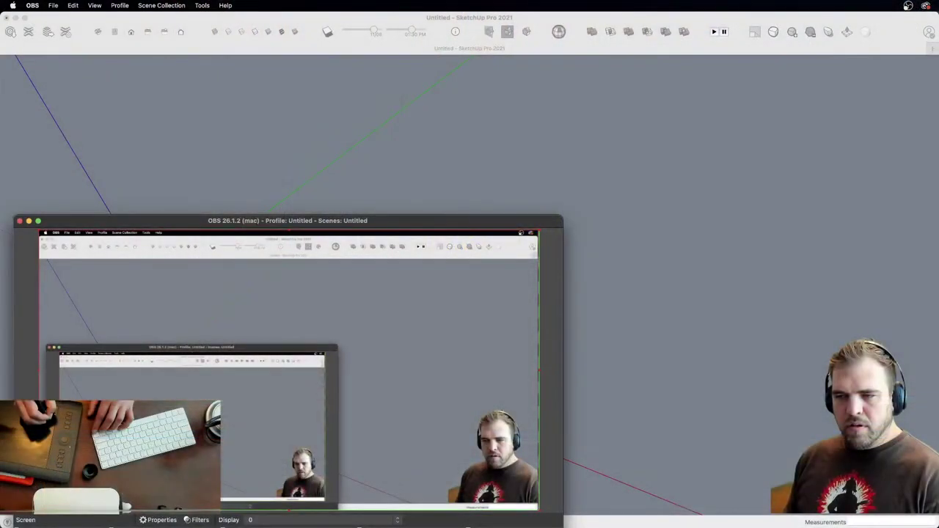
Step: Switch to SketchUp and draw a rectangle about 2' 4" by 1' 6" on the ground plane near the origin
{"action": "left_click", "coordinate": [671, 366]}
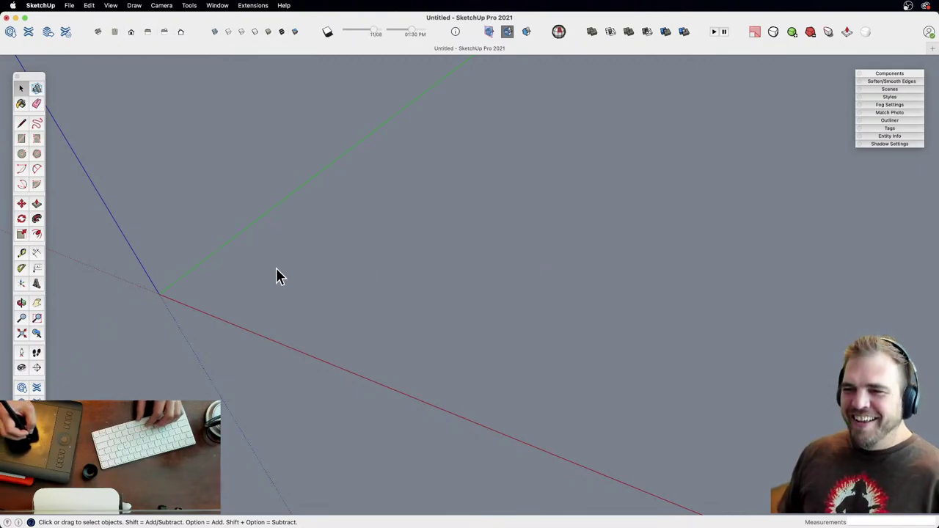
{"action": "key", "text": "r"}
{"action": "left_click", "coordinate": [214, 286]}
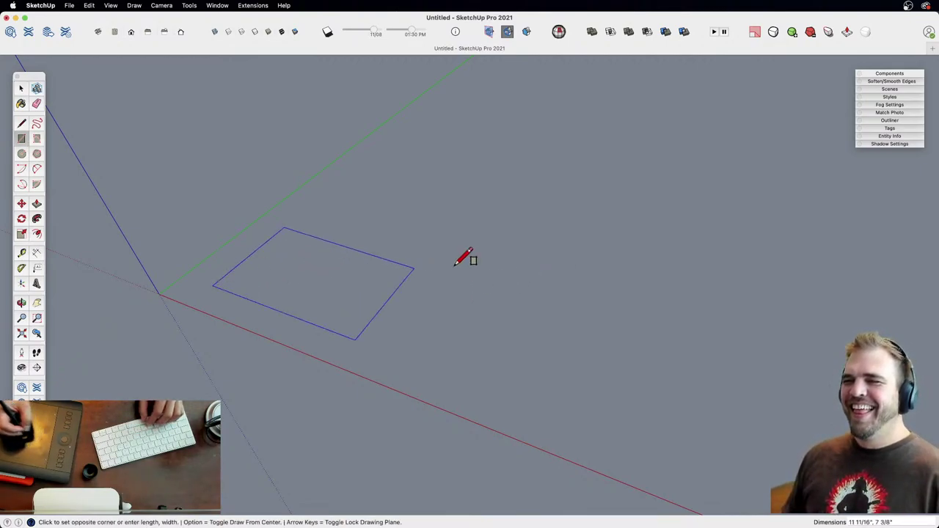
{"action": "left_click", "coordinate": [667, 239]}
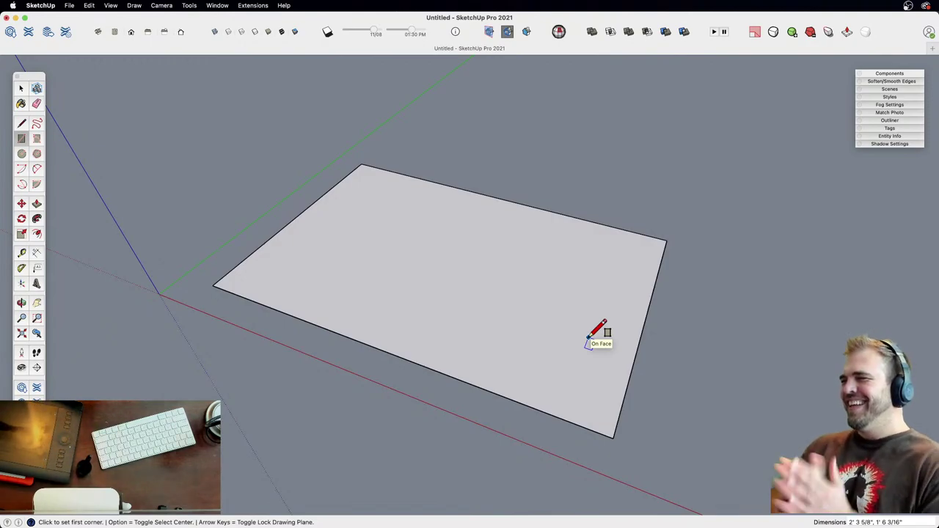
{"action": "key", "text": "space"}
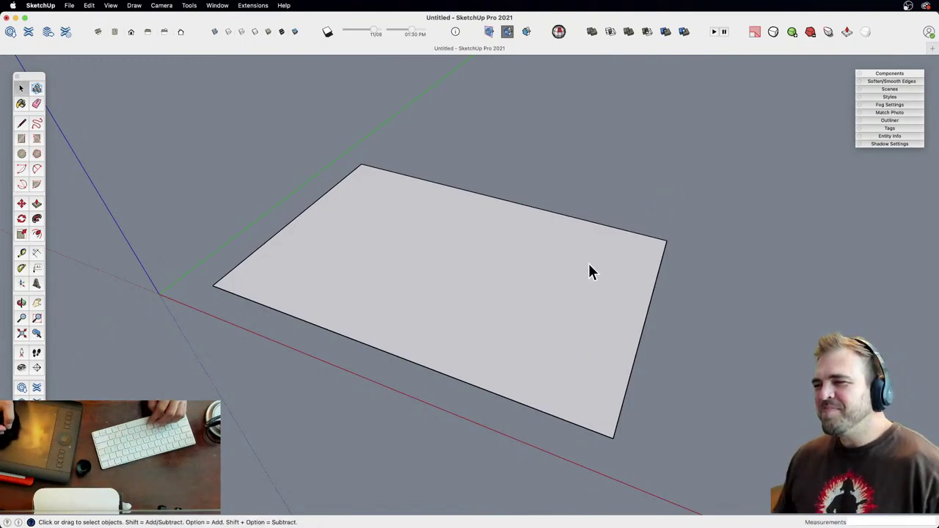
{"action": "key", "text": "z"}
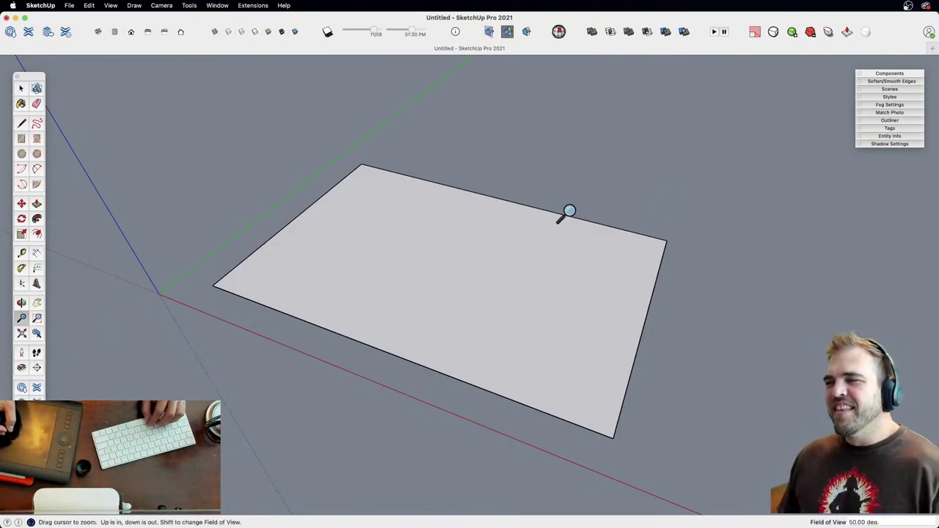
{"action": "key", "text": "h"}
{"action": "left_click_drag", "start_coordinate": [566, 214], "coordinate": [490, 283]}
{"action": "key", "text": "o"}
{"action": "left_click_drag", "start_coordinate": [486, 248], "coordinate": [496, 289]}
{"action": "key", "text": "h"}
{"action": "left_click_drag", "start_coordinate": [496, 290], "coordinate": [503, 314]}
{"action": "middle_click_drag", "start_coordinate": [504, 315], "coordinate": [492, 358], "text": "shift"}
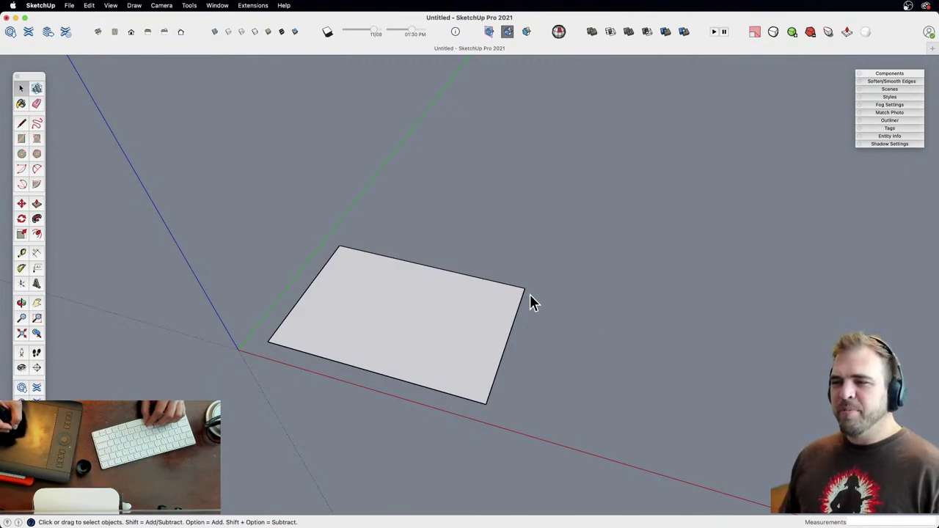
{"action": "left_click", "coordinate": [463, 330]}
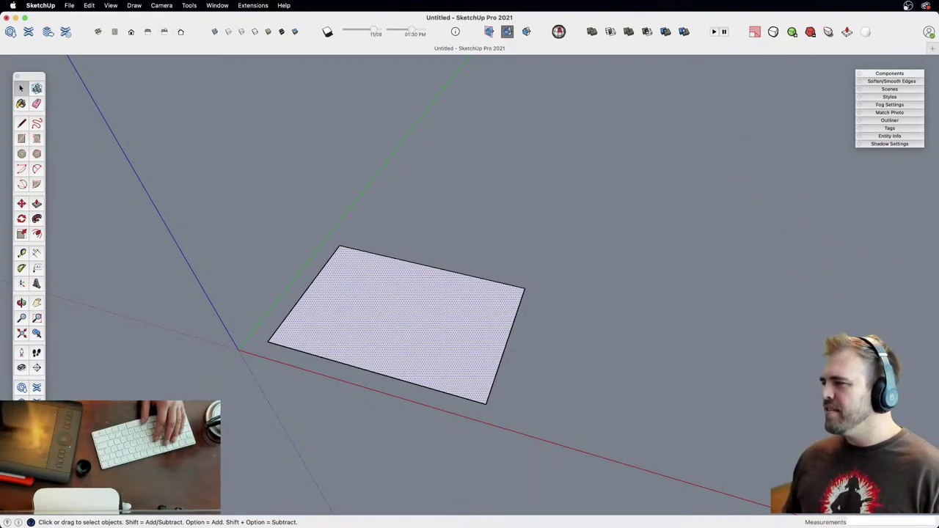
Step: Bring the two grandfather clock reference photos on screen, compare their cases, move both away and return to the SketchUp model
{"action": "mouse_move", "coordinate": [938, 212]}
{"action": "left_mouse_down"}
{"action": "mouse_move", "coordinate": [768, 207]}
{"action": "mouse_move", "coordinate": [653, 84]}
{"action": "left_mouse_up"}
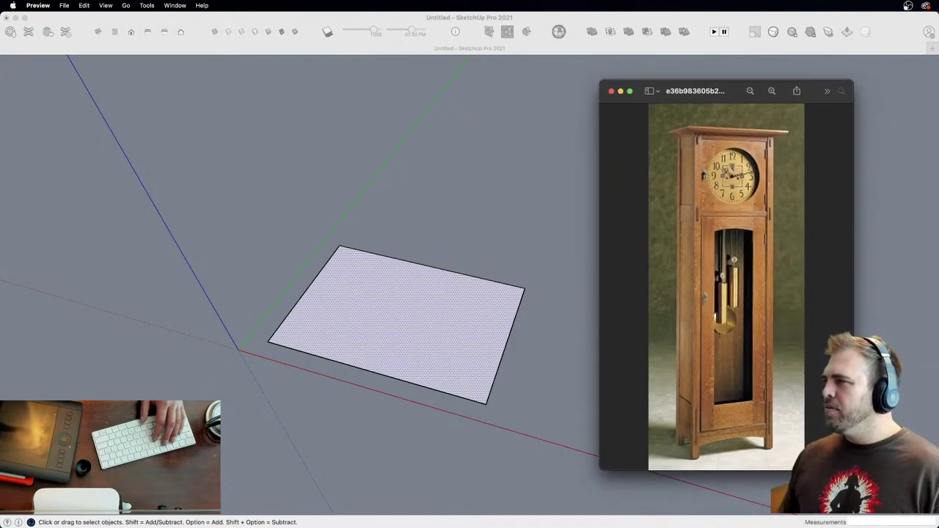
{"action": "left_click_drag", "start_coordinate": [641, 176], "coordinate": [474, 122]}
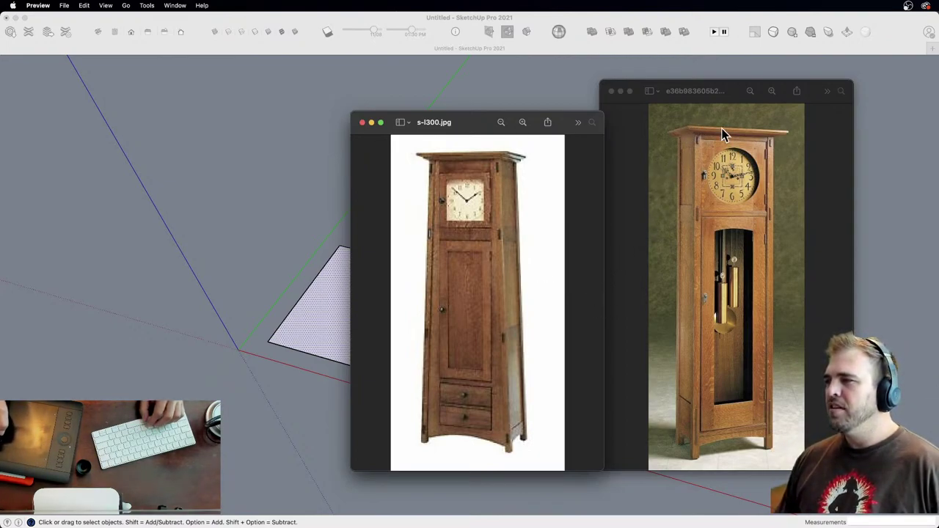
{"action": "left_click_drag", "start_coordinate": [725, 91], "coordinate": [938, 96]}
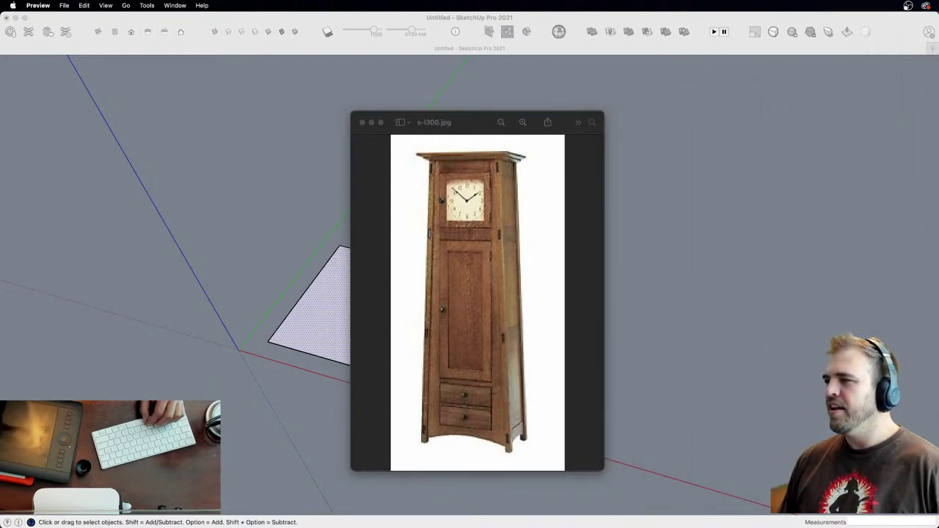
{"action": "left_click_drag", "start_coordinate": [484, 129], "coordinate": [938, 132]}
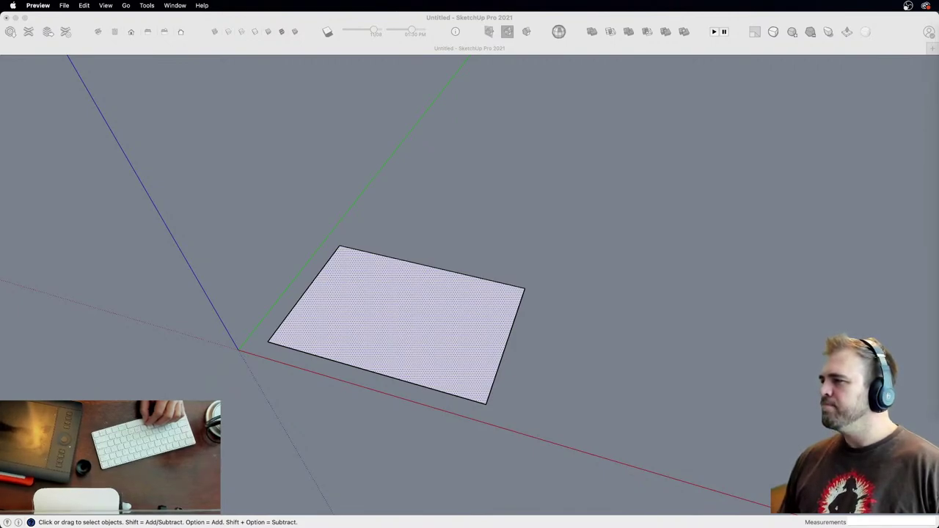
{"action": "left_click", "coordinate": [466, 340]}
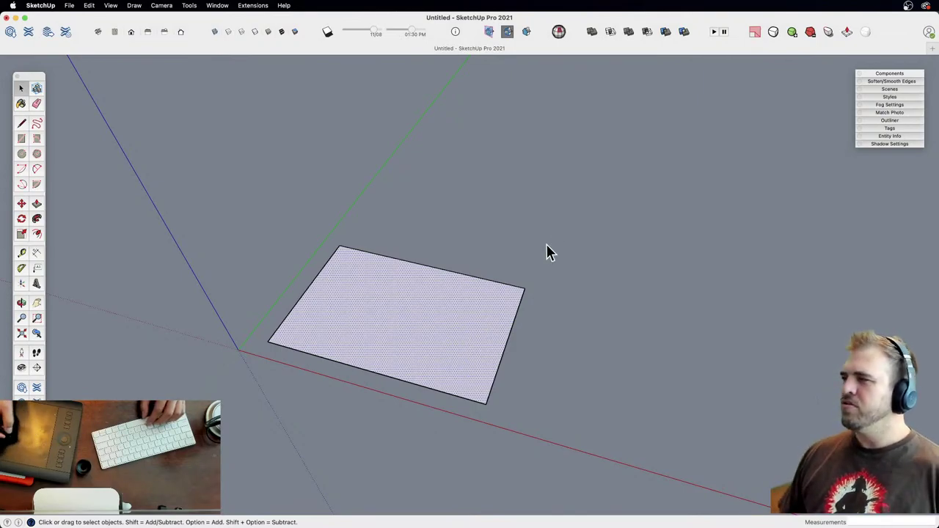
Step: Delete the rectangle on the ground plane together with its edges
{"action": "key", "text": "z"}
{"action": "left_click_drag", "start_coordinate": [465, 306], "coordinate": [453, 439]}
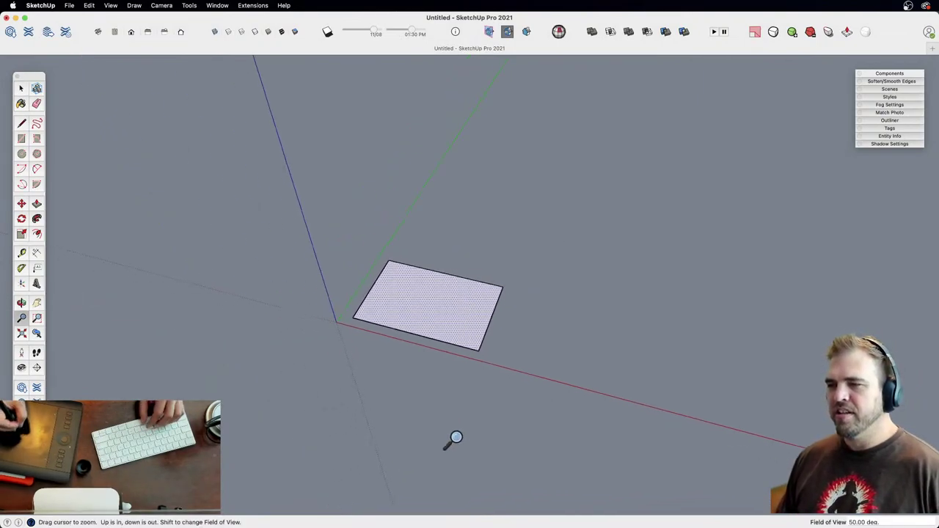
{"action": "key", "text": "h"}
{"action": "middle_click_drag", "start_coordinate": [471, 317], "coordinate": [477, 272]}
{"action": "scroll", "coordinate": [470, 377], "scroll_direction": "down", "scroll_amount": 2}
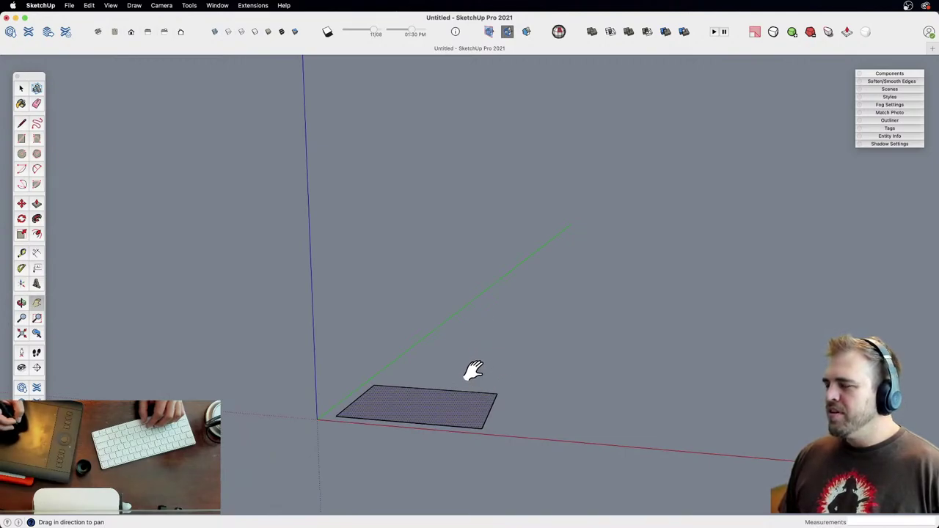
{"action": "middle_click_drag", "start_coordinate": [472, 405], "coordinate": [482, 365]}
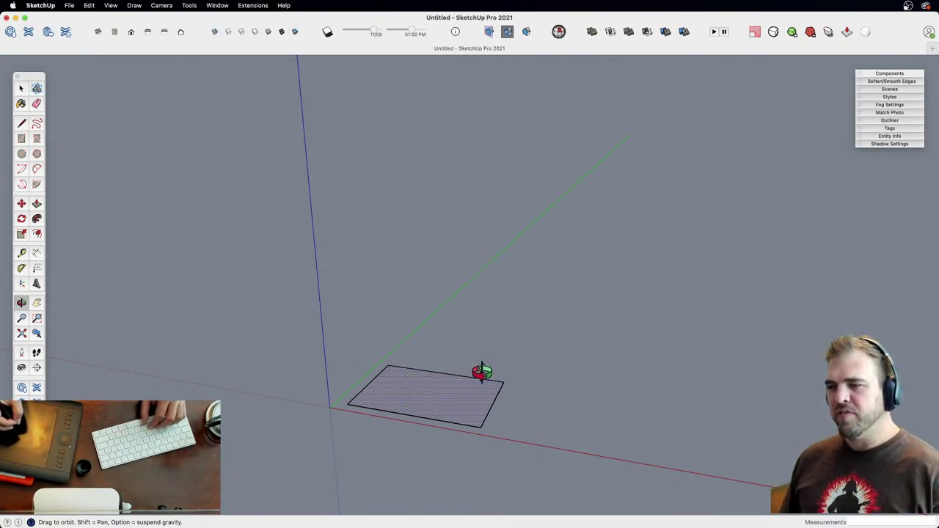
{"action": "key", "text": "space"}
{"action": "double_click", "coordinate": [458, 405]}
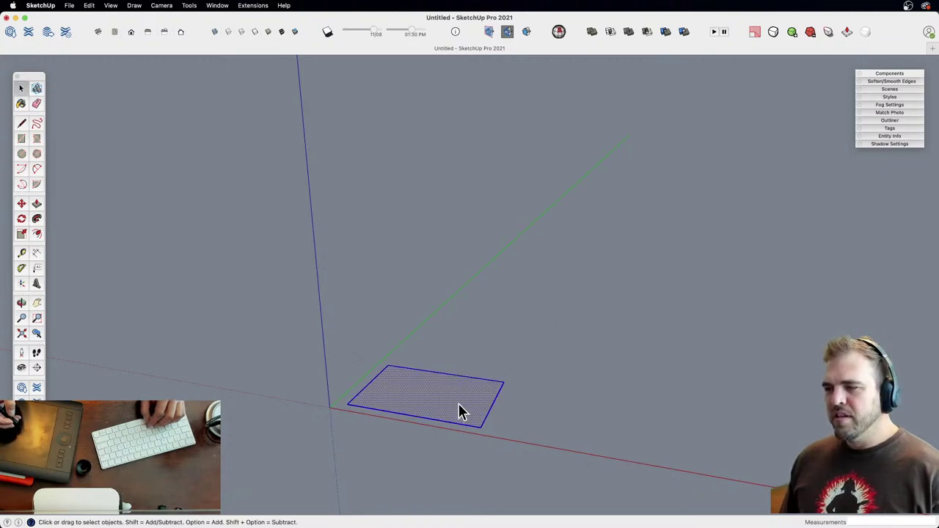
{"action": "key", "text": "Delete"}
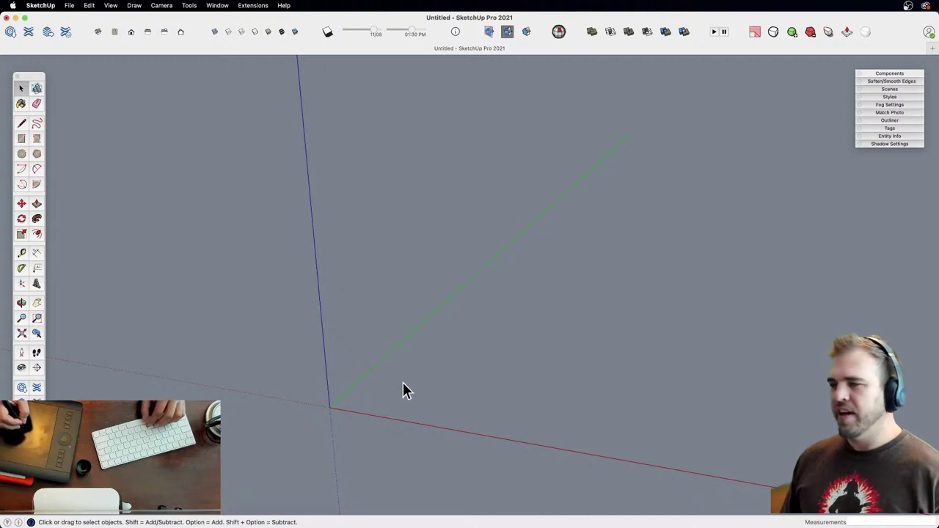
Step: Draw a rectangle about 2' 7" by 1' 7" on the ground plane near the origin for the clock's footprint
{"action": "key", "text": "r"}
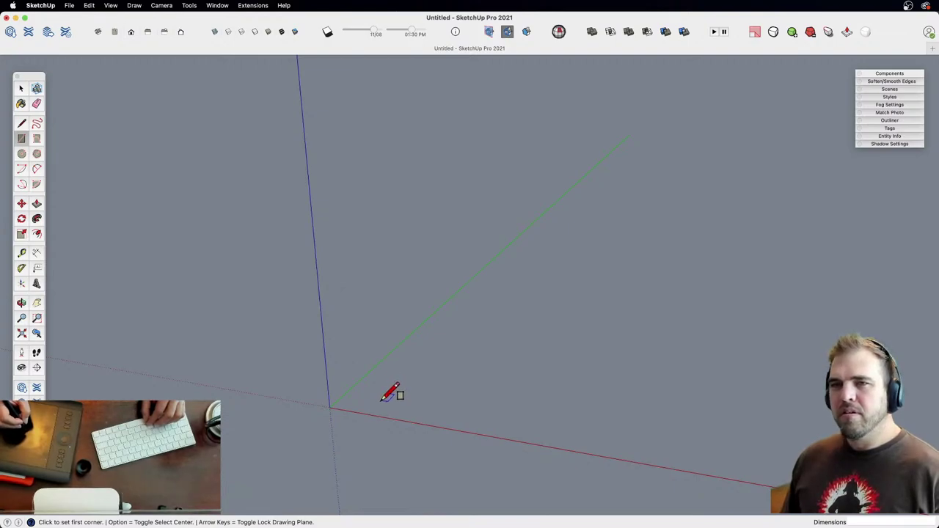
{"action": "left_click", "coordinate": [381, 399]}
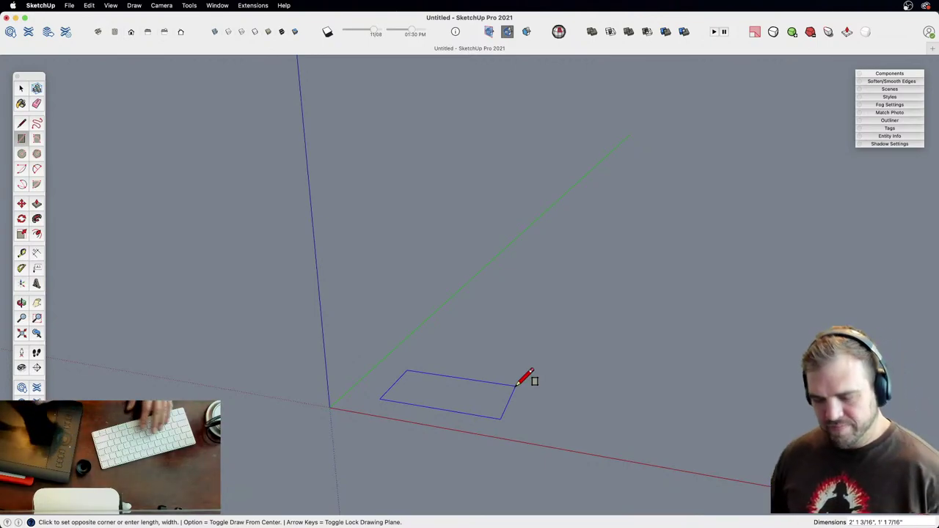
{"action": "key", "text": "Escape"}
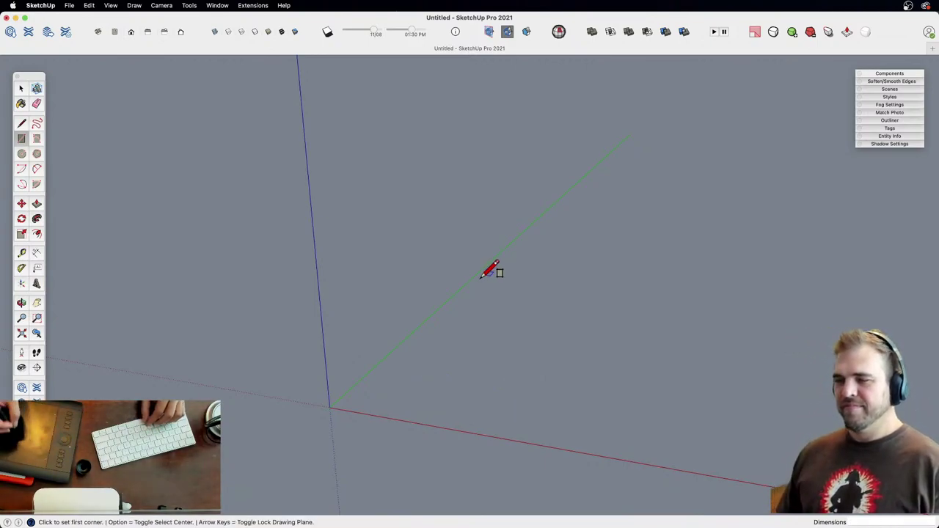
{"action": "left_click", "coordinate": [389, 400]}
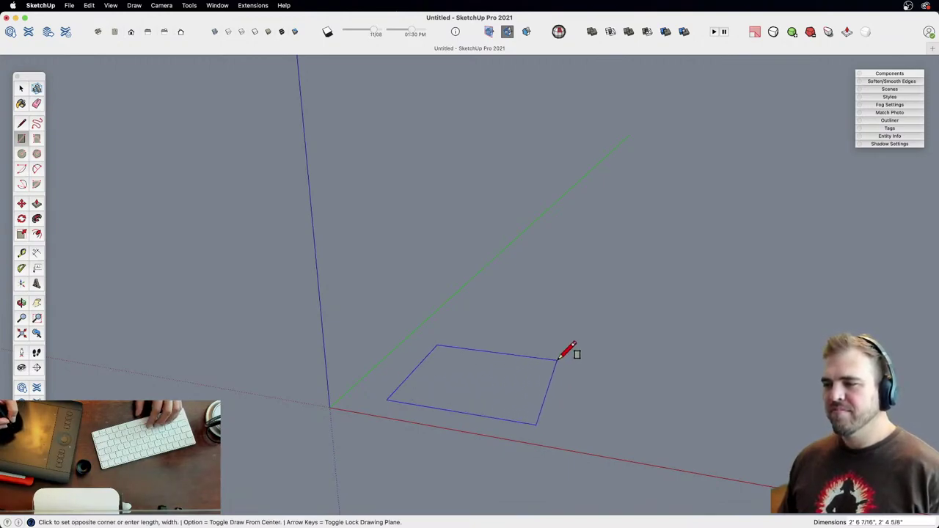
{"action": "left_click", "coordinate": [557, 377]}
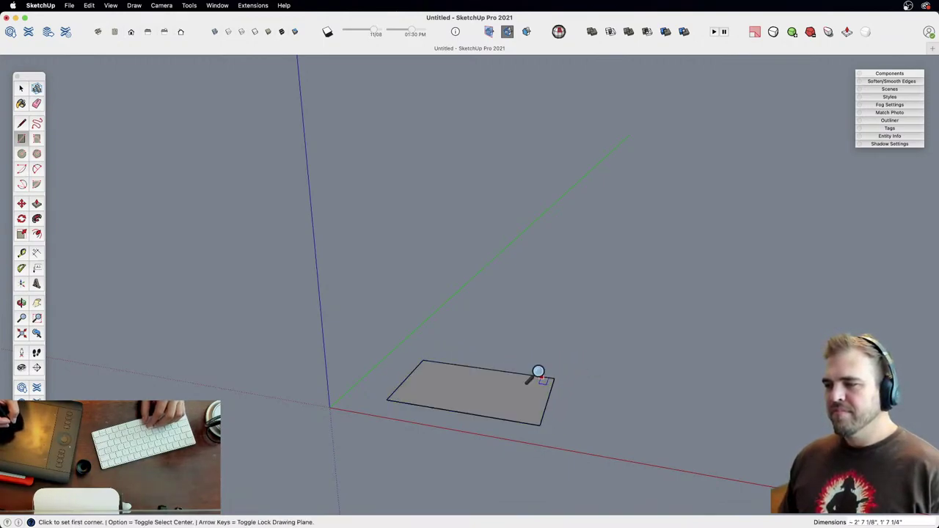
Step: Push/Pull the footprint rectangle upward into a tall upright box for the clock case
{"action": "middle_click_drag", "start_coordinate": [530, 378], "coordinate": [493, 426]}
{"action": "key", "text": "p"}
{"action": "left_click", "coordinate": [496, 429]}
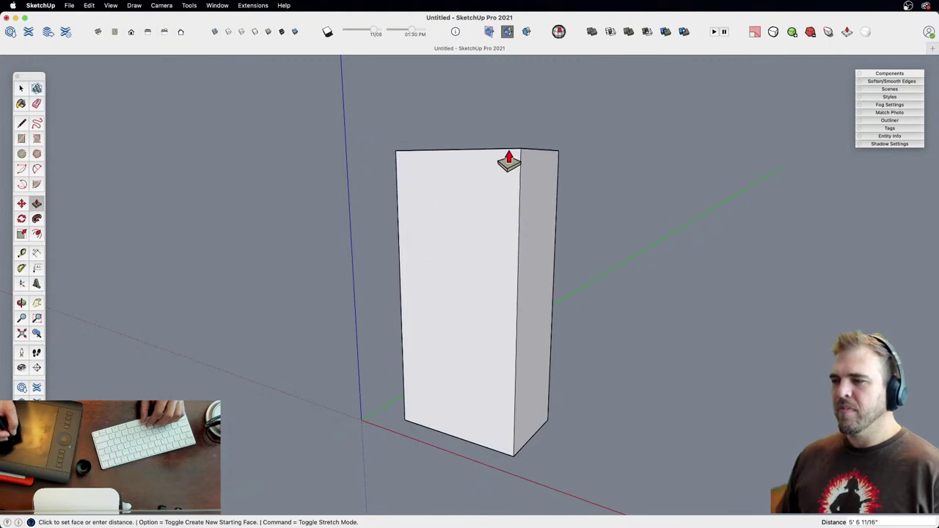
{"action": "left_click", "coordinate": [509, 130]}
Step: Scale the box's top face narrower in width about its center so the clock case tapers toward the top
{"action": "middle_click_drag", "start_coordinate": [462, 248], "coordinate": [529, 451], "text": "shift"}
{"action": "key", "text": "space"}
{"action": "left_click", "coordinate": [436, 205]}
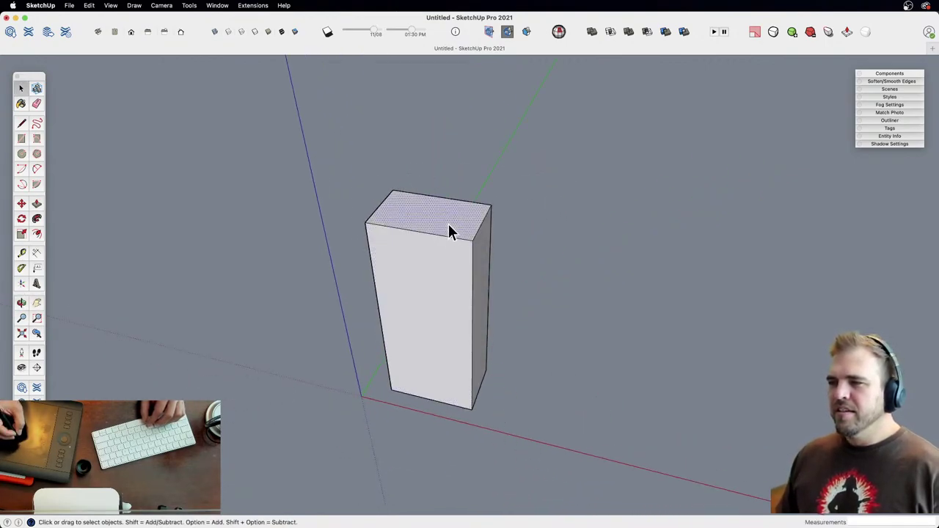
{"action": "scroll", "coordinate": [447, 298], "scroll_direction": "up", "scroll_amount": 2}
{"action": "middle_click_drag", "start_coordinate": [447, 298], "coordinate": [511, 302]}
{"action": "key", "text": "s"}
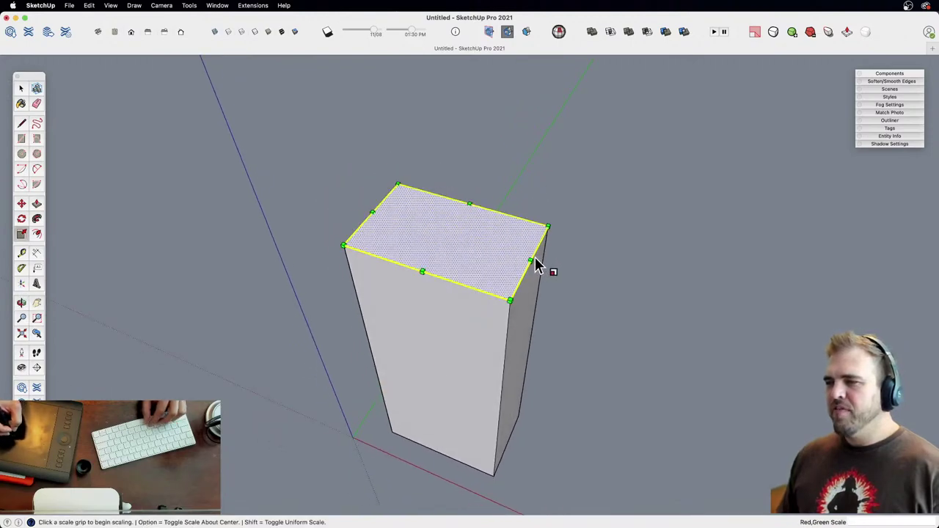
{"action": "key", "text": "alt"}
{"action": "left_click_drag", "start_coordinate": [529, 258], "coordinate": [492, 261]}
Step: Offset the outline of the tapered front face inward to form a narrow frame border around it
{"action": "middle_click_drag", "start_coordinate": [492, 260], "coordinate": [449, 328]}
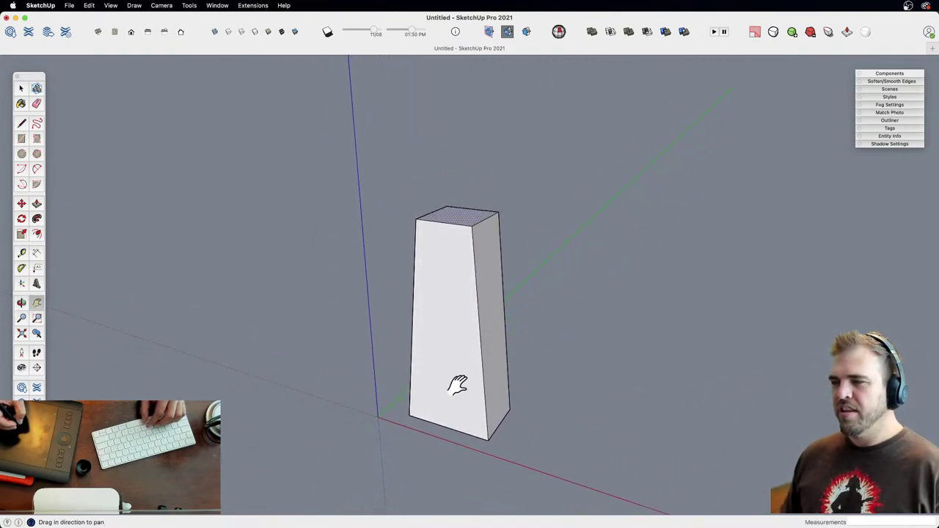
{"action": "middle_click_drag", "start_coordinate": [455, 388], "coordinate": [518, 337]}
{"action": "key", "text": "z"}
{"action": "key", "text": "space"}
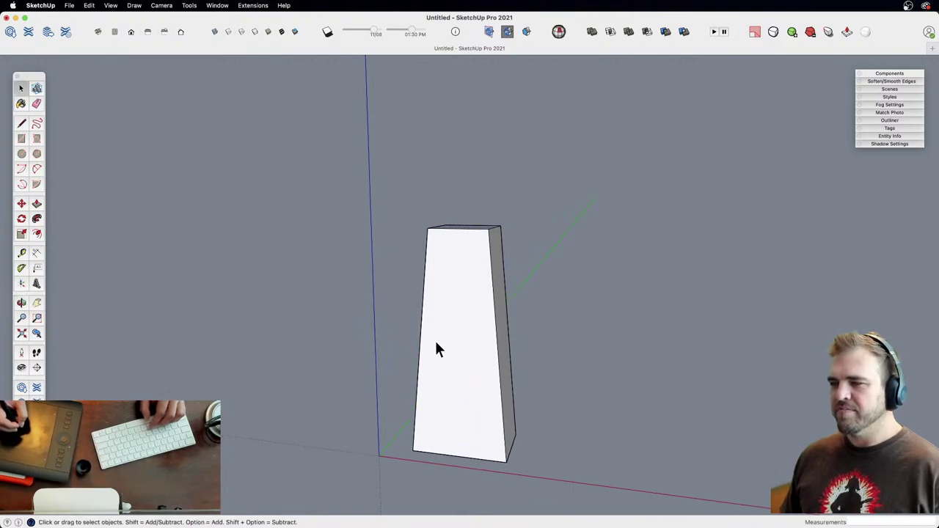
{"action": "left_click", "coordinate": [435, 340]}
{"action": "key", "text": "f"}
{"action": "left_click", "coordinate": [425, 339]}
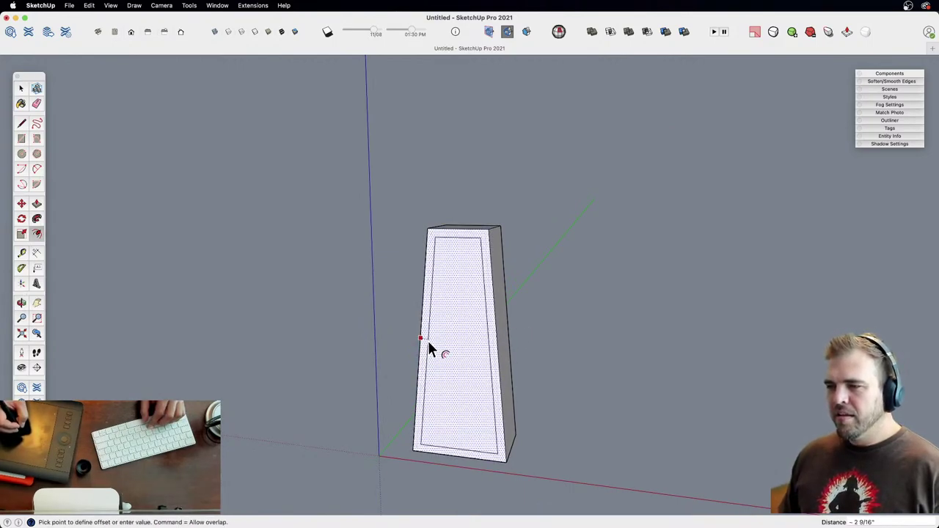
{"action": "left_click", "coordinate": [427, 340]}
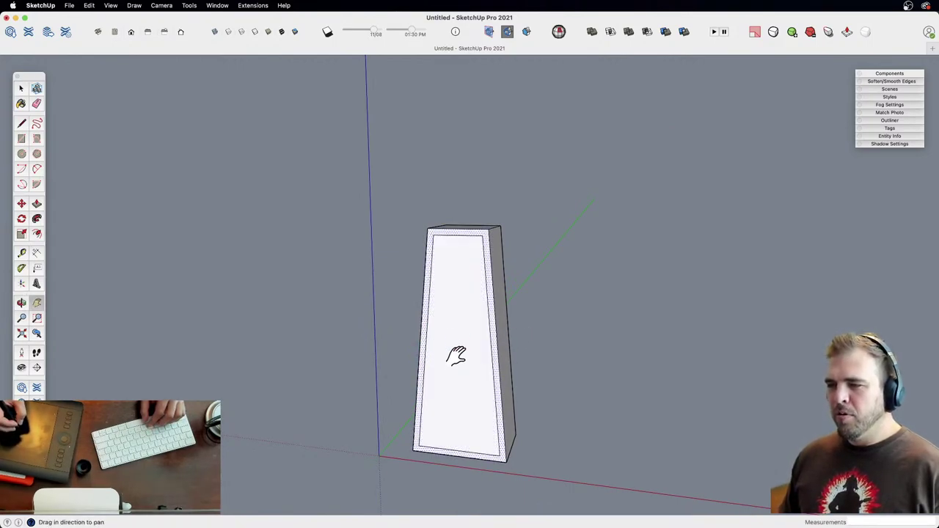
Step: Draw a line across the inner front panel, slightly above its lower edge, from one side edge to the other
{"action": "middle_click_drag", "start_coordinate": [457, 355], "coordinate": [451, 233], "text": "shift"}
{"action": "key", "text": "z"}
{"action": "left_click_drag", "start_coordinate": [449, 354], "coordinate": [409, 256]}
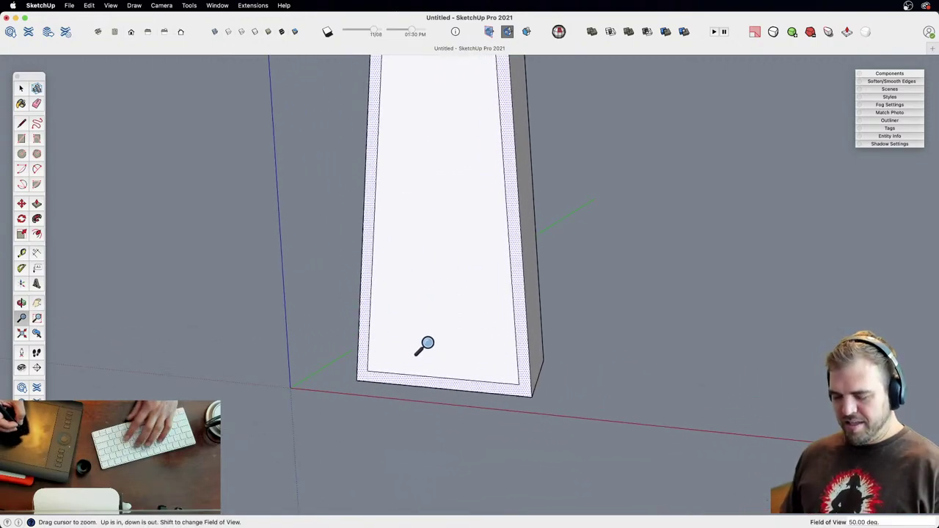
{"action": "key", "text": "l"}
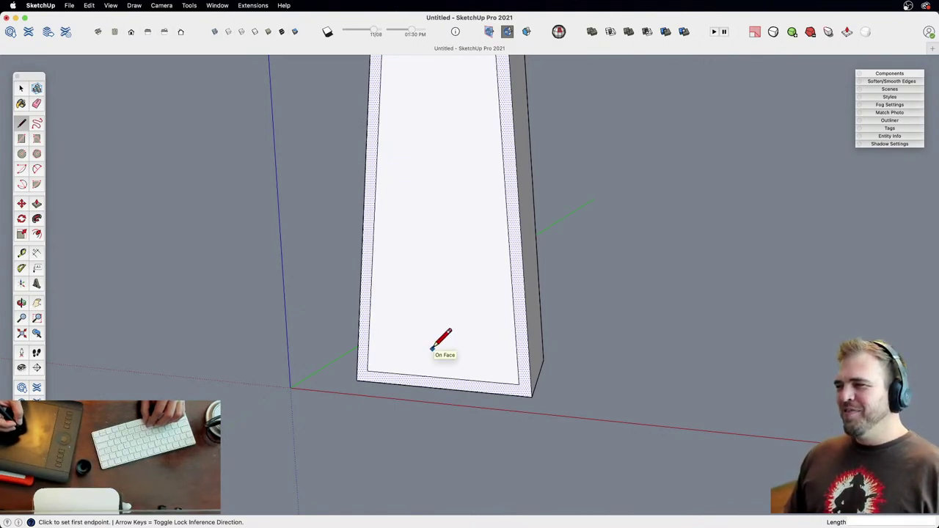
{"action": "left_click", "coordinate": [367, 356]}
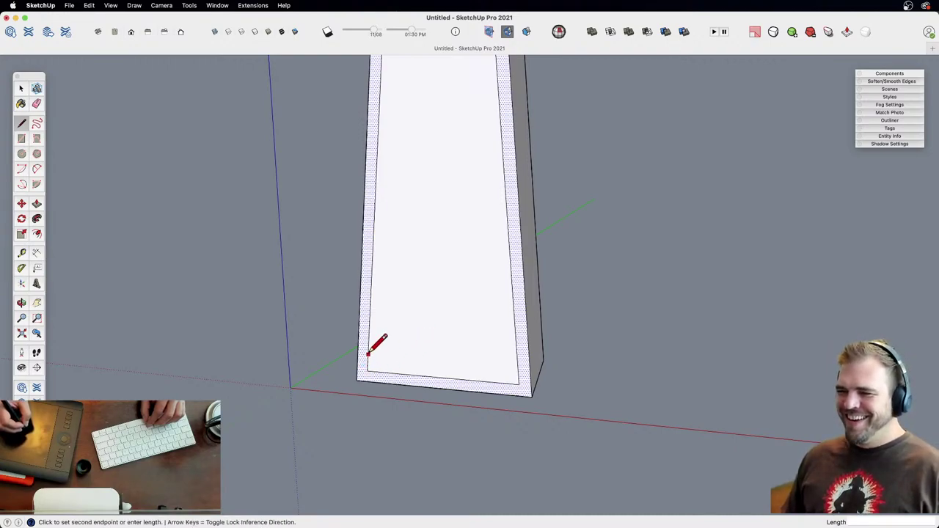
{"action": "left_click", "coordinate": [518, 366]}
Step: Draw a two-point arc bulging upward from the new cross line, with both ends set in from the panel's sides
{"action": "key", "text": "a"}
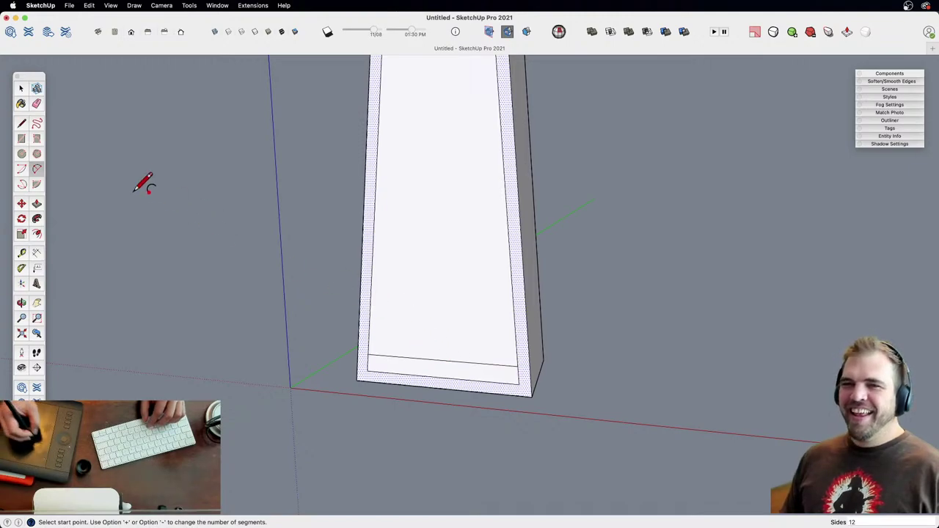
{"action": "left_click", "coordinate": [391, 357]}
{"action": "left_click", "coordinate": [495, 365]}
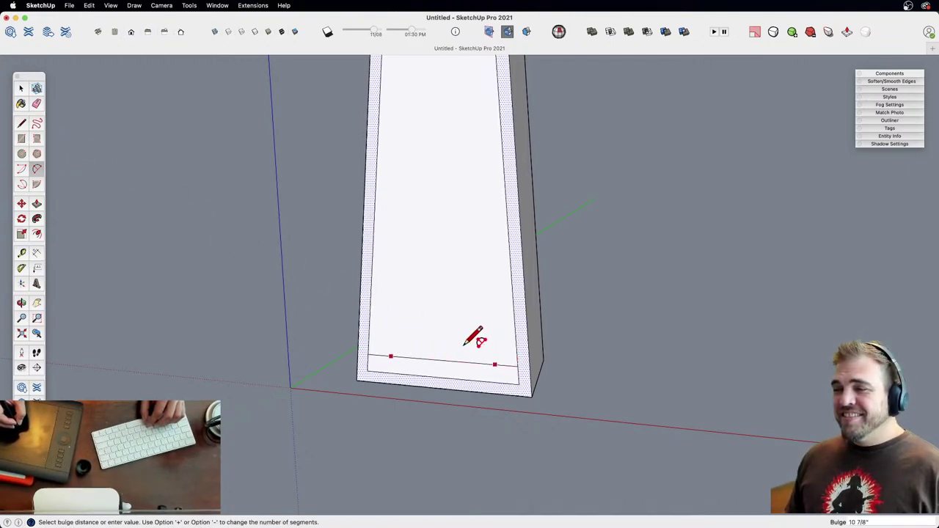
{"action": "left_click", "coordinate": [446, 340]}
Step: Move the arched shape along the cross line to center it in the panel, and erase the line segment beneath the arc
{"action": "key", "text": "space"}
{"action": "left_click", "coordinate": [445, 352]}
{"action": "middle_click_drag", "start_coordinate": [445, 352], "coordinate": [455, 316]}
{"action": "key", "text": "z"}
{"action": "left_click_drag", "start_coordinate": [513, 412], "coordinate": [491, 314]}
{"action": "key", "text": "m"}
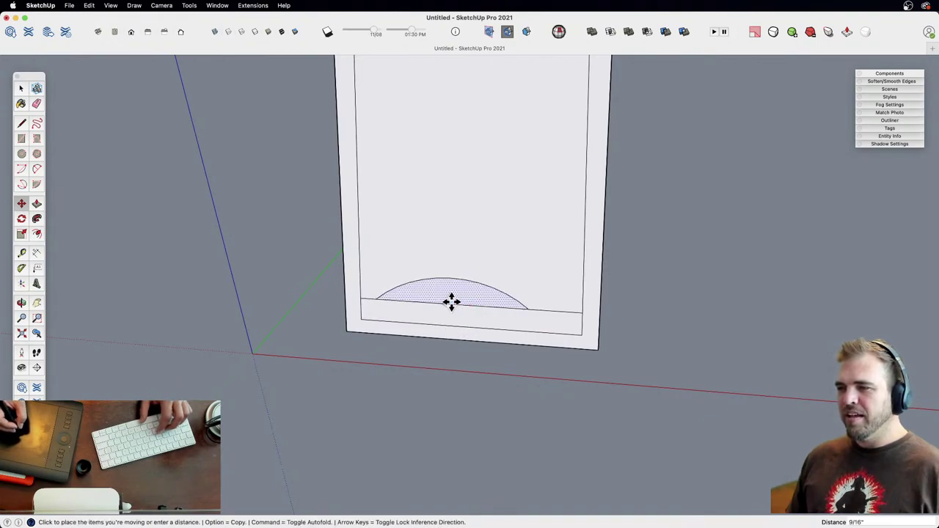
{"action": "left_click", "coordinate": [473, 326]}
{"action": "key", "text": "e"}
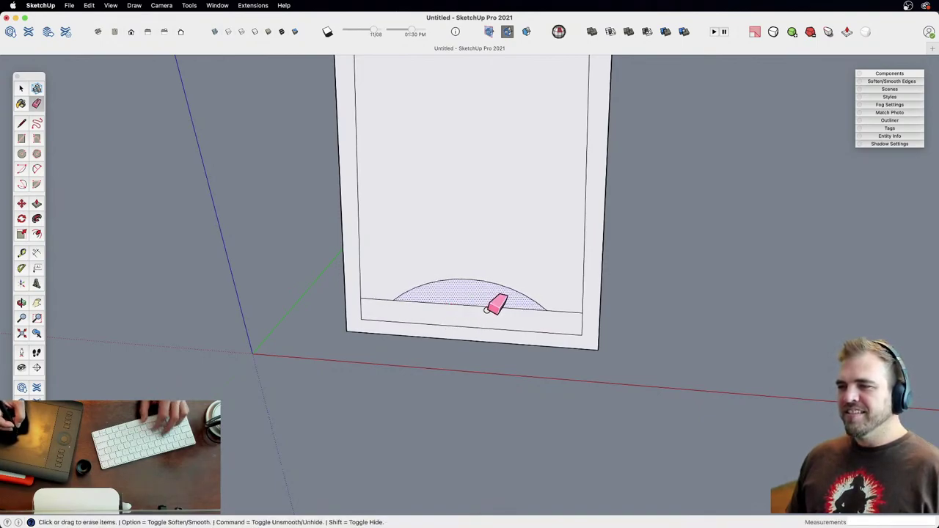
Step: Draw lines from the inner panel's two bottom corners downward, in line with its slanted side edges, past the case's bottom edge
{"action": "key", "text": "l"}
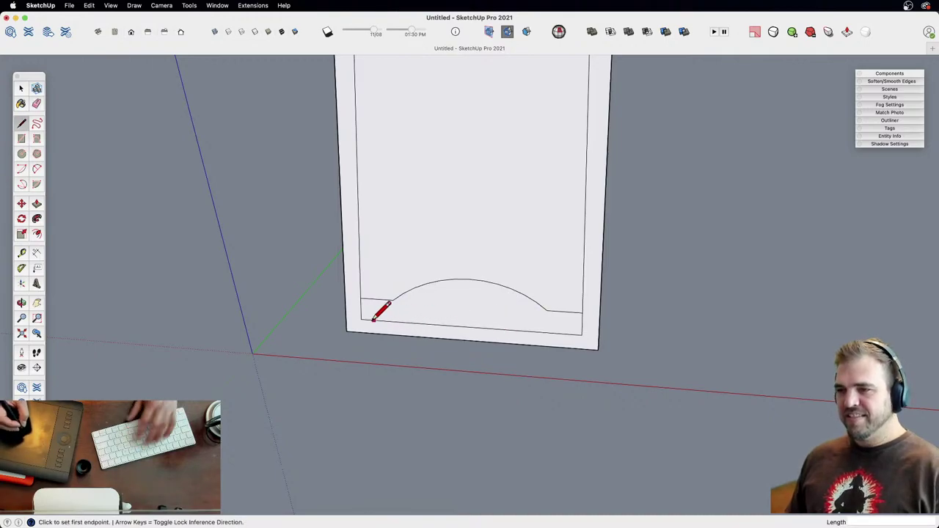
{"action": "left_click", "coordinate": [361, 320]}
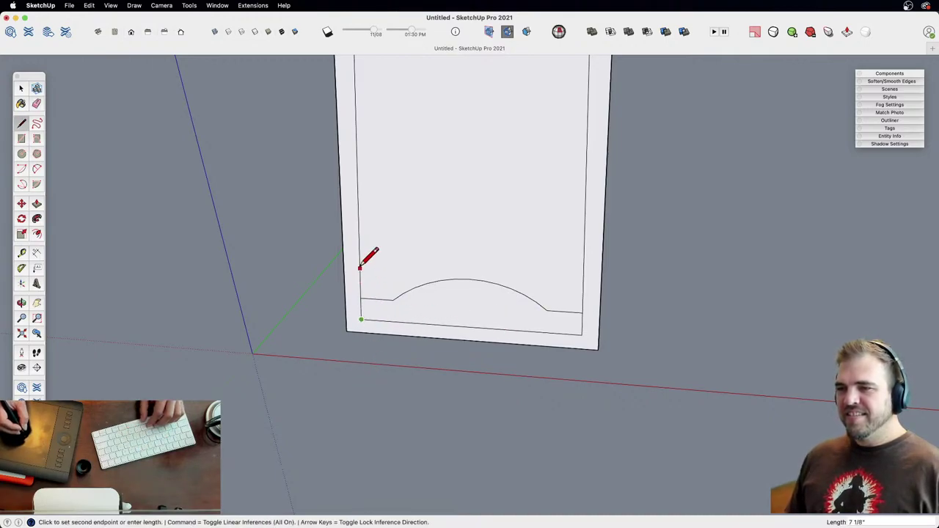
{"action": "left_click", "coordinate": [363, 390]}
{"action": "key", "text": "space"}
{"action": "key", "text": "l"}
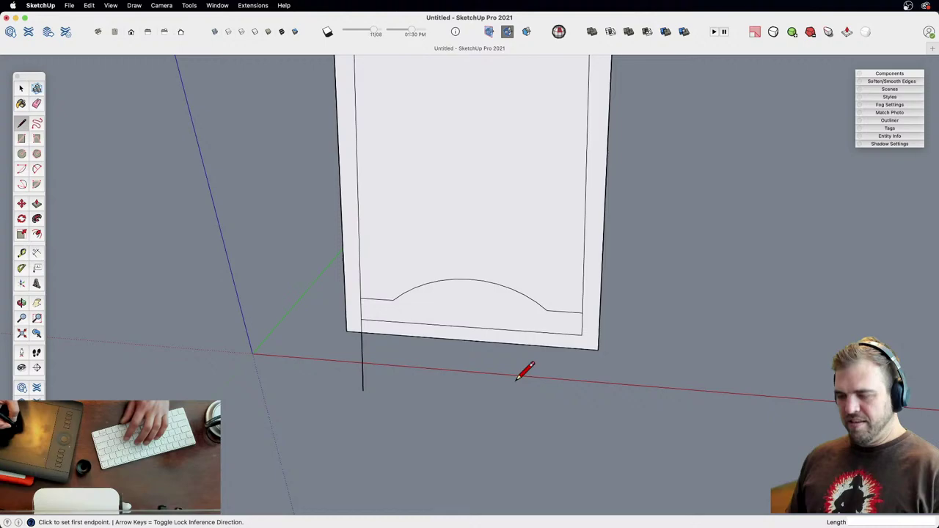
{"action": "left_click", "coordinate": [582, 334]}
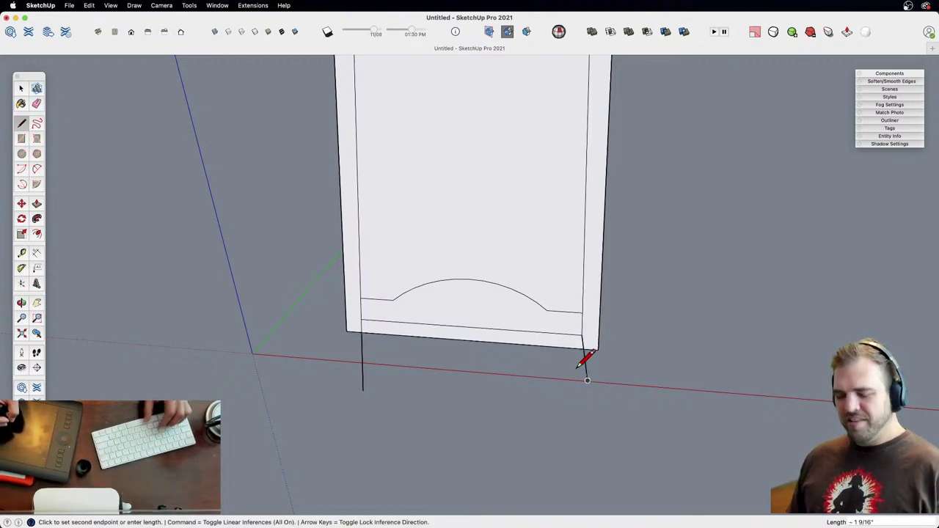
{"action": "middle_click_drag", "start_coordinate": [565, 350], "coordinate": [494, 355]}
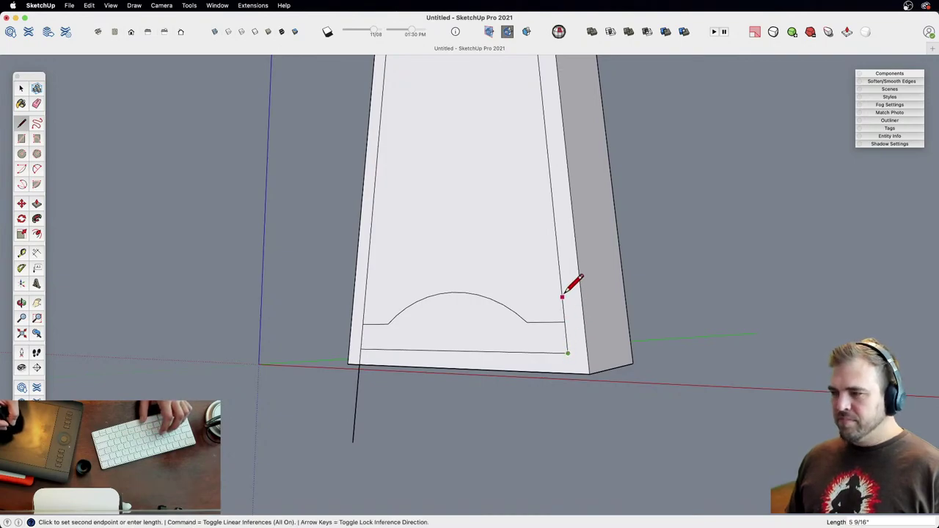
{"action": "left_click", "coordinate": [573, 409]}
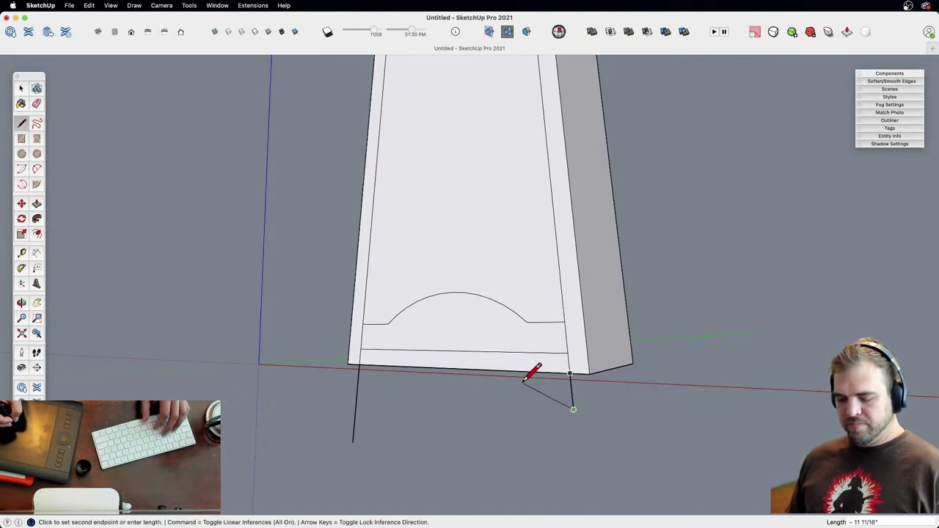
Step: Erase the inner panel's lower edge and push the arched base area 1' 7 1/4" back through the full depth of the case
{"action": "key", "text": "e"}
{"action": "left_click", "coordinate": [522, 350]}
{"action": "key", "text": "p"}
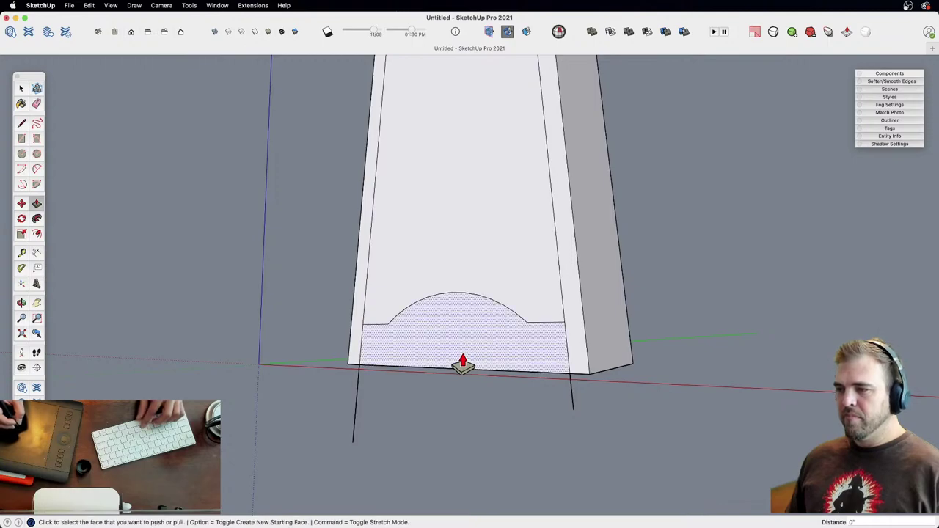
{"action": "left_click", "coordinate": [468, 364]}
{"action": "left_click", "coordinate": [629, 373]}
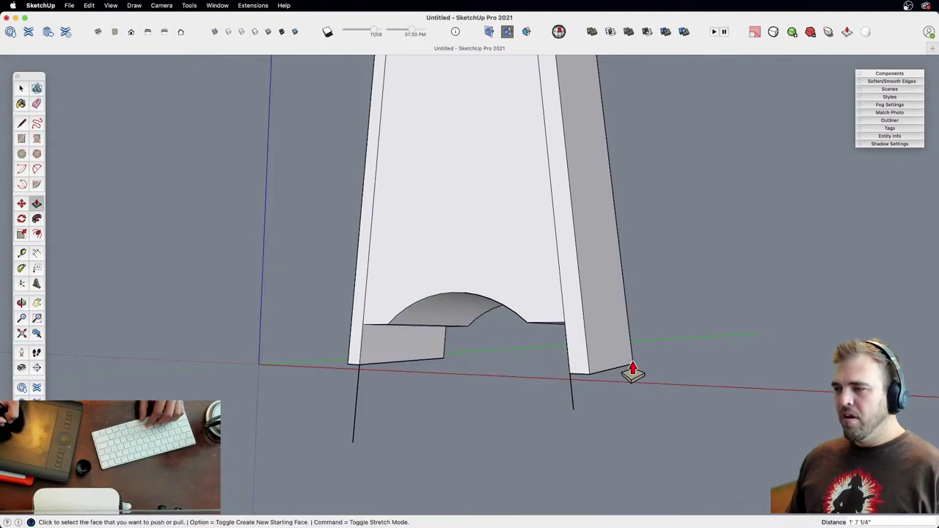
Step: Erase the two leftover line segments extending below the case's feet
{"action": "key", "text": "e"}
{"action": "left_click", "coordinate": [575, 396]}
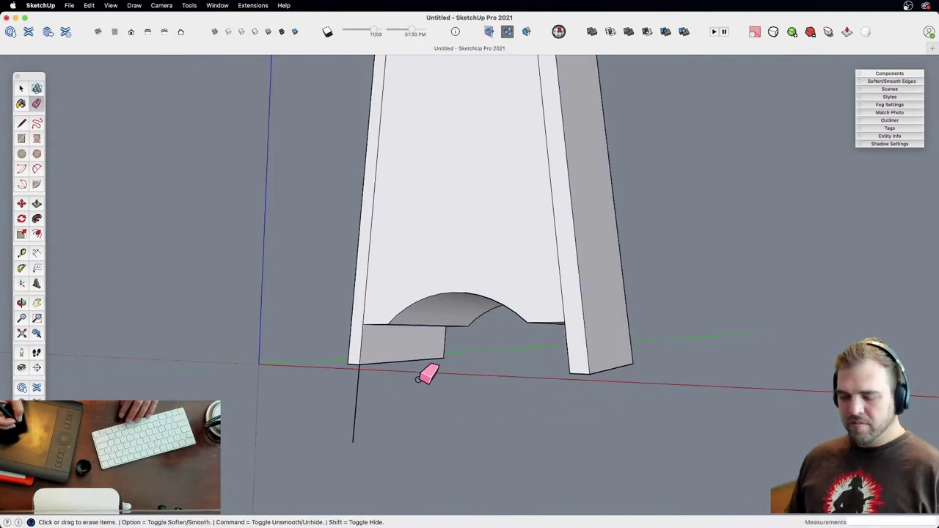
{"action": "left_click", "coordinate": [356, 393]}
Step: Recess the inner front panel about 1 3/16" behind the surrounding frame with Push/Pull
{"action": "key", "text": "o"}
{"action": "mouse_move", "coordinate": [463, 272]}
{"action": "left_mouse_down"}
{"action": "mouse_move", "coordinate": [460, 430]}
{"action": "mouse_move", "coordinate": [478, 415]}
{"action": "left_mouse_up"}
{"action": "key", "text": "p"}
{"action": "left_click", "coordinate": [474, 394]}
{"action": "left_click", "coordinate": [478, 391]}
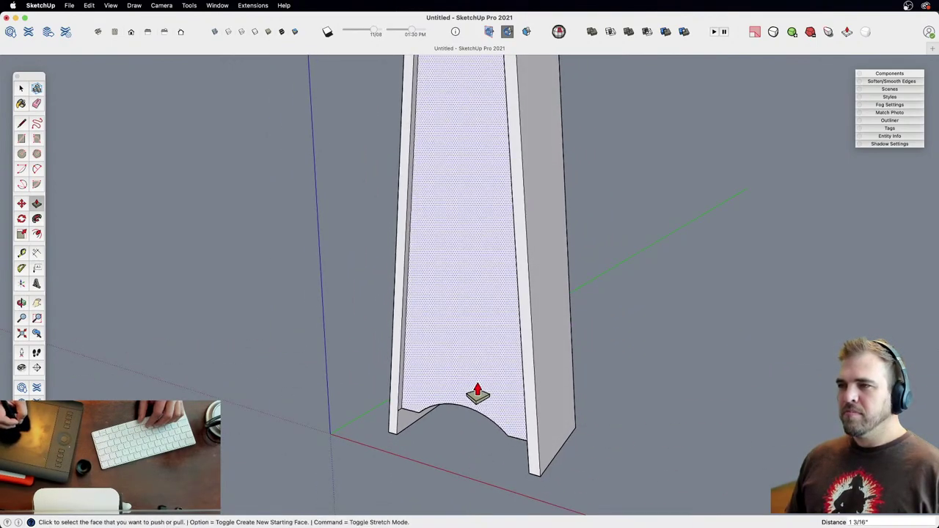
Step: Draw a horizontal line across the upper part of the recessed front panel and erase the piece extending beyond the case
{"action": "key", "text": "z"}
{"action": "mouse_move", "coordinate": [478, 331]}
{"action": "left_mouse_down"}
{"action": "mouse_move", "coordinate": [478, 376]}
{"action": "mouse_move", "coordinate": [495, 336]}
{"action": "left_mouse_up"}
{"action": "key", "text": "o"}
{"action": "left_click_drag", "start_coordinate": [715, 277], "coordinate": [446, 347]}
{"action": "key", "text": "z"}
{"action": "key", "text": "h"}
{"action": "middle_click_drag", "start_coordinate": [447, 347], "coordinate": [517, 289]}
{"action": "key", "text": "l"}
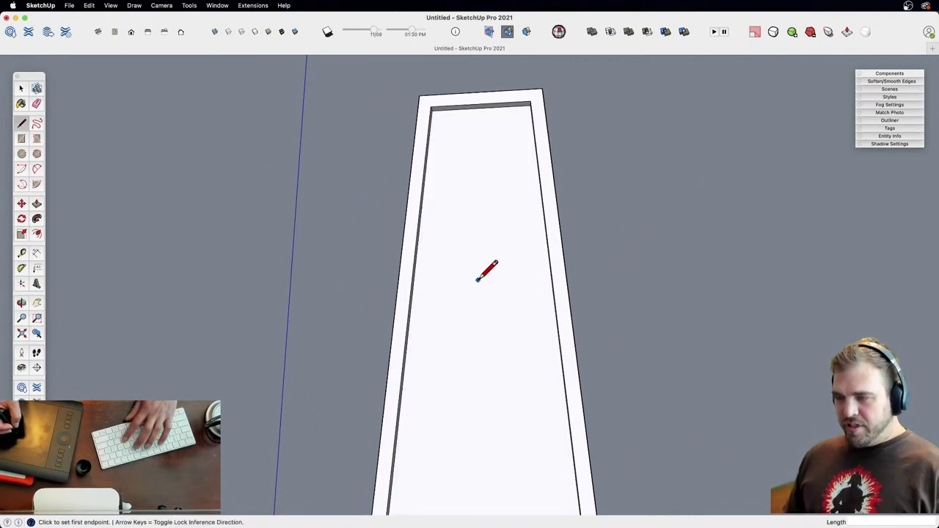
{"action": "left_click", "coordinate": [417, 249]}
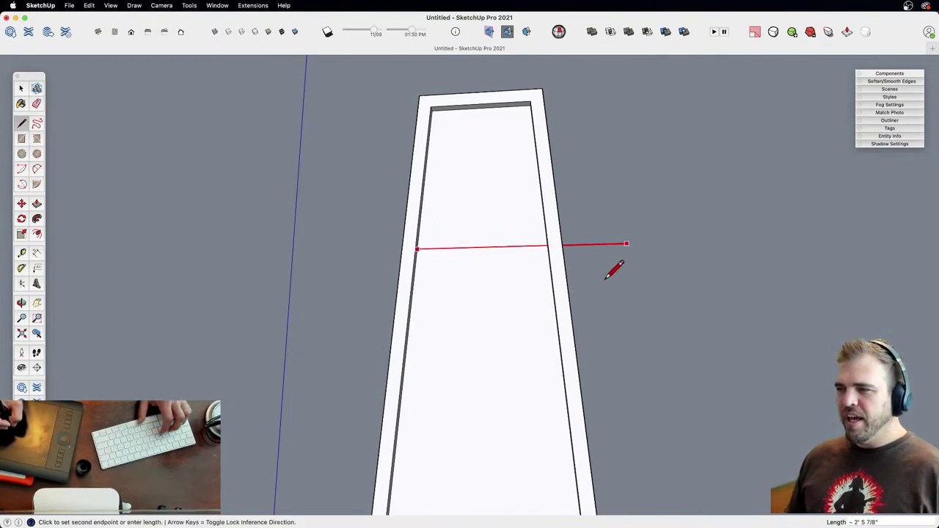
{"action": "left_click", "coordinate": [676, 242]}
{"action": "key", "text": "e"}
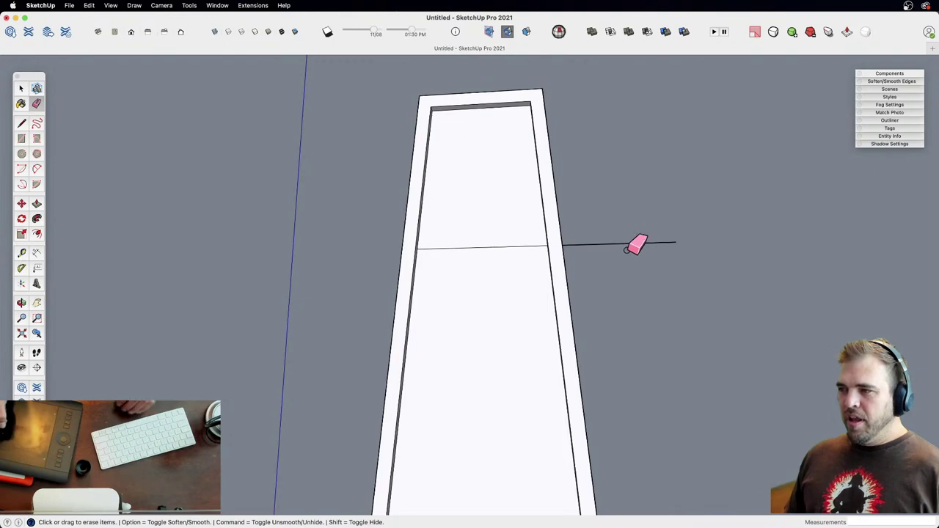
{"action": "left_click", "coordinate": [615, 244]}
Step: Extrude the case's top face upward as a separate thin cap and pull its two sides outward about 1 7/16" to form an overhang
{"action": "scroll", "coordinate": [484, 272], "scroll_direction": "down", "scroll_amount": 5}
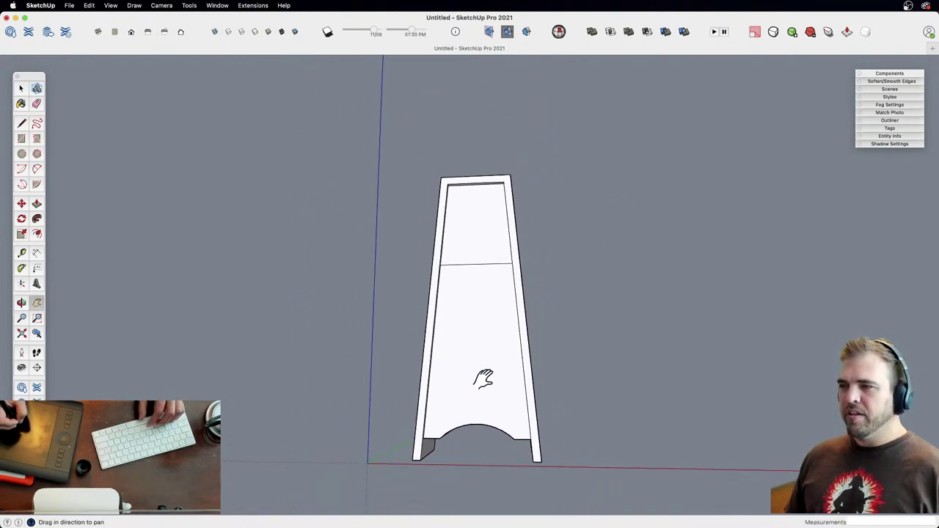
{"action": "mouse_move", "coordinate": [484, 382]}
{"action": "middle_mouse_down"}
{"action": "mouse_move", "coordinate": [423, 331]}
{"action": "mouse_move", "coordinate": [483, 323]}
{"action": "mouse_move", "coordinate": [487, 388]}
{"action": "mouse_move", "coordinate": [507, 419]}
{"action": "mouse_move", "coordinate": [559, 452]}
{"action": "middle_mouse_up"}
{"action": "key", "text": "space"}
{"action": "key", "text": "p"}
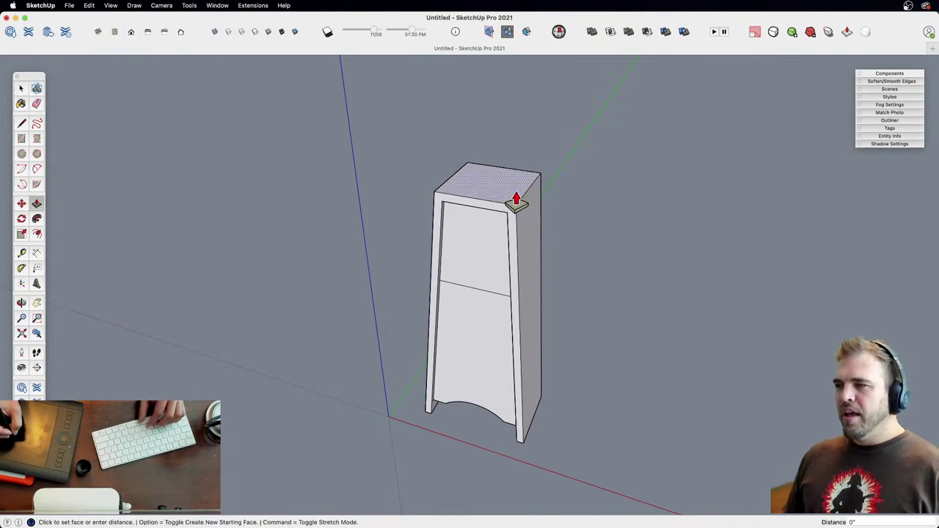
{"action": "left_click", "coordinate": [517, 191]}
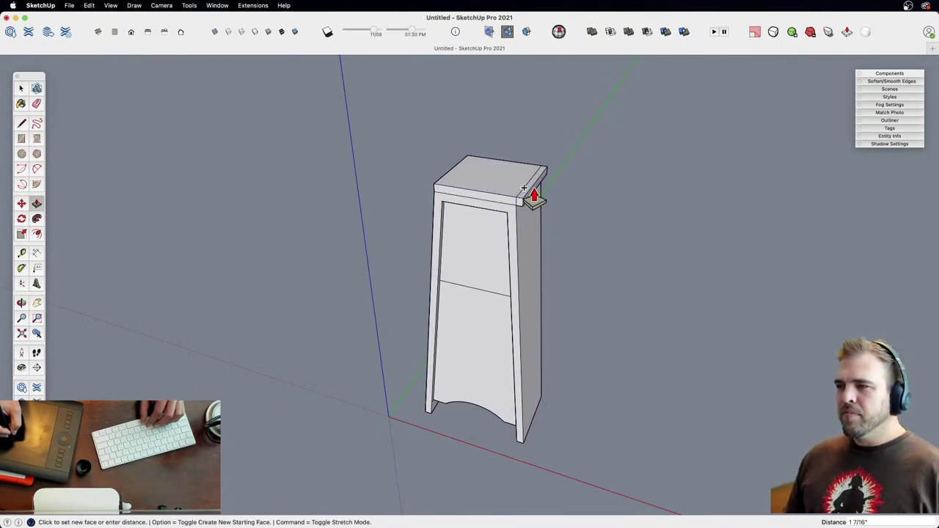
{"action": "middle_click_drag", "start_coordinate": [524, 188], "coordinate": [732, 256]}
{"action": "scroll", "coordinate": [562, 176], "scroll_direction": "up", "scroll_amount": 3}
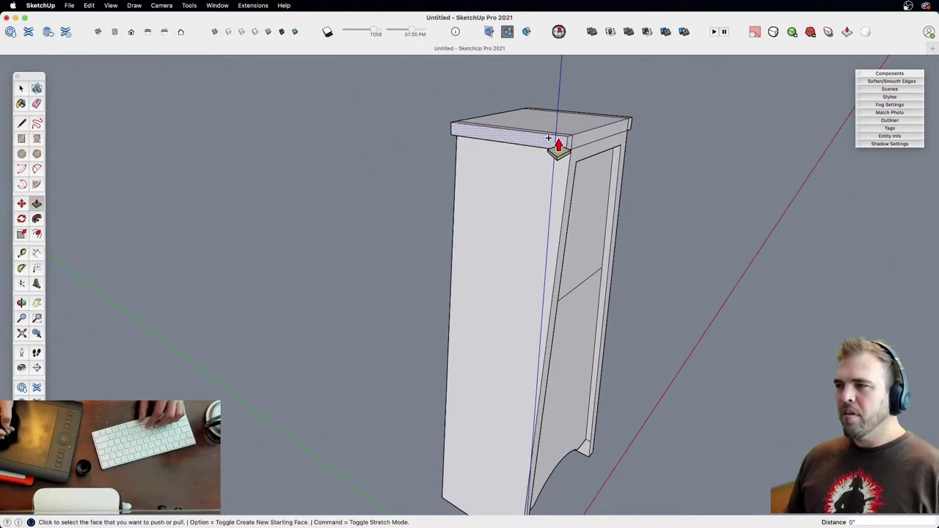
Step: Draw a tall, narrow rectangle about 6 7/16" wide on the recessed panel, from its vertical centerline toward the right side frame
{"action": "scroll", "coordinate": [551, 218], "scroll_direction": "down", "scroll_amount": 3}
{"action": "middle_click_drag", "start_coordinate": [551, 218], "coordinate": [477, 159]}
{"action": "scroll", "coordinate": [479, 213], "scroll_direction": "up", "scroll_amount": 3}
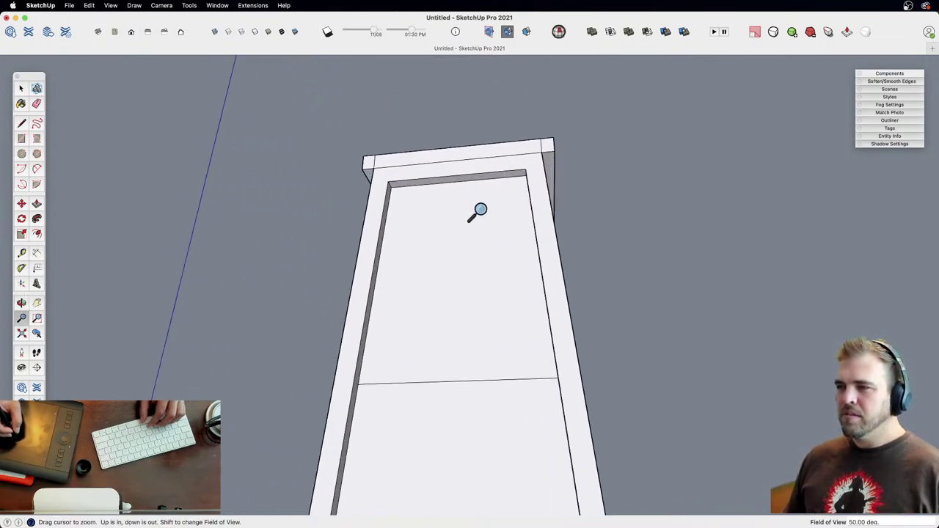
{"action": "key", "text": "space"}
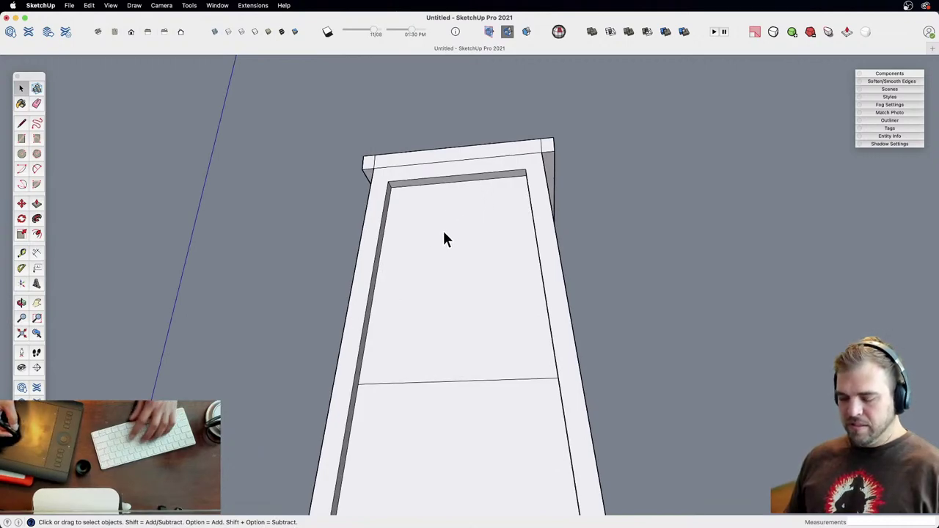
{"action": "key", "text": "l"}
{"action": "left_click", "coordinate": [457, 181]}
{"action": "key", "text": "z"}
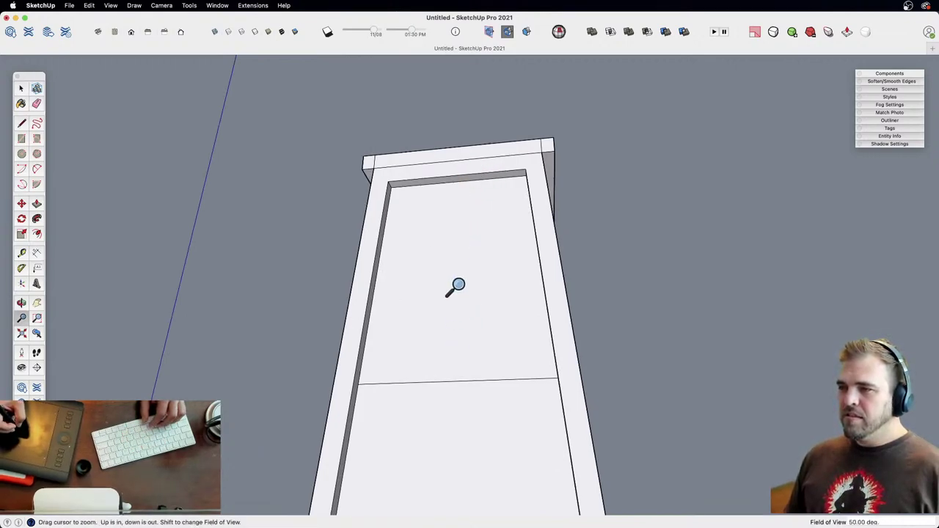
{"action": "middle_click_drag", "start_coordinate": [455, 286], "coordinate": [455, 321]}
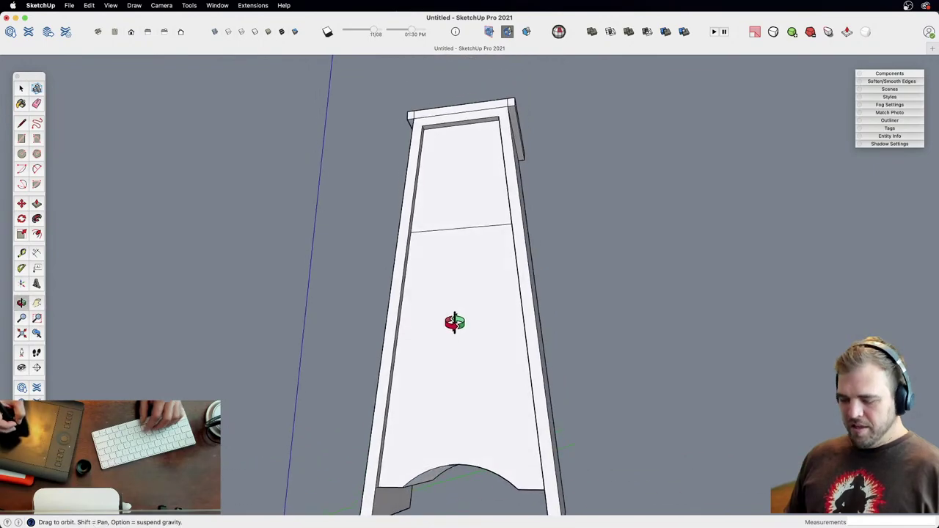
{"action": "left_click", "coordinate": [459, 429]}
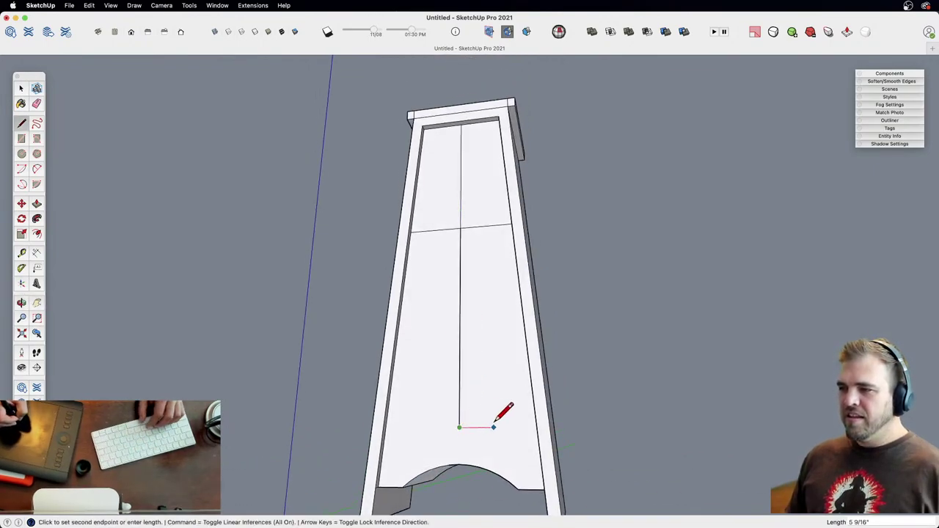
{"action": "left_click", "coordinate": [495, 128]}
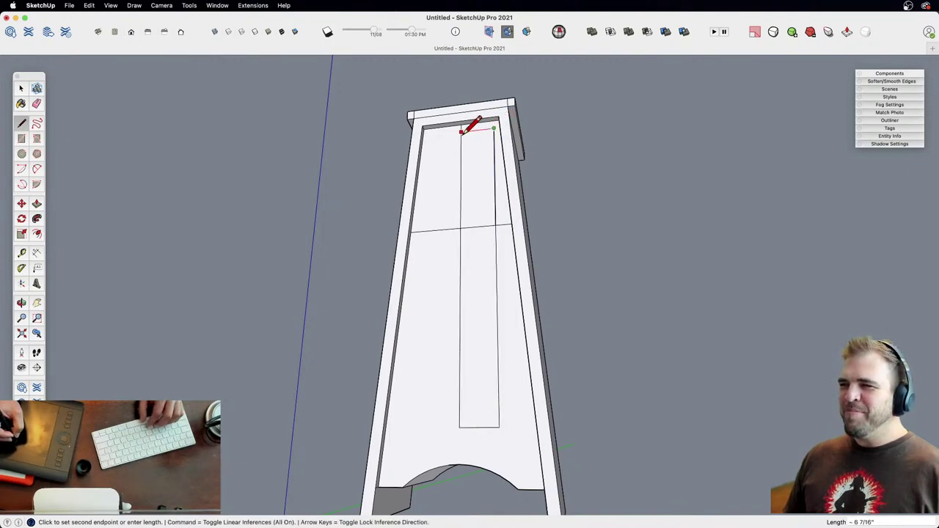
Step: Copy the narrow rectangle about 6 7/16" to the other side of the centerline, and erase the dividing line above the cross line
{"action": "key", "text": "space"}
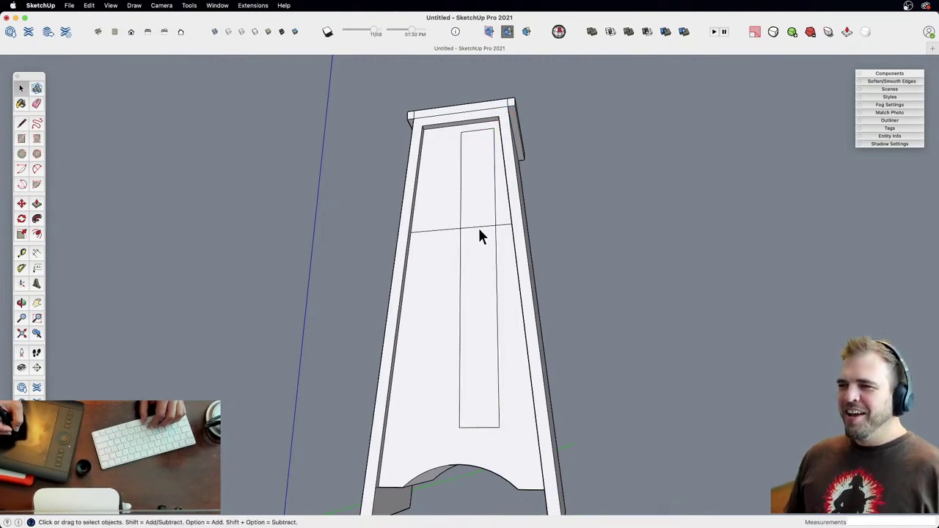
{"action": "left_click", "coordinate": [478, 220]}
{"action": "left_click", "coordinate": [477, 257], "text": "shift"}
{"action": "key", "text": "m"}
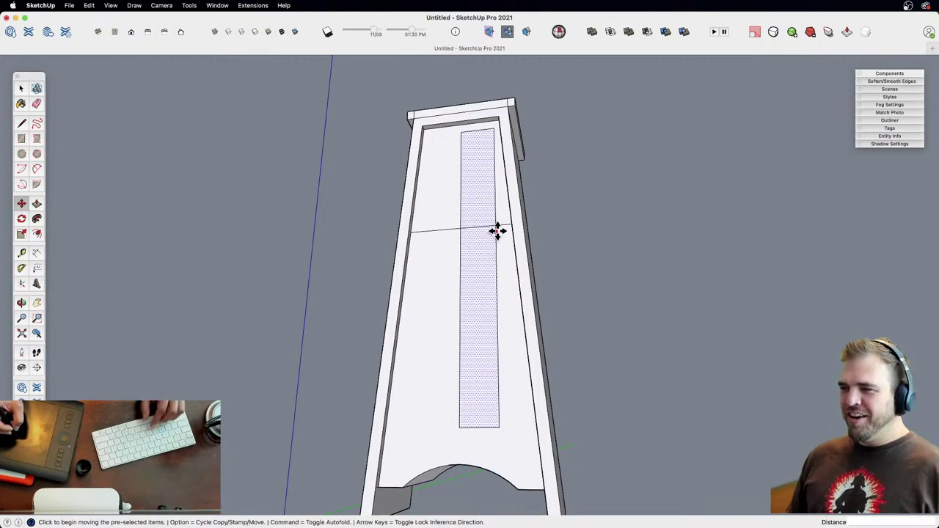
{"action": "left_click", "coordinate": [497, 230]}
{"action": "left_click", "coordinate": [459, 233]}
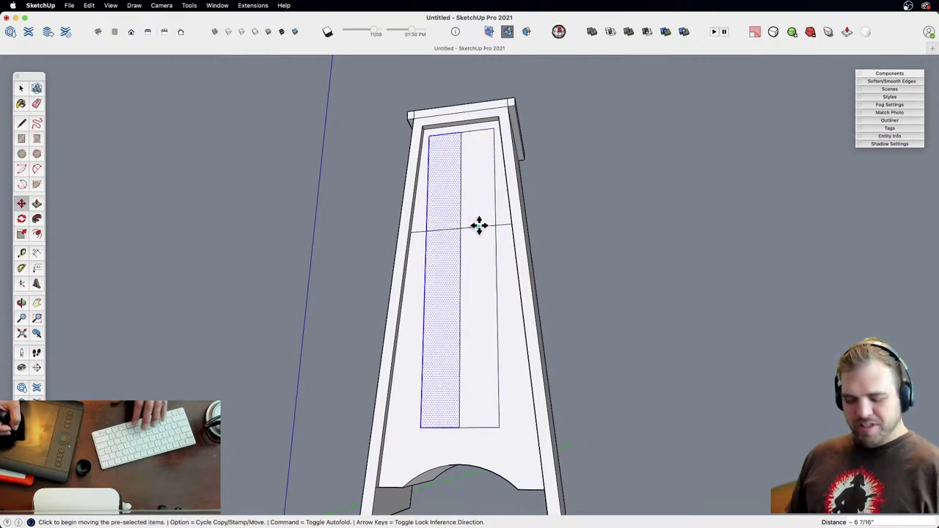
{"action": "key", "text": "e"}
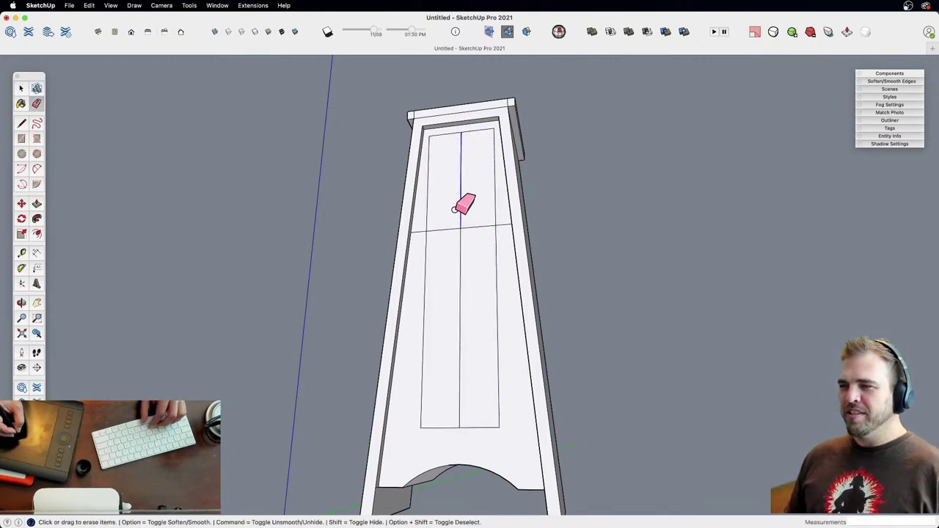
Step: Draw a second horizontal line across the recessed panel above the existing cross line, and erase the part extending past the case
{"action": "scroll", "coordinate": [470, 268], "scroll_direction": "down", "scroll_amount": 5}
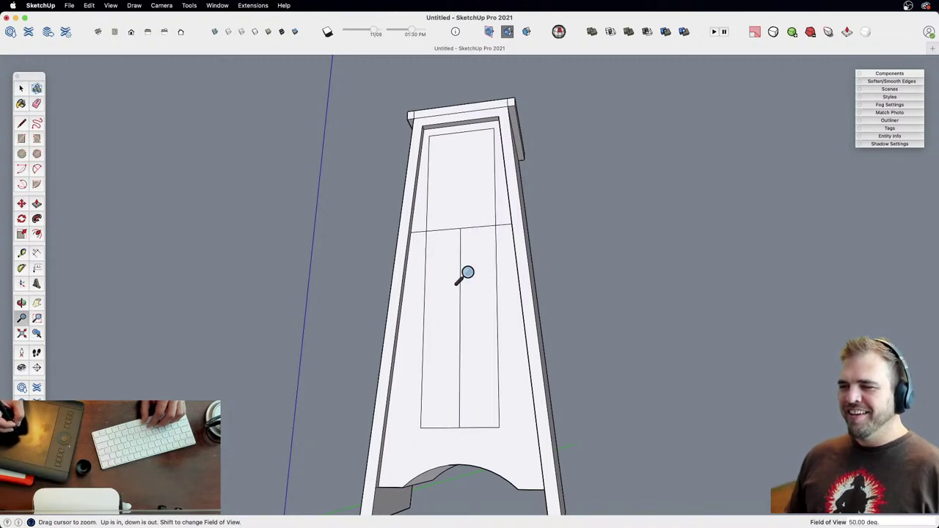
{"action": "middle_click_drag", "start_coordinate": [477, 310], "coordinate": [495, 504]}
{"action": "left_click_drag", "start_coordinate": [495, 504], "coordinate": [476, 506]}
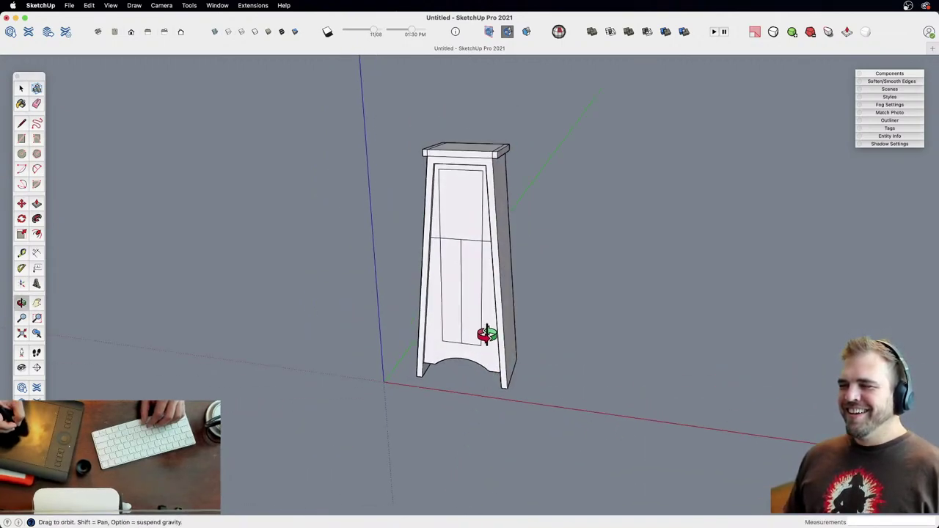
{"action": "key", "text": "z"}
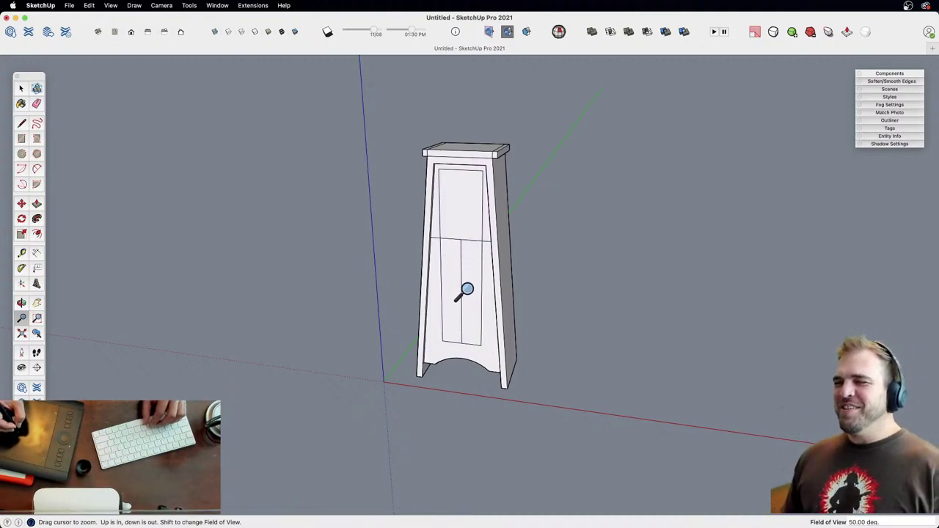
{"action": "left_click_drag", "start_coordinate": [462, 293], "coordinate": [461, 253]}
{"action": "key", "text": "h"}
{"action": "left_click_drag", "start_coordinate": [461, 253], "coordinate": [470, 330]}
{"action": "key", "text": "z"}
{"action": "key", "text": "h"}
{"action": "key", "text": "o"}
{"action": "left_click_drag", "start_coordinate": [474, 277], "coordinate": [455, 221]}
{"action": "key", "text": "z"}
{"action": "left_click_drag", "start_coordinate": [460, 338], "coordinate": [449, 321]}
{"action": "key", "text": "l"}
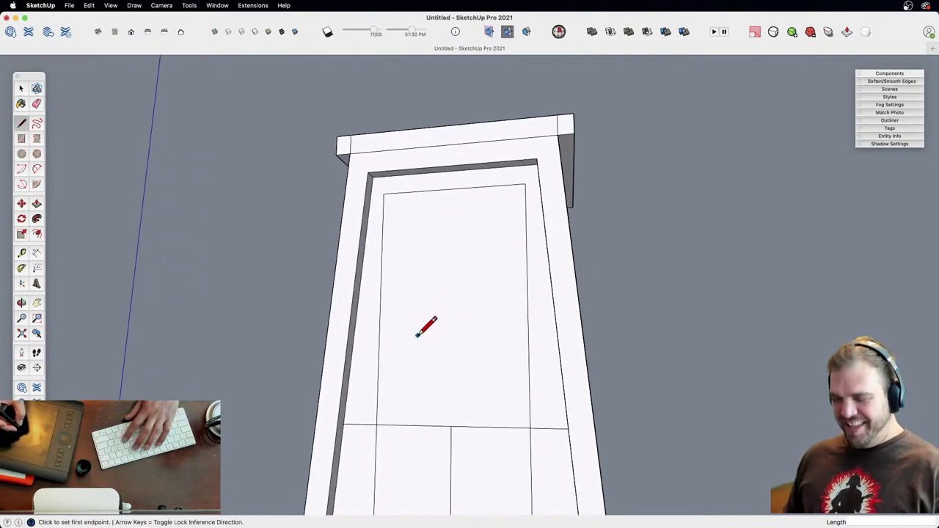
{"action": "left_click", "coordinate": [353, 340]}
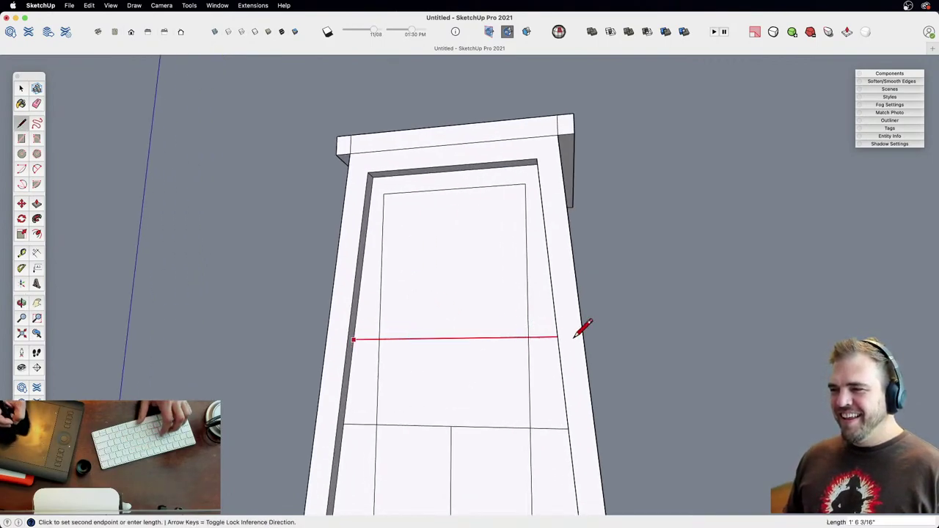
{"action": "key", "text": "e"}
{"action": "left_click", "coordinate": [631, 335]}
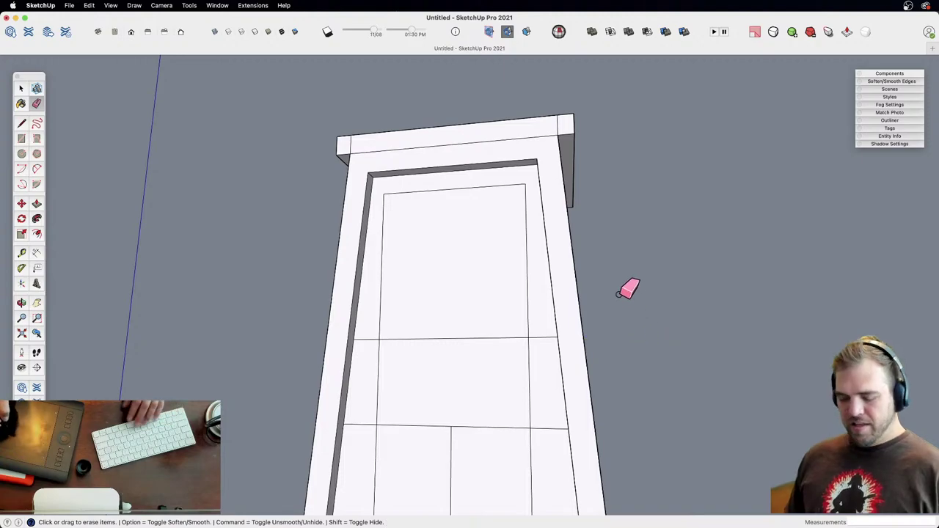
Step: Erase the vertical segments between the two cross lines and draw a parallel horizontal line just below the upper one
{"action": "scroll", "coordinate": [480, 289], "scroll_direction": "down", "scroll_amount": 4}
{"action": "mouse_move", "coordinate": [480, 289]}
{"action": "middle_mouse_down", "text": "shift"}
{"action": "mouse_move", "coordinate": [480, 377]}
{"action": "mouse_move", "coordinate": [448, 290]}
{"action": "middle_mouse_up", "text": "shift"}
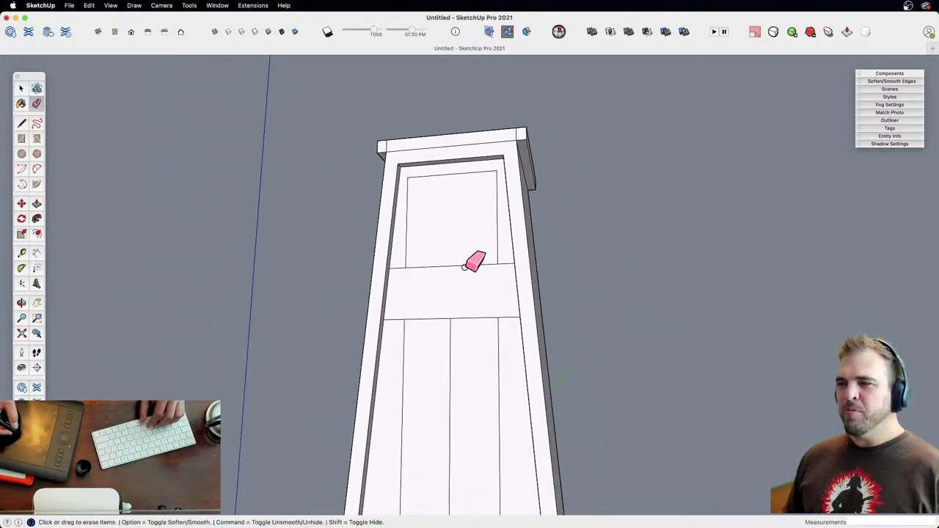
{"action": "key", "text": "z"}
{"action": "left_click_drag", "start_coordinate": [469, 392], "coordinate": [450, 288]}
{"action": "key", "text": "h"}
{"action": "left_click_drag", "start_coordinate": [450, 288], "coordinate": [465, 215]}
{"action": "key", "text": "o"}
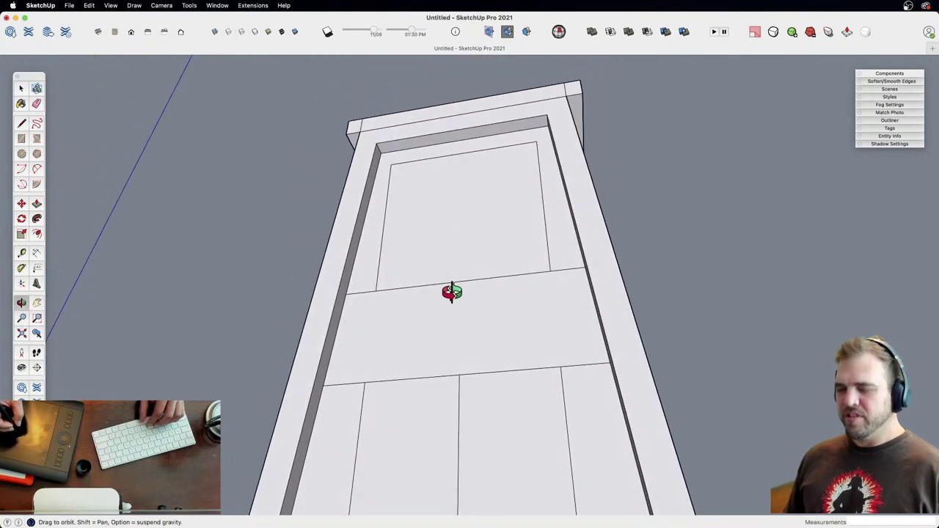
{"action": "key", "text": "l"}
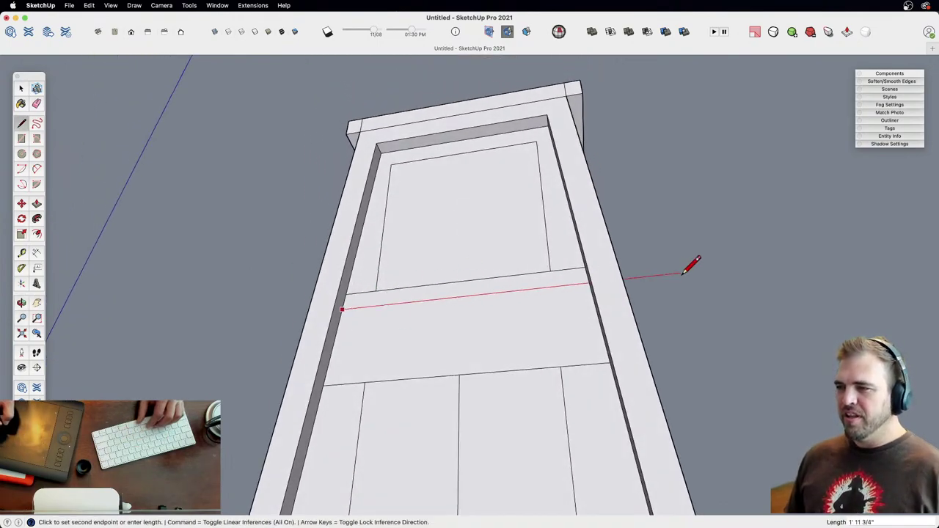
{"action": "left_click", "coordinate": [688, 268]}
{"action": "middle_click_drag", "start_coordinate": [594, 301], "coordinate": [688, 334]}
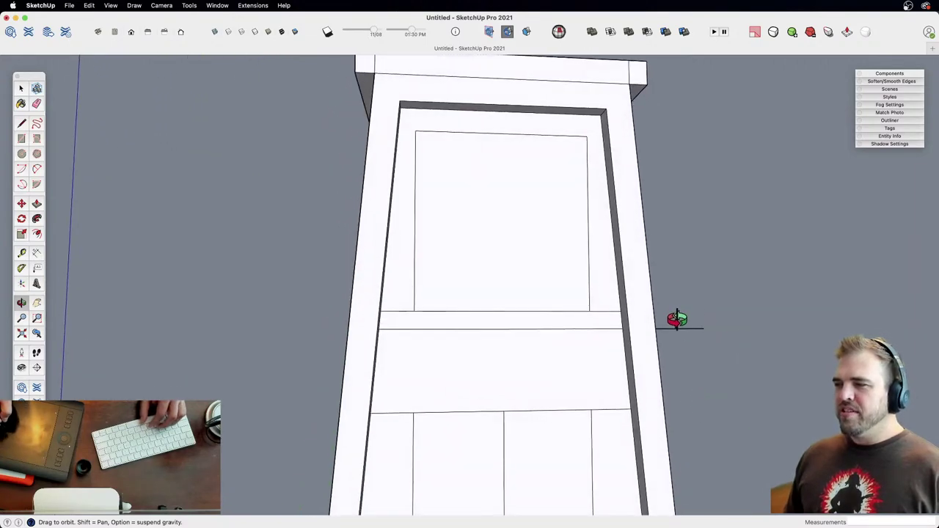
{"action": "middle_click_drag", "start_coordinate": [494, 367], "coordinate": [352, 316]}
{"action": "key", "text": "space"}
{"action": "middle_click_drag", "start_coordinate": [619, 331], "coordinate": [556, 329], "text": "shift"}
{"action": "key", "text": "l"}
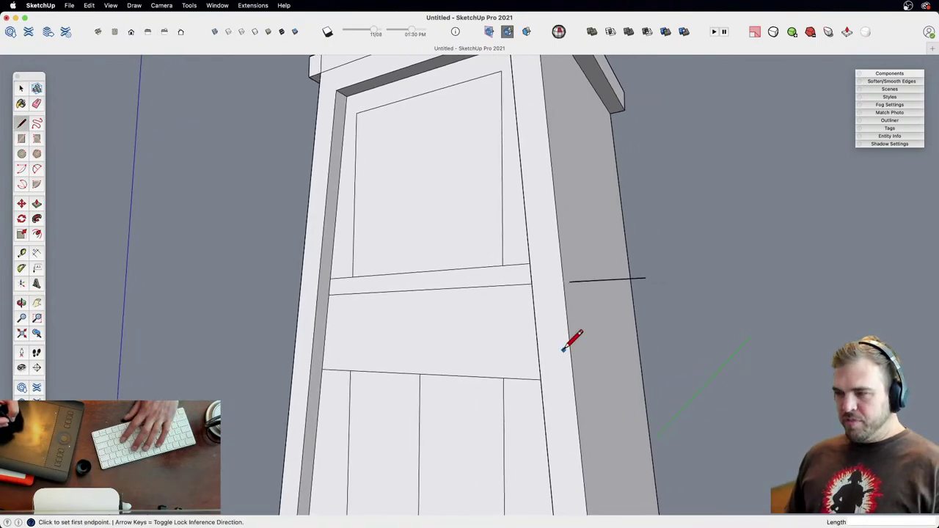
{"action": "left_click", "coordinate": [537, 337]}
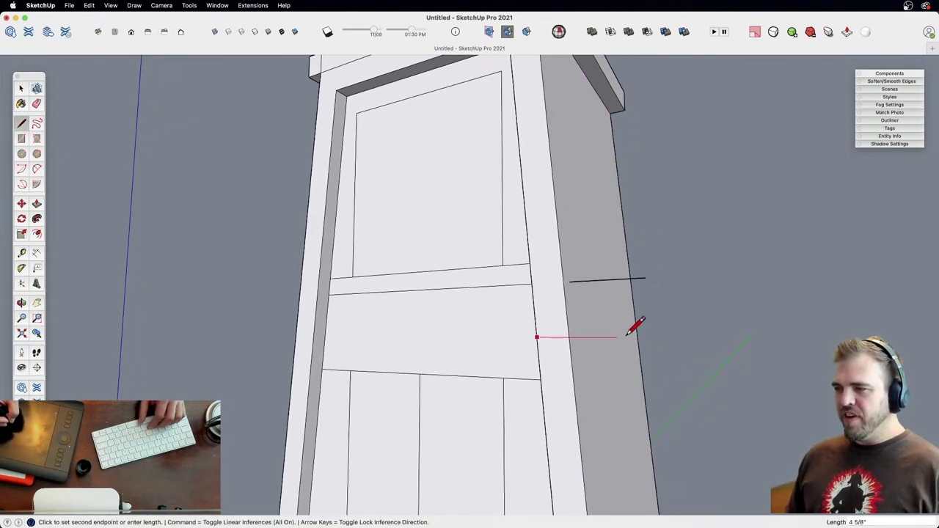
{"action": "left_click", "coordinate": [726, 338]}
{"action": "key", "text": "e"}
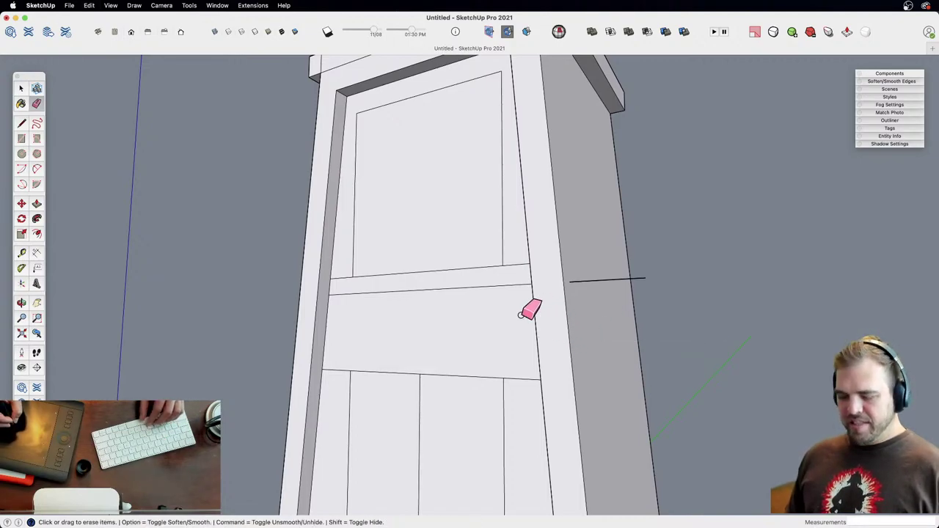
Step: Draw a parallel horizontal line just above the lower cross line, and erase the line ends extending past the case
{"action": "key", "text": "l"}
{"action": "left_click", "coordinate": [324, 351]}
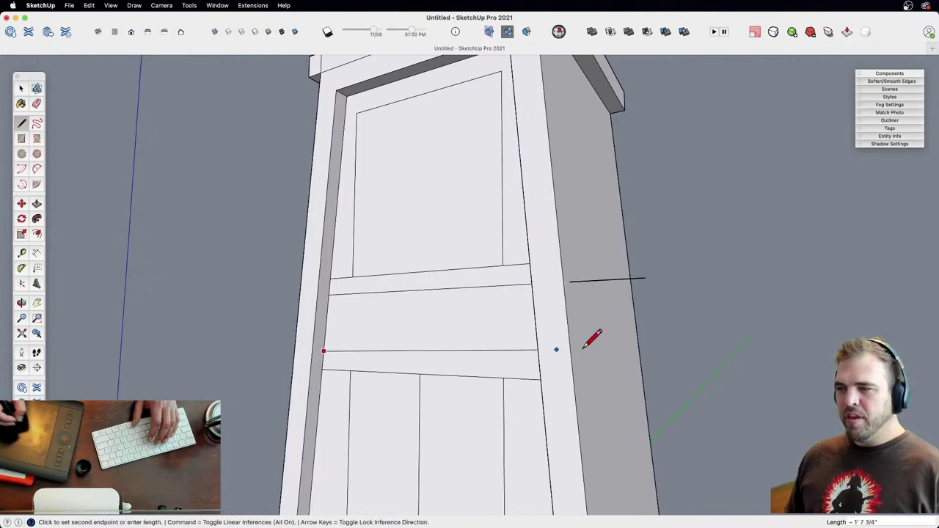
{"action": "left_click", "coordinate": [718, 341]}
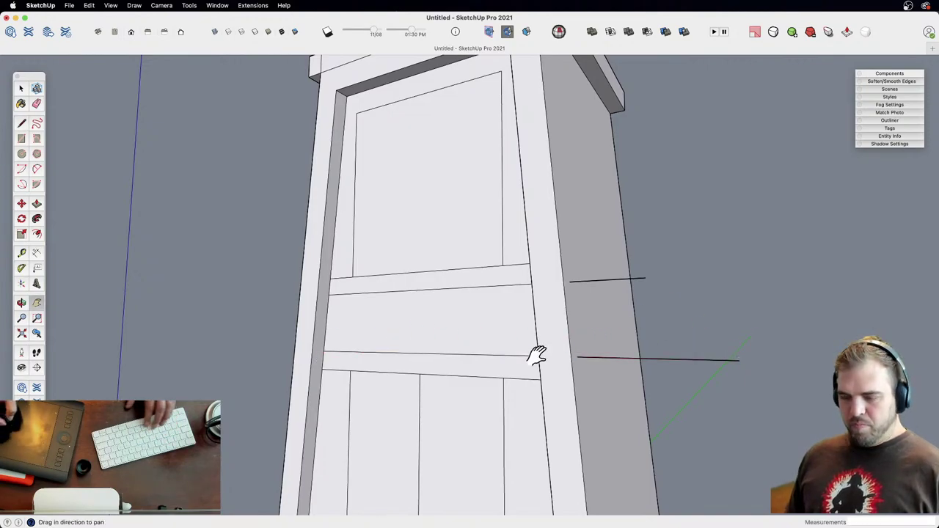
{"action": "middle_click_drag", "start_coordinate": [536, 356], "coordinate": [464, 379]}
{"action": "key", "text": "space"}
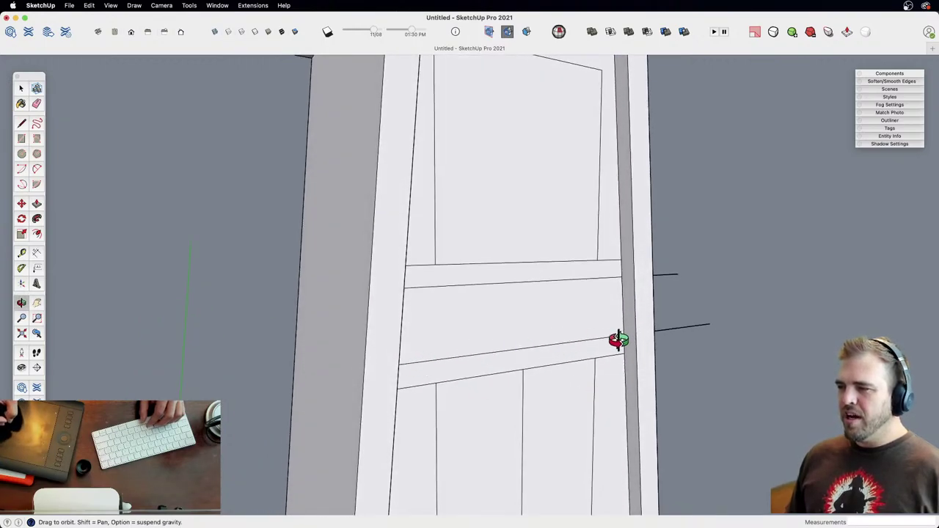
{"action": "mouse_move", "coordinate": [619, 340]}
{"action": "middle_mouse_down"}
{"action": "mouse_move", "coordinate": [589, 321]}
{"action": "mouse_move", "coordinate": [442, 306]}
{"action": "mouse_move", "coordinate": [570, 353]}
{"action": "mouse_move", "coordinate": [508, 326]}
{"action": "mouse_move", "coordinate": [691, 375]}
{"action": "middle_mouse_up"}
{"action": "key", "text": "e"}
{"action": "left_click_drag", "start_coordinate": [657, 281], "coordinate": [672, 229]}
Step: Extend the bottom edge of the narrow door rectangles horizontally in both directions past the side frames
{"action": "key", "text": "z"}
{"action": "mouse_move", "coordinate": [565, 304]}
{"action": "left_mouse_down"}
{"action": "mouse_move", "coordinate": [527, 317]}
{"action": "mouse_move", "coordinate": [520, 367]}
{"action": "left_mouse_up"}
{"action": "middle_click_drag", "start_coordinate": [520, 367], "coordinate": [505, 285], "text": "shift"}
{"action": "left_click_drag", "start_coordinate": [505, 285], "coordinate": [490, 382]}
{"action": "middle_click_drag", "start_coordinate": [490, 381], "coordinate": [553, 376]}
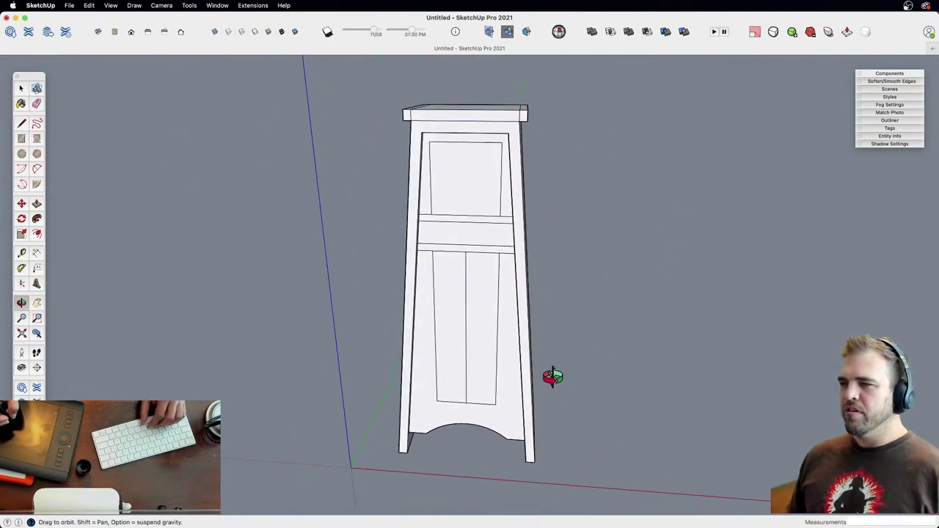
{"action": "middle_click_drag", "start_coordinate": [484, 389], "coordinate": [494, 318], "text": "shift"}
{"action": "left_click_drag", "start_coordinate": [492, 378], "coordinate": [460, 286]}
{"action": "key", "text": "h"}
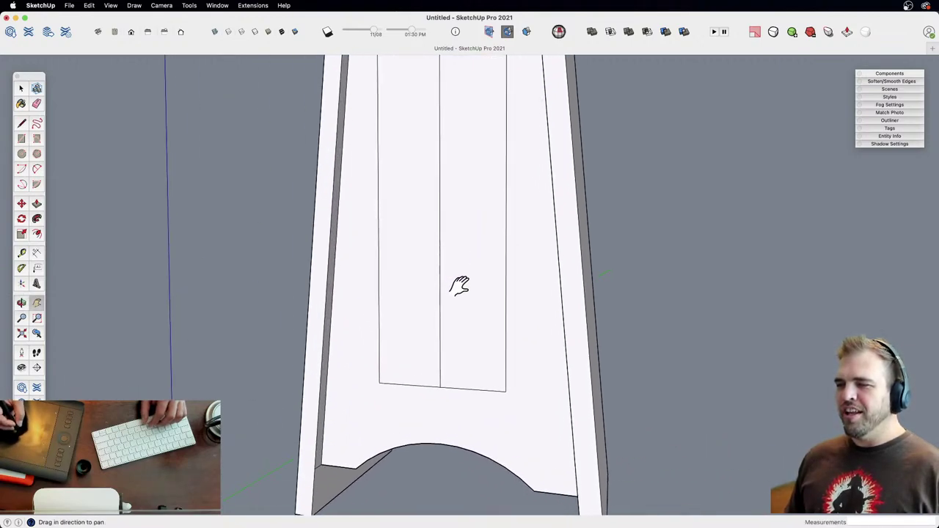
{"action": "left_click_drag", "start_coordinate": [454, 342], "coordinate": [462, 271]}
{"action": "key", "text": "l"}
{"action": "left_click", "coordinate": [386, 314]}
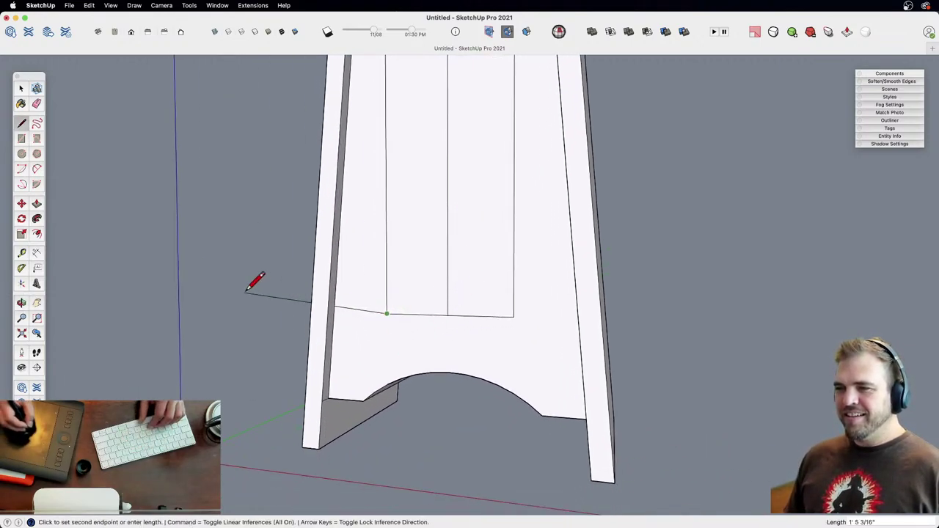
{"action": "left_click", "coordinate": [244, 308]}
{"action": "key", "text": "space"}
{"action": "key", "text": "l"}
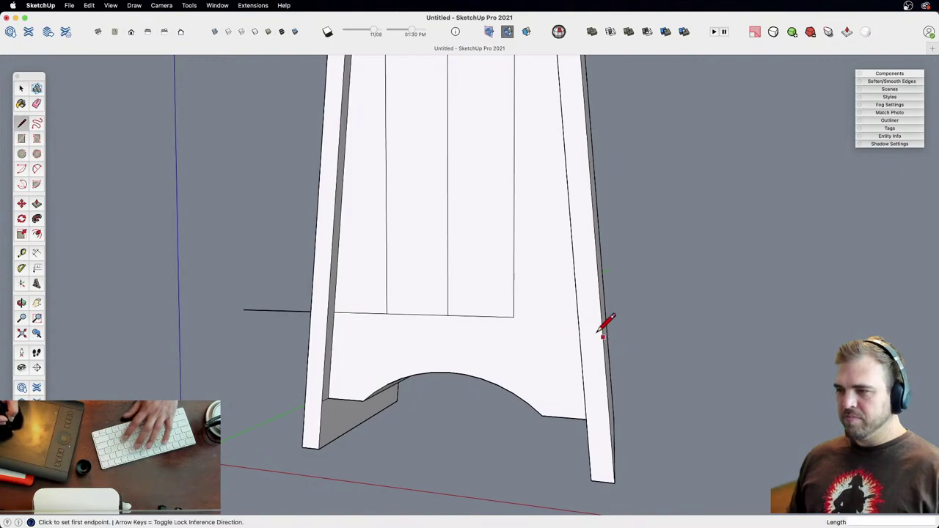
{"action": "left_click", "coordinate": [514, 317]}
{"action": "key", "text": "Escape"}
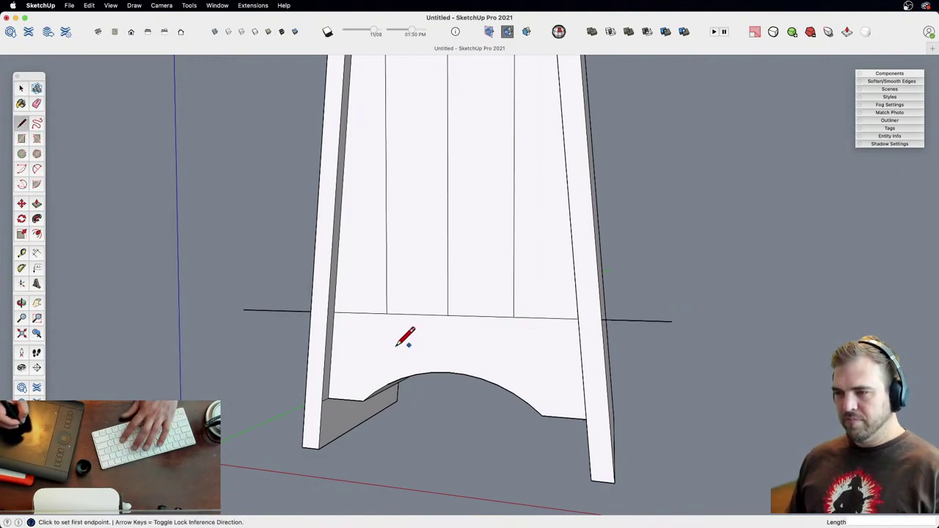
Step: Draw a parallel line below the door's bottom edge, above the arch, and erase the line ends outside the case
{"action": "left_click", "coordinate": [678, 353]}
{"action": "key", "text": "e"}
{"action": "left_click_drag", "start_coordinate": [645, 303], "coordinate": [646, 304]}
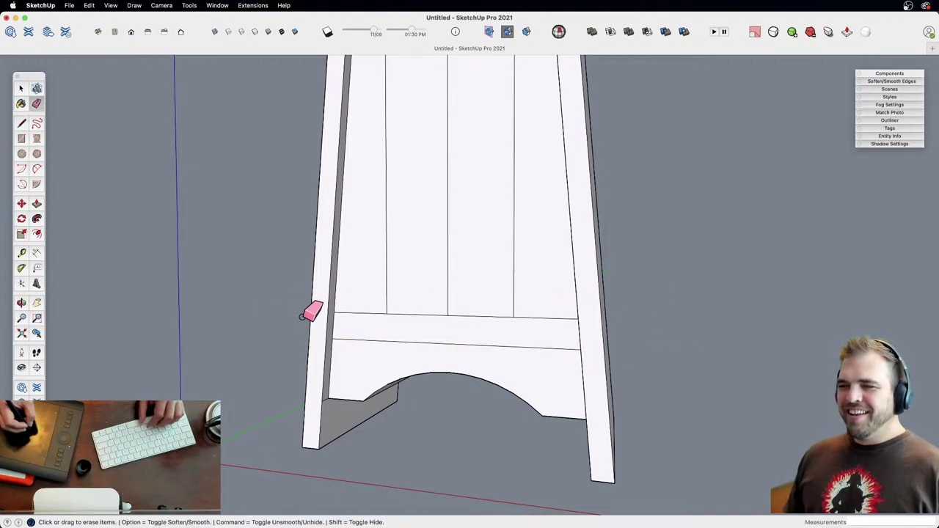
Step: Offset the outline of the case's right side face inward about 2 7/16"
{"action": "key", "text": "z"}
{"action": "left_click_drag", "start_coordinate": [470, 232], "coordinate": [474, 345]}
{"action": "key", "text": "h"}
{"action": "mouse_move", "coordinate": [476, 318]}
{"action": "left_mouse_down"}
{"action": "mouse_move", "coordinate": [495, 431]}
{"action": "mouse_move", "coordinate": [507, 412]}
{"action": "left_mouse_up"}
{"action": "key", "text": "o"}
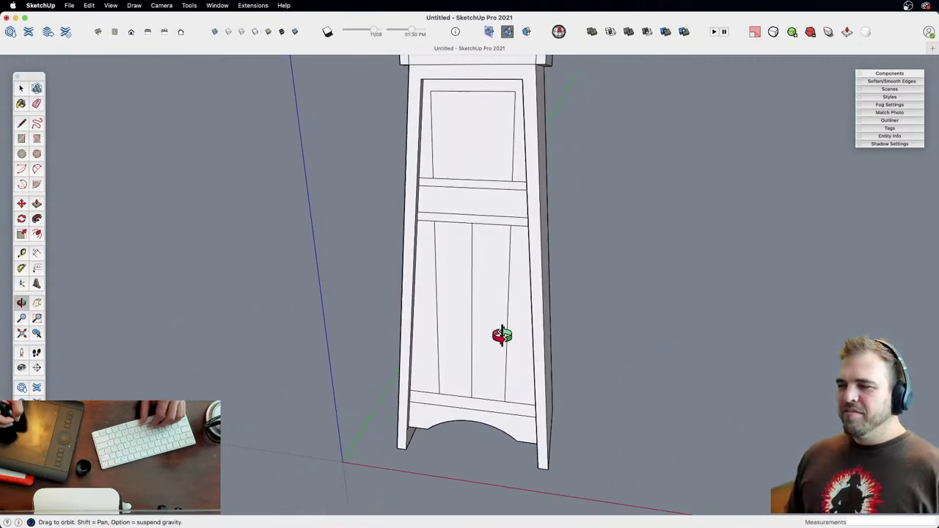
{"action": "scroll", "coordinate": [491, 353], "scroll_direction": "down", "scroll_amount": 2}
{"action": "middle_click_drag", "start_coordinate": [487, 362], "coordinate": [490, 328]}
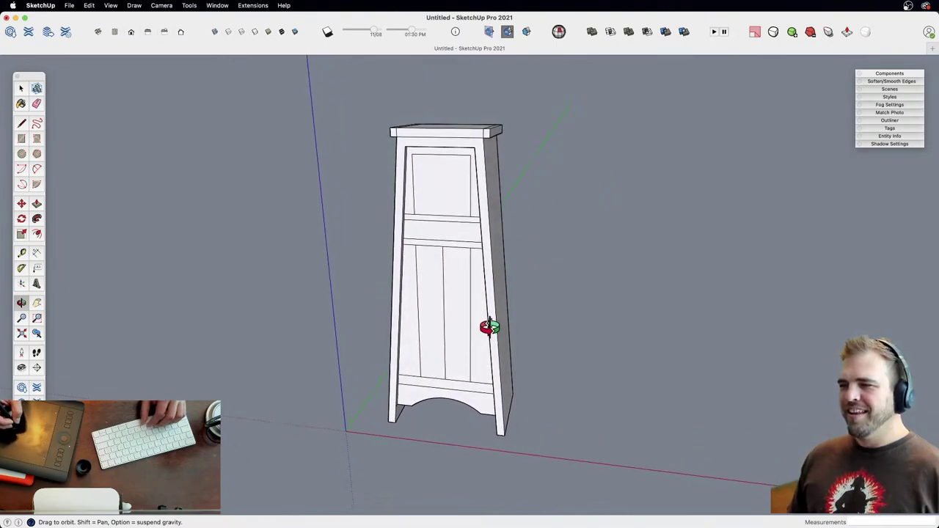
{"action": "key", "text": "z"}
{"action": "left_click_drag", "start_coordinate": [473, 297], "coordinate": [256, 365]}
{"action": "key", "text": "o"}
{"action": "key", "text": "z"}
{"action": "left_click_drag", "start_coordinate": [465, 419], "coordinate": [459, 345]}
{"action": "key", "text": "h"}
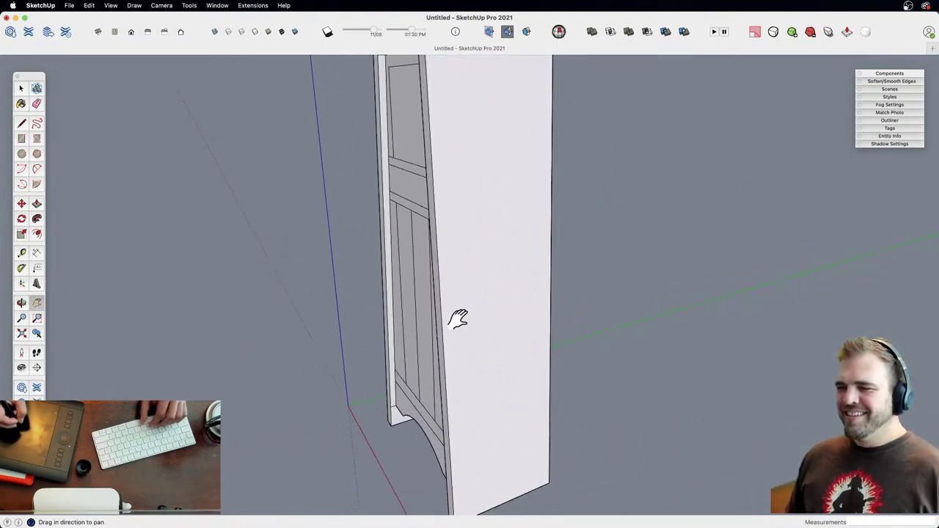
{"action": "middle_click_drag", "start_coordinate": [458, 319], "coordinate": [459, 344]}
{"action": "left_click", "coordinate": [470, 328]}
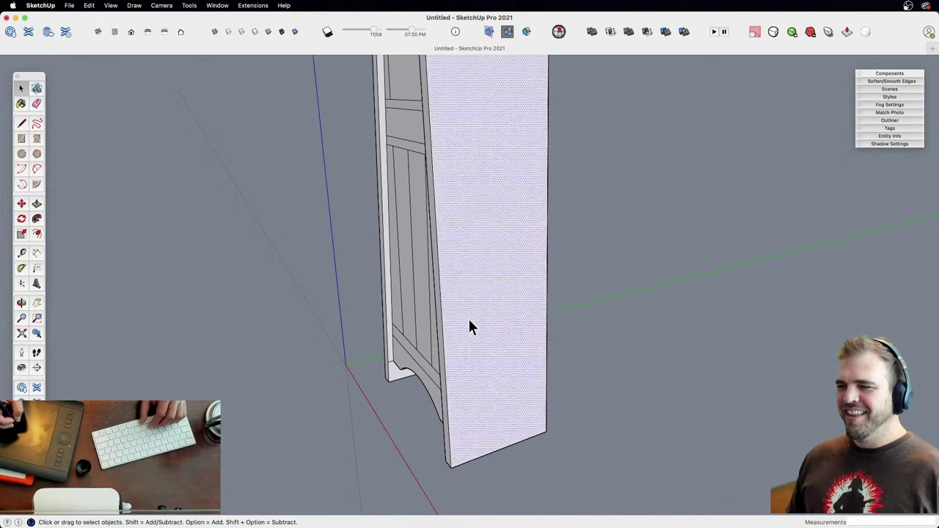
{"action": "key", "text": "f"}
{"action": "double_click", "coordinate": [462, 412]}
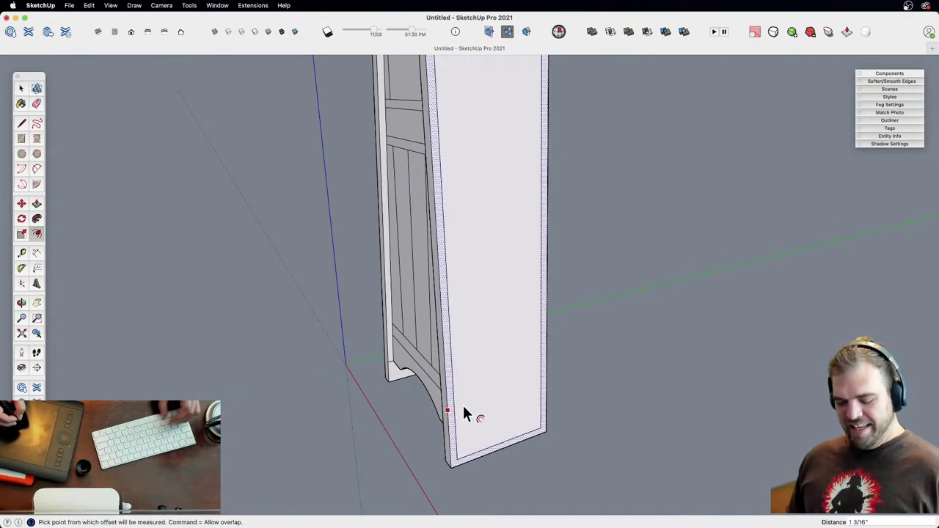
{"action": "left_click", "coordinate": [463, 409]}
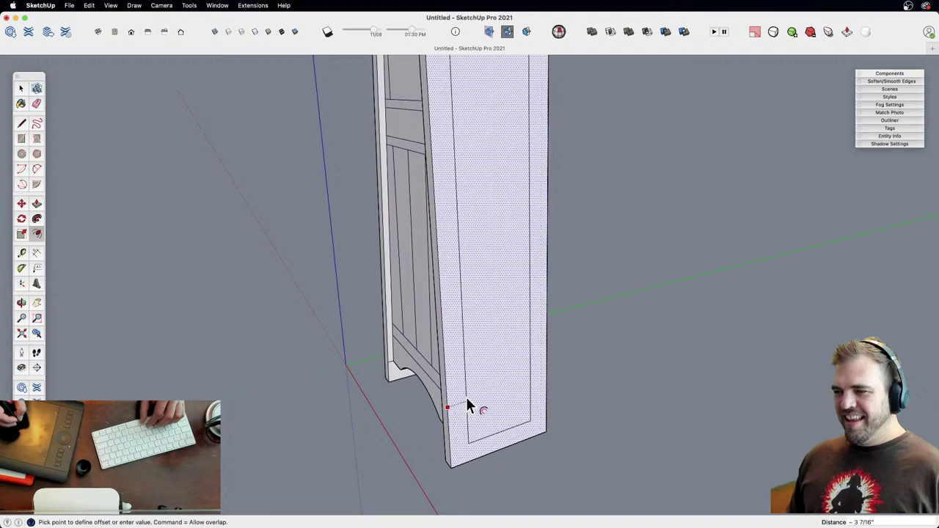
{"action": "left_click", "coordinate": [458, 357]}
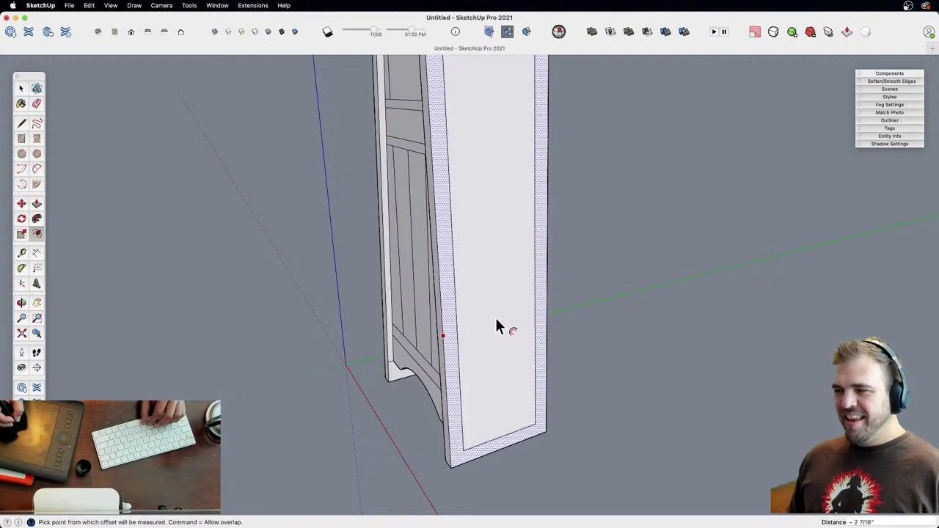
Step: Move the bottom edge of the side face's offset outline down past the case's base, and erase the part hanging below
{"action": "key", "text": "space"}
{"action": "left_click", "coordinate": [509, 439]}
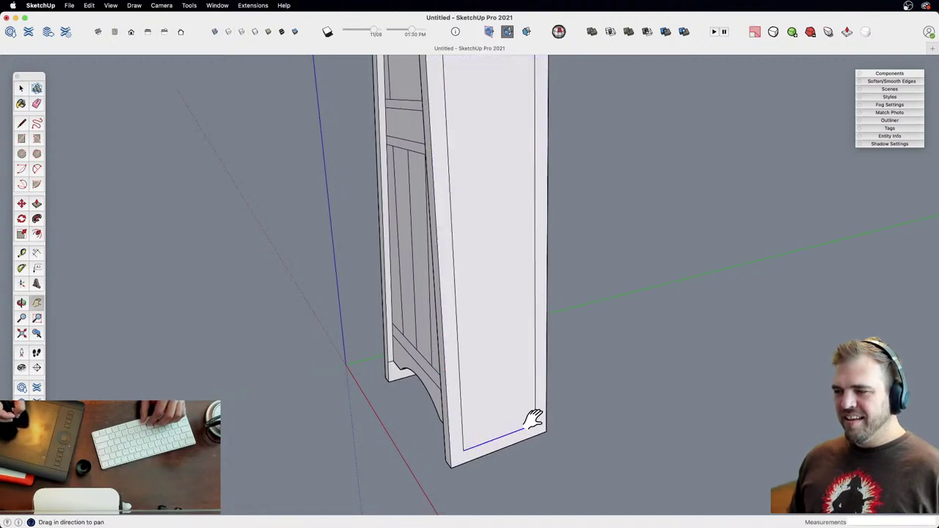
{"action": "middle_click_drag", "start_coordinate": [535, 419], "coordinate": [518, 271]}
{"action": "key", "text": "m"}
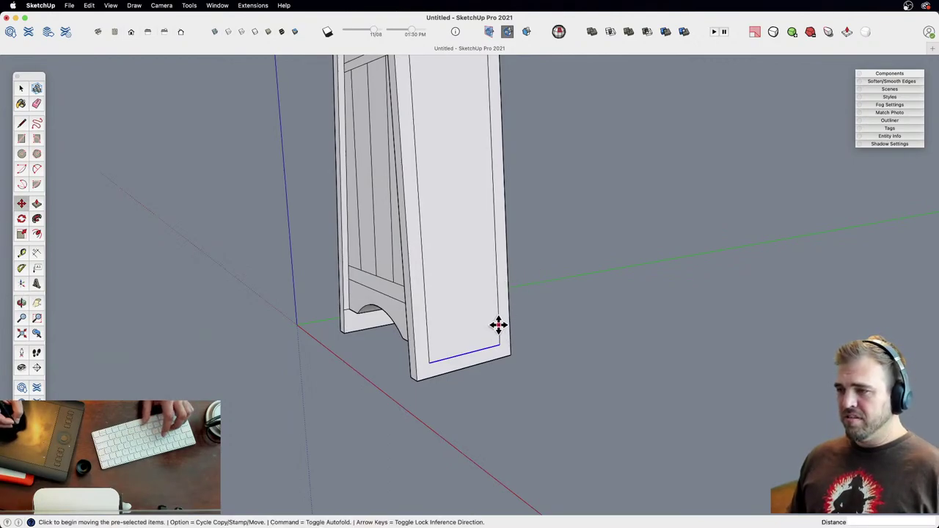
{"action": "left_click", "coordinate": [499, 346]}
{"action": "left_click", "coordinate": [507, 390]}
{"action": "key", "text": "e"}
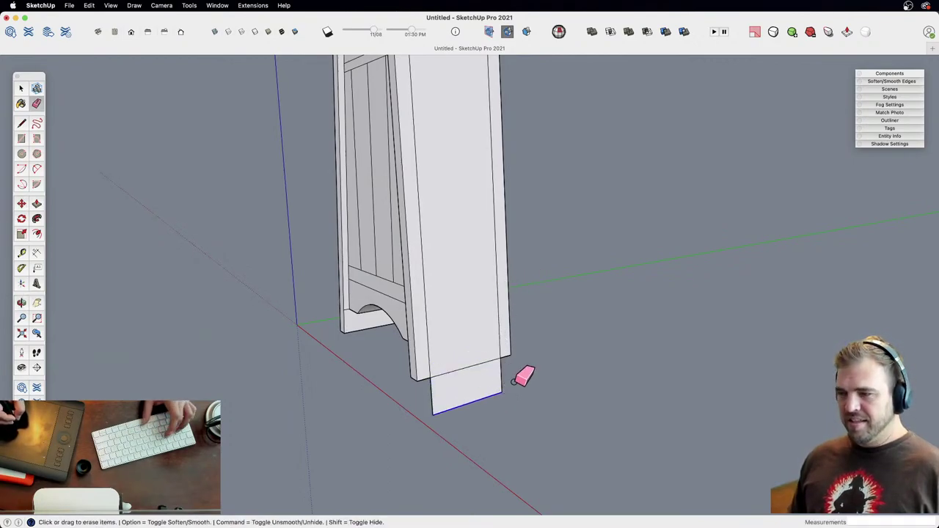
{"action": "mouse_move", "coordinate": [425, 396]}
{"action": "left_mouse_down"}
{"action": "mouse_move", "coordinate": [453, 384]}
{"action": "mouse_move", "coordinate": [459, 319]}
{"action": "left_mouse_up"}
Step: Push the inner side panel face inward 1/2" to recess it behind the side frame
{"action": "key", "text": "z"}
{"action": "middle_click_drag", "start_coordinate": [464, 312], "coordinate": [509, 295]}
{"action": "key", "text": "space"}
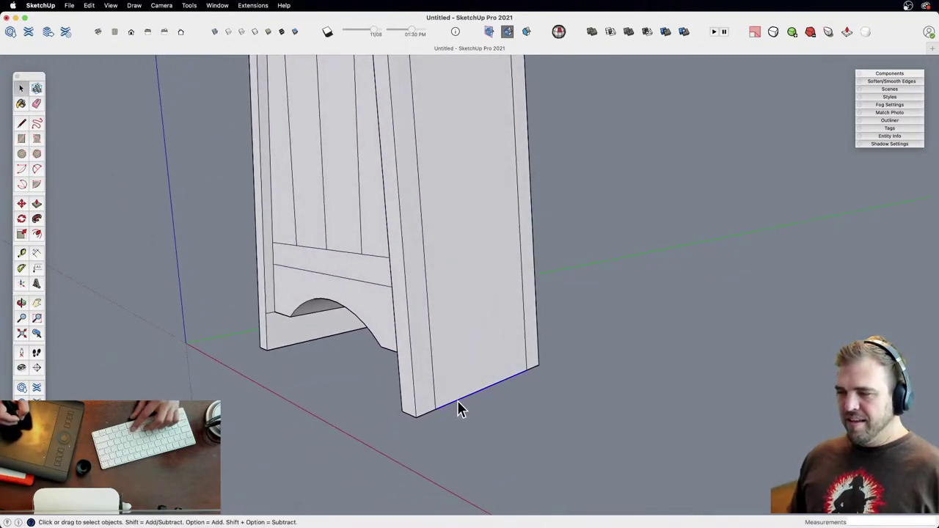
{"action": "scroll", "coordinate": [471, 277], "scroll_direction": "down", "scroll_amount": 2}
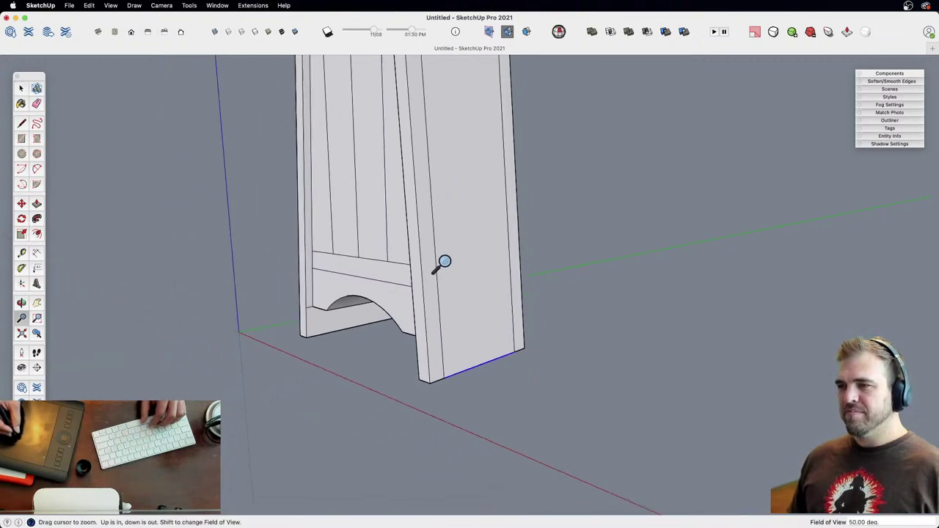
{"action": "middle_click_drag", "start_coordinate": [428, 203], "coordinate": [510, 409]}
{"action": "key", "text": "p"}
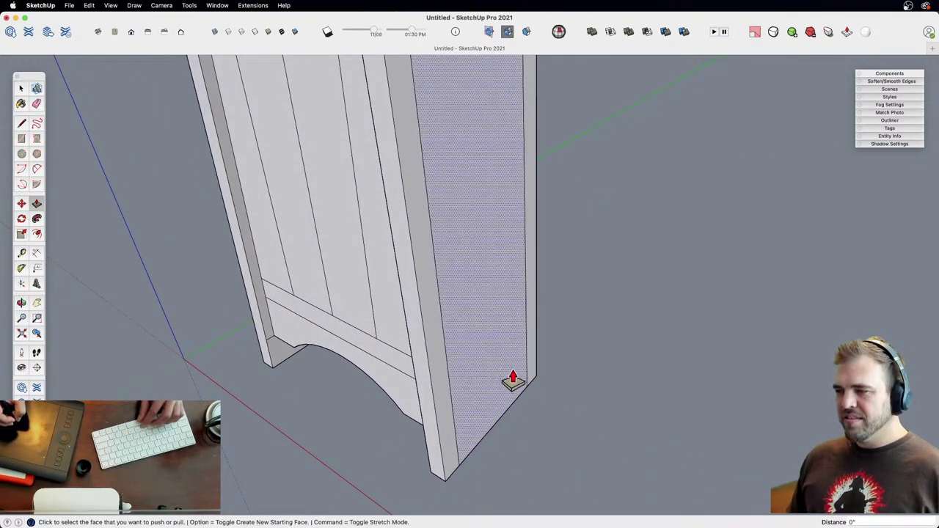
{"action": "left_click", "coordinate": [510, 379]}
{"action": "left_click", "coordinate": [510, 382]}
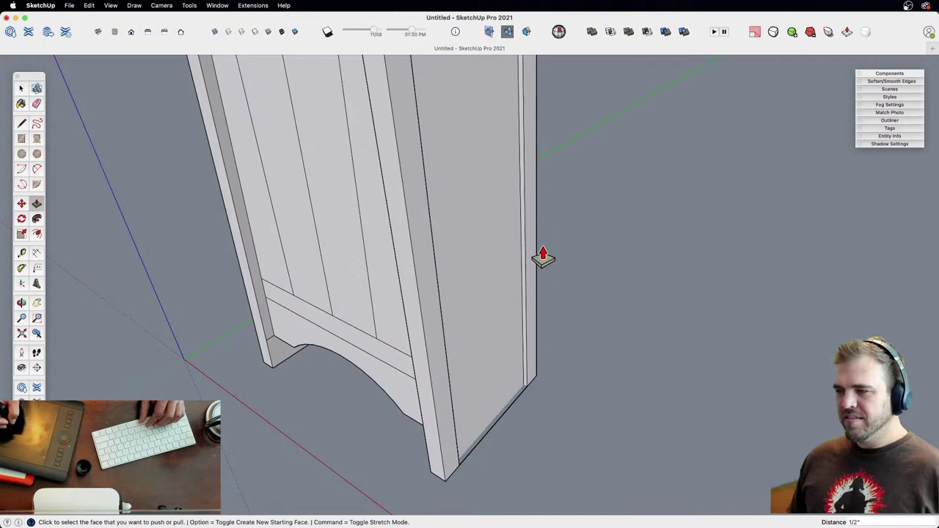
Step: Draw a rectangle on the ground beside the clock case, near the red axis
{"action": "scroll", "coordinate": [440, 181], "scroll_direction": "down", "scroll_amount": 6}
{"action": "middle_click_drag", "start_coordinate": [451, 361], "coordinate": [483, 350], "text": "shift"}
{"action": "left_click_drag", "start_coordinate": [483, 350], "coordinate": [481, 350]}
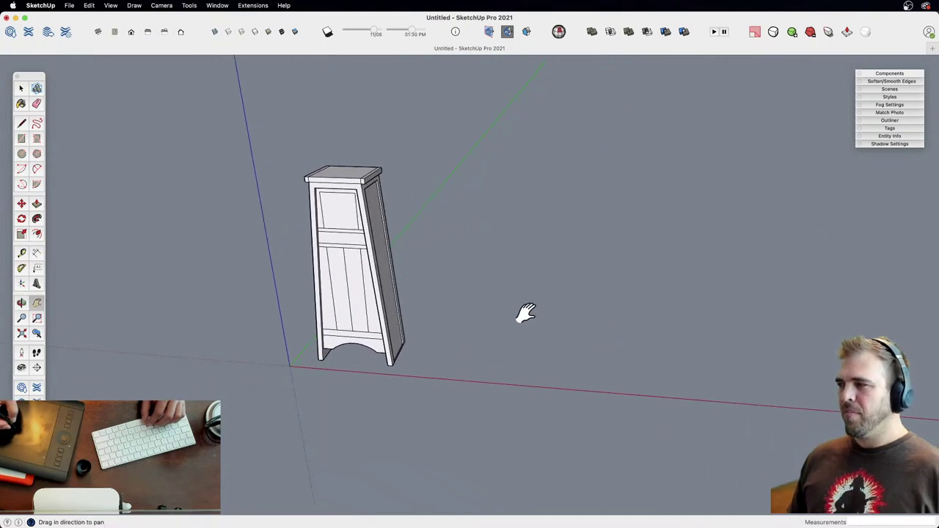
{"action": "key", "text": "r"}
{"action": "left_click", "coordinate": [471, 370]}
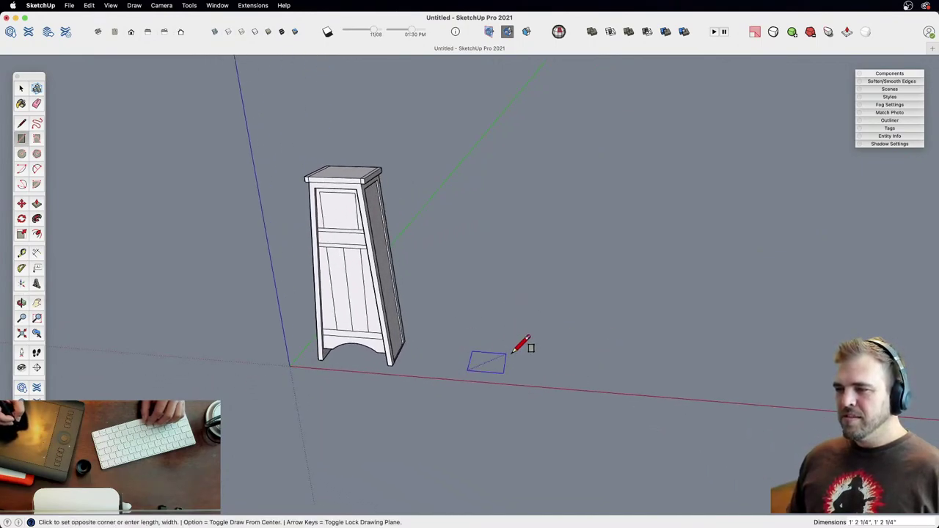
{"action": "left_click", "coordinate": [536, 348]}
Step: Extrude the ground rectangle upward 5' 11 3/4" into a tall box
{"action": "middle_click_drag", "start_coordinate": [550, 342], "coordinate": [472, 332]}
{"action": "key", "text": "p"}
{"action": "left_click", "coordinate": [503, 382]}
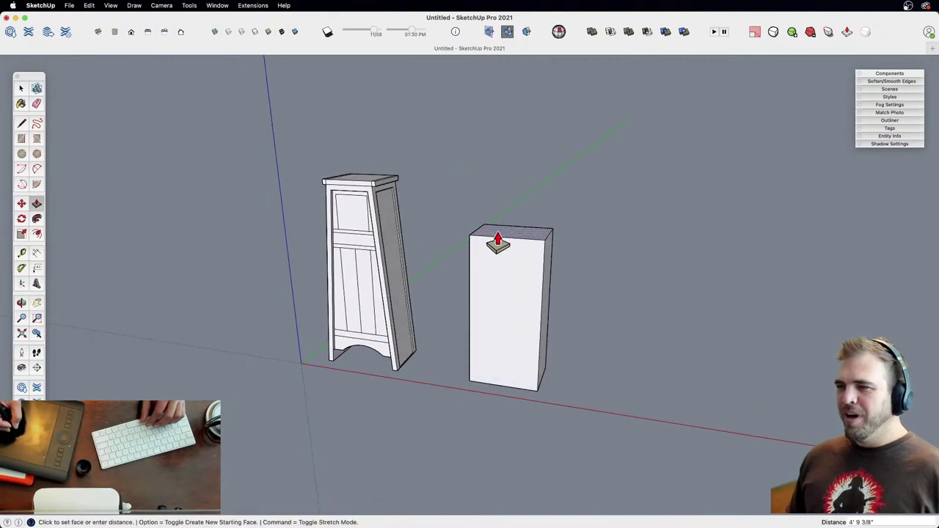
{"action": "left_click", "coordinate": [490, 204]}
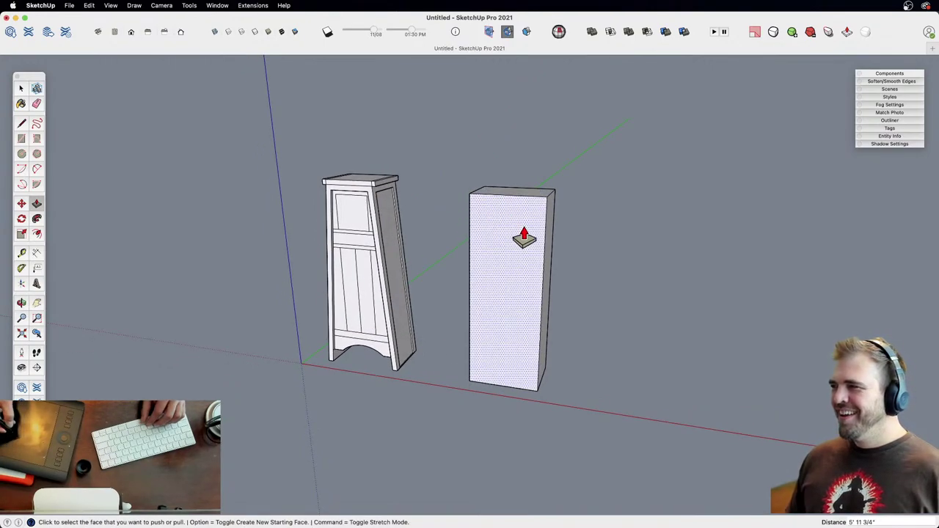
{"action": "middle_click_drag", "start_coordinate": [532, 335], "coordinate": [487, 325]}
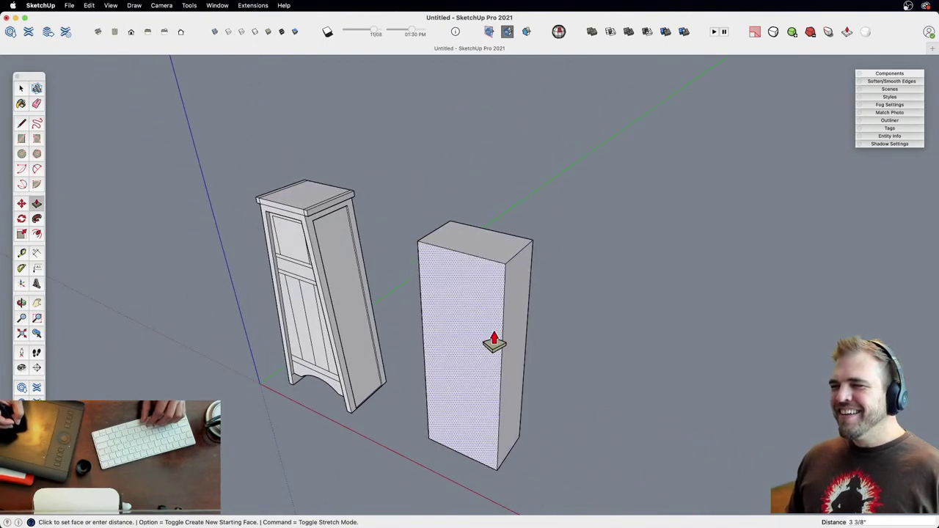
Step: Divide the tall box with a horizontal edge running around it, about 1' 1 11/16" below its top
{"action": "middle_click_drag", "start_coordinate": [492, 357], "coordinate": [470, 346]}
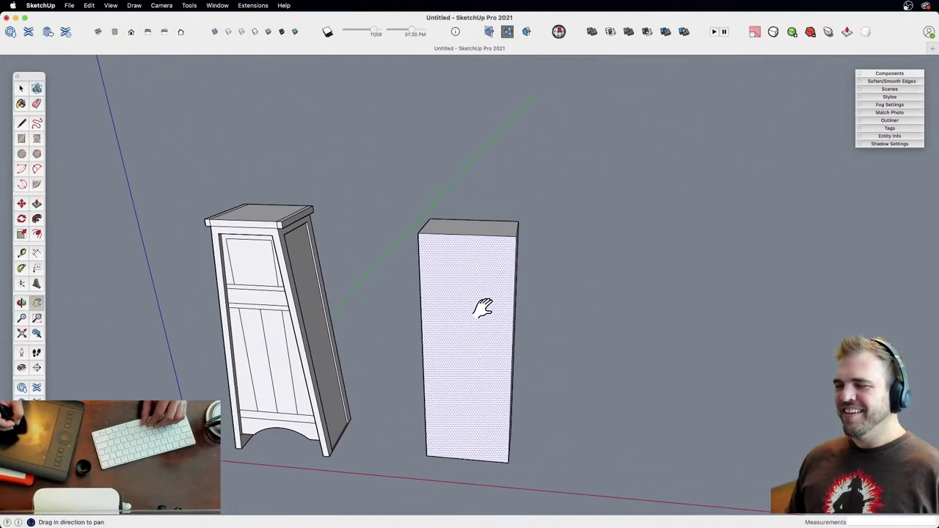
{"action": "middle_click_drag", "start_coordinate": [484, 308], "coordinate": [487, 294], "text": "shift"}
{"action": "left_click", "coordinate": [494, 247]}
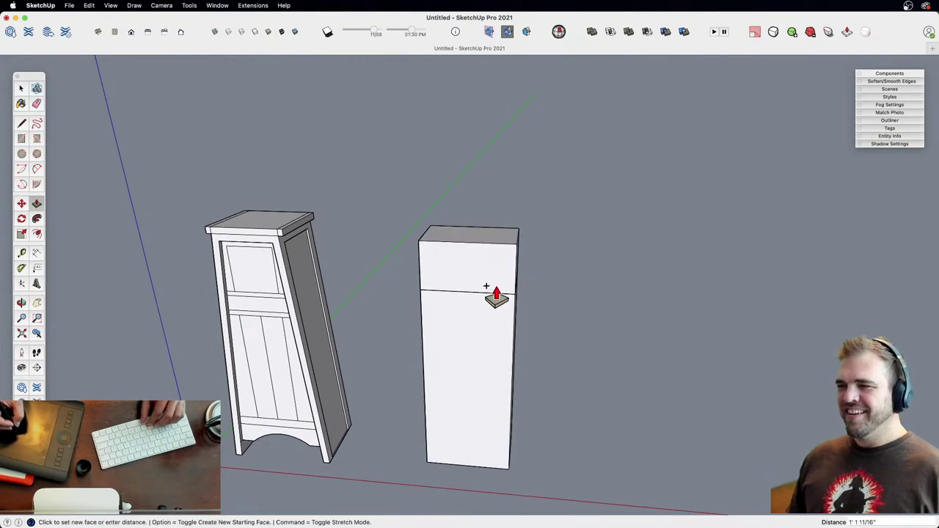
{"action": "middle_click_drag", "start_coordinate": [482, 342], "coordinate": [461, 273]}
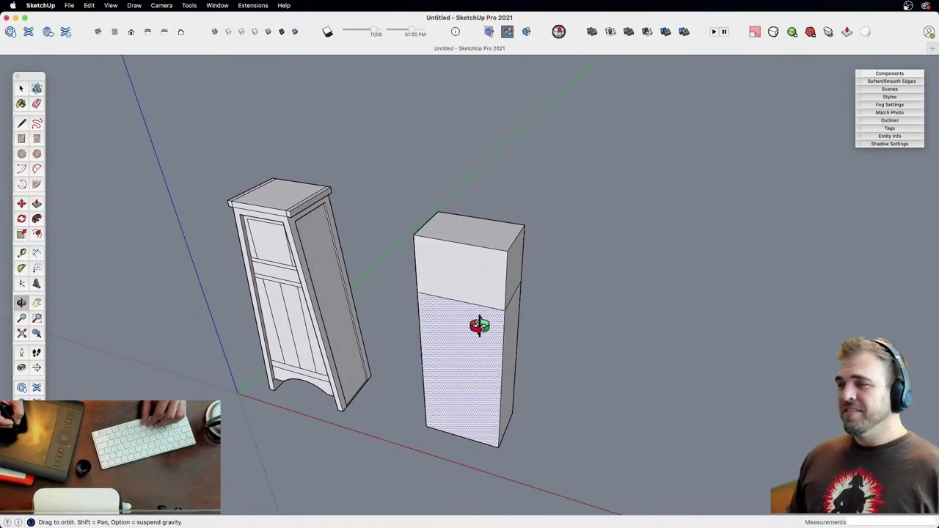
Step: Pull the box's top face up 3 1/4" as a new section, keeping the original top edge
{"action": "key", "text": "z"}
{"action": "left_click_drag", "start_coordinate": [479, 326], "coordinate": [465, 285]}
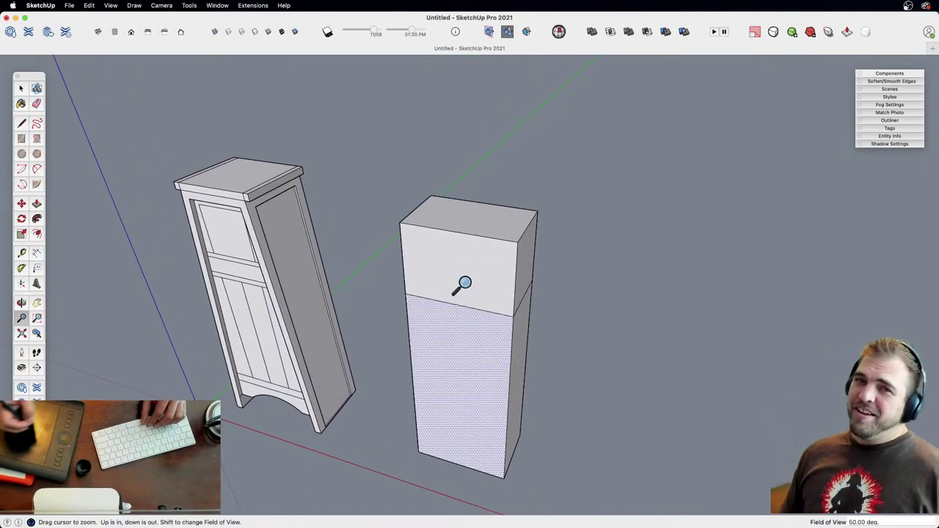
{"action": "middle_click_drag", "start_coordinate": [509, 237], "coordinate": [500, 254]}
{"action": "key", "text": "p"}
{"action": "left_click", "coordinate": [498, 248]}
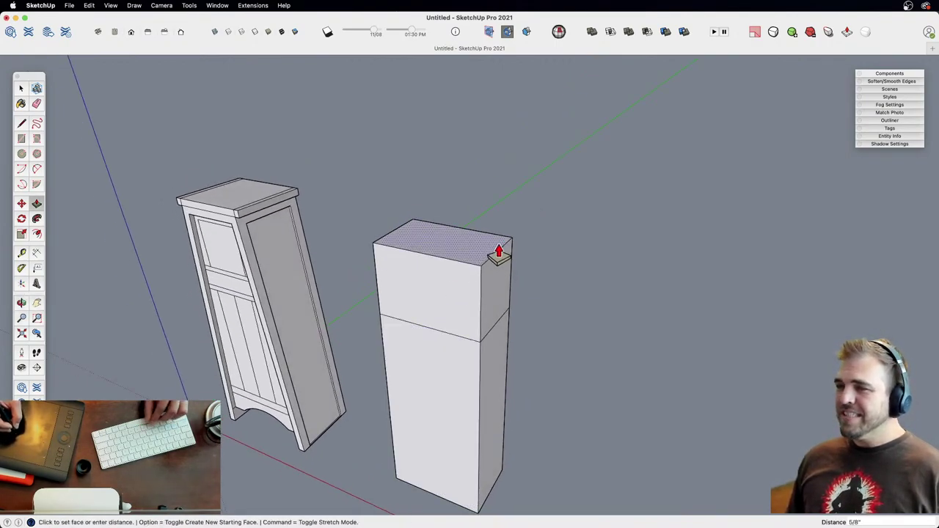
{"action": "key", "text": "alt"}
{"action": "left_click", "coordinate": [518, 235]}
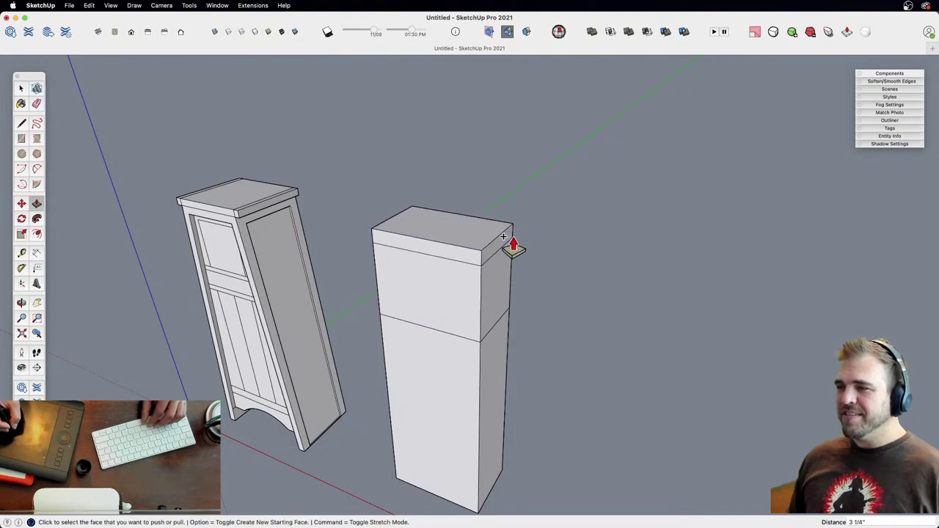
Step: Scale the top face about its center along the red axis by about 1.11 to flare the crown's sides
{"action": "key", "text": "space"}
{"action": "left_click", "coordinate": [483, 237]}
{"action": "key", "text": "s"}
{"action": "left_click", "coordinate": [499, 236]}
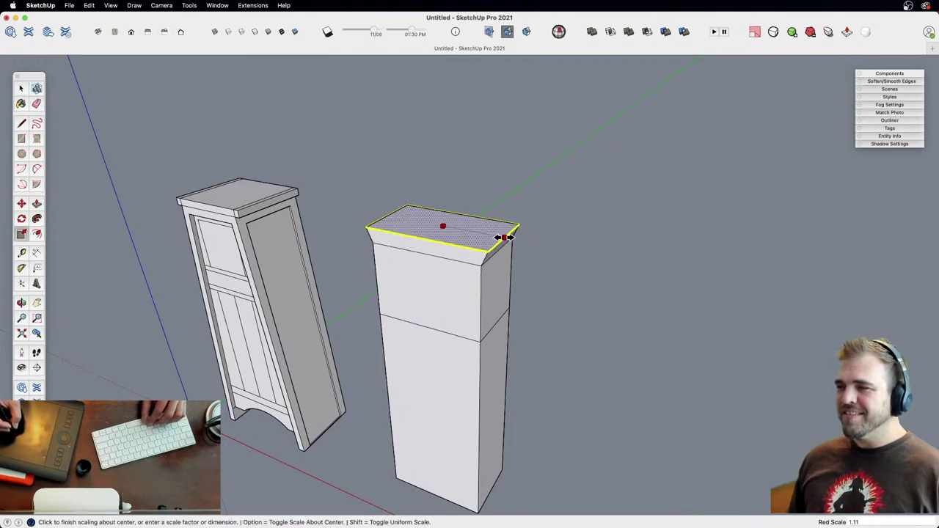
{"action": "left_click", "coordinate": [505, 238]}
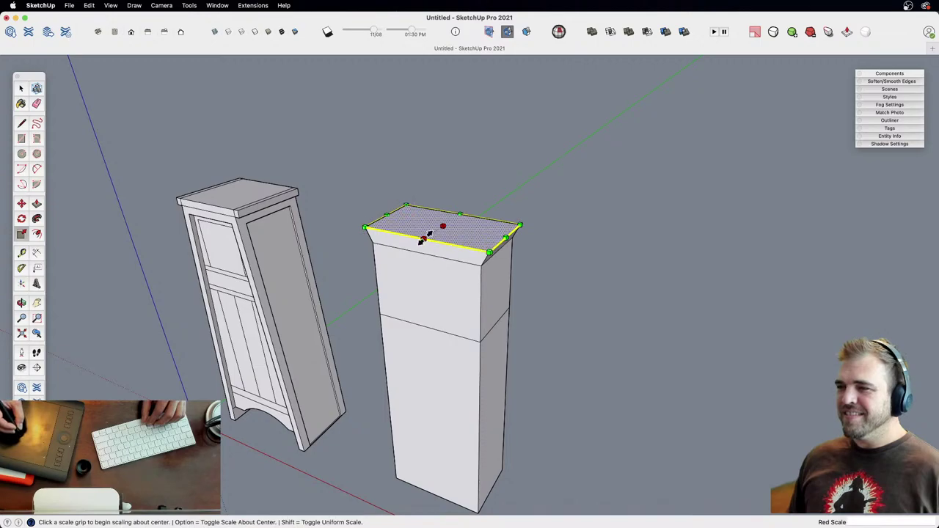
Step: Scale the top face forward along the green axis by about 1.17, and pull it up slightly into a thin lip
{"action": "left_click", "coordinate": [425, 239]}
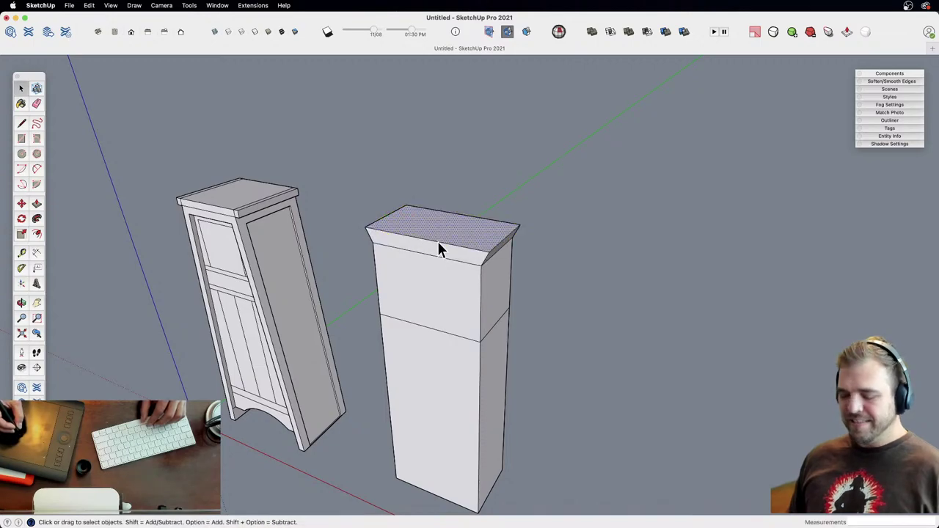
{"action": "key", "text": "s"}
{"action": "left_click", "coordinate": [424, 241]}
{"action": "left_click", "coordinate": [418, 245]}
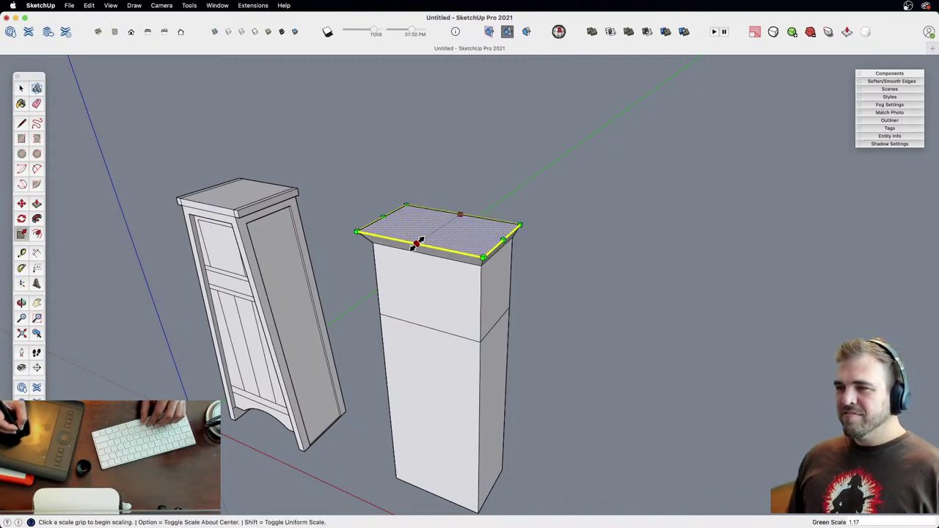
{"action": "key", "text": "p"}
{"action": "left_click", "coordinate": [441, 243]}
{"action": "middle_click_drag", "start_coordinate": [439, 243], "coordinate": [485, 305]}
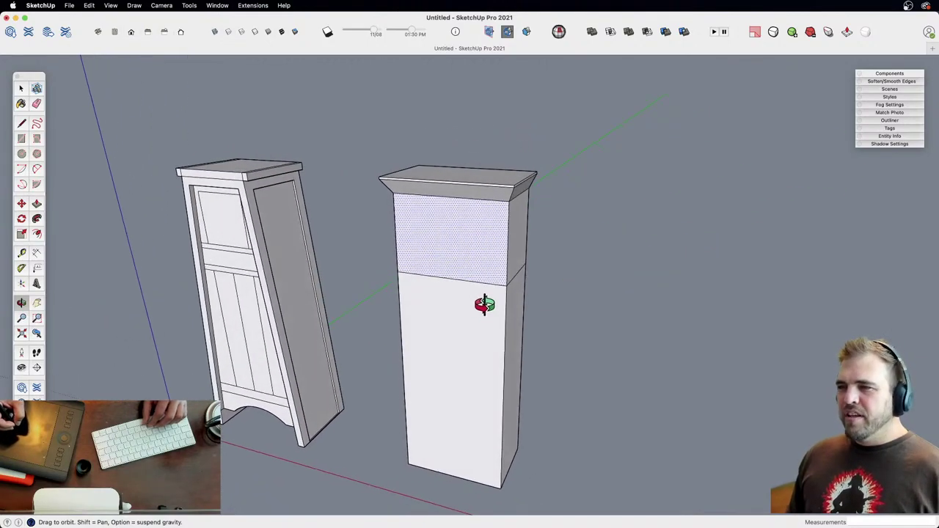
{"action": "scroll", "coordinate": [497, 294], "scroll_direction": "down", "scroll_amount": 3}
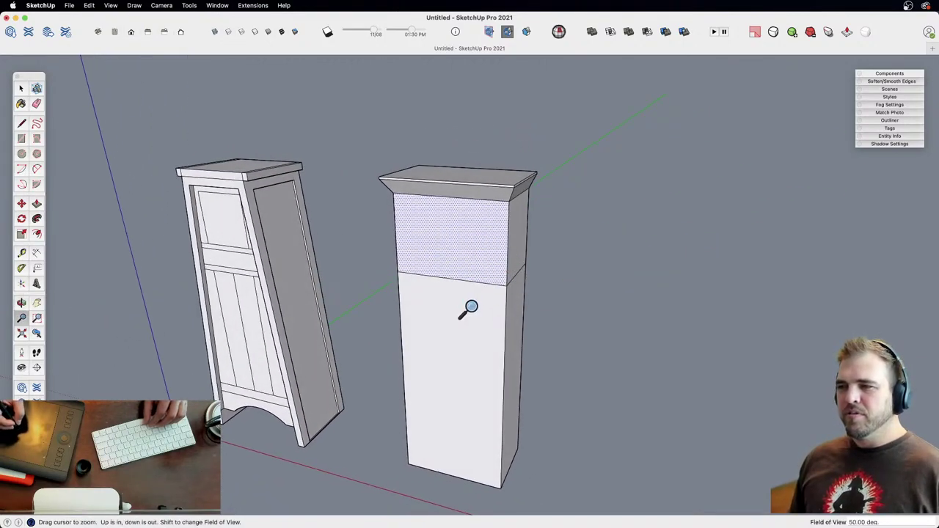
{"action": "middle_click_drag", "start_coordinate": [466, 371], "coordinate": [475, 336], "text": "shift"}
{"action": "middle_click_drag", "start_coordinate": [464, 303], "coordinate": [509, 311], "text": "shift"}
{"action": "scroll", "coordinate": [477, 309], "scroll_direction": "up", "scroll_amount": 2}
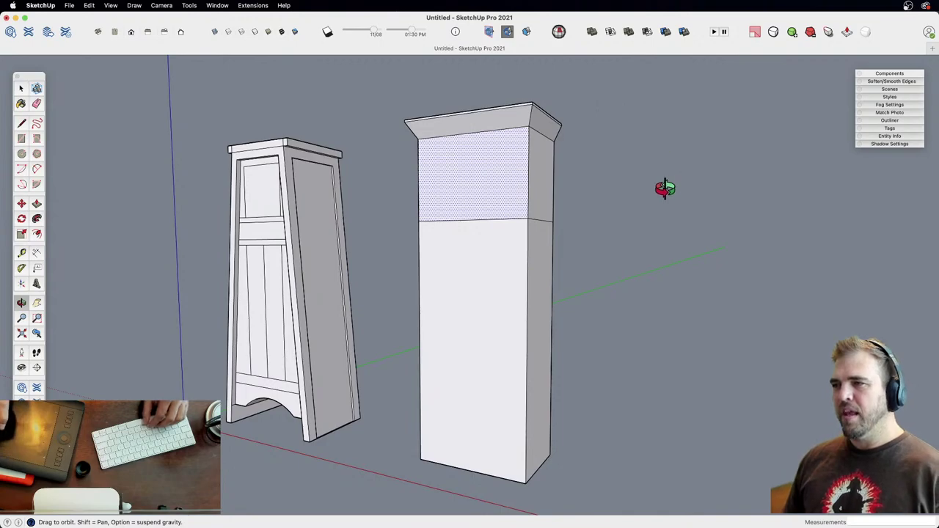
{"action": "key", "text": "space"}
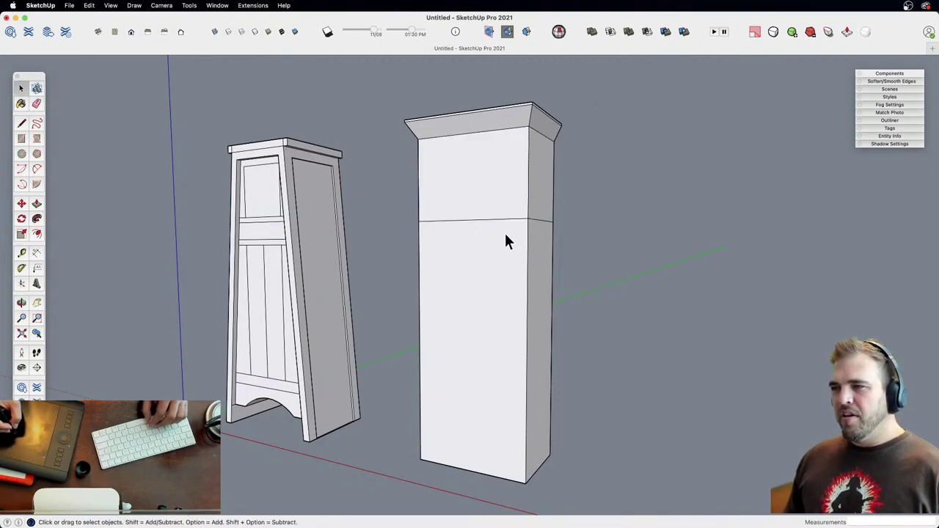
Step: Offset the upper front face inward about 2 3/8" and the lower front face inward about 2 9/16"
{"action": "middle_click_drag", "start_coordinate": [505, 231], "coordinate": [515, 255]}
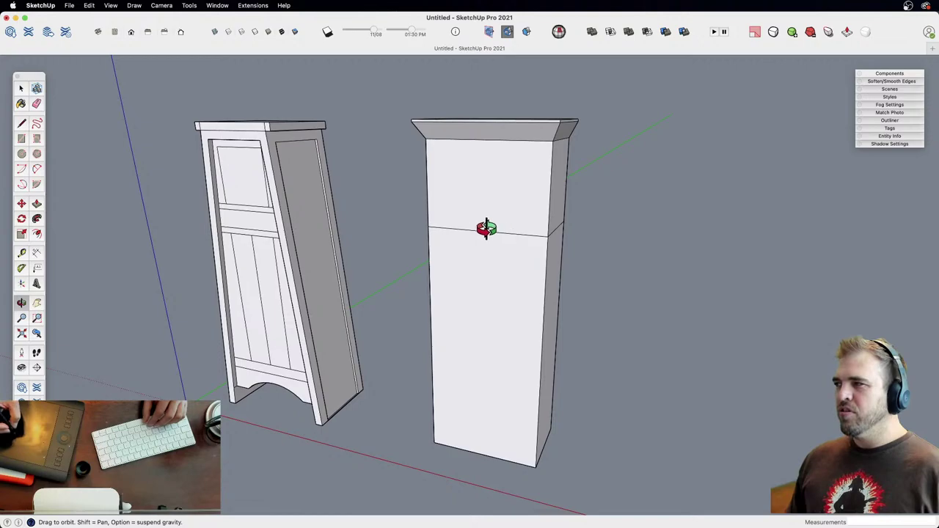
{"action": "key", "text": "z"}
{"action": "left_click_drag", "start_coordinate": [489, 313], "coordinate": [478, 151]}
{"action": "key", "text": "f"}
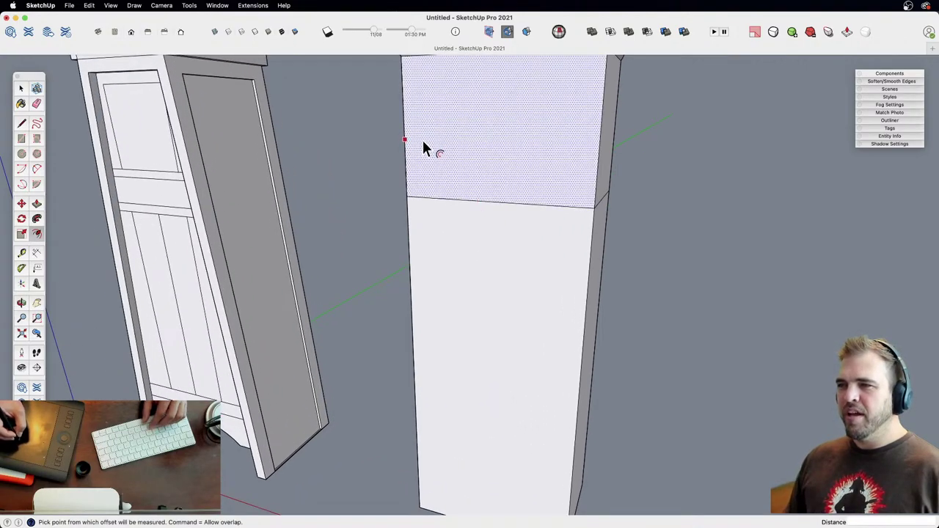
{"action": "left_click", "coordinate": [424, 143]}
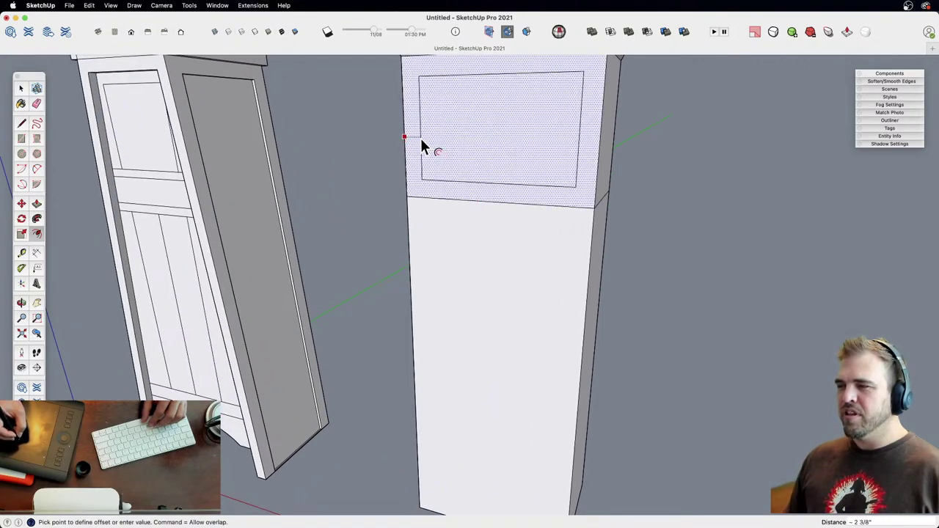
{"action": "left_click", "coordinate": [424, 150]}
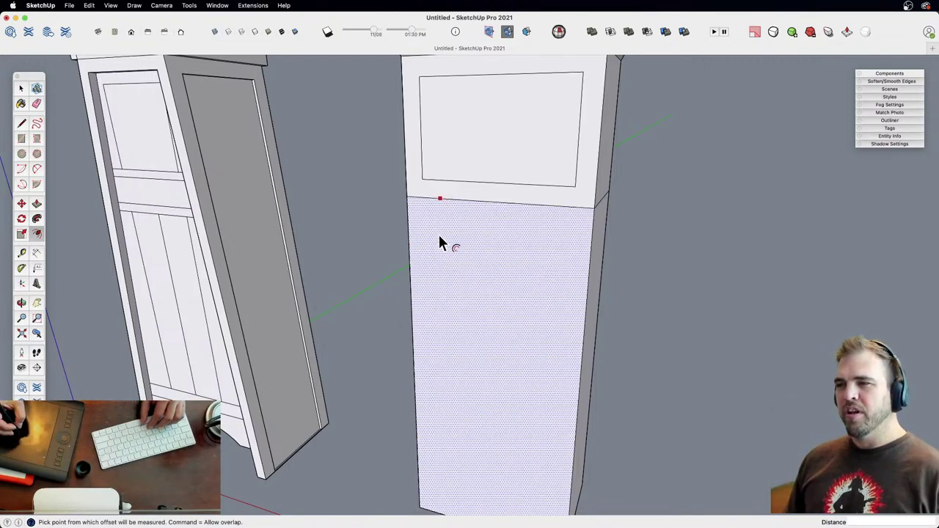
{"action": "left_click", "coordinate": [439, 301]}
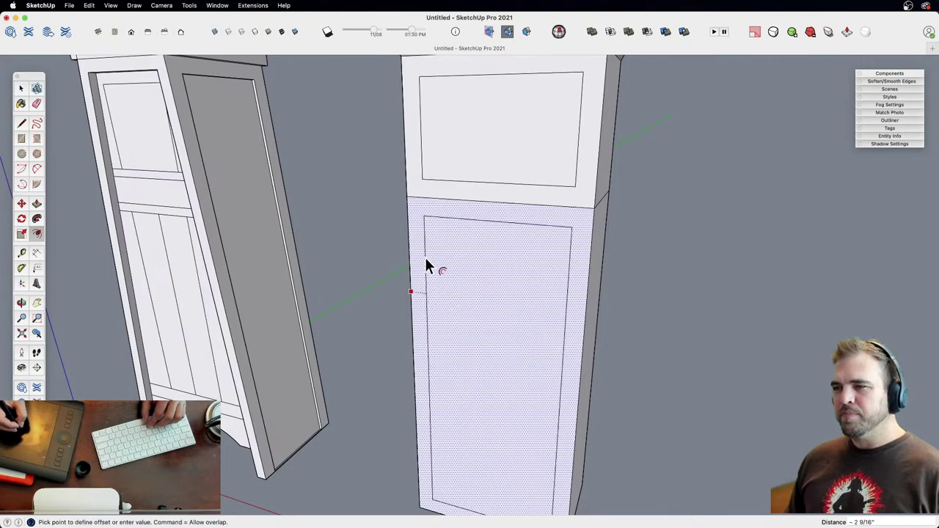
Step: Scale the lower front panel's height to about 0.80 by raising its bottom edge, leaving a taller base rail
{"action": "scroll", "coordinate": [495, 247], "scroll_direction": "down", "scroll_amount": 3}
{"action": "middle_click_drag", "start_coordinate": [494, 248], "coordinate": [482, 279]}
{"action": "key", "text": "space"}
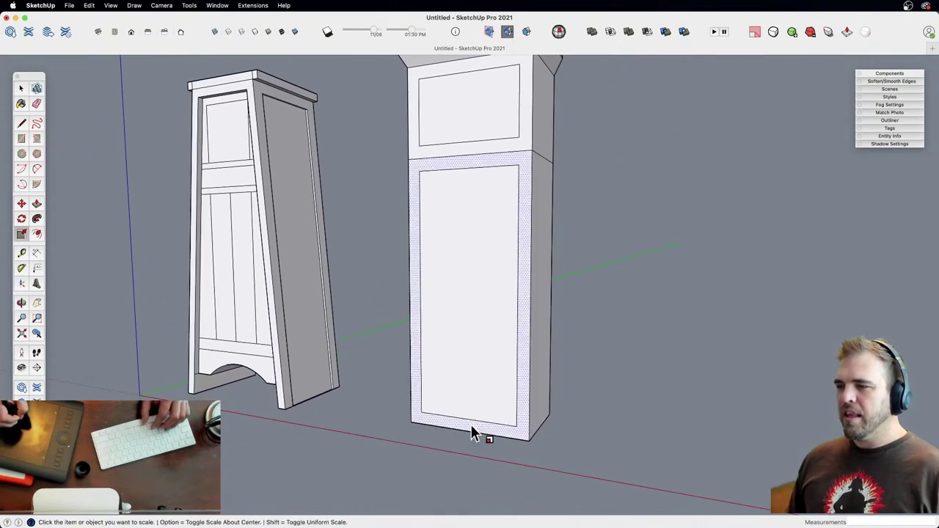
{"action": "left_click", "coordinate": [474, 416]}
{"action": "key", "text": "s"}
{"action": "left_click", "coordinate": [468, 424]}
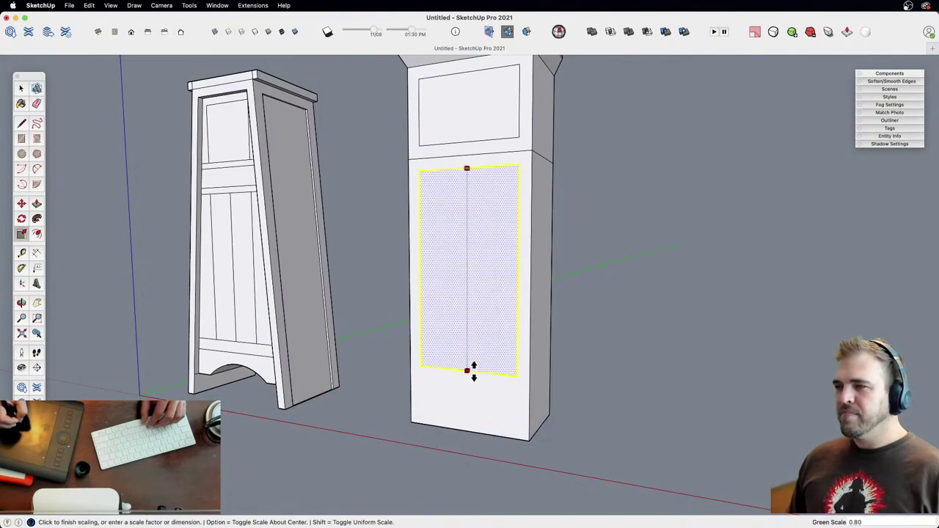
{"action": "left_click", "coordinate": [473, 370]}
Step: Draw two horizontal lines across the side face, level with the upper panel's bottom edge and the lower panel's top edge
{"action": "middle_click_drag", "start_coordinate": [489, 272], "coordinate": [495, 312]}
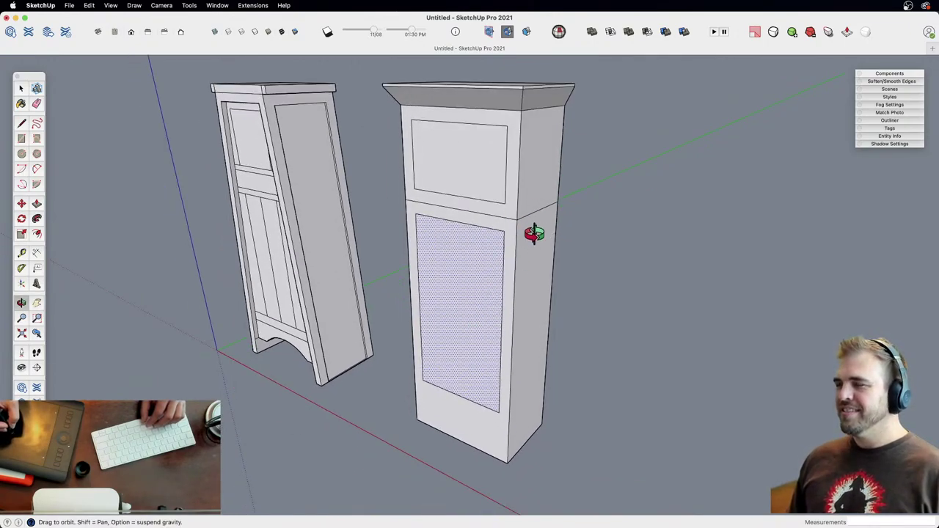
{"action": "key", "text": "l"}
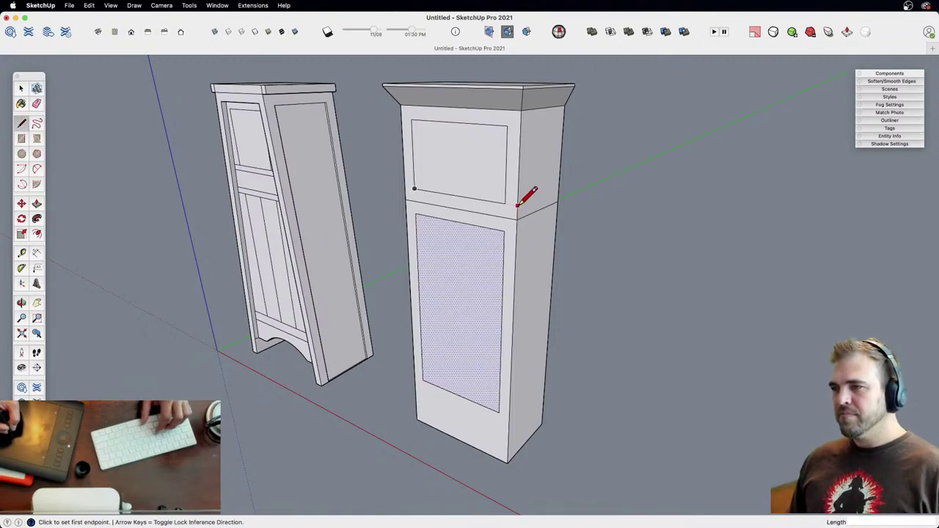
{"action": "left_click", "coordinate": [517, 205]}
{"action": "left_click", "coordinate": [580, 220]}
{"action": "key", "text": "space"}
{"action": "key", "text": "l"}
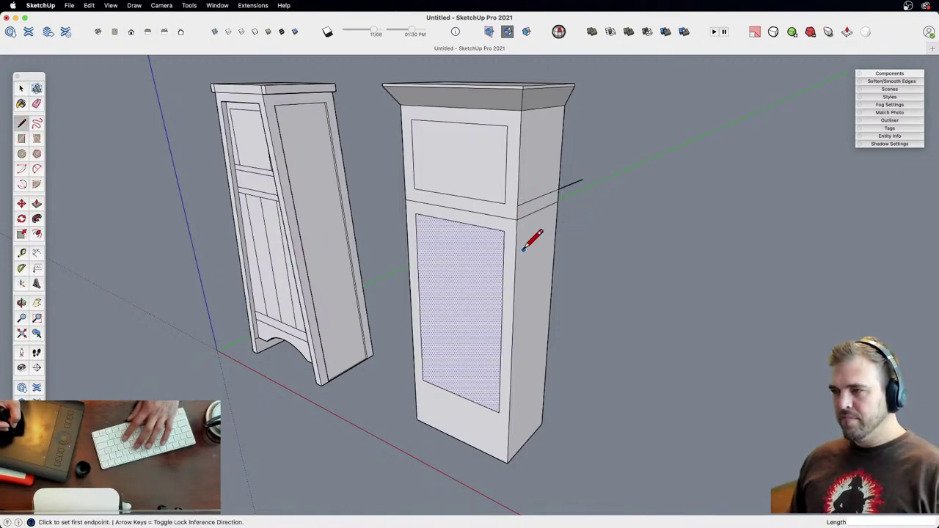
{"action": "left_click", "coordinate": [505, 230]}
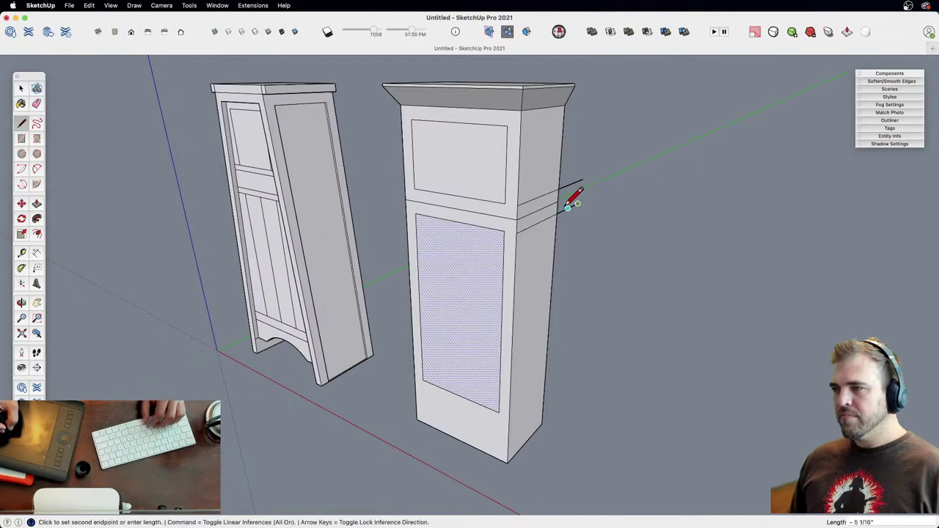
Step: Erase the original dividing line on the side face and the line ends overhanging its back edge
{"action": "key", "text": "e"}
{"action": "left_click", "coordinate": [548, 205]}
{"action": "left_click", "coordinate": [569, 209]}
{"action": "left_click", "coordinate": [568, 186]}
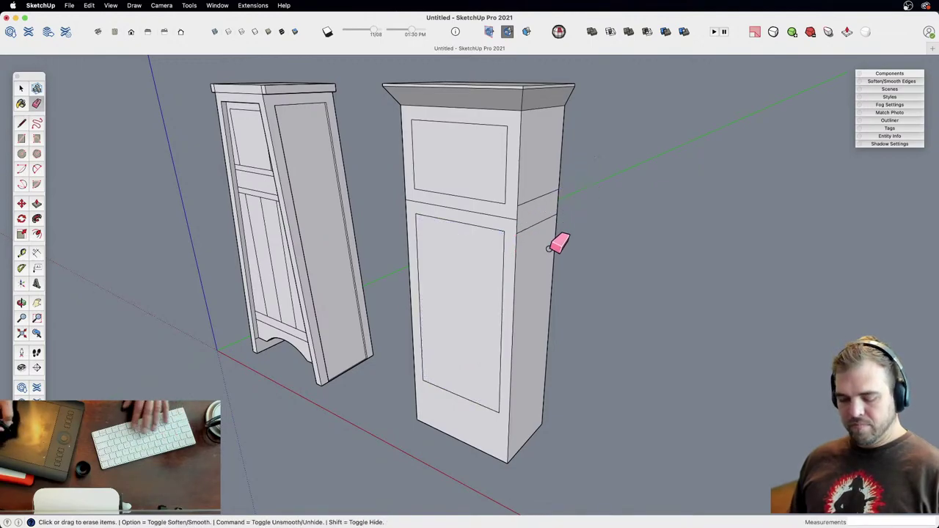
Step: Draw matching rail lines across the front face, and erase their overhanging ends and the original dividing line
{"action": "key", "text": "l"}
{"action": "left_click", "coordinate": [519, 203]}
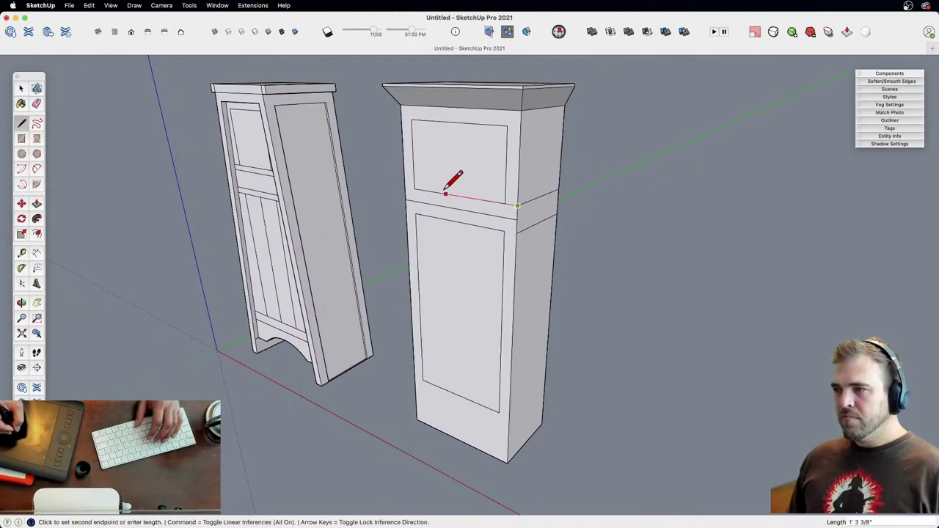
{"action": "left_click", "coordinate": [406, 190]}
{"action": "left_click", "coordinate": [517, 233]}
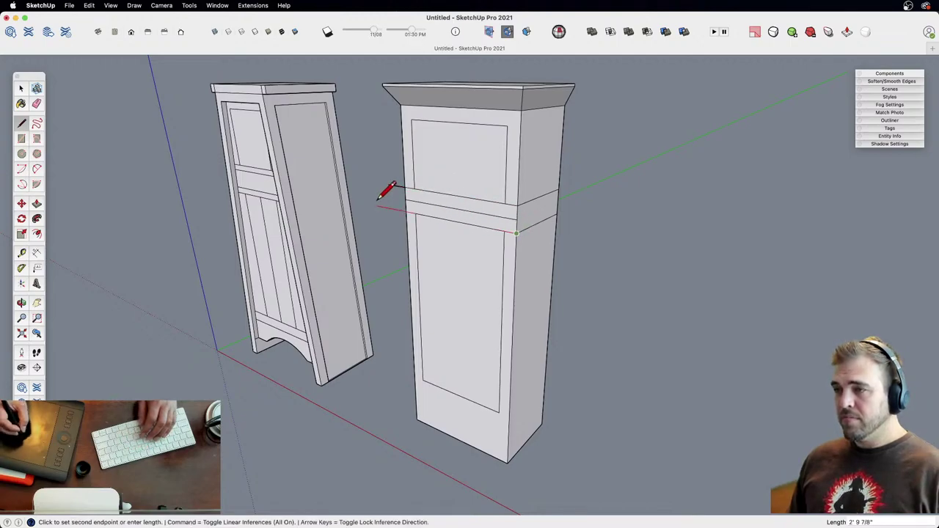
{"action": "left_click", "coordinate": [375, 206]}
{"action": "key", "text": "e"}
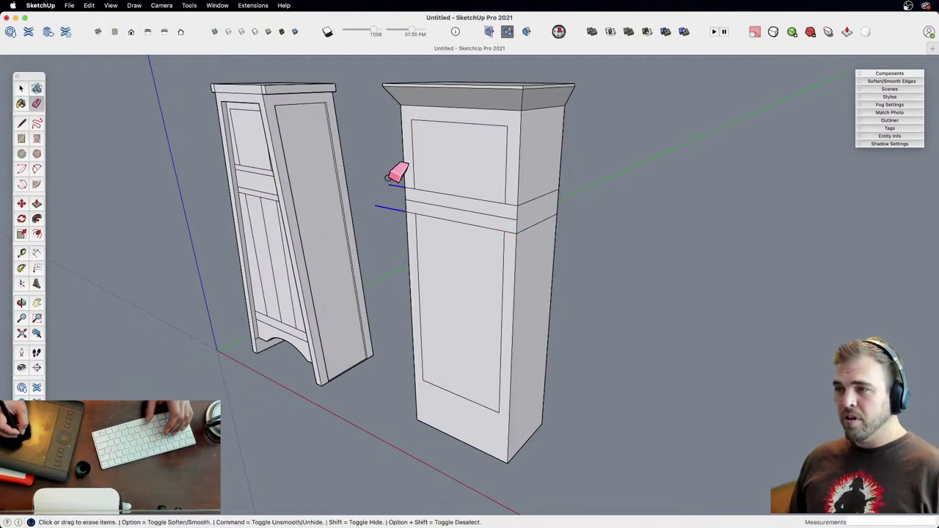
{"action": "mouse_move", "coordinate": [387, 179]}
{"action": "left_mouse_down"}
{"action": "mouse_move", "coordinate": [494, 254]}
{"action": "mouse_move", "coordinate": [509, 210]}
{"action": "mouse_move", "coordinate": [549, 210]}
{"action": "left_mouse_up"}
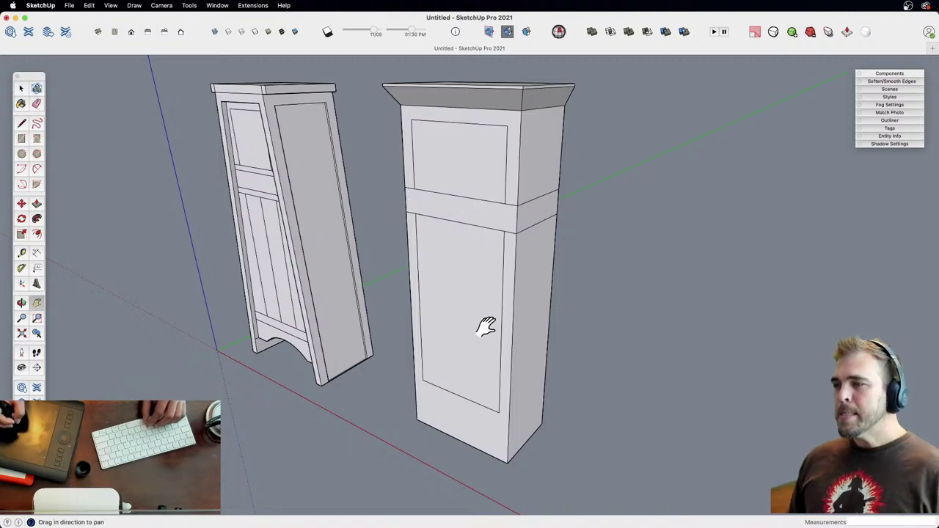
Step: Offset the side face below the rail inward about 3" to form a side panel
{"action": "middle_click_drag", "start_coordinate": [486, 330], "coordinate": [500, 360]}
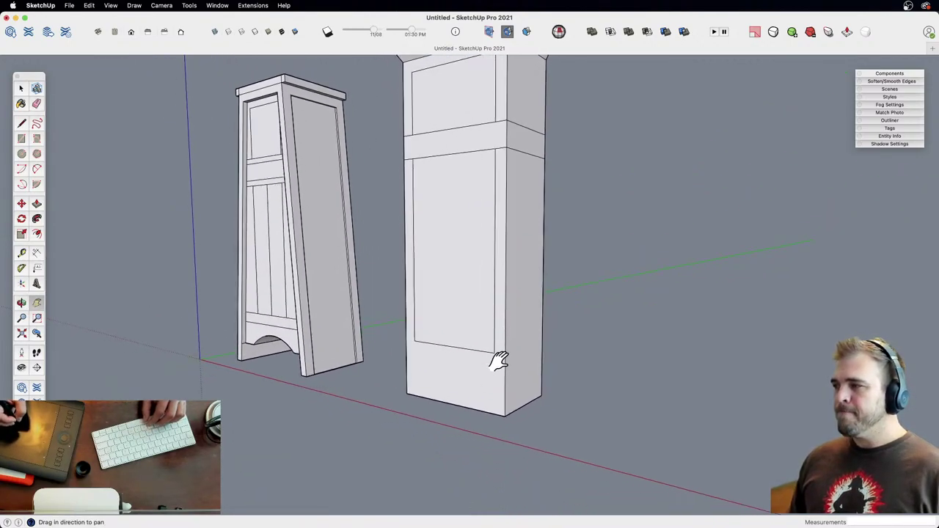
{"action": "scroll", "coordinate": [482, 320], "scroll_direction": "down", "scroll_amount": 3}
{"action": "middle_click_drag", "start_coordinate": [482, 321], "coordinate": [436, 479]}
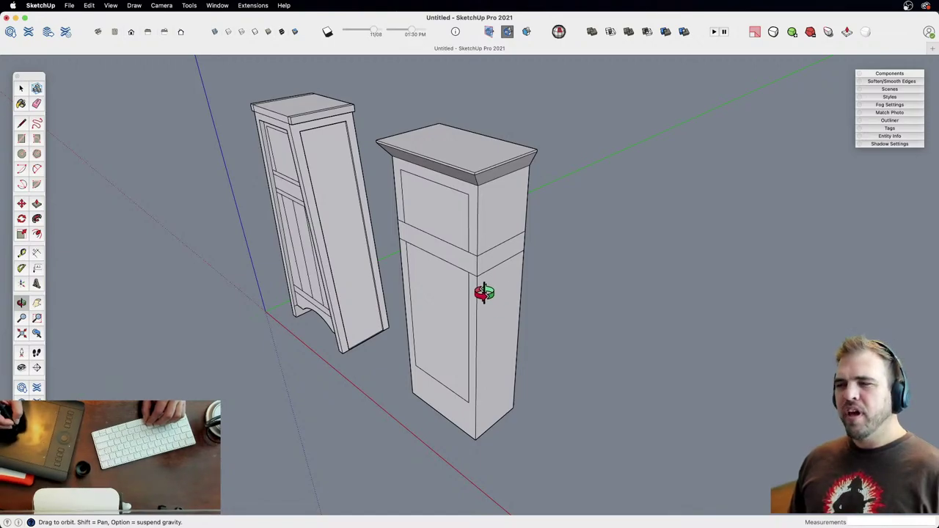
{"action": "key", "text": "z"}
{"action": "left_click_drag", "start_coordinate": [491, 367], "coordinate": [491, 287]}
{"action": "key", "text": "h"}
{"action": "left_click_drag", "start_coordinate": [501, 321], "coordinate": [474, 294]}
{"action": "key", "text": "space"}
{"action": "left_click", "coordinate": [477, 287]}
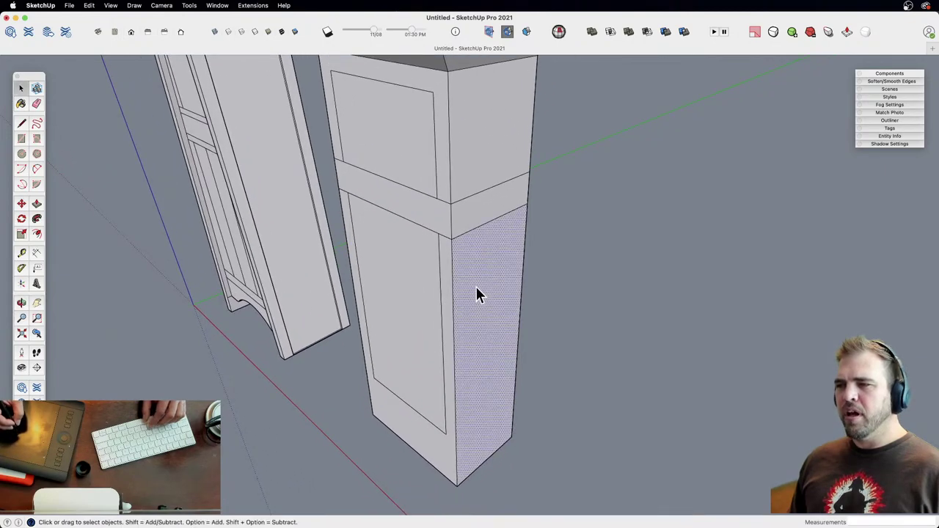
{"action": "key", "text": "f"}
{"action": "left_click", "coordinate": [461, 313]}
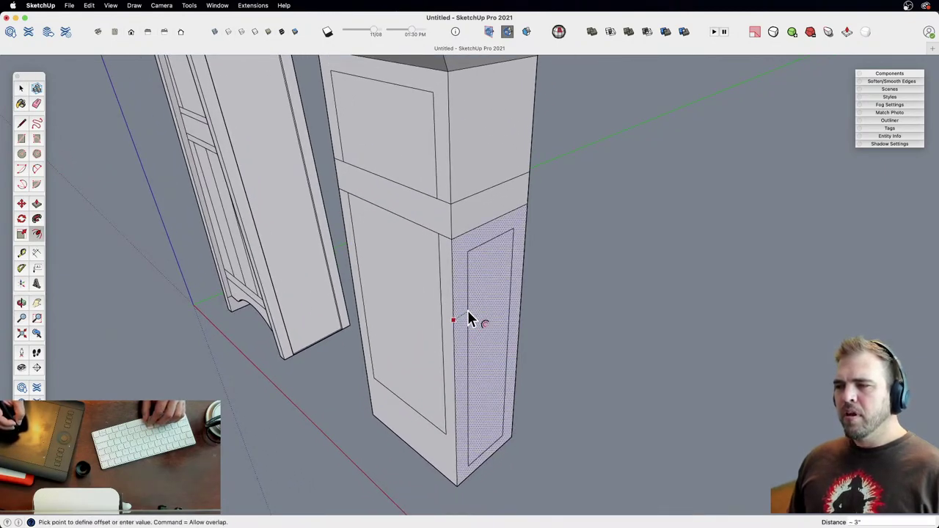
{"action": "left_click", "coordinate": [468, 310]}
Step: Move the lower side panel's inset face up about 3 1/4" towards the middle rail
{"action": "key", "text": "space"}
{"action": "left_click", "coordinate": [484, 284]}
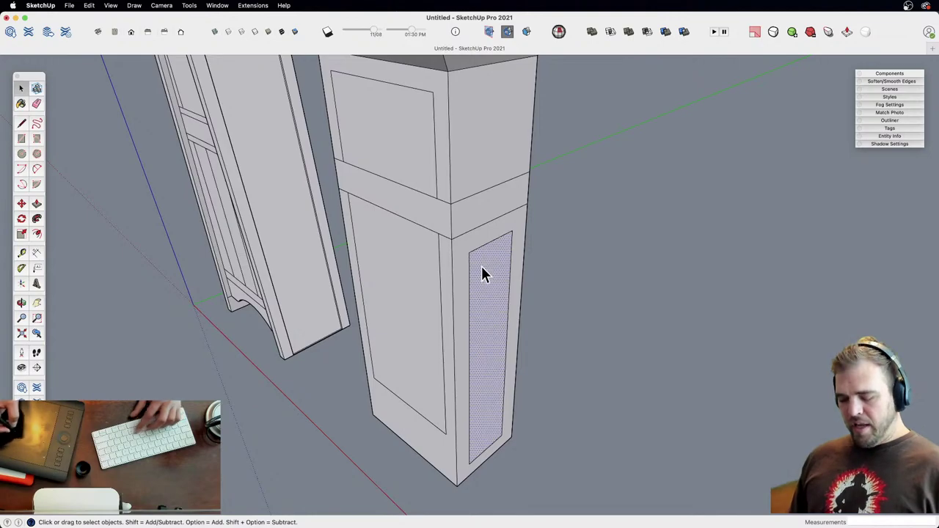
{"action": "key", "text": "m"}
{"action": "left_click", "coordinate": [469, 255]}
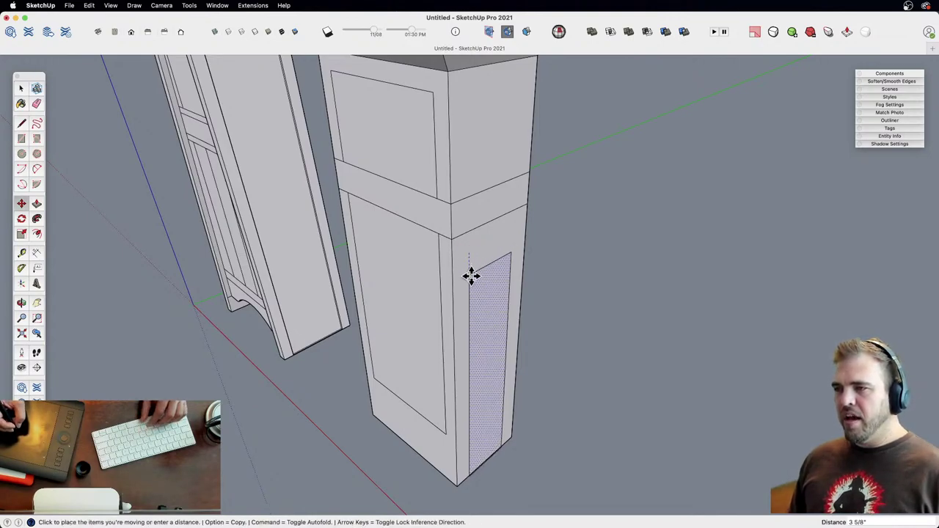
{"action": "left_click", "coordinate": [468, 231]}
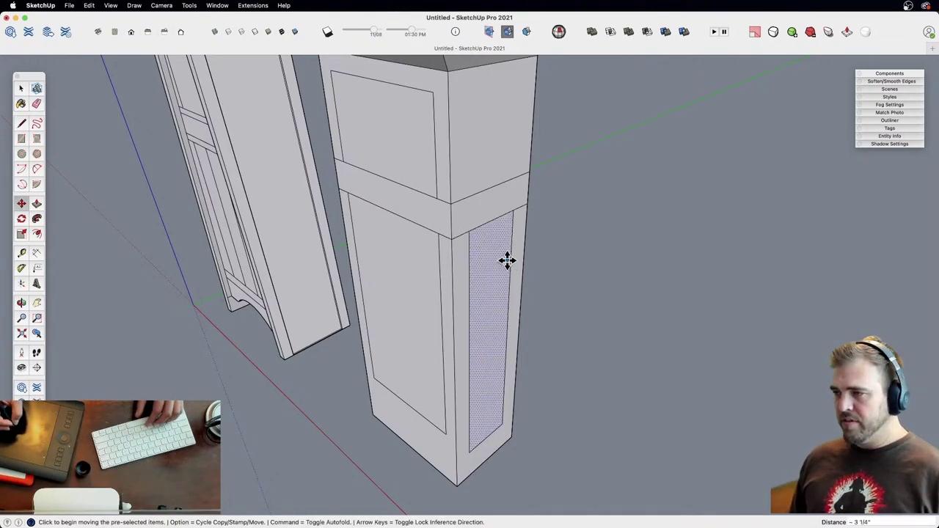
Step: Draw lines extending both vertical edges of the lower front panel straight down past the case's bottom edge
{"action": "middle_click_drag", "start_coordinate": [488, 290], "coordinate": [498, 240]}
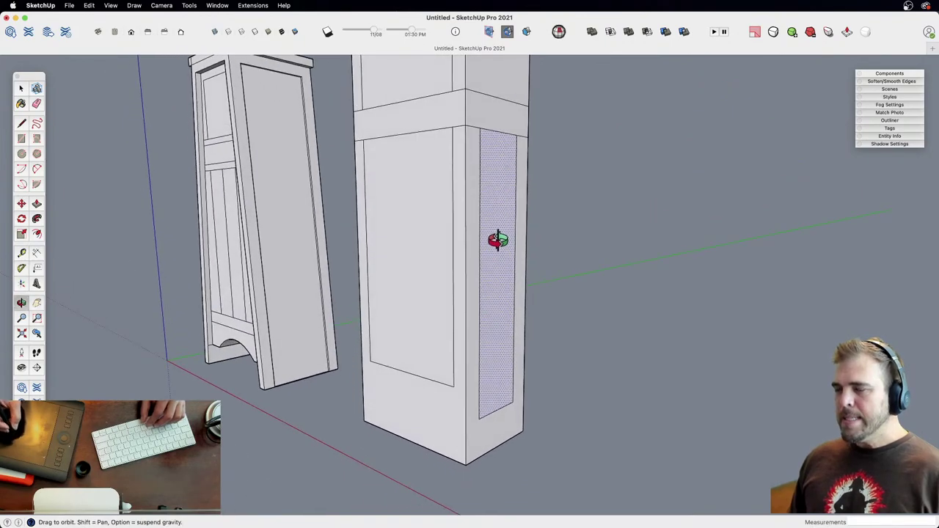
{"action": "middle_click_drag", "start_coordinate": [456, 364], "coordinate": [482, 263]}
{"action": "middle_click_drag", "start_coordinate": [475, 347], "coordinate": [492, 310]}
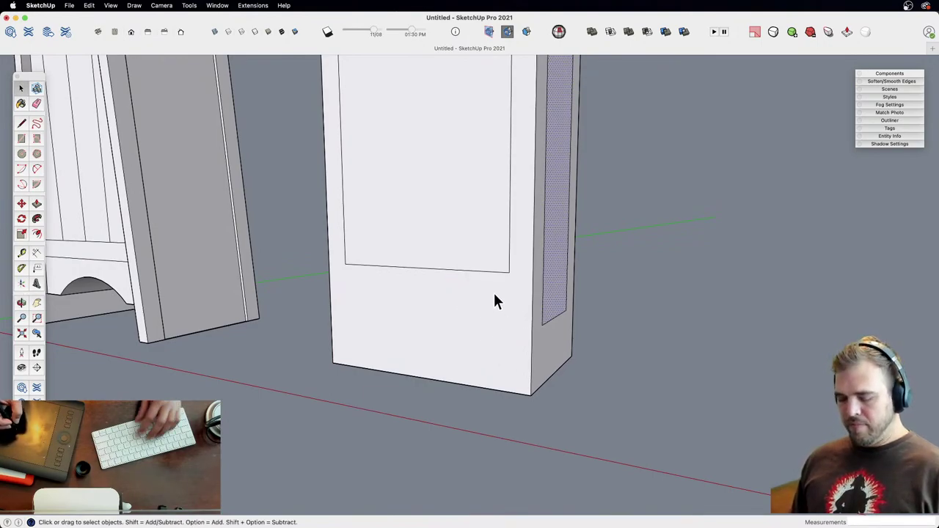
{"action": "key", "text": "l"}
{"action": "left_click", "coordinate": [509, 273]}
{"action": "left_click", "coordinate": [509, 430]}
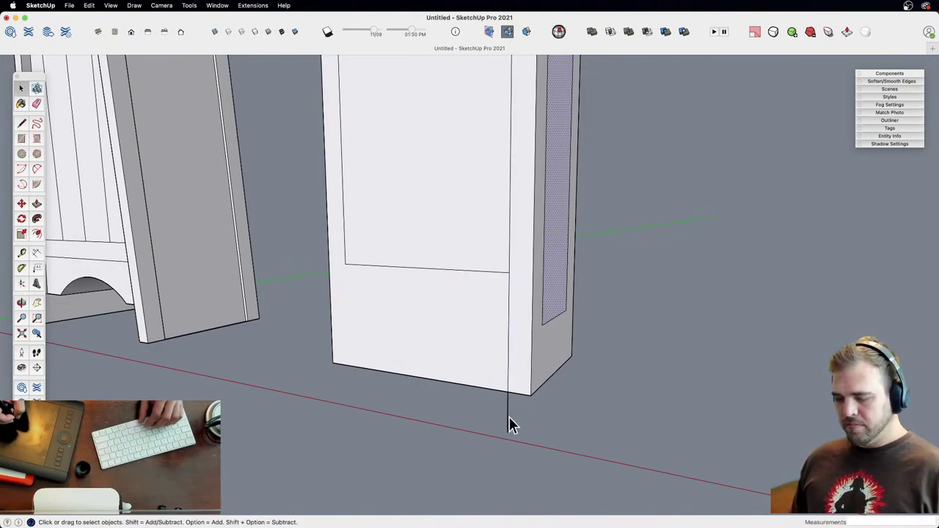
{"action": "left_click", "coordinate": [345, 264]}
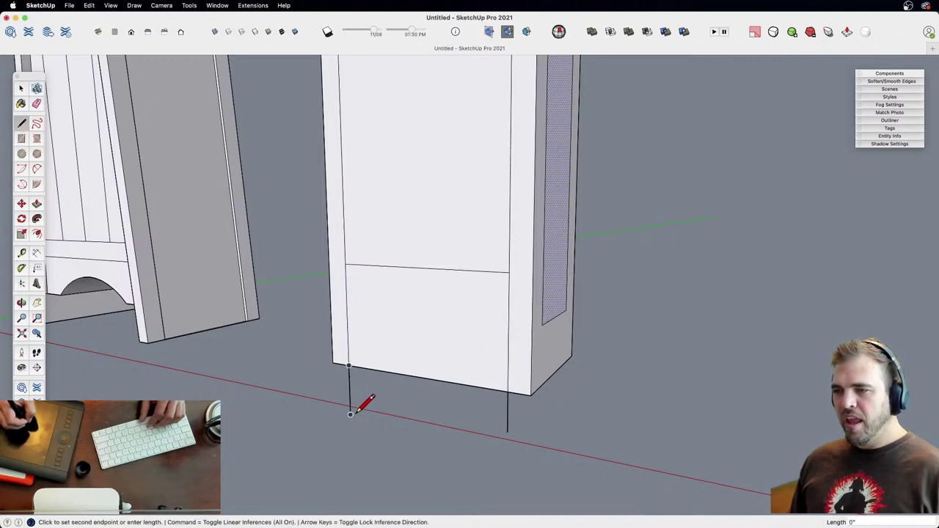
{"action": "left_click", "coordinate": [350, 413]}
Step: Draw a shallow upward arc across the front base between the two vertical extension lines, below the panel
{"action": "key", "text": "e"}
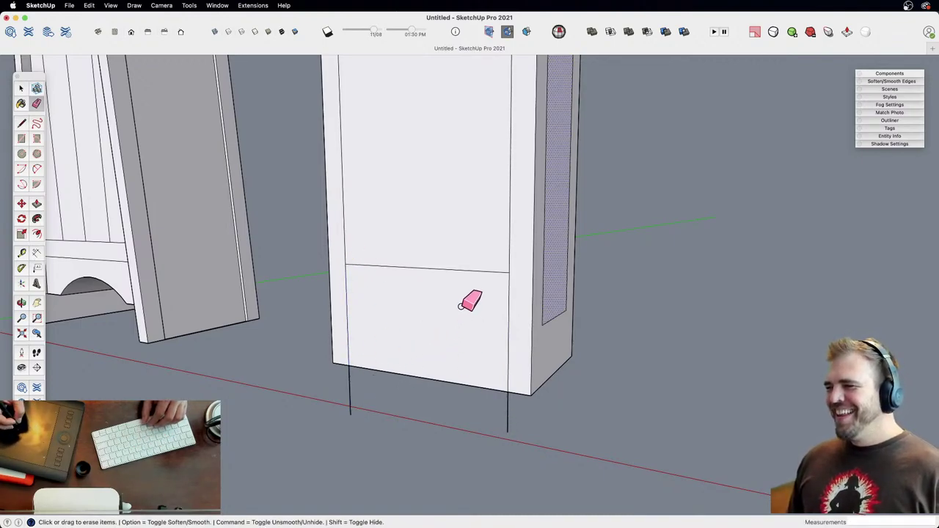
{"action": "key", "text": "a"}
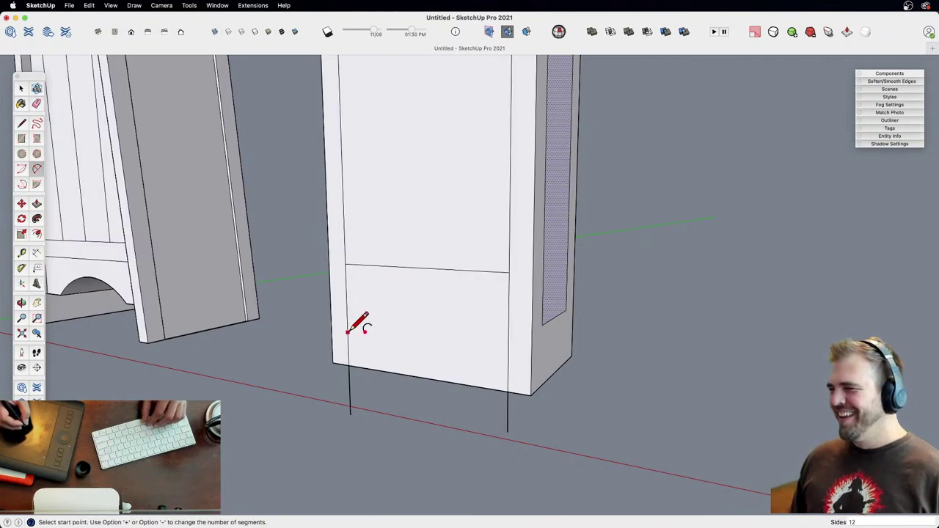
{"action": "left_click", "coordinate": [348, 331]}
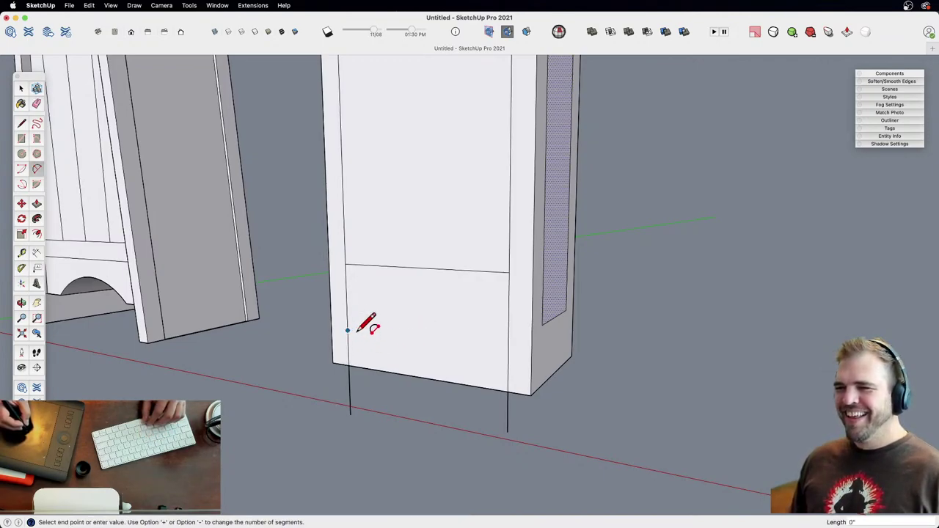
{"action": "left_click", "coordinate": [508, 351]}
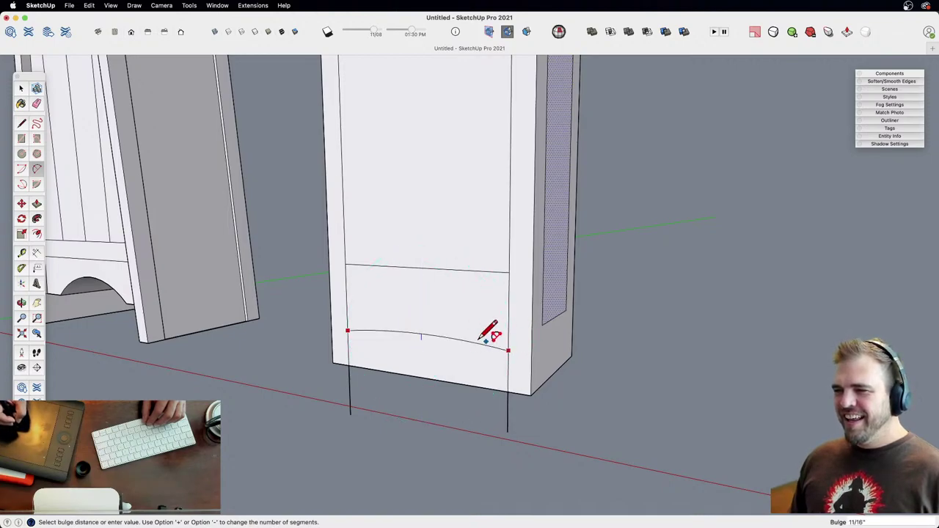
{"action": "left_click", "coordinate": [422, 326]}
Step: Erase the ends of both vertical lines that overhang the case's bottom edge
{"action": "middle_click_drag", "start_coordinate": [472, 328], "coordinate": [464, 308], "text": "shift"}
{"action": "key", "text": "e"}
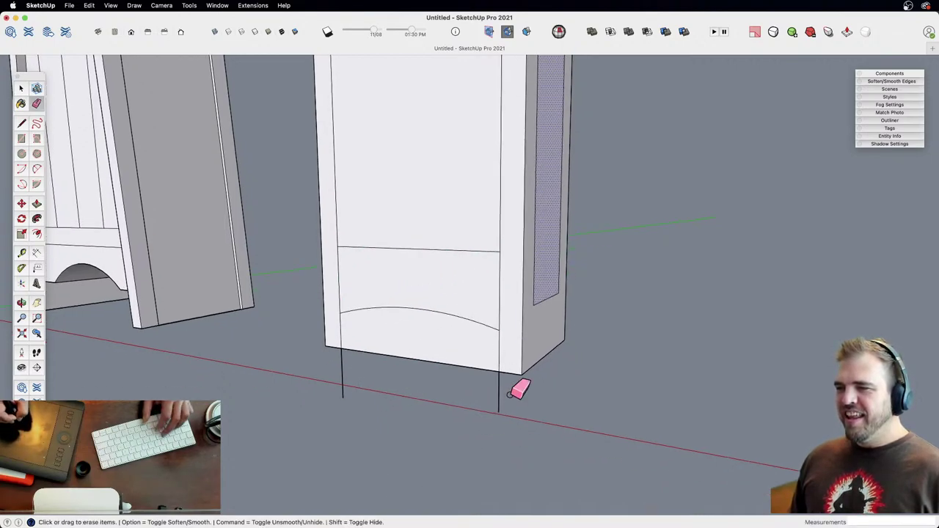
{"action": "left_click_drag", "start_coordinate": [510, 396], "coordinate": [489, 390]}
{"action": "left_click_drag", "start_coordinate": [354, 386], "coordinate": [336, 383]}
Step: Draw horizontal lines across the base's side faces level with the arch's ends, and erase their overhanging ends
{"action": "mouse_move", "coordinate": [472, 350]}
{"action": "middle_mouse_down", "text": "shift"}
{"action": "mouse_move", "coordinate": [485, 352]}
{"action": "mouse_move", "coordinate": [468, 294]}
{"action": "mouse_move", "coordinate": [474, 287]}
{"action": "mouse_move", "coordinate": [465, 348]}
{"action": "middle_mouse_up", "text": "shift"}
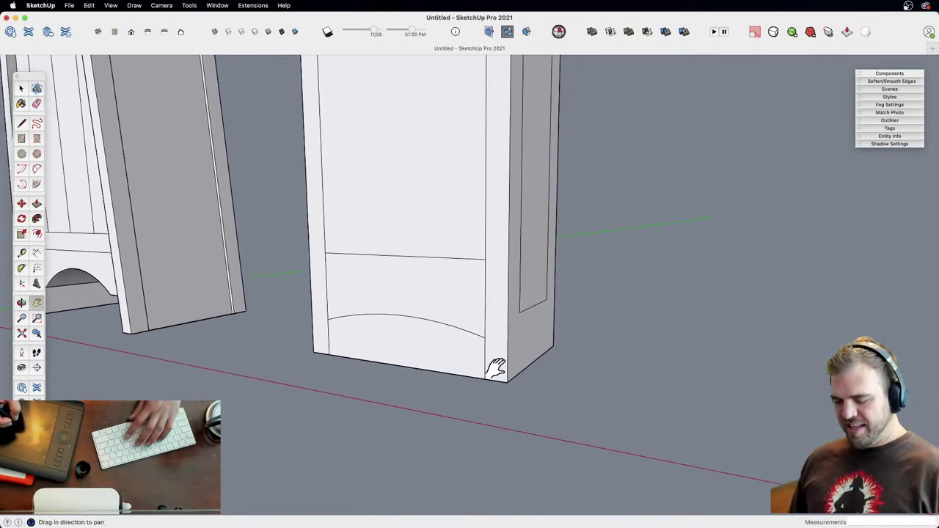
{"action": "key", "text": "l"}
{"action": "left_click", "coordinate": [507, 340]}
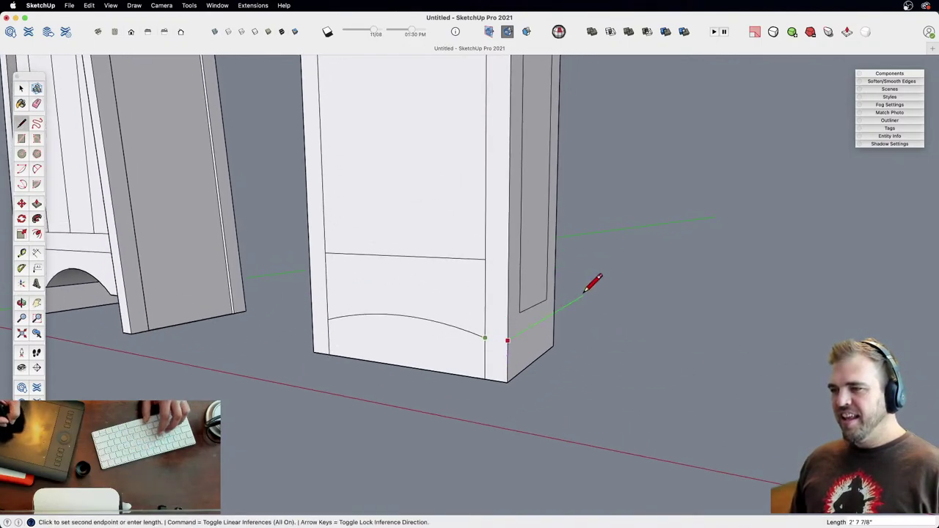
{"action": "left_click", "coordinate": [585, 296]}
{"action": "key", "text": "space"}
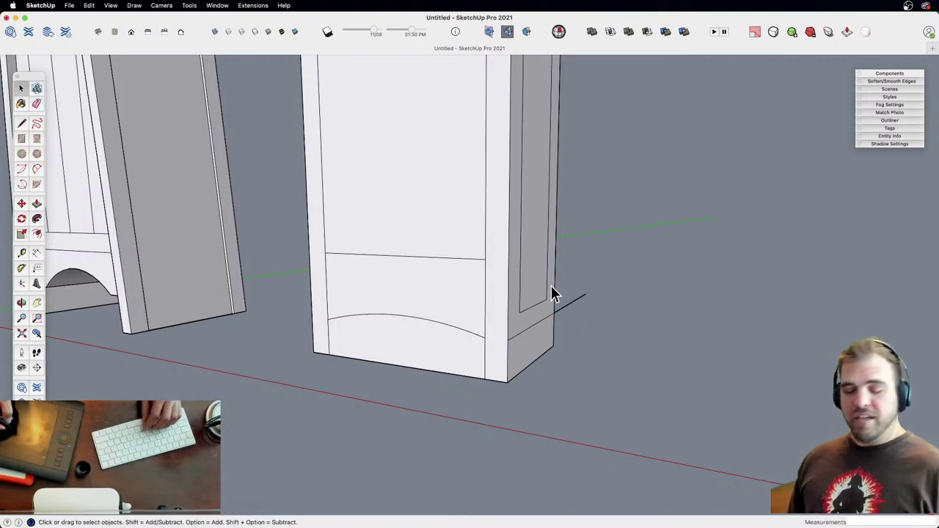
{"action": "key", "text": "l"}
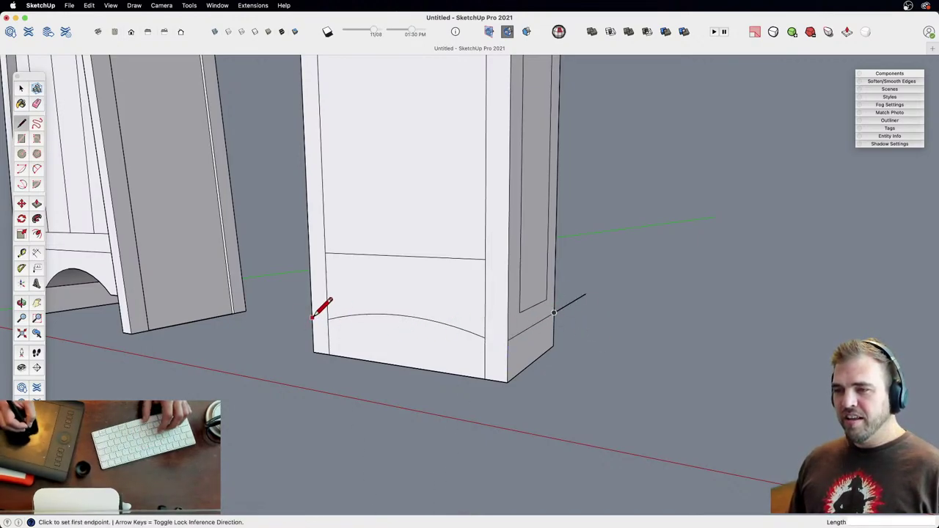
{"action": "left_click", "coordinate": [311, 317]}
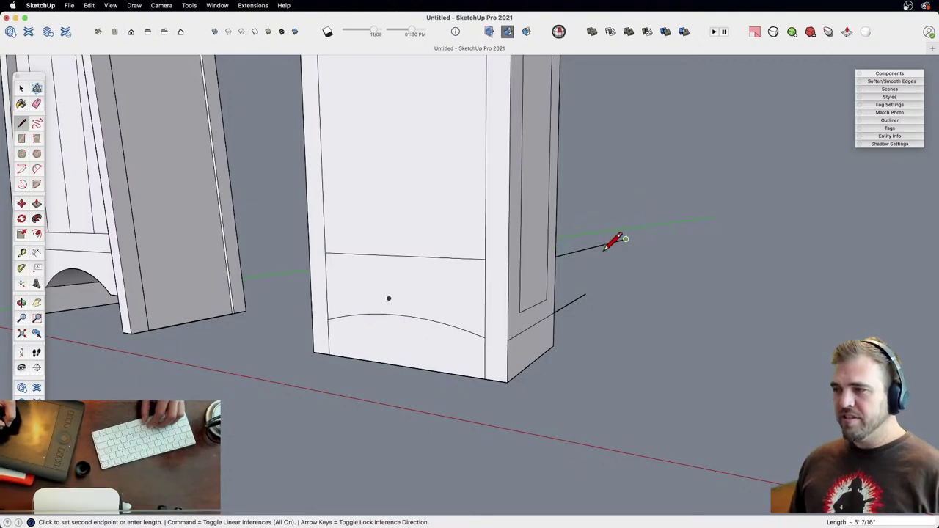
{"action": "key", "text": "e"}
{"action": "left_click", "coordinate": [577, 305]}
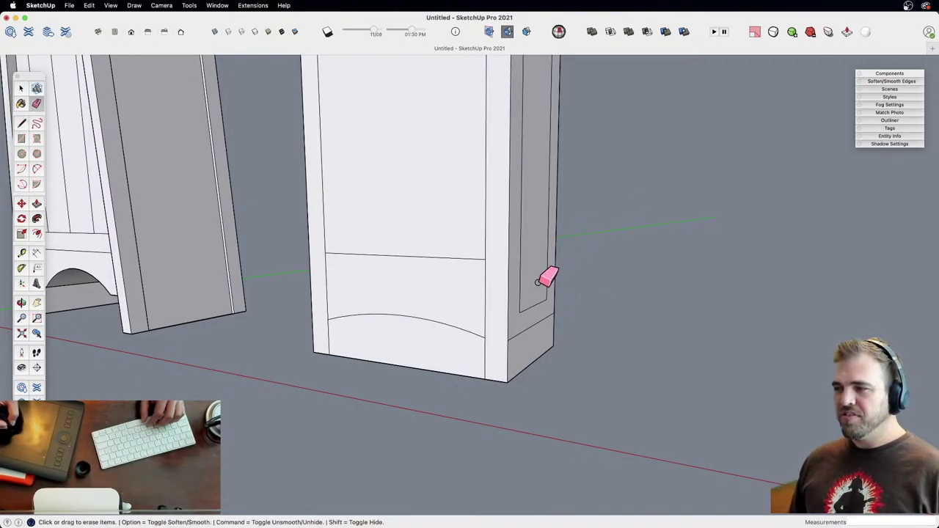
Step: Push the front face below the arch back 1' 3 7/8" to cut an arched opening through the base
{"action": "middle_click_drag", "start_coordinate": [443, 357], "coordinate": [440, 331]}
{"action": "key", "text": "p"}
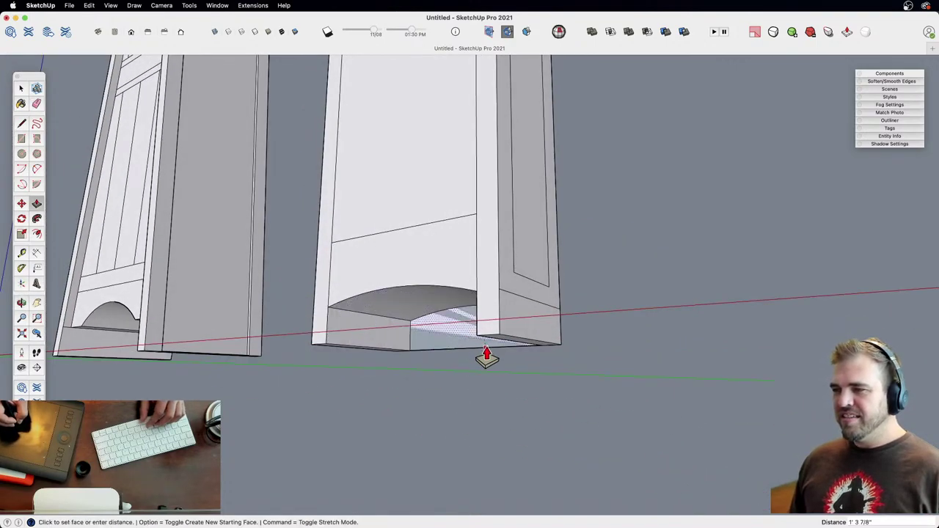
Step: Offset the base strip on the side face inward about 1 3/8"
{"action": "middle_click_drag", "start_coordinate": [487, 357], "coordinate": [425, 359]}
{"action": "scroll", "coordinate": [441, 331], "scroll_direction": "up", "scroll_amount": 3}
{"action": "key", "text": "space"}
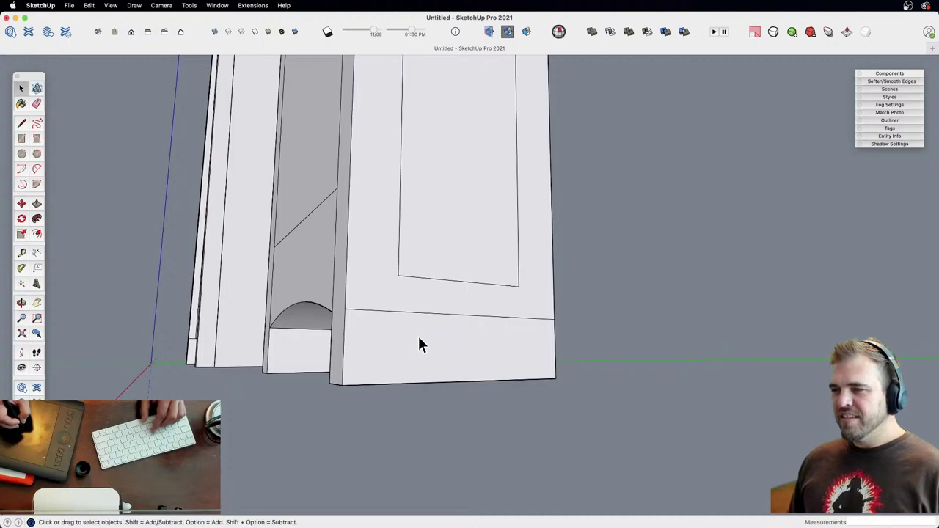
{"action": "left_click", "coordinate": [420, 345]}
{"action": "key", "text": "f"}
{"action": "left_click", "coordinate": [391, 343]}
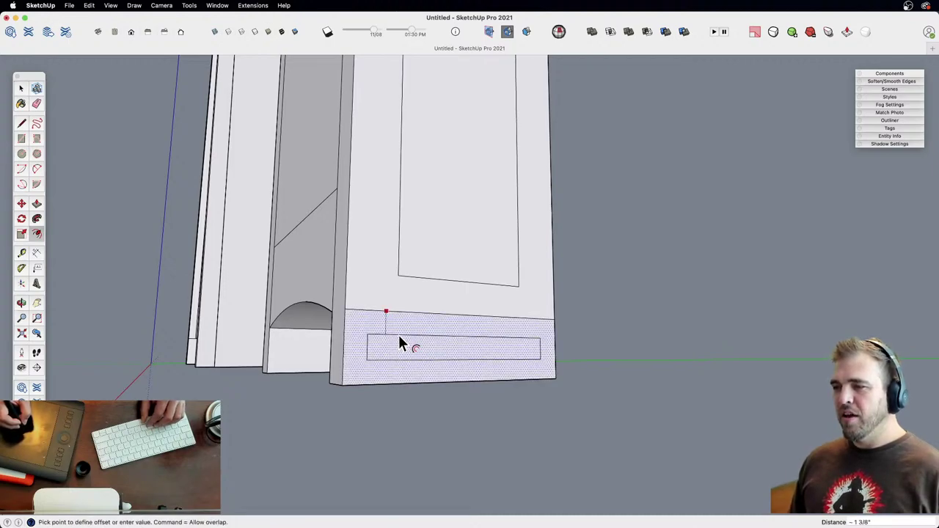
{"action": "left_click", "coordinate": [400, 341]}
Step: Scale the offset rectangle about its center to 0.90 in width and about 3.31 in height, filling the strip's height
{"action": "key", "text": "space"}
{"action": "left_click", "coordinate": [397, 346]}
{"action": "key", "text": "s"}
{"action": "key", "text": "alt"}
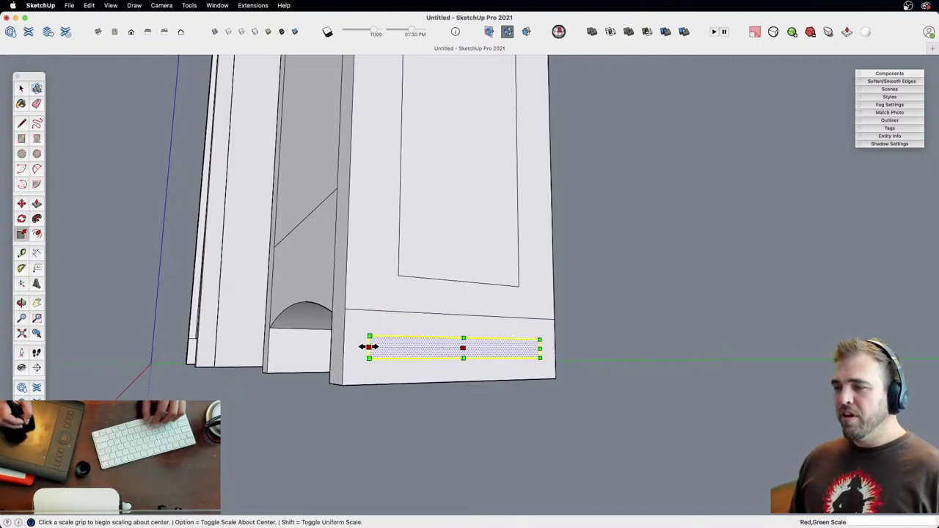
{"action": "left_click", "coordinate": [369, 346]}
{"action": "left_click", "coordinate": [379, 347]}
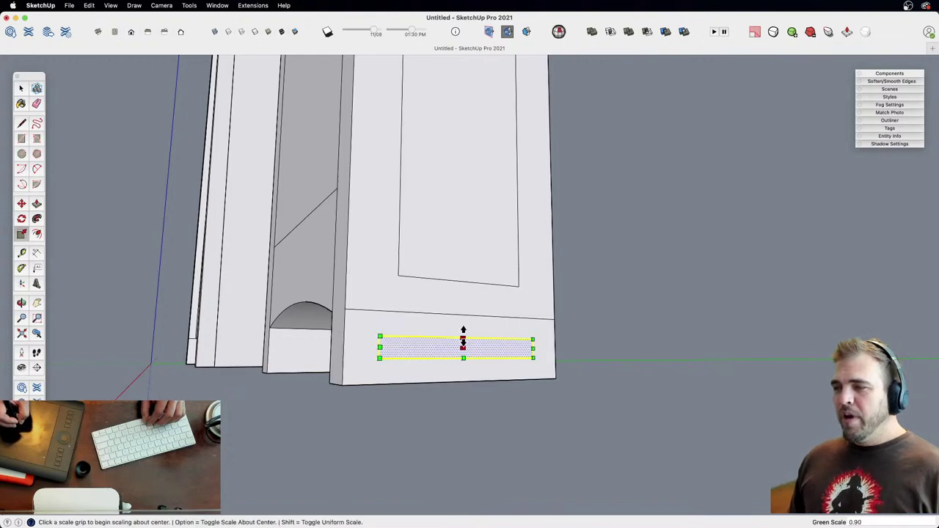
{"action": "left_click", "coordinate": [463, 337]}
{"action": "left_click", "coordinate": [464, 314]}
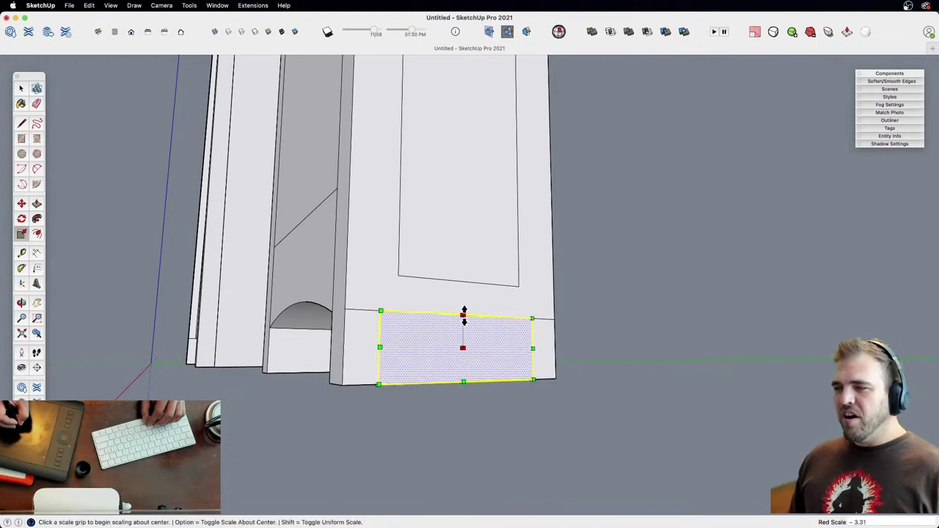
{"action": "key", "text": "space"}
Step: Copy the scaled rectangle onto the base strip of the opposite side board, inside the arched opening
{"action": "middle_click_drag", "start_coordinate": [449, 345], "coordinate": [498, 303]}
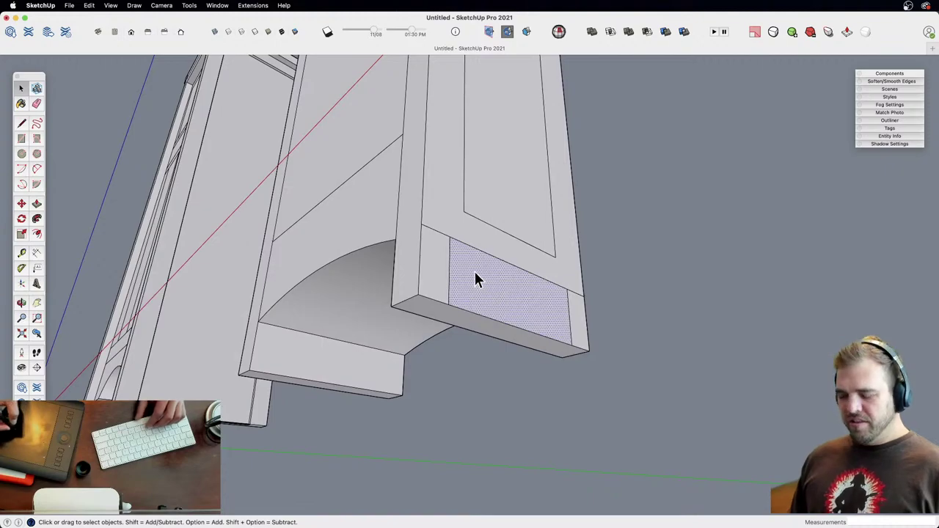
{"action": "key", "text": "m"}
{"action": "left_click", "coordinate": [449, 304], "text": "alt"}
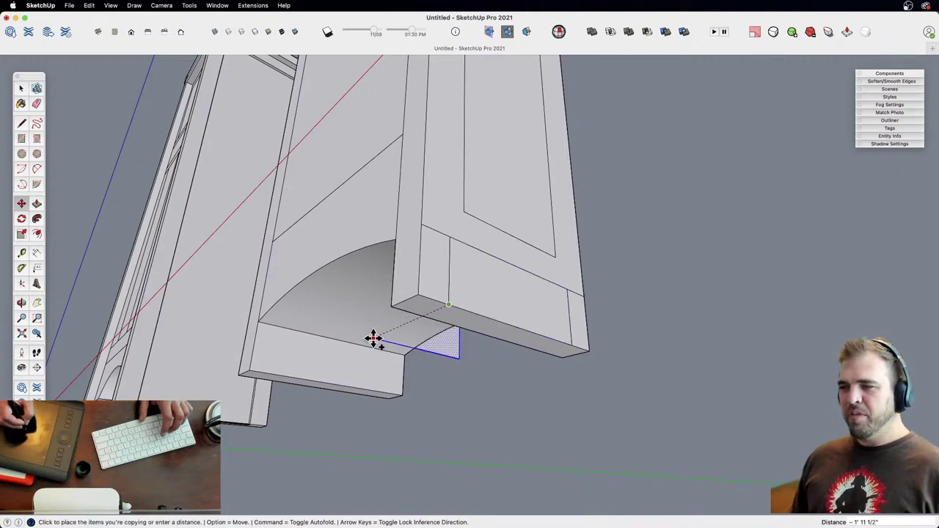
{"action": "left_click", "coordinate": [342, 372]}
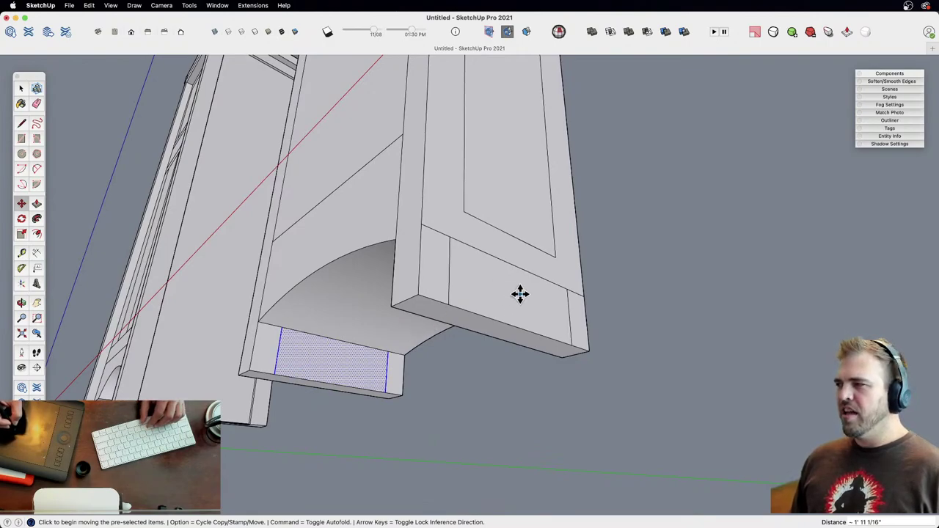
Step: Push both base rectangles through the side boards by about 2 7/16" and erase the leftover bottom edges to leave separate feet
{"action": "key", "text": "p"}
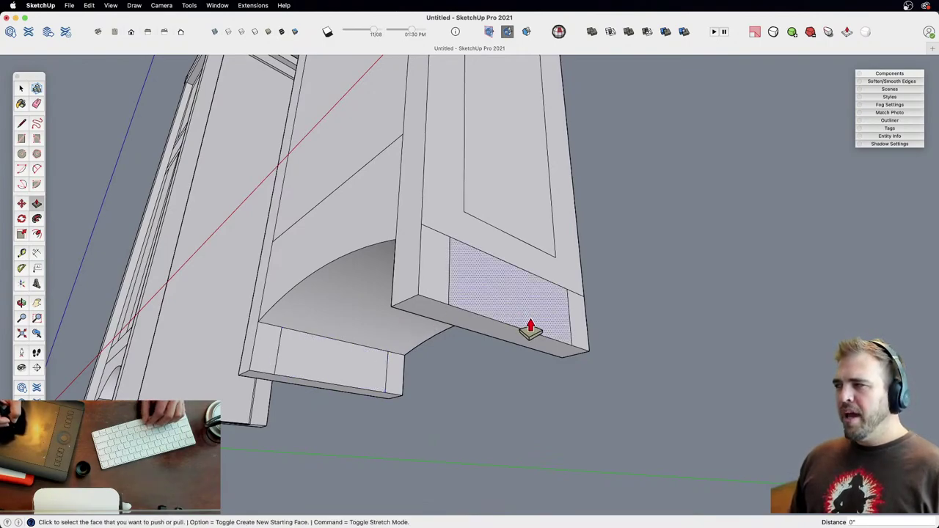
{"action": "left_click", "coordinate": [524, 324]}
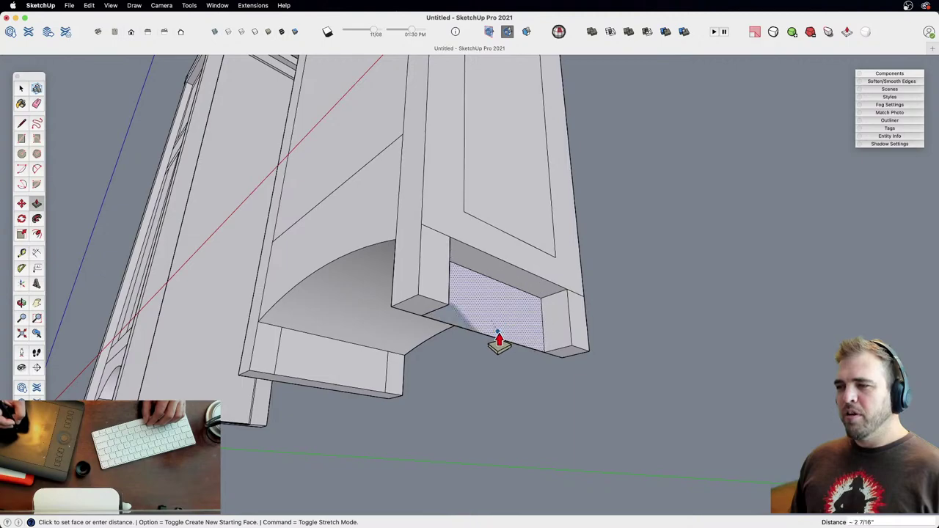
{"action": "key", "text": "Escape"}
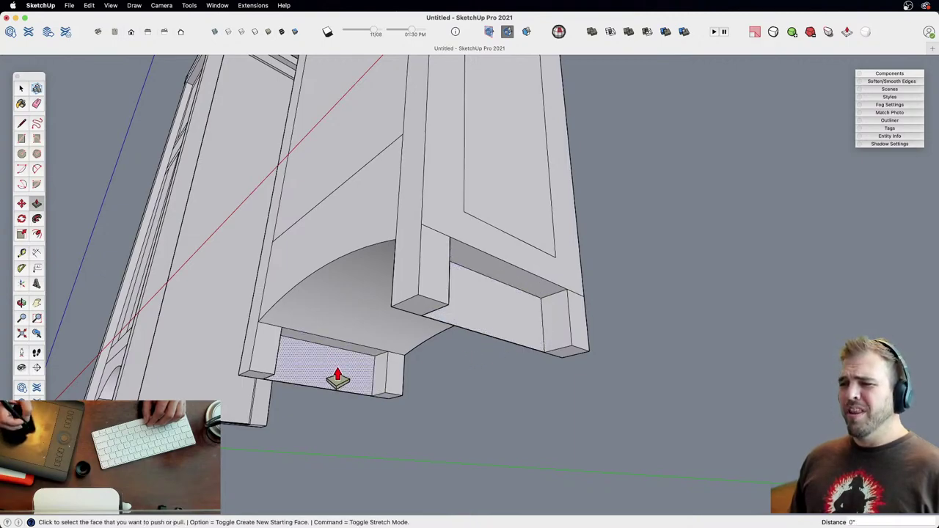
{"action": "key", "text": "e"}
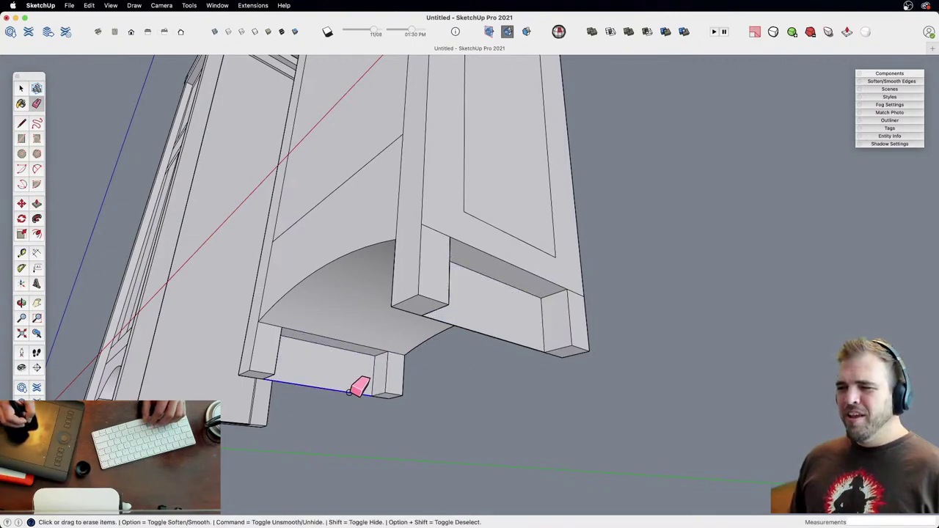
{"action": "left_click", "coordinate": [349, 392]}
{"action": "left_click", "coordinate": [529, 331]}
Step: Draw two clock hands from one point on the upper front panel, one horizontal and one diagonal about 4 5/16" long
{"action": "mouse_move", "coordinate": [528, 331]}
{"action": "middle_mouse_down"}
{"action": "mouse_move", "coordinate": [462, 272]}
{"action": "mouse_move", "coordinate": [379, 337]}
{"action": "mouse_move", "coordinate": [543, 335]}
{"action": "mouse_move", "coordinate": [620, 404]}
{"action": "mouse_move", "coordinate": [494, 350]}
{"action": "mouse_move", "coordinate": [552, 342]}
{"action": "mouse_move", "coordinate": [495, 450]}
{"action": "middle_mouse_up"}
{"action": "left_click_drag", "start_coordinate": [485, 243], "coordinate": [477, 367]}
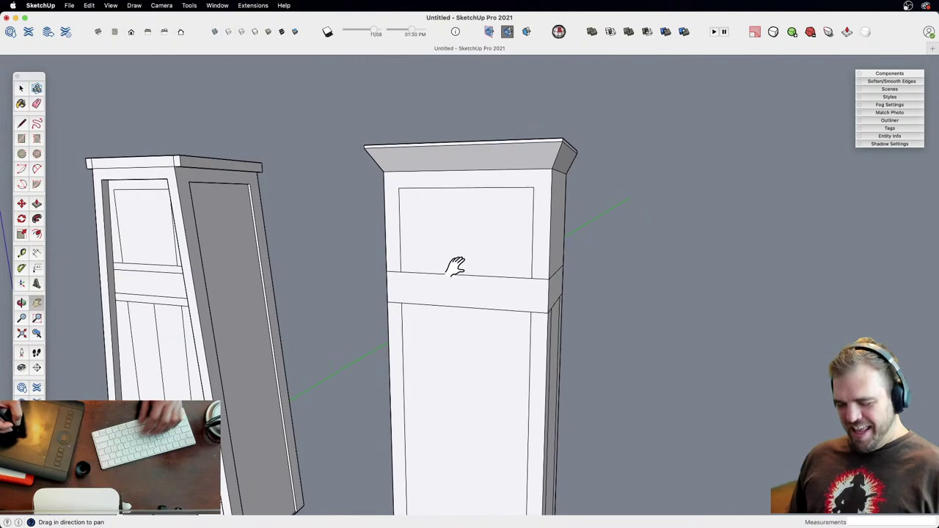
{"action": "key", "text": "l"}
{"action": "left_click", "coordinate": [463, 231]}
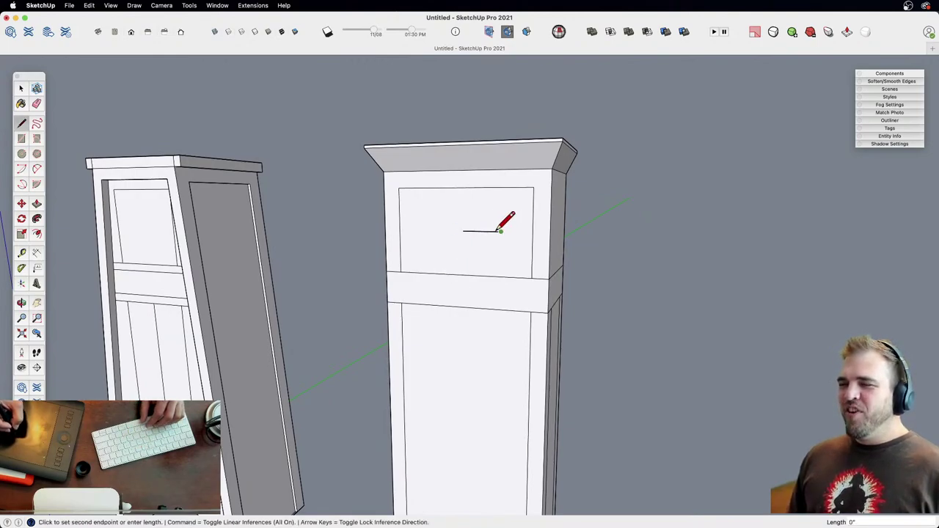
{"action": "key", "text": "space"}
{"action": "key", "text": "l"}
{"action": "left_click", "coordinate": [463, 231]}
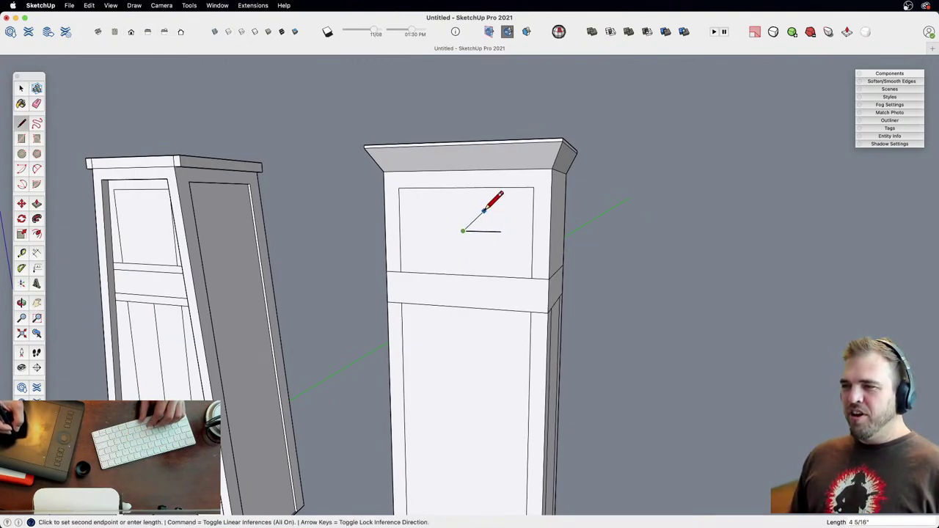
{"action": "left_click", "coordinate": [483, 212]}
{"action": "key", "text": "space"}
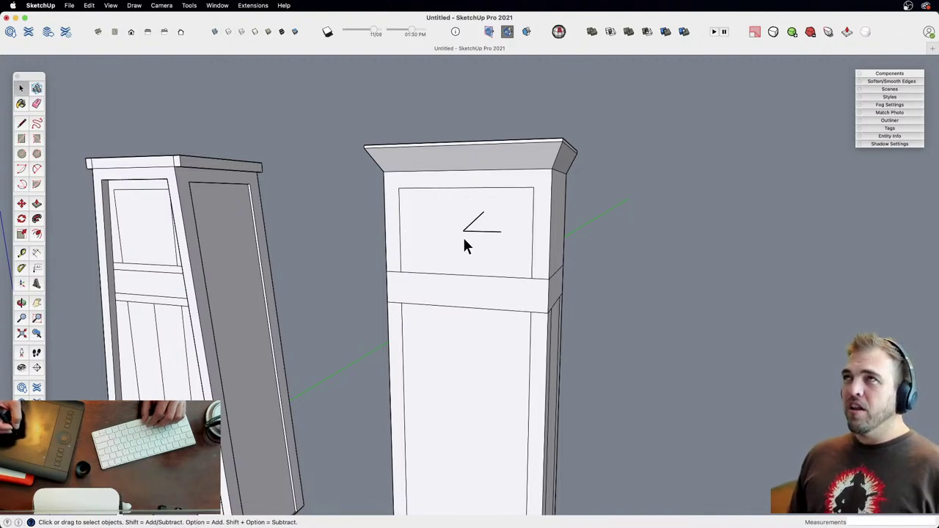
Step: Rotate the diagonal clock hand about the hands' shared point until it slopes down on the side opposite the horizontal hand
{"action": "key", "text": "z"}
{"action": "left_click_drag", "start_coordinate": [491, 286], "coordinate": [491, 229]}
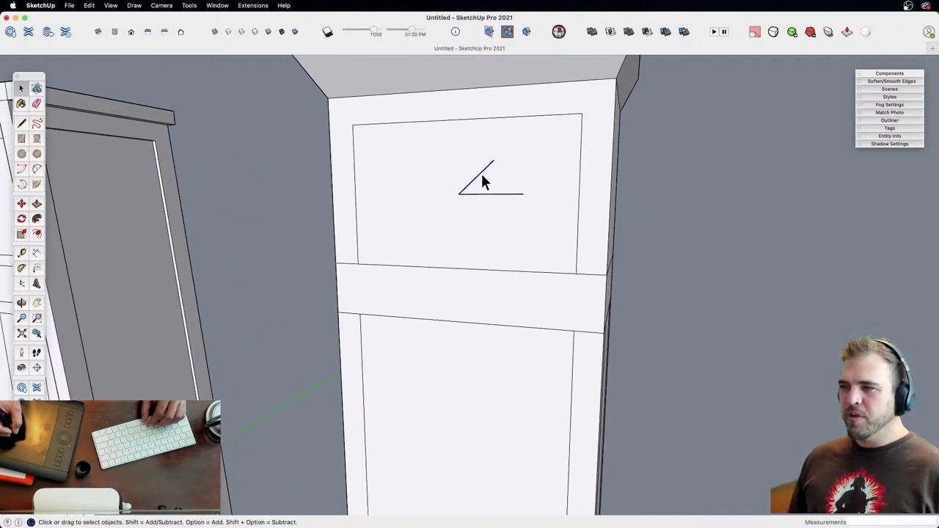
{"action": "key", "text": "q"}
{"action": "left_click", "coordinate": [459, 195]}
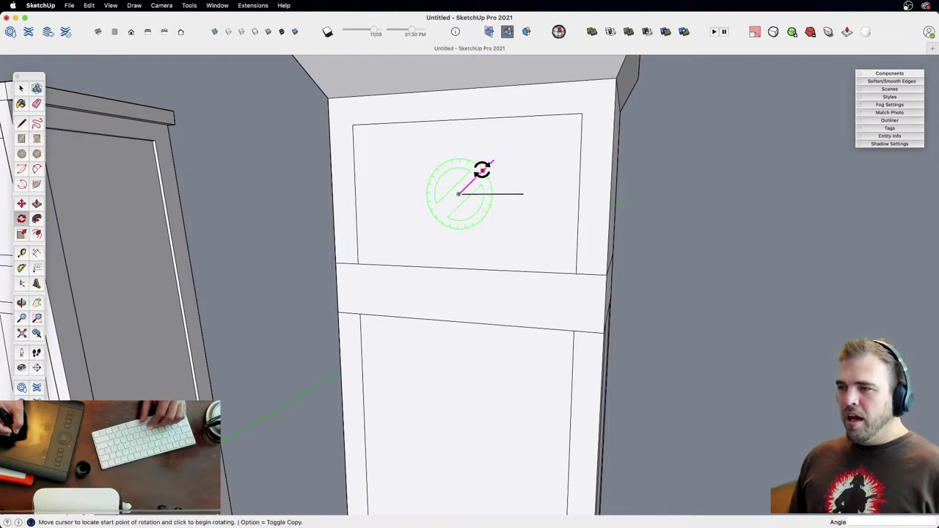
{"action": "left_click", "coordinate": [483, 170]}
{"action": "left_click", "coordinate": [409, 229]}
{"action": "key", "text": "space"}
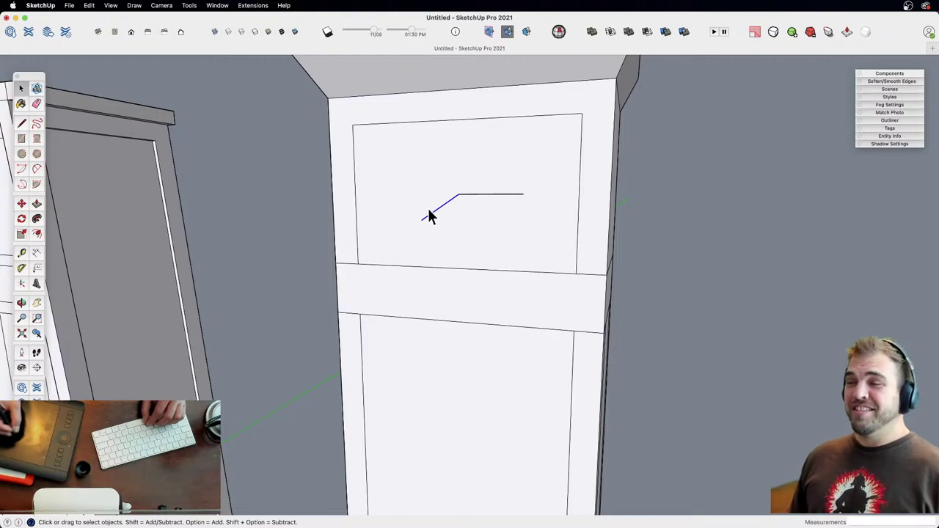
Step: Erase both clock hands from the upper front panel
{"action": "key", "text": "e"}
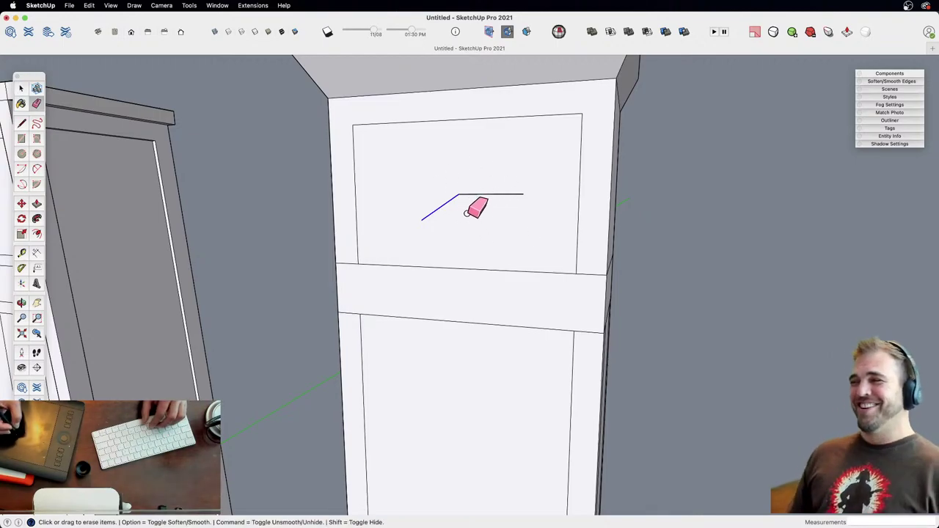
{"action": "key", "text": "z"}
{"action": "left_click_drag", "start_coordinate": [477, 226], "coordinate": [457, 300]}
{"action": "key", "text": "e"}
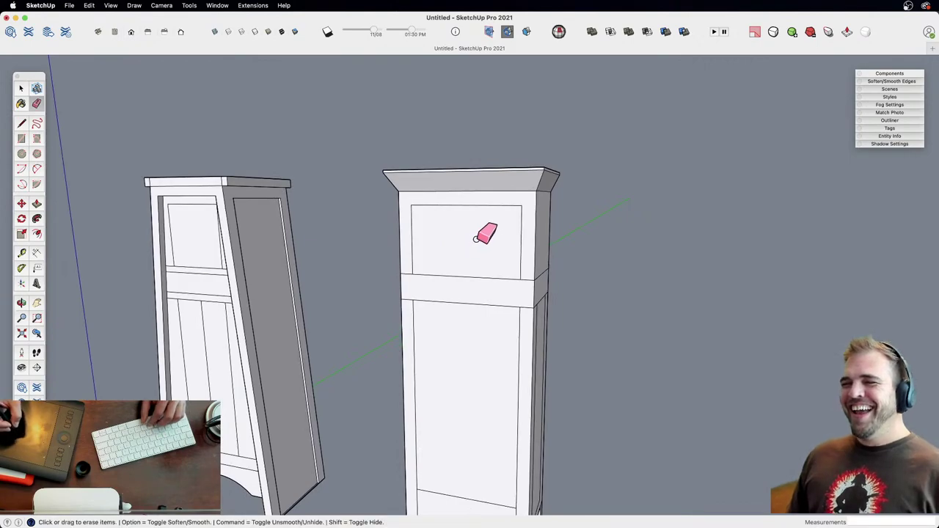
Step: Scale the lower side panel face so its bottom edge rises level with the top of the front base rail
{"action": "middle_click_drag", "start_coordinate": [490, 273], "coordinate": [441, 334]}
{"action": "key", "text": "z"}
{"action": "left_click_drag", "start_coordinate": [477, 384], "coordinate": [453, 279]}
{"action": "key", "text": "h"}
{"action": "key", "text": "space"}
{"action": "left_click", "coordinate": [517, 418]}
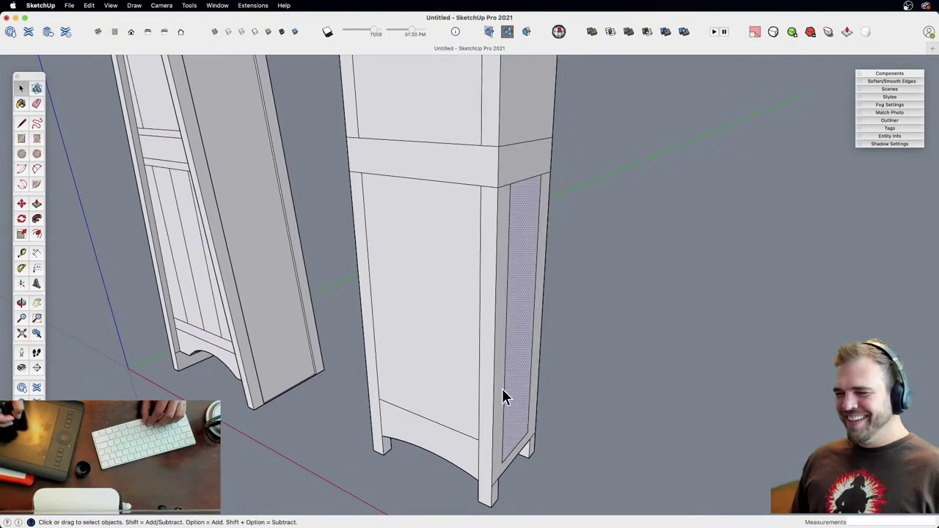
{"action": "key", "text": "s"}
{"action": "left_click", "coordinate": [518, 448]}
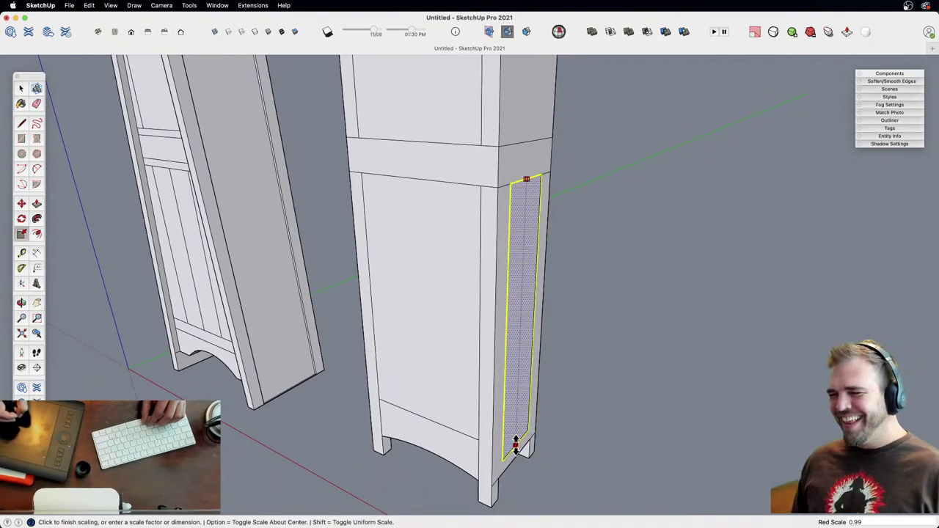
{"action": "left_click", "coordinate": [479, 441]}
Step: Push the lower front panel slightly inward and repeat the recess on the upper front panel and the lower side panel
{"action": "key", "text": "z"}
{"action": "scroll", "coordinate": [502, 307], "scroll_direction": "down", "scroll_amount": 5}
{"action": "middle_click_drag", "start_coordinate": [502, 306], "coordinate": [463, 384]}
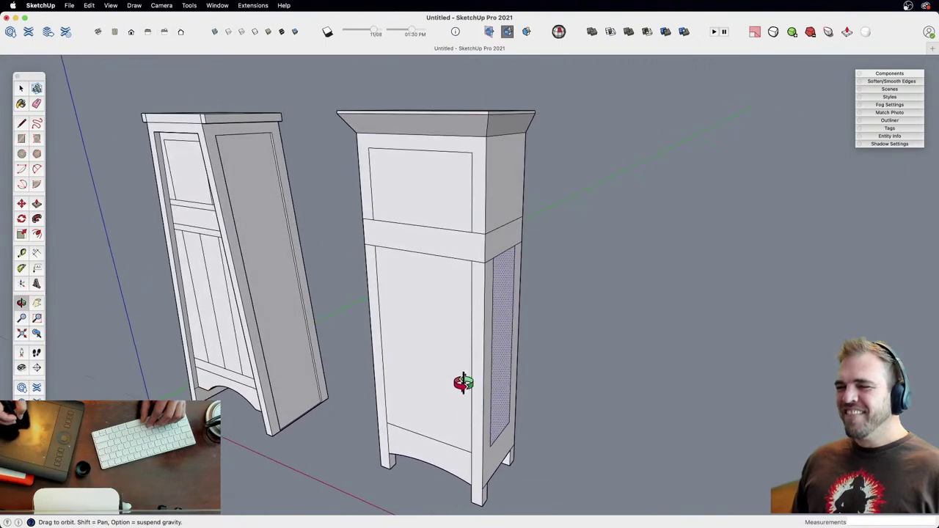
{"action": "key", "text": "p"}
{"action": "left_click", "coordinate": [438, 393]}
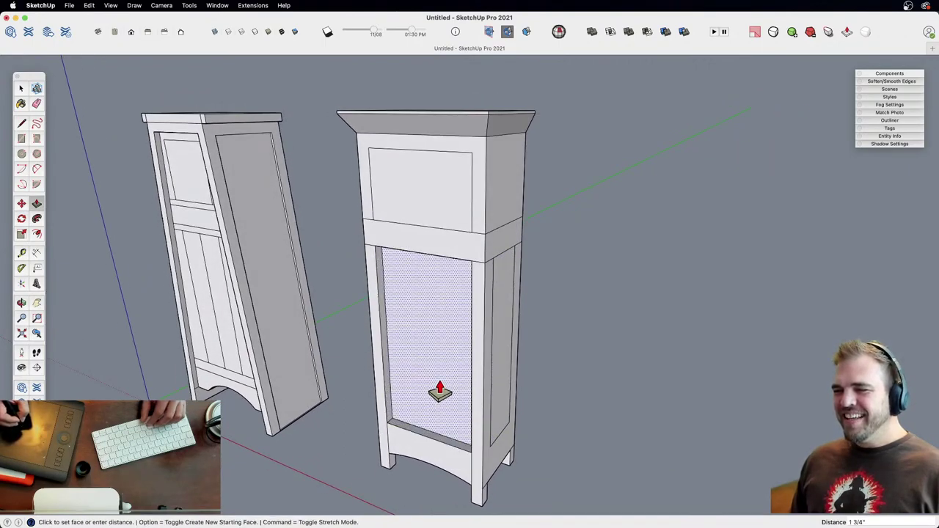
{"action": "left_click", "coordinate": [435, 393]}
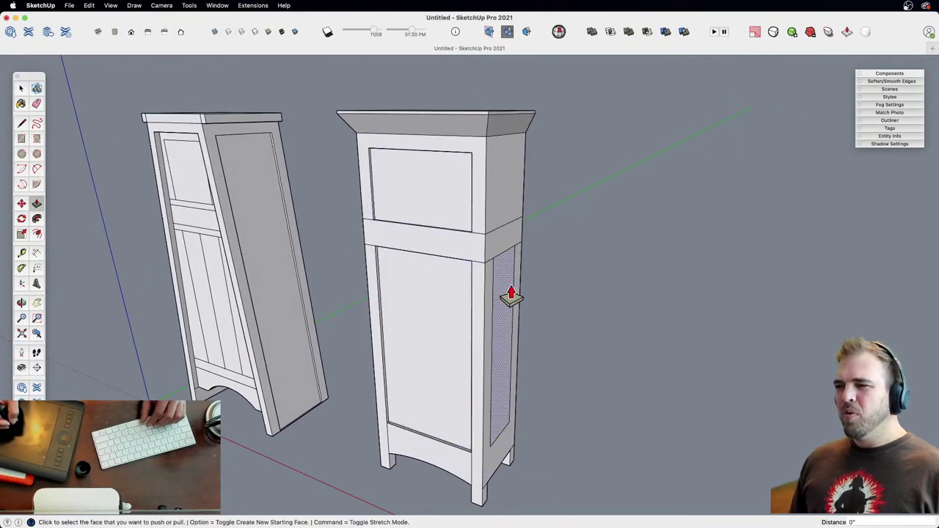
Step: Draw a rectangle on the upper side board, starting on the rail in line with the lower side panel's front edge
{"action": "middle_click_drag", "start_coordinate": [503, 301], "coordinate": [428, 272]}
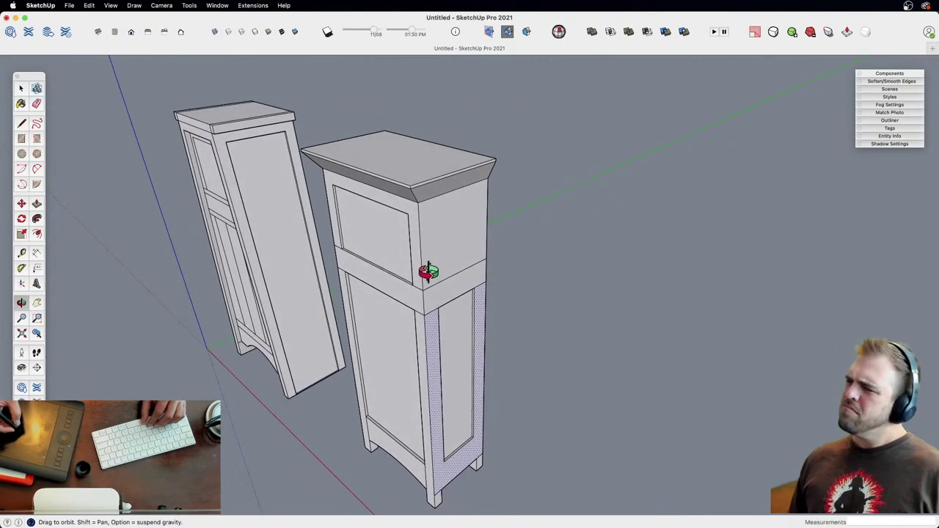
{"action": "key", "text": "space"}
{"action": "key", "text": "r"}
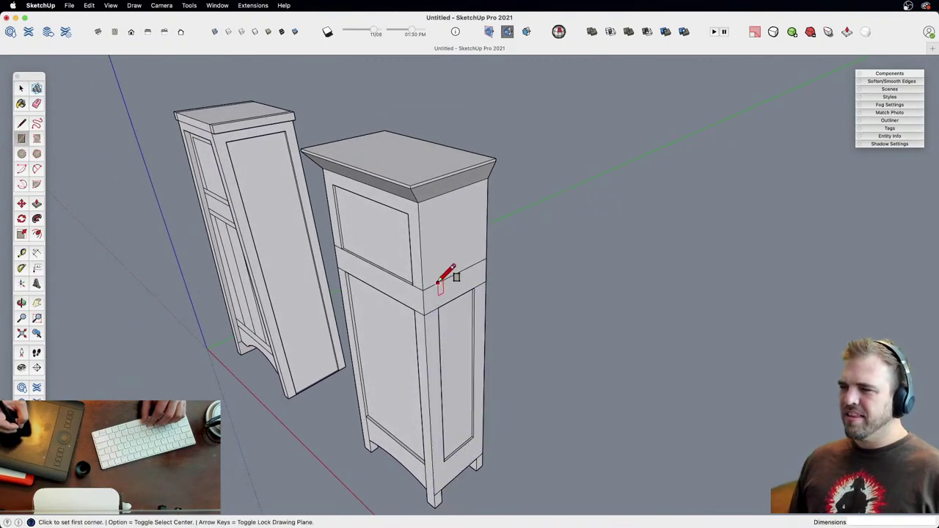
{"action": "left_click", "coordinate": [437, 283]}
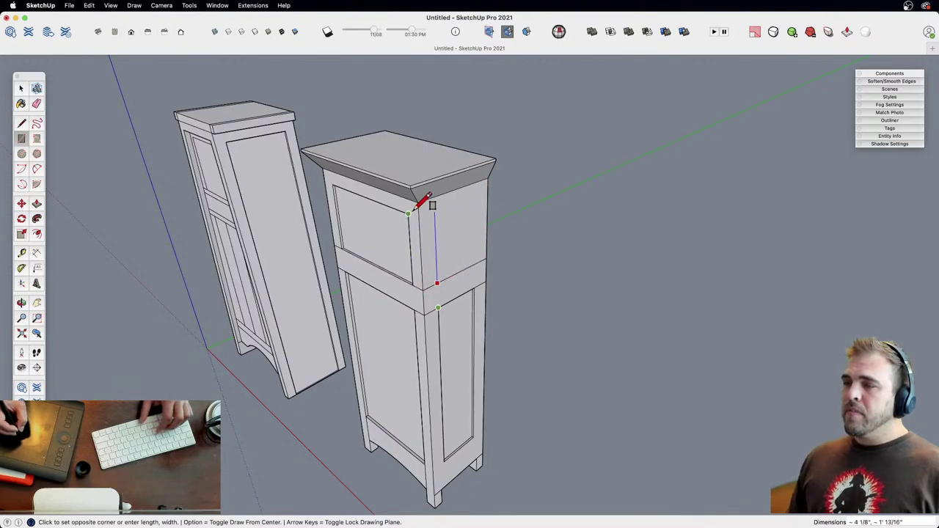
{"action": "left_click", "coordinate": [467, 209]}
Step: Scale the rectangle to the lower side panel's width and about 1.11 in height to match the upper front panel, and recess it equally
{"action": "key", "text": "space"}
{"action": "left_click", "coordinate": [459, 259]}
{"action": "key", "text": "s"}
{"action": "left_click", "coordinate": [468, 249]}
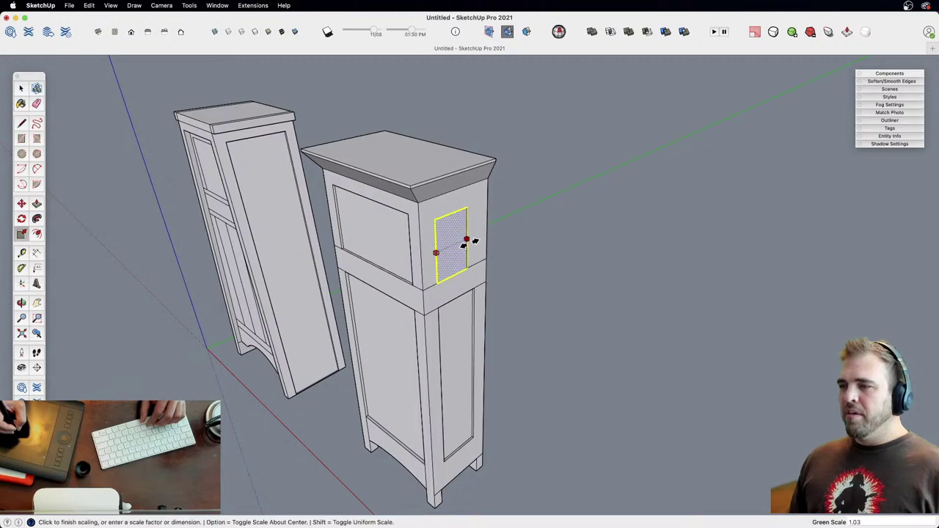
{"action": "left_click", "coordinate": [475, 290]}
{"action": "left_click", "coordinate": [456, 215]}
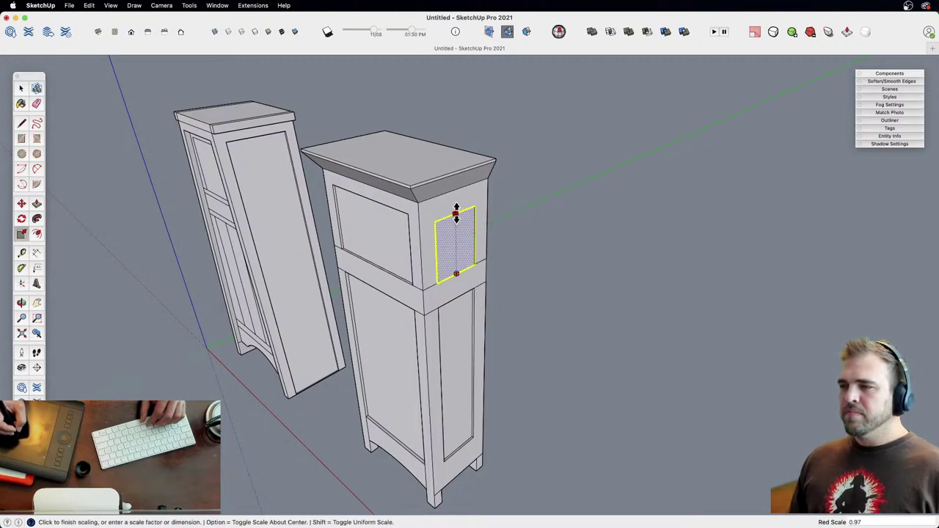
{"action": "left_click", "coordinate": [408, 213]}
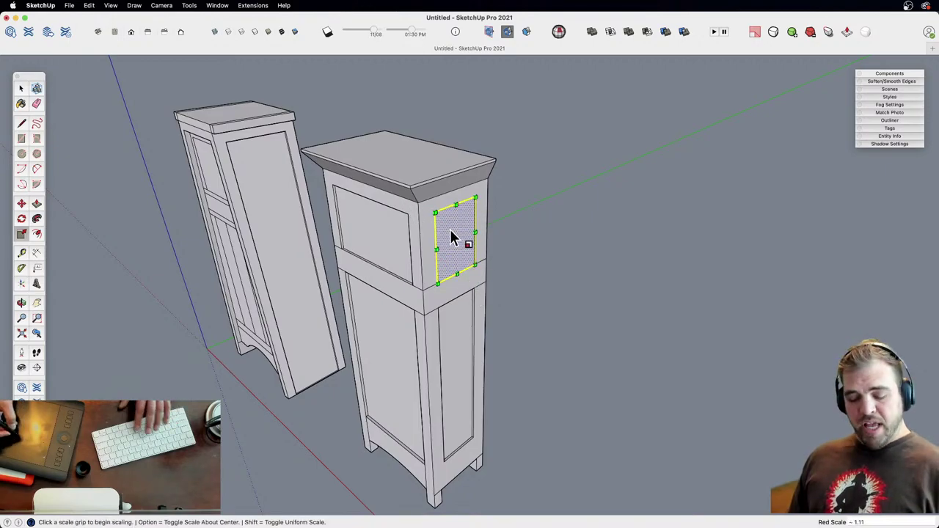
{"action": "key", "text": "p"}
{"action": "left_click", "coordinate": [457, 272]}
Step: Offset the recessed lower front panel's outline inward to form a smaller inner rectangle
{"action": "middle_click_drag", "start_coordinate": [455, 318], "coordinate": [450, 269]}
{"action": "scroll", "coordinate": [417, 352], "scroll_direction": "up", "scroll_amount": 3}
{"action": "key", "text": "f"}
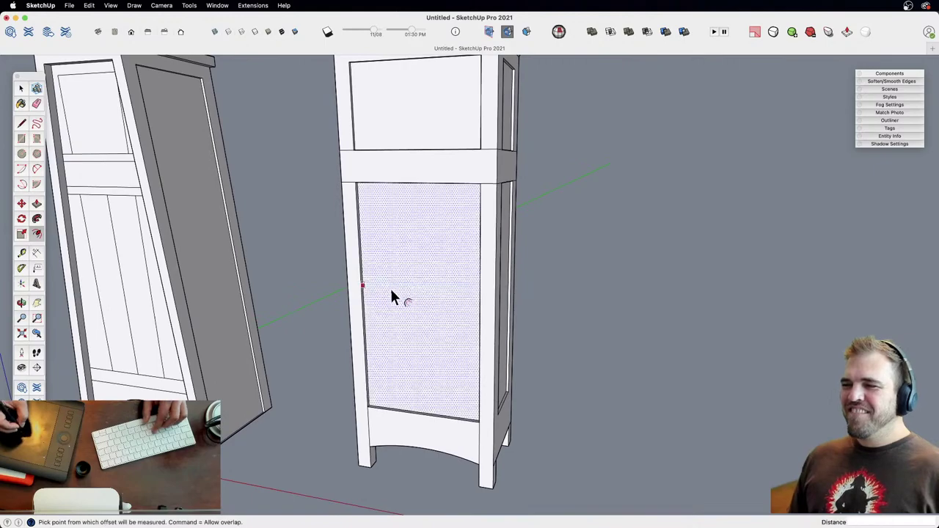
{"action": "key", "text": "space"}
{"action": "key", "text": "f"}
{"action": "left_click", "coordinate": [375, 294]}
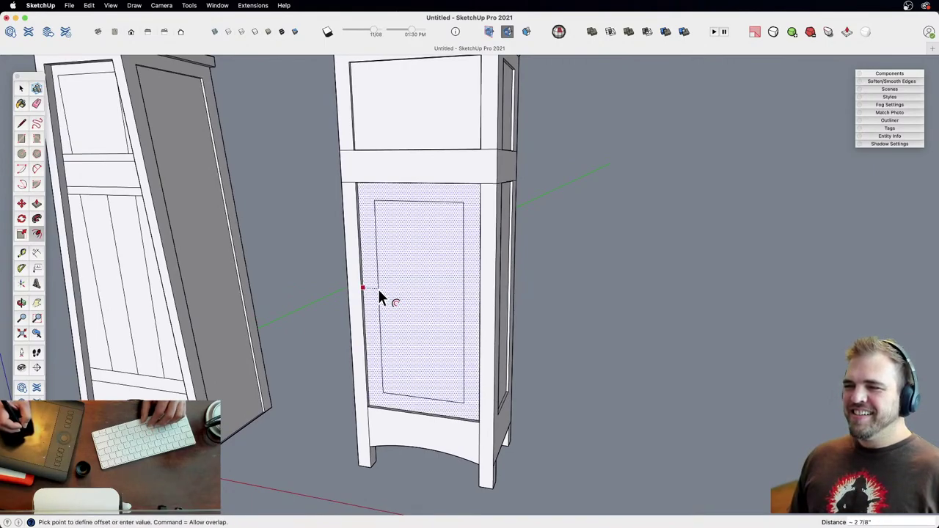
{"action": "left_click", "coordinate": [376, 293]}
Step: Draw an arc with a bulge of about 2 15/16" across the inner rectangle's upper part and erase the straight edges above it
{"action": "key", "text": "a"}
{"action": "left_click", "coordinate": [371, 239]}
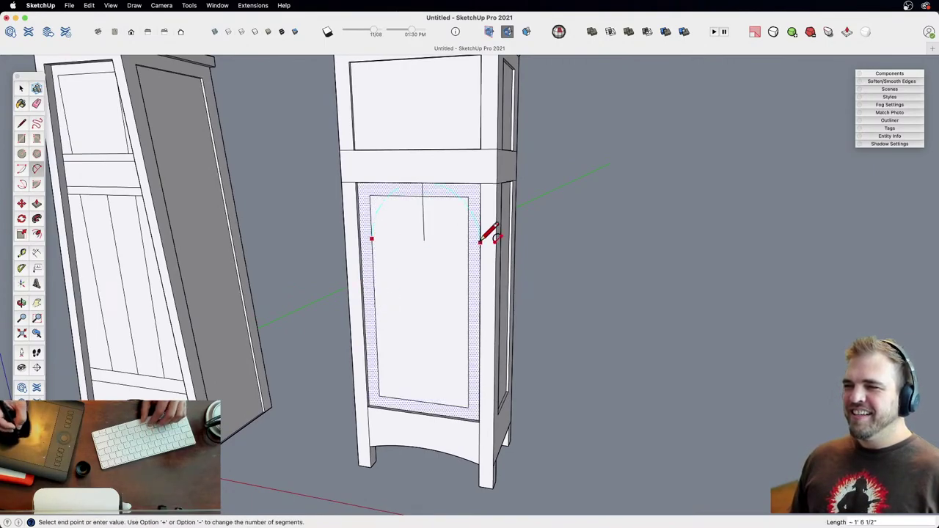
{"action": "left_click", "coordinate": [469, 243]}
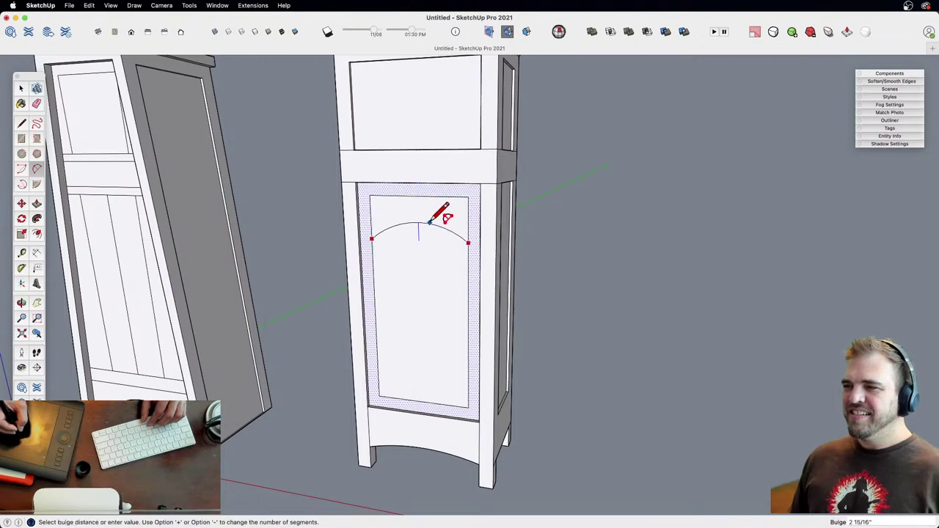
{"action": "left_click", "coordinate": [430, 222]}
{"action": "key", "text": "e"}
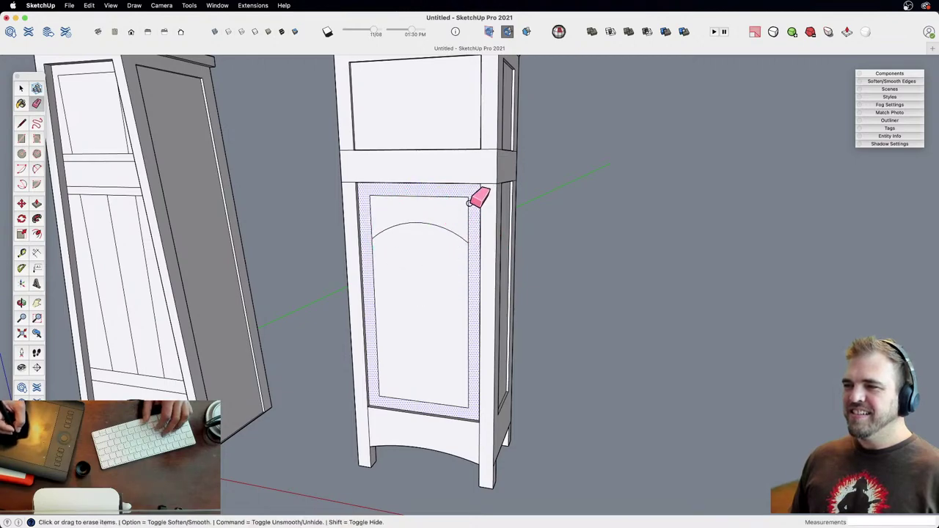
{"action": "left_click", "coordinate": [366, 212]}
Step: Move the arched inner face upward within the lower front panel, leaving a taller margin below it
{"action": "key", "text": "space"}
{"action": "left_click", "coordinate": [417, 256]}
{"action": "key", "text": "m"}
{"action": "left_click", "coordinate": [424, 280]}
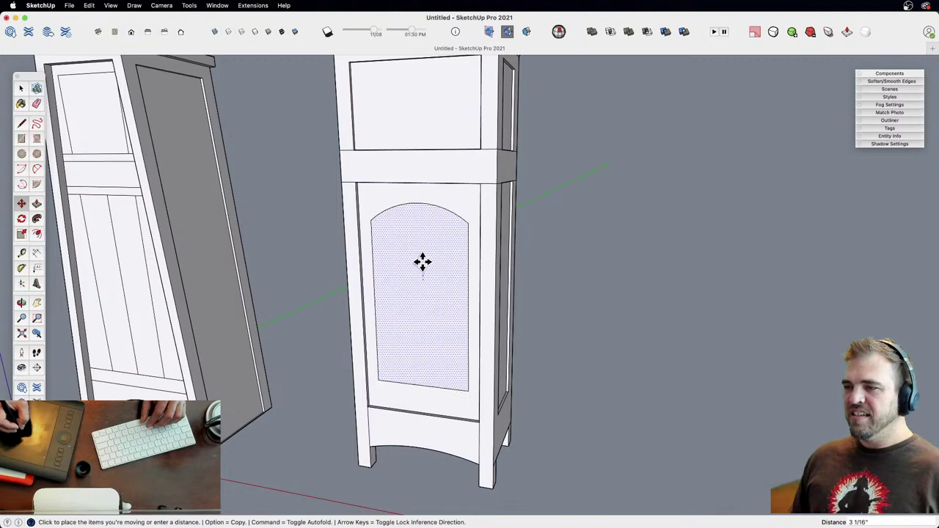
{"action": "left_click", "coordinate": [423, 267]}
Step: Push the arched face slightly inward to recess it in the lower front door panel
{"action": "middle_click_drag", "start_coordinate": [423, 275], "coordinate": [384, 362]}
{"action": "key", "text": "space"}
{"action": "key", "text": "z"}
{"action": "left_click_drag", "start_coordinate": [384, 362], "coordinate": [401, 335]}
{"action": "key", "text": "p"}
{"action": "left_click", "coordinate": [401, 336]}
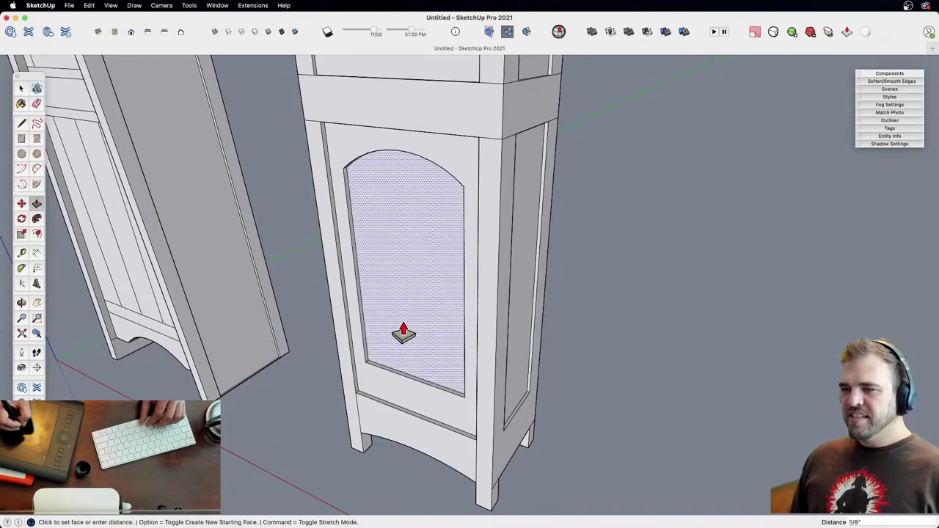
{"action": "left_click", "coordinate": [402, 330]}
Step: Draw a circle with a 5 13/16" radius centered on the upper front panel as the clock face
{"action": "key", "text": "z"}
{"action": "left_click_drag", "start_coordinate": [413, 219], "coordinate": [415, 304]}
{"action": "middle_click_drag", "start_coordinate": [415, 305], "coordinate": [407, 357], "text": "shift"}
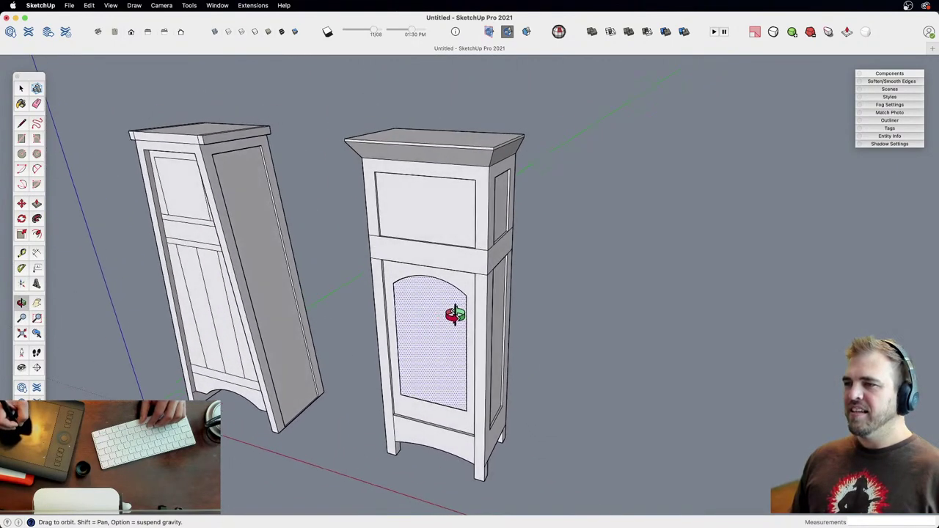
{"action": "scroll", "coordinate": [438, 215], "scroll_direction": "up", "scroll_amount": 3}
{"action": "mouse_move", "coordinate": [424, 205]}
{"action": "middle_mouse_down"}
{"action": "mouse_move", "coordinate": [430, 251]}
{"action": "mouse_move", "coordinate": [424, 206]}
{"action": "middle_mouse_up"}
{"action": "key", "text": "space"}
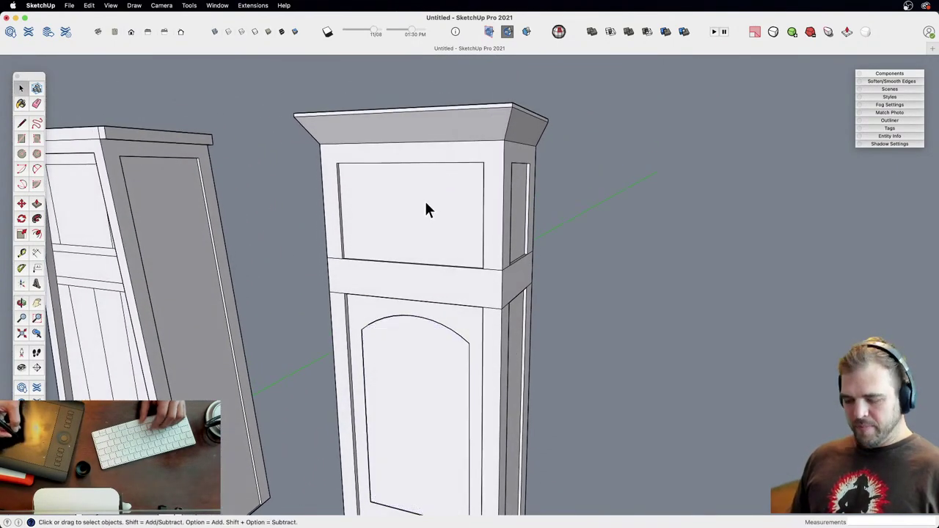
{"action": "key", "text": "c"}
{"action": "key", "text": "h"}
{"action": "key", "text": "o"}
{"action": "left_click_drag", "start_coordinate": [421, 194], "coordinate": [428, 220]}
{"action": "key", "text": "z"}
{"action": "key", "text": "h"}
{"action": "key", "text": "c"}
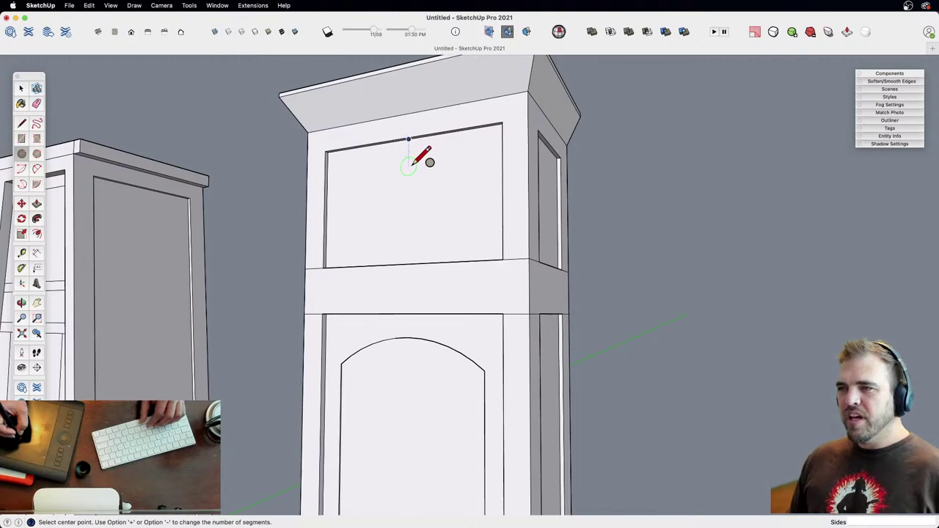
{"action": "key", "text": "space"}
{"action": "middle_click_drag", "start_coordinate": [415, 174], "coordinate": [389, 199]}
{"action": "key", "text": "z"}
{"action": "key", "text": "c"}
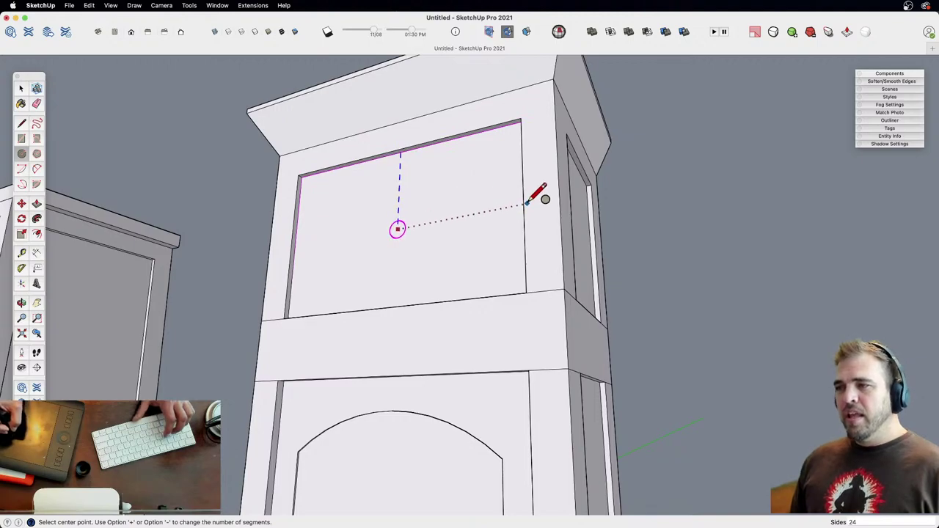
{"action": "left_click", "coordinate": [397, 227]}
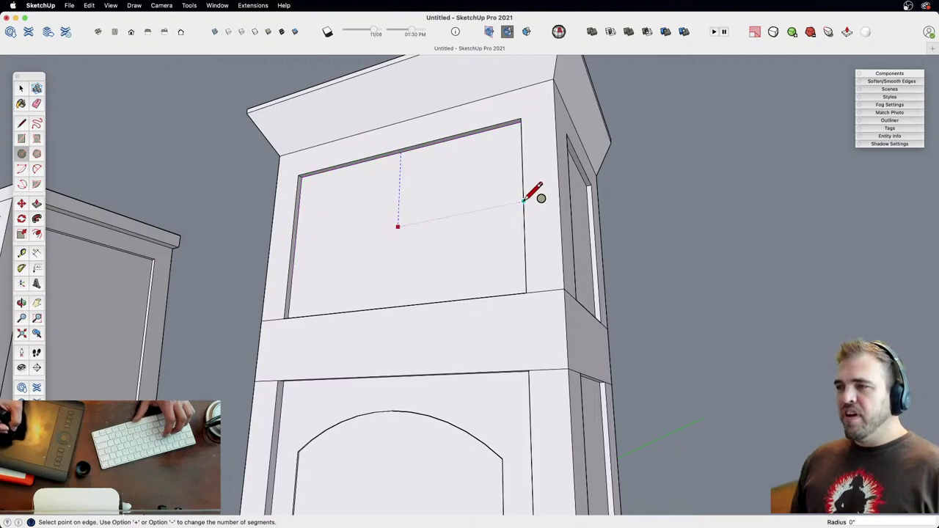
{"action": "left_click", "coordinate": [467, 214]}
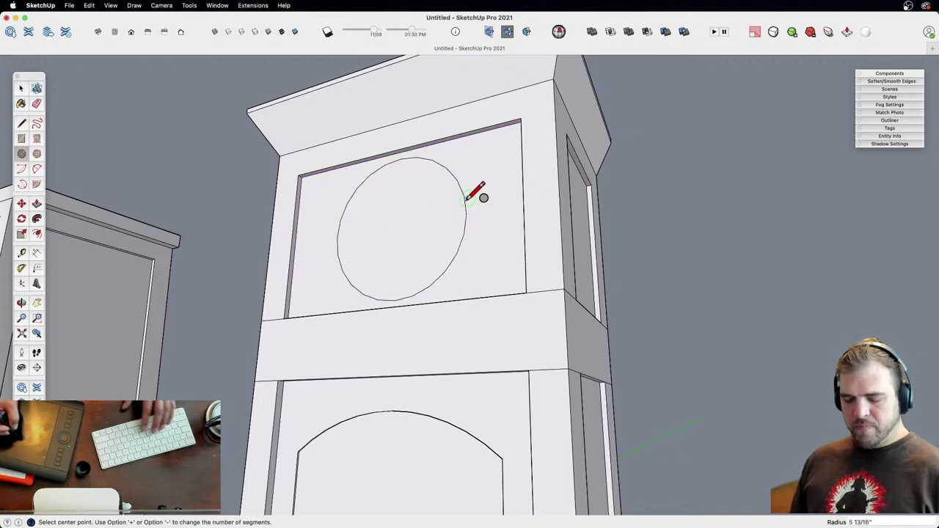
Step: Try stretching the clock face circle horizontally about its center into a wide ellipse
{"action": "key", "text": "space"}
{"action": "left_click", "coordinate": [465, 224]}
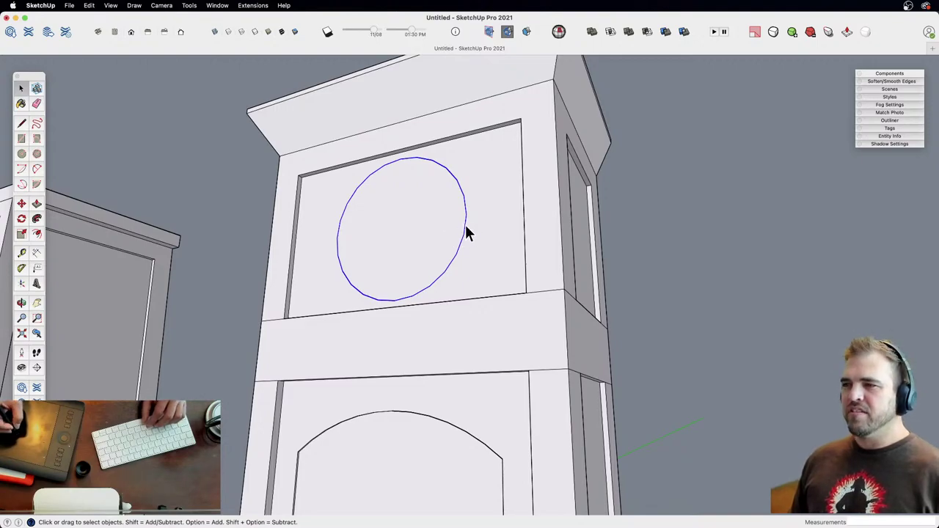
{"action": "middle_click_drag", "start_coordinate": [467, 229], "coordinate": [513, 254]}
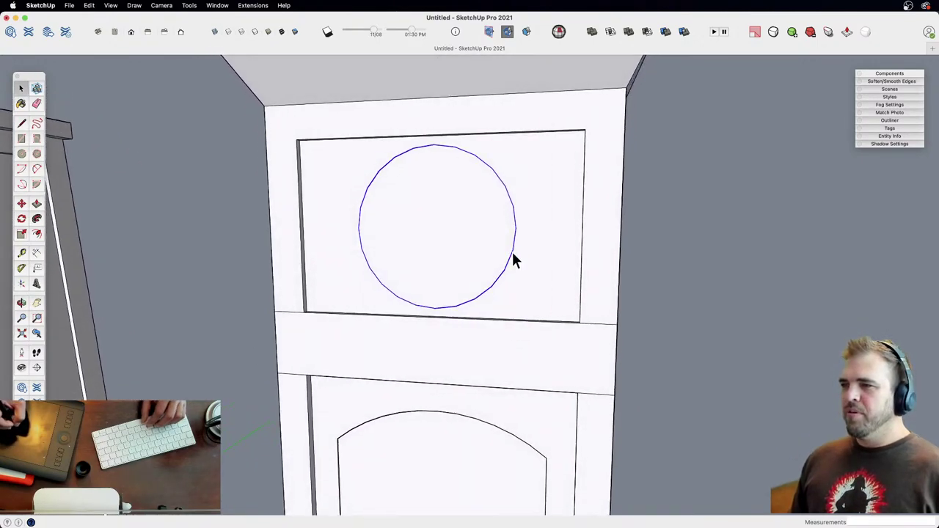
{"action": "key", "text": "s"}
{"action": "key", "text": "alt"}
{"action": "left_click", "coordinate": [516, 229]}
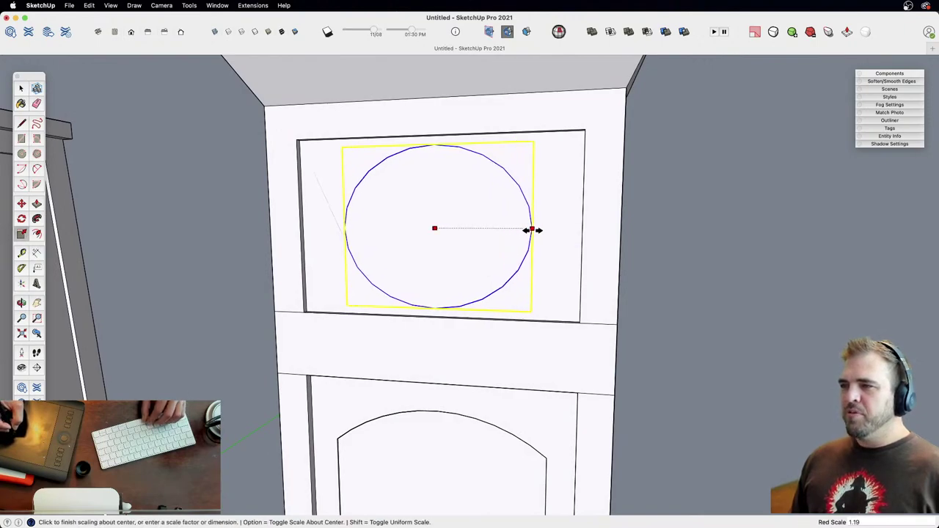
{"action": "left_click", "coordinate": [557, 231]}
{"action": "key", "text": "space"}
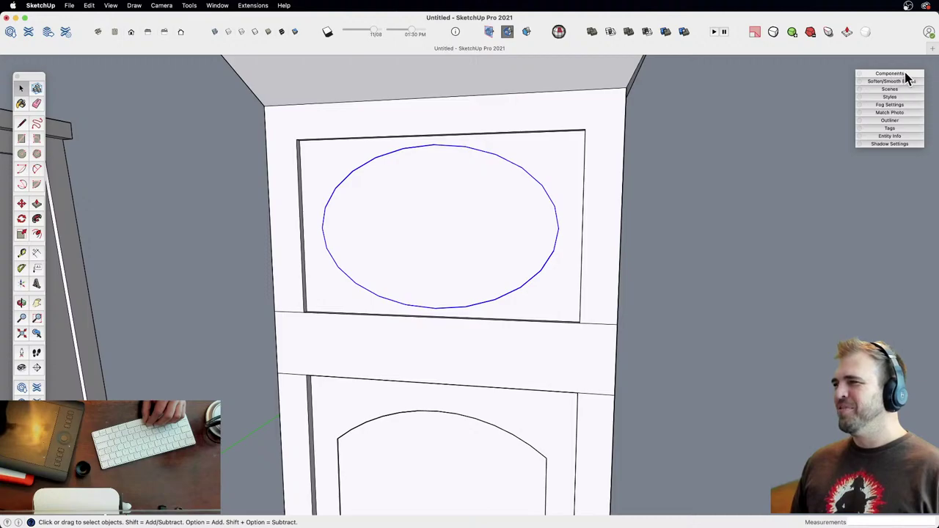
Step: Show the stretched curve's entity information, deselect it and undo the scaling
{"action": "left_click", "coordinate": [890, 136]}
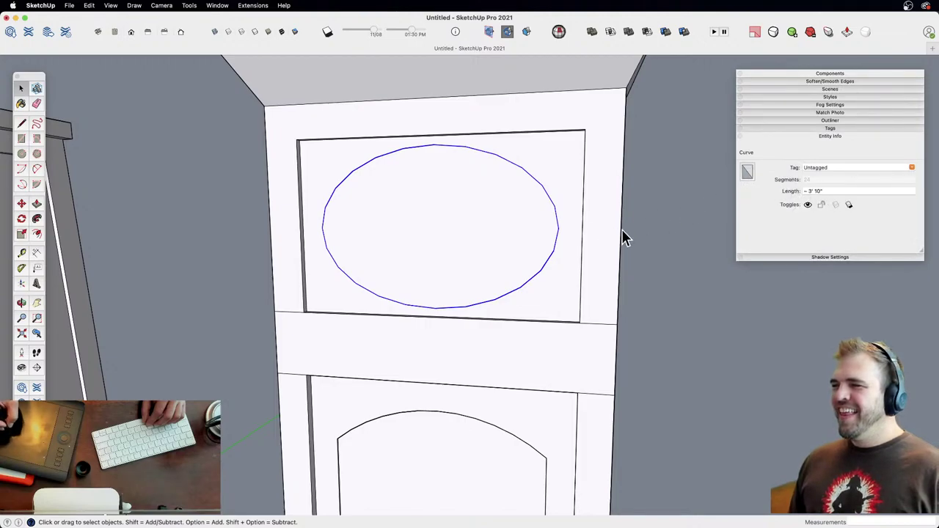
{"action": "left_click", "coordinate": [642, 230]}
{"action": "key", "text": "super+z"}
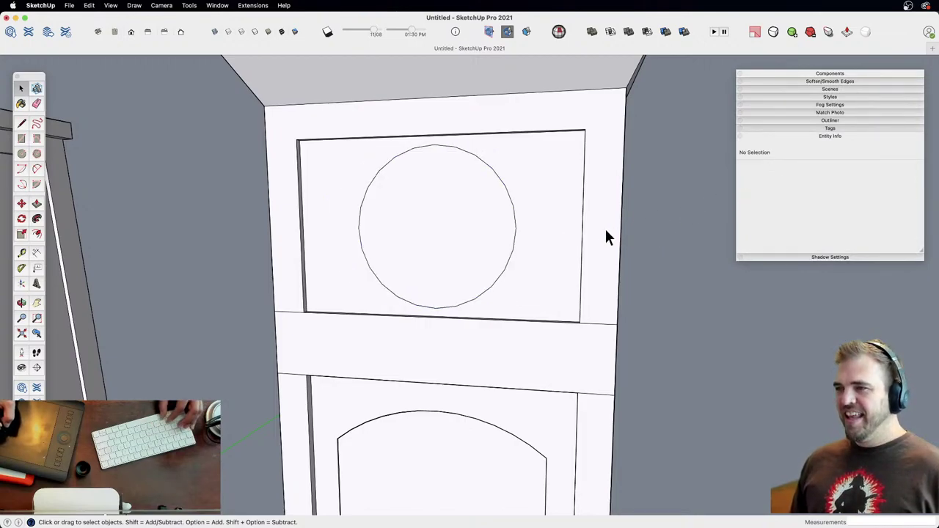
Step: Set the clock face circle on the upper front panel to 48 segments
{"action": "left_click", "coordinate": [514, 232]}
{"action": "left_click", "coordinate": [515, 231]}
{"action": "left_click", "coordinate": [807, 190]}
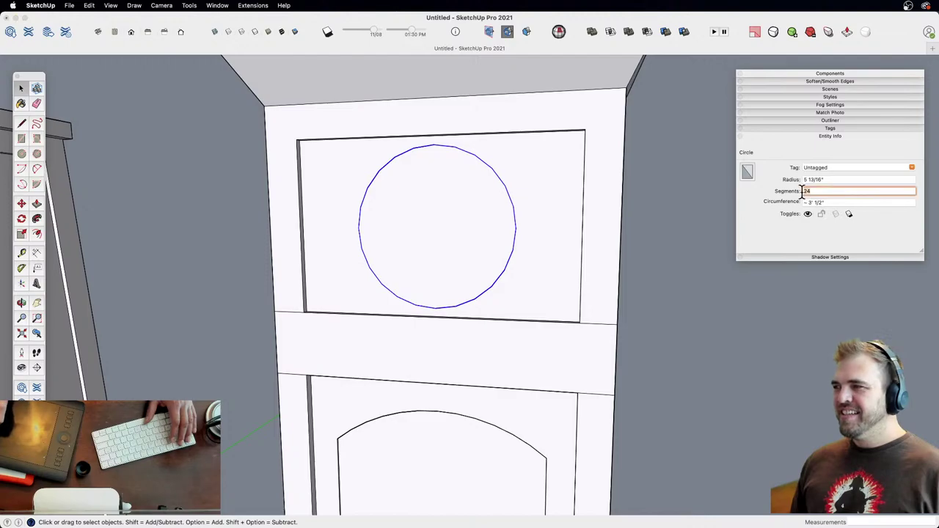
{"action": "type", "text": "48"}
{"action": "key", "text": "Return"}
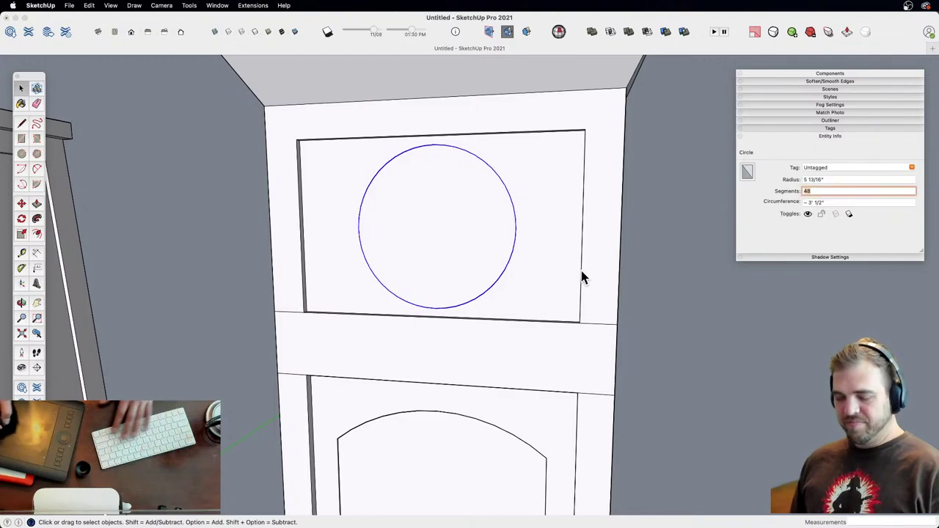
{"action": "key", "text": "z"}
{"action": "left_click_drag", "start_coordinate": [465, 186], "coordinate": [453, 410]}
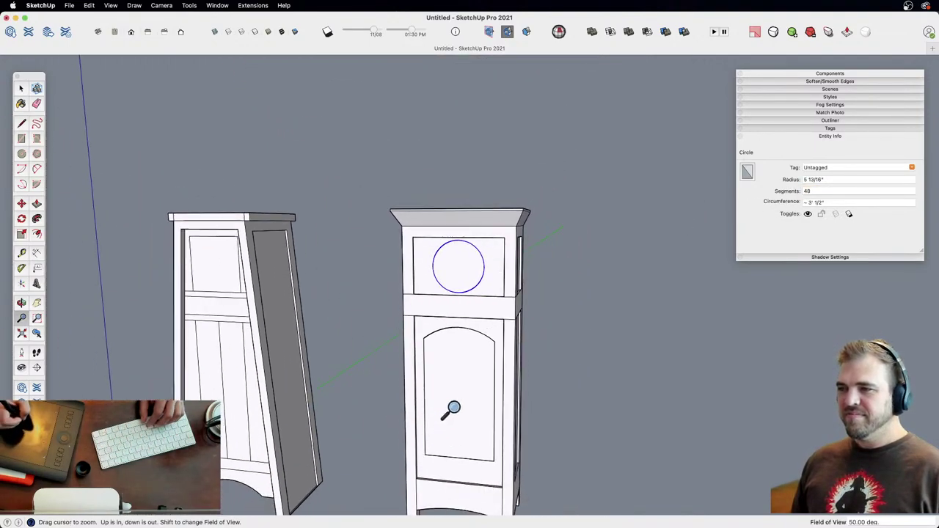
{"action": "middle_click_drag", "start_coordinate": [453, 409], "coordinate": [544, 396]}
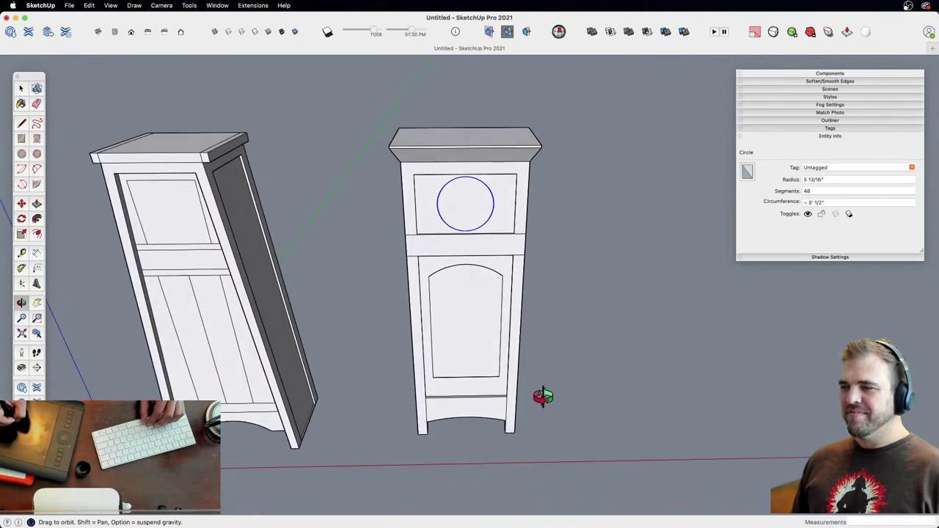
{"action": "left_click", "coordinate": [476, 281]}
{"action": "key", "text": "s"}
{"action": "left_click", "coordinate": [501, 324]}
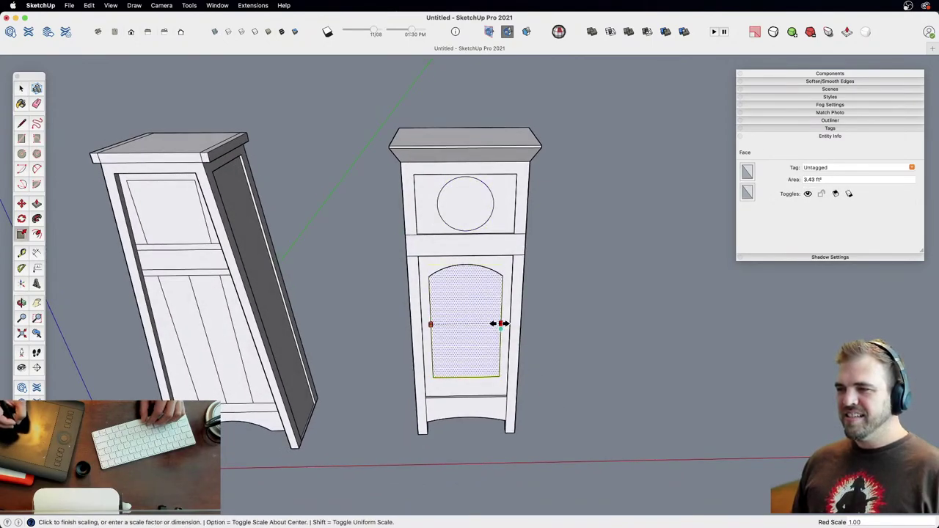
{"action": "key", "text": "Escape"}
{"action": "key", "text": "space"}
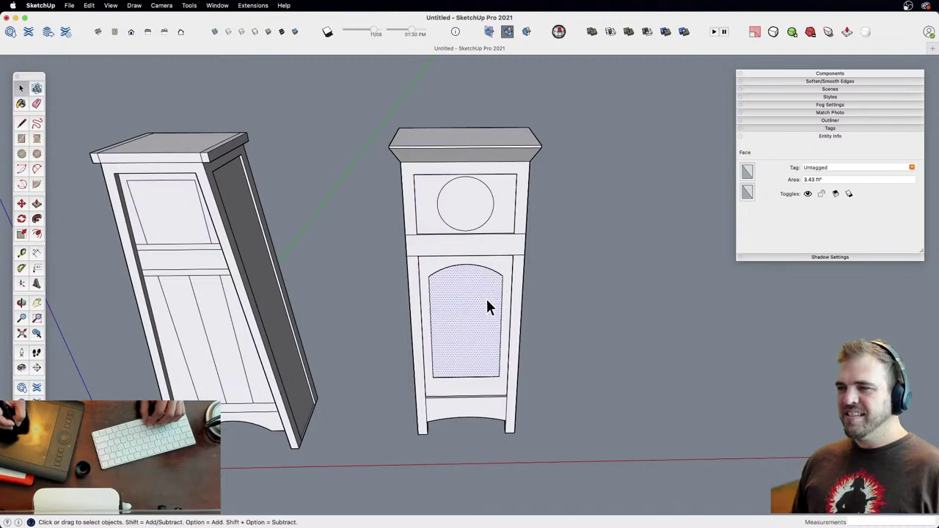
Step: Move the clock face circle horizontally toward the left side of the upper front panel
{"action": "left_click", "coordinate": [472, 214]}
{"action": "key", "text": "m"}
{"action": "left_click", "coordinate": [476, 211]}
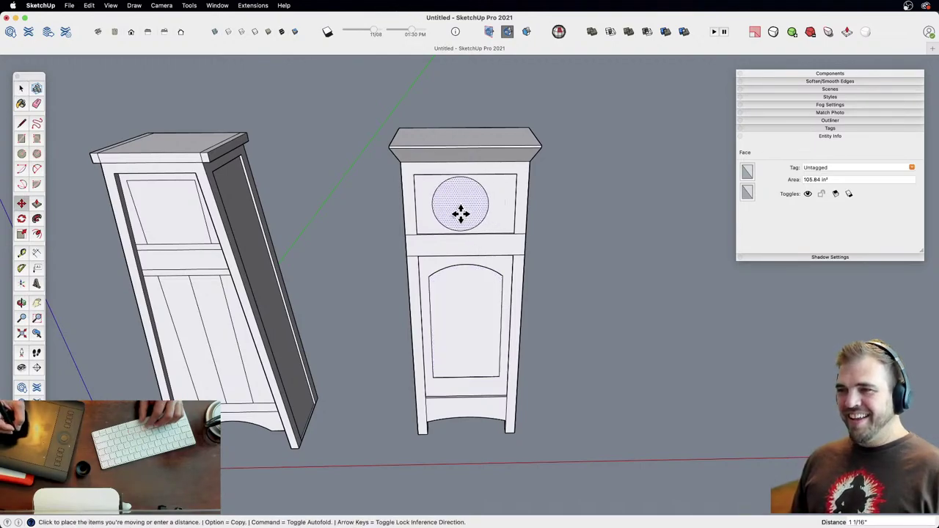
{"action": "left_click", "coordinate": [454, 213]}
{"action": "key", "text": "space"}
Step: Narrow the straight case by moving its entire right side inward 5"
{"action": "middle_click_drag", "start_coordinate": [490, 301], "coordinate": [459, 277], "text": "shift"}
{"action": "left_click_drag", "start_coordinate": [615, 488], "coordinate": [615, 488]}
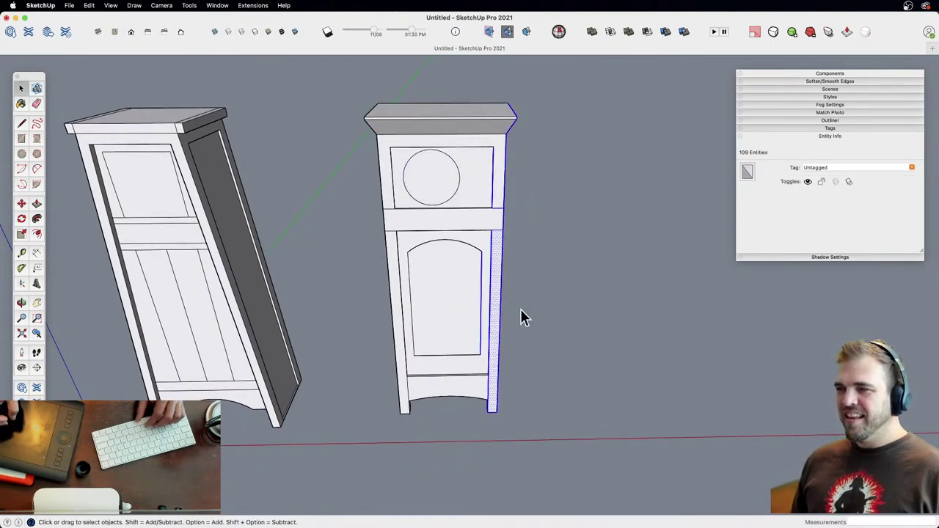
{"action": "key", "text": "m"}
{"action": "left_click", "coordinate": [545, 400]}
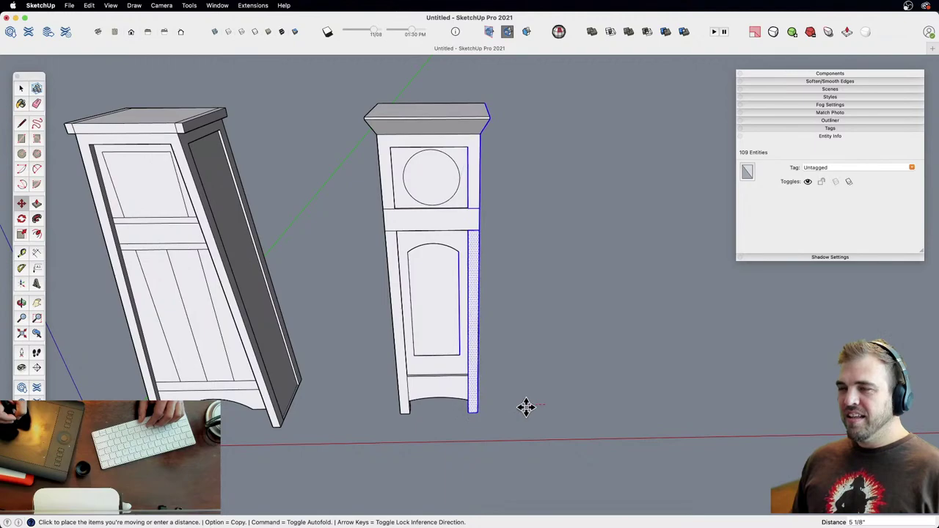
{"action": "left_click", "coordinate": [526, 406]}
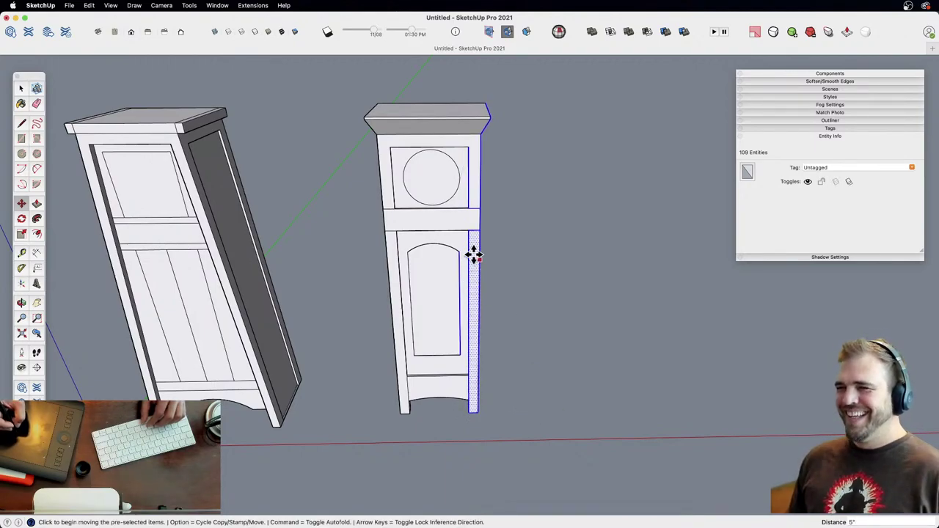
Step: Push the circular clock face slightly inward to recess it in the upper front panel
{"action": "middle_click_drag", "start_coordinate": [456, 265], "coordinate": [448, 328], "text": "shift"}
{"action": "key", "text": "z"}
{"action": "left_click_drag", "start_coordinate": [448, 328], "coordinate": [459, 243]}
{"action": "middle_click_drag", "start_coordinate": [459, 242], "coordinate": [447, 383], "text": "shift"}
{"action": "scroll", "coordinate": [445, 294], "scroll_direction": "up", "scroll_amount": 6}
{"action": "key", "text": "p"}
{"action": "left_click", "coordinate": [430, 243]}
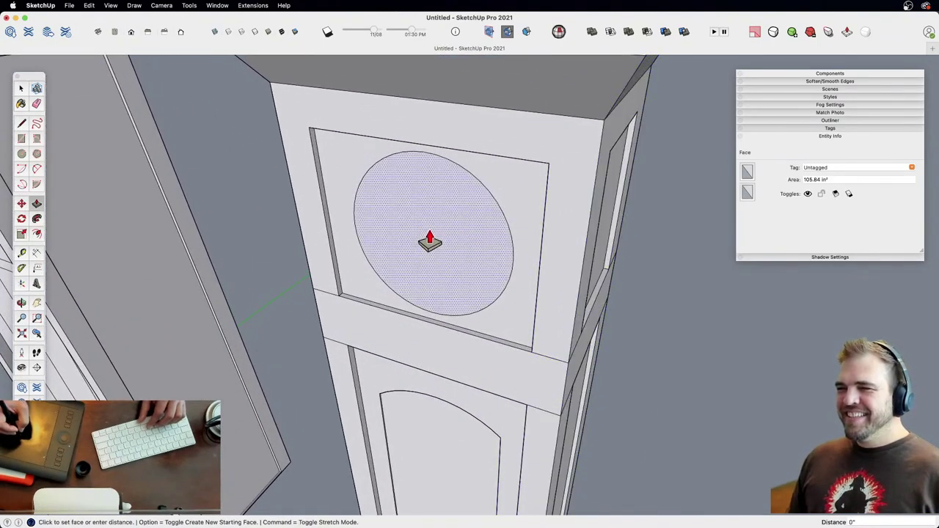
{"action": "left_click", "coordinate": [433, 238]}
{"action": "key", "text": "space"}
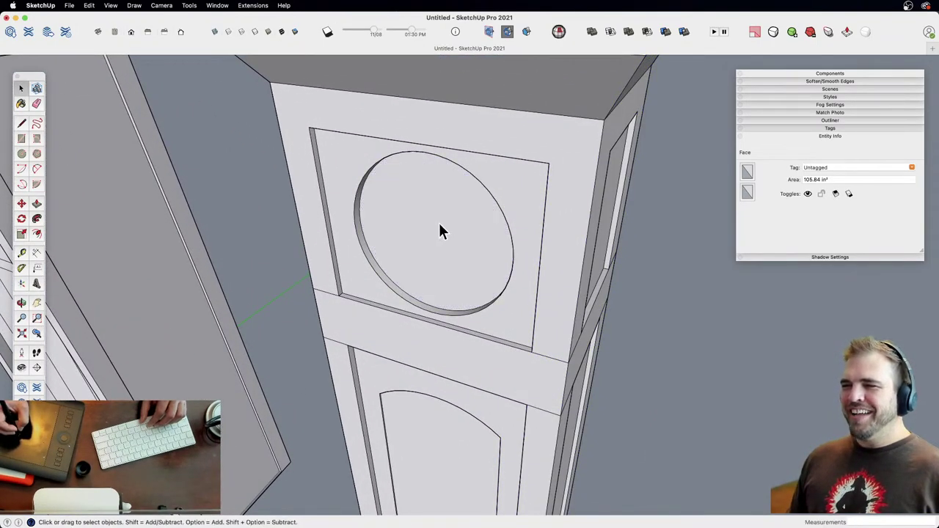
Step: Examine the straight case with its recessed clock face next to the tapered case
{"action": "left_click", "coordinate": [438, 220]}
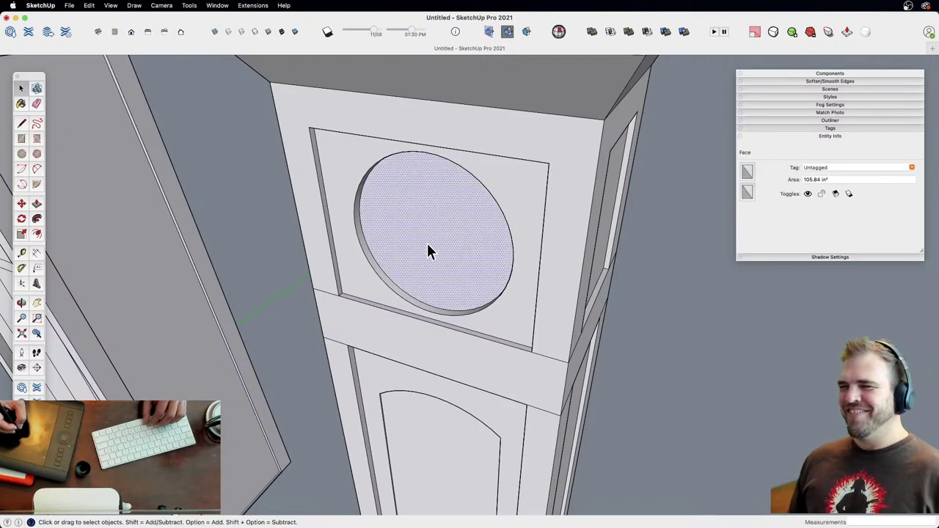
{"action": "key", "text": "z"}
{"action": "left_click_drag", "start_coordinate": [428, 244], "coordinate": [445, 389]}
{"action": "middle_click_drag", "start_coordinate": [445, 388], "coordinate": [453, 216]}
{"action": "left_click_drag", "start_coordinate": [452, 260], "coordinate": [454, 315]}
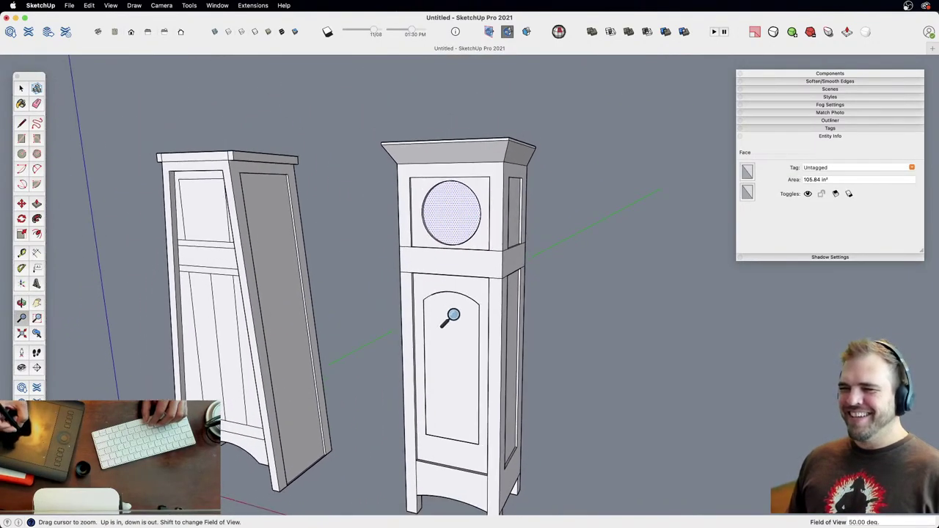
{"action": "key", "text": "space"}
{"action": "middle_click_drag", "start_coordinate": [454, 315], "coordinate": [472, 341], "text": "shift"}
{"action": "left_click", "coordinate": [549, 292]}
{"action": "scroll", "coordinate": [455, 264], "scroll_direction": "down", "scroll_amount": 3}
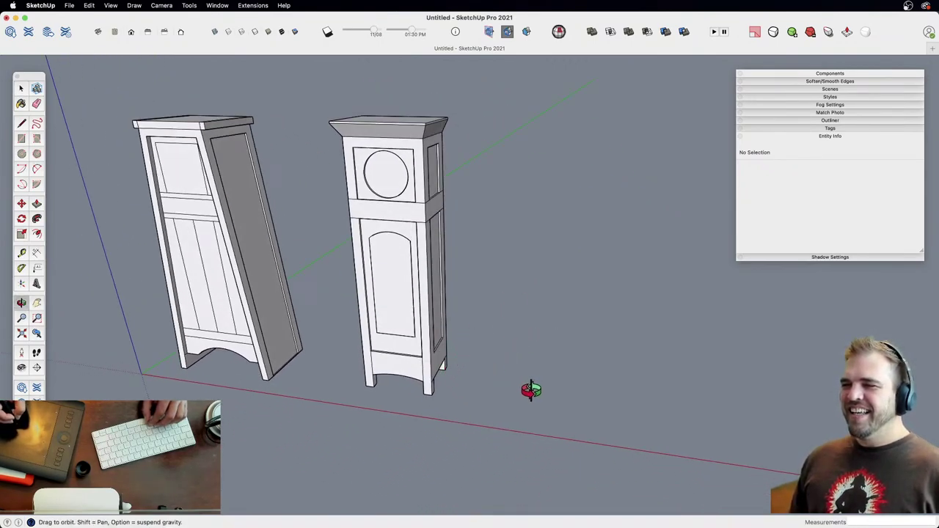
Step: Draw a rectangle of about 3.2 ft² on the ground beside the straight case as the footprint of a third clock
{"action": "key", "text": "r"}
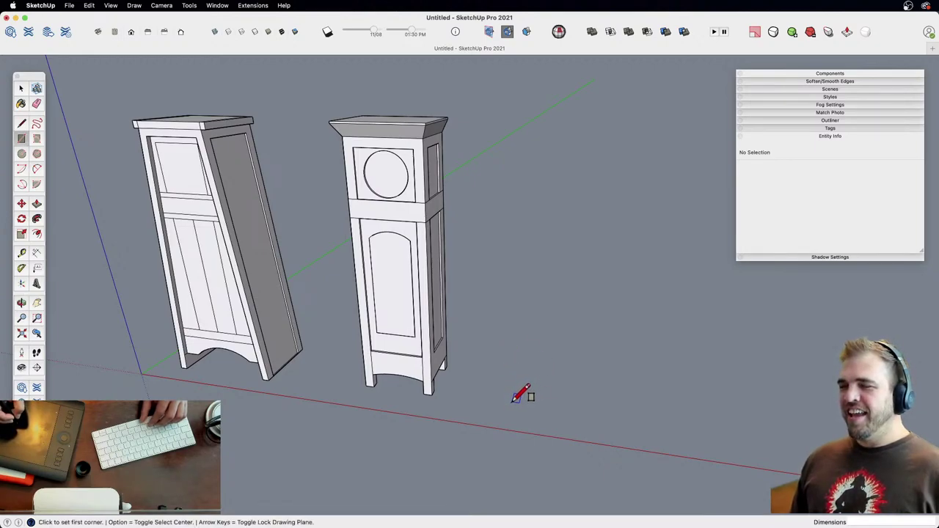
{"action": "left_click", "coordinate": [512, 405]}
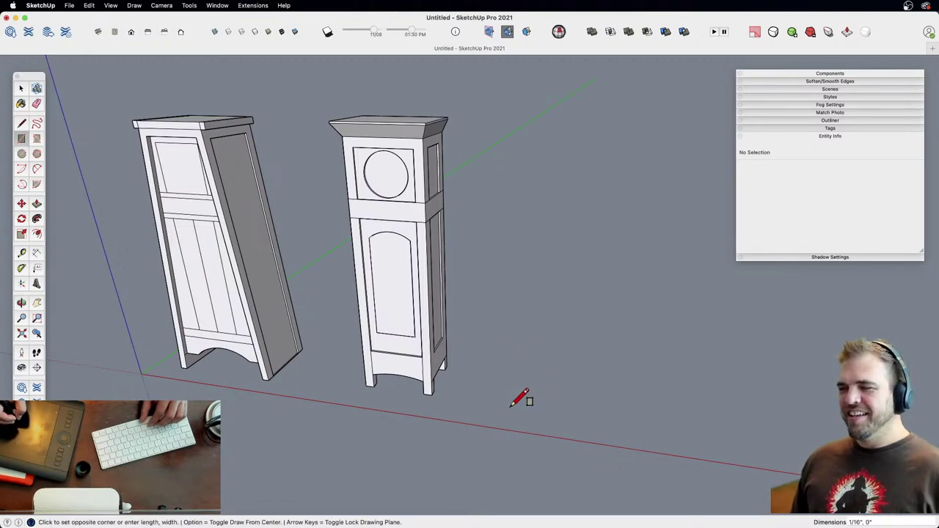
{"action": "left_click", "coordinate": [602, 380]}
Step: Pull the ground rectangle up into a tall box roughly as high as the neighbouring clock cases
{"action": "key", "text": "p"}
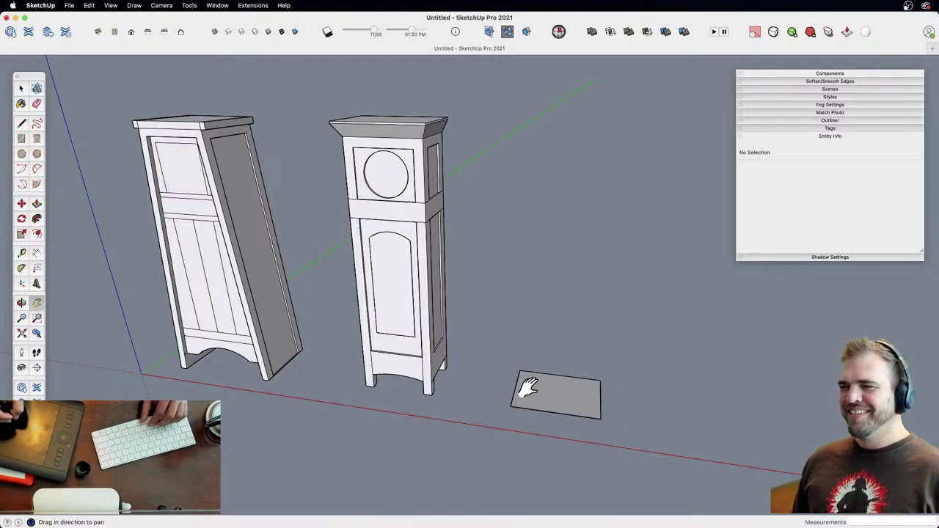
{"action": "middle_click_drag", "start_coordinate": [528, 388], "coordinate": [533, 315]}
{"action": "middle_click_drag", "start_coordinate": [591, 310], "coordinate": [556, 421]}
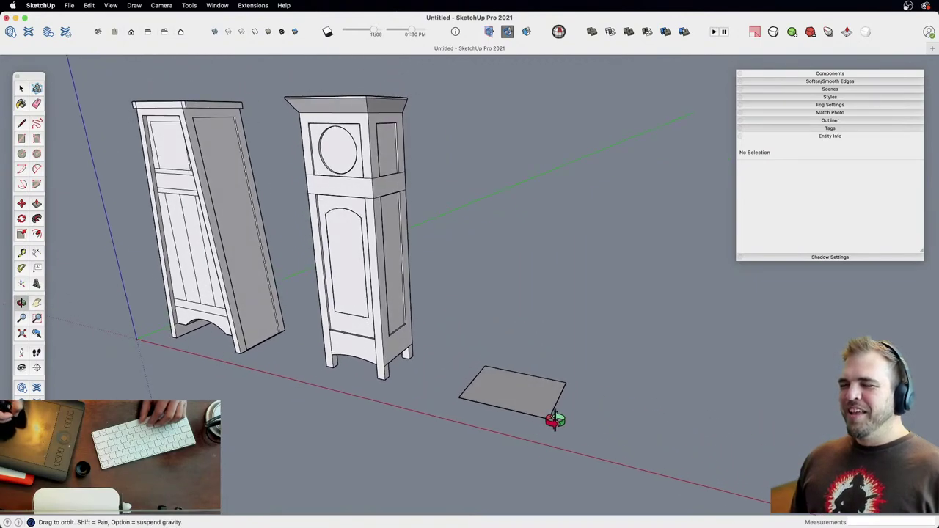
{"action": "middle_click_drag", "start_coordinate": [509, 315], "coordinate": [520, 348], "text": "shift"}
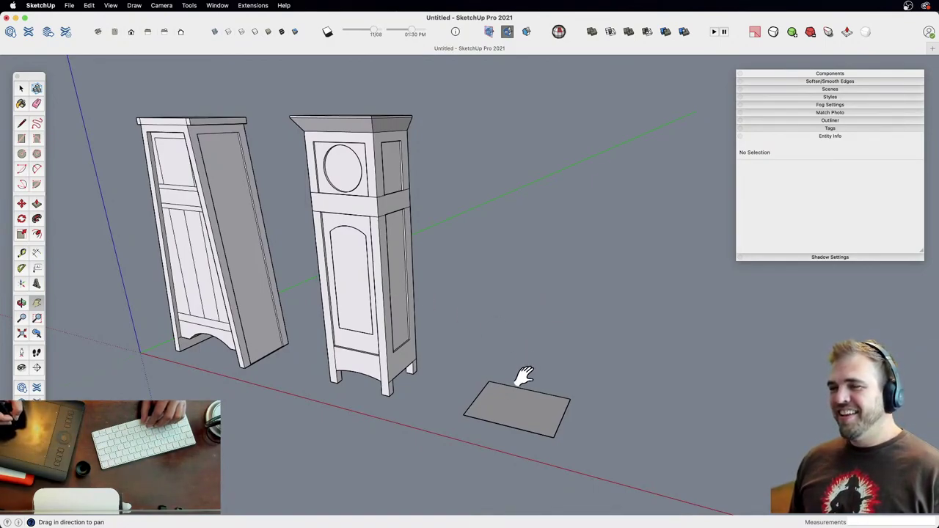
{"action": "key", "text": "p"}
{"action": "left_click", "coordinate": [514, 416]}
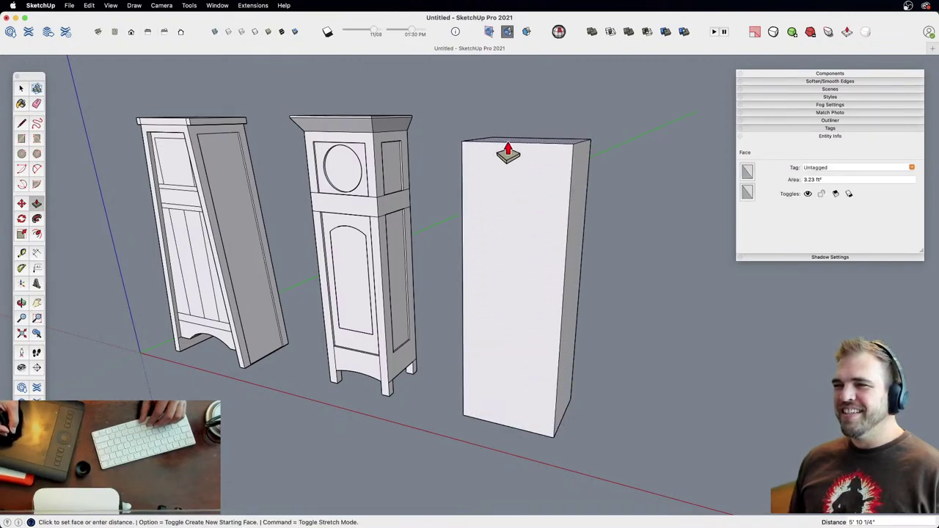
{"action": "left_click", "coordinate": [514, 155]}
Step: Copy the box's right side face outward along the red axis to stand separately, about 1' 2" away
{"action": "middle_click_drag", "start_coordinate": [518, 158], "coordinate": [526, 296], "text": "shift"}
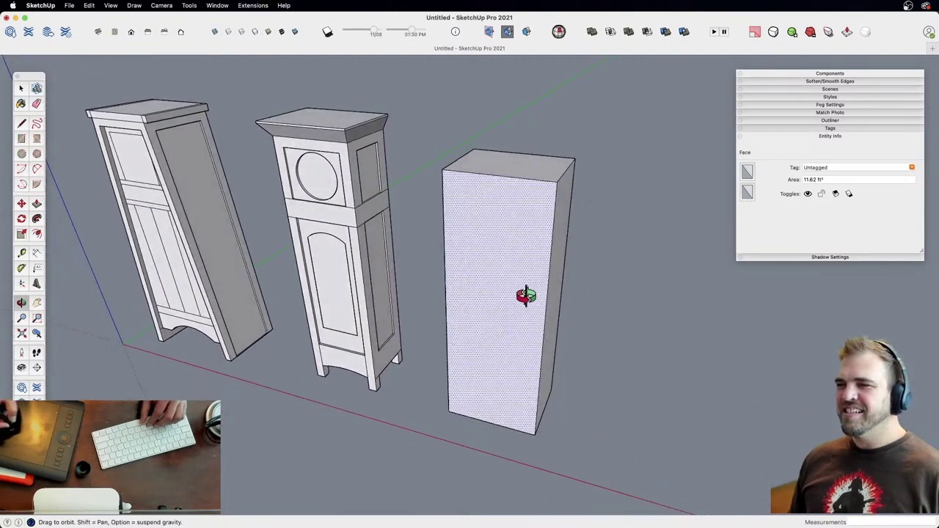
{"action": "middle_click_drag", "start_coordinate": [552, 325], "coordinate": [524, 295]}
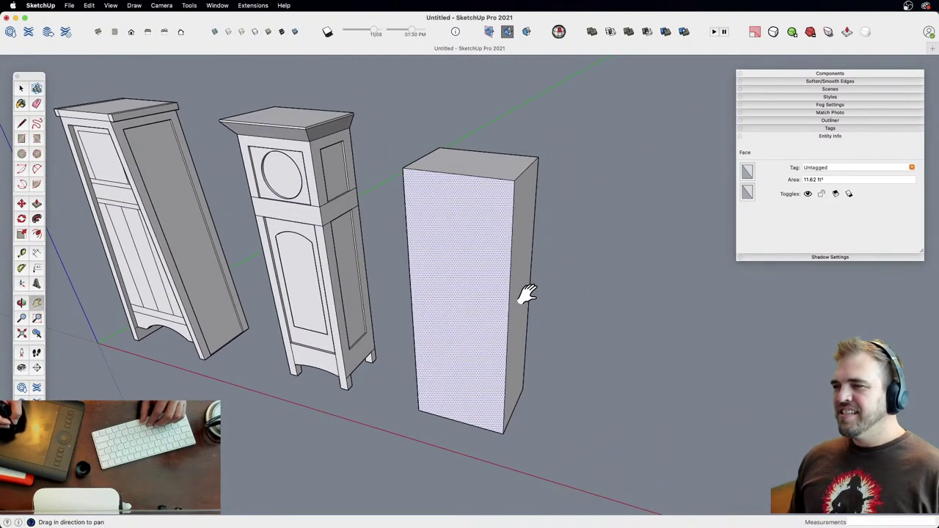
{"action": "key", "text": "space"}
{"action": "left_click", "coordinate": [519, 317]}
{"action": "key", "text": "m"}
{"action": "key", "text": "alt"}
{"action": "left_click", "coordinate": [562, 343]}
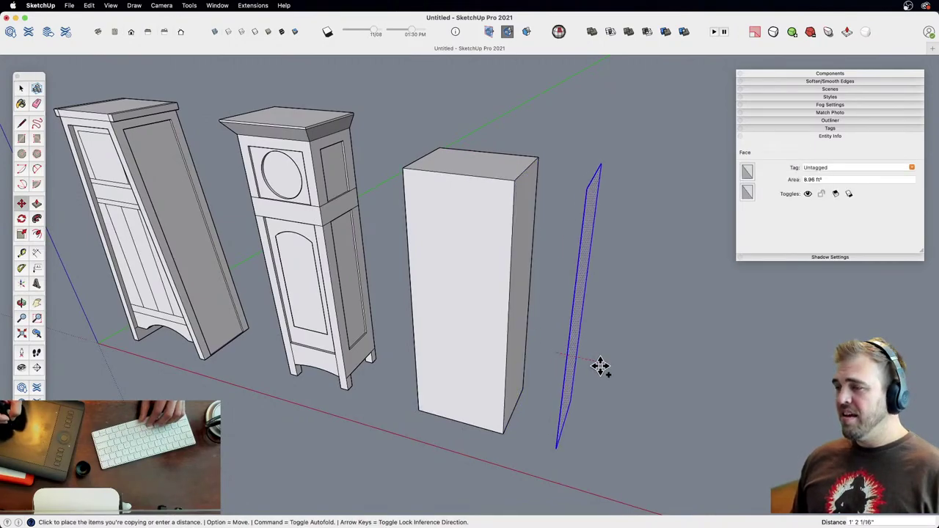
{"action": "left_click", "coordinate": [601, 367]}
Step: Pull the copied side face out about 2 5/8" to turn it into an upright board
{"action": "middle_click_drag", "start_coordinate": [546, 352], "coordinate": [484, 324], "text": "shift"}
{"action": "key", "text": "z"}
{"action": "left_click_drag", "start_coordinate": [516, 397], "coordinate": [517, 356]}
{"action": "middle_click_drag", "start_coordinate": [527, 346], "coordinate": [503, 314], "text": "shift"}
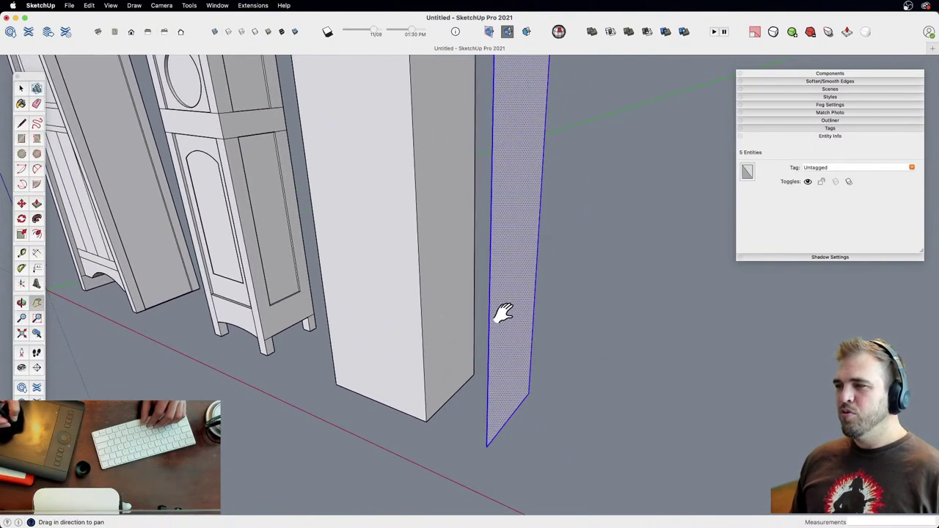
{"action": "key", "text": "p"}
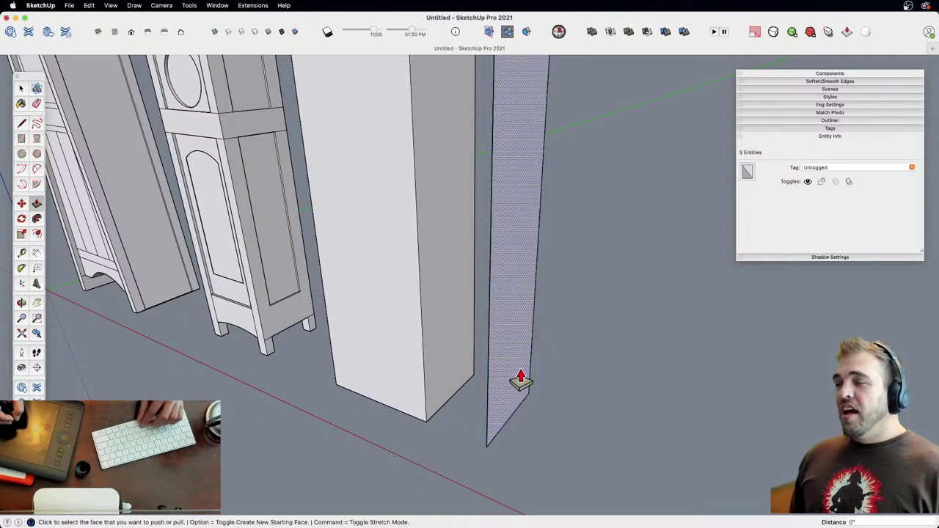
{"action": "left_click", "coordinate": [521, 385]}
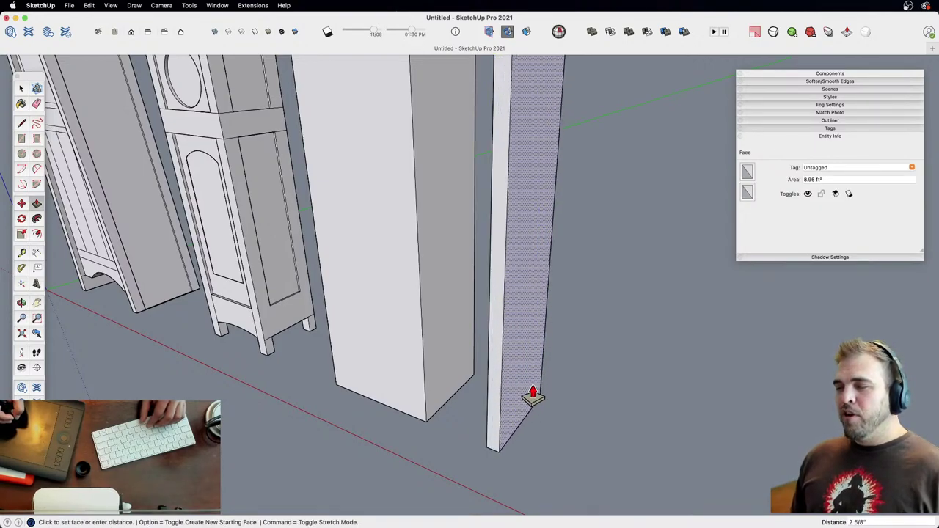
{"action": "left_click", "coordinate": [533, 396]}
Step: Delete the whole tall box, keeping only the upright board beside the straight case
{"action": "scroll", "coordinate": [516, 274], "scroll_direction": "down", "scroll_amount": 8}
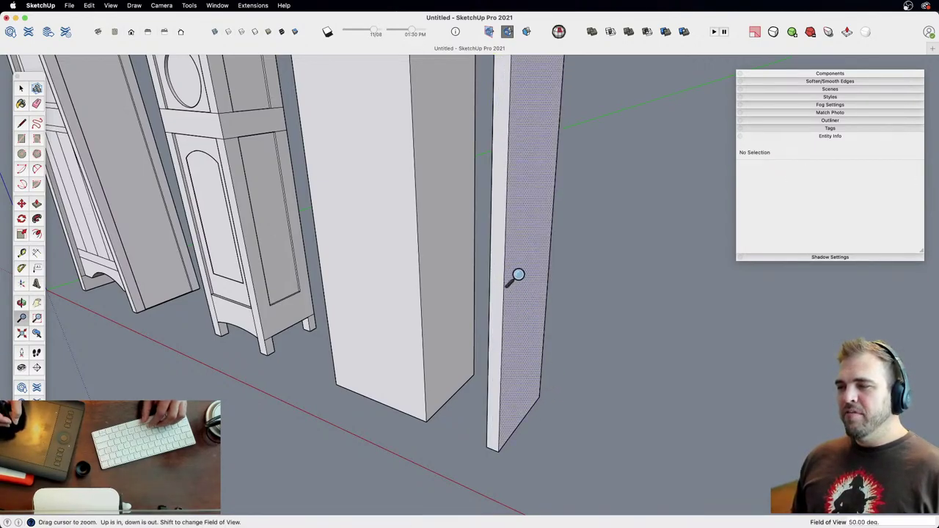
{"action": "middle_click_drag", "start_coordinate": [499, 394], "coordinate": [546, 352]}
{"action": "key", "text": "space"}
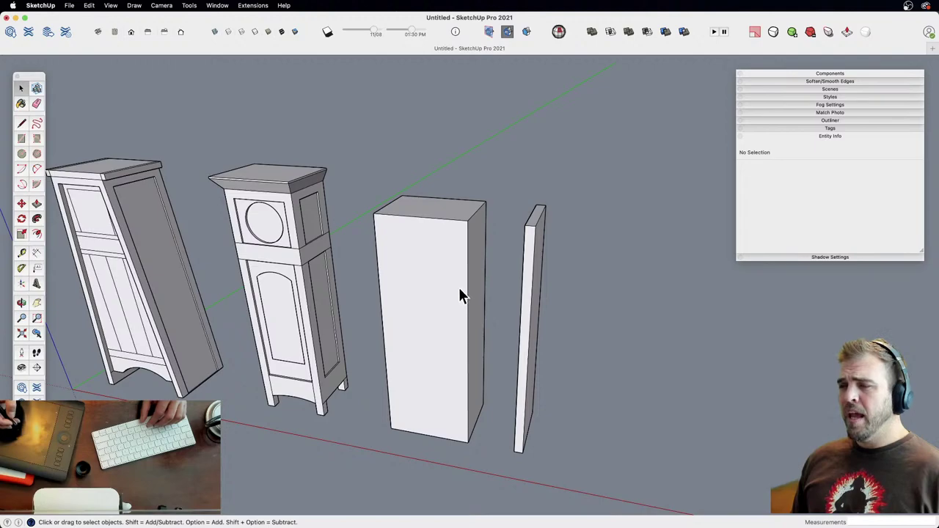
{"action": "triple_click", "coordinate": [459, 290]}
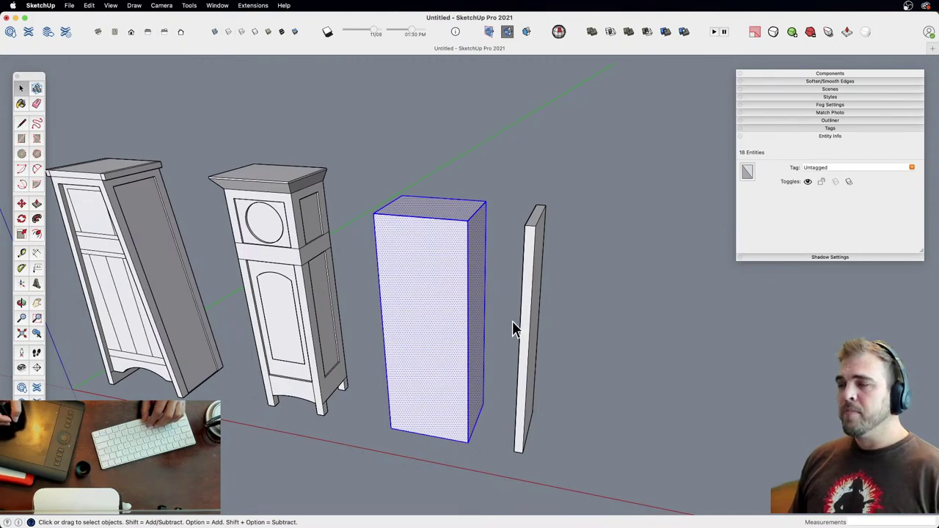
{"action": "key", "text": "Delete"}
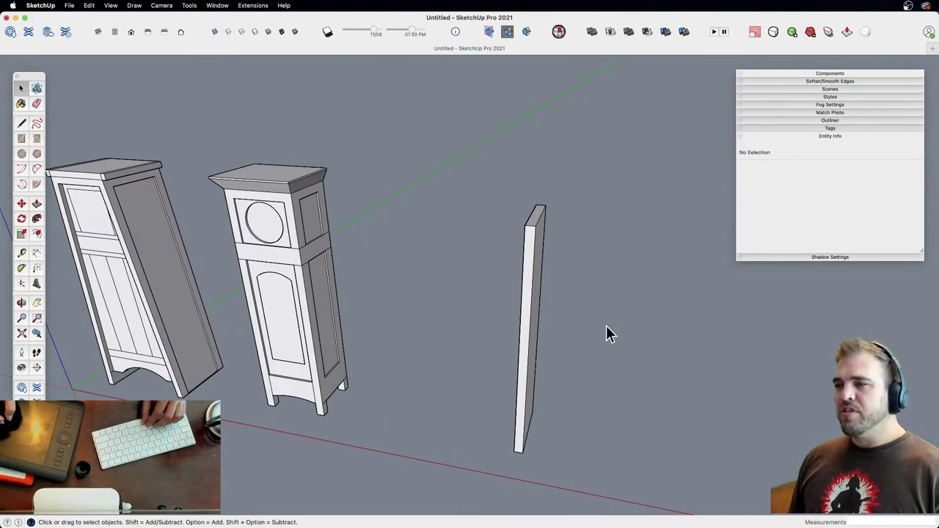
Step: Select the entire upright board beside the straight case and make it a component
{"action": "middle_click_drag", "start_coordinate": [535, 346], "coordinate": [548, 293], "text": "shift"}
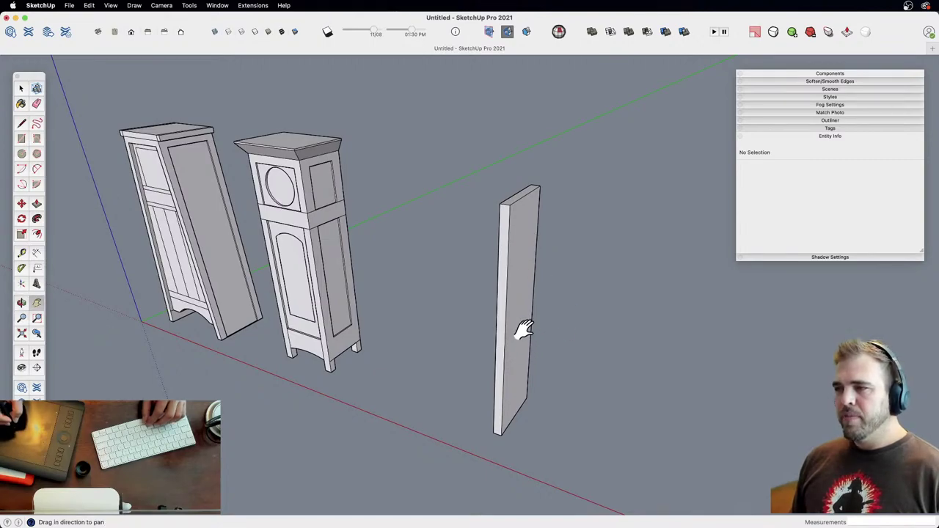
{"action": "middle_click_drag", "start_coordinate": [520, 330], "coordinate": [536, 286]}
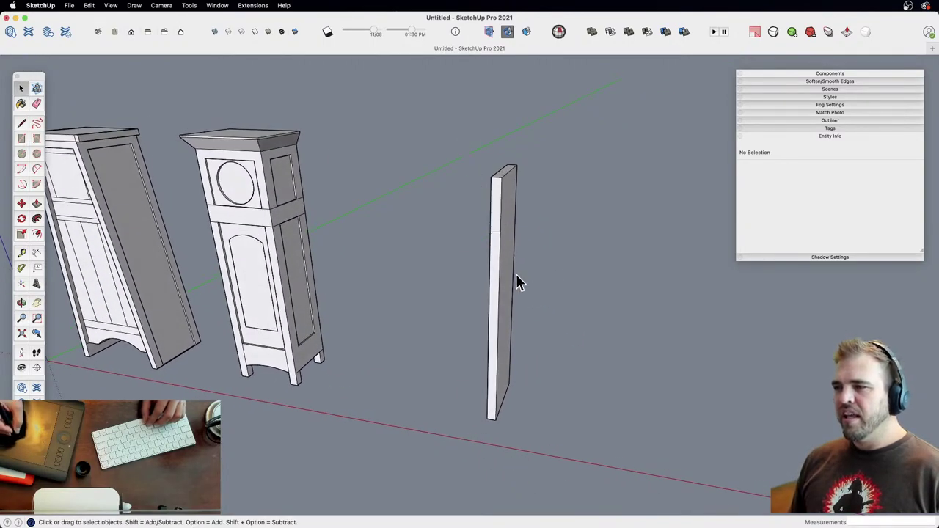
{"action": "triple_click", "coordinate": [516, 283]}
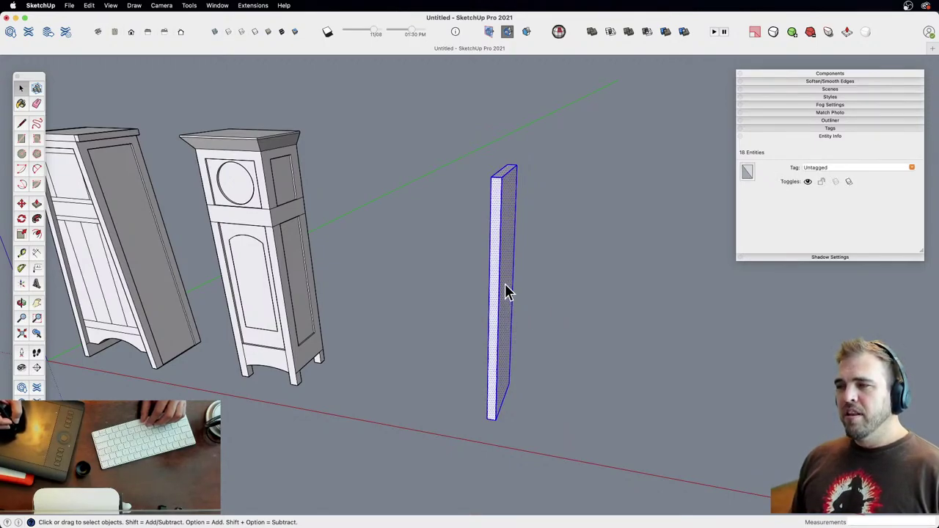
{"action": "middle_click_drag", "start_coordinate": [516, 303], "coordinate": [493, 332]}
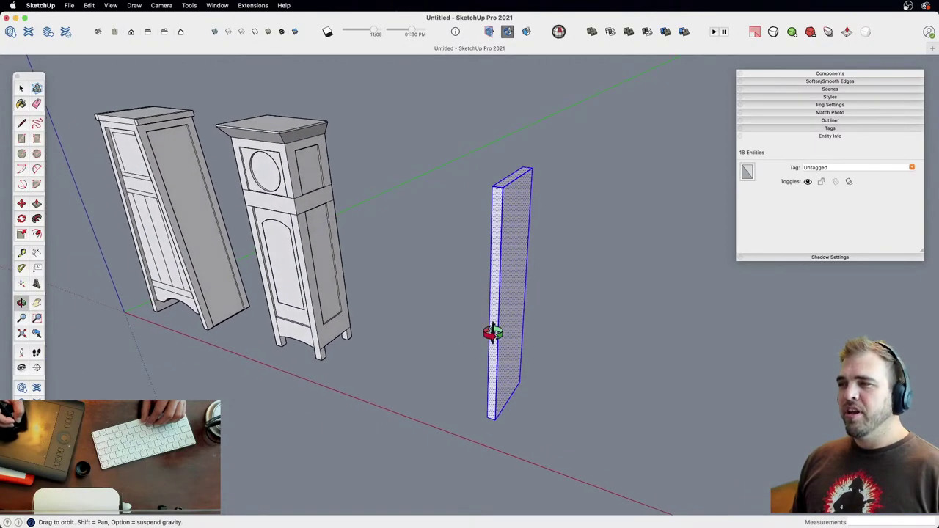
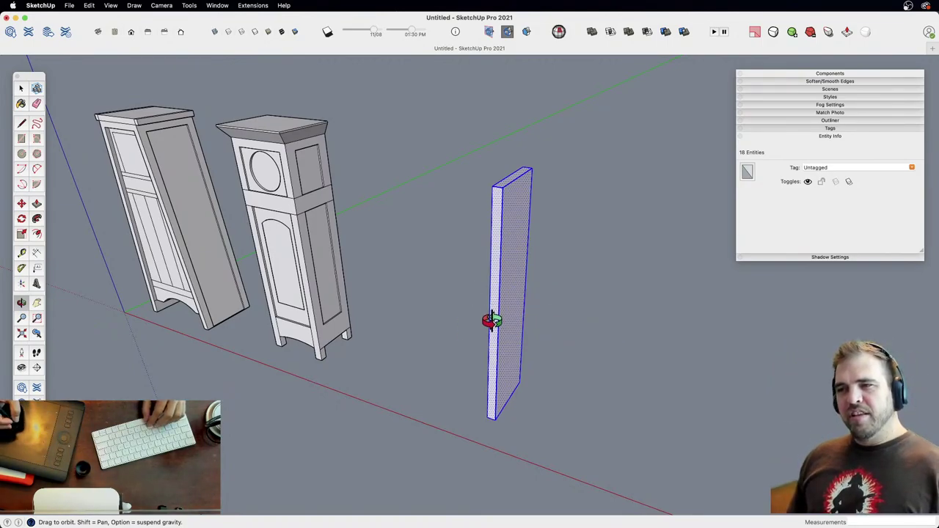
{"action": "left_click_drag", "start_coordinate": [496, 325], "coordinate": [471, 365], "text": "shift"}
{"action": "key", "text": "z"}
{"action": "left_click_drag", "start_coordinate": [491, 411], "coordinate": [497, 316]}
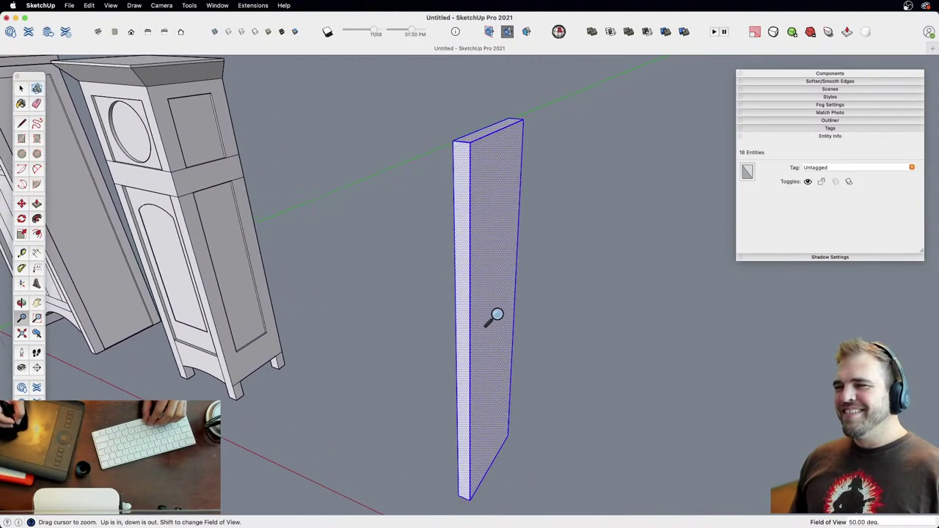
{"action": "key", "text": "space"}
{"action": "middle_click_drag", "start_coordinate": [513, 266], "coordinate": [474, 303]}
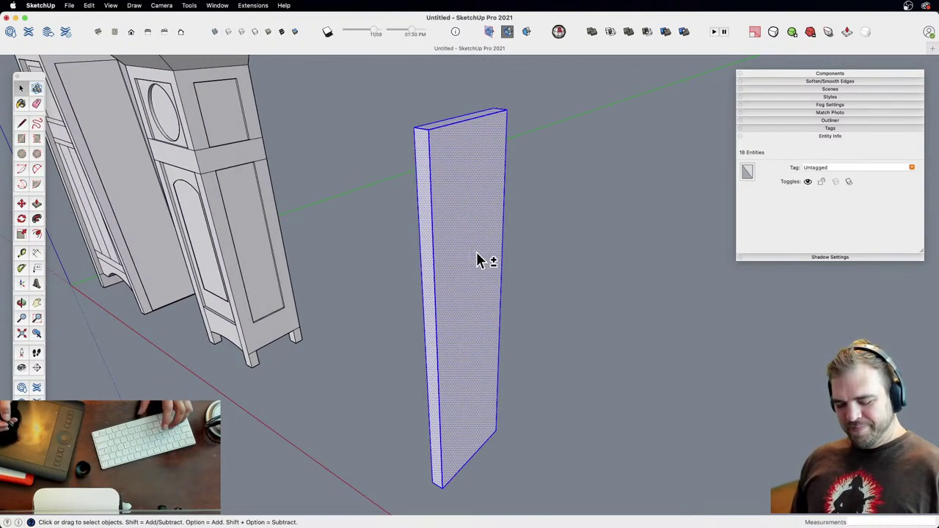
{"action": "key", "text": "g"}
{"action": "key", "text": "Return"}
Step: Copy the board component along the red axis to stand separately on the side facing the straight case
{"action": "key", "text": "z"}
{"action": "left_click_drag", "start_coordinate": [487, 272], "coordinate": [464, 393]}
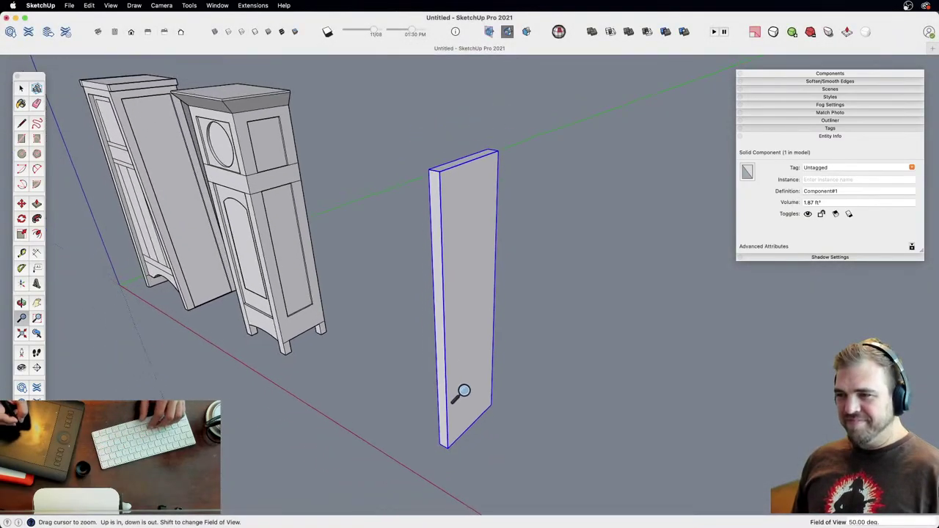
{"action": "middle_click_drag", "start_coordinate": [464, 393], "coordinate": [551, 384]}
{"action": "key", "text": "m"}
{"action": "left_click", "coordinate": [510, 423]}
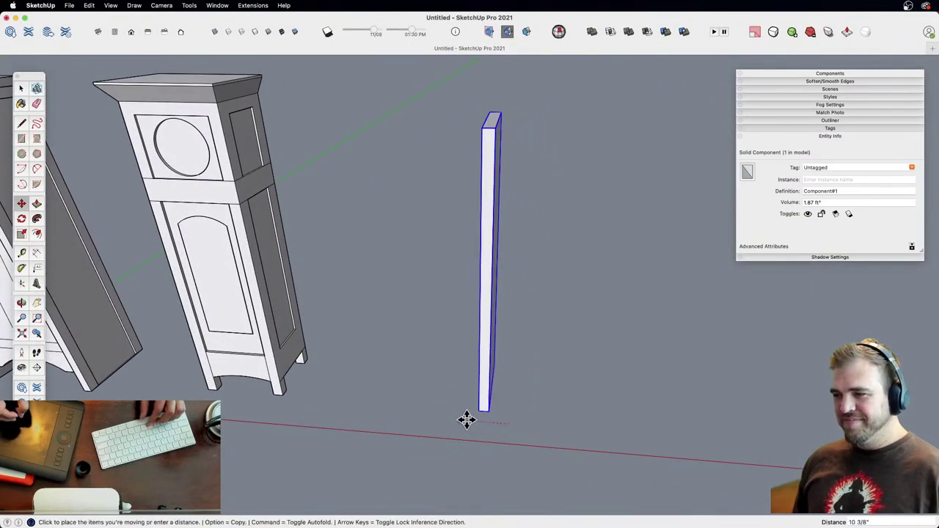
{"action": "key", "text": "alt"}
{"action": "left_click", "coordinate": [459, 419]}
Step: Mirror the copied board along the red axis with Scale and move it about 4 15/16" farther from the original
{"action": "key", "text": "s"}
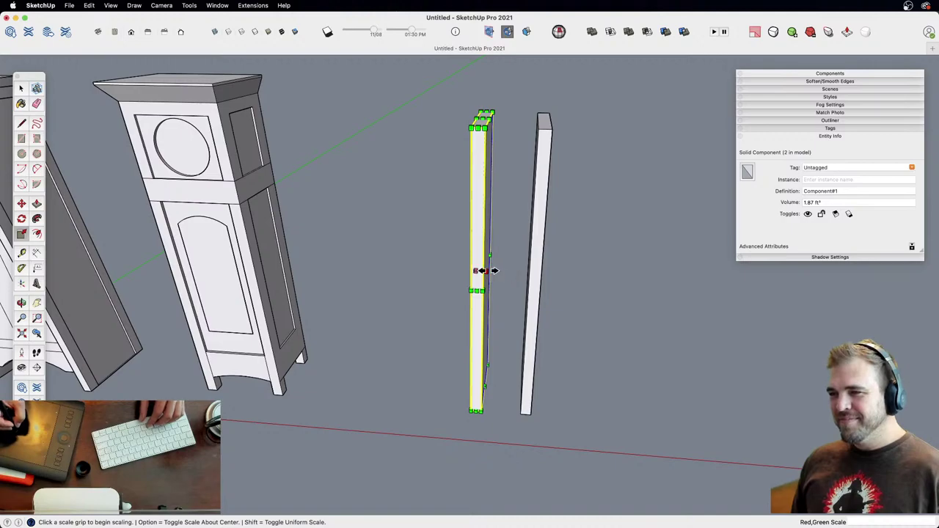
{"action": "left_click", "coordinate": [485, 271]}
{"action": "left_click", "coordinate": [452, 273]}
{"action": "key", "text": "m"}
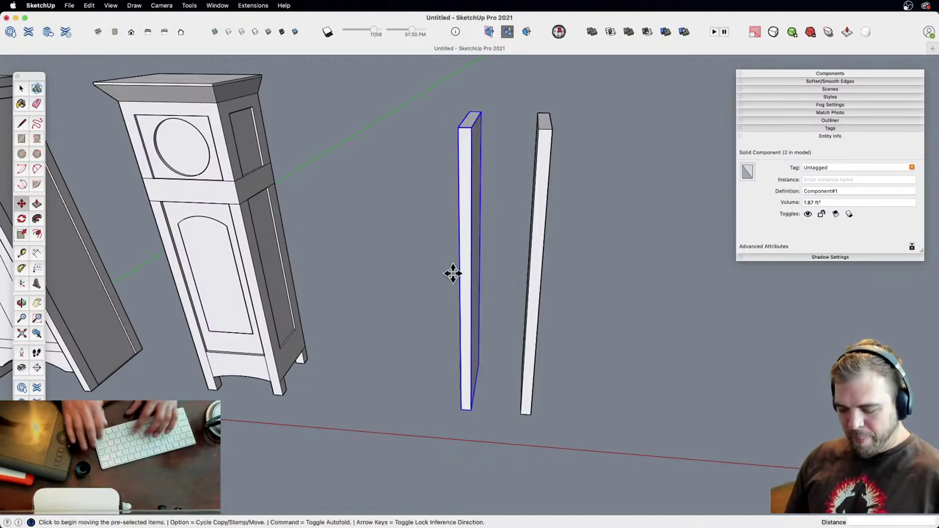
{"action": "left_click", "coordinate": [499, 415]}
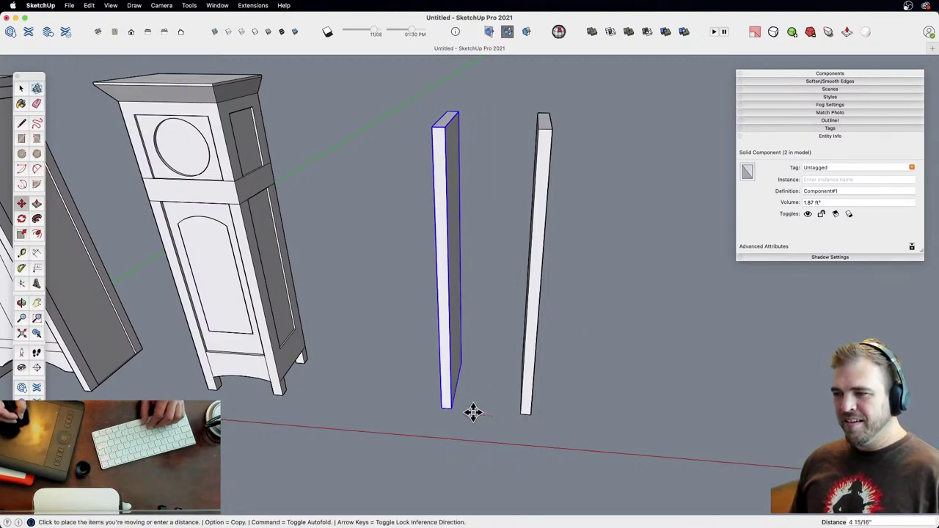
{"action": "left_click", "coordinate": [474, 413]}
Step: Open the original board component and move its top front edge back about 11 9/16" so the front tapers upward
{"action": "middle_click_drag", "start_coordinate": [477, 384], "coordinate": [516, 268]}
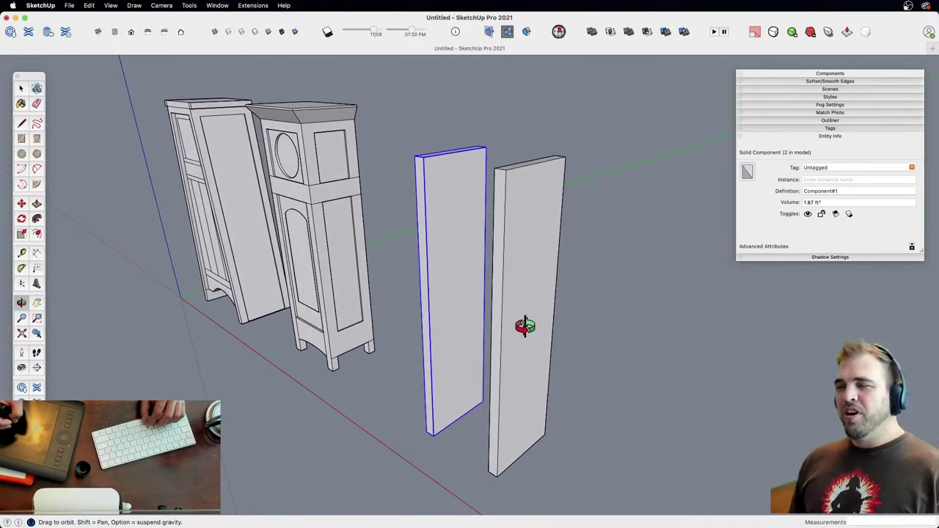
{"action": "middle_click_drag", "start_coordinate": [526, 326], "coordinate": [470, 298]}
{"action": "middle_click_drag", "start_coordinate": [496, 256], "coordinate": [457, 363]}
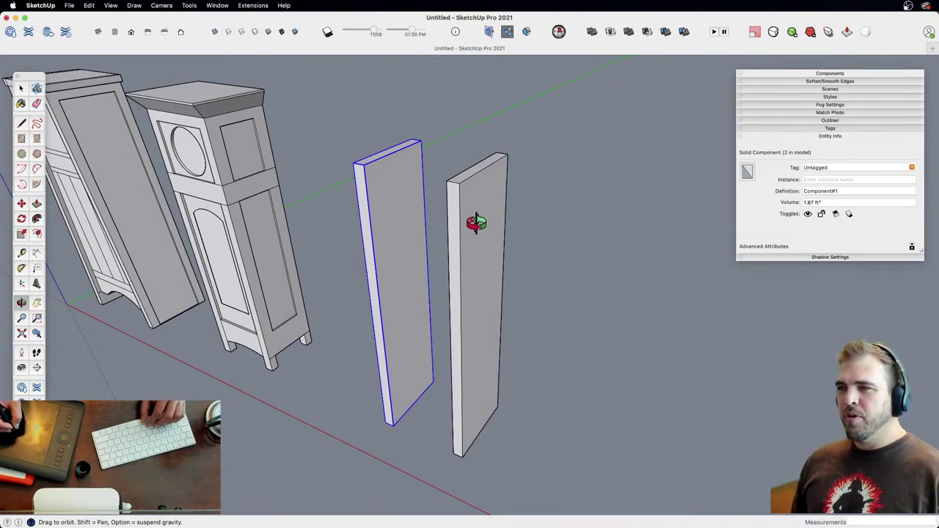
{"action": "key", "text": "space"}
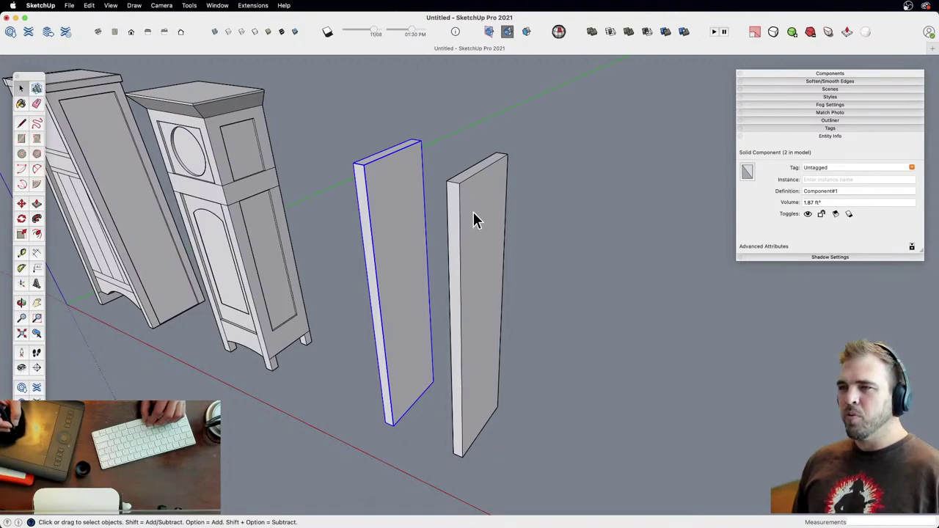
{"action": "middle_click_drag", "start_coordinate": [481, 323], "coordinate": [377, 350]}
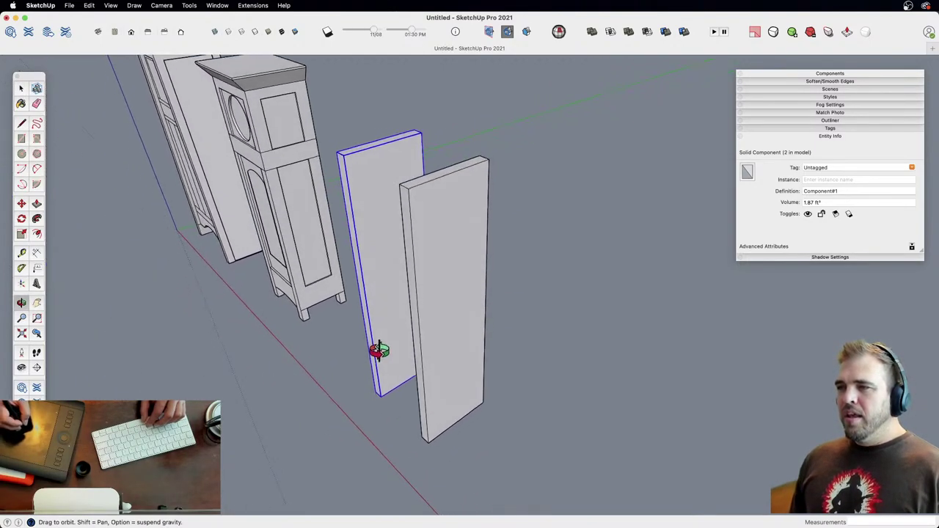
{"action": "double_click", "coordinate": [395, 187]}
{"action": "key", "text": "m"}
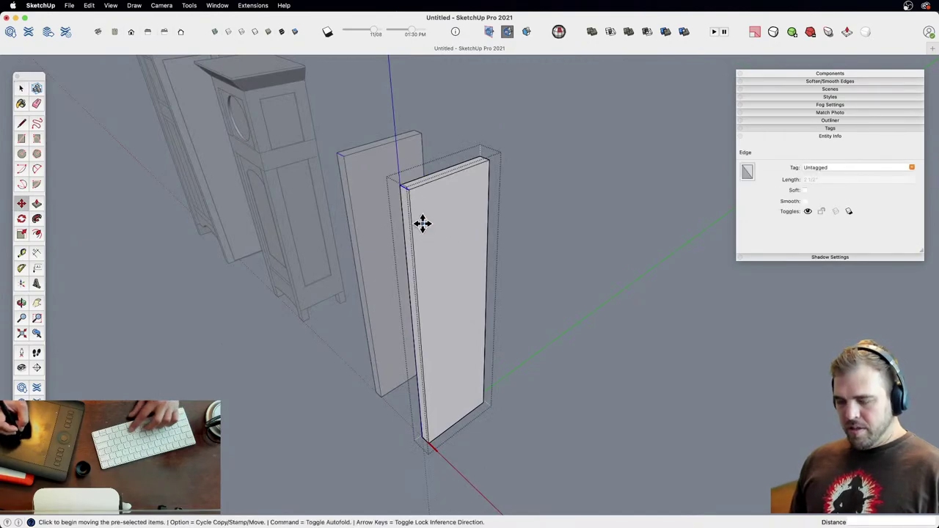
{"action": "left_click", "coordinate": [421, 222]}
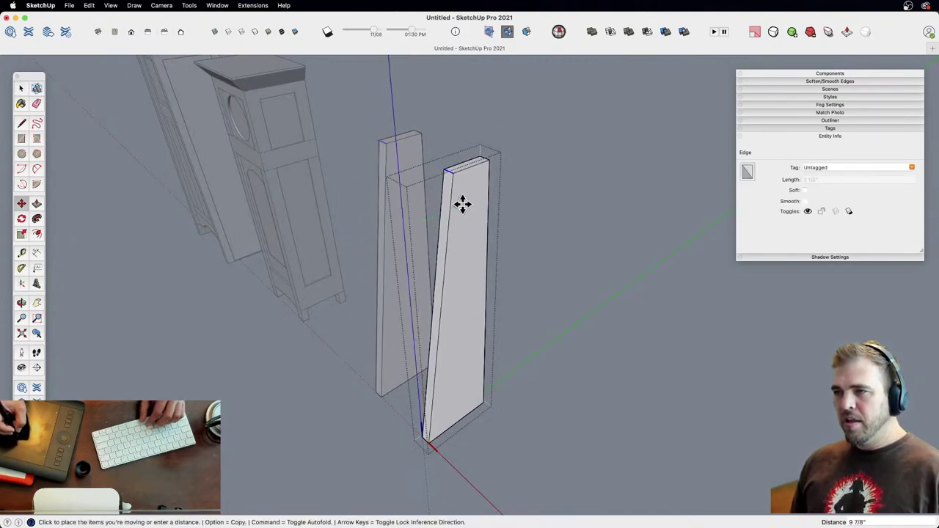
{"action": "left_click", "coordinate": [470, 205]}
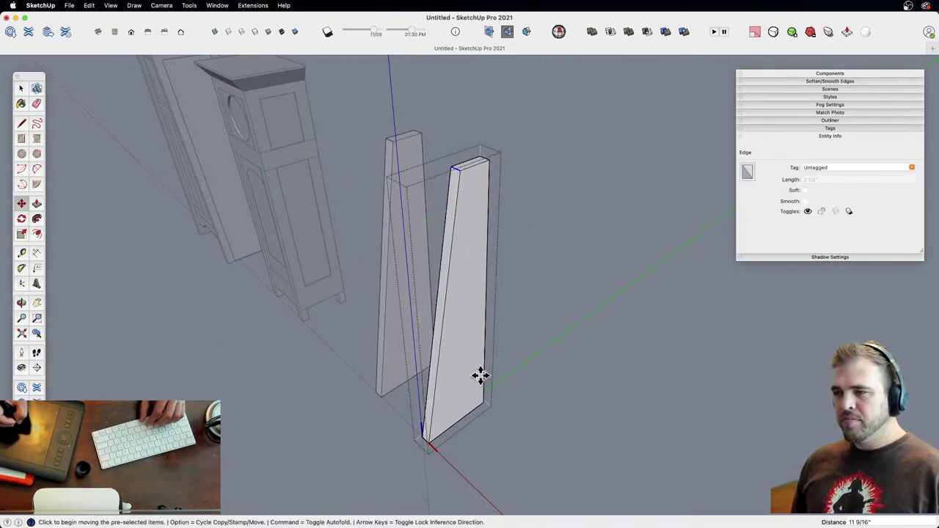
Step: Draw a vertical line down from the board's sloped front edge, push the triangular corner through 2 1/2" to remove it, and erase the leftover line
{"action": "key", "text": "l"}
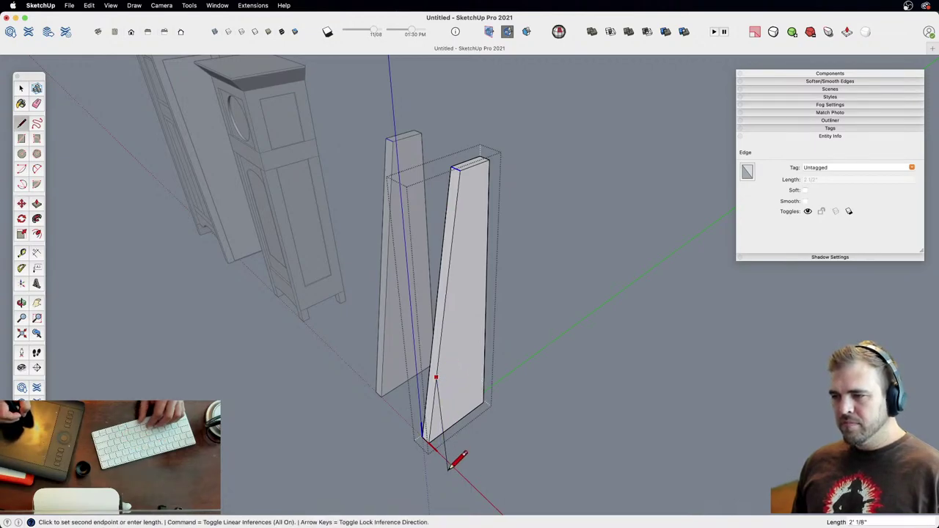
{"action": "key", "text": "p"}
{"action": "left_click", "coordinate": [437, 444]}
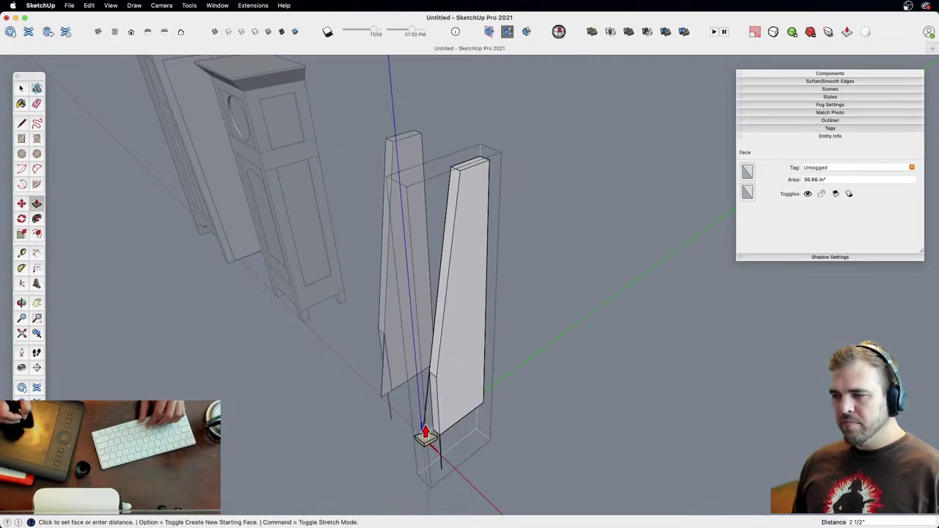
{"action": "left_click", "coordinate": [446, 466]}
{"action": "key", "text": "e"}
{"action": "middle_click_drag", "start_coordinate": [463, 256], "coordinate": [475, 287]}
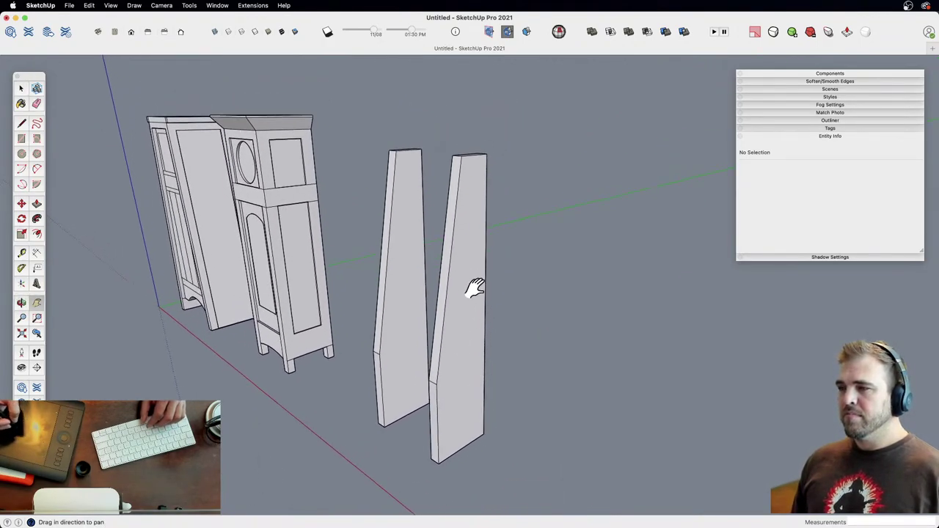
Step: Open the mirrored board component and offset its inner face inward about 2 1/8"
{"action": "key", "text": "space"}
{"action": "left_click", "coordinate": [412, 300]}
{"action": "middle_click_drag", "start_coordinate": [412, 300], "coordinate": [405, 348]}
{"action": "key", "text": "l"}
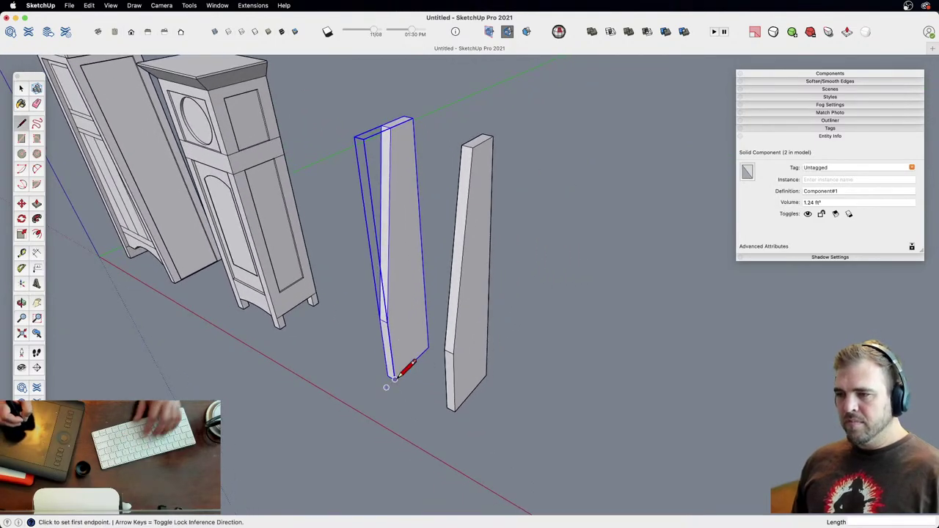
{"action": "left_click", "coordinate": [394, 379]}
{"action": "key", "text": "space"}
{"action": "double_click", "coordinate": [405, 351]}
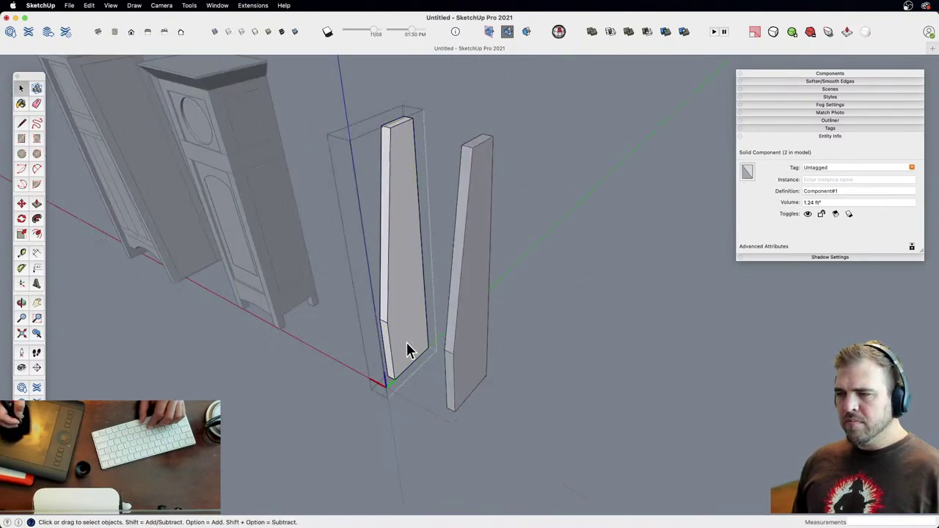
{"action": "left_click", "coordinate": [399, 309]}
{"action": "key", "text": "f"}
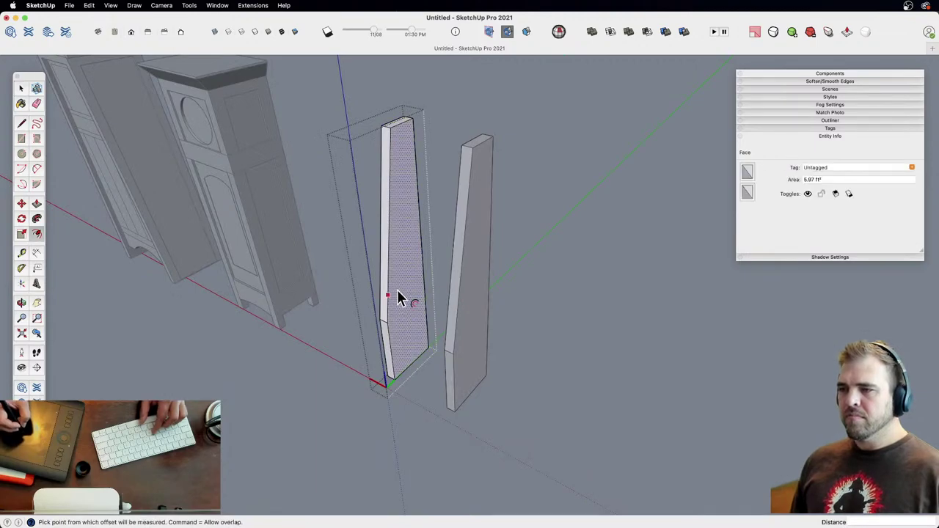
{"action": "left_click", "coordinate": [399, 298]}
{"action": "left_click", "coordinate": [401, 292]}
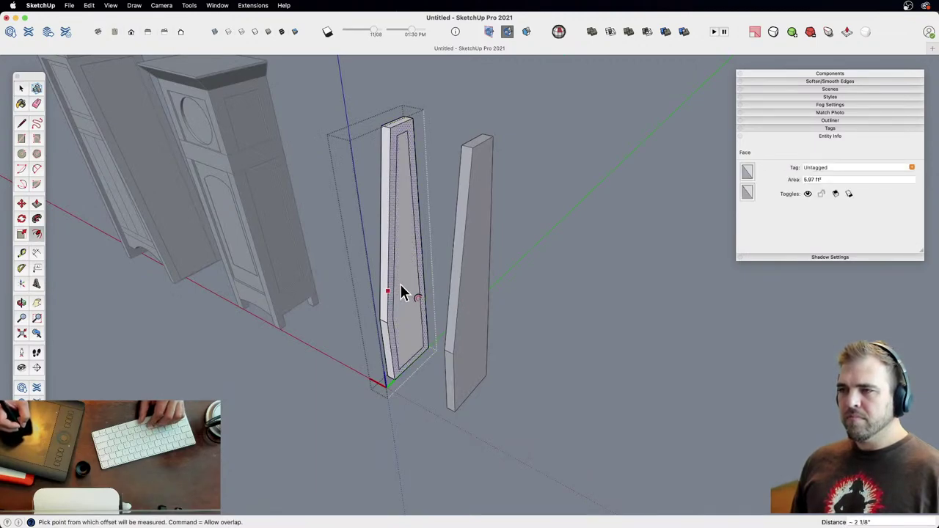
Step: Pull the inset face about 8 1/2" toward the opposite board to form half of the clock's middle section
{"action": "key", "text": "p"}
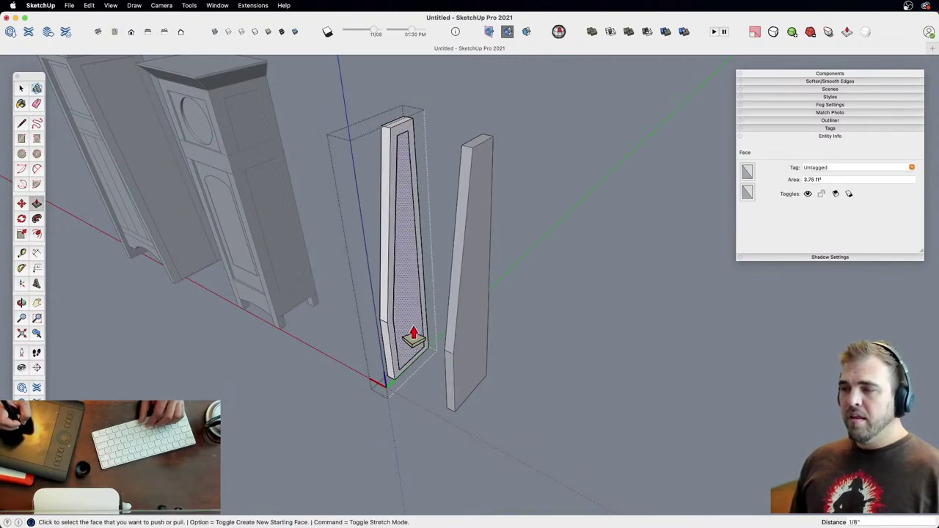
{"action": "left_click", "coordinate": [413, 331]}
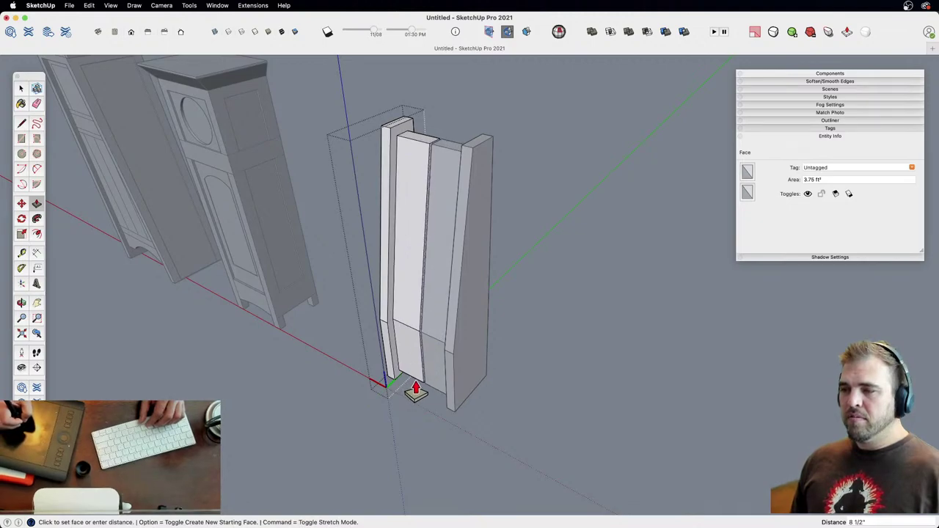
{"action": "left_click", "coordinate": [417, 387]}
Step: Pull the middle section's rear face out about 2" to sit flush with the side board's back edge
{"action": "middle_click_drag", "start_coordinate": [420, 361], "coordinate": [449, 212]}
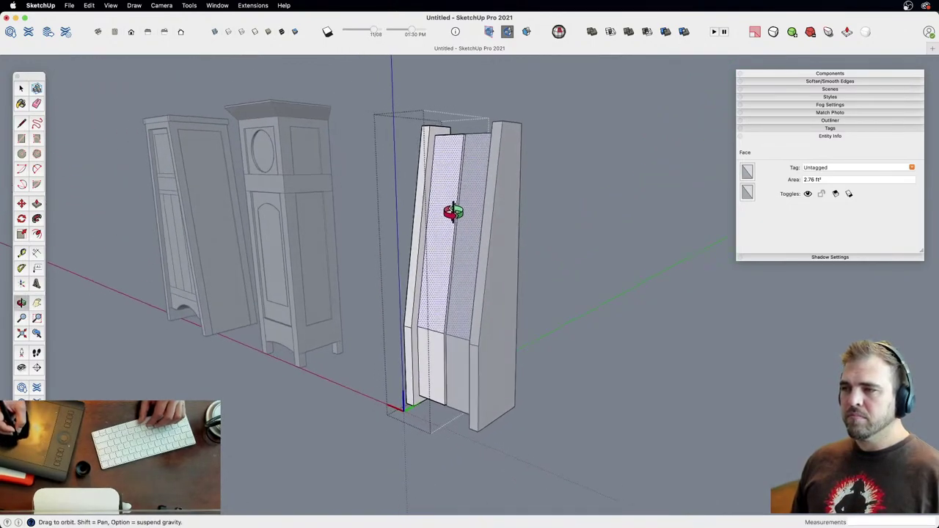
{"action": "scroll", "coordinate": [455, 302], "scroll_direction": "up", "scroll_amount": 1}
{"action": "left_click_drag", "start_coordinate": [458, 300], "coordinate": [455, 251]}
{"action": "key", "text": "h"}
{"action": "left_click_drag", "start_coordinate": [449, 267], "coordinate": [449, 373]}
{"action": "key", "text": "o"}
{"action": "left_click_drag", "start_coordinate": [436, 216], "coordinate": [353, 392]}
{"action": "middle_click_drag", "start_coordinate": [381, 316], "coordinate": [342, 308]}
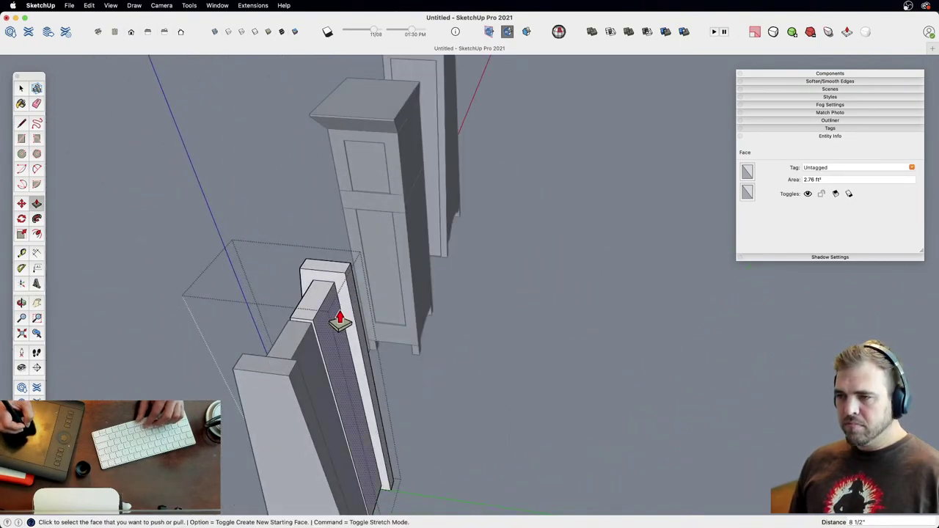
{"action": "left_click", "coordinate": [345, 301]}
{"action": "left_click", "coordinate": [340, 289]}
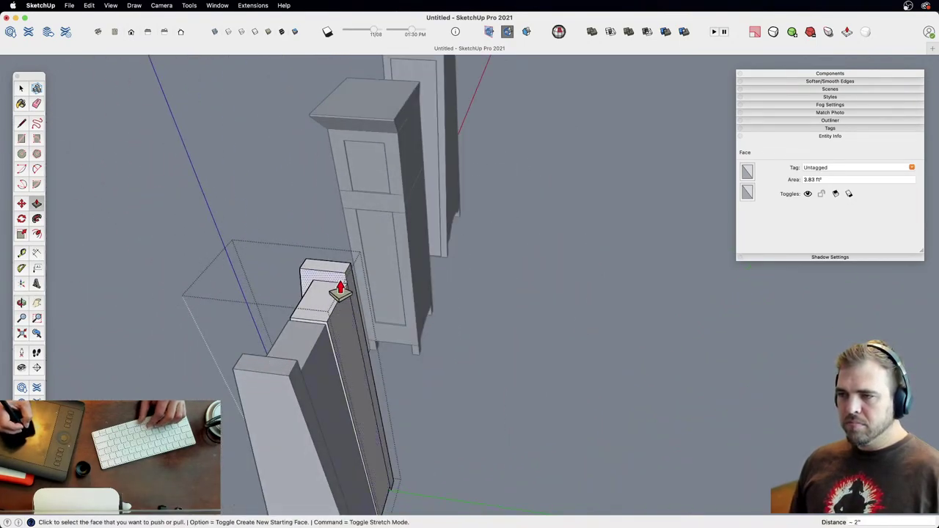
Step: Raise the middle section's top flush with the side board and pull the resulting front strip forward about 1 5/16"
{"action": "middle_click_drag", "start_coordinate": [345, 277], "coordinate": [448, 268], "text": "shift"}
{"action": "left_click", "coordinate": [444, 262]}
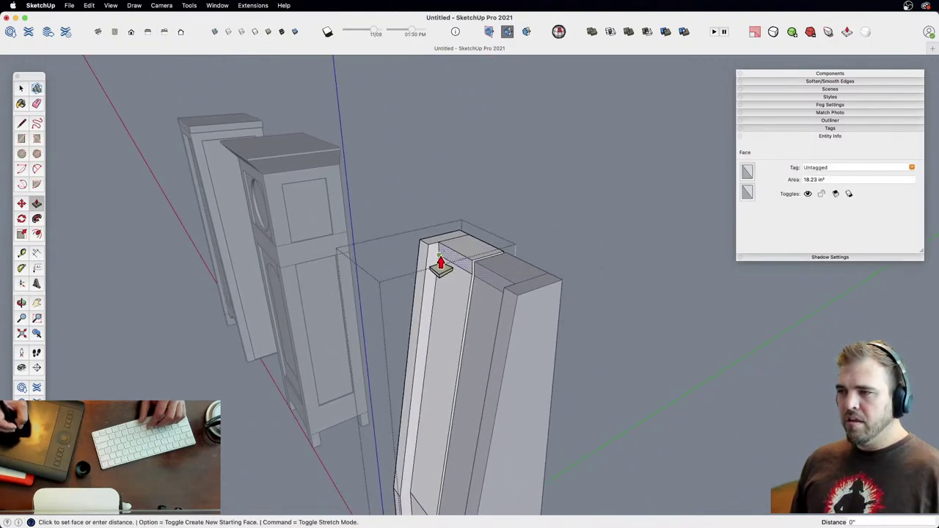
{"action": "left_click", "coordinate": [432, 260]}
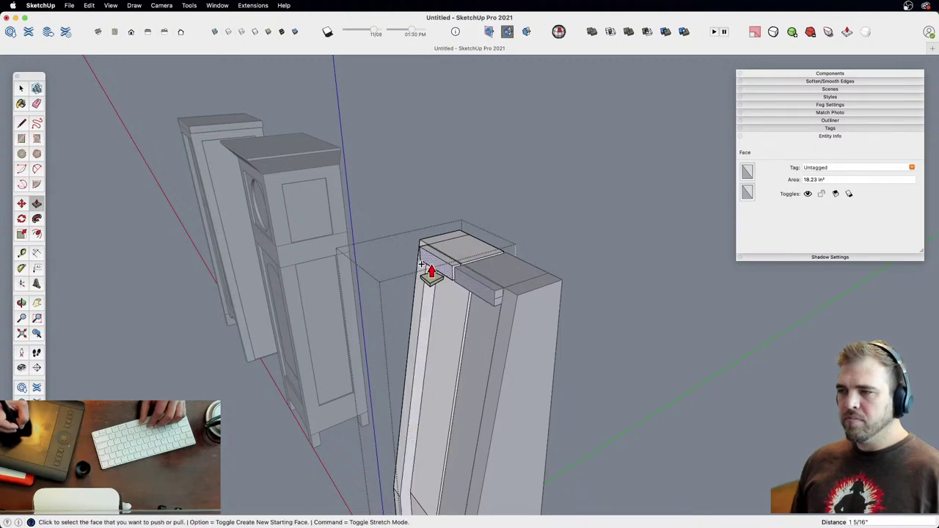
Step: Leave component editing and move the other half component about 9/16" so the two halves meet at the centre
{"action": "middle_click_drag", "start_coordinate": [431, 264], "coordinate": [466, 360]}
{"action": "key", "text": "space"}
{"action": "left_click", "coordinate": [580, 223]}
{"action": "left_click", "coordinate": [553, 273]}
{"action": "scroll", "coordinate": [499, 382], "scroll_direction": "up", "scroll_amount": 3}
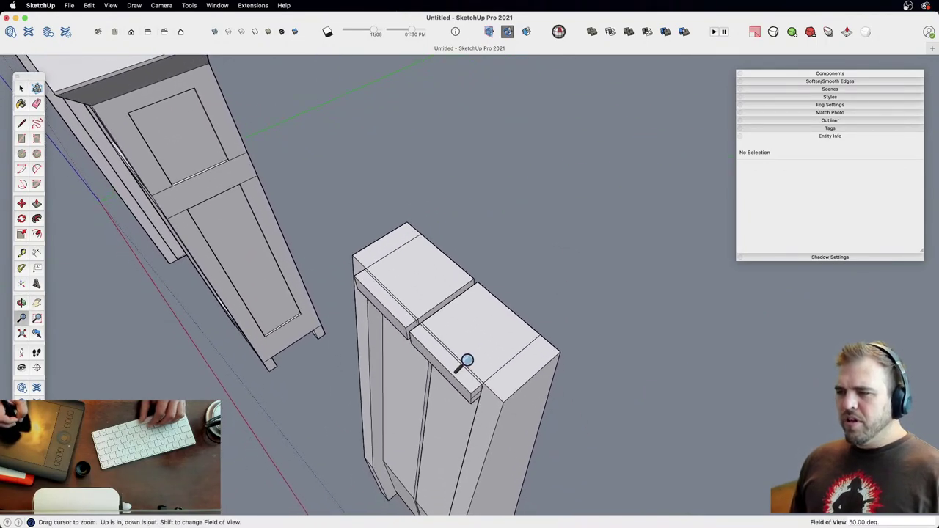
{"action": "key", "text": "m"}
{"action": "left_click", "coordinate": [480, 315]}
{"action": "left_click", "coordinate": [471, 280]}
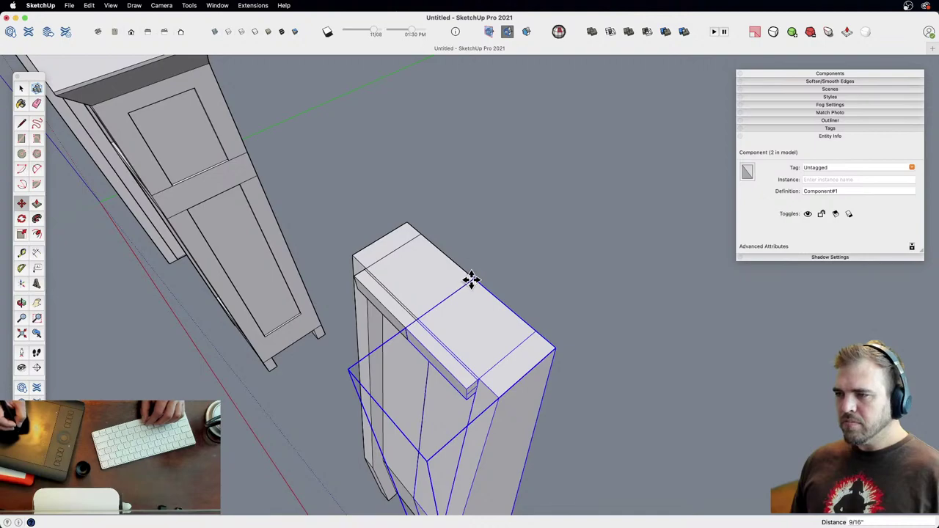
Step: Examine the joined third clock case from several angles alongside the other two clocks
{"action": "middle_click_drag", "start_coordinate": [450, 252], "coordinate": [470, 183]}
{"action": "key", "text": "z"}
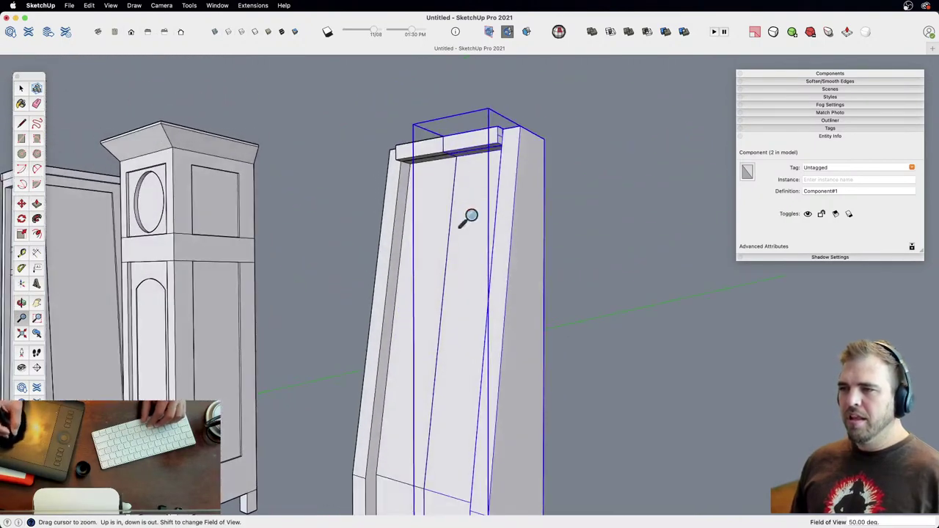
{"action": "left_click_drag", "start_coordinate": [470, 218], "coordinate": [455, 331]}
{"action": "middle_click_drag", "start_coordinate": [455, 330], "coordinate": [425, 305], "text": "shift"}
{"action": "key", "text": "space"}
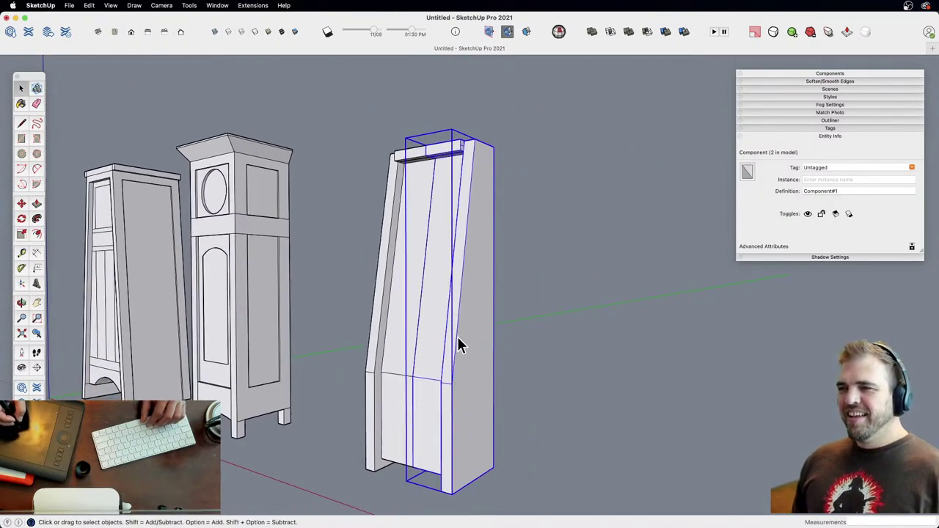
{"action": "middle_click_drag", "start_coordinate": [458, 345], "coordinate": [498, 356]}
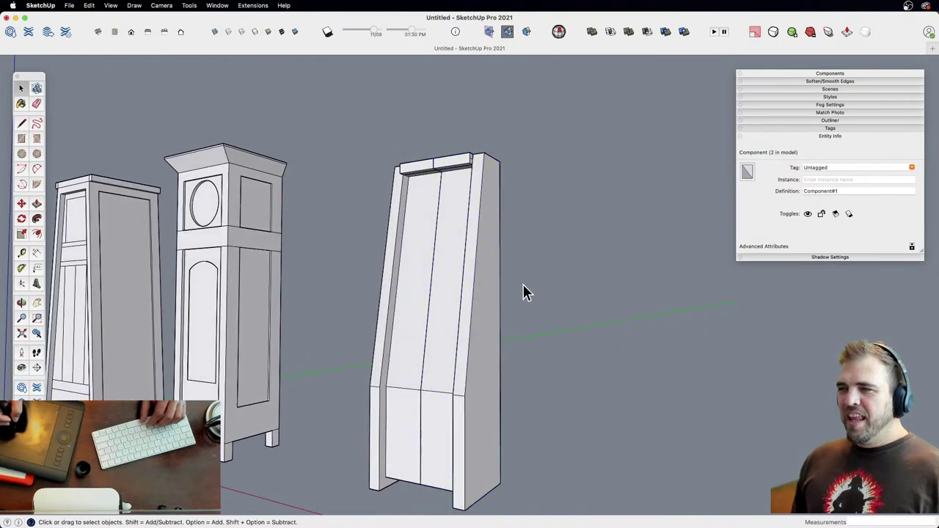
{"action": "left_click", "coordinate": [523, 287]}
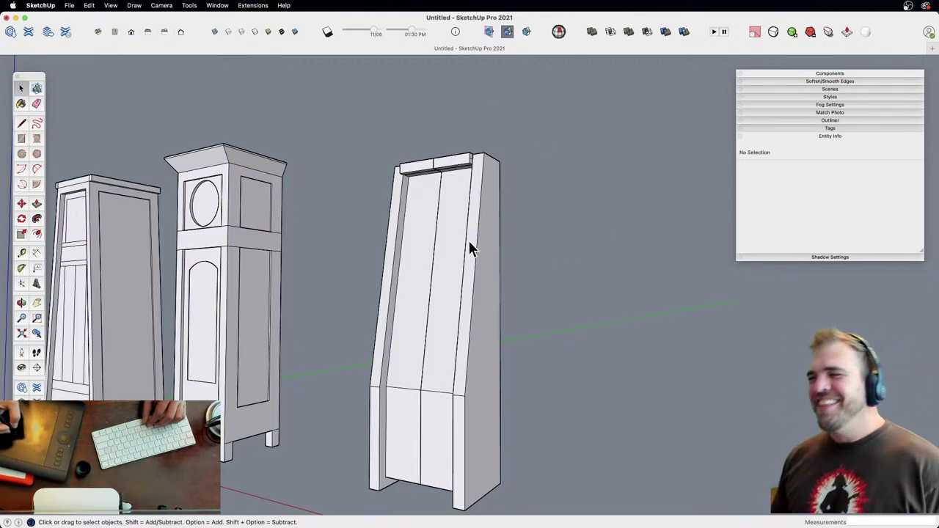
{"action": "middle_click_drag", "start_coordinate": [436, 312], "coordinate": [435, 256]}
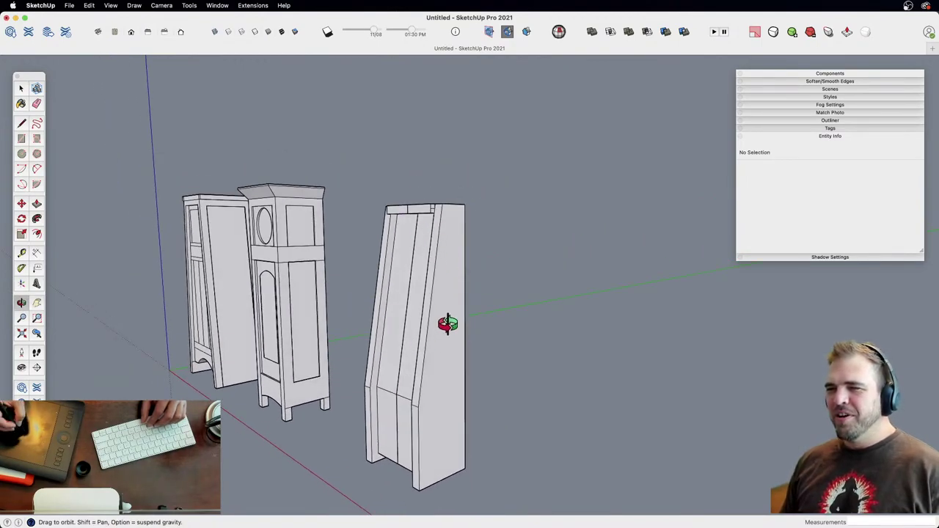
{"action": "middle_click_drag", "start_coordinate": [448, 324], "coordinate": [492, 266]}
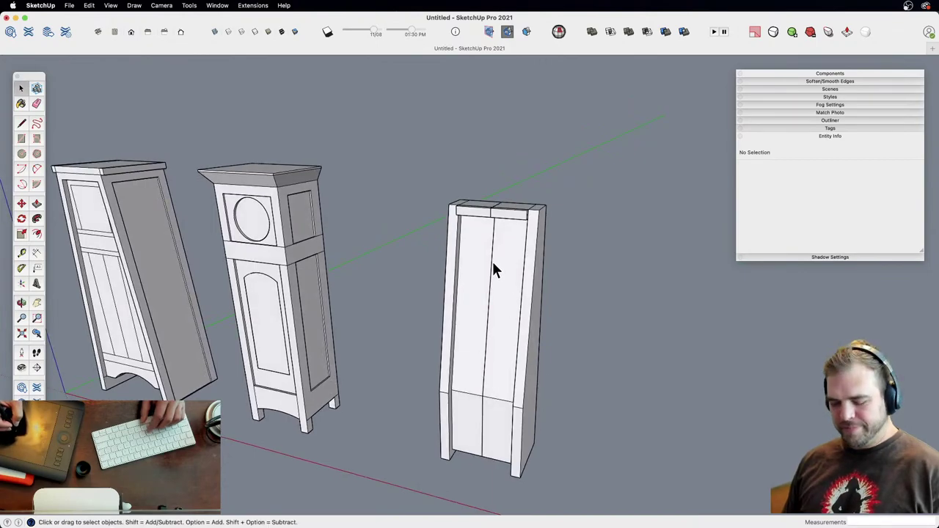
Step: Draw two circles on the third case's centre line, the upper about 6 3/4" and the lower about 7" in radius
{"action": "key", "text": "c"}
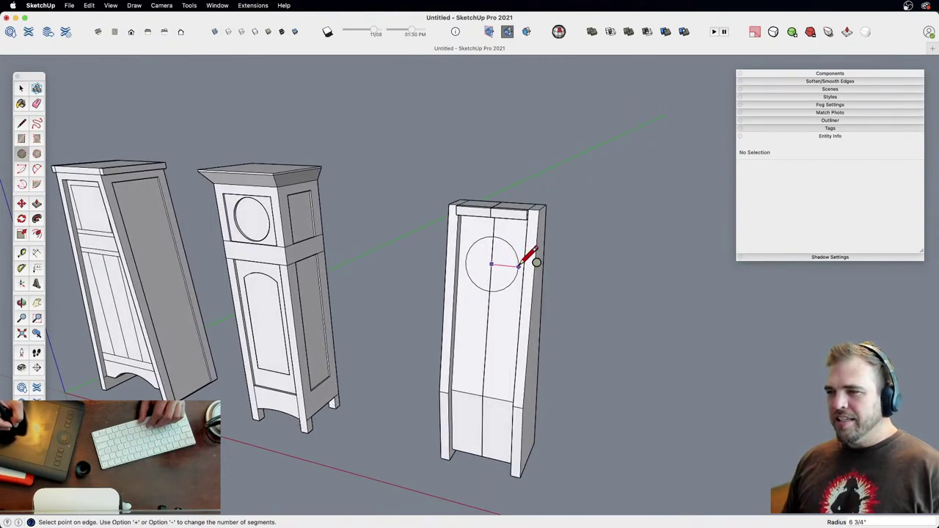
{"action": "left_click", "coordinate": [518, 265]}
{"action": "left_click", "coordinate": [487, 336]}
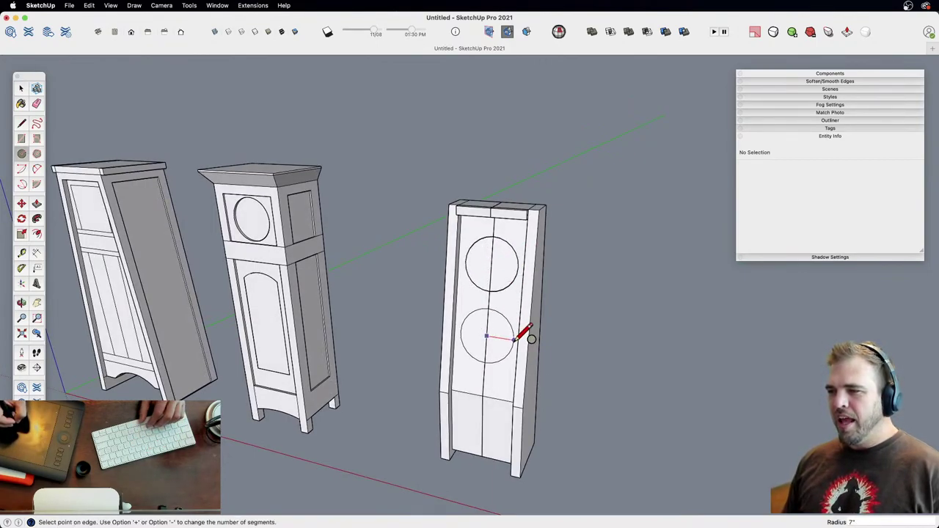
{"action": "left_click", "coordinate": [515, 338]}
{"action": "key", "text": "space"}
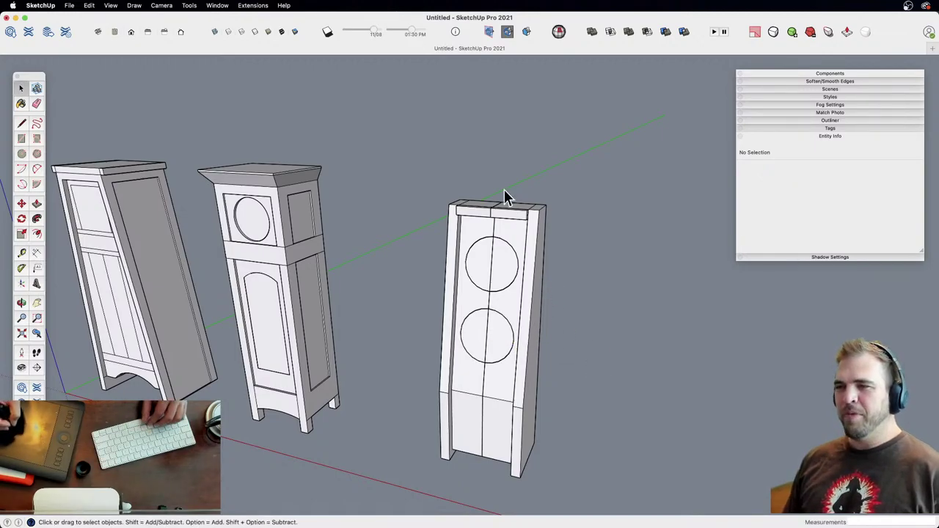
Step: Compare the three clock cases side by side, checking the middle one's proportions up close
{"action": "middle_click_drag", "start_coordinate": [487, 358], "coordinate": [475, 382]}
{"action": "middle_click_drag", "start_coordinate": [475, 308], "coordinate": [578, 327]}
{"action": "left_click_drag", "start_coordinate": [576, 335], "coordinate": [449, 284]}
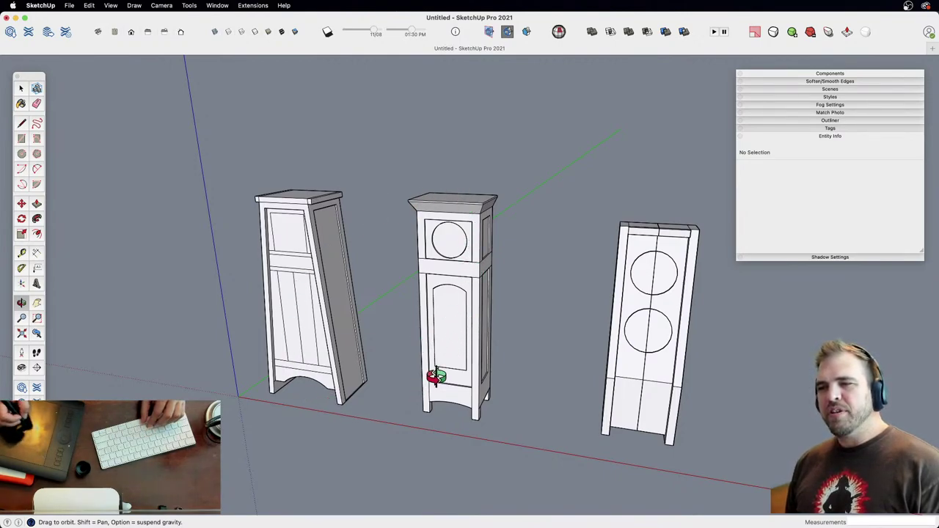
{"action": "key", "text": "z"}
{"action": "left_click_drag", "start_coordinate": [447, 380], "coordinate": [447, 356]}
{"action": "key", "text": "o"}
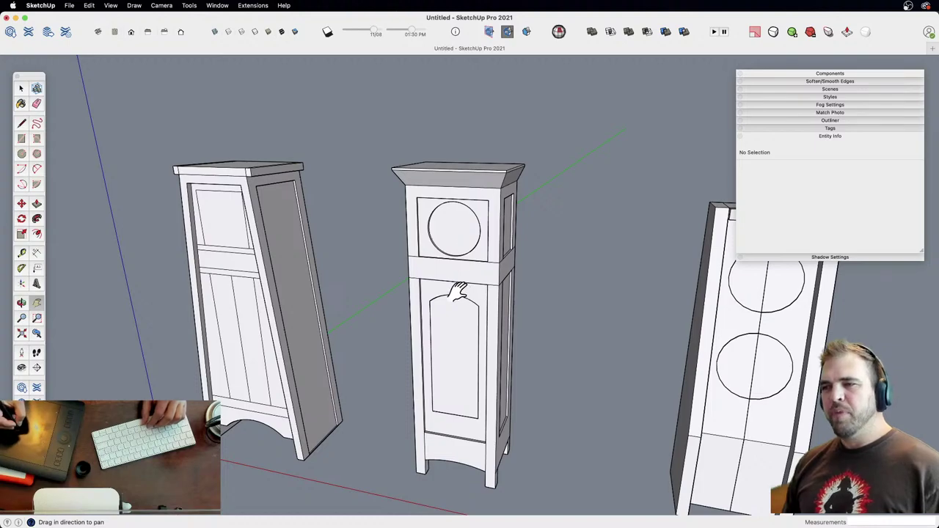
{"action": "left_click_drag", "start_coordinate": [441, 360], "coordinate": [472, 359], "text": "shift"}
{"action": "key", "text": "z"}
{"action": "left_click_drag", "start_coordinate": [472, 359], "coordinate": [470, 396]}
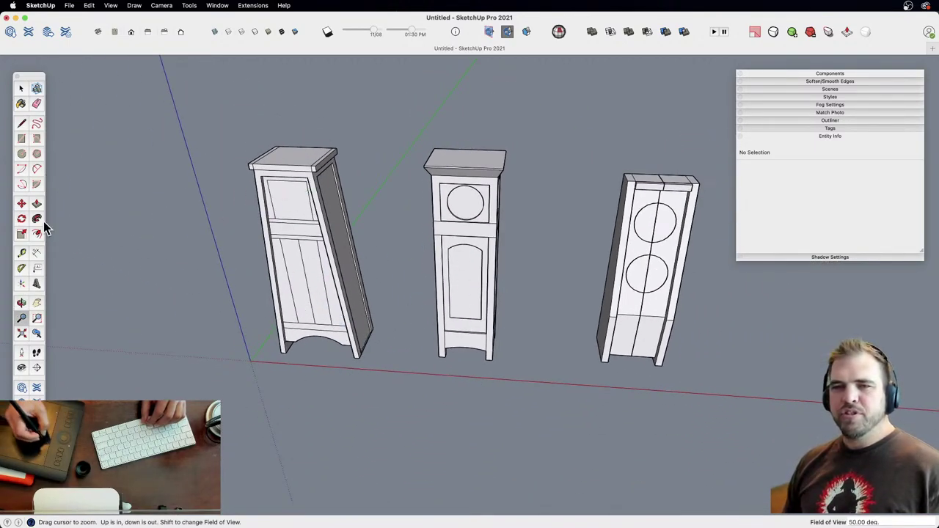
{"action": "left_click", "coordinate": [37, 285]}
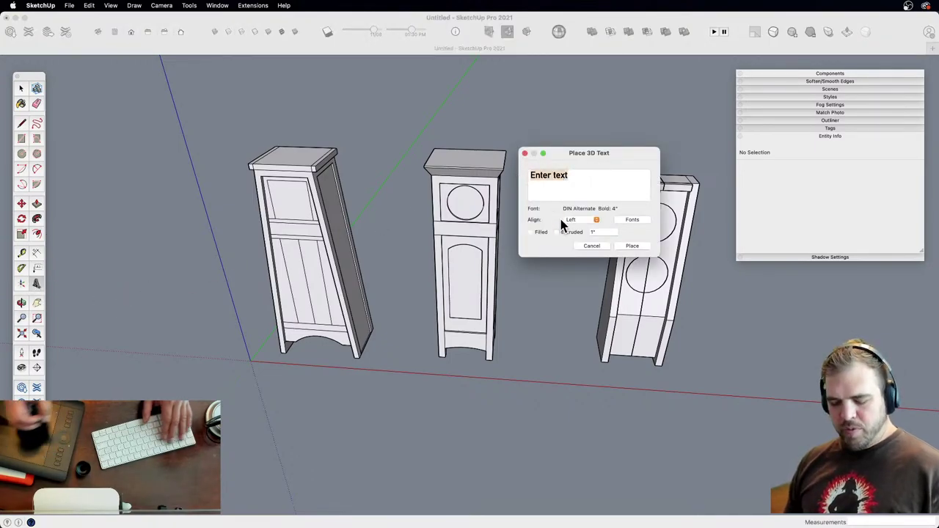
{"action": "type", "text": "1"}
{"action": "left_click", "coordinate": [633, 246]}
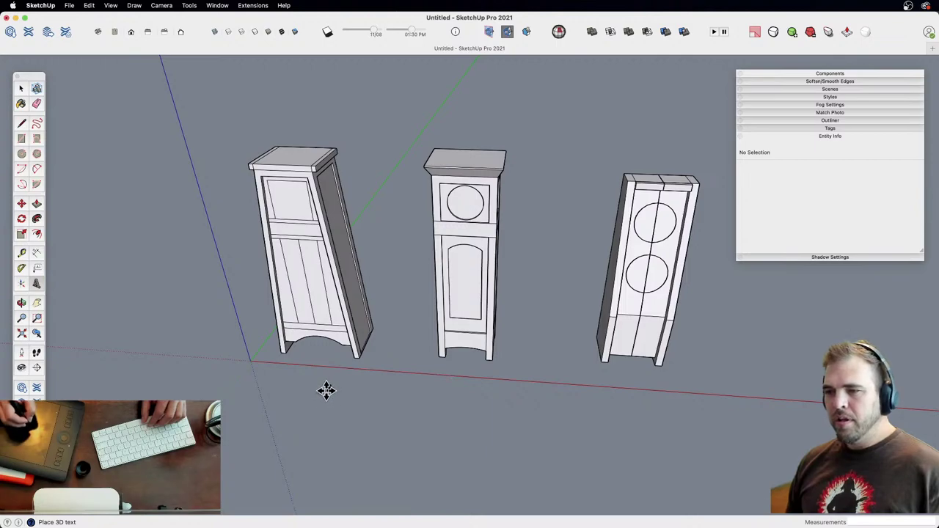
Step: Create 3D text "1" with a height of 16" and place it flat on the ground in front of the first clock
{"action": "left_click", "coordinate": [38, 285]}
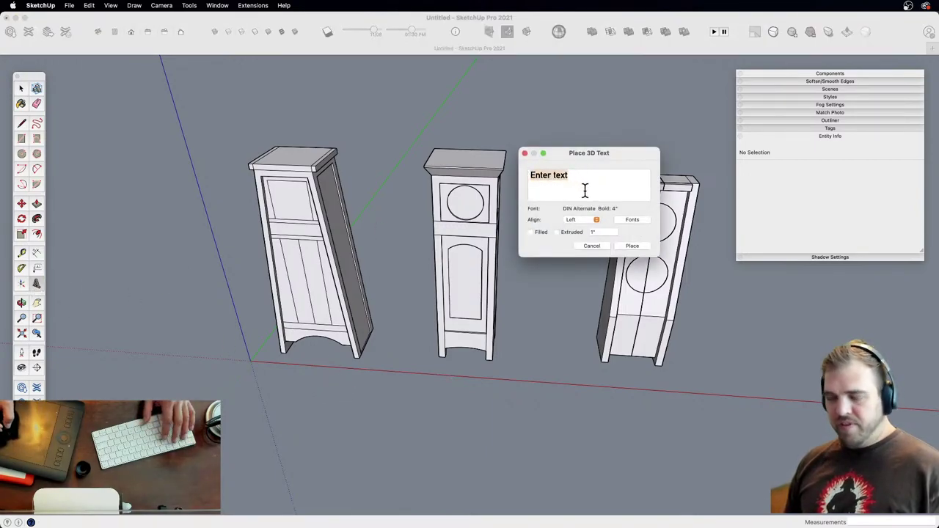
{"action": "type", "text": "1"}
{"action": "left_click", "coordinate": [632, 220]}
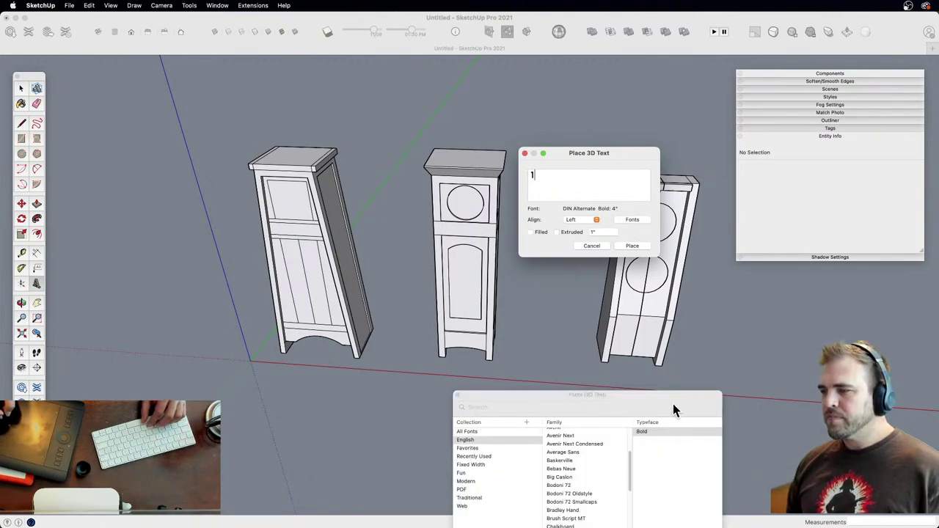
{"action": "left_click_drag", "start_coordinate": [674, 404], "coordinate": [811, 169]}
{"action": "left_click", "coordinate": [812, 404]}
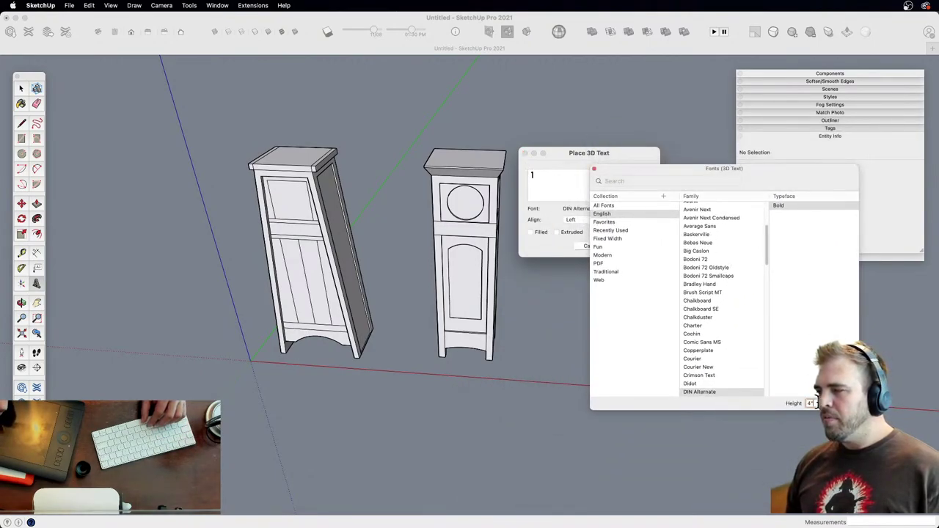
{"action": "left_click_drag", "start_coordinate": [816, 404], "coordinate": [806, 404]}
{"action": "type", "text": "16"}
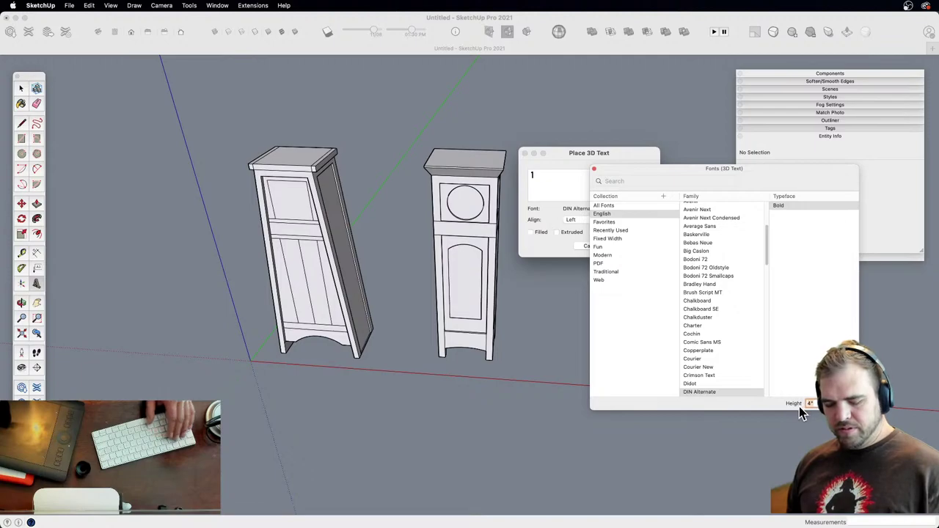
{"action": "key", "text": "Return"}
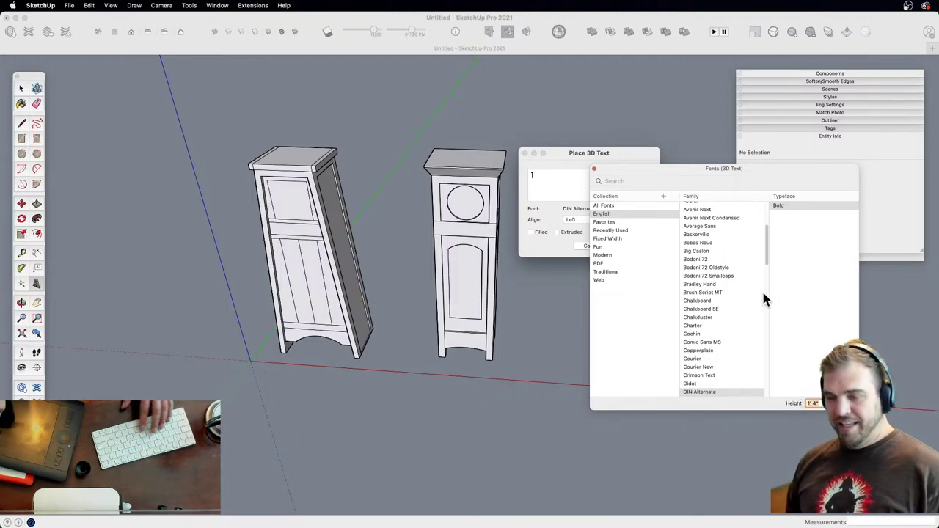
{"action": "left_click", "coordinate": [596, 173]}
{"action": "left_click", "coordinate": [628, 246]}
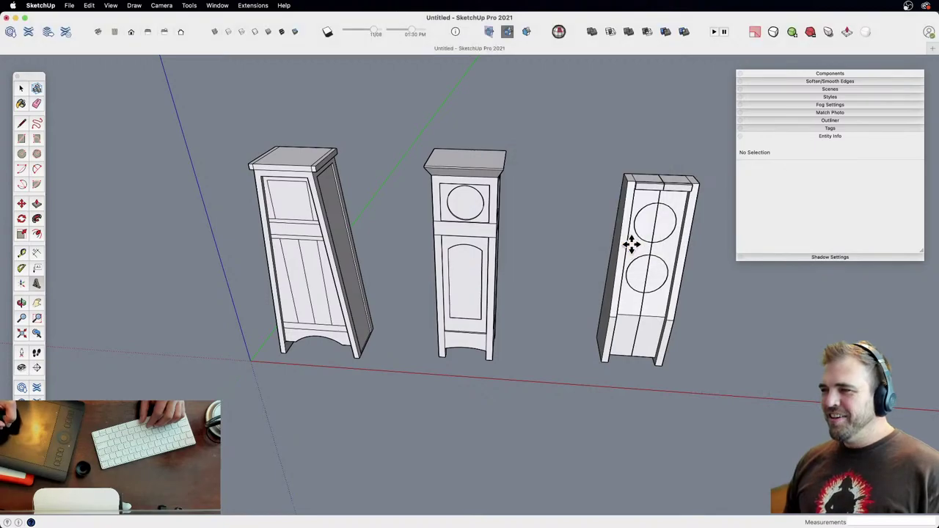
{"action": "left_click", "coordinate": [308, 390]}
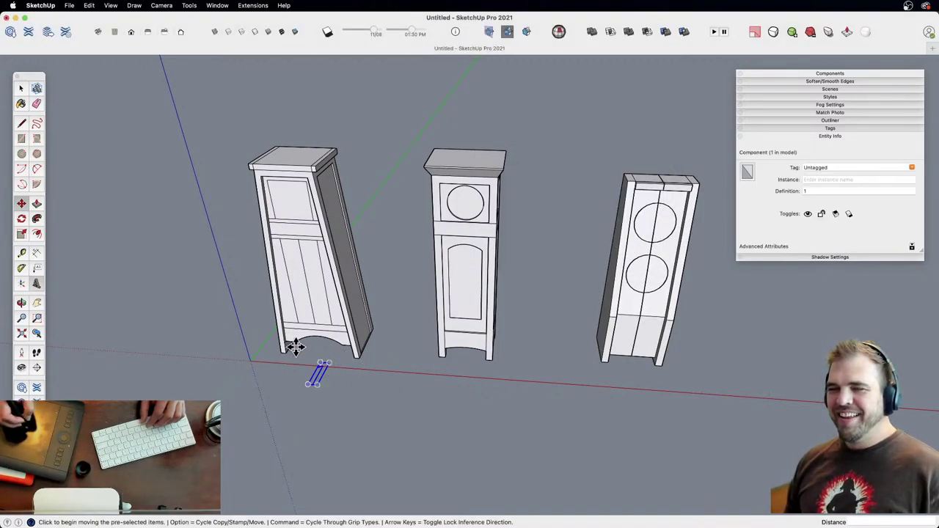
Step: Create 3D text "2" and place it flat on the ground in front of the second clock
{"action": "left_click", "coordinate": [37, 268]}
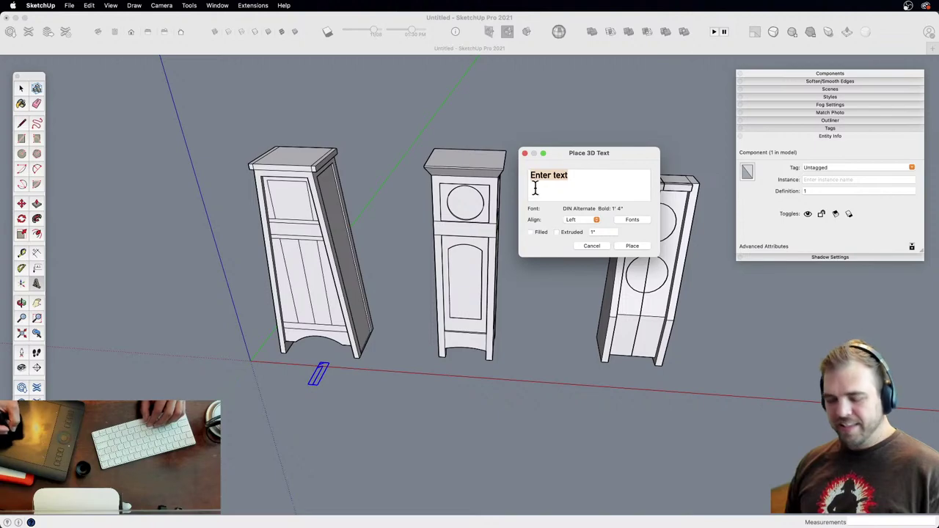
{"action": "type", "text": "2"}
{"action": "left_click", "coordinate": [632, 246]}
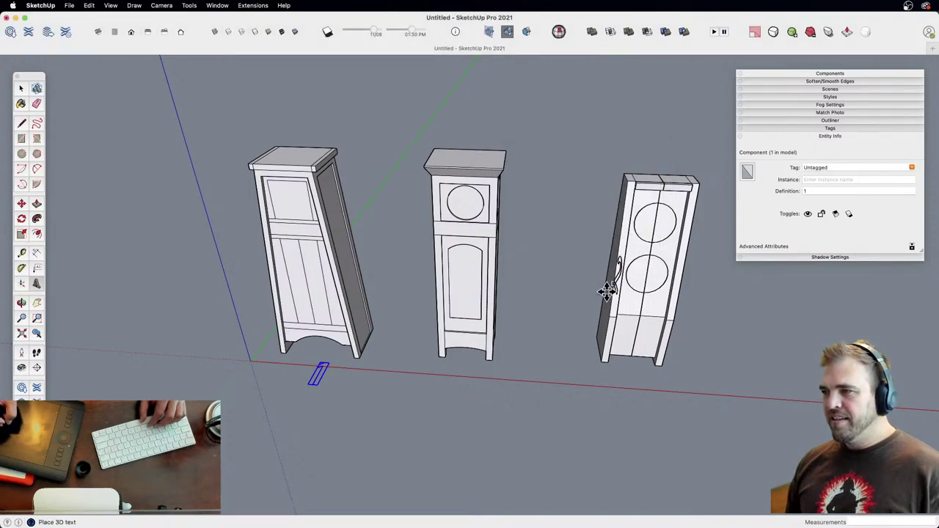
{"action": "left_click", "coordinate": [452, 394]}
{"action": "middle_click_drag", "start_coordinate": [531, 413], "coordinate": [523, 345]}
{"action": "scroll", "coordinate": [541, 300], "scroll_direction": "up", "scroll_amount": 3}
{"action": "mouse_move", "coordinate": [541, 300]}
{"action": "middle_mouse_down"}
{"action": "mouse_move", "coordinate": [504, 360]}
{"action": "mouse_move", "coordinate": [507, 336]}
{"action": "mouse_move", "coordinate": [491, 288]}
{"action": "mouse_move", "coordinate": [497, 360]}
{"action": "mouse_move", "coordinate": [499, 340]}
{"action": "mouse_move", "coordinate": [522, 325]}
{"action": "middle_mouse_up"}
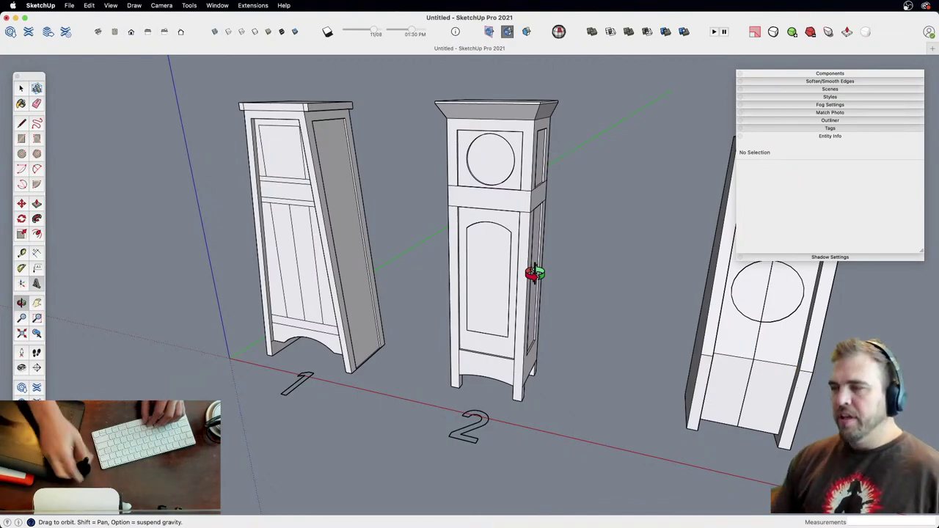
Step: Lower the top of the second clock's crown about 1 7/8" to make the flared cornice shallower
{"action": "key", "text": "space"}
{"action": "double_click", "coordinate": [524, 112]}
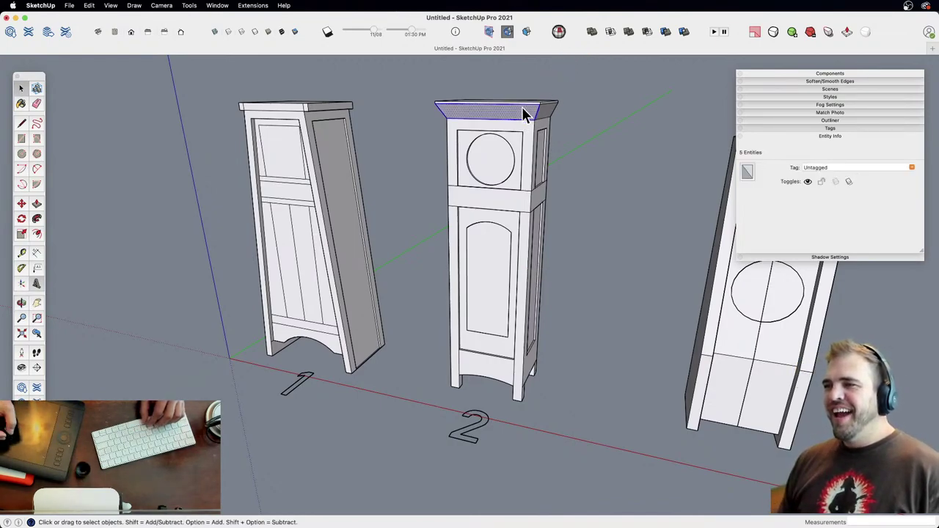
{"action": "left_click_drag", "start_coordinate": [427, 91], "coordinate": [567, 113]}
{"action": "key", "text": "o"}
{"action": "left_click_drag", "start_coordinate": [525, 137], "coordinate": [499, 173]}
{"action": "key", "text": "z"}
{"action": "left_click_drag", "start_coordinate": [506, 173], "coordinate": [506, 223]}
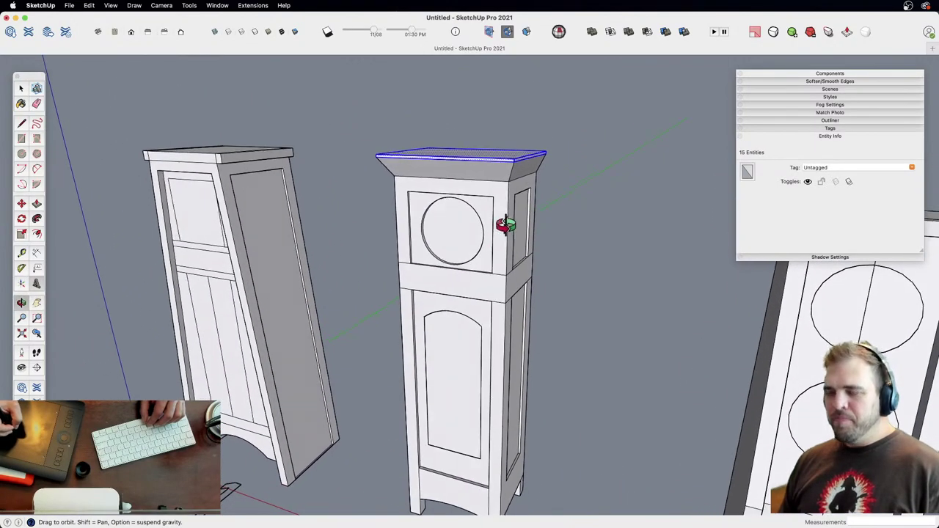
{"action": "key", "text": "m"}
{"action": "left_click", "coordinate": [547, 154]}
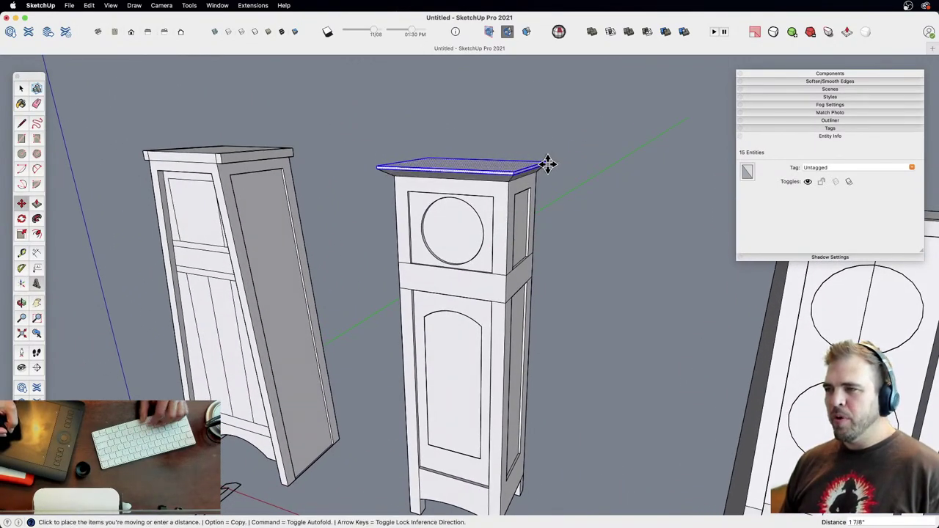
{"action": "left_click", "coordinate": [553, 163]}
{"action": "key", "text": "space"}
{"action": "left_click", "coordinate": [563, 199]}
Step: Review the second clock's shallower crown and its proportions next to the first clock
{"action": "key", "text": "z"}
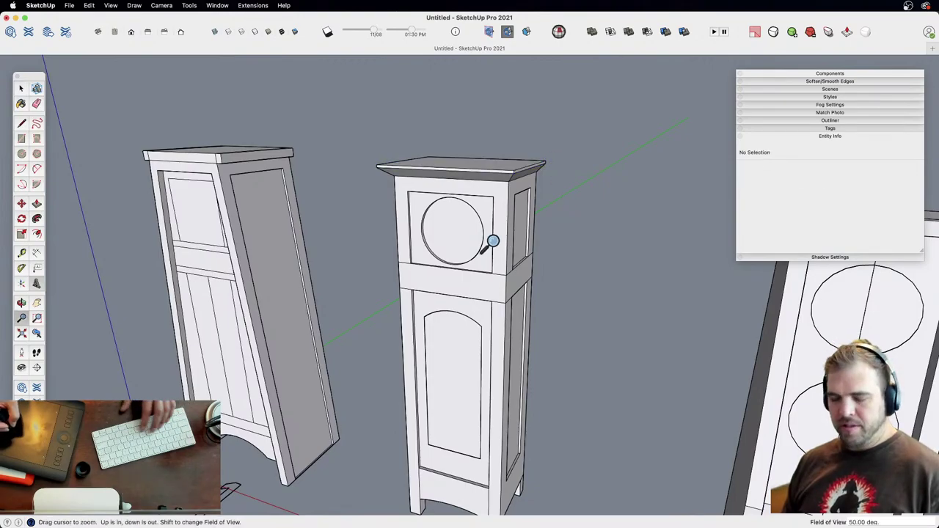
{"action": "left_click_drag", "start_coordinate": [491, 243], "coordinate": [472, 351]}
{"action": "key", "text": "o"}
{"action": "left_click_drag", "start_coordinate": [472, 351], "coordinate": [493, 327], "text": "shift"}
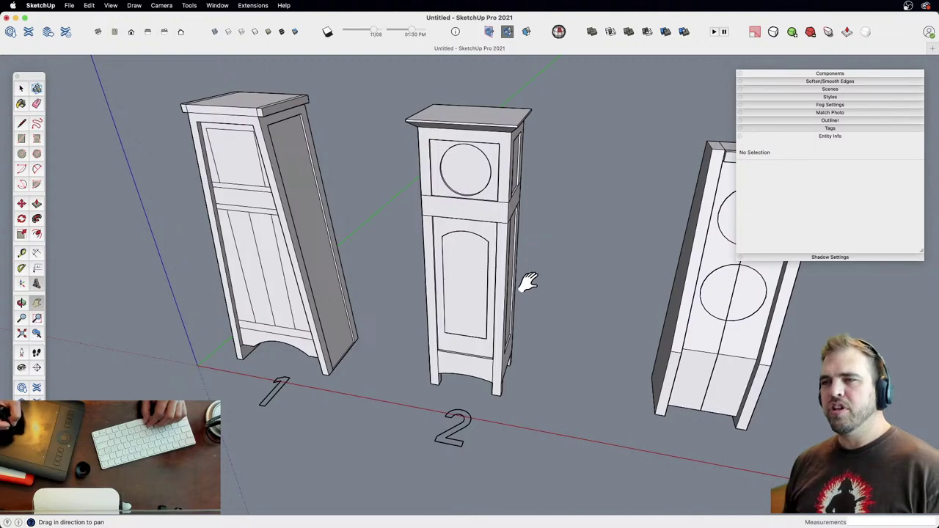
{"action": "left_click_drag", "start_coordinate": [528, 283], "coordinate": [546, 304]}
{"action": "middle_click_drag", "start_coordinate": [546, 304], "coordinate": [514, 297]}
{"action": "left_click_drag", "start_coordinate": [515, 297], "coordinate": [499, 285]}
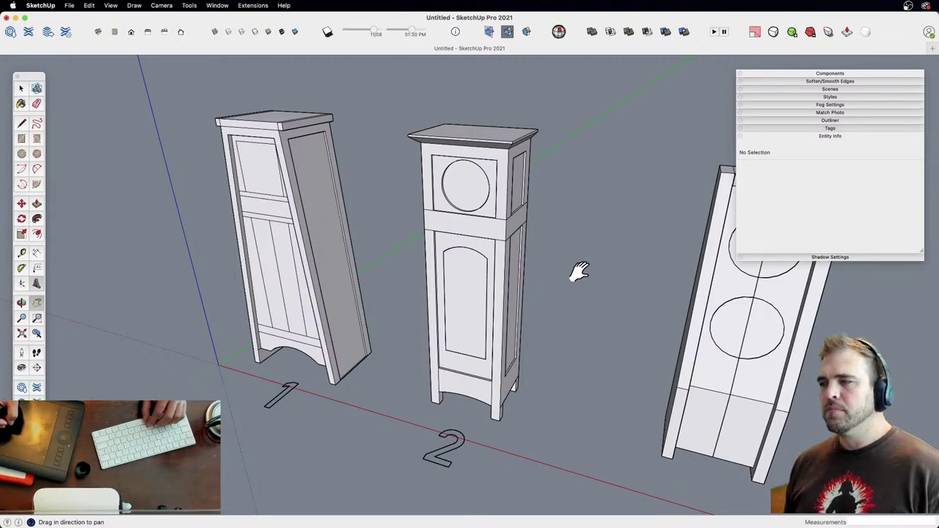
Step: Delete the whole third clock case together with its two circles
{"action": "key", "text": "z"}
{"action": "left_click_drag", "start_coordinate": [536, 290], "coordinate": [516, 356]}
{"action": "middle_click_drag", "start_coordinate": [624, 352], "coordinate": [513, 318], "text": "shift"}
{"action": "key", "text": "space"}
{"action": "left_click_drag", "start_coordinate": [613, 307], "coordinate": [461, 130]}
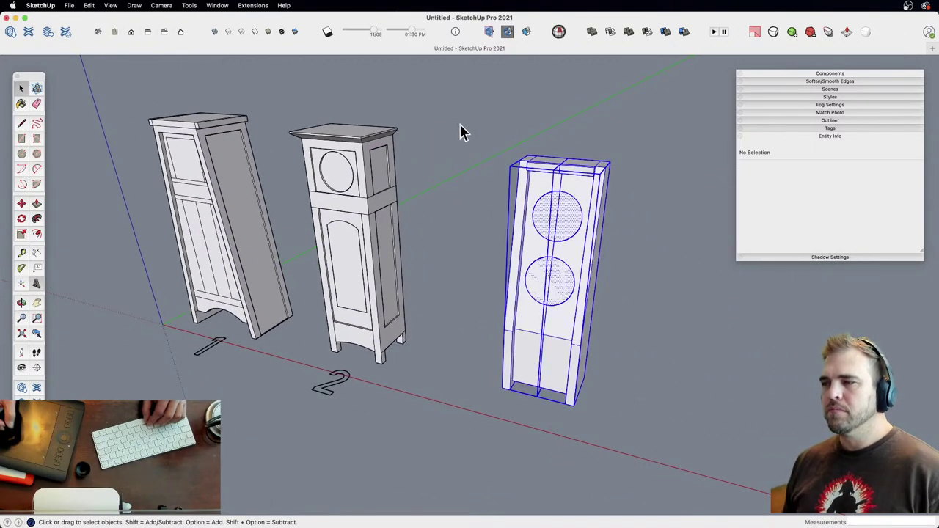
{"action": "key", "text": "Delete"}
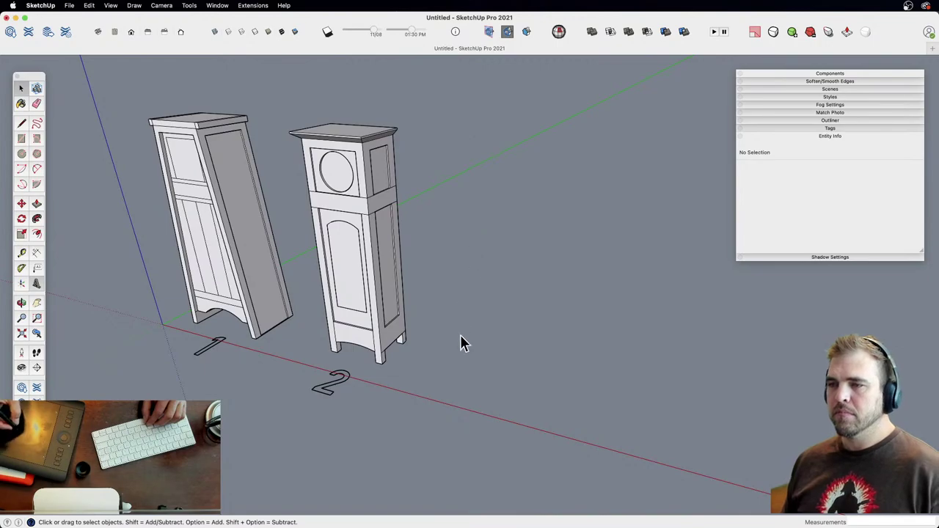
Step: Recess the upper front panel of the first clock by 9/16"
{"action": "middle_click_drag", "start_coordinate": [461, 340], "coordinate": [560, 350], "text": "shift"}
{"action": "scroll", "coordinate": [535, 293], "scroll_direction": "up", "scroll_amount": 3}
{"action": "middle_click_drag", "start_coordinate": [535, 294], "coordinate": [575, 312], "text": "shift"}
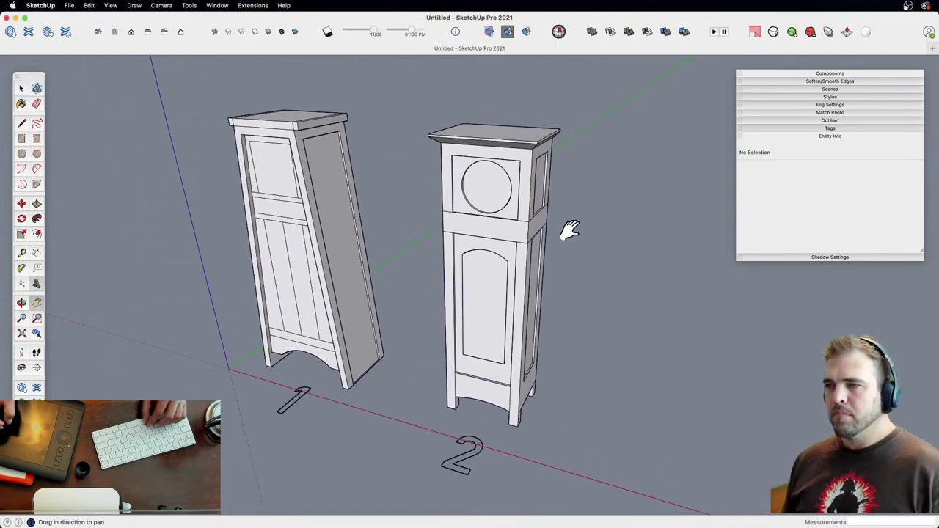
{"action": "left_click", "coordinate": [278, 185]}
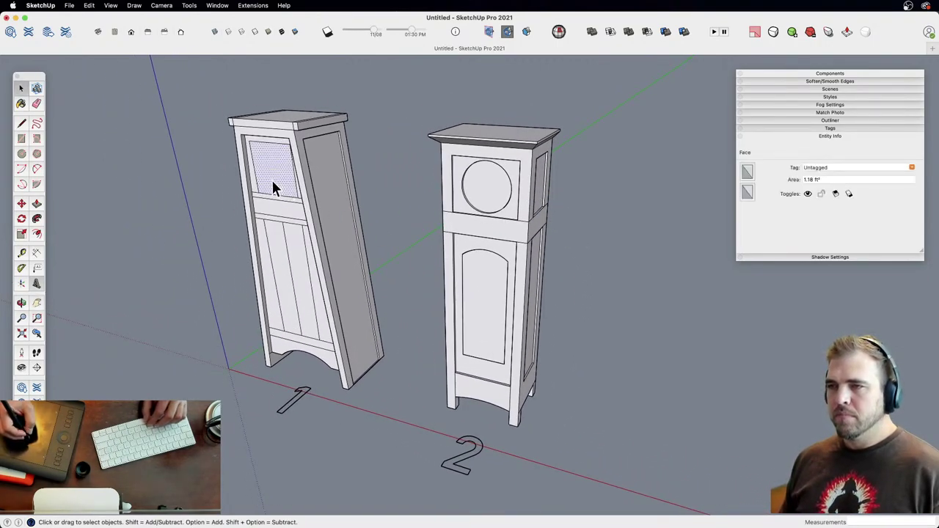
{"action": "key", "text": "p"}
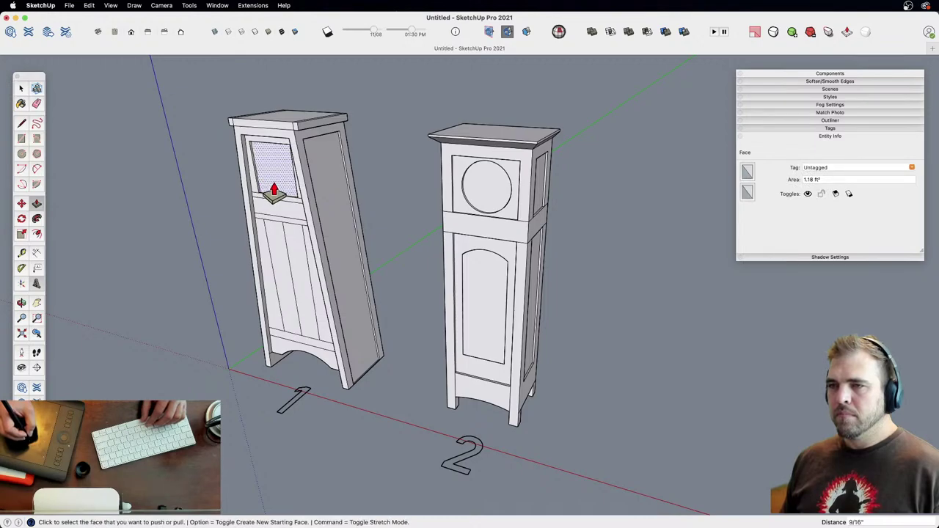
{"action": "middle_click_drag", "start_coordinate": [273, 189], "coordinate": [430, 260]}
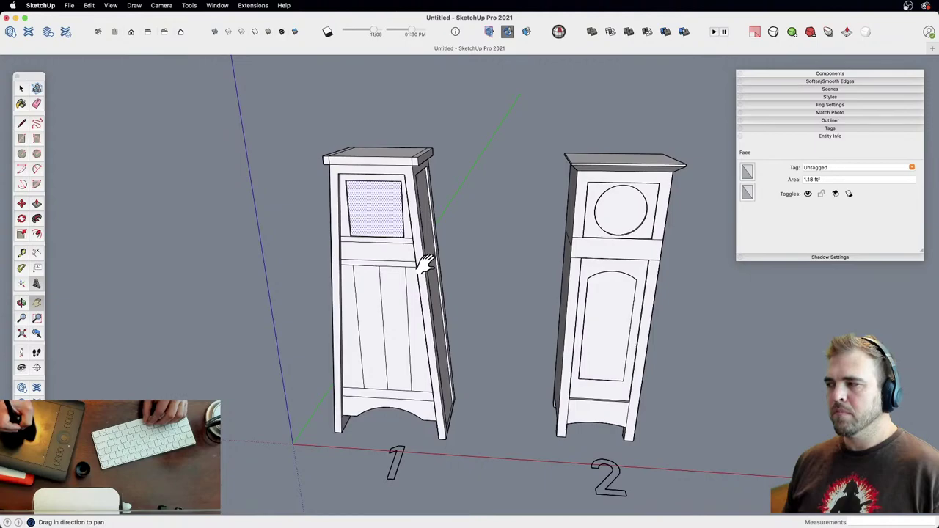
Step: Erase the vertical line between the two middle planks on the first clock's lower front
{"action": "key", "text": "z"}
{"action": "key", "text": "space"}
{"action": "left_click", "coordinate": [386, 311]}
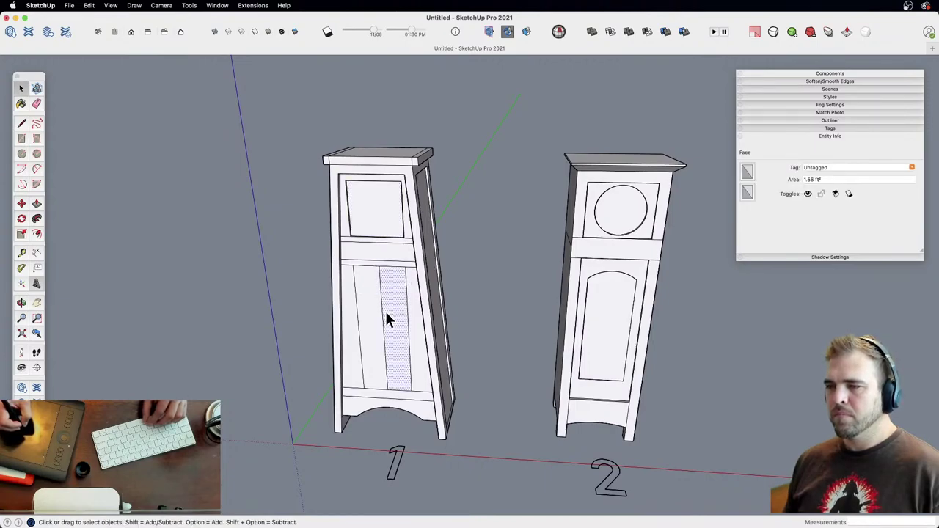
{"action": "key", "text": "e"}
{"action": "left_click", "coordinate": [382, 314]}
Step: Offset the outline of the first clock's merged lower panel inward by about 1"
{"action": "key", "text": "space"}
{"action": "left_click", "coordinate": [361, 307]}
{"action": "key", "text": "f"}
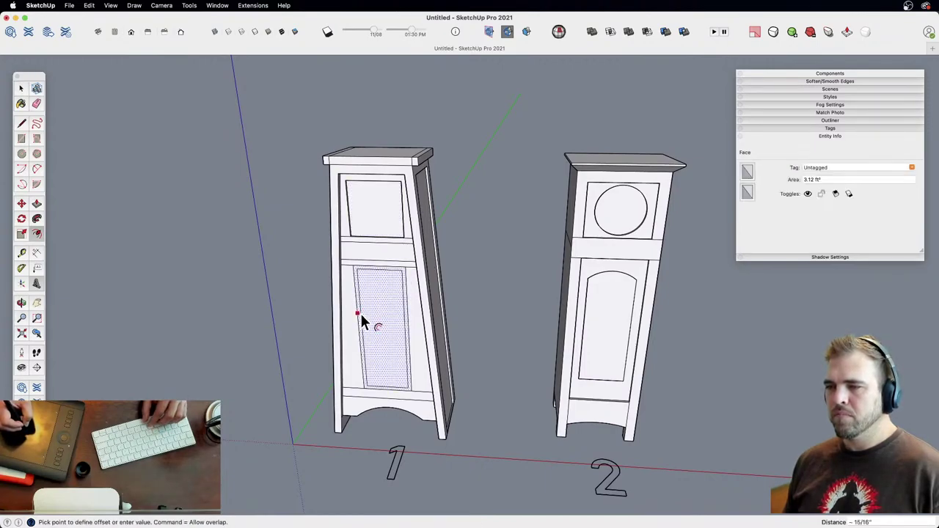
{"action": "left_click", "coordinate": [362, 314]}
{"action": "left_click", "coordinate": [366, 318]}
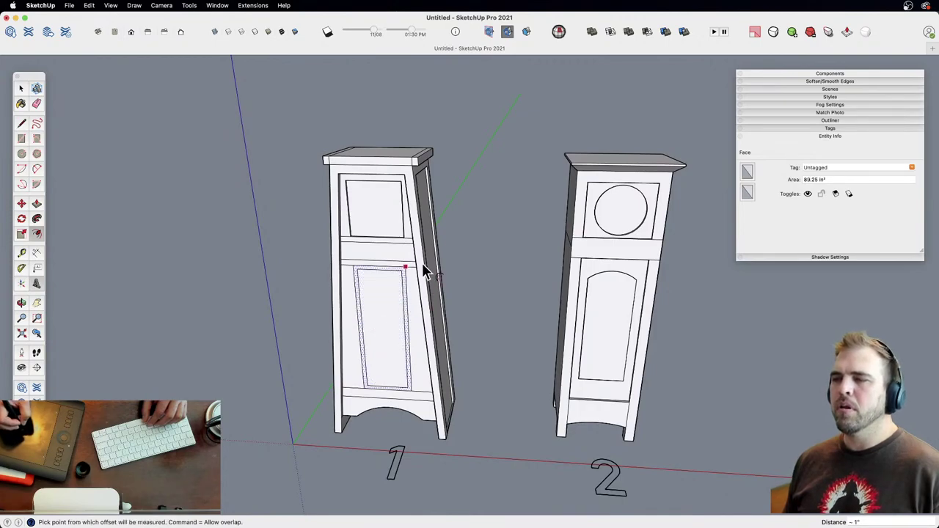
{"action": "key", "text": "space"}
Step: Draw lines extending both sides of the first clock's lower door frame up through the middle rail toward the upper panel
{"action": "middle_click_drag", "start_coordinate": [458, 310], "coordinate": [442, 323]}
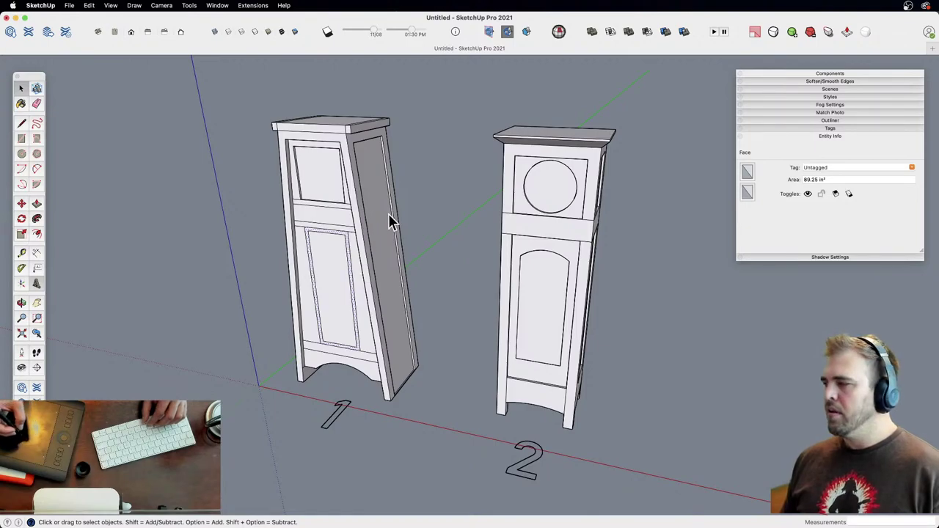
{"action": "middle_click_drag", "start_coordinate": [376, 217], "coordinate": [433, 308]}
{"action": "key", "text": "z"}
{"action": "left_click_drag", "start_coordinate": [434, 308], "coordinate": [371, 223]}
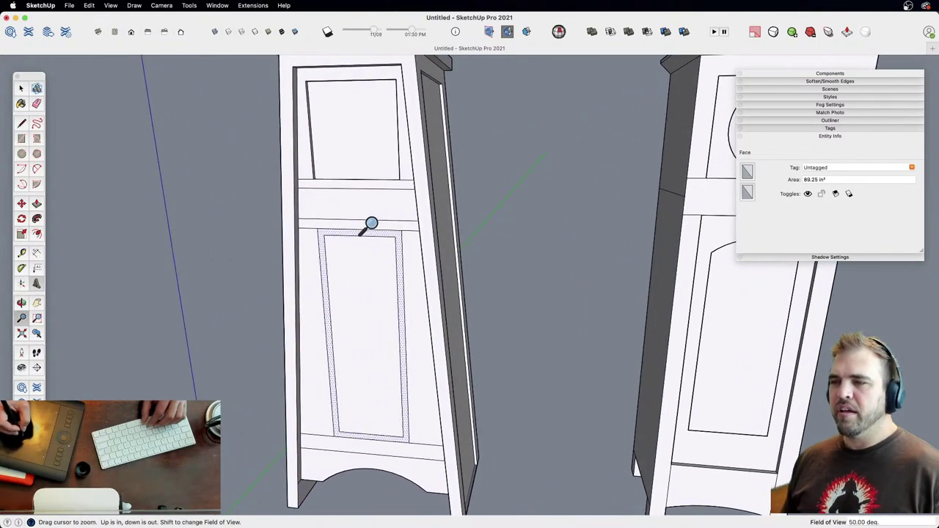
{"action": "key", "text": "l"}
{"action": "left_click", "coordinate": [317, 229]}
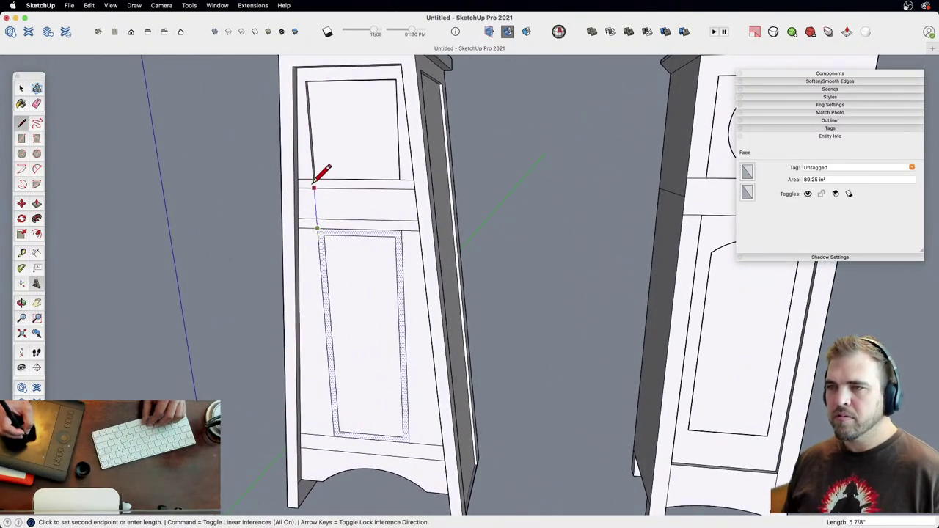
{"action": "left_click", "coordinate": [313, 179]}
{"action": "key", "text": "space"}
{"action": "key", "text": "l"}
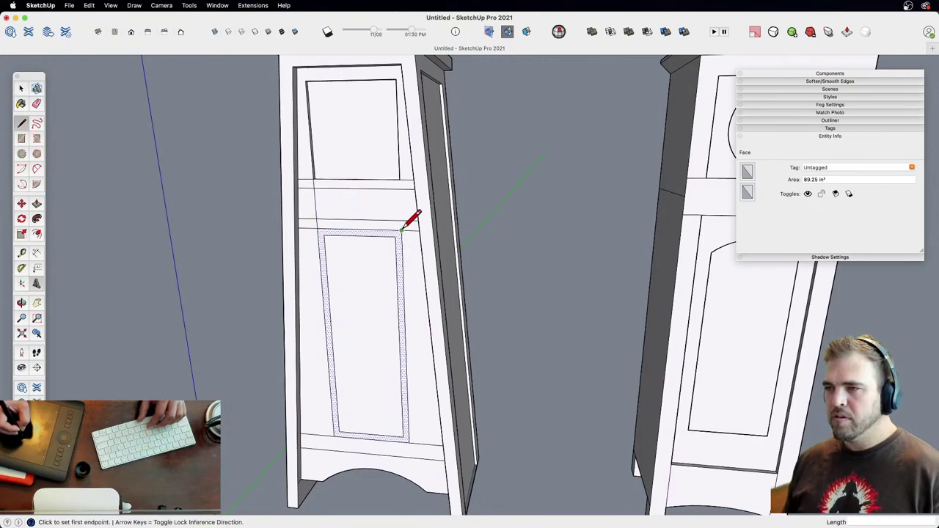
{"action": "left_click", "coordinate": [402, 231]}
{"action": "left_click", "coordinate": [400, 189]}
Step: Erase the horizontal rail segments outside the two extended side lines on the first clock's front
{"action": "key", "text": "e"}
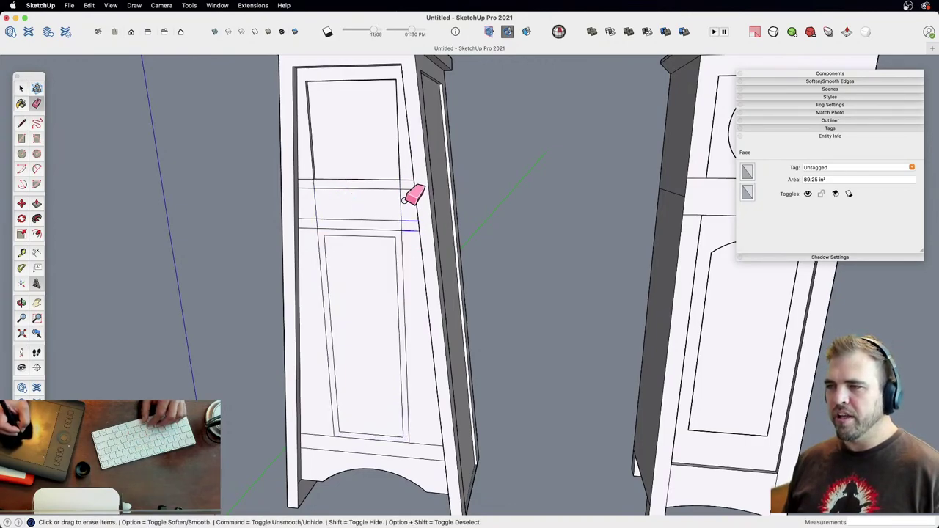
{"action": "left_click_drag", "start_coordinate": [383, 183], "coordinate": [373, 185]}
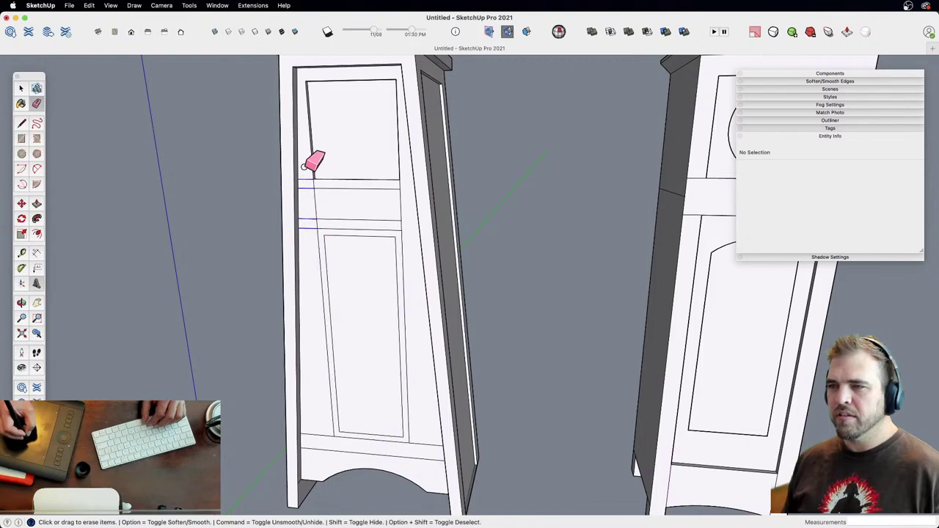
{"action": "scroll", "coordinate": [411, 241], "scroll_direction": "down", "scroll_amount": 5}
{"action": "middle_click_drag", "start_coordinate": [408, 331], "coordinate": [389, 334], "text": "shift"}
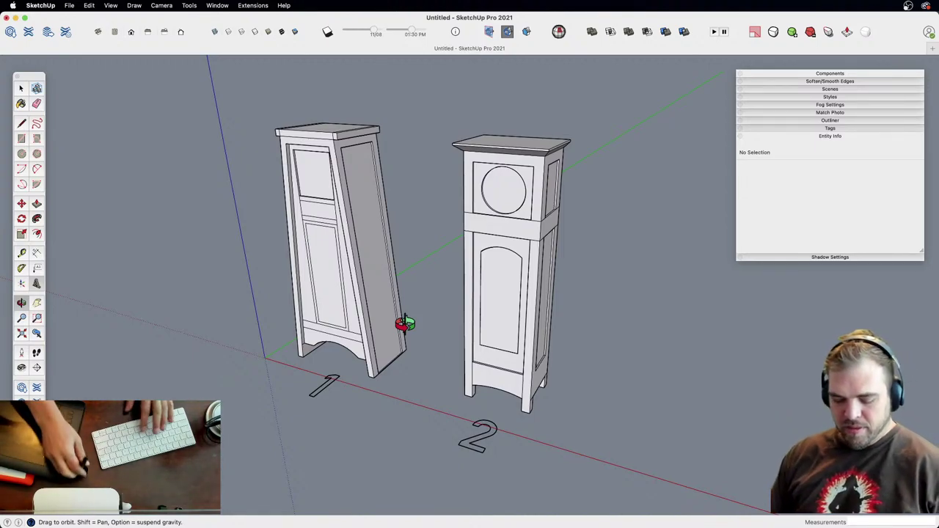
Step: Recess the inner lower door panel of the first clock by 13/16"
{"action": "key", "text": "p"}
{"action": "left_click", "coordinate": [320, 246]}
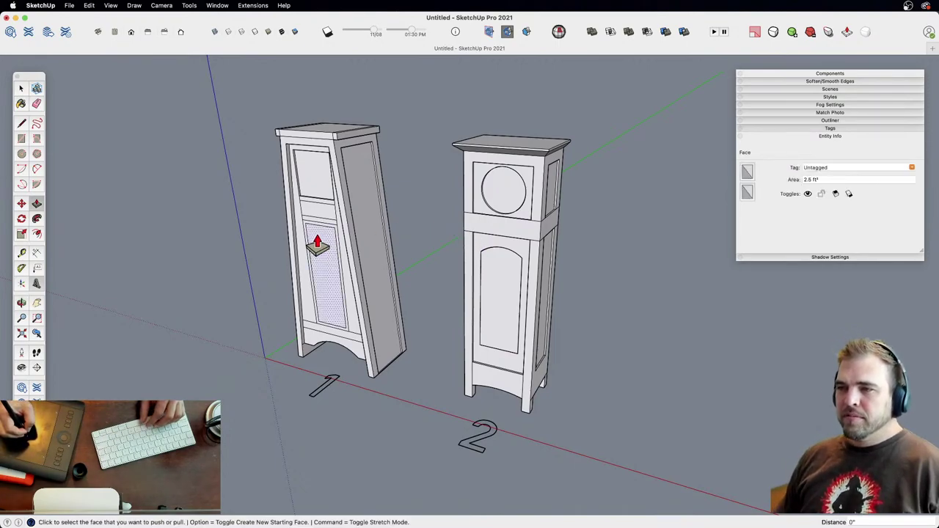
{"action": "left_click", "coordinate": [318, 200]}
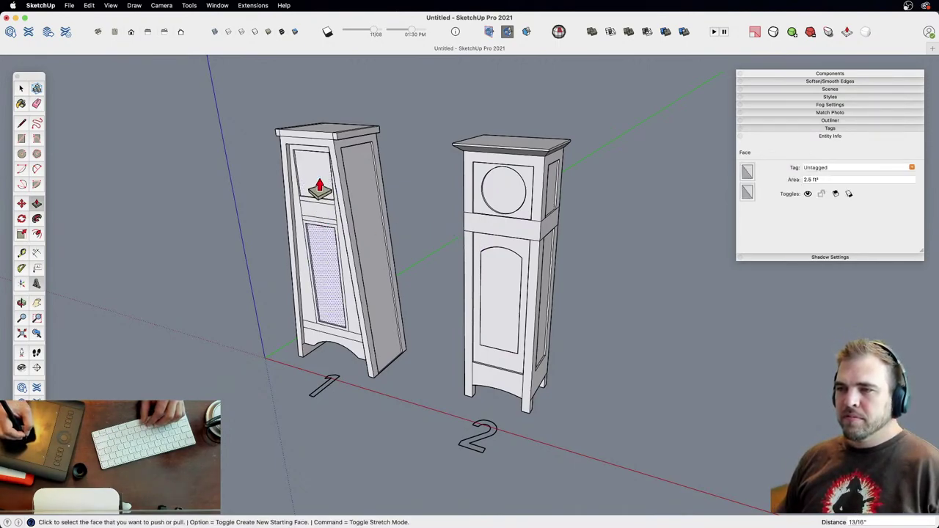
{"action": "middle_click_drag", "start_coordinate": [515, 254], "coordinate": [436, 259]}
{"action": "key", "text": "space"}
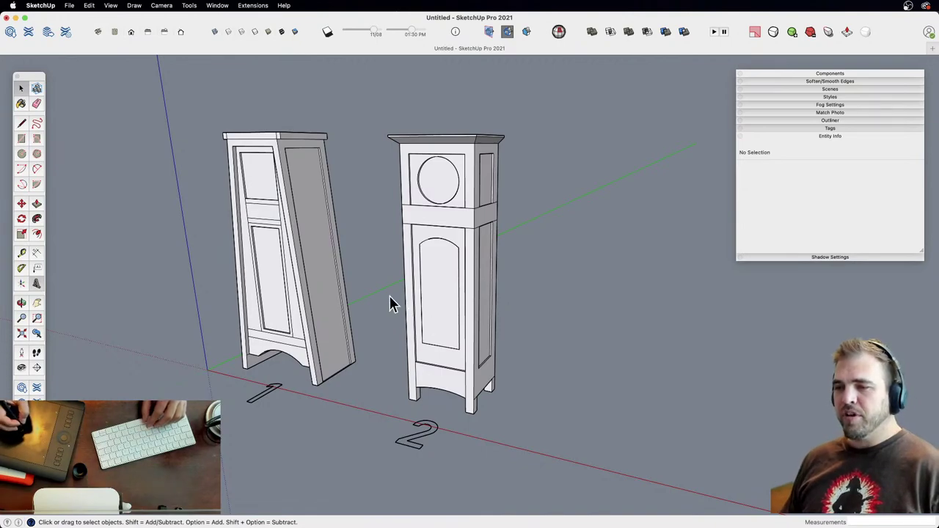
Step: Compare the proportions and front panels of the two clock cases from low, raised and frontal viewpoints
{"action": "key", "text": "o"}
{"action": "left_click_drag", "start_coordinate": [382, 304], "coordinate": [379, 293]}
{"action": "left_click_drag", "start_coordinate": [416, 348], "coordinate": [399, 342]}
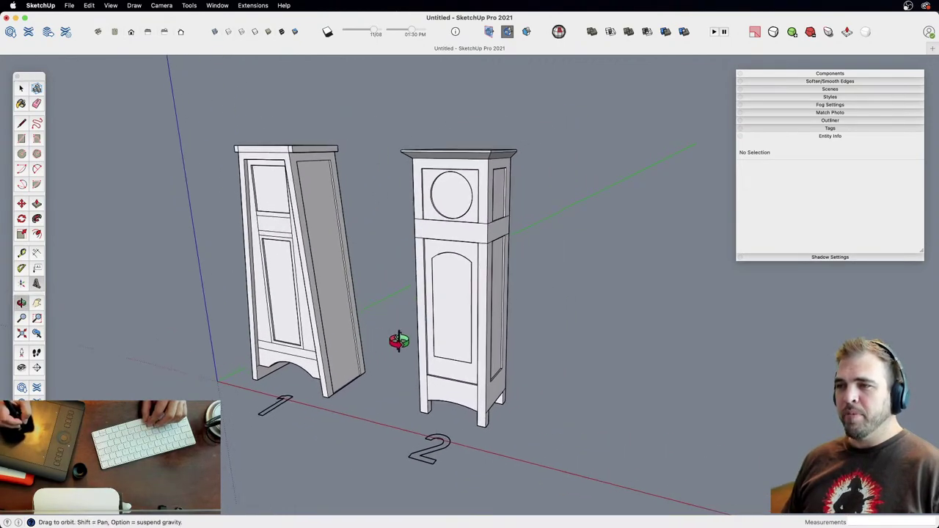
{"action": "middle_click_drag", "start_coordinate": [399, 341], "coordinate": [376, 241]}
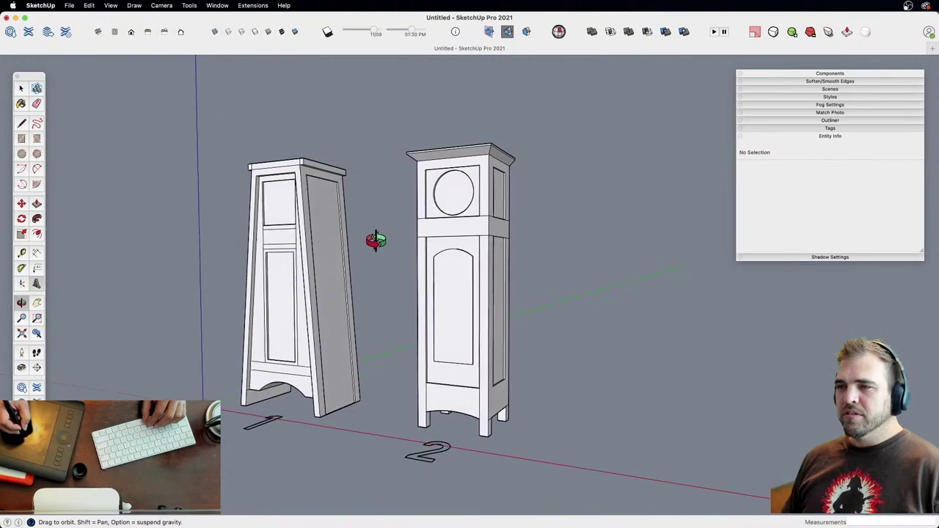
{"action": "middle_click_drag", "start_coordinate": [388, 325], "coordinate": [383, 314], "text": "shift"}
{"action": "left_click_drag", "start_coordinate": [379, 309], "coordinate": [376, 388]}
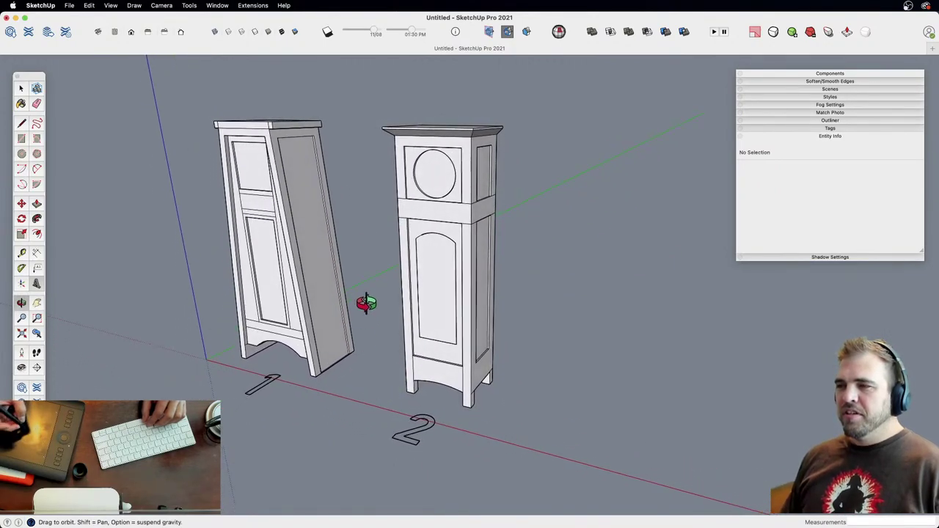
{"action": "key", "text": "space"}
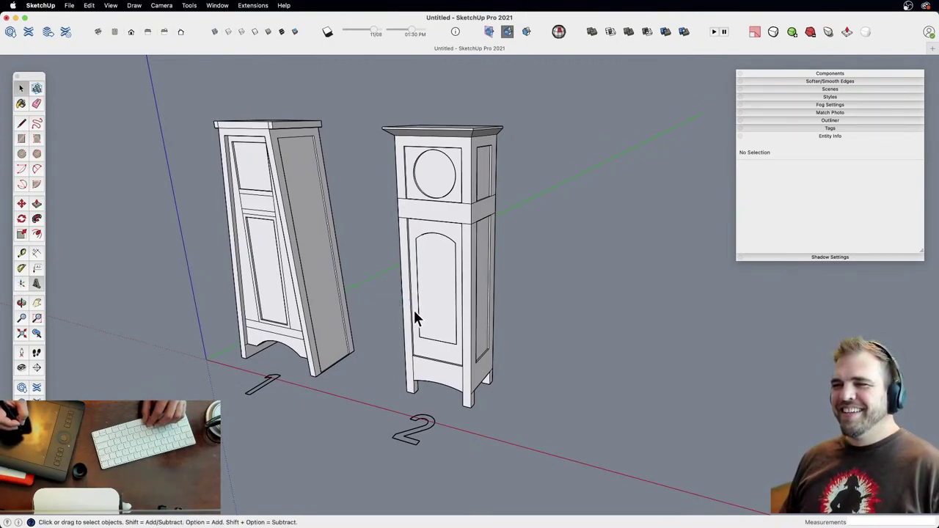
{"action": "key", "text": "z"}
{"action": "left_click_drag", "start_coordinate": [383, 336], "coordinate": [382, 295]}
{"action": "key", "text": "h"}
{"action": "left_click_drag", "start_coordinate": [377, 311], "coordinate": [441, 339]}
{"action": "key", "text": "o"}
{"action": "key", "text": "z"}
{"action": "key", "text": "h"}
{"action": "left_click_drag", "start_coordinate": [424, 300], "coordinate": [455, 278]}
{"action": "key", "text": "o"}
{"action": "middle_click_drag", "start_coordinate": [455, 279], "coordinate": [452, 321]}
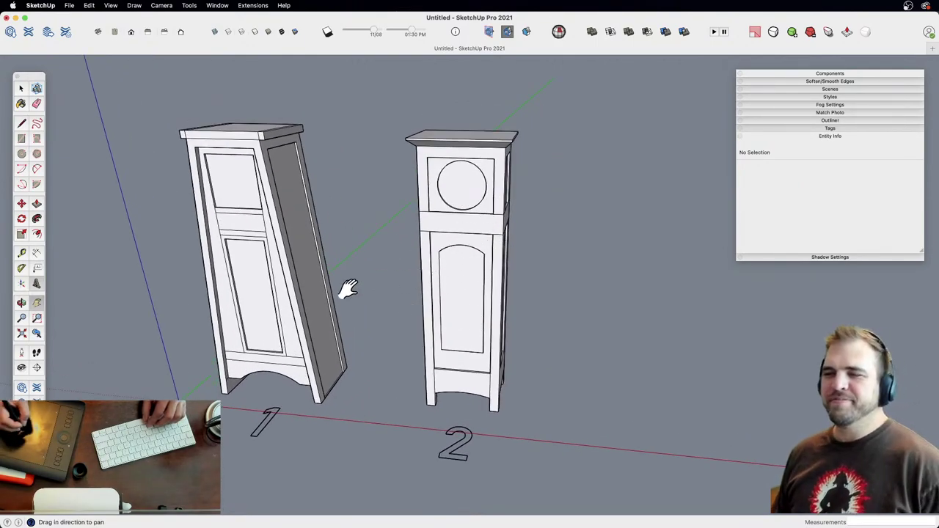
{"action": "key", "text": "space"}
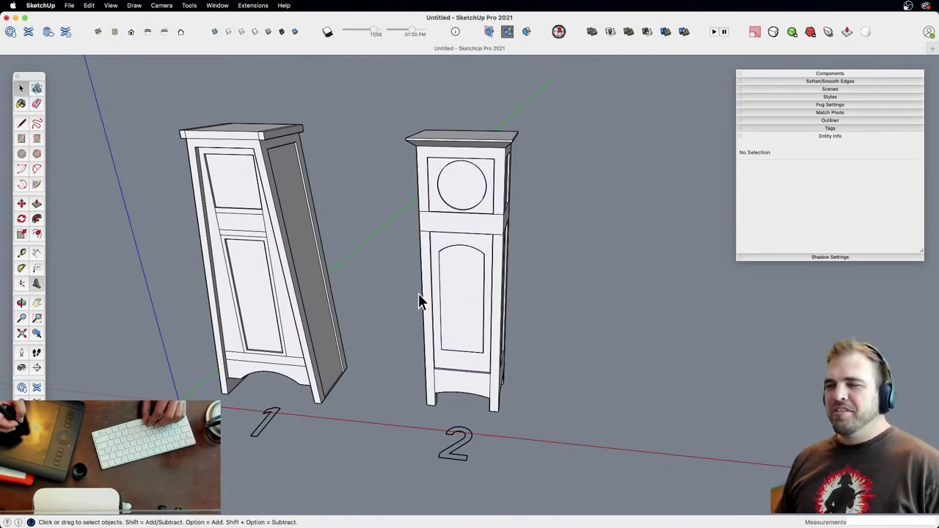
Step: Group all the geometry of the second clock case, and select the whole first clock case
{"action": "middle_click_drag", "start_coordinate": [428, 318], "coordinate": [404, 329], "text": "shift"}
{"action": "scroll", "coordinate": [438, 356], "scroll_direction": "down", "scroll_amount": 3}
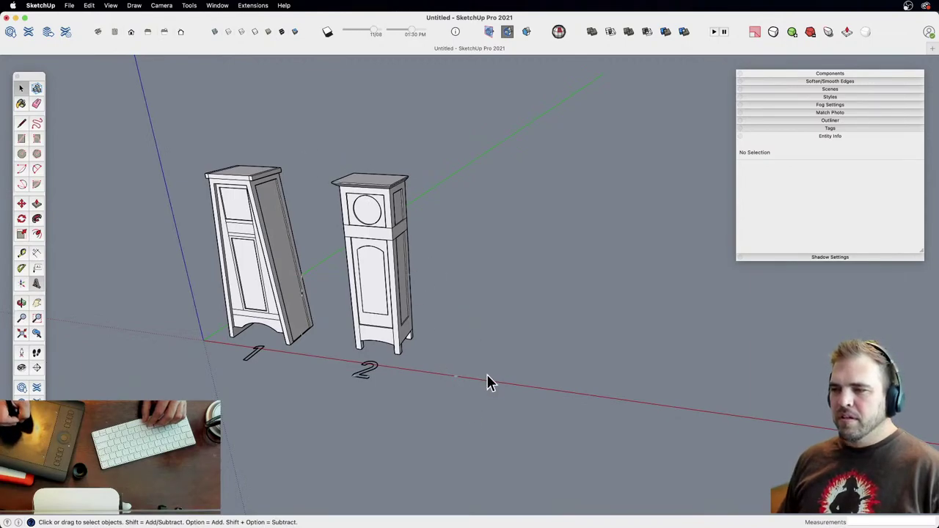
{"action": "left_click_drag", "start_coordinate": [488, 375], "coordinate": [485, 362]}
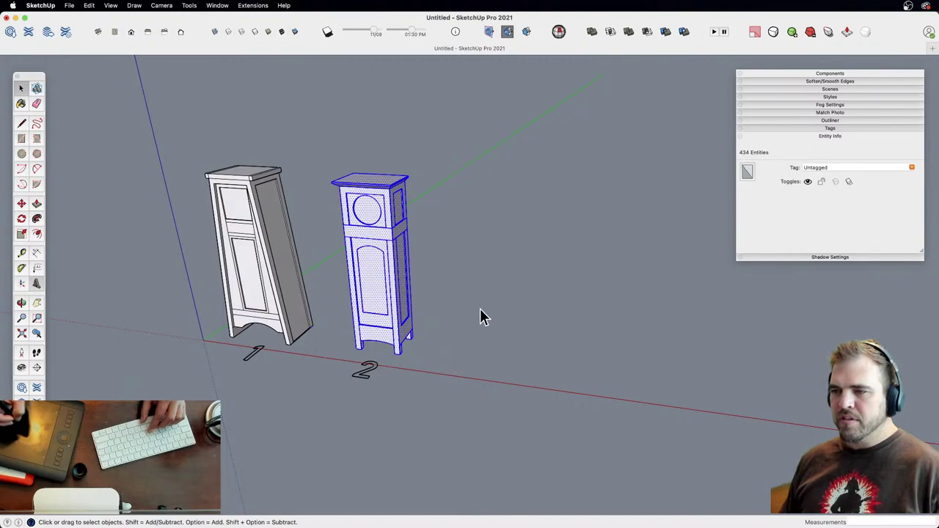
{"action": "key", "text": "g"}
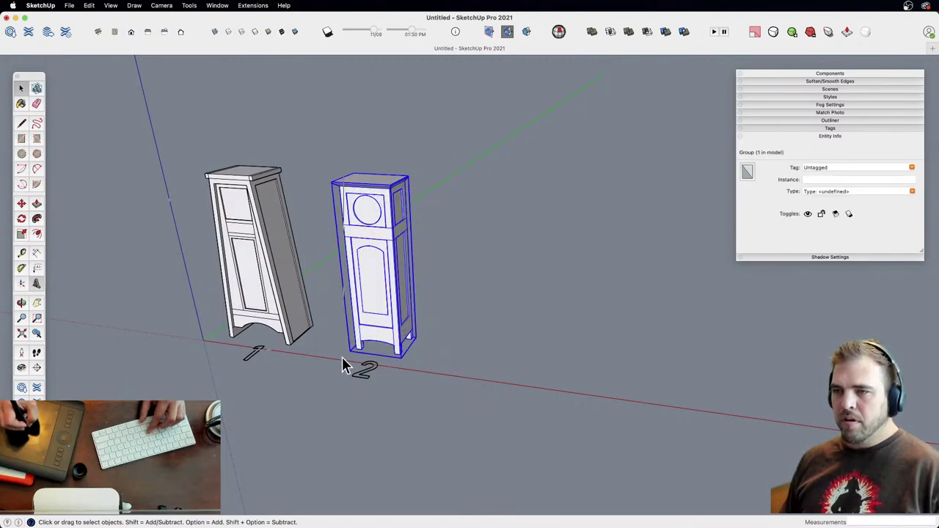
{"action": "left_click", "coordinate": [314, 332]}
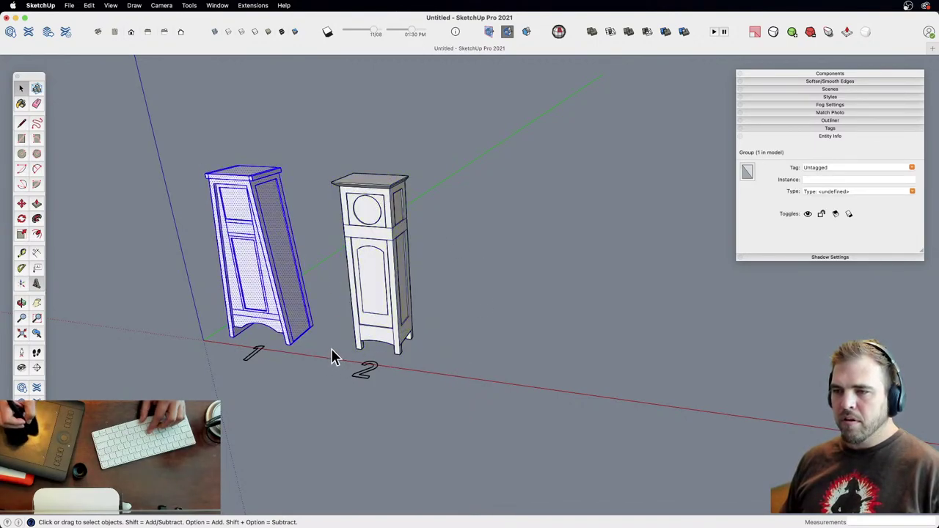
{"action": "left_click", "coordinate": [446, 384]}
Step: Draw a 2" by 2" square on the ground in the empty area beside the second clock
{"action": "key", "text": "h"}
{"action": "left_click_drag", "start_coordinate": [489, 364], "coordinate": [456, 360]}
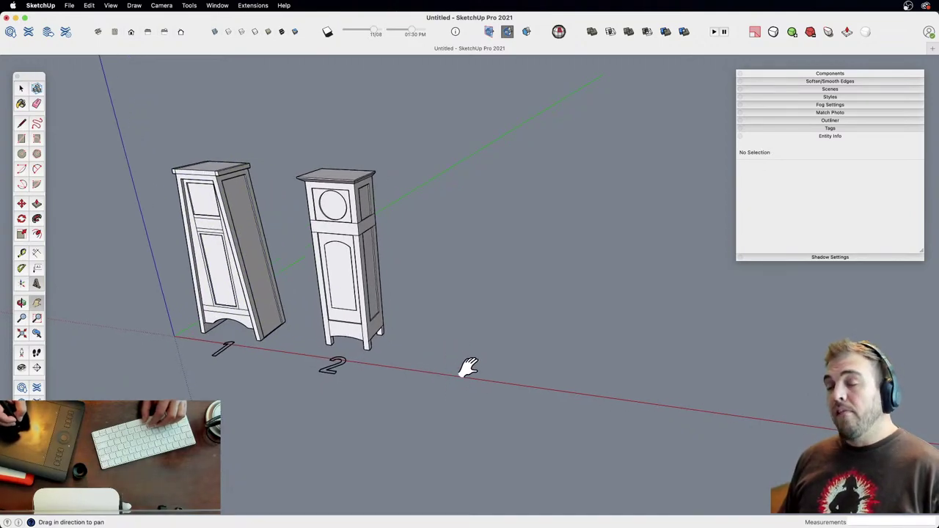
{"action": "key", "text": "z"}
{"action": "left_click_drag", "start_coordinate": [447, 392], "coordinate": [432, 228]}
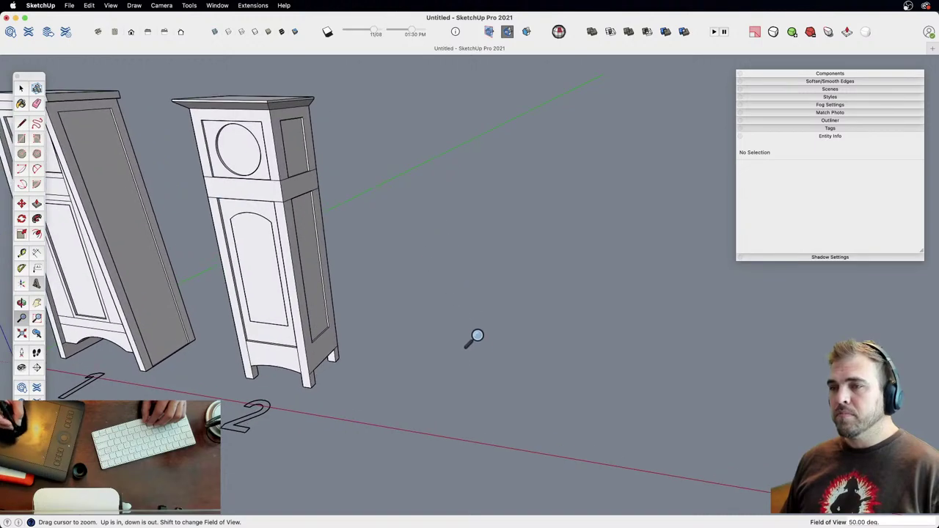
{"action": "middle_click_drag", "start_coordinate": [476, 338], "coordinate": [435, 383], "text": "shift"}
{"action": "key", "text": "r"}
{"action": "left_click", "coordinate": [422, 412]}
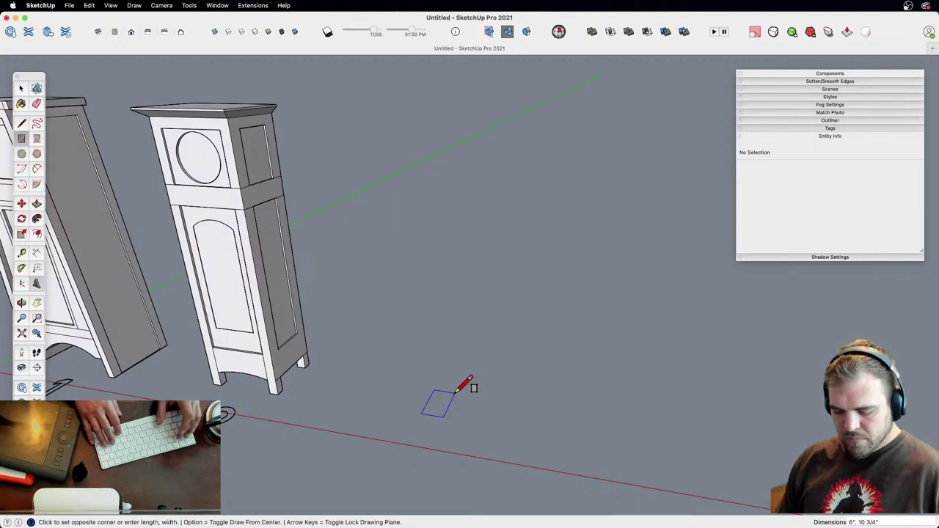
{"action": "type", "text": "2,2"}
{"action": "key", "text": "Return"}
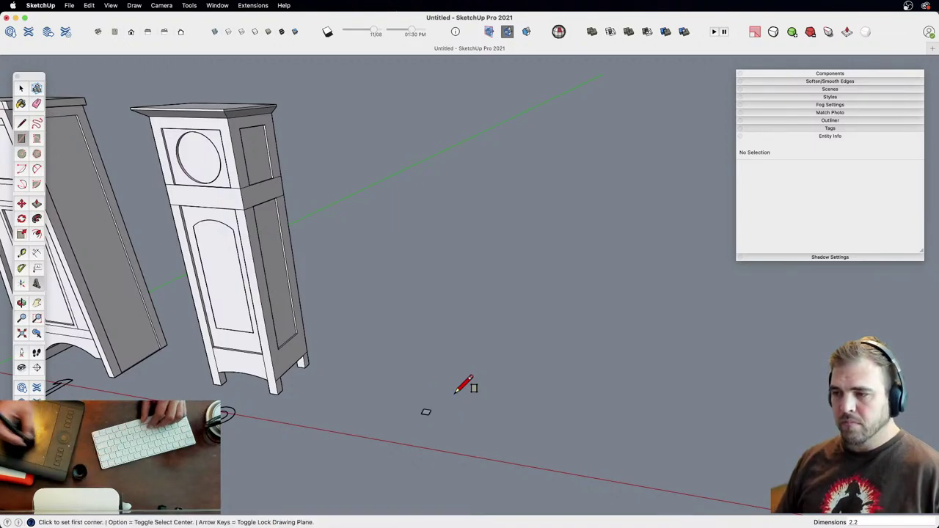
Step: Try to extrude the small square 6', and undo both the extrusion and the square
{"action": "key", "text": "p"}
{"action": "left_click", "coordinate": [426, 422]}
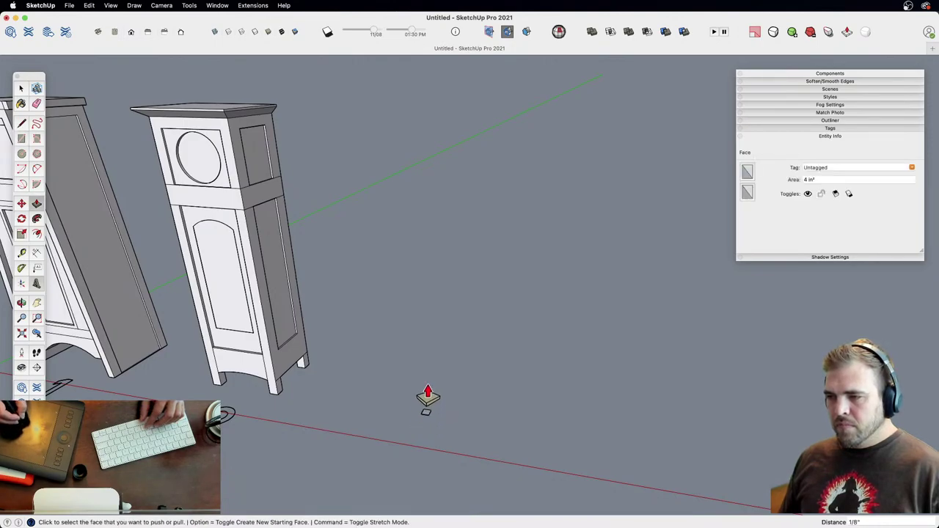
{"action": "type", "text": "6'"}
{"action": "key", "text": "Return"}
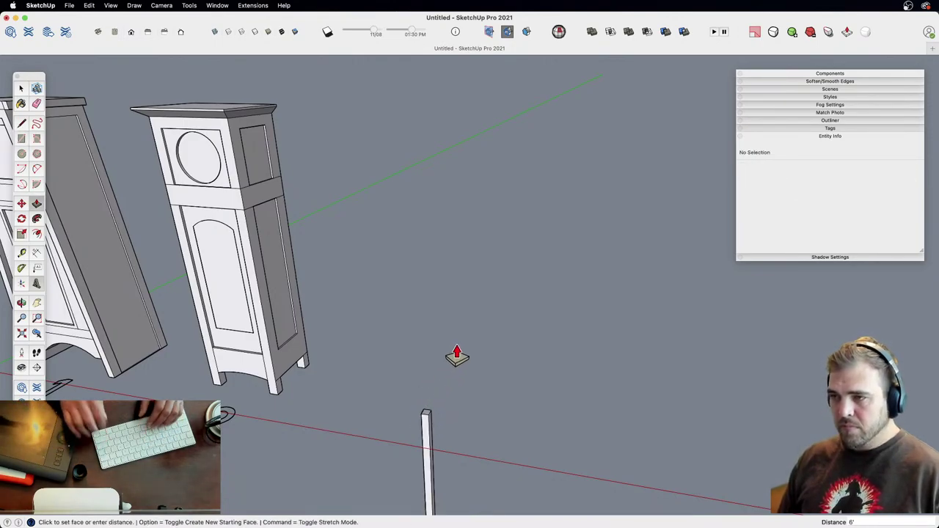
{"action": "key", "text": "super+z"}
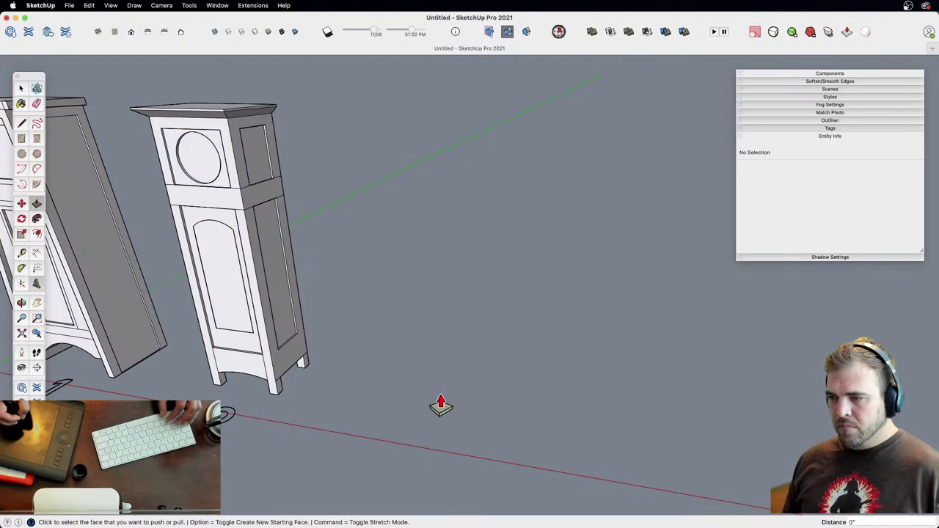
Step: Draw a 2" by 2" square on the ground beside the second clock and extrude it 6' into a post
{"action": "key", "text": "r"}
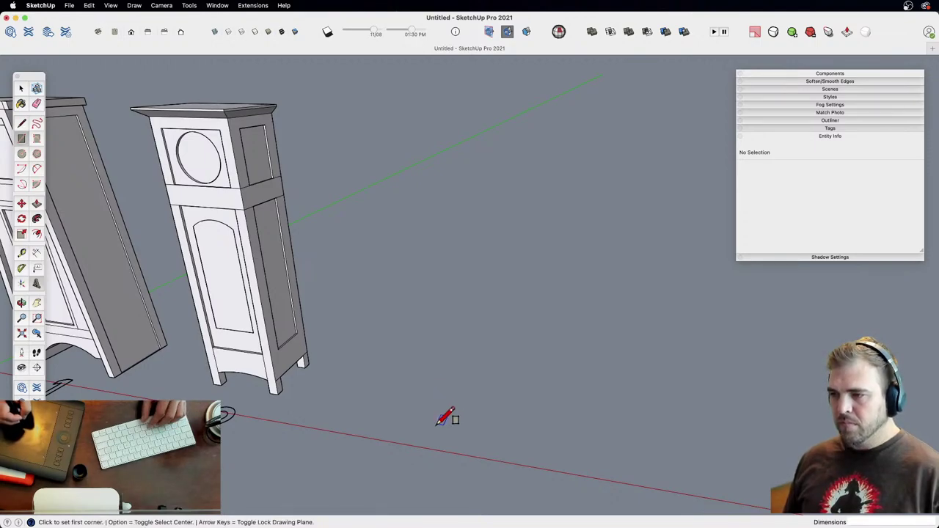
{"action": "left_click", "coordinate": [426, 423]}
{"action": "type", "text": "2,2"}
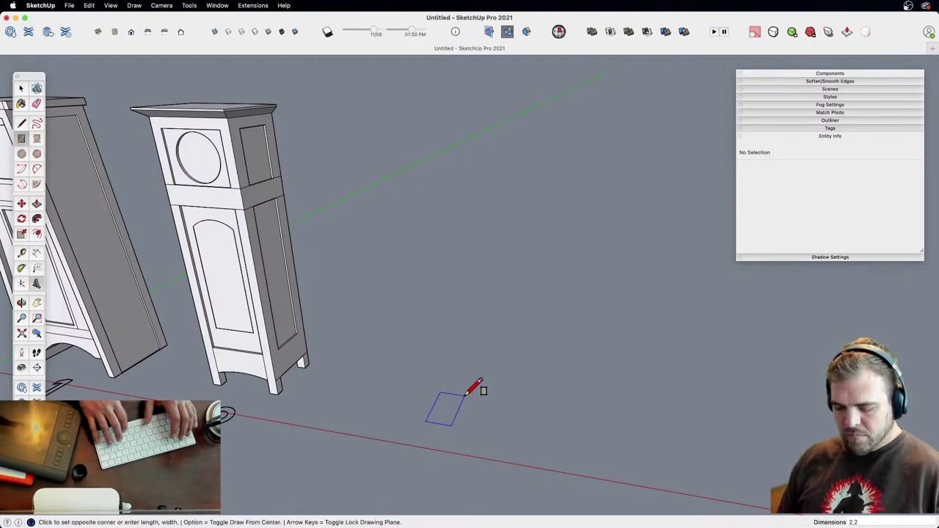
{"action": "key", "text": "Return"}
{"action": "key", "text": "p"}
{"action": "left_click", "coordinate": [430, 421]}
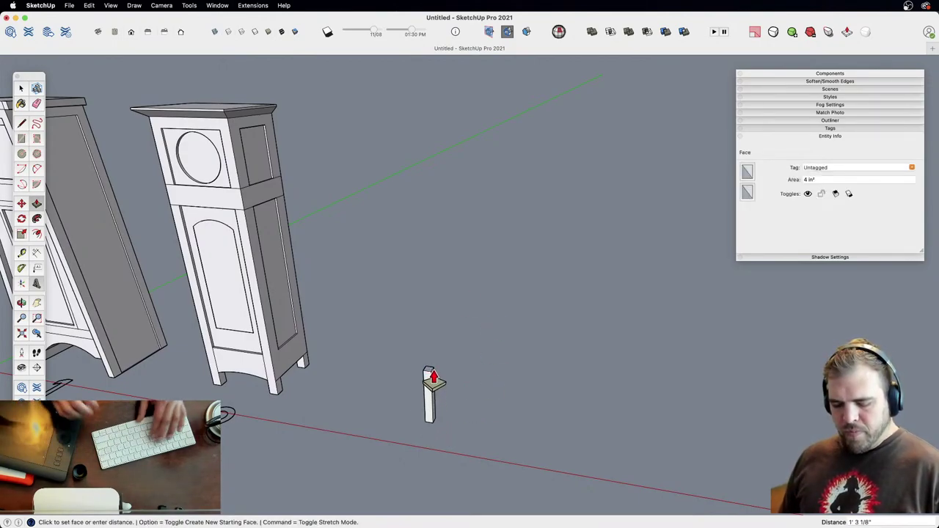
{"action": "type", "text": "6'"}
{"action": "key", "text": "Return"}
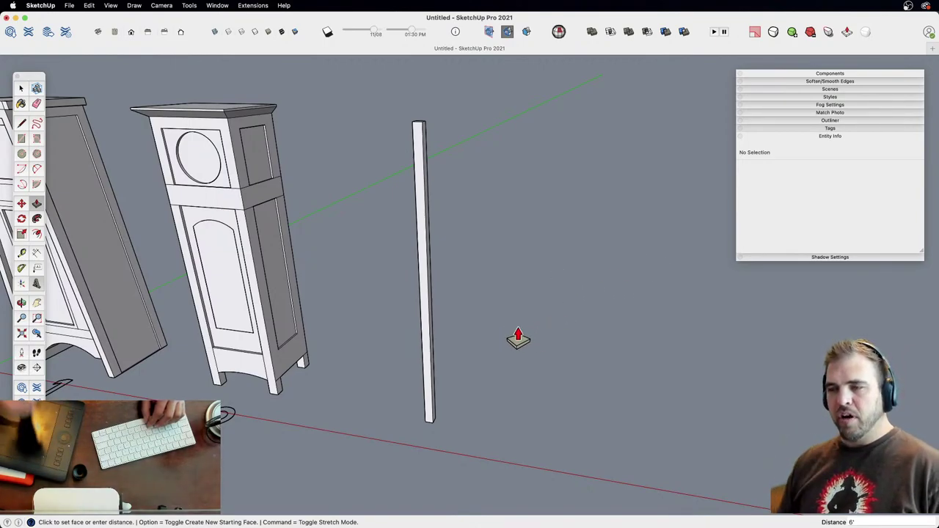
Step: Make a component named "leg" from all the geometry of the 6' post
{"action": "scroll", "coordinate": [450, 310], "scroll_direction": "down", "scroll_amount": 3}
{"action": "middle_click_drag", "start_coordinate": [450, 311], "coordinate": [436, 274]}
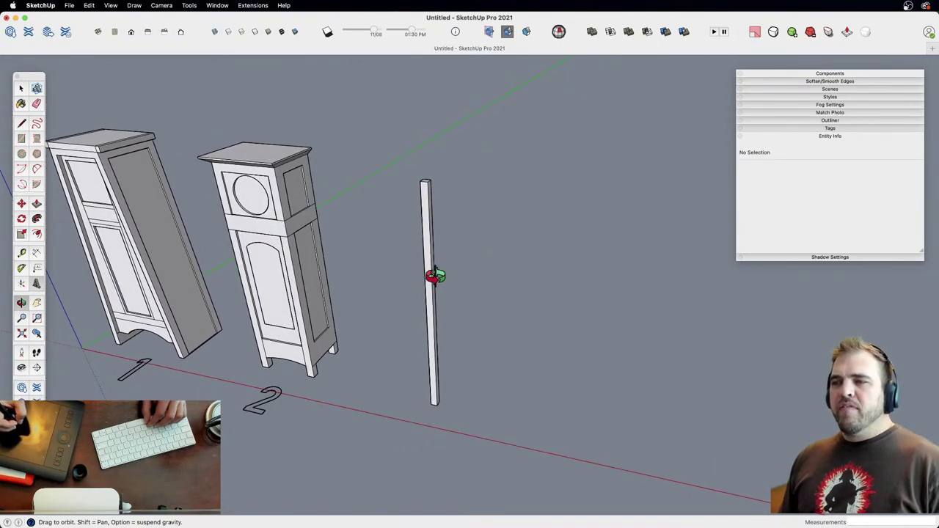
{"action": "key", "text": "space"}
{"action": "left_click_drag", "start_coordinate": [510, 457], "coordinate": [396, 165]}
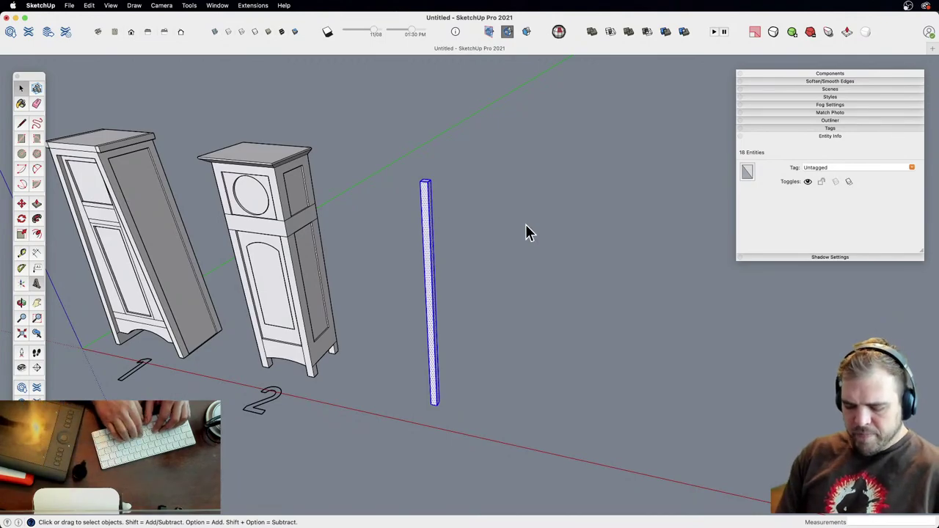
{"action": "type", "text": "gleg"}
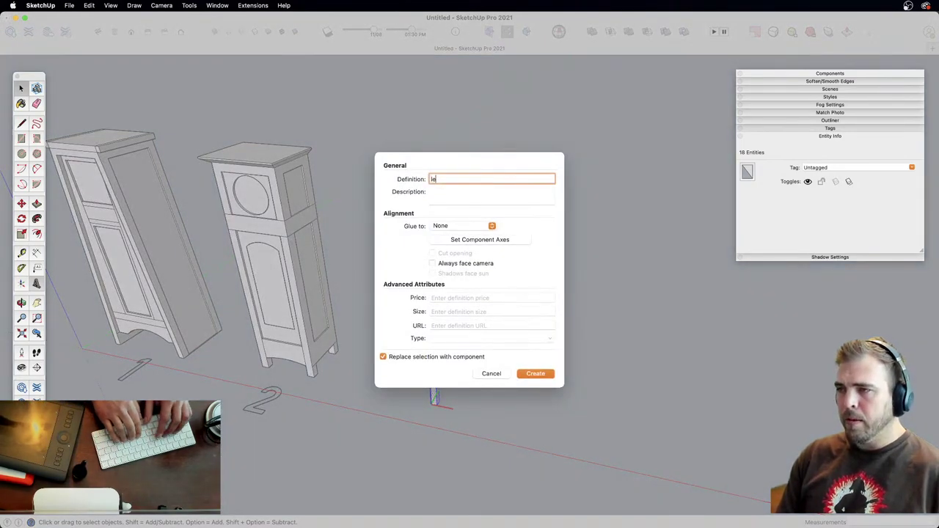
{"action": "key", "text": "Return"}
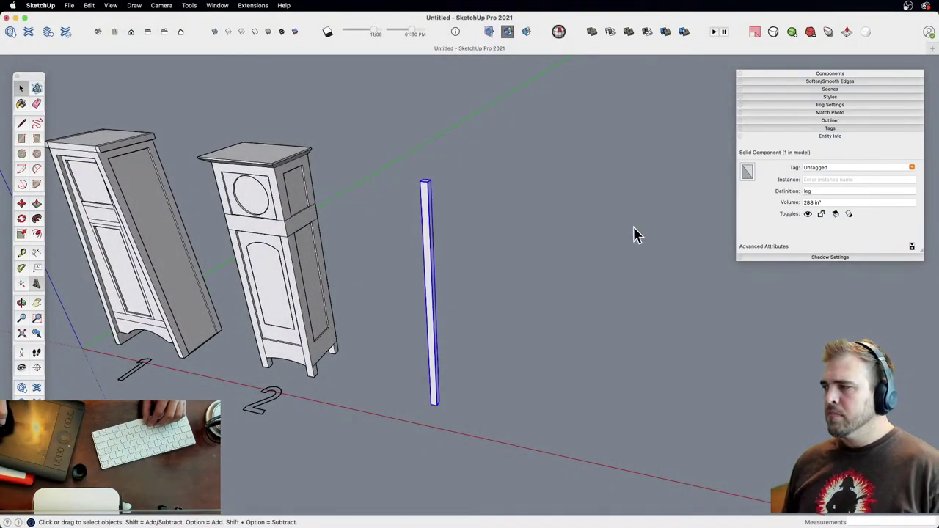
Step: Copy the leg component along the red axis to form a pair of legs about 2' apart
{"action": "left_click", "coordinate": [522, 302]}
{"action": "middle_click_drag", "start_coordinate": [523, 302], "coordinate": [480, 375]}
{"action": "left_click", "coordinate": [429, 378]}
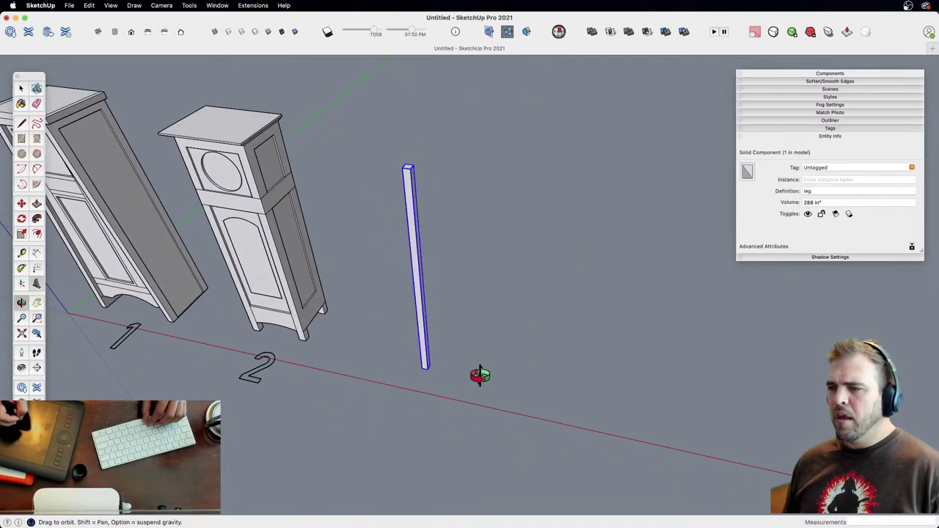
{"action": "key", "text": "m"}
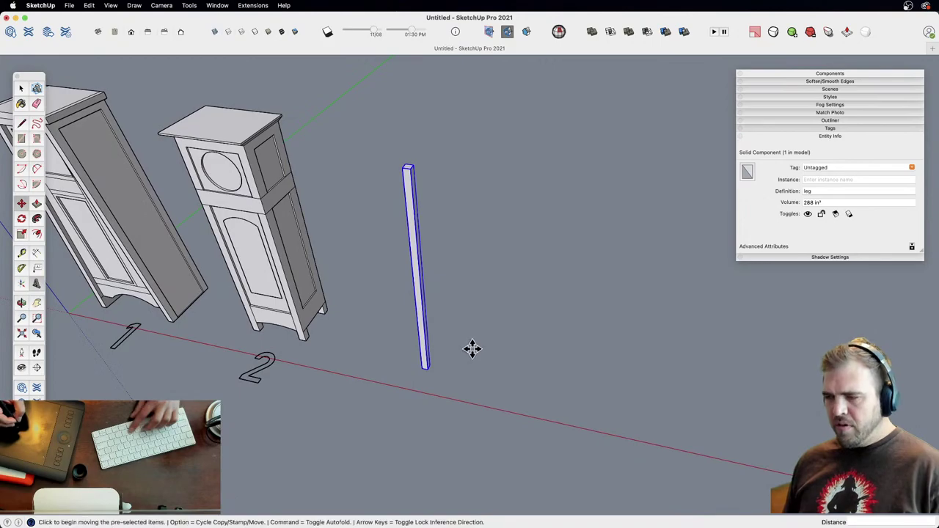
{"action": "left_click", "coordinate": [429, 371]}
{"action": "left_click", "coordinate": [489, 379]}
{"action": "left_click", "coordinate": [482, 385]}
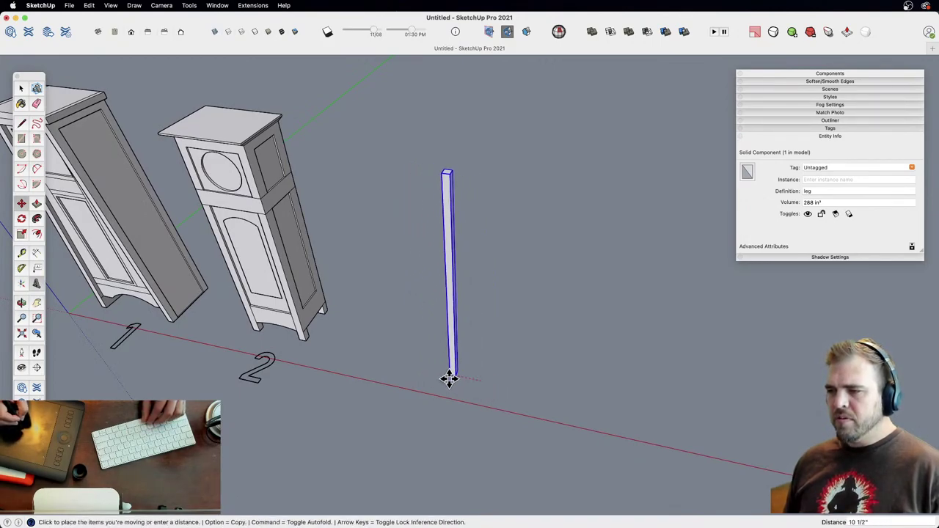
{"action": "key", "text": "alt"}
{"action": "left_click", "coordinate": [431, 371]}
{"action": "key", "text": "z"}
{"action": "left_click_drag", "start_coordinate": [453, 384], "coordinate": [428, 223]}
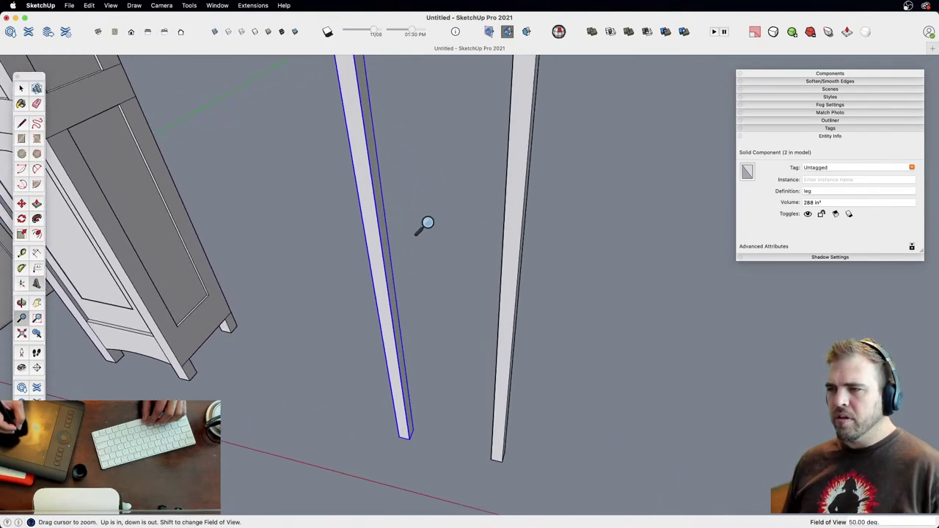
Step: Mirror the leg nearer the second clock by scaling it -1 along the red axis
{"action": "key", "text": "s"}
{"action": "left_click", "coordinate": [391, 289]}
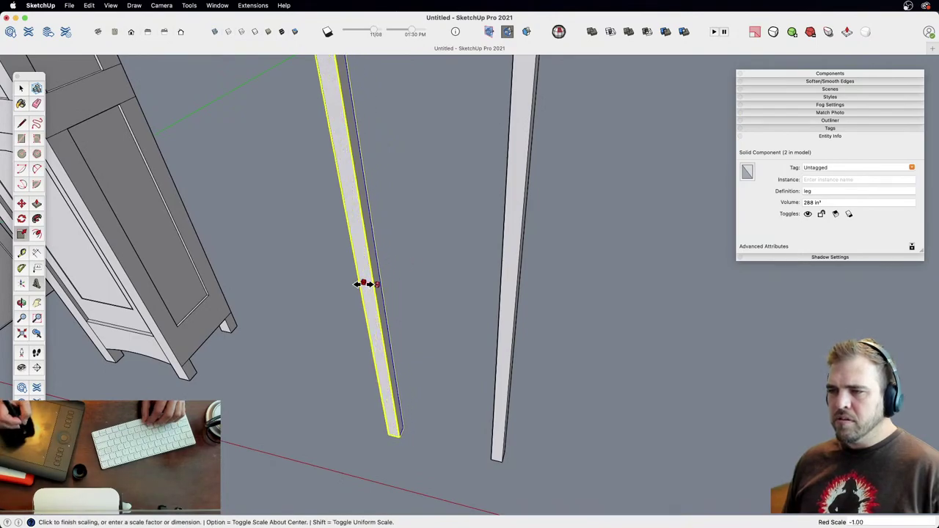
{"action": "left_click", "coordinate": [363, 284]}
{"action": "key", "text": "m"}
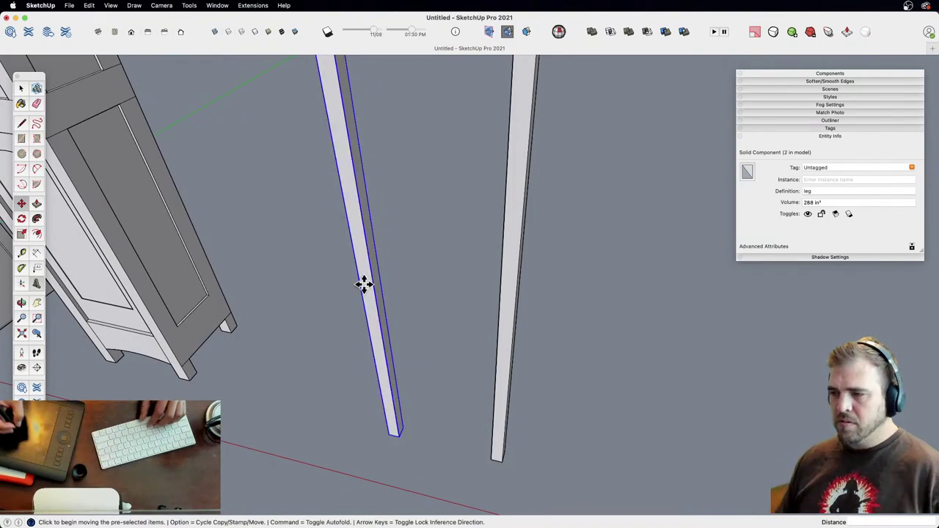
Step: Place a guide point 20" from the inner bottom corner of the outer leg, towards the mirrored leg
{"action": "key", "text": "z"}
{"action": "left_click_drag", "start_coordinate": [518, 247], "coordinate": [490, 328]}
{"action": "key", "text": "m"}
{"action": "left_click", "coordinate": [463, 404]}
{"action": "left_click", "coordinate": [441, 397]}
{"action": "key", "text": "h"}
{"action": "key", "text": "z"}
{"action": "left_click_drag", "start_coordinate": [499, 371], "coordinate": [487, 403]}
{"action": "key", "text": "h"}
{"action": "middle_click_drag", "start_coordinate": [486, 404], "coordinate": [486, 396], "text": "shift"}
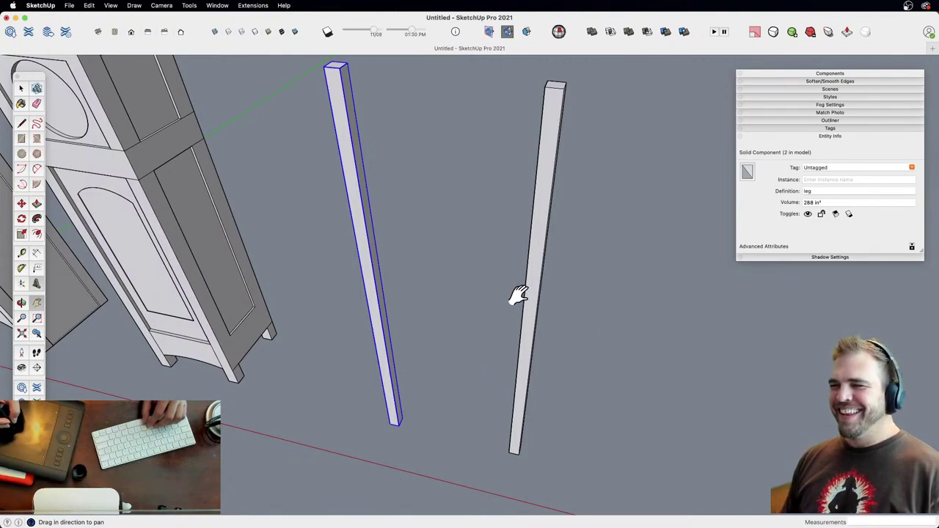
{"action": "scroll", "coordinate": [506, 323], "scroll_direction": "down", "scroll_amount": 2}
{"action": "middle_click_drag", "start_coordinate": [494, 350], "coordinate": [488, 404]}
{"action": "key", "text": "t"}
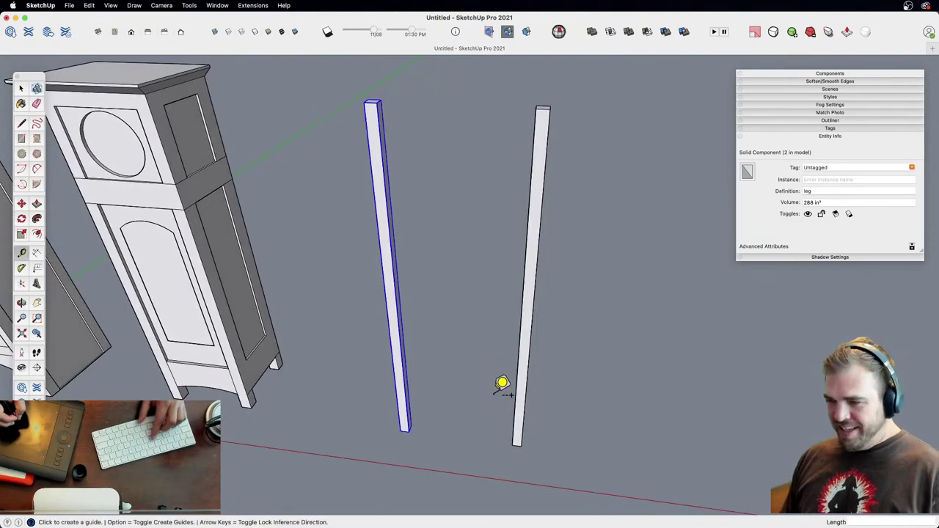
{"action": "left_click", "coordinate": [520, 429]}
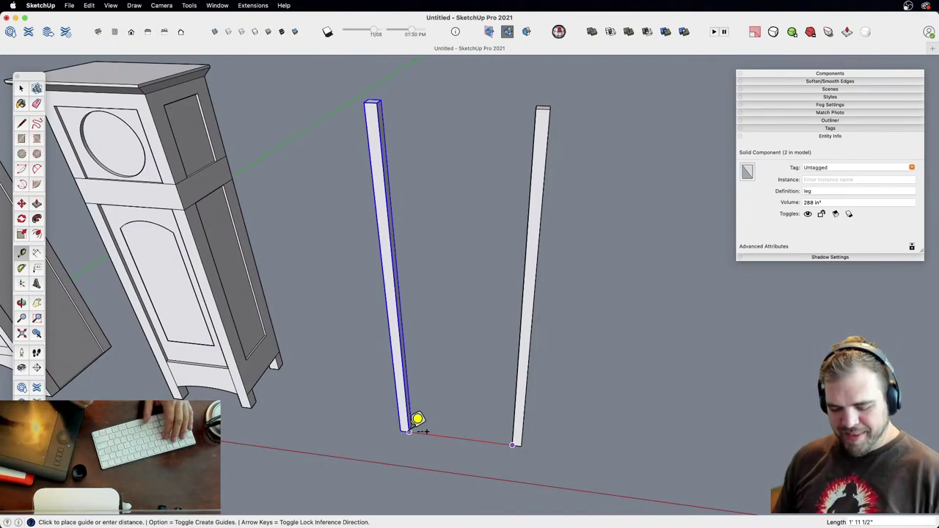
{"action": "type", "text": "20"}
{"action": "key", "text": "Return"}
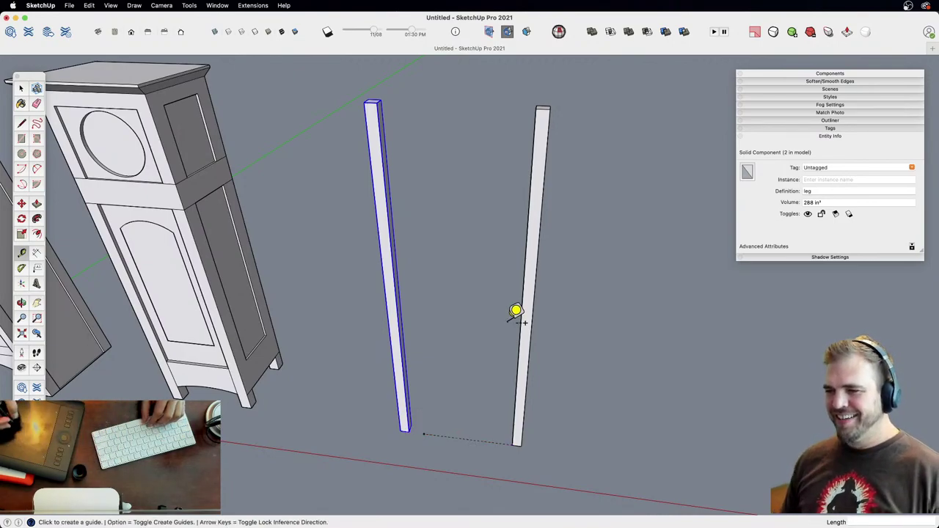
Step: Move the mirrored leg's inner bottom corner to the 20" guide point and erase the guide
{"action": "key", "text": "z"}
{"action": "left_click_drag", "start_coordinate": [463, 407], "coordinate": [458, 387]}
{"action": "key", "text": "m"}
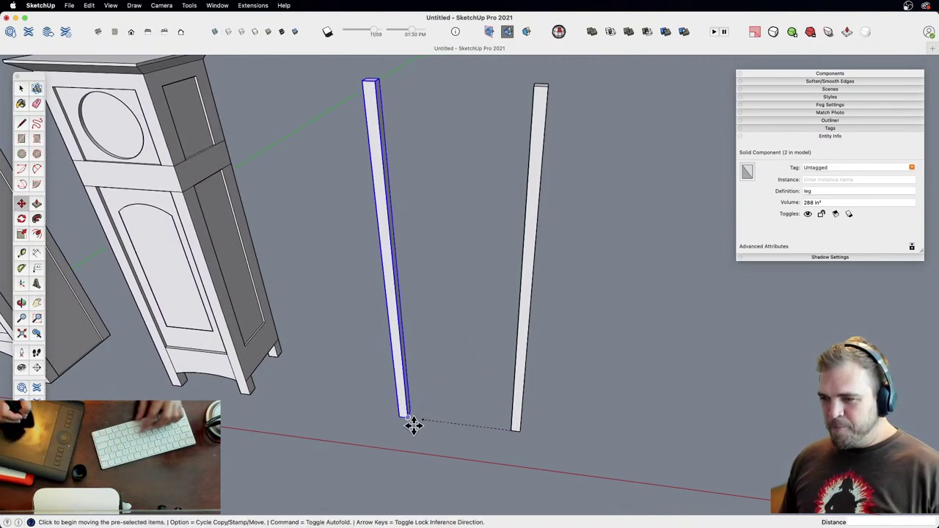
{"action": "left_click", "coordinate": [407, 418]}
{"action": "left_click", "coordinate": [418, 419]}
{"action": "key", "text": "e"}
{"action": "left_click", "coordinate": [468, 422]}
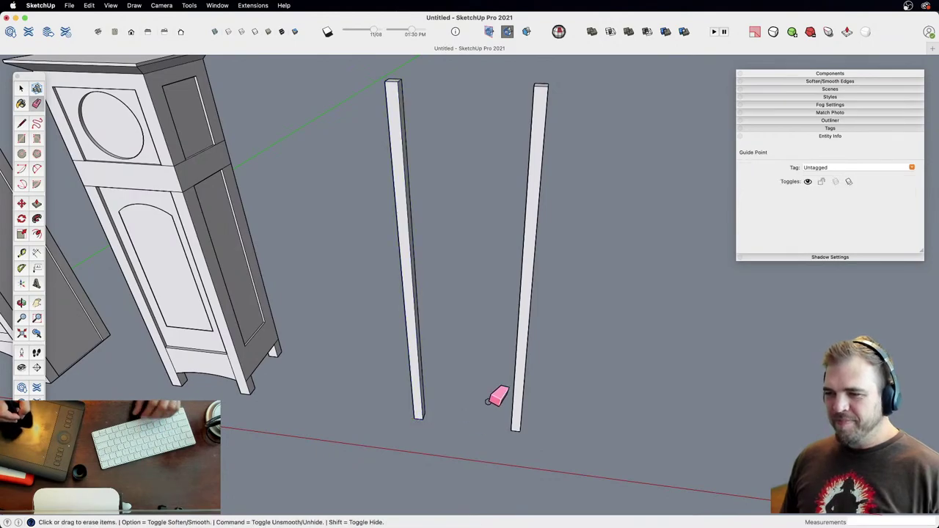
Step: Select both legs and copy them about 13" backwards along the green axis
{"action": "mouse_move", "coordinate": [518, 357]}
{"action": "middle_mouse_down"}
{"action": "mouse_move", "coordinate": [550, 428]}
{"action": "mouse_move", "coordinate": [464, 372]}
{"action": "mouse_move", "coordinate": [549, 438]}
{"action": "mouse_move", "coordinate": [497, 399]}
{"action": "mouse_move", "coordinate": [514, 451]}
{"action": "mouse_move", "coordinate": [516, 391]}
{"action": "middle_mouse_up"}
{"action": "key", "text": "space"}
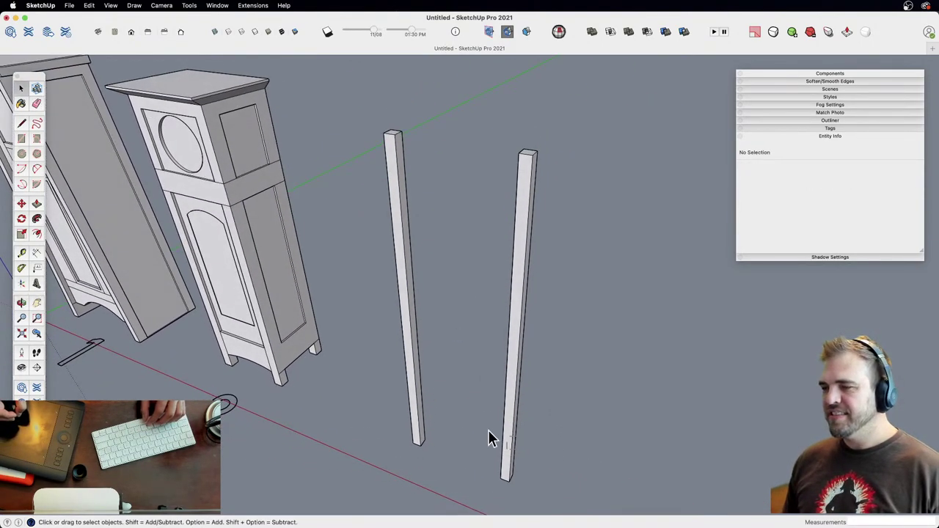
{"action": "left_click_drag", "start_coordinate": [536, 433], "coordinate": [400, 403]}
{"action": "key", "text": "h"}
{"action": "left_click_drag", "start_coordinate": [489, 427], "coordinate": [457, 411]}
{"action": "key", "text": "m"}
{"action": "left_click", "coordinate": [518, 429]}
{"action": "key", "text": "alt"}
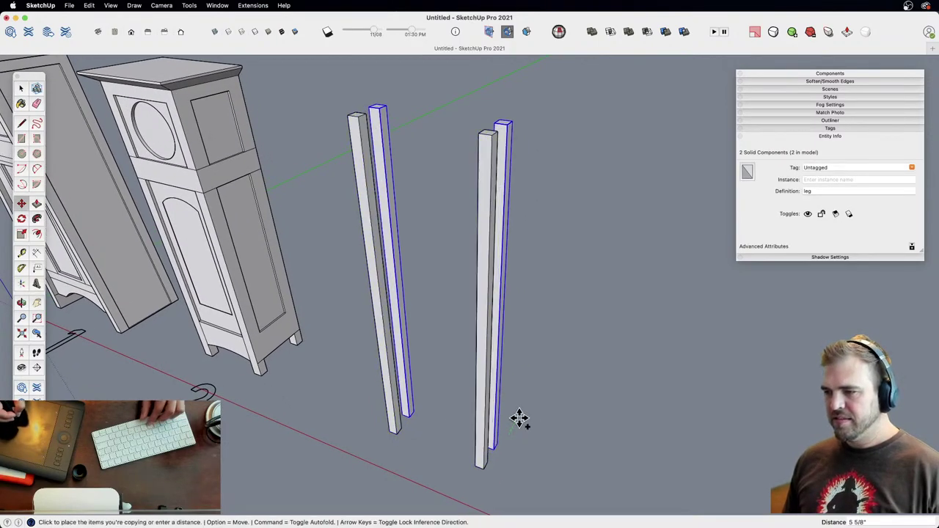
{"action": "left_click", "coordinate": [522, 405]}
Step: Mirror the two copied rear legs with a green-axis scale of -1
{"action": "key", "text": "s"}
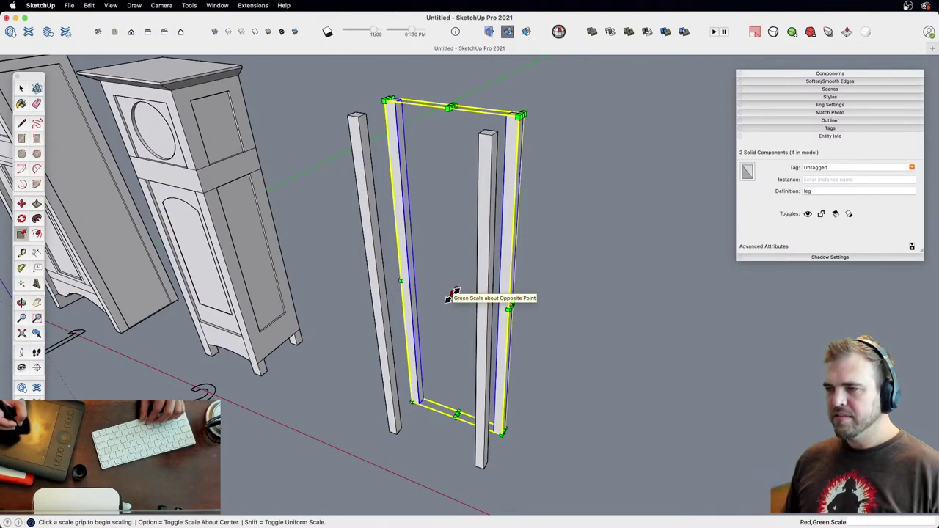
{"action": "left_click", "coordinate": [455, 290]}
{"action": "type", "text": "-1"}
{"action": "key", "text": "Return"}
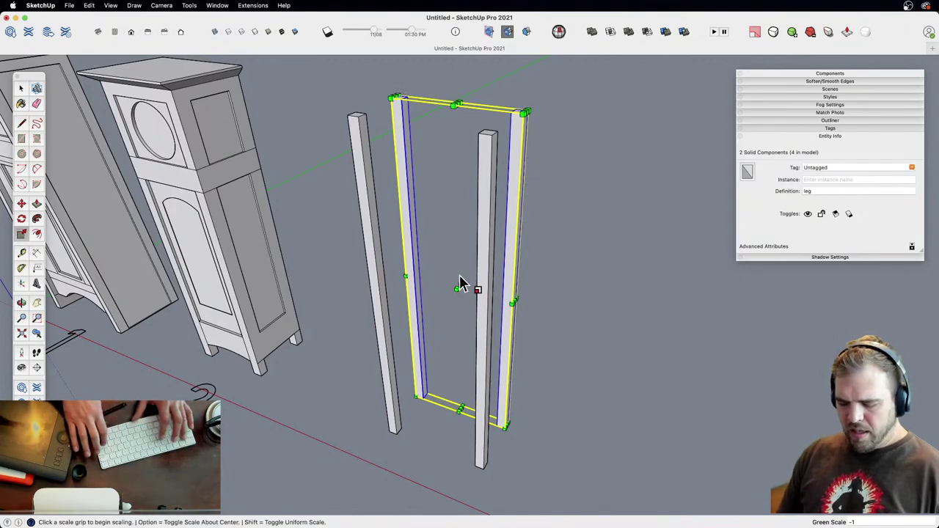
{"action": "key", "text": "m"}
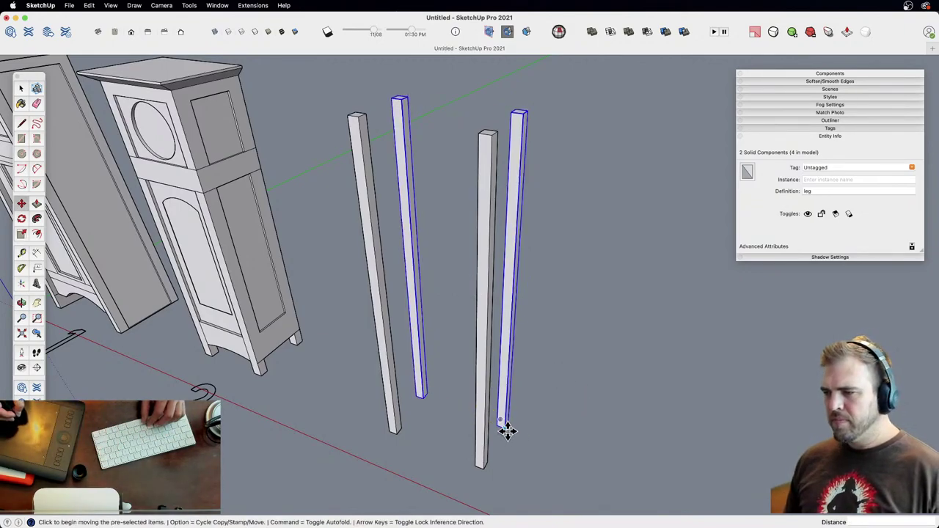
Step: Place a guide point 12" behind the inner bottom corner of the outer front leg, towards the rear leg
{"action": "mouse_move", "coordinate": [509, 421]}
{"action": "middle_mouse_down"}
{"action": "mouse_move", "coordinate": [492, 399]}
{"action": "mouse_move", "coordinate": [411, 368]}
{"action": "mouse_move", "coordinate": [427, 452]}
{"action": "mouse_move", "coordinate": [416, 388]}
{"action": "middle_mouse_up"}
{"action": "mouse_move", "coordinate": [482, 398]}
{"action": "middle_mouse_down", "text": "shift"}
{"action": "mouse_move", "coordinate": [470, 397]}
{"action": "mouse_move", "coordinate": [461, 366]}
{"action": "mouse_move", "coordinate": [438, 390]}
{"action": "mouse_move", "coordinate": [555, 401]}
{"action": "mouse_move", "coordinate": [553, 423]}
{"action": "mouse_move", "coordinate": [565, 425]}
{"action": "mouse_move", "coordinate": [533, 349]}
{"action": "middle_mouse_up", "text": "shift"}
{"action": "left_click", "coordinate": [503, 398]}
{"action": "scroll", "coordinate": [455, 345], "scroll_direction": "down", "scroll_amount": 5}
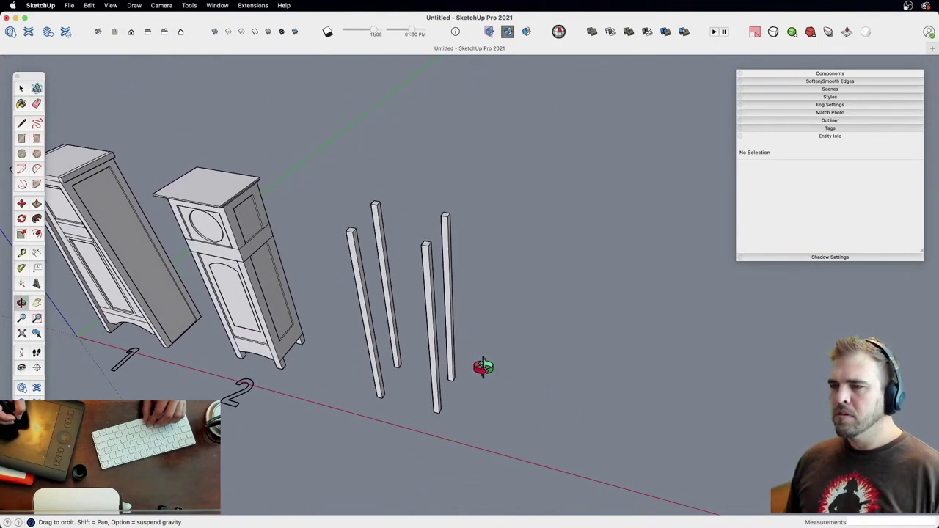
{"action": "middle_click_drag", "start_coordinate": [452, 375], "coordinate": [481, 402], "text": "shift"}
{"action": "middle_click_drag", "start_coordinate": [481, 402], "coordinate": [415, 375]}
{"action": "key", "text": "z"}
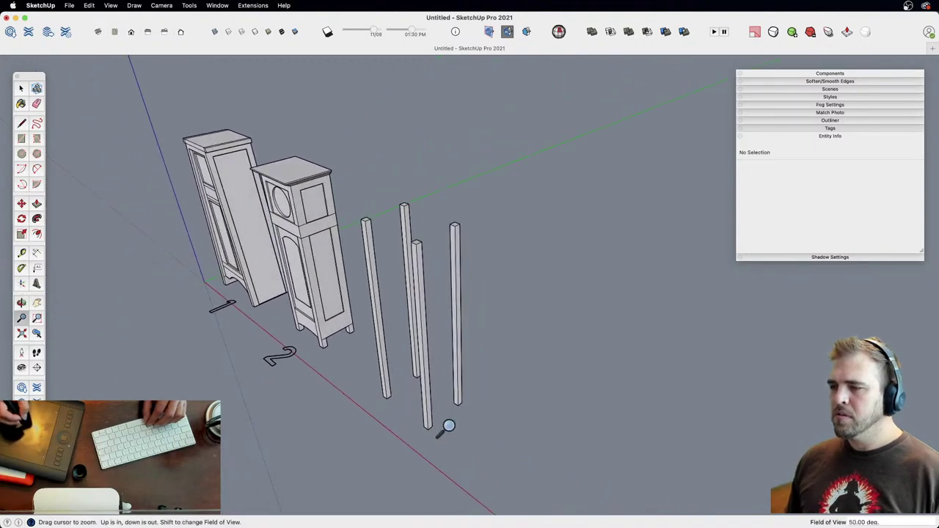
{"action": "left_click_drag", "start_coordinate": [446, 426], "coordinate": [445, 367]}
{"action": "middle_click_drag", "start_coordinate": [445, 391], "coordinate": [449, 316], "text": "shift"}
{"action": "scroll", "coordinate": [440, 279], "scroll_direction": "up", "scroll_amount": 5}
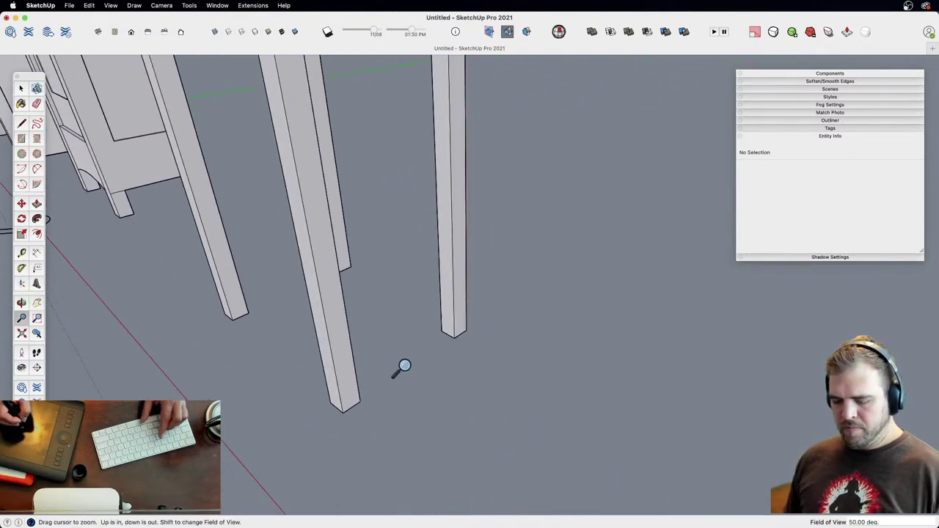
{"action": "key", "text": "t"}
{"action": "left_click", "coordinate": [361, 402]}
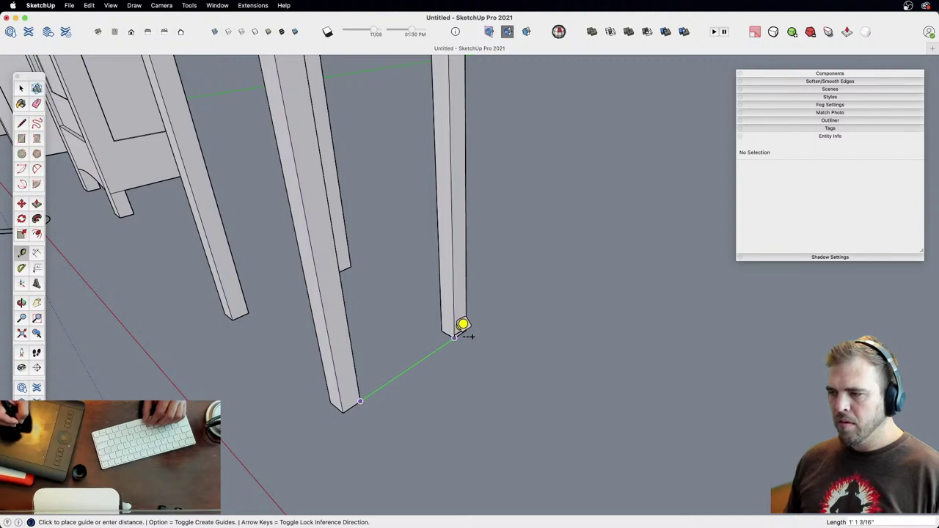
{"action": "type", "text": "12"}
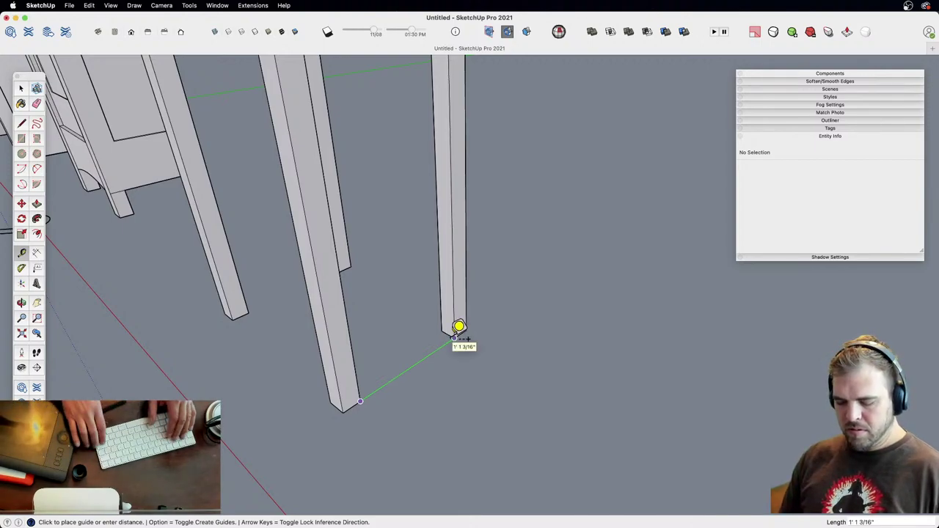
{"action": "key", "text": "Return"}
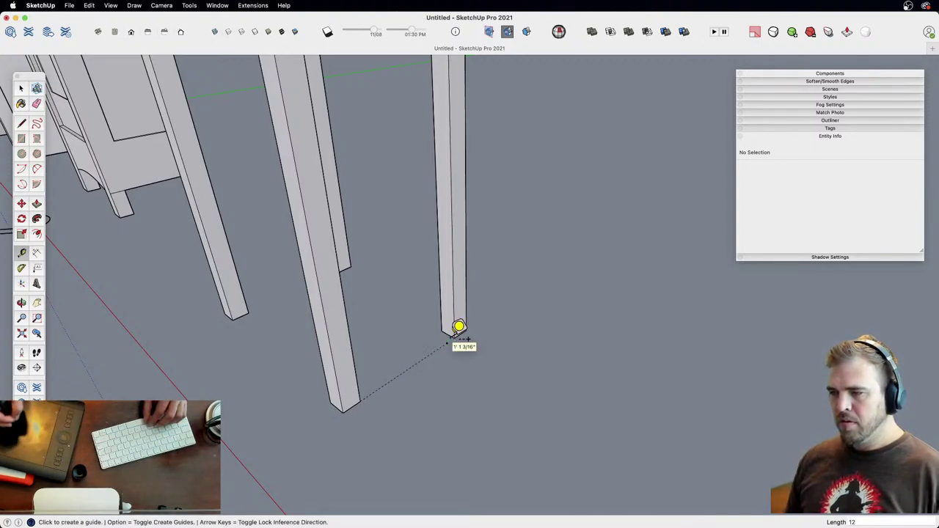
{"action": "left_click", "coordinate": [458, 326]}
Step: Move both rear legs forward together to the 12" guide point and erase the guide
{"action": "key", "text": "space"}
{"action": "middle_click_drag", "start_coordinate": [441, 325], "coordinate": [356, 256]}
{"action": "left_click", "coordinate": [356, 255]}
{"action": "left_click", "coordinate": [417, 323], "text": "shift"}
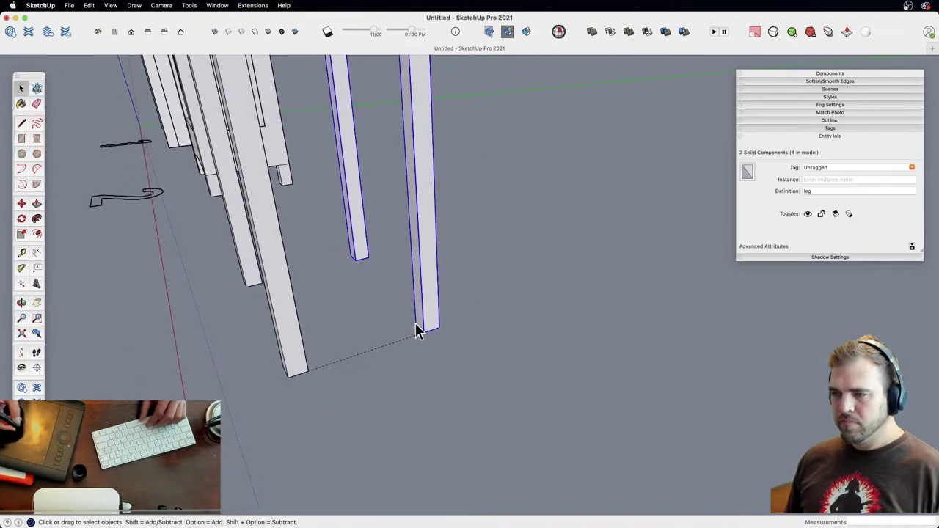
{"action": "key", "text": "m"}
{"action": "left_click", "coordinate": [423, 333]}
{"action": "left_click", "coordinate": [415, 335]}
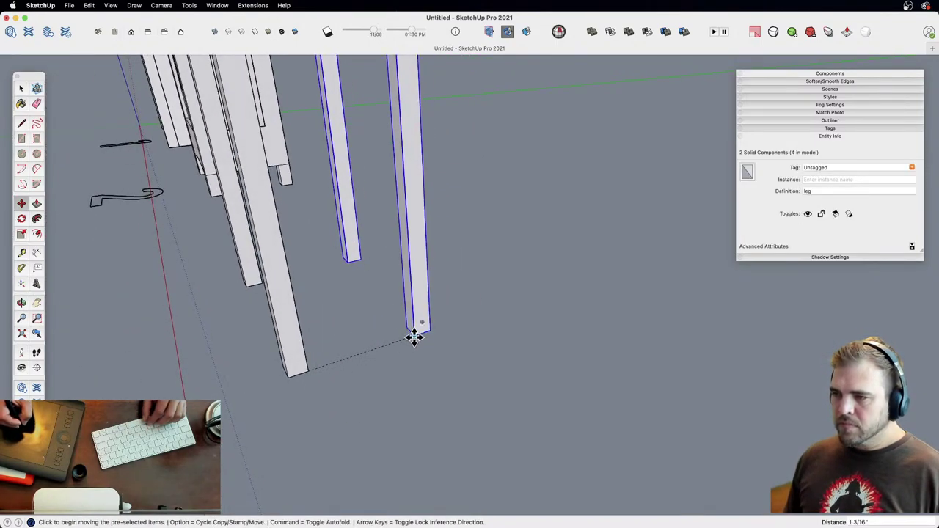
{"action": "key", "text": "e"}
{"action": "left_click", "coordinate": [397, 342]}
{"action": "key", "text": "z"}
{"action": "left_click_drag", "start_coordinate": [396, 241], "coordinate": [377, 304]}
{"action": "middle_click_drag", "start_coordinate": [377, 304], "coordinate": [550, 371], "text": "shift"}
{"action": "left_click_drag", "start_coordinate": [518, 199], "coordinate": [511, 299]}
{"action": "middle_click_drag", "start_coordinate": [512, 300], "coordinate": [473, 343], "text": "shift"}
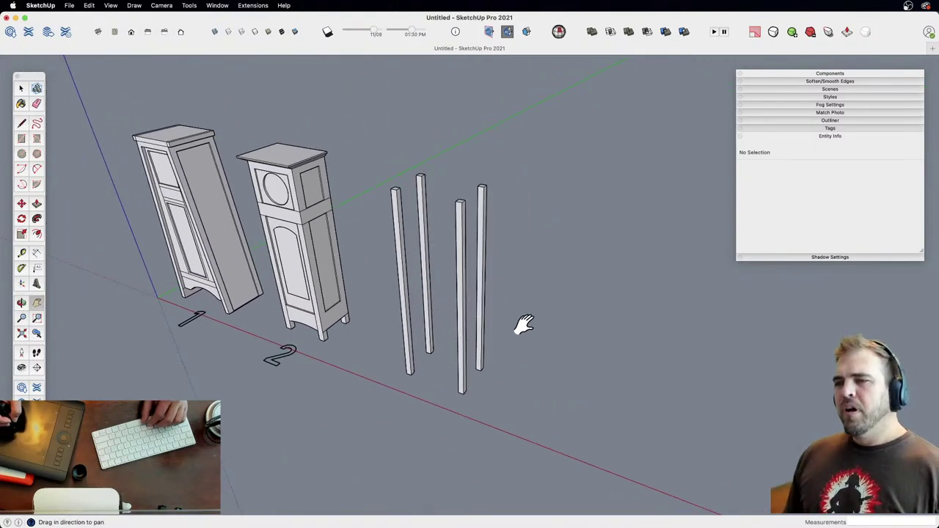
{"action": "key", "text": "r"}
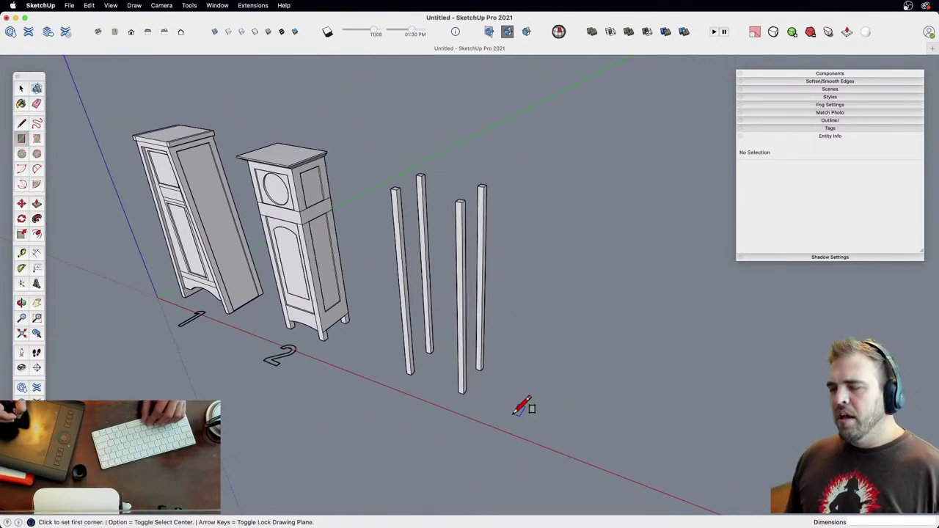
{"action": "left_click", "coordinate": [514, 414]}
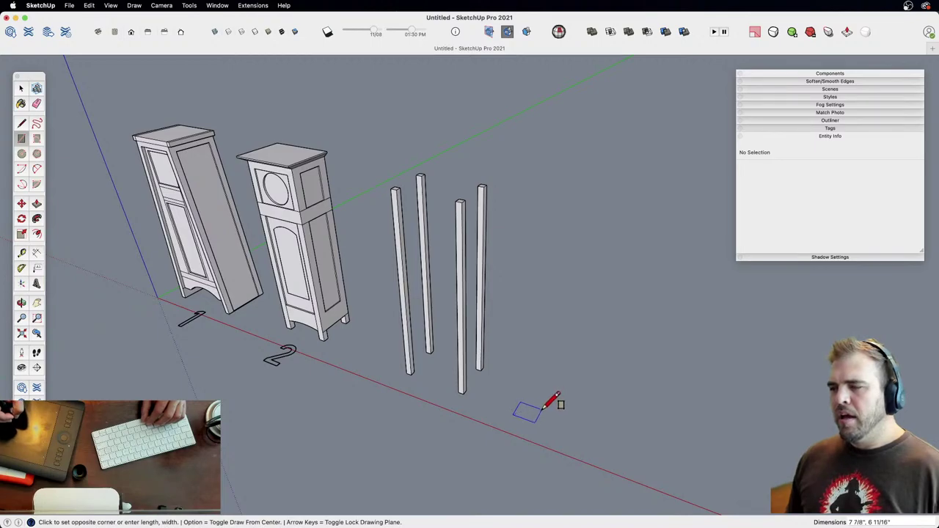
{"action": "key", "text": "Escape"}
Step: Examine the four-leg arrangement of the third clock and the open space beside it, compared with the two numbered designs
{"action": "middle_click_drag", "start_coordinate": [492, 356], "coordinate": [460, 342], "text": "shift"}
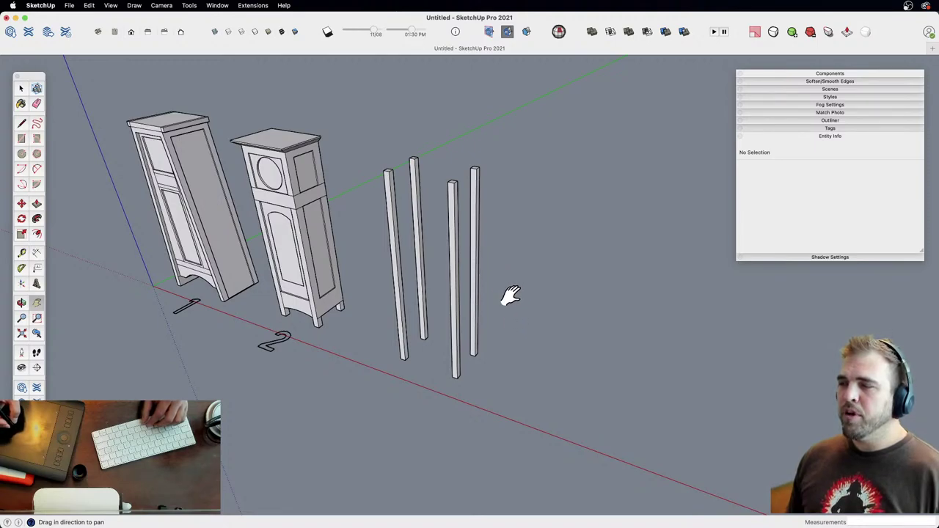
{"action": "key", "text": "z"}
{"action": "left_click_drag", "start_coordinate": [469, 364], "coordinate": [470, 368]}
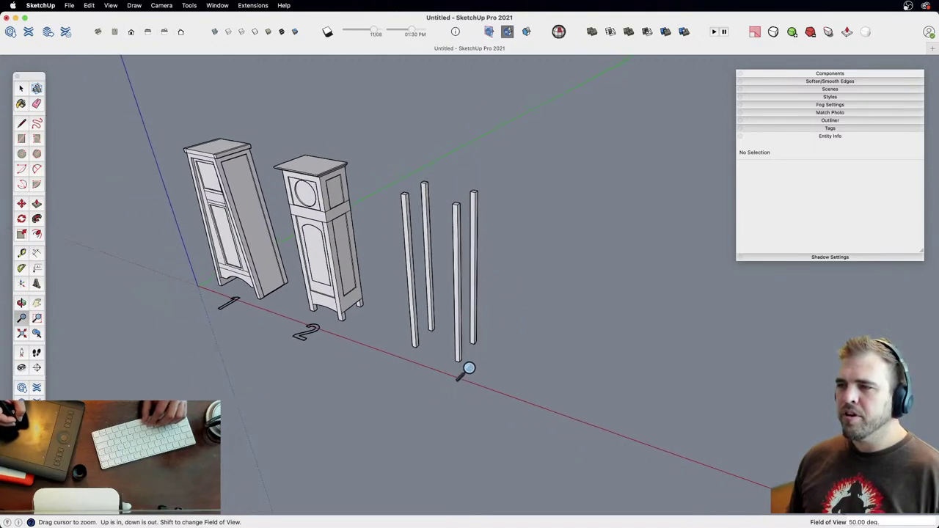
{"action": "key", "text": "h"}
{"action": "left_click_drag", "start_coordinate": [495, 334], "coordinate": [332, 361]}
{"action": "left_click_drag", "start_coordinate": [434, 380], "coordinate": [432, 330]}
{"action": "middle_click_drag", "start_coordinate": [433, 330], "coordinate": [478, 365]}
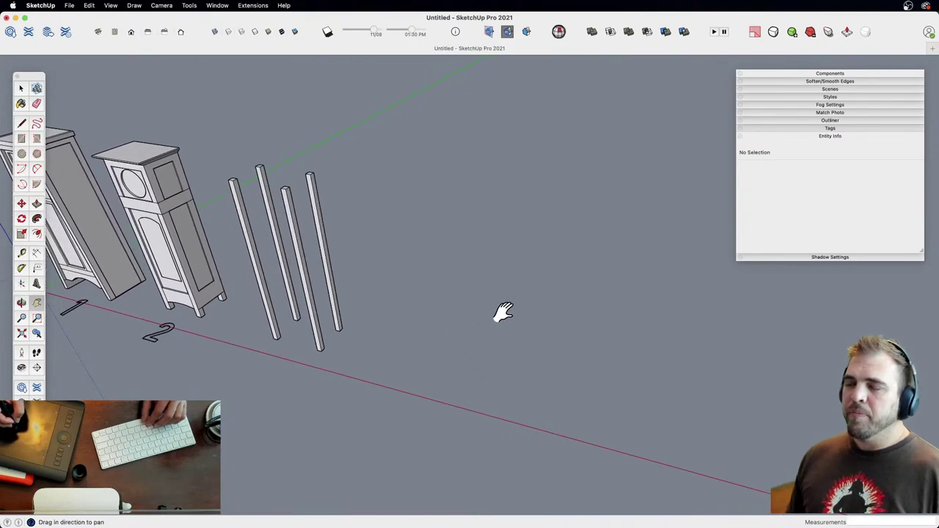
{"action": "left_click_drag", "start_coordinate": [507, 328], "coordinate": [541, 306]}
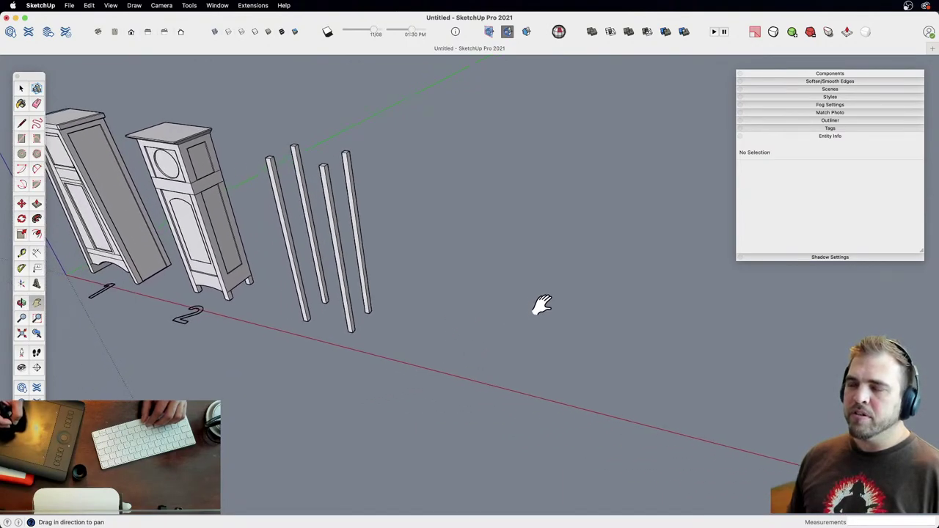
{"action": "mouse_move", "coordinate": [516, 318]}
{"action": "middle_mouse_down"}
{"action": "mouse_move", "coordinate": [558, 319]}
{"action": "mouse_move", "coordinate": [529, 307]}
{"action": "middle_mouse_up"}
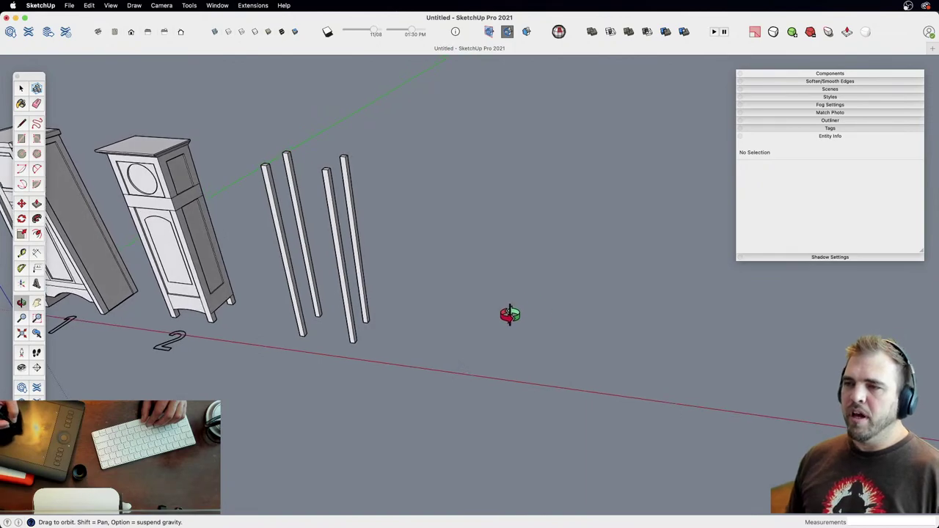
Step: Draw a rectangle about 3 15/16" square on the ground beyond the four posts and extrude it into a block
{"action": "key", "text": "r"}
{"action": "left_click", "coordinate": [440, 350]}
{"action": "left_click", "coordinate": [454, 341]}
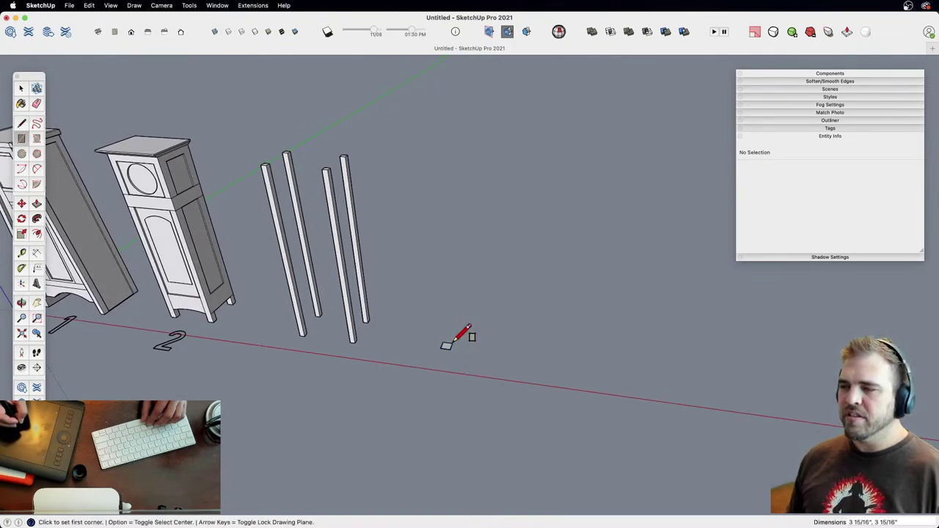
{"action": "key", "text": "z"}
{"action": "mouse_move", "coordinate": [456, 364]}
{"action": "left_mouse_down"}
{"action": "mouse_move", "coordinate": [438, 309]}
{"action": "mouse_move", "coordinate": [499, 216]}
{"action": "mouse_move", "coordinate": [528, 205]}
{"action": "left_mouse_up"}
{"action": "key", "text": "p"}
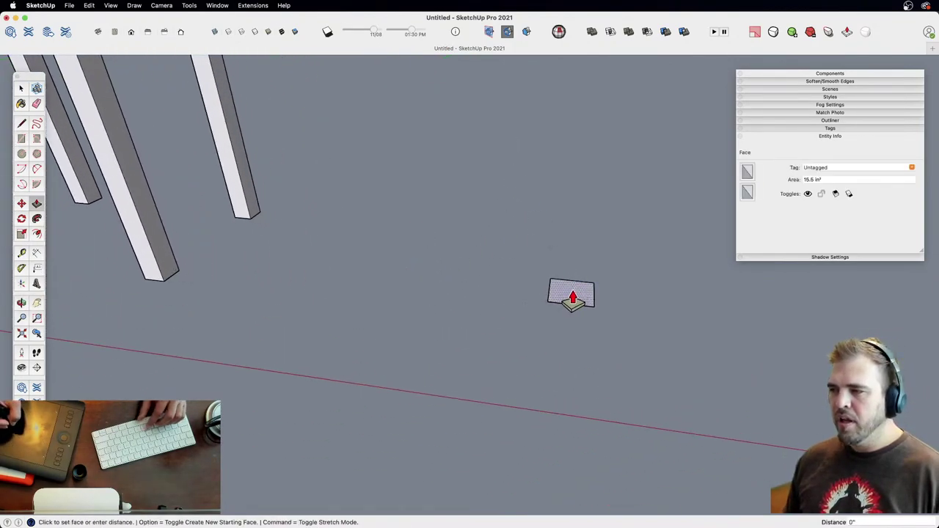
{"action": "left_click", "coordinate": [570, 301]}
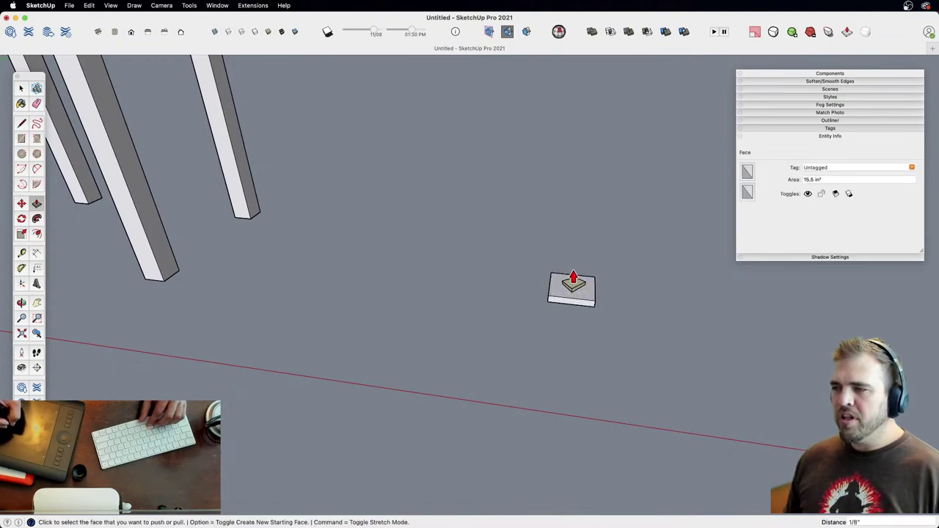
{"action": "left_click", "coordinate": [570, 291]}
{"action": "left_click", "coordinate": [570, 291]}
Step: Draw a two-point arc across the upper corner of the block's side face, from the top edge to the vertical edge
{"action": "middle_click_drag", "start_coordinate": [571, 282], "coordinate": [426, 287]}
{"action": "key", "text": "z"}
{"action": "left_click_drag", "start_coordinate": [478, 386], "coordinate": [524, 308]}
{"action": "key", "text": "h"}
{"action": "middle_click_drag", "start_coordinate": [525, 309], "coordinate": [461, 257], "text": "shift"}
{"action": "scroll", "coordinate": [461, 257], "scroll_direction": "up", "scroll_amount": 2}
{"action": "key", "text": "a"}
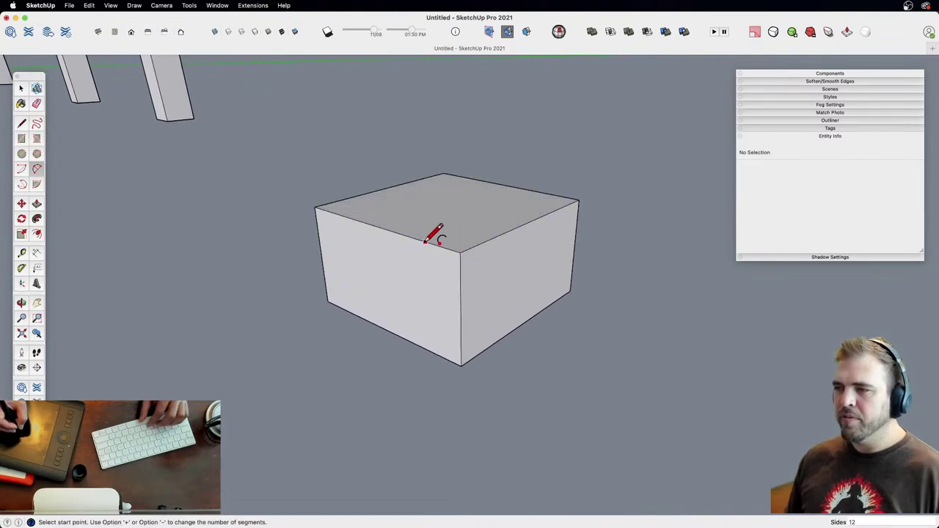
{"action": "left_click", "coordinate": [423, 240]}
{"action": "left_click", "coordinate": [461, 312]}
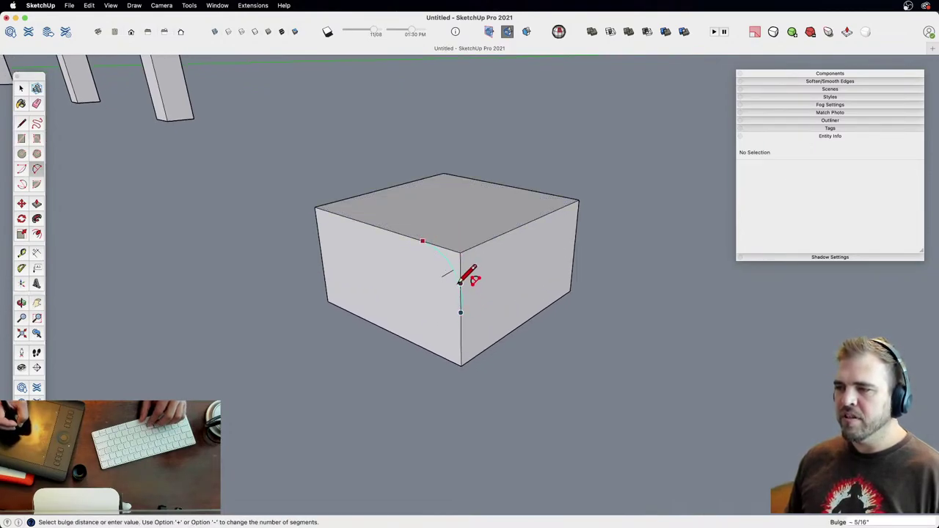
{"action": "left_click", "coordinate": [460, 295]}
Step: Round the block's upper edges by running Follow Me around the top face with the arc's corner profile
{"action": "key", "text": "space"}
{"action": "left_click", "coordinate": [461, 234]}
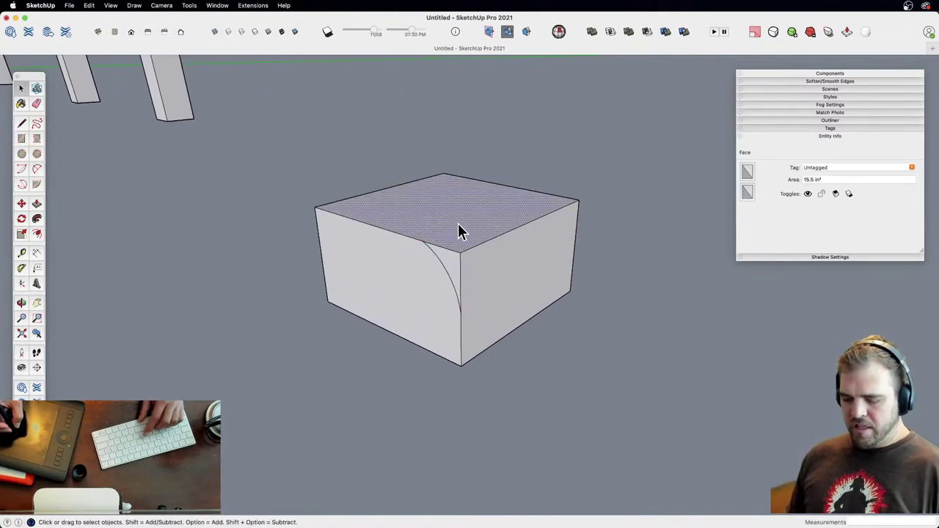
{"action": "key", "text": "shift+f"}
{"action": "left_click", "coordinate": [453, 263]}
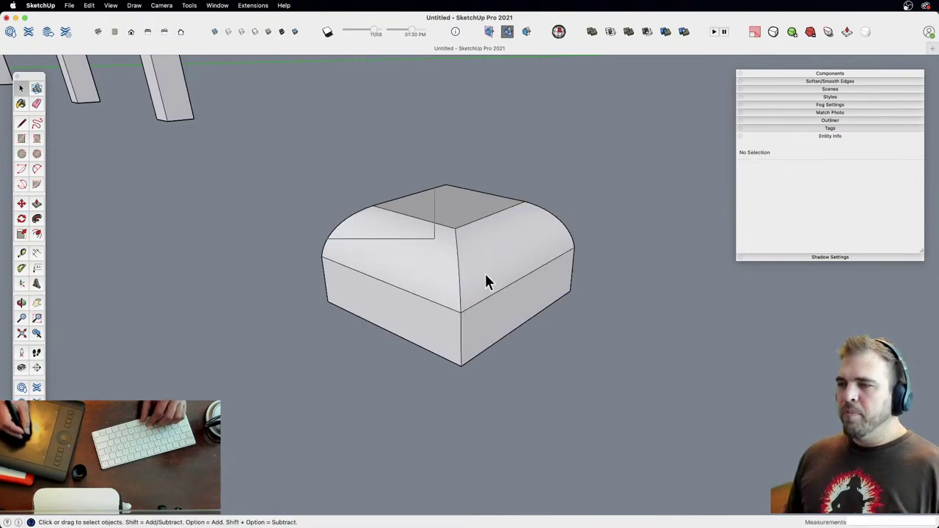
Step: Group the whole rounded block and convert the group into a component with the default definition settings
{"action": "triple_click", "coordinate": [487, 278]}
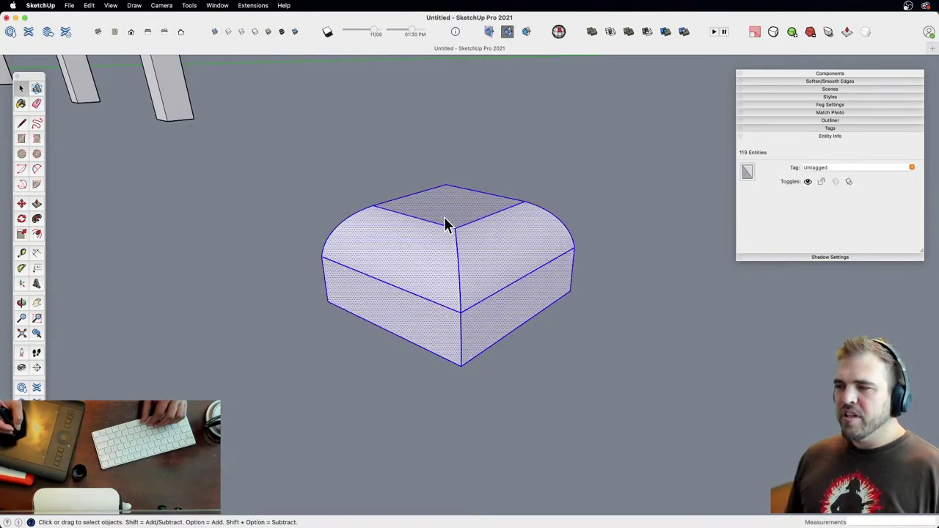
{"action": "key", "text": "z"}
{"action": "left_click_drag", "start_coordinate": [446, 243], "coordinate": [480, 298]}
{"action": "key", "text": "g"}
{"action": "key", "text": "g"}
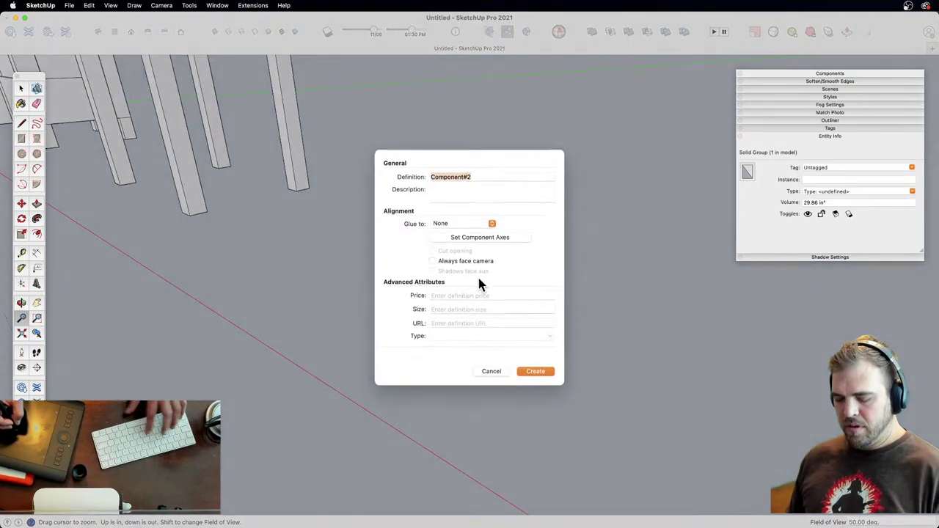
{"action": "key", "text": "Return"}
Step: Copy the block component about 8' 3 15/16" away into the empty space farther from the posts
{"action": "key", "text": "space"}
{"action": "mouse_move", "coordinate": [476, 261]}
{"action": "middle_mouse_down"}
{"action": "mouse_move", "coordinate": [414, 315]}
{"action": "mouse_move", "coordinate": [459, 344]}
{"action": "middle_mouse_up"}
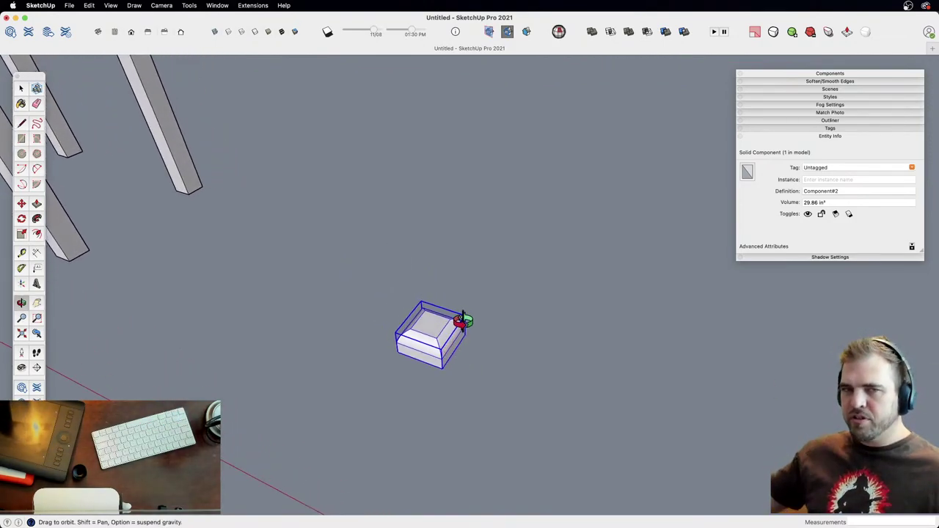
{"action": "scroll", "coordinate": [440, 225], "scroll_direction": "down", "scroll_amount": 8}
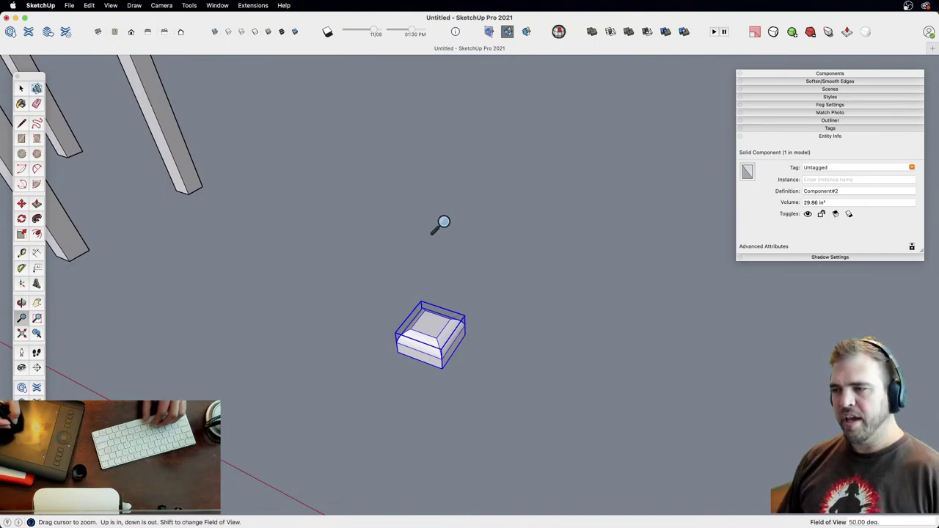
{"action": "middle_click_drag", "start_coordinate": [430, 277], "coordinate": [397, 357], "text": "shift"}
{"action": "key", "text": "m"}
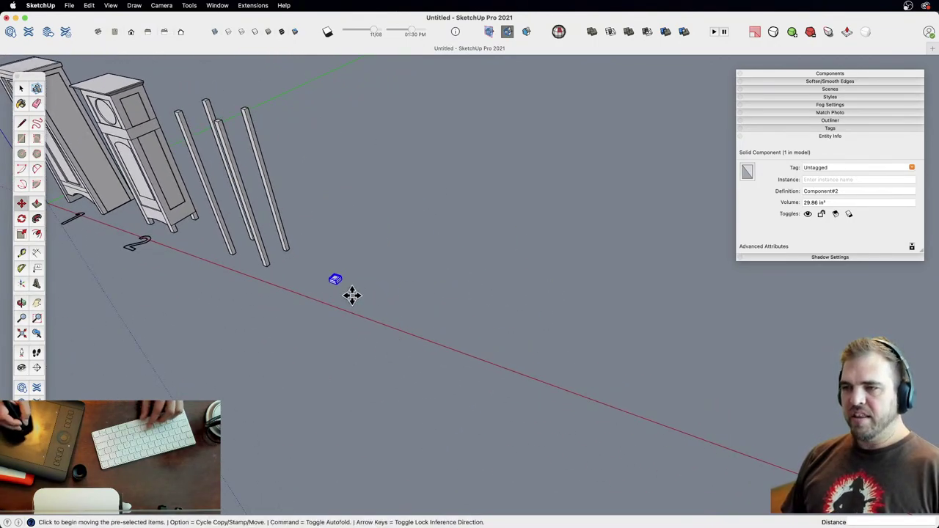
{"action": "left_click", "coordinate": [347, 293]}
{"action": "key", "text": "alt"}
{"action": "left_click", "coordinate": [551, 281]}
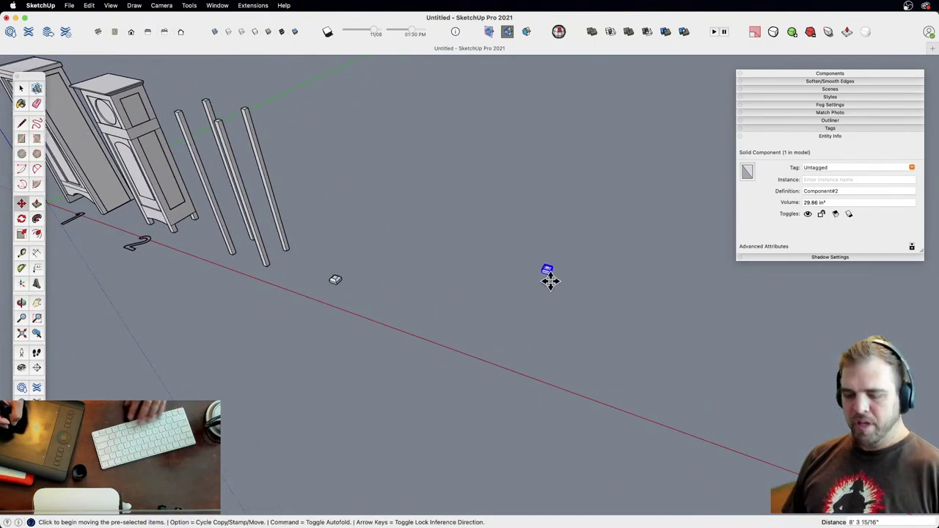
Step: Scale the copied block up uniformly in two passes, the second by a factor of about 1.85
{"action": "key", "text": "s"}
{"action": "left_click", "coordinate": [556, 265]}
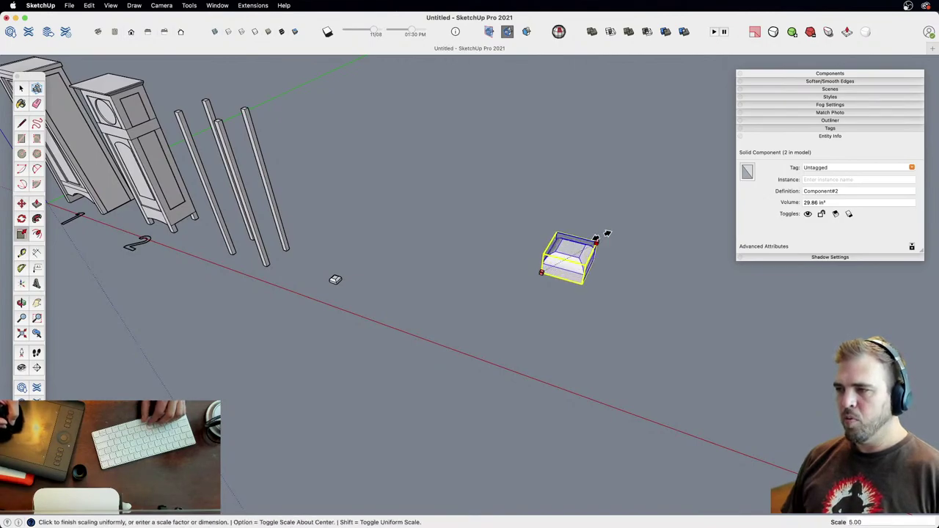
{"action": "left_click", "coordinate": [723, 143]}
{"action": "key", "text": "h"}
{"action": "left_click_drag", "start_coordinate": [613, 272], "coordinate": [404, 318]}
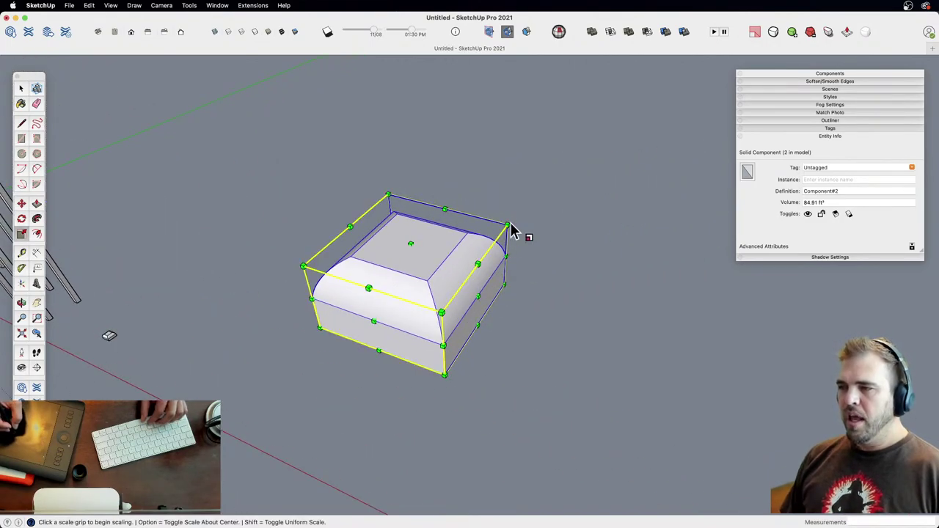
{"action": "left_click", "coordinate": [508, 224]}
{"action": "left_click", "coordinate": [664, 132]}
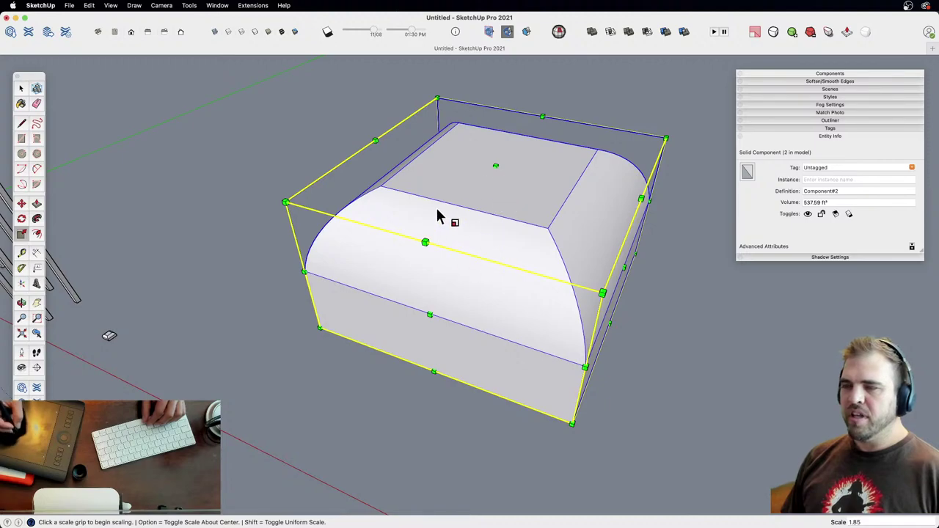
Step: Open the enlarged block for editing and offset the edges of its top face inward
{"action": "key", "text": "space"}
{"action": "key", "text": "z"}
{"action": "left_click_drag", "start_coordinate": [473, 259], "coordinate": [486, 317]}
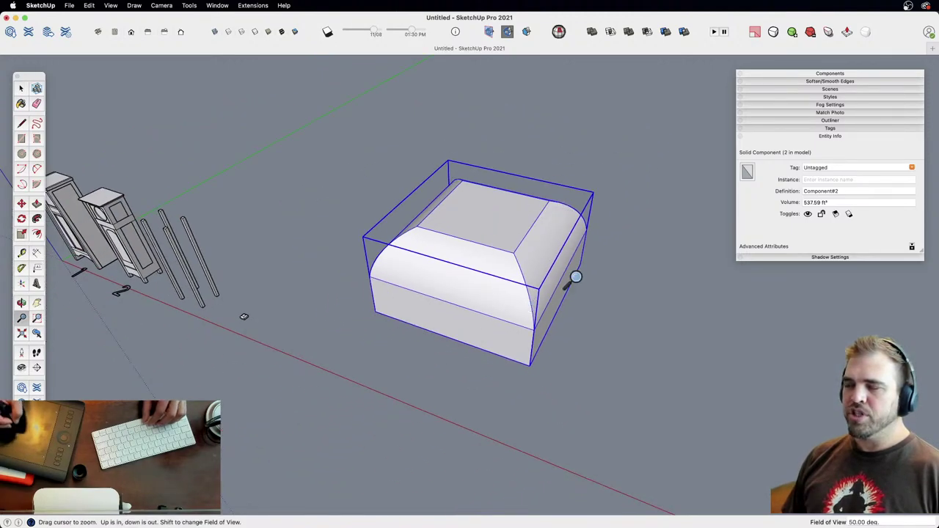
{"action": "key", "text": "space"}
{"action": "double_click", "coordinate": [463, 323]}
{"action": "key", "text": "h"}
{"action": "left_click_drag", "start_coordinate": [475, 265], "coordinate": [477, 305]}
{"action": "key", "text": "o"}
{"action": "left_click_drag", "start_coordinate": [477, 305], "coordinate": [470, 360]}
{"action": "key", "text": "f"}
{"action": "left_click", "coordinate": [455, 266]}
{"action": "left_click", "coordinate": [458, 260]}
Step: Push the inner square of the top face down about 5' 8 13/16" to cut a hole through the block
{"action": "key", "text": "p"}
{"action": "left_click", "coordinate": [478, 260]}
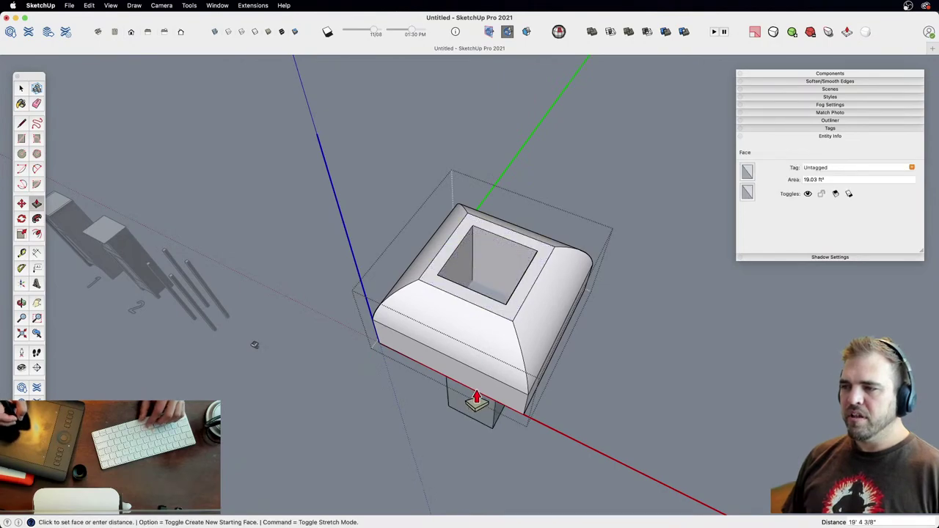
{"action": "left_click", "coordinate": [485, 408]}
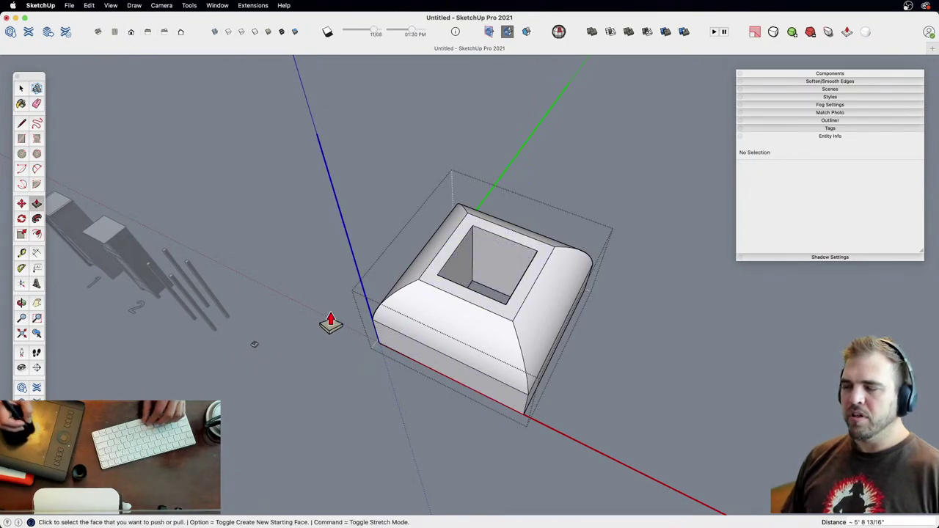
Step: Draw a rectangle on the hole's inner wall, push it about 2' 9 9/16" out through the block's side, and close the component
{"action": "middle_click_drag", "start_coordinate": [514, 399], "coordinate": [488, 310]}
{"action": "key", "text": "r"}
{"action": "left_click", "coordinate": [453, 290]}
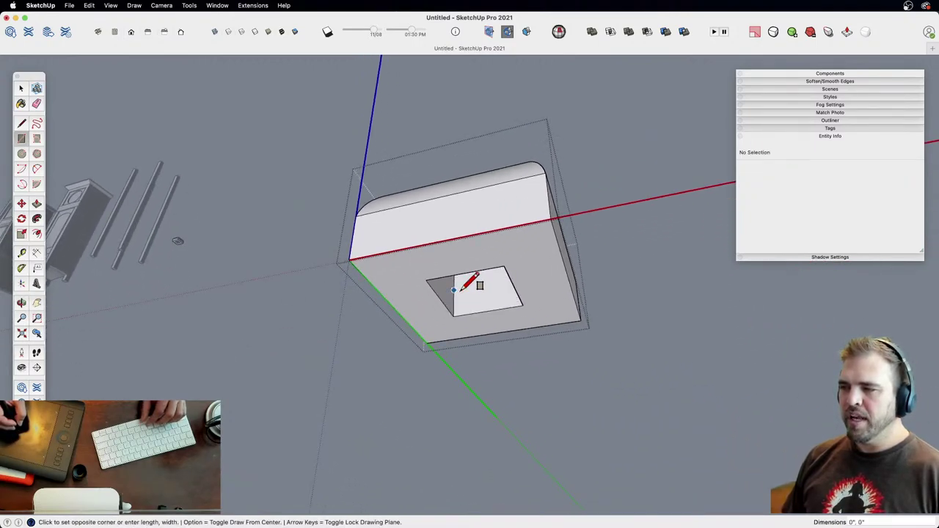
{"action": "left_click", "coordinate": [523, 304]}
{"action": "key", "text": "p"}
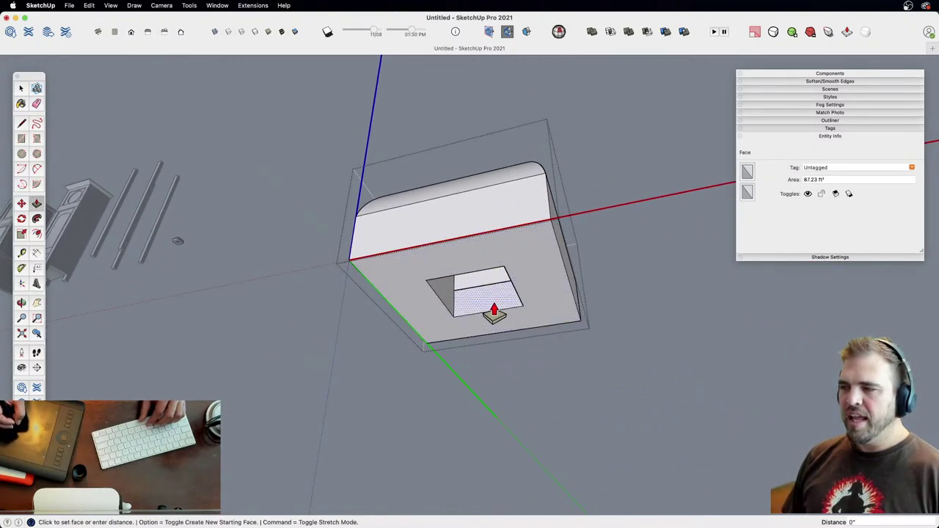
{"action": "left_click", "coordinate": [497, 317]}
{"action": "left_click", "coordinate": [509, 338]}
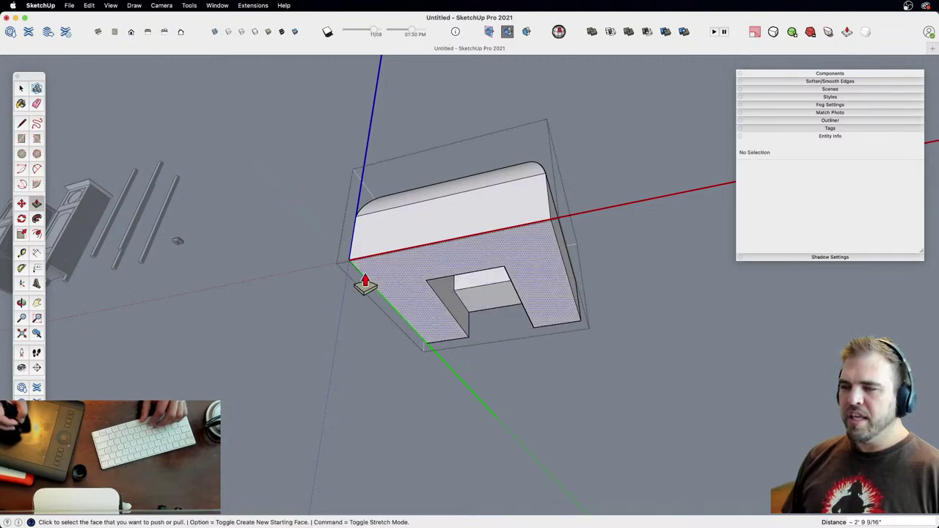
{"action": "key", "text": "space"}
{"action": "left_click", "coordinate": [289, 239]}
Step: Examine the small original block to check how the edits made in the enlarged copy carry over
{"action": "middle_click_drag", "start_coordinate": [288, 244], "coordinate": [315, 292]}
{"action": "scroll", "coordinate": [413, 285], "scroll_direction": "up", "scroll_amount": 6}
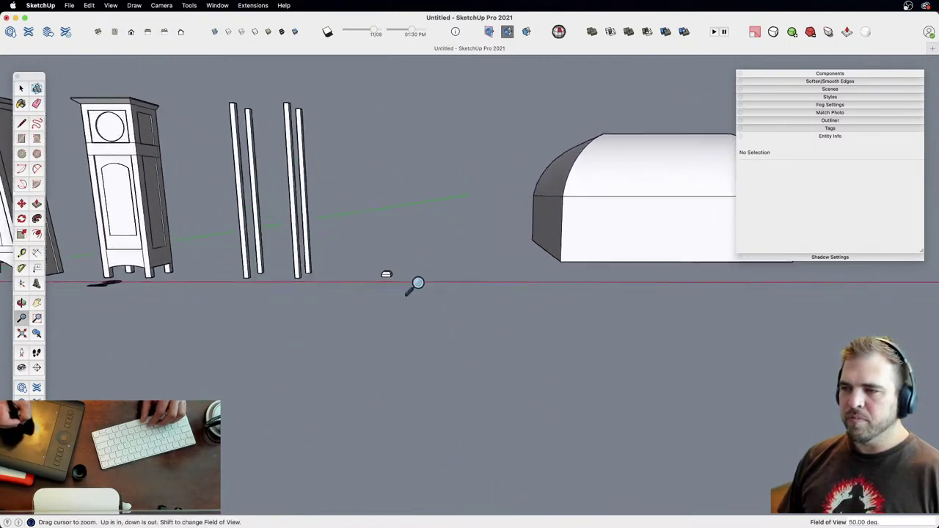
{"action": "middle_click_drag", "start_coordinate": [413, 285], "coordinate": [419, 384], "text": "shift"}
{"action": "key", "text": "z"}
{"action": "left_click_drag", "start_coordinate": [419, 384], "coordinate": [390, 212]}
{"action": "middle_click_drag", "start_coordinate": [390, 212], "coordinate": [409, 180]}
{"action": "scroll", "coordinate": [409, 180], "scroll_direction": "down", "scroll_amount": 5}
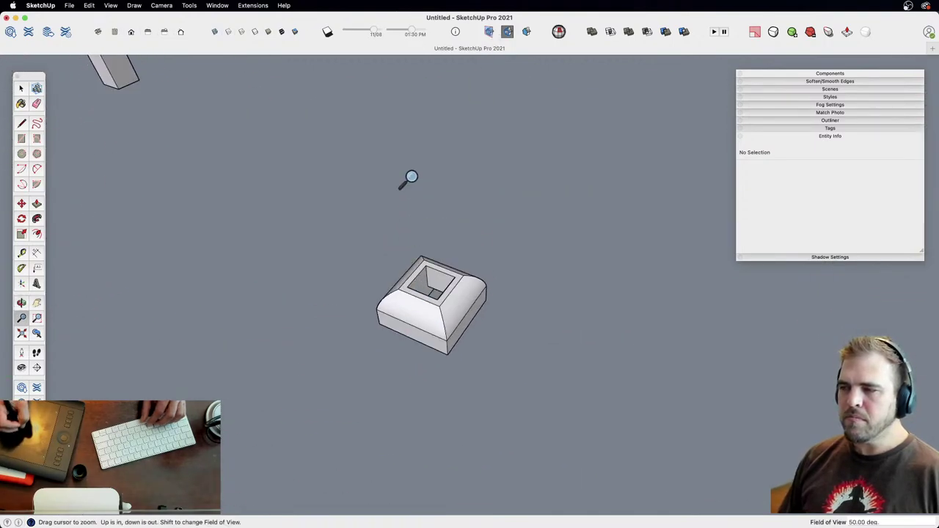
Step: Erase the enlarged block and the small original block
{"action": "left_click_drag", "start_coordinate": [458, 114], "coordinate": [486, 237]}
{"action": "key", "text": "e"}
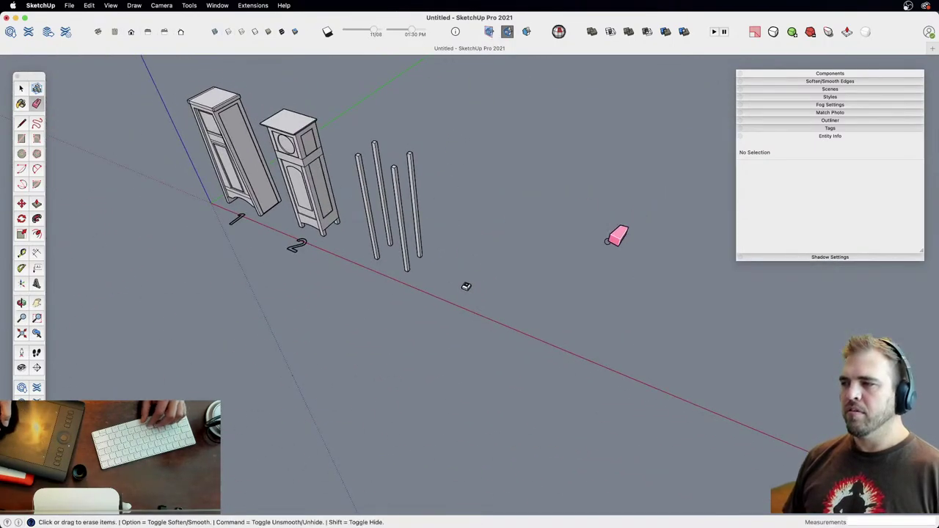
{"action": "scroll", "coordinate": [492, 179], "scroll_direction": "up", "scroll_amount": 6}
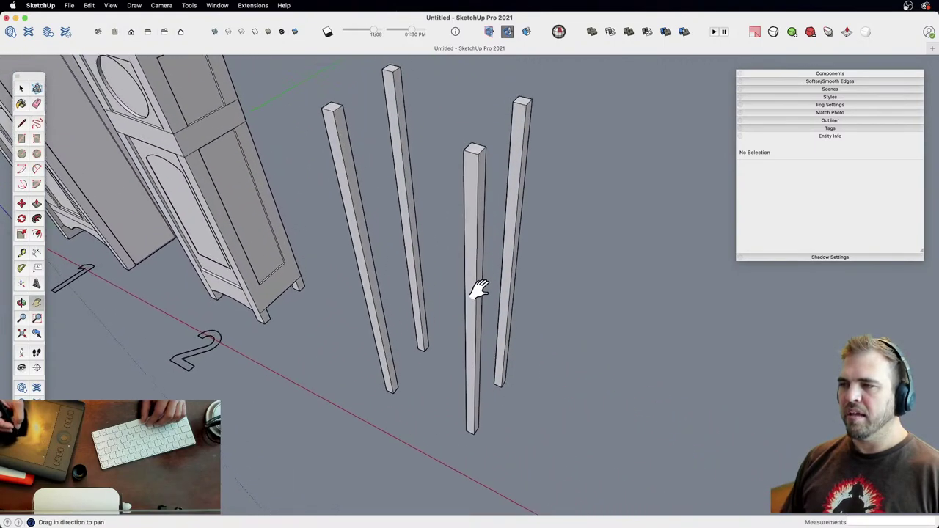
Step: Examine the four posts standing beside the second clock case, from their tops to their feet
{"action": "mouse_move", "coordinate": [478, 289]}
{"action": "middle_mouse_down"}
{"action": "mouse_move", "coordinate": [484, 313]}
{"action": "mouse_move", "coordinate": [472, 298]}
{"action": "middle_mouse_up"}
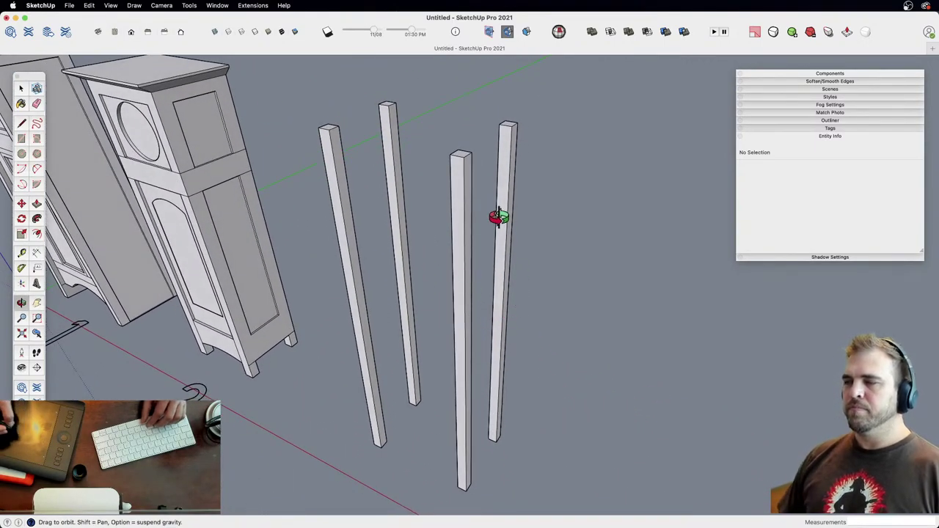
{"action": "key", "text": "z"}
{"action": "left_click_drag", "start_coordinate": [434, 183], "coordinate": [438, 331]}
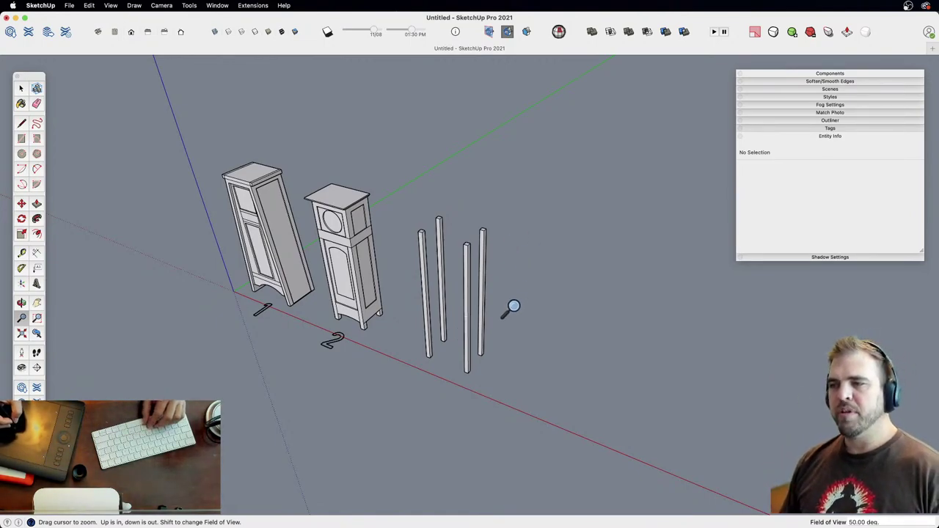
{"action": "left_click_drag", "start_coordinate": [477, 382], "coordinate": [477, 165]}
{"action": "key", "text": "h"}
{"action": "left_click_drag", "start_coordinate": [491, 253], "coordinate": [490, 230]}
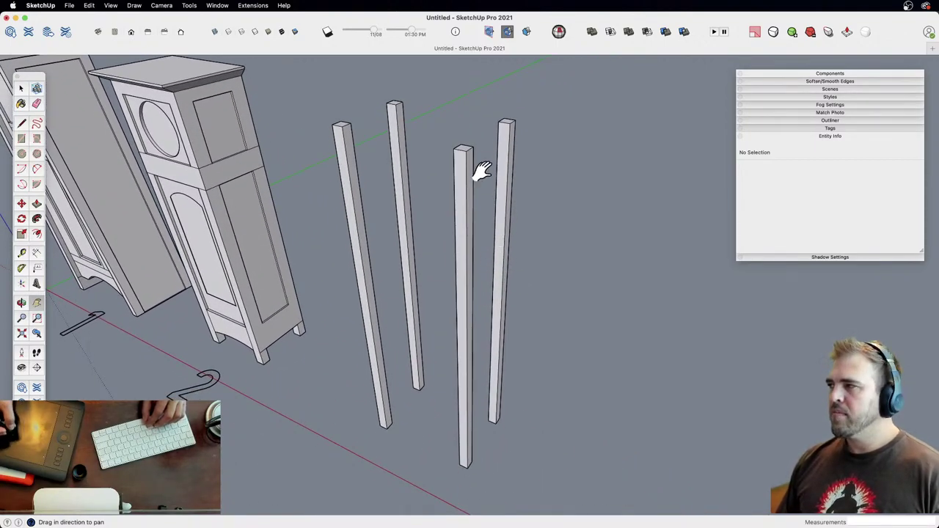
{"action": "middle_click_drag", "start_coordinate": [482, 171], "coordinate": [457, 308]}
{"action": "scroll", "coordinate": [445, 279], "scroll_direction": "up", "scroll_amount": 4}
{"action": "key", "text": "r"}
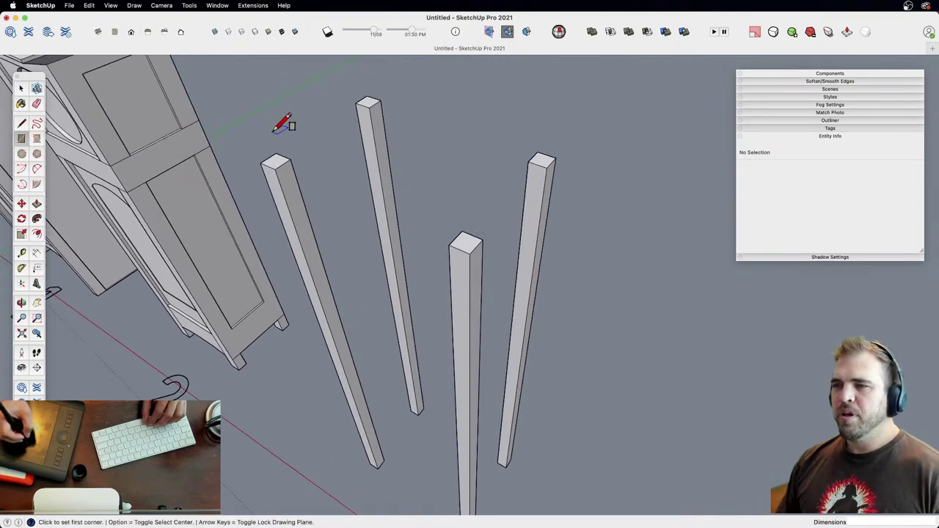
{"action": "left_click", "coordinate": [266, 160]}
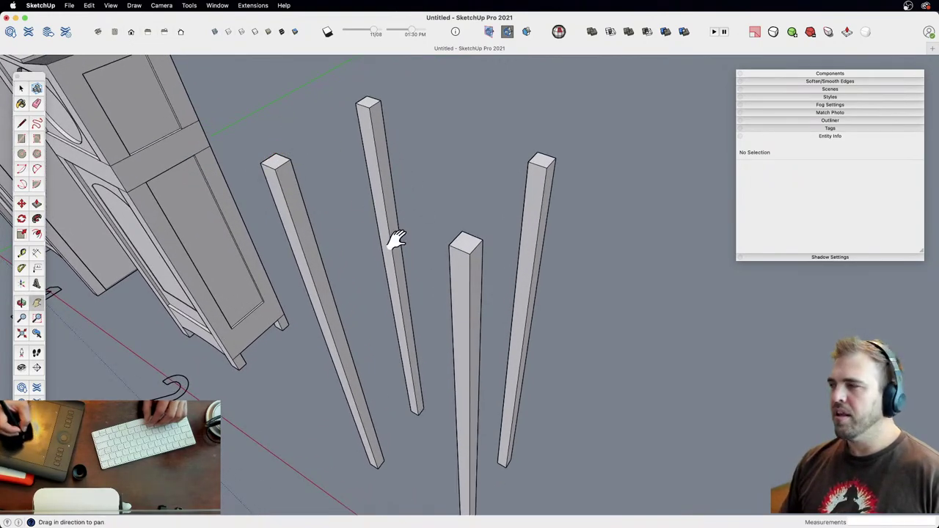
{"action": "middle_click_drag", "start_coordinate": [388, 241], "coordinate": [495, 362]}
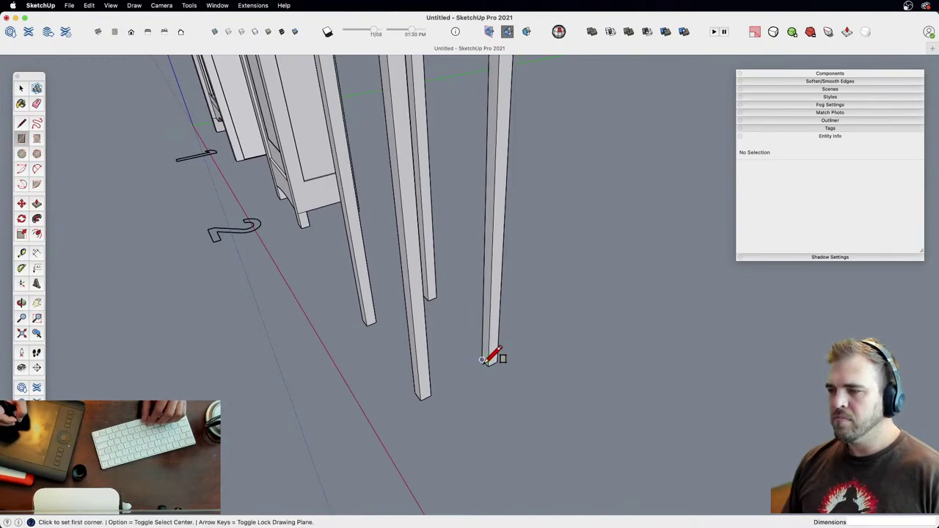
{"action": "left_click", "coordinate": [482, 359]}
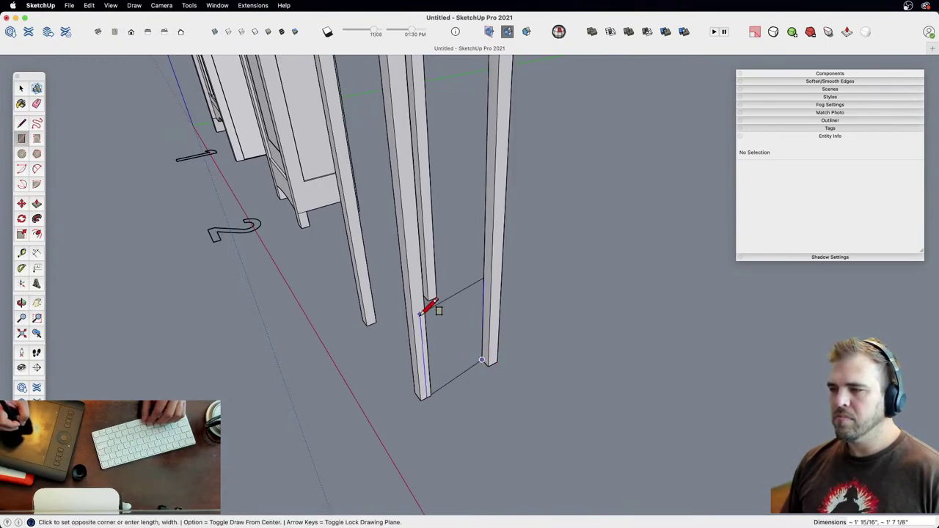
{"action": "middle_click_drag", "start_coordinate": [441, 289], "coordinate": [484, 462]}
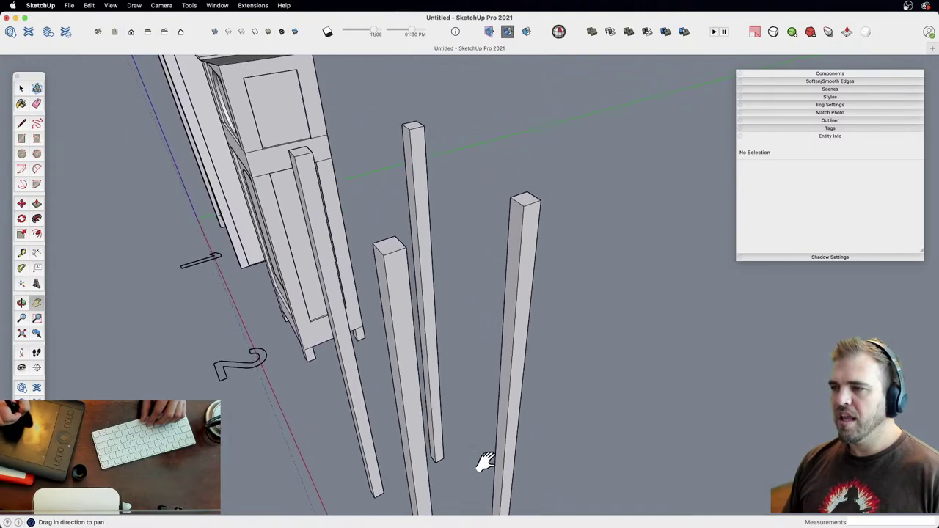
{"action": "key", "text": "Escape"}
Step: Draw a rectangle between the two outer posts, flush with their tops, and push it out to a 3/4" thick panel
{"action": "left_click", "coordinate": [395, 237]}
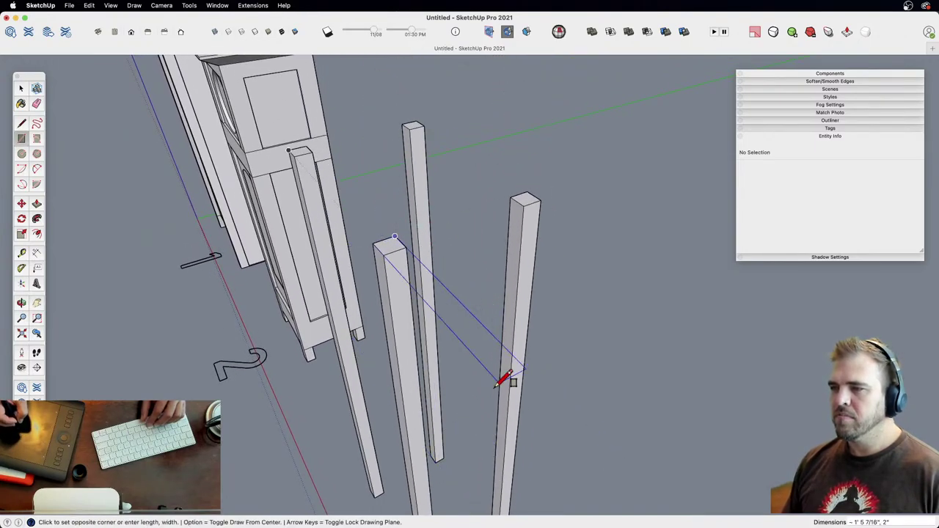
{"action": "left_click", "coordinate": [499, 405]}
{"action": "key", "text": "o"}
{"action": "left_click_drag", "start_coordinate": [499, 405], "coordinate": [519, 363]}
{"action": "key", "text": "z"}
{"action": "key", "text": "h"}
{"action": "key", "text": "p"}
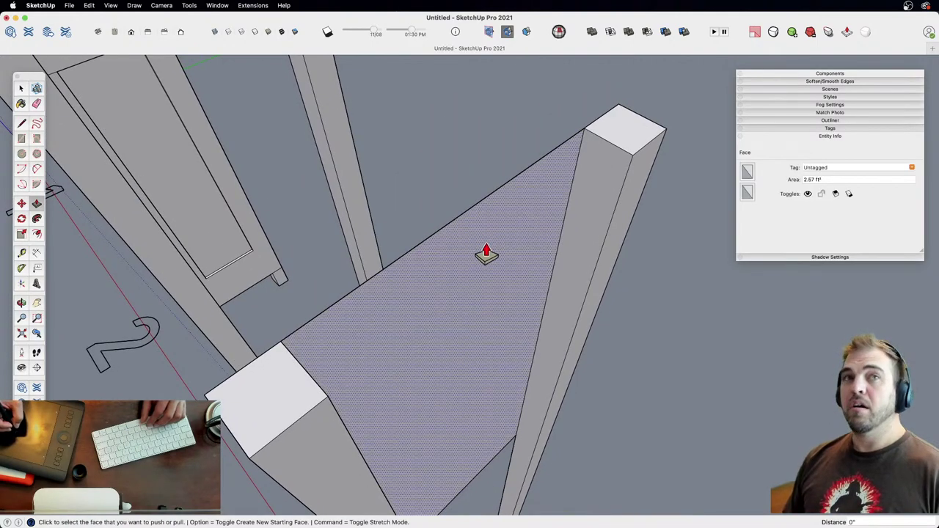
{"action": "left_click", "coordinate": [487, 254]}
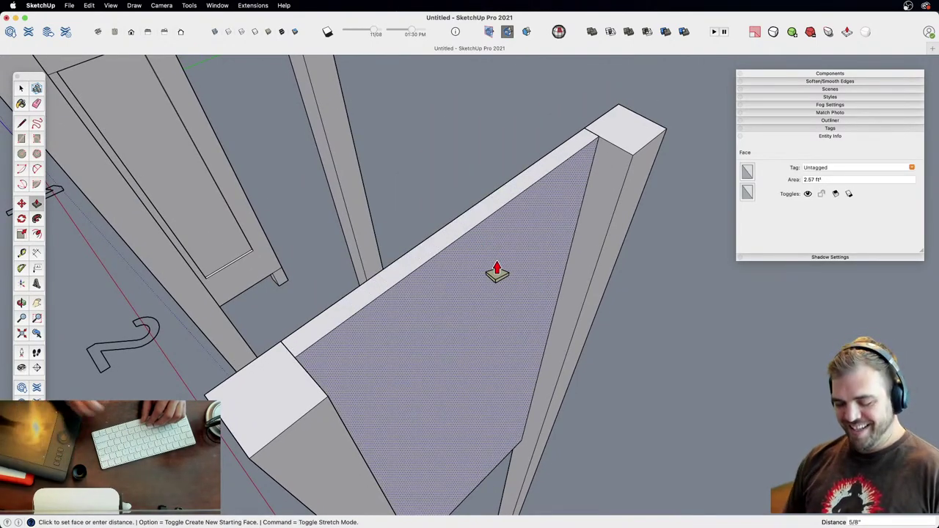
{"action": "type", "text": "3/4"}
{"action": "key", "text": "Return"}
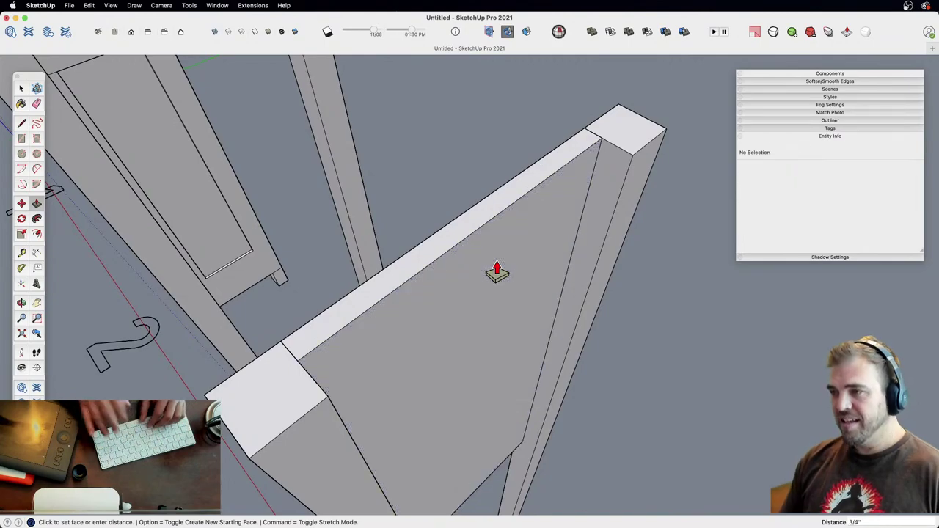
Step: Make the whole new panel a component with the definition name "side"
{"action": "key", "text": "space"}
{"action": "triple_click", "coordinate": [521, 258]}
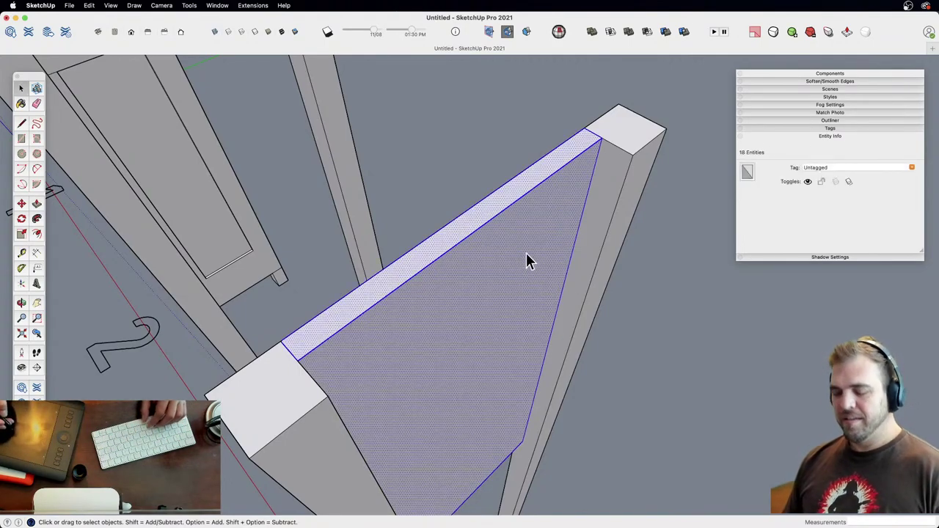
{"action": "type", "text": "gpa"}
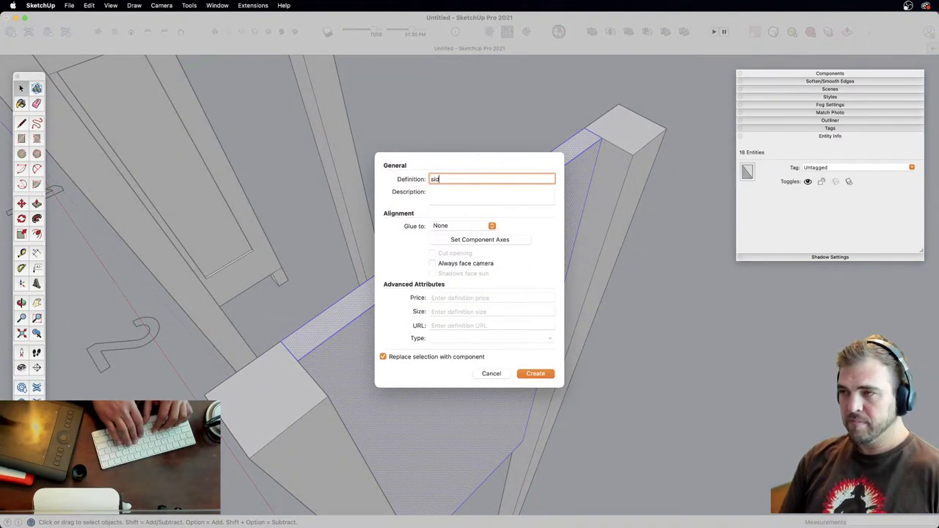
{"action": "key", "text": "Return"}
Step: Move the side panel about 3' 5" down between its posts so its lower corner meets the bottom of the post
{"action": "key", "text": "z"}
{"action": "left_click_drag", "start_coordinate": [608, 189], "coordinate": [520, 386]}
{"action": "middle_click_drag", "start_coordinate": [520, 385], "coordinate": [504, 135]}
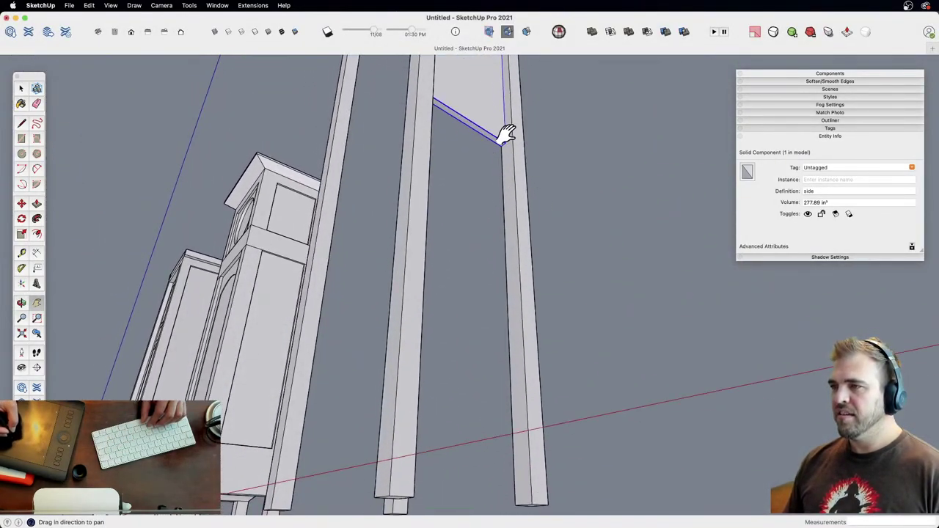
{"action": "scroll", "coordinate": [502, 217], "scroll_direction": "down", "scroll_amount": 3}
{"action": "key", "text": "m"}
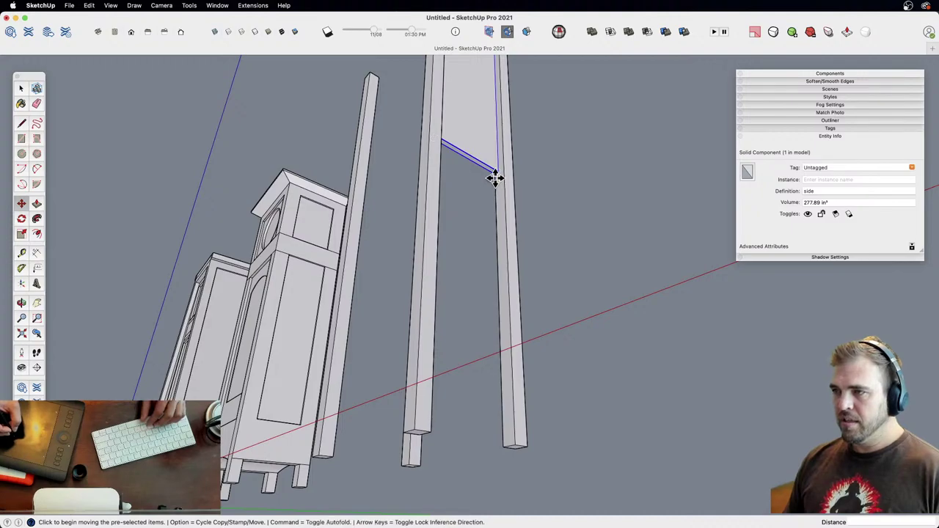
{"action": "left_click", "coordinate": [496, 175]}
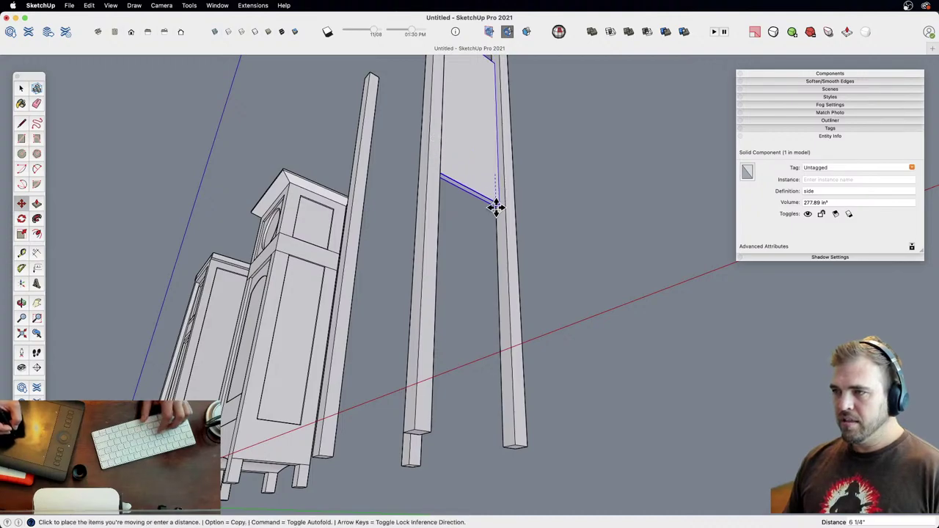
{"action": "left_click", "coordinate": [516, 440]}
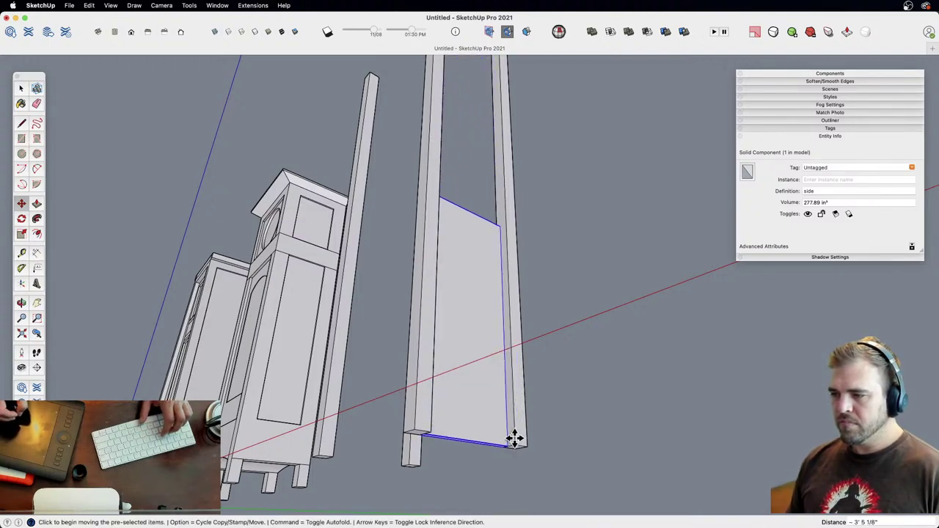
Step: Open the side panel component, push its top face up to make the panel taller, and close the component
{"action": "key", "text": "space"}
{"action": "double_click", "coordinate": [462, 348]}
{"action": "key", "text": "o"}
{"action": "left_click_drag", "start_coordinate": [489, 310], "coordinate": [474, 342]}
{"action": "key", "text": "p"}
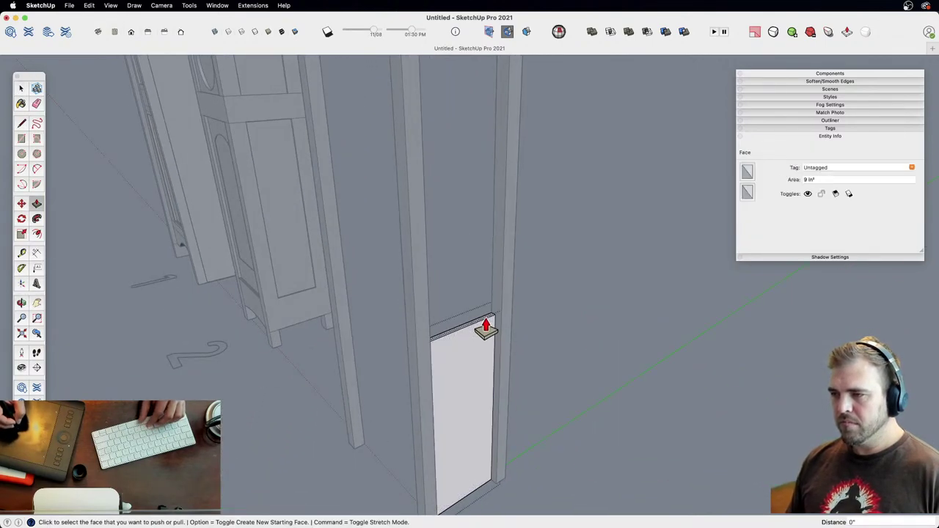
{"action": "left_click", "coordinate": [489, 325]}
{"action": "scroll", "coordinate": [472, 235], "scroll_direction": "down", "scroll_amount": 3}
{"action": "middle_click_drag", "start_coordinate": [472, 235], "coordinate": [479, 302], "text": "shift"}
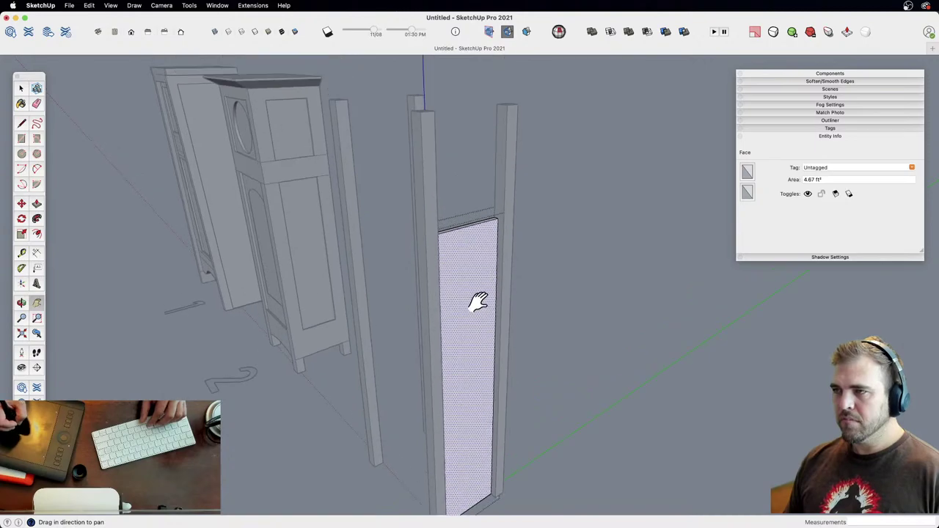
{"action": "key", "text": "space"}
{"action": "left_click", "coordinate": [537, 264]}
Step: Raise the side panel 4" vertically from the feet of the posts
{"action": "left_click", "coordinate": [479, 293]}
{"action": "middle_click_drag", "start_coordinate": [470, 336], "coordinate": [495, 190], "text": "shift"}
{"action": "middle_click_drag", "start_coordinate": [496, 297], "coordinate": [487, 197], "text": "shift"}
{"action": "key", "text": "z"}
{"action": "scroll", "coordinate": [490, 321], "scroll_direction": "up", "scroll_amount": 3}
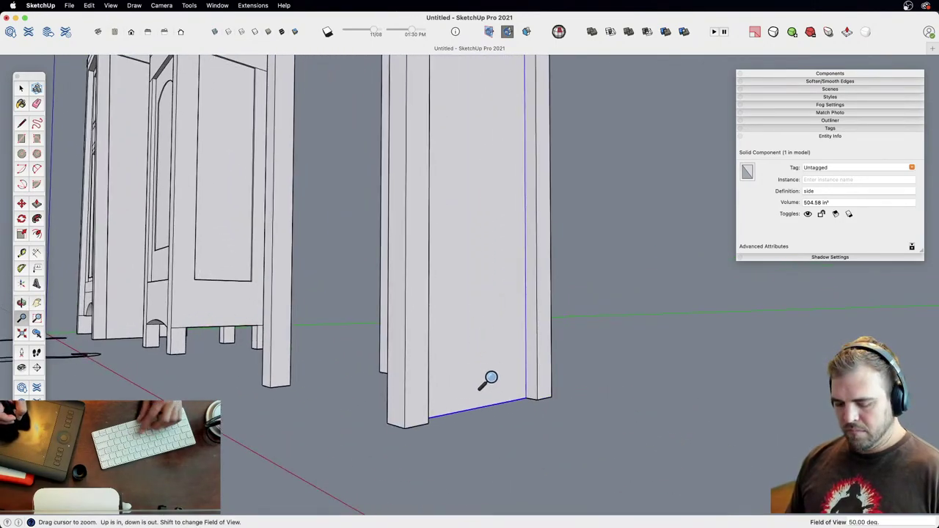
{"action": "key", "text": "m"}
{"action": "left_click", "coordinate": [497, 403]}
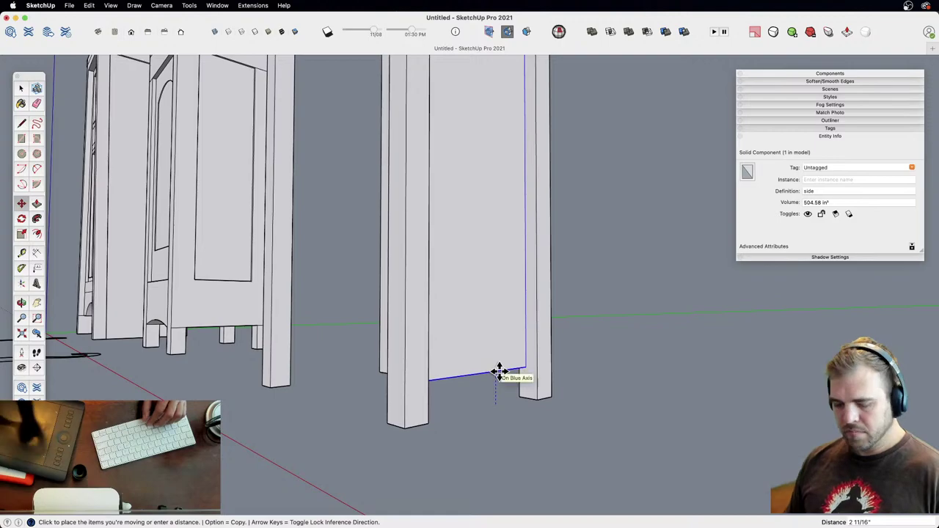
{"action": "type", "text": "4"}
{"action": "key", "text": "Return"}
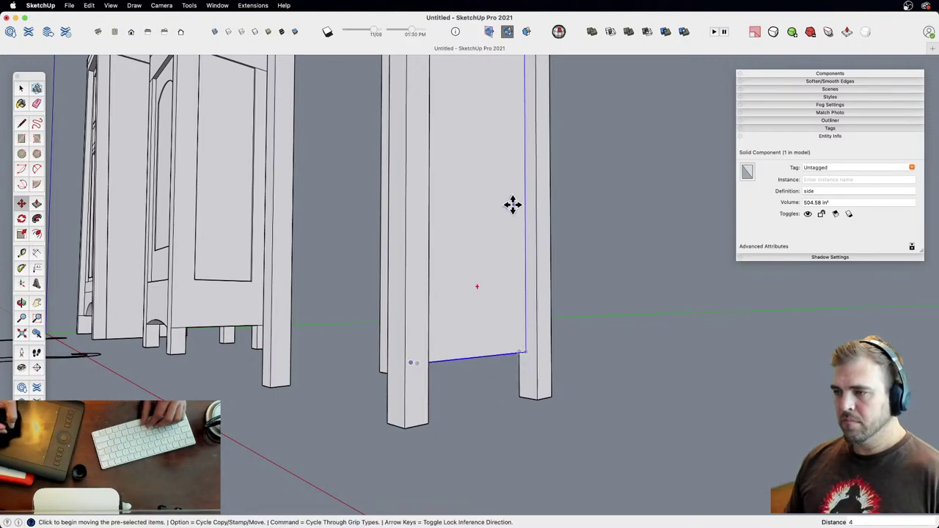
Step: Combine the side panel and its two adjoining posts into one component named "side assembly"
{"action": "scroll", "coordinate": [494, 232], "scroll_direction": "down", "scroll_amount": 5}
{"action": "middle_click_drag", "start_coordinate": [495, 330], "coordinate": [487, 205]}
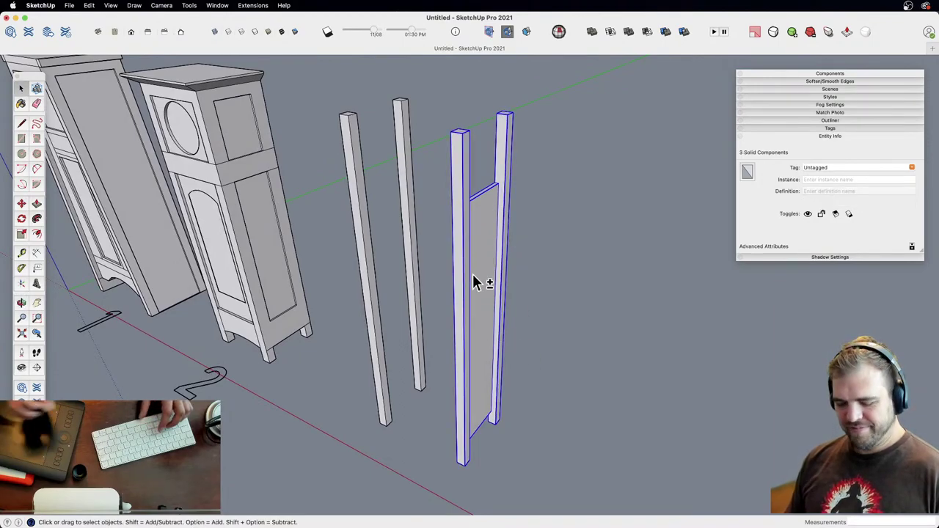
{"action": "key", "text": "g"}
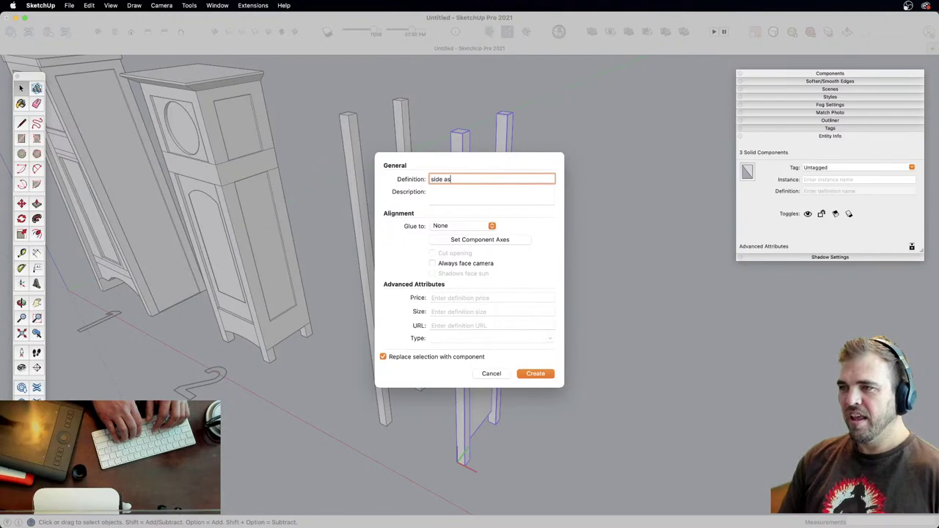
{"action": "type", "text": "side assembly"}
{"action": "key", "text": "Return"}
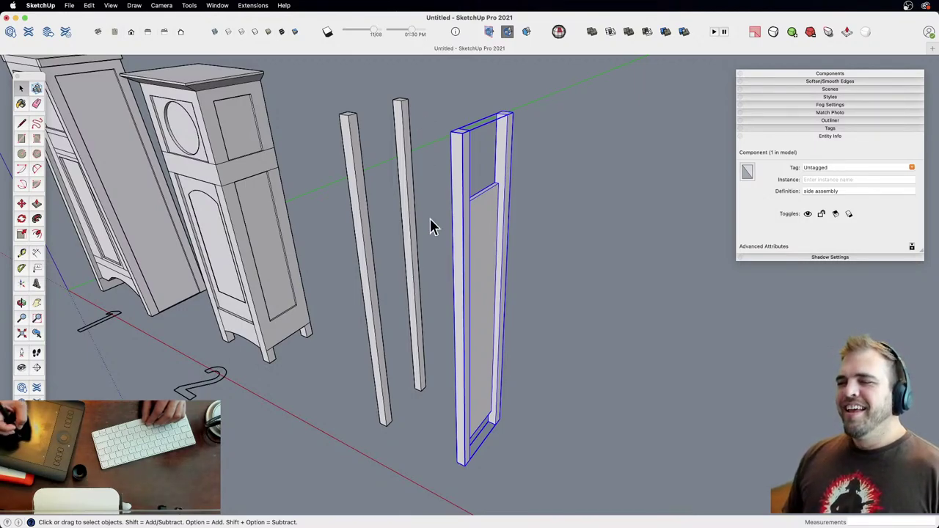
Step: Copy the side assembly about 9 1/4" along the red axis, away from the clock cases
{"action": "mouse_move", "coordinate": [492, 370]}
{"action": "middle_mouse_down"}
{"action": "mouse_move", "coordinate": [484, 319]}
{"action": "mouse_move", "coordinate": [495, 389]}
{"action": "mouse_move", "coordinate": [488, 377]}
{"action": "middle_mouse_up"}
{"action": "key", "text": "m"}
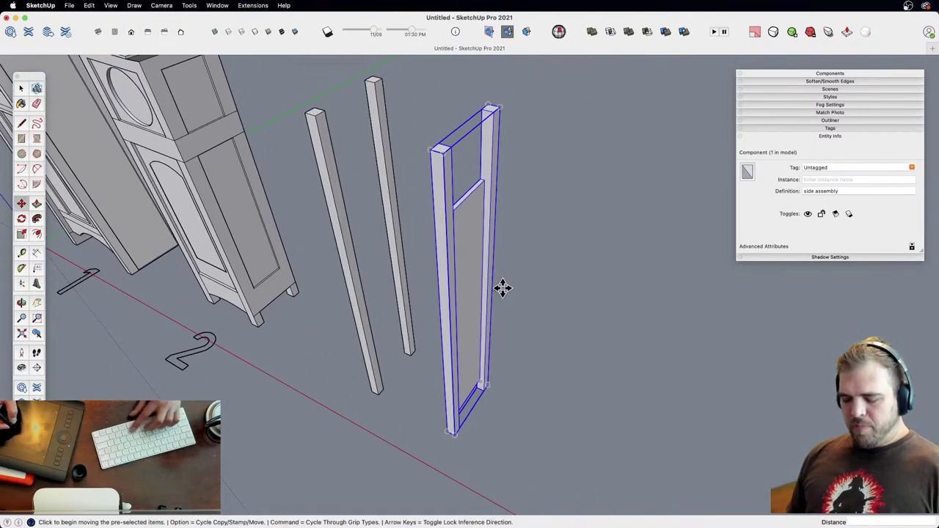
{"action": "left_click", "coordinate": [518, 370]}
{"action": "key", "text": "alt"}
{"action": "left_click", "coordinate": [552, 375]}
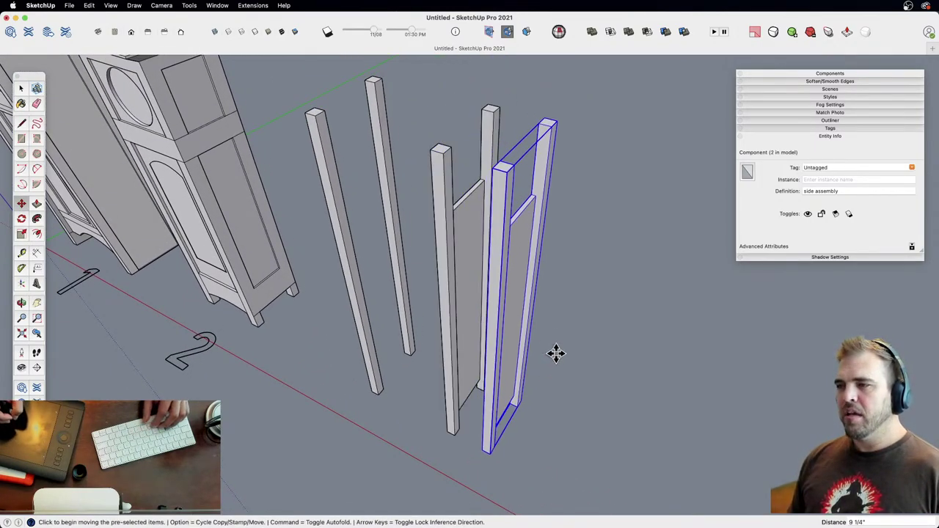
Step: Mirror the copied side assembly by scaling it by -1 along the red axis
{"action": "key", "text": "s"}
{"action": "left_click", "coordinate": [511, 323]}
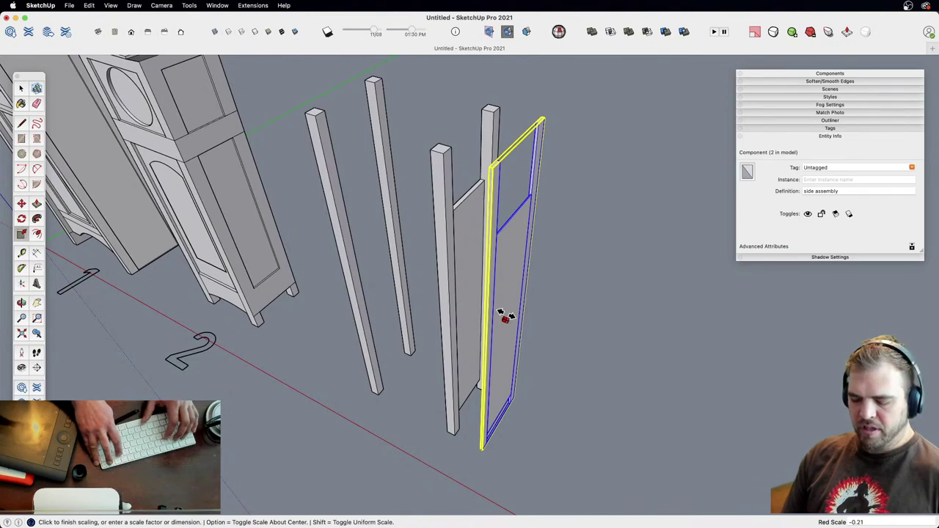
{"action": "type", "text": "-1"}
{"action": "key", "text": "Return"}
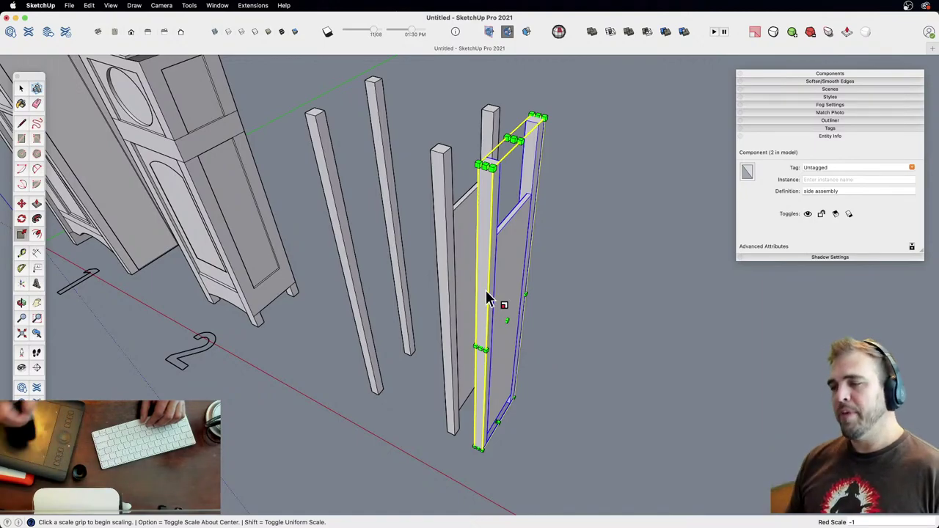
Step: Move the mirrored side assembly about 1' 11" along the red axis, past the original, to beside the two loose posts
{"action": "key", "text": "m"}
{"action": "left_click", "coordinate": [482, 449]}
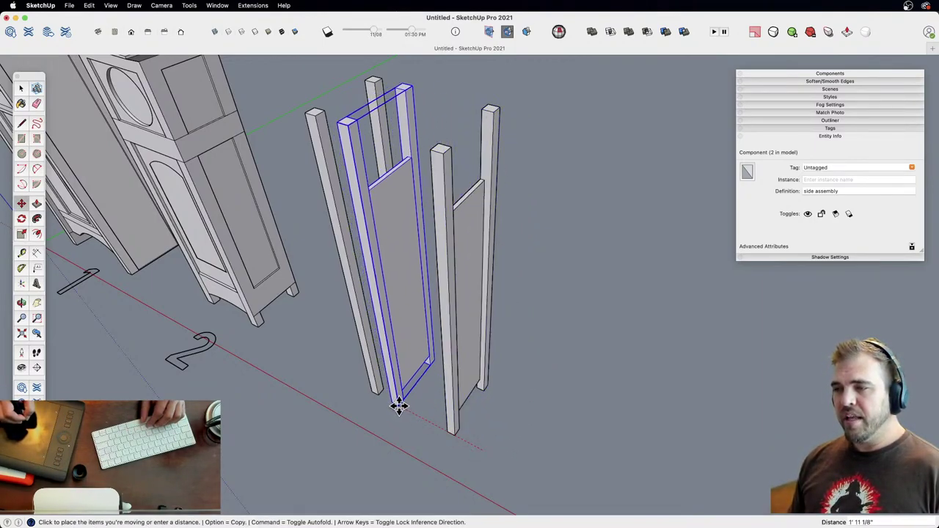
{"action": "left_click", "coordinate": [396, 404]}
{"action": "middle_click_drag", "start_coordinate": [399, 328], "coordinate": [470, 361]}
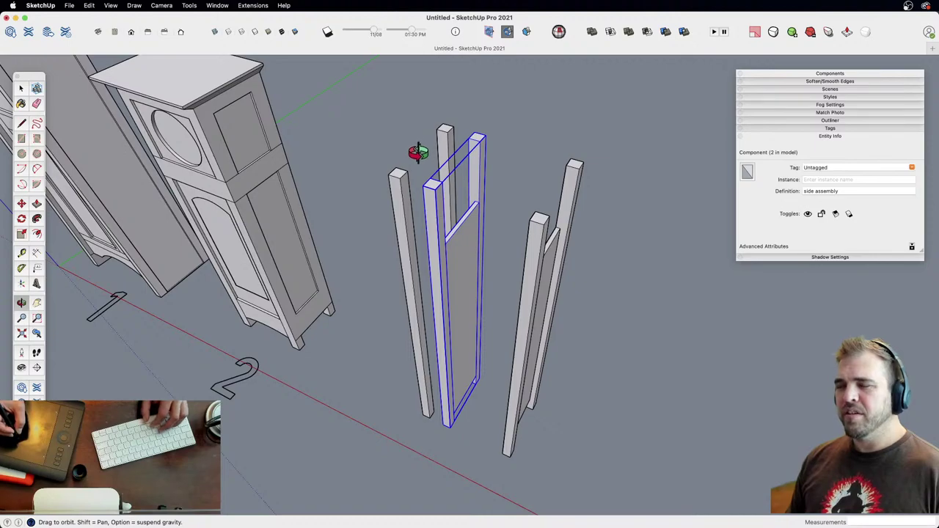
Step: Erase the two loose posts beside the mirrored side assembly
{"action": "key", "text": "e"}
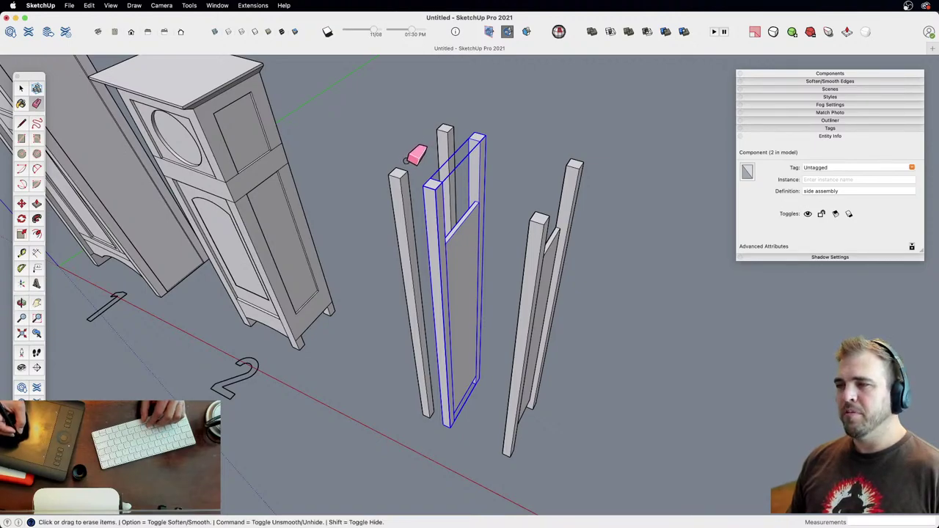
{"action": "key", "text": "space"}
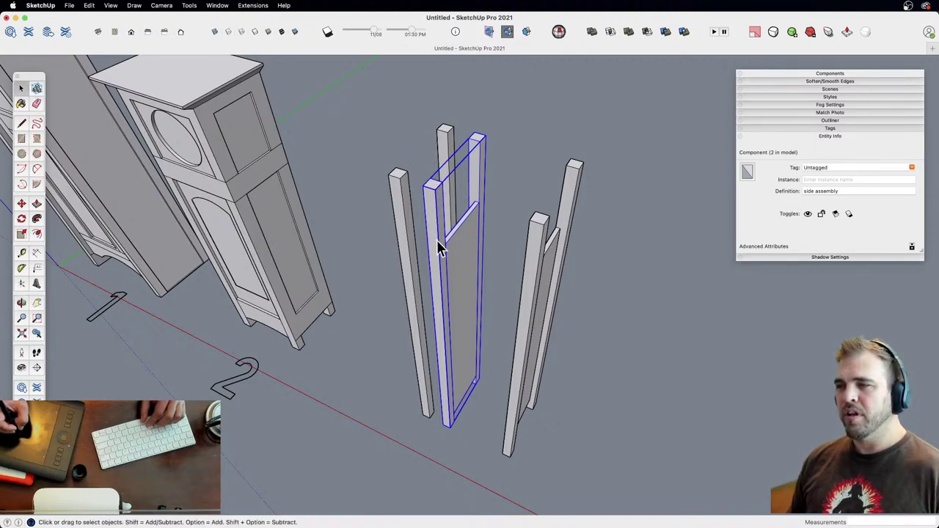
{"action": "key", "text": "e"}
{"action": "left_click", "coordinate": [400, 184]}
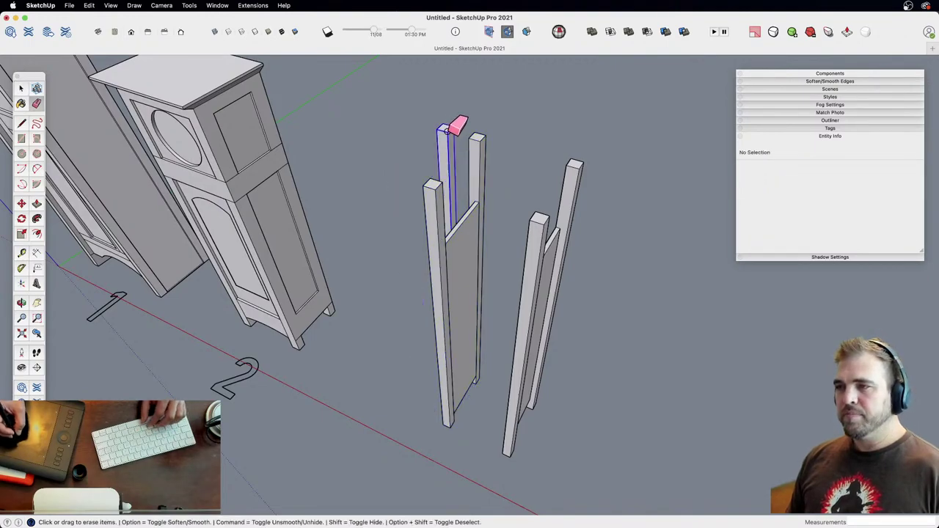
{"action": "left_click", "coordinate": [447, 132]}
Step: Select the mirrored side assembly and place a 20" guide from the original assembly's front post foot toward it along the red axis
{"action": "key", "text": "space"}
{"action": "left_click", "coordinate": [479, 339]}
{"action": "key", "text": "o"}
{"action": "left_click_drag", "start_coordinate": [457, 394], "coordinate": [442, 304]}
{"action": "key", "text": "z"}
{"action": "left_click_drag", "start_coordinate": [456, 356], "coordinate": [456, 266]}
{"action": "key", "text": "h"}
{"action": "key", "text": "space"}
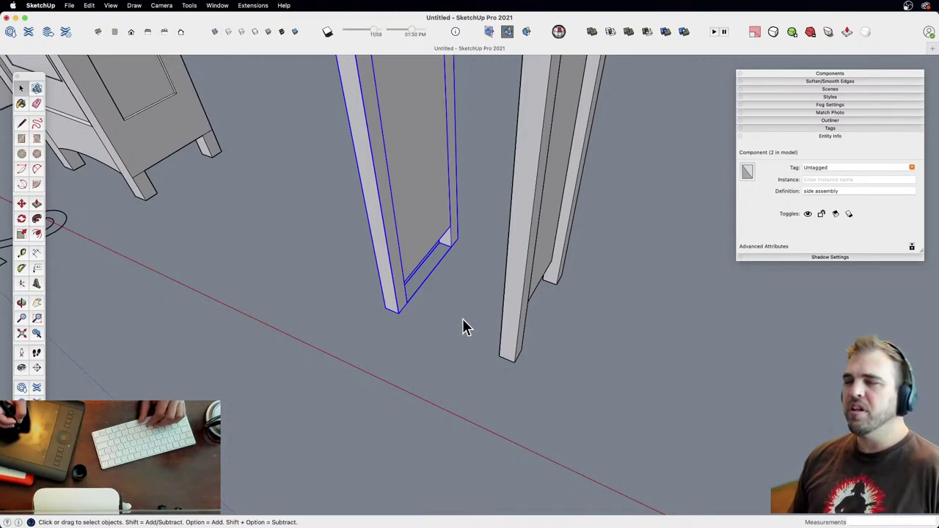
{"action": "key", "text": "t"}
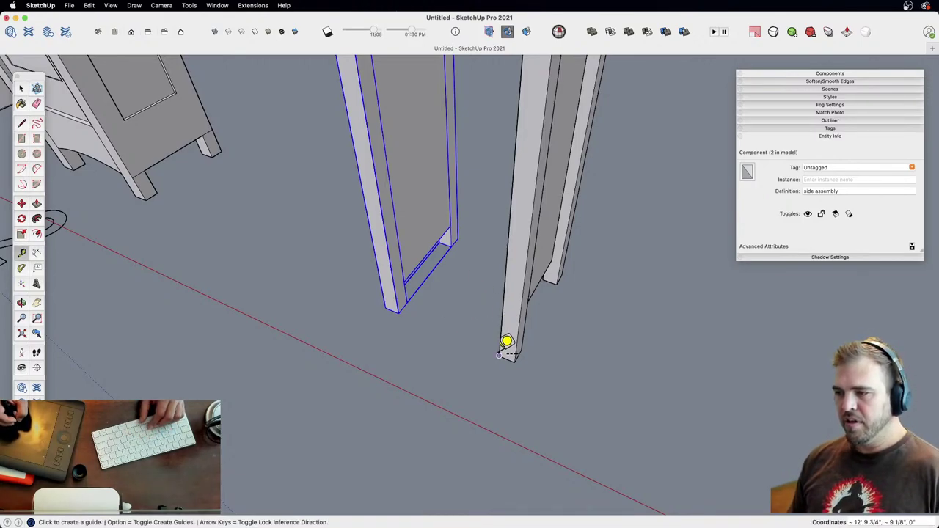
{"action": "left_click", "coordinate": [500, 356]}
{"action": "type", "text": "20"}
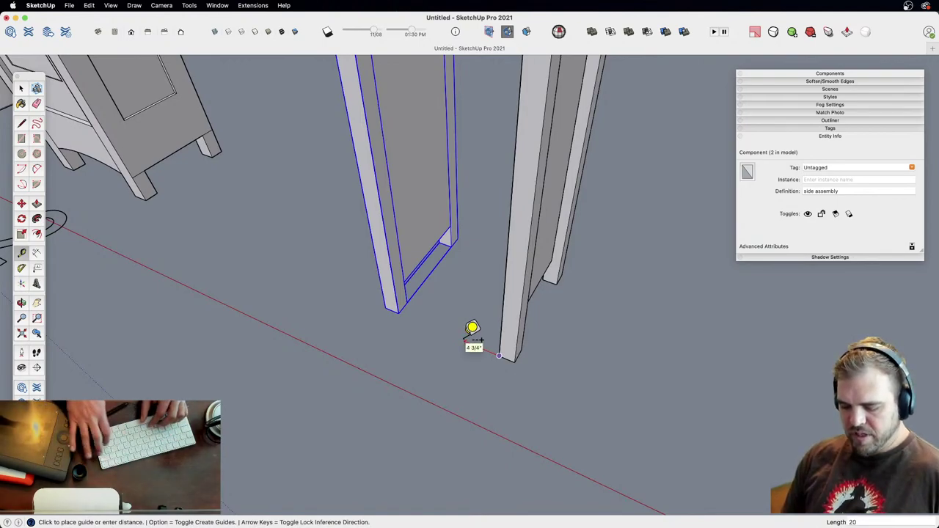
{"action": "key", "text": "Return"}
{"action": "key", "text": "space"}
Step: Move the mirrored side assembly by its front foot corner to the end of the guide, and erase the guide
{"action": "key", "text": "m"}
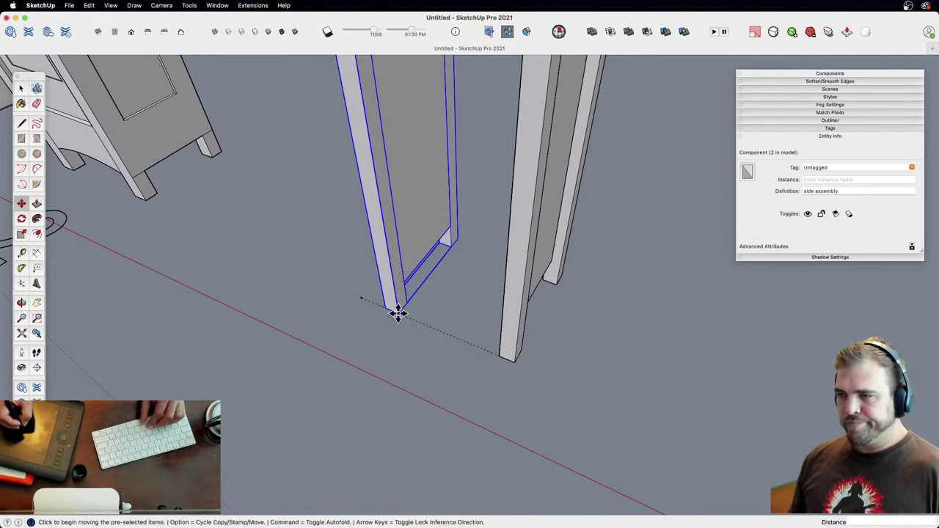
{"action": "left_click", "coordinate": [398, 314]}
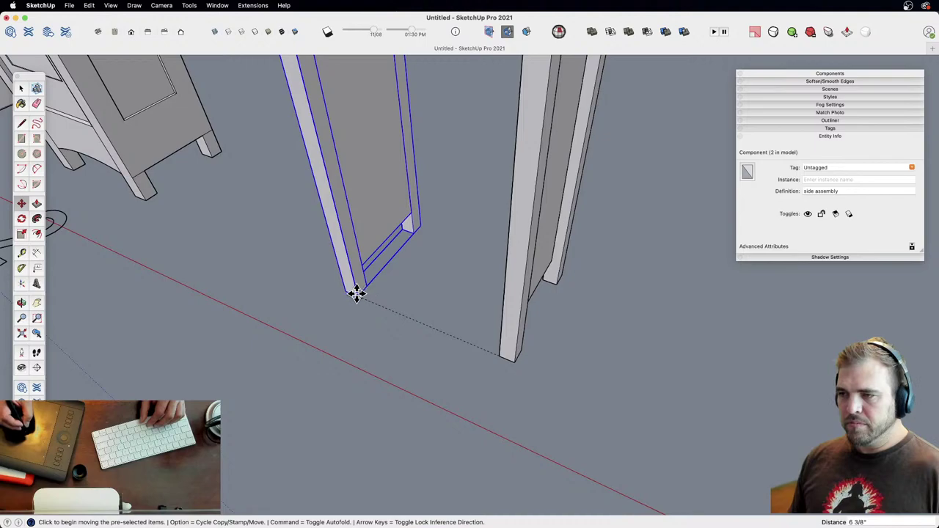
{"action": "left_click", "coordinate": [357, 294]}
{"action": "key", "text": "e"}
{"action": "left_click", "coordinate": [417, 318]}
Step: Examine the two side assemblies as a pair beside the second clock case
{"action": "key", "text": "z"}
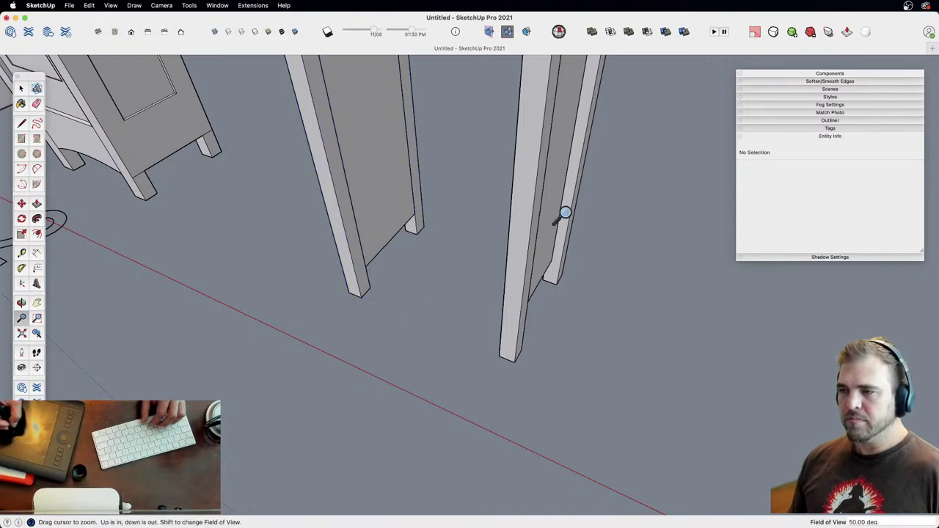
{"action": "left_click_drag", "start_coordinate": [565, 212], "coordinate": [560, 309]}
{"action": "key", "text": "h"}
{"action": "left_click_drag", "start_coordinate": [559, 308], "coordinate": [471, 330]}
{"action": "key", "text": "o"}
{"action": "key", "text": "z"}
{"action": "key", "text": "h"}
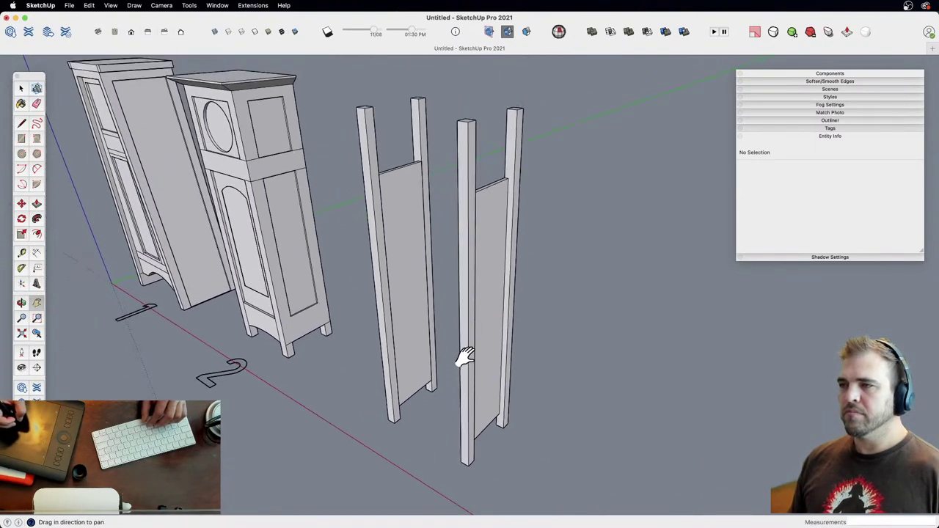
{"action": "key", "text": "space"}
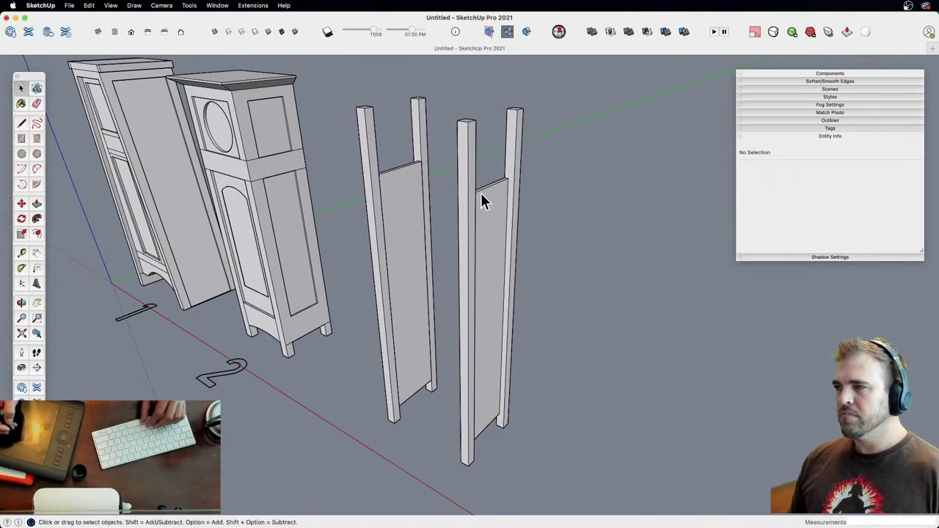
Step: Open the side panel inside the assembly farther from the clock cases and push its top face down to lower the panel
{"action": "double_click", "coordinate": [483, 196]}
{"action": "middle_click_drag", "start_coordinate": [493, 225], "coordinate": [453, 293], "text": "shift"}
{"action": "scroll", "coordinate": [452, 294], "scroll_direction": "up", "scroll_amount": 3}
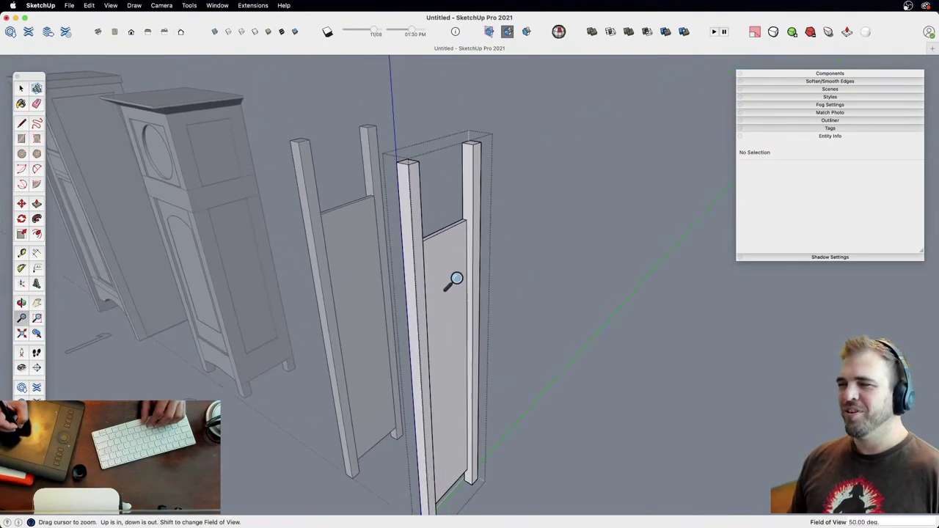
{"action": "key", "text": "p"}
{"action": "key", "text": "space"}
{"action": "double_click", "coordinate": [453, 242]}
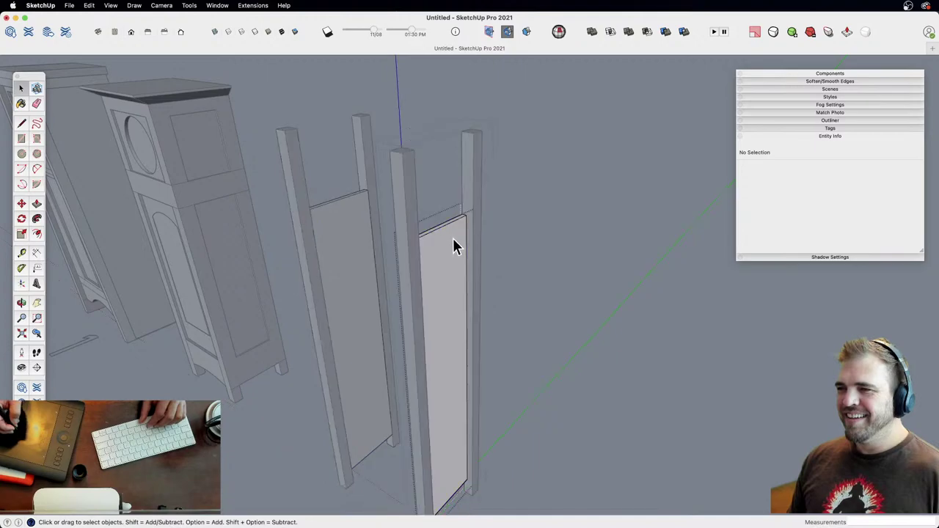
{"action": "key", "text": "p"}
{"action": "left_click", "coordinate": [457, 224]}
{"action": "left_click", "coordinate": [457, 281]}
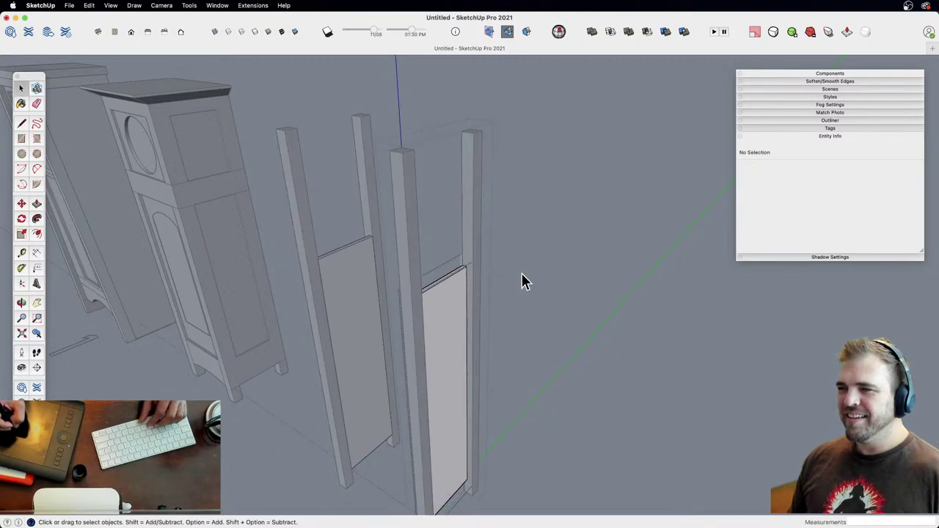
{"action": "middle_click_drag", "start_coordinate": [521, 281], "coordinate": [531, 222]}
{"action": "key", "text": "space"}
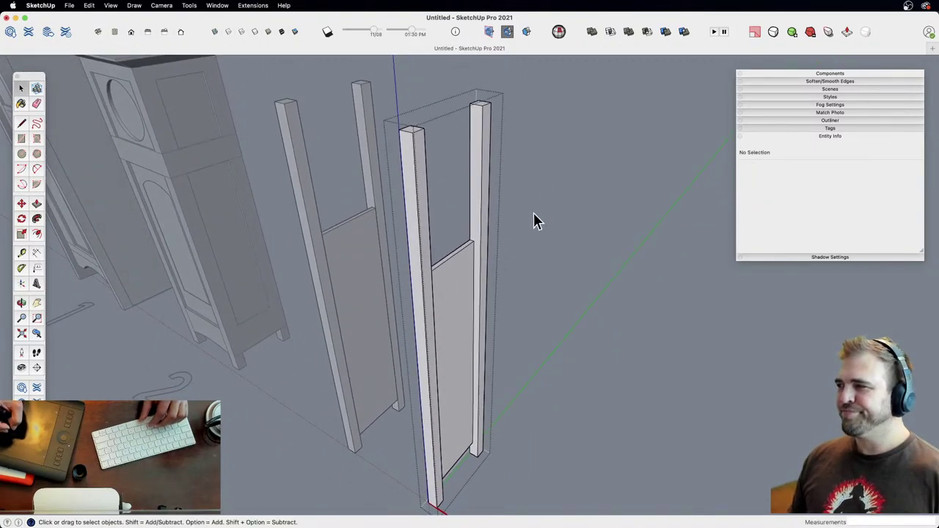
{"action": "left_click", "coordinate": [534, 213]}
Step: Reopen the same side panel and push its bottom face upward to shorten the panel from below
{"action": "middle_click_drag", "start_coordinate": [481, 268], "coordinate": [458, 315]}
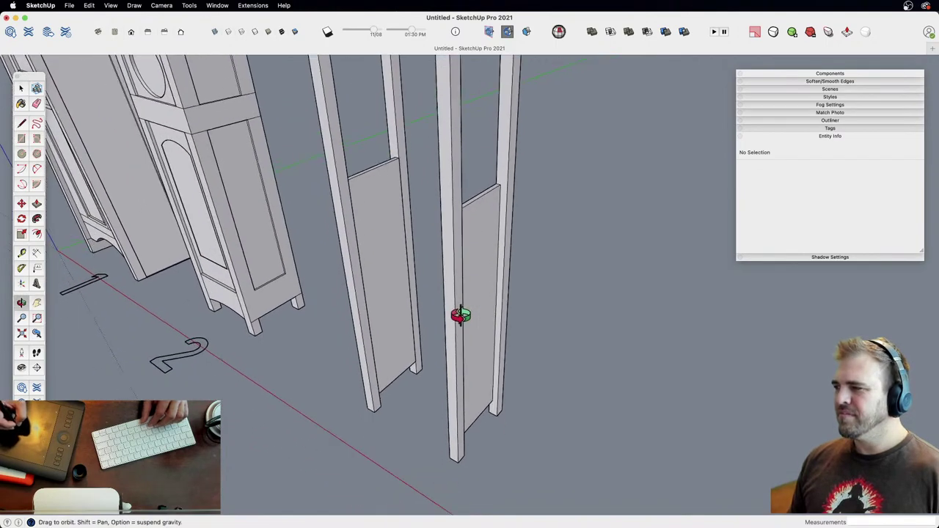
{"action": "middle_click_drag", "start_coordinate": [447, 252], "coordinate": [456, 200]}
{"action": "scroll", "coordinate": [453, 71], "scroll_direction": "up", "scroll_amount": 3}
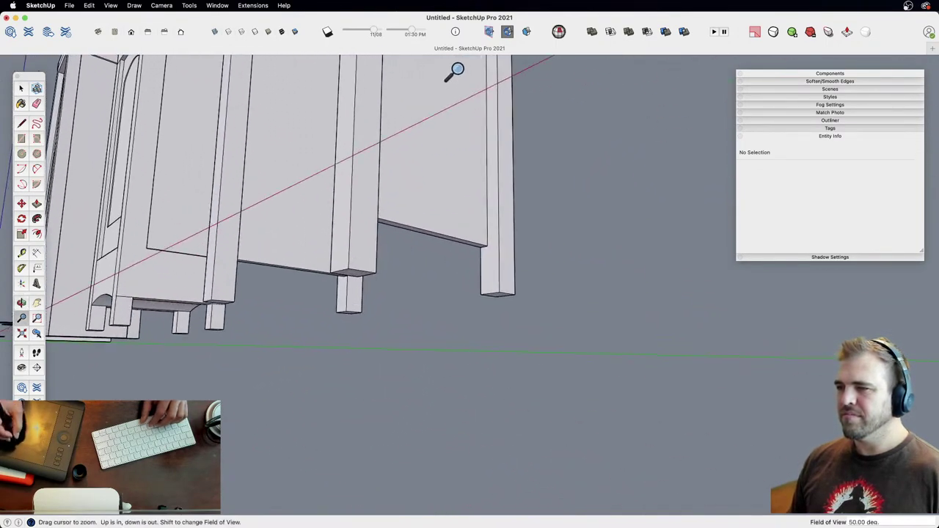
{"action": "middle_click_drag", "start_coordinate": [453, 71], "coordinate": [470, 216]}
{"action": "key", "text": "p"}
{"action": "key", "text": "space"}
{"action": "double_click", "coordinate": [463, 261]}
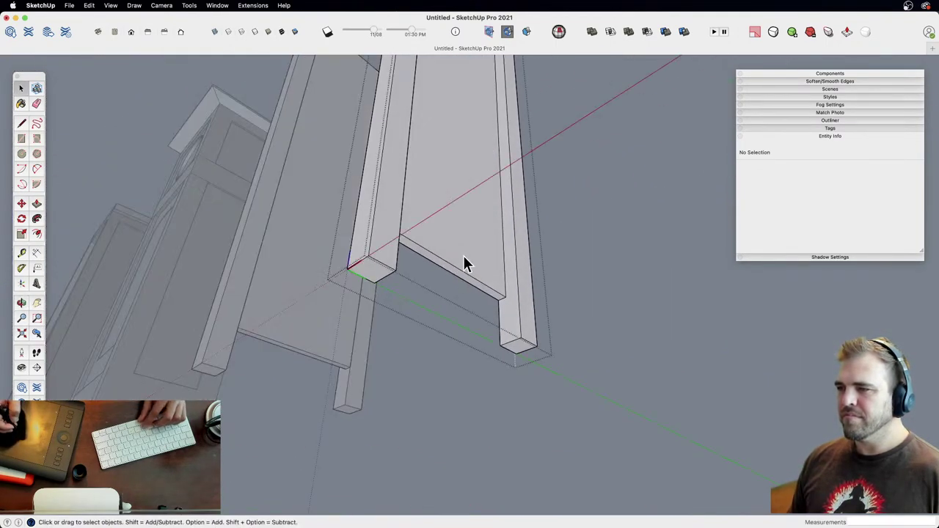
{"action": "key", "text": "p"}
{"action": "key", "text": "space"}
{"action": "key", "text": "p"}
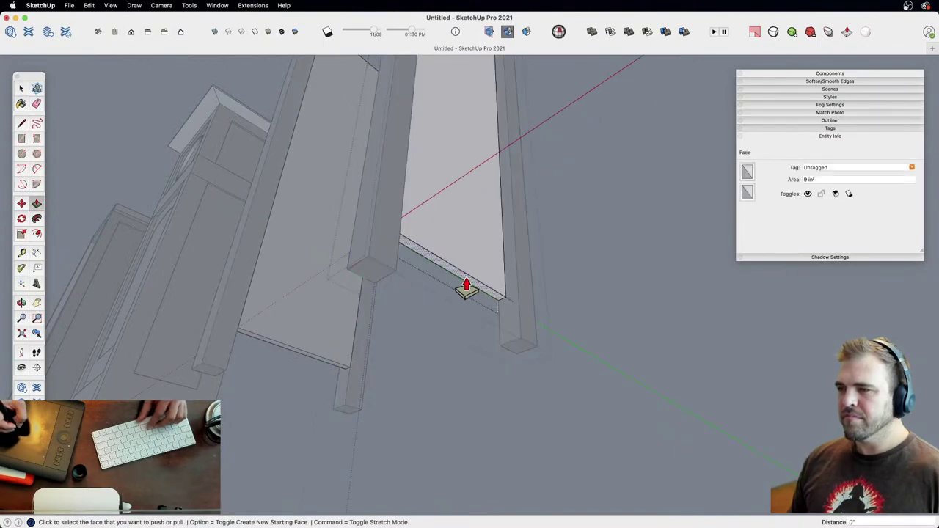
{"action": "left_click", "coordinate": [466, 273]}
{"action": "left_click", "coordinate": [472, 216]}
{"action": "key", "text": "space"}
{"action": "left_click", "coordinate": [560, 218]}
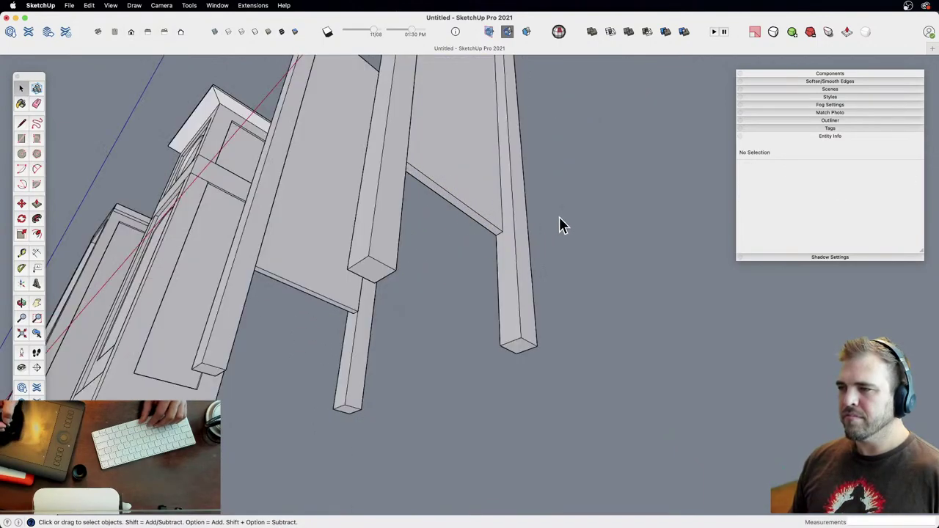
Step: Copy the side panel's bottom face and one broad face from inside the component, and paste them in place outside the assembly
{"action": "double_click", "coordinate": [488, 234]}
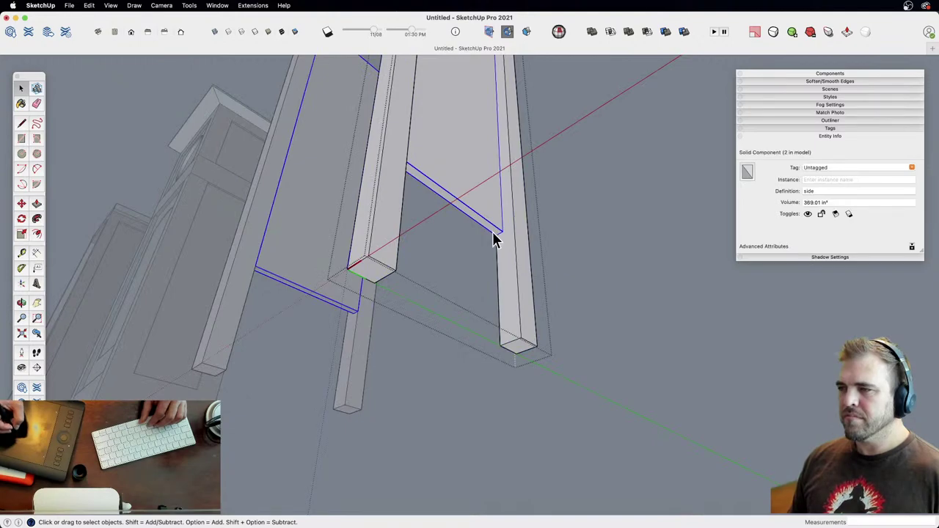
{"action": "double_click", "coordinate": [493, 236]}
{"action": "left_click", "coordinate": [495, 239]}
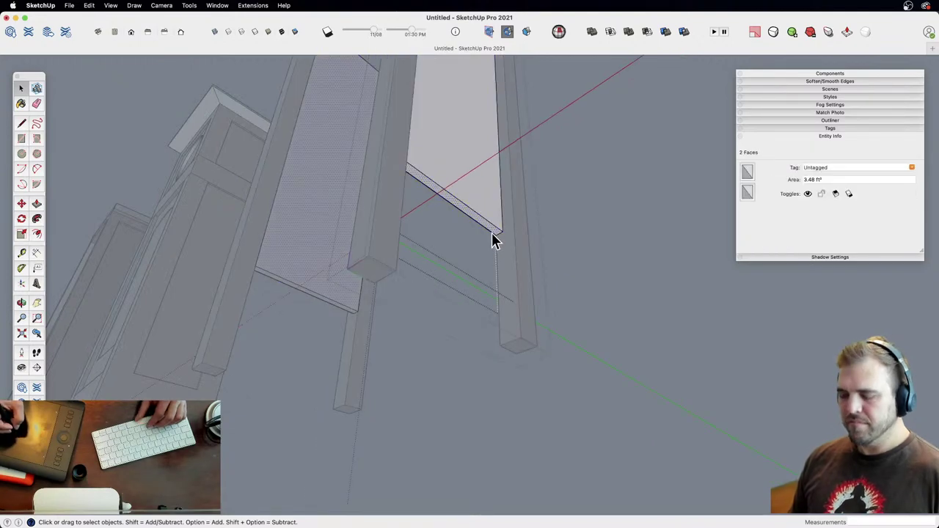
{"action": "double_click", "coordinate": [564, 236]}
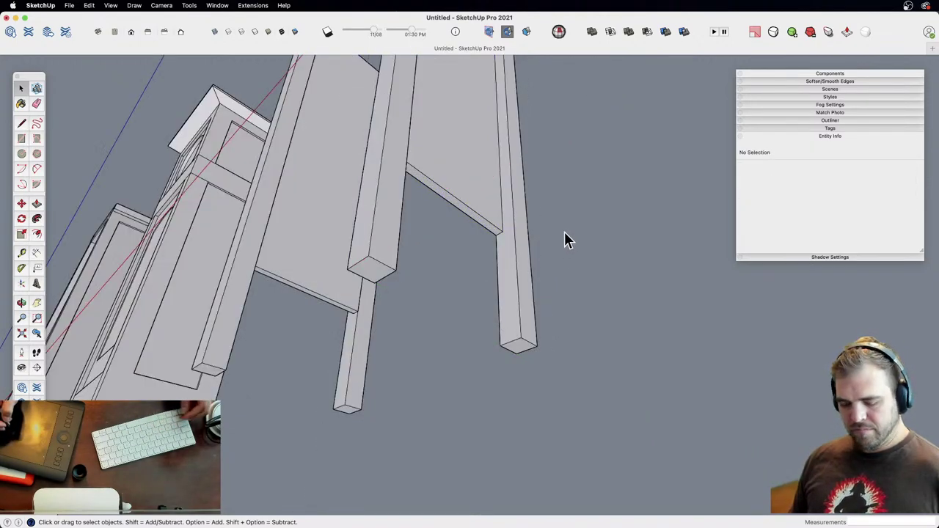
{"action": "key", "text": "super+shift+v"}
Step: Pull the pasted bottom face down to post-foot level, push it back up 4", and pull the resulting rail's broad face outward
{"action": "key", "text": "p"}
{"action": "left_click", "coordinate": [484, 232]}
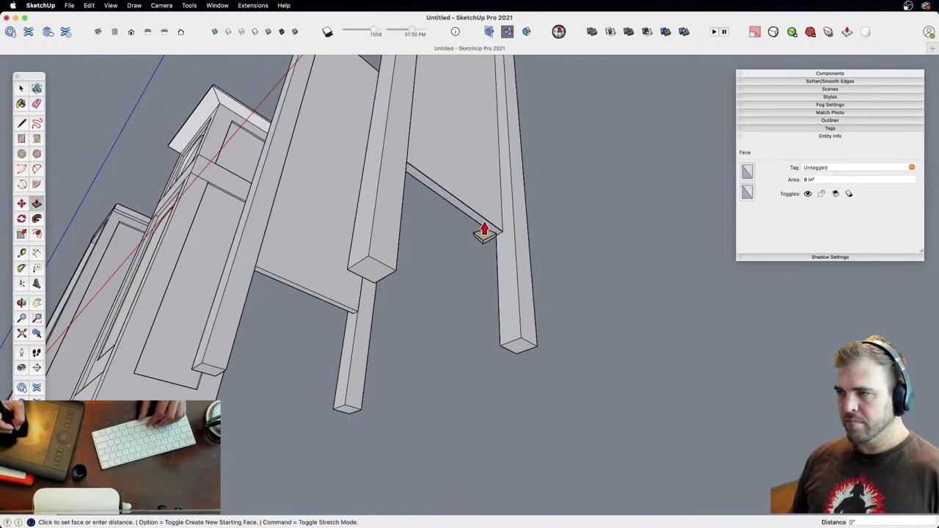
{"action": "left_click", "coordinate": [520, 350]}
{"action": "left_click", "coordinate": [491, 337]}
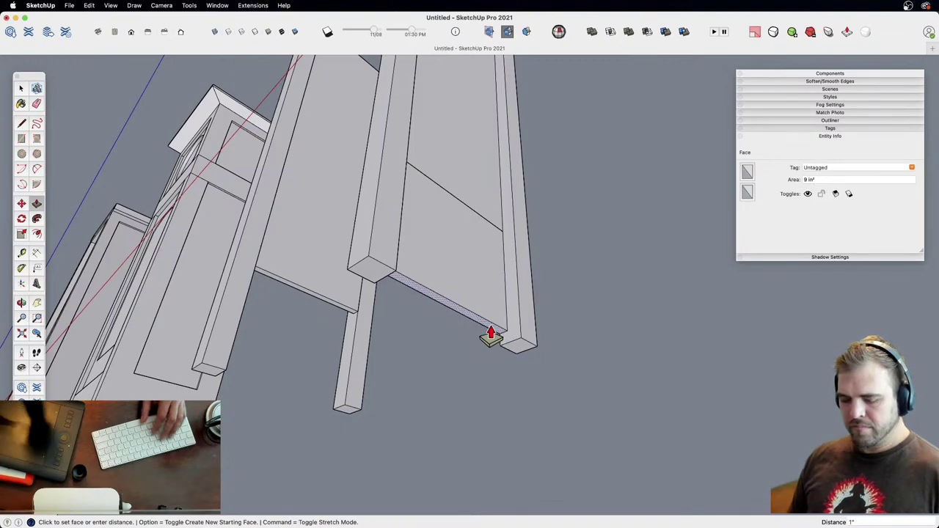
{"action": "type", "text": "4"}
{"action": "key", "text": "Return"}
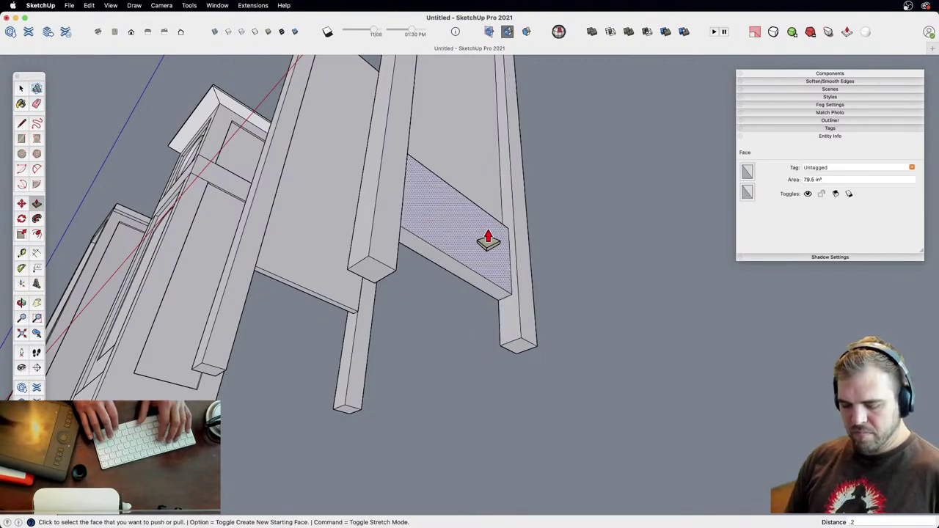
Step: Select all the connected rail geometry and make it a component with the default settings
{"action": "middle_click_drag", "start_coordinate": [499, 245], "coordinate": [490, 279]}
{"action": "triple_click", "coordinate": [480, 244]}
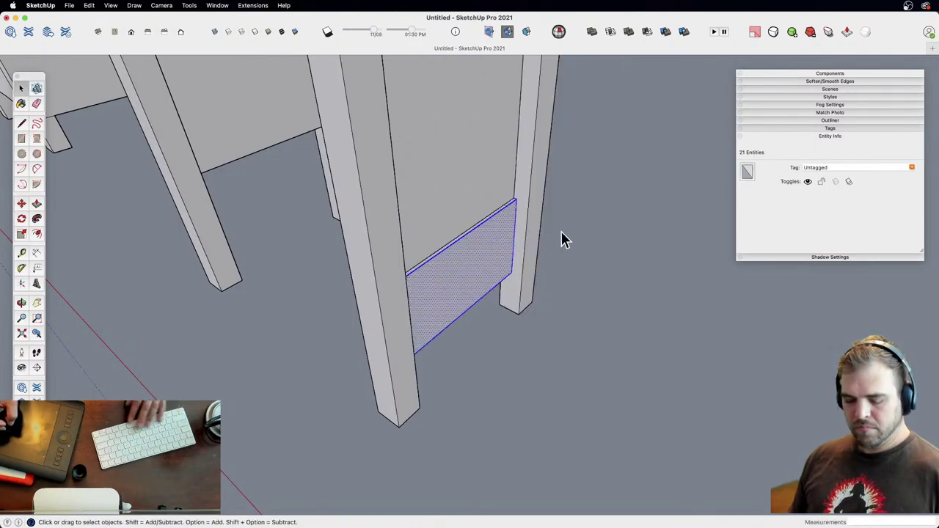
{"action": "key", "text": "z"}
{"action": "left_click_drag", "start_coordinate": [514, 230], "coordinate": [501, 301]}
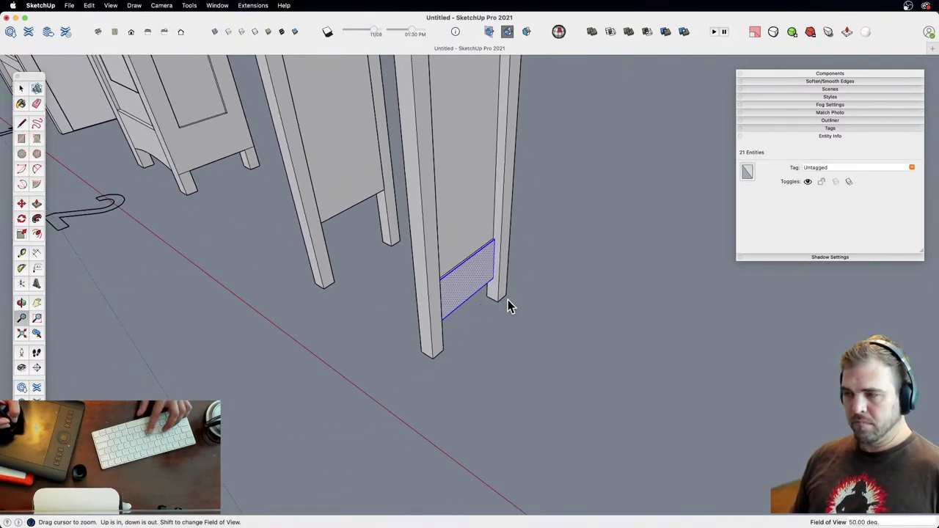
{"action": "key", "text": "g"}
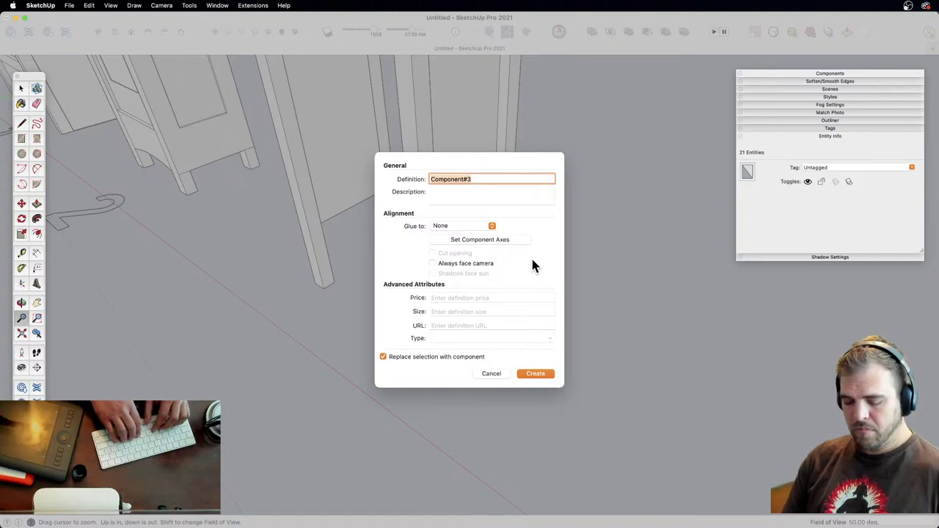
{"action": "key", "text": "Return"}
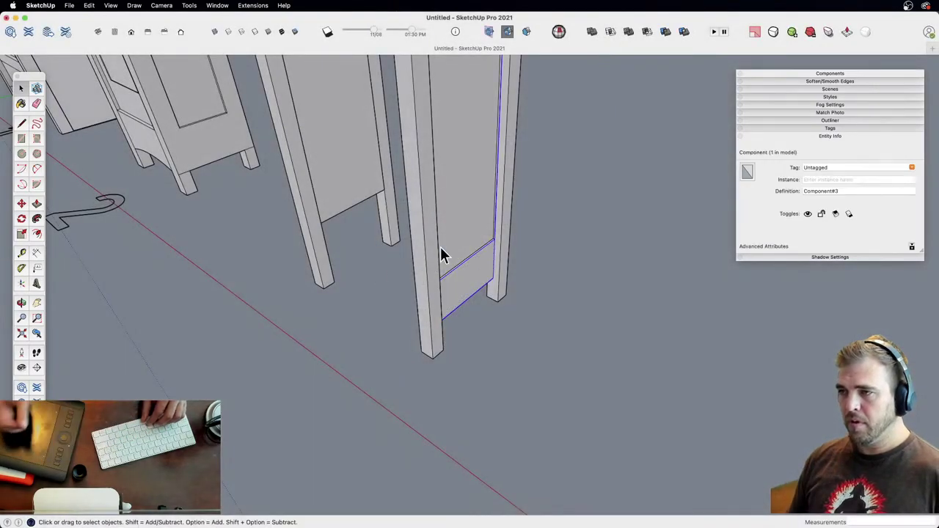
Step: Move the new rail component out from between the posts to the open space beside the side assembly
{"action": "key", "text": "z"}
{"action": "left_click_drag", "start_coordinate": [467, 308], "coordinate": [449, 396]}
{"action": "key", "text": "h"}
{"action": "left_click_drag", "start_coordinate": [488, 364], "coordinate": [461, 354]}
{"action": "key", "text": "m"}
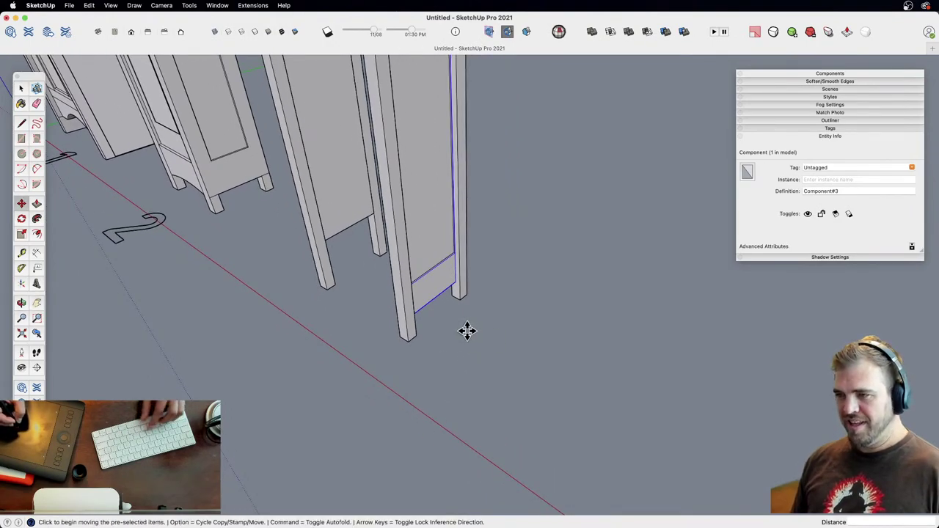
{"action": "left_click", "coordinate": [467, 331]}
{"action": "left_click", "coordinate": [580, 354]}
{"action": "key", "text": "space"}
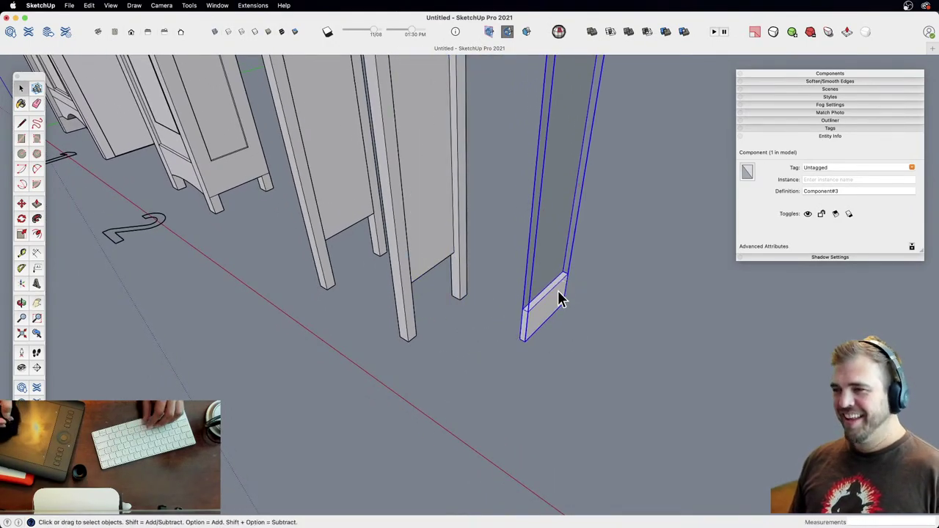
Step: Open the moved rail component and erase the leftover full-height panel edges above the rail
{"action": "double_click", "coordinate": [555, 292]}
{"action": "middle_click_drag", "start_coordinate": [550, 289], "coordinate": [514, 352], "text": "shift"}
{"action": "key", "text": "e"}
{"action": "mouse_move", "coordinate": [494, 321]}
{"action": "left_mouse_down"}
{"action": "mouse_move", "coordinate": [487, 199]}
{"action": "mouse_move", "coordinate": [525, 121]}
{"action": "left_mouse_up"}
{"action": "key", "text": "space"}
{"action": "left_click", "coordinate": [552, 394]}
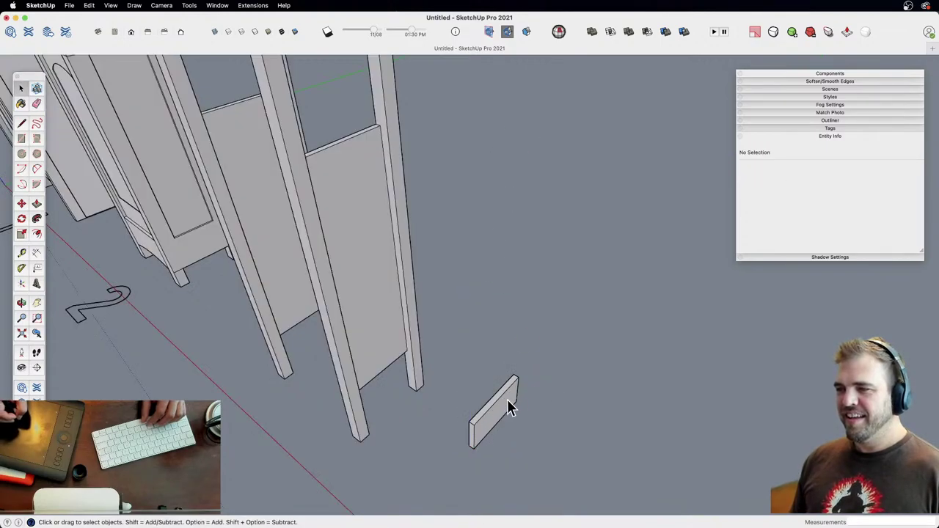
{"action": "left_click", "coordinate": [506, 396]}
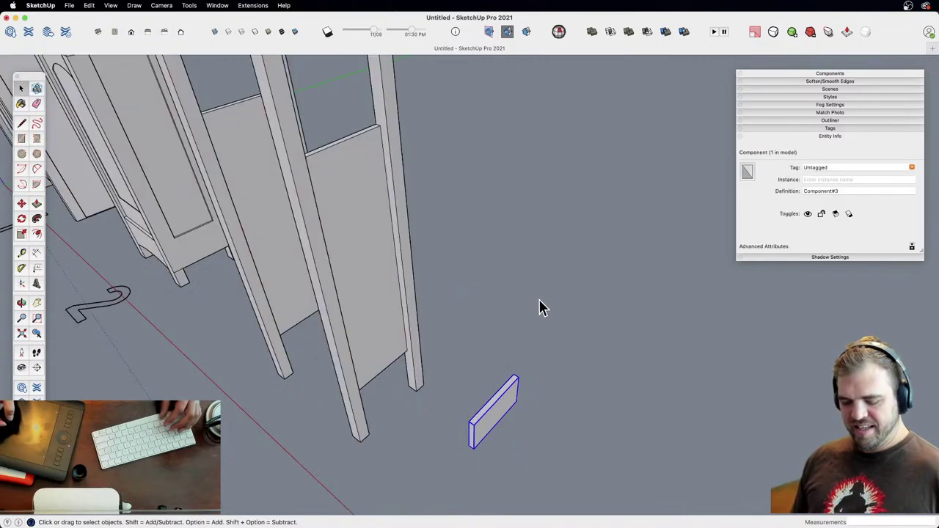
Step: Undo the erasing and the move of the rail component
{"action": "key", "text": "super+z"}
{"action": "key", "text": "super+z"}
{"action": "key", "text": "super+z"}
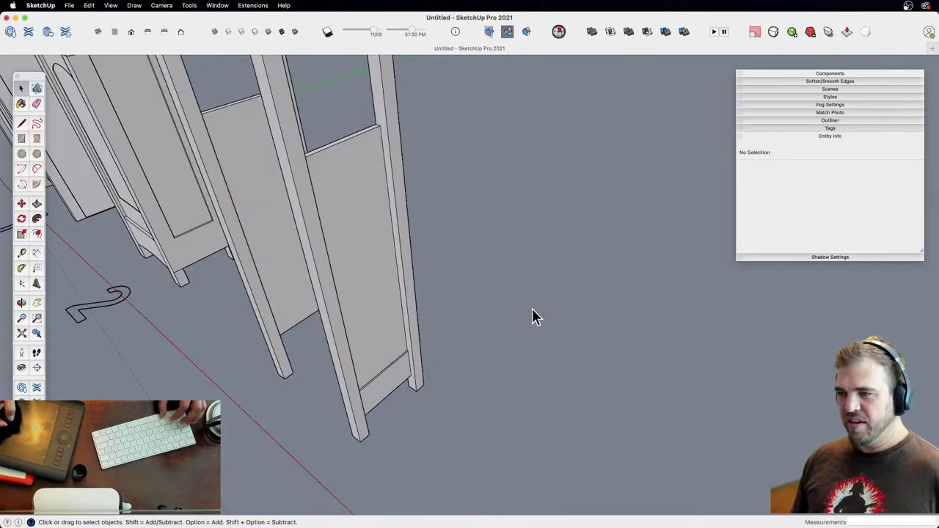
Step: Select the rail component between the posts and place a copy of it in the open space beside the side assembly
{"action": "left_click", "coordinate": [417, 383]}
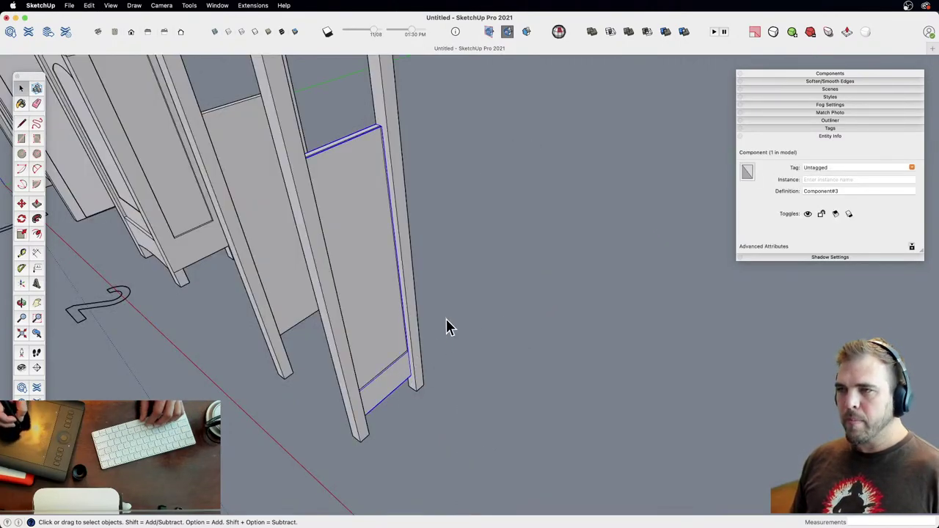
{"action": "middle_click_drag", "start_coordinate": [446, 323], "coordinate": [416, 363]}
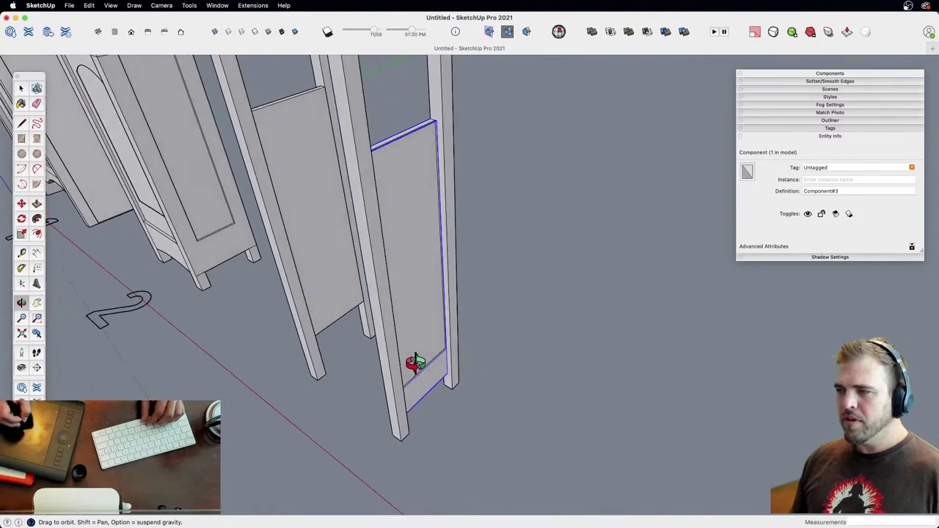
{"action": "key", "text": "m"}
{"action": "left_click", "coordinate": [490, 364]}
{"action": "key", "text": "alt"}
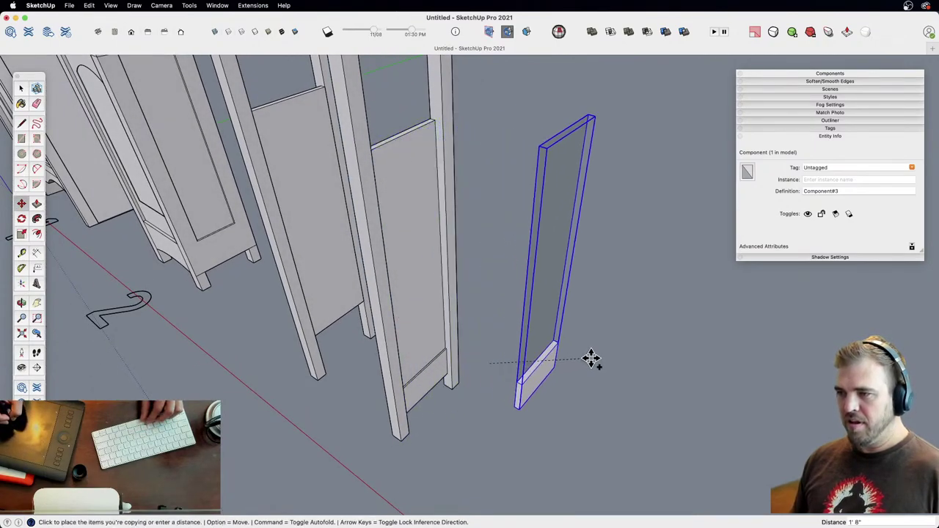
{"action": "left_click", "coordinate": [603, 361]}
{"action": "key", "text": "space"}
Step: Cut the original rail component from between the posts and paste it in place inside the side assembly
{"action": "left_click", "coordinate": [437, 387]}
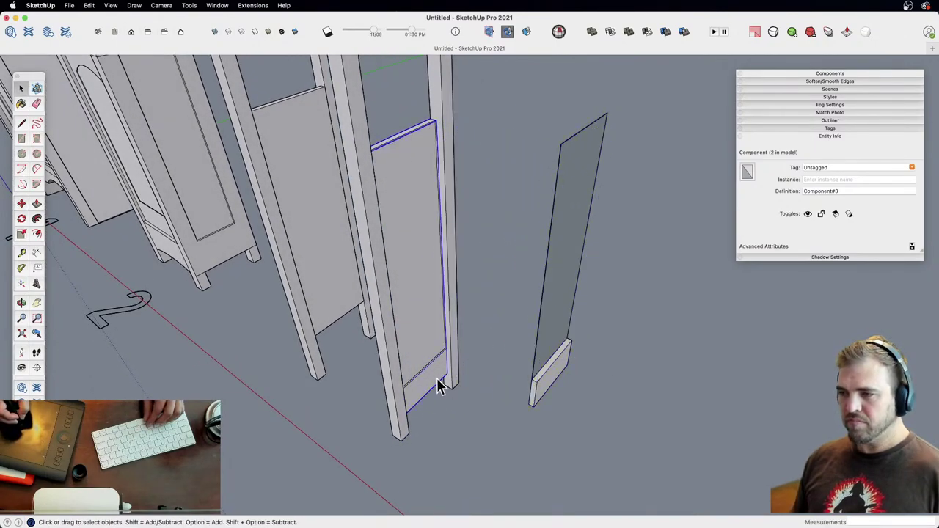
{"action": "middle_click_drag", "start_coordinate": [430, 378], "coordinate": [482, 340], "text": "shift"}
{"action": "left_click", "coordinate": [457, 361]}
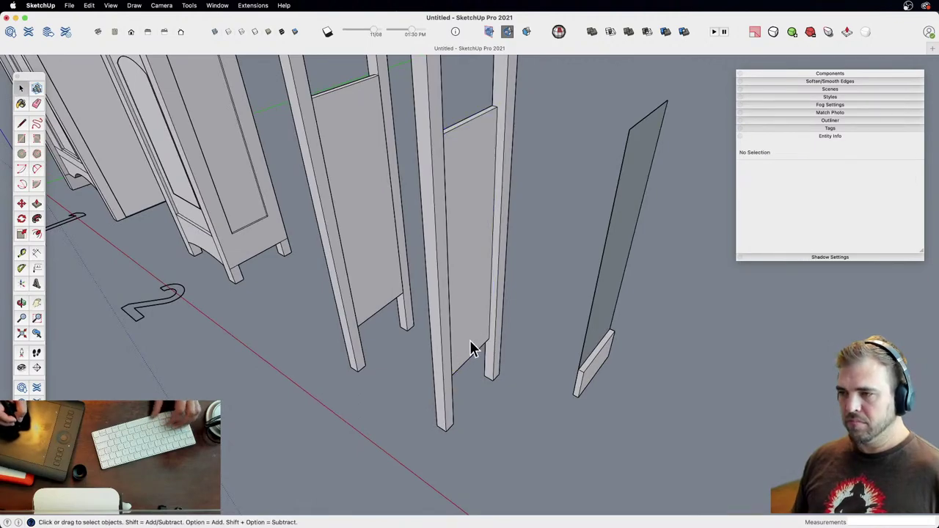
{"action": "left_click", "coordinate": [472, 349]}
{"action": "double_click", "coordinate": [470, 347]}
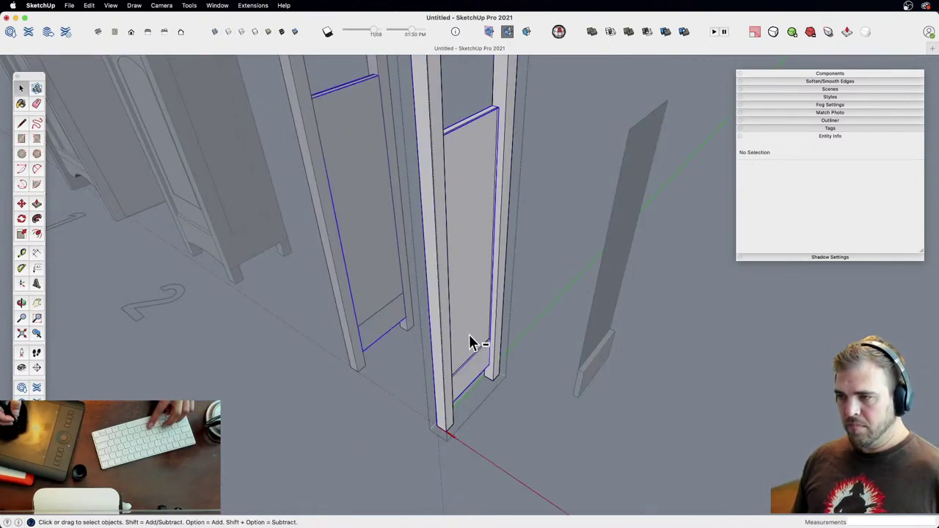
Step: Open the rail component through its loose copy and erase the leftover full-height panel above the rail
{"action": "left_click", "coordinate": [469, 334]}
{"action": "double_click", "coordinate": [483, 361]}
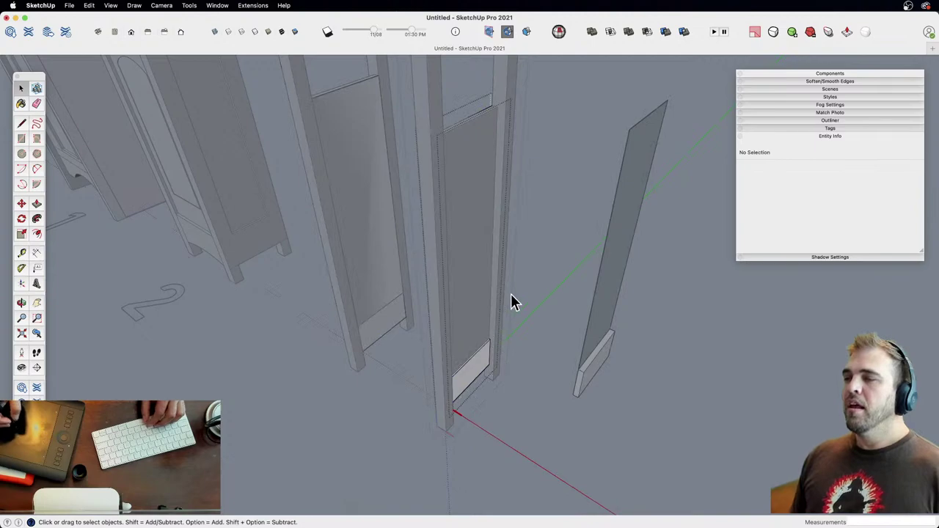
{"action": "triple_click", "coordinate": [603, 351]}
{"action": "key", "text": "e"}
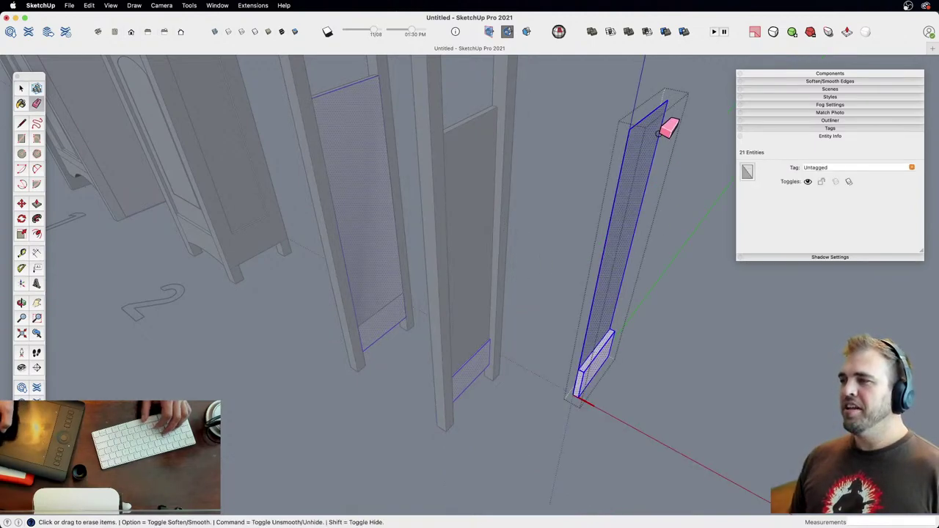
{"action": "mouse_move", "coordinate": [658, 136]}
{"action": "left_mouse_down"}
{"action": "mouse_move", "coordinate": [629, 132]}
{"action": "mouse_move", "coordinate": [629, 158]}
{"action": "left_mouse_up"}
{"action": "key", "text": "space"}
{"action": "left_click", "coordinate": [580, 321]}
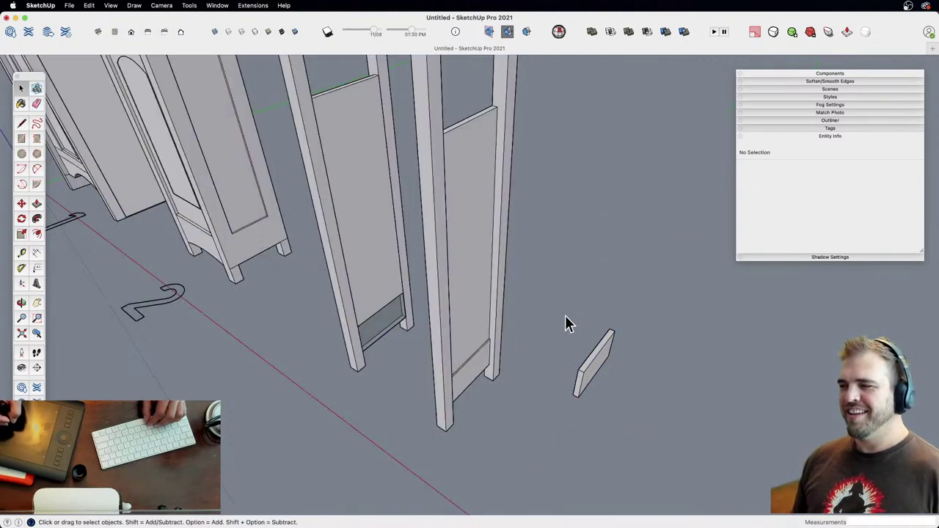
Step: Reopen the loose rail copy from behind and draw a line over its bottom edge to close the missing broad face
{"action": "middle_click_drag", "start_coordinate": [480, 311], "coordinate": [584, 342]}
{"action": "double_click", "coordinate": [578, 307]}
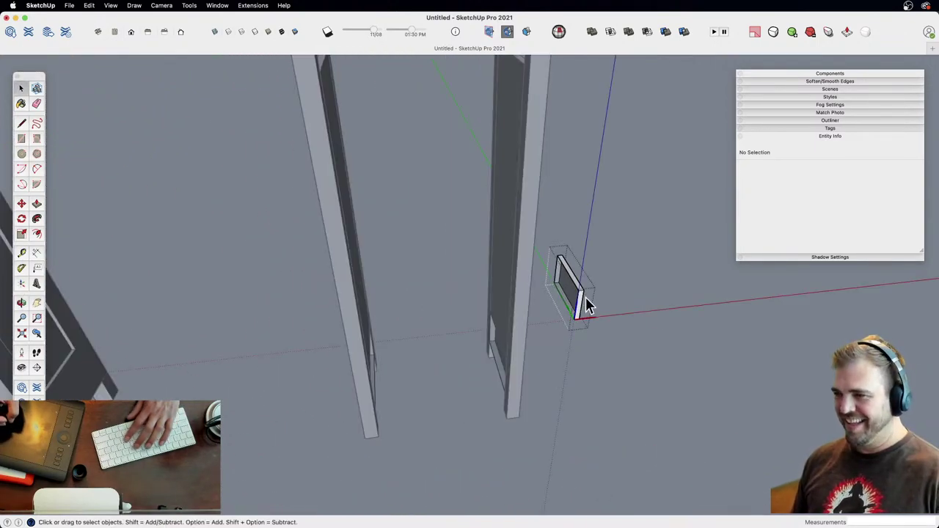
{"action": "key", "text": "l"}
{"action": "left_click", "coordinate": [575, 318]}
{"action": "key", "text": "space"}
{"action": "left_click", "coordinate": [615, 306]}
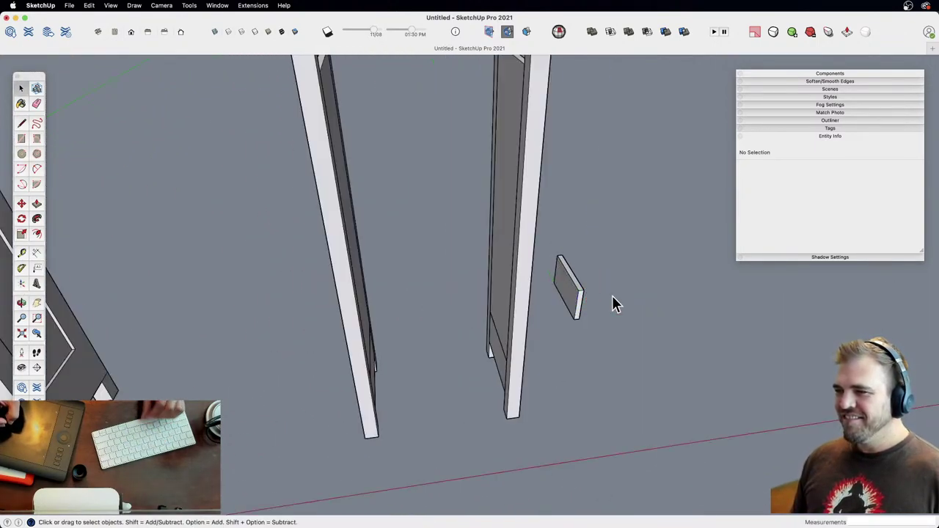
Step: Erase the loose rail copy standing in the open space beside the side assembly
{"action": "mouse_move", "coordinate": [593, 254]}
{"action": "middle_mouse_down"}
{"action": "mouse_move", "coordinate": [555, 325]}
{"action": "mouse_move", "coordinate": [306, 269]}
{"action": "mouse_move", "coordinate": [514, 310]}
{"action": "middle_mouse_up"}
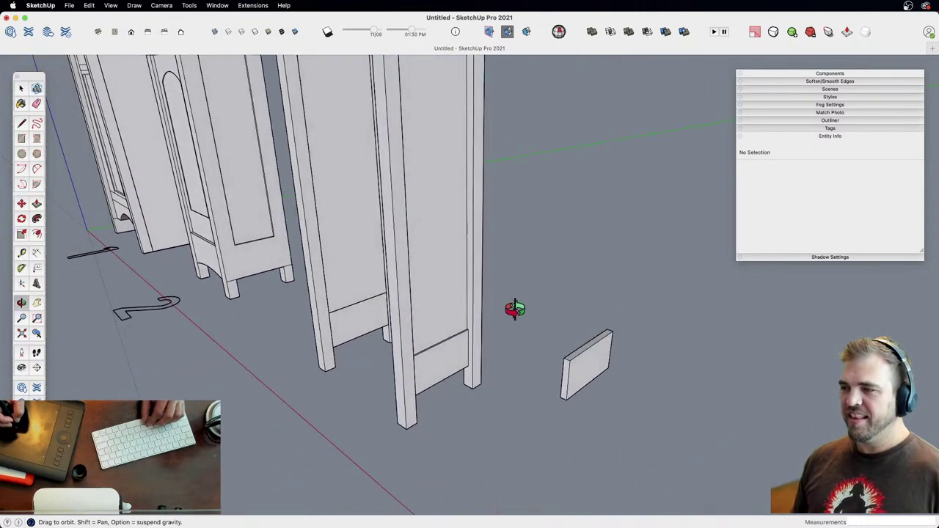
{"action": "key", "text": "e"}
{"action": "middle_click_drag", "start_coordinate": [598, 315], "coordinate": [510, 293]}
{"action": "middle_click_drag", "start_coordinate": [503, 331], "coordinate": [496, 289]}
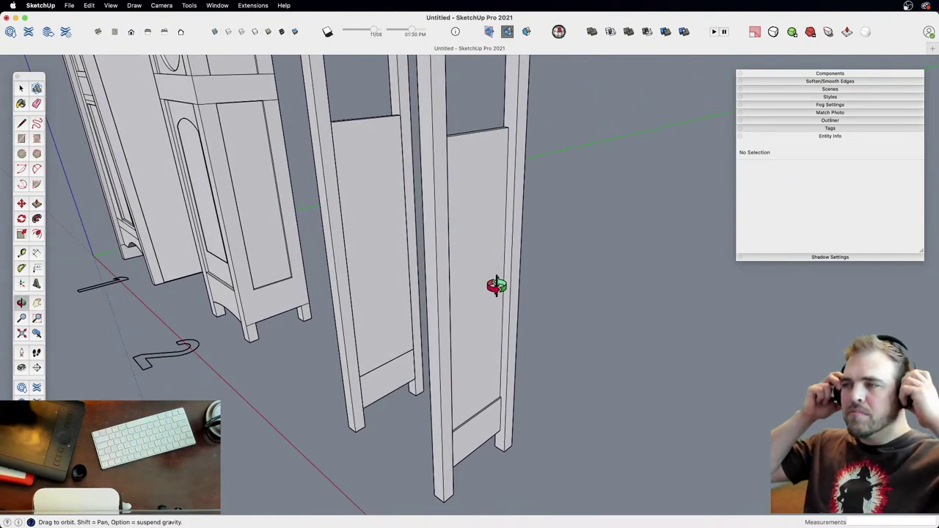
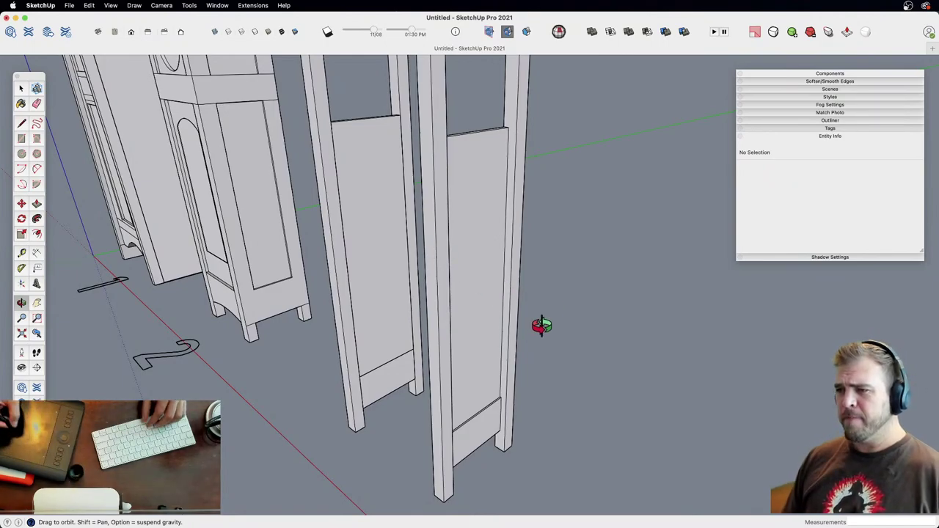
Step: Inside the side assembly, copy the lower rail about 3' 9" upward between the posts to form an upper rail
{"action": "left_click_drag", "start_coordinate": [487, 368], "coordinate": [499, 328], "text": "shift"}
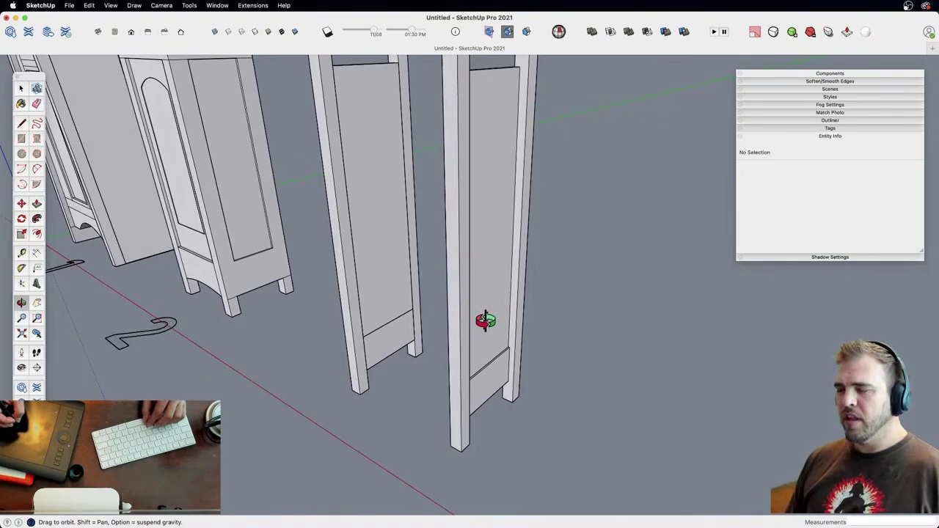
{"action": "middle_click_drag", "start_coordinate": [481, 334], "coordinate": [444, 328]}
{"action": "key", "text": "z"}
{"action": "mouse_move", "coordinate": [460, 366]}
{"action": "middle_mouse_down", "text": "shift"}
{"action": "mouse_move", "coordinate": [403, 312]}
{"action": "mouse_move", "coordinate": [506, 272]}
{"action": "mouse_move", "coordinate": [590, 203]}
{"action": "mouse_move", "coordinate": [526, 212]}
{"action": "mouse_move", "coordinate": [283, 309]}
{"action": "mouse_move", "coordinate": [436, 281]}
{"action": "middle_mouse_up", "text": "shift"}
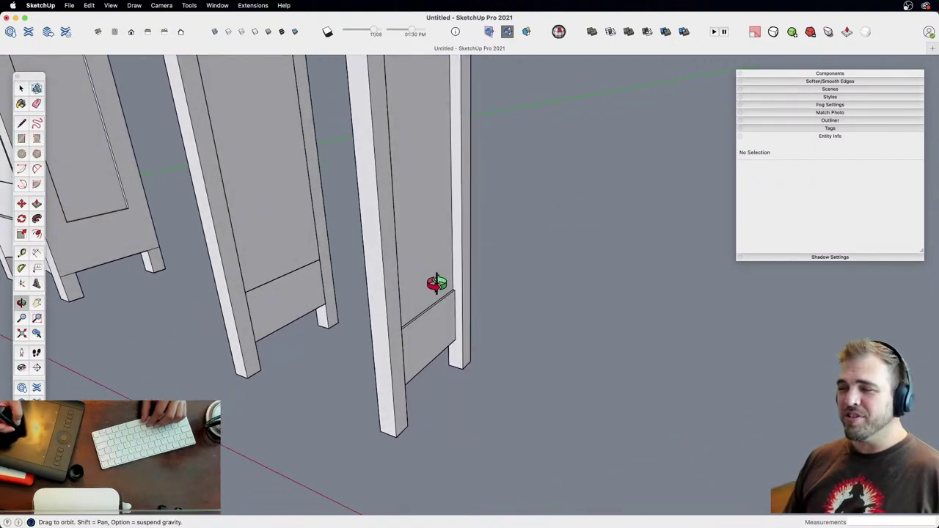
{"action": "left_click", "coordinate": [459, 290]}
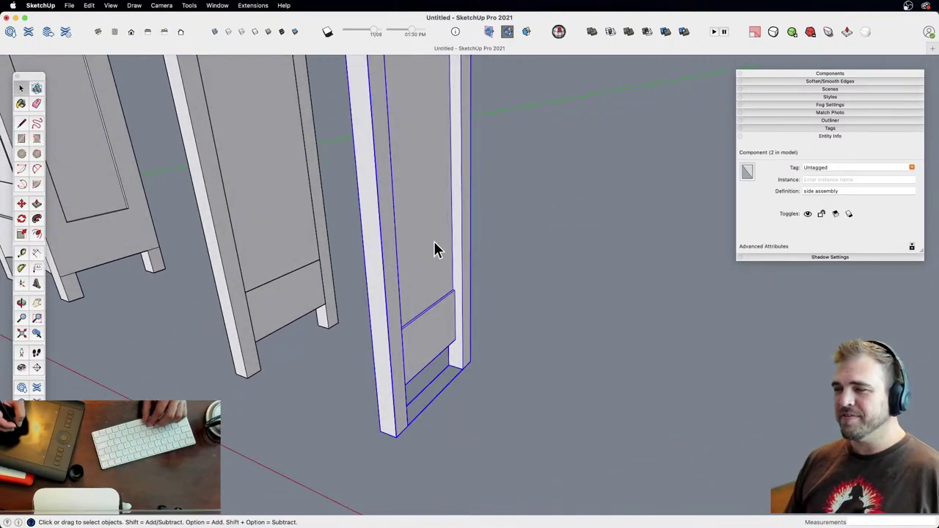
{"action": "double_click", "coordinate": [446, 328]}
{"action": "left_click", "coordinate": [450, 325]}
{"action": "middle_click_drag", "start_coordinate": [451, 326], "coordinate": [457, 430]}
{"action": "key", "text": "m"}
{"action": "left_click", "coordinate": [456, 364]}
{"action": "key", "text": "alt"}
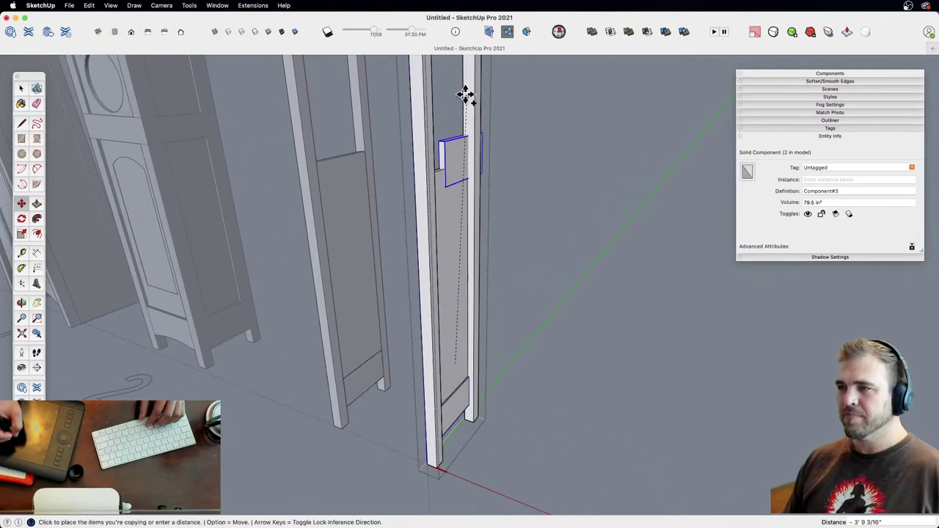
{"action": "left_click", "coordinate": [471, 86]}
{"action": "key", "text": "space"}
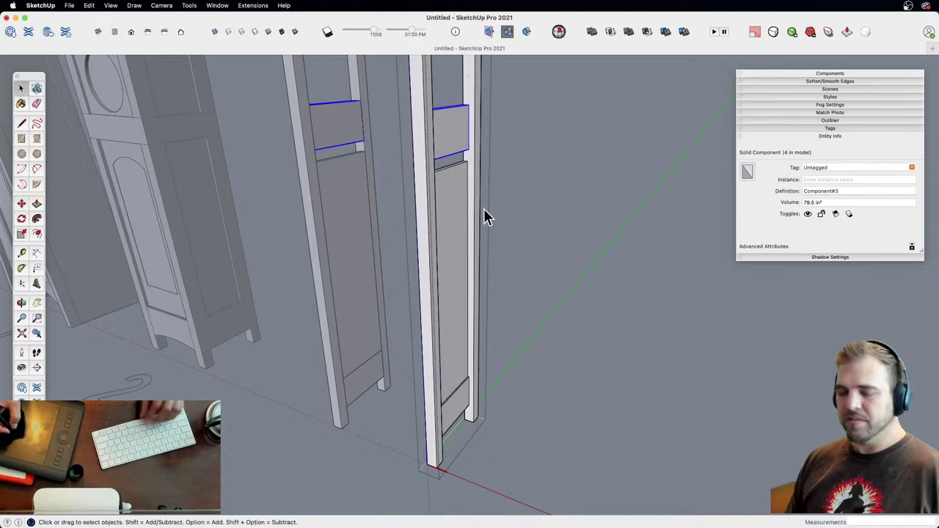
{"action": "middle_click_drag", "start_coordinate": [457, 257], "coordinate": [486, 258]}
{"action": "middle_click_drag", "start_coordinate": [428, 243], "coordinate": [510, 321], "text": "shift"}
{"action": "left_click", "coordinate": [507, 292]}
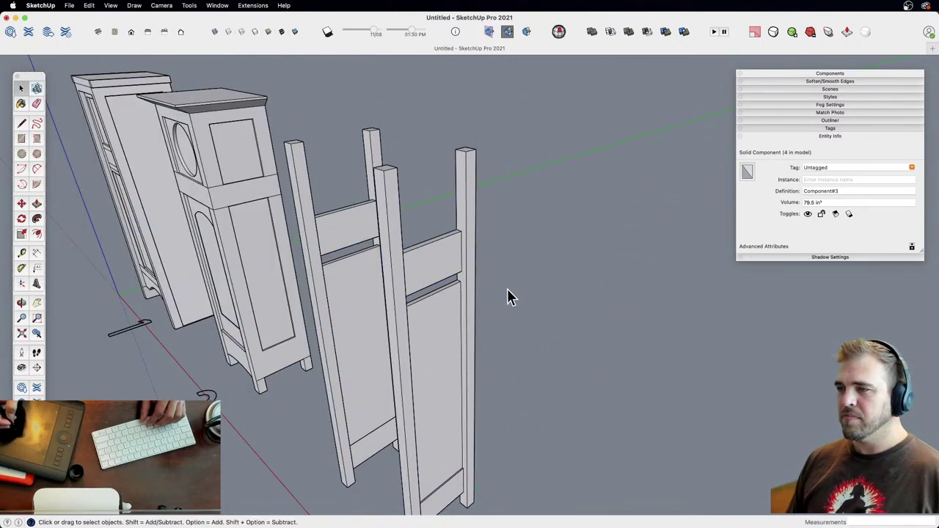
Step: Inside the side assembly, make the upper rail unique so it can be edited independently of the lower rail
{"action": "middle_click_drag", "start_coordinate": [439, 330], "coordinate": [465, 315]}
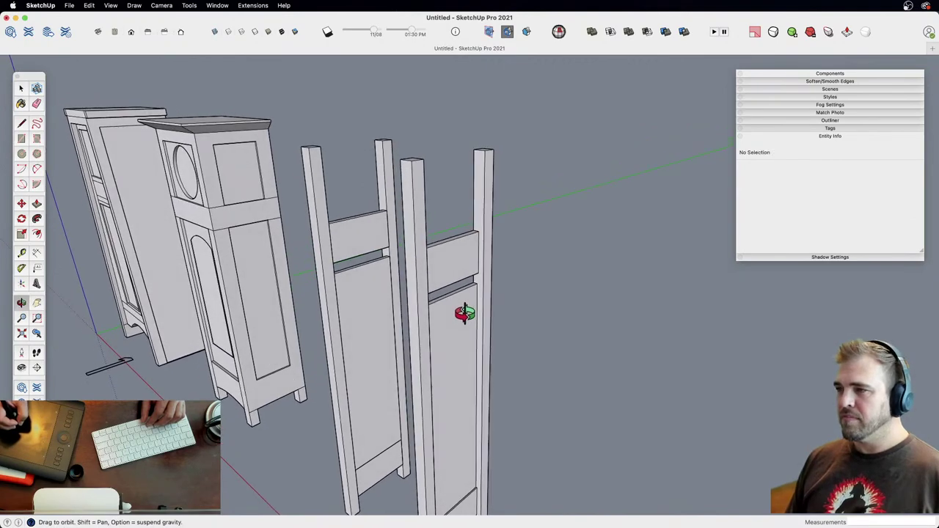
{"action": "double_click", "coordinate": [460, 257]}
{"action": "left_click", "coordinate": [457, 253]}
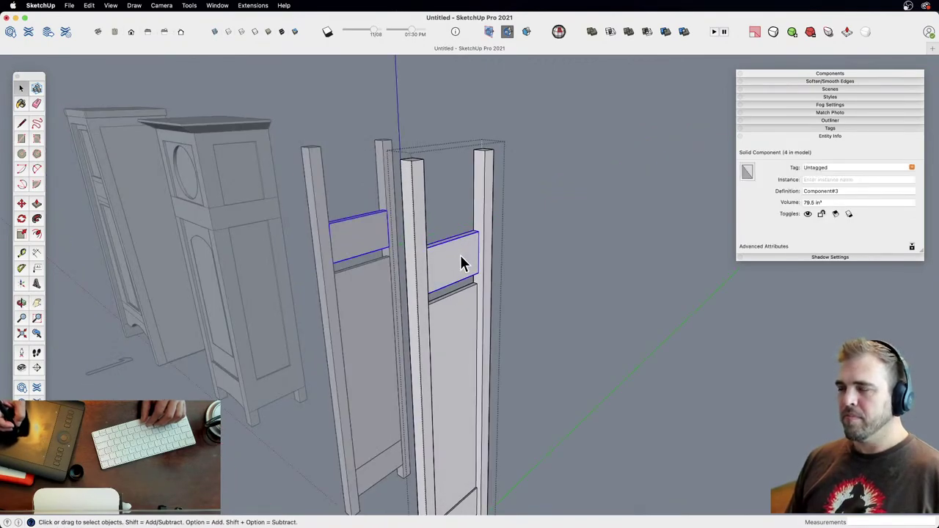
{"action": "right_click", "coordinate": [458, 257]}
{"action": "left_click", "coordinate": [512, 331]}
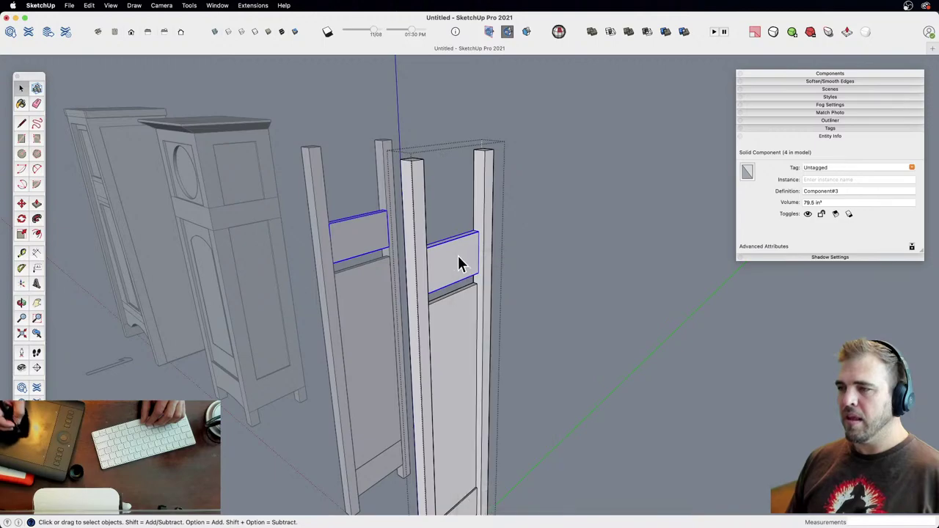
Step: Open the upper rail component and push its top face down to make the rail shorter in height
{"action": "double_click", "coordinate": [458, 257]}
{"action": "middle_click_drag", "start_coordinate": [458, 256], "coordinate": [471, 381], "text": "shift"}
{"action": "left_click_drag", "start_coordinate": [472, 381], "coordinate": [476, 329]}
{"action": "key", "text": "p"}
{"action": "left_click", "coordinate": [468, 332]}
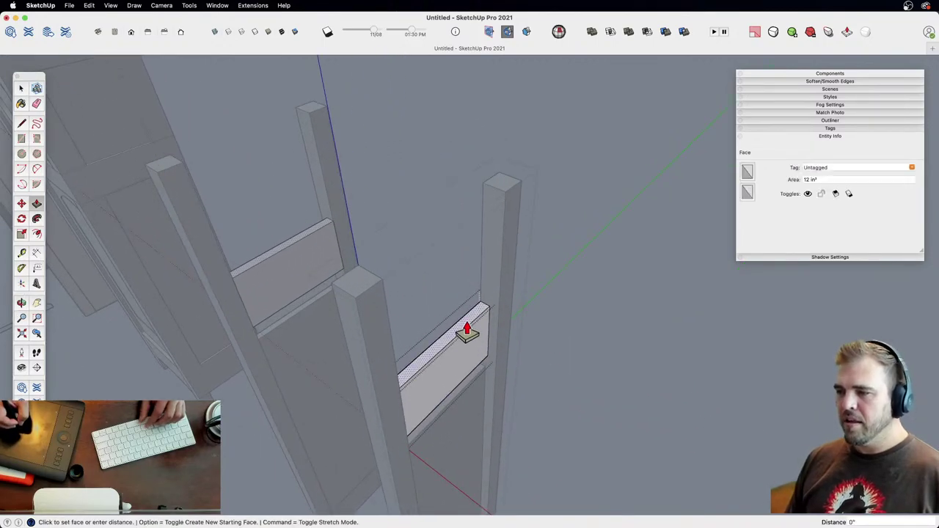
{"action": "left_click", "coordinate": [471, 351]}
{"action": "key", "text": "space"}
{"action": "middle_click_drag", "start_coordinate": [514, 331], "coordinate": [582, 220]}
{"action": "left_click", "coordinate": [582, 220]}
{"action": "scroll", "coordinate": [490, 233], "scroll_direction": "down", "scroll_amount": 4}
{"action": "middle_click_drag", "start_coordinate": [477, 352], "coordinate": [444, 224], "text": "shift"}
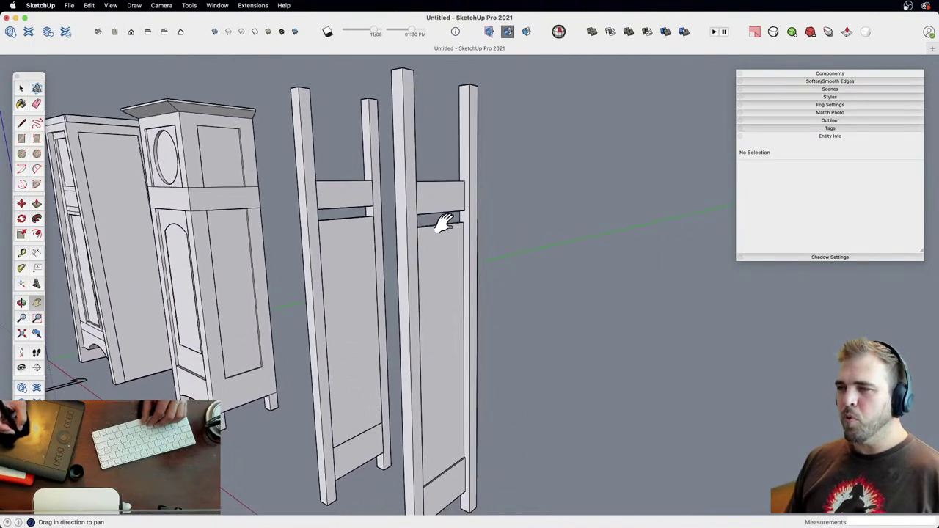
{"action": "left_click", "coordinate": [463, 229]}
{"action": "double_click", "coordinate": [450, 203]}
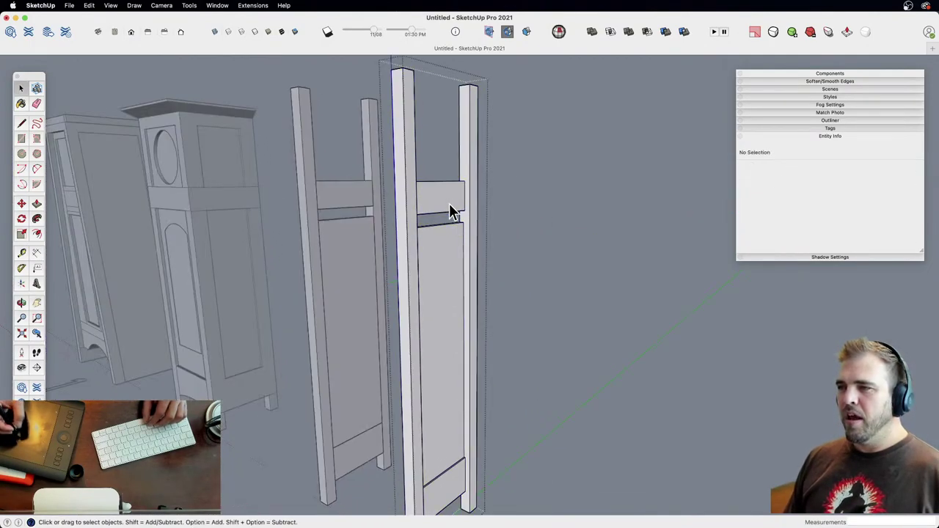
{"action": "left_click", "coordinate": [455, 204]}
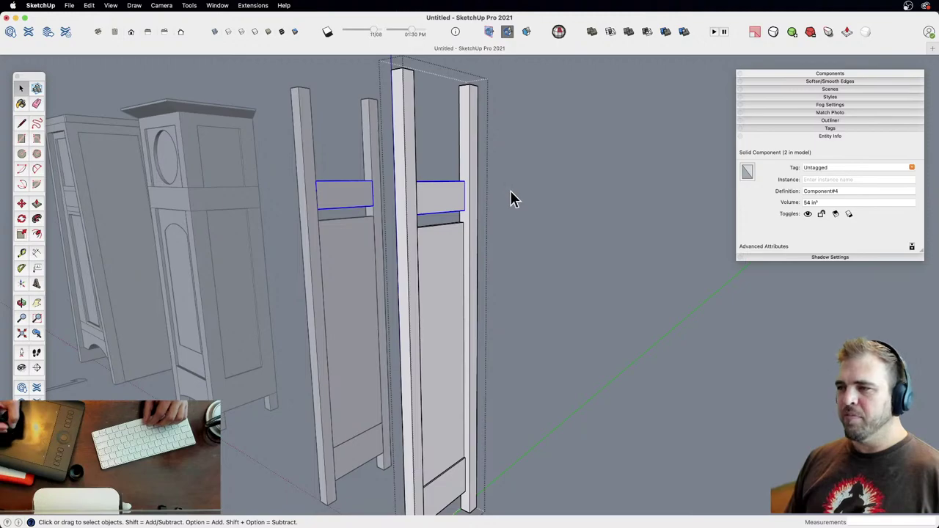
{"action": "middle_click_drag", "start_coordinate": [449, 266], "coordinate": [474, 315]}
{"action": "key", "text": "z"}
{"action": "left_click_drag", "start_coordinate": [474, 315], "coordinate": [480, 278]}
{"action": "key", "text": "space"}
{"action": "left_click", "coordinate": [538, 208]}
Step: Inside the side assembly, move the upper rail down by its bottom corner so it rests on the side panel's top edge
{"action": "key", "text": "h"}
{"action": "left_click", "coordinate": [491, 208]}
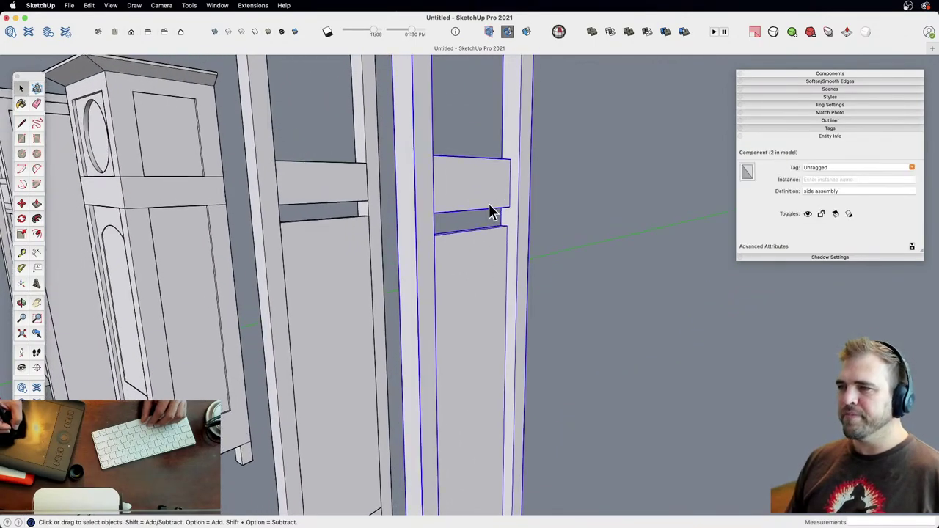
{"action": "double_click", "coordinate": [481, 205]}
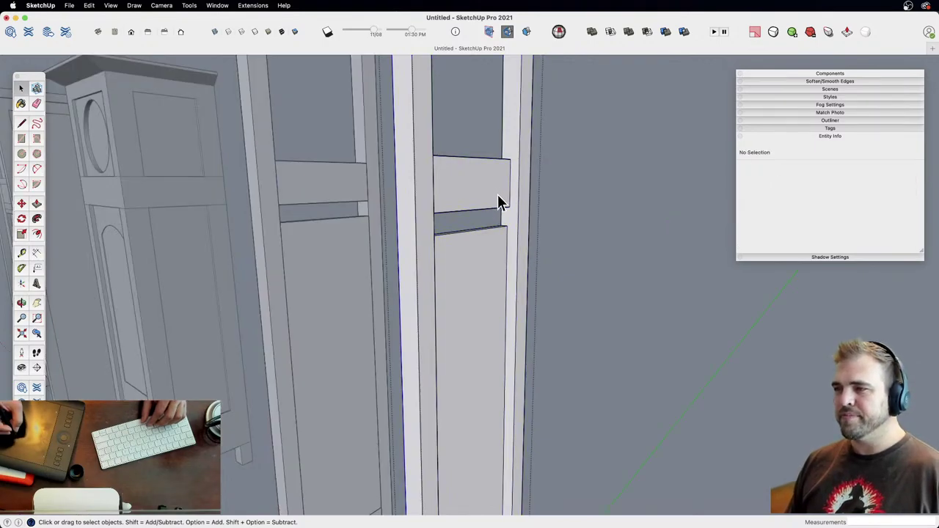
{"action": "left_click", "coordinate": [498, 195]}
{"action": "key", "text": "h"}
{"action": "middle_click_drag", "start_coordinate": [440, 206], "coordinate": [460, 242]}
{"action": "key", "text": "m"}
{"action": "left_click", "coordinate": [428, 216]}
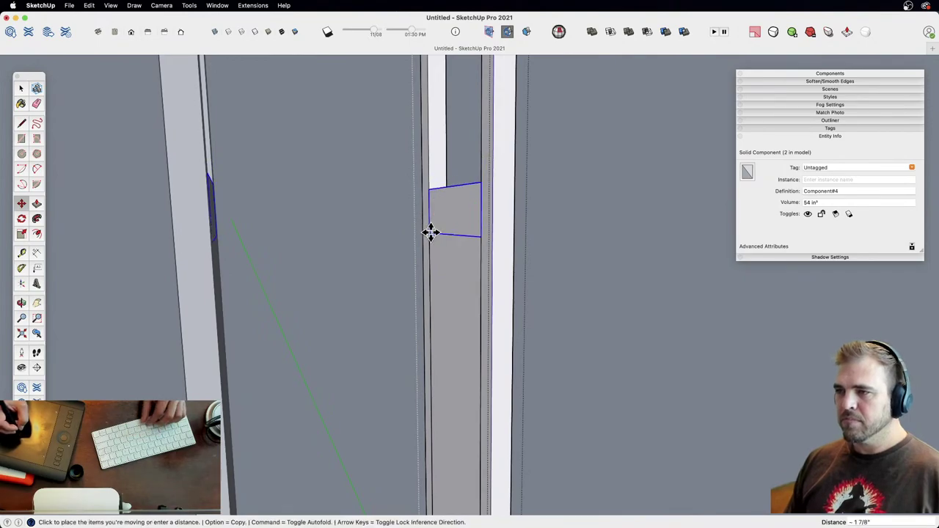
{"action": "left_click", "coordinate": [430, 232]}
Step: Copy the side panel about 4' 4" straight up inside the assembly, above the upper rail
{"action": "key", "text": "z"}
{"action": "left_click_drag", "start_coordinate": [459, 237], "coordinate": [474, 288]}
{"action": "middle_click_drag", "start_coordinate": [474, 288], "coordinate": [250, 323], "text": "shift"}
{"action": "middle_click_drag", "start_coordinate": [424, 254], "coordinate": [434, 243]}
{"action": "scroll", "coordinate": [455, 281], "scroll_direction": "down", "scroll_amount": 2}
{"action": "middle_click_drag", "start_coordinate": [456, 280], "coordinate": [451, 190]}
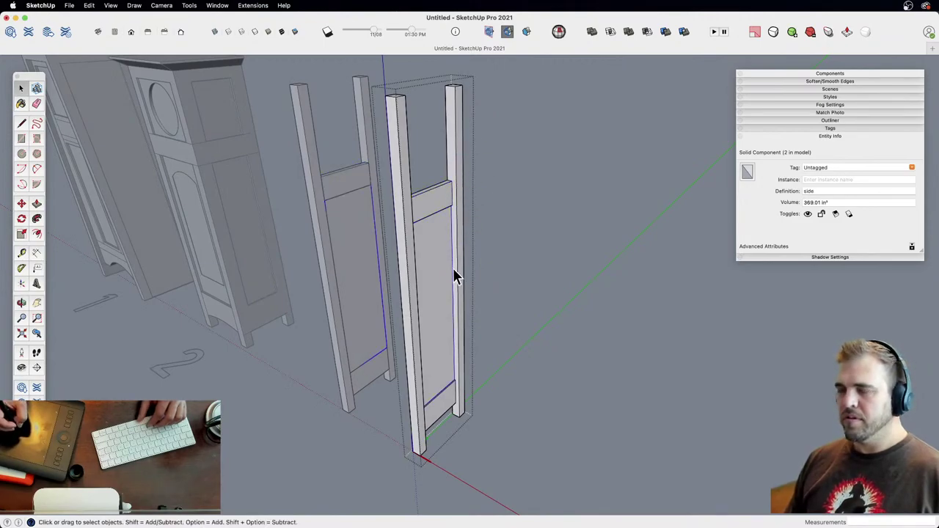
{"action": "key", "text": "m"}
{"action": "key", "text": "alt"}
{"action": "left_click", "coordinate": [451, 378]}
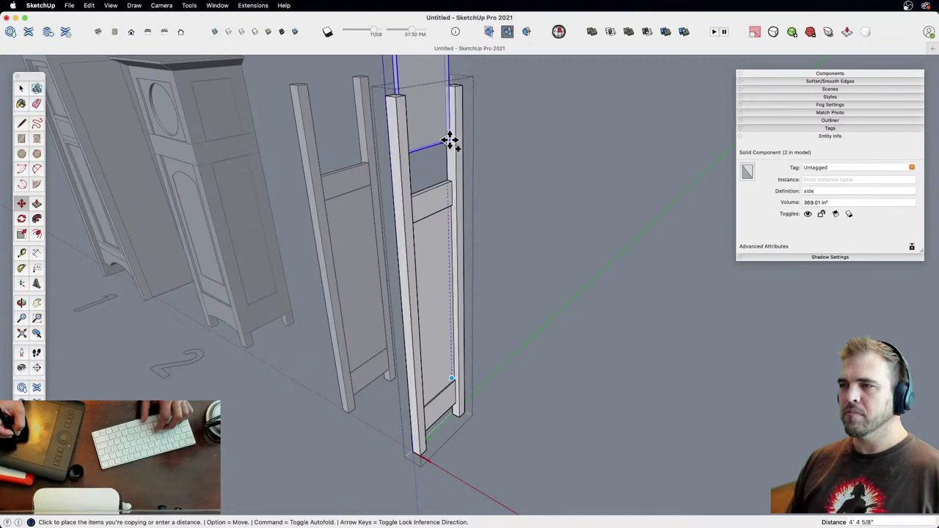
{"action": "left_click", "coordinate": [449, 140]}
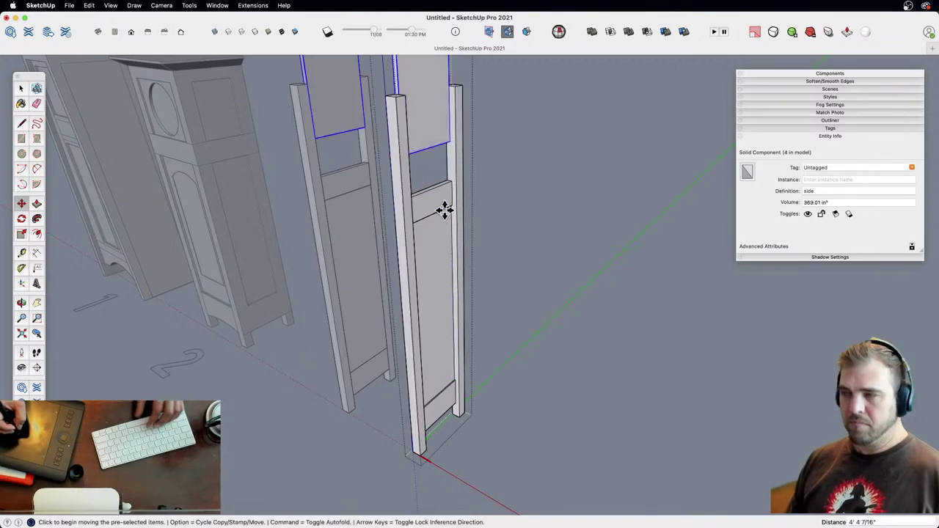
Step: Make the upper side panel unique and move it down onto the upper rail's top edge
{"action": "key", "text": "space"}
{"action": "right_click", "coordinate": [419, 103]}
{"action": "left_click", "coordinate": [455, 178]}
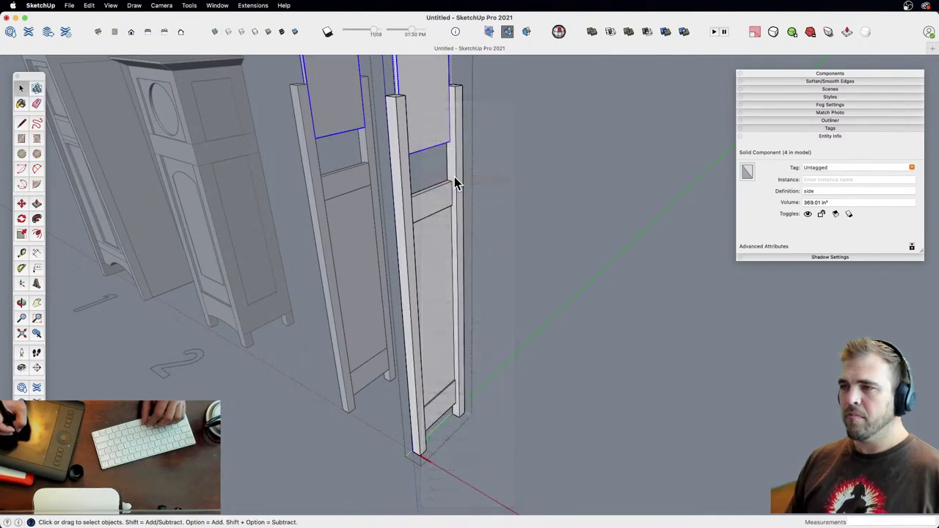
{"action": "middle_click_drag", "start_coordinate": [438, 156], "coordinate": [436, 231], "text": "shift"}
{"action": "scroll", "coordinate": [455, 160], "scroll_direction": "up", "scroll_amount": 4}
{"action": "middle_click_drag", "start_coordinate": [455, 159], "coordinate": [458, 252], "text": "shift"}
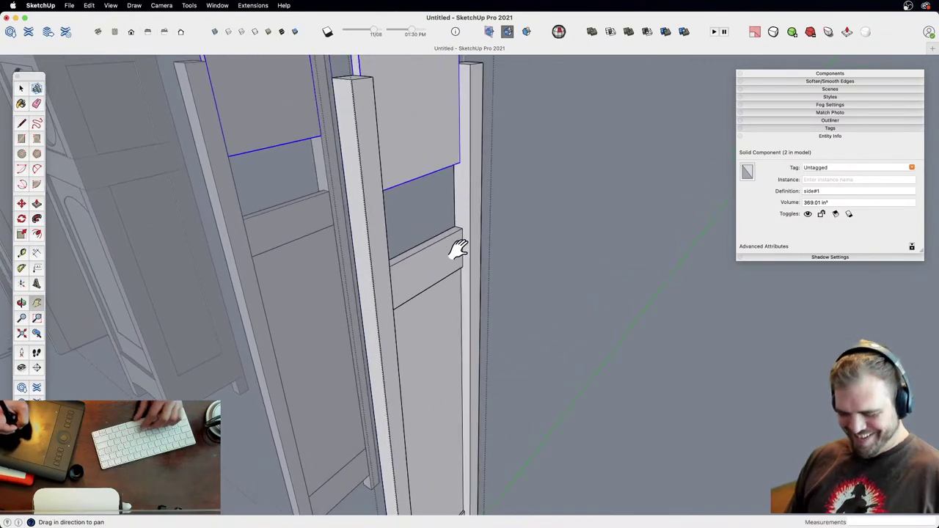
{"action": "key", "text": "m"}
{"action": "left_click_drag", "start_coordinate": [461, 161], "coordinate": [460, 231]}
{"action": "key", "text": "z"}
{"action": "left_click_drag", "start_coordinate": [461, 191], "coordinate": [434, 308]}
{"action": "middle_click_drag", "start_coordinate": [445, 193], "coordinate": [447, 313], "text": "shift"}
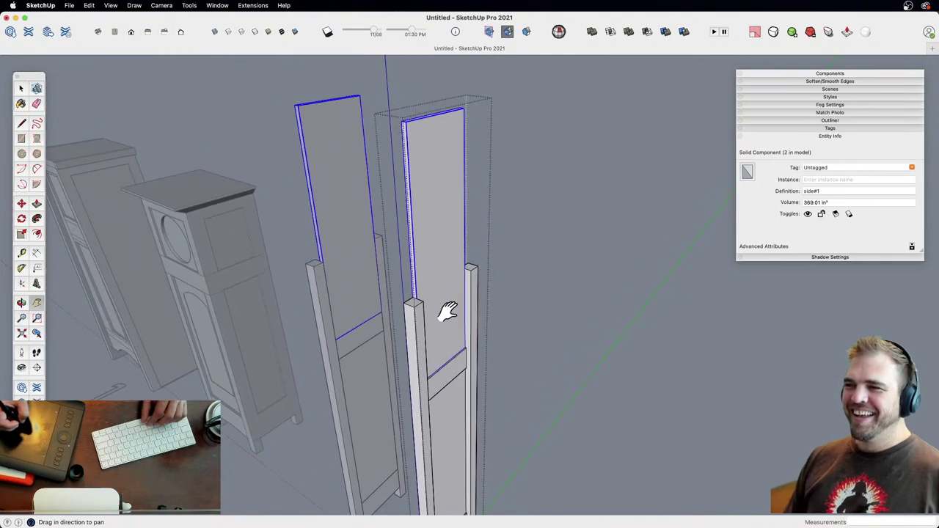
Step: Open the upper side panel and push its top face down level with the tops of the posts
{"action": "key", "text": "space"}
{"action": "double_click", "coordinate": [443, 232]}
{"action": "middle_click_drag", "start_coordinate": [442, 232], "coordinate": [445, 210]}
{"action": "key", "text": "p"}
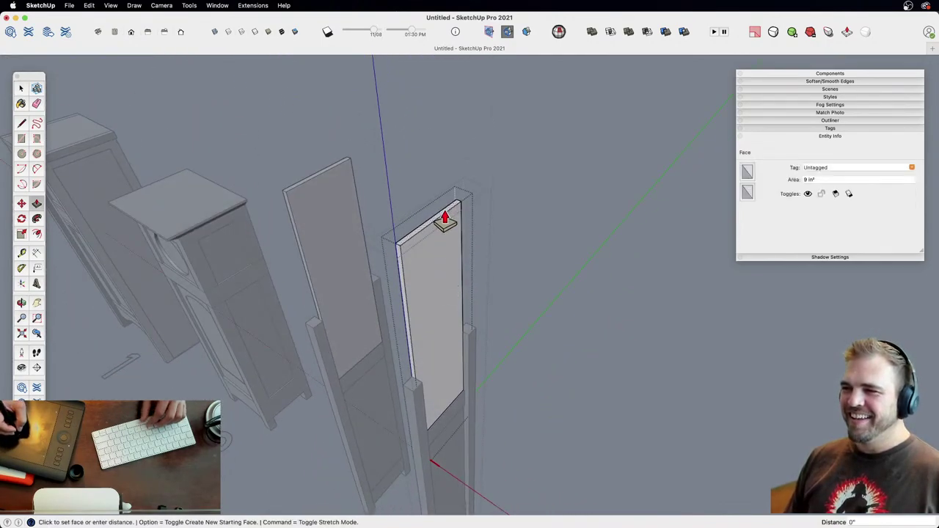
{"action": "left_click_drag", "start_coordinate": [449, 213], "coordinate": [467, 339]}
{"action": "key", "text": "space"}
{"action": "middle_click_drag", "start_coordinate": [450, 358], "coordinate": [564, 264], "text": "shift"}
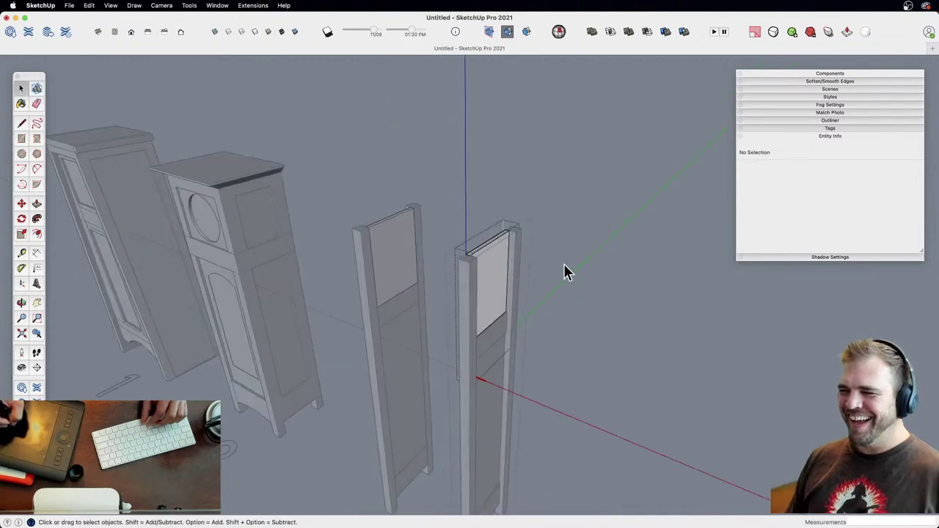
{"action": "left_click", "coordinate": [564, 264]}
Step: Draw a rectangle between the lower ends of the two front posts and extrude it into a board with Push/Pull
{"action": "middle_click_drag", "start_coordinate": [477, 310], "coordinate": [454, 232], "text": "shift"}
{"action": "middle_click_drag", "start_coordinate": [455, 299], "coordinate": [448, 312], "text": "shift"}
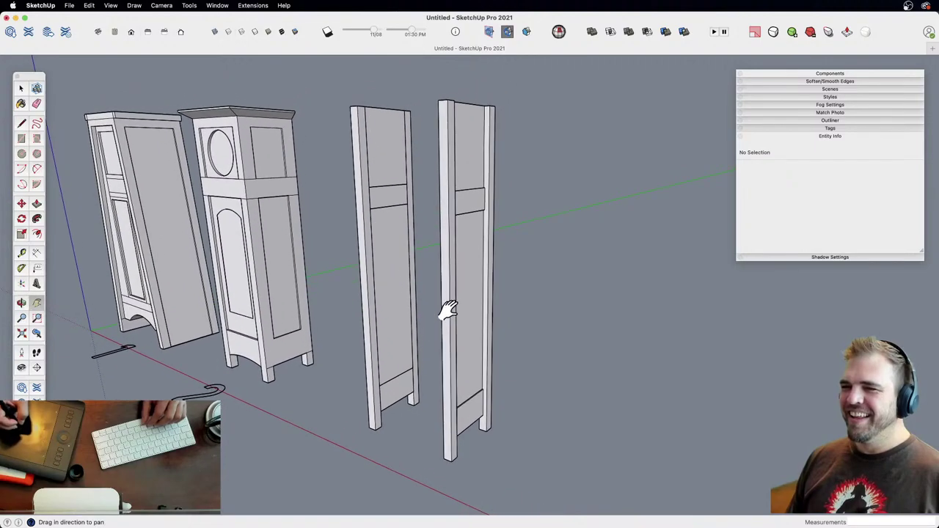
{"action": "key", "text": "z"}
{"action": "left_click_drag", "start_coordinate": [441, 330], "coordinate": [469, 228]}
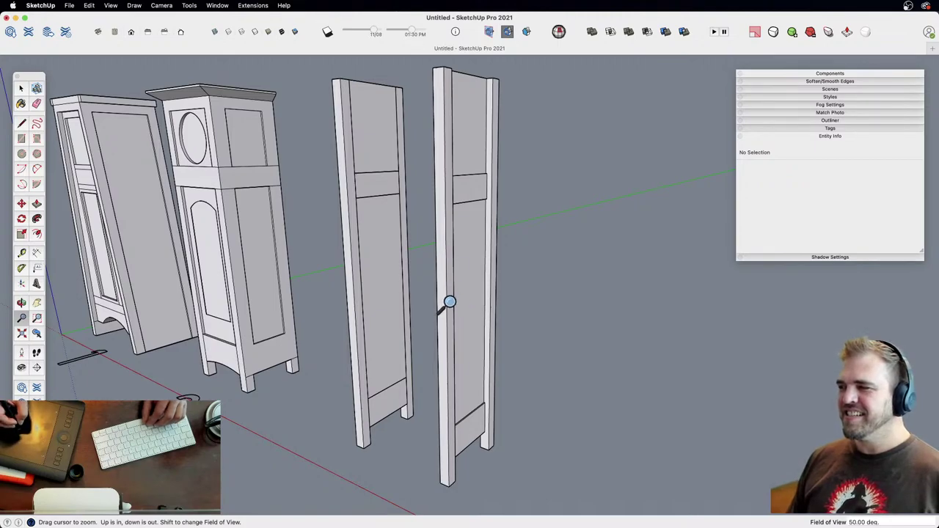
{"action": "middle_click_drag", "start_coordinate": [450, 302], "coordinate": [484, 242]}
{"action": "left_click", "coordinate": [487, 347]}
{"action": "middle_click_drag", "start_coordinate": [470, 354], "coordinate": [529, 388], "text": "shift"}
{"action": "key", "text": "z"}
{"action": "key", "text": "r"}
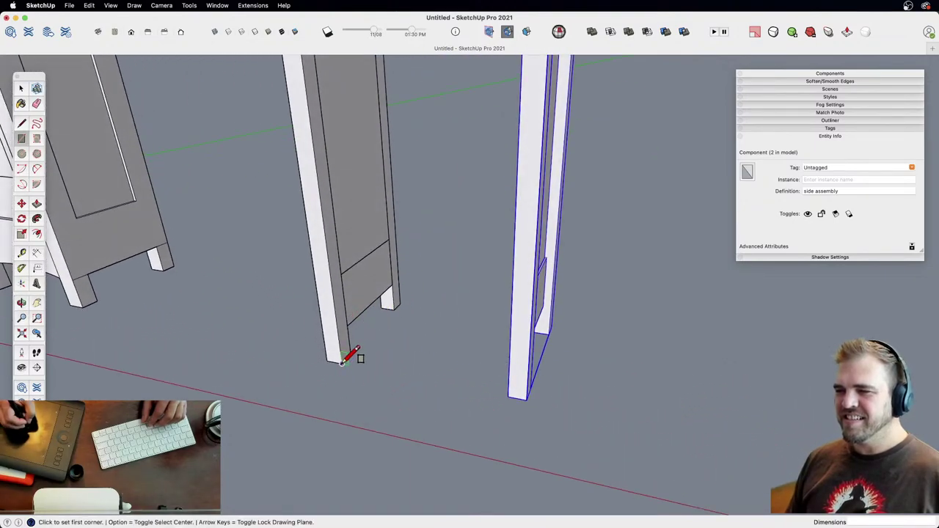
{"action": "left_click", "coordinate": [512, 290]}
{"action": "middle_click_drag", "start_coordinate": [492, 301], "coordinate": [413, 267]}
{"action": "key", "text": "p"}
{"action": "left_click", "coordinate": [447, 276]}
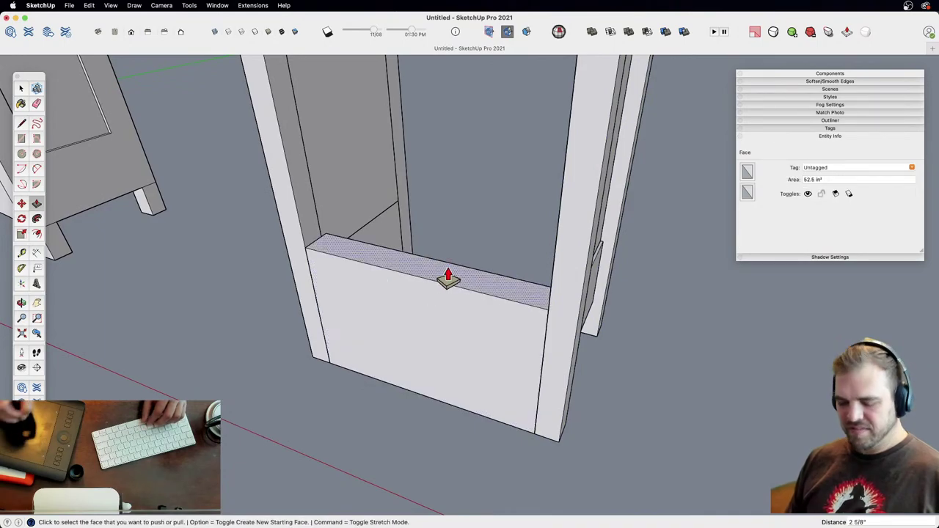
Step: Select all geometry of the front board between the posts and make it a component
{"action": "key", "text": "space"}
{"action": "triple_click", "coordinate": [457, 324]}
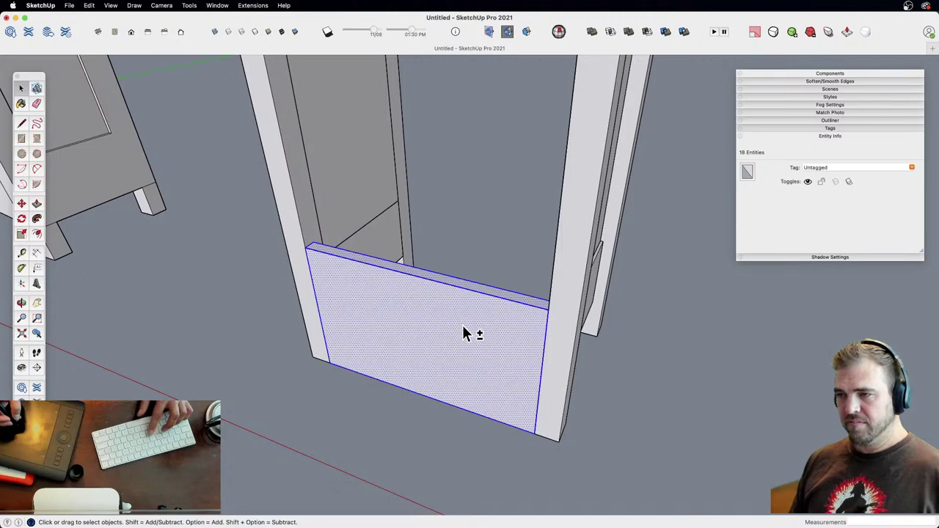
{"action": "key", "text": "g"}
{"action": "key", "text": "Return"}
Step: Move the front board between the posts up 4 inches and set it back slightly from the posts' front faces
{"action": "key", "text": "h"}
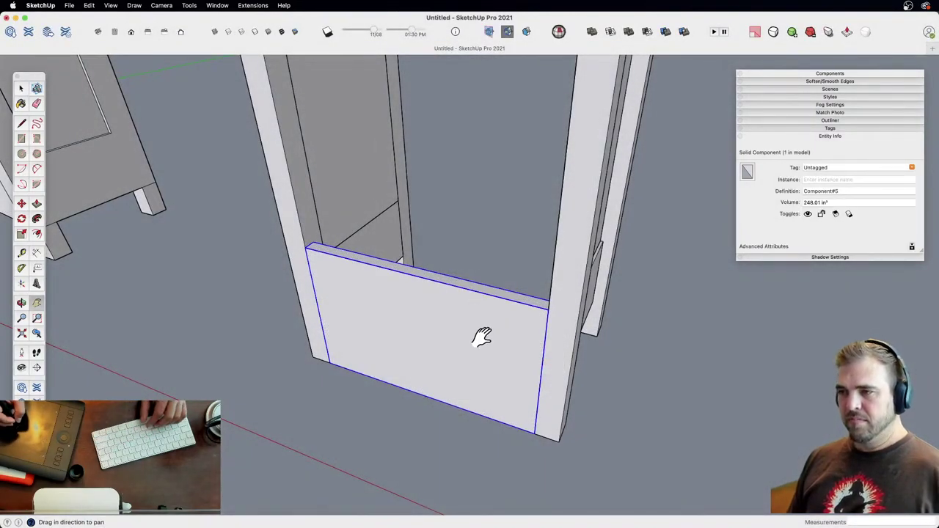
{"action": "middle_click_drag", "start_coordinate": [482, 338], "coordinate": [400, 262]}
{"action": "key", "text": "m"}
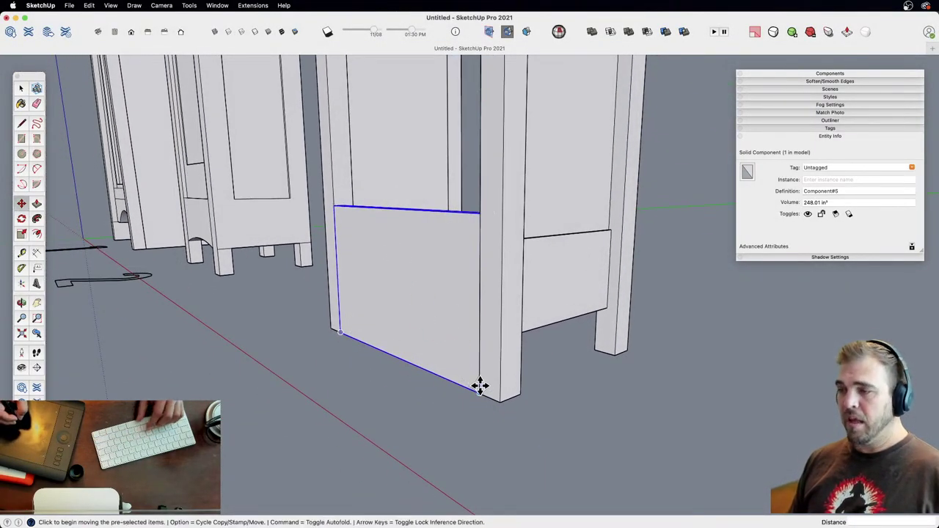
{"action": "left_click", "coordinate": [478, 394]}
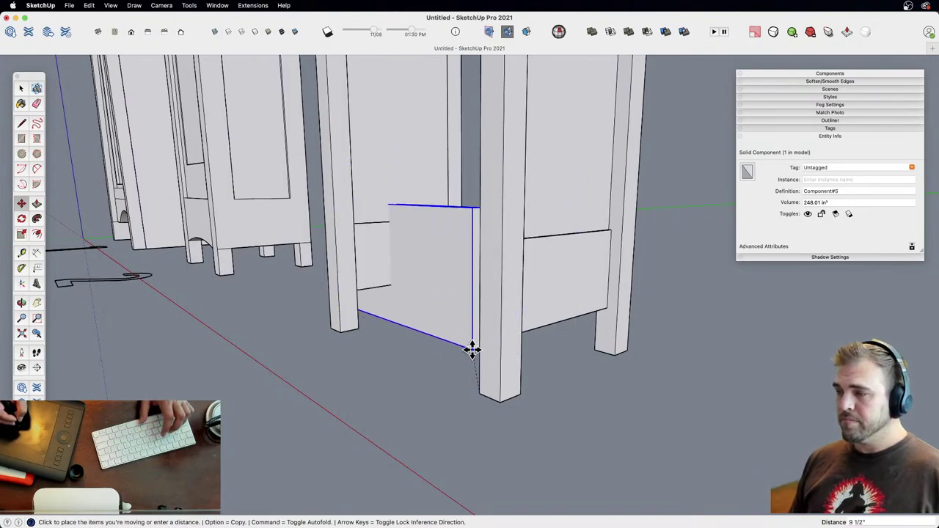
{"action": "type", "text": "4"}
{"action": "key", "text": "Return"}
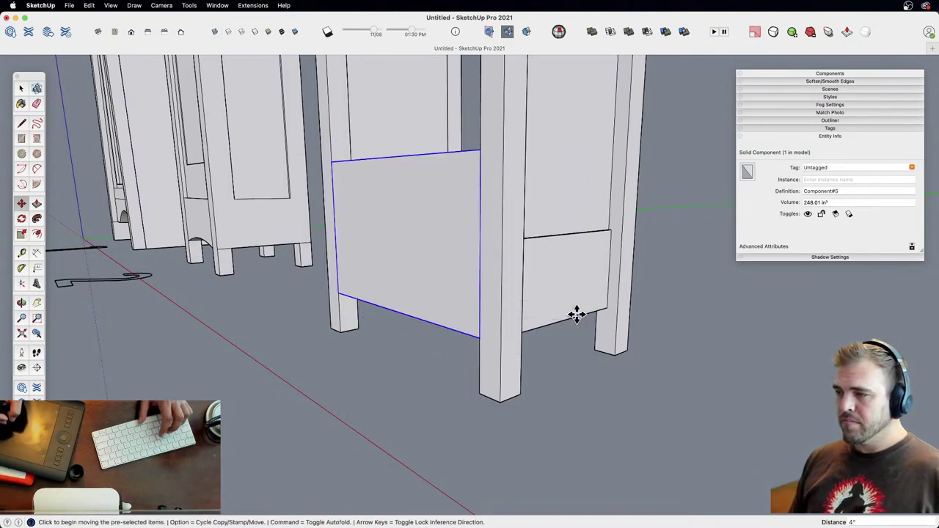
{"action": "middle_click_drag", "start_coordinate": [515, 351], "coordinate": [452, 113]}
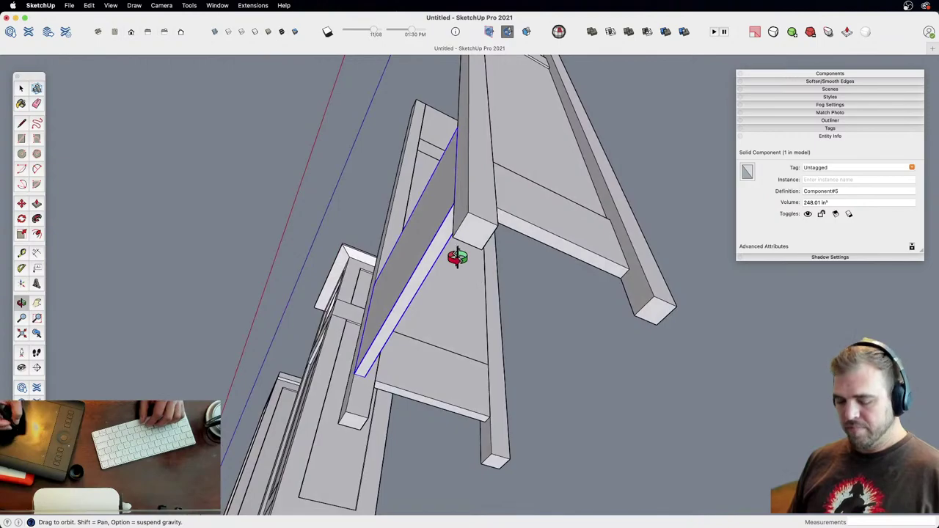
{"action": "left_click", "coordinate": [365, 377]}
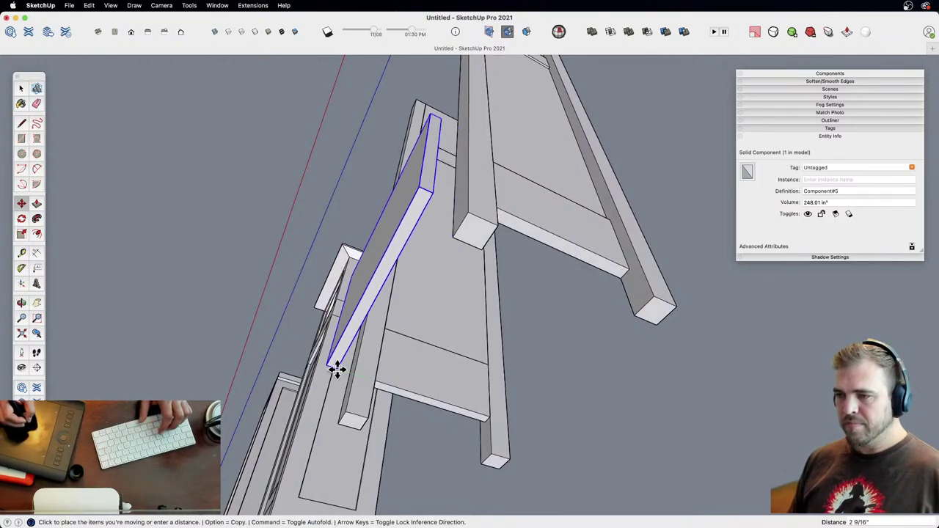
{"action": "middle_click_drag", "start_coordinate": [453, 309], "coordinate": [464, 282]}
Step: Open the front board and push its top face down level with the top of the lower side rail
{"action": "key", "text": "space"}
{"action": "key", "text": "p"}
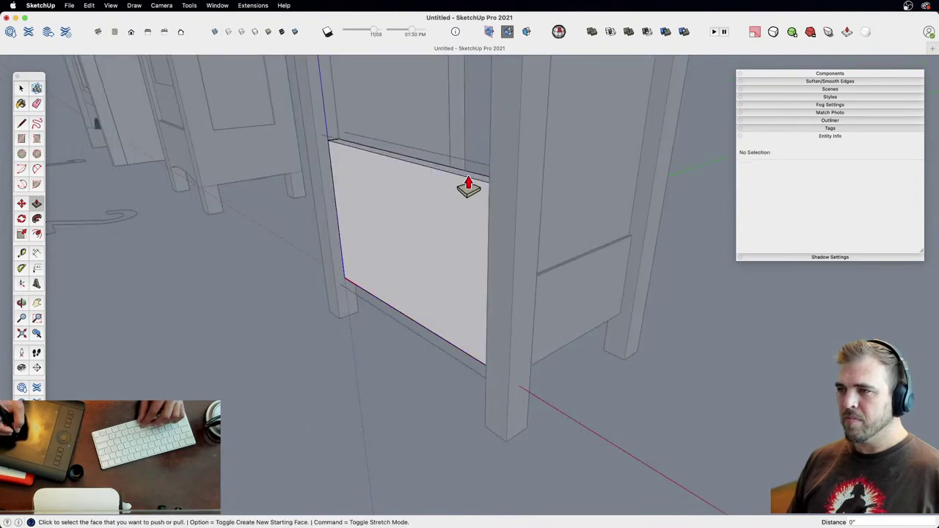
{"action": "left_click", "coordinate": [470, 185]}
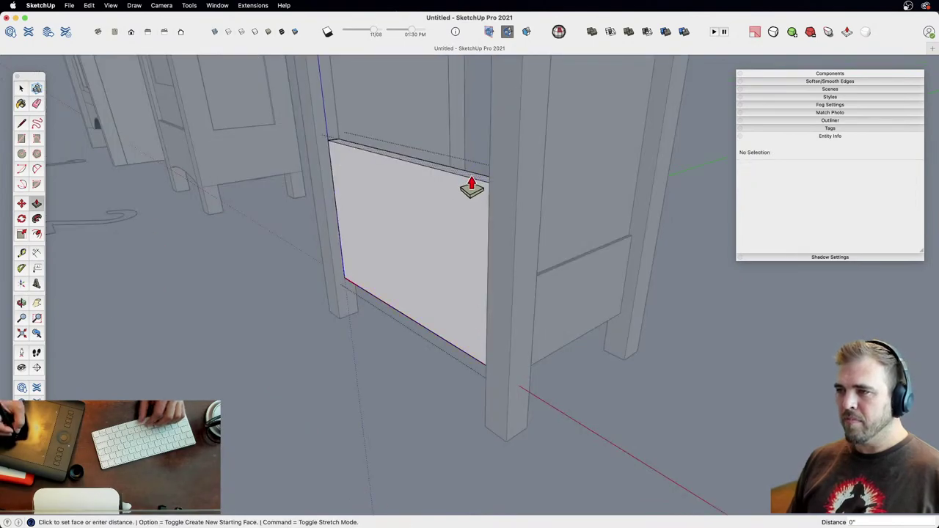
{"action": "left_click", "coordinate": [572, 268]}
{"action": "key", "text": "space"}
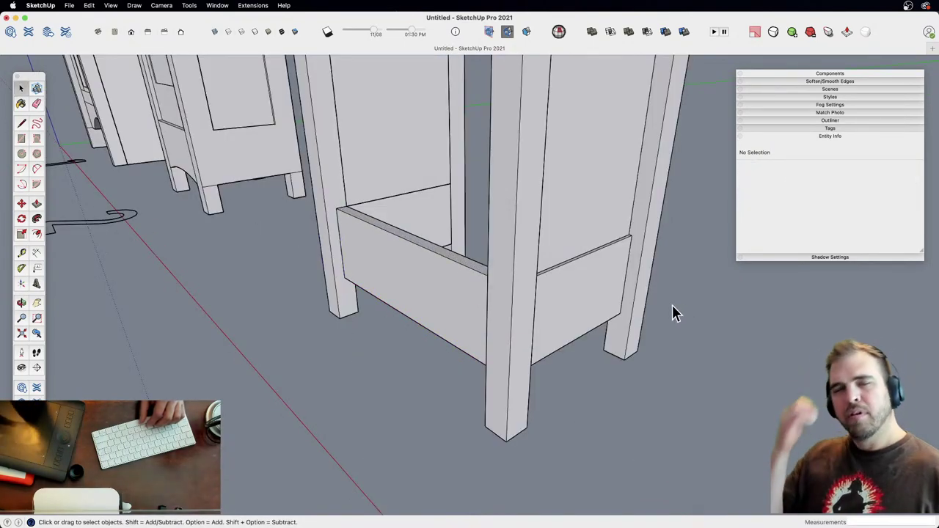
Step: Place a guide just below the lower side rail's top edge and push the rail's top face down to it
{"action": "key", "text": "t"}
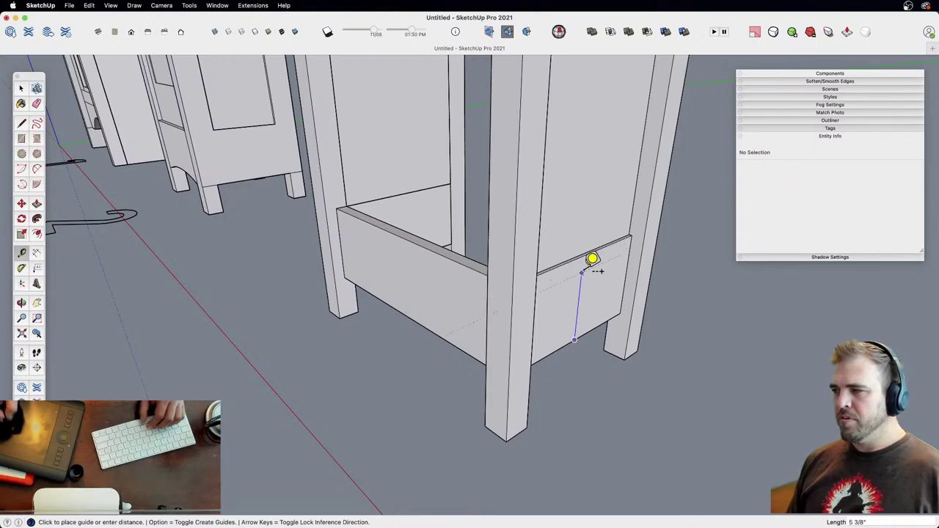
{"action": "left_click", "coordinate": [583, 269]}
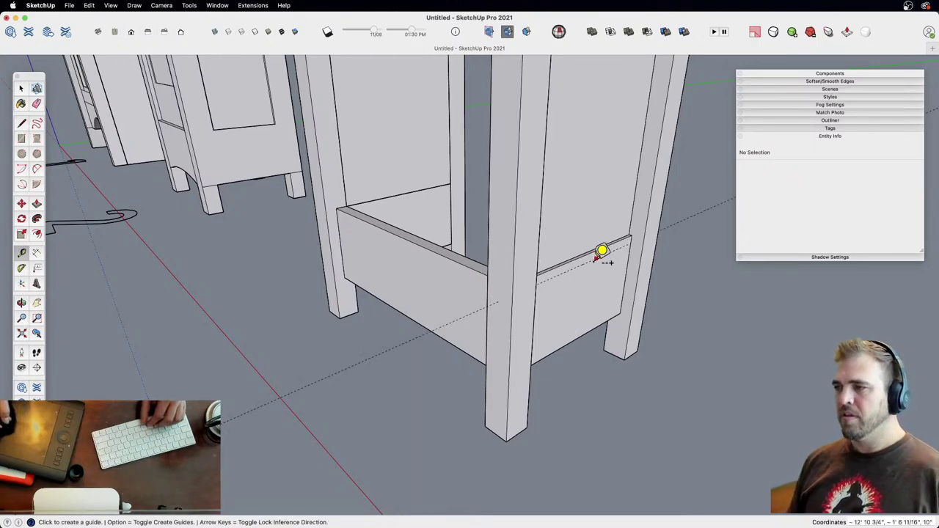
{"action": "key", "text": "space"}
{"action": "triple_click", "coordinate": [585, 283]}
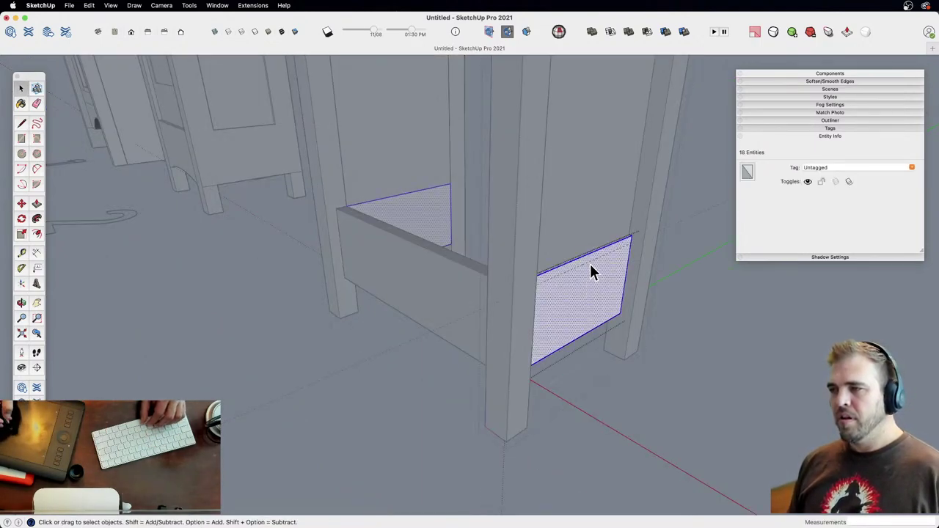
{"action": "middle_click_drag", "start_coordinate": [593, 271], "coordinate": [583, 243]}
{"action": "key", "text": "p"}
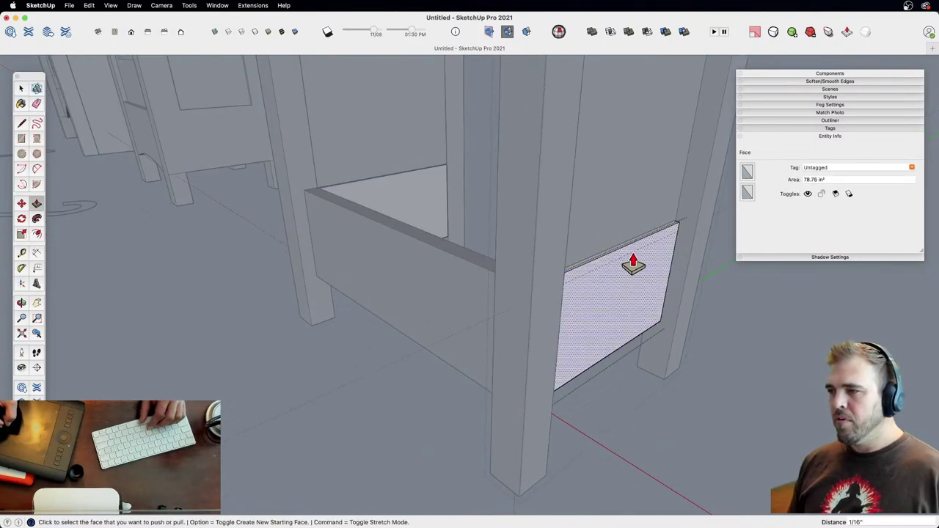
{"action": "left_click", "coordinate": [625, 245]}
{"action": "left_click", "coordinate": [641, 251]}
{"action": "middle_click_drag", "start_coordinate": [605, 286], "coordinate": [571, 147], "text": "shift"}
Step: Open the side panel above the lower side rail and extend its bottom face down to the rail's top edge
{"action": "key", "text": "space"}
{"action": "triple_click", "coordinate": [542, 165]}
{"action": "key", "text": "p"}
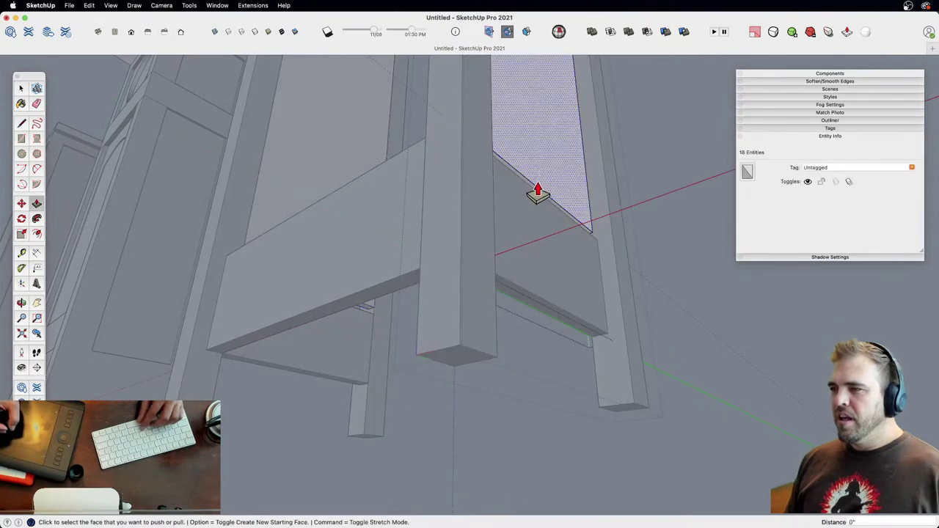
{"action": "left_click", "coordinate": [538, 193]}
{"action": "left_click", "coordinate": [545, 198]}
{"action": "middle_click_drag", "start_coordinate": [546, 199], "coordinate": [587, 396], "text": "shift"}
{"action": "key", "text": "space"}
{"action": "left_click", "coordinate": [618, 321]}
Step: Erase the guide line running along the lower side rail
{"action": "key", "text": "z"}
{"action": "left_click_drag", "start_coordinate": [453, 166], "coordinate": [458, 228]}
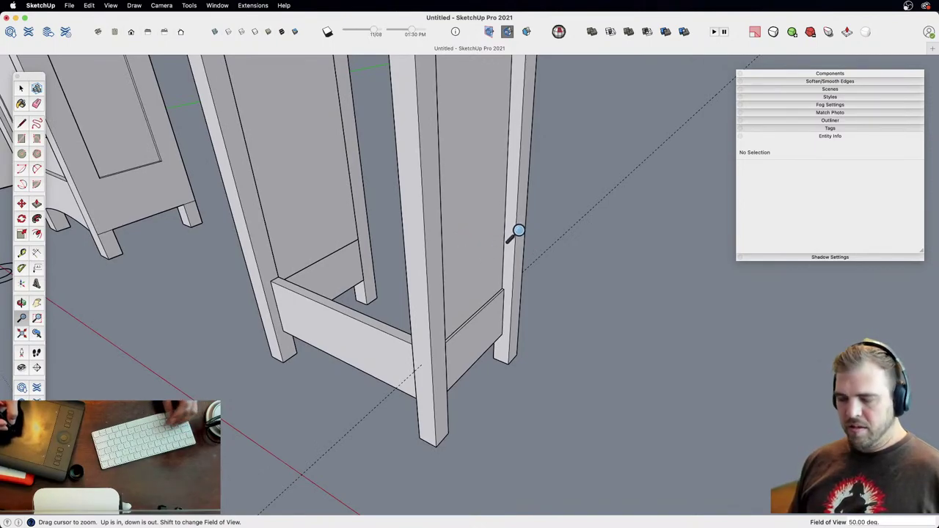
{"action": "middle_click_drag", "start_coordinate": [484, 290], "coordinate": [558, 264], "text": "shift"}
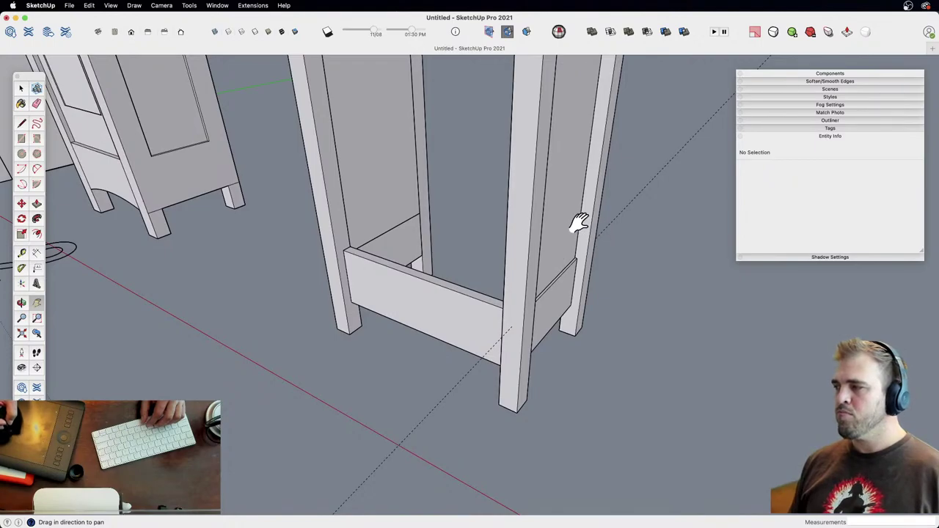
{"action": "key", "text": "e"}
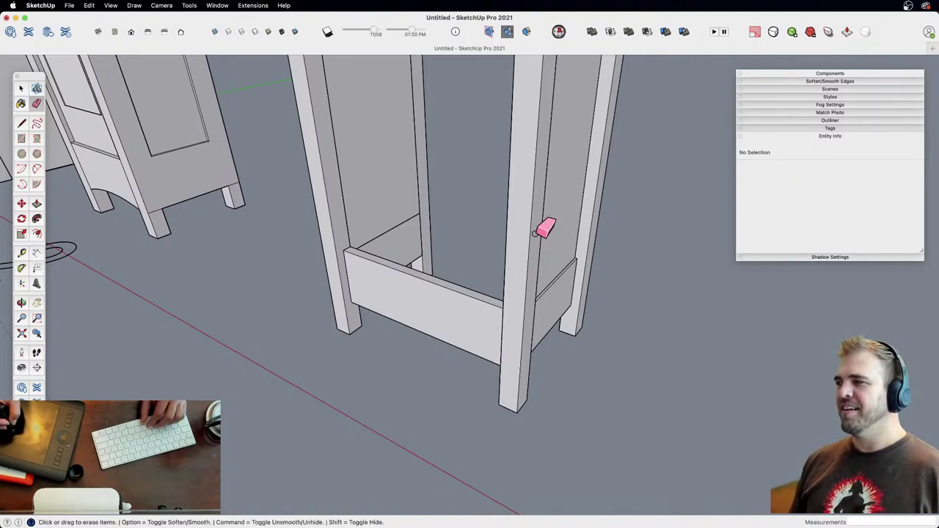
Step: Copy the lower front rail straight up between the posts, leaving a small gap above the original
{"action": "middle_click_drag", "start_coordinate": [543, 229], "coordinate": [504, 250], "text": "shift"}
{"action": "left_click", "coordinate": [479, 400]}
{"action": "key", "text": "m"}
{"action": "key", "text": "alt"}
{"action": "left_click", "coordinate": [493, 354]}
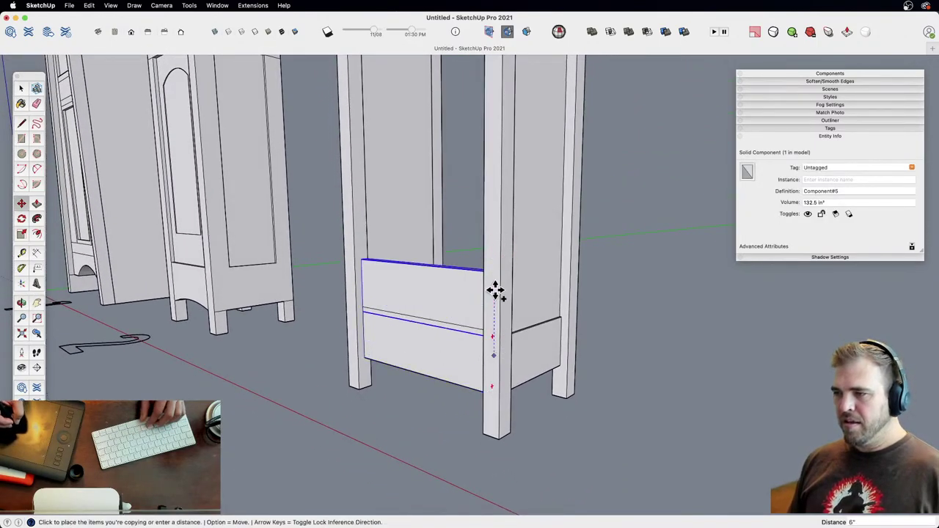
{"action": "left_click", "coordinate": [496, 270]}
Step: Make the copied front board above the lower front rail unique
{"action": "middle_click_drag", "start_coordinate": [455, 264], "coordinate": [449, 378]}
{"action": "key", "text": "z"}
{"action": "left_click_drag", "start_coordinate": [449, 378], "coordinate": [445, 302]}
{"action": "key", "text": "space"}
{"action": "triple_click", "coordinate": [427, 305]}
{"action": "middle_click_drag", "start_coordinate": [428, 313], "coordinate": [480, 290]}
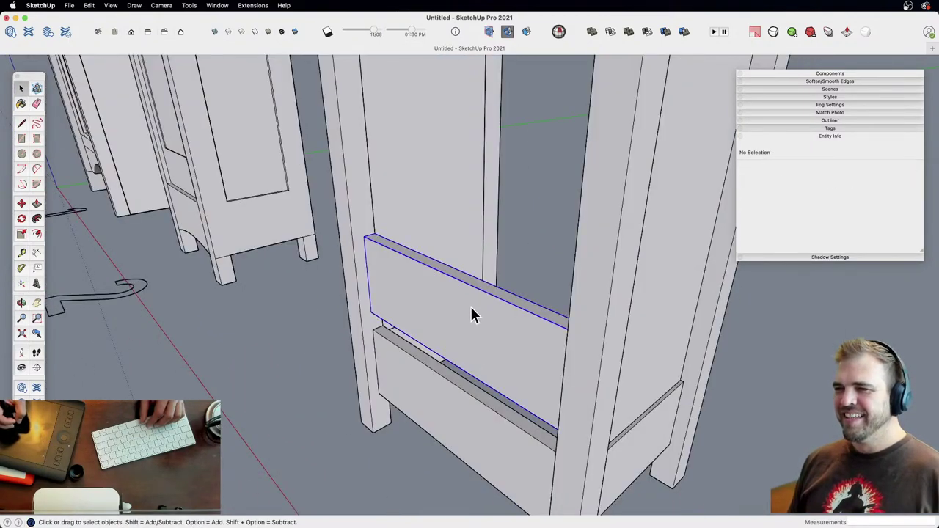
{"action": "right_click", "coordinate": [472, 314]}
{"action": "left_click", "coordinate": [499, 331]}
Step: Open the upper front board, push its front face in to leave it 0.75 inches thick, and close the component
{"action": "double_click", "coordinate": [449, 305]}
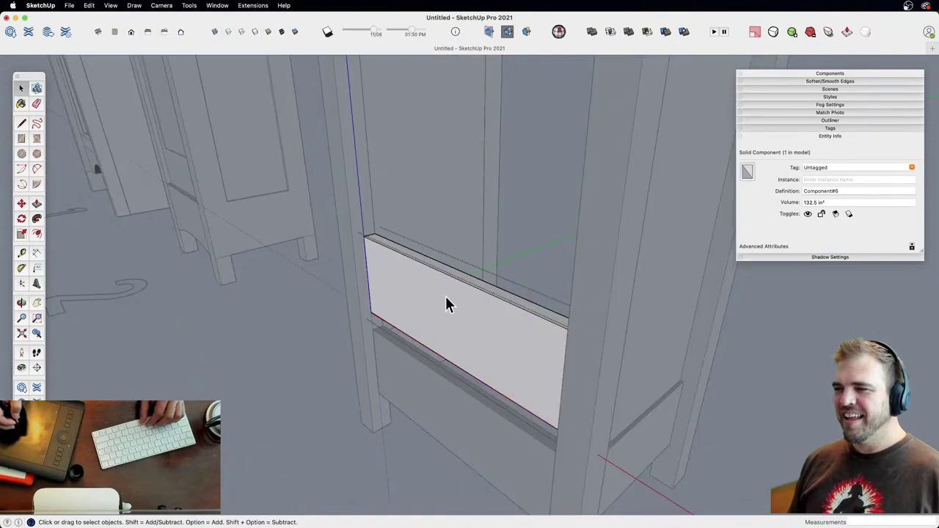
{"action": "middle_click_drag", "start_coordinate": [450, 305], "coordinate": [499, 334]}
{"action": "key", "text": "p"}
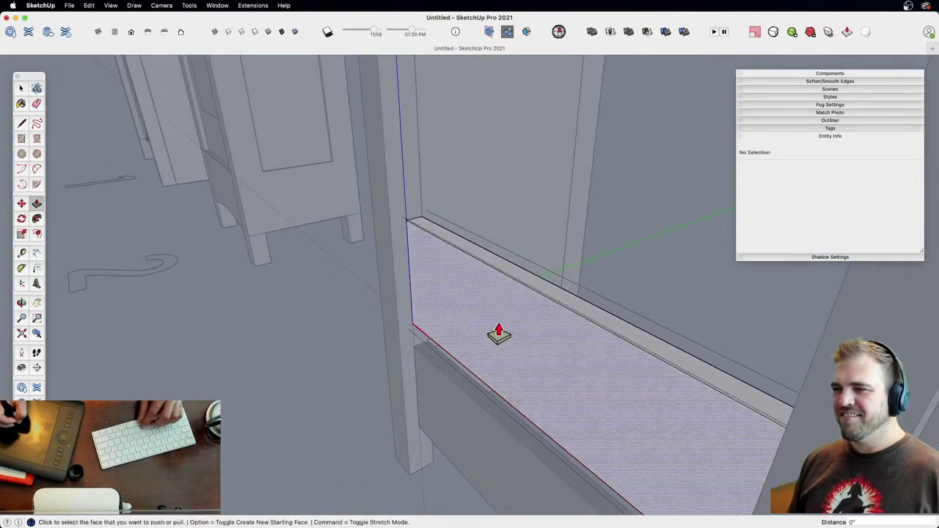
{"action": "left_click", "coordinate": [499, 334]}
{"action": "type", "text": "."}
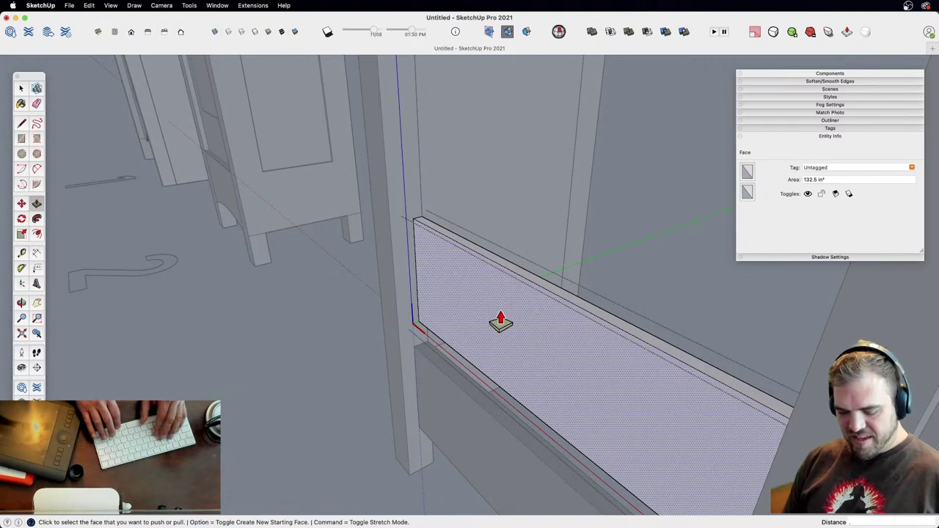
{"action": "type", "text": "75"}
{"action": "key", "text": "Return"}
{"action": "key", "text": "z"}
{"action": "left_click_drag", "start_coordinate": [568, 210], "coordinate": [563, 279]}
{"action": "key", "text": "h"}
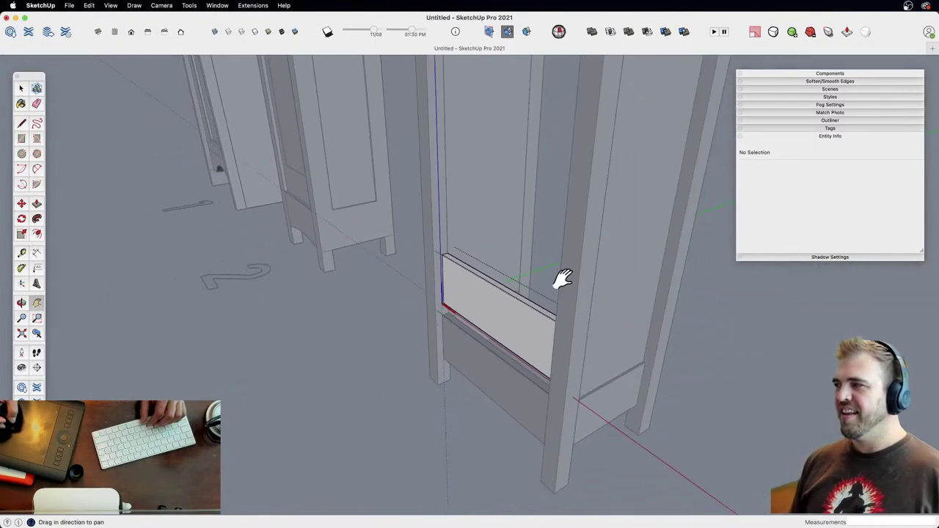
{"action": "scroll", "coordinate": [522, 296], "scroll_direction": "down", "scroll_amount": 3}
{"action": "key", "text": "space"}
{"action": "right_click", "coordinate": [620, 319]}
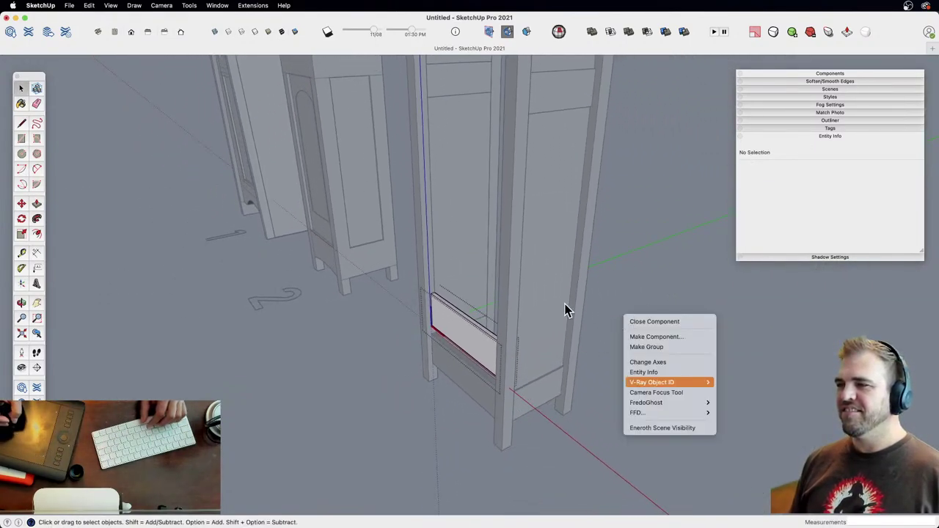
{"action": "left_click", "coordinate": [648, 287]}
Step: Pull the upper front board's top face up about 2' 8 11/16", to around the height of the upper side rail's lower edge
{"action": "middle_click_drag", "start_coordinate": [640, 293], "coordinate": [474, 369]}
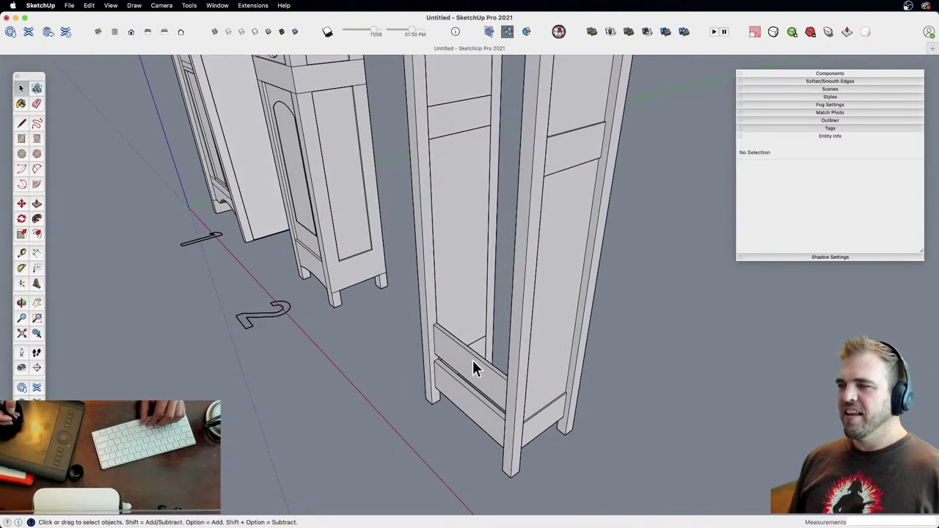
{"action": "double_click", "coordinate": [481, 359]}
{"action": "key", "text": "p"}
{"action": "left_click", "coordinate": [491, 378]}
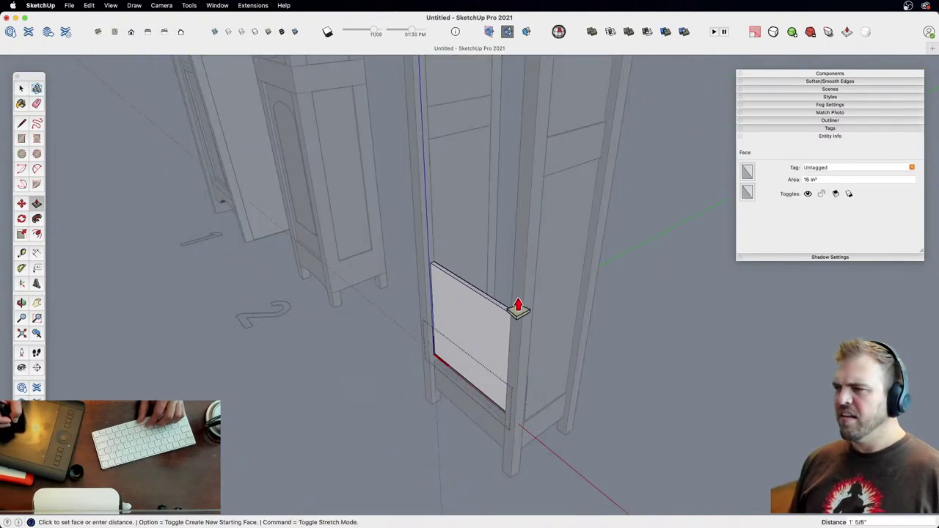
{"action": "left_click", "coordinate": [562, 182]}
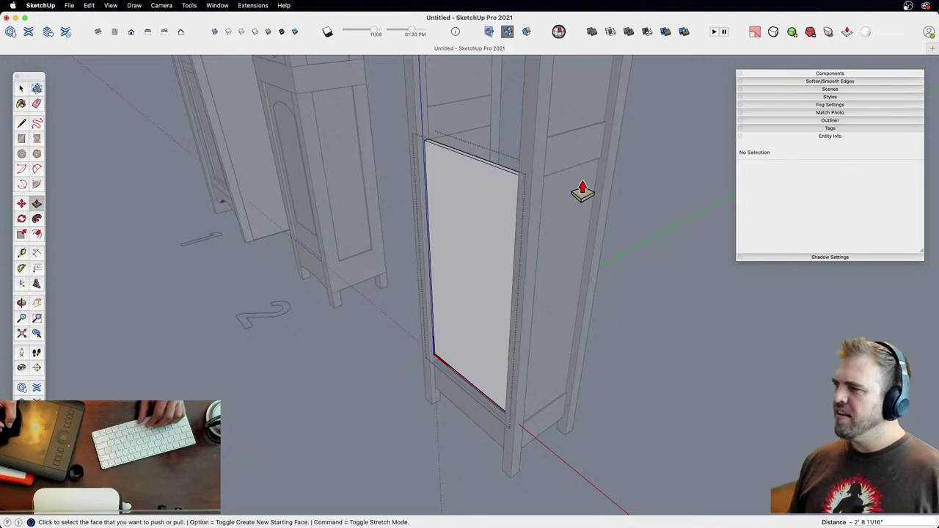
{"action": "key", "text": "space"}
{"action": "left_click", "coordinate": [643, 270]}
Step: Move the tall front board down so that its bottom edge rests on the lower front rail's top edge
{"action": "middle_click_drag", "start_coordinate": [546, 292], "coordinate": [608, 258]}
{"action": "scroll", "coordinate": [609, 257], "scroll_direction": "down", "scroll_amount": 1}
{"action": "middle_click_drag", "start_coordinate": [549, 352], "coordinate": [430, 300], "text": "shift"}
{"action": "left_click", "coordinate": [504, 367]}
{"action": "scroll", "coordinate": [445, 168], "scroll_direction": "up", "scroll_amount": 5}
{"action": "middle_click_drag", "start_coordinate": [445, 168], "coordinate": [468, 223]}
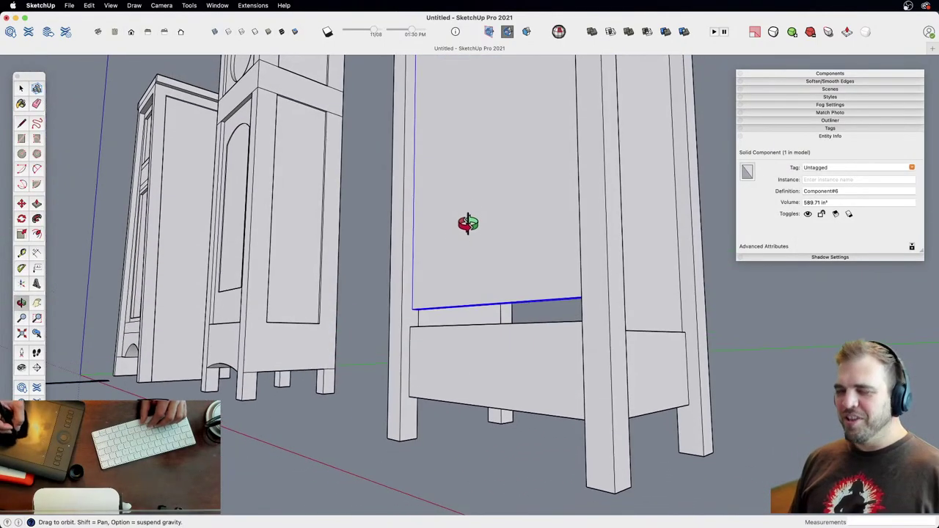
{"action": "key", "text": "m"}
{"action": "left_click", "coordinate": [416, 306]}
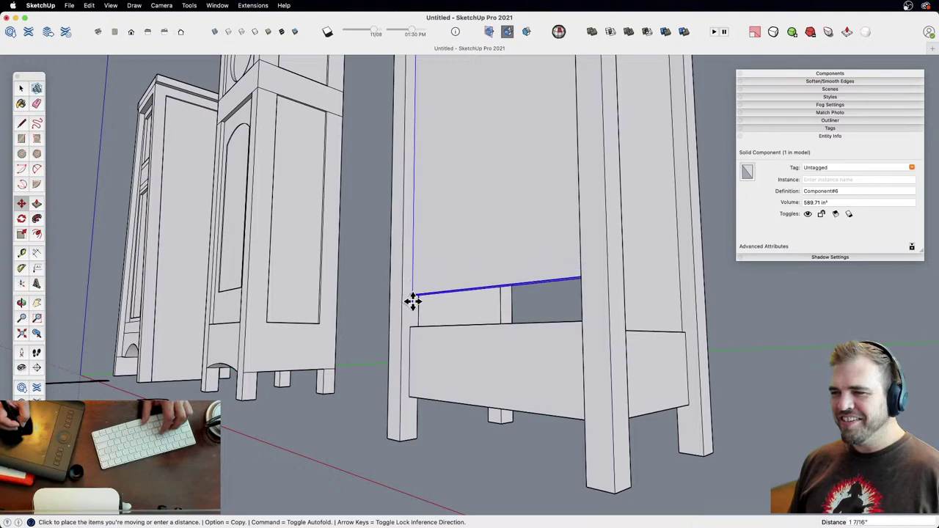
{"action": "left_click", "coordinate": [413, 320]}
Step: Open the tall front board and offset its front face outline inward by 2 inches
{"action": "middle_click_drag", "start_coordinate": [489, 242], "coordinate": [478, 218]}
{"action": "scroll", "coordinate": [470, 352], "scroll_direction": "down", "scroll_amount": 3}
{"action": "middle_click_drag", "start_coordinate": [470, 352], "coordinate": [476, 261]}
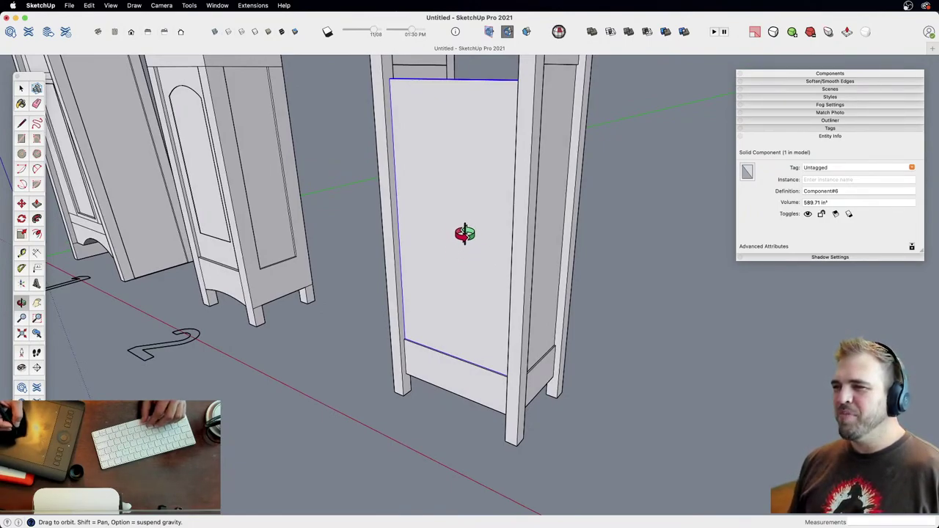
{"action": "middle_click_drag", "start_coordinate": [457, 260], "coordinate": [453, 377]}
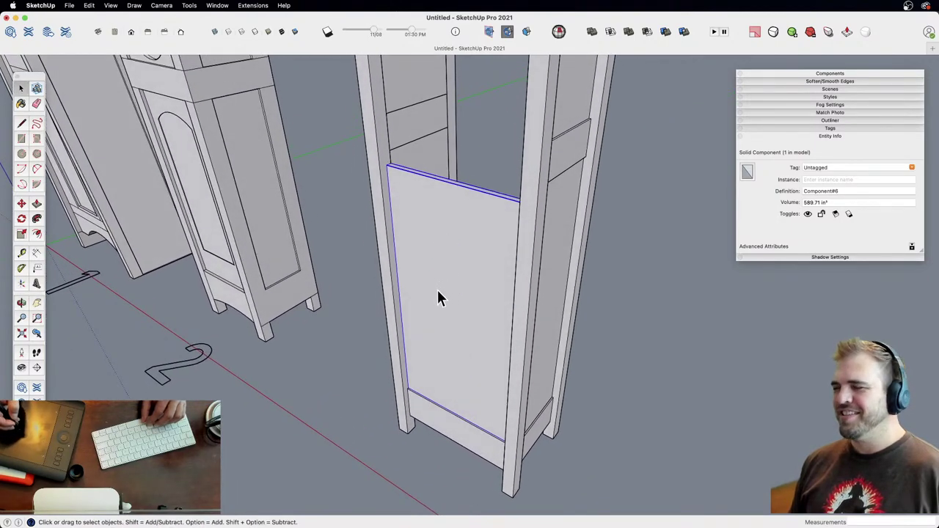
{"action": "mouse_move", "coordinate": [439, 293]}
{"action": "middle_mouse_down", "text": "shift"}
{"action": "mouse_move", "coordinate": [419, 290]}
{"action": "mouse_move", "coordinate": [472, 267]}
{"action": "mouse_move", "coordinate": [446, 280]}
{"action": "middle_mouse_up", "text": "shift"}
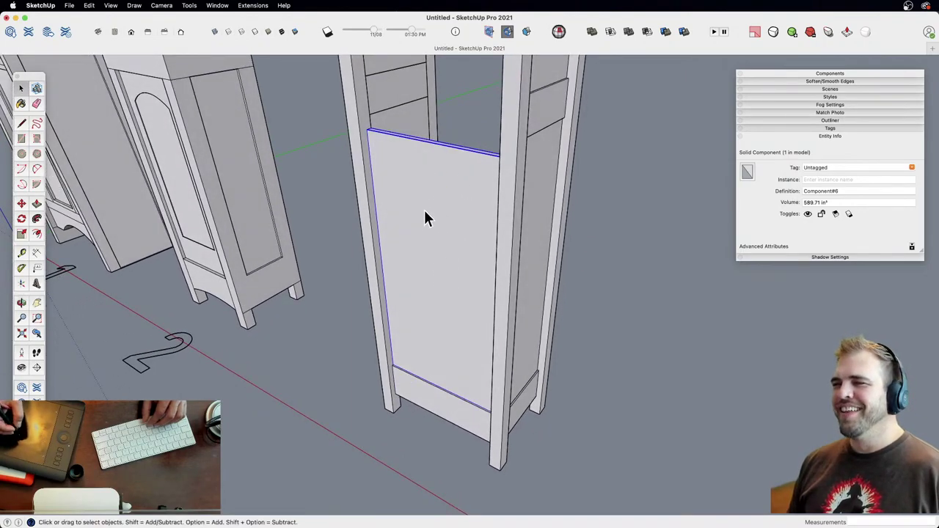
{"action": "double_click", "coordinate": [424, 238]}
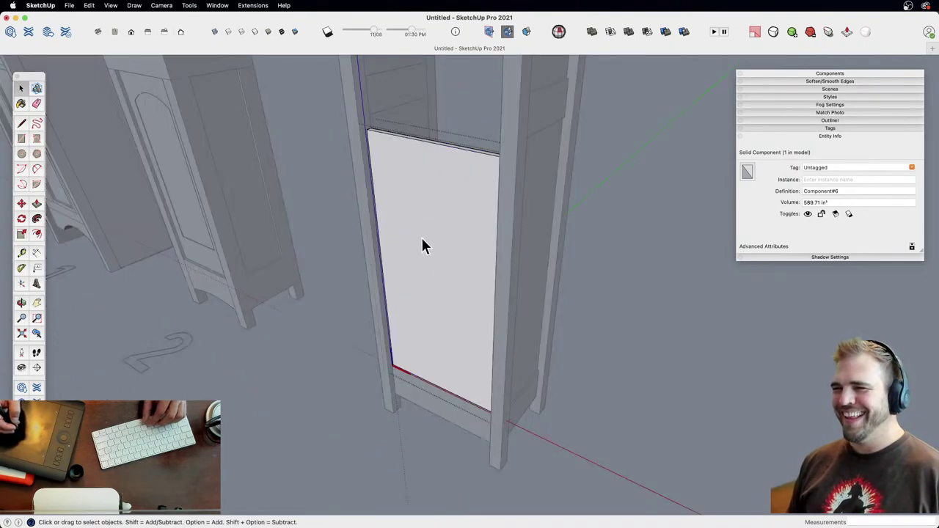
{"action": "left_click", "coordinate": [415, 238]}
{"action": "left_click", "coordinate": [391, 243]}
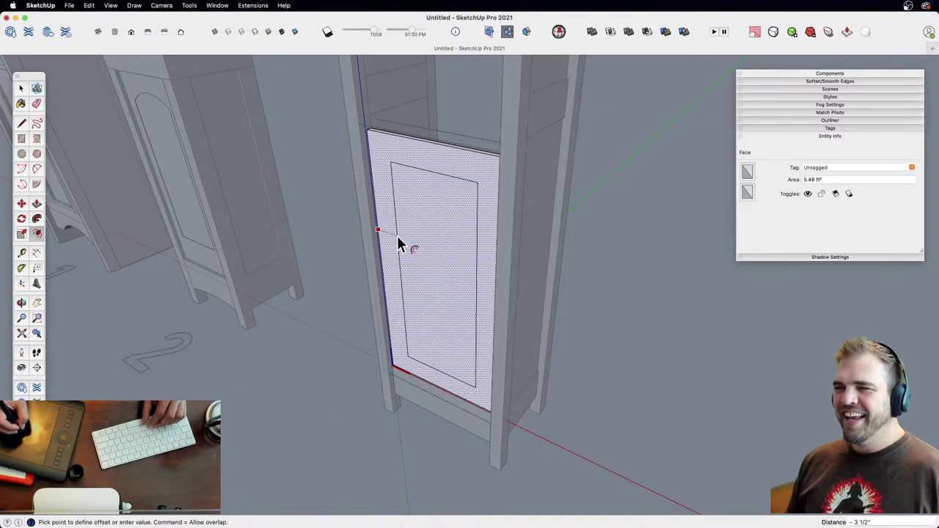
{"action": "type", "text": "2"}
{"action": "key", "text": "Return"}
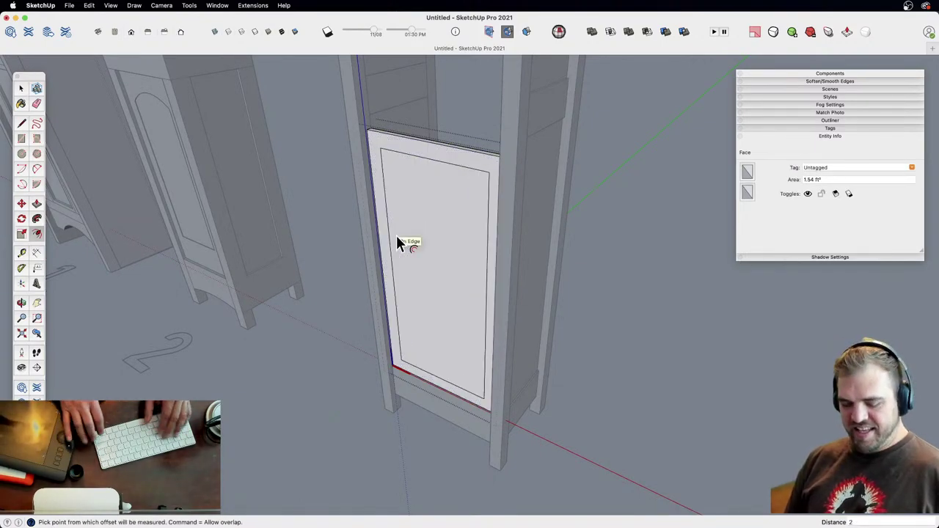
Step: Set the front board's outline offset to 3 inches and raise the inner outline's bottom edge by 2 inches
{"action": "type", "text": "3"}
{"action": "key", "text": "Return"}
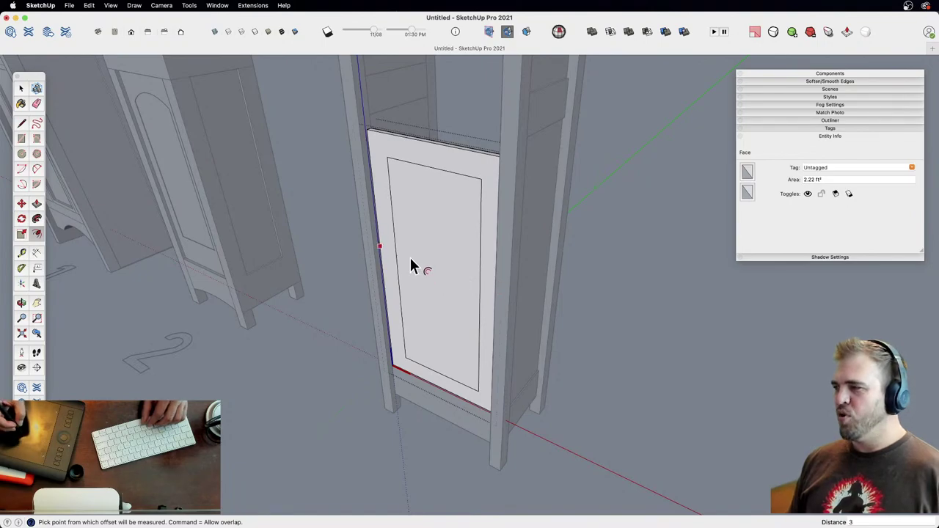
{"action": "middle_click_drag", "start_coordinate": [411, 266], "coordinate": [448, 239]}
{"action": "key", "text": "space"}
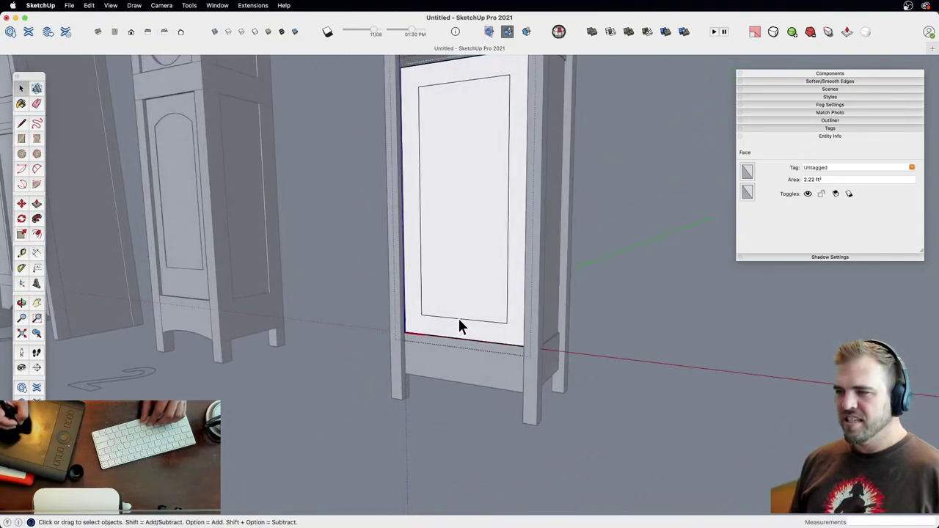
{"action": "left_click", "coordinate": [460, 320]}
{"action": "key", "text": "m"}
{"action": "left_click", "coordinate": [460, 303]}
{"action": "left_click", "coordinate": [462, 285]}
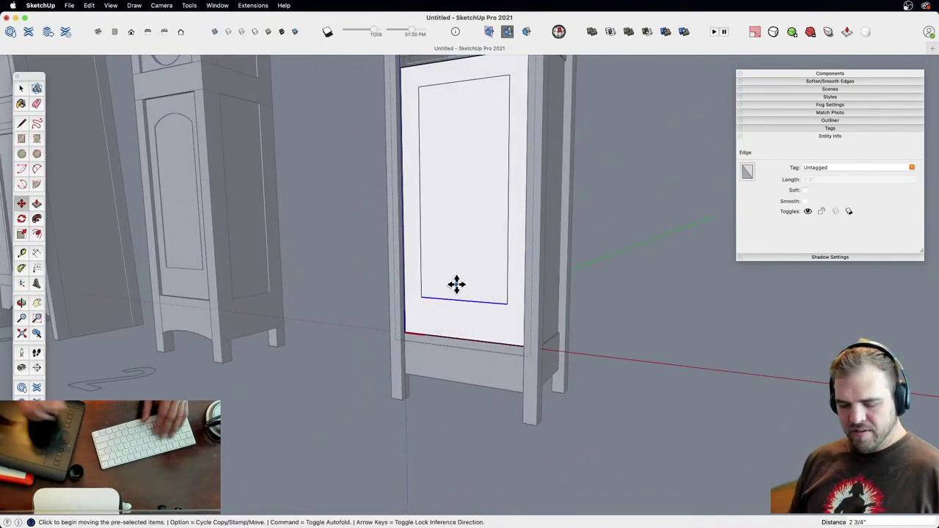
{"action": "type", "text": "2"}
{"action": "key", "text": "Return"}
Step: Extend the inner outline's vertical sides down to the board's bottom edge and erase the line ends that overhang below it
{"action": "key", "text": "l"}
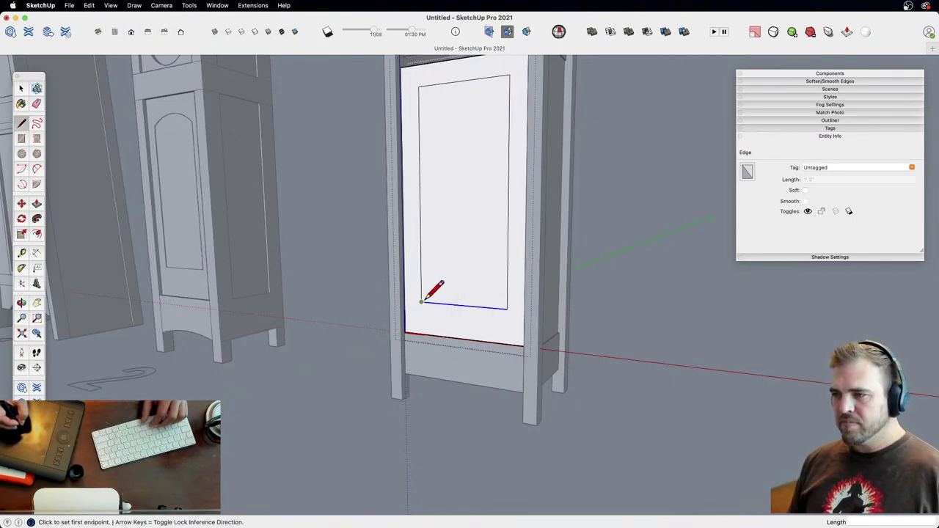
{"action": "key", "text": "shift+h"}
{"action": "left_click", "coordinate": [424, 385]}
{"action": "key", "text": "space"}
{"action": "key", "text": "l"}
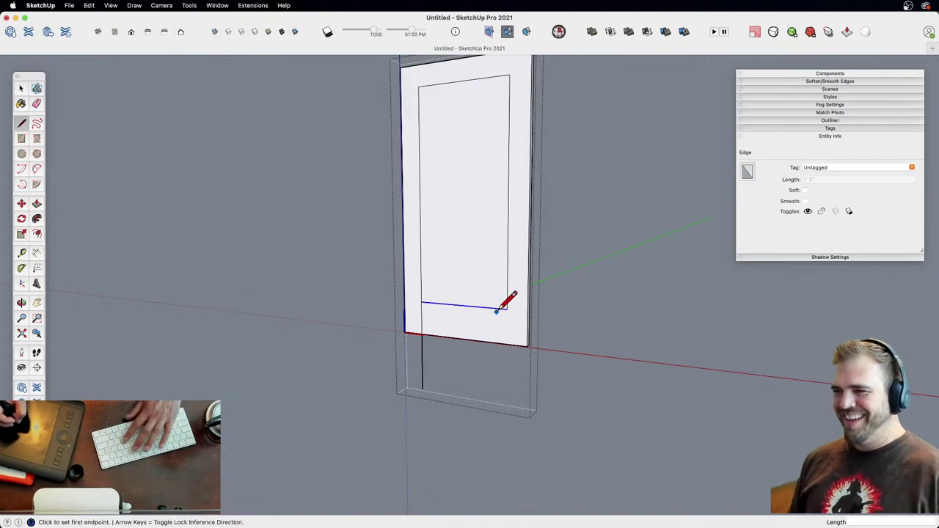
{"action": "left_click", "coordinate": [514, 389]}
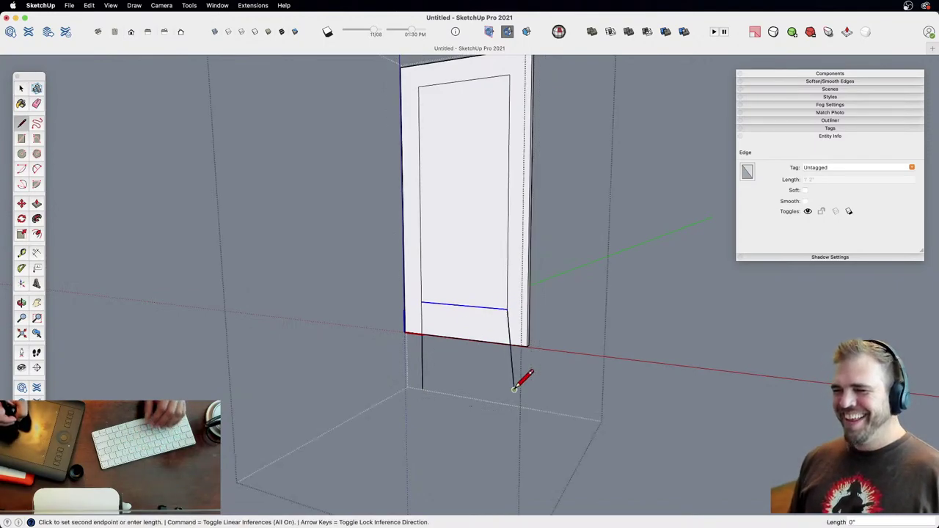
{"action": "key", "text": "super+z"}
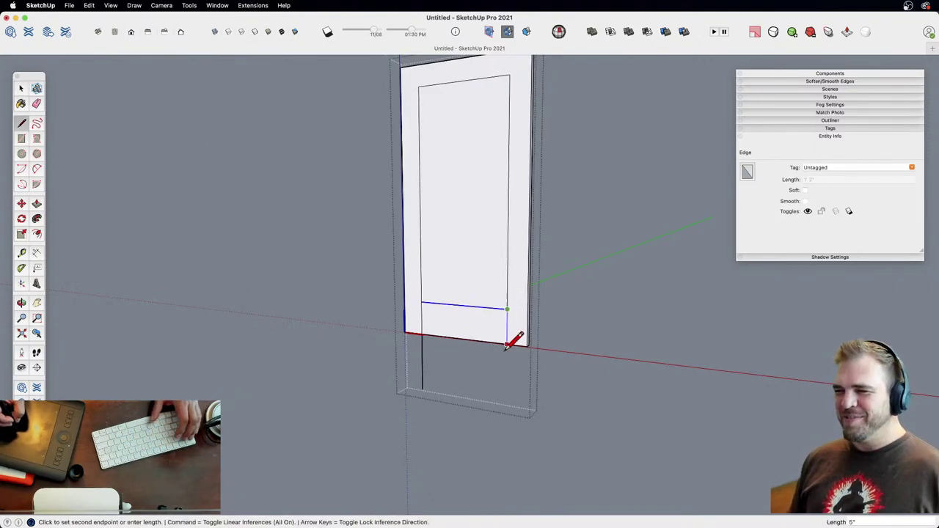
{"action": "left_click_drag", "start_coordinate": [513, 374], "coordinate": [485, 377]}
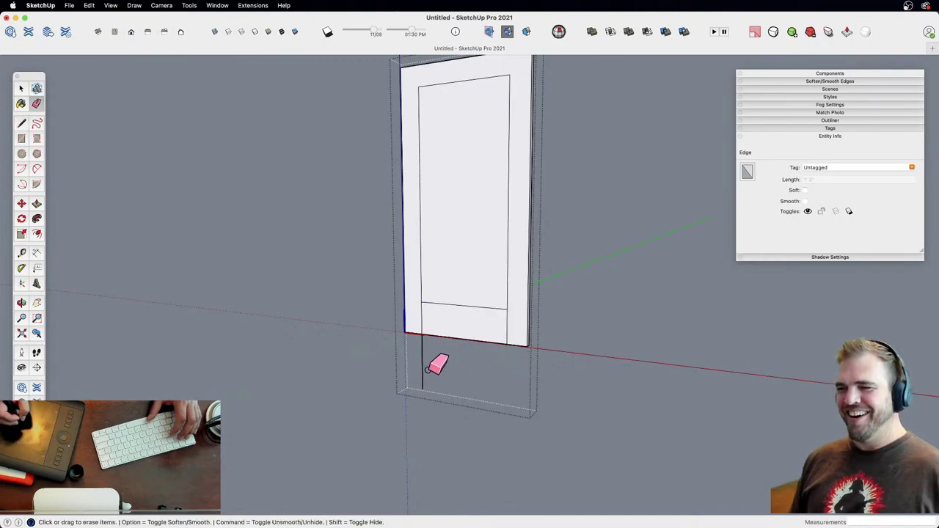
{"action": "left_click_drag", "start_coordinate": [429, 372], "coordinate": [412, 358]}
Step: Show the rest of the model and draw an arc across the upper part of the inner outline, bulging upward about 1 5/8 inches
{"action": "key", "text": "z"}
{"action": "left_click_drag", "start_coordinate": [459, 299], "coordinate": [474, 308]}
{"action": "key", "text": "h"}
{"action": "middle_click_drag", "start_coordinate": [476, 307], "coordinate": [472, 426], "text": "shift"}
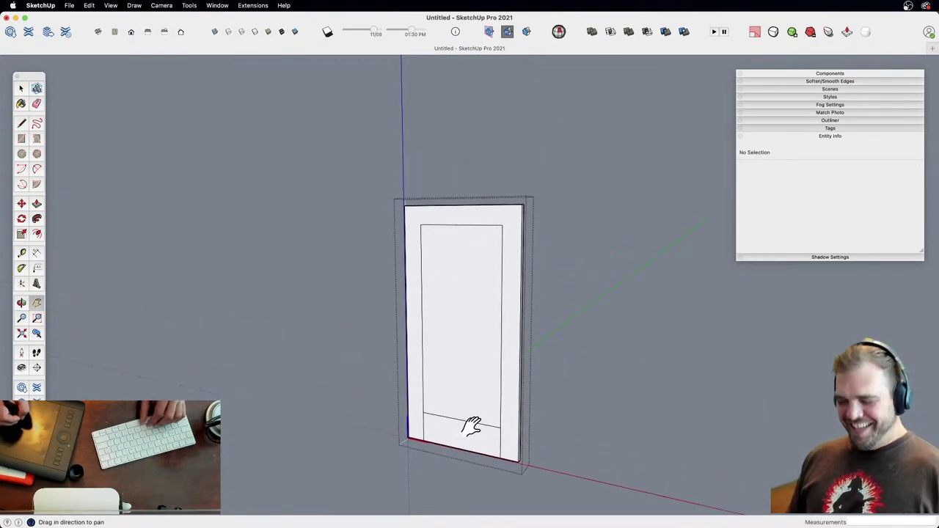
{"action": "key", "text": "shift+h"}
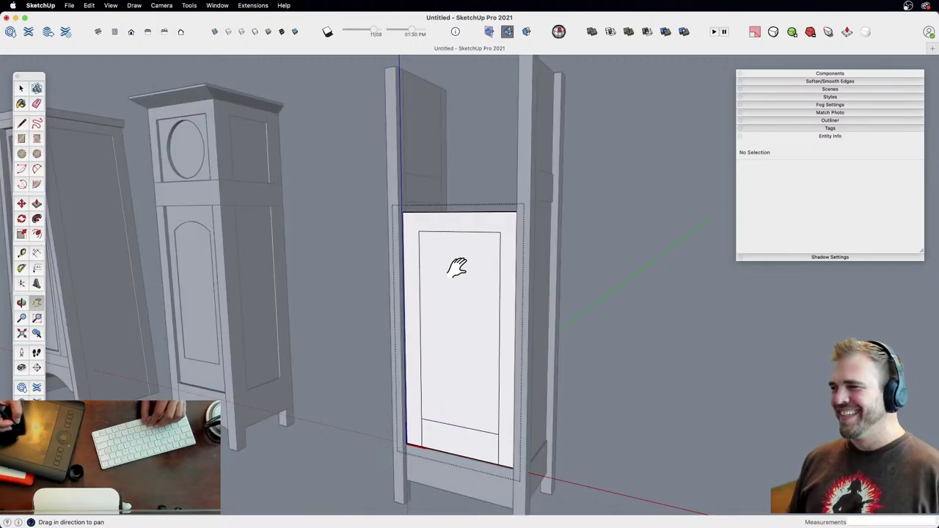
{"action": "middle_click_drag", "start_coordinate": [460, 306], "coordinate": [487, 373], "text": "shift"}
{"action": "key", "text": "z"}
{"action": "scroll", "coordinate": [489, 396], "scroll_direction": "up", "scroll_amount": 3}
{"action": "key", "text": "a"}
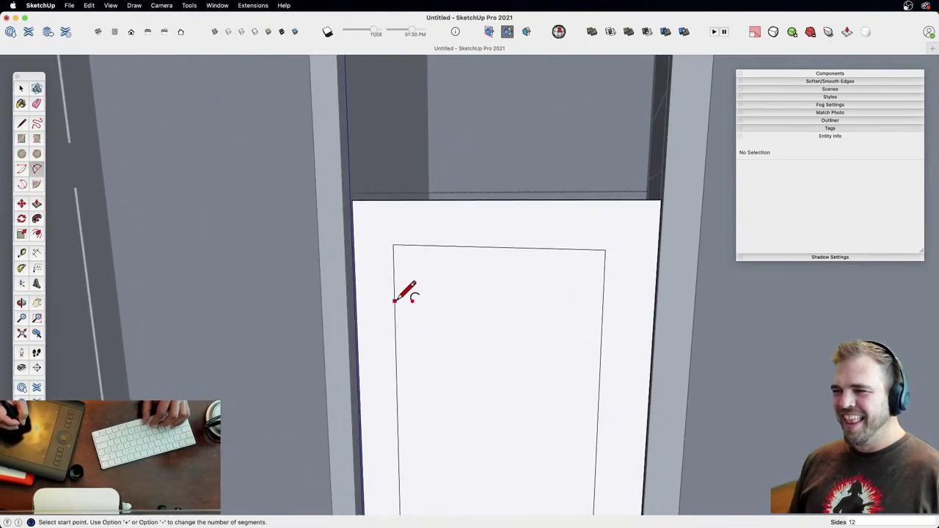
{"action": "left_click", "coordinate": [394, 302]}
{"action": "left_click", "coordinate": [602, 315]}
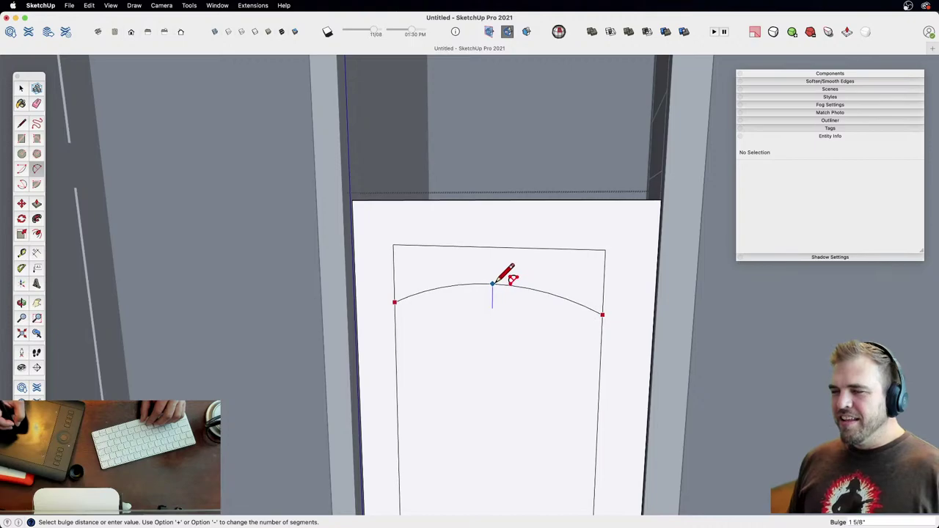
{"action": "left_click", "coordinate": [493, 284]}
{"action": "scroll", "coordinate": [511, 272], "scroll_direction": "down", "scroll_amount": 5}
{"action": "middle_click_drag", "start_coordinate": [497, 450], "coordinate": [461, 359]}
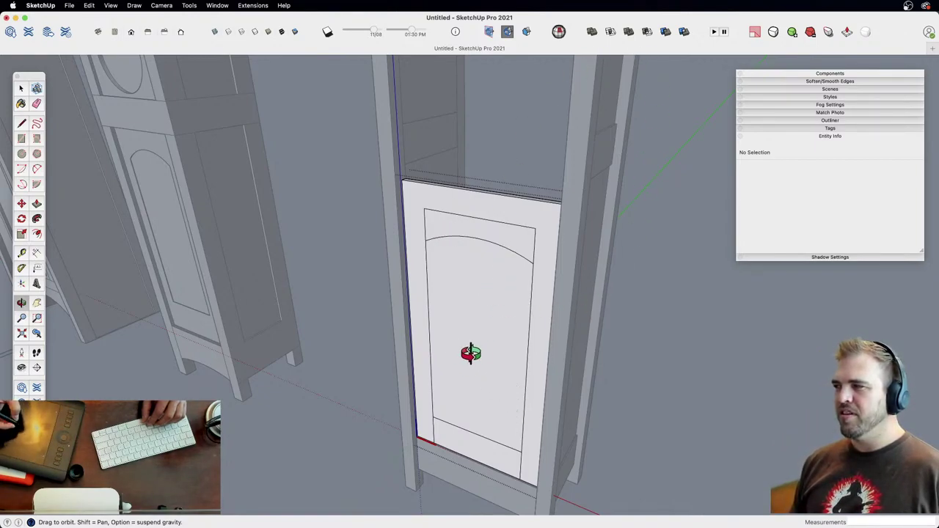
Step: Erase the inner outline's straight top edge and the side segments above the arc
{"action": "key", "text": "e"}
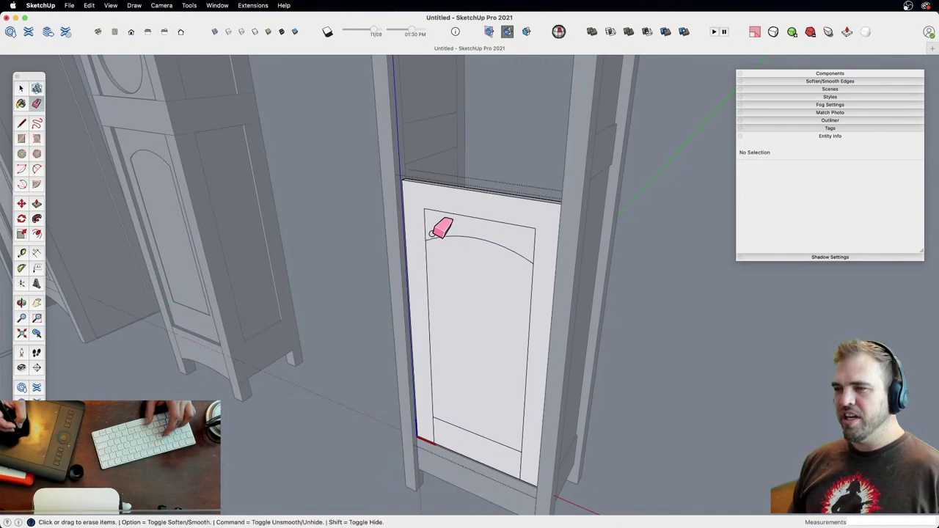
{"action": "mouse_move", "coordinate": [437, 227]}
{"action": "left_mouse_down"}
{"action": "mouse_move", "coordinate": [432, 211]}
{"action": "mouse_move", "coordinate": [556, 237]}
{"action": "left_mouse_up"}
{"action": "left_click", "coordinate": [535, 235]}
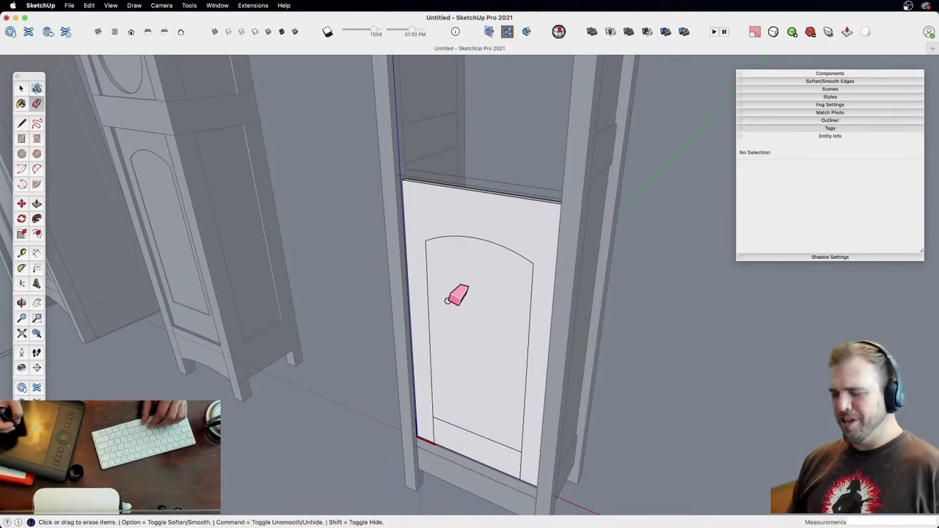
Step: Draw vertical lines from both arc ends up to the board's top edge and erase the parts that overhang above it
{"action": "key", "text": "l"}
{"action": "left_click", "coordinate": [427, 240]}
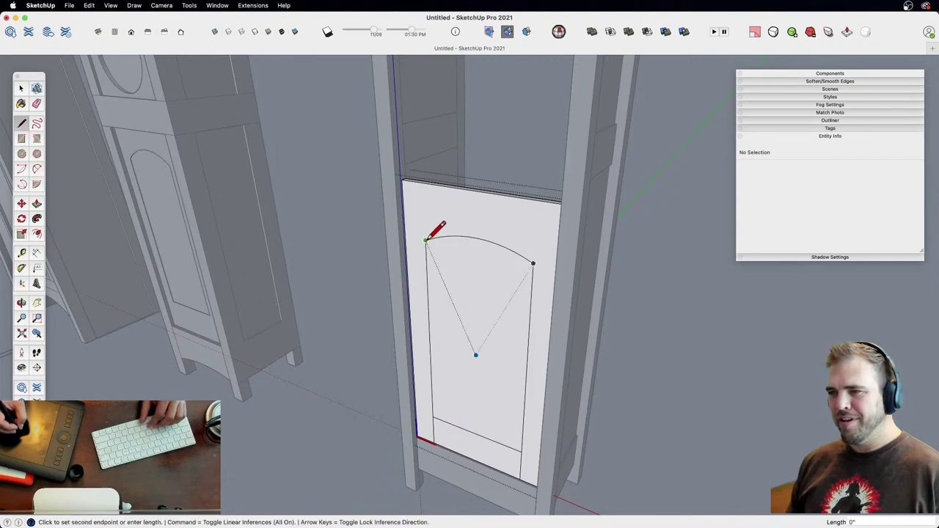
{"action": "left_click", "coordinate": [422, 138]}
{"action": "key", "text": "space"}
{"action": "key", "text": "l"}
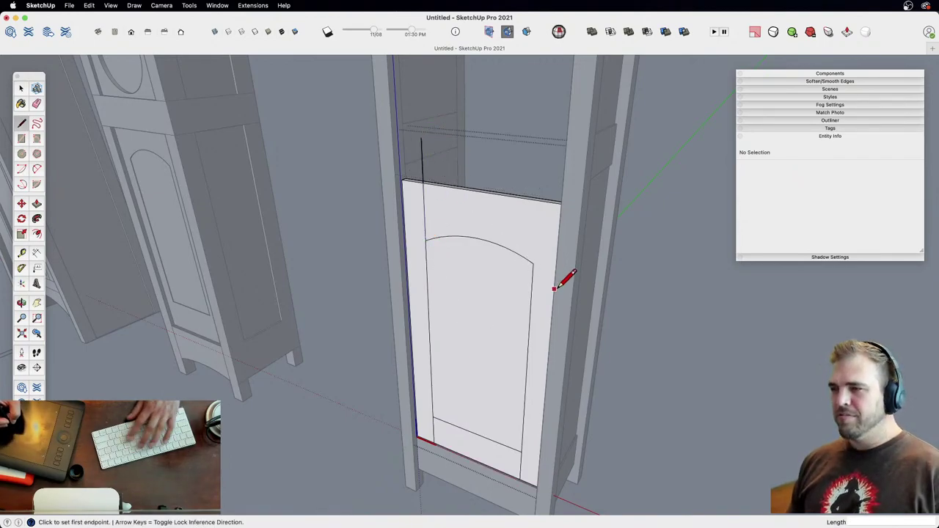
{"action": "left_click", "coordinate": [534, 262]}
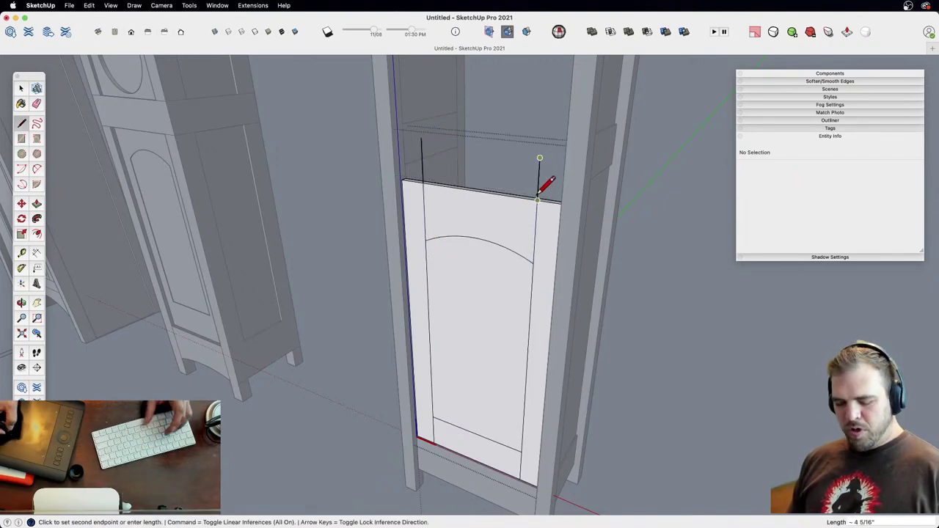
{"action": "key", "text": "e"}
{"action": "left_click", "coordinate": [422, 157]}
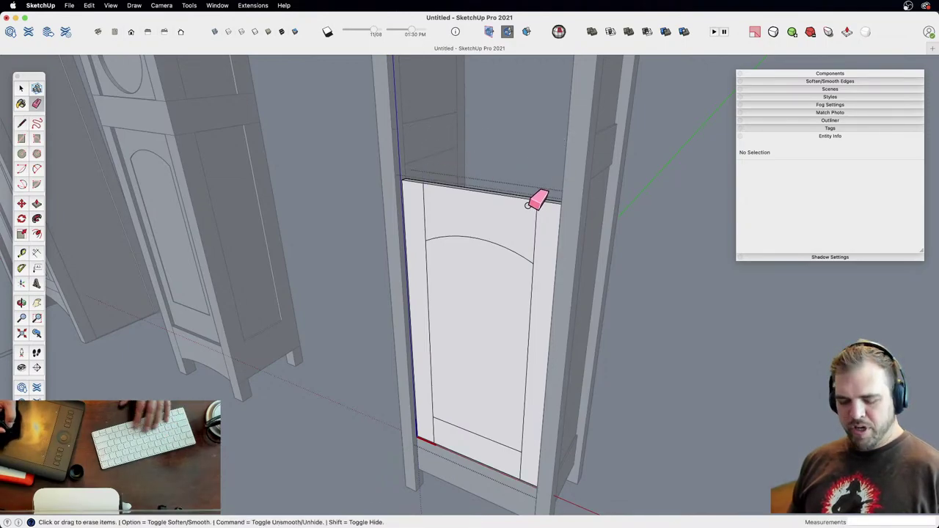
Step: Move the arc straight up the board by about 1 13/16 inches
{"action": "key", "text": "space"}
{"action": "left_click", "coordinate": [479, 238]}
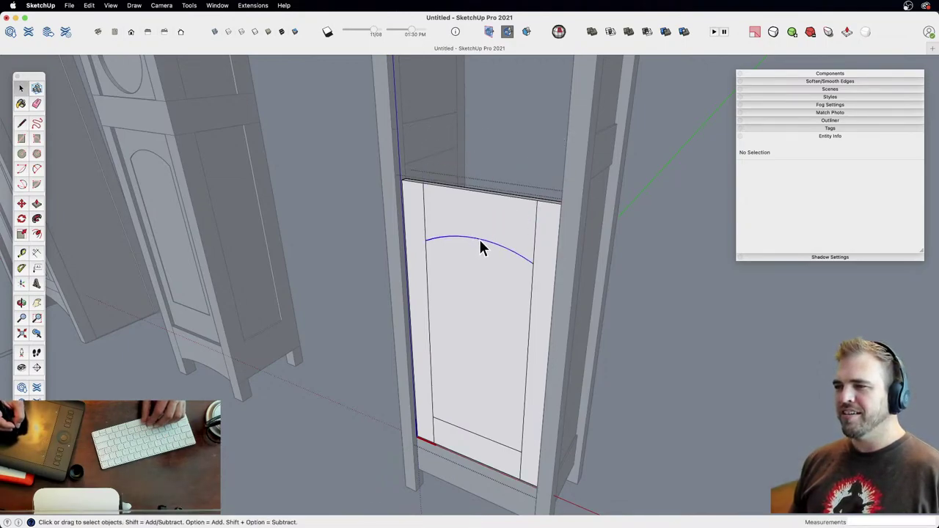
{"action": "mouse_move", "coordinate": [480, 248]}
{"action": "middle_mouse_down"}
{"action": "mouse_move", "coordinate": [463, 303]}
{"action": "mouse_move", "coordinate": [470, 246]}
{"action": "mouse_move", "coordinate": [479, 297]}
{"action": "middle_mouse_up"}
{"action": "key", "text": "z"}
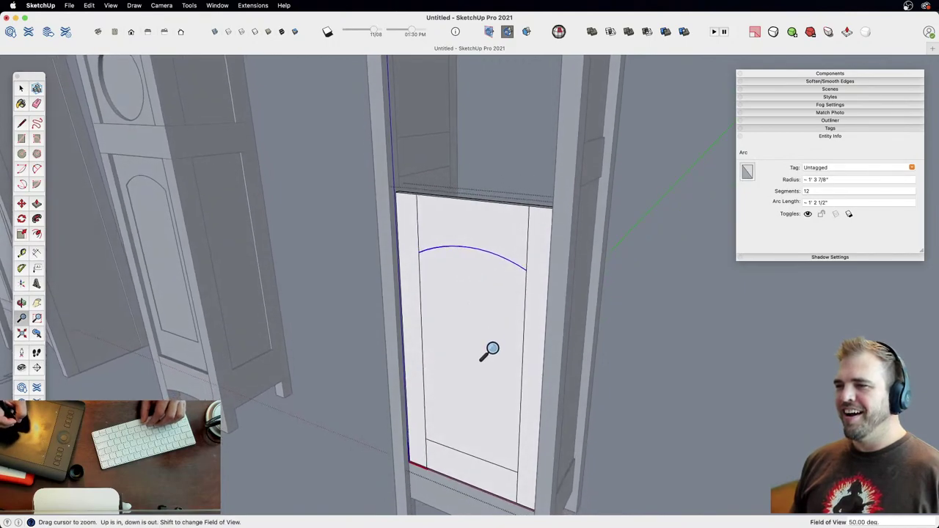
{"action": "left_click_drag", "start_coordinate": [492, 347], "coordinate": [491, 248]}
{"action": "key", "text": "m"}
{"action": "left_click", "coordinate": [495, 302]}
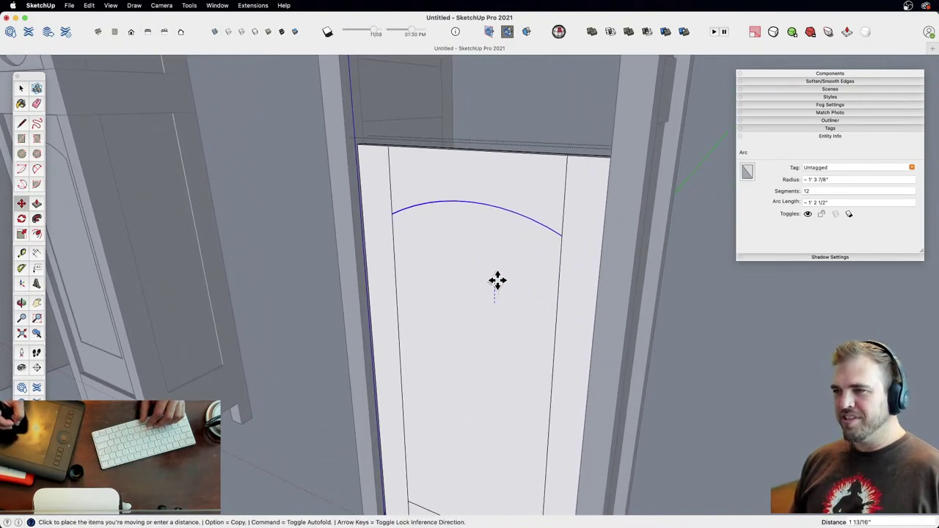
Step: Push the arched panel face all the way through the board to cut an opening, and close the component
{"action": "key", "text": "z"}
{"action": "left_click_drag", "start_coordinate": [493, 268], "coordinate": [461, 346]}
{"action": "mouse_move", "coordinate": [459, 346]}
{"action": "middle_mouse_down", "text": "shift"}
{"action": "mouse_move", "coordinate": [453, 333]}
{"action": "mouse_move", "coordinate": [467, 363]}
{"action": "middle_mouse_up", "text": "shift"}
{"action": "key", "text": "p"}
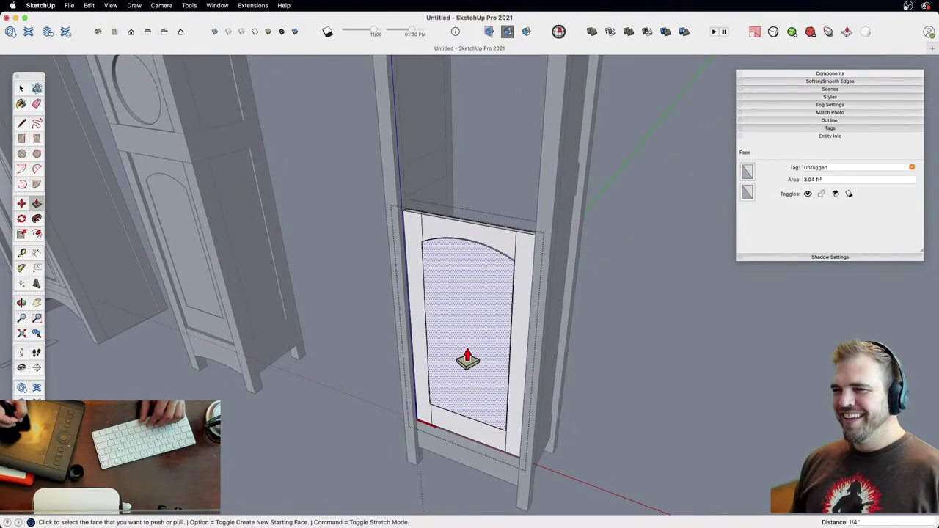
{"action": "left_click", "coordinate": [464, 364]}
{"action": "left_click", "coordinate": [476, 350]}
{"action": "key", "text": "z"}
{"action": "left_click_drag", "start_coordinate": [462, 258], "coordinate": [449, 337]}
{"action": "key", "text": "space"}
{"action": "left_click", "coordinate": [577, 305]}
Step: Open the arched door frame, pull its top face up slightly, and close the component
{"action": "key", "text": "h"}
{"action": "mouse_move", "coordinate": [507, 317]}
{"action": "middle_mouse_down"}
{"action": "mouse_move", "coordinate": [525, 262]}
{"action": "mouse_move", "coordinate": [610, 187]}
{"action": "mouse_move", "coordinate": [671, 193]}
{"action": "mouse_move", "coordinate": [565, 232]}
{"action": "mouse_move", "coordinate": [535, 230]}
{"action": "mouse_move", "coordinate": [491, 311]}
{"action": "middle_mouse_up"}
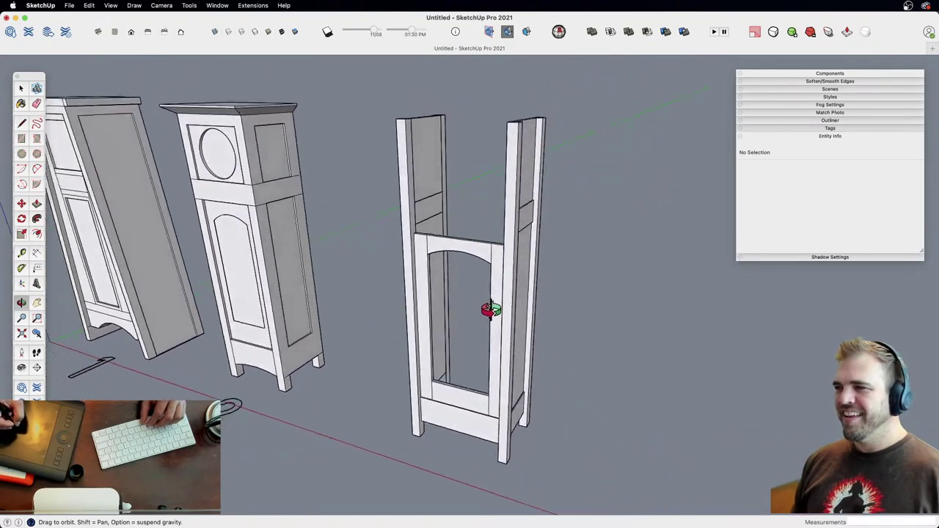
{"action": "scroll", "coordinate": [495, 306], "scroll_direction": "up", "scroll_amount": 8}
{"action": "key", "text": "p"}
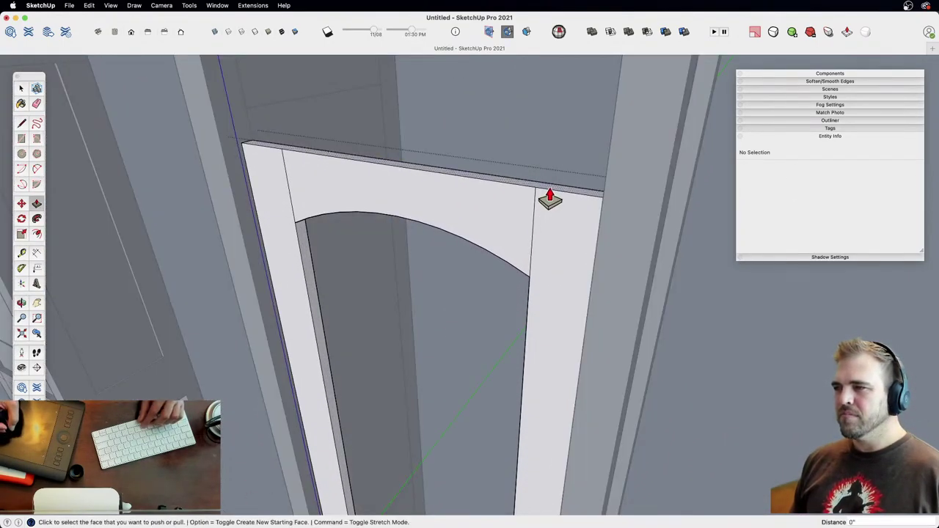
{"action": "left_click", "coordinate": [549, 193]}
{"action": "left_click", "coordinate": [554, 169]}
{"action": "key", "text": "z"}
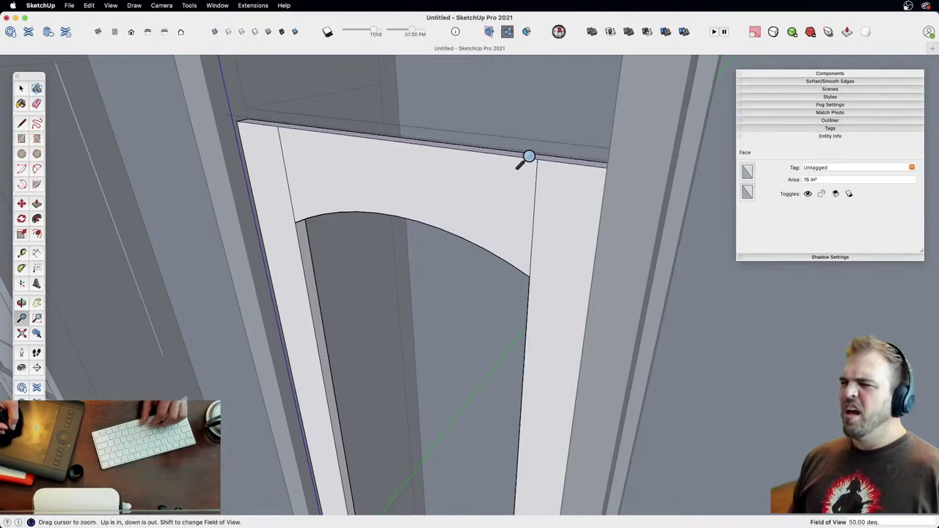
{"action": "left_click_drag", "start_coordinate": [529, 157], "coordinate": [526, 377]}
{"action": "key", "text": "space"}
{"action": "middle_click_drag", "start_coordinate": [506, 319], "coordinate": [492, 240], "text": "shift"}
{"action": "left_click", "coordinate": [582, 284]}
Step: Examine the third clock case with its arched door frame beside the two finished clocks
{"action": "key", "text": "z"}
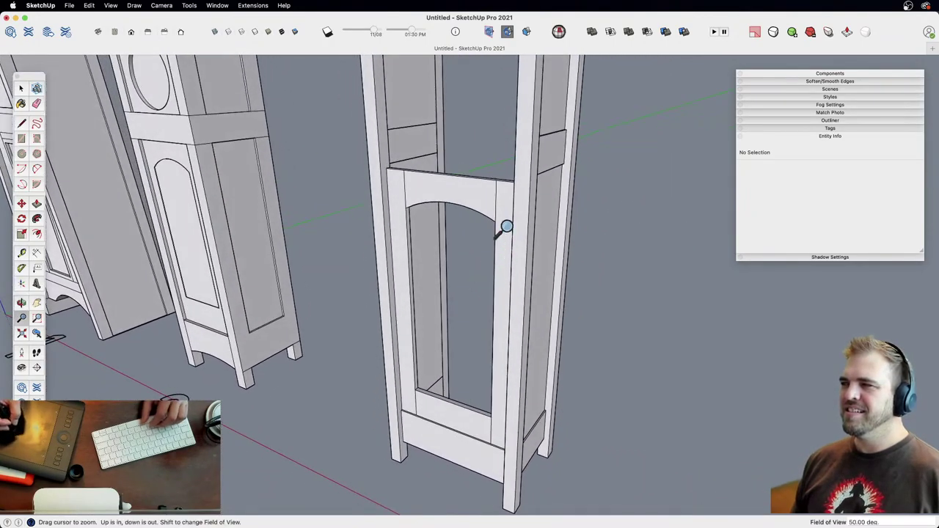
{"action": "left_click_drag", "start_coordinate": [504, 228], "coordinate": [489, 340]}
{"action": "middle_click_drag", "start_coordinate": [489, 341], "coordinate": [413, 263], "text": "shift"}
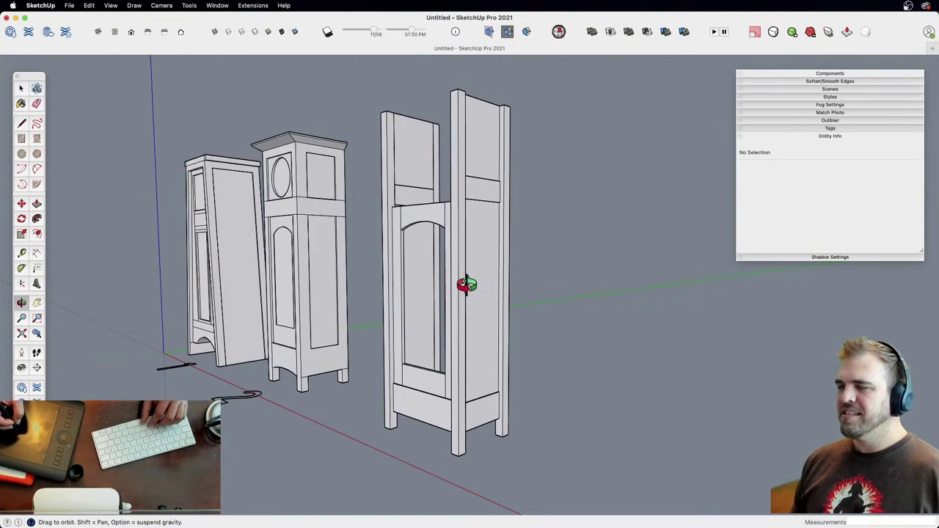
{"action": "middle_click_drag", "start_coordinate": [466, 285], "coordinate": [465, 317]}
{"action": "middle_click_drag", "start_coordinate": [467, 264], "coordinate": [484, 247], "text": "shift"}
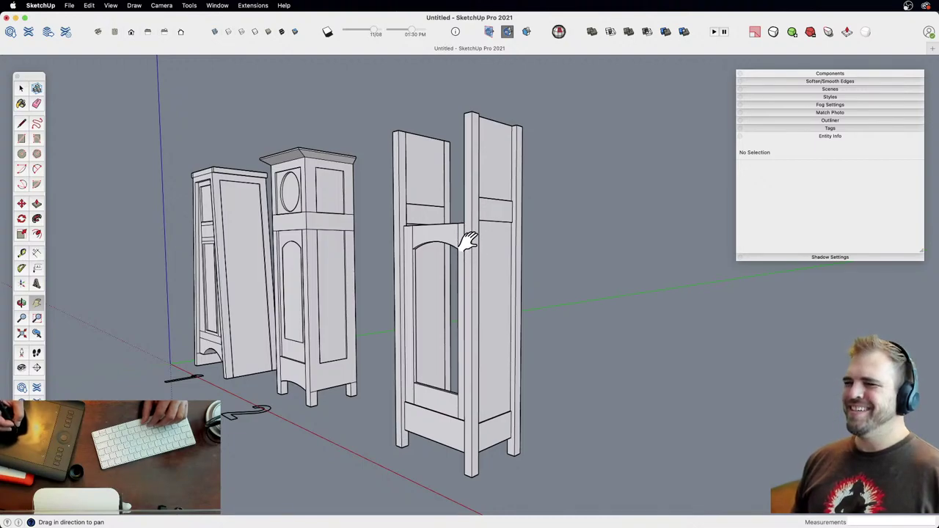
{"action": "middle_click_drag", "start_coordinate": [470, 241], "coordinate": [478, 296]}
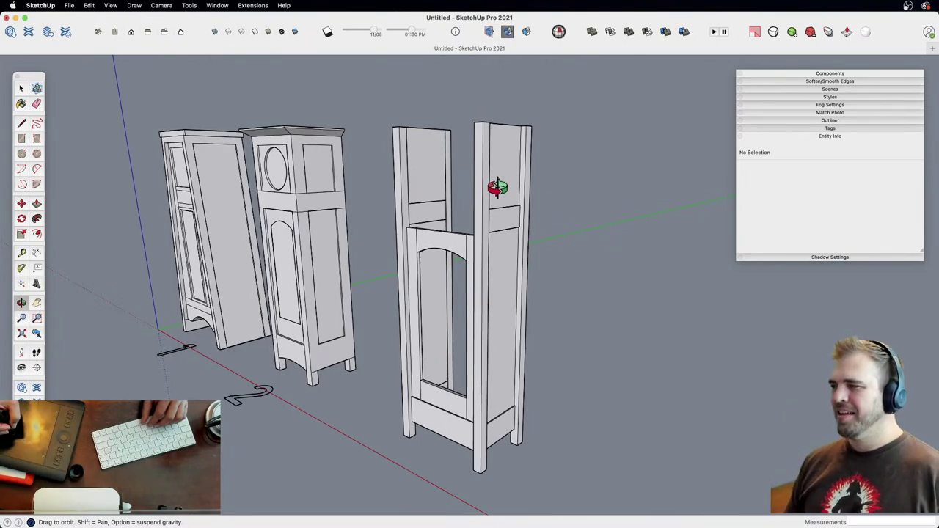
{"action": "key", "text": "h"}
{"action": "left_click_drag", "start_coordinate": [490, 392], "coordinate": [479, 279]}
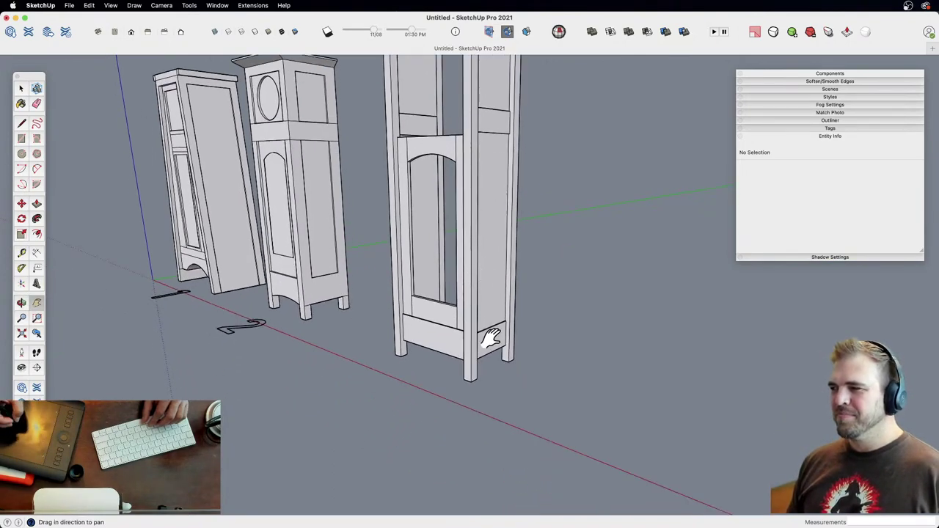
Step: Open the lower front rail and place a horizontal guide 4 inches above its front face's bottom edge
{"action": "key", "text": "z"}
{"action": "left_click_drag", "start_coordinate": [491, 338], "coordinate": [489, 249]}
{"action": "key", "text": "h"}
{"action": "left_click_drag", "start_coordinate": [490, 330], "coordinate": [509, 220]}
{"action": "key", "text": "o"}
{"action": "key", "text": "space"}
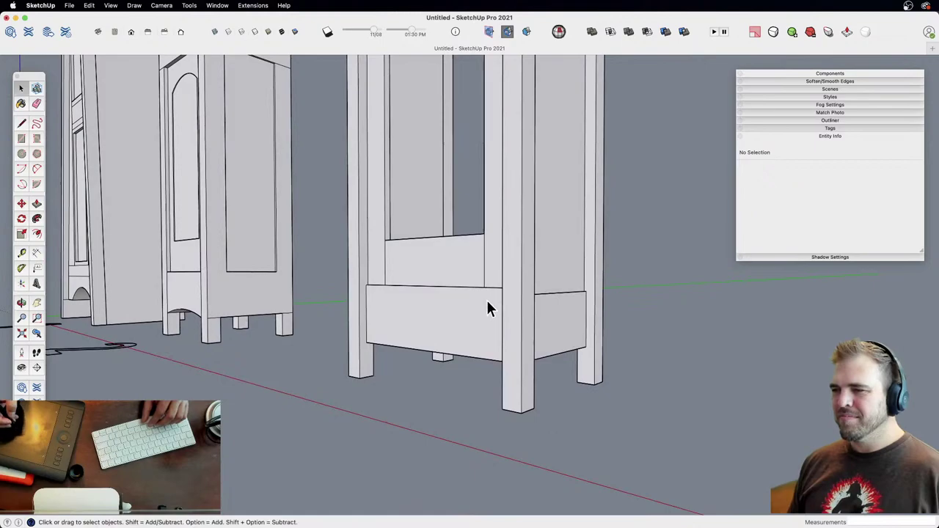
{"action": "double_click", "coordinate": [487, 301]}
{"action": "key", "text": "h"}
{"action": "left_click_drag", "start_coordinate": [483, 298], "coordinate": [479, 329]}
{"action": "key", "text": "o"}
{"action": "key", "text": "z"}
{"action": "key", "text": "p"}
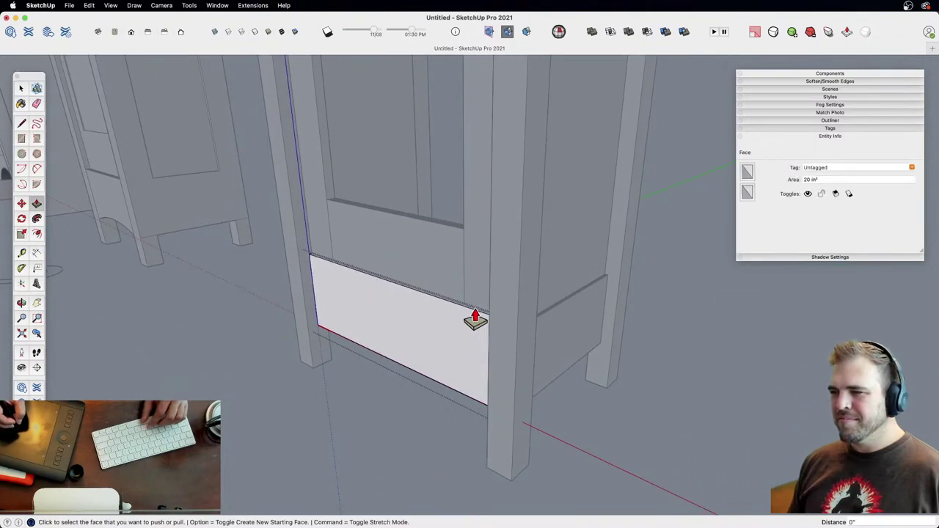
{"action": "key", "text": "t"}
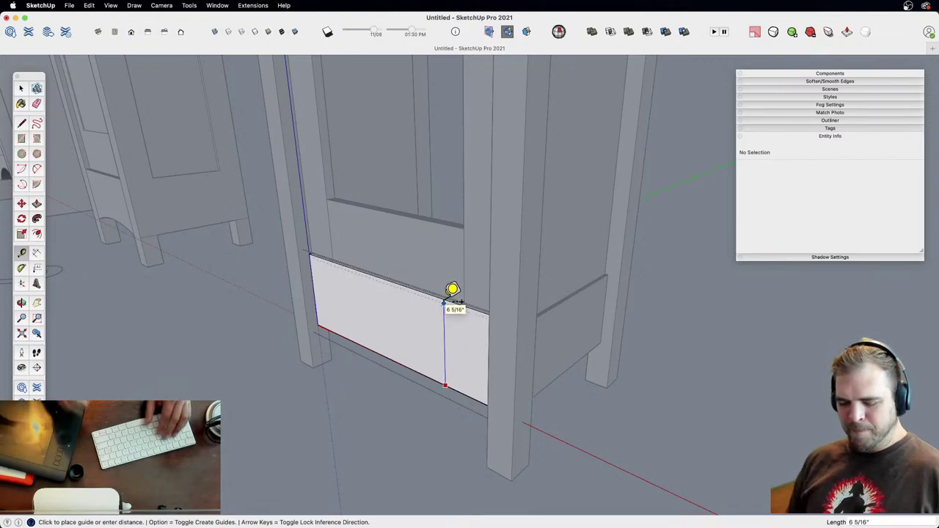
{"action": "type", "text": "4"}
{"action": "key", "text": "Return"}
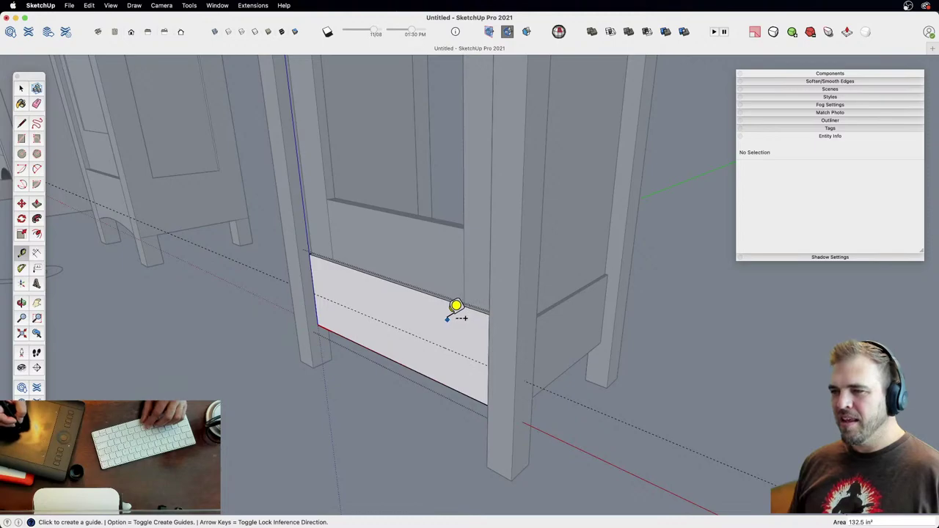
Step: Push the lower front rail's top face down to the 4-inch guide and close the component
{"action": "key", "text": "p"}
{"action": "left_click", "coordinate": [447, 315]}
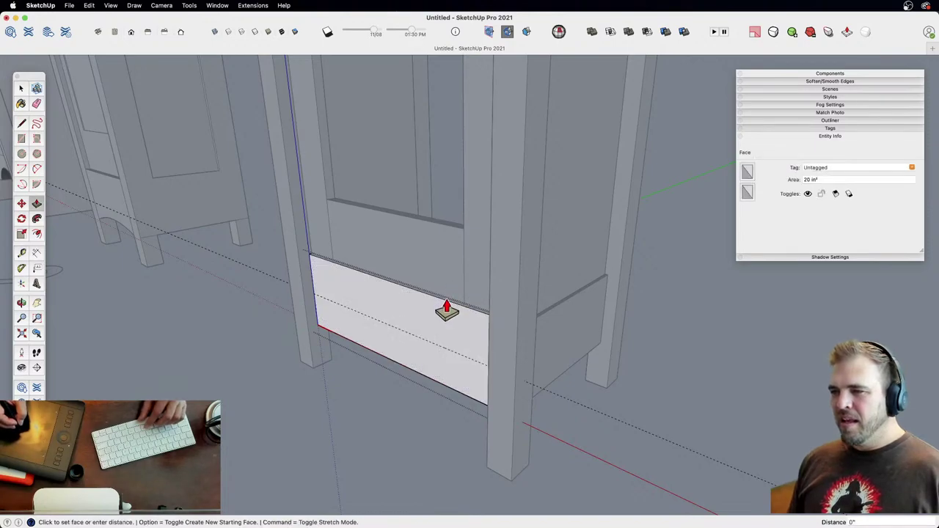
{"action": "left_click", "coordinate": [458, 365]}
{"action": "key", "text": "space"}
{"action": "key", "text": "z"}
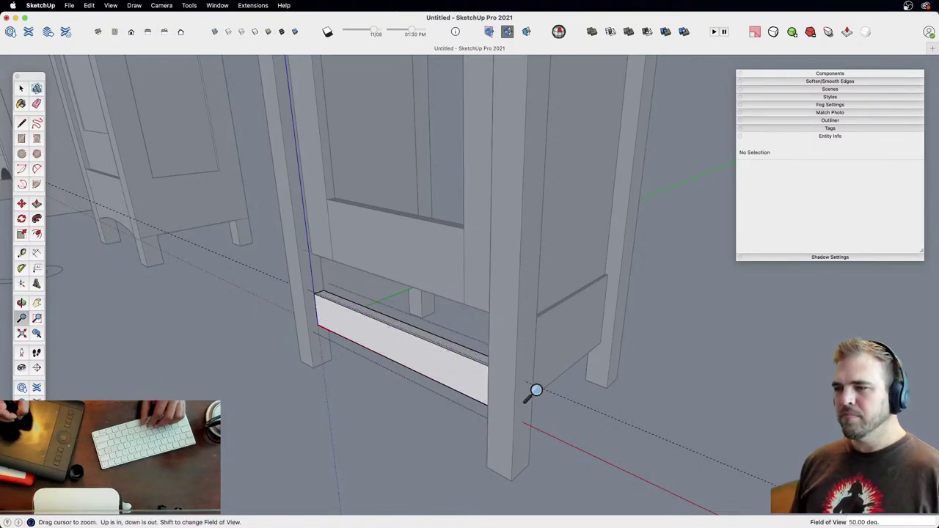
{"action": "key", "text": "e"}
{"action": "key", "text": "space"}
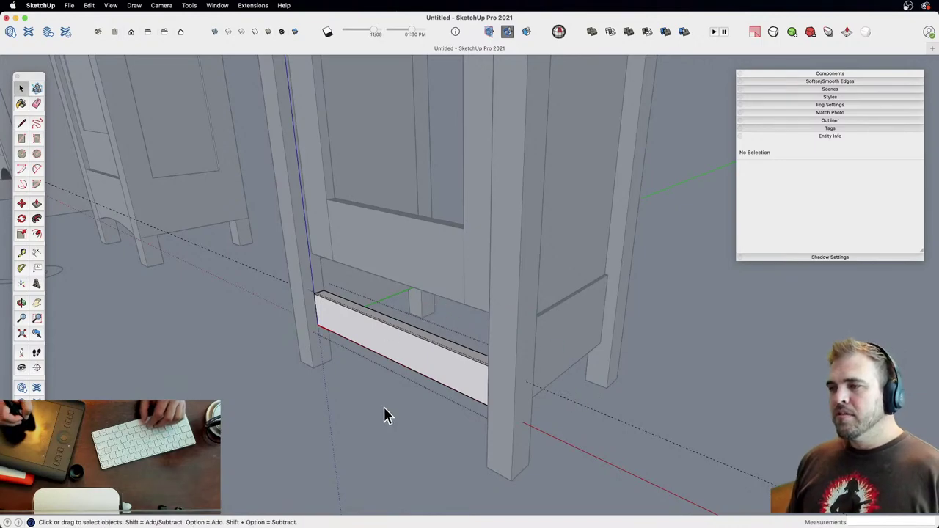
{"action": "left_click", "coordinate": [360, 394]}
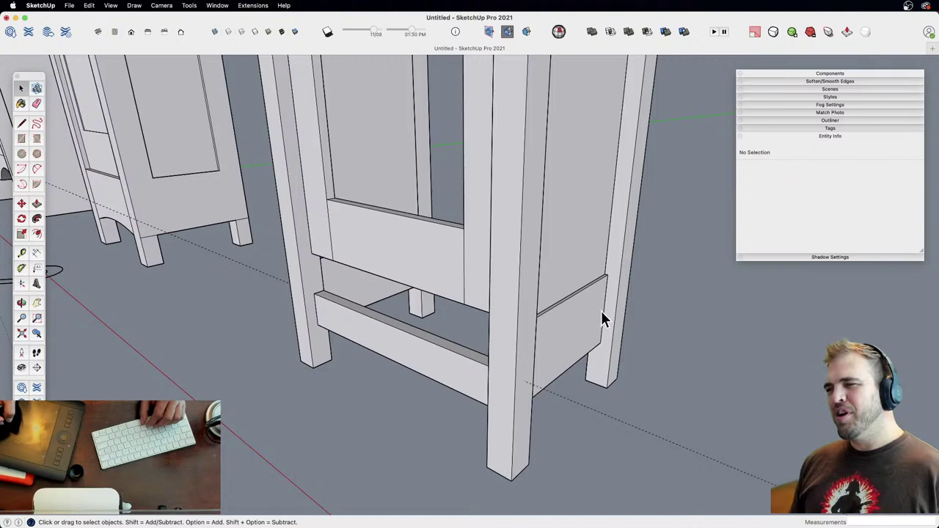
Step: Move the arched door frame about 1' 6" straight out in front of the third clock case
{"action": "key", "text": "e"}
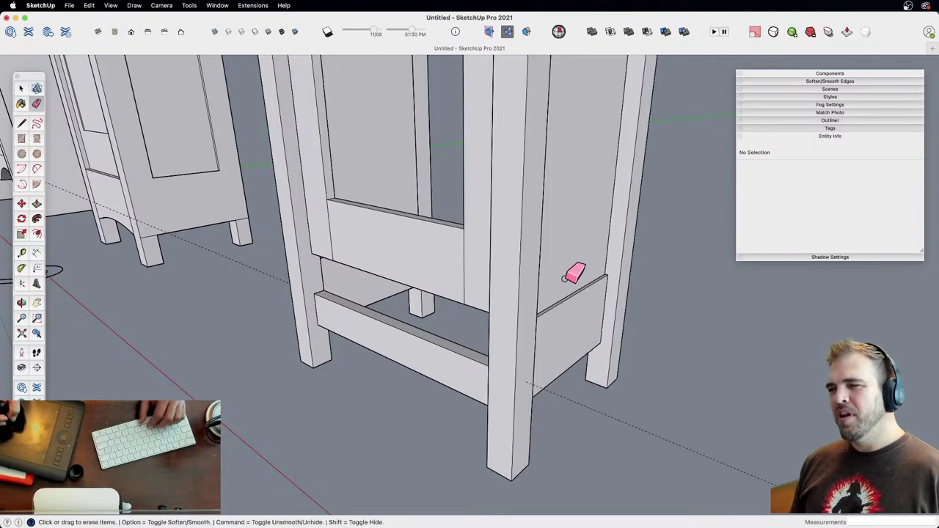
{"action": "key", "text": "z"}
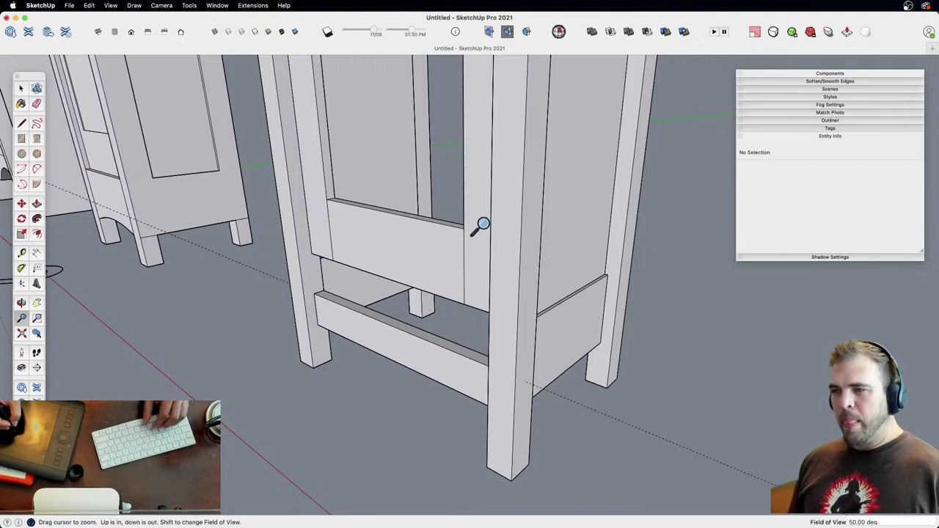
{"action": "left_click_drag", "start_coordinate": [480, 227], "coordinate": [462, 293]}
{"action": "mouse_move", "coordinate": [459, 298]}
{"action": "middle_mouse_down", "text": "shift"}
{"action": "mouse_move", "coordinate": [455, 392]}
{"action": "mouse_move", "coordinate": [420, 351]}
{"action": "middle_mouse_up", "text": "shift"}
{"action": "key", "text": "space"}
{"action": "left_click", "coordinate": [417, 355]}
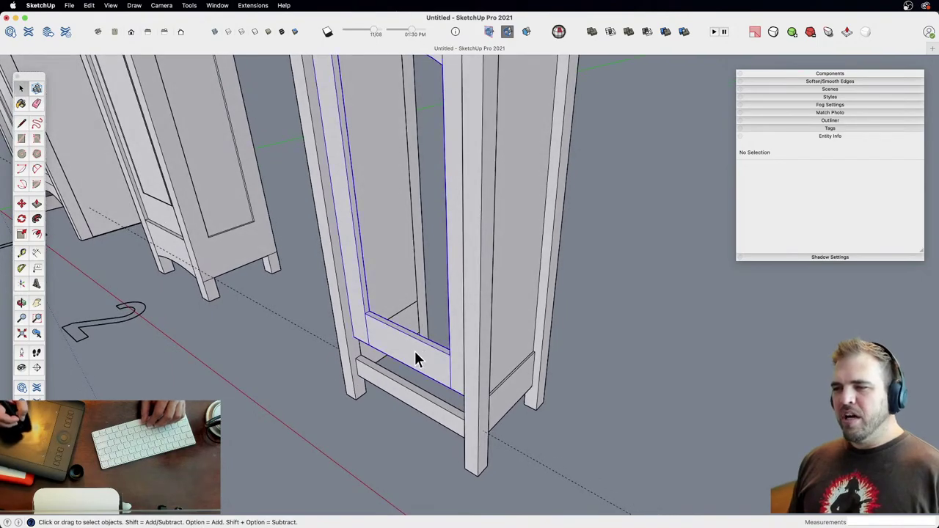
{"action": "key", "text": "m"}
{"action": "left_click", "coordinate": [419, 335]}
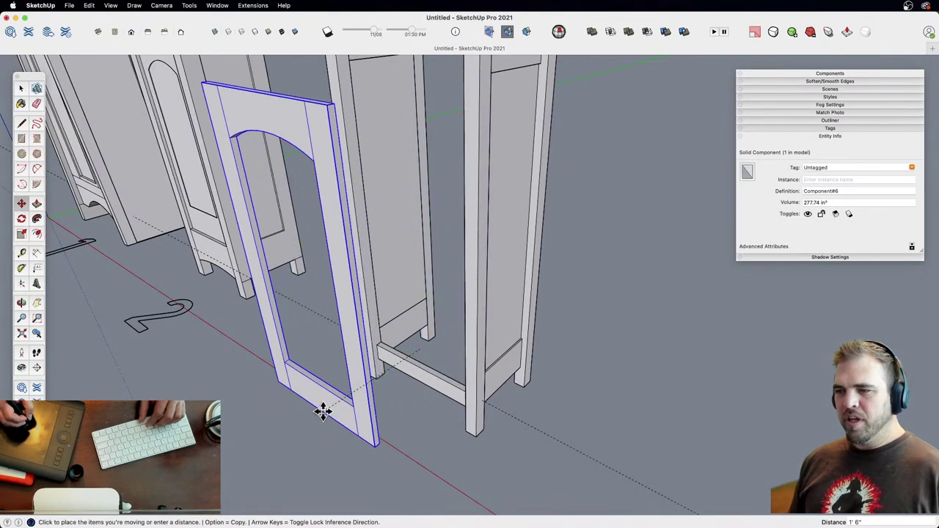
{"action": "left_click", "coordinate": [328, 416]}
Step: Open the arched door frame and try copying its right-hand stile face to the side and upward
{"action": "key", "text": "space"}
{"action": "double_click", "coordinate": [373, 355]}
{"action": "middle_click_drag", "start_coordinate": [373, 356], "coordinate": [474, 361]}
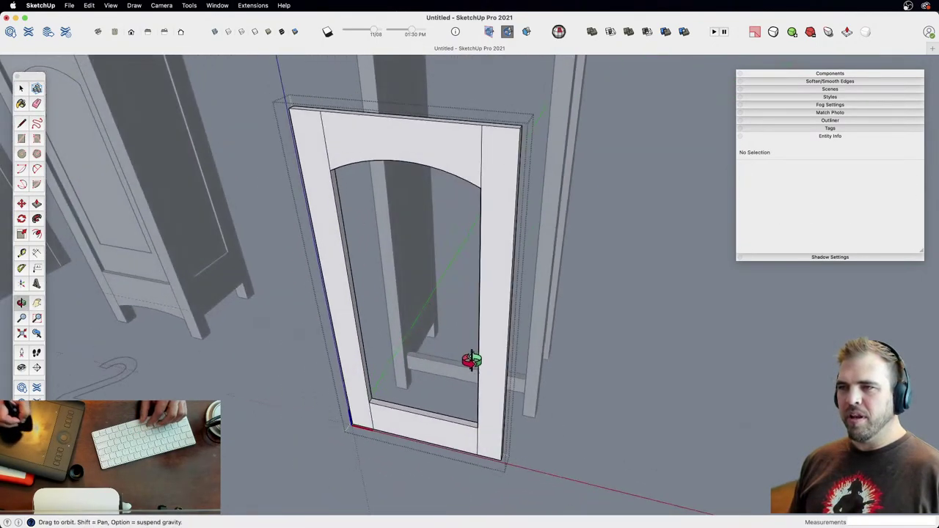
{"action": "scroll", "coordinate": [474, 361], "scroll_direction": "down", "scroll_amount": 3}
{"action": "middle_click_drag", "start_coordinate": [482, 416], "coordinate": [447, 372], "text": "shift"}
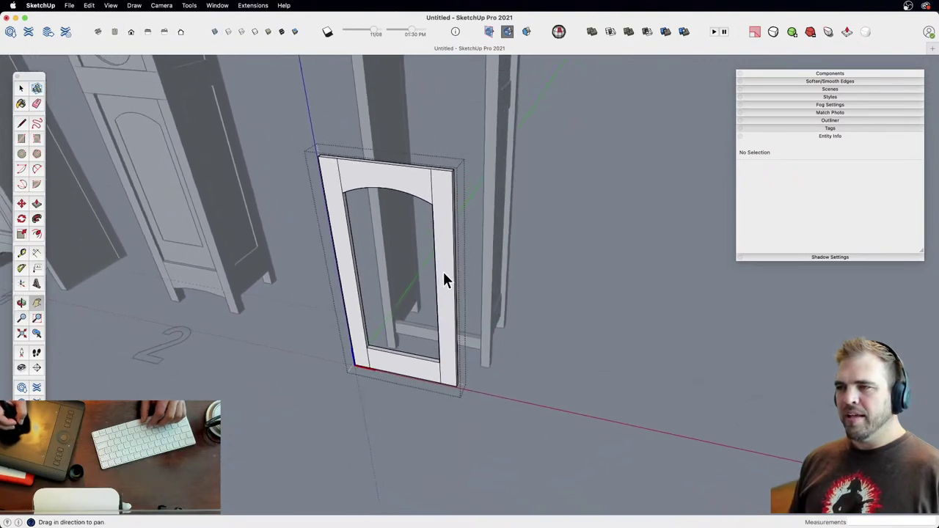
{"action": "key", "text": "m"}
{"action": "key", "text": "space"}
{"action": "left_click", "coordinate": [446, 373]}
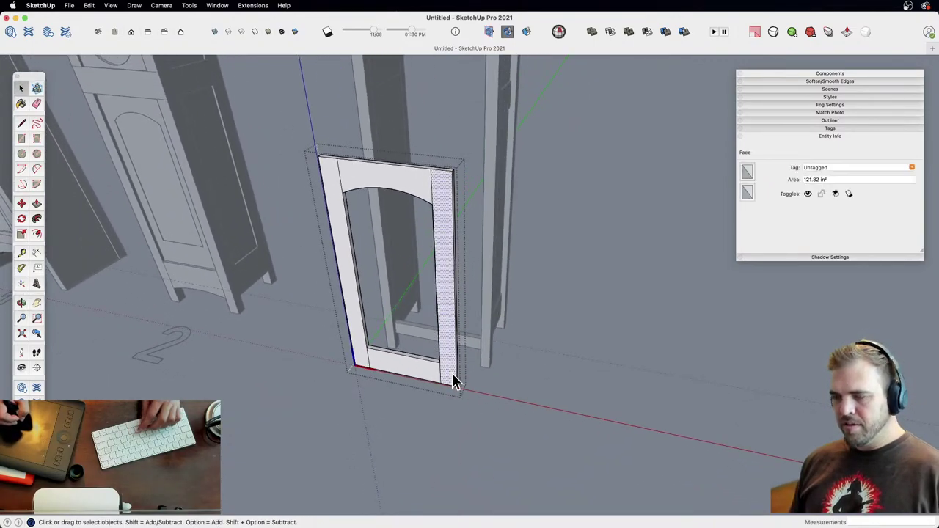
{"action": "key", "text": "m"}
{"action": "key", "text": "alt"}
{"action": "key", "text": "alt"}
{"action": "left_click", "coordinate": [478, 392]}
{"action": "left_click", "coordinate": [505, 399]}
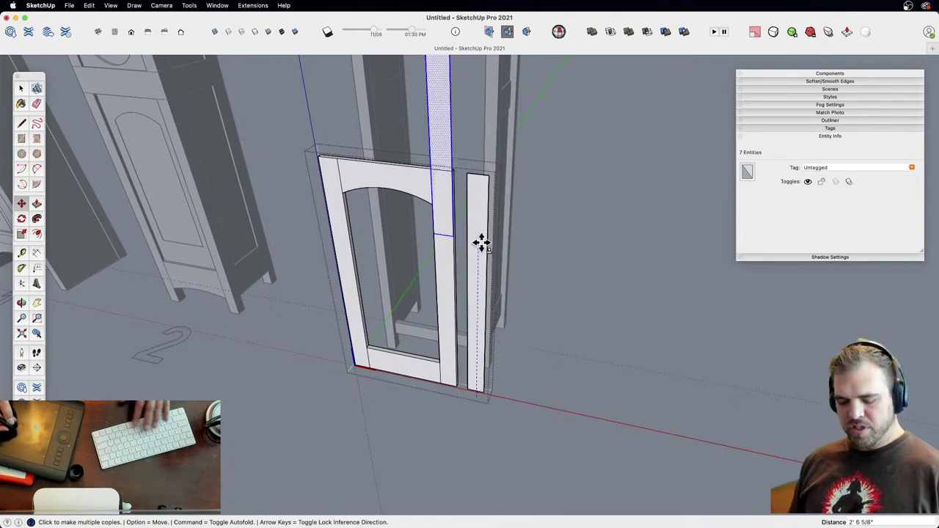
{"action": "left_click", "coordinate": [483, 305]}
Step: Undo the stile copies and the move of the arched door frame
{"action": "middle_click_drag", "start_coordinate": [503, 315], "coordinate": [503, 316], "text": "shift"}
{"action": "key", "text": "space"}
{"action": "key", "text": "super+z"}
{"action": "key", "text": "super+z"}
{"action": "key", "text": "super+z"}
{"action": "key", "text": "super+z"}
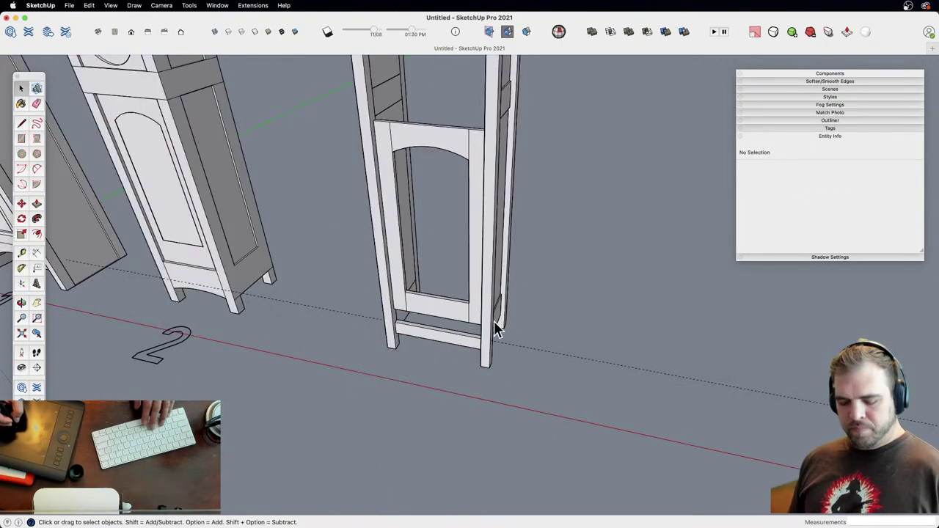
Step: Open the side assembly to examine its side panel and lower rail near the legs, and close it again
{"action": "mouse_move", "coordinate": [496, 328]}
{"action": "middle_mouse_down"}
{"action": "mouse_move", "coordinate": [340, 356]}
{"action": "mouse_move", "coordinate": [489, 336]}
{"action": "middle_mouse_up"}
{"action": "left_click", "coordinate": [484, 312]}
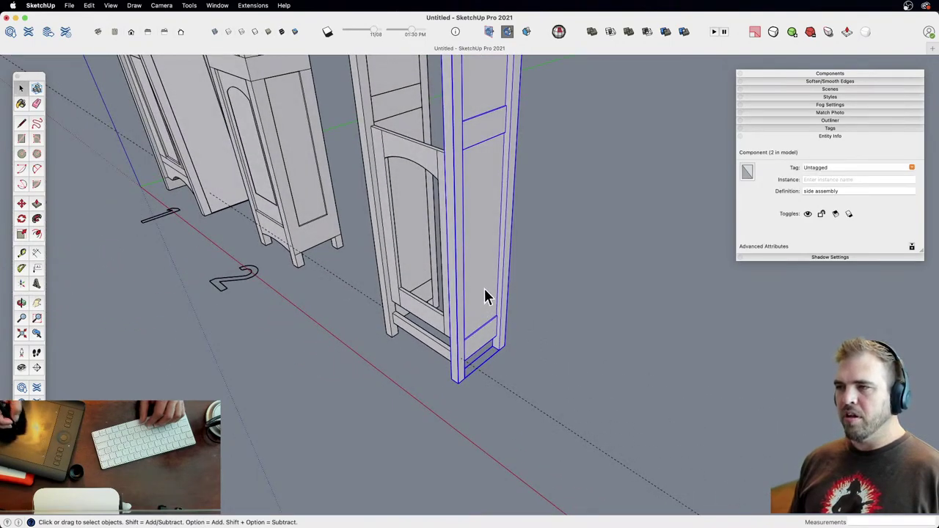
{"action": "double_click", "coordinate": [484, 294]}
{"action": "left_click", "coordinate": [486, 327]}
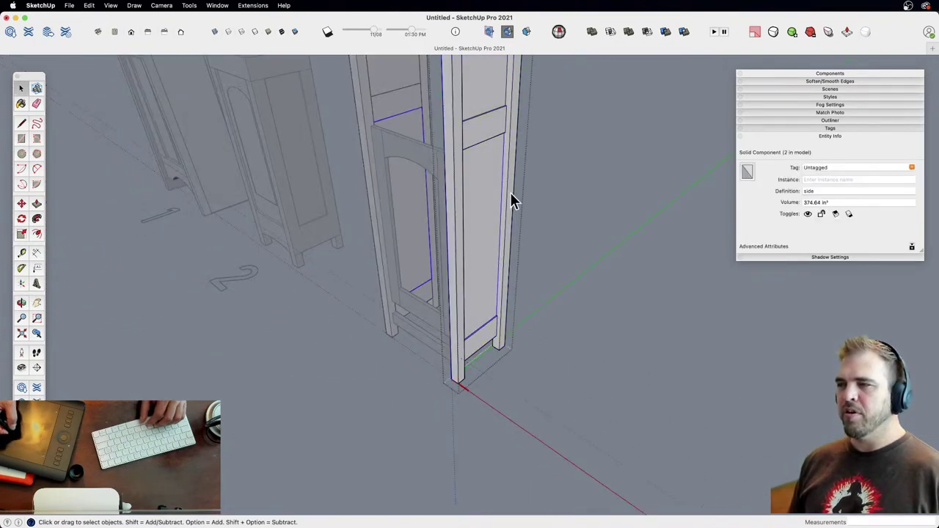
{"action": "left_click", "coordinate": [544, 245]}
{"action": "key", "text": "z"}
{"action": "left_click_drag", "start_coordinate": [474, 384], "coordinate": [480, 252]}
{"action": "middle_click_drag", "start_coordinate": [484, 297], "coordinate": [475, 248]}
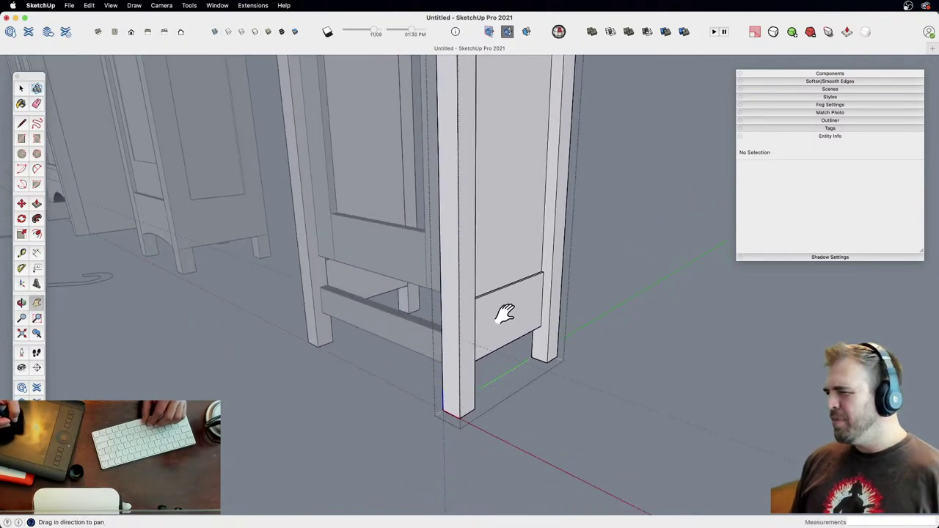
{"action": "left_click", "coordinate": [387, 403]}
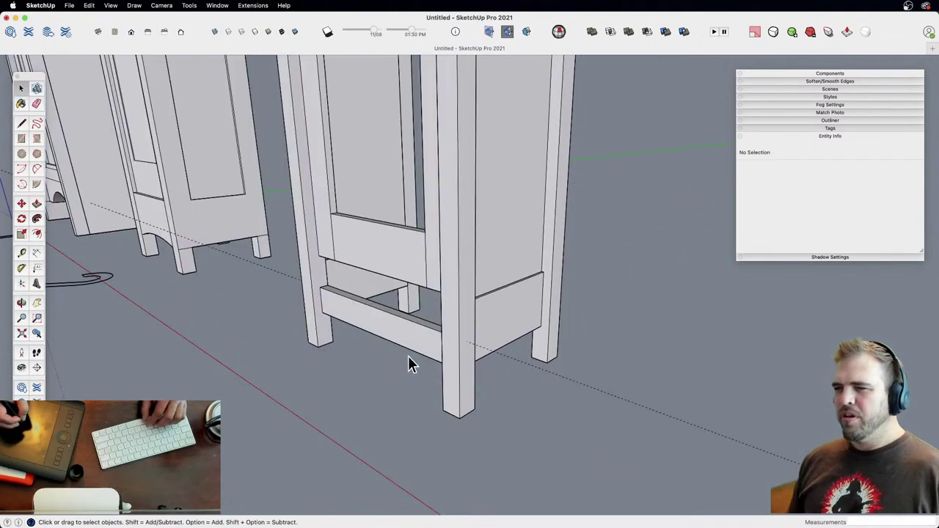
Step: Select the lower front rail and clear the guide left inside it
{"action": "key", "text": "e"}
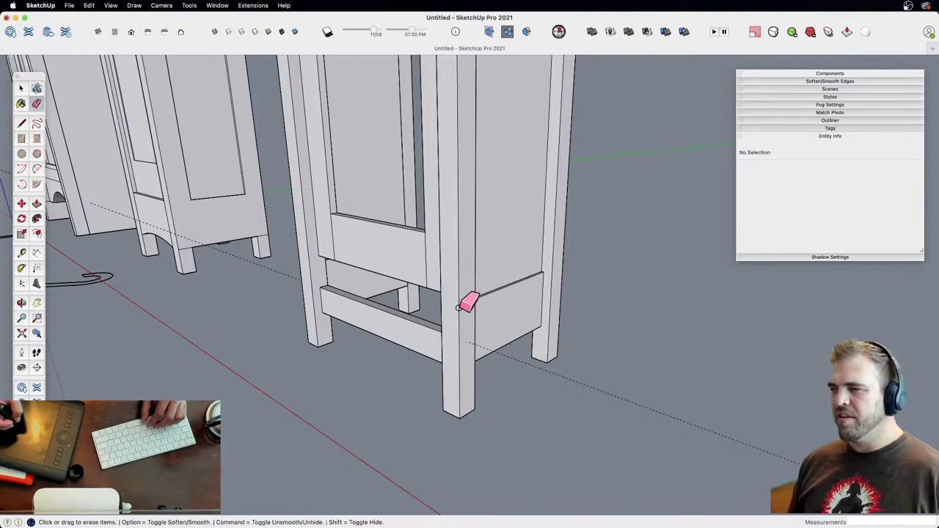
{"action": "key", "text": "space"}
{"action": "left_click", "coordinate": [412, 343]}
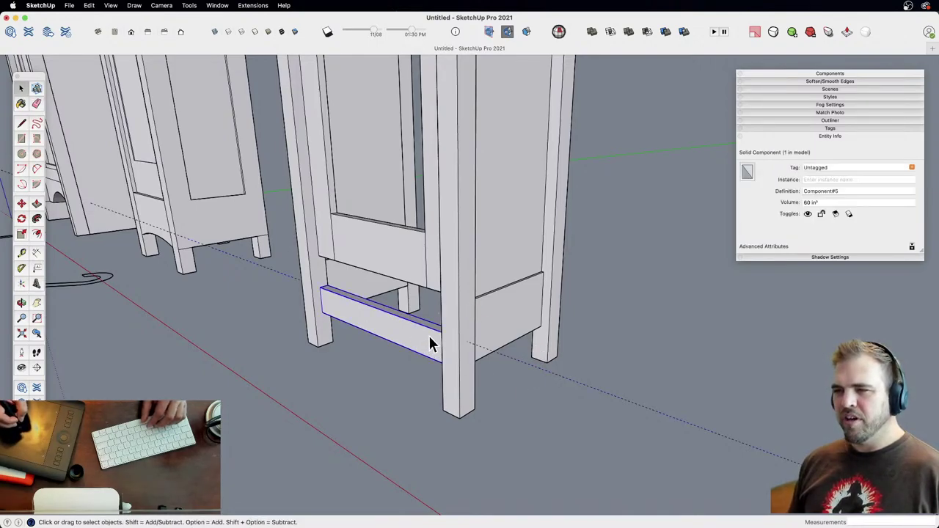
{"action": "middle_click_drag", "start_coordinate": [431, 342], "coordinate": [516, 229]}
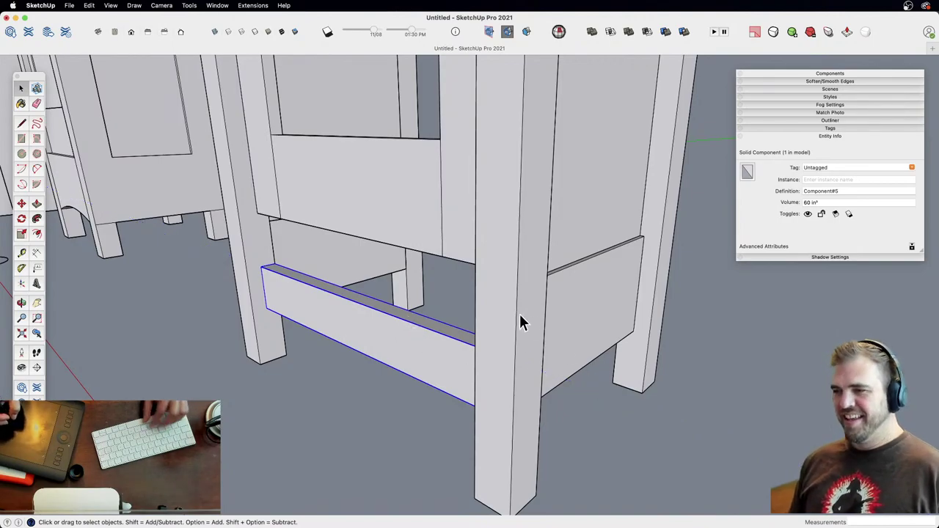
Step: Open the arched door frame, pull its bottom face down to the top of the lower front rail, and close it
{"action": "double_click", "coordinate": [429, 236]}
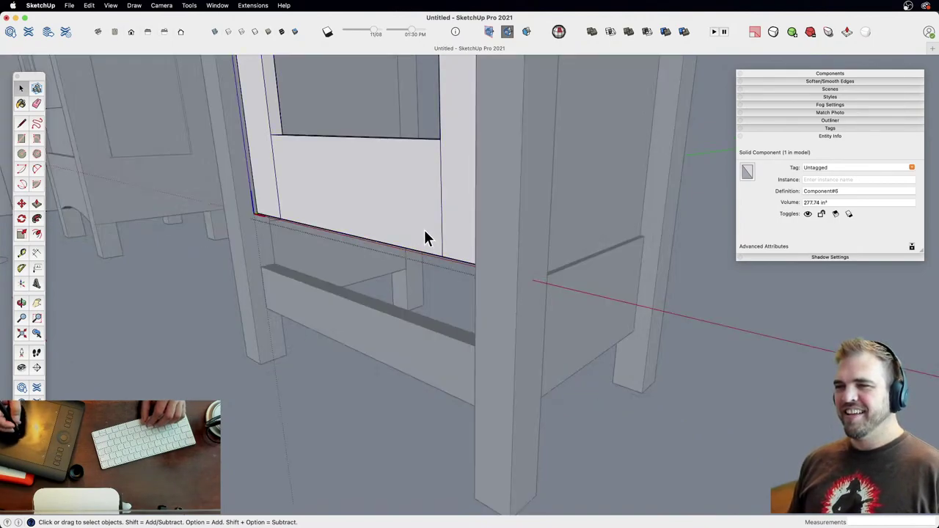
{"action": "middle_click_drag", "start_coordinate": [426, 237], "coordinate": [419, 193]}
{"action": "key", "text": "p"}
{"action": "left_click_drag", "start_coordinate": [413, 240], "coordinate": [430, 291]}
{"action": "middle_click_drag", "start_coordinate": [430, 292], "coordinate": [487, 386], "text": "shift"}
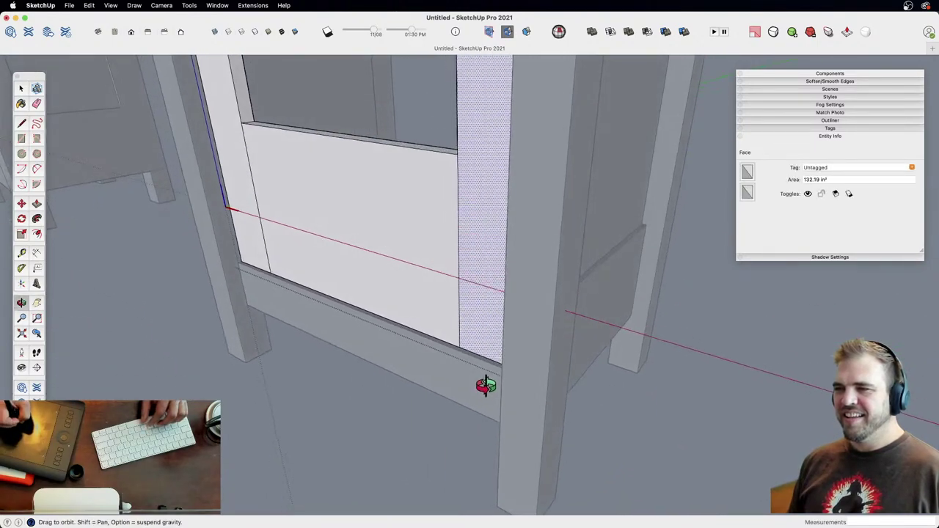
{"action": "scroll", "coordinate": [451, 377], "scroll_direction": "down", "scroll_amount": 5}
{"action": "key", "text": "space"}
{"action": "middle_click_drag", "start_coordinate": [449, 226], "coordinate": [452, 377]}
Step: Place a horizontal guide 8 inches above the bottom edge of the door frame's front face
{"action": "scroll", "coordinate": [449, 362], "scroll_direction": "up", "scroll_amount": 6}
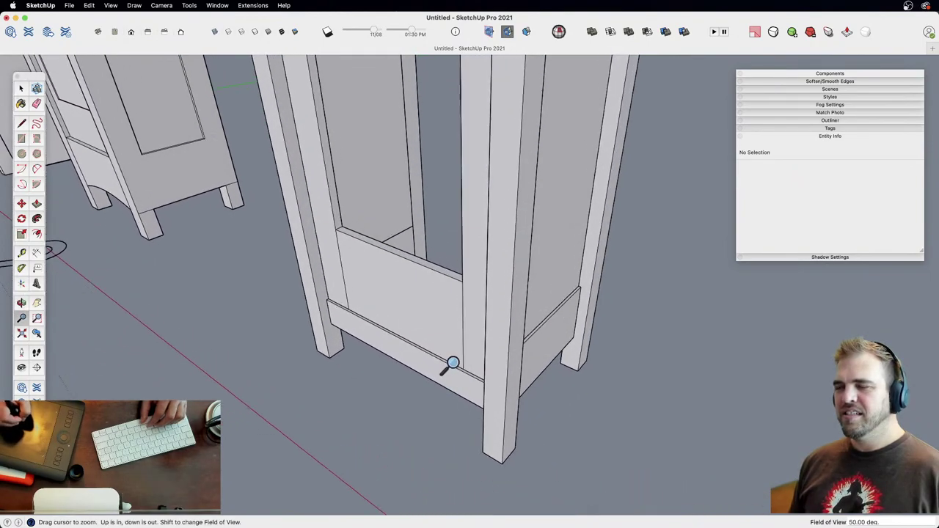
{"action": "key", "text": "t"}
{"action": "left_click", "coordinate": [430, 385]}
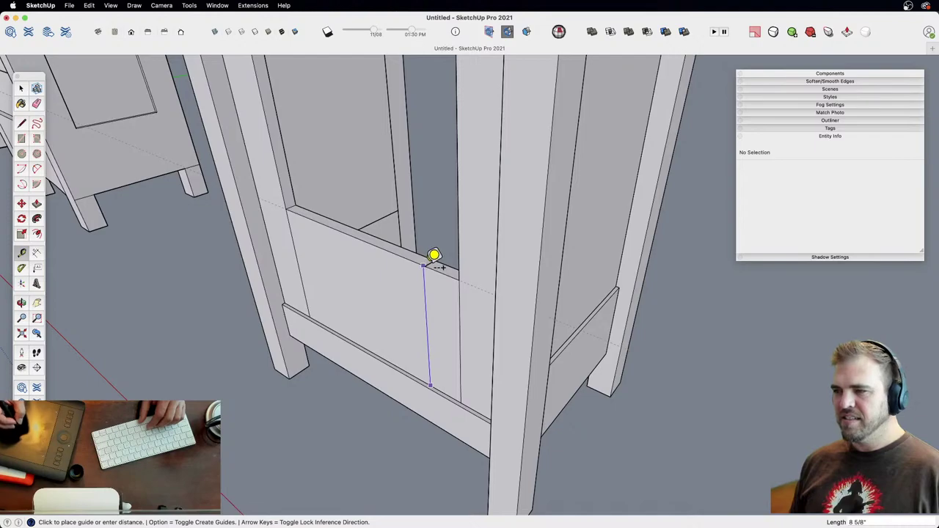
{"action": "type", "text": "8"}
{"action": "key", "text": "Return"}
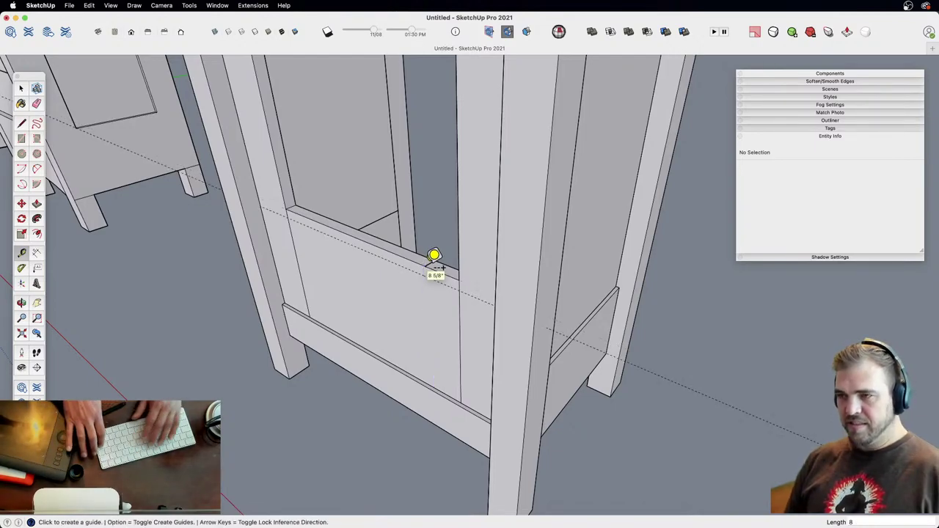
Step: Open the door frame, push the top face of its bottom rail down 5/8" to the guide, and close it
{"action": "key", "text": "space"}
{"action": "double_click", "coordinate": [412, 295]}
{"action": "key", "text": "p"}
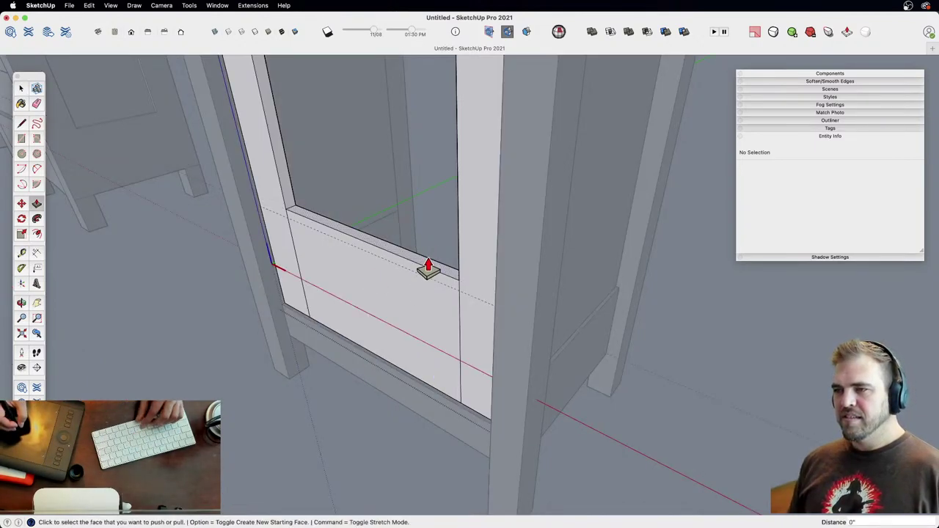
{"action": "left_click", "coordinate": [429, 266]}
{"action": "left_click", "coordinate": [433, 284]}
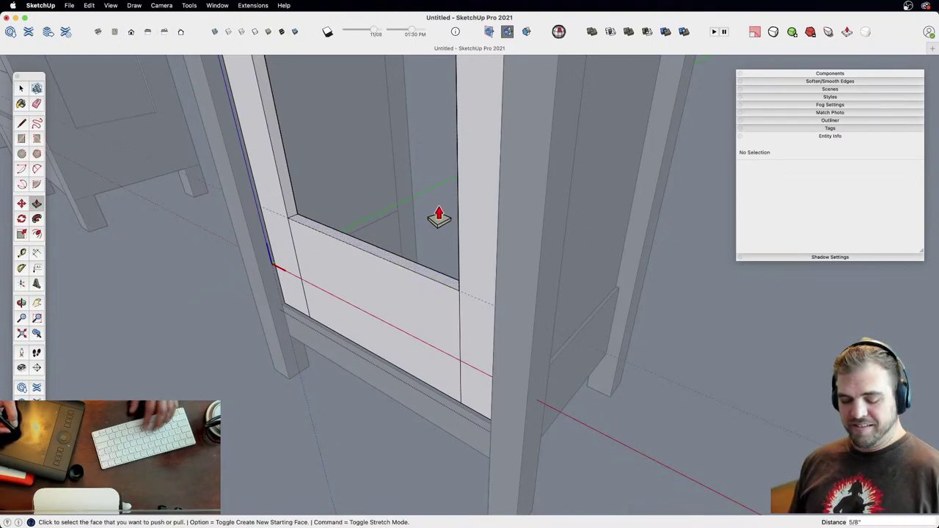
{"action": "key", "text": "z"}
{"action": "key", "text": "space"}
{"action": "left_click_drag", "start_coordinate": [439, 218], "coordinate": [436, 335]}
{"action": "left_click", "coordinate": [376, 368]}
Step: Open the side assembly's lower rail for editing, select all its geometry, and hide the rest of the model
{"action": "key", "text": "z"}
{"action": "middle_click_drag", "start_coordinate": [436, 335], "coordinate": [442, 244]}
{"action": "left_click", "coordinate": [484, 301]}
{"action": "scroll", "coordinate": [486, 269], "scroll_direction": "up", "scroll_amount": 3}
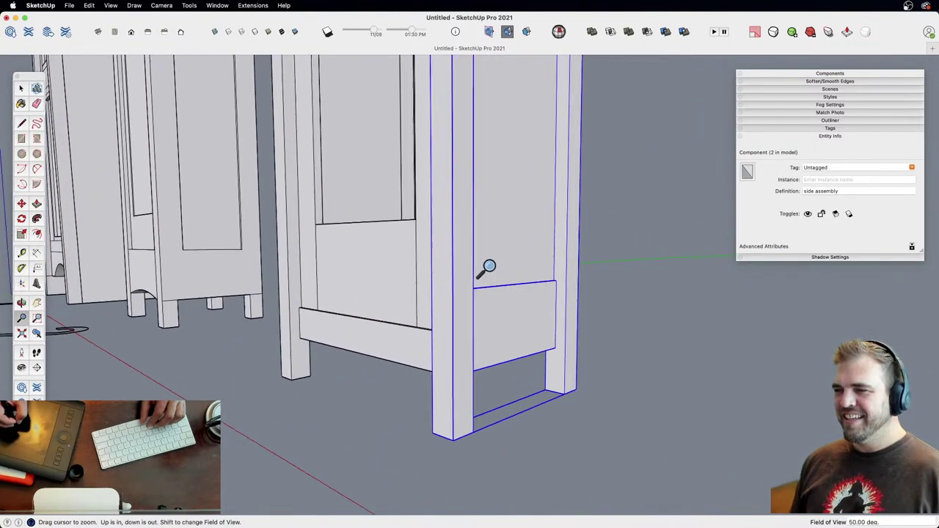
{"action": "middle_click_drag", "start_coordinate": [487, 269], "coordinate": [492, 299]}
{"action": "double_click", "coordinate": [490, 297]}
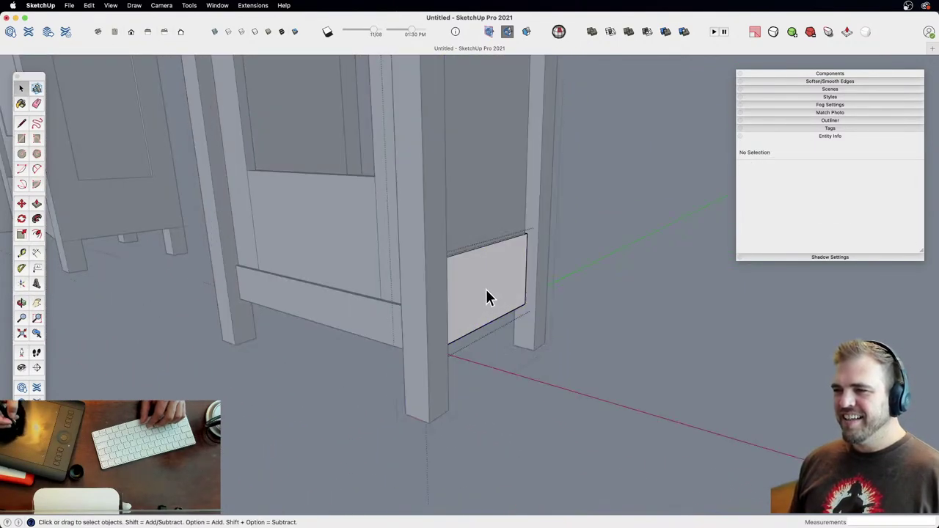
{"action": "triple_click", "coordinate": [486, 289]}
{"action": "key", "text": "h"}
Step: Offset the outline of the lower side rail's front end face inward by 0.25 inch
{"action": "key", "text": "z"}
{"action": "left_click_drag", "start_coordinate": [453, 377], "coordinate": [434, 294]}
{"action": "middle_click_drag", "start_coordinate": [435, 293], "coordinate": [455, 290], "text": "shift"}
{"action": "middle_click_drag", "start_coordinate": [455, 290], "coordinate": [514, 324]}
{"action": "left_click_drag", "start_coordinate": [485, 341], "coordinate": [458, 297]}
{"action": "key", "text": "f"}
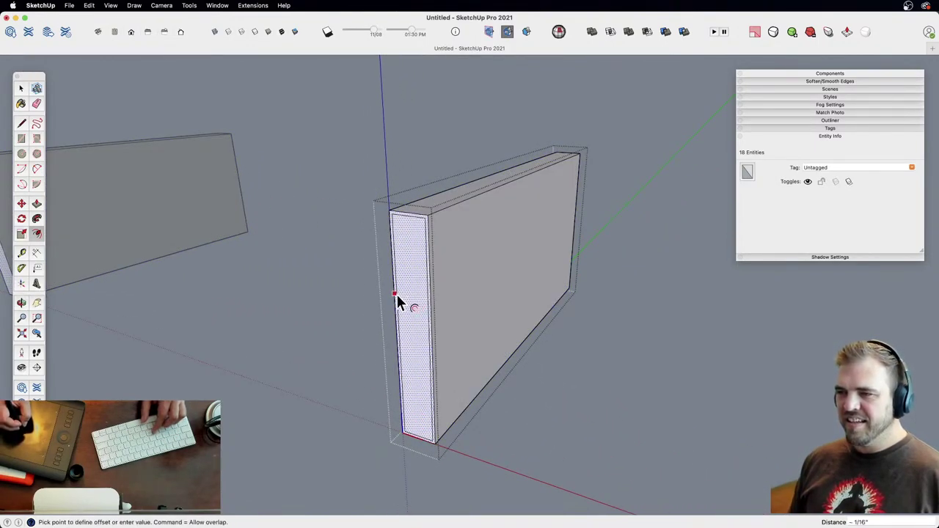
{"action": "left_click", "coordinate": [395, 293]}
{"action": "type", "text": "1/4"}
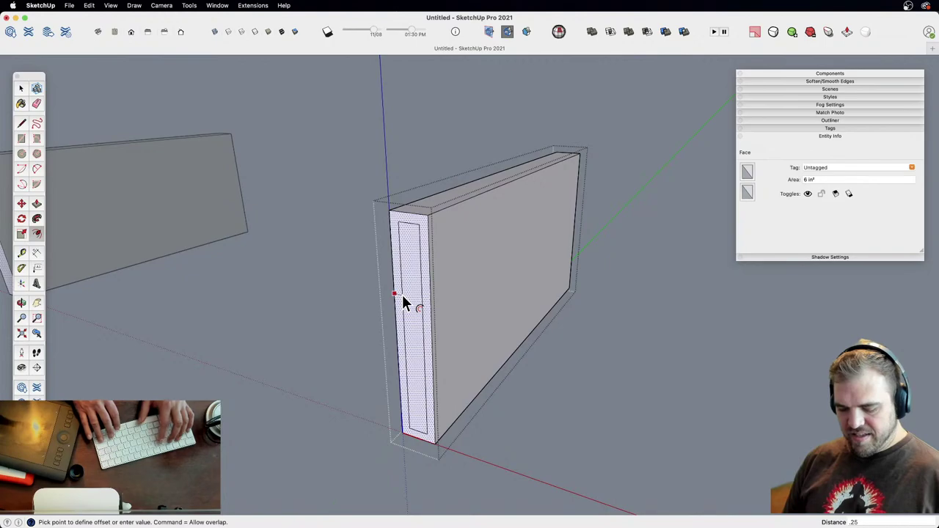
{"action": "key", "text": "Return"}
{"action": "middle_click_drag", "start_coordinate": [419, 285], "coordinate": [472, 287], "text": "shift"}
Step: Scale the inset face on the rail's end vertically about its center to a factor of 0.79
{"action": "key", "text": "space"}
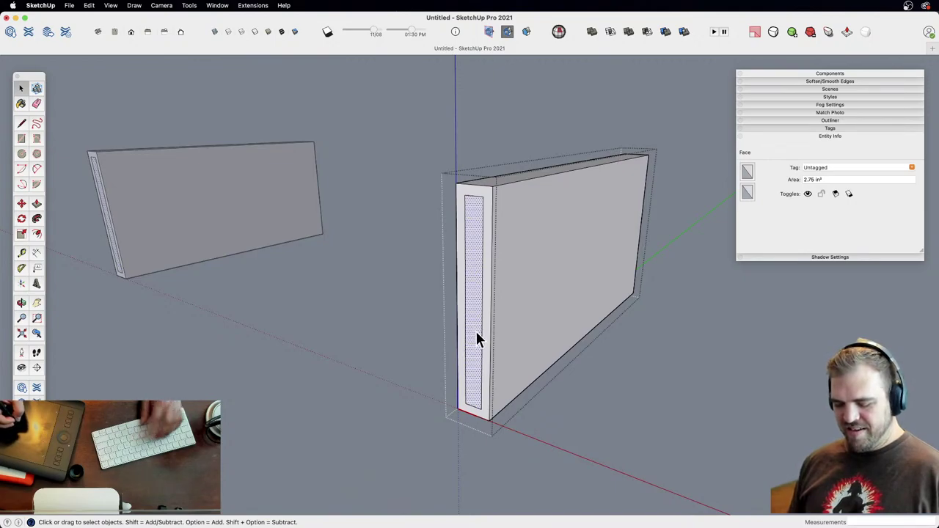
{"action": "key", "text": "s"}
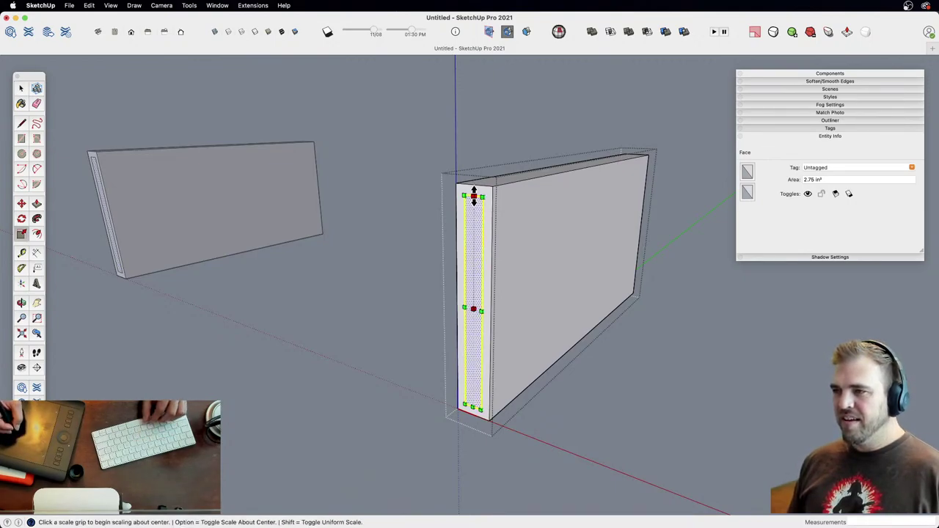
{"action": "left_click", "coordinate": [474, 197]}
{"action": "left_click", "coordinate": [474, 221]}
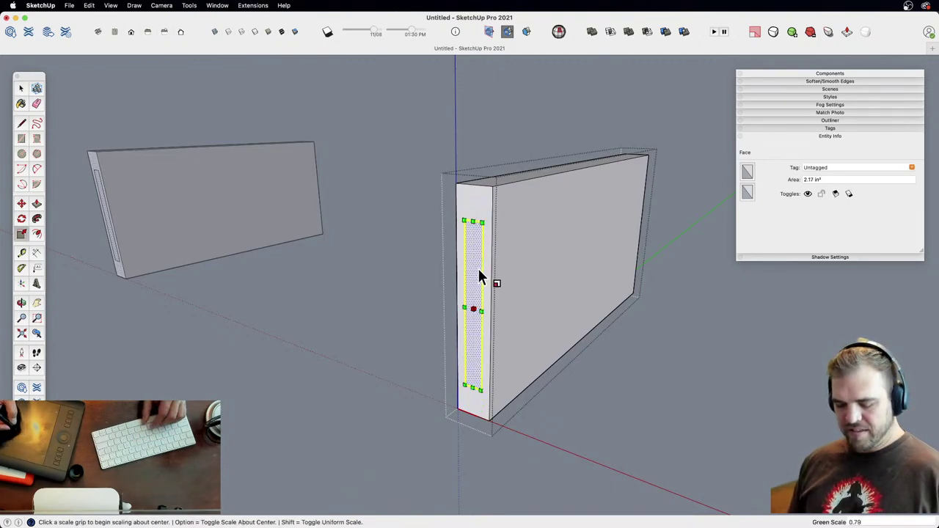
Step: Place a horizontal guide 4 inches above the bottom edge of the inset face on the rail's end
{"action": "key", "text": "t"}
{"action": "left_click", "coordinate": [483, 374]}
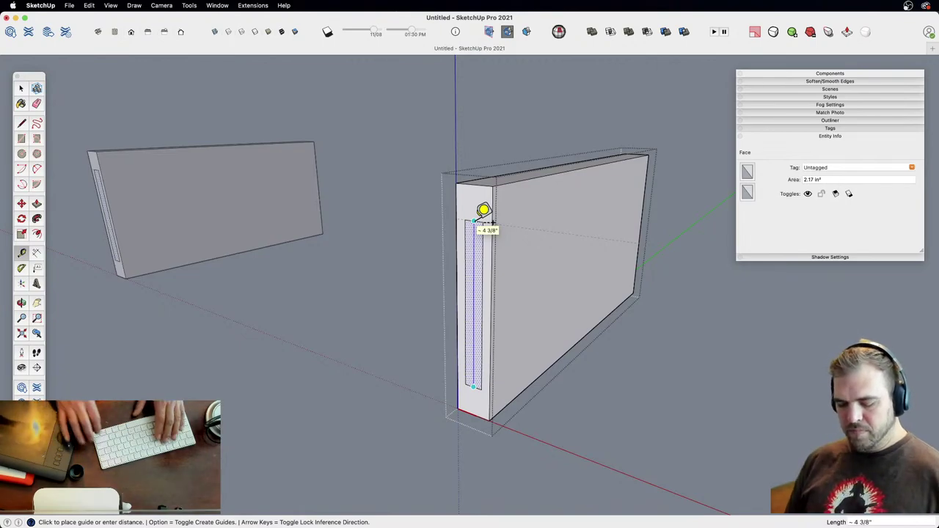
{"action": "type", "text": "4"}
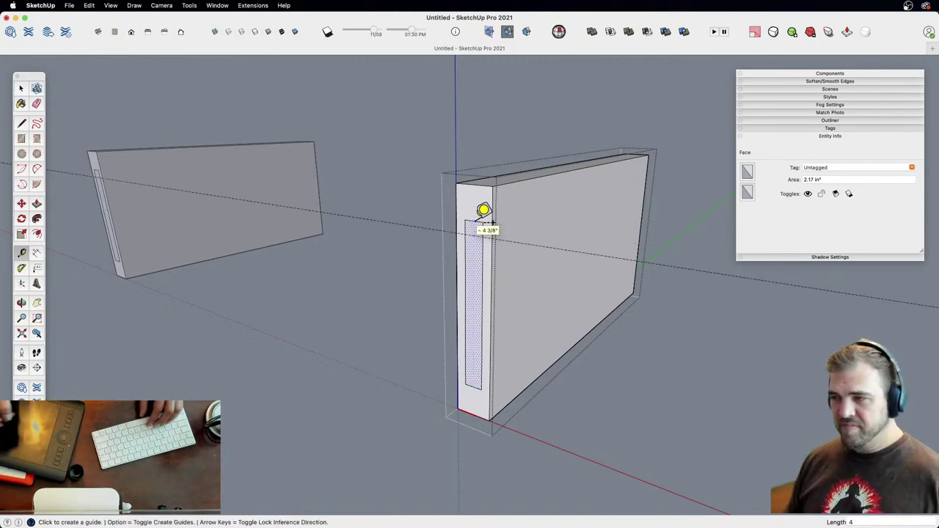
{"action": "key", "text": "space"}
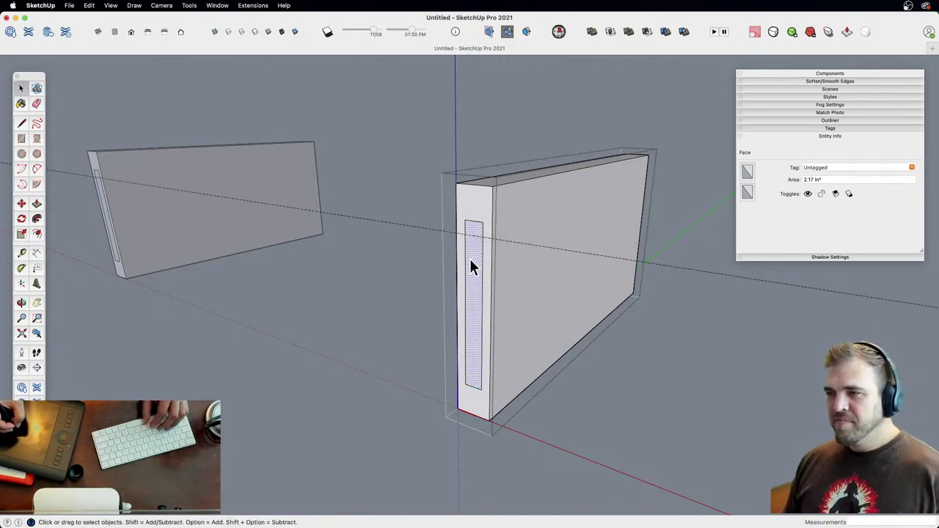
Step: Scale the inset face's height down to the 4-inch guide from its bottom edge, and erase the guide
{"action": "key", "text": "s"}
{"action": "left_click", "coordinate": [472, 220]}
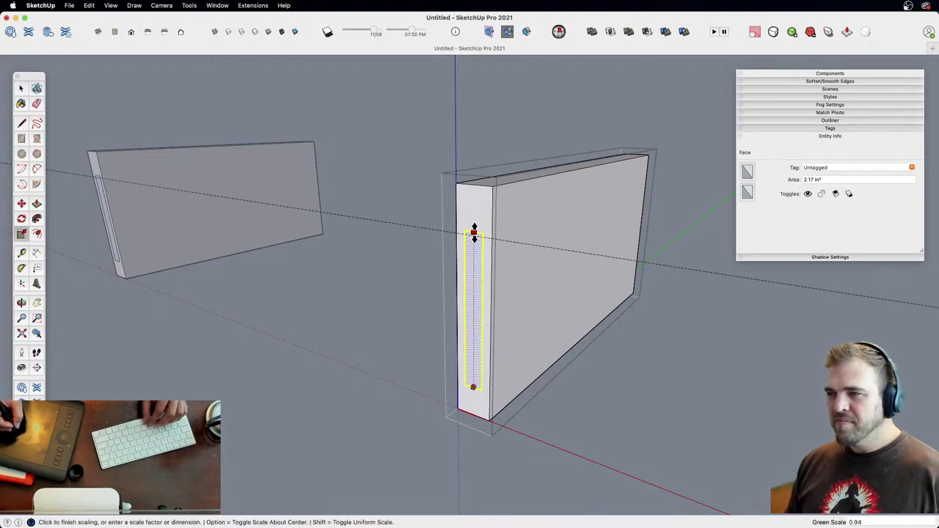
{"action": "left_click", "coordinate": [475, 235]}
{"action": "key", "text": "m"}
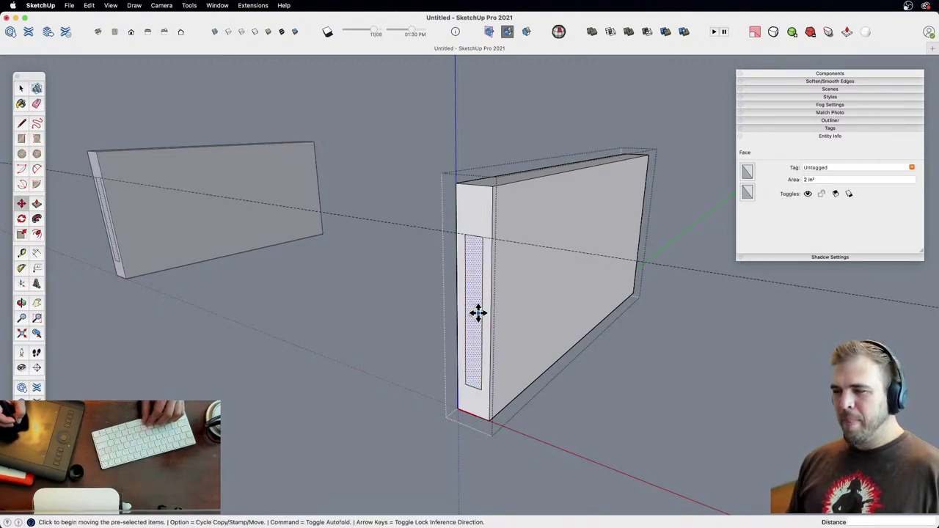
{"action": "key", "text": "e"}
{"action": "mouse_move", "coordinate": [527, 250]}
{"action": "left_mouse_down"}
{"action": "mouse_move", "coordinate": [529, 231]}
{"action": "mouse_move", "coordinate": [511, 271]}
{"action": "left_mouse_up"}
{"action": "key", "text": "space"}
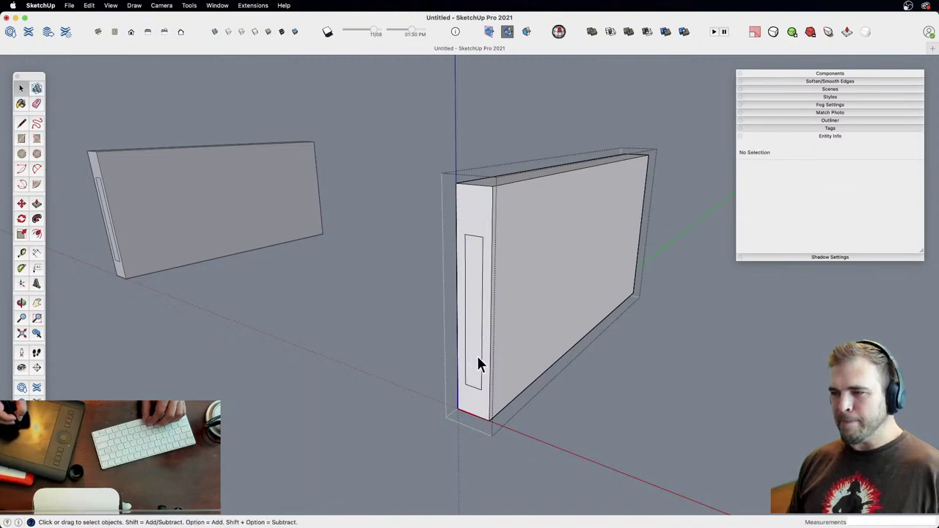
Step: Place a guide above the rail end's bottom edge and move the inset face up to it
{"action": "left_click", "coordinate": [474, 358]}
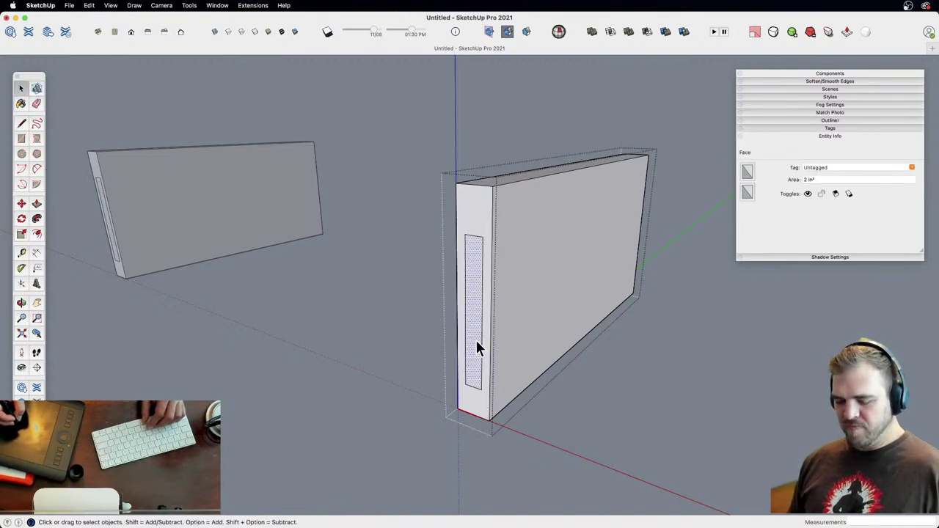
{"action": "key", "text": "t"}
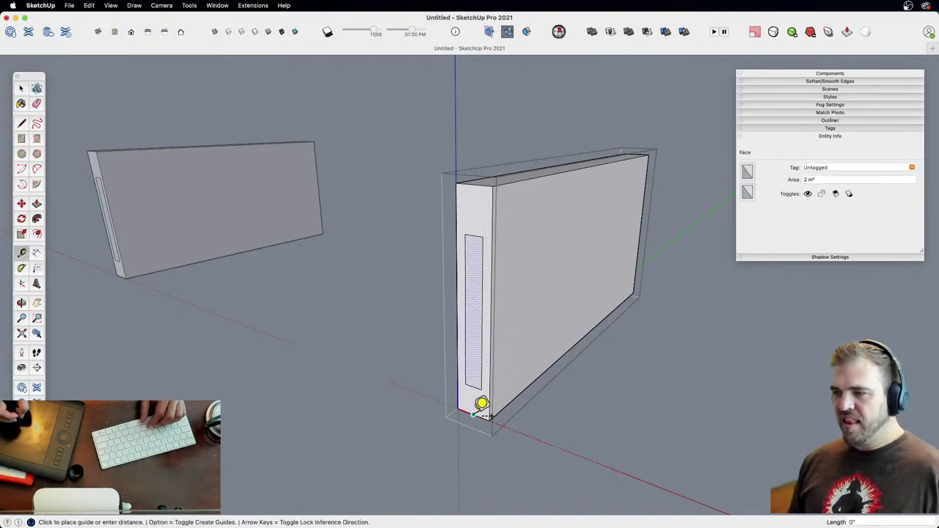
{"action": "left_click", "coordinate": [482, 356]}
{"action": "key", "text": "space"}
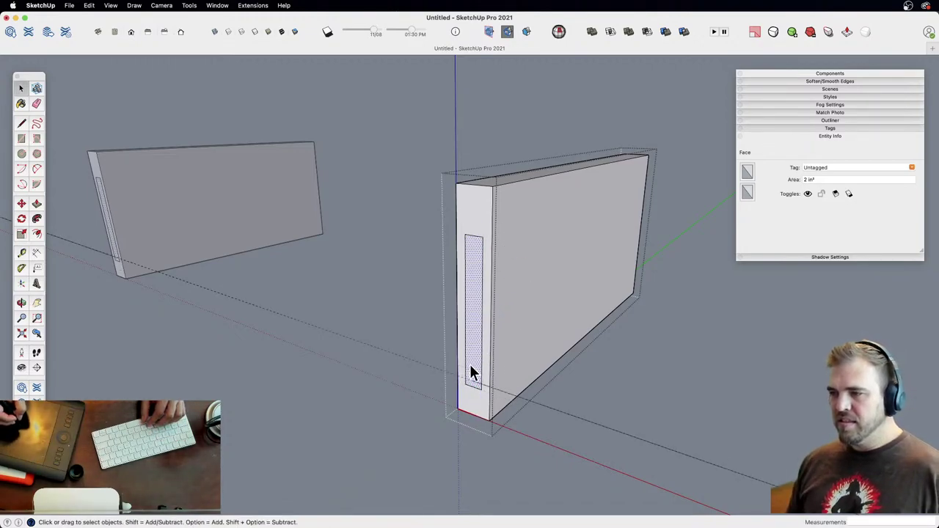
{"action": "key", "text": "m"}
{"action": "left_click", "coordinate": [482, 389]}
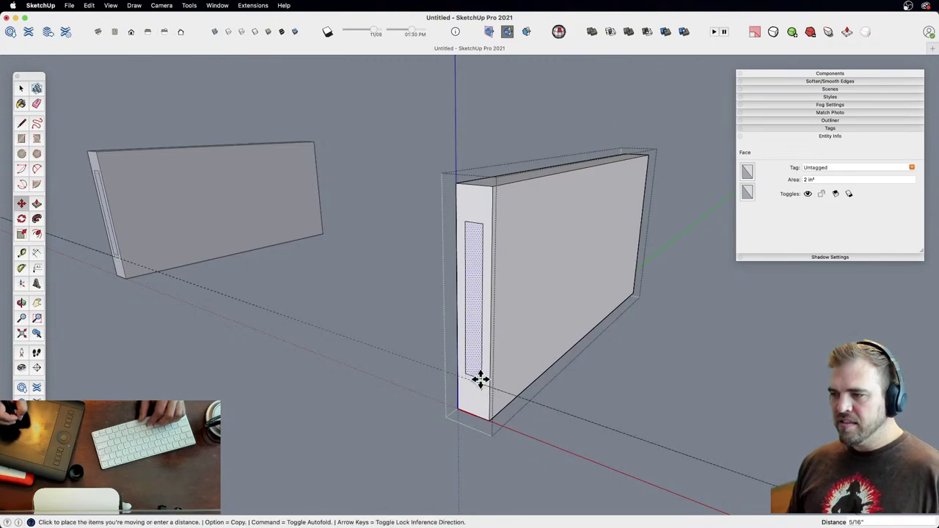
{"action": "left_click", "coordinate": [480, 383]}
Step: Extrude the inset face 3 3/4 inches out from the rail's end and show the rest of the model again
{"action": "key", "text": "p"}
{"action": "left_click", "coordinate": [474, 380]}
{"action": "left_click", "coordinate": [373, 441]}
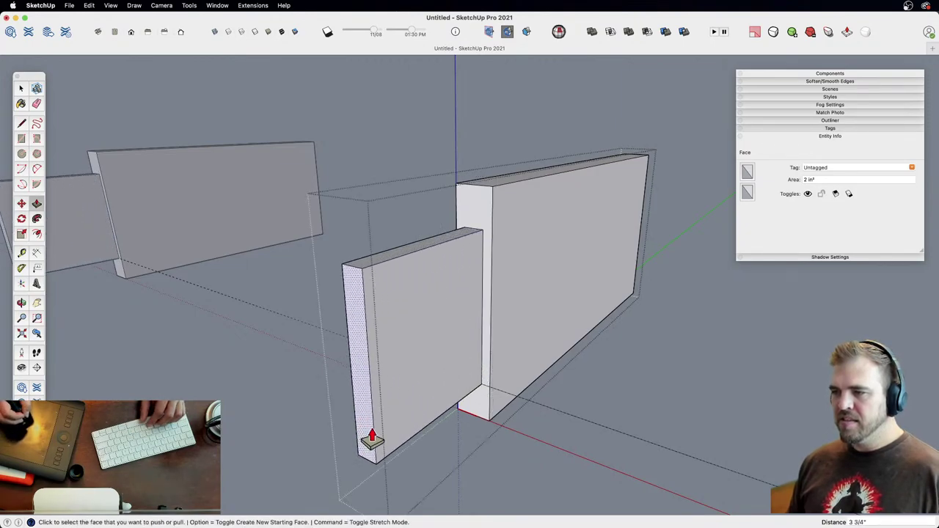
{"action": "key", "text": "i"}
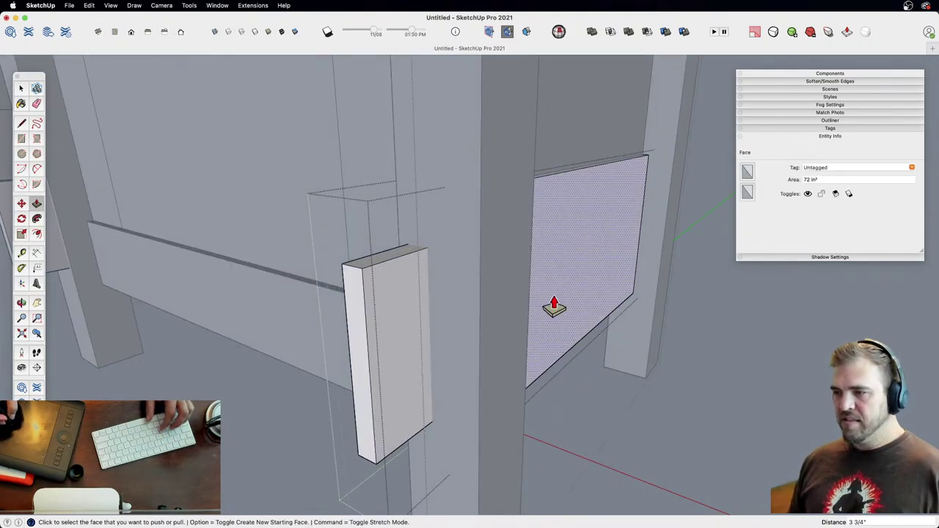
{"action": "scroll", "coordinate": [487, 256], "scroll_direction": "down", "scroll_amount": 3}
{"action": "mouse_move", "coordinate": [487, 257]}
{"action": "middle_mouse_down"}
{"action": "mouse_move", "coordinate": [466, 360]}
{"action": "mouse_move", "coordinate": [642, 399]}
{"action": "mouse_move", "coordinate": [654, 419]}
{"action": "mouse_move", "coordinate": [703, 355]}
{"action": "mouse_move", "coordinate": [560, 348]}
{"action": "mouse_move", "coordinate": [472, 394]}
{"action": "middle_mouse_up"}
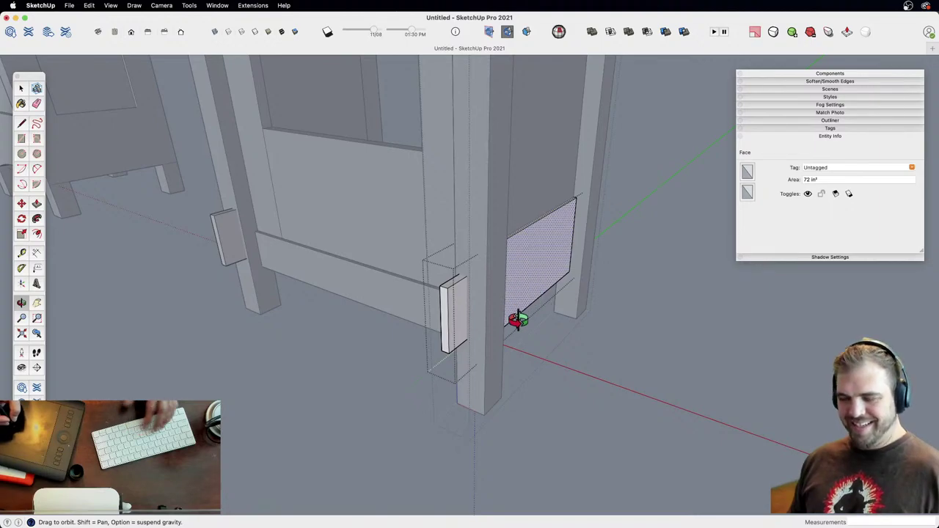
{"action": "key", "text": "z"}
{"action": "left_click_drag", "start_coordinate": [478, 409], "coordinate": [467, 171]}
{"action": "key", "text": "h"}
Step: Push the tenon's end face back 1 3/4 inches, flush with the front of the leg
{"action": "key", "text": "p"}
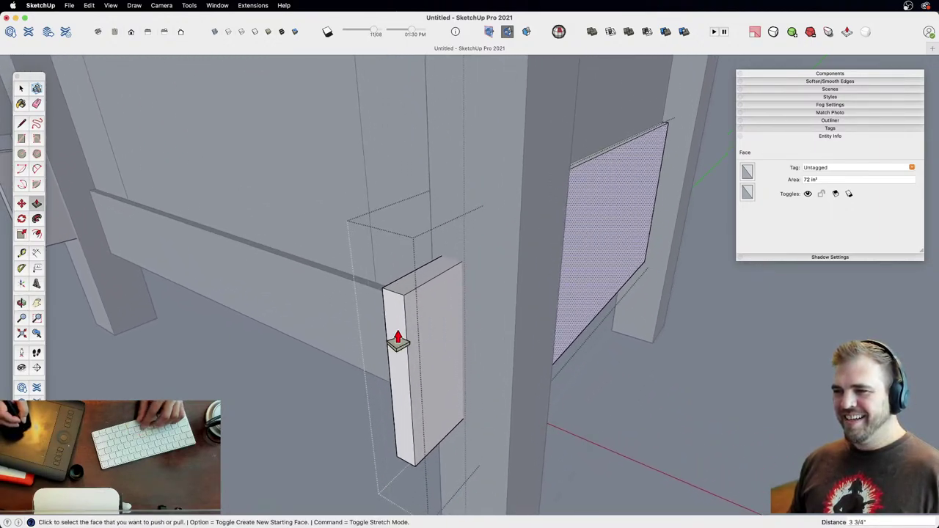
{"action": "left_click", "coordinate": [398, 343]}
{"action": "left_click", "coordinate": [472, 399]}
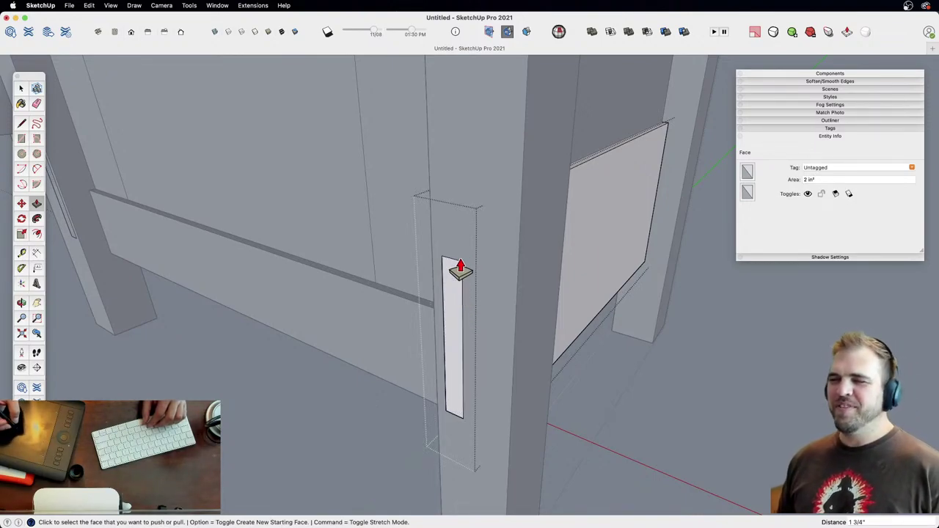
Step: Pull the tenon's end face out 3/8 inch past the leg's front face and close the open components
{"action": "left_click_drag", "start_coordinate": [453, 335], "coordinate": [443, 360]}
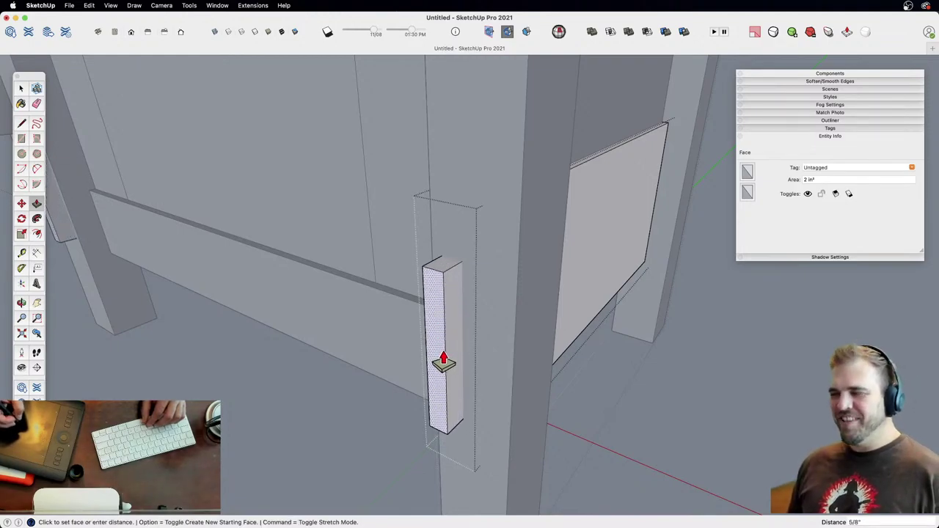
{"action": "type", "text": "3"}
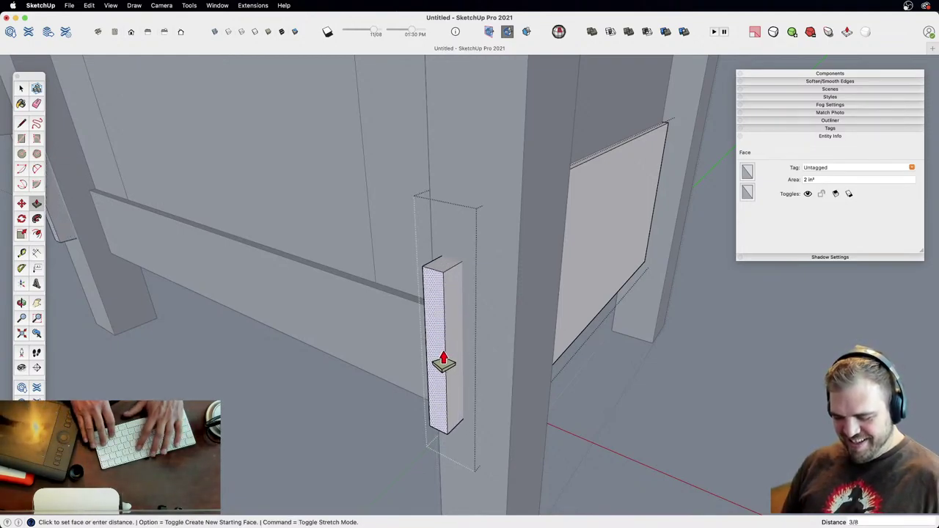
{"action": "key", "text": "Return"}
{"action": "key", "text": "z"}
{"action": "left_click_drag", "start_coordinate": [517, 235], "coordinate": [475, 399]}
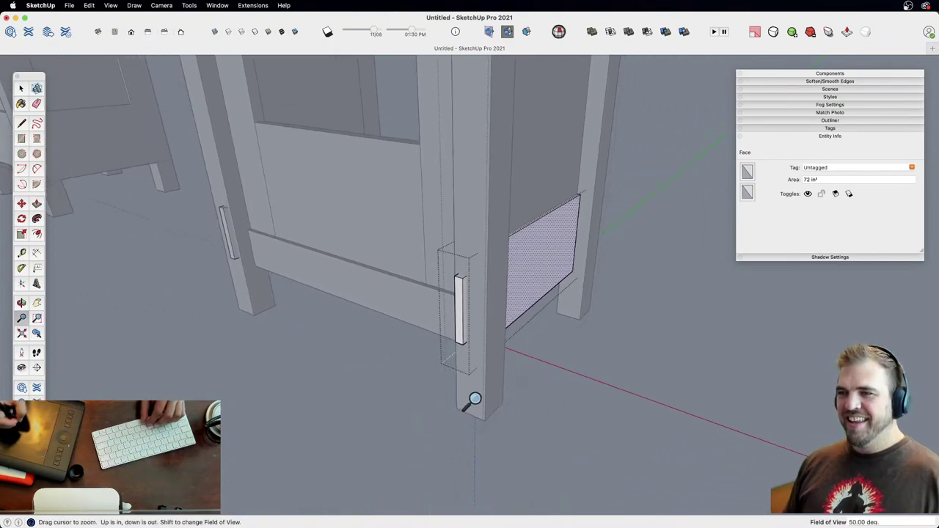
{"action": "key", "text": "space"}
{"action": "left_click", "coordinate": [629, 291]}
Step: Open the side assembly for editing and select its side panel
{"action": "middle_click_drag", "start_coordinate": [469, 206], "coordinate": [470, 388], "text": "shift"}
{"action": "key", "text": "z"}
{"action": "left_click_drag", "start_coordinate": [470, 388], "coordinate": [460, 408]}
{"action": "middle_click_drag", "start_coordinate": [459, 408], "coordinate": [478, 409]}
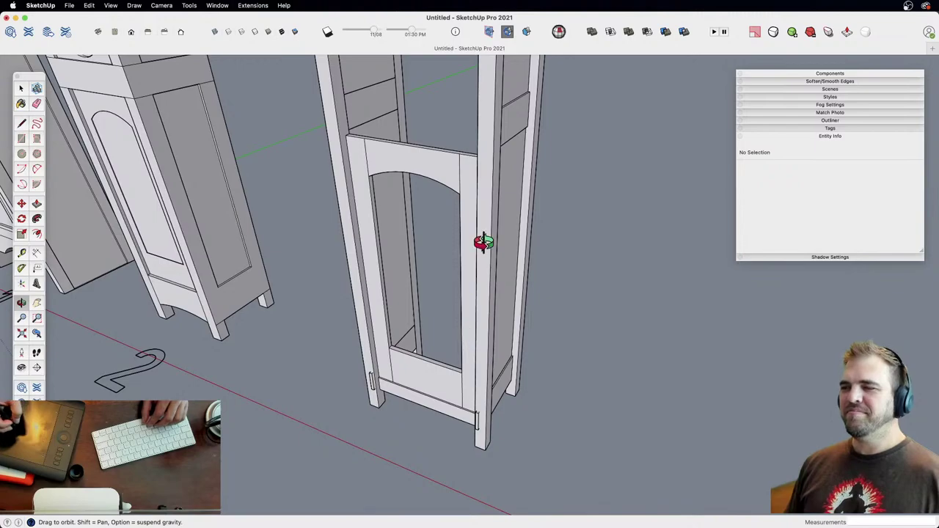
{"action": "middle_click_drag", "start_coordinate": [500, 249], "coordinate": [465, 300]}
{"action": "left_click_drag", "start_coordinate": [493, 384], "coordinate": [459, 388]}
{"action": "middle_click_drag", "start_coordinate": [451, 304], "coordinate": [451, 428], "text": "shift"}
{"action": "key", "text": "space"}
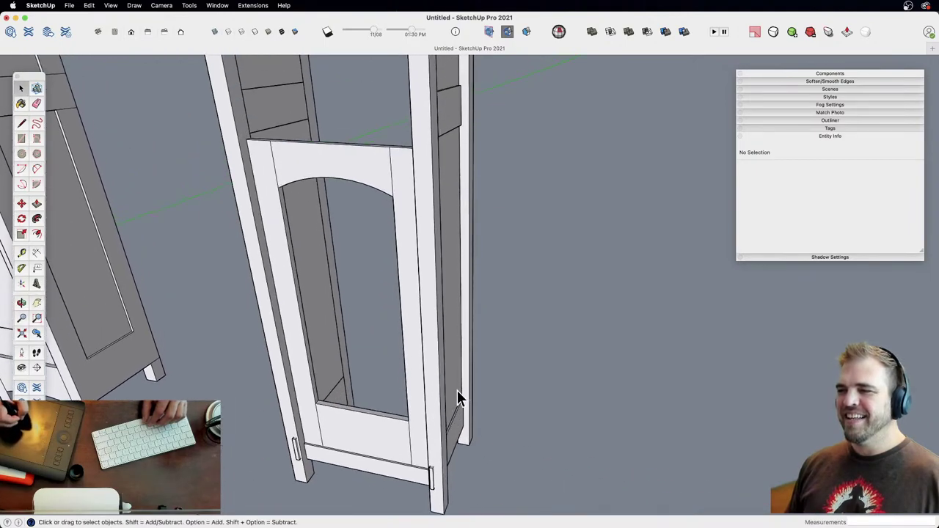
{"action": "left_click", "coordinate": [457, 389]}
{"action": "double_click", "coordinate": [453, 350]}
{"action": "left_click", "coordinate": [457, 372]}
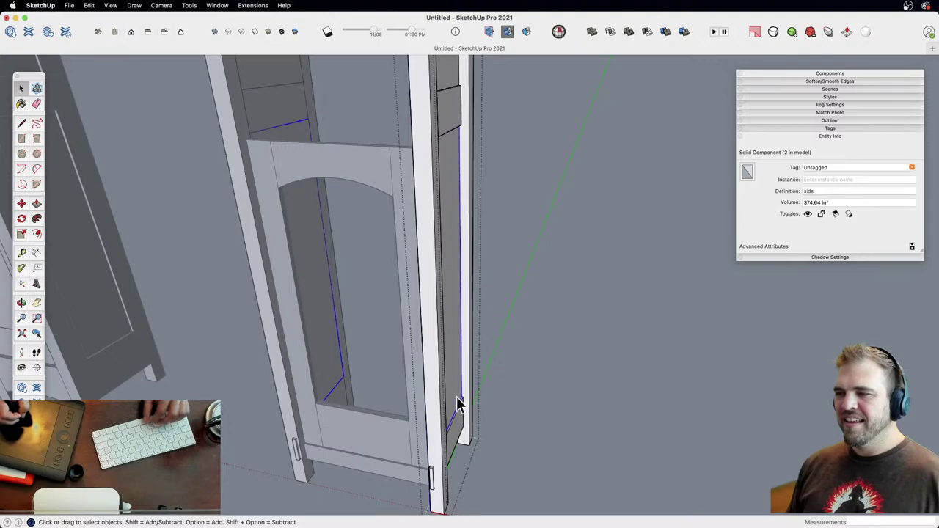
Step: Select the side assembly's panel and rails together, move them 0.25 inch across the legs' thickness, and close the assembly
{"action": "middle_click_drag", "start_coordinate": [457, 396], "coordinate": [439, 381]}
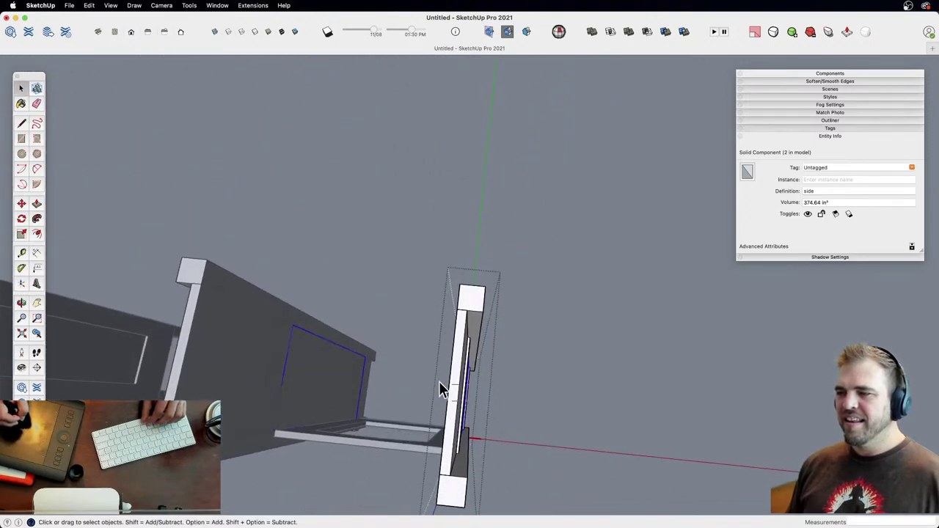
{"action": "key", "text": "super+a"}
{"action": "key", "text": "m"}
{"action": "left_click", "coordinate": [465, 286]}
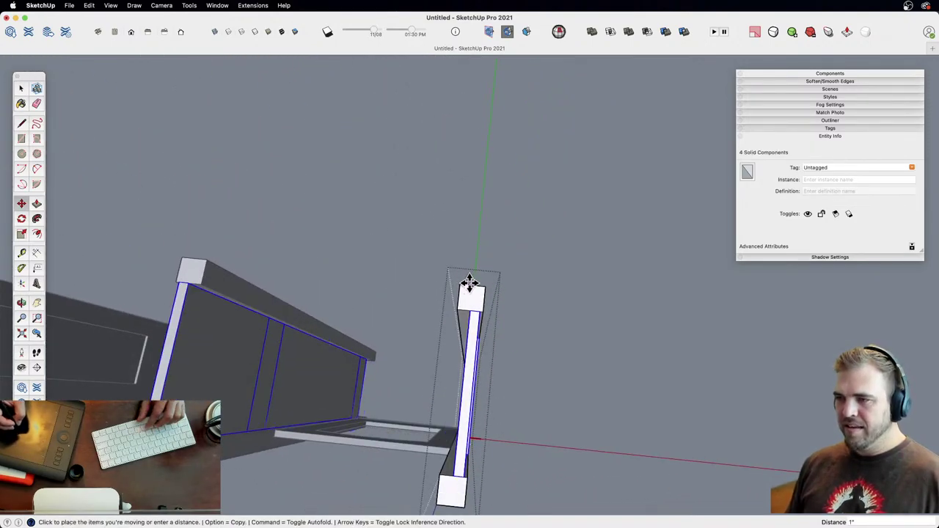
{"action": "left_click", "coordinate": [470, 283]}
{"action": "type", "text": ".25"}
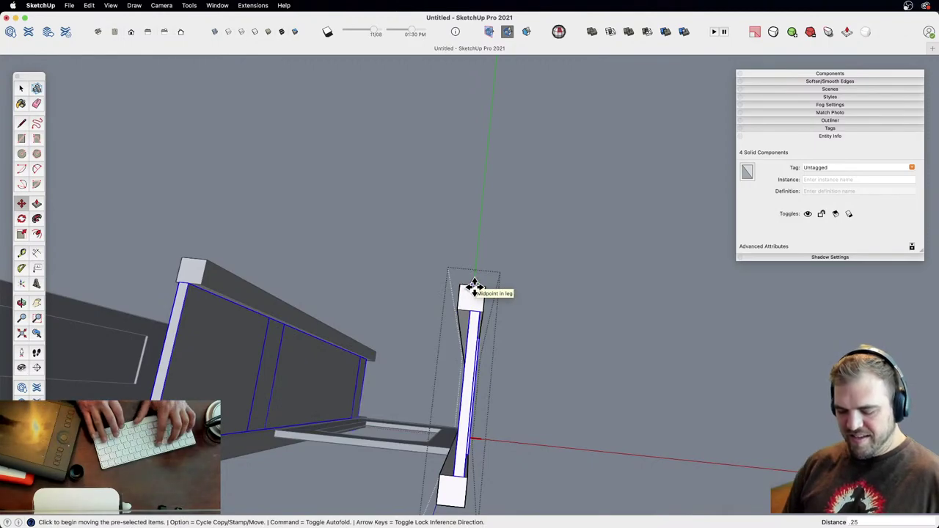
{"action": "key", "text": "Return"}
{"action": "middle_click_drag", "start_coordinate": [408, 318], "coordinate": [577, 300]}
{"action": "left_click", "coordinate": [577, 300]}
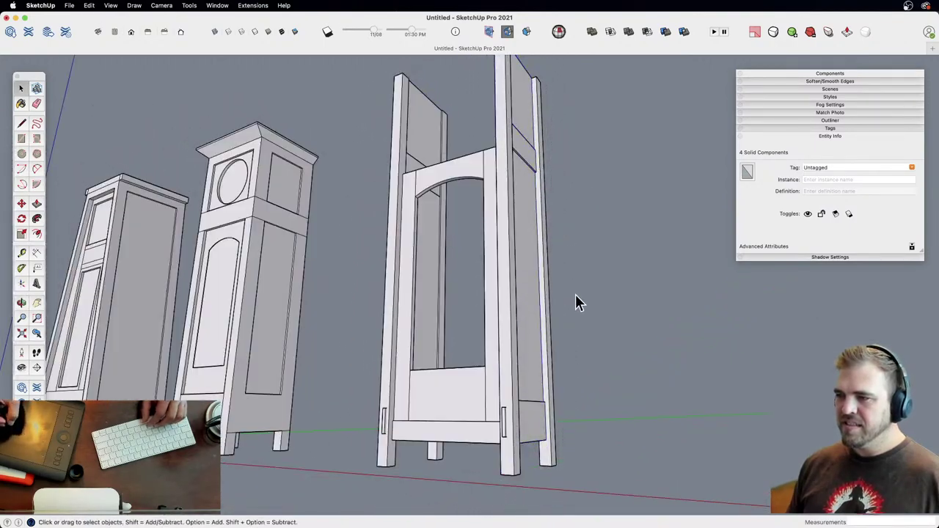
Step: Examine the third clock case from several angles, checking its side assemblies, door frame and through tenons
{"action": "scroll", "coordinate": [504, 352], "scroll_direction": "up", "scroll_amount": 5}
{"action": "middle_click_drag", "start_coordinate": [504, 352], "coordinate": [499, 398]}
{"action": "scroll", "coordinate": [522, 254], "scroll_direction": "down", "scroll_amount": 5}
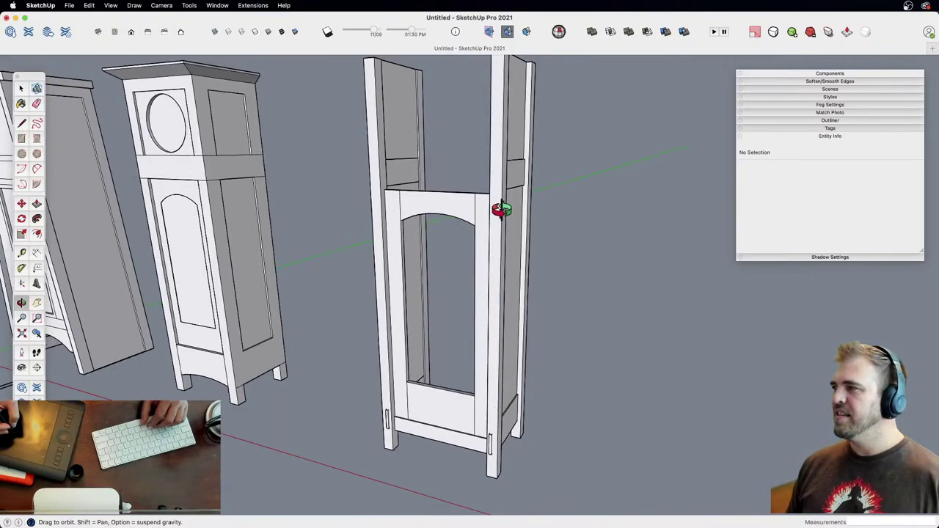
{"action": "mouse_move", "coordinate": [489, 240]}
{"action": "middle_mouse_down"}
{"action": "mouse_move", "coordinate": [489, 340]}
{"action": "mouse_move", "coordinate": [480, 346]}
{"action": "mouse_move", "coordinate": [472, 262]}
{"action": "mouse_move", "coordinate": [468, 273]}
{"action": "mouse_move", "coordinate": [462, 264]}
{"action": "mouse_move", "coordinate": [475, 271]}
{"action": "mouse_move", "coordinate": [485, 259]}
{"action": "middle_mouse_up"}
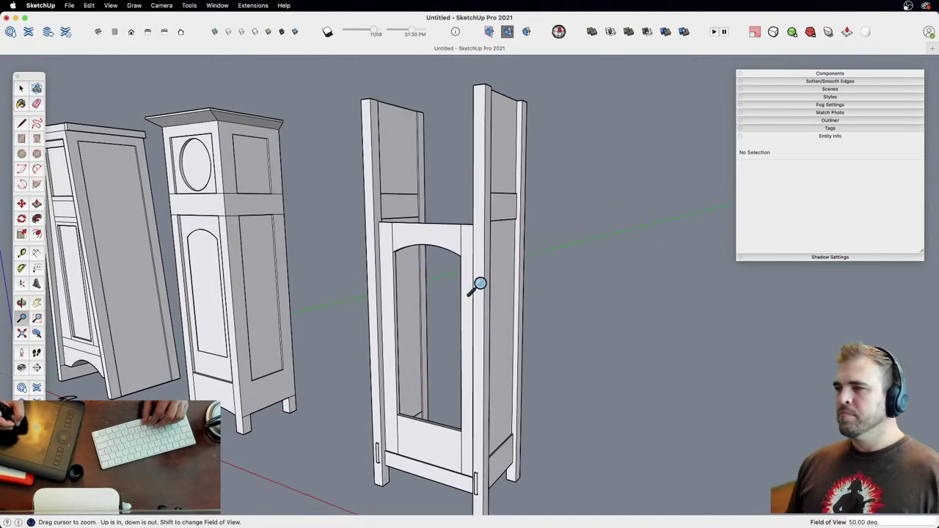
{"action": "left_click_drag", "start_coordinate": [480, 284], "coordinate": [484, 243]}
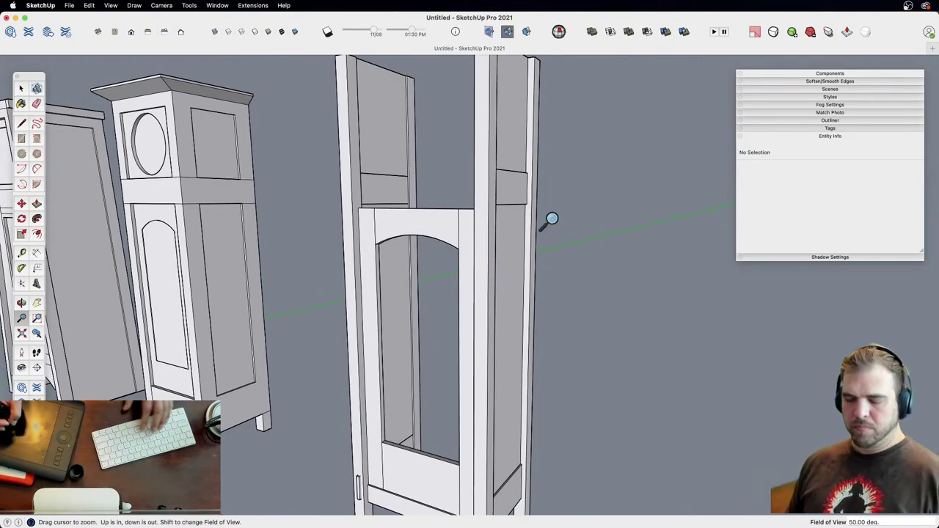
{"action": "left_click_drag", "start_coordinate": [505, 253], "coordinate": [480, 325]}
{"action": "mouse_move", "coordinate": [480, 326]}
{"action": "middle_mouse_down", "text": "shift"}
{"action": "mouse_move", "coordinate": [466, 330]}
{"action": "mouse_move", "coordinate": [476, 254]}
{"action": "mouse_move", "coordinate": [493, 269]}
{"action": "mouse_move", "coordinate": [488, 332]}
{"action": "middle_mouse_up", "text": "shift"}
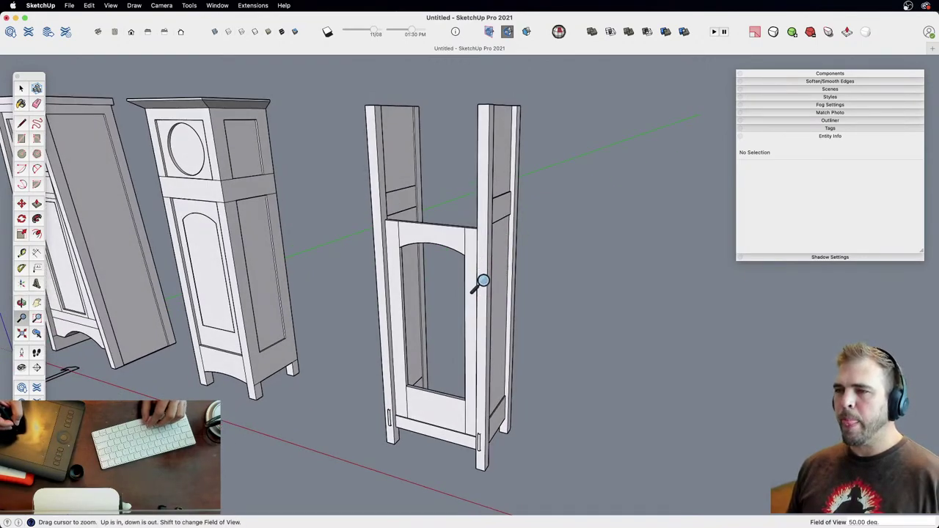
{"action": "left_click_drag", "start_coordinate": [482, 283], "coordinate": [484, 183]}
{"action": "key", "text": "space"}
{"action": "left_click", "coordinate": [497, 201]}
{"action": "middle_click_drag", "start_coordinate": [497, 201], "coordinate": [500, 299], "text": "shift"}
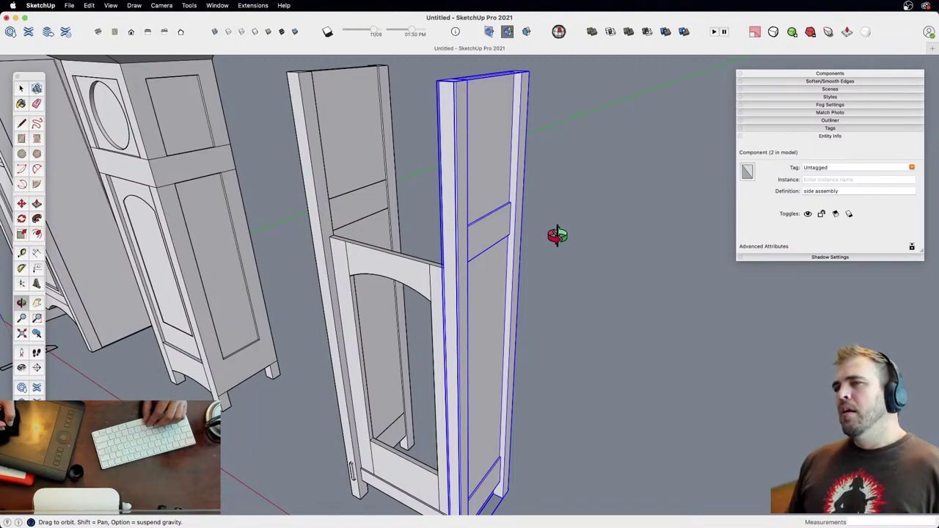
{"action": "middle_click_drag", "start_coordinate": [470, 235], "coordinate": [494, 321]}
{"action": "mouse_move", "coordinate": [467, 281]}
{"action": "middle_mouse_down"}
{"action": "mouse_move", "coordinate": [474, 262]}
{"action": "mouse_move", "coordinate": [481, 318]}
{"action": "mouse_move", "coordinate": [478, 277]}
{"action": "mouse_move", "coordinate": [387, 285]}
{"action": "mouse_move", "coordinate": [382, 277]}
{"action": "mouse_move", "coordinate": [459, 285]}
{"action": "middle_mouse_up"}
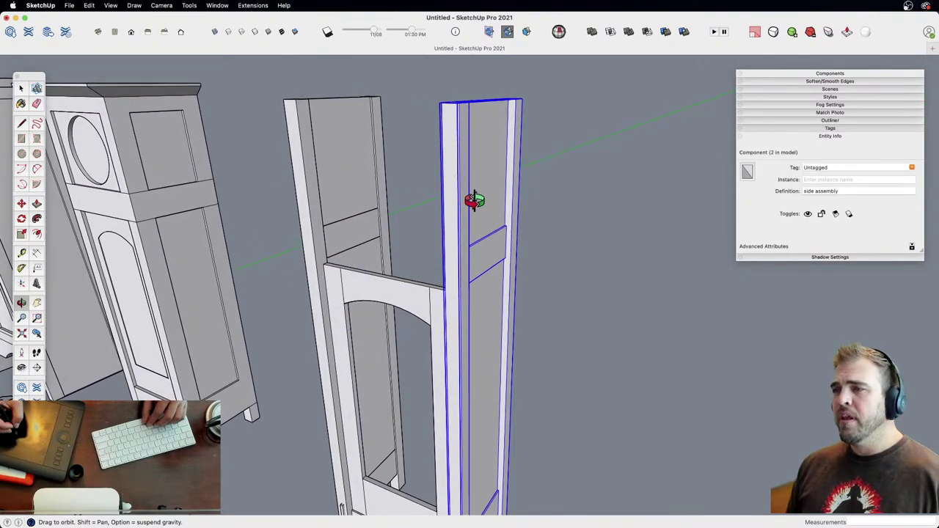
{"action": "key", "text": "z"}
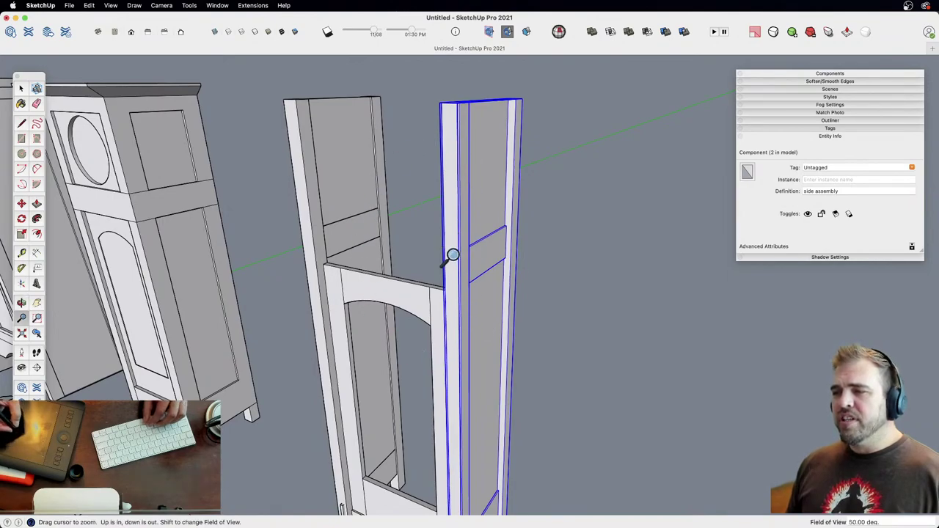
{"action": "left_click_drag", "start_coordinate": [450, 256], "coordinate": [445, 357]}
{"action": "key", "text": "h"}
{"action": "left_click_drag", "start_coordinate": [445, 357], "coordinate": [420, 295]}
{"action": "key", "text": "o"}
{"action": "left_click_drag", "start_coordinate": [426, 308], "coordinate": [471, 365]}
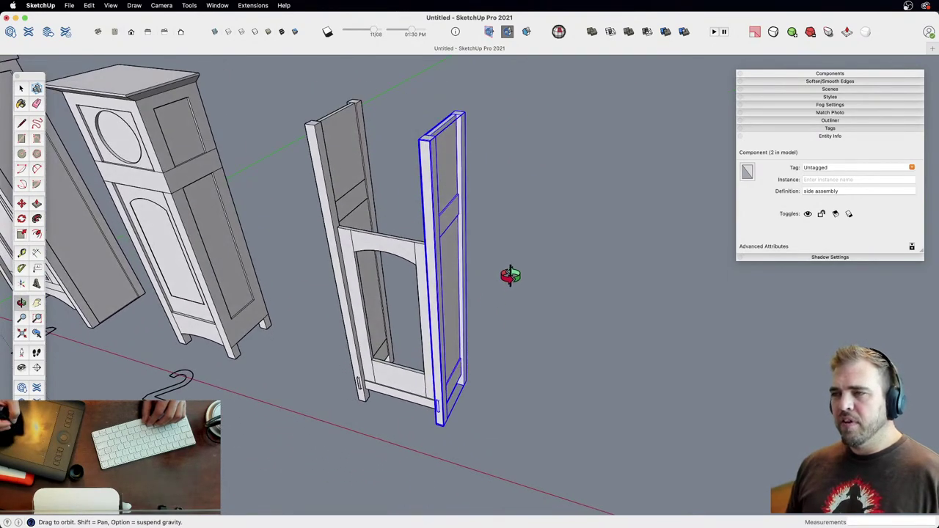
Step: Copy the outer side assembly of the third clock case along the red axis to stand beside the case
{"action": "left_click", "coordinate": [486, 254]}
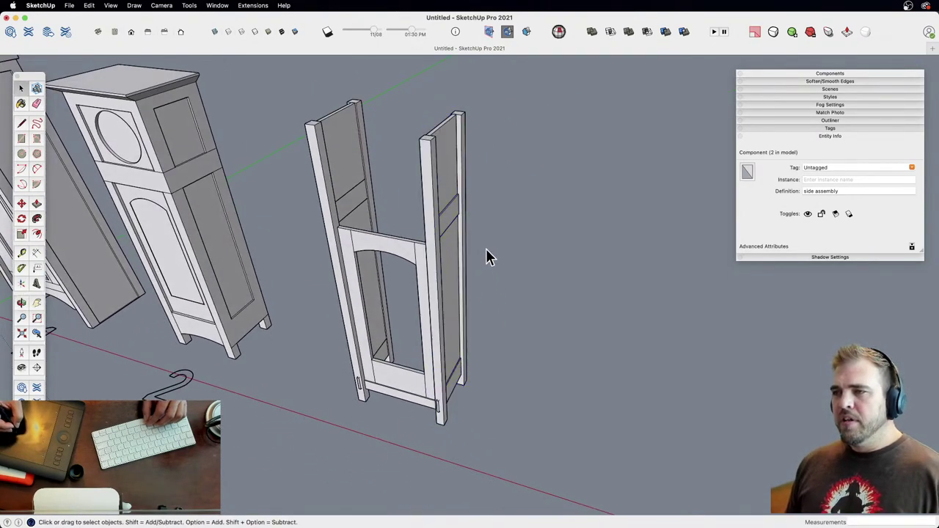
{"action": "left_click", "coordinate": [453, 209]}
{"action": "key", "text": "m"}
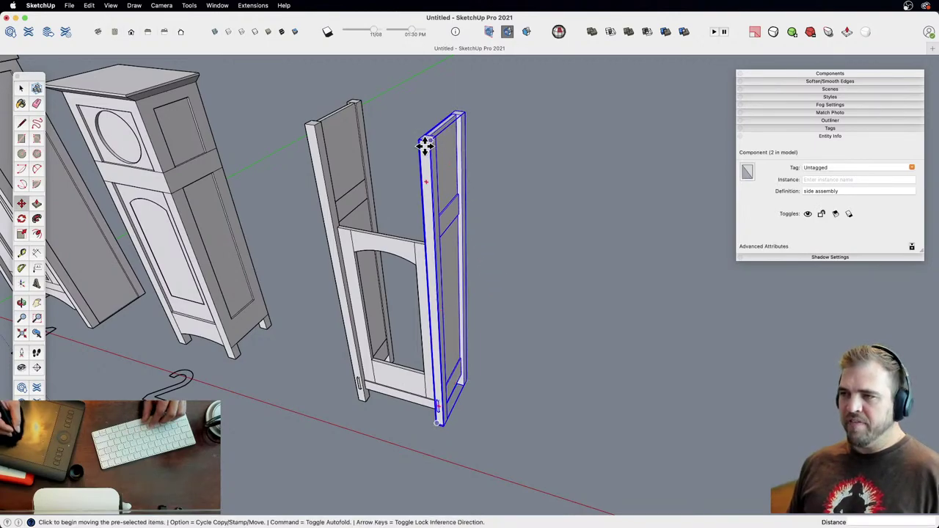
{"action": "left_click", "coordinate": [494, 316]}
{"action": "key", "text": "alt"}
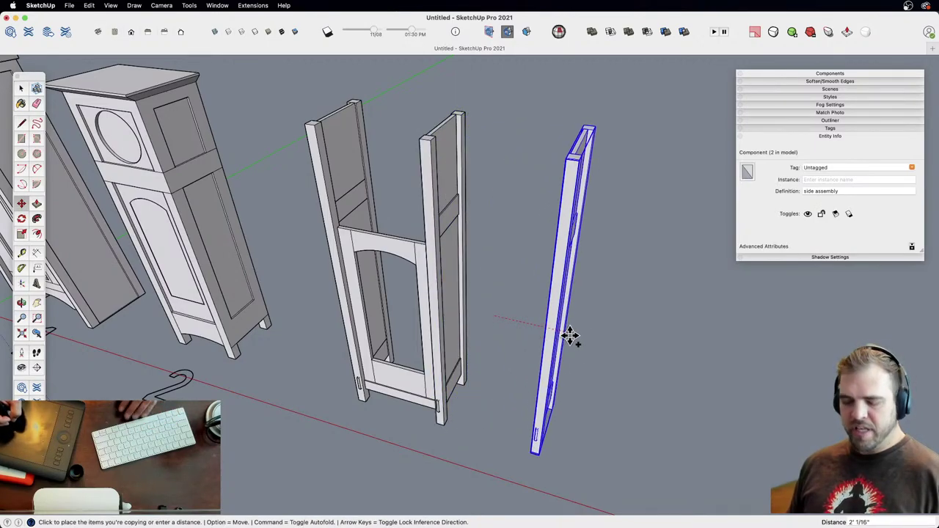
{"action": "left_click", "coordinate": [557, 321]}
{"action": "middle_click_drag", "start_coordinate": [556, 321], "coordinate": [473, 237]}
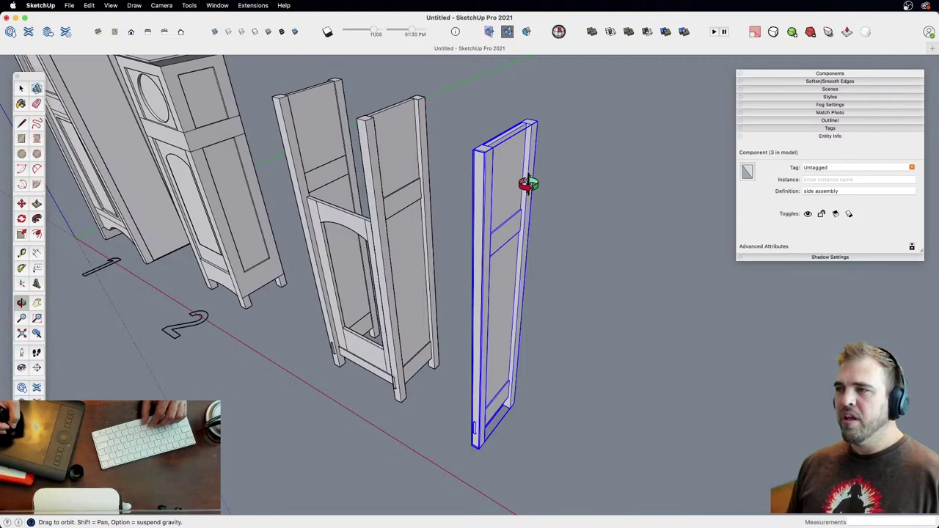
{"action": "middle_click_drag", "start_coordinate": [521, 286], "coordinate": [470, 284], "text": "shift"}
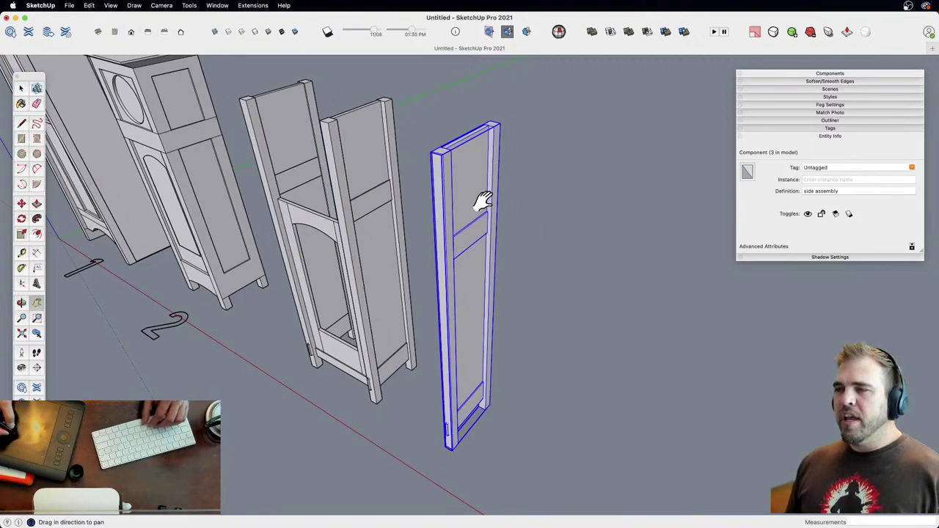
Step: Open the copied side assembly and move its middle rail down 8 1/8 inches
{"action": "double_click", "coordinate": [476, 232]}
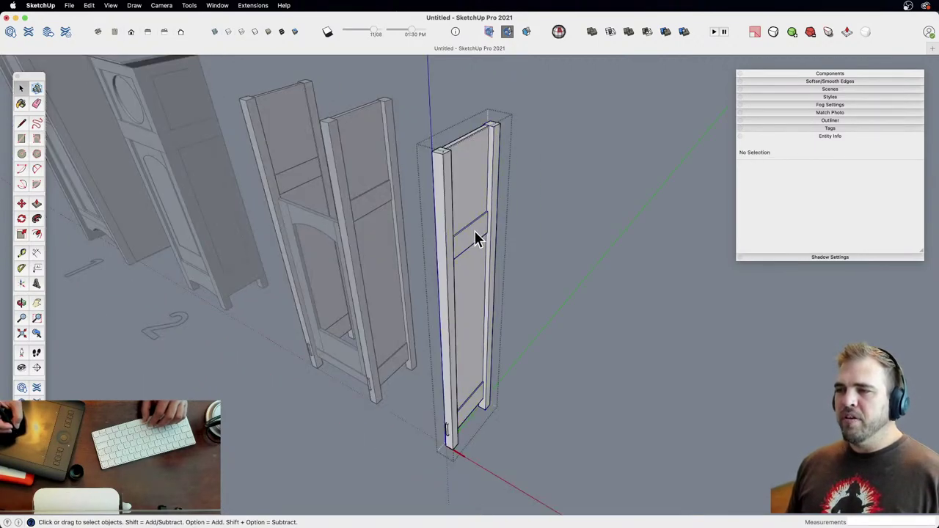
{"action": "left_click", "coordinate": [475, 231]}
{"action": "key", "text": "m"}
{"action": "left_click", "coordinate": [476, 272]}
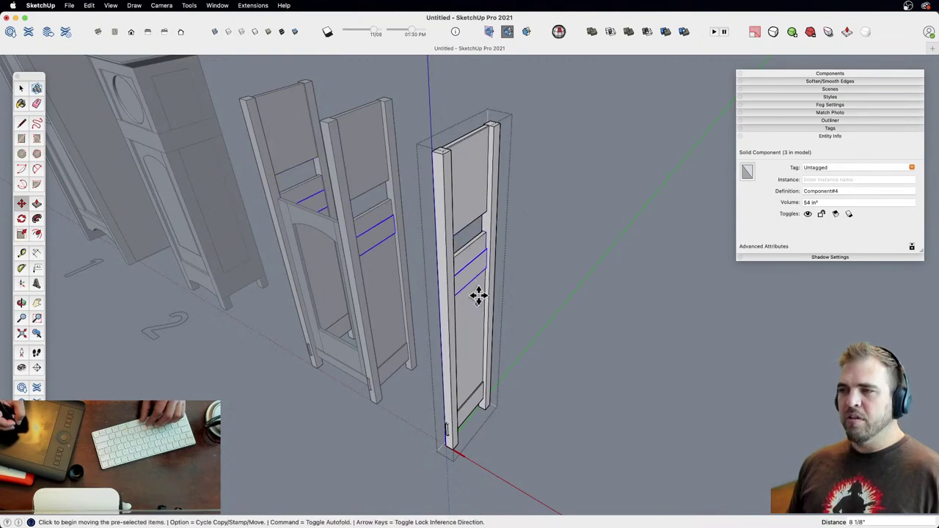
{"action": "middle_click_drag", "start_coordinate": [477, 306], "coordinate": [470, 201], "text": "shift"}
{"action": "scroll", "coordinate": [474, 252], "scroll_direction": "up", "scroll_amount": 5}
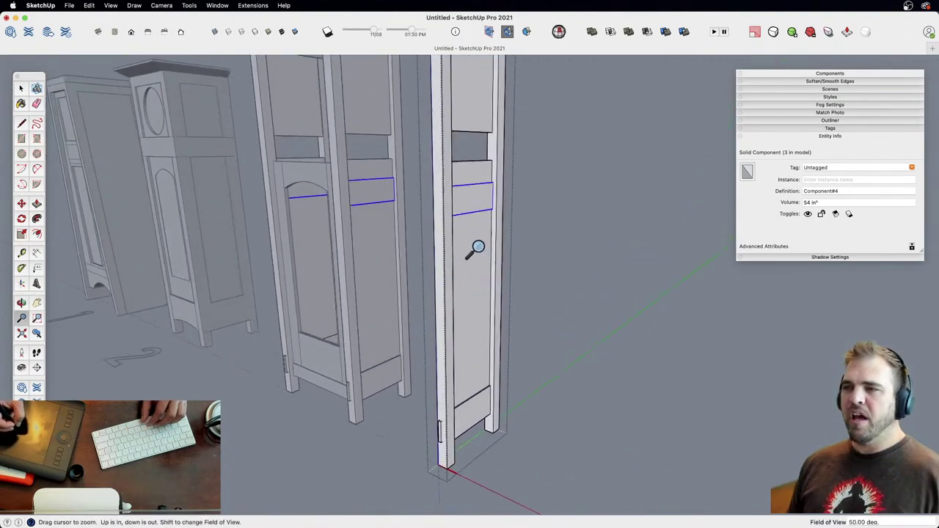
Step: Lower the middle rail a further 3 inches and close the side assembly
{"action": "key", "text": "m"}
{"action": "left_click", "coordinate": [469, 221]}
{"action": "left_click", "coordinate": [473, 241]}
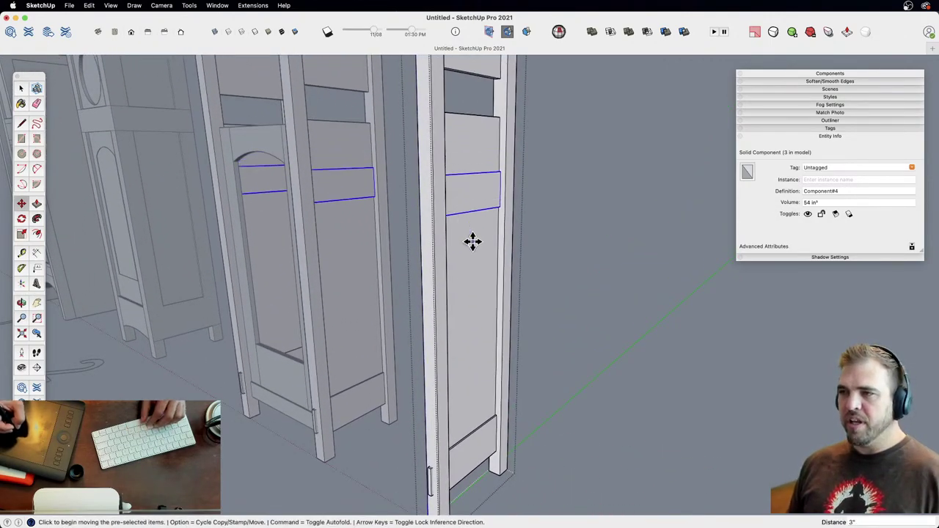
{"action": "middle_click_drag", "start_coordinate": [470, 149], "coordinate": [494, 235]}
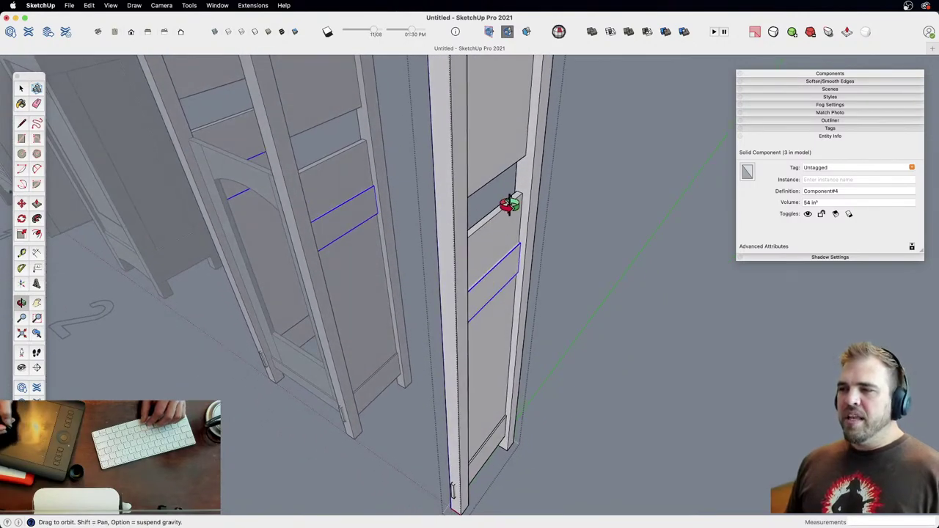
{"action": "key", "text": "space"}
{"action": "left_click", "coordinate": [577, 229]}
Step: Explode the copied side assembly beside the case into separate parts and clear the selection
{"action": "middle_click_drag", "start_coordinate": [433, 257], "coordinate": [538, 256]}
{"action": "middle_click_drag", "start_coordinate": [437, 163], "coordinate": [478, 248]}
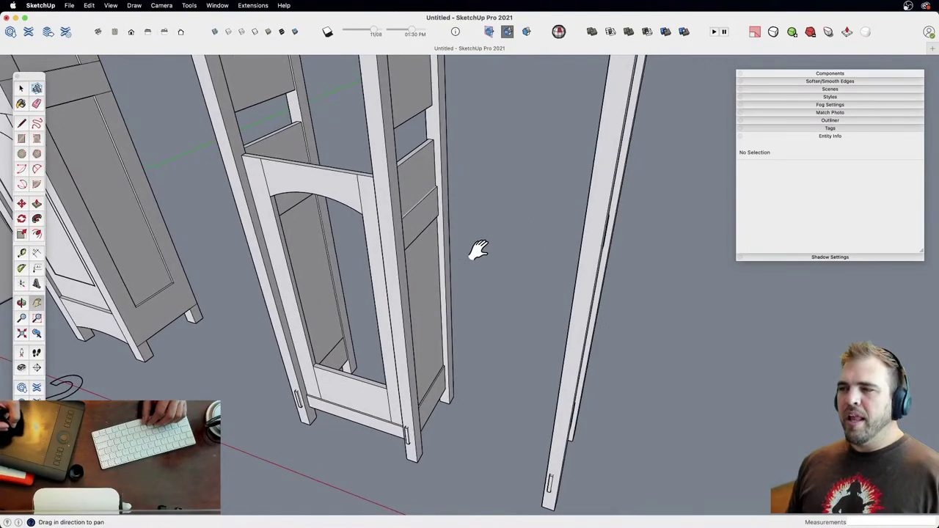
{"action": "scroll", "coordinate": [458, 262], "scroll_direction": "down", "scroll_amount": 5}
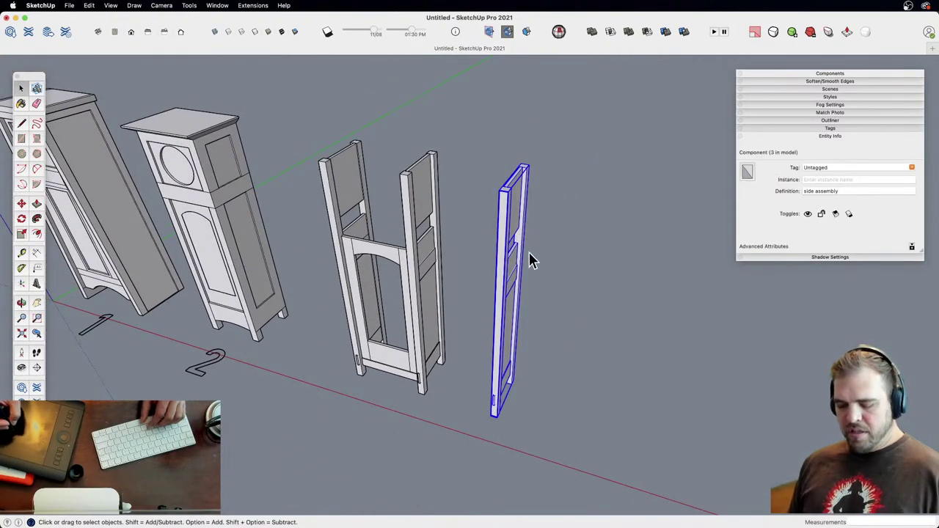
{"action": "key", "text": "x"}
{"action": "left_click", "coordinate": [545, 243]}
Step: Copy the six parts of the exploded side assembly together about 9 7/8 inches along the red axis
{"action": "middle_click_drag", "start_coordinate": [545, 248], "coordinate": [405, 251]}
{"action": "scroll", "coordinate": [405, 252], "scroll_direction": "up", "scroll_amount": 5}
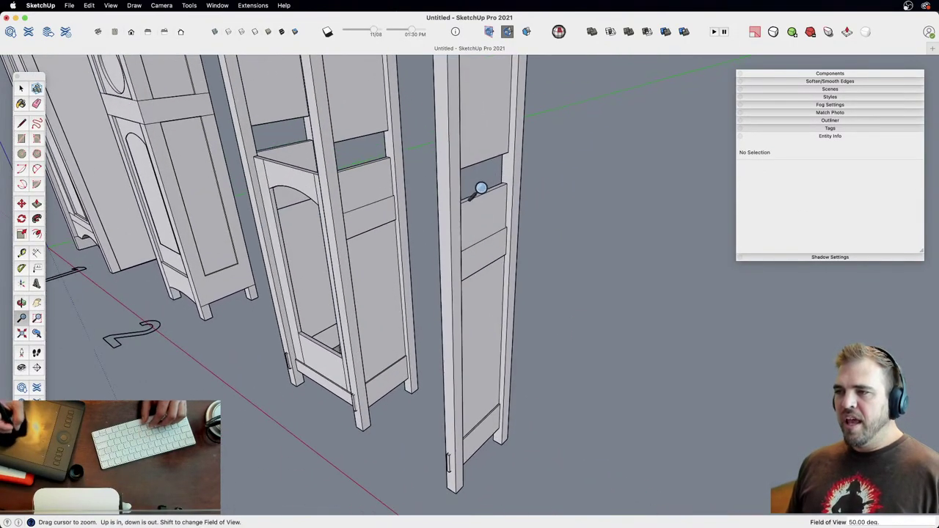
{"action": "scroll", "coordinate": [522, 367], "scroll_direction": "down", "scroll_amount": 5}
{"action": "middle_click_drag", "start_coordinate": [522, 367], "coordinate": [564, 331]}
{"action": "key", "text": "space"}
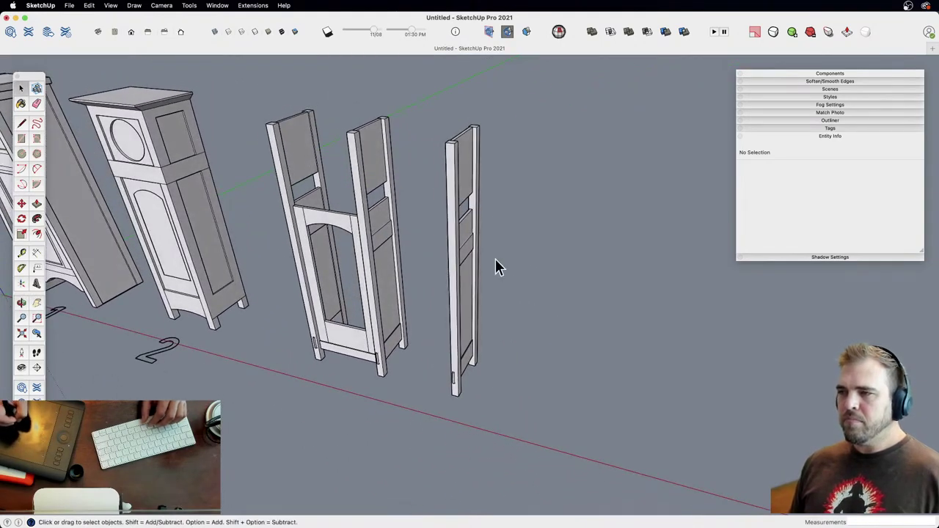
{"action": "left_click", "coordinate": [475, 151]}
{"action": "key", "text": "m"}
{"action": "left_click", "coordinate": [527, 268]}
{"action": "key", "text": "alt"}
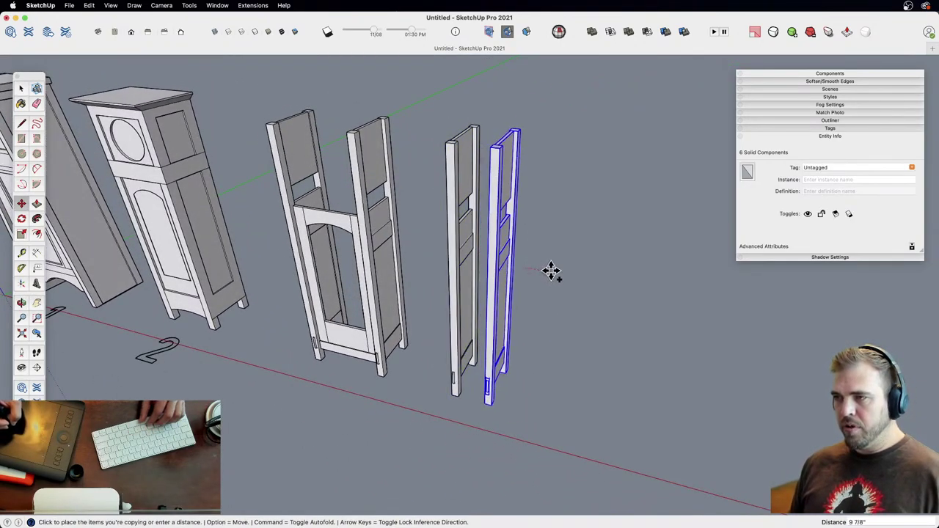
{"action": "left_click", "coordinate": [551, 273]}
Step: Move the middle rails of both exploded side assemblies down together about 4 inches
{"action": "middle_click_drag", "start_coordinate": [552, 272], "coordinate": [519, 287]}
{"action": "key", "text": "z"}
{"action": "left_click_drag", "start_coordinate": [520, 288], "coordinate": [544, 239]}
{"action": "key", "text": "space"}
{"action": "left_click", "coordinate": [544, 246]}
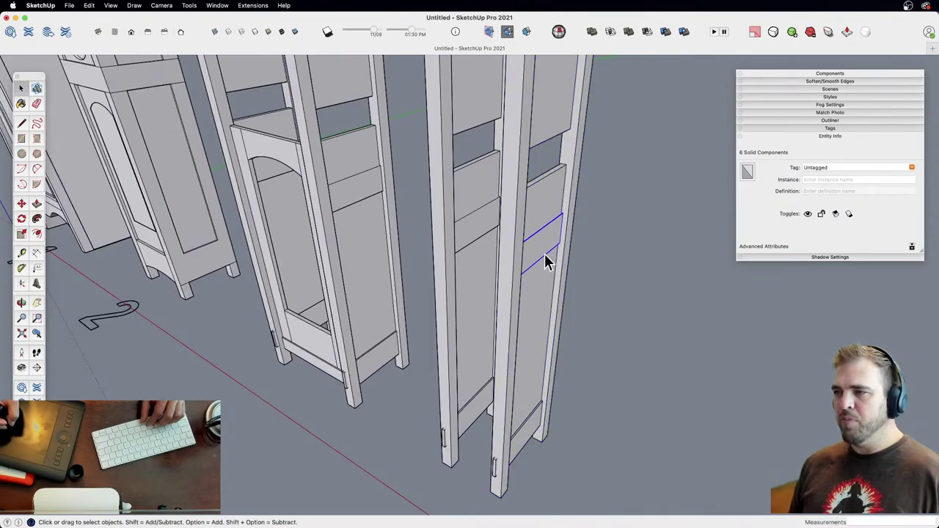
{"action": "key", "text": "m"}
{"action": "left_click", "coordinate": [536, 303]}
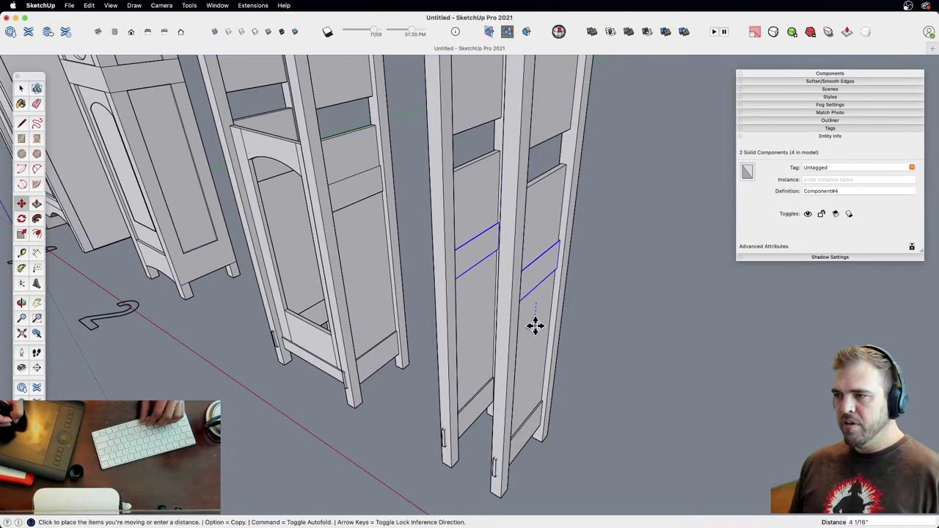
{"action": "left_click", "coordinate": [535, 329]}
{"action": "key", "text": "space"}
Step: Open the lower side panel of the outermost copy and push its top face down about 8 inches
{"action": "double_click", "coordinate": [551, 183]}
{"action": "key", "text": "p"}
{"action": "left_click", "coordinate": [551, 183]}
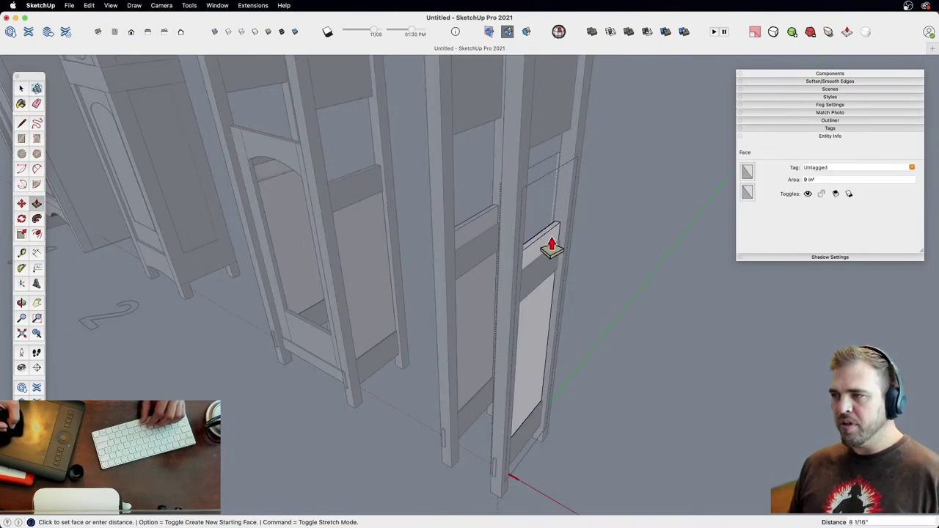
{"action": "left_click", "coordinate": [552, 252]}
Step: Undo the lower panel's shortening and the last move of the middle rails
{"action": "key", "text": "z"}
{"action": "left_click_drag", "start_coordinate": [531, 220], "coordinate": [537, 314]}
{"action": "key", "text": "o"}
{"action": "key", "text": "super+z"}
{"action": "key", "text": "super+z"}
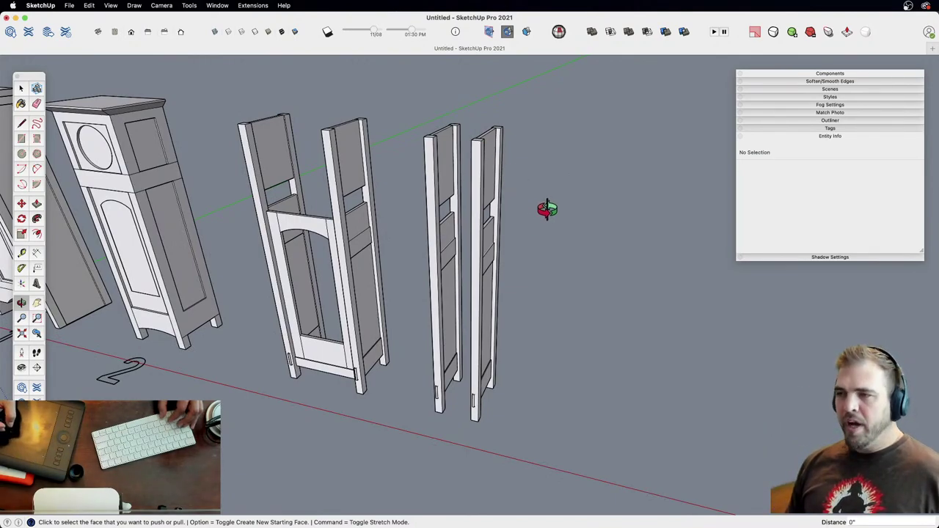
{"action": "middle_click_drag", "start_coordinate": [515, 224], "coordinate": [513, 262]}
Step: Delete both exploded side assembly copies beside the third clock case
{"action": "key", "text": "space"}
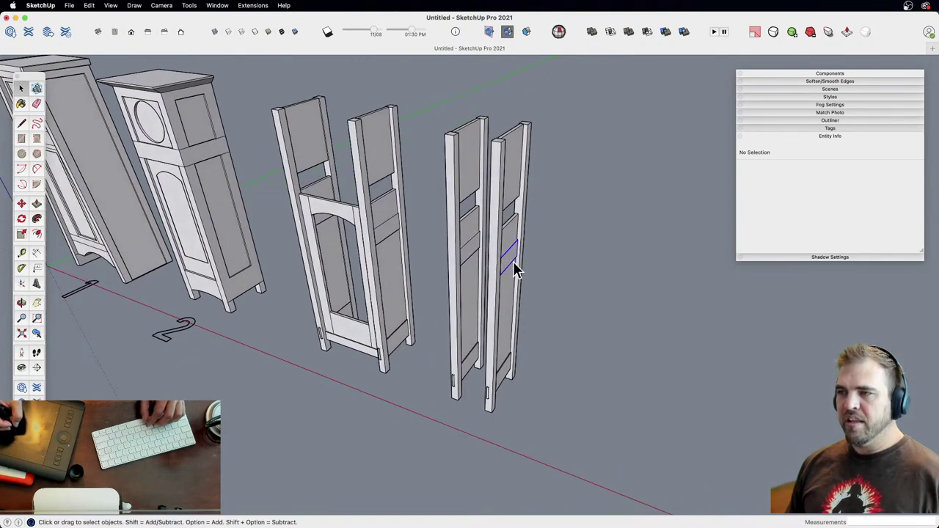
{"action": "left_click", "coordinate": [516, 254]}
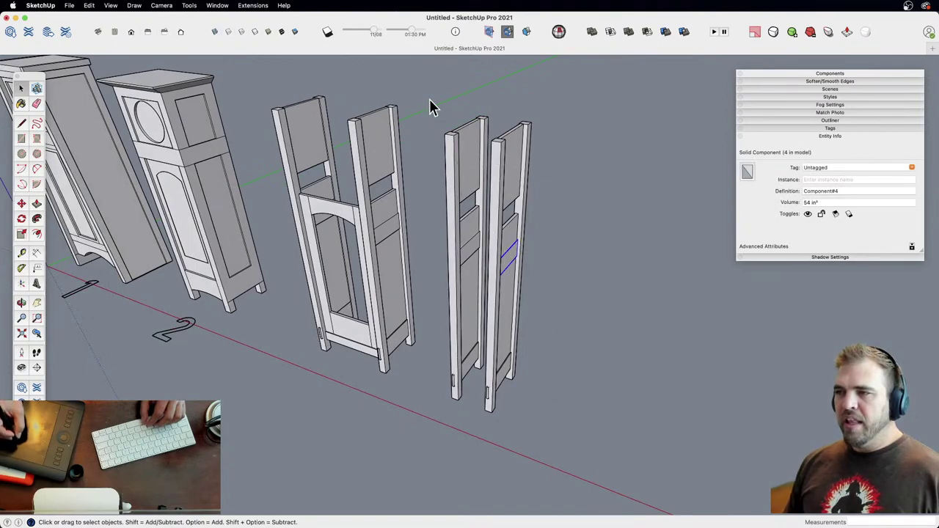
{"action": "left_click", "coordinate": [447, 157]}
{"action": "key", "text": "Delete"}
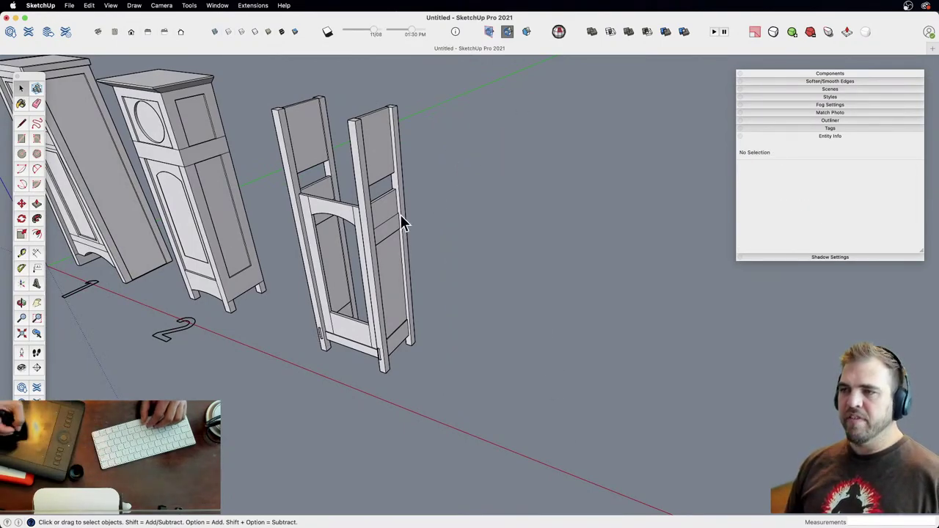
Step: Inspect the middle rail inside the third case's outer side assembly and close the assembly
{"action": "left_click", "coordinate": [395, 241]}
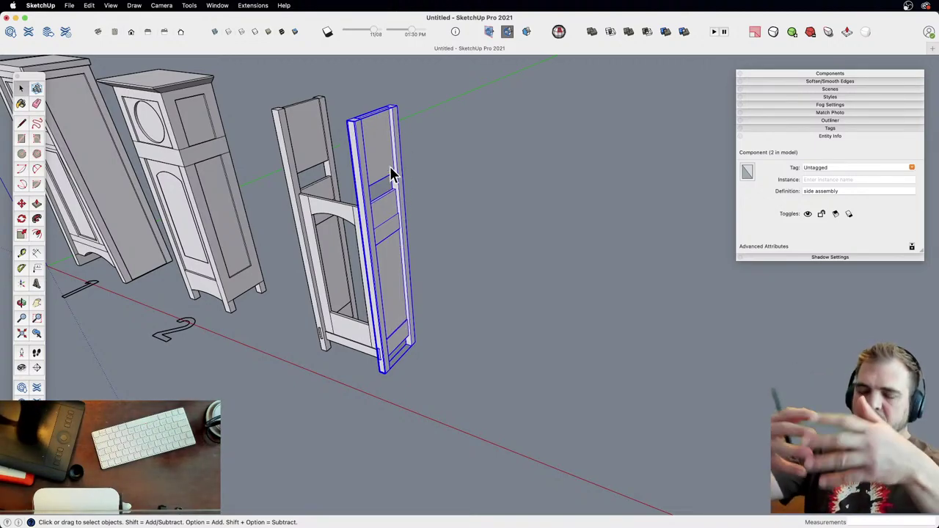
{"action": "key", "text": "h"}
{"action": "left_click_drag", "start_coordinate": [394, 242], "coordinate": [456, 258]}
{"action": "key", "text": "z"}
{"action": "left_click_drag", "start_coordinate": [476, 302], "coordinate": [455, 235]}
{"action": "key", "text": "space"}
{"action": "double_click", "coordinate": [438, 219]}
{"action": "left_click", "coordinate": [438, 219]}
{"action": "middle_click_drag", "start_coordinate": [436, 228], "coordinate": [451, 286]}
{"action": "middle_click_drag", "start_coordinate": [451, 286], "coordinate": [443, 210], "text": "shift"}
{"action": "key", "text": "m"}
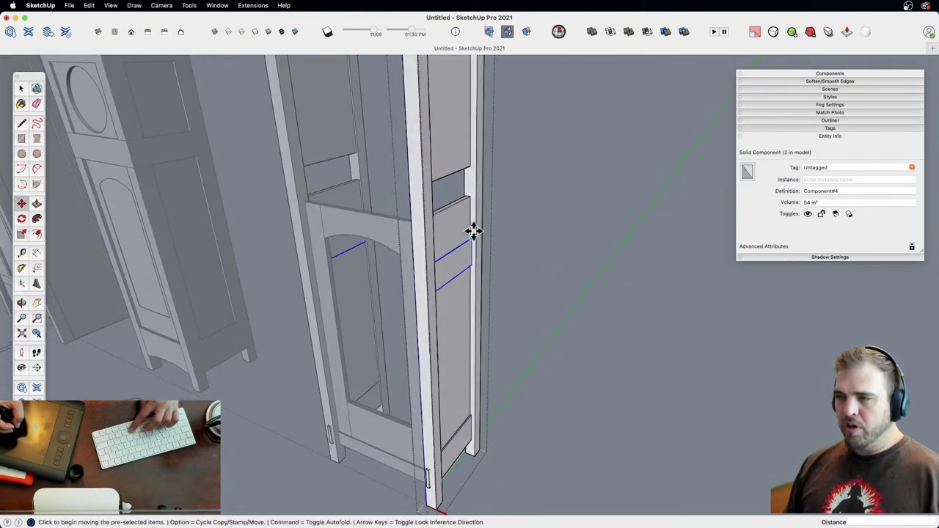
{"action": "key", "text": "space"}
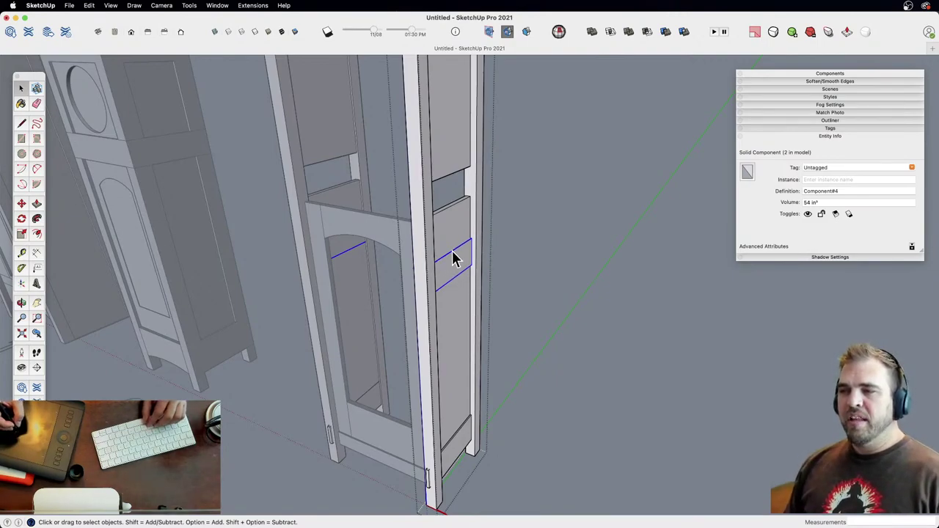
{"action": "middle_click_drag", "start_coordinate": [518, 230], "coordinate": [481, 254]}
{"action": "left_click", "coordinate": [481, 255]}
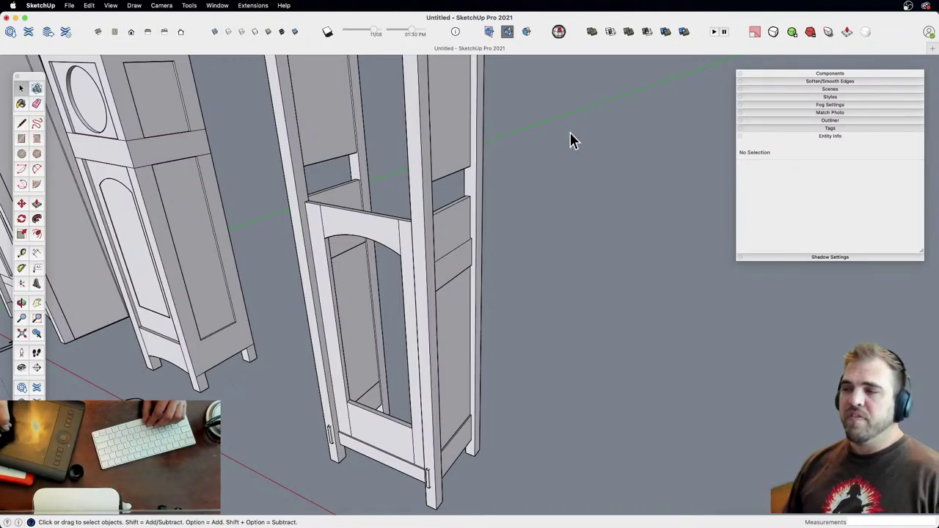
Step: Select the outer side assembly and examine it from several angles, then clear the selection
{"action": "left_click", "coordinate": [458, 267]}
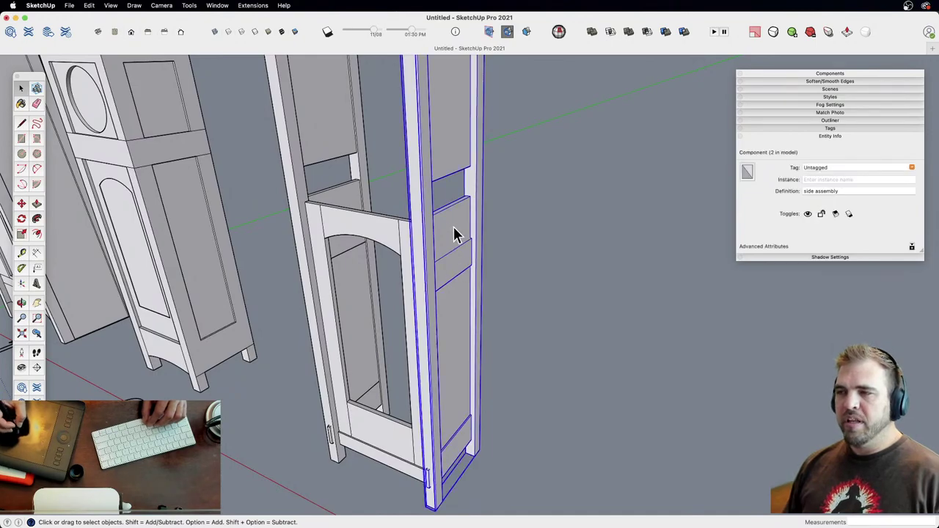
{"action": "key", "text": "z"}
{"action": "left_click_drag", "start_coordinate": [454, 249], "coordinate": [447, 307]}
{"action": "middle_click_drag", "start_coordinate": [447, 306], "coordinate": [451, 253]}
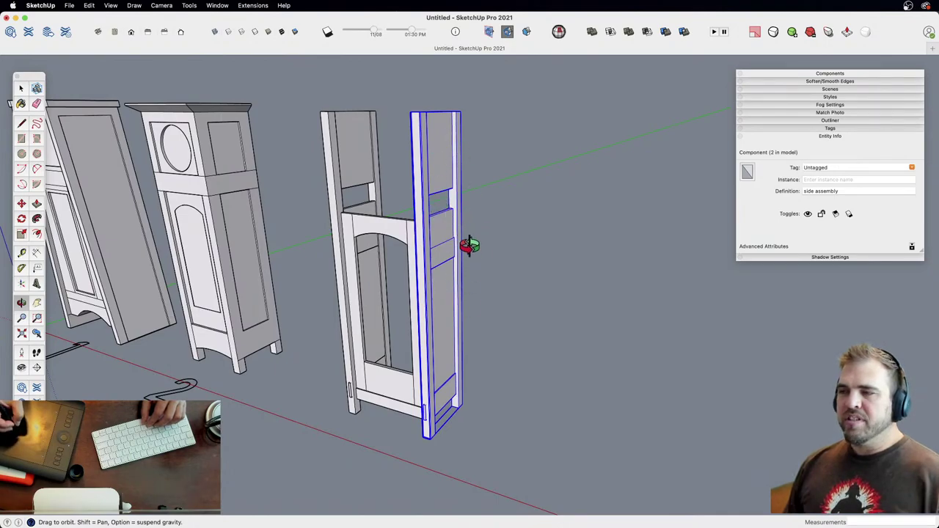
{"action": "mouse_move", "coordinate": [445, 250]}
{"action": "middle_mouse_down"}
{"action": "mouse_move", "coordinate": [436, 340]}
{"action": "mouse_move", "coordinate": [460, 254]}
{"action": "middle_mouse_up"}
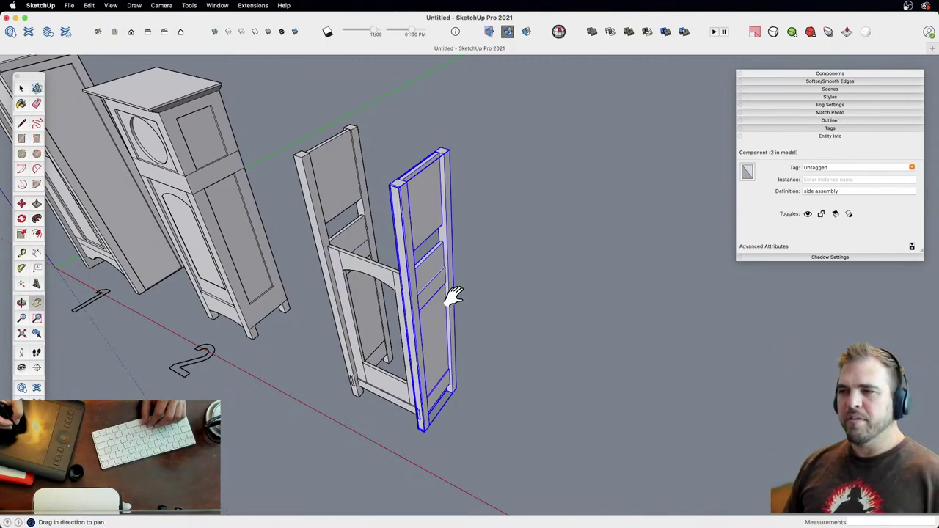
{"action": "middle_click_drag", "start_coordinate": [453, 296], "coordinate": [507, 237]}
{"action": "left_click", "coordinate": [514, 266]}
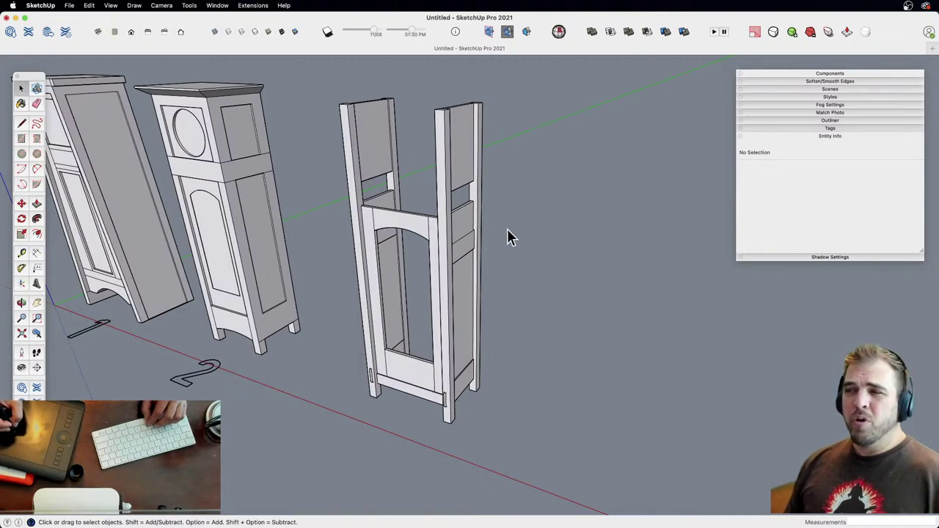
Step: Open the outer side assembly of the third case for editing and select its middle rail
{"action": "key", "text": "z"}
{"action": "left_click_drag", "start_coordinate": [481, 298], "coordinate": [472, 250]}
{"action": "middle_click_drag", "start_coordinate": [471, 249], "coordinate": [465, 222], "text": "shift"}
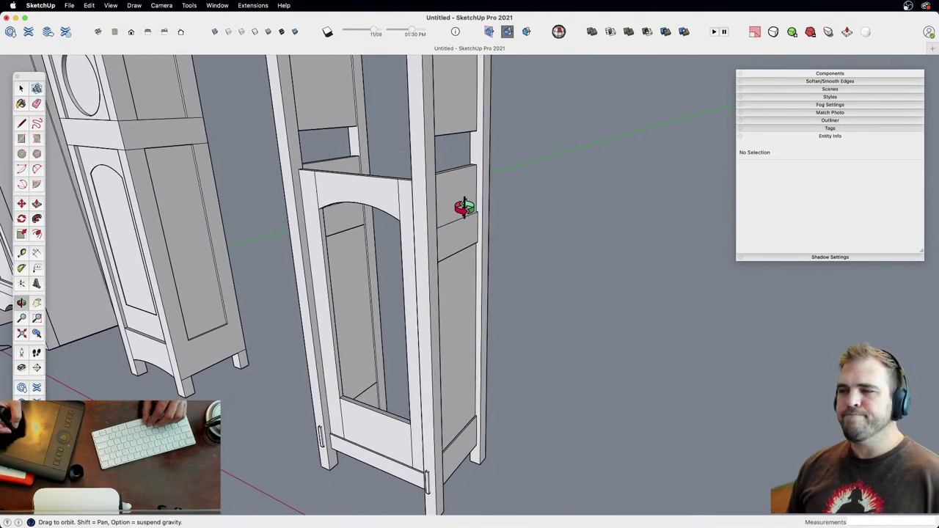
{"action": "double_click", "coordinate": [467, 240]}
{"action": "double_click", "coordinate": [471, 239]}
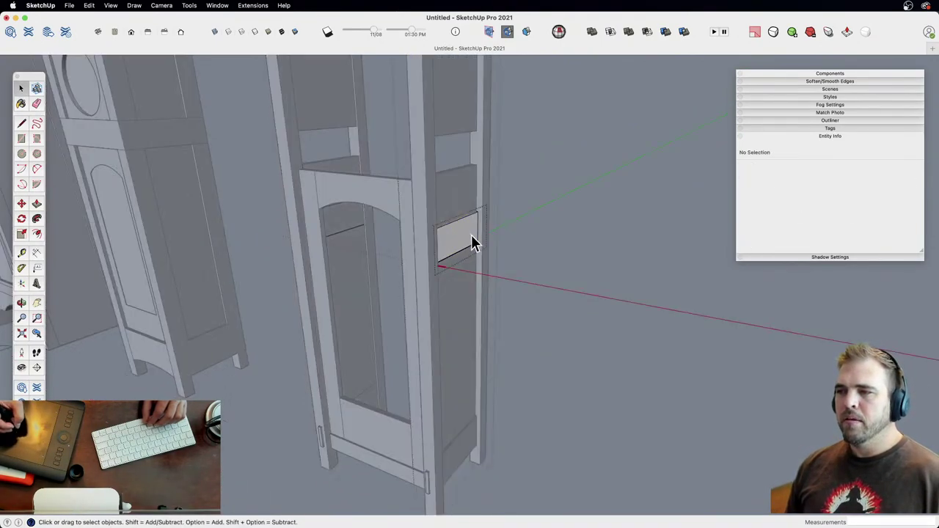
{"action": "left_click", "coordinate": [517, 232]}
{"action": "left_click", "coordinate": [475, 232]}
Step: Show the model's nested component list and select Component#3 within the open side assembly
{"action": "key", "text": "z"}
{"action": "left_click_drag", "start_coordinate": [478, 268], "coordinate": [481, 198]}
{"action": "key", "text": "h"}
{"action": "left_click_drag", "start_coordinate": [481, 198], "coordinate": [486, 320]}
{"action": "middle_click_drag", "start_coordinate": [498, 239], "coordinate": [520, 248], "text": "shift"}
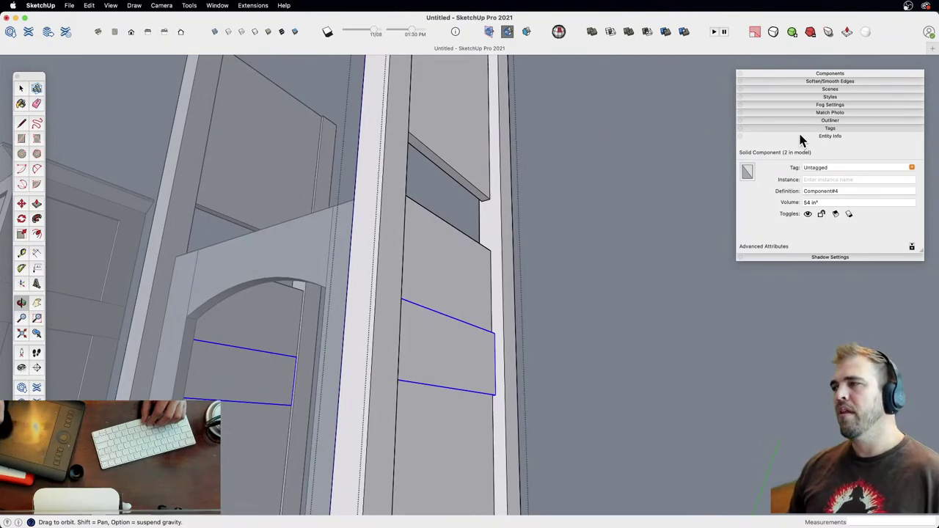
{"action": "left_click", "coordinate": [830, 120]}
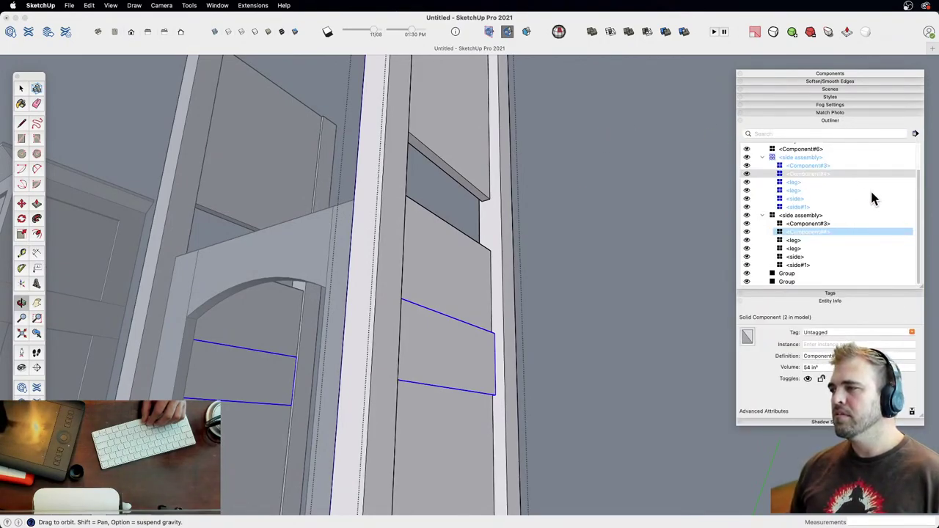
{"action": "left_click", "coordinate": [818, 167]}
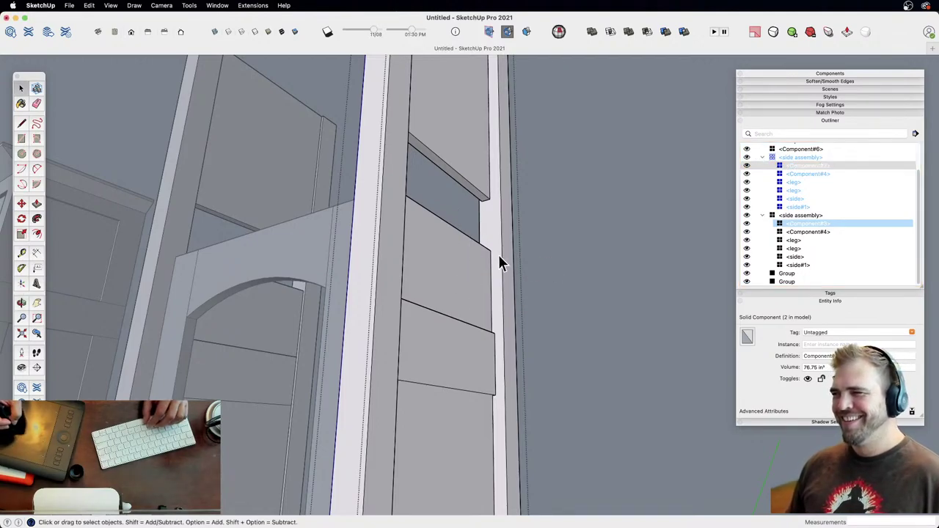
Step: Move the middle rail about 11 1/8" up into the gap between the lower and upper side panels and close the assembly
{"action": "middle_click_drag", "start_coordinate": [498, 255], "coordinate": [471, 321]}
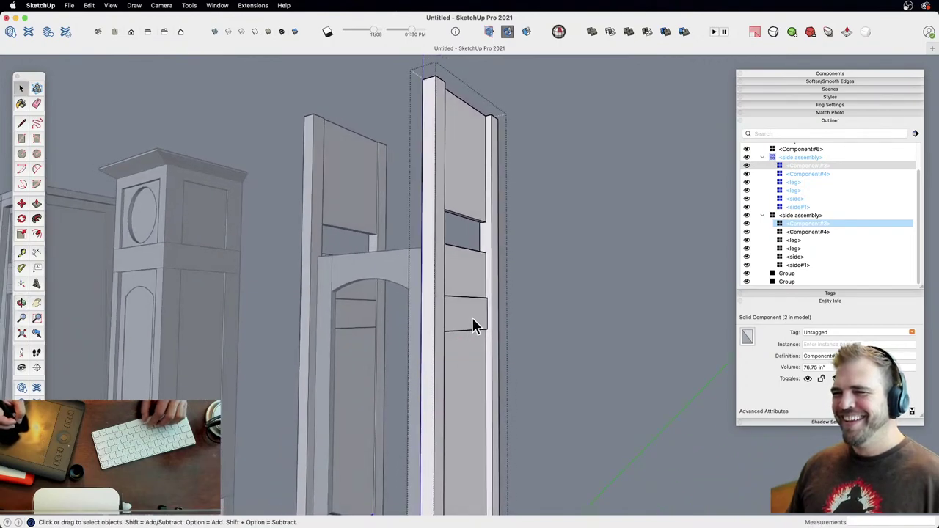
{"action": "left_click", "coordinate": [474, 326]}
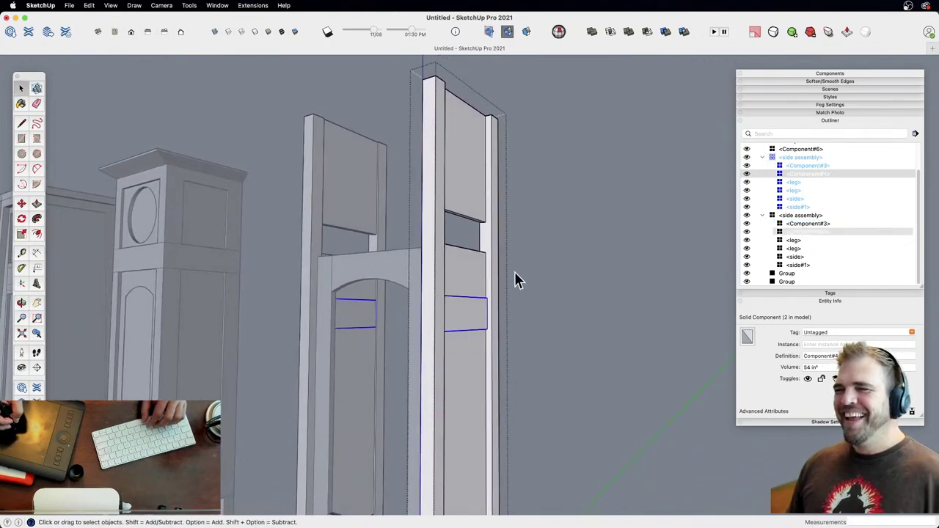
{"action": "left_click", "coordinate": [864, 121]}
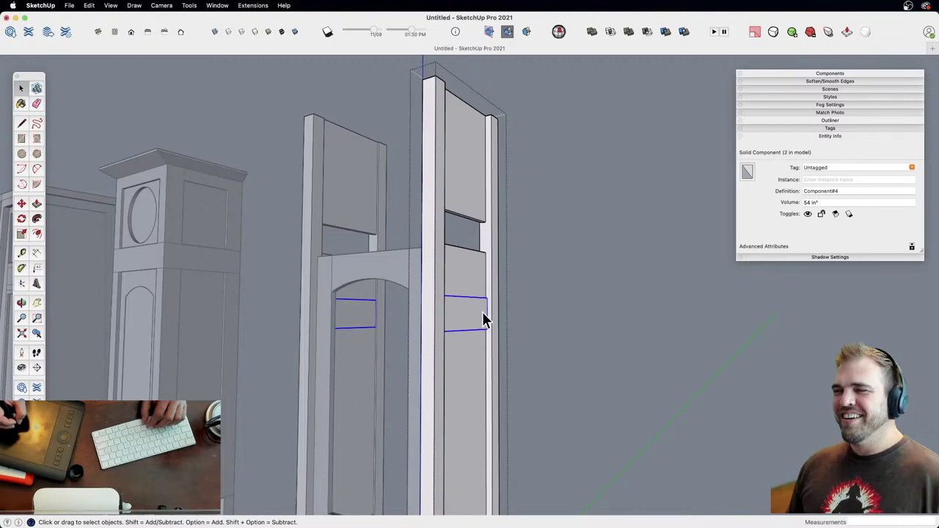
{"action": "scroll", "coordinate": [481, 308], "scroll_direction": "up", "scroll_amount": 3}
{"action": "middle_click_drag", "start_coordinate": [470, 272], "coordinate": [488, 246], "text": "shift"}
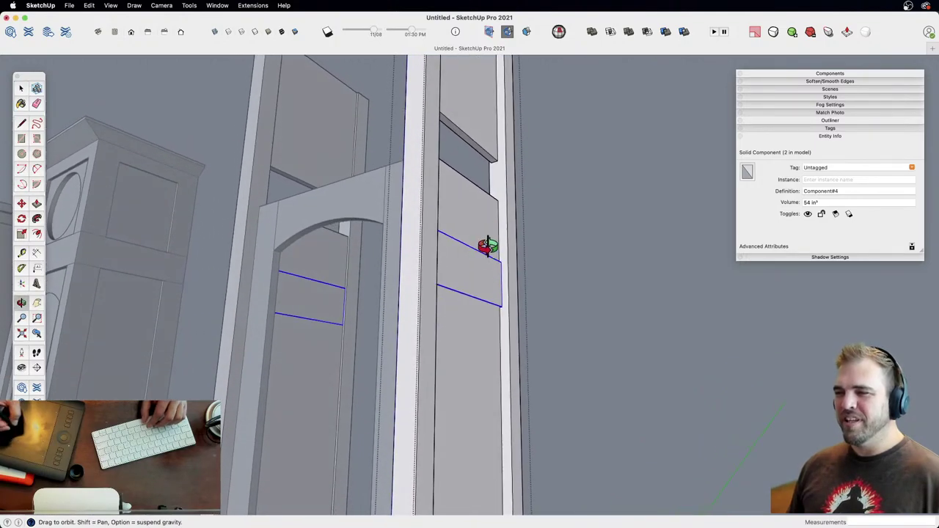
{"action": "key", "text": "m"}
{"action": "left_click", "coordinate": [502, 302]}
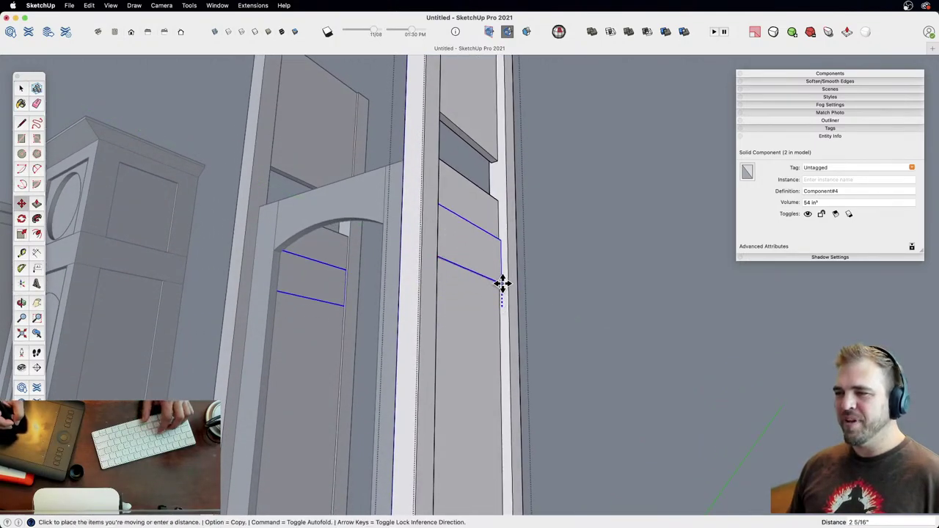
{"action": "left_click", "coordinate": [498, 204]}
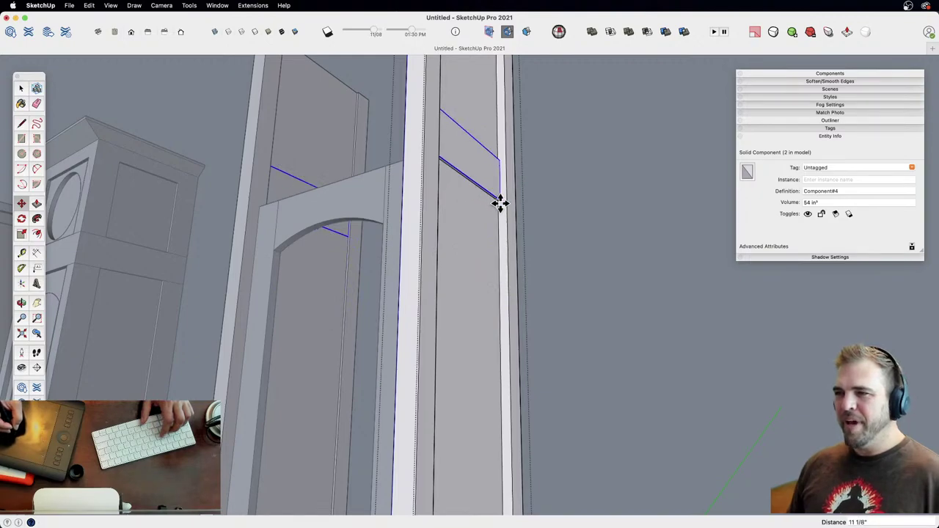
{"action": "scroll", "coordinate": [478, 298], "scroll_direction": "down", "scroll_amount": 2}
{"action": "middle_click_drag", "start_coordinate": [478, 298], "coordinate": [506, 356]}
{"action": "key", "text": "space"}
{"action": "left_click", "coordinate": [561, 317]}
Step: Select one side assembly of the third case and examine both sides and the door frame from several angles
{"action": "key", "text": "z"}
{"action": "left_click_drag", "start_coordinate": [507, 294], "coordinate": [491, 349]}
{"action": "middle_click_drag", "start_coordinate": [492, 350], "coordinate": [504, 287]}
{"action": "middle_click_drag", "start_coordinate": [489, 223], "coordinate": [269, 289], "text": "shift"}
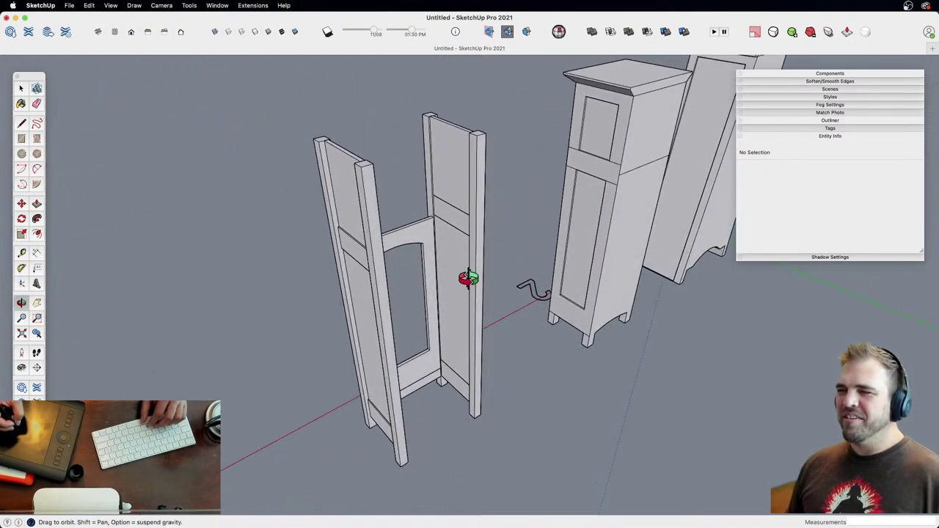
{"action": "middle_click_drag", "start_coordinate": [447, 264], "coordinate": [418, 313]}
{"action": "left_click", "coordinate": [406, 317]}
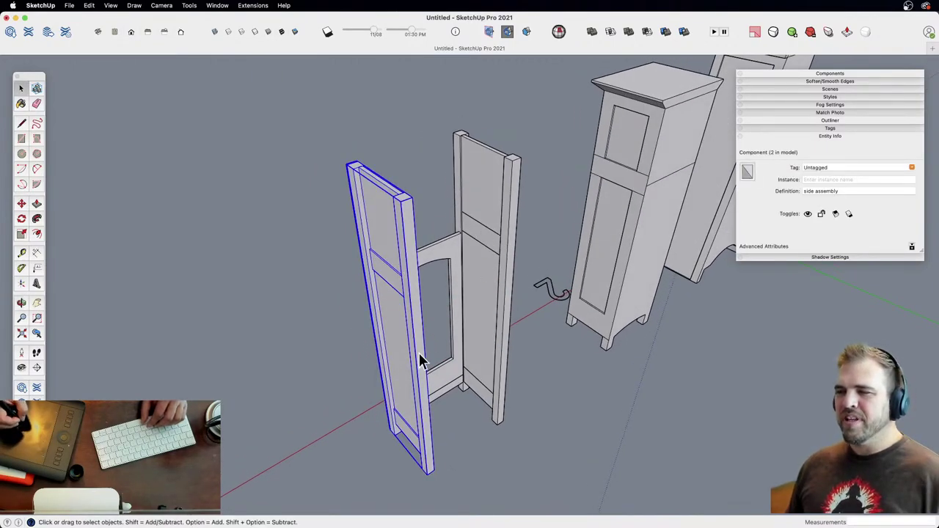
{"action": "middle_click_drag", "start_coordinate": [444, 352], "coordinate": [455, 323]}
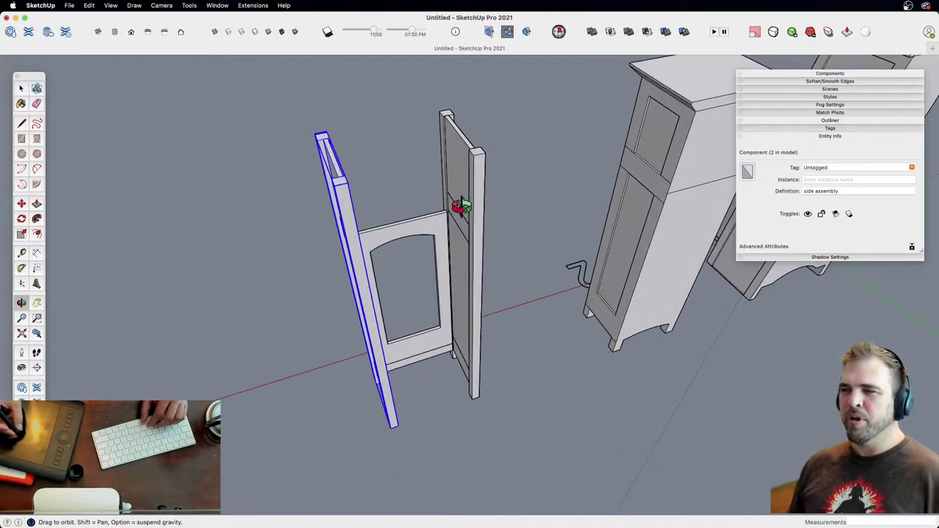
{"action": "middle_click_drag", "start_coordinate": [443, 361], "coordinate": [481, 279]}
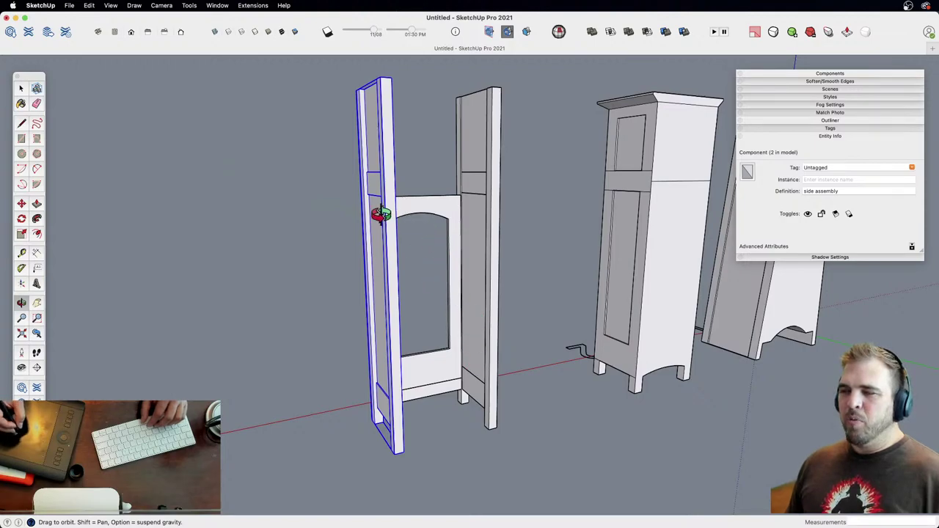
{"action": "scroll", "coordinate": [407, 252], "scroll_direction": "down", "scroll_amount": 5}
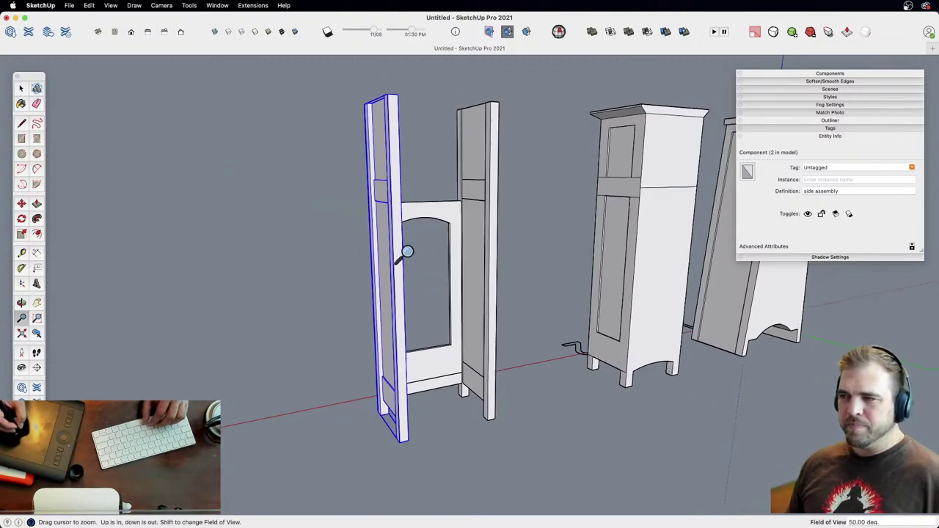
{"action": "middle_click_drag", "start_coordinate": [314, 318], "coordinate": [588, 336]}
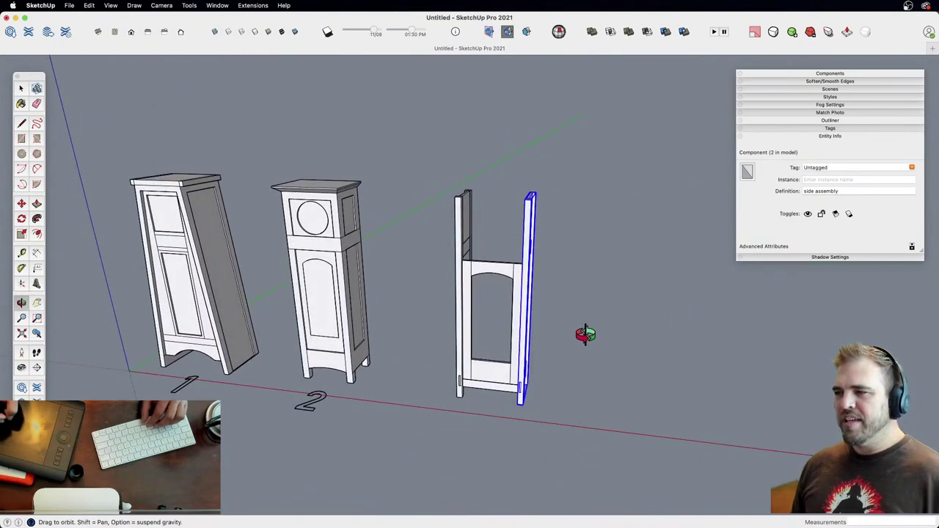
{"action": "middle_click_drag", "start_coordinate": [523, 314], "coordinate": [507, 298], "text": "shift"}
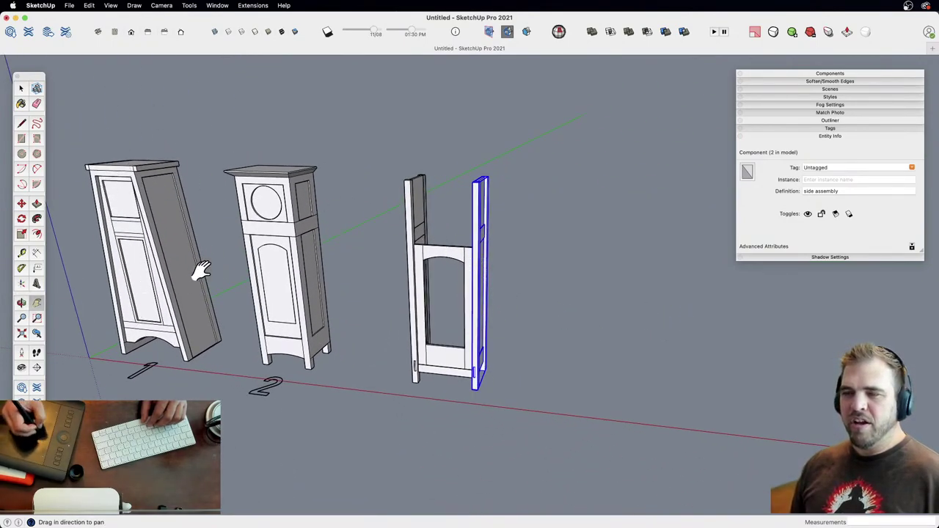
Step: Rotate both side assemblies so their tops lean inward and their feet splay outward, at angles of about -85 and -97 degrees
{"action": "scroll", "coordinate": [488, 309], "scroll_direction": "up", "scroll_amount": 5}
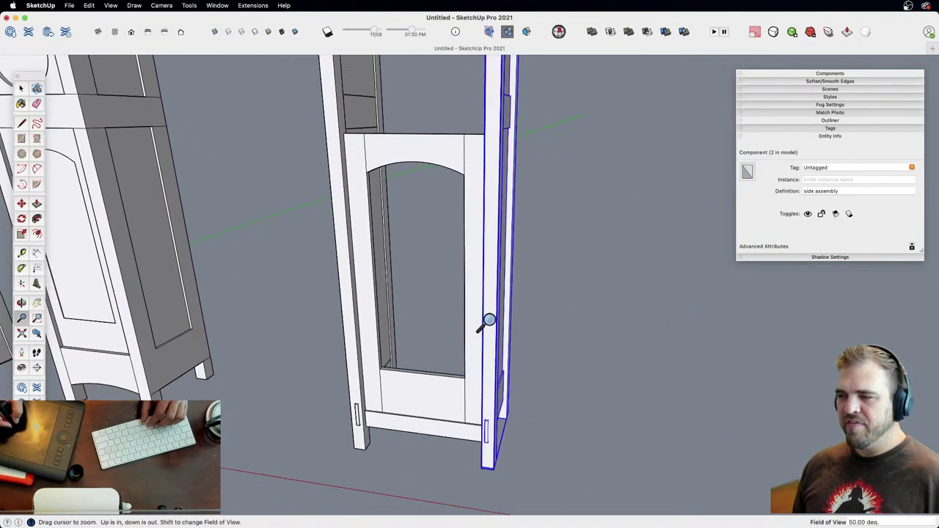
{"action": "scroll", "coordinate": [487, 321], "scroll_direction": "down", "scroll_amount": 3}
{"action": "key", "text": "m"}
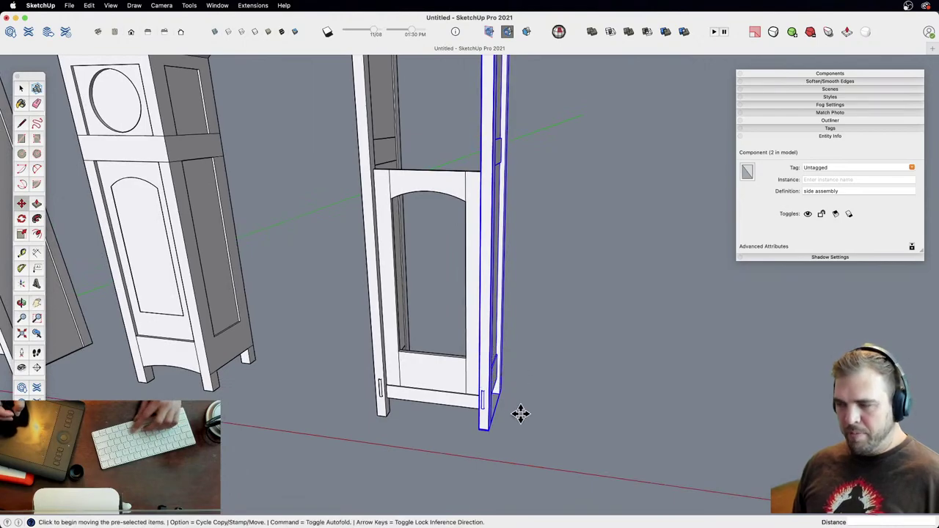
{"action": "left_click", "coordinate": [483, 401]}
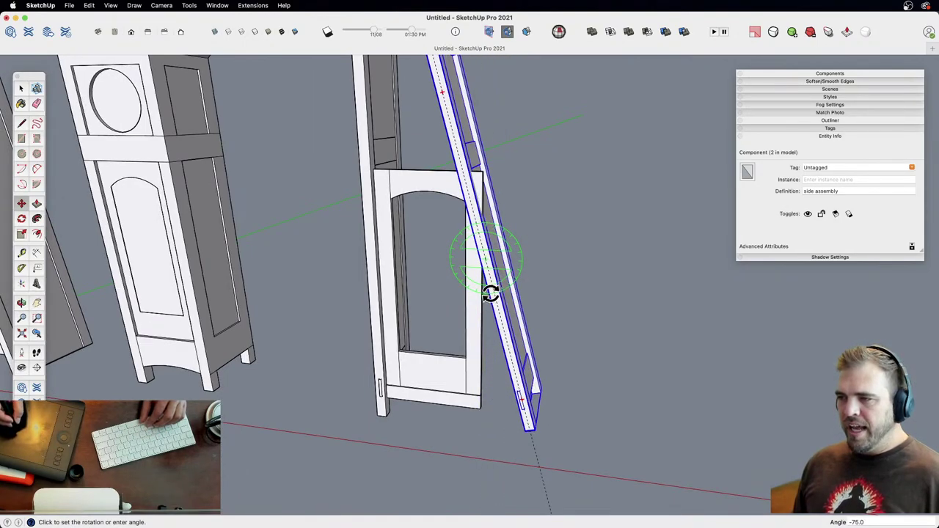
{"action": "left_click", "coordinate": [498, 450]}
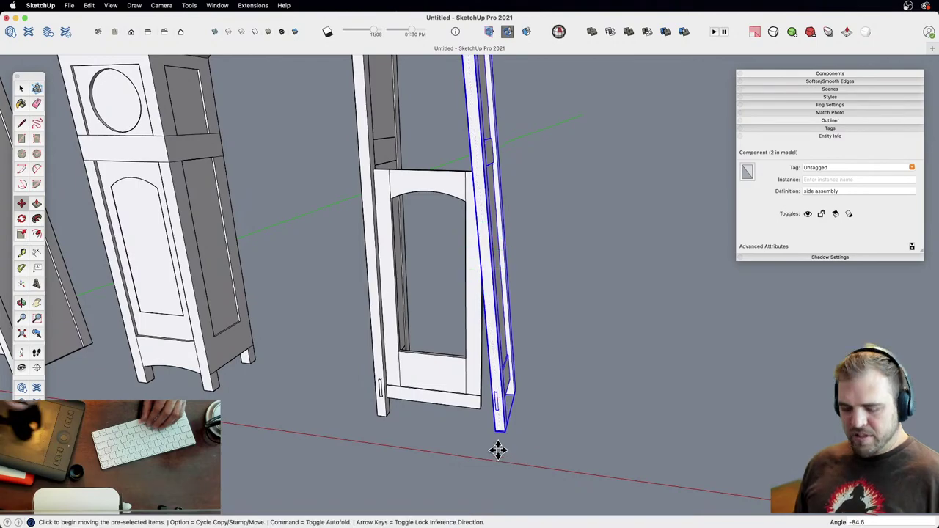
{"action": "key", "text": "space"}
{"action": "left_click", "coordinate": [374, 413]}
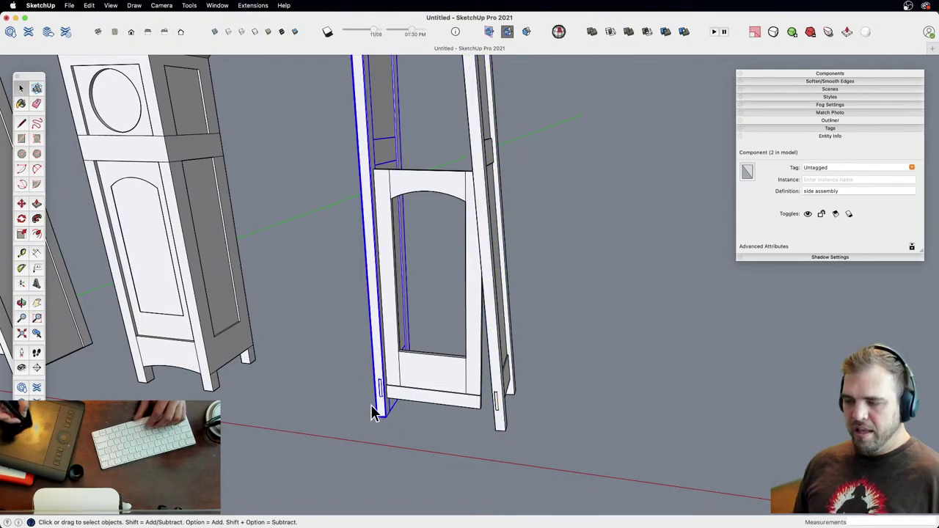
{"action": "key", "text": "m"}
{"action": "left_click", "coordinate": [379, 383]}
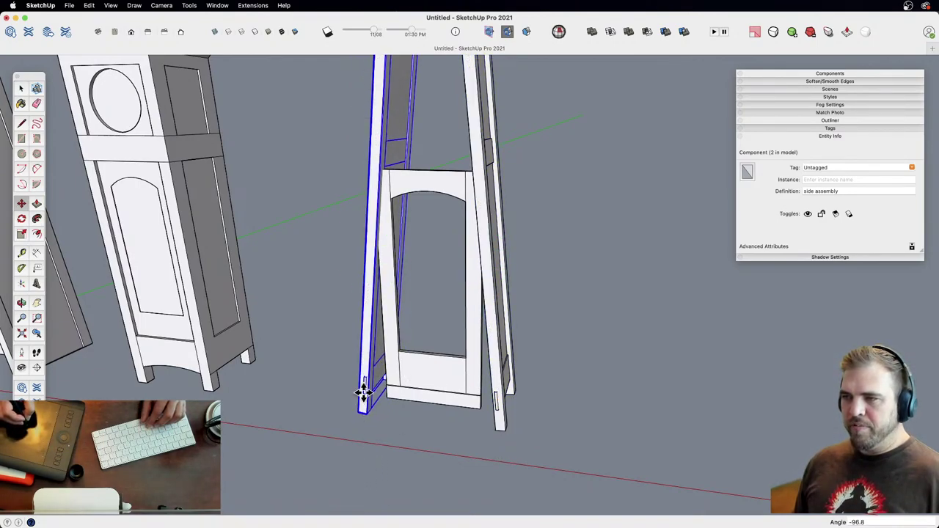
Step: Copy the outer tilted side assembly about 2' 9 1/16" away from the third case
{"action": "key", "text": "z"}
{"action": "left_click_drag", "start_coordinate": [363, 393], "coordinate": [447, 447]}
{"action": "key", "text": "space"}
{"action": "left_click", "coordinate": [491, 377]}
{"action": "key", "text": "m"}
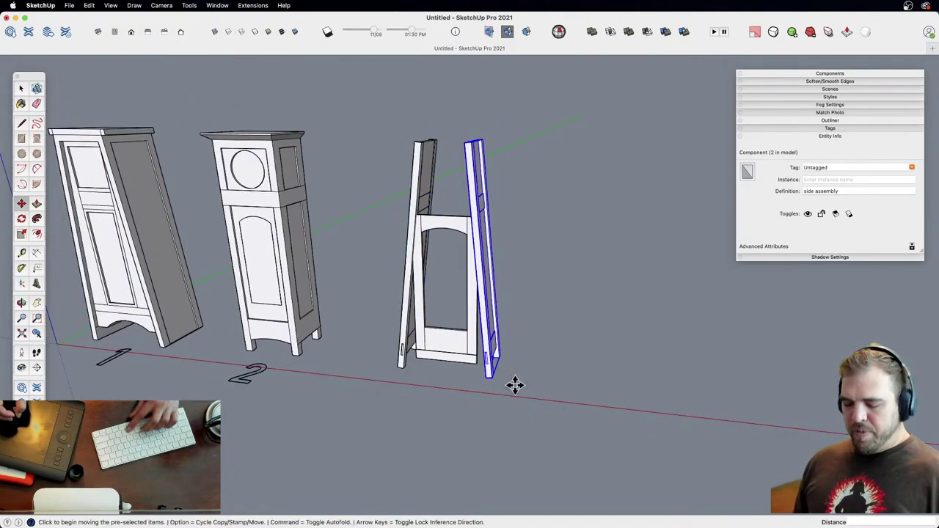
{"action": "key", "text": "alt"}
{"action": "left_click", "coordinate": [515, 385]}
{"action": "left_click", "coordinate": [606, 378]}
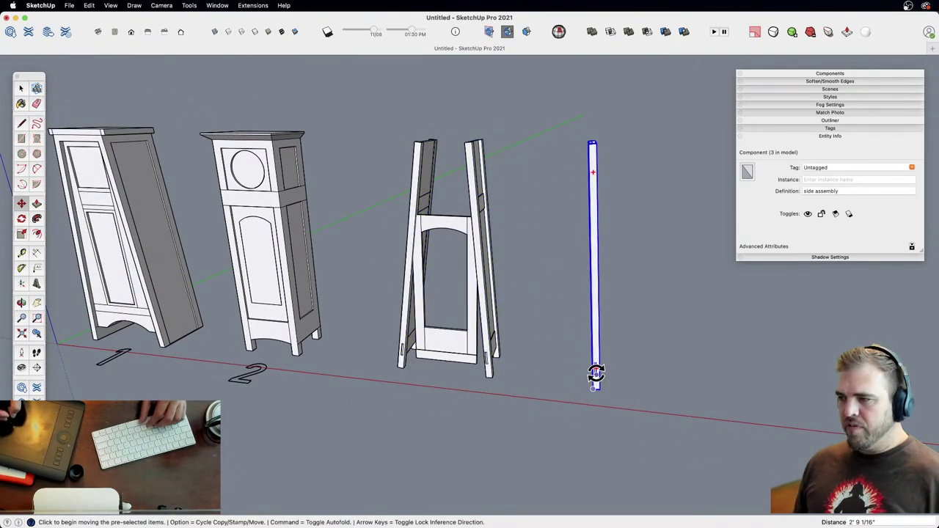
Step: Stand the copied side assembly upright and turn its panel face toward the front
{"action": "left_click", "coordinate": [595, 367]}
{"action": "middle_click_drag", "start_coordinate": [587, 361], "coordinate": [474, 435], "text": "shift"}
{"action": "middle_click_drag", "start_coordinate": [528, 342], "coordinate": [529, 283]}
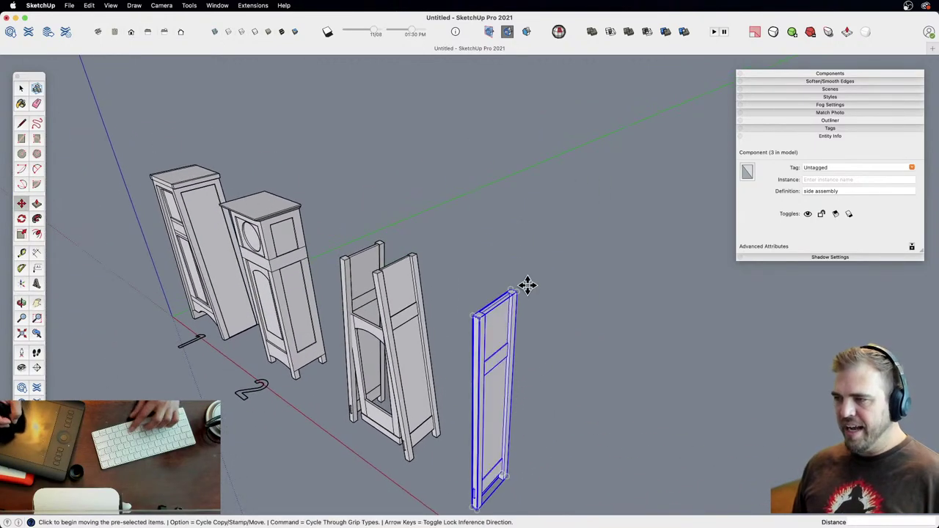
{"action": "left_click", "coordinate": [529, 324]}
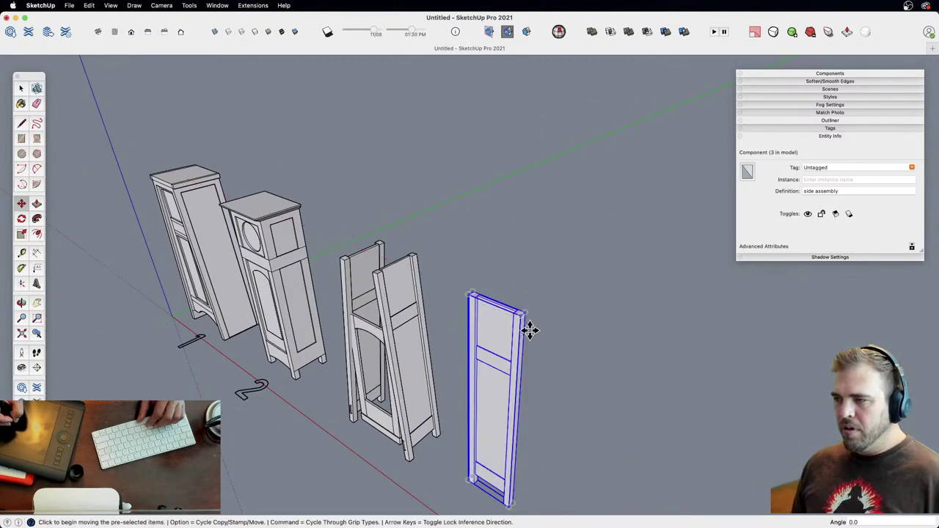
{"action": "middle_click_drag", "start_coordinate": [529, 329], "coordinate": [501, 321]}
Step: Open the copied side assembly and move its middle rail up onto the upper panel, clear of the gap
{"action": "key", "text": "space"}
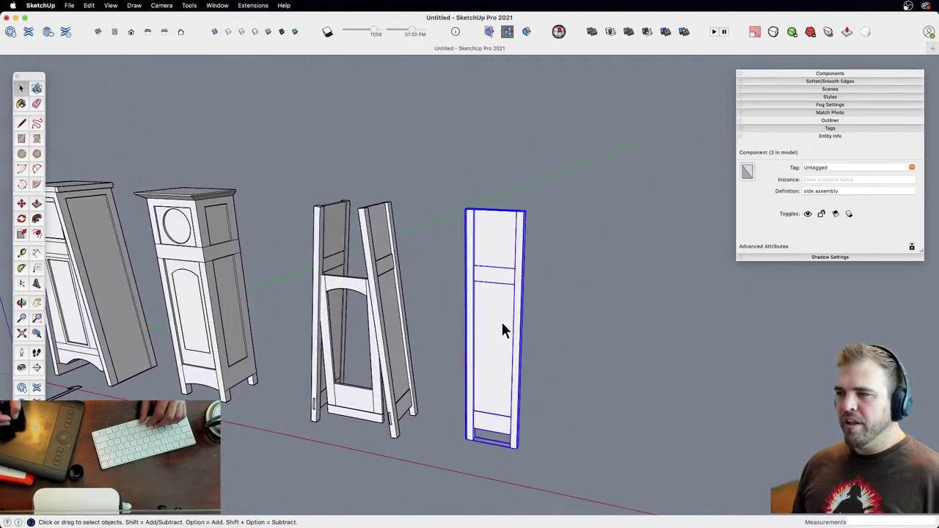
{"action": "double_click", "coordinate": [499, 320]}
{"action": "key", "text": "z"}
{"action": "left_click_drag", "start_coordinate": [512, 304], "coordinate": [475, 283]}
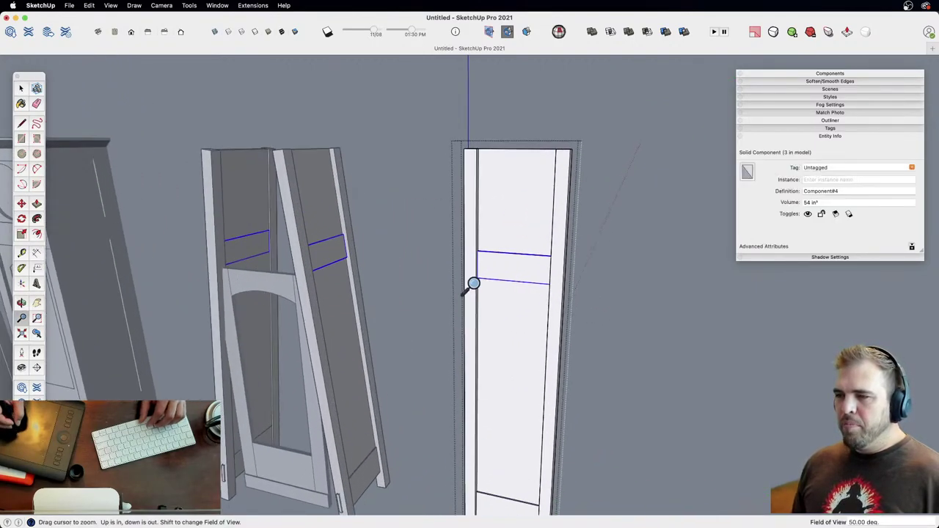
{"action": "key", "text": "h"}
{"action": "middle_click_drag", "start_coordinate": [367, 373], "coordinate": [336, 218]}
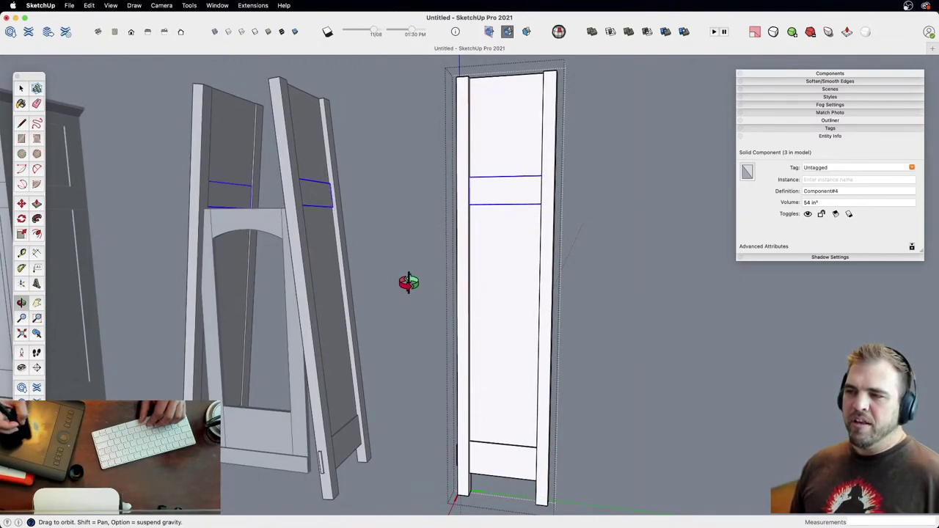
{"action": "key", "text": "m"}
{"action": "left_click", "coordinate": [554, 300]}
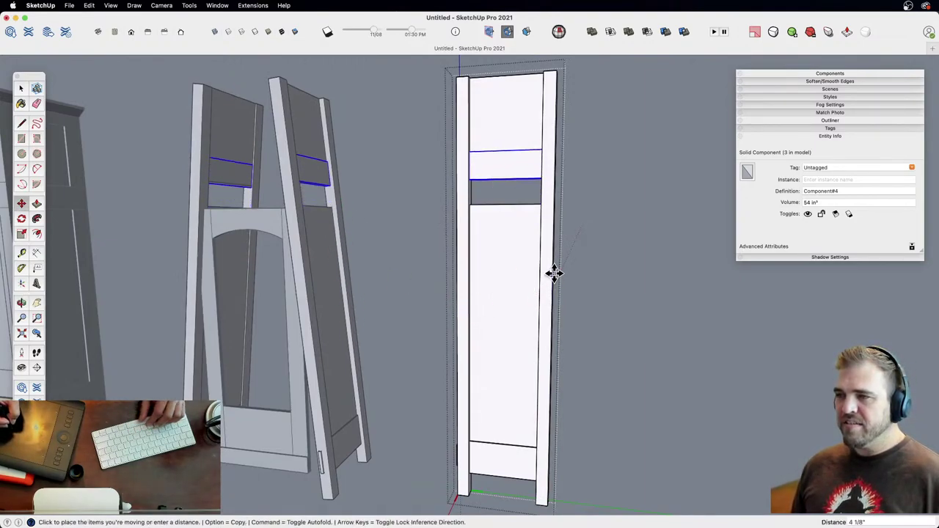
{"action": "left_click", "coordinate": [551, 254]}
{"action": "key", "text": "space"}
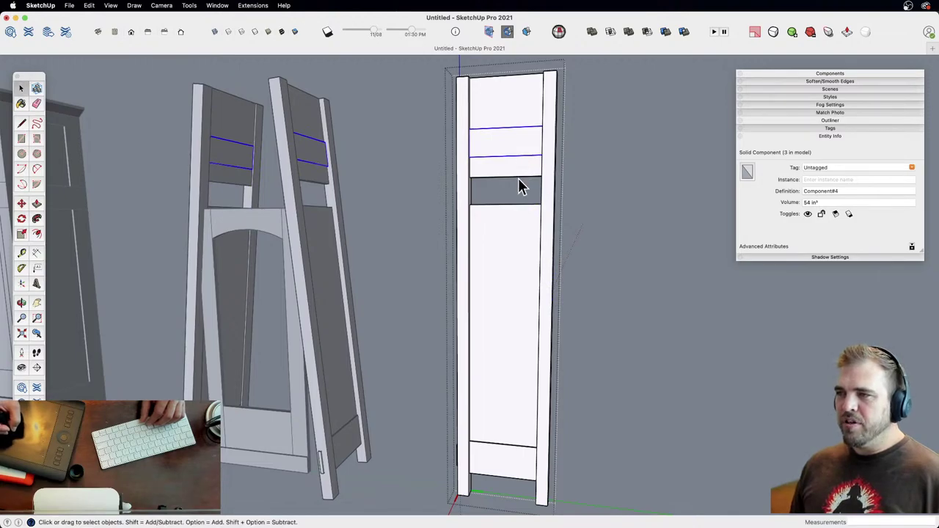
Step: Close the copied side assembly and compare the rail's position across all three side assemblies
{"action": "middle_click_drag", "start_coordinate": [518, 187], "coordinate": [520, 281]}
{"action": "key", "text": "z"}
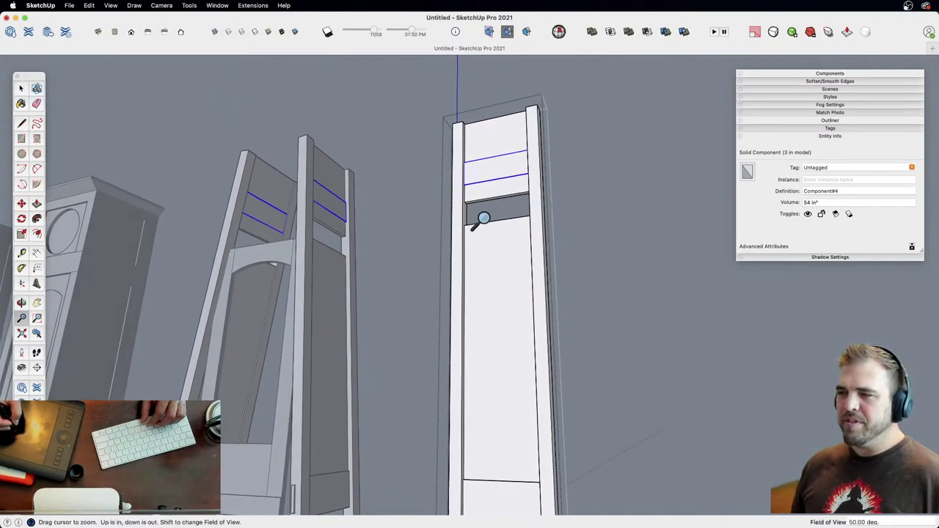
{"action": "left_click_drag", "start_coordinate": [484, 218], "coordinate": [534, 289]}
{"action": "key", "text": "space"}
{"action": "left_click", "coordinate": [534, 289]}
{"action": "middle_click_drag", "start_coordinate": [427, 303], "coordinate": [549, 449]}
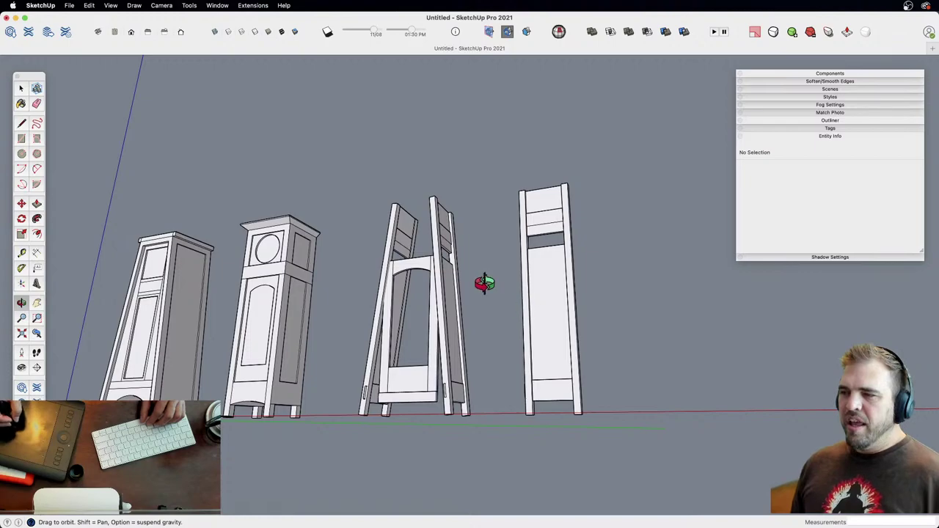
{"action": "middle_click_drag", "start_coordinate": [484, 283], "coordinate": [576, 340]}
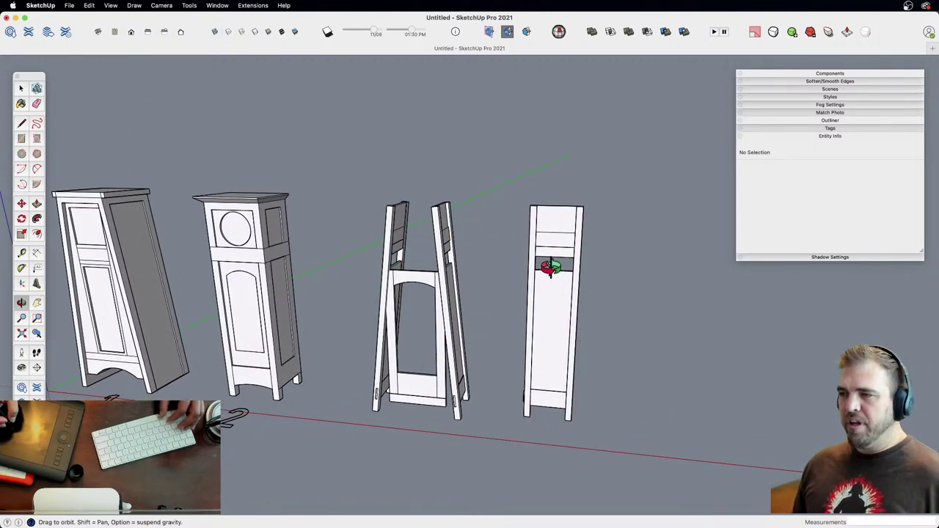
Step: Undo the rail move, the copied side assembly and the tilting of both sides of the third case
{"action": "key", "text": "super+z"}
{"action": "key", "text": "super+z"}
{"action": "key", "text": "super+z"}
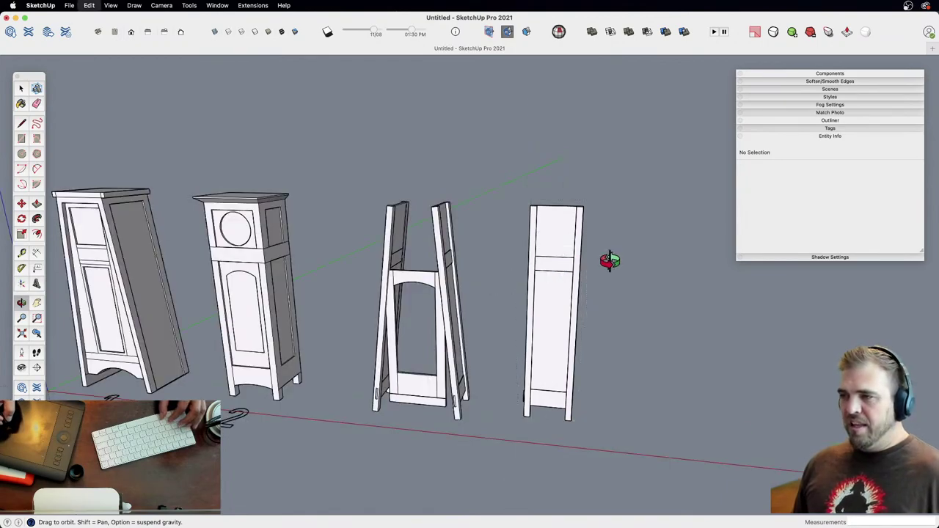
{"action": "key", "text": "super+z"}
{"action": "key", "text": "super+z"}
{"action": "key", "text": "super+z"}
{"action": "key", "text": "super+z"}
{"action": "key", "text": "super+z"}
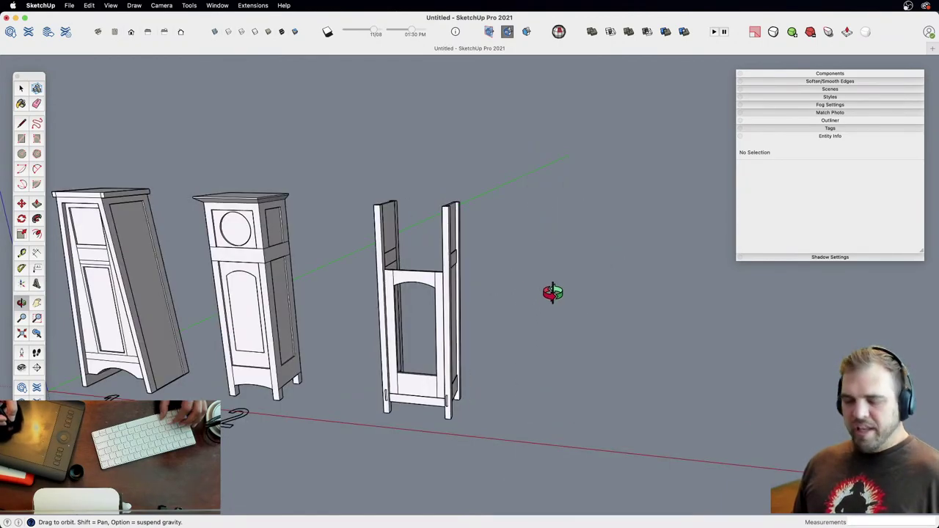
Step: Open the left side assembly and draw a rectangle about 1 5/16" by 11 9/16" on its middle rail's inner face
{"action": "scroll", "coordinate": [487, 297], "scroll_direction": "up", "scroll_amount": 5}
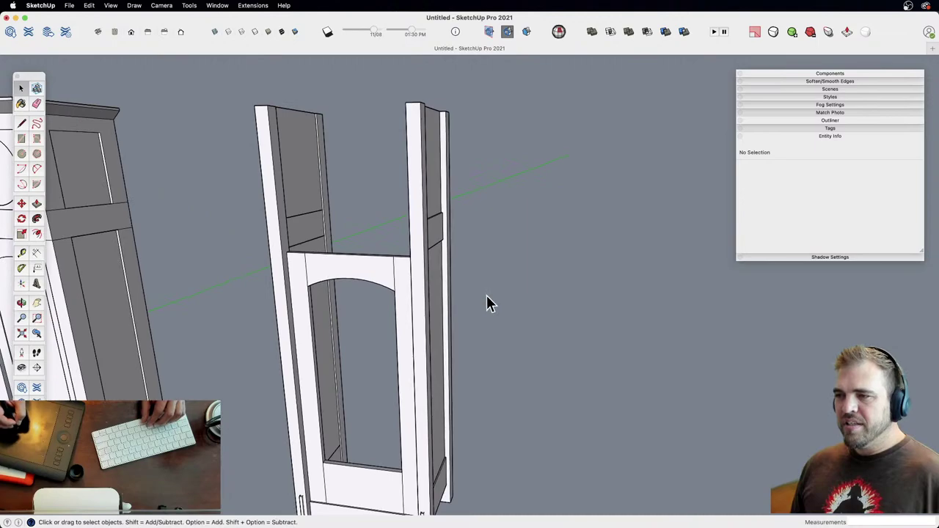
{"action": "middle_click_drag", "start_coordinate": [488, 301], "coordinate": [420, 245]}
{"action": "scroll", "coordinate": [422, 272], "scroll_direction": "up", "scroll_amount": 6}
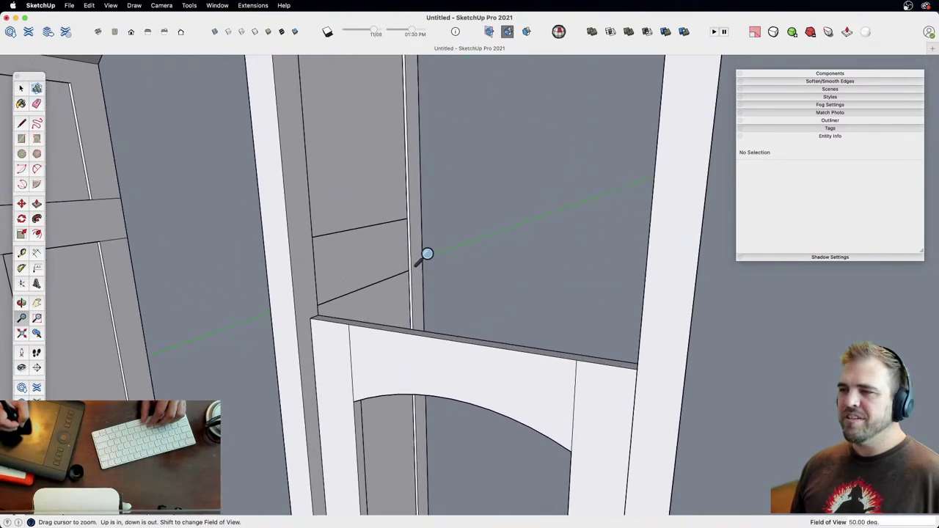
{"action": "left_click", "coordinate": [354, 266]}
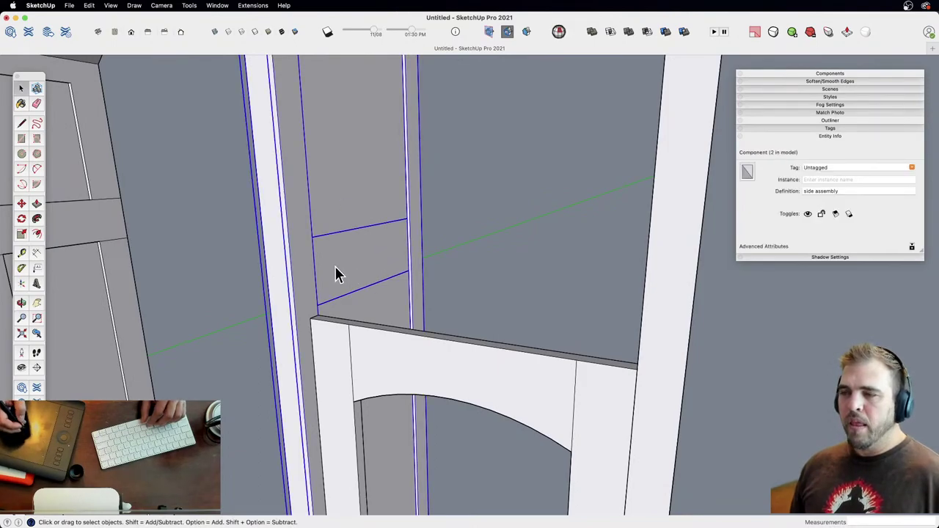
{"action": "double_click", "coordinate": [334, 266]}
{"action": "middle_click_drag", "start_coordinate": [345, 261], "coordinate": [436, 277], "text": "shift"}
{"action": "scroll", "coordinate": [465, 283], "scroll_direction": "up", "scroll_amount": 2}
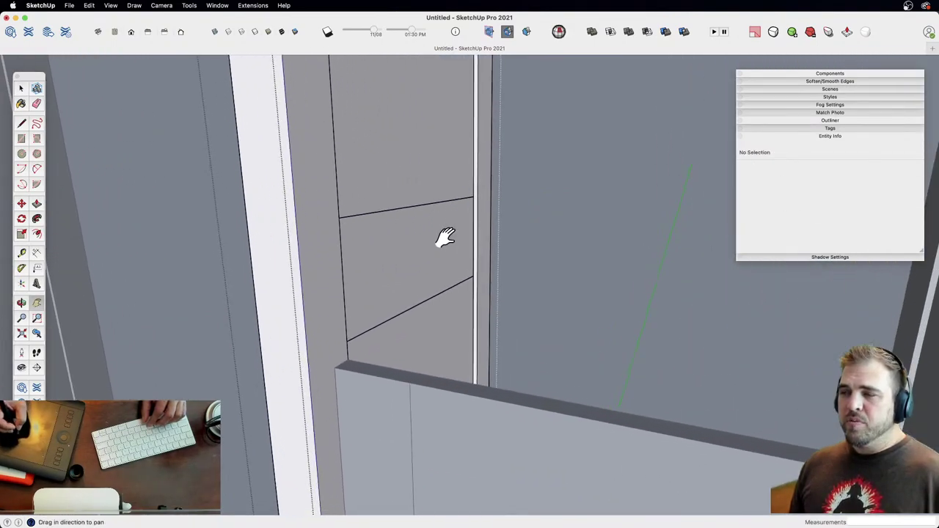
{"action": "middle_click_drag", "start_coordinate": [443, 237], "coordinate": [460, 248]}
{"action": "key", "text": "r"}
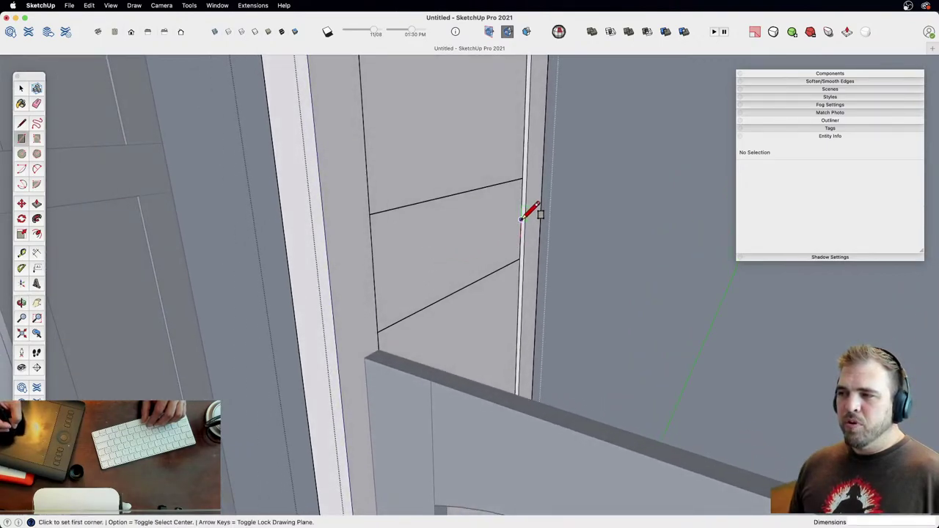
{"action": "left_click", "coordinate": [521, 220]}
{"action": "left_click", "coordinate": [380, 310]}
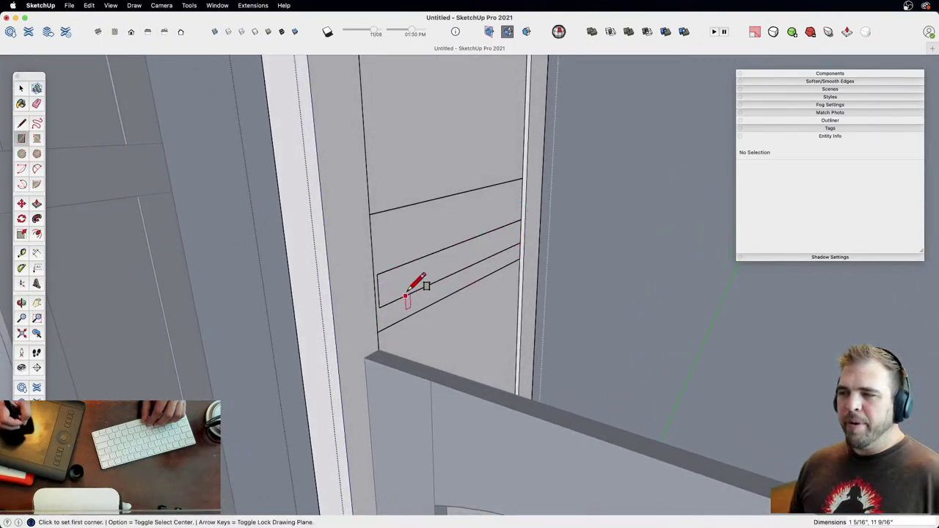
Step: Extrude the rectangle into a half shelf reaching its mirrored counterpart in the middle of the case
{"action": "key", "text": "p"}
{"action": "left_click", "coordinate": [409, 287]}
{"action": "key", "text": "z"}
{"action": "left_click_drag", "start_coordinate": [481, 271], "coordinate": [463, 386]}
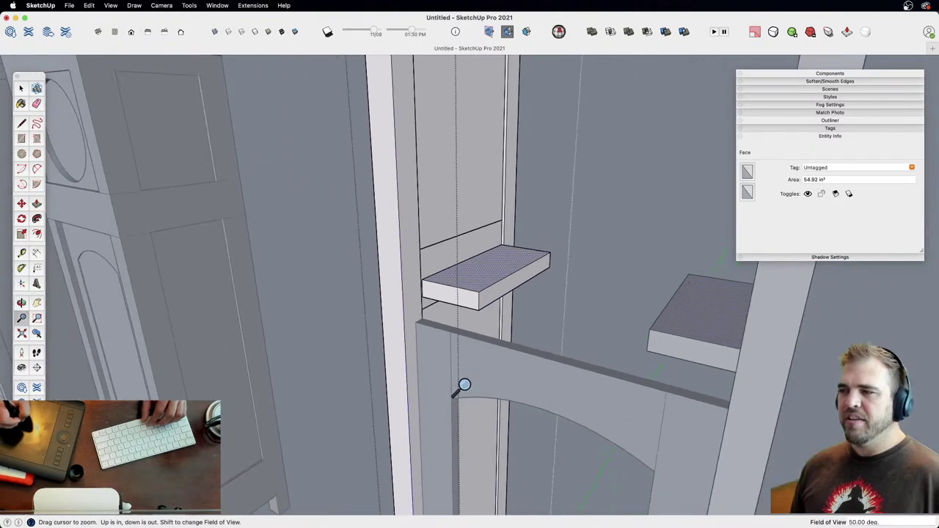
{"action": "middle_click_drag", "start_coordinate": [459, 338], "coordinate": [413, 266], "text": "shift"}
{"action": "key", "text": "p"}
{"action": "left_click", "coordinate": [444, 247]}
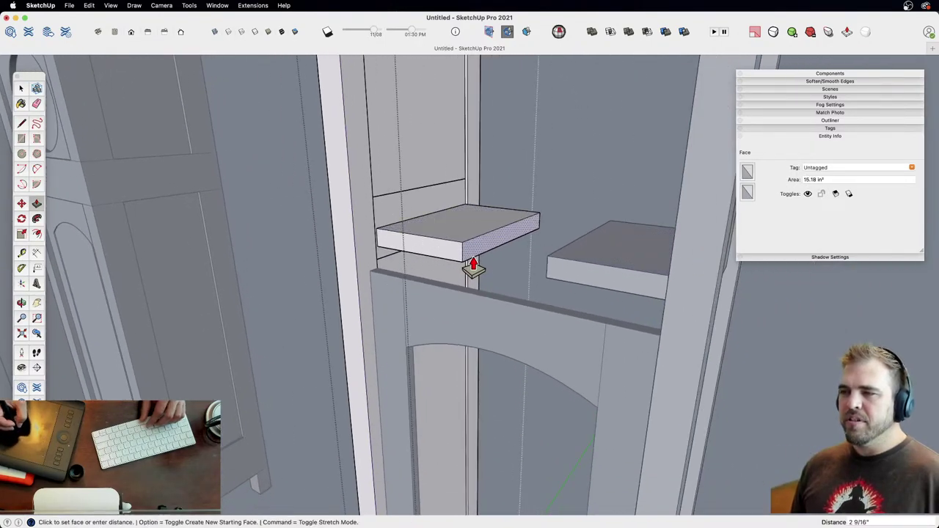
{"action": "left_click", "coordinate": [494, 308]}
Step: Pull the half shelf's front face forward over the top of the arched door frame
{"action": "key", "text": "z"}
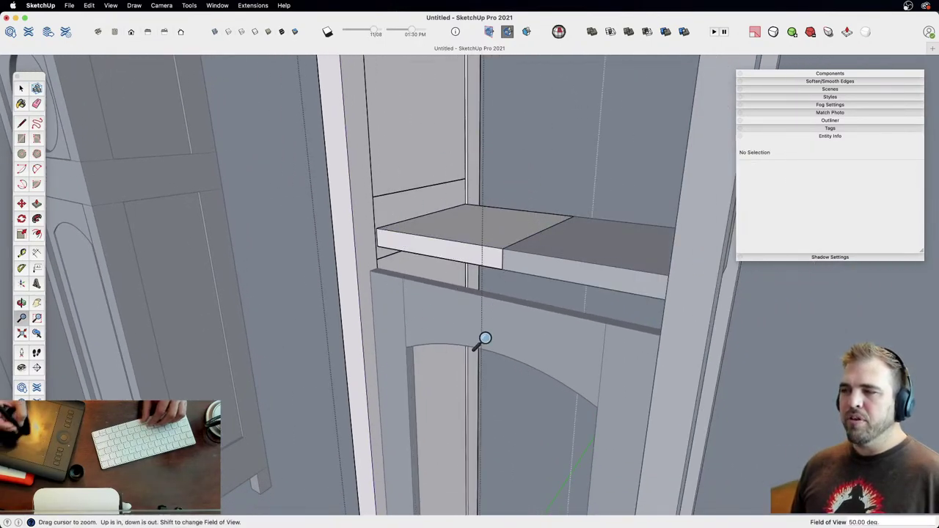
{"action": "left_click_drag", "start_coordinate": [457, 164], "coordinate": [476, 349]}
{"action": "key", "text": "h"}
{"action": "left_click_drag", "start_coordinate": [476, 349], "coordinate": [482, 288]}
{"action": "key", "text": "o"}
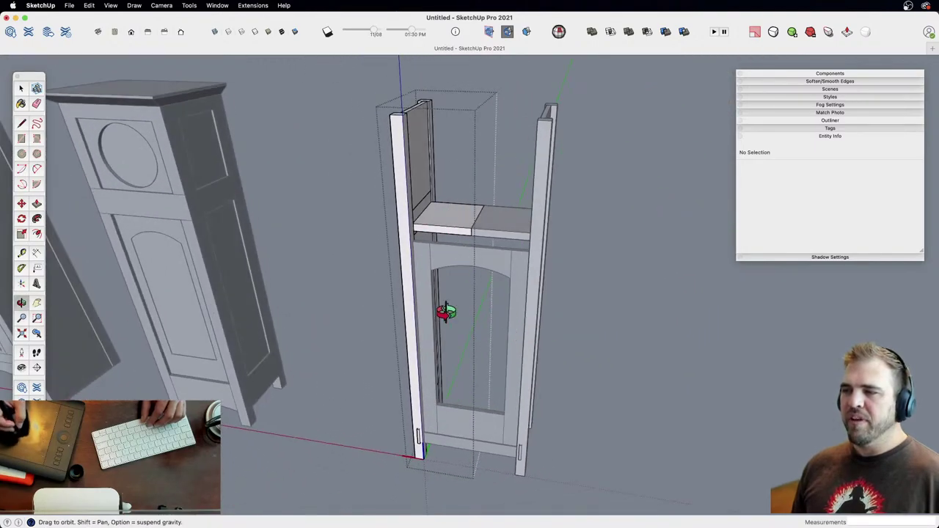
{"action": "middle_click_drag", "start_coordinate": [450, 253], "coordinate": [352, 293]}
{"action": "scroll", "coordinate": [419, 183], "scroll_direction": "up", "scroll_amount": 10}
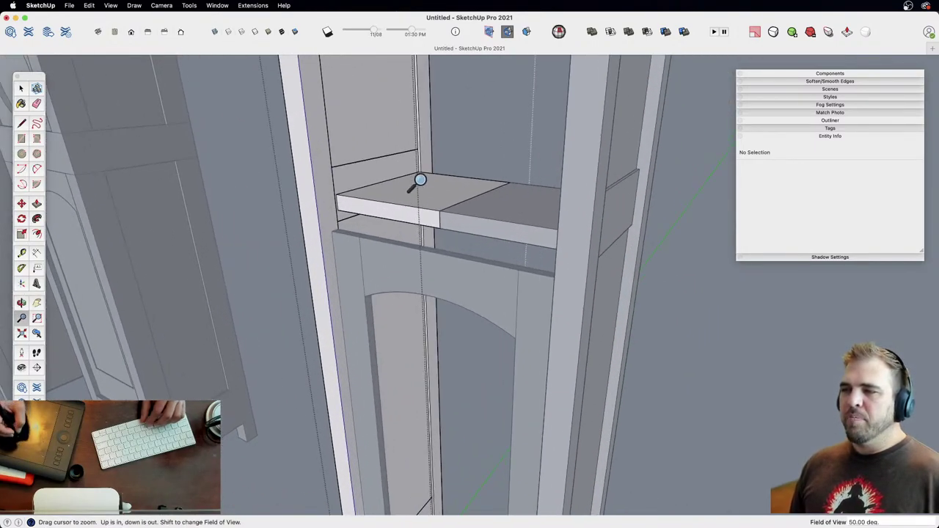
{"action": "key", "text": "p"}
{"action": "left_click", "coordinate": [338, 209]}
{"action": "left_click", "coordinate": [332, 195]}
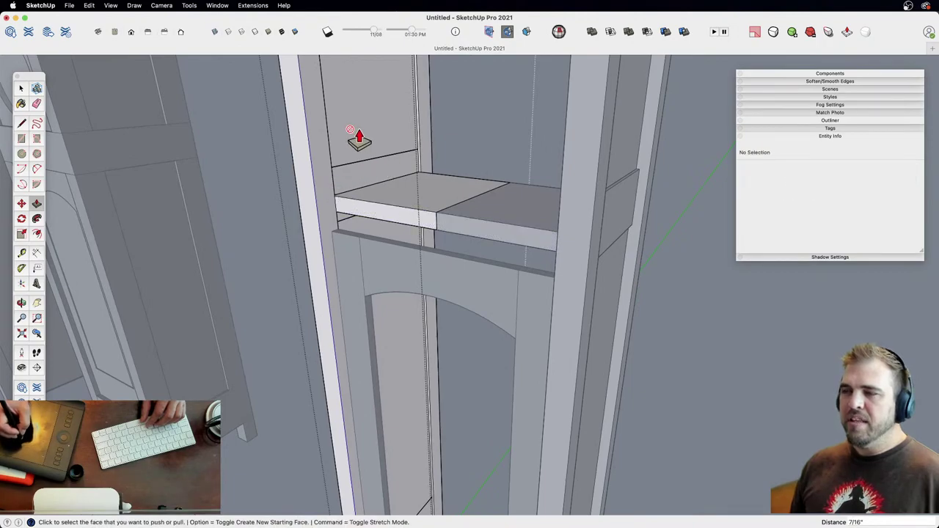
{"action": "left_click", "coordinate": [361, 219]}
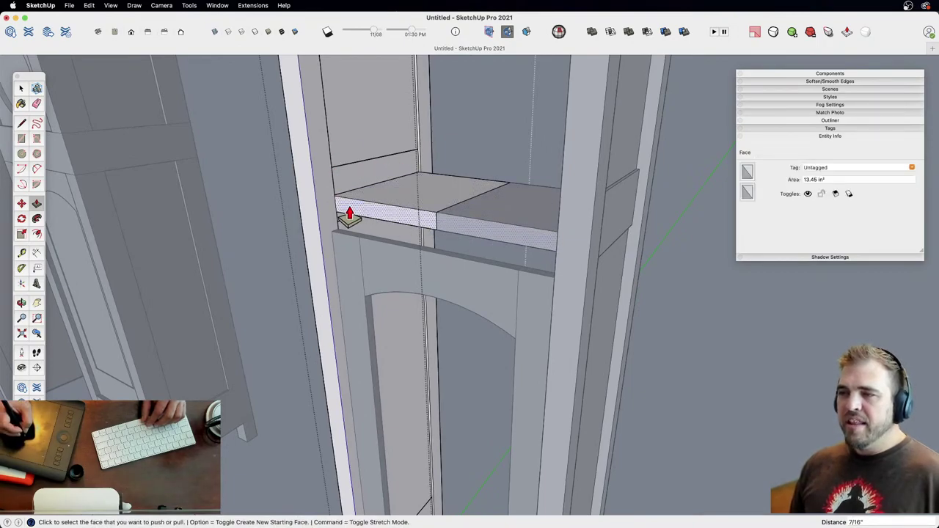
{"action": "middle_click_drag", "start_coordinate": [357, 216], "coordinate": [499, 268], "text": "shift"}
{"action": "key", "text": "l"}
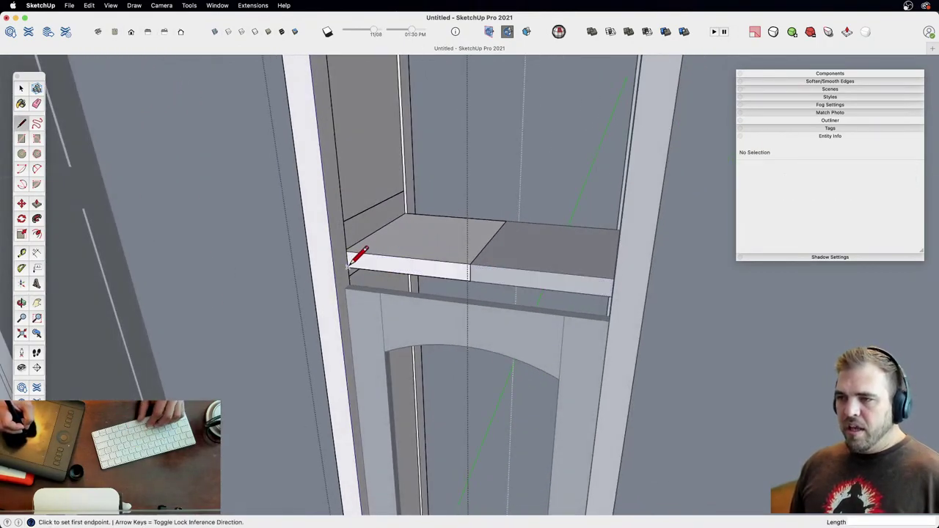
{"action": "key", "text": "p"}
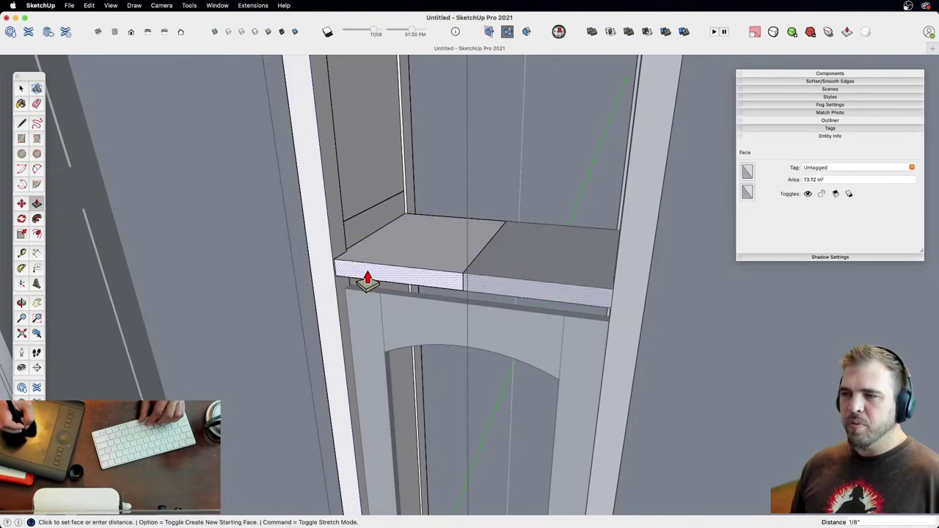
Step: Close the side assembly and select the right one to inspect how the two shelf halves meet
{"action": "middle_click_drag", "start_coordinate": [446, 212], "coordinate": [401, 266], "text": "shift"}
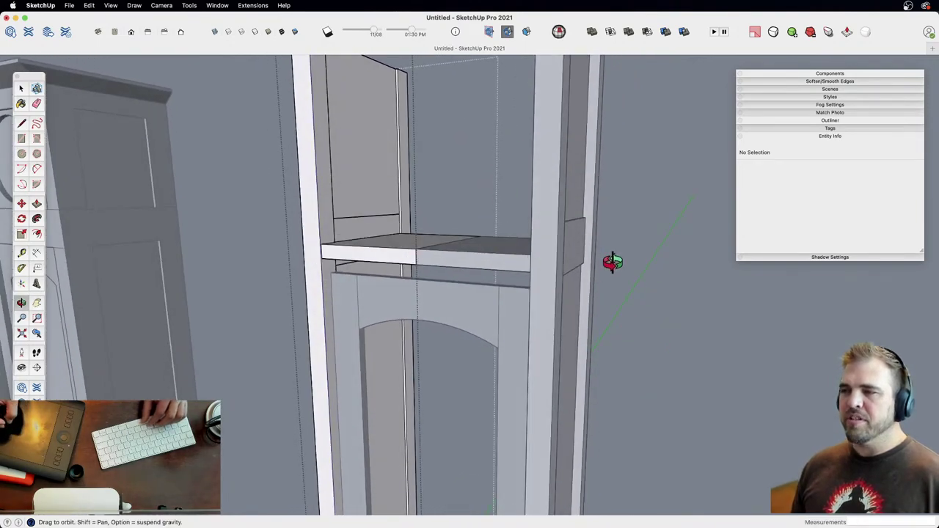
{"action": "key", "text": "z"}
{"action": "left_click_drag", "start_coordinate": [613, 262], "coordinate": [624, 303]}
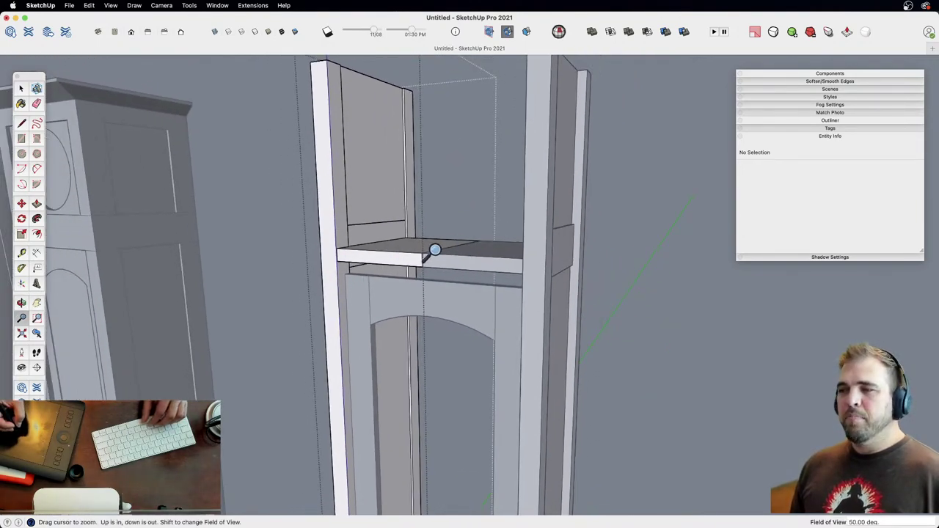
{"action": "key", "text": "space"}
{"action": "key", "text": "o"}
{"action": "mouse_move", "coordinate": [431, 236]}
{"action": "left_mouse_down", "text": "shift"}
{"action": "mouse_move", "coordinate": [418, 211]}
{"action": "mouse_move", "coordinate": [451, 284]}
{"action": "mouse_move", "coordinate": [436, 253]}
{"action": "left_mouse_up", "text": "shift"}
{"action": "key", "text": "space"}
{"action": "left_click", "coordinate": [626, 304]}
{"action": "key", "text": "o"}
{"action": "middle_click_drag", "start_coordinate": [436, 252], "coordinate": [443, 281]}
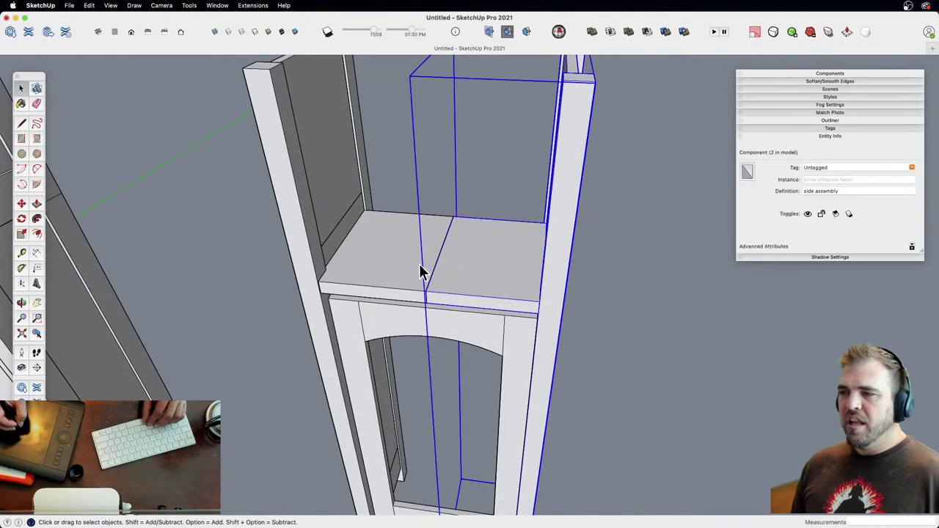
Step: Reopen the left side assembly and group the entire half shelf
{"action": "double_click", "coordinate": [425, 273]}
{"action": "left_click", "coordinate": [417, 281]}
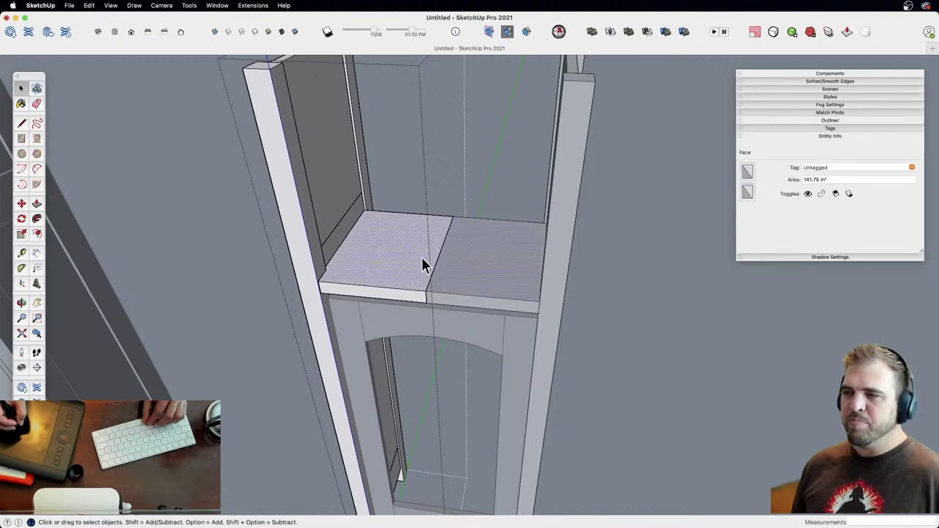
{"action": "scroll", "coordinate": [421, 257], "scroll_direction": "down", "scroll_amount": 5}
{"action": "triple_click", "coordinate": [410, 268]}
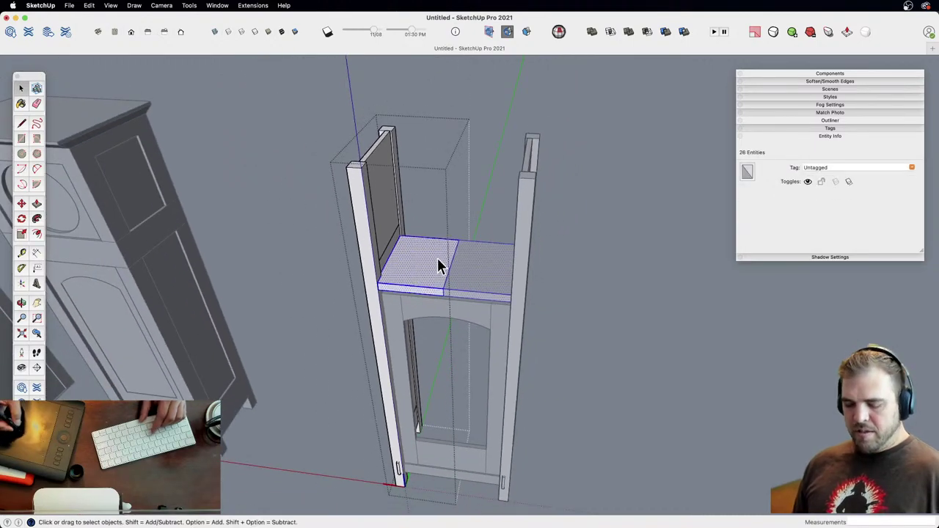
{"action": "key", "text": "g"}
Step: Copy the half shelf group out beside the case, and place a second copy next to the first
{"action": "key", "text": "m"}
{"action": "key", "text": "alt"}
{"action": "left_click", "coordinate": [412, 270]}
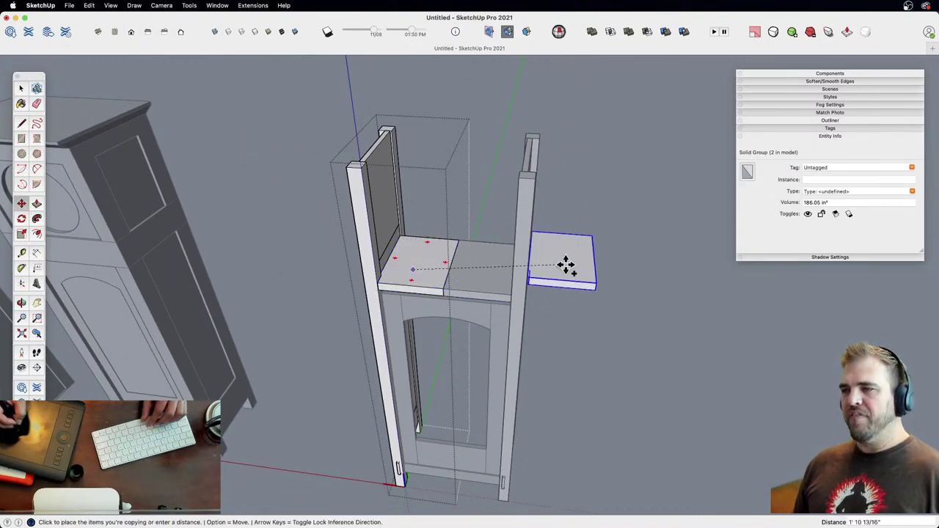
{"action": "left_click", "coordinate": [662, 297]}
{"action": "middle_click_drag", "start_coordinate": [646, 286], "coordinate": [560, 291], "text": "shift"}
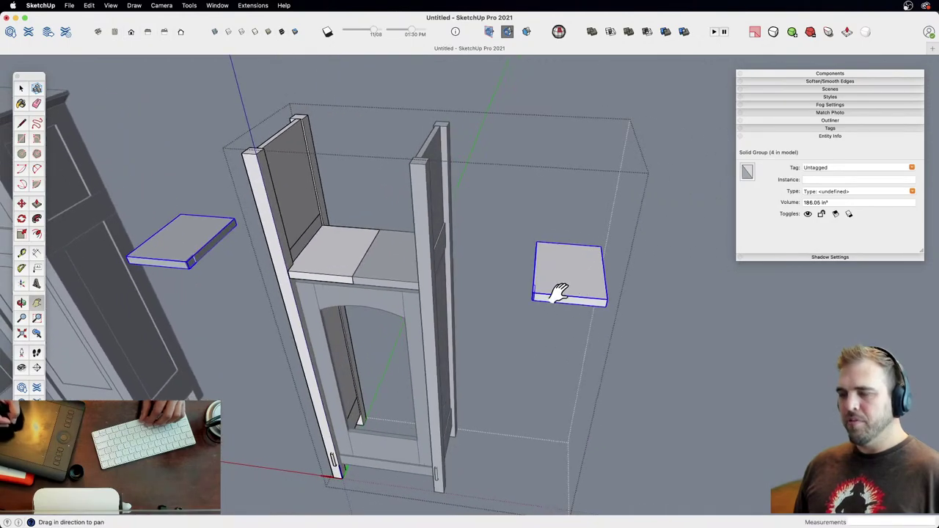
{"action": "left_click", "coordinate": [570, 293]}
{"action": "left_click", "coordinate": [651, 289]}
Step: Mirror the second shelf copy with a red scale of -1.00 and move it flush against the first copy
{"action": "key", "text": "s"}
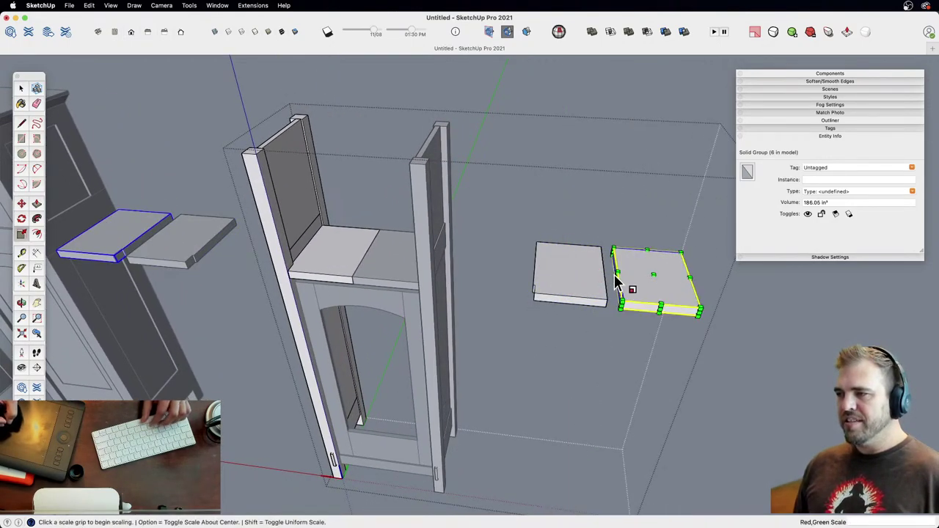
{"action": "left_click", "coordinate": [618, 276]}
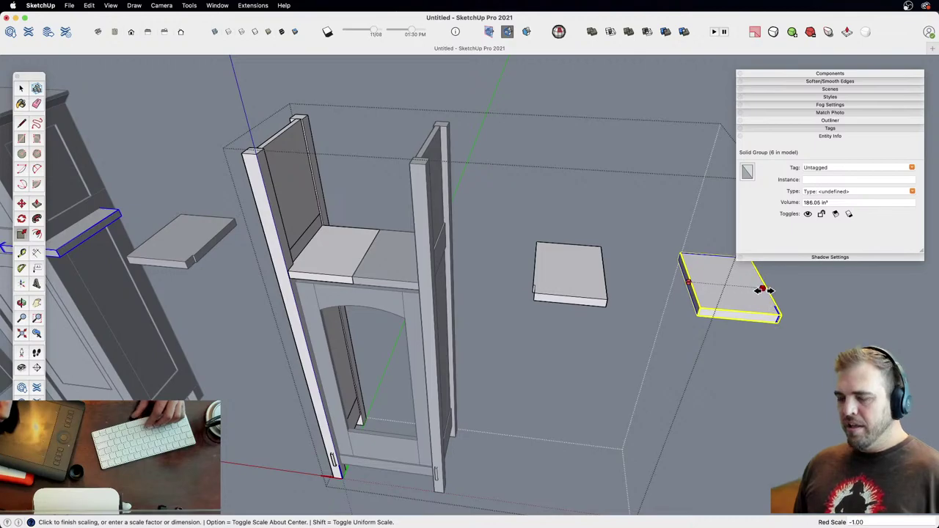
{"action": "left_click", "coordinate": [764, 290]}
{"action": "key", "text": "m"}
{"action": "left_click", "coordinate": [698, 311]}
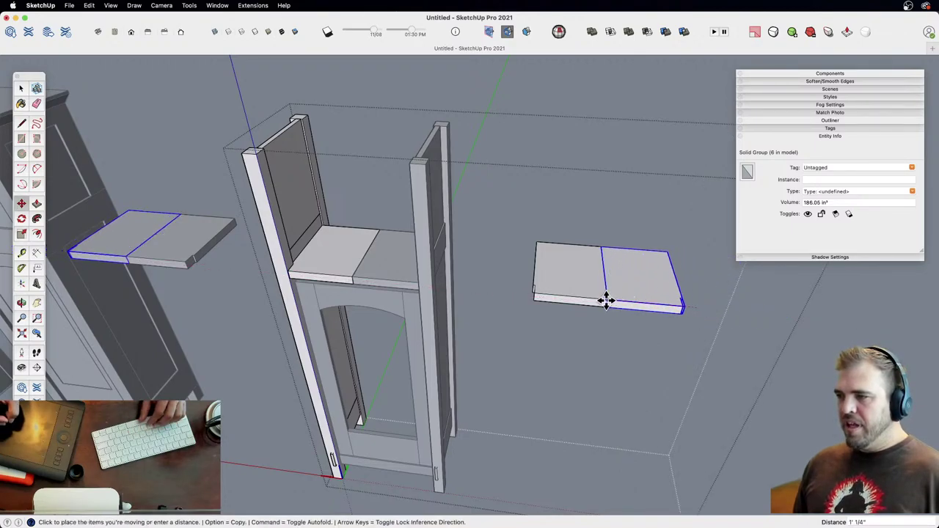
{"action": "left_click", "coordinate": [607, 300]}
{"action": "key", "text": "space"}
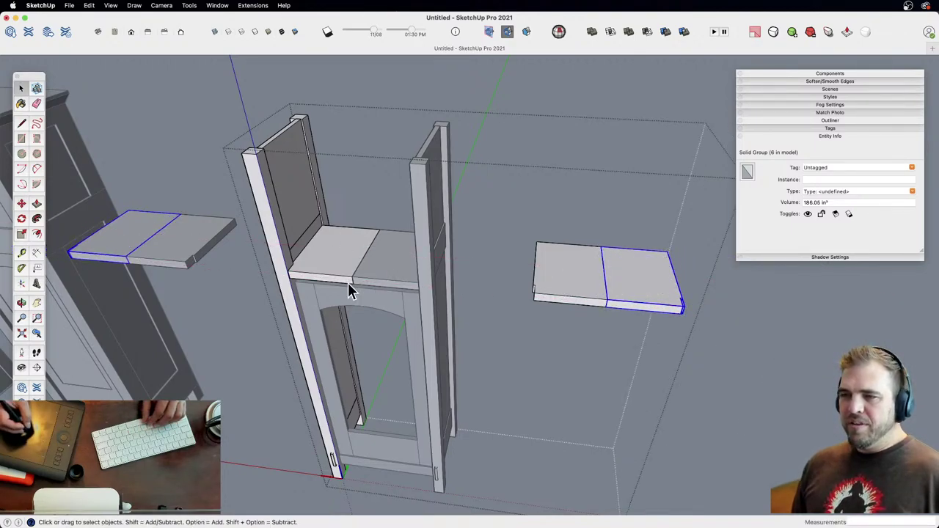
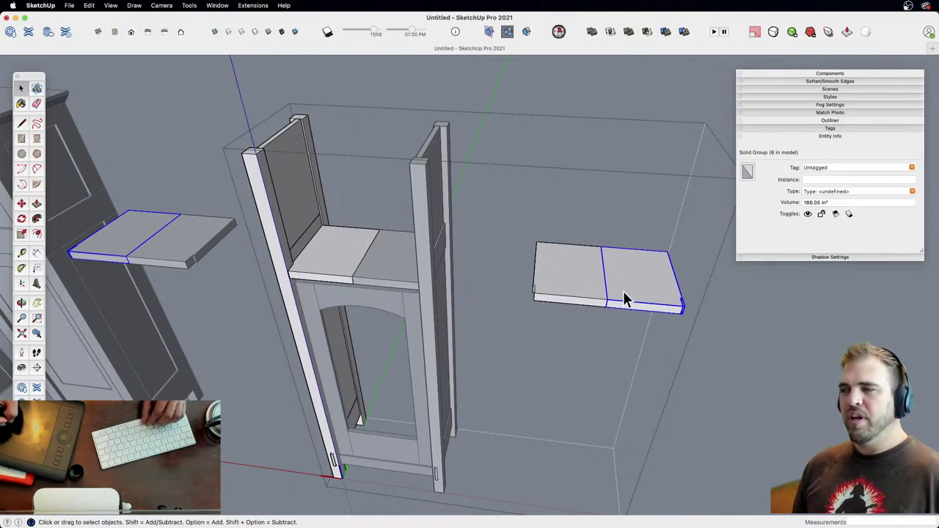
Step: Erase both shelf copies beside the case
{"action": "middle_click_drag", "start_coordinate": [609, 269], "coordinate": [552, 252]}
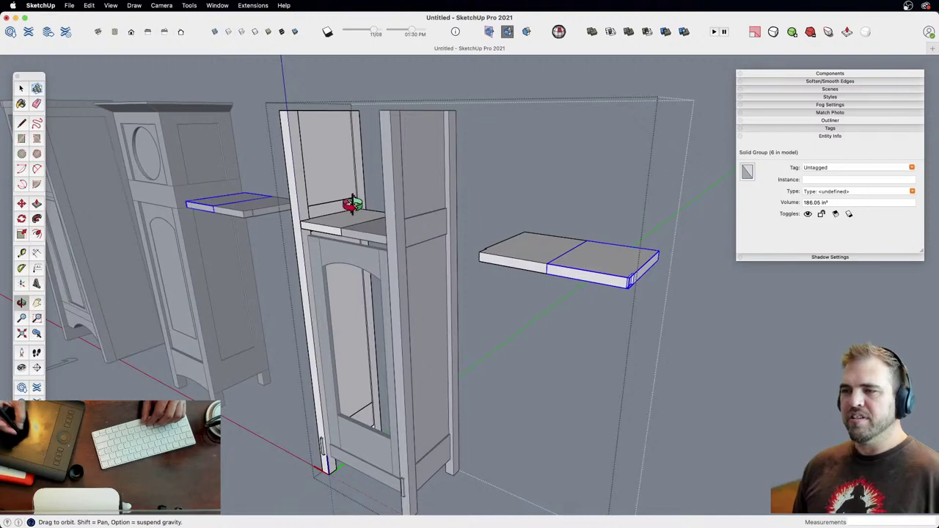
{"action": "key", "text": "e"}
{"action": "left_click_drag", "start_coordinate": [558, 267], "coordinate": [554, 239]}
{"action": "mouse_move", "coordinate": [517, 246]}
{"action": "middle_mouse_down"}
{"action": "mouse_move", "coordinate": [438, 281]}
{"action": "mouse_move", "coordinate": [436, 312]}
{"action": "middle_mouse_up"}
Step: Delete the remaining half shelf group from inside the side assembly
{"action": "key", "text": "space"}
{"action": "left_click", "coordinate": [436, 301]}
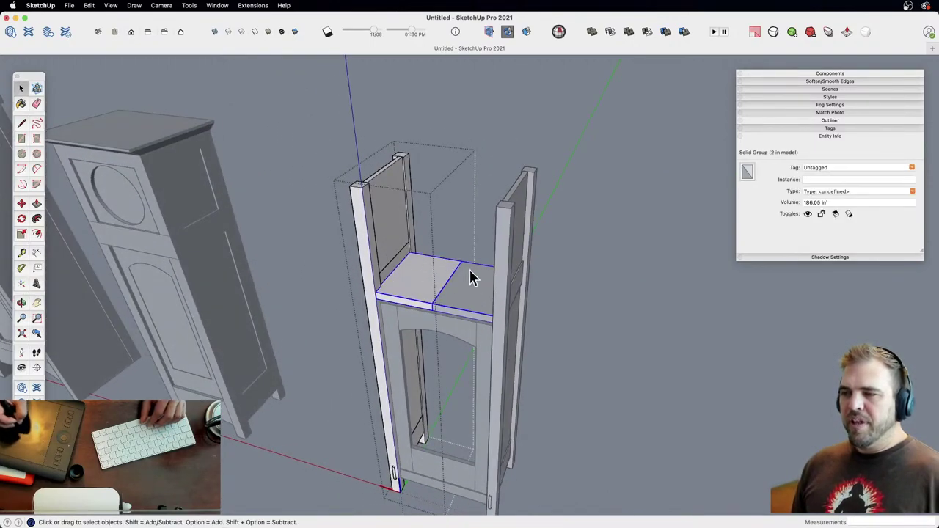
{"action": "key", "text": "z"}
{"action": "left_click_drag", "start_coordinate": [432, 334], "coordinate": [404, 237]}
{"action": "middle_click_drag", "start_coordinate": [405, 237], "coordinate": [459, 234]}
{"action": "key", "text": "h"}
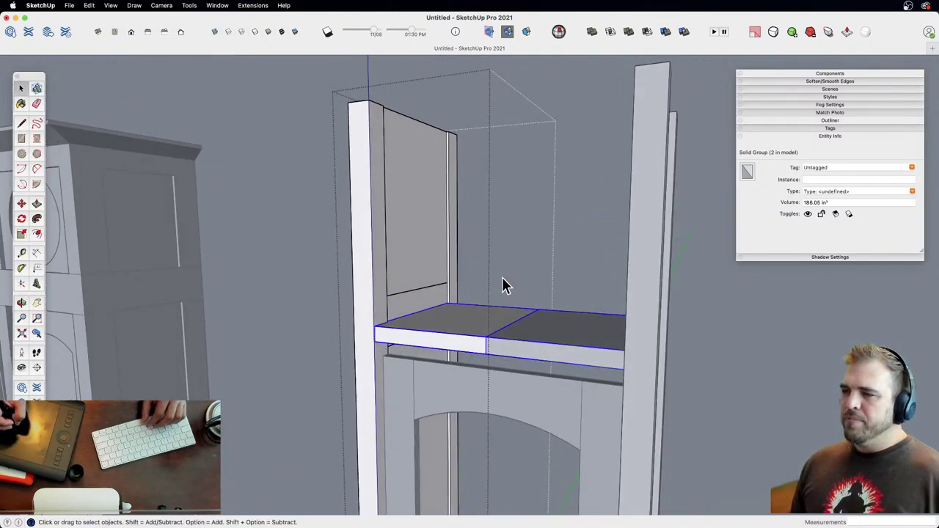
{"action": "left_click", "coordinate": [502, 277]}
{"action": "middle_click_drag", "start_coordinate": [479, 273], "coordinate": [472, 272], "text": "shift"}
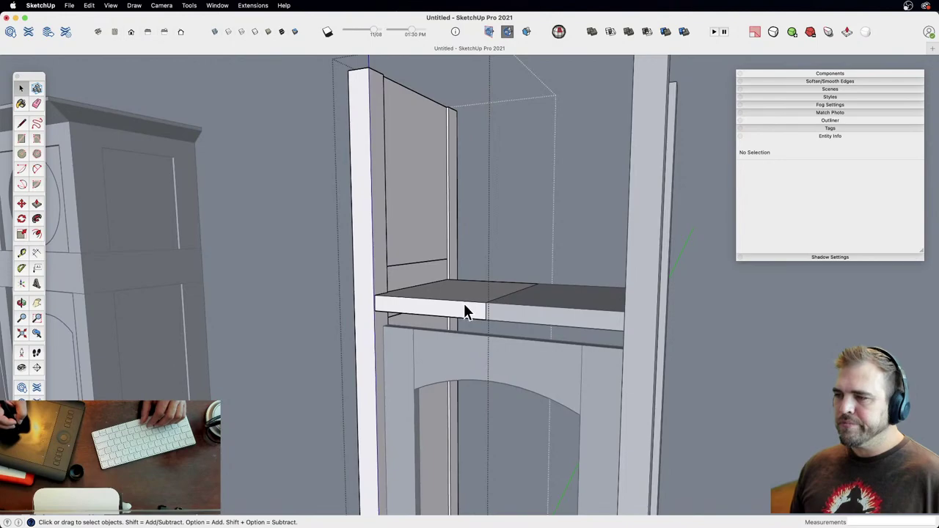
{"action": "left_click", "coordinate": [477, 323]}
{"action": "key", "text": "Delete"}
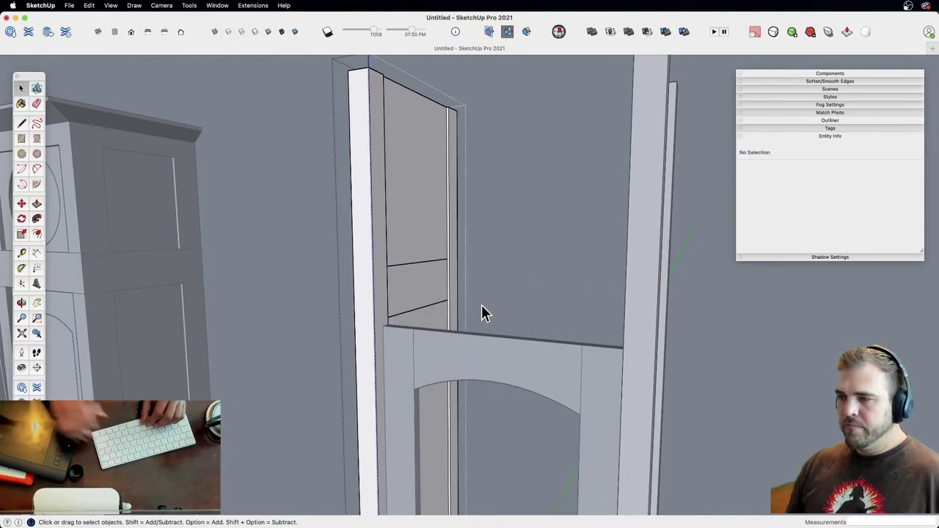
Step: Close the side assembly and draw a thin shelf-profile rectangle on the left middle rail's inner face
{"action": "scroll", "coordinate": [419, 213], "scroll_direction": "up", "scroll_amount": 6}
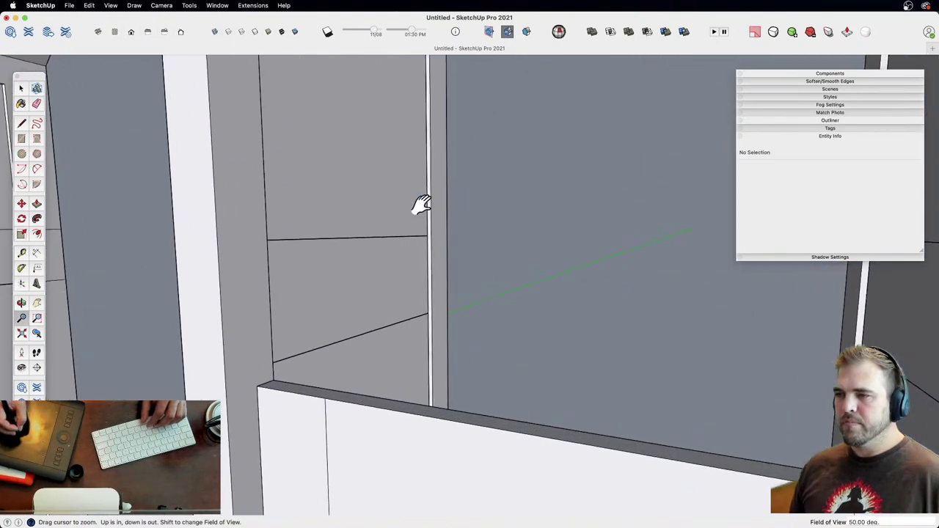
{"action": "key", "text": "r"}
{"action": "left_click", "coordinate": [469, 272]}
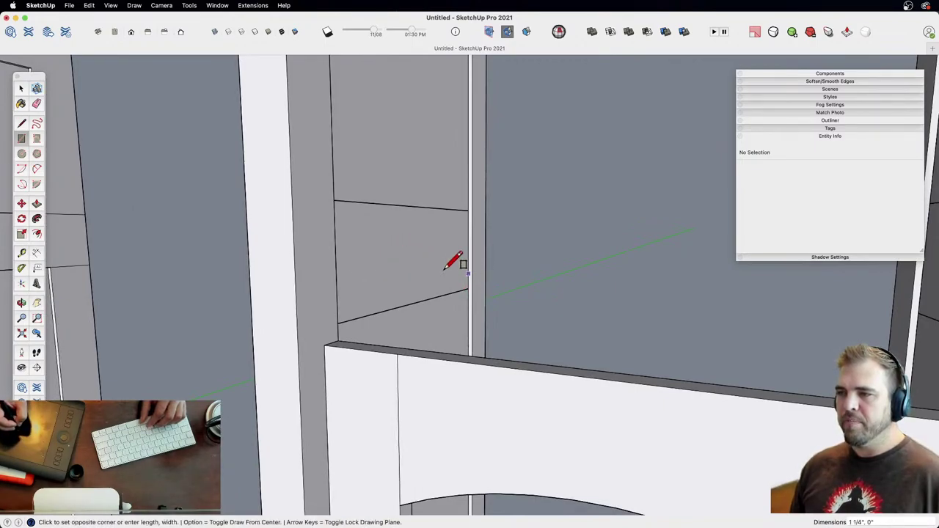
{"action": "left_click", "coordinate": [369, 256]}
Step: Extrude the rectangle across the case to the opposite side assembly as one full shelf
{"action": "key", "text": "p"}
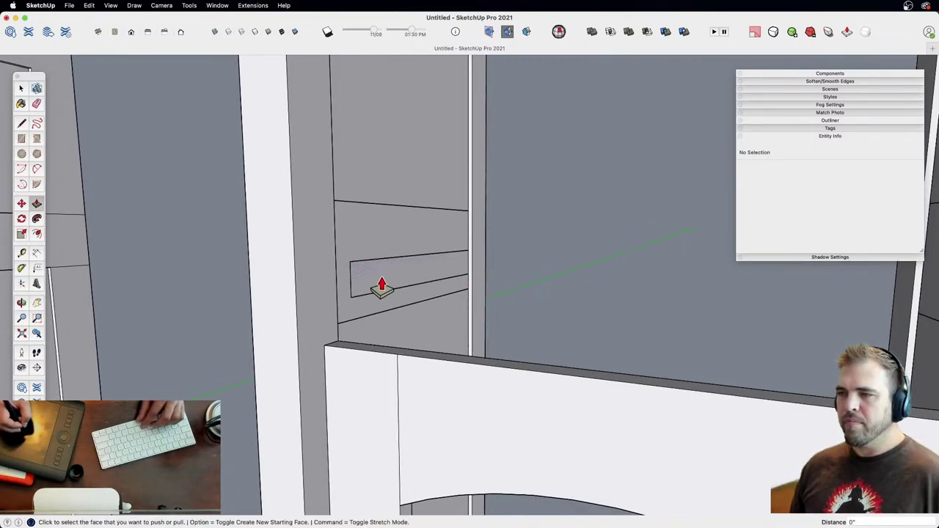
{"action": "left_click_drag", "start_coordinate": [380, 285], "coordinate": [551, 300]}
{"action": "middle_click_drag", "start_coordinate": [551, 300], "coordinate": [715, 304], "text": "shift"}
{"action": "left_click", "coordinate": [715, 304]}
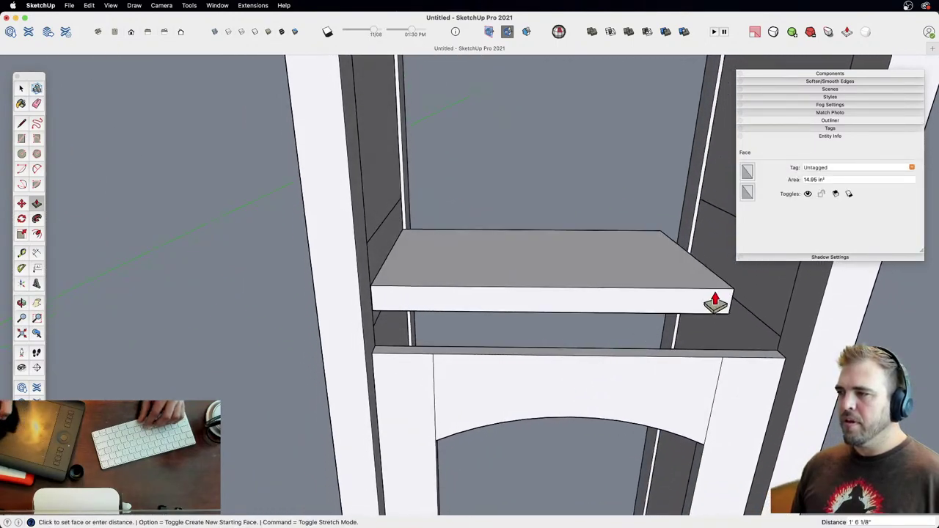
{"action": "left_click", "coordinate": [778, 334]}
Step: Pull the shelf's front face forward to the left side assembly's front post
{"action": "middle_click_drag", "start_coordinate": [758, 325], "coordinate": [406, 286]}
{"action": "left_click", "coordinate": [414, 313]}
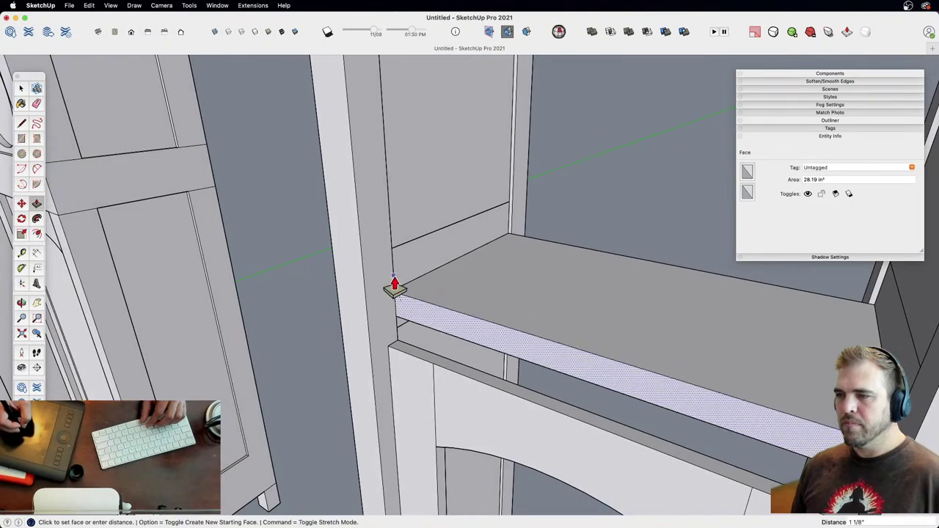
{"action": "left_click", "coordinate": [391, 287]}
Step: Place a guide above the shelf's lower front edge and push the top face down to it, about 5/16"
{"action": "middle_click_drag", "start_coordinate": [465, 305], "coordinate": [468, 255]}
{"action": "key", "text": "t"}
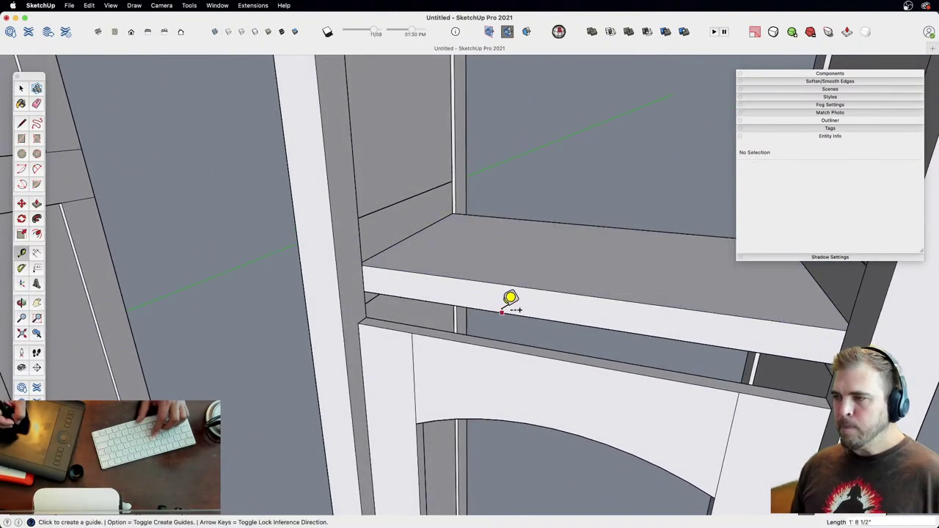
{"action": "left_click", "coordinate": [503, 314]}
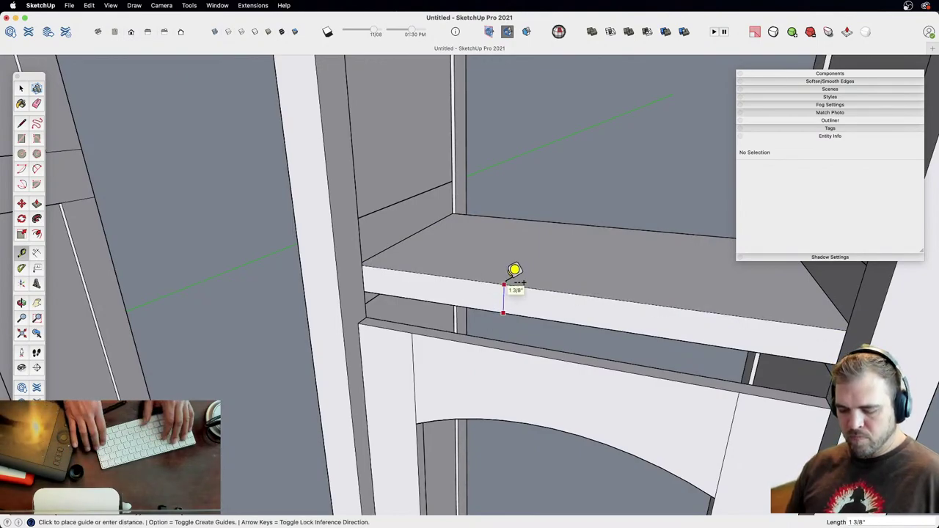
{"action": "left_click", "coordinate": [503, 285]}
{"action": "key", "text": "p"}
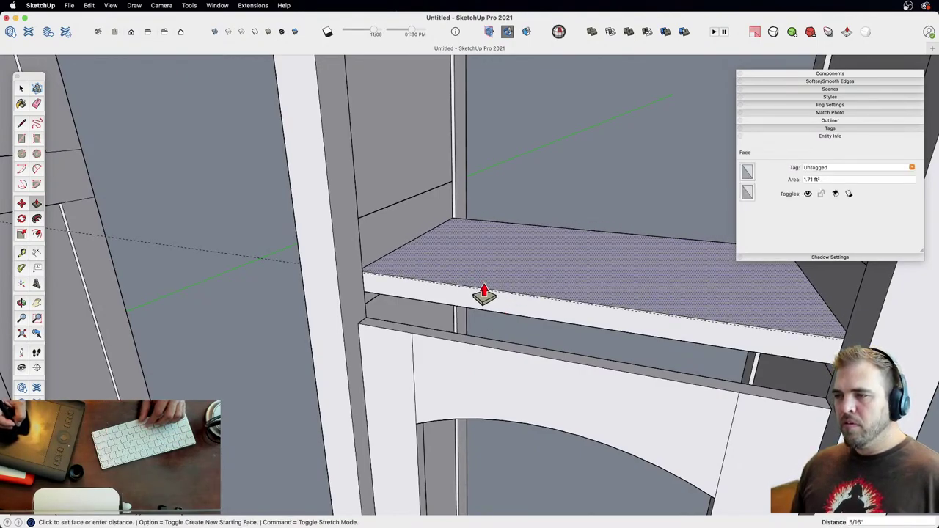
Step: Draw a rectangle along the shelf's front edge between the posts and pull it forward to extend the shelf
{"action": "key", "text": "r"}
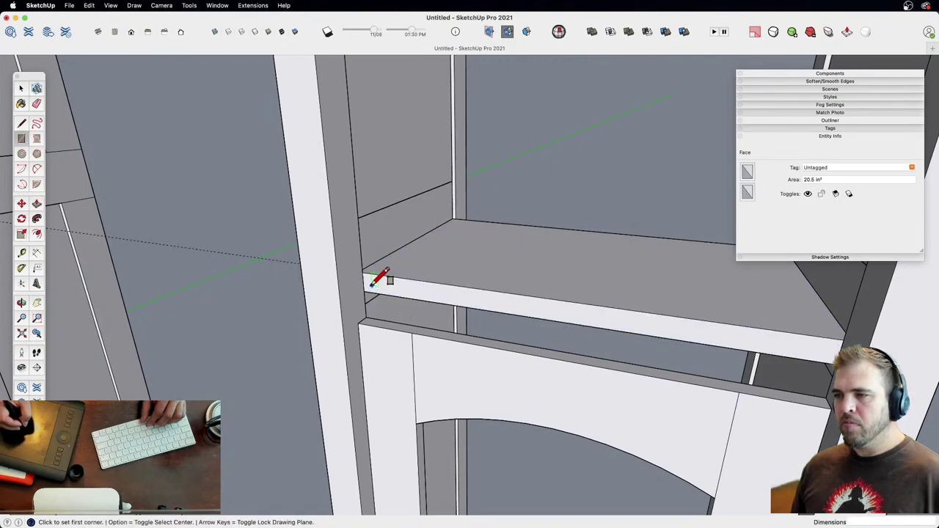
{"action": "left_click", "coordinate": [364, 291]}
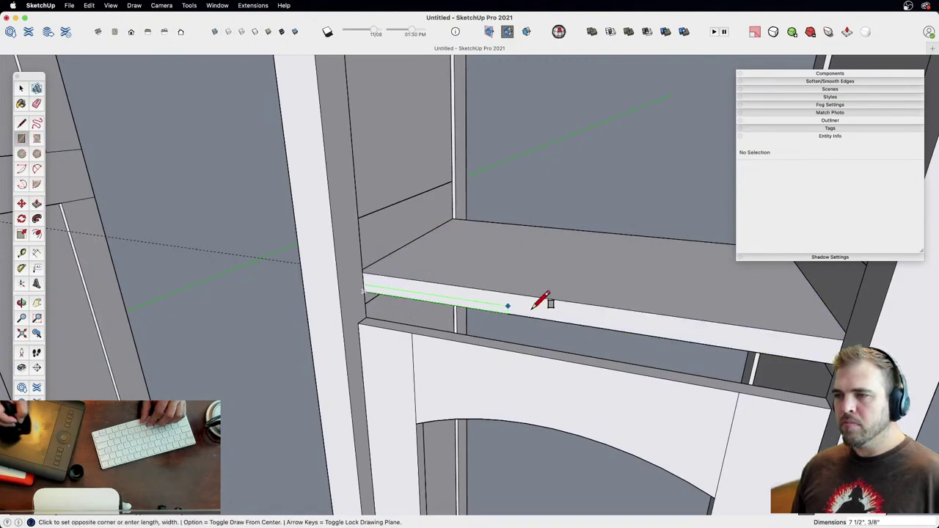
{"action": "left_click", "coordinate": [845, 339]}
{"action": "key", "text": "p"}
{"action": "left_click", "coordinate": [377, 290]}
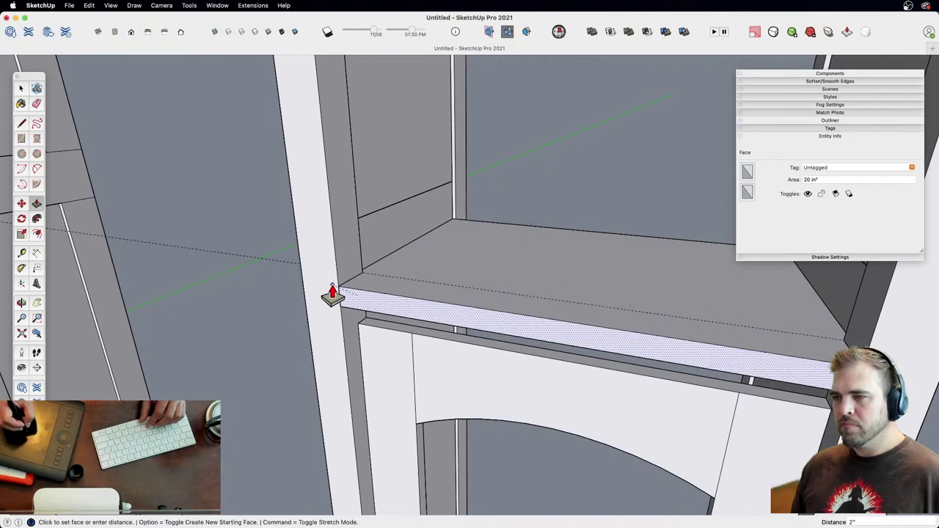
{"action": "left_click", "coordinate": [370, 301]}
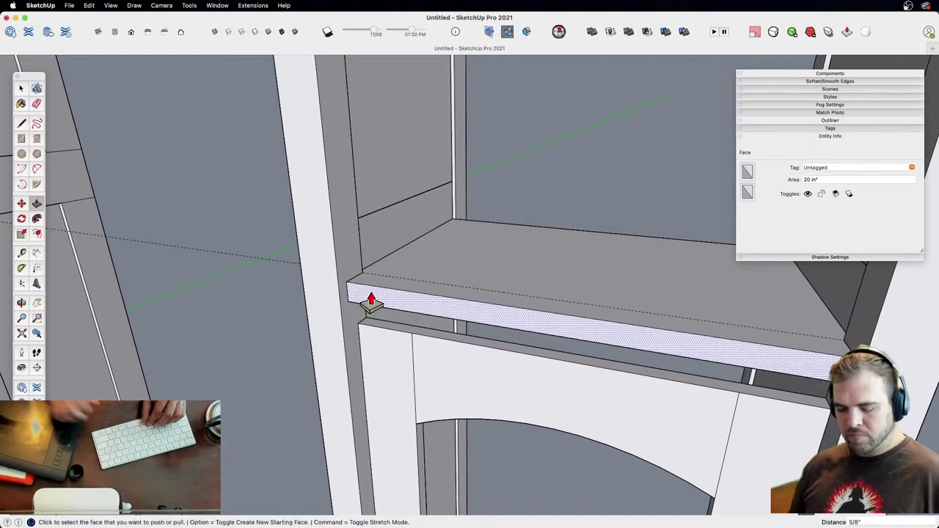
{"action": "left_click", "coordinate": [371, 301]}
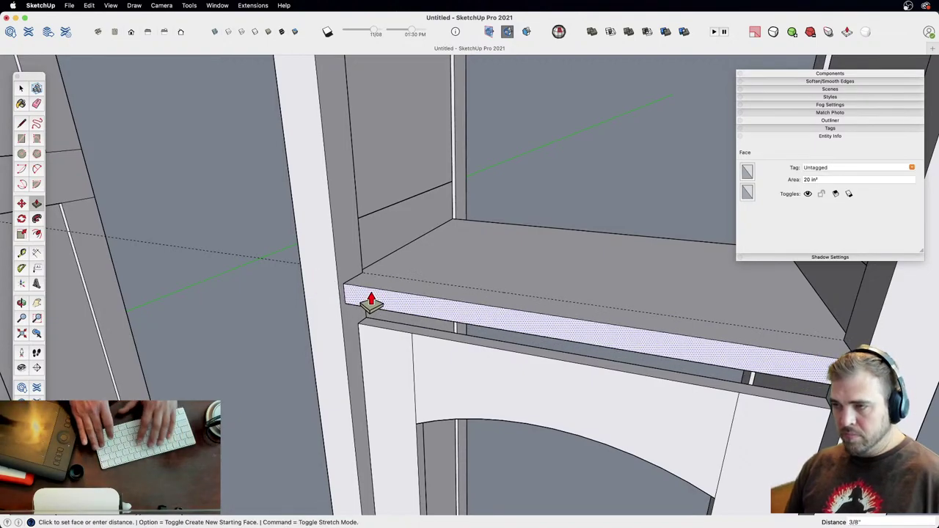
{"action": "key", "text": "e"}
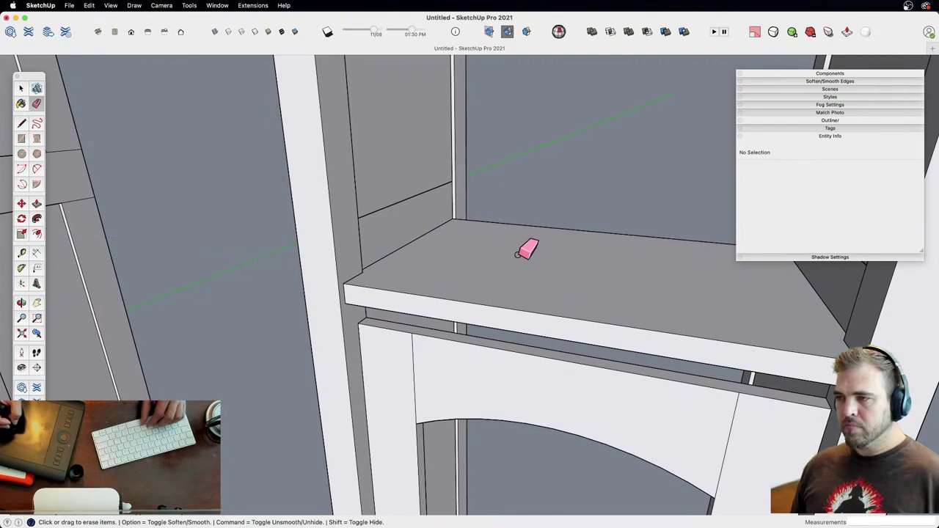
Step: Select all the connected geometry of the shelf and make it a component
{"action": "key", "text": "space"}
{"action": "double_click", "coordinate": [511, 273]}
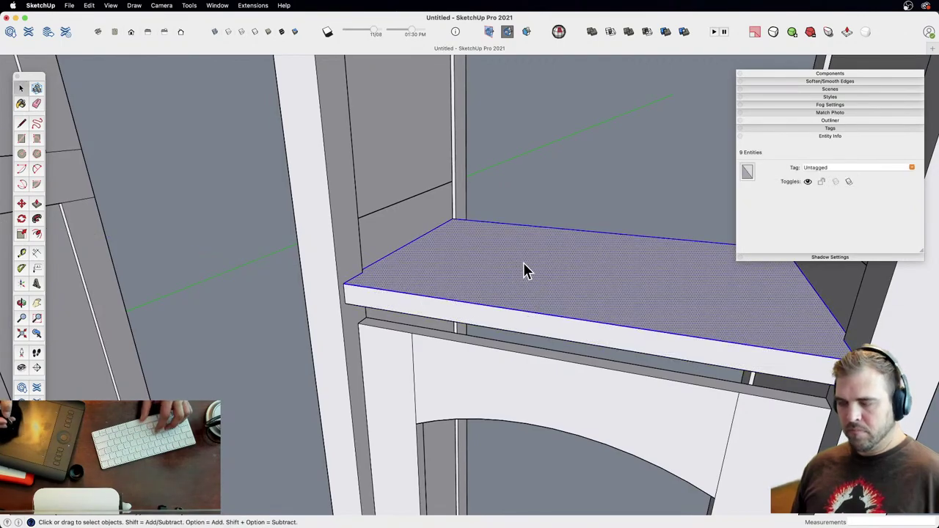
{"action": "triple_click", "coordinate": [524, 270]}
{"action": "key", "text": "g"}
{"action": "key", "text": "Return"}
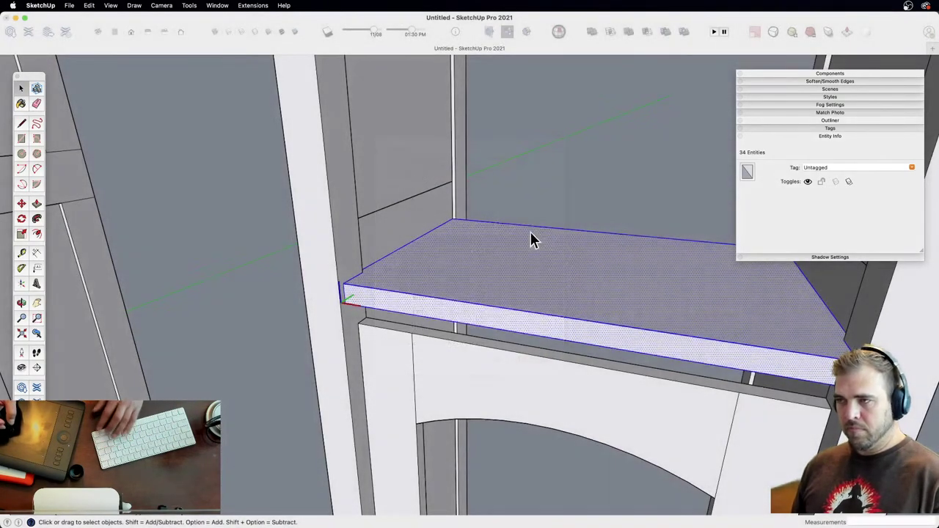
Step: Try to move the shelf straight down about 7/8" toward the arched door frame
{"action": "scroll", "coordinate": [531, 239], "scroll_direction": "down", "scroll_amount": 5}
{"action": "middle_click_drag", "start_coordinate": [499, 237], "coordinate": [463, 251]}
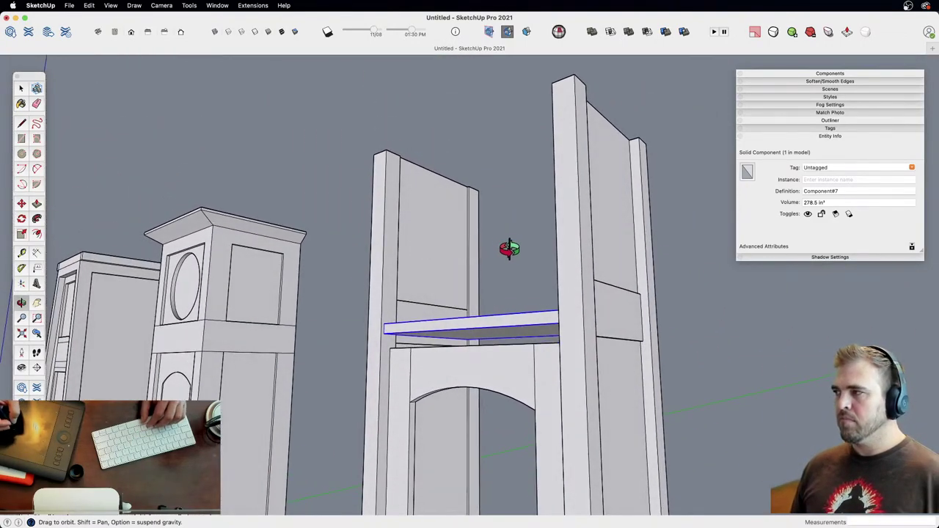
{"action": "middle_click_drag", "start_coordinate": [510, 303], "coordinate": [493, 234], "text": "shift"}
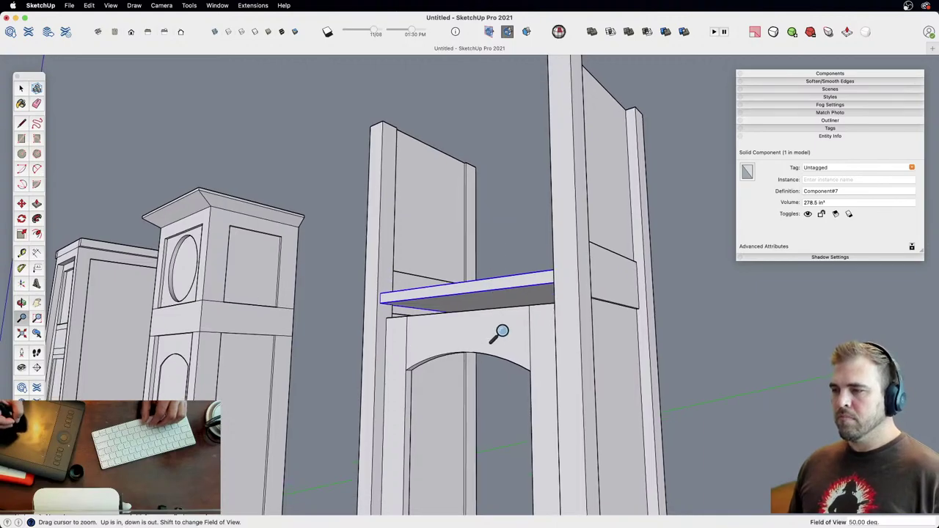
{"action": "left_click_drag", "start_coordinate": [499, 334], "coordinate": [492, 293]}
{"action": "middle_click_drag", "start_coordinate": [492, 292], "coordinate": [510, 357], "text": "shift"}
{"action": "scroll", "coordinate": [482, 256], "scroll_direction": "up", "scroll_amount": 2}
{"action": "key", "text": "m"}
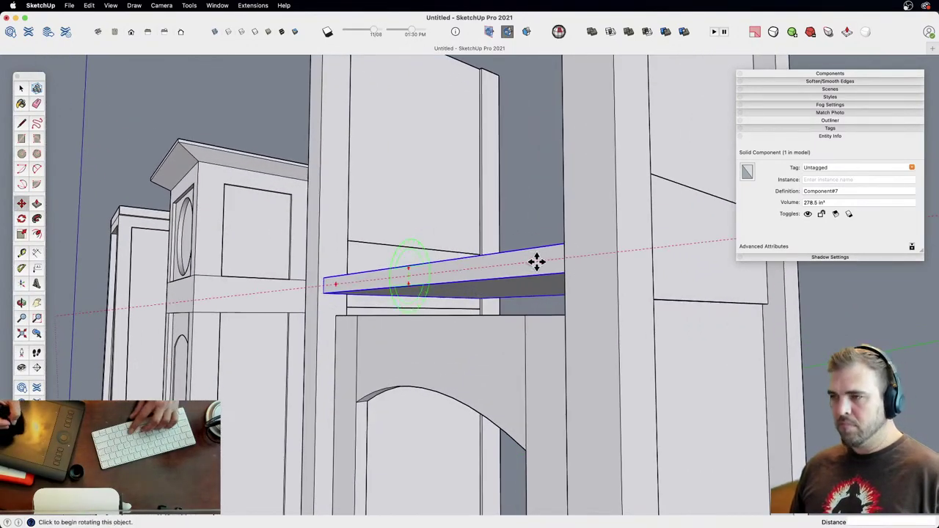
{"action": "left_click", "coordinate": [549, 272]}
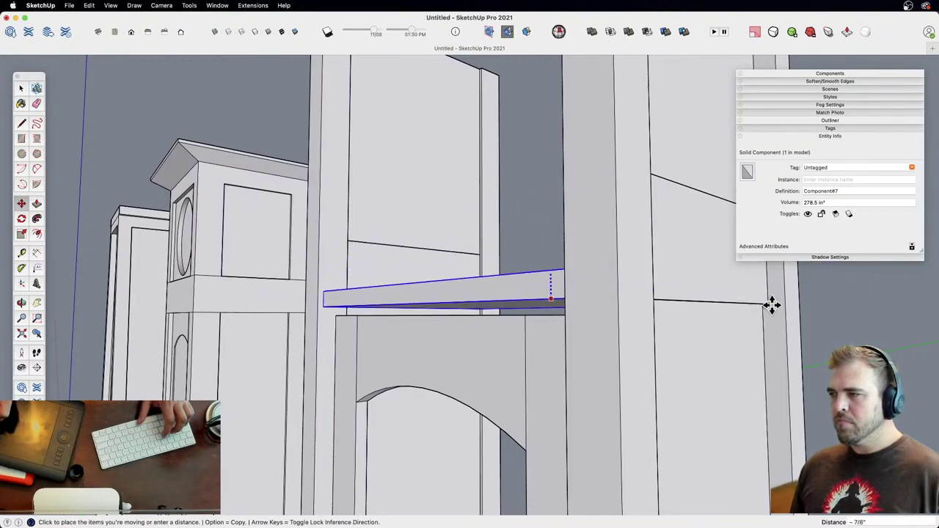
{"action": "left_click", "coordinate": [742, 297]}
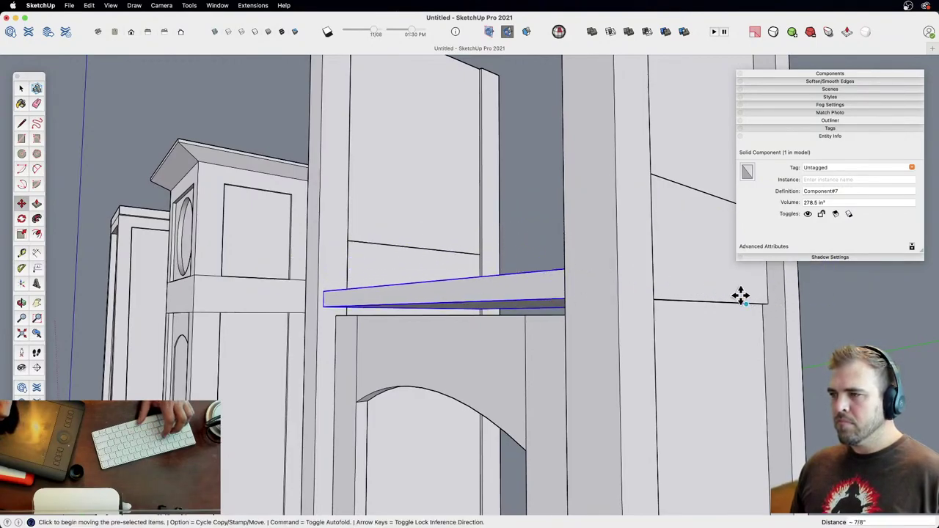
Step: Undo the shelf's last downward move
{"action": "left_click", "coordinate": [69, 6]}
{"action": "mouse_move", "coordinate": [139, 217]}
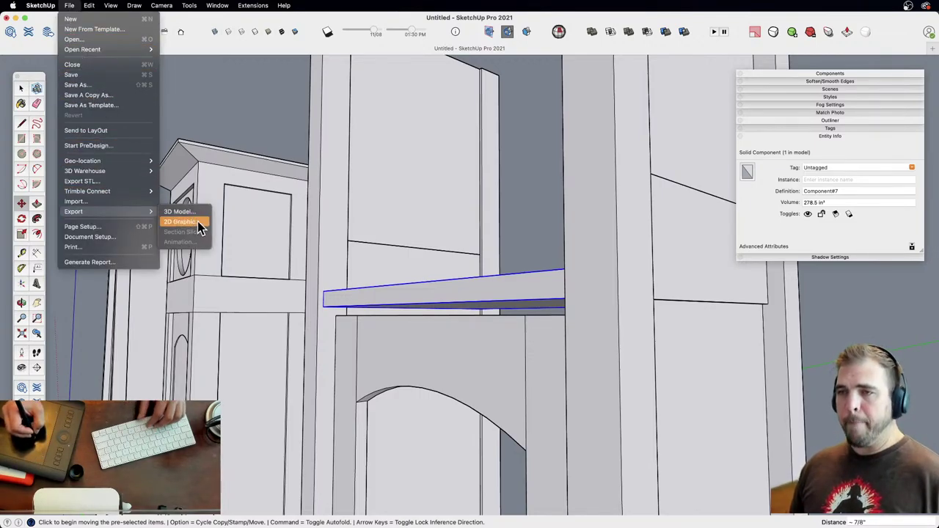
{"action": "left_click", "coordinate": [547, 255]}
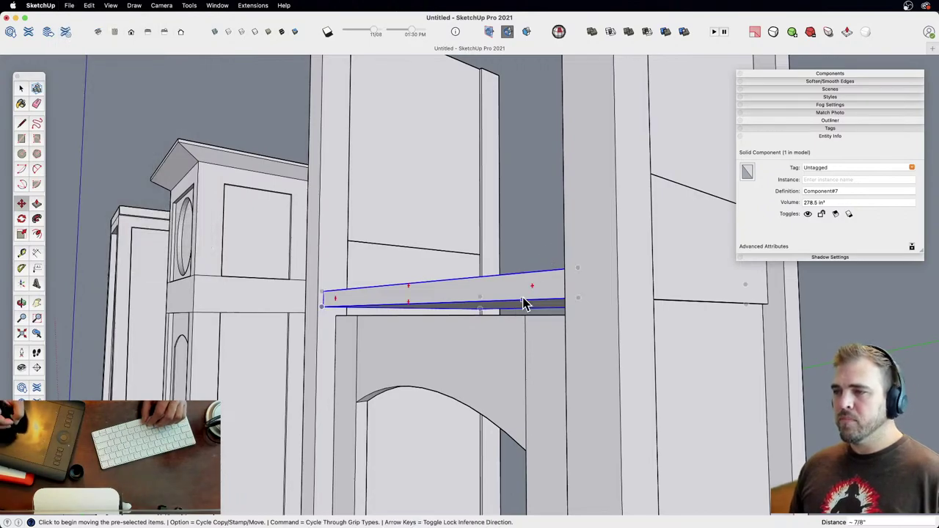
{"action": "key", "text": "super+z"}
{"action": "key", "text": "z"}
{"action": "left_click_drag", "start_coordinate": [548, 306], "coordinate": [546, 321]}
{"action": "key", "text": "super+z"}
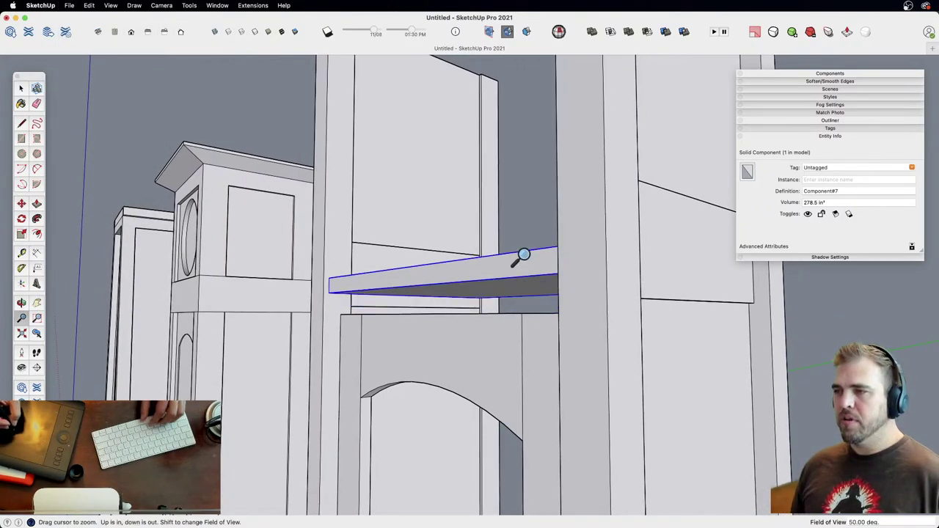
Step: Copy the shelf component 14" straight up between the cabinet's side assemblies
{"action": "left_click_drag", "start_coordinate": [523, 255], "coordinate": [529, 275]}
{"action": "middle_click_drag", "start_coordinate": [528, 274], "coordinate": [513, 294]}
{"action": "key", "text": "m"}
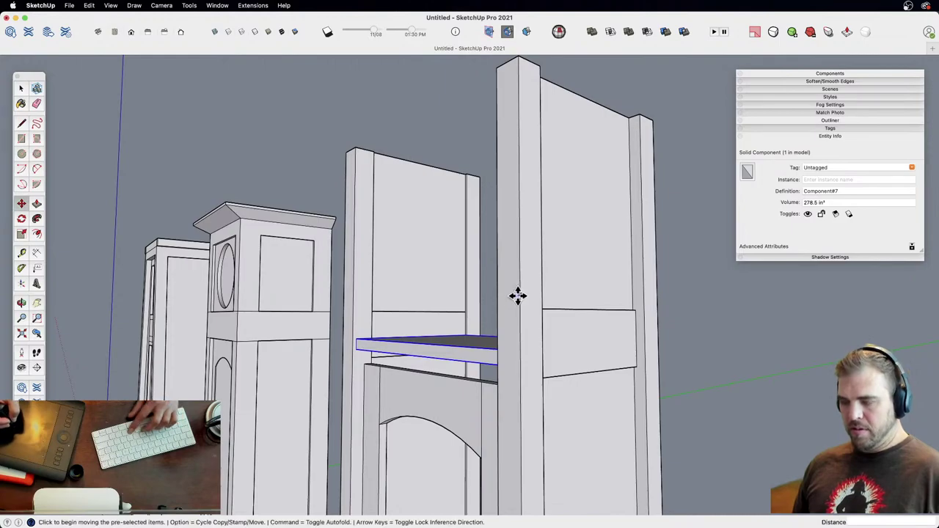
{"action": "key", "text": "alt"}
{"action": "left_click", "coordinate": [512, 333]}
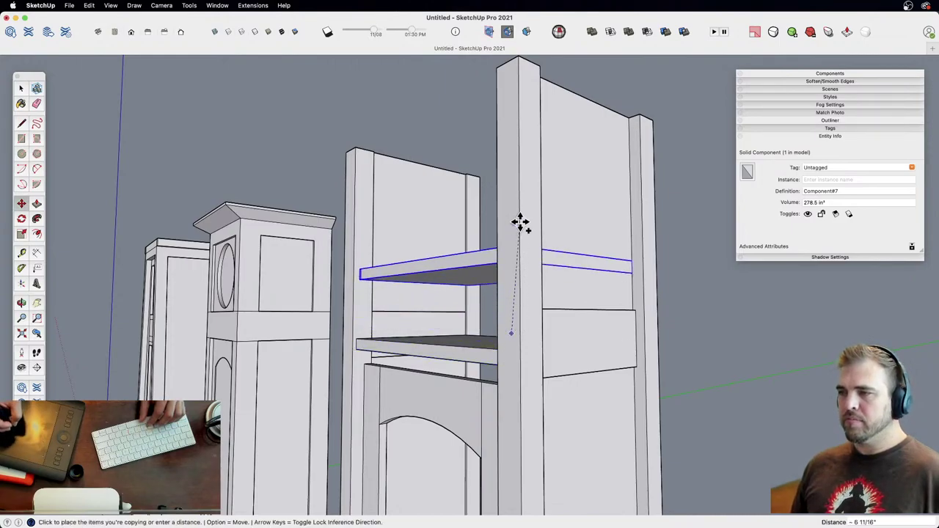
{"action": "left_click", "coordinate": [509, 113]}
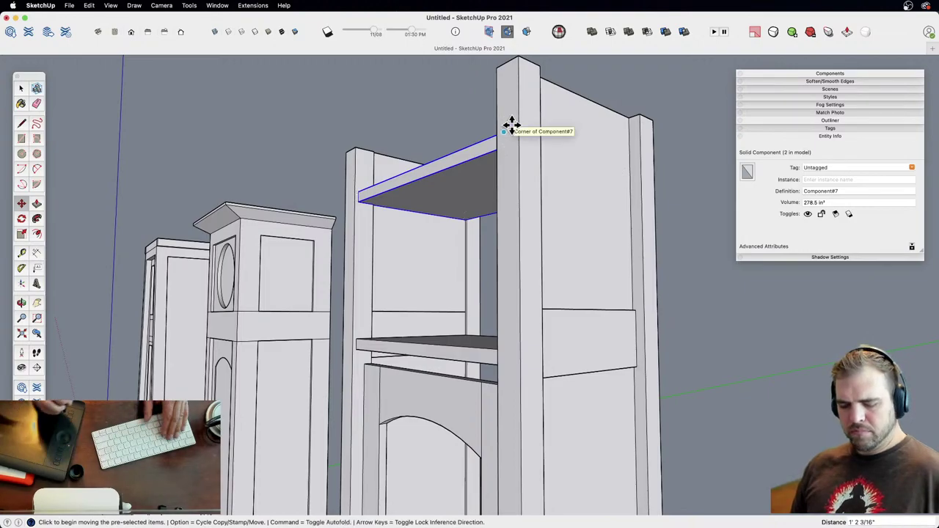
{"action": "type", "text": "14"}
{"action": "key", "text": "Return"}
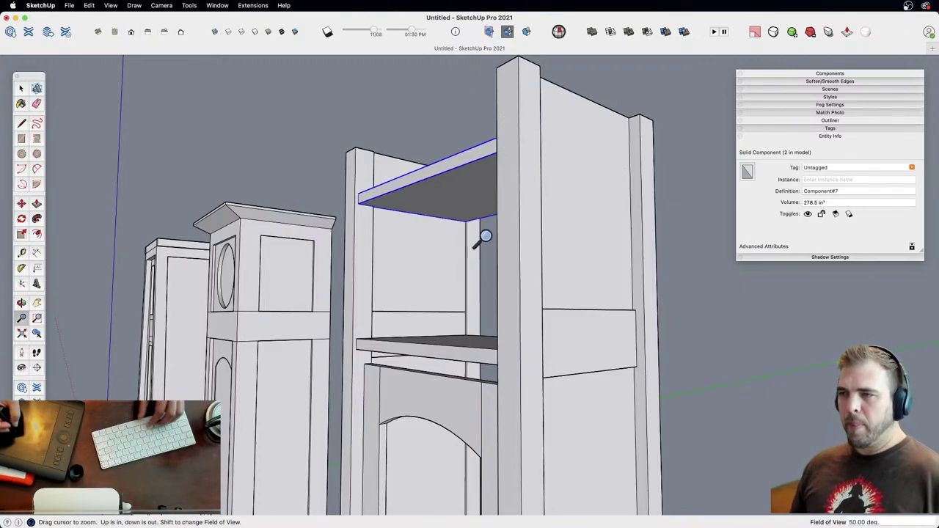
Step: Examine the third cabinet and its two shelves from above, alongside the two finished cabinets
{"action": "middle_click_drag", "start_coordinate": [480, 237], "coordinate": [560, 300]}
{"action": "scroll", "coordinate": [489, 394], "scroll_direction": "down", "scroll_amount": 5}
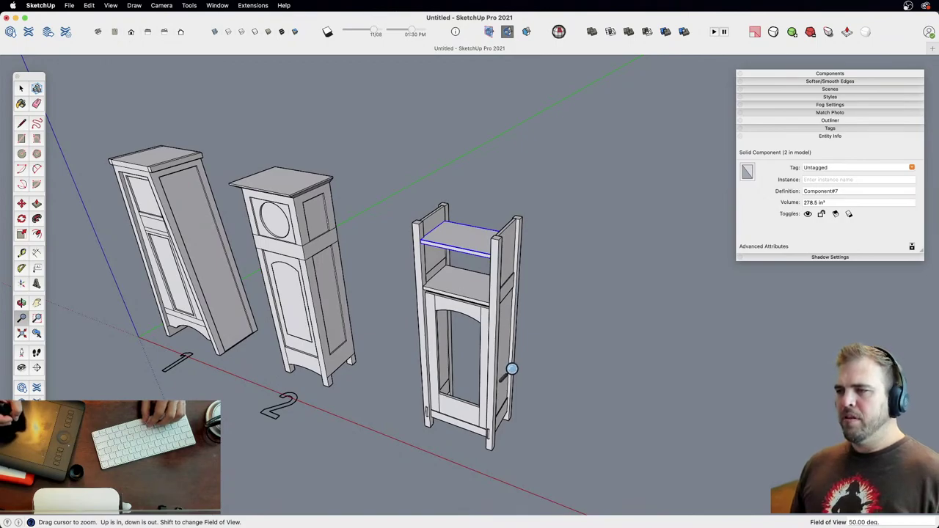
{"action": "left_click_drag", "start_coordinate": [512, 369], "coordinate": [491, 253]}
{"action": "key", "text": "h"}
{"action": "left_click_drag", "start_coordinate": [490, 253], "coordinate": [483, 327]}
{"action": "key", "text": "o"}
{"action": "key", "text": "z"}
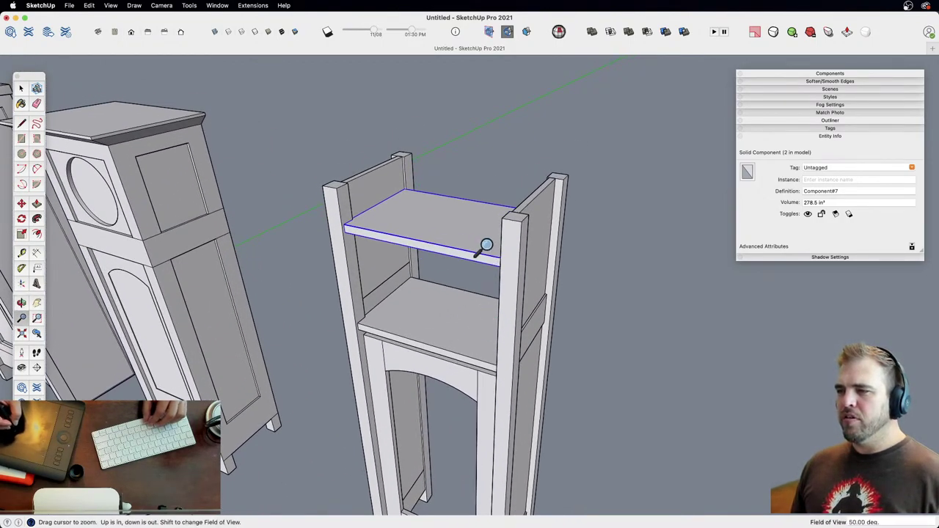
Step: Copy the upper shelf, one side assembly and the arched door frame about 7' 2 3/16" away from the cabinet
{"action": "key", "text": "space"}
{"action": "scroll", "coordinate": [506, 357], "scroll_direction": "down", "scroll_amount": 5}
{"action": "left_click", "coordinate": [482, 274]}
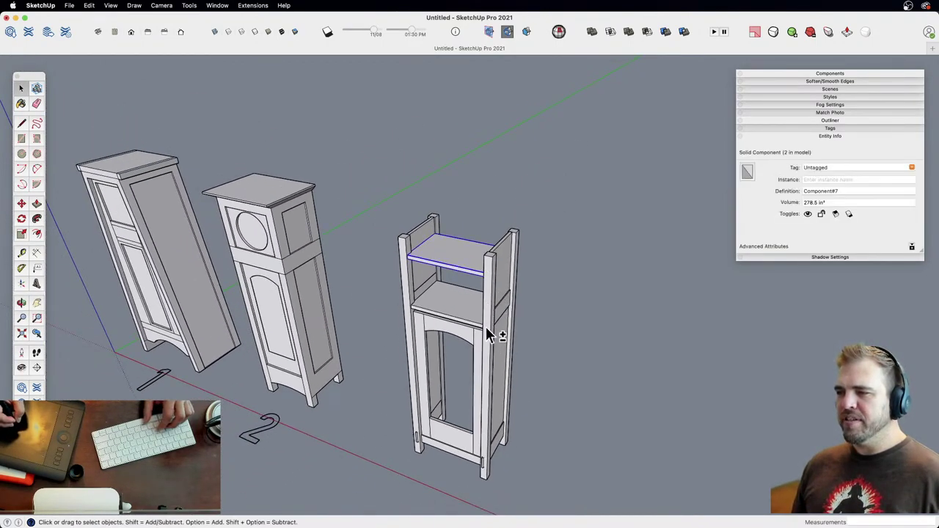
{"action": "left_click", "coordinate": [487, 356], "text": "alt"}
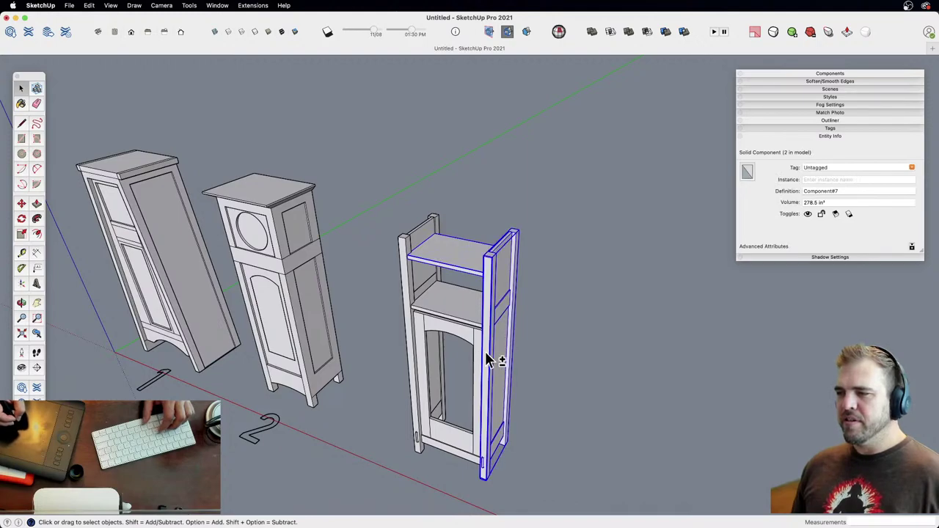
{"action": "key", "text": "m"}
{"action": "left_click", "coordinate": [533, 373]}
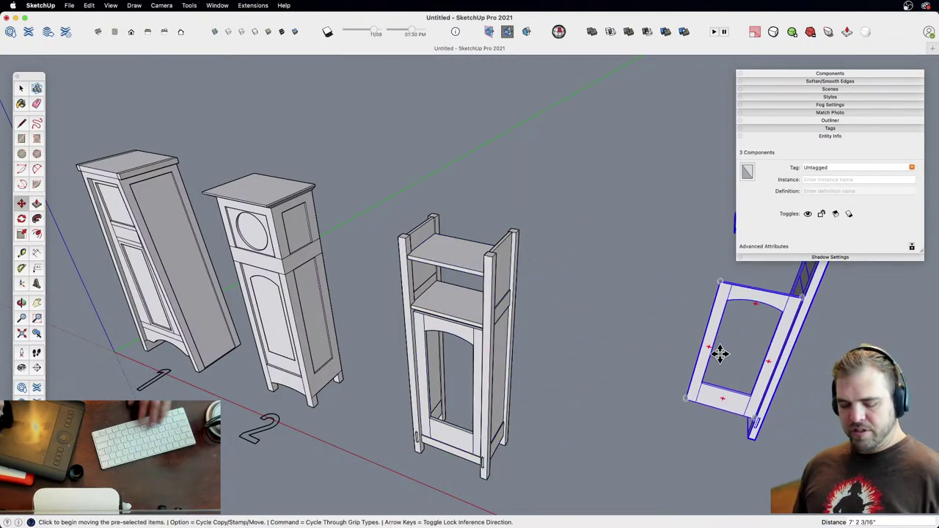
{"action": "left_click", "coordinate": [720, 354]}
Step: Make another loose copy of the duplicated shelf, placed about 3' 11 5/16" back toward the cabinet
{"action": "middle_click_drag", "start_coordinate": [720, 353], "coordinate": [595, 398], "text": "shift"}
{"action": "key", "text": "space"}
{"action": "left_click", "coordinate": [643, 289]}
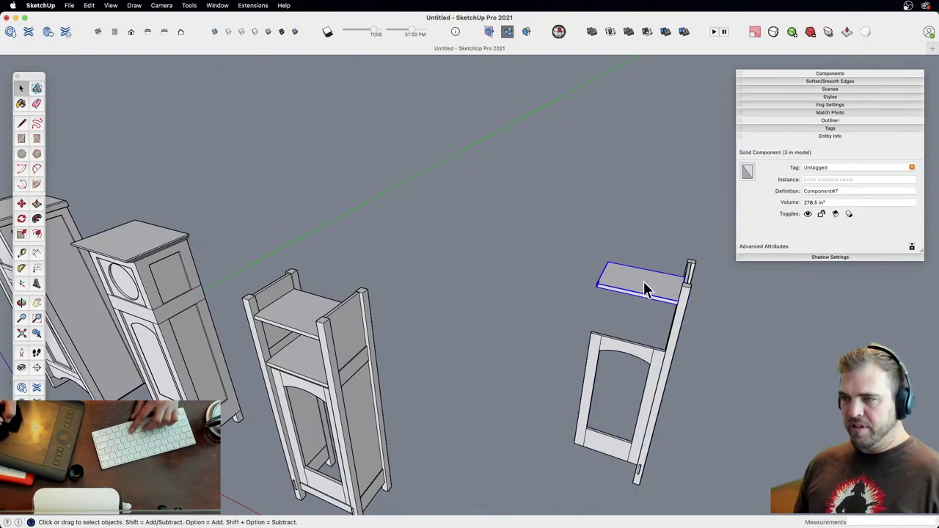
{"action": "key", "text": "m"}
{"action": "key", "text": "alt"}
{"action": "left_click", "coordinate": [642, 277]}
{"action": "left_click", "coordinate": [469, 293]}
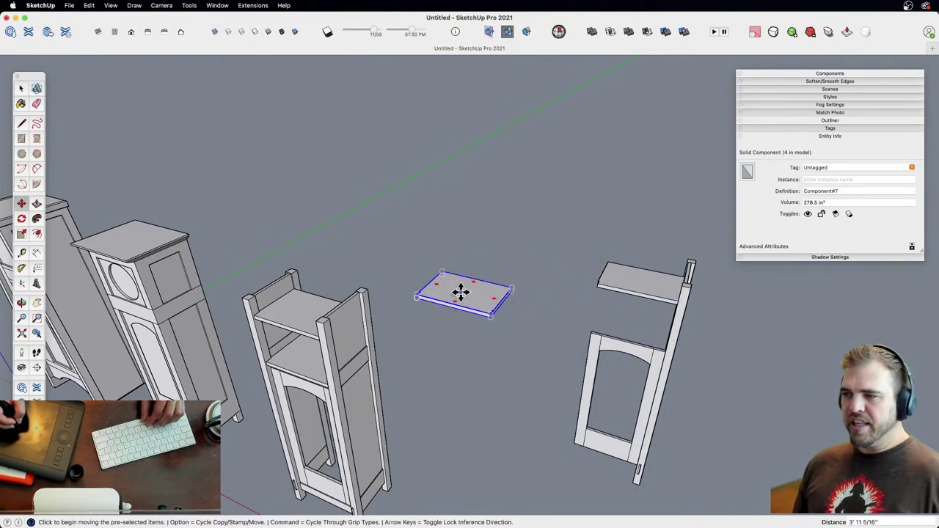
Step: Erase all the loose copies of the shelf, side assembly and door frame beside the cabinet
{"action": "right_click", "coordinate": [460, 291]}
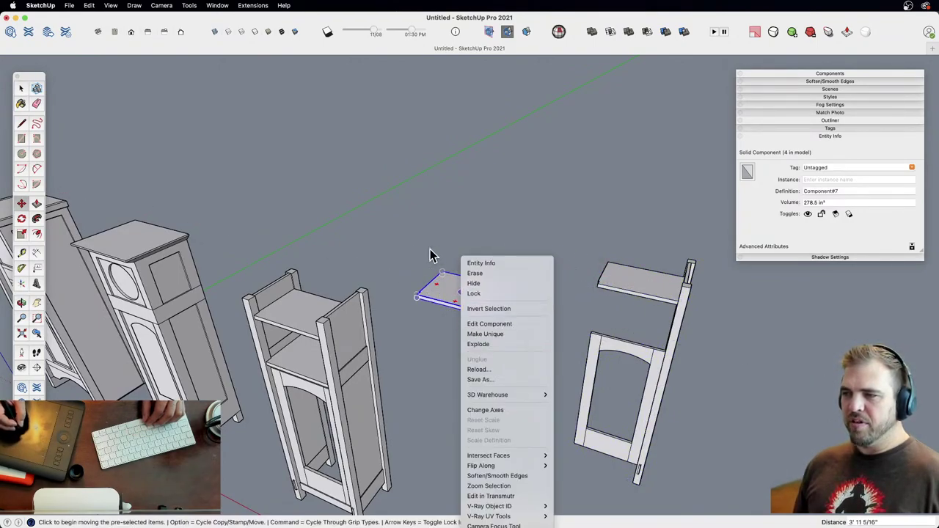
{"action": "left_click", "coordinate": [430, 249]}
{"action": "left_click", "coordinate": [509, 272]}
{"action": "key", "text": "space"}
{"action": "key", "text": "e"}
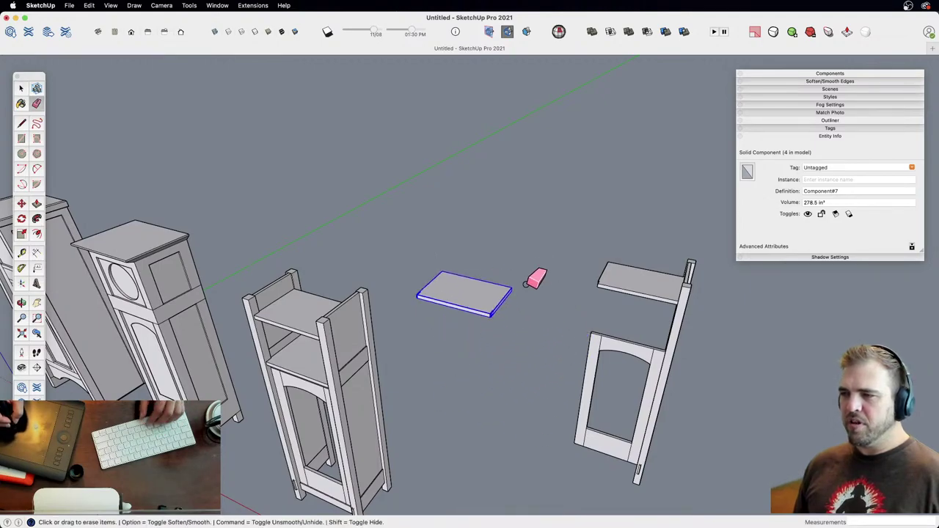
{"action": "left_click", "coordinate": [520, 298]}
{"action": "mouse_move", "coordinate": [602, 292]}
{"action": "left_mouse_down"}
{"action": "mouse_move", "coordinate": [675, 302]}
{"action": "mouse_move", "coordinate": [650, 336]}
{"action": "mouse_move", "coordinate": [545, 310]}
{"action": "left_mouse_up"}
Step: Examine how the two shelves fit between the side assemblies and above the arched door frame, from above and below
{"action": "middle_click_drag", "start_coordinate": [552, 307], "coordinate": [543, 237]}
{"action": "key", "text": "z"}
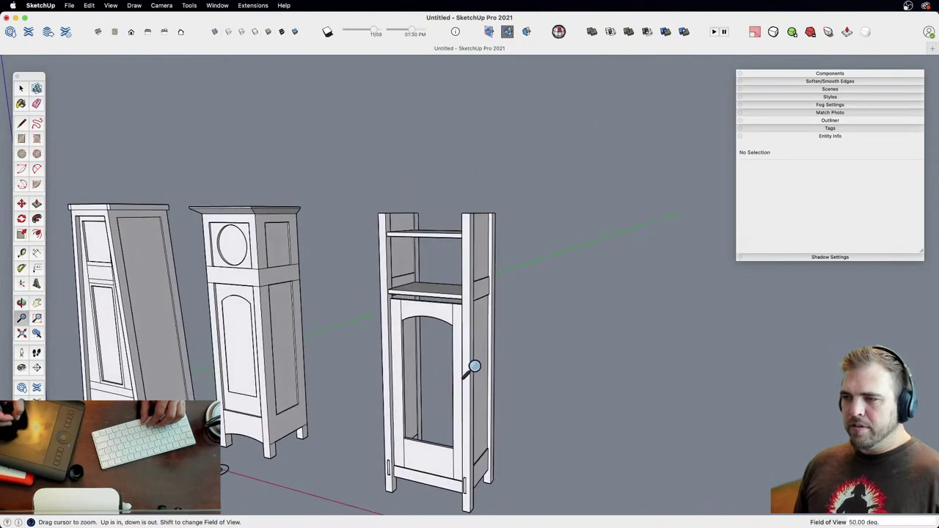
{"action": "left_click_drag", "start_coordinate": [472, 367], "coordinate": [435, 182]}
{"action": "middle_click_drag", "start_coordinate": [436, 182], "coordinate": [477, 286], "text": "shift"}
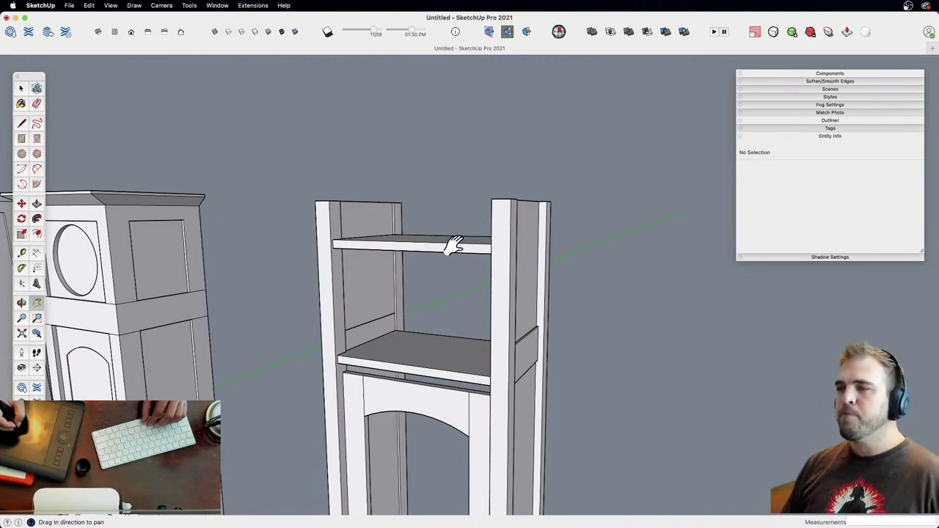
{"action": "mouse_move", "coordinate": [455, 244]}
{"action": "middle_mouse_down"}
{"action": "mouse_move", "coordinate": [478, 262]}
{"action": "mouse_move", "coordinate": [478, 312]}
{"action": "mouse_move", "coordinate": [449, 255]}
{"action": "middle_mouse_up"}
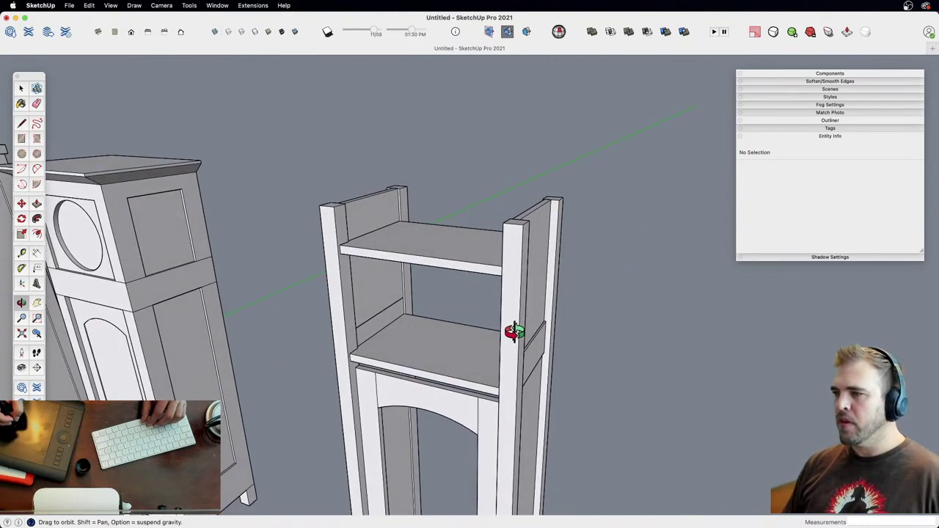
{"action": "scroll", "coordinate": [507, 304], "scroll_direction": "up", "scroll_amount": 3}
{"action": "middle_click_drag", "start_coordinate": [507, 304], "coordinate": [522, 251]}
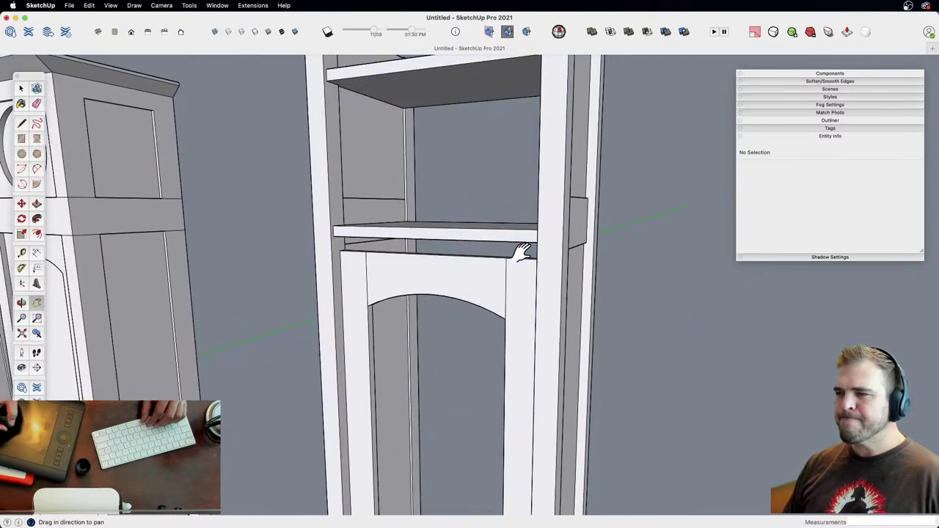
{"action": "scroll", "coordinate": [504, 314], "scroll_direction": "down", "scroll_amount": 3}
{"action": "middle_click_drag", "start_coordinate": [503, 315], "coordinate": [507, 295], "text": "shift"}
Step: Open the side assembly's lower panel for editing and offset its outer face's boundary 3" inward
{"action": "left_click", "coordinate": [507, 296]}
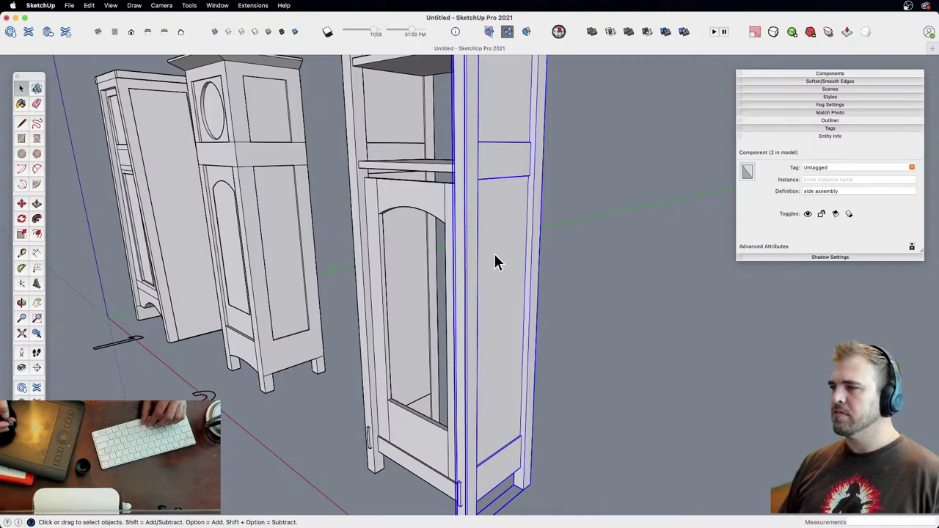
{"action": "double_click", "coordinate": [495, 286]}
{"action": "left_click", "coordinate": [495, 286]}
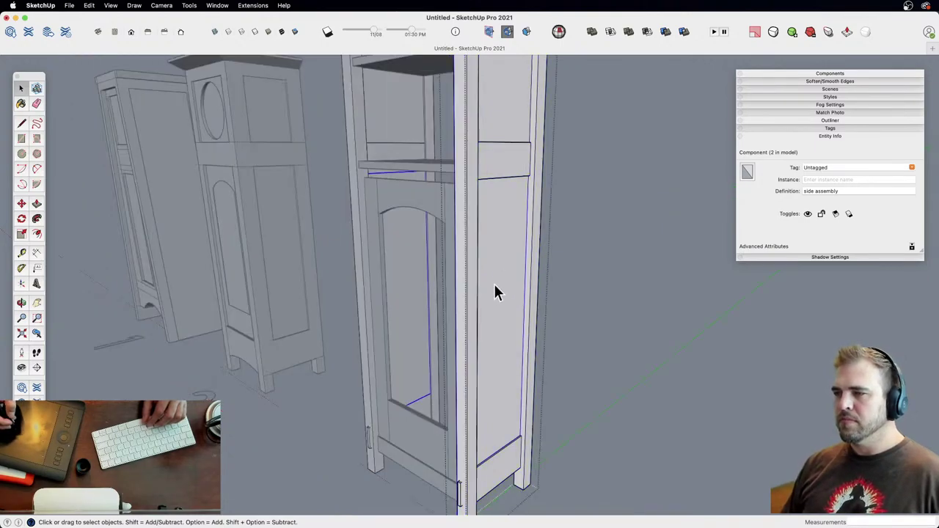
{"action": "middle_click_drag", "start_coordinate": [494, 286], "coordinate": [459, 305], "text": "shift"}
{"action": "double_click", "coordinate": [464, 287]}
{"action": "triple_click", "coordinate": [464, 287]}
{"action": "key", "text": "z"}
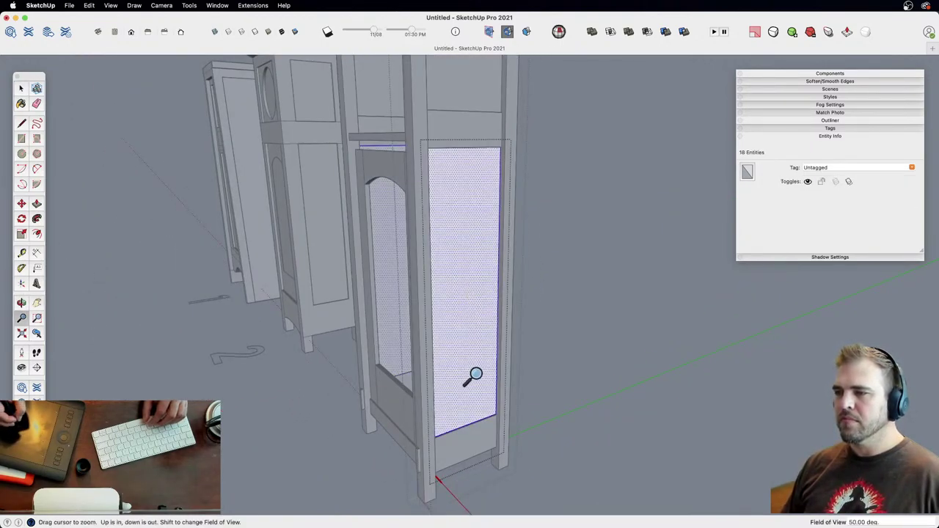
{"action": "left_click_drag", "start_coordinate": [473, 375], "coordinate": [436, 287]}
{"action": "middle_click_drag", "start_coordinate": [436, 287], "coordinate": [451, 361]}
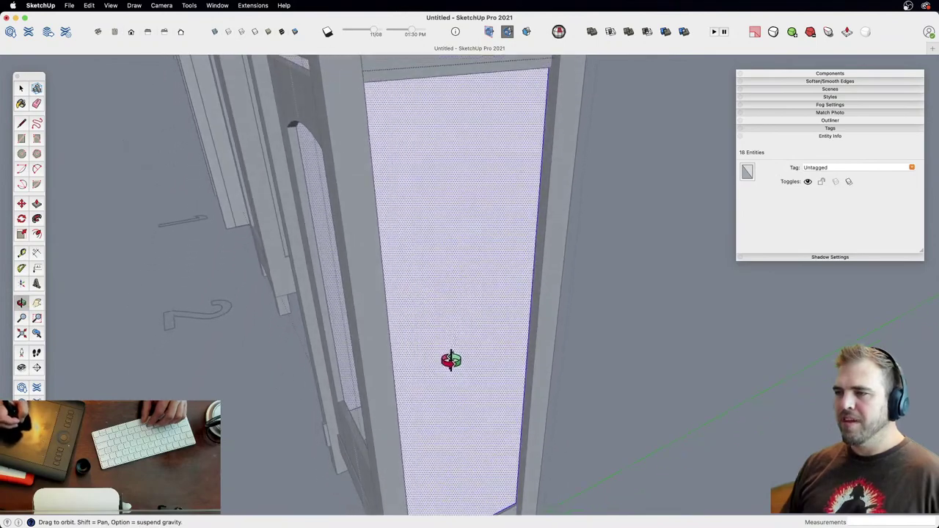
{"action": "left_click", "coordinate": [431, 323]}
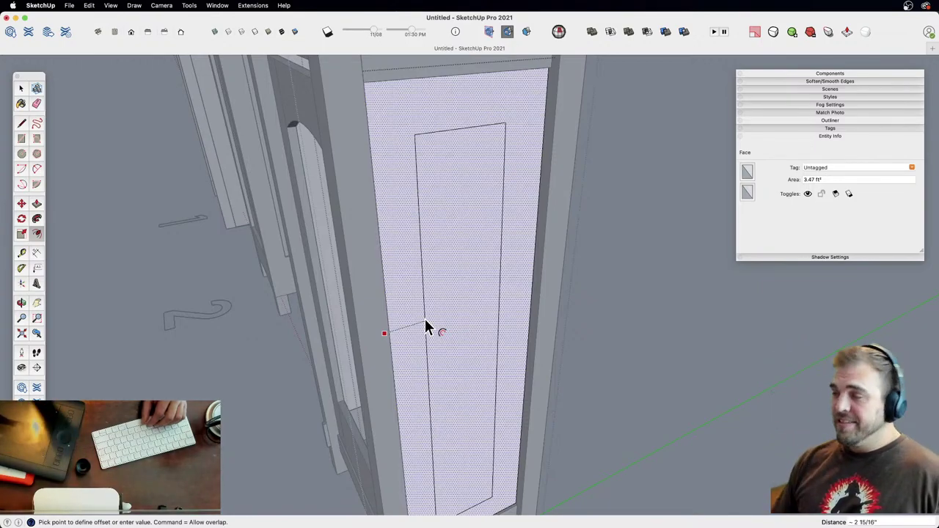
{"action": "type", "text": "3"}
{"action": "key", "text": "Return"}
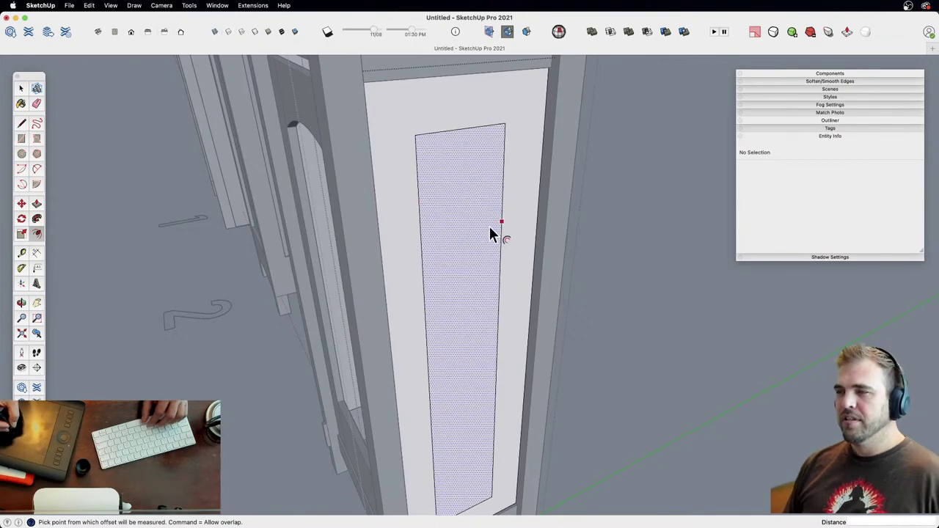
Step: With the rest of the model hidden, draw vertical lines from the inner rectangle's corners past the panel's upper and lower edges
{"action": "scroll", "coordinate": [483, 250], "scroll_direction": "down", "scroll_amount": 5}
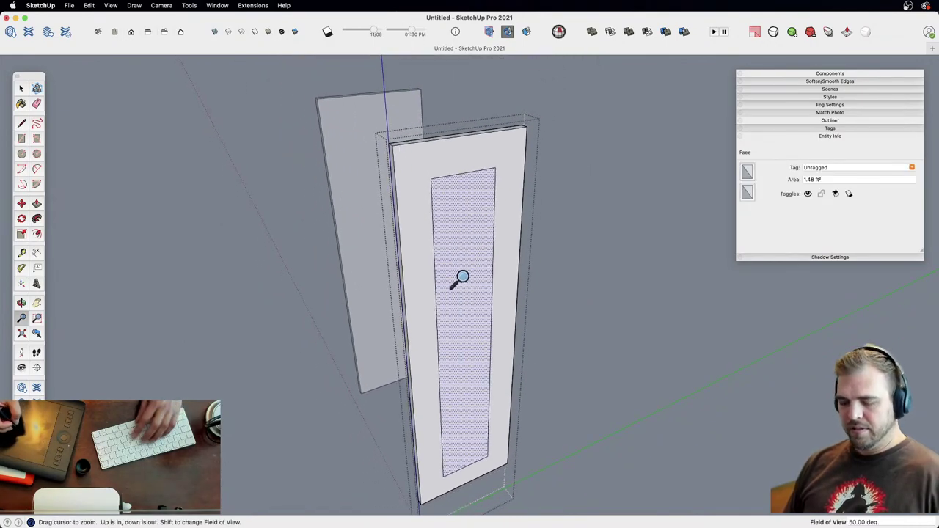
{"action": "key", "text": "l"}
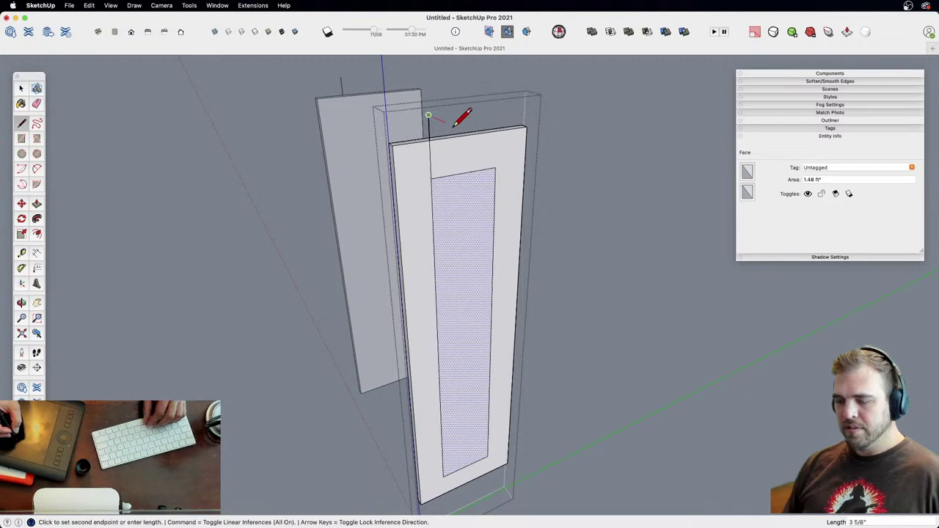
{"action": "key", "text": "Escape"}
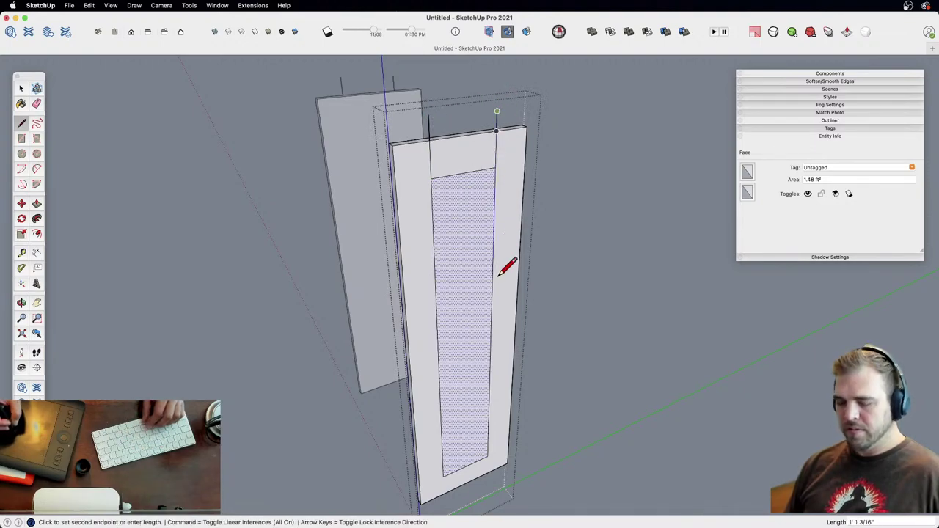
{"action": "left_click", "coordinate": [507, 268]}
{"action": "key", "text": "Escape"}
{"action": "left_click", "coordinate": [488, 456]}
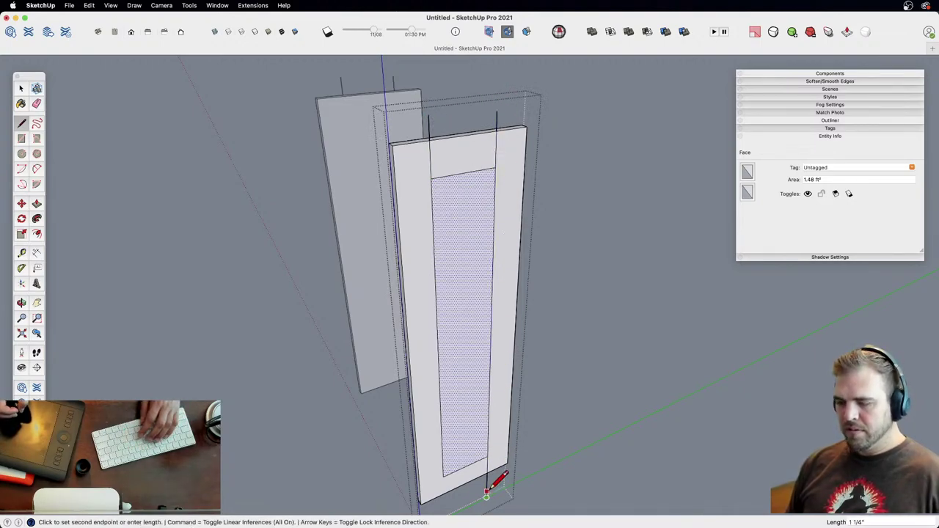
{"action": "left_click", "coordinate": [487, 499]}
{"action": "key", "text": "Escape"}
{"action": "left_click", "coordinate": [450, 505]}
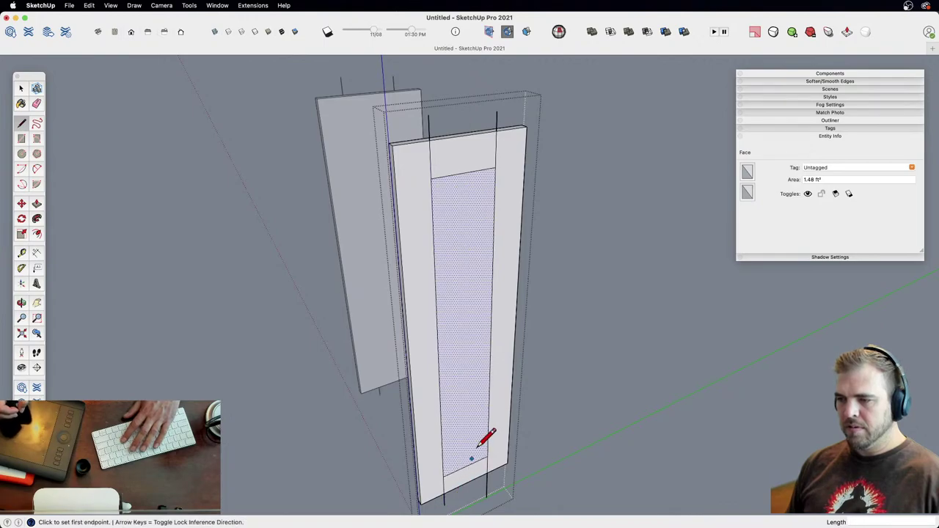
Step: Erase the line ends that overshoot the panel's upper and lower edges
{"action": "key", "text": "e"}
{"action": "left_click_drag", "start_coordinate": [436, 126], "coordinate": [503, 105]}
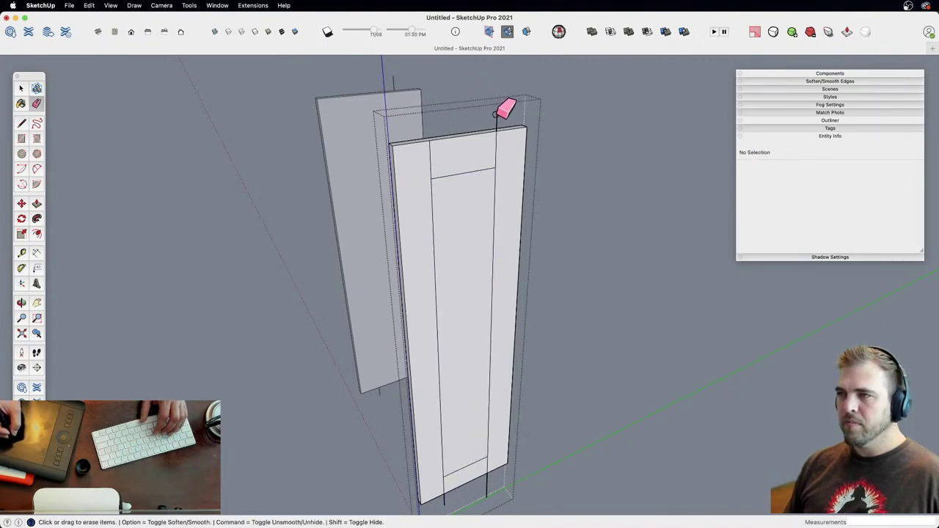
{"action": "key", "text": "z"}
{"action": "key", "text": "h"}
{"action": "mouse_move", "coordinate": [514, 264]}
{"action": "left_mouse_down"}
{"action": "mouse_move", "coordinate": [478, 386]}
{"action": "mouse_move", "coordinate": [476, 312]}
{"action": "left_mouse_up"}
{"action": "key", "text": "e"}
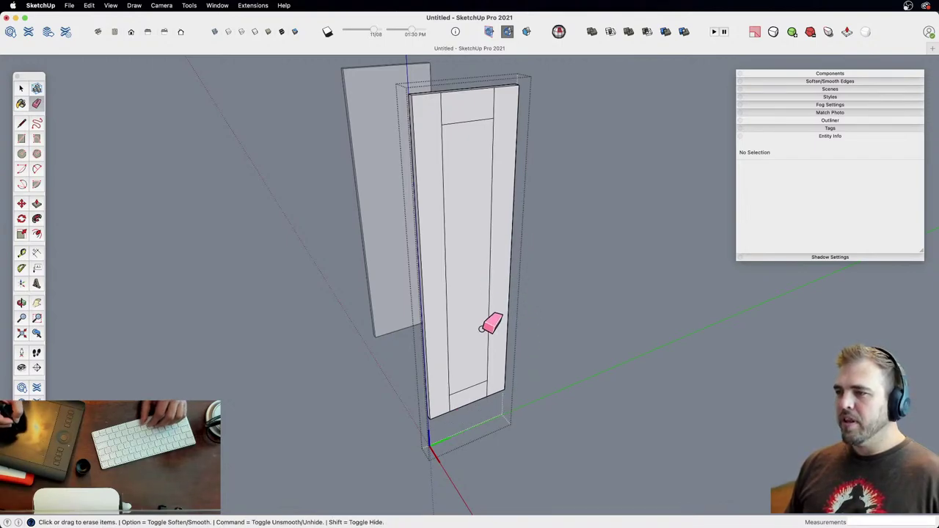
Step: Push the inner rectangle through the 3/4" panel thickness to open it into a stile-and-rail frame
{"action": "key", "text": "space"}
{"action": "left_click", "coordinate": [482, 356]}
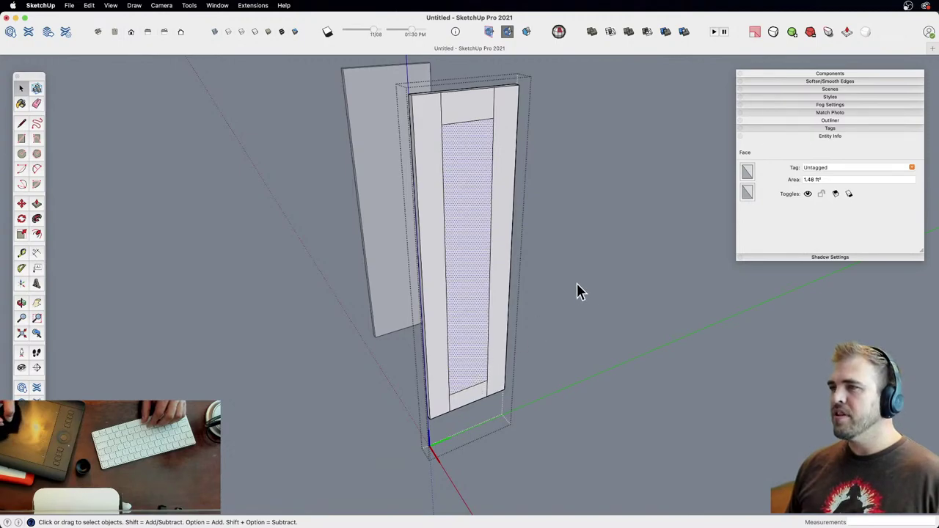
{"action": "key", "text": "t"}
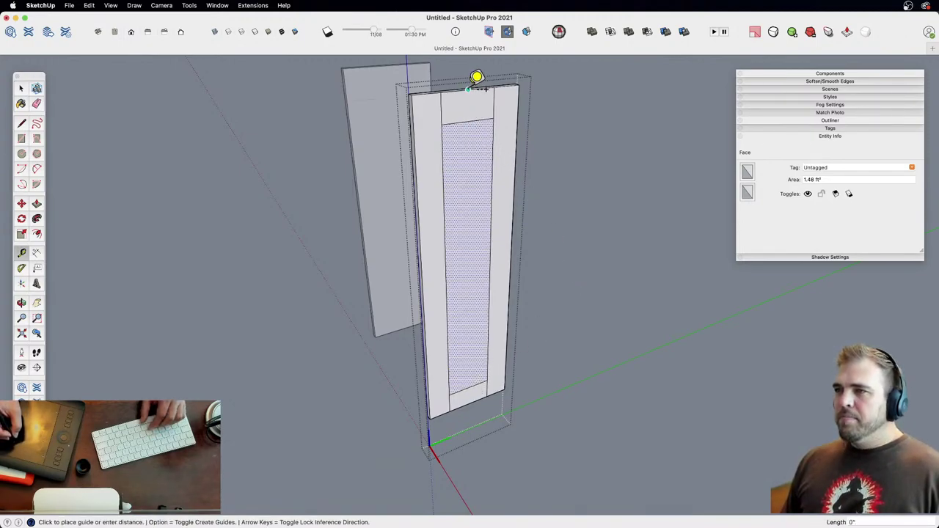
{"action": "key", "text": "space"}
{"action": "middle_click_drag", "start_coordinate": [465, 182], "coordinate": [646, 273]}
{"action": "left_click_drag", "start_coordinate": [433, 315], "coordinate": [400, 258]}
{"action": "key", "text": "p"}
{"action": "left_click", "coordinate": [447, 267]}
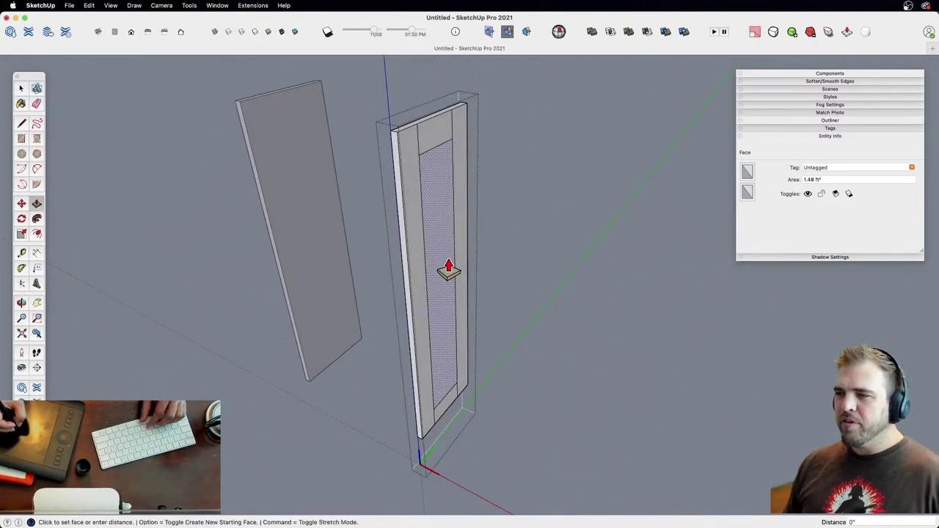
{"action": "left_click", "coordinate": [440, 242]}
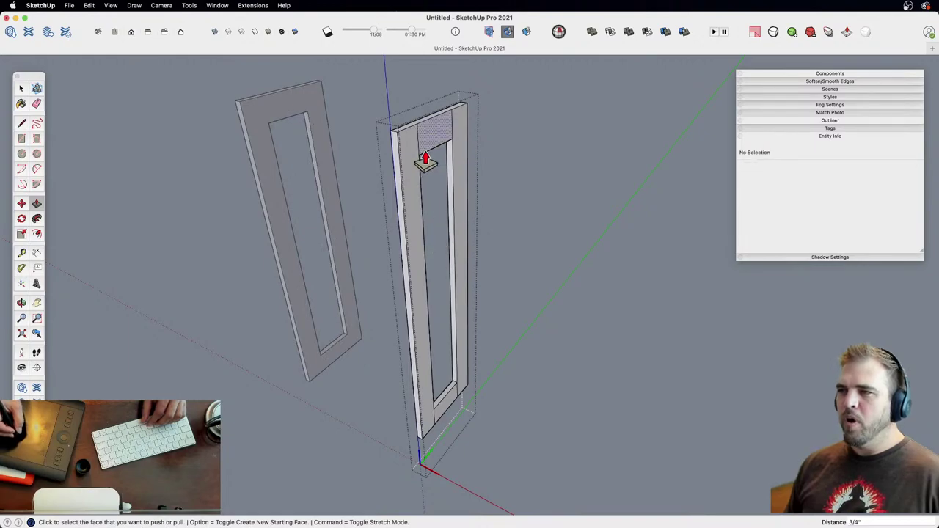
Step: Show the rest of the model and examine the open side frame in the cabinet from several angles
{"action": "middle_click_drag", "start_coordinate": [426, 162], "coordinate": [521, 202]}
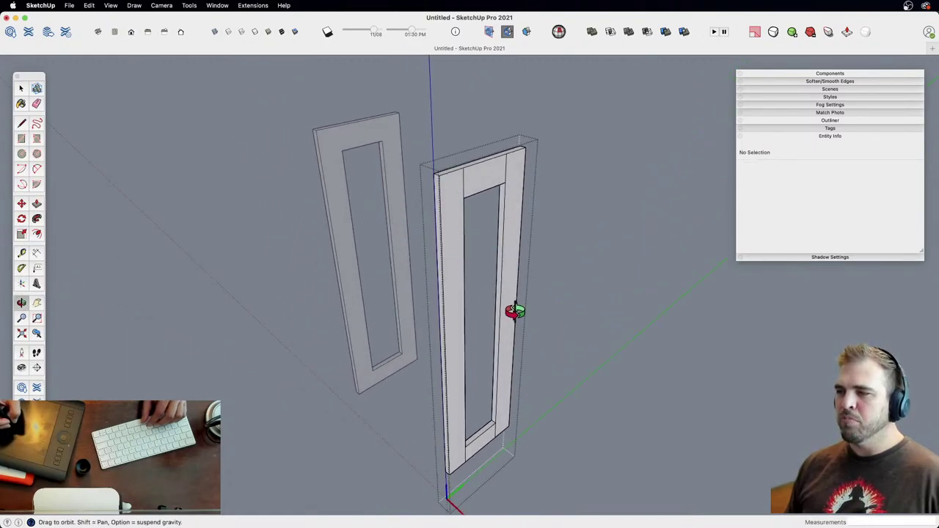
{"action": "key", "text": "shift+h"}
{"action": "middle_click_drag", "start_coordinate": [522, 270], "coordinate": [494, 277]}
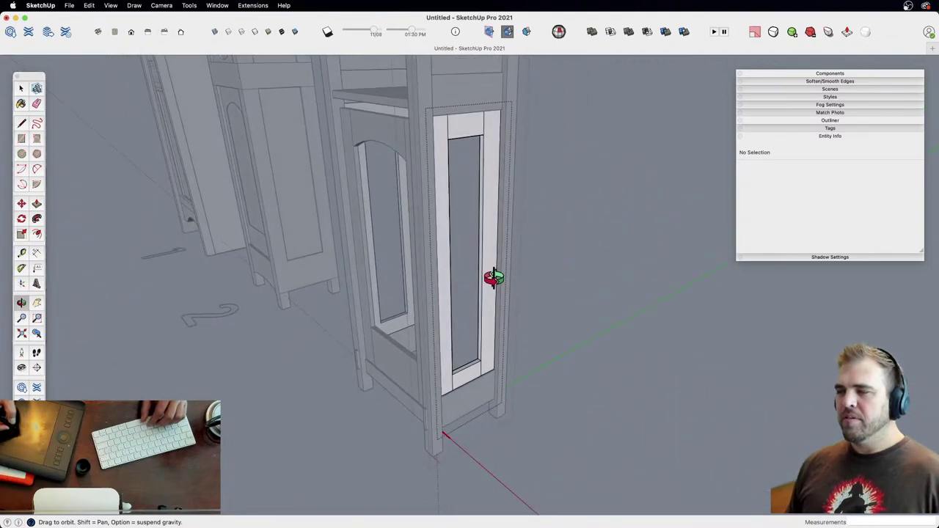
{"action": "key", "text": "z"}
{"action": "left_click_drag", "start_coordinate": [494, 227], "coordinate": [488, 249]}
{"action": "middle_click_drag", "start_coordinate": [488, 249], "coordinate": [456, 311]}
{"action": "middle_click_drag", "start_coordinate": [456, 219], "coordinate": [457, 350]}
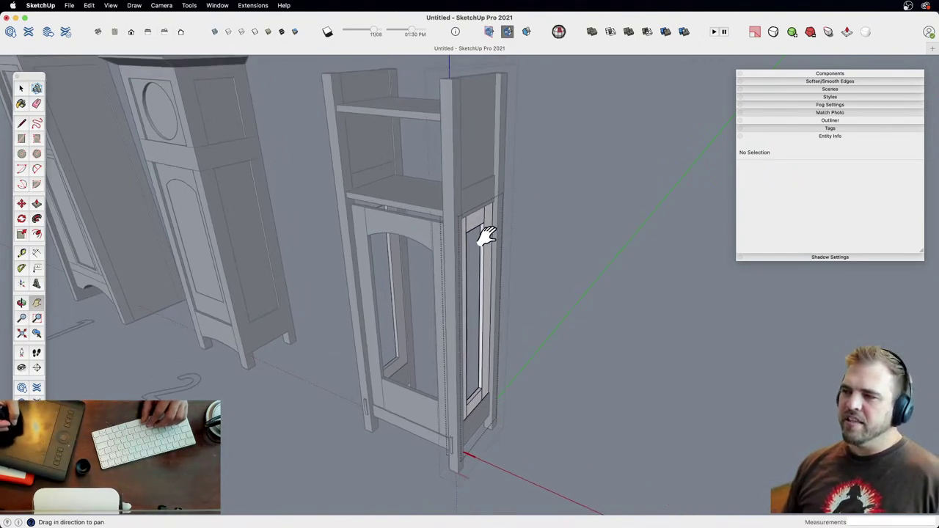
{"action": "middle_click_drag", "start_coordinate": [476, 263], "coordinate": [430, 254]}
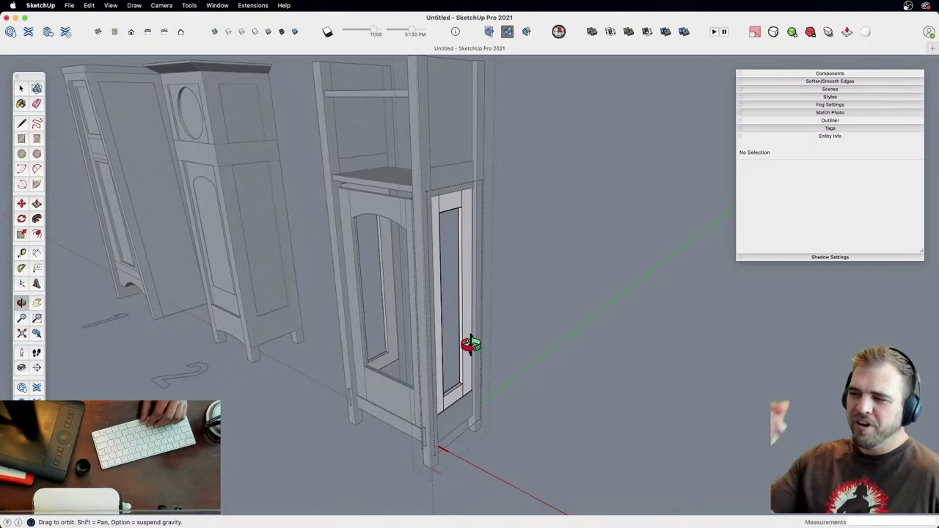
{"action": "middle_click_drag", "start_coordinate": [462, 260], "coordinate": [476, 237], "text": "shift"}
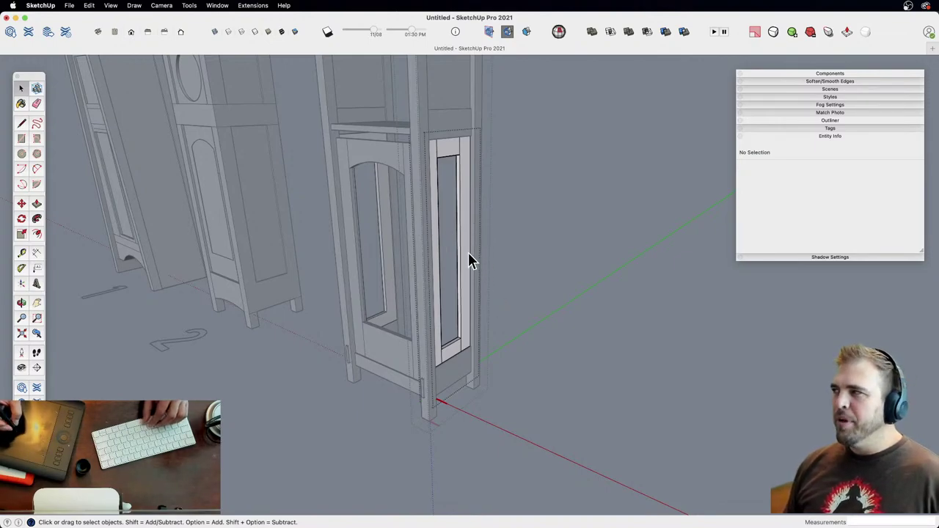
{"action": "scroll", "coordinate": [469, 260], "scroll_direction": "up", "scroll_amount": 3}
{"action": "middle_click_drag", "start_coordinate": [478, 268], "coordinate": [503, 337]}
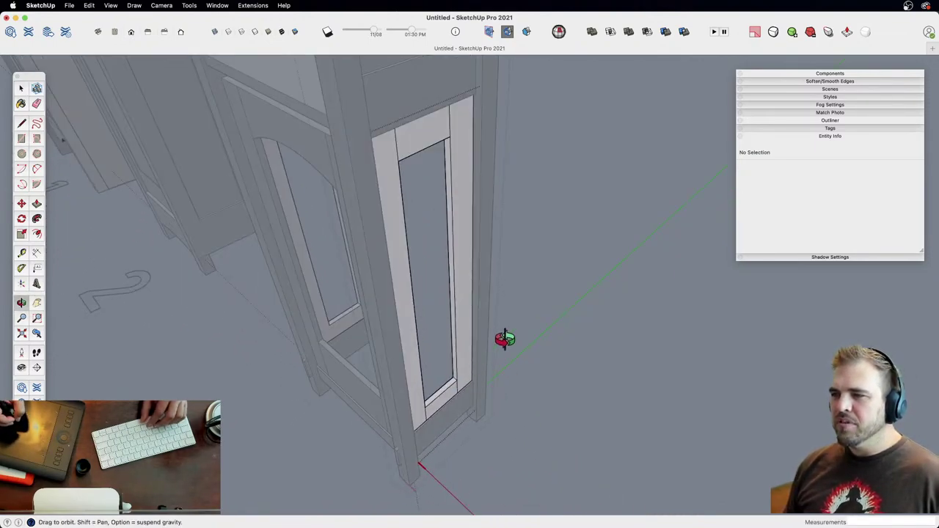
Step: Copy the side frame's rear stile face and upper rail face about 10 7/16" outward from the cabinet
{"action": "left_click", "coordinate": [467, 320]}
{"action": "key", "text": "z"}
{"action": "left_click_drag", "start_coordinate": [469, 264], "coordinate": [428, 292]}
{"action": "key", "text": "h"}
{"action": "key", "text": "m"}
{"action": "left_click", "coordinate": [488, 281]}
{"action": "key", "text": "alt"}
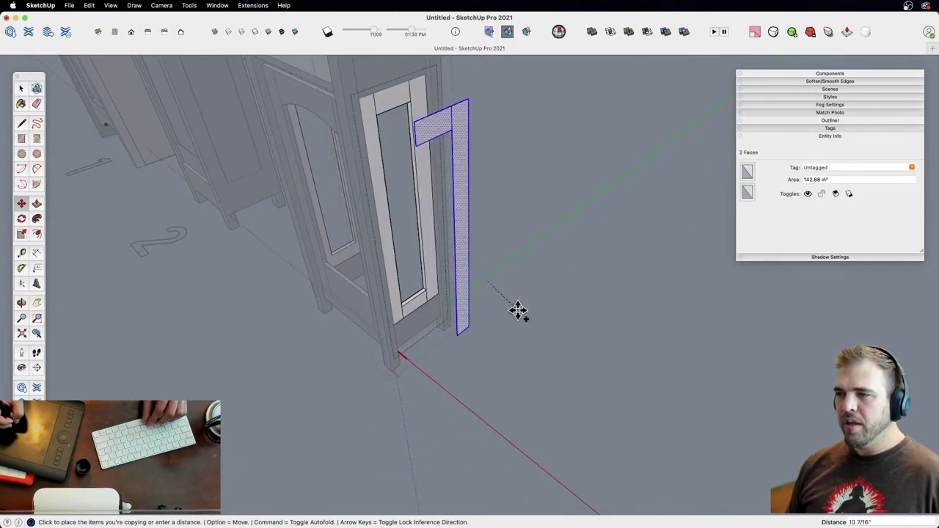
{"action": "left_click", "coordinate": [520, 311]}
Step: Move the copied rail face outward so it stands apart from the copied stile face
{"action": "key", "text": "space"}
{"action": "left_click", "coordinate": [475, 323]}
{"action": "left_click", "coordinate": [518, 320]}
{"action": "key", "text": "m"}
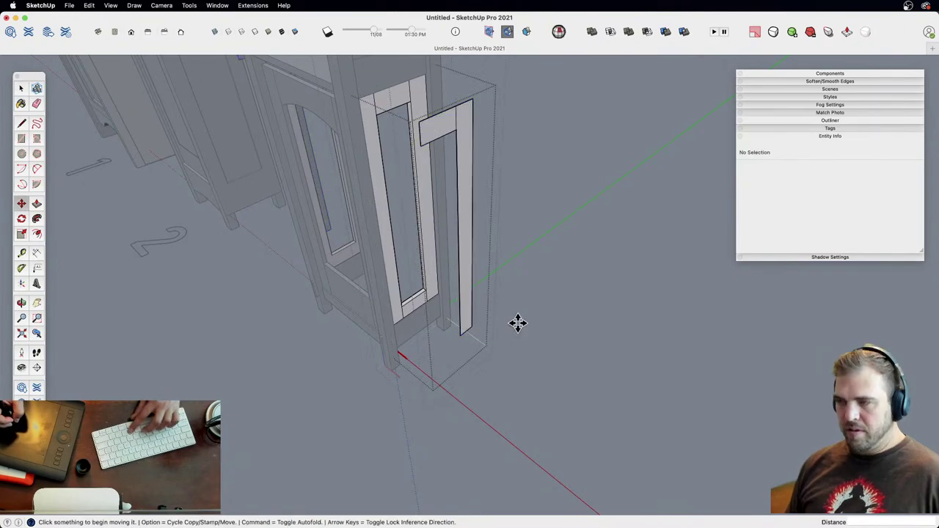
{"action": "key", "text": "space"}
{"action": "left_click", "coordinate": [467, 321]}
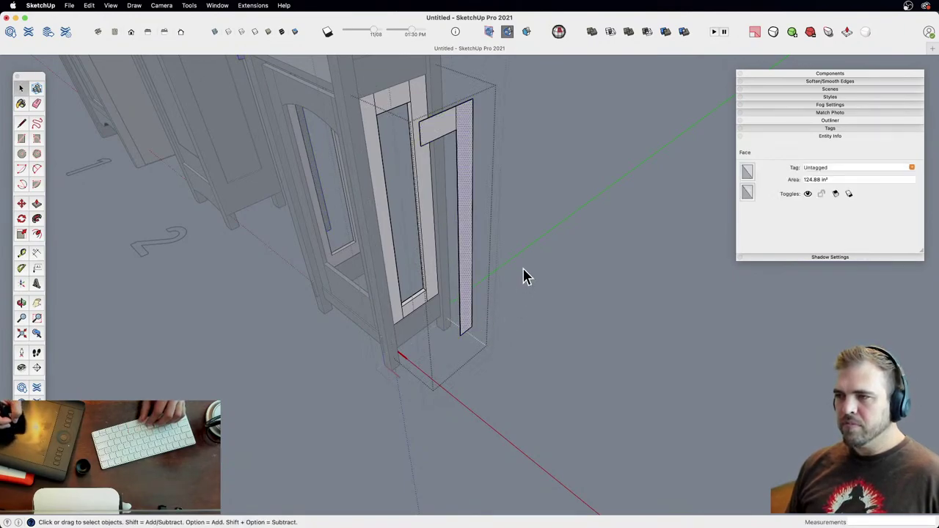
{"action": "key", "text": "m"}
{"action": "key", "text": "alt"}
{"action": "left_click", "coordinate": [509, 205]}
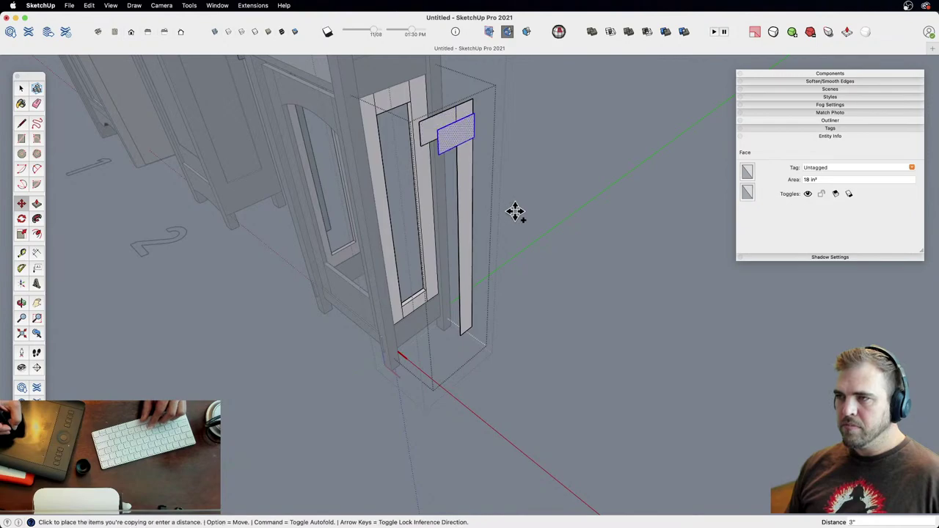
{"action": "left_click", "coordinate": [534, 218]}
{"action": "key", "text": "space"}
{"action": "left_click", "coordinate": [490, 221]}
Step: Erase the stray edge left between the side frame and the loose stile face
{"action": "mouse_move", "coordinate": [491, 243]}
{"action": "middle_mouse_down"}
{"action": "mouse_move", "coordinate": [499, 317]}
{"action": "mouse_move", "coordinate": [492, 293]}
{"action": "middle_mouse_up"}
{"action": "key", "text": "z"}
{"action": "mouse_move", "coordinate": [488, 283]}
{"action": "left_mouse_down"}
{"action": "mouse_move", "coordinate": [478, 201]}
{"action": "mouse_move", "coordinate": [427, 261]}
{"action": "left_mouse_up"}
{"action": "key", "text": "e"}
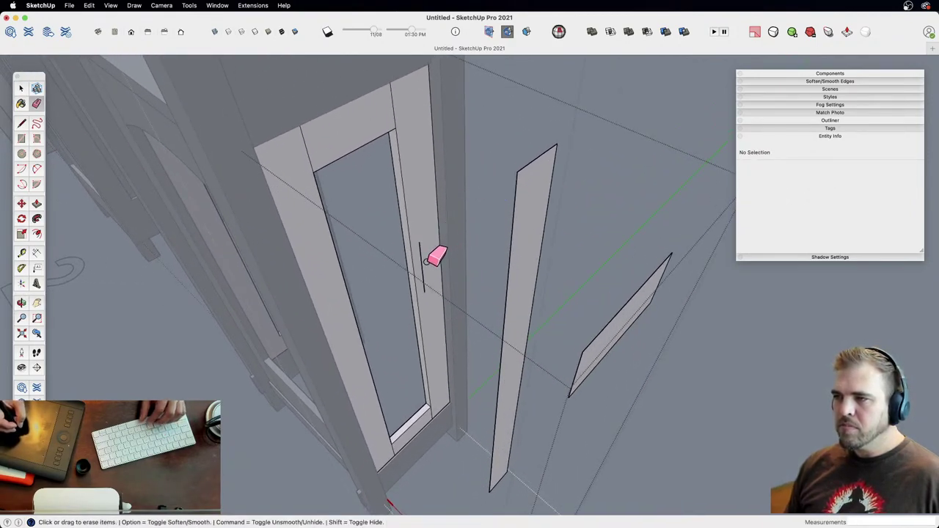
Step: Extrude the loose stile face into a board 0.5" thick
{"action": "key", "text": "p"}
{"action": "left_click", "coordinate": [522, 209]}
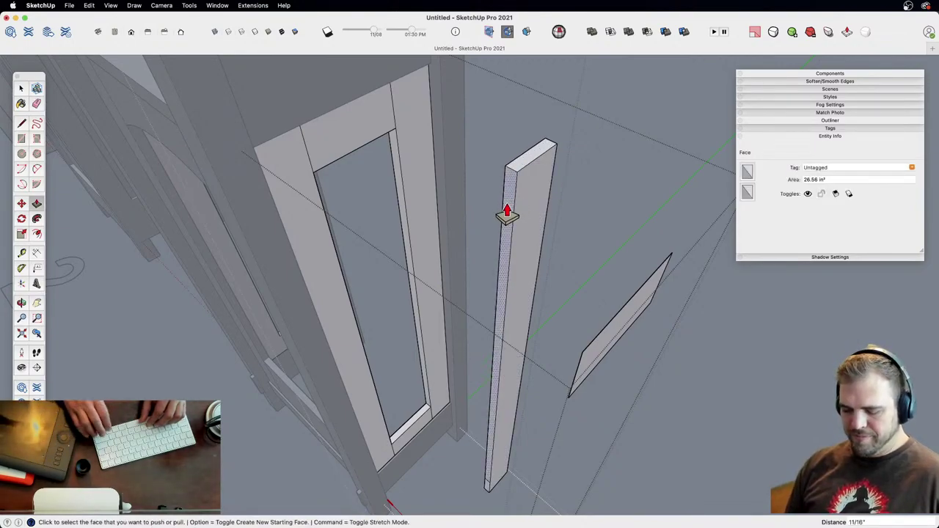
{"action": "type", "text": ".5"}
{"action": "key", "text": "Return"}
{"action": "key", "text": "h"}
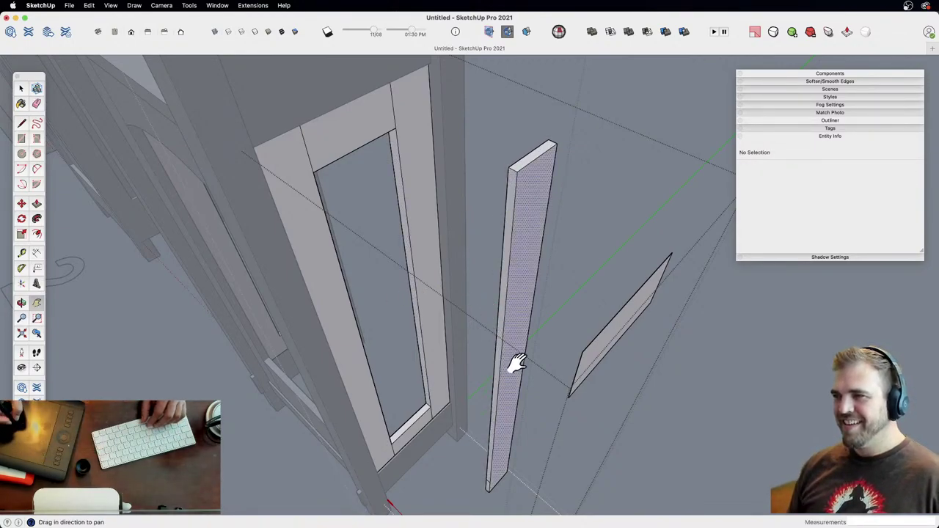
Step: Extrude the loose rail face to the same 0.5" thickness as the loose stile
{"action": "left_click_drag", "start_coordinate": [516, 361], "coordinate": [444, 91]}
{"action": "key", "text": "z"}
{"action": "key", "text": "e"}
{"action": "left_click_drag", "start_coordinate": [407, 285], "coordinate": [406, 292]}
{"action": "key", "text": "z"}
{"action": "left_click_drag", "start_coordinate": [431, 185], "coordinate": [463, 411]}
{"action": "key", "text": "h"}
{"action": "key", "text": "p"}
{"action": "double_click", "coordinate": [543, 249]}
{"action": "left_click", "coordinate": [543, 250]}
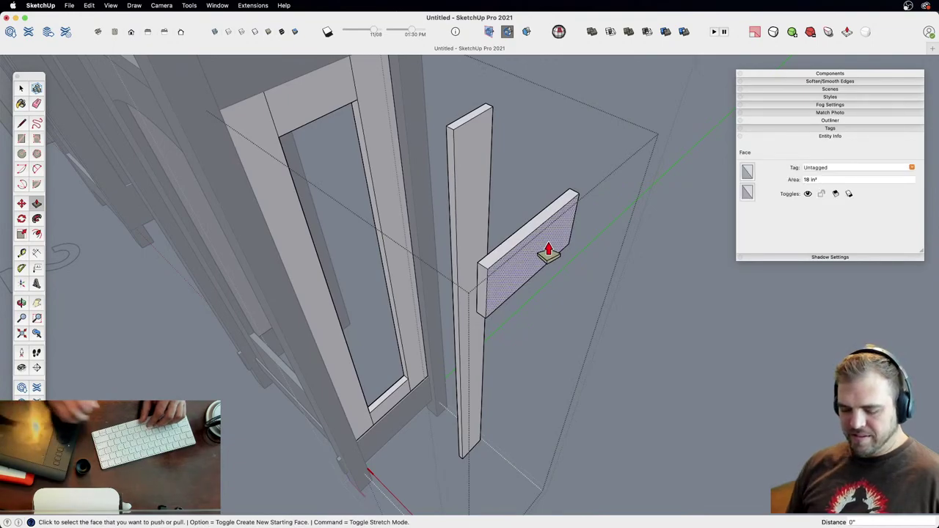
Step: Turn the loose stile board and the loose rail board into two separate components
{"action": "key", "text": "space"}
{"action": "triple_click", "coordinate": [478, 206]}
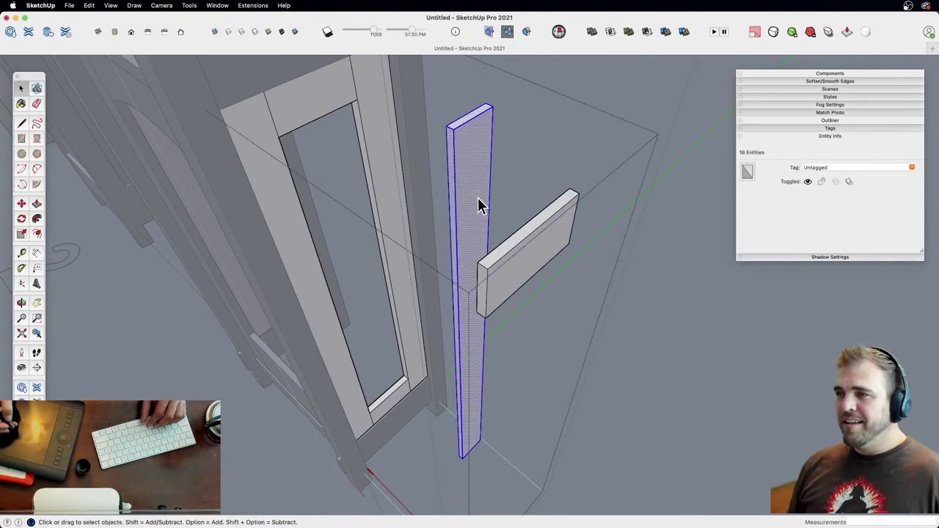
{"action": "key", "text": "g"}
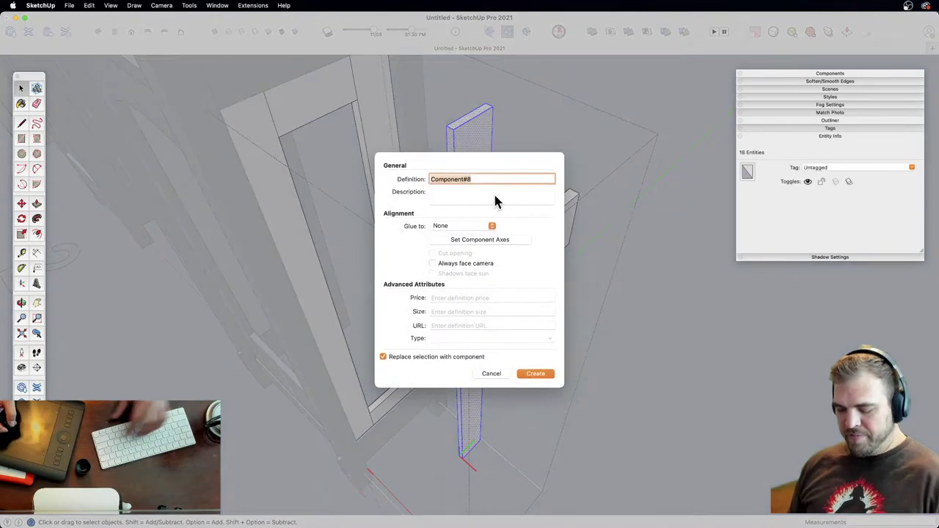
{"action": "key", "text": "Return"}
{"action": "left_click", "coordinate": [552, 243]}
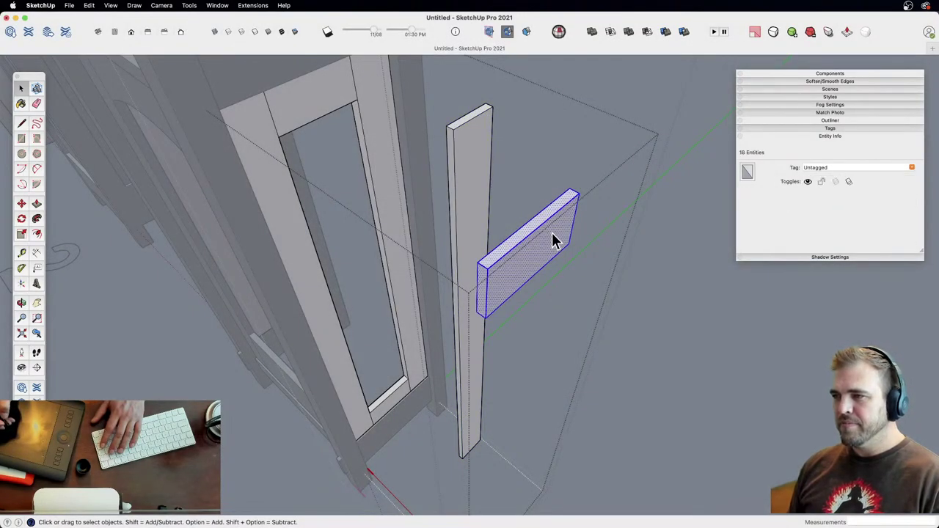
{"action": "key", "text": "g"}
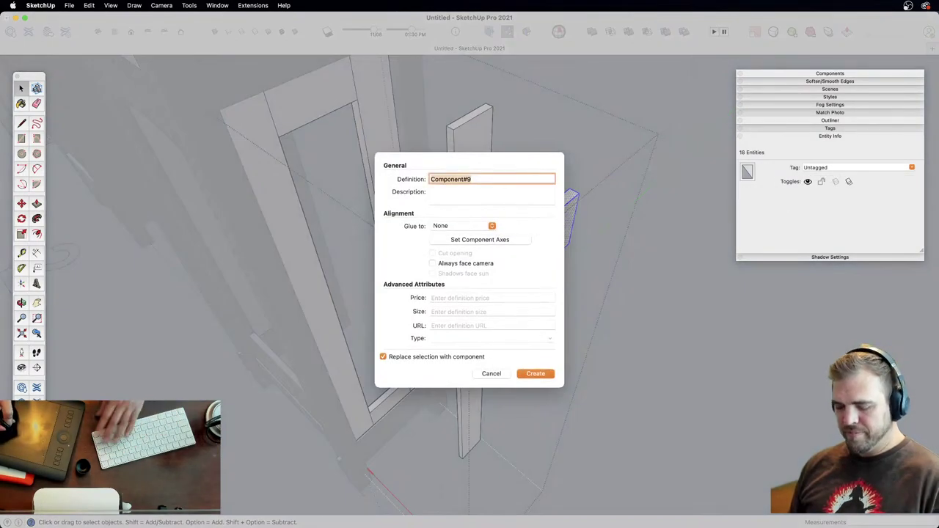
{"action": "key", "text": "Return"}
Step: Move the rail component by its upper end corner to butt against the stile's top inner corner
{"action": "key", "text": "m"}
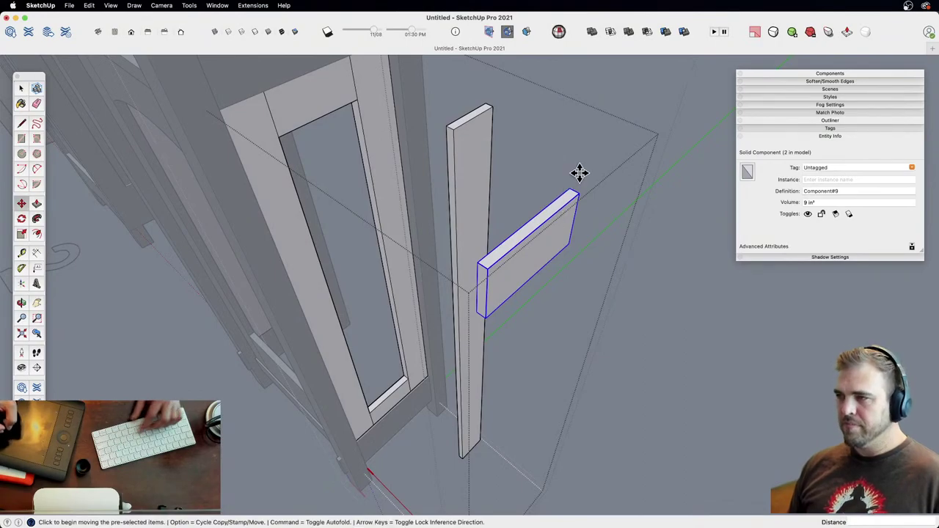
{"action": "left_click", "coordinate": [571, 188]}
{"action": "left_click", "coordinate": [445, 126]}
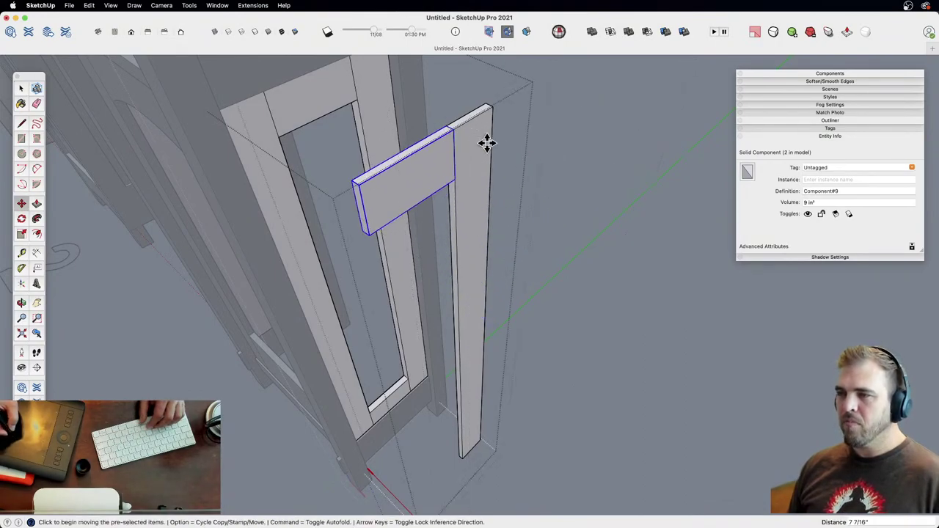
{"action": "key", "text": "z"}
{"action": "middle_click_drag", "start_coordinate": [488, 217], "coordinate": [575, 269]}
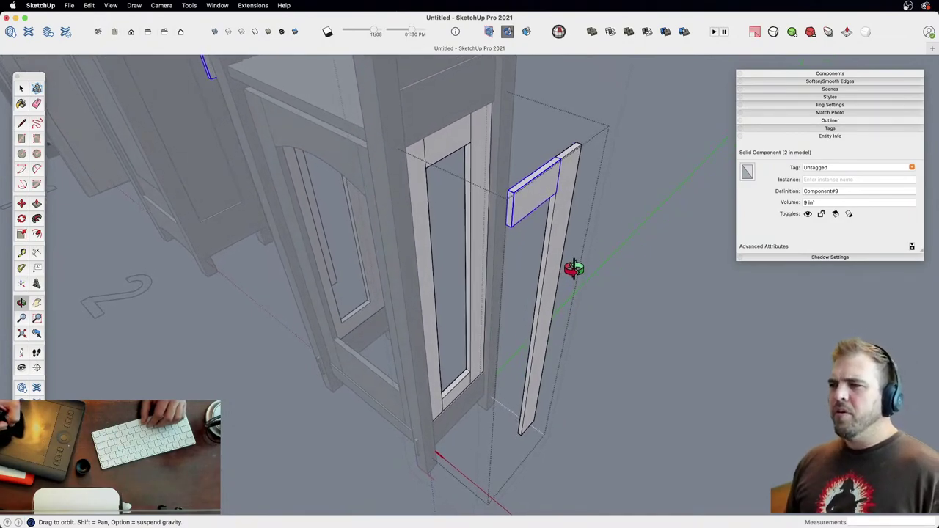
Step: Examine how the new stile and rail components are repeated on the opposite side of the cabinet
{"action": "left_click", "coordinate": [568, 182]}
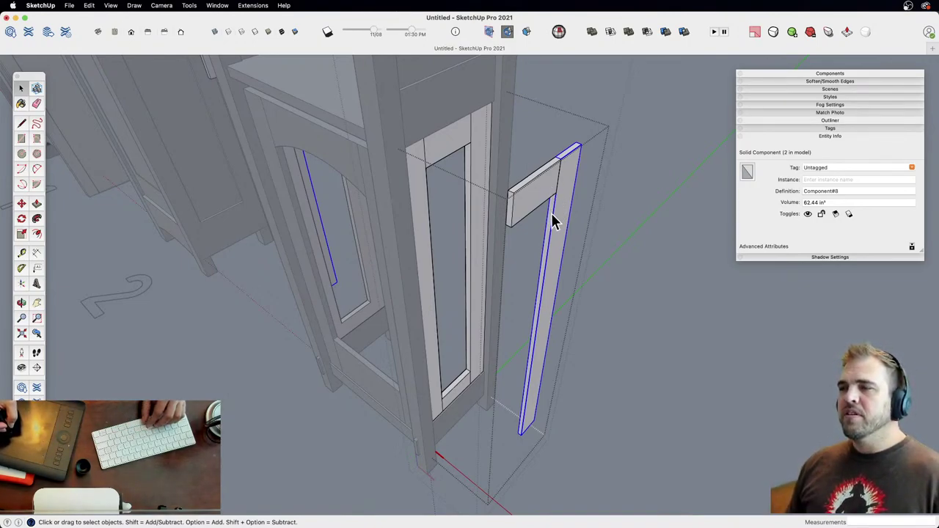
{"action": "middle_click_drag", "start_coordinate": [554, 222], "coordinate": [539, 210]}
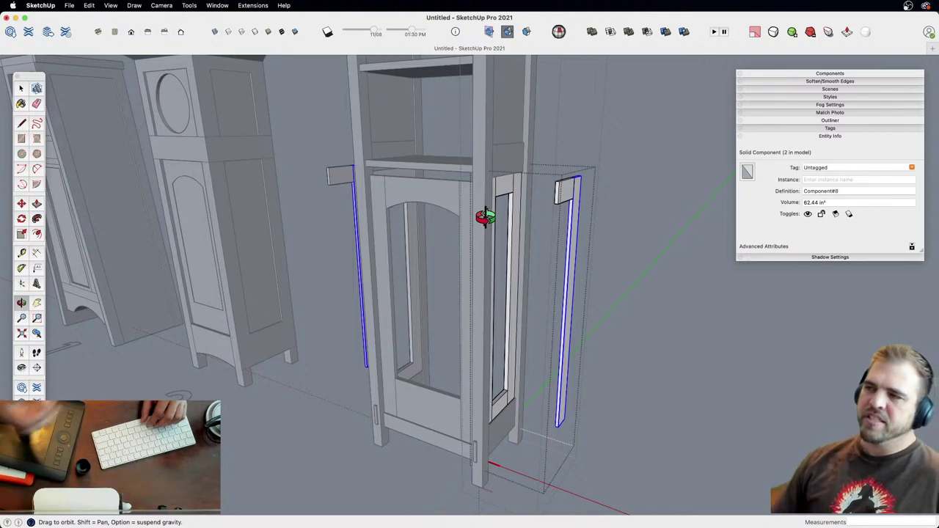
{"action": "middle_click_drag", "start_coordinate": [517, 226], "coordinate": [516, 248]}
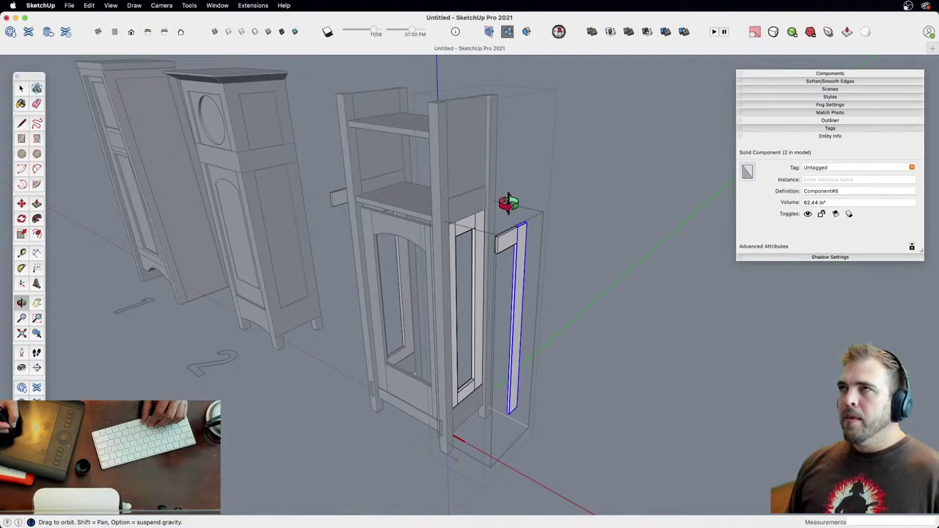
{"action": "middle_click_drag", "start_coordinate": [518, 236], "coordinate": [506, 339]}
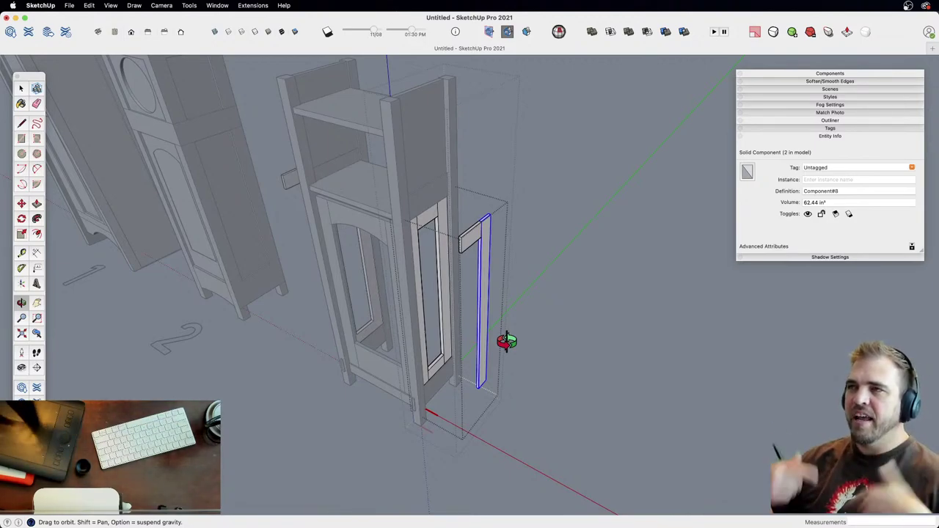
{"action": "key", "text": "z"}
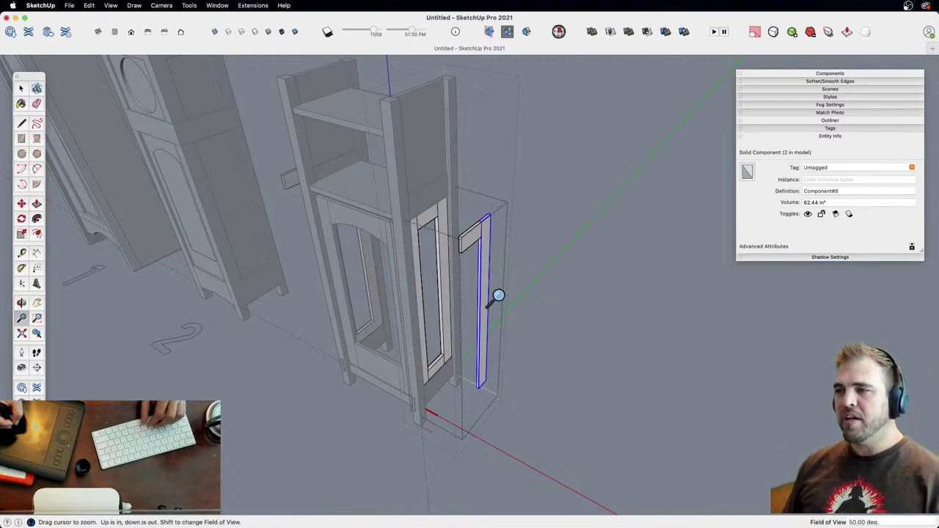
{"action": "left_click_drag", "start_coordinate": [497, 294], "coordinate": [498, 170]}
{"action": "middle_click_drag", "start_coordinate": [498, 170], "coordinate": [509, 291]}
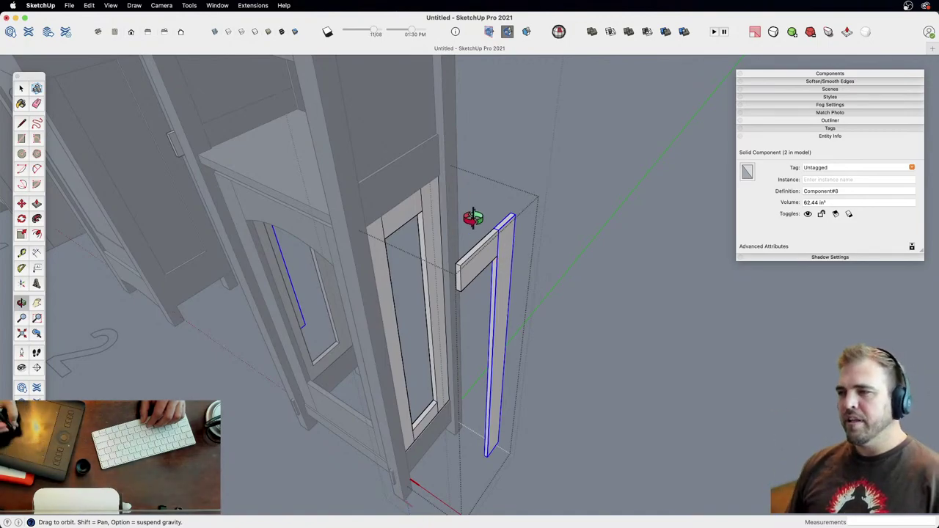
{"action": "middle_click_drag", "start_coordinate": [514, 244], "coordinate": [493, 242]}
{"action": "key", "text": "z"}
{"action": "left_click_drag", "start_coordinate": [500, 235], "coordinate": [509, 164]}
{"action": "middle_click_drag", "start_coordinate": [510, 164], "coordinate": [518, 245]}
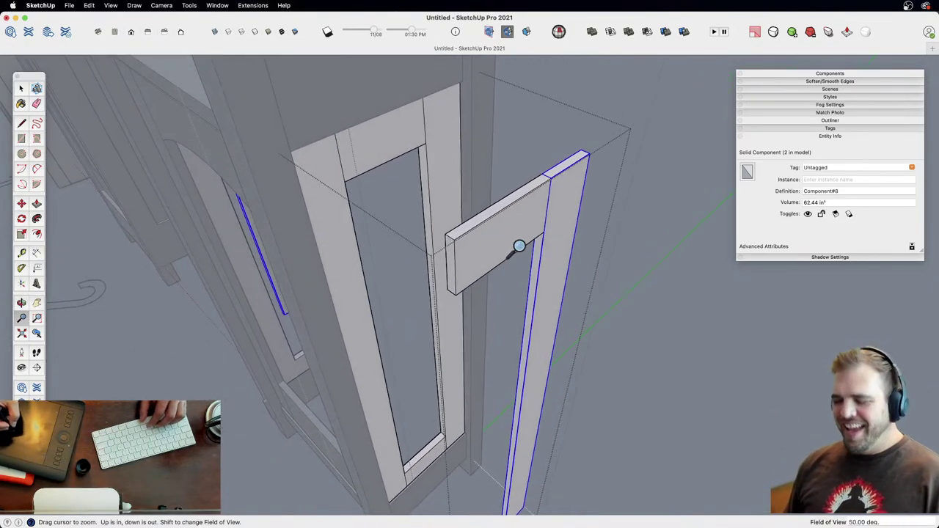
Step: Copy the stile component outward beside the original and mirror the copy along the green axis
{"action": "left_click_drag", "start_coordinate": [519, 245], "coordinate": [523, 283]}
{"action": "key", "text": "m"}
{"action": "left_click", "coordinate": [560, 184]}
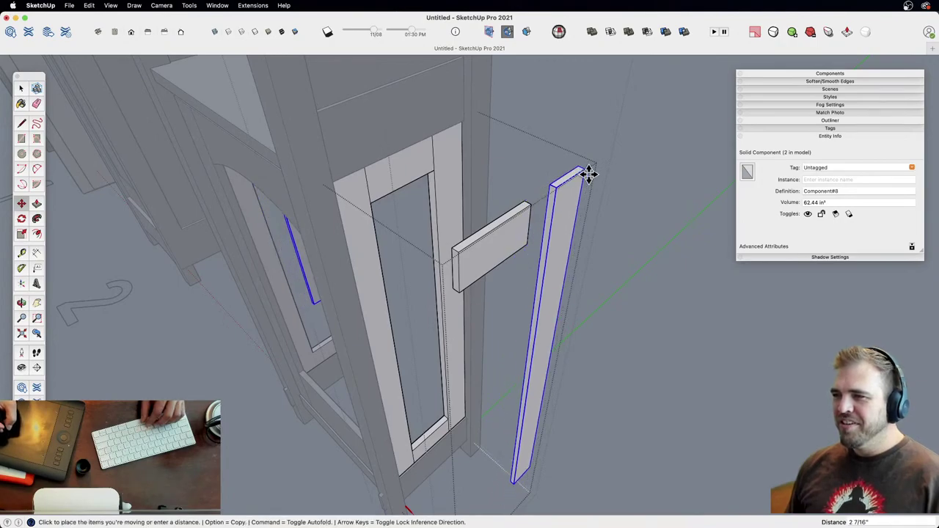
{"action": "left_click", "coordinate": [609, 152]}
{"action": "key", "text": "s"}
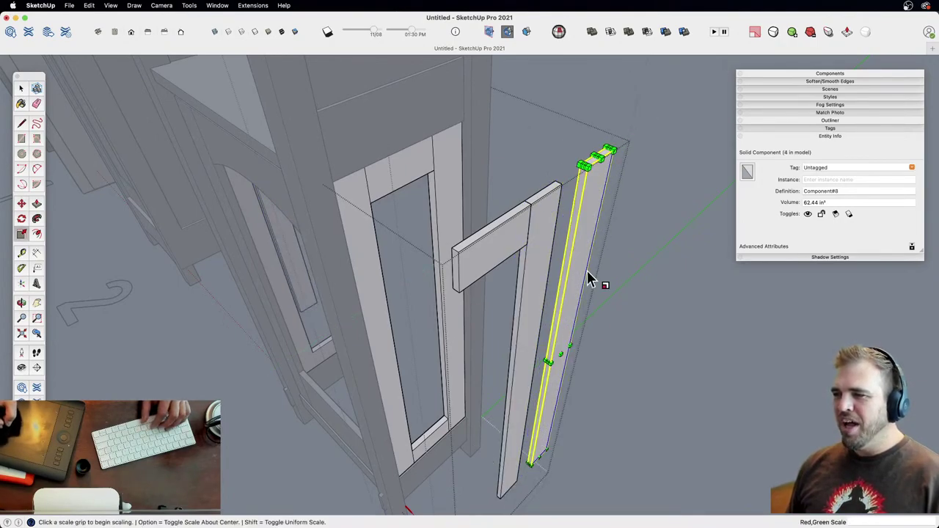
{"action": "left_click", "coordinate": [543, 364]}
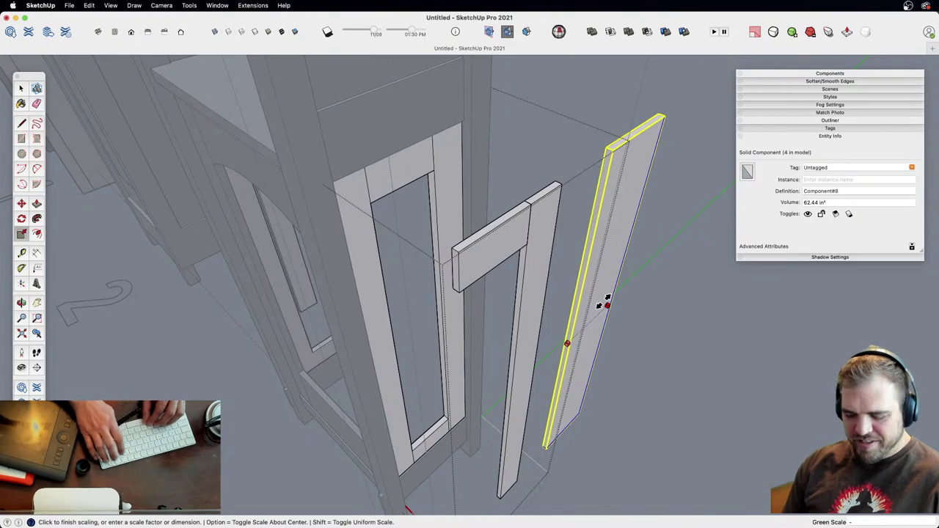
{"action": "left_click", "coordinate": [607, 303]}
Step: Move the mirrored stile by its top corner to butt against the free end of the upper rail
{"action": "key", "text": "m"}
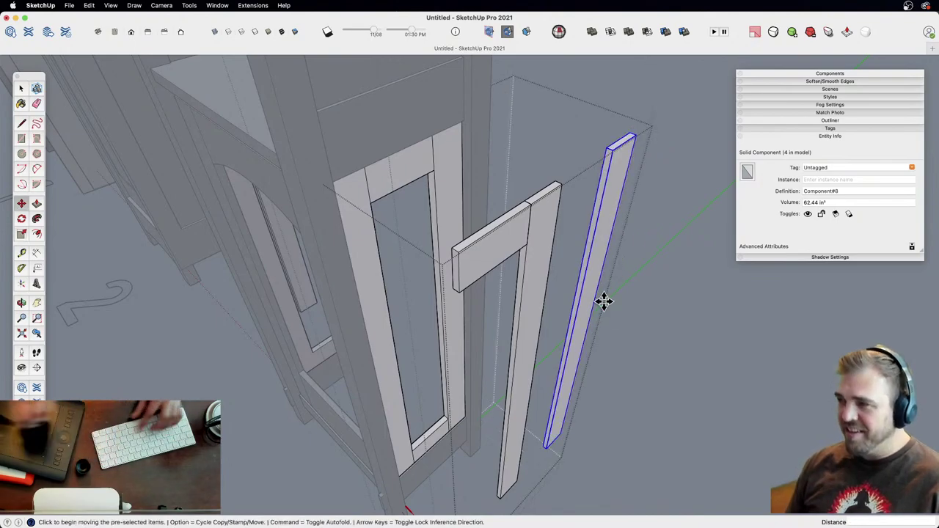
{"action": "left_click", "coordinate": [637, 135]}
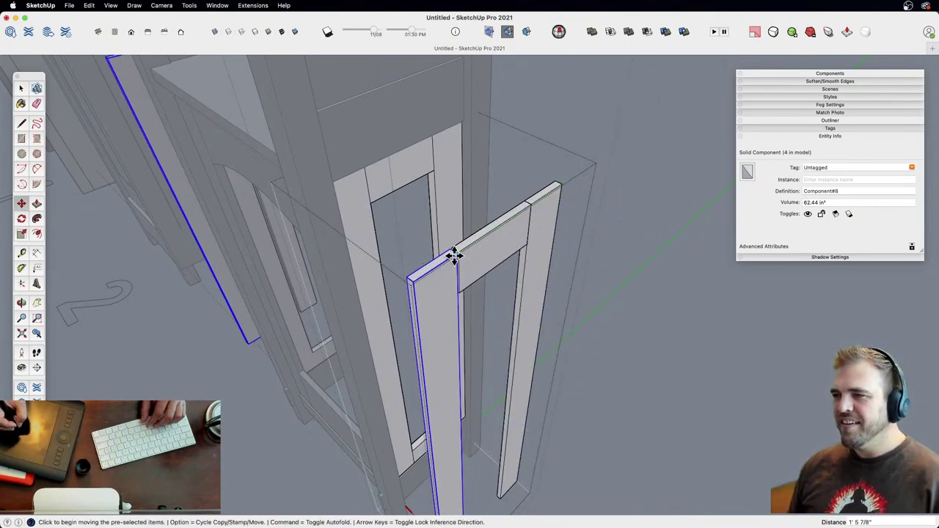
{"action": "left_click_drag", "start_coordinate": [455, 256], "coordinate": [445, 266]}
{"action": "left_click", "coordinate": [431, 271]}
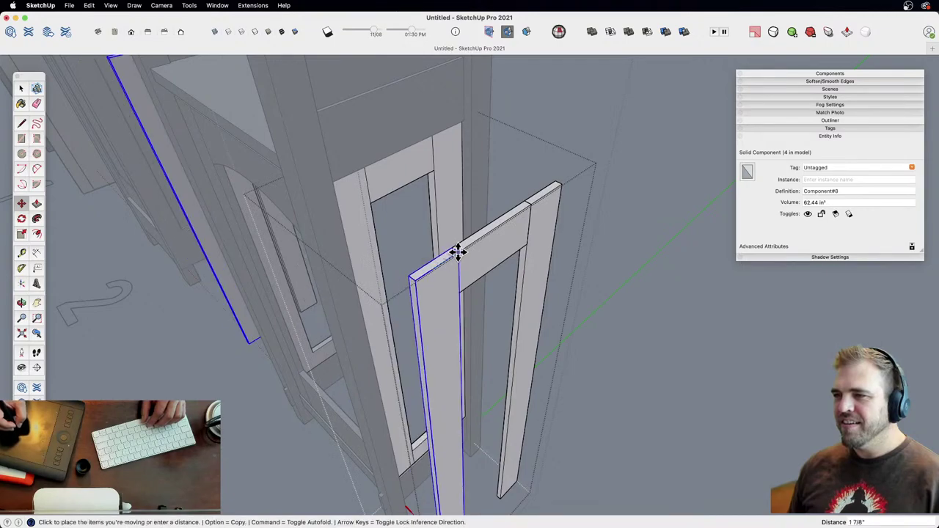
{"action": "left_click", "coordinate": [458, 252]}
Step: Copy the upper rail about 1' 6 1/8" straight down between the two stiles
{"action": "key", "text": "space"}
{"action": "left_click", "coordinate": [499, 252]}
{"action": "middle_click_drag", "start_coordinate": [504, 252], "coordinate": [535, 197], "text": "shift"}
{"action": "key", "text": "m"}
{"action": "left_click", "coordinate": [545, 202]}
{"action": "key", "text": "alt"}
{"action": "left_click", "coordinate": [544, 250]}
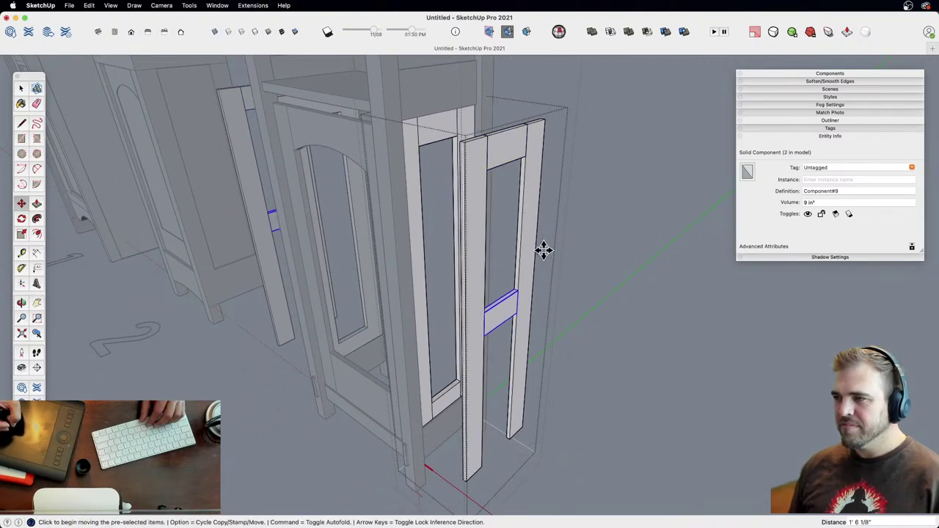
Step: Make the copied lower rail unique and pull its top face up about 2"
{"action": "key", "text": "s"}
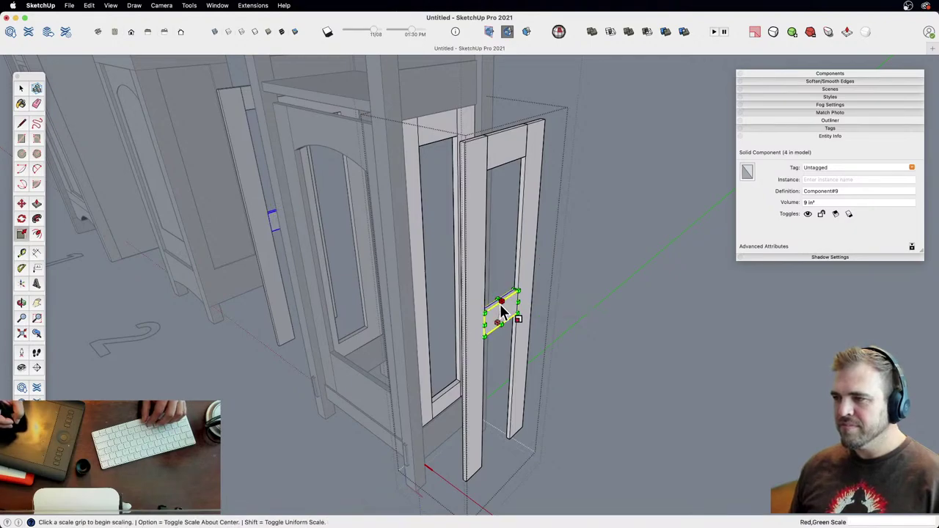
{"action": "right_click", "coordinate": [502, 314]}
{"action": "left_click", "coordinate": [514, 324]}
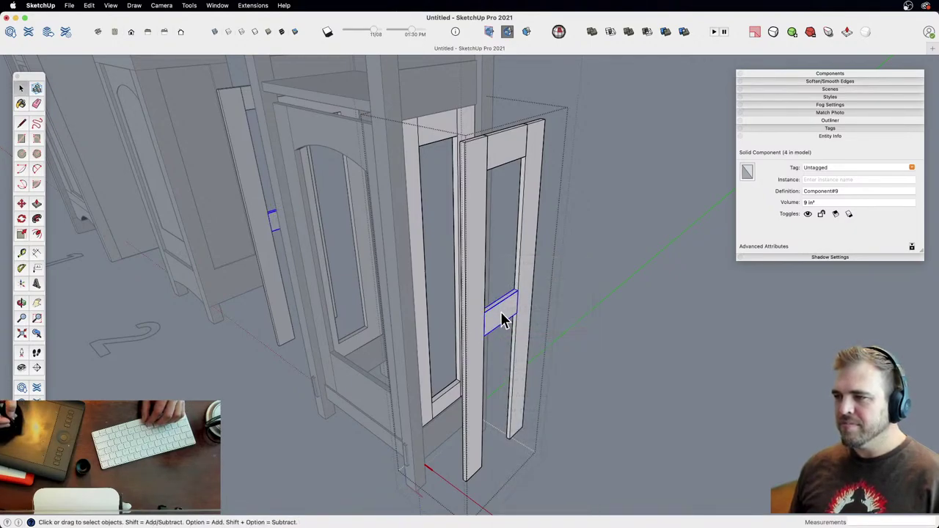
{"action": "key", "text": "p"}
{"action": "left_click", "coordinate": [510, 308]}
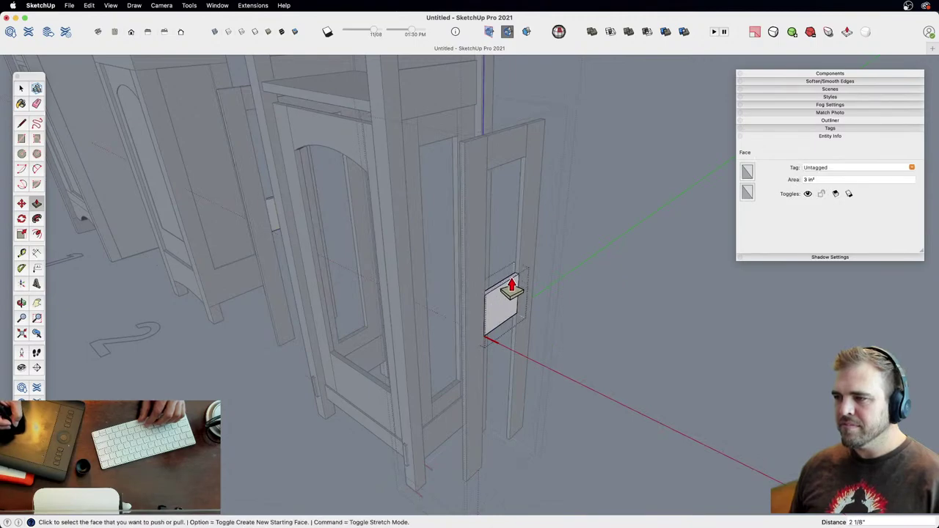
{"action": "key", "text": "space"}
Step: Move the taller lower rail down so its lower edge is flush with the bottom ends of the stiles
{"action": "left_click", "coordinate": [587, 272]}
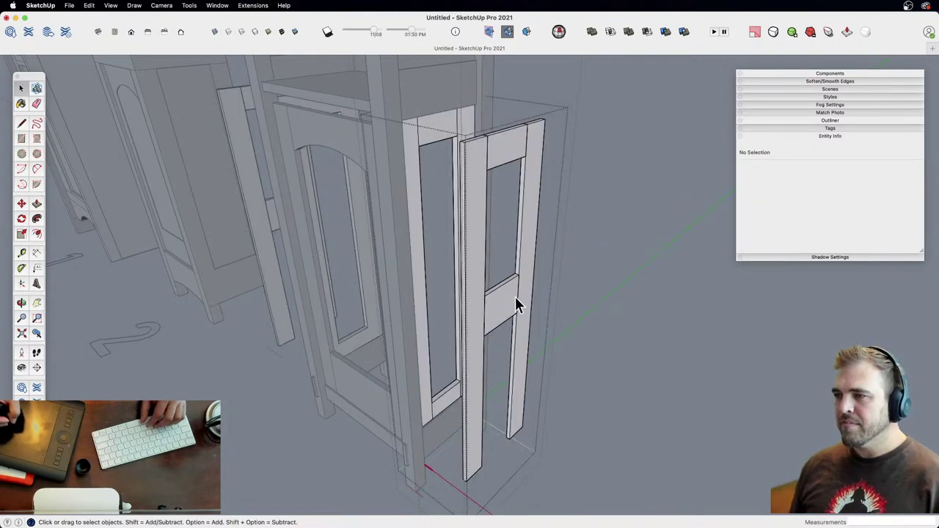
{"action": "left_click", "coordinate": [515, 296]}
{"action": "middle_click_drag", "start_coordinate": [515, 326], "coordinate": [524, 237], "text": "shift"}
{"action": "key", "text": "m"}
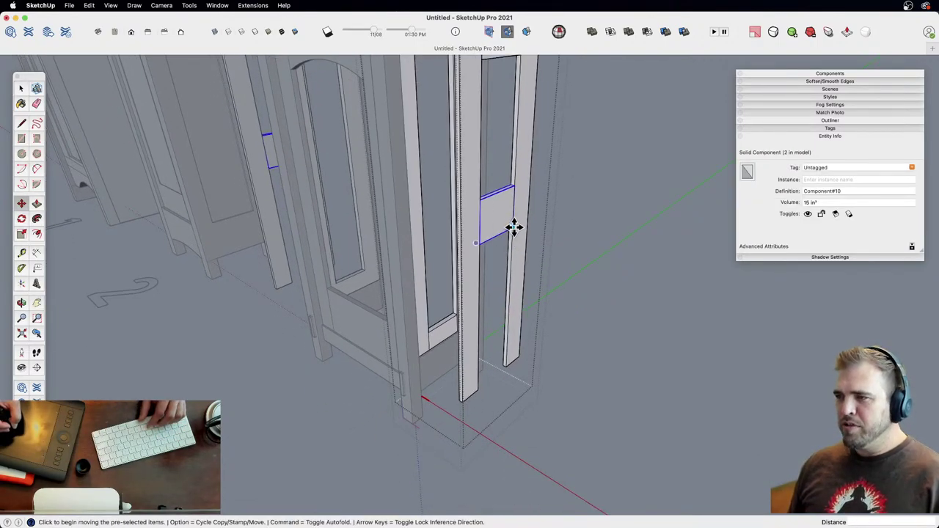
{"action": "left_click", "coordinate": [515, 228]}
{"action": "left_click", "coordinate": [507, 364]}
{"action": "scroll", "coordinate": [527, 337], "scroll_direction": "down", "scroll_amount": 2}
{"action": "middle_click_drag", "start_coordinate": [524, 342], "coordinate": [582, 389], "text": "shift"}
{"action": "left_click", "coordinate": [575, 341]}
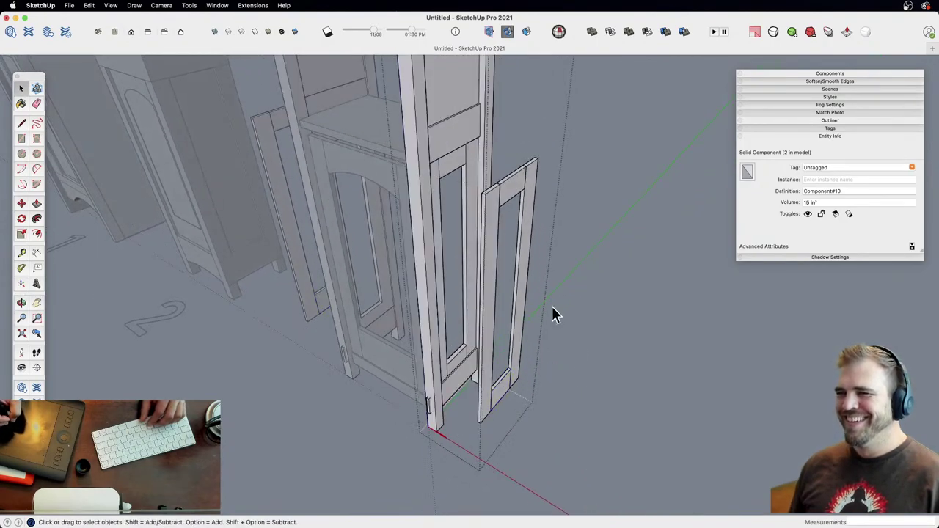
Step: Delete the original one-piece frame geometry from the cabinet's lower side opening
{"action": "left_click", "coordinate": [516, 193]}
{"action": "middle_click_drag", "start_coordinate": [516, 193], "coordinate": [519, 387]}
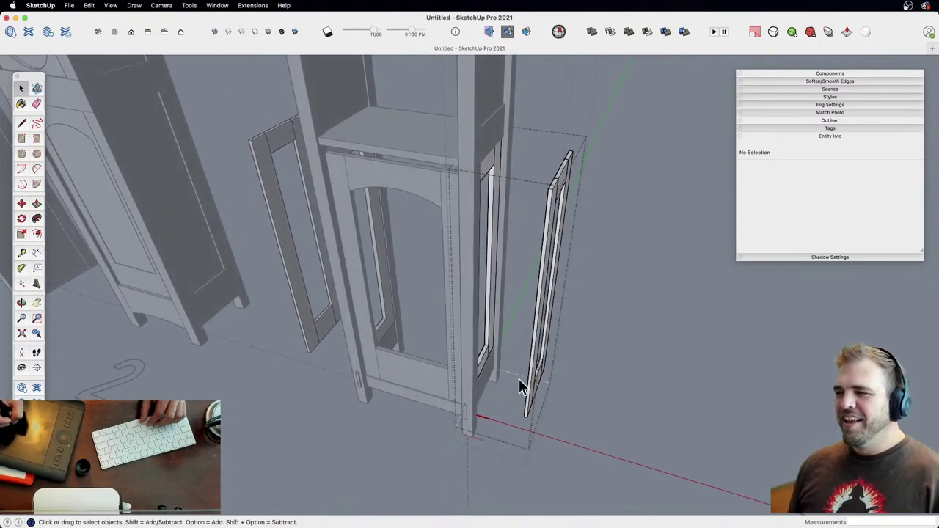
{"action": "left_click_drag", "start_coordinate": [444, 135], "coordinate": [440, 143]}
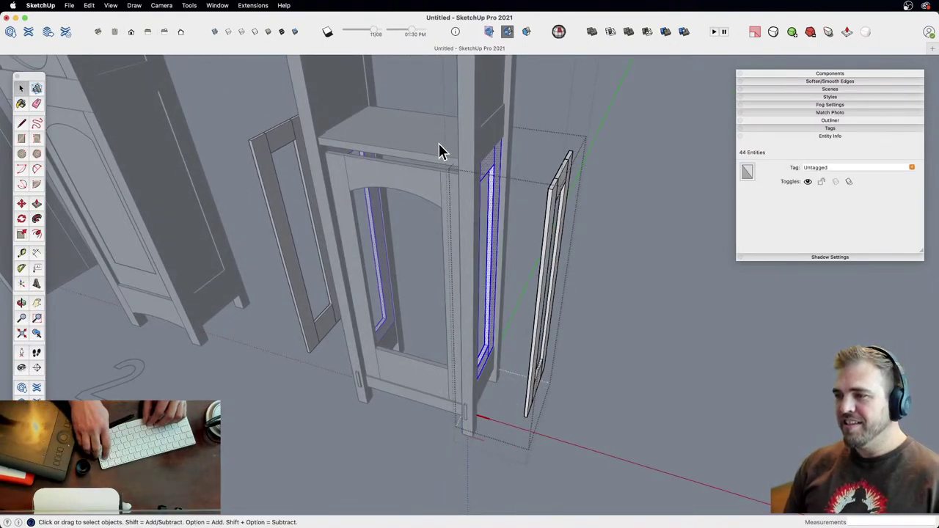
{"action": "key", "text": "Escape"}
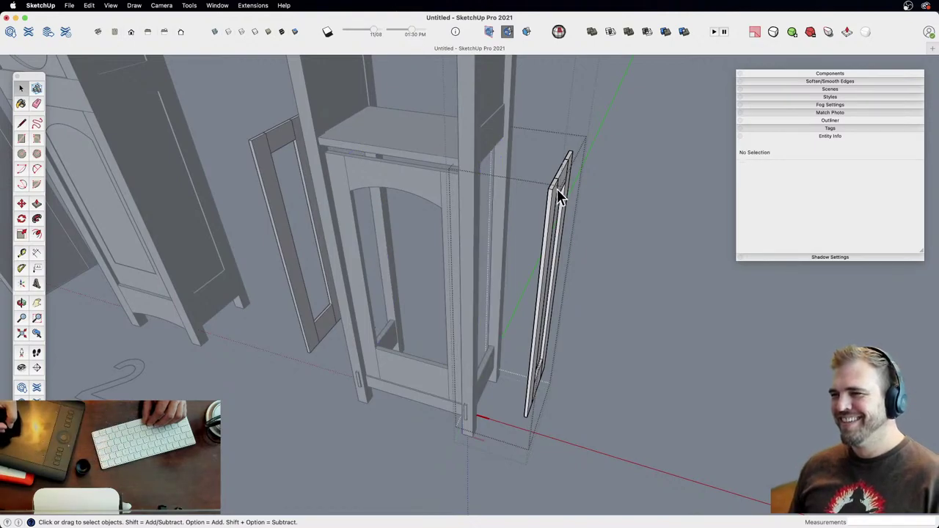
Step: Move all four stile and rail components together by their top corner into the cabinet's lower side opening
{"action": "left_click", "coordinate": [562, 211]}
{"action": "middle_click_drag", "start_coordinate": [563, 211], "coordinate": [482, 225]}
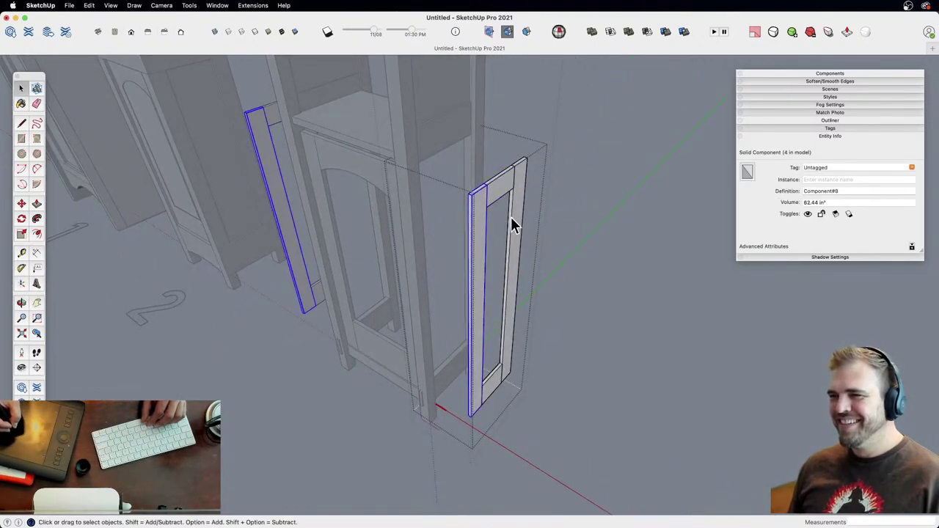
{"action": "key", "text": "Escape"}
{"action": "left_click", "coordinate": [494, 383]}
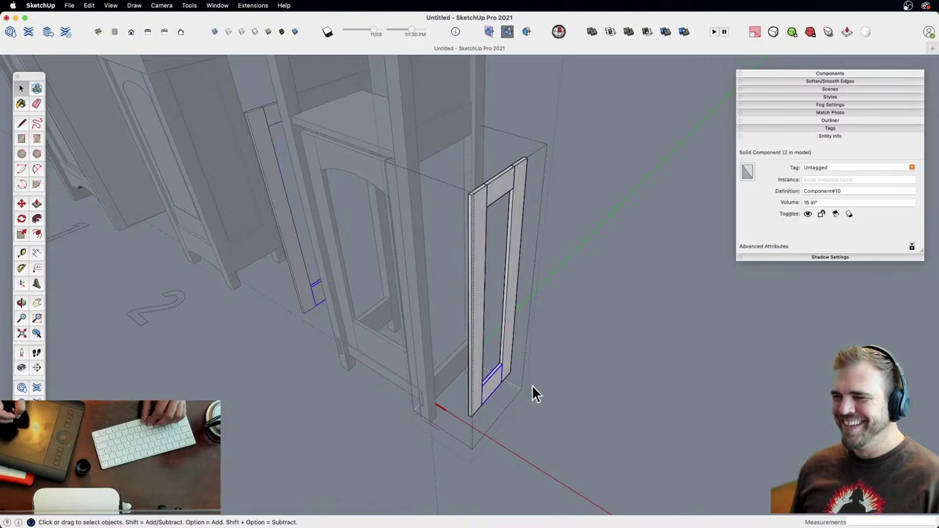
{"action": "left_click_drag", "start_coordinate": [546, 424], "coordinate": [468, 185]}
{"action": "middle_click_drag", "start_coordinate": [476, 260], "coordinate": [548, 267], "text": "shift"}
{"action": "key", "text": "z"}
{"action": "left_click_drag", "start_coordinate": [547, 257], "coordinate": [546, 186]}
{"action": "middle_click_drag", "start_coordinate": [547, 185], "coordinate": [531, 330]}
{"action": "key", "text": "m"}
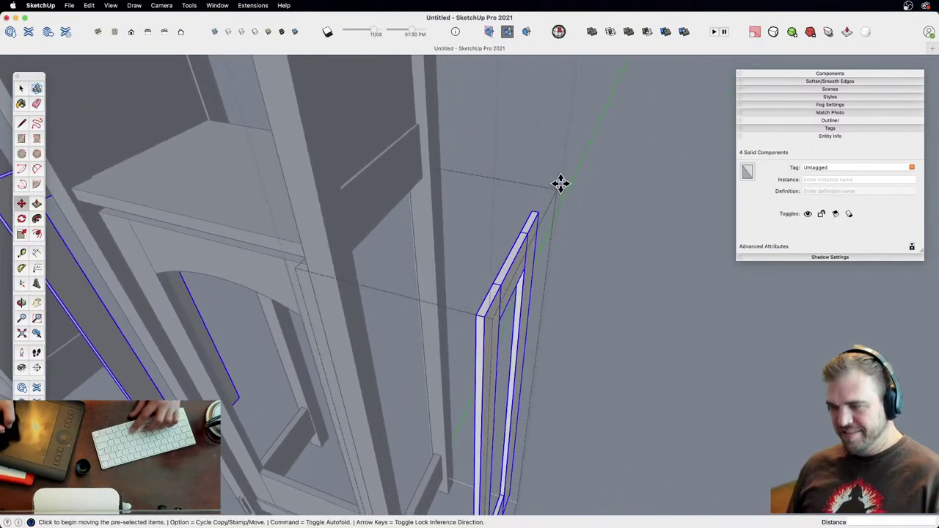
{"action": "left_click", "coordinate": [544, 213]}
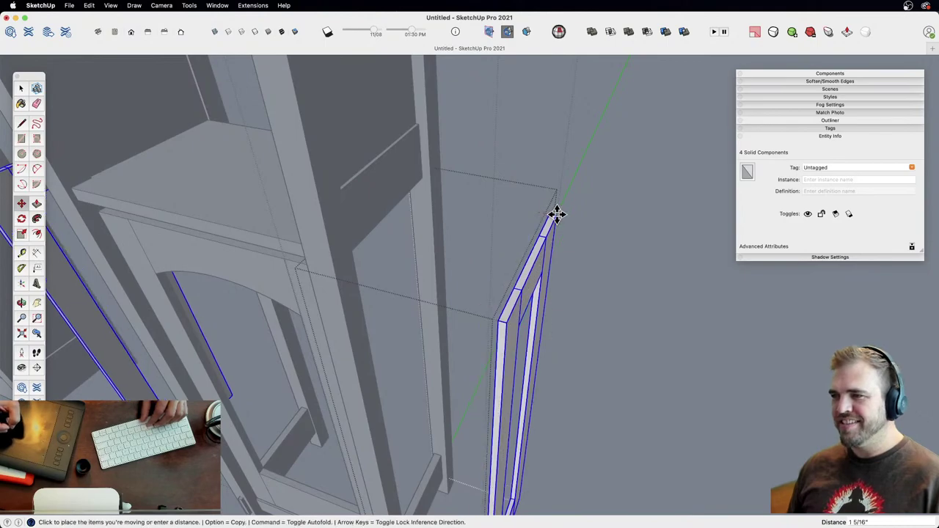
{"action": "left_click", "coordinate": [400, 102]}
{"action": "middle_click_drag", "start_coordinate": [456, 222], "coordinate": [456, 351], "text": "shift"}
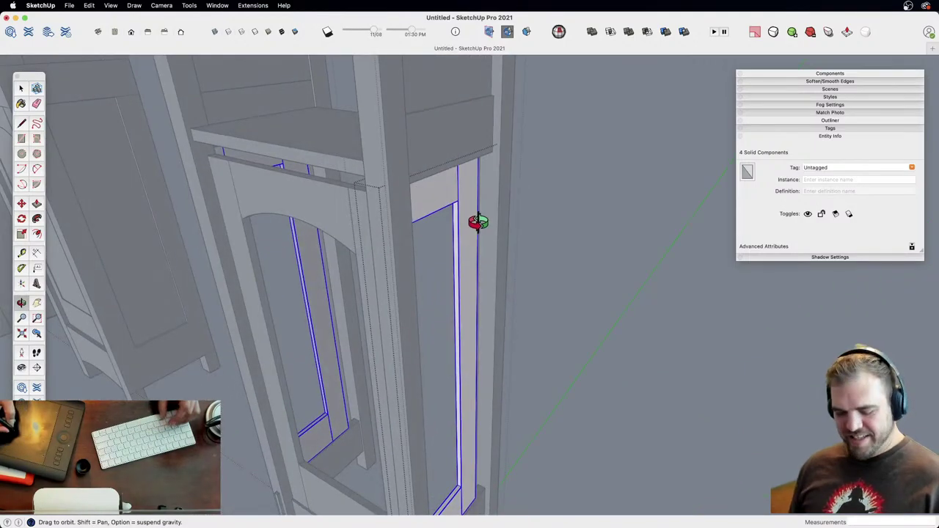
Step: Undo the last placement, reposition the four stile and rail components inside the lower side opening between the legs, and leave the side assembly
{"action": "key", "text": "super+z"}
{"action": "left_click", "coordinate": [604, 176]}
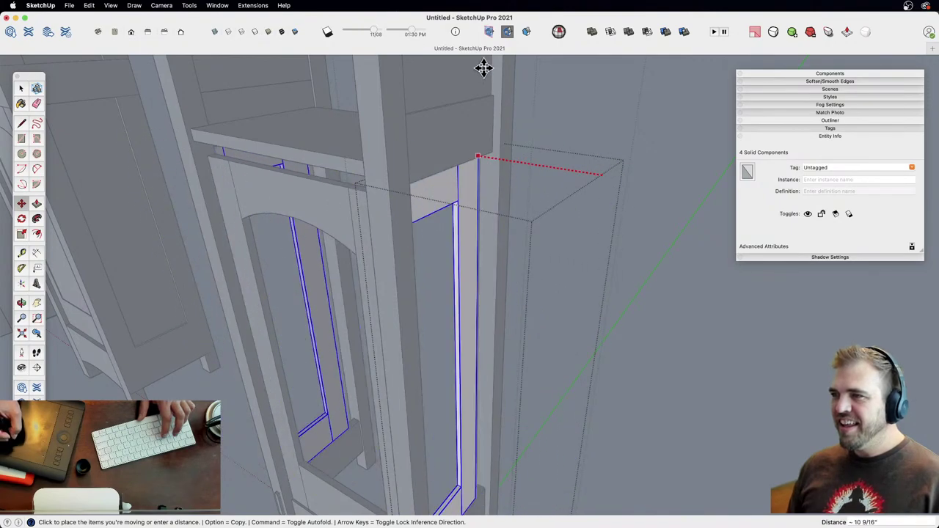
{"action": "key", "text": "Escape"}
{"action": "left_click_drag", "start_coordinate": [507, 266], "coordinate": [463, 352]}
{"action": "key", "text": "m"}
{"action": "left_click", "coordinate": [460, 303]}
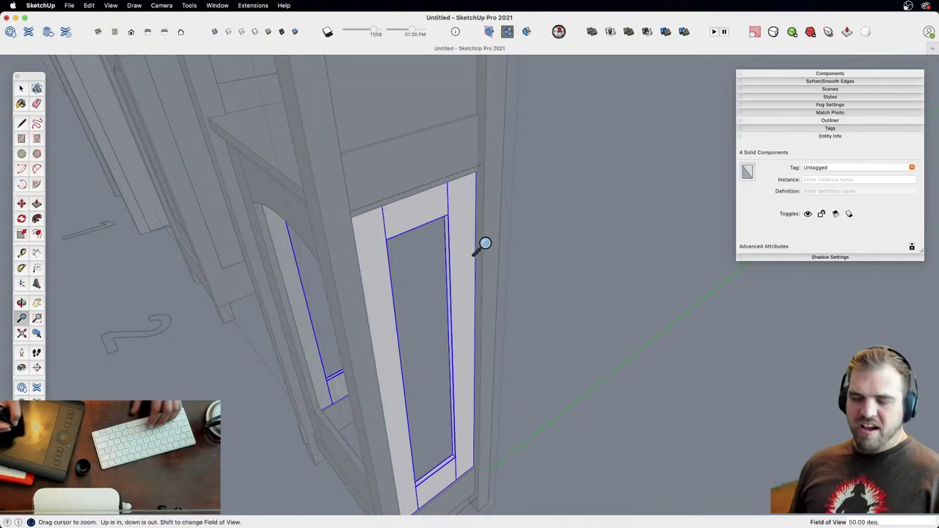
{"action": "middle_click_drag", "start_coordinate": [483, 245], "coordinate": [566, 189]}
{"action": "key", "text": "z"}
{"action": "left_click_drag", "start_coordinate": [565, 189], "coordinate": [566, 242]}
{"action": "middle_click_drag", "start_coordinate": [529, 257], "coordinate": [518, 205], "text": "shift"}
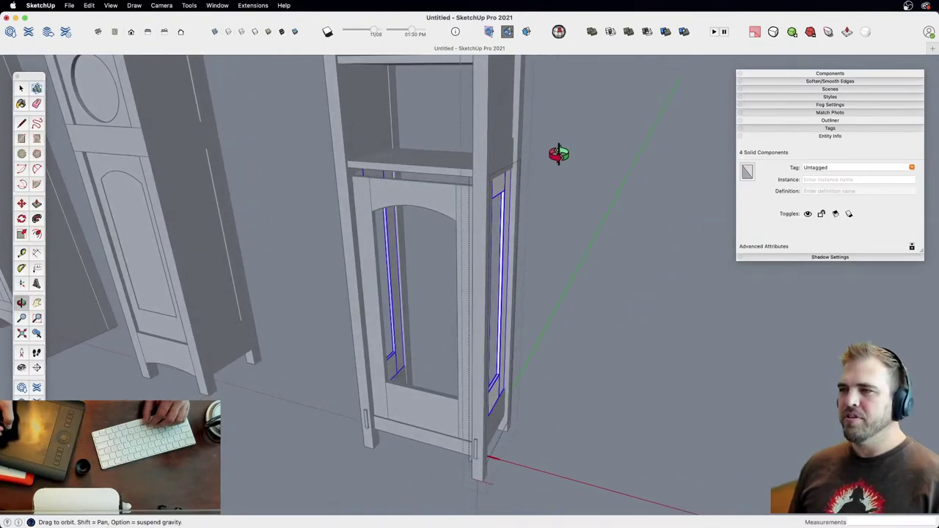
{"action": "left_click", "coordinate": [550, 208]}
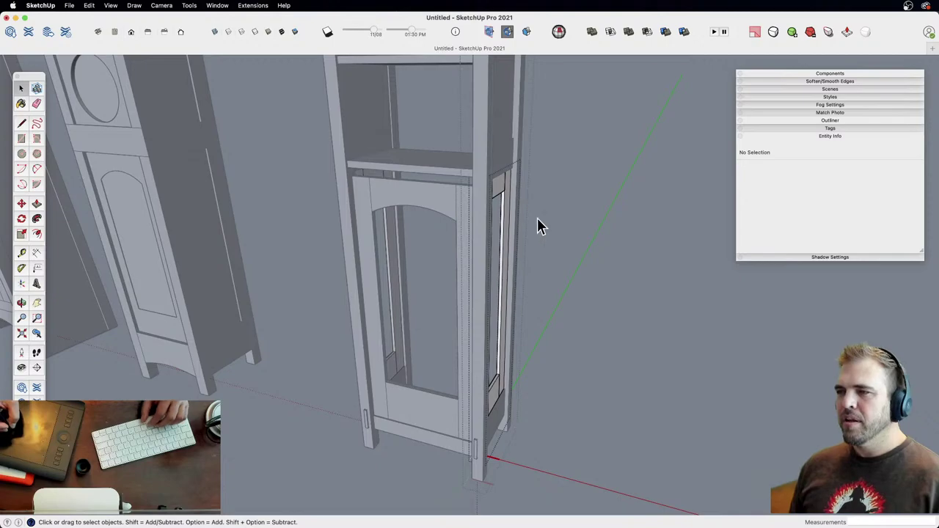
{"action": "left_click", "coordinate": [537, 218]}
Step: Extend the top face of the arched front frame up to the underside of the middle shelf
{"action": "middle_click_drag", "start_coordinate": [496, 221], "coordinate": [470, 138]}
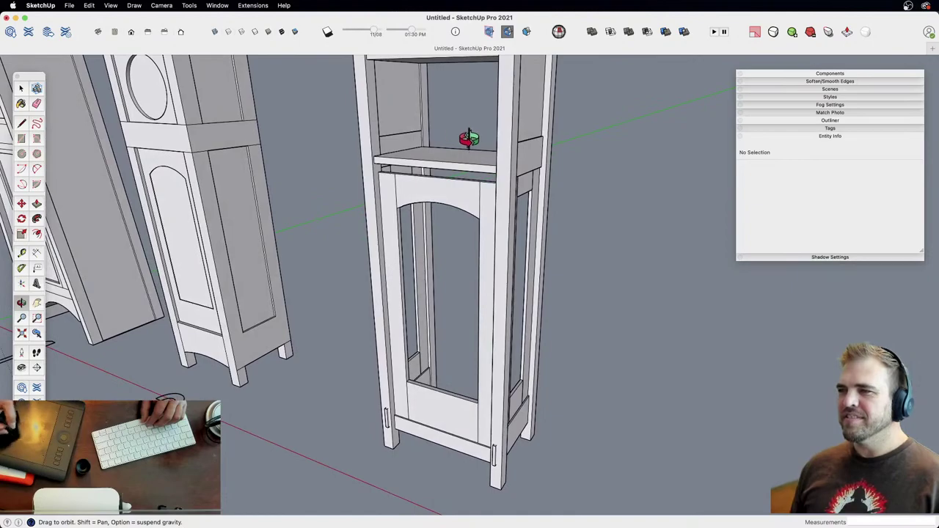
{"action": "middle_click_drag", "start_coordinate": [502, 211], "coordinate": [482, 336]}
{"action": "scroll", "coordinate": [470, 360], "scroll_direction": "up", "scroll_amount": 6}
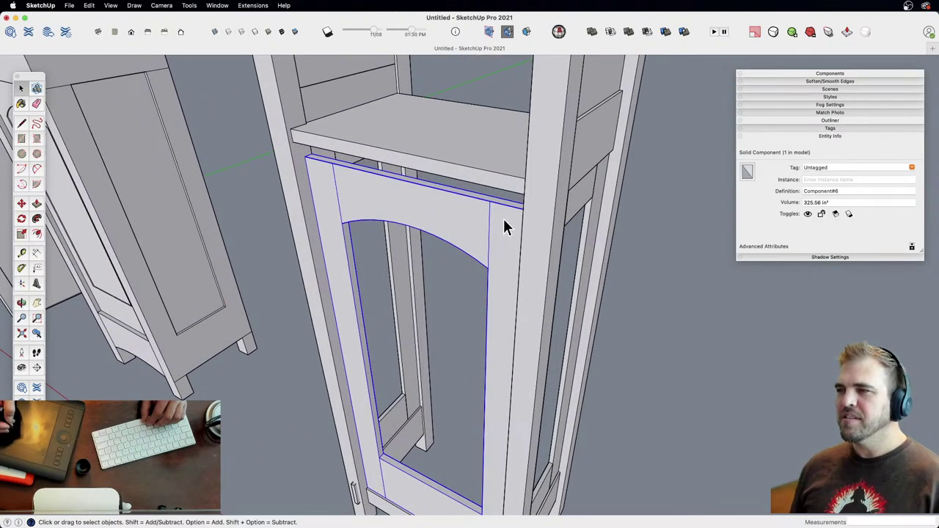
{"action": "double_click", "coordinate": [504, 220]}
{"action": "key", "text": "p"}
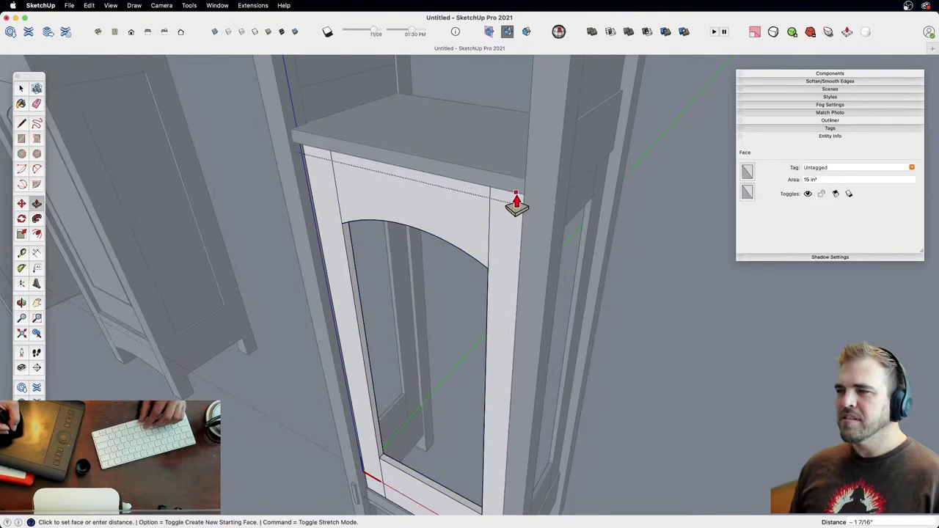
{"action": "key", "text": "z"}
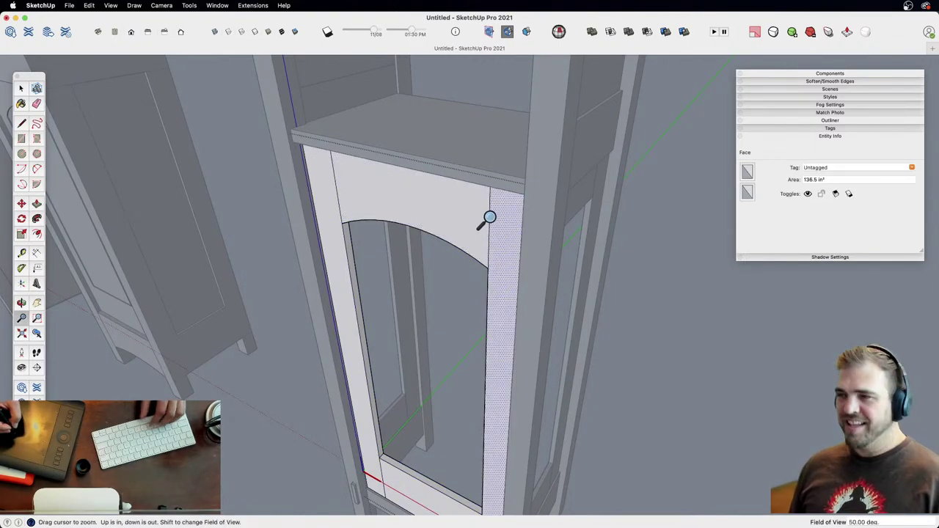
{"action": "left_click_drag", "start_coordinate": [486, 218], "coordinate": [521, 266]}
{"action": "key", "text": "h"}
{"action": "left_click_drag", "start_coordinate": [460, 286], "coordinate": [522, 216]}
{"action": "key", "text": "o"}
{"action": "key", "text": "space"}
{"action": "left_click", "coordinate": [592, 209]}
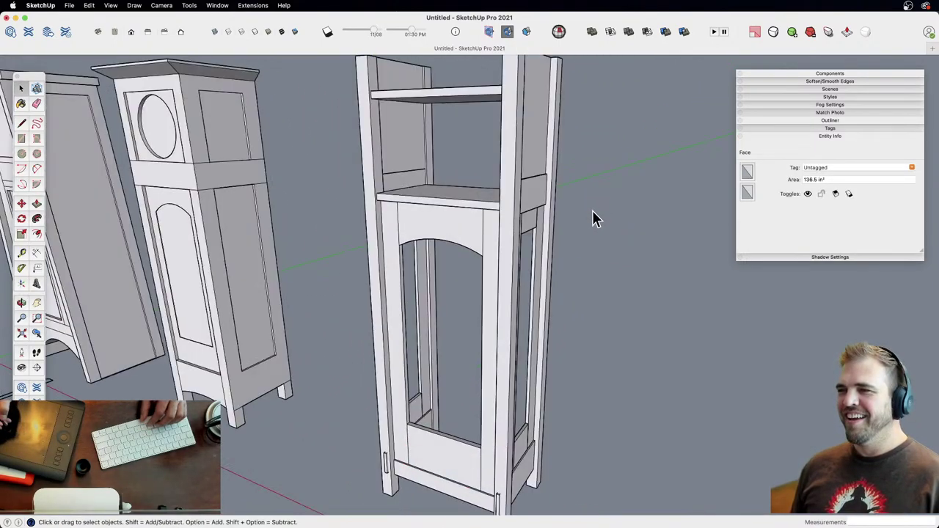
Step: Examine the third cabinet's overall proportions and side frames alongside the two finished cabinets
{"action": "key", "text": "z"}
{"action": "left_click_drag", "start_coordinate": [487, 169], "coordinate": [490, 286]}
{"action": "middle_click_drag", "start_coordinate": [490, 297], "coordinate": [491, 317], "text": "shift"}
{"action": "middle_click_drag", "start_coordinate": [491, 317], "coordinate": [494, 191]}
{"action": "middle_click_drag", "start_coordinate": [482, 259], "coordinate": [437, 186], "text": "shift"}
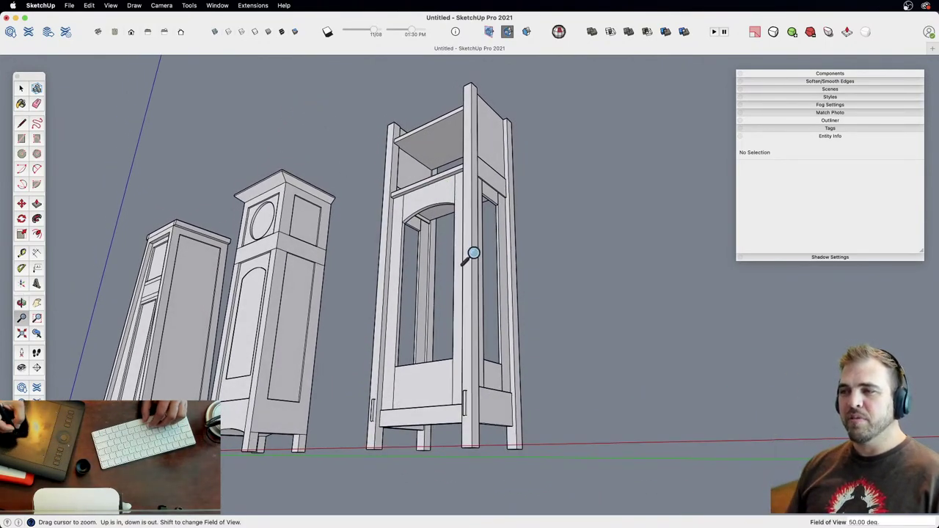
{"action": "left_click_drag", "start_coordinate": [473, 253], "coordinate": [467, 183]}
{"action": "middle_click_drag", "start_coordinate": [467, 183], "coordinate": [466, 269]}
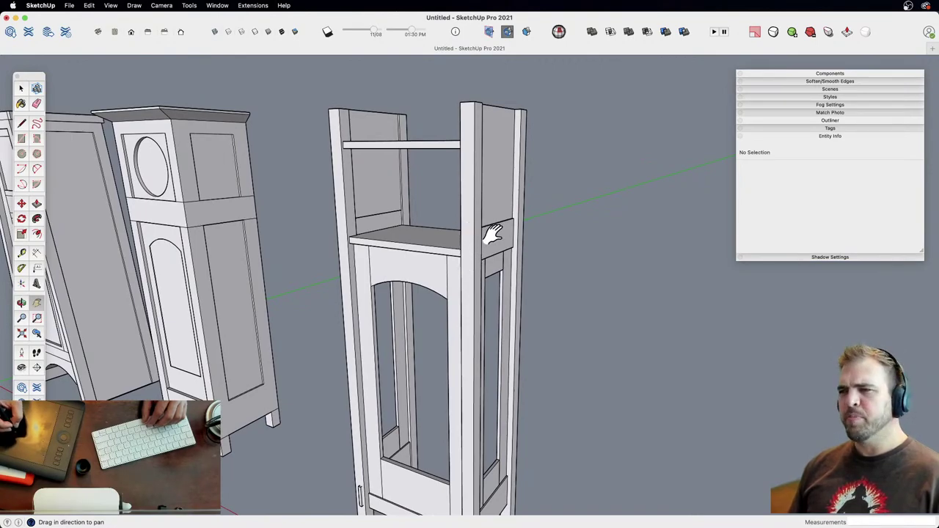
{"action": "middle_click_drag", "start_coordinate": [450, 217], "coordinate": [461, 176], "text": "shift"}
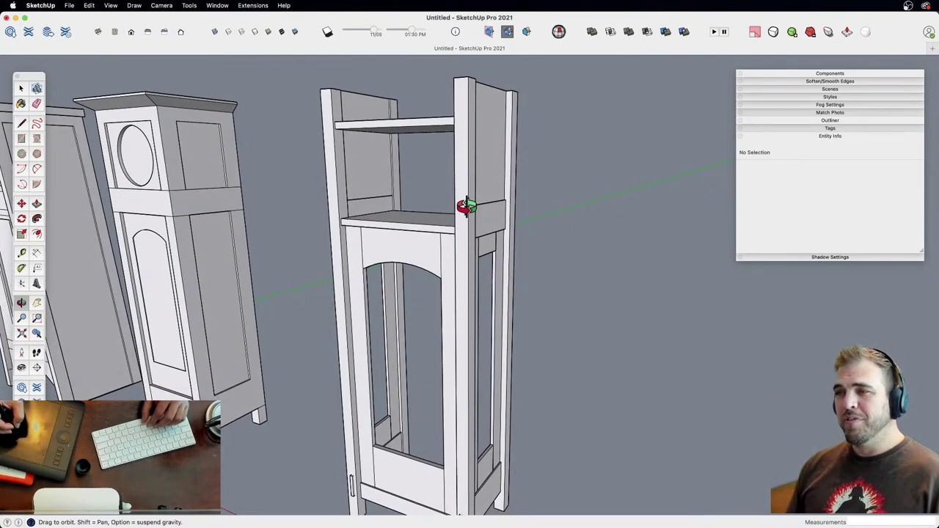
Step: Draw a rectangle across the cabinet's open back between the rear legs, from the middle shelf's corner downward
{"action": "key", "text": "z"}
{"action": "left_click_drag", "start_coordinate": [461, 214], "coordinate": [445, 273]}
{"action": "middle_click_drag", "start_coordinate": [445, 274], "coordinate": [482, 309], "text": "shift"}
{"action": "left_click", "coordinate": [438, 382]}
{"action": "middle_click_drag", "start_coordinate": [446, 360], "coordinate": [454, 378]}
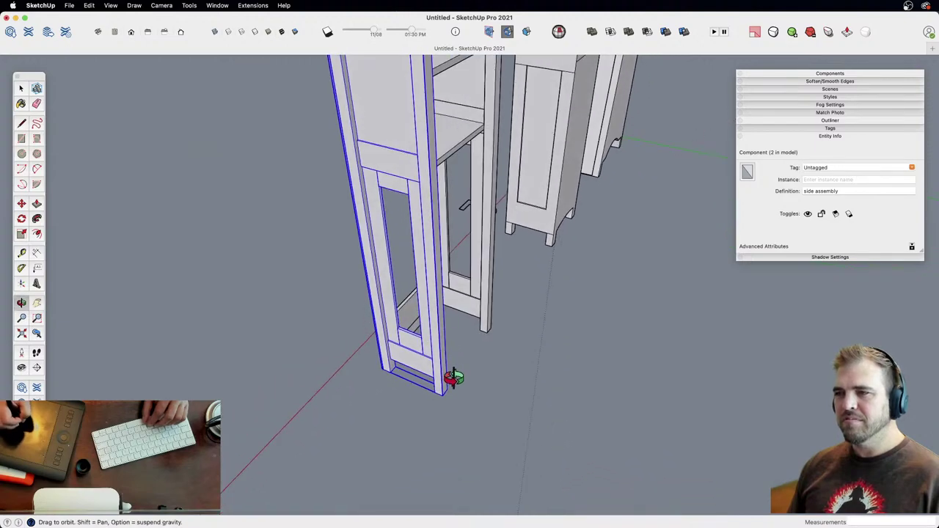
{"action": "middle_click_drag", "start_coordinate": [472, 265], "coordinate": [337, 252]}
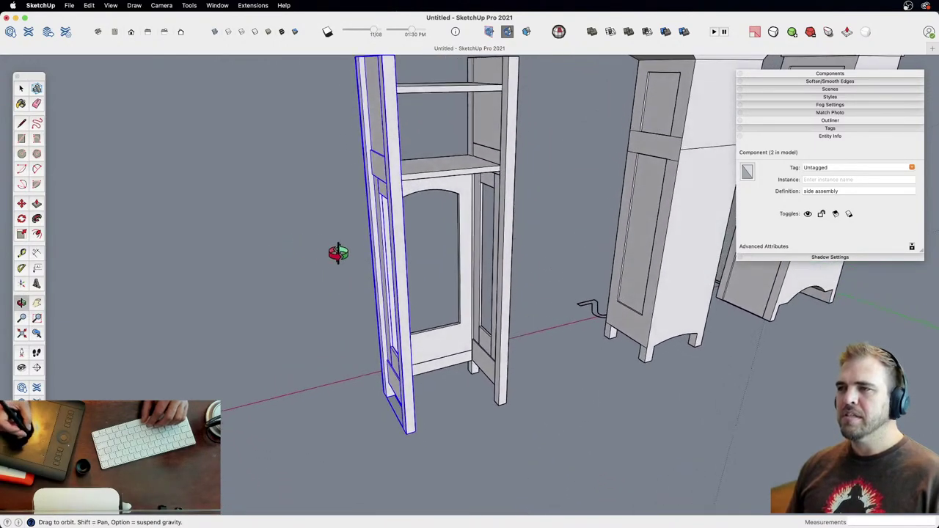
{"action": "scroll", "coordinate": [474, 203], "scroll_direction": "up", "scroll_amount": 3}
{"action": "middle_click_drag", "start_coordinate": [474, 203], "coordinate": [502, 218], "text": "shift"}
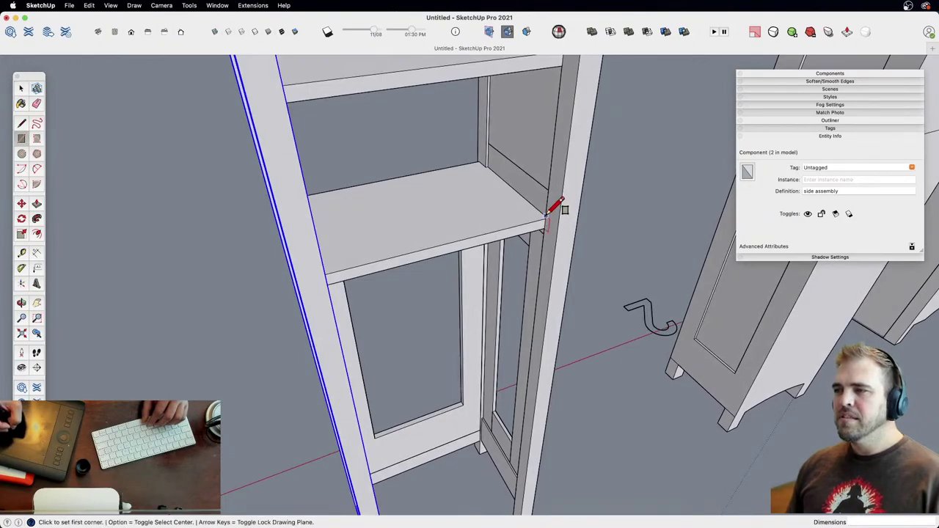
{"action": "left_click", "coordinate": [367, 491]}
{"action": "middle_click_drag", "start_coordinate": [367, 492], "coordinate": [526, 197]}
Step: Scale the back rectangle upward by about 1.31 in height so it extends above the middle shelf
{"action": "key", "text": "space"}
{"action": "left_click", "coordinate": [493, 268]}
{"action": "scroll", "coordinate": [494, 268], "scroll_direction": "down", "scroll_amount": 3}
{"action": "key", "text": "s"}
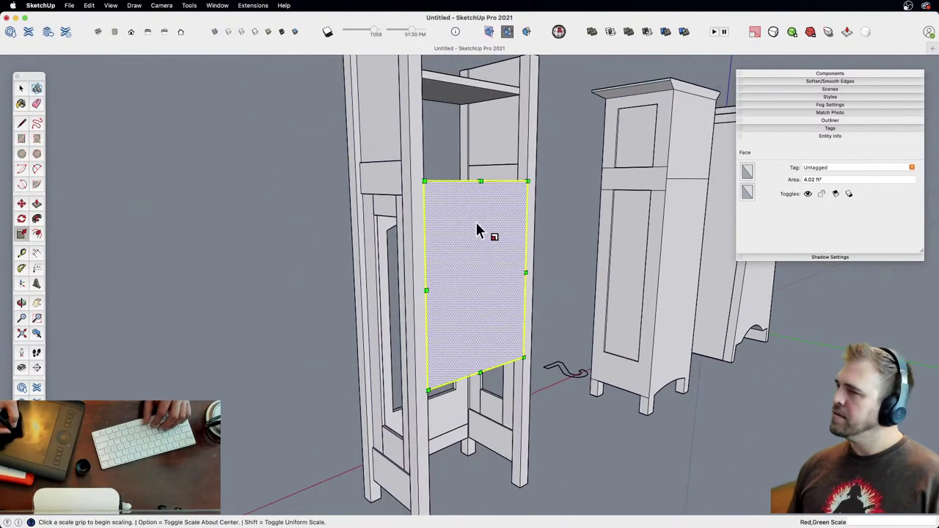
{"action": "left_click", "coordinate": [495, 130]}
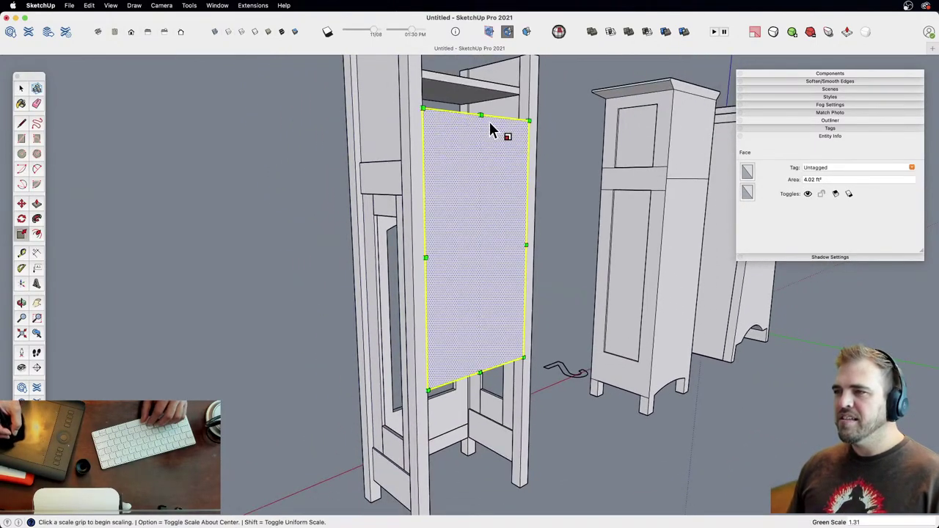
{"action": "key", "text": "space"}
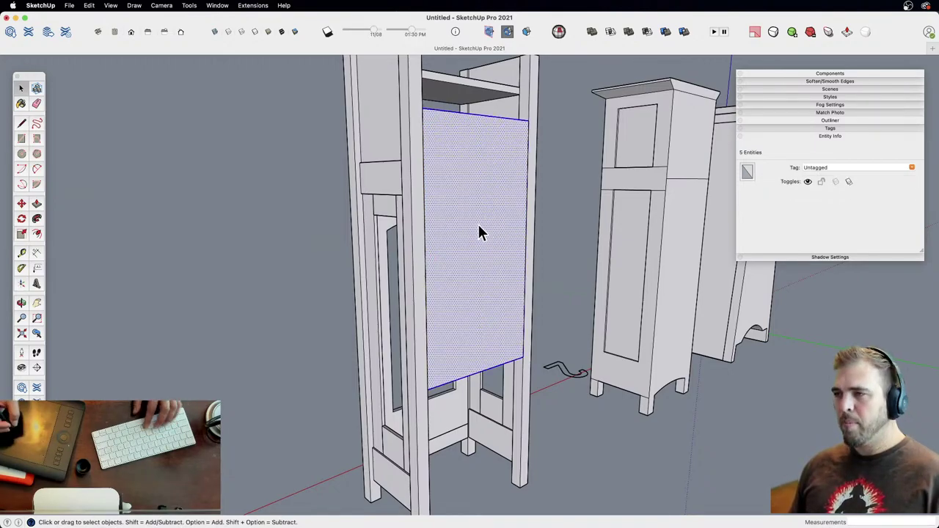
Step: Push/Pull the back rectangle into a panel 1/2" thick
{"action": "middle_click_drag", "start_coordinate": [491, 206], "coordinate": [487, 249]}
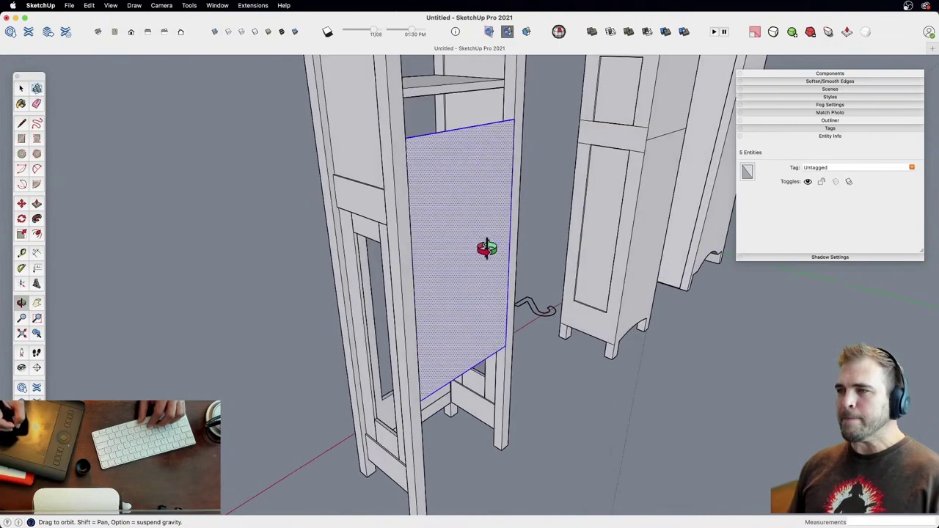
{"action": "scroll", "coordinate": [486, 279], "scroll_direction": "up", "scroll_amount": 3}
{"action": "middle_click_drag", "start_coordinate": [487, 210], "coordinate": [478, 303]}
{"action": "scroll", "coordinate": [472, 384], "scroll_direction": "up", "scroll_amount": 5}
{"action": "key", "text": "p"}
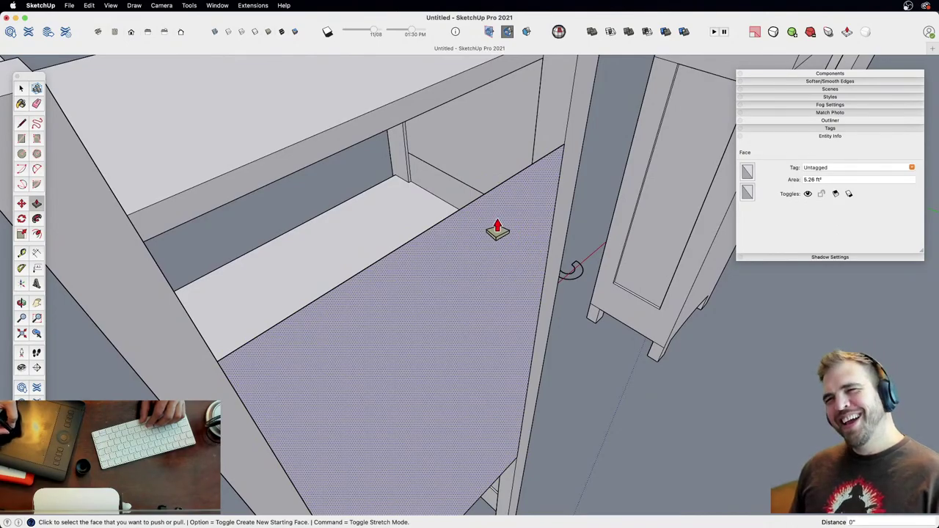
{"action": "left_click", "coordinate": [514, 279]}
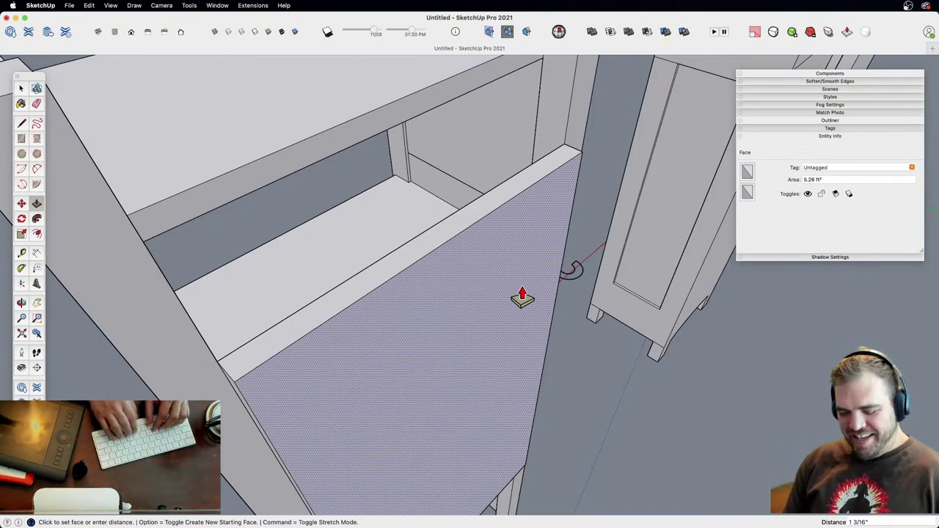
{"action": "type", "text": ".5"}
{"action": "key", "text": "Return"}
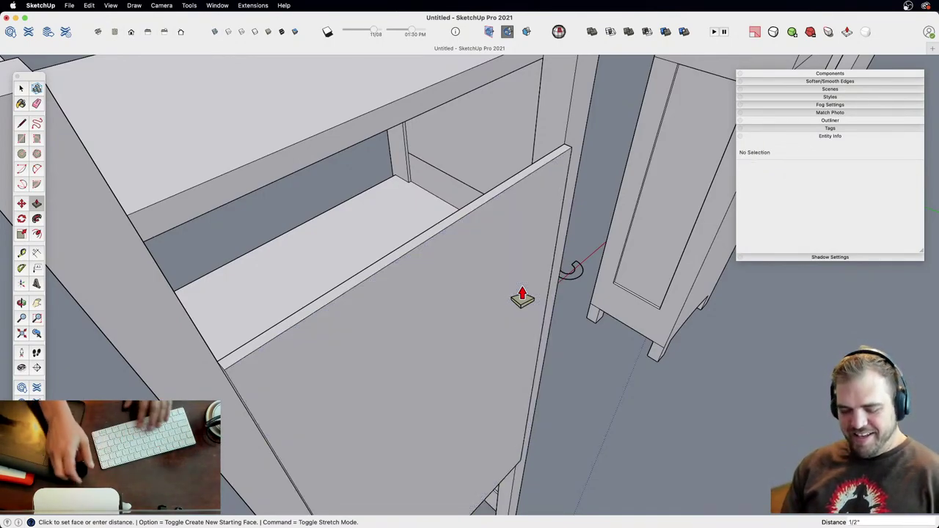
Step: Group the back panel and move it inward along the green axis so it sits inset between the rear legs
{"action": "key", "text": "space"}
{"action": "triple_click", "coordinate": [532, 240]}
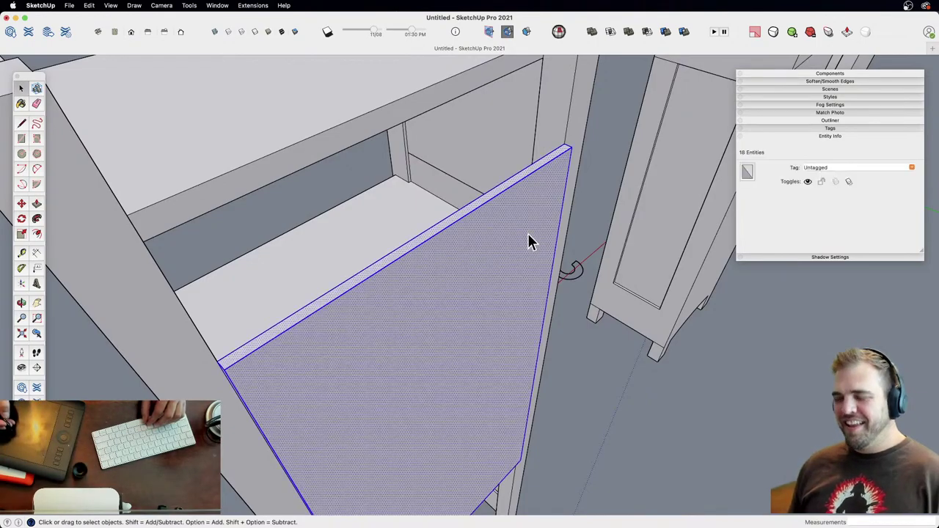
{"action": "key", "text": "super+g"}
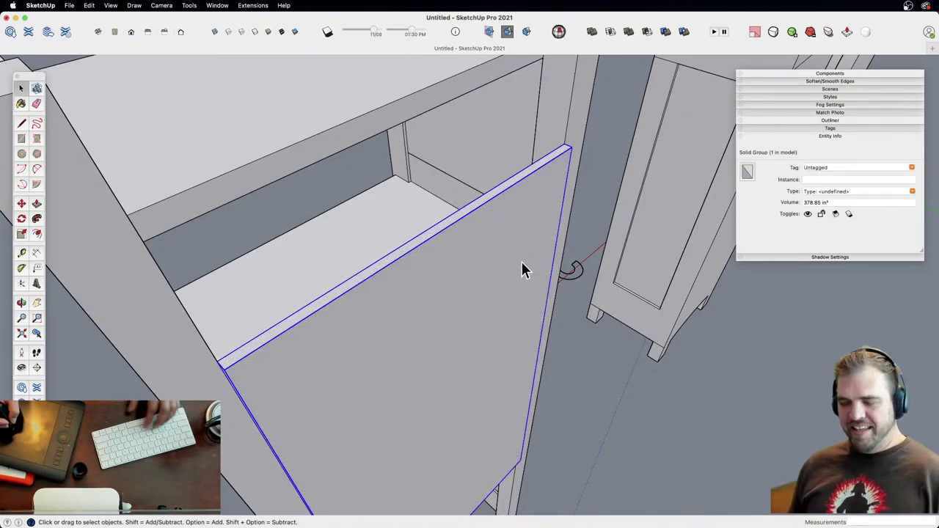
{"action": "scroll", "coordinate": [522, 262], "scroll_direction": "down", "scroll_amount": 5}
{"action": "middle_click_drag", "start_coordinate": [504, 335], "coordinate": [496, 369]}
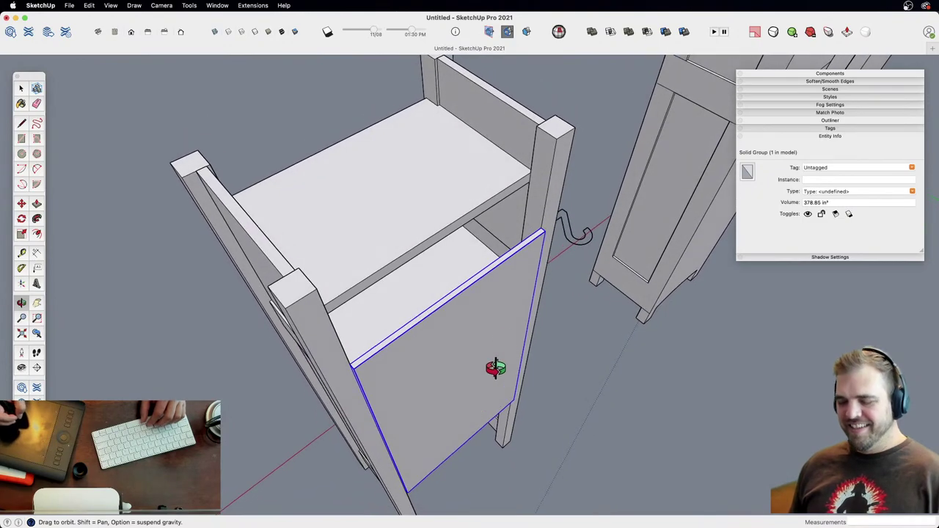
{"action": "key", "text": "m"}
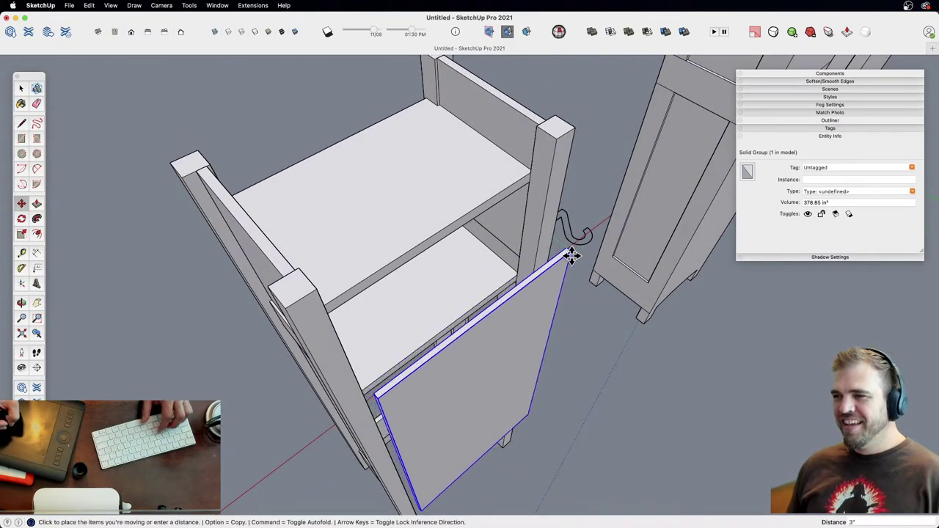
{"action": "key", "text": "Left"}
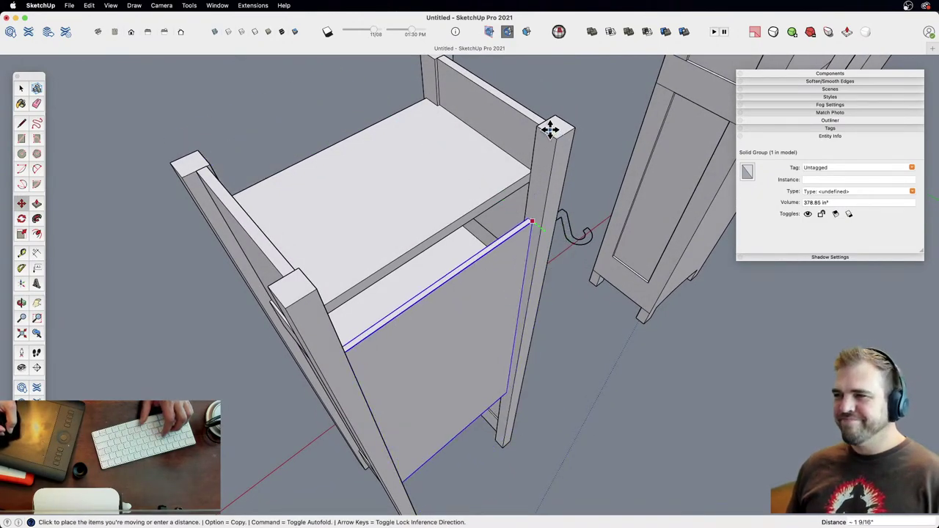
{"action": "middle_click_drag", "start_coordinate": [539, 217], "coordinate": [501, 70]}
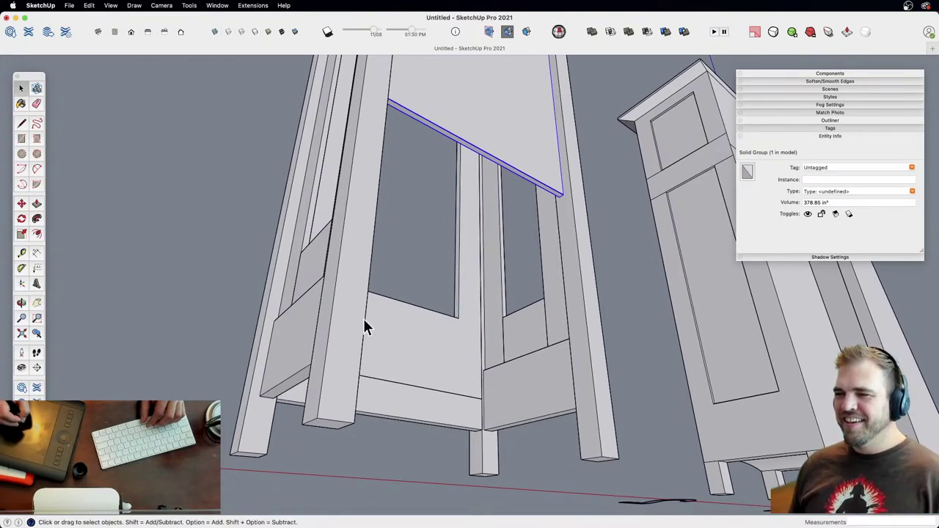
Step: Copy the bottom rail out of the side assembly and move the copy into the middle of the cabinet's base
{"action": "left_click", "coordinate": [301, 346]}
{"action": "double_click", "coordinate": [301, 345]}
{"action": "left_click", "coordinate": [299, 335]}
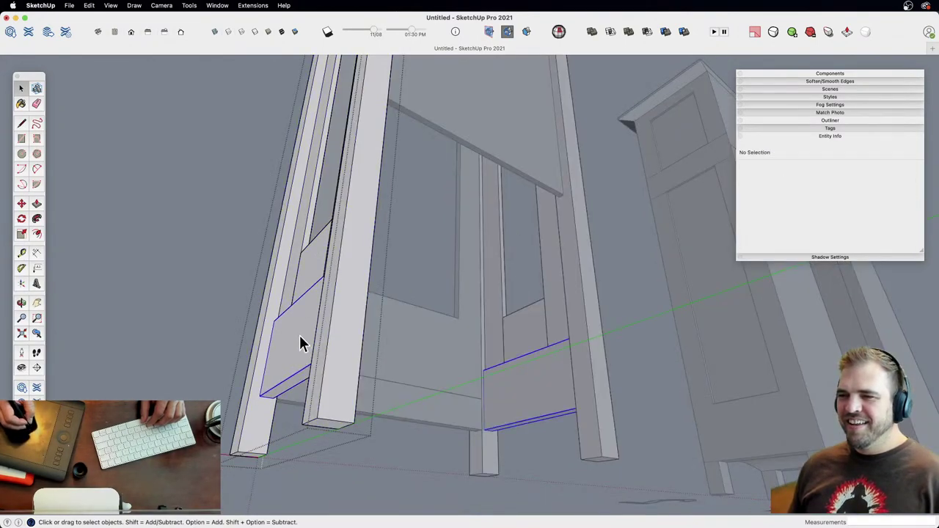
{"action": "left_click", "coordinate": [420, 271]}
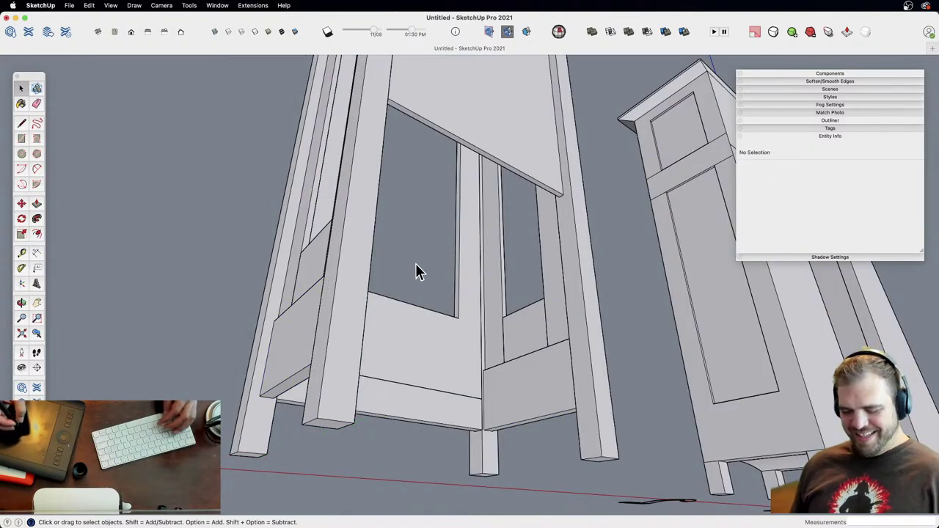
{"action": "left_click", "coordinate": [414, 276]}
{"action": "key", "text": "m"}
{"action": "left_click", "coordinate": [398, 357]}
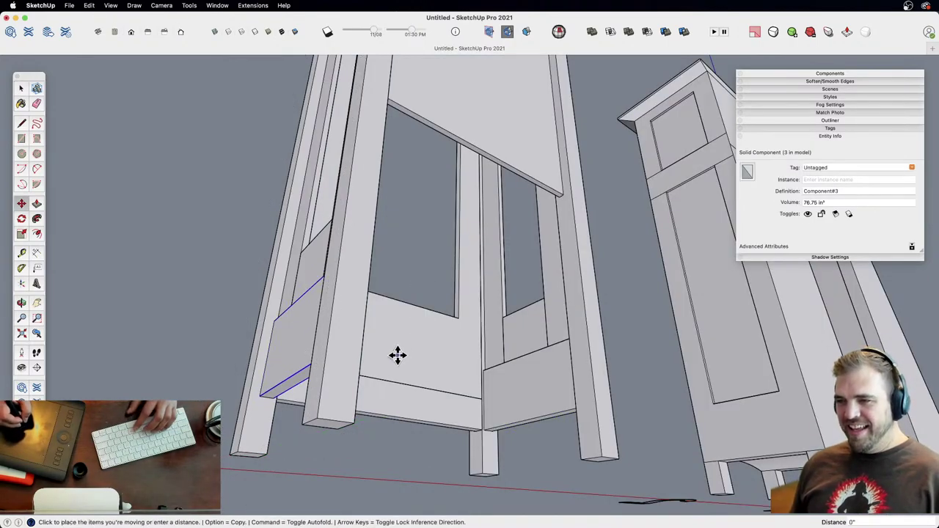
{"action": "left_click", "coordinate": [416, 357]}
Step: Make the copied bottom rail unique
{"action": "middle_click_drag", "start_coordinate": [415, 357], "coordinate": [421, 315]}
{"action": "right_click", "coordinate": [421, 314]}
{"action": "left_click", "coordinate": [435, 333]}
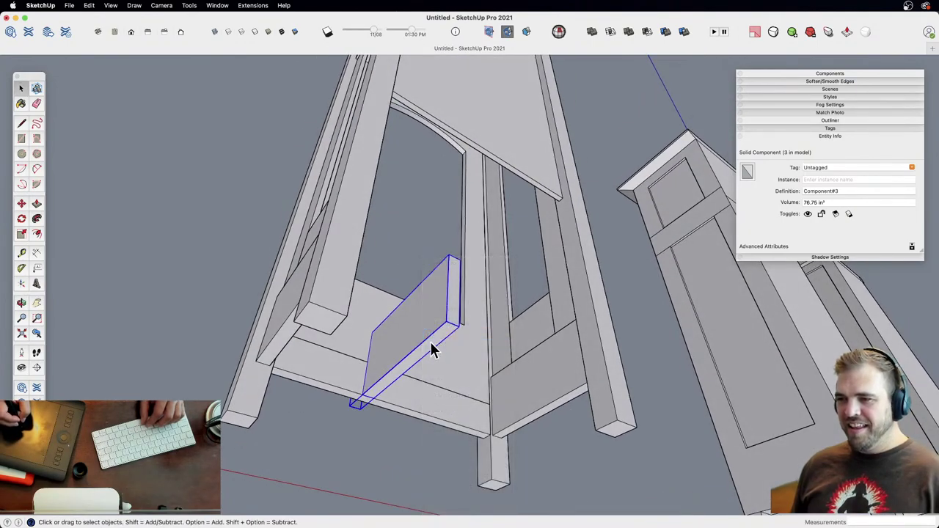
Step: Rotate the copied rail to run parallel to the cabinet's back and move it by its corner about 8 11/16" toward the rear legs
{"action": "key", "text": "m"}
{"action": "left_click", "coordinate": [441, 331]}
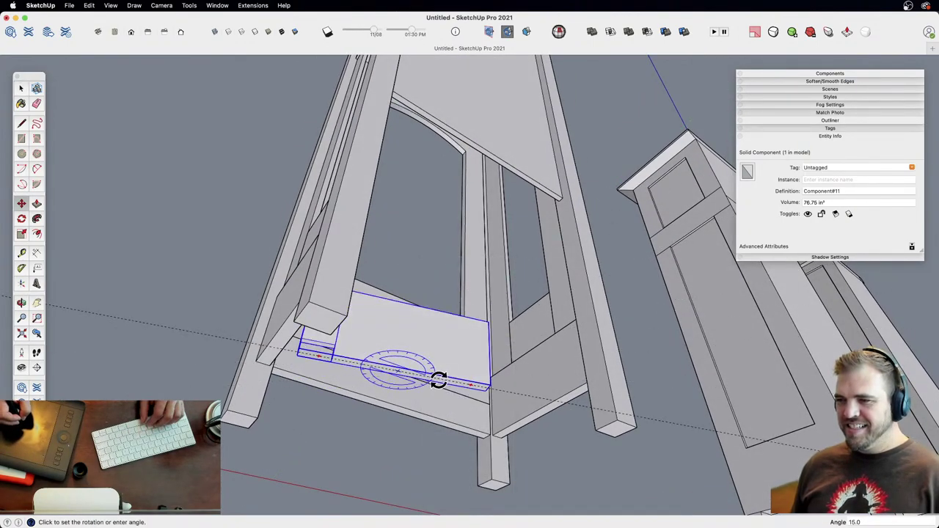
{"action": "left_click", "coordinate": [435, 383]}
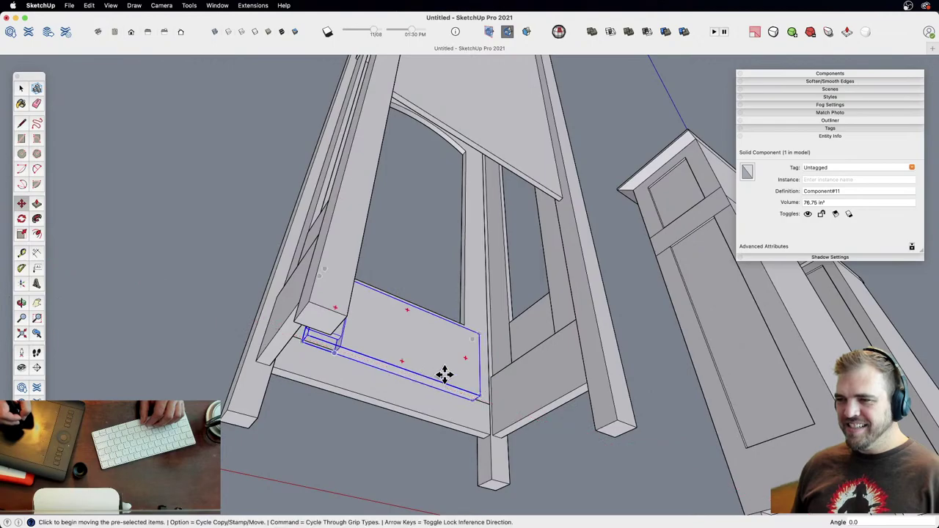
{"action": "left_click", "coordinate": [481, 394]}
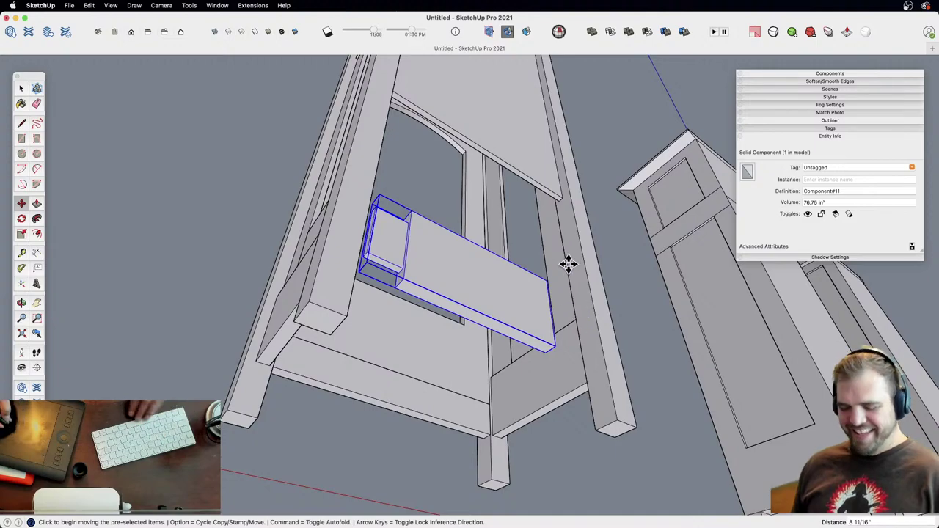
Step: Move the copied rail about 2 7/8" along its length so its shoulder meets the rear leg's inner face and the tenon enters the leg
{"action": "middle_click_drag", "start_coordinate": [569, 264], "coordinate": [495, 361]}
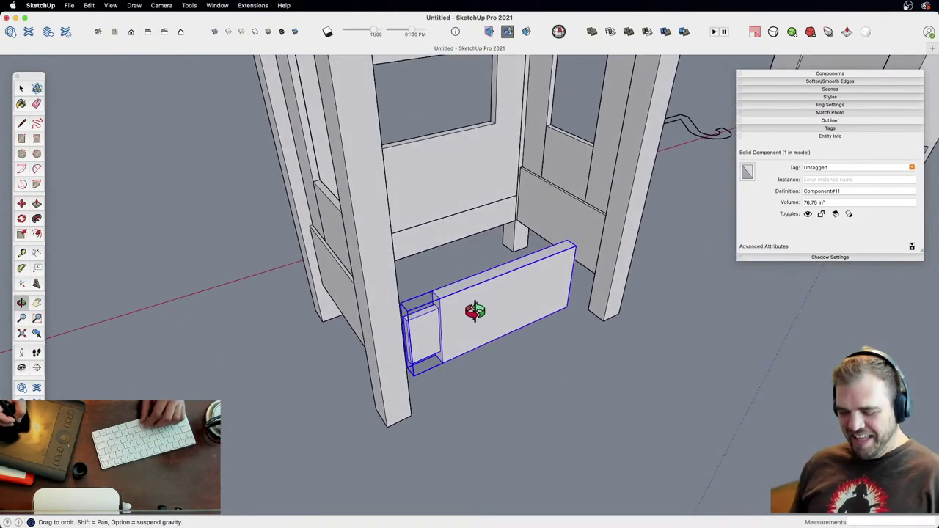
{"action": "middle_click_drag", "start_coordinate": [475, 311], "coordinate": [475, 311]}
{"action": "left_click", "coordinate": [441, 299]}
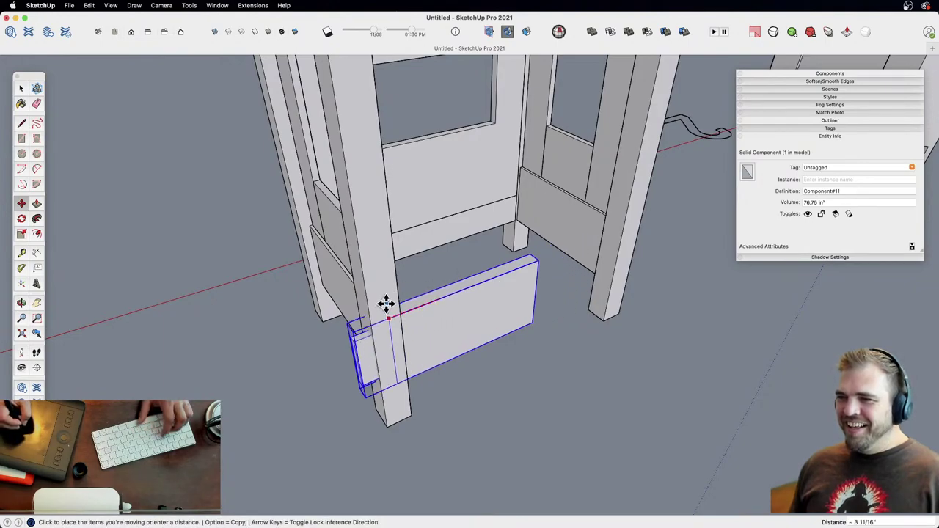
{"action": "left_click", "coordinate": [401, 296]}
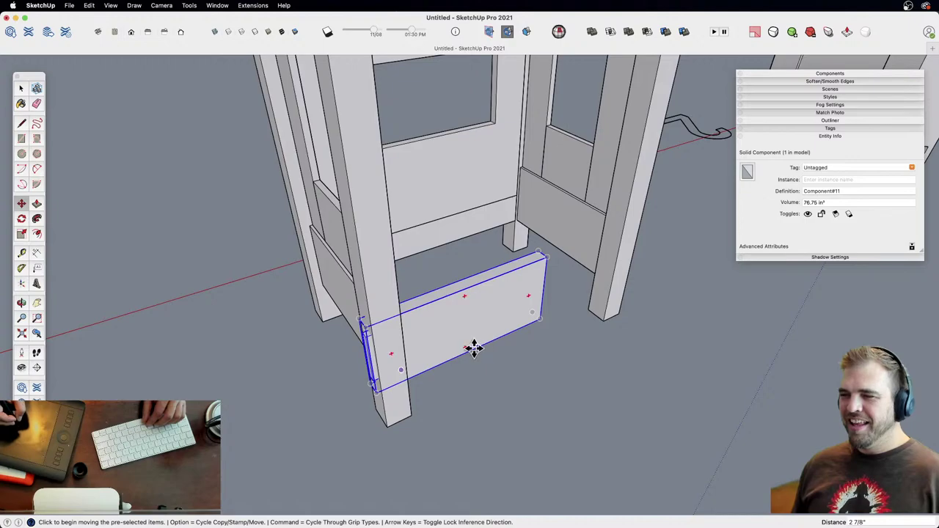
{"action": "key", "text": "space"}
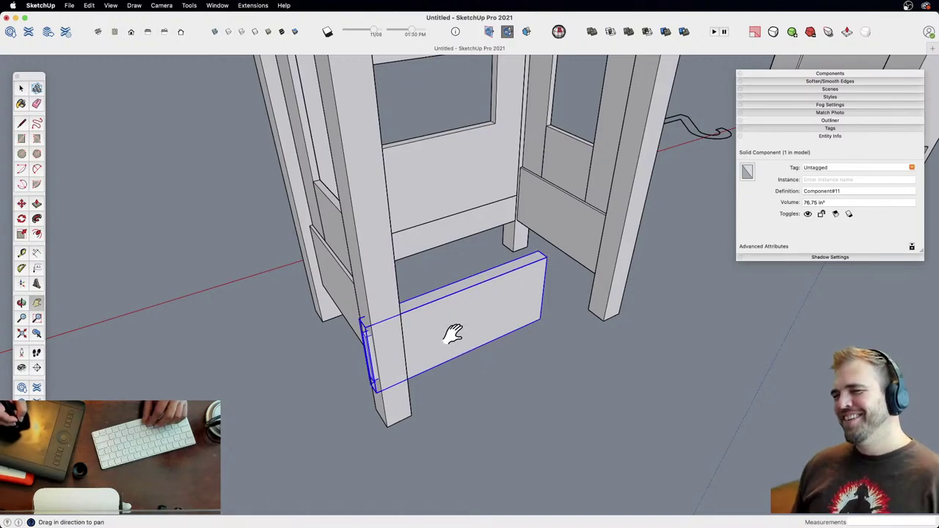
Step: Open the back rail component, select all its geometry and place a copy along the green axis beyond the opposite rear leg
{"action": "middle_click_drag", "start_coordinate": [453, 333], "coordinate": [468, 350], "text": "shift"}
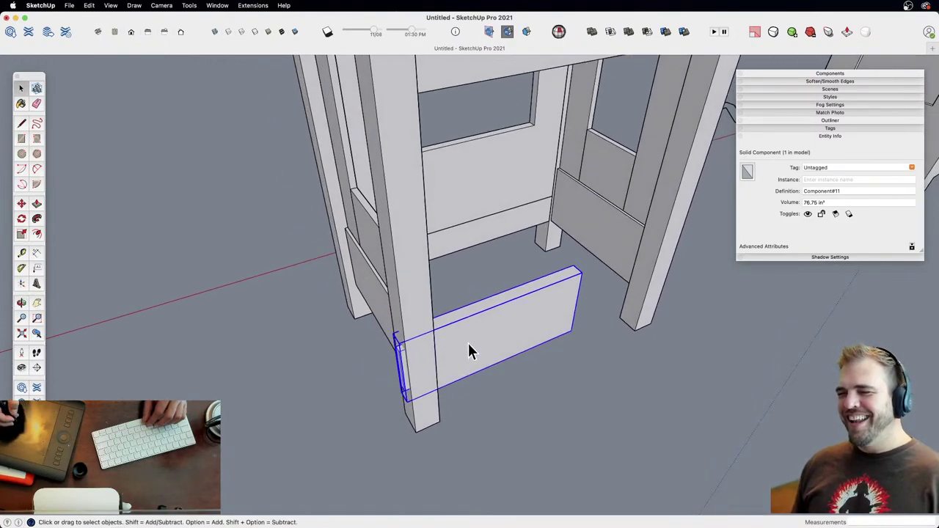
{"action": "double_click", "coordinate": [468, 341]}
{"action": "triple_click", "coordinate": [468, 349]}
{"action": "key", "text": "z"}
{"action": "left_click_drag", "start_coordinate": [468, 298], "coordinate": [467, 413]}
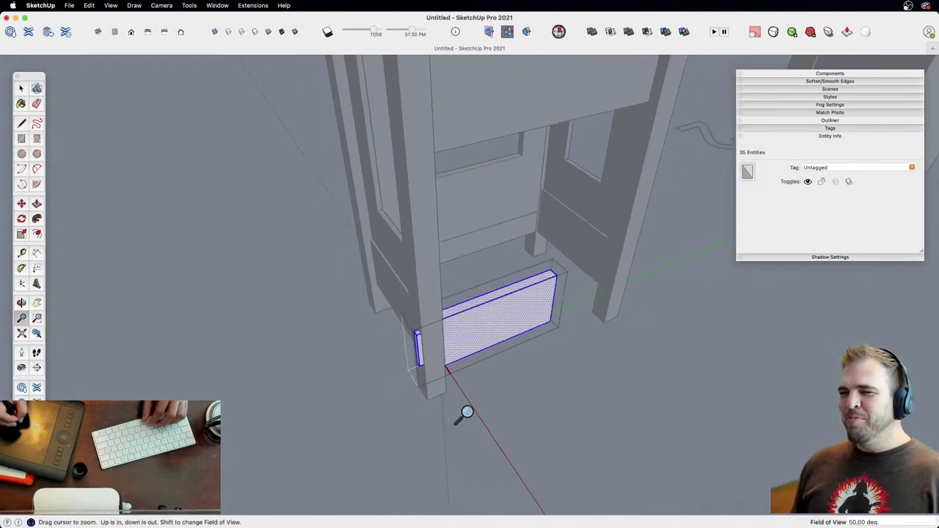
{"action": "middle_click_drag", "start_coordinate": [467, 412], "coordinate": [436, 361], "text": "shift"}
{"action": "key", "text": "m"}
{"action": "left_click", "coordinate": [436, 377]}
{"action": "key", "text": "alt"}
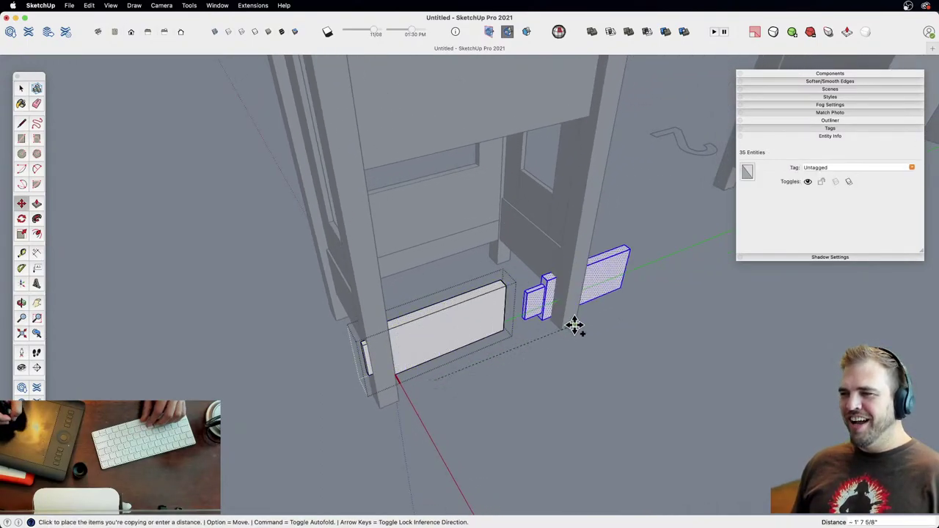
{"action": "left_click", "coordinate": [594, 312]}
Step: Mirror the copied rail geometry along the green axis with a scale factor of -1
{"action": "key", "text": "s"}
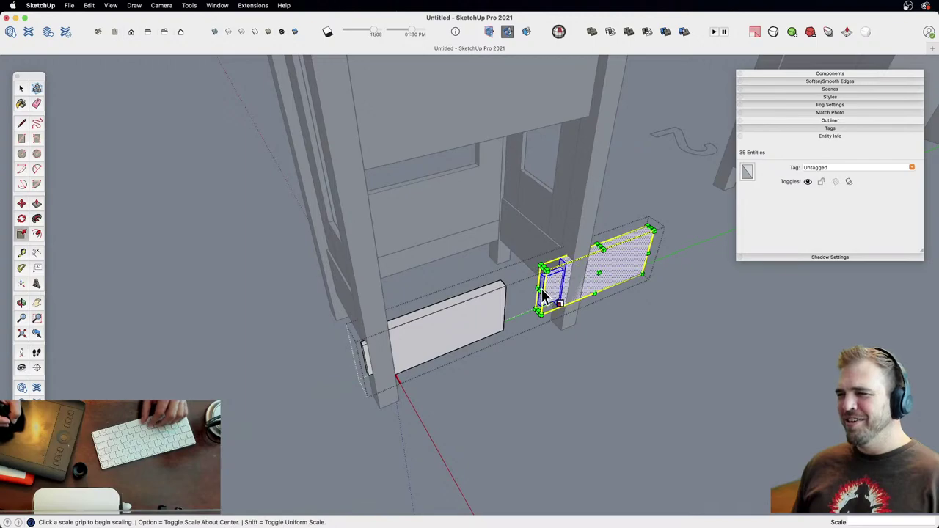
{"action": "left_click", "coordinate": [539, 291]}
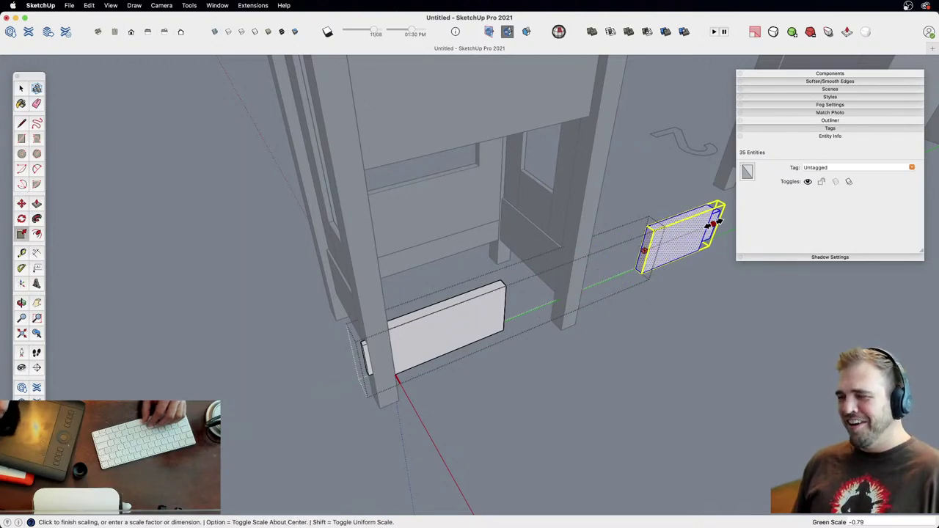
{"action": "type", "text": "-1"}
{"action": "key", "text": "Return"}
Step: Move the mirrored half against the end of the original half and delete the seam edges between them
{"action": "key", "text": "m"}
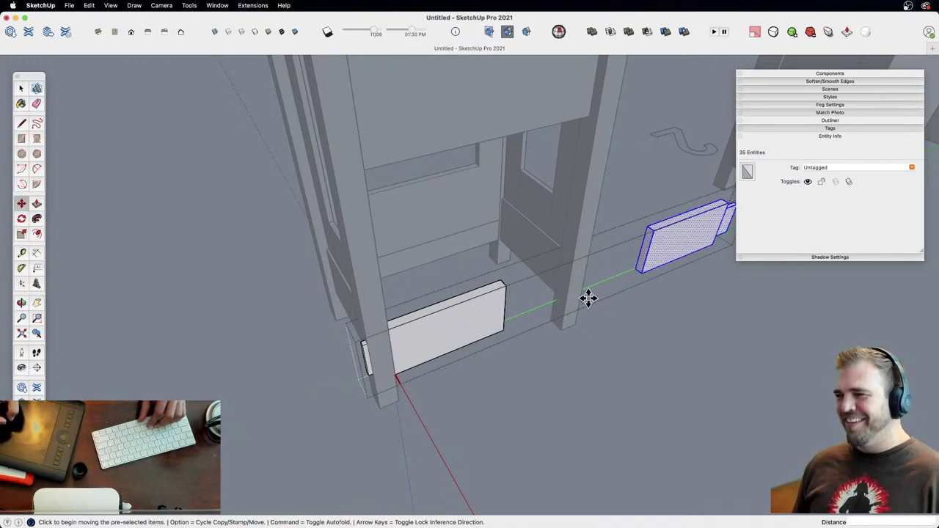
{"action": "left_click", "coordinate": [646, 268]}
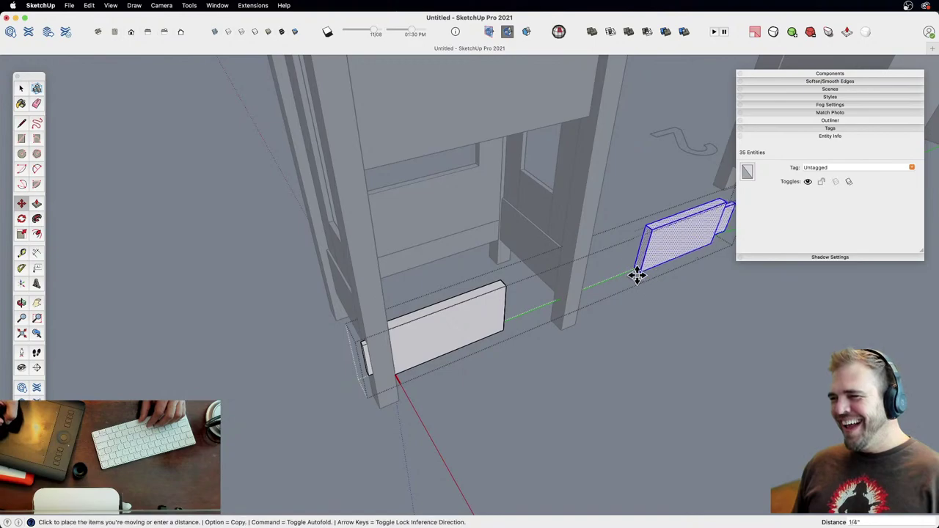
{"action": "left_click", "coordinate": [501, 329]}
{"action": "middle_click_drag", "start_coordinate": [502, 328], "coordinate": [414, 286]}
{"action": "key", "text": "space"}
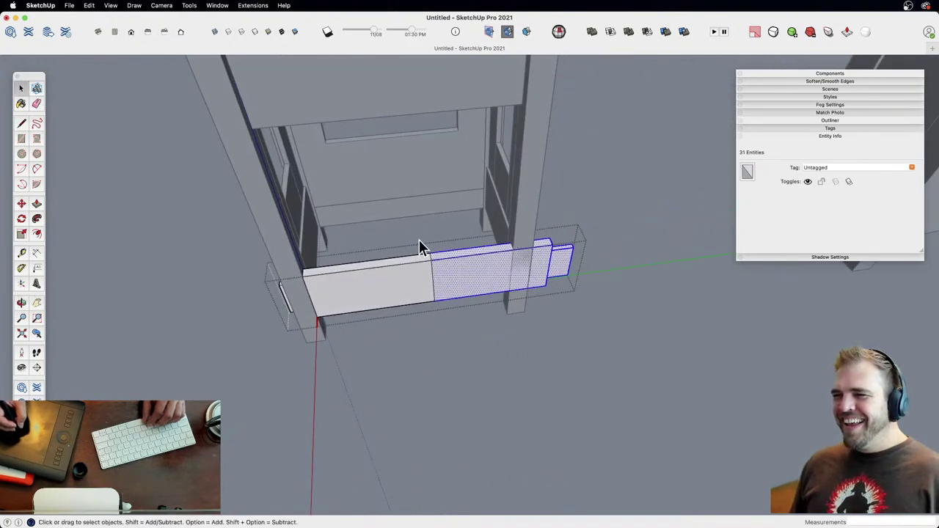
{"action": "left_click", "coordinate": [460, 345]}
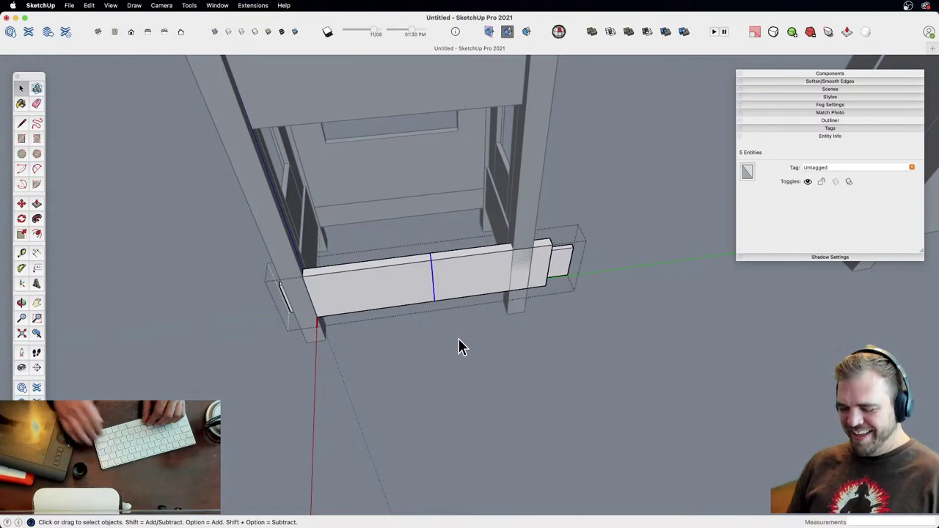
{"action": "mouse_move", "coordinate": [524, 264]}
{"action": "middle_mouse_down"}
{"action": "mouse_move", "coordinate": [504, 340]}
{"action": "mouse_move", "coordinate": [663, 264]}
{"action": "mouse_move", "coordinate": [553, 296]}
{"action": "mouse_move", "coordinate": [533, 258]}
{"action": "middle_mouse_up"}
Step: Select the tenon end of the mirrored half and move it 4" inward so its shoulder meets the opposite rear leg
{"action": "left_click", "coordinate": [616, 285]}
{"action": "middle_click_drag", "start_coordinate": [616, 285], "coordinate": [378, 350]}
{"action": "key", "text": "m"}
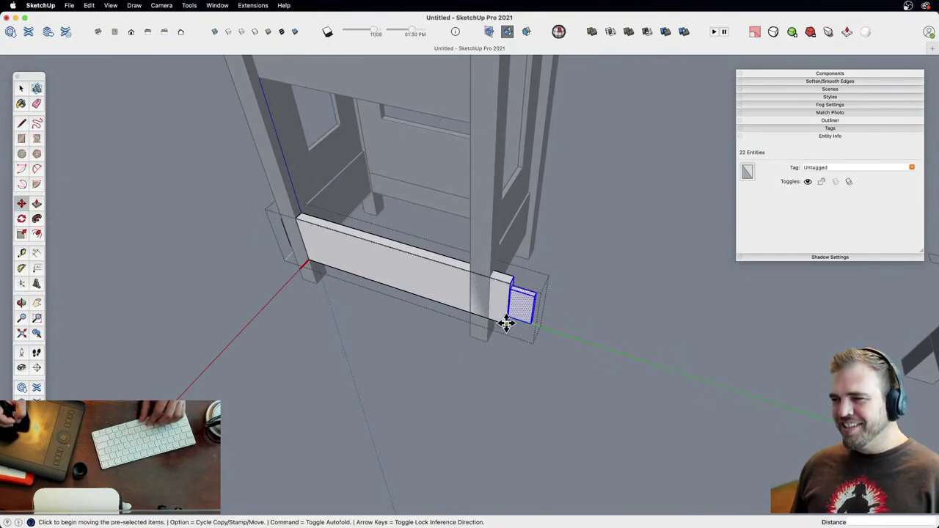
{"action": "left_click", "coordinate": [507, 323]}
{"action": "left_click", "coordinate": [471, 336]}
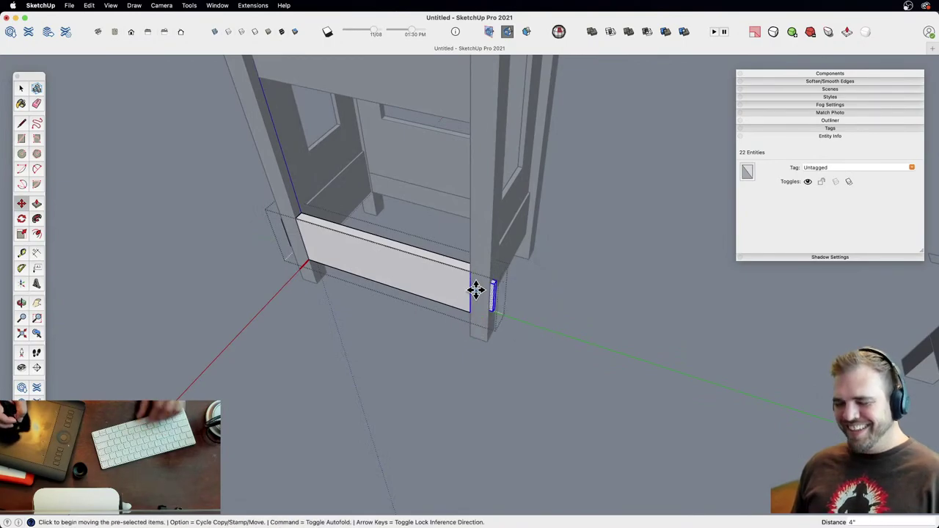
Step: Close the rail component and move the back rail 0.5" inward from the outer face of the rear legs
{"action": "middle_click_drag", "start_coordinate": [411, 318], "coordinate": [516, 330], "text": "shift"}
{"action": "key", "text": "space"}
{"action": "left_click", "coordinate": [556, 350]}
{"action": "left_click", "coordinate": [494, 306]}
{"action": "middle_click_drag", "start_coordinate": [453, 329], "coordinate": [504, 384]}
{"action": "scroll", "coordinate": [503, 384], "scroll_direction": "up", "scroll_amount": 5}
{"action": "middle_click_drag", "start_coordinate": [477, 334], "coordinate": [504, 295], "text": "shift"}
{"action": "key", "text": "m"}
{"action": "left_click", "coordinate": [518, 227]}
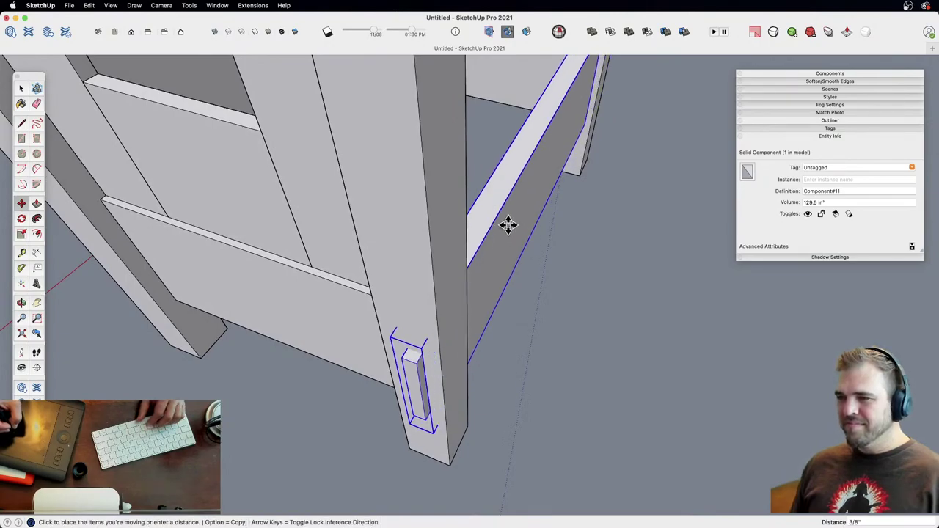
{"action": "left_click", "coordinate": [508, 225]}
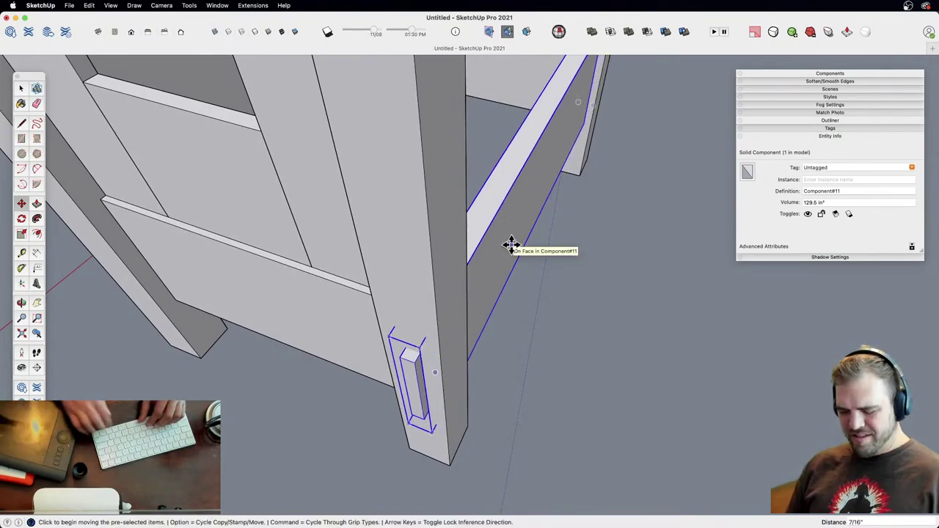
{"action": "type", "text": ".5"}
{"action": "key", "text": "Return"}
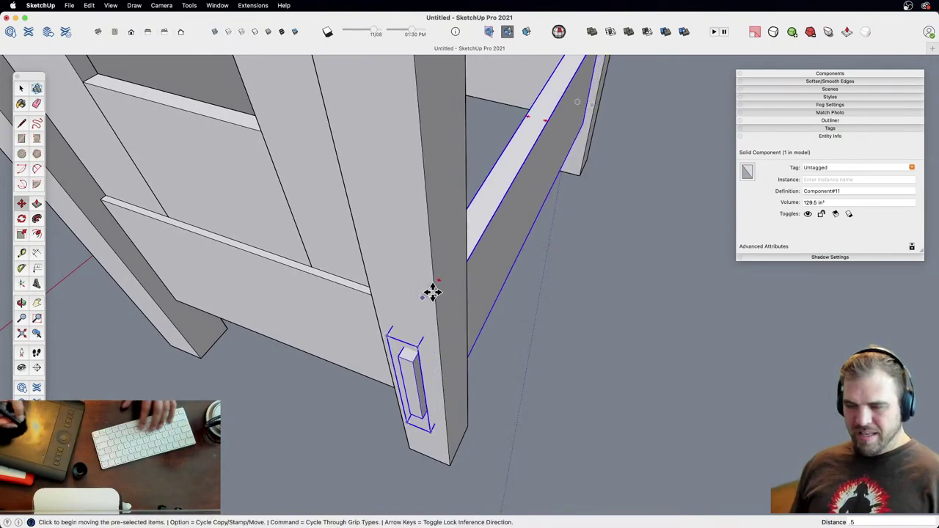
Step: Move the back panel group straight down until its lower edge meets the top of the back rail
{"action": "key", "text": "z"}
{"action": "left_click_drag", "start_coordinate": [539, 147], "coordinate": [498, 273]}
{"action": "middle_click_drag", "start_coordinate": [497, 273], "coordinate": [455, 359], "text": "shift"}
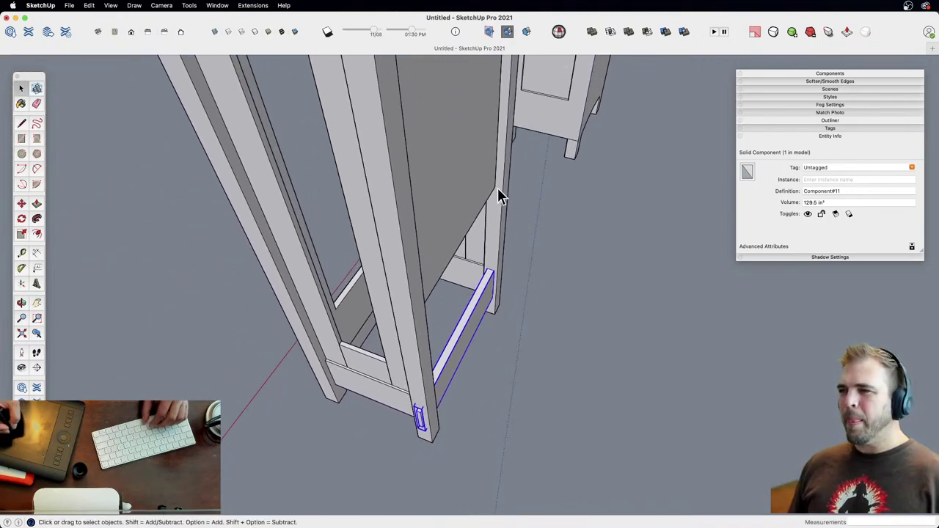
{"action": "middle_click_drag", "start_coordinate": [473, 214], "coordinate": [394, 177]}
{"action": "scroll", "coordinate": [482, 147], "scroll_direction": "up", "scroll_amount": 3}
{"action": "middle_click_drag", "start_coordinate": [482, 147], "coordinate": [485, 206], "text": "shift"}
{"action": "key", "text": "m"}
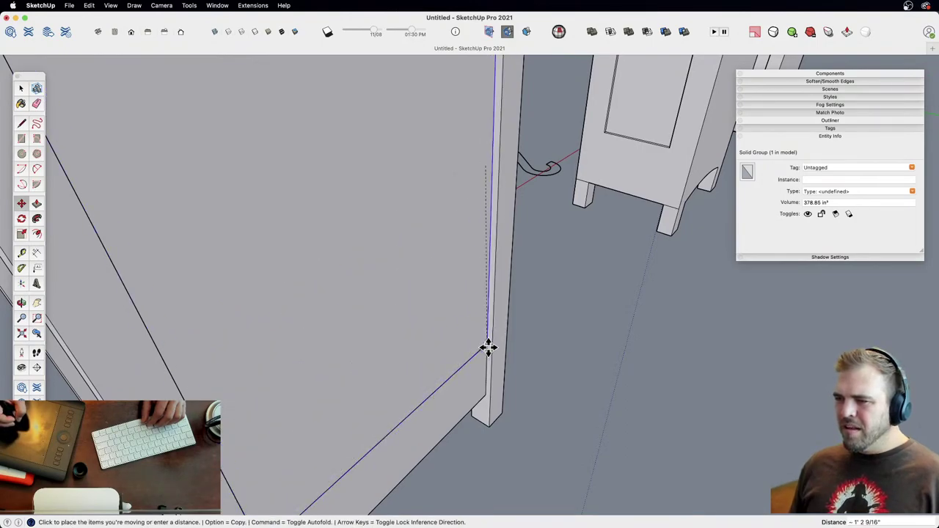
{"action": "left_click", "coordinate": [488, 345]}
Step: Move the back panel 1" inward and back outward 1/2" using X-ray view, centring it on the back rail's thickness
{"action": "middle_click_drag", "start_coordinate": [472, 285], "coordinate": [499, 342]}
{"action": "scroll", "coordinate": [484, 316], "scroll_direction": "up", "scroll_amount": 5}
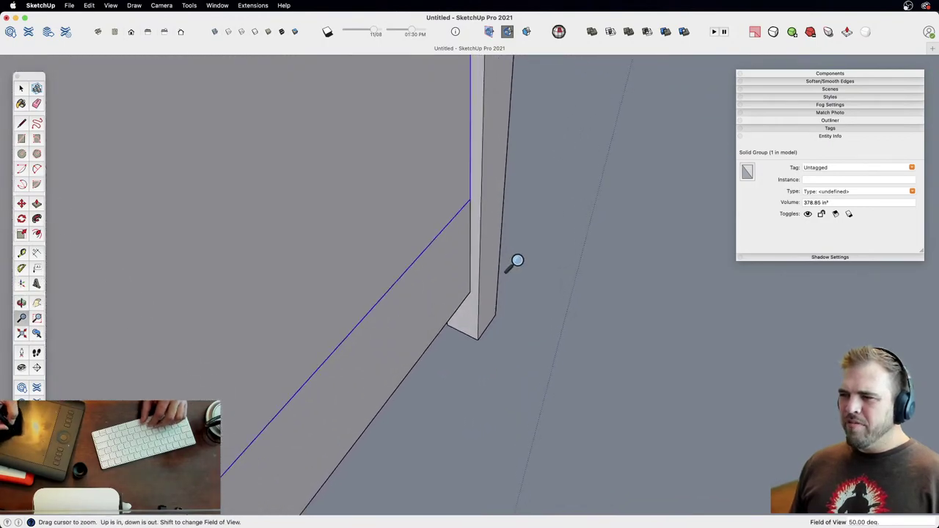
{"action": "left_click", "coordinate": [473, 203]}
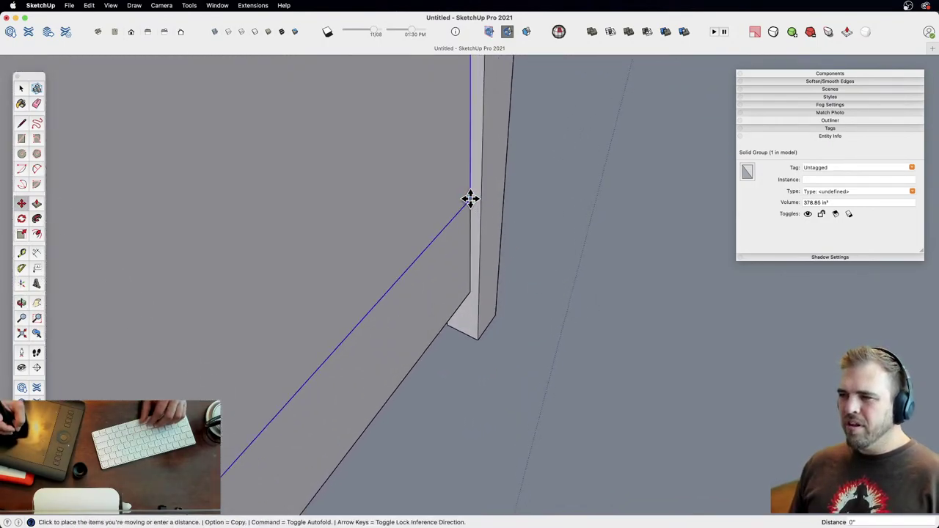
{"action": "left_click", "coordinate": [448, 193]}
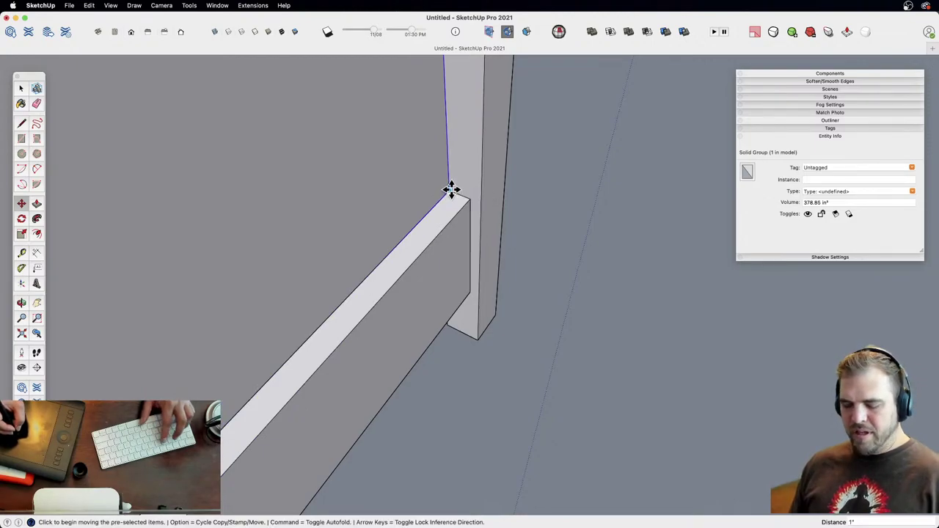
{"action": "key", "text": "x"}
{"action": "left_click", "coordinate": [439, 187]}
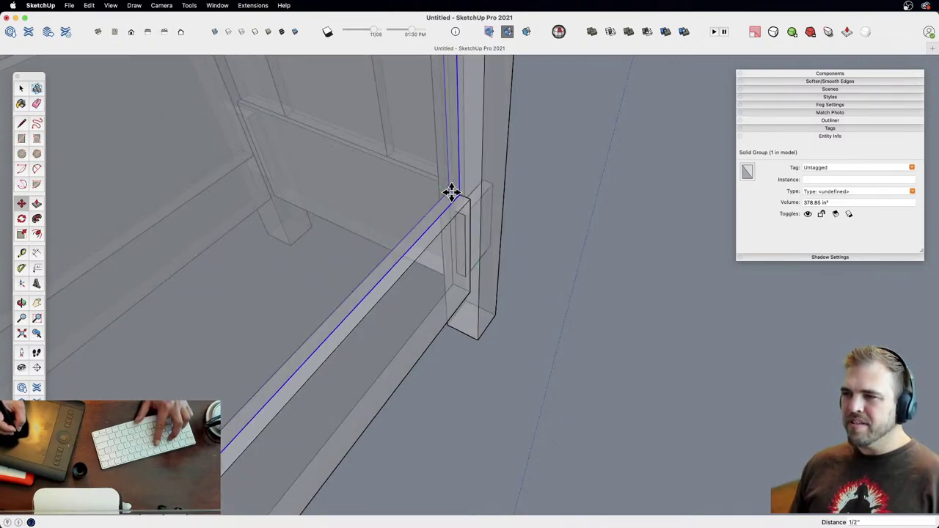
{"action": "left_click", "coordinate": [451, 192]}
{"action": "key", "text": "x"}
Step: Open the back panel group and use Push/Pull to extend its top face upward toward the shelf above it
{"action": "key", "text": "z"}
{"action": "left_click_drag", "start_coordinate": [461, 218], "coordinate": [452, 273]}
{"action": "key", "text": "h"}
{"action": "left_click_drag", "start_coordinate": [455, 279], "coordinate": [463, 350]}
{"action": "key", "text": "o"}
{"action": "left_click_drag", "start_coordinate": [447, 308], "coordinate": [460, 350]}
{"action": "middle_click_drag", "start_coordinate": [459, 350], "coordinate": [455, 289]}
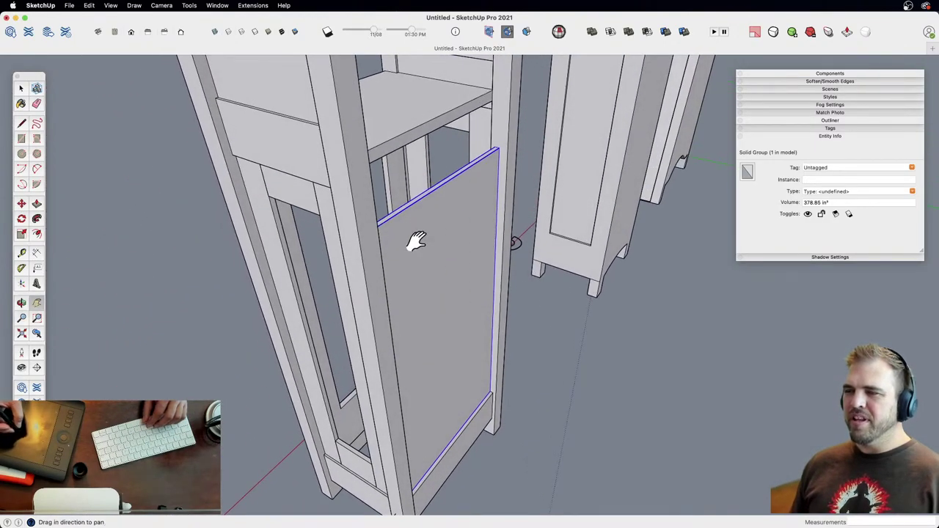
{"action": "middle_click_drag", "start_coordinate": [416, 245], "coordinate": [450, 296], "text": "shift"}
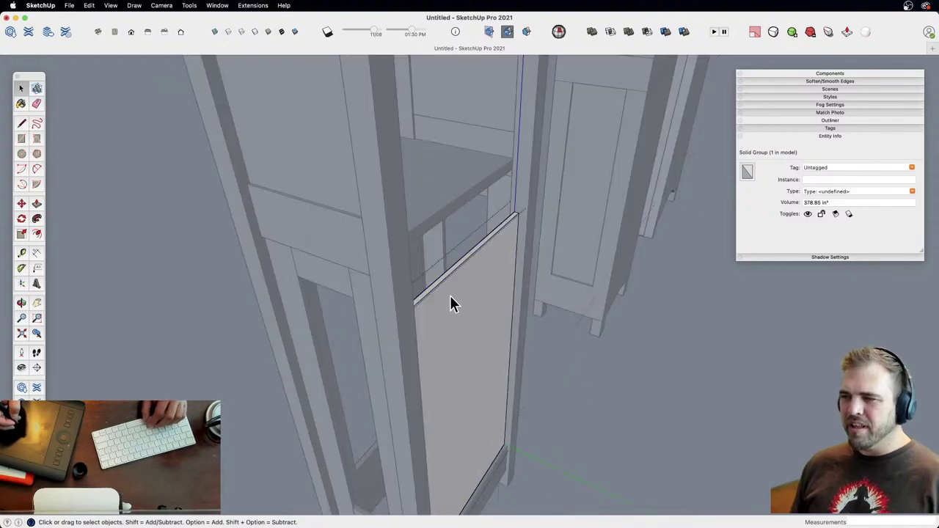
{"action": "key", "text": "p"}
{"action": "left_click_drag", "start_coordinate": [434, 295], "coordinate": [350, 279]}
{"action": "key", "text": "space"}
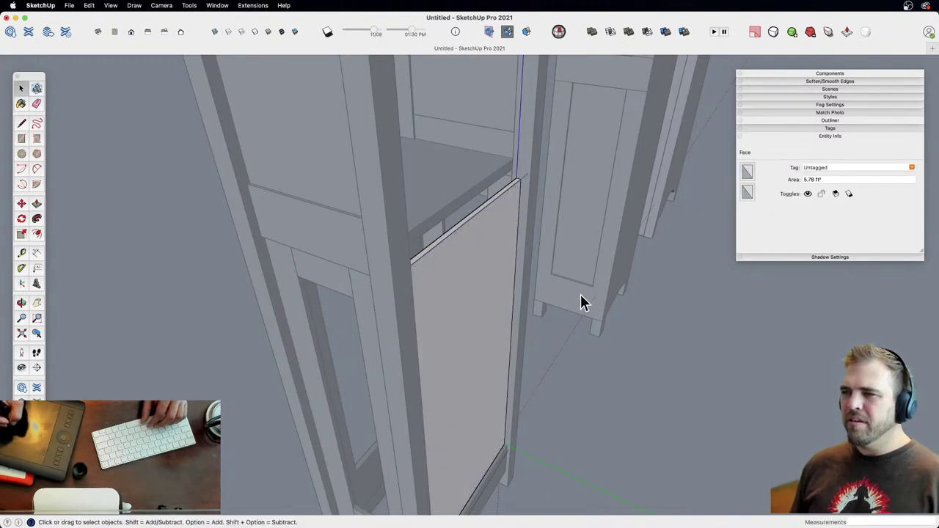
{"action": "left_click", "coordinate": [593, 378]}
Step: Examine the assembled cabinet from the sides and front, including its shelves and side assembly, against the two neighbouring cabinets
{"action": "scroll", "coordinate": [464, 411], "scroll_direction": "down", "scroll_amount": 2}
{"action": "middle_click_drag", "start_coordinate": [464, 430], "coordinate": [401, 386], "text": "shift"}
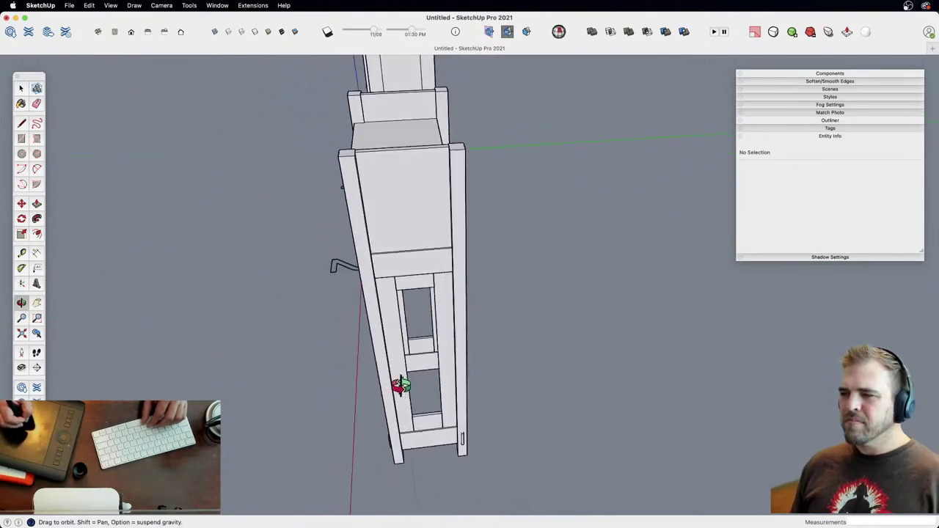
{"action": "left_click", "coordinate": [447, 408]}
{"action": "middle_click_drag", "start_coordinate": [458, 367], "coordinate": [643, 293]}
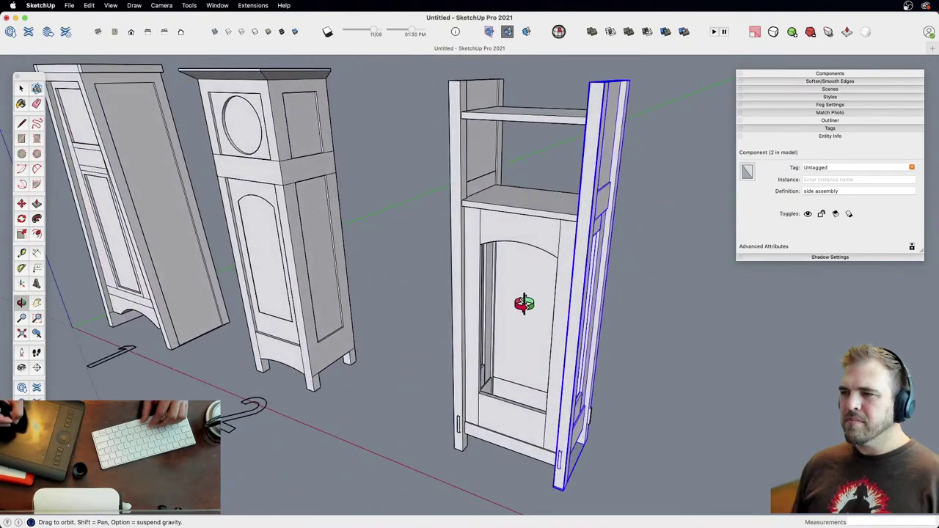
{"action": "middle_click_drag", "start_coordinate": [524, 304], "coordinate": [447, 335]}
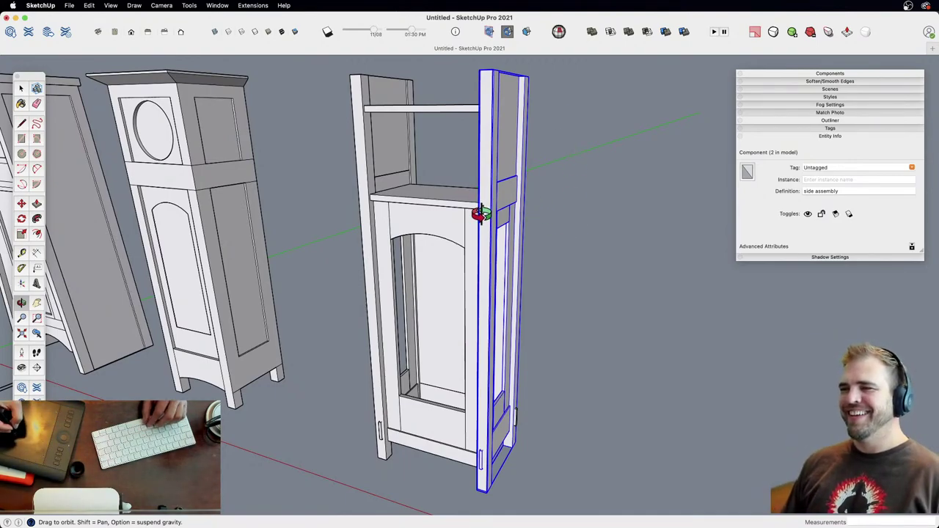
{"action": "left_click_drag", "start_coordinate": [481, 214], "coordinate": [490, 293]}
{"action": "key", "text": "z"}
{"action": "left_click_drag", "start_coordinate": [470, 249], "coordinate": [452, 184]}
{"action": "key", "text": "h"}
{"action": "left_click_drag", "start_coordinate": [452, 214], "coordinate": [470, 273]}
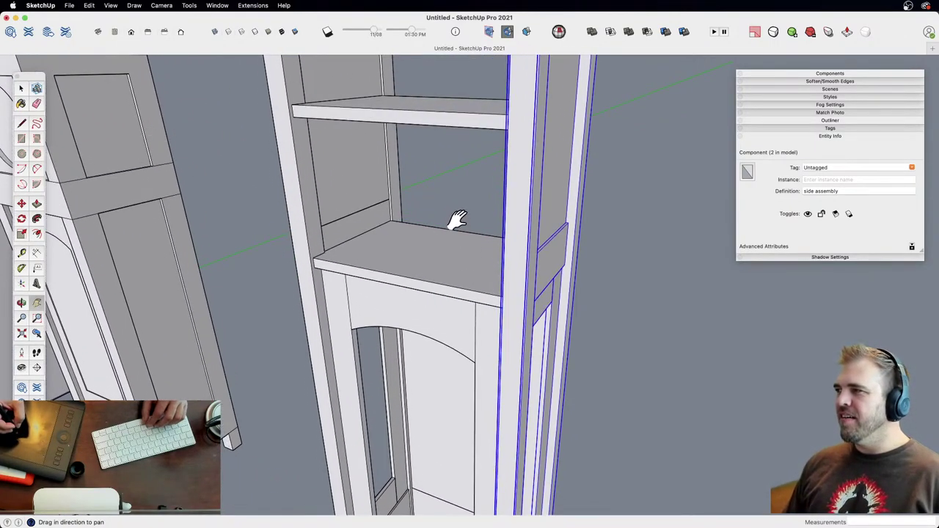
{"action": "scroll", "coordinate": [459, 257], "scroll_direction": "down", "scroll_amount": 2}
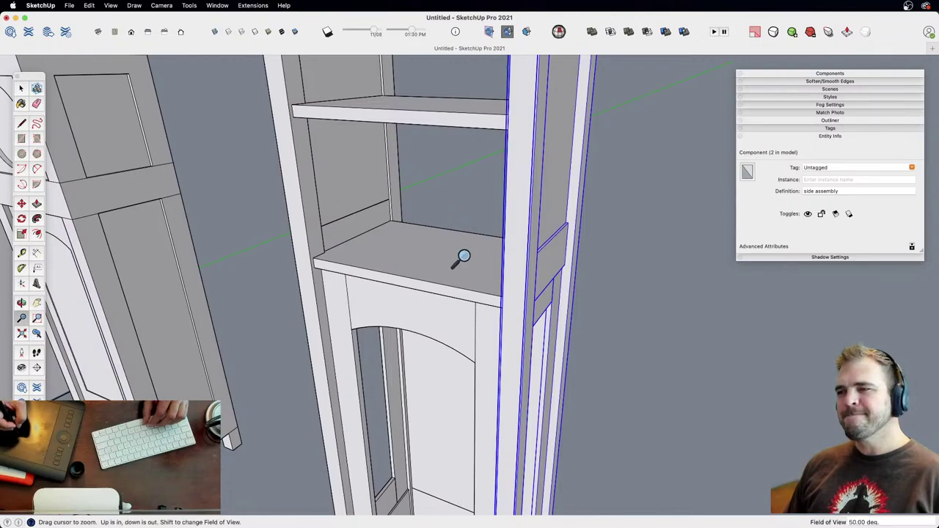
{"action": "middle_click_drag", "start_coordinate": [459, 258], "coordinate": [377, 230]}
{"action": "scroll", "coordinate": [554, 262], "scroll_direction": "up", "scroll_amount": 2}
{"action": "left_click", "coordinate": [554, 262]}
{"action": "scroll", "coordinate": [448, 298], "scroll_direction": "down", "scroll_amount": 2}
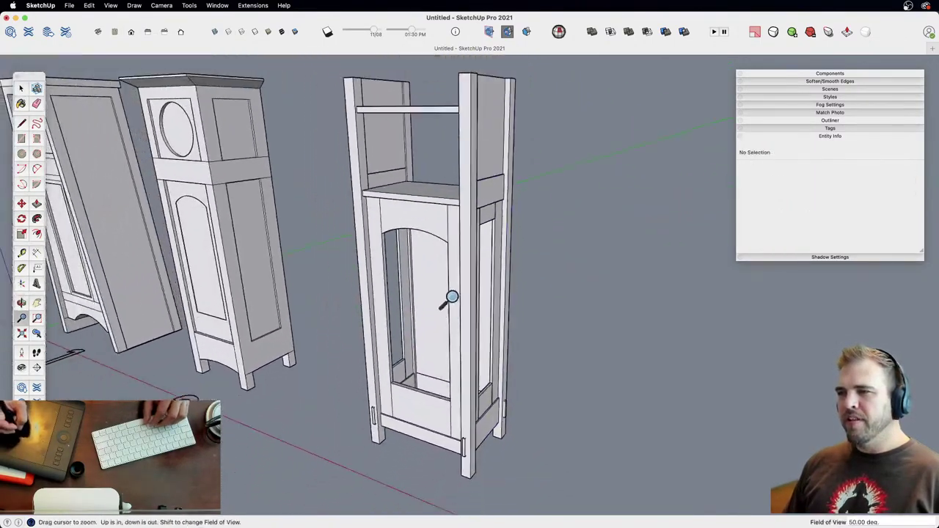
{"action": "middle_click_drag", "start_coordinate": [448, 298], "coordinate": [330, 294]}
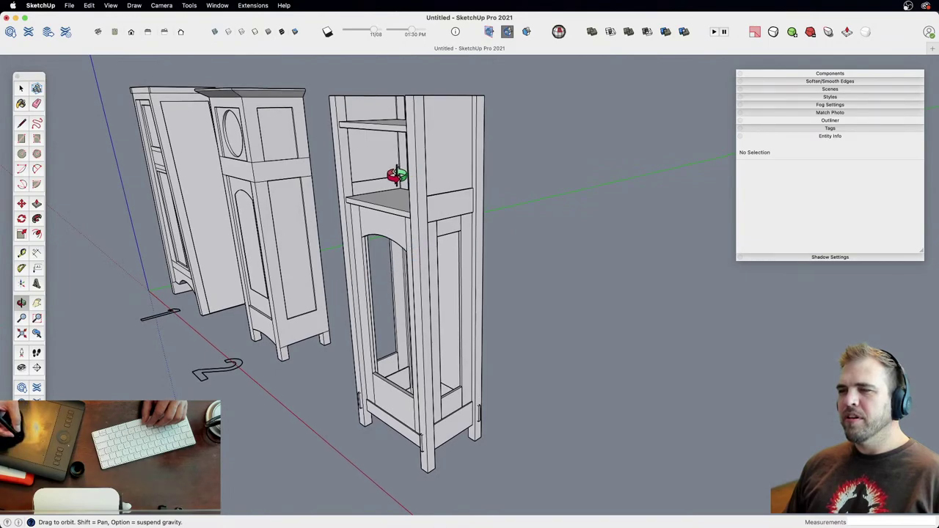
{"action": "middle_click_drag", "start_coordinate": [396, 175], "coordinate": [421, 277]}
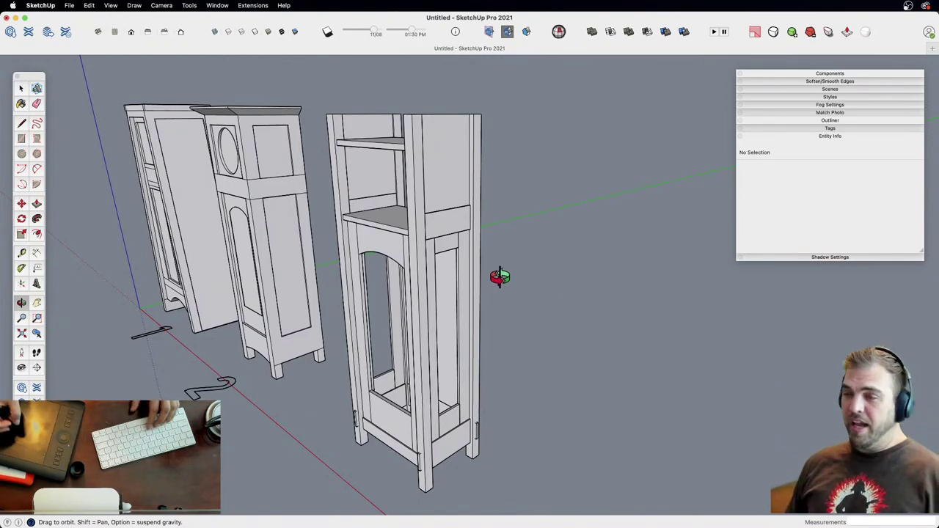
Step: Save the model as Grandfather Clock in the Desktop's Live Modeling folder
{"action": "middle_click_drag", "start_coordinate": [512, 236], "coordinate": [530, 282]}
{"action": "key", "text": "super+s"}
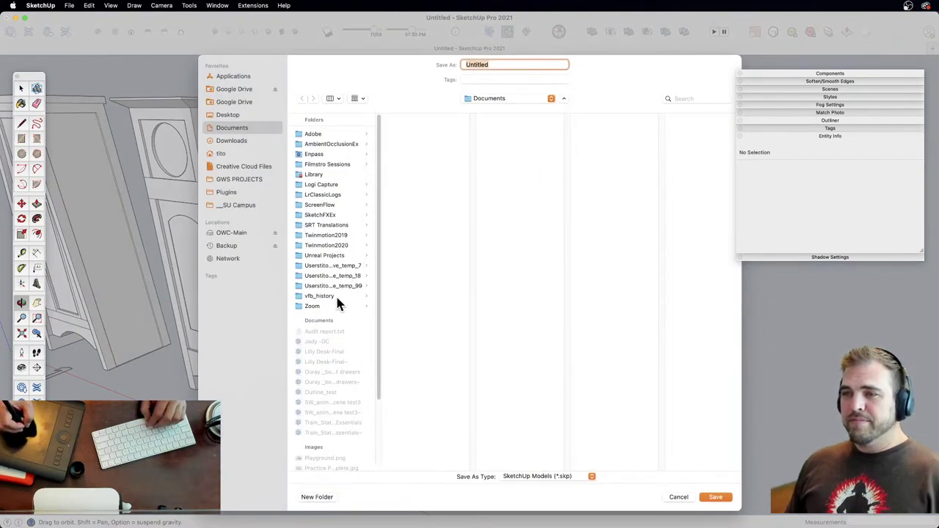
{"action": "left_click", "coordinate": [228, 115]}
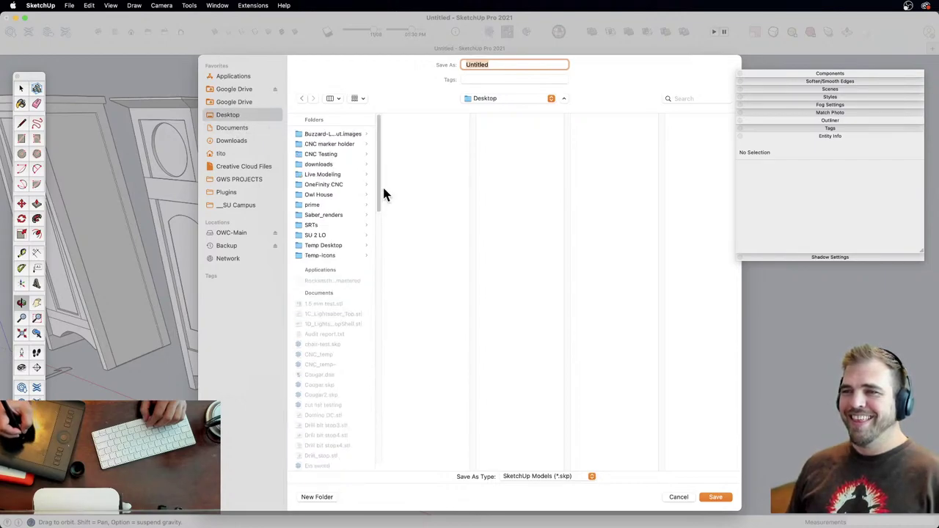
{"action": "left_click", "coordinate": [333, 176]}
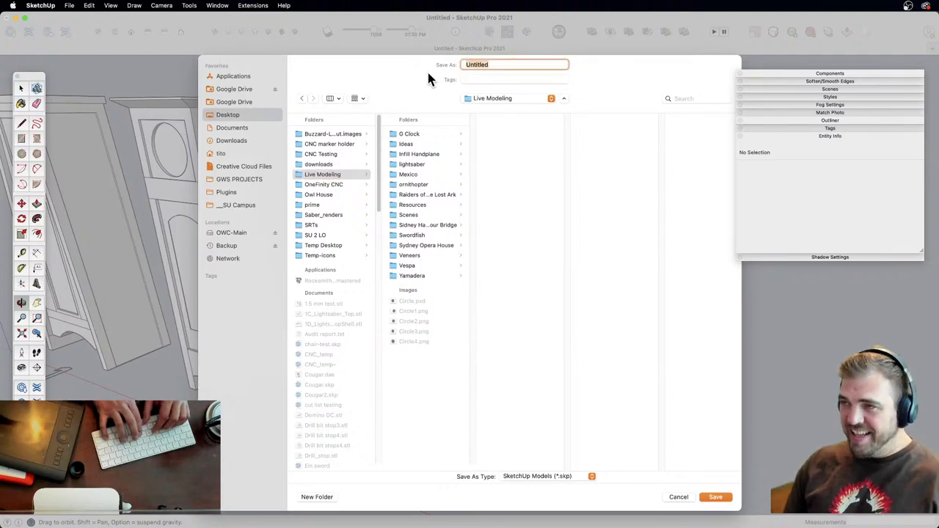
{"action": "type", "text": "Grandfather"}
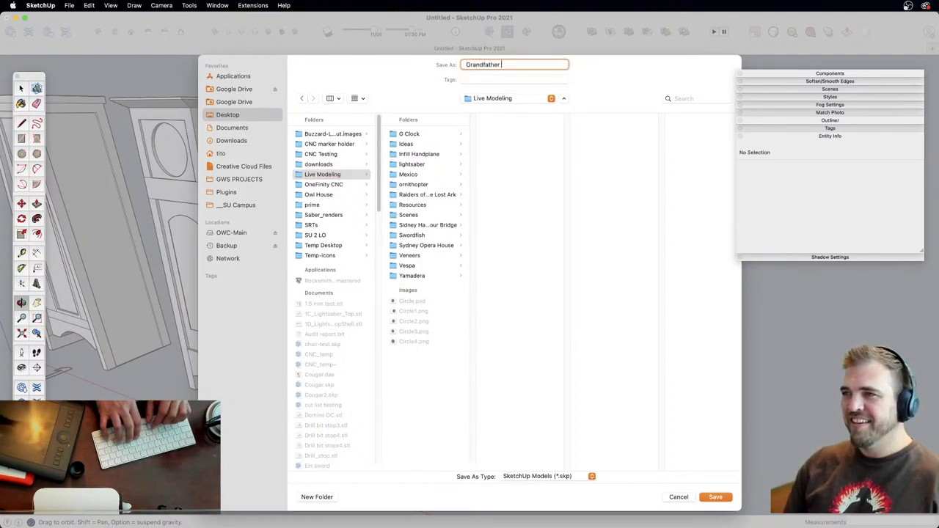
{"action": "type", "text": " Clock"}
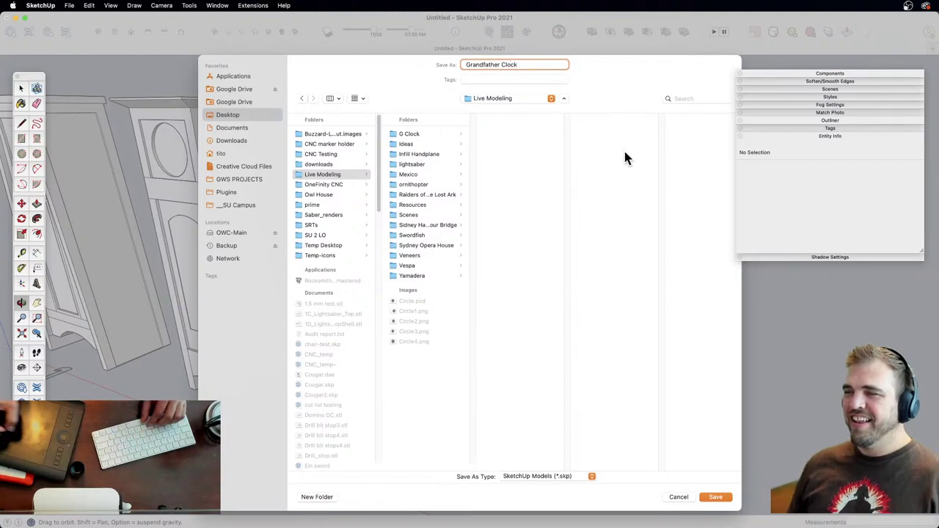
{"action": "left_click", "coordinate": [716, 498]}
Step: Move the upper shelf straight up about 4 1/2" so it sits flush with the tops of the corner posts
{"action": "middle_click_drag", "start_coordinate": [502, 284], "coordinate": [487, 371]}
{"action": "key", "text": "z"}
{"action": "left_click_drag", "start_coordinate": [486, 372], "coordinate": [465, 279]}
{"action": "middle_click_drag", "start_coordinate": [465, 279], "coordinate": [434, 326], "text": "shift"}
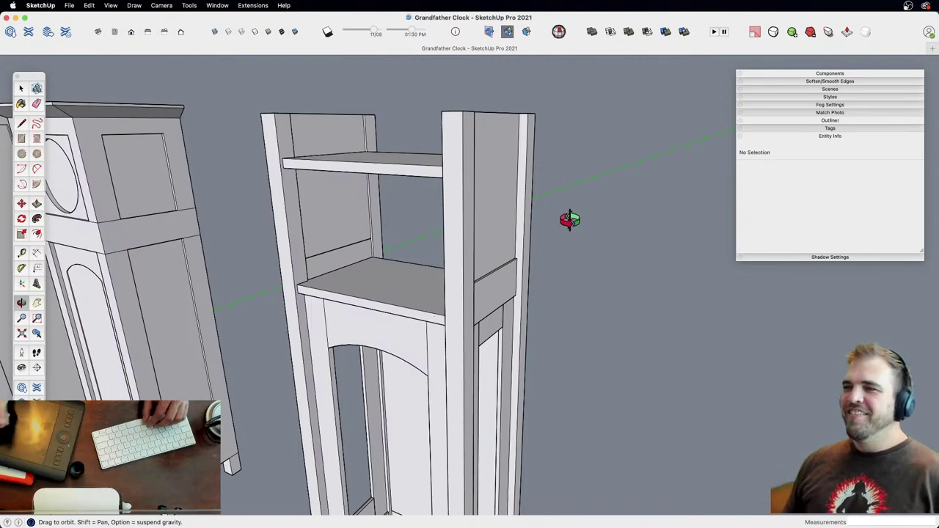
{"action": "left_click_drag", "start_coordinate": [465, 217], "coordinate": [495, 224]}
{"action": "key", "text": "space"}
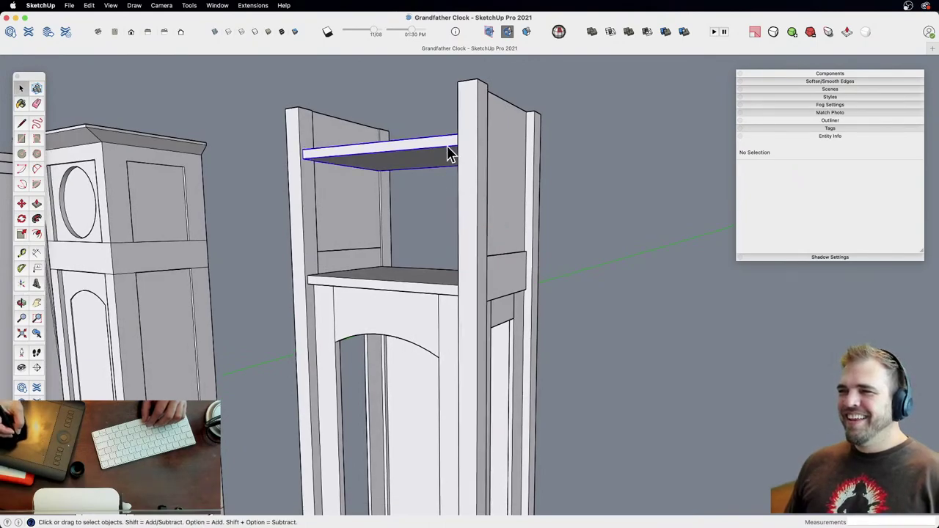
{"action": "left_click", "coordinate": [450, 154]}
{"action": "key", "text": "m"}
{"action": "left_click", "coordinate": [435, 138]}
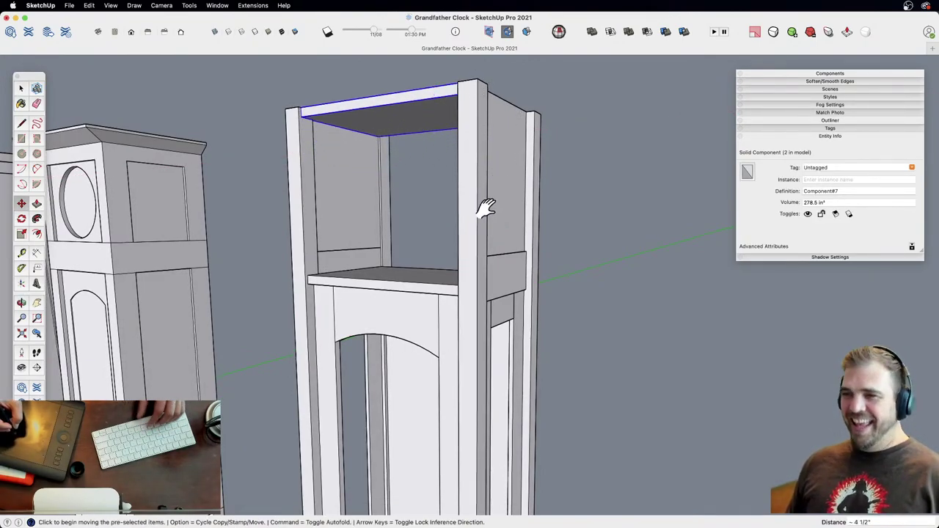
{"action": "middle_click_drag", "start_coordinate": [486, 209], "coordinate": [507, 231]}
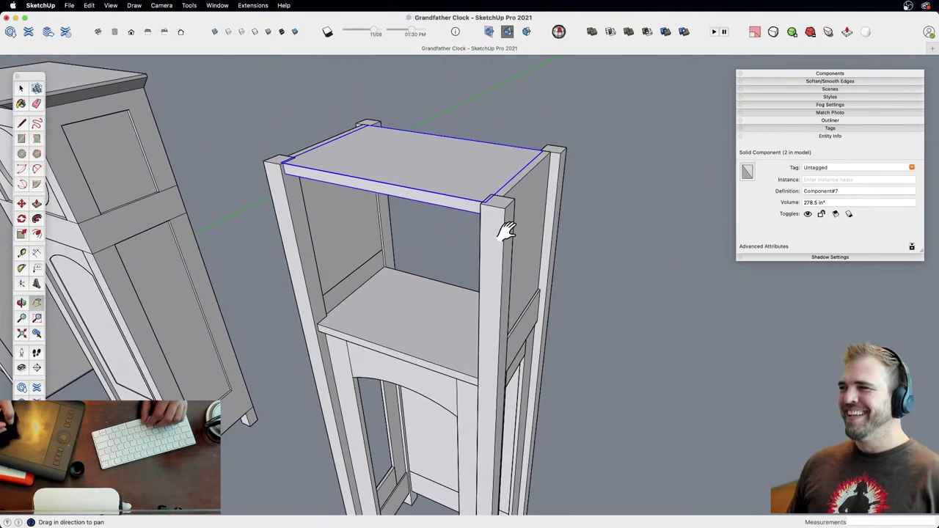
{"action": "middle_click_drag", "start_coordinate": [385, 196], "coordinate": [410, 251], "text": "shift"}
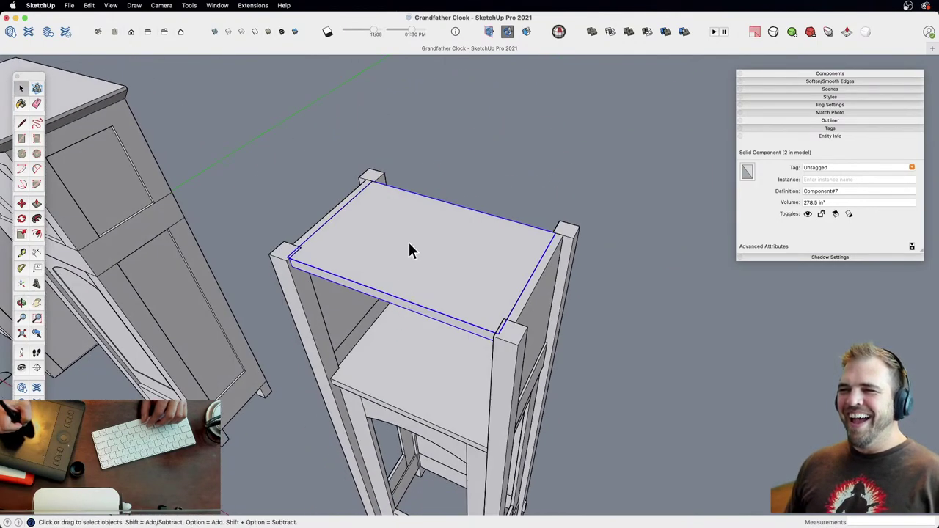
Step: Open the back panel and use Push/Pull to raise its top face about 1' 7 3/8" to the top board's underside
{"action": "left_click", "coordinate": [418, 176]}
{"action": "middle_click_drag", "start_coordinate": [419, 189], "coordinate": [436, 300], "text": "shift"}
{"action": "double_click", "coordinate": [532, 352]}
{"action": "key", "text": "p"}
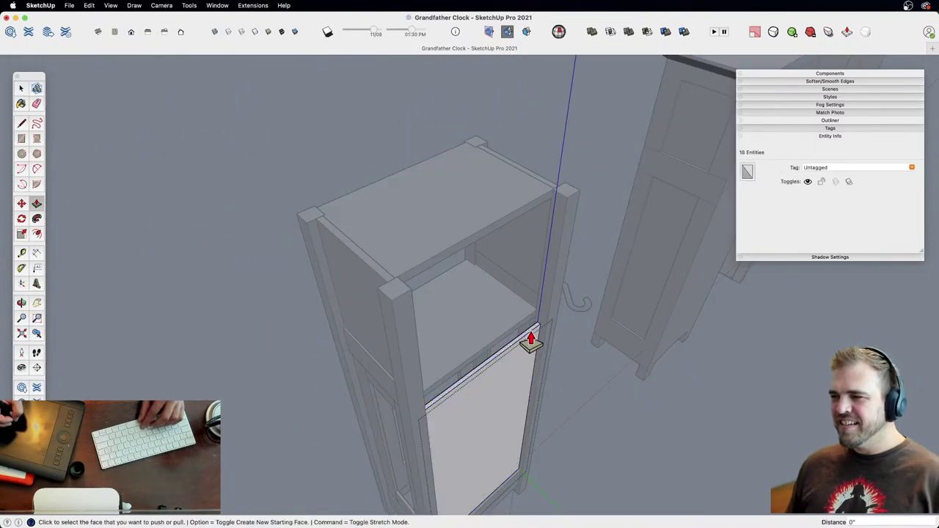
{"action": "left_click", "coordinate": [530, 341]}
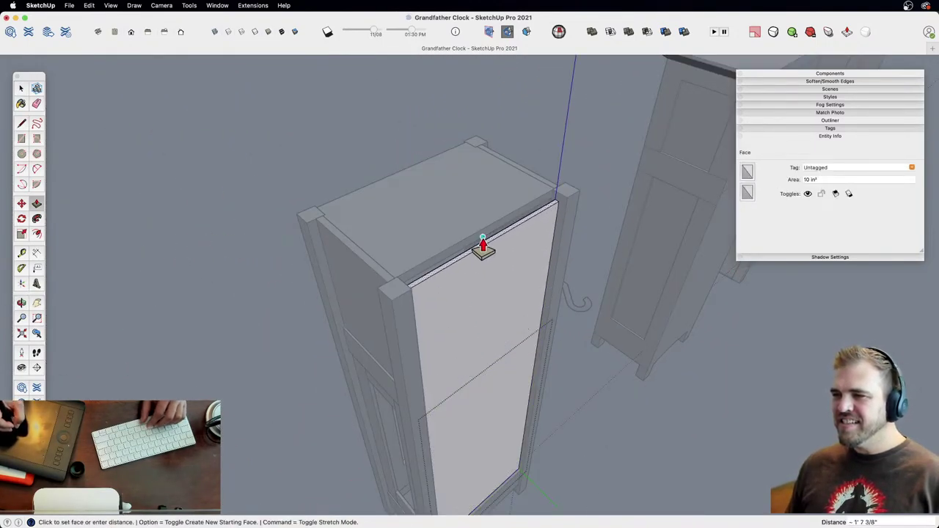
{"action": "left_click", "coordinate": [476, 245]}
Step: Make the top board a unique component so that editing it leaves the matching shelf below untouched
{"action": "key", "text": "space"}
{"action": "double_click", "coordinate": [476, 227]}
{"action": "key", "text": "p"}
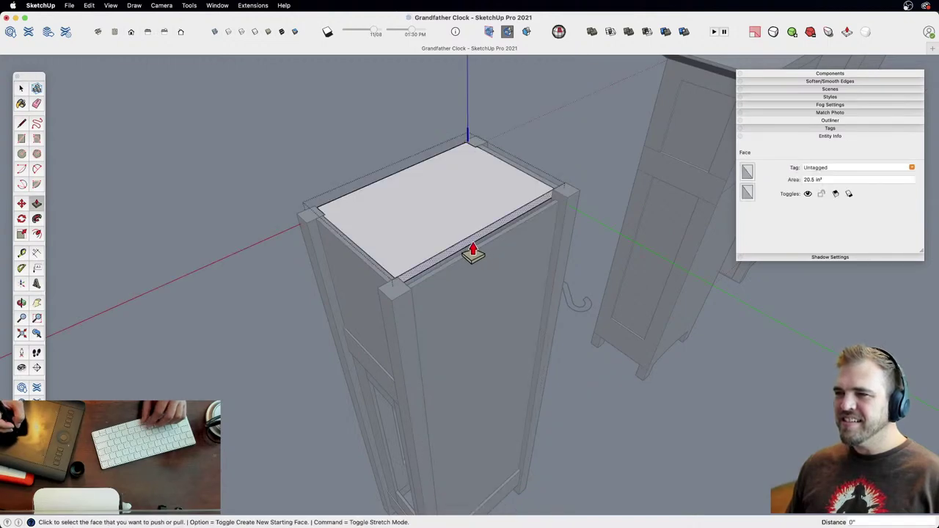
{"action": "middle_click_drag", "start_coordinate": [473, 245], "coordinate": [706, 237]}
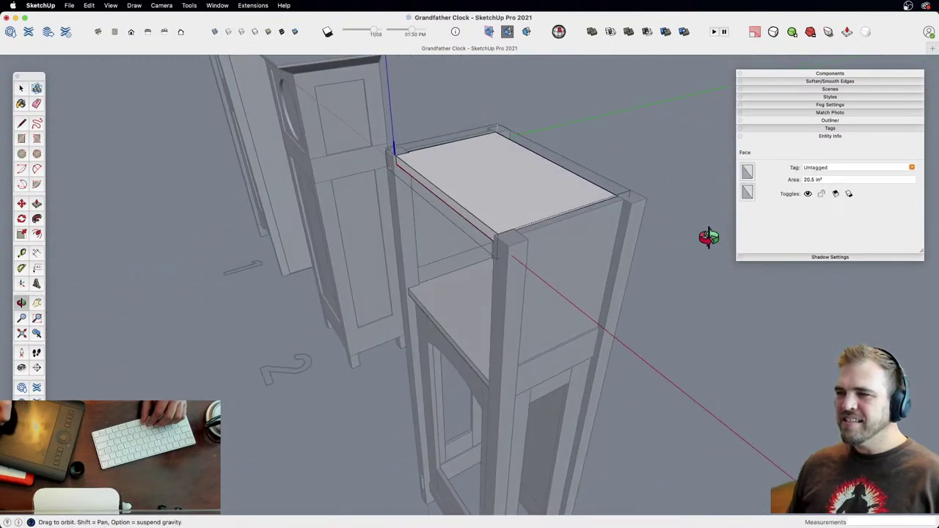
{"action": "left_click", "coordinate": [527, 212]}
{"action": "key", "text": "space"}
{"action": "left_click", "coordinate": [642, 145]}
{"action": "left_click", "coordinate": [545, 196]}
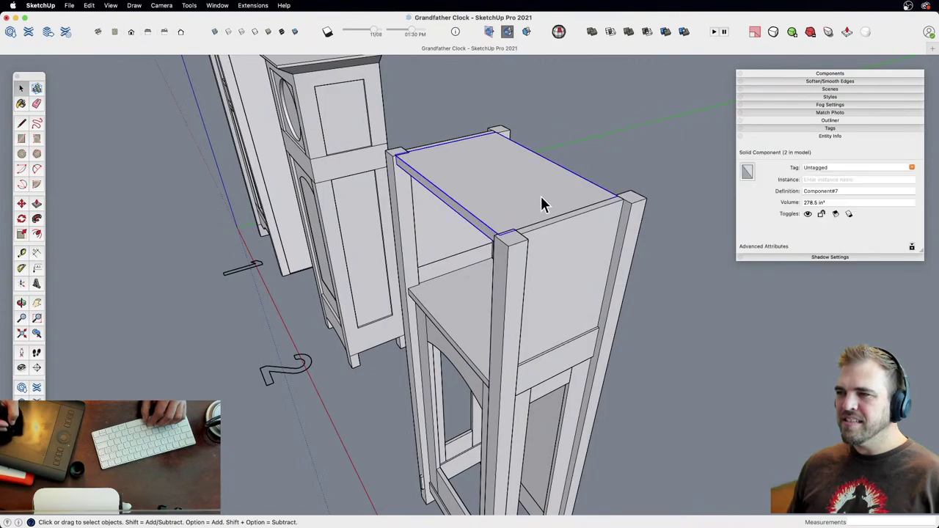
{"action": "middle_click_drag", "start_coordinate": [504, 237], "coordinate": [536, 196], "text": "shift"}
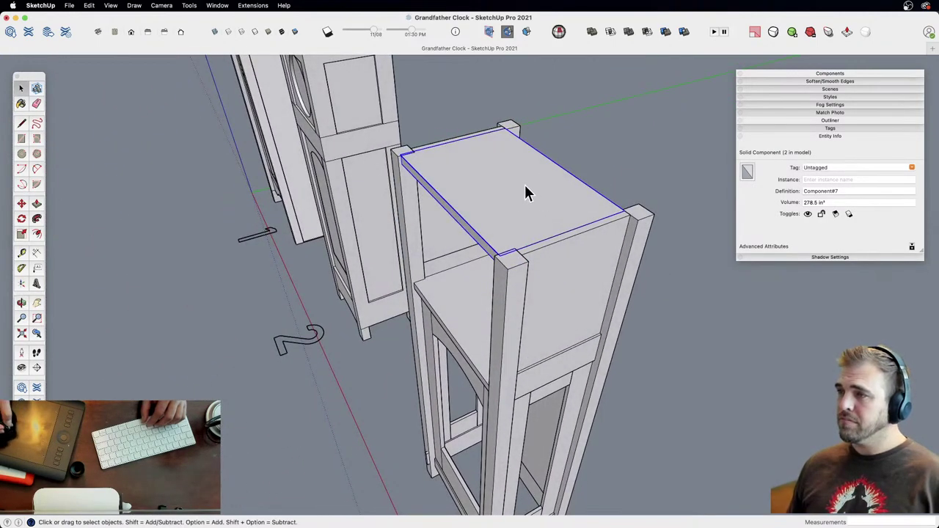
{"action": "right_click", "coordinate": [527, 220]}
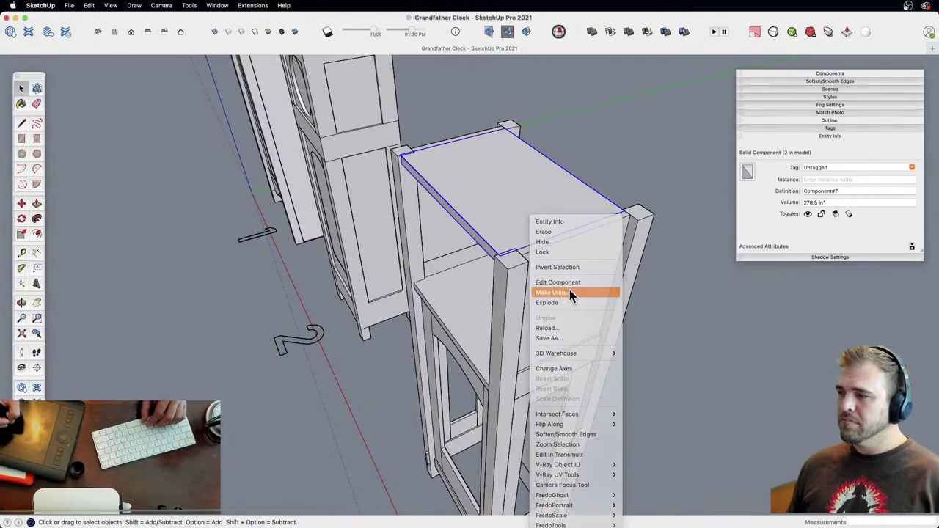
{"action": "left_click", "coordinate": [577, 292]}
Step: Open the top board and use Push/Pull to extend its rear edge outward 1" over the back panel
{"action": "middle_click_drag", "start_coordinate": [561, 229], "coordinate": [256, 226], "text": "shift"}
{"action": "double_click", "coordinate": [546, 237]}
{"action": "key", "text": "p"}
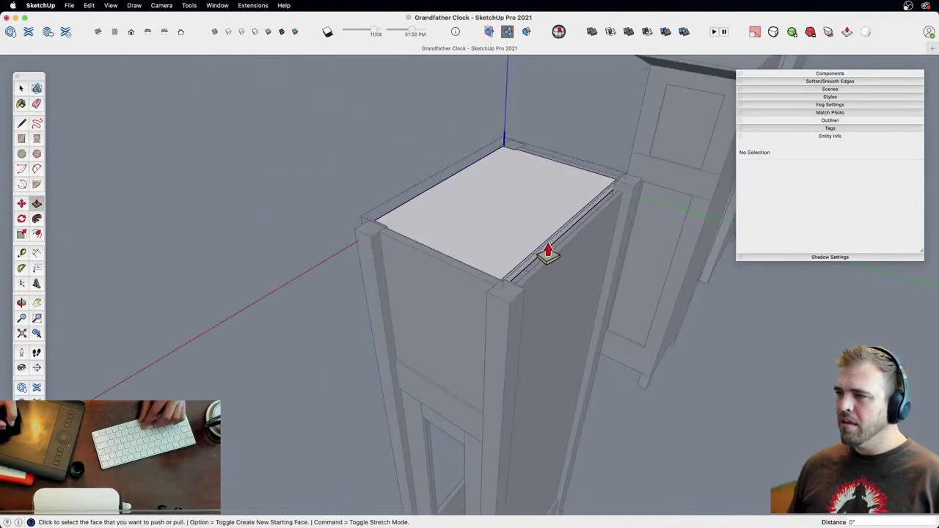
{"action": "left_click", "coordinate": [546, 259]}
{"action": "left_click", "coordinate": [547, 285]}
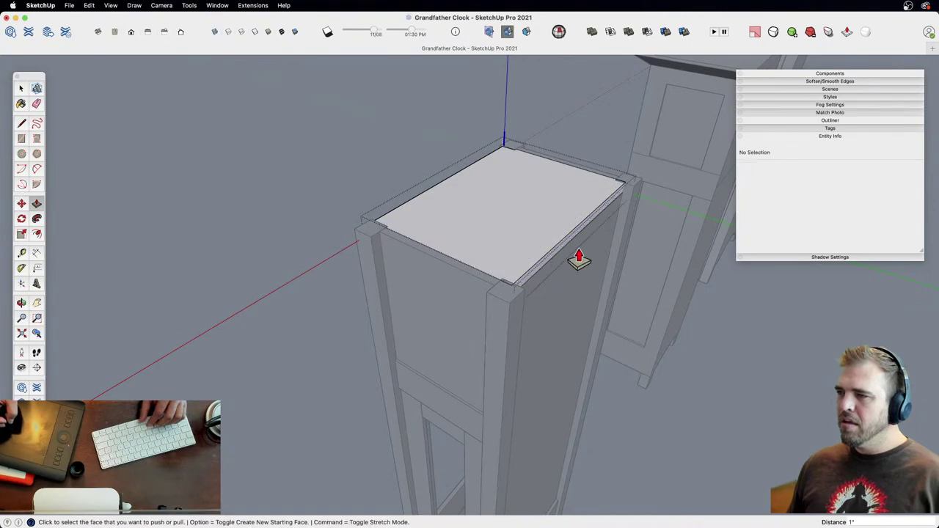
{"action": "middle_click_drag", "start_coordinate": [543, 243], "coordinate": [455, 286]}
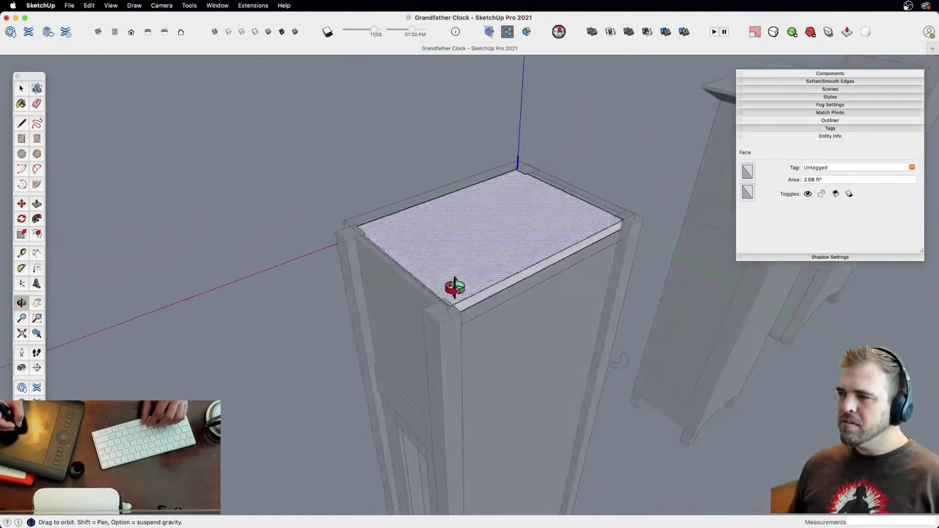
{"action": "scroll", "coordinate": [507, 267], "scroll_direction": "up", "scroll_amount": 3}
Step: Try to pull the top board's rear edge farther outward by eye alongside the back posts
{"action": "key", "text": "p"}
{"action": "left_click", "coordinate": [458, 336]}
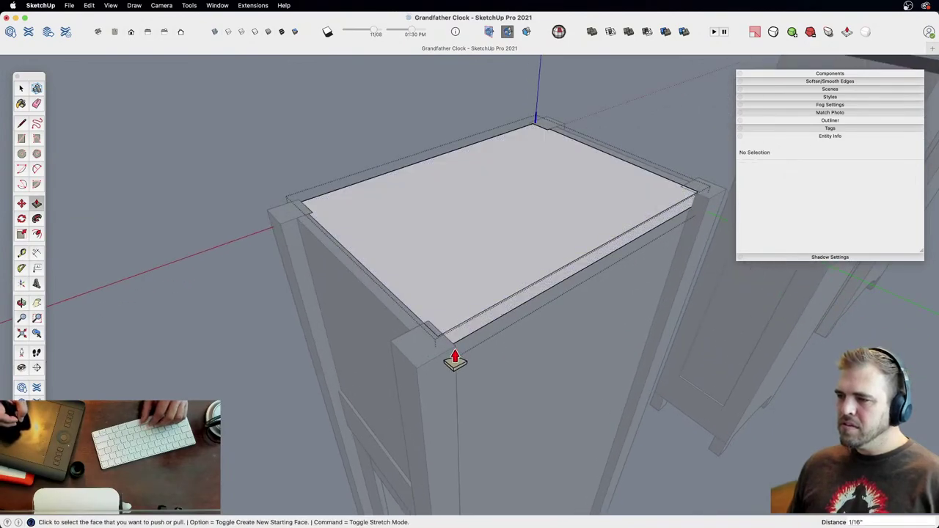
{"action": "left_click", "coordinate": [453, 361]}
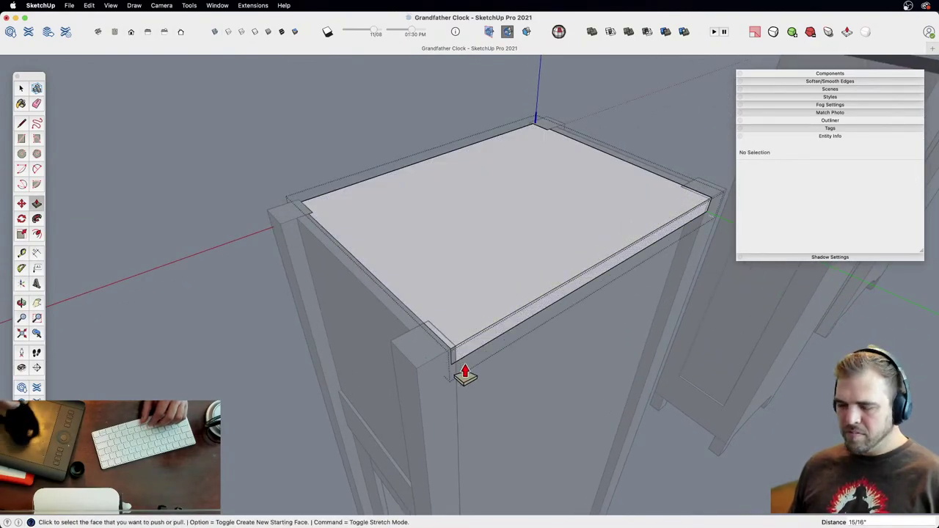
{"action": "left_click", "coordinate": [474, 348]}
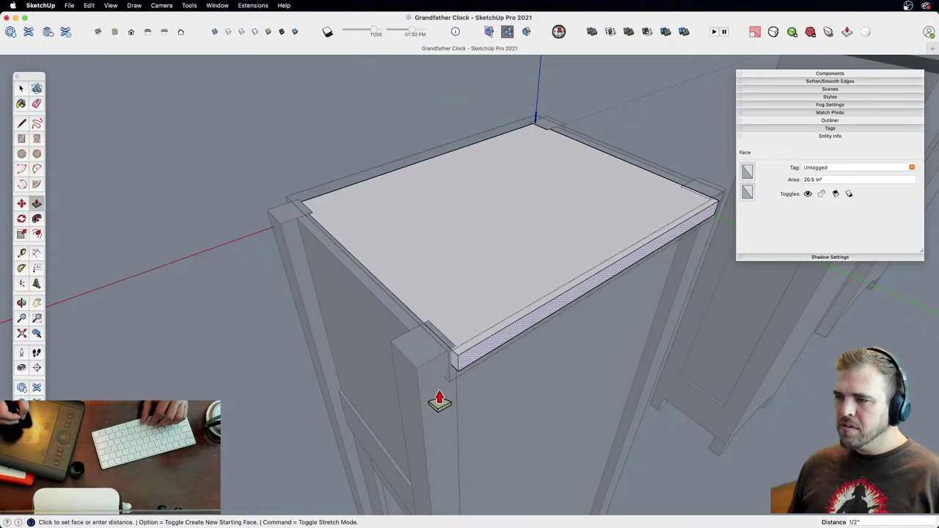
{"action": "left_click", "coordinate": [457, 390]}
Step: Extend the top board's rear face outward another 1/2" with Push/Pull
{"action": "left_click", "coordinate": [478, 359]}
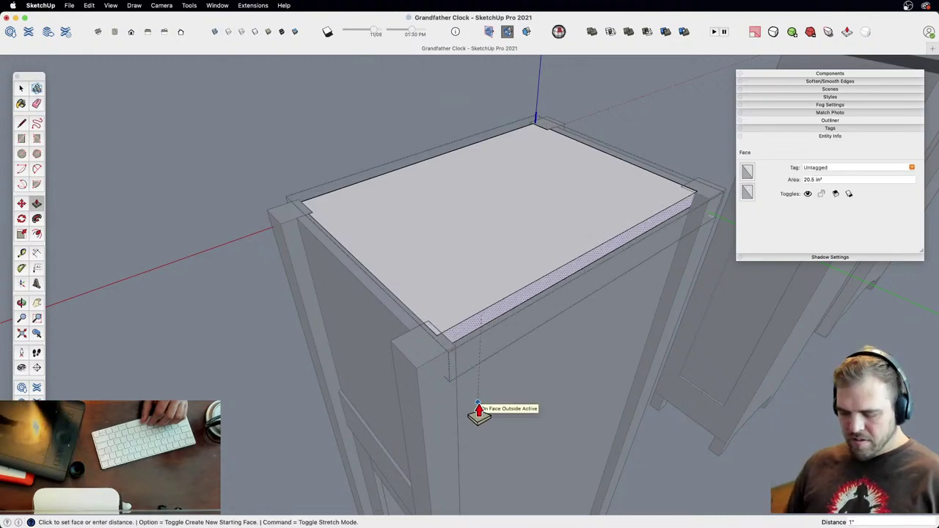
{"action": "type", "text": "1/2"}
{"action": "key", "text": "Return"}
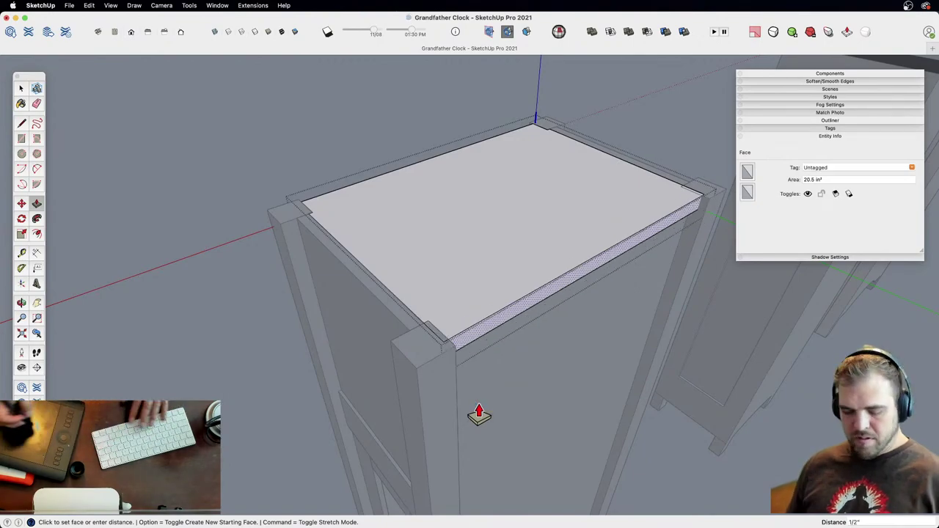
{"action": "middle_click_drag", "start_coordinate": [487, 268], "coordinate": [411, 318]}
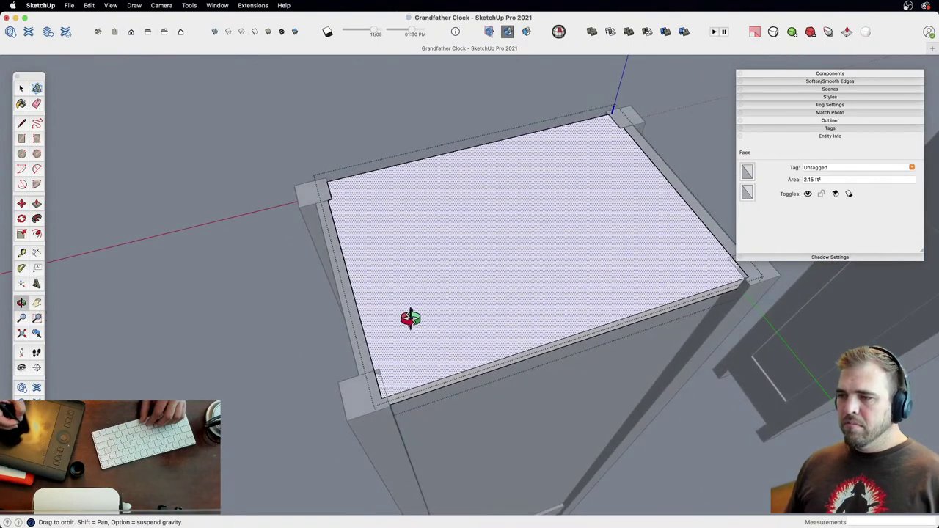
{"action": "middle_click_drag", "start_coordinate": [435, 363], "coordinate": [529, 294]}
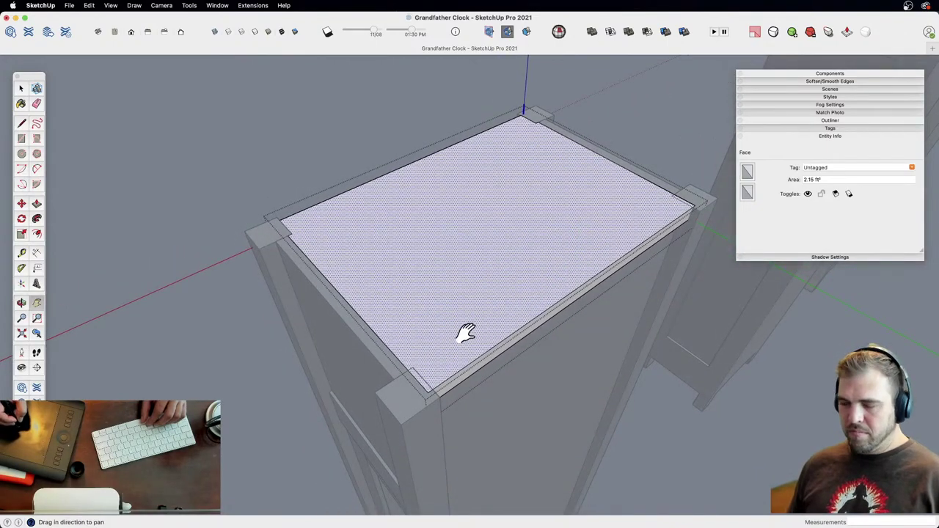
{"action": "middle_click_drag", "start_coordinate": [466, 334], "coordinate": [484, 266]}
{"action": "key", "text": "space"}
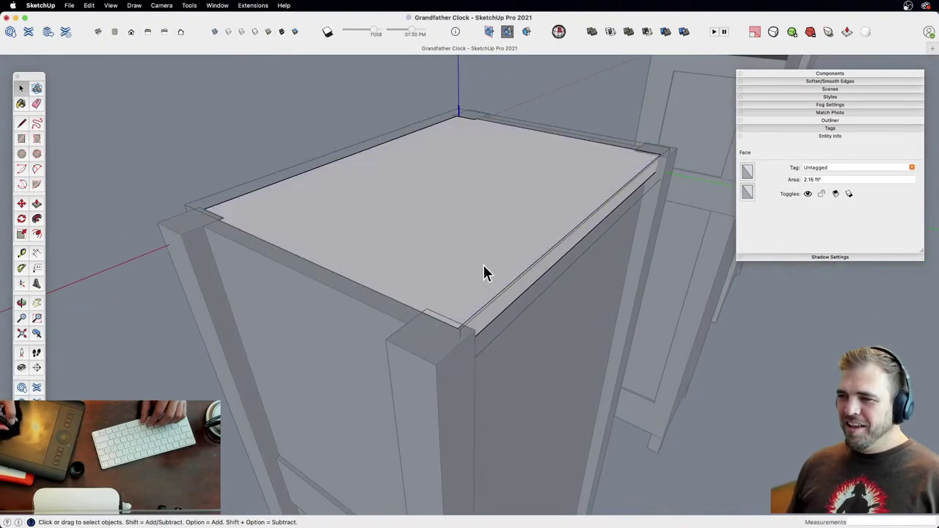
{"action": "key", "text": "Escape"}
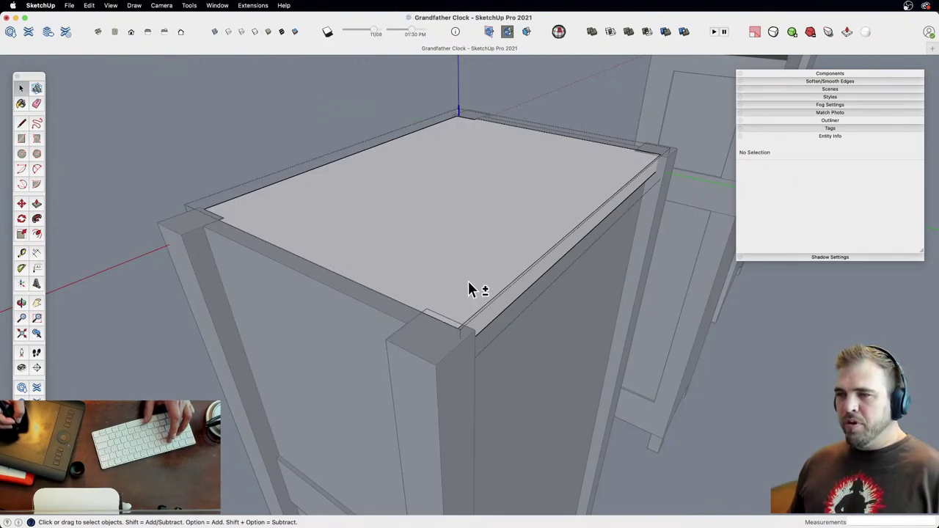
Step: With the rest of the model hidden, draw vertical lines across the top board's side edges at the rear posts' inner corners and erase the overhanging parts
{"action": "key", "text": "l"}
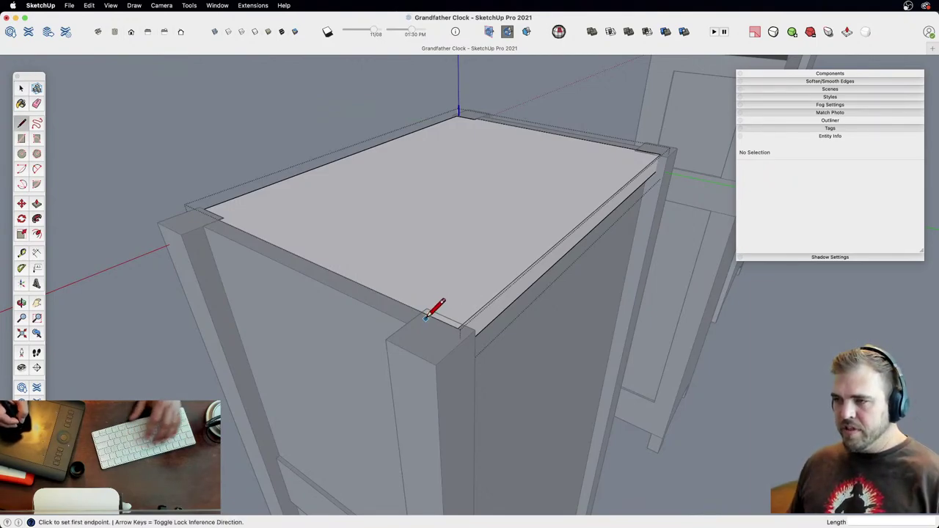
{"action": "left_click", "coordinate": [423, 312]}
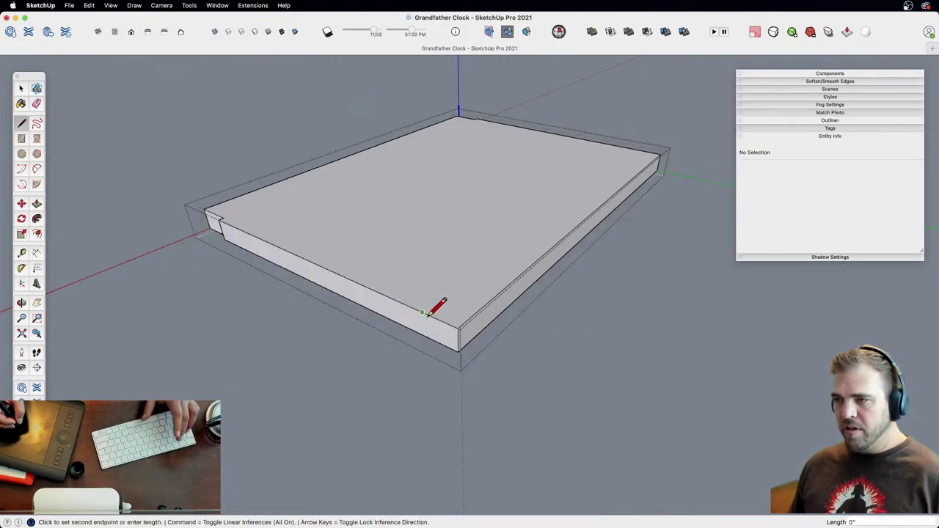
{"action": "left_click", "coordinate": [428, 398]}
{"action": "key", "text": "space"}
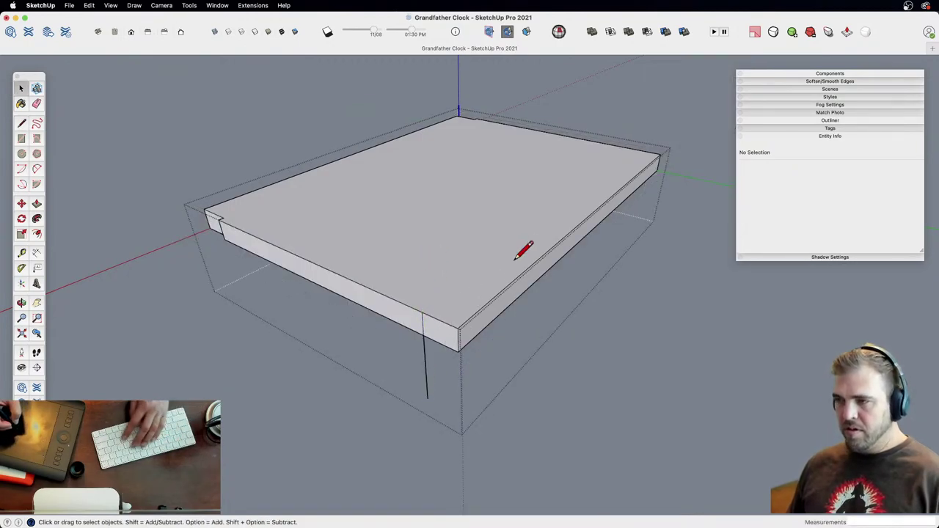
{"action": "key", "text": "l"}
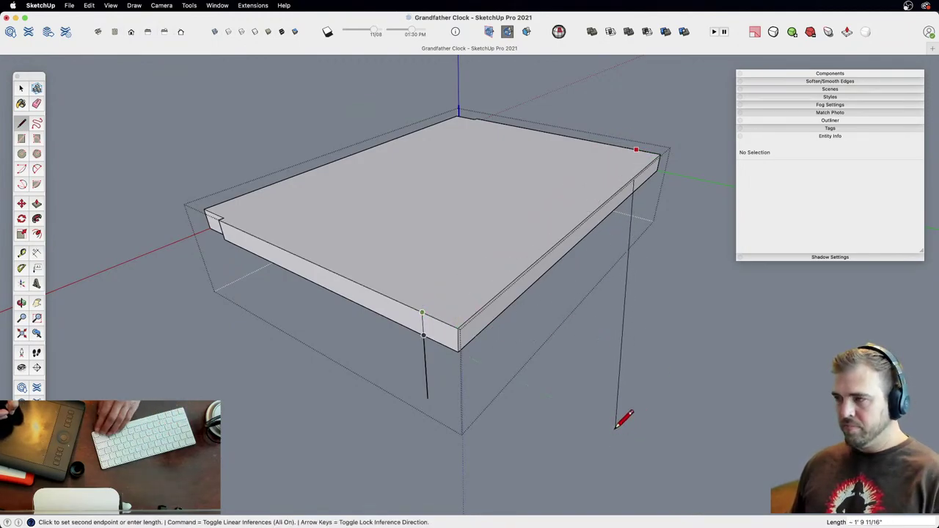
{"action": "left_click", "coordinate": [585, 421]}
{"action": "key", "text": "e"}
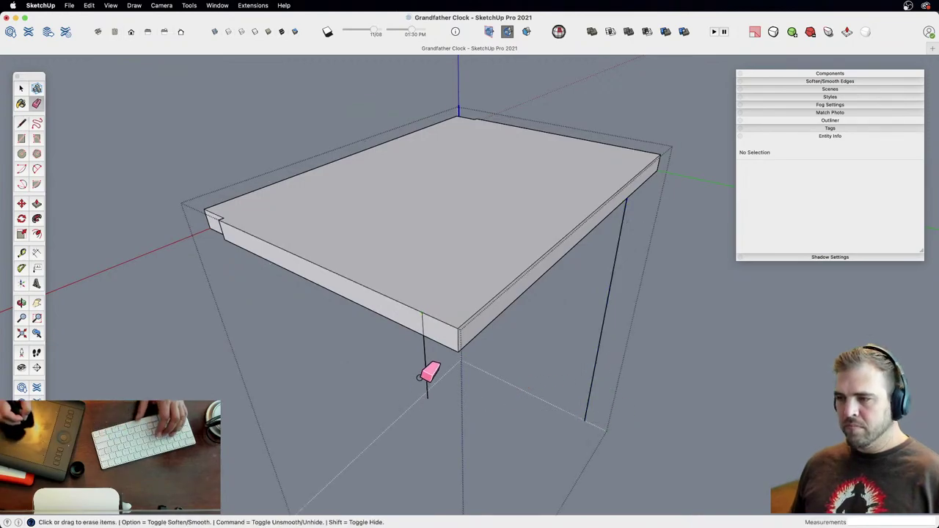
{"action": "left_click", "coordinate": [604, 334]}
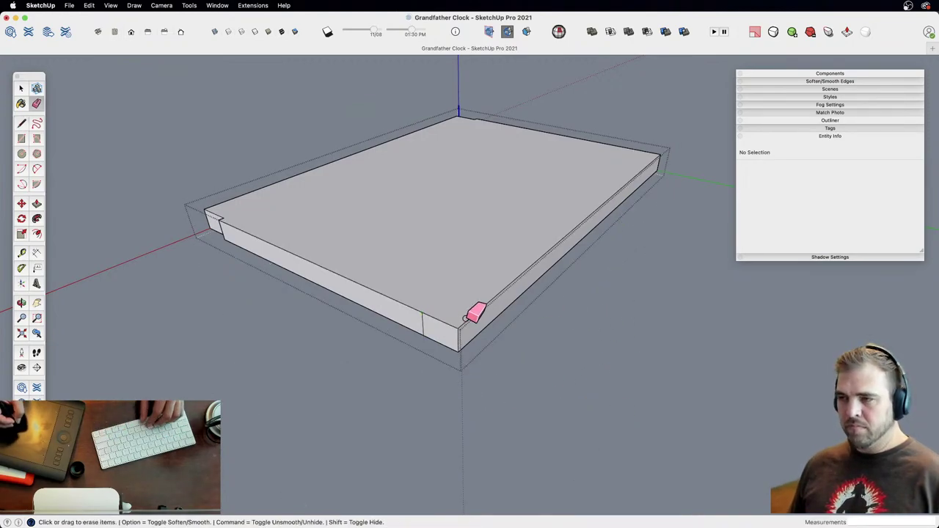
Step: Show the rest of the model again and use Push/Pull to notch the top board's rear corners around the back posts
{"action": "key", "text": "h"}
{"action": "key", "text": "p"}
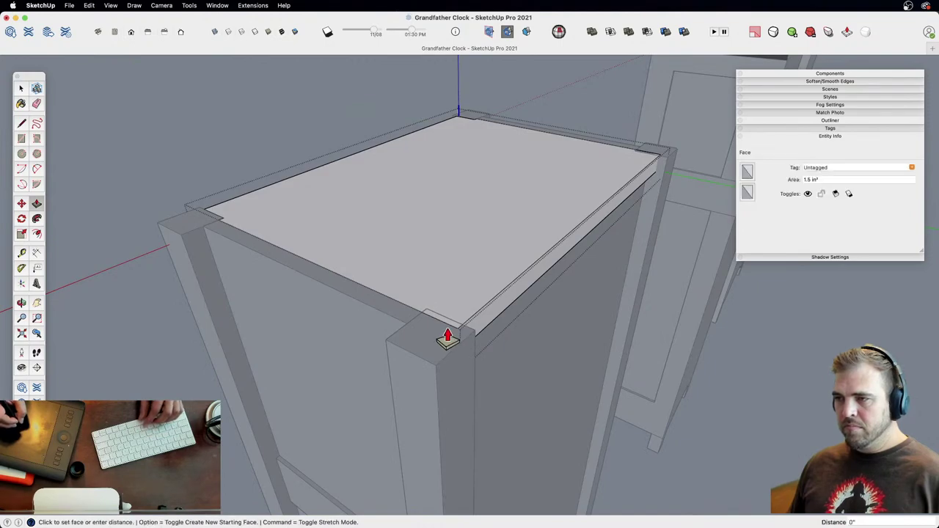
{"action": "left_click", "coordinate": [463, 325]}
{"action": "middle_click_drag", "start_coordinate": [606, 280], "coordinate": [455, 359], "text": "shift"}
{"action": "key", "text": "z"}
{"action": "left_click_drag", "start_coordinate": [455, 359], "coordinate": [503, 285]}
{"action": "middle_click_drag", "start_coordinate": [503, 285], "coordinate": [467, 327]}
{"action": "key", "text": "p"}
{"action": "scroll", "coordinate": [473, 312], "scroll_direction": "down", "scroll_amount": 3}
{"action": "middle_click_drag", "start_coordinate": [475, 291], "coordinate": [237, 279]}
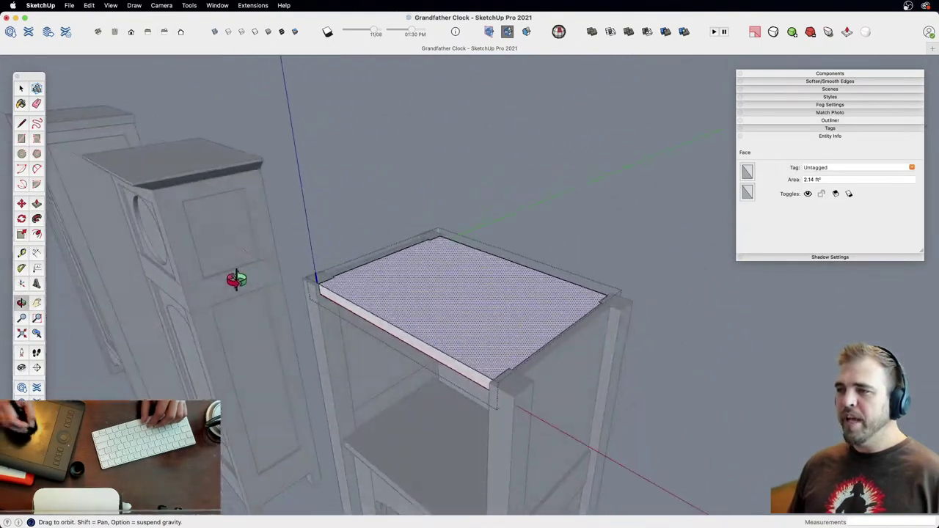
Step: Close the top board and draw a rectangle over the cabinet's top, spanning the outer corners of all four posts
{"action": "key", "text": "space"}
{"action": "left_click", "coordinate": [480, 213]}
{"action": "key", "text": "z"}
{"action": "middle_click_drag", "start_coordinate": [445, 277], "coordinate": [484, 411]}
{"action": "key", "text": "r"}
{"action": "left_click", "coordinate": [306, 212]}
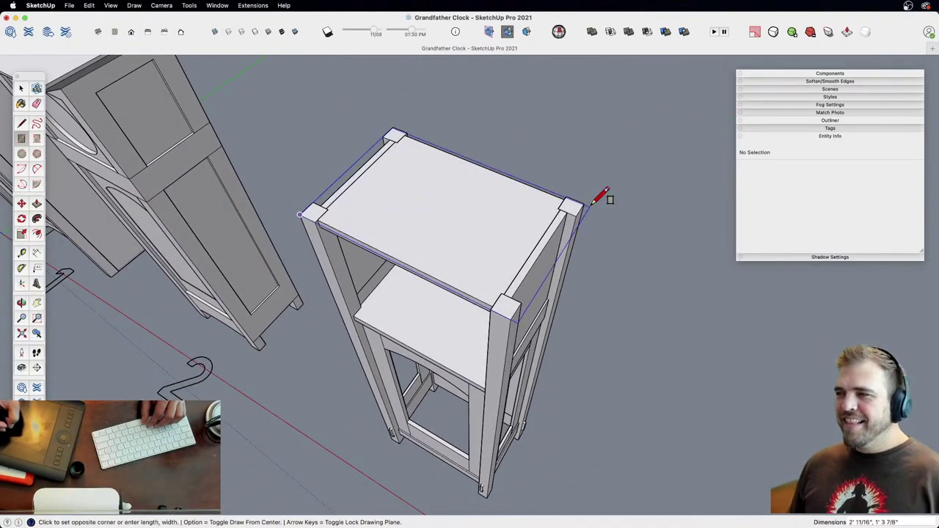
{"action": "left_click", "coordinate": [560, 212]}
Step: Extrude the rectangle on top of the posts upward 1" with Push/Pull
{"action": "middle_click_drag", "start_coordinate": [564, 209], "coordinate": [487, 214]}
{"action": "scroll", "coordinate": [490, 215], "scroll_direction": "up", "scroll_amount": 3}
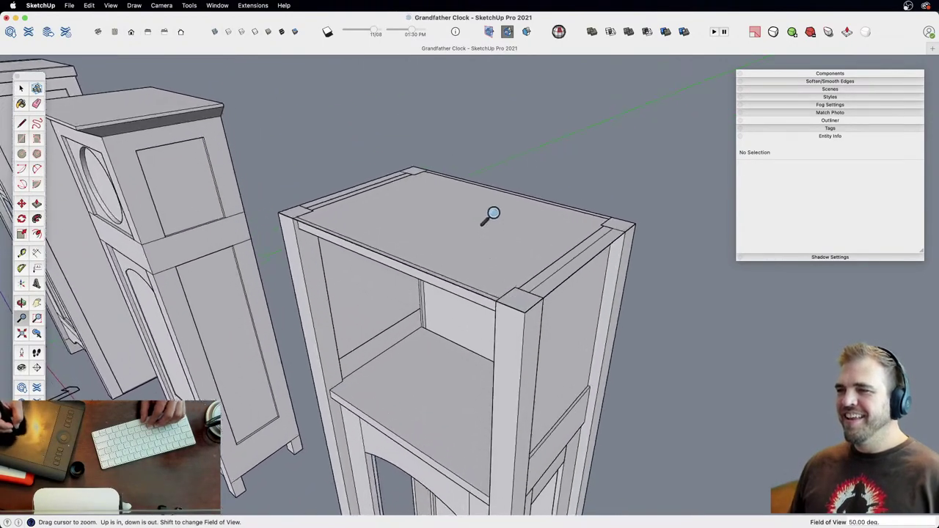
{"action": "key", "text": "p"}
{"action": "left_click", "coordinate": [503, 249]}
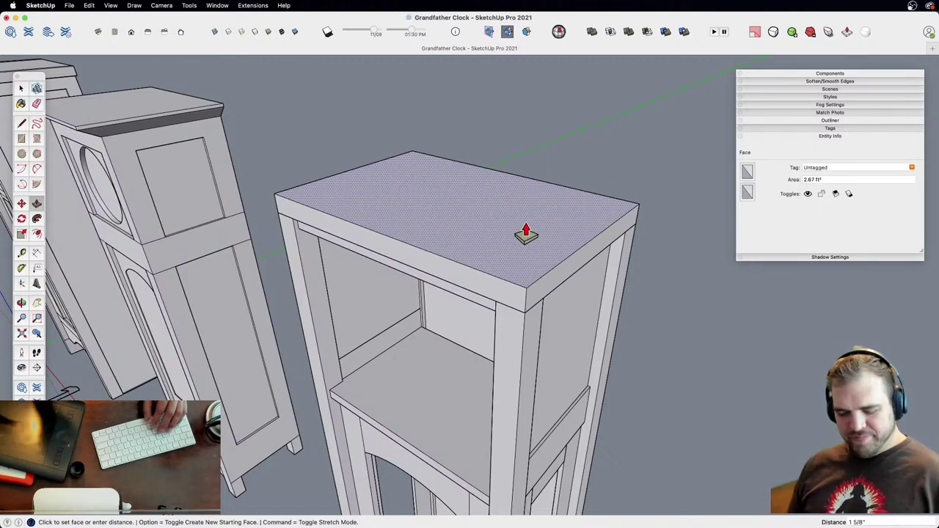
{"action": "type", "text": "1"}
{"action": "key", "text": "Return"}
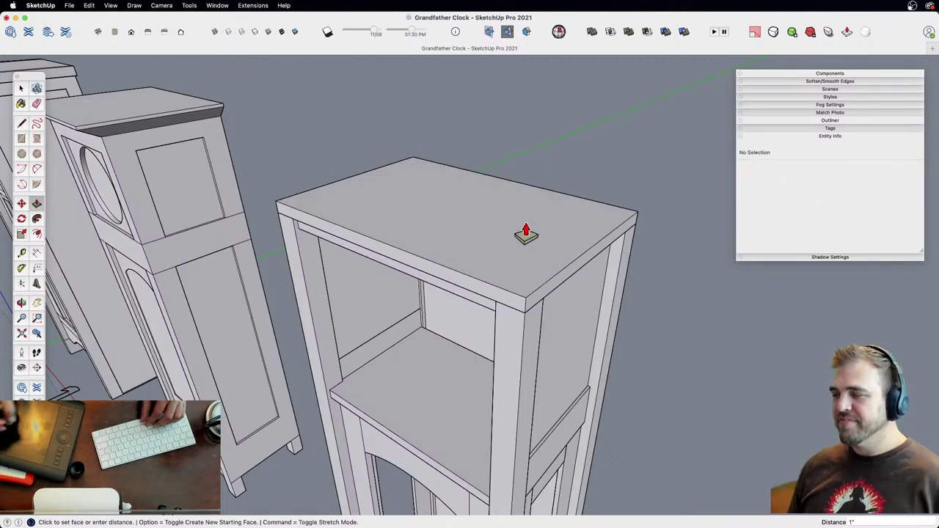
Step: Extend the new top slab's side and front edges 1" outward beyond the posts with Push/Pull
{"action": "middle_click_drag", "start_coordinate": [566, 246], "coordinate": [580, 264]}
{"action": "left_click", "coordinate": [580, 264]}
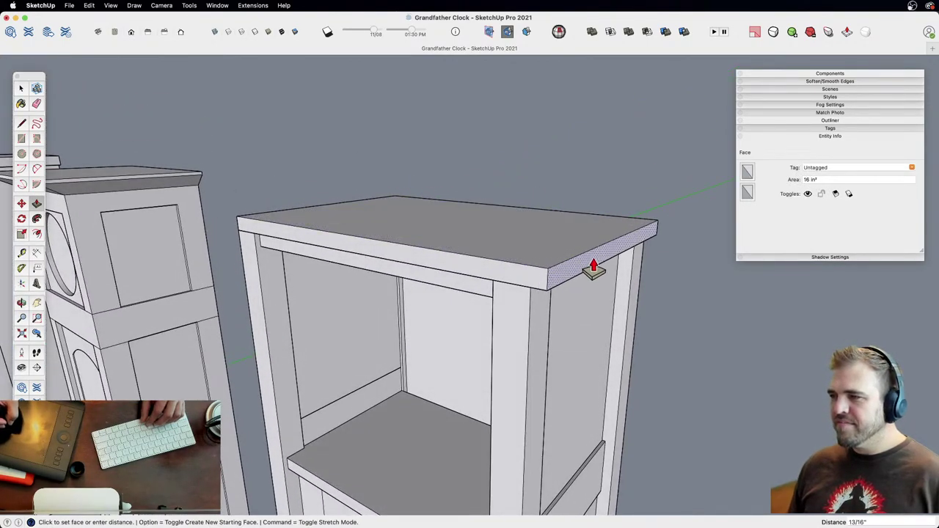
{"action": "left_click", "coordinate": [595, 268]}
{"action": "type", "text": "1"}
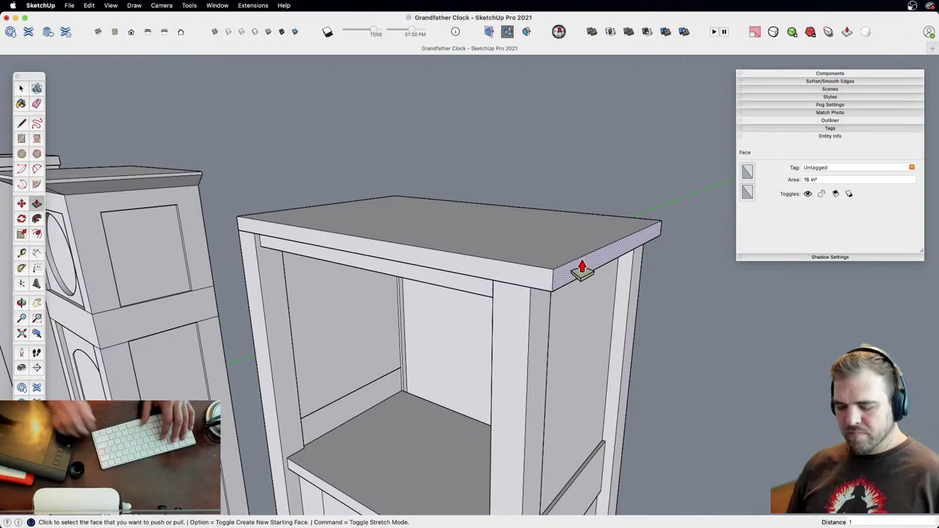
{"action": "key", "text": "Return"}
{"action": "middle_click_drag", "start_coordinate": [374, 246], "coordinate": [372, 277], "text": "shift"}
{"action": "middle_click_drag", "start_coordinate": [593, 237], "coordinate": [449, 240]}
Step: Draw a diagonal chamfer line from the midpoint of the slab's rear vertical corner edge to its lower edge
{"action": "key", "text": "l"}
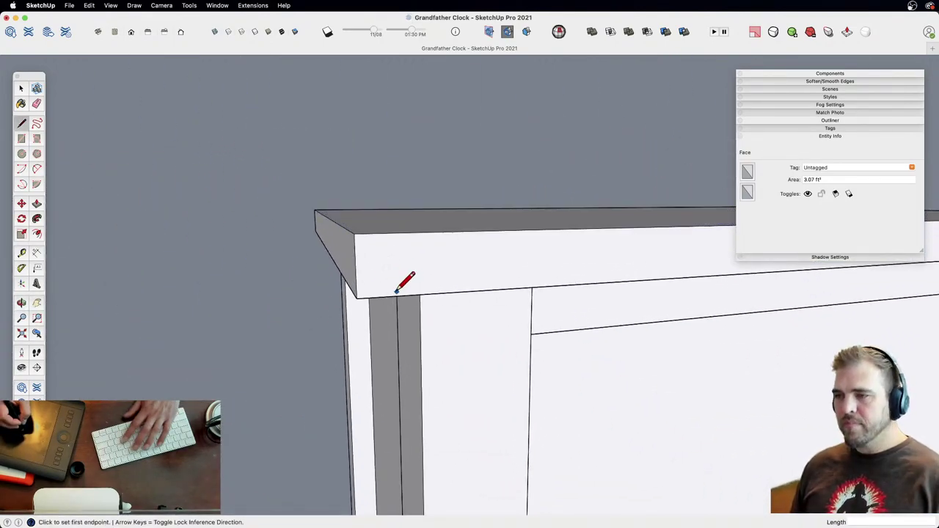
{"action": "left_click", "coordinate": [356, 266]}
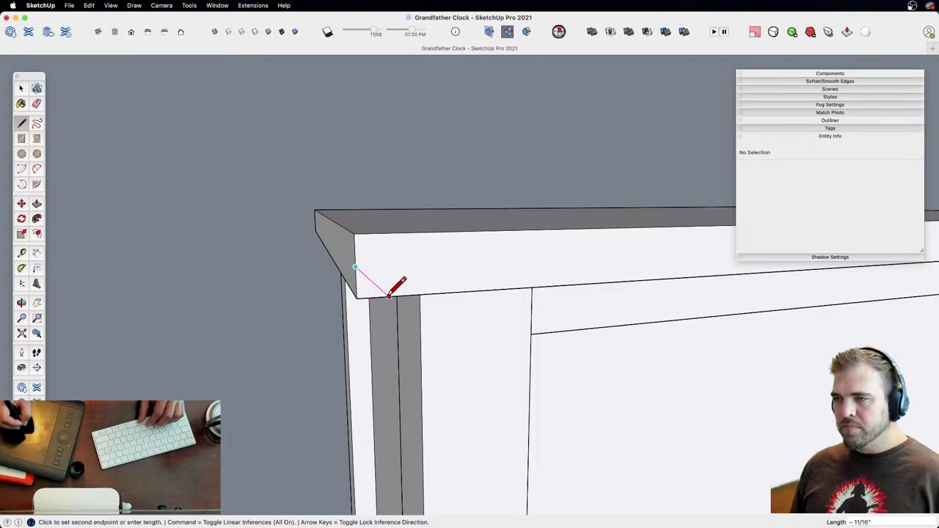
{"action": "middle_click_drag", "start_coordinate": [395, 287], "coordinate": [494, 357]}
{"action": "scroll", "coordinate": [459, 386], "scroll_direction": "up", "scroll_amount": 2}
Step: Select the slab's front and side upper edges as the path and run Follow Me to chamfer the underside
{"action": "key", "text": "space"}
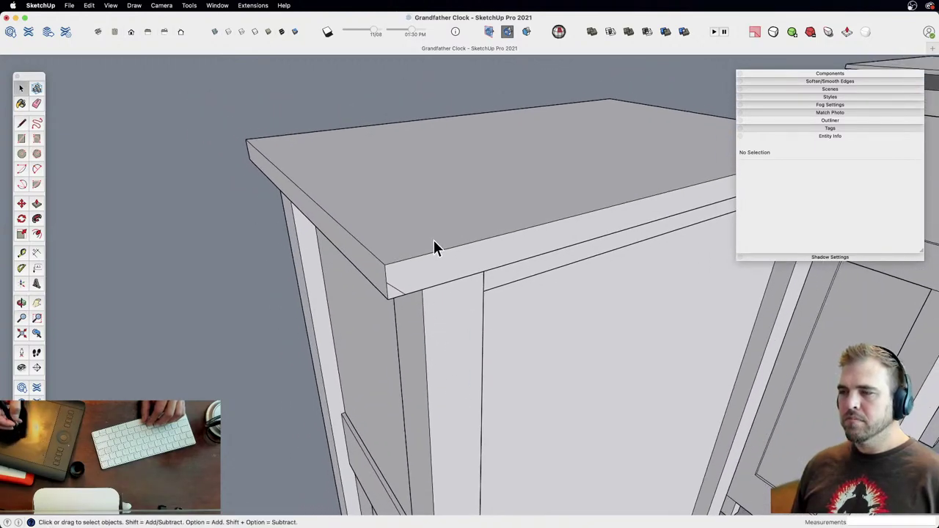
{"action": "double_click", "coordinate": [426, 232]}
{"action": "left_click", "coordinate": [444, 248], "text": "shift"}
{"action": "left_click", "coordinate": [450, 249], "text": "shift"}
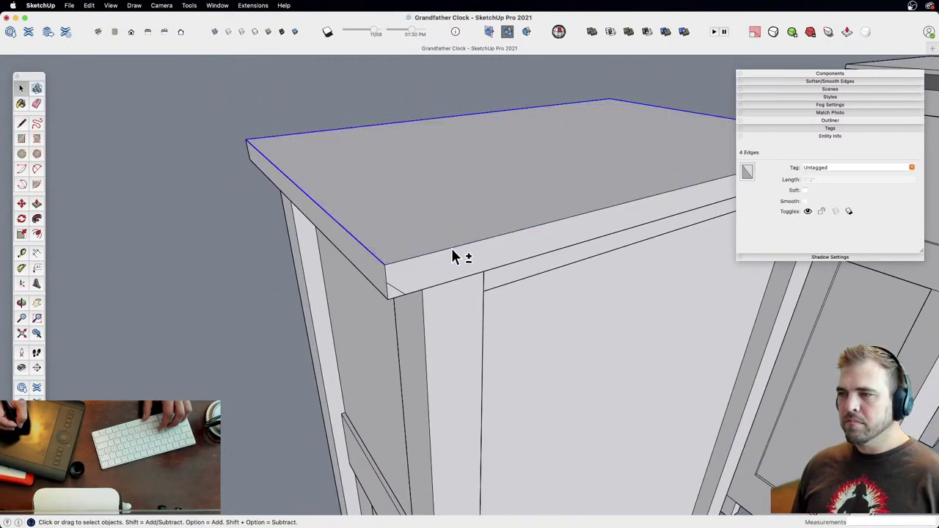
{"action": "key", "text": "p"}
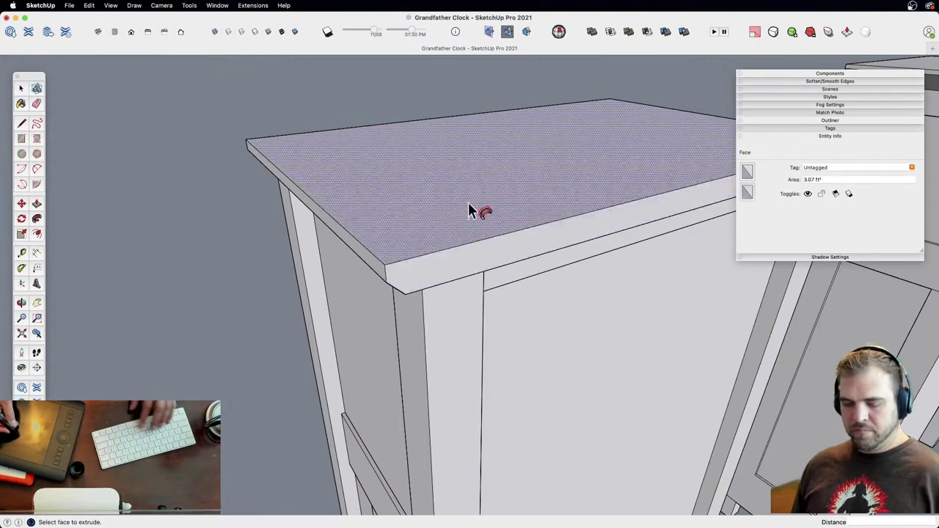
{"action": "middle_click_drag", "start_coordinate": [478, 210], "coordinate": [470, 247]}
Step: Select the whole chamfered top slab and turn it into a component
{"action": "key", "text": "space"}
{"action": "triple_click", "coordinate": [468, 238]}
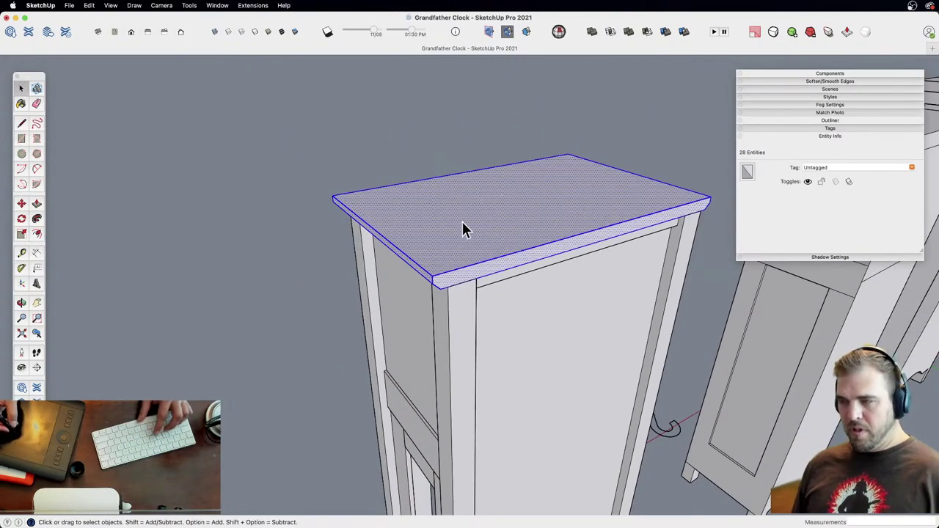
{"action": "key", "text": "g"}
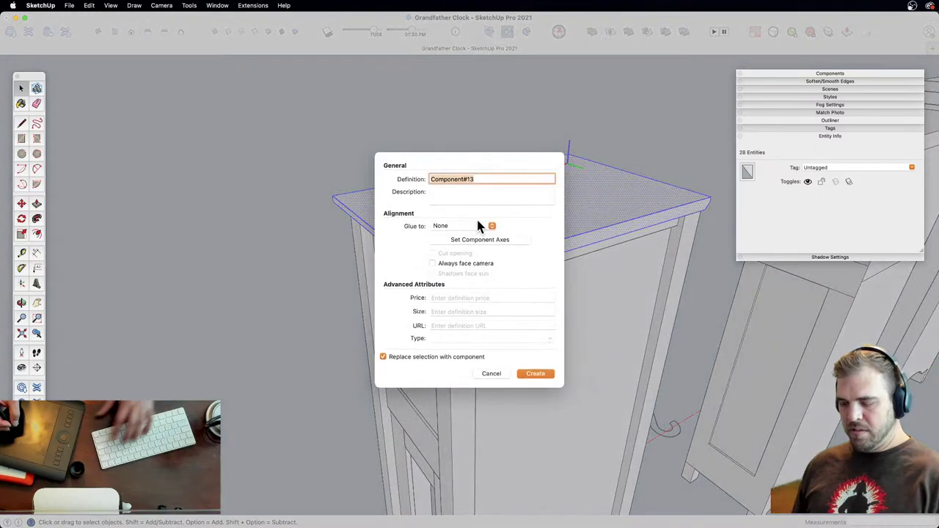
{"action": "key", "text": "Return"}
Step: Examine the cabinet with its new top from the front and the side
{"action": "middle_click_drag", "start_coordinate": [465, 235], "coordinate": [516, 265], "text": "shift"}
{"action": "key", "text": "z"}
{"action": "left_click_drag", "start_coordinate": [517, 266], "coordinate": [514, 345]}
{"action": "middle_click_drag", "start_coordinate": [514, 345], "coordinate": [531, 327]}
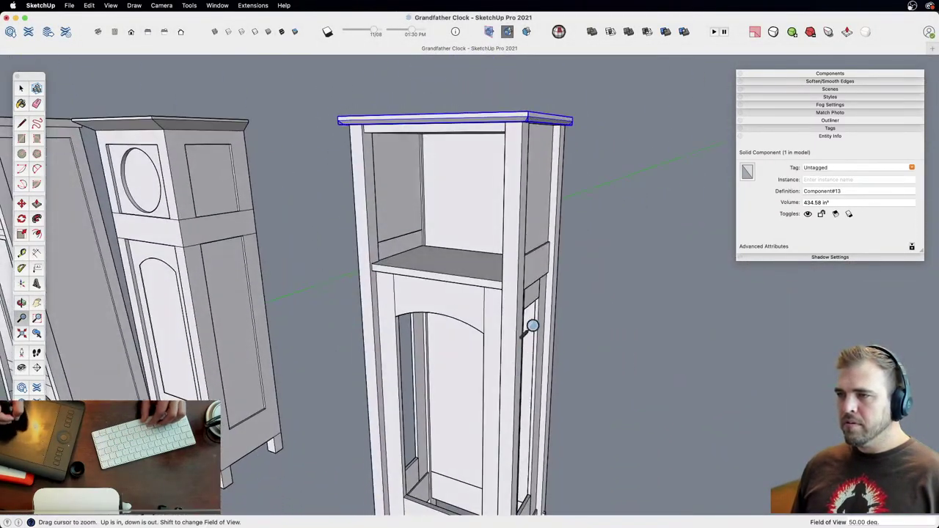
{"action": "left_click_drag", "start_coordinate": [530, 327], "coordinate": [557, 371]}
{"action": "key", "text": "space"}
{"action": "left_click", "coordinate": [570, 361]}
{"action": "middle_click_drag", "start_coordinate": [571, 361], "coordinate": [762, 309]}
{"action": "left_click_drag", "start_coordinate": [763, 309], "coordinate": [405, 333]}
{"action": "key", "text": "z"}
{"action": "left_click_drag", "start_coordinate": [484, 304], "coordinate": [481, 293]}
{"action": "scroll", "coordinate": [481, 293], "scroll_direction": "up", "scroll_amount": 3}
Step: Open the cabinet's side assembly and copy its upper panel and lower frame about 2' 2 1/4" out beside the cabinet
{"action": "key", "text": "space"}
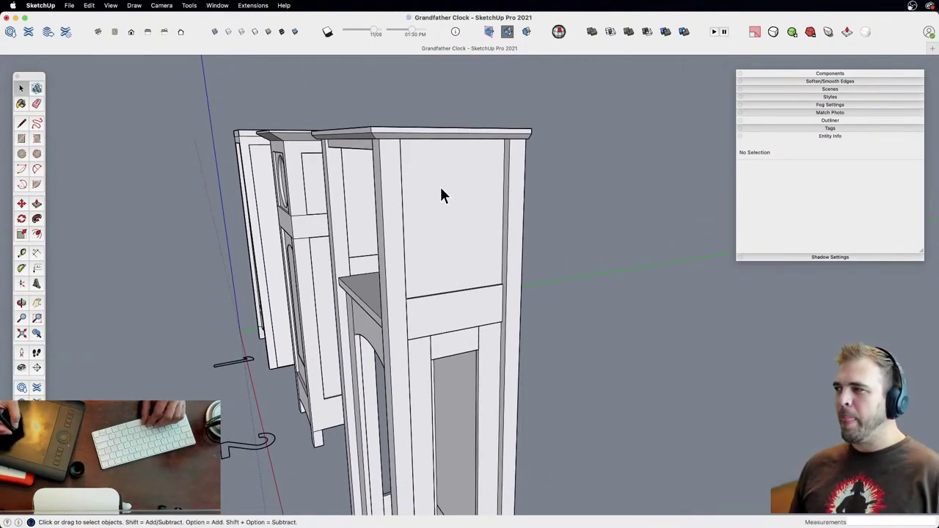
{"action": "double_click", "coordinate": [453, 261]}
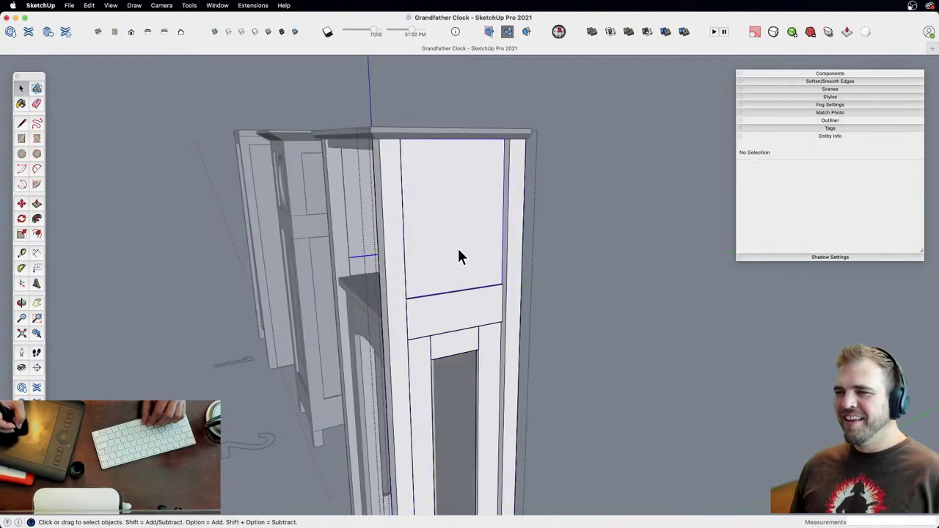
{"action": "middle_click_drag", "start_coordinate": [458, 257], "coordinate": [463, 229]}
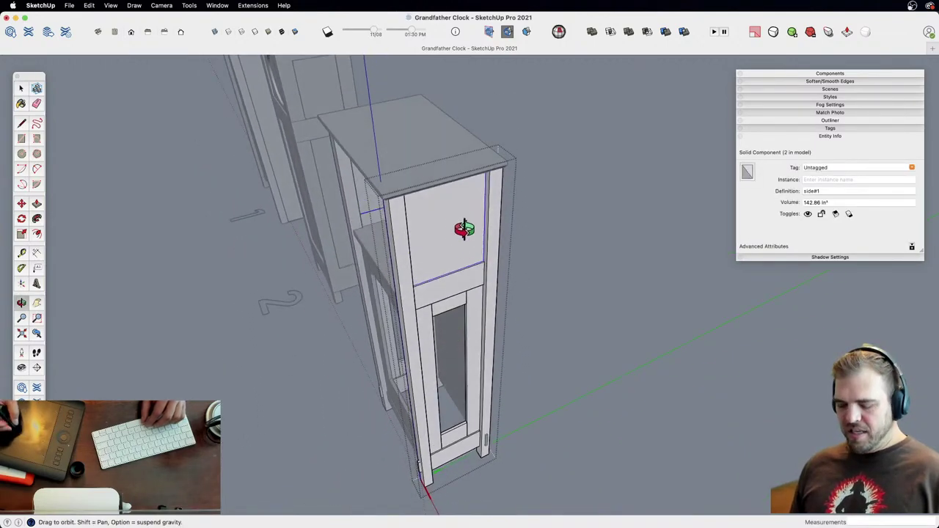
{"action": "left_click", "coordinate": [477, 316], "text": "shift"}
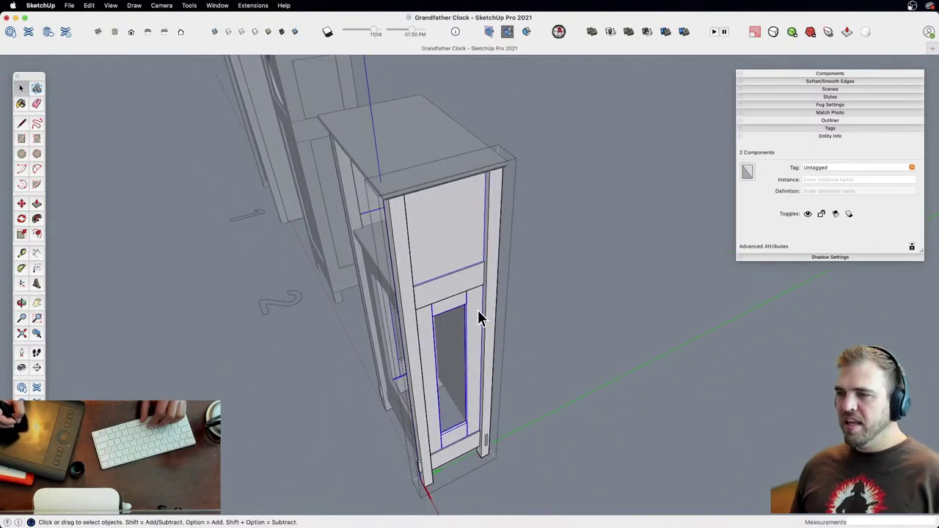
{"action": "middle_click_drag", "start_coordinate": [481, 285], "coordinate": [449, 344], "text": "shift"}
{"action": "key", "text": "m"}
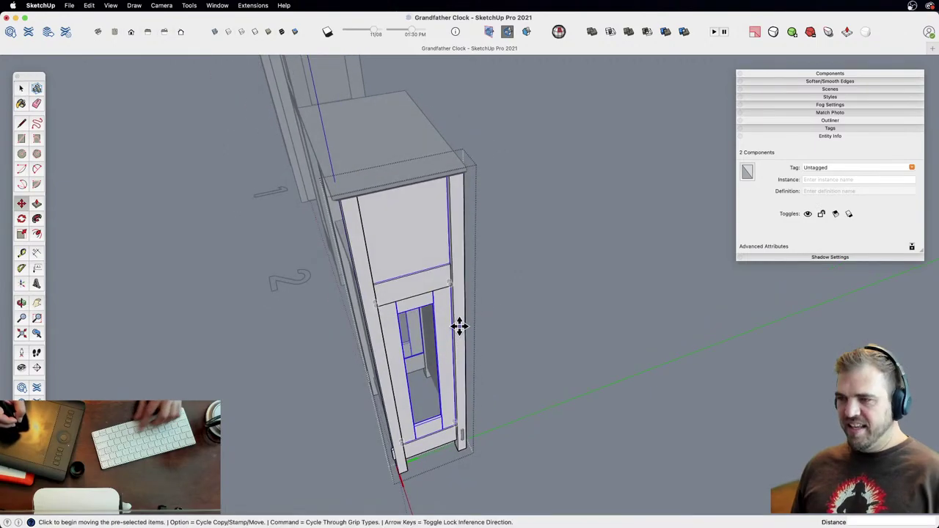
{"action": "key", "text": "alt"}
{"action": "left_click", "coordinate": [447, 331]}
{"action": "left_click", "coordinate": [574, 263]}
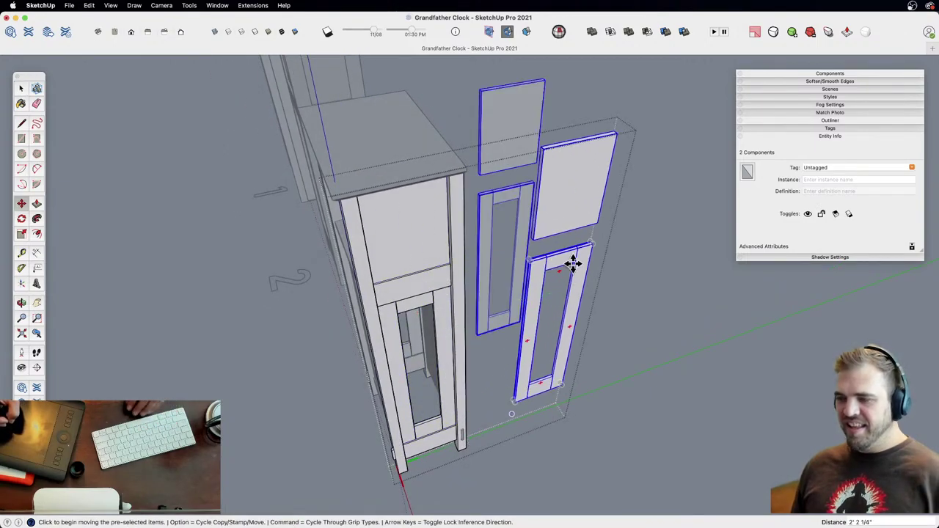
Step: Open the copied upper side panel and offset its outer face inward 3"
{"action": "middle_click_drag", "start_coordinate": [551, 232], "coordinate": [430, 303], "text": "shift"}
{"action": "key", "text": "z"}
{"action": "left_click_drag", "start_coordinate": [430, 304], "coordinate": [442, 280]}
{"action": "key", "text": "space"}
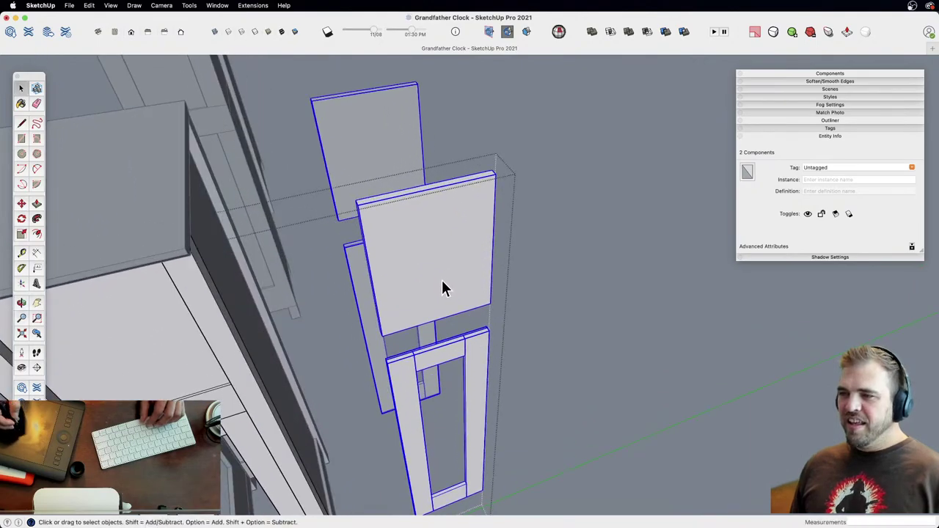
{"action": "double_click", "coordinate": [442, 280]}
{"action": "middle_click_drag", "start_coordinate": [431, 271], "coordinate": [435, 249]}
{"action": "left_click", "coordinate": [435, 253]}
{"action": "key", "text": "f"}
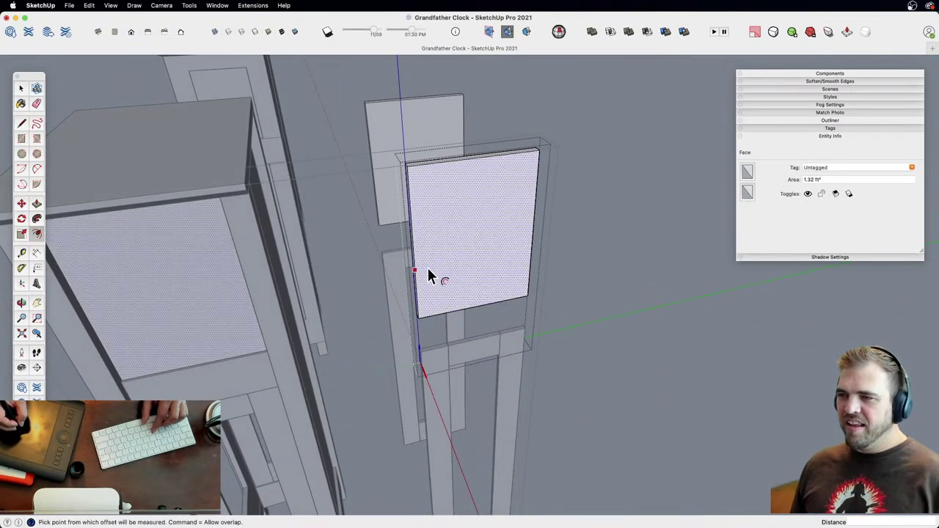
{"action": "left_click", "coordinate": [427, 266]}
{"action": "left_click", "coordinate": [449, 366]}
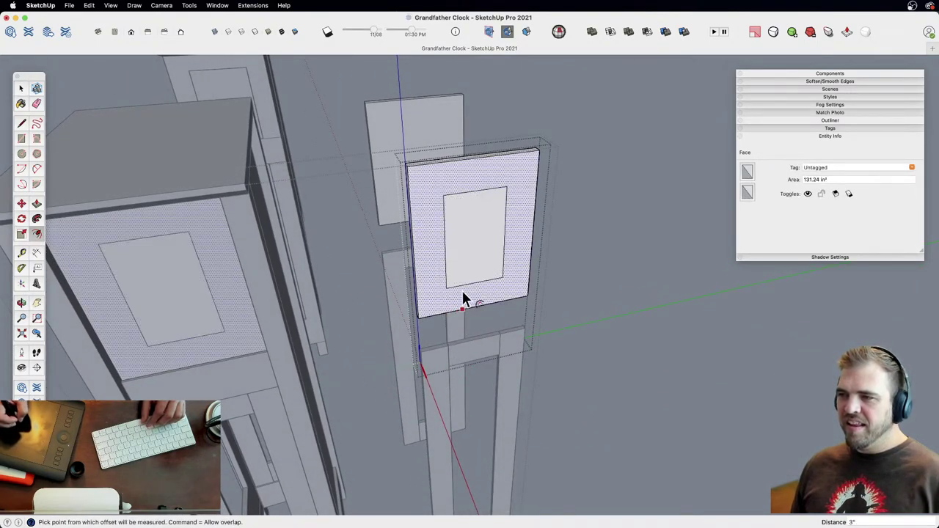
Step: Push the inner rectangle of the upper side panel through its 3/4" thickness to cut an opening
{"action": "middle_click_drag", "start_coordinate": [463, 293], "coordinate": [536, 289], "text": "shift"}
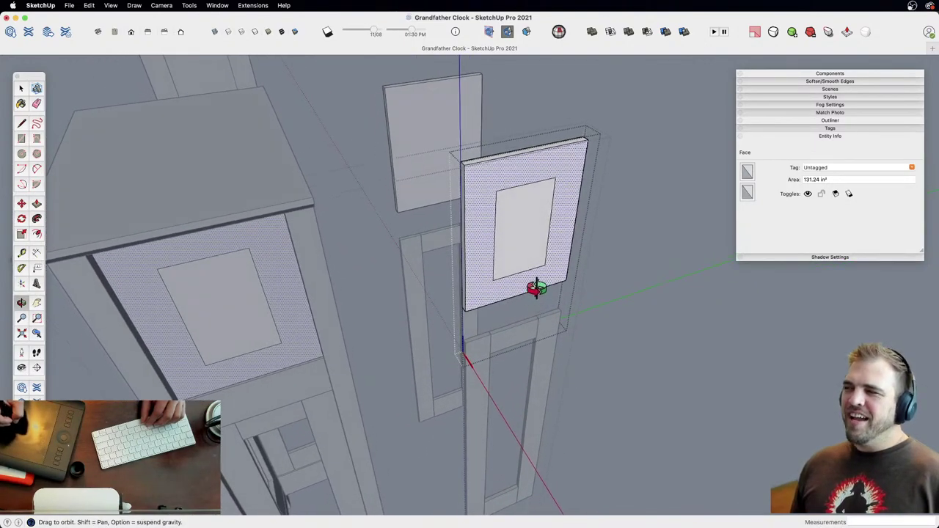
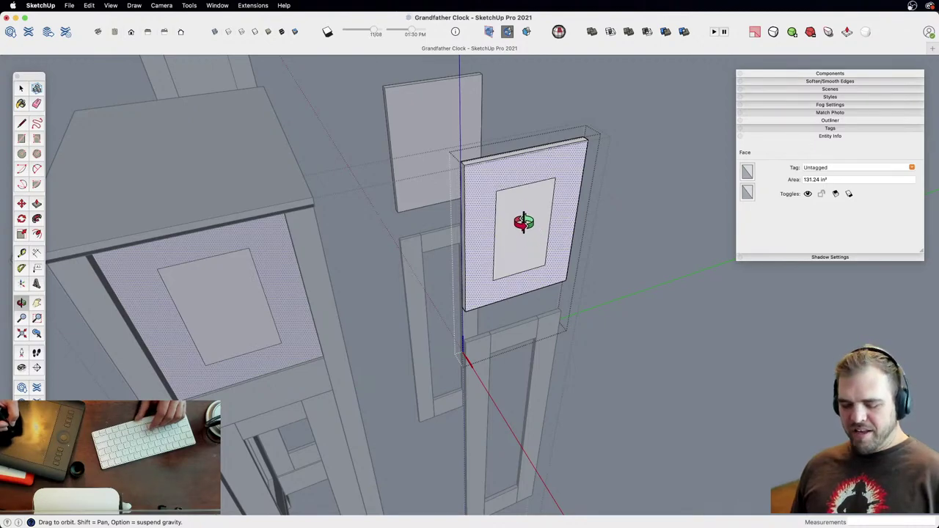
{"action": "key", "text": "p"}
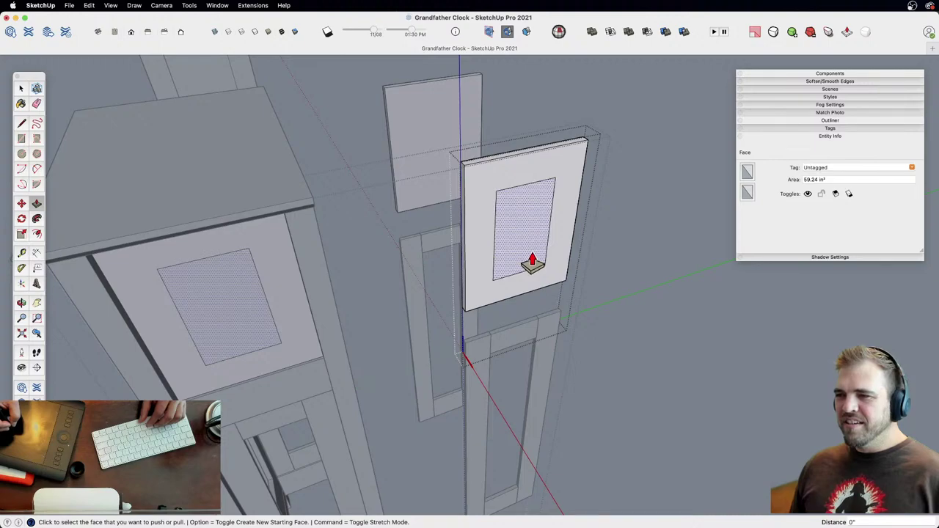
{"action": "left_click", "coordinate": [533, 262]}
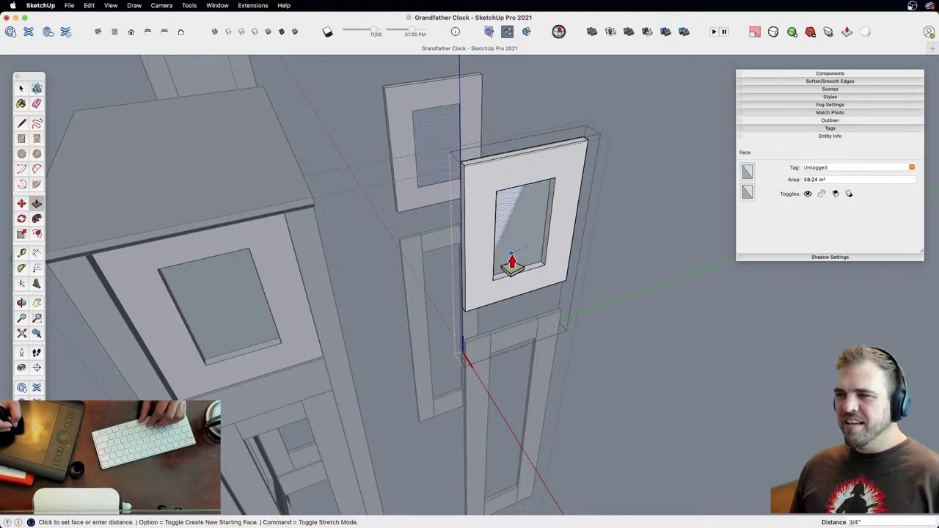
{"action": "left_click", "coordinate": [510, 263]}
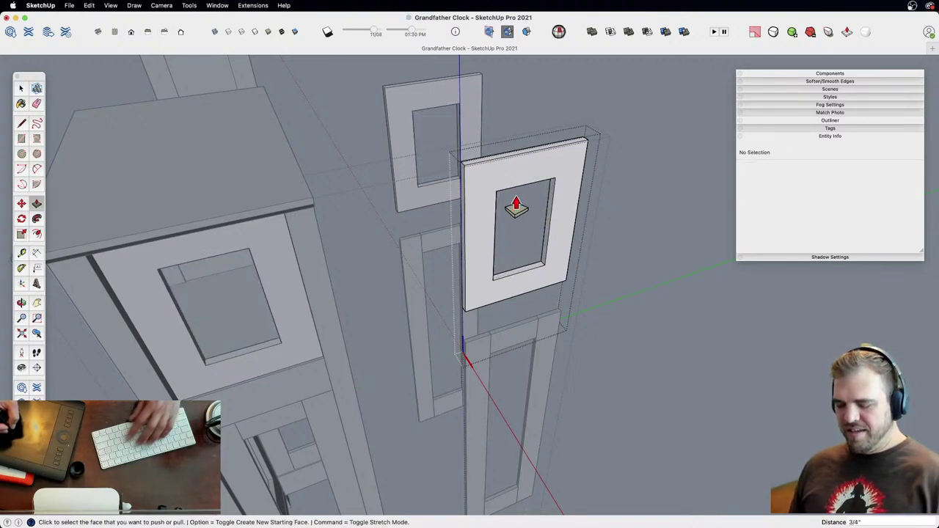
Step: Draw vertical lines in line with the opening's side edge, past the panel's upper and lower edges, to separate the stile
{"action": "key", "text": "l"}
{"action": "left_click", "coordinate": [499, 135]}
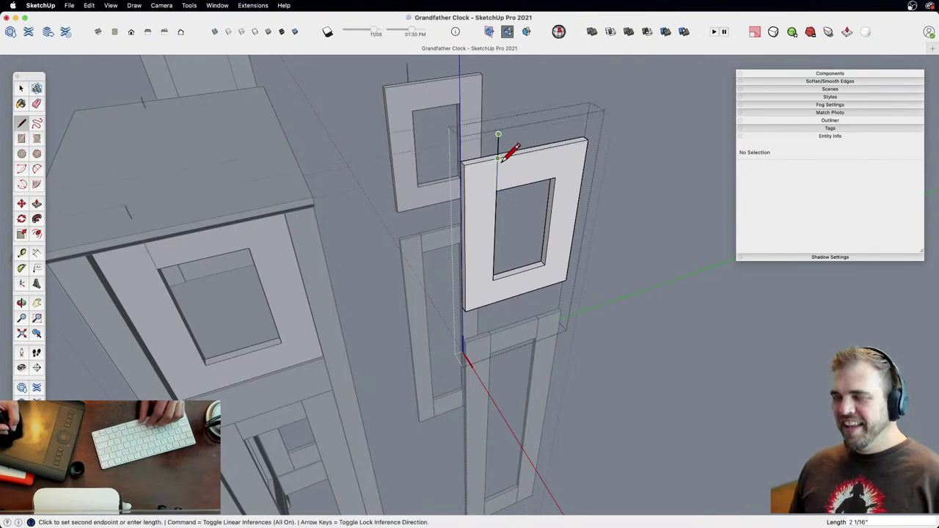
{"action": "key", "text": "Escape"}
{"action": "left_click", "coordinate": [493, 279]}
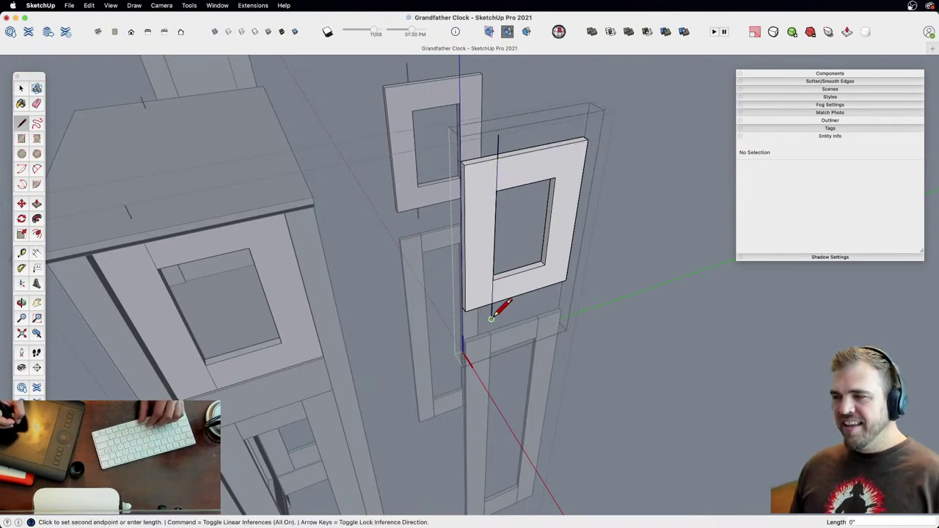
{"action": "left_click", "coordinate": [491, 317]}
Step: Copy the separated stile face about 5 1/16" out beside the upper side panel
{"action": "key", "text": "space"}
{"action": "left_click", "coordinate": [482, 295]}
{"action": "middle_click_drag", "start_coordinate": [481, 295], "coordinate": [492, 262]}
{"action": "key", "text": "m"}
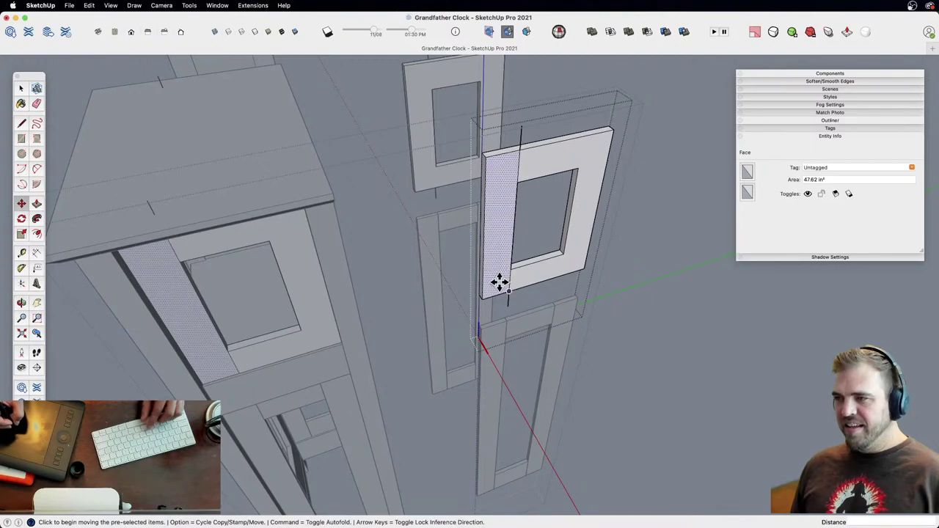
{"action": "left_click", "coordinate": [499, 282]}
{"action": "left_click", "coordinate": [453, 306]}
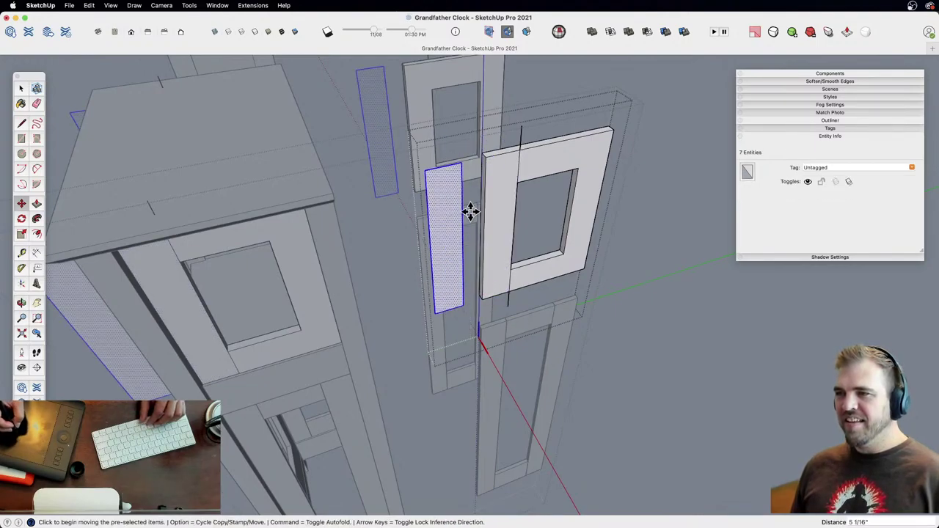
Step: Pull the copied stile face to a 3/4" thickness and make the resulting board a component
{"action": "key", "text": "p"}
{"action": "left_click", "coordinate": [457, 178]}
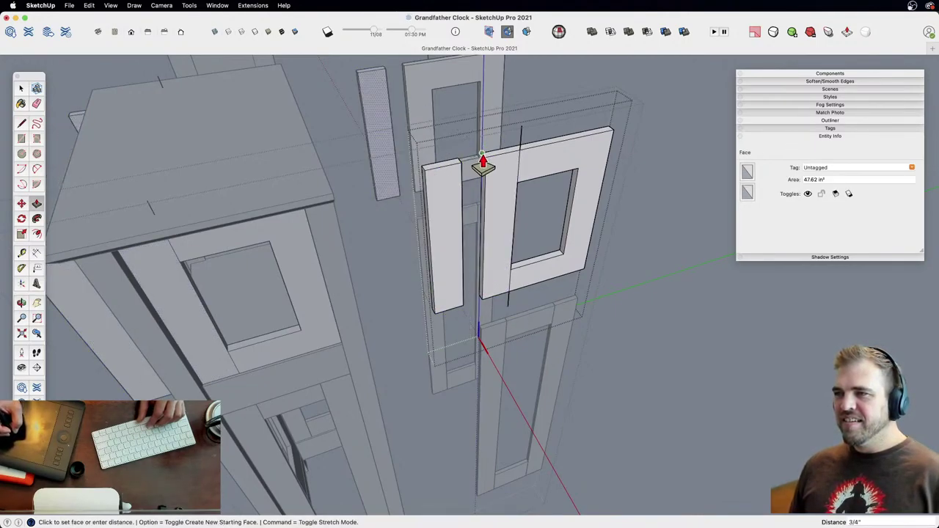
{"action": "left_click", "coordinate": [483, 160]}
{"action": "key", "text": "space"}
{"action": "triple_click", "coordinate": [443, 194]}
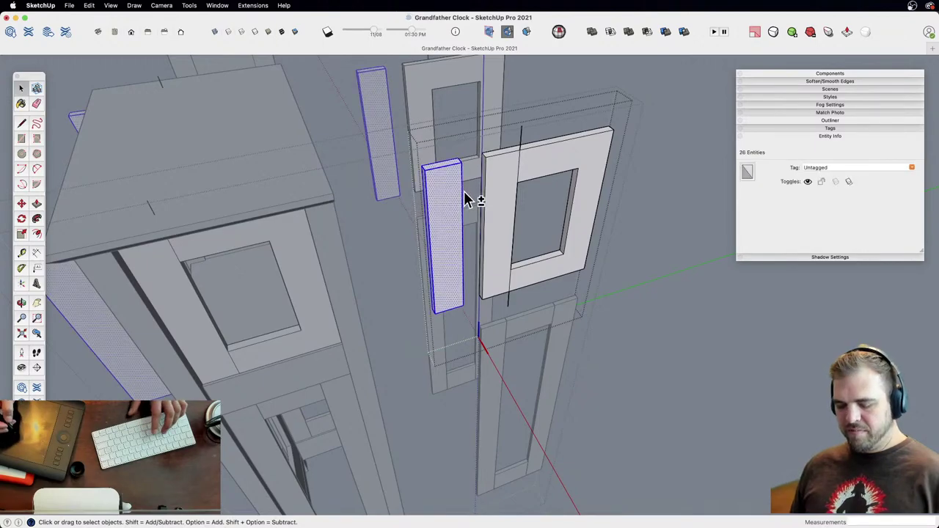
{"action": "key", "text": "g"}
{"action": "key", "text": "Return"}
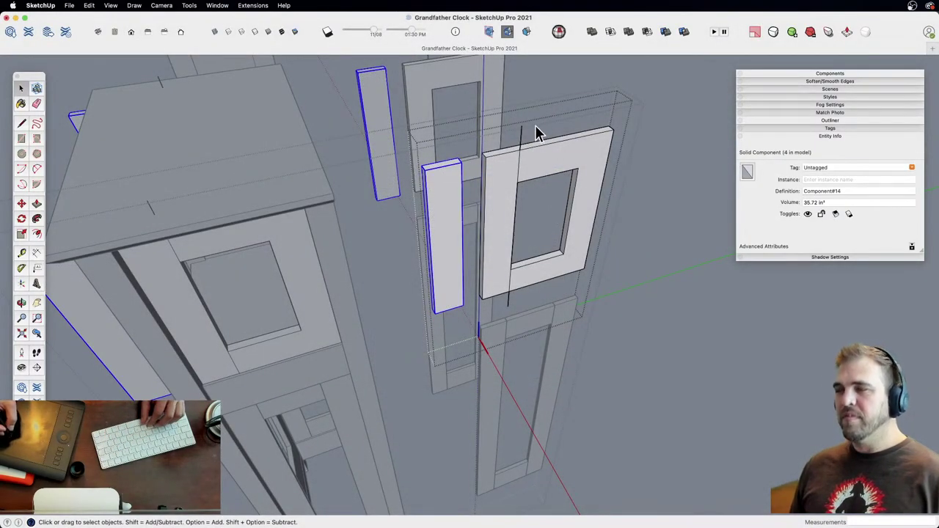
Step: Draw a 3" line from the opening's far upper corner to the panel's upper edge to separate the top rail
{"action": "double_click", "coordinate": [551, 163]}
{"action": "left_click", "coordinate": [559, 166]}
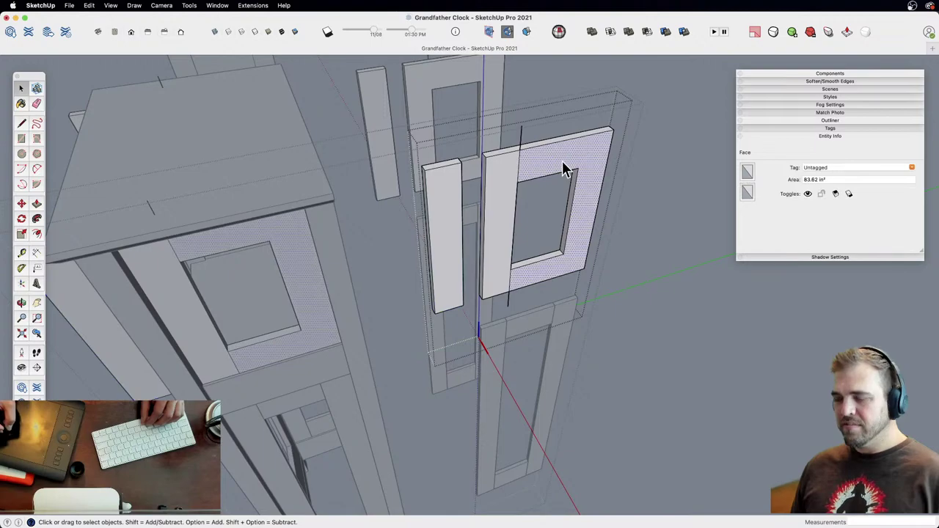
{"action": "key", "text": "l"}
{"action": "left_click", "coordinate": [579, 167]}
{"action": "left_click", "coordinate": [585, 133]}
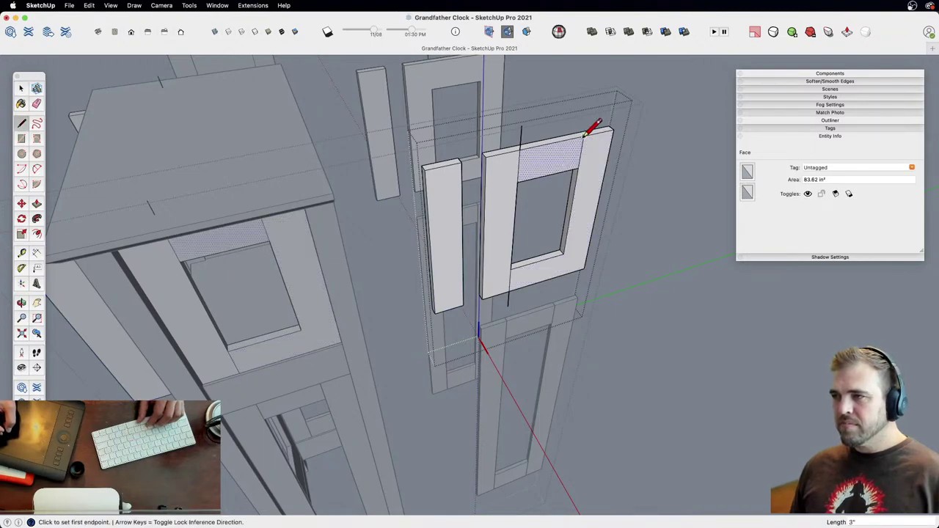
Step: Copy the top rail face about 1' 2" out to the far side of the panel
{"action": "key", "text": "space"}
{"action": "left_click", "coordinate": [560, 166]}
{"action": "middle_click_drag", "start_coordinate": [556, 170], "coordinate": [476, 206]}
{"action": "key", "text": "m"}
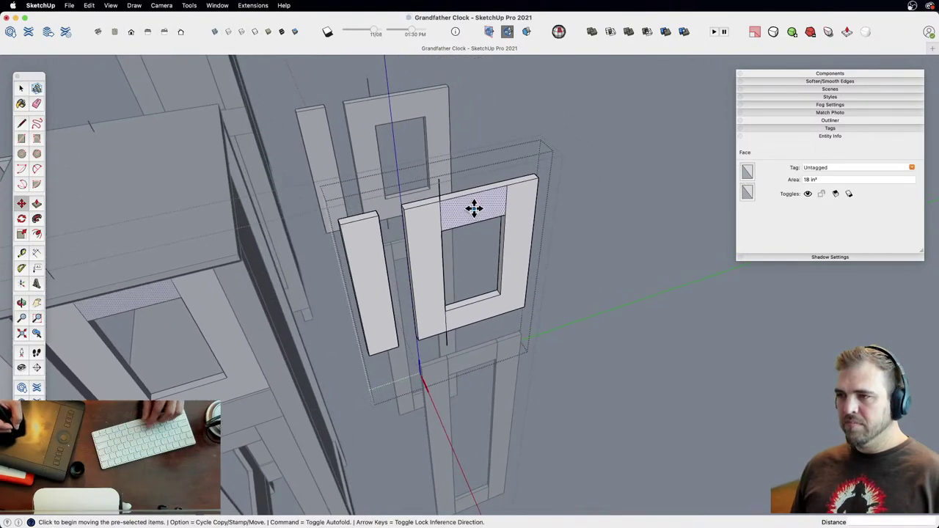
{"action": "left_click", "coordinate": [477, 206]}
{"action": "key", "text": "alt"}
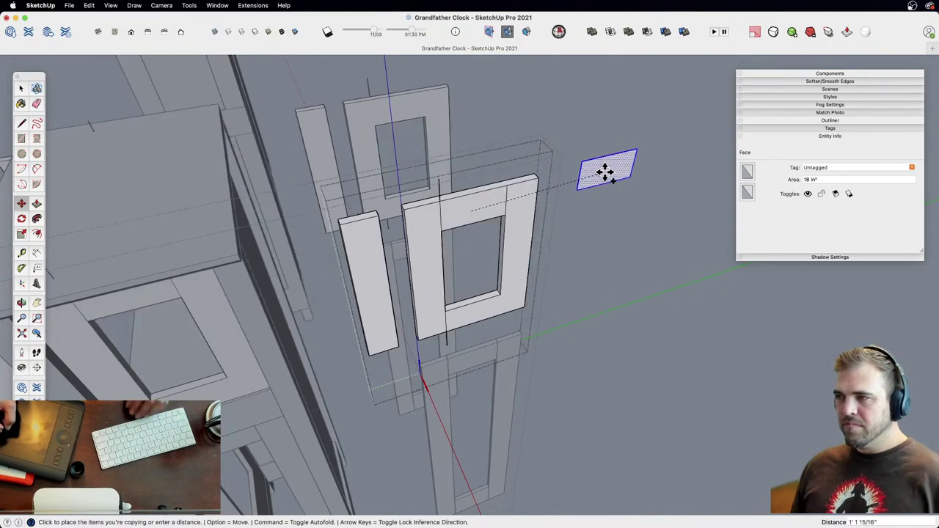
{"action": "left_click", "coordinate": [606, 178]}
Step: Pull the copied rail face to the panel's thickness and make the resulting board a component
{"action": "key", "text": "p"}
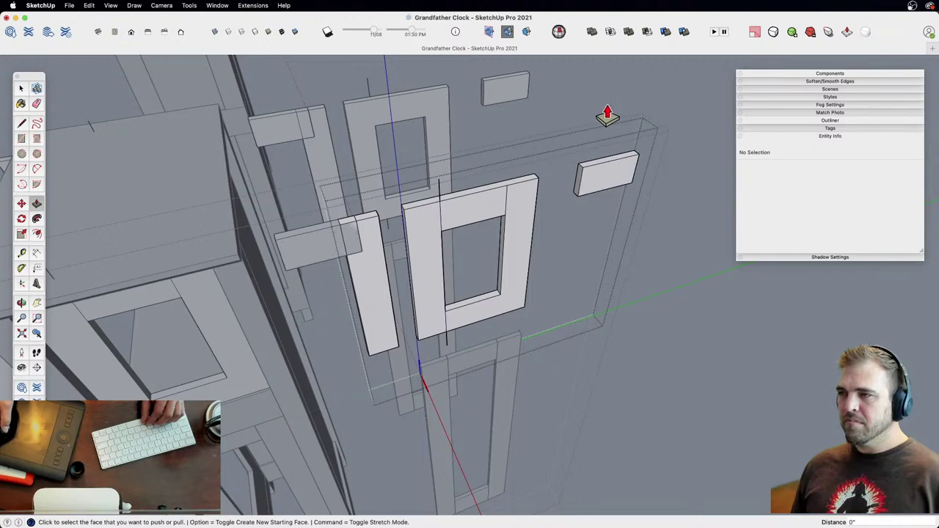
{"action": "key", "text": "space"}
{"action": "triple_click", "coordinate": [606, 176]}
{"action": "key", "text": "g"}
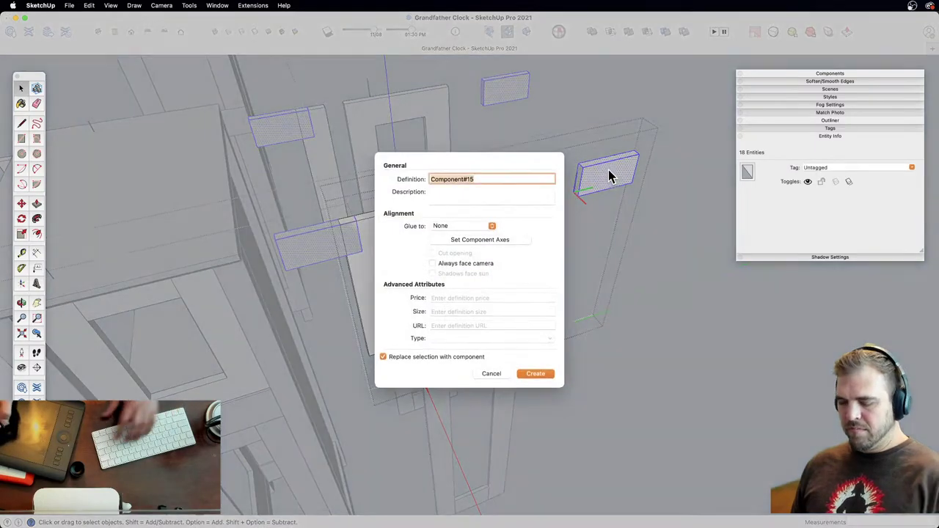
{"action": "key", "text": "Return"}
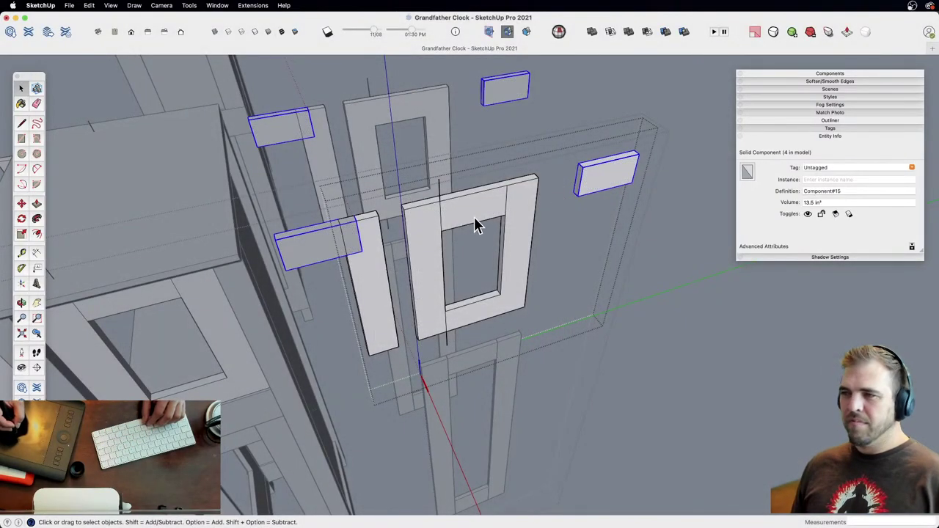
Step: Delete the original upper panel geometry, keeping the separate stile and rail components
{"action": "left_click", "coordinate": [378, 275]}
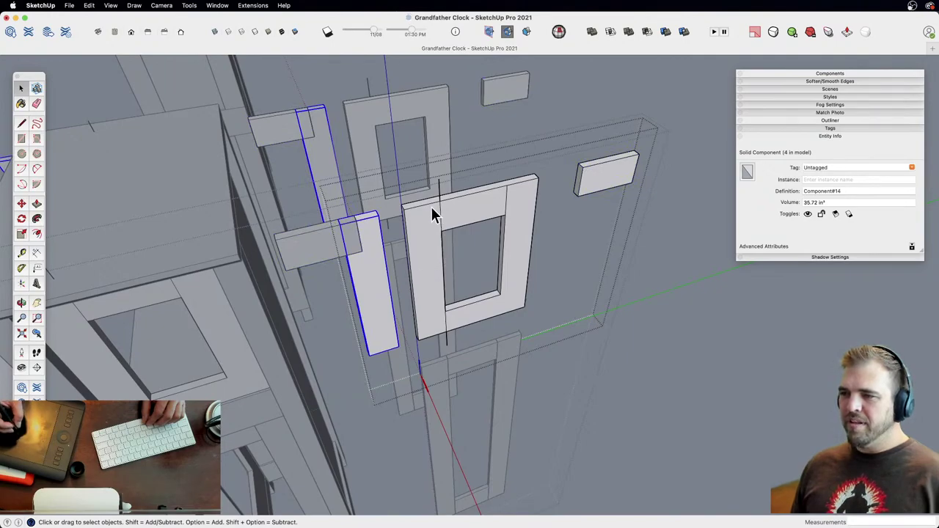
{"action": "triple_click", "coordinate": [432, 270]}
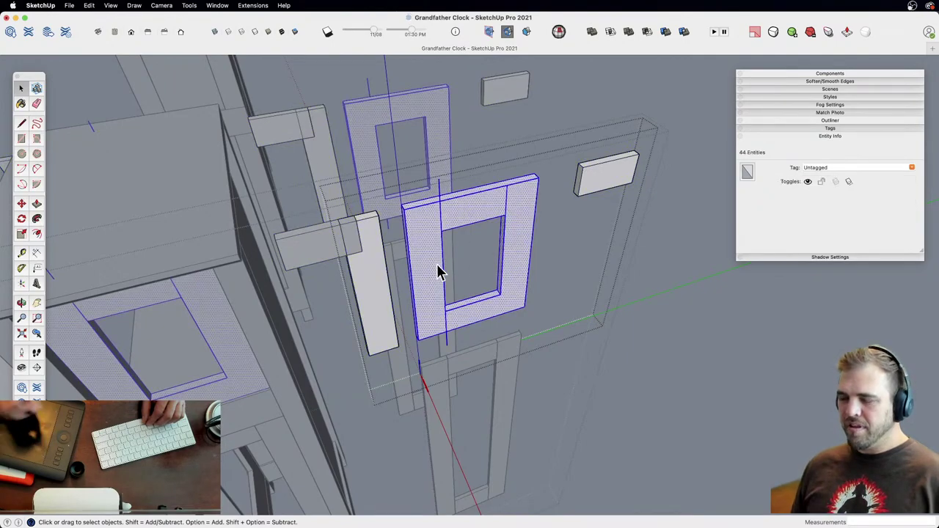
{"action": "key", "text": "Delete"}
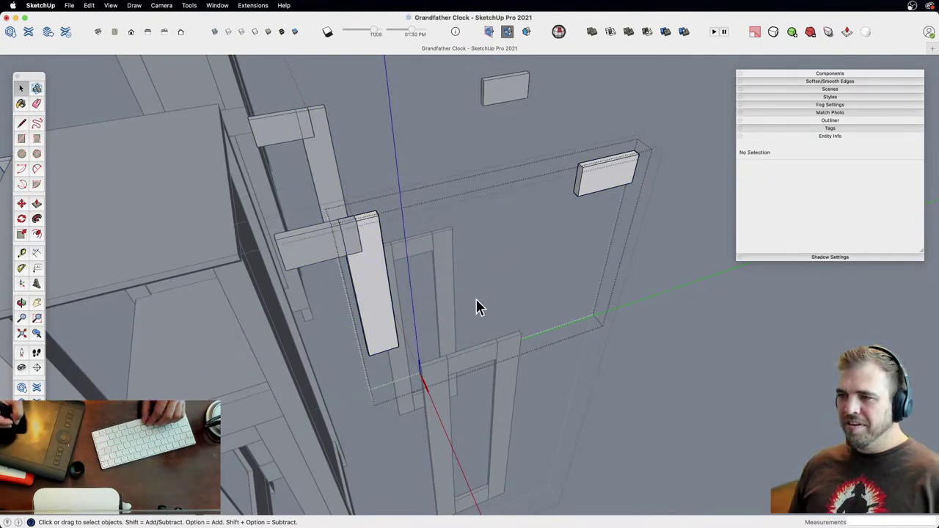
Step: Move the stile component into the deleted panel's place, aligning its lower outer corner above the lower frame
{"action": "left_click", "coordinate": [391, 326]}
{"action": "middle_click_drag", "start_coordinate": [391, 325], "coordinate": [470, 256]}
{"action": "key", "text": "m"}
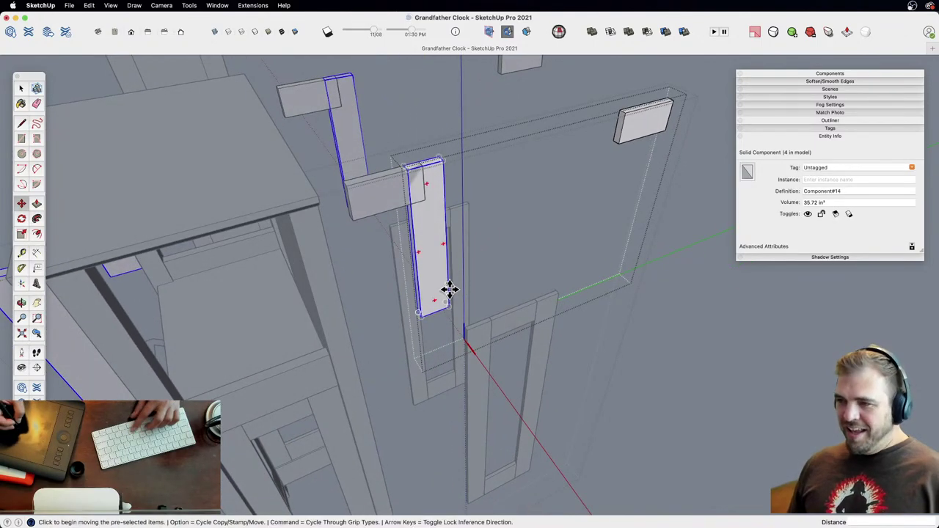
{"action": "left_click", "coordinate": [424, 321]}
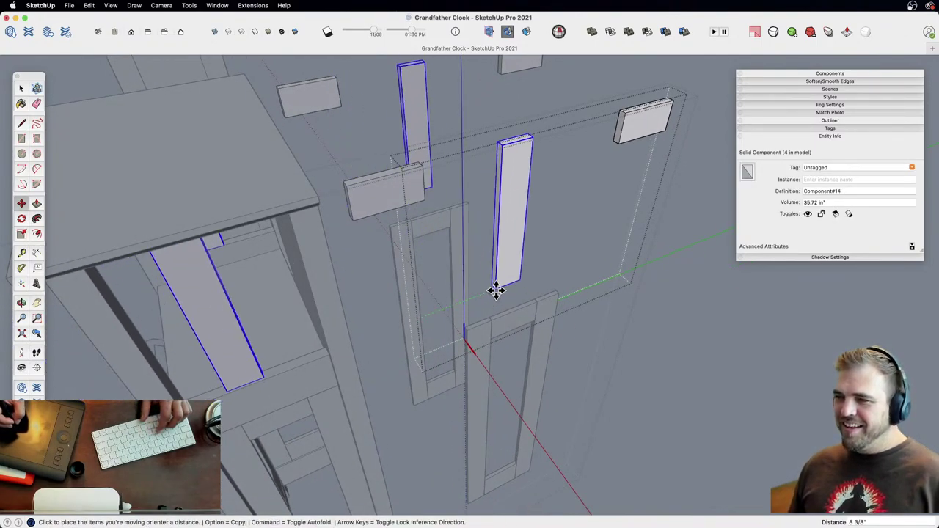
{"action": "left_click", "coordinate": [470, 333]}
Step: Move the top rail component against the stile, joining it at the stile's upper inner corner
{"action": "middle_click_drag", "start_coordinate": [486, 306], "coordinate": [510, 279]}
{"action": "key", "text": "space"}
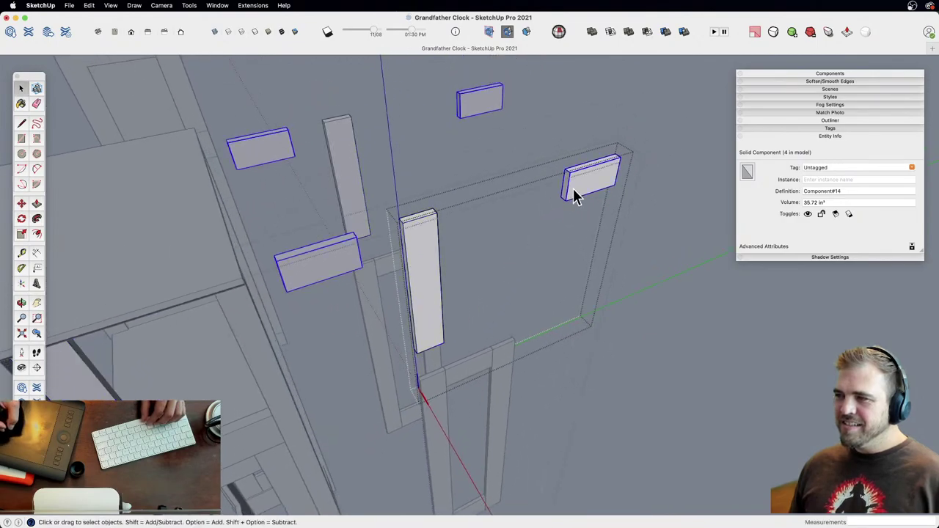
{"action": "key", "text": "m"}
{"action": "left_click", "coordinate": [566, 174]}
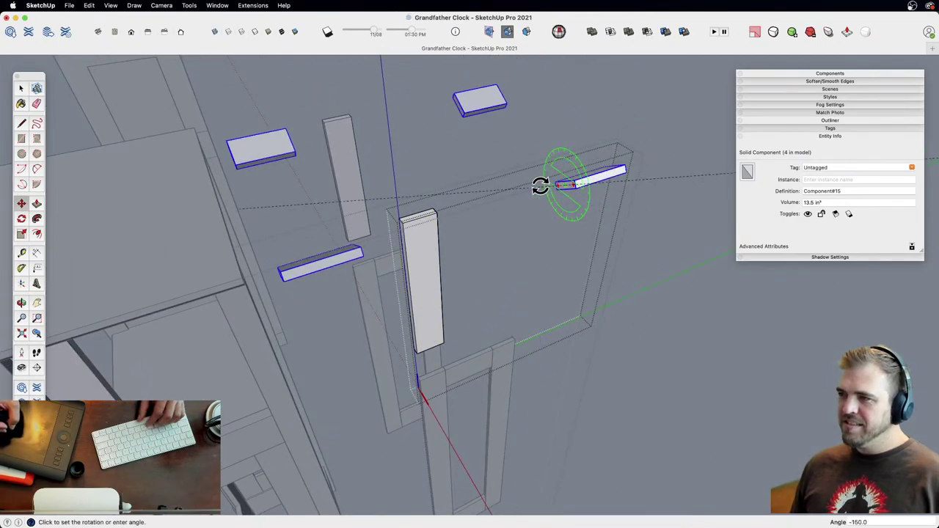
{"action": "key", "text": "Escape"}
{"action": "key", "text": "space"}
{"action": "key", "text": "m"}
{"action": "left_click", "coordinate": [561, 162]}
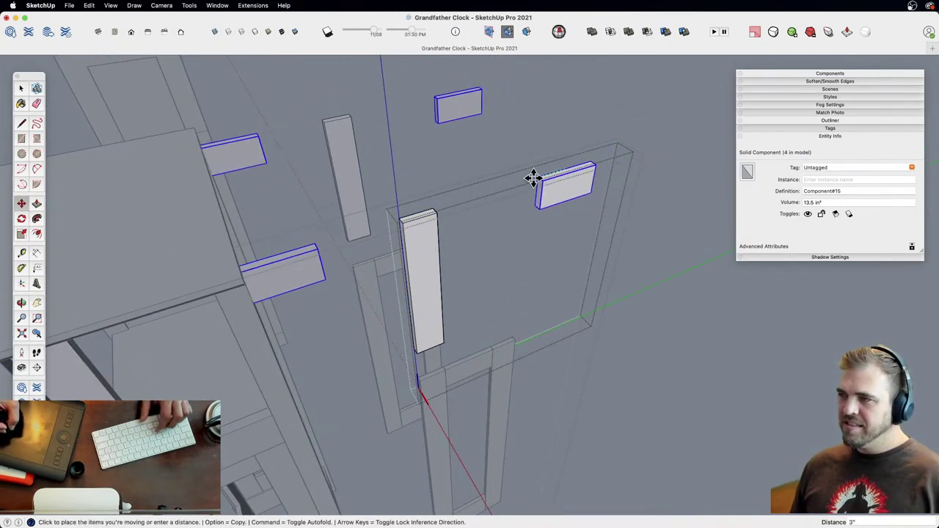
{"action": "left_click", "coordinate": [435, 209]}
{"action": "left_click", "coordinate": [430, 235]}
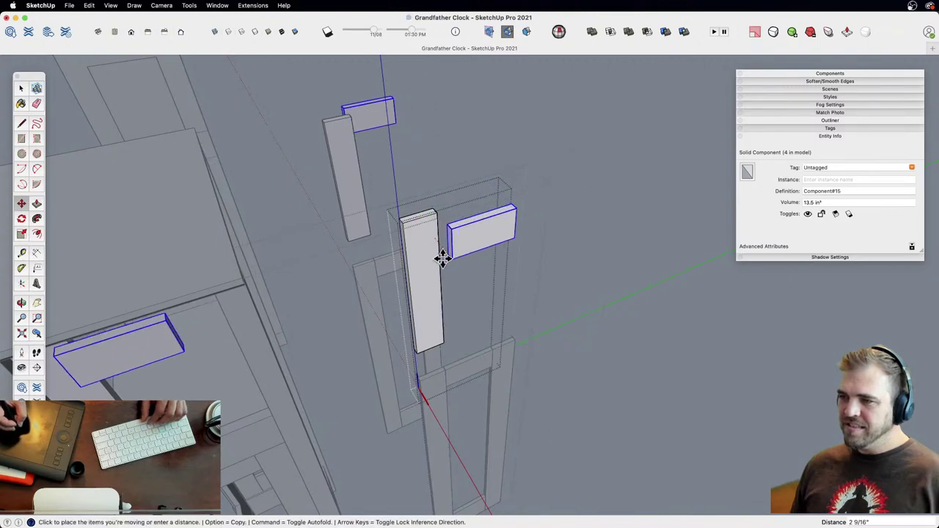
{"action": "key", "text": "Escape"}
{"action": "key", "text": "space"}
Step: Copy the stile to the far side of the rail and mirror the copy with a green-axis scale of -1
{"action": "middle_click_drag", "start_coordinate": [446, 225], "coordinate": [436, 287]}
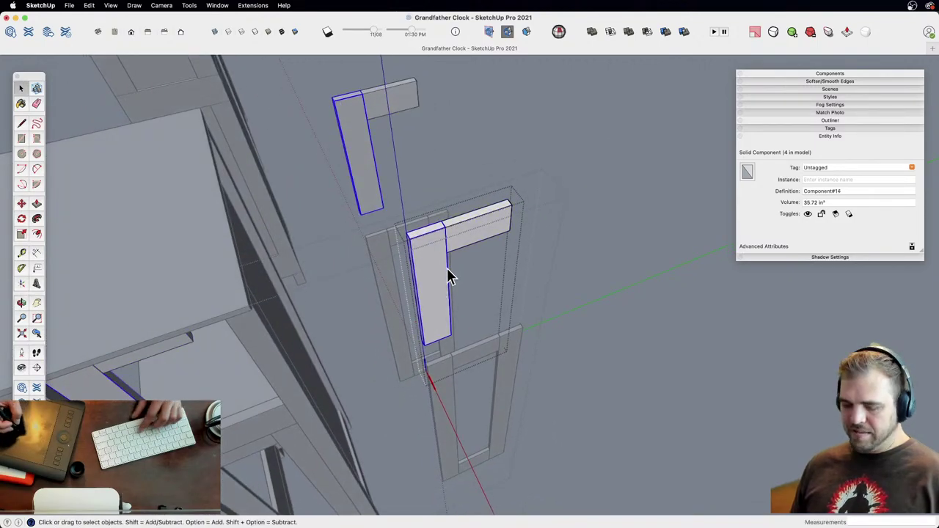
{"action": "key", "text": "m"}
{"action": "key", "text": "alt"}
{"action": "left_click", "coordinate": [436, 284]}
{"action": "left_click", "coordinate": [546, 248]}
{"action": "key", "text": "s"}
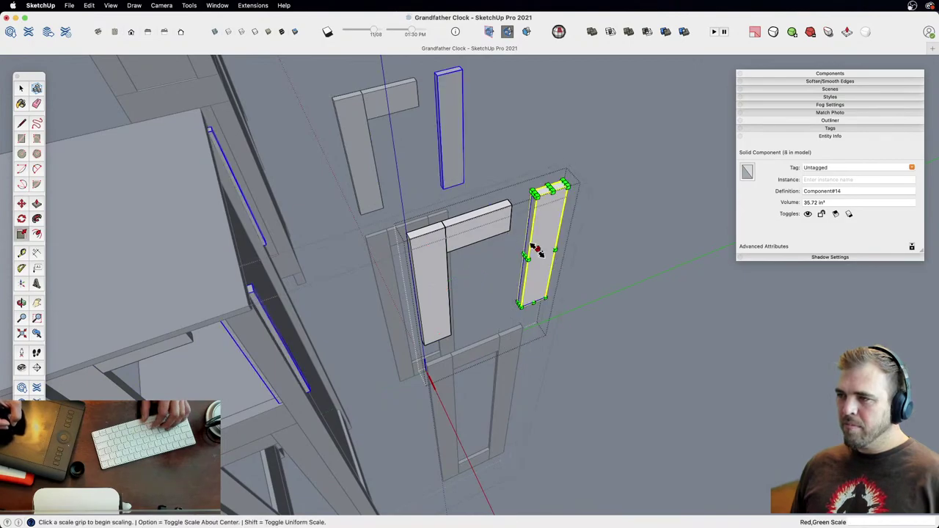
{"action": "left_click", "coordinate": [525, 256]}
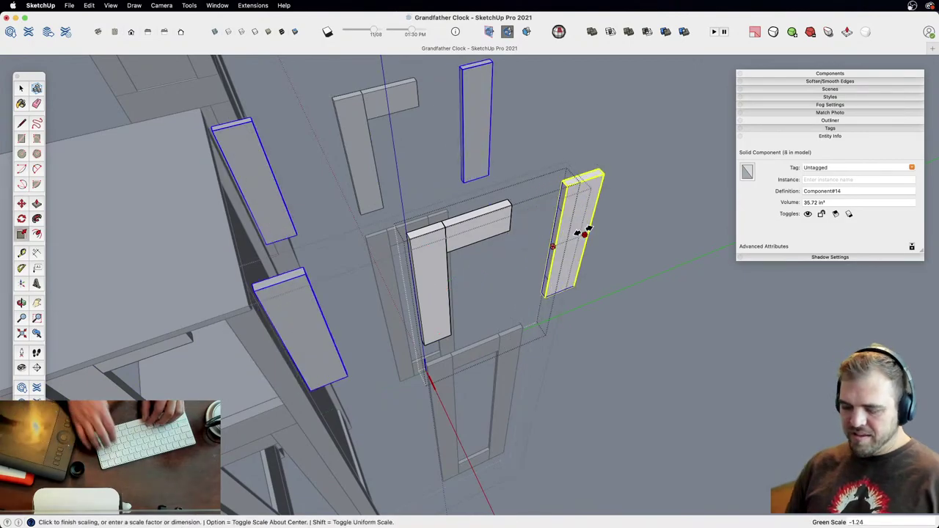
{"action": "type", "text": "-1"}
{"action": "key", "text": "Return"}
Step: Move the mirrored stile so its upper inner corner meets the free end of the top rail
{"action": "key", "text": "m"}
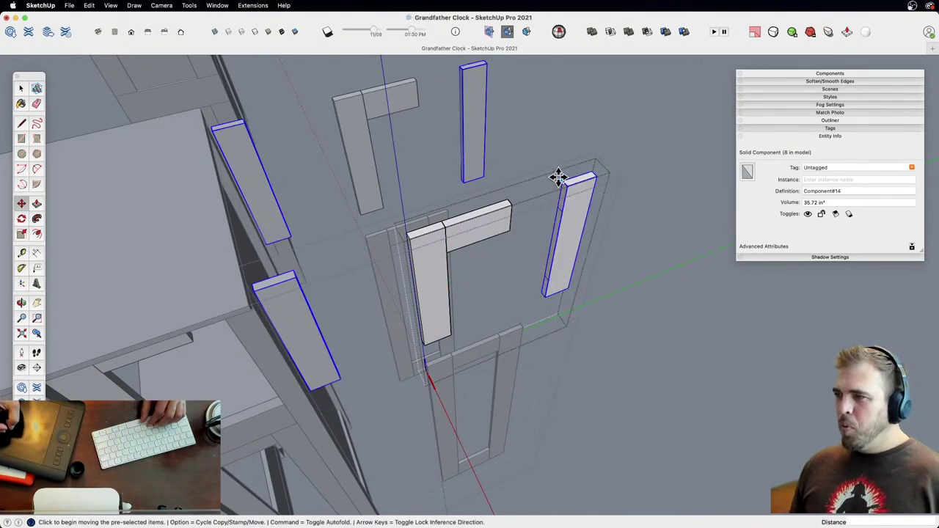
{"action": "left_click", "coordinate": [556, 179]}
{"action": "left_click", "coordinate": [510, 201]}
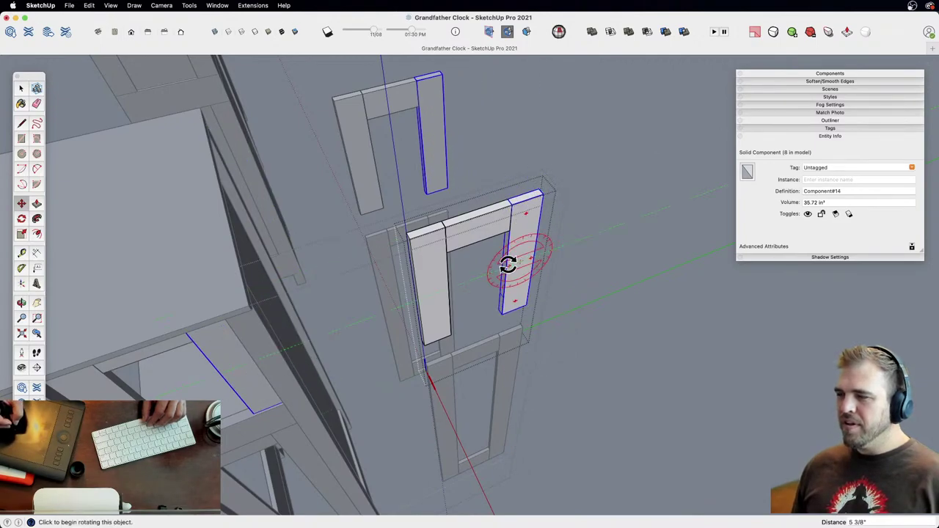
Step: Copy the top rail about 1' 2 1/4" down between the two stiles as the bottom rail
{"action": "key", "text": "space"}
{"action": "left_click", "coordinate": [490, 228]}
{"action": "key", "text": "z"}
{"action": "left_click_drag", "start_coordinate": [506, 247], "coordinate": [518, 214]}
{"action": "middle_click_drag", "start_coordinate": [518, 215], "coordinate": [551, 203]}
{"action": "key", "text": "m"}
{"action": "left_click", "coordinate": [531, 152]}
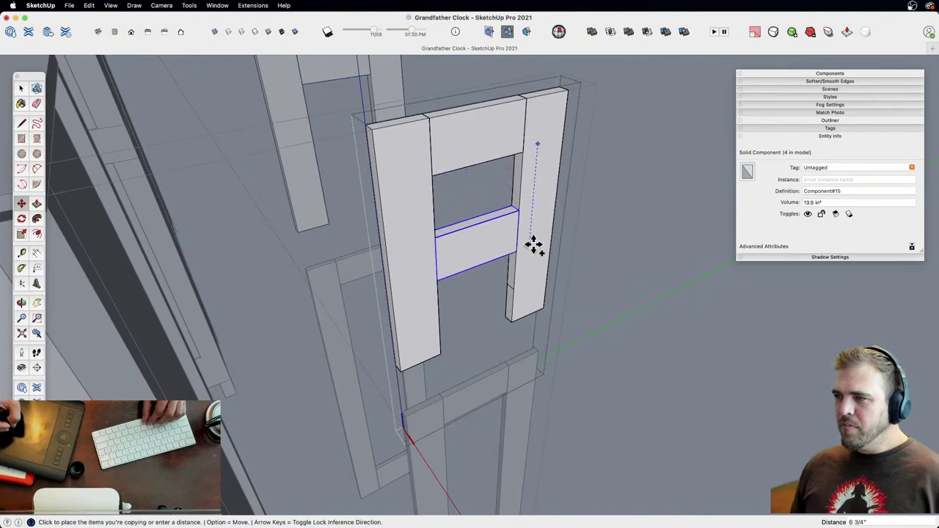
{"action": "left_click", "coordinate": [530, 327]}
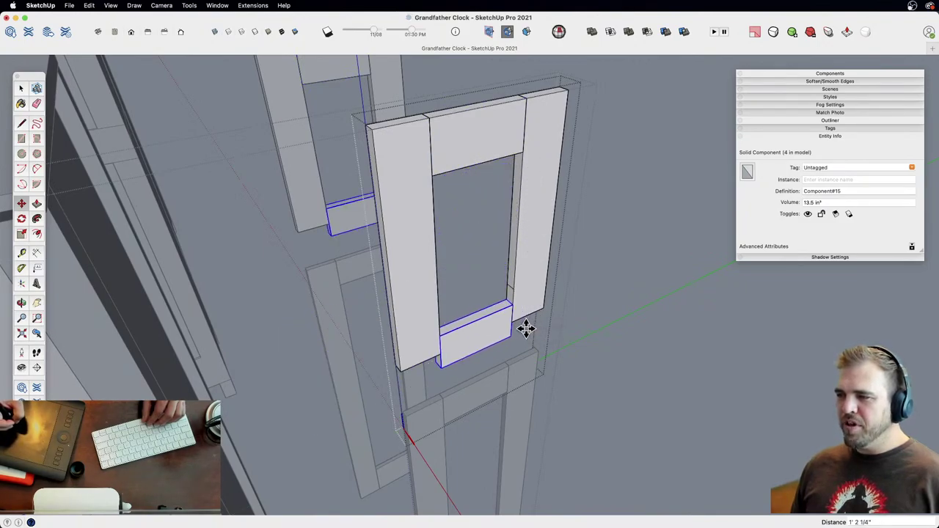
Step: Mirror the bottom rail with a blue-axis scale of -1 and align it flush with the stiles' lower ends
{"action": "key", "text": "s"}
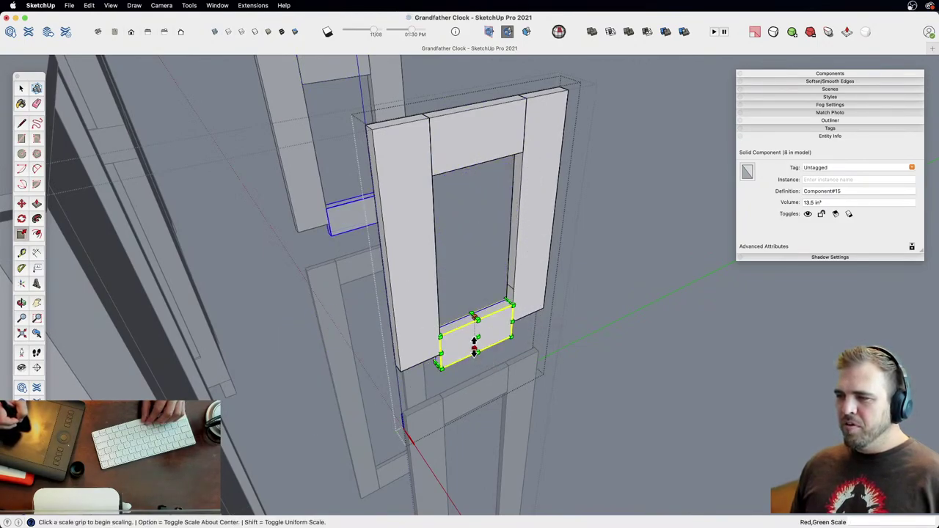
{"action": "left_click", "coordinate": [475, 351]}
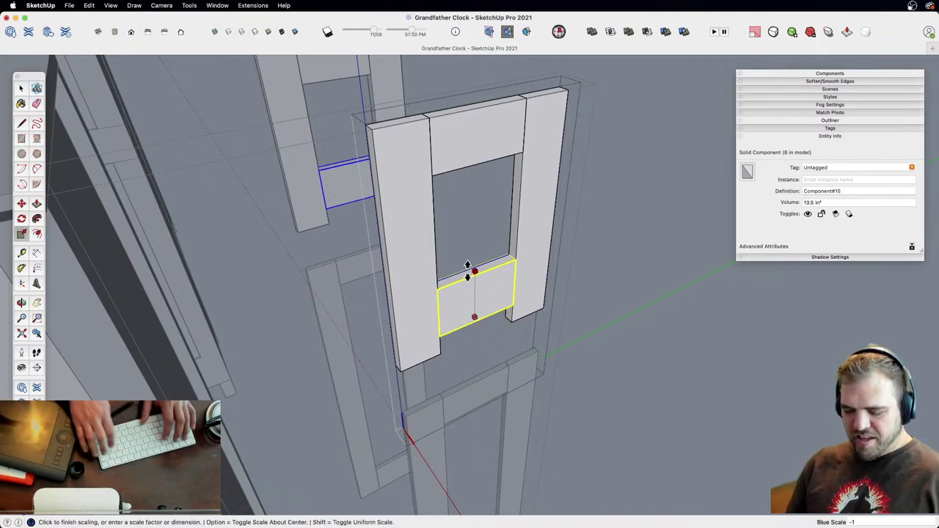
{"action": "left_click", "coordinate": [477, 277]}
{"action": "key", "text": "m"}
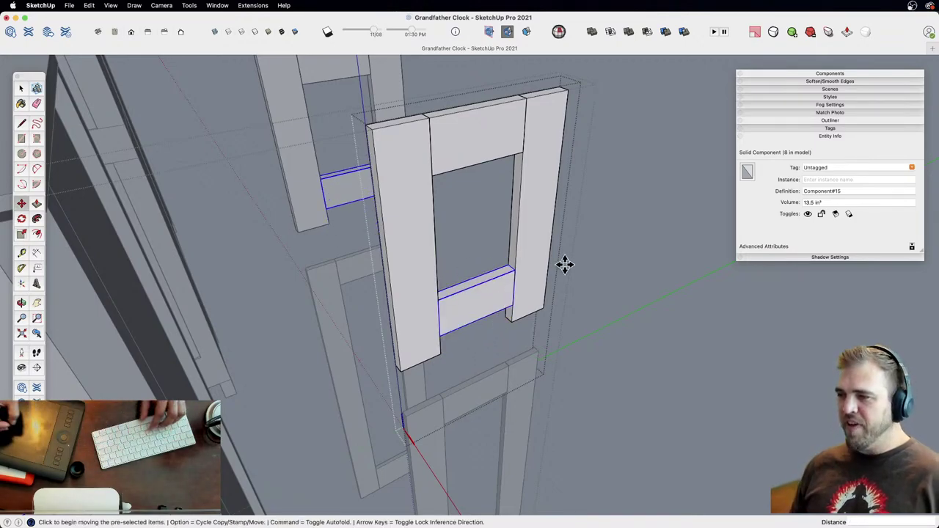
{"action": "left_click", "coordinate": [515, 308]}
Step: Finish editing the upper side frame and select it as a whole within the side assembly
{"action": "left_click_drag", "start_coordinate": [505, 208], "coordinate": [512, 361]}
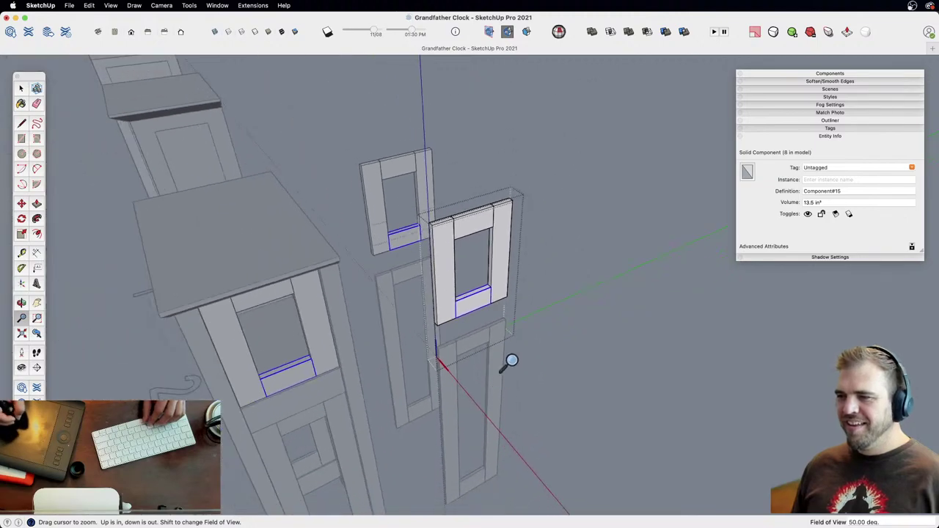
{"action": "middle_click_drag", "start_coordinate": [473, 337], "coordinate": [487, 311], "text": "shift"}
{"action": "key", "text": "space"}
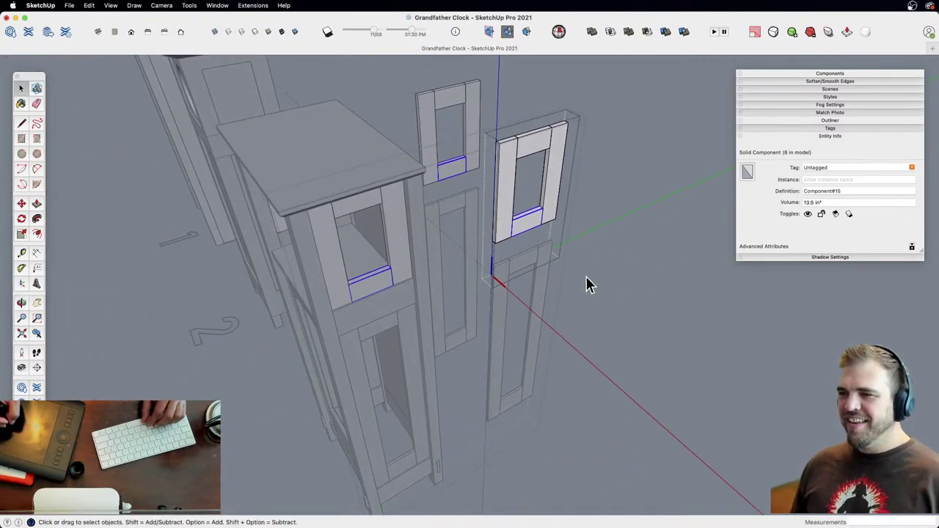
{"action": "left_click", "coordinate": [586, 285]}
{"action": "left_click", "coordinate": [539, 226]}
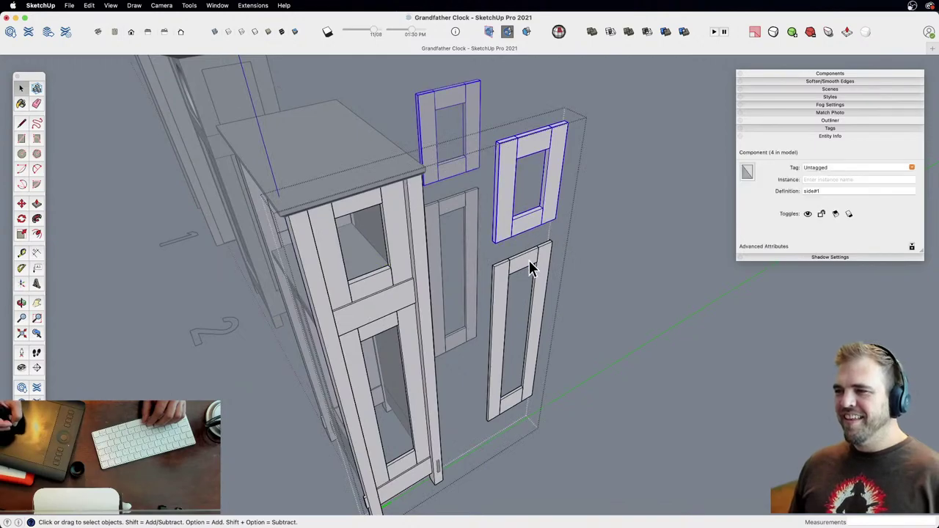
{"action": "left_click", "coordinate": [547, 212]}
{"action": "middle_click_drag", "start_coordinate": [513, 266], "coordinate": [511, 296]}
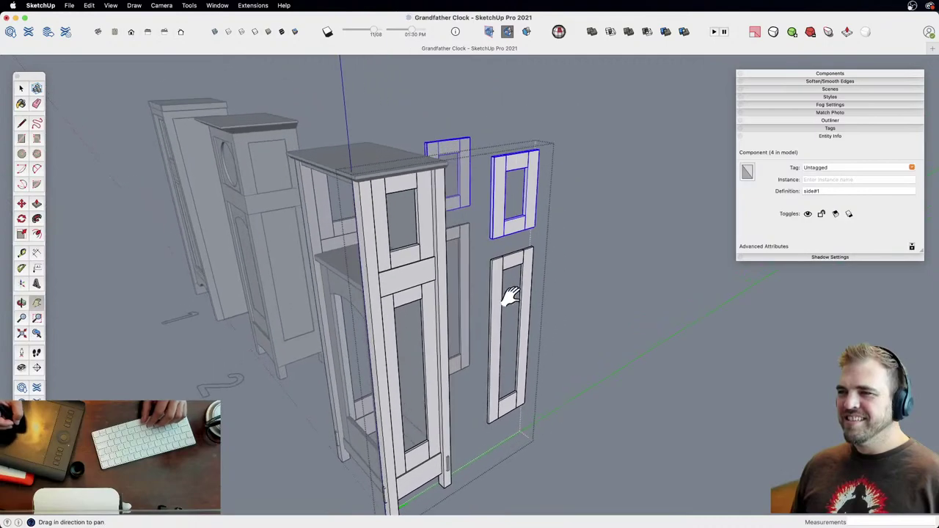
Step: Erase the loose copies of the upper and lower side frames beside the cabinet and finish editing the side assembly
{"action": "middle_click_drag", "start_coordinate": [496, 256], "coordinate": [567, 210]}
{"action": "left_click_drag", "start_coordinate": [558, 226], "coordinate": [559, 192]}
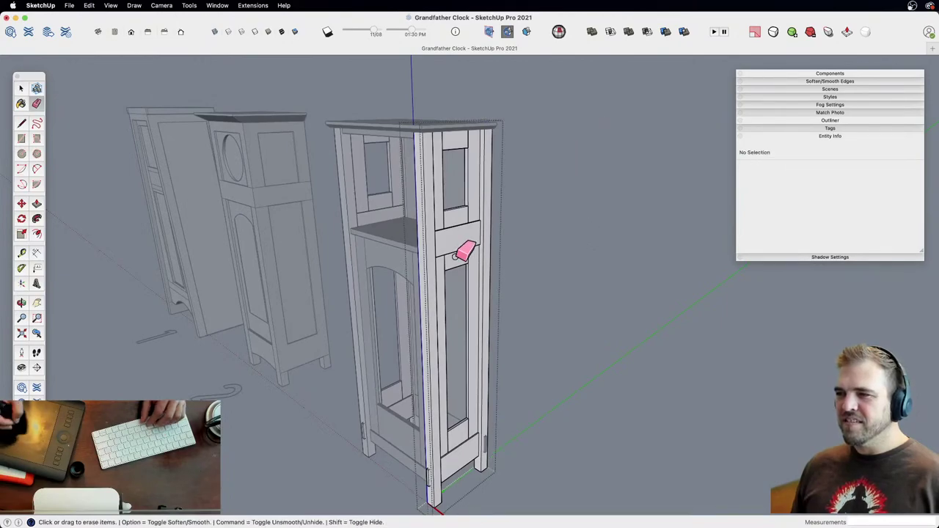
{"action": "mouse_move", "coordinate": [457, 256]}
{"action": "middle_mouse_down"}
{"action": "mouse_move", "coordinate": [450, 265]}
{"action": "mouse_move", "coordinate": [568, 288]}
{"action": "middle_mouse_up"}
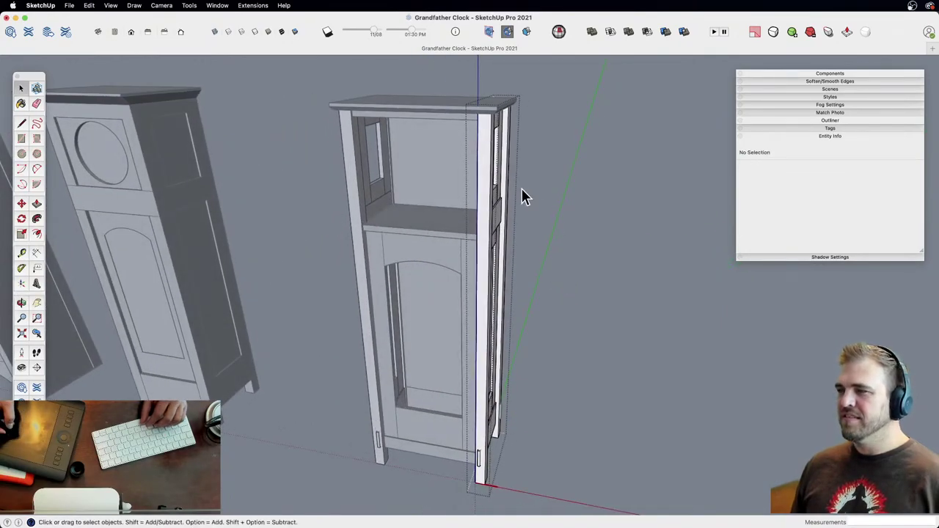
{"action": "left_click", "coordinate": [552, 246]}
Step: Copy the arched front frame about 1' 6 1/2" straight out in front of the third cabinet
{"action": "key", "text": "z"}
{"action": "left_click_drag", "start_coordinate": [468, 321], "coordinate": [458, 253]}
{"action": "middle_click_drag", "start_coordinate": [458, 253], "coordinate": [486, 327], "text": "shift"}
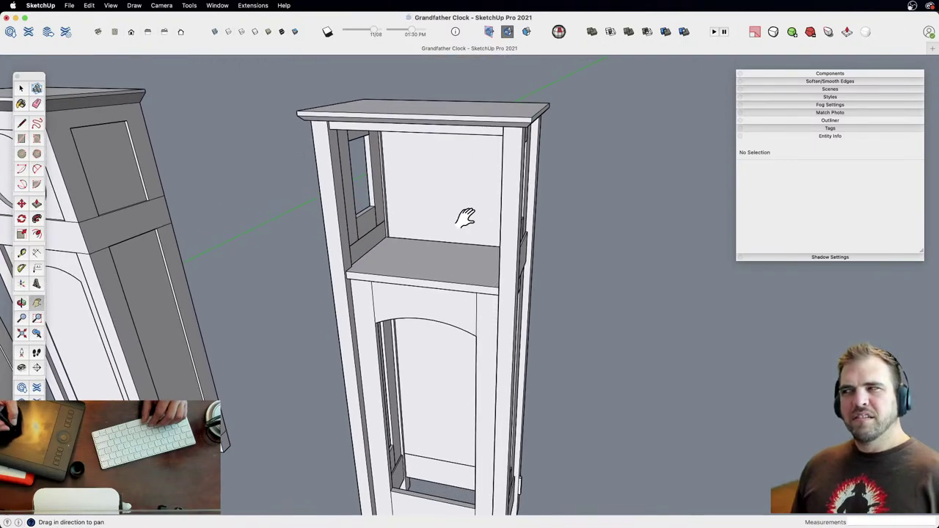
{"action": "left_click_drag", "start_coordinate": [472, 281], "coordinate": [471, 254]}
{"action": "middle_click_drag", "start_coordinate": [471, 254], "coordinate": [422, 284], "text": "shift"}
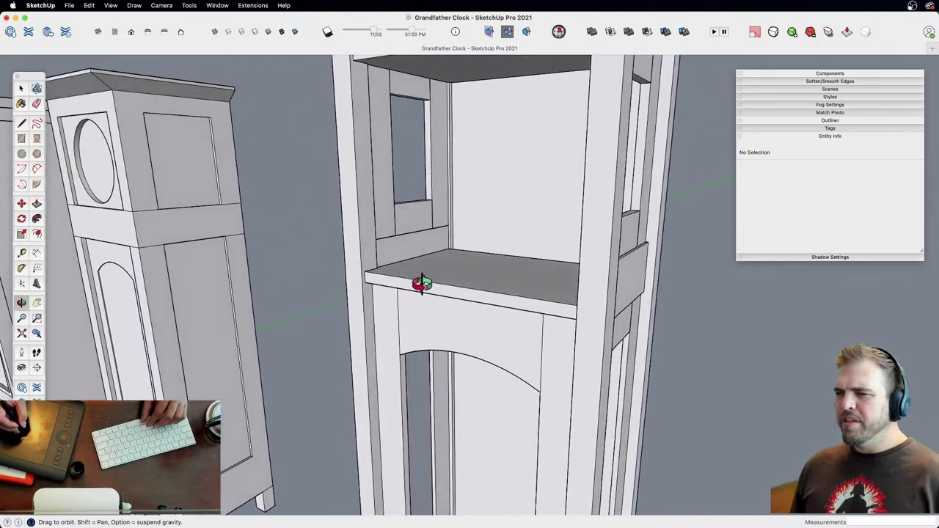
{"action": "left_click", "coordinate": [463, 328]}
{"action": "scroll", "coordinate": [506, 430], "scroll_direction": "down", "scroll_amount": 4}
{"action": "middle_click_drag", "start_coordinate": [506, 430], "coordinate": [469, 309]}
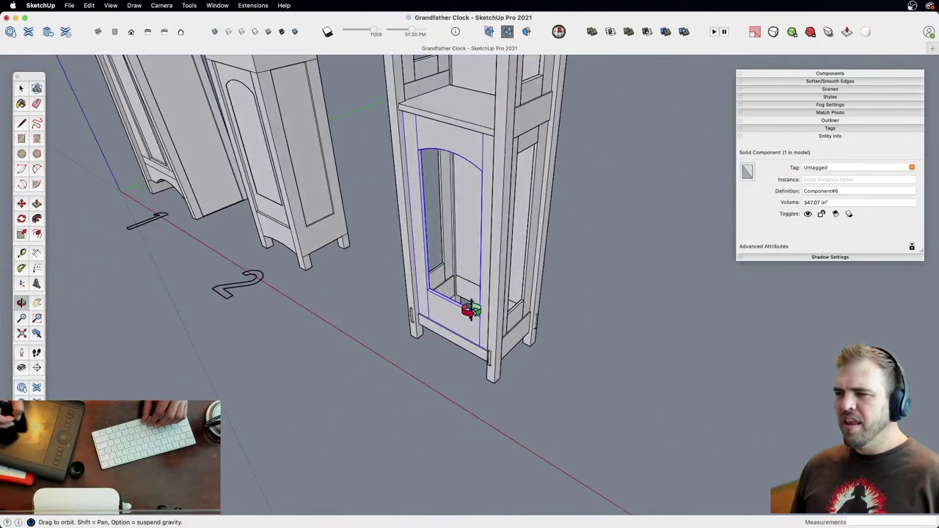
{"action": "key", "text": "m"}
{"action": "left_click", "coordinate": [441, 345]}
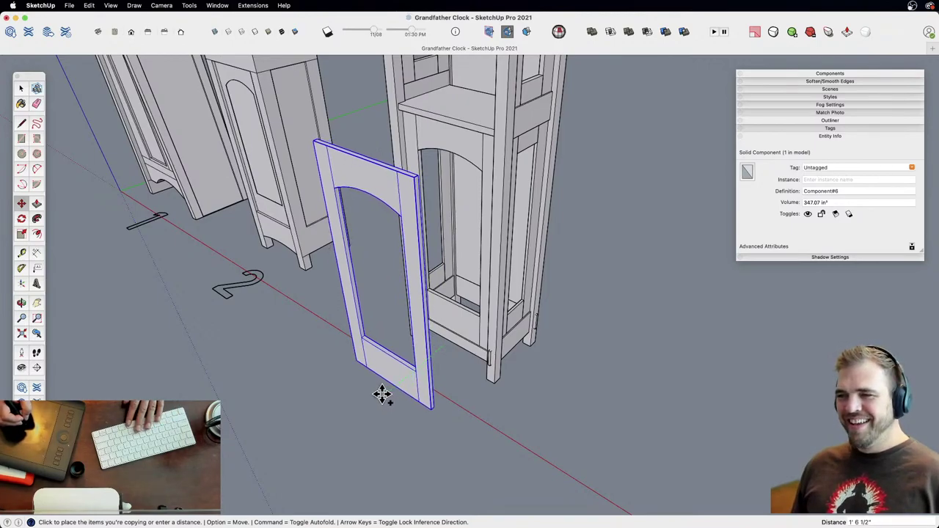
{"action": "left_click", "coordinate": [381, 393]}
{"action": "key", "text": "space"}
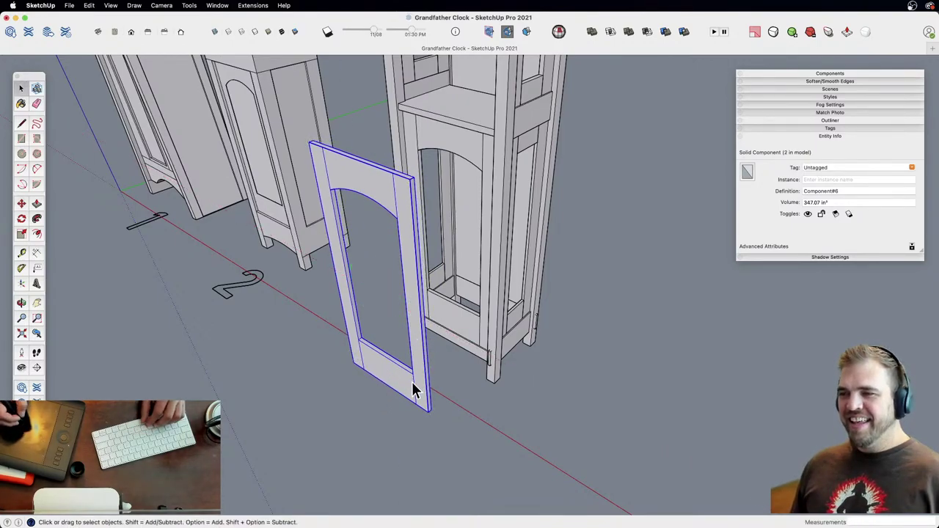
Step: Open the copied front frame for editing and copy its right stile face about 5 1/2" forward
{"action": "double_click", "coordinate": [418, 380]}
{"action": "middle_click_drag", "start_coordinate": [425, 400], "coordinate": [444, 372]}
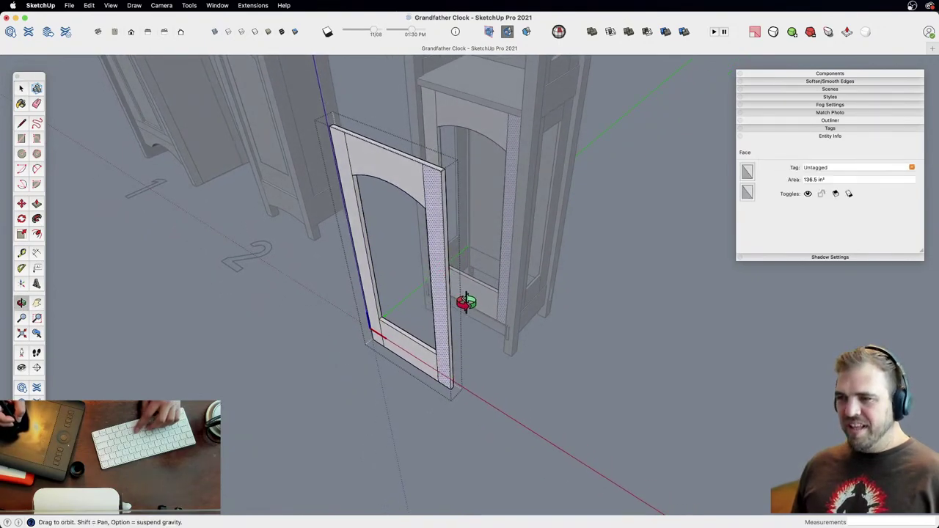
{"action": "key", "text": "m"}
{"action": "key", "text": "alt"}
{"action": "left_click", "coordinate": [451, 390]}
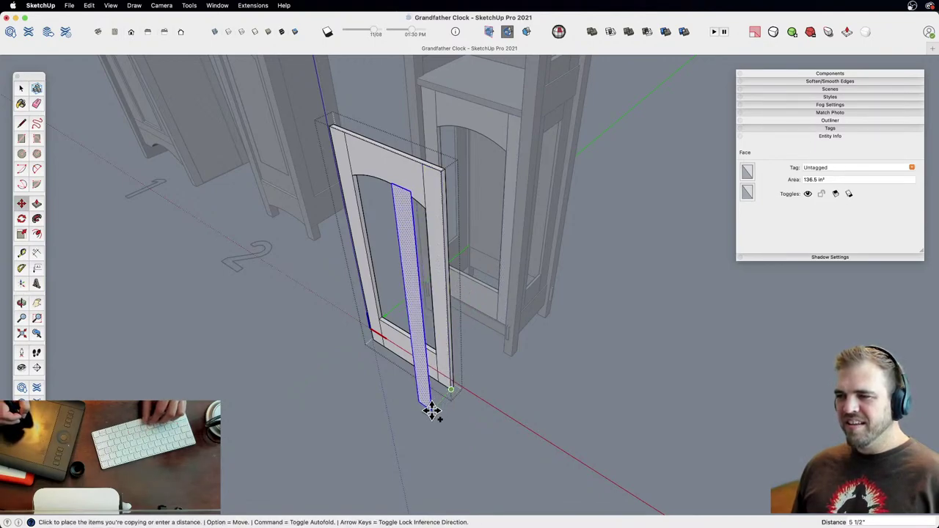
{"action": "left_click", "coordinate": [431, 410]}
{"action": "key", "text": "space"}
Step: Copy the bottom rail's front face out in front of the arched frame
{"action": "left_click", "coordinate": [402, 357]}
{"action": "key", "text": "m"}
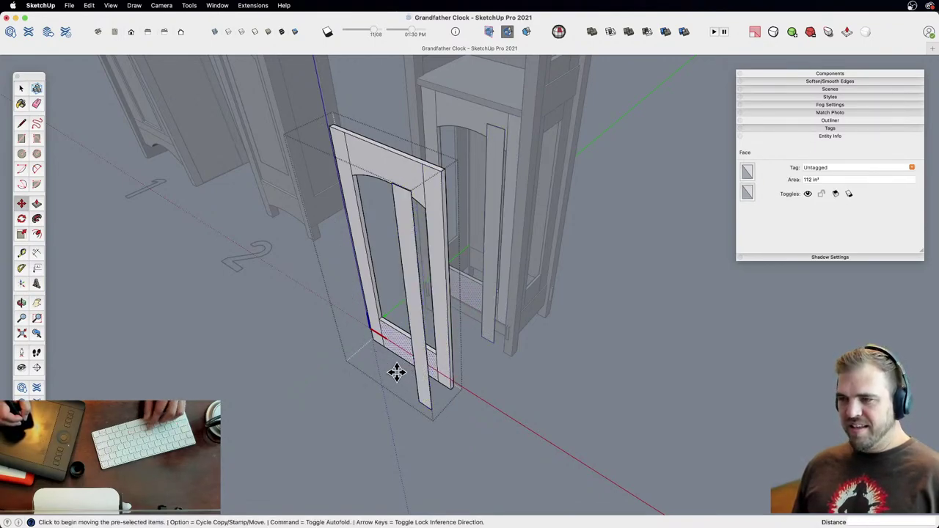
{"action": "left_click", "coordinate": [396, 371]}
{"action": "left_click", "coordinate": [362, 405]}
{"action": "key", "text": "space"}
Step: Copy the arched top rail's front face about 7 1/2" forward of the frame
{"action": "left_click", "coordinate": [394, 183]}
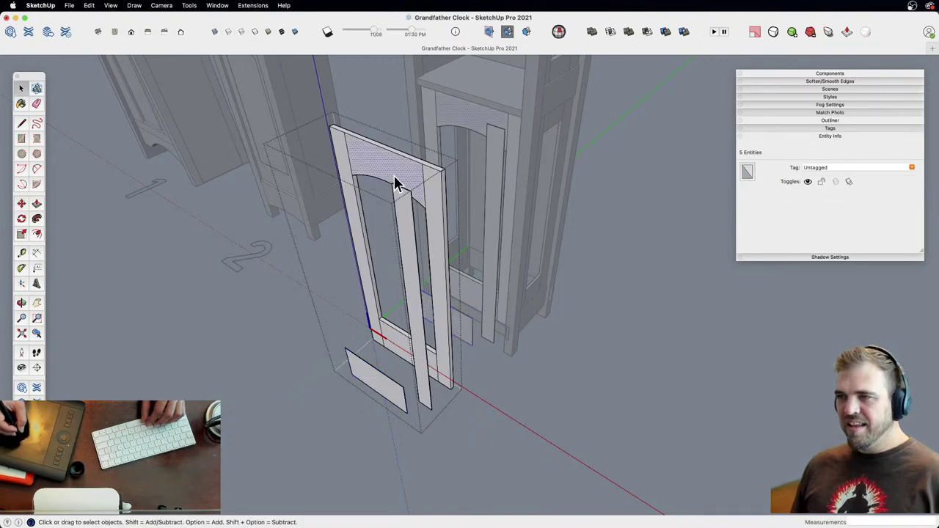
{"action": "middle_click_drag", "start_coordinate": [395, 183], "coordinate": [404, 324]}
{"action": "key", "text": "m"}
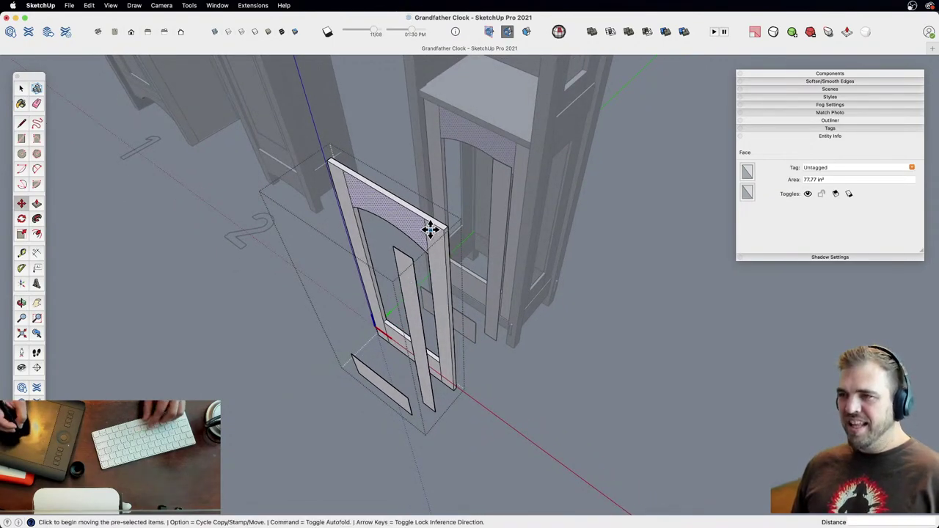
{"action": "key", "text": "alt"}
{"action": "left_click", "coordinate": [425, 219]}
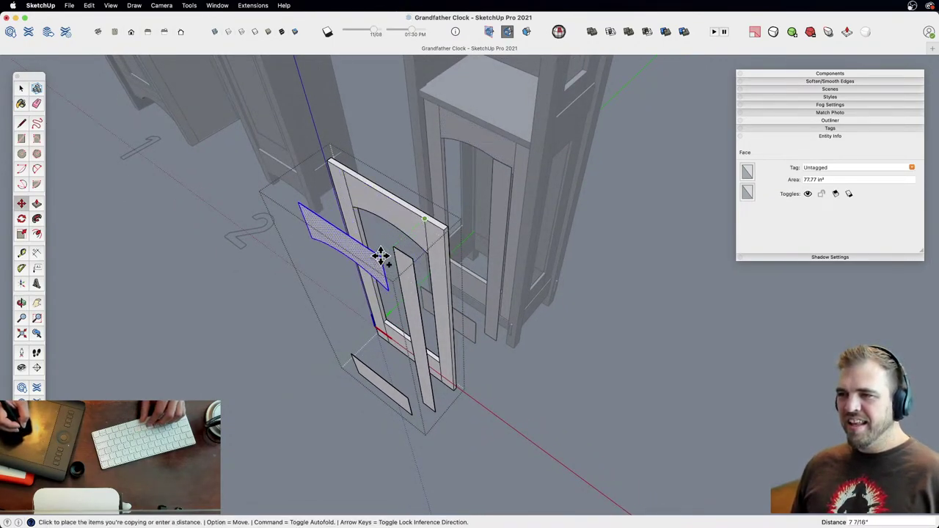
{"action": "left_click", "coordinate": [379, 253]}
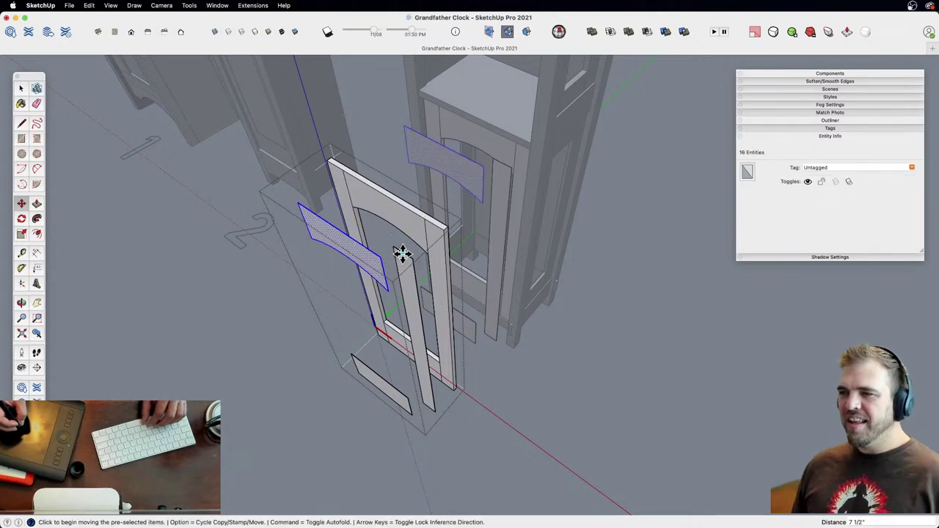
{"action": "middle_click_drag", "start_coordinate": [426, 314], "coordinate": [451, 293]}
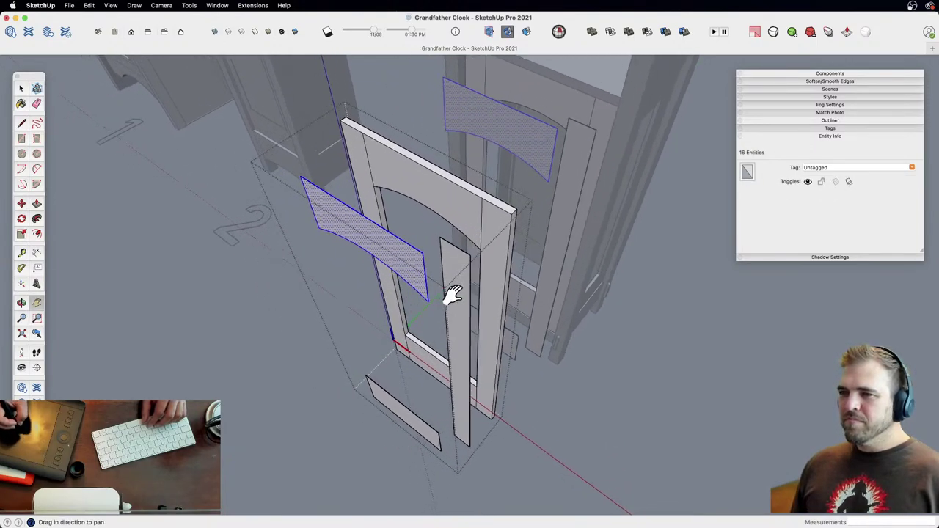
{"action": "key", "text": "p"}
{"action": "left_click", "coordinate": [411, 278]}
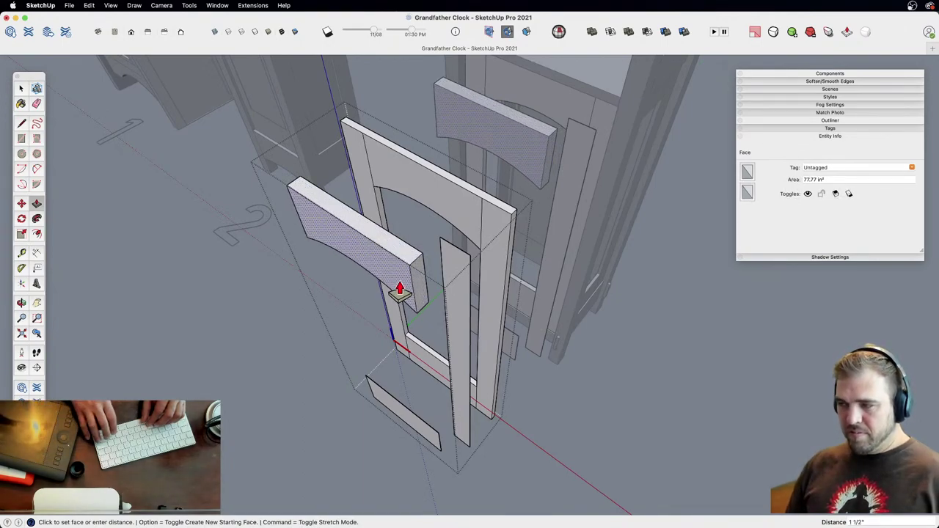
{"action": "key", "text": "space"}
{"action": "left_click", "coordinate": [428, 240]}
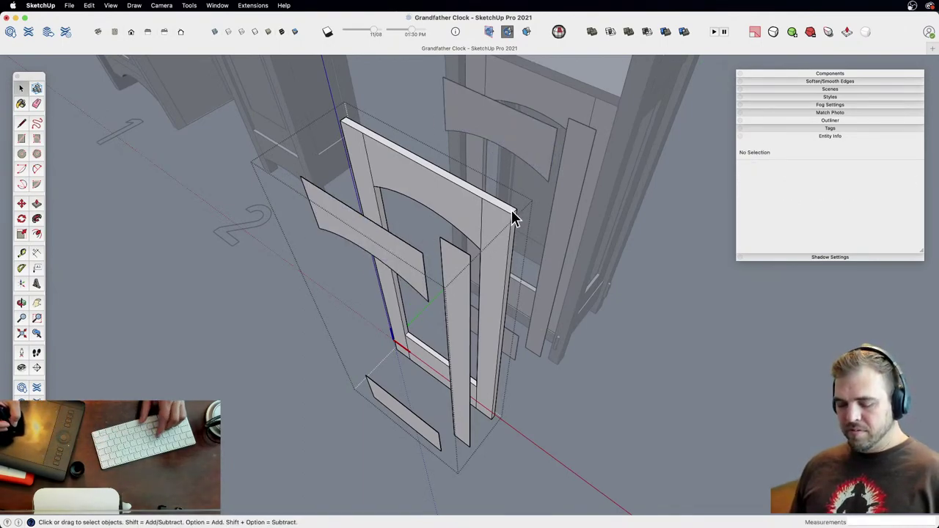
Step: Extrude the copied arched rail, stile and bottom rail faces 3/4" to match the frame's thickness
{"action": "key", "text": "t"}
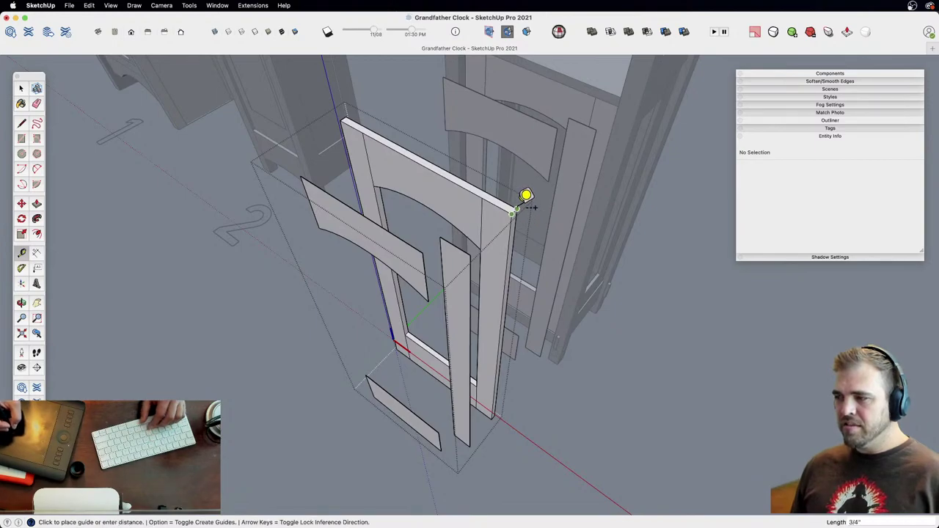
{"action": "key", "text": "p"}
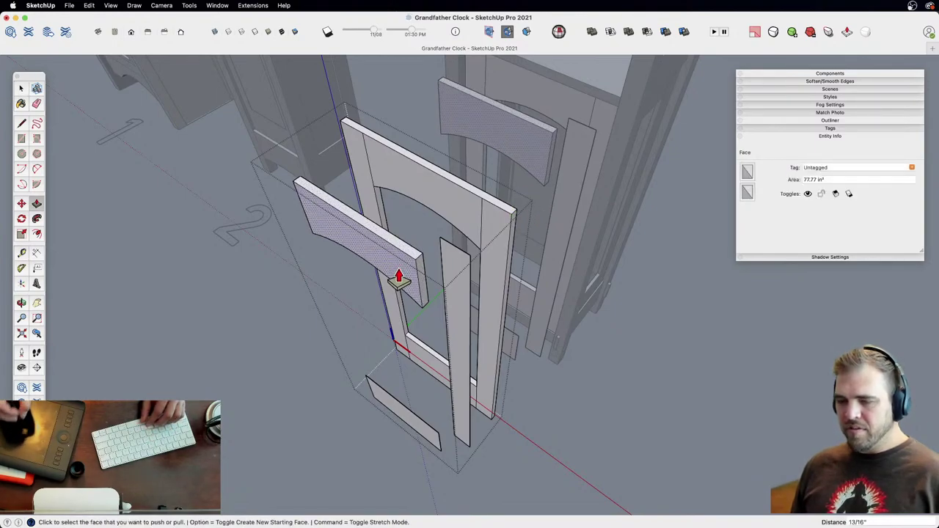
{"action": "type", "text": "3/4"}
{"action": "key", "text": "Return"}
{"action": "key", "text": "space"}
{"action": "key", "text": "p"}
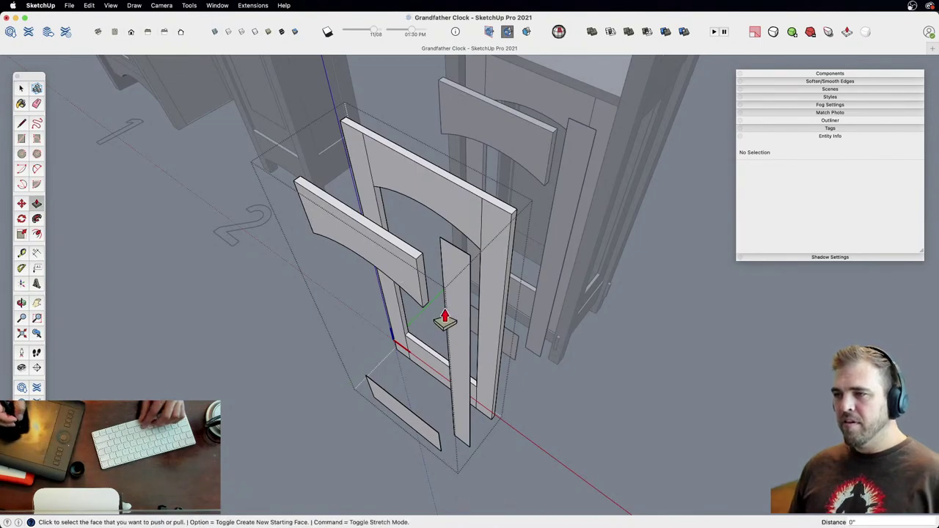
{"action": "double_click", "coordinate": [445, 319]}
{"action": "double_click", "coordinate": [408, 439]}
{"action": "key", "text": "space"}
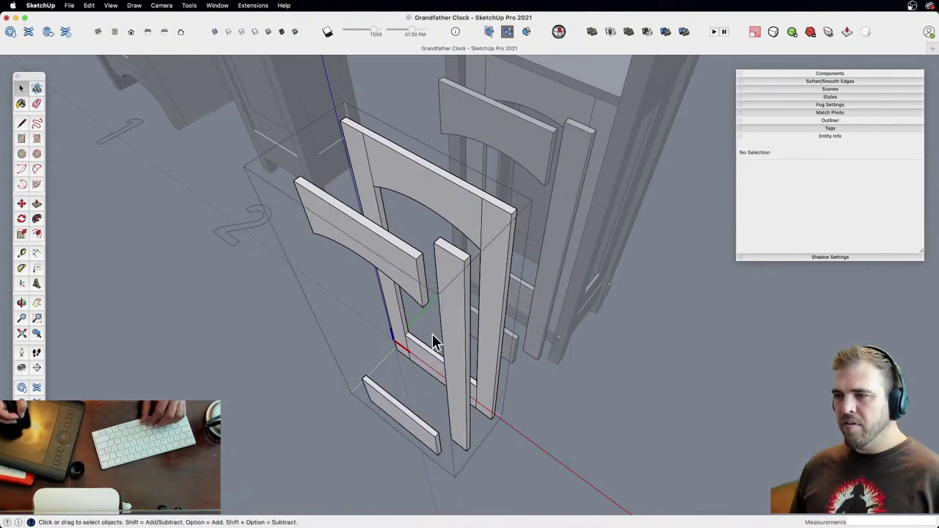
Step: Make the extruded stile, arched top rail and bottom rail into three separate components with their default names
{"action": "double_click", "coordinate": [456, 324]}
{"action": "key", "text": "g"}
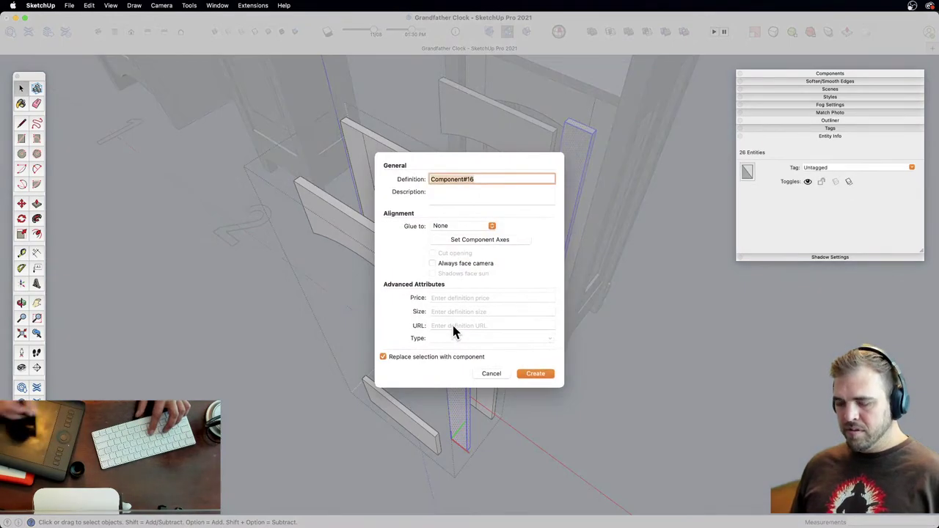
{"action": "key", "text": "Return"}
{"action": "left_click", "coordinate": [400, 273]}
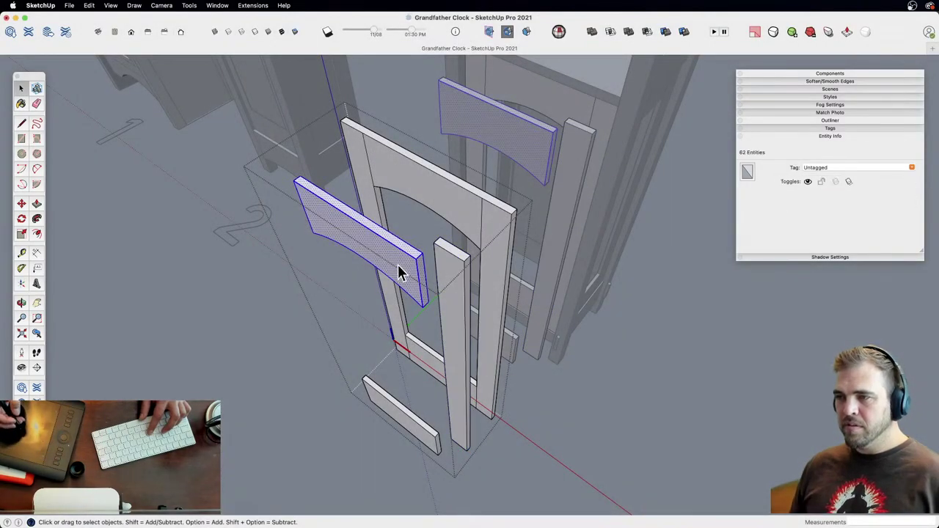
{"action": "key", "text": "g"}
{"action": "key", "text": "Return"}
{"action": "left_click", "coordinate": [389, 434]}
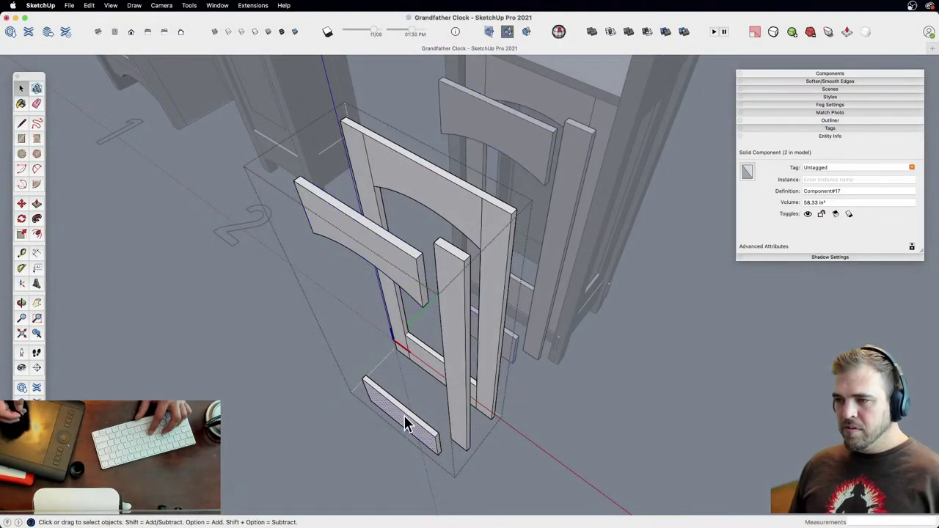
{"action": "triple_click", "coordinate": [406, 433]}
{"action": "key", "text": "g"}
{"action": "key", "text": "Return"}
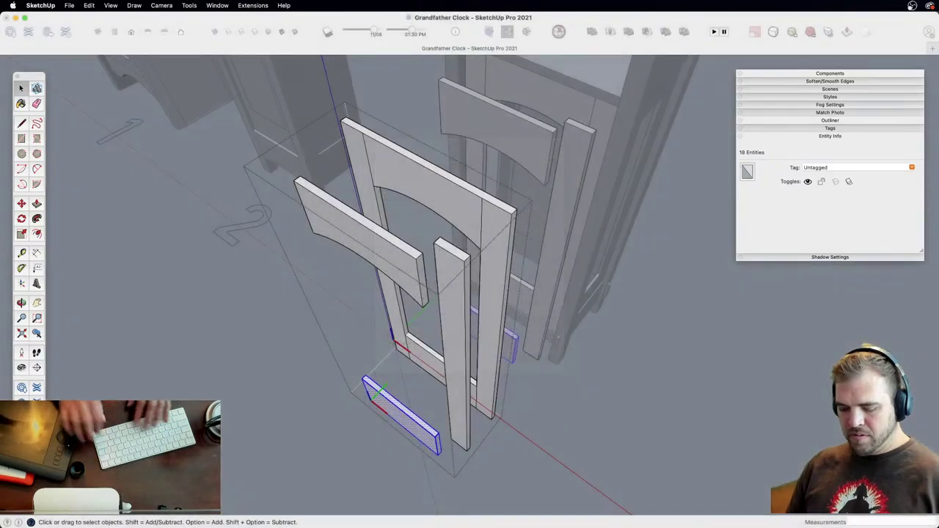
Step: Move the stile component so its upper inner corner meets the end of the arched top rail
{"action": "triple_click", "coordinate": [457, 285]}
{"action": "middle_click_drag", "start_coordinate": [443, 319], "coordinate": [437, 273]}
{"action": "key", "text": "m"}
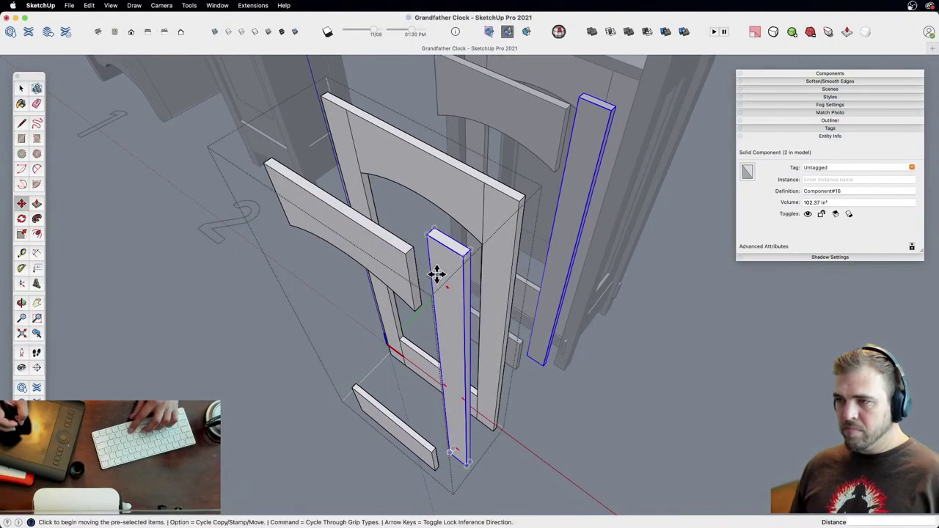
{"action": "left_click", "coordinate": [425, 238]}
{"action": "left_click", "coordinate": [410, 255]}
Step: Move the bottom rail component about 1 1/16" so its end sits flush against the stile
{"action": "middle_click_drag", "start_coordinate": [441, 392], "coordinate": [422, 289], "text": "shift"}
{"action": "key", "text": "space"}
{"action": "left_click", "coordinate": [411, 344]}
{"action": "middle_click_drag", "start_coordinate": [410, 342], "coordinate": [438, 286], "text": "shift"}
{"action": "key", "text": "z"}
{"action": "left_click_drag", "start_coordinate": [466, 360], "coordinate": [455, 247]}
{"action": "key", "text": "m"}
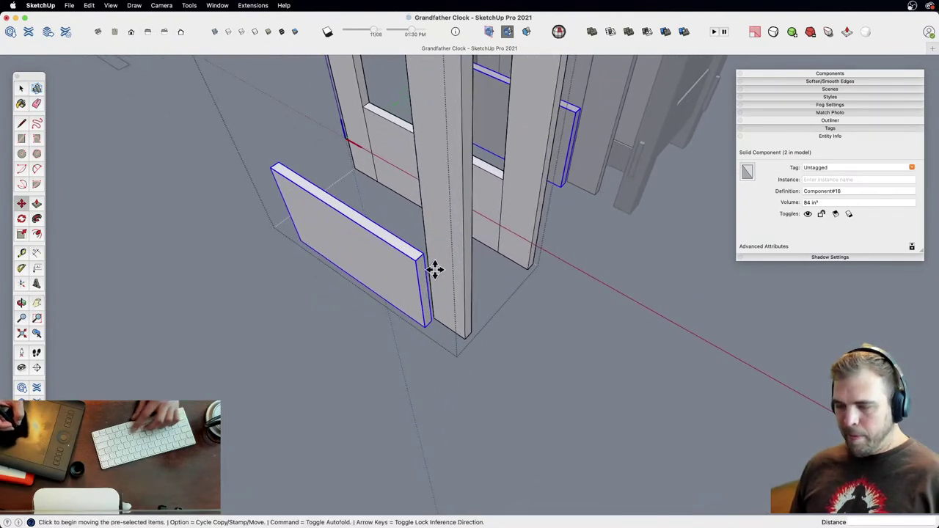
{"action": "left_click", "coordinate": [415, 266]}
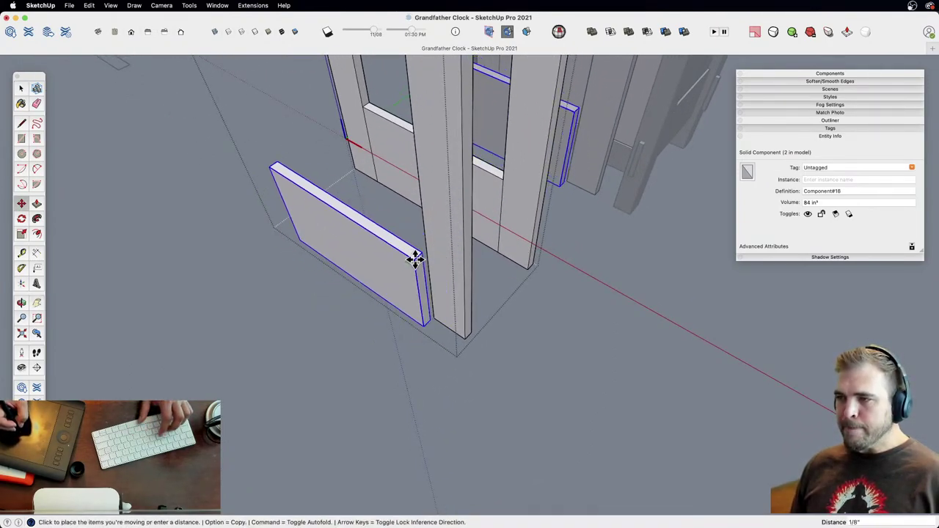
{"action": "left_click", "coordinate": [455, 238]}
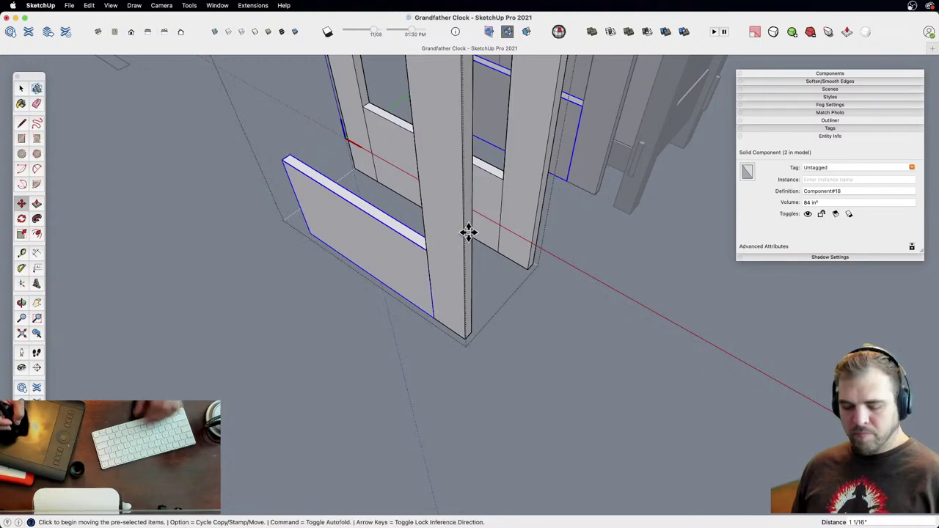
{"action": "key", "text": "space"}
Step: Copy the stile outward along the red axis and mirror the copy with a red-axis scale of -1
{"action": "middle_click_drag", "start_coordinate": [449, 287], "coordinate": [438, 357]}
{"action": "key", "text": "m"}
{"action": "left_click", "coordinate": [450, 353]}
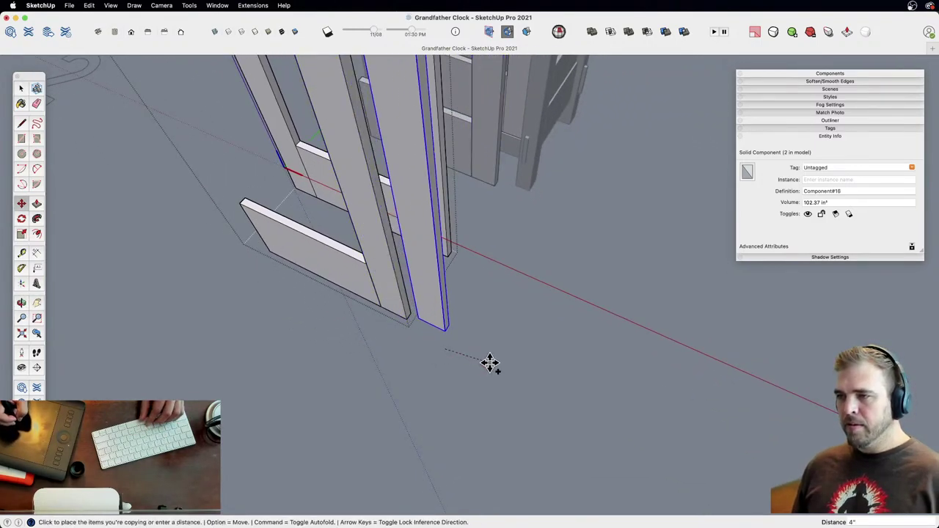
{"action": "left_click", "coordinate": [537, 395]}
{"action": "middle_click_drag", "start_coordinate": [490, 340], "coordinate": [503, 455], "text": "shift"}
{"action": "key", "text": "s"}
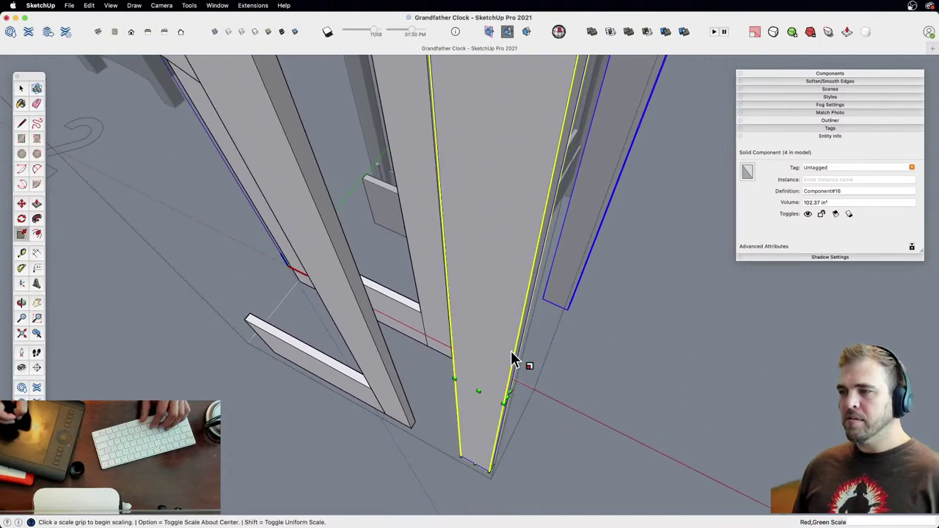
{"action": "left_click", "coordinate": [512, 408]}
{"action": "type", "text": "-1"}
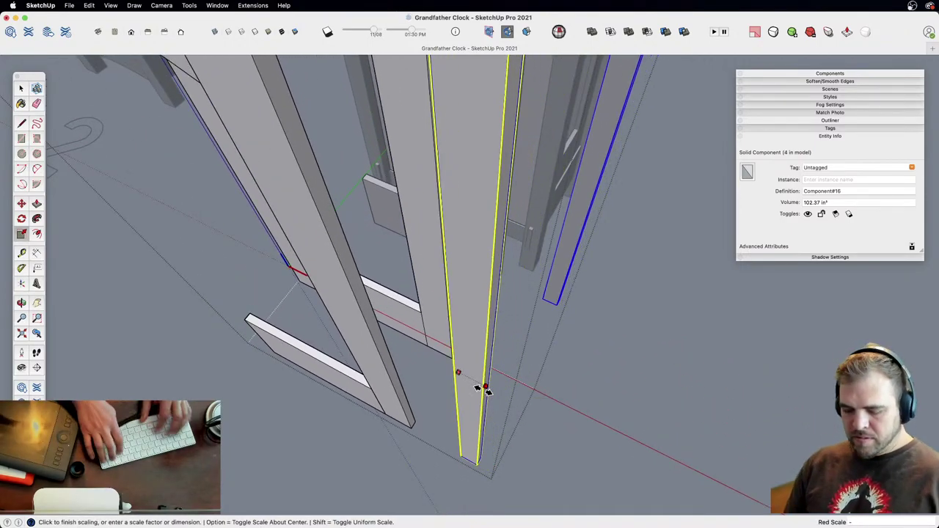
{"action": "key", "text": "Return"}
Step: Move the mirrored stile by its lower corner to the free end of the bottom rail
{"action": "key", "text": "m"}
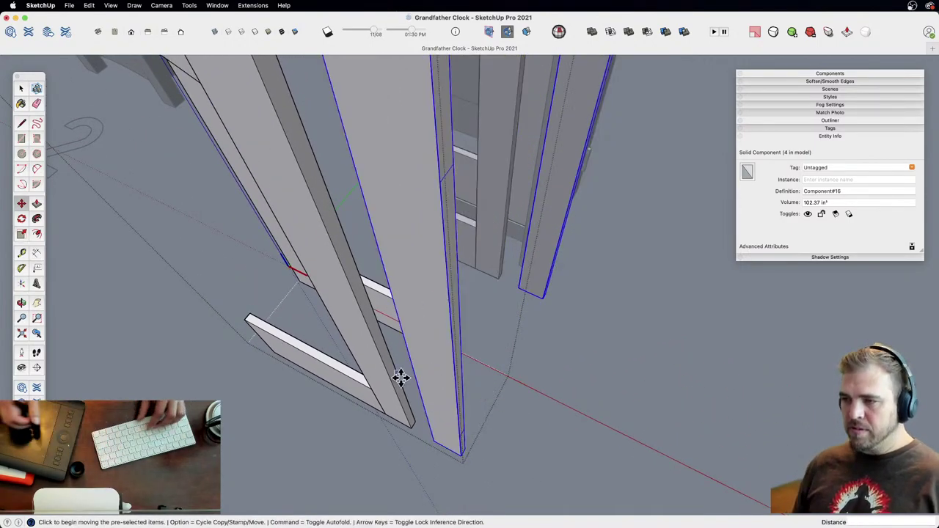
{"action": "left_click", "coordinate": [463, 456]}
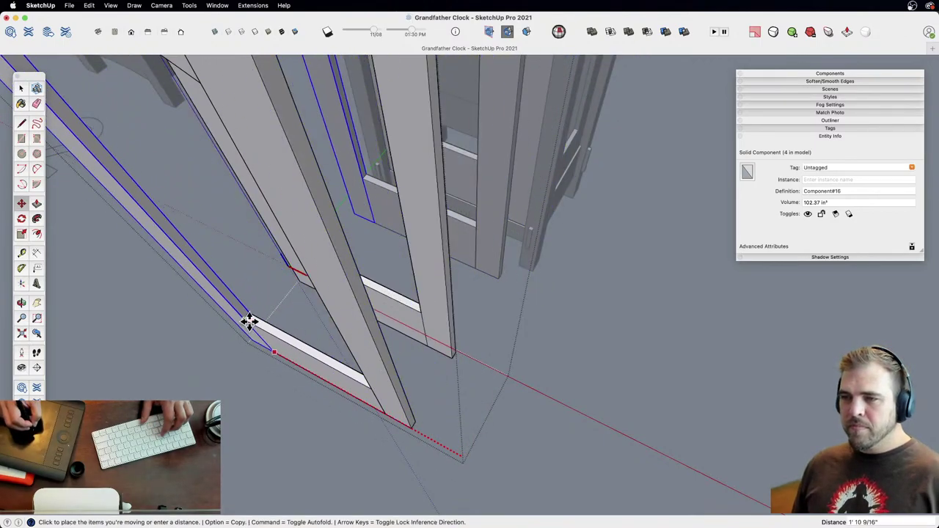
{"action": "left_click", "coordinate": [250, 321]}
Step: Delete the original one-piece arched frame geometry, keeping the separate stile and rail components
{"action": "key", "text": "z"}
{"action": "left_click_drag", "start_coordinate": [364, 315], "coordinate": [316, 374]}
{"action": "key", "text": "o"}
{"action": "key", "text": "space"}
{"action": "middle_click_drag", "start_coordinate": [382, 279], "coordinate": [593, 264]}
{"action": "triple_click", "coordinate": [388, 292]}
{"action": "key", "text": "Delete"}
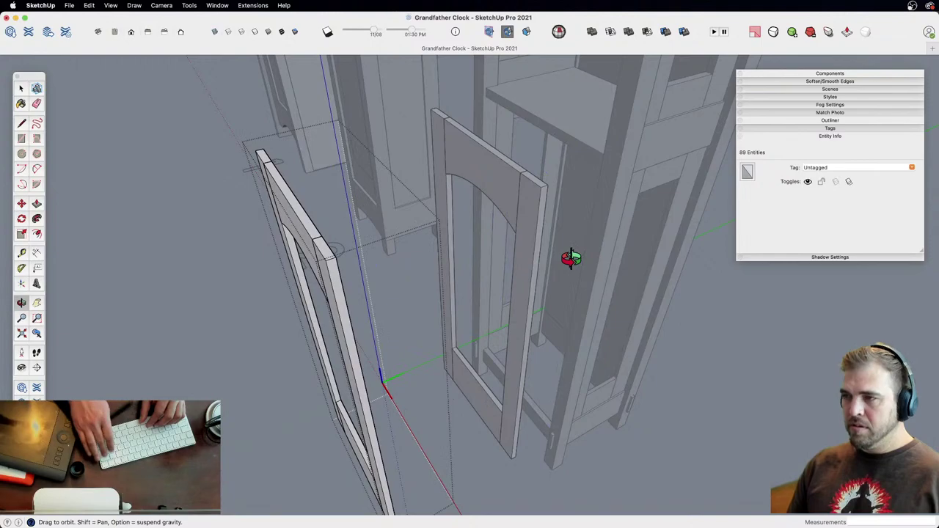
Step: Finish editing the arched frame component and check the stile at its bottom corner
{"action": "mouse_move", "coordinate": [451, 287]}
{"action": "middle_mouse_down", "text": "shift"}
{"action": "mouse_move", "coordinate": [446, 384]}
{"action": "mouse_move", "coordinate": [416, 337]}
{"action": "middle_mouse_up", "text": "shift"}
{"action": "left_click", "coordinate": [467, 403]}
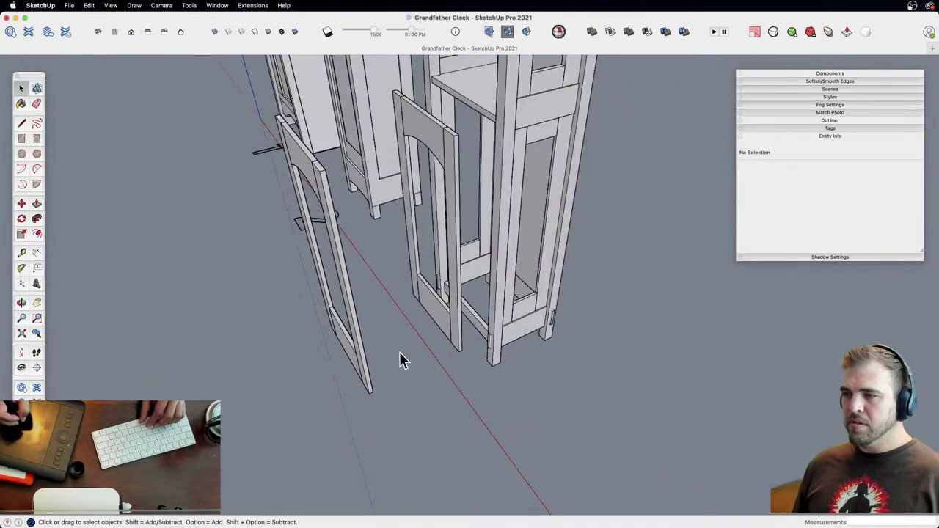
{"action": "left_click", "coordinate": [446, 332]}
{"action": "scroll", "coordinate": [445, 329], "scroll_direction": "up", "scroll_amount": 5}
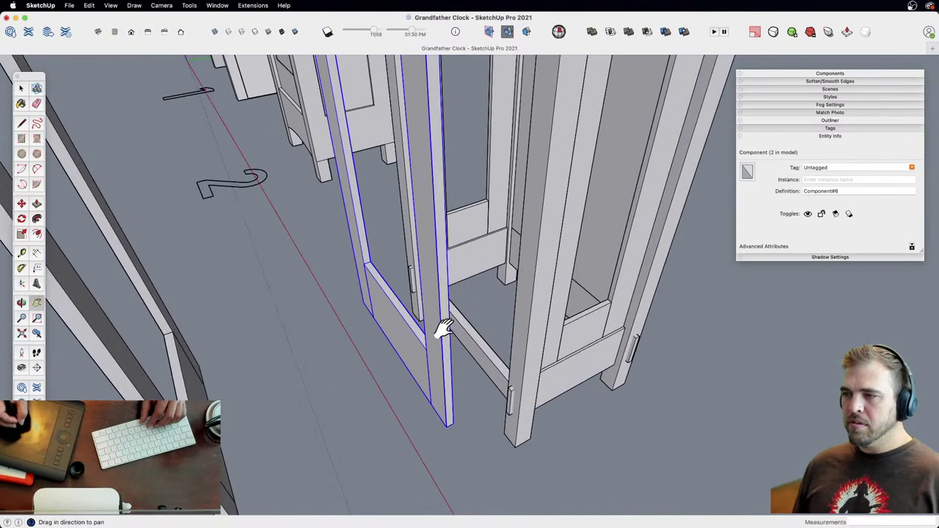
{"action": "middle_click_drag", "start_coordinate": [445, 330], "coordinate": [521, 346]}
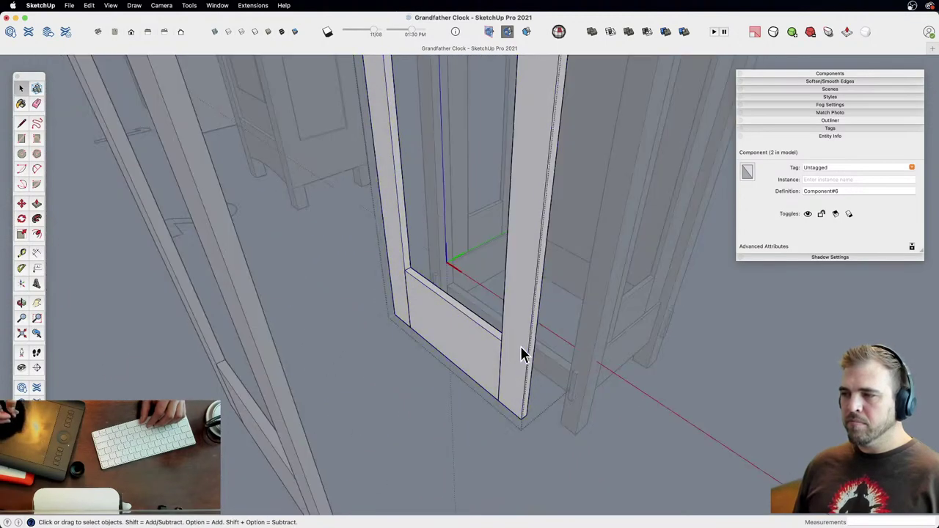
{"action": "left_click", "coordinate": [520, 346]}
{"action": "middle_click_drag", "start_coordinate": [486, 296], "coordinate": [400, 365], "text": "shift"}
{"action": "left_click", "coordinate": [461, 400]}
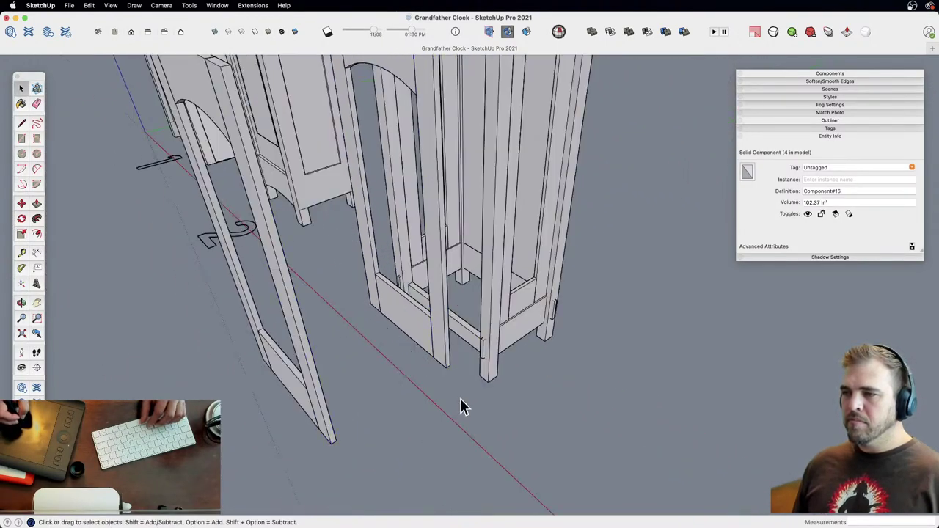
Step: Move the arched frame 8" back along the green axis so it sits between the third cabinet's front legs
{"action": "key", "text": "z"}
{"action": "left_click_drag", "start_coordinate": [461, 398], "coordinate": [439, 301]}
{"action": "left_click", "coordinate": [412, 406]}
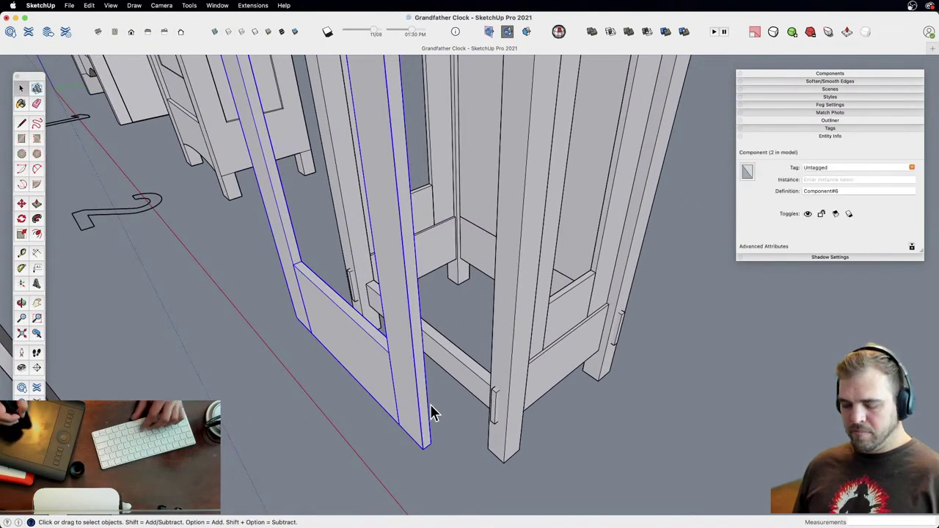
{"action": "key", "text": "m"}
{"action": "left_click", "coordinate": [422, 447]}
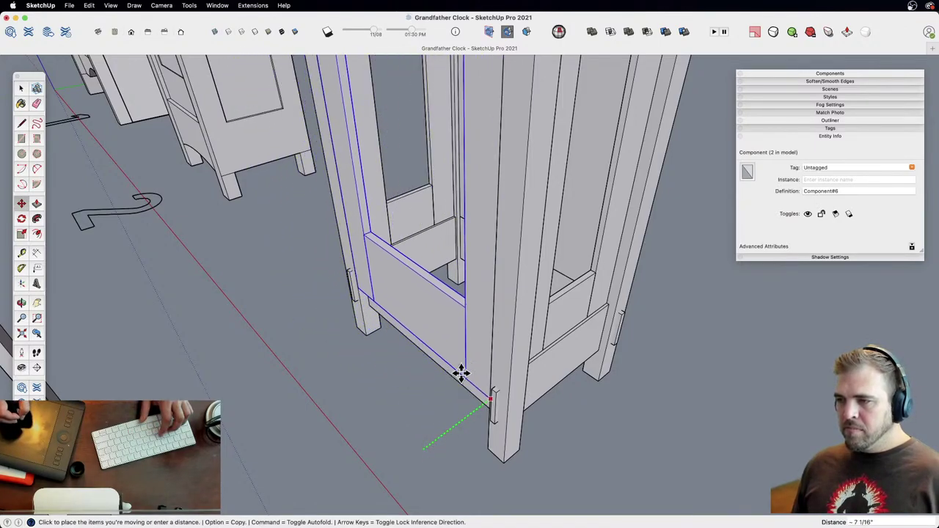
{"action": "left_click", "coordinate": [444, 346]}
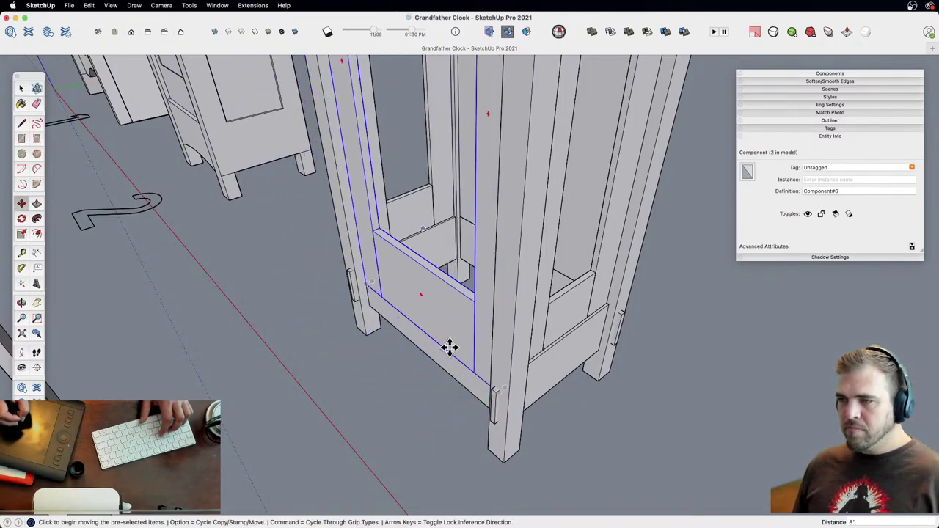
Step: Raise the arched frame 1 1/16" so it rests on top of the cabinet's bottom front rail
{"action": "left_click", "coordinate": [425, 320]}
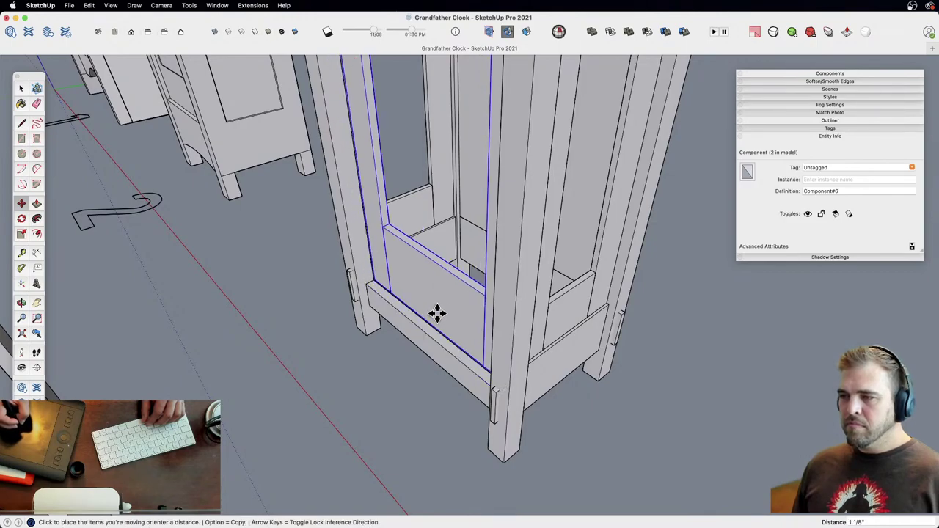
{"action": "left_click", "coordinate": [433, 319]}
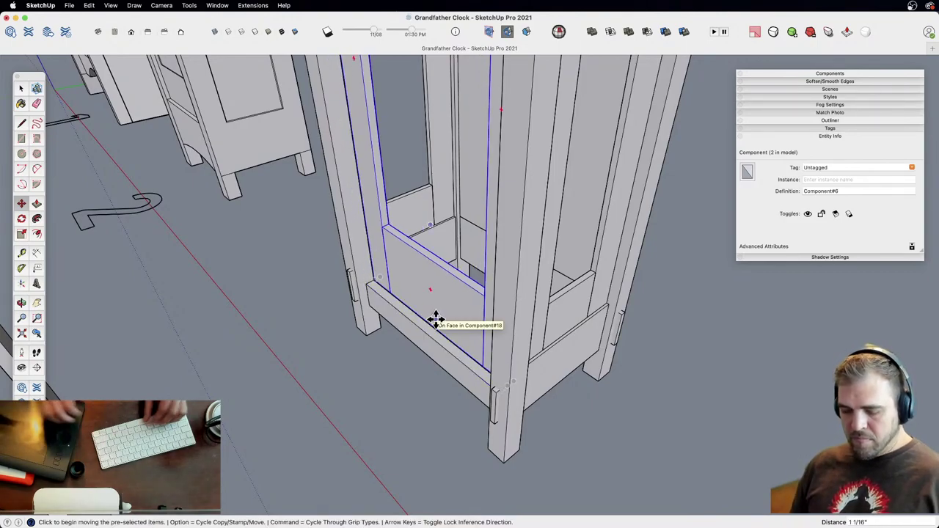
{"action": "key", "text": "super+z"}
Step: Erase the spare copy of the arched frame standing in front of the cabinets
{"action": "key", "text": "z"}
{"action": "left_click_drag", "start_coordinate": [452, 253], "coordinate": [418, 447]}
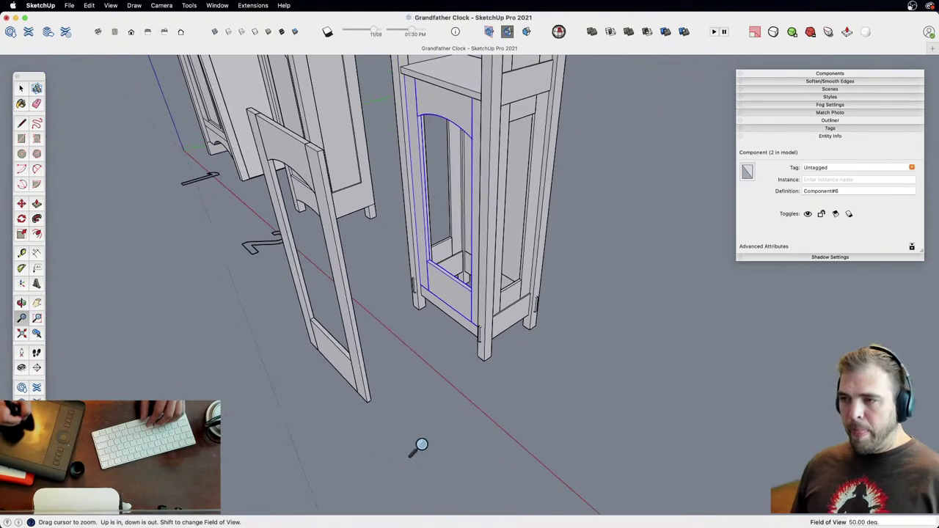
{"action": "key", "text": "e"}
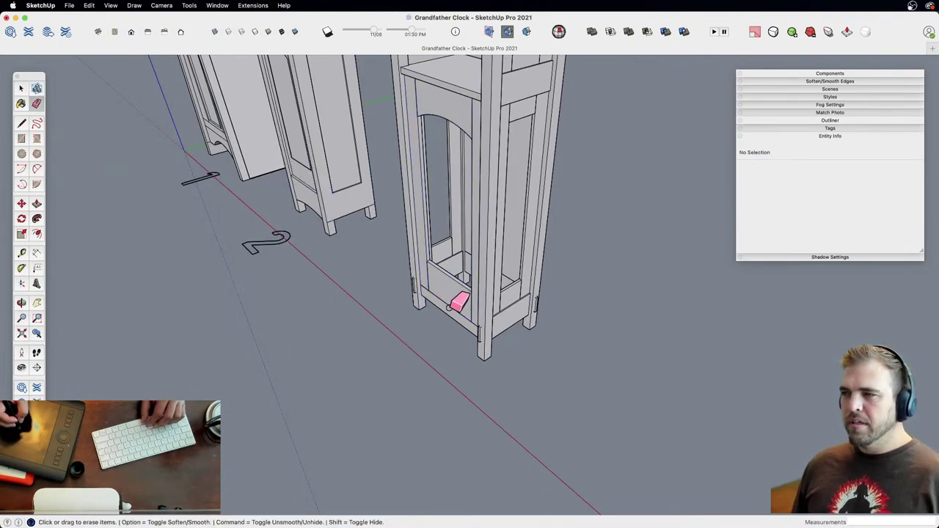
Step: Inspect how the arched frame fits between the front legs, the shelf and the bottom rail
{"action": "middle_click_drag", "start_coordinate": [450, 307], "coordinate": [496, 360]}
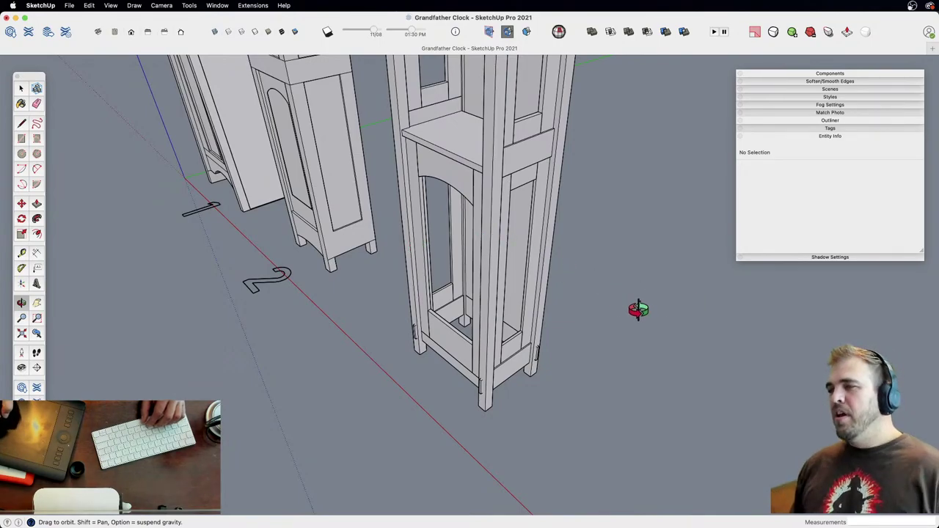
{"action": "left_click_drag", "start_coordinate": [475, 389], "coordinate": [469, 306]}
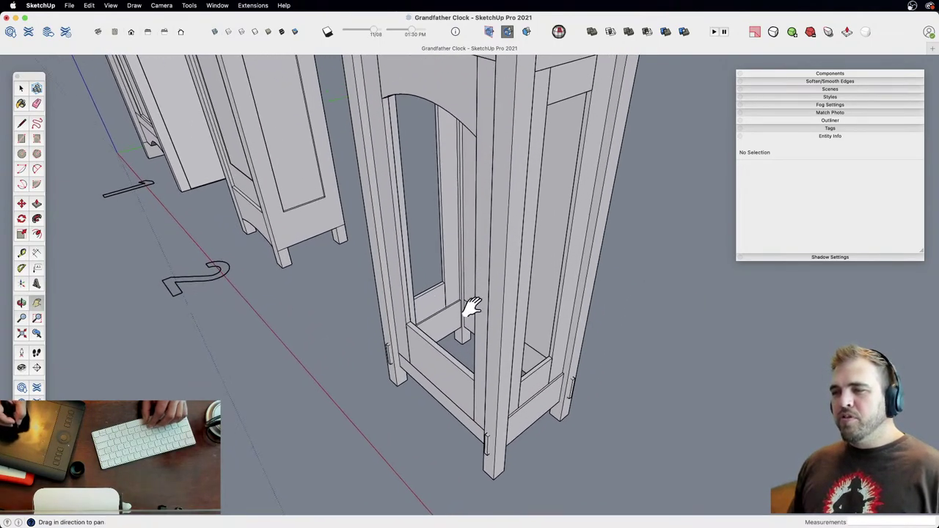
{"action": "middle_click_drag", "start_coordinate": [470, 306], "coordinate": [481, 370], "text": "shift"}
{"action": "middle_click_drag", "start_coordinate": [481, 371], "coordinate": [458, 350]}
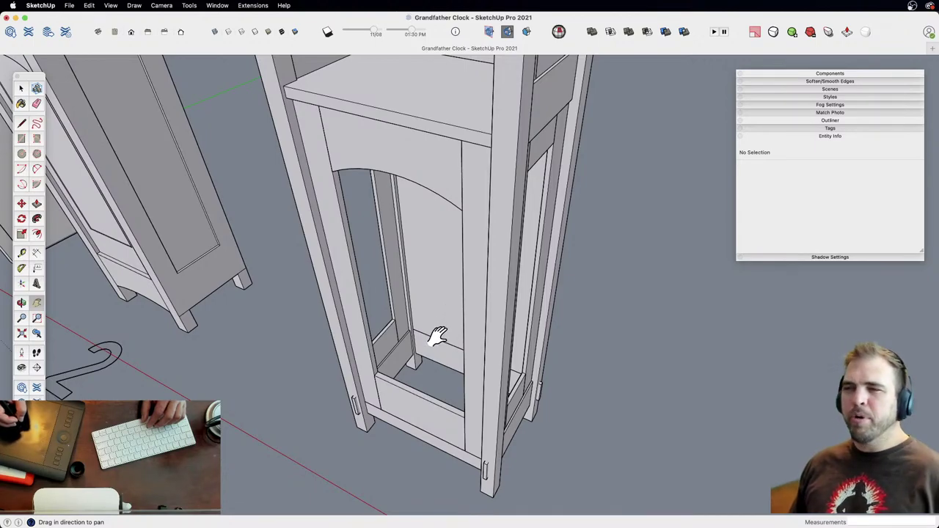
{"action": "key", "text": "z"}
{"action": "left_click_drag", "start_coordinate": [441, 423], "coordinate": [430, 374]}
{"action": "key", "text": "h"}
{"action": "left_click_drag", "start_coordinate": [433, 378], "coordinate": [545, 254]}
{"action": "key", "text": "o"}
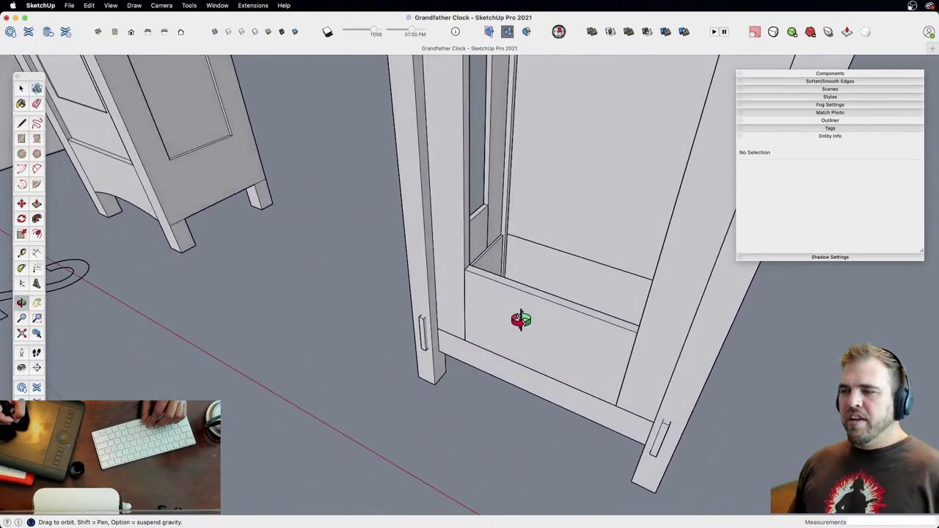
Step: Move the arched frame 1/4" inward so its back face is flush with the back of the bottom rail
{"action": "left_click_drag", "start_coordinate": [522, 319], "coordinate": [286, 318]}
{"action": "middle_click_drag", "start_coordinate": [285, 318], "coordinate": [415, 273]}
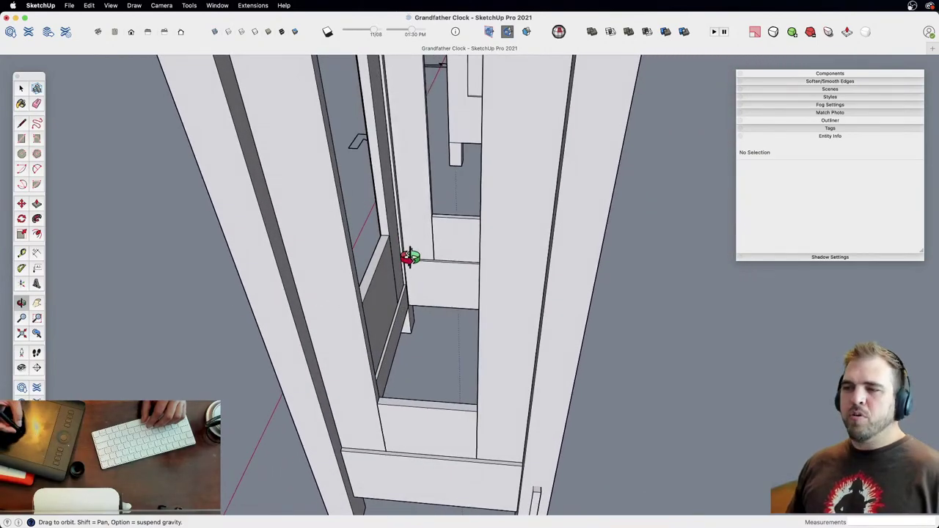
{"action": "left_click", "coordinate": [400, 300]}
{"action": "key", "text": "z"}
{"action": "left_click_drag", "start_coordinate": [418, 328], "coordinate": [400, 273]}
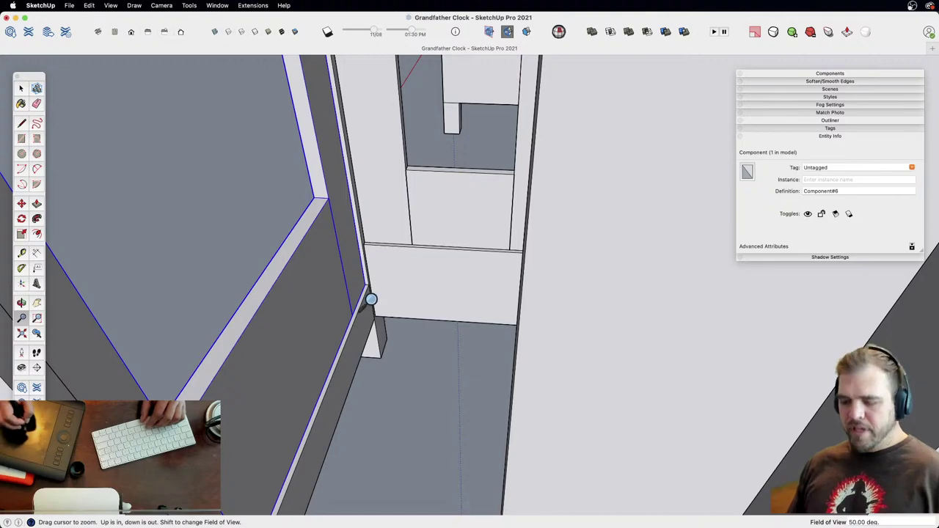
{"action": "key", "text": "m"}
{"action": "left_click", "coordinate": [338, 311]}
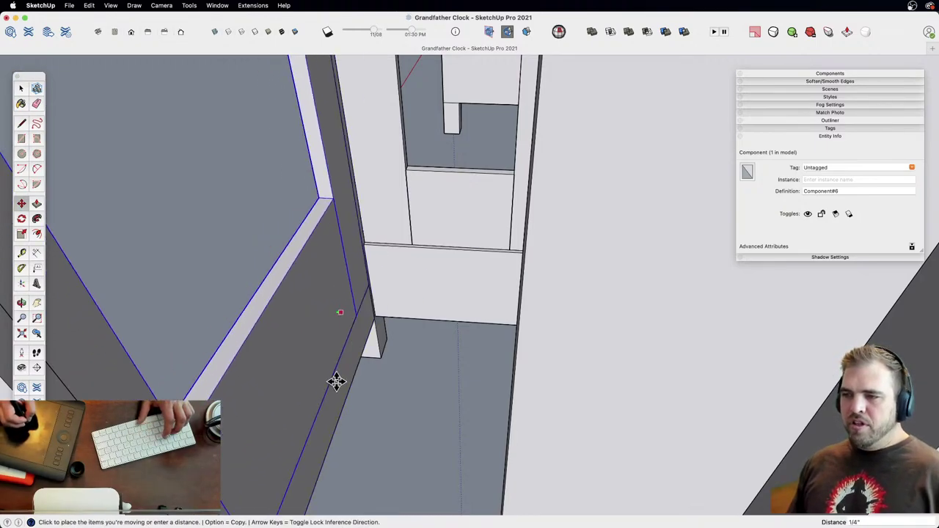
Step: Review the third cabinet with its front frame in place, including the open clock compartment above the shelf
{"action": "middle_click_drag", "start_coordinate": [359, 283], "coordinate": [526, 351]}
{"action": "scroll", "coordinate": [526, 352], "scroll_direction": "down", "scroll_amount": 3}
{"action": "middle_click_drag", "start_coordinate": [469, 360], "coordinate": [408, 349]}
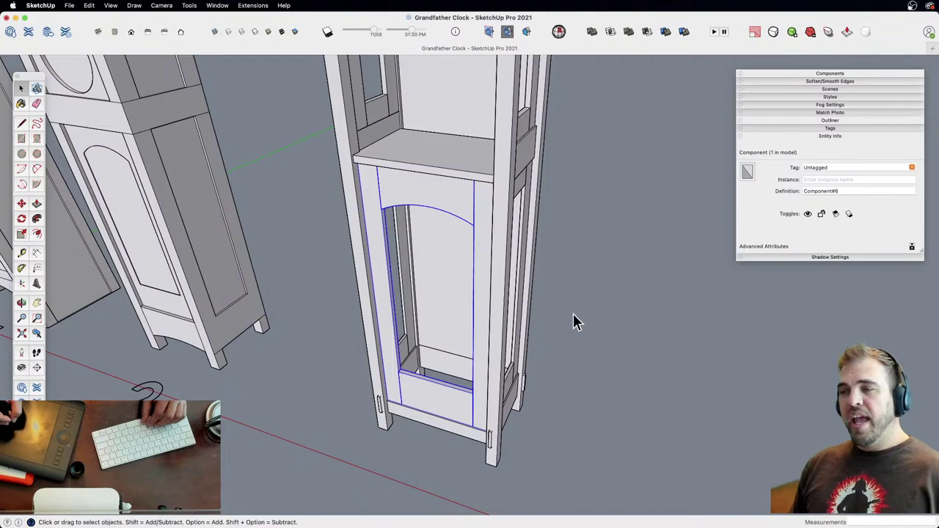
{"action": "left_click", "coordinate": [540, 313]}
{"action": "middle_click_drag", "start_coordinate": [540, 313], "coordinate": [444, 331], "text": "shift"}
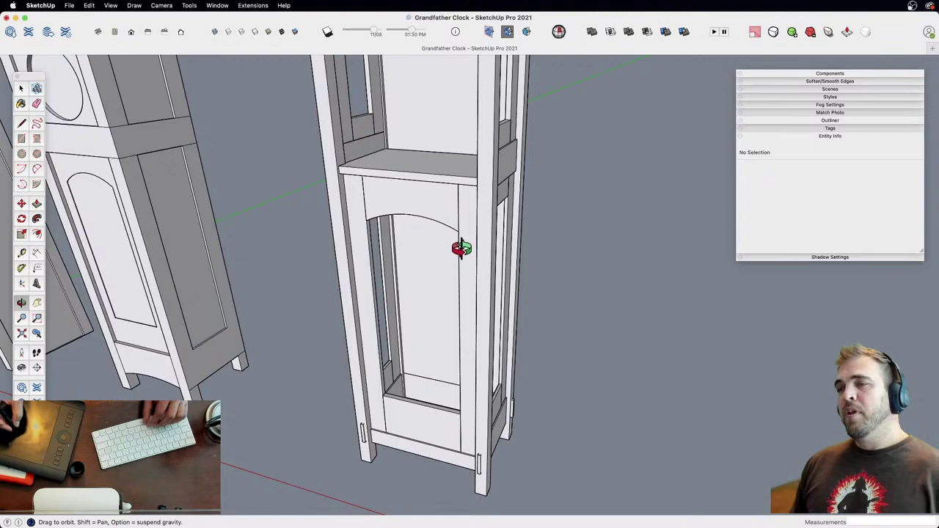
{"action": "scroll", "coordinate": [446, 329], "scroll_direction": "down", "scroll_amount": 6}
{"action": "middle_click_drag", "start_coordinate": [446, 330], "coordinate": [448, 247]}
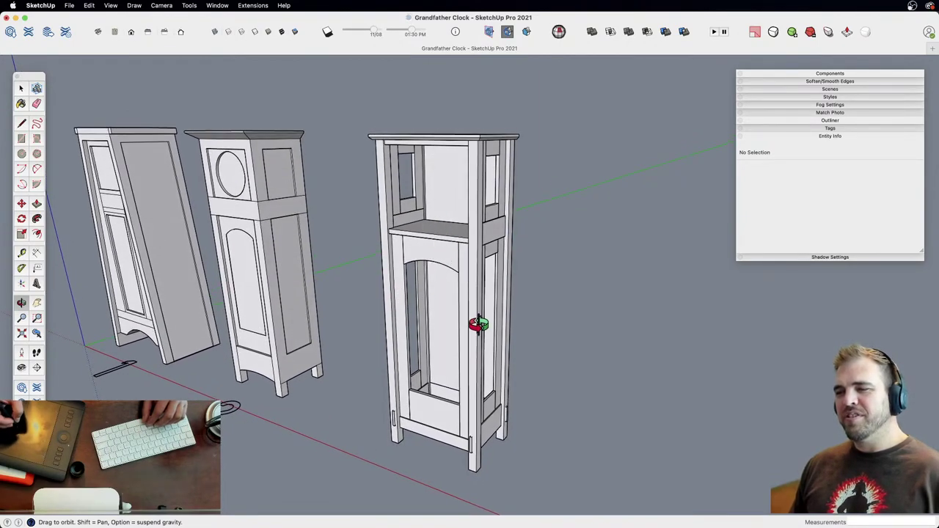
{"action": "middle_click_drag", "start_coordinate": [478, 324], "coordinate": [469, 388]}
{"action": "key", "text": "z"}
{"action": "left_click_drag", "start_coordinate": [469, 388], "coordinate": [439, 228]}
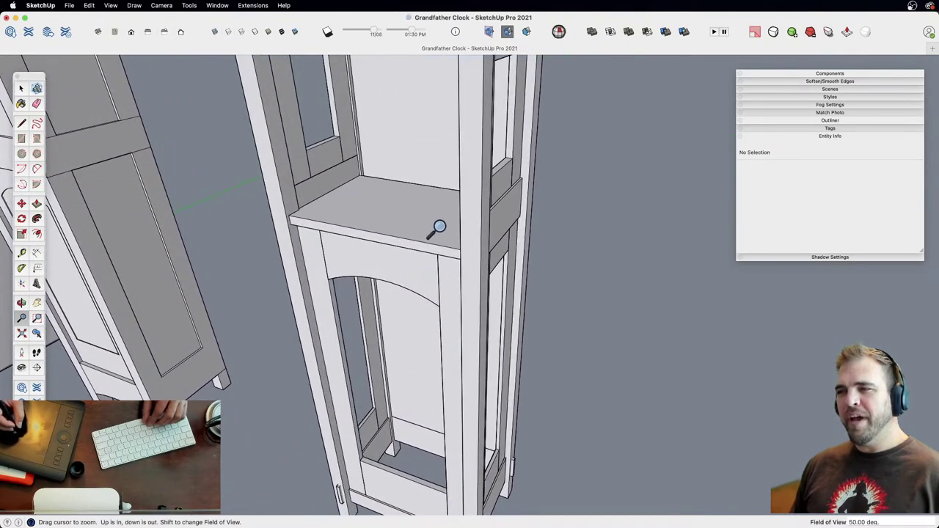
{"action": "middle_click_drag", "start_coordinate": [445, 238], "coordinate": [504, 317], "text": "shift"}
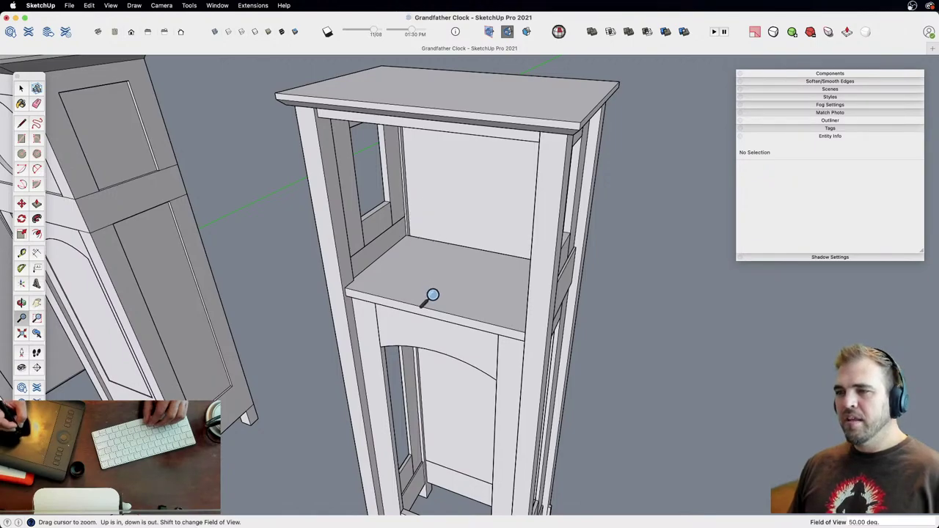
Step: Draw a narrow rectangle along the front of the shelf and extrude it upward into an upright block
{"action": "scroll", "coordinate": [433, 295], "scroll_direction": "up", "scroll_amount": 5}
{"action": "middle_click_drag", "start_coordinate": [436, 258], "coordinate": [461, 312]}
{"action": "left_click_drag", "start_coordinate": [474, 311], "coordinate": [448, 238], "text": "shift"}
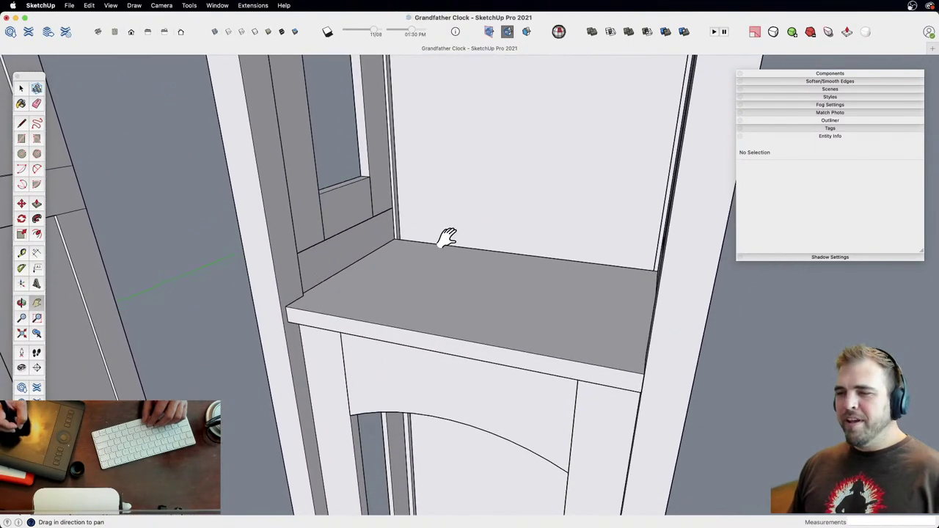
{"action": "key", "text": "r"}
{"action": "left_click", "coordinate": [318, 301]}
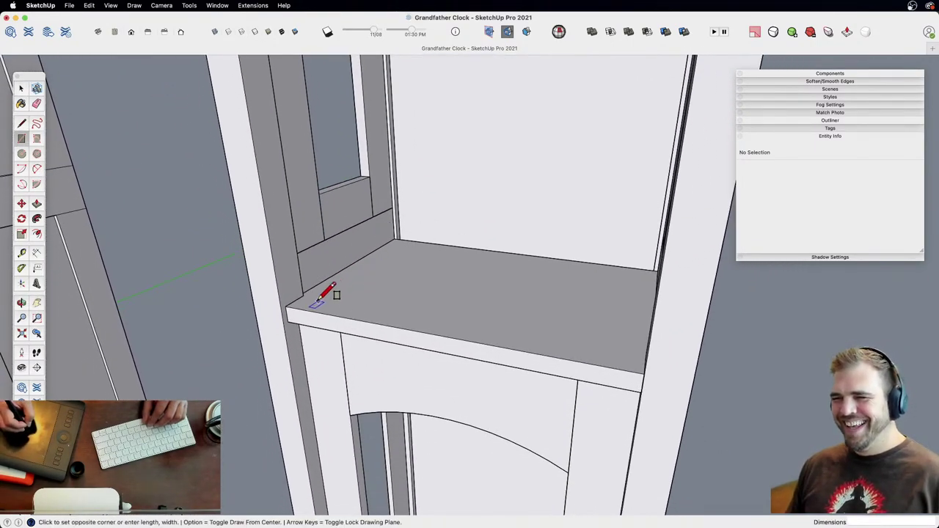
{"action": "left_click", "coordinate": [606, 344]}
{"action": "key", "text": "p"}
{"action": "left_click", "coordinate": [579, 346]}
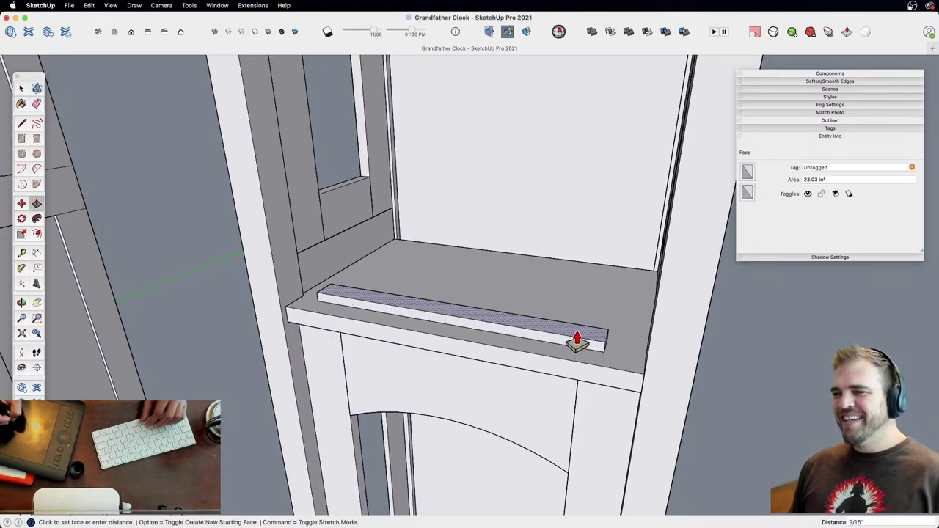
{"action": "left_click", "coordinate": [576, 151]}
Step: Select all of the upright block's geometry and make it a group
{"action": "key", "text": "space"}
{"action": "triple_click", "coordinate": [556, 193]}
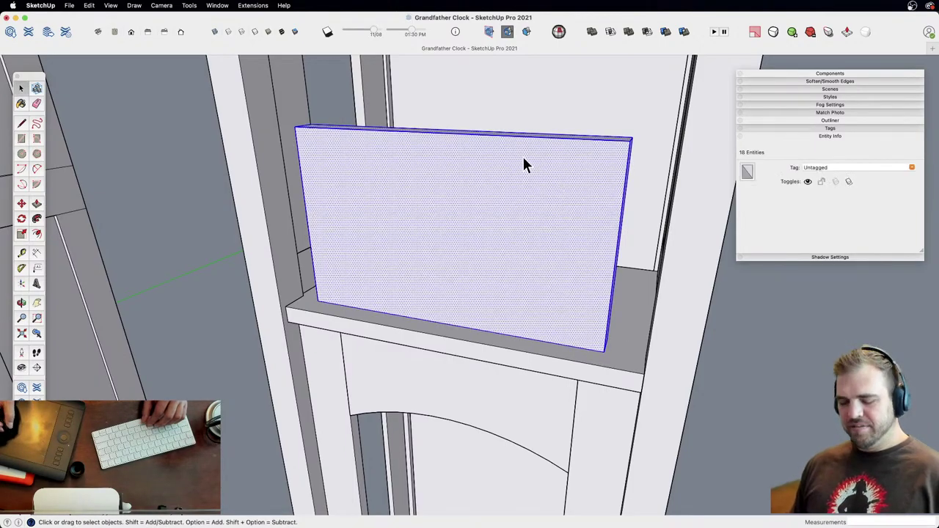
{"action": "key", "text": "super+g"}
{"action": "key", "text": "z"}
{"action": "left_click_drag", "start_coordinate": [544, 209], "coordinate": [480, 340]}
{"action": "middle_click_drag", "start_coordinate": [480, 340], "coordinate": [426, 375]}
{"action": "key", "text": "space"}
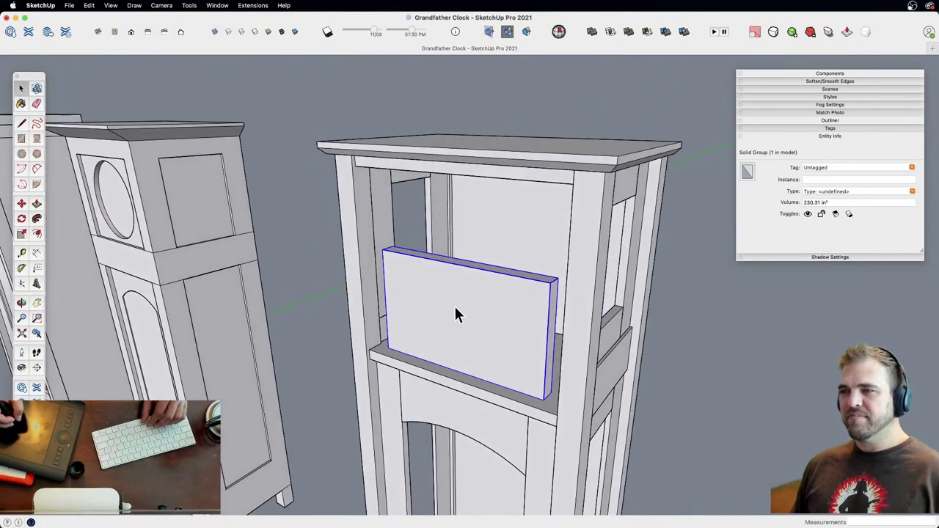
Step: Open the block's group for editing and place a guide 3/4" behind the front edge of its top face
{"action": "double_click", "coordinate": [431, 291]}
{"action": "key", "text": "p"}
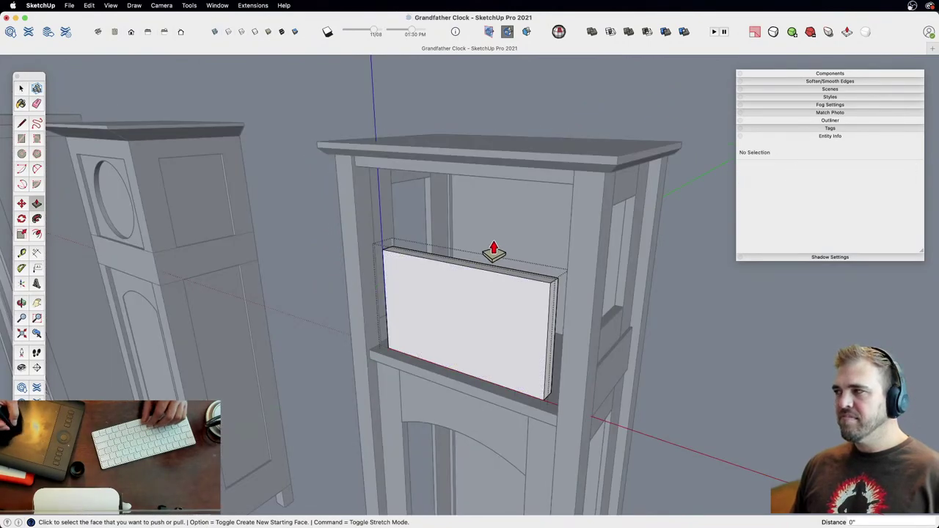
{"action": "left_click", "coordinate": [530, 304]}
{"action": "middle_click_drag", "start_coordinate": [528, 336], "coordinate": [451, 352]}
{"action": "scroll", "coordinate": [473, 287], "scroll_direction": "up", "scroll_amount": 2}
{"action": "scroll", "coordinate": [457, 342], "scroll_direction": "up", "scroll_amount": 3}
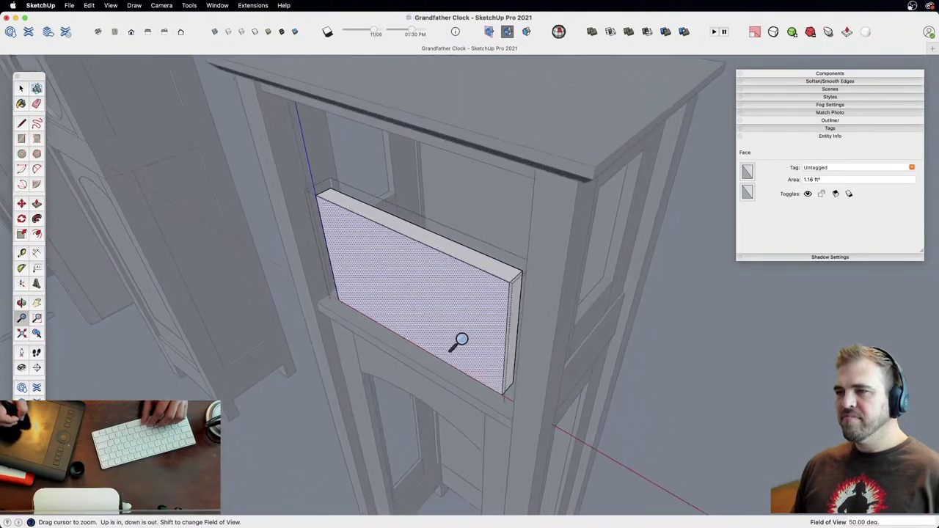
{"action": "scroll", "coordinate": [510, 242], "scroll_direction": "up", "scroll_amount": 2}
{"action": "middle_click_drag", "start_coordinate": [510, 242], "coordinate": [533, 346]}
{"action": "scroll", "coordinate": [480, 296], "scroll_direction": "up", "scroll_amount": 2}
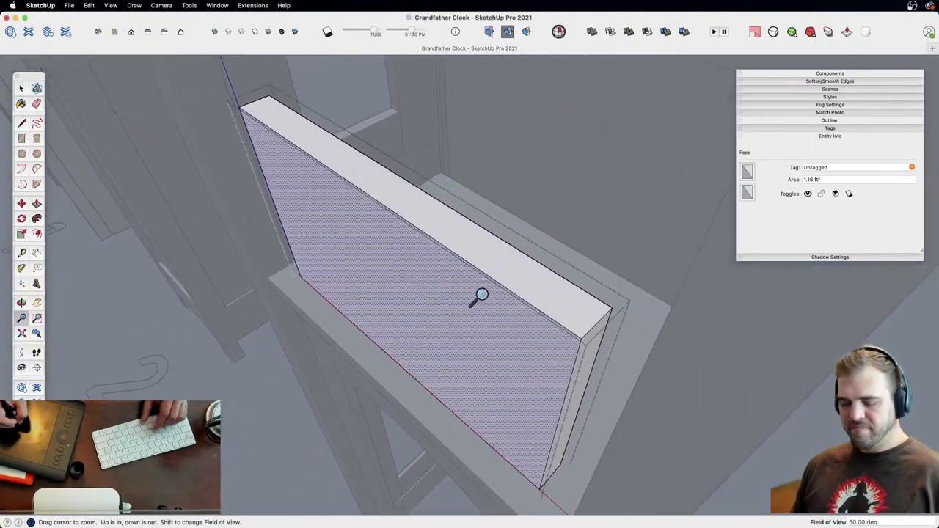
{"action": "key", "text": "t"}
{"action": "left_click", "coordinate": [470, 233]}
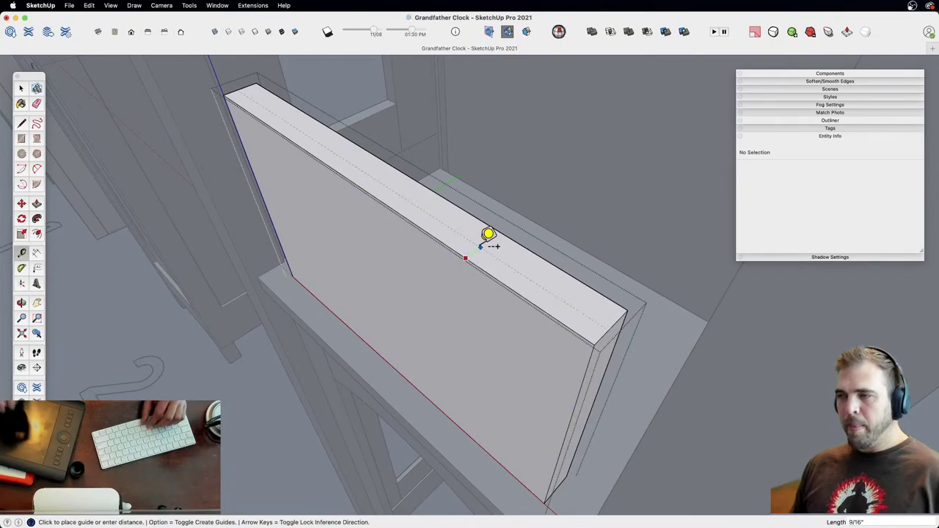
{"action": "type", "text": "3/4"}
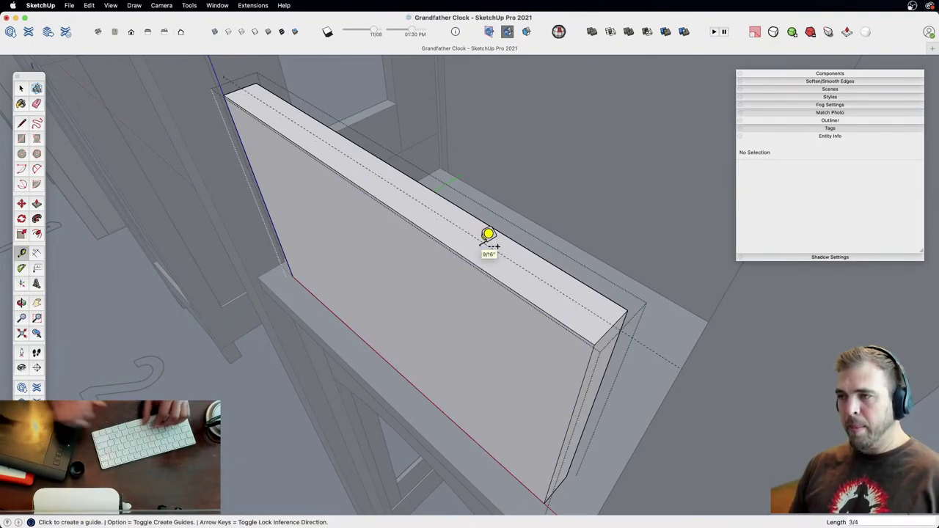
Step: Push the block's back face forward to the 3/4" guide to thin it into a panel
{"action": "middle_click_drag", "start_coordinate": [489, 235], "coordinate": [251, 253], "text": "shift"}
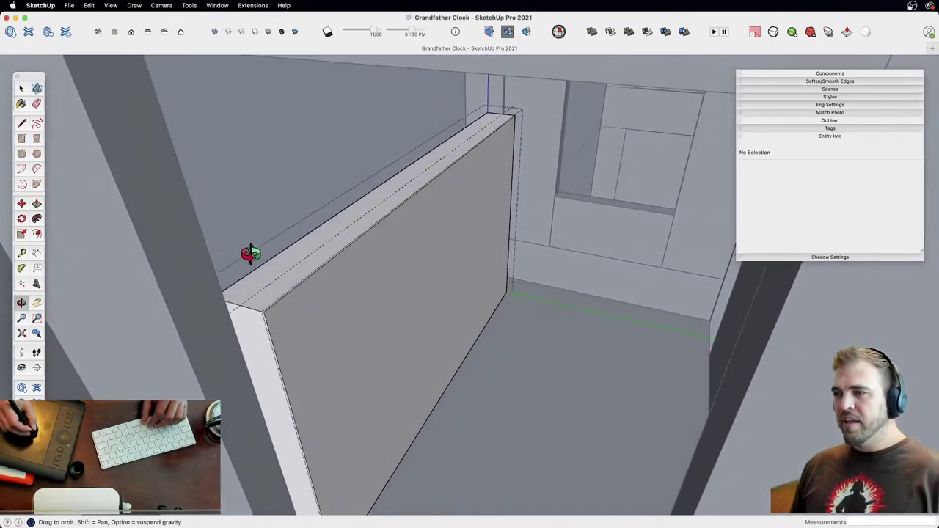
{"action": "key", "text": "p"}
{"action": "left_click", "coordinate": [426, 206]}
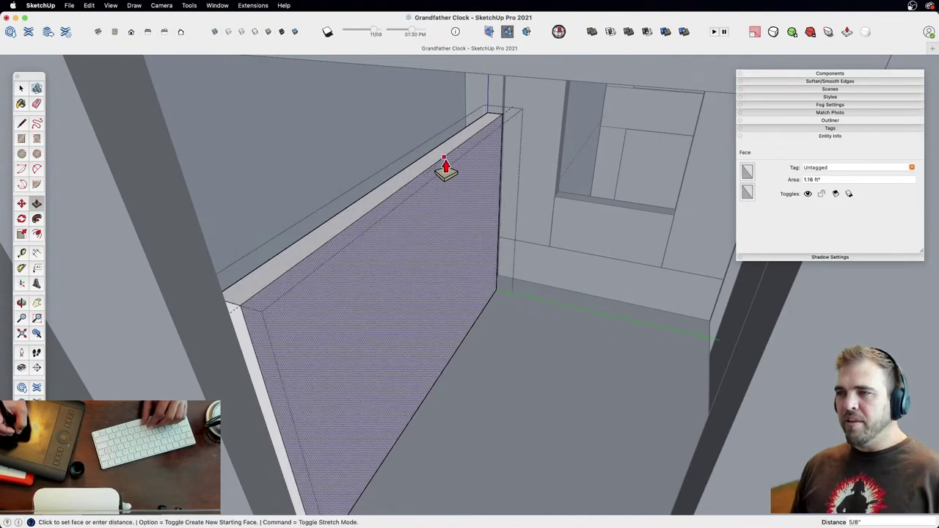
{"action": "left_click", "coordinate": [446, 169]}
{"action": "middle_click_drag", "start_coordinate": [387, 284], "coordinate": [480, 315]}
{"action": "key", "text": "space"}
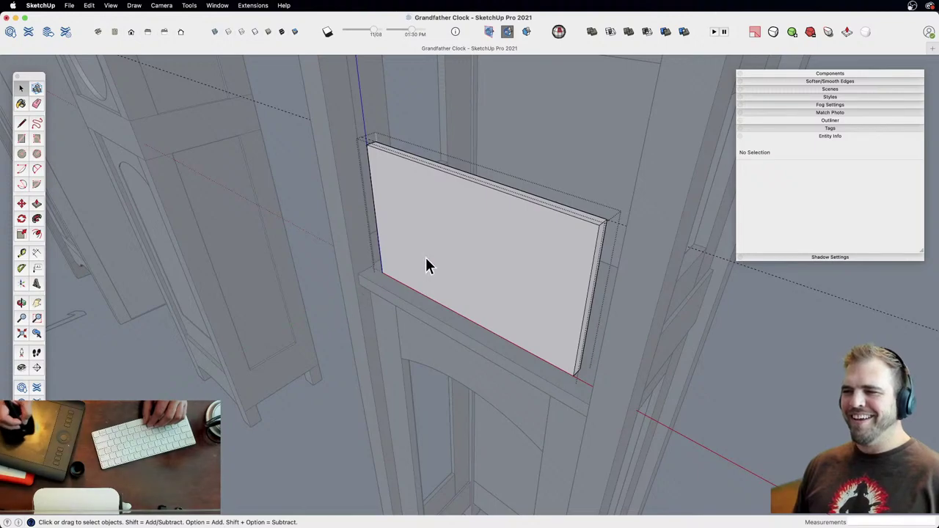
Step: Move the panel group along the shelf until its side meets the left front post
{"action": "middle_click_drag", "start_coordinate": [430, 266], "coordinate": [388, 264]}
{"action": "left_click", "coordinate": [451, 252]}
{"action": "middle_click_drag", "start_coordinate": [451, 252], "coordinate": [419, 300]}
{"action": "key", "text": "m"}
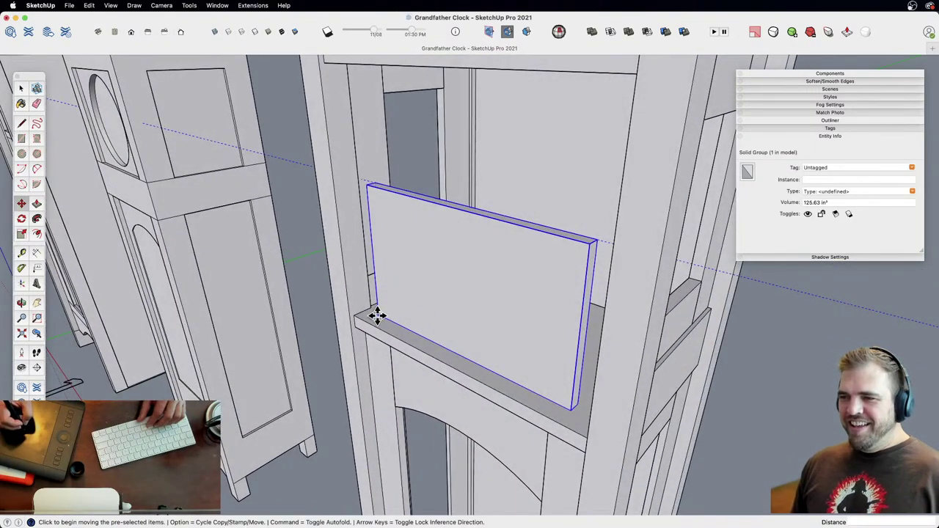
{"action": "left_click", "coordinate": [377, 314]}
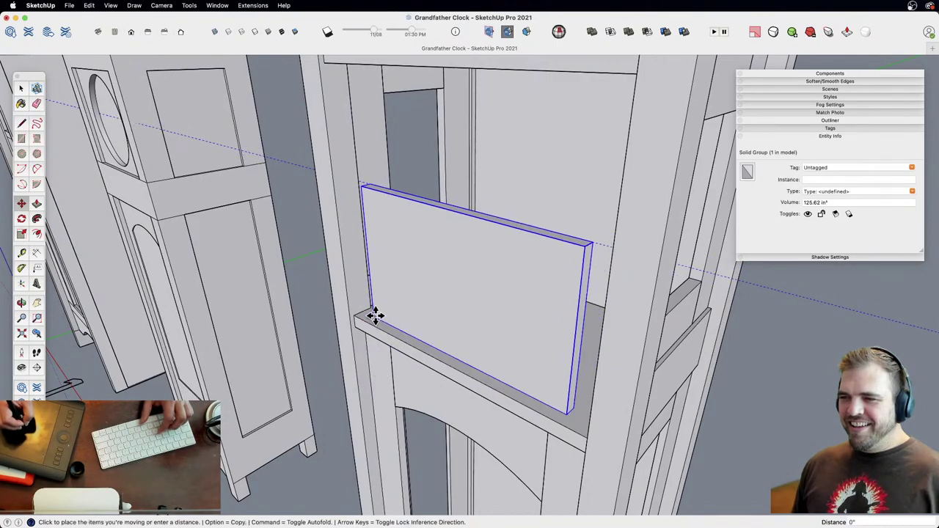
{"action": "left_click", "coordinate": [357, 287]}
Step: Open the panel group for editing and extend its top face up to the cabinet's top rail
{"action": "key", "text": "z"}
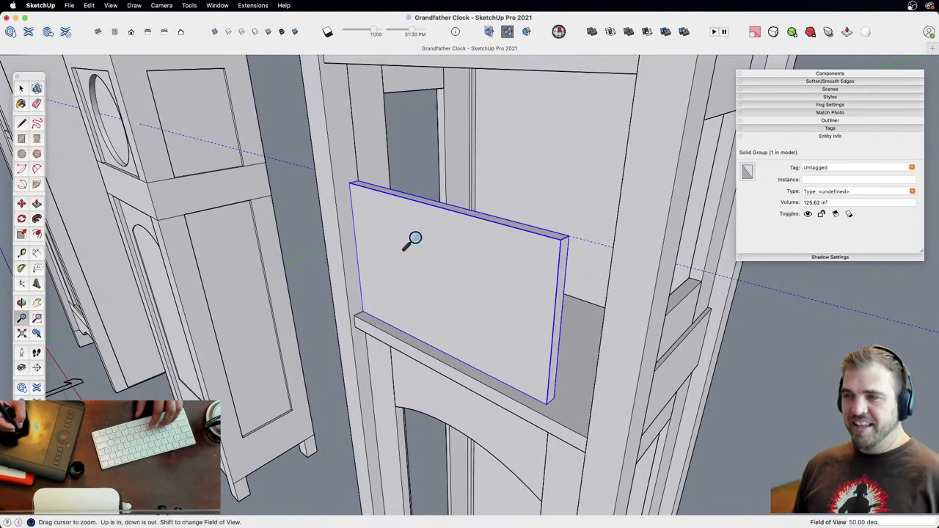
{"action": "scroll", "coordinate": [440, 279], "scroll_direction": "down", "scroll_amount": 3}
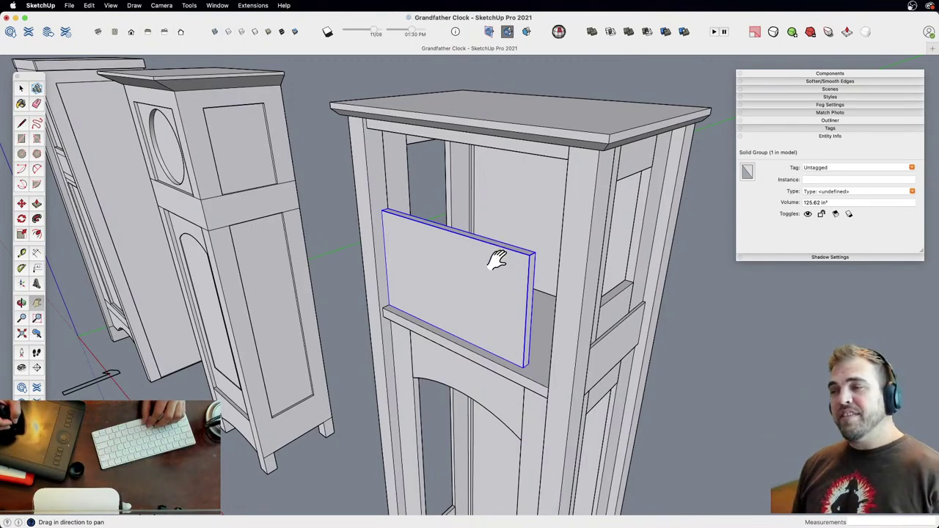
{"action": "middle_click_drag", "start_coordinate": [494, 273], "coordinate": [463, 292]}
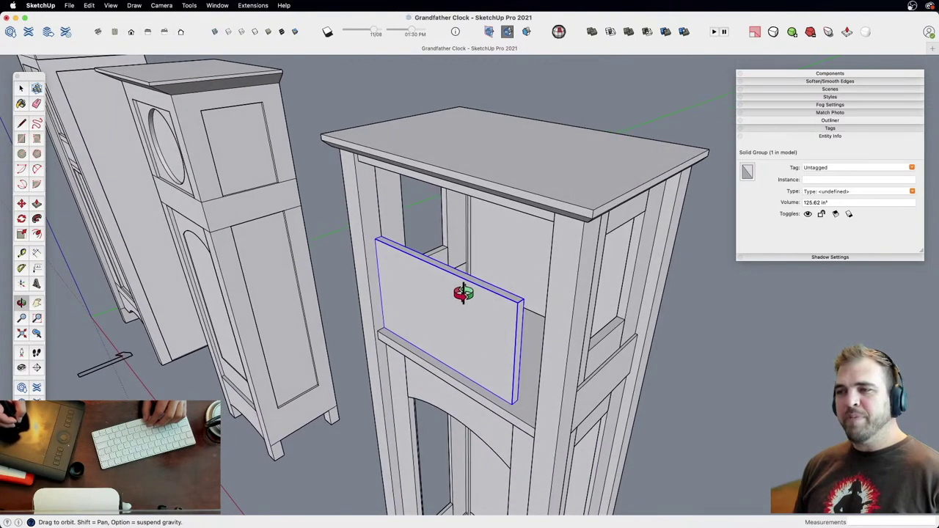
{"action": "double_click", "coordinate": [413, 260]}
{"action": "key", "text": "p"}
{"action": "left_click", "coordinate": [423, 270]}
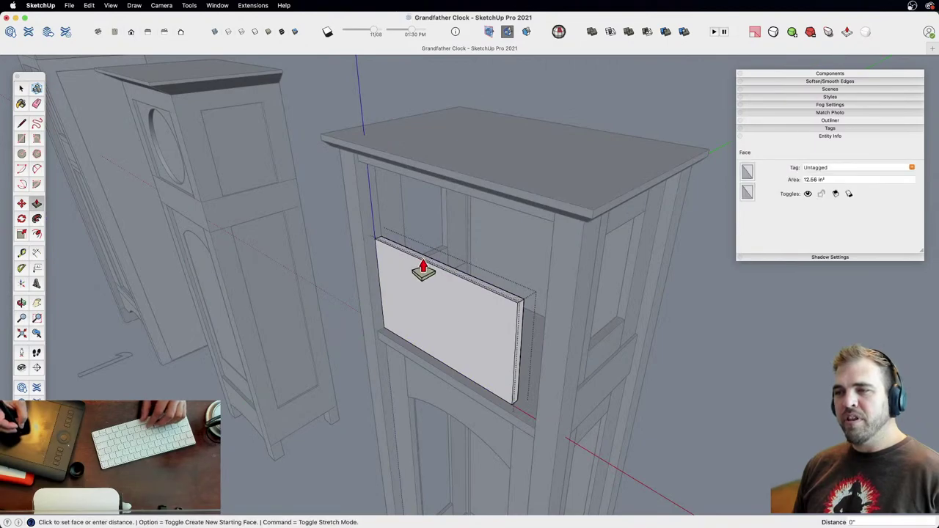
{"action": "left_click", "coordinate": [522, 224]}
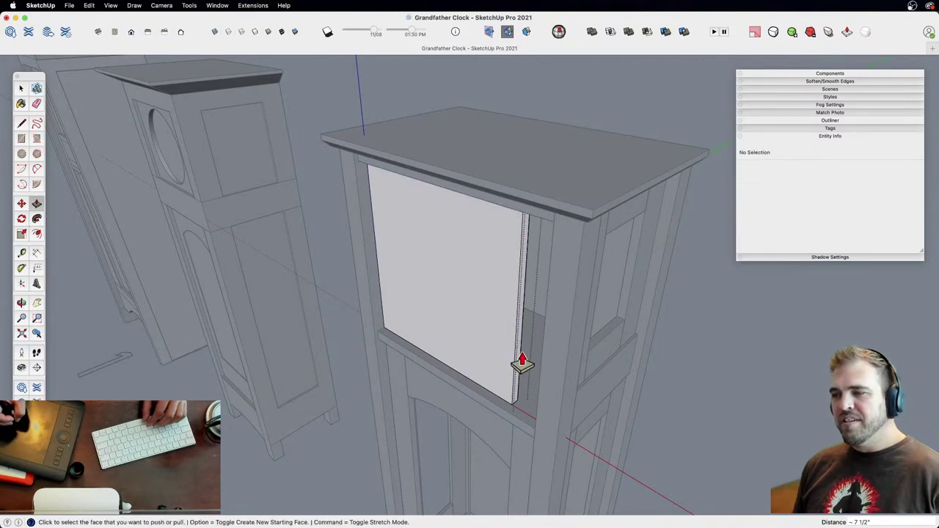
Step: Extend the panel's right side face to the right front post and finish editing the group
{"action": "middle_click_drag", "start_coordinate": [521, 360], "coordinate": [474, 355]}
{"action": "left_click", "coordinate": [474, 355]}
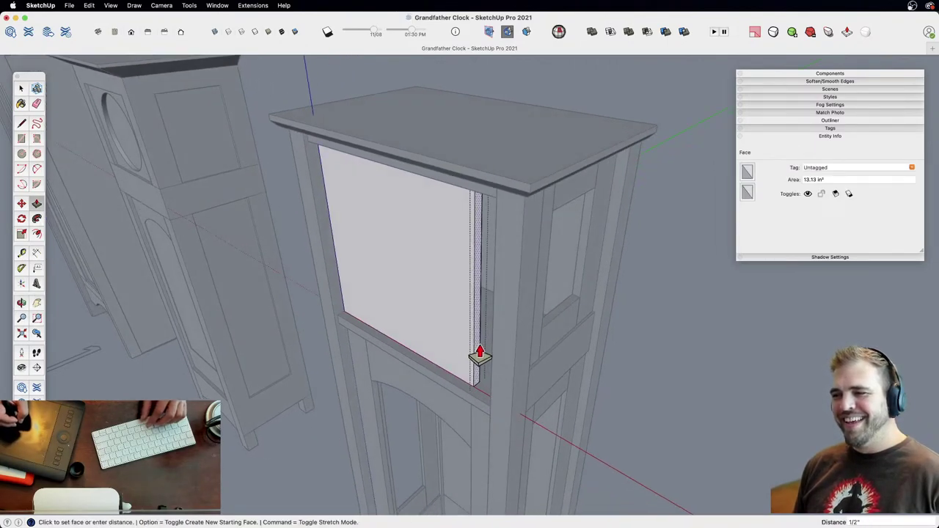
{"action": "left_click", "coordinate": [492, 389]}
{"action": "key", "text": "space"}
Step: Open the wide side rail at shelf height for editing and hide the rest of the model
{"action": "middle_click_drag", "start_coordinate": [646, 269], "coordinate": [425, 237]}
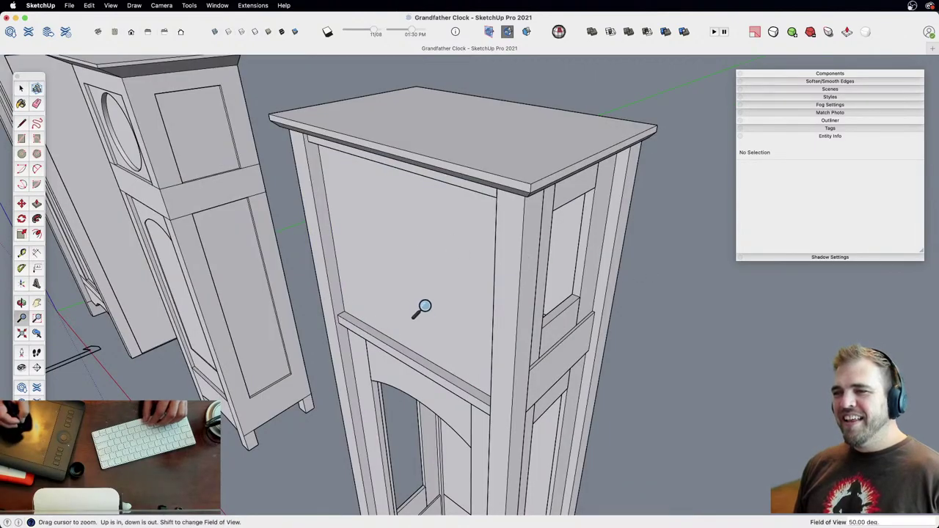
{"action": "middle_click_drag", "start_coordinate": [419, 310], "coordinate": [394, 210]}
{"action": "scroll", "coordinate": [440, 243], "scroll_direction": "down", "scroll_amount": 3}
{"action": "middle_click_drag", "start_coordinate": [440, 243], "coordinate": [442, 398], "text": "shift"}
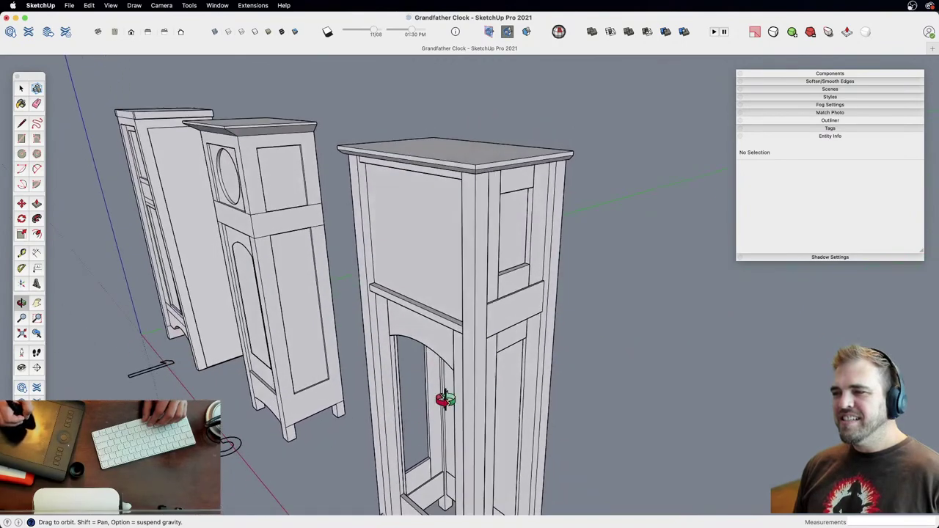
{"action": "scroll", "coordinate": [533, 334], "scroll_direction": "up", "scroll_amount": 5}
{"action": "double_click", "coordinate": [533, 334]}
{"action": "double_click", "coordinate": [535, 334]}
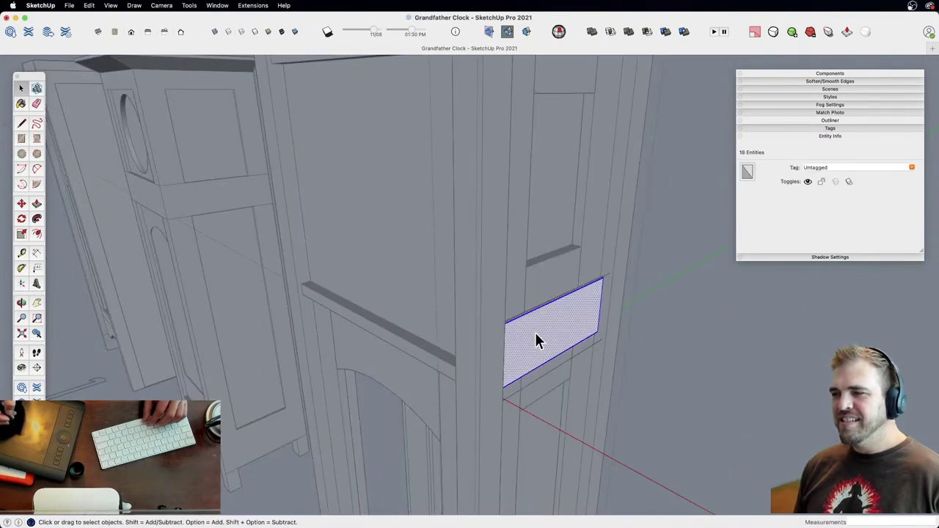
{"action": "middle_click_drag", "start_coordinate": [536, 340], "coordinate": [514, 292], "text": "shift"}
{"action": "left_click_drag", "start_coordinate": [514, 292], "coordinate": [550, 250]}
{"action": "key", "text": "shift+h"}
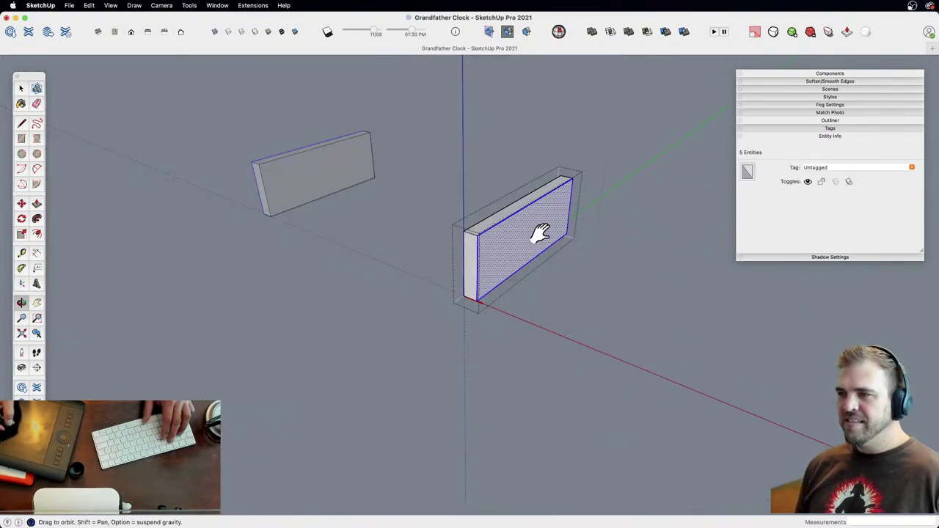
Step: Offset the outline of the side rail's front end face inward by 0.25"
{"action": "key", "text": "z"}
{"action": "left_click_drag", "start_coordinate": [490, 317], "coordinate": [460, 223]}
{"action": "key", "text": "f"}
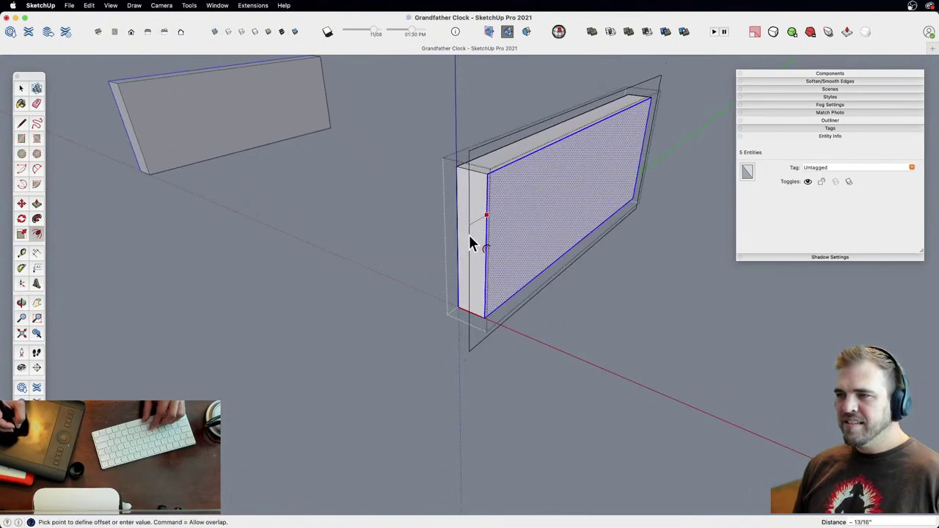
{"action": "key", "text": "space"}
{"action": "left_click", "coordinate": [468, 233]}
{"action": "key", "text": "f"}
{"action": "left_click", "coordinate": [461, 229]}
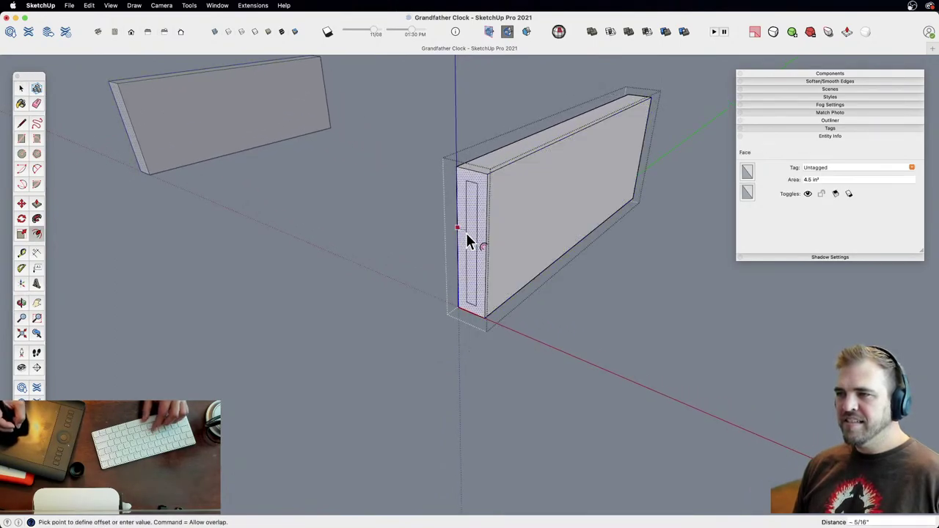
{"action": "type", "text": ".25"}
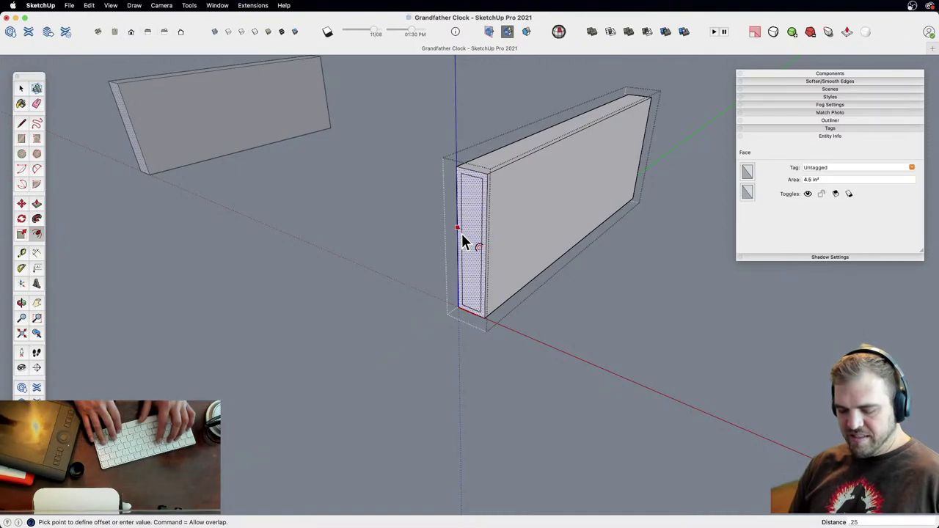
{"action": "key", "text": "Return"}
Step: Extrude the inset rectangle about 4 15/16" forward through the front post as a tenon and show the rest of the model
{"action": "key", "text": "p"}
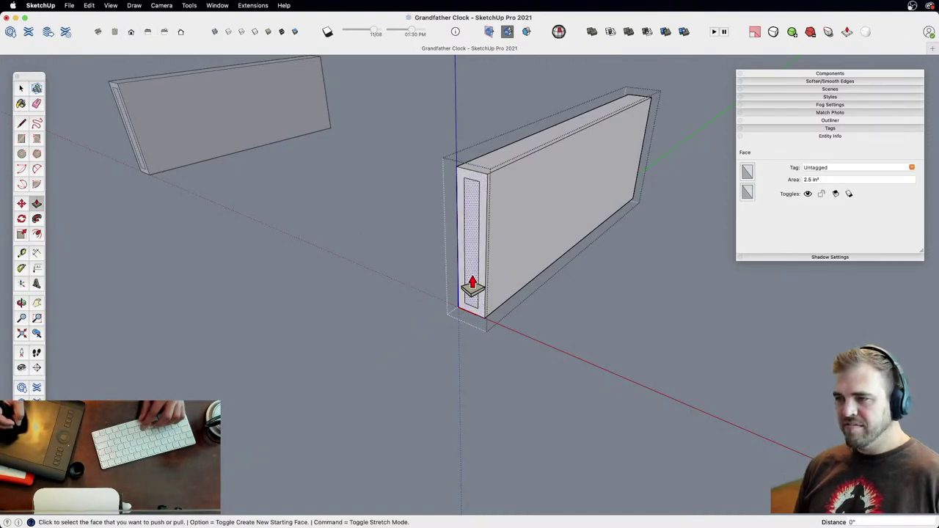
{"action": "left_click", "coordinate": [472, 287]}
{"action": "left_click", "coordinate": [349, 383]}
{"action": "key", "text": "h"}
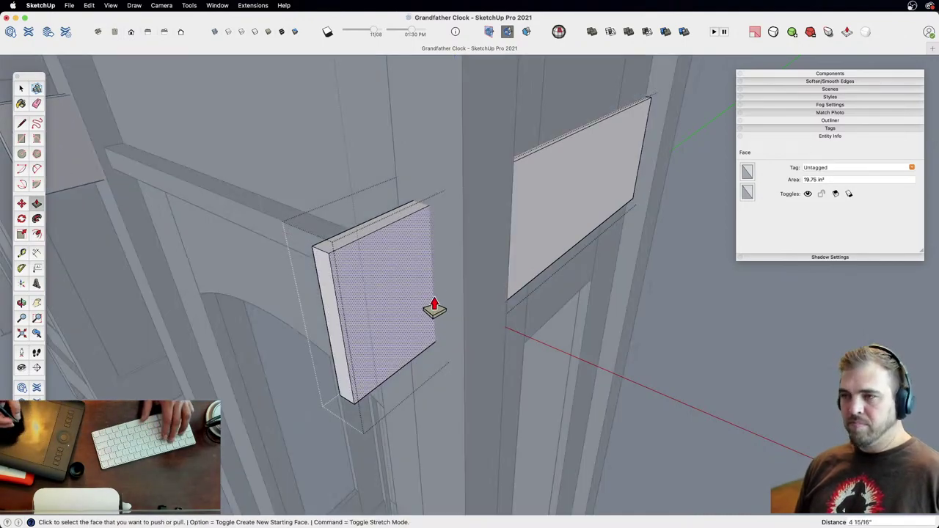
Step: Push the tenon's top face down 1"
{"action": "key", "text": "z"}
{"action": "left_click_drag", "start_coordinate": [433, 305], "coordinate": [410, 322]}
{"action": "scroll", "coordinate": [410, 324], "scroll_direction": "down", "scroll_amount": 3}
{"action": "middle_click_drag", "start_coordinate": [411, 323], "coordinate": [445, 300]}
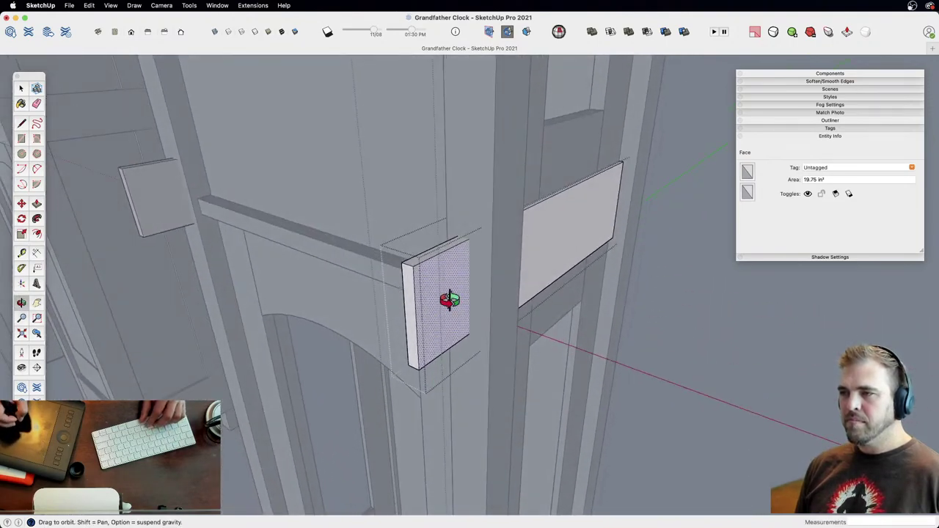
{"action": "key", "text": "p"}
{"action": "left_click", "coordinate": [458, 249]}
{"action": "left_click", "coordinate": [449, 268]}
{"action": "type", "text": "1"}
{"action": "key", "text": "Return"}
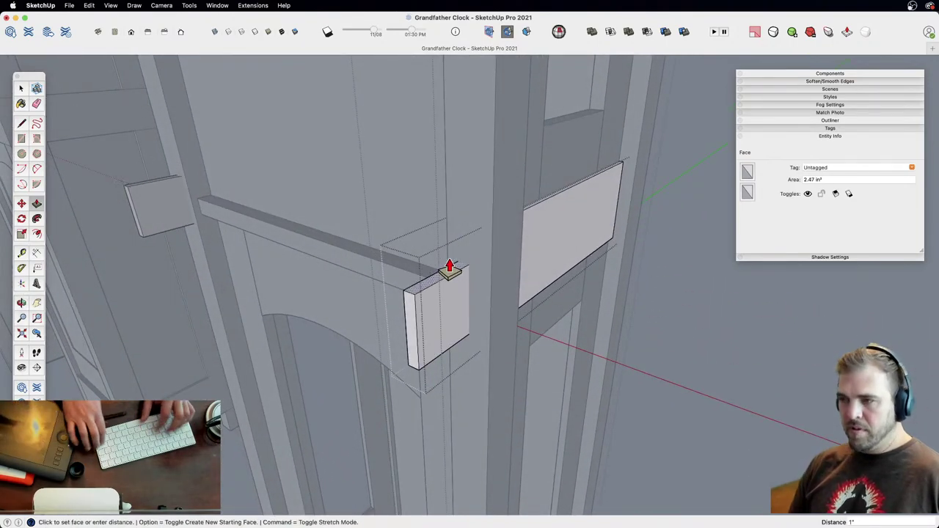
Step: Shorten the through tenon so its end projects only slightly beyond the front post
{"action": "key", "text": "h"}
{"action": "middle_click_drag", "start_coordinate": [447, 317], "coordinate": [450, 191]}
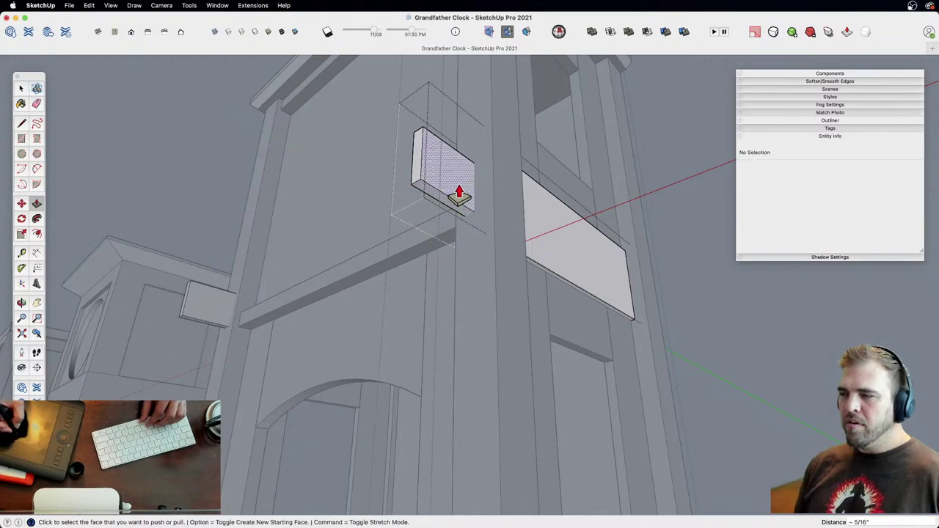
{"action": "key", "text": "z"}
{"action": "middle_click_drag", "start_coordinate": [481, 213], "coordinate": [438, 445]}
{"action": "left_click", "coordinate": [440, 355]}
{"action": "left_click", "coordinate": [437, 439]}
{"action": "key", "text": "space"}
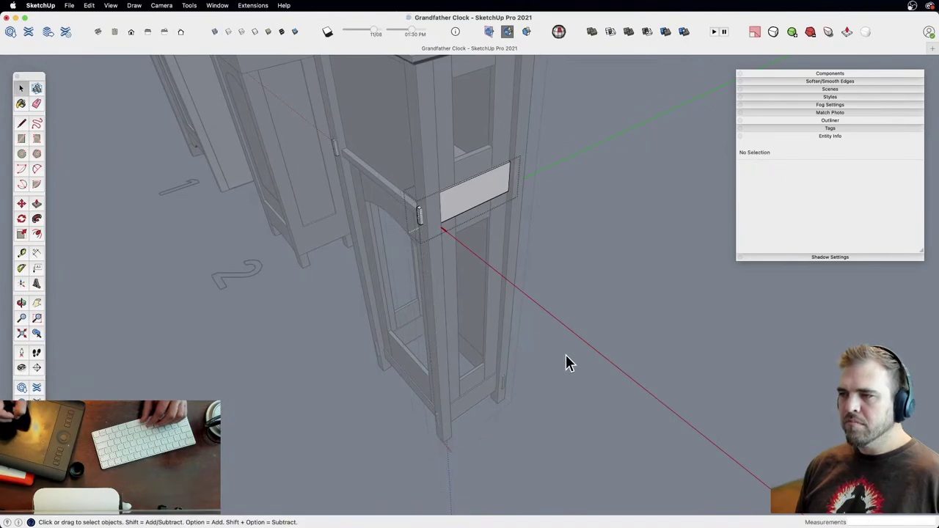
Step: Examine the third clock cabinet with its filled clock panel and the tenons projecting through the front posts
{"action": "middle_click_drag", "start_coordinate": [556, 356], "coordinate": [520, 312]}
{"action": "scroll", "coordinate": [476, 295], "scroll_direction": "down", "scroll_amount": 3}
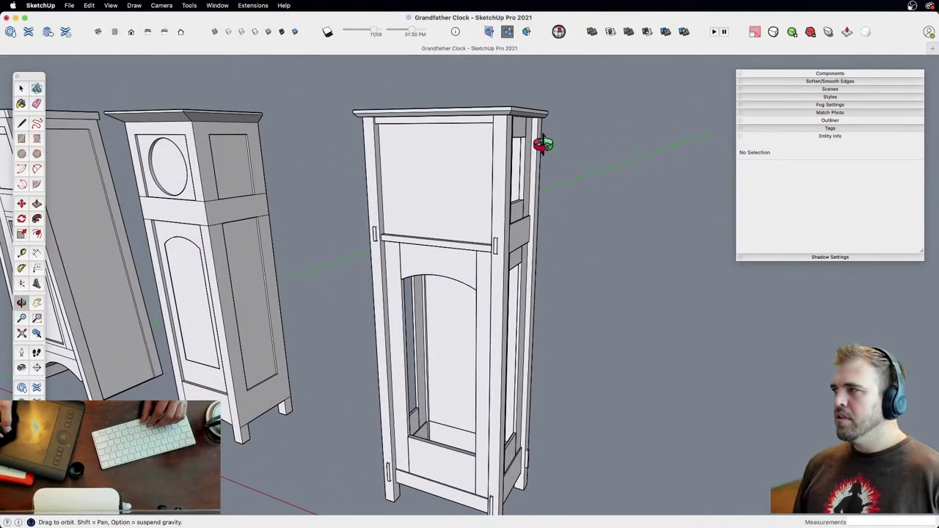
{"action": "key", "text": "space"}
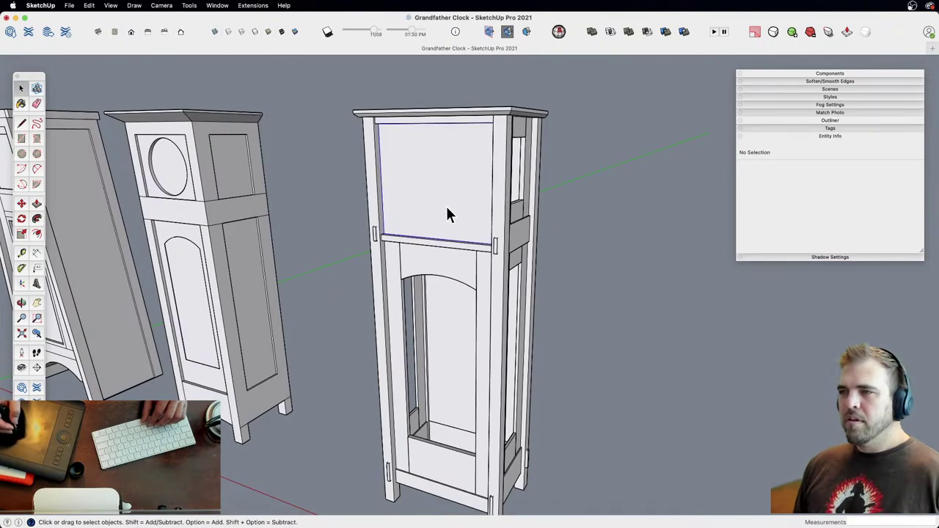
{"action": "key", "text": "z"}
{"action": "left_click_drag", "start_coordinate": [490, 272], "coordinate": [487, 230]}
{"action": "key", "text": "h"}
{"action": "left_click_drag", "start_coordinate": [486, 230], "coordinate": [479, 192]}
{"action": "key", "text": "o"}
{"action": "left_click_drag", "start_coordinate": [470, 220], "coordinate": [402, 266]}
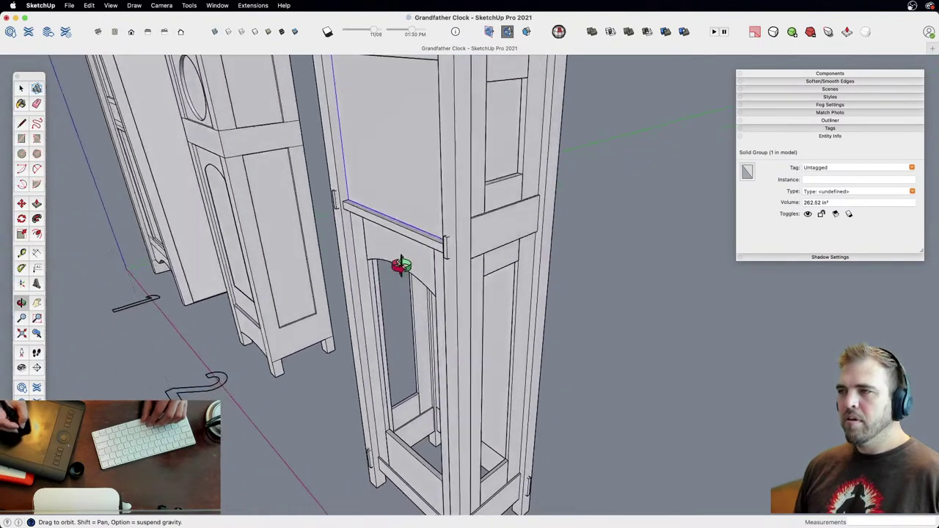
{"action": "middle_click_drag", "start_coordinate": [401, 266], "coordinate": [450, 248]}
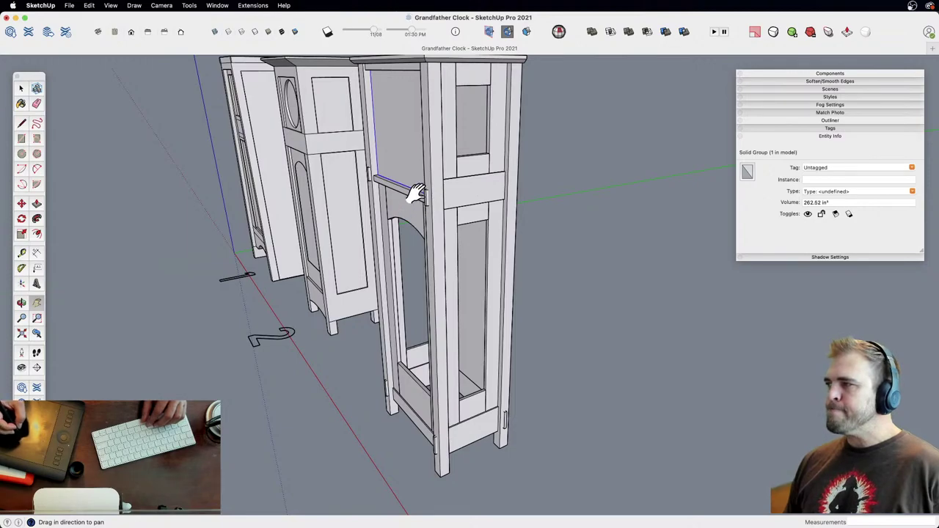
{"action": "middle_click_drag", "start_coordinate": [408, 202], "coordinate": [411, 242]}
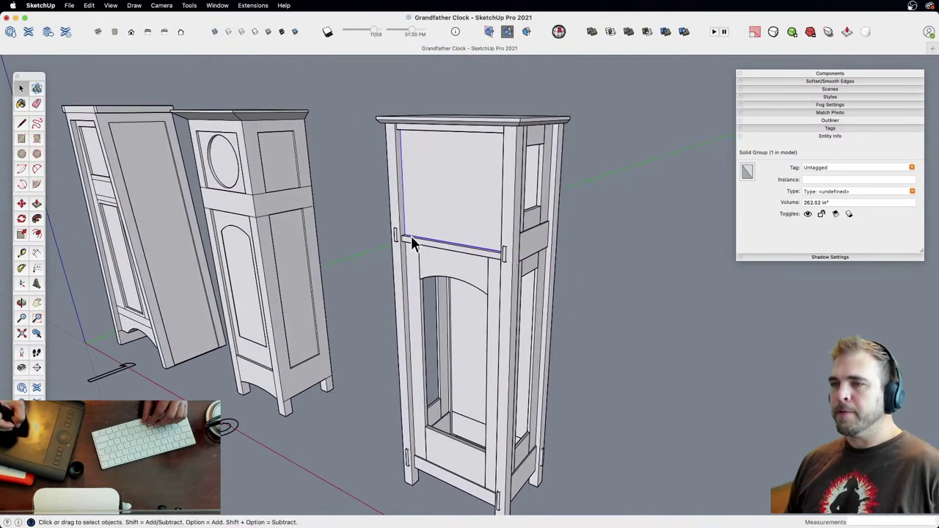
{"action": "left_click", "coordinate": [376, 268]}
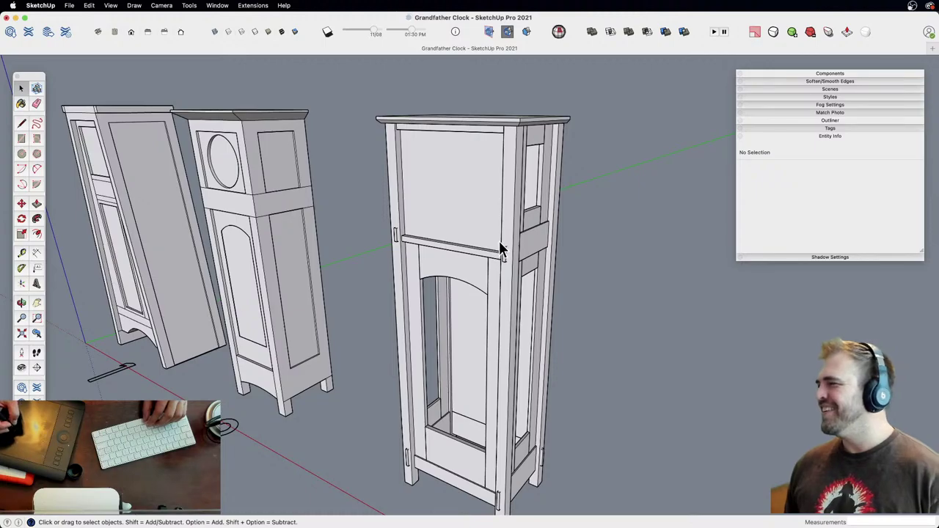
Step: Open the clock face panel for editing, select its front face, and hide the rest of the model
{"action": "mouse_move", "coordinate": [480, 243]}
{"action": "middle_mouse_down"}
{"action": "mouse_move", "coordinate": [493, 266]}
{"action": "mouse_move", "coordinate": [345, 269]}
{"action": "mouse_move", "coordinate": [406, 203]}
{"action": "mouse_move", "coordinate": [566, 176]}
{"action": "mouse_move", "coordinate": [759, 219]}
{"action": "mouse_move", "coordinate": [684, 203]}
{"action": "mouse_move", "coordinate": [519, 293]}
{"action": "mouse_move", "coordinate": [518, 228]}
{"action": "mouse_move", "coordinate": [497, 204]}
{"action": "mouse_move", "coordinate": [471, 266]}
{"action": "middle_mouse_up"}
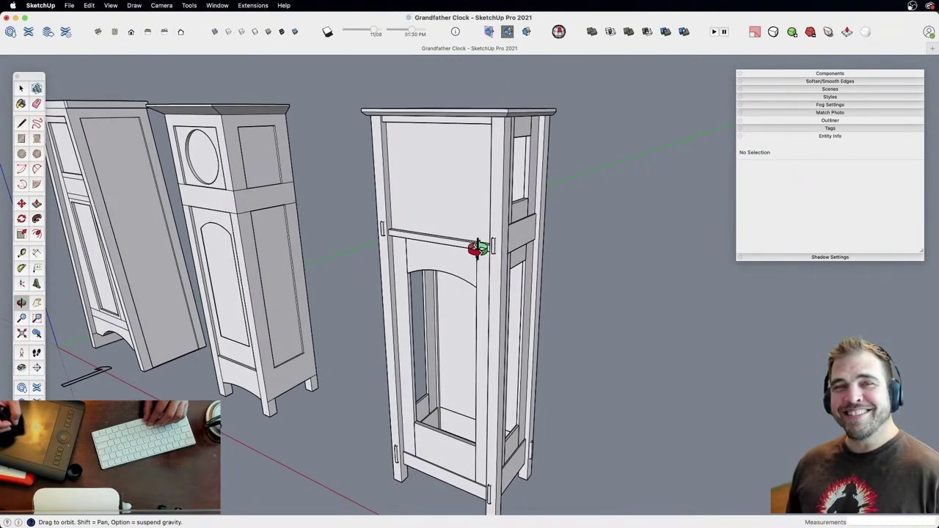
{"action": "key", "text": "z"}
{"action": "left_click_drag", "start_coordinate": [480, 223], "coordinate": [477, 131]}
{"action": "key", "text": "h"}
{"action": "left_click_drag", "start_coordinate": [475, 179], "coordinate": [470, 243]}
{"action": "key", "text": "z"}
{"action": "scroll", "coordinate": [464, 233], "scroll_direction": "up", "scroll_amount": 2}
{"action": "key", "text": "space"}
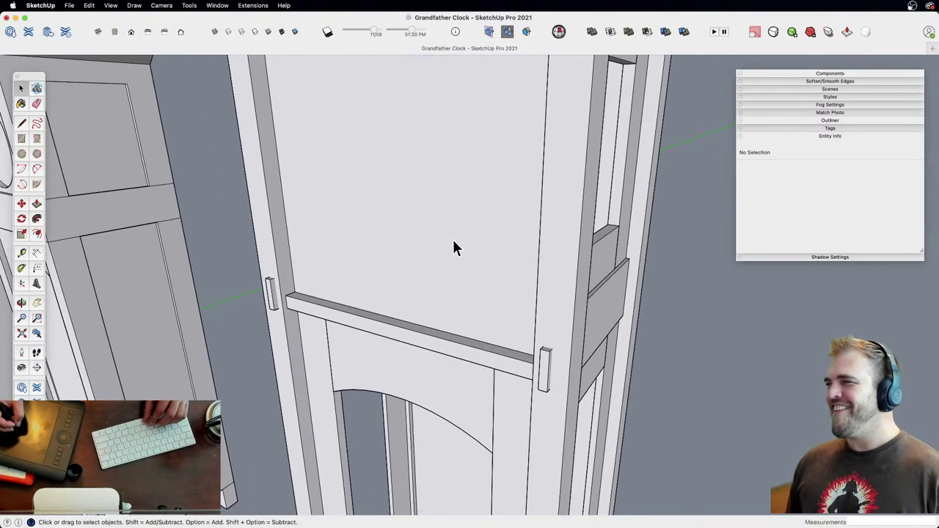
{"action": "middle_click_drag", "start_coordinate": [451, 242], "coordinate": [520, 314]}
{"action": "left_click", "coordinate": [441, 244]}
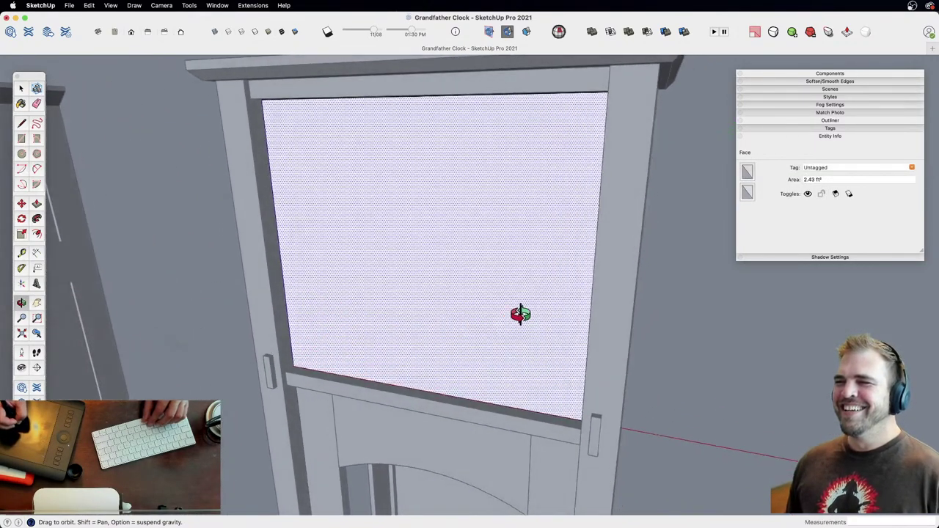
{"action": "left_click_drag", "start_coordinate": [521, 314], "coordinate": [522, 267]}
{"action": "key", "text": "shift+h"}
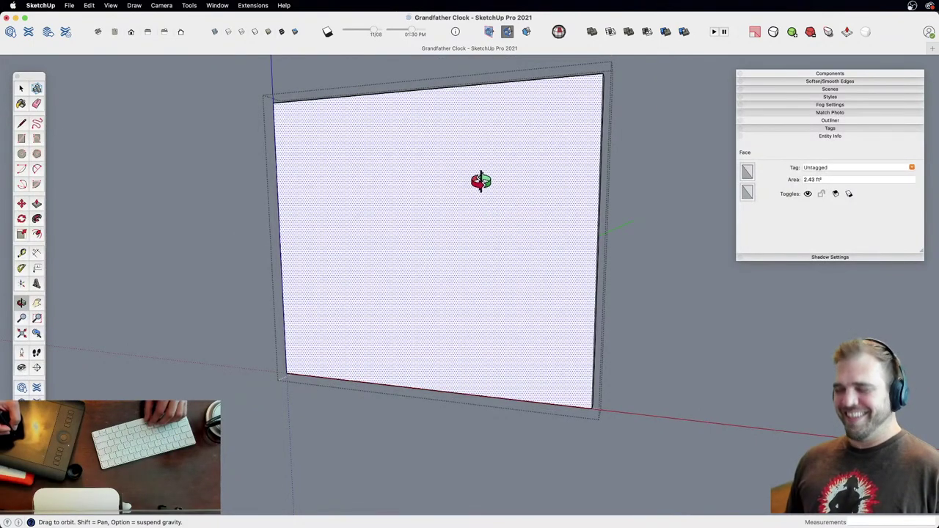
Step: Draw a circle centred on the panel's front face, trying an 8" radius before settling on 7"
{"action": "key", "text": "c"}
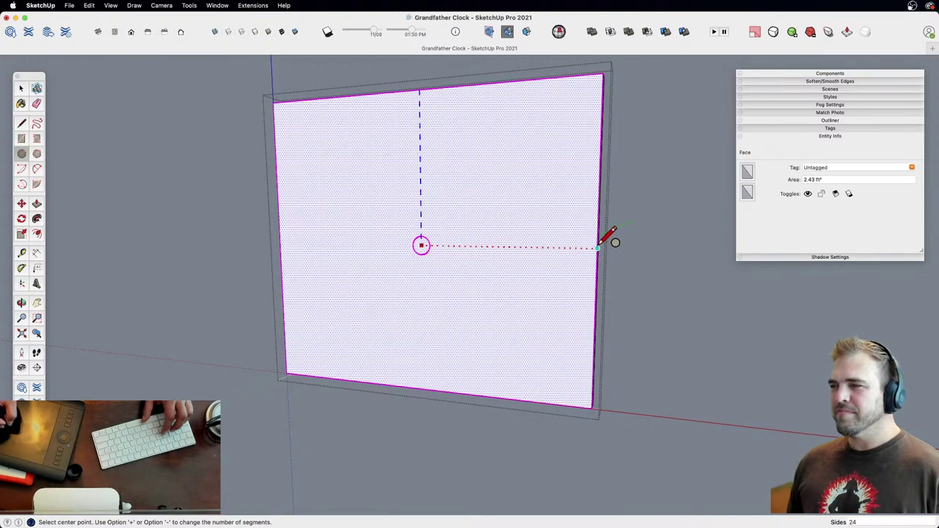
{"action": "left_click", "coordinate": [421, 245]}
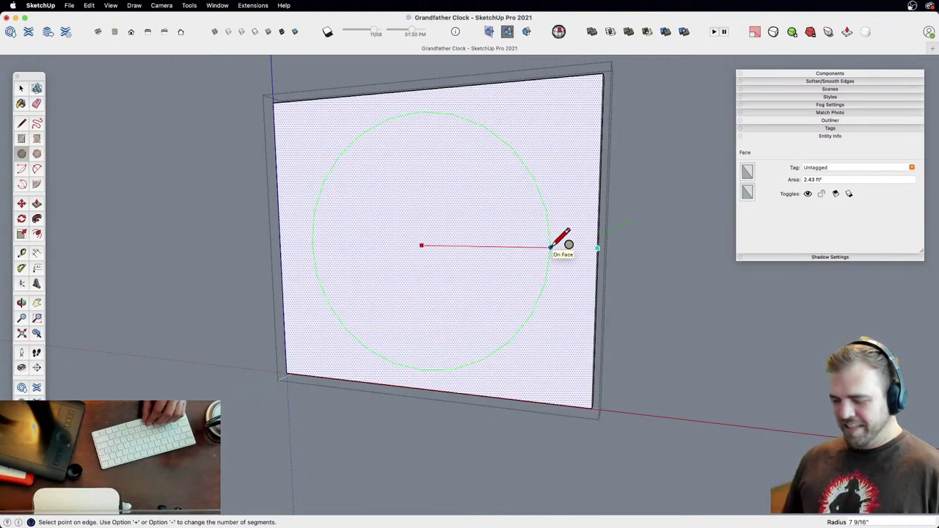
{"action": "type", "text": "8"}
{"action": "key", "text": "Return"}
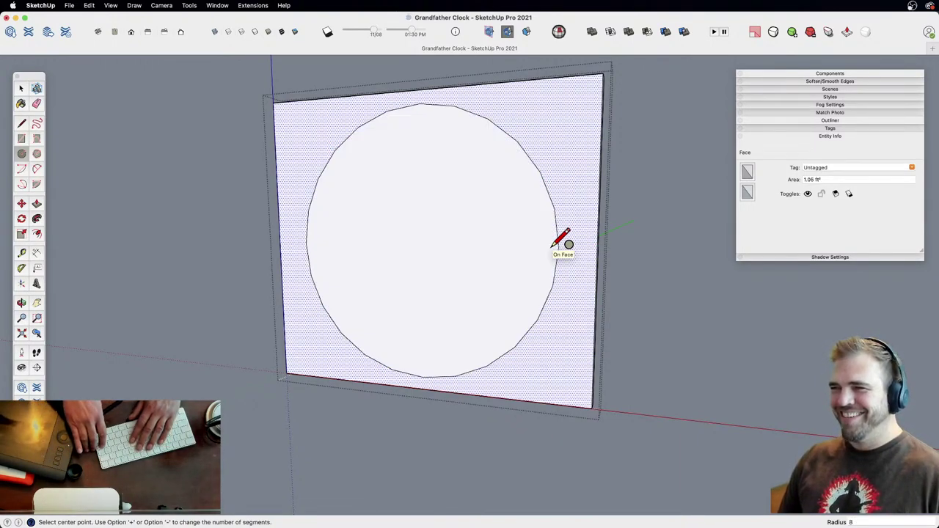
{"action": "type", "text": "7"}
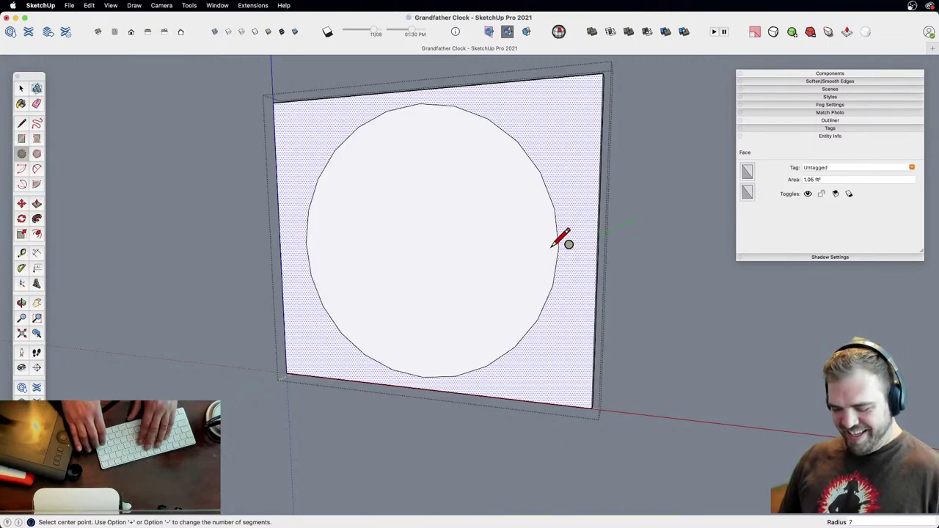
{"action": "key", "text": "Return"}
{"action": "key", "text": "space"}
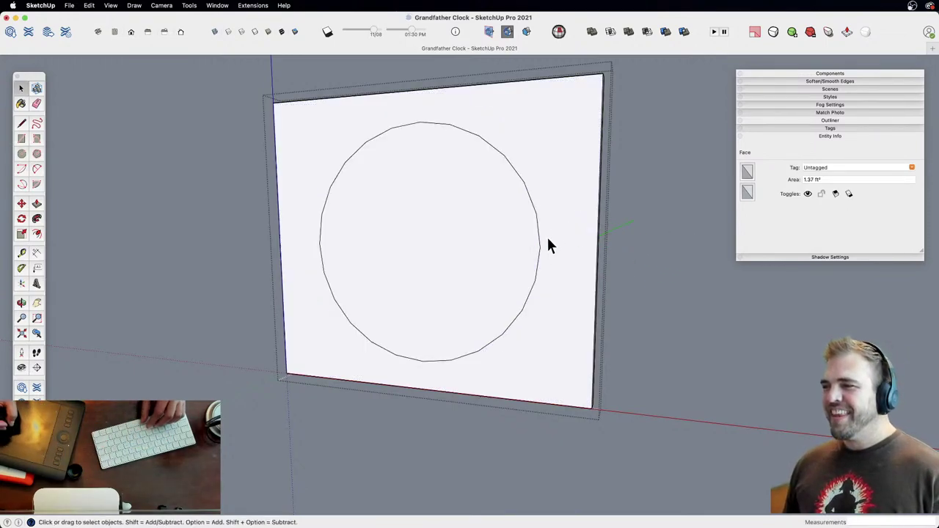
Step: Smooth the circle on the panel's front face by setting its segment count to 48
{"action": "left_click", "coordinate": [539, 250]}
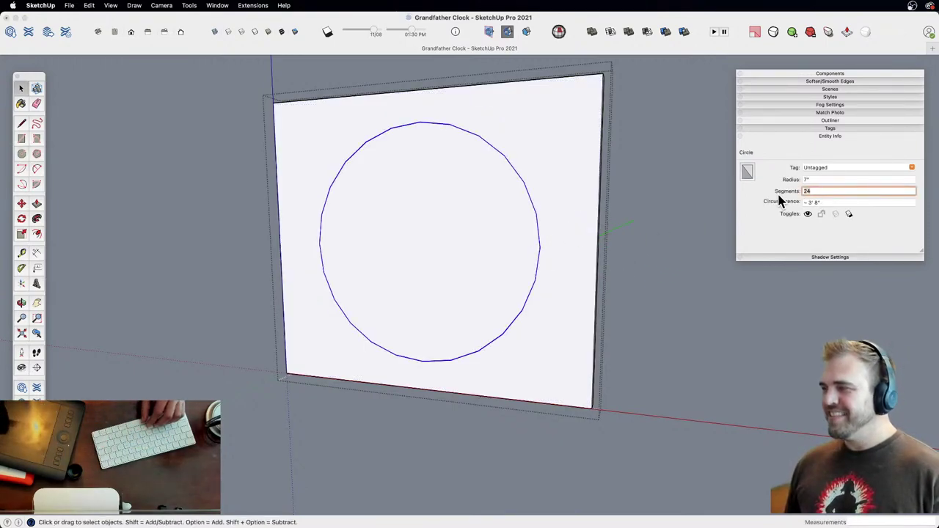
{"action": "type", "text": "48"}
{"action": "key", "text": "Return"}
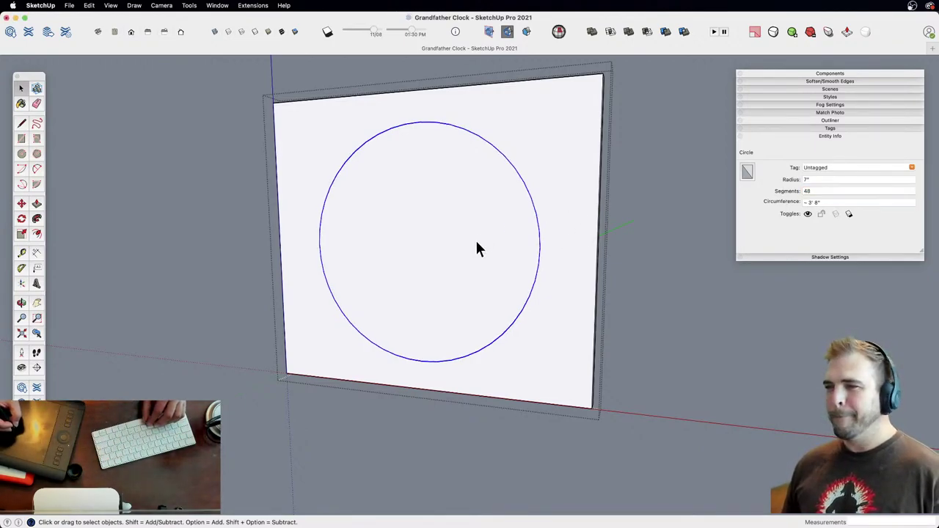
Step: Push the circular face 3/4" through the panel to cut the round clock opening, and show the rest of the model again
{"action": "middle_click_drag", "start_coordinate": [477, 250], "coordinate": [460, 243]}
{"action": "key", "text": "p"}
{"action": "left_click", "coordinate": [448, 266]}
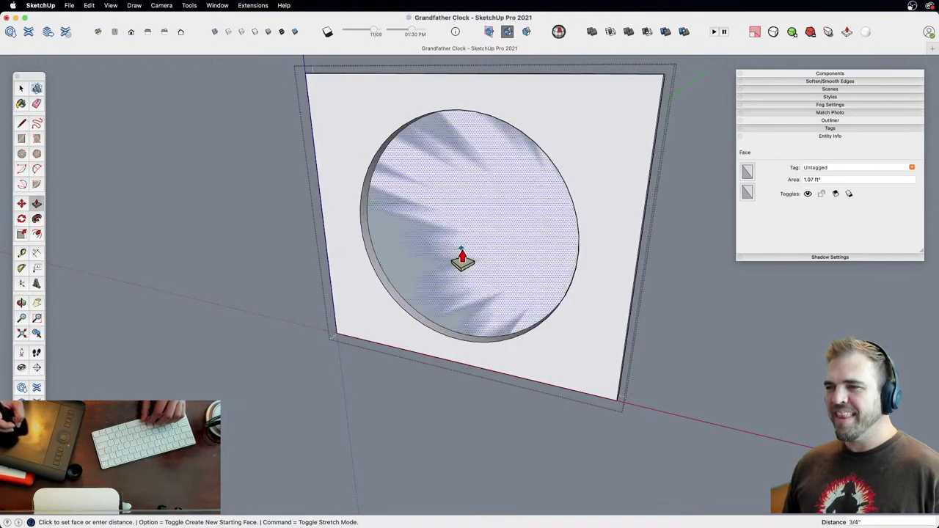
{"action": "left_click", "coordinate": [462, 258]}
{"action": "key", "text": "Escape"}
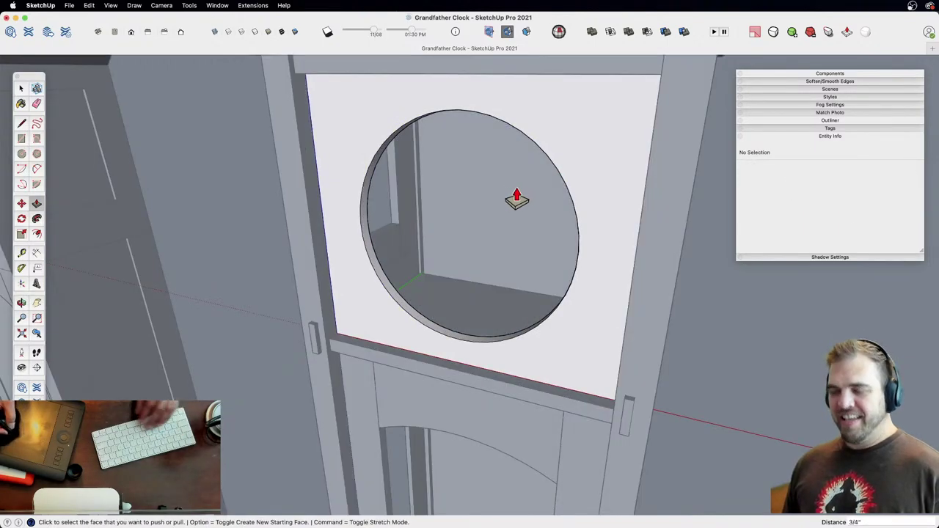
Step: Examine the clock's dial panel, round opening and lower case from several angles, closing the panel's group along the way
{"action": "scroll", "coordinate": [517, 200], "scroll_direction": "down", "scroll_amount": 5}
{"action": "middle_click_drag", "start_coordinate": [514, 163], "coordinate": [454, 304]}
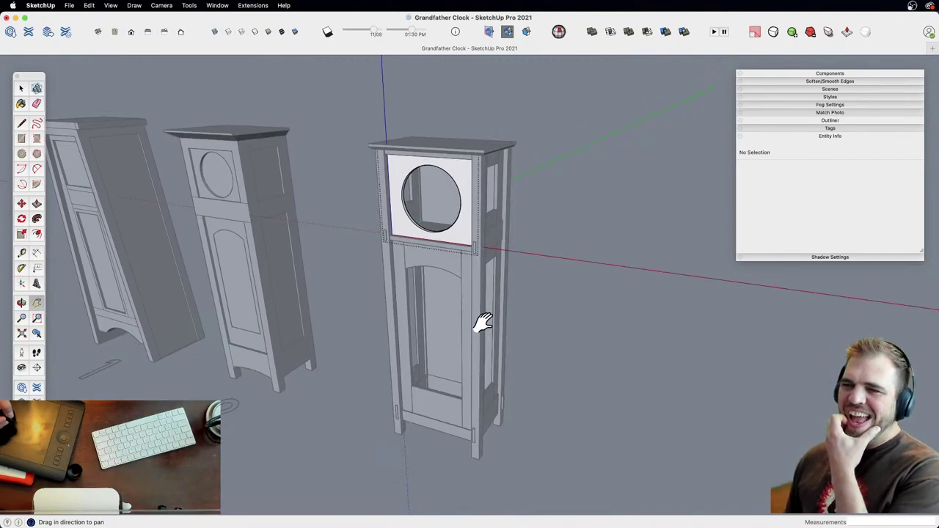
{"action": "key", "text": "z"}
{"action": "left_click_drag", "start_coordinate": [466, 319], "coordinate": [497, 321]}
{"action": "mouse_move", "coordinate": [497, 321]}
{"action": "middle_mouse_down"}
{"action": "mouse_move", "coordinate": [409, 310]}
{"action": "mouse_move", "coordinate": [485, 236]}
{"action": "mouse_move", "coordinate": [487, 260]}
{"action": "mouse_move", "coordinate": [418, 331]}
{"action": "mouse_move", "coordinate": [421, 342]}
{"action": "mouse_move", "coordinate": [491, 269]}
{"action": "mouse_move", "coordinate": [502, 232]}
{"action": "mouse_move", "coordinate": [473, 223]}
{"action": "mouse_move", "coordinate": [463, 269]}
{"action": "mouse_move", "coordinate": [476, 316]}
{"action": "mouse_move", "coordinate": [489, 308]}
{"action": "middle_mouse_up"}
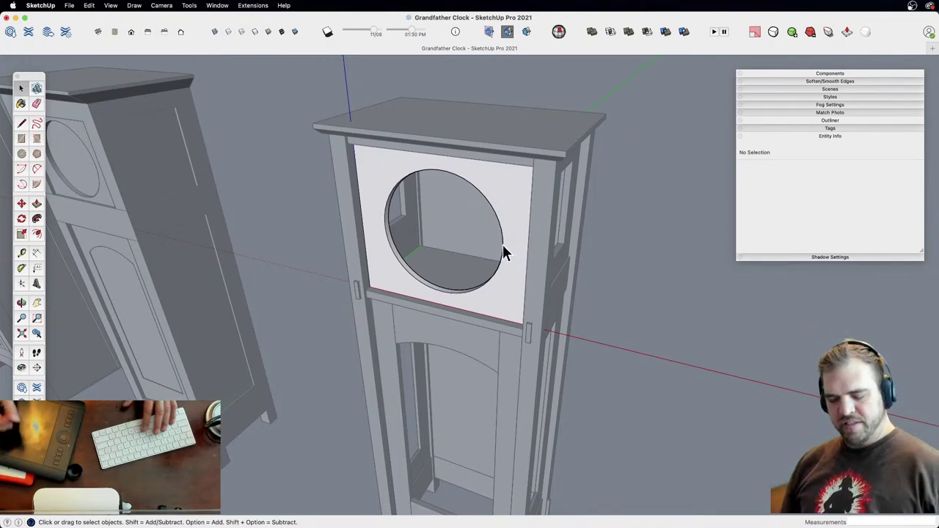
{"action": "middle_click_drag", "start_coordinate": [491, 279], "coordinate": [546, 249]}
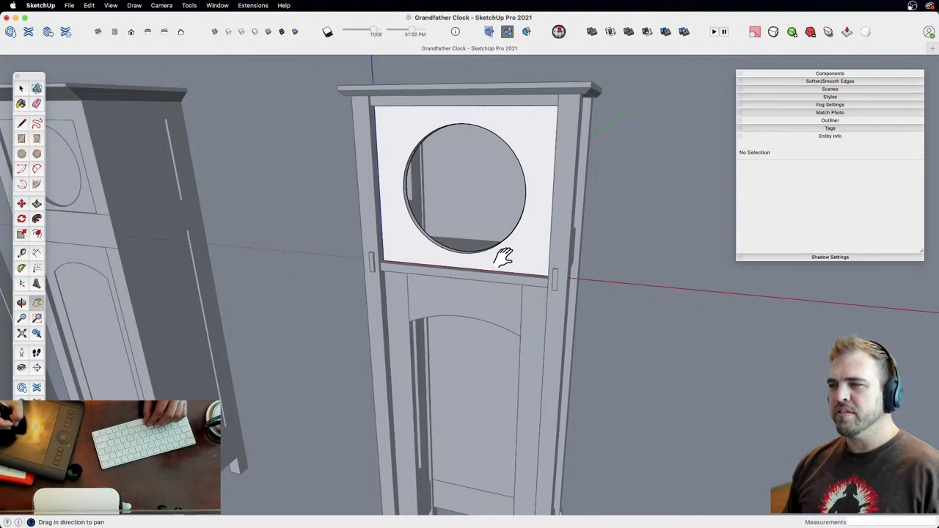
{"action": "left_click_drag", "start_coordinate": [503, 256], "coordinate": [407, 284]}
{"action": "key", "text": "space"}
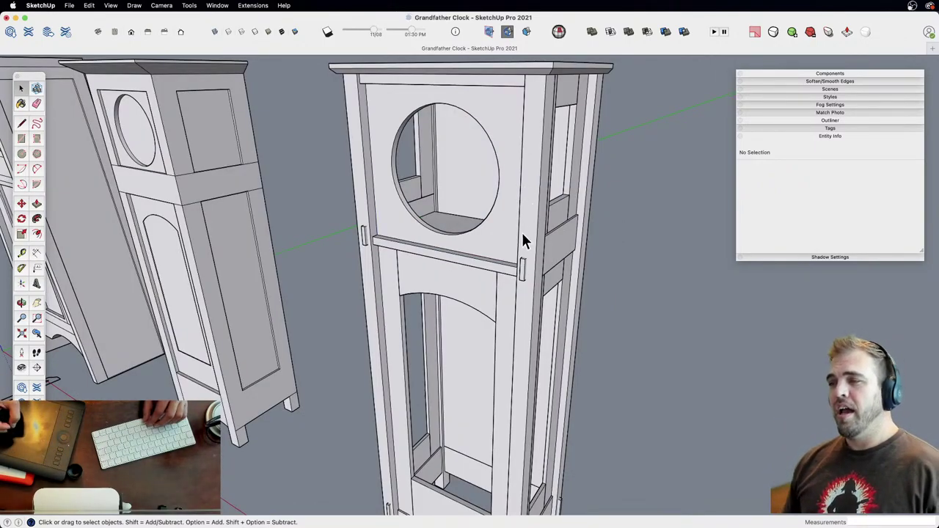
{"action": "key", "text": "z"}
{"action": "left_click_drag", "start_coordinate": [509, 269], "coordinate": [492, 224]}
{"action": "key", "text": "h"}
{"action": "key", "text": "o"}
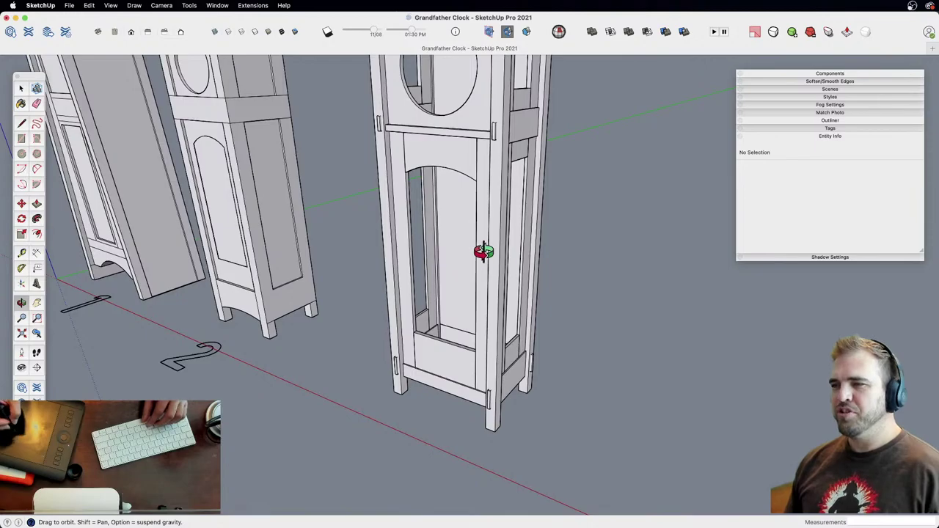
{"action": "middle_click_drag", "start_coordinate": [484, 252], "coordinate": [427, 254]}
{"action": "middle_click_drag", "start_coordinate": [518, 211], "coordinate": [461, 268], "text": "shift"}
{"action": "scroll", "coordinate": [458, 224], "scroll_direction": "down", "scroll_amount": 3}
{"action": "key", "text": "space"}
Step: Open the dial panel's group and retrace one segment of the round opening's rim to fill the opening with a face
{"action": "left_click", "coordinate": [462, 190]}
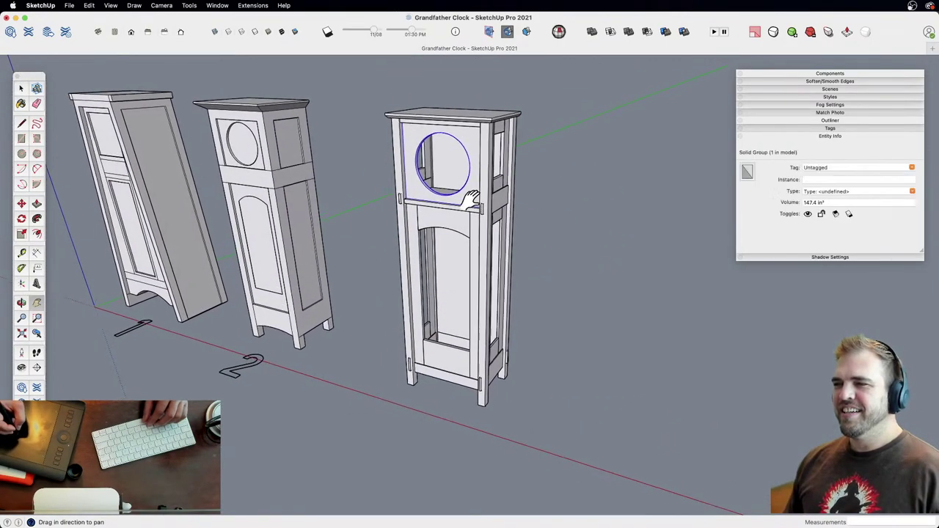
{"action": "key", "text": "z"}
{"action": "left_click_drag", "start_coordinate": [441, 400], "coordinate": [443, 161]}
{"action": "middle_click_drag", "start_coordinate": [443, 162], "coordinate": [496, 319], "text": "shift"}
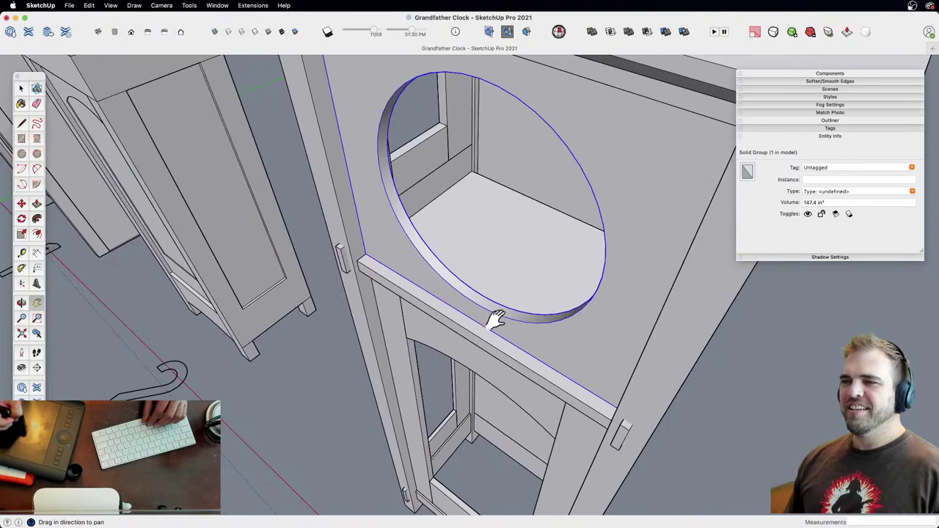
{"action": "middle_click_drag", "start_coordinate": [444, 247], "coordinate": [384, 269]}
{"action": "key", "text": "Escape"}
{"action": "scroll", "coordinate": [387, 264], "scroll_direction": "up", "scroll_amount": 5}
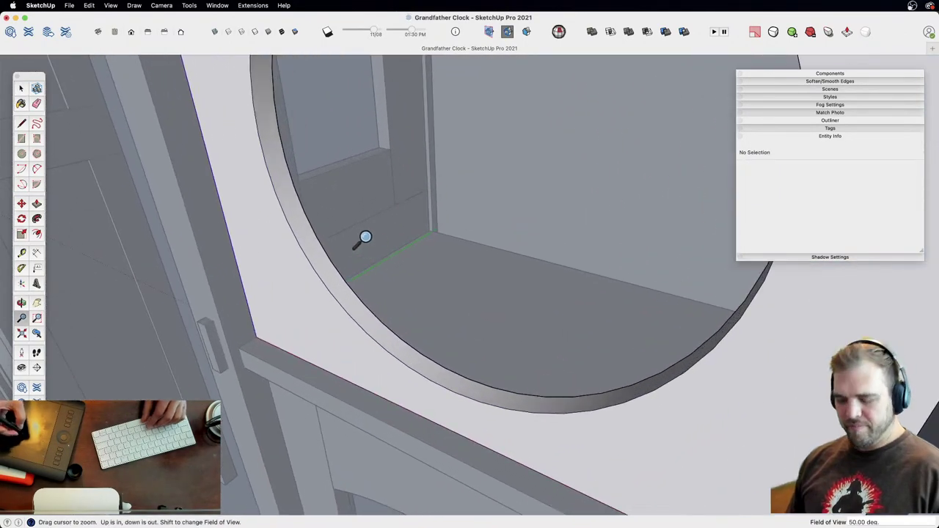
{"action": "key", "text": "l"}
{"action": "left_click", "coordinate": [347, 282]}
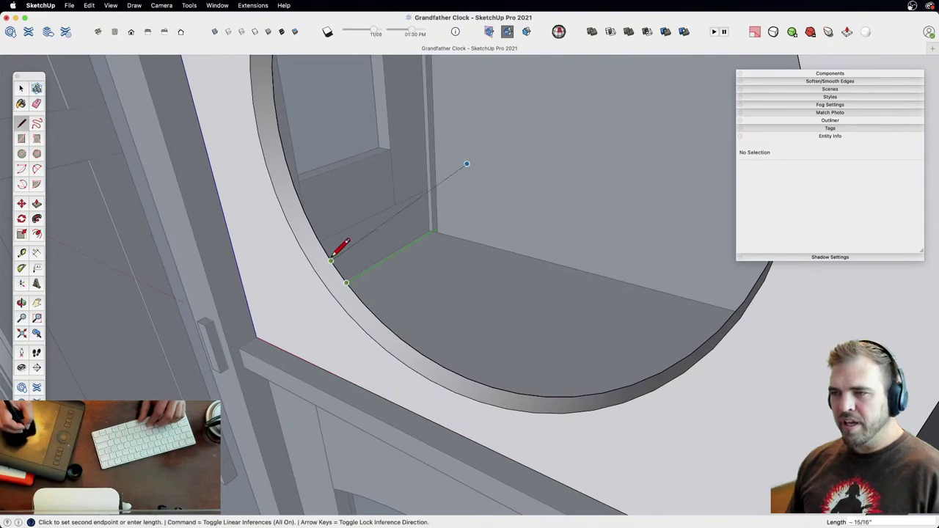
{"action": "left_click", "coordinate": [331, 261]}
{"action": "key", "text": "z"}
{"action": "left_click_drag", "start_coordinate": [381, 214], "coordinate": [428, 292]}
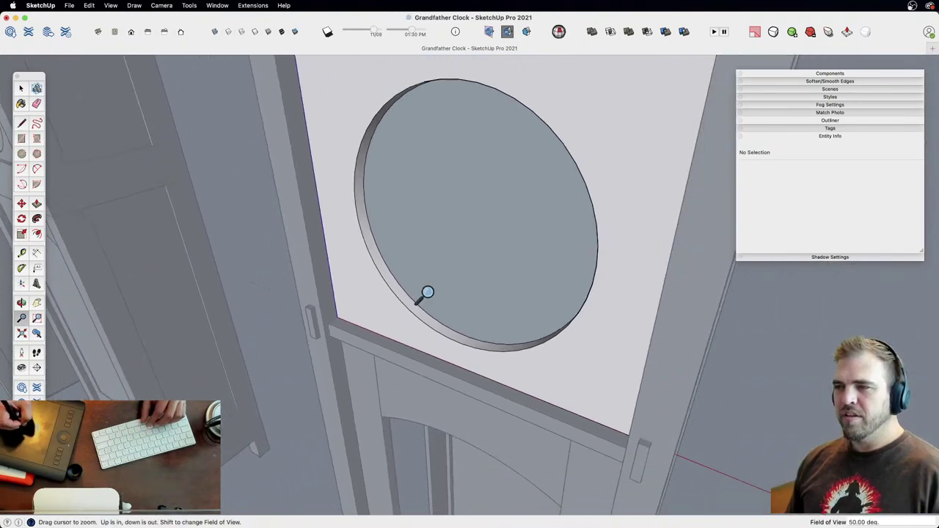
Step: Delete the face filling the round opening and close the dial panel's group
{"action": "key", "text": "space"}
{"action": "left_click", "coordinate": [485, 242]}
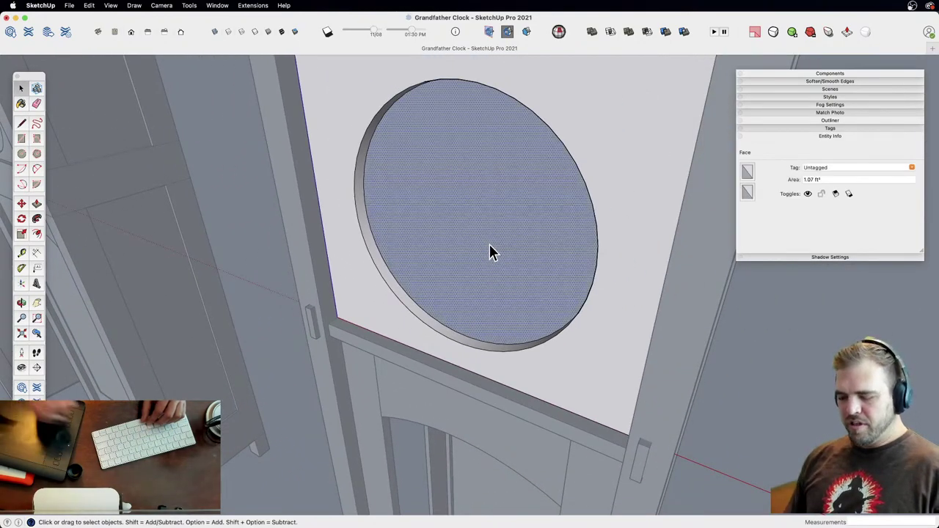
{"action": "key", "text": "Delete"}
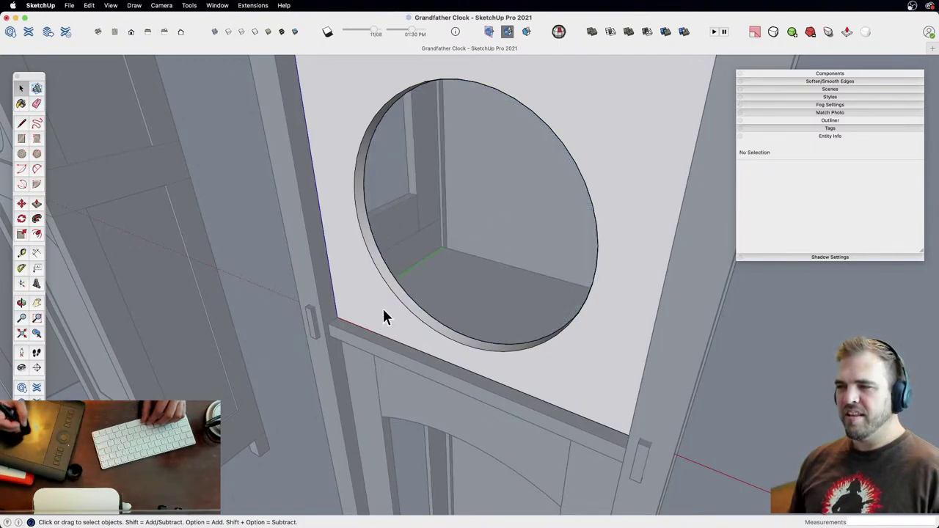
{"action": "left_click", "coordinate": [298, 392]}
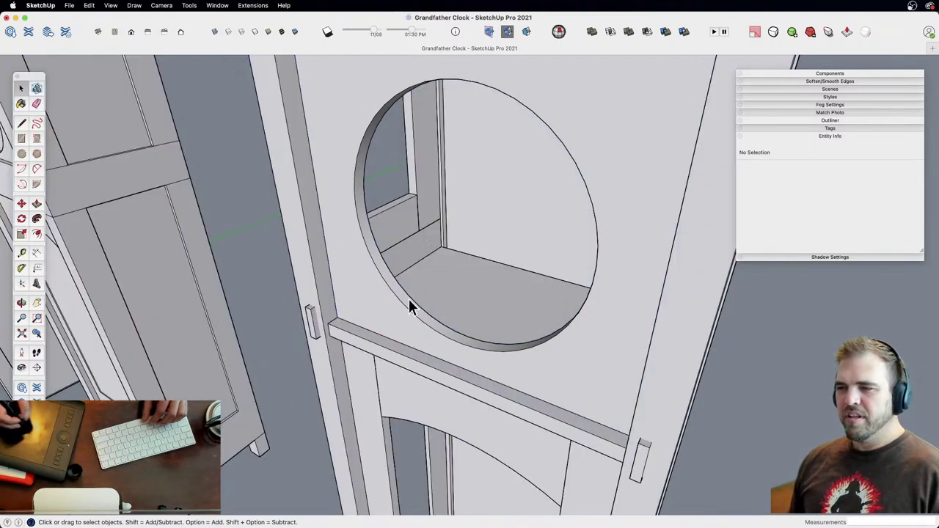
Step: Draw a circle with a 1 1/2" radius on the ground beside the clock's base
{"action": "key", "text": "z"}
{"action": "left_click_drag", "start_coordinate": [409, 300], "coordinate": [448, 433]}
{"action": "mouse_move", "coordinate": [448, 433]}
{"action": "middle_mouse_down", "text": "shift"}
{"action": "mouse_move", "coordinate": [380, 318]}
{"action": "mouse_move", "coordinate": [508, 300]}
{"action": "mouse_move", "coordinate": [442, 289]}
{"action": "mouse_move", "coordinate": [435, 238]}
{"action": "middle_mouse_up", "text": "shift"}
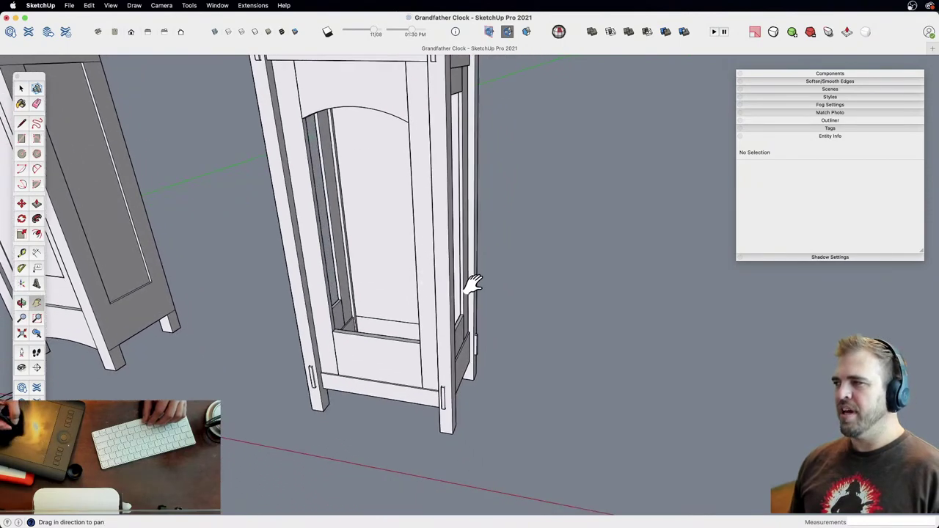
{"action": "mouse_move", "coordinate": [451, 324]}
{"action": "middle_mouse_down"}
{"action": "mouse_move", "coordinate": [514, 420]}
{"action": "mouse_move", "coordinate": [663, 387]}
{"action": "mouse_move", "coordinate": [433, 335]}
{"action": "mouse_move", "coordinate": [488, 334]}
{"action": "middle_mouse_up"}
{"action": "key", "text": "c"}
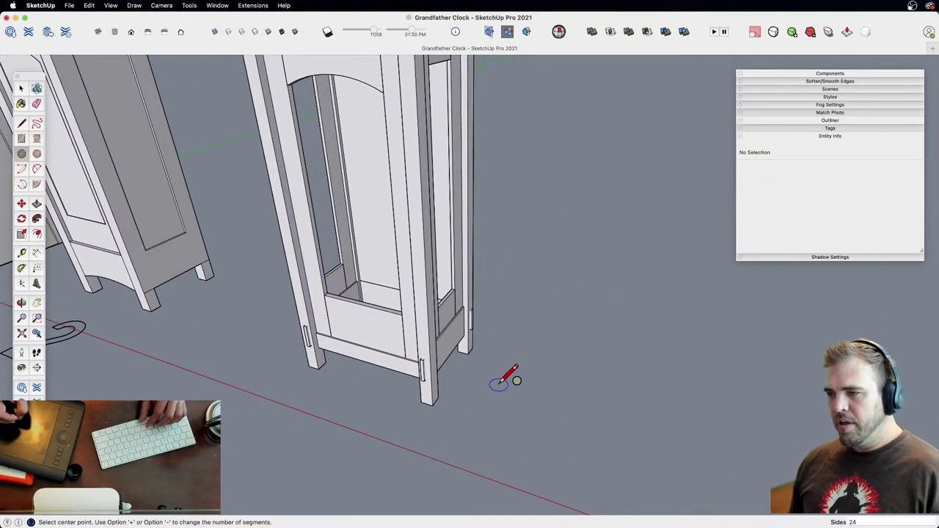
{"action": "left_click", "coordinate": [499, 385]}
{"action": "left_click", "coordinate": [509, 387]}
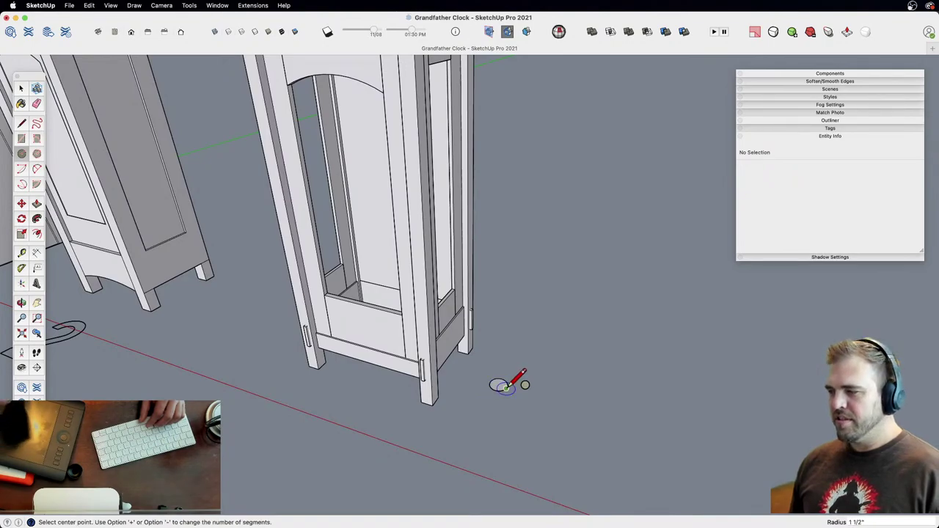
{"action": "type", "text": "1.5"}
{"action": "key", "text": "Return"}
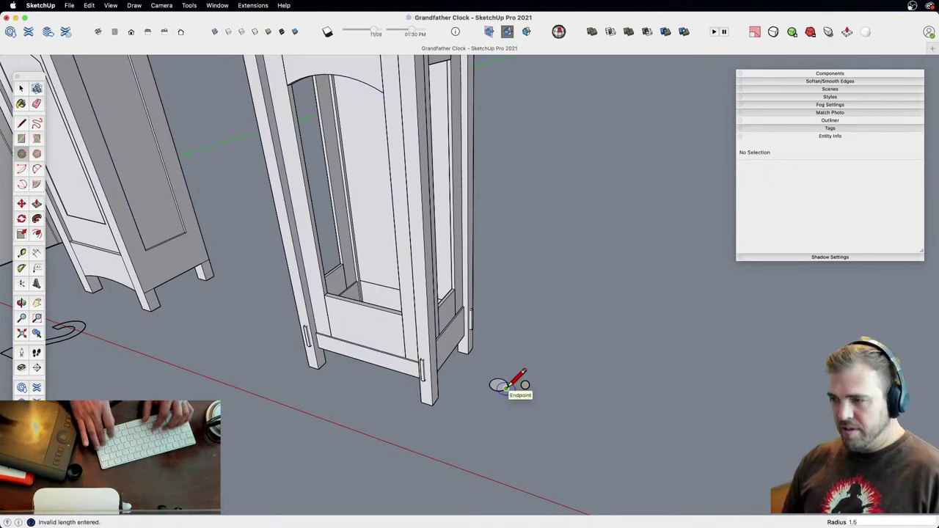
Step: Extrude the circle upward by about 1' 4 7/8" and undo the extrusion
{"action": "key", "text": "p"}
{"action": "left_click", "coordinate": [498, 387]}
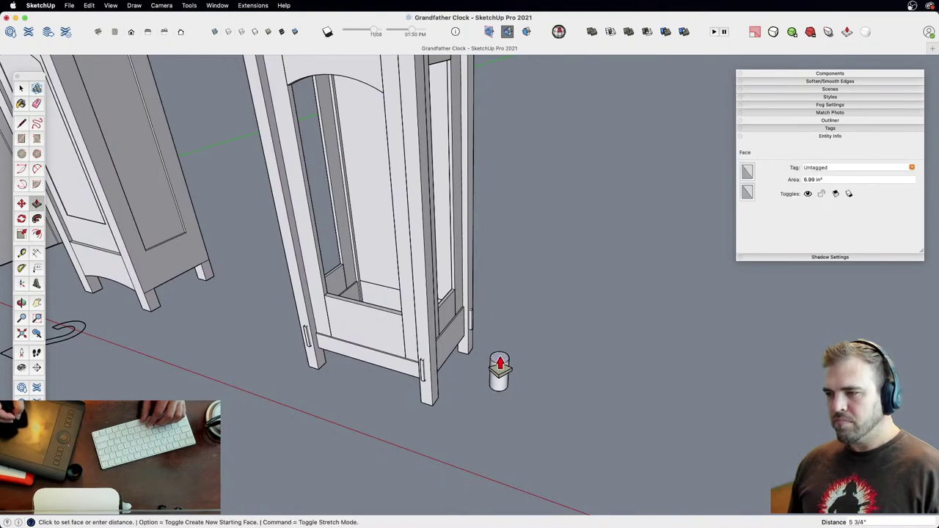
{"action": "left_click", "coordinate": [508, 309]}
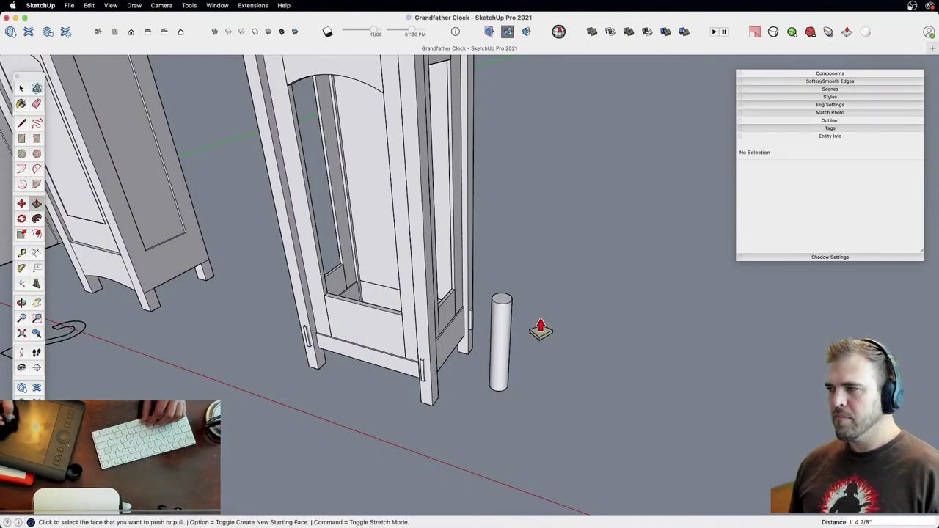
{"action": "middle_click_drag", "start_coordinate": [541, 329], "coordinate": [541, 246]}
{"action": "key", "text": "z"}
{"action": "left_click_drag", "start_coordinate": [514, 293], "coordinate": [458, 171]}
{"action": "middle_click_drag", "start_coordinate": [459, 310], "coordinate": [467, 376]}
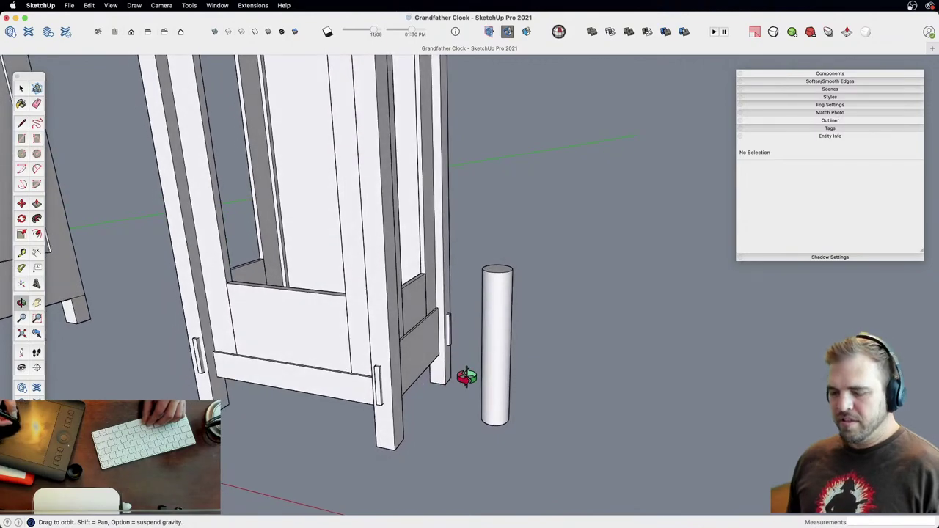
{"action": "key", "text": "super+z"}
Step: Extrude the circle 1' upward with Push/Pull to form a cylinder
{"action": "key", "text": "p"}
{"action": "left_click", "coordinate": [499, 424]}
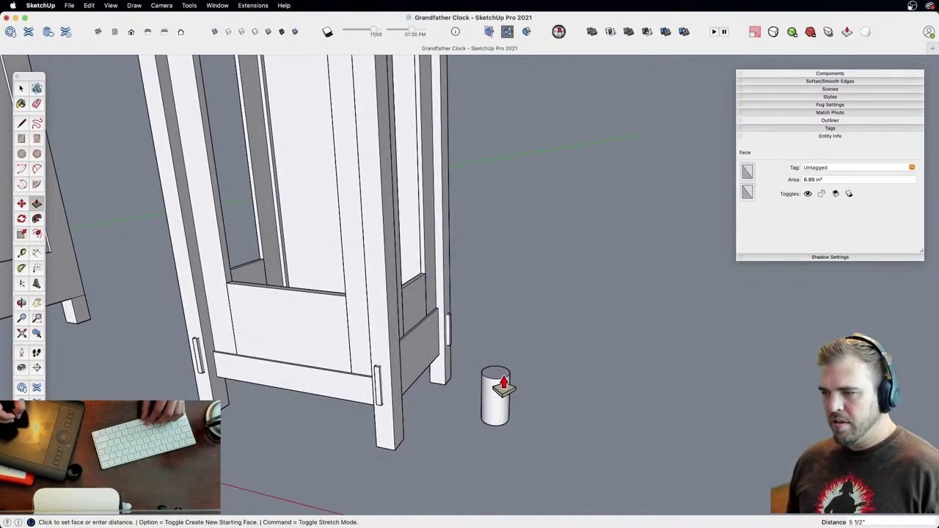
{"action": "left_click", "coordinate": [505, 327]}
{"action": "left_click", "coordinate": [505, 334]}
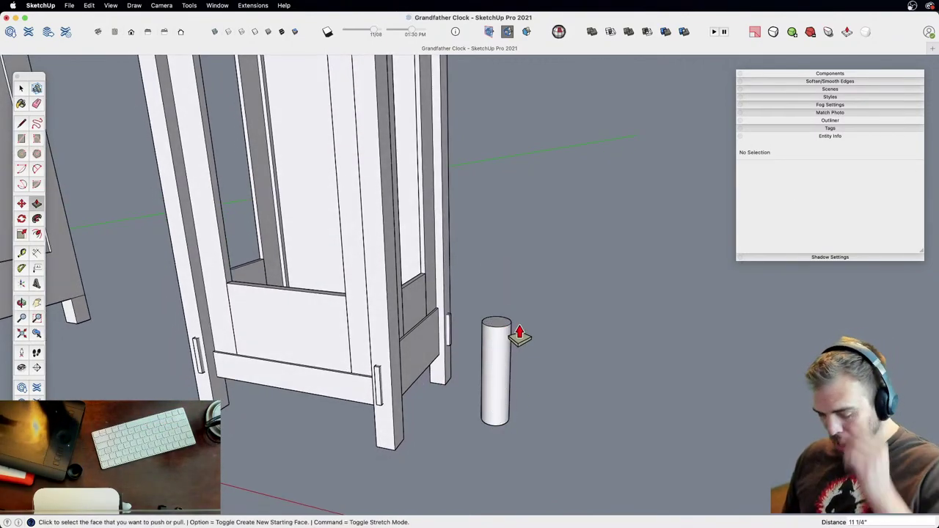
{"action": "left_click", "coordinate": [518, 334]}
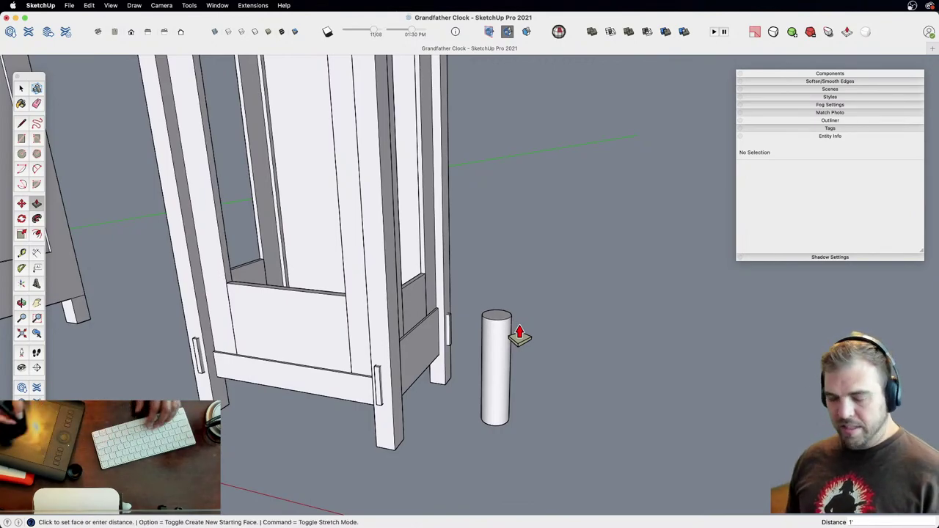
Step: Make the whole cylinder a component with the definition name "weight"
{"action": "middle_click_drag", "start_coordinate": [520, 334], "coordinate": [447, 478]}
{"action": "key", "text": "space"}
{"action": "triple_click", "coordinate": [482, 316]}
{"action": "scroll", "coordinate": [504, 268], "scroll_direction": "up", "scroll_amount": 4}
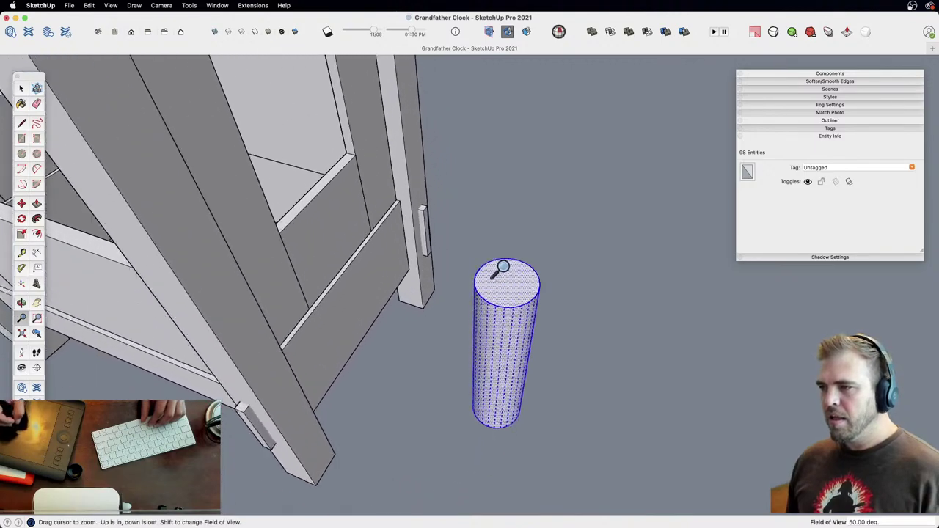
{"action": "left_click_drag", "start_coordinate": [503, 266], "coordinate": [512, 248]}
{"action": "key", "text": "g"}
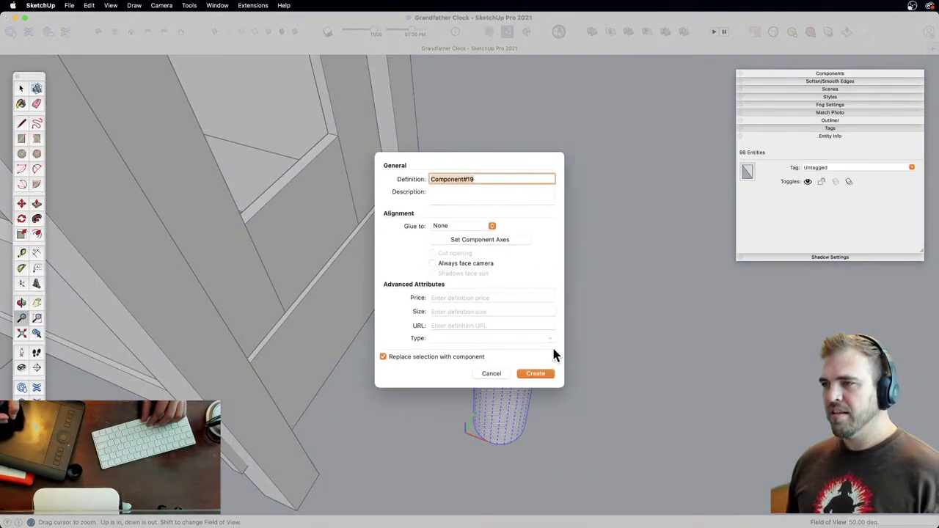
{"action": "type", "text": "weight"}
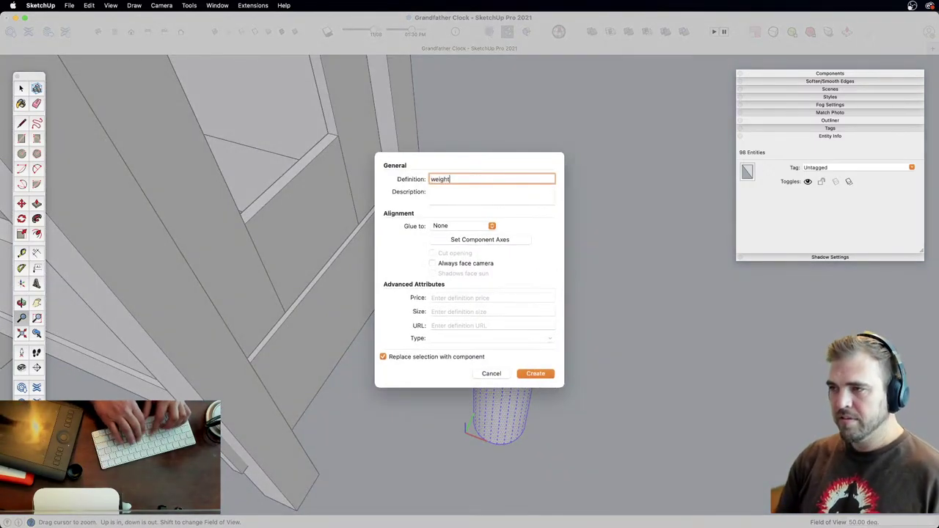
{"action": "key", "text": "Return"}
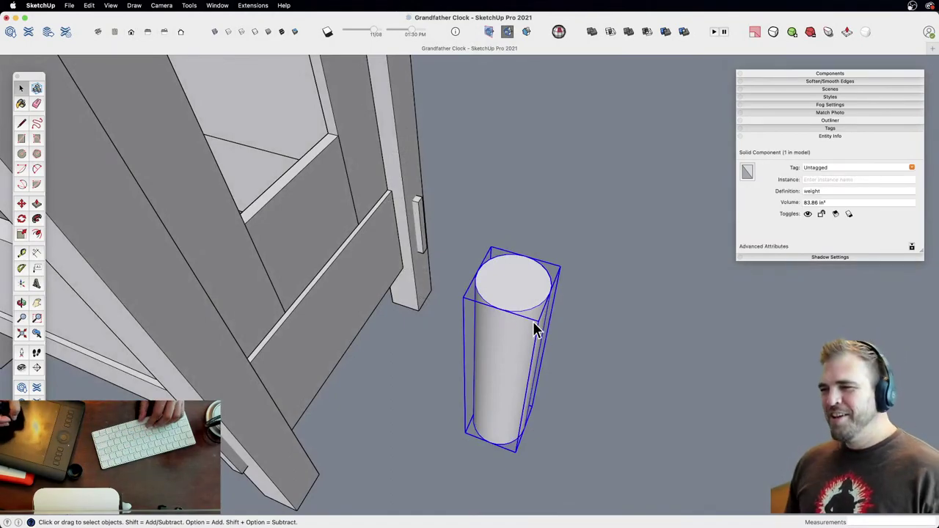
Step: Open the weight component for editing and offset the edge of its top face slightly inward
{"action": "middle_click_drag", "start_coordinate": [527, 307], "coordinate": [437, 273], "text": "shift"}
{"action": "double_click", "coordinate": [455, 278]}
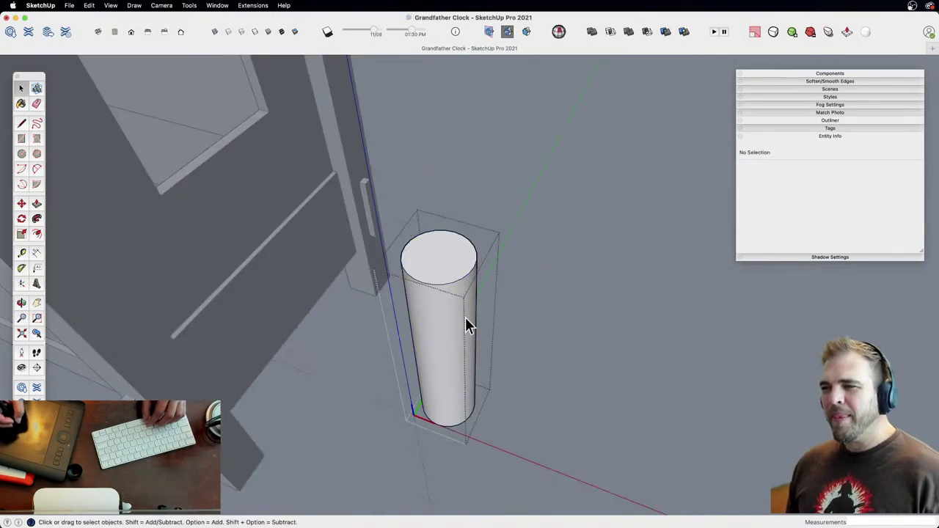
{"action": "scroll", "coordinate": [466, 317], "scroll_direction": "up", "scroll_amount": 4}
{"action": "middle_click_drag", "start_coordinate": [449, 213], "coordinate": [499, 254], "text": "shift"}
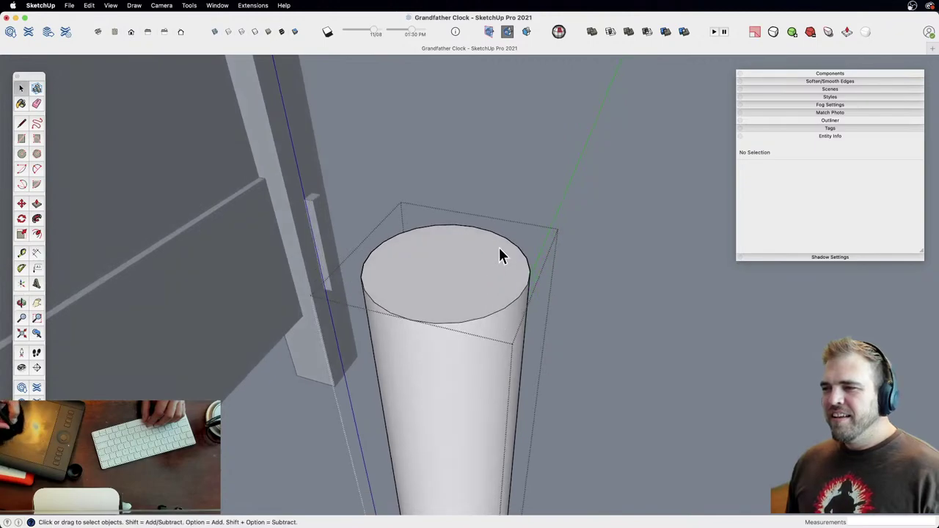
{"action": "left_click", "coordinate": [516, 270]}
{"action": "key", "text": "f"}
{"action": "left_click", "coordinate": [525, 276]}
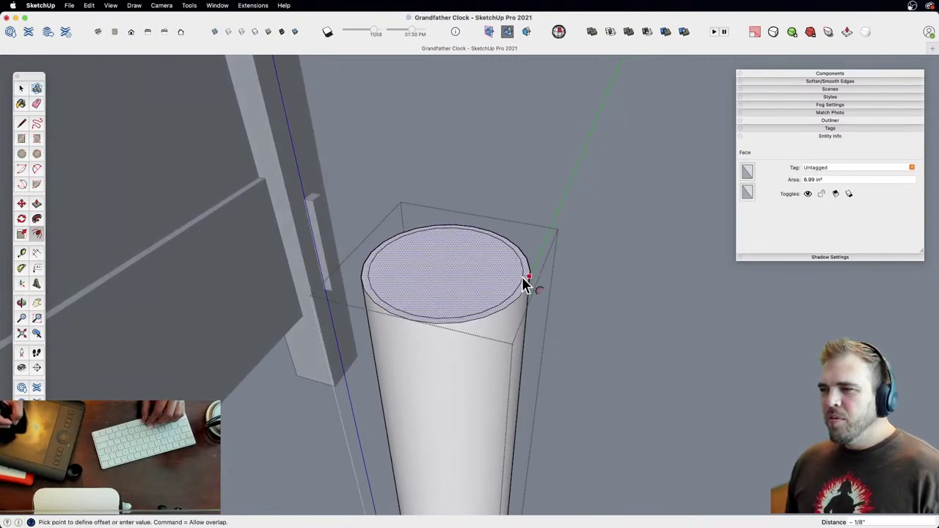
{"action": "left_click", "coordinate": [517, 279]}
Step: Move the inner circular face on top of the weight 1/4" straight up to form a beveled rim
{"action": "key", "text": "space"}
{"action": "left_click", "coordinate": [479, 275]}
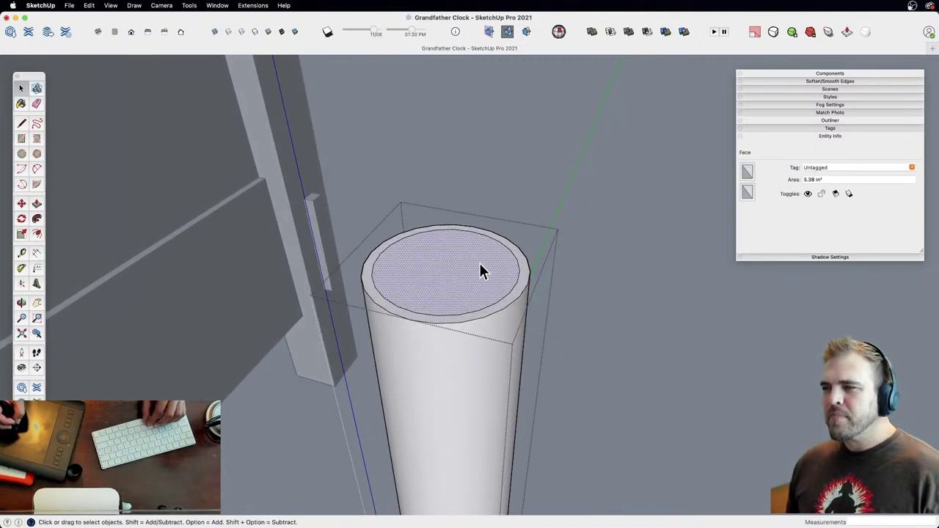
{"action": "middle_click_drag", "start_coordinate": [479, 262], "coordinate": [483, 243]}
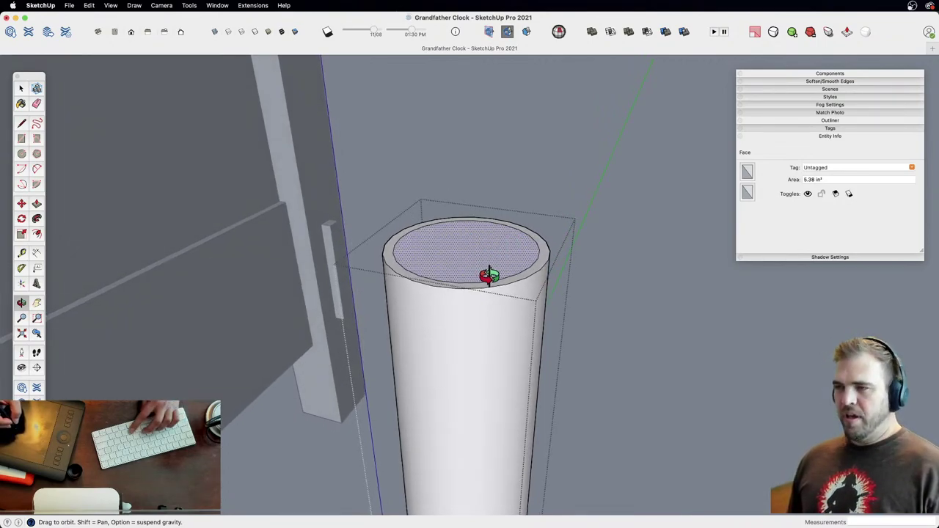
{"action": "key", "text": "m"}
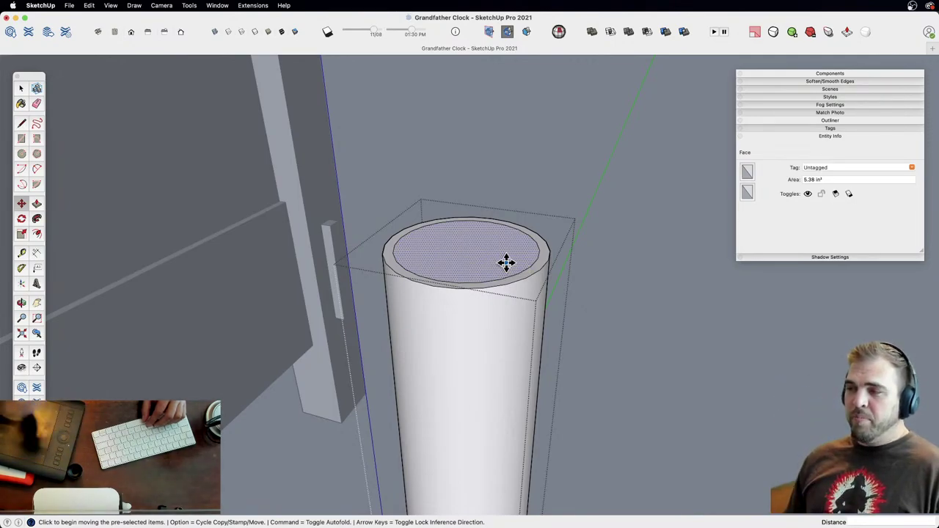
{"action": "left_click", "coordinate": [482, 257]}
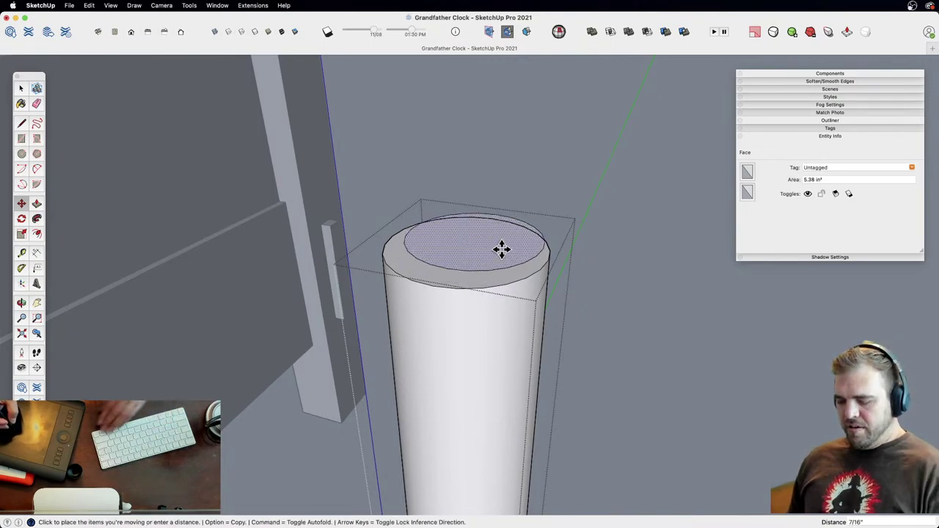
{"action": "left_click", "coordinate": [501, 253]}
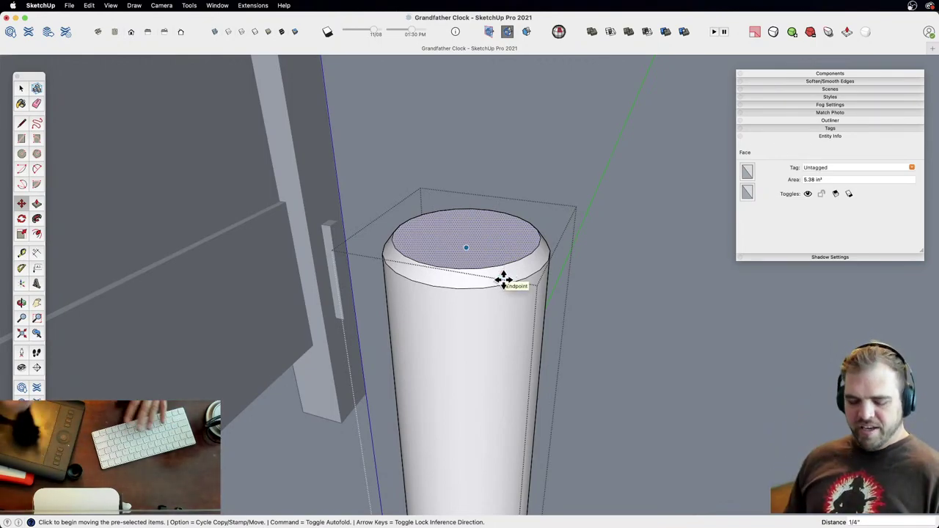
Step: Offset the edge of the weight's top face inward by about 1/8"
{"action": "middle_click_drag", "start_coordinate": [504, 256], "coordinate": [508, 315]}
{"action": "scroll", "coordinate": [501, 365], "scroll_direction": "up", "scroll_amount": 2}
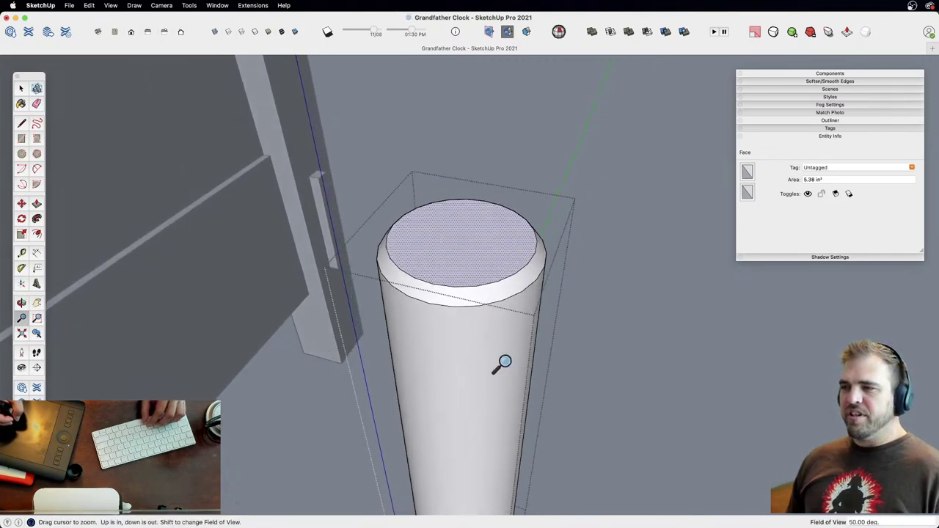
{"action": "scroll", "coordinate": [533, 204], "scroll_direction": "up", "scroll_amount": 3}
{"action": "key", "text": "f"}
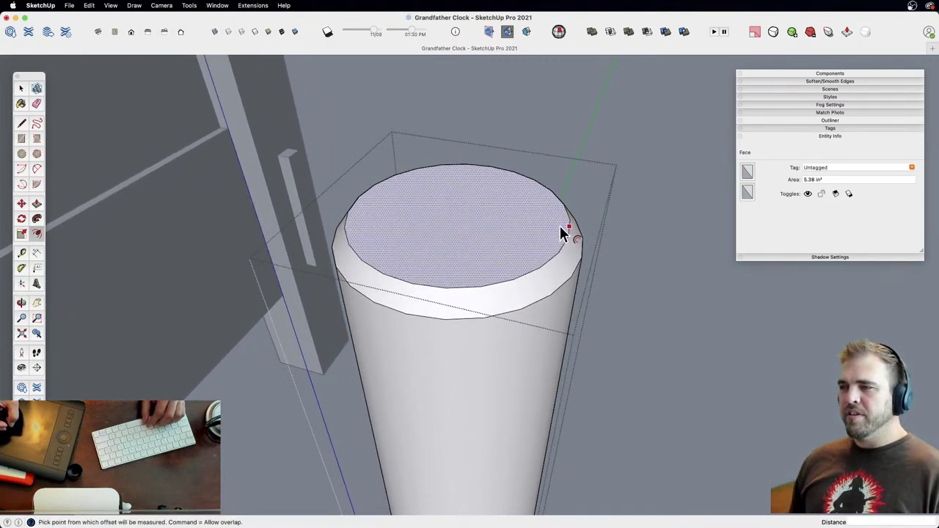
{"action": "left_click", "coordinate": [562, 232]}
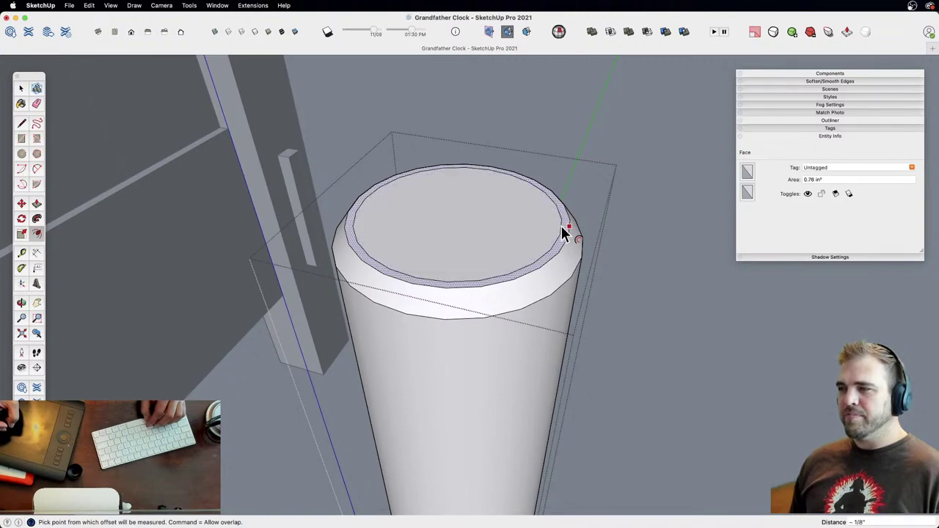
{"action": "left_click", "coordinate": [507, 232]}
Step: Move the inner circular face on top of the weight 1/16" straight up
{"action": "middle_click_drag", "start_coordinate": [507, 232], "coordinate": [468, 261]}
{"action": "left_click", "coordinate": [497, 247]}
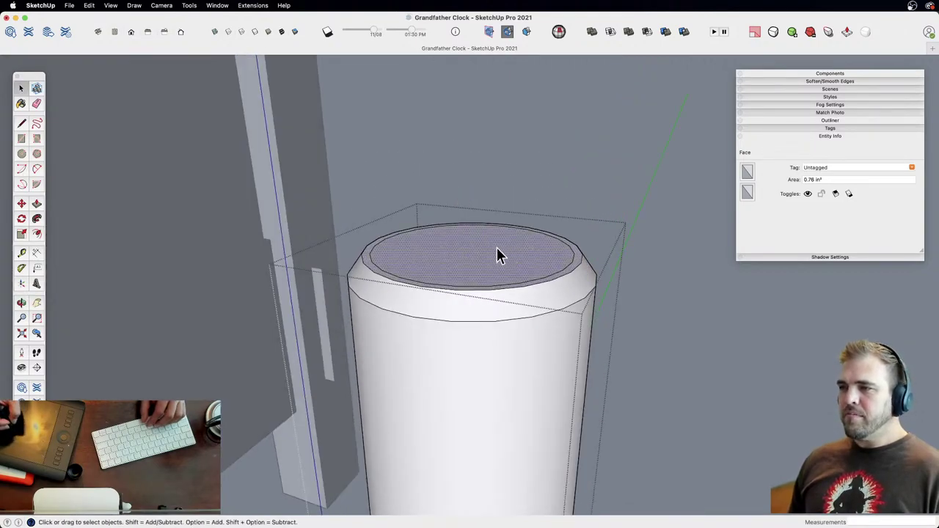
{"action": "key", "text": "m"}
{"action": "left_click", "coordinate": [504, 253]}
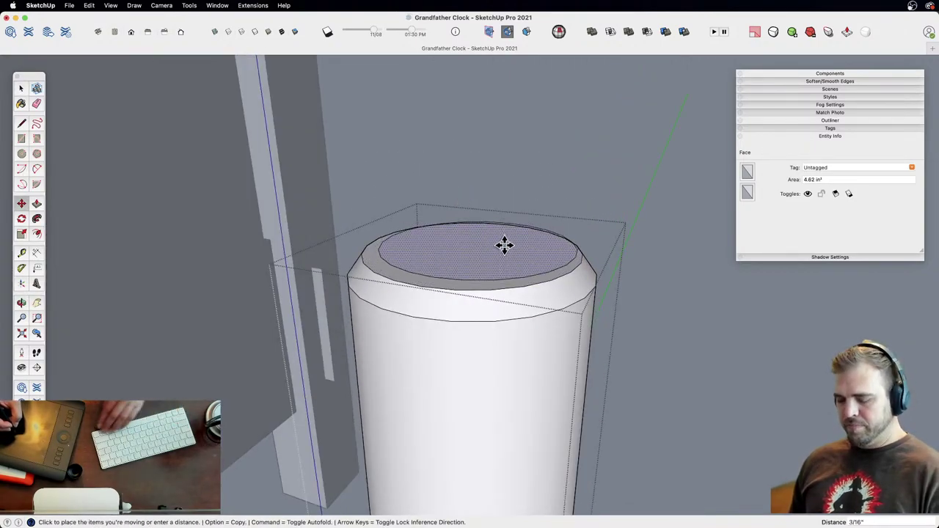
{"action": "key", "text": "Escape"}
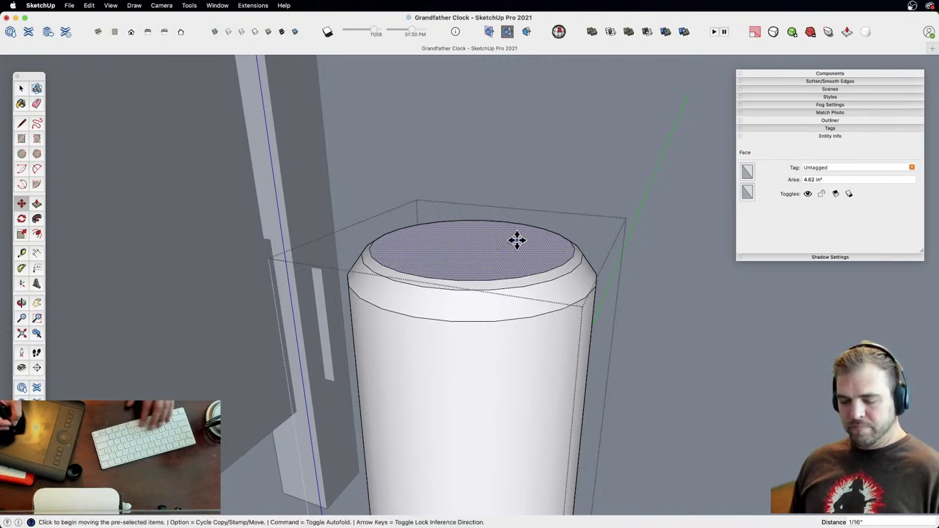
Step: Scale the raised top face uniformly about its center to about 0.87 and soften the edge between the two bevels
{"action": "key", "text": "s"}
{"action": "left_click", "coordinate": [590, 230]}
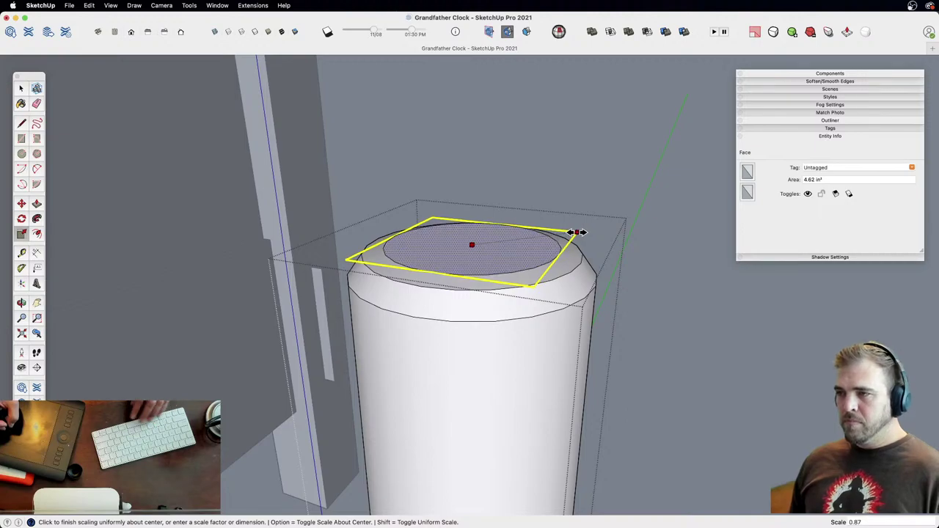
{"action": "left_click", "coordinate": [574, 234], "text": "alt"}
{"action": "mouse_move", "coordinate": [547, 268]}
{"action": "middle_mouse_down"}
{"action": "mouse_move", "coordinate": [520, 276]}
{"action": "mouse_move", "coordinate": [552, 285]}
{"action": "middle_mouse_up"}
{"action": "key", "text": "e"}
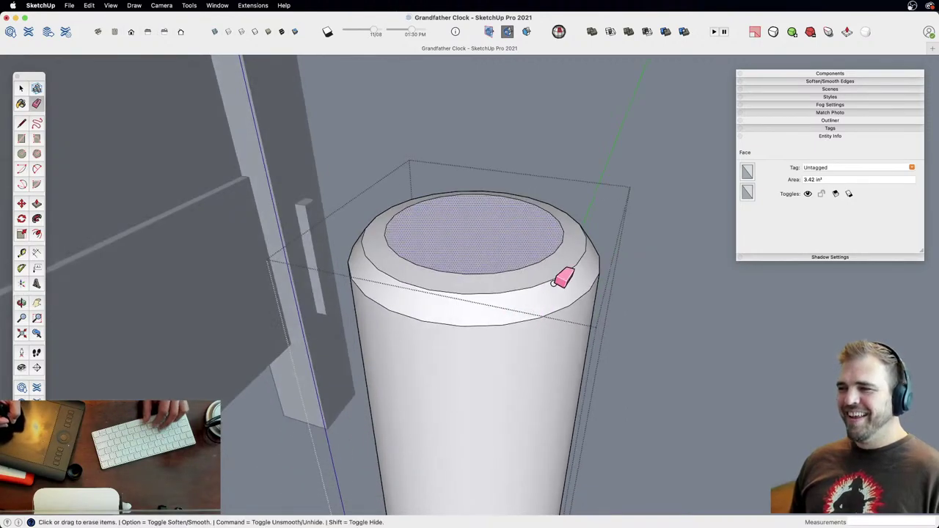
{"action": "left_click_drag", "start_coordinate": [553, 284], "coordinate": [580, 261], "text": "alt"}
Step: Select the beveled top geometry of the weight and copy it straight down below the cylinder
{"action": "key", "text": "z"}
{"action": "left_click_drag", "start_coordinate": [524, 268], "coordinate": [506, 385]}
{"action": "middle_click_drag", "start_coordinate": [488, 373], "coordinate": [516, 198], "text": "shift"}
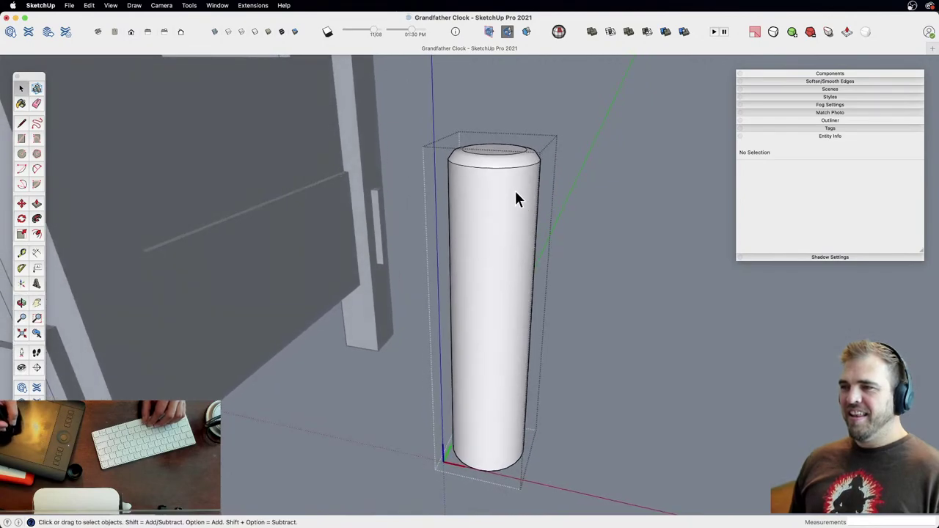
{"action": "triple_click", "coordinate": [512, 270]}
{"action": "scroll", "coordinate": [507, 283], "scroll_direction": "down", "scroll_amount": 3}
{"action": "key", "text": "m"}
{"action": "left_click", "coordinate": [481, 173]}
{"action": "key", "text": "alt"}
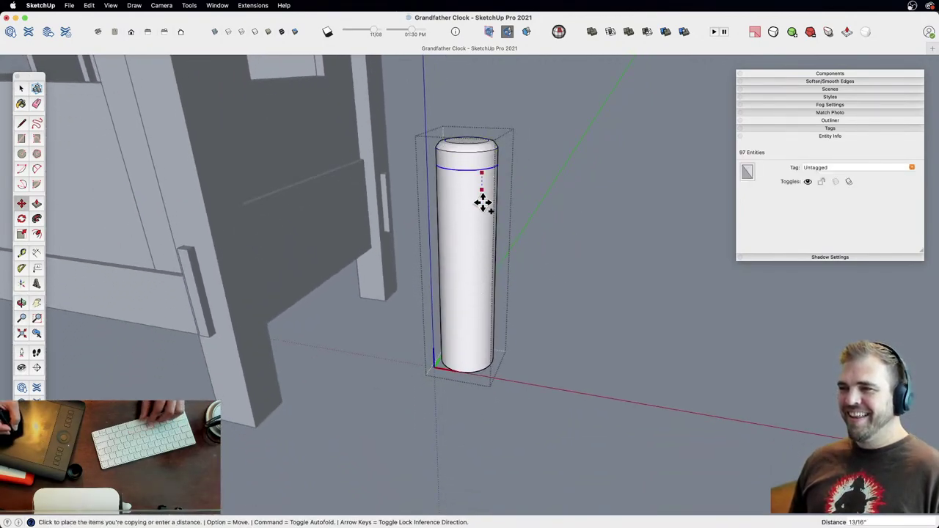
{"action": "left_click", "coordinate": [478, 411]}
Step: Mirror the copied bevel vertically by scaling it along the blue axis by -1
{"action": "middle_click_drag", "start_coordinate": [479, 411], "coordinate": [465, 237], "text": "shift"}
{"action": "key", "text": "s"}
{"action": "left_click", "coordinate": [451, 295]}
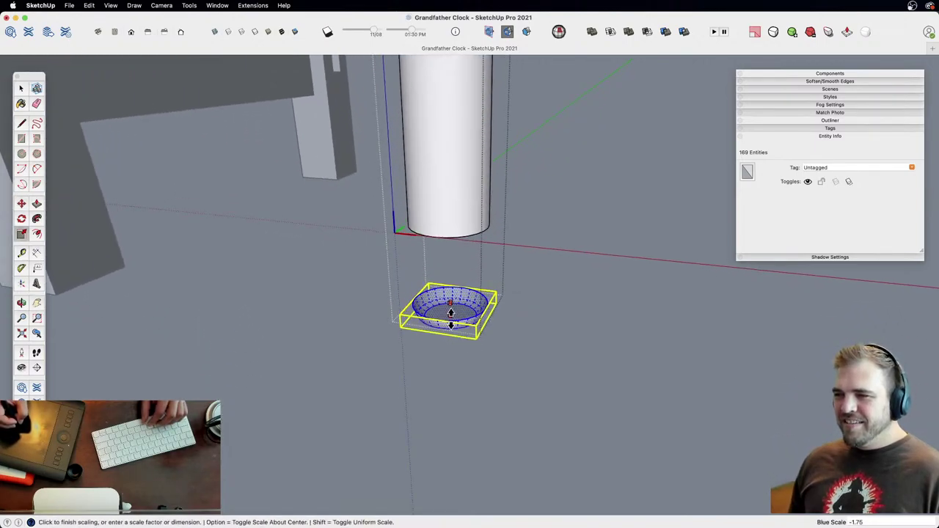
{"action": "type", "text": "-1"}
{"action": "key", "text": "Return"}
Step: Move the mirrored bevel straight up onto the bottom edge of the cylinder
{"action": "key", "text": "m"}
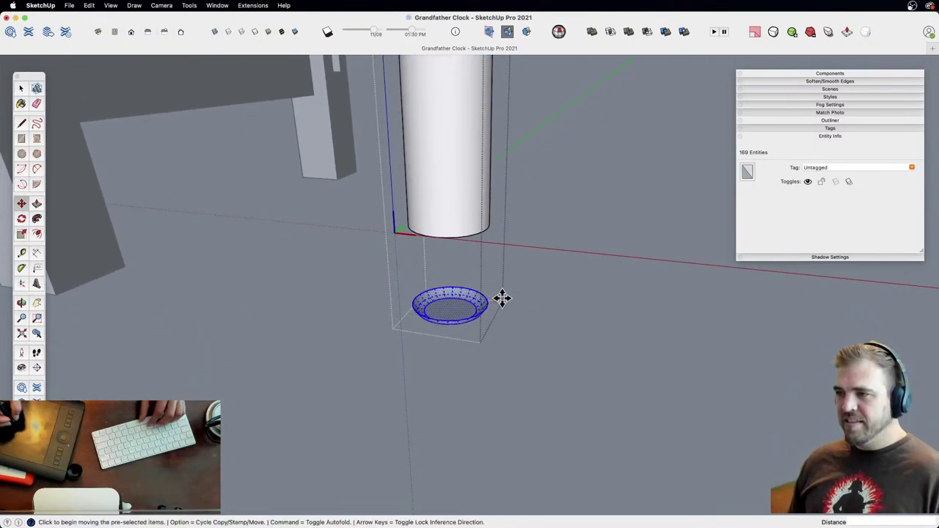
{"action": "left_click", "coordinate": [482, 311]}
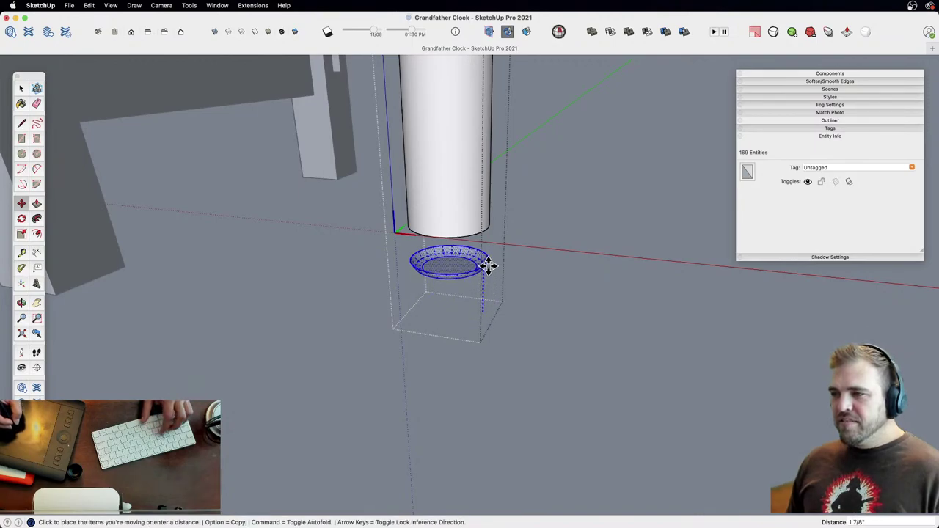
{"action": "left_click", "coordinate": [484, 232]}
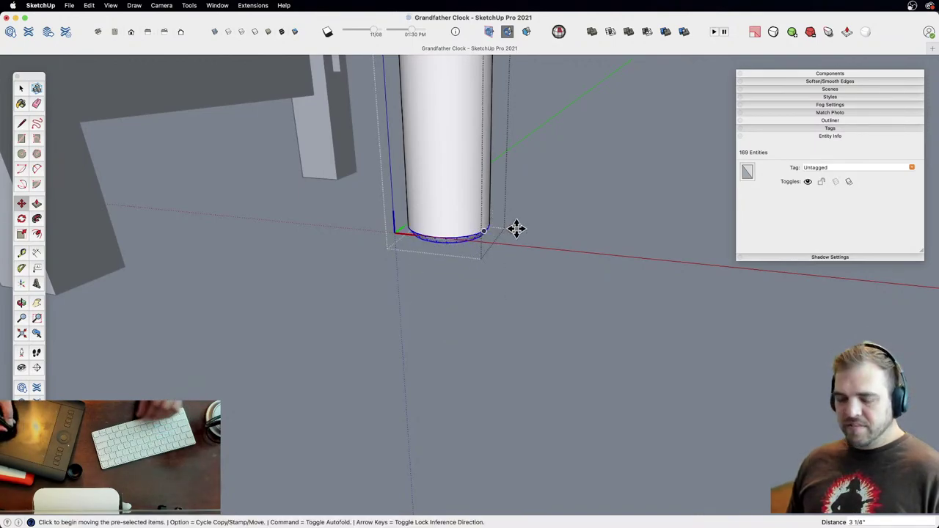
Step: Offset the edge of the weight's top face inward about 11/16" to outline a small central circle
{"action": "middle_click_drag", "start_coordinate": [516, 229], "coordinate": [471, 356]}
{"action": "scroll", "coordinate": [469, 325], "scroll_direction": "up", "scroll_amount": 6}
{"action": "scroll", "coordinate": [466, 371], "scroll_direction": "up", "scroll_amount": 3}
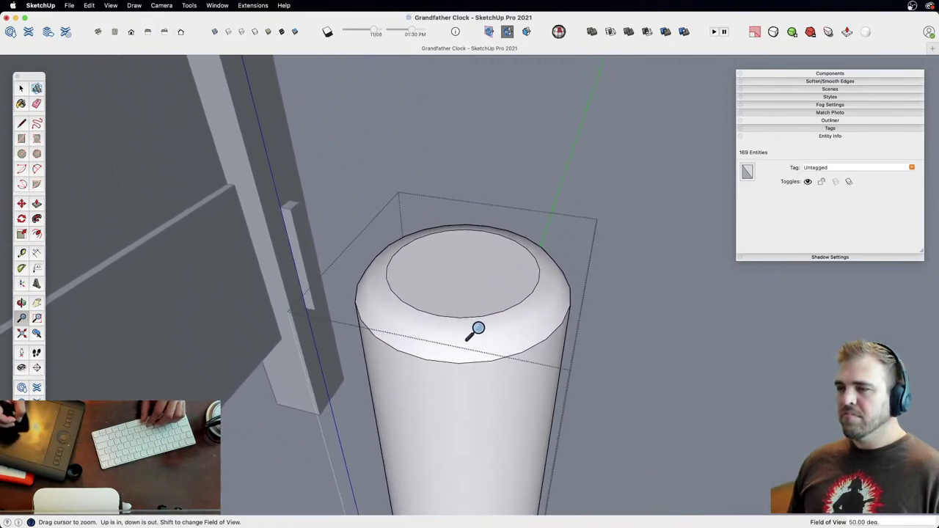
{"action": "mouse_move", "coordinate": [491, 286]}
{"action": "middle_mouse_down"}
{"action": "mouse_move", "coordinate": [482, 308]}
{"action": "mouse_move", "coordinate": [489, 286]}
{"action": "middle_mouse_up"}
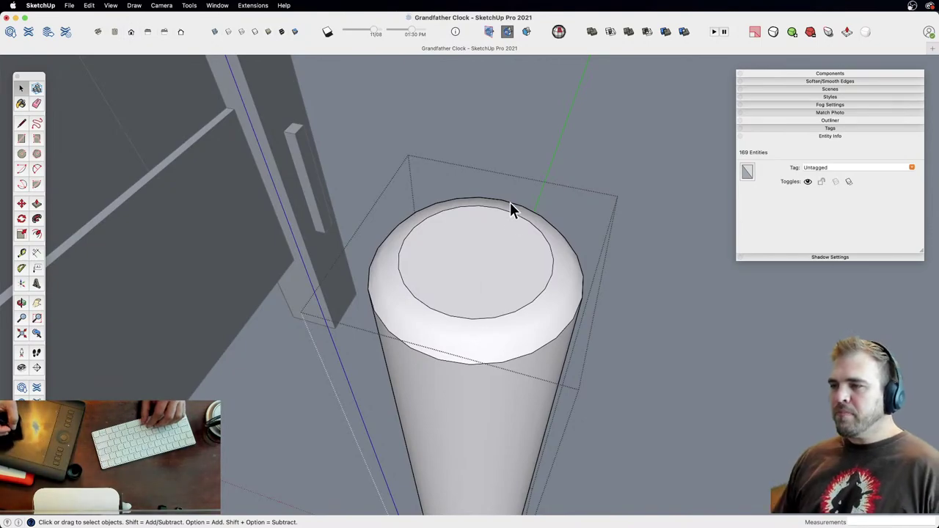
{"action": "key", "text": "c"}
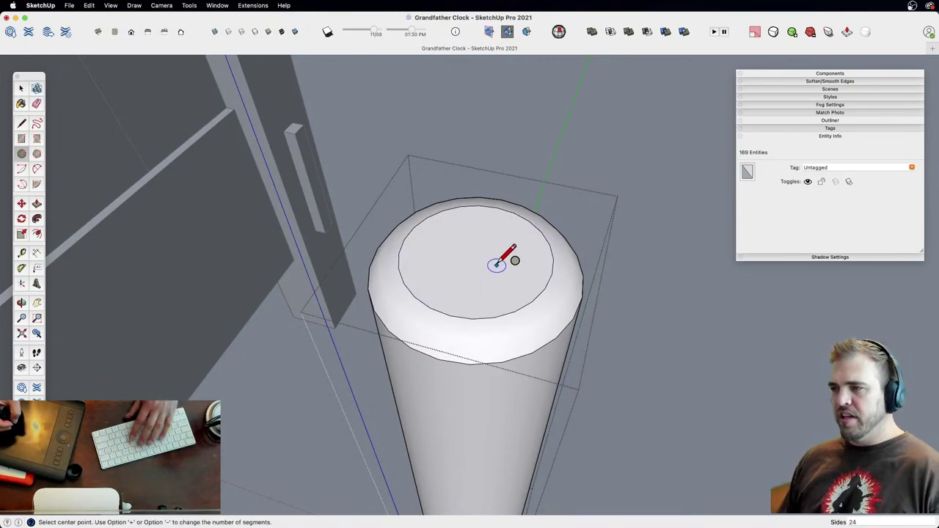
{"action": "mouse_move", "coordinate": [478, 279]}
{"action": "middle_mouse_down"}
{"action": "mouse_move", "coordinate": [535, 257]}
{"action": "mouse_move", "coordinate": [507, 287]}
{"action": "mouse_move", "coordinate": [473, 273]}
{"action": "middle_mouse_up"}
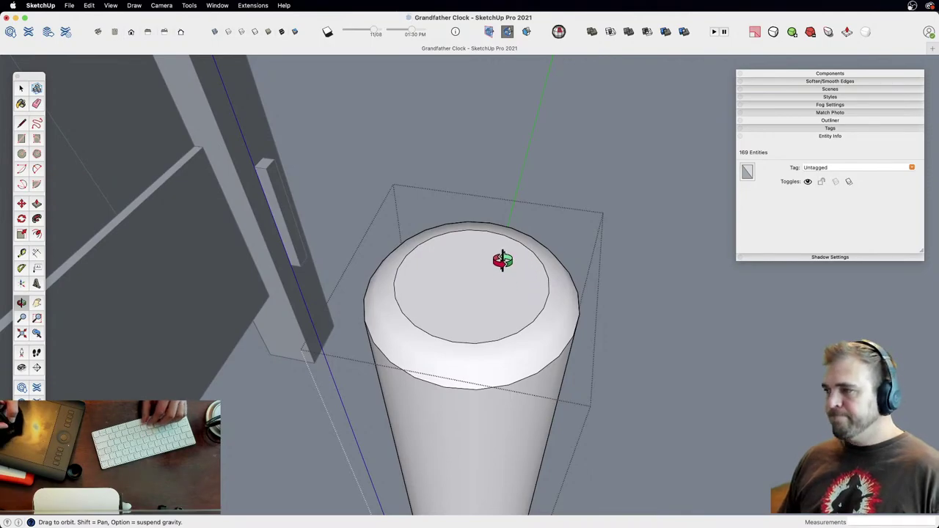
{"action": "key", "text": "f"}
{"action": "left_click", "coordinate": [491, 288]}
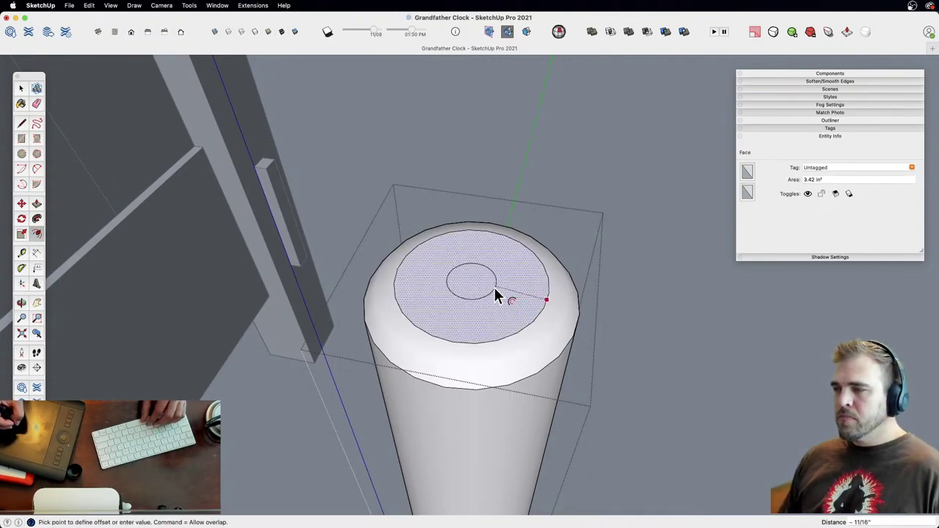
{"action": "left_click", "coordinate": [491, 285]}
Step: Extrude the small central circle upward into a short stub and scale its top to 0.50 about the center
{"action": "key", "text": "p"}
{"action": "left_click", "coordinate": [477, 265]}
{"action": "key", "text": "space"}
{"action": "double_click", "coordinate": [477, 262]}
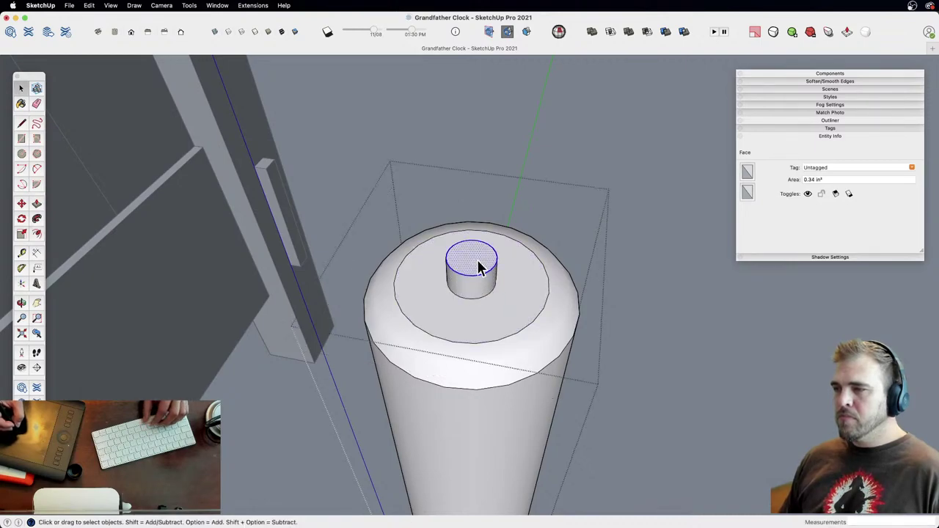
{"action": "key", "text": "s"}
{"action": "key", "text": "alt"}
{"action": "left_click", "coordinate": [500, 245]}
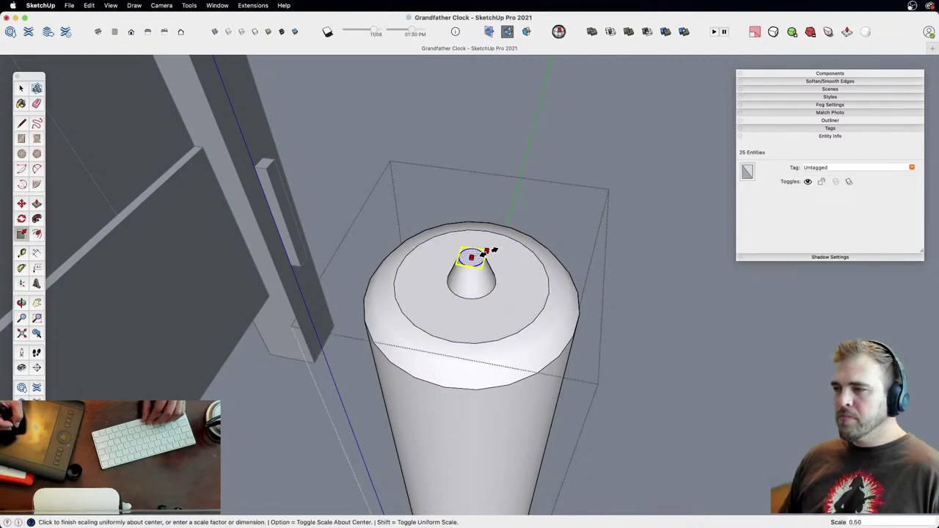
{"action": "left_click", "coordinate": [493, 251]}
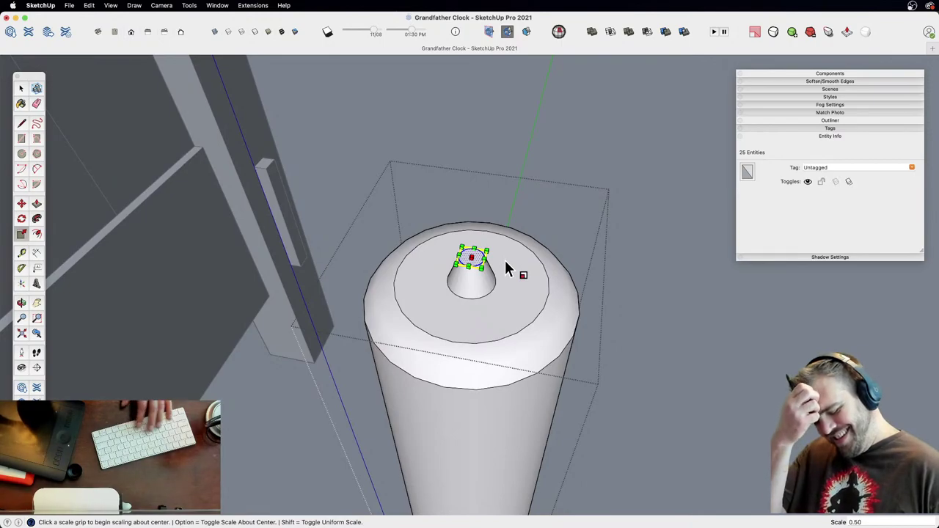
{"action": "key", "text": "space"}
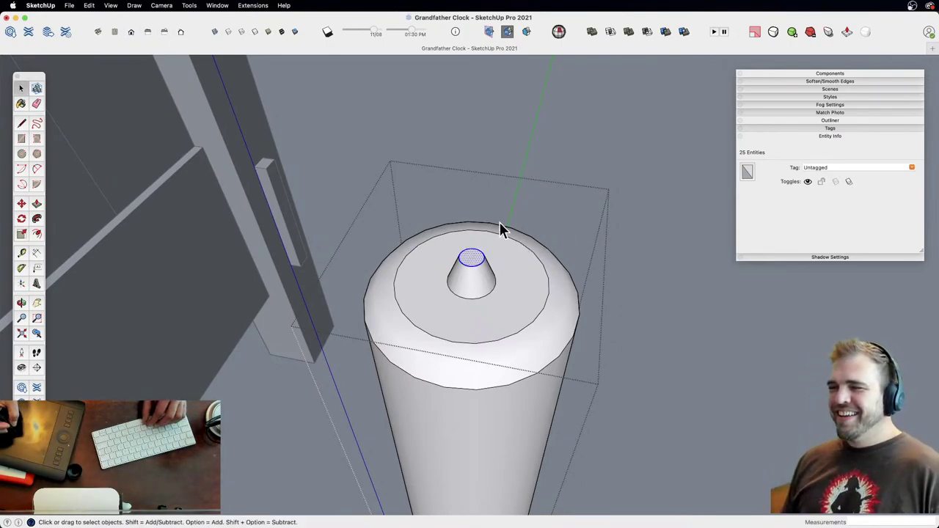
Step: Extrude the top face of the tapered stub 5/8" upward to form a thin neck
{"action": "key", "text": "z"}
{"action": "mouse_move", "coordinate": [489, 215]}
{"action": "left_mouse_down"}
{"action": "mouse_move", "coordinate": [474, 407]}
{"action": "mouse_move", "coordinate": [486, 200]}
{"action": "left_mouse_up"}
{"action": "middle_click_drag", "start_coordinate": [488, 287], "coordinate": [482, 250]}
{"action": "key", "text": "p"}
{"action": "left_click", "coordinate": [472, 318]}
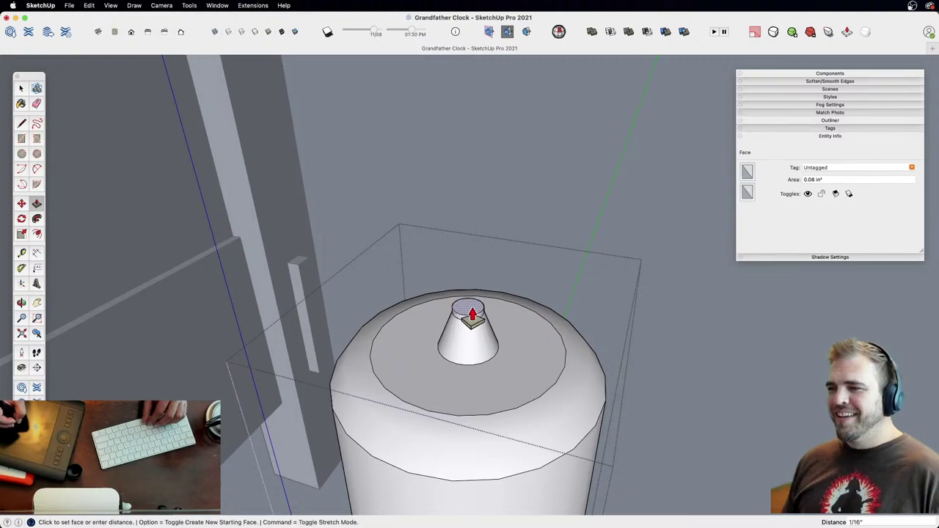
{"action": "left_click", "coordinate": [470, 232]}
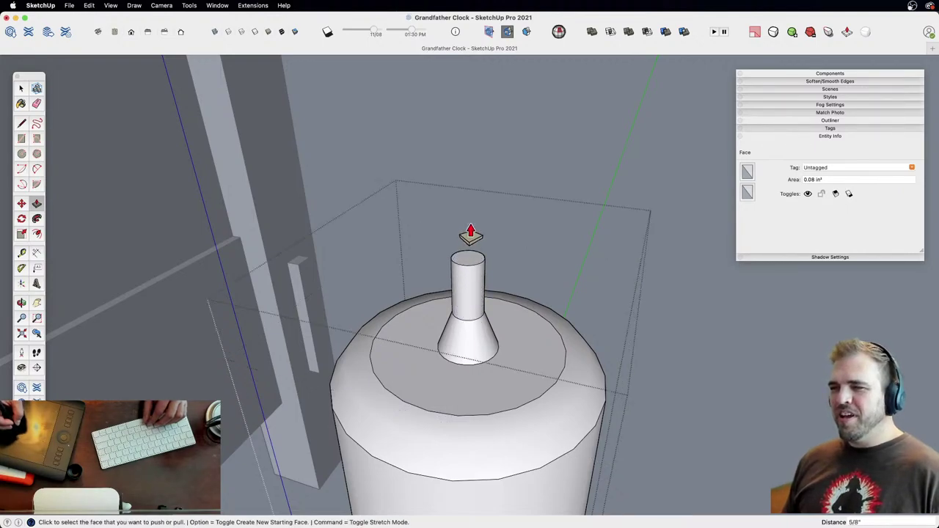
Step: Push/Pull the neck's top face up 1/8" as a new starting face, keeping the edge at its base
{"action": "key", "text": "z"}
{"action": "left_click_drag", "start_coordinate": [470, 232], "coordinate": [451, 433]}
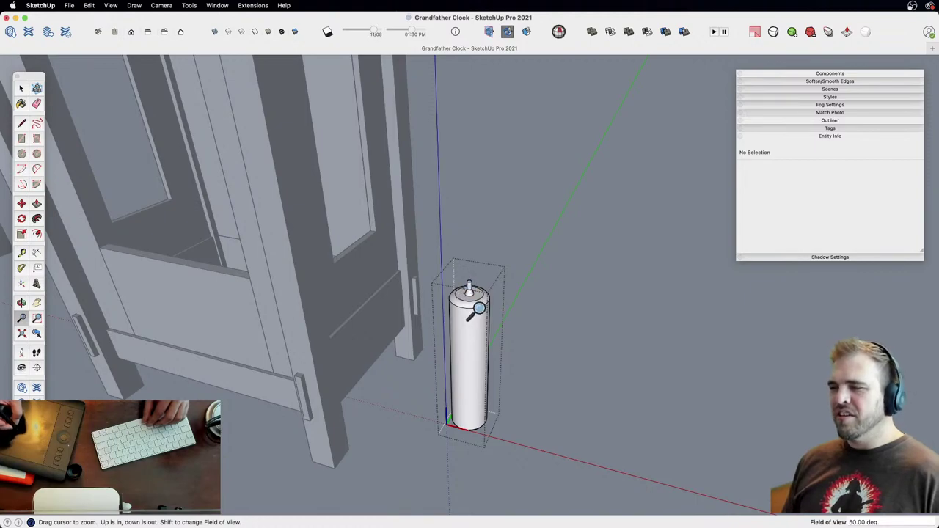
{"action": "scroll", "coordinate": [479, 308], "scroll_direction": "up", "scroll_amount": 10}
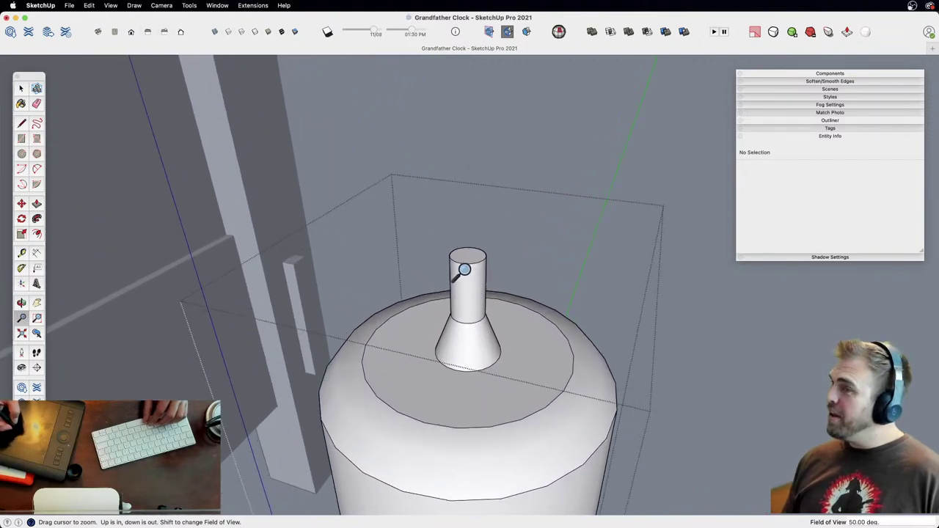
{"action": "key", "text": "h"}
{"action": "left_click_drag", "start_coordinate": [457, 304], "coordinate": [462, 339]}
{"action": "key", "text": "o"}
{"action": "left_click_drag", "start_coordinate": [462, 339], "coordinate": [427, 324]}
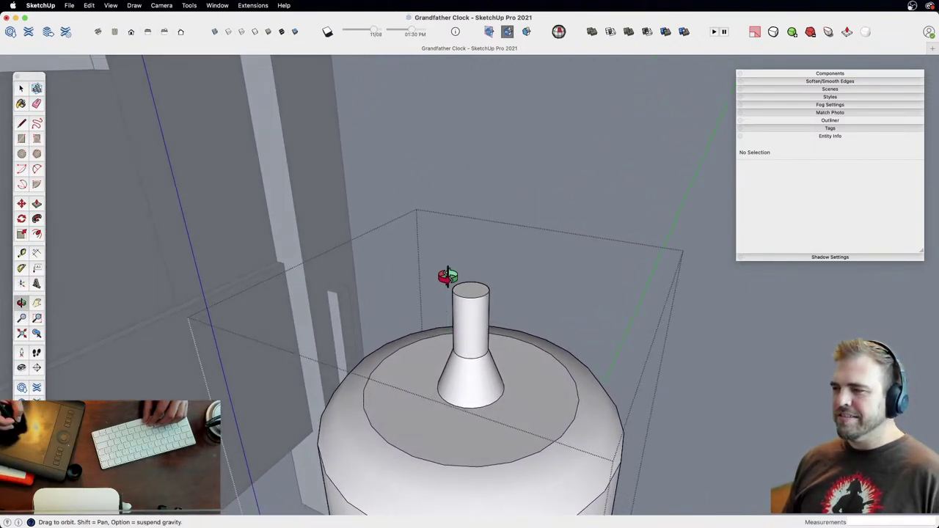
{"action": "key", "text": "p"}
{"action": "key", "text": "alt"}
{"action": "left_click", "coordinate": [480, 294]}
{"action": "left_click", "coordinate": [484, 281]}
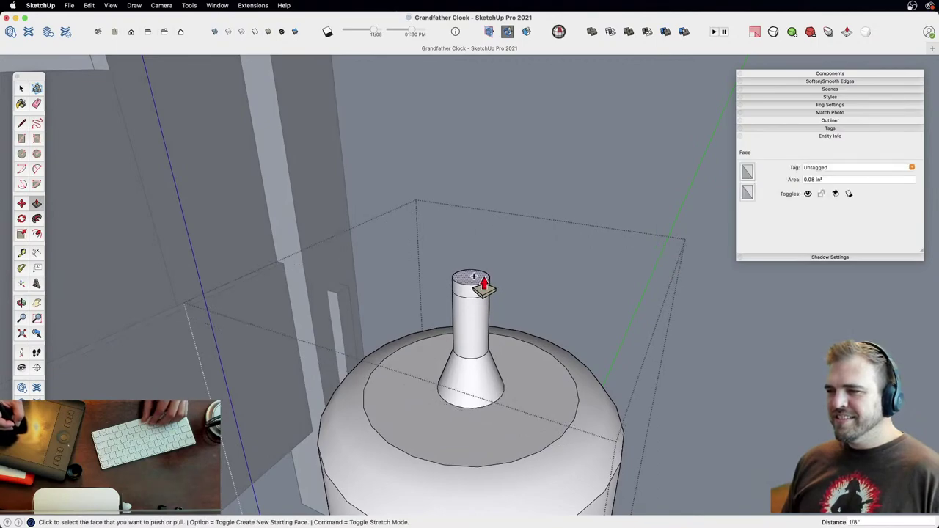
Step: Enlarge the neck's top face uniformly about its center to flare the new segment outward
{"action": "key", "text": "space"}
{"action": "double_click", "coordinate": [481, 279]}
{"action": "key", "text": "s"}
{"action": "left_click", "coordinate": [496, 274], "text": "alt"}
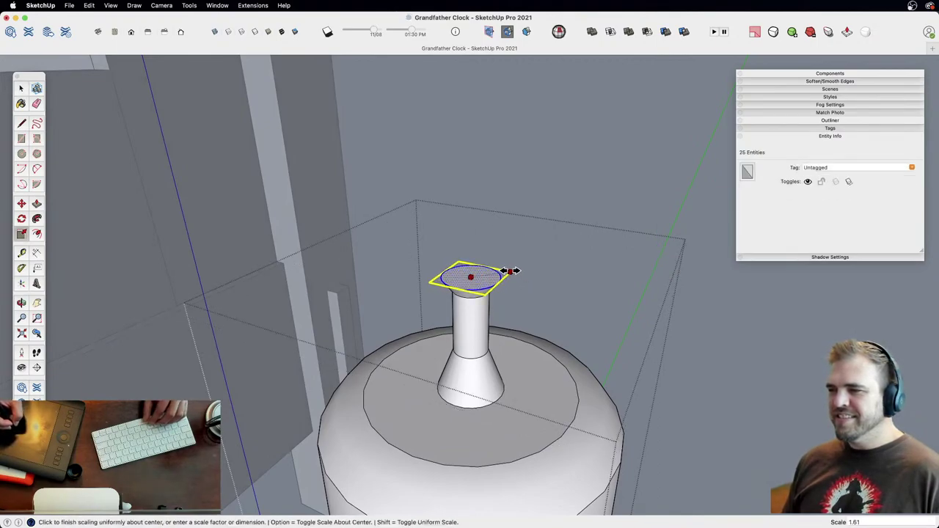
{"action": "left_click", "coordinate": [518, 279]}
Step: Extrude the flared top face about 7/16" upward to form the knob
{"action": "key", "text": "p"}
{"action": "left_click", "coordinate": [491, 285]}
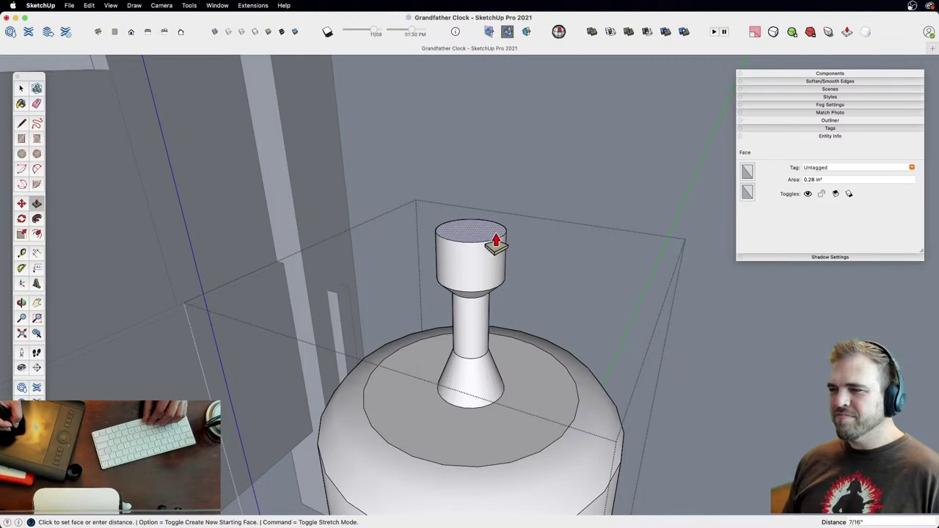
{"action": "left_click", "coordinate": [496, 244]}
Step: Offset the edge of the knob's top face inward by about 1/8"
{"action": "middle_click_drag", "start_coordinate": [489, 248], "coordinate": [482, 287]}
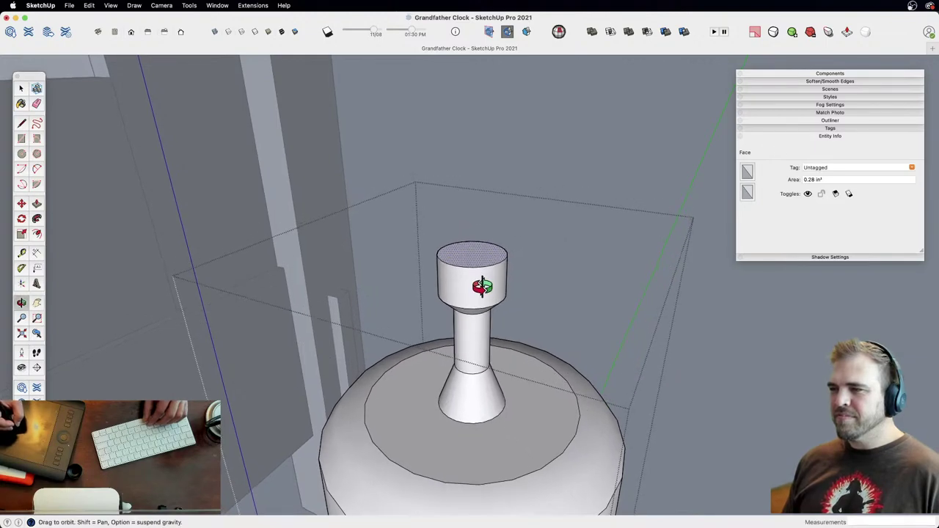
{"action": "scroll", "coordinate": [482, 287], "scroll_direction": "up", "scroll_amount": 3}
{"action": "key", "text": "f"}
{"action": "left_click", "coordinate": [507, 242]}
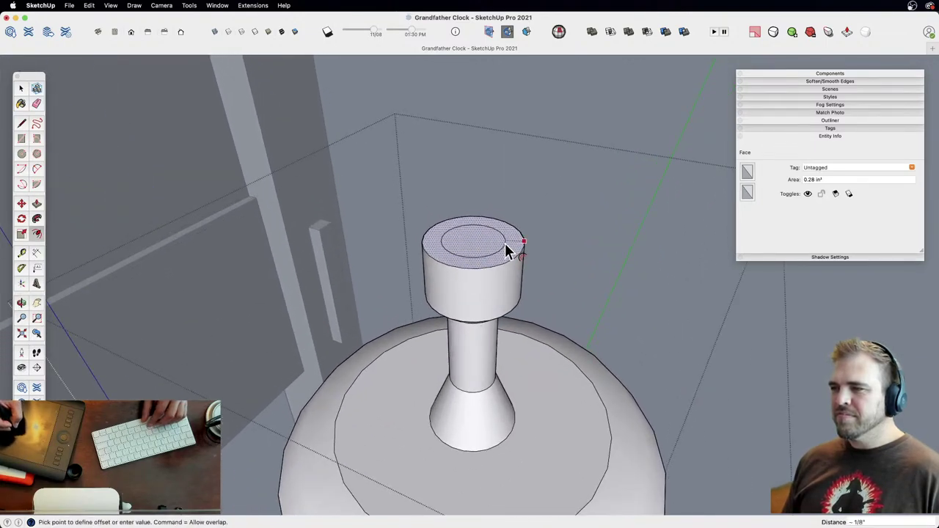
{"action": "left_click", "coordinate": [505, 243]}
Step: Move the inner circular face on the knob 1/8" straight up to bevel its top
{"action": "key", "text": "space"}
{"action": "left_click", "coordinate": [480, 246]}
{"action": "key", "text": "m"}
{"action": "left_click", "coordinate": [478, 246]}
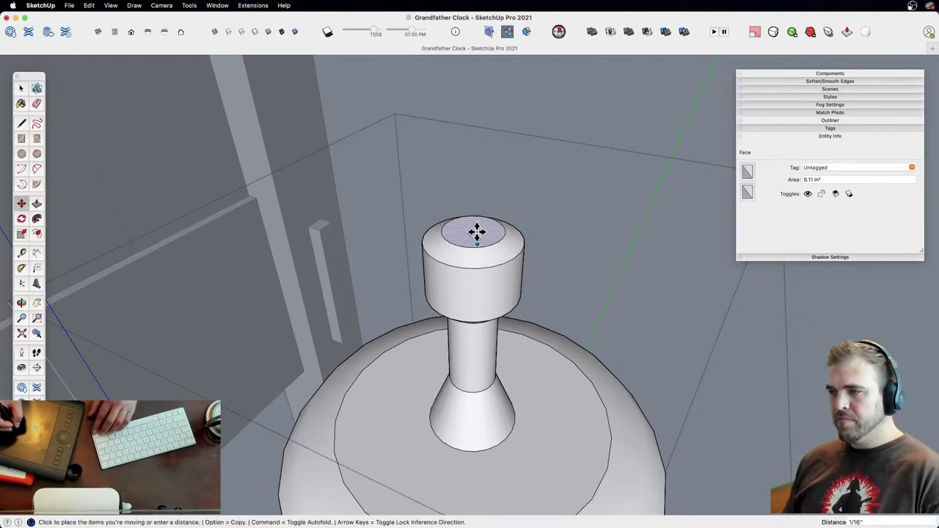
{"action": "type", "text": "1/8"}
{"action": "key", "text": "Return"}
{"action": "key", "text": "z"}
{"action": "left_click_drag", "start_coordinate": [471, 194], "coordinate": [506, 412]}
{"action": "key", "text": "space"}
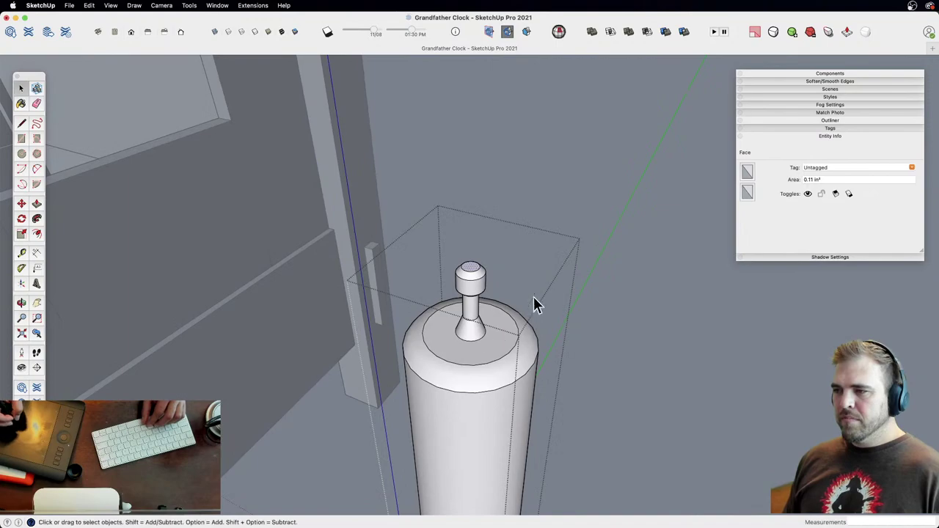
Step: Close the weight component to return to the full clock model
{"action": "left_click", "coordinate": [603, 292]}
{"action": "key", "text": "z"}
{"action": "left_click_drag", "start_coordinate": [528, 242], "coordinate": [483, 496]}
{"action": "middle_click_drag", "start_coordinate": [483, 498], "coordinate": [518, 308]}
{"action": "key", "text": "space"}
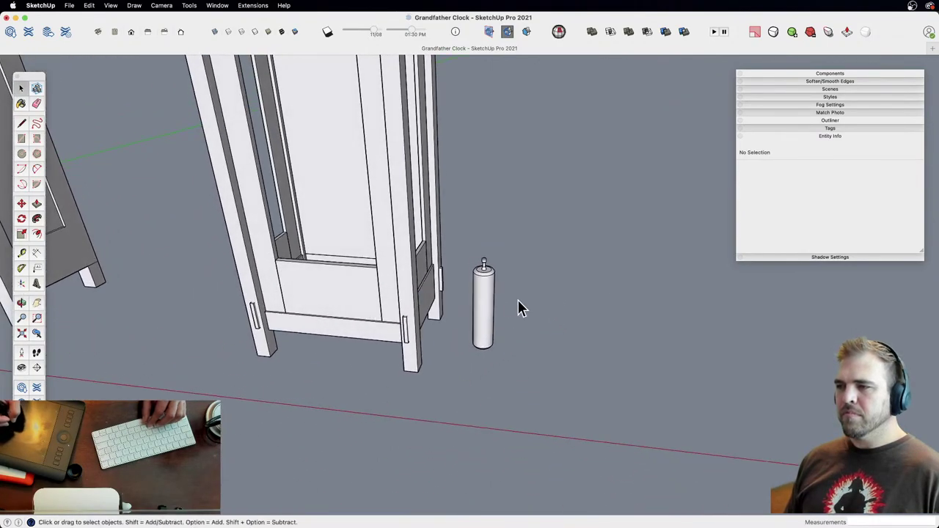
Step: Copy the weight component 5" sideways along the red axis and repeat the copy 2x at equal spacing
{"action": "left_click", "coordinate": [484, 305]}
{"action": "middle_click_drag", "start_coordinate": [503, 227], "coordinate": [574, 271]}
{"action": "key", "text": "m"}
{"action": "key", "text": "alt"}
{"action": "left_click", "coordinate": [543, 294]}
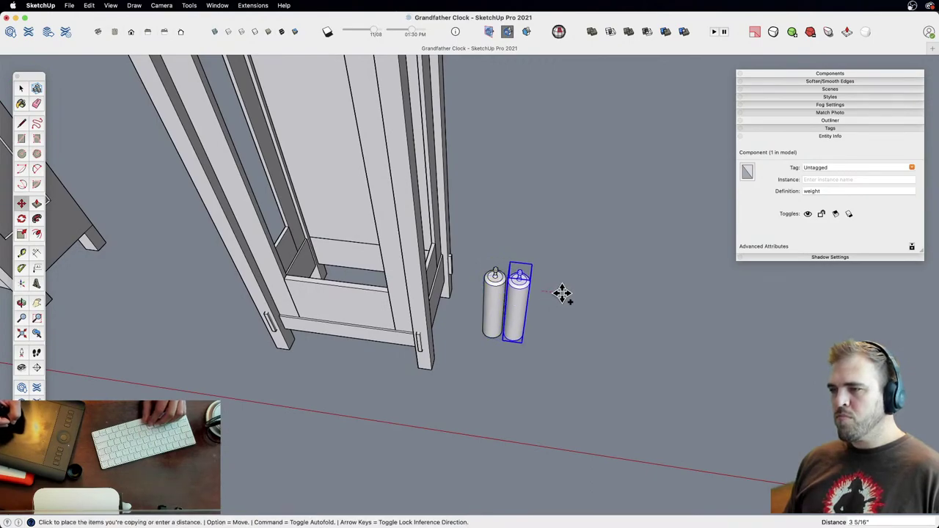
{"action": "left_click", "coordinate": [572, 294]}
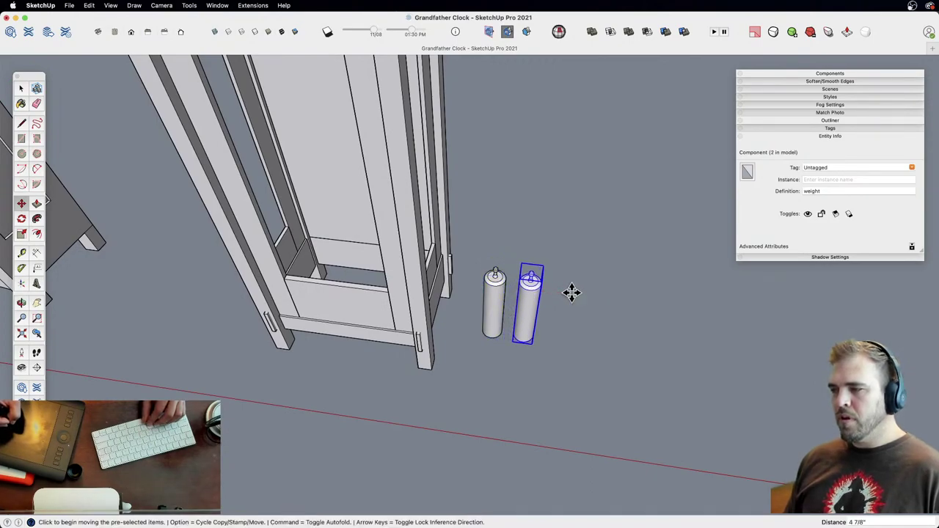
{"action": "type", "text": "5"}
{"action": "key", "text": "Return"}
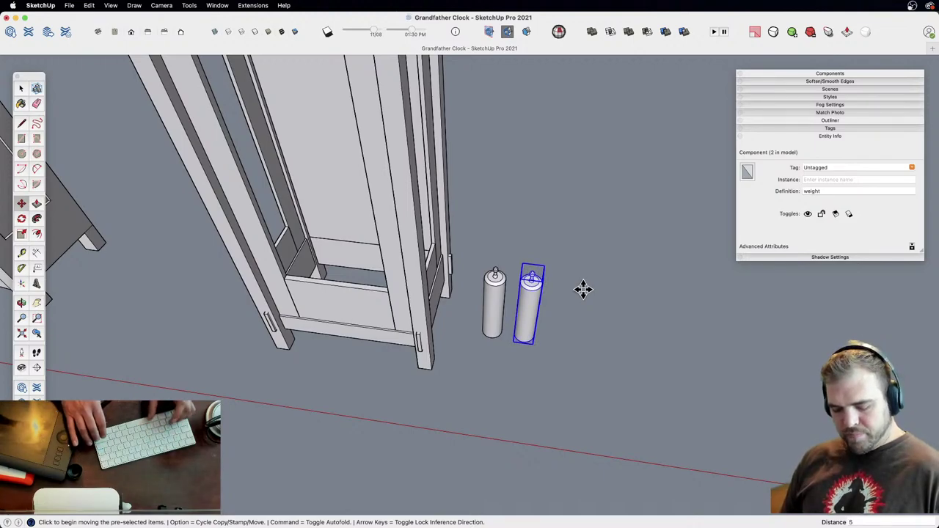
{"action": "type", "text": "2x"}
{"action": "key", "text": "Return"}
Step: Move the middle weight straight up by 5"
{"action": "middle_click_drag", "start_coordinate": [582, 287], "coordinate": [480, 161]}
{"action": "scroll", "coordinate": [506, 373], "scroll_direction": "up", "scroll_amount": 3}
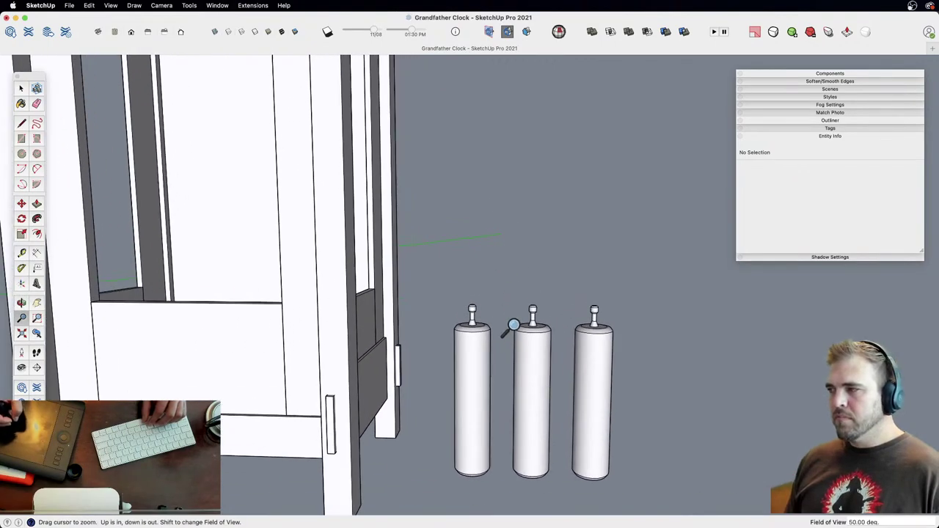
{"action": "left_click", "coordinate": [535, 383]}
{"action": "scroll", "coordinate": [514, 331], "scroll_direction": "down", "scroll_amount": 3}
{"action": "key", "text": "m"}
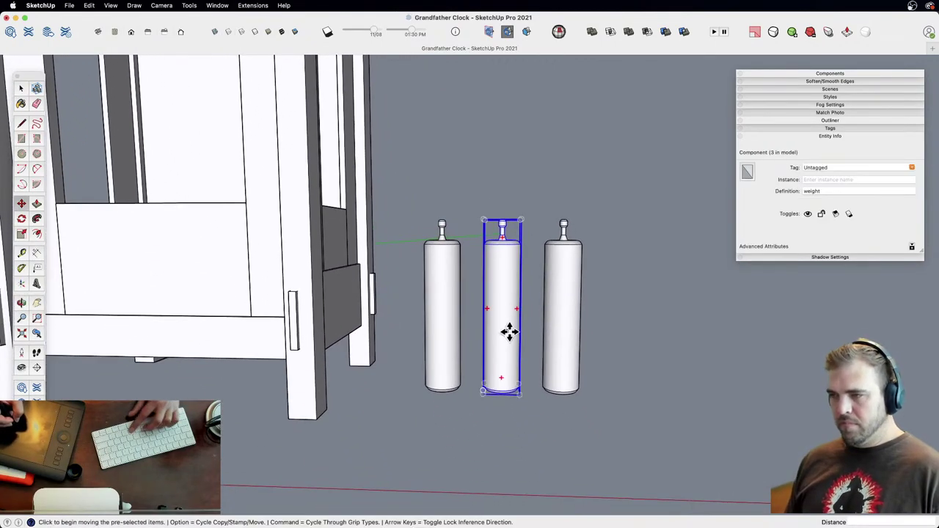
{"action": "left_click", "coordinate": [509, 329]}
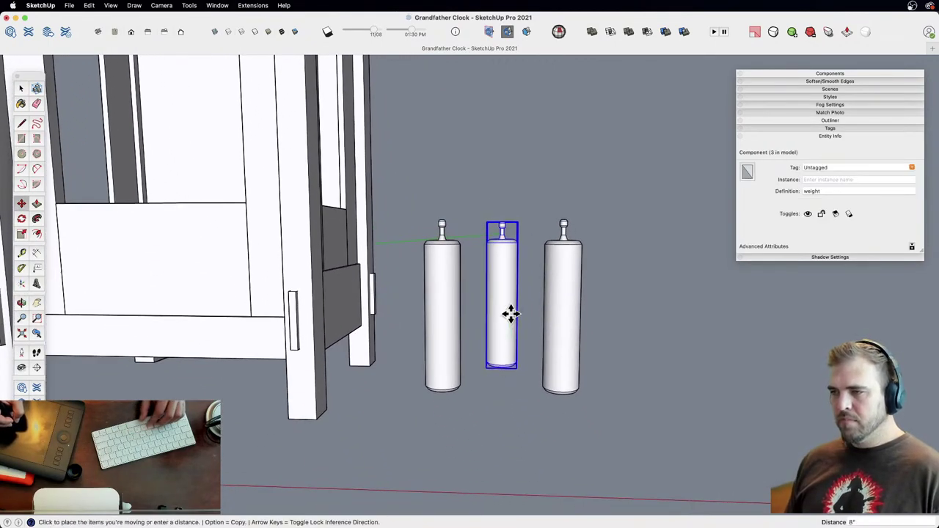
{"action": "left_click", "coordinate": [516, 272]}
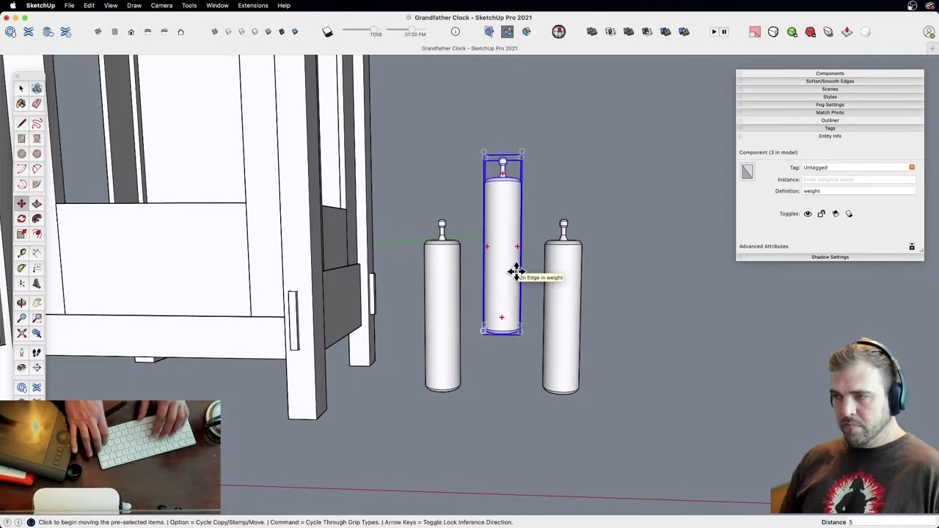
Step: Move the outermost weight, farthest from the case, straight up by 10"
{"action": "key", "text": "space"}
{"action": "left_click", "coordinate": [575, 376]}
{"action": "middle_click_drag", "start_coordinate": [566, 227], "coordinate": [607, 289]}
{"action": "key", "text": "m"}
{"action": "left_click", "coordinate": [532, 305]}
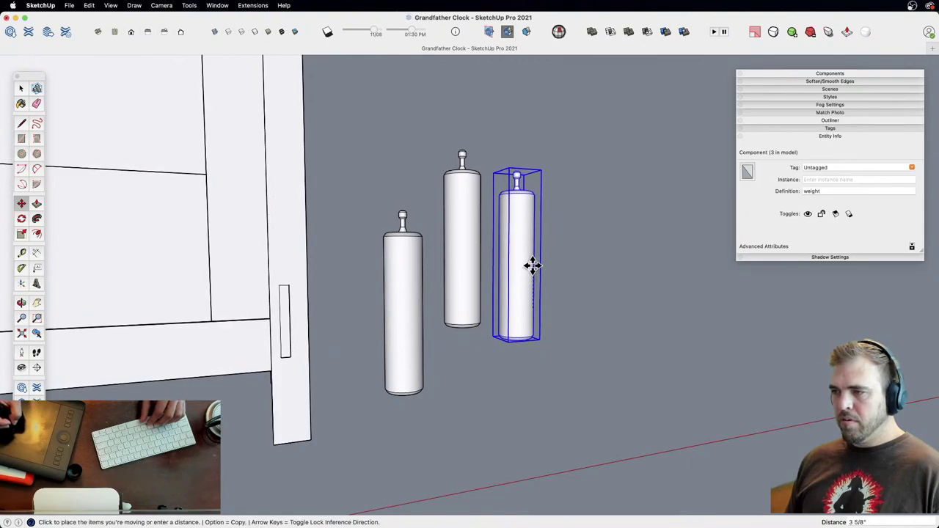
{"action": "type", "text": "10"}
{"action": "key", "text": "Return"}
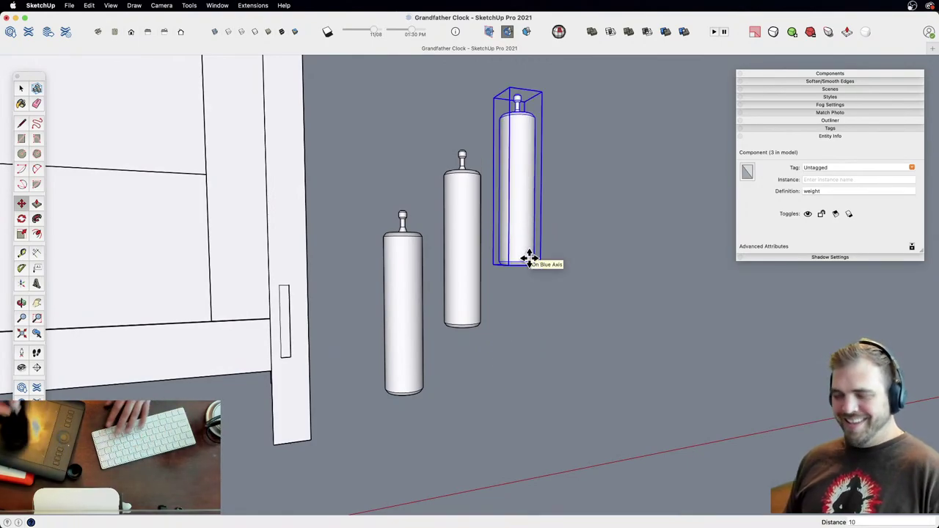
Step: Group the three staggered weights together
{"action": "scroll", "coordinate": [514, 294], "scroll_direction": "down", "scroll_amount": 3}
{"action": "middle_click_drag", "start_coordinate": [507, 310], "coordinate": [535, 327]}
{"action": "key", "text": "space"}
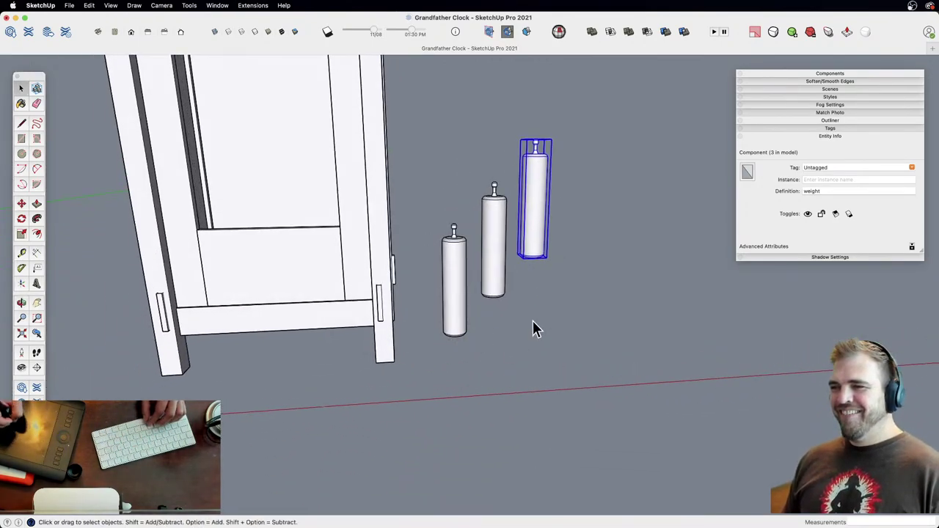
{"action": "left_click_drag", "start_coordinate": [535, 327], "coordinate": [456, 196]}
{"action": "key", "text": "super+g"}
{"action": "middle_click_drag", "start_coordinate": [522, 206], "coordinate": [423, 287]}
{"action": "middle_click_drag", "start_coordinate": [459, 336], "coordinate": [640, 314]}
{"action": "key", "text": "m"}
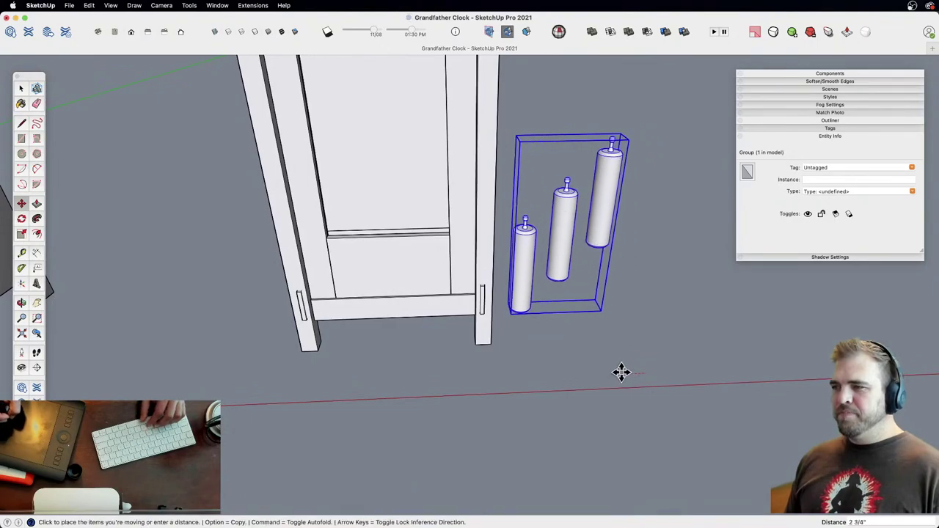
{"action": "key", "text": "space"}
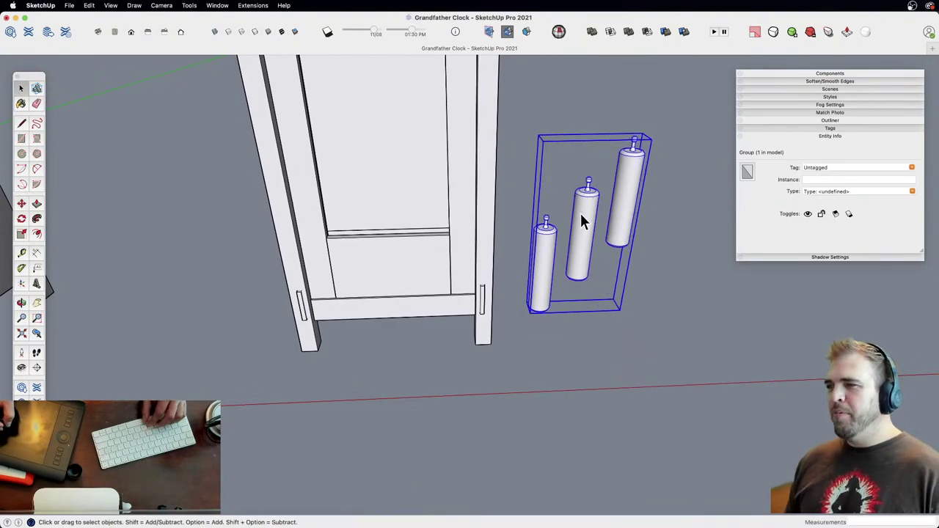
{"action": "middle_click_drag", "start_coordinate": [581, 218], "coordinate": [547, 301], "text": "shift"}
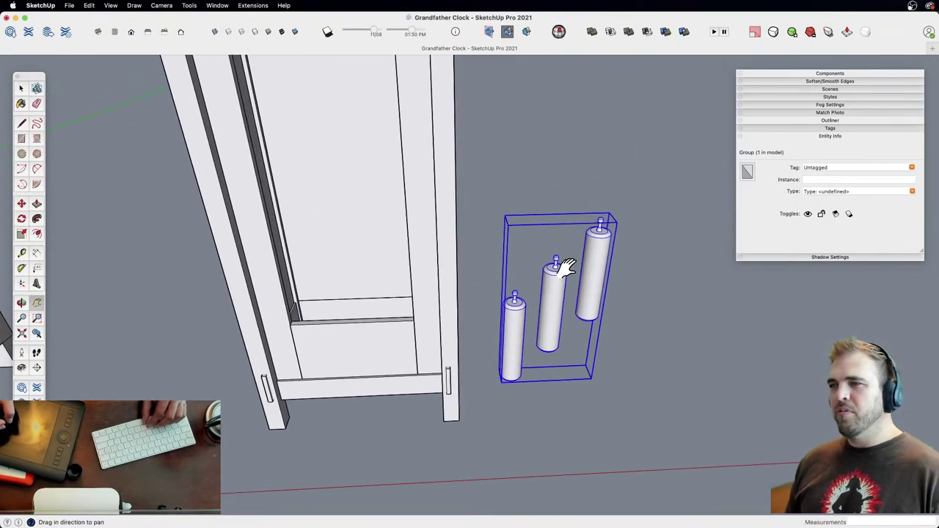
{"action": "middle_click_drag", "start_coordinate": [566, 268], "coordinate": [552, 299]}
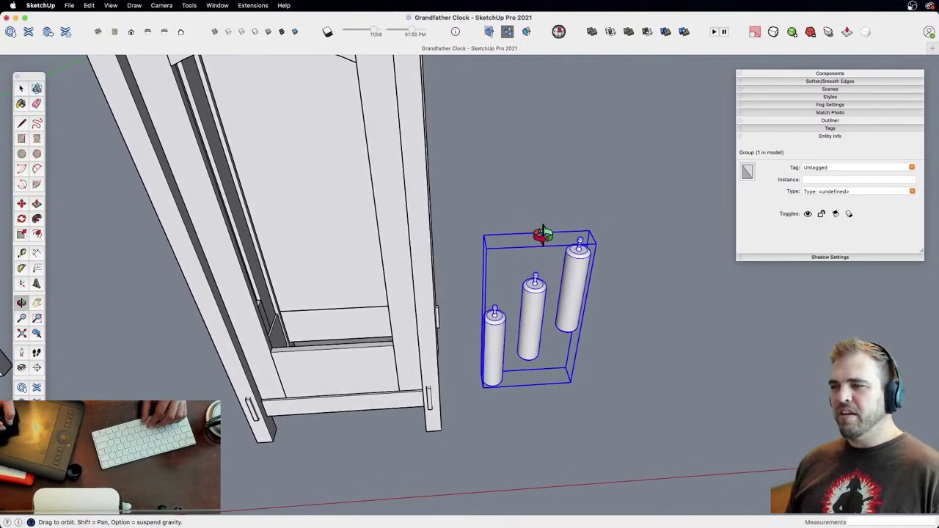
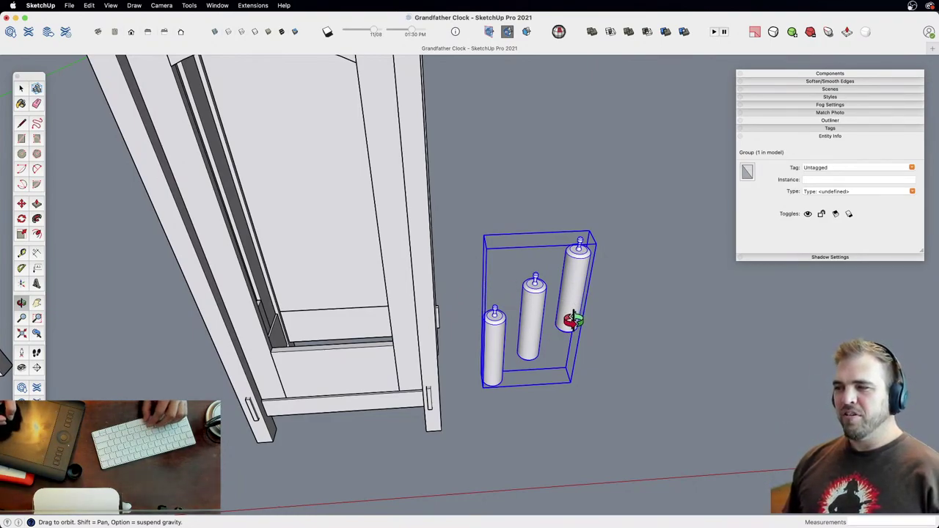
Step: Move the group of weights into the clock case and adjust its depth between the front and back panels
{"action": "key", "text": "m"}
{"action": "left_click", "coordinate": [722, 357]}
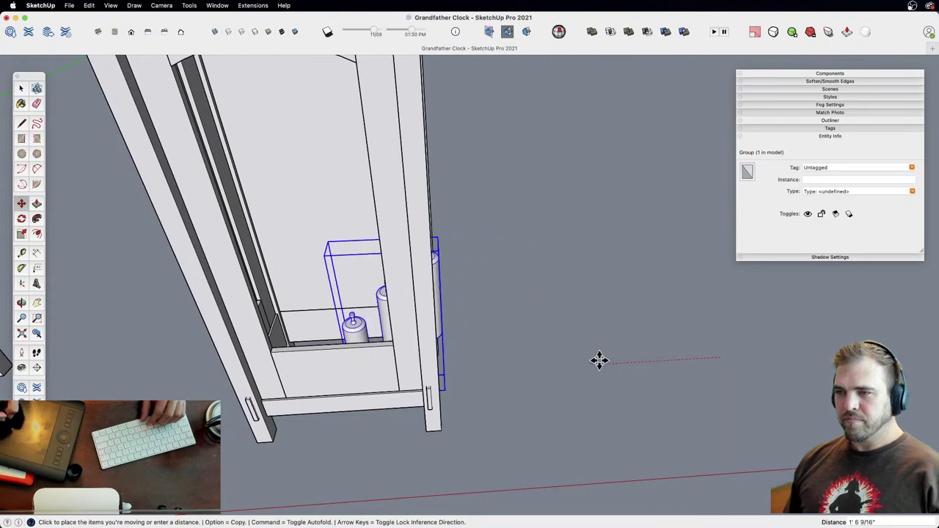
{"action": "middle_click_drag", "start_coordinate": [507, 366], "coordinate": [450, 330]}
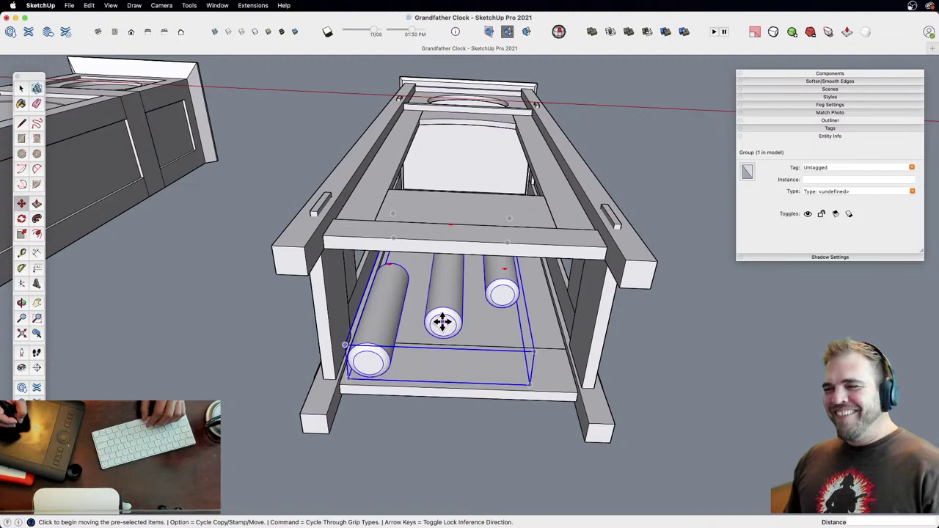
{"action": "left_click_drag", "start_coordinate": [443, 323], "coordinate": [476, 242]}
Step: Raise the group of weights about 2' 1/2" so it hangs behind the arched opening
{"action": "middle_click_drag", "start_coordinate": [528, 256], "coordinate": [516, 389]}
{"action": "left_click_drag", "start_coordinate": [516, 389], "coordinate": [515, 476]}
{"action": "key", "text": "m"}
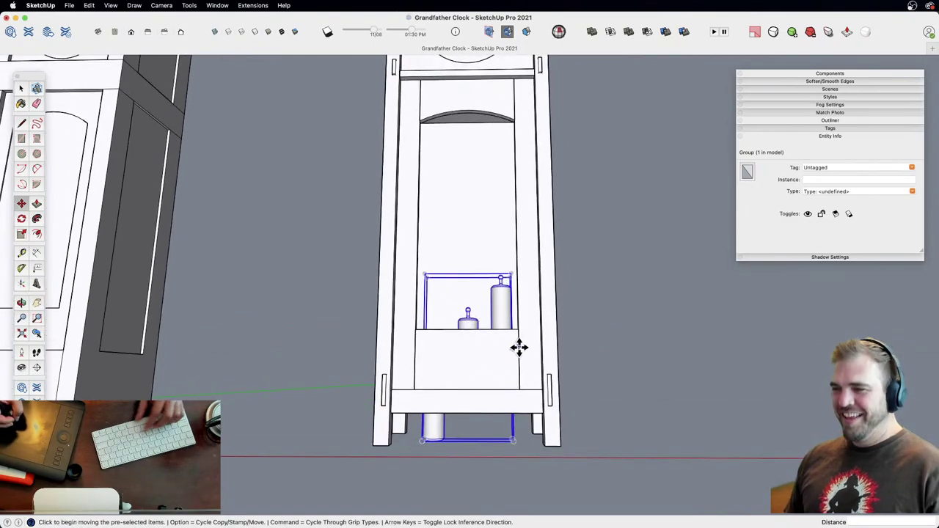
{"action": "left_click", "coordinate": [529, 361]}
{"action": "left_click_drag", "start_coordinate": [529, 232], "coordinate": [526, 200]}
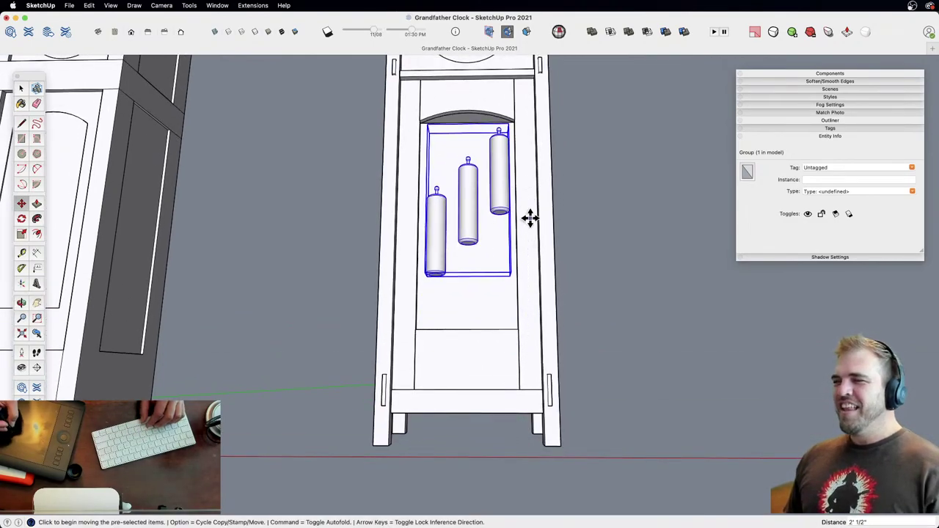
Step: Lower the group of weights slightly within the arched opening and deselect it
{"action": "middle_click_drag", "start_coordinate": [531, 215], "coordinate": [507, 351]}
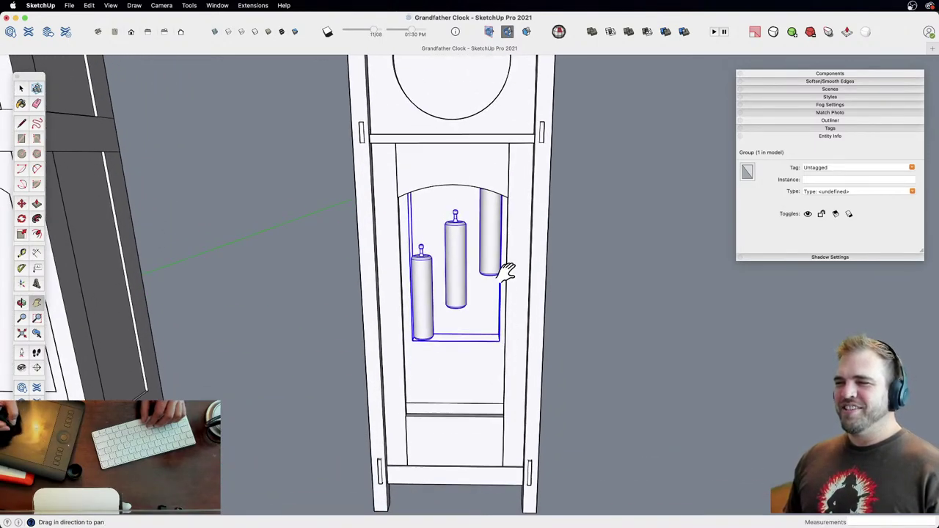
{"action": "middle_click_drag", "start_coordinate": [506, 273], "coordinate": [523, 189]}
{"action": "key", "text": "m"}
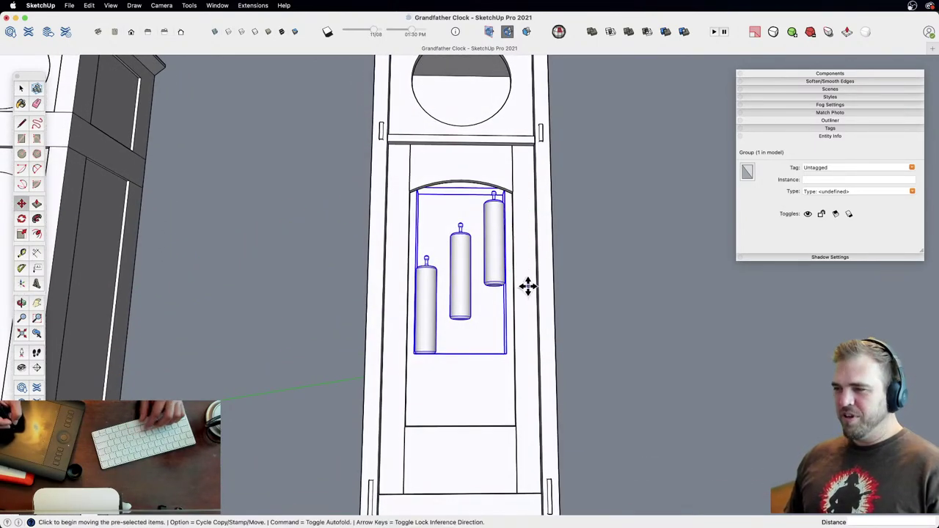
{"action": "left_click_drag", "start_coordinate": [526, 286], "coordinate": [529, 315]}
{"action": "middle_click_drag", "start_coordinate": [528, 314], "coordinate": [505, 318], "text": "shift"}
{"action": "left_click", "coordinate": [503, 313]}
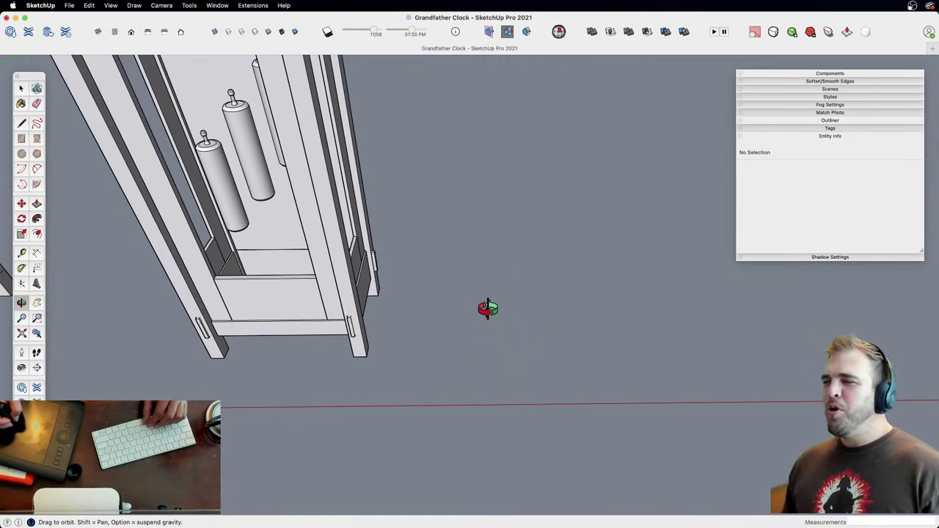
Step: Draw a 48-sided circle with a radius of about 4 3/8" on the ground beside the clock
{"action": "middle_click_drag", "start_coordinate": [492, 285], "coordinate": [497, 335], "text": "shift"}
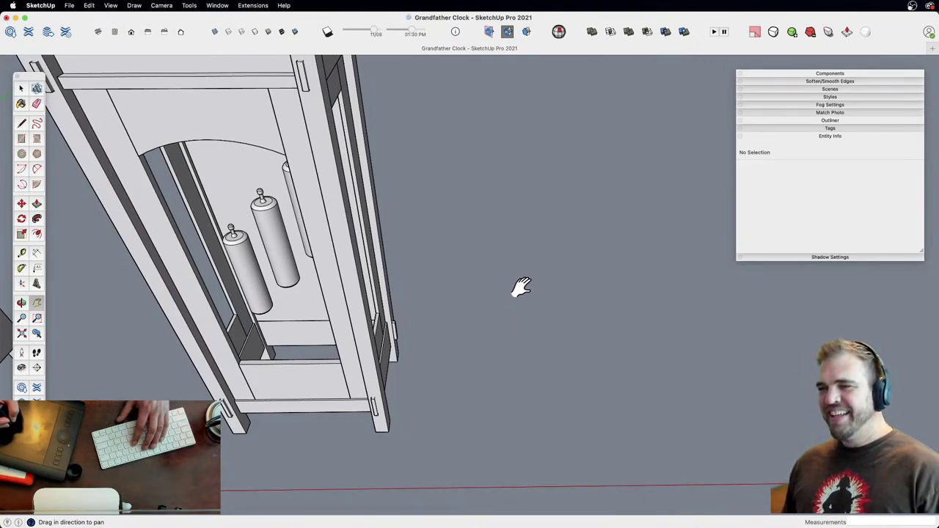
{"action": "key", "text": "c"}
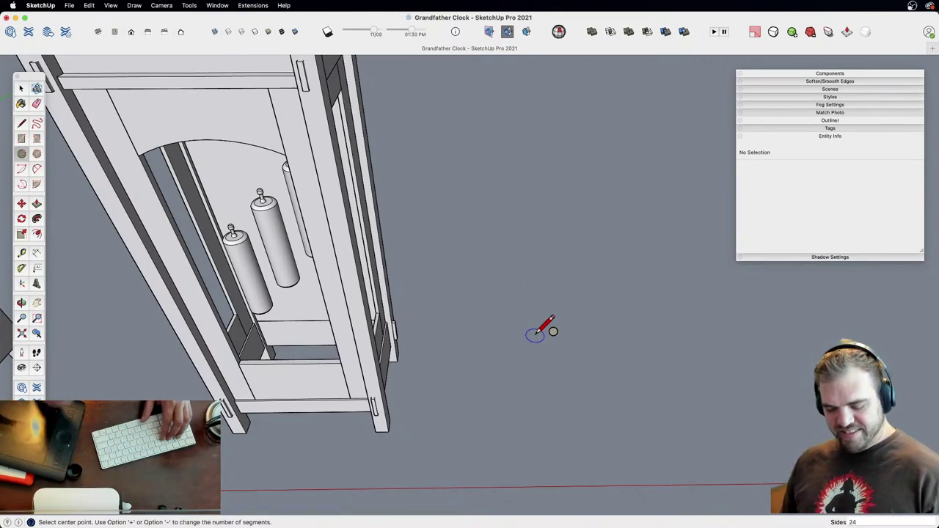
{"action": "type", "text": "48"}
{"action": "key", "text": "Return"}
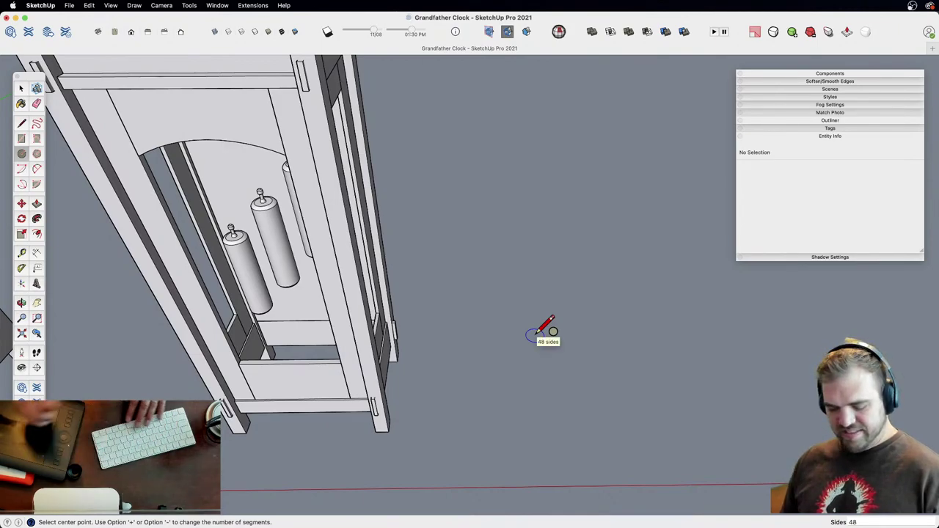
{"action": "left_click", "coordinate": [536, 393]}
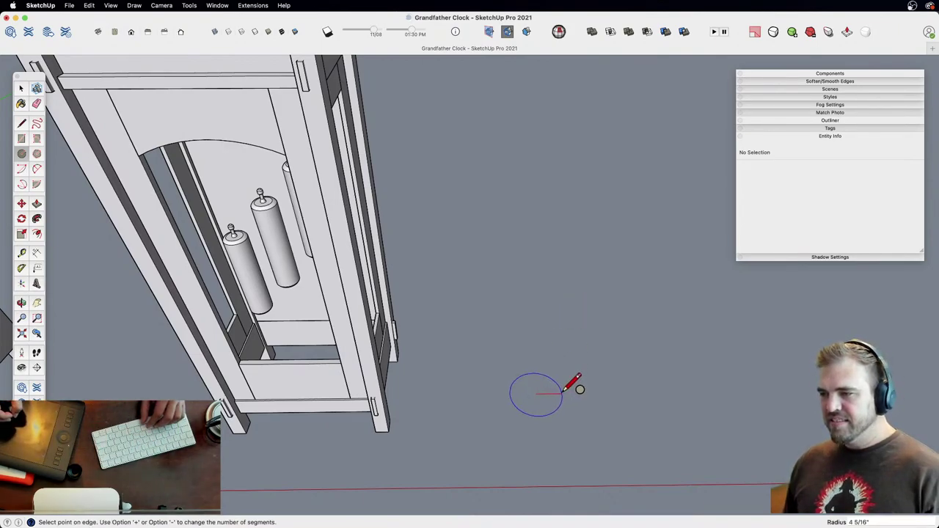
{"action": "left_click", "coordinate": [563, 392]}
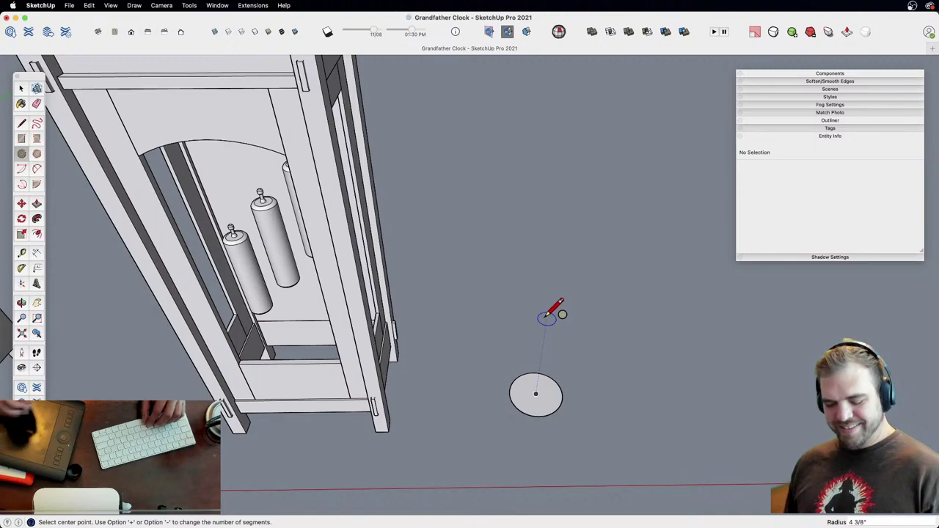
Step: Extrude the circle about 3/16" upward into a thin disc
{"action": "mouse_move", "coordinate": [540, 383]}
{"action": "middle_mouse_down"}
{"action": "mouse_move", "coordinate": [401, 325]}
{"action": "mouse_move", "coordinate": [440, 296]}
{"action": "middle_mouse_up"}
{"action": "key", "text": "z"}
{"action": "left_click_drag", "start_coordinate": [440, 295], "coordinate": [453, 147]}
{"action": "key", "text": "h"}
{"action": "left_click_drag", "start_coordinate": [453, 362], "coordinate": [491, 287]}
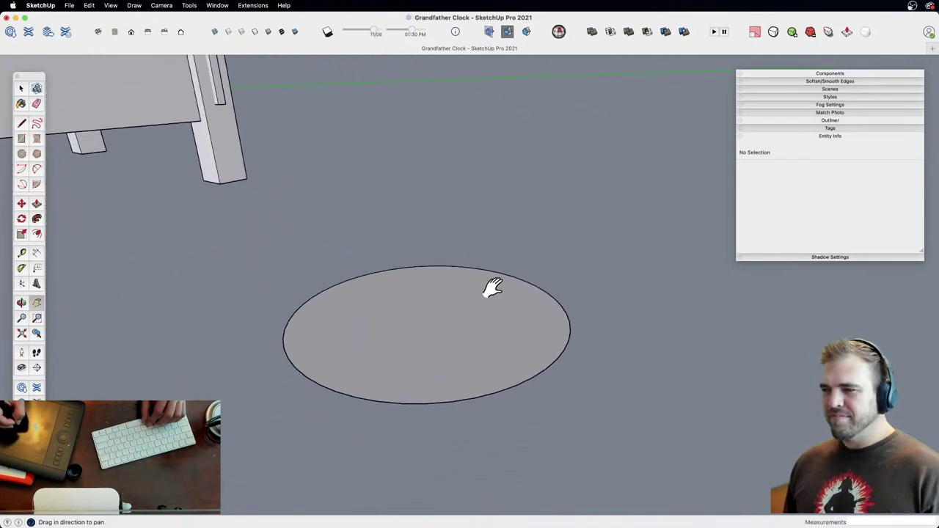
{"action": "key", "text": "p"}
{"action": "left_click", "coordinate": [504, 323]}
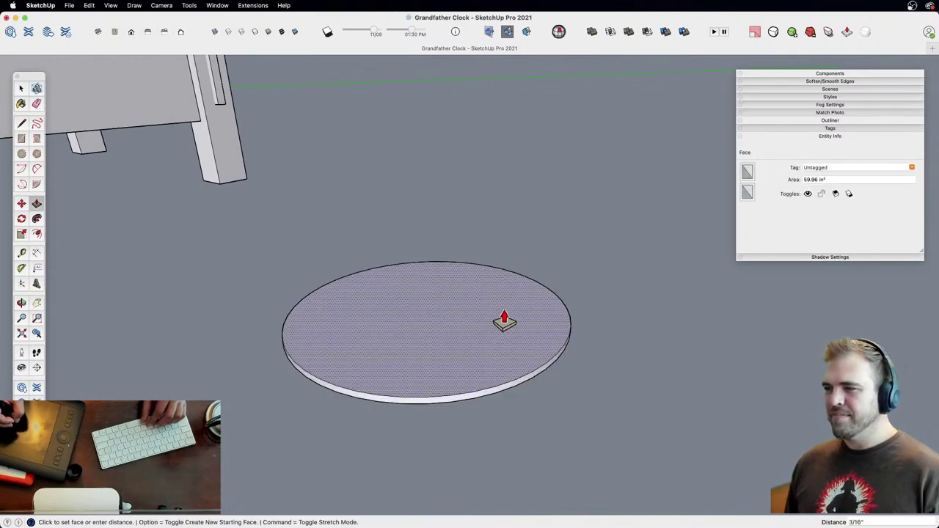
{"action": "left_click", "coordinate": [506, 320]}
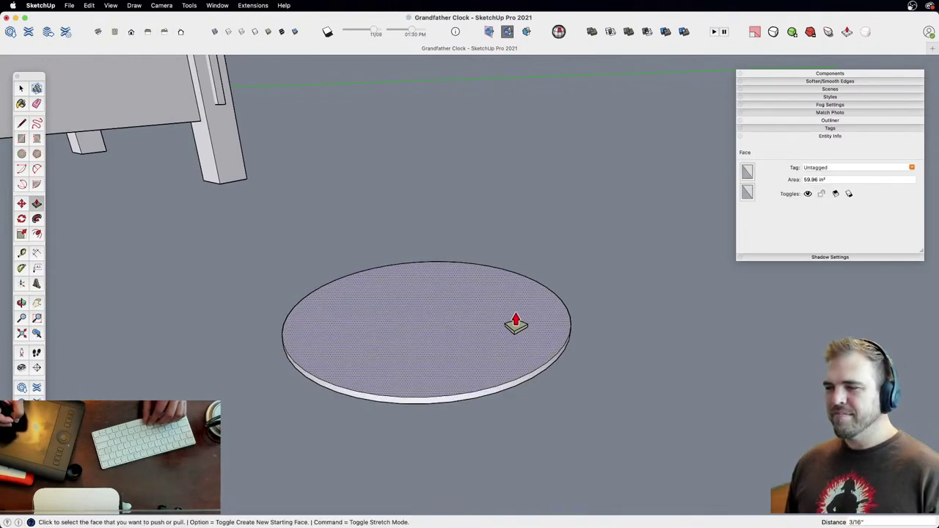
Step: Extrude a second layer upward from the disc's top face, keeping the edge between both layers
{"action": "key", "text": "alt"}
{"action": "left_click", "coordinate": [504, 323]}
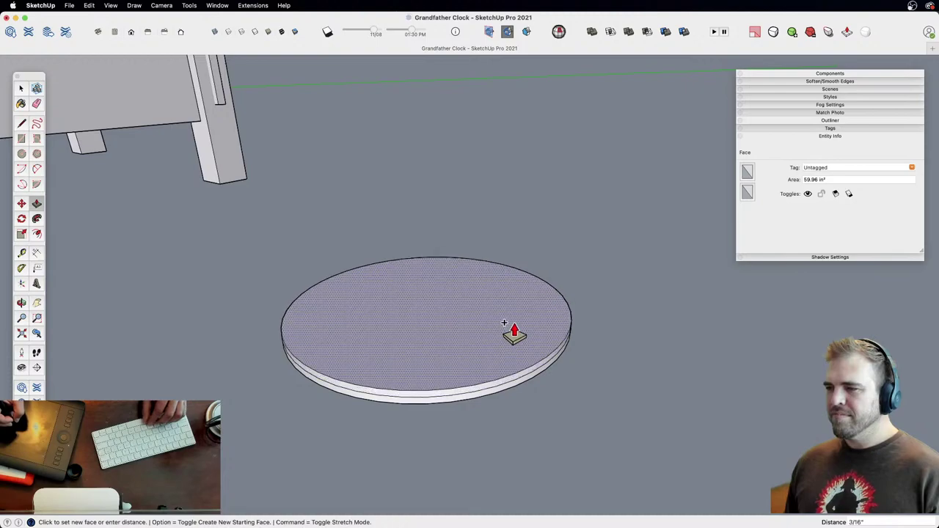
{"action": "left_click", "coordinate": [504, 321]}
Step: Scale the disc's top face and its edge uniformly about the center to about 0.76 to taper the upper layer
{"action": "key", "text": "space"}
{"action": "double_click", "coordinate": [535, 321]}
{"action": "key", "text": "s"}
{"action": "key", "text": "alt"}
{"action": "left_click", "coordinate": [613, 291], "text": "alt"}
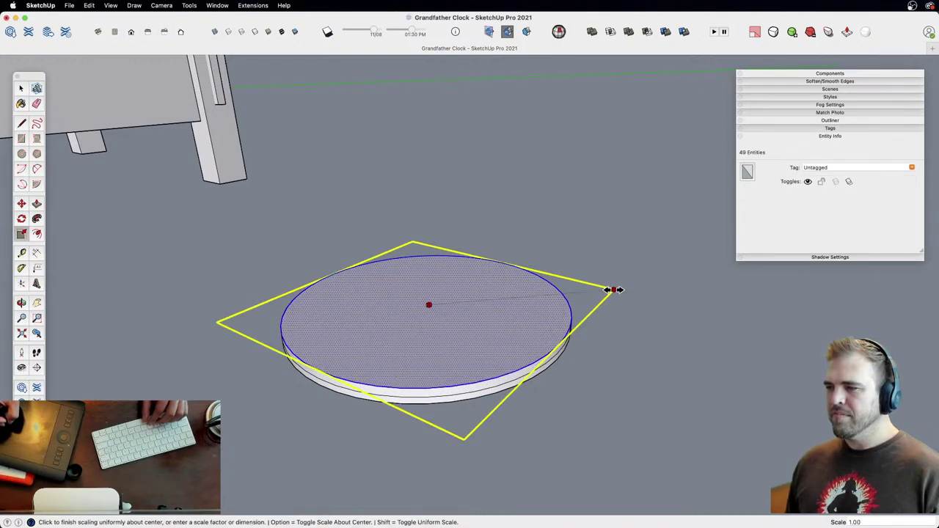
{"action": "left_click", "coordinate": [572, 292]}
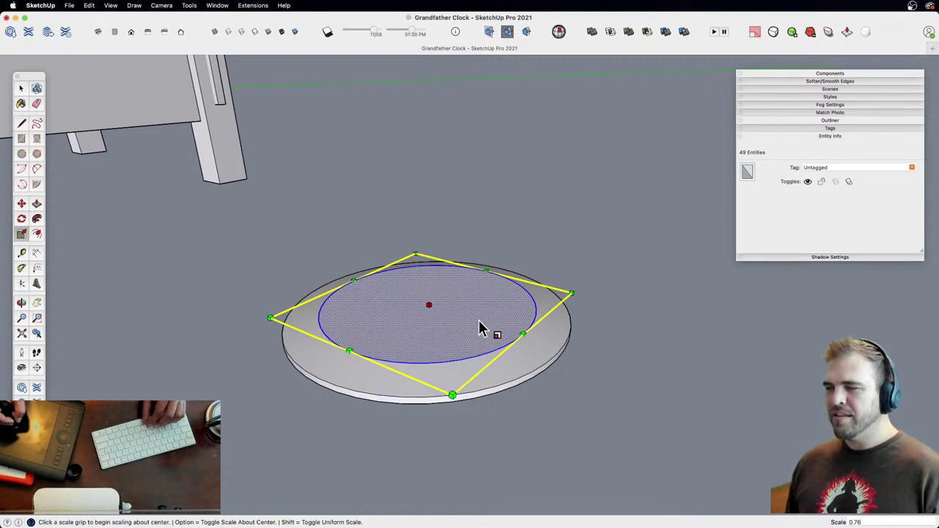
{"action": "scroll", "coordinate": [479, 327], "scroll_direction": "down", "scroll_amount": 5}
{"action": "middle_click_drag", "start_coordinate": [465, 304], "coordinate": [452, 273]}
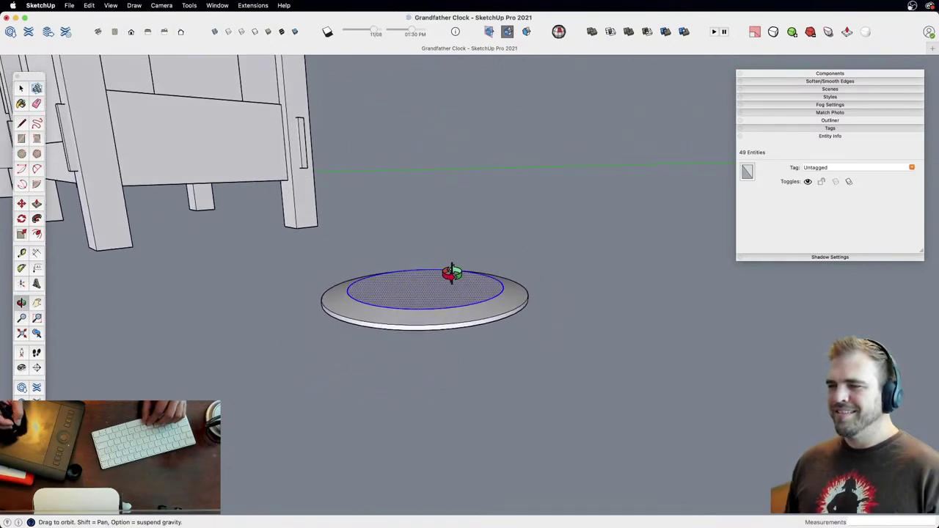
Step: Group the whole tapered disc, open the group for editing and select all of its geometry
{"action": "triple_click", "coordinate": [455, 294]}
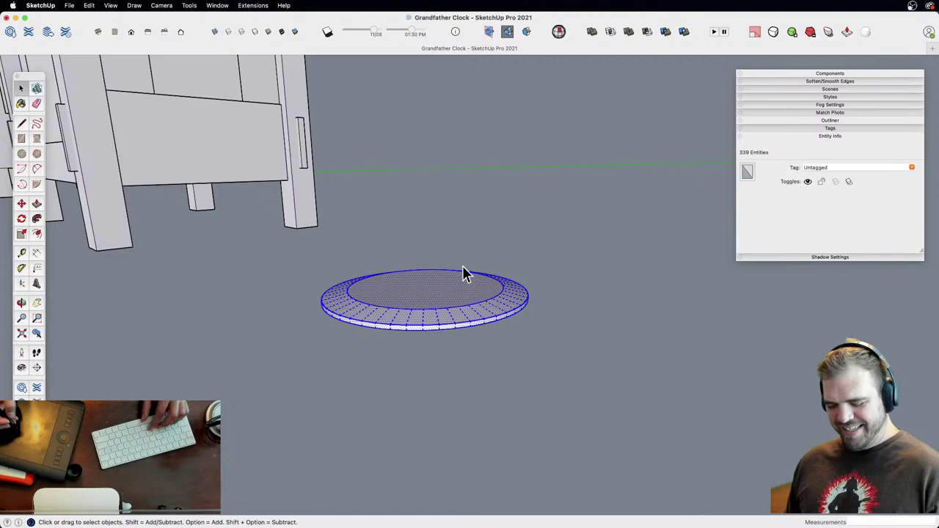
{"action": "key", "text": "super+g"}
{"action": "left_click", "coordinate": [464, 271]}
{"action": "triple_click", "coordinate": [463, 269]}
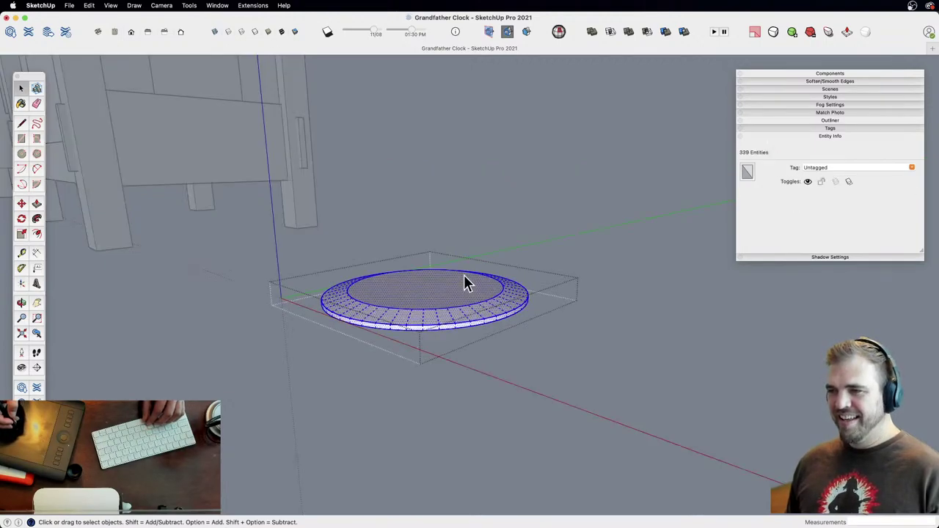
Step: Copy the disc's geometry straight down inside the group by about 1 3/4"
{"action": "middle_click_drag", "start_coordinate": [468, 277], "coordinate": [478, 201], "text": "shift"}
{"action": "key", "text": "m"}
{"action": "left_click", "coordinate": [501, 229]}
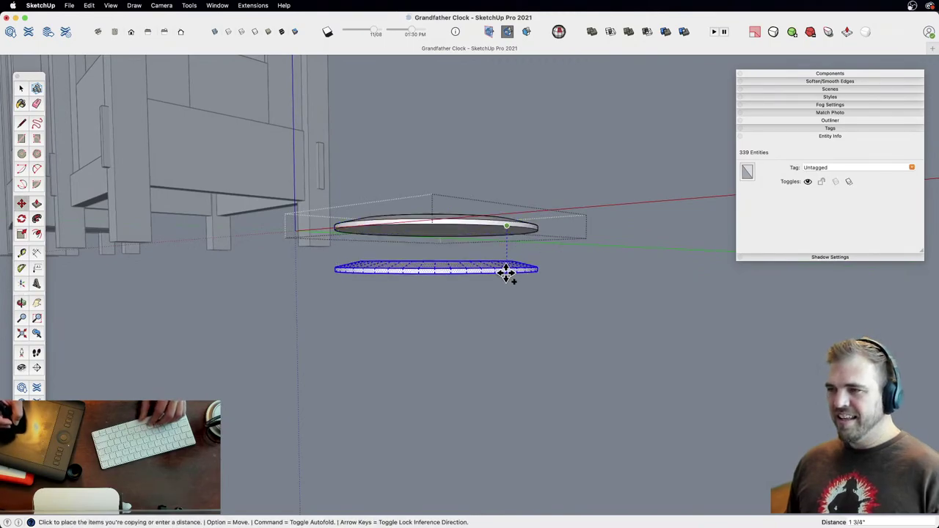
{"action": "left_click", "coordinate": [506, 276]}
Step: Flip the lower disc copy upside down by scaling it along the blue axis by -1
{"action": "middle_click_drag", "start_coordinate": [505, 277], "coordinate": [458, 326]}
{"action": "scroll", "coordinate": [477, 341], "scroll_direction": "up", "scroll_amount": 2}
{"action": "key", "text": "s"}
{"action": "left_click", "coordinate": [454, 319]}
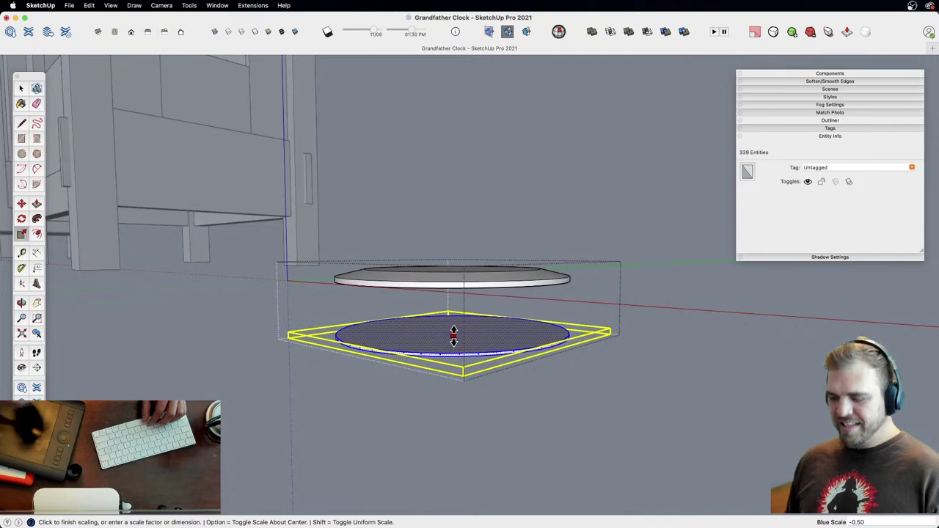
{"action": "type", "text": "-1"}
{"action": "key", "text": "Return"}
Step: Move the flipped copy up about 1 15/16" against the original disc's underside and erase the seam edge between the two halves
{"action": "key", "text": "m"}
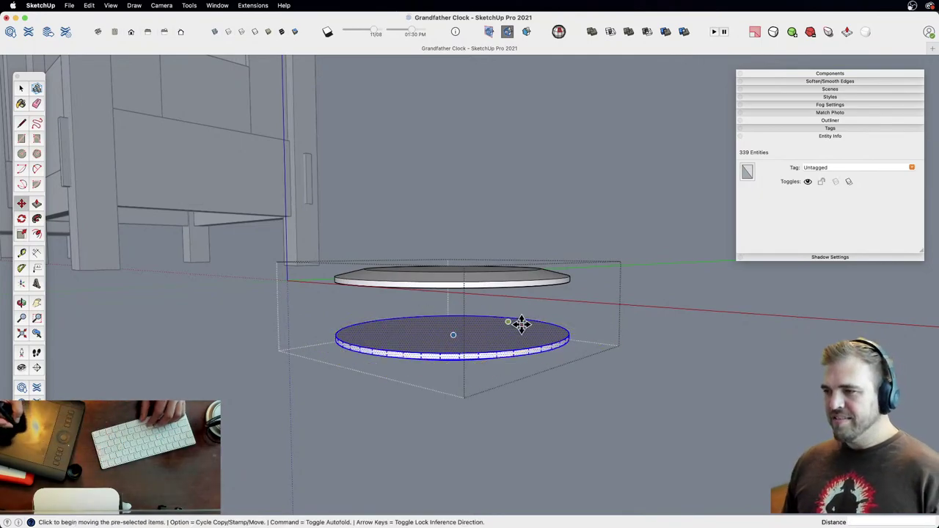
{"action": "left_click", "coordinate": [513, 351]}
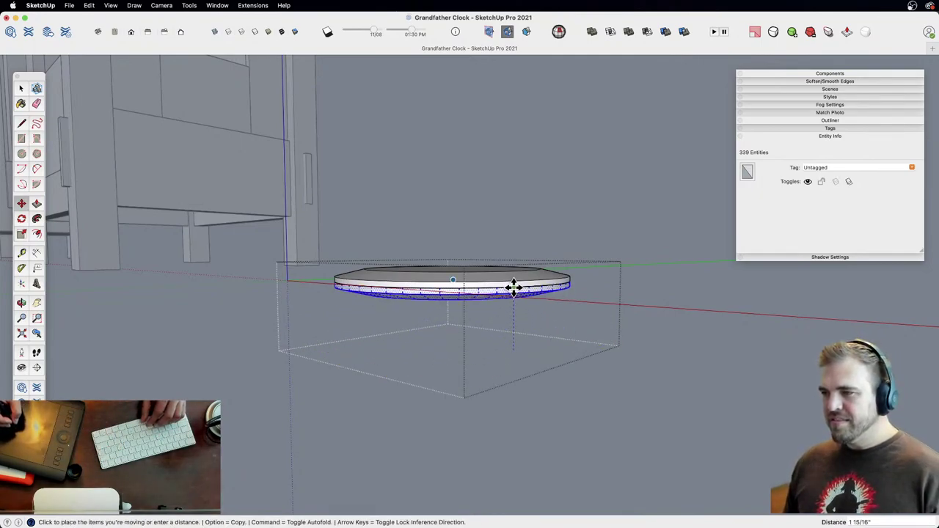
{"action": "left_click", "coordinate": [511, 286]}
{"action": "key", "text": "z"}
{"action": "left_click_drag", "start_coordinate": [505, 320], "coordinate": [513, 291]}
{"action": "key", "text": "e"}
{"action": "left_click", "coordinate": [517, 289]}
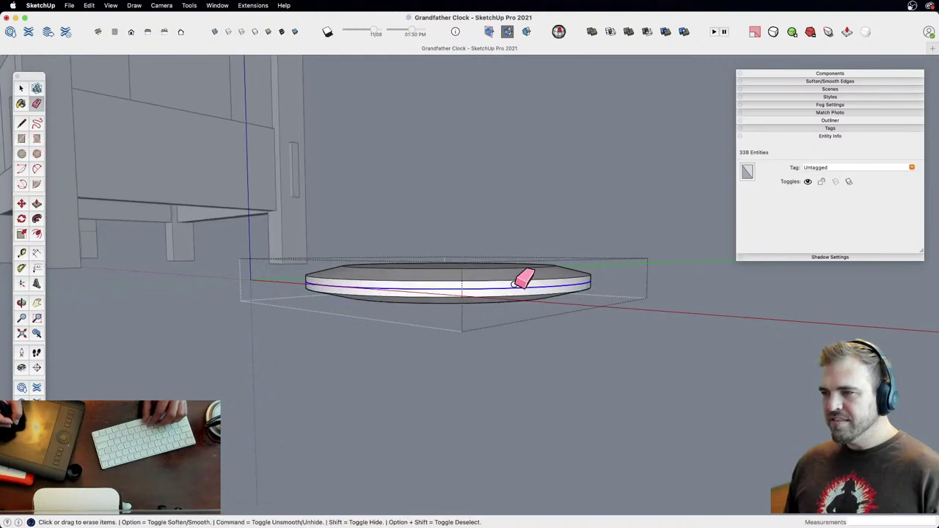
Step: Select all the merged disc's geometry, thin it by scaling along the blue axis about its center, and clear the selection
{"action": "mouse_move", "coordinate": [495, 286]}
{"action": "middle_mouse_down"}
{"action": "mouse_move", "coordinate": [516, 137]}
{"action": "mouse_move", "coordinate": [499, 316]}
{"action": "middle_mouse_up"}
{"action": "left_click", "coordinate": [497, 302]}
{"action": "key", "text": "s"}
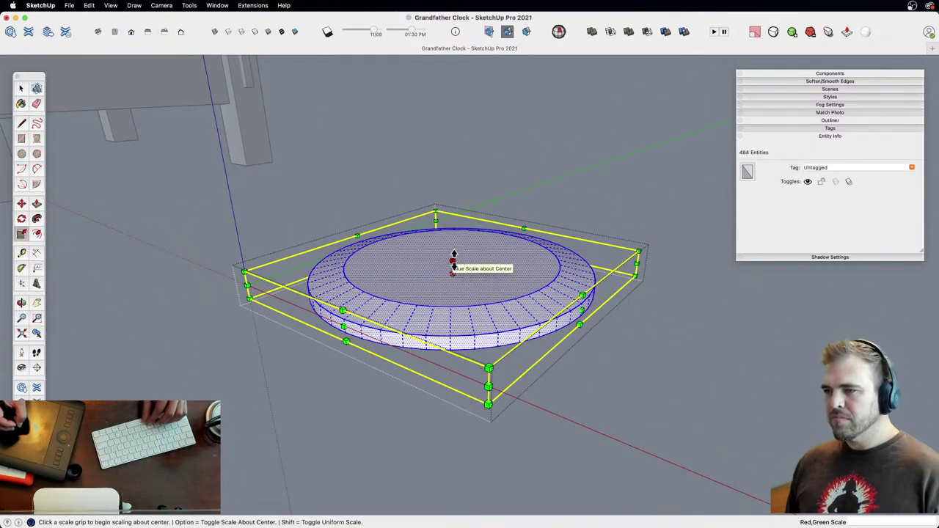
{"action": "left_click", "coordinate": [454, 265]}
{"action": "left_click", "coordinate": [454, 266]}
{"action": "middle_click_drag", "start_coordinate": [470, 274], "coordinate": [429, 438], "text": "shift"}
{"action": "key", "text": "z"}
{"action": "scroll", "coordinate": [465, 273], "scroll_direction": "down", "scroll_amount": 3}
{"action": "left_click", "coordinate": [432, 422]}
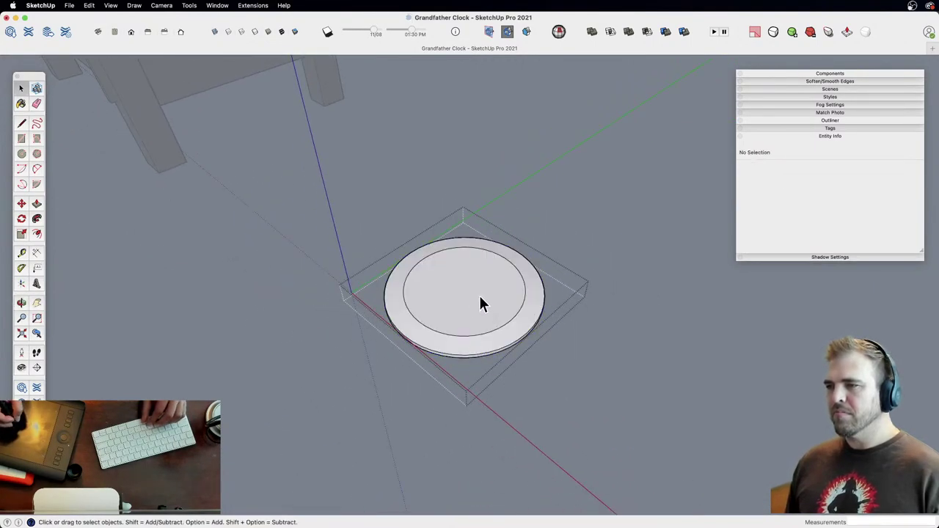
Step: Switch to a top view in parallel projection, framing the disc and the empty space behind it
{"action": "middle_click_drag", "start_coordinate": [480, 304], "coordinate": [489, 339], "text": "shift"}
{"action": "left_click", "coordinate": [114, 31]}
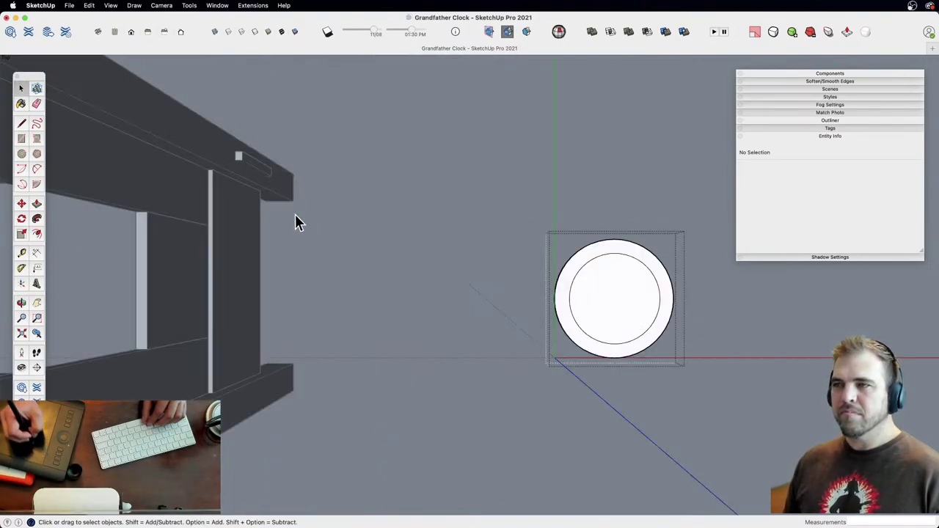
{"action": "key", "text": "shift+p"}
{"action": "middle_click_drag", "start_coordinate": [659, 306], "coordinate": [429, 322], "text": "shift"}
{"action": "key", "text": "z"}
{"action": "left_click_drag", "start_coordinate": [448, 371], "coordinate": [415, 181]}
{"action": "middle_click_drag", "start_coordinate": [415, 182], "coordinate": [503, 277], "text": "shift"}
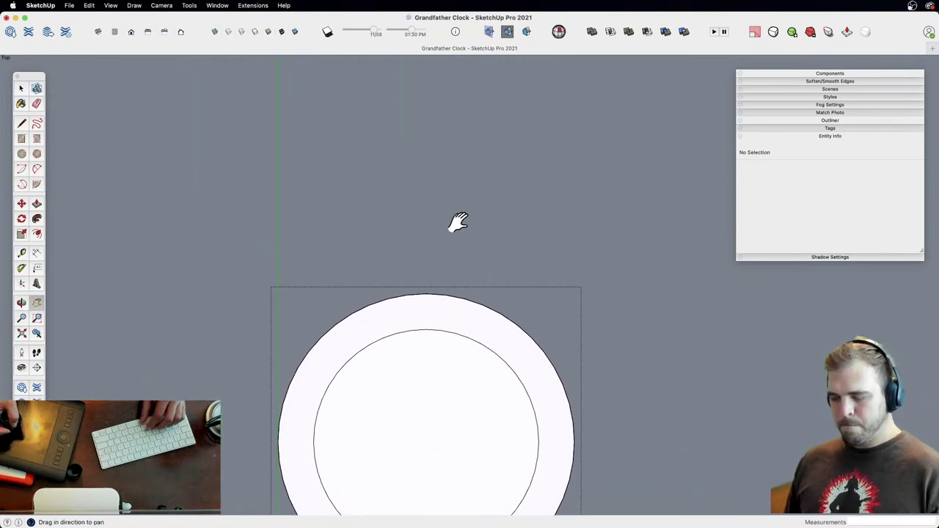
Step: Draw a closed rectangle of lines about 3 3/16" wide and 3 5/8" high above the disc inside the group
{"action": "key", "text": "l"}
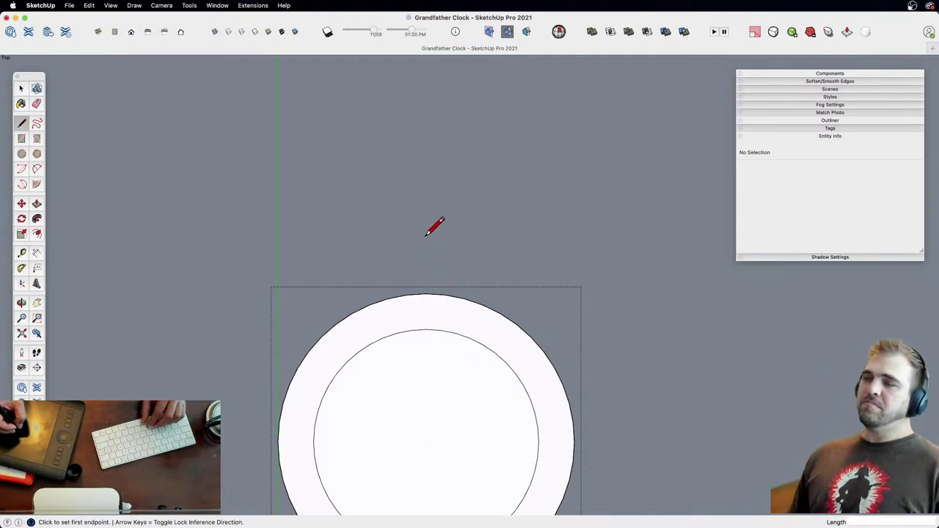
{"action": "left_click", "coordinate": [488, 216]}
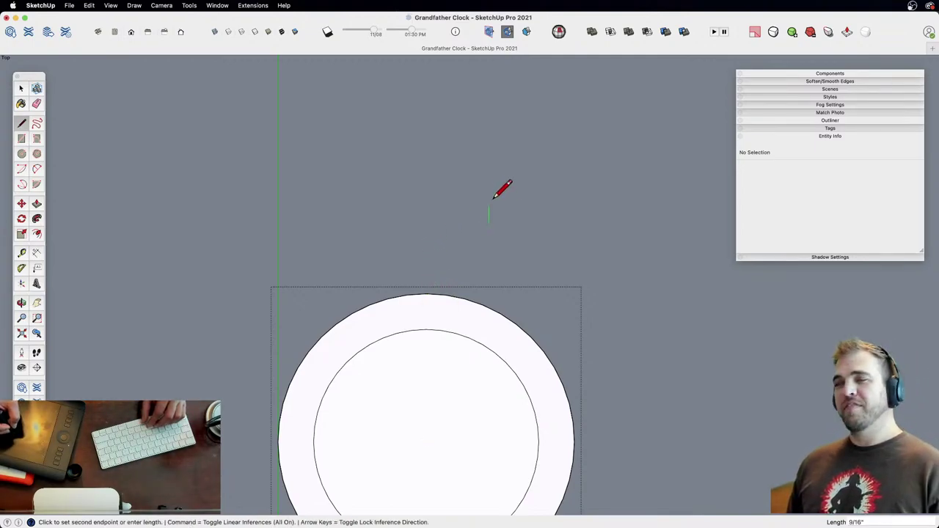
{"action": "left_click", "coordinate": [489, 99]}
{"action": "left_click", "coordinate": [382, 99]}
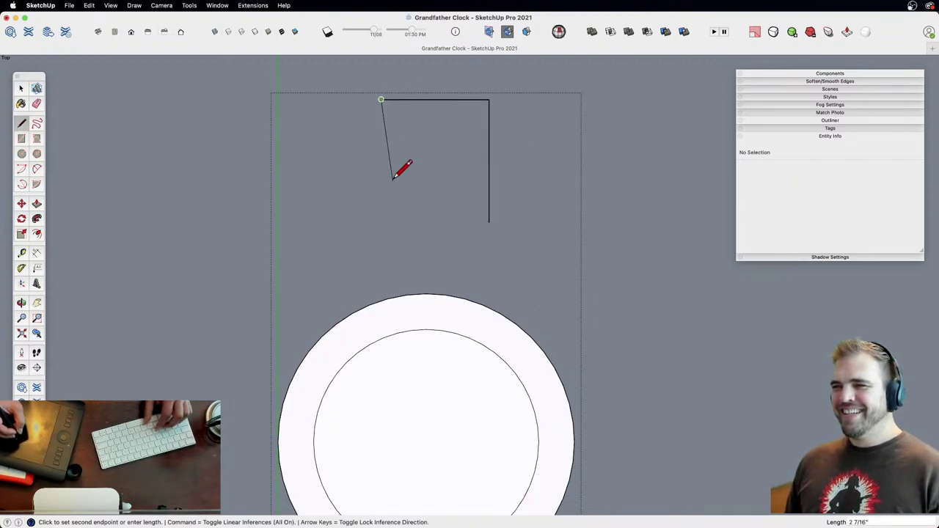
{"action": "key", "text": "shift"}
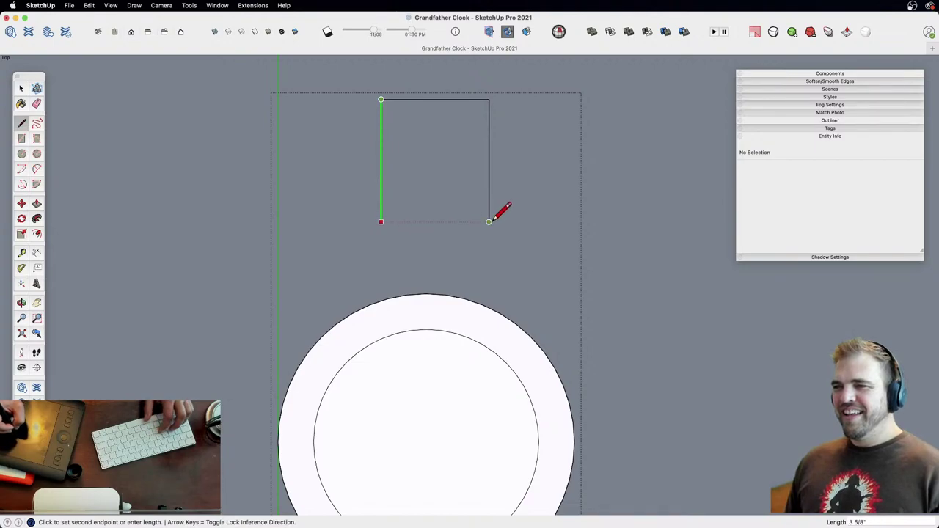
{"action": "left_click", "coordinate": [489, 221]}
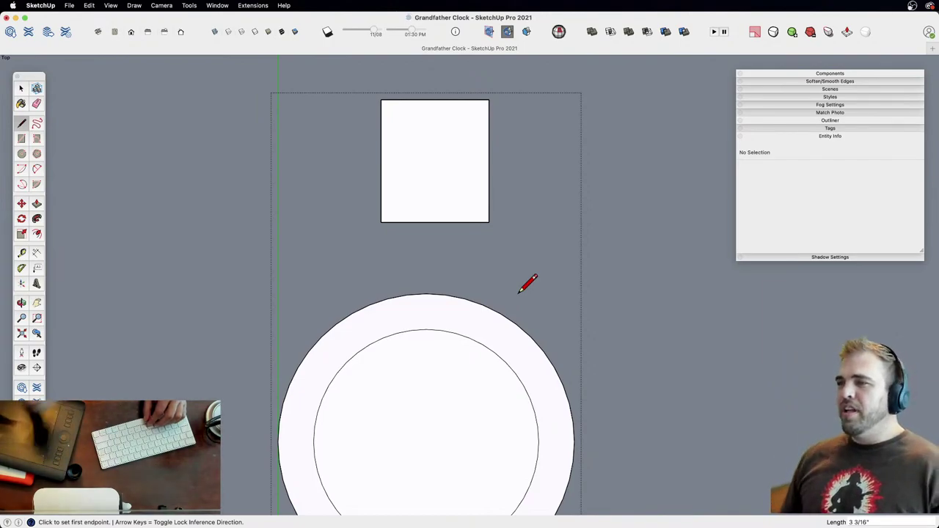
Step: Draw a diagonal line about 3/4" long across the rectangle's lower-left corner
{"action": "key", "text": "h"}
{"action": "key", "text": "z"}
{"action": "left_click_drag", "start_coordinate": [467, 232], "coordinate": [437, 184]}
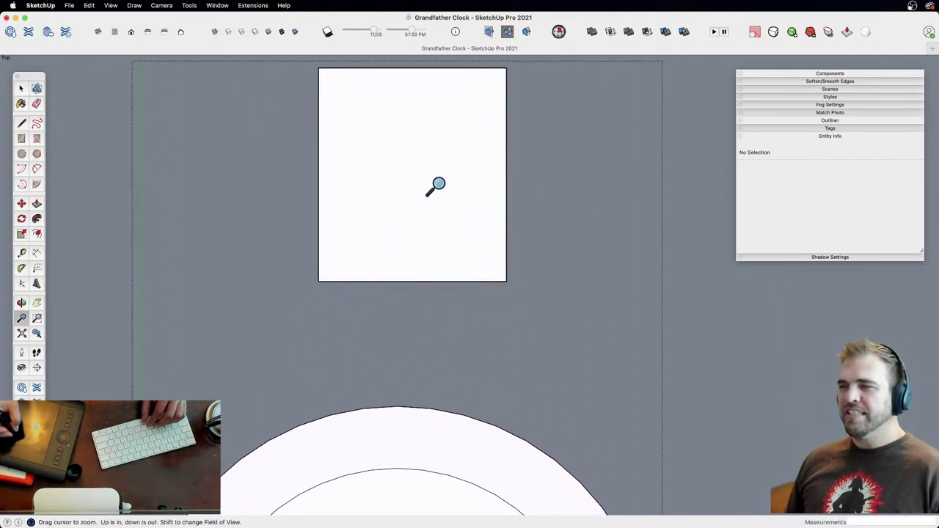
{"action": "key", "text": "h"}
{"action": "left_click_drag", "start_coordinate": [372, 253], "coordinate": [378, 324]}
{"action": "key", "text": "l"}
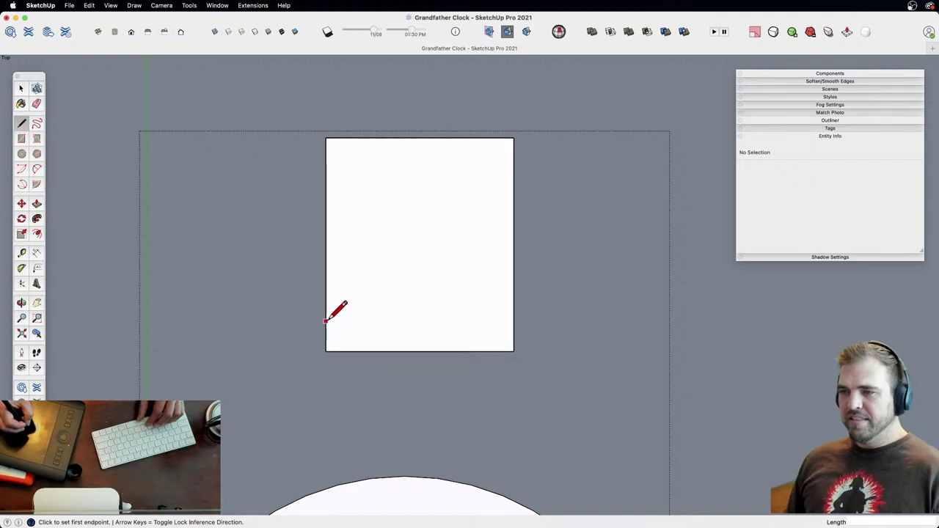
{"action": "left_click", "coordinate": [326, 320]}
{"action": "left_click", "coordinate": [356, 351]}
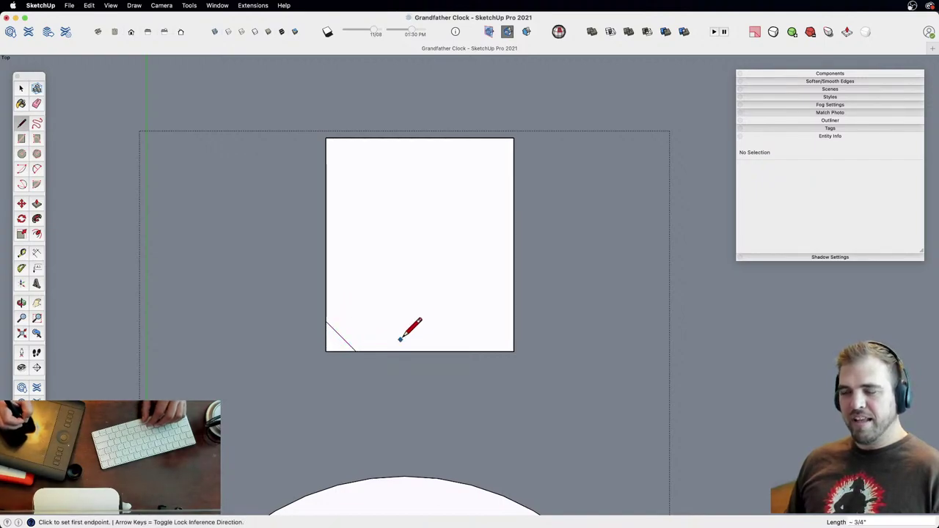
{"action": "left_click", "coordinate": [513, 320]}
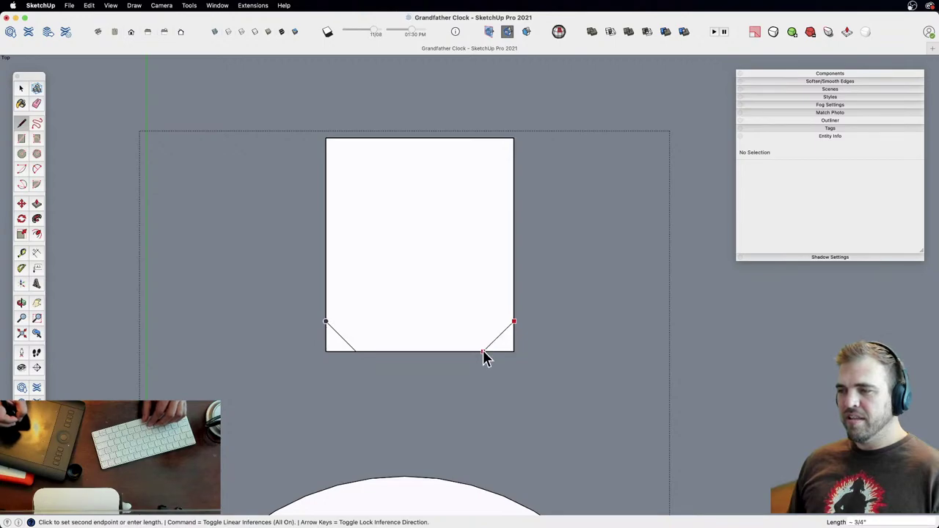
{"action": "key", "text": "space"}
Step: Copy the small corner triangle face along the red axis to just outside the rectangle's right edge
{"action": "scroll", "coordinate": [447, 268], "scroll_direction": "down", "scroll_amount": 2}
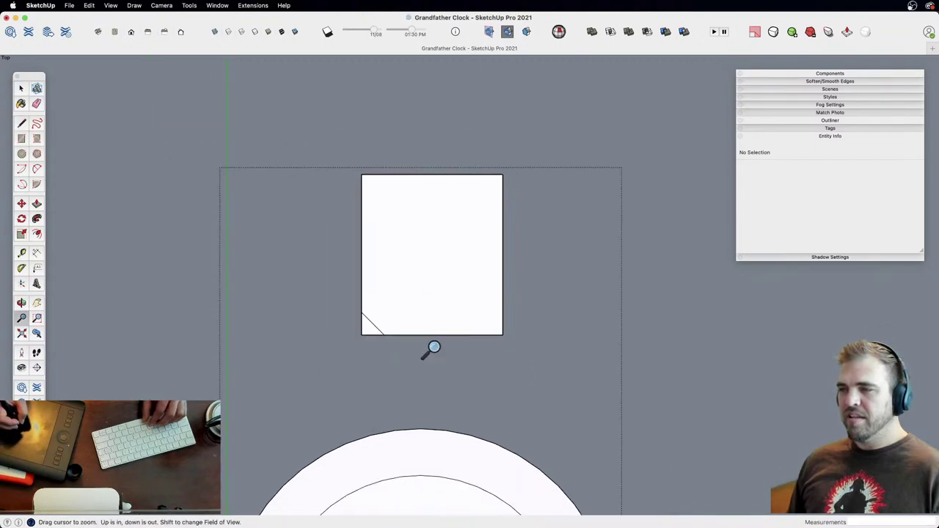
{"action": "left_click", "coordinate": [369, 328]}
{"action": "key", "text": "m"}
{"action": "left_click", "coordinate": [399, 307]}
{"action": "key", "text": "alt"}
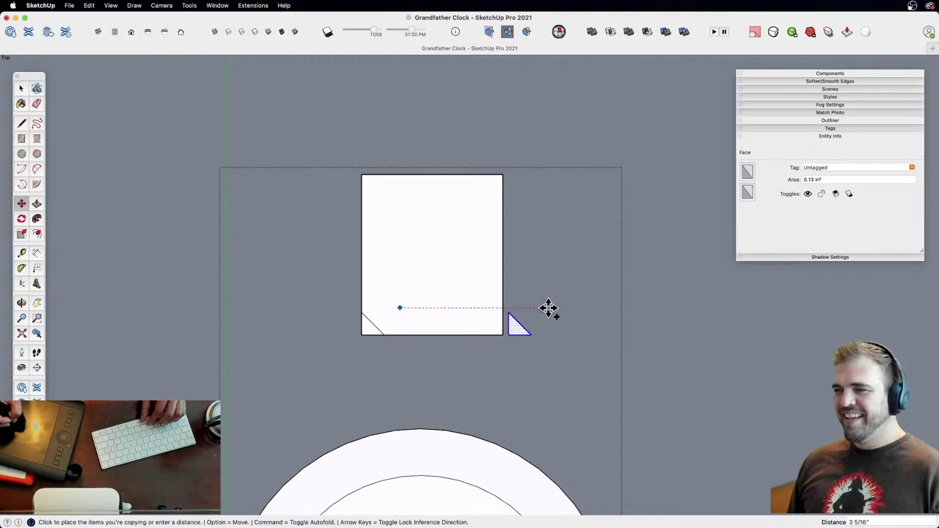
{"action": "left_click", "coordinate": [558, 308]}
Step: Mirror the copied triangle along the red axis and move it onto the rectangle's lower-right corner
{"action": "key", "text": "s"}
{"action": "left_click", "coordinate": [520, 325]}
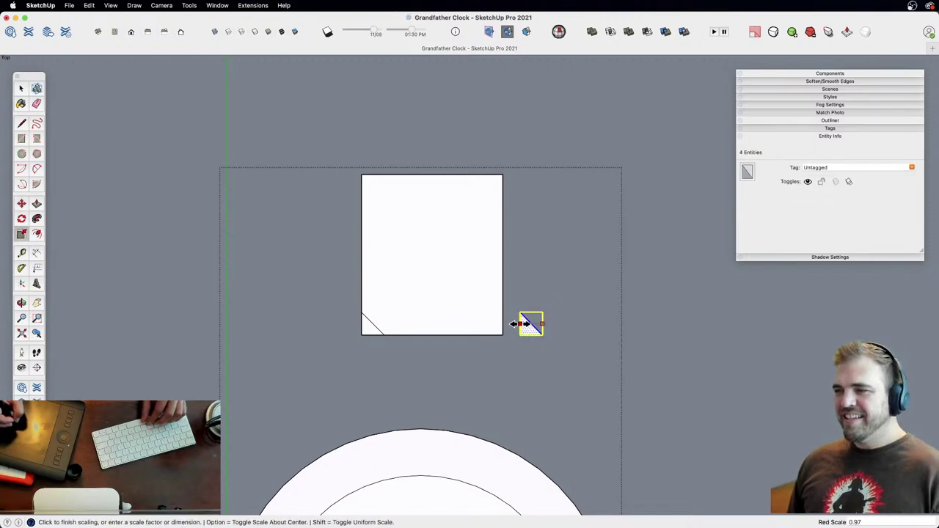
{"action": "left_click", "coordinate": [565, 339]}
{"action": "key", "text": "m"}
{"action": "left_click", "coordinate": [564, 336]}
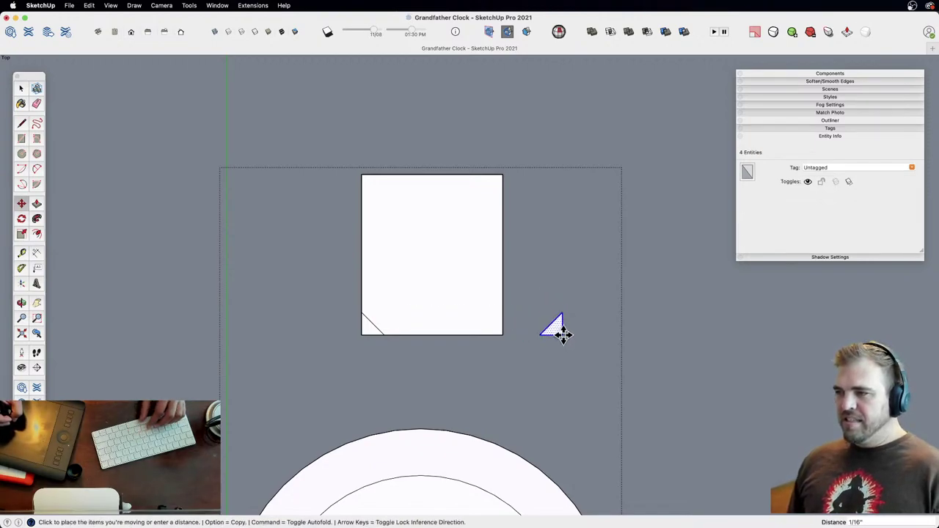
{"action": "left_click", "coordinate": [504, 335]}
Step: Select both lower corner triangles and copy them along the green axis to above the rectangle
{"action": "key", "text": "space"}
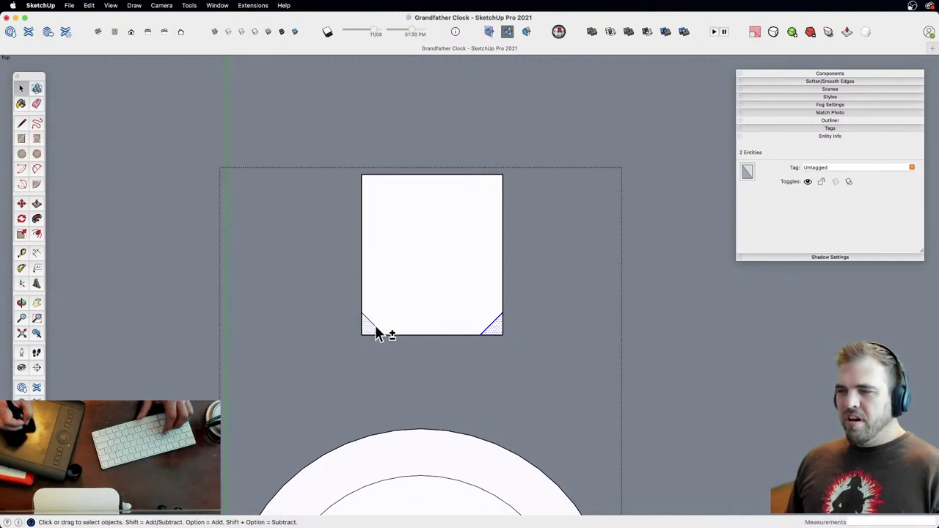
{"action": "key", "text": "m"}
{"action": "left_click", "coordinate": [483, 311]}
{"action": "key", "text": "alt"}
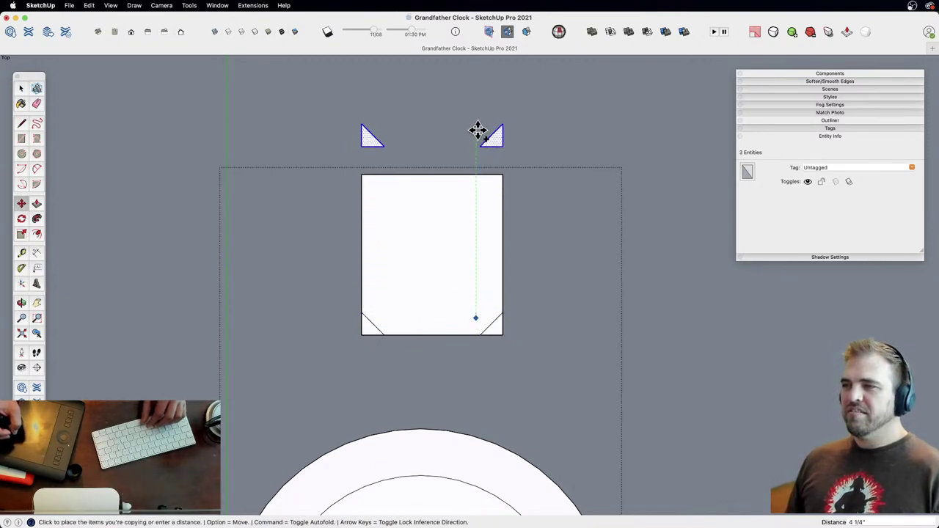
{"action": "left_click", "coordinate": [480, 124]}
Step: Flip the copied triangle pair by scaling it along the green axis by -1 and move it onto the rectangle's upper corners
{"action": "key", "text": "s"}
{"action": "left_click", "coordinate": [433, 145]}
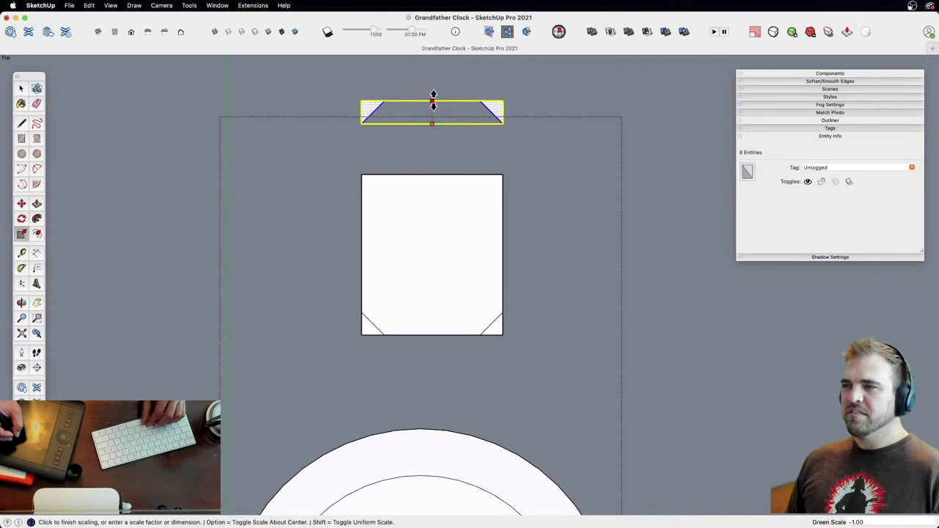
{"action": "left_click", "coordinate": [434, 101]}
{"action": "key", "text": "m"}
{"action": "left_click", "coordinate": [502, 105]}
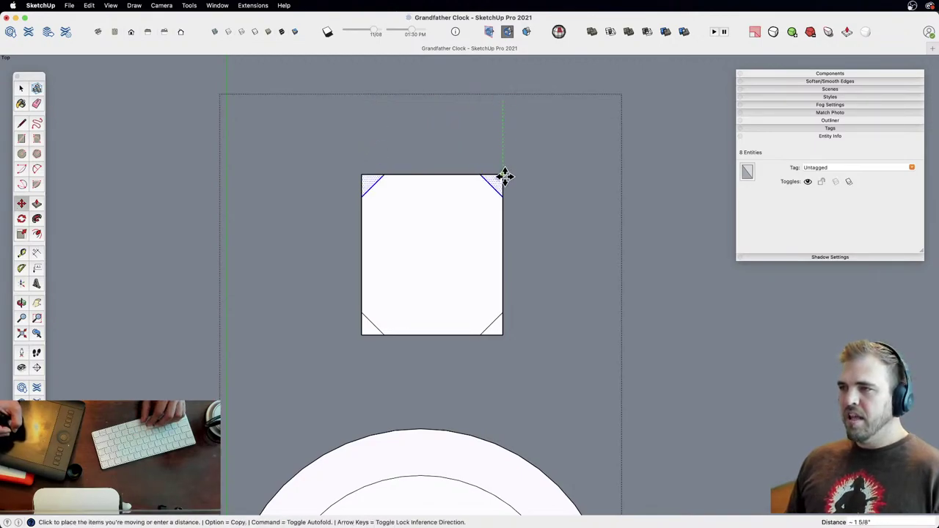
{"action": "left_click", "coordinate": [503, 175]}
Step: Erase the outer edges of all four corner triangles to turn the rectangle into a chamfered shape
{"action": "key", "text": "e"}
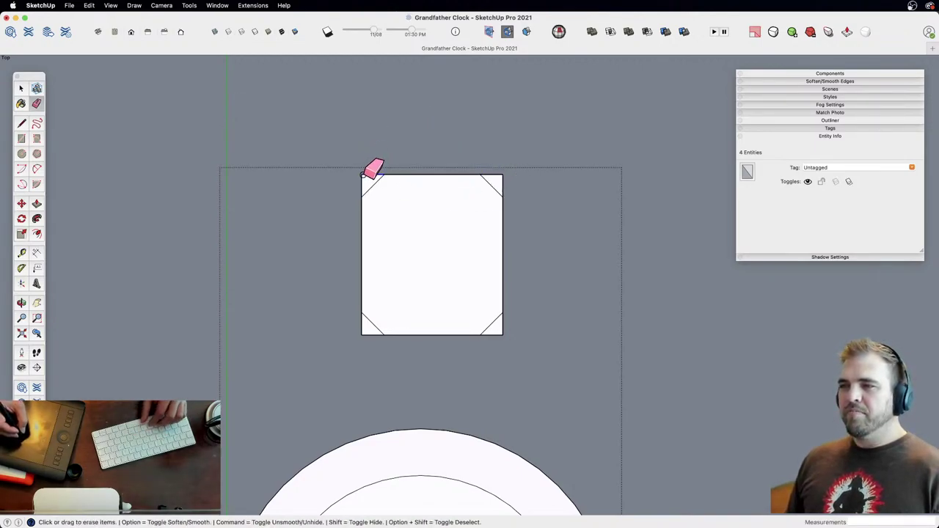
{"action": "left_click_drag", "start_coordinate": [363, 175], "coordinate": [363, 192]}
{"action": "left_click_drag", "start_coordinate": [367, 335], "coordinate": [411, 377]}
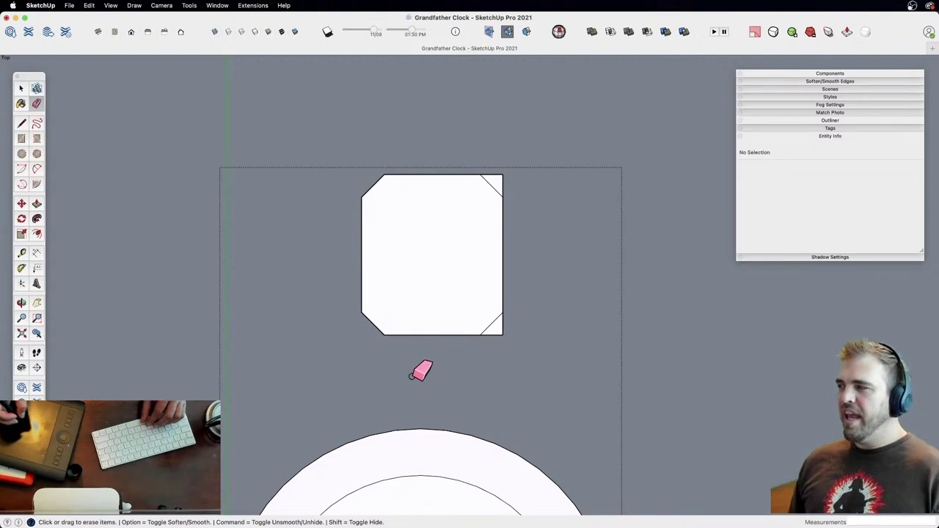
{"action": "left_click_drag", "start_coordinate": [503, 336], "coordinate": [504, 334]}
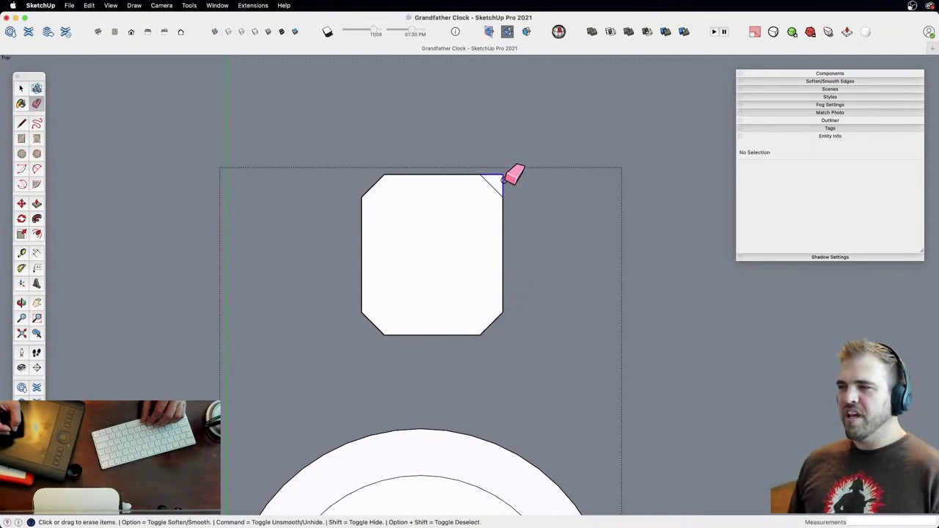
{"action": "left_click_drag", "start_coordinate": [503, 179], "coordinate": [505, 178]}
Step: Extrude the chamfered face upward by 1/4" to give the piece thickness
{"action": "key", "text": "z"}
{"action": "left_click_drag", "start_coordinate": [466, 286], "coordinate": [467, 415]}
{"action": "key", "text": "h"}
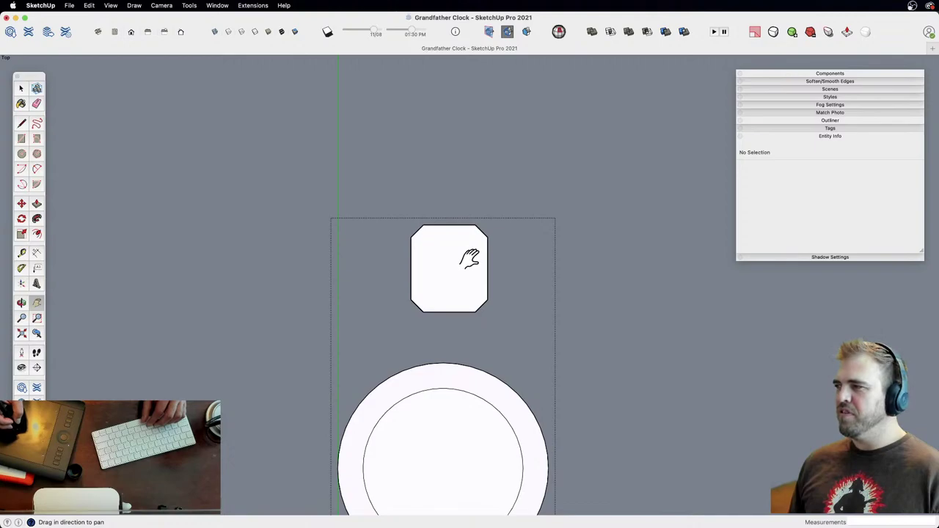
{"action": "middle_click_drag", "start_coordinate": [457, 292], "coordinate": [496, 130]}
{"action": "left_click_drag", "start_coordinate": [575, 317], "coordinate": [610, 356]}
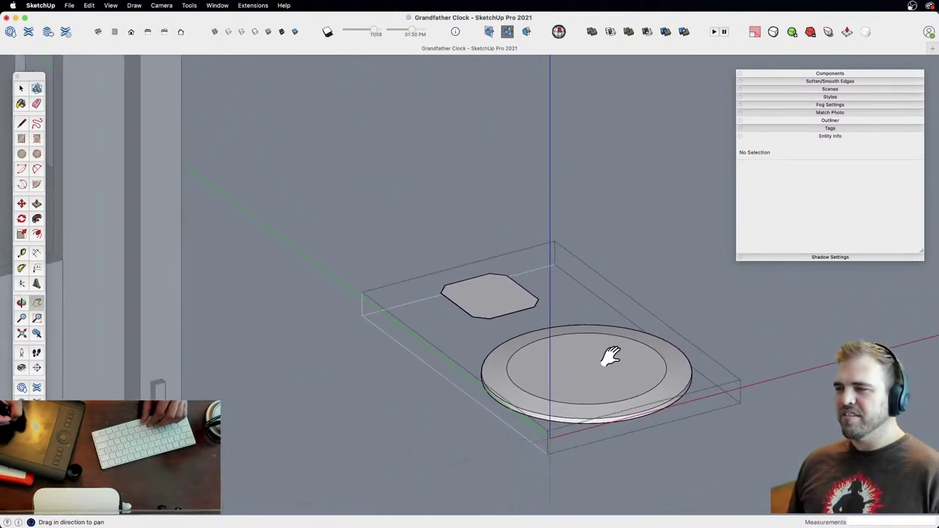
{"action": "middle_click_drag", "start_coordinate": [610, 356], "coordinate": [507, 362]}
{"action": "left_click_drag", "start_coordinate": [602, 413], "coordinate": [476, 231]}
{"action": "key", "text": "z"}
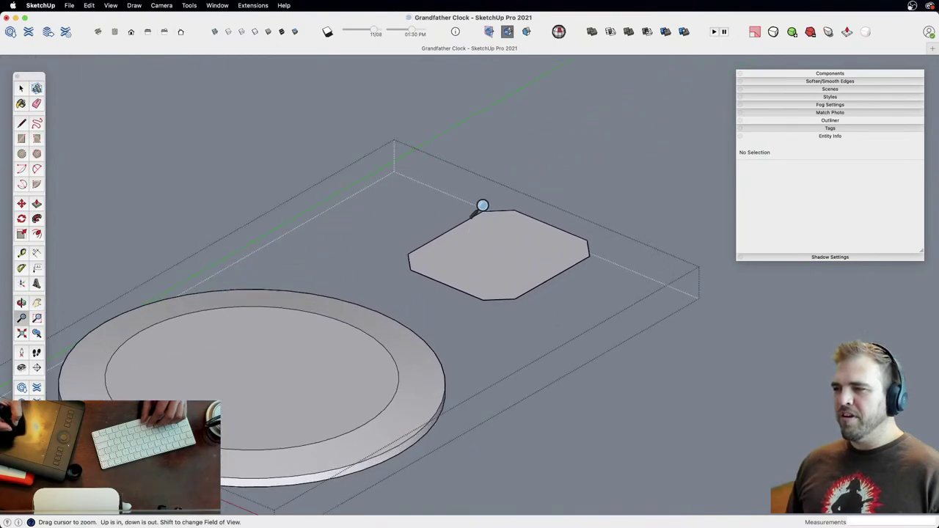
{"action": "key", "text": "space"}
{"action": "left_click", "coordinate": [504, 259]}
{"action": "mouse_move", "coordinate": [503, 259]}
{"action": "middle_mouse_down"}
{"action": "mouse_move", "coordinate": [544, 346]}
{"action": "mouse_move", "coordinate": [493, 267]}
{"action": "middle_mouse_up"}
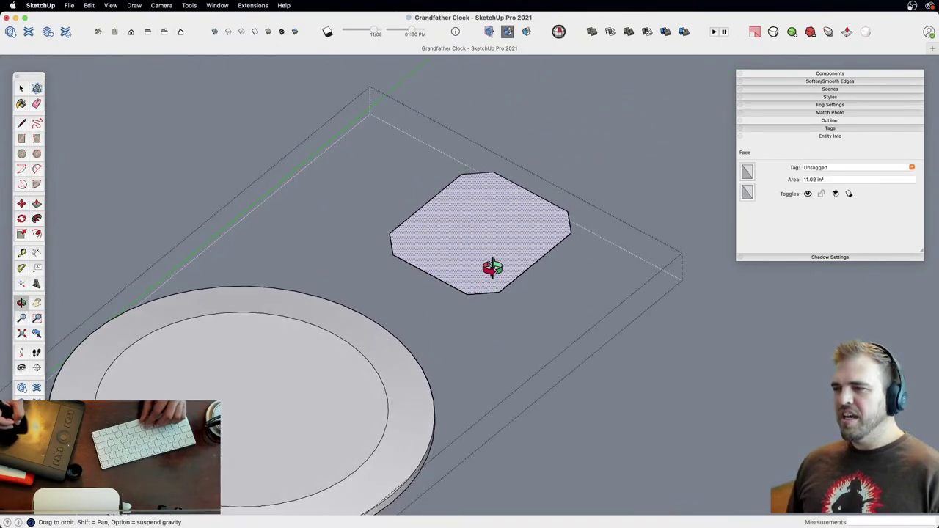
{"action": "key", "text": "p"}
{"action": "left_click", "coordinate": [492, 268]}
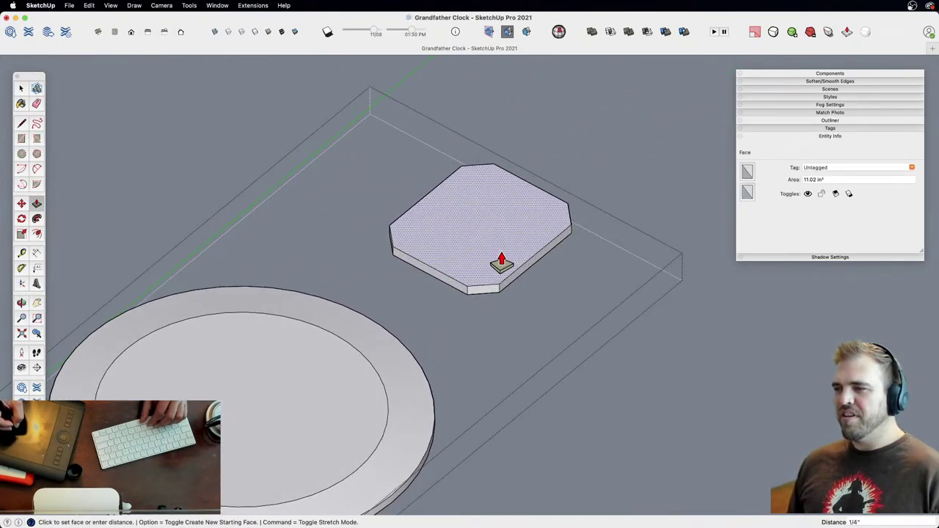
{"action": "left_click", "coordinate": [502, 263]}
Step: Offset the outline of the chamfered piece's top face inward to form a border frame
{"action": "middle_click_drag", "start_coordinate": [495, 247], "coordinate": [545, 300]}
{"action": "key", "text": "f"}
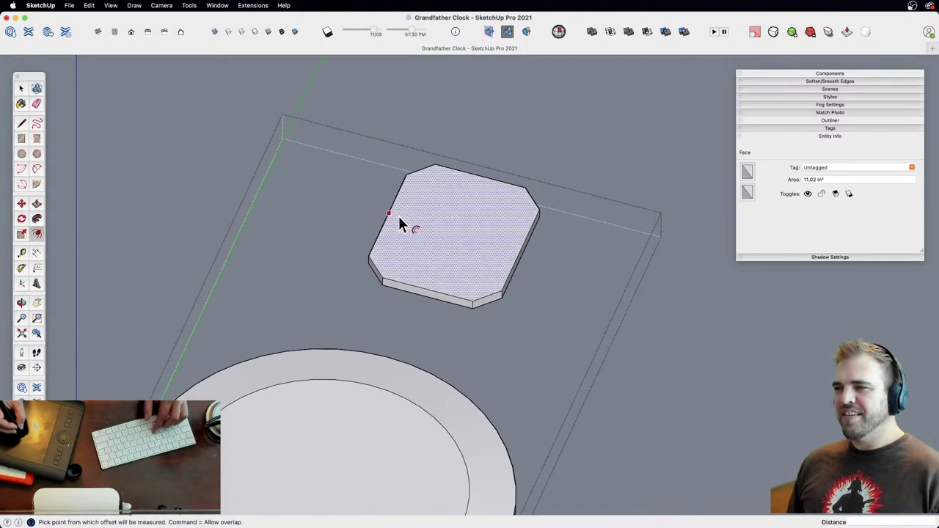
{"action": "left_click", "coordinate": [399, 216]}
{"action": "left_click", "coordinate": [403, 219]}
Step: Draw a centre line across the inner face and a parallel line on each side of it along the green axis
{"action": "middle_click_drag", "start_coordinate": [438, 237], "coordinate": [471, 304], "text": "shift"}
{"action": "scroll", "coordinate": [474, 261], "scroll_direction": "up", "scroll_amount": 5}
{"action": "scroll", "coordinate": [471, 304], "scroll_direction": "down", "scroll_amount": 2}
{"action": "key", "text": "l"}
{"action": "left_click", "coordinate": [454, 378]}
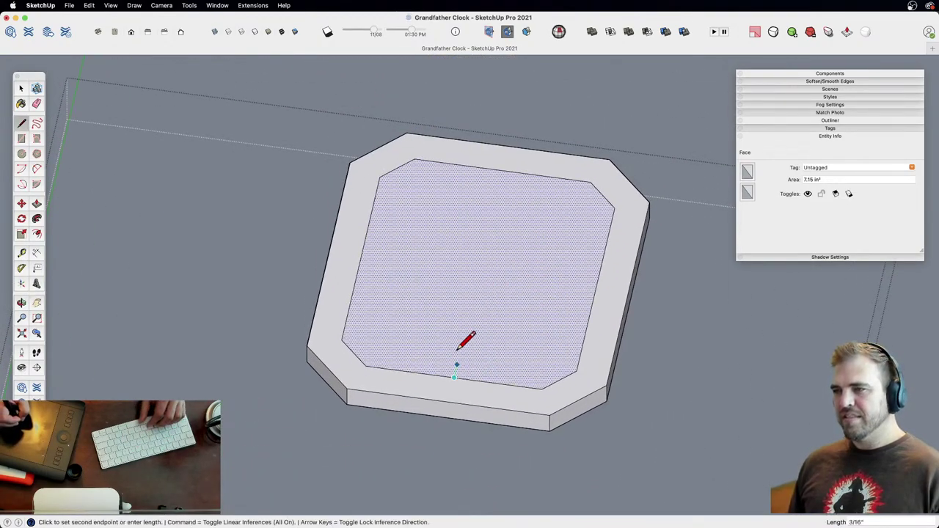
{"action": "left_click", "coordinate": [503, 170]}
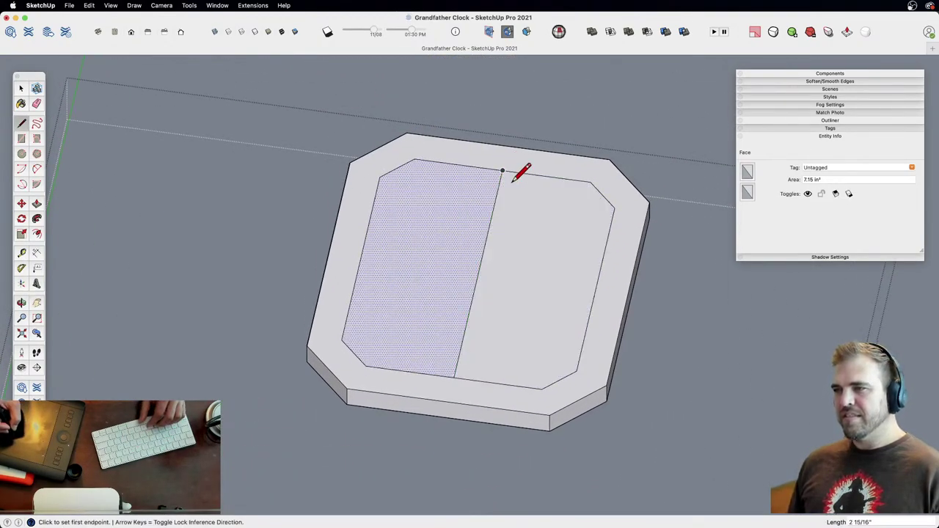
{"action": "left_click", "coordinate": [498, 383]}
{"action": "left_click", "coordinate": [546, 176]}
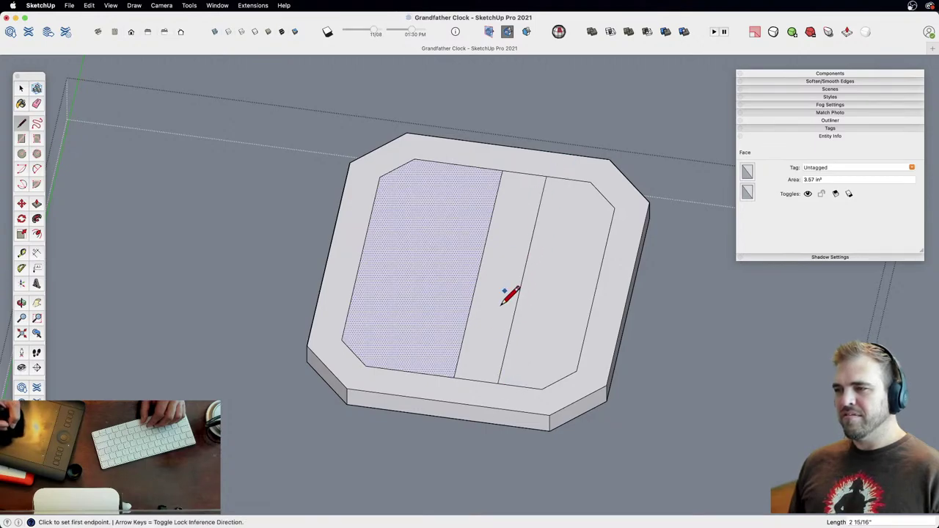
{"action": "left_click", "coordinate": [410, 370]}
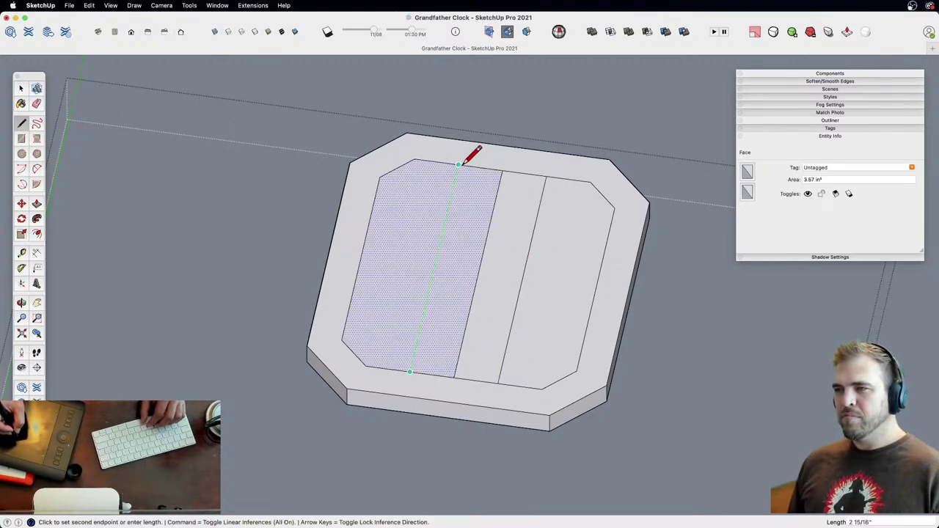
{"action": "left_click", "coordinate": [458, 165]}
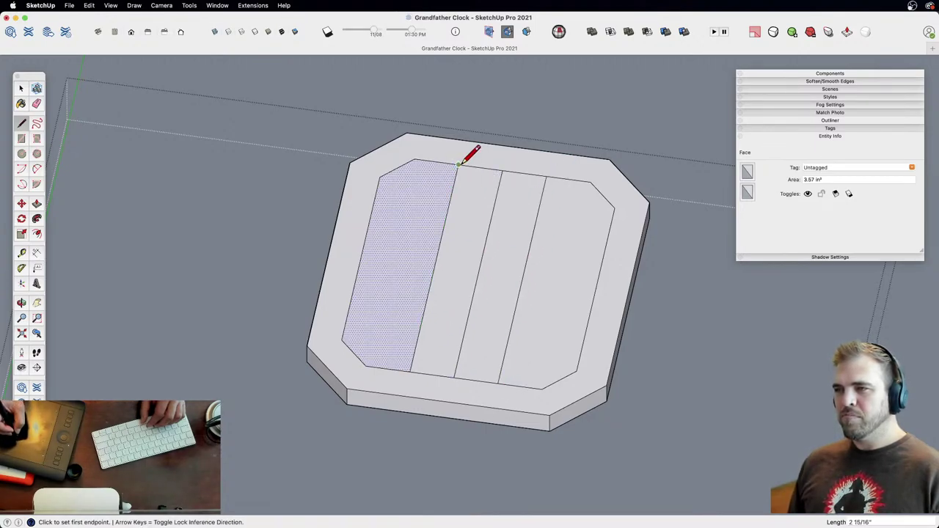
{"action": "key", "text": "f"}
{"action": "left_click", "coordinate": [367, 263]}
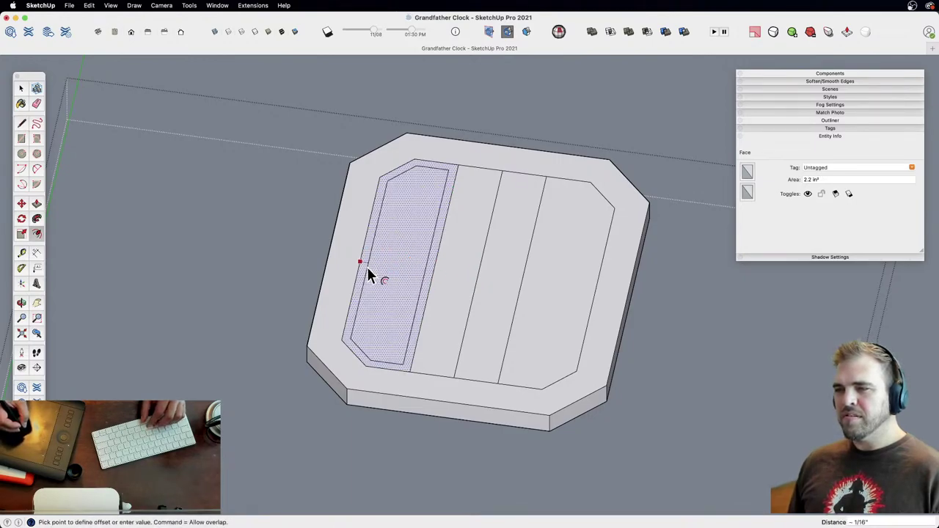
{"action": "left_click", "coordinate": [367, 267]}
{"action": "key", "text": "space"}
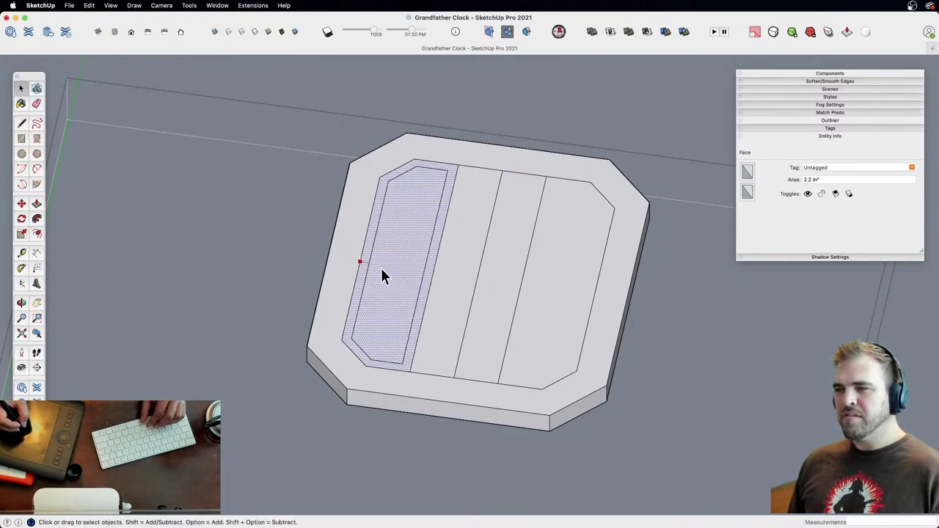
{"action": "left_click", "coordinate": [523, 103]}
{"action": "key", "text": "p"}
{"action": "key", "text": "space"}
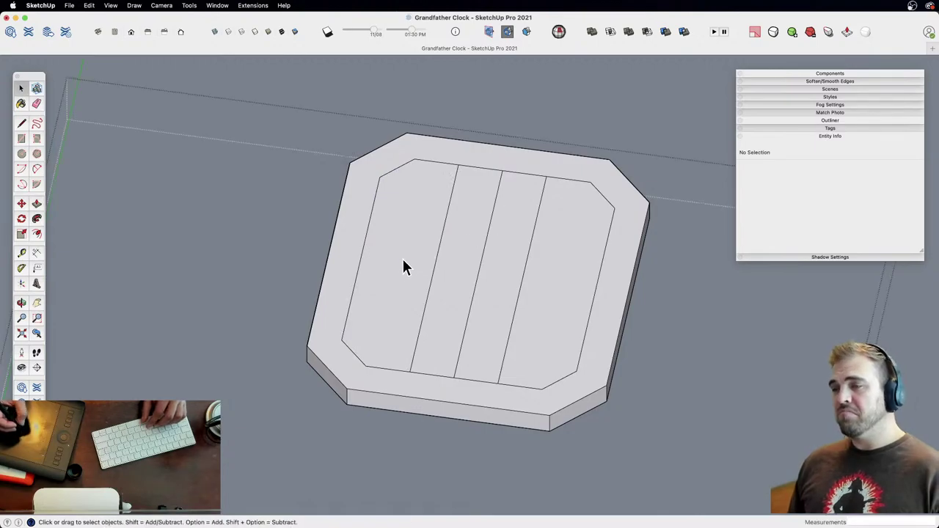
Step: Push both outer sections through the 1/4" thickness and erase the centre line on the remaining middle bar
{"action": "left_click", "coordinate": [406, 268]}
{"action": "key", "text": "p"}
{"action": "left_click", "coordinate": [402, 269]}
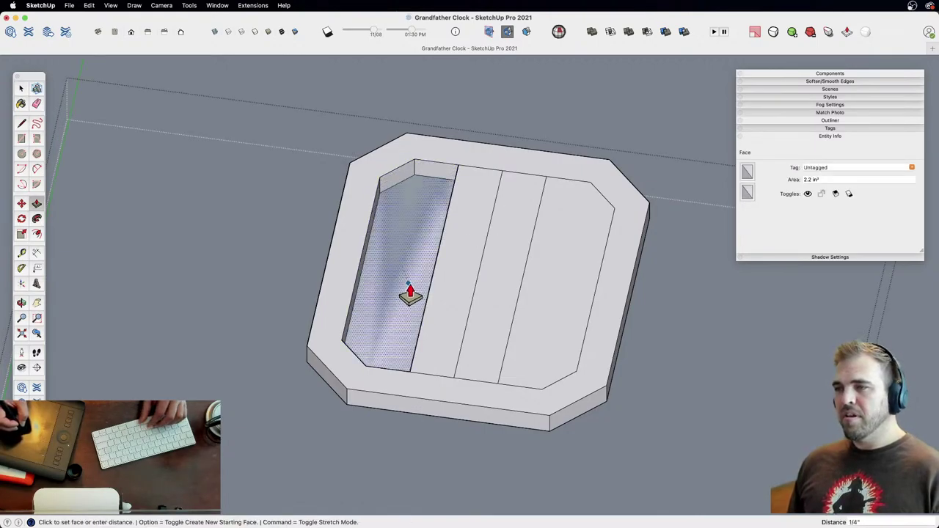
{"action": "left_click", "coordinate": [415, 288]}
{"action": "double_click", "coordinate": [573, 298]}
{"action": "key", "text": "e"}
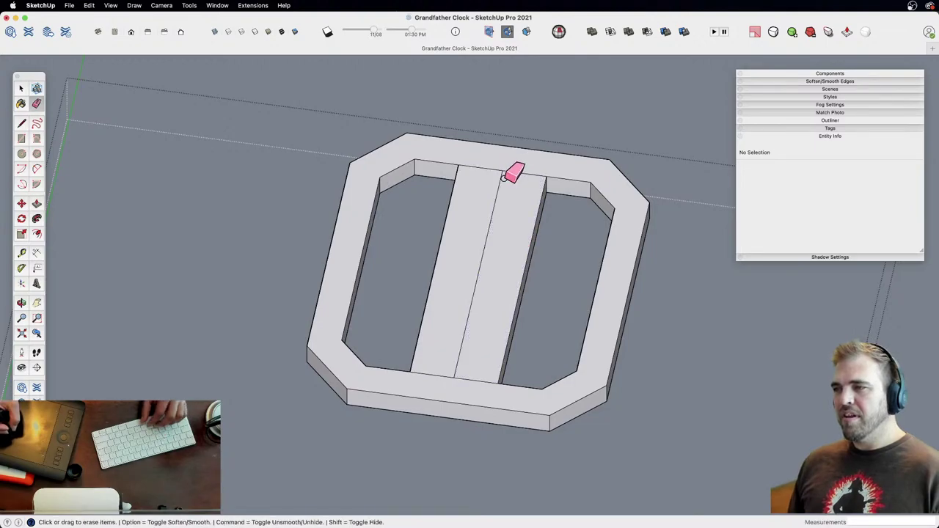
Step: Recess the top face of the middle bar by 1/16" below the surrounding frame
{"action": "scroll", "coordinate": [478, 374], "scroll_direction": "down", "scroll_amount": 6}
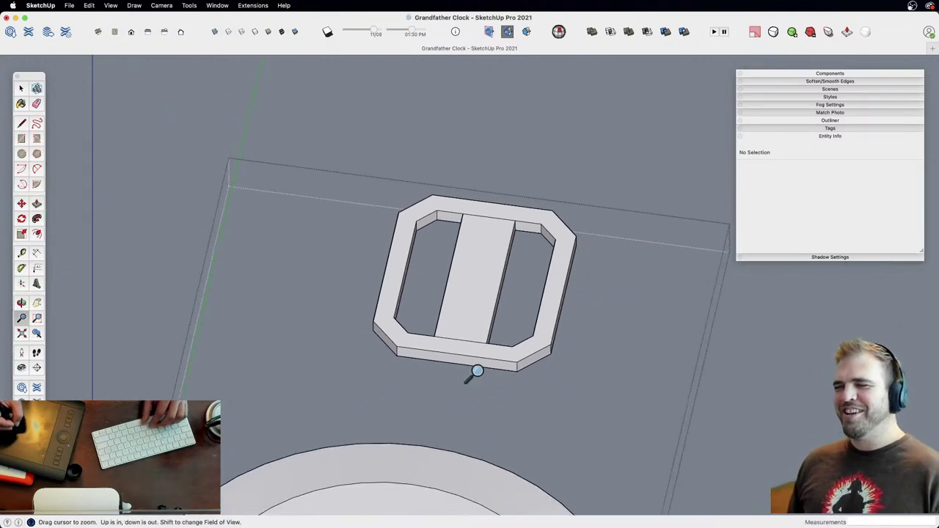
{"action": "middle_click_drag", "start_coordinate": [478, 369], "coordinate": [287, 287]}
{"action": "scroll", "coordinate": [436, 388], "scroll_direction": "up", "scroll_amount": 2}
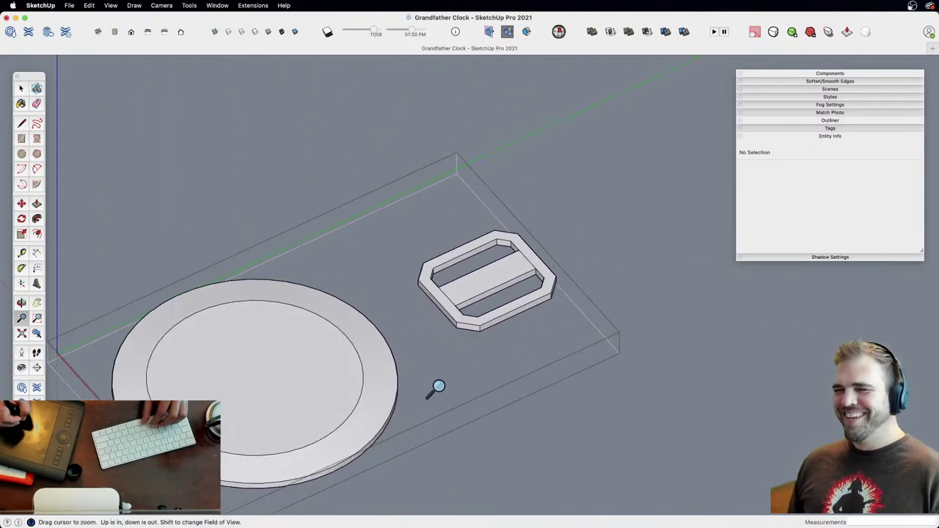
{"action": "scroll", "coordinate": [495, 268], "scroll_direction": "up", "scroll_amount": 5}
{"action": "middle_click_drag", "start_coordinate": [598, 244], "coordinate": [581, 314]}
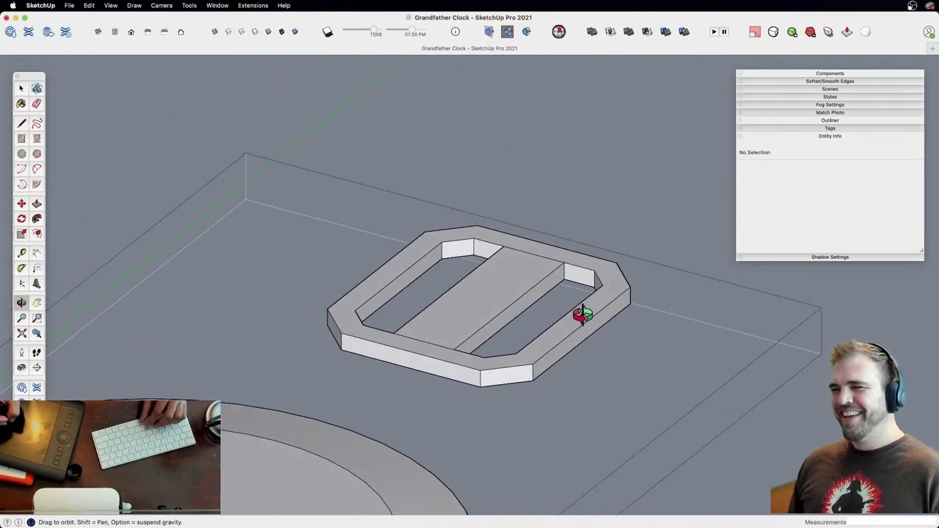
{"action": "key", "text": "p"}
{"action": "left_click", "coordinate": [509, 307]}
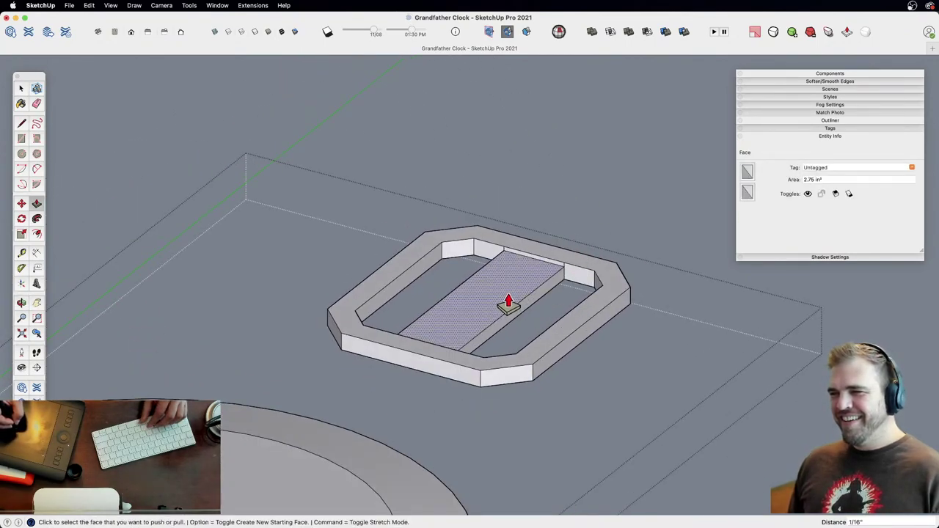
{"action": "left_click", "coordinate": [504, 307]}
{"action": "key", "text": "space"}
Step: Select all the connected geometry of the chamfered frame and make it a group
{"action": "scroll", "coordinate": [475, 318], "scroll_direction": "down", "scroll_amount": 5}
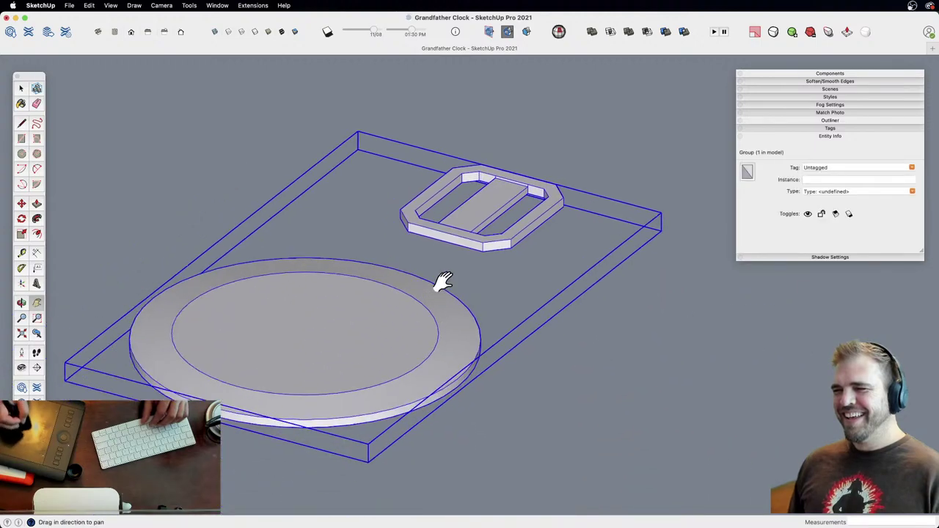
{"action": "middle_click_drag", "start_coordinate": [440, 279], "coordinate": [589, 340]}
{"action": "left_click", "coordinate": [397, 207]}
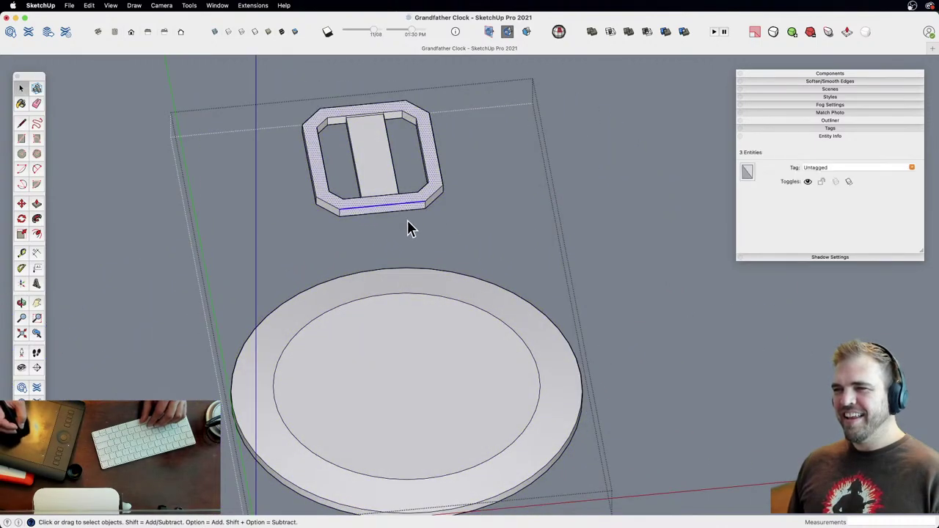
{"action": "triple_click", "coordinate": [314, 139]}
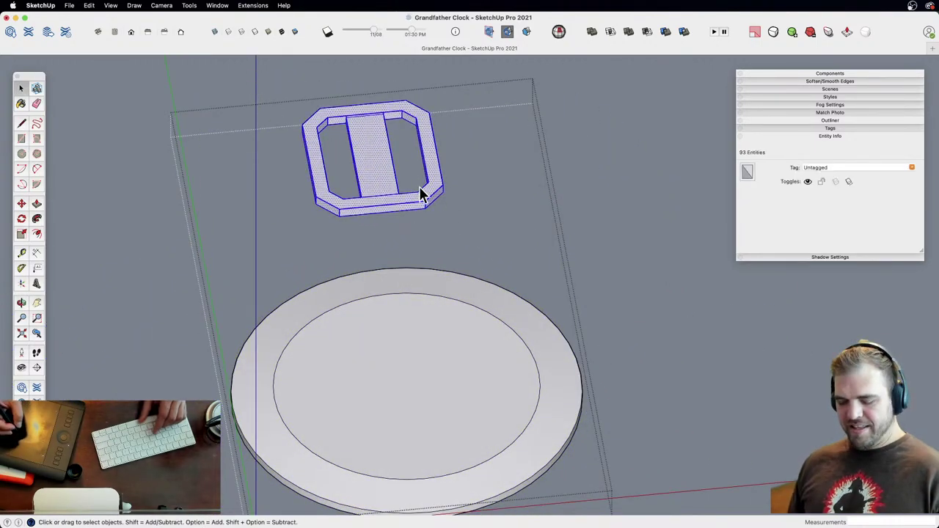
{"action": "key", "text": "super+g"}
Step: Move the frame group along the red axis to line up with the disc's centre, and leave the enclosing group
{"action": "middle_click_drag", "start_coordinate": [434, 223], "coordinate": [438, 322], "text": "shift"}
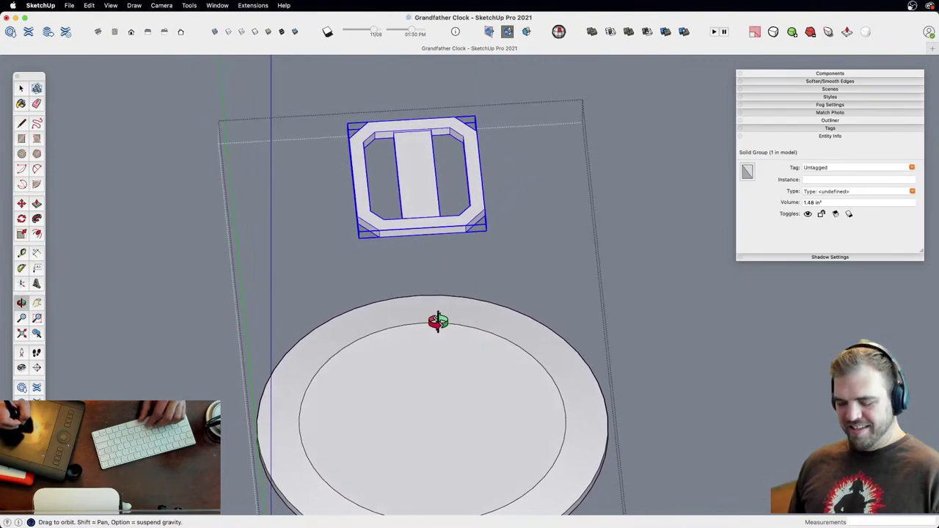
{"action": "key", "text": "m"}
{"action": "left_click", "coordinate": [423, 229]}
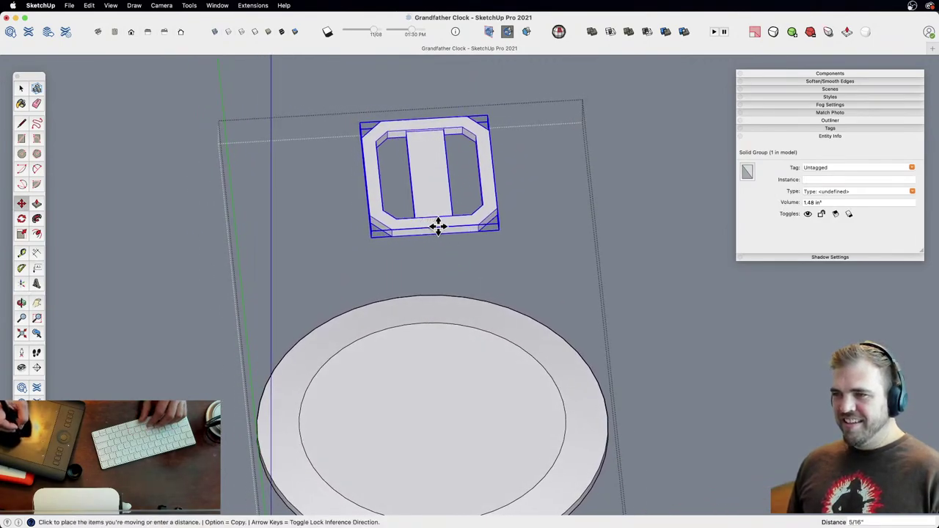
{"action": "left_click", "coordinate": [419, 296]}
{"action": "key", "text": "z"}
{"action": "left_click_drag", "start_coordinate": [457, 233], "coordinate": [444, 390]}
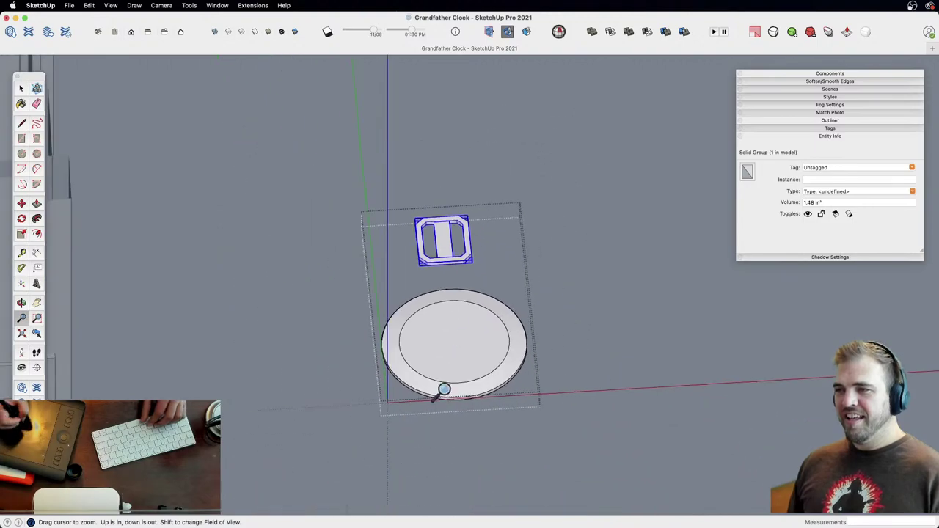
{"action": "middle_click_drag", "start_coordinate": [537, 273], "coordinate": [502, 358]}
{"action": "left_click", "coordinate": [556, 354]}
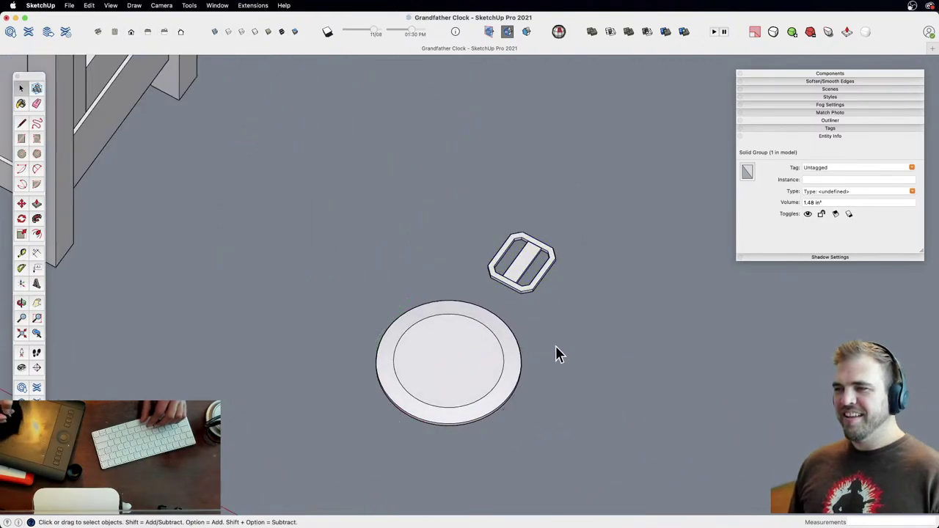
Step: Convert the group holding the disc and frame into a component with the default definition name
{"action": "left_click", "coordinate": [498, 358]}
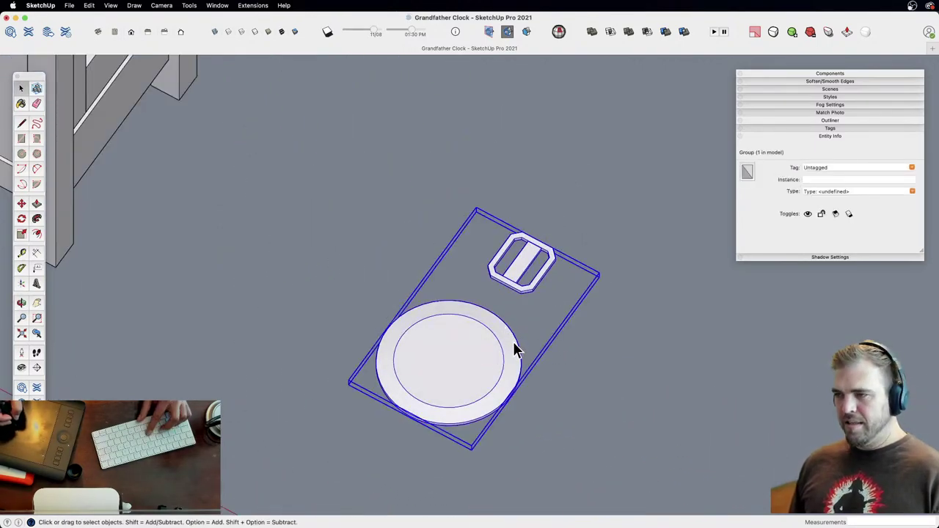
{"action": "key", "text": "g"}
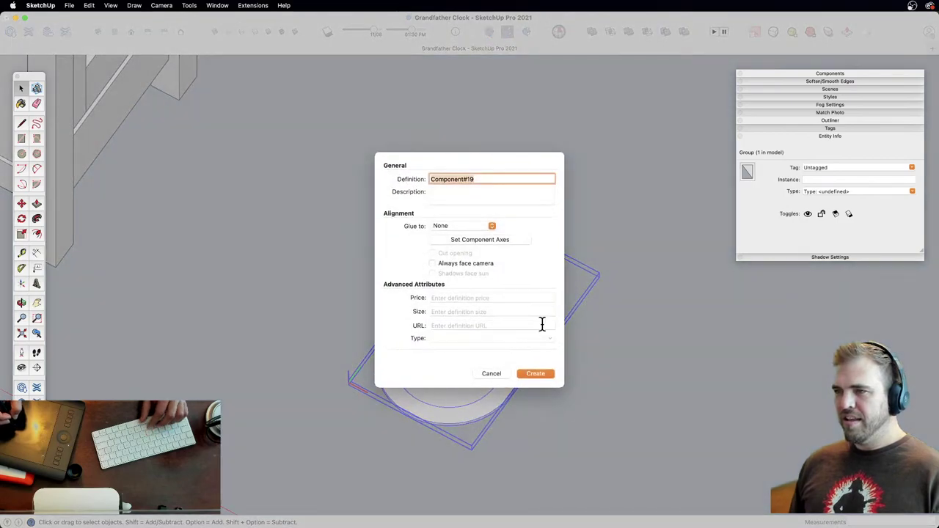
{"action": "left_click", "coordinate": [535, 374]}
Step: Copy the disc-and-frame component to a spot beside the clock case's front leg
{"action": "scroll", "coordinate": [458, 424], "scroll_direction": "down", "scroll_amount": 3}
{"action": "middle_click_drag", "start_coordinate": [458, 424], "coordinate": [595, 417], "text": "shift"}
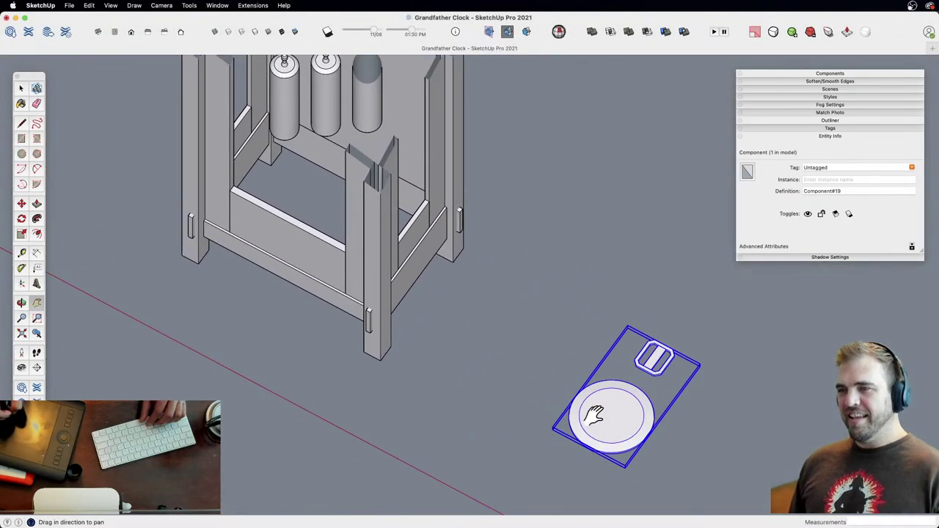
{"action": "key", "text": "m"}
{"action": "left_click", "coordinate": [541, 382]}
{"action": "key", "text": "alt"}
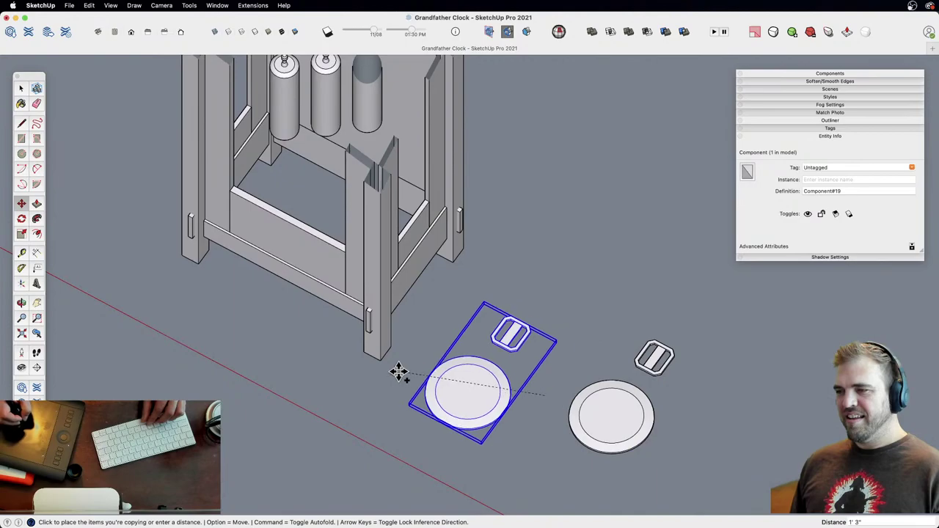
{"action": "left_click", "coordinate": [374, 367]}
Step: Set the camera's field of view to 50 degrees
{"action": "key", "text": "v"}
{"action": "key", "text": "z"}
{"action": "left_click_drag", "start_coordinate": [460, 318], "coordinate": [471, 433]}
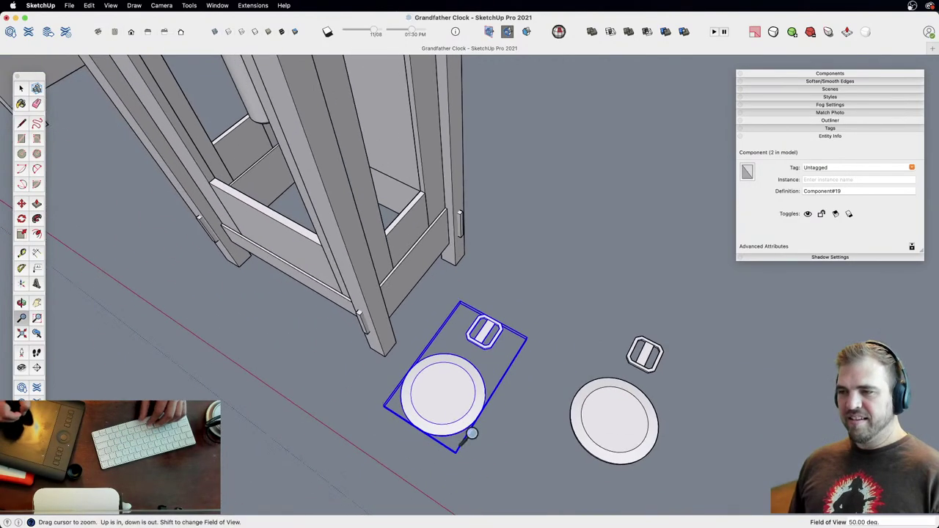
Step: Rotate the copied component upright so the disc and frame stand vertically beside the clock case
{"action": "middle_click_drag", "start_coordinate": [472, 434], "coordinate": [521, 277]}
{"action": "key", "text": "m"}
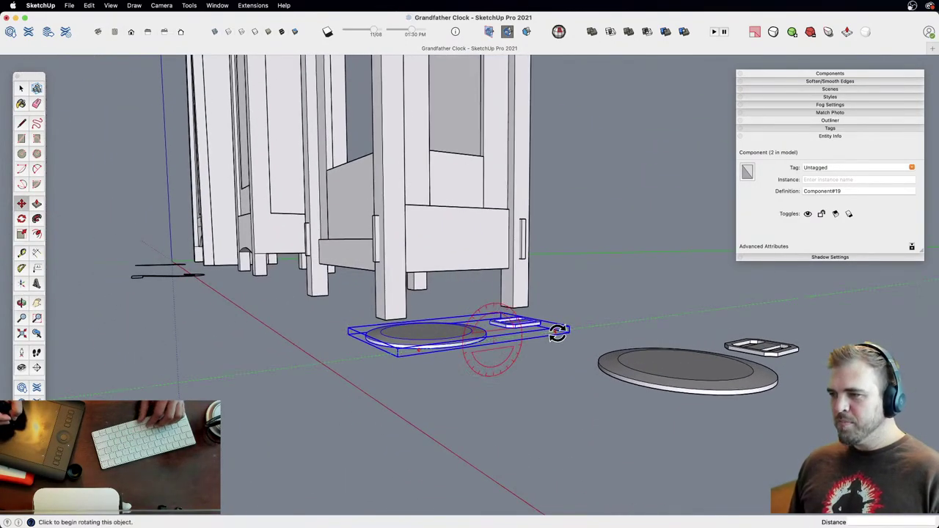
{"action": "left_click", "coordinate": [558, 333]}
{"action": "left_click", "coordinate": [493, 304]}
{"action": "middle_click_drag", "start_coordinate": [449, 354], "coordinate": [583, 312], "text": "shift"}
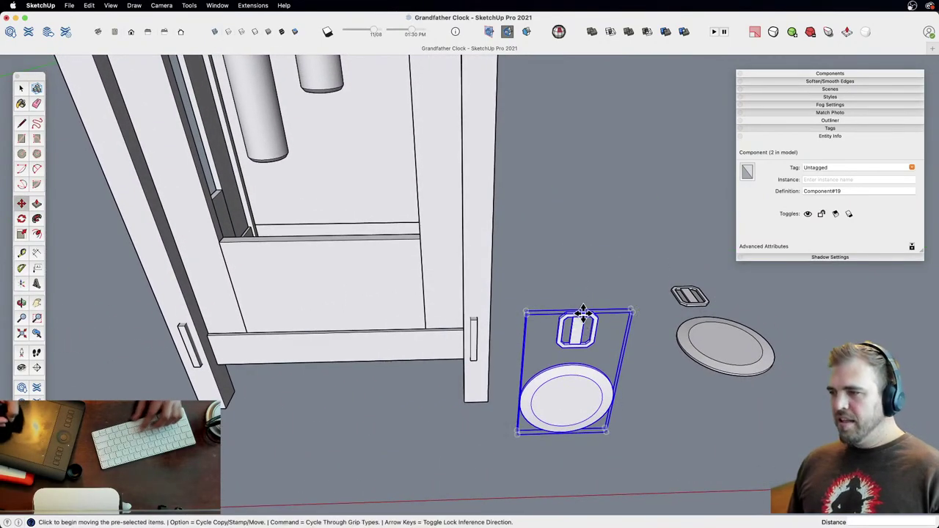
{"action": "left_click", "coordinate": [579, 314]}
{"action": "key", "text": "space"}
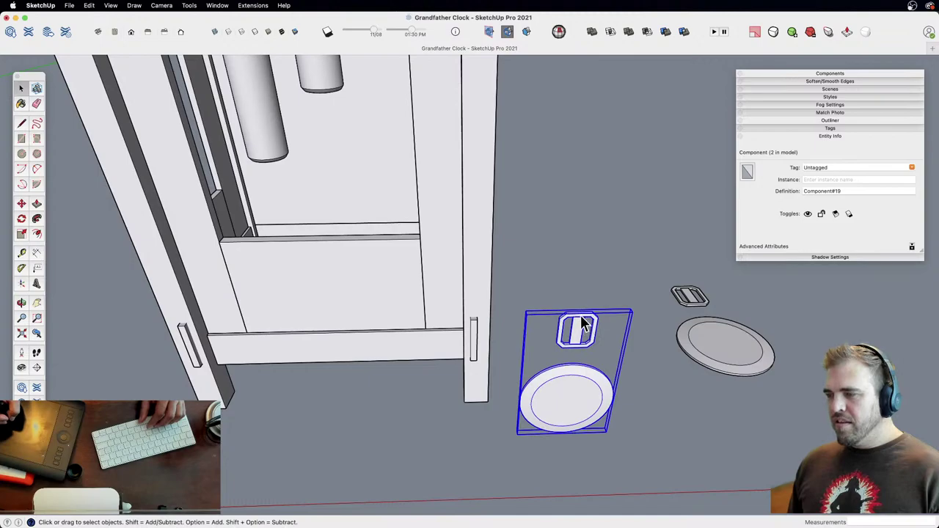
Step: Move the upright disc-and-frame copy between the case's front legs and raise it about 2' 2" to the height of the weights
{"action": "key", "text": "m"}
{"action": "left_click", "coordinate": [580, 312]}
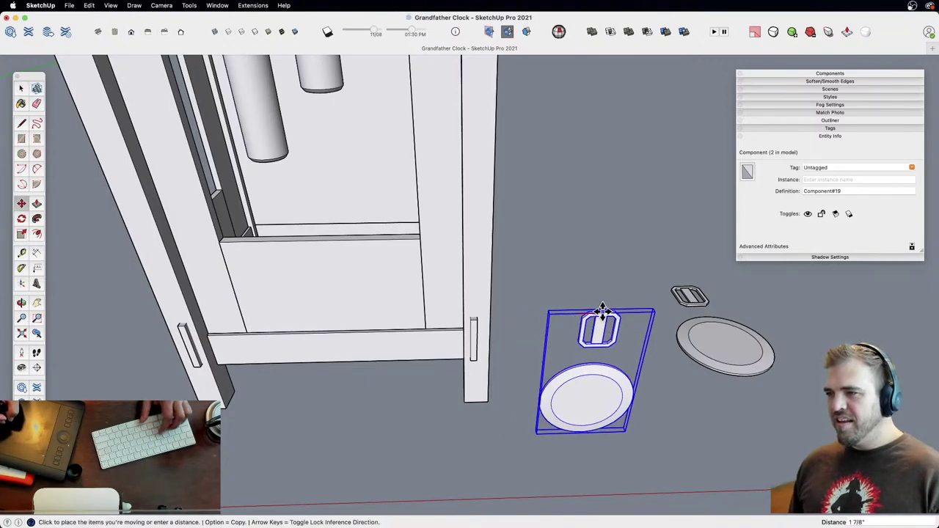
{"action": "left_click", "coordinate": [338, 240]}
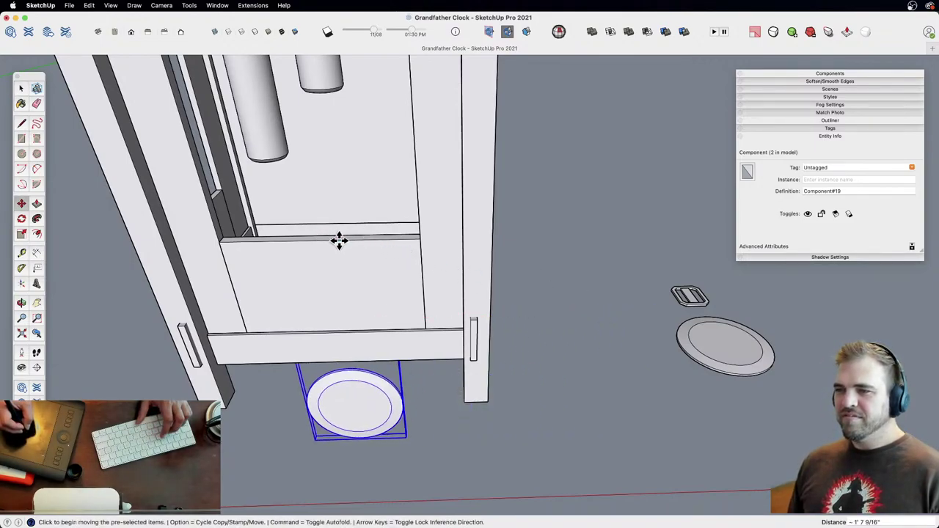
{"action": "middle_click_drag", "start_coordinate": [441, 301], "coordinate": [263, 338]}
{"action": "scroll", "coordinate": [451, 342], "scroll_direction": "down", "scroll_amount": 2}
{"action": "key", "text": "m"}
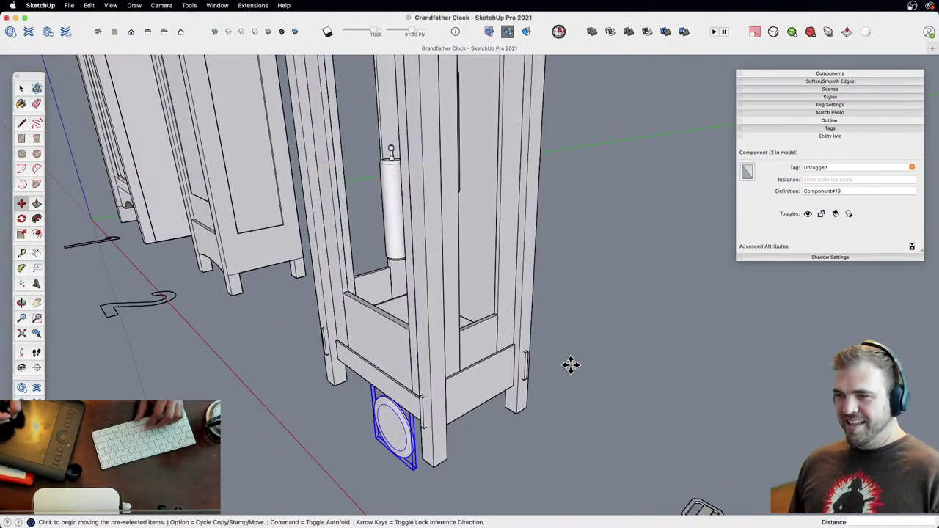
{"action": "left_click", "coordinate": [570, 363]}
{"action": "left_click", "coordinate": [580, 194]}
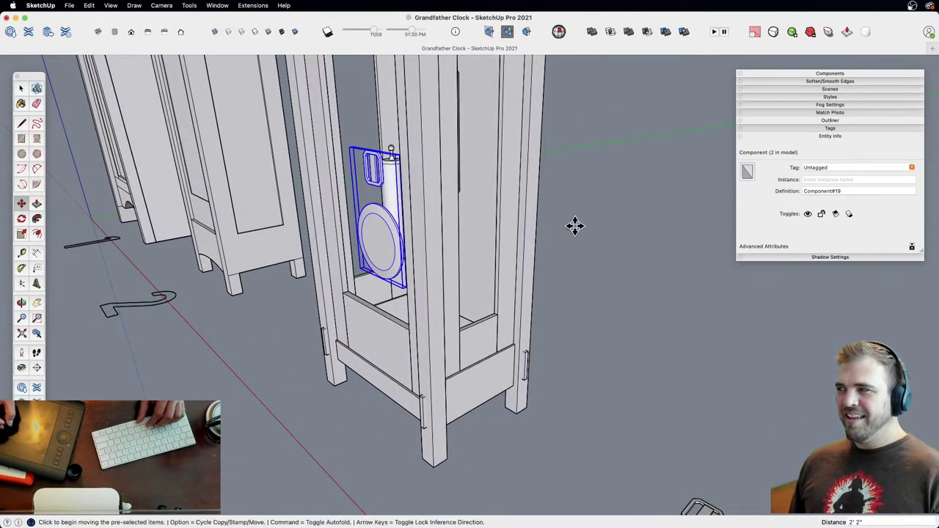
Step: Move the copy about 7 13/16" back into the case behind the weights, and shift it another 1/2"
{"action": "left_click", "coordinate": [539, 446]}
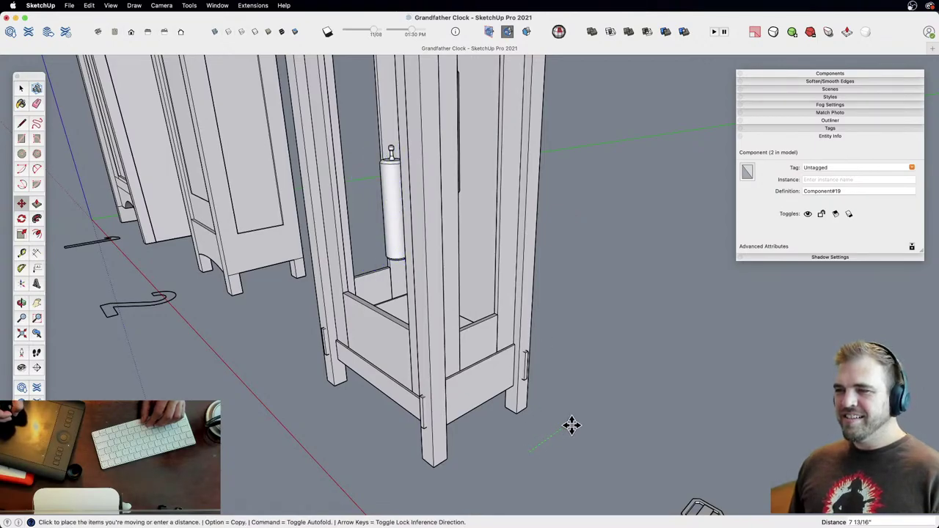
{"action": "left_click", "coordinate": [571, 426]}
{"action": "middle_click_drag", "start_coordinate": [568, 418], "coordinate": [788, 360]}
{"action": "scroll", "coordinate": [698, 382], "scroll_direction": "up", "scroll_amount": 5}
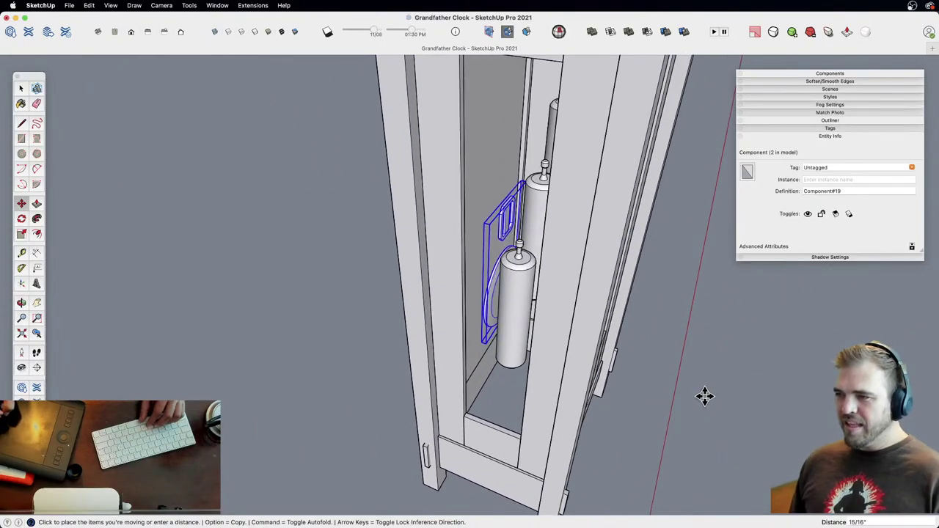
{"action": "type", "text": "1/2"}
{"action": "key", "text": "Return"}
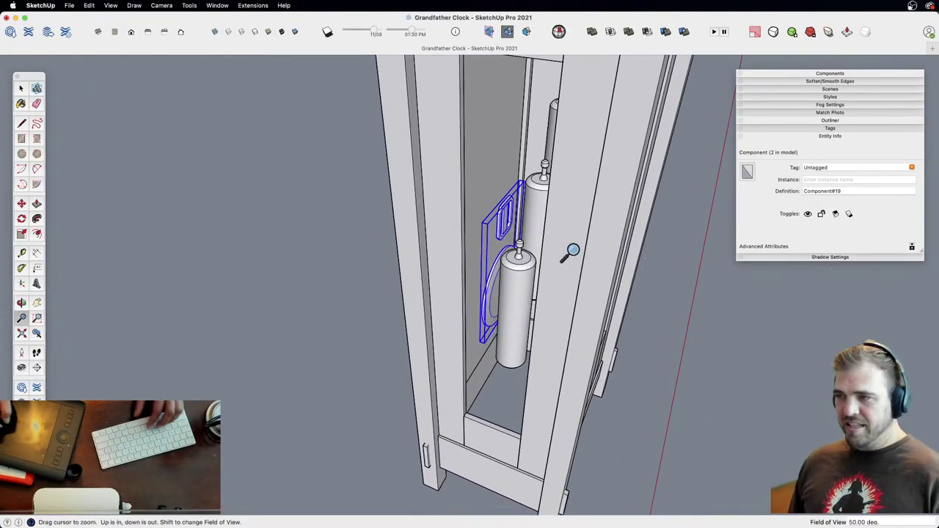
Step: Open the flat disc-and-frame component lying beside the clock for editing
{"action": "scroll", "coordinate": [543, 352], "scroll_direction": "down", "scroll_amount": 3}
{"action": "middle_click_drag", "start_coordinate": [610, 360], "coordinate": [358, 335]}
{"action": "key", "text": "z"}
{"action": "left_click_drag", "start_coordinate": [504, 258], "coordinate": [513, 340]}
{"action": "key", "text": "h"}
{"action": "left_click_drag", "start_coordinate": [513, 340], "coordinate": [474, 404]}
{"action": "key", "text": "o"}
{"action": "key", "text": "z"}
{"action": "key", "text": "h"}
{"action": "key", "text": "space"}
{"action": "key", "text": "o"}
{"action": "key", "text": "z"}
{"action": "left_click_drag", "start_coordinate": [475, 345], "coordinate": [473, 176]}
{"action": "key", "text": "space"}
{"action": "double_click", "coordinate": [453, 320]}
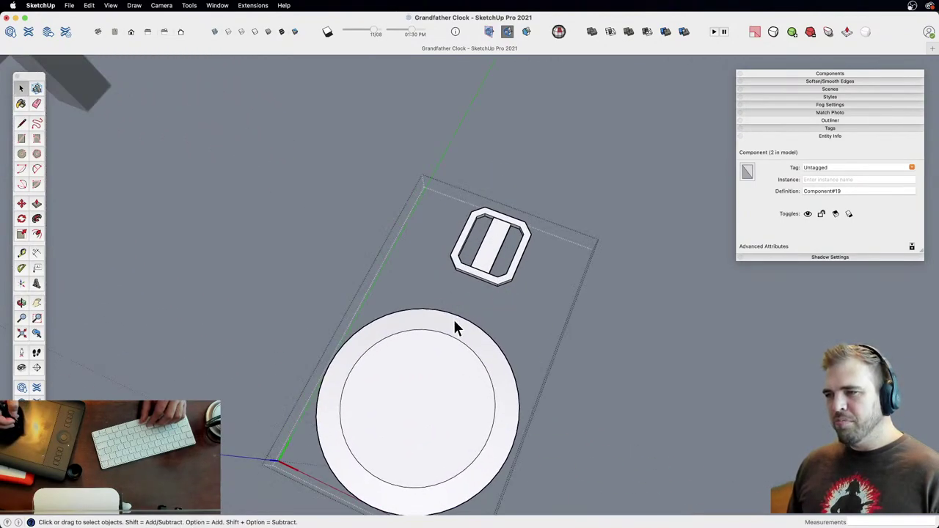
Step: Open the chamfered frame for editing and pull its disc-facing side out about 2 7/16" into a strip that overlaps the disc's edge
{"action": "key", "text": "z"}
{"action": "left_click_drag", "start_coordinate": [464, 383], "coordinate": [470, 272]}
{"action": "key", "text": "o"}
{"action": "left_click_drag", "start_coordinate": [477, 286], "coordinate": [491, 242], "text": "shift"}
{"action": "key", "text": "z"}
{"action": "left_click_drag", "start_coordinate": [497, 316], "coordinate": [497, 264]}
{"action": "key", "text": "space"}
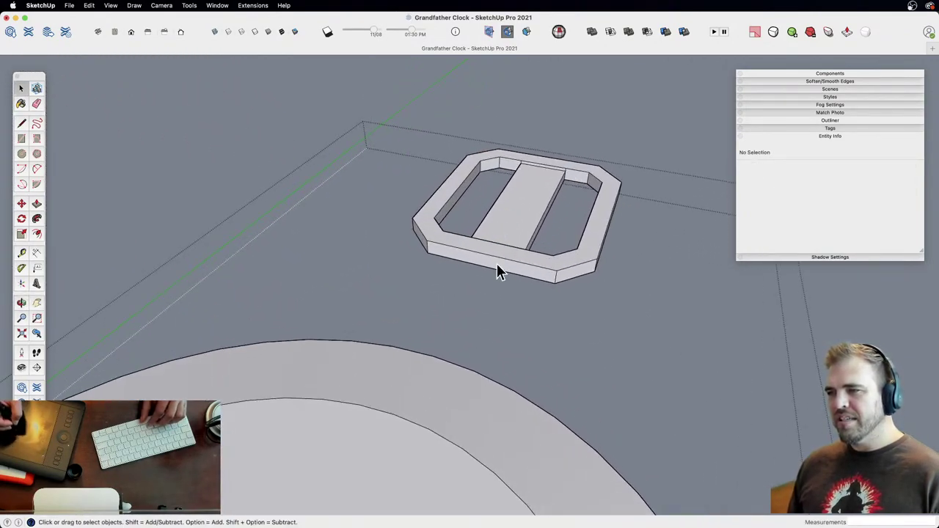
{"action": "left_click", "coordinate": [504, 265]}
{"action": "double_click", "coordinate": [504, 269]}
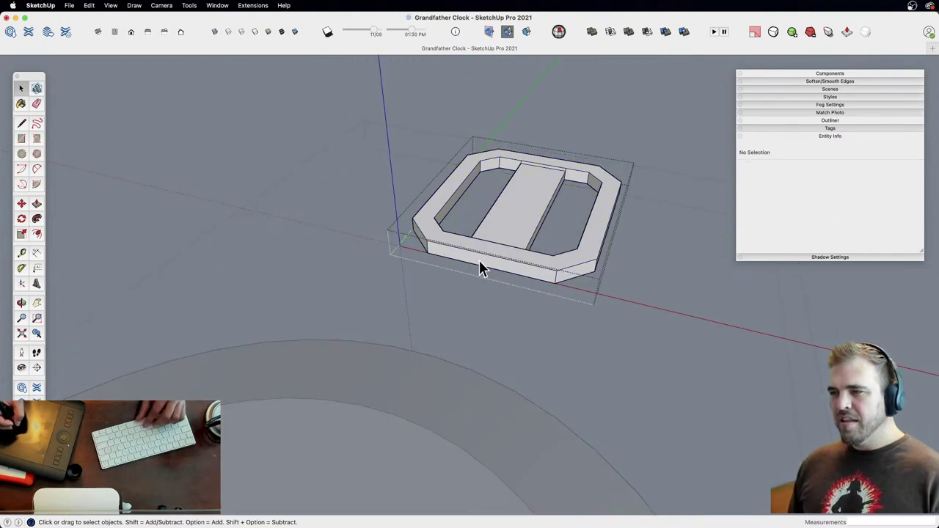
{"action": "key", "text": "p"}
{"action": "left_click", "coordinate": [479, 268]}
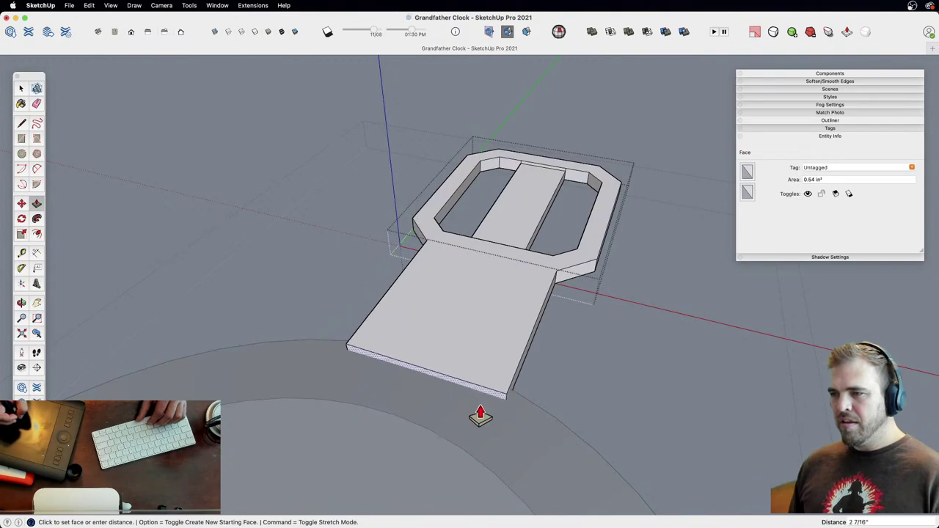
{"action": "middle_click_drag", "start_coordinate": [478, 419], "coordinate": [430, 333]}
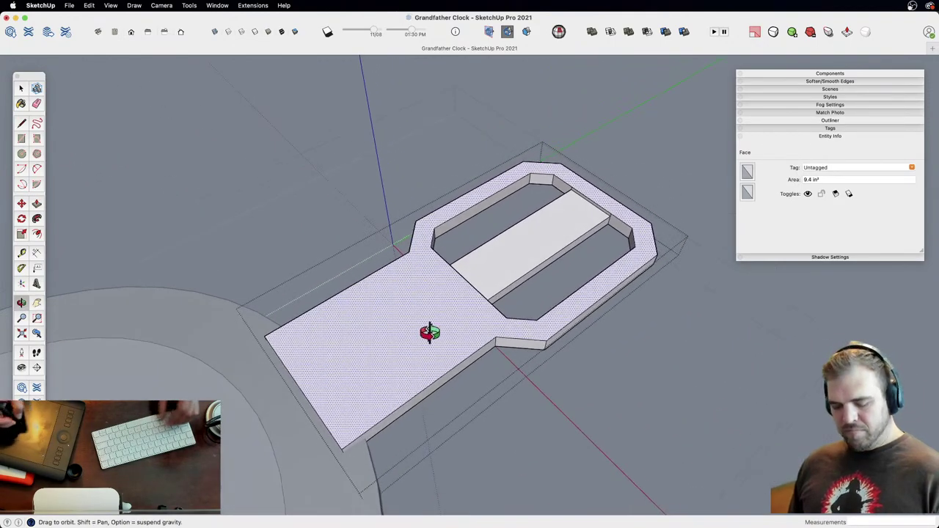
Step: Draw a line separating the strip from the frame and push the strip's top face down below the frame's surface
{"action": "key", "text": "l"}
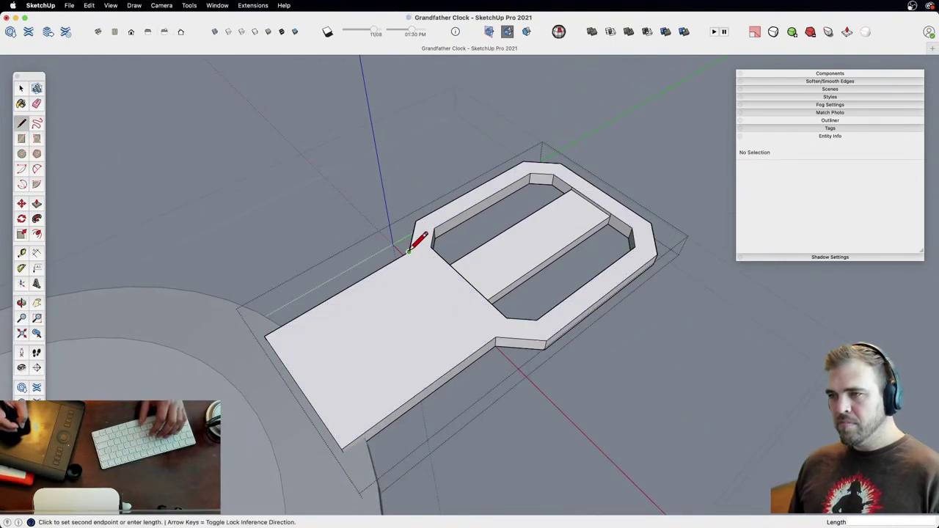
{"action": "left_click", "coordinate": [498, 336]}
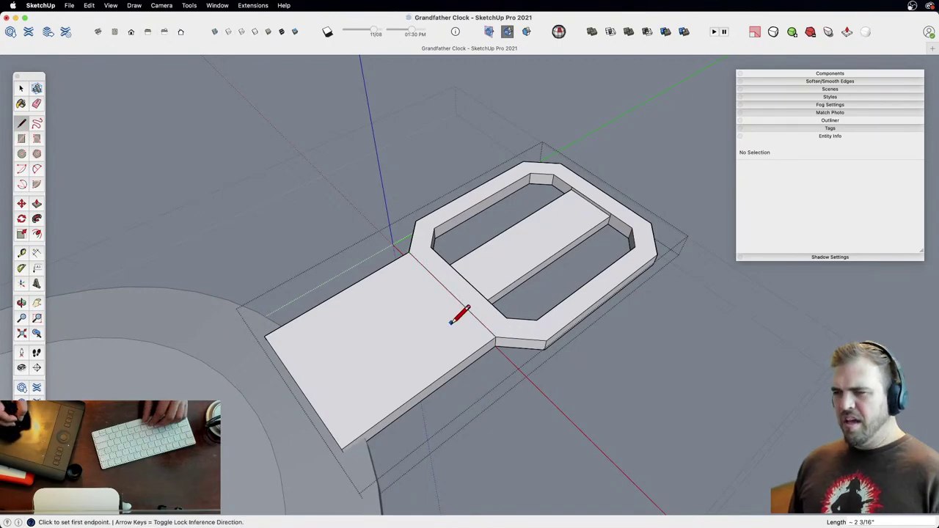
{"action": "middle_click_drag", "start_coordinate": [459, 316], "coordinate": [430, 320]}
{"action": "key", "text": "p"}
{"action": "left_click", "coordinate": [389, 317]}
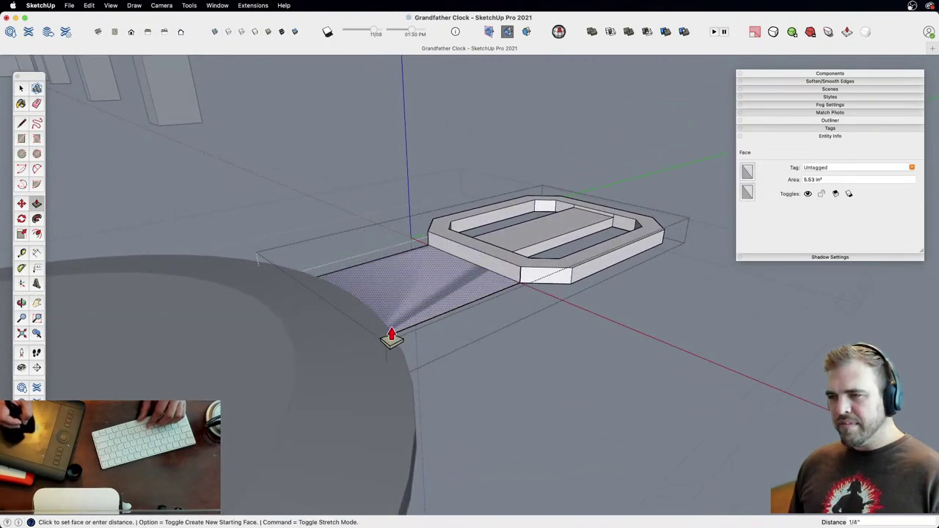
{"action": "left_click", "coordinate": [388, 334]}
Step: Pull the frame's outer face opposite the disc outward to form a second strip
{"action": "key", "text": "z"}
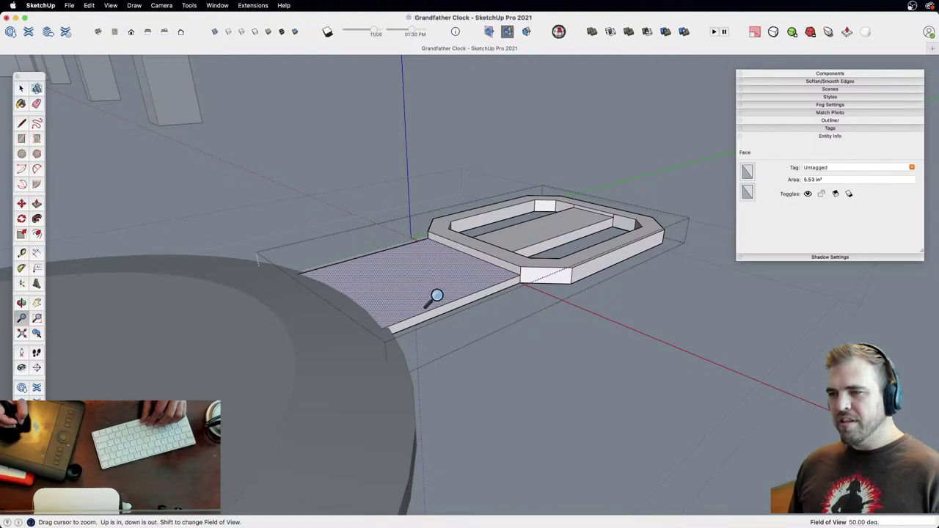
{"action": "left_click_drag", "start_coordinate": [430, 280], "coordinate": [403, 411]}
{"action": "middle_click_drag", "start_coordinate": [403, 411], "coordinate": [438, 290]}
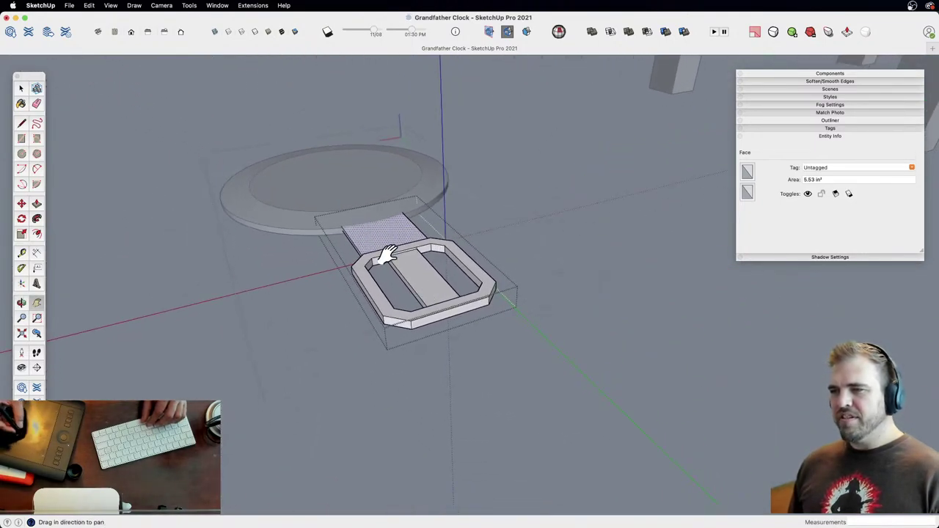
{"action": "key", "text": "p"}
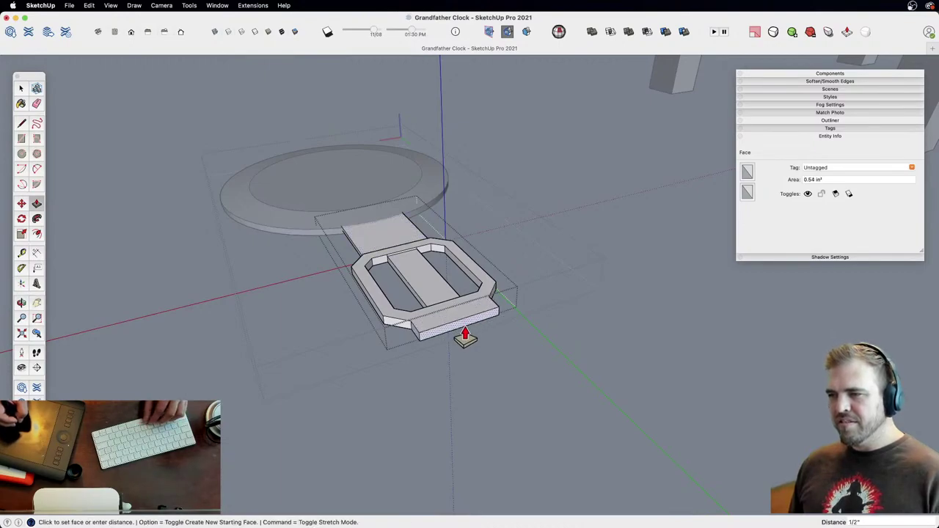
{"action": "left_click", "coordinate": [478, 363]}
{"action": "key", "text": "z"}
{"action": "left_click_drag", "start_coordinate": [478, 384], "coordinate": [437, 347]}
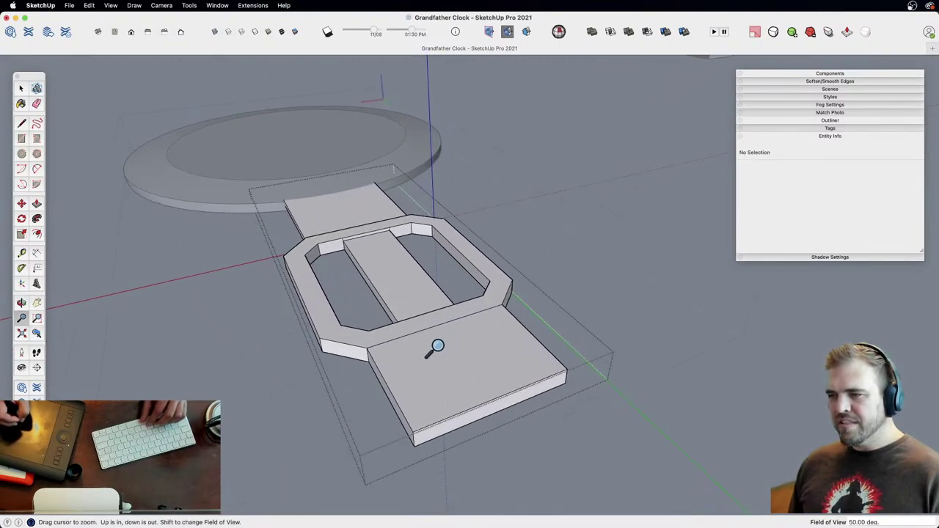
Step: Push both side faces of the second strip slightly inward to narrow it
{"action": "key", "text": "p"}
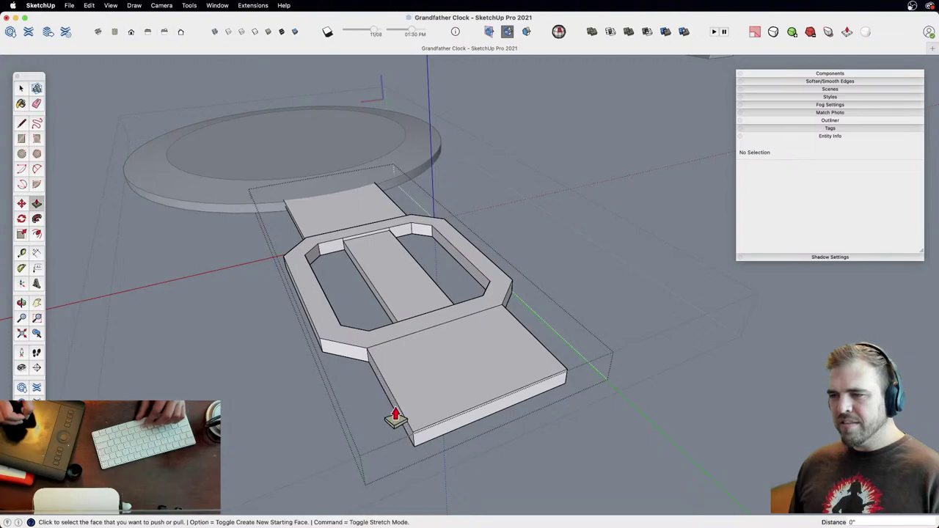
{"action": "middle_click_drag", "start_coordinate": [431, 389], "coordinate": [459, 370]}
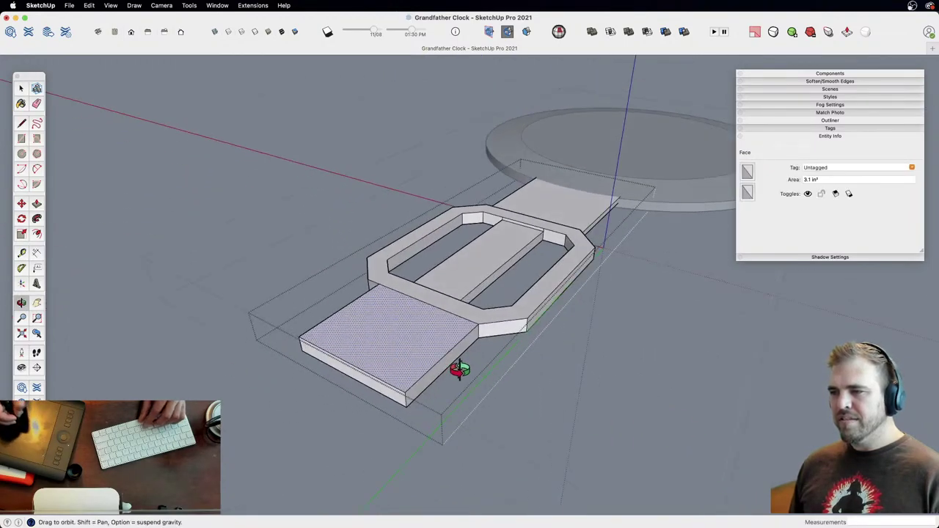
{"action": "key", "text": "z"}
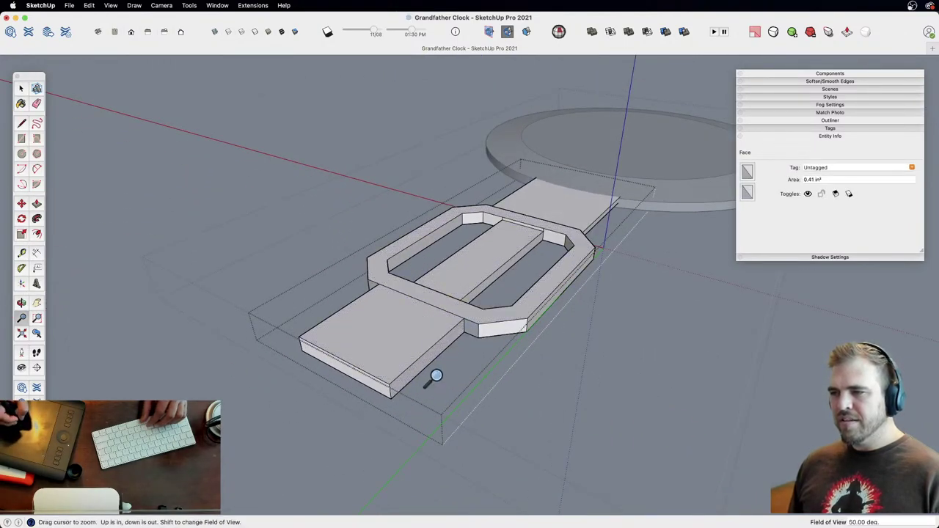
Step: Lower the second strip's top face 1/16" to match the level of the frame's middle bar
{"action": "key", "text": "p"}
{"action": "left_click", "coordinate": [496, 267]}
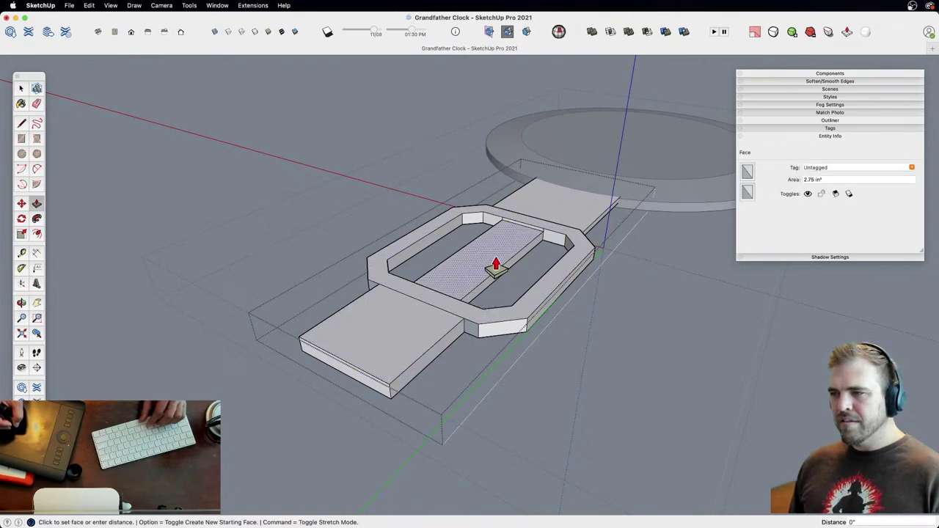
{"action": "key", "text": "space"}
{"action": "key", "text": "p"}
{"action": "left_click", "coordinate": [397, 300]}
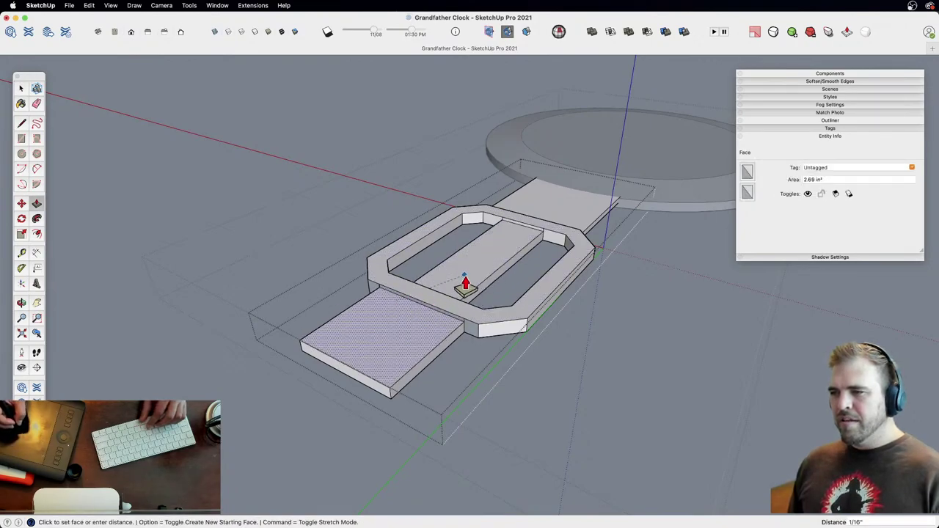
{"action": "left_click", "coordinate": [466, 285]}
Step: Examine the joint between the narrowed strip and the chamfered frame up close
{"action": "key", "text": "z"}
{"action": "left_click_drag", "start_coordinate": [461, 336], "coordinate": [456, 147]}
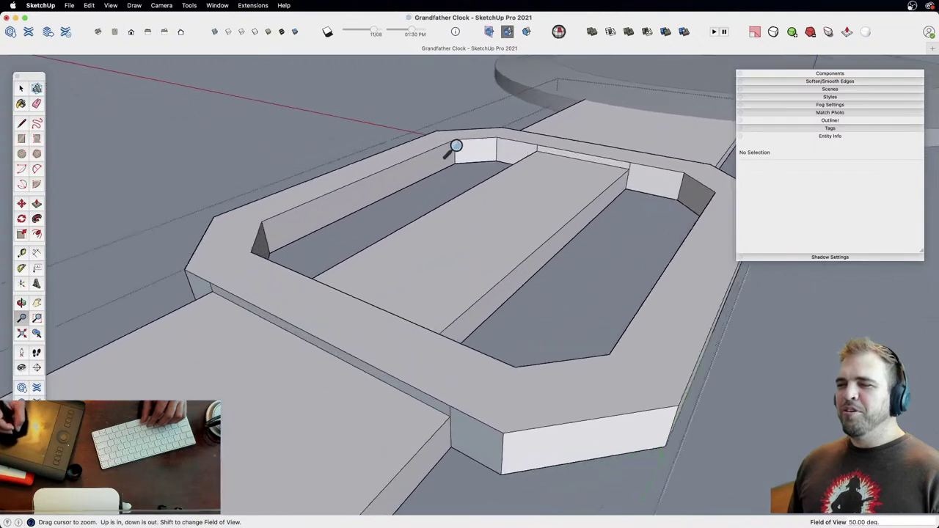
{"action": "middle_click_drag", "start_coordinate": [465, 312], "coordinate": [535, 213]}
{"action": "key", "text": "e"}
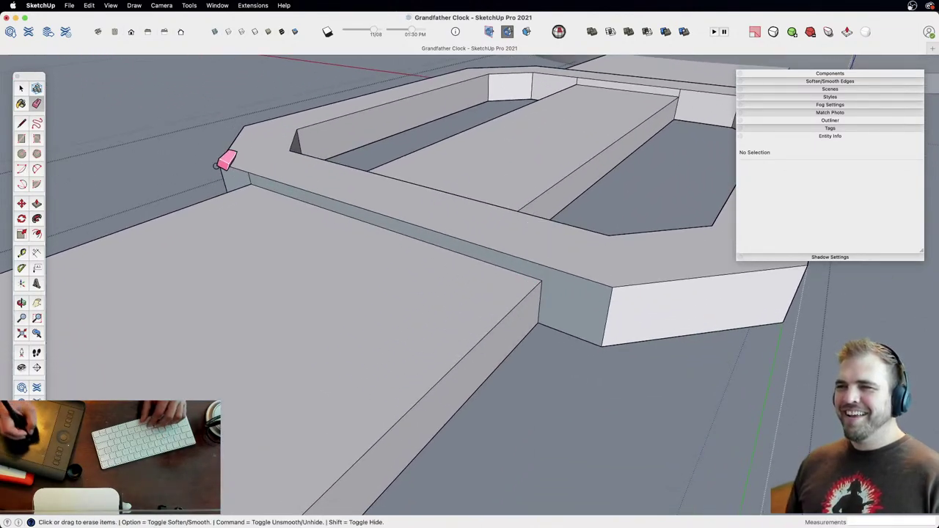
{"action": "key", "text": "space"}
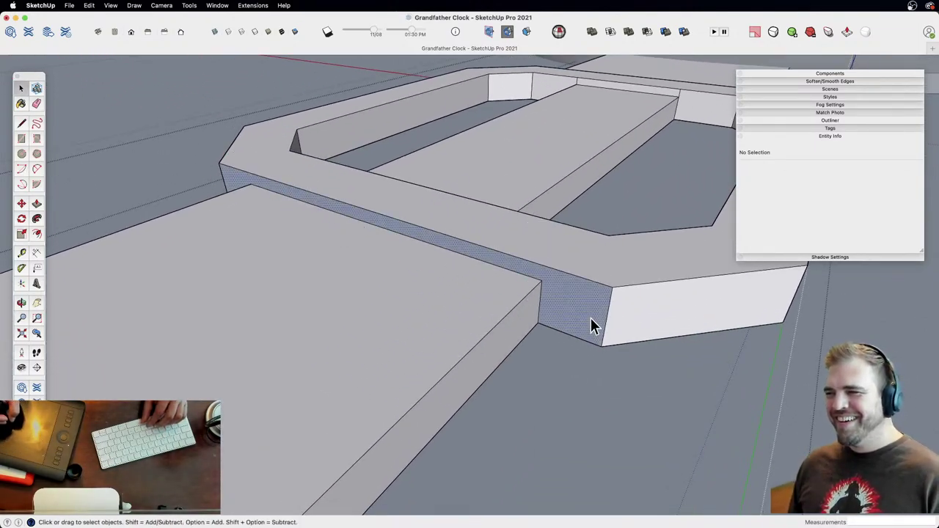
{"action": "left_click", "coordinate": [555, 265]}
{"action": "key", "text": "z"}
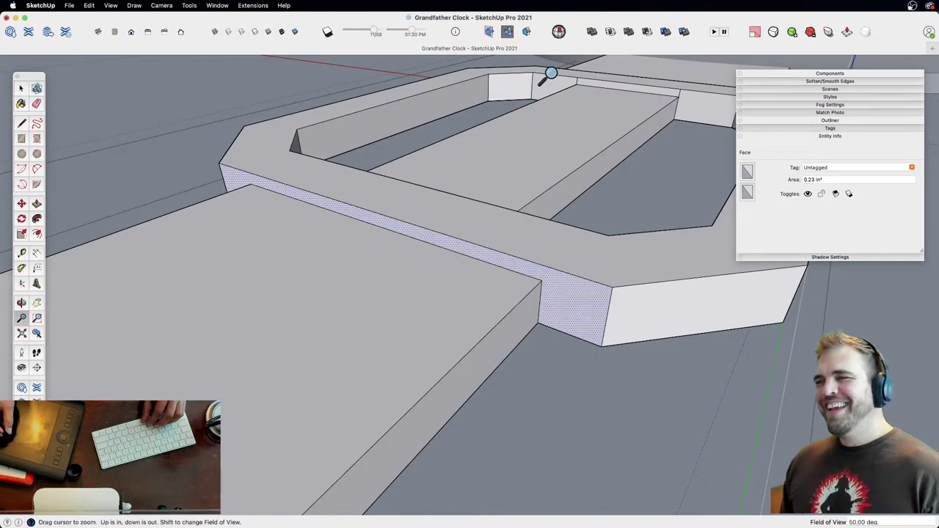
{"action": "left_click_drag", "start_coordinate": [552, 74], "coordinate": [505, 352]}
{"action": "left_click_drag", "start_coordinate": [524, 133], "coordinate": [450, 357]}
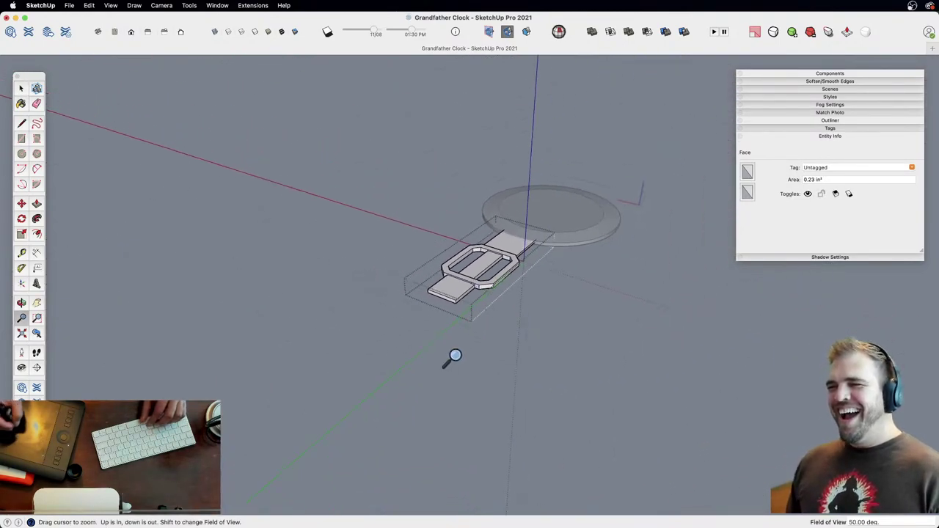
Step: Pull the narrowed strip's end face far outward to form the long pendulum rod
{"action": "key", "text": "p"}
{"action": "middle_click_drag", "start_coordinate": [450, 357], "coordinate": [474, 242], "text": "shift"}
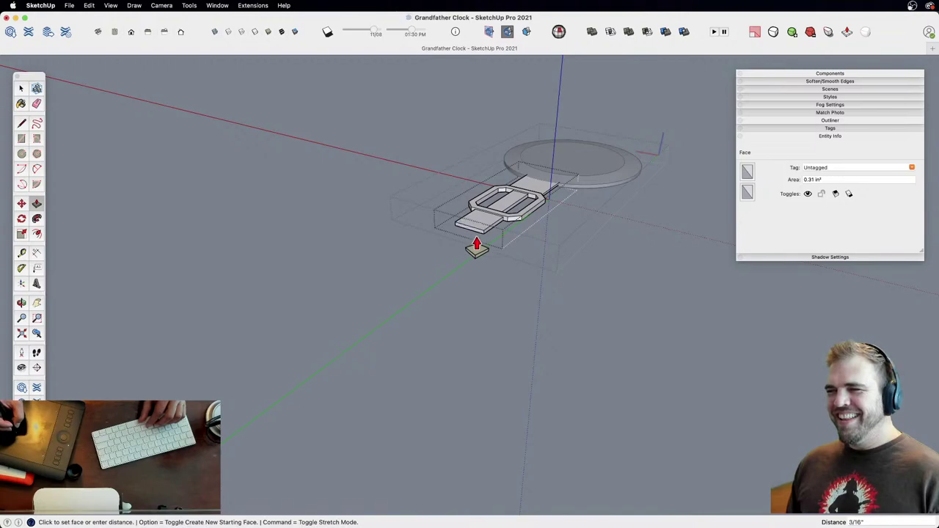
{"action": "middle_click_drag", "start_coordinate": [330, 383], "coordinate": [549, 237]}
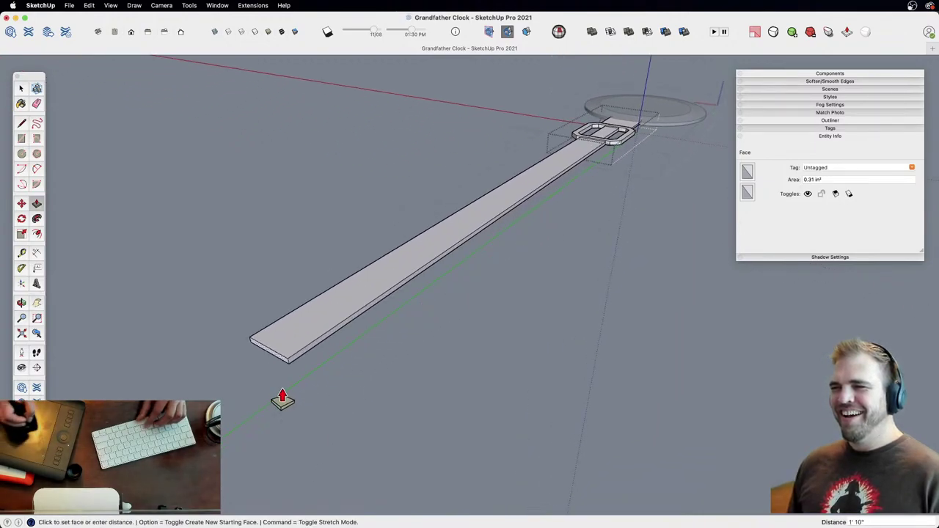
{"action": "left_click", "coordinate": [196, 433]}
Step: Pull the pendulum rod's free end face further outward to lengthen the rod
{"action": "middle_click_drag", "start_coordinate": [518, 176], "coordinate": [645, 288], "text": "shift"}
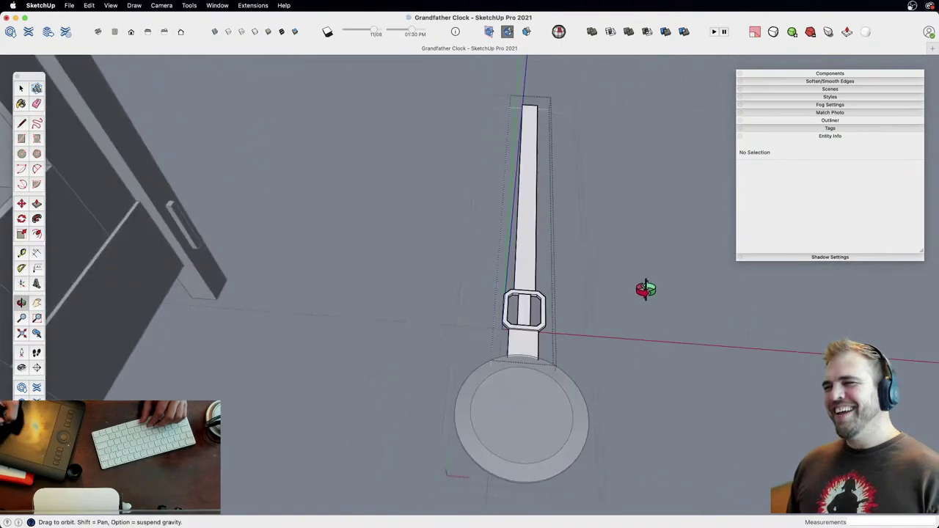
{"action": "scroll", "coordinate": [461, 315], "scroll_direction": "down", "scroll_amount": 3}
{"action": "middle_click_drag", "start_coordinate": [462, 315], "coordinate": [444, 246]}
{"action": "middle_click_drag", "start_coordinate": [580, 359], "coordinate": [497, 394], "text": "shift"}
{"action": "left_click_drag", "start_coordinate": [505, 323], "coordinate": [522, 192]}
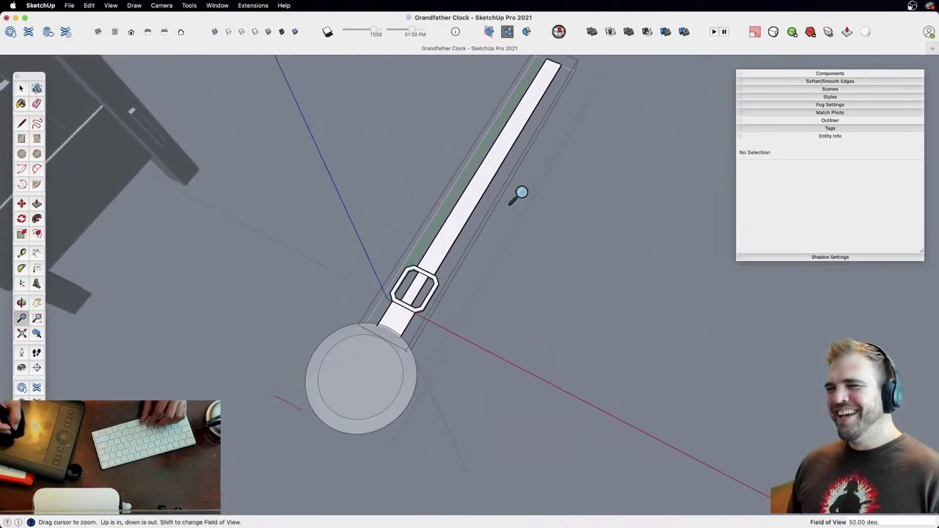
{"action": "middle_click_drag", "start_coordinate": [521, 193], "coordinate": [459, 331], "text": "shift"}
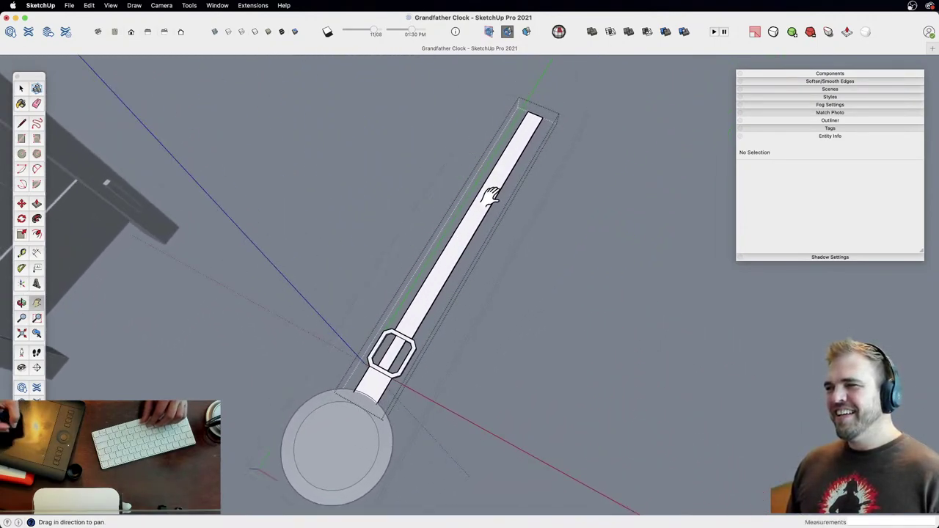
{"action": "scroll", "coordinate": [457, 314], "scroll_direction": "up", "scroll_amount": 3}
{"action": "mouse_move", "coordinate": [501, 166]}
{"action": "middle_mouse_down", "text": "shift"}
{"action": "mouse_move", "coordinate": [466, 308]}
{"action": "mouse_move", "coordinate": [430, 304]}
{"action": "mouse_move", "coordinate": [389, 178]}
{"action": "mouse_move", "coordinate": [541, 233]}
{"action": "mouse_move", "coordinate": [397, 227]}
{"action": "mouse_move", "coordinate": [438, 248]}
{"action": "middle_mouse_up", "text": "shift"}
{"action": "key", "text": "p"}
{"action": "left_click", "coordinate": [498, 276]}
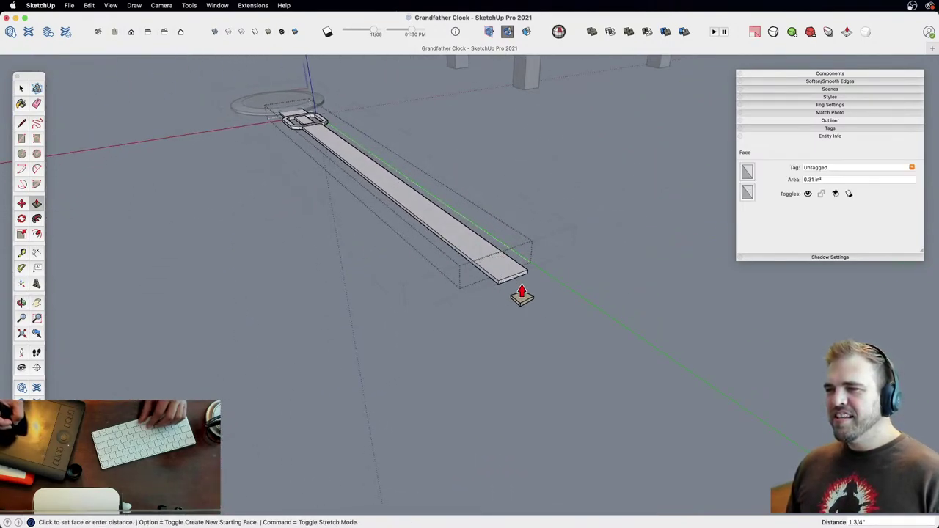
{"action": "left_click", "coordinate": [599, 342]}
Step: Examine the proportions of the lengthened rod and how it meets the chamfered frame and the strip by the disc
{"action": "mouse_move", "coordinate": [473, 265]}
{"action": "middle_mouse_down"}
{"action": "mouse_move", "coordinate": [477, 246]}
{"action": "mouse_move", "coordinate": [530, 311]}
{"action": "mouse_move", "coordinate": [409, 283]}
{"action": "mouse_move", "coordinate": [580, 215]}
{"action": "mouse_move", "coordinate": [504, 298]}
{"action": "mouse_move", "coordinate": [504, 236]}
{"action": "middle_mouse_up"}
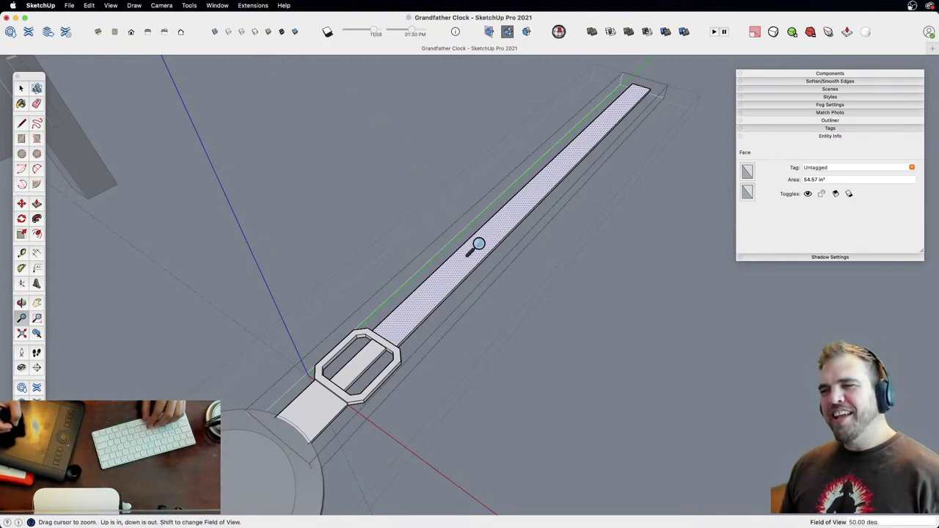
{"action": "middle_click_drag", "start_coordinate": [474, 247], "coordinate": [460, 229], "text": "shift"}
{"action": "key", "text": "o"}
{"action": "left_click_drag", "start_coordinate": [459, 229], "coordinate": [555, 183]}
{"action": "key", "text": "h"}
{"action": "key", "text": "z"}
{"action": "left_click_drag", "start_coordinate": [452, 283], "coordinate": [456, 239]}
{"action": "middle_click_drag", "start_coordinate": [456, 239], "coordinate": [420, 273]}
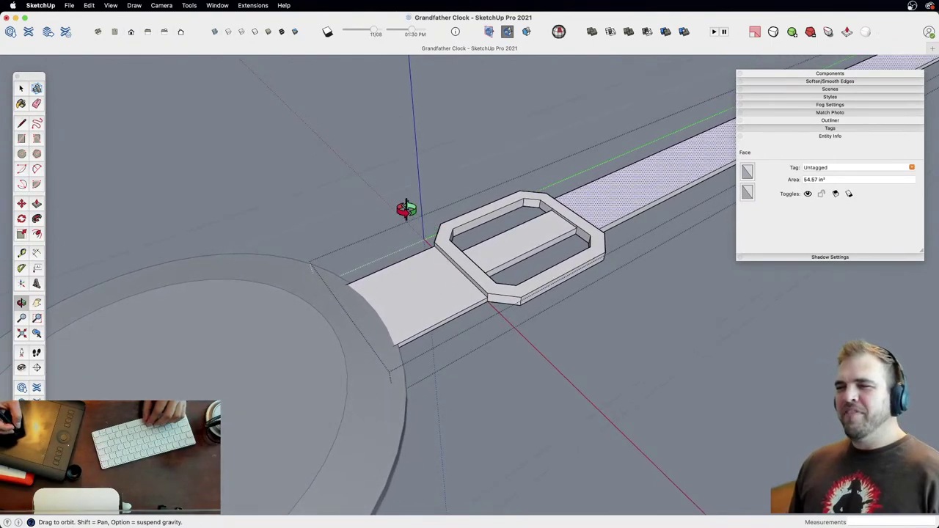
{"action": "left_click", "coordinate": [451, 179]}
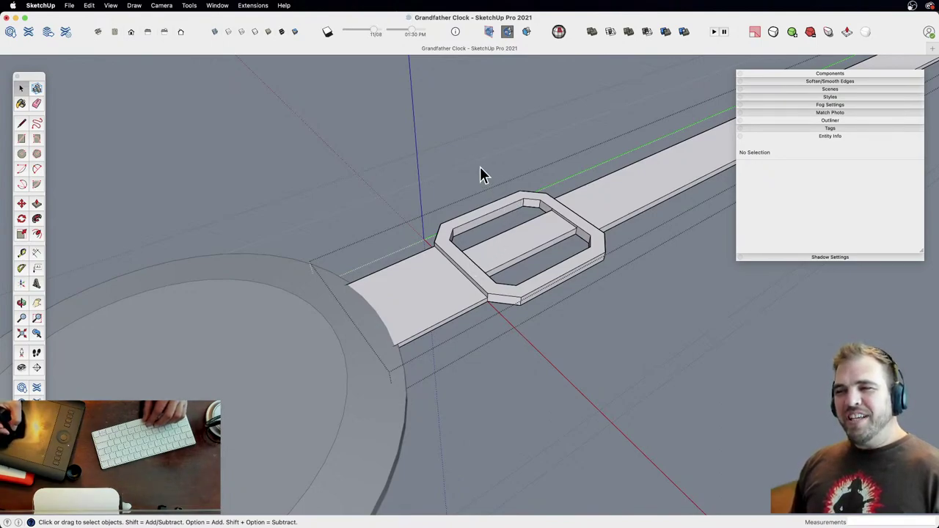
Step: Draw a shallow arc about 2' long along one long edge of the rod's top face
{"action": "middle_click_drag", "start_coordinate": [512, 193], "coordinate": [467, 411]}
{"action": "scroll", "coordinate": [478, 325], "scroll_direction": "up", "scroll_amount": 5}
{"action": "key", "text": "a"}
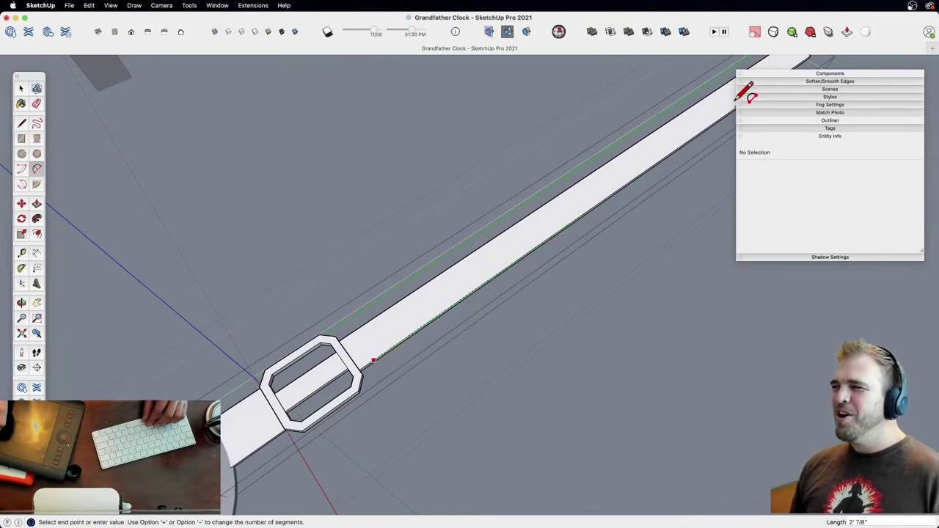
{"action": "key", "text": "space"}
Step: Copy the thin arc-shaped face sideways off the rod into the empty space beside it
{"action": "left_click", "coordinate": [579, 214]}
{"action": "middle_click_drag", "start_coordinate": [579, 214], "coordinate": [543, 241]}
{"action": "key", "text": "m"}
{"action": "key", "text": "alt"}
{"action": "left_click", "coordinate": [492, 253]}
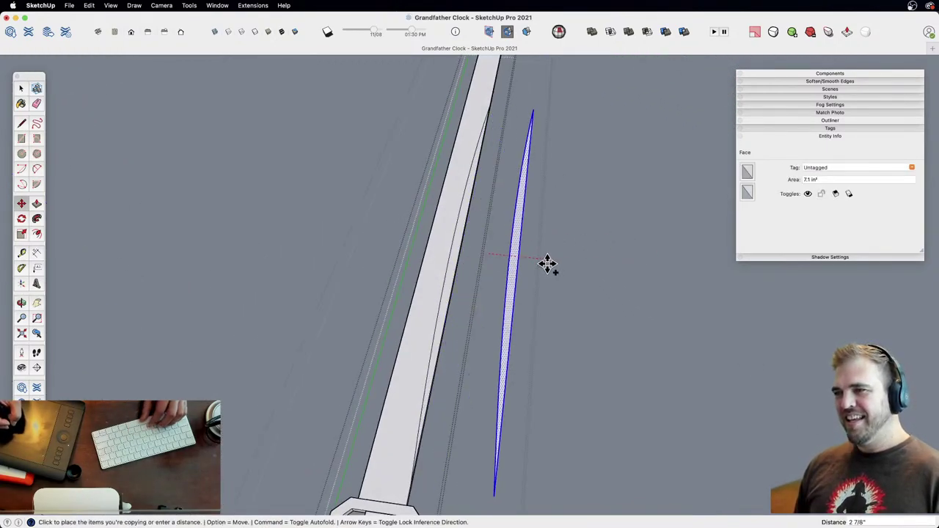
{"action": "left_click", "coordinate": [548, 266]}
Step: Mirror the copied arc shape with a red scale of -1 and move it onto the rod's opposite edge
{"action": "key", "text": "s"}
{"action": "left_click", "coordinate": [511, 240]}
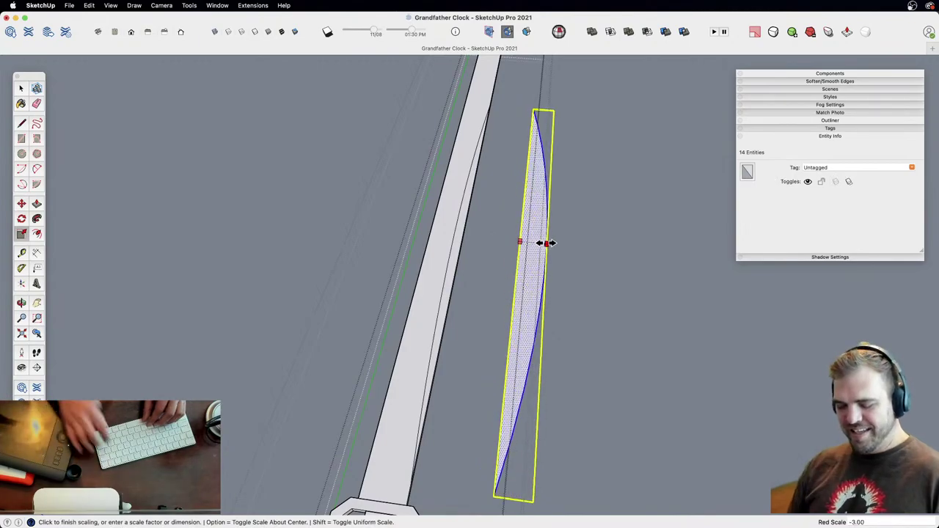
{"action": "type", "text": "-1"}
{"action": "key", "text": "Return"}
{"action": "key", "text": "m"}
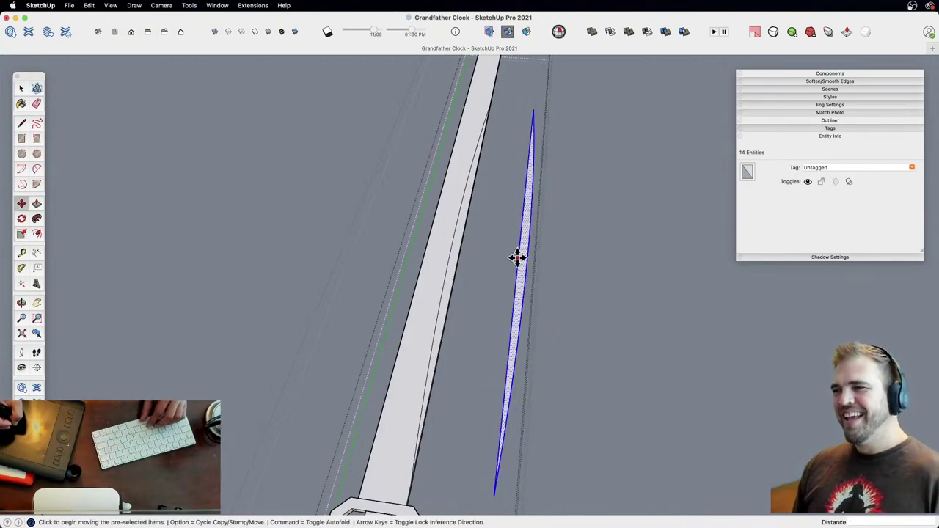
{"action": "left_click", "coordinate": [520, 253]}
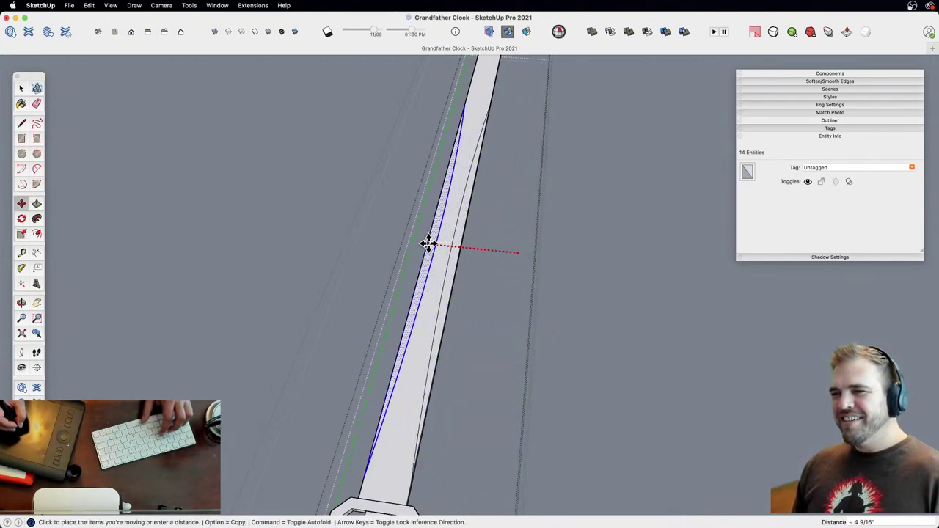
{"action": "left_click", "coordinate": [428, 243]}
Step: Push both arc-shaped faces 3/16" through the rod's thickness to cut away its sides and taper its middle
{"action": "middle_click_drag", "start_coordinate": [428, 243], "coordinate": [449, 257], "text": "shift"}
{"action": "key", "text": "p"}
{"action": "left_click", "coordinate": [478, 253]}
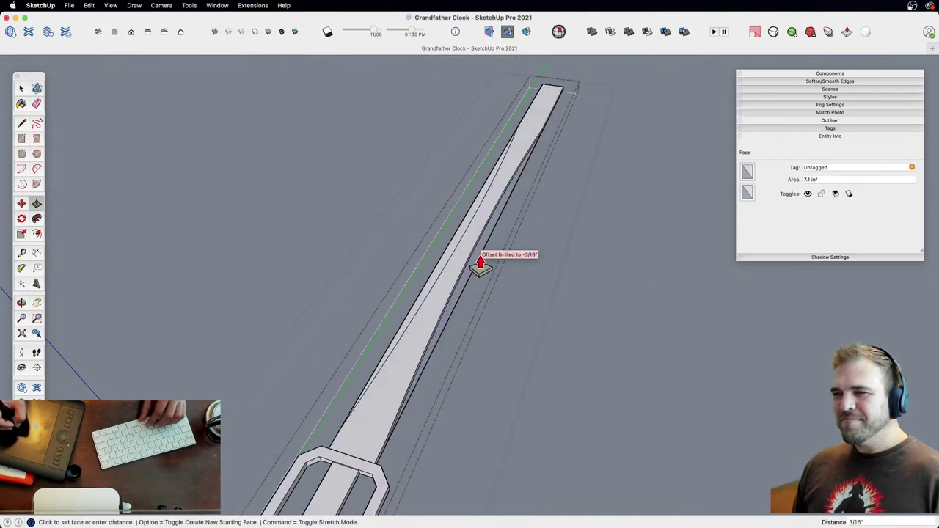
{"action": "left_click", "coordinate": [480, 262]}
{"action": "double_click", "coordinate": [453, 256]}
Step: Select the pendulum component inside the clock case and move it down about 3"
{"action": "key", "text": "z"}
{"action": "left_click_drag", "start_coordinate": [510, 127], "coordinate": [470, 315]}
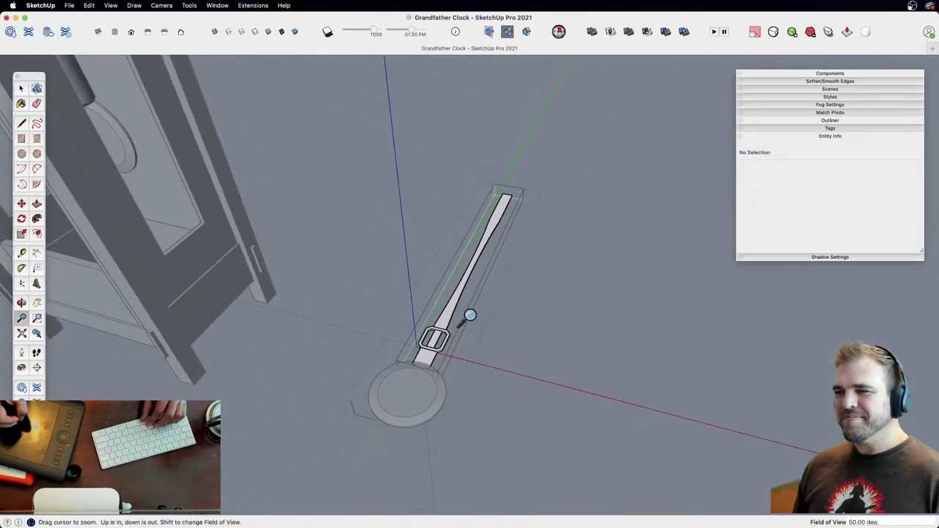
{"action": "key", "text": "space"}
{"action": "left_click", "coordinate": [504, 276]}
{"action": "middle_click_drag", "start_coordinate": [504, 276], "coordinate": [471, 370]}
{"action": "left_click", "coordinate": [481, 356]}
{"action": "key", "text": "m"}
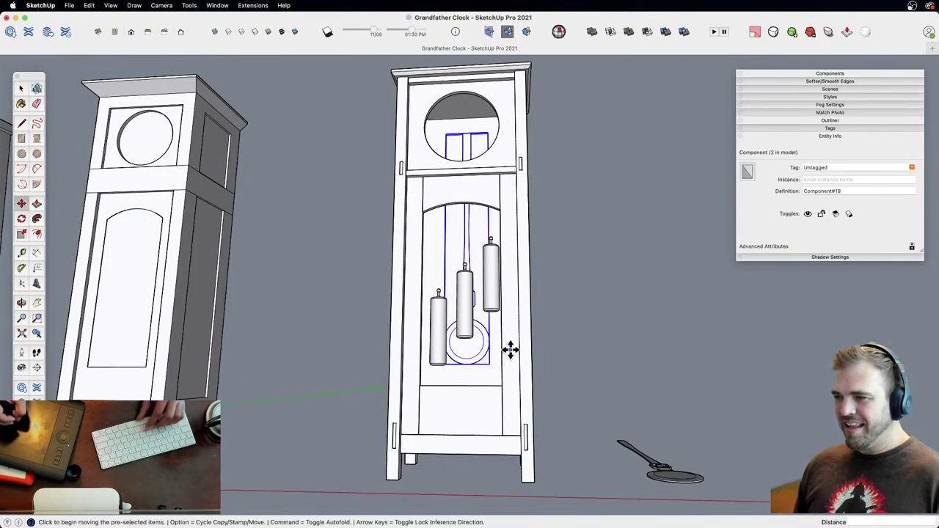
{"action": "left_click", "coordinate": [510, 351]}
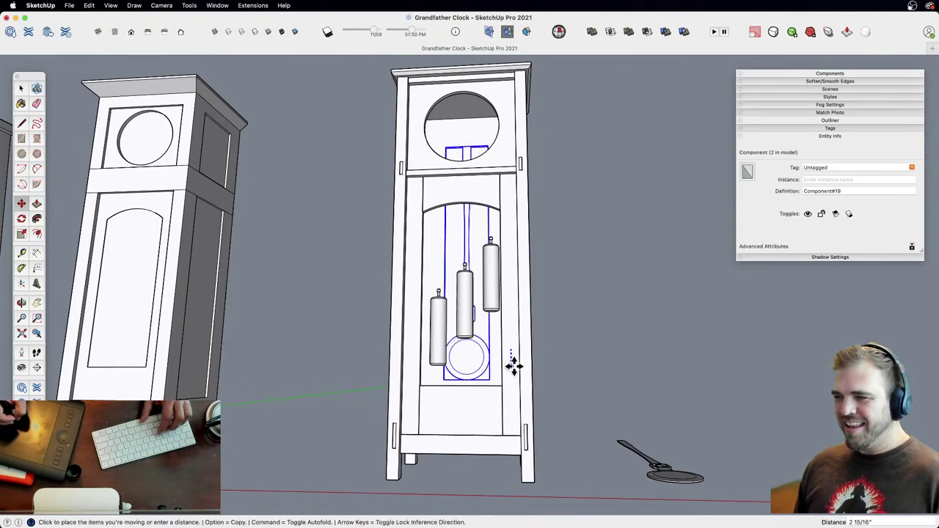
{"action": "left_click", "coordinate": [515, 362]}
Step: Open the rod inside the pendulum component and move its upper end down 11 5/8" to shorten it
{"action": "middle_click_drag", "start_coordinate": [475, 224], "coordinate": [472, 329], "text": "shift"}
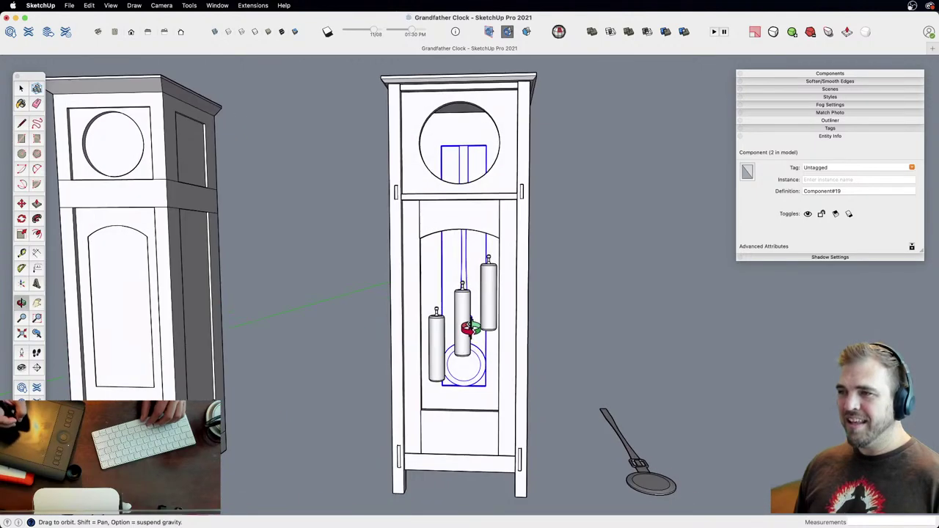
{"action": "key", "text": "space"}
{"action": "double_click", "coordinate": [462, 159]}
{"action": "double_click", "coordinate": [463, 160]}
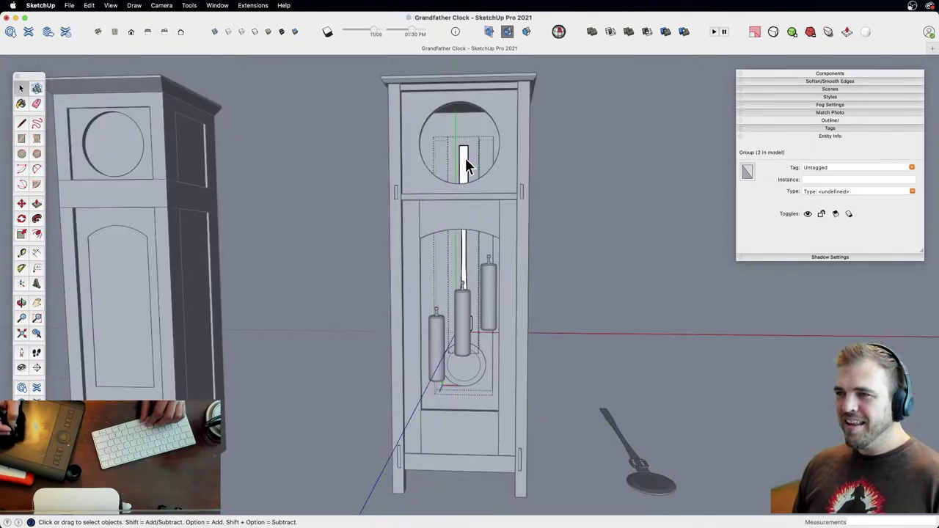
{"action": "triple_click", "coordinate": [465, 158]}
{"action": "middle_click_drag", "start_coordinate": [537, 234], "coordinate": [492, 218]}
{"action": "key", "text": "z"}
{"action": "left_click_drag", "start_coordinate": [492, 218], "coordinate": [489, 171]}
{"action": "key", "text": "m"}
{"action": "left_click", "coordinate": [499, 179]}
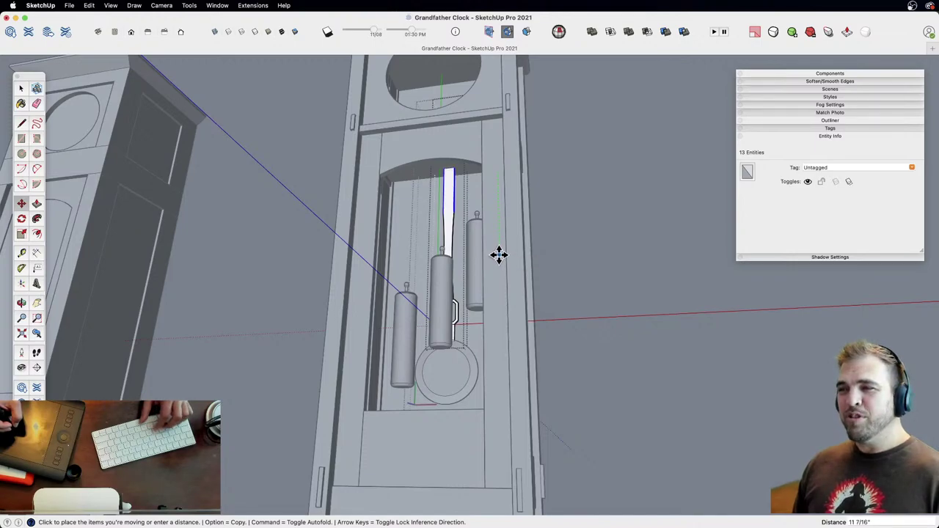
{"action": "left_click", "coordinate": [500, 256]}
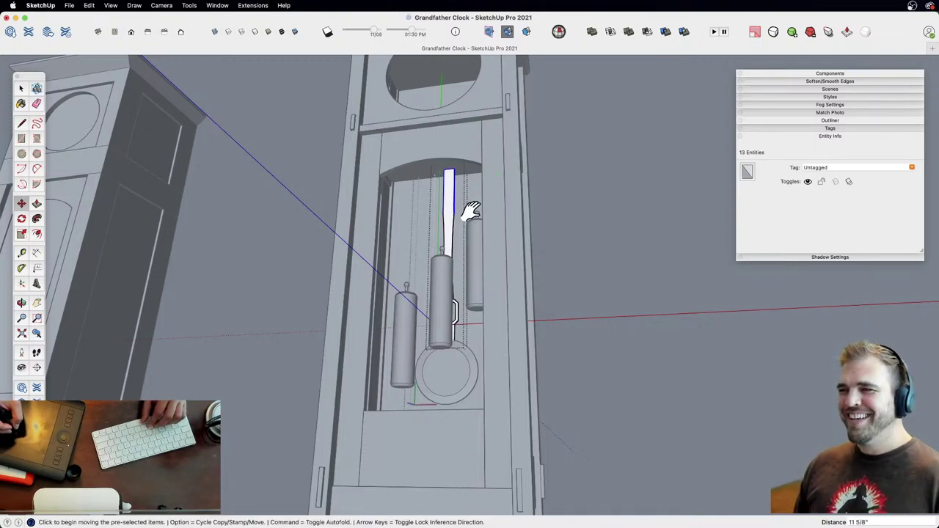
{"action": "middle_click_drag", "start_coordinate": [472, 212], "coordinate": [613, 275]}
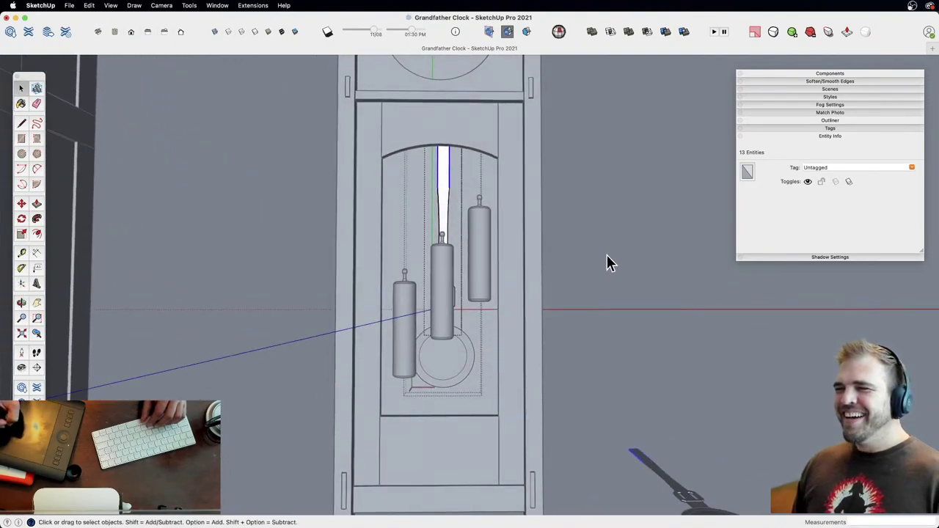
{"action": "left_click", "coordinate": [595, 230]}
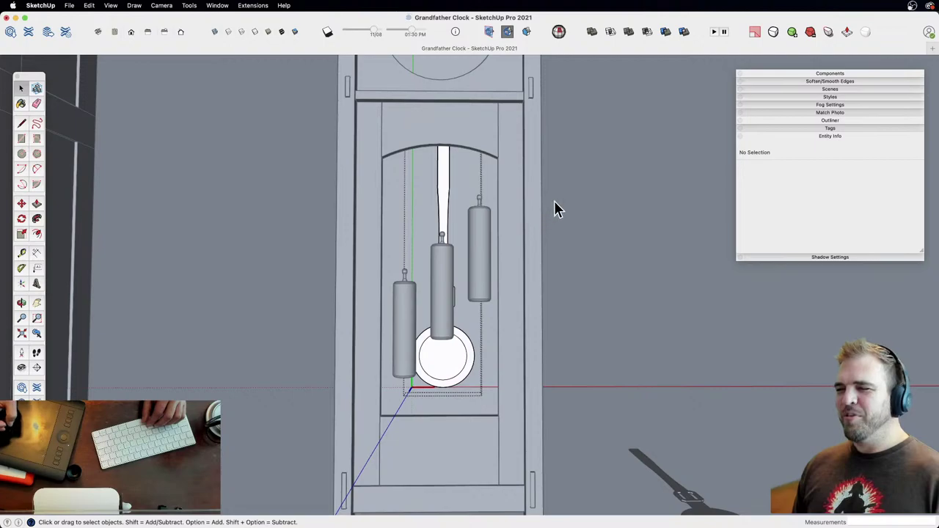
Step: Close the pendulum component and review the clock with its shortened pendulum from several angles
{"action": "middle_click_drag", "start_coordinate": [556, 210], "coordinate": [562, 245]}
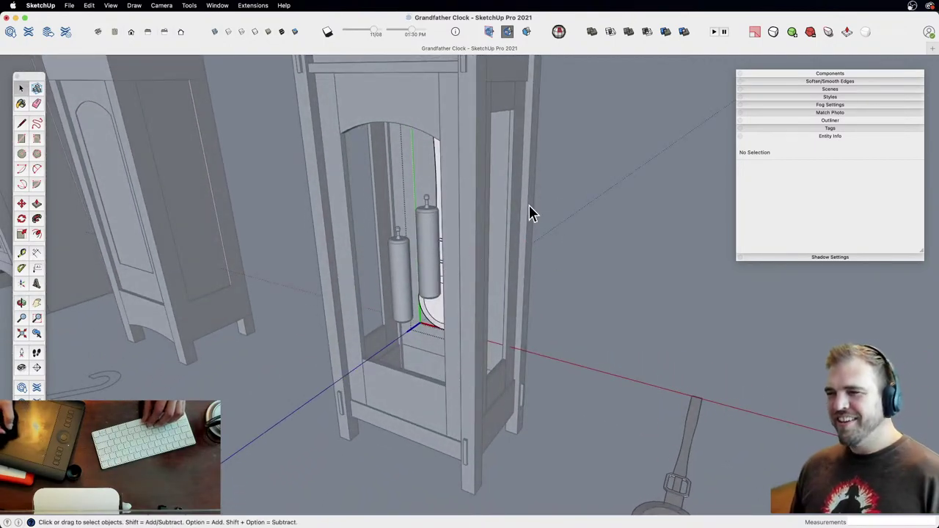
{"action": "middle_click_drag", "start_coordinate": [531, 213], "coordinate": [523, 317]}
{"action": "middle_click_drag", "start_coordinate": [536, 270], "coordinate": [505, 310]}
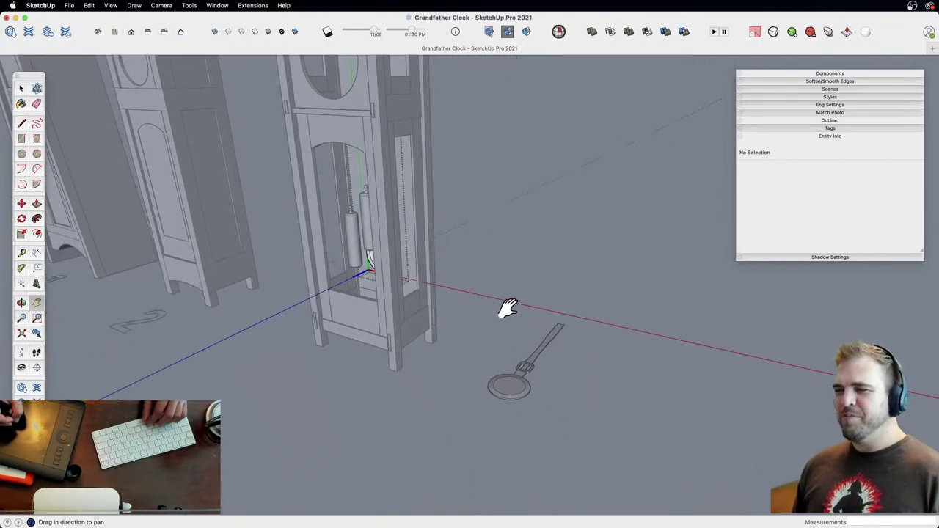
{"action": "middle_click_drag", "start_coordinate": [497, 241], "coordinate": [474, 328]}
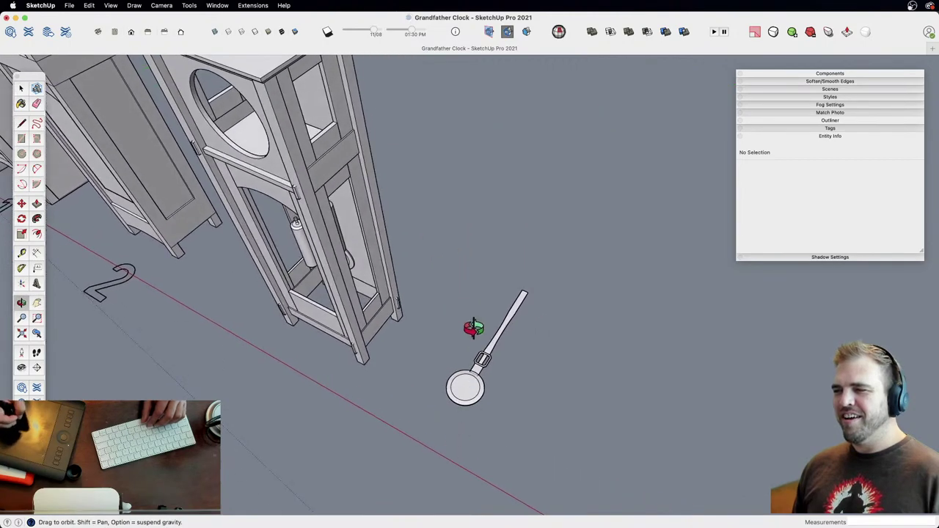
{"action": "middle_click_drag", "start_coordinate": [337, 230], "coordinate": [454, 273]}
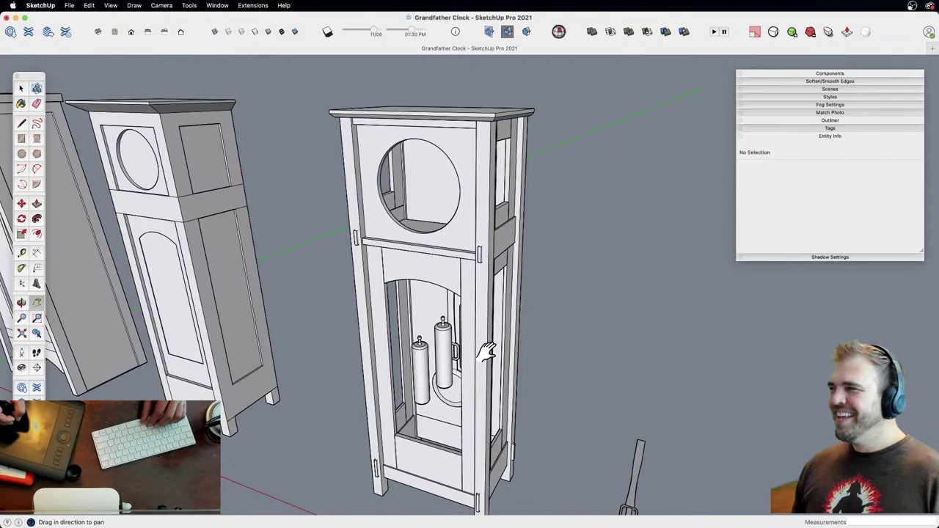
{"action": "scroll", "coordinate": [478, 237], "scroll_direction": "up", "scroll_amount": 8}
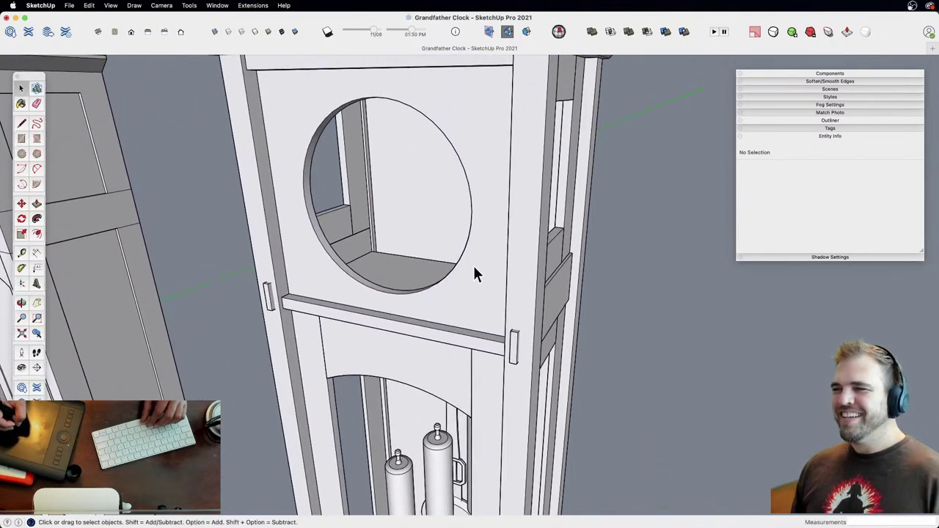
Step: Select the clock's upper front panel and measure its thickness at the circular dial opening
{"action": "left_click", "coordinate": [472, 266]}
{"action": "scroll", "coordinate": [477, 237], "scroll_direction": "down", "scroll_amount": 5}
{"action": "middle_click_drag", "start_coordinate": [455, 325], "coordinate": [514, 246]}
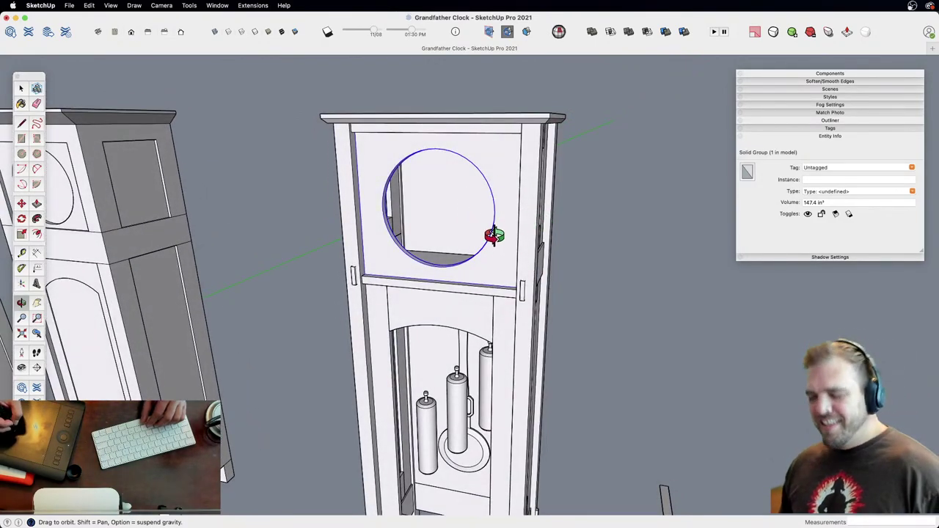
{"action": "middle_click_drag", "start_coordinate": [493, 245], "coordinate": [482, 273]}
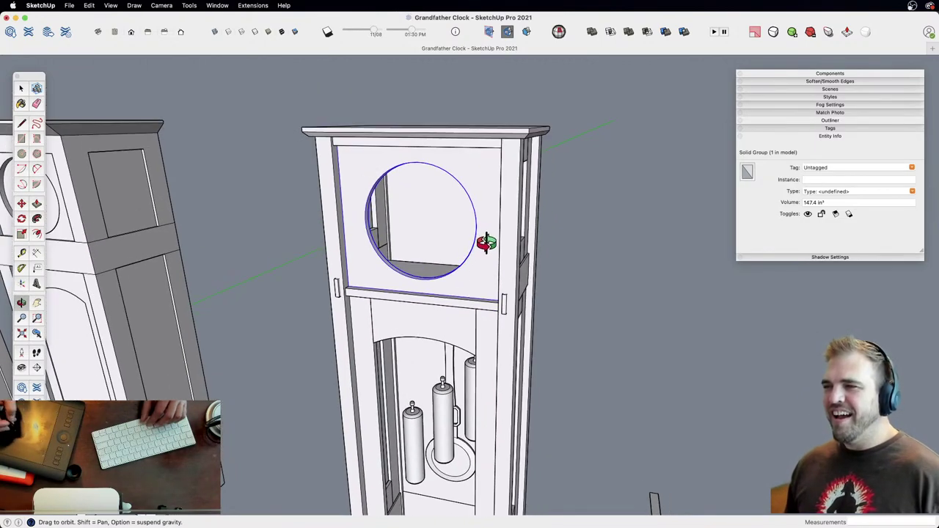
{"action": "key", "text": "z"}
{"action": "key", "text": "h"}
{"action": "left_click_drag", "start_coordinate": [460, 283], "coordinate": [493, 246]}
{"action": "key", "text": "o"}
{"action": "left_click_drag", "start_coordinate": [484, 257], "coordinate": [476, 339]}
{"action": "key", "text": "z"}
{"action": "left_click_drag", "start_coordinate": [468, 279], "coordinate": [440, 246]}
{"action": "key", "text": "t"}
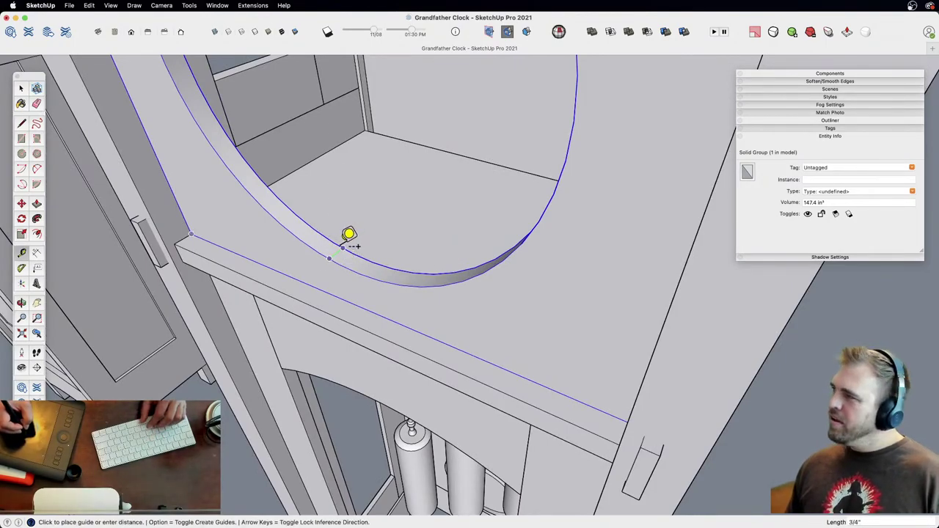
{"action": "key", "text": "space"}
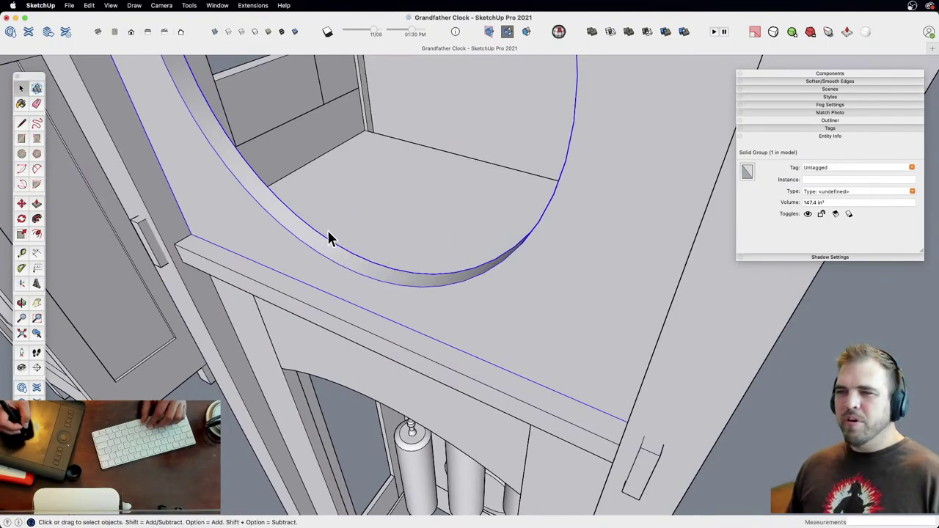
Step: Examine the circular dial opening and the compartment behind it from several angles
{"action": "middle_click_drag", "start_coordinate": [321, 246], "coordinate": [349, 303]}
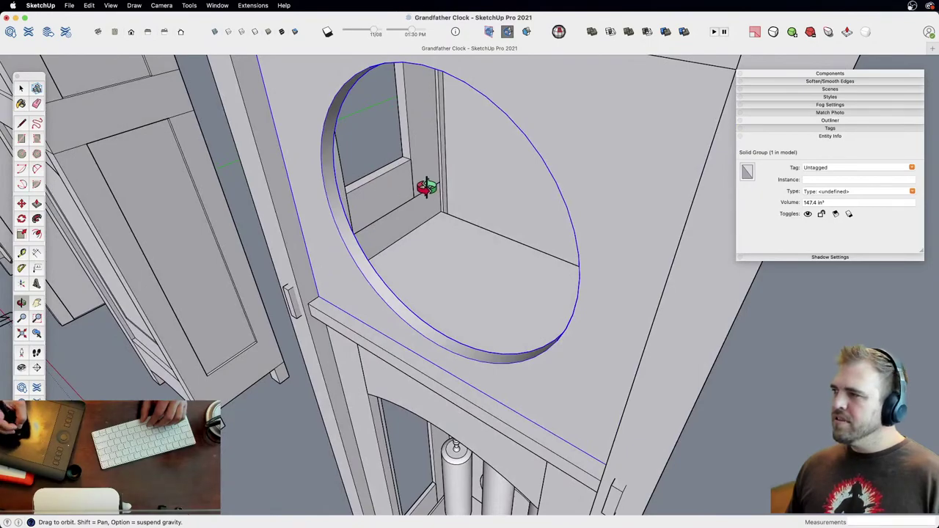
{"action": "middle_click_drag", "start_coordinate": [412, 251], "coordinate": [416, 274]}
{"action": "scroll", "coordinate": [417, 264], "scroll_direction": "up", "scroll_amount": 3}
{"action": "scroll", "coordinate": [425, 250], "scroll_direction": "up", "scroll_amount": 2}
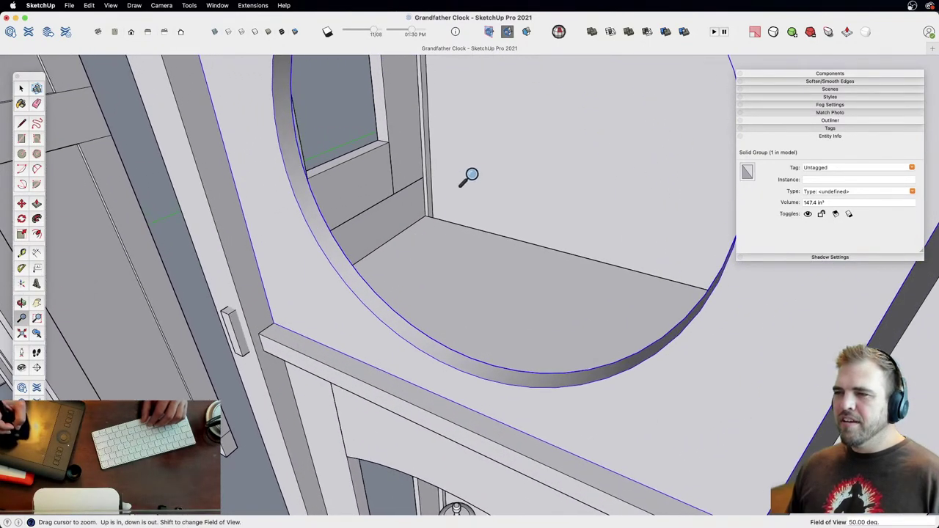
{"action": "scroll", "coordinate": [466, 237], "scroll_direction": "down", "scroll_amount": 3}
{"action": "middle_click_drag", "start_coordinate": [465, 237], "coordinate": [426, 291], "text": "shift"}
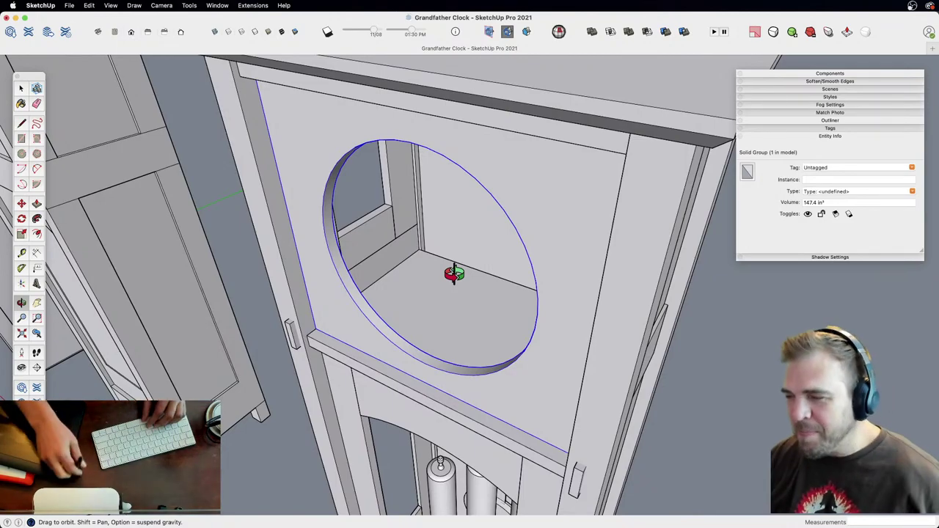
{"action": "left_click_drag", "start_coordinate": [538, 229], "coordinate": [551, 214]}
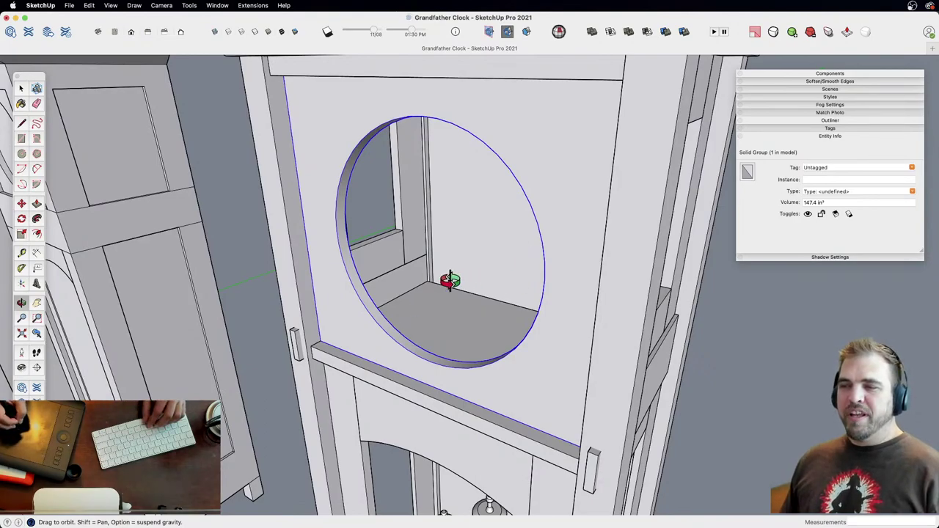
Step: Open the clock's upper front panel for editing and select the front edge of its circular dial opening
{"action": "left_click_drag", "start_coordinate": [450, 281], "coordinate": [520, 280]}
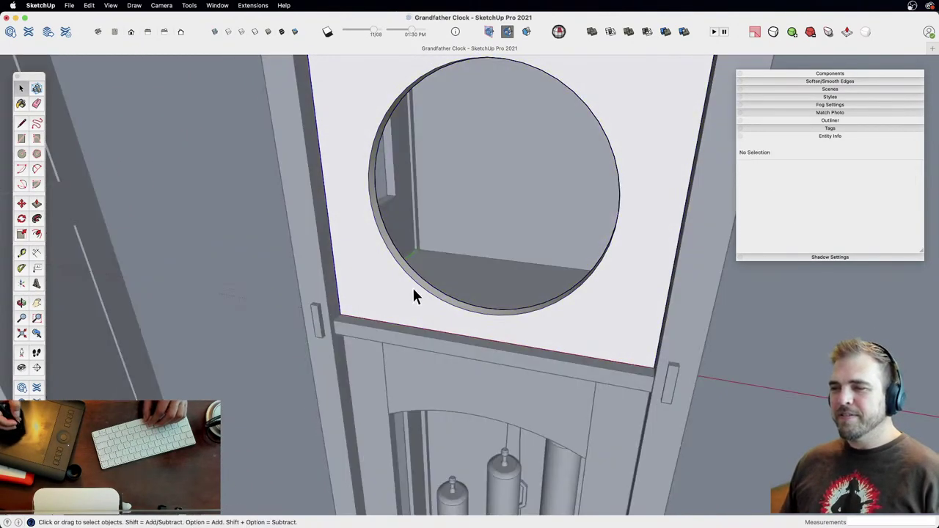
{"action": "scroll", "coordinate": [426, 309], "scroll_direction": "down", "scroll_amount": 3}
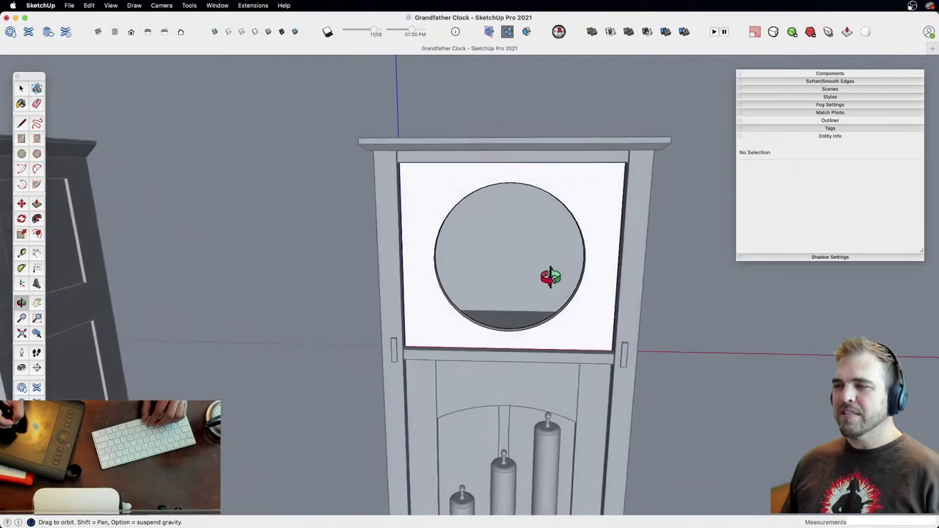
{"action": "left_click_drag", "start_coordinate": [550, 276], "coordinate": [458, 328]}
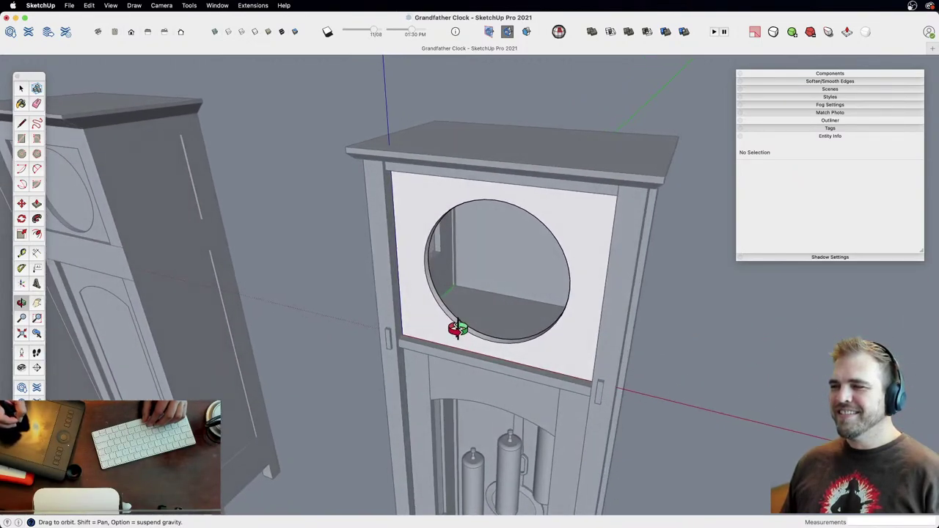
{"action": "key", "text": "space"}
{"action": "left_click", "coordinate": [457, 327]}
Step: Measure the panel's thickness across the inner wall of the circular dial opening
{"action": "scroll", "coordinate": [452, 294], "scroll_direction": "up", "scroll_amount": 6}
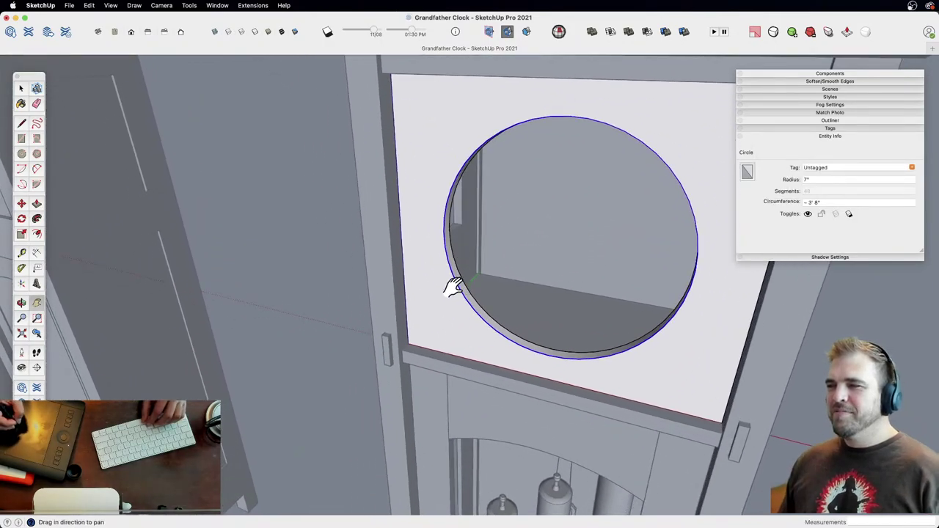
{"action": "left_click_drag", "start_coordinate": [444, 299], "coordinate": [422, 298], "text": "shift"}
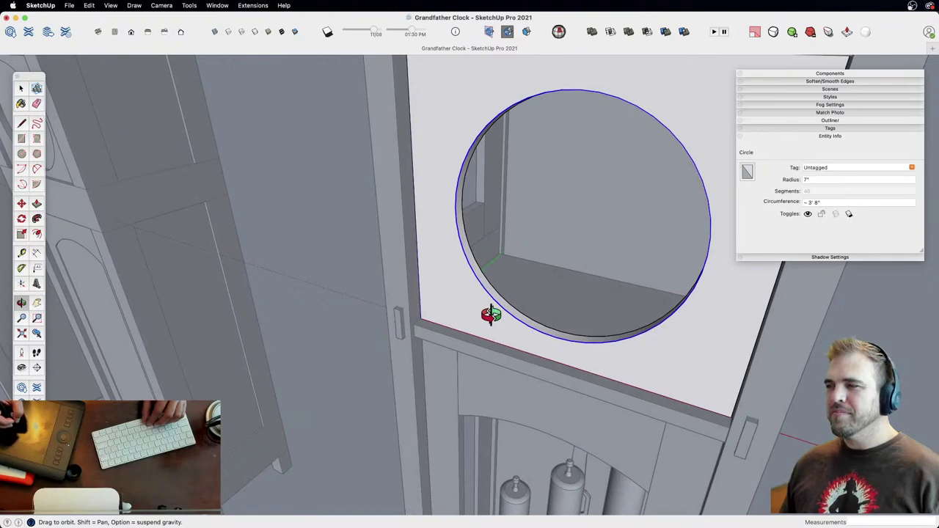
{"action": "scroll", "coordinate": [455, 301], "scroll_direction": "up", "scroll_amount": 5}
{"action": "middle_click_drag", "start_coordinate": [452, 232], "coordinate": [448, 304]}
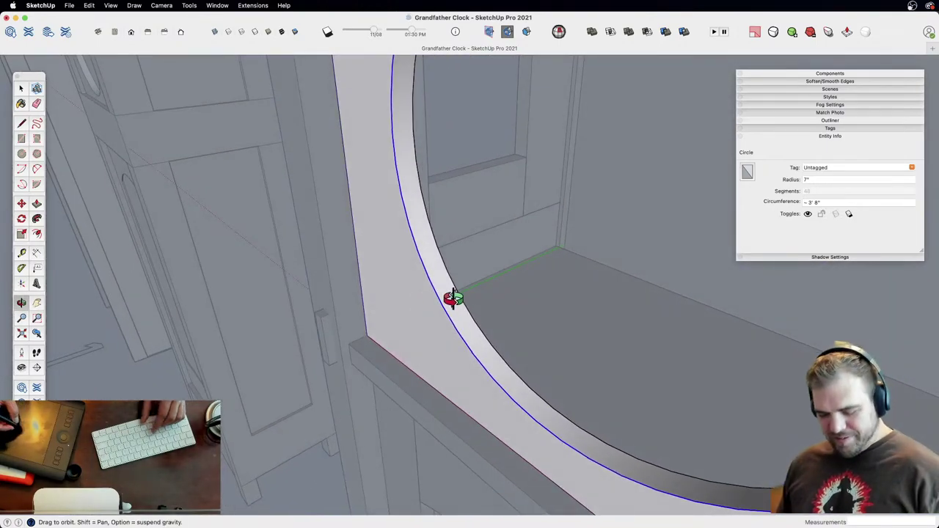
{"action": "key", "text": "t"}
{"action": "left_click", "coordinate": [474, 305]}
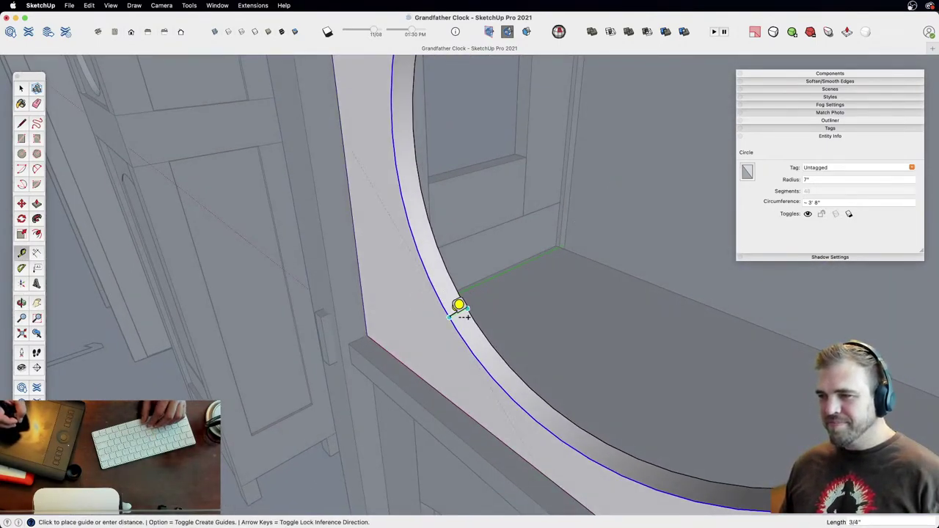
{"action": "key", "text": "space"}
Step: Push the panel's front face inward 1/4" with Push/Pull to thin the panel
{"action": "middle_click_drag", "start_coordinate": [448, 304], "coordinate": [411, 293]}
{"action": "key", "text": "p"}
{"action": "left_click", "coordinate": [430, 330]}
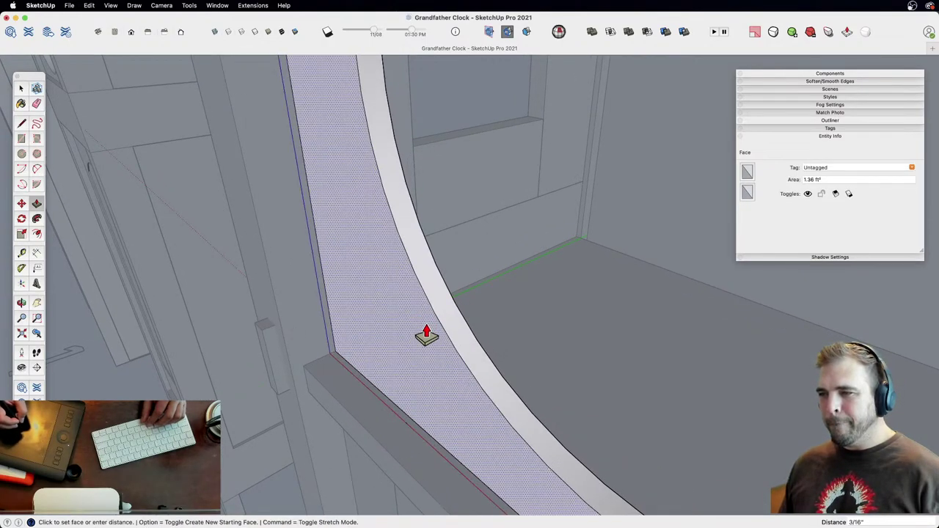
{"action": "left_click", "coordinate": [423, 329]}
{"action": "type", "text": "1/4"}
{"action": "key", "text": "Return"}
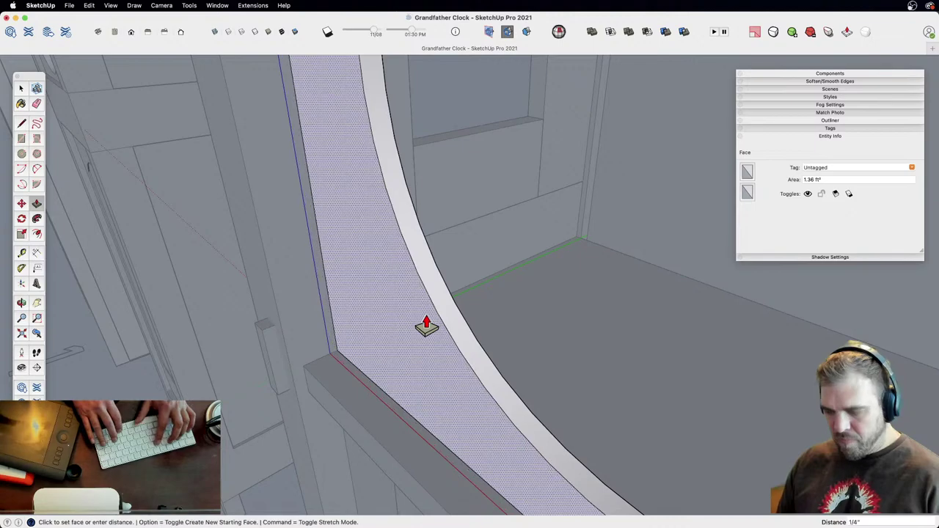
{"action": "scroll", "coordinate": [499, 185], "scroll_direction": "down", "scroll_amount": 10}
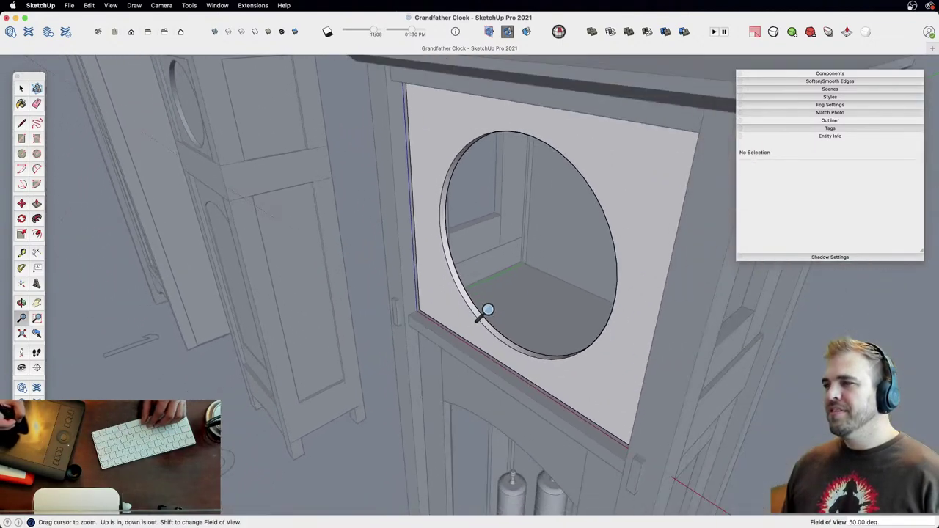
Step: Close the panel group and move the whole panel 1/4" forward
{"action": "middle_click_drag", "start_coordinate": [486, 310], "coordinate": [485, 259]}
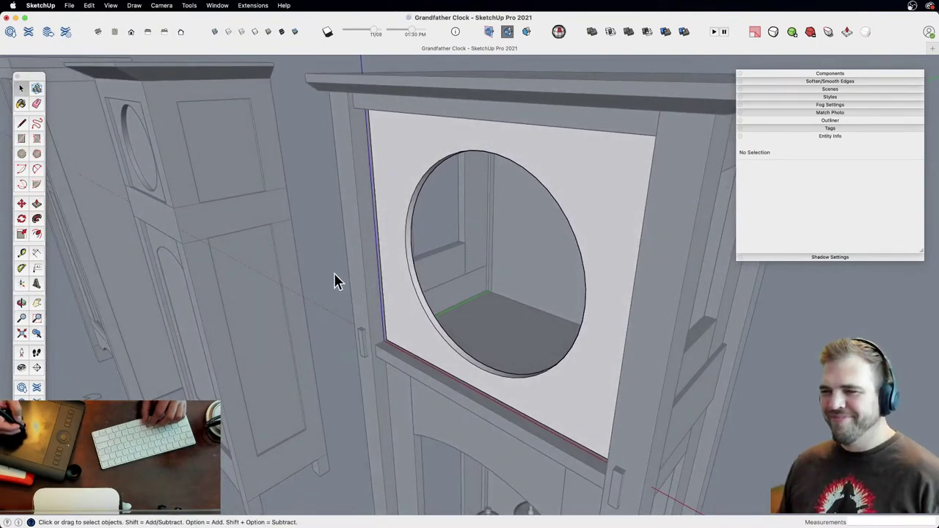
{"action": "left_click", "coordinate": [334, 281]}
{"action": "left_click", "coordinate": [409, 355]}
{"action": "key", "text": "m"}
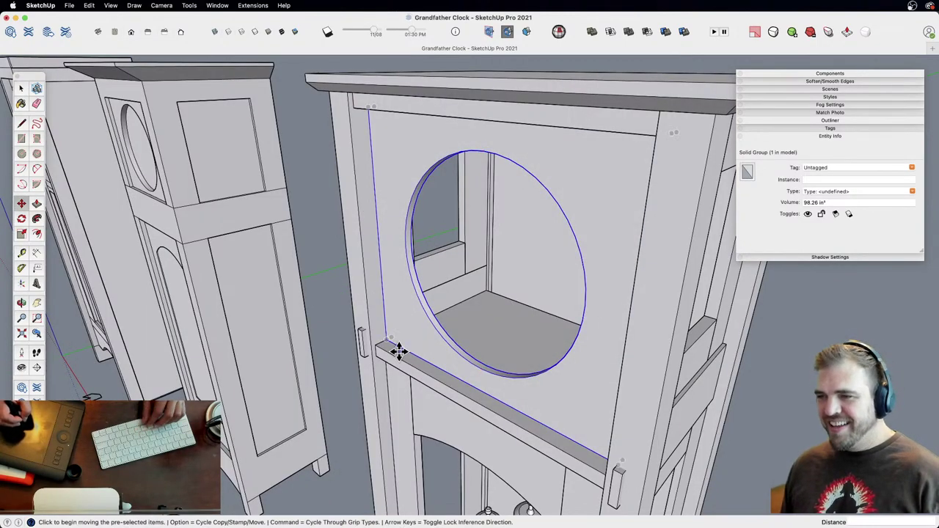
{"action": "left_click", "coordinate": [399, 348]}
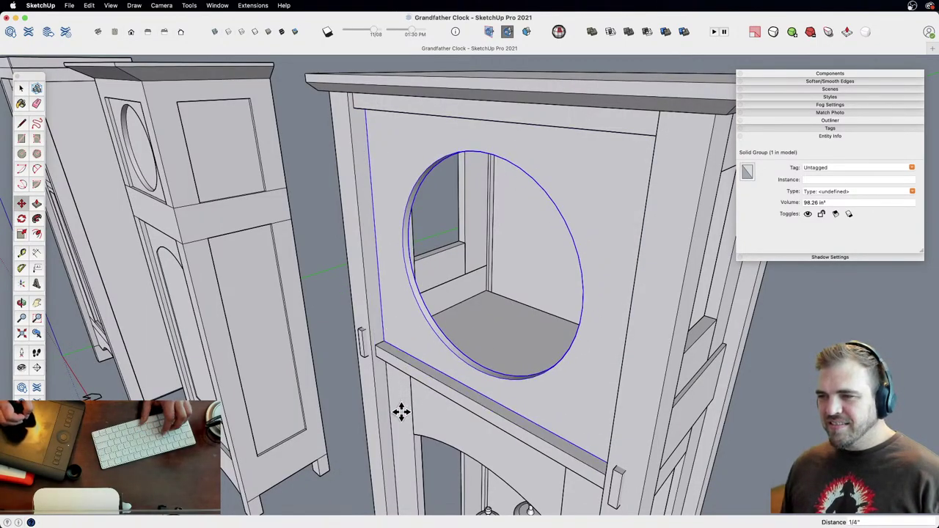
Step: Draw a rectangle about 14" by 6" on the compartment floor behind the dial opening and hide the front panel
{"action": "middle_click_drag", "start_coordinate": [462, 286], "coordinate": [492, 380]}
{"action": "key", "text": "space"}
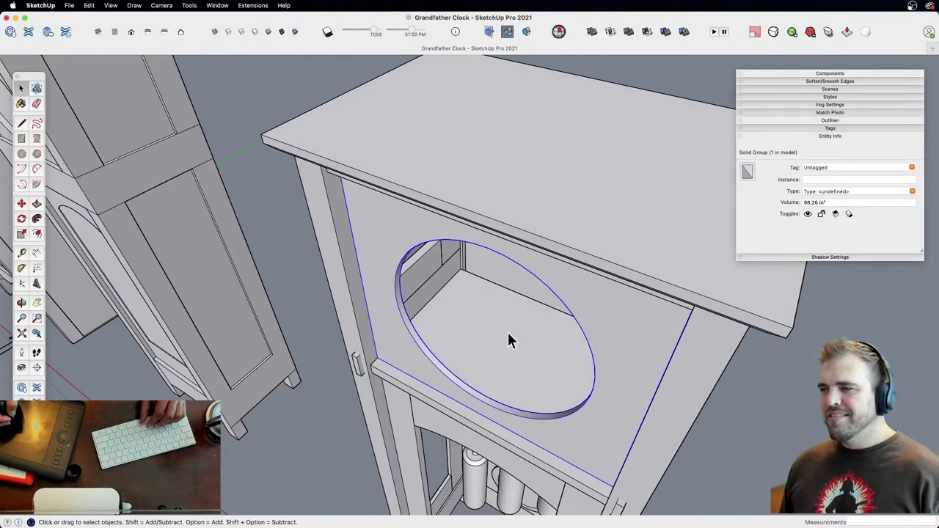
{"action": "key", "text": "r"}
{"action": "left_click", "coordinate": [455, 284]}
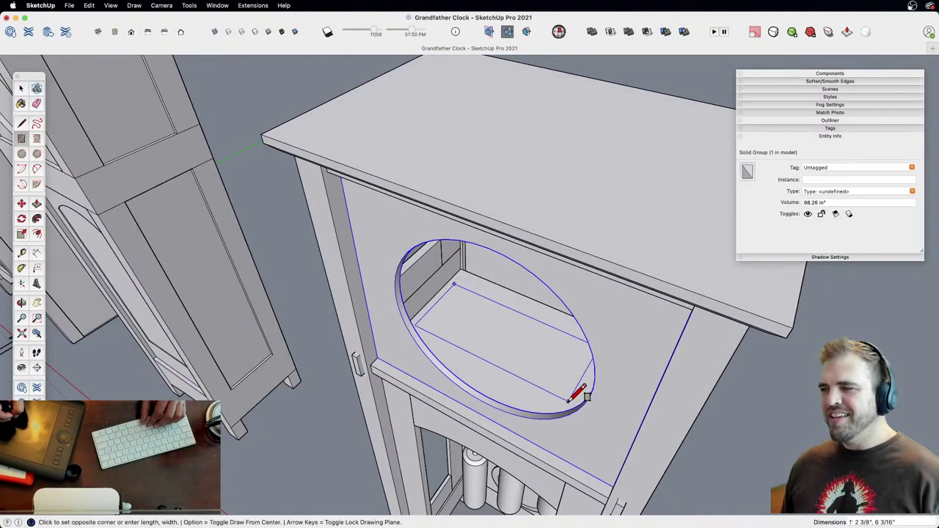
{"action": "left_click", "coordinate": [569, 398]}
{"action": "key", "text": "space"}
{"action": "key", "text": "h"}
Step: Scale the floor rectangle sideways and toward the front until it fills the upper compartment's floor
{"action": "middle_click_drag", "start_coordinate": [562, 325], "coordinate": [537, 309], "text": "shift"}
{"action": "left_click", "coordinate": [542, 309]}
{"action": "key", "text": "s"}
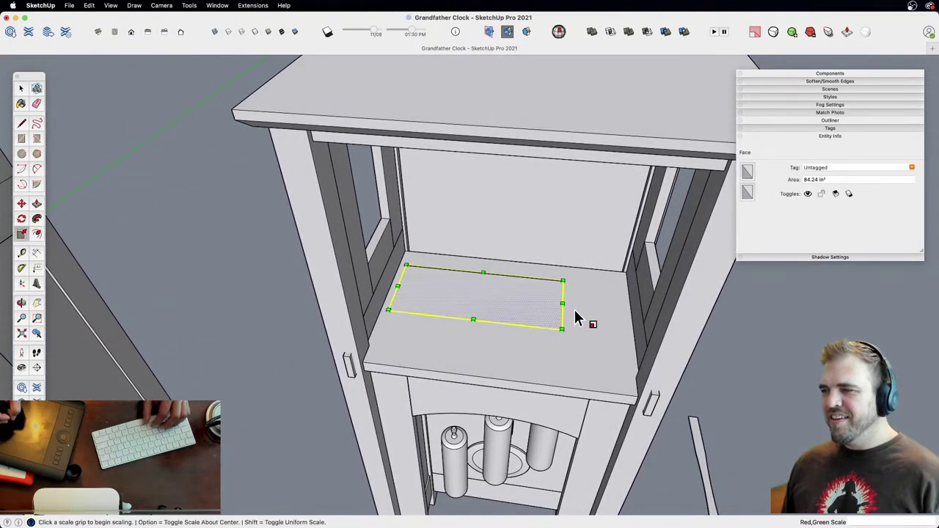
{"action": "left_click", "coordinate": [563, 305]}
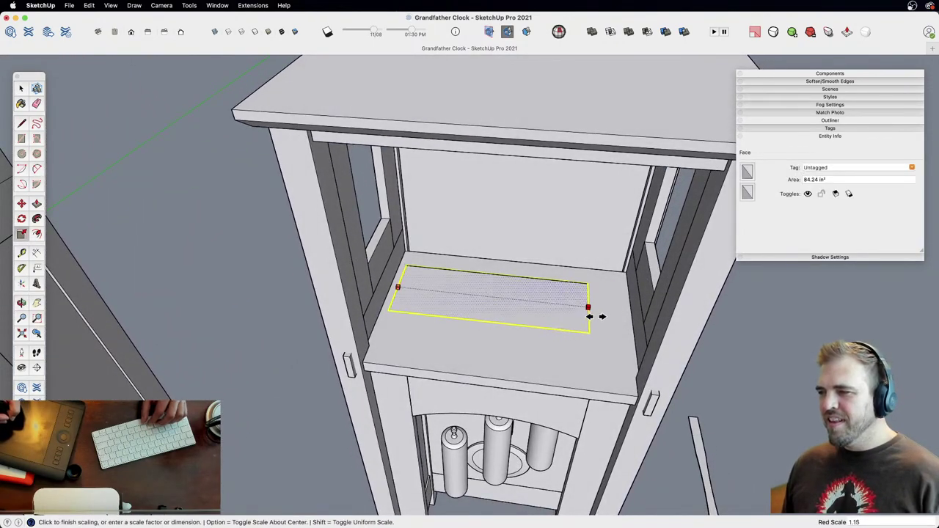
{"action": "left_click", "coordinate": [630, 372]}
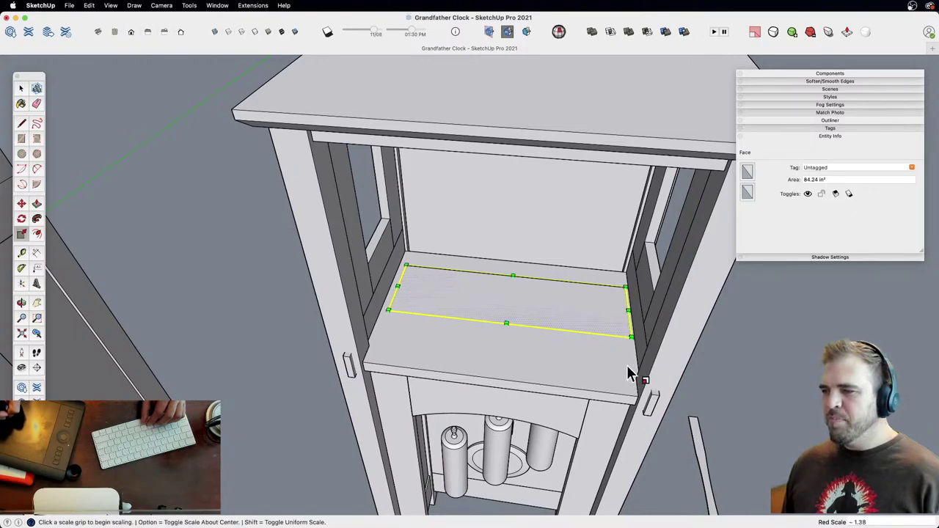
{"action": "left_click", "coordinate": [398, 287]}
{"action": "left_click", "coordinate": [365, 347]}
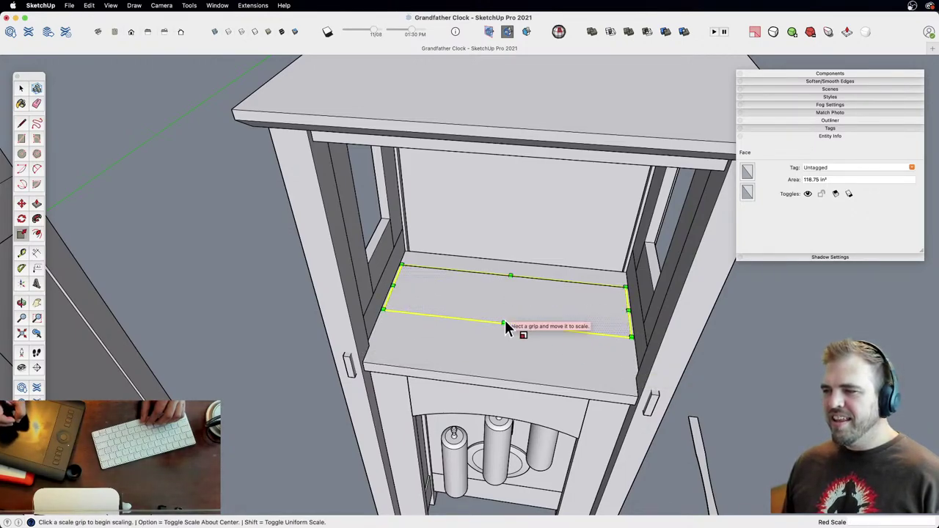
{"action": "left_click", "coordinate": [505, 320]}
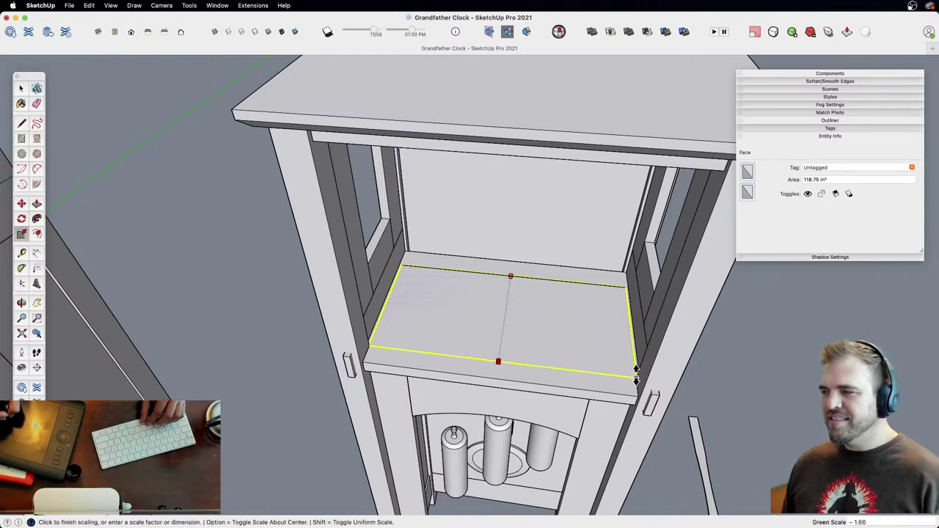
{"action": "left_click", "coordinate": [635, 378]}
Step: Pull the floor rectangle up to the top rail with Push/Pull and group the resulting block
{"action": "middle_click_drag", "start_coordinate": [635, 378], "coordinate": [472, 336]}
{"action": "key", "text": "p"}
{"action": "left_click", "coordinate": [474, 332]}
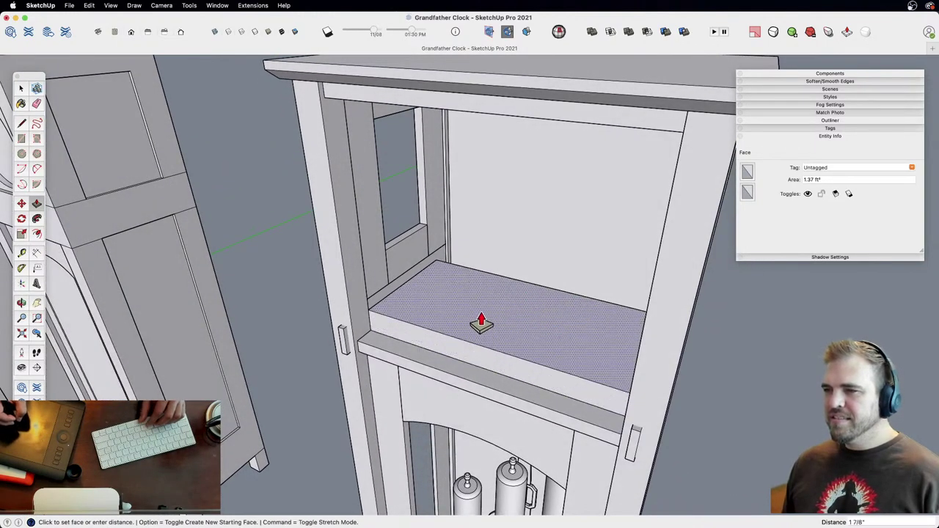
{"action": "left_click", "coordinate": [337, 109]}
{"action": "key", "text": "space"}
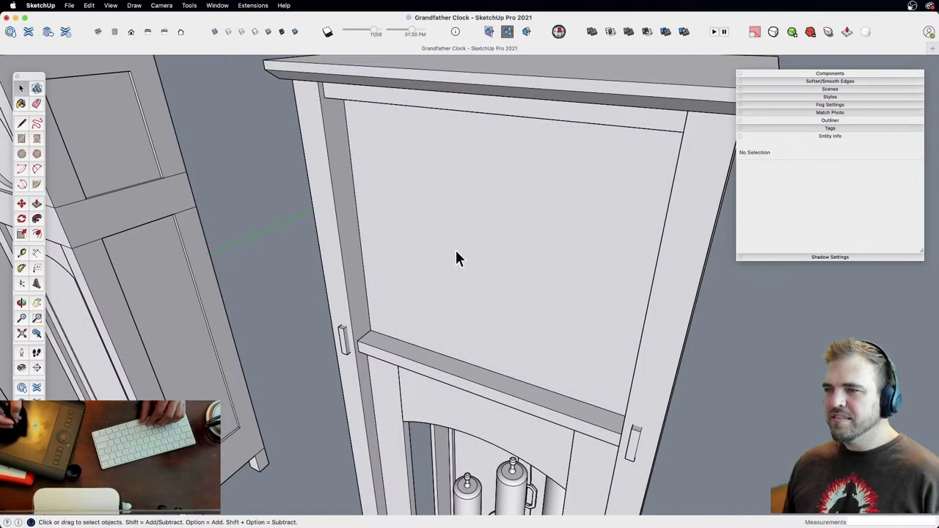
{"action": "left_click", "coordinate": [463, 250]}
{"action": "middle_click_drag", "start_coordinate": [471, 199], "coordinate": [500, 246]}
{"action": "key", "text": "g"}
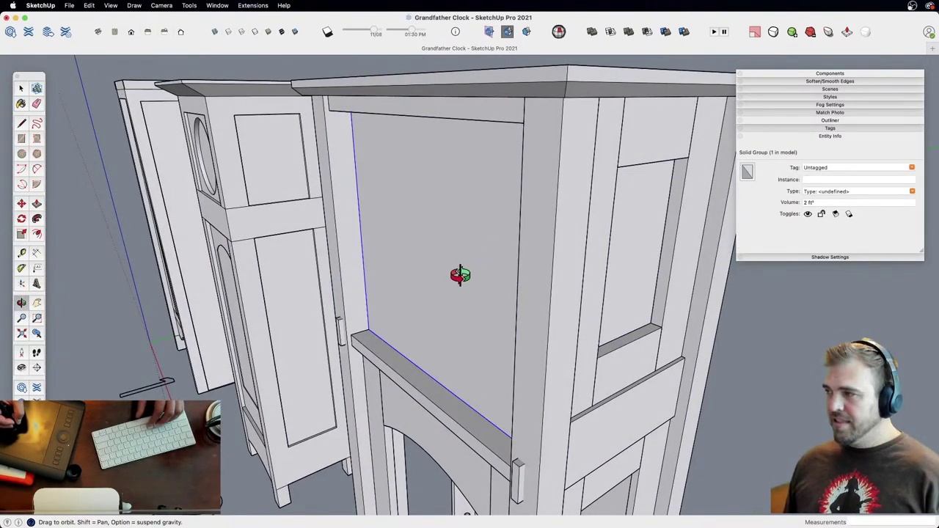
Step: Unhide the front panel so that it sits in front of the new block
{"action": "middle_click_drag", "start_coordinate": [460, 275], "coordinate": [580, 251]}
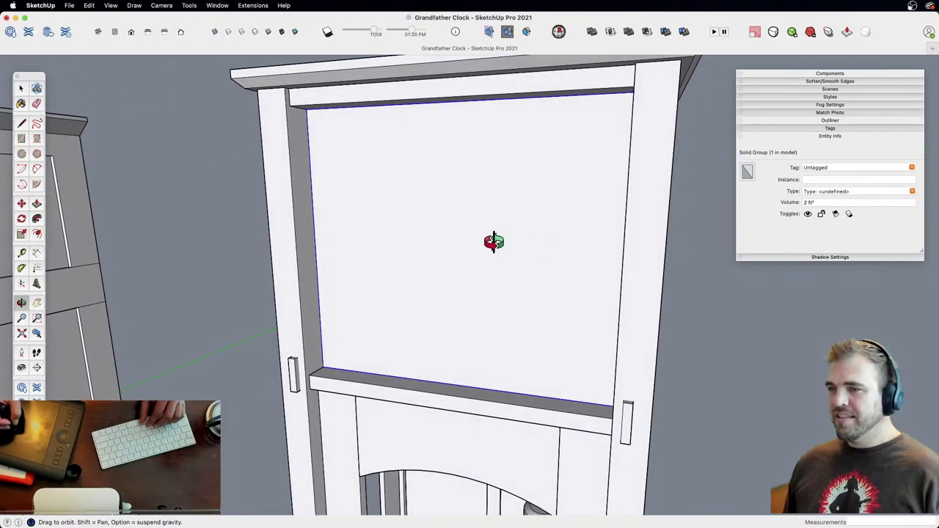
{"action": "key", "text": "shift+super+e"}
{"action": "scroll", "coordinate": [459, 357], "scroll_direction": "down", "scroll_amount": 5}
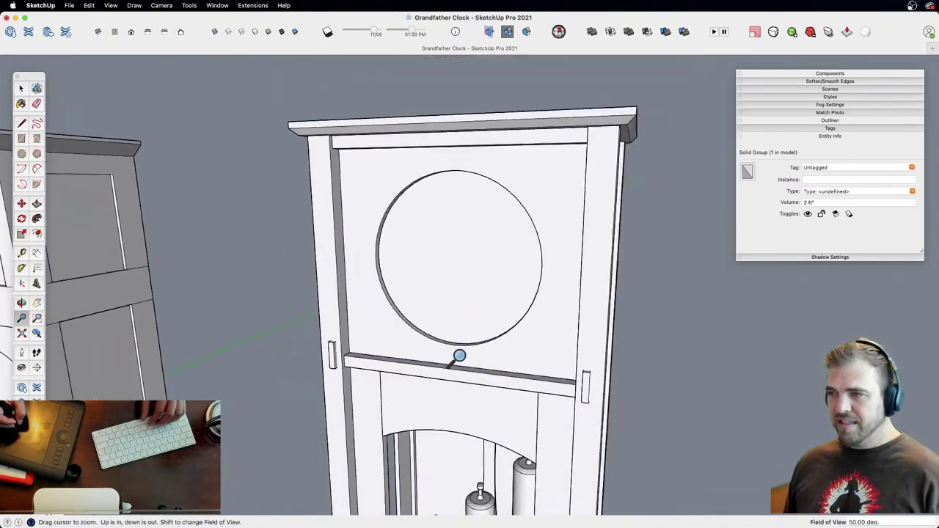
{"action": "middle_click_drag", "start_coordinate": [459, 357], "coordinate": [419, 295]}
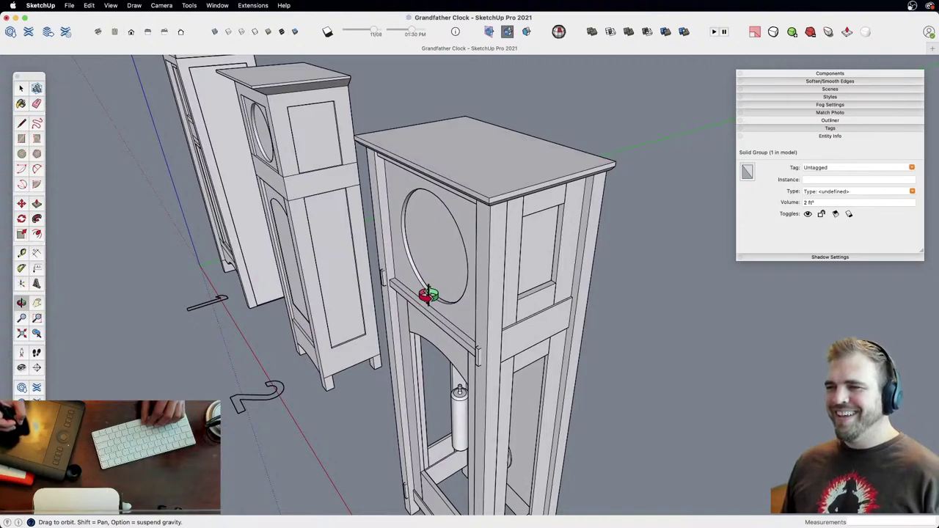
{"action": "scroll", "coordinate": [429, 294], "scroll_direction": "up", "scroll_amount": 5}
{"action": "key", "text": "space"}
{"action": "left_click", "coordinate": [411, 272]}
{"action": "left_click", "coordinate": [438, 260]}
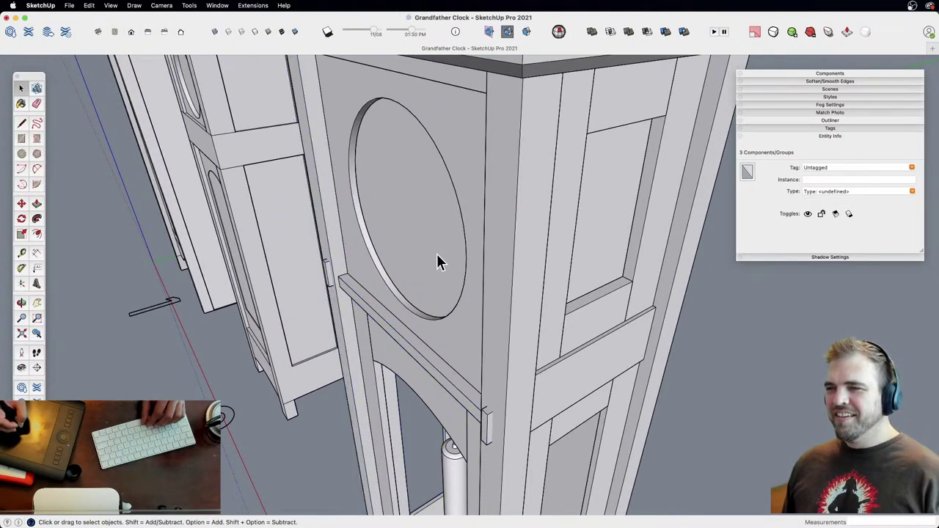
{"action": "left_click", "coordinate": [430, 254]}
{"action": "key", "text": "z"}
{"action": "left_click_drag", "start_coordinate": [430, 254], "coordinate": [414, 357]}
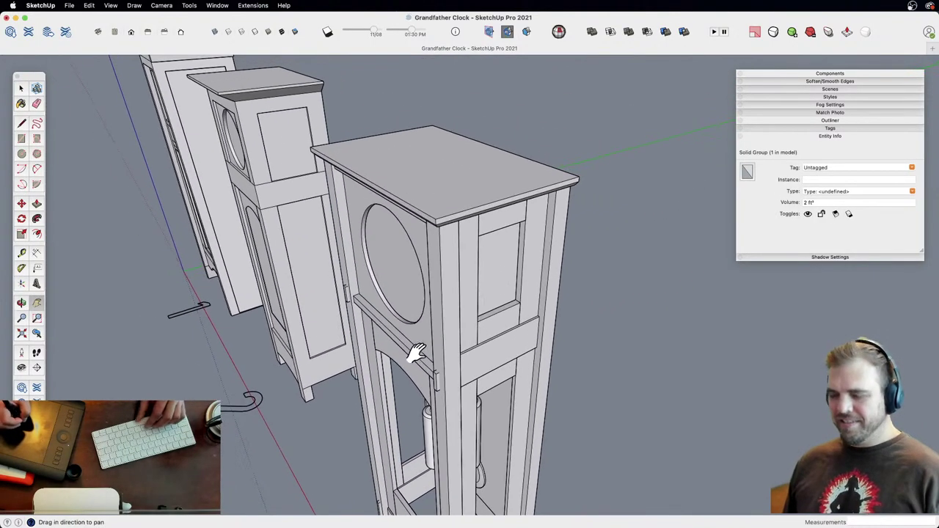
{"action": "key", "text": "m"}
{"action": "left_click", "coordinate": [415, 275]}
{"action": "key", "text": "Escape"}
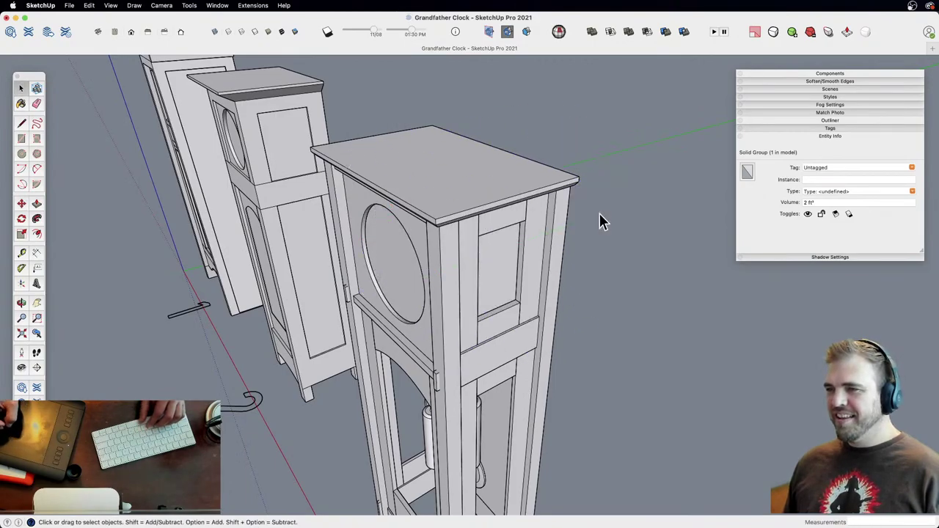
Step: Open the block behind the dial opening, select all its geometry and hide the rest of the model
{"action": "middle_click_drag", "start_coordinate": [405, 287], "coordinate": [452, 274]}
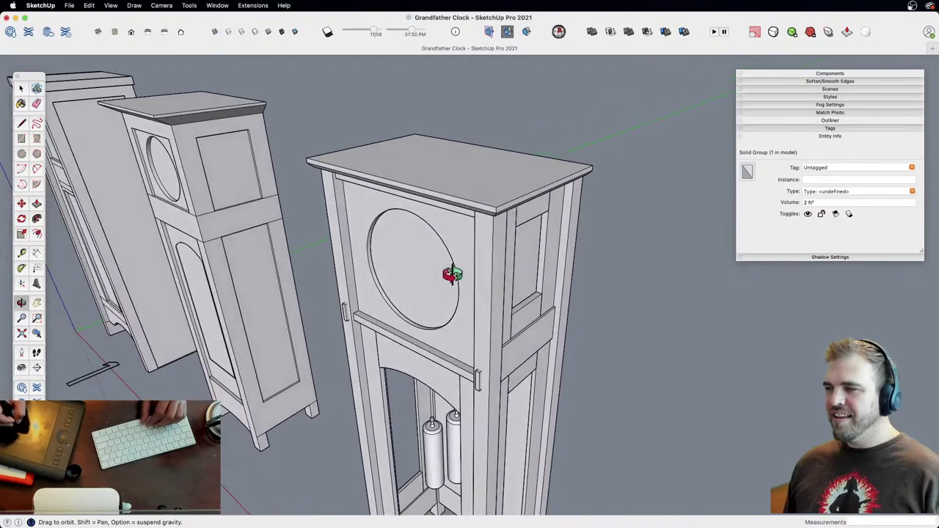
{"action": "scroll", "coordinate": [462, 306], "scroll_direction": "up", "scroll_amount": 3}
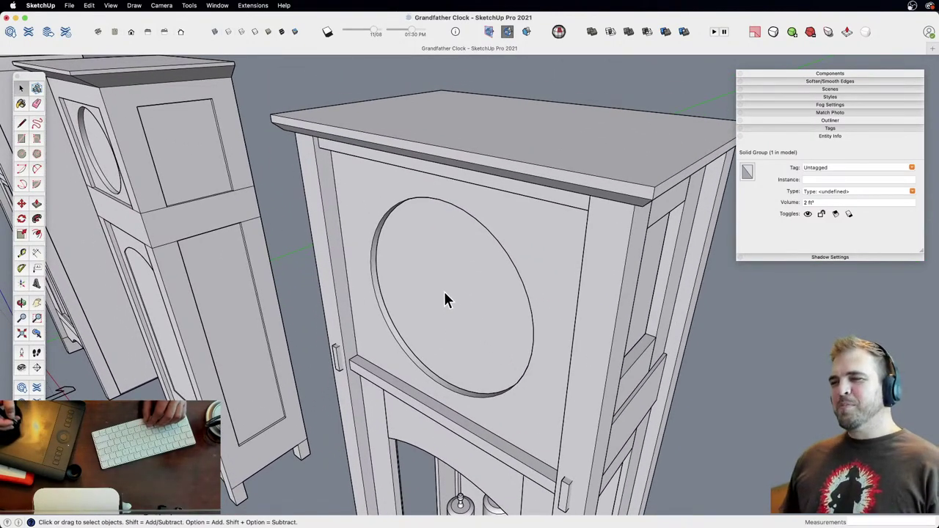
{"action": "middle_click_drag", "start_coordinate": [440, 303], "coordinate": [440, 329]}
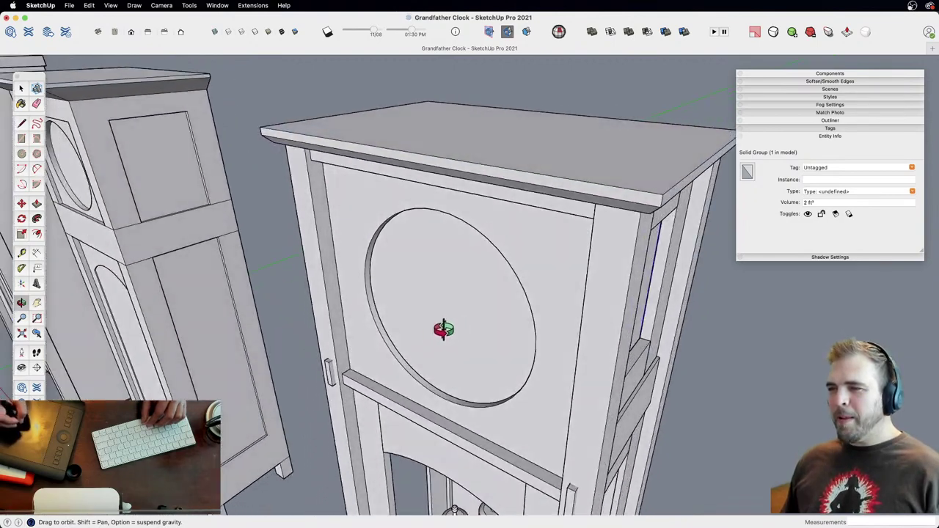
{"action": "scroll", "coordinate": [392, 349], "scroll_direction": "up", "scroll_amount": 2}
{"action": "double_click", "coordinate": [392, 349]}
{"action": "left_click", "coordinate": [411, 351]}
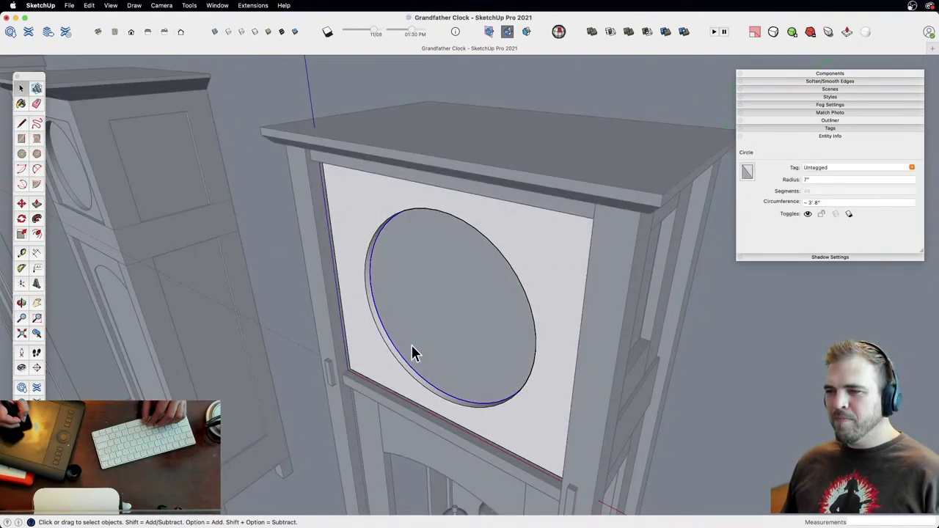
{"action": "triple_click", "coordinate": [451, 290]}
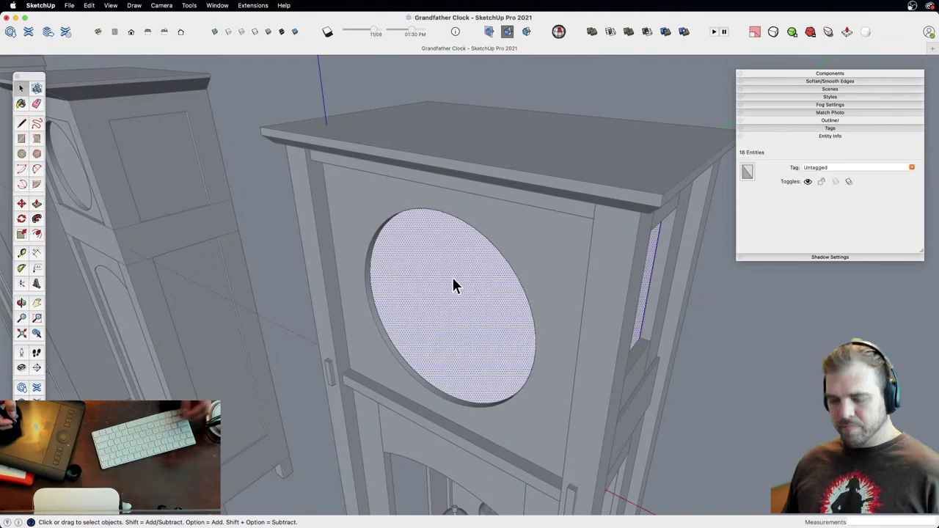
{"action": "key", "text": "shift+h"}
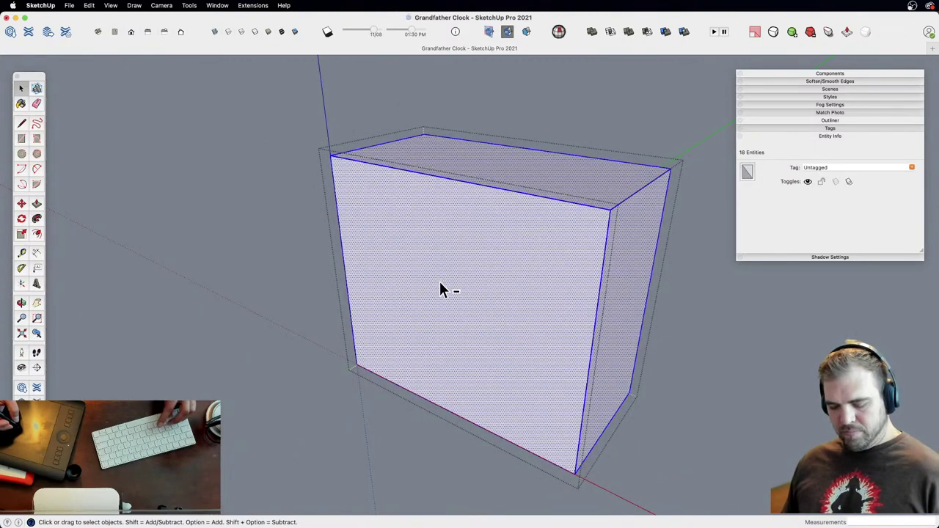
Step: Place a circle of 7" radius in the middle of the block's front face
{"action": "left_click", "coordinate": [439, 282]}
{"action": "key", "text": "m"}
{"action": "left_click", "coordinate": [453, 328]}
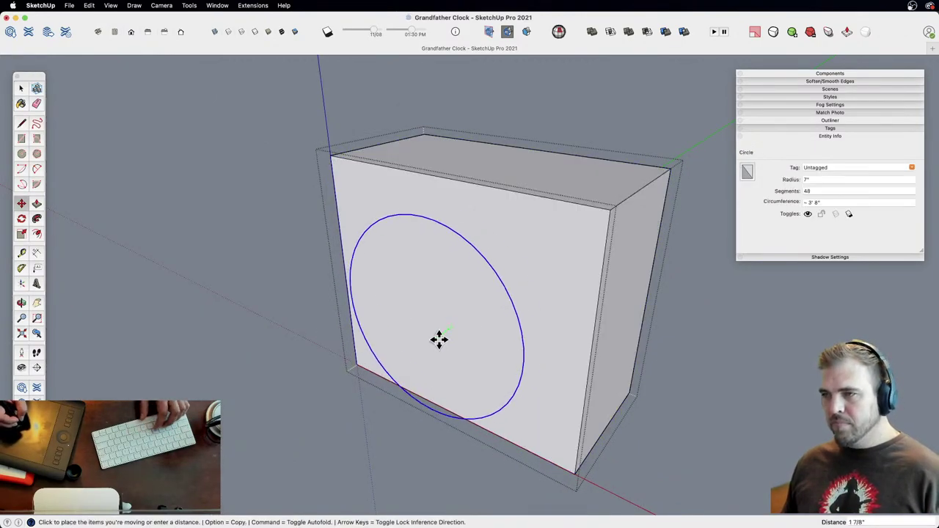
{"action": "left_click", "coordinate": [490, 317]}
{"action": "key", "text": "h"}
{"action": "key", "text": "o"}
{"action": "left_click_drag", "start_coordinate": [492, 309], "coordinate": [602, 257]}
{"action": "key", "text": "z"}
{"action": "left_click_drag", "start_coordinate": [499, 327], "coordinate": [546, 160]}
Step: Examine the circle's faceted edge and its segment count on the block's front face
{"action": "key", "text": "space"}
{"action": "left_click", "coordinate": [548, 159]}
{"action": "left_click", "coordinate": [562, 148]}
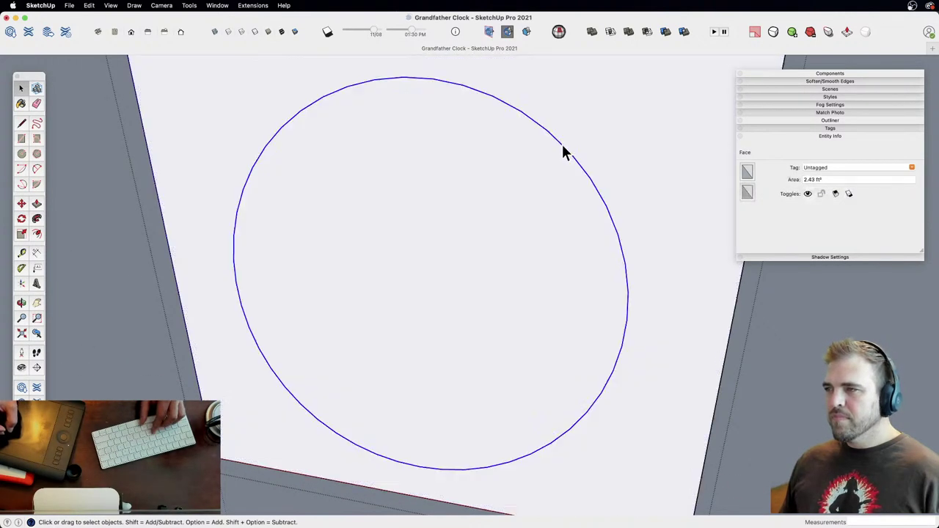
{"action": "key", "text": "l"}
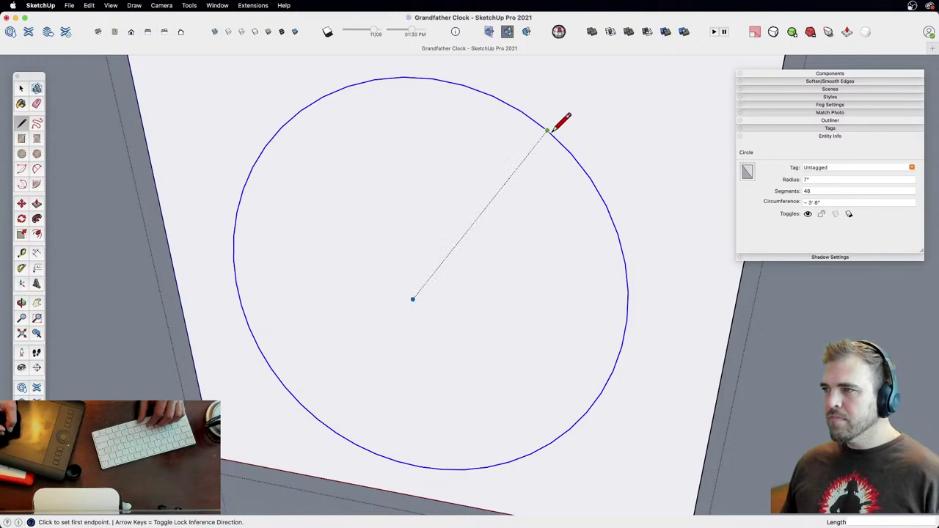
{"action": "key", "text": "space"}
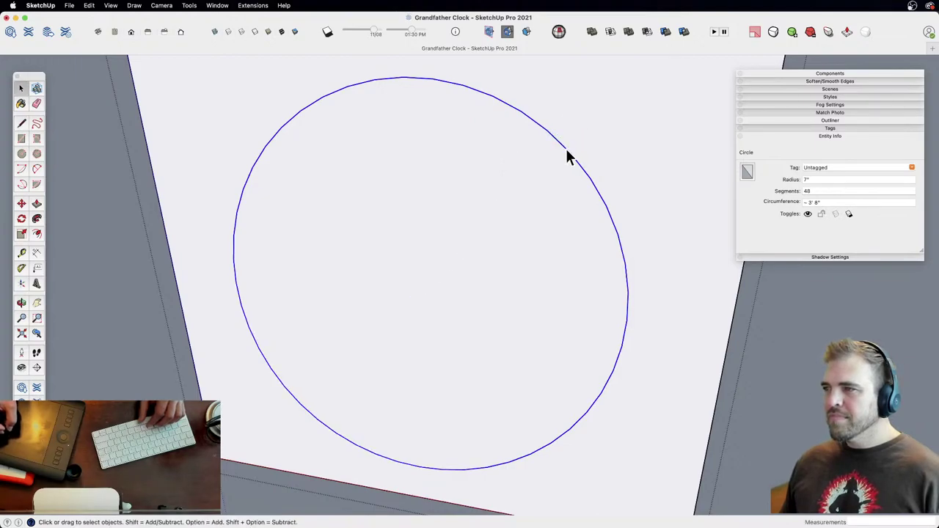
{"action": "key", "text": "z"}
{"action": "left_click_drag", "start_coordinate": [578, 265], "coordinate": [552, 259]}
{"action": "key", "text": "o"}
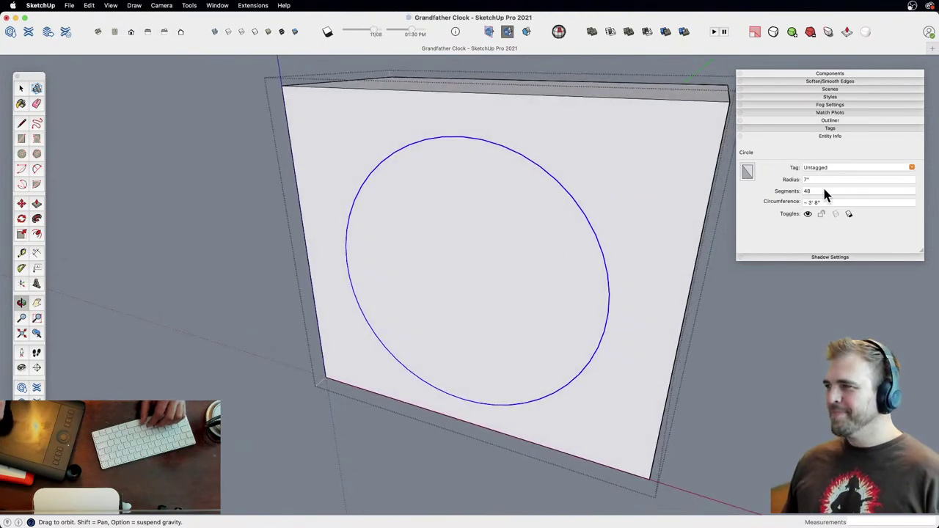
{"action": "left_click", "coordinate": [504, 262]}
{"action": "middle_click_drag", "start_coordinate": [503, 262], "coordinate": [452, 305]}
{"action": "key", "text": "p"}
{"action": "left_click", "coordinate": [506, 302]}
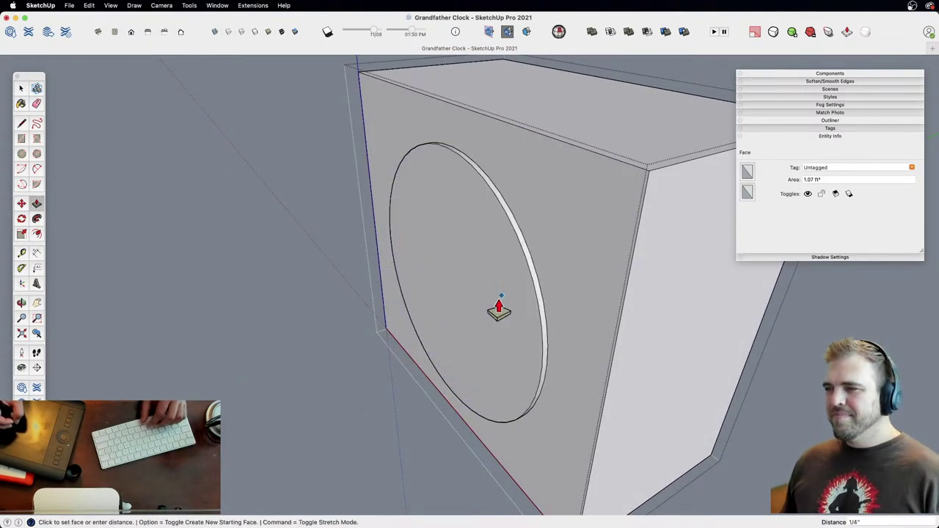
{"action": "key", "text": "Escape"}
{"action": "key", "text": "space"}
{"action": "key", "text": "p"}
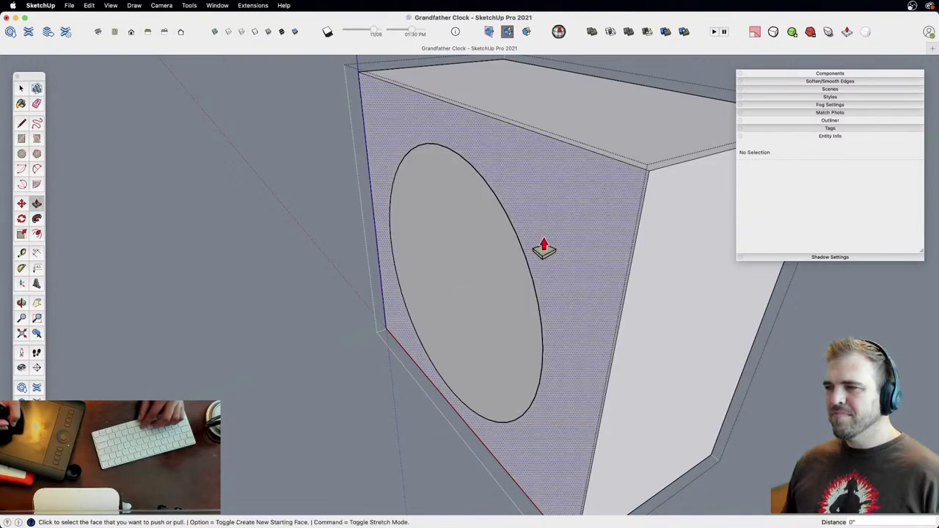
{"action": "left_click", "coordinate": [544, 241]}
{"action": "key", "text": "space"}
{"action": "key", "text": "p"}
{"action": "left_click", "coordinate": [536, 214]}
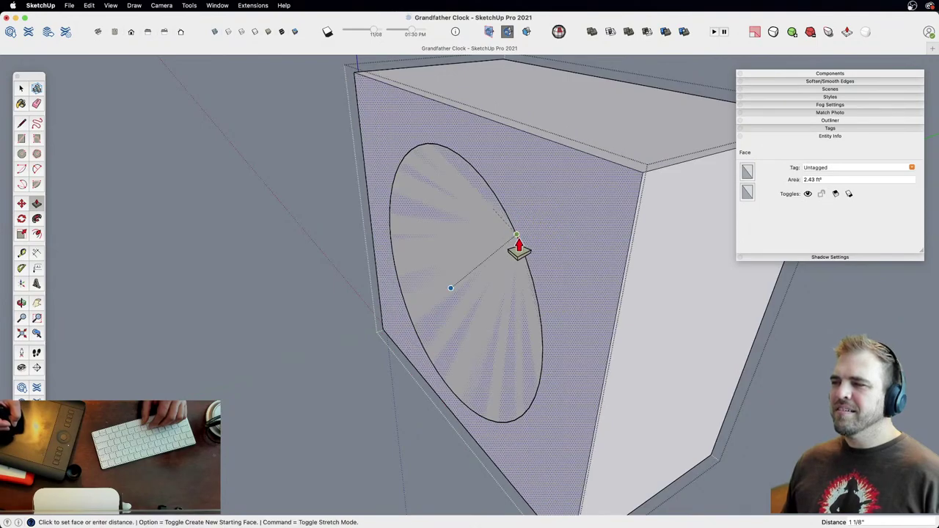
{"action": "left_click", "coordinate": [525, 250]}
Step: Pull the circular face slightly out from the block's front with Push/Pull and close the block for editing
{"action": "middle_click_drag", "start_coordinate": [525, 249], "coordinate": [455, 353]}
{"action": "key", "text": "z"}
{"action": "left_click_drag", "start_coordinate": [456, 352], "coordinate": [433, 285]}
{"action": "key", "text": "p"}
{"action": "left_click", "coordinate": [441, 282]}
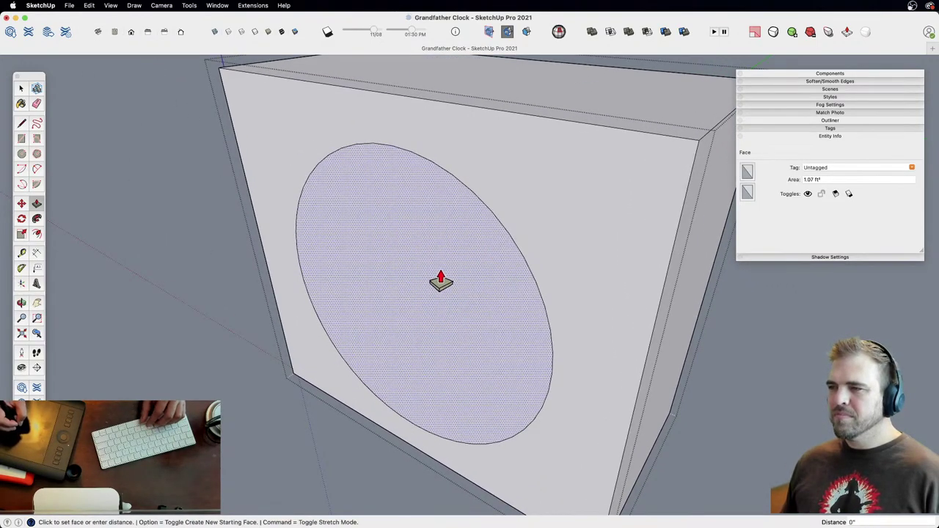
{"action": "left_click", "coordinate": [439, 287]}
{"action": "middle_click_drag", "start_coordinate": [452, 280], "coordinate": [510, 245]}
{"action": "scroll", "coordinate": [456, 297], "scroll_direction": "down", "scroll_amount": 3}
{"action": "middle_click_drag", "start_coordinate": [448, 303], "coordinate": [523, 285]}
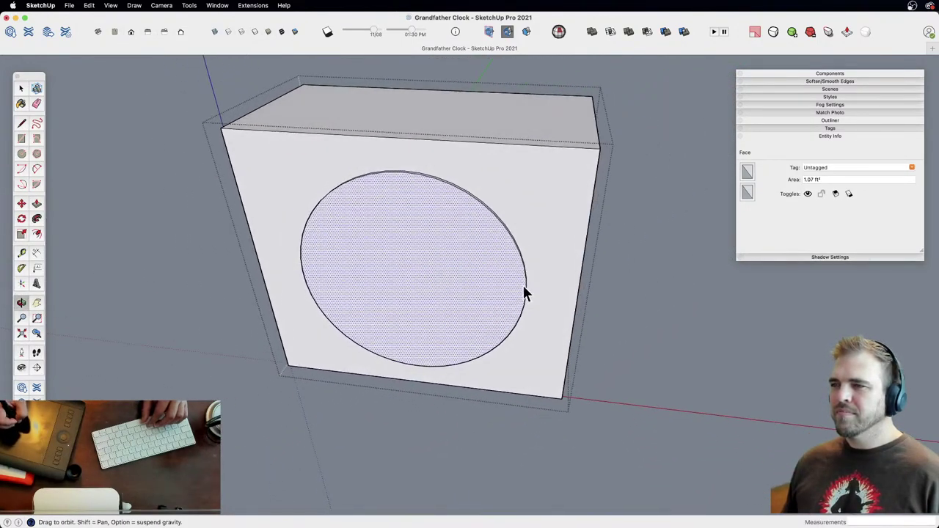
{"action": "left_click", "coordinate": [661, 272]}
Step: Convert the block behind the dial opening into a component
{"action": "middle_click_drag", "start_coordinate": [437, 267], "coordinate": [465, 282], "text": "shift"}
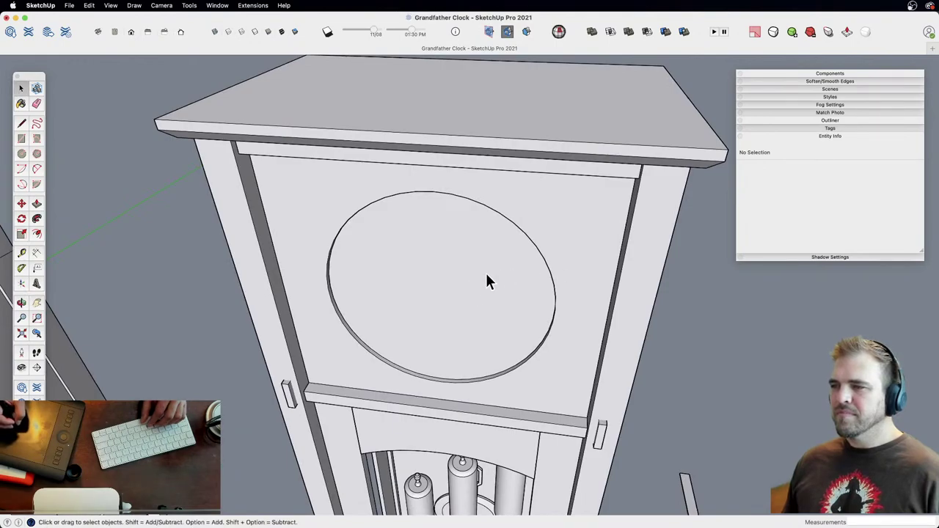
{"action": "left_click", "coordinate": [446, 265]}
{"action": "key", "text": "g"}
{"action": "key", "text": "Escape"}
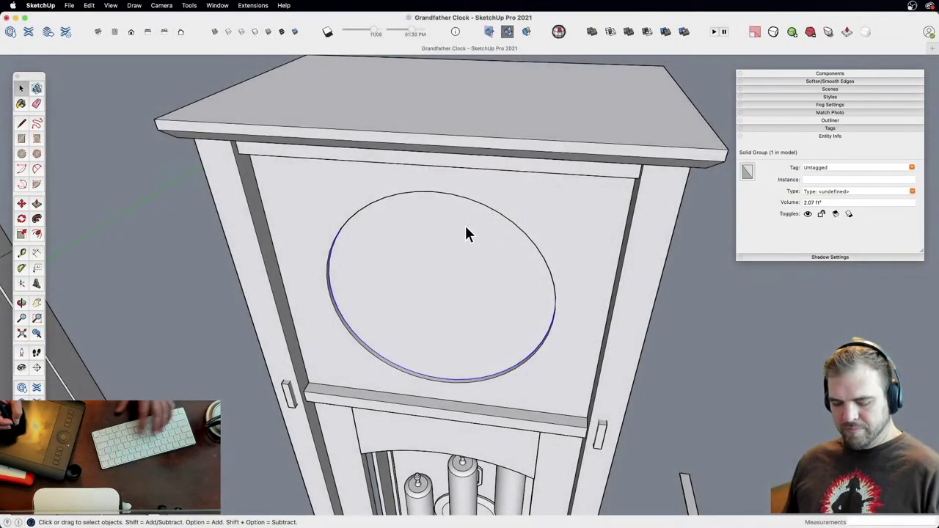
Step: Copy the block component about 2' 9 5/8" sideways along the red axis, placing the copy beside the clock
{"action": "scroll", "coordinate": [466, 233], "scroll_direction": "down", "scroll_amount": 5}
{"action": "middle_click_drag", "start_coordinate": [472, 315], "coordinate": [418, 251]}
{"action": "key", "text": "m"}
{"action": "left_click", "coordinate": [417, 252]}
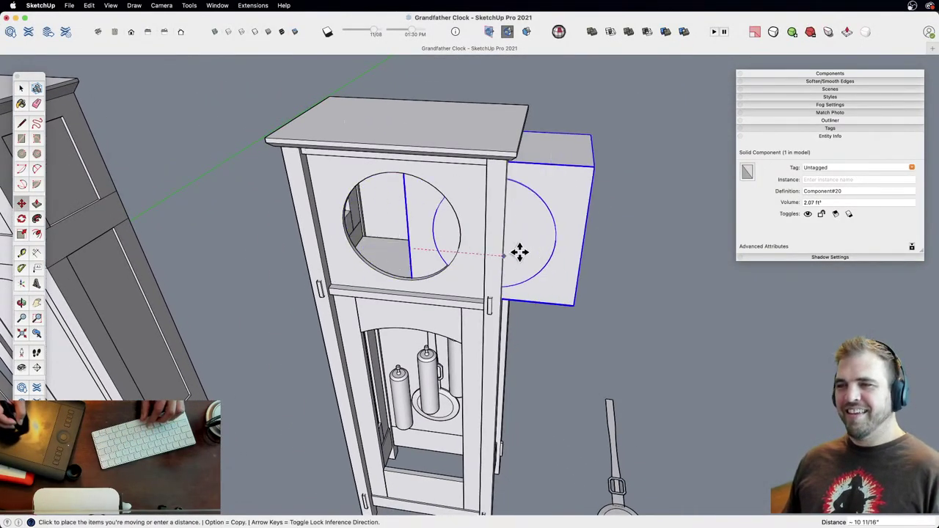
{"action": "left_click", "coordinate": [712, 273]}
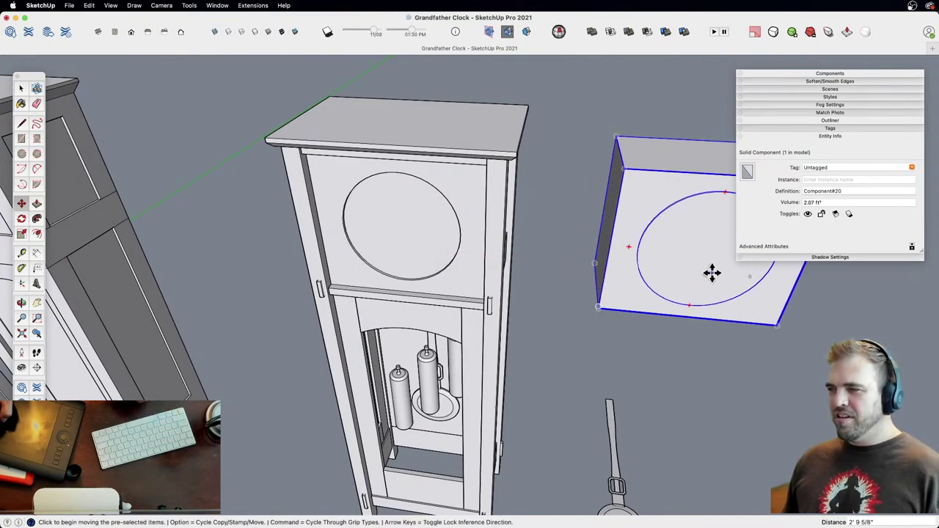
Step: Draw an upright rectangle about 3/8" by 2 9/16" on the upper part of the copied block's circular face
{"action": "middle_click_drag", "start_coordinate": [656, 243], "coordinate": [463, 346], "text": "shift"}
{"action": "key", "text": "z"}
{"action": "left_click_drag", "start_coordinate": [463, 345], "coordinate": [445, 231]}
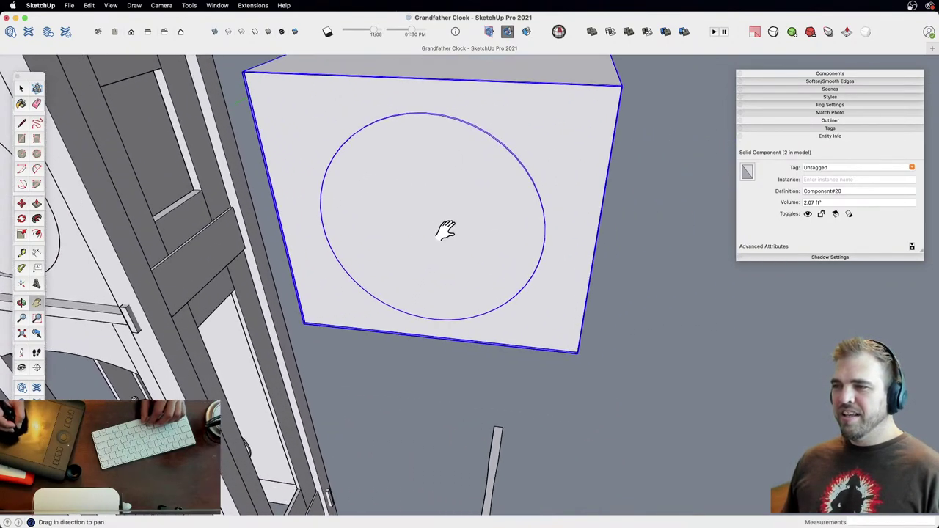
{"action": "middle_click_drag", "start_coordinate": [445, 230], "coordinate": [556, 357], "text": "shift"}
{"action": "key", "text": "z"}
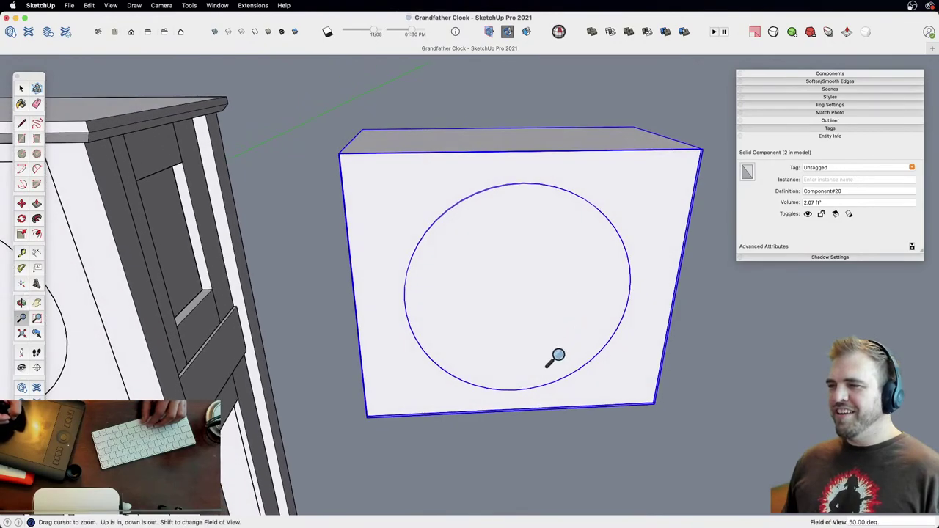
{"action": "left_click_drag", "start_coordinate": [555, 357], "coordinate": [551, 209]}
{"action": "middle_click_drag", "start_coordinate": [551, 209], "coordinate": [471, 299], "text": "shift"}
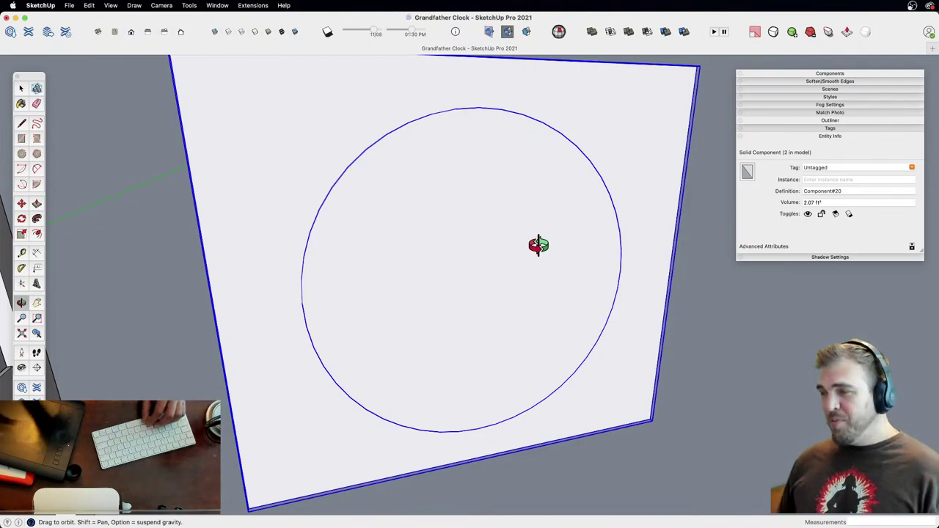
{"action": "middle_click_drag", "start_coordinate": [505, 208], "coordinate": [495, 285]}
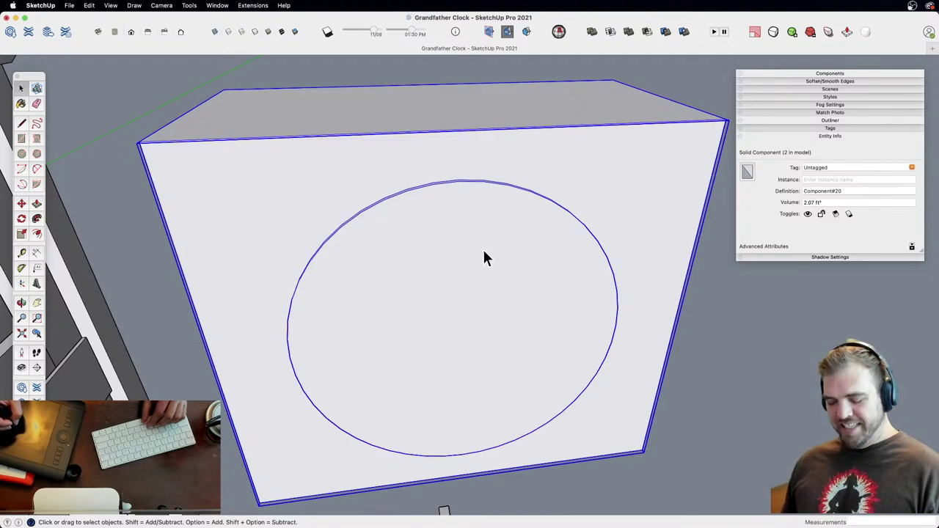
{"action": "key", "text": "r"}
{"action": "left_click", "coordinate": [456, 201]}
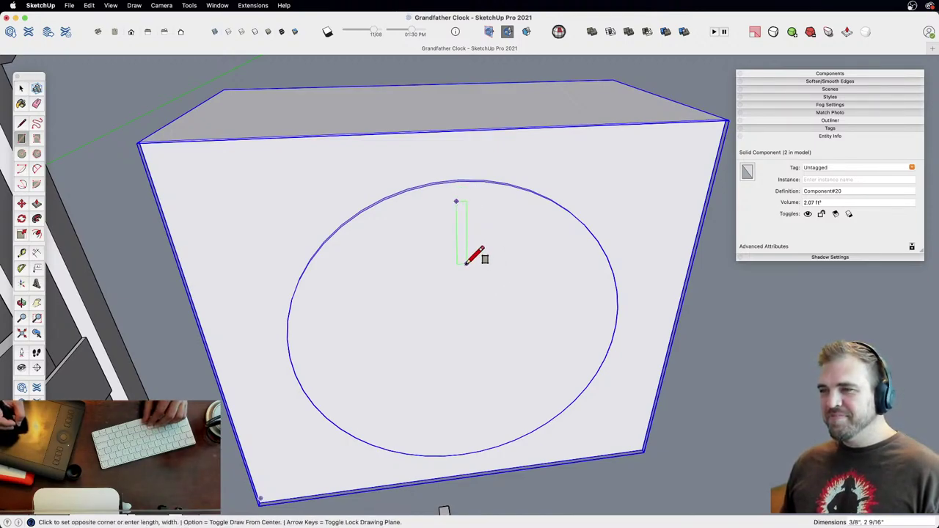
{"action": "left_click", "coordinate": [467, 263]}
Step: Pull the rectangle out about 3/16" with Push/Pull to form a thin bar on the dial face
{"action": "key", "text": "z"}
{"action": "left_click_drag", "start_coordinate": [464, 351], "coordinate": [457, 248]}
{"action": "middle_click_drag", "start_coordinate": [451, 247], "coordinate": [409, 245], "text": "shift"}
{"action": "key", "text": "z"}
{"action": "key", "text": "p"}
{"action": "left_click", "coordinate": [409, 248]}
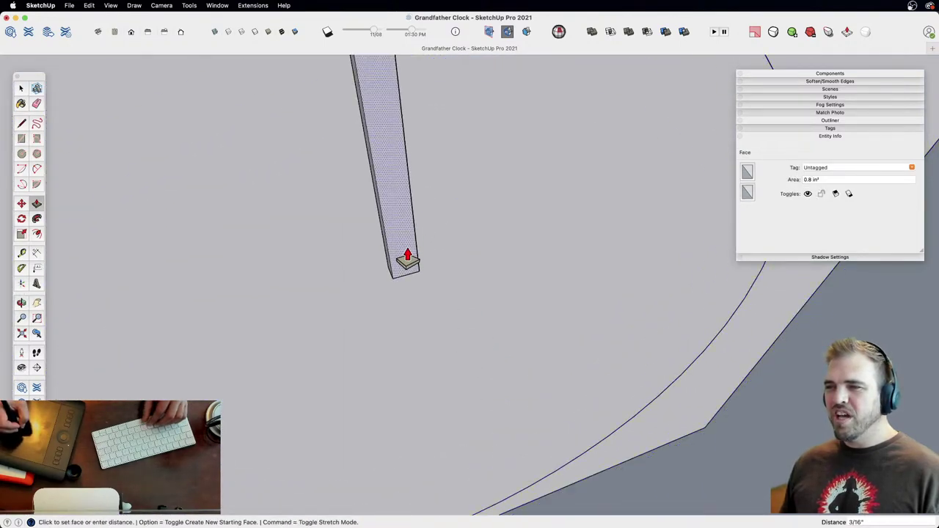
{"action": "left_click", "coordinate": [408, 249]}
Step: Select all geometry of the thin bar and make it a component
{"action": "key", "text": "space"}
{"action": "triple_click", "coordinate": [402, 231]}
{"action": "key", "text": "z"}
{"action": "left_click_drag", "start_coordinate": [402, 230], "coordinate": [404, 319]}
{"action": "middle_click_drag", "start_coordinate": [404, 319], "coordinate": [464, 338]}
{"action": "key", "text": "h"}
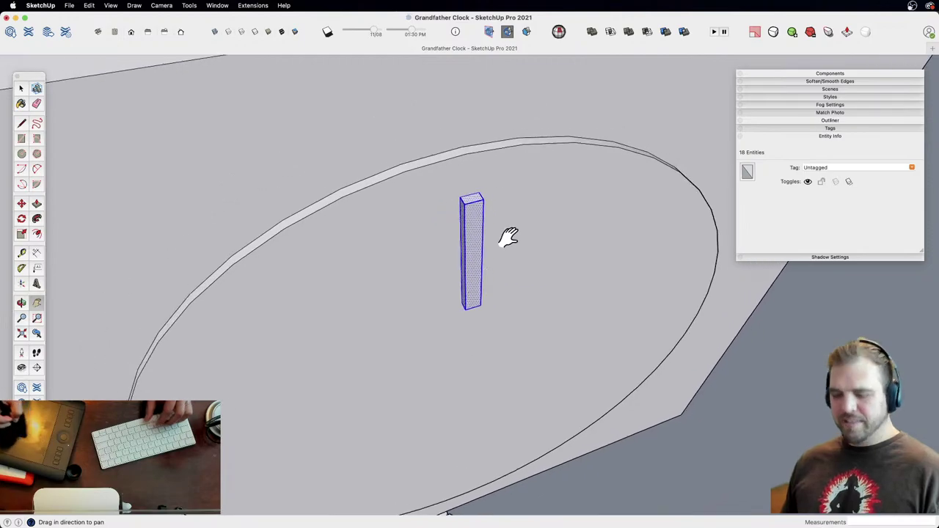
{"action": "key", "text": "g"}
{"action": "key", "text": "Return"}
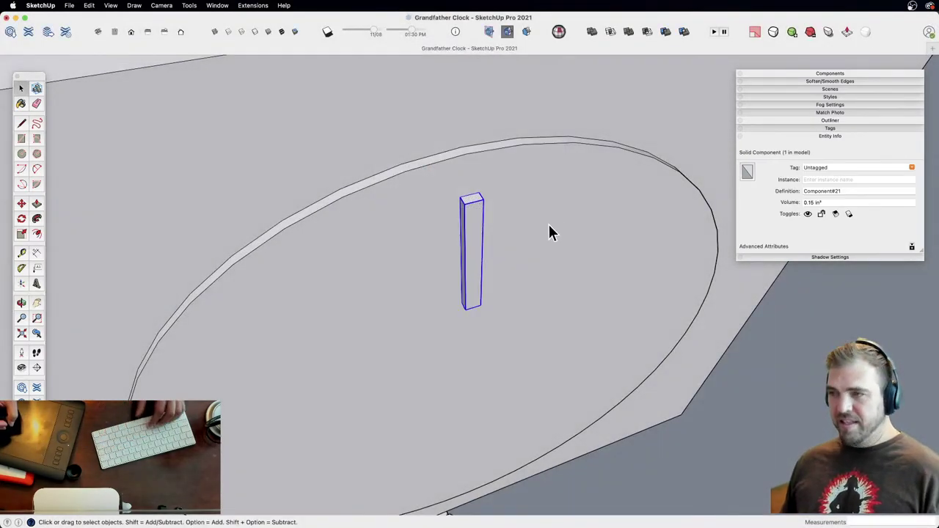
Step: Move the bar about 1/16" sideways to line its middle up with the upper midpoint of the dial circle
{"action": "middle_click_drag", "start_coordinate": [551, 232], "coordinate": [505, 213]}
{"action": "key", "text": "q"}
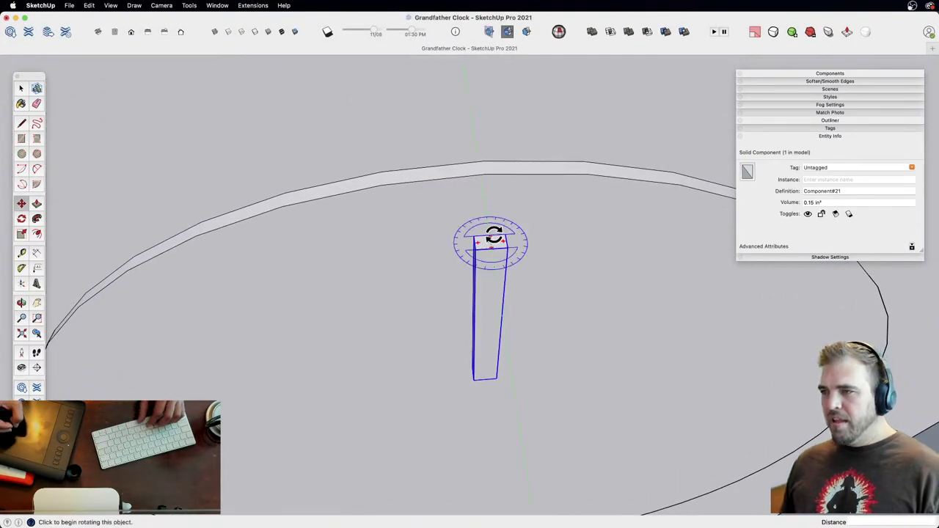
{"action": "key", "text": "m"}
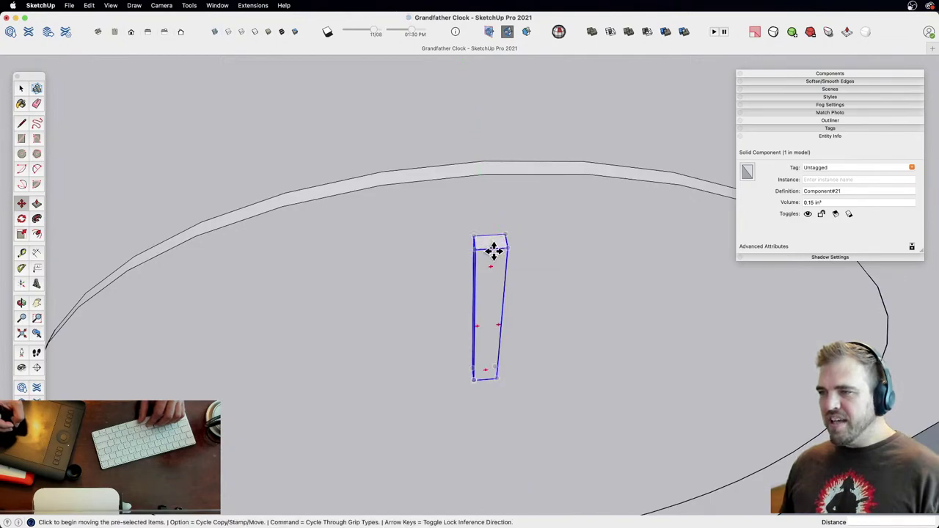
{"action": "left_click", "coordinate": [492, 251]}
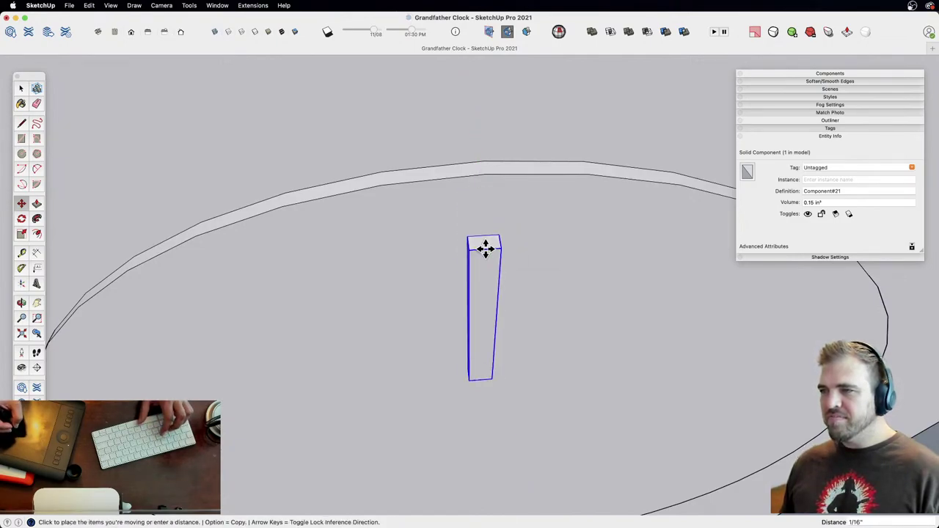
{"action": "left_click", "coordinate": [487, 174]}
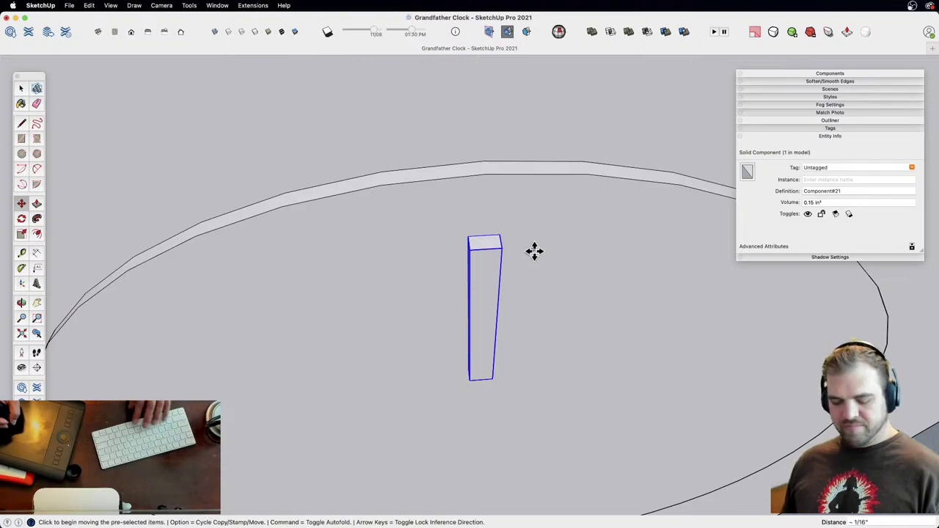
Step: Open the bar component and draw two lines about 2" long from its bottom midpoint to the left and right front edges
{"action": "key", "text": "h"}
{"action": "scroll", "coordinate": [496, 345], "scroll_direction": "down", "scroll_amount": 2}
{"action": "key", "text": "o"}
{"action": "left_click_drag", "start_coordinate": [496, 344], "coordinate": [480, 228]}
{"action": "key", "text": "z"}
{"action": "left_click_drag", "start_coordinate": [485, 385], "coordinate": [470, 255]}
{"action": "key", "text": "o"}
{"action": "key", "text": "space"}
{"action": "double_click", "coordinate": [454, 220]}
{"action": "key", "text": "l"}
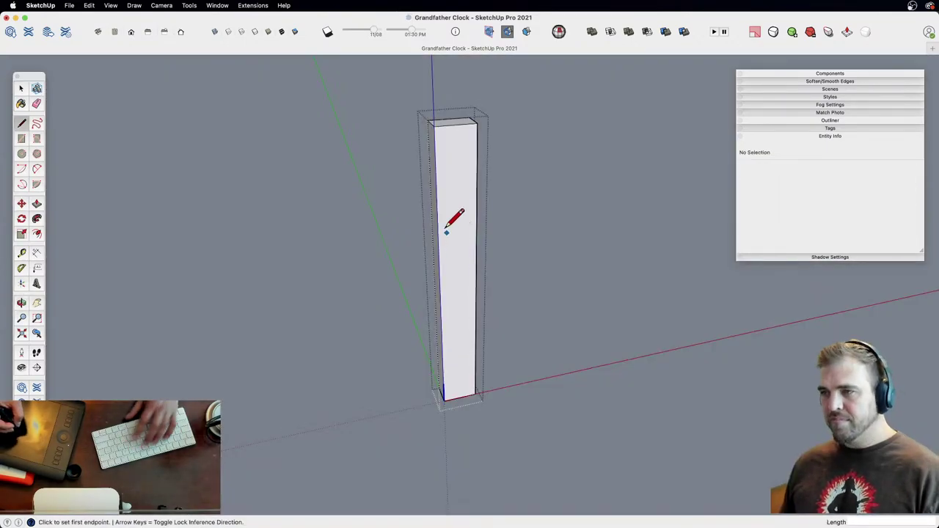
{"action": "left_click", "coordinate": [437, 204]}
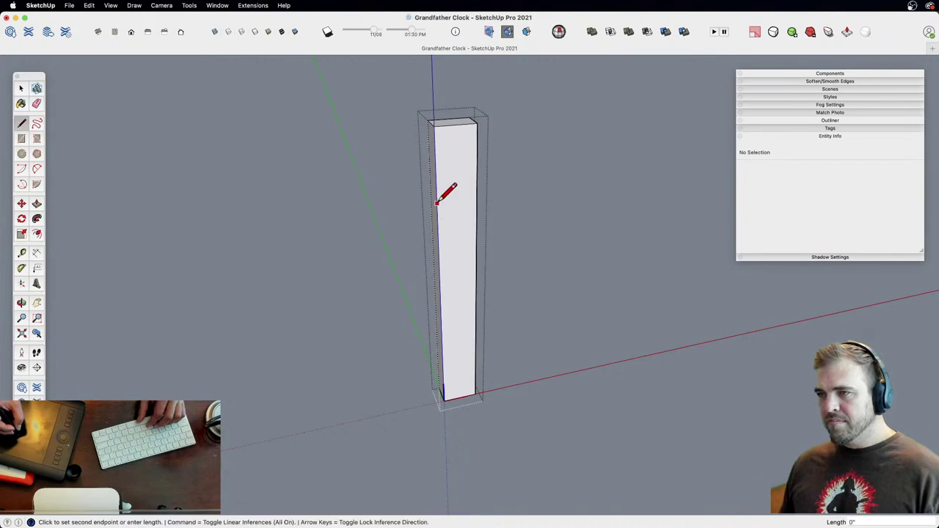
{"action": "left_click", "coordinate": [458, 383]}
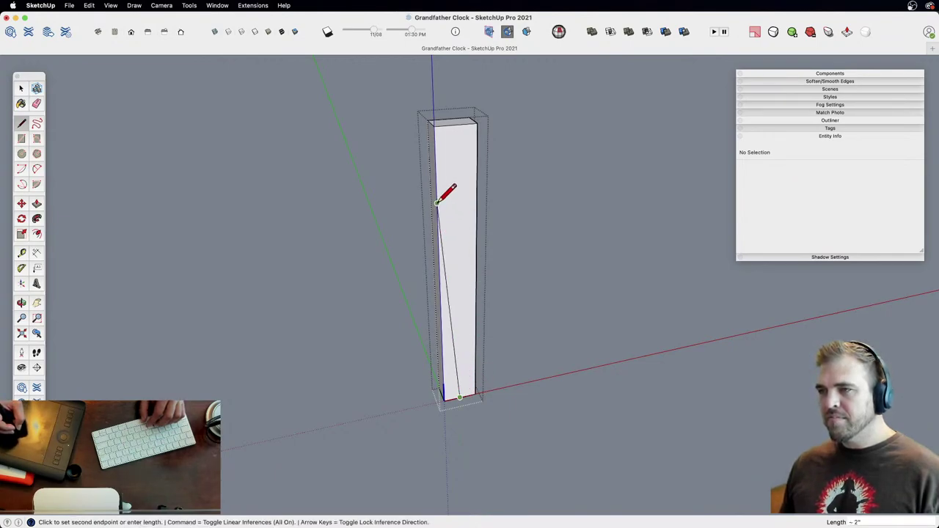
{"action": "left_click", "coordinate": [477, 198]}
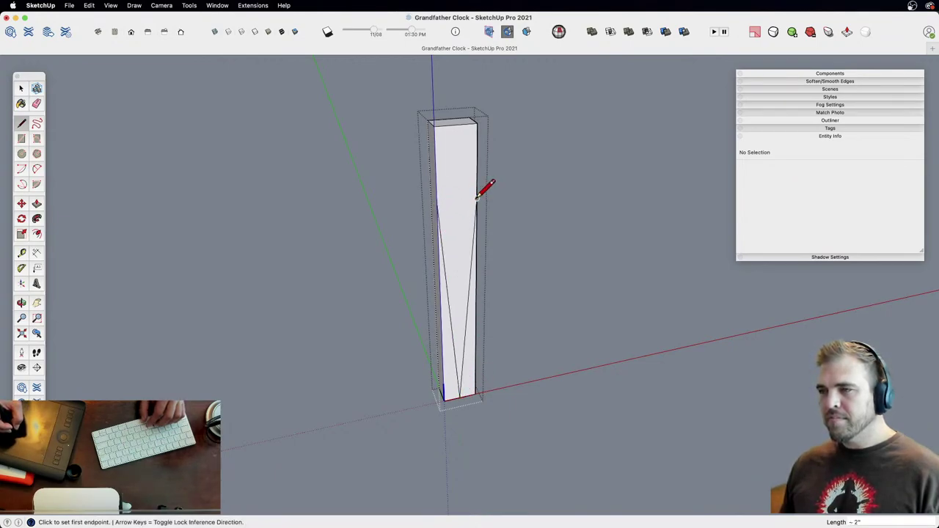
Step: Draw two sloping lines about 3/8" long from the bar's upper midpoint to its left and right front edges
{"action": "left_click", "coordinate": [435, 171]}
{"action": "left_click", "coordinate": [456, 124]}
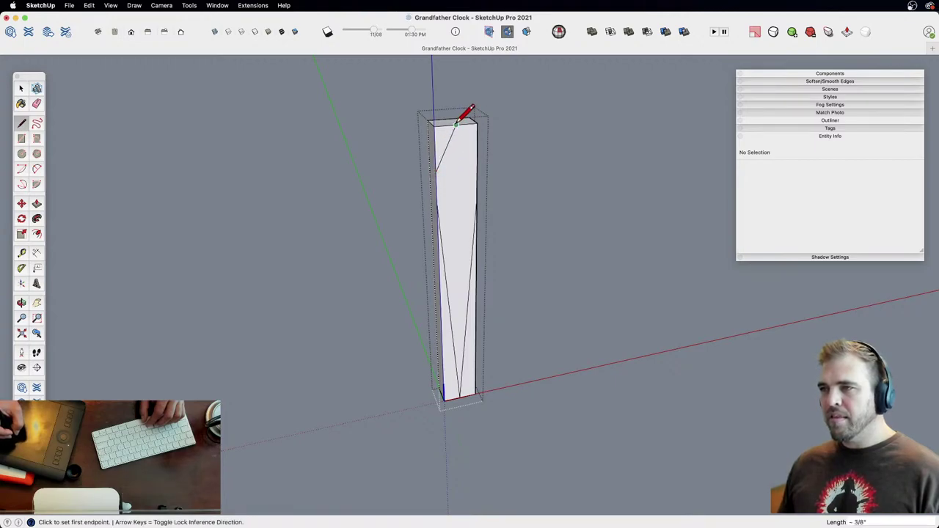
{"action": "left_click", "coordinate": [478, 168]}
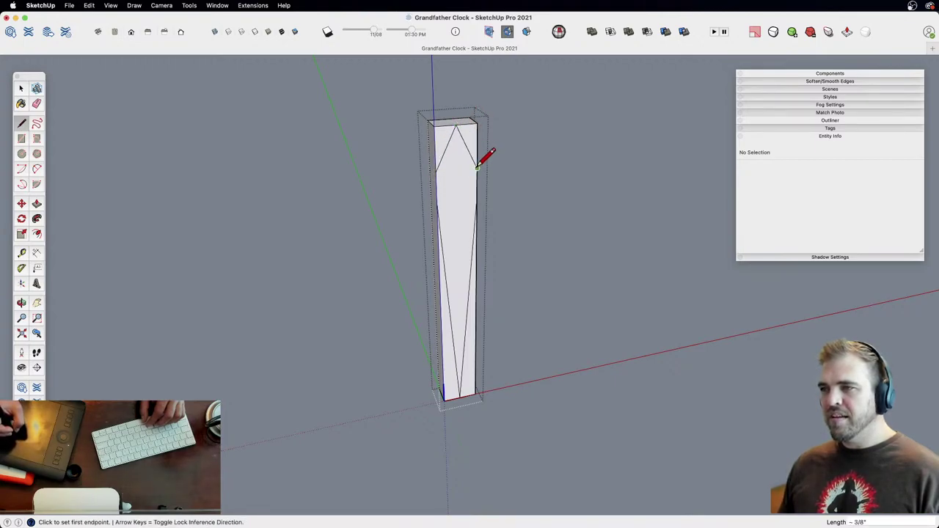
Step: Push the four waste triangles through the bar's thickness, leaving a marker pointed at both ends
{"action": "middle_click_drag", "start_coordinate": [480, 166], "coordinate": [478, 269]}
{"action": "key", "text": "z"}
{"action": "left_click_drag", "start_coordinate": [478, 269], "coordinate": [451, 248]}
{"action": "middle_click_drag", "start_coordinate": [426, 178], "coordinate": [464, 268], "text": "shift"}
{"action": "key", "text": "p"}
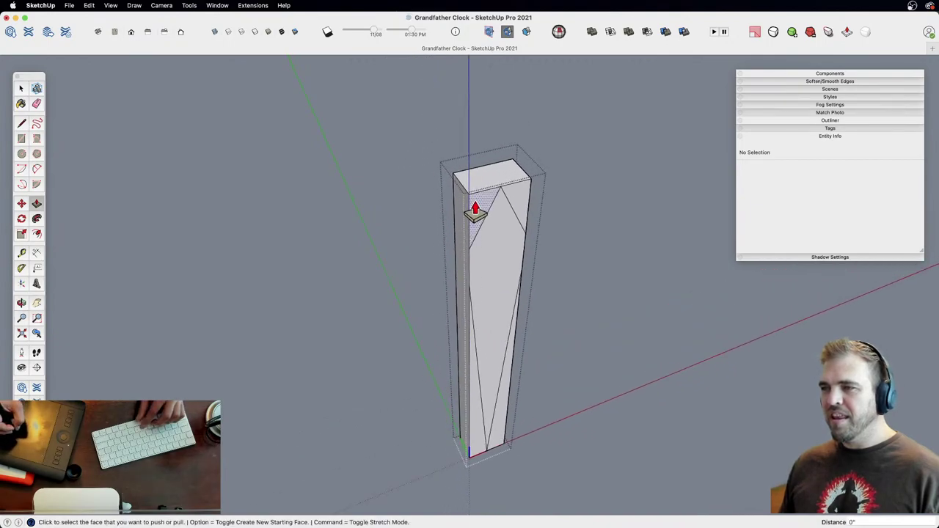
{"action": "left_click", "coordinate": [474, 205]}
{"action": "double_click", "coordinate": [517, 211]}
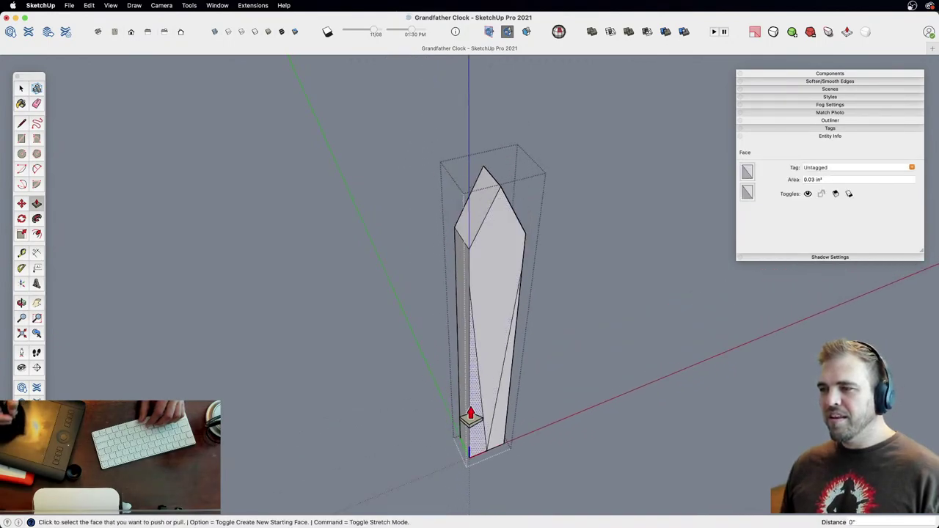
{"action": "double_click", "coordinate": [475, 426]}
{"action": "double_click", "coordinate": [503, 427]}
{"action": "left_click", "coordinate": [512, 229]}
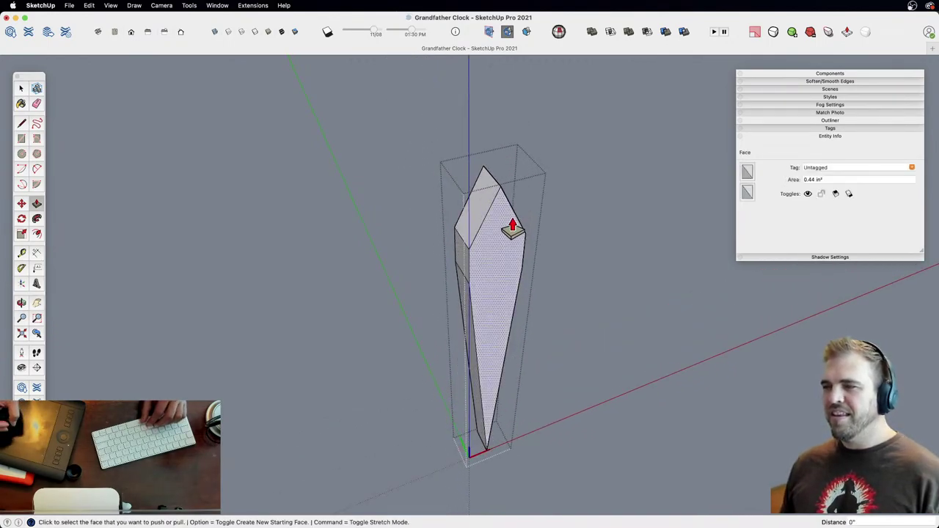
{"action": "key", "text": "t"}
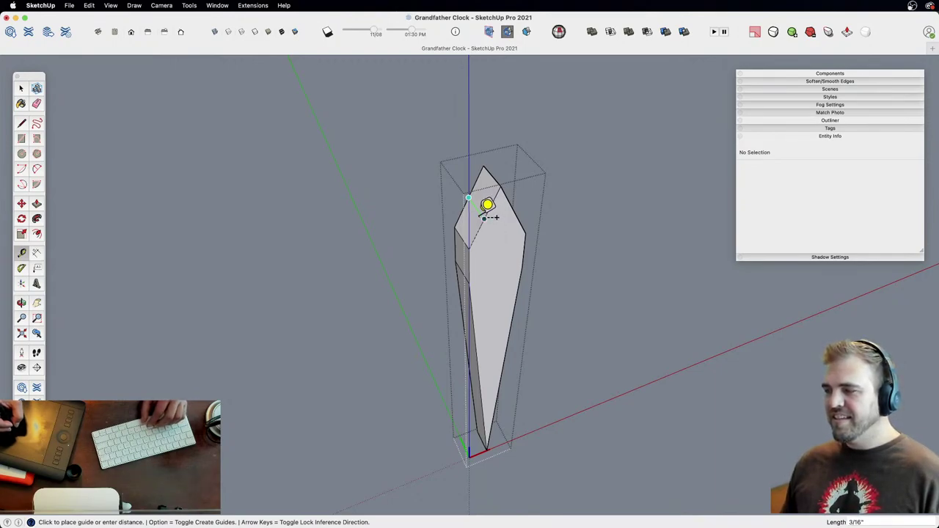
{"action": "key", "text": "z"}
{"action": "middle_click_drag", "start_coordinate": [487, 287], "coordinate": [511, 327]}
{"action": "left_click_drag", "start_coordinate": [512, 327], "coordinate": [480, 217]}
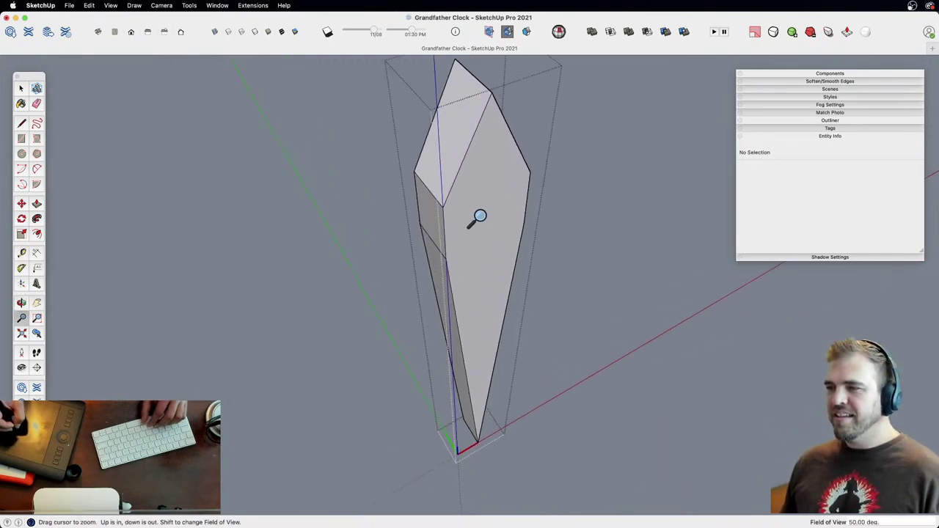
{"action": "scroll", "coordinate": [480, 216], "scroll_direction": "down", "scroll_amount": 1}
{"action": "middle_click_drag", "start_coordinate": [480, 217], "coordinate": [494, 257], "text": "shift"}
{"action": "key", "text": "p"}
{"action": "left_click", "coordinate": [496, 274]}
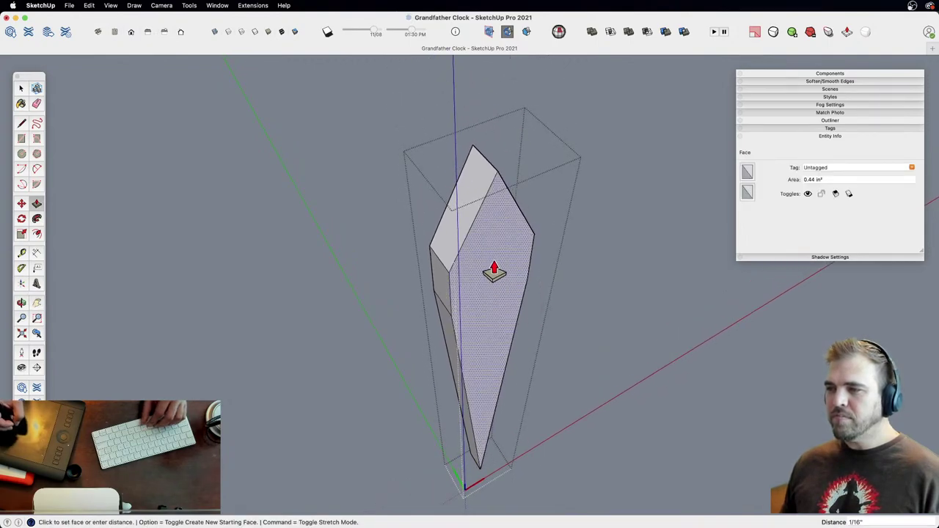
{"action": "key", "text": "Escape"}
{"action": "middle_click_drag", "start_coordinate": [495, 272], "coordinate": [458, 241]}
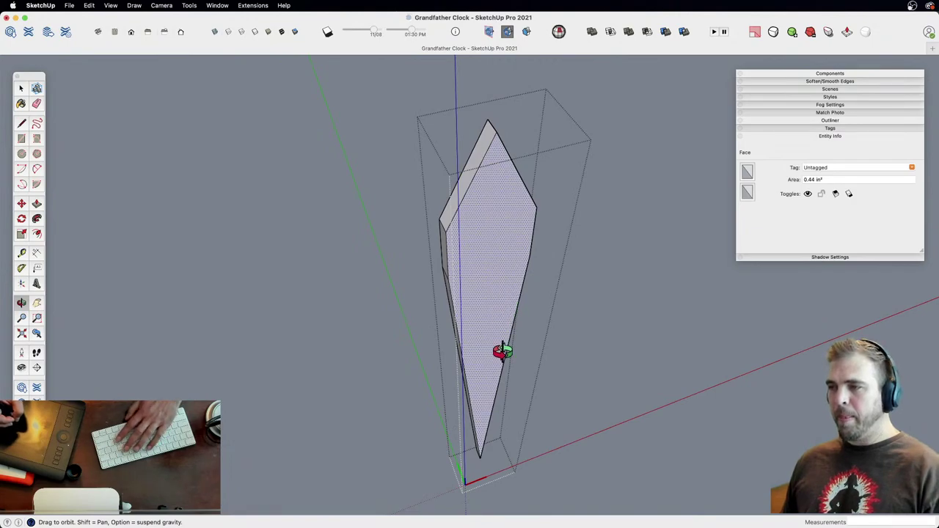
Step: Draw a centre line on the marker's front face from its bottom tip to its upper tip
{"action": "key", "text": "l"}
{"action": "left_click", "coordinate": [480, 459]}
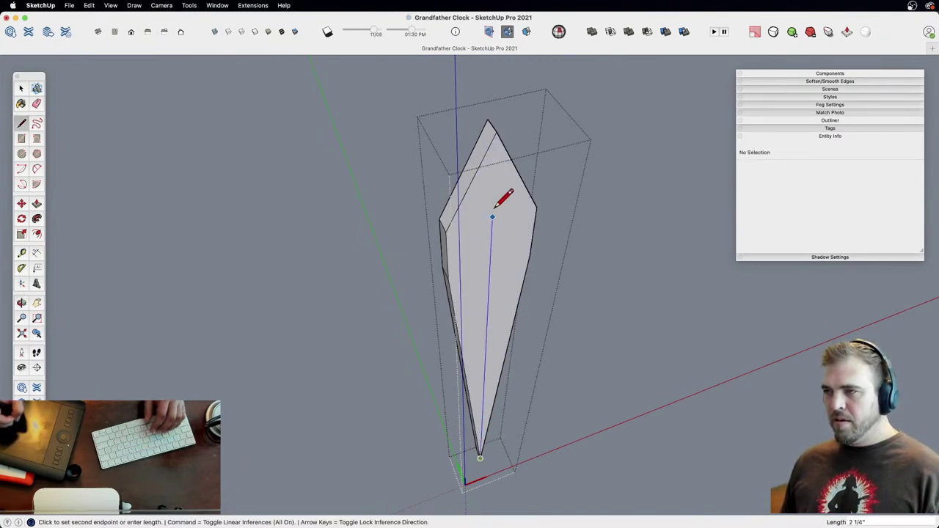
{"action": "left_click", "coordinate": [495, 132]}
{"action": "key", "text": "space"}
Step: Try to move the marker's full-length centre line 1/8" outward from the front face
{"action": "middle_click_drag", "start_coordinate": [508, 254], "coordinate": [493, 325]}
{"action": "left_click", "coordinate": [481, 311]}
{"action": "key", "text": "m"}
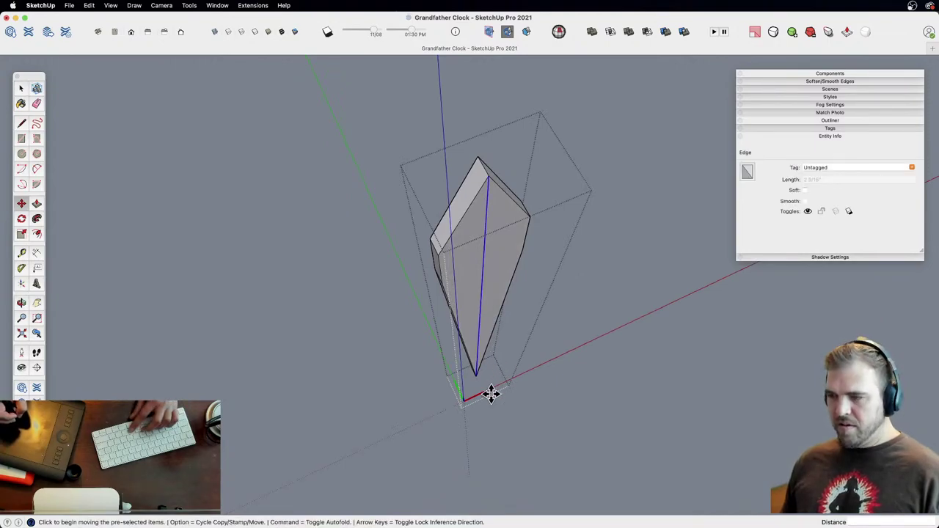
{"action": "left_click", "coordinate": [477, 376]}
{"action": "left_click", "coordinate": [485, 389]}
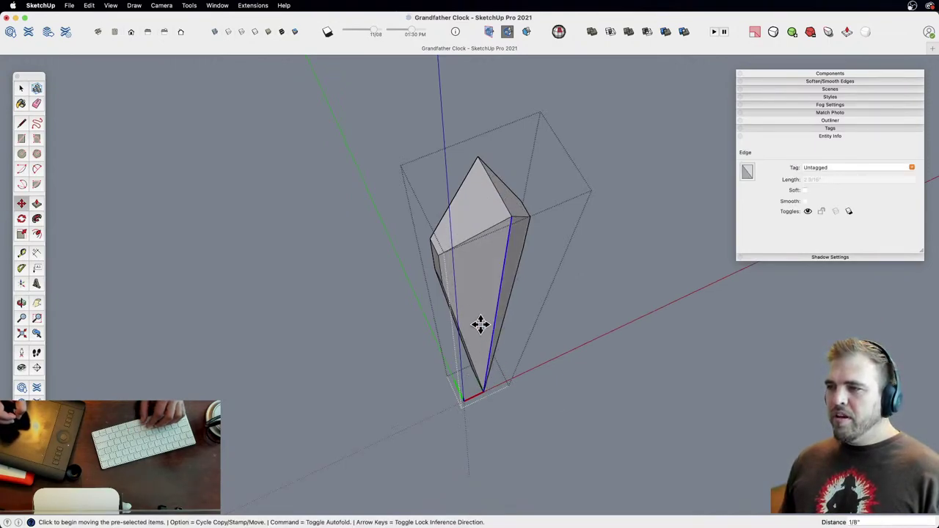
{"action": "middle_click_drag", "start_coordinate": [480, 322], "coordinate": [452, 229]}
{"action": "key", "text": "super+z"}
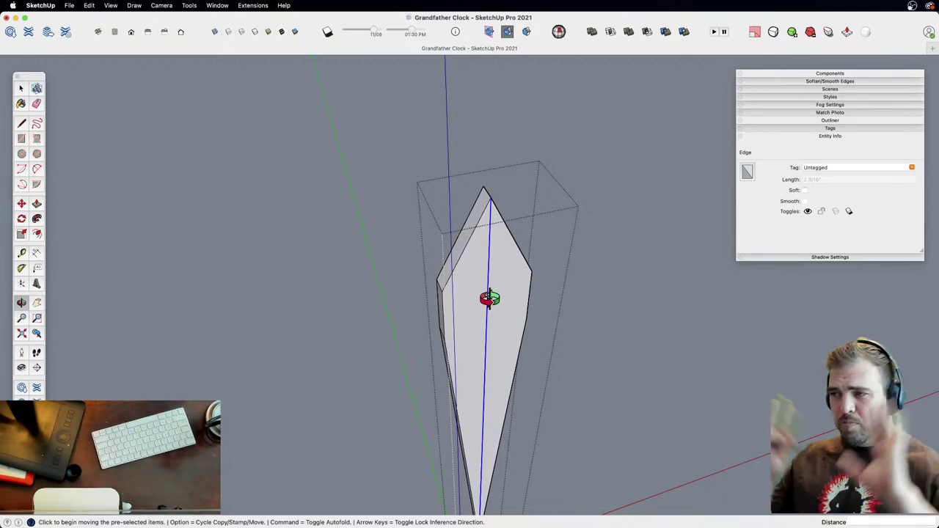
Step: Draw a cross line between the marker's two widest front corners and erase the part overshooting its edge
{"action": "key", "text": "l"}
{"action": "left_click", "coordinate": [442, 291]}
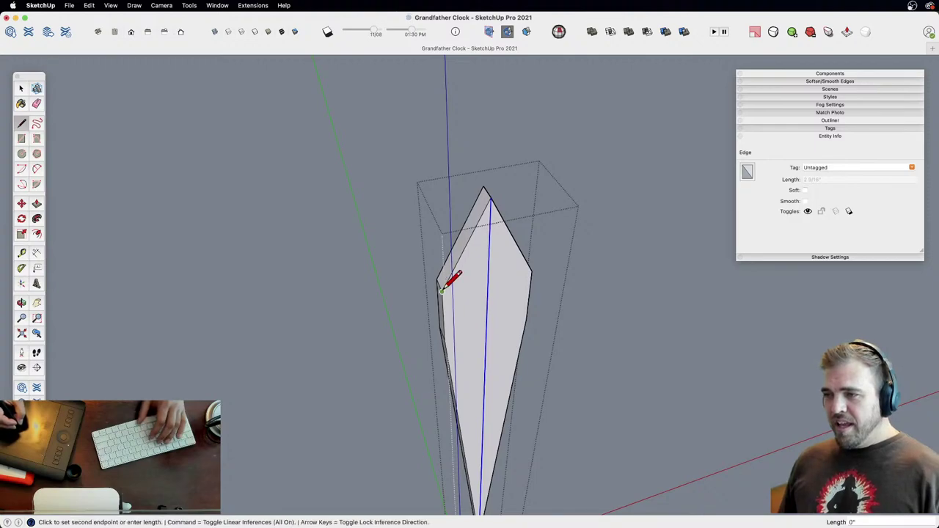
{"action": "key", "text": "e"}
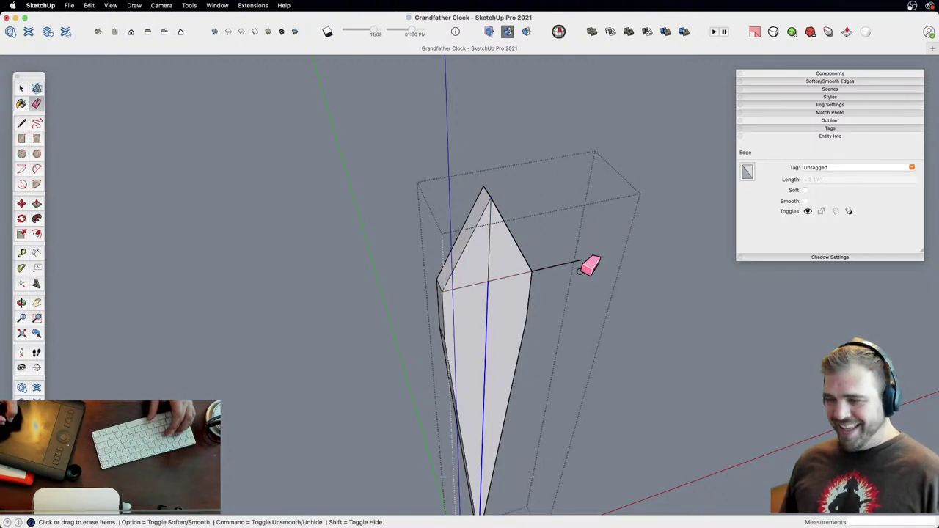
{"action": "middle_click_drag", "start_coordinate": [488, 248], "coordinate": [492, 288]}
Step: Move the centre line's lower segment outward from its crossing with the cross line, giving the marker a raised, faceted front
{"action": "key", "text": "space"}
{"action": "left_click", "coordinate": [485, 284]}
{"action": "key", "text": "m"}
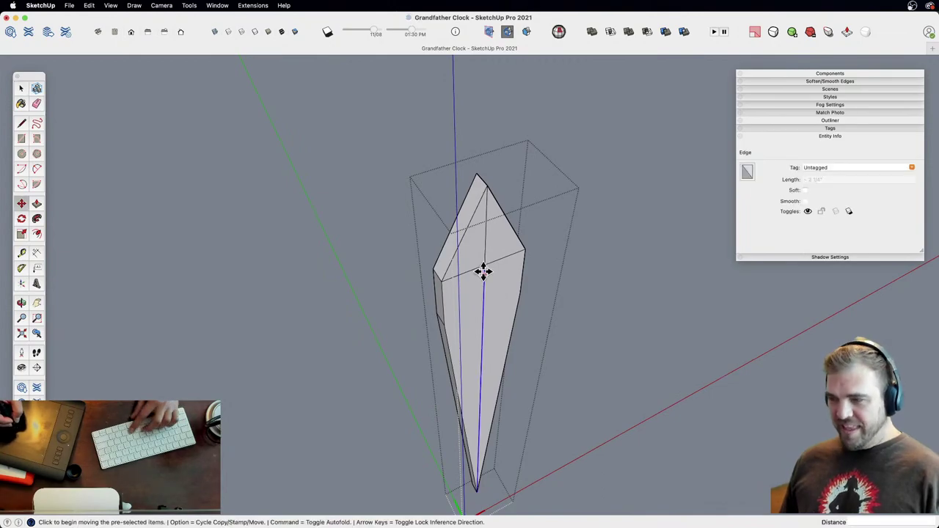
{"action": "left_click", "coordinate": [486, 264]}
{"action": "left_click", "coordinate": [501, 288]}
{"action": "key", "text": "space"}
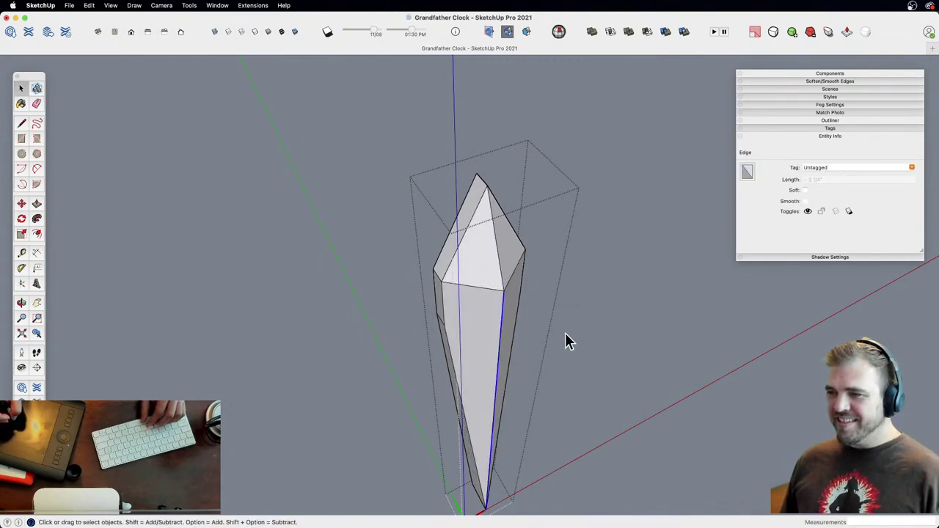
{"action": "left_click", "coordinate": [565, 334]}
Step: Move the finished marker component straight up, closer to the upper edge of the dial circle
{"action": "left_click", "coordinate": [497, 311]}
{"action": "key", "text": "z"}
{"action": "left_click_drag", "start_coordinate": [496, 316], "coordinate": [475, 486]}
{"action": "middle_click_drag", "start_coordinate": [520, 366], "coordinate": [407, 159], "text": "shift"}
{"action": "left_click_drag", "start_coordinate": [411, 169], "coordinate": [460, 392]}
{"action": "middle_click_drag", "start_coordinate": [466, 365], "coordinate": [484, 323], "text": "shift"}
{"action": "key", "text": "m"}
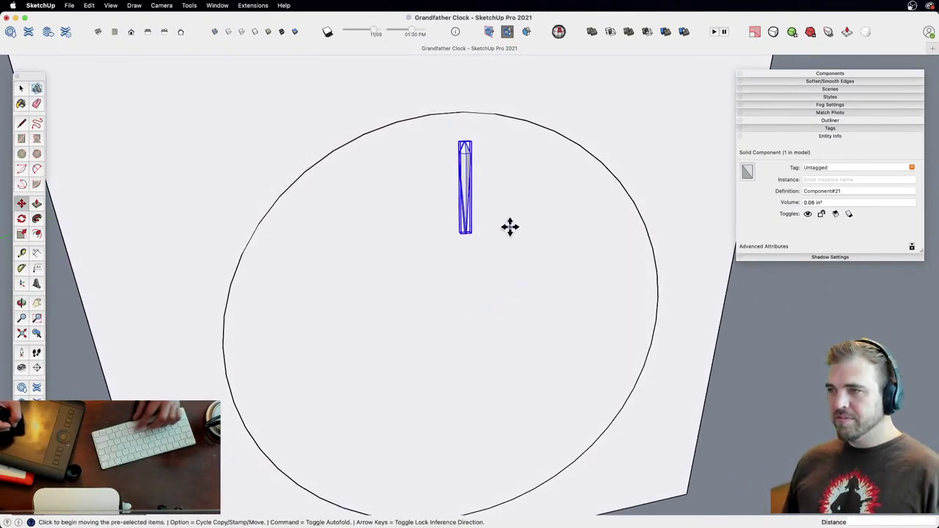
{"action": "left_click", "coordinate": [510, 227]}
{"action": "left_click", "coordinate": [507, 206]}
{"action": "key", "text": "space"}
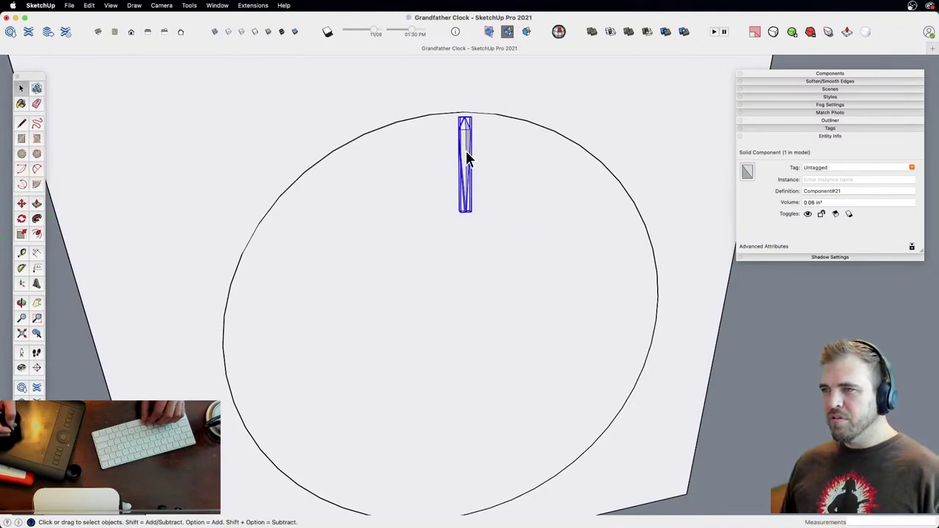
Step: Open the marker component and shorten it by moving its bottom tip edge straight up
{"action": "double_click", "coordinate": [467, 160]}
{"action": "key", "text": "z"}
{"action": "left_click_drag", "start_coordinate": [477, 233], "coordinate": [483, 172]}
{"action": "key", "text": "h"}
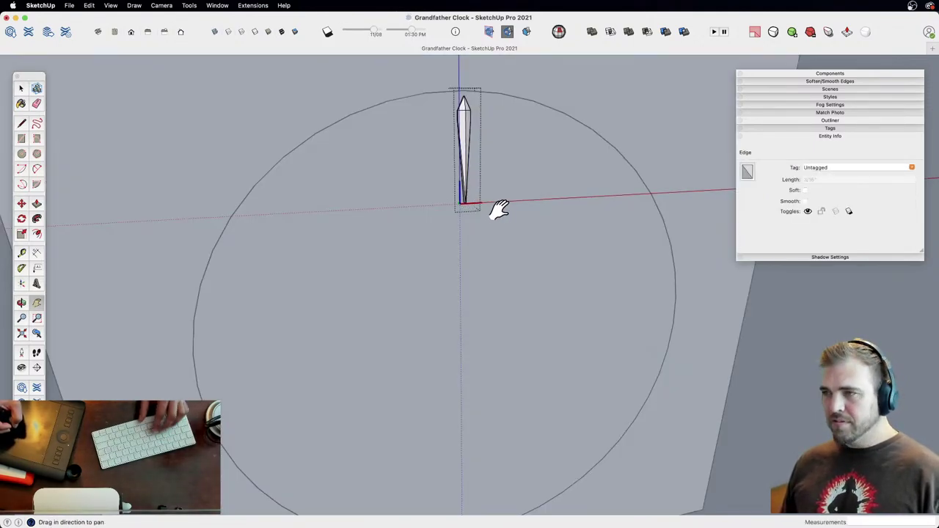
{"action": "key", "text": "m"}
{"action": "left_click", "coordinate": [496, 211]}
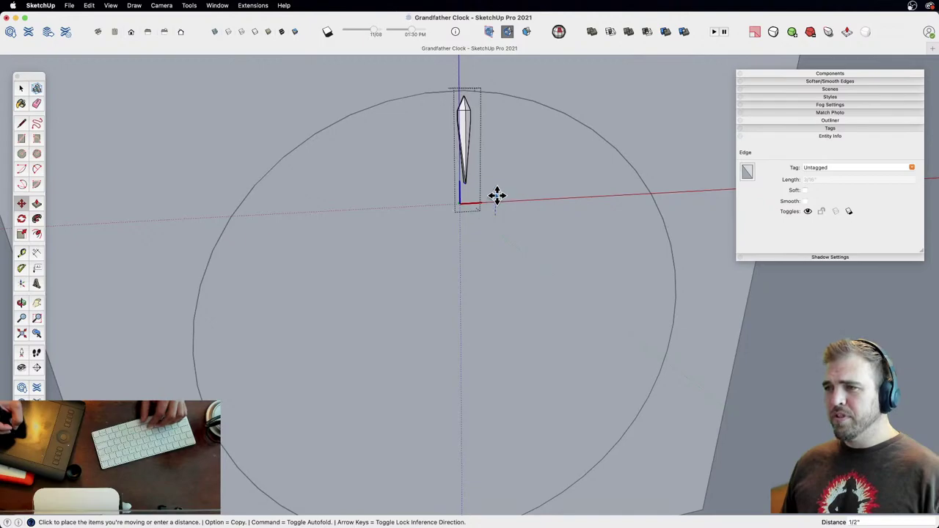
{"action": "key", "text": "space"}
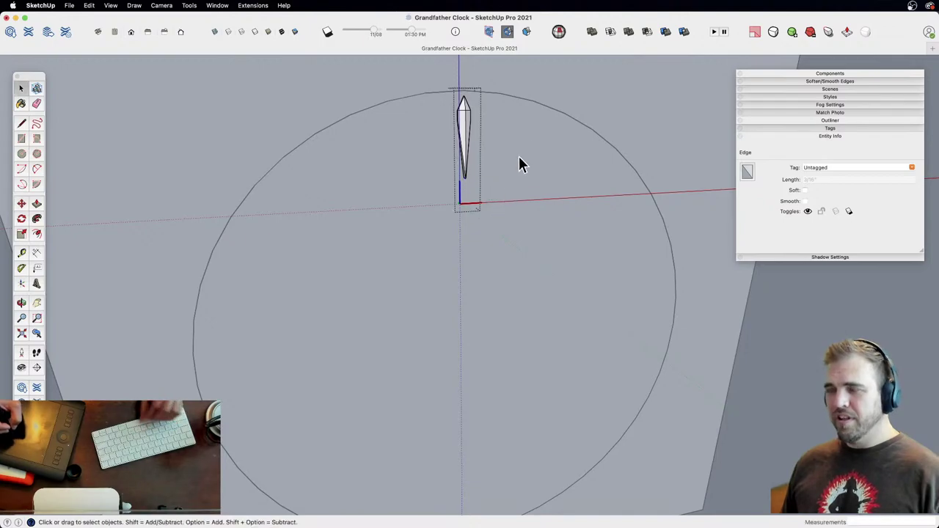
{"action": "left_click", "coordinate": [514, 216]}
Step: Rotate-copy the marker about the dial centre at 90° with a 3x array, filling the other three quarter positions
{"action": "left_click", "coordinate": [465, 153]}
{"action": "key", "text": "z"}
{"action": "left_click_drag", "start_coordinate": [476, 176], "coordinate": [477, 270]}
{"action": "key", "text": "h"}
{"action": "left_click_drag", "start_coordinate": [478, 270], "coordinate": [470, 251]}
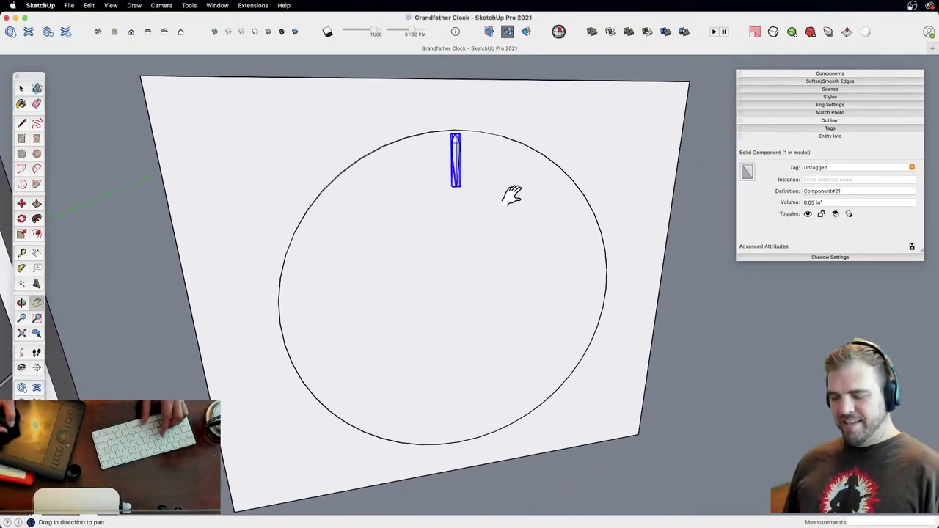
{"action": "key", "text": "q"}
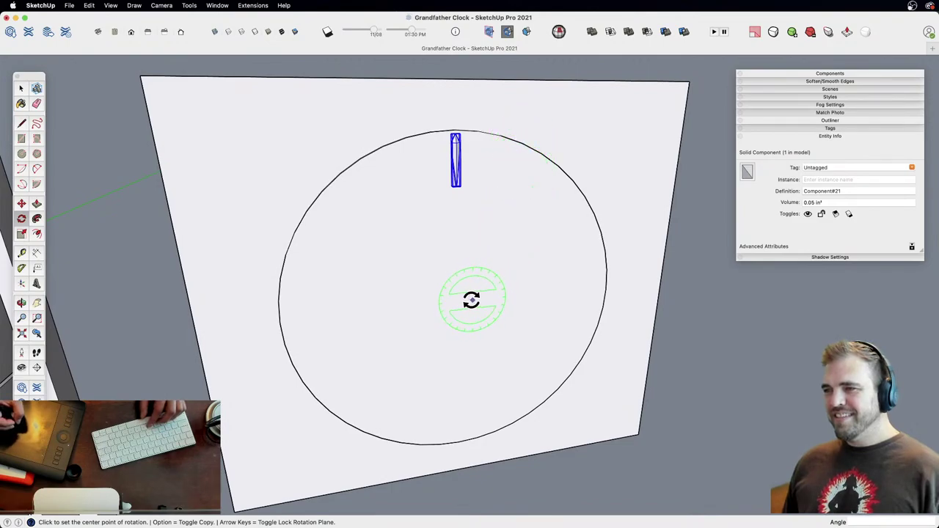
{"action": "left_click", "coordinate": [456, 303]}
{"action": "left_click", "coordinate": [455, 246]}
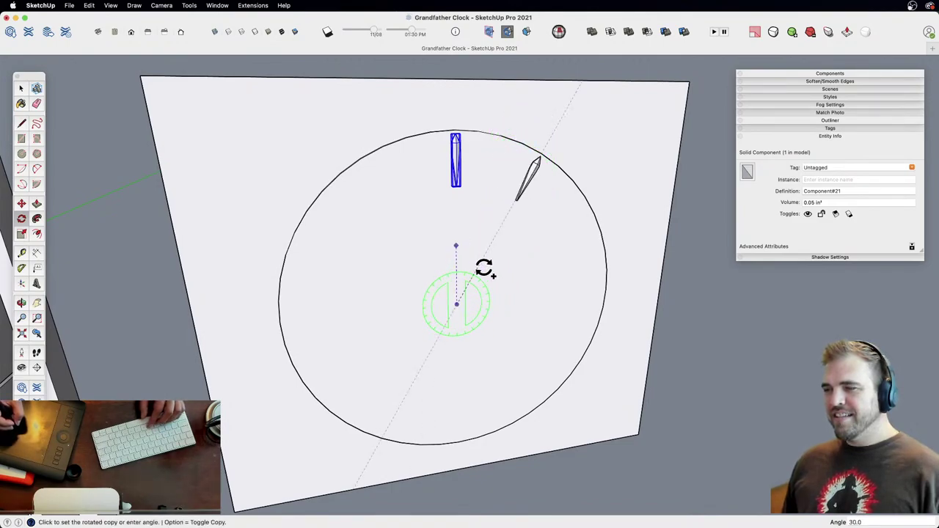
{"action": "left_click", "coordinate": [506, 301]}
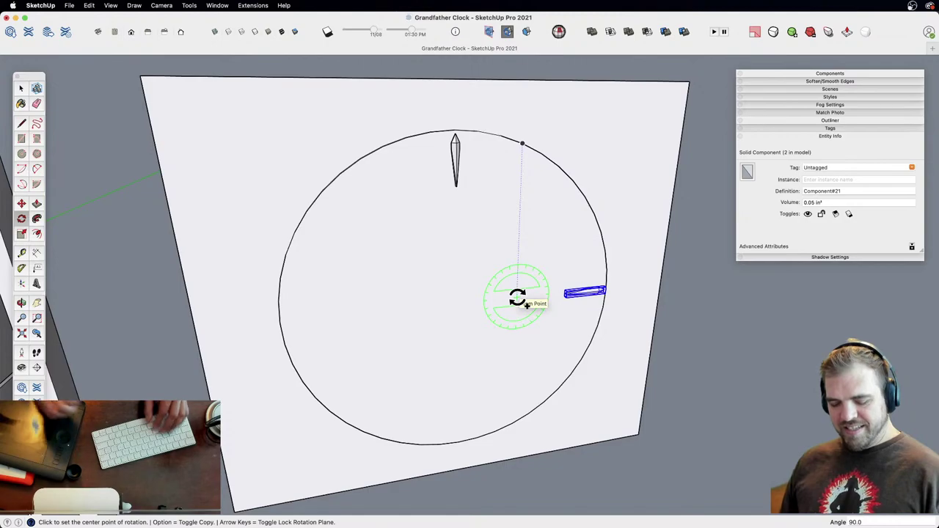
{"action": "type", "text": "3x"}
{"action": "key", "text": "Return"}
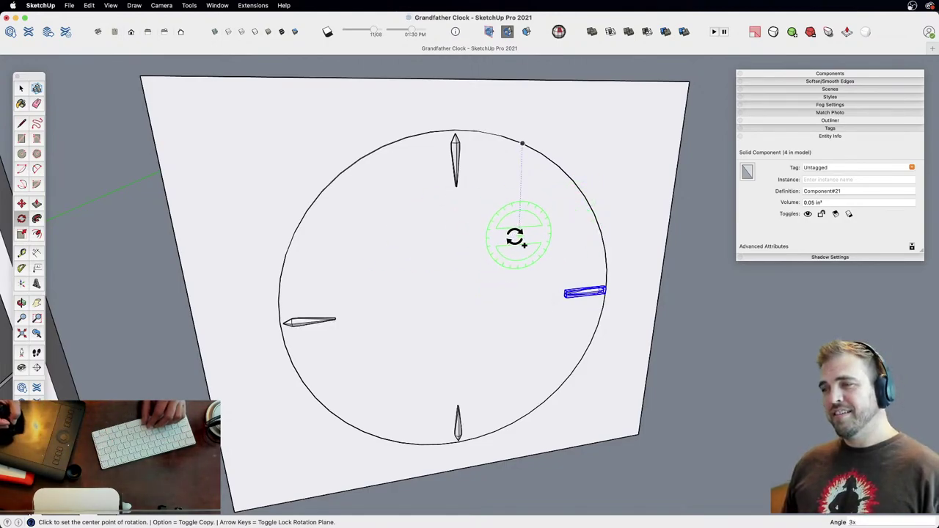
Step: Draw a vertical line 3 3/16" long from the dial centre toward the upper marker
{"action": "key", "text": "space"}
{"action": "left_click", "coordinate": [456, 171]}
{"action": "mouse_move", "coordinate": [474, 250]}
{"action": "middle_mouse_down"}
{"action": "mouse_move", "coordinate": [451, 237]}
{"action": "mouse_move", "coordinate": [499, 252]}
{"action": "mouse_move", "coordinate": [485, 246]}
{"action": "middle_mouse_up"}
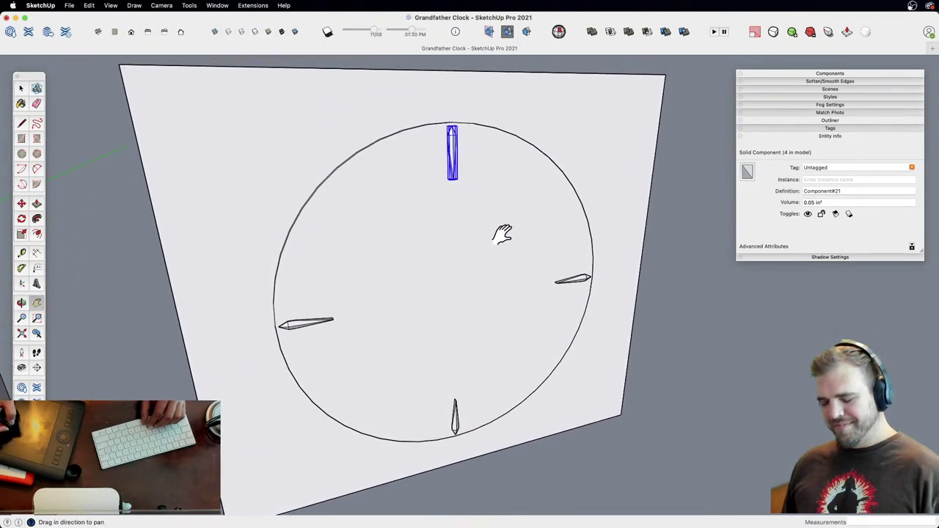
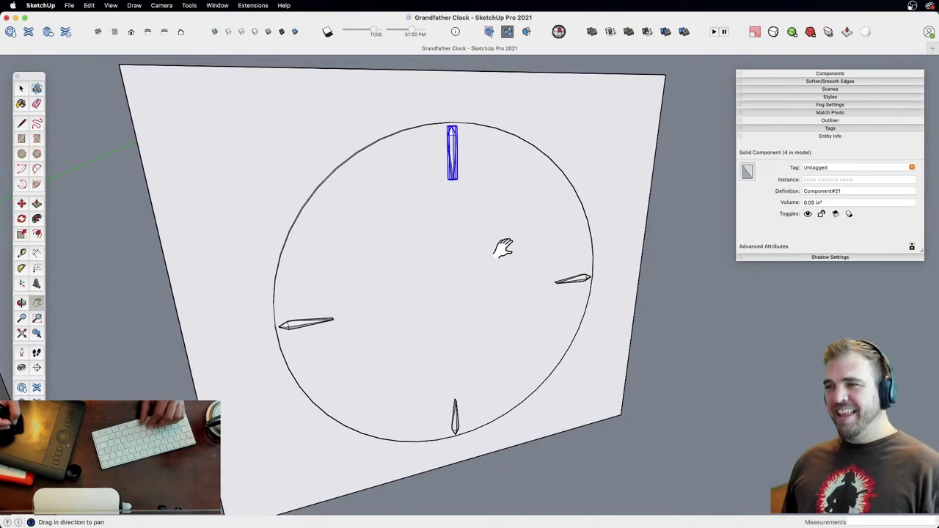
{"action": "key", "text": "l"}
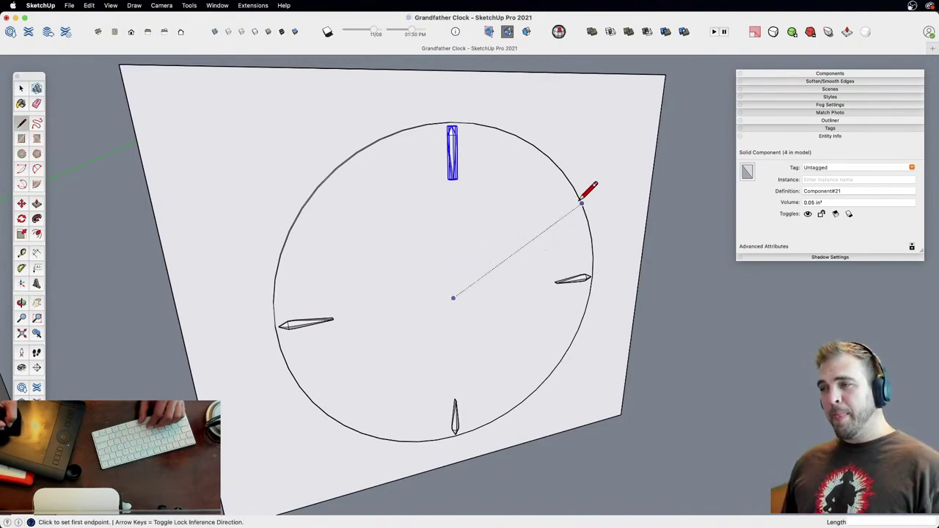
{"action": "left_click", "coordinate": [453, 297]}
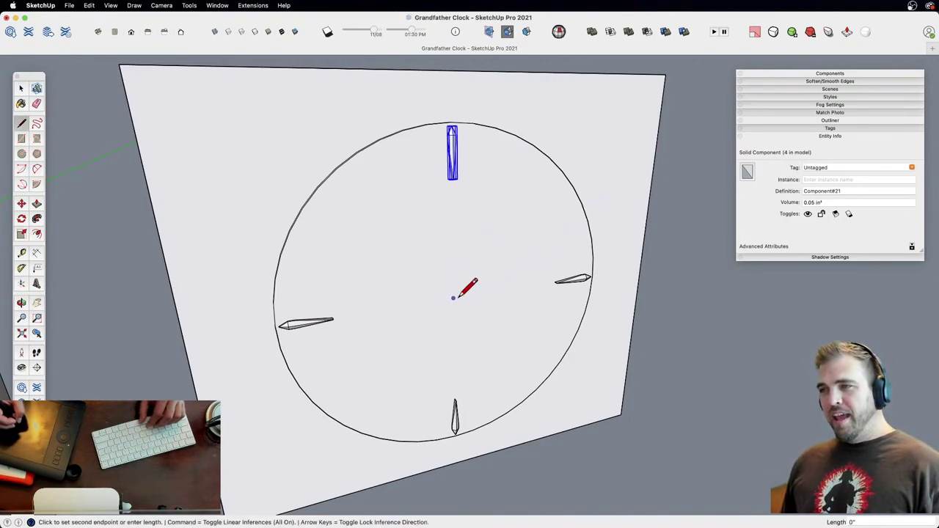
{"action": "key", "text": "space"}
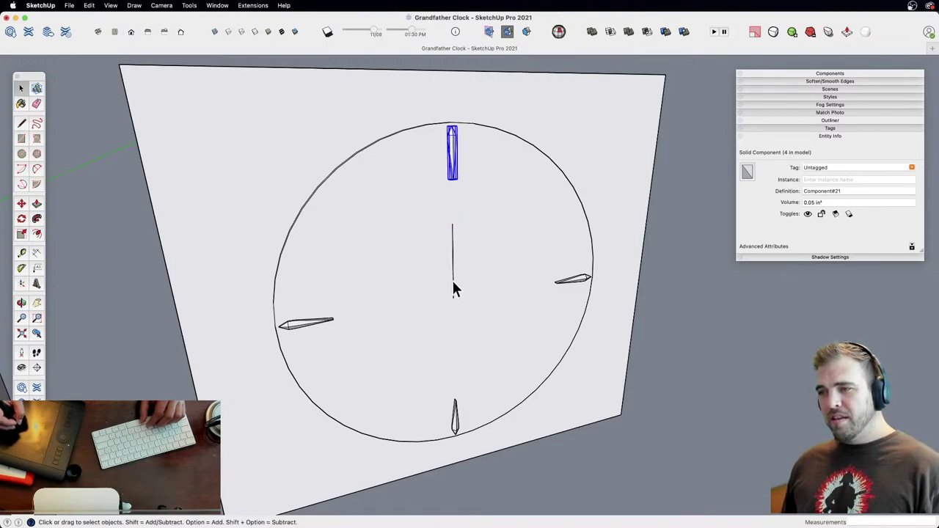
{"action": "key", "text": "super+shift+a"}
Step: Rotate the vertical line 15° clockwise about the dial centre in the plane of the face
{"action": "middle_click_drag", "start_coordinate": [452, 280], "coordinate": [416, 292]}
{"action": "left_click", "coordinate": [442, 253]}
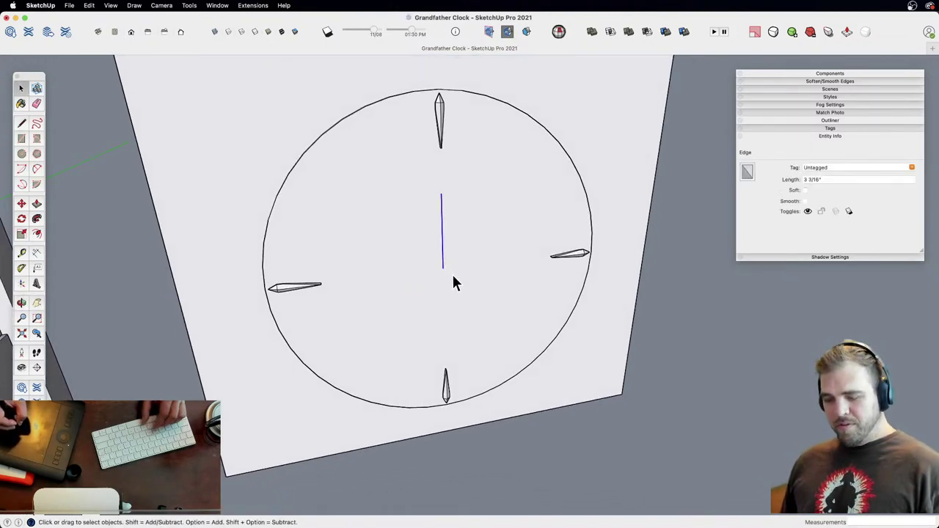
{"action": "key", "text": "q"}
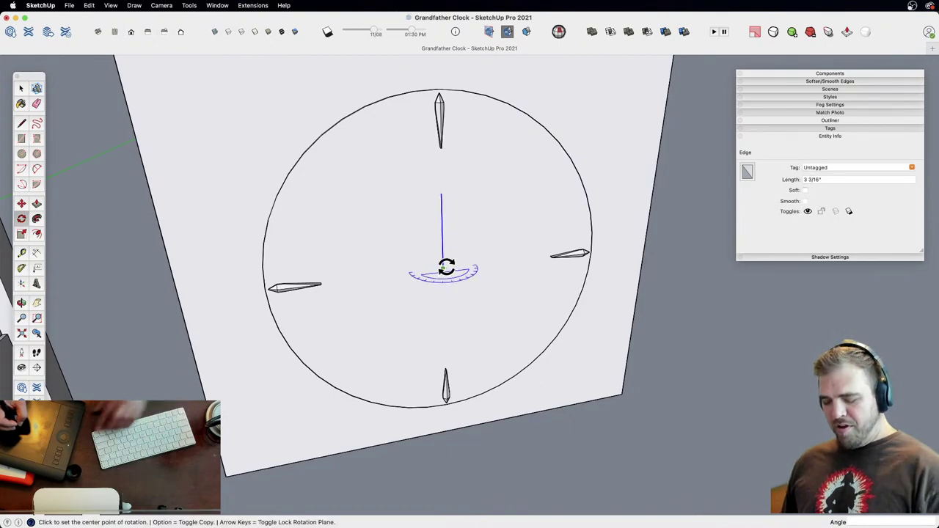
{"action": "key", "text": "Right"}
{"action": "left_click", "coordinate": [442, 268]}
{"action": "left_click", "coordinate": [441, 222]}
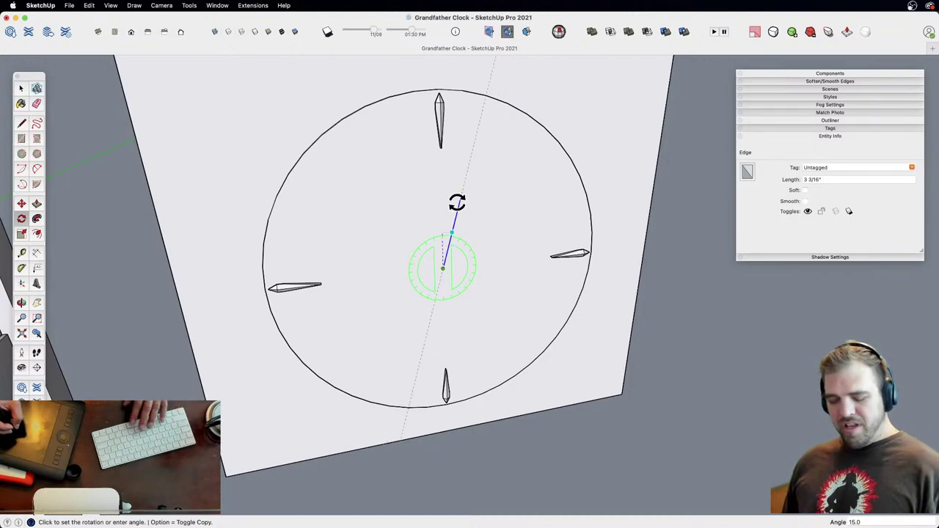
{"action": "left_click", "coordinate": [459, 202]}
Step: Draw a second line straight down from the dial centre toward the lower marker
{"action": "key", "text": "l"}
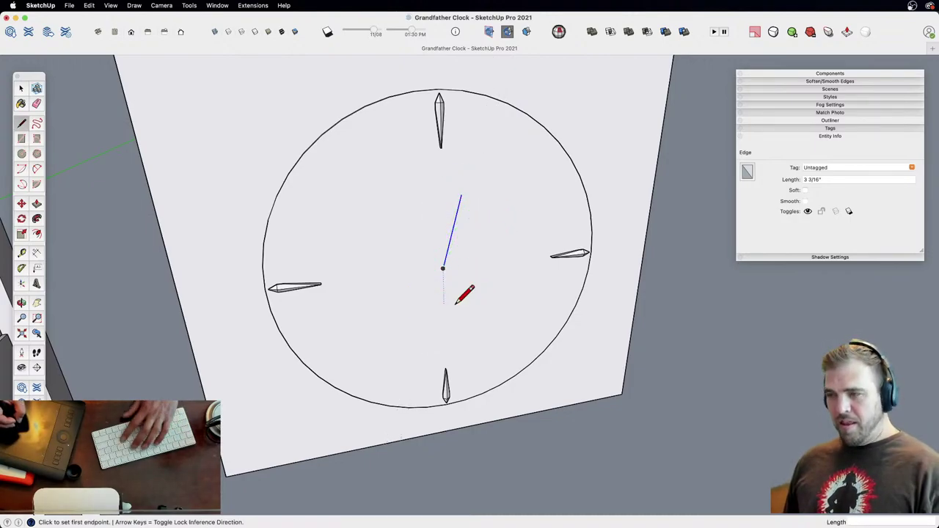
{"action": "left_click", "coordinate": [444, 268]}
{"action": "left_click", "coordinate": [444, 328]}
{"action": "key", "text": "space"}
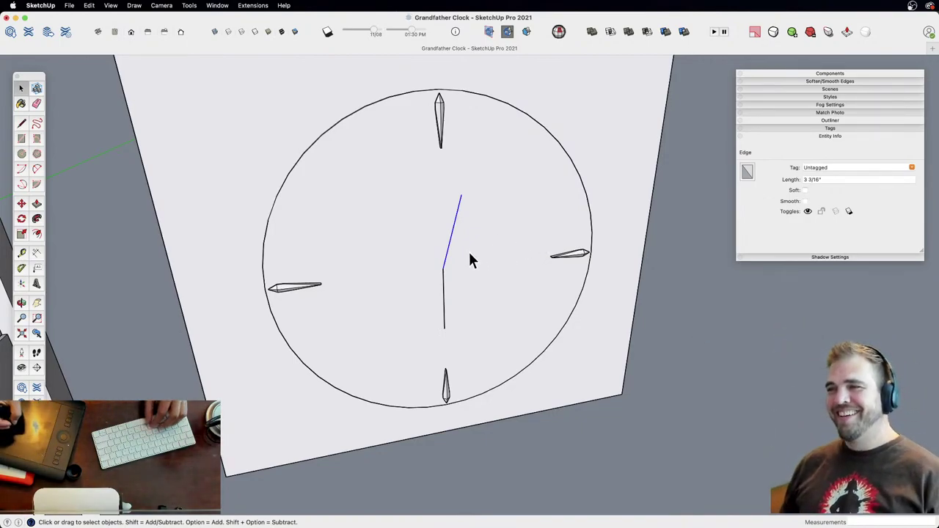
Step: Erase both lines that meet at the dial centre
{"action": "key", "text": "e"}
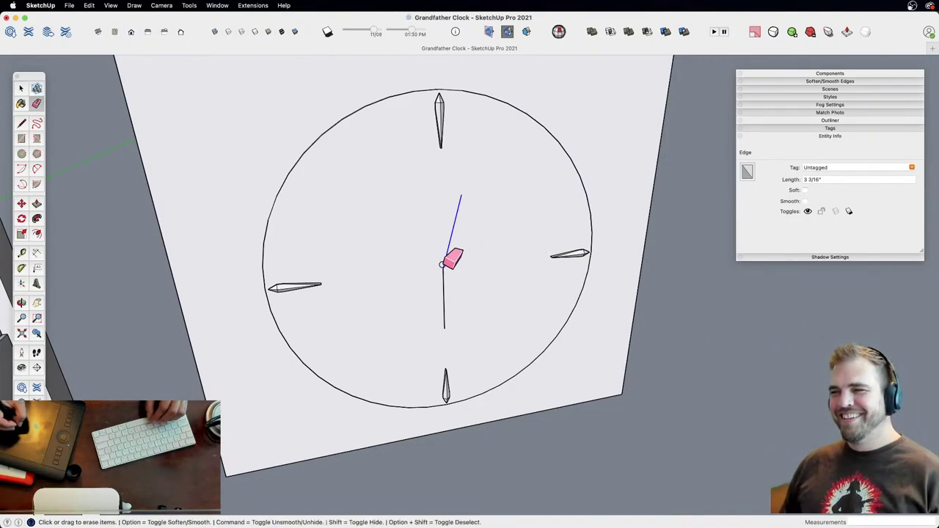
{"action": "left_click_drag", "start_coordinate": [442, 264], "coordinate": [482, 236]}
Step: Rotate-copy the twelve o'clock marker 30° clockwise about the dial centre and repeat it for two copies (2x)
{"action": "key", "text": "space"}
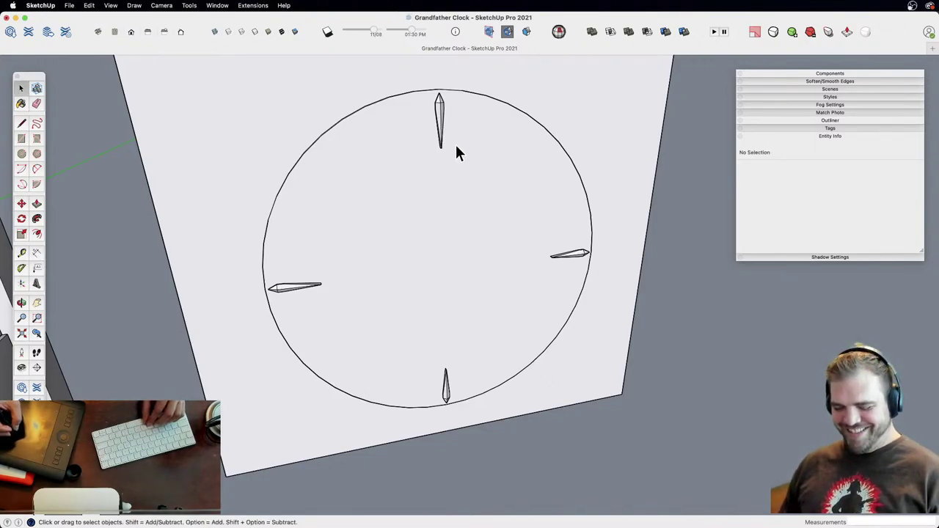
{"action": "key", "text": "q"}
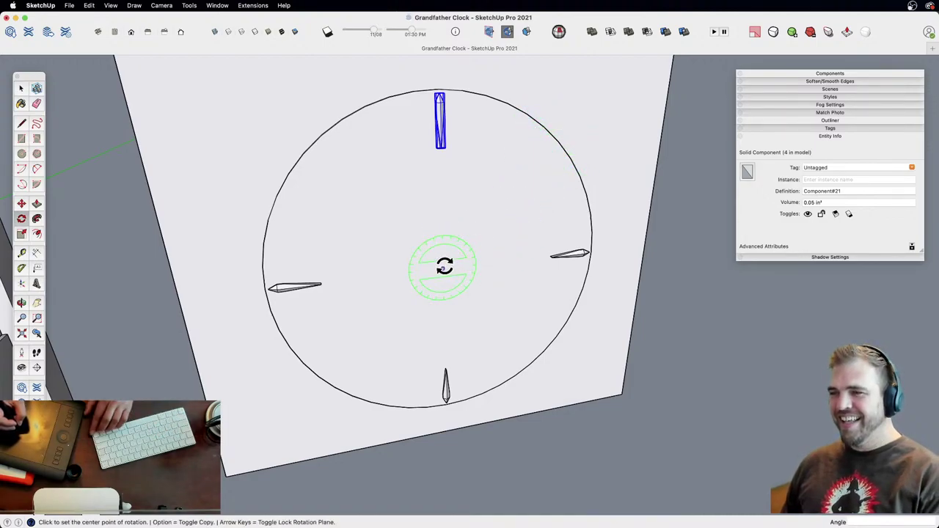
{"action": "left_click", "coordinate": [443, 269]}
{"action": "left_click", "coordinate": [441, 206]}
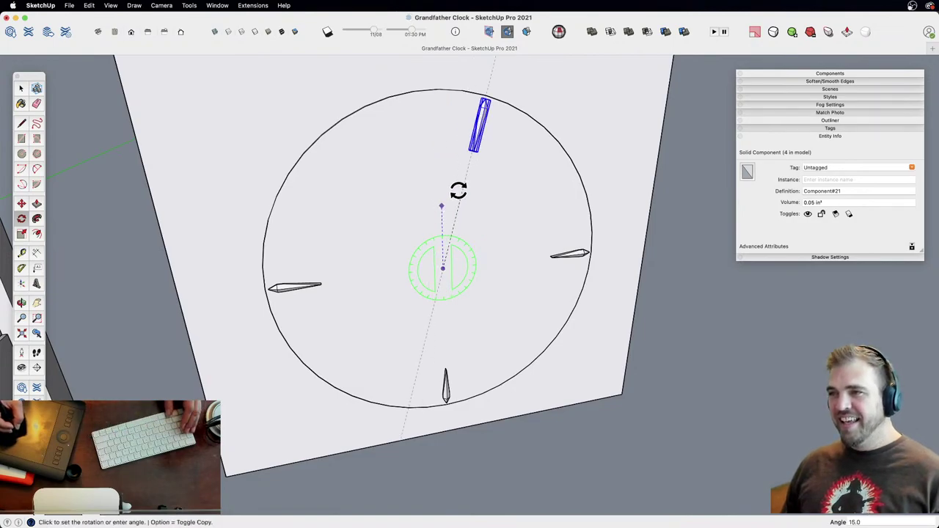
{"action": "key", "text": "alt"}
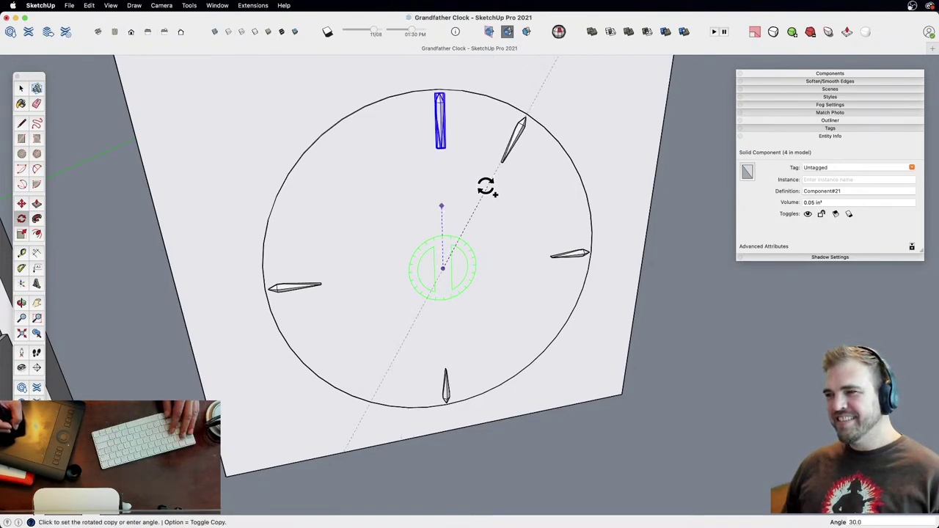
{"action": "left_click", "coordinate": [487, 188]}
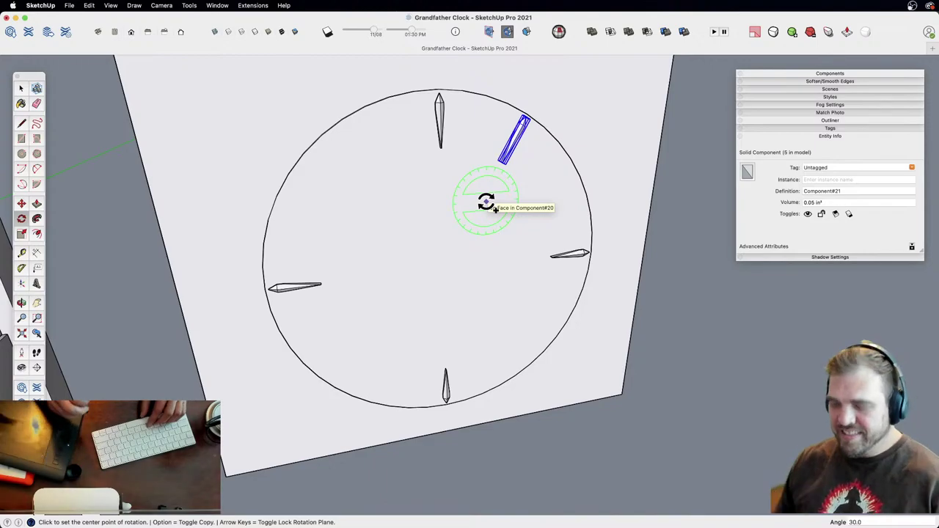
{"action": "type", "text": "2x"}
{"action": "key", "text": "Return"}
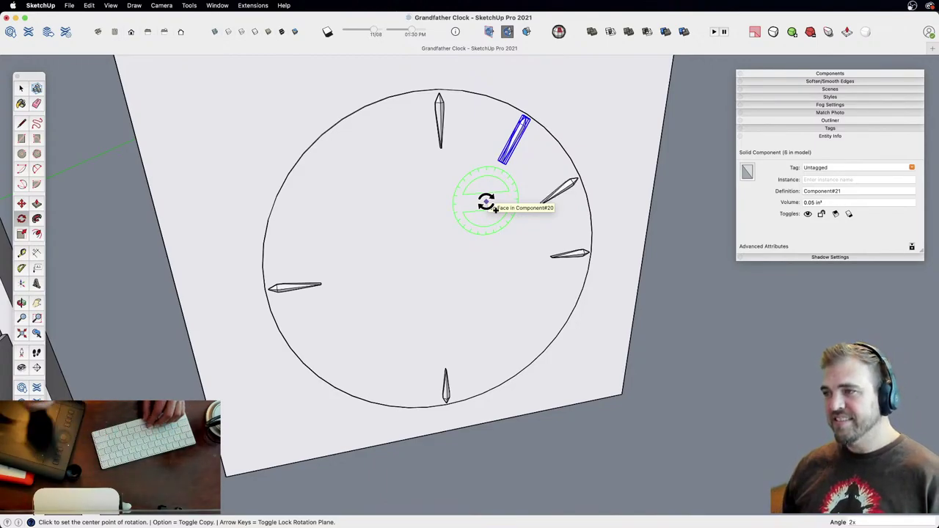
Step: Make the one and two o'clock markers unique together so they no longer share the main markers' component
{"action": "key", "text": "space"}
{"action": "left_click", "coordinate": [559, 191]}
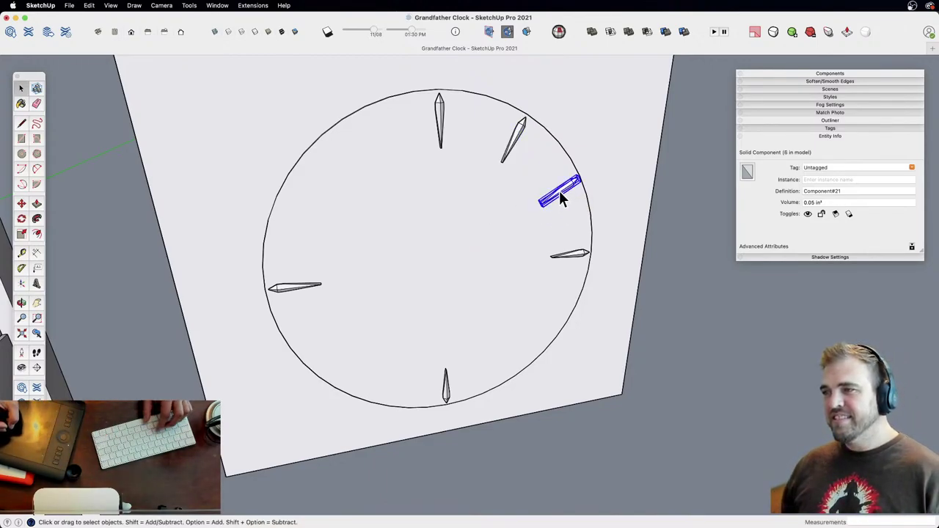
{"action": "left_click", "coordinate": [518, 152], "text": "shift"}
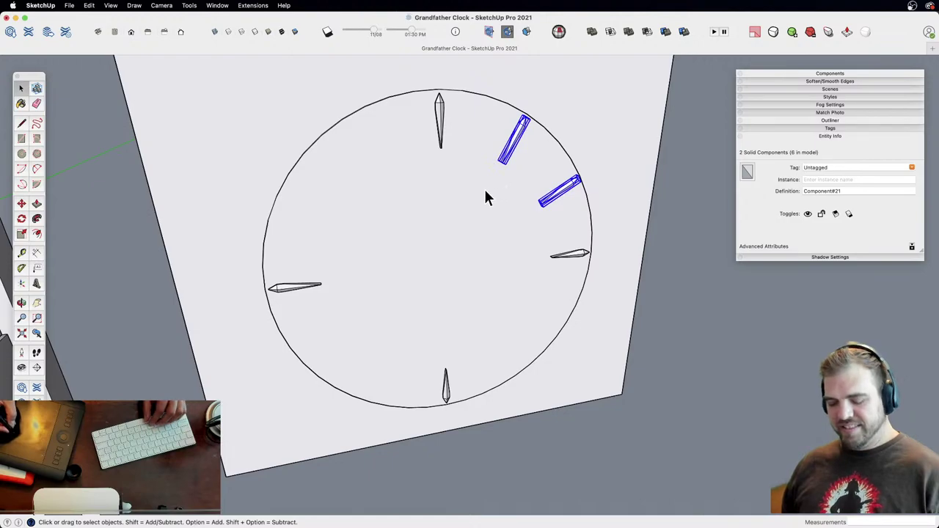
{"action": "right_click", "coordinate": [517, 132]}
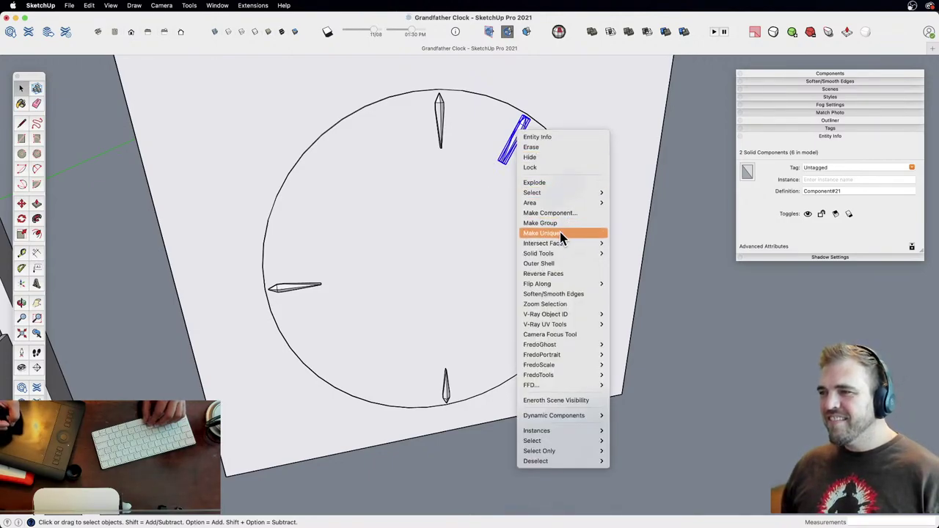
{"action": "left_click", "coordinate": [560, 232]}
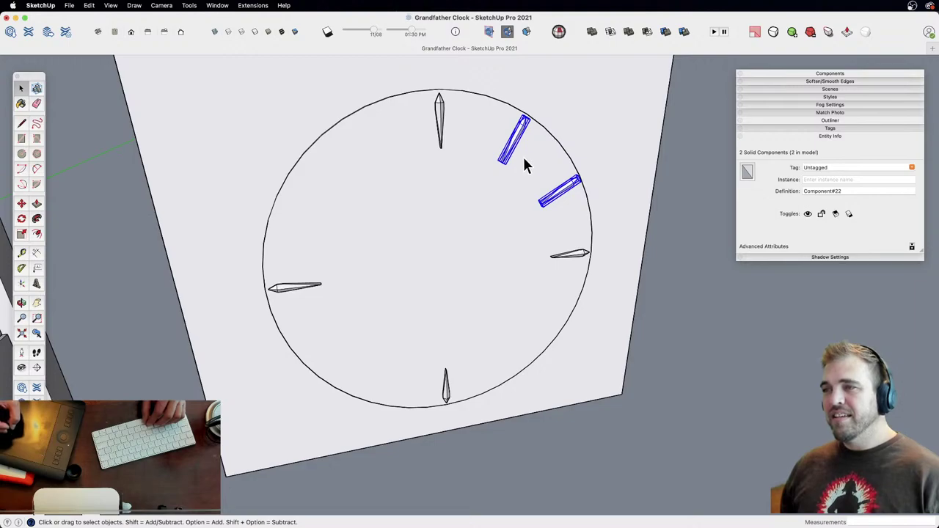
Step: Copy the one o'clock marker inward to a free spot on the dial between the centre and the twelve o'clock marker
{"action": "left_click", "coordinate": [513, 150]}
{"action": "key", "text": "m"}
{"action": "left_click", "coordinate": [501, 139]}
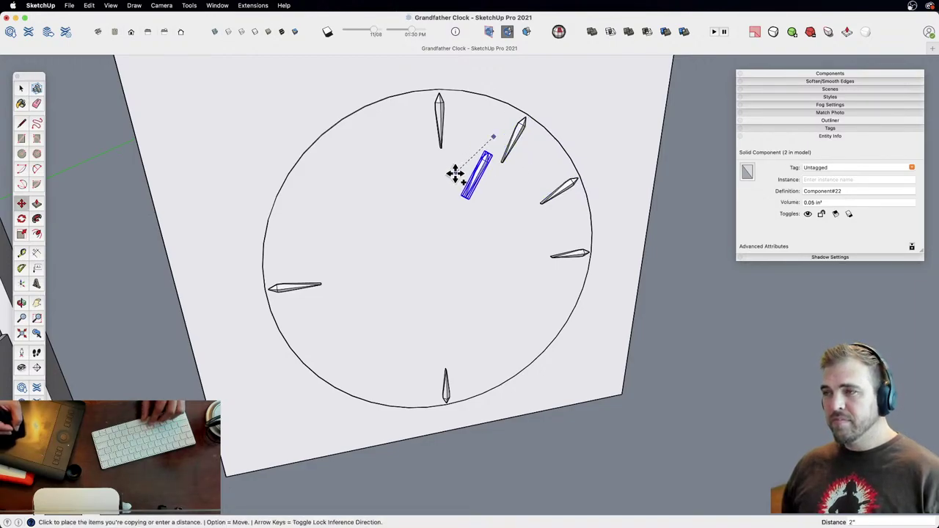
{"action": "left_click", "coordinate": [444, 174]}
Step: Rotate-copy the one and two o'clock markers together by 90° about the dial centre and repeat for three copies (3x)
{"action": "key", "text": "space"}
{"action": "left_click", "coordinate": [518, 139]}
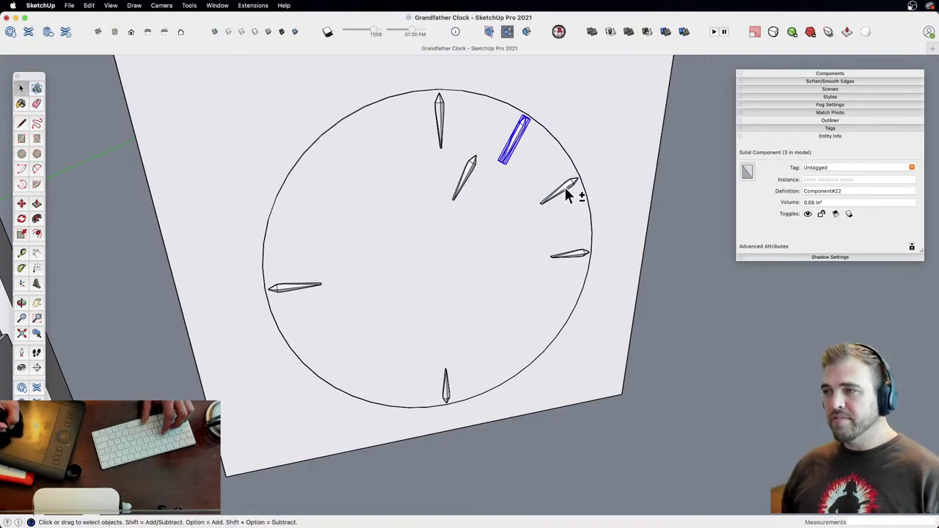
{"action": "left_click", "coordinate": [566, 191], "text": "shift"}
{"action": "key", "text": "q"}
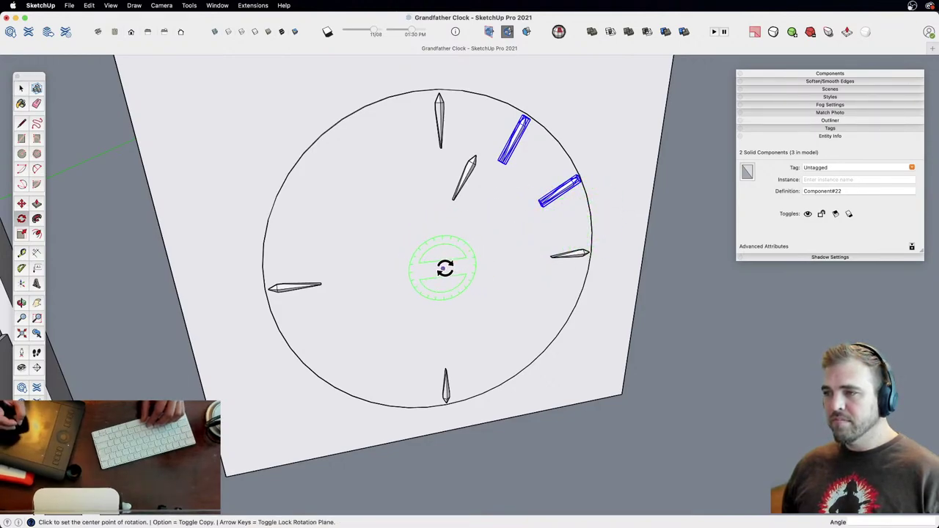
{"action": "left_click", "coordinate": [443, 269]}
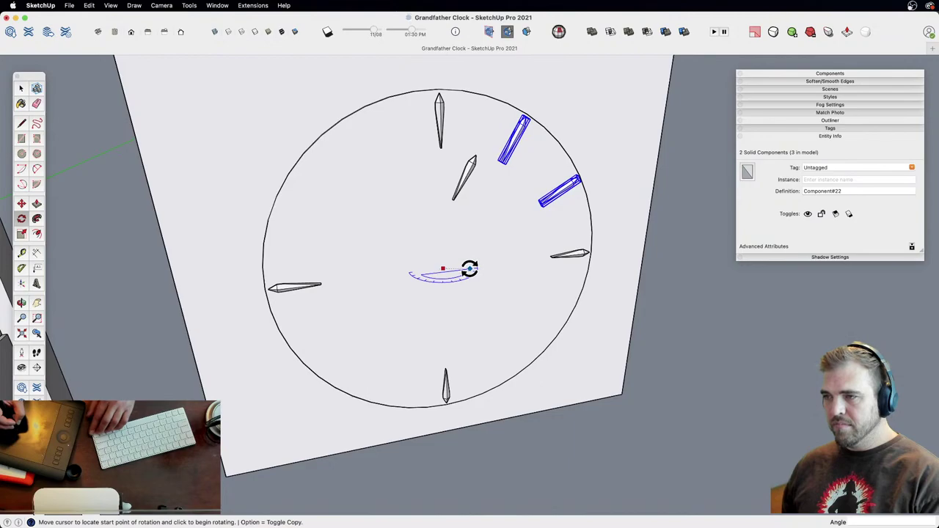
{"action": "key", "text": "Escape"}
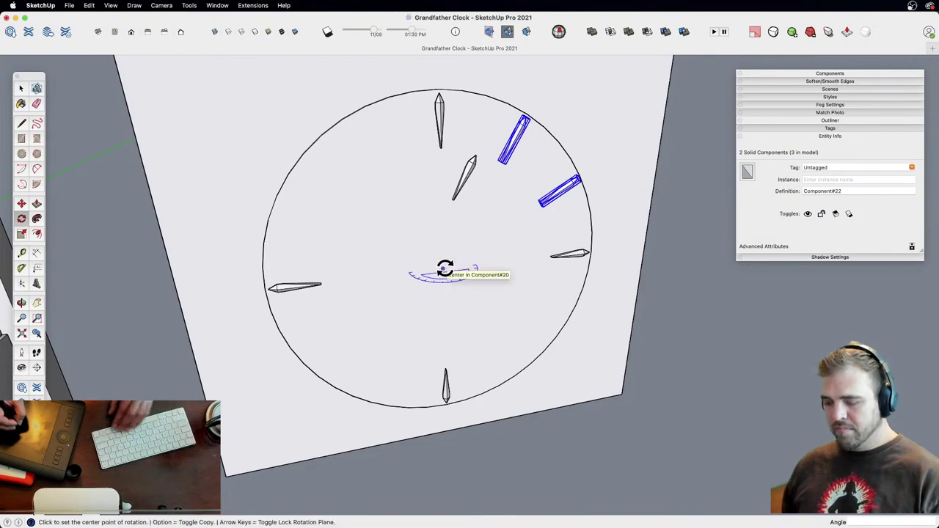
{"action": "left_click", "coordinate": [443, 269]}
{"action": "left_click", "coordinate": [484, 264]}
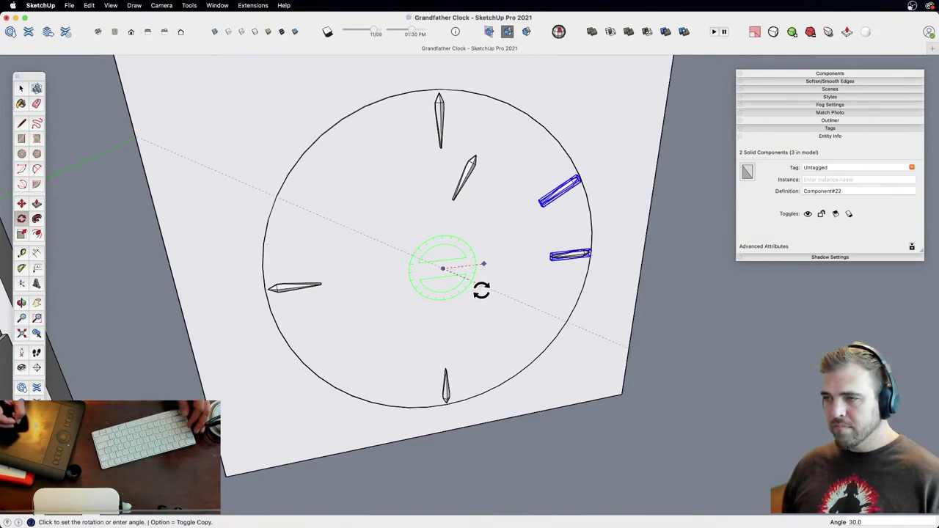
{"action": "key", "text": "alt"}
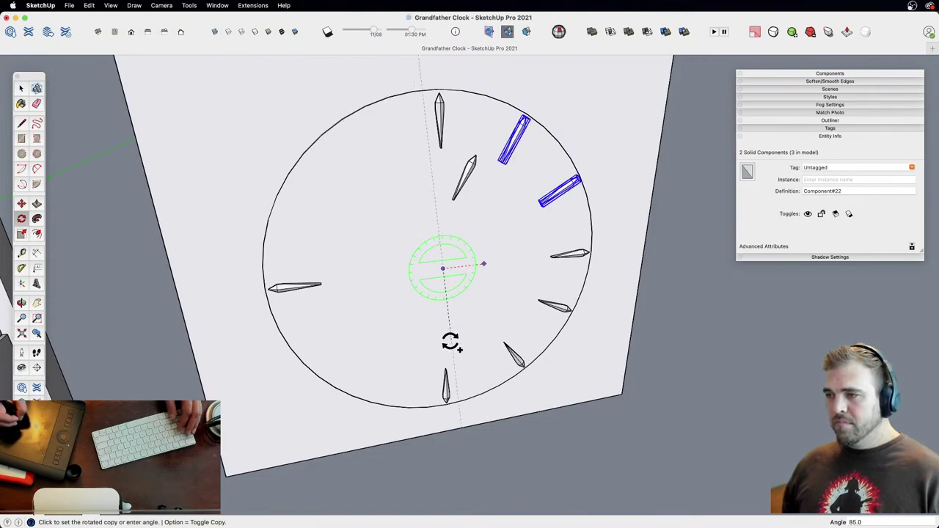
{"action": "left_click", "coordinate": [446, 332]}
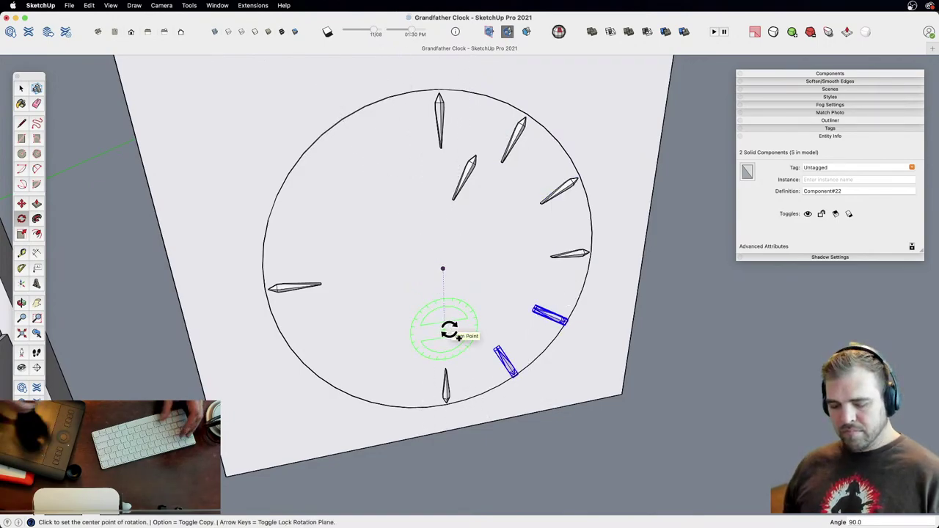
{"action": "type", "text": "3x"}
{"action": "key", "text": "Return"}
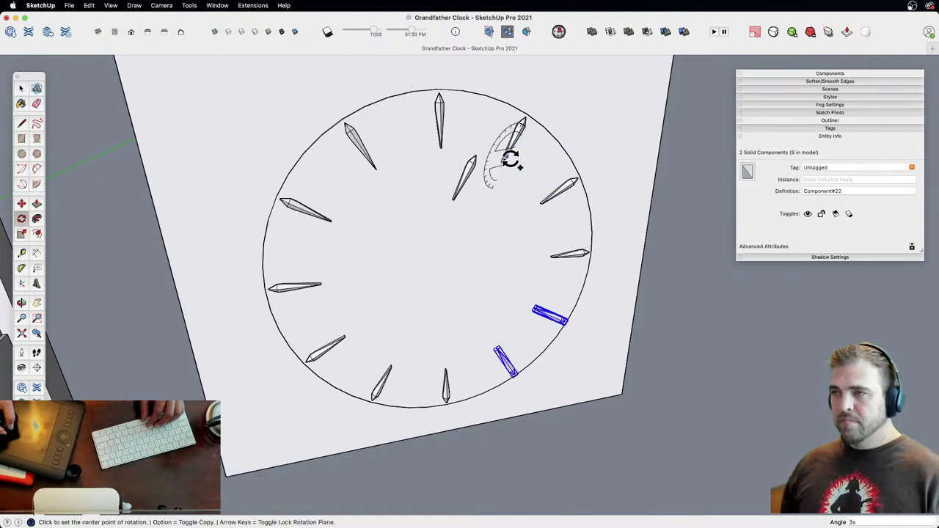
Step: Rotate the spare marker inside the dial about its own centre until it stands vertical
{"action": "key", "text": "space"}
{"action": "left_click", "coordinate": [464, 179]}
{"action": "middle_click_drag", "start_coordinate": [464, 193], "coordinate": [419, 250]}
{"action": "key", "text": "z"}
{"action": "left_click_drag", "start_coordinate": [419, 342], "coordinate": [384, 183]}
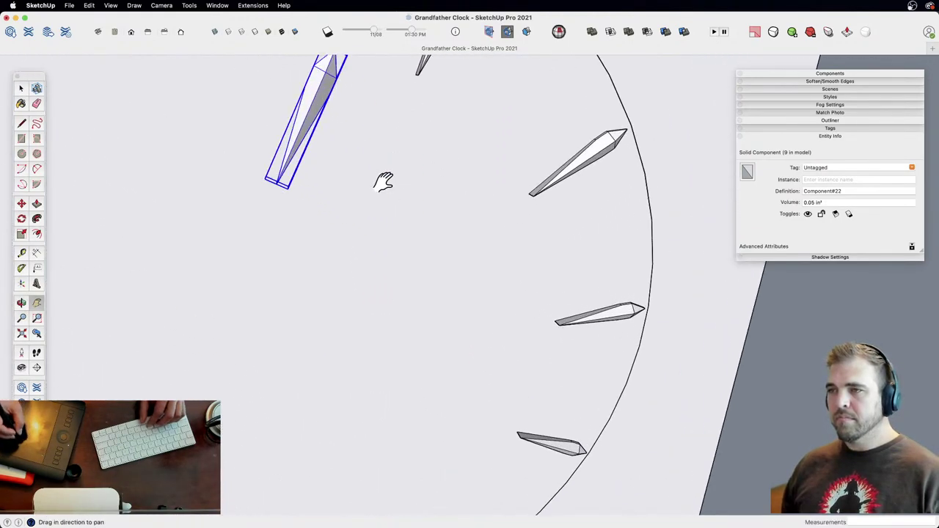
{"action": "middle_click_drag", "start_coordinate": [384, 183], "coordinate": [462, 244], "text": "shift"}
{"action": "key", "text": "m"}
{"action": "left_click", "coordinate": [418, 273]}
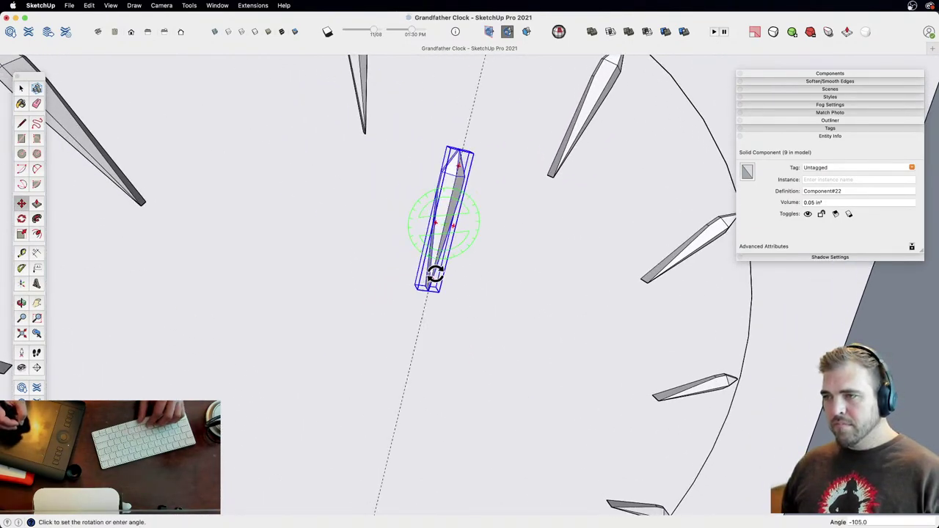
{"action": "left_click", "coordinate": [447, 262]}
{"action": "middle_click_drag", "start_coordinate": [449, 262], "coordinate": [470, 281], "text": "shift"}
Step: Open the spare marker component and move its lower tip edge straight up to shorten the marker
{"action": "key", "text": "space"}
{"action": "double_click", "coordinate": [466, 262]}
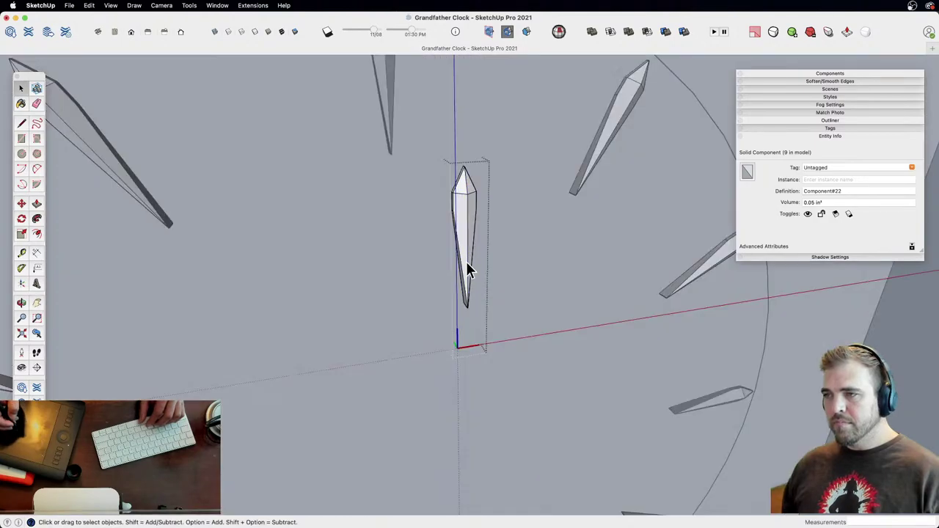
{"action": "left_click_drag", "start_coordinate": [447, 281], "coordinate": [518, 344]}
{"action": "key", "text": "m"}
{"action": "left_click", "coordinate": [508, 316]}
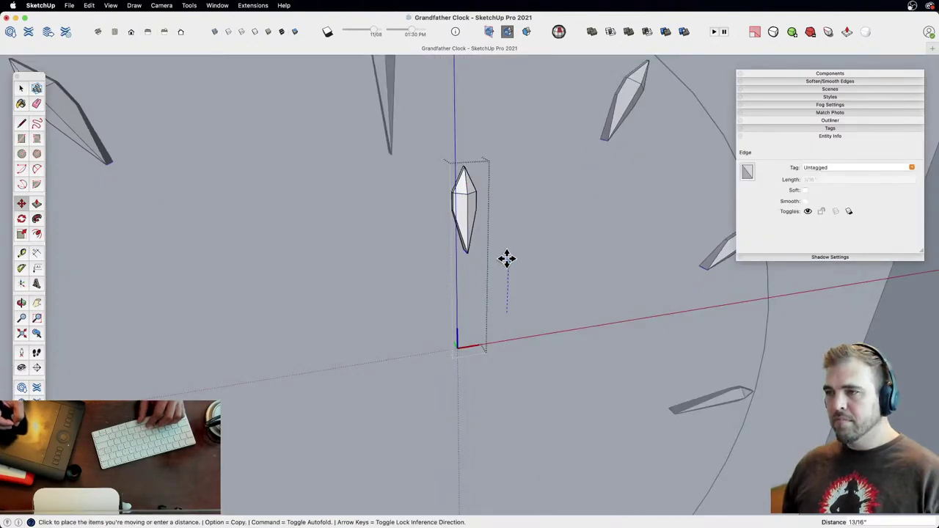
{"action": "left_click", "coordinate": [507, 247]}
Step: Move the lower tip edge of the spare marker straight back down by about 7/16"
{"action": "key", "text": "z"}
{"action": "left_click_drag", "start_coordinate": [497, 221], "coordinate": [448, 389]}
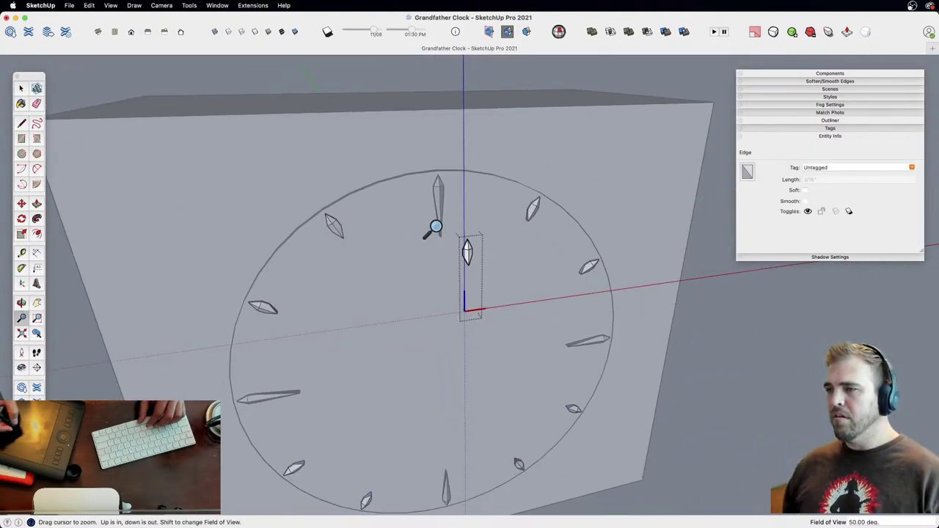
{"action": "left_click_drag", "start_coordinate": [484, 233], "coordinate": [466, 42]}
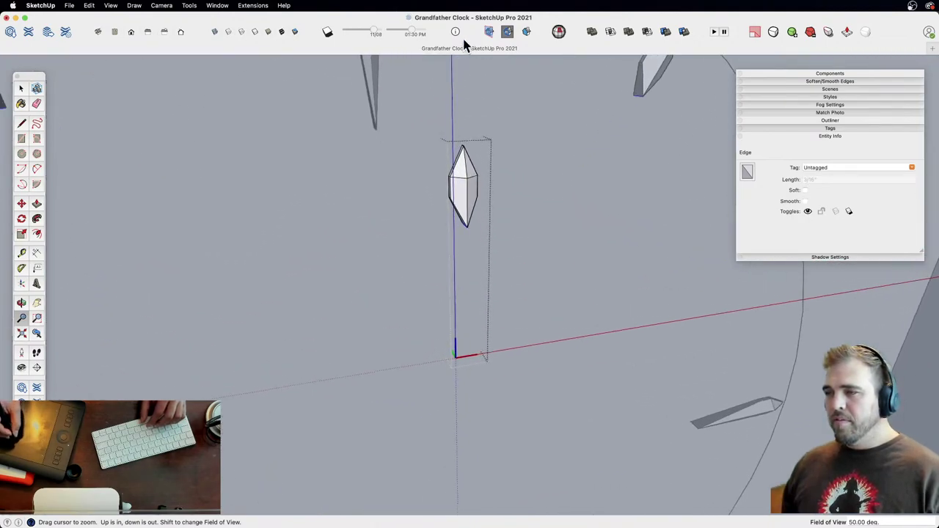
{"action": "key", "text": "h"}
{"action": "left_click_drag", "start_coordinate": [486, 203], "coordinate": [480, 318]}
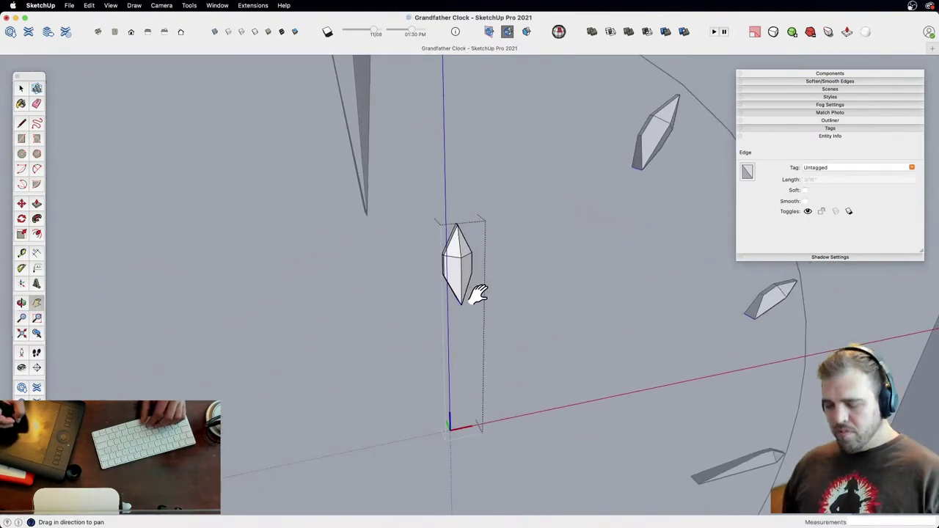
{"action": "key", "text": "m"}
{"action": "left_click", "coordinate": [497, 301]}
{"action": "left_click", "coordinate": [497, 327]}
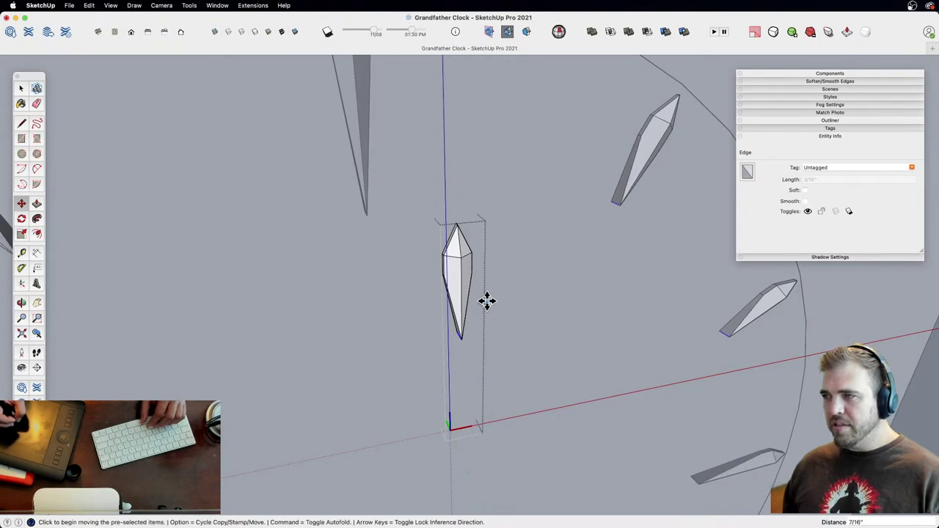
Step: Move the front ridge edge on the marker's lower taper about 1/16" back toward the dial face
{"action": "key", "text": "h"}
{"action": "left_click_drag", "start_coordinate": [460, 298], "coordinate": [463, 276]}
{"action": "key", "text": "o"}
{"action": "key", "text": "z"}
{"action": "left_click_drag", "start_coordinate": [513, 353], "coordinate": [485, 162]}
{"action": "key", "text": "o"}
{"action": "left_click_drag", "start_coordinate": [470, 273], "coordinate": [580, 357]}
{"action": "key", "text": "space"}
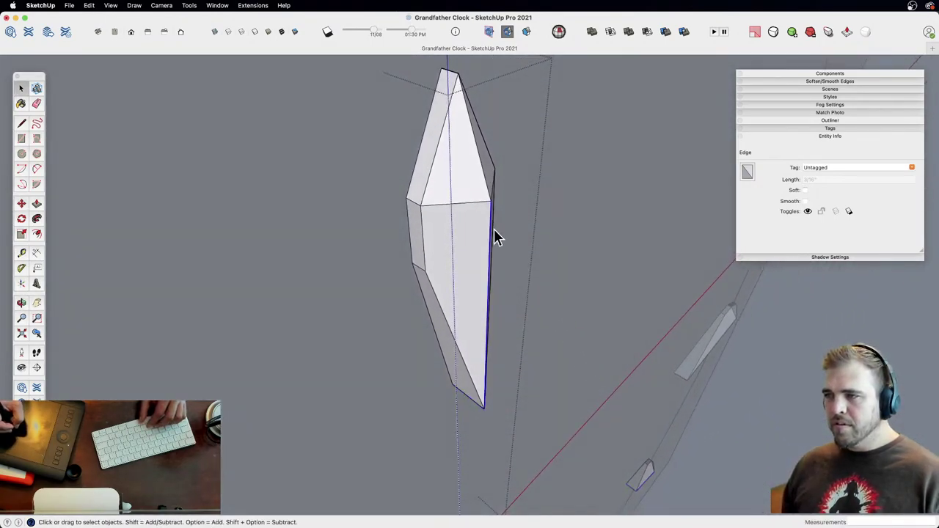
{"action": "key", "text": "m"}
{"action": "left_click", "coordinate": [491, 254]}
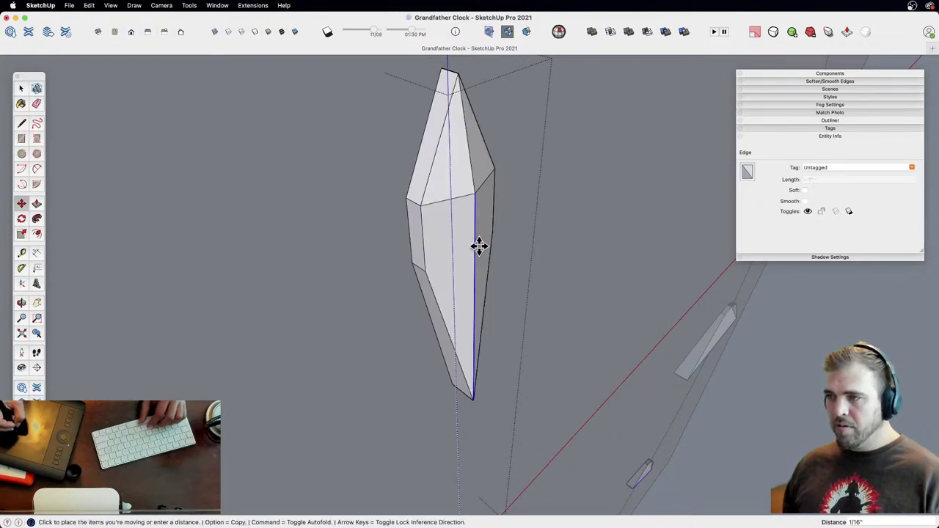
{"action": "left_click", "coordinate": [479, 247]}
Step: Leave the marker component and examine the proportions of the short and long markers around the whole dial
{"action": "key", "text": "z"}
{"action": "left_click_drag", "start_coordinate": [499, 124], "coordinate": [459, 257]}
{"action": "key", "text": "space"}
{"action": "left_click", "coordinate": [520, 307]}
{"action": "key", "text": "h"}
{"action": "key", "text": "o"}
{"action": "key", "text": "z"}
{"action": "key", "text": "h"}
{"action": "key", "text": "o"}
{"action": "left_click_drag", "start_coordinate": [459, 257], "coordinate": [382, 229]}
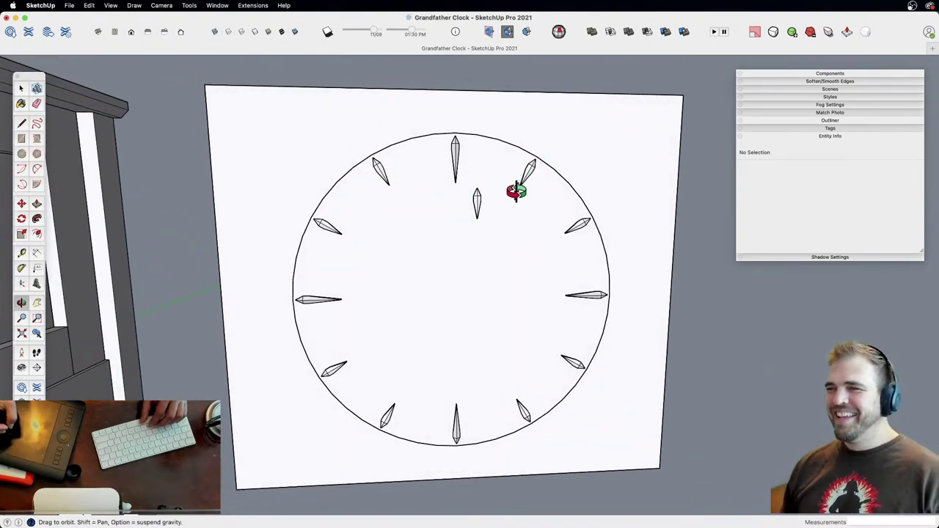
Step: Reopen the spare marker component and move its upper tip edge straight down about 1/4" to blunt the point
{"action": "key", "text": "e"}
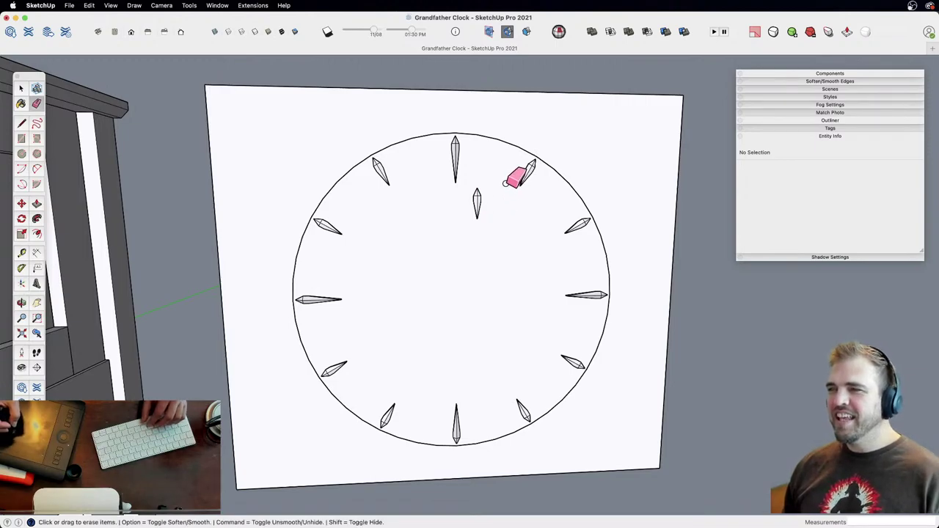
{"action": "key", "text": "h"}
{"action": "key", "text": "o"}
{"action": "left_click_drag", "start_coordinate": [484, 209], "coordinate": [455, 61]}
{"action": "key", "text": "z"}
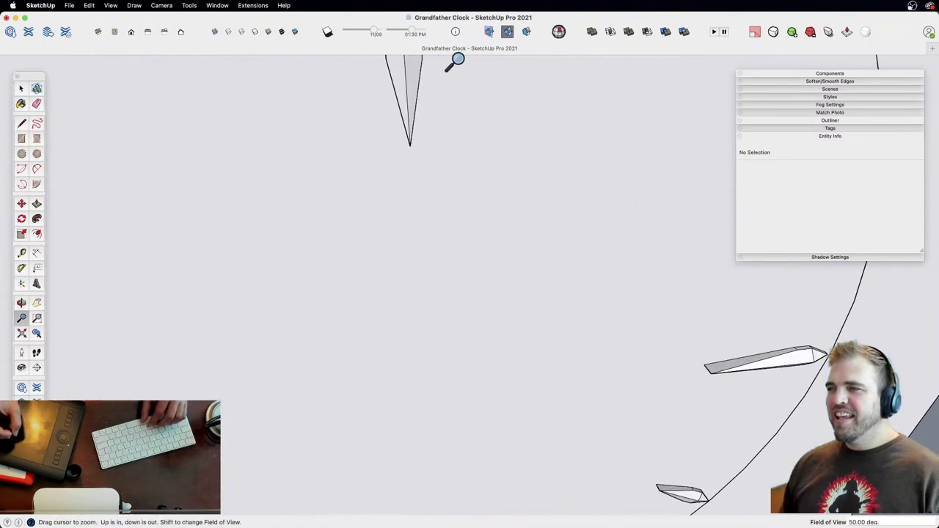
{"action": "key", "text": "h"}
{"action": "left_click_drag", "start_coordinate": [440, 132], "coordinate": [519, 382]}
{"action": "key", "text": "space"}
{"action": "double_click", "coordinate": [495, 282]}
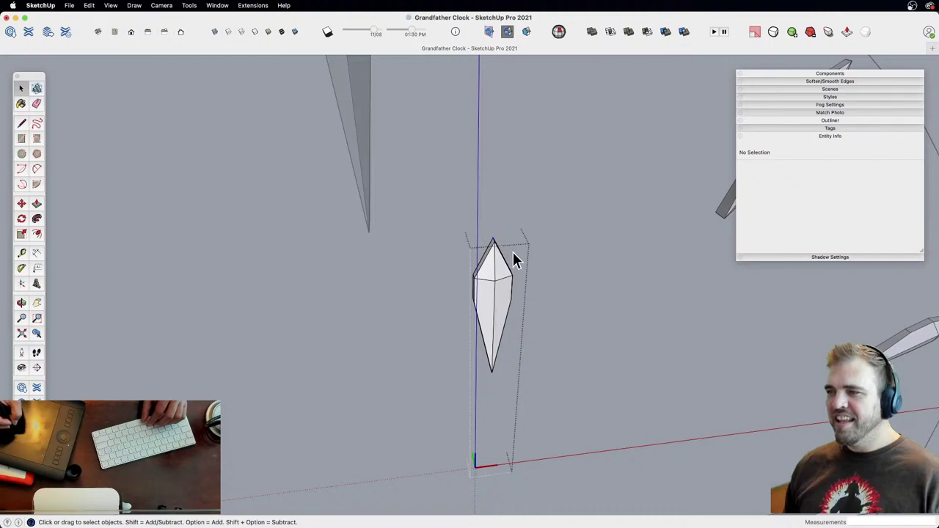
{"action": "left_click", "coordinate": [513, 253]}
{"action": "key", "text": "m"}
{"action": "left_click", "coordinate": [497, 238]}
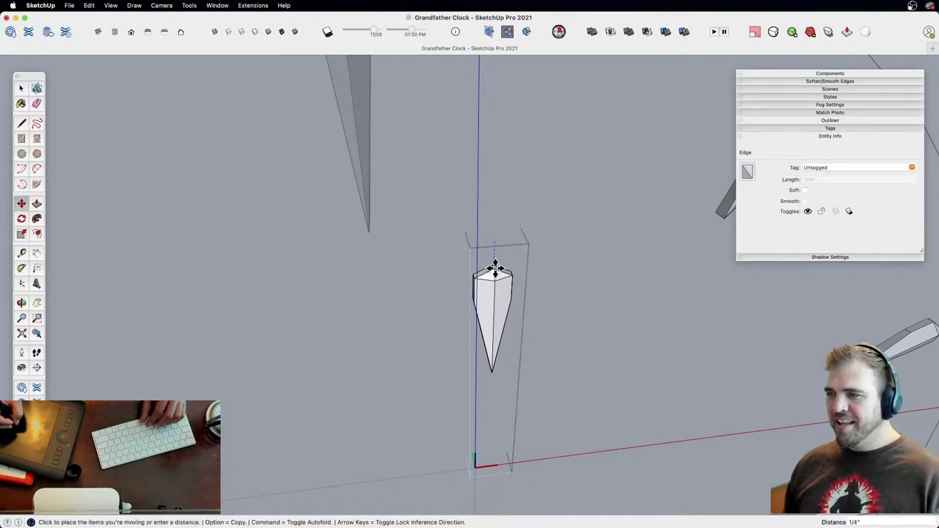
{"action": "left_click", "coordinate": [495, 268]}
{"action": "key", "text": "z"}
{"action": "left_click_drag", "start_coordinate": [520, 220], "coordinate": [536, 338]}
{"action": "key", "text": "space"}
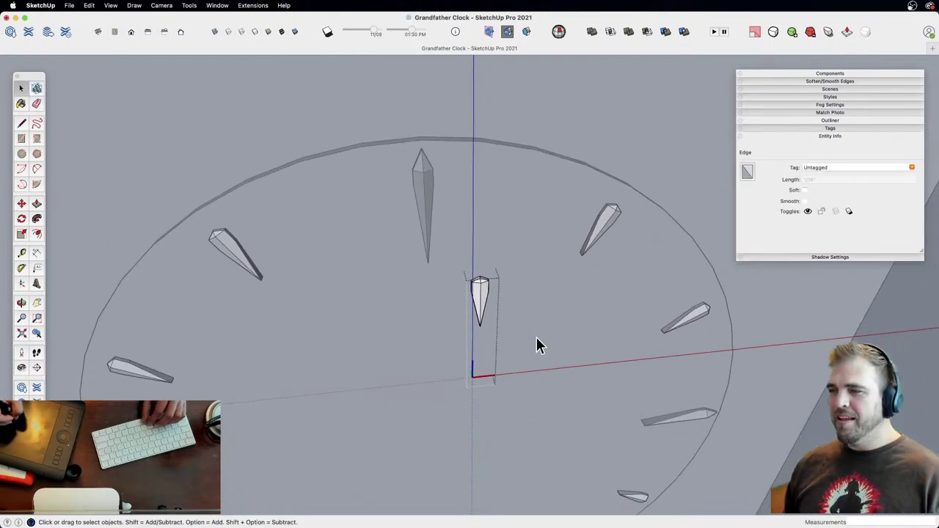
Step: Leave the marker component and erase the spare marker near the middle of the dial
{"action": "left_click", "coordinate": [536, 339]}
{"action": "key", "text": "z"}
{"action": "left_click_drag", "start_coordinate": [513, 245], "coordinate": [501, 309]}
{"action": "key", "text": "e"}
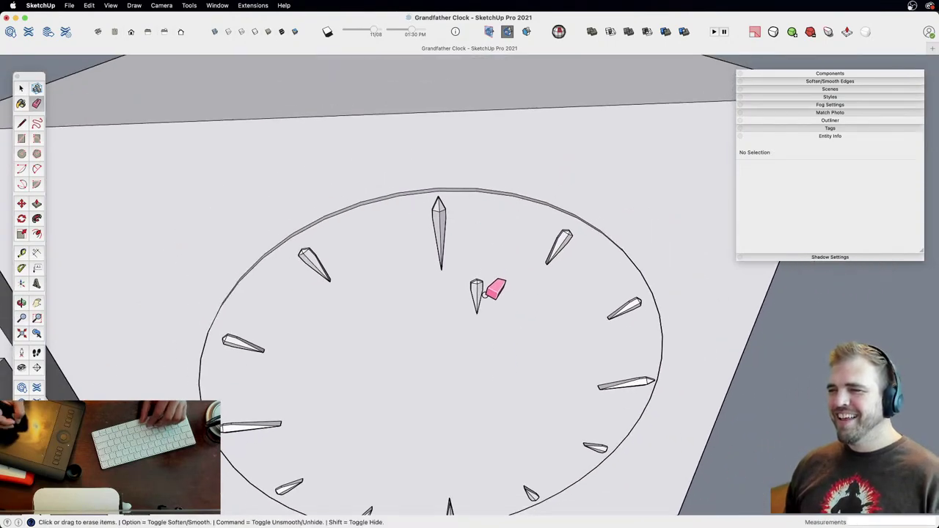
{"action": "left_click", "coordinate": [483, 293]}
Step: Examine the full ring of hour markers on the dial from the front and at an angle
{"action": "mouse_move", "coordinate": [468, 314]}
{"action": "middle_mouse_down", "text": "shift"}
{"action": "mouse_move", "coordinate": [457, 232]}
{"action": "mouse_move", "coordinate": [518, 201]}
{"action": "mouse_move", "coordinate": [508, 229]}
{"action": "middle_mouse_up", "text": "shift"}
{"action": "key", "text": "z"}
{"action": "left_click_drag", "start_coordinate": [499, 239], "coordinate": [487, 265]}
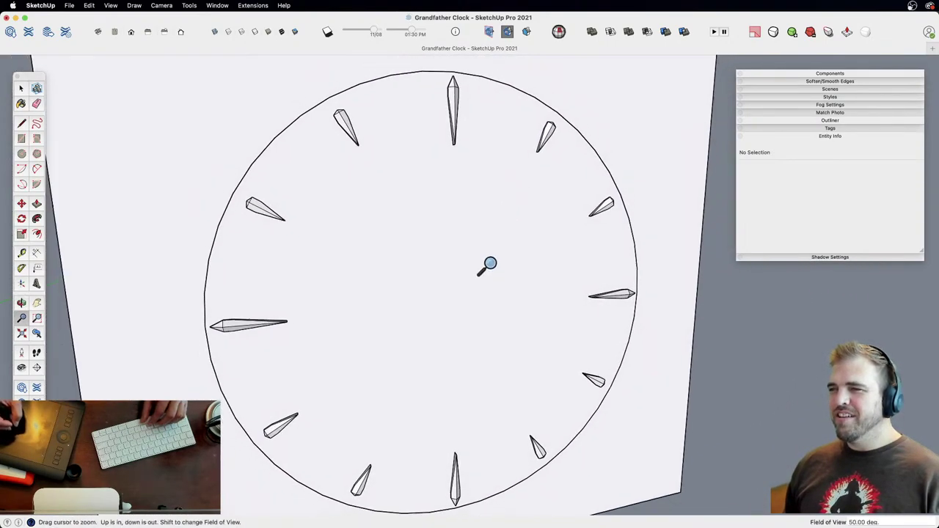
{"action": "scroll", "coordinate": [490, 264], "scroll_direction": "down", "scroll_amount": 5}
{"action": "middle_click_drag", "start_coordinate": [430, 298], "coordinate": [499, 321]}
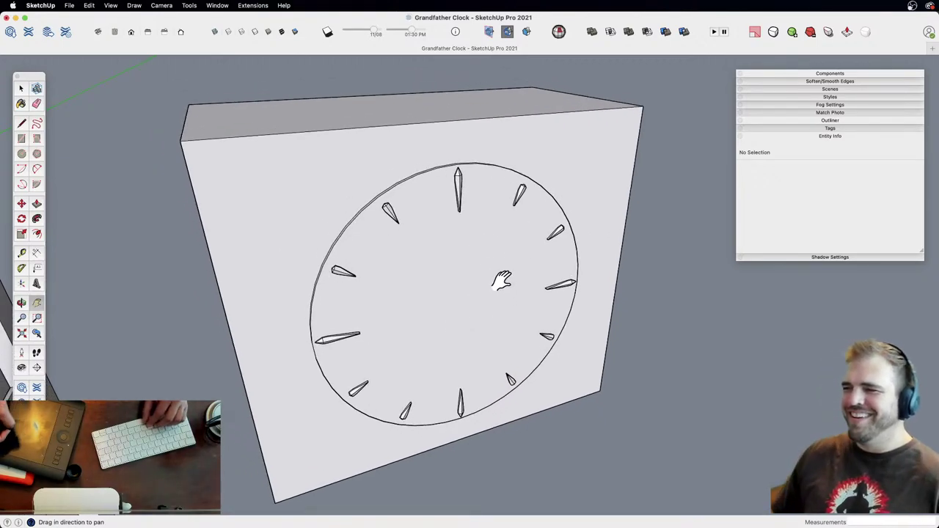
{"action": "key", "text": "z"}
{"action": "left_click_drag", "start_coordinate": [476, 253], "coordinate": [466, 381]}
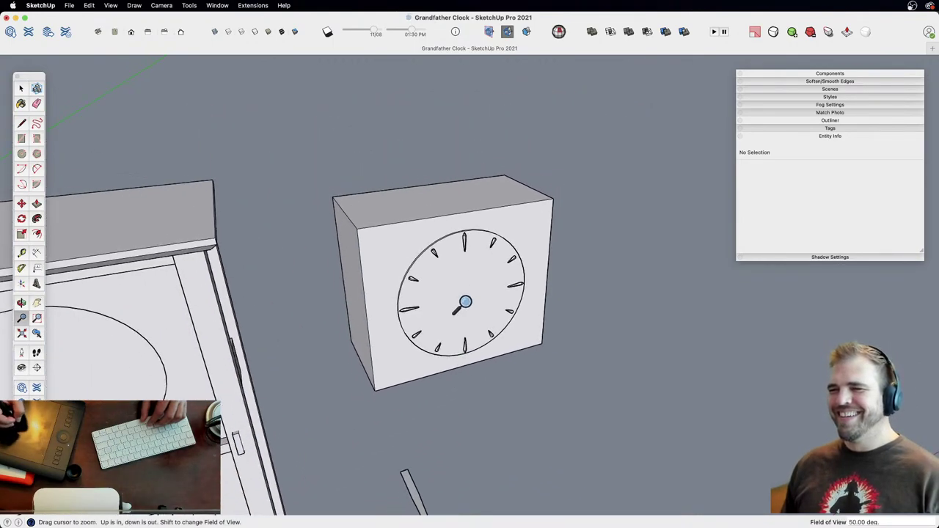
Step: Select the separate box component that carries the dial beside the clock case
{"action": "middle_click_drag", "start_coordinate": [456, 315], "coordinate": [567, 275], "text": "shift"}
{"action": "key", "text": "space"}
{"action": "left_click", "coordinate": [545, 268]}
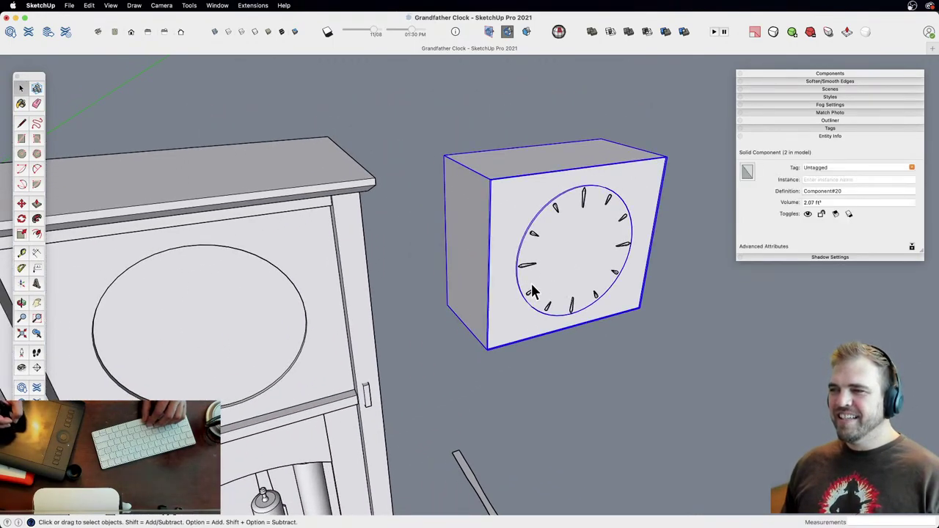
{"action": "key", "text": "m"}
{"action": "left_click", "coordinate": [570, 263]}
{"action": "key", "text": "space"}
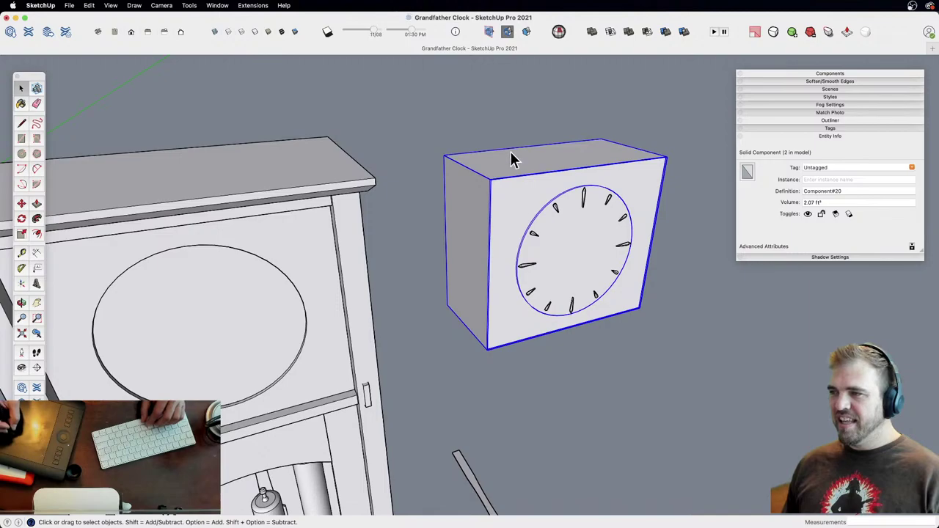
Step: Cut the loose hour markers and paste them in place inside the clock-face block component
{"action": "left_click_drag", "start_coordinate": [512, 154], "coordinate": [638, 342]}
{"action": "key", "text": "Delete"}
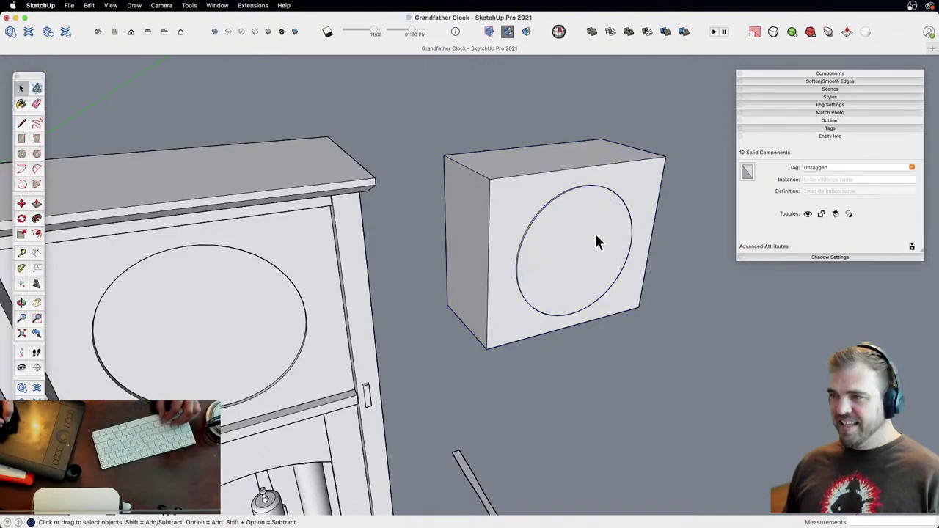
{"action": "double_click", "coordinate": [583, 267]}
{"action": "key", "text": "super+shift+v"}
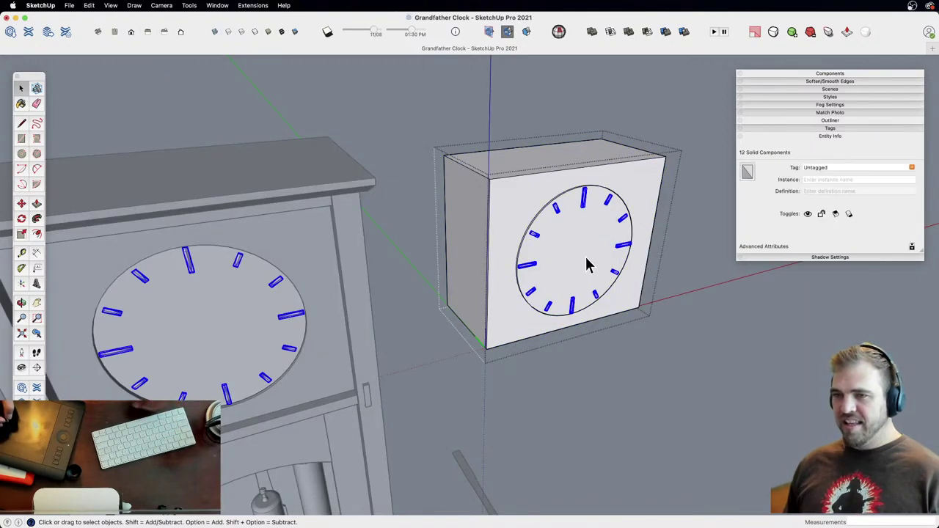
{"action": "middle_click_drag", "start_coordinate": [569, 279], "coordinate": [472, 346], "text": "shift"}
{"action": "left_click", "coordinate": [472, 294]}
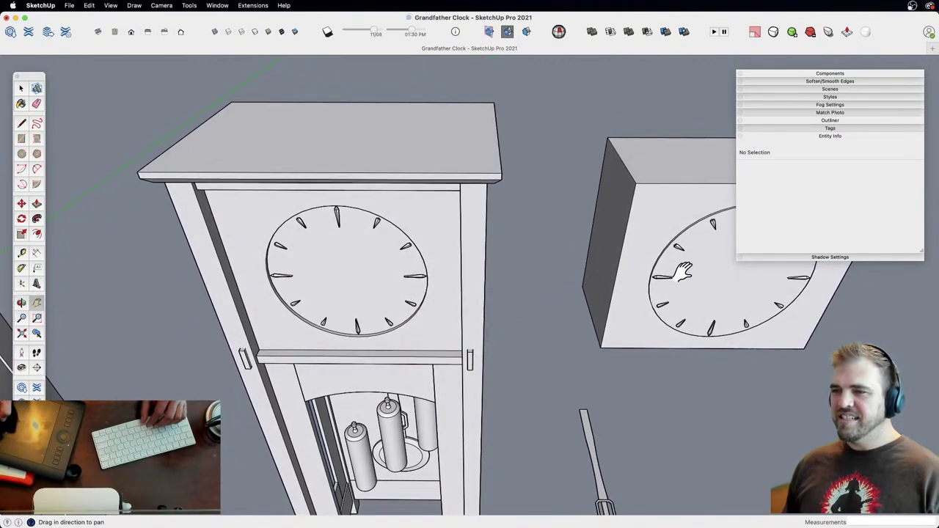
{"action": "middle_click_drag", "start_coordinate": [682, 269], "coordinate": [512, 214], "text": "shift"}
{"action": "middle_click_drag", "start_coordinate": [502, 271], "coordinate": [681, 236], "text": "shift"}
{"action": "key", "text": "z"}
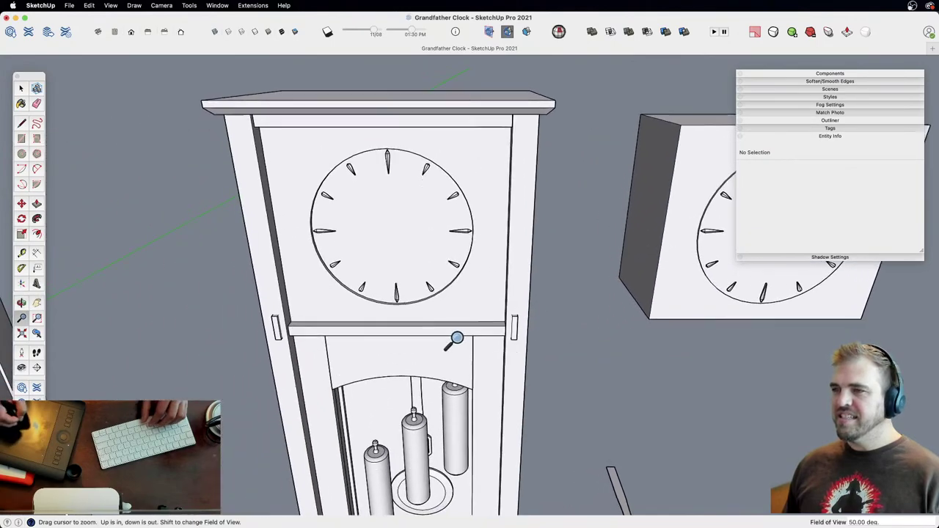
{"action": "left_click_drag", "start_coordinate": [453, 340], "coordinate": [453, 249]}
{"action": "middle_click_drag", "start_coordinate": [433, 320], "coordinate": [404, 292], "text": "shift"}
{"action": "left_click", "coordinate": [442, 292]}
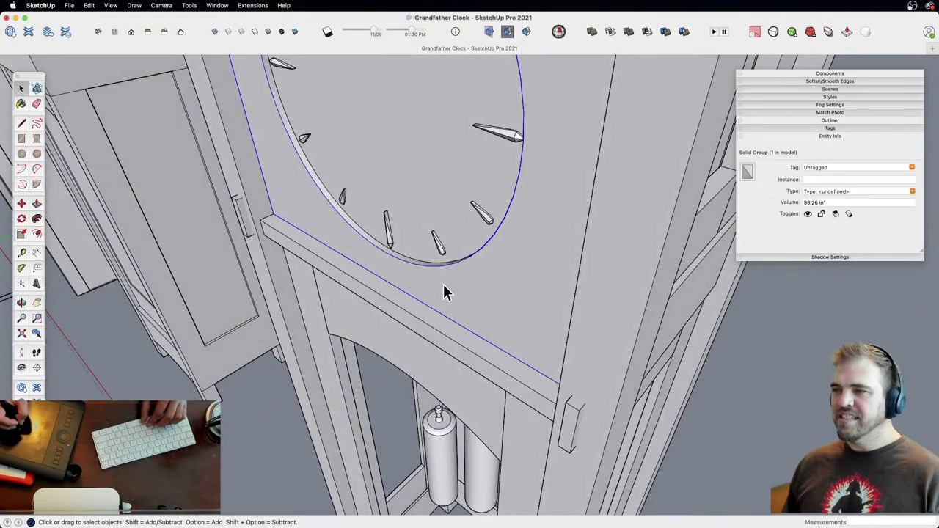
{"action": "key", "text": "z"}
{"action": "left_click_drag", "start_coordinate": [492, 291], "coordinate": [473, 295]}
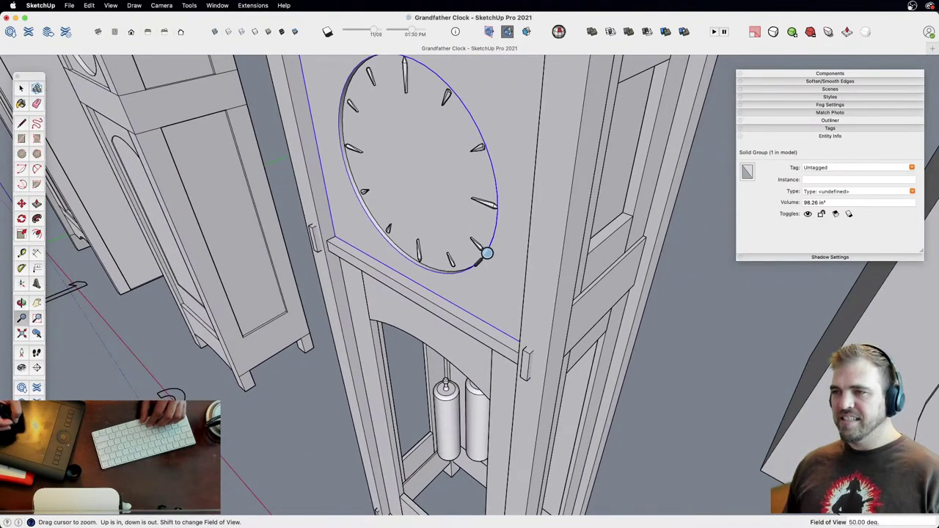
{"action": "key", "text": "m"}
{"action": "left_click", "coordinate": [478, 296]}
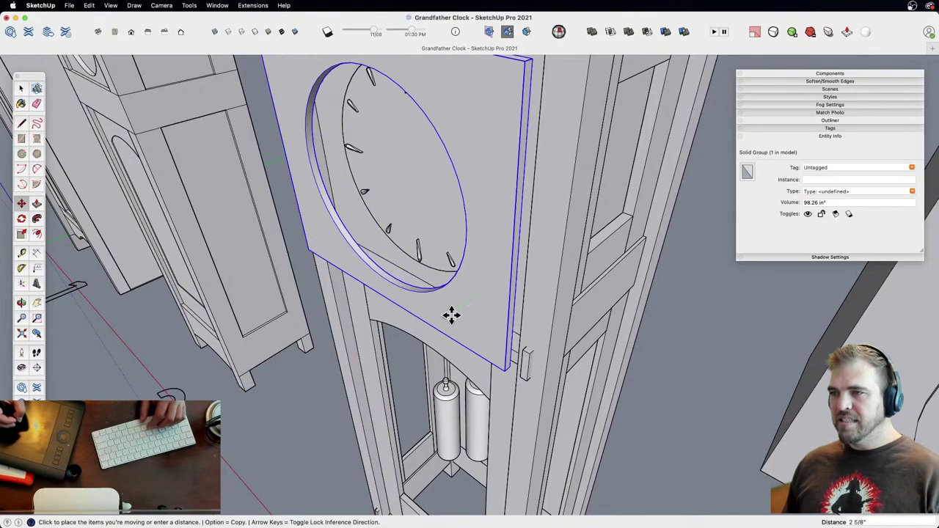
{"action": "key", "text": "Escape"}
{"action": "key", "text": "space"}
Step: Examine the hour markers on the separate clock-face block from several distances and angles
{"action": "key", "text": "z"}
{"action": "left_click_drag", "start_coordinate": [452, 273], "coordinate": [451, 363]}
{"action": "middle_click_drag", "start_coordinate": [451, 363], "coordinate": [533, 300]}
{"action": "middle_click_drag", "start_coordinate": [649, 285], "coordinate": [697, 260], "text": "shift"}
{"action": "key", "text": "space"}
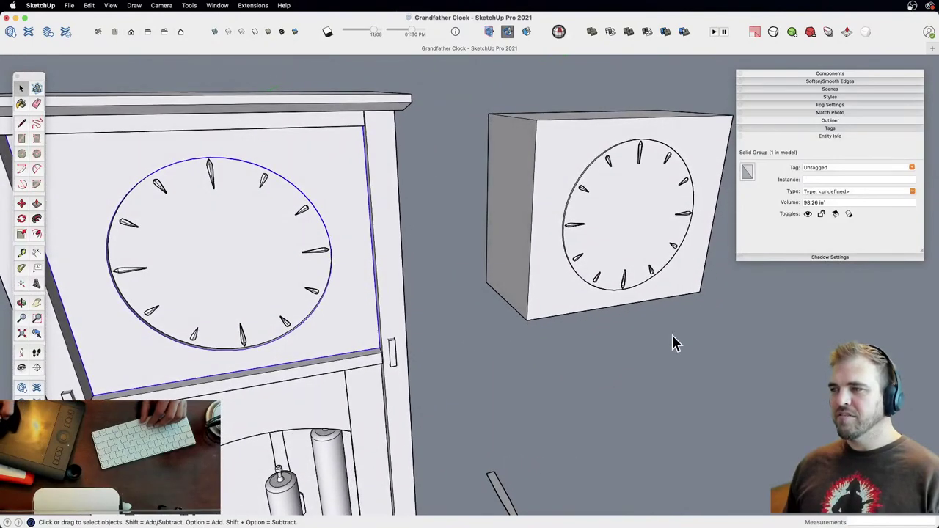
{"action": "left_click", "coordinate": [585, 221]}
{"action": "middle_click_drag", "start_coordinate": [595, 248], "coordinate": [539, 280], "text": "shift"}
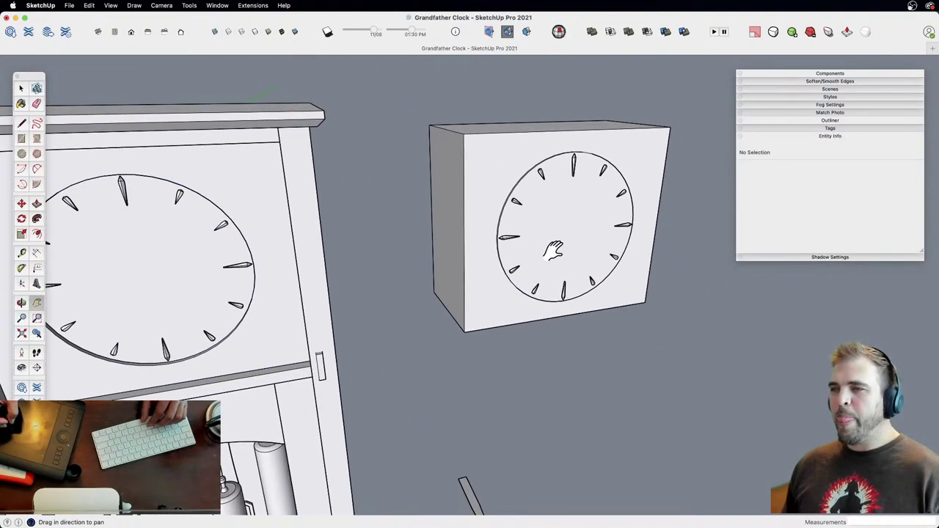
{"action": "key", "text": "z"}
{"action": "left_click_drag", "start_coordinate": [577, 277], "coordinate": [587, 218]}
{"action": "key", "text": "h"}
{"action": "left_click_drag", "start_coordinate": [591, 219], "coordinate": [506, 282]}
{"action": "middle_click_drag", "start_coordinate": [540, 255], "coordinate": [556, 237], "text": "shift"}
{"action": "key", "text": "z"}
{"action": "left_click_drag", "start_coordinate": [555, 237], "coordinate": [533, 324]}
{"action": "middle_click_drag", "start_coordinate": [546, 258], "coordinate": [443, 356], "text": "shift"}
{"action": "left_click_drag", "start_coordinate": [443, 357], "coordinate": [439, 245]}
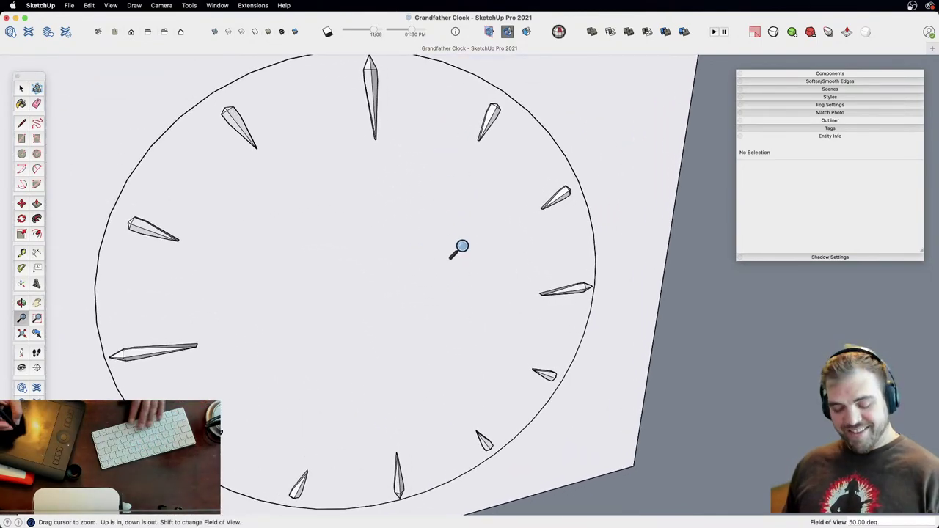
{"action": "left_click_drag", "start_coordinate": [455, 253], "coordinate": [438, 310]}
{"action": "middle_click_drag", "start_coordinate": [439, 311], "coordinate": [493, 280]}
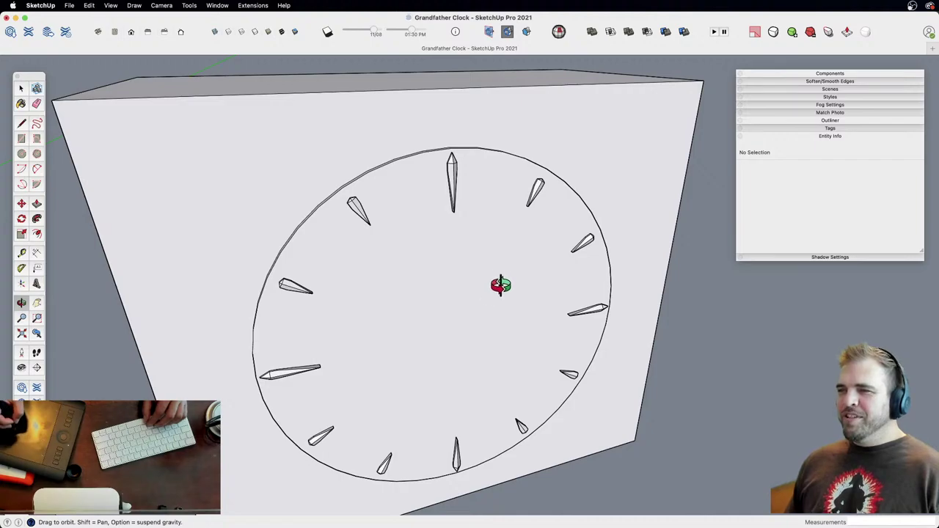
{"action": "left_click_drag", "start_coordinate": [501, 286], "coordinate": [497, 315]}
Step: Outline a narrow upright rectangle about 11/16" wide for the clock hand, starting at the dial's centre
{"action": "key", "text": "c"}
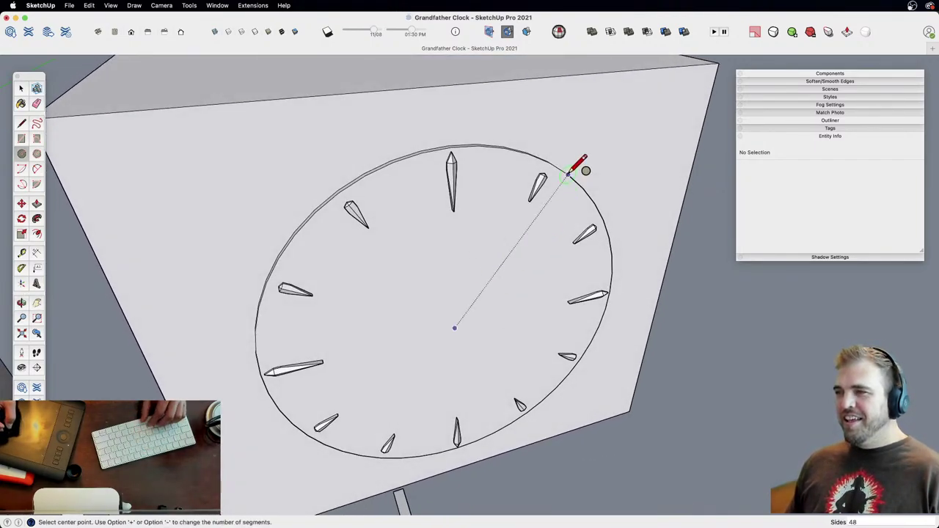
{"action": "key", "text": "l"}
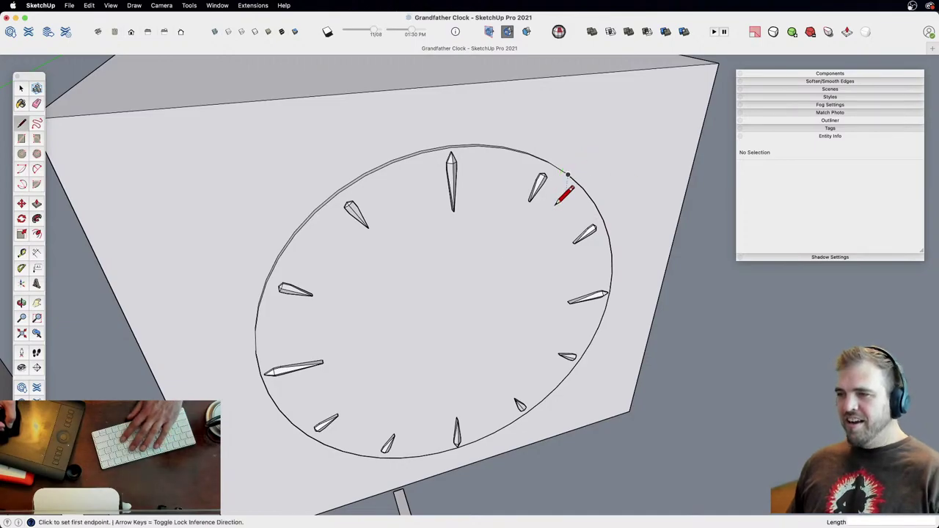
{"action": "left_click", "coordinate": [455, 328]}
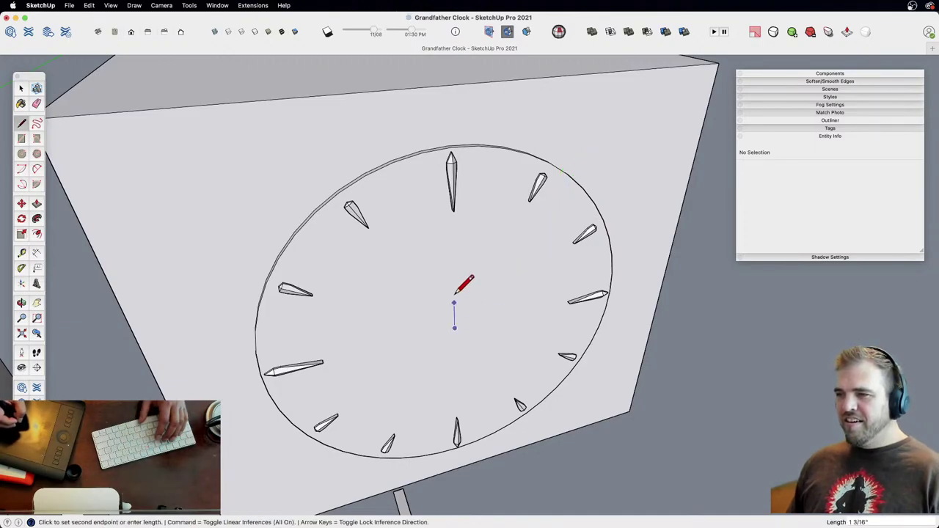
{"action": "left_click", "coordinate": [473, 228]}
{"action": "left_click", "coordinate": [455, 328]}
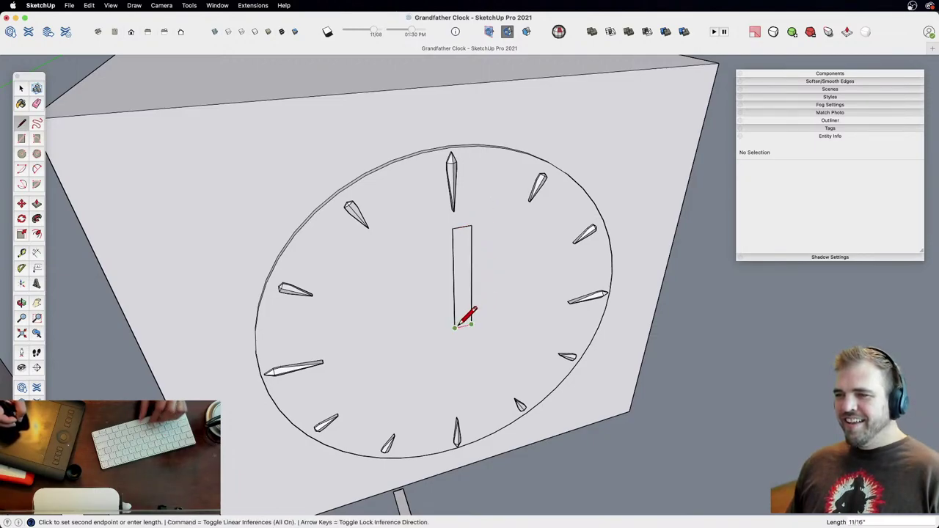
Step: Scale the hand rectangle lengthwise by about 1.44 so its upper end extends alongside the 12 o'clock marker
{"action": "key", "text": "space"}
{"action": "left_click", "coordinate": [462, 278]}
{"action": "key", "text": "s"}
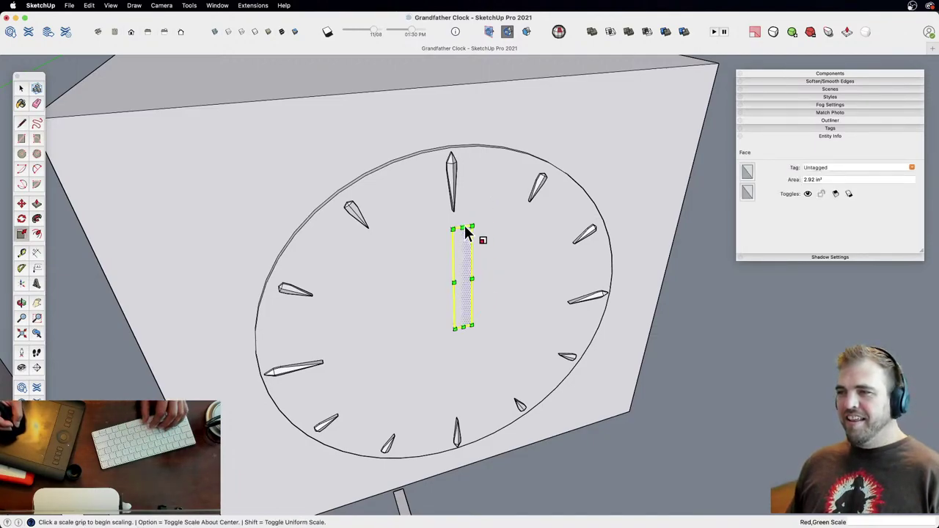
{"action": "left_click", "coordinate": [462, 226]}
{"action": "left_click", "coordinate": [464, 225]}
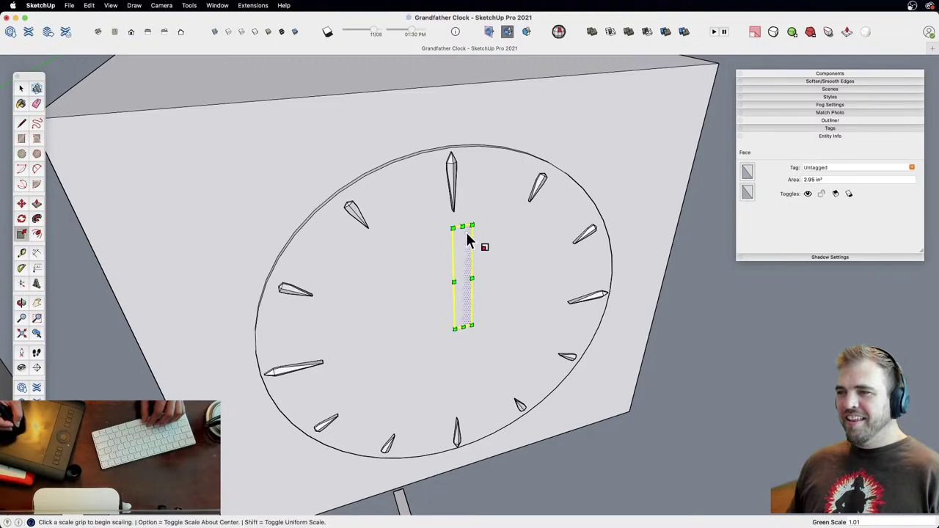
{"action": "left_click", "coordinate": [462, 225]}
{"action": "left_click", "coordinate": [472, 168]}
Step: Draw a small circle centred on the rectangle's lower corner at the dial's centre as the hand's hub
{"action": "key", "text": "z"}
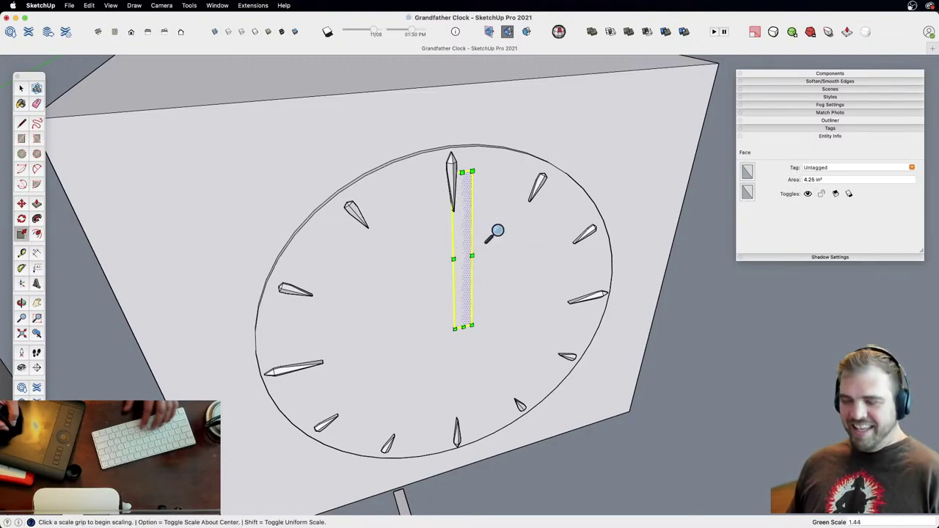
{"action": "mouse_move", "coordinate": [497, 233]}
{"action": "left_mouse_down"}
{"action": "mouse_move", "coordinate": [465, 379]}
{"action": "mouse_move", "coordinate": [473, 193]}
{"action": "left_mouse_up"}
{"action": "middle_click_drag", "start_coordinate": [472, 192], "coordinate": [469, 272]}
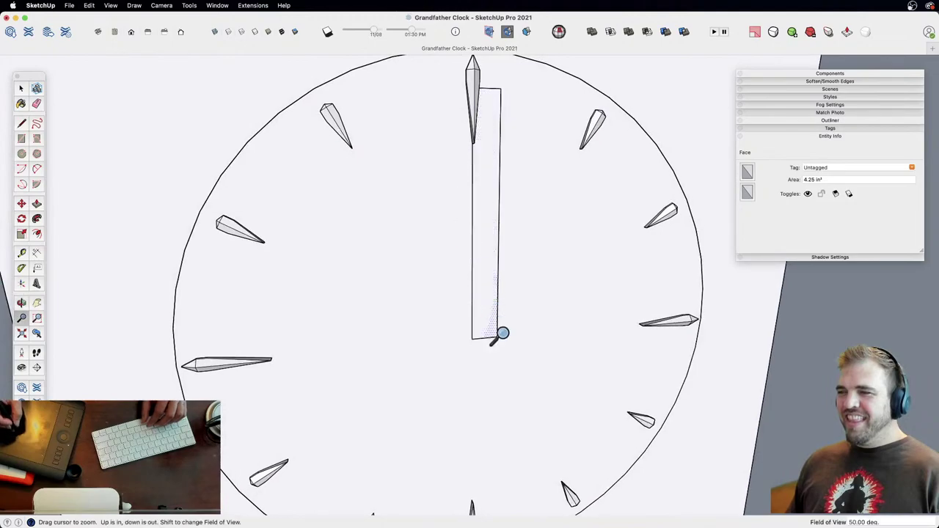
{"action": "left_click_drag", "start_coordinate": [501, 333], "coordinate": [489, 285]}
{"action": "key", "text": "space"}
{"action": "key", "text": "c"}
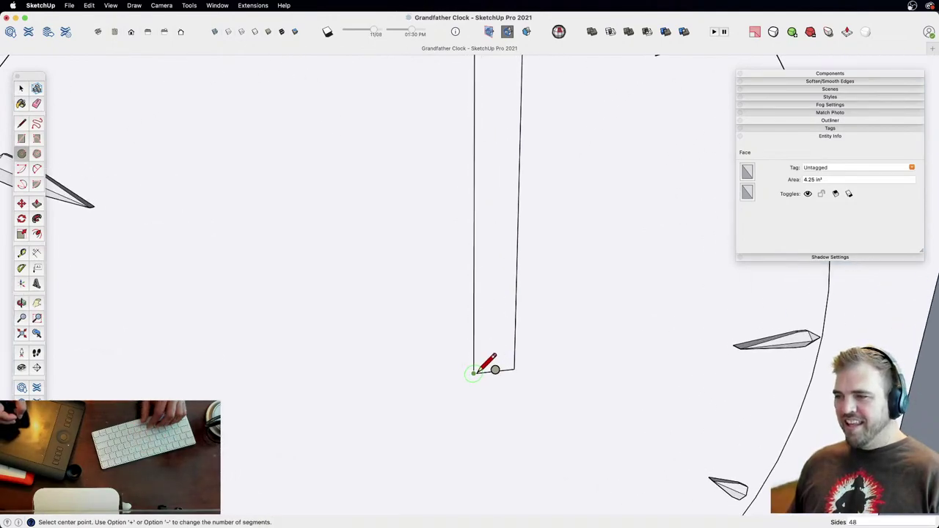
{"action": "left_click", "coordinate": [473, 373]}
{"action": "left_click", "coordinate": [508, 367]}
Step: Draw a two-point arc bulging inward from the hand rectangle's outer long edge, starting just above the hub
{"action": "key", "text": "z"}
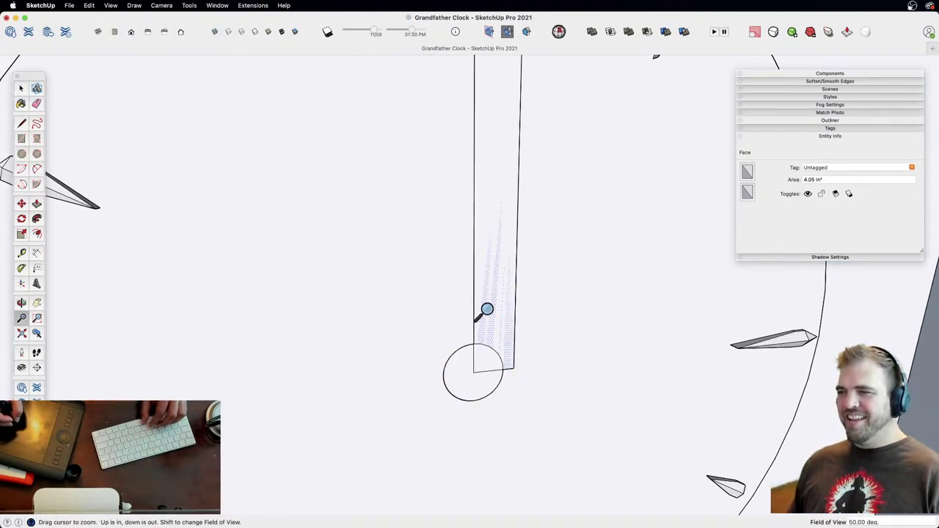
{"action": "left_click_drag", "start_coordinate": [487, 310], "coordinate": [465, 315]}
{"action": "key", "text": "a"}
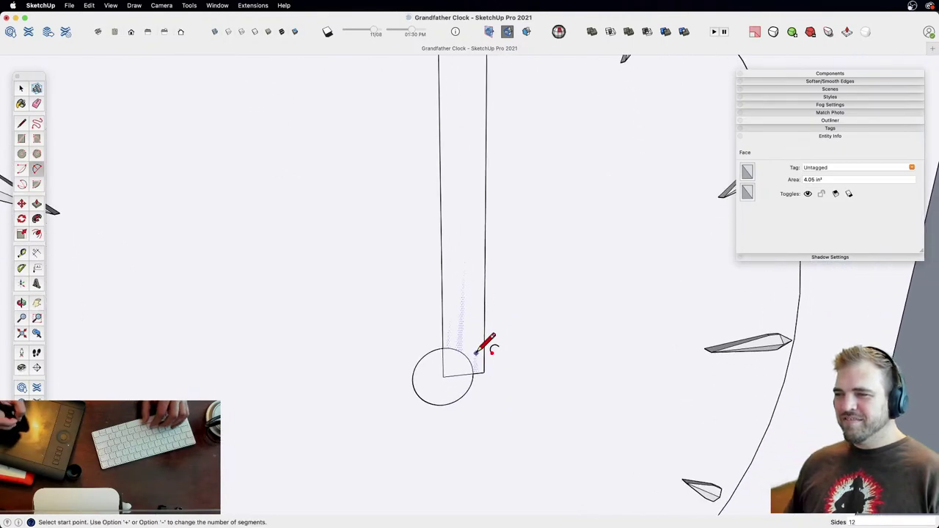
{"action": "left_click", "coordinate": [484, 350]}
{"action": "left_click", "coordinate": [486, 80]}
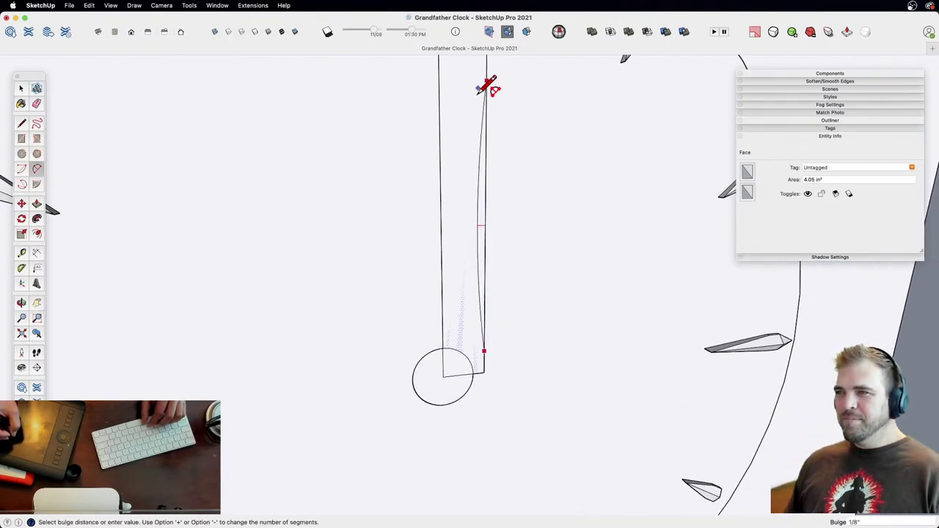
{"action": "left_click", "coordinate": [461, 189]}
{"action": "key", "text": "z"}
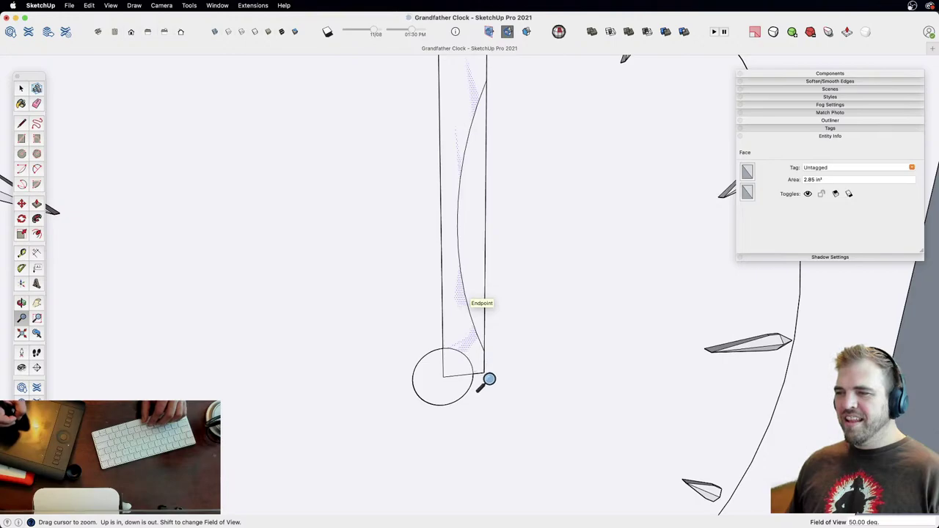
{"action": "key", "text": "h"}
{"action": "left_click_drag", "start_coordinate": [476, 345], "coordinate": [459, 258]}
{"action": "left_click_drag", "start_coordinate": [455, 207], "coordinate": [456, 410]}
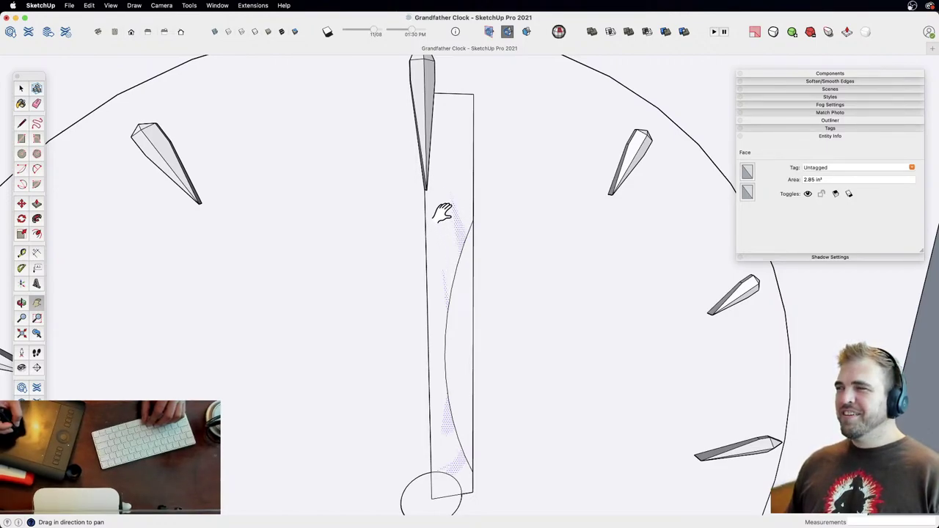
{"action": "key", "text": "z"}
{"action": "mouse_move", "coordinate": [447, 259]}
{"action": "left_mouse_down"}
{"action": "mouse_move", "coordinate": [455, 304]}
{"action": "mouse_move", "coordinate": [463, 259]}
{"action": "left_mouse_up"}
{"action": "key", "text": "h"}
{"action": "key", "text": "o"}
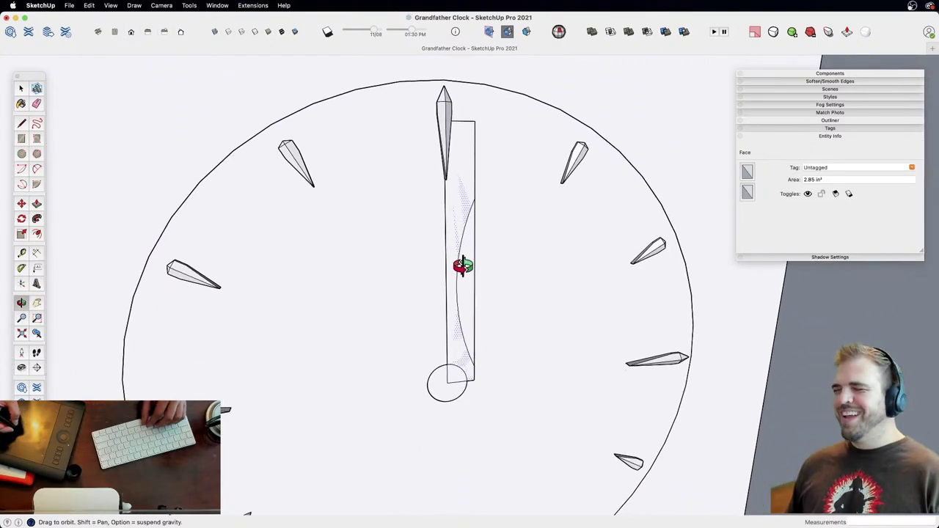
{"action": "key", "text": "e"}
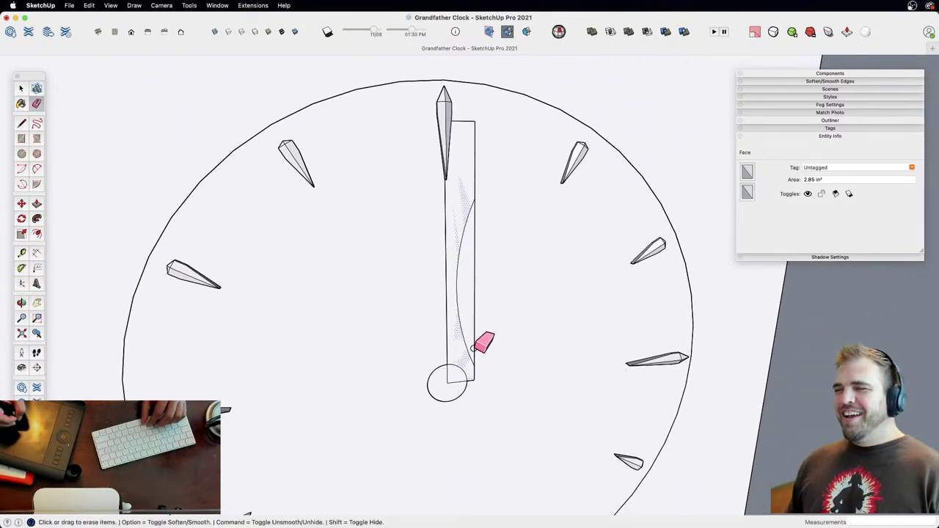
{"action": "key", "text": "h"}
{"action": "left_click_drag", "start_coordinate": [471, 318], "coordinate": [463, 265]}
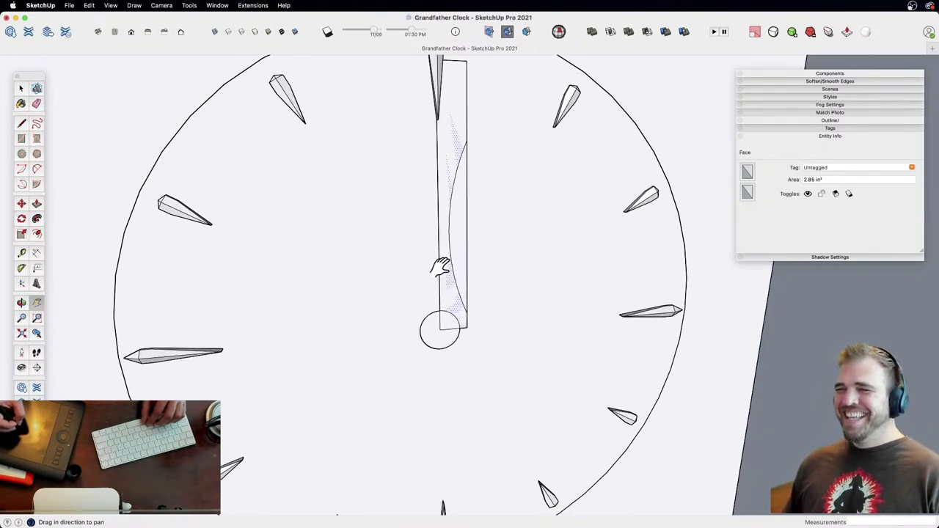
{"action": "left_click_drag", "start_coordinate": [444, 255], "coordinate": [451, 308]}
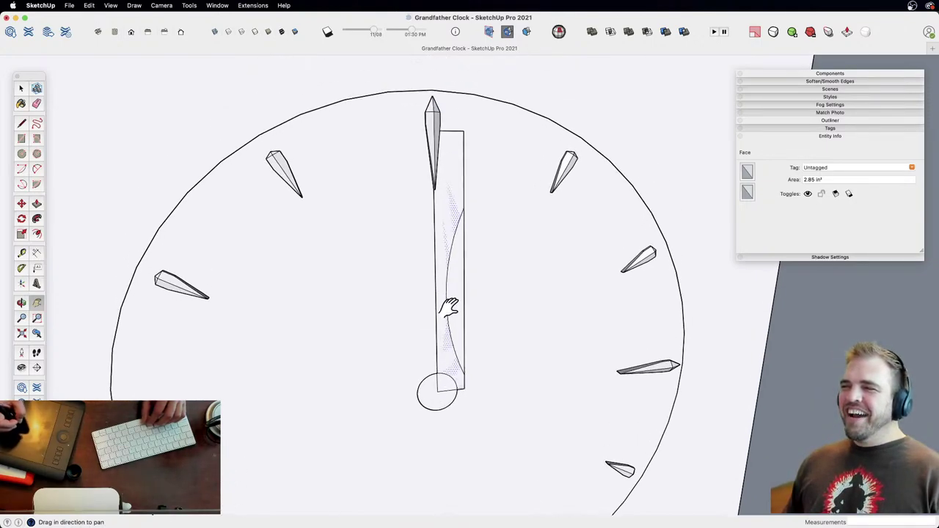
Step: Make the connected hand outline a component and open it for editing with the rest of the model hidden
{"action": "key", "text": "space"}
{"action": "triple_click", "coordinate": [447, 292]}
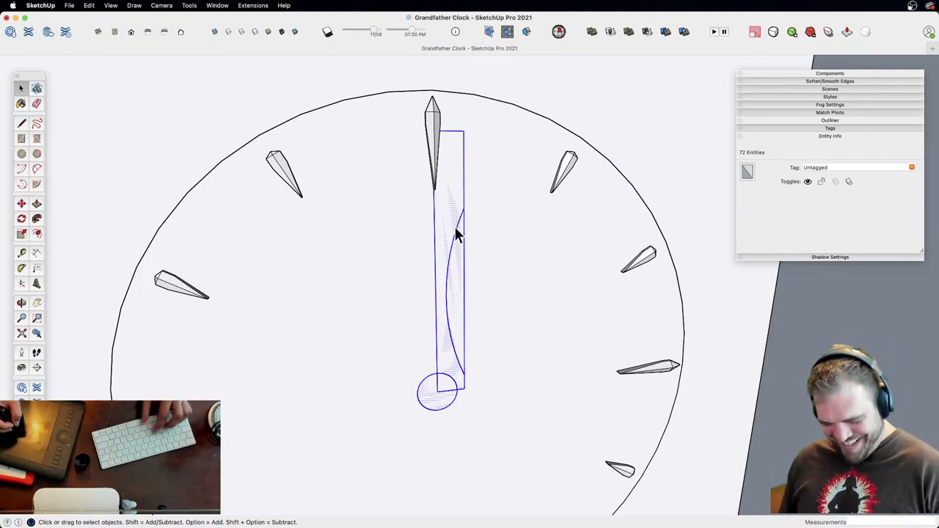
{"action": "key", "text": "g"}
{"action": "key", "text": "Return"}
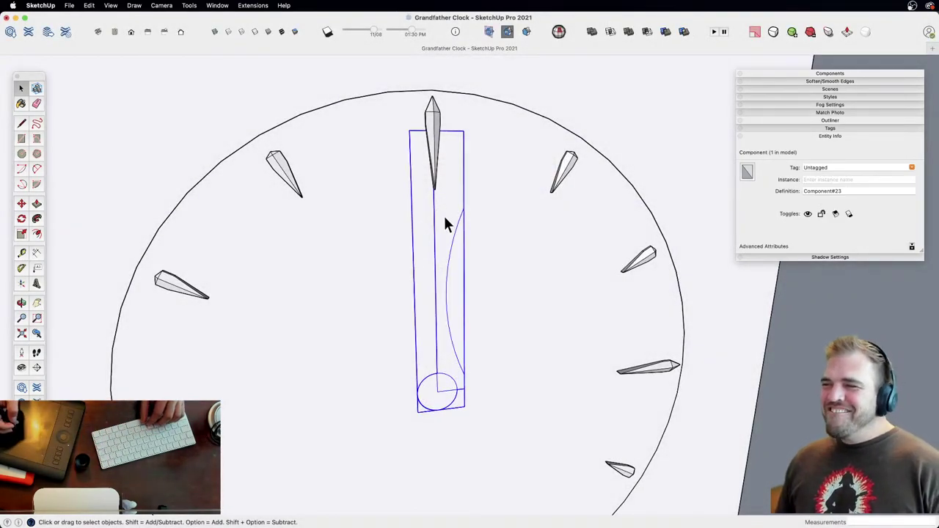
{"action": "double_click", "coordinate": [444, 224]}
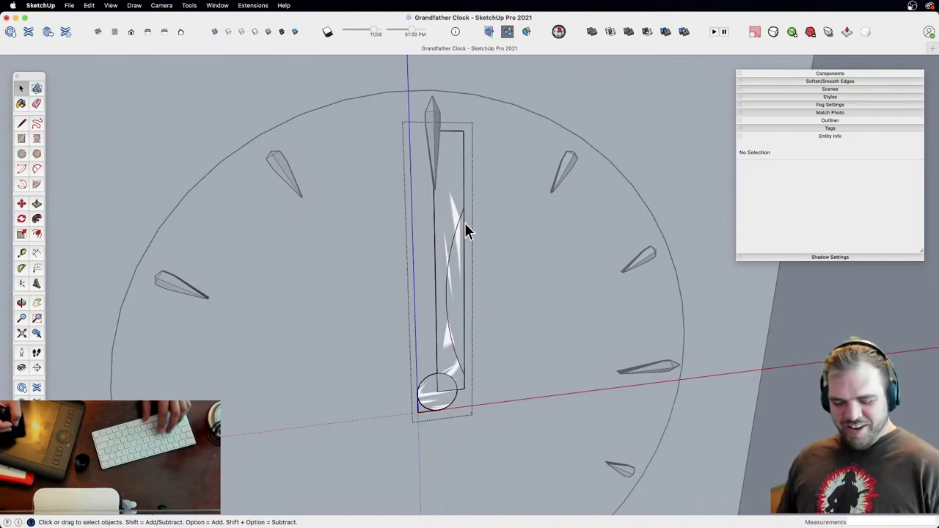
{"action": "key", "text": "shift+h"}
Step: Draw a line from the hub circle's far side to the rectangle's upper inner corner and erase the original inner long edge
{"action": "key", "text": "l"}
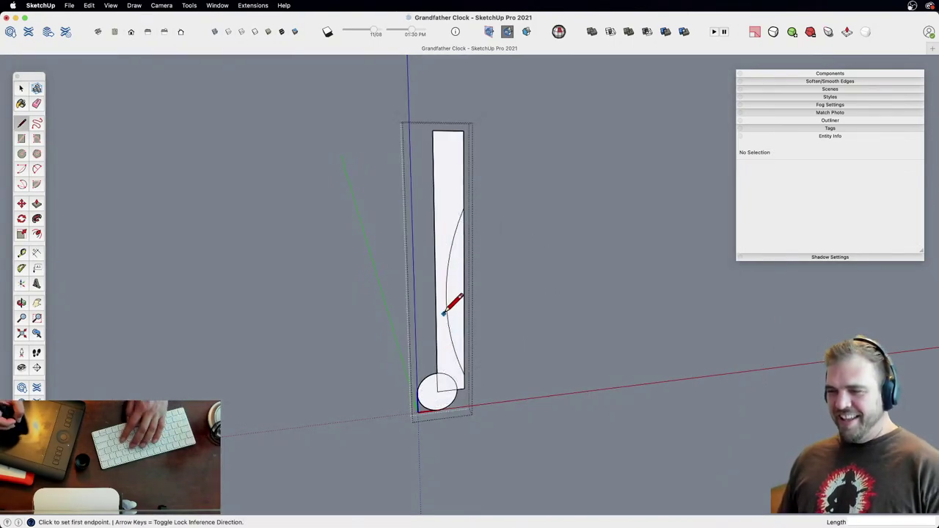
{"action": "left_click", "coordinate": [418, 390]}
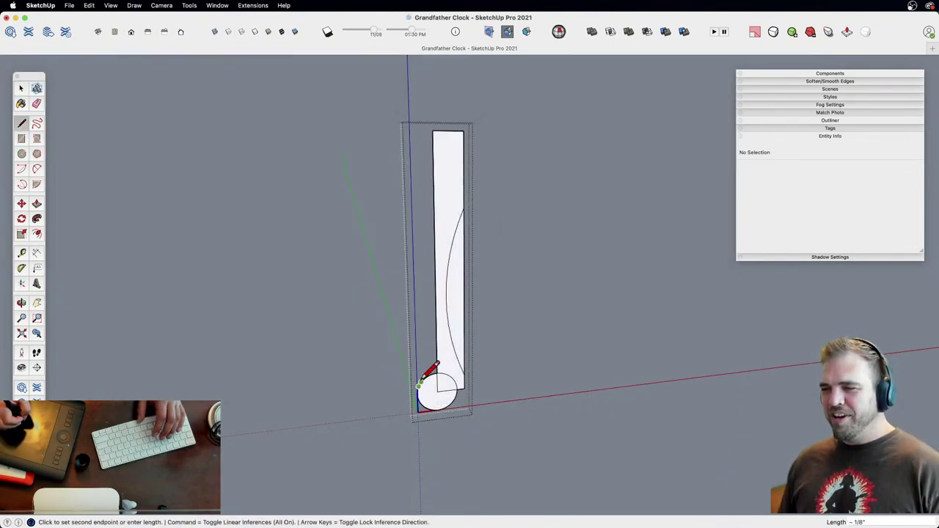
{"action": "left_click", "coordinate": [433, 132]}
{"action": "key", "text": "e"}
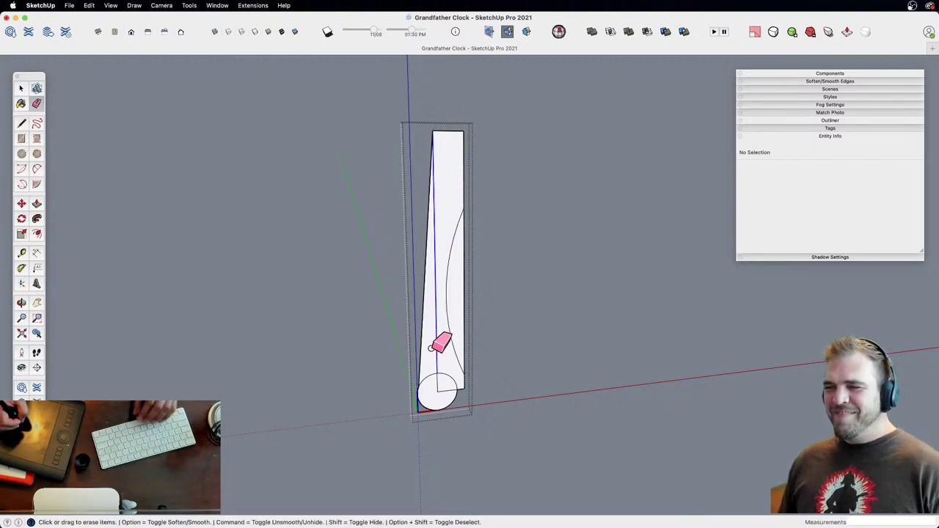
Step: Draw a second two-point arc inside the hand face, roughly parallel to the existing arc and bulging toward the slanted inner edge
{"action": "key", "text": "a"}
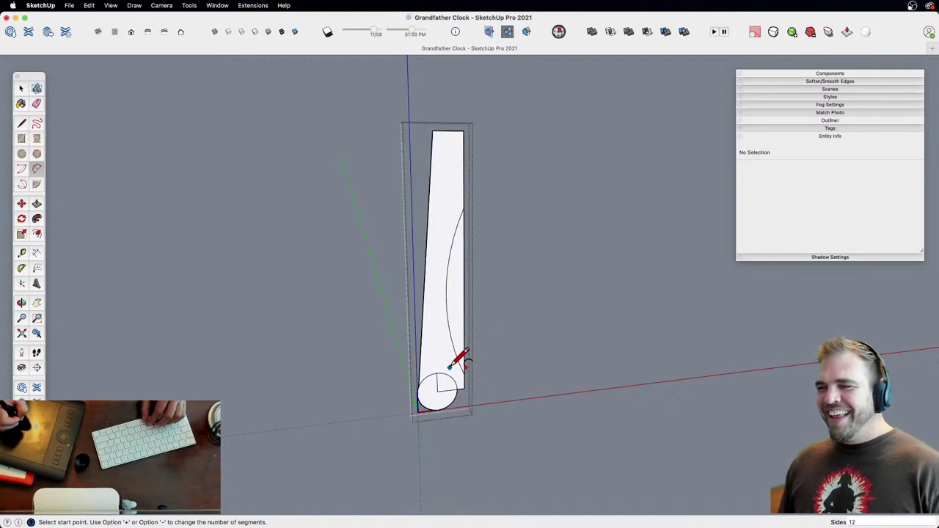
{"action": "left_click", "coordinate": [449, 367]}
{"action": "left_click", "coordinate": [448, 198]}
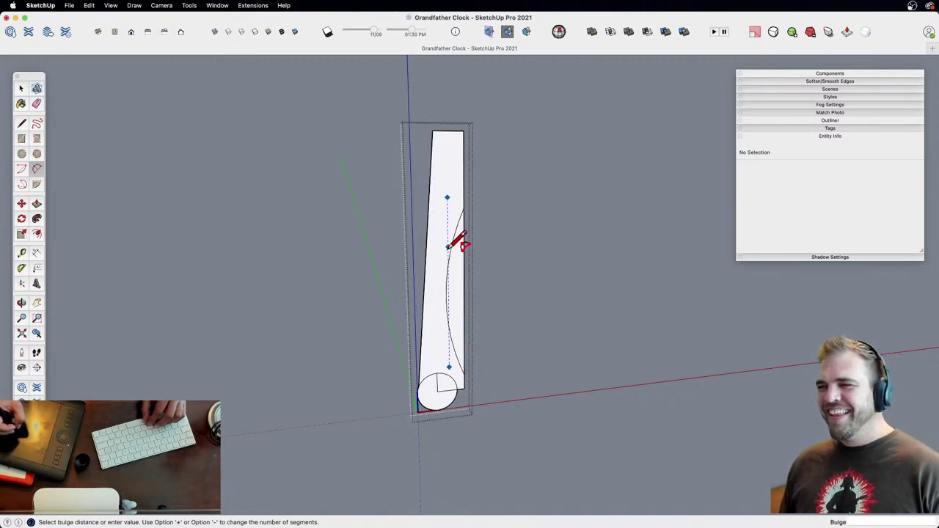
{"action": "left_click", "coordinate": [433, 298]}
Step: Join the hub circle to the inner arc's lower part with a tangent arc and erase the leftover arc end below the junction
{"action": "key", "text": "z"}
{"action": "left_click_drag", "start_coordinate": [457, 403], "coordinate": [456, 328]}
{"action": "key", "text": "h"}
{"action": "left_click_drag", "start_coordinate": [412, 420], "coordinate": [436, 294]}
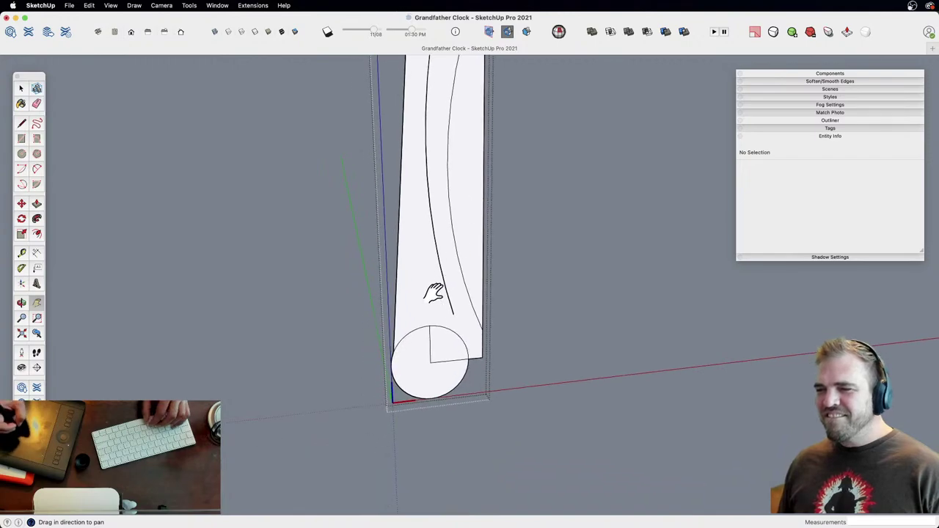
{"action": "key", "text": "a"}
{"action": "left_click", "coordinate": [406, 336]}
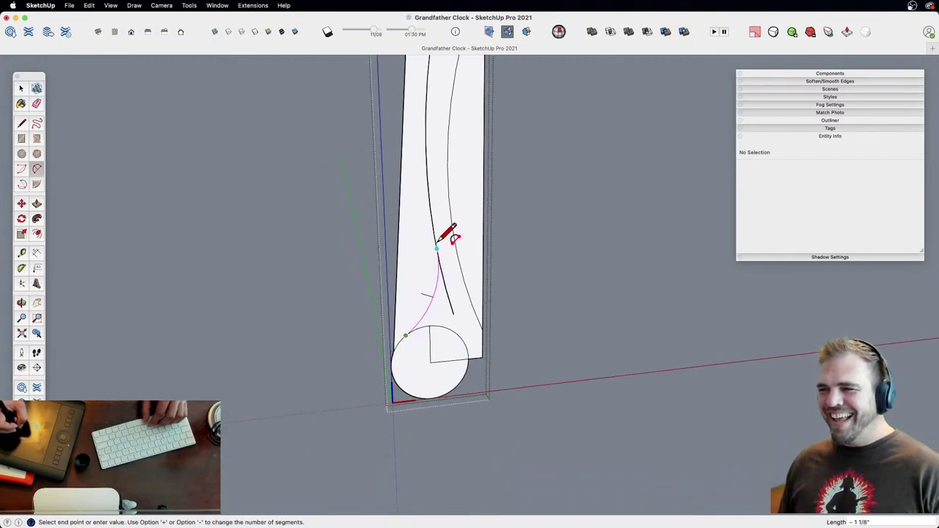
{"action": "left_click", "coordinate": [437, 247]}
{"action": "key", "text": "e"}
{"action": "left_click", "coordinate": [446, 286]}
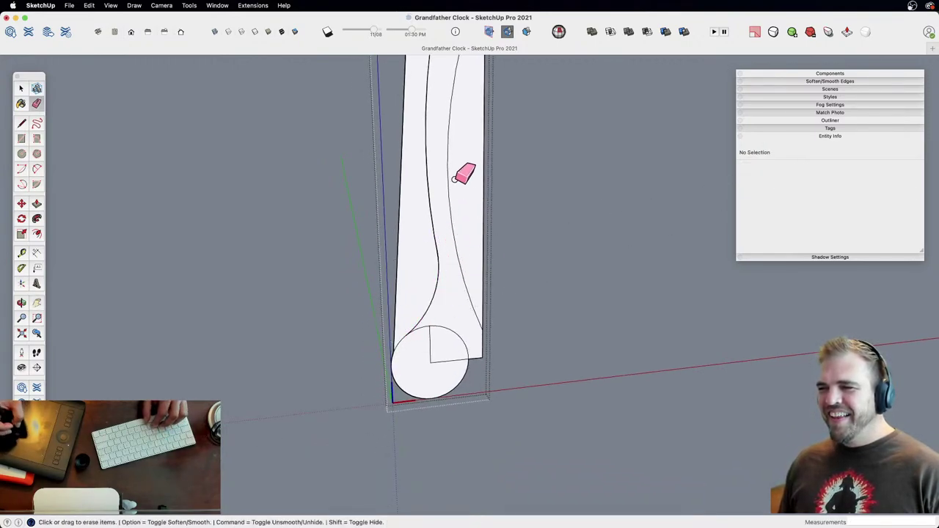
Step: Draw a vertical line upward from the point where the rectangle's lower edge crosses the hub circle, past the outer arc
{"action": "scroll", "coordinate": [466, 342], "scroll_direction": "up", "scroll_amount": 4}
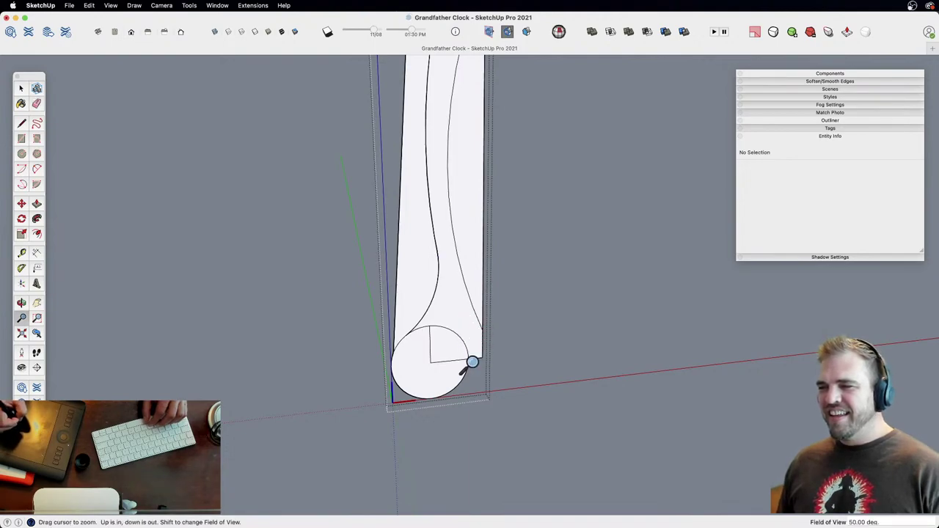
{"action": "key", "text": "l"}
{"action": "left_click", "coordinate": [468, 381]}
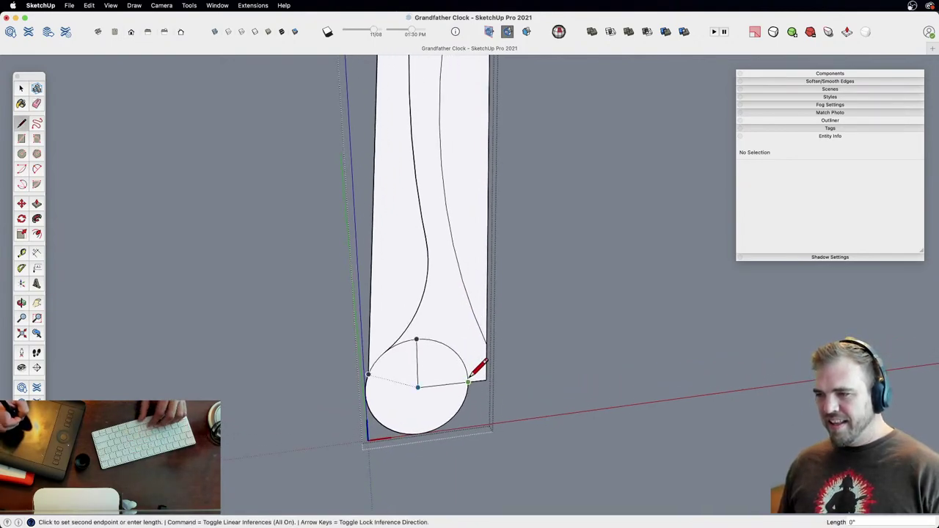
{"action": "left_click", "coordinate": [468, 179]}
{"action": "scroll", "coordinate": [482, 316], "scroll_direction": "up", "scroll_amount": 3}
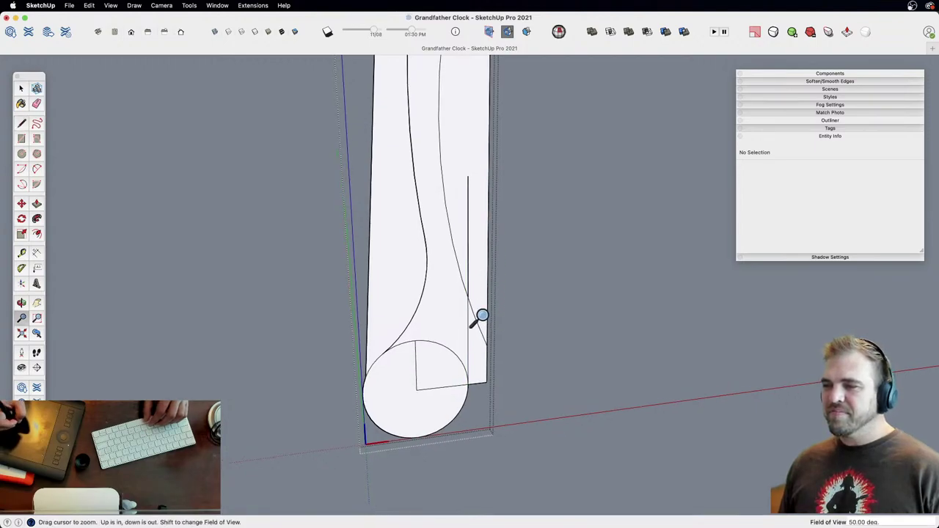
{"action": "key", "text": "a"}
{"action": "left_click", "coordinate": [467, 409]}
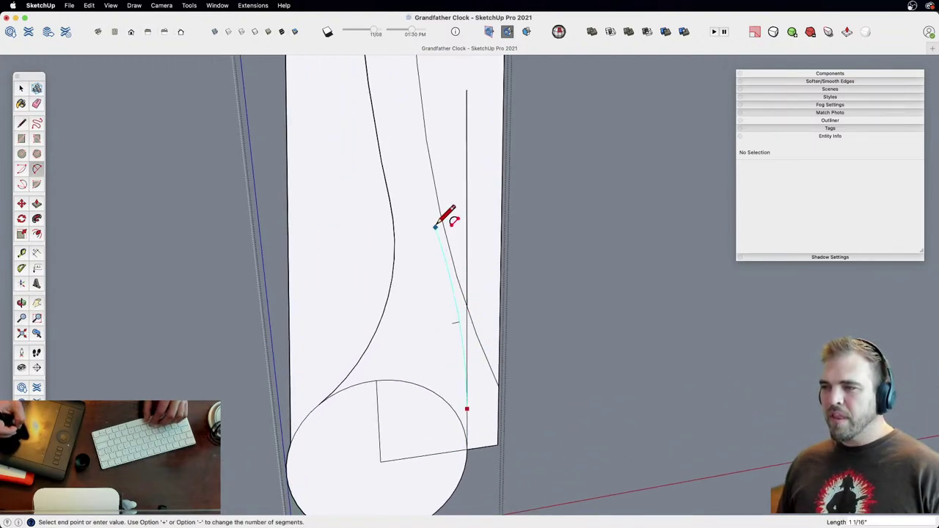
{"action": "key", "text": "space"}
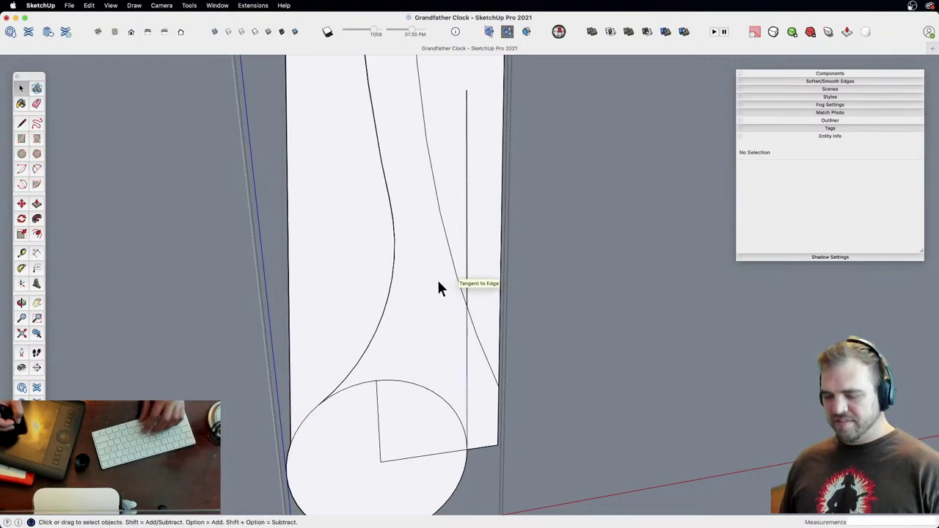
Step: Connect the outer arc to the vertical line above the hub with a short straight line and erase the excess arc and line
{"action": "key", "text": "l"}
{"action": "left_click", "coordinate": [457, 277]}
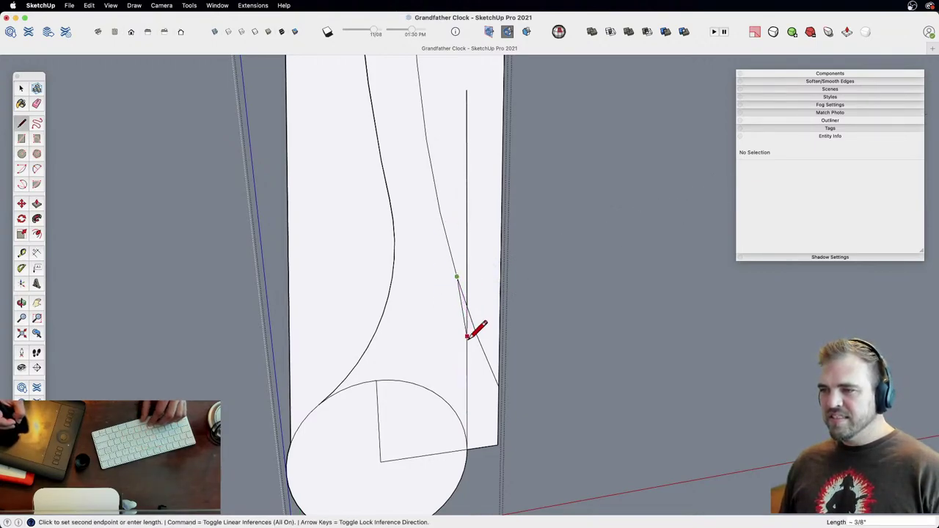
{"action": "left_click", "coordinate": [467, 380]}
{"action": "key", "text": "e"}
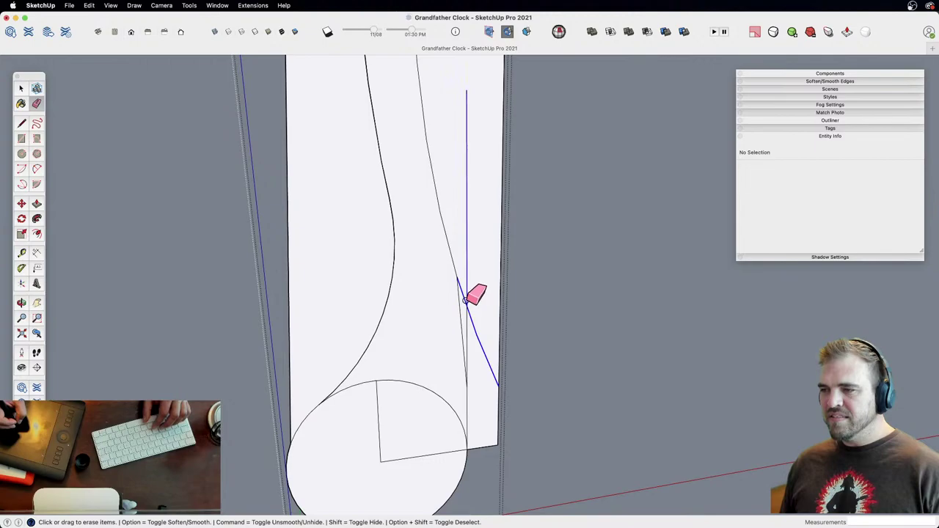
{"action": "left_click", "coordinate": [468, 303]}
Step: Draw a two-point arc from the inner arc's upper end to the rectangle's upper inner corner, bulging outward 1/8"
{"action": "key", "text": "z"}
{"action": "left_click_drag", "start_coordinate": [438, 269], "coordinate": [478, 401]}
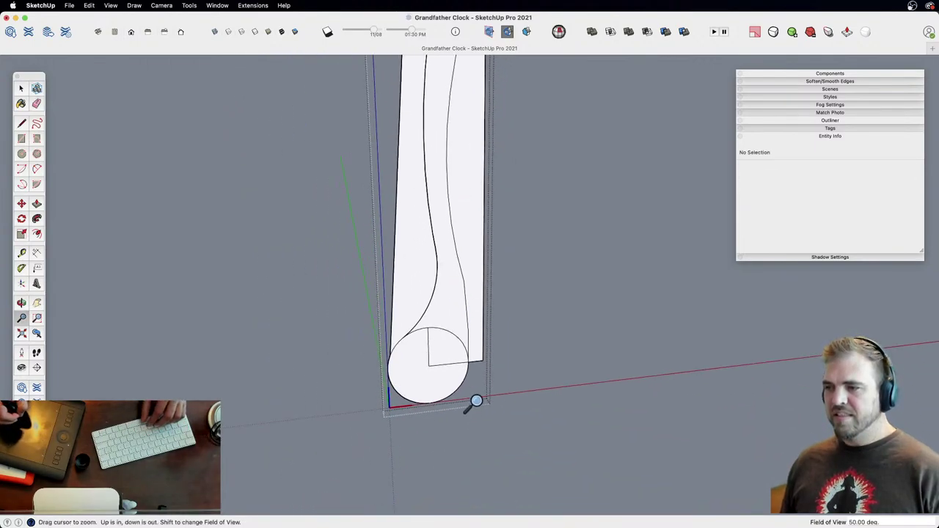
{"action": "middle_click_drag", "start_coordinate": [478, 401], "coordinate": [438, 264]}
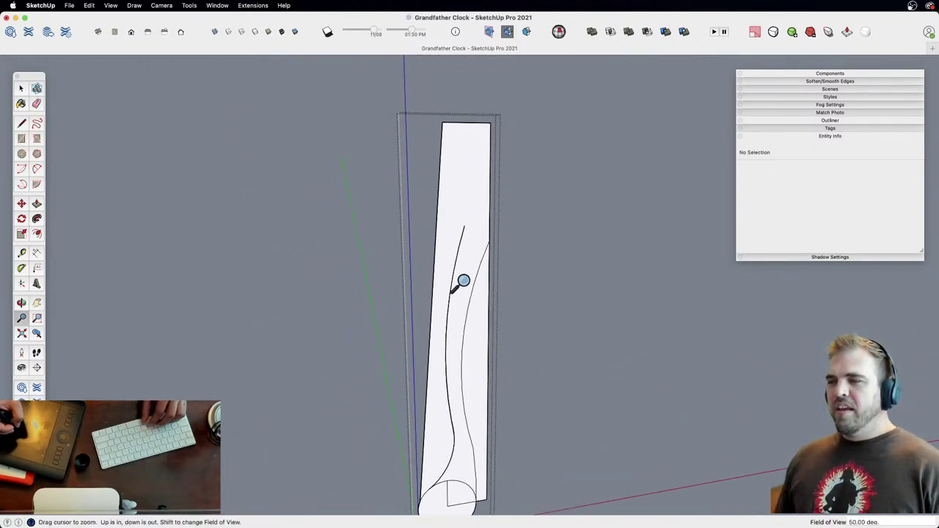
{"action": "left_click_drag", "start_coordinate": [464, 281], "coordinate": [455, 193]}
{"action": "middle_click_drag", "start_coordinate": [455, 193], "coordinate": [477, 343], "text": "shift"}
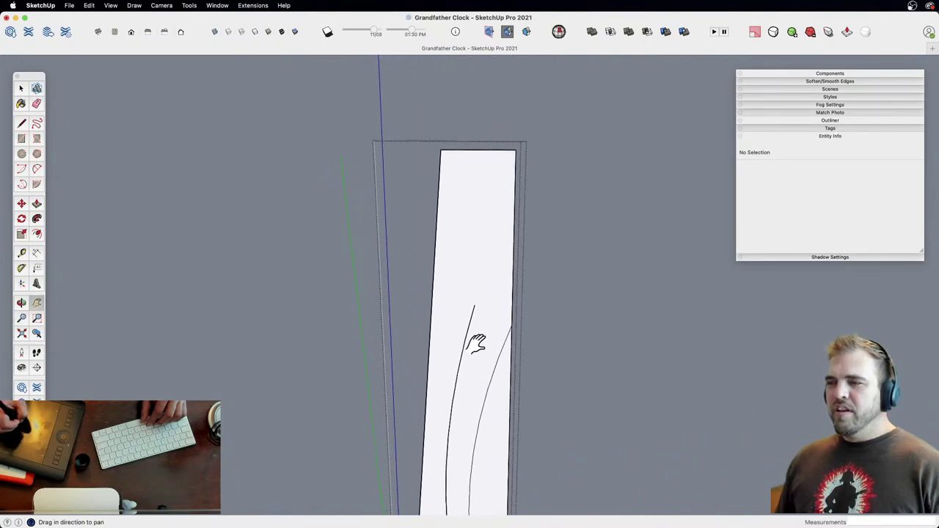
{"action": "key", "text": "a"}
{"action": "left_click", "coordinate": [474, 305]}
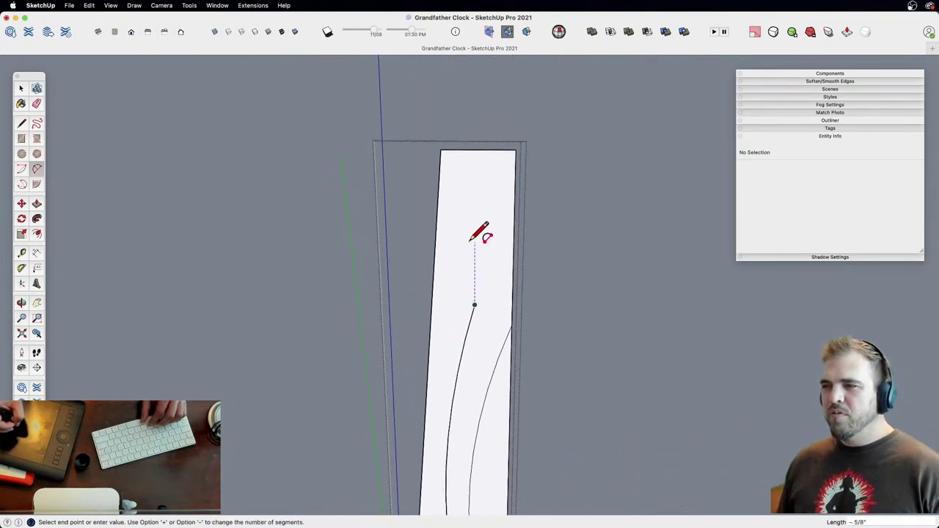
{"action": "left_click", "coordinate": [441, 150]}
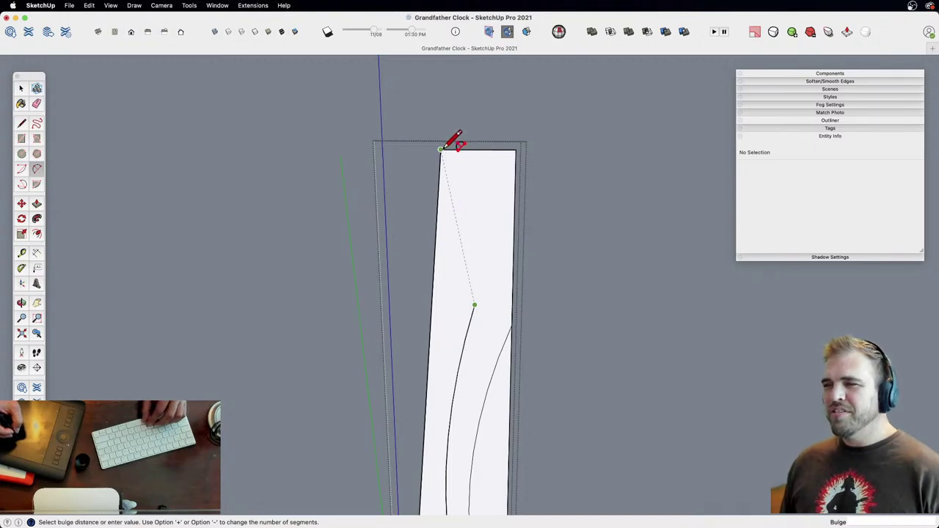
{"action": "left_click", "coordinate": [471, 204]}
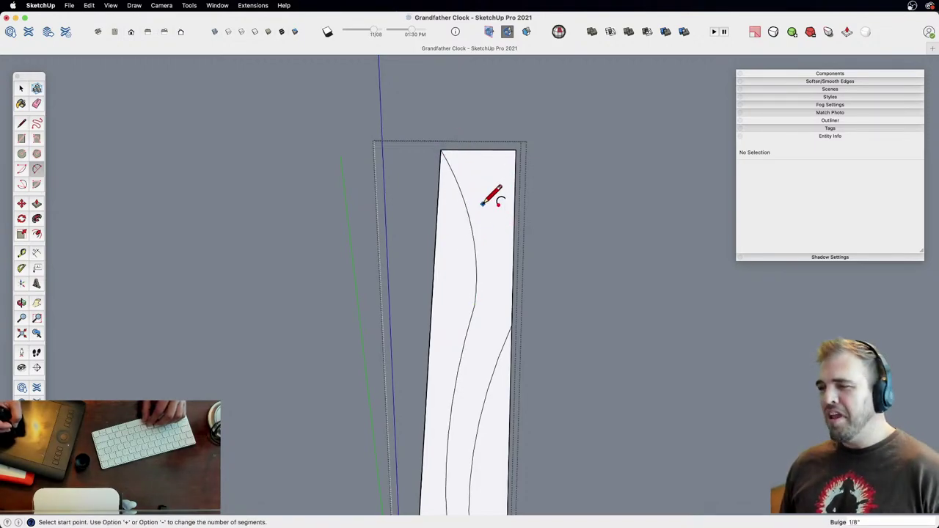
Step: Draw a pointed tip on the hand with a 13/16" vertical line from its upper inner corner and a sloping line back to the top edge
{"action": "key", "text": "z"}
{"action": "left_click_drag", "start_coordinate": [473, 175], "coordinate": [466, 293]}
{"action": "key", "text": "l"}
{"action": "left_click", "coordinate": [455, 218]}
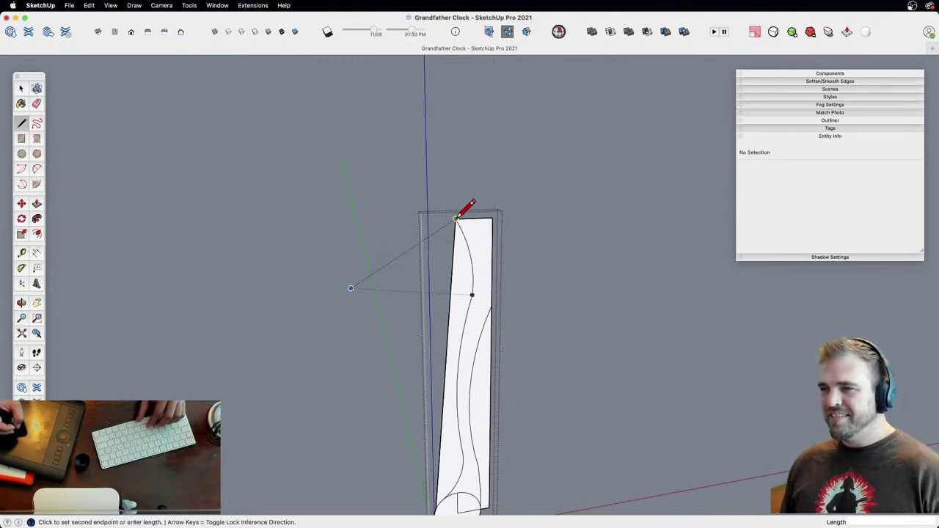
{"action": "left_click", "coordinate": [456, 173]}
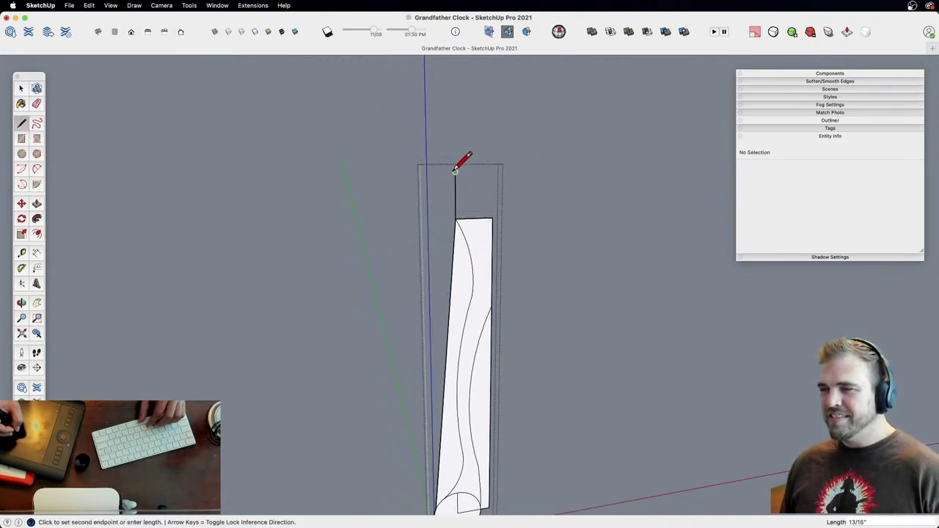
{"action": "left_click", "coordinate": [466, 218]}
Step: Draw a two-point arc from the base of the pointed tip to the outer arc's upper part, bulging outward
{"action": "key", "text": "a"}
{"action": "left_click", "coordinate": [464, 219]}
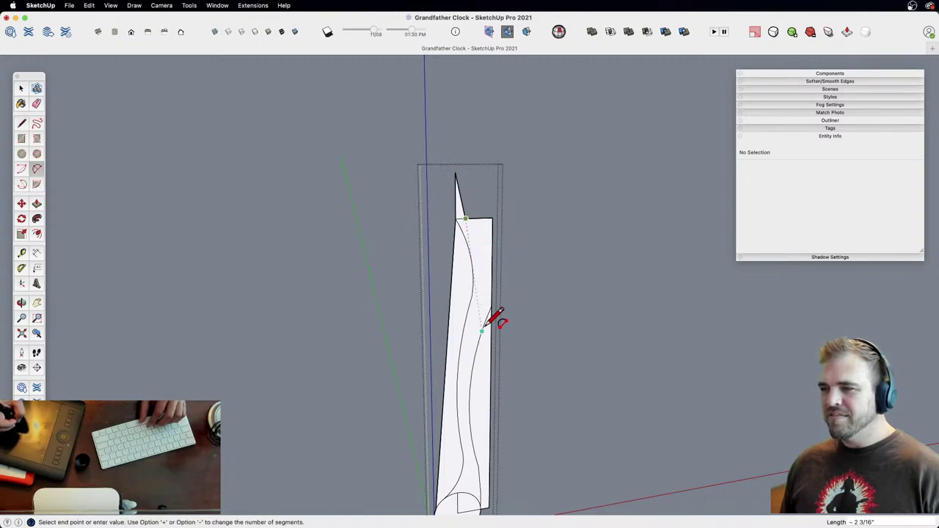
{"action": "left_click", "coordinate": [484, 323]}
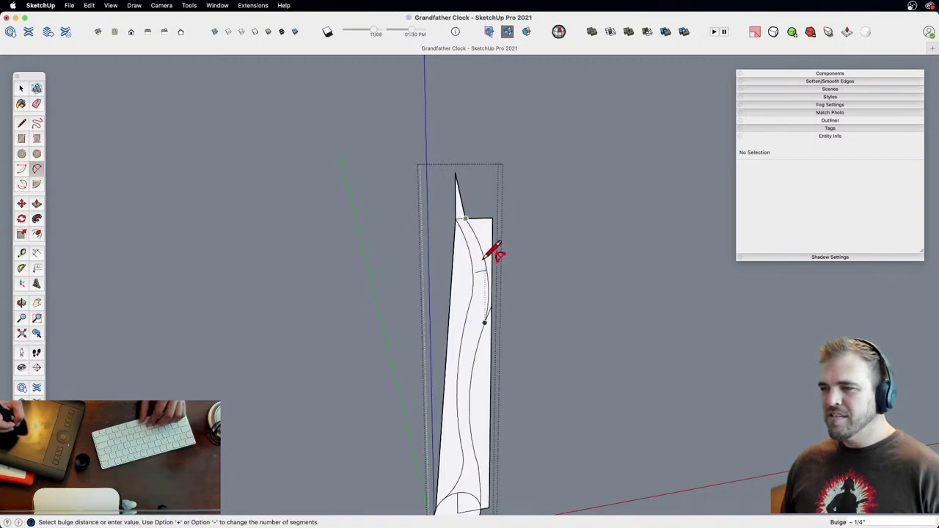
{"action": "left_click", "coordinate": [499, 266]}
Step: Erase the leftover rectangle edges and arc end around the hand so only the wavy outline and hub remain
{"action": "key", "text": "e"}
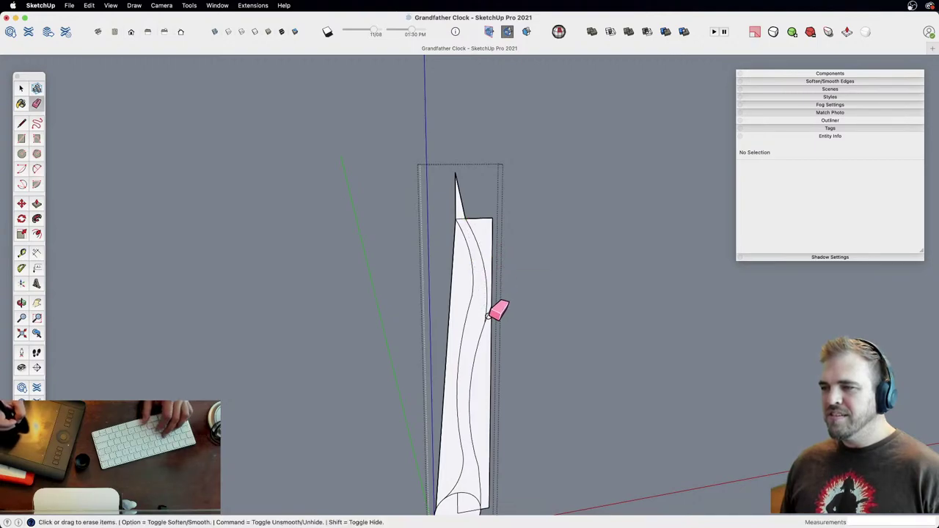
{"action": "left_click", "coordinate": [493, 305]}
{"action": "mouse_move", "coordinate": [494, 231]}
{"action": "left_mouse_down"}
{"action": "mouse_move", "coordinate": [489, 213]}
{"action": "mouse_move", "coordinate": [449, 238]}
{"action": "left_mouse_up"}
{"action": "key", "text": "h"}
{"action": "left_click_drag", "start_coordinate": [468, 445], "coordinate": [444, 304]}
{"action": "key", "text": "e"}
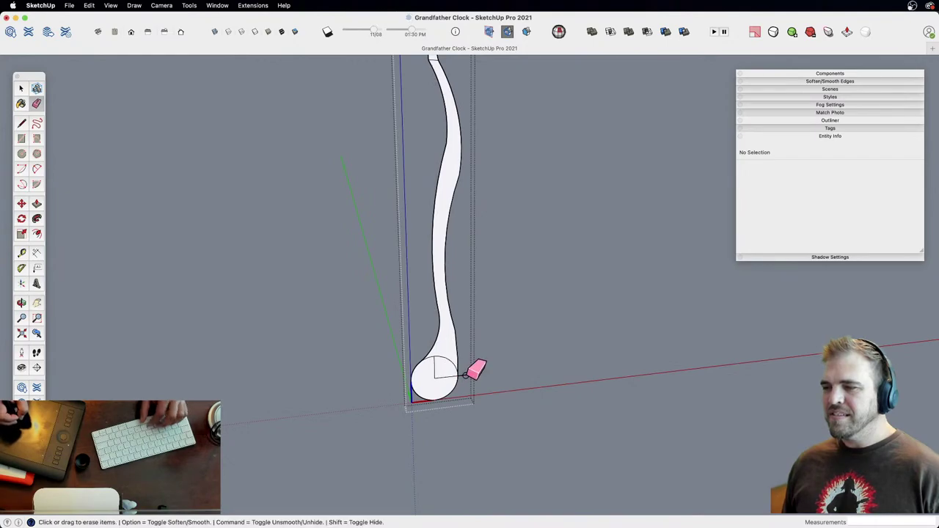
{"action": "left_click", "coordinate": [465, 375]}
Step: Show the rest of the model again and inspect the hand's shape against the dial and hour markers
{"action": "key", "text": "shift+h"}
{"action": "scroll", "coordinate": [419, 383], "scroll_direction": "down", "scroll_amount": 5}
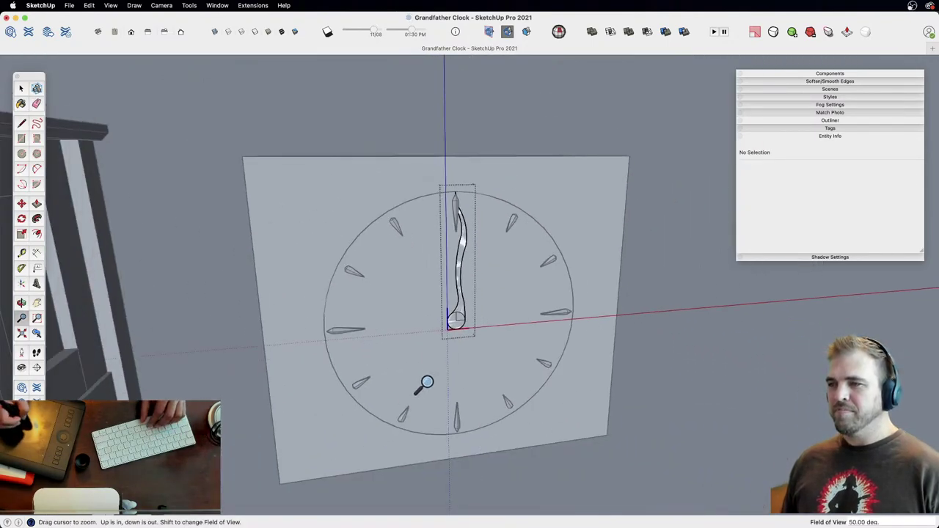
{"action": "middle_click_drag", "start_coordinate": [419, 384], "coordinate": [459, 307]}
{"action": "scroll", "coordinate": [480, 360], "scroll_direction": "up", "scroll_amount": 8}
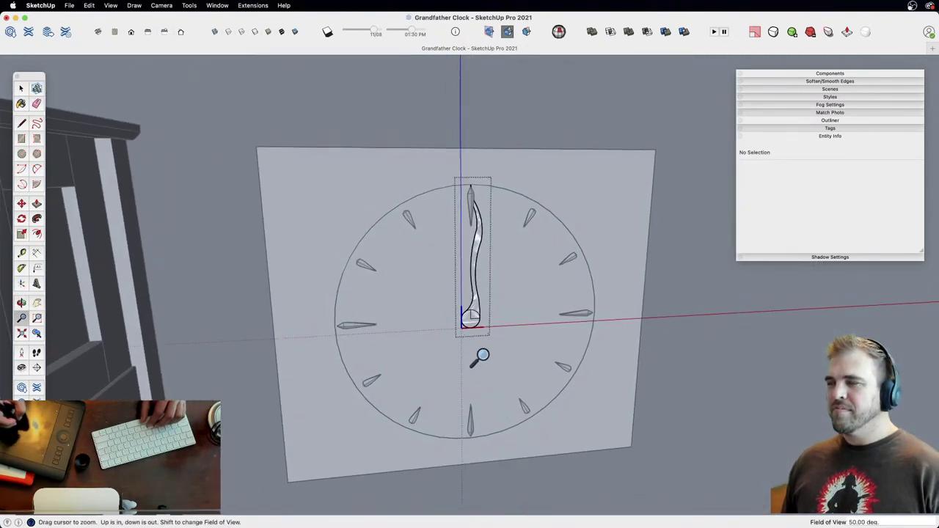
{"action": "middle_click_drag", "start_coordinate": [510, 232], "coordinate": [495, 283], "text": "shift"}
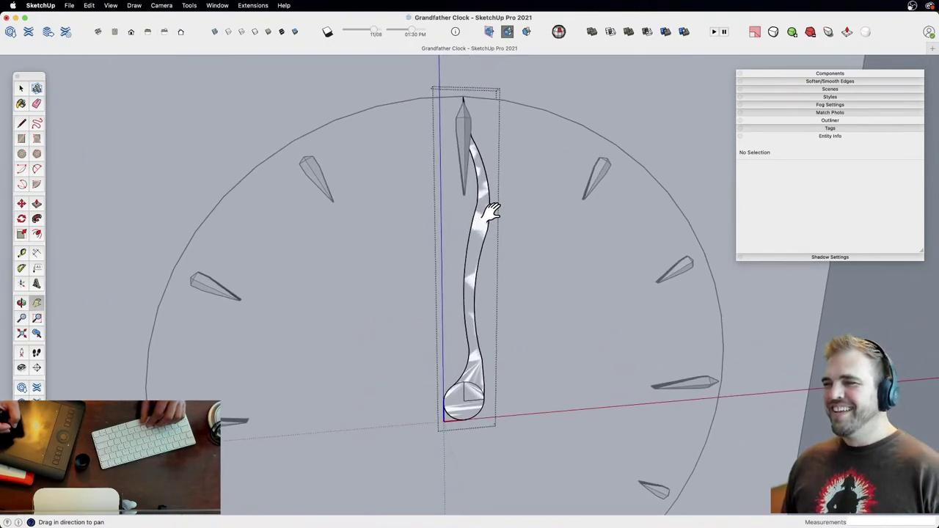
{"action": "scroll", "coordinate": [475, 235], "scroll_direction": "up", "scroll_amount": 5}
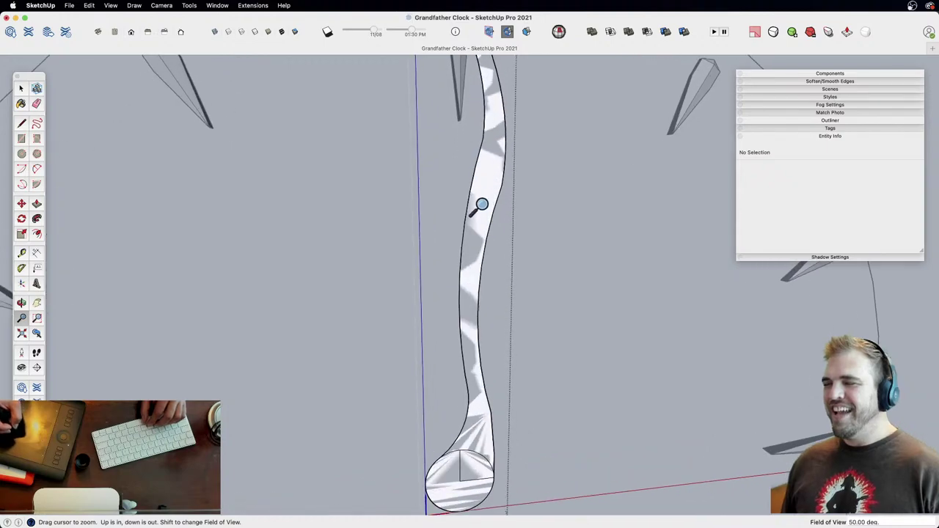
Step: Draw a circle with a 9/16" radius centred on the hand's inner edge at its upper bend
{"action": "key", "text": "c"}
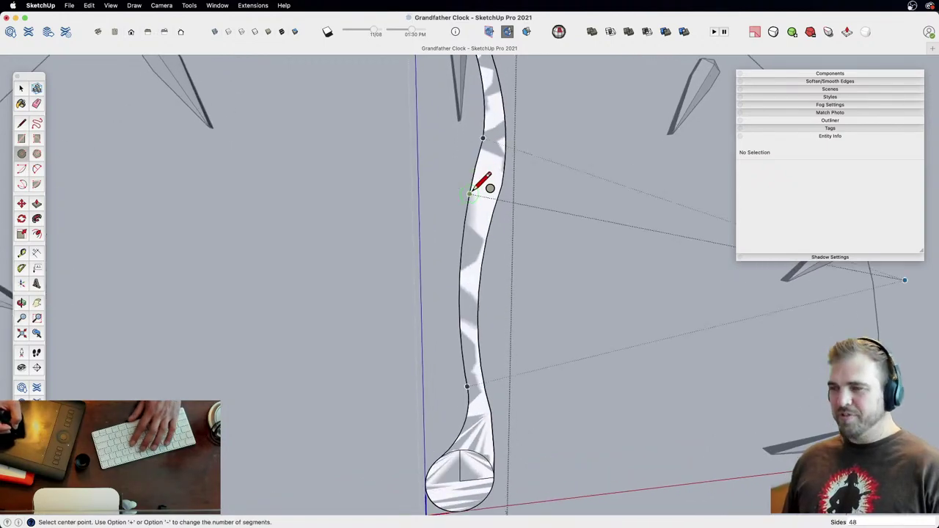
{"action": "left_click", "coordinate": [470, 194]}
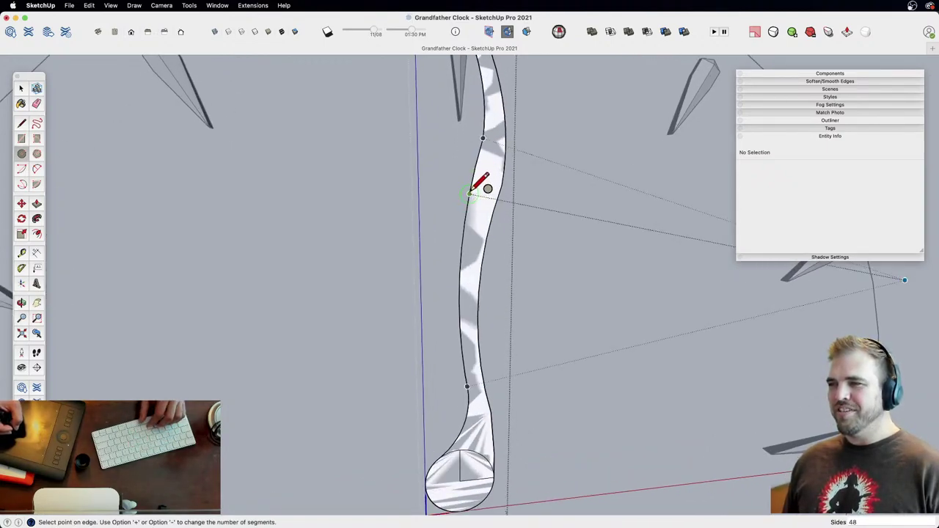
{"action": "left_click", "coordinate": [470, 148]}
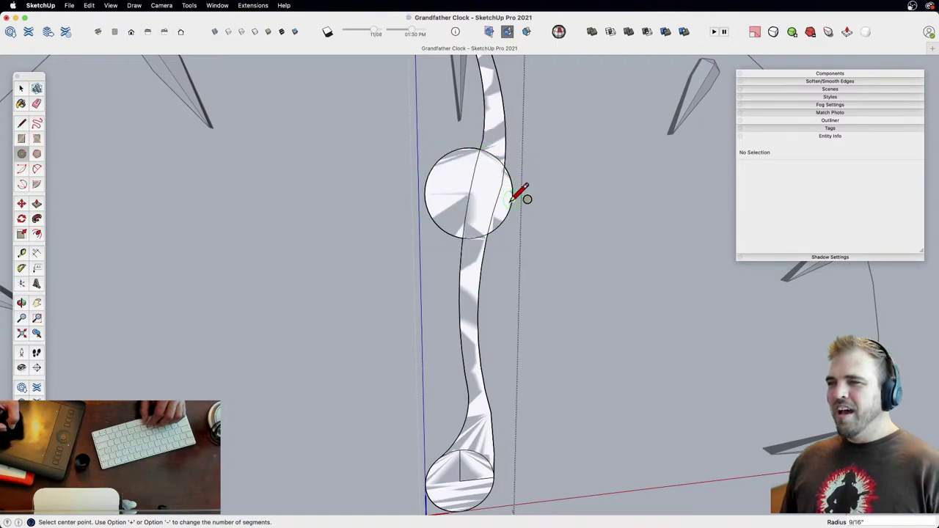
Step: Draw a two-point arc from the hand's right edge below the circle to the circle's right side, with a bulge of about 1/16"
{"action": "key", "text": "a"}
{"action": "scroll", "coordinate": [472, 275], "scroll_direction": "up", "scroll_amount": 3}
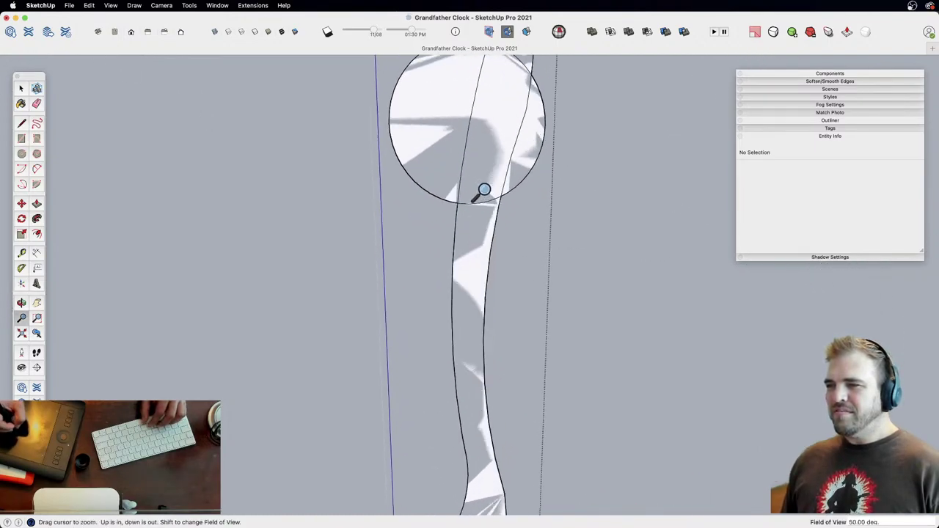
{"action": "left_click", "coordinate": [484, 341]}
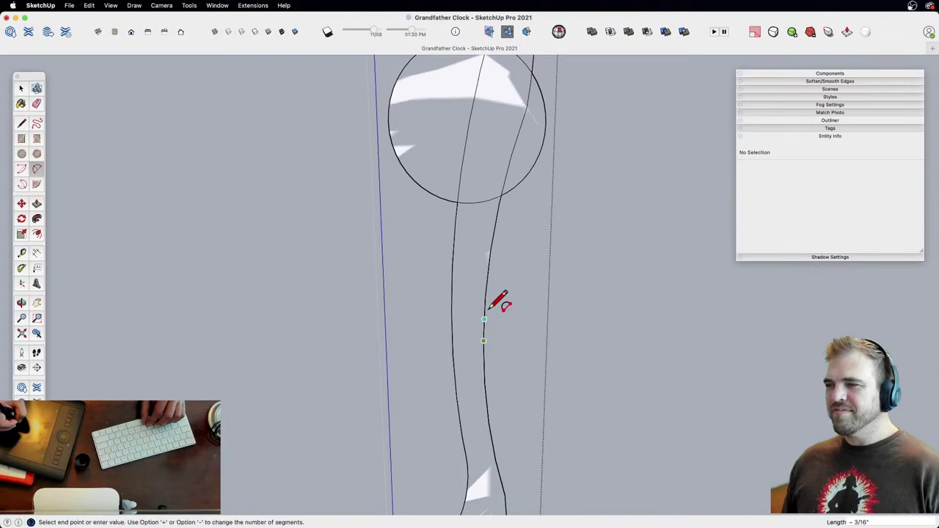
{"action": "left_click", "coordinate": [541, 152]}
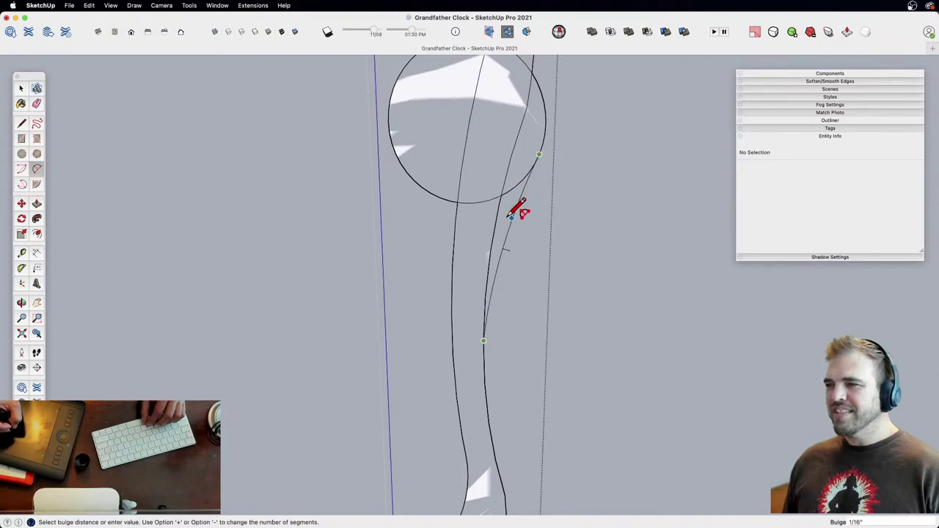
{"action": "left_click", "coordinate": [515, 211]}
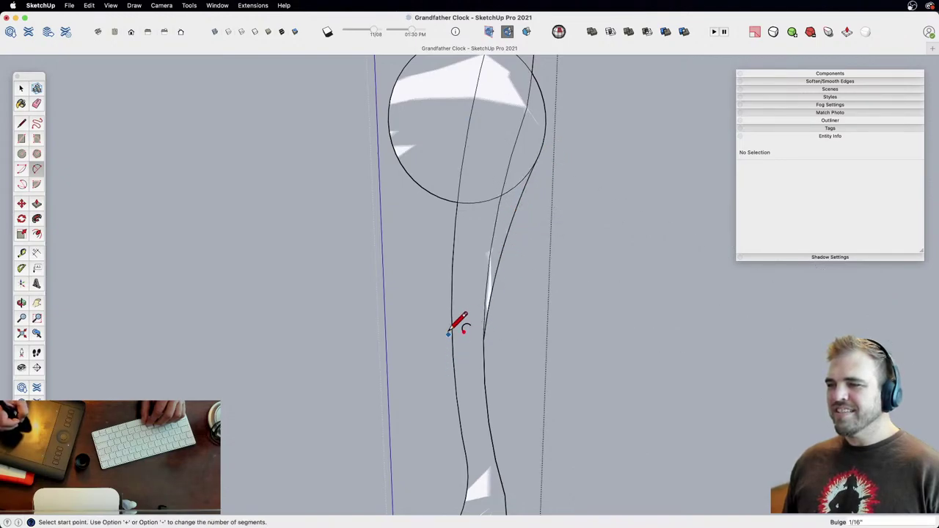
Step: Draw a matching arc from the hand's left edge to the circle's lower left side and erase the edges crossing inside the outline
{"action": "left_click", "coordinate": [451, 267]}
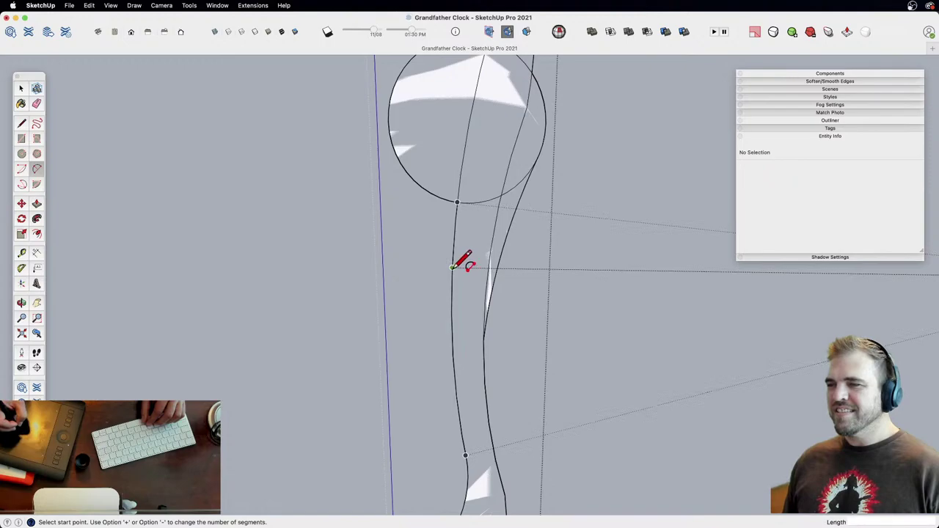
{"action": "double_click", "coordinate": [414, 180]}
{"action": "key", "text": "e"}
{"action": "mouse_move", "coordinate": [453, 226]}
{"action": "left_mouse_down"}
{"action": "mouse_move", "coordinate": [460, 204]}
{"action": "mouse_move", "coordinate": [474, 214]}
{"action": "mouse_move", "coordinate": [514, 184]}
{"action": "mouse_move", "coordinate": [514, 103]}
{"action": "left_mouse_up"}
{"action": "key", "text": "z"}
{"action": "left_click_drag", "start_coordinate": [489, 154], "coordinate": [483, 274]}
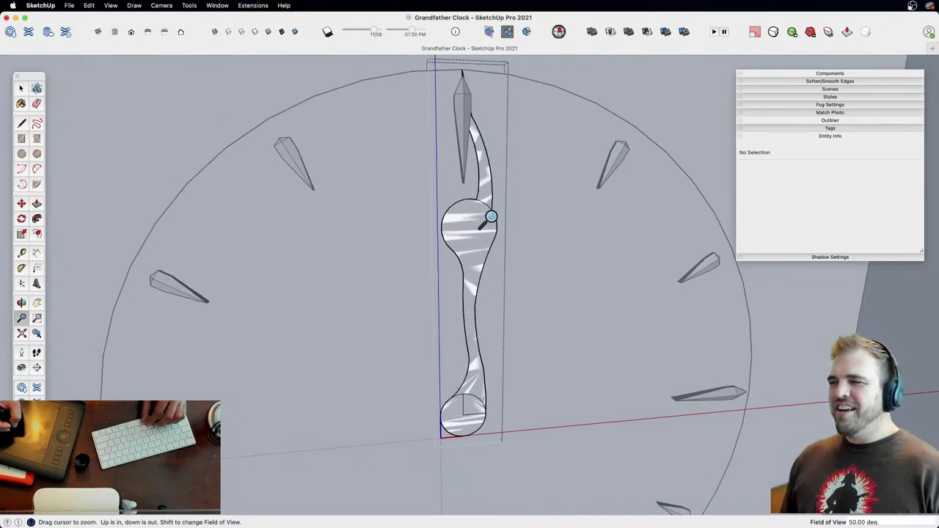
Step: Leave the hand component and rotate it clockwise by about 9.9 degrees around its hub centre, away from the twelve o'clock marker
{"action": "key", "text": "space"}
{"action": "left_click_drag", "start_coordinate": [458, 48], "coordinate": [504, 168]}
{"action": "mouse_move", "coordinate": [442, 161]}
{"action": "left_mouse_down"}
{"action": "mouse_move", "coordinate": [409, 143]}
{"action": "mouse_move", "coordinate": [393, 4]}
{"action": "left_mouse_up"}
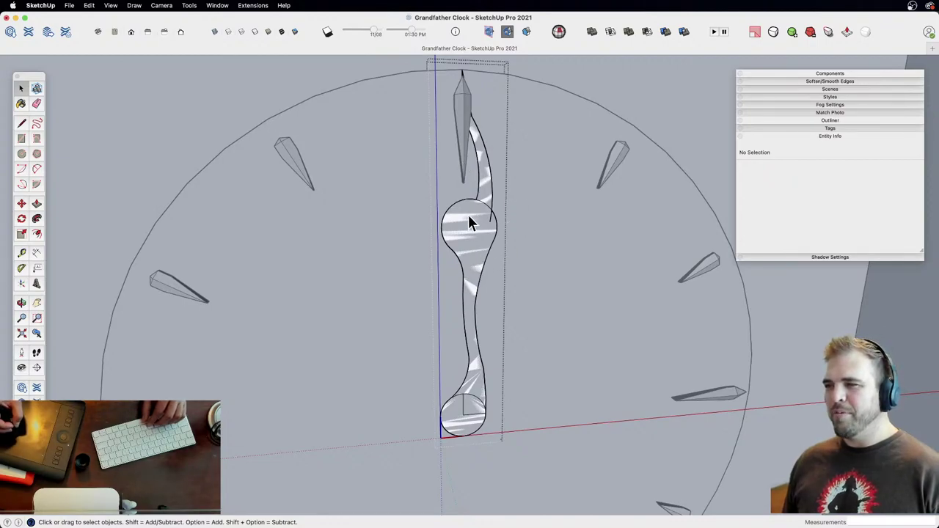
{"action": "scroll", "coordinate": [492, 256], "scroll_direction": "down", "scroll_amount": 3}
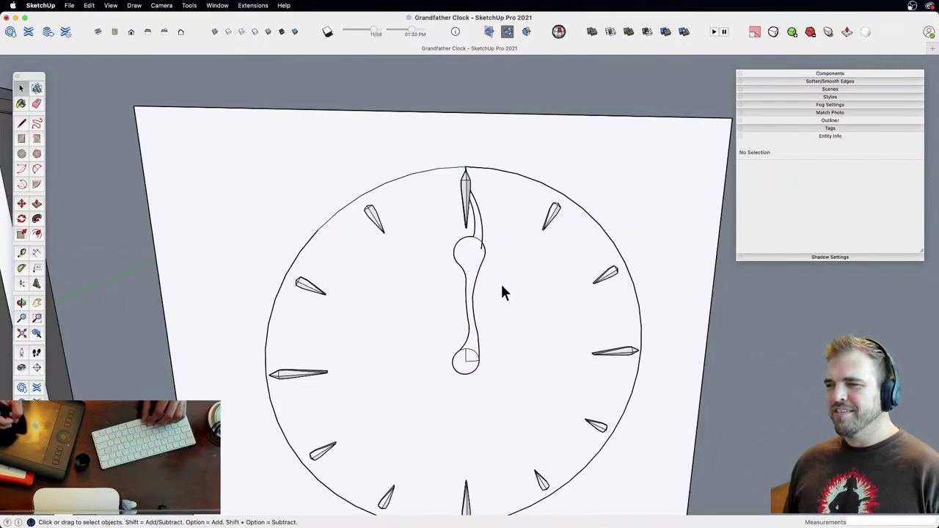
{"action": "left_click", "coordinate": [478, 253]}
{"action": "key", "text": "q"}
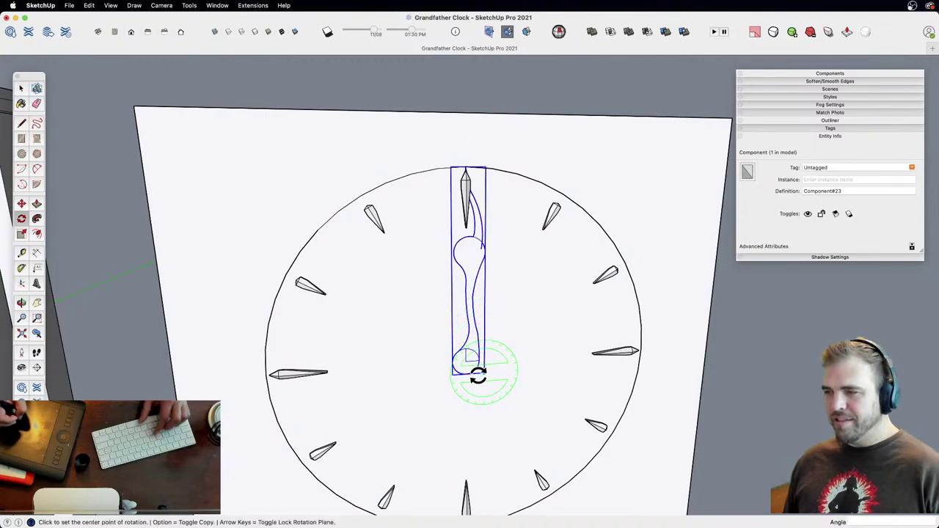
{"action": "left_click", "coordinate": [466, 361]}
{"action": "left_click", "coordinate": [528, 356]}
{"action": "left_click", "coordinate": [527, 365]}
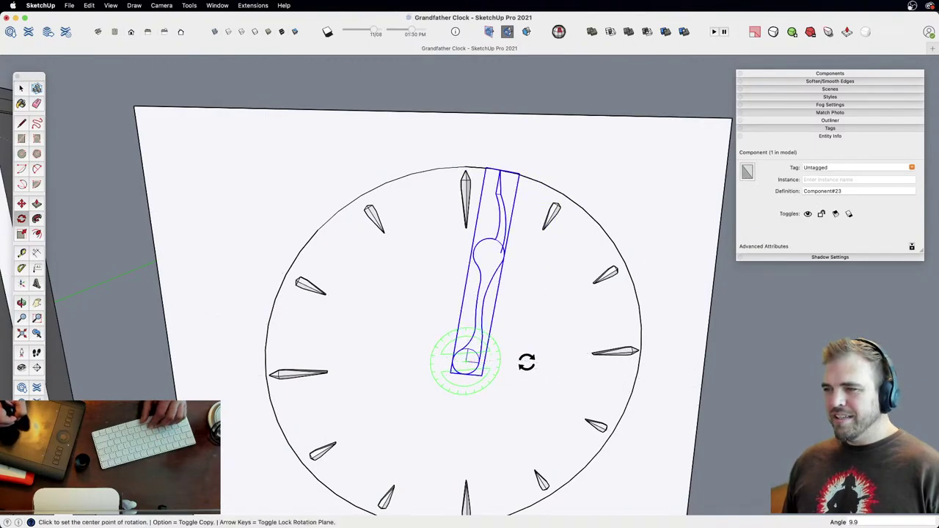
Step: Inside the hand component, draw an arc from the circle's upper left to the pointed tip and erase the inner edges
{"action": "key", "text": "space"}
{"action": "double_click", "coordinate": [486, 243]}
{"action": "key", "text": "z"}
{"action": "left_click_drag", "start_coordinate": [487, 308], "coordinate": [521, 130]}
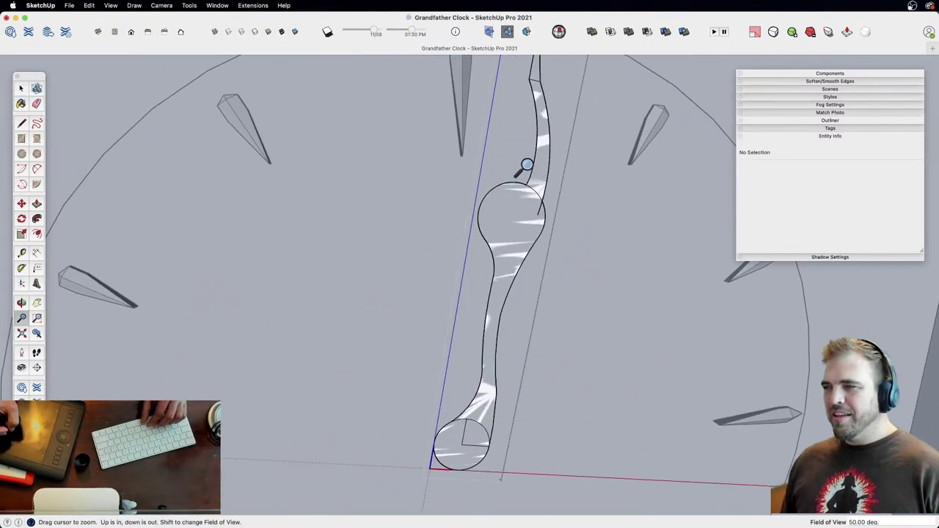
{"action": "scroll", "coordinate": [527, 164], "scroll_direction": "down", "scroll_amount": 3}
{"action": "key", "text": "a"}
{"action": "left_click", "coordinate": [467, 264]}
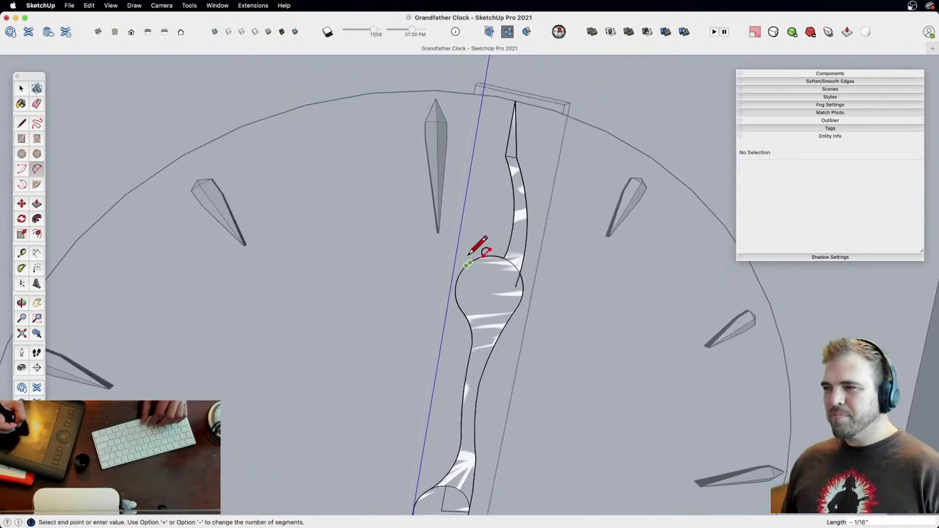
{"action": "left_click", "coordinate": [503, 149]}
{"action": "left_click", "coordinate": [505, 189]}
{"action": "key", "text": "e"}
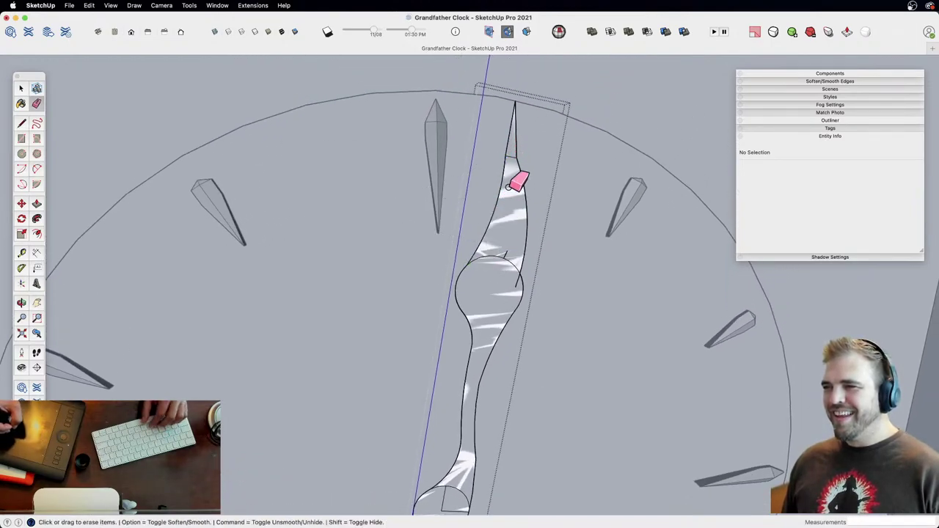
{"action": "left_click", "coordinate": [501, 258]}
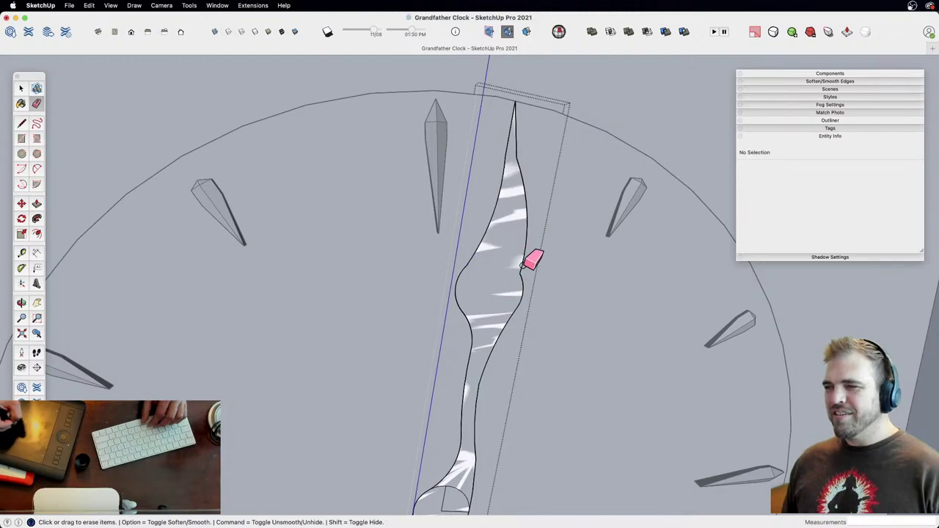
{"action": "key", "text": "space"}
{"action": "left_click", "coordinate": [471, 292]}
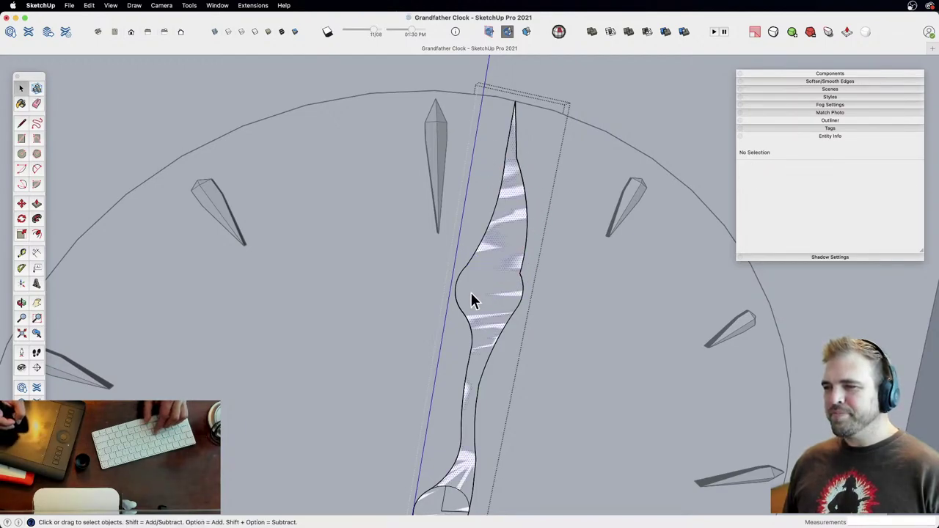
{"action": "key", "text": "f"}
{"action": "left_click", "coordinate": [468, 285]}
{"action": "key", "text": "space"}
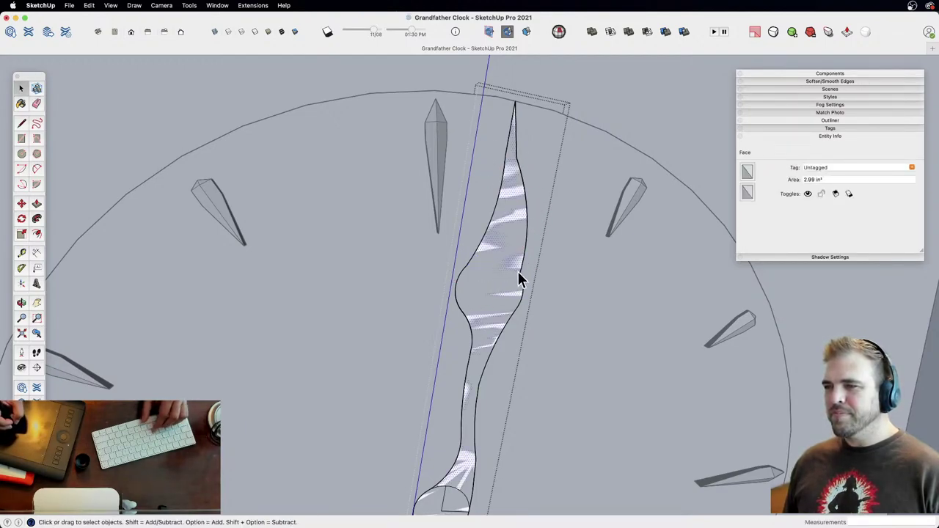
Step: Undo the erased inner edges, the arc to the tip and the hand's rotation
{"action": "key", "text": "z"}
{"action": "left_click_drag", "start_coordinate": [501, 236], "coordinate": [469, 222]}
{"action": "key", "text": "h"}
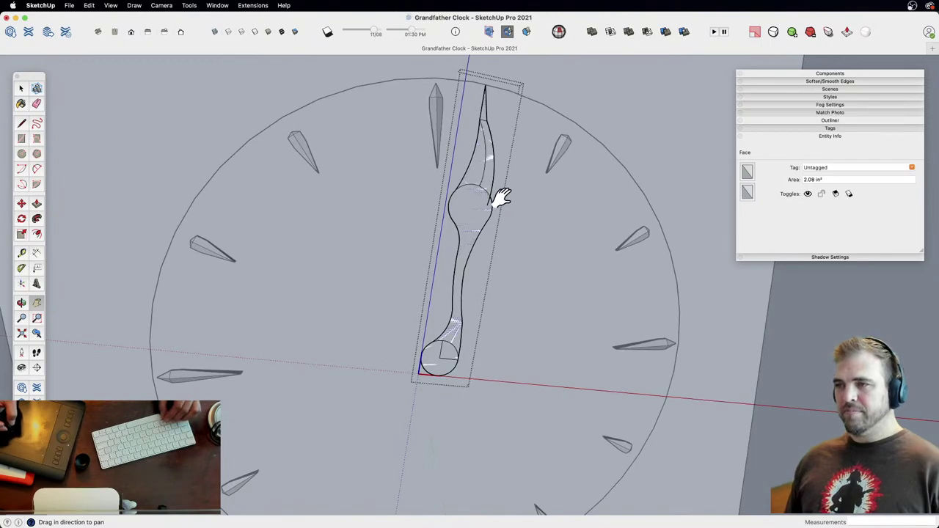
{"action": "key", "text": "super+z"}
{"action": "key", "text": "super+z"}
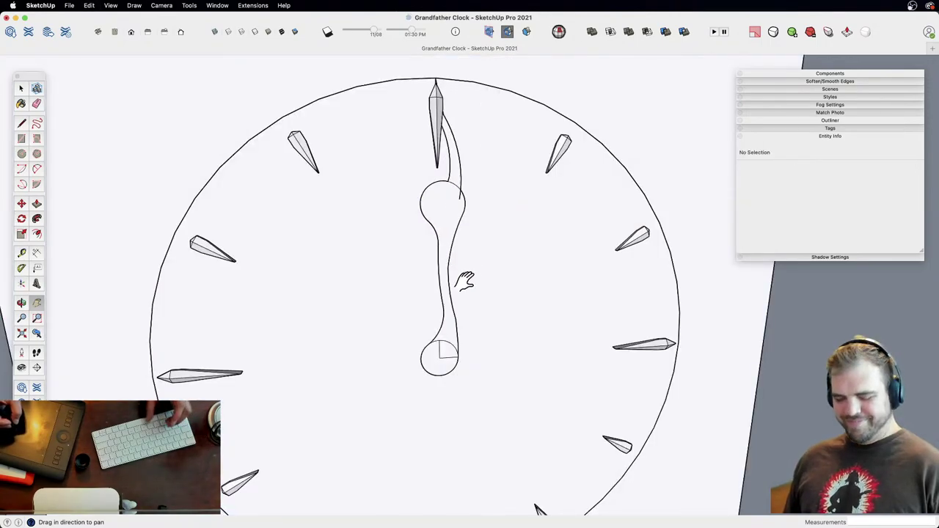
Step: Open the hand component and delete its circle, upper arcs and pointed tip, keeping the hub and the lower curved edges
{"action": "key", "text": "space"}
{"action": "double_click", "coordinate": [448, 355]}
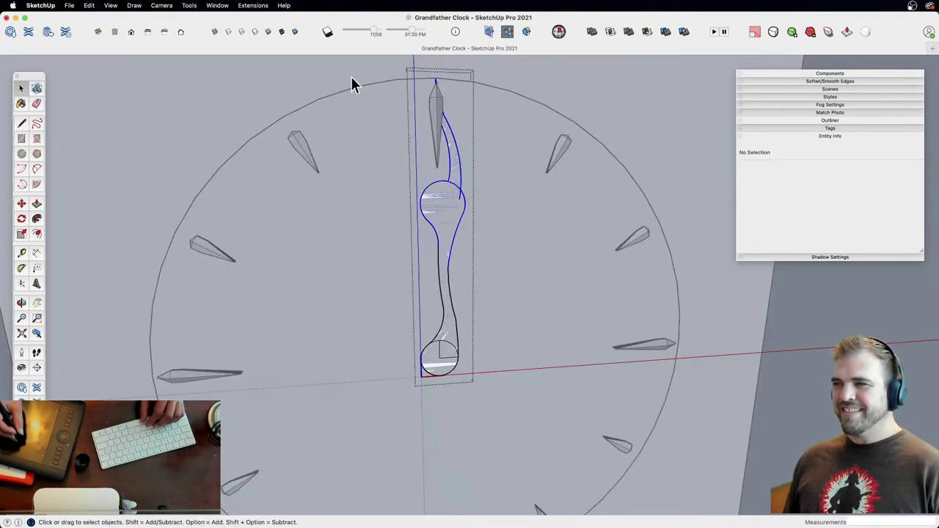
{"action": "key", "text": "Delete"}
Step: Move the upper end of the hand's left curved edge outward by about 3/8" along the red axis
{"action": "middle_click_drag", "start_coordinate": [435, 302], "coordinate": [431, 296], "text": "shift"}
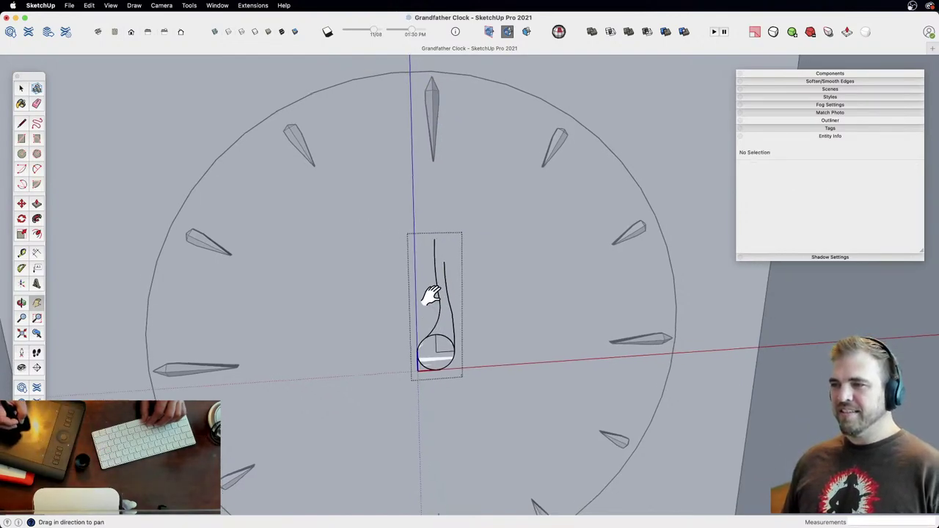
{"action": "key", "text": "z"}
{"action": "left_click_drag", "start_coordinate": [416, 325], "coordinate": [415, 213]}
{"action": "key", "text": "m"}
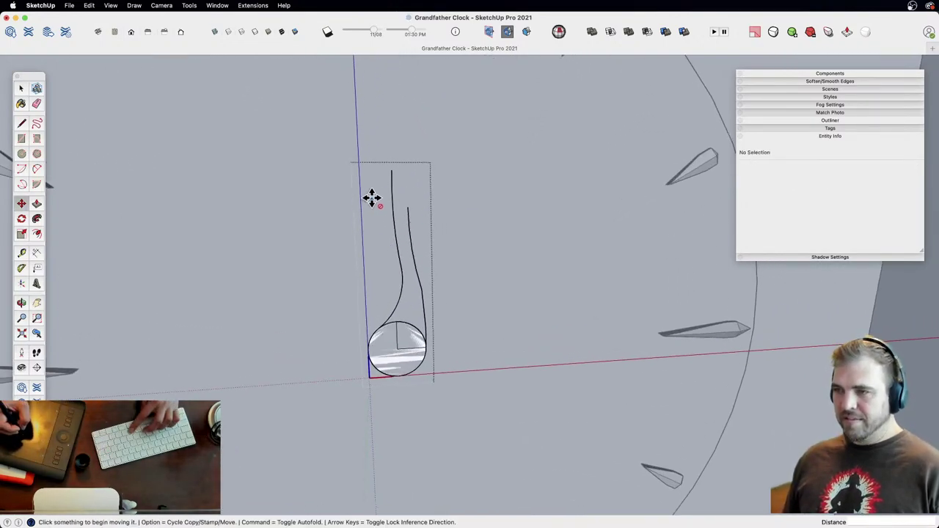
{"action": "left_click", "coordinate": [391, 171]}
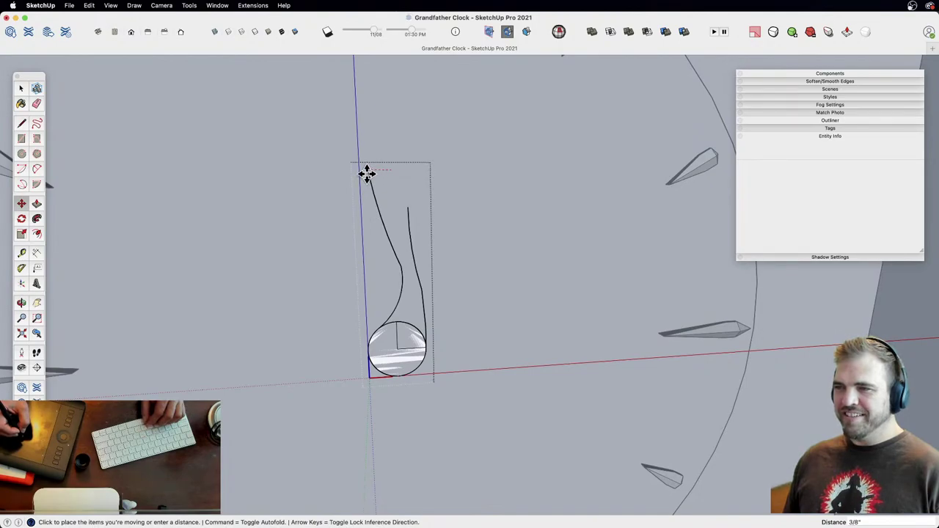
{"action": "left_click", "coordinate": [364, 171]}
Step: Draw lines up from the right curve's end, about 11/16" across, and down to the left curve's end to close the hand's outline
{"action": "key", "text": "z"}
{"action": "left_click_drag", "start_coordinate": [406, 188], "coordinate": [433, 330]}
{"action": "key", "text": "h"}
{"action": "left_click_drag", "start_coordinate": [452, 299], "coordinate": [456, 318]}
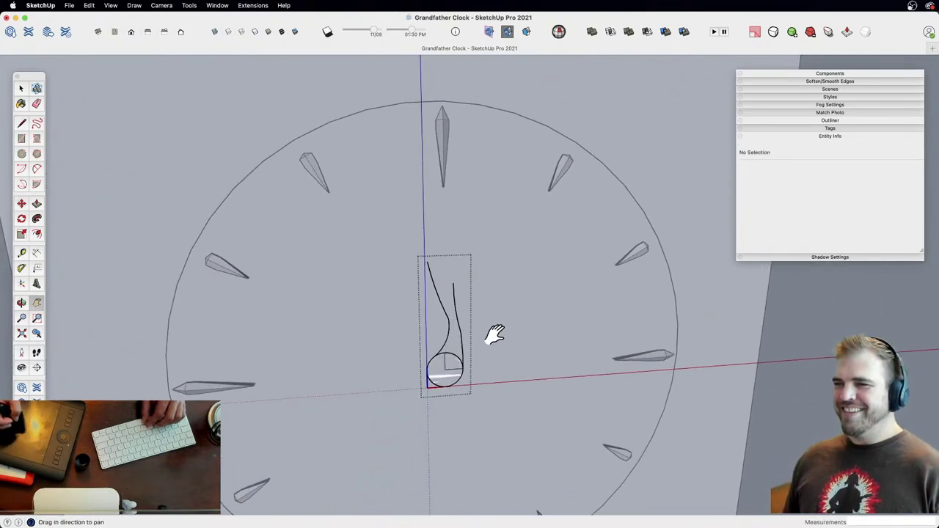
{"action": "scroll", "coordinate": [473, 282], "scroll_direction": "up", "scroll_amount": 3}
{"action": "key", "text": "l"}
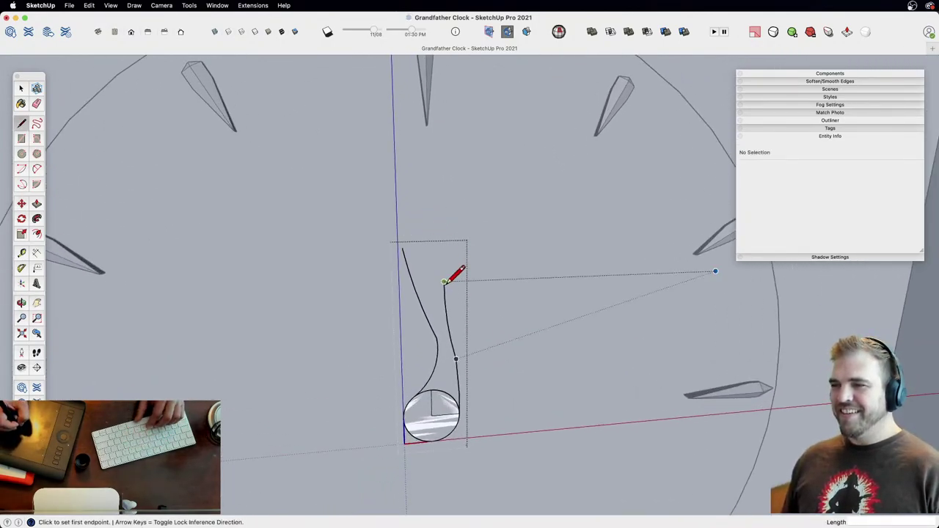
{"action": "left_click", "coordinate": [444, 282]}
{"action": "left_click", "coordinate": [442, 77]}
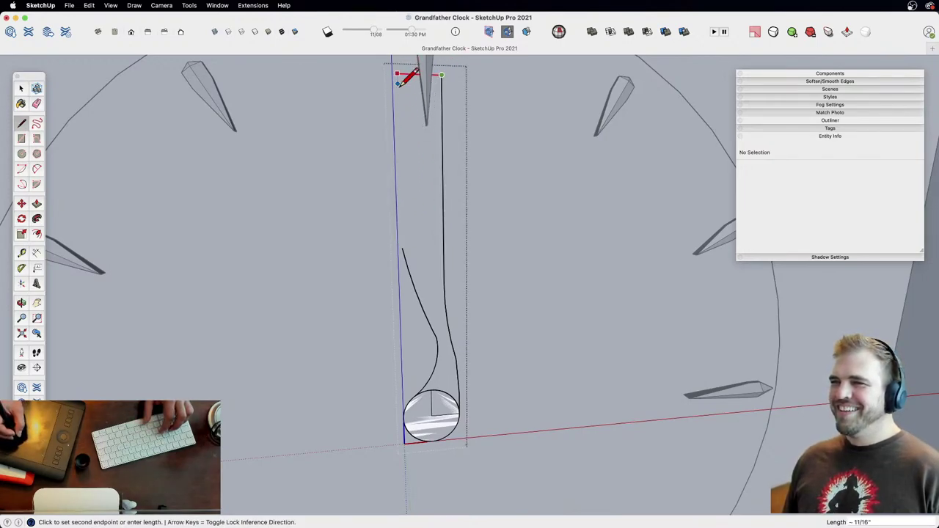
{"action": "left_click", "coordinate": [402, 248]}
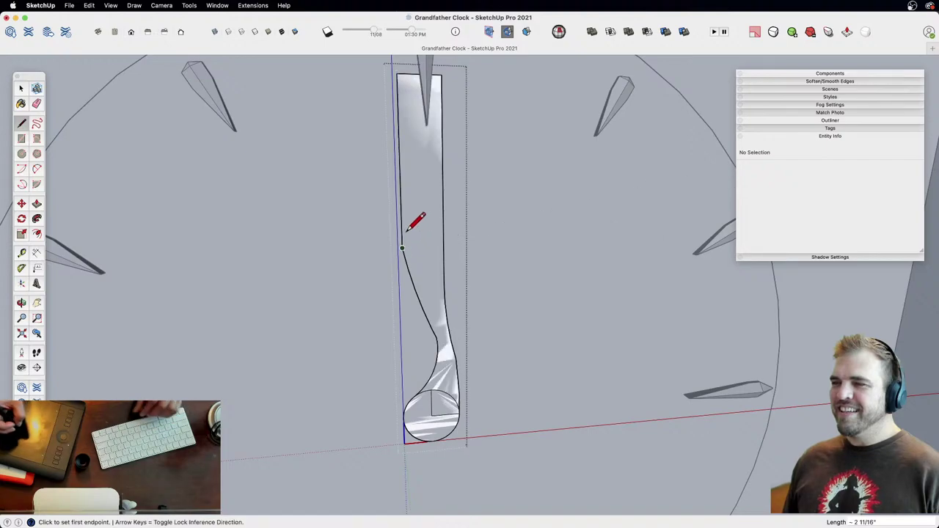
Step: Hide the rest of the model so only the hand component shows
{"action": "key", "text": "h"}
{"action": "left_click_drag", "start_coordinate": [421, 211], "coordinate": [423, 229]}
{"action": "key", "text": "space"}
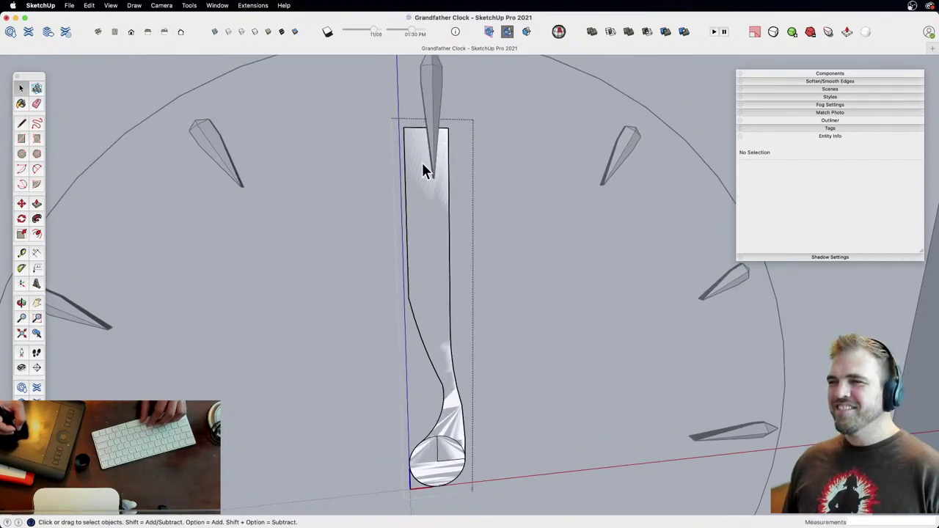
{"action": "left_click", "coordinate": [449, 266]}
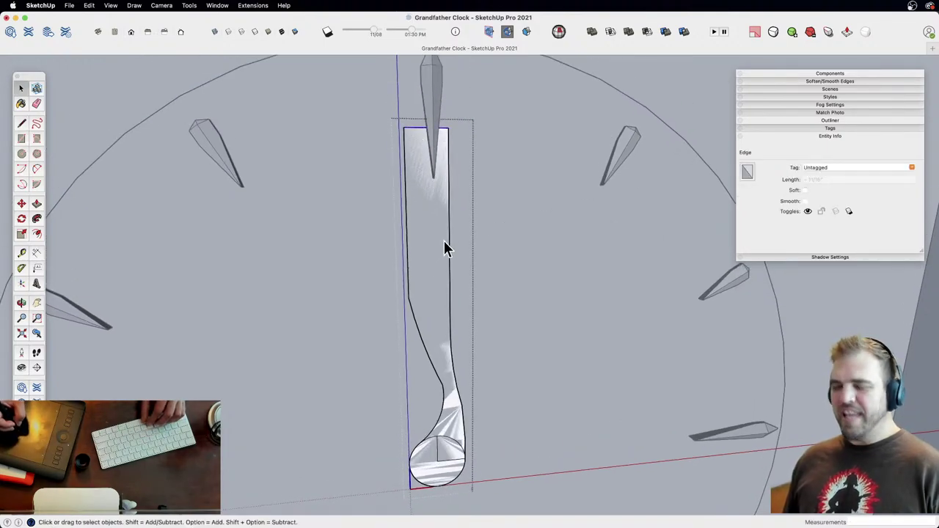
{"action": "key", "text": "shift+h"}
Step: Draw a near-vertical line from the hand's lower left curve up to the top edge, just inside the left side
{"action": "key", "text": "l"}
{"action": "left_click", "coordinate": [420, 339]}
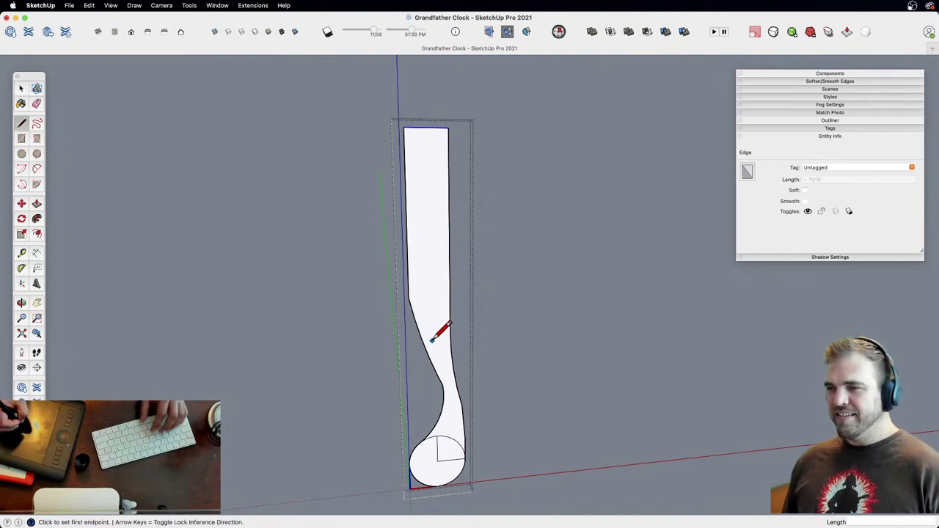
{"action": "left_click", "coordinate": [417, 127]}
{"action": "left_click", "coordinate": [423, 128]}
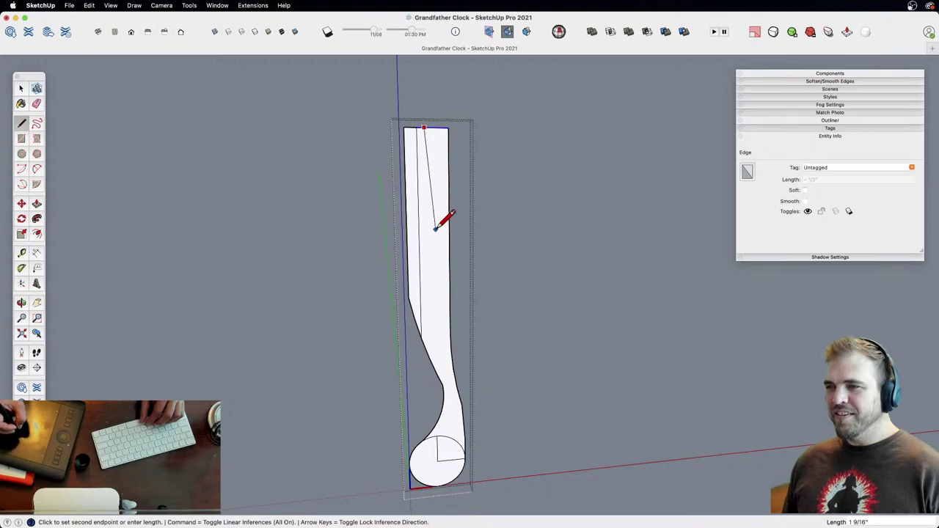
Step: Draw a two-point arc from the middle of the hand's right side to its top edge, curving inward to a narrow tip
{"action": "key", "text": "a"}
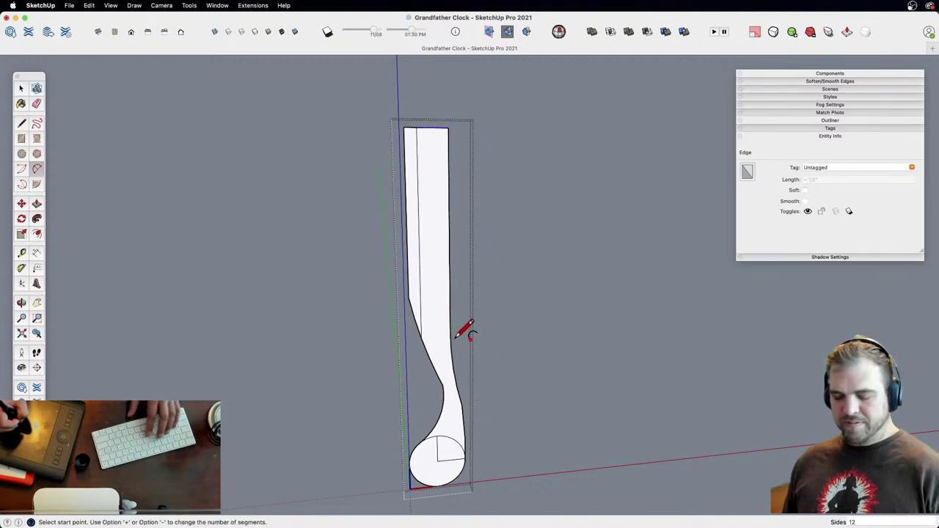
{"action": "left_click", "coordinate": [450, 279]}
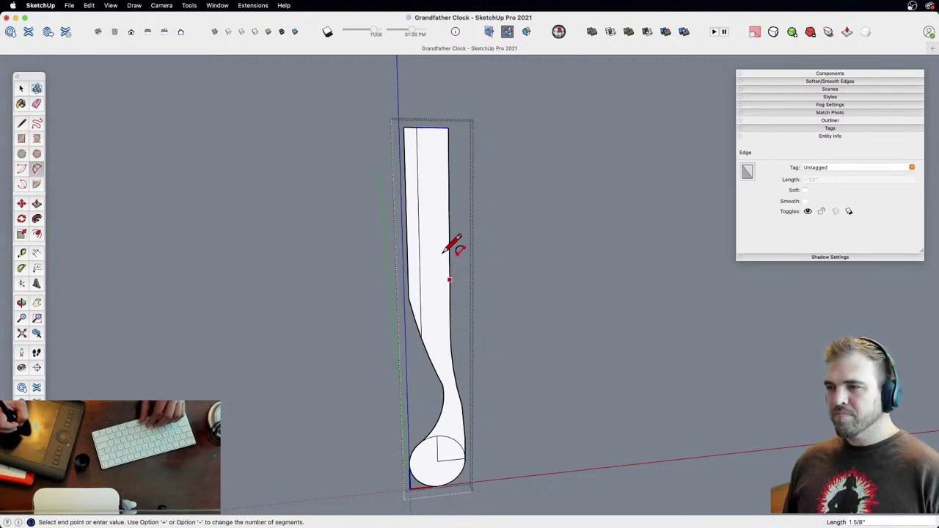
{"action": "left_click", "coordinate": [423, 127]}
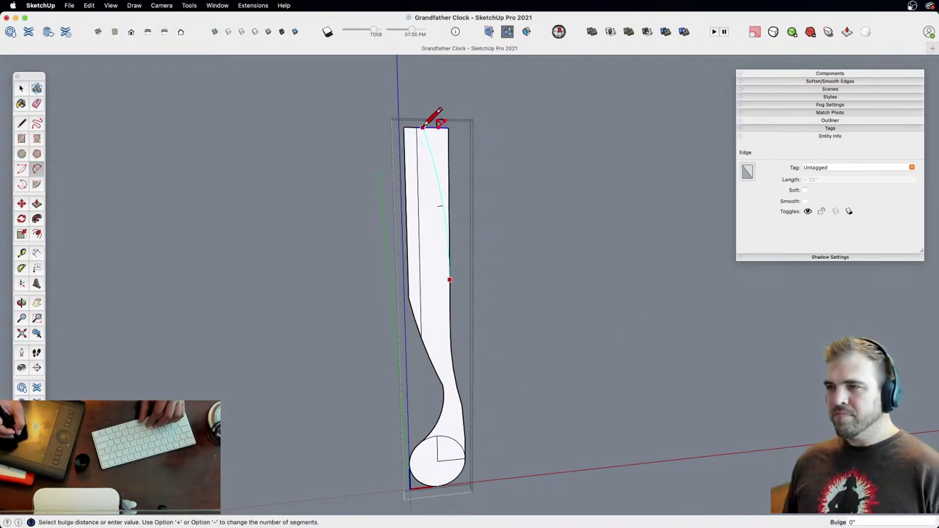
{"action": "left_click", "coordinate": [443, 217]}
Step: Erase the leftover outer edges on both sides and the top so the hand tapers to a narrow tip
{"action": "key", "text": "e"}
{"action": "left_click_drag", "start_coordinate": [402, 130], "coordinate": [411, 306]}
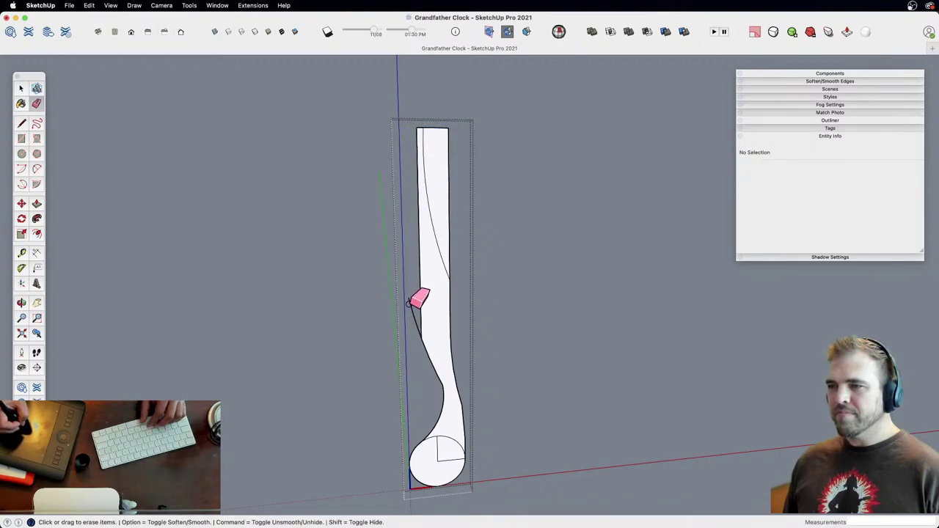
{"action": "left_click_drag", "start_coordinate": [446, 130], "coordinate": [439, 107]}
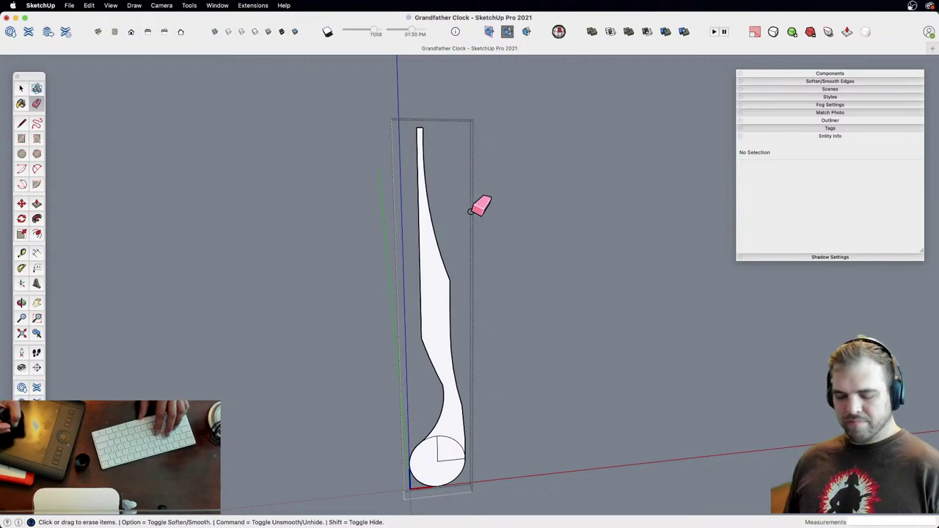
Step: Show the rest of the model again around the hand and finish editing the hand component
{"action": "key", "text": "i"}
{"action": "left_click_drag", "start_coordinate": [445, 252], "coordinate": [463, 342]}
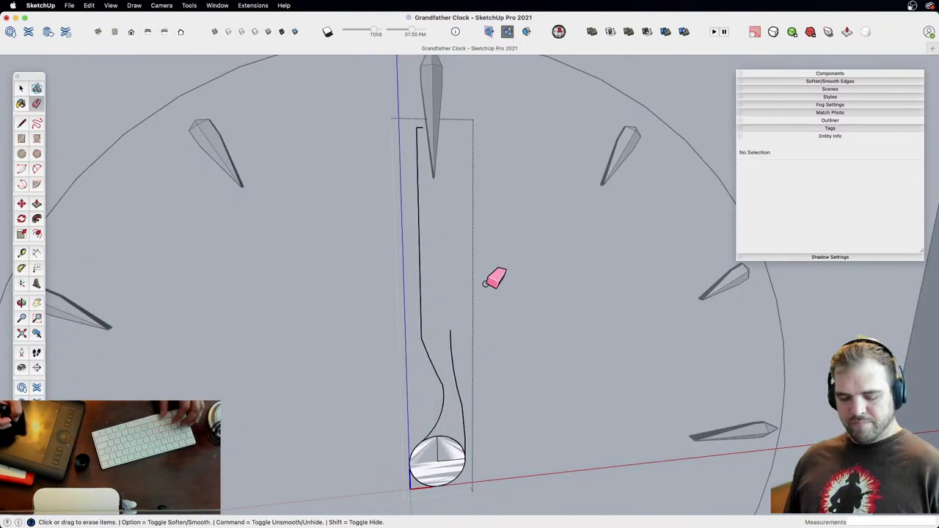
{"action": "key", "text": "super+z"}
{"action": "key", "text": "z"}
{"action": "left_click_drag", "start_coordinate": [441, 236], "coordinate": [434, 251]}
{"action": "left_click_drag", "start_coordinate": [452, 326], "coordinate": [456, 390]}
{"action": "key", "text": "h"}
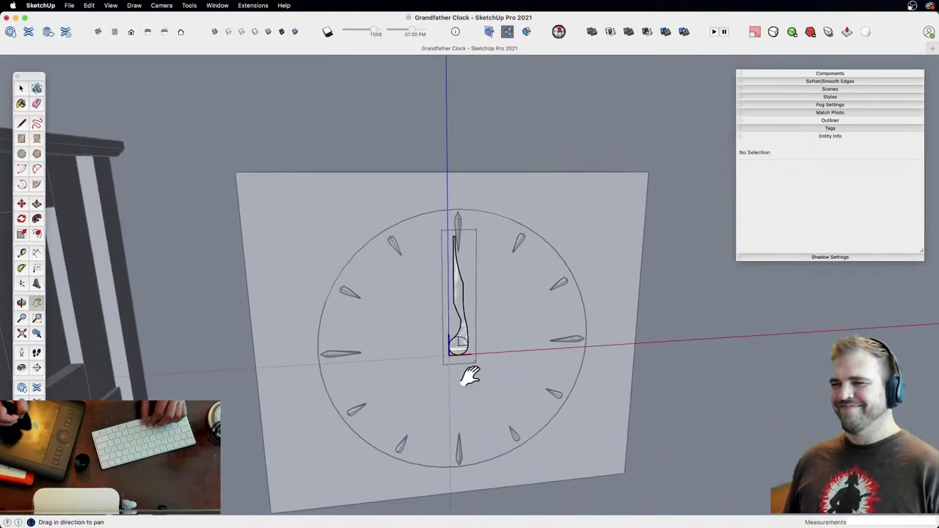
{"action": "left_click_drag", "start_coordinate": [516, 295], "coordinate": [519, 193]}
{"action": "key", "text": "space"}
{"action": "left_click", "coordinate": [653, 286]}
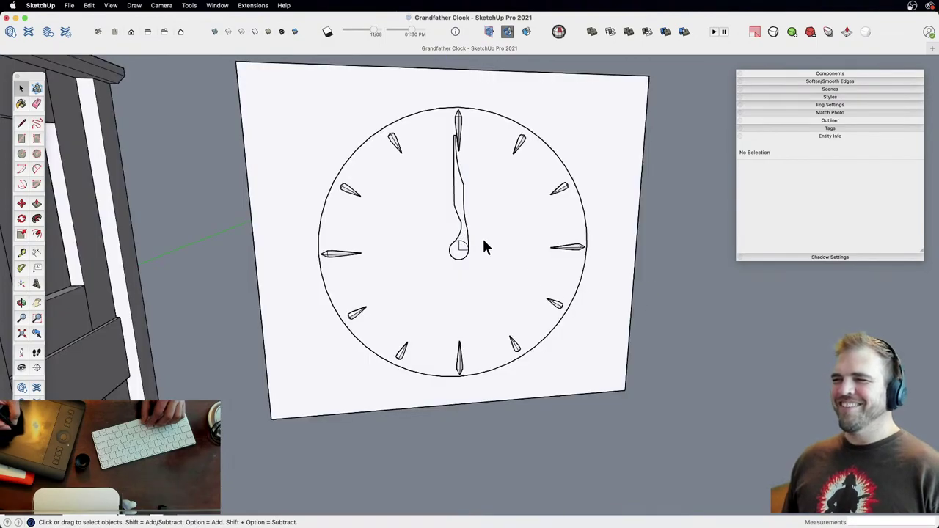
Step: Make a copy of the clock hand rotated half a turn about the hub circle's center, pointing straight down
{"action": "scroll", "coordinate": [467, 278], "scroll_direction": "down", "scroll_amount": 2}
{"action": "scroll", "coordinate": [467, 220], "scroll_direction": "up", "scroll_amount": 6}
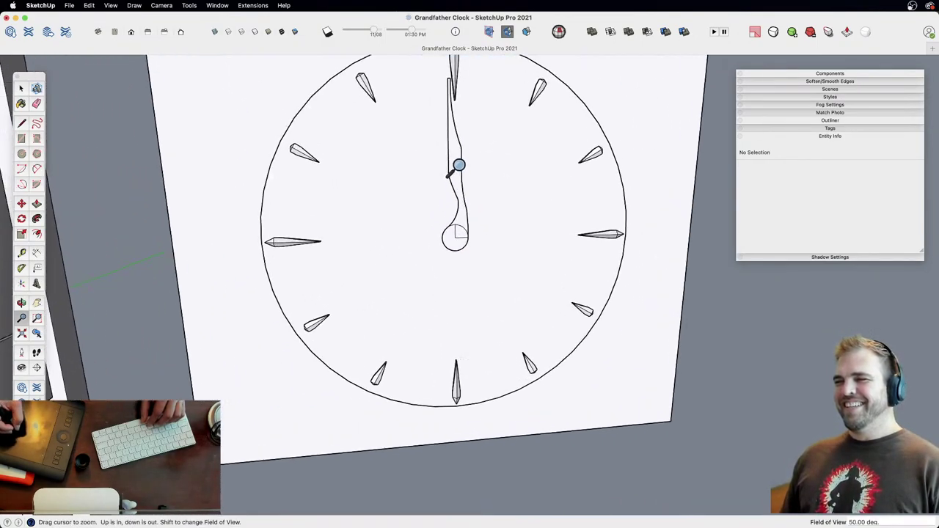
{"action": "left_click", "coordinate": [463, 218]}
{"action": "key", "text": "q"}
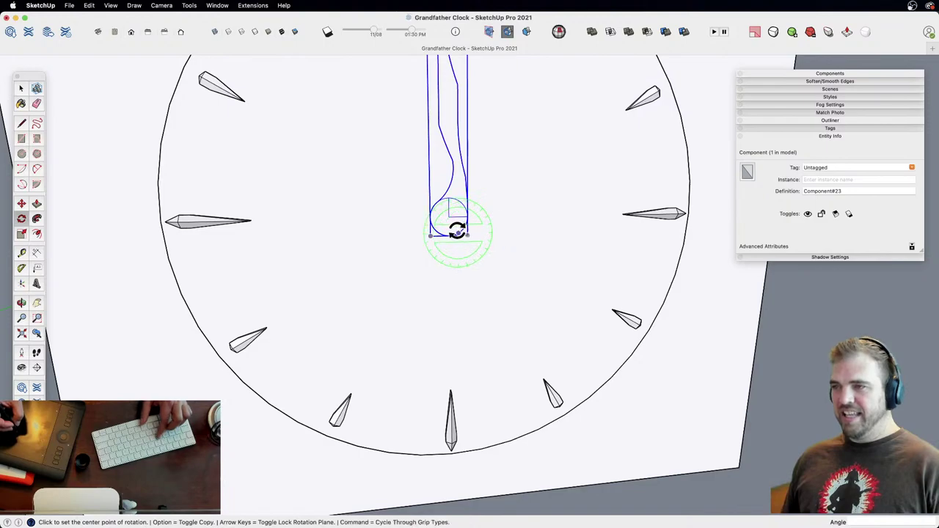
{"action": "left_click", "coordinate": [448, 217]}
{"action": "key", "text": "alt"}
{"action": "left_click", "coordinate": [497, 216]}
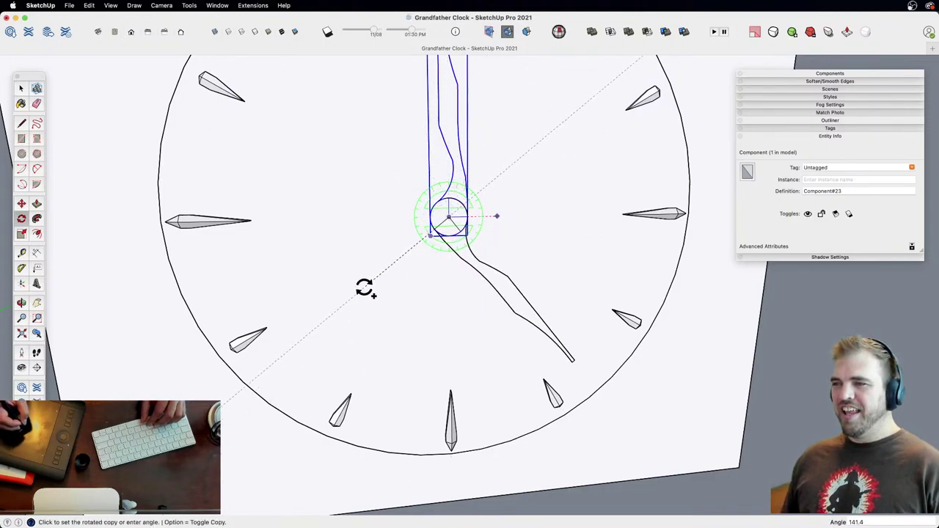
{"action": "left_click", "coordinate": [342, 219]}
{"action": "key", "text": "space"}
Step: Make the downward-pointing hand copy a unique component and open it for editing
{"action": "right_click", "coordinate": [451, 307]}
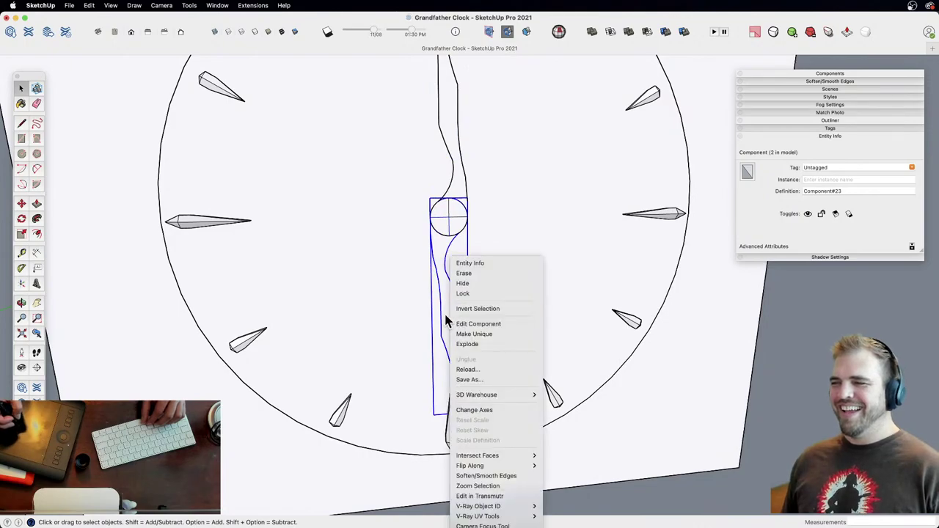
{"action": "left_click", "coordinate": [488, 344]}
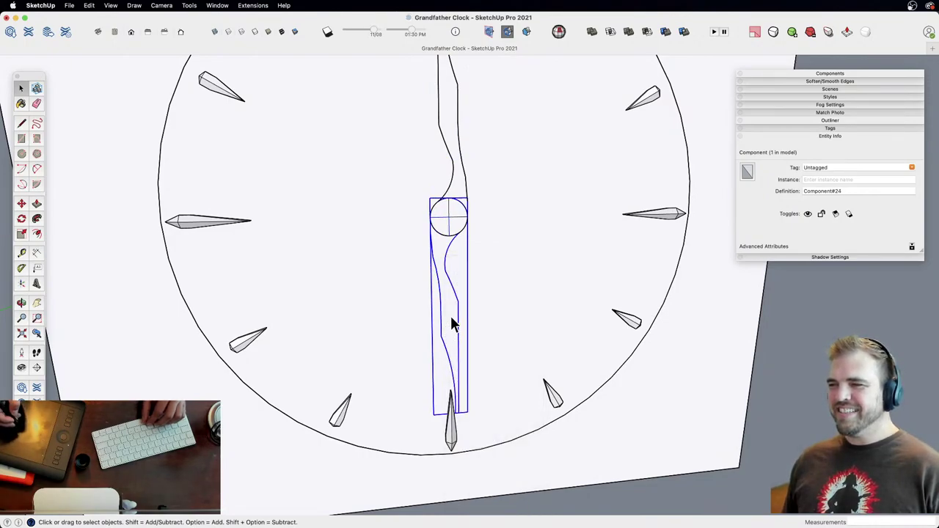
{"action": "key", "text": "z"}
{"action": "key", "text": "h"}
{"action": "left_click_drag", "start_coordinate": [465, 388], "coordinate": [450, 327]}
{"action": "key", "text": "space"}
{"action": "double_click", "coordinate": [441, 251]}
{"action": "key", "text": "z"}
{"action": "key", "text": "h"}
{"action": "left_click_drag", "start_coordinate": [451, 289], "coordinate": [436, 250]}
{"action": "key", "text": "z"}
{"action": "key", "text": "space"}
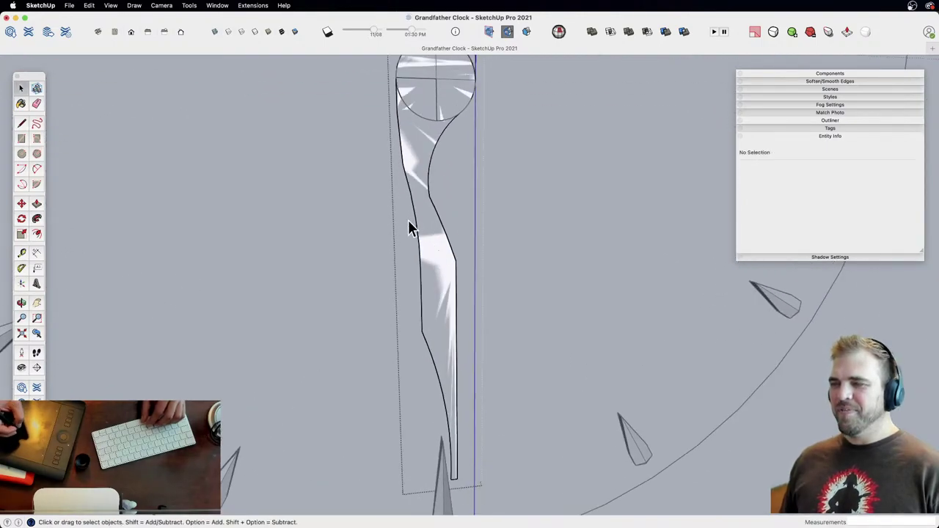
{"action": "key", "text": "m"}
{"action": "left_click", "coordinate": [422, 333]}
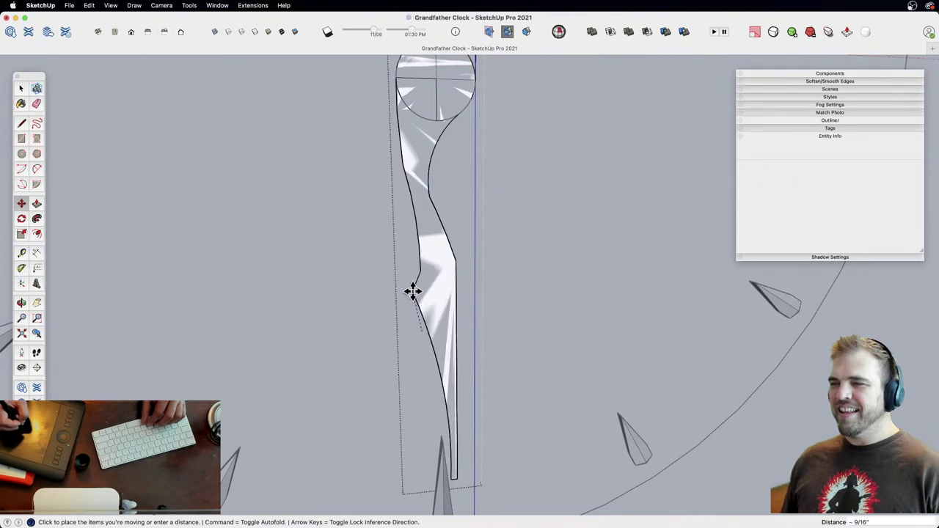
{"action": "key", "text": "space"}
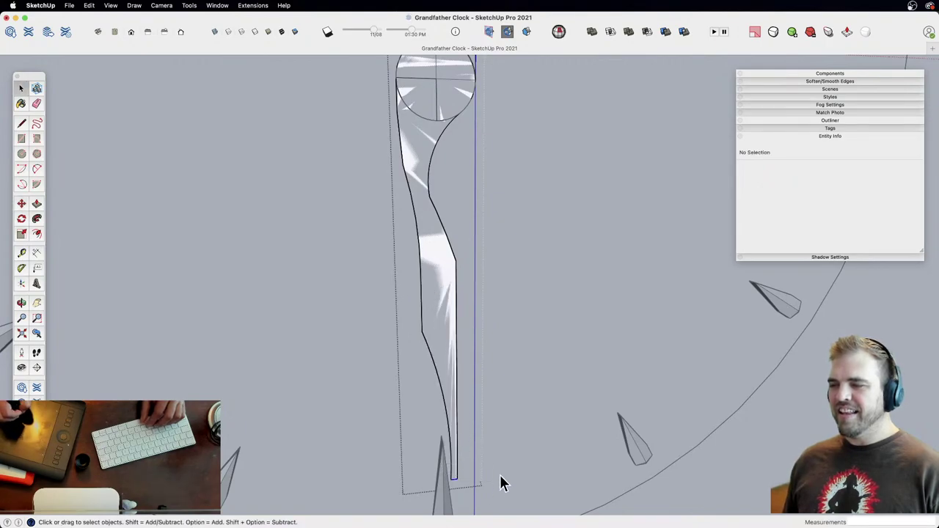
Step: Move the short end edge at the hand's tip straight toward the hub to shorten the hand
{"action": "left_click", "coordinate": [454, 479]}
{"action": "key", "text": "m"}
{"action": "left_click", "coordinate": [491, 434]}
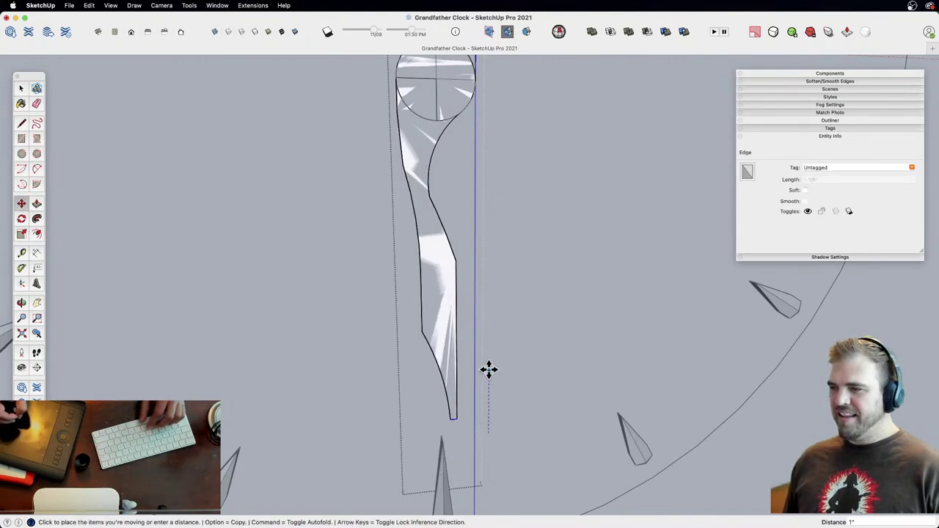
{"action": "left_click", "coordinate": [486, 298]}
{"action": "key", "text": "space"}
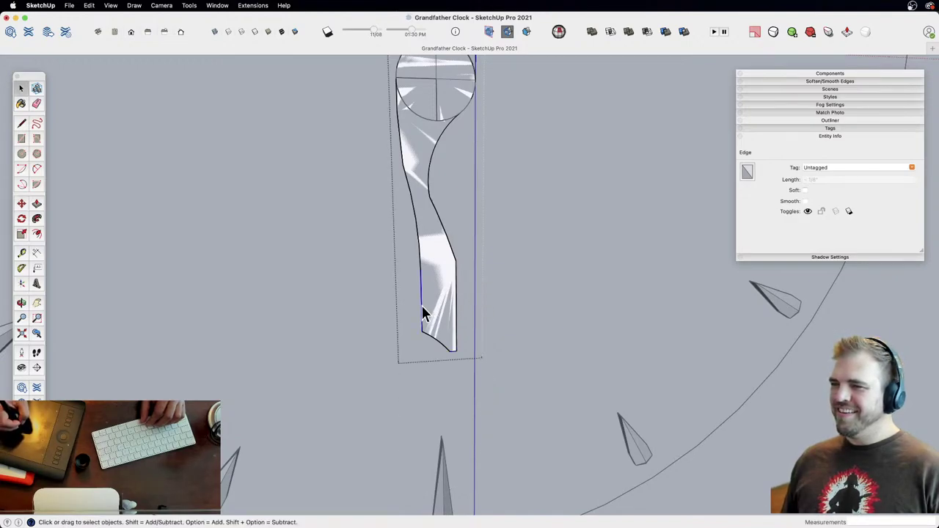
Step: Move the straight edge on the left side of the shortened hand 15/16" up toward the hub
{"action": "key", "text": "m"}
{"action": "left_click", "coordinate": [431, 306]}
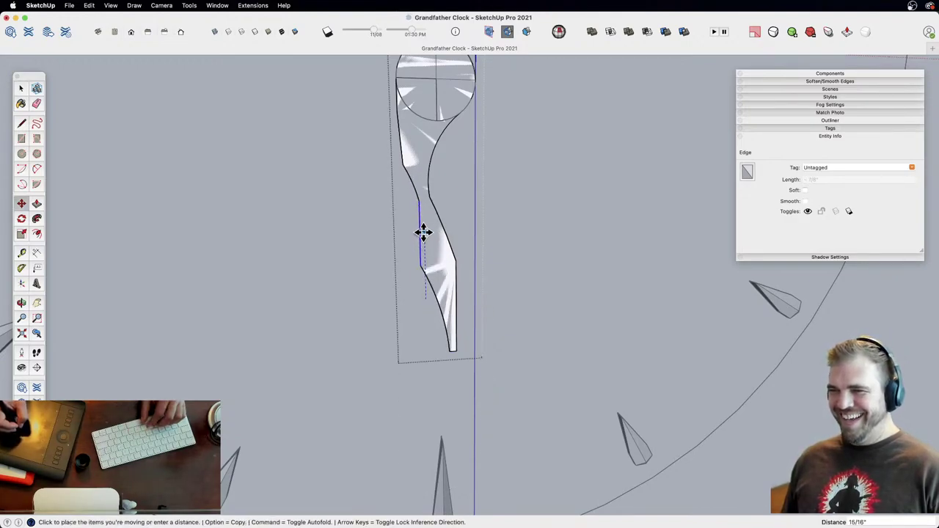
{"action": "left_click", "coordinate": [426, 229]}
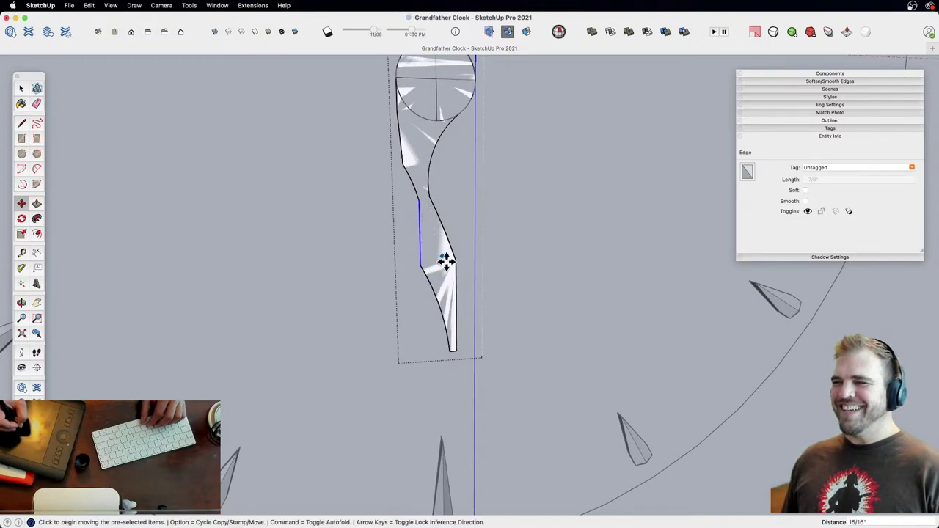
{"action": "key", "text": "space"}
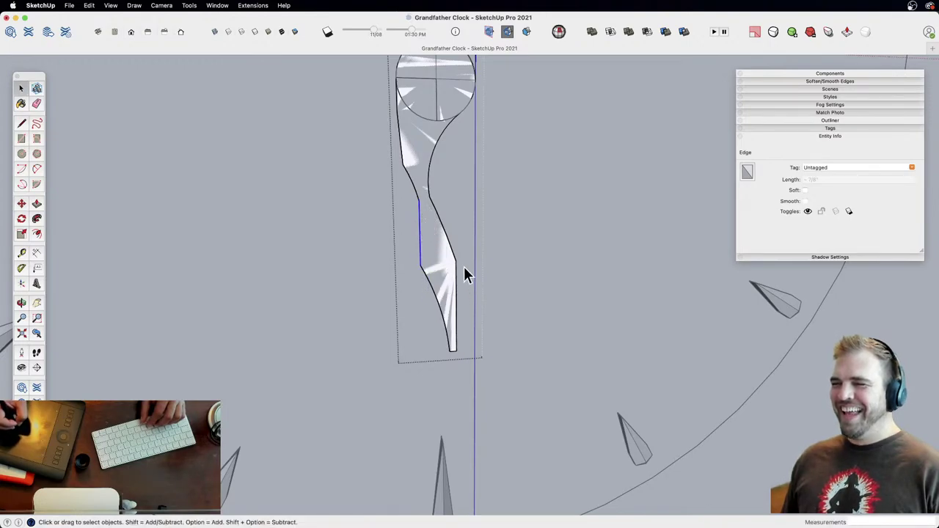
Step: Move the lower corner of that left edge about 15/16" outward and up to form a protruding point
{"action": "left_click", "coordinate": [410, 294]}
{"action": "key", "text": "m"}
{"action": "left_click", "coordinate": [421, 266]}
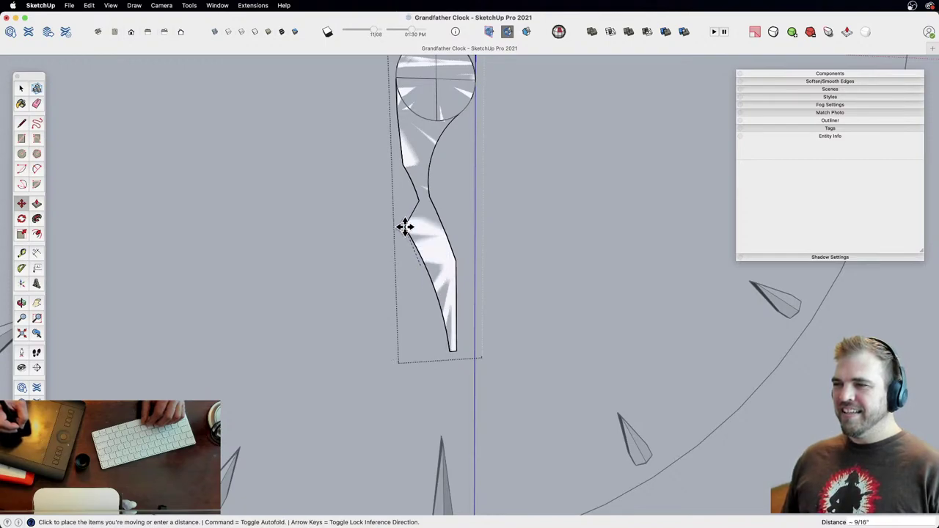
{"action": "left_click", "coordinate": [392, 202]}
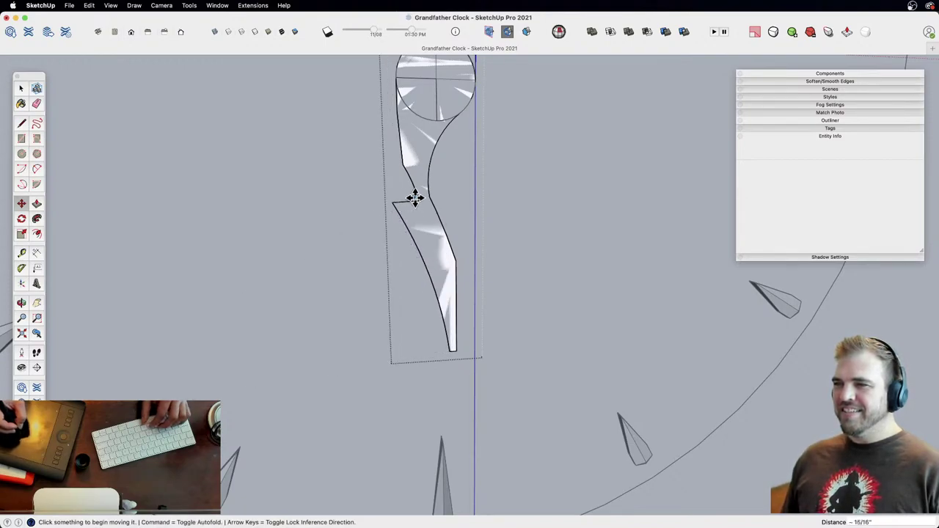
Step: Draw a line from the protruding point to the bend near the hub, erase the leftover notch edges, and finish editing the component
{"action": "key", "text": "l"}
{"action": "left_click", "coordinate": [393, 203]}
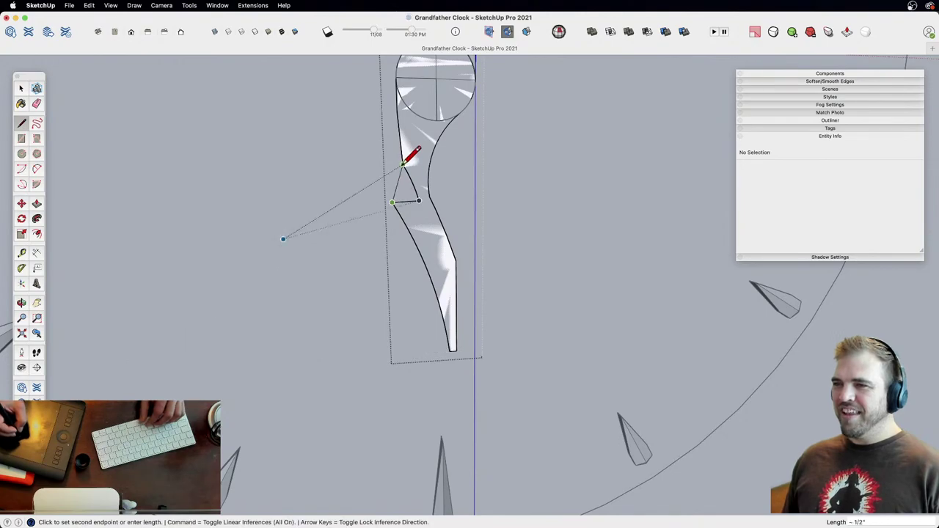
{"action": "key", "text": "e"}
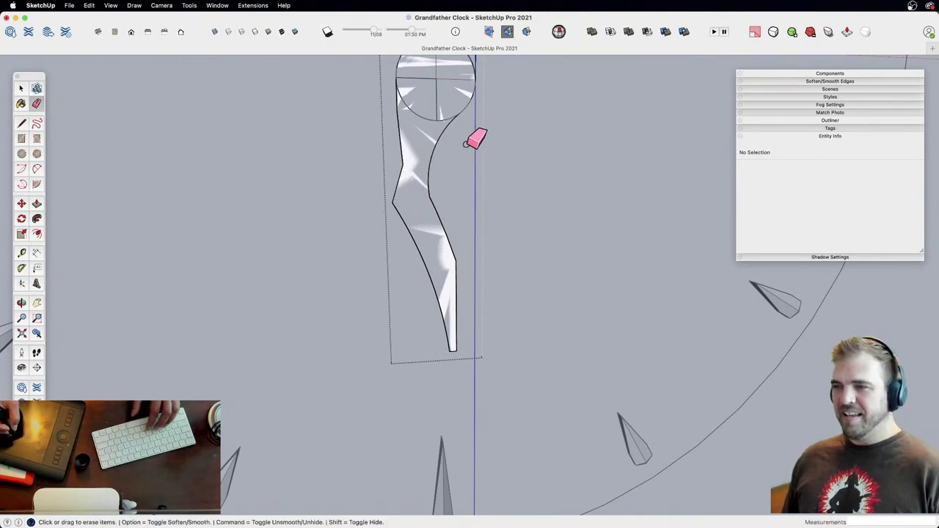
{"action": "scroll", "coordinate": [477, 331], "scroll_direction": "down", "scroll_amount": 5}
{"action": "key", "text": "space"}
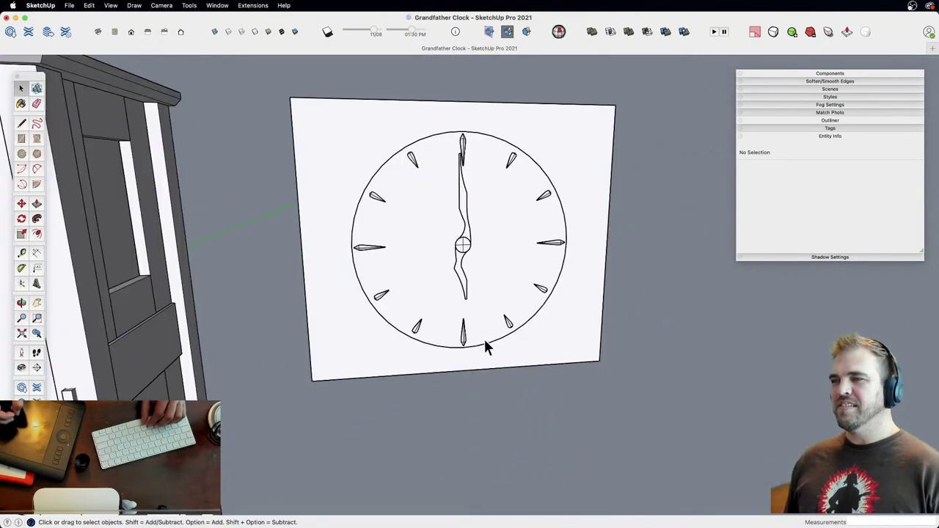
Step: Rotate the short hand about the hub's center so it points between the one and two o'clock markers
{"action": "scroll", "coordinate": [472, 294], "scroll_direction": "up", "scroll_amount": 3}
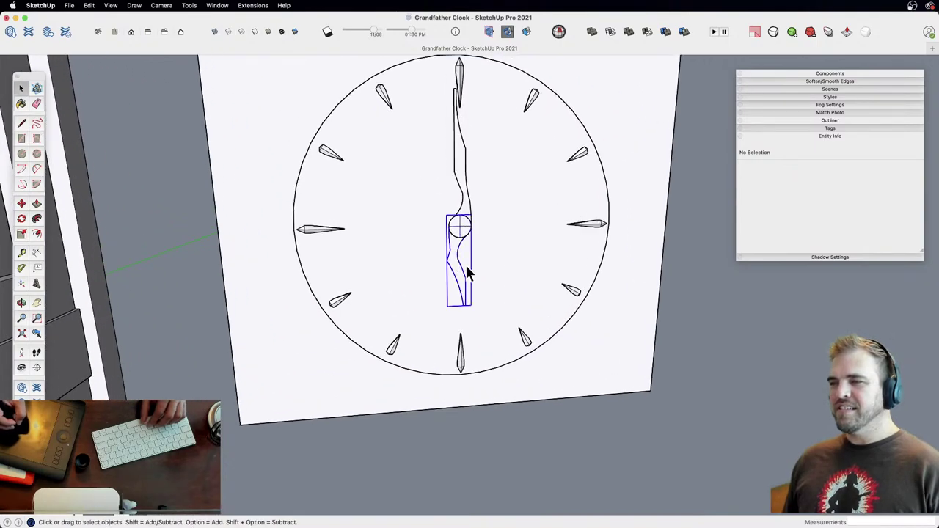
{"action": "left_click", "coordinate": [467, 267]}
{"action": "key", "text": "q"}
{"action": "left_click", "coordinate": [458, 228]}
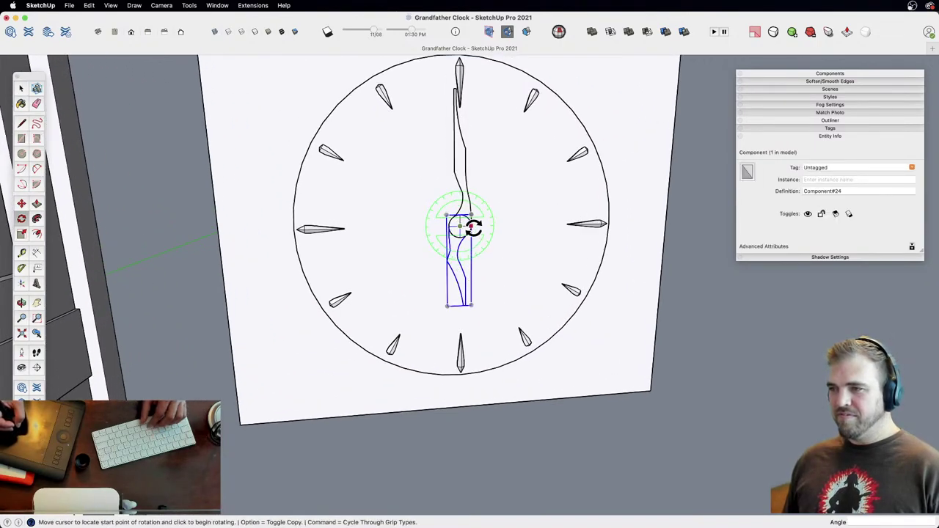
{"action": "left_click", "coordinate": [500, 225]}
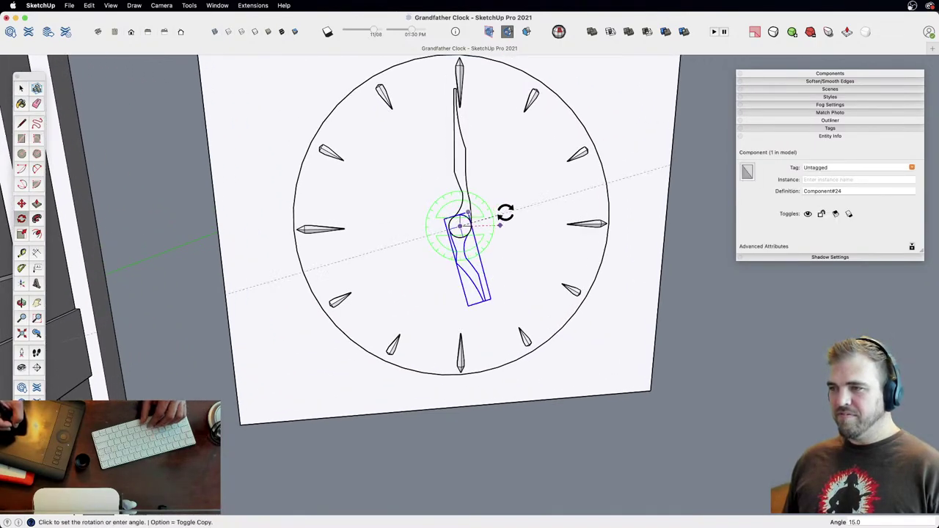
{"action": "left_click", "coordinate": [393, 162]}
{"action": "key", "text": "space"}
Step: Rotate the long hand about the hub's center so it points just past the eight o'clock marker
{"action": "key", "text": "q"}
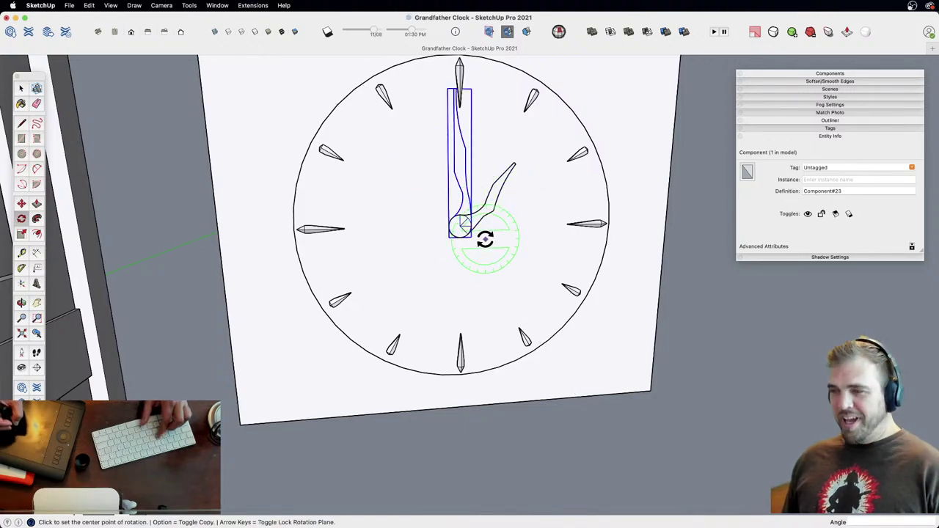
{"action": "left_click", "coordinate": [460, 226]}
{"action": "left_click", "coordinate": [509, 223]}
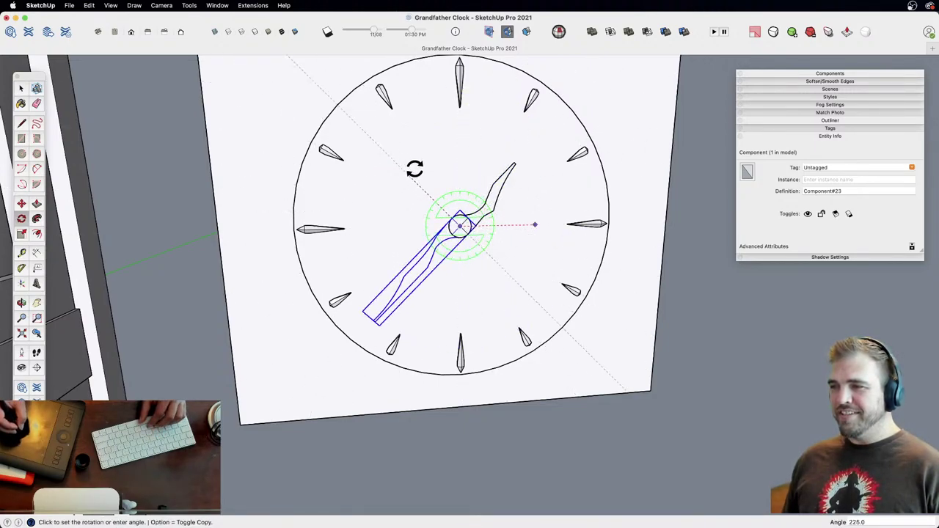
{"action": "left_click", "coordinate": [432, 152]}
{"action": "key", "text": "space"}
{"action": "left_click", "coordinate": [687, 239]}
Step: Move the short hand straight out from the dial so it sits in front of the long hand
{"action": "key", "text": "z"}
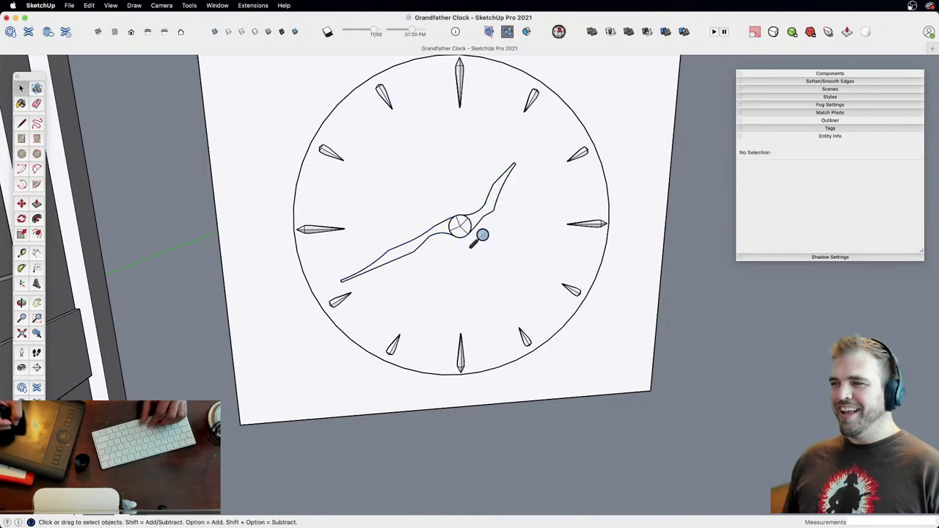
{"action": "left_click_drag", "start_coordinate": [481, 234], "coordinate": [476, 418]}
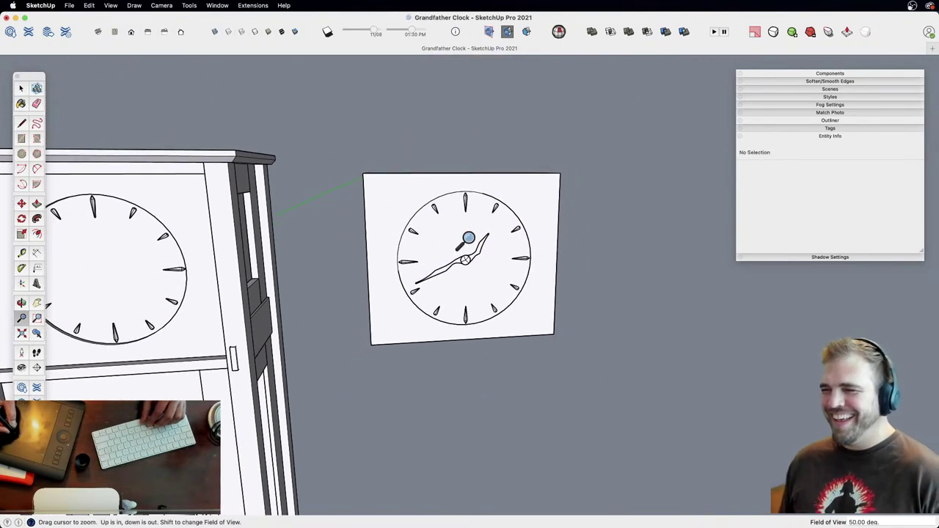
{"action": "left_click_drag", "start_coordinate": [487, 355], "coordinate": [478, 158]}
{"action": "key", "text": "h"}
{"action": "left_click_drag", "start_coordinate": [456, 248], "coordinate": [447, 279]}
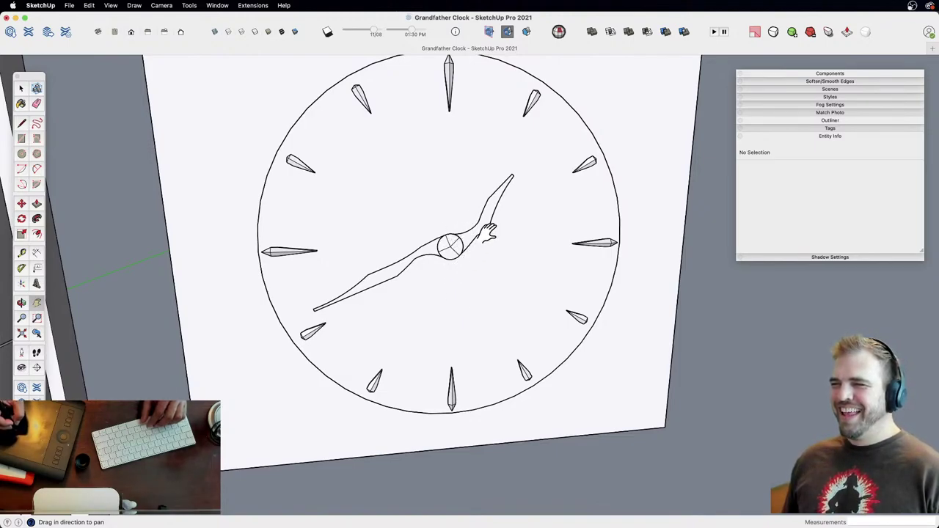
{"action": "left_click", "coordinate": [483, 229]}
{"action": "middle_click_drag", "start_coordinate": [471, 245], "coordinate": [452, 247]}
{"action": "middle_click_drag", "start_coordinate": [522, 314], "coordinate": [515, 352]}
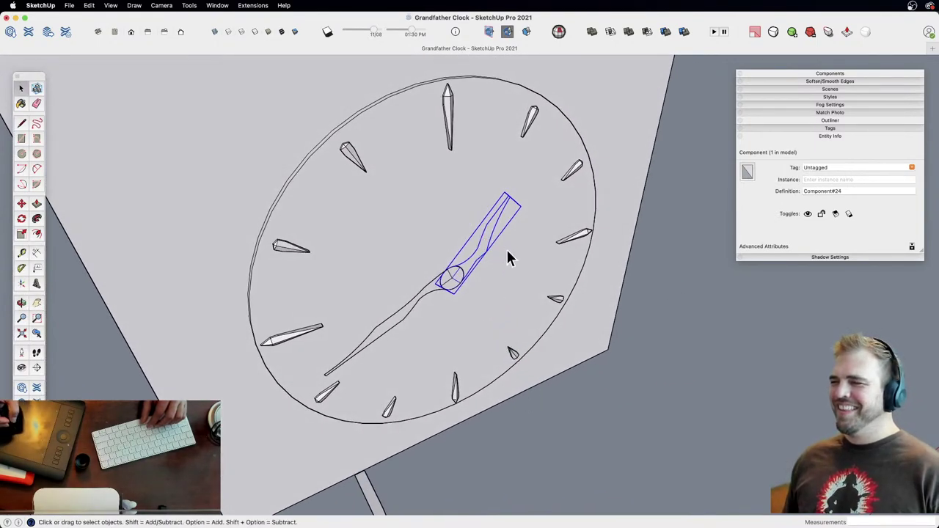
{"action": "key", "text": "z"}
{"action": "left_click_drag", "start_coordinate": [472, 296], "coordinate": [469, 202]}
{"action": "key", "text": "m"}
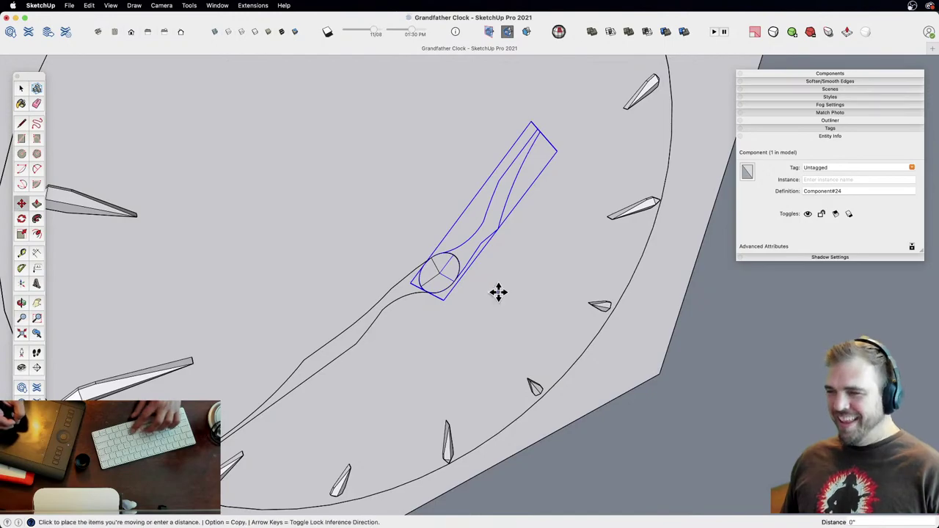
{"action": "left_click_drag", "start_coordinate": [497, 291], "coordinate": [487, 189]}
Step: Open the short hand component for editing and erase the two radius lines inside its hub circle
{"action": "key", "text": "space"}
{"action": "double_click", "coordinate": [478, 271]}
{"action": "key", "text": "z"}
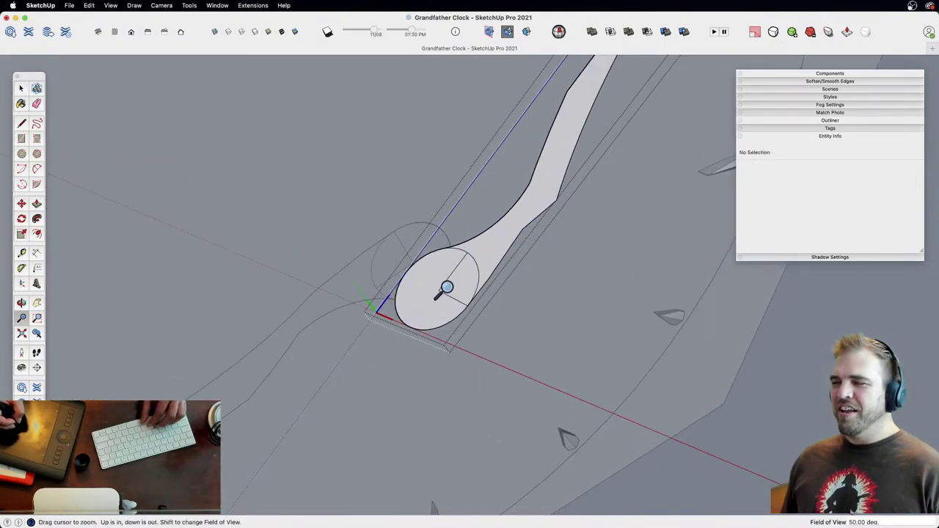
{"action": "key", "text": "e"}
{"action": "middle_click_drag", "start_coordinate": [450, 297], "coordinate": [484, 279], "text": "shift"}
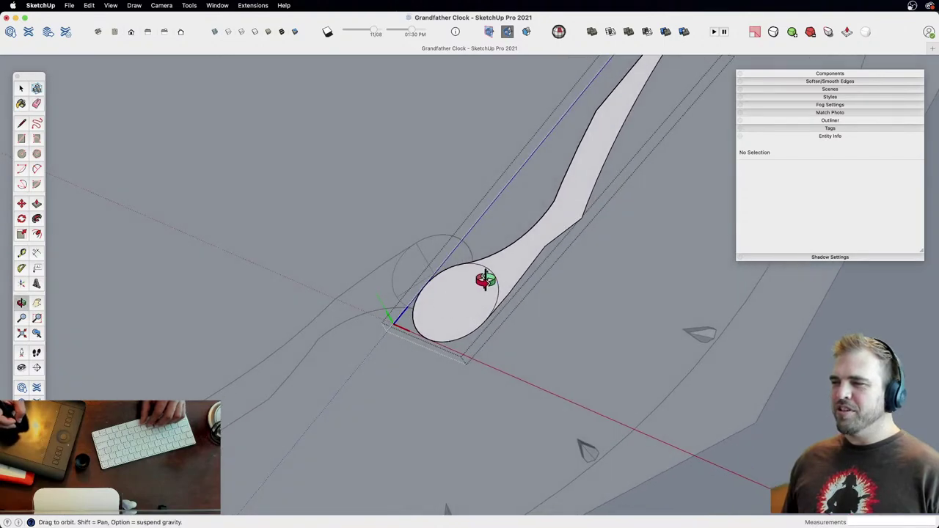
Step: Push/pull the short hand's body to give it thickness, and extrude its hub disc slightly farther forward
{"action": "key", "text": "p"}
{"action": "left_click", "coordinate": [529, 256]}
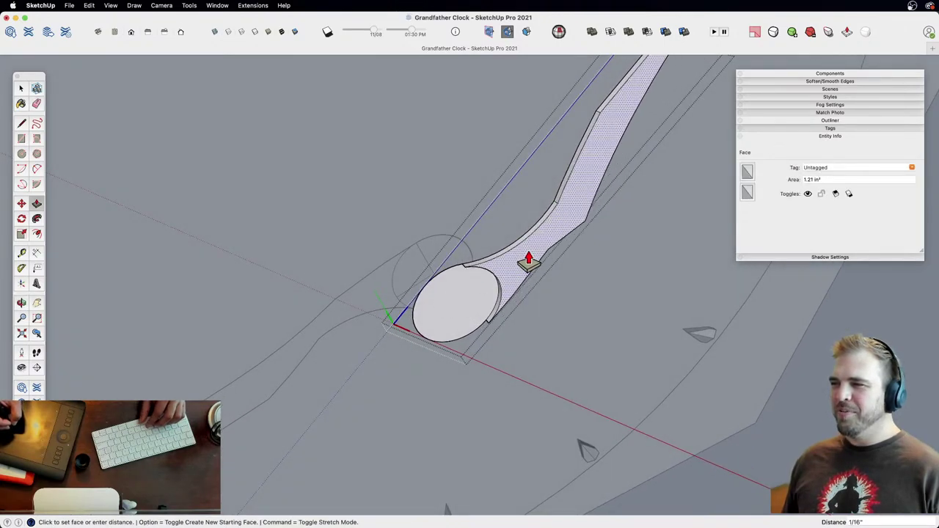
{"action": "left_click", "coordinate": [528, 262]}
{"action": "left_click", "coordinate": [499, 292]}
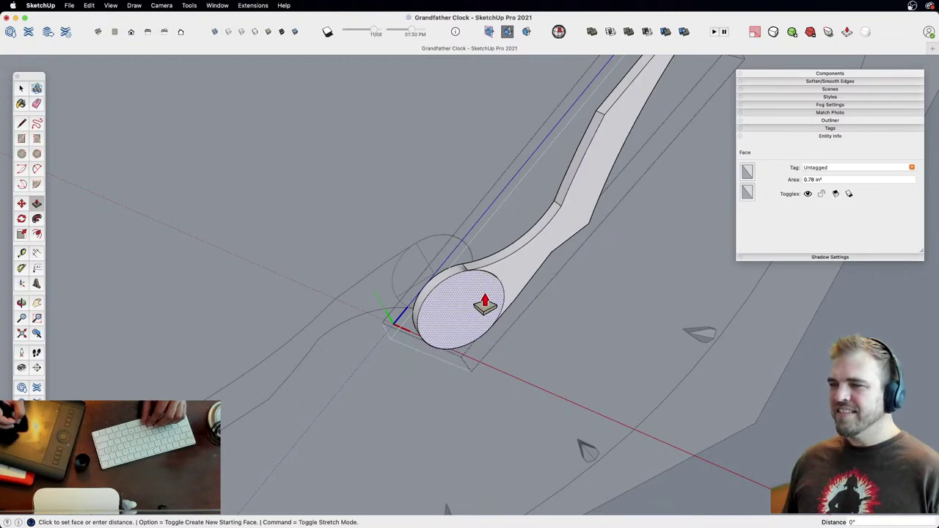
{"action": "left_click", "coordinate": [485, 302]}
{"action": "key", "text": "space"}
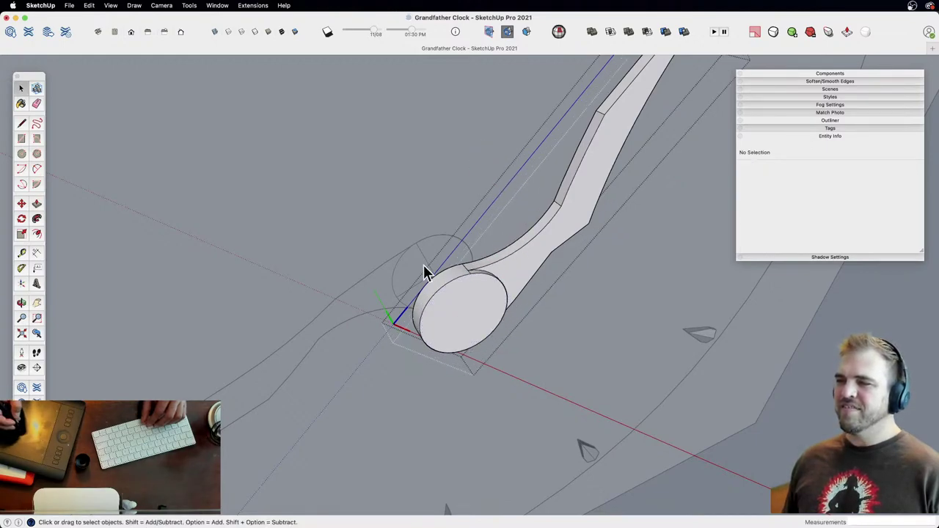
{"action": "left_click", "coordinate": [424, 264]}
Step: Open the long hand component for editing and erase the two radius lines inside its hub circle
{"action": "middle_click_drag", "start_coordinate": [436, 264], "coordinate": [512, 238]}
{"action": "double_click", "coordinate": [407, 286]}
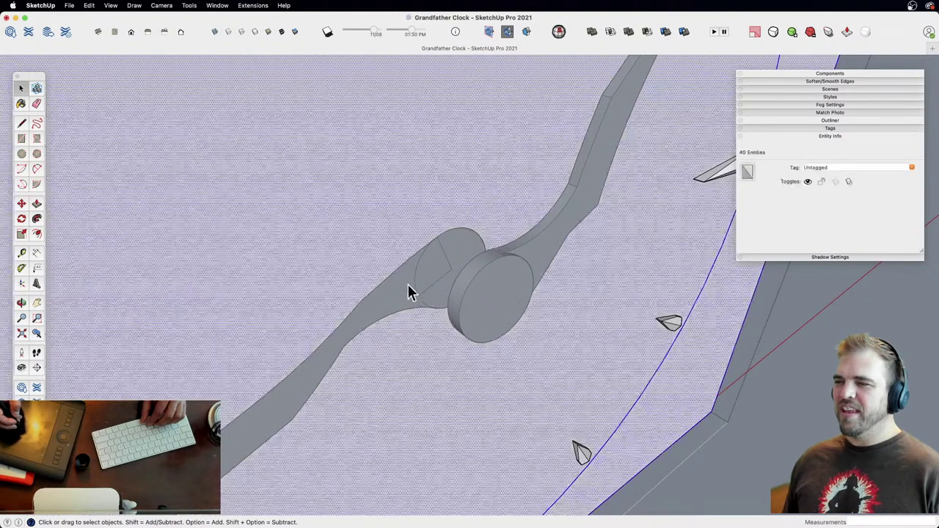
{"action": "left_click", "coordinate": [800, 360]}
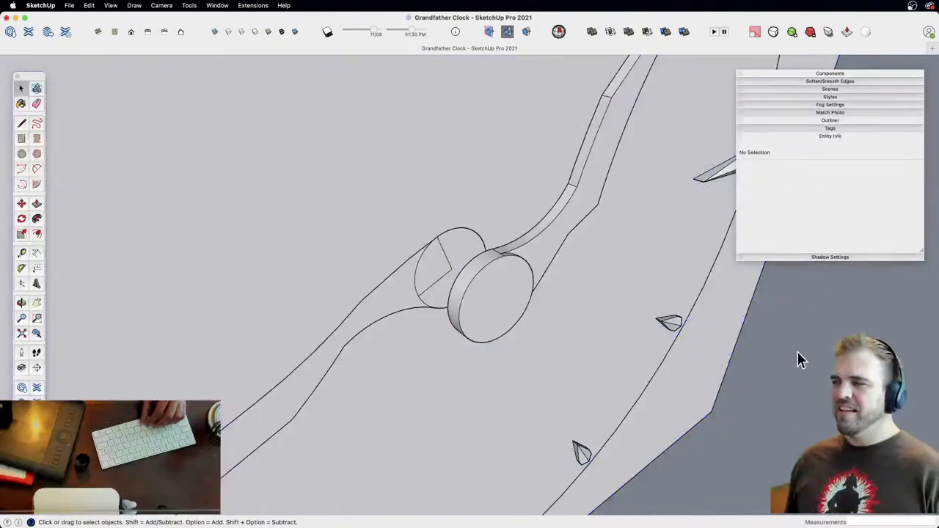
{"action": "double_click", "coordinate": [422, 299]}
{"action": "triple_click", "coordinate": [420, 298]}
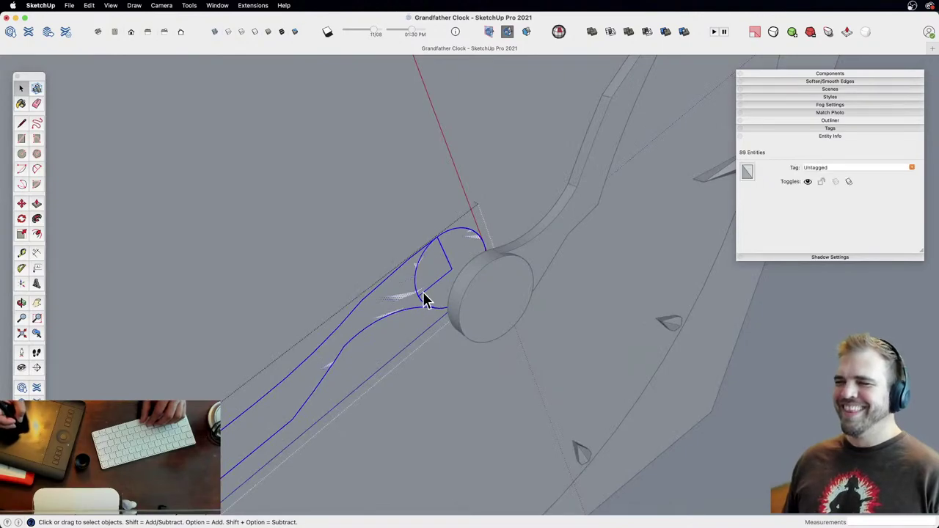
{"action": "key", "text": "e"}
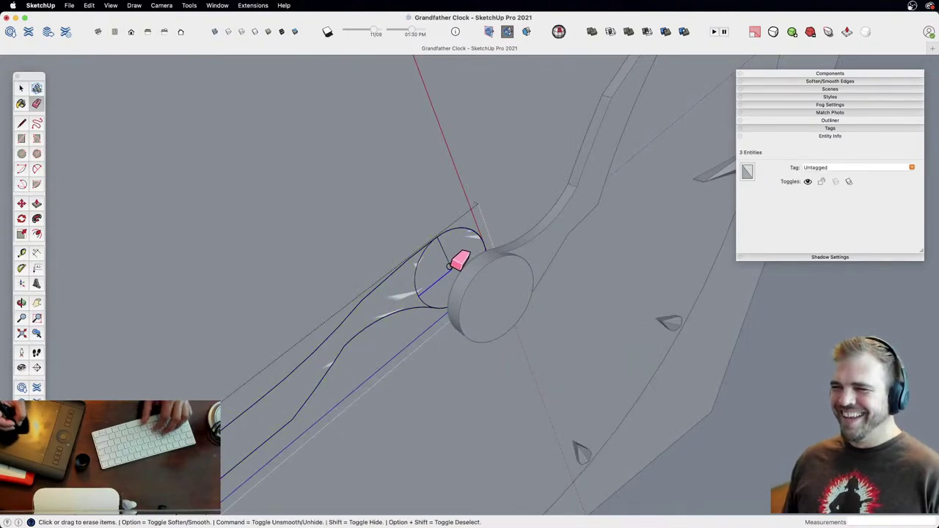
{"action": "left_click", "coordinate": [452, 268]}
Step: Extrude the long hand's hub about 5/16" and its body about 1/8" outward from the dial
{"action": "middle_click_drag", "start_coordinate": [469, 269], "coordinate": [518, 288]}
{"action": "key", "text": "p"}
{"action": "left_click", "coordinate": [475, 271]}
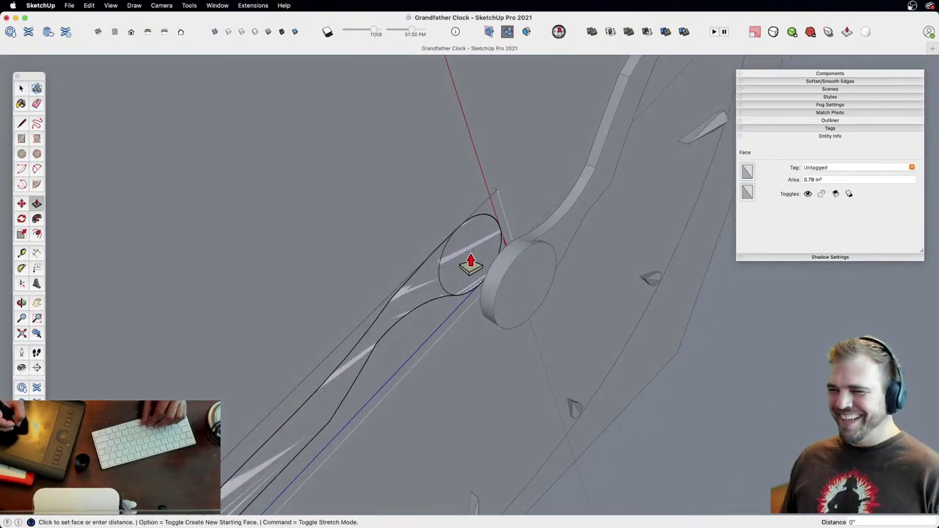
{"action": "left_click", "coordinate": [477, 298]}
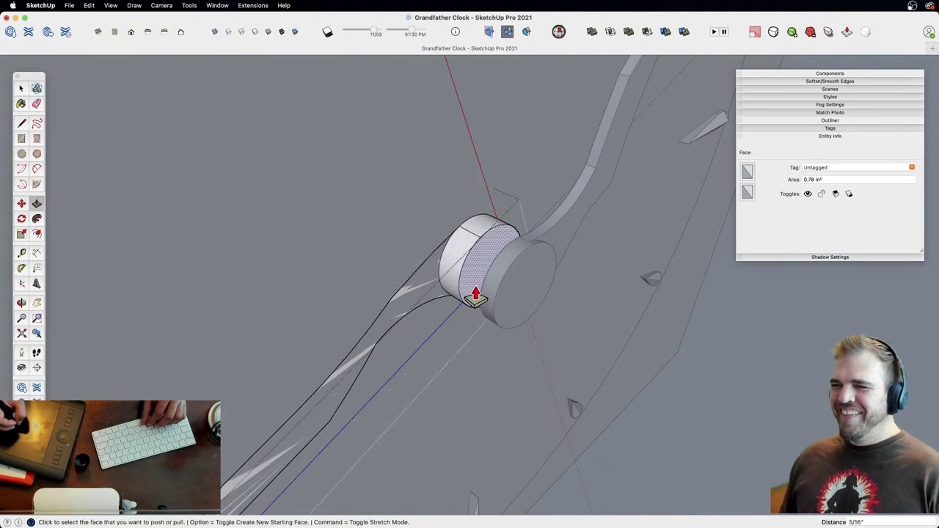
{"action": "left_click", "coordinate": [430, 286]}
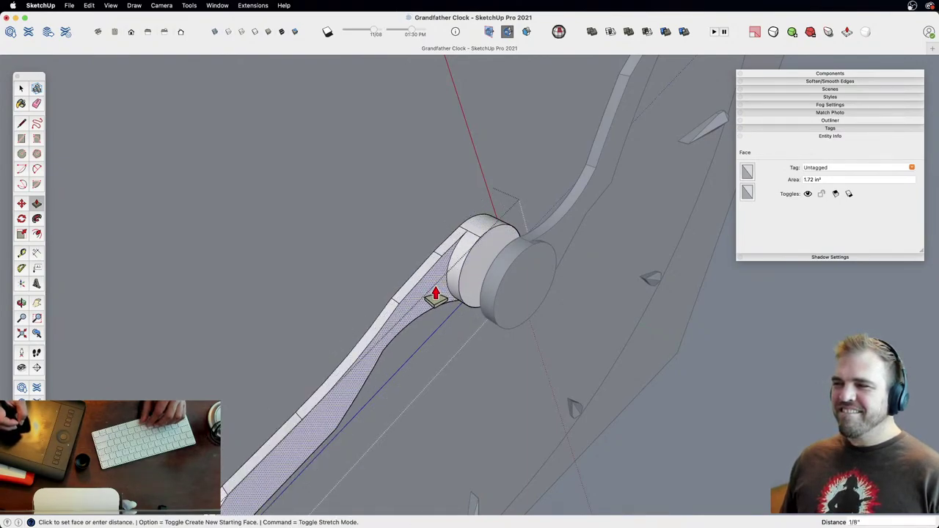
{"action": "left_click", "coordinate": [435, 295]}
{"action": "key", "text": "z"}
{"action": "left_click_drag", "start_coordinate": [478, 220], "coordinate": [524, 304]}
{"action": "key", "text": "space"}
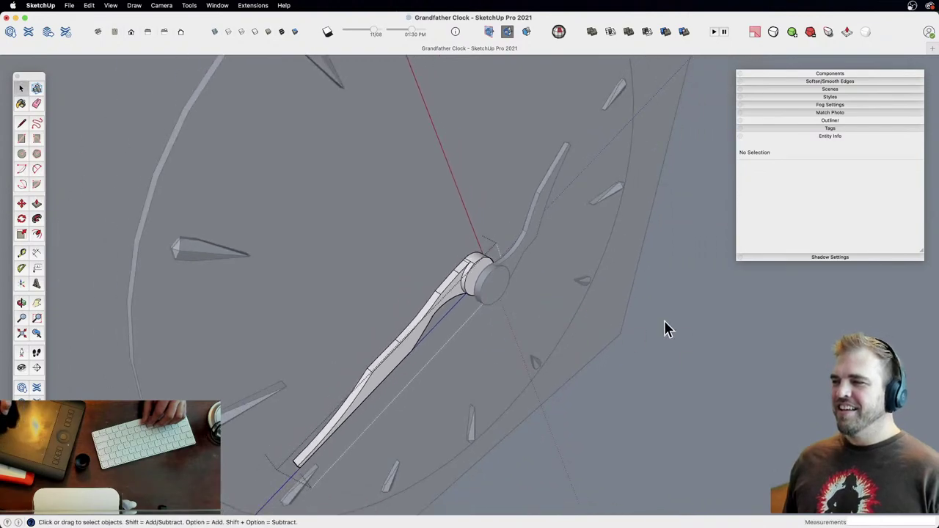
Step: Move the long hand about 13/16" straight out from the dial so its hub sits in front of the short hand's hub
{"action": "left_click", "coordinate": [475, 293]}
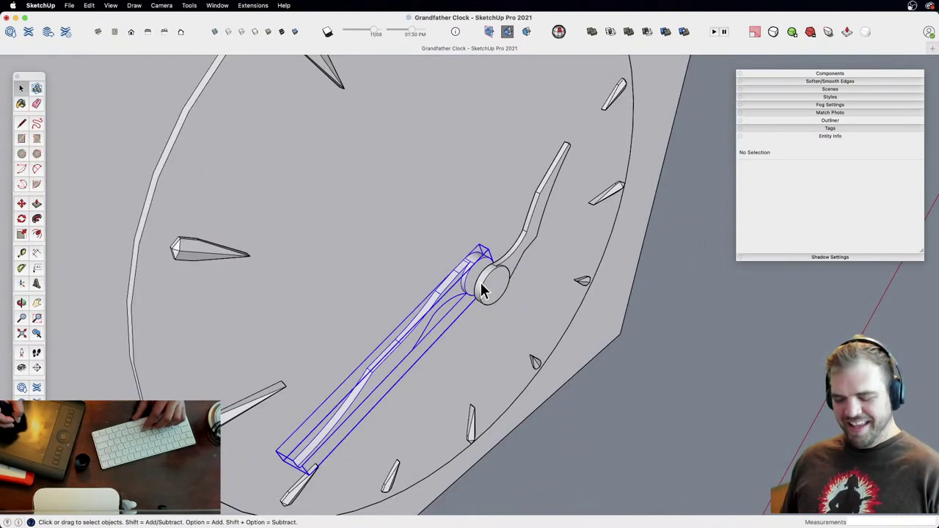
{"action": "scroll", "coordinate": [481, 282], "scroll_direction": "up", "scroll_amount": 5}
{"action": "key", "text": "m"}
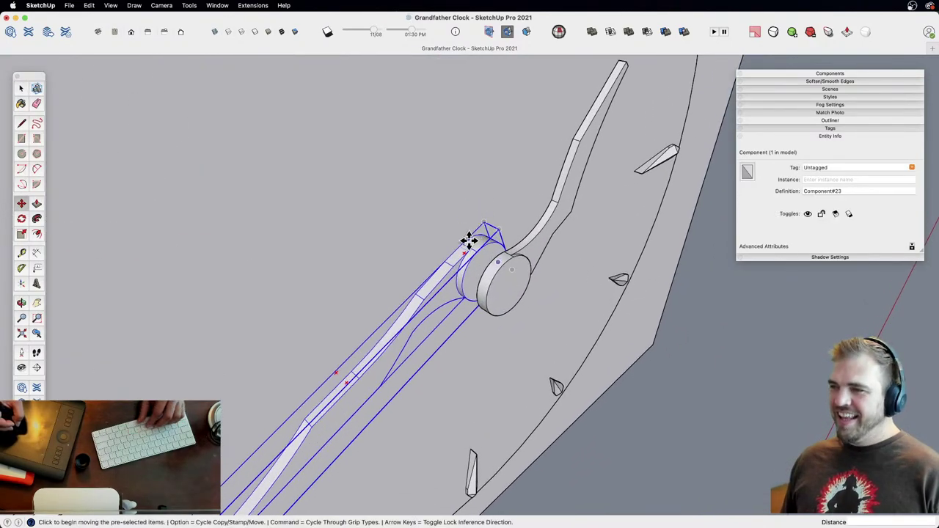
{"action": "left_click", "coordinate": [463, 244]}
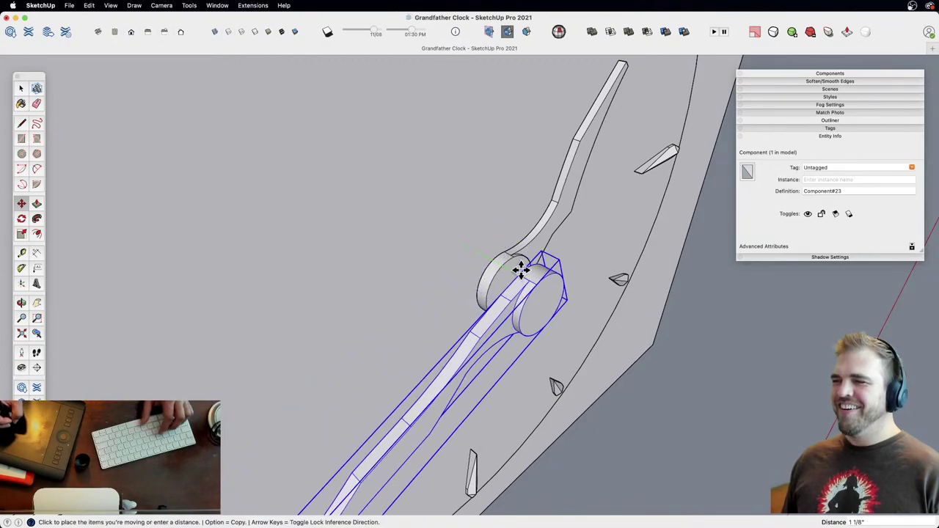
{"action": "left_click", "coordinate": [503, 266]}
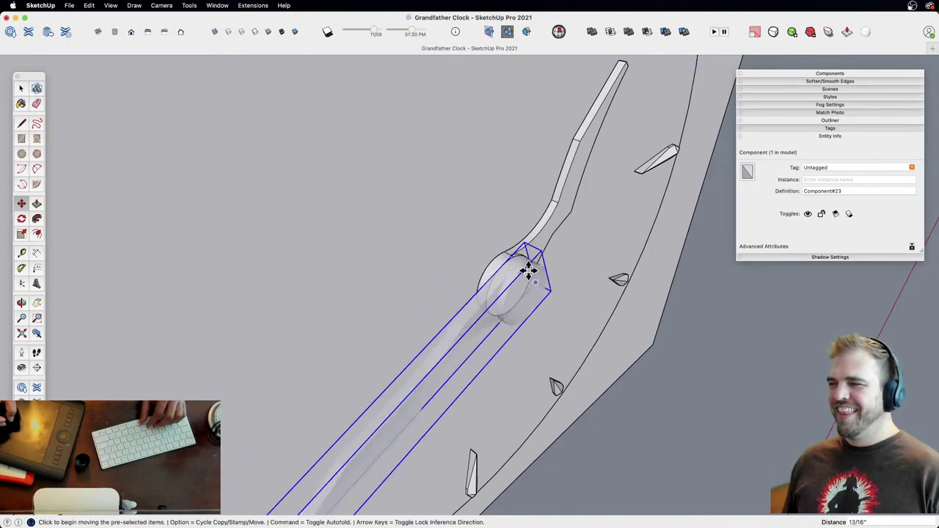
{"action": "key", "text": "space"}
Step: In the long hand component, offset the hub's front face inward about 1/16" and extrude the inner disc forward
{"action": "double_click", "coordinate": [532, 299]}
{"action": "middle_click_drag", "start_coordinate": [521, 296], "coordinate": [474, 262], "text": "shift"}
{"action": "middle_click_drag", "start_coordinate": [474, 262], "coordinate": [418, 262]}
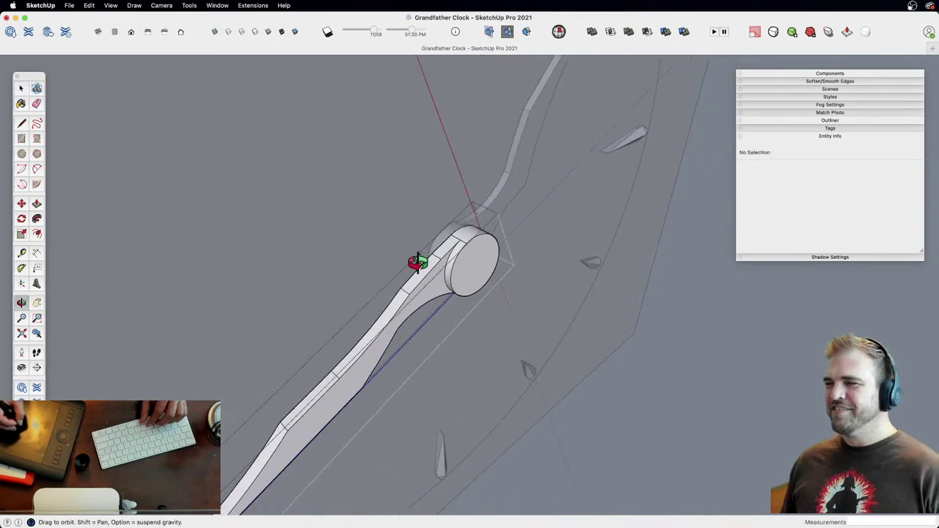
{"action": "key", "text": "z"}
{"action": "left_click_drag", "start_coordinate": [418, 262], "coordinate": [445, 163]}
{"action": "key", "text": "space"}
{"action": "left_click", "coordinate": [498, 211]}
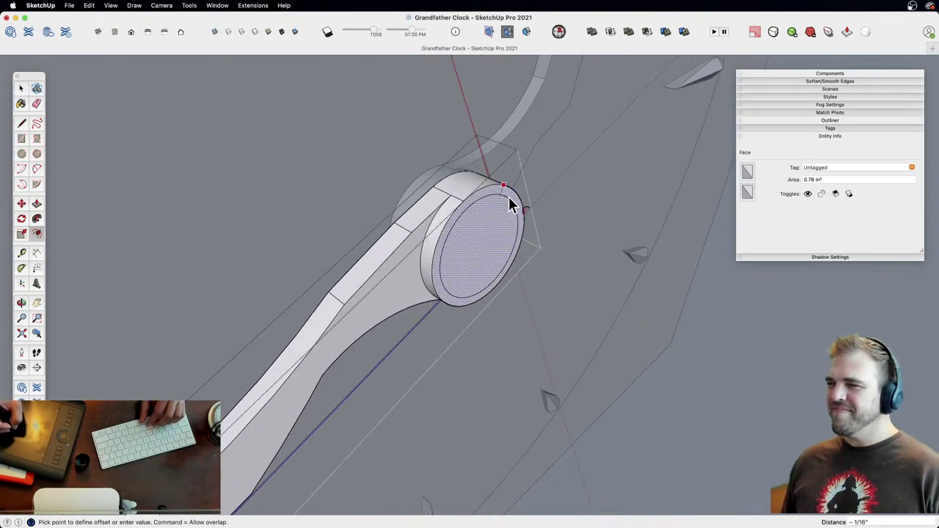
{"action": "key", "text": "p"}
{"action": "left_click", "coordinate": [496, 242]}
{"action": "left_click", "coordinate": [514, 241]}
Step: Scale the front face of the extruded hub disc down about its center to taper it into a cap
{"action": "key", "text": "s"}
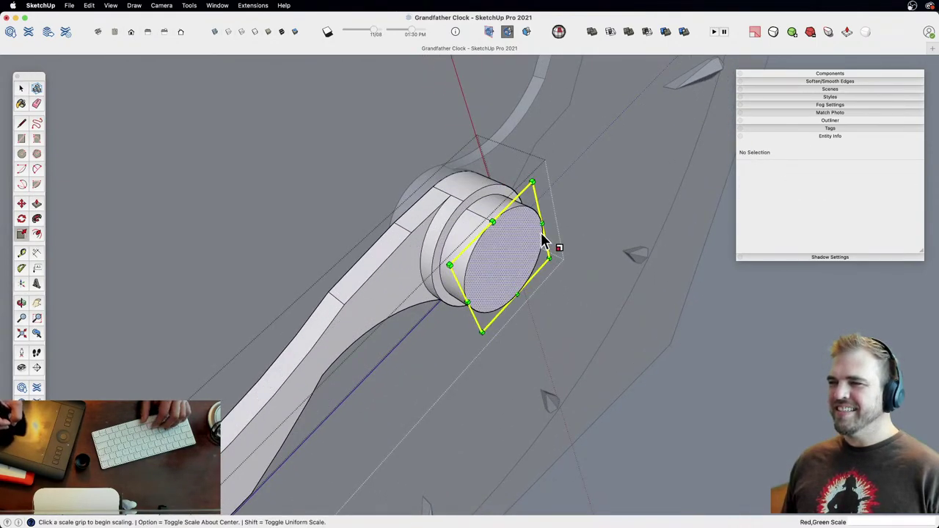
{"action": "left_click", "coordinate": [541, 243]}
{"action": "left_click_drag", "start_coordinate": [533, 181], "coordinate": [477, 367]}
{"action": "key", "text": "space"}
{"action": "key", "text": "z"}
{"action": "key", "text": "space"}
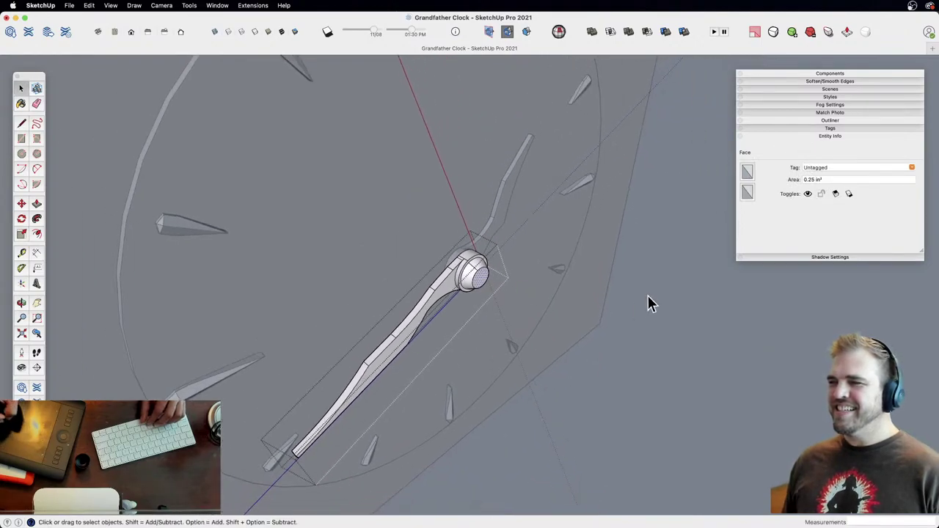
Step: Select both hands and move them about 5/8" back toward the dial, then about 1/2" out again to set their clearance
{"action": "left_click", "coordinate": [652, 304]}
{"action": "left_click", "coordinate": [480, 252], "text": "shift"}
{"action": "middle_click_drag", "start_coordinate": [477, 279], "coordinate": [489, 345]}
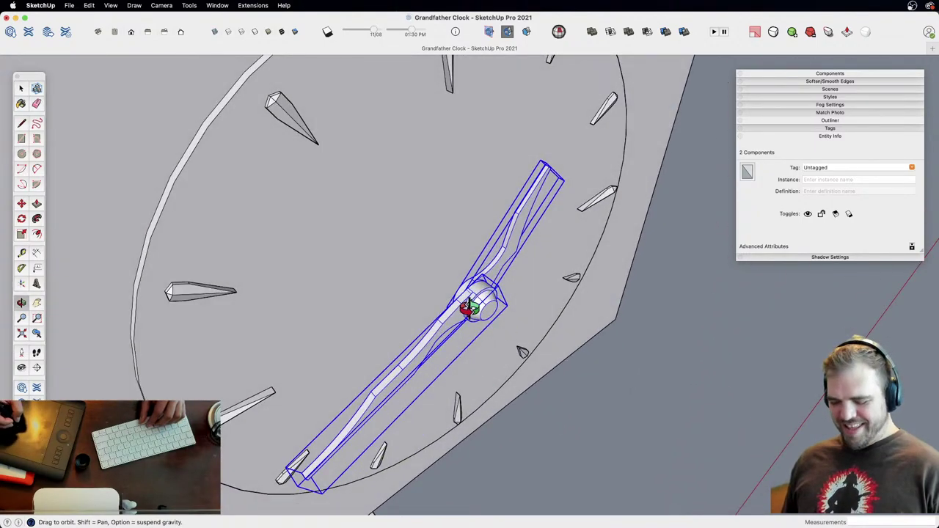
{"action": "key", "text": "m"}
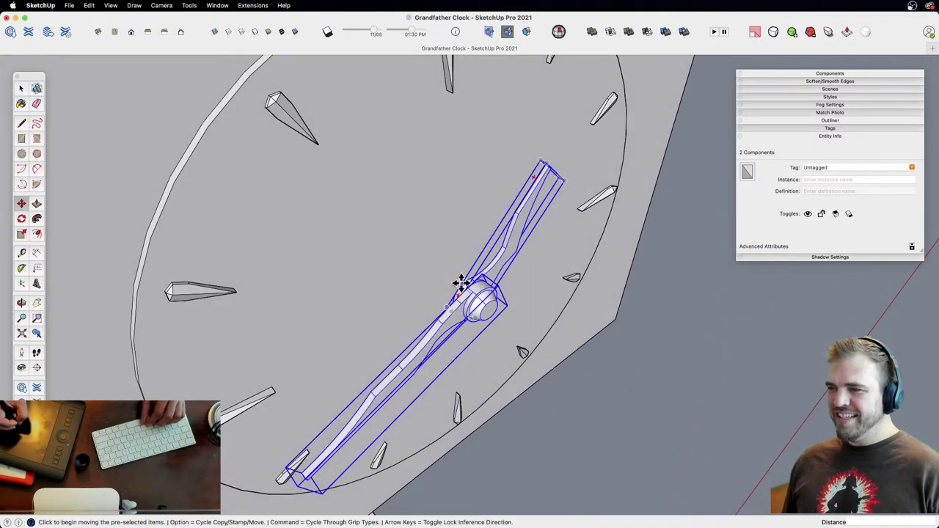
{"action": "left_click_drag", "start_coordinate": [461, 282], "coordinate": [449, 239]}
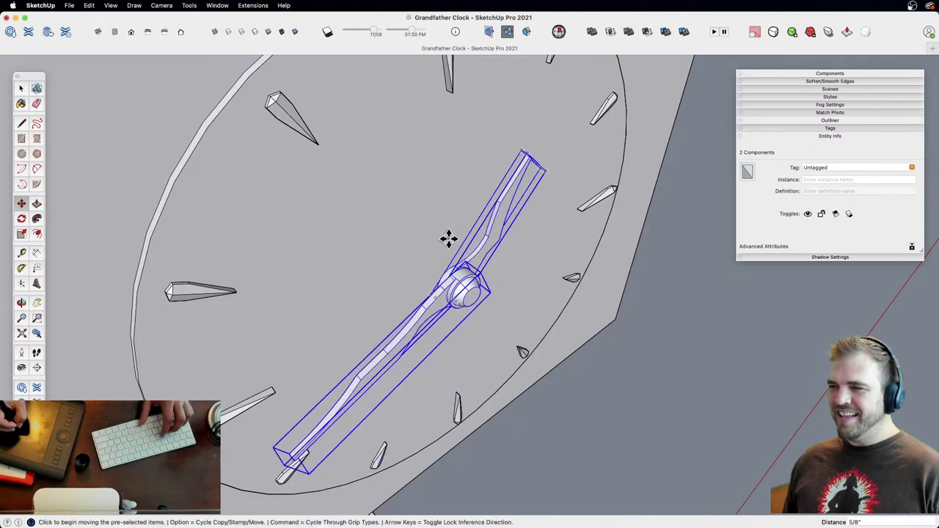
{"action": "left_click", "coordinate": [508, 298]}
{"action": "left_click", "coordinate": [516, 303]}
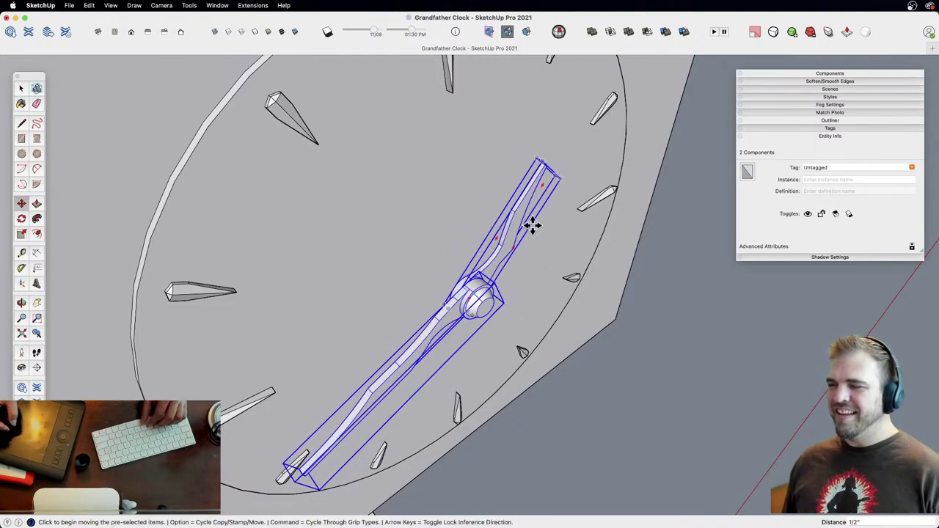
Step: Cut both hands and paste them in place inside the dial component so they also show on the assembled clock
{"action": "key", "text": "z"}
{"action": "left_click_drag", "start_coordinate": [452, 180], "coordinate": [489, 323]}
{"action": "middle_click_drag", "start_coordinate": [489, 323], "coordinate": [403, 190]}
{"action": "key", "text": "space"}
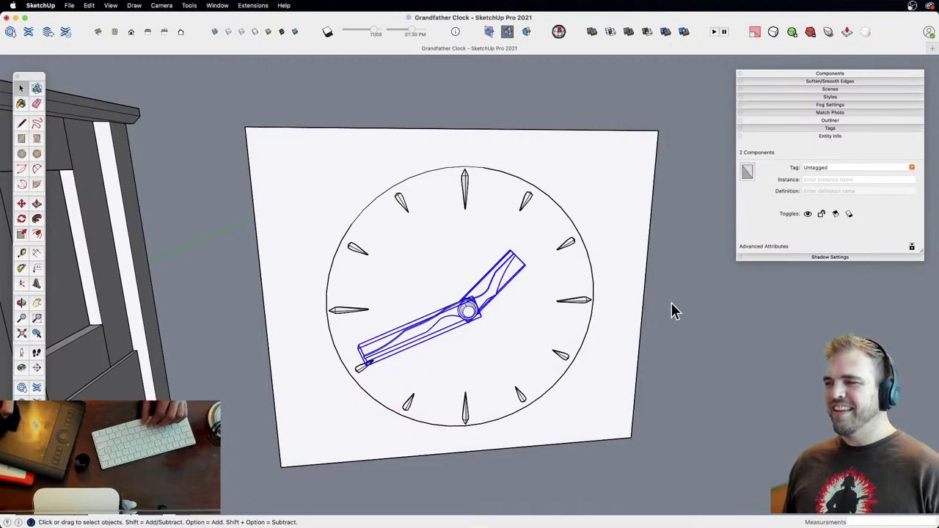
{"action": "key", "text": "super+x"}
{"action": "left_click", "coordinate": [523, 288]}
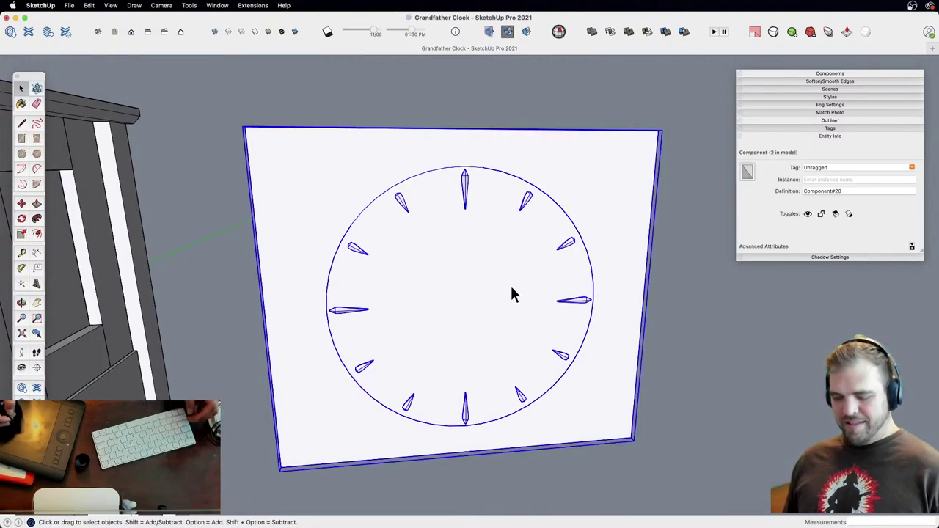
{"action": "double_click", "coordinate": [512, 285]}
{"action": "key", "text": "alt+shift+v"}
{"action": "left_click_drag", "start_coordinate": [512, 240], "coordinate": [485, 380]}
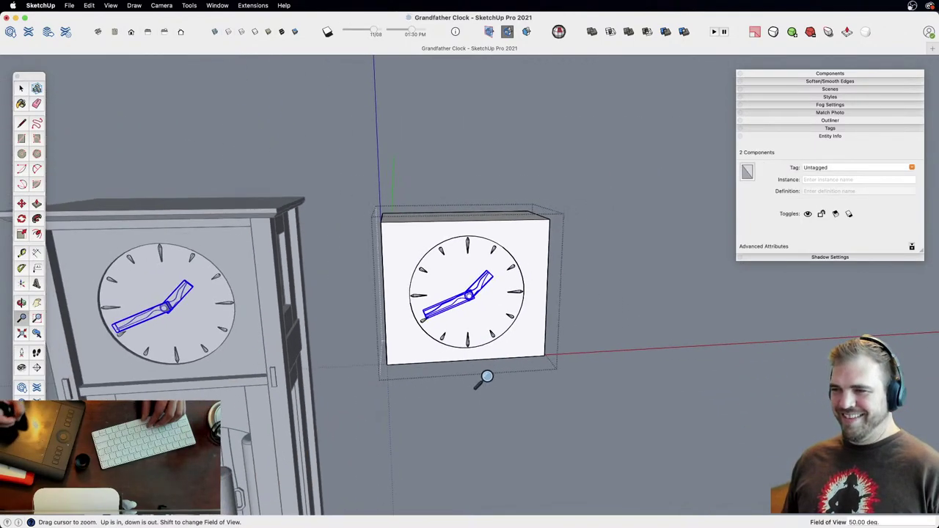
{"action": "key", "text": "space"}
{"action": "left_click", "coordinate": [487, 400]}
Step: Examine the finished hands and dial on the assembled clock and the separate clock box from several angles
{"action": "middle_click_drag", "start_coordinate": [415, 311], "coordinate": [527, 238], "text": "shift"}
{"action": "key", "text": "z"}
{"action": "left_click_drag", "start_coordinate": [356, 308], "coordinate": [356, 336]}
{"action": "scroll", "coordinate": [436, 242], "scroll_direction": "down", "scroll_amount": 6}
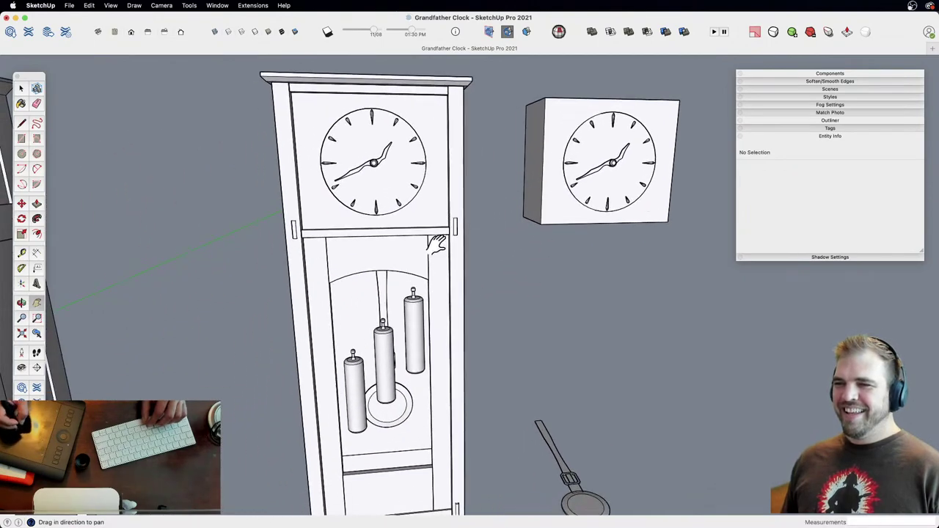
{"action": "middle_click_drag", "start_coordinate": [436, 250], "coordinate": [344, 353]}
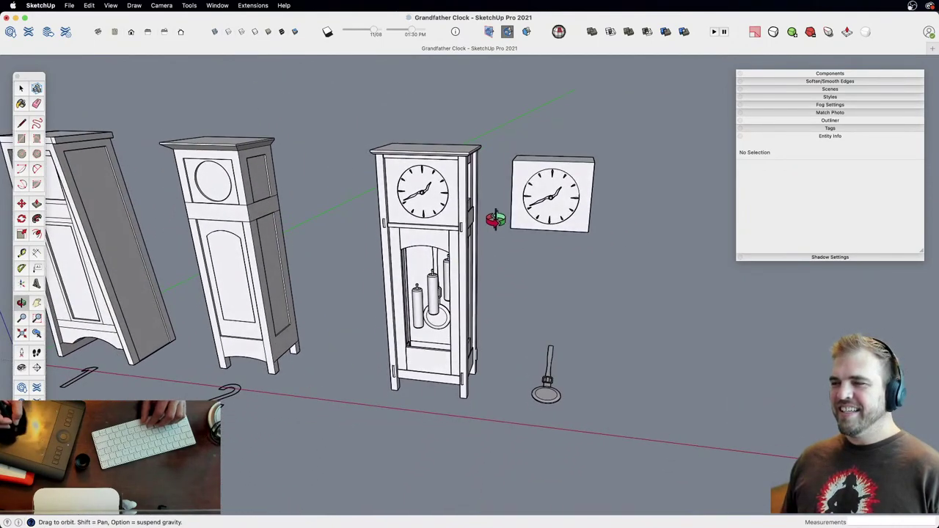
{"action": "key", "text": "z"}
{"action": "left_click_drag", "start_coordinate": [474, 348], "coordinate": [467, 245]}
{"action": "key", "text": "h"}
{"action": "middle_click_drag", "start_coordinate": [505, 246], "coordinate": [412, 350]}
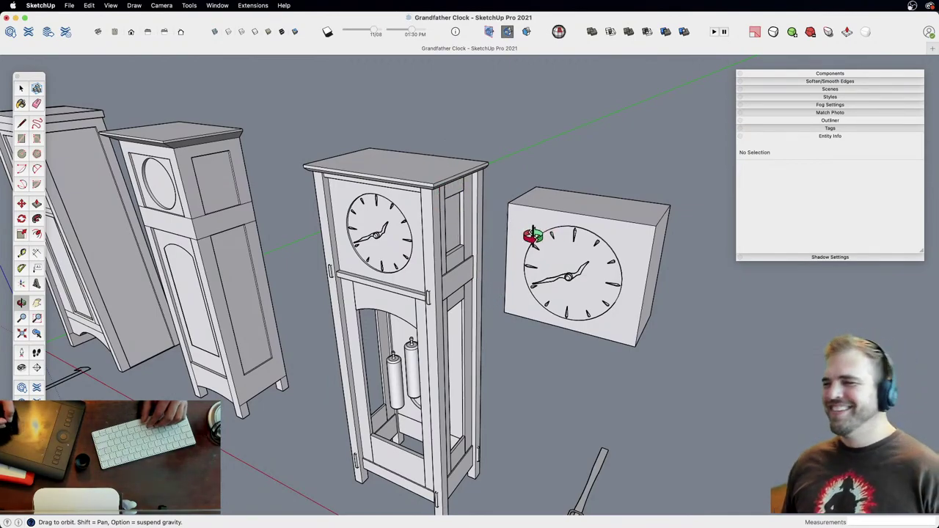
{"action": "key", "text": "z"}
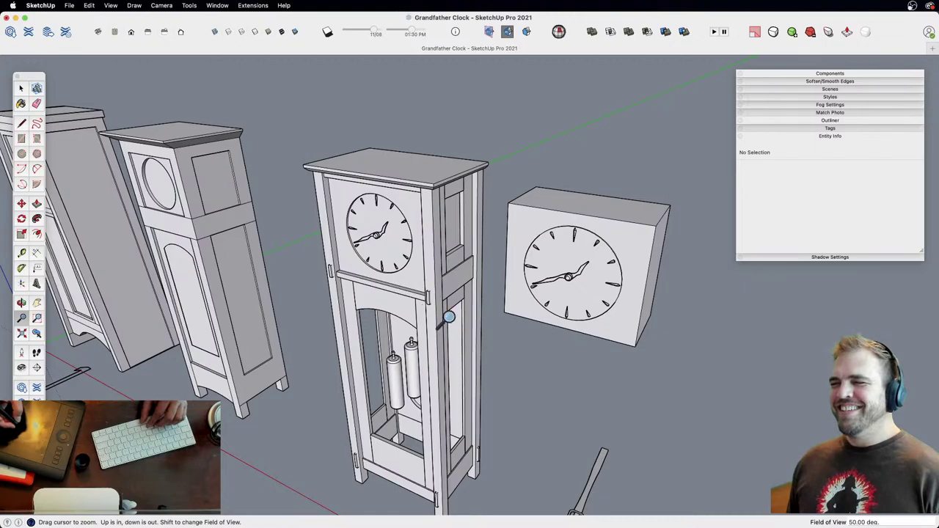
{"action": "left_click_drag", "start_coordinate": [433, 433], "coordinate": [512, 314]}
{"action": "key", "text": "h"}
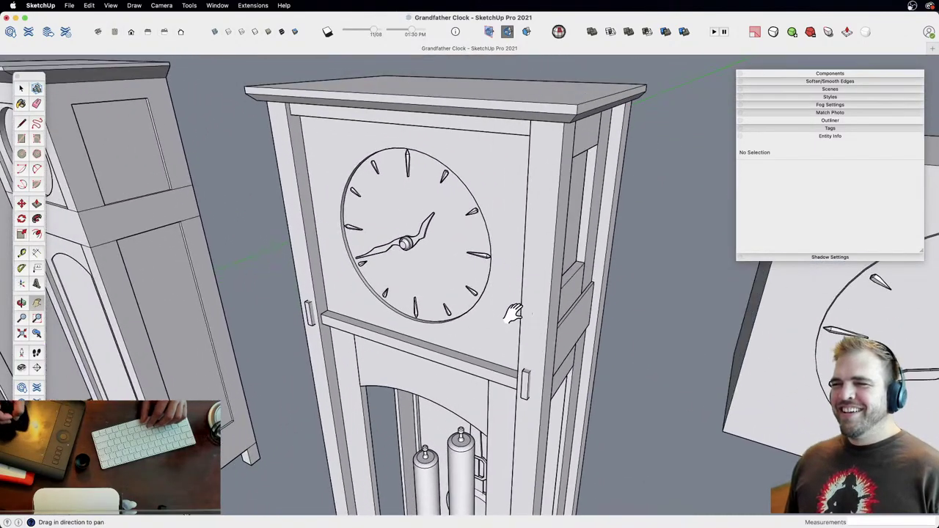
{"action": "key", "text": "o"}
{"action": "left_click_drag", "start_coordinate": [417, 304], "coordinate": [462, 319]}
{"action": "middle_click_drag", "start_coordinate": [460, 318], "coordinate": [526, 371]}
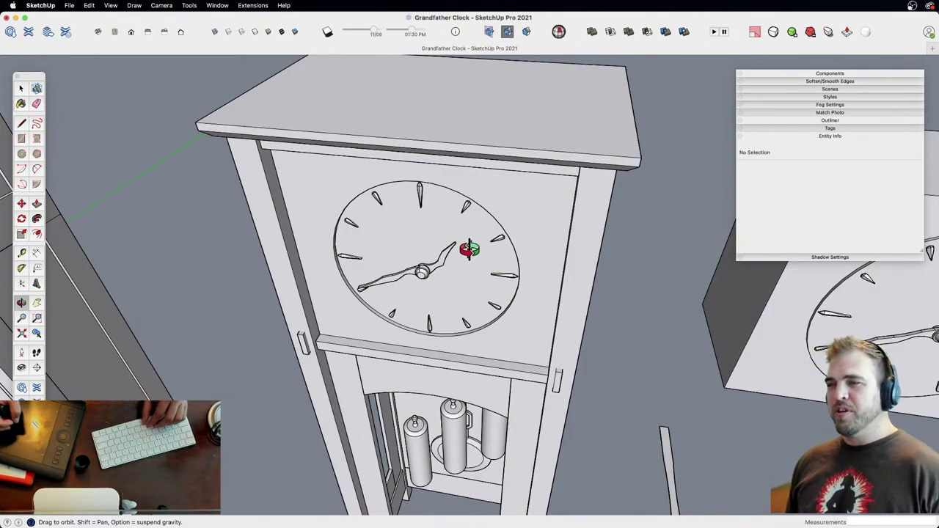
{"action": "left_click_drag", "start_coordinate": [449, 258], "coordinate": [515, 204]}
{"action": "scroll", "coordinate": [510, 230], "scroll_direction": "down", "scroll_amount": 5}
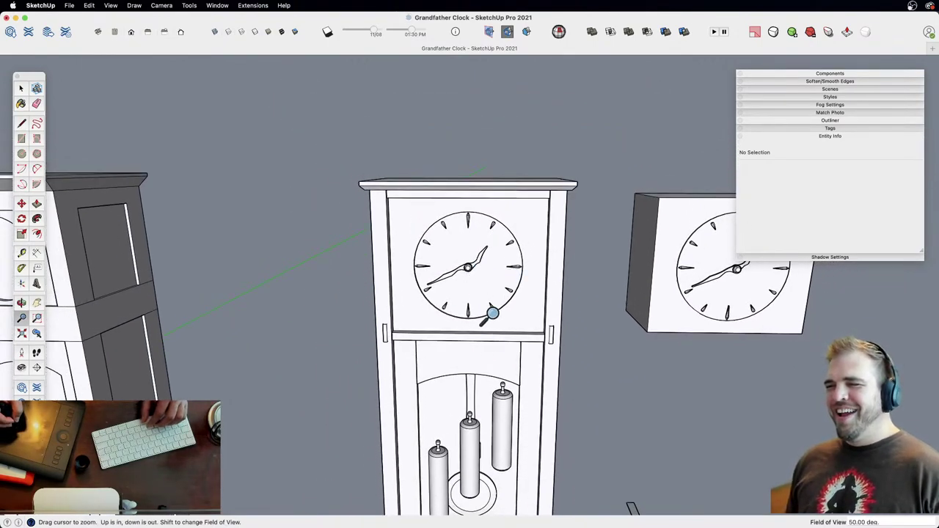
{"action": "left_click_drag", "start_coordinate": [493, 314], "coordinate": [520, 176]}
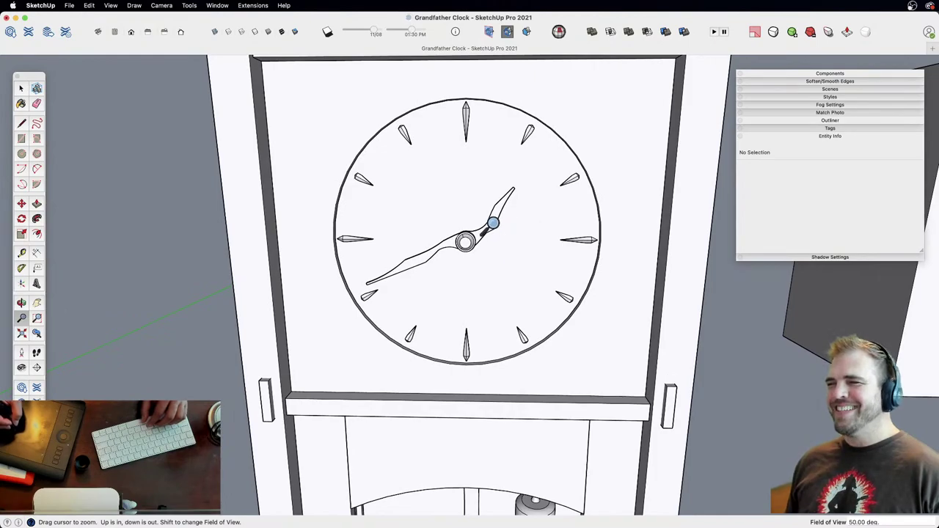
{"action": "key", "text": "h"}
{"action": "left_click_drag", "start_coordinate": [493, 223], "coordinate": [497, 289]}
{"action": "key", "text": "o"}
{"action": "left_click_drag", "start_coordinate": [587, 289], "coordinate": [488, 411]}
{"action": "key", "text": "z"}
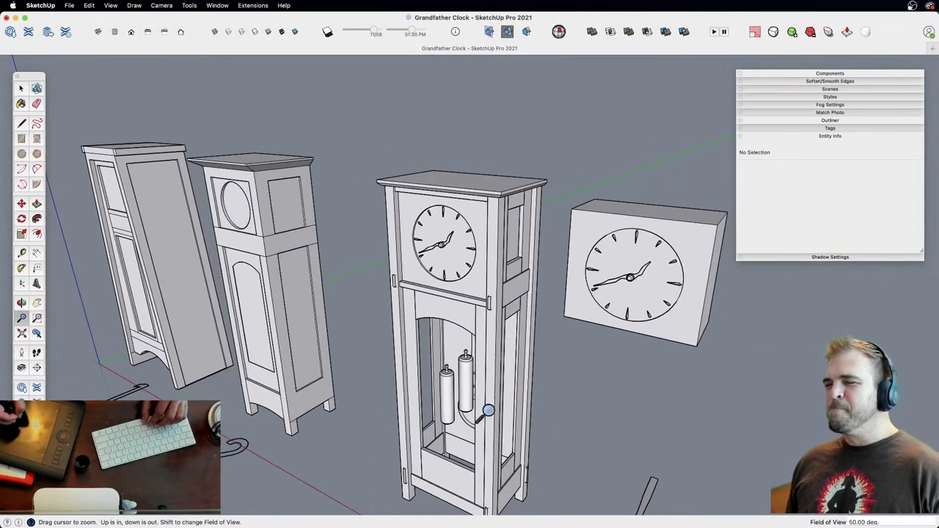
Step: Open the panel surrounding the dial on the assembled clock for editing
{"action": "key", "text": "space"}
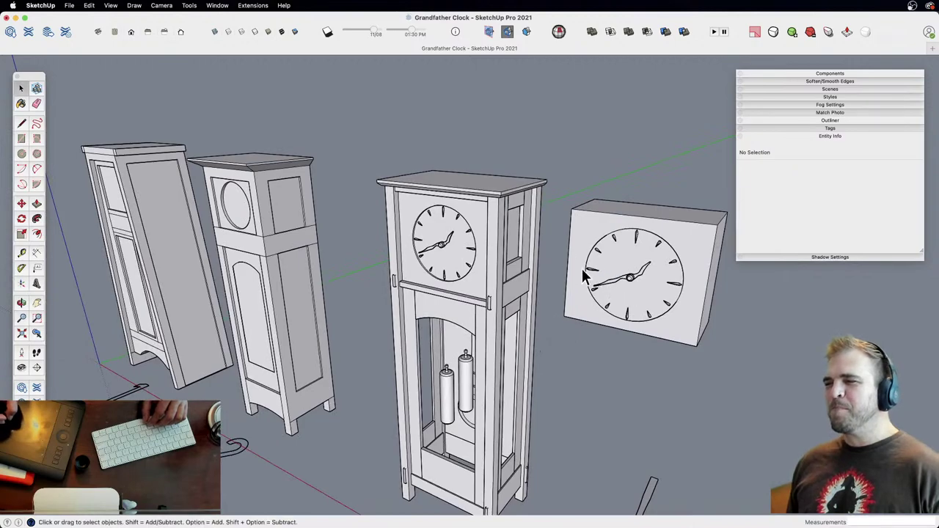
{"action": "scroll", "coordinate": [478, 315], "scroll_direction": "up", "scroll_amount": 5}
{"action": "left_click", "coordinate": [486, 276]}
{"action": "scroll", "coordinate": [486, 276], "scroll_direction": "up", "scroll_amount": 3}
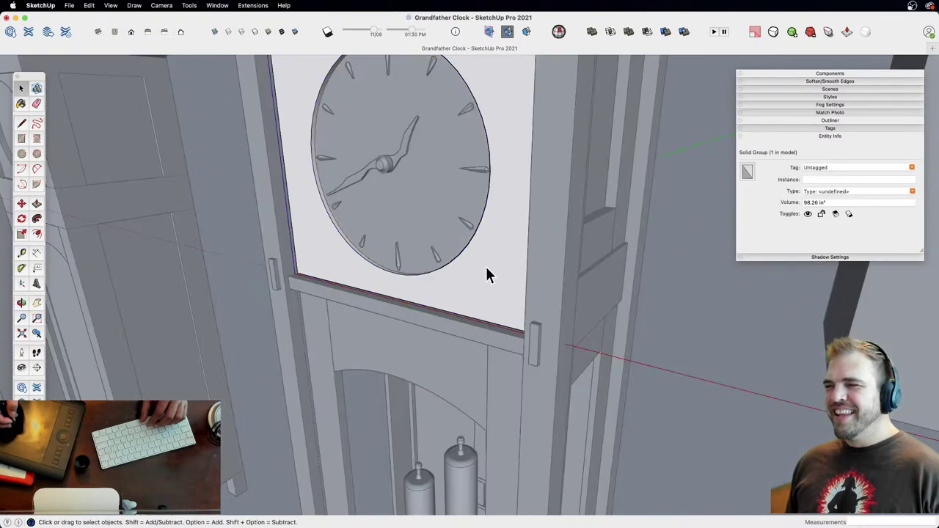
{"action": "double_click", "coordinate": [486, 268]}
Step: Offset the panel's circular opening edge 1" outward to outline a ring around the dial
{"action": "left_click", "coordinate": [482, 260]}
{"action": "middle_click_drag", "start_coordinate": [483, 259], "coordinate": [496, 273]}
{"action": "key", "text": "z"}
{"action": "left_click_drag", "start_coordinate": [497, 273], "coordinate": [508, 230]}
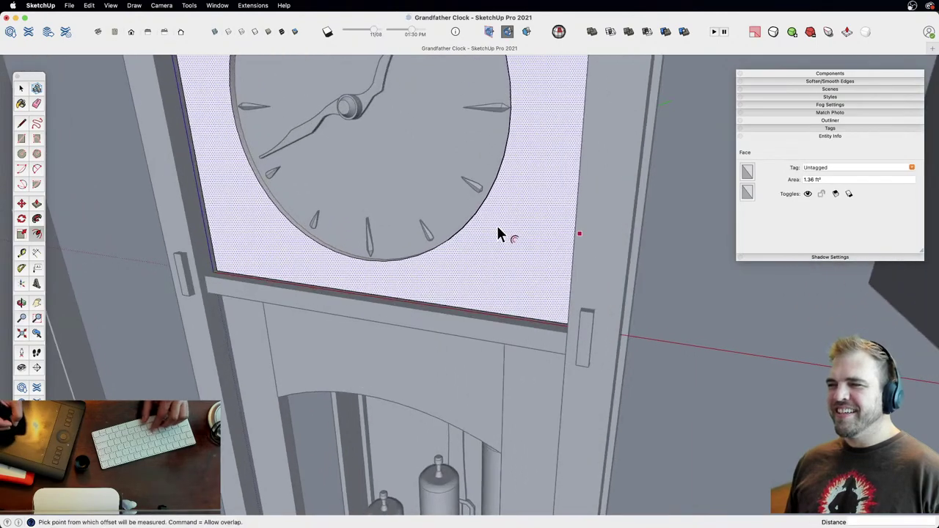
{"action": "left_click", "coordinate": [498, 233]}
{"action": "key", "text": "space"}
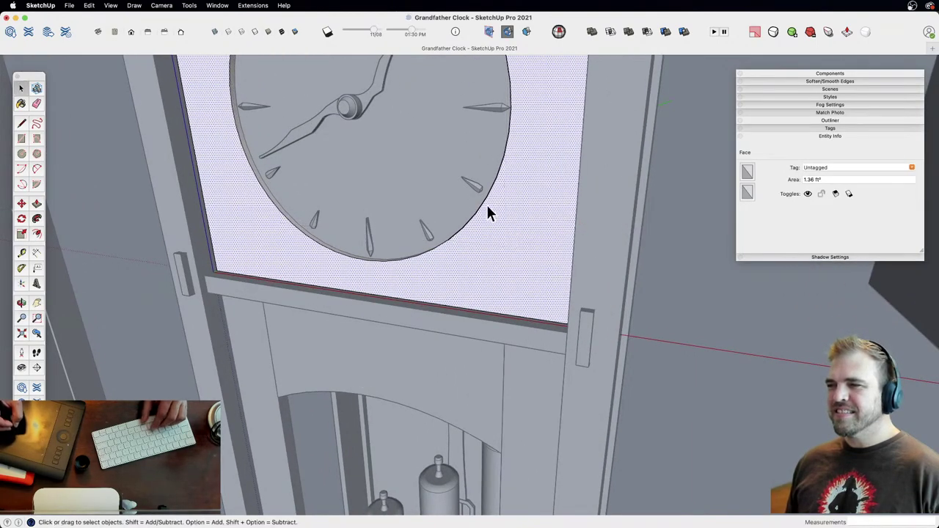
{"action": "left_click", "coordinate": [490, 201]}
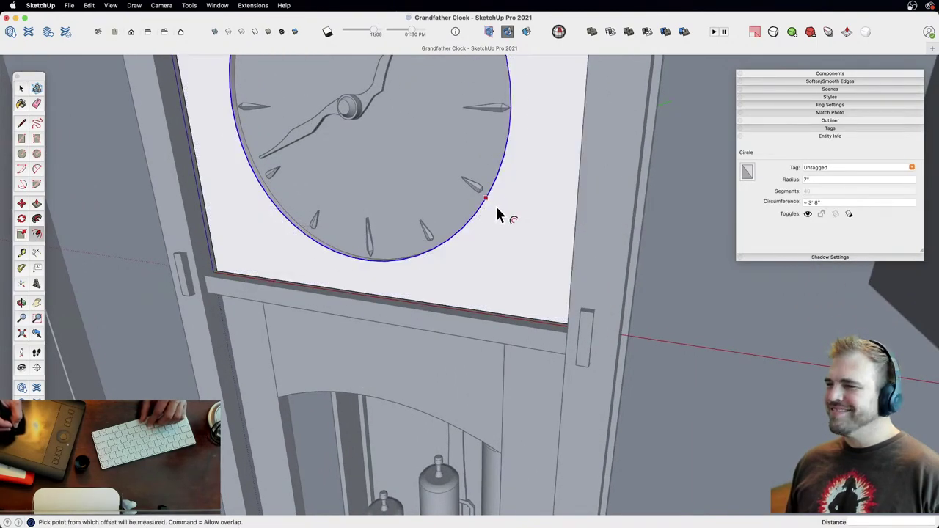
{"action": "left_click", "coordinate": [496, 212]}
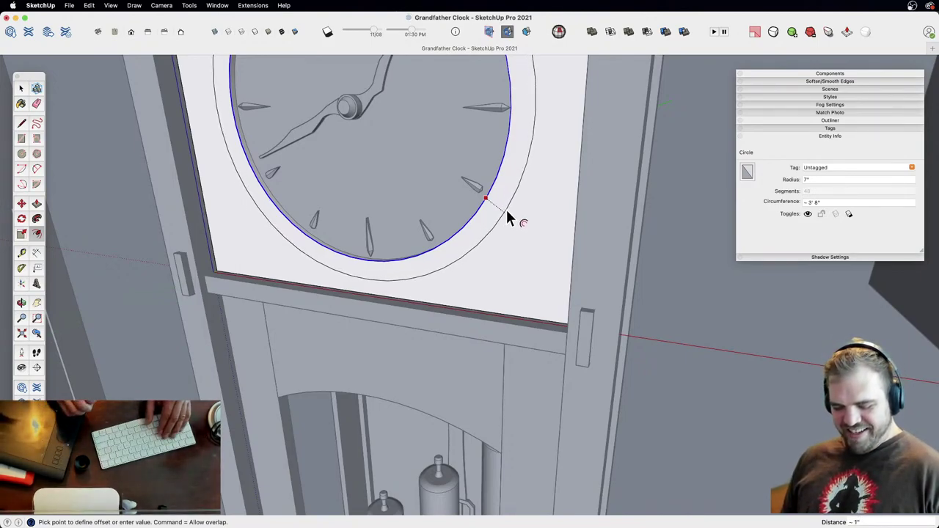
{"action": "type", "text": "1"}
{"action": "key", "text": "Return"}
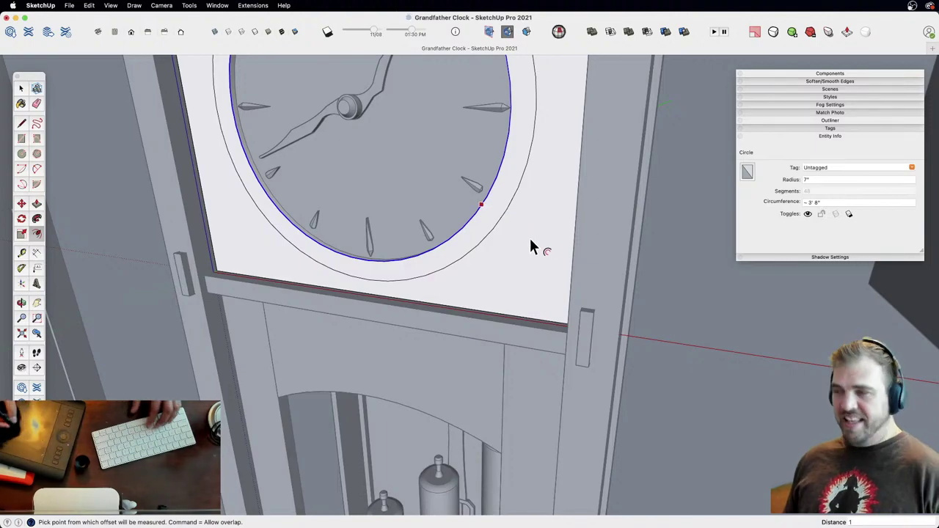
Step: Outline a squared corner area beside the ring's lower part with lines about 1 3/8" across, straight down, and about 6 1/16" back to the circle
{"action": "middle_click_drag", "start_coordinate": [534, 237], "coordinate": [577, 201]}
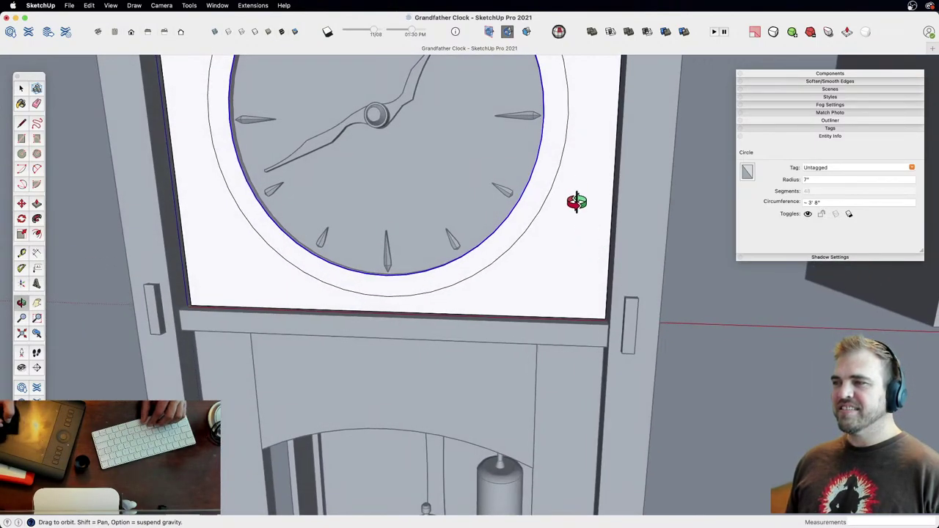
{"action": "key", "text": "l"}
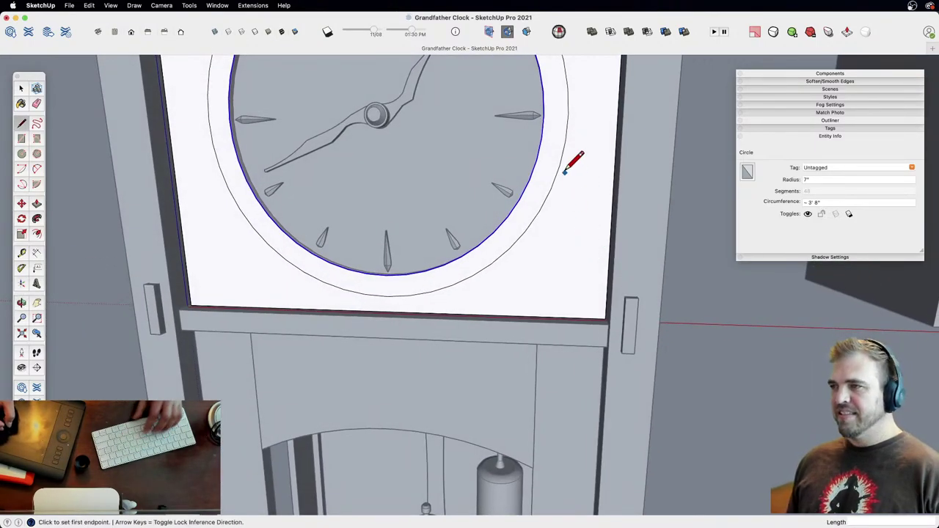
{"action": "left_click", "coordinate": [560, 165]}
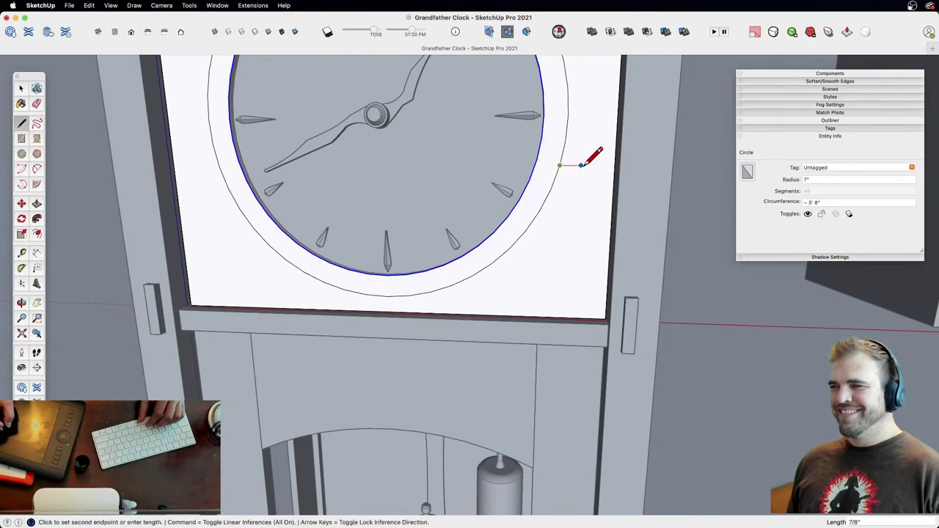
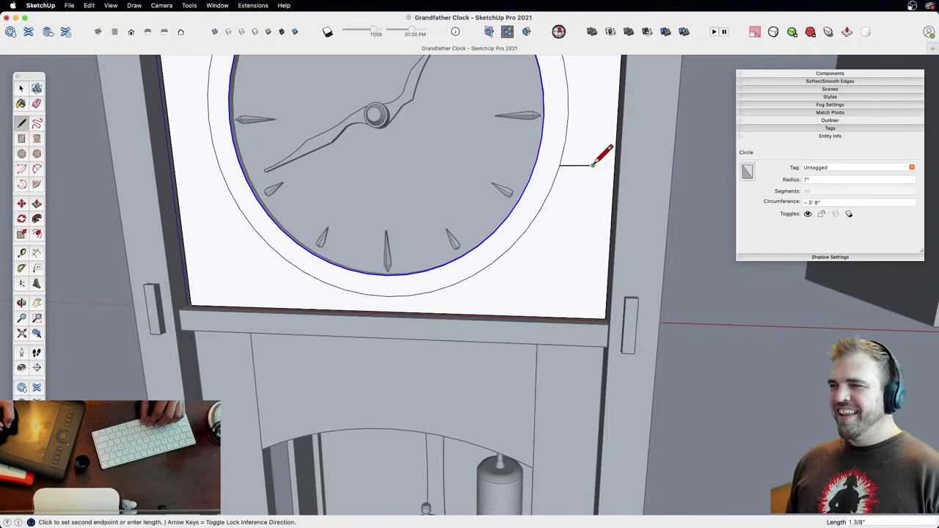
{"action": "left_click", "coordinate": [593, 164]}
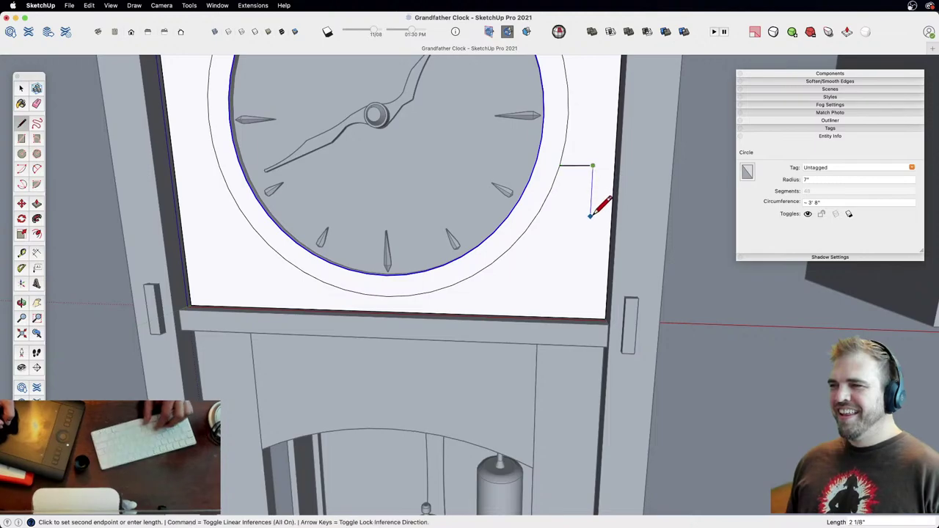
{"action": "left_click", "coordinate": [454, 286]}
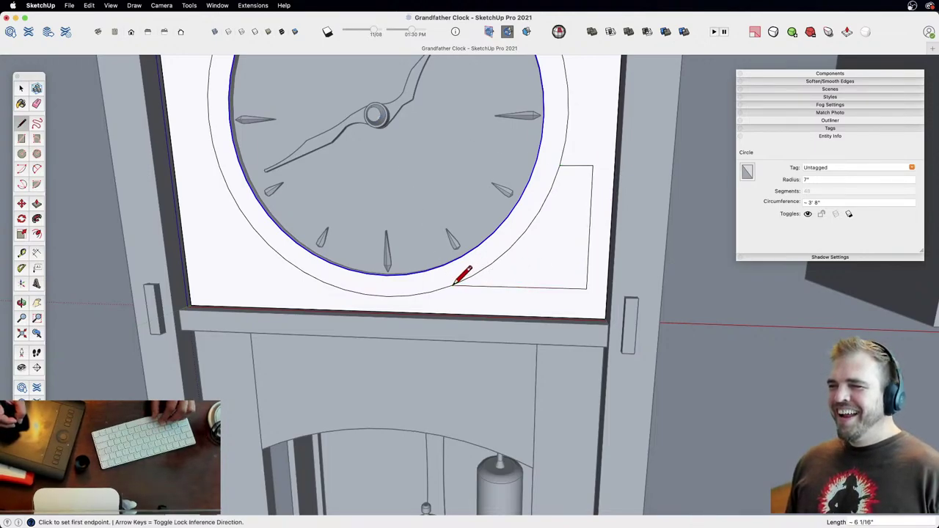
Step: Copy the outlined lower corner face sideways, clear of the panel on its opposite side
{"action": "scroll", "coordinate": [558, 222], "scroll_direction": "down", "scroll_amount": 5}
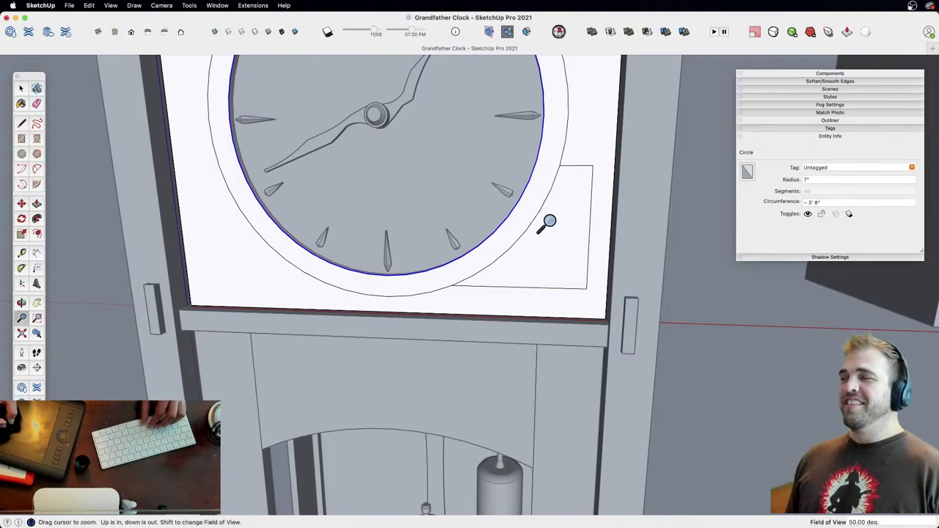
{"action": "key", "text": "space"}
{"action": "left_click", "coordinate": [524, 253]}
{"action": "middle_click_drag", "start_coordinate": [524, 254], "coordinate": [491, 257]}
{"action": "key", "text": "m"}
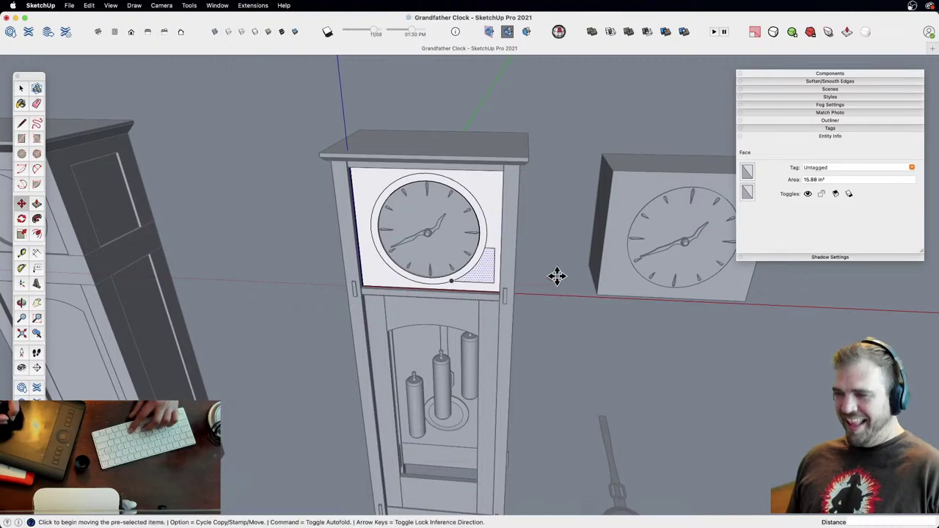
{"action": "left_click", "coordinate": [537, 279]}
{"action": "key", "text": "alt"}
{"action": "left_click", "coordinate": [321, 273]}
Step: Mirror the copied corner face with a red-axis scale of -1 and move it onto the panel's opposite lower corner
{"action": "key", "text": "s"}
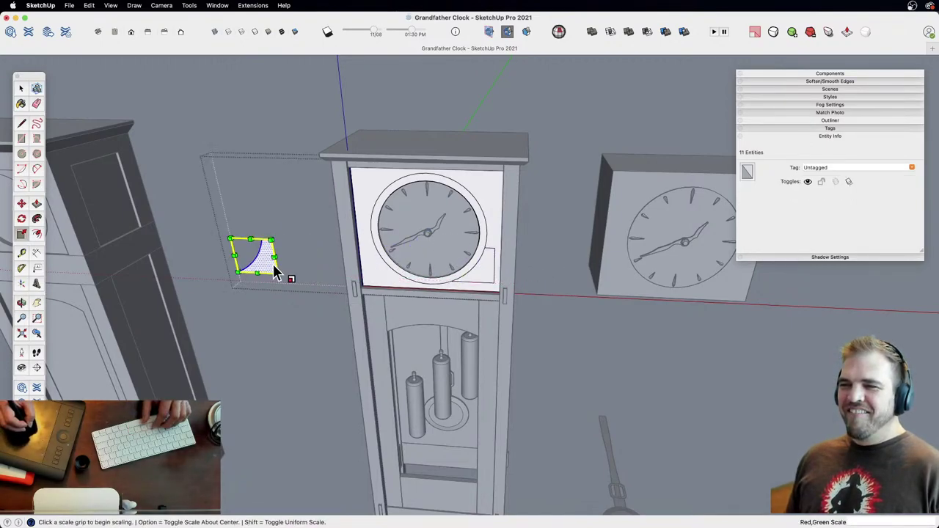
{"action": "left_click", "coordinate": [276, 256]}
{"action": "type", "text": "-1"}
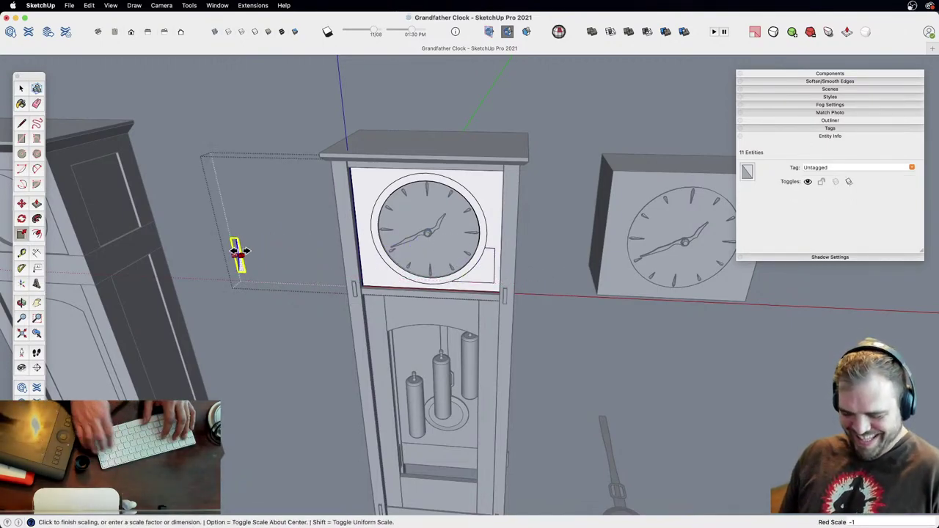
{"action": "key", "text": "Return"}
{"action": "key", "text": "m"}
{"action": "left_click", "coordinate": [238, 272]}
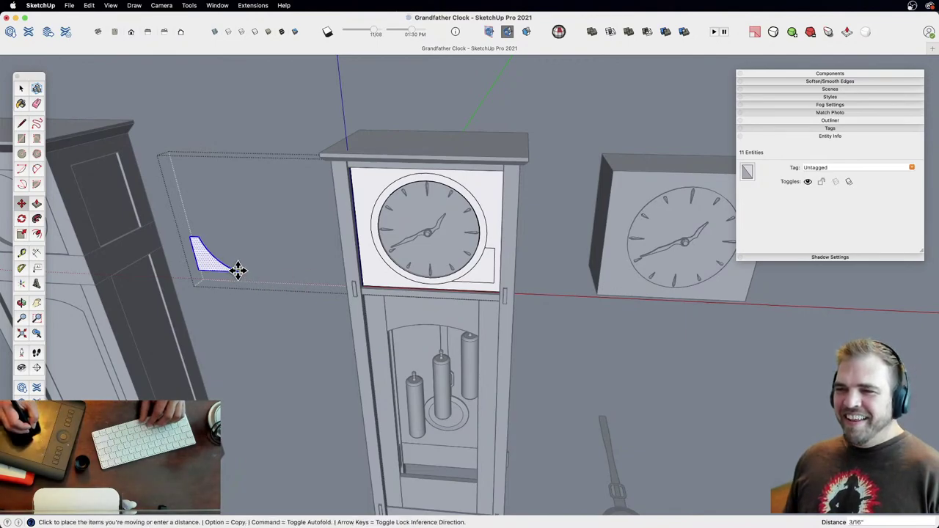
{"action": "left_click", "coordinate": [409, 275]}
Step: Hide the rest of the model and copy both lower corner faces about 1' 8 1/4" straight up above the panel
{"action": "key", "text": "space"}
{"action": "left_click", "coordinate": [483, 270]}
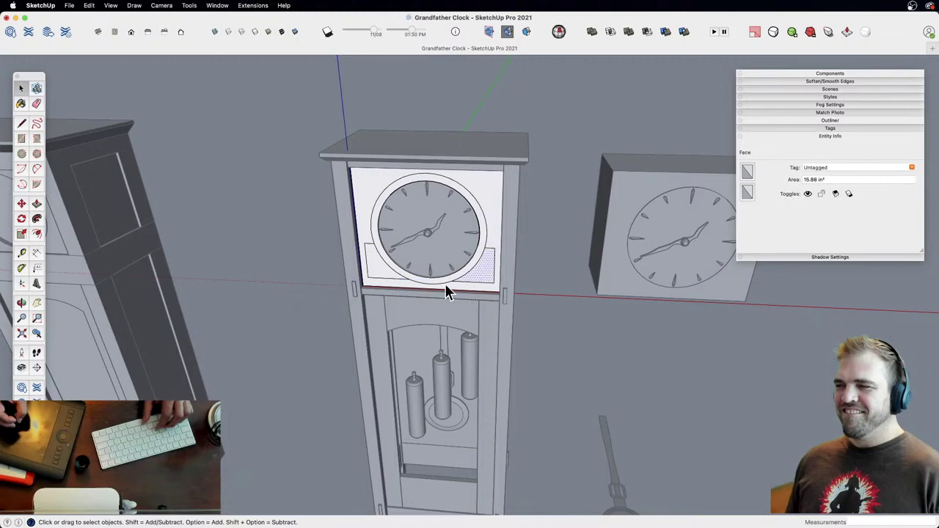
{"action": "left_click", "coordinate": [379, 271], "text": "shift"}
{"action": "middle_click_drag", "start_coordinate": [397, 301], "coordinate": [478, 273], "text": "shift"}
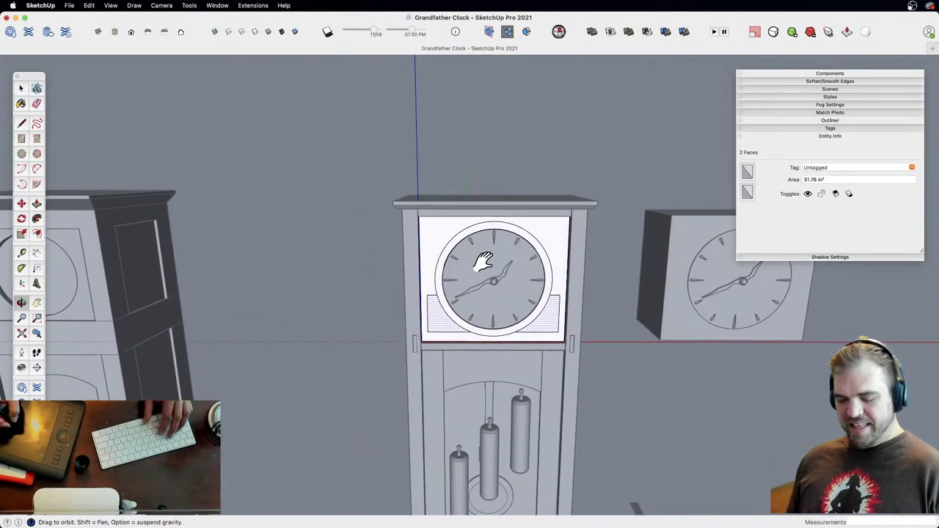
{"action": "key", "text": "shift+h"}
{"action": "left_click", "coordinate": [438, 310], "text": "alt"}
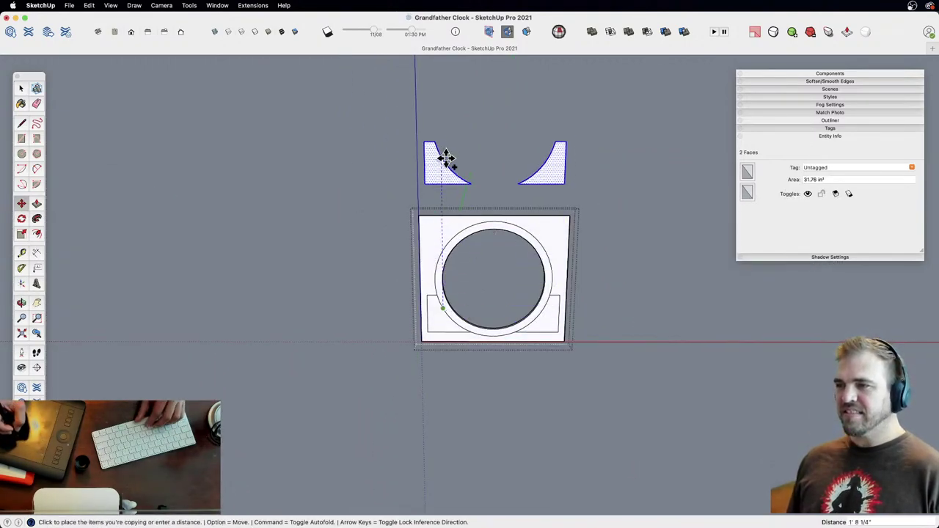
{"action": "left_click", "coordinate": [441, 159]}
Step: Flip the two copied corner faces upside down with the Scale tool
{"action": "middle_click_drag", "start_coordinate": [448, 202], "coordinate": [478, 312]}
{"action": "key", "text": "z"}
{"action": "left_click_drag", "start_coordinate": [478, 313], "coordinate": [444, 224]}
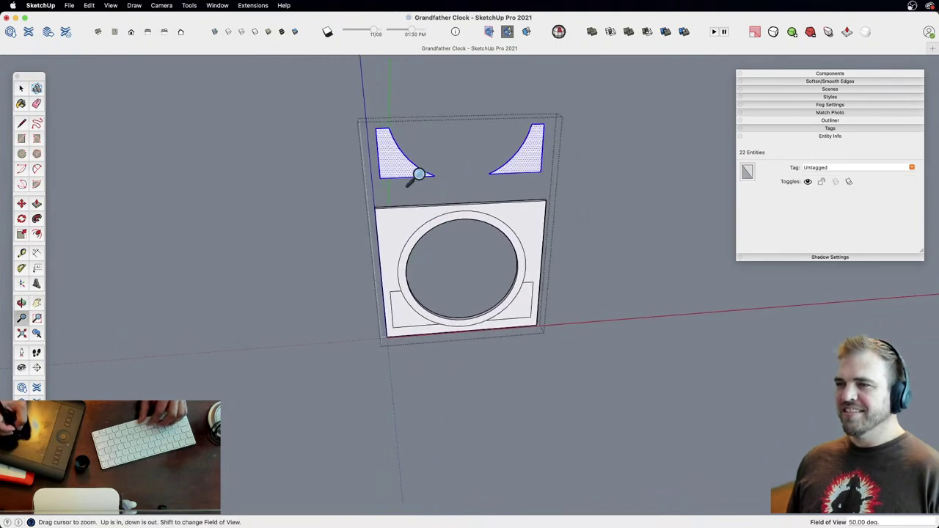
{"action": "middle_click_drag", "start_coordinate": [419, 176], "coordinate": [458, 236], "text": "shift"}
{"action": "middle_click_drag", "start_coordinate": [458, 237], "coordinate": [493, 314]}
{"action": "key", "text": "s"}
{"action": "left_click_drag", "start_coordinate": [500, 233], "coordinate": [512, 158]}
Step: Move the flipped faces about 1' 3 1/2" down onto the panel's upper corners and show the rest of the model again
{"action": "key", "text": "m"}
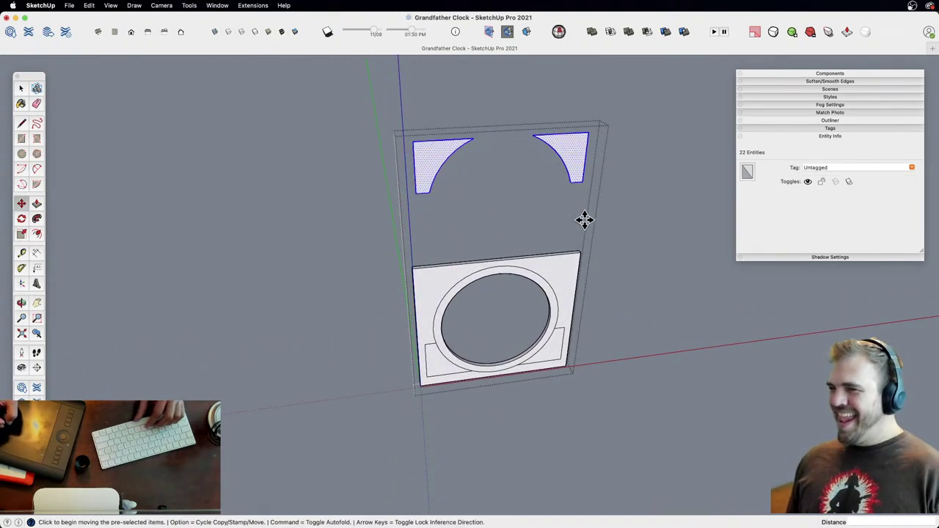
{"action": "left_click", "coordinate": [532, 137]}
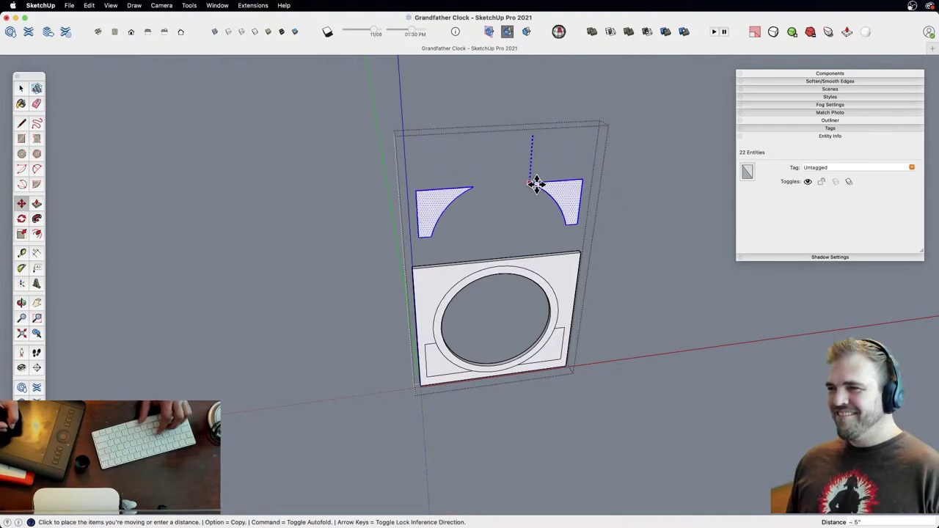
{"action": "left_click", "coordinate": [524, 265]}
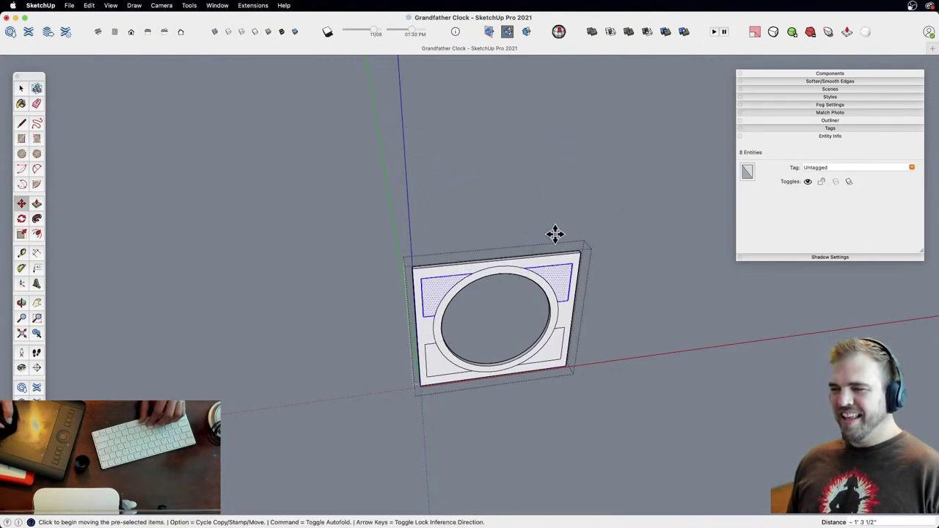
{"action": "key", "text": "i"}
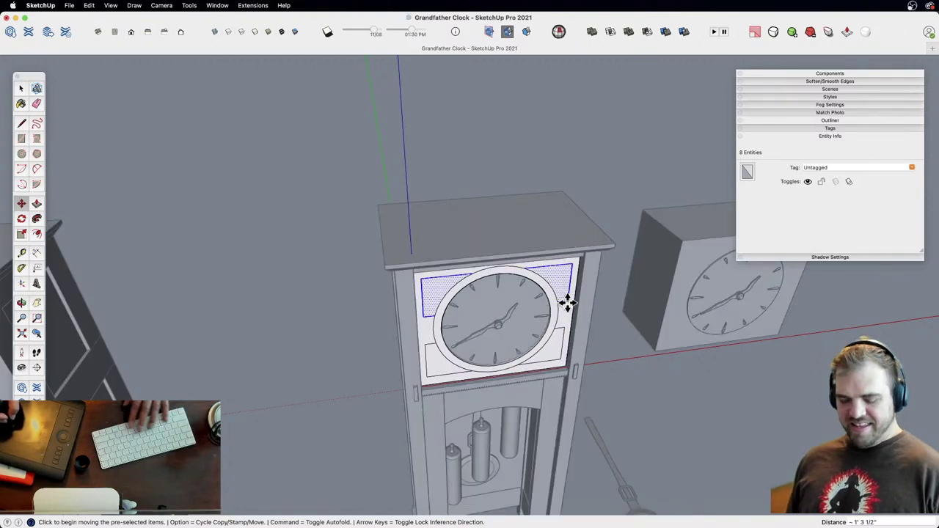
{"action": "scroll", "coordinate": [558, 306], "scroll_direction": "up", "scroll_amount": 3}
{"action": "middle_click_drag", "start_coordinate": [554, 309], "coordinate": [523, 292]}
{"action": "key", "text": "z"}
{"action": "left_click_drag", "start_coordinate": [623, 389], "coordinate": [616, 294]}
{"action": "key", "text": "h"}
{"action": "left_click_drag", "start_coordinate": [616, 346], "coordinate": [418, 307]}
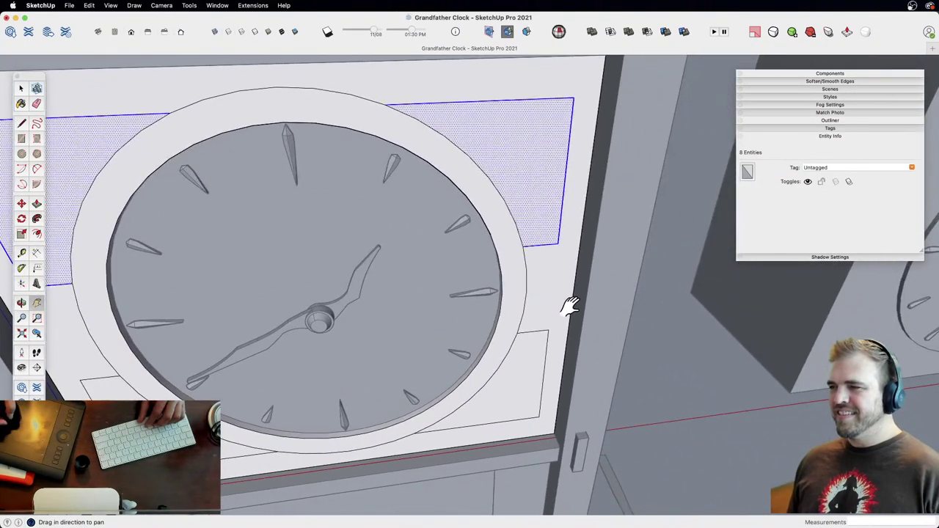
{"action": "key", "text": "p"}
{"action": "left_click", "coordinate": [563, 310]}
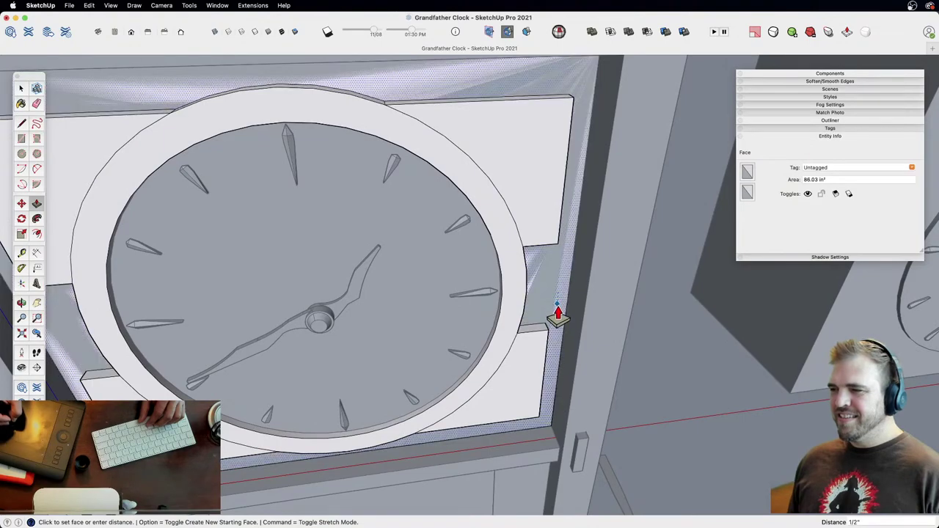
{"action": "key", "text": "space"}
{"action": "key", "text": "p"}
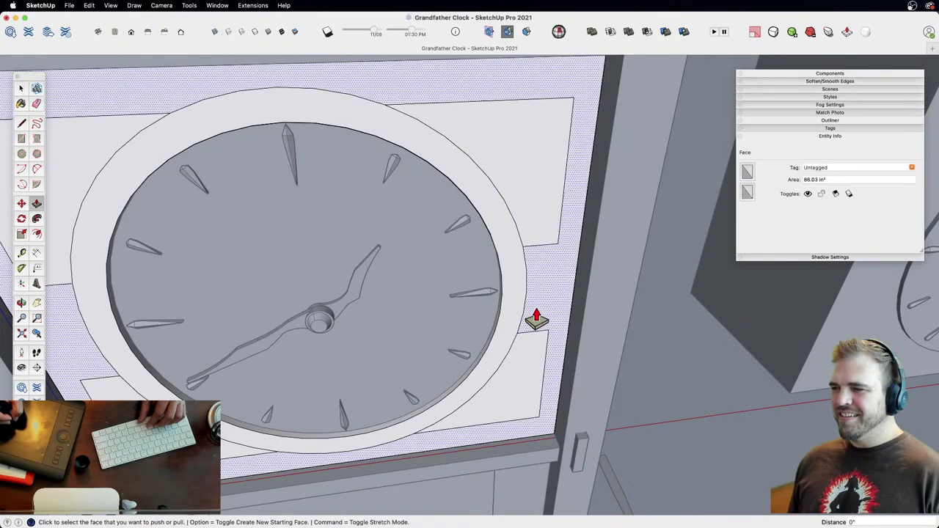
{"action": "left_click", "coordinate": [537, 320]}
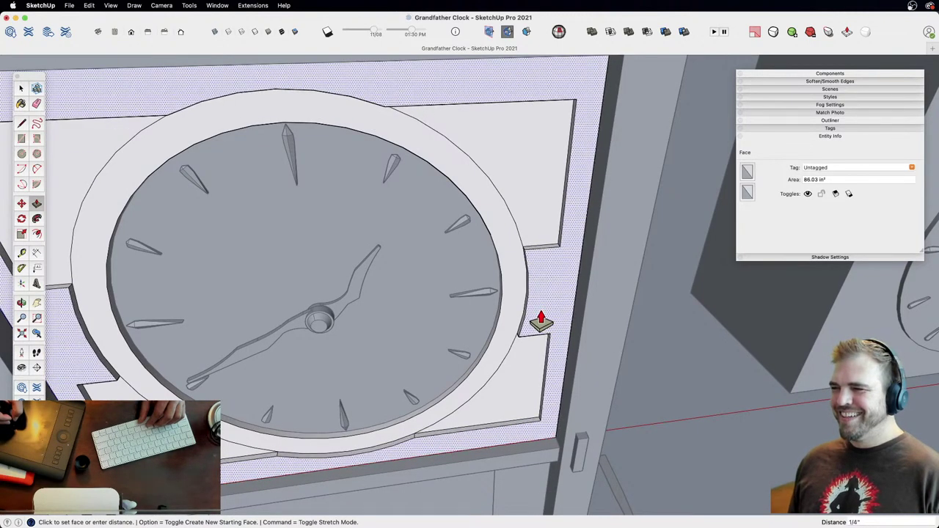
{"action": "key", "text": "Escape"}
Step: Extrude the ring around the dial 1/8" outward, and pull the surrounding frame face out flush with it
{"action": "left_click", "coordinate": [519, 295]}
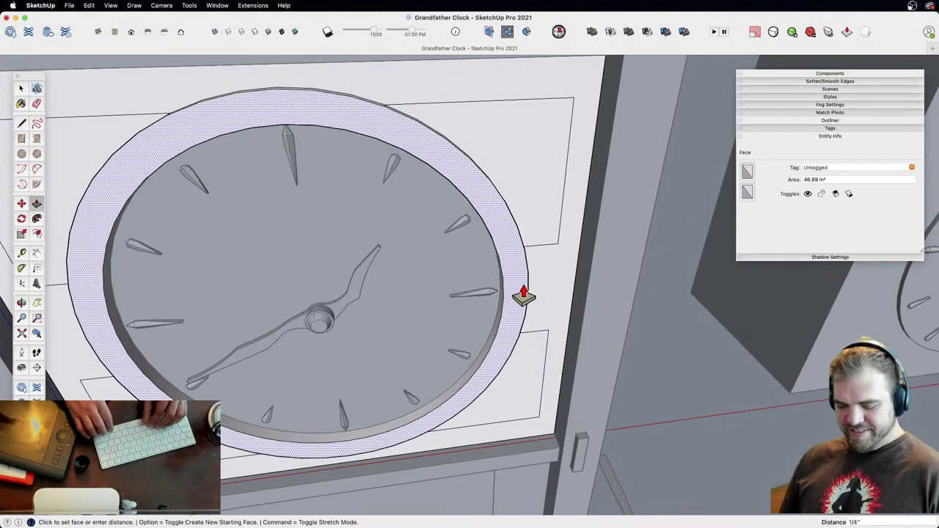
{"action": "type", "text": "1/8"}
{"action": "key", "text": "Return"}
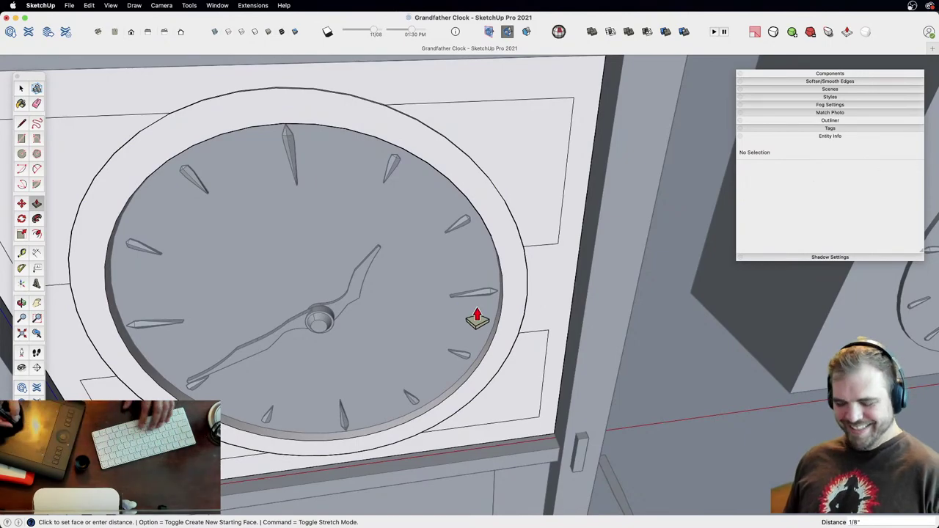
{"action": "left_click", "coordinate": [530, 294]}
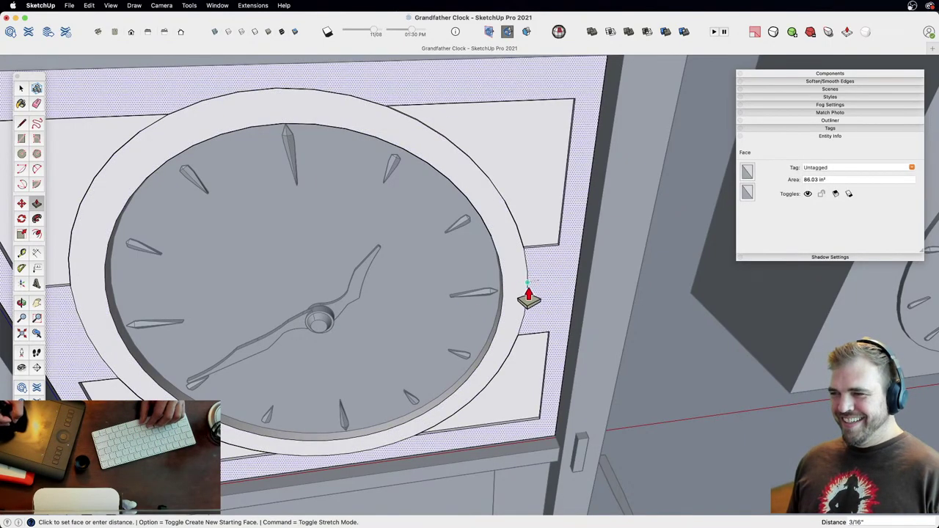
{"action": "left_click", "coordinate": [523, 297]}
Step: Examine the raised frame and recessed corner panels around the dial up close and on the whole clock
{"action": "key", "text": "z"}
{"action": "left_click_drag", "start_coordinate": [517, 257], "coordinate": [415, 213]}
{"action": "key", "text": "h"}
{"action": "key", "text": "o"}
{"action": "key", "text": "z"}
{"action": "left_click_drag", "start_coordinate": [416, 213], "coordinate": [484, 339]}
{"action": "key", "text": "h"}
{"action": "key", "text": "z"}
{"action": "key", "text": "h"}
{"action": "key", "text": "e"}
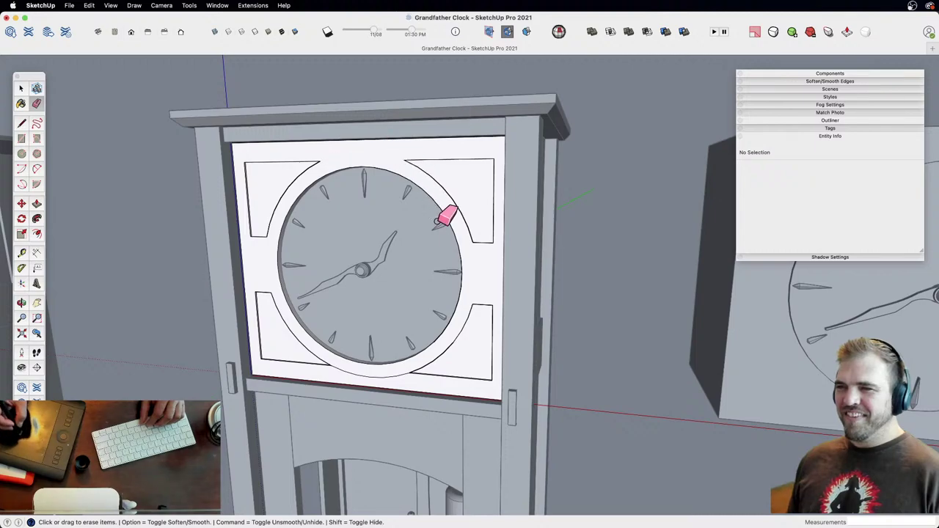
{"action": "scroll", "coordinate": [440, 394], "scroll_direction": "down", "scroll_amount": 4}
{"action": "middle_click_drag", "start_coordinate": [441, 394], "coordinate": [477, 254]}
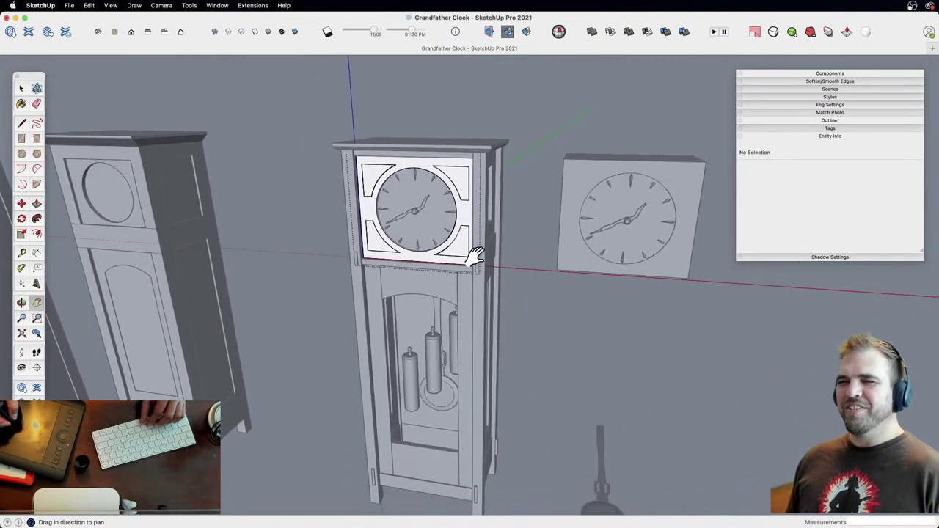
Step: Finish editing the clock face frame and return to the whole model
{"action": "middle_click_drag", "start_coordinate": [464, 316], "coordinate": [474, 352], "text": "shift"}
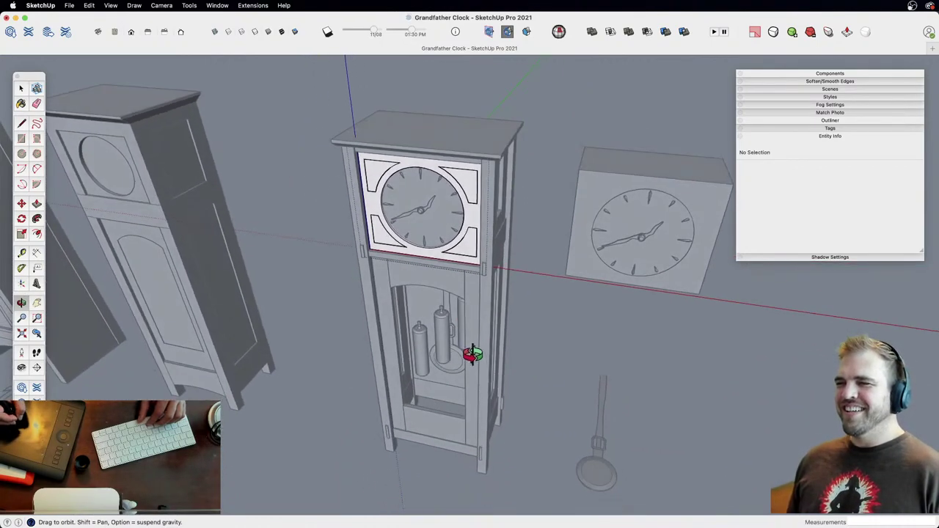
{"action": "left_click", "coordinate": [540, 315]}
{"action": "left_click_drag", "start_coordinate": [481, 251], "coordinate": [480, 316]}
{"action": "mouse_move", "coordinate": [481, 315]}
{"action": "middle_mouse_down", "text": "shift"}
{"action": "mouse_move", "coordinate": [487, 337]}
{"action": "mouse_move", "coordinate": [461, 345]}
{"action": "mouse_move", "coordinate": [360, 272]}
{"action": "mouse_move", "coordinate": [426, 193]}
{"action": "mouse_move", "coordinate": [456, 200]}
{"action": "mouse_move", "coordinate": [503, 268]}
{"action": "mouse_move", "coordinate": [541, 218]}
{"action": "middle_mouse_up", "text": "shift"}
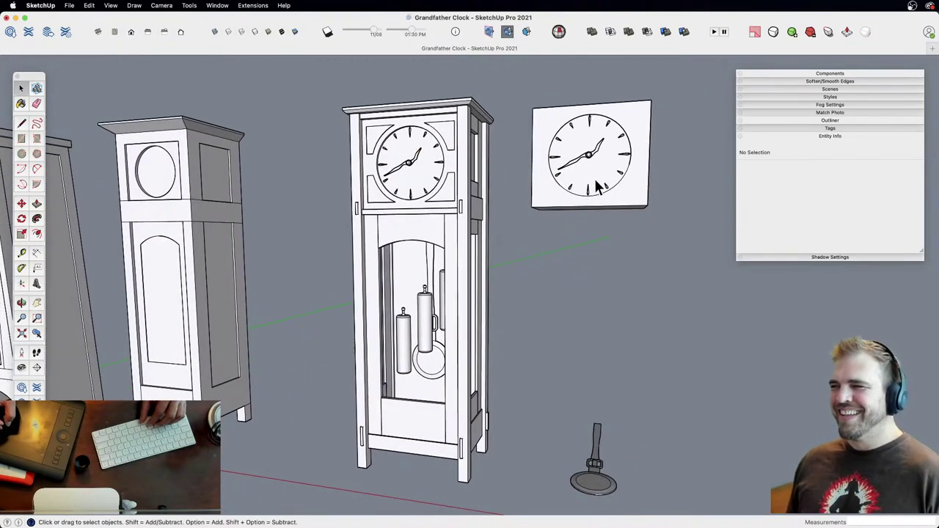
Step: Move the separate copy of the clock face block a little farther away from the clock
{"action": "key", "text": "e"}
{"action": "middle_click_drag", "start_coordinate": [520, 163], "coordinate": [575, 203]}
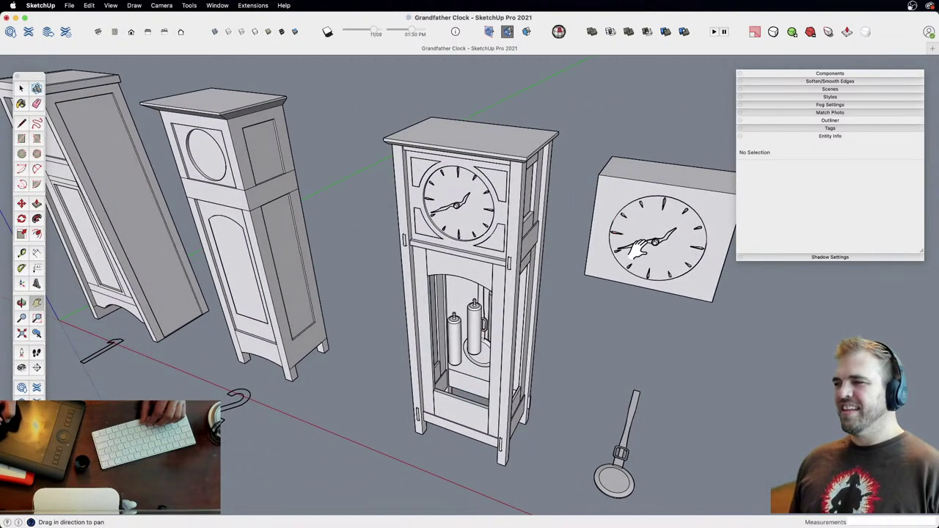
{"action": "middle_click_drag", "start_coordinate": [641, 247], "coordinate": [514, 276], "text": "shift"}
{"action": "key", "text": "space"}
{"action": "left_click", "coordinate": [551, 259]}
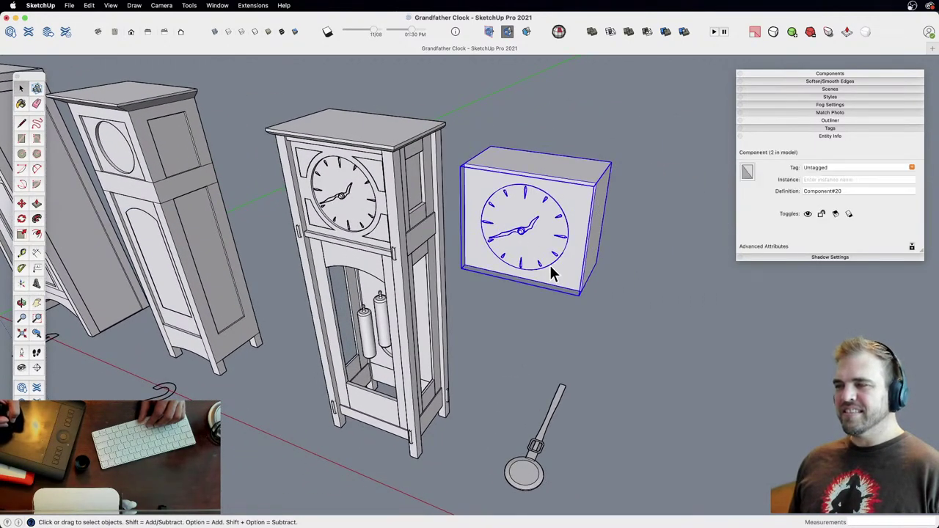
{"action": "key", "text": "m"}
{"action": "left_click", "coordinate": [550, 251]}
{"action": "left_click", "coordinate": [590, 254]}
{"action": "key", "text": "space"}
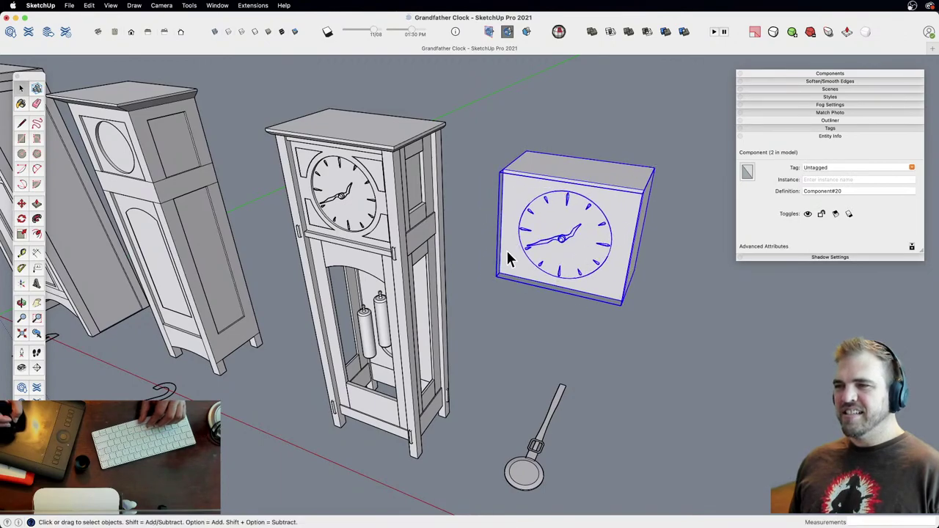
Step: Turn the group of three hanging weights inside the clock into a component named "weights"
{"action": "middle_click_drag", "start_coordinate": [419, 331], "coordinate": [527, 245]}
{"action": "left_click", "coordinate": [419, 322]}
{"action": "middle_click_drag", "start_coordinate": [439, 336], "coordinate": [432, 381]}
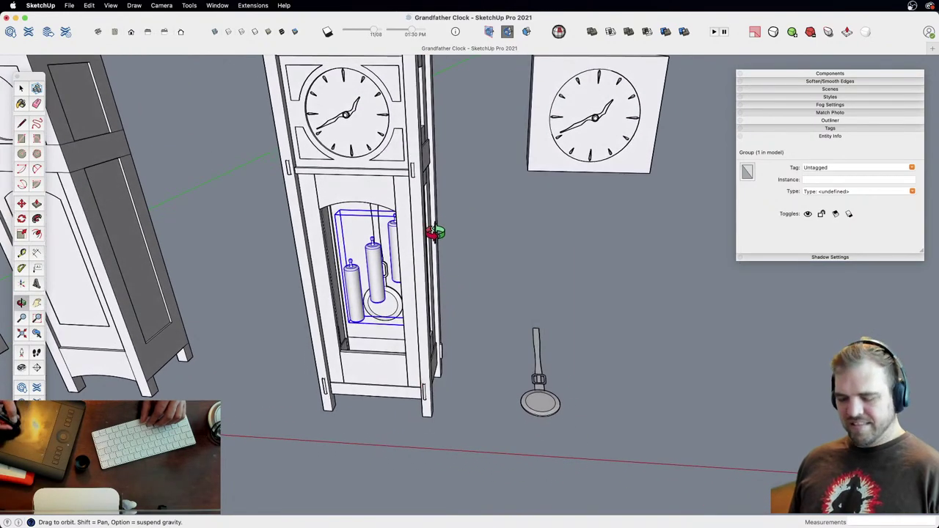
{"action": "key", "text": "g"}
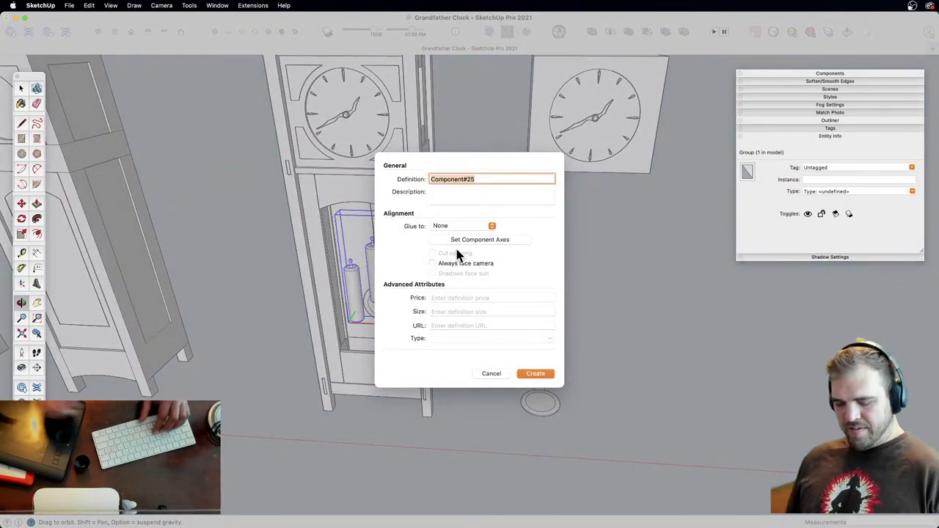
{"action": "type", "text": "wei"}
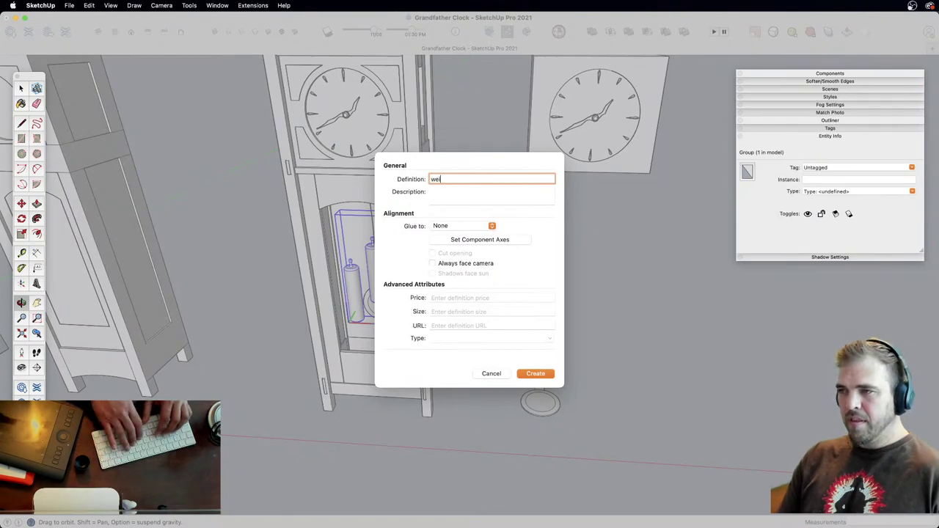
{"action": "type", "text": "ghts"}
{"action": "key", "text": "Return"}
Step: Copy the weights component about 3' 10 1/2" out beside the clock, below the separate face block, and clear the selection
{"action": "key", "text": "m"}
{"action": "left_click", "coordinate": [464, 437]}
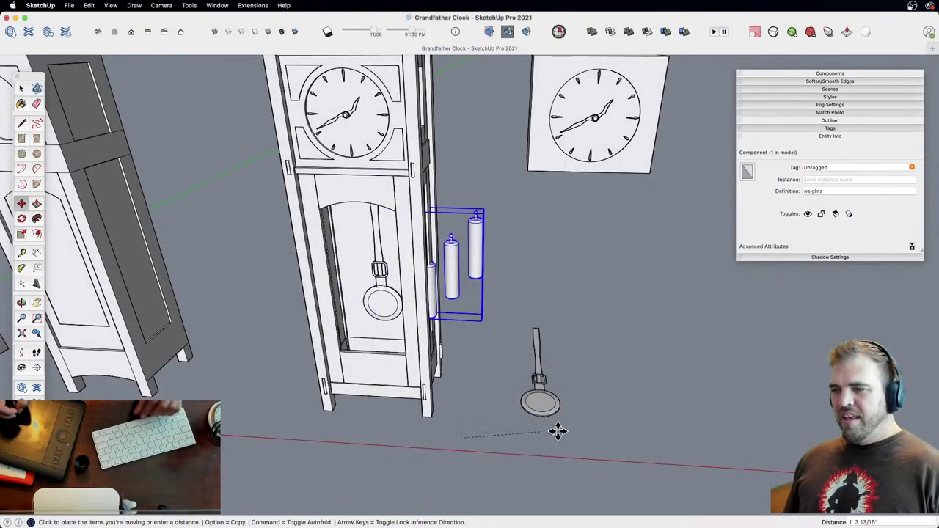
{"action": "key", "text": "alt"}
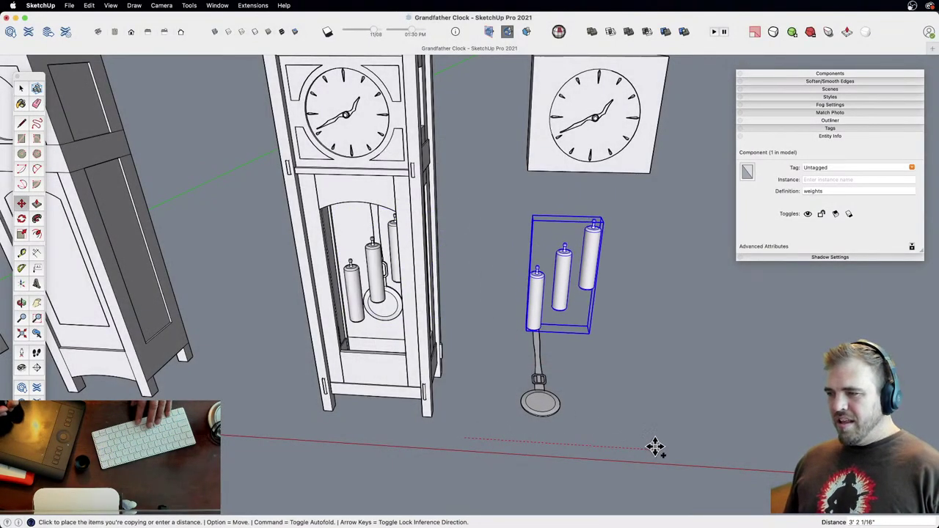
{"action": "left_click", "coordinate": [698, 450]}
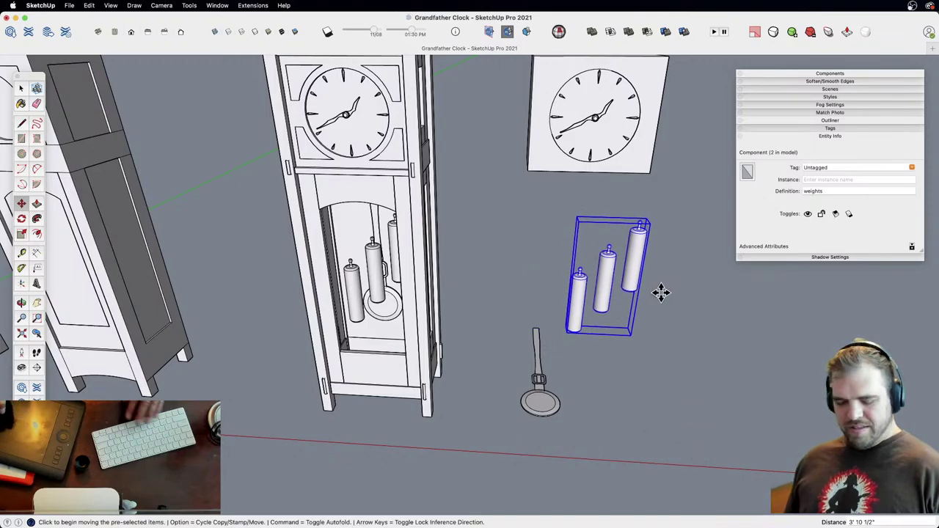
{"action": "key", "text": "h"}
{"action": "middle_click_drag", "start_coordinate": [449, 284], "coordinate": [547, 276]}
{"action": "key", "text": "space"}
{"action": "left_click", "coordinate": [474, 332]}
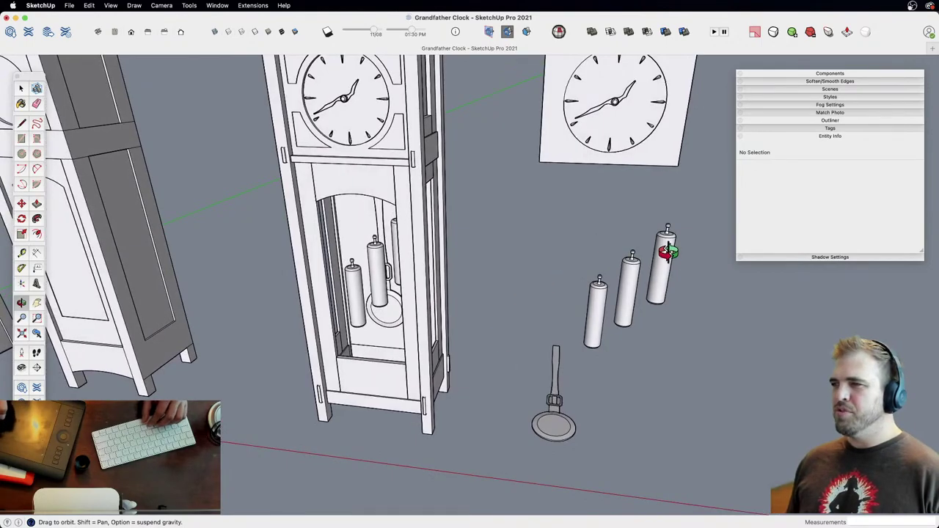
Step: Move the separate clock face block farther back from the copied weights
{"action": "middle_click_drag", "start_coordinate": [617, 287], "coordinate": [459, 331]}
{"action": "key", "text": "z"}
{"action": "left_click_drag", "start_coordinate": [459, 318], "coordinate": [458, 378]}
{"action": "key", "text": "h"}
{"action": "left_click_drag", "start_coordinate": [448, 381], "coordinate": [408, 359]}
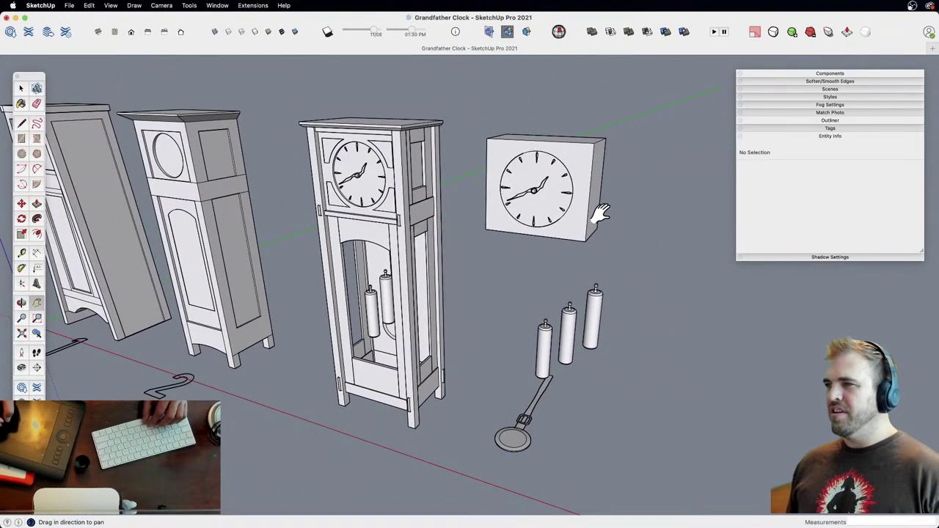
{"action": "key", "text": "o"}
{"action": "left_click_drag", "start_coordinate": [562, 254], "coordinate": [489, 300]}
{"action": "key", "text": "m"}
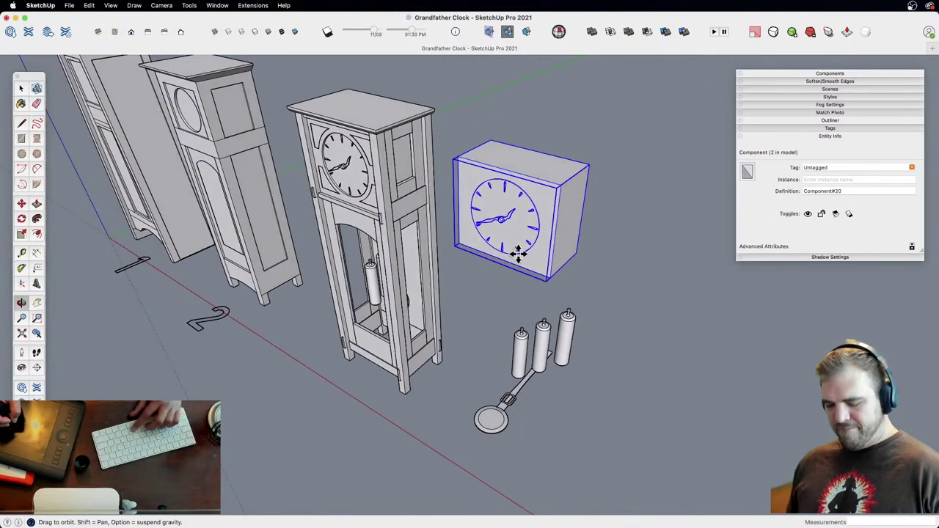
{"action": "left_click", "coordinate": [518, 254]}
{"action": "left_click", "coordinate": [567, 211]}
Step: Clear the selection and open the copied weights component beside the clock for editing
{"action": "key", "text": "h"}
{"action": "middle_click_drag", "start_coordinate": [512, 288], "coordinate": [514, 199]}
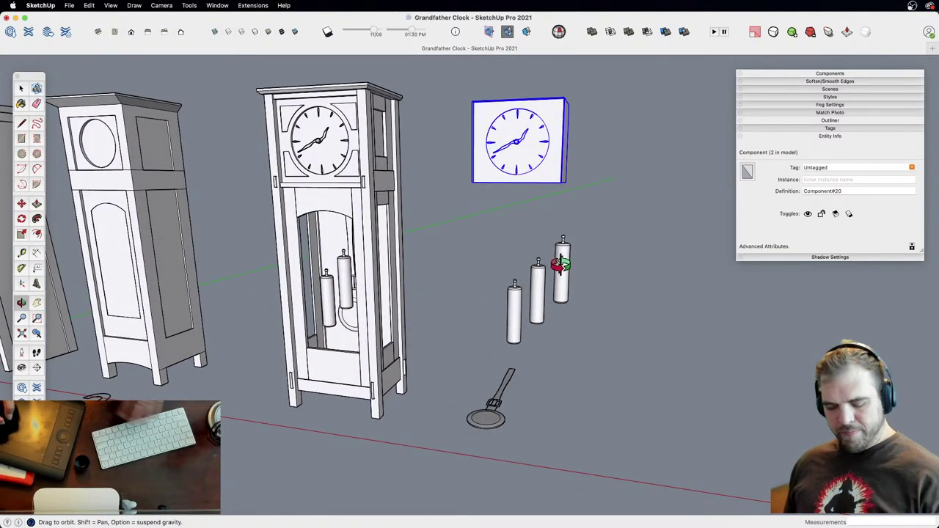
{"action": "scroll", "coordinate": [579, 367], "scroll_direction": "up", "scroll_amount": 5}
{"action": "middle_click_drag", "start_coordinate": [566, 237], "coordinate": [479, 312], "text": "shift"}
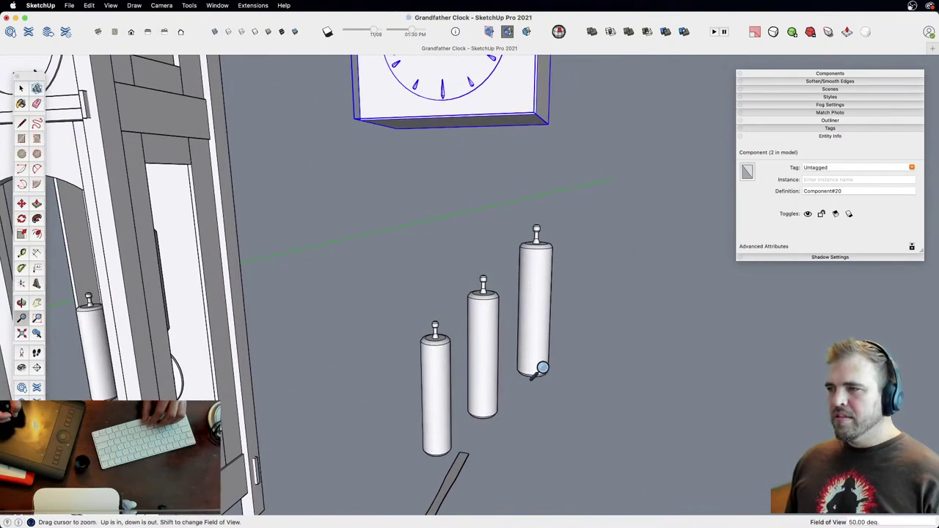
{"action": "middle_click_drag", "start_coordinate": [542, 368], "coordinate": [524, 346]}
{"action": "key", "text": "space"}
{"action": "left_click", "coordinate": [524, 346]}
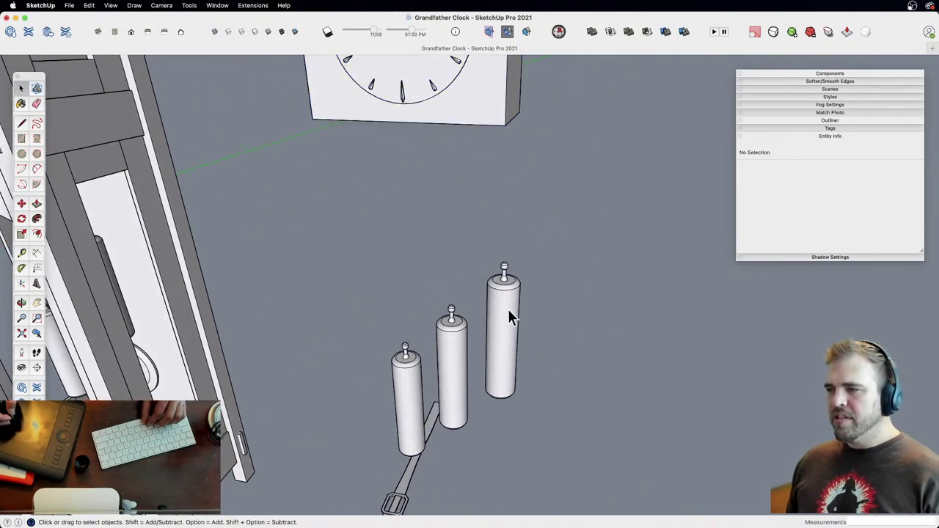
{"action": "double_click", "coordinate": [509, 311]}
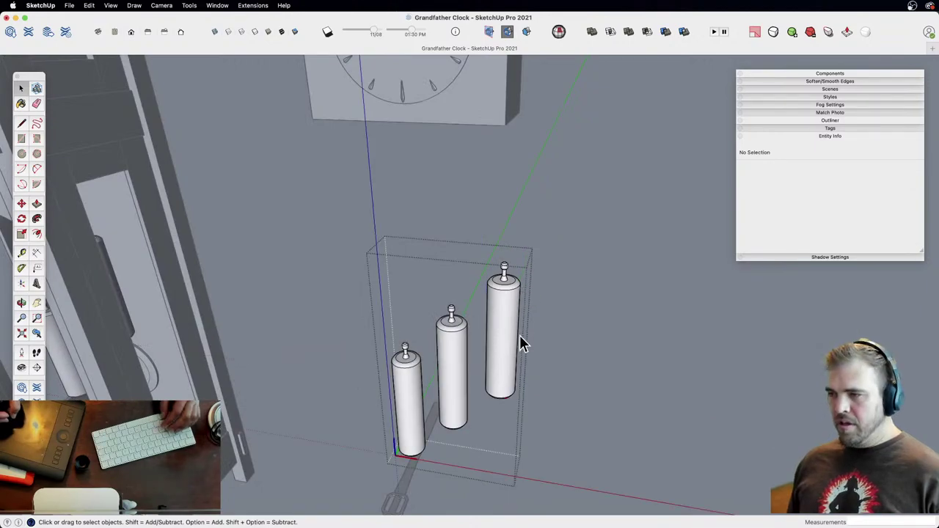
Step: Copy the highest weight, paste it outside the weights component, and move it about 1' clear of the three others
{"action": "left_click", "coordinate": [522, 330]}
{"action": "left_click", "coordinate": [604, 372]}
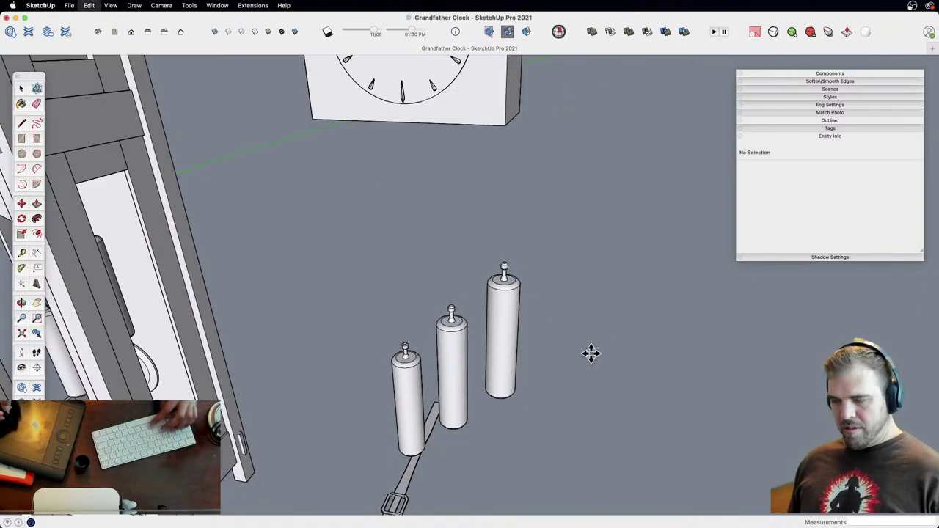
{"action": "key", "text": "super+v"}
{"action": "left_click", "coordinate": [511, 399]}
{"action": "key", "text": "m"}
{"action": "left_click", "coordinate": [541, 422]}
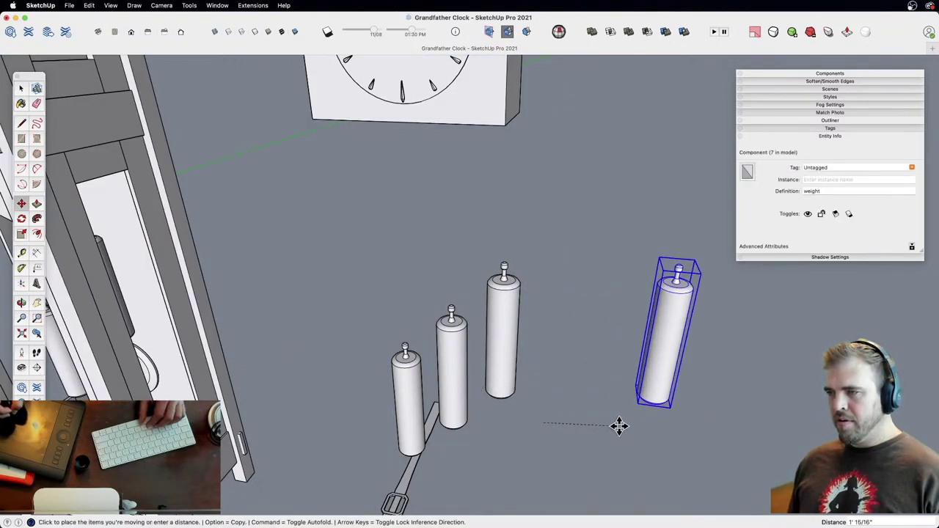
{"action": "left_click", "coordinate": [617, 431]}
Step: Open the separate single weight component for editing
{"action": "key", "text": "h"}
{"action": "key", "text": "z"}
{"action": "left_click_drag", "start_coordinate": [639, 396], "coordinate": [547, 334]}
{"action": "key", "text": "space"}
{"action": "double_click", "coordinate": [543, 318]}
Step: Draw an upright circle centred above the knob on top of the weight
{"action": "key", "text": "z"}
{"action": "key", "text": "h"}
{"action": "left_click_drag", "start_coordinate": [552, 334], "coordinate": [443, 307]}
{"action": "key", "text": "z"}
{"action": "left_click_drag", "start_coordinate": [451, 367], "coordinate": [485, 227]}
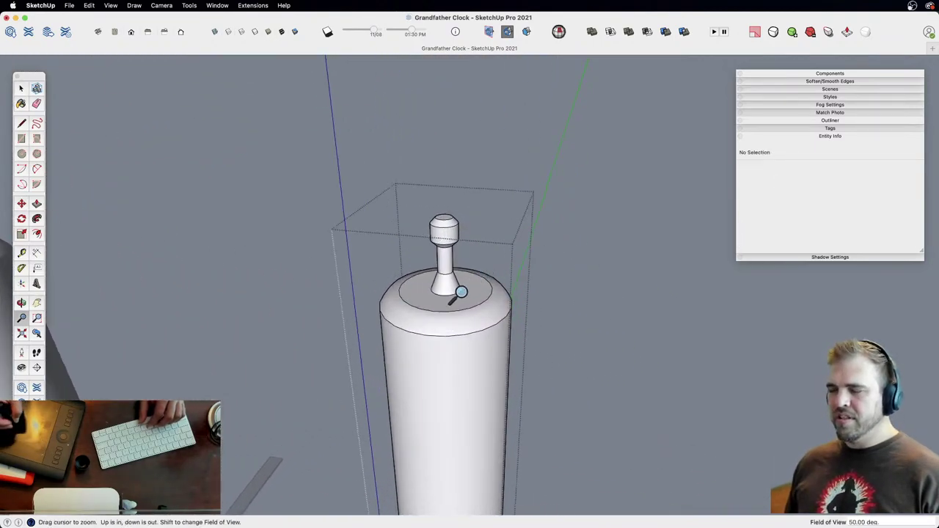
{"action": "left_click_drag", "start_coordinate": [470, 264], "coordinate": [498, 351]}
{"action": "key", "text": "o"}
{"action": "middle_click_drag", "start_coordinate": [497, 352], "coordinate": [525, 274]}
{"action": "key", "text": "c"}
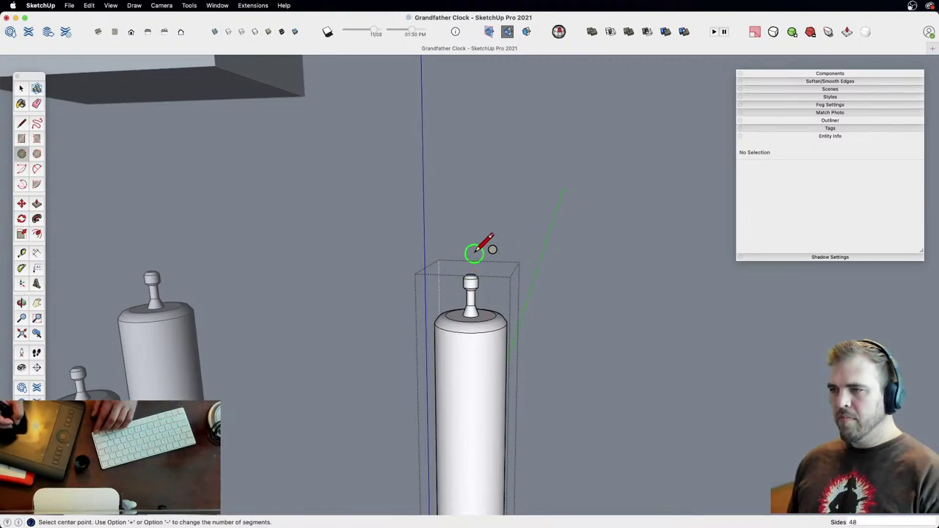
{"action": "left_click", "coordinate": [505, 208]}
Step: Extrude the circle above the weight 1/4" into a disc
{"action": "middle_click_drag", "start_coordinate": [455, 252], "coordinate": [434, 309]}
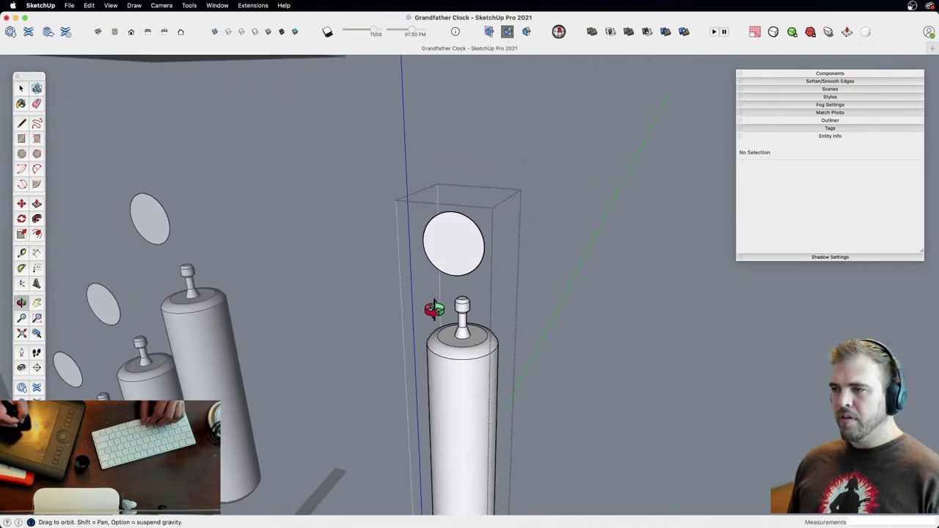
{"action": "scroll", "coordinate": [455, 235], "scroll_direction": "up", "scroll_amount": 5}
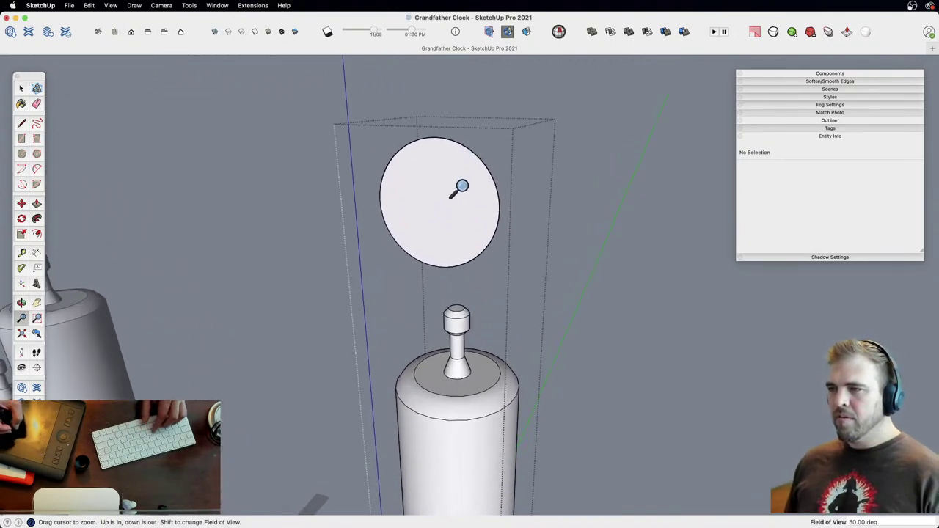
{"action": "key", "text": "f"}
{"action": "left_click", "coordinate": [478, 179]}
{"action": "key", "text": "p"}
{"action": "middle_click_drag", "start_coordinate": [480, 178], "coordinate": [479, 221]}
{"action": "left_click", "coordinate": [485, 212]}
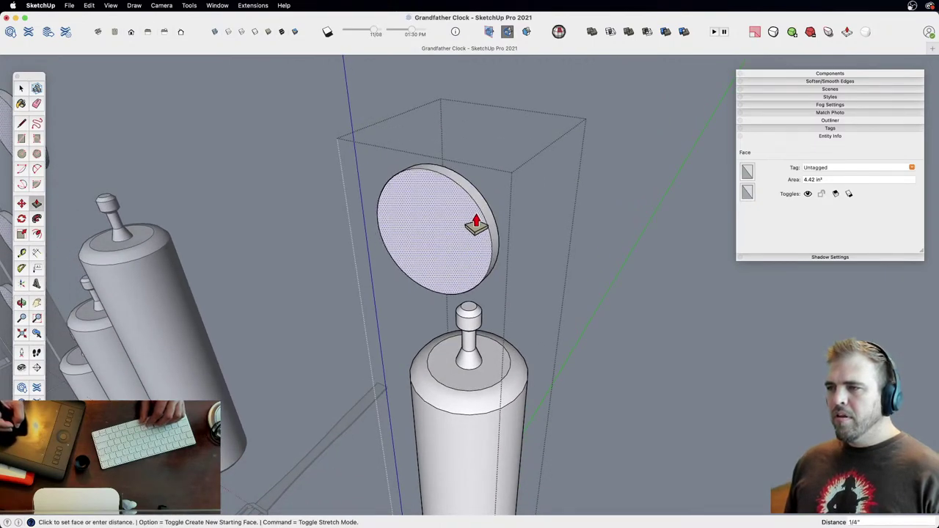
Step: Offset the edge of the disc's front face about 1/4" inward to form a rim
{"action": "middle_click_drag", "start_coordinate": [460, 250], "coordinate": [457, 277]}
{"action": "key", "text": "z"}
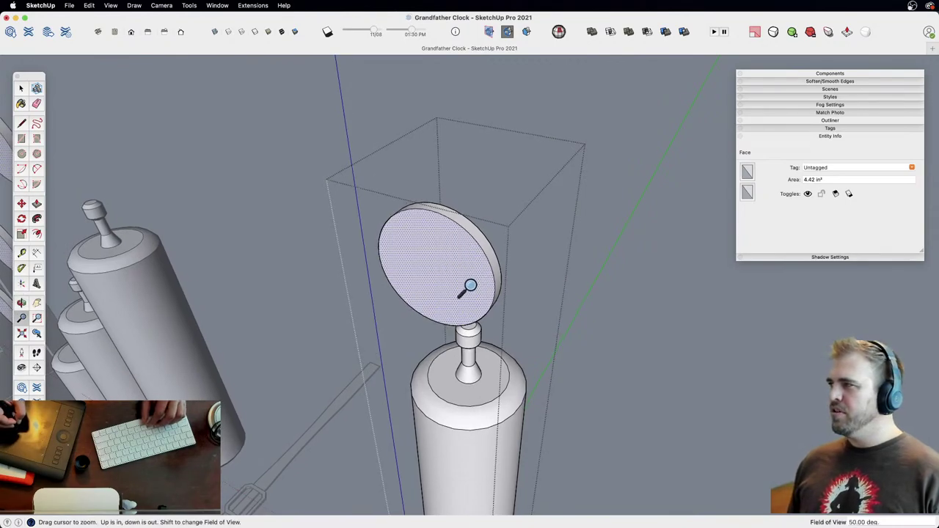
{"action": "left_click_drag", "start_coordinate": [470, 289], "coordinate": [455, 176]}
{"action": "middle_click_drag", "start_coordinate": [455, 246], "coordinate": [494, 244]}
{"action": "left_click_drag", "start_coordinate": [494, 244], "coordinate": [478, 232]}
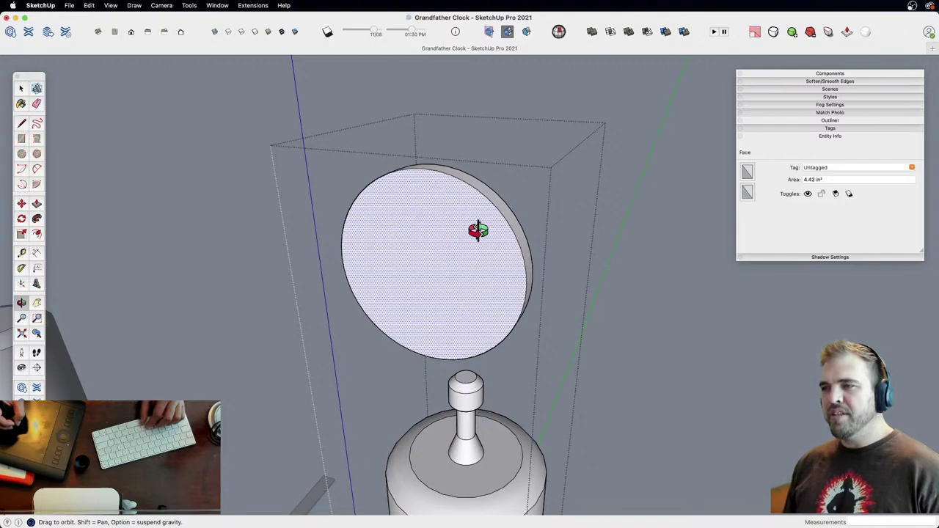
{"action": "left_click", "coordinate": [486, 233]}
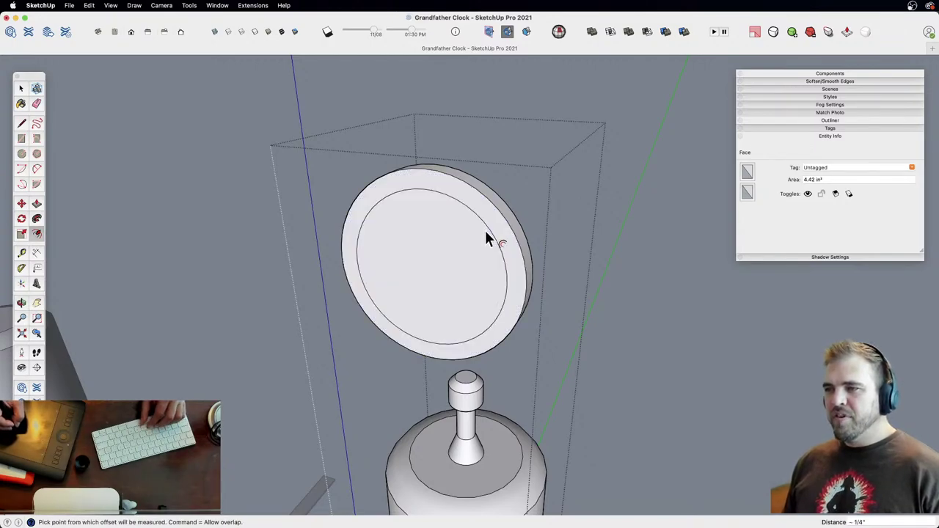
Step: Draw a vertical line about 15/16" long between the inner circle's top and its centre
{"action": "middle_click_drag", "start_coordinate": [485, 233], "coordinate": [468, 246]}
{"action": "key", "text": "l"}
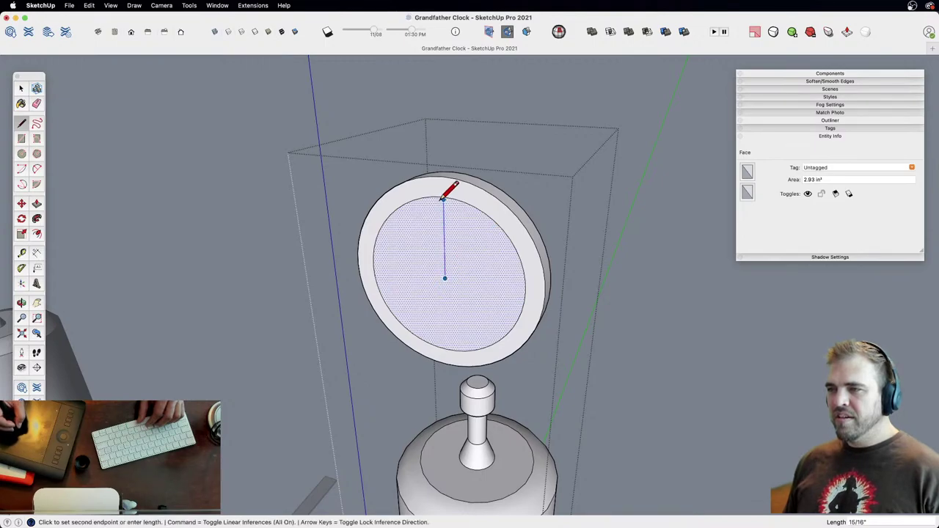
{"action": "left_click", "coordinate": [455, 286]}
{"action": "key", "text": "Escape"}
{"action": "middle_click_drag", "start_coordinate": [462, 278], "coordinate": [462, 202]}
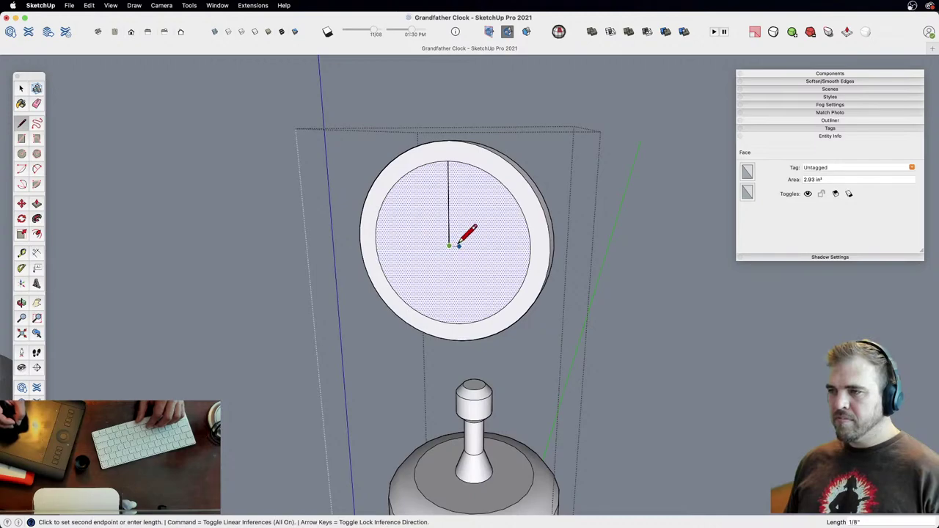
Step: Copy the line by rotating it 120° about the disc's centre, with a 2x array to divide the inner circle into thirds
{"action": "key", "text": "space"}
{"action": "key", "text": "super+shift+a"}
{"action": "key", "text": "q"}
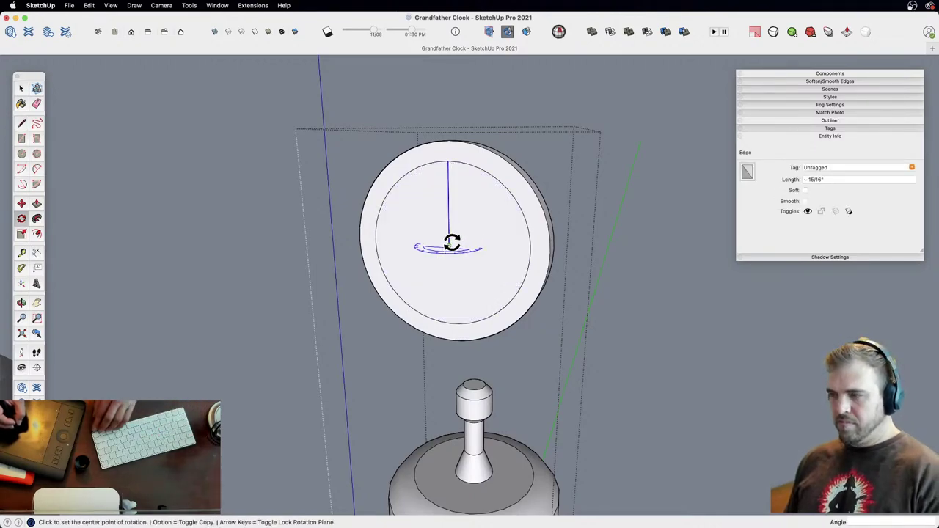
{"action": "left_click", "coordinate": [450, 245]}
{"action": "left_click", "coordinate": [449, 206]}
{"action": "key", "text": "alt"}
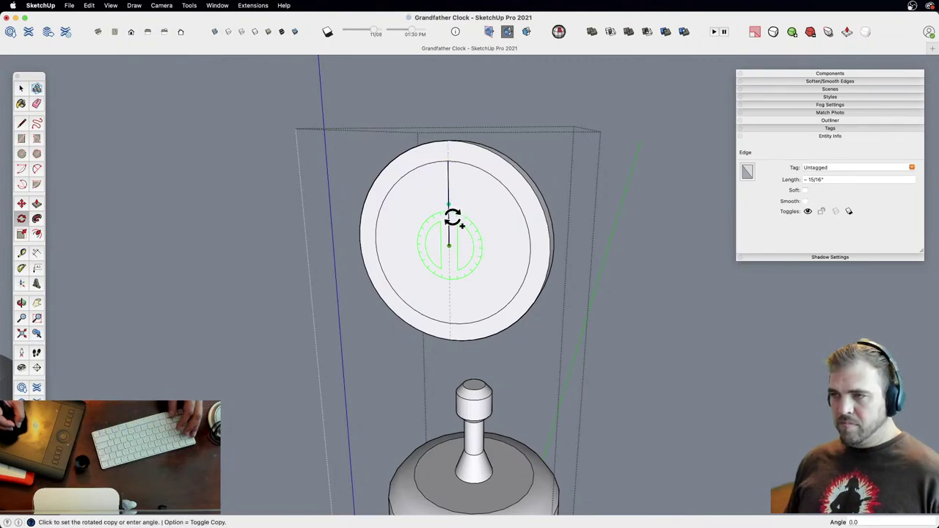
{"action": "left_click", "coordinate": [518, 292]}
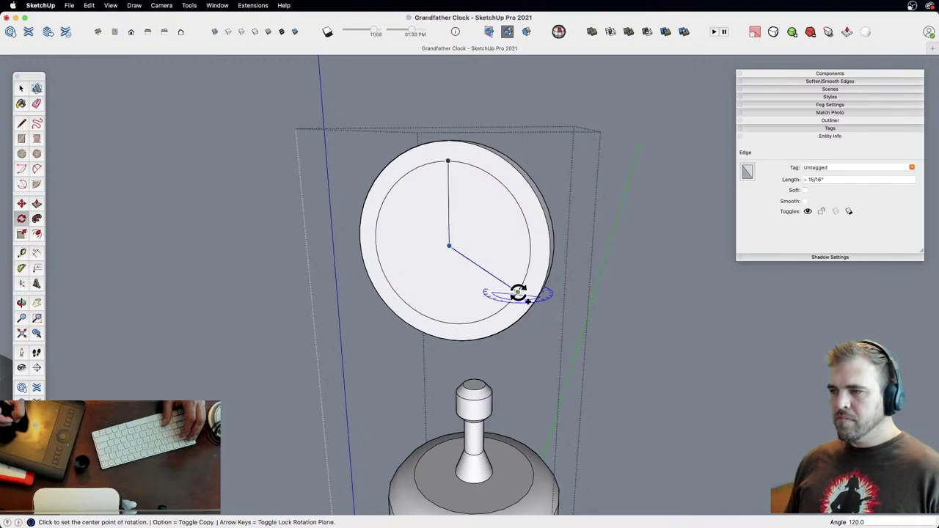
{"action": "type", "text": "2x"}
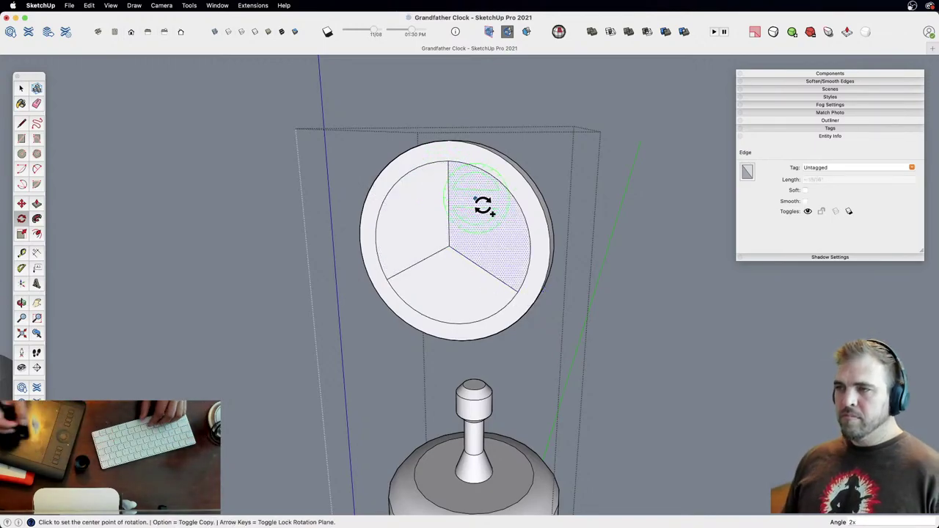
Step: Offset the outlines of the three sectors inward to form thin spokes and a narrow inner ring on the disc
{"action": "key", "text": "f"}
{"action": "left_click", "coordinate": [391, 189]}
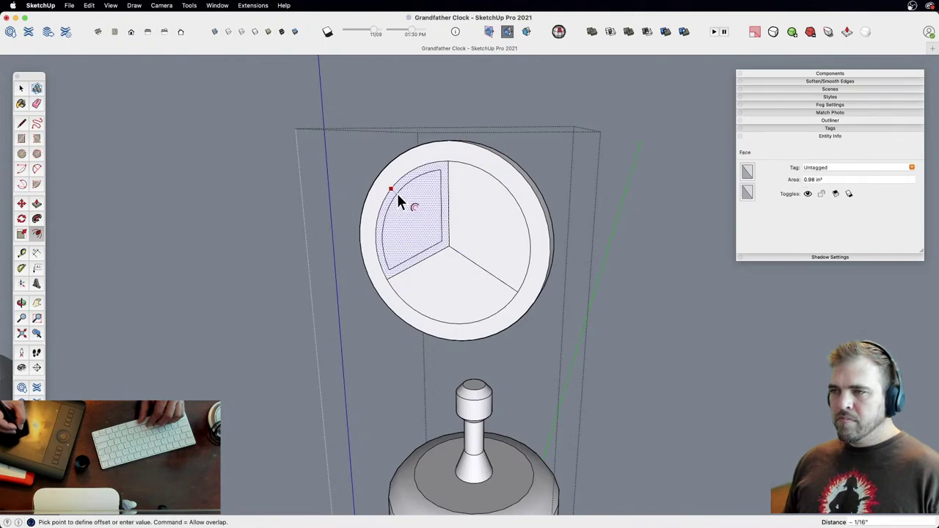
{"action": "left_click", "coordinate": [395, 189]}
{"action": "key", "text": "space"}
{"action": "key", "text": "f"}
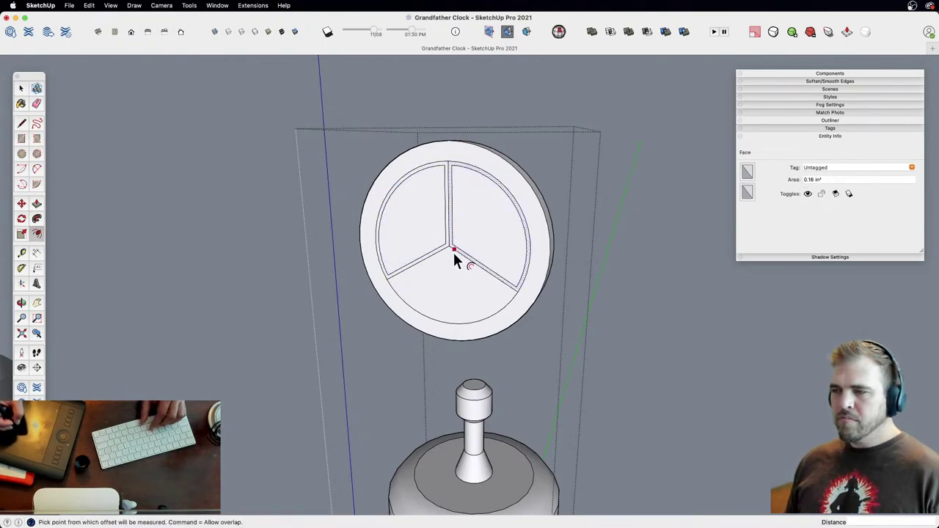
{"action": "key", "text": "space"}
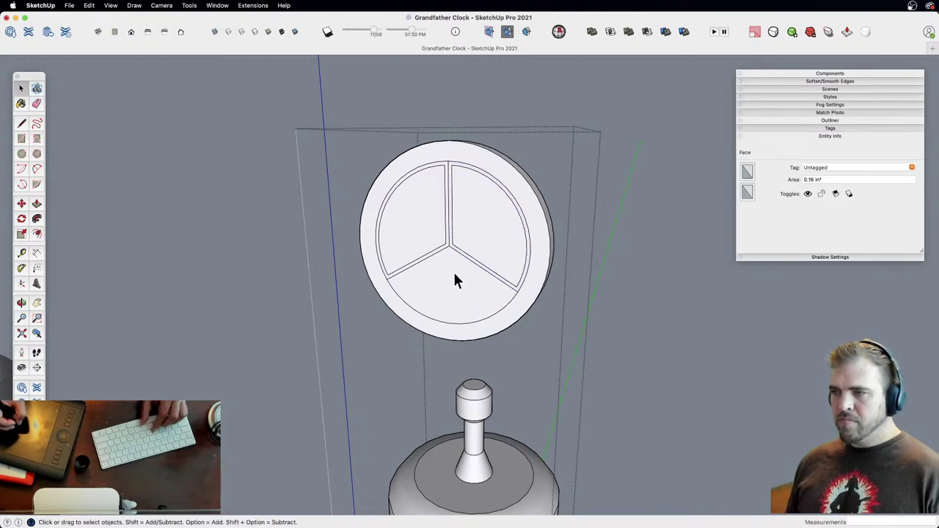
{"action": "left_click", "coordinate": [453, 270]}
{"action": "key", "text": "f"}
{"action": "double_click", "coordinate": [444, 263]}
Step: Push the three inner sector faces back through the disc to cut openings between the spokes
{"action": "key", "text": "p"}
{"action": "left_click", "coordinate": [395, 233]}
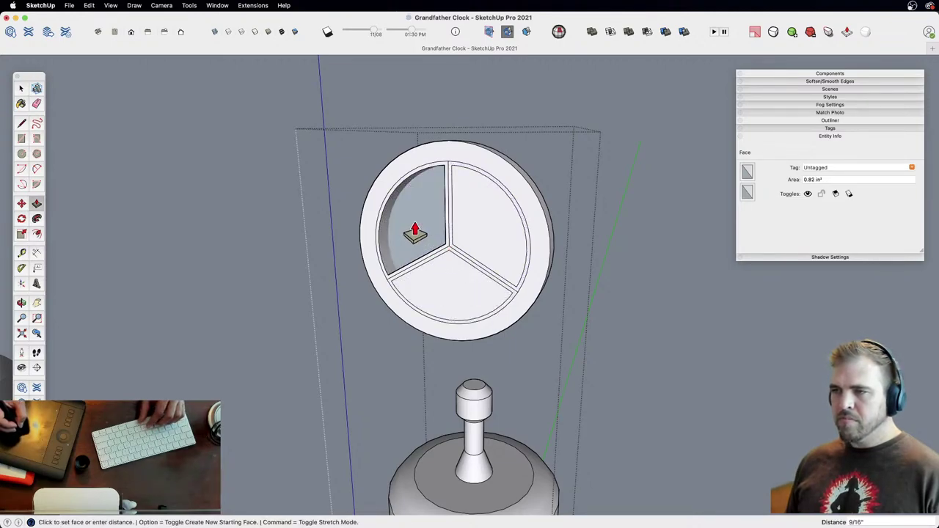
{"action": "left_click", "coordinate": [415, 235]}
{"action": "double_click", "coordinate": [478, 231]}
{"action": "double_click", "coordinate": [453, 279]}
Step: Erase the dividing centre lines on the spokes' front face so the spokes and inner ring form one face
{"action": "scroll", "coordinate": [449, 274], "scroll_direction": "up", "scroll_amount": 5}
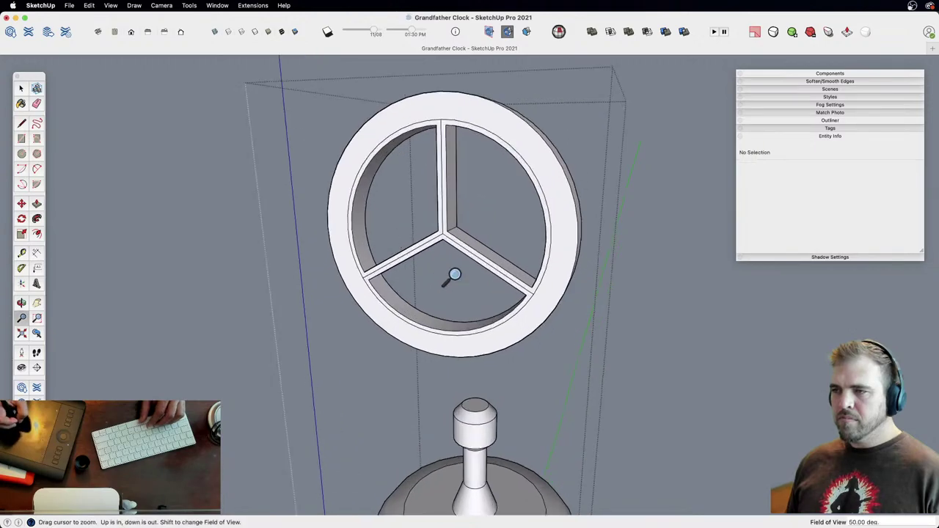
{"action": "key", "text": "e"}
{"action": "left_click", "coordinate": [453, 229]}
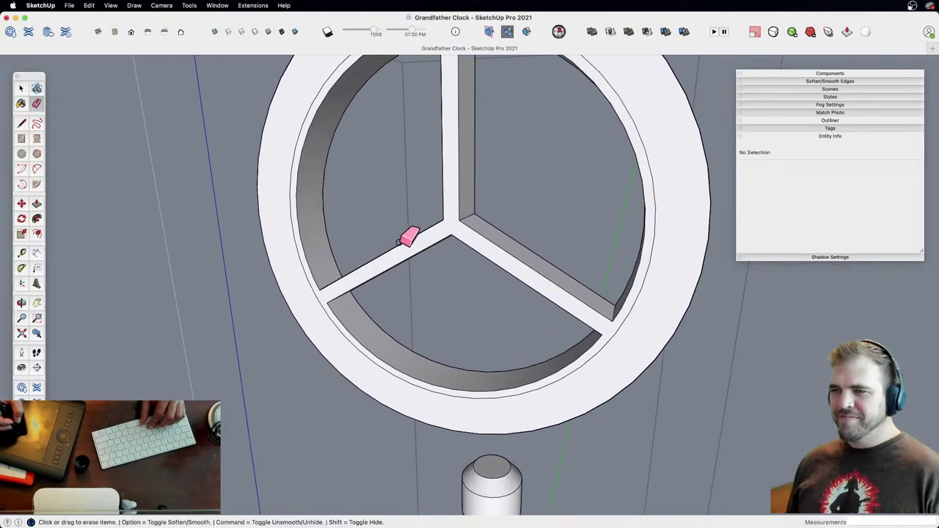
Step: Recess the front face of the spokes and inner ring 1/8" behind the outer rim
{"action": "mouse_move", "coordinate": [374, 290]}
{"action": "middle_mouse_down"}
{"action": "mouse_move", "coordinate": [373, 331]}
{"action": "mouse_move", "coordinate": [304, 356]}
{"action": "middle_mouse_up"}
{"action": "key", "text": "p"}
{"action": "left_click", "coordinate": [310, 342]}
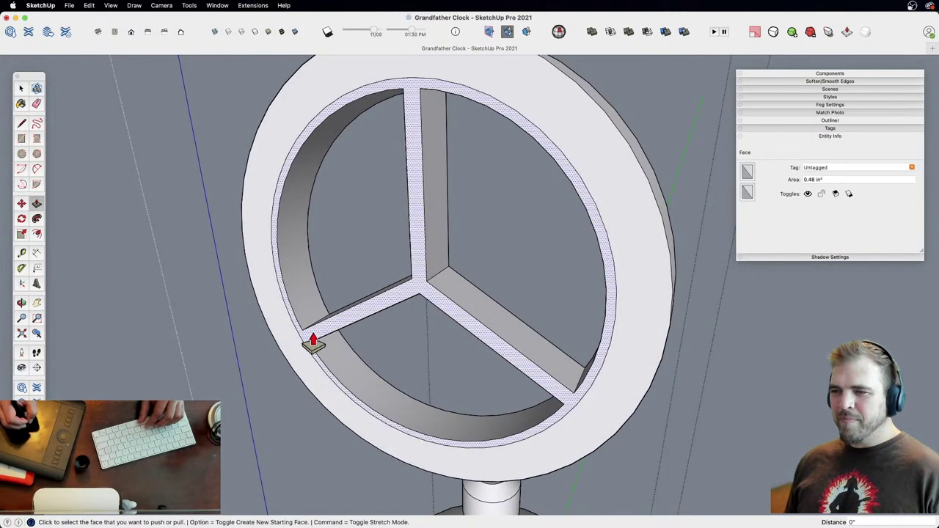
{"action": "left_click", "coordinate": [325, 332]}
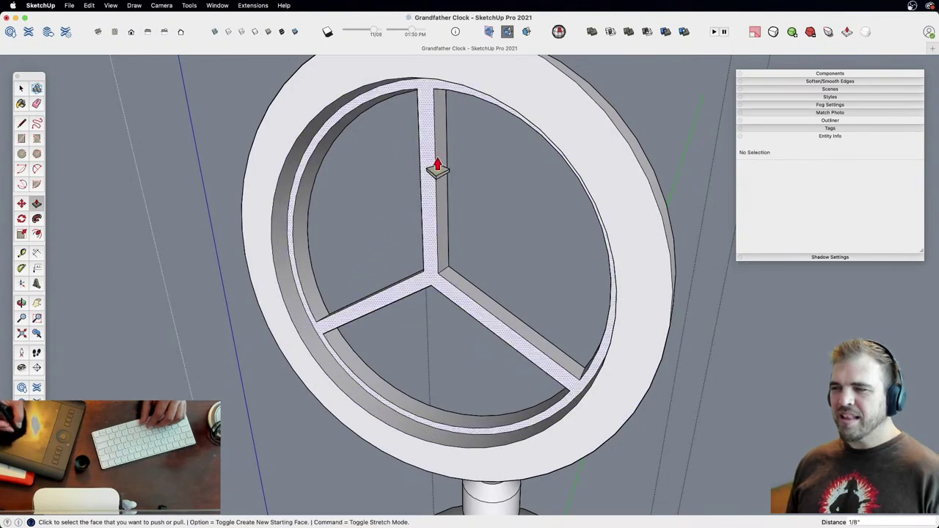
Step: Select the whole connected wheel inside the weight component and make it a group
{"action": "scroll", "coordinate": [494, 306], "scroll_direction": "down", "scroll_amount": 6}
{"action": "key", "text": "space"}
{"action": "middle_click_drag", "start_coordinate": [503, 272], "coordinate": [563, 293]}
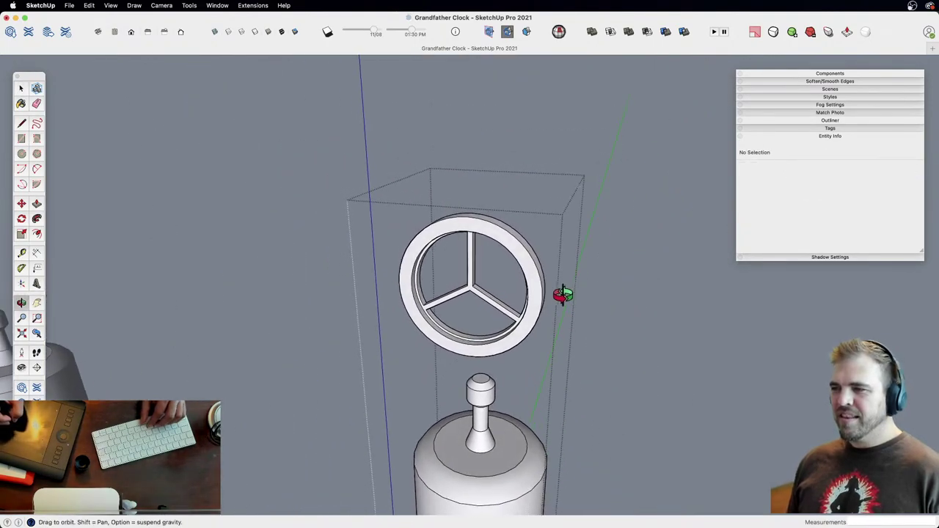
{"action": "double_click", "coordinate": [532, 281]}
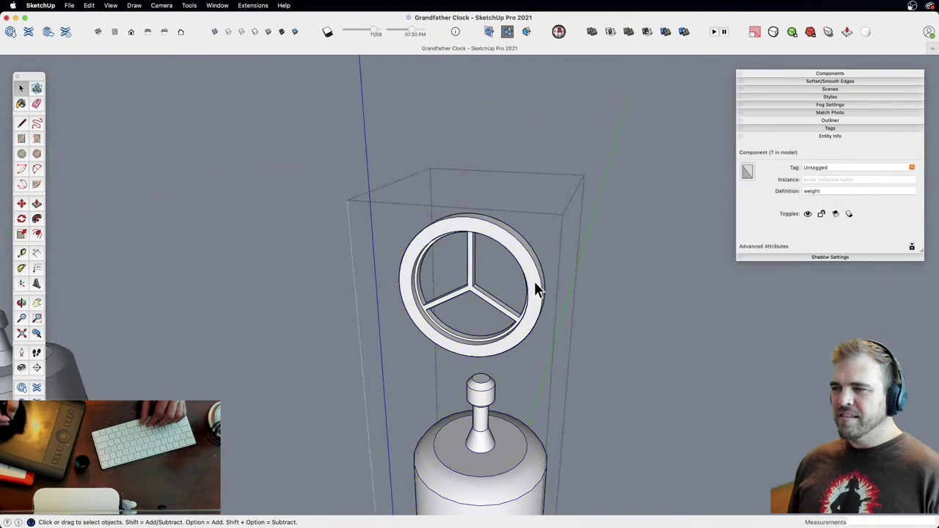
{"action": "triple_click", "coordinate": [532, 278]}
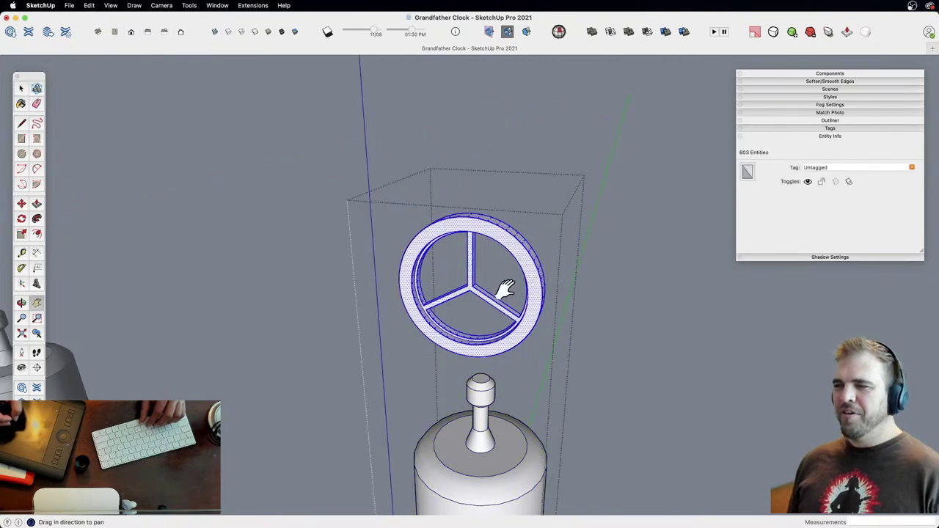
{"action": "middle_click_drag", "start_coordinate": [504, 290], "coordinate": [471, 244]}
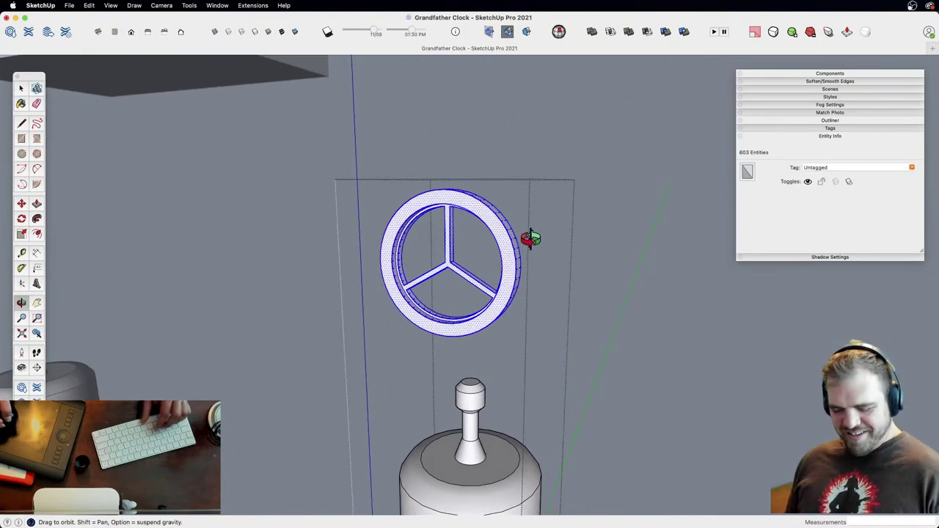
{"action": "key", "text": "g"}
Step: Rotate the wheel group about 30° around its centre so the spokes sit at an angle
{"action": "key", "text": "q"}
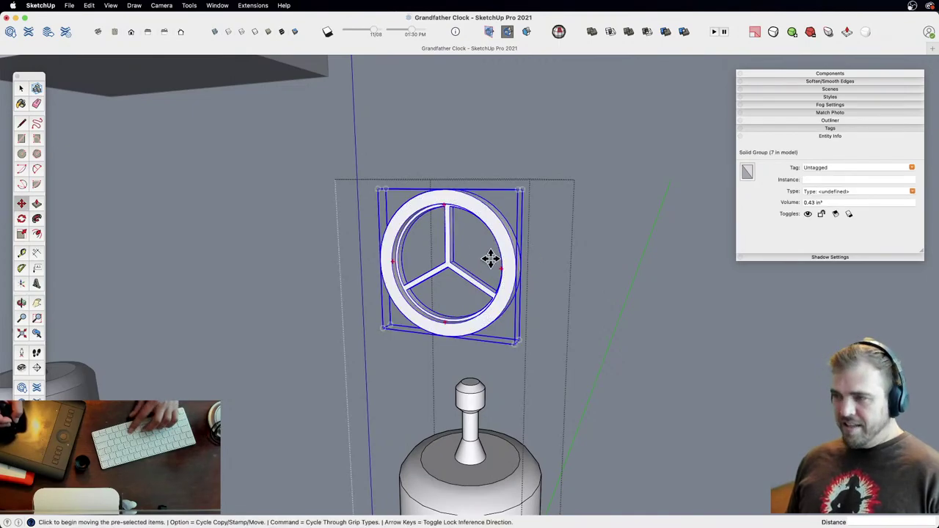
{"action": "left_click", "coordinate": [501, 266]}
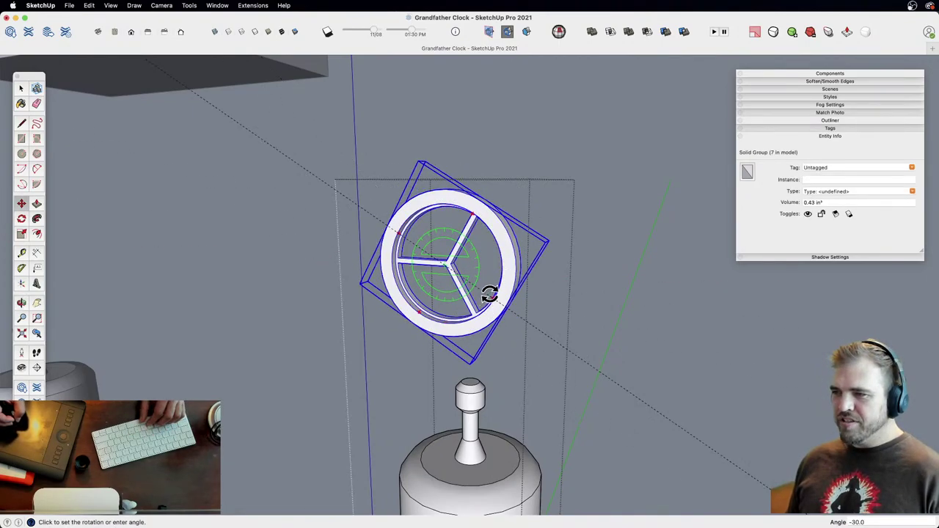
{"action": "left_click", "coordinate": [499, 282]}
Step: Move the wheel group back along the green axis to position it above the weight
{"action": "middle_click_drag", "start_coordinate": [499, 283], "coordinate": [453, 315]}
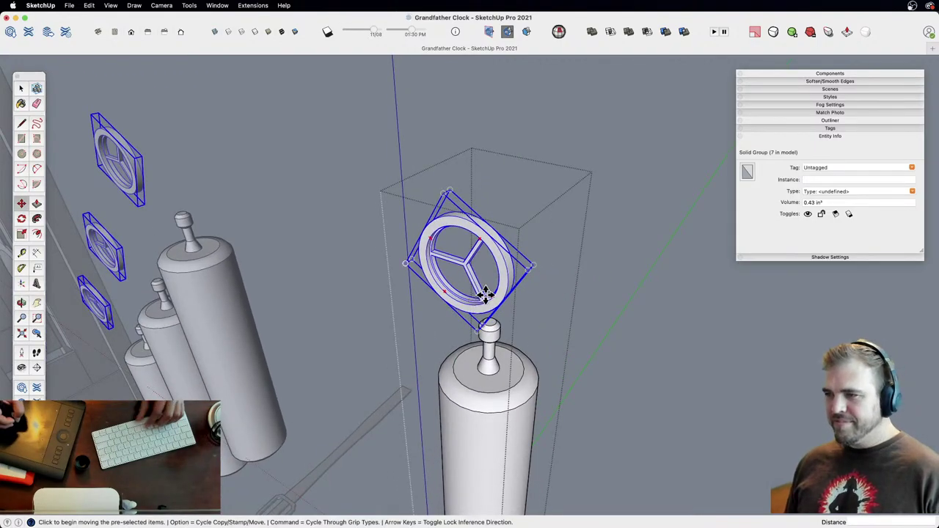
{"action": "left_click", "coordinate": [464, 307]}
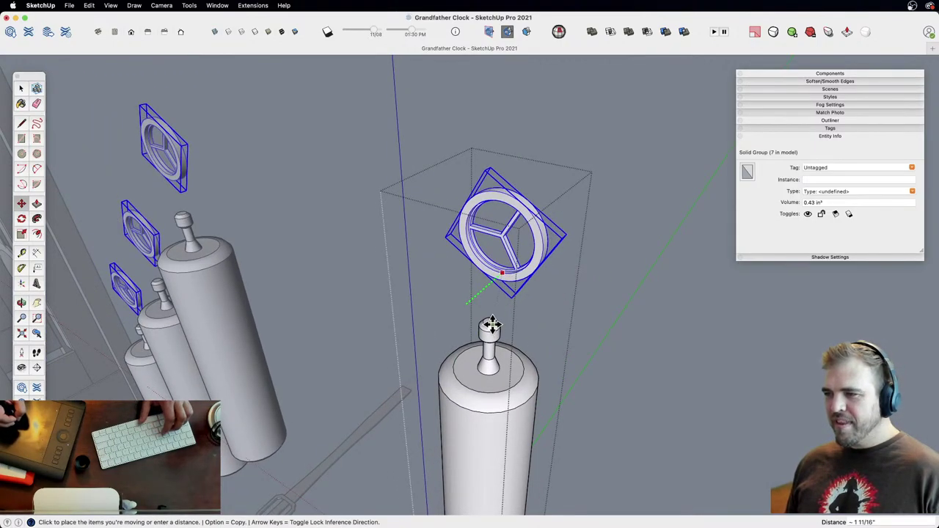
{"action": "middle_click_drag", "start_coordinate": [492, 325], "coordinate": [568, 249]}
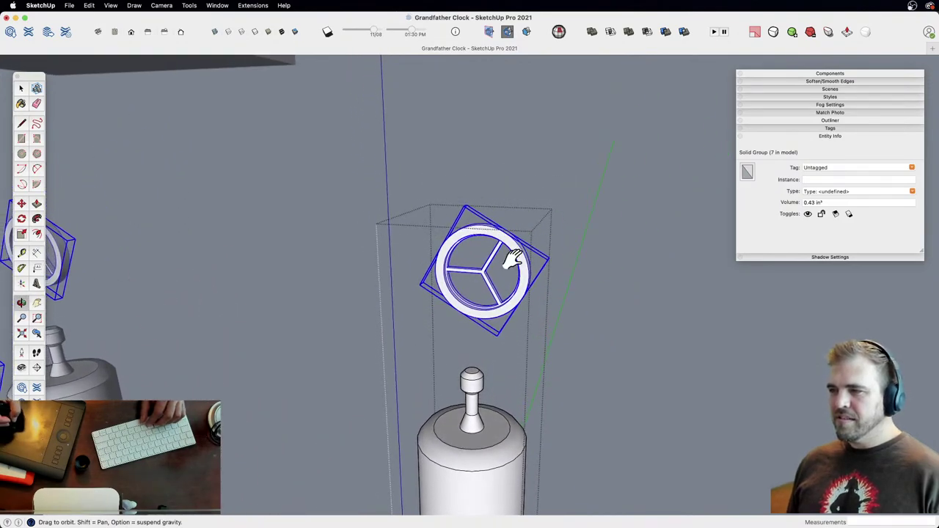
{"action": "middle_click_drag", "start_coordinate": [511, 258], "coordinate": [482, 310], "text": "shift"}
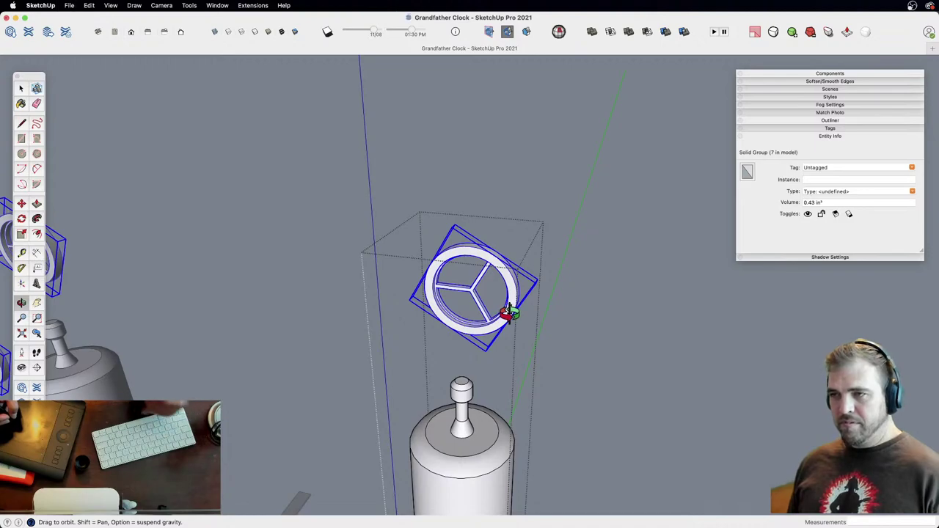
Step: Draw vertical lines about 4 3/4" tall up from both sides of the wheel, connected by a horizontal line at their upper ends
{"action": "key", "text": "l"}
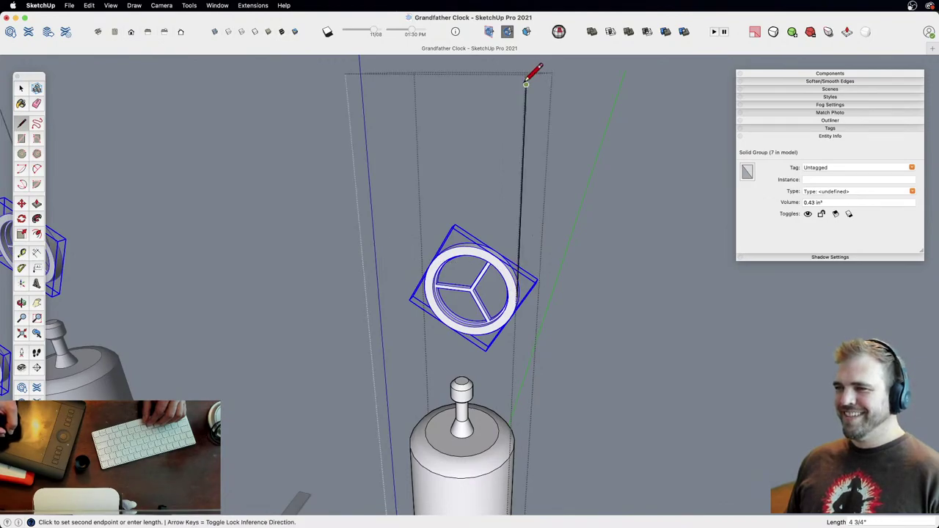
{"action": "key", "text": "Left"}
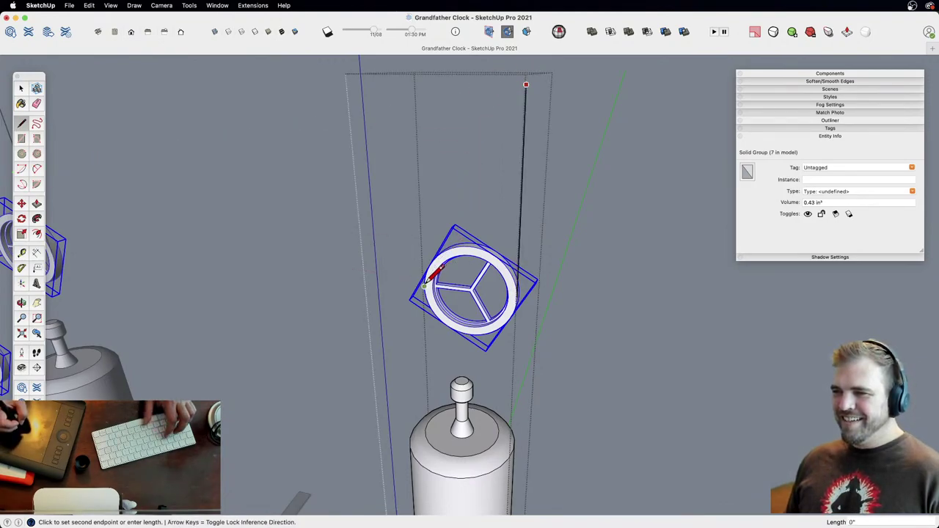
{"action": "key", "text": "shift"}
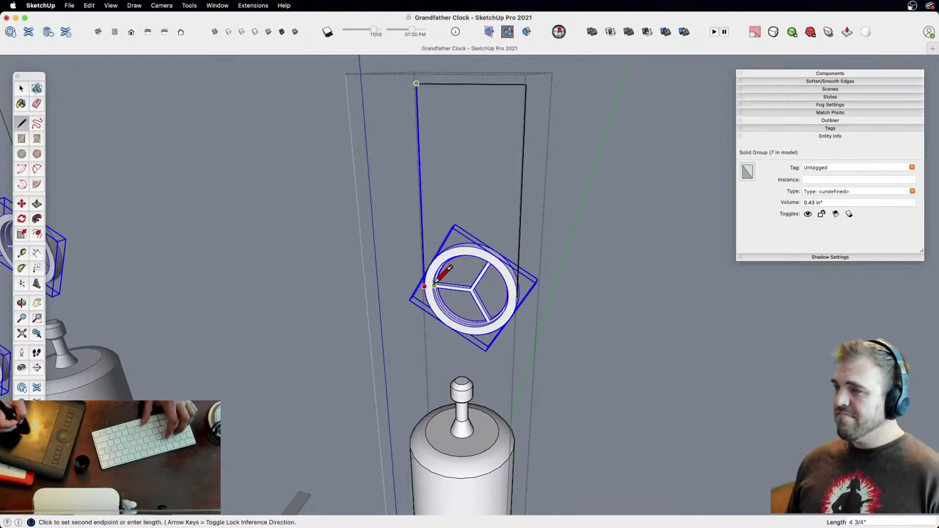
{"action": "key", "text": "space"}
Step: Delete the horizontal line joining the two vertical lines and group the two vertical lines as the pulley's cables
{"action": "middle_click_drag", "start_coordinate": [529, 281], "coordinate": [500, 329], "text": "shift"}
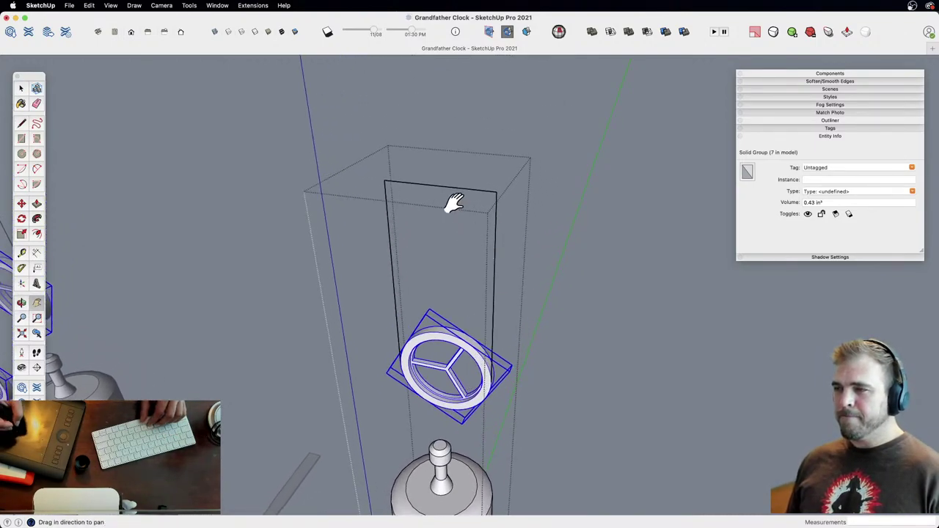
{"action": "left_click", "coordinate": [476, 165]}
{"action": "middle_click_drag", "start_coordinate": [478, 154], "coordinate": [482, 276]}
{"action": "left_click", "coordinate": [360, 258], "text": "shift"}
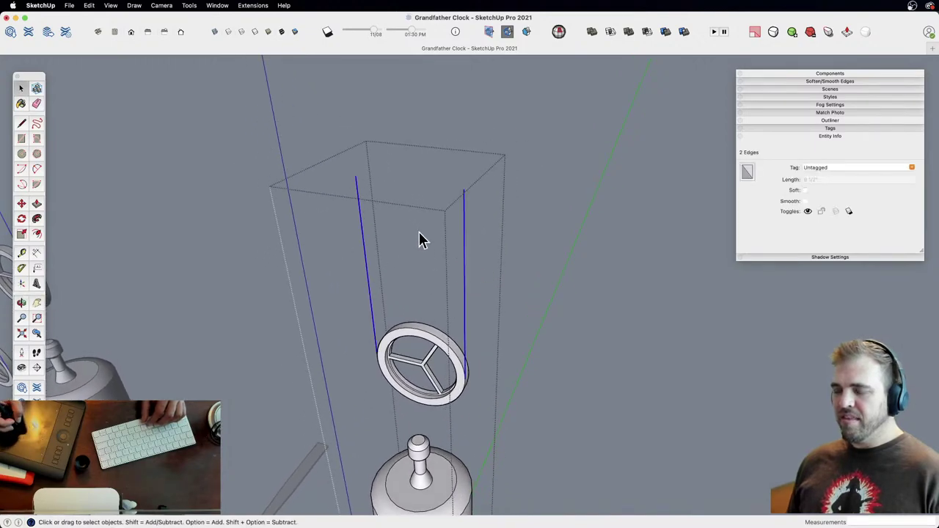
{"action": "key", "text": "super+g"}
Step: Move the cable group back along the green axis so it lies within the wheel's thickness
{"action": "middle_click_drag", "start_coordinate": [428, 325], "coordinate": [406, 332], "text": "shift"}
{"action": "middle_click_drag", "start_coordinate": [297, 382], "coordinate": [431, 300], "text": "shift"}
{"action": "key", "text": "z"}
{"action": "key", "text": "h"}
{"action": "left_click_drag", "start_coordinate": [411, 364], "coordinate": [418, 310]}
{"action": "key", "text": "m"}
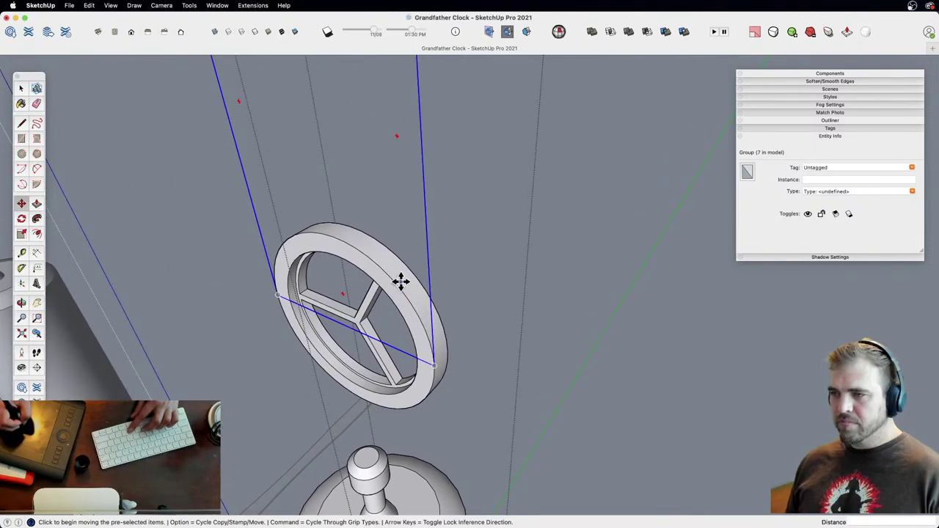
{"action": "left_click", "coordinate": [405, 278]}
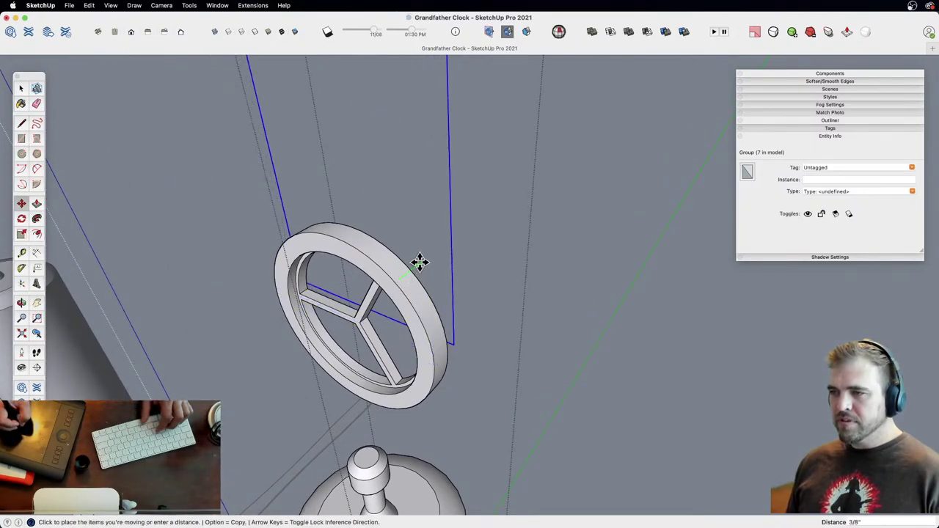
{"action": "left_click", "coordinate": [405, 273]}
Step: Scale the cable group upward to about 2.7 times its height, keeping its lower end fixed at the wheel
{"action": "key", "text": "z"}
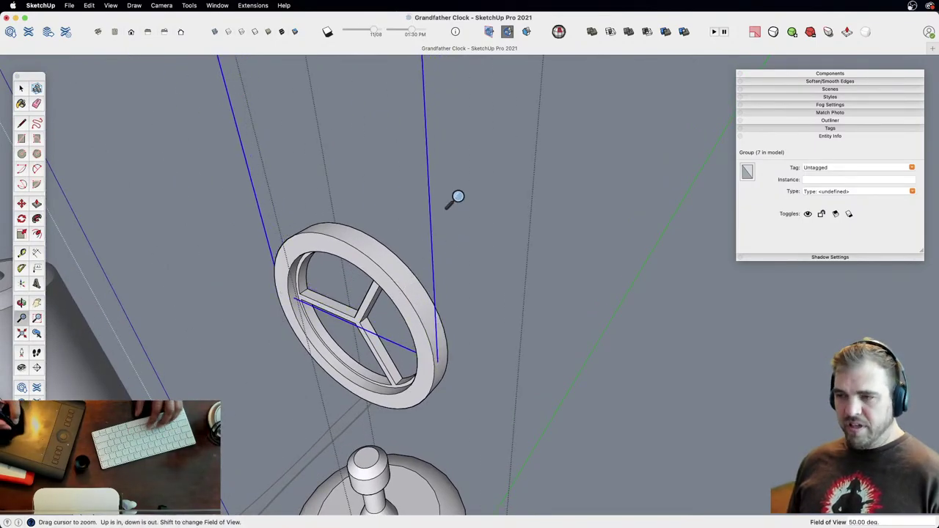
{"action": "left_click_drag", "start_coordinate": [455, 198], "coordinate": [428, 451]}
{"action": "key", "text": "h"}
{"action": "left_click_drag", "start_coordinate": [449, 373], "coordinate": [514, 356]}
{"action": "key", "text": "o"}
{"action": "left_click_drag", "start_coordinate": [514, 356], "coordinate": [549, 292]}
{"action": "key", "text": "z"}
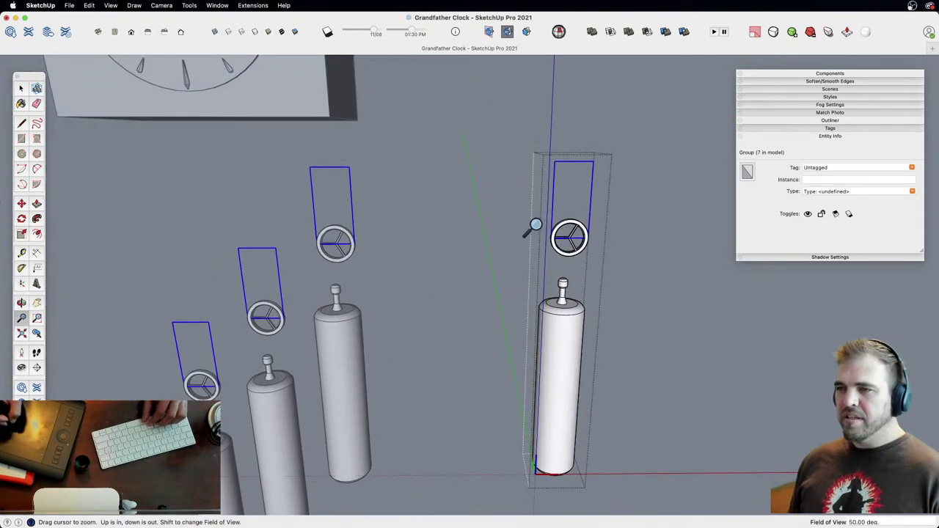
{"action": "left_click_drag", "start_coordinate": [535, 227], "coordinate": [507, 434]}
{"action": "left_click_drag", "start_coordinate": [505, 307], "coordinate": [509, 385]}
{"action": "middle_click_drag", "start_coordinate": [515, 342], "coordinate": [389, 336]}
{"action": "key", "text": "s"}
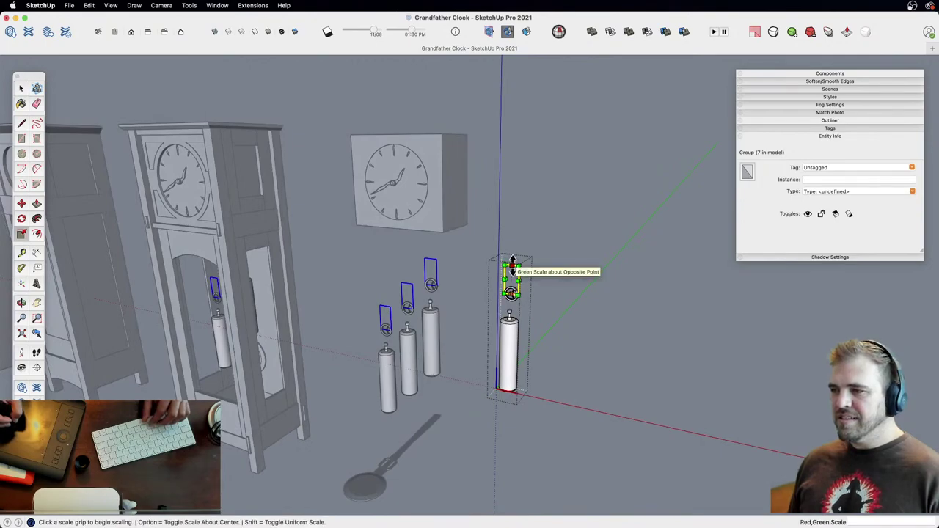
{"action": "left_click", "coordinate": [513, 267]}
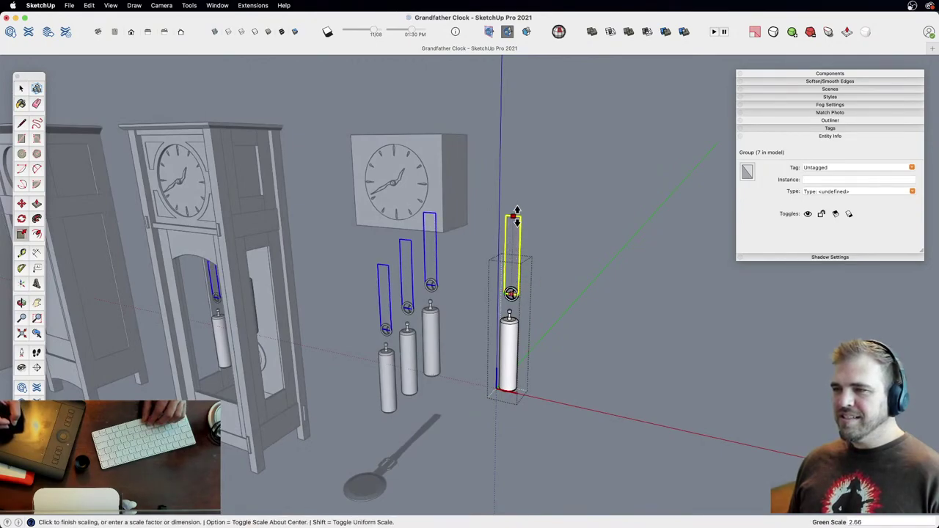
{"action": "left_click", "coordinate": [516, 210]}
Step: Inside the cable group, draw a horizontal line joining the cables' upper ends and erase the part extending beyond them
{"action": "middle_click_drag", "start_coordinate": [503, 207], "coordinate": [499, 359]}
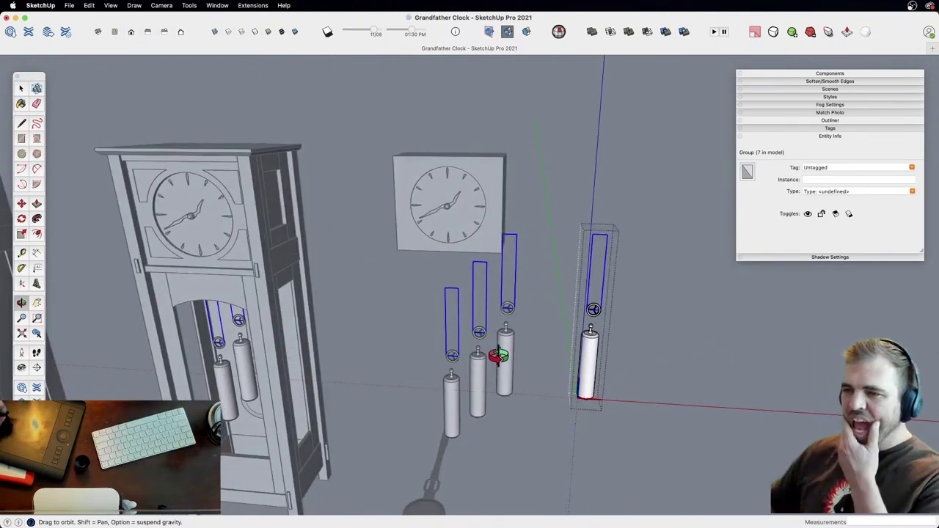
{"action": "middle_click_drag", "start_coordinate": [619, 271], "coordinate": [426, 319], "text": "shift"}
{"action": "key", "text": "z"}
{"action": "left_click_drag", "start_coordinate": [440, 323], "coordinate": [519, 200]}
{"action": "middle_click_drag", "start_coordinate": [520, 200], "coordinate": [463, 230]}
{"action": "key", "text": "space"}
{"action": "key", "text": "h"}
{"action": "left_click_drag", "start_coordinate": [460, 237], "coordinate": [464, 312]}
{"action": "key", "text": "l"}
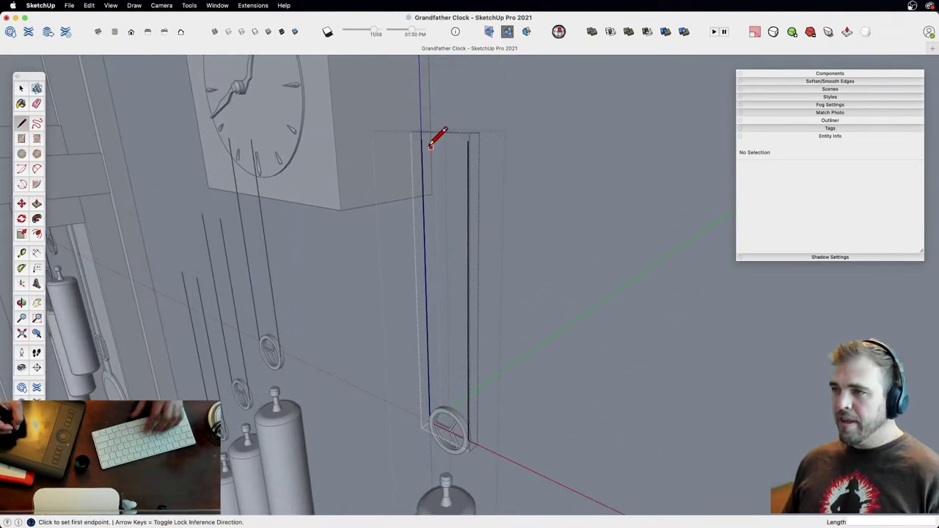
{"action": "left_click", "coordinate": [505, 143]}
{"action": "key", "text": "e"}
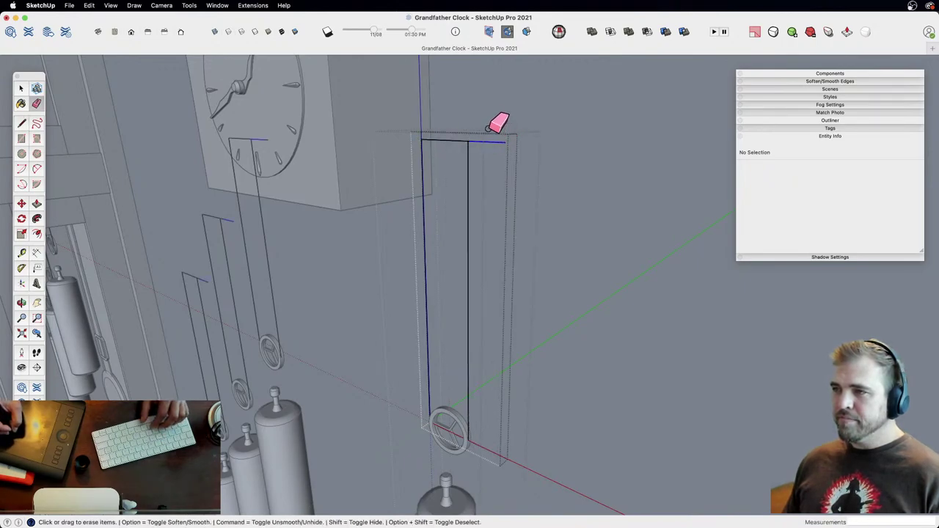
{"action": "left_click_drag", "start_coordinate": [491, 130], "coordinate": [488, 156]}
Step: Draw a line along the cables' lower ends to close the tall rectangle into a face, without any overhang
{"action": "mouse_move", "coordinate": [477, 278]}
{"action": "middle_mouse_down"}
{"action": "mouse_move", "coordinate": [453, 208]}
{"action": "mouse_move", "coordinate": [512, 271]}
{"action": "mouse_move", "coordinate": [489, 233]}
{"action": "mouse_move", "coordinate": [550, 313]}
{"action": "middle_mouse_up"}
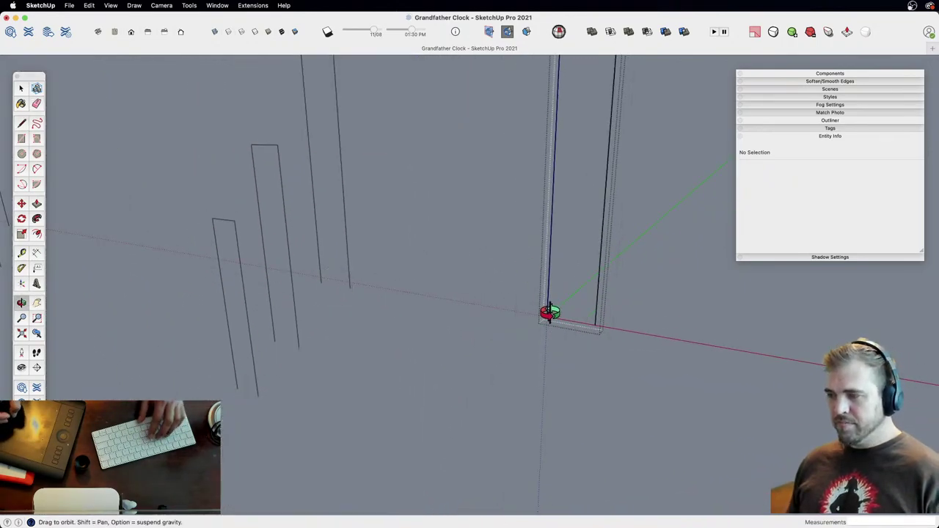
{"action": "left_click", "coordinate": [639, 332]}
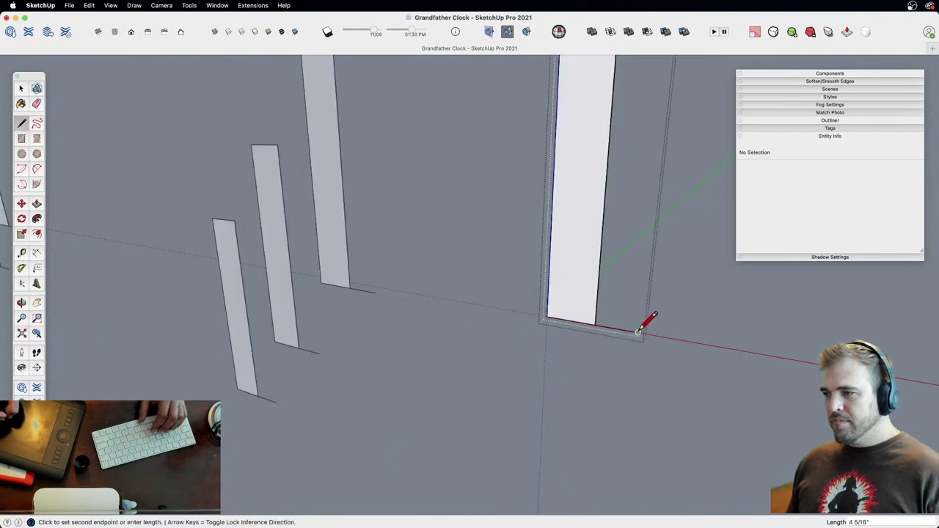
{"action": "key", "text": "Escape"}
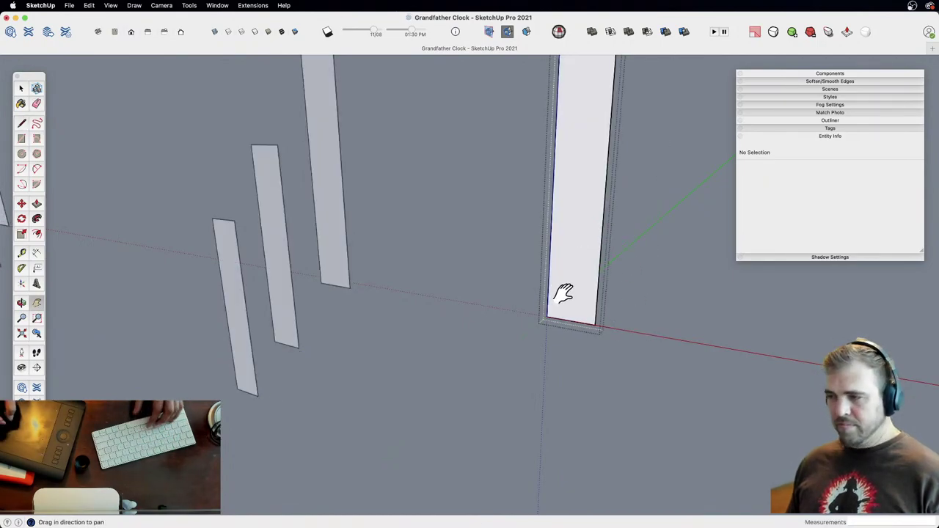
Step: Offset the tall cable face's outline slightly inward and delete the inner face to leave a thin cable frame
{"action": "middle_click_drag", "start_coordinate": [563, 294], "coordinate": [521, 328], "text": "shift"}
{"action": "scroll", "coordinate": [528, 235], "scroll_direction": "up", "scroll_amount": 3}
{"action": "key", "text": "f"}
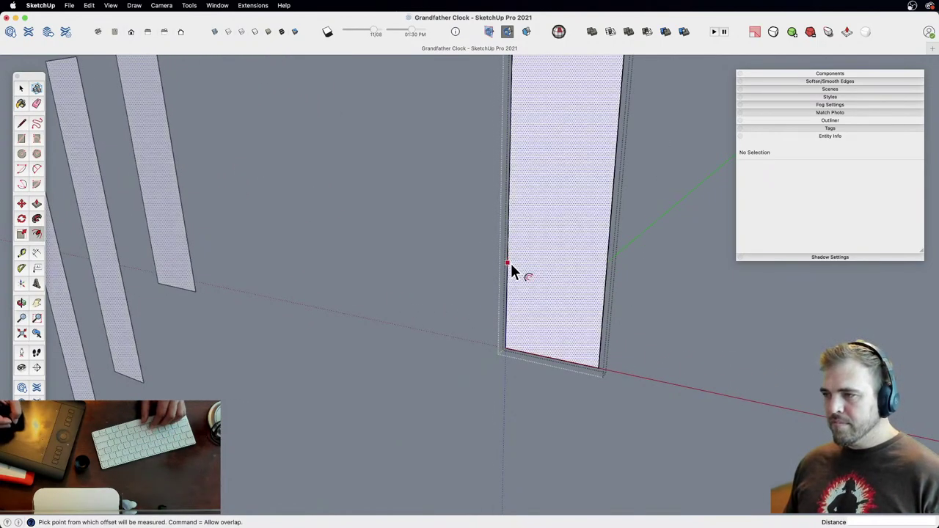
{"action": "left_click", "coordinate": [511, 264]}
{"action": "middle_click_drag", "start_coordinate": [511, 264], "coordinate": [514, 300]}
{"action": "key", "text": "space"}
{"action": "key", "text": "Delete"}
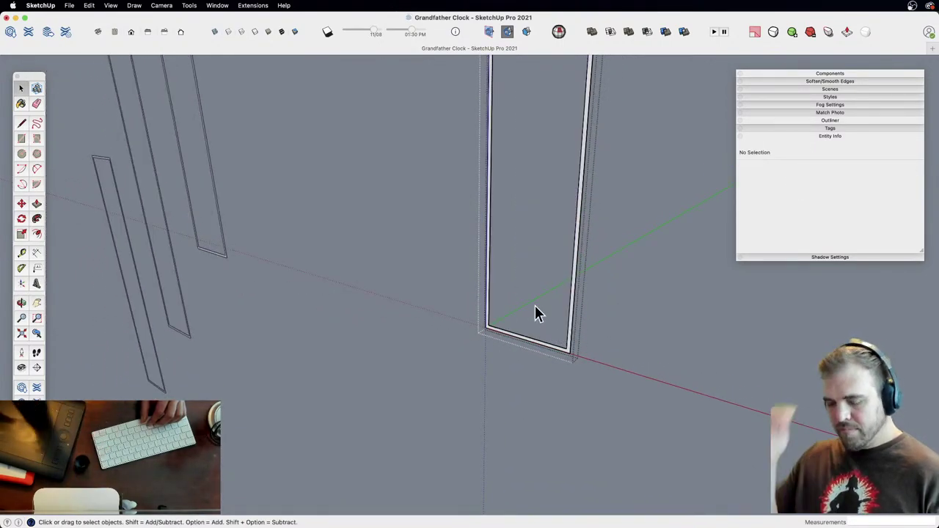
Step: Show the rest of the model again and leave the cable group
{"action": "key", "text": "shift+h"}
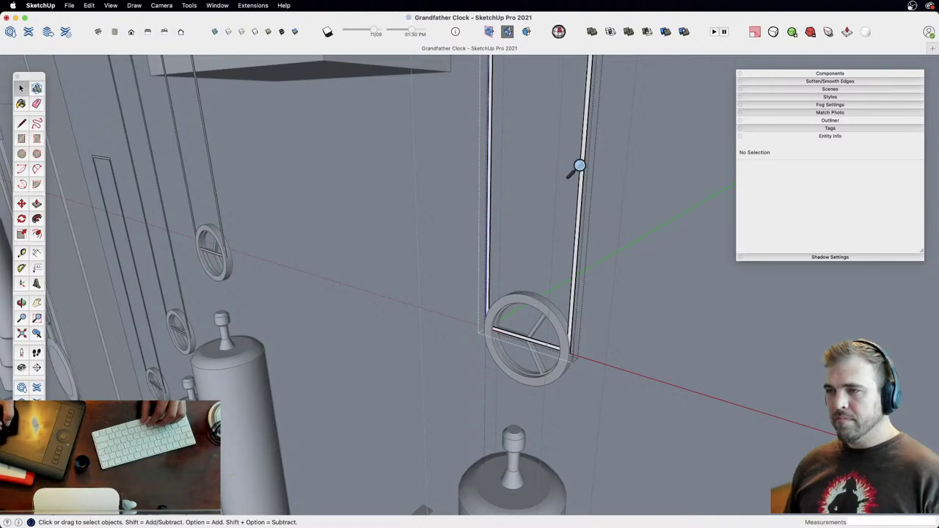
{"action": "scroll", "coordinate": [580, 165], "scroll_direction": "down", "scroll_amount": 8}
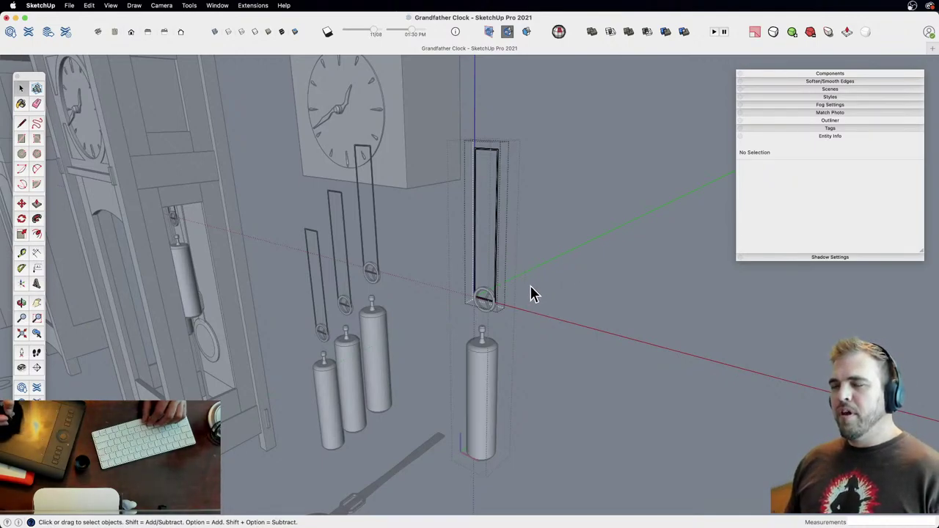
{"action": "double_click", "coordinate": [542, 266]}
Step: Open the clock's front leg for editing and draw a rectangle on its front face matching the outline of the lower tenon
{"action": "middle_click_drag", "start_coordinate": [391, 286], "coordinate": [447, 305]}
{"action": "middle_click_drag", "start_coordinate": [477, 274], "coordinate": [468, 356]}
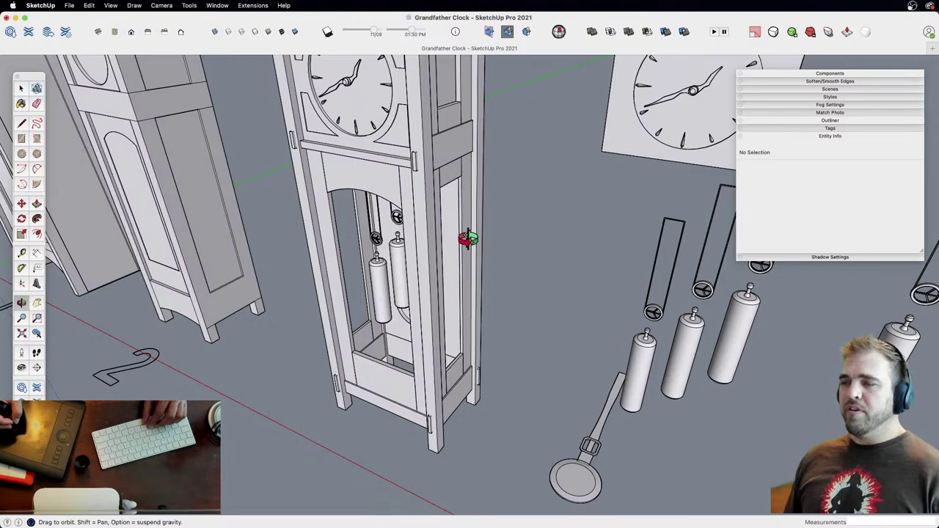
{"action": "middle_click_drag", "start_coordinate": [497, 391], "coordinate": [484, 320], "text": "shift"}
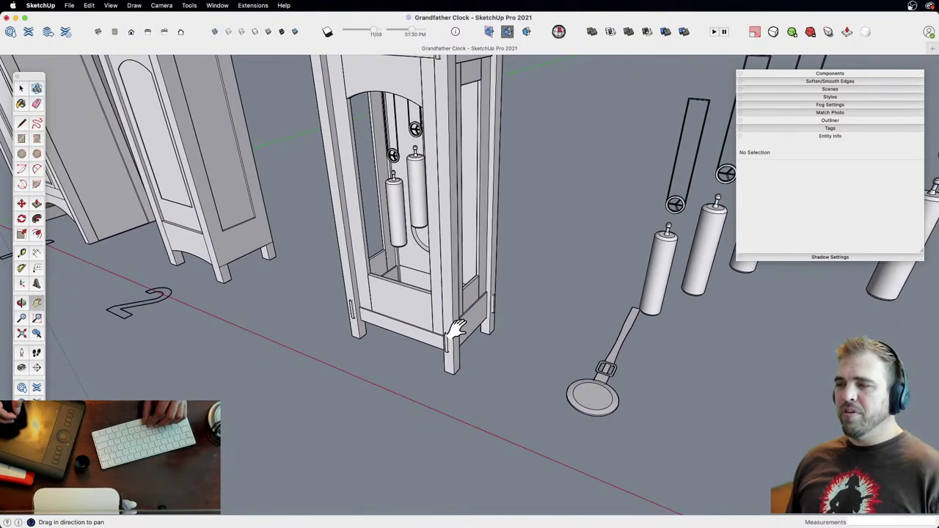
{"action": "left_click_drag", "start_coordinate": [455, 348], "coordinate": [448, 103]}
{"action": "key", "text": "z"}
{"action": "left_click_drag", "start_coordinate": [447, 338], "coordinate": [441, 221]}
{"action": "key", "text": "space"}
{"action": "scroll", "coordinate": [420, 305], "scroll_direction": "down", "scroll_amount": 3}
{"action": "double_click", "coordinate": [416, 300]}
{"action": "middle_click_drag", "start_coordinate": [416, 300], "coordinate": [476, 367]}
{"action": "scroll", "coordinate": [470, 345], "scroll_direction": "up", "scroll_amount": 6}
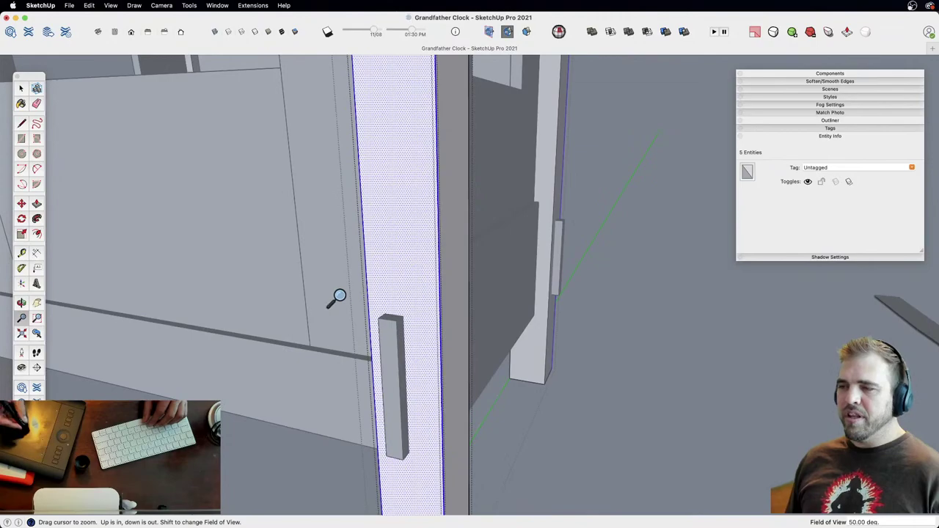
{"action": "key", "text": "r"}
{"action": "left_click", "coordinate": [387, 314]}
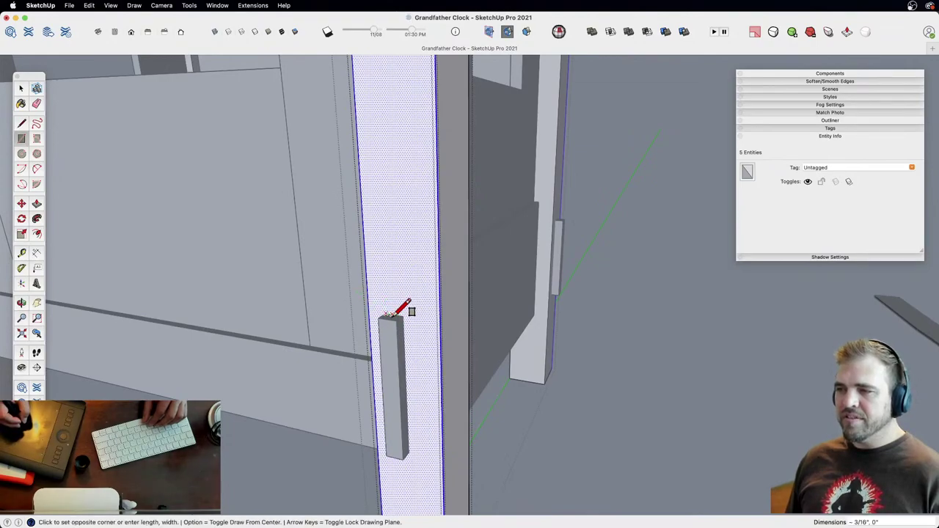
{"action": "left_click", "coordinate": [410, 451]}
Step: Push the lower tenon outline 2" through the leg to cut a through mortise
{"action": "key", "text": "p"}
{"action": "middle_click_drag", "start_coordinate": [419, 445], "coordinate": [364, 378]}
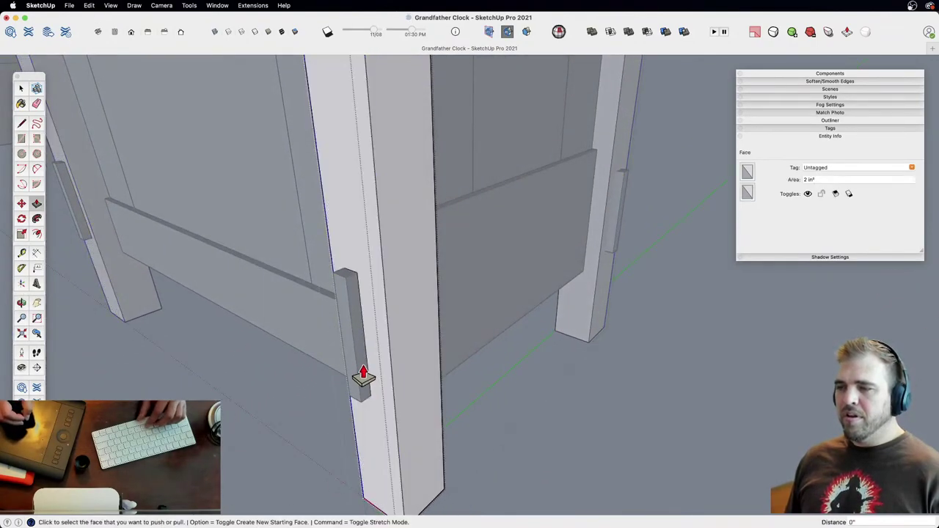
{"action": "key", "text": "h"}
{"action": "left_click", "coordinate": [361, 379]}
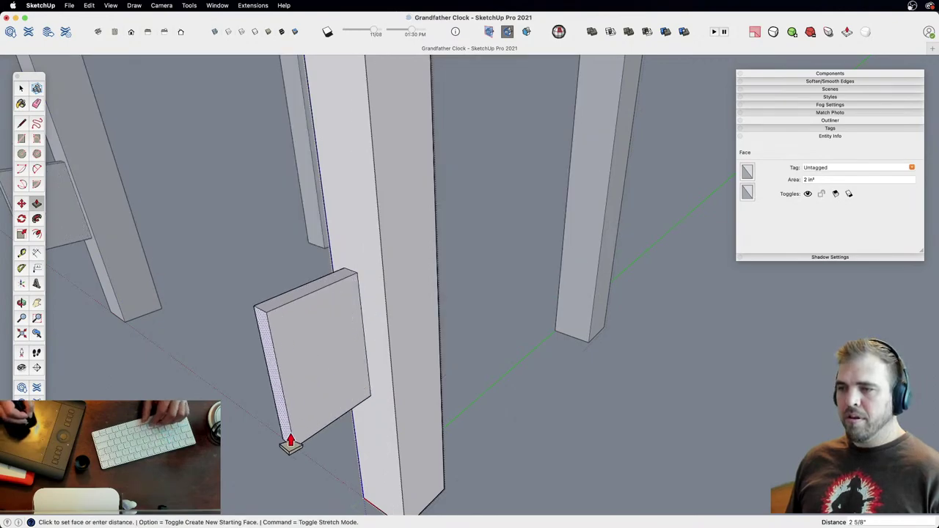
{"action": "left_click", "coordinate": [440, 352]}
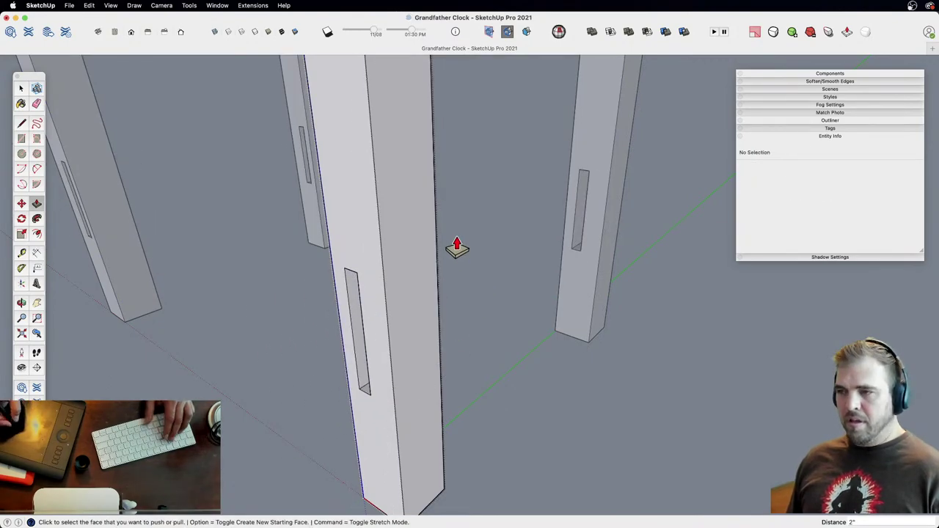
Step: Open the lower front rail for editing and draw a short diagonal line across a corner of its protruding tenon end
{"action": "key", "text": "h"}
{"action": "scroll", "coordinate": [398, 336], "scroll_direction": "down", "scroll_amount": 2}
{"action": "middle_click_drag", "start_coordinate": [402, 416], "coordinate": [445, 411], "text": "shift"}
{"action": "key", "text": "z"}
{"action": "left_click_drag", "start_coordinate": [444, 411], "coordinate": [433, 358]}
{"action": "key", "text": "space"}
{"action": "left_click", "coordinate": [371, 363]}
{"action": "triple_click", "coordinate": [378, 357]}
{"action": "middle_click_drag", "start_coordinate": [380, 356], "coordinate": [457, 387]}
{"action": "key", "text": "z"}
{"action": "left_click_drag", "start_coordinate": [457, 387], "coordinate": [435, 248]}
{"action": "middle_click_drag", "start_coordinate": [426, 353], "coordinate": [465, 302]}
{"action": "left_click_drag", "start_coordinate": [465, 301], "coordinate": [411, 217]}
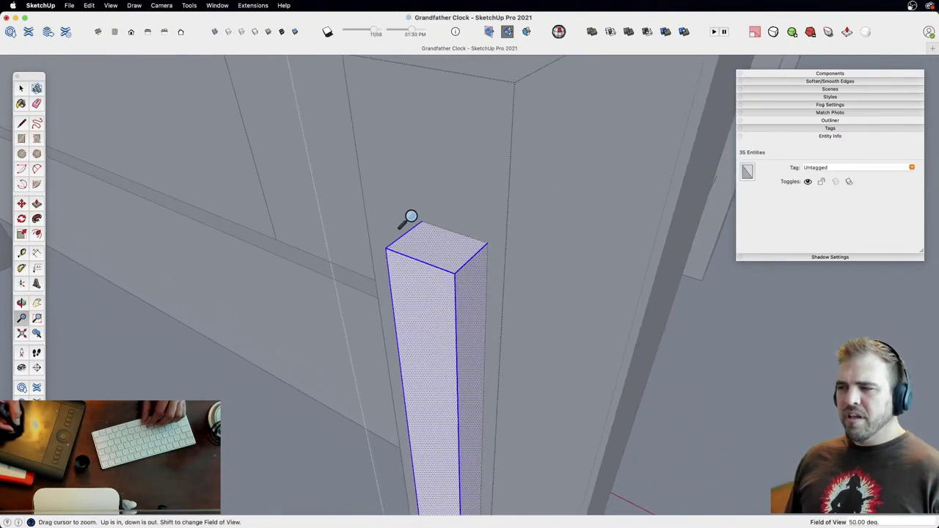
{"action": "key", "text": "l"}
{"action": "left_click", "coordinate": [398, 238]}
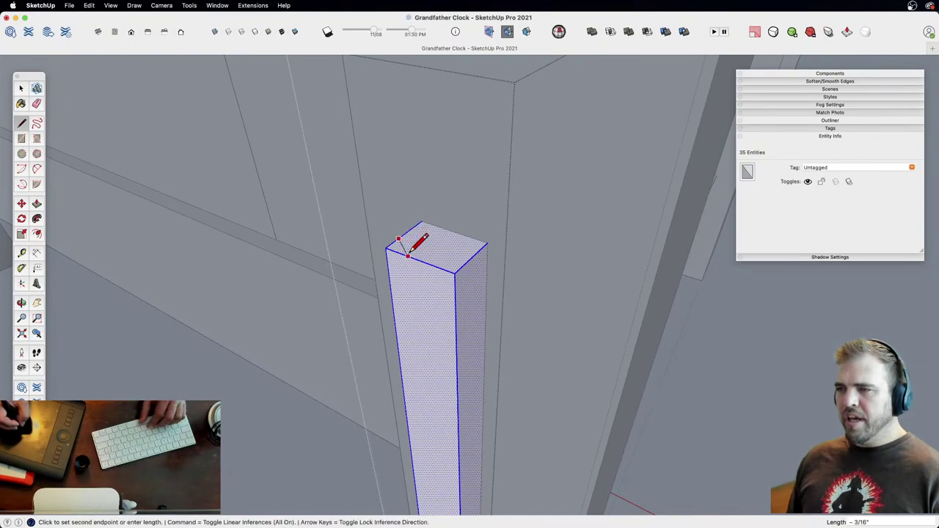
{"action": "left_click", "coordinate": [403, 254]}
Step: Run Follow Me with the corner triangle around the lower tenon's end face to chamfer its edges, and leave the rail
{"action": "key", "text": "space"}
{"action": "left_click", "coordinate": [408, 279]}
{"action": "key", "text": "p"}
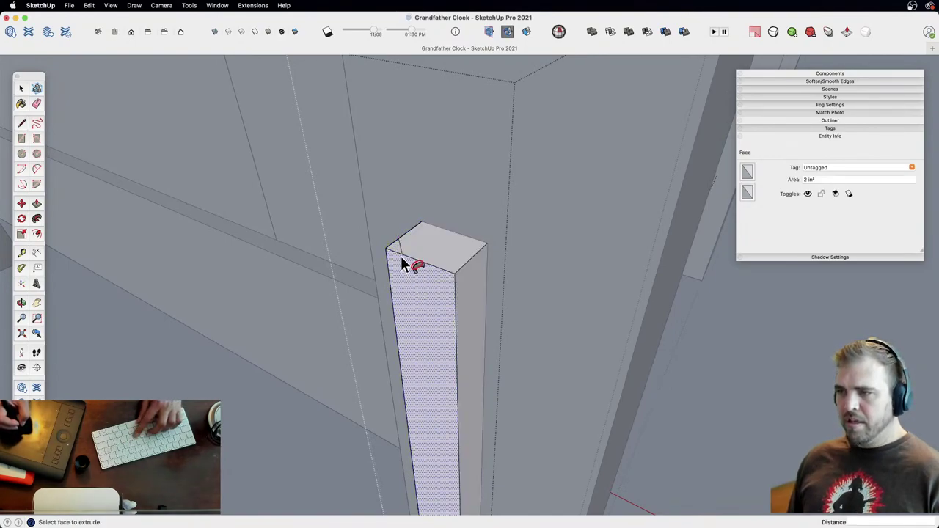
{"action": "key", "text": "z"}
{"action": "left_click_drag", "start_coordinate": [506, 115], "coordinate": [463, 381]}
{"action": "key", "text": "space"}
{"action": "left_click", "coordinate": [466, 417]}
{"action": "left_click", "coordinate": [466, 416]}
Step: Open the front leg again and draw a rectangle on its front face matching the outline of the upper tenon below the dial
{"action": "key", "text": "h"}
{"action": "key", "text": "o"}
{"action": "left_click_drag", "start_coordinate": [463, 382], "coordinate": [434, 243]}
{"action": "middle_click_drag", "start_coordinate": [433, 244], "coordinate": [472, 274]}
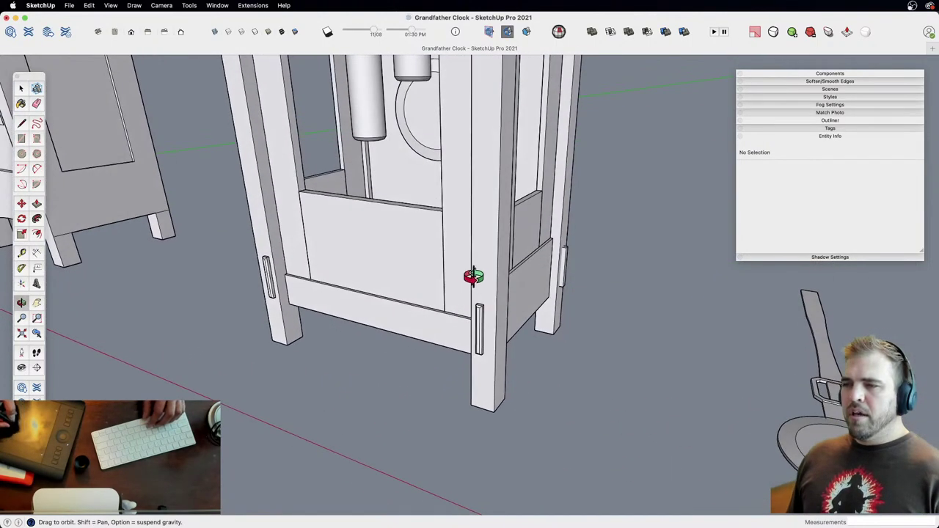
{"action": "key", "text": "z"}
{"action": "left_click_drag", "start_coordinate": [481, 210], "coordinate": [476, 315]}
{"action": "key", "text": "h"}
{"action": "left_click_drag", "start_coordinate": [472, 253], "coordinate": [465, 384]}
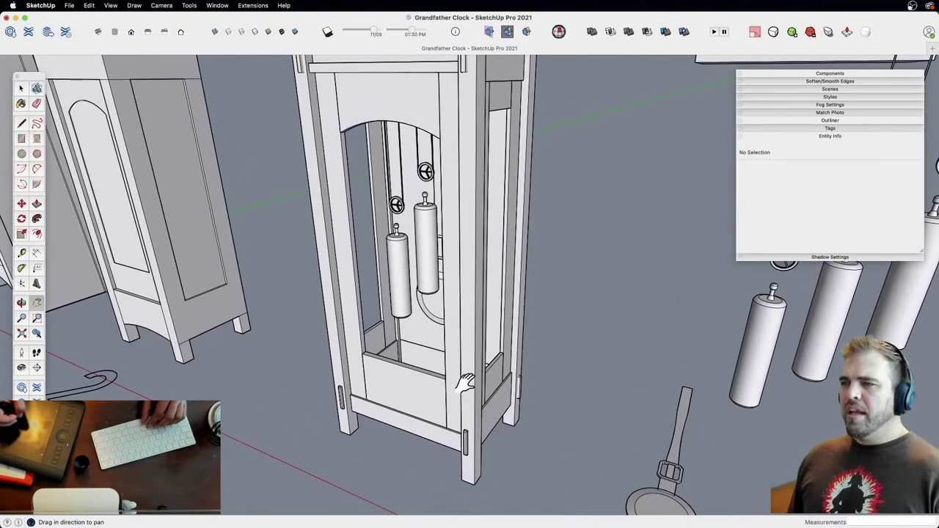
{"action": "middle_click_drag", "start_coordinate": [502, 215], "coordinate": [458, 430], "text": "shift"}
{"action": "key", "text": "z"}
{"action": "left_click_drag", "start_coordinate": [460, 433], "coordinate": [440, 138]}
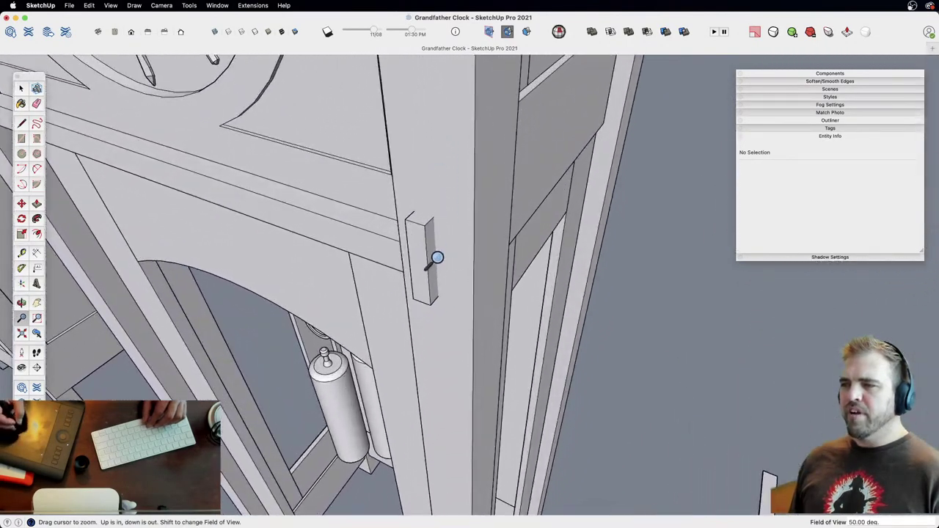
{"action": "key", "text": "h"}
{"action": "left_click_drag", "start_coordinate": [419, 260], "coordinate": [445, 243]}
{"action": "key", "text": "space"}
{"action": "triple_click", "coordinate": [477, 214]}
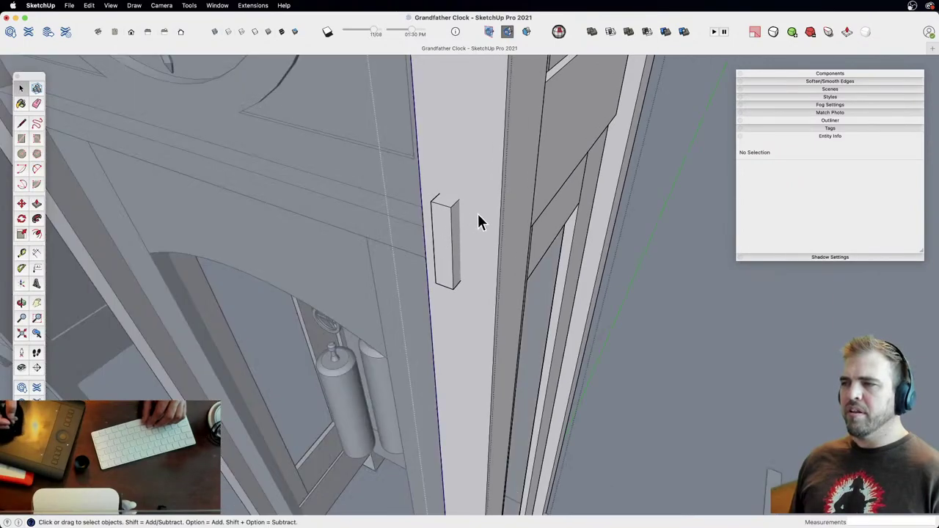
{"action": "key", "text": "r"}
{"action": "left_click", "coordinate": [440, 194]}
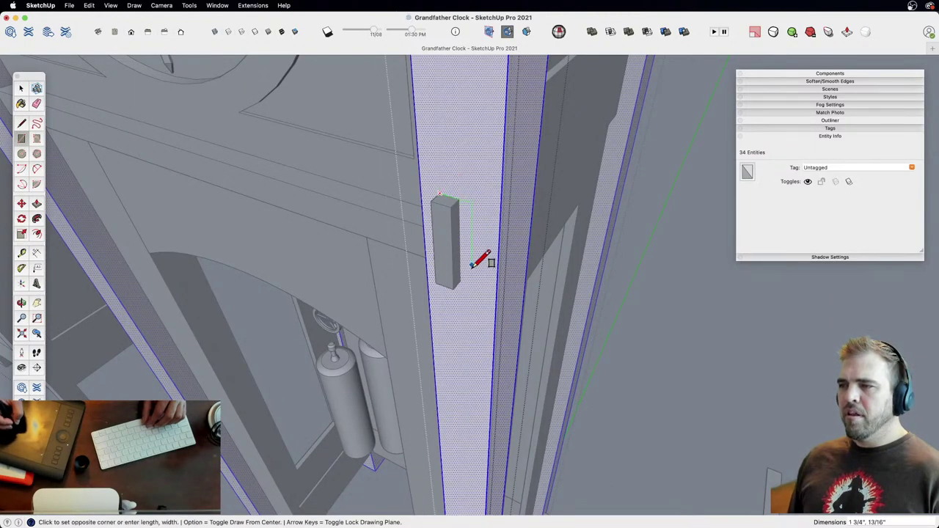
{"action": "left_click", "coordinate": [461, 281]}
Step: Push the upper tenon outline 2" through the leg to cut a through mortise, and leave the leg
{"action": "key", "text": "o"}
{"action": "left_click_drag", "start_coordinate": [437, 328], "coordinate": [412, 349]}
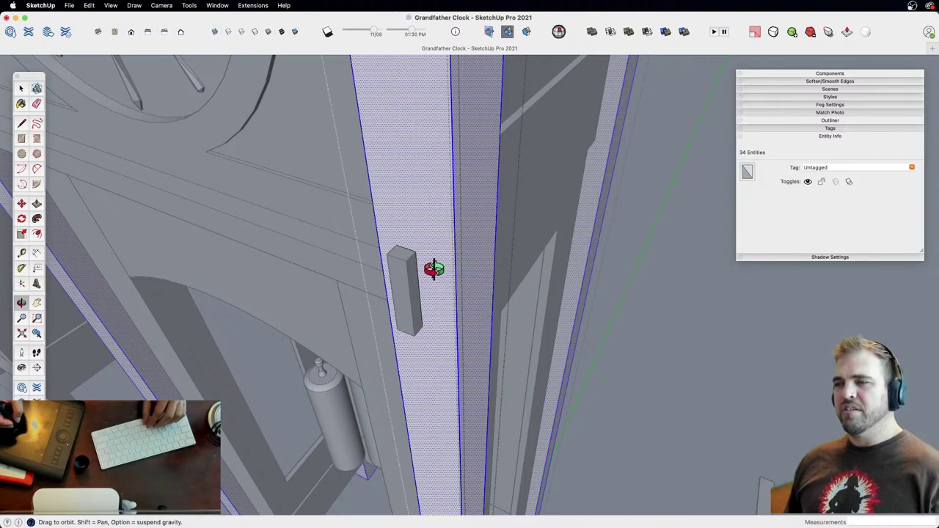
{"action": "key", "text": "p"}
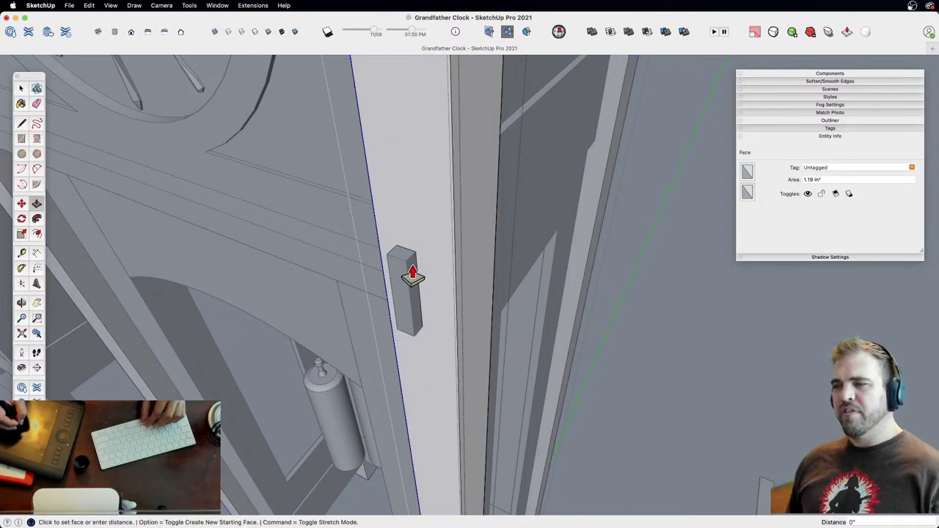
{"action": "left_click", "coordinate": [456, 265]}
{"action": "left_click", "coordinate": [497, 235]}
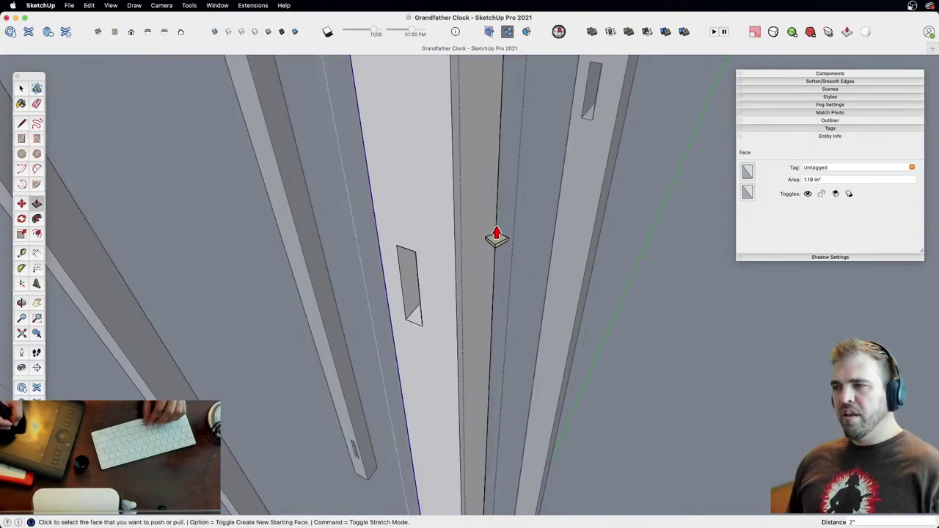
{"action": "key", "text": "z"}
{"action": "left_click_drag", "start_coordinate": [443, 198], "coordinate": [436, 365]}
{"action": "middle_click_drag", "start_coordinate": [436, 364], "coordinate": [485, 281], "text": "shift"}
{"action": "middle_click_drag", "start_coordinate": [459, 353], "coordinate": [444, 279]}
{"action": "left_click", "coordinate": [554, 233]}
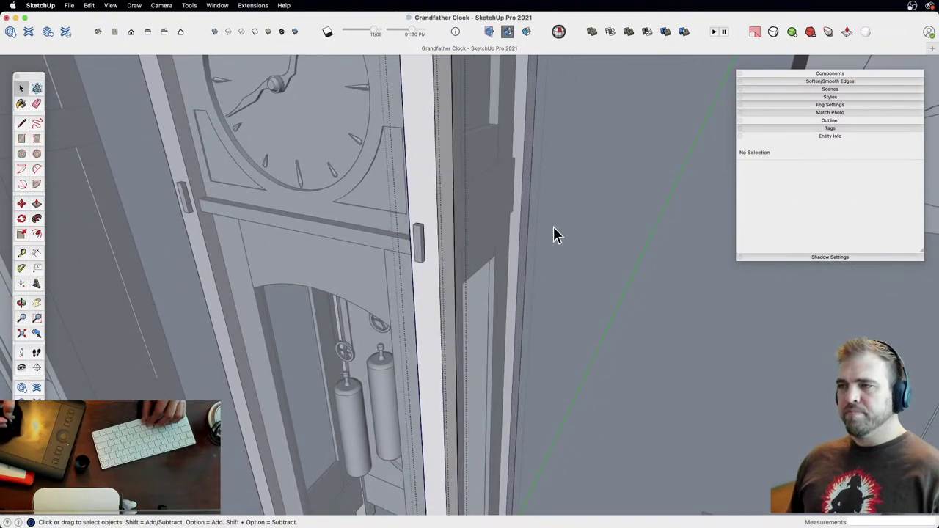
Step: Open the rail below the dial and draw a diagonal line of about 1/4" across a corner of its tenon end
{"action": "key", "text": "o"}
{"action": "left_click_drag", "start_coordinate": [451, 225], "coordinate": [447, 351]}
{"action": "key", "text": "z"}
{"action": "key", "text": "h"}
{"action": "left_click_drag", "start_coordinate": [356, 273], "coordinate": [445, 331]}
{"action": "key", "text": "z"}
{"action": "left_click_drag", "start_coordinate": [444, 331], "coordinate": [433, 242]}
{"action": "key", "text": "space"}
{"action": "triple_click", "coordinate": [396, 279]}
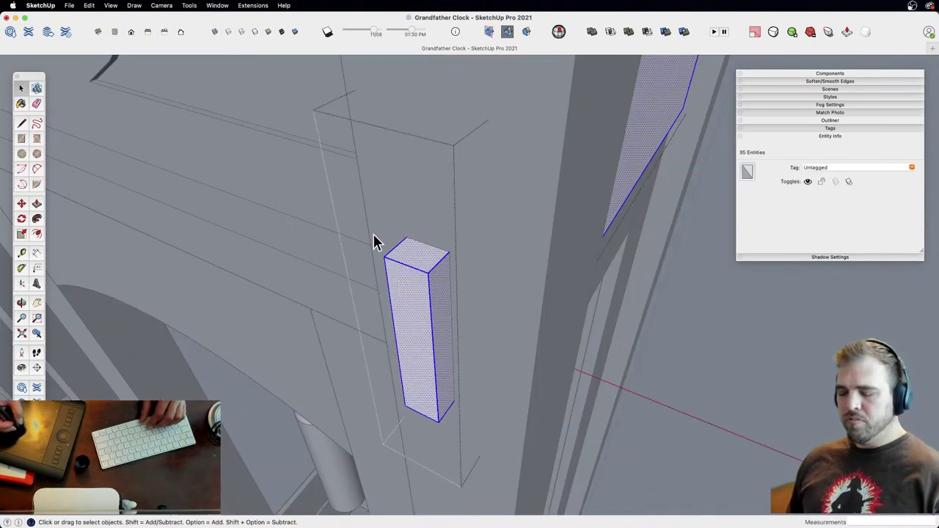
{"action": "key", "text": "l"}
{"action": "left_click", "coordinate": [394, 248]}
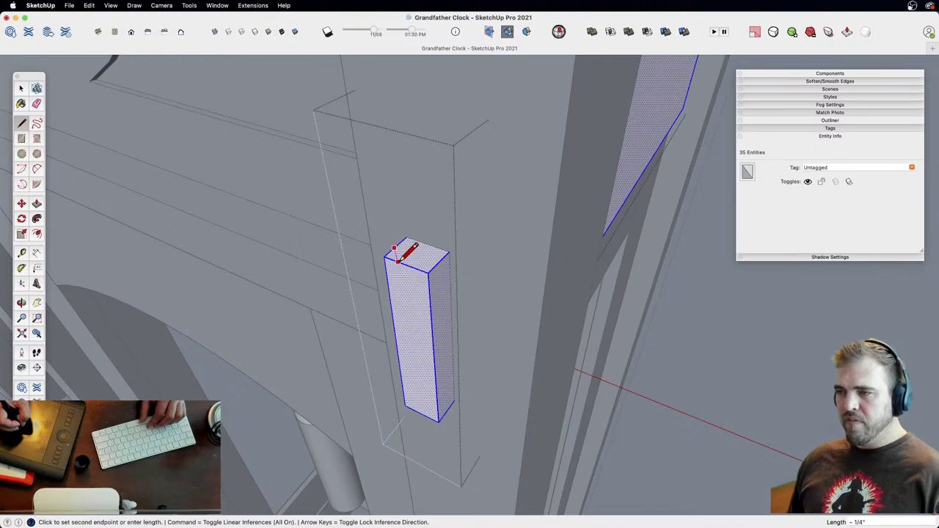
{"action": "left_click", "coordinate": [398, 262]}
Step: Chamfer the upper tenon's end by running Follow Me with the corner triangle around its end face, and leave the rail
{"action": "key", "text": "space"}
{"action": "left_click", "coordinate": [411, 290]}
{"action": "key", "text": "shift+f"}
{"action": "left_click", "coordinate": [393, 257]}
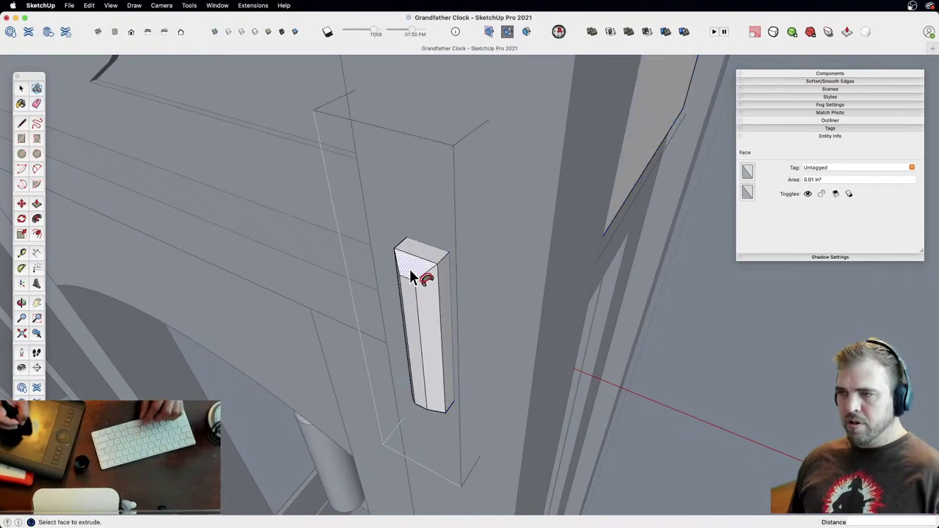
{"action": "key", "text": "z"}
{"action": "left_click_drag", "start_coordinate": [481, 156], "coordinate": [469, 260]}
{"action": "key", "text": "h"}
{"action": "left_click_drag", "start_coordinate": [472, 440], "coordinate": [459, 326]}
{"action": "key", "text": "space"}
{"action": "left_click", "coordinate": [549, 266]}
Step: Examine the whole clock, its chamfered tenons and the separate weights, pulleys, pendulum and dial box
{"action": "key", "text": "z"}
{"action": "key", "text": "o"}
{"action": "left_click_drag", "start_coordinate": [468, 294], "coordinate": [434, 325]}
{"action": "key", "text": "z"}
{"action": "key", "text": "h"}
{"action": "left_click_drag", "start_coordinate": [434, 326], "coordinate": [439, 297]}
{"action": "key", "text": "o"}
{"action": "key", "text": "h"}
{"action": "left_click_drag", "start_coordinate": [452, 345], "coordinate": [423, 355]}
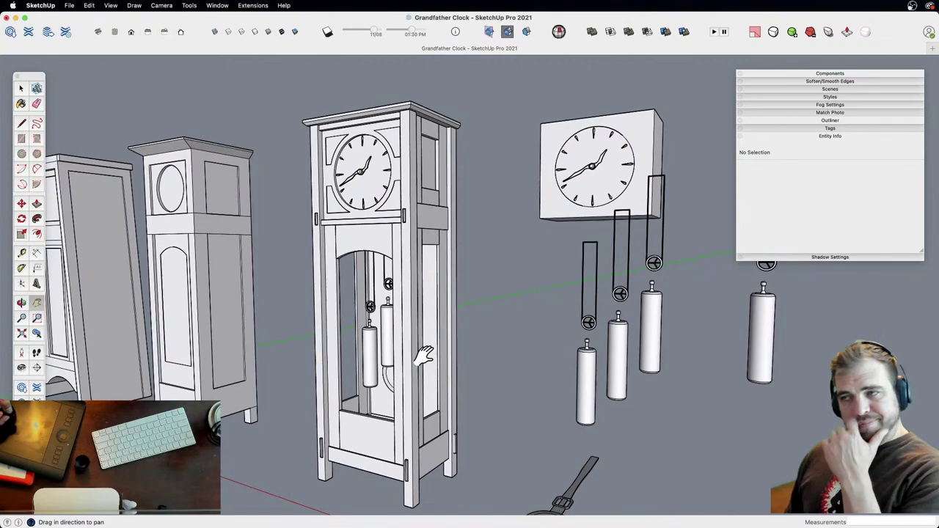
{"action": "middle_click_drag", "start_coordinate": [457, 266], "coordinate": [488, 254]}
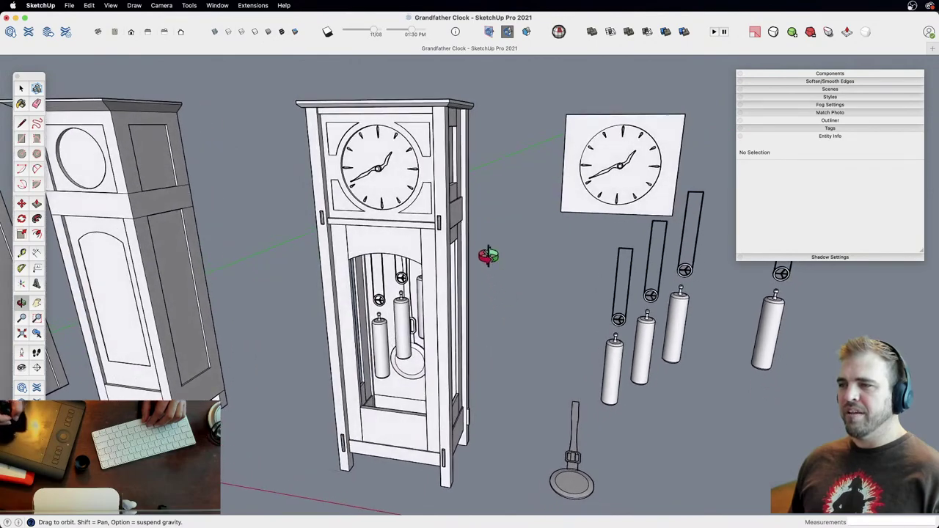
{"action": "middle_click_drag", "start_coordinate": [624, 319], "coordinate": [540, 339], "text": "shift"}
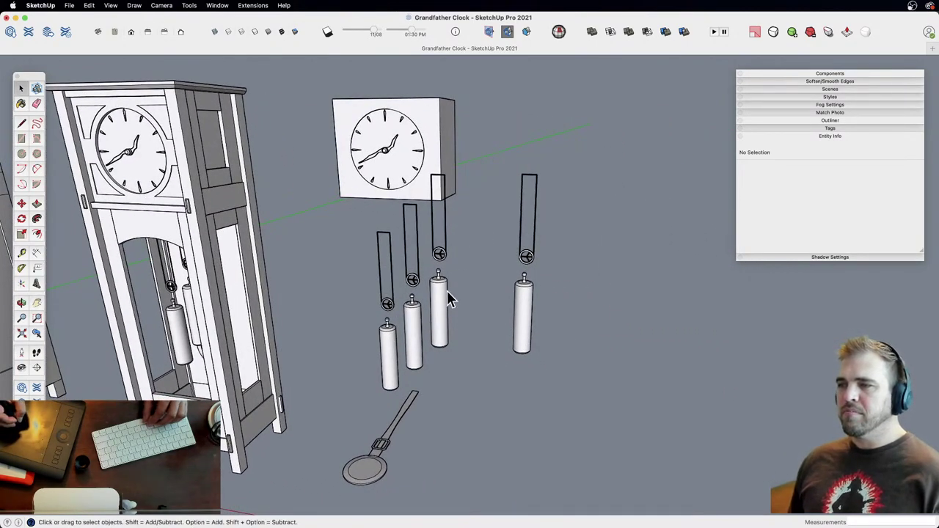
{"action": "middle_click_drag", "start_coordinate": [442, 279], "coordinate": [467, 308]}
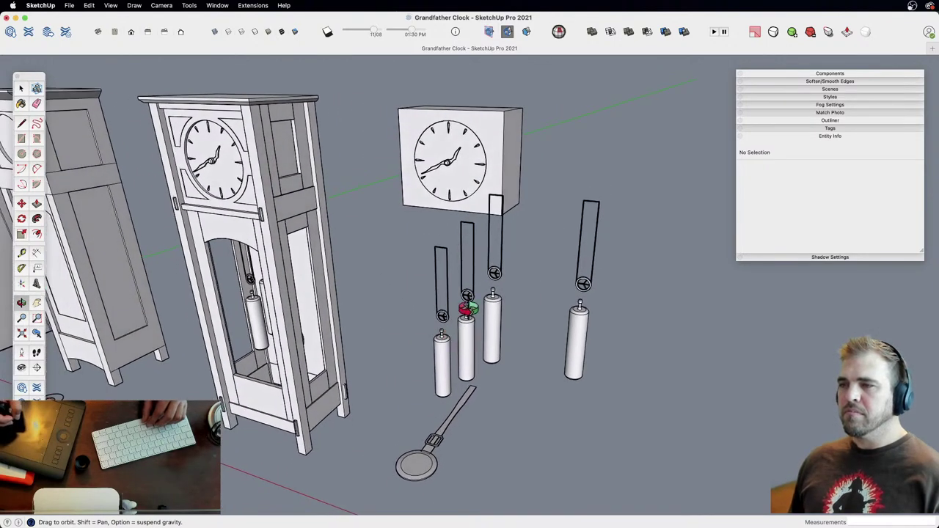
{"action": "key", "text": "z"}
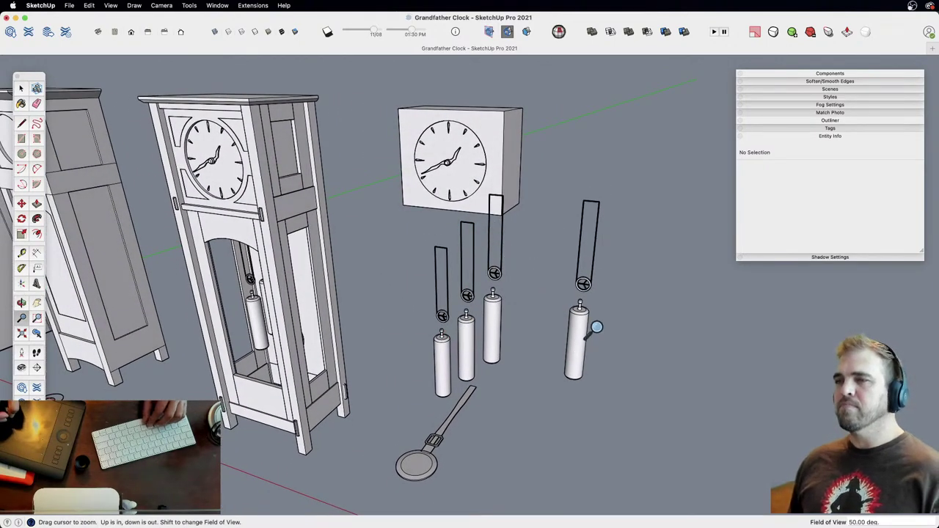
{"action": "key", "text": "h"}
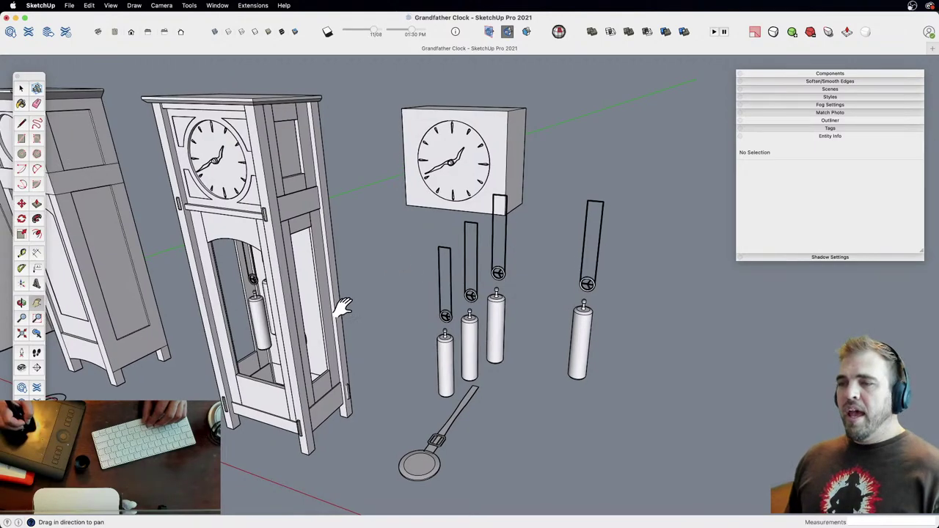
{"action": "left_click_drag", "start_coordinate": [340, 310], "coordinate": [432, 312]}
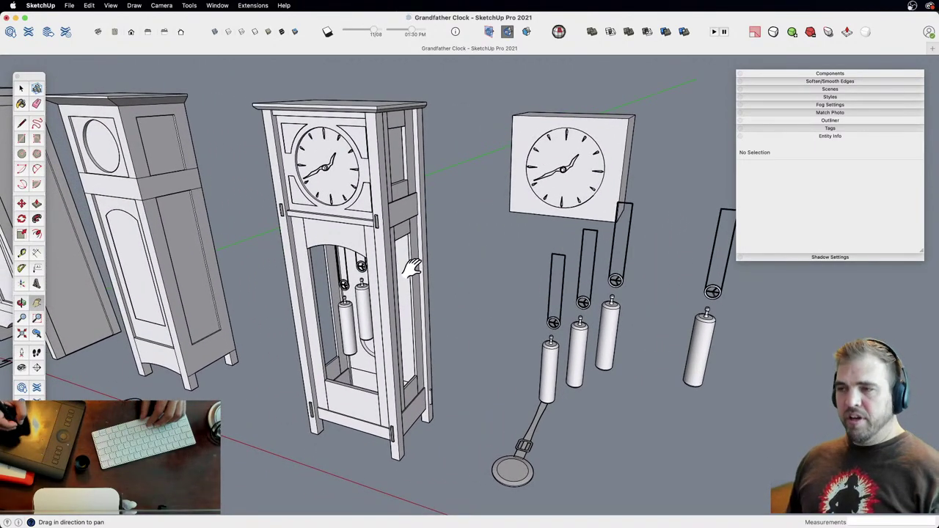
Step: Select the clock's side assembly and examine it together with the upper tenon joint and the whole case
{"action": "key", "text": "space"}
{"action": "left_click", "coordinate": [378, 219]}
{"action": "key", "text": "h"}
{"action": "left_click_drag", "start_coordinate": [385, 248], "coordinate": [447, 119]}
{"action": "key", "text": "z"}
{"action": "key", "text": "space"}
{"action": "middle_click_drag", "start_coordinate": [429, 94], "coordinate": [418, 271]}
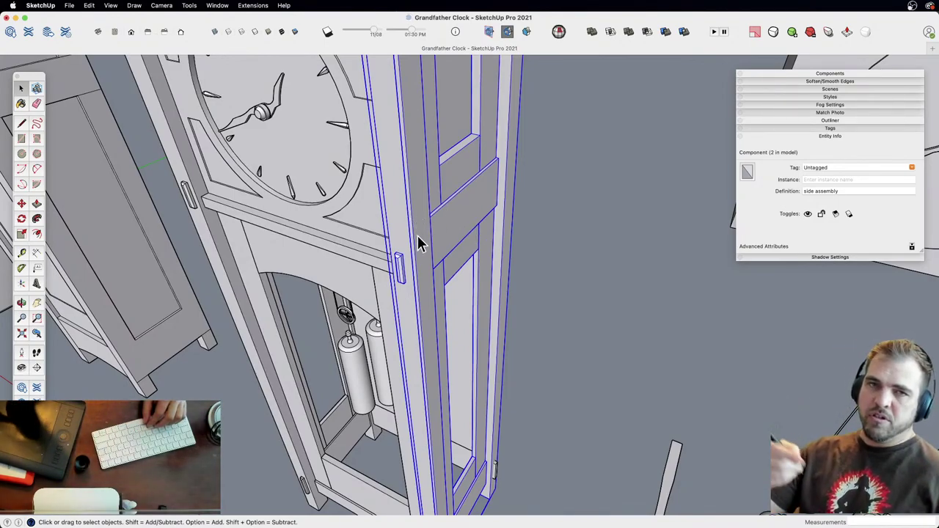
{"action": "scroll", "coordinate": [416, 210], "scroll_direction": "down", "scroll_amount": 10}
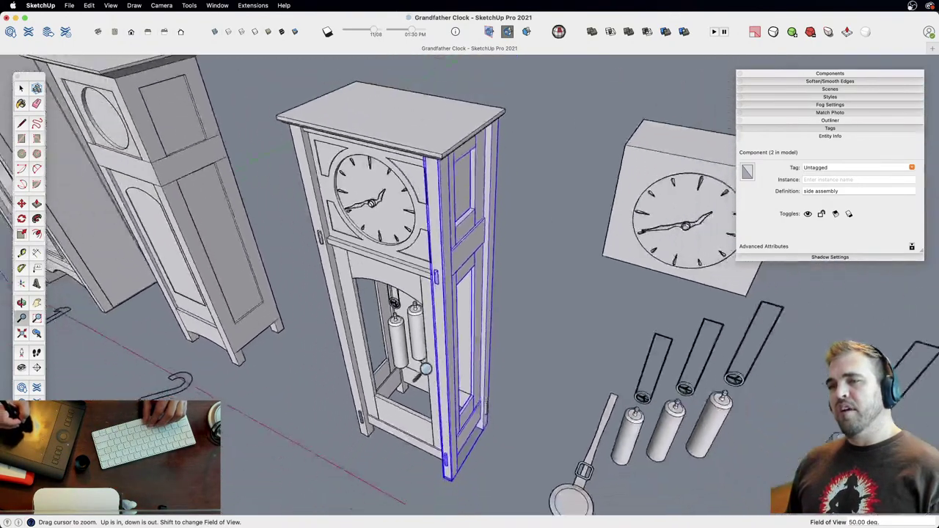
Step: Examine the finished clock beside the spare weights, pulleys, pendulum and dial box, with nothing selected
{"action": "mouse_move", "coordinate": [429, 290]}
{"action": "middle_mouse_down", "text": "shift"}
{"action": "mouse_move", "coordinate": [385, 297]}
{"action": "mouse_move", "coordinate": [414, 303]}
{"action": "mouse_move", "coordinate": [392, 267]}
{"action": "mouse_move", "coordinate": [466, 216]}
{"action": "mouse_move", "coordinate": [476, 193]}
{"action": "mouse_move", "coordinate": [465, 177]}
{"action": "mouse_move", "coordinate": [461, 196]}
{"action": "middle_mouse_up", "text": "shift"}
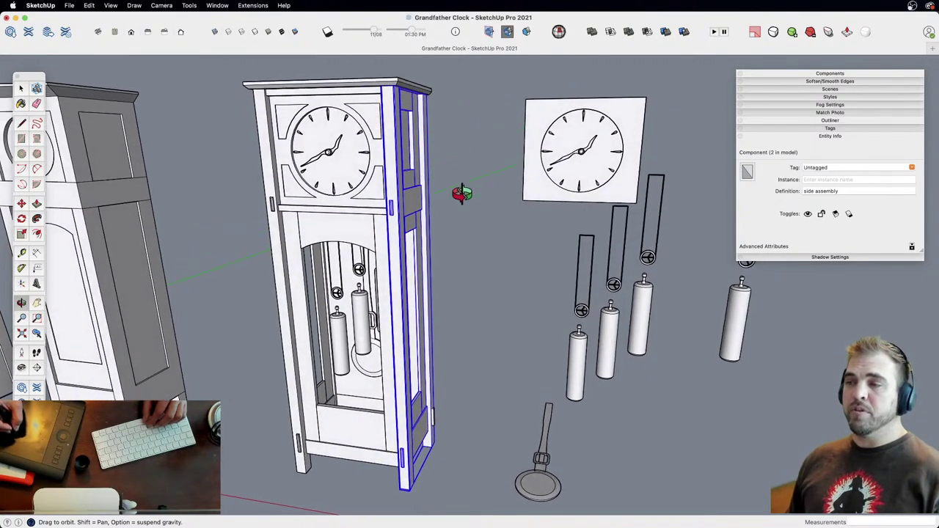
{"action": "left_click", "coordinate": [442, 213]}
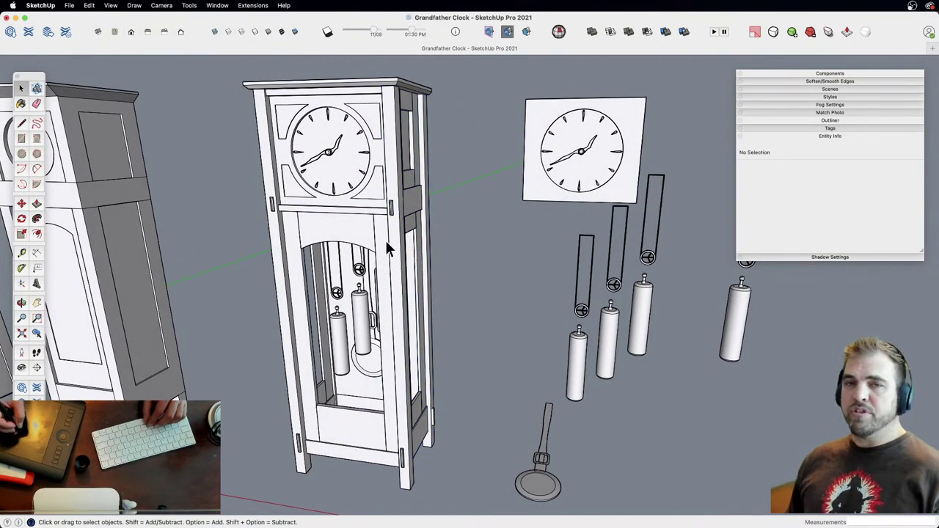
{"action": "mouse_move", "coordinate": [409, 286]}
{"action": "middle_mouse_down"}
{"action": "mouse_move", "coordinate": [384, 306]}
{"action": "mouse_move", "coordinate": [384, 265]}
{"action": "mouse_move", "coordinate": [492, 291]}
{"action": "mouse_move", "coordinate": [484, 314]}
{"action": "mouse_move", "coordinate": [545, 292]}
{"action": "mouse_move", "coordinate": [505, 364]}
{"action": "middle_mouse_up"}
{"action": "key", "text": "z"}
{"action": "left_click_drag", "start_coordinate": [505, 364], "coordinate": [520, 254]}
{"action": "middle_click_drag", "start_coordinate": [448, 298], "coordinate": [451, 276], "text": "shift"}
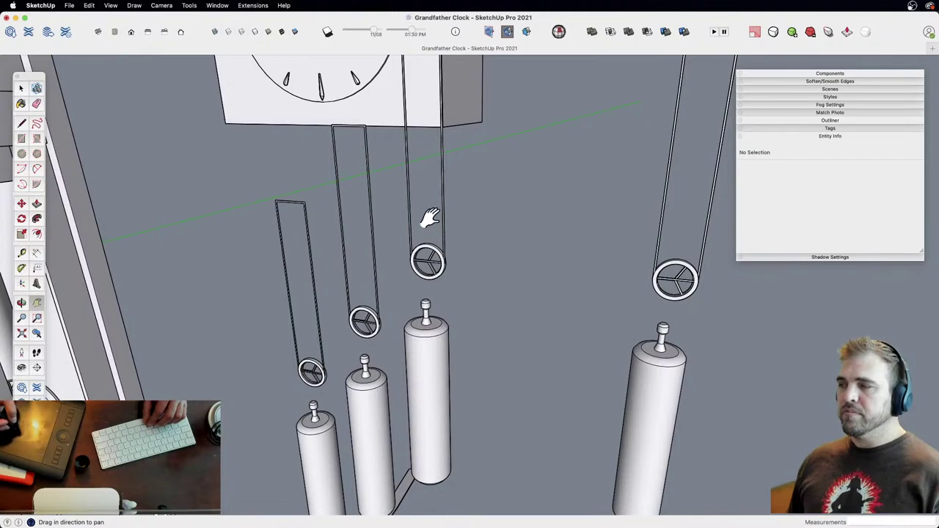
{"action": "left_click_drag", "start_coordinate": [421, 256], "coordinate": [390, 392]}
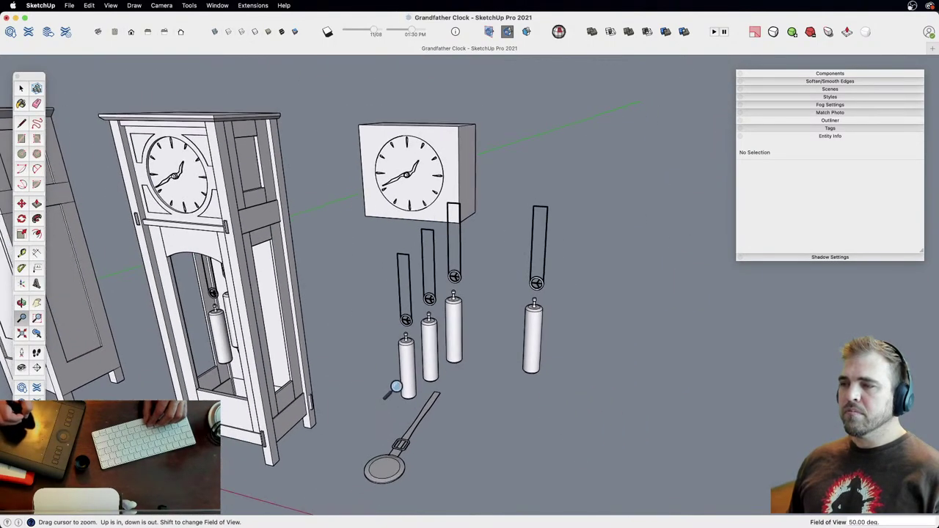
{"action": "middle_click_drag", "start_coordinate": [390, 392], "coordinate": [534, 340], "text": "shift"}
{"action": "left_click_drag", "start_coordinate": [422, 325], "coordinate": [495, 323]}
{"action": "key", "text": "h"}
{"action": "left_click_drag", "start_coordinate": [374, 358], "coordinate": [473, 328]}
{"action": "key", "text": "o"}
{"action": "left_click_drag", "start_coordinate": [444, 297], "coordinate": [415, 326]}
{"action": "scroll", "coordinate": [413, 328], "scroll_direction": "down", "scroll_amount": 5}
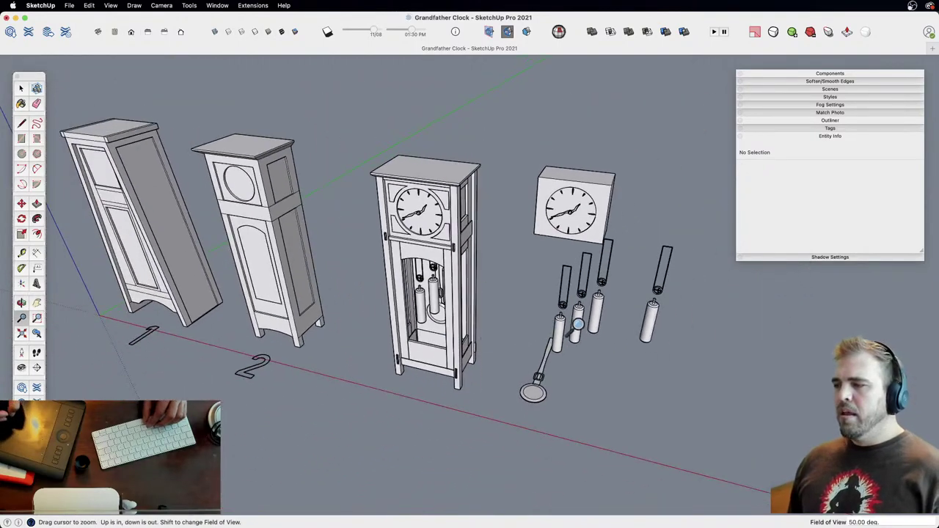
Step: Erase the spare dial box, weights, pulleys with their cables, and the pendulum lying beside the detailed clock
{"action": "key", "text": "e"}
{"action": "mouse_move", "coordinate": [670, 323]}
{"action": "left_mouse_down"}
{"action": "mouse_move", "coordinate": [557, 293]}
{"action": "mouse_move", "coordinate": [560, 213]}
{"action": "mouse_move", "coordinate": [561, 367]}
{"action": "left_mouse_up"}
{"action": "mouse_move", "coordinate": [554, 277]}
{"action": "middle_mouse_down"}
{"action": "mouse_move", "coordinate": [457, 388]}
{"action": "mouse_move", "coordinate": [491, 300]}
{"action": "mouse_move", "coordinate": [468, 334]}
{"action": "middle_mouse_up"}
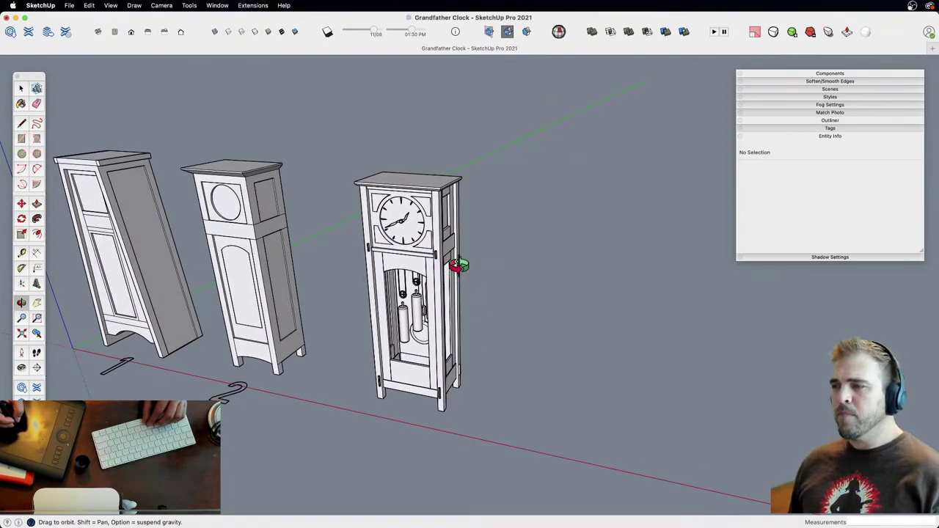
{"action": "scroll", "coordinate": [449, 303], "scroll_direction": "up", "scroll_amount": 5}
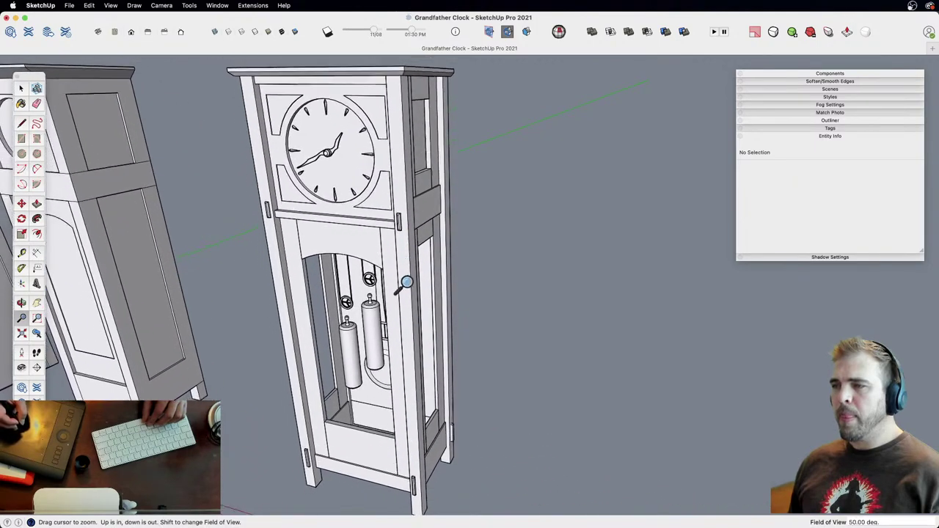
{"action": "middle_click_drag", "start_coordinate": [405, 279], "coordinate": [415, 333], "text": "shift"}
{"action": "key", "text": "space"}
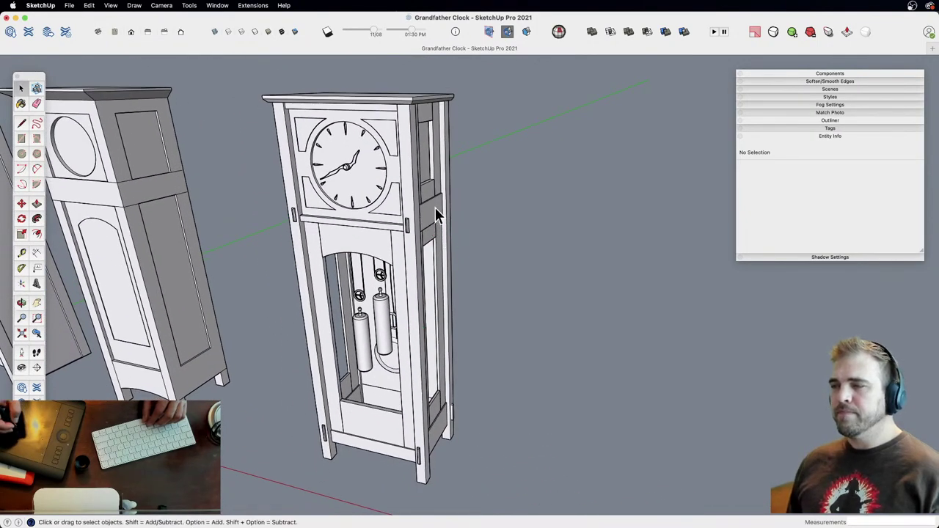
{"action": "middle_click_drag", "start_coordinate": [462, 292], "coordinate": [447, 321]}
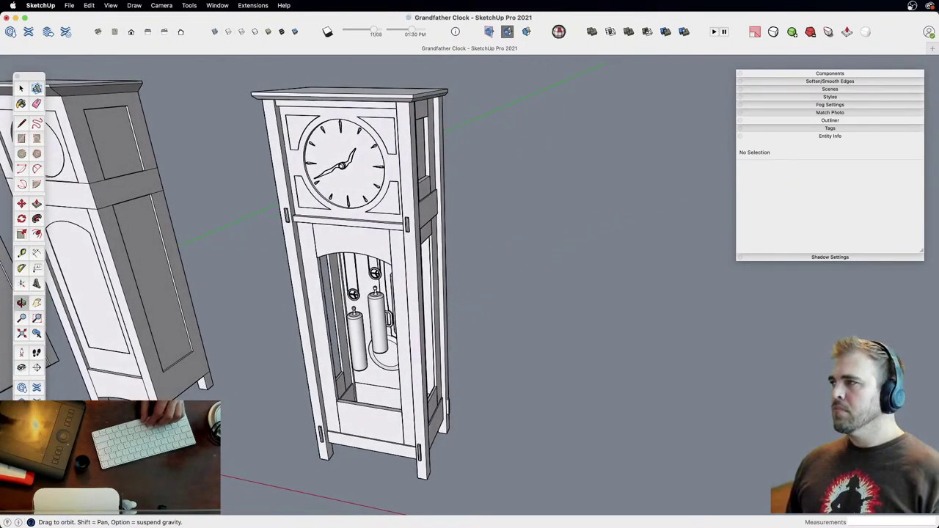
Step: Try to import the BrownOak3.jpeg veneer image from the Finder beside the detailed clock
{"action": "key", "text": "super+Tab"}
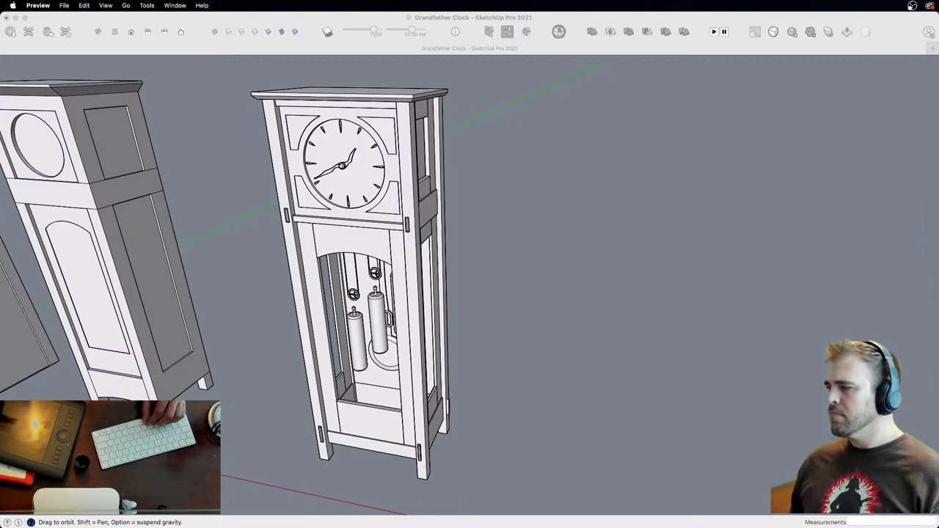
{"action": "left_click_drag", "start_coordinate": [938, 135], "coordinate": [768, 206]}
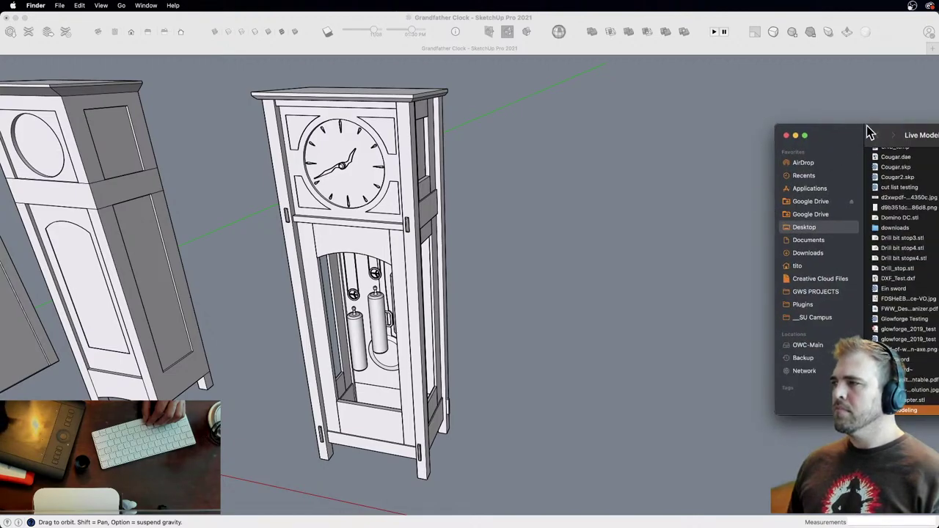
{"action": "left_click_drag", "start_coordinate": [869, 132], "coordinate": [815, 132]}
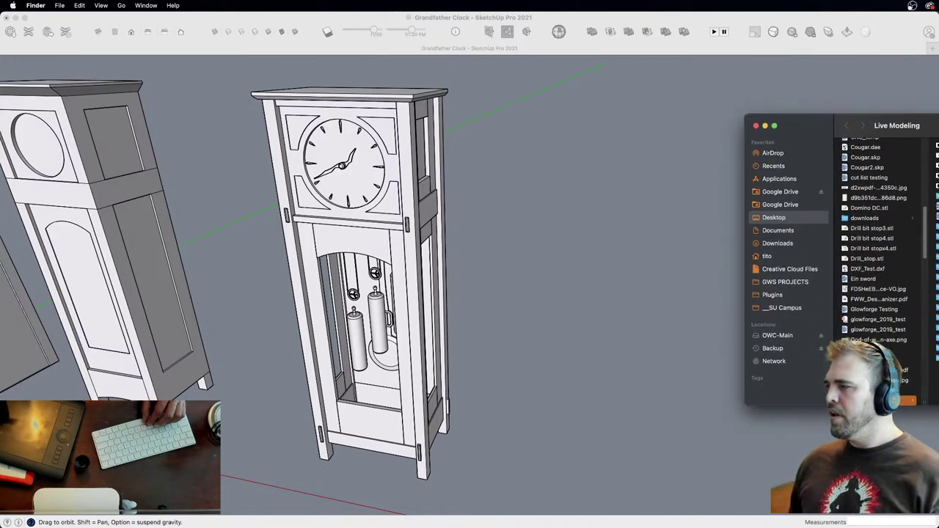
{"action": "left_click_drag", "start_coordinate": [938, 129], "coordinate": [805, 70]}
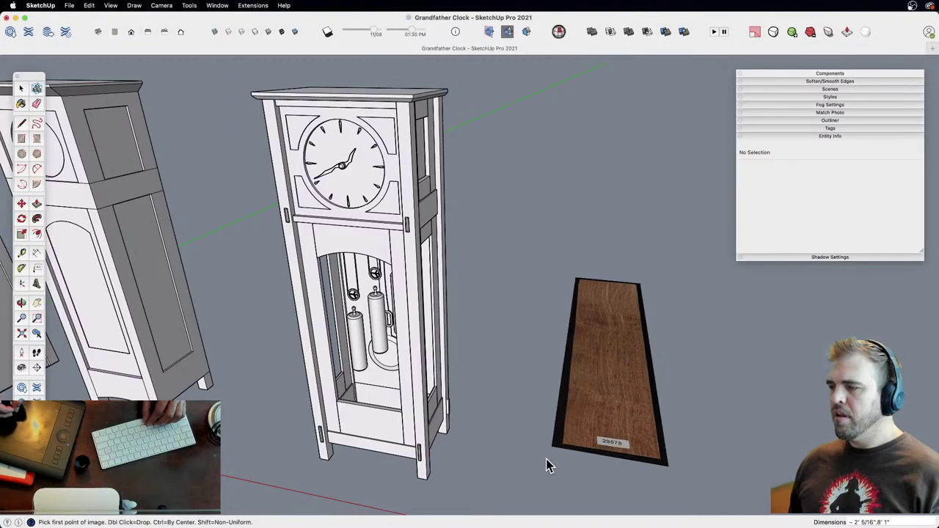
{"action": "left_click", "coordinate": [540, 466]}
{"action": "key", "text": "o"}
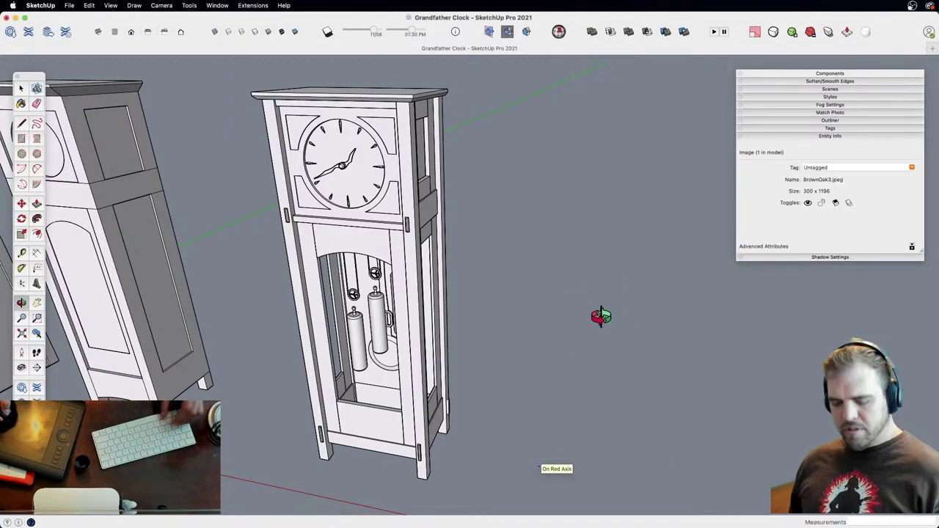
{"action": "key", "text": "super+z"}
{"action": "key", "text": "space"}
{"action": "middle_click_drag", "start_coordinate": [533, 355], "coordinate": [477, 433]}
Step: Switch to the Finder, minimizing the unrelated Notion window, and open the Veneers folder inside Live Modeling
{"action": "key", "text": "super+Tab"}
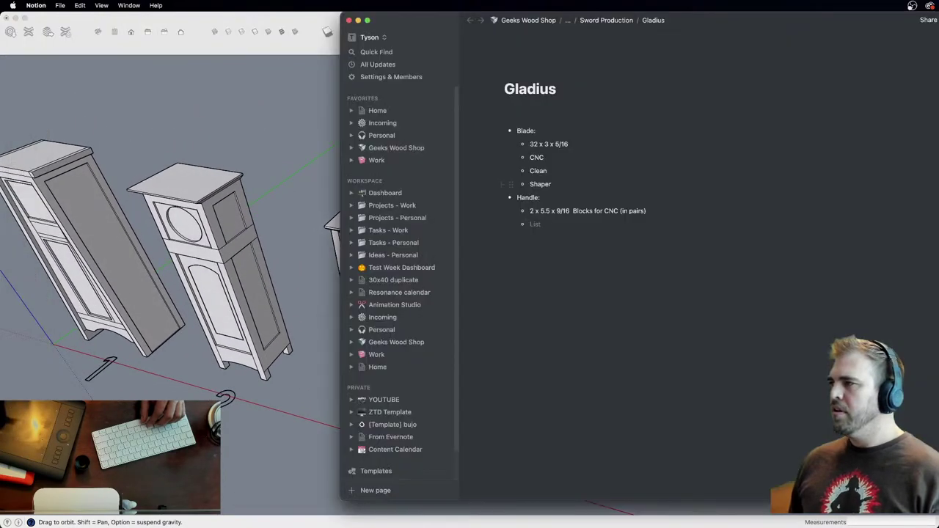
{"action": "left_click", "coordinate": [358, 21]}
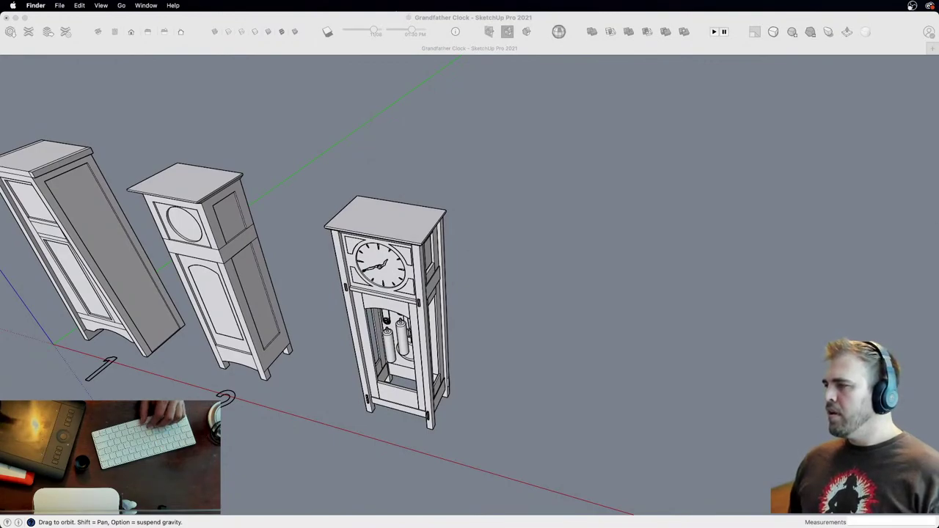
{"action": "key", "text": "super+n"}
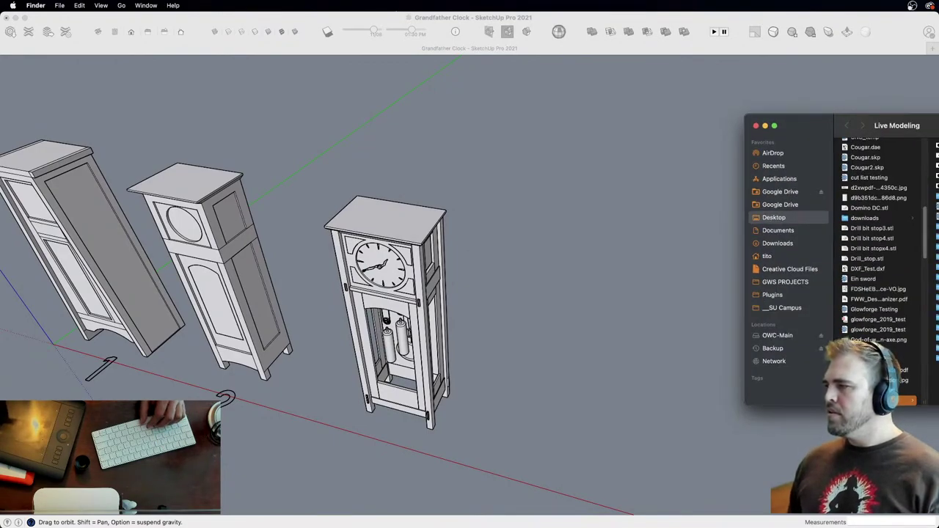
{"action": "left_click", "coordinate": [933, 338]}
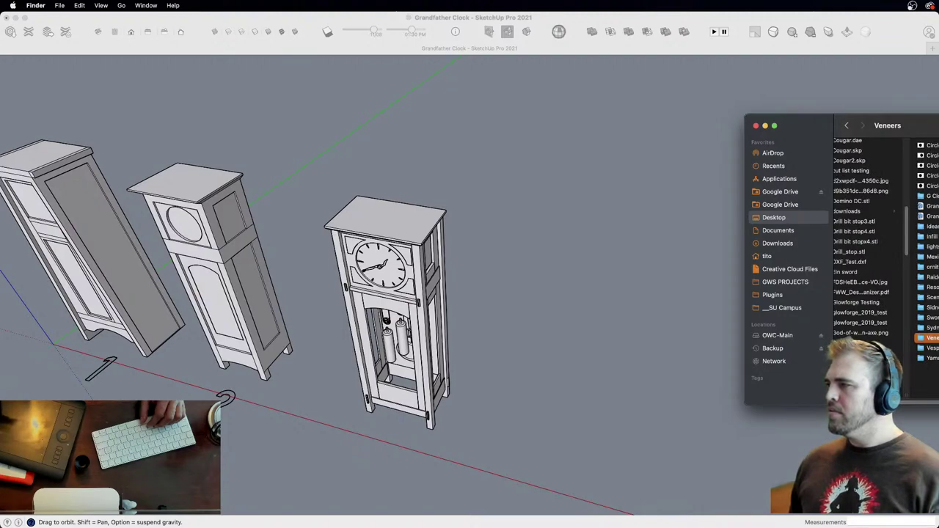
Step: Try to place BrownOak3.jpeg from the Veneers folder on the ground beside the clock
{"action": "left_click", "coordinate": [924, 175]}
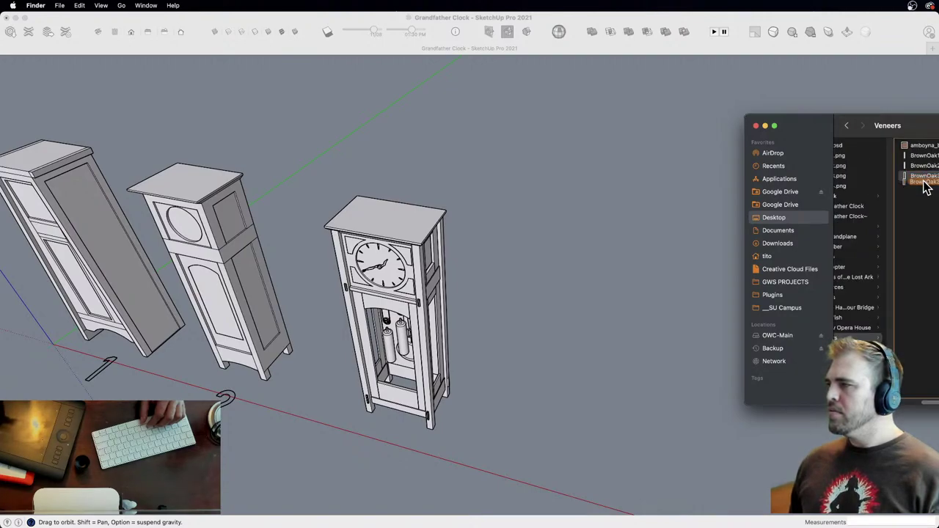
{"action": "mouse_move", "coordinate": [925, 187]}
{"action": "left_mouse_down"}
{"action": "mouse_move", "coordinate": [631, 417]}
{"action": "mouse_move", "coordinate": [606, 413]}
{"action": "left_mouse_up"}
{"action": "left_click", "coordinate": [506, 426]}
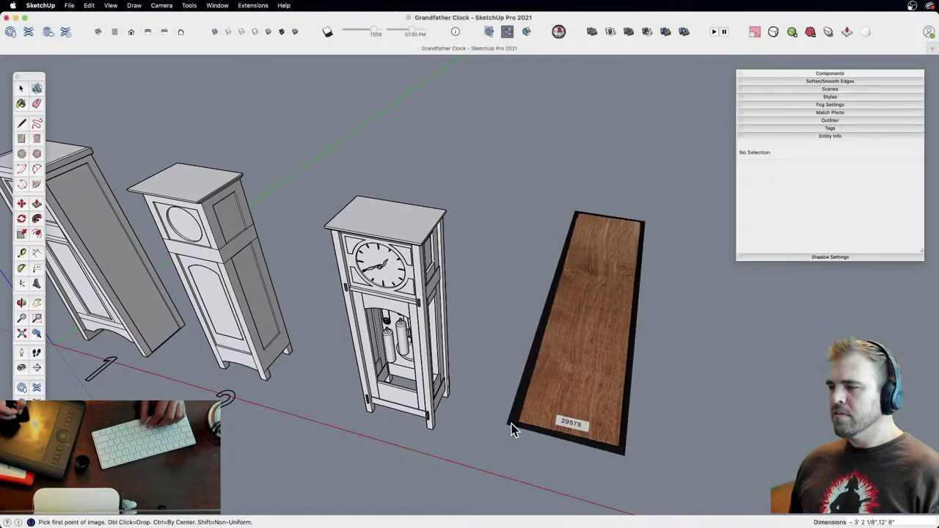
{"action": "key", "text": "o"}
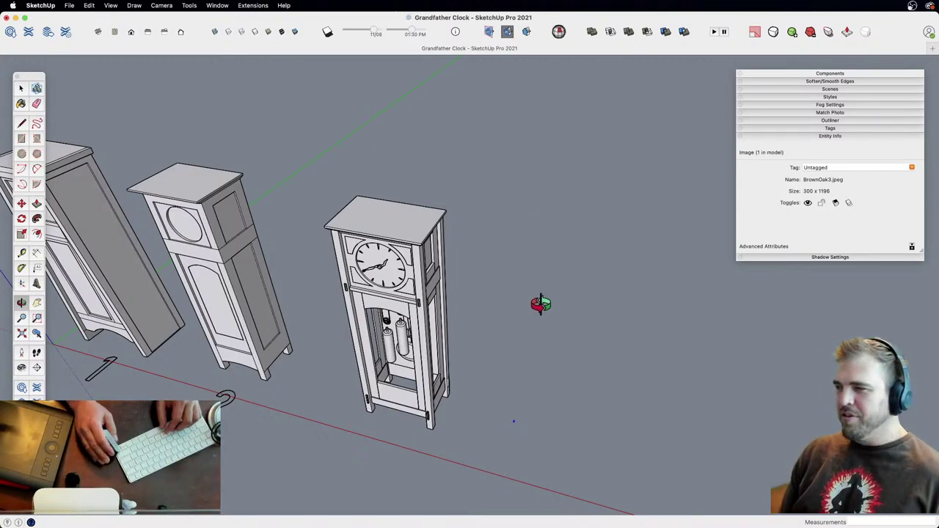
Step: Import BrownOak3.jpeg from the Finder and lay it flat on the ground beside the detailed clock
{"action": "key", "text": "super+Tab"}
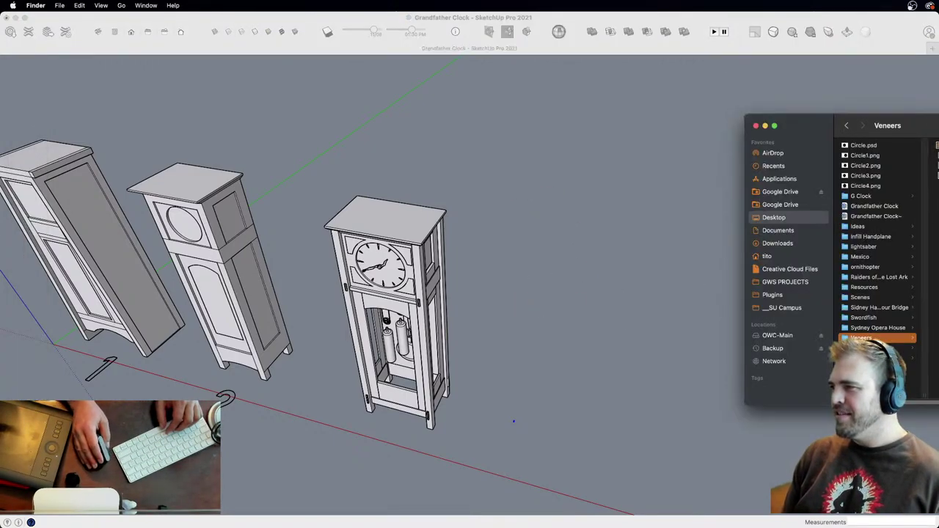
{"action": "left_click_drag", "start_coordinate": [587, 410], "coordinate": [582, 423]}
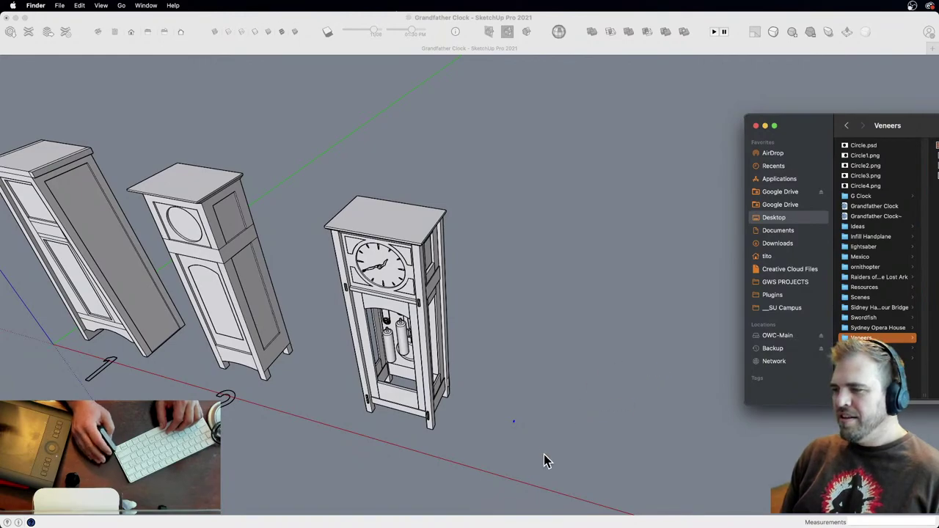
{"action": "left_click", "coordinate": [551, 435]}
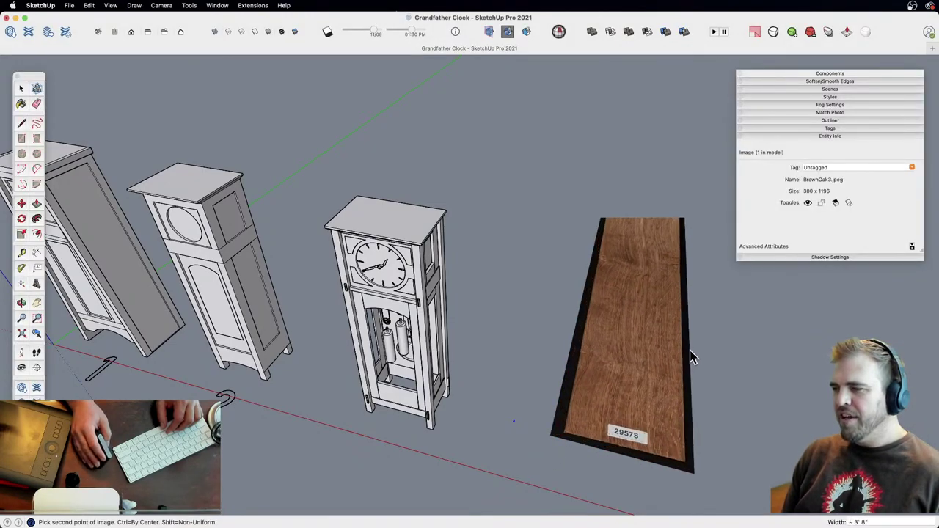
{"action": "left_click", "coordinate": [657, 382]}
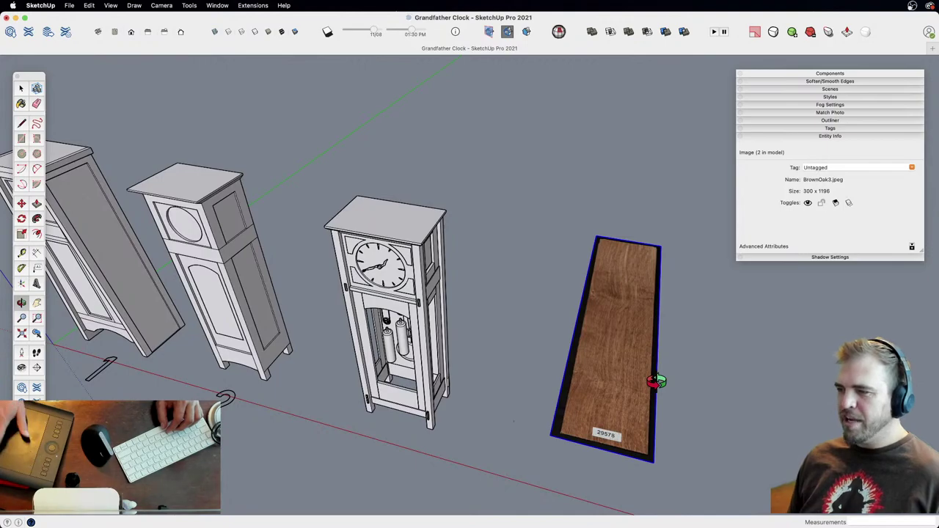
Step: Import BrownOak2.jpeg from the Veneers folder and lay it on the ground next to the wide veneer image
{"action": "key", "text": "super+Tab"}
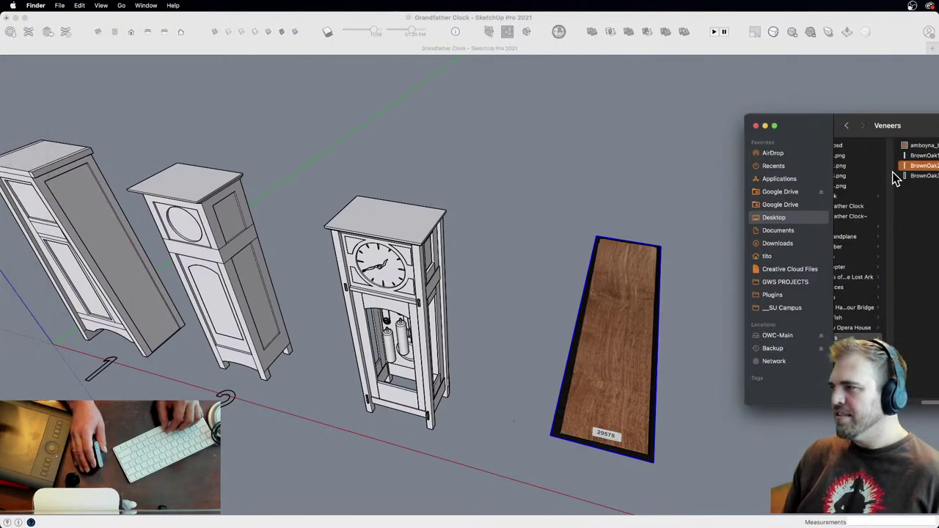
{"action": "left_click_drag", "start_coordinate": [910, 171], "coordinate": [694, 492]}
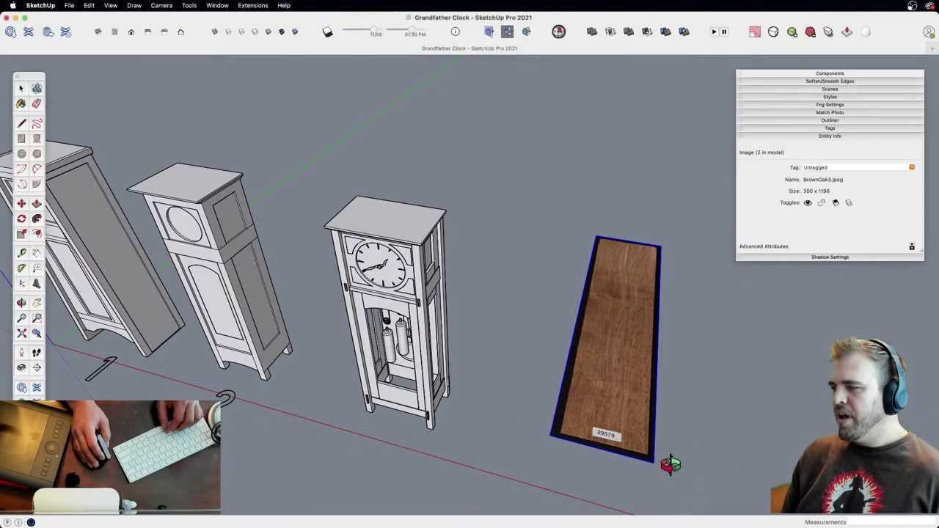
{"action": "left_click", "coordinate": [675, 474]}
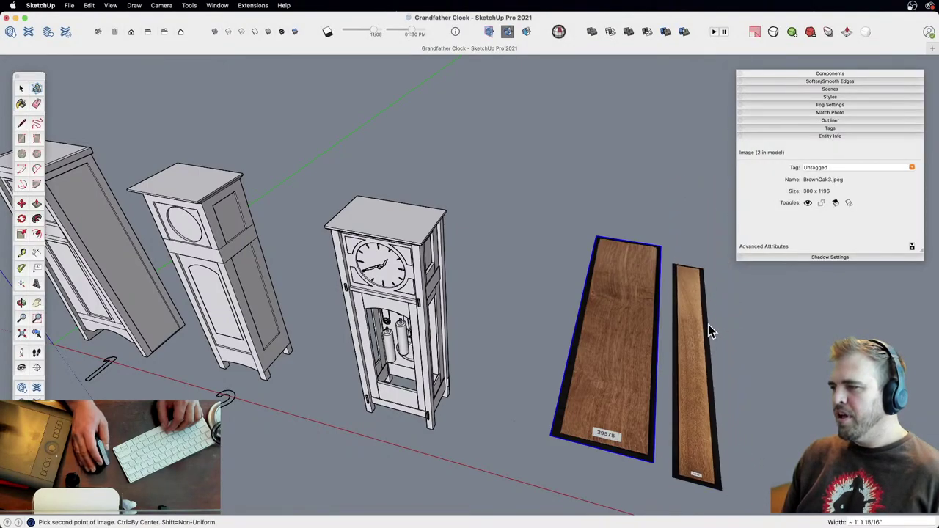
{"action": "left_click", "coordinate": [713, 325]}
{"action": "key", "text": "q"}
Step: Import BrownOak1.jpeg from the Veneers folder and lay it as the third board in the row of veneer images
{"action": "key", "text": "super+Tab"}
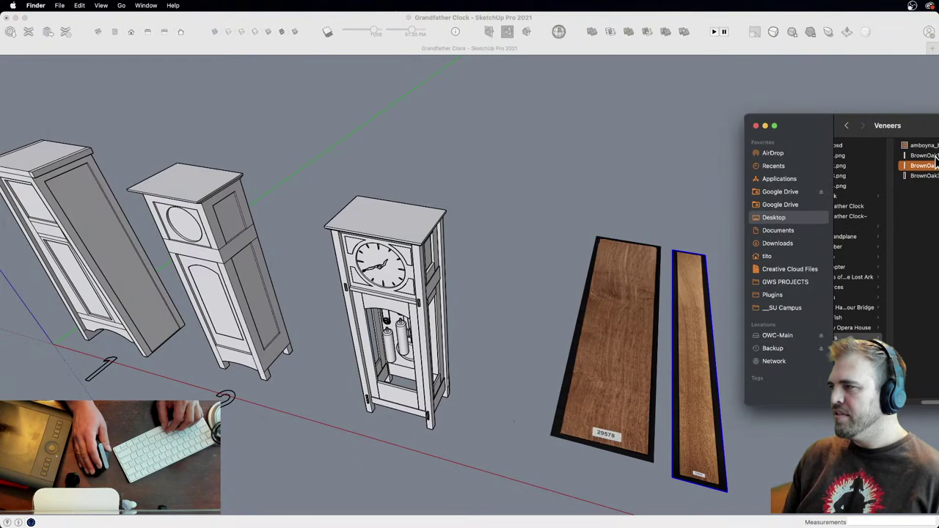
{"action": "left_click", "coordinate": [754, 463]}
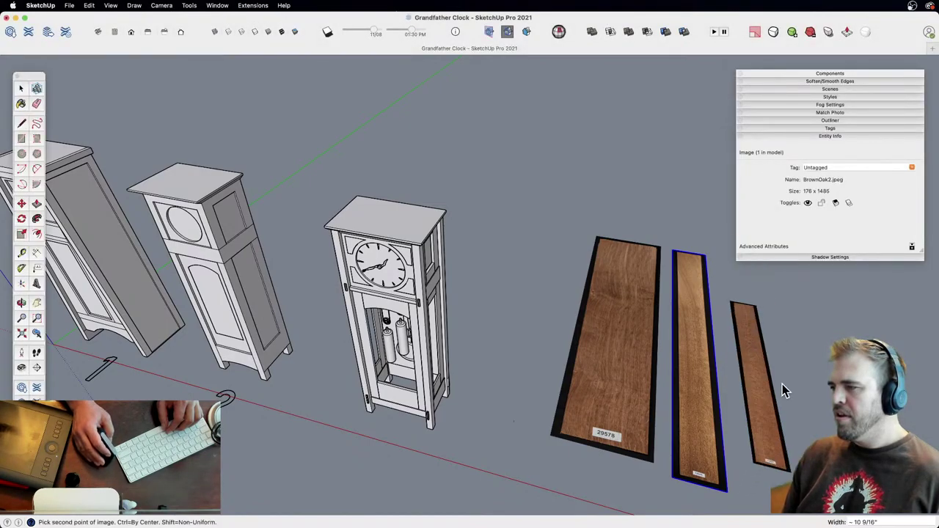
{"action": "left_click", "coordinate": [796, 383]}
{"action": "key", "text": "q"}
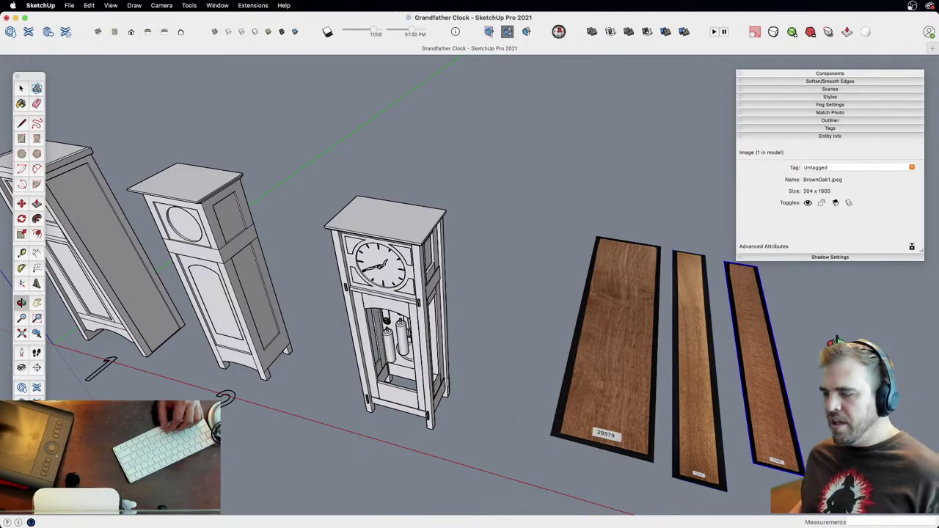
Step: Delete the tiny stray image left on the ground between the clock and the veneer boards
{"action": "key", "text": "space"}
{"action": "left_click", "coordinate": [484, 403]}
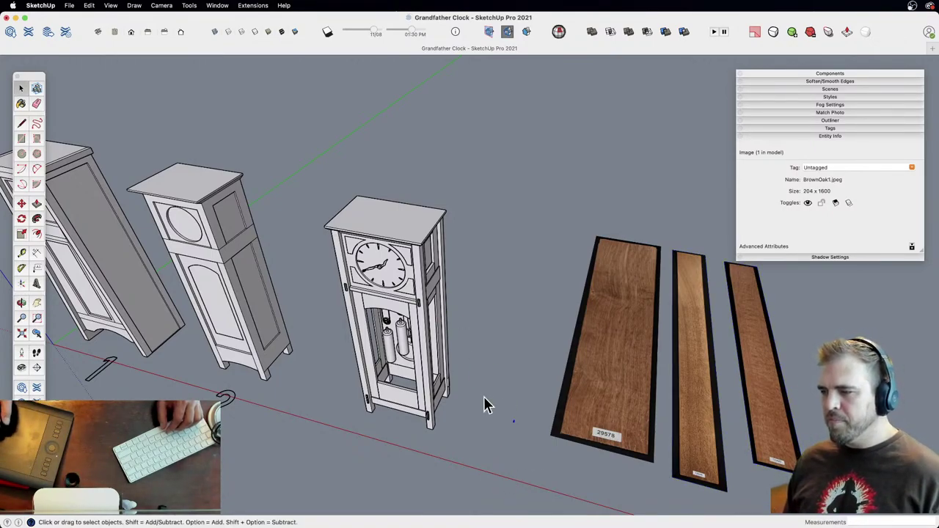
{"action": "key", "text": "Delete"}
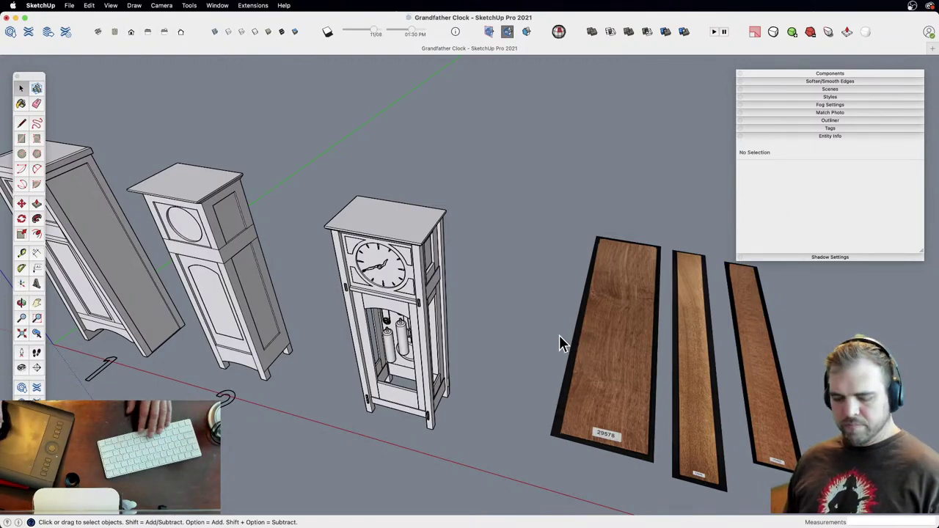
Step: Select all three veneer images and scale them down together from a far corner
{"action": "middle_click_drag", "start_coordinate": [560, 342], "coordinate": [496, 350]}
{"action": "scroll", "coordinate": [538, 384], "scroll_direction": "down", "scroll_amount": 3}
{"action": "scroll", "coordinate": [605, 367], "scroll_direction": "up", "scroll_amount": 2}
{"action": "left_click_drag", "start_coordinate": [606, 367], "coordinate": [503, 320]}
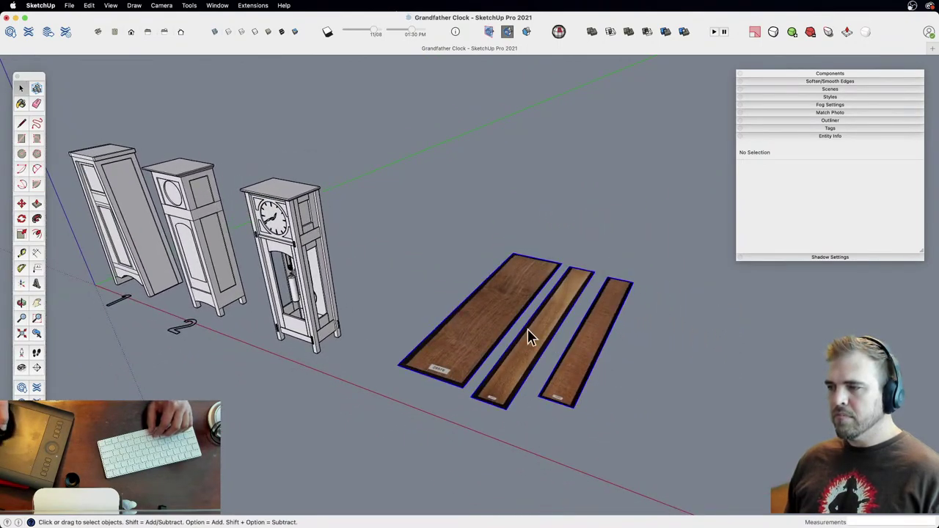
{"action": "key", "text": "s"}
{"action": "left_click_drag", "start_coordinate": [640, 278], "coordinate": [544, 317]}
Step: Examine the wood grain and relative plank sizes of the three brown oak veneer images beside the clocks
{"action": "middle_click_drag", "start_coordinate": [528, 340], "coordinate": [568, 367]}
{"action": "key", "text": "z"}
{"action": "key", "text": "h"}
{"action": "left_click_drag", "start_coordinate": [531, 398], "coordinate": [571, 321]}
{"action": "key", "text": "space"}
{"action": "left_click", "coordinate": [559, 339]}
{"action": "middle_click_drag", "start_coordinate": [559, 348], "coordinate": [466, 404]}
{"action": "scroll", "coordinate": [517, 354], "scroll_direction": "up", "scroll_amount": 3}
{"action": "scroll", "coordinate": [518, 353], "scroll_direction": "up", "scroll_amount": 3}
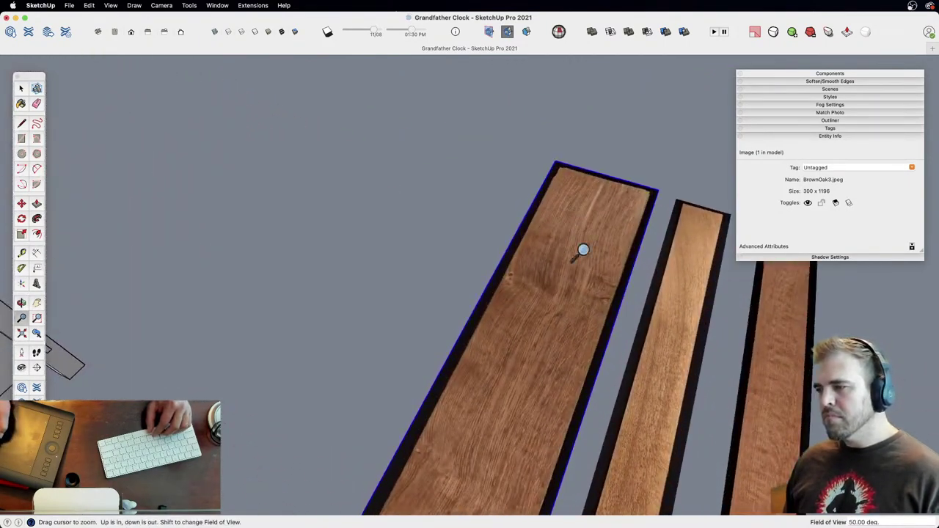
{"action": "middle_click_drag", "start_coordinate": [582, 250], "coordinate": [387, 262], "text": "shift"}
{"action": "left_click", "coordinate": [633, 367]}
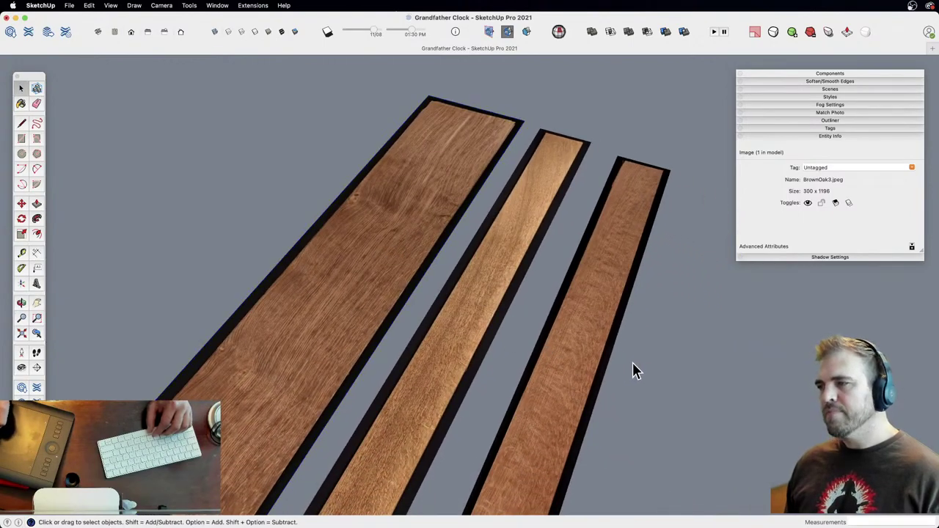
{"action": "left_click", "coordinate": [572, 358]}
{"action": "left_click_drag", "start_coordinate": [502, 224], "coordinate": [443, 348]}
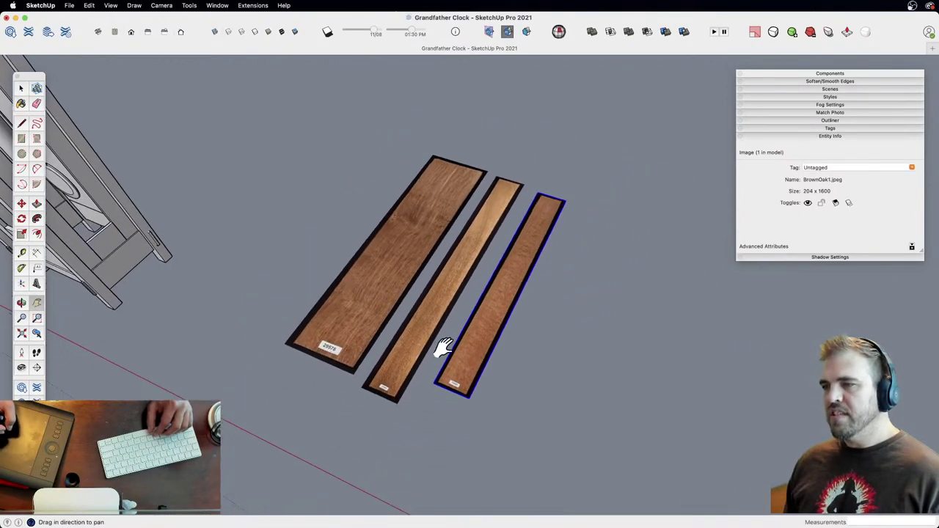
{"action": "middle_click_drag", "start_coordinate": [443, 348], "coordinate": [570, 263]}
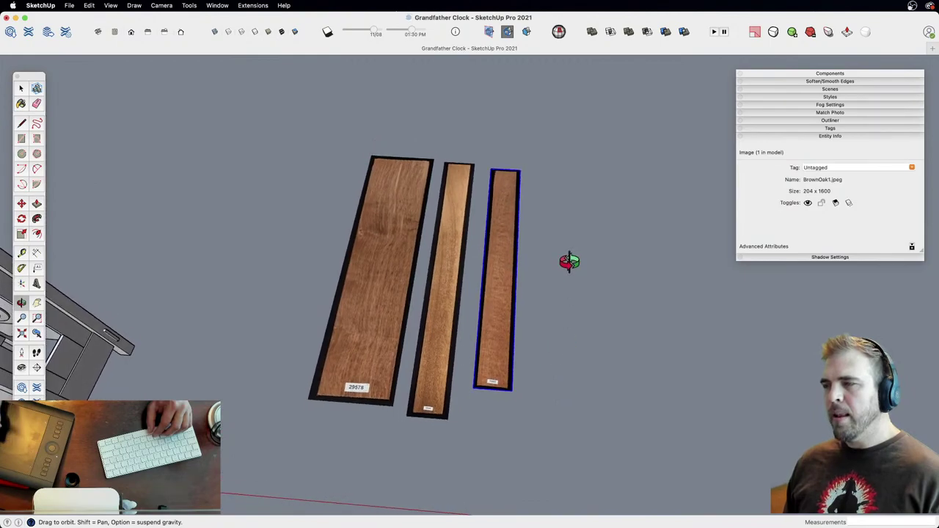
{"action": "key", "text": "z"}
{"action": "left_click_drag", "start_coordinate": [499, 392], "coordinate": [505, 320]}
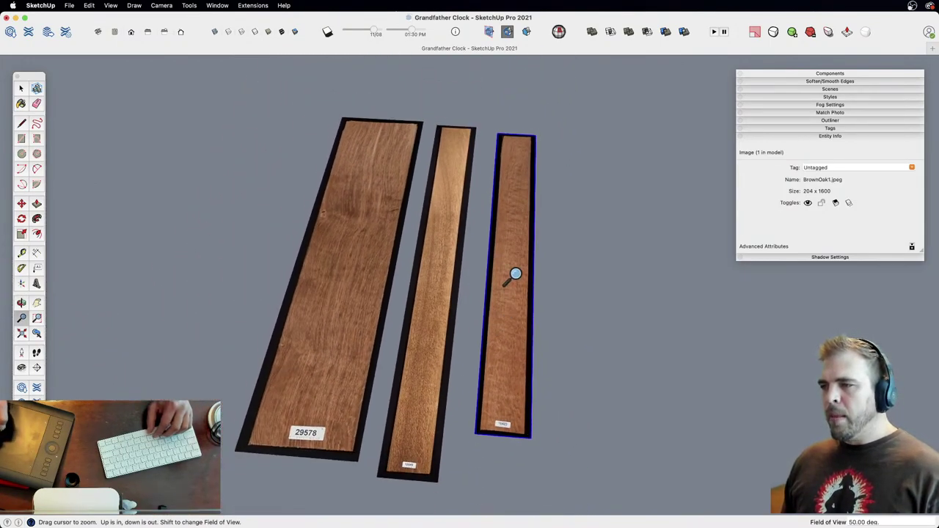
{"action": "key", "text": "space"}
{"action": "key", "text": "z"}
{"action": "left_click_drag", "start_coordinate": [493, 258], "coordinate": [476, 360]}
{"action": "middle_click_drag", "start_coordinate": [476, 360], "coordinate": [461, 259]}
{"action": "key", "text": "z"}
{"action": "left_click_drag", "start_coordinate": [463, 281], "coordinate": [524, 352]}
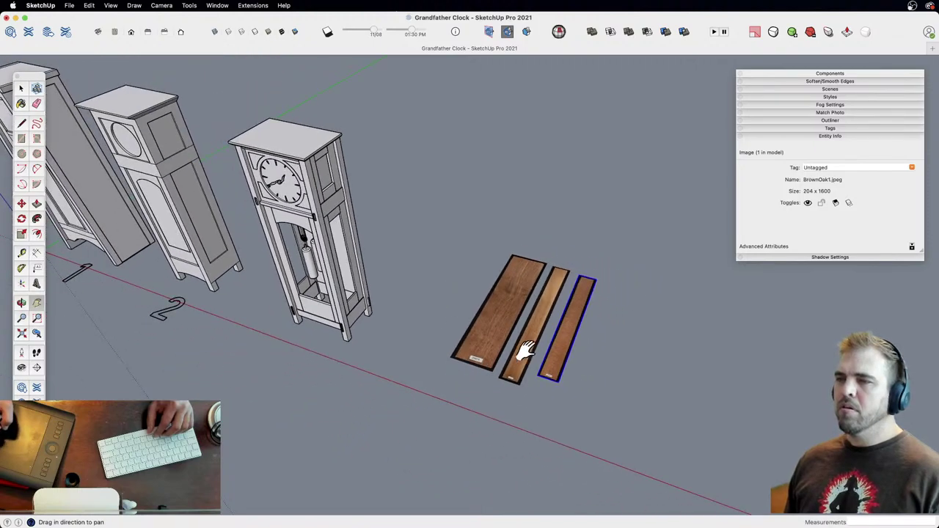
{"action": "middle_click_drag", "start_coordinate": [524, 353], "coordinate": [532, 288], "text": "shift"}
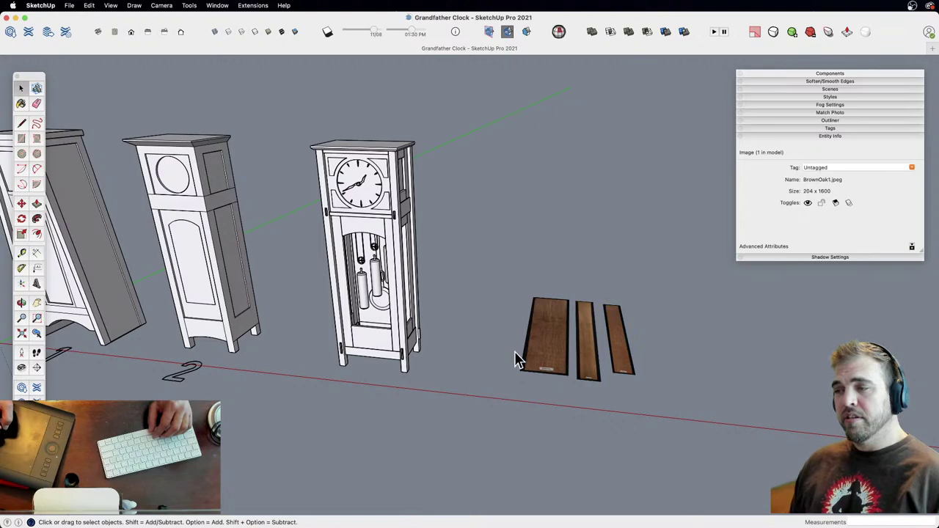
{"action": "left_click", "coordinate": [512, 361]}
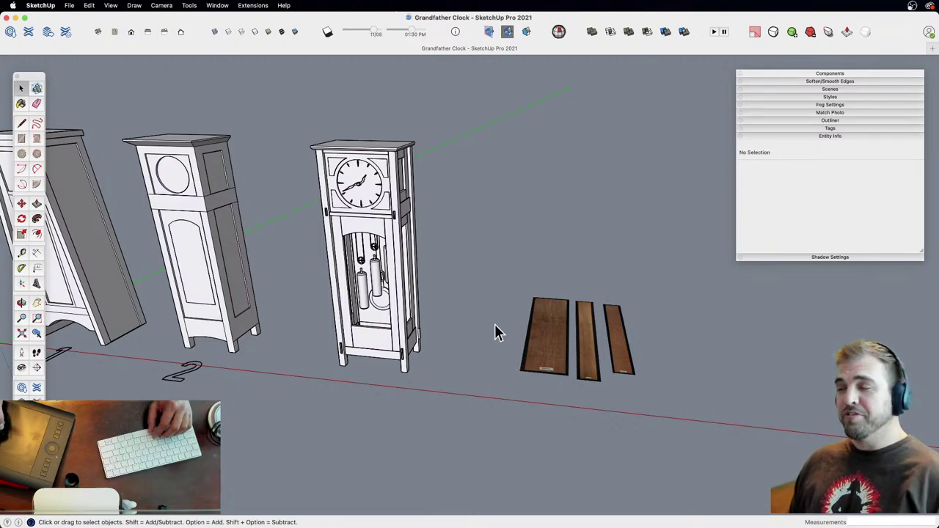
{"action": "middle_click_drag", "start_coordinate": [503, 342], "coordinate": [481, 370]}
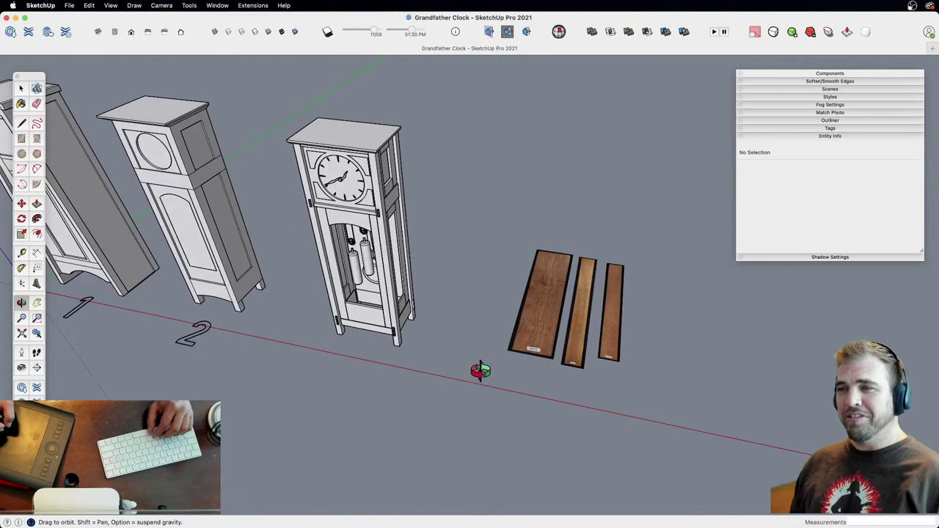
Step: Scale the BrownOak1 veneer image up uniformly from its far corner by a factor of about 1.18
{"action": "left_click", "coordinate": [612, 340]}
{"action": "middle_click_drag", "start_coordinate": [613, 340], "coordinate": [530, 383], "text": "shift"}
{"action": "key", "text": "z"}
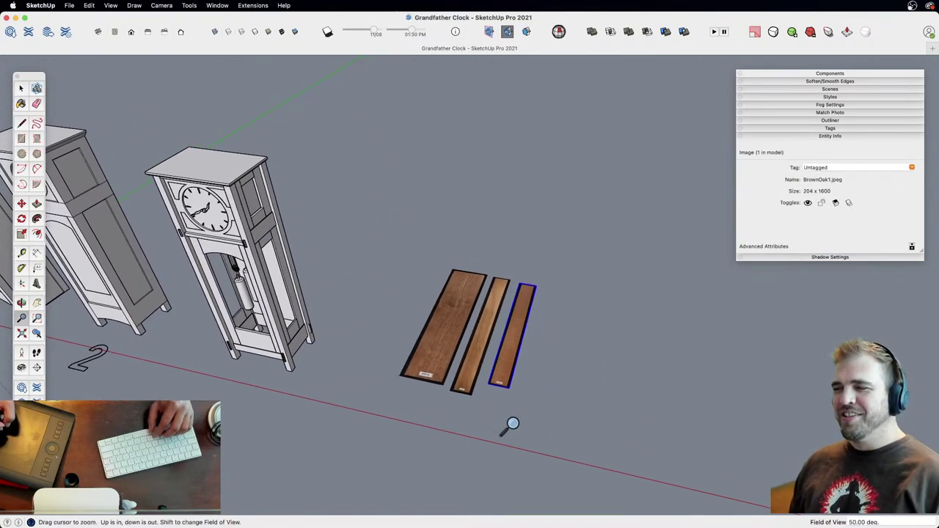
{"action": "left_click_drag", "start_coordinate": [509, 424], "coordinate": [519, 357]}
{"action": "left_click_drag", "start_coordinate": [527, 421], "coordinate": [564, 362]}
{"action": "middle_click_drag", "start_coordinate": [564, 363], "coordinate": [480, 249], "text": "shift"}
{"action": "middle_click_drag", "start_coordinate": [480, 249], "coordinate": [458, 390]}
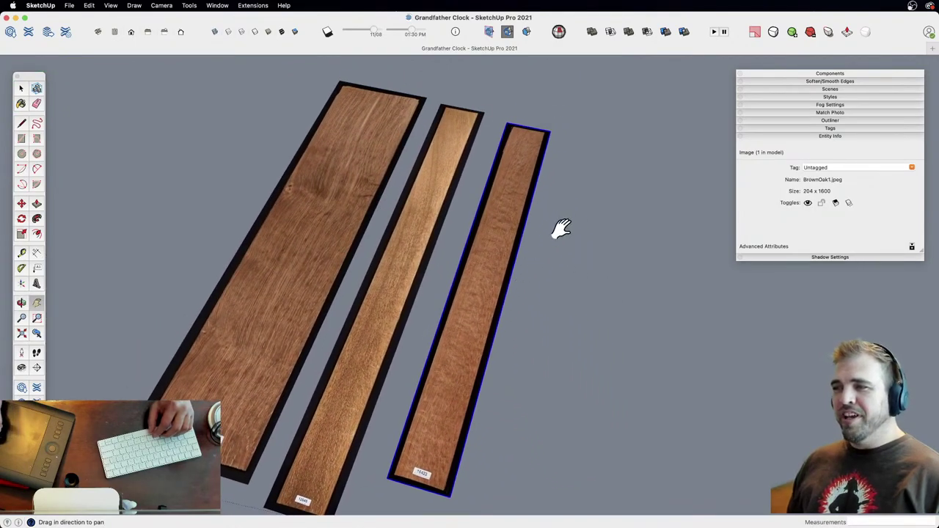
{"action": "key", "text": "s"}
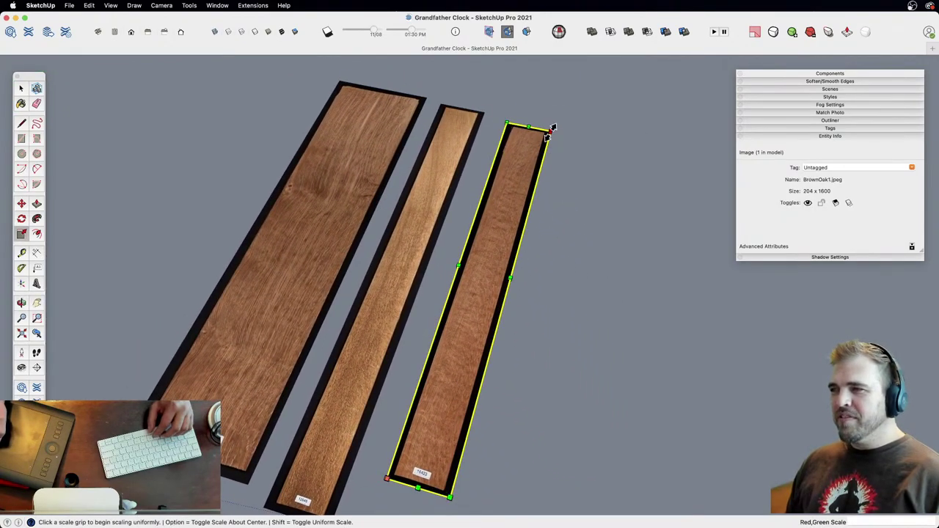
{"action": "left_click", "coordinate": [550, 129]}
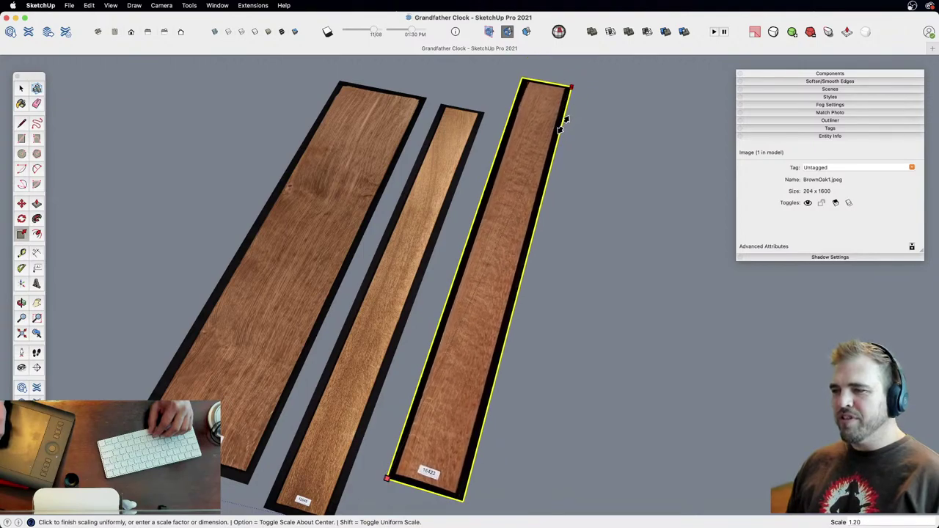
{"action": "left_click", "coordinate": [559, 146]}
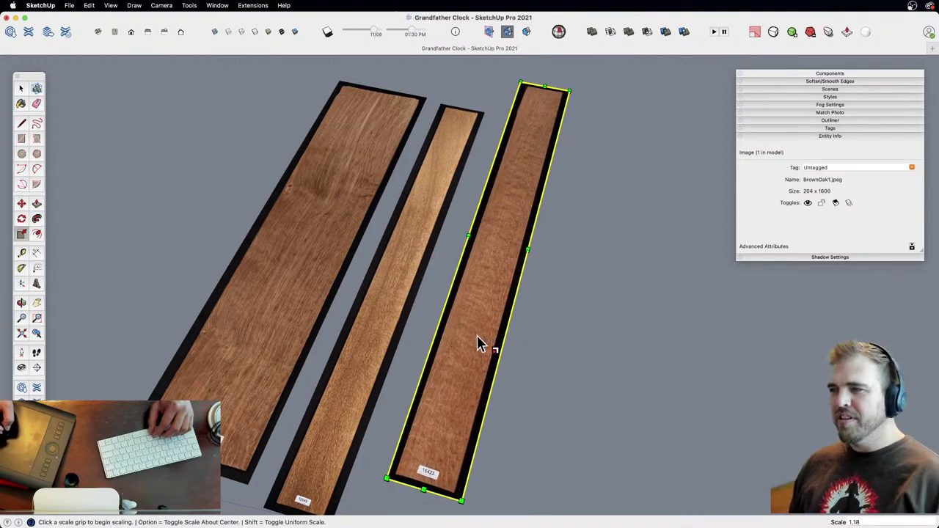
{"action": "key", "text": "space"}
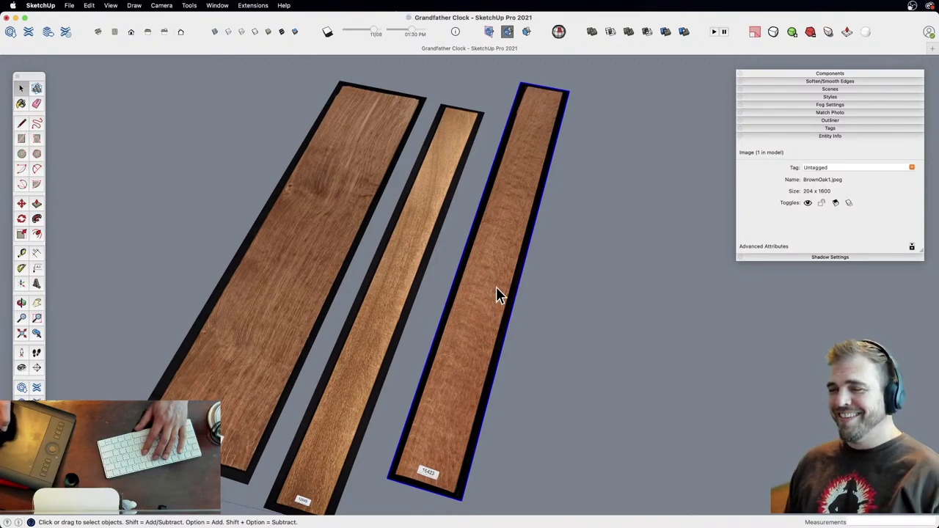
Step: Explode the BrownOak1 image into a textured face and display the materials used in the model beside the boards
{"action": "scroll", "coordinate": [483, 318], "scroll_direction": "down", "scroll_amount": 5}
{"action": "mouse_move", "coordinate": [445, 409]}
{"action": "middle_mouse_down"}
{"action": "mouse_move", "coordinate": [409, 273]}
{"action": "mouse_move", "coordinate": [512, 348]}
{"action": "middle_mouse_up"}
{"action": "right_click", "coordinate": [516, 338]}
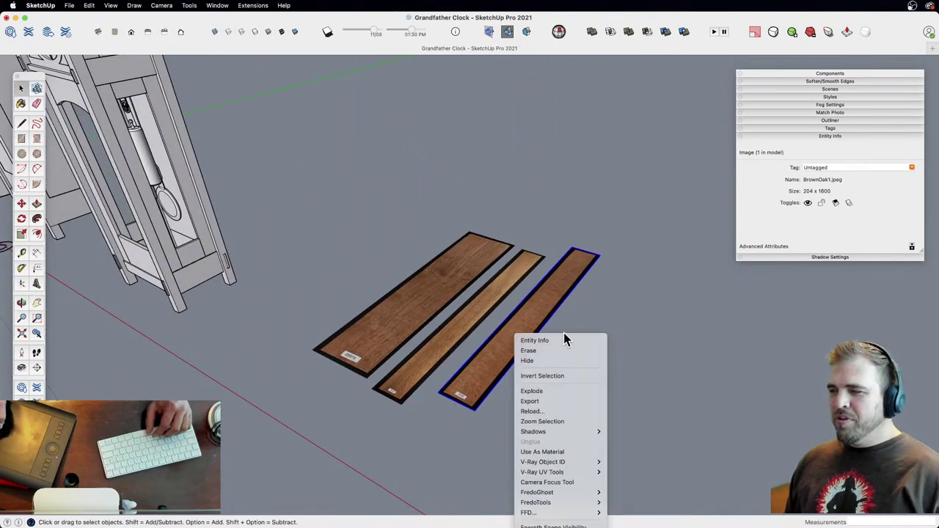
{"action": "left_click", "coordinate": [544, 391]}
{"action": "mouse_move", "coordinate": [488, 340]}
{"action": "middle_mouse_down"}
{"action": "mouse_move", "coordinate": [443, 345]}
{"action": "mouse_move", "coordinate": [487, 268]}
{"action": "middle_mouse_up"}
{"action": "left_click", "coordinate": [21, 104]}
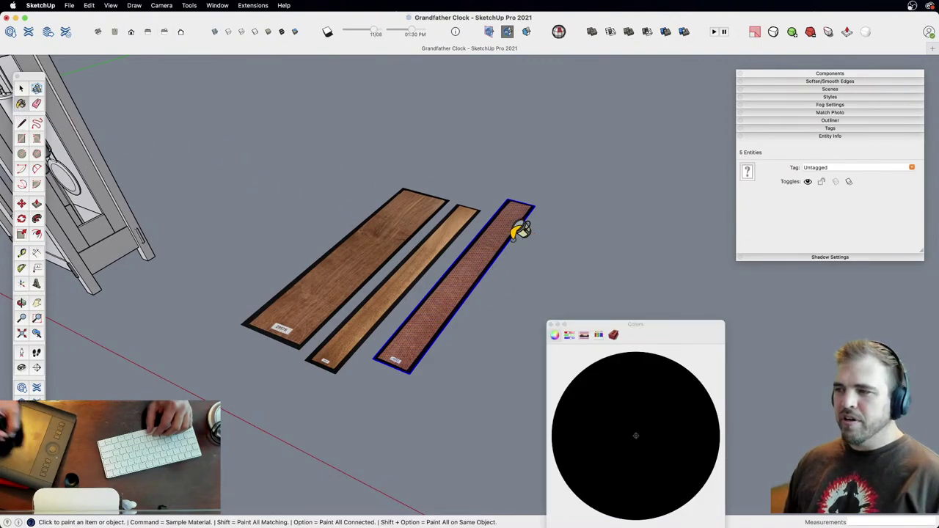
{"action": "left_click", "coordinate": [614, 335]}
{"action": "mouse_move", "coordinate": [645, 335]}
{"action": "left_mouse_down"}
{"action": "mouse_move", "coordinate": [683, 268]}
{"action": "mouse_move", "coordinate": [723, 112]}
{"action": "left_mouse_up"}
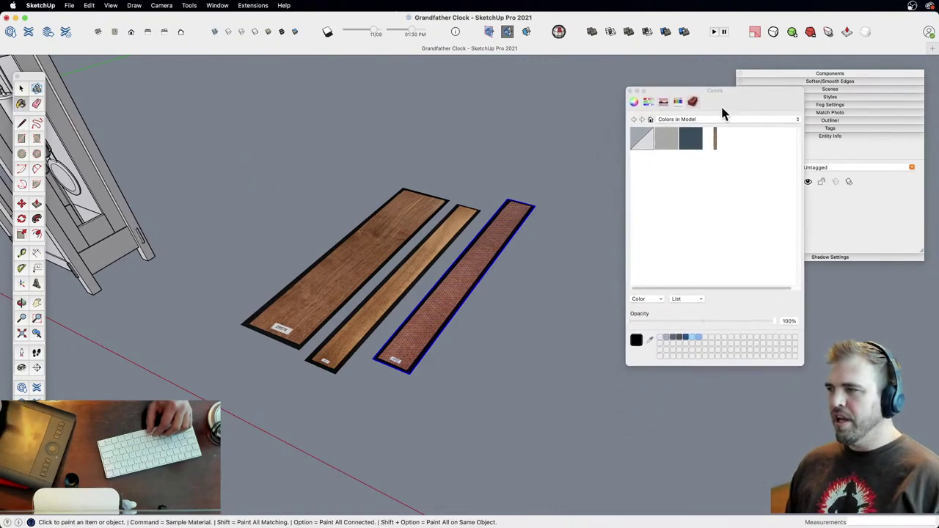
Step: Draw a rectangle on the exploded BrownOak1 board enclosing only clean wood, excluding the black border and the number label
{"action": "middle_click_drag", "start_coordinate": [464, 270], "coordinate": [470, 359]}
{"action": "scroll", "coordinate": [453, 379], "scroll_direction": "up", "scroll_amount": 3}
{"action": "key", "text": "r"}
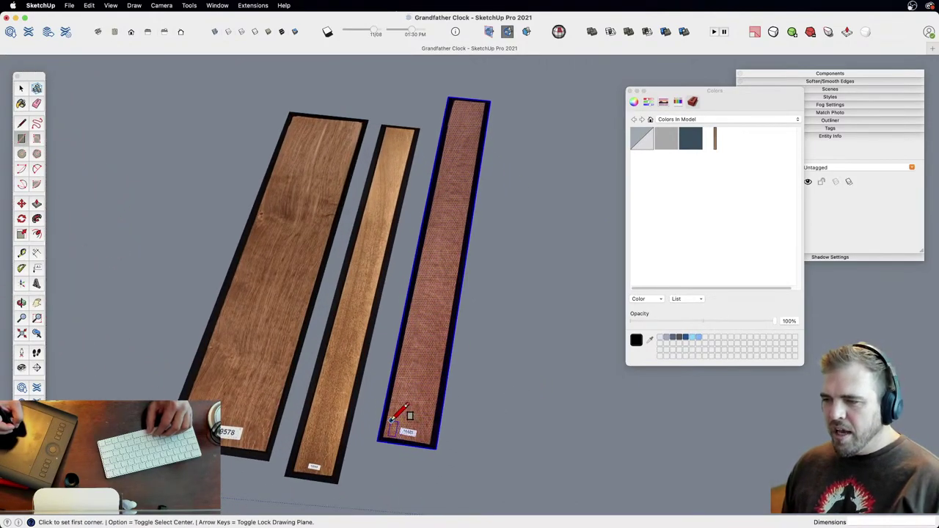
{"action": "left_click", "coordinate": [390, 422]}
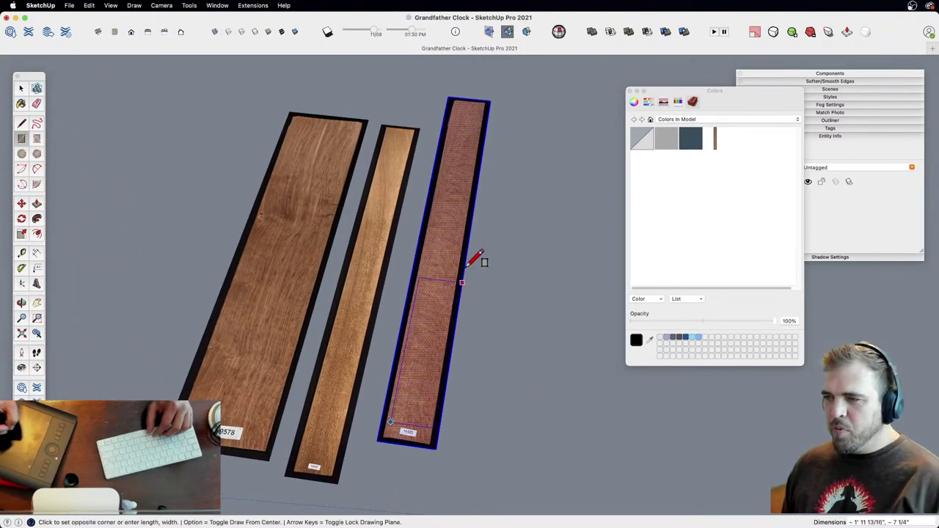
{"action": "left_click", "coordinate": [485, 111]}
{"action": "middle_click_drag", "start_coordinate": [433, 321], "coordinate": [444, 359], "text": "shift"}
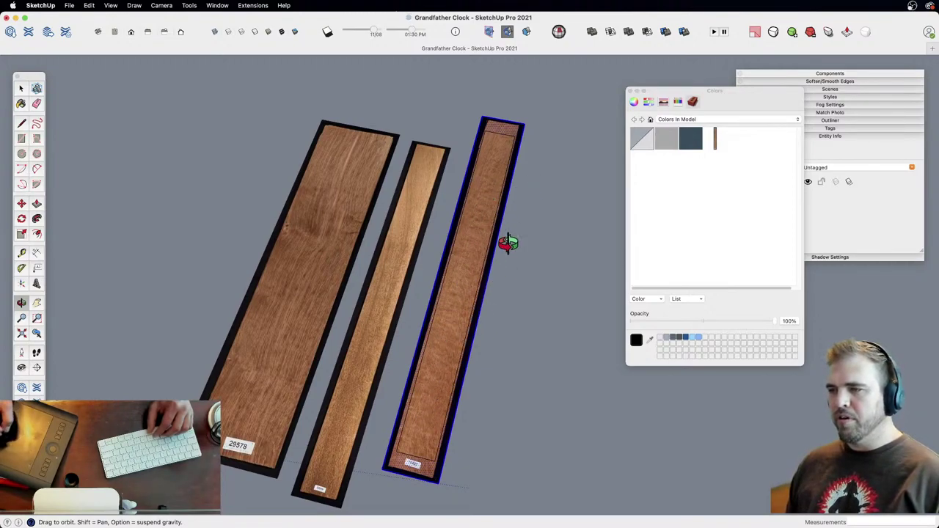
Step: Make a unique texture from the inner wood face of the BrownOak1 board
{"action": "key", "text": "space"}
{"action": "left_click", "coordinate": [465, 262]}
{"action": "right_click", "coordinate": [467, 262]}
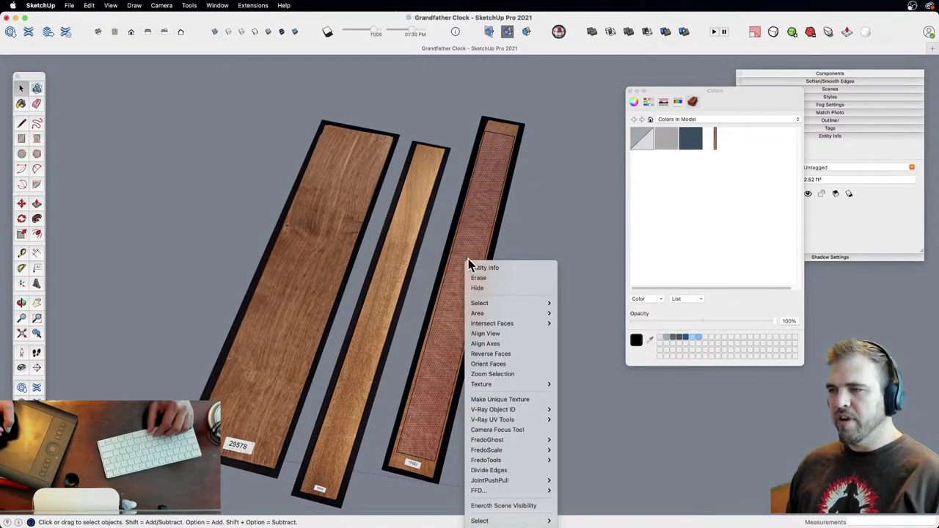
{"action": "mouse_move", "coordinate": [547, 386]}
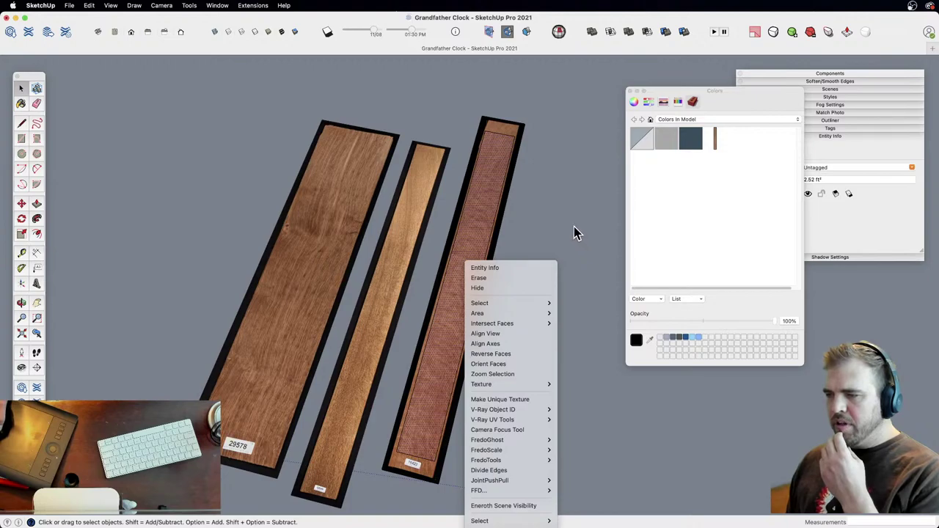
{"action": "left_click", "coordinate": [527, 400]}
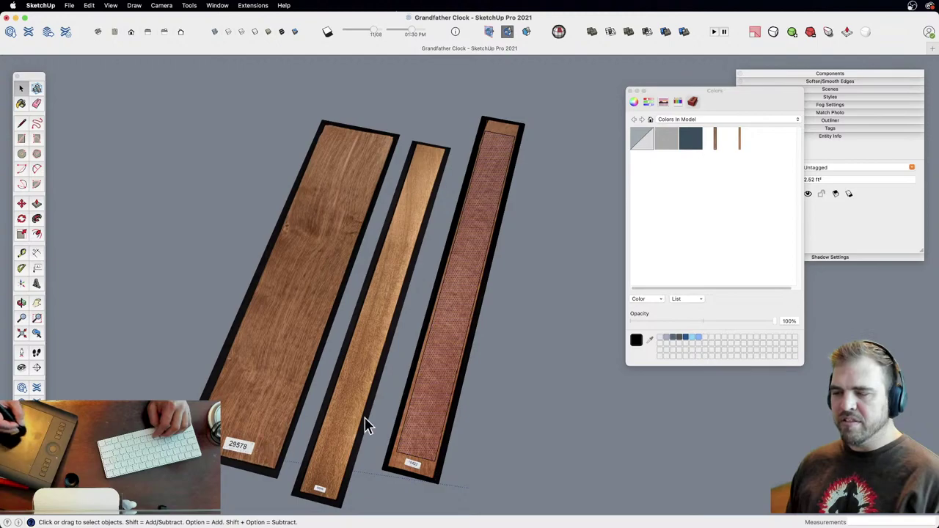
Step: Draw a test rectangle about 3' 8" by 5' 7" beside the boards and paint it with the cropped BrownOak1 texture
{"action": "scroll", "coordinate": [500, 341], "scroll_direction": "down", "scroll_amount": 5}
{"action": "key", "text": "r"}
{"action": "left_click", "coordinate": [293, 442]}
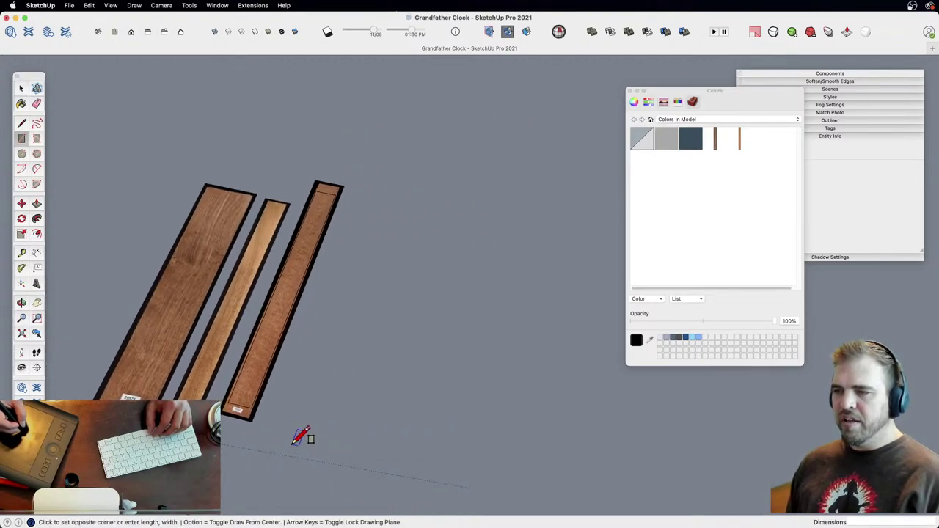
{"action": "left_click", "coordinate": [529, 234]}
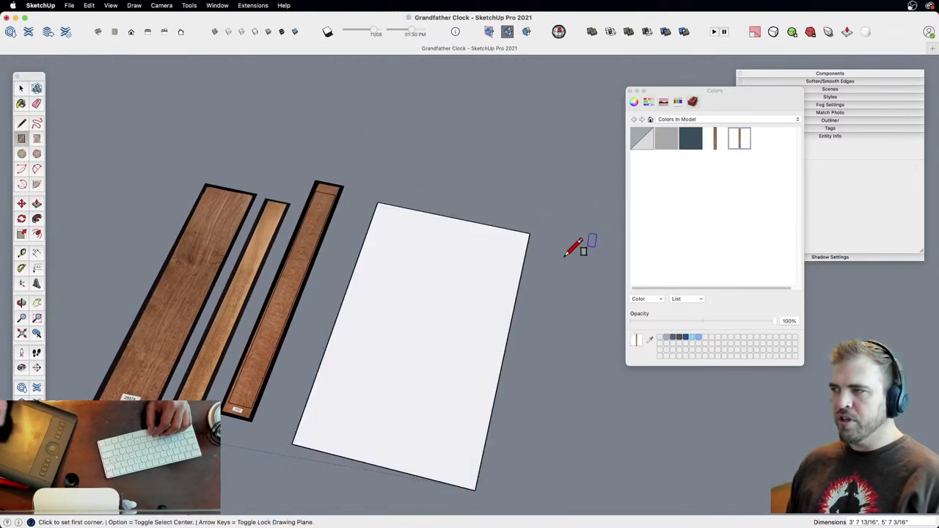
{"action": "key", "text": "b"}
{"action": "left_click", "coordinate": [405, 317]}
Step: Delete the painted test rectangle beside the veneer boards
{"action": "middle_click_drag", "start_coordinate": [402, 281], "coordinate": [419, 310]}
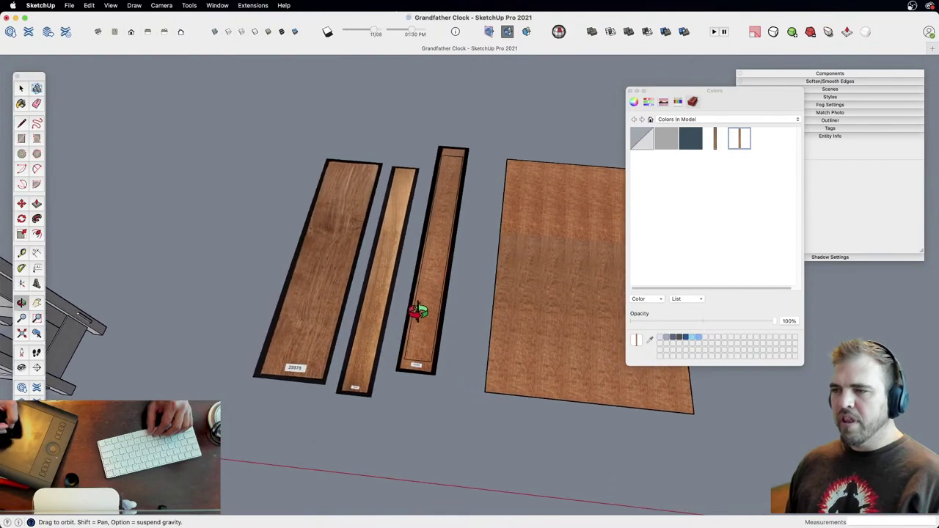
{"action": "left_click", "coordinate": [522, 292]}
{"action": "key", "text": "Delete"}
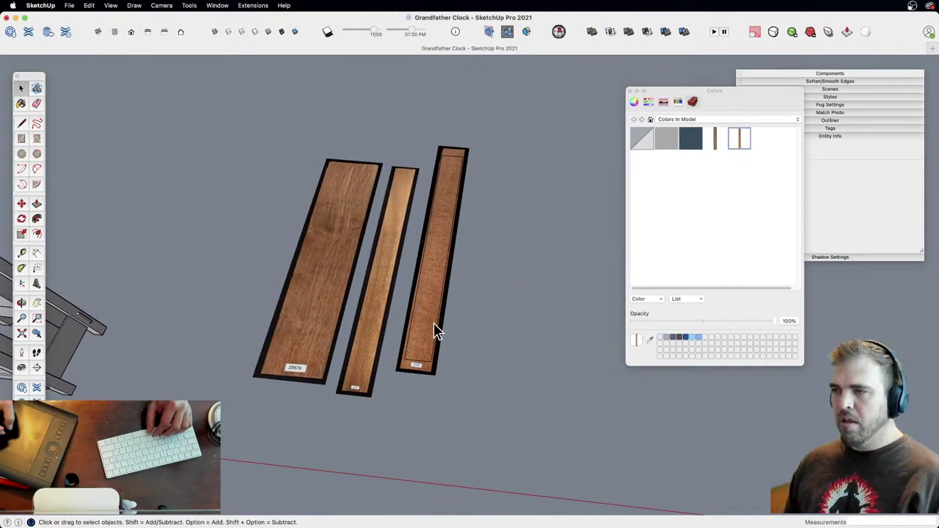
Step: Move the BrownOak2 image about 2' 2 1/2" along the red axis to the far side of the BrownOak1 board
{"action": "left_click", "coordinate": [382, 334]}
{"action": "key", "text": "m"}
{"action": "left_click_drag", "start_coordinate": [362, 351], "coordinate": [480, 367]}
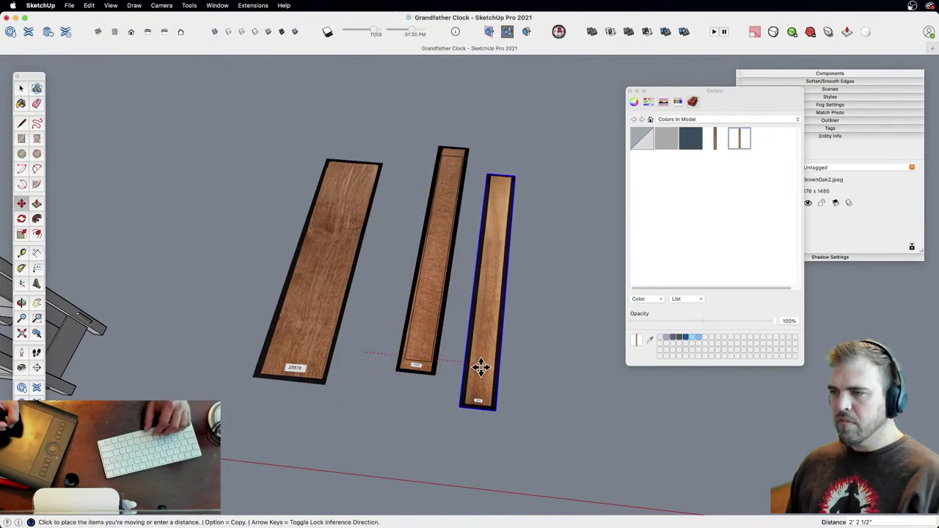
Step: Scale the BrownOak2 image up uniformly from its far corner so it is slightly larger
{"action": "middle_click_drag", "start_coordinate": [478, 367], "coordinate": [451, 325]}
{"action": "key", "text": "s"}
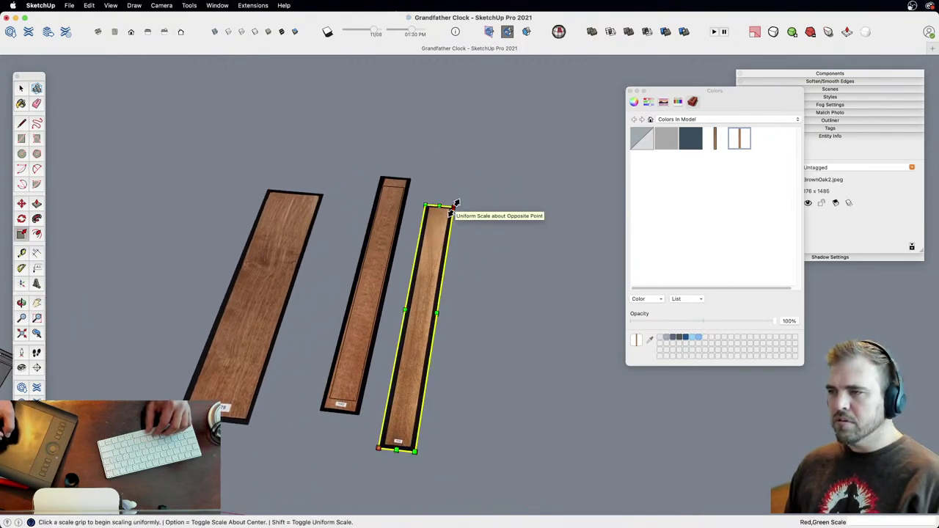
{"action": "left_click", "coordinate": [453, 208]}
{"action": "left_click", "coordinate": [459, 209]}
Step: Explode the BrownOak2 image into a textured face
{"action": "middle_click_drag", "start_coordinate": [443, 282], "coordinate": [465, 256], "text": "shift"}
{"action": "key", "text": "z"}
{"action": "left_click_drag", "start_coordinate": [465, 382], "coordinate": [465, 293]}
{"action": "key", "text": "space"}
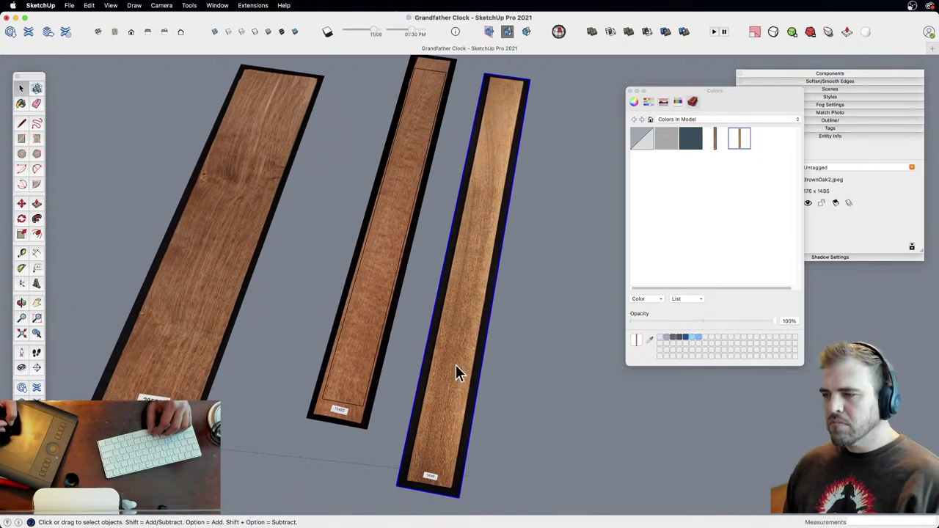
{"action": "right_click", "coordinate": [450, 384]}
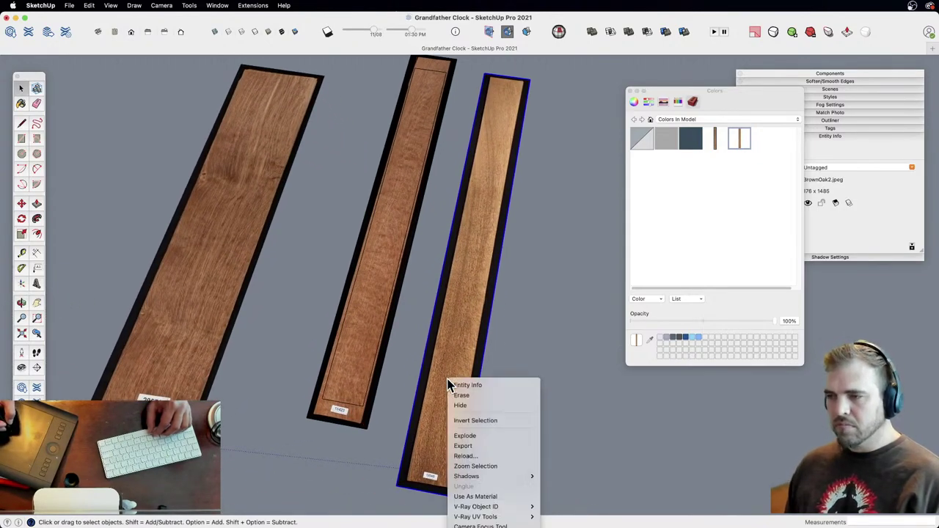
{"action": "left_click", "coordinate": [485, 436]}
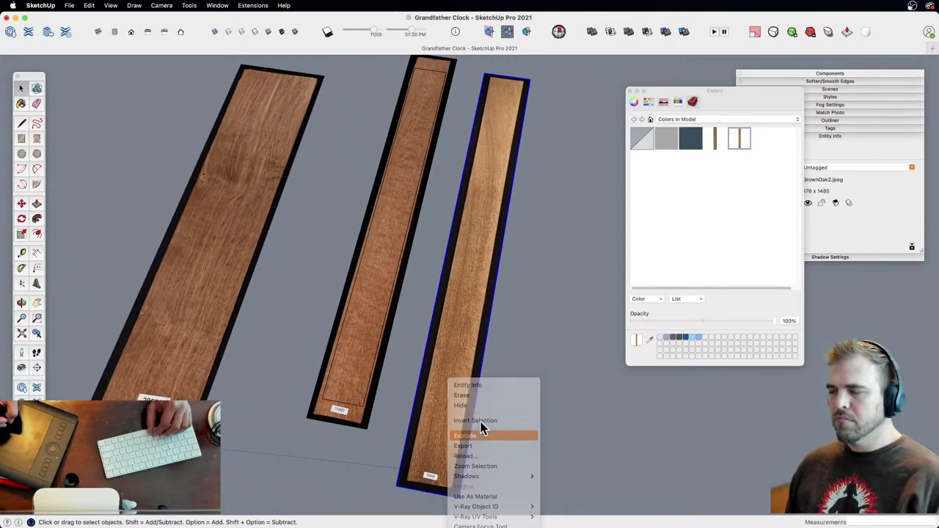
Step: Draw a rectangle about 5' 5 9/16" by 5" on the BrownOak2 board, enclosing only wood above the number label
{"action": "key", "text": "r"}
{"action": "left_click", "coordinate": [416, 462]}
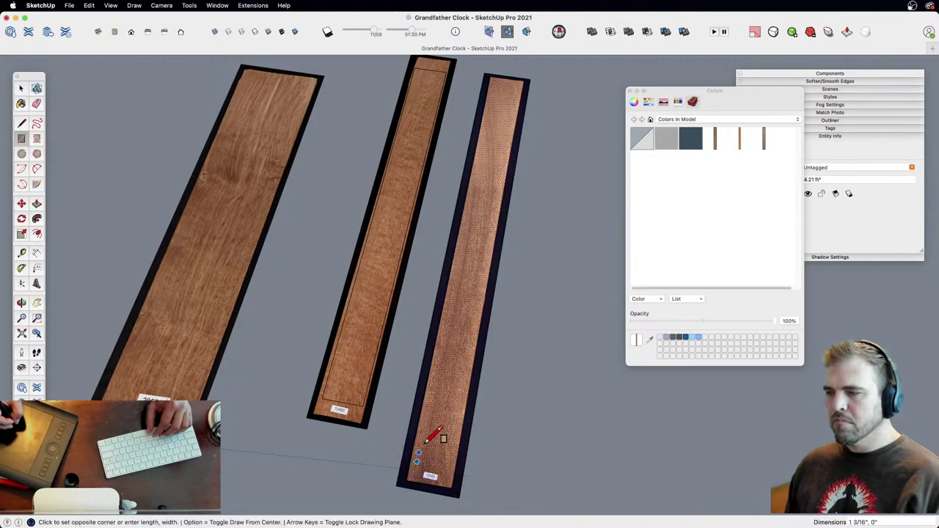
{"action": "left_click", "coordinate": [523, 86]}
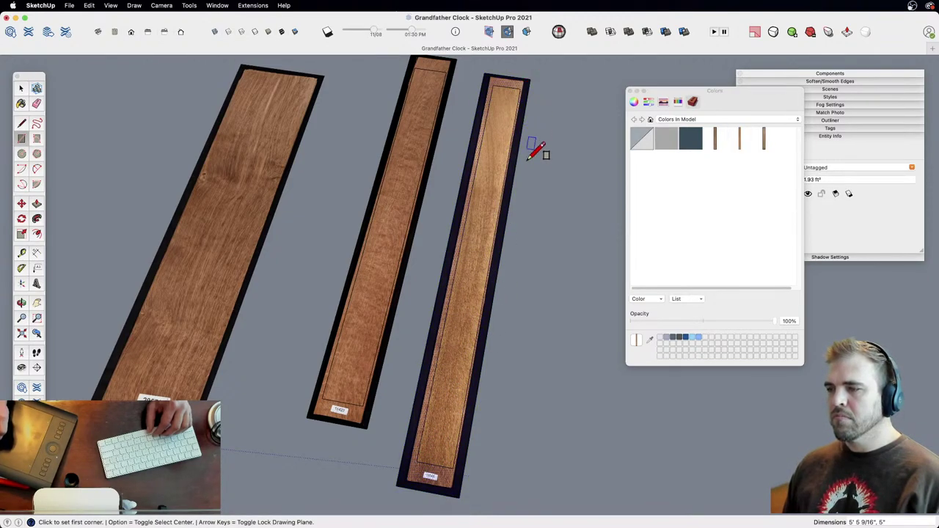
{"action": "key", "text": "space"}
{"action": "left_click", "coordinate": [469, 235]}
{"action": "key", "text": "s"}
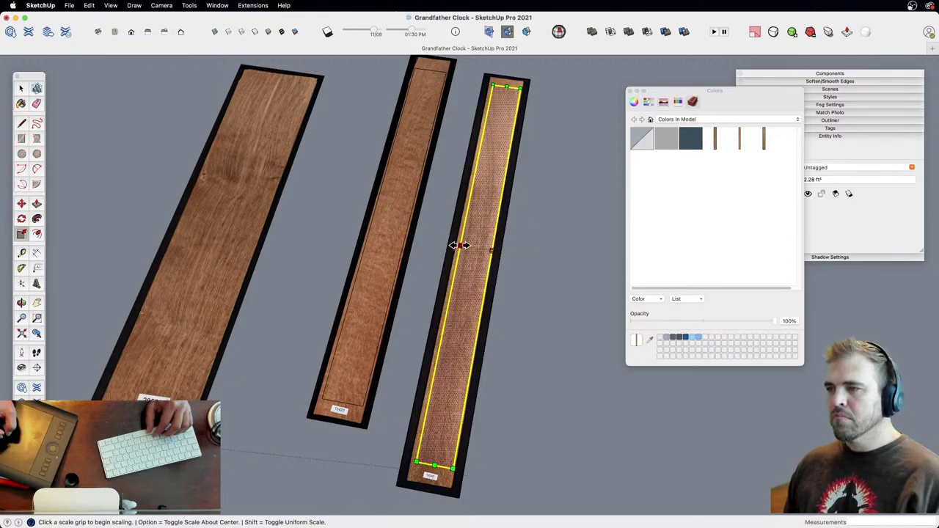
{"action": "left_click", "coordinate": [458, 245]}
Step: Move the inner rectangle's long edge nearest the BrownOak1 board outward about 3/8" to widen the BrownOak2 wood area
{"action": "left_click", "coordinate": [465, 250]}
{"action": "key", "text": "space"}
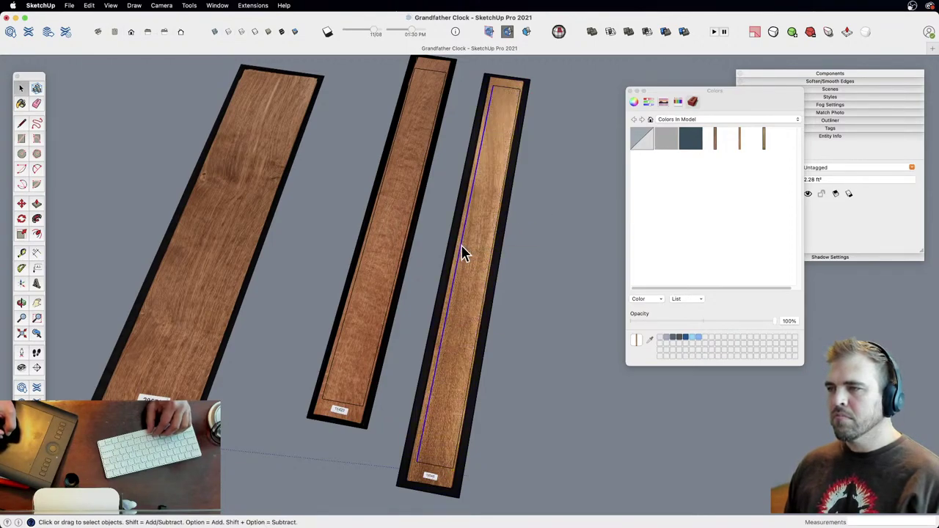
{"action": "key", "text": "m"}
{"action": "left_click", "coordinate": [470, 253]}
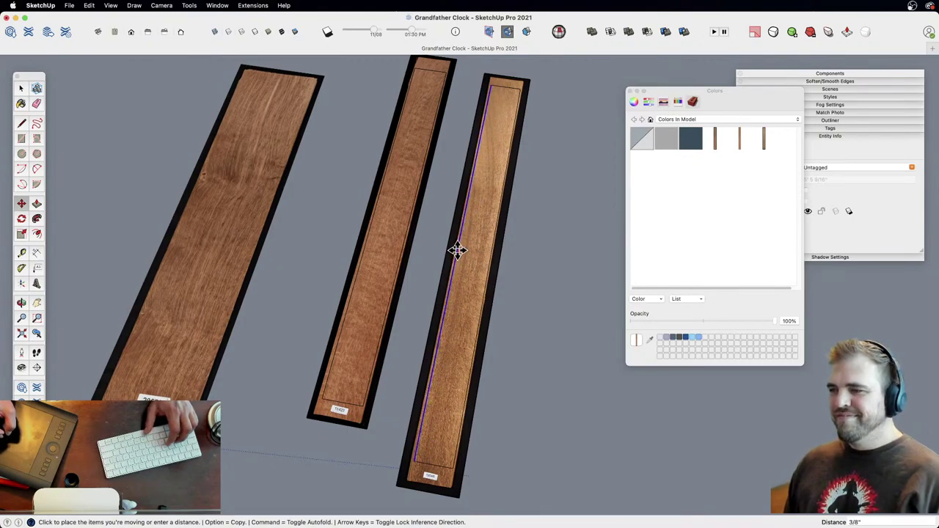
{"action": "left_click", "coordinate": [459, 248]}
{"action": "key", "text": "space"}
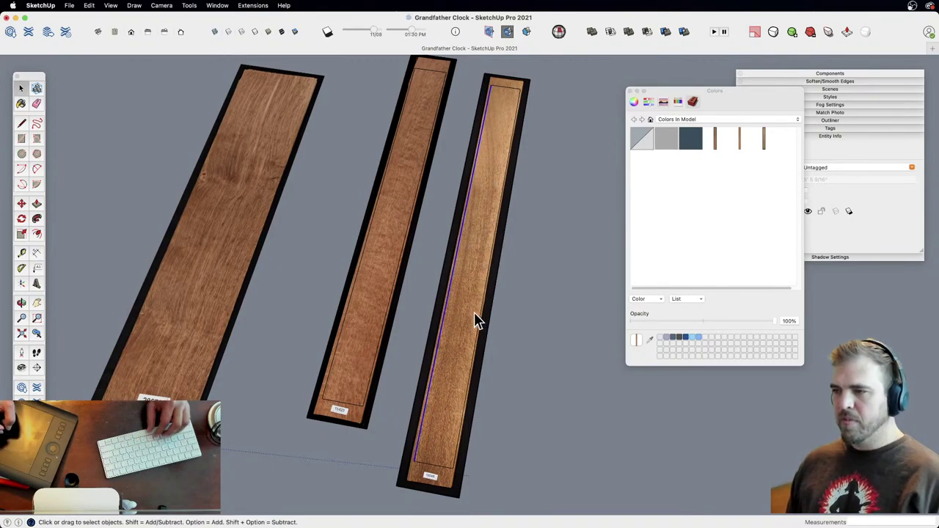
Step: Make the texture unique for the inner rectangular face of the narrow wood board farthest from the clocks, and clear the selection
{"action": "left_click", "coordinate": [474, 299]}
{"action": "right_click", "coordinate": [468, 291]}
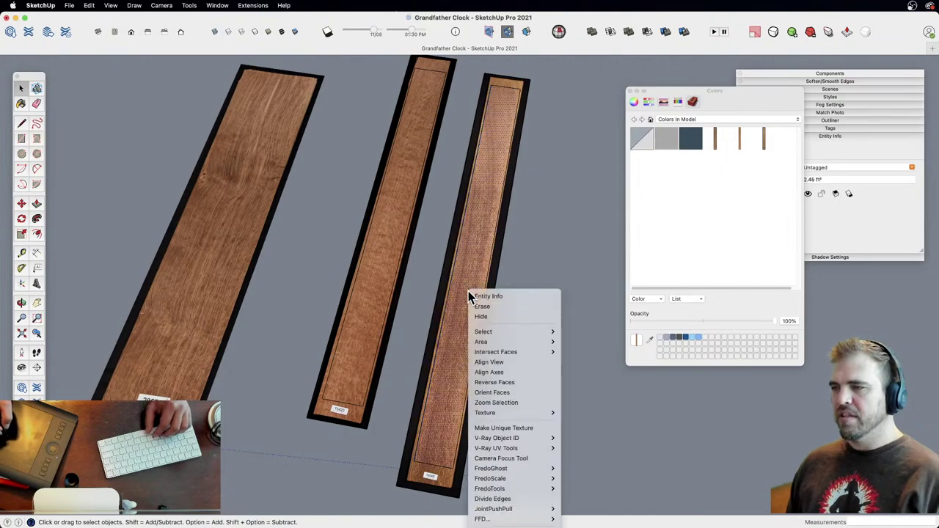
{"action": "left_click", "coordinate": [531, 428]}
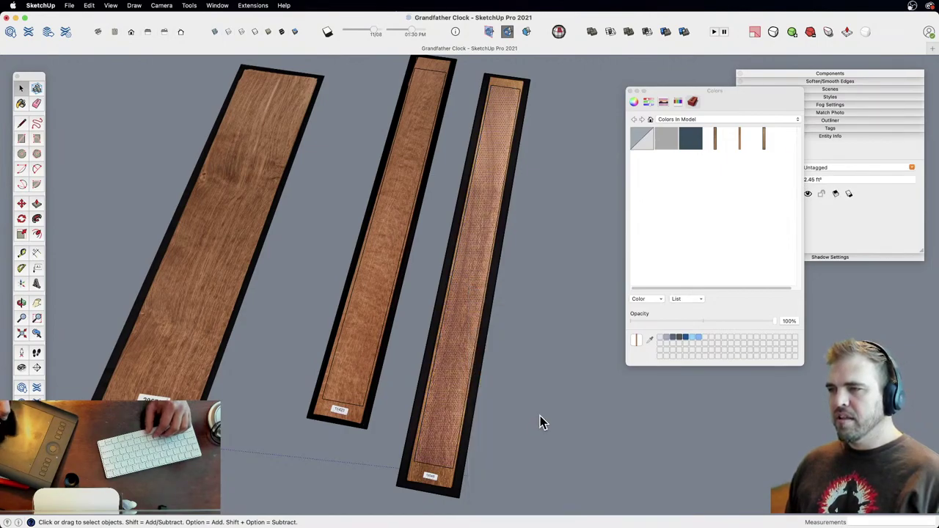
{"action": "left_click", "coordinate": [516, 254]}
{"action": "scroll", "coordinate": [491, 373], "scroll_direction": "down", "scroll_amount": 3}
{"action": "middle_click_drag", "start_coordinate": [491, 373], "coordinate": [503, 355]}
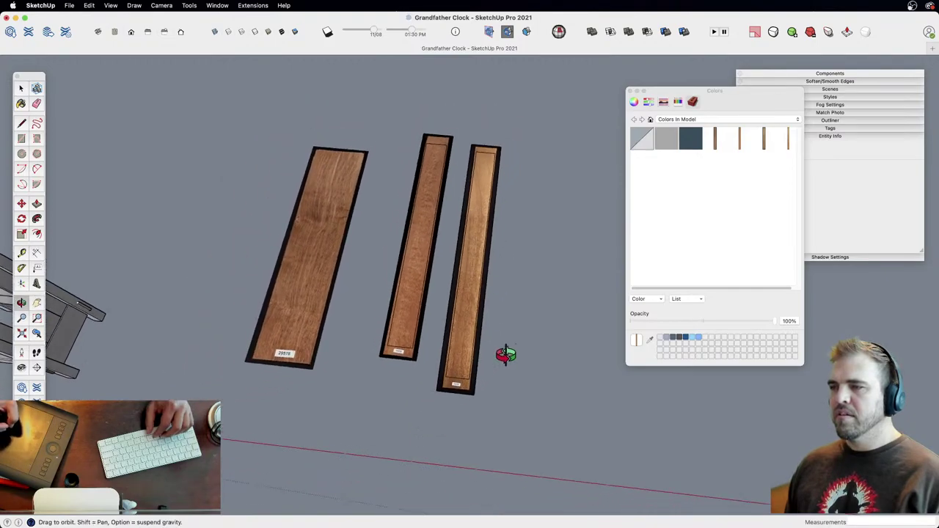
Step: Select all three textured wood boards and move them farther away from the third clock
{"action": "scroll", "coordinate": [455, 382], "scroll_direction": "down", "scroll_amount": 3}
{"action": "middle_click_drag", "start_coordinate": [456, 382], "coordinate": [453, 189]}
{"action": "middle_click_drag", "start_coordinate": [491, 274], "coordinate": [277, 290], "text": "shift"}
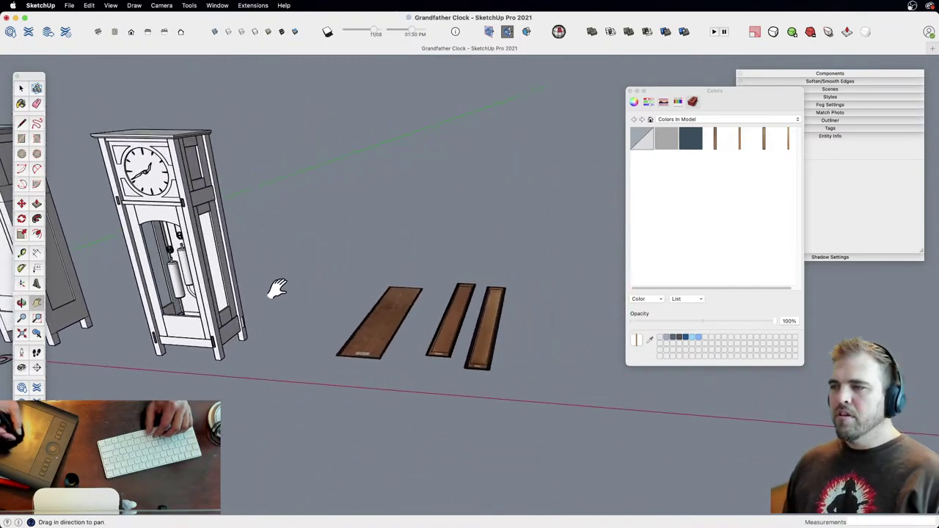
{"action": "middle_click_drag", "start_coordinate": [413, 306], "coordinate": [488, 406]}
{"action": "key", "text": "space"}
{"action": "left_click_drag", "start_coordinate": [507, 367], "coordinate": [338, 219]}
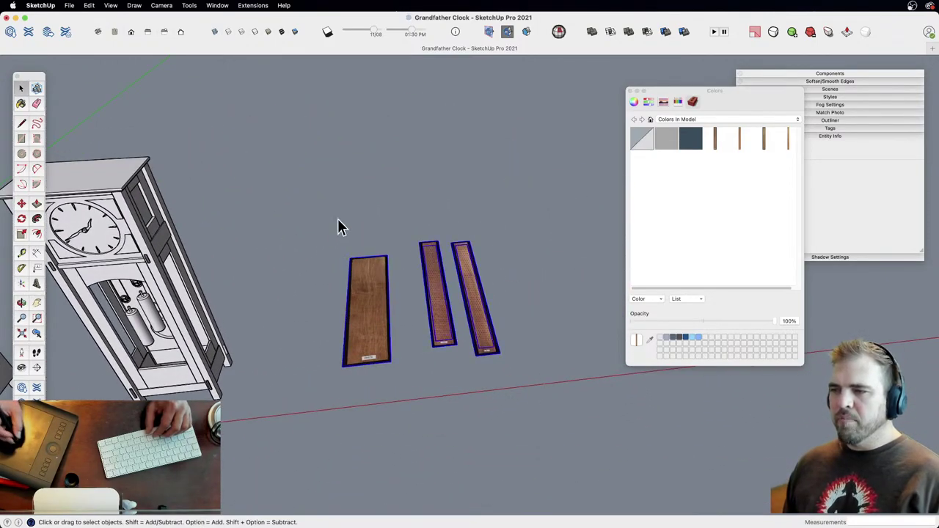
{"action": "key", "text": "m"}
{"action": "scroll", "coordinate": [452, 262], "scroll_direction": "down", "scroll_amount": 2}
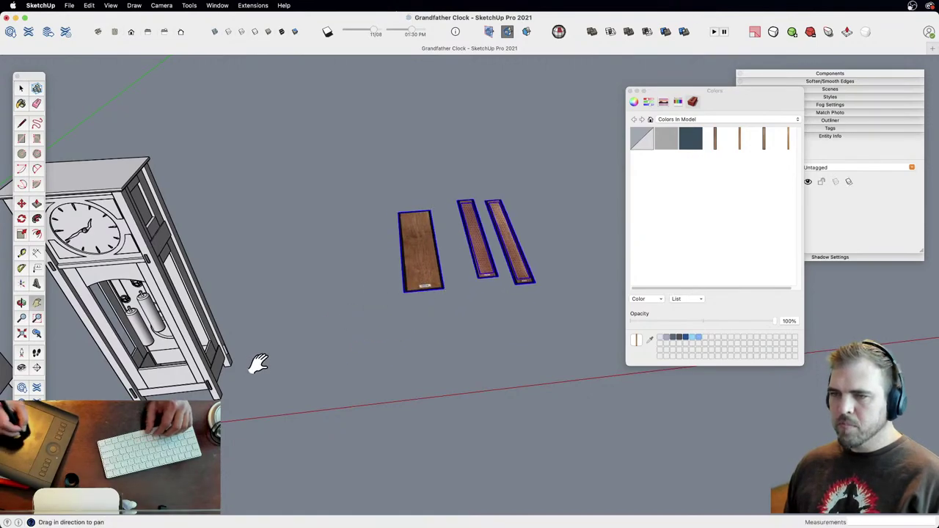
Step: Open the near front leg of the third clock for editing at its lower end
{"action": "middle_click_drag", "start_coordinate": [256, 360], "coordinate": [343, 232]}
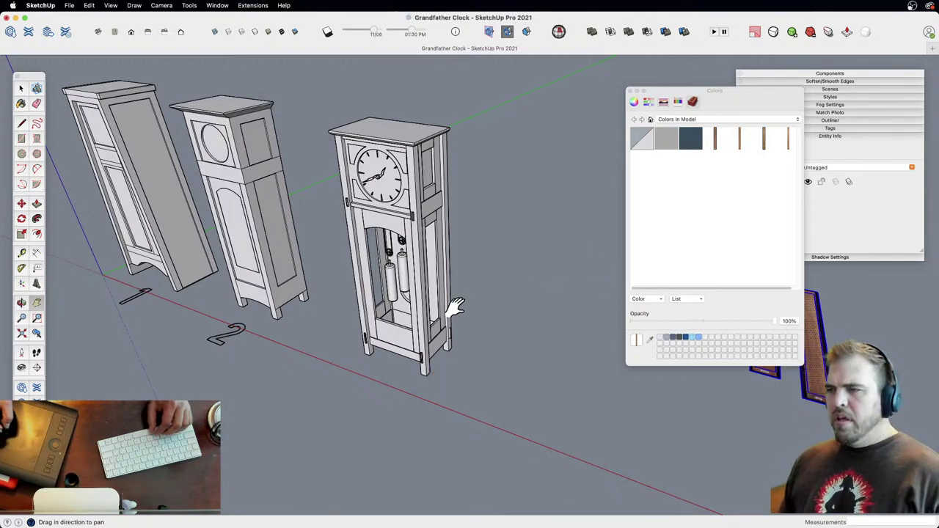
{"action": "middle_click_drag", "start_coordinate": [451, 310], "coordinate": [520, 300]}
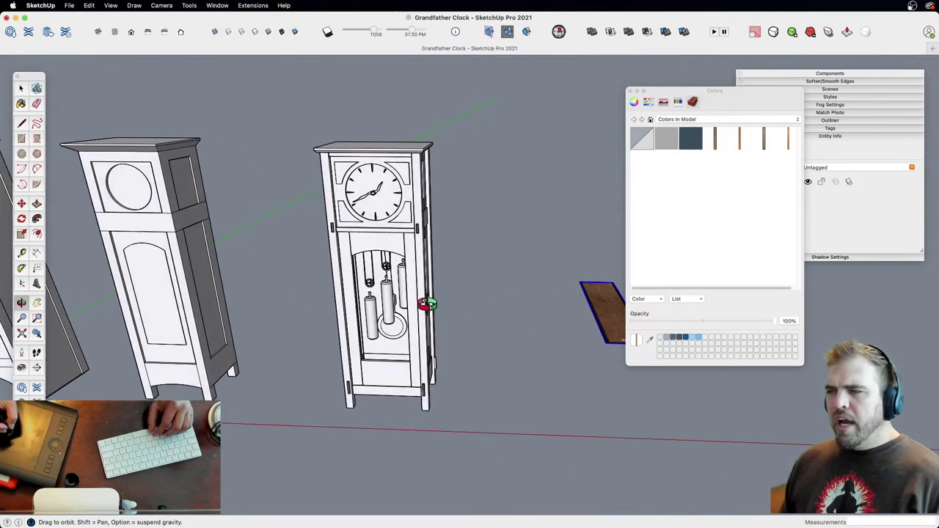
{"action": "middle_click_drag", "start_coordinate": [428, 305], "coordinate": [470, 251]}
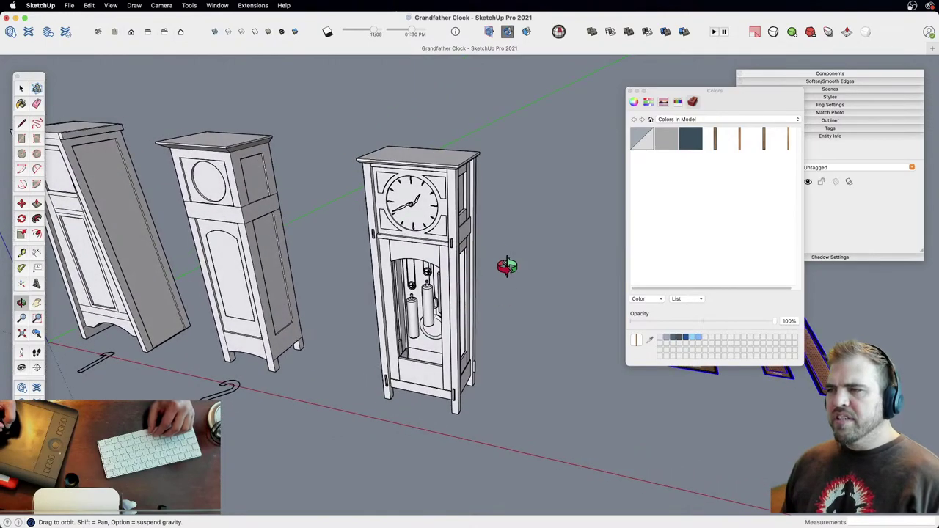
{"action": "scroll", "coordinate": [451, 276], "scroll_direction": "up", "scroll_amount": 5}
{"action": "middle_click_drag", "start_coordinate": [440, 346], "coordinate": [464, 363]}
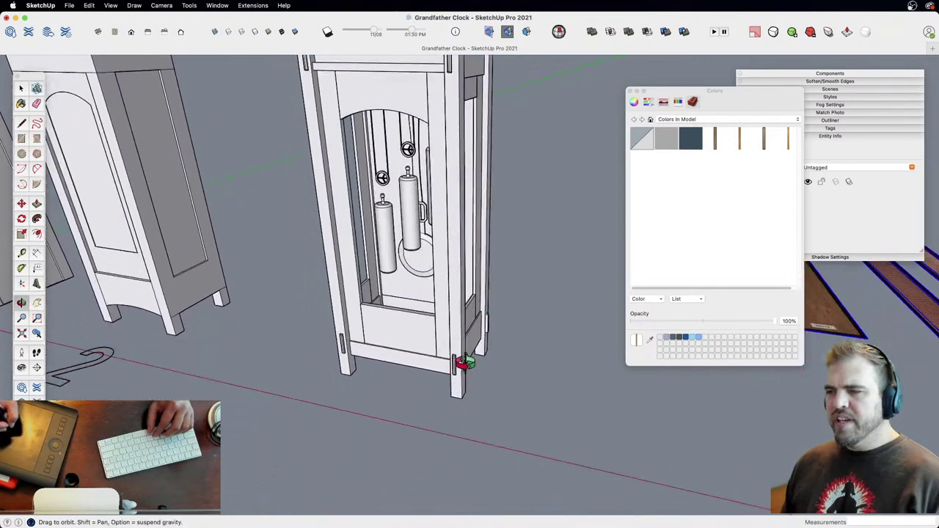
{"action": "scroll", "coordinate": [464, 363], "scroll_direction": "up", "scroll_amount": 6}
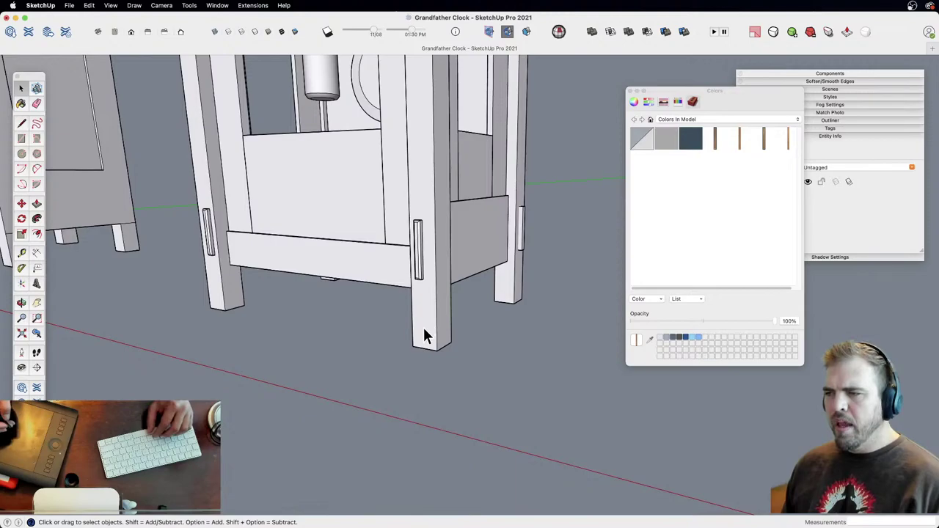
{"action": "left_click", "coordinate": [425, 336]}
{"action": "scroll", "coordinate": [436, 365], "scroll_direction": "up", "scroll_amount": 5}
{"action": "middle_click_drag", "start_coordinate": [409, 353], "coordinate": [478, 244]}
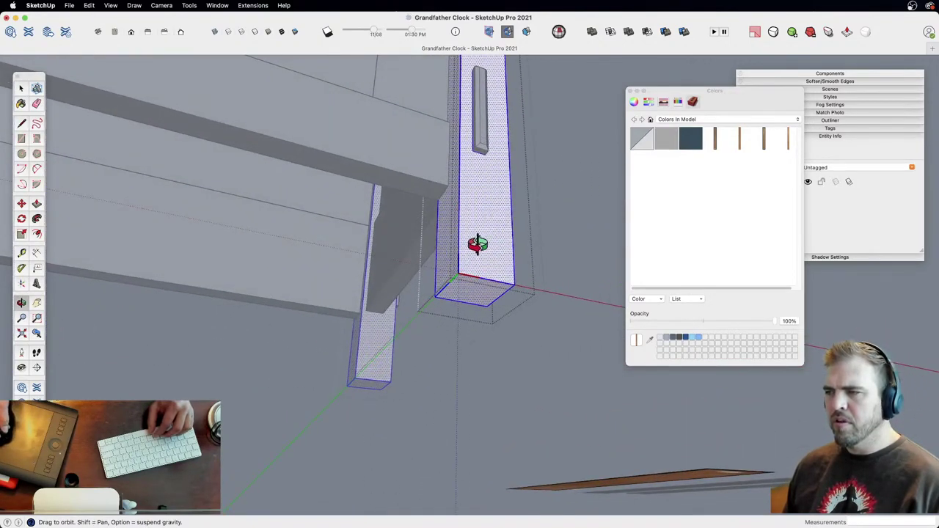
Step: Place a horizontal guide 1.5" above the bottom edge of the leg's front face
{"action": "key", "text": "l"}
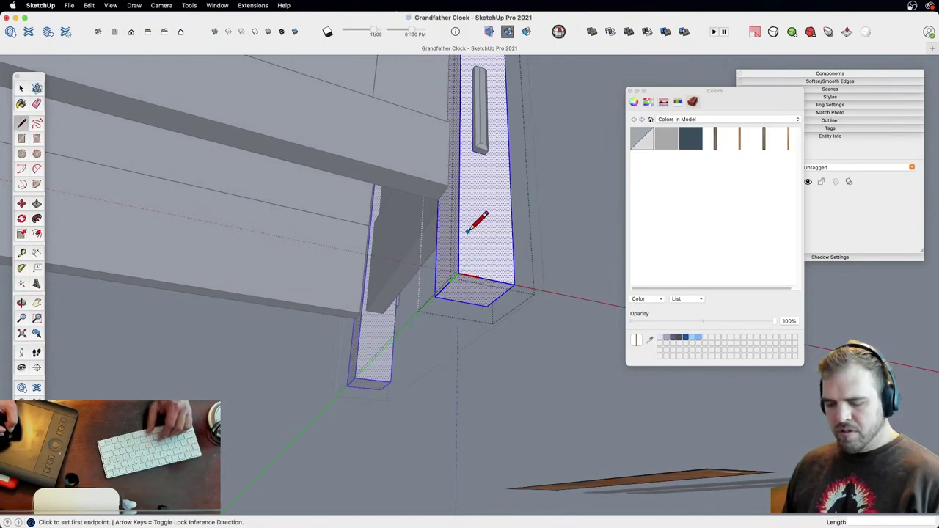
{"action": "key", "text": "t"}
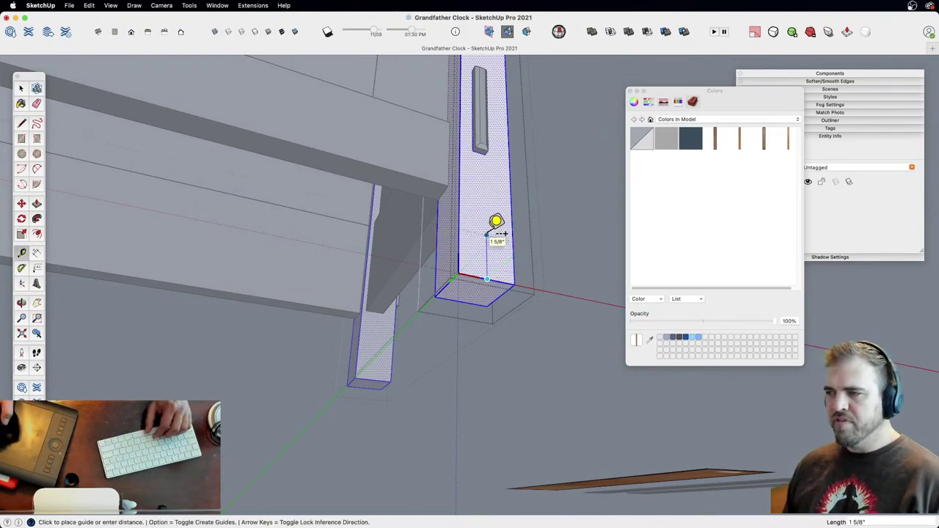
{"action": "type", "text": "1.5"}
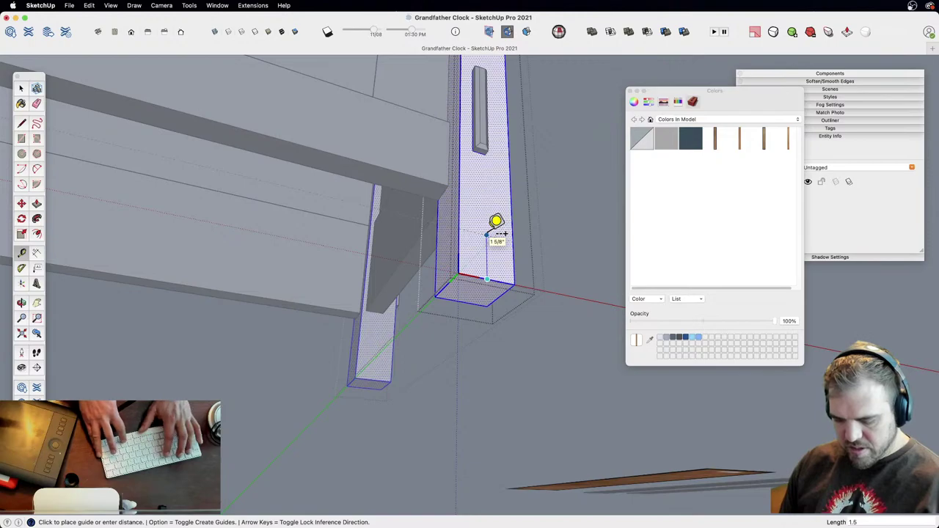
{"action": "key", "text": "Return"}
{"action": "key", "text": "l"}
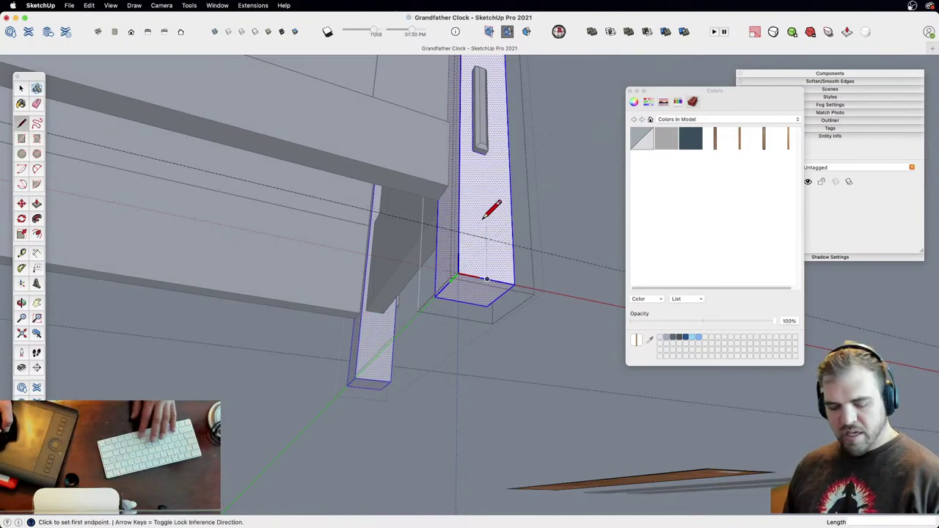
{"action": "key", "text": "z"}
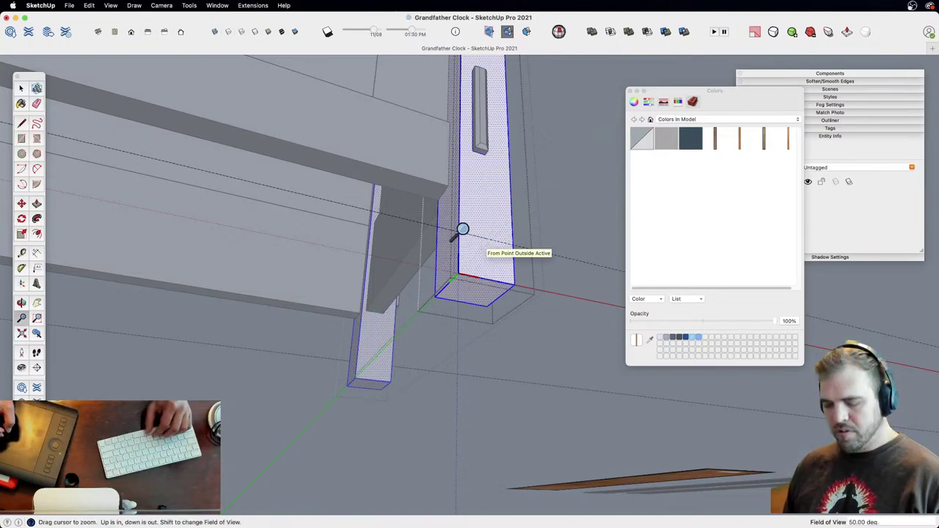
{"action": "key", "text": "l"}
{"action": "key", "text": "space"}
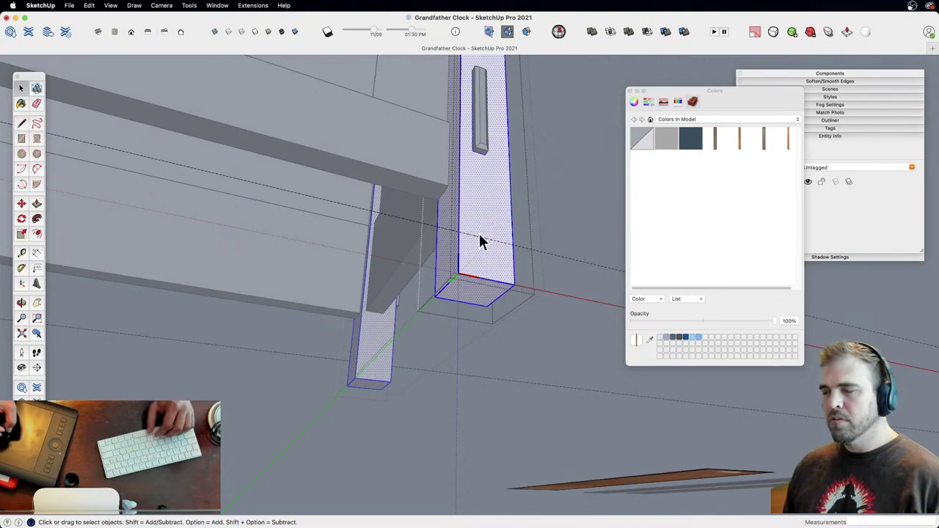
Step: Push/Pull a new starting face from the leg's bottom face up 1 1/2" to the guide, dividing the leg there
{"action": "key", "text": "Escape"}
{"action": "key", "text": "p"}
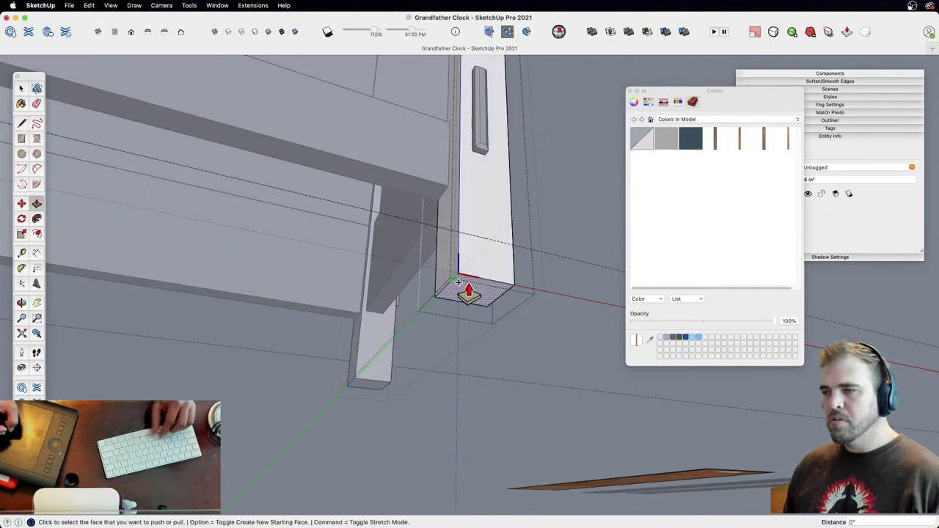
{"action": "left_click", "coordinate": [470, 292]}
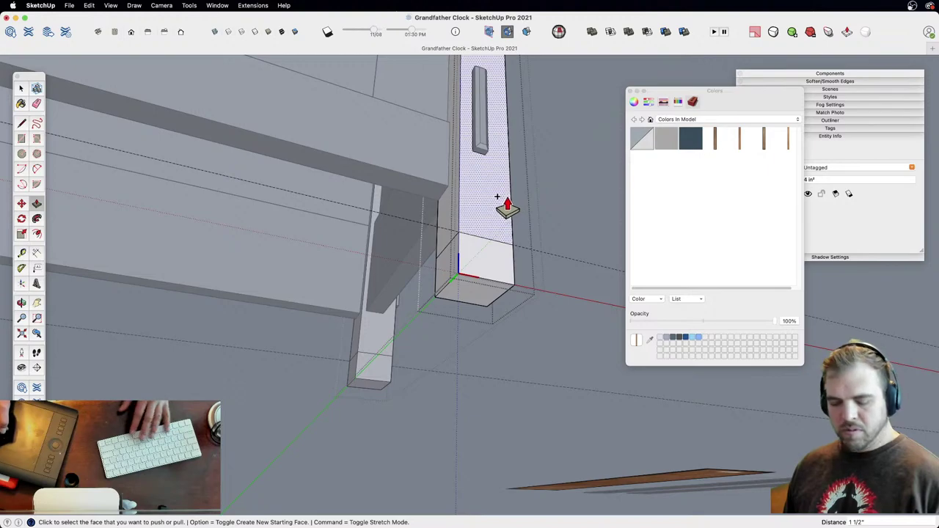
Step: Create a 15° protractor guide on the leg's front face, starting where the vertical edge meets the horizontal guide
{"action": "key", "text": "z"}
{"action": "left_click_drag", "start_coordinate": [469, 290], "coordinate": [469, 212]}
{"action": "key", "text": "h"}
{"action": "left_click_drag", "start_coordinate": [486, 249], "coordinate": [487, 266]}
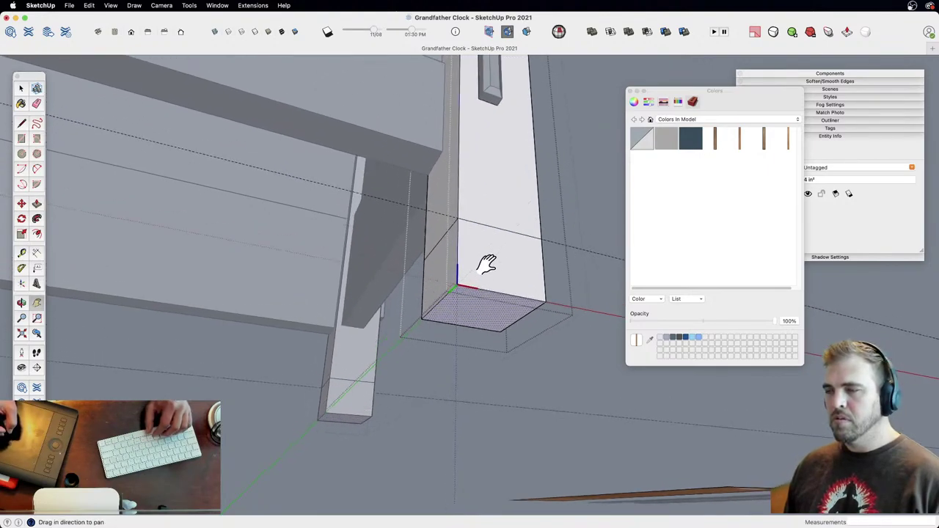
{"action": "key", "text": "space"}
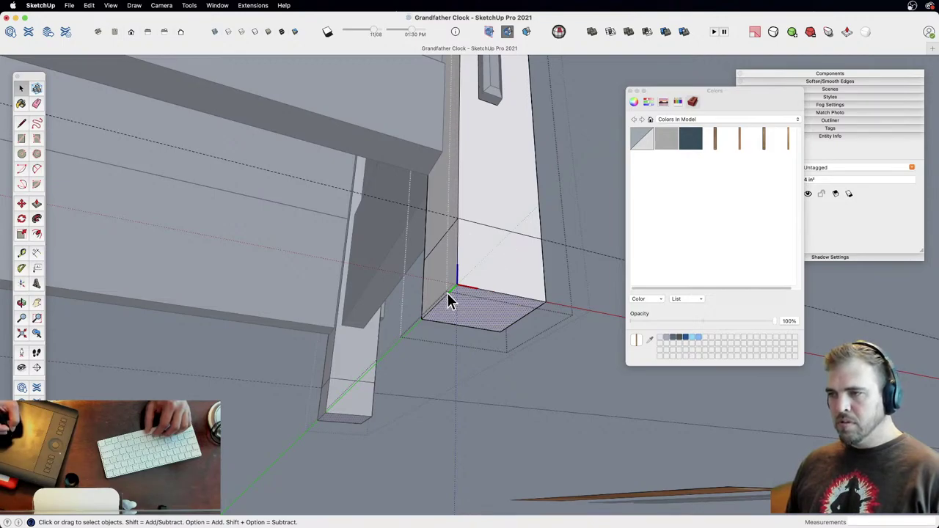
{"action": "key", "text": "shift+t"}
{"action": "left_click", "coordinate": [458, 219]}
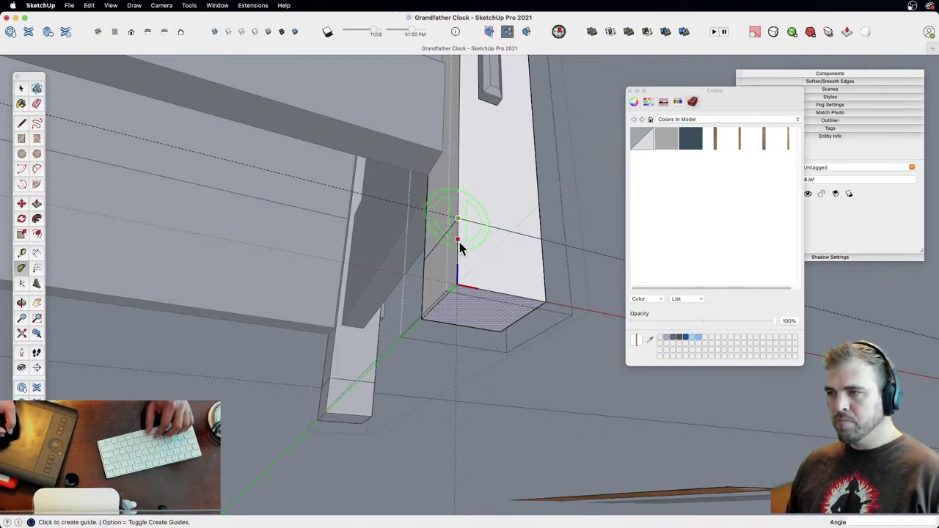
{"action": "left_click", "coordinate": [465, 248]}
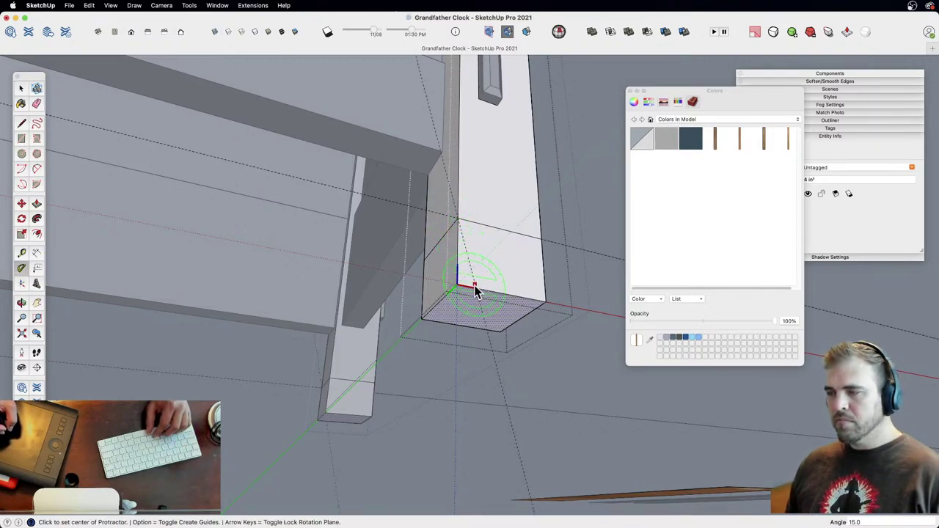
Step: Move the leg's adjacent bottom edge horizontally about 3/8" to the angled guide to taper that side of the foot
{"action": "key", "text": "m"}
{"action": "key", "text": "alt"}
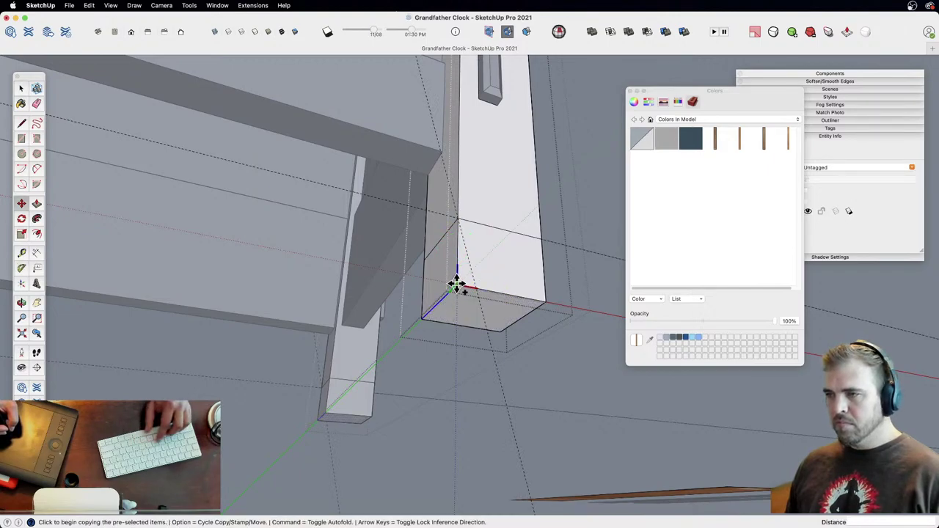
{"action": "left_click", "coordinate": [457, 284]}
{"action": "key", "text": "space"}
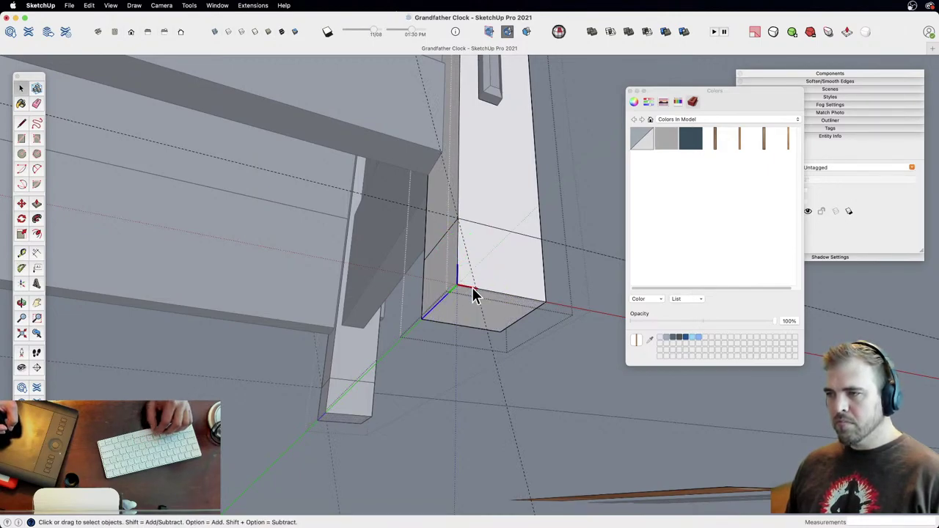
{"action": "key", "text": "m"}
{"action": "left_click", "coordinate": [462, 286]}
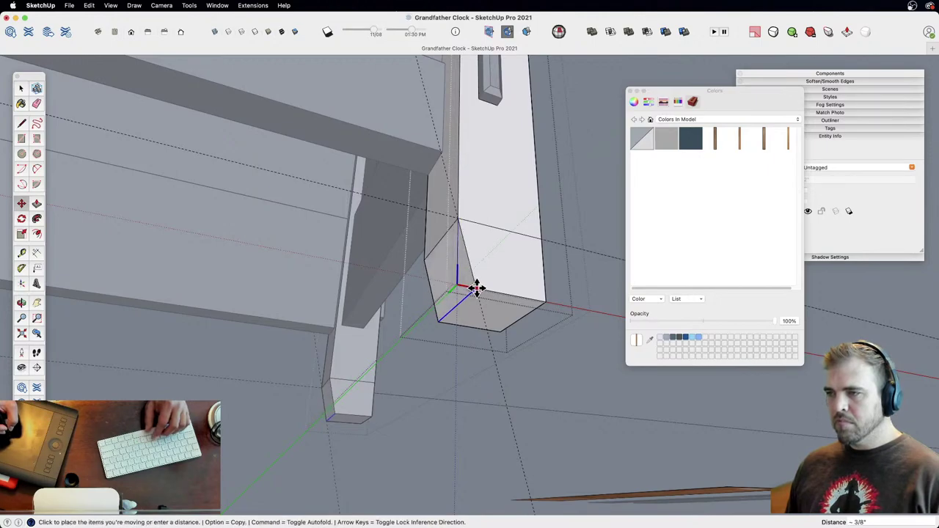
{"action": "left_click", "coordinate": [474, 288]}
Step: Create a 15° protractor guide for a second foot taper, starting at the corner of the dividing line on the adjacent side
{"action": "middle_click_drag", "start_coordinate": [501, 265], "coordinate": [384, 399]}
{"action": "key", "text": "z"}
{"action": "left_click_drag", "start_coordinate": [385, 399], "coordinate": [417, 420]}
{"action": "middle_click_drag", "start_coordinate": [426, 359], "coordinate": [379, 213], "text": "shift"}
{"action": "scroll", "coordinate": [442, 357], "scroll_direction": "down", "scroll_amount": 3}
{"action": "scroll", "coordinate": [428, 157], "scroll_direction": "up", "scroll_amount": 3}
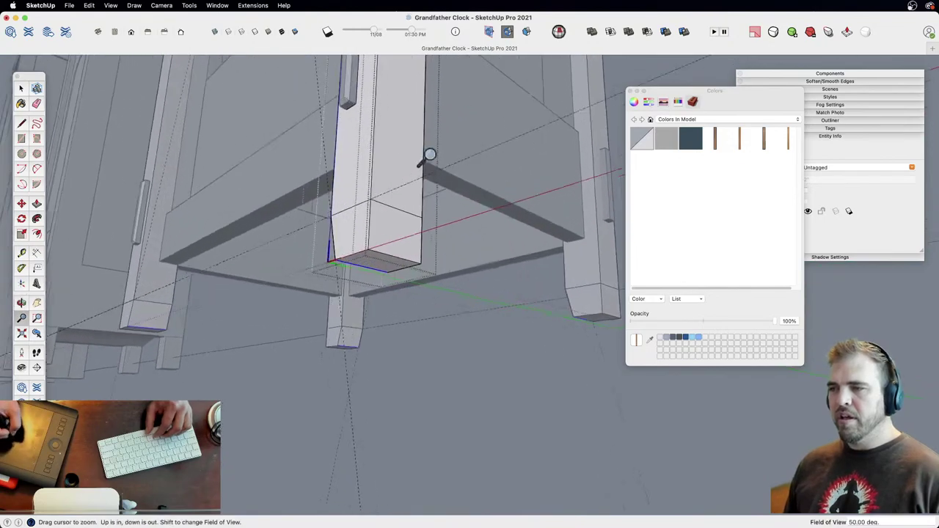
{"action": "middle_click_drag", "start_coordinate": [428, 157], "coordinate": [422, 211]}
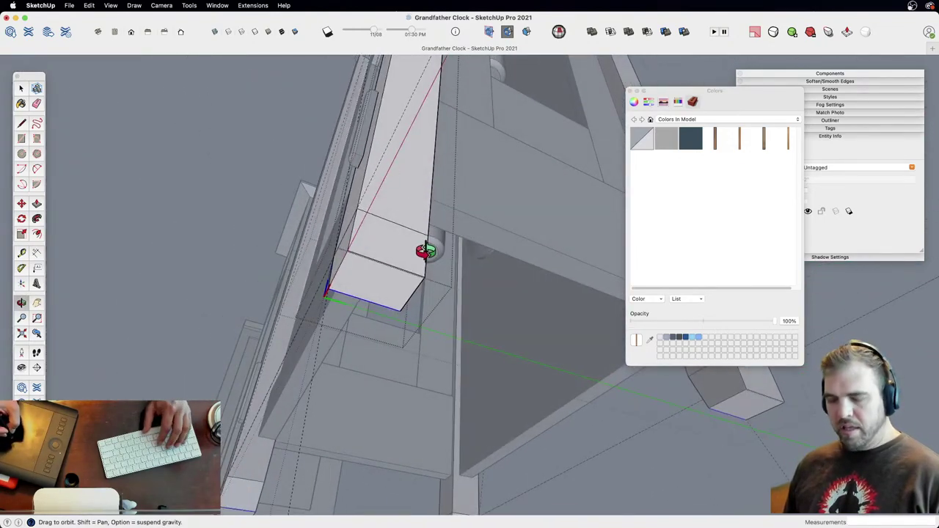
{"action": "left_click", "coordinate": [428, 236]}
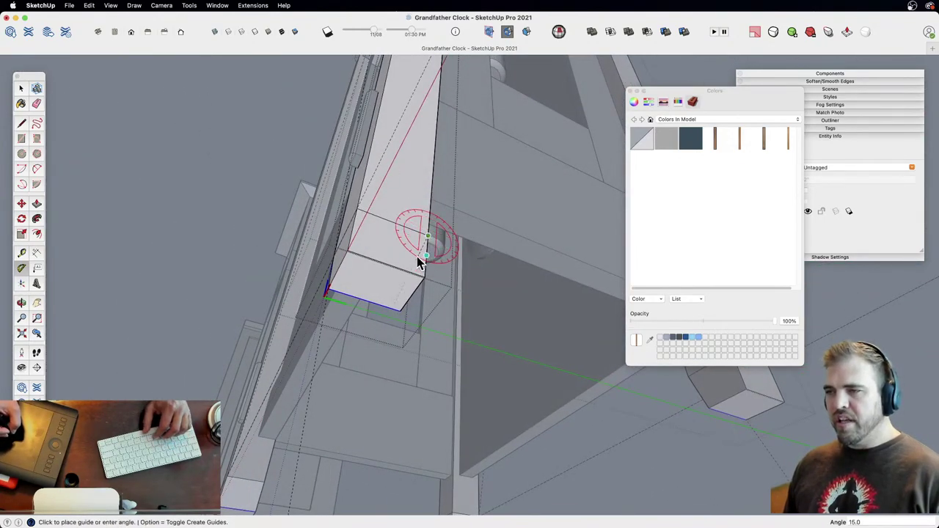
Step: Move the second bottom edge of the leg inward to the new angled guide to taper that side of the foot
{"action": "key", "text": "space"}
{"action": "key", "text": "m"}
{"action": "left_click", "coordinate": [419, 286]}
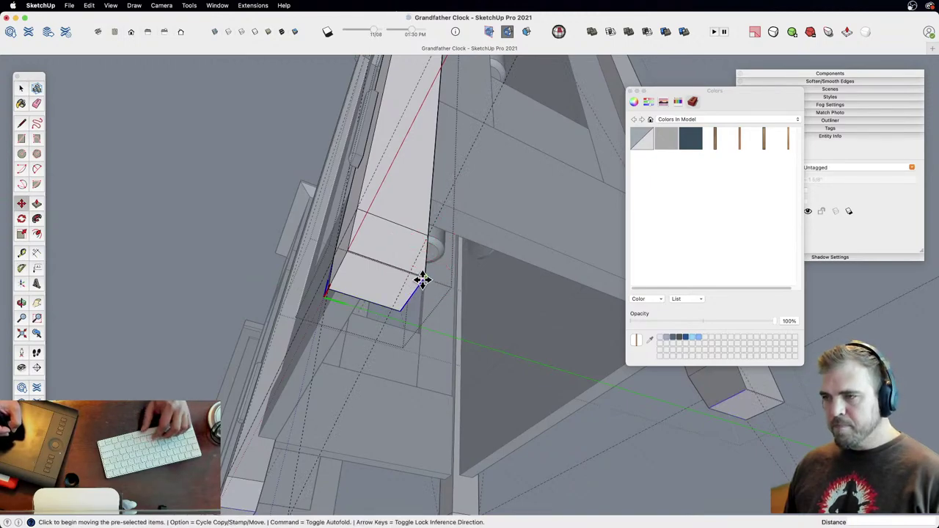
{"action": "left_click", "coordinate": [410, 272]}
Step: Erase the construction guides around the leg and close the leg component
{"action": "key", "text": "e"}
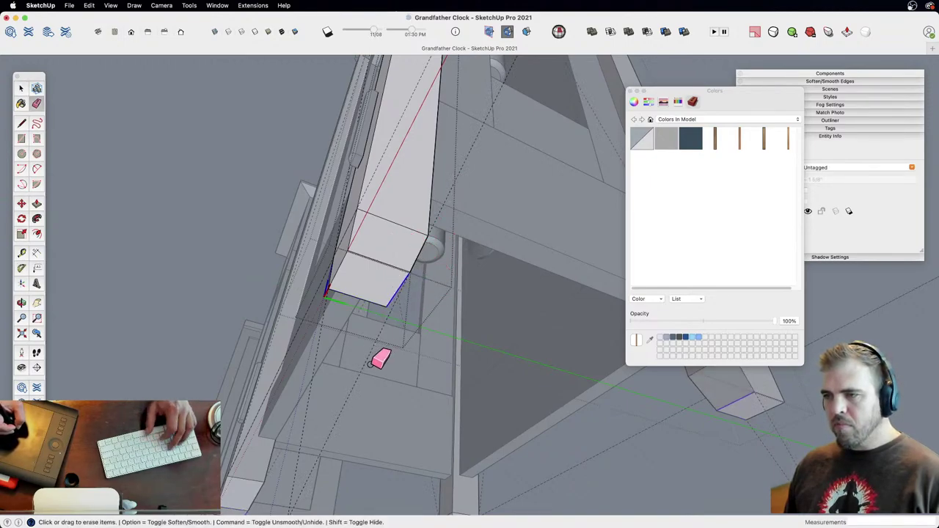
{"action": "left_click_drag", "start_coordinate": [370, 367], "coordinate": [297, 372]}
{"action": "key", "text": "z"}
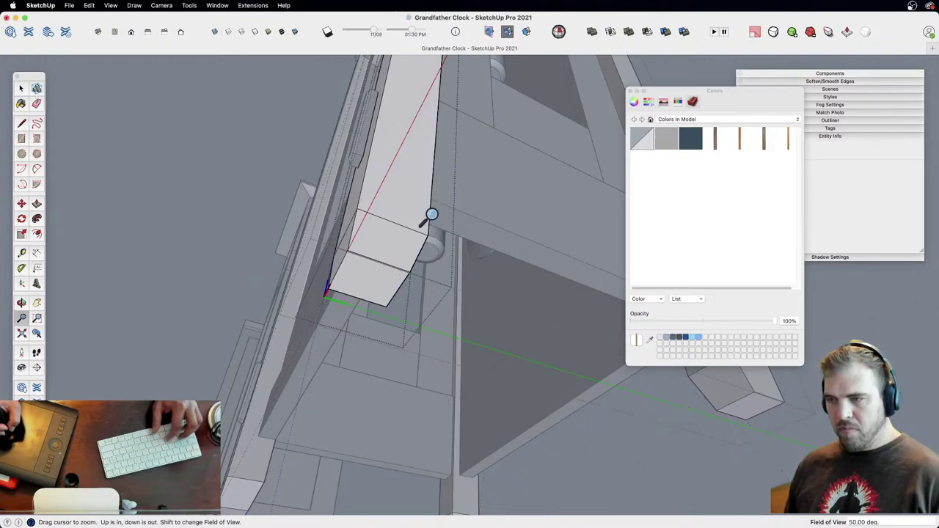
{"action": "left_click_drag", "start_coordinate": [397, 187], "coordinate": [380, 350]}
{"action": "middle_click_drag", "start_coordinate": [379, 350], "coordinate": [488, 244]}
{"action": "left_click_drag", "start_coordinate": [488, 244], "coordinate": [472, 357]}
{"action": "middle_click_drag", "start_coordinate": [473, 356], "coordinate": [394, 410], "text": "shift"}
{"action": "key", "text": "space"}
{"action": "left_click", "coordinate": [499, 362]}
{"action": "middle_click_drag", "start_coordinate": [462, 319], "coordinate": [402, 234]}
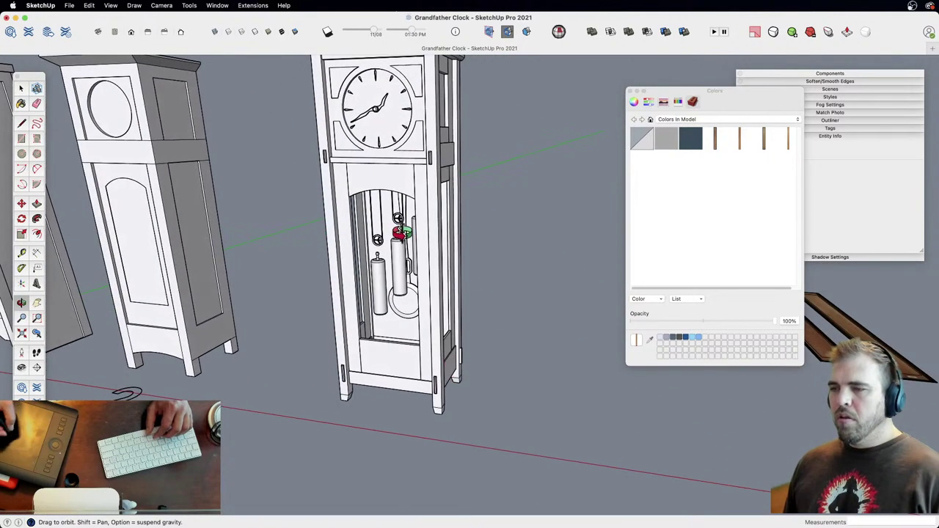
{"action": "key", "text": "z"}
{"action": "left_click_drag", "start_coordinate": [467, 275], "coordinate": [414, 407]}
{"action": "middle_click_drag", "start_coordinate": [554, 326], "coordinate": [415, 320], "text": "shift"}
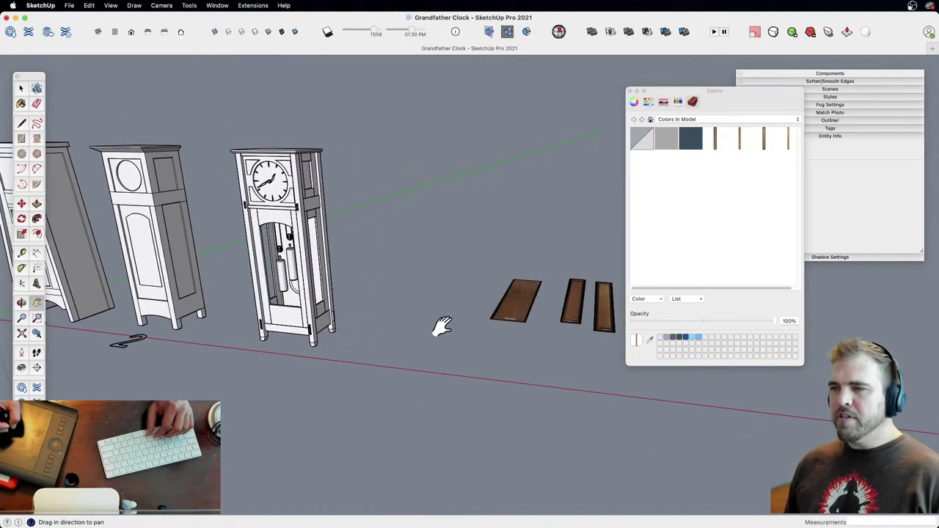
Step: Draw a rectangle on the ground beside the third clock and push/pull it up into a box about 1' tall
{"action": "key", "text": "r"}
{"action": "left_click", "coordinate": [357, 366]}
{"action": "left_click", "coordinate": [406, 344]}
{"action": "key", "text": "p"}
{"action": "left_click", "coordinate": [382, 352]}
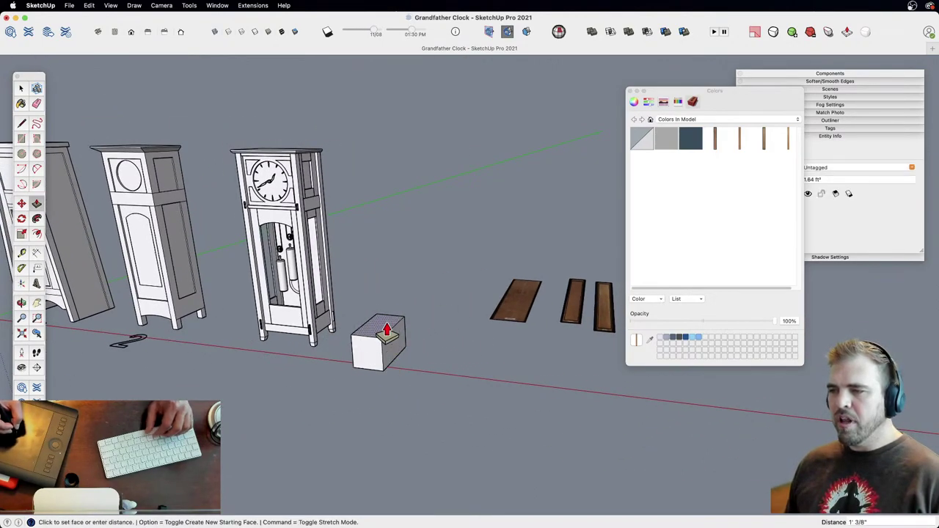
{"action": "left_click", "coordinate": [387, 332]}
Step: Draw a rectangle across the box's top face near one corner and push it down about 6 3/8" to cut a notch
{"action": "key", "text": "space"}
{"action": "key", "text": "r"}
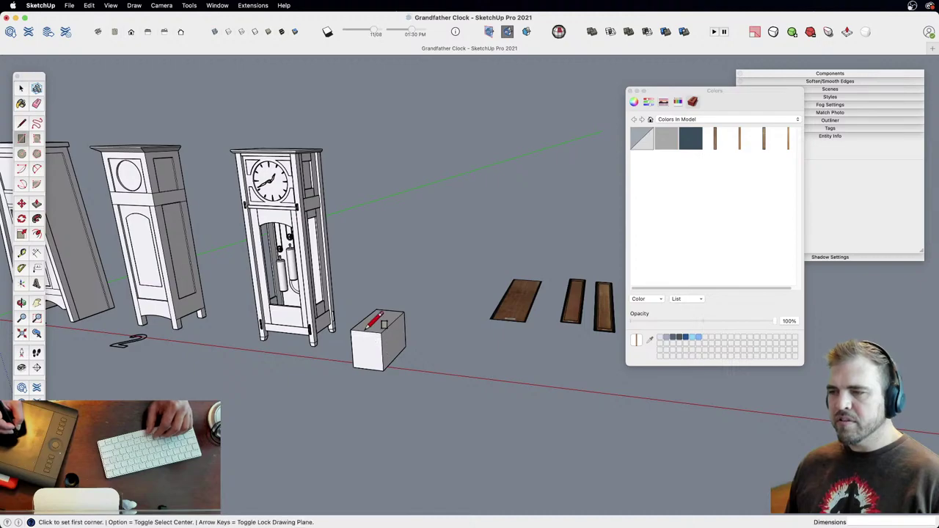
{"action": "left_click", "coordinate": [366, 331]}
{"action": "left_click", "coordinate": [393, 322]}
{"action": "key", "text": "p"}
{"action": "left_click", "coordinate": [379, 332]}
{"action": "left_click", "coordinate": [383, 350]}
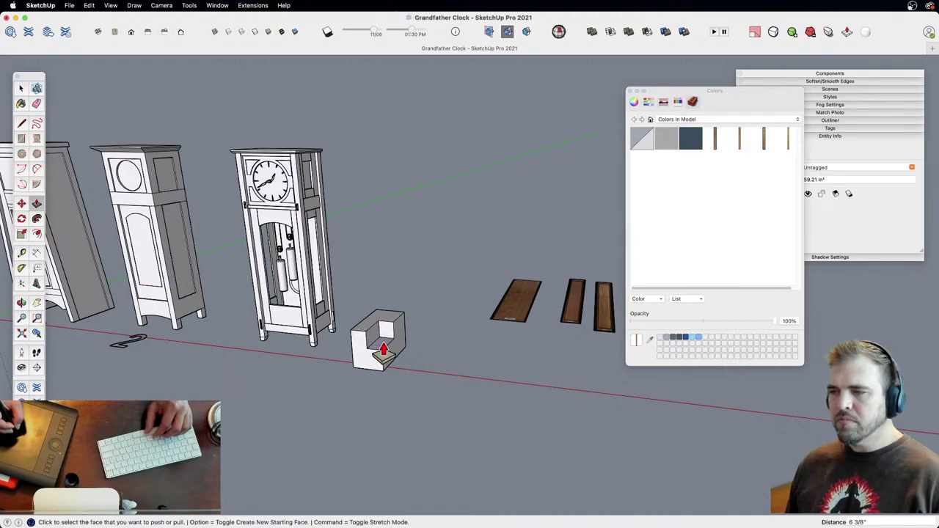
Step: Group the notched box and paint the whole group with the first wood texture in the model
{"action": "key", "text": "space"}
{"action": "left_click_drag", "start_coordinate": [344, 296], "coordinate": [451, 411]}
{"action": "key", "text": "g"}
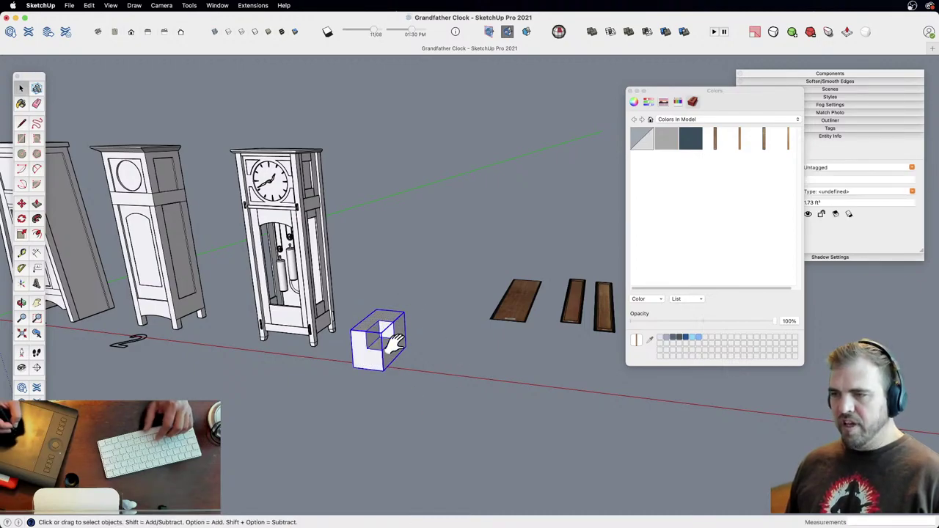
{"action": "key", "text": "o"}
{"action": "left_click_drag", "start_coordinate": [392, 340], "coordinate": [429, 314]}
{"action": "key", "text": "z"}
{"action": "key", "text": "h"}
{"action": "middle_click_drag", "start_coordinate": [429, 314], "coordinate": [582, 190], "text": "shift"}
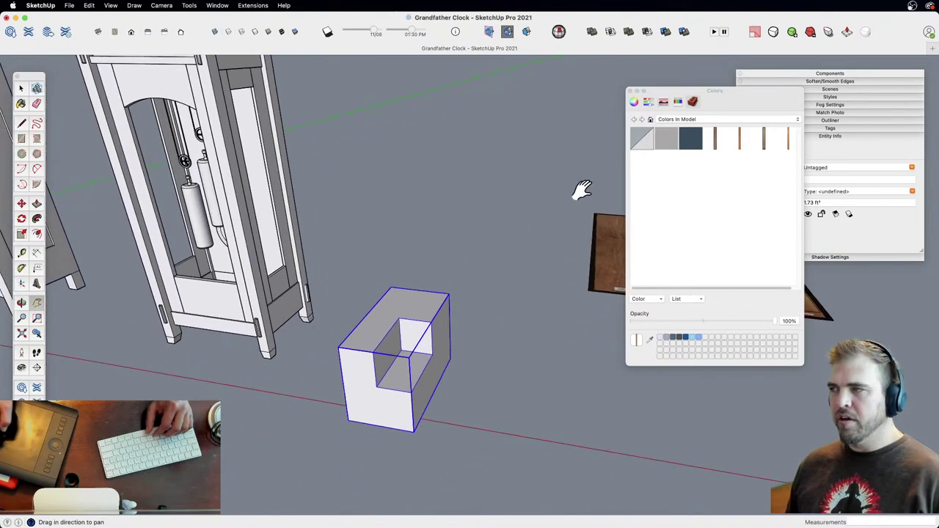
{"action": "key", "text": "b"}
{"action": "left_click", "coordinate": [428, 320]}
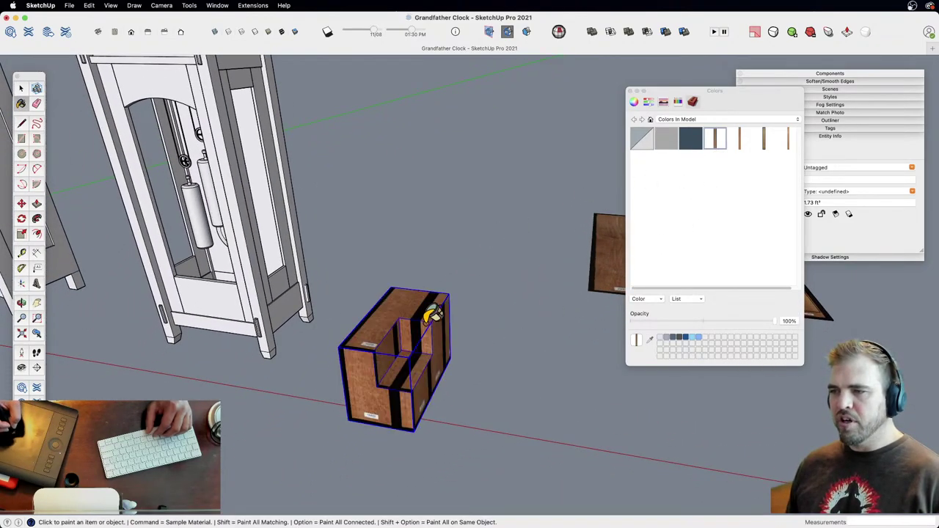
{"action": "middle_click_drag", "start_coordinate": [437, 345], "coordinate": [433, 321]}
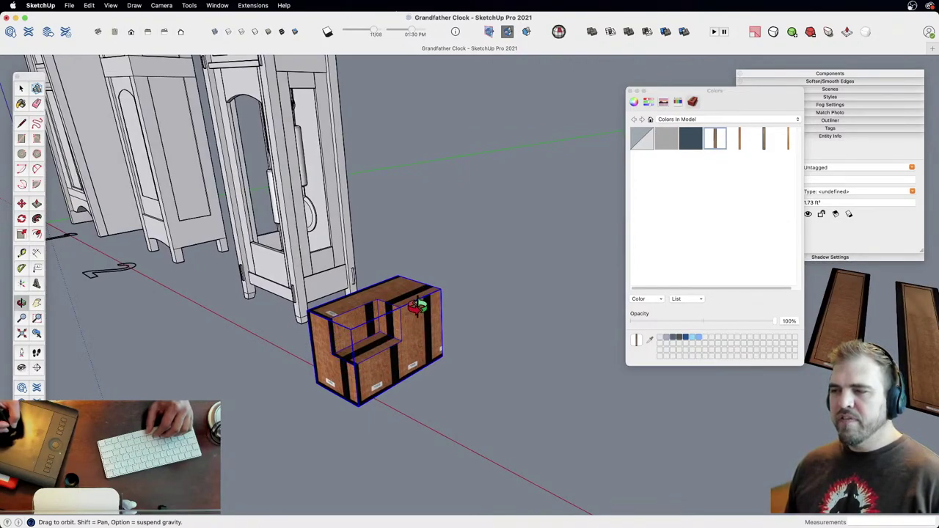
{"action": "middle_click_drag", "start_coordinate": [424, 332], "coordinate": [477, 373]}
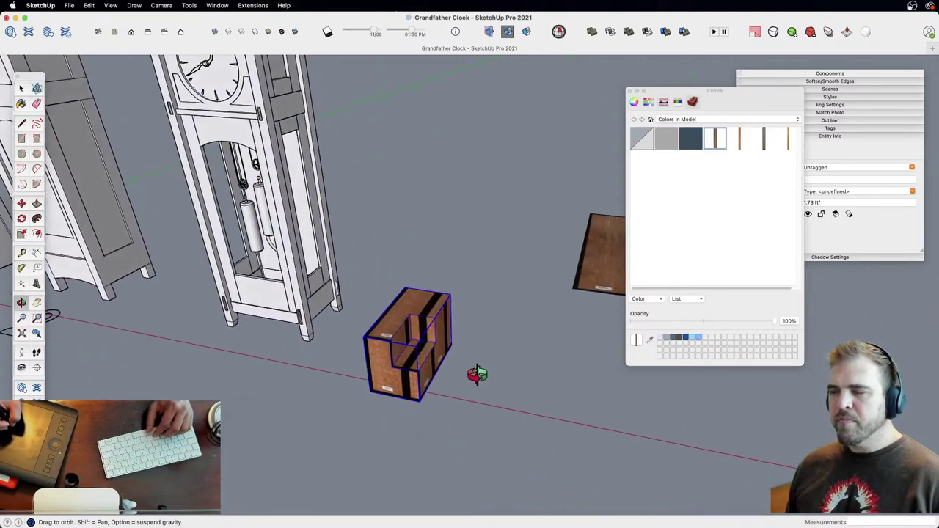
Step: Open the box group, paint the notch's two vertical inner faces with the dark blue material, and close the group
{"action": "left_click_drag", "start_coordinate": [763, 94], "coordinate": [634, 87]}
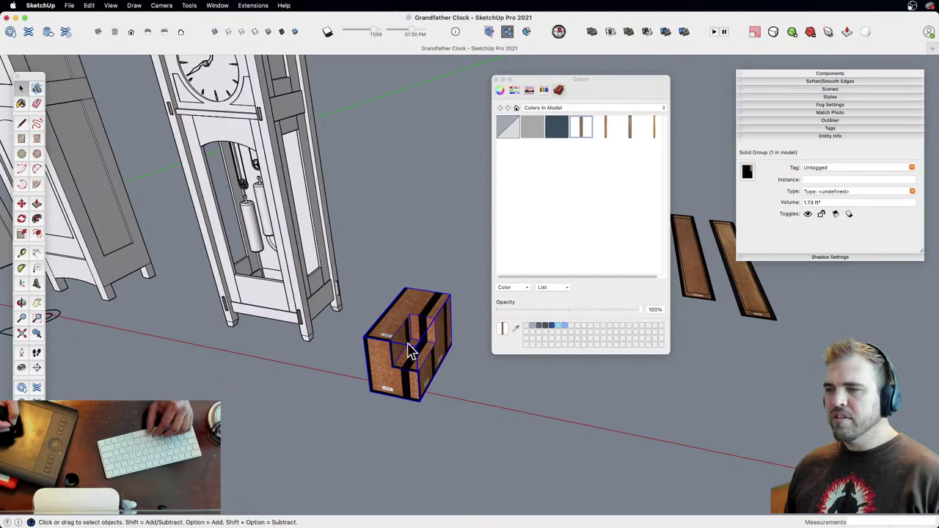
{"action": "double_click", "coordinate": [421, 313]}
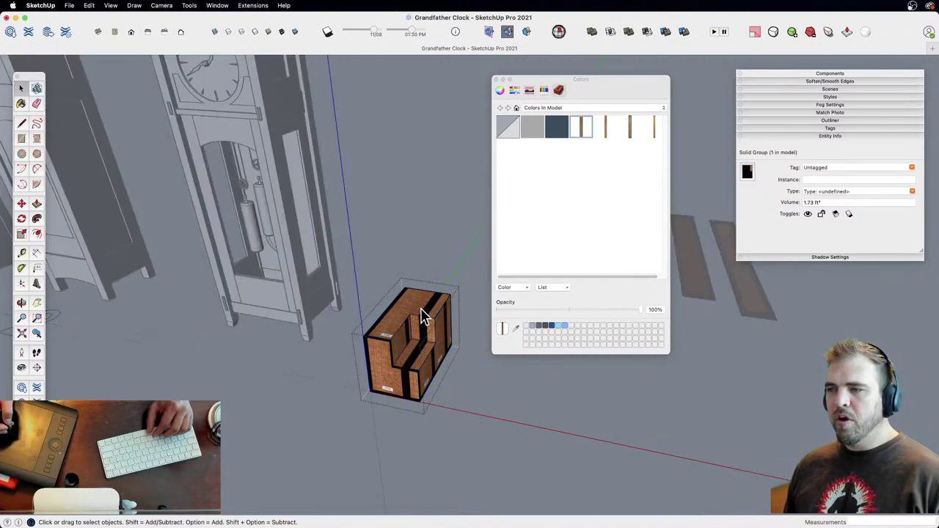
{"action": "key", "text": "z"}
{"action": "left_click_drag", "start_coordinate": [428, 414], "coordinate": [428, 338]}
{"action": "middle_click_drag", "start_coordinate": [428, 337], "coordinate": [389, 297], "text": "shift"}
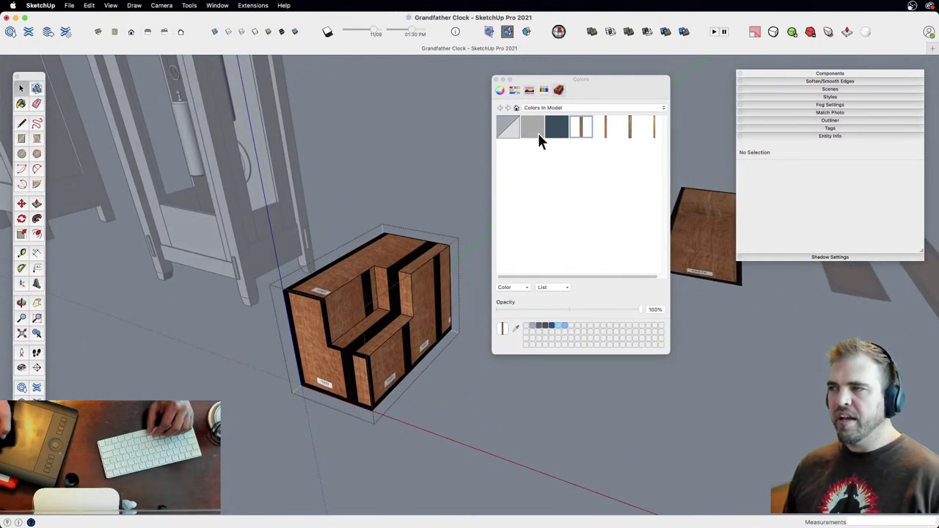
{"action": "key", "text": "b"}
{"action": "left_click", "coordinate": [397, 283]}
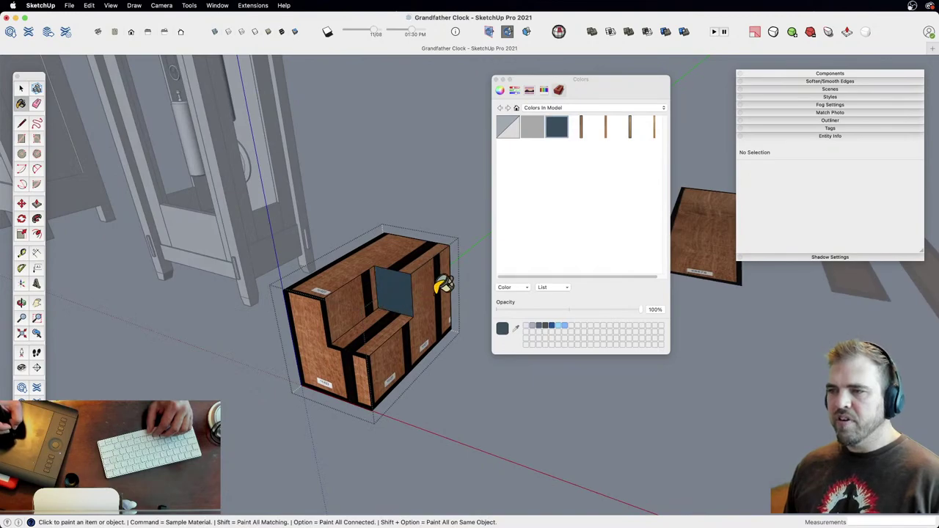
{"action": "left_click", "coordinate": [363, 299]}
{"action": "key", "text": "space"}
{"action": "left_click", "coordinate": [425, 231]}
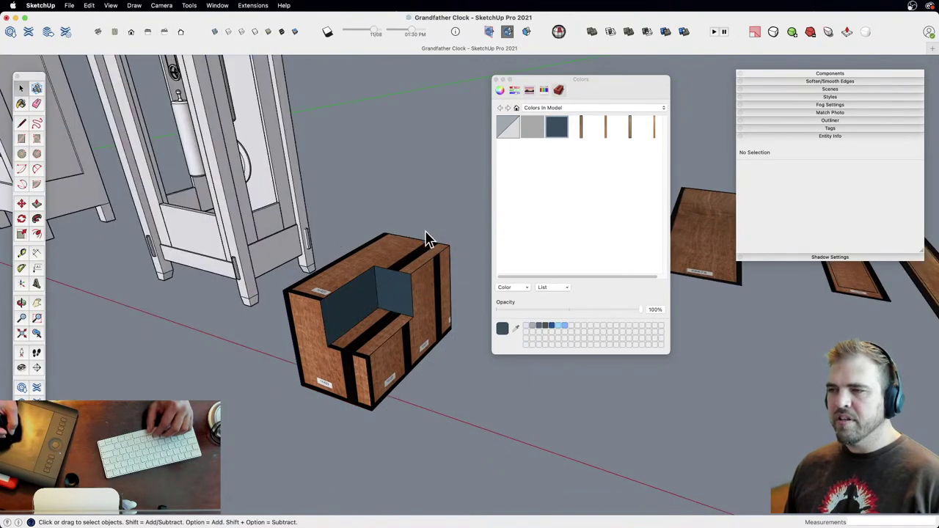
Step: Paint the whole box group with the grey material, and repaint it with the wood texture
{"action": "left_click", "coordinate": [422, 269]}
{"action": "left_click", "coordinate": [534, 144]}
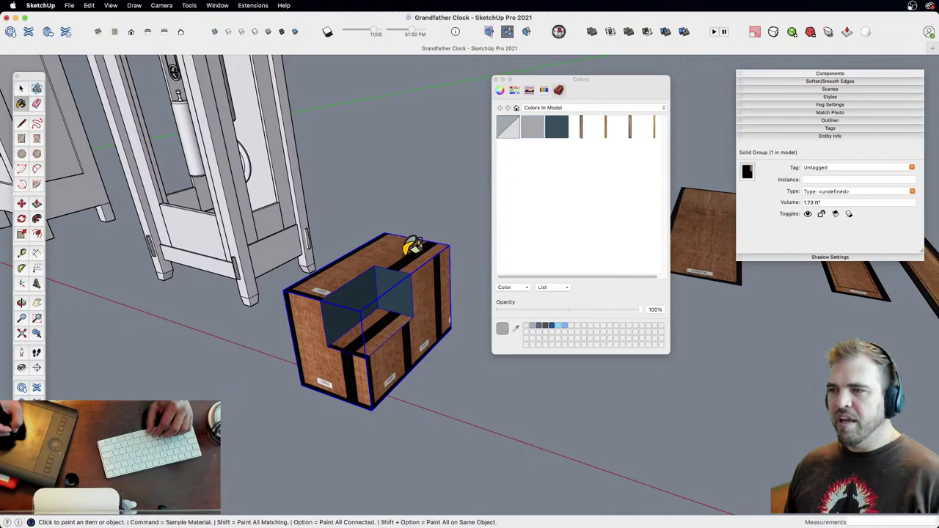
{"action": "left_click", "coordinate": [411, 263]}
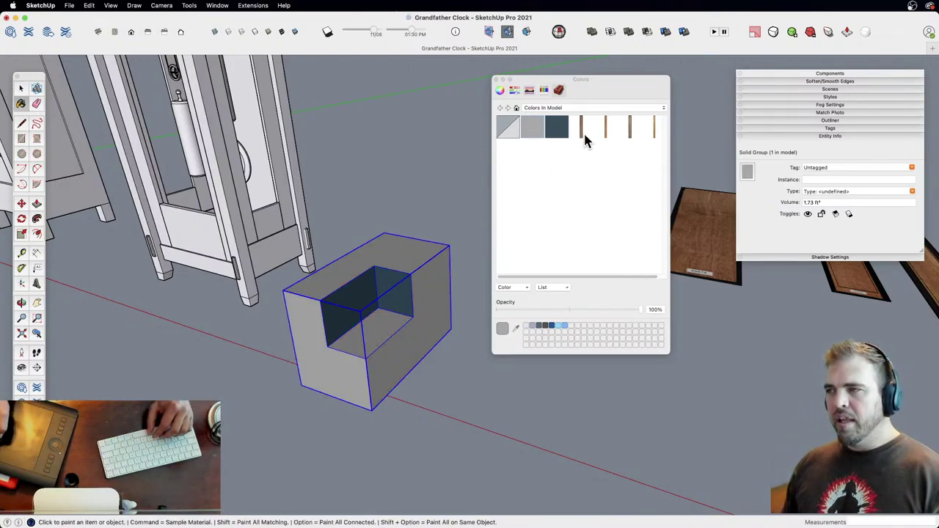
{"action": "left_click", "coordinate": [423, 332]}
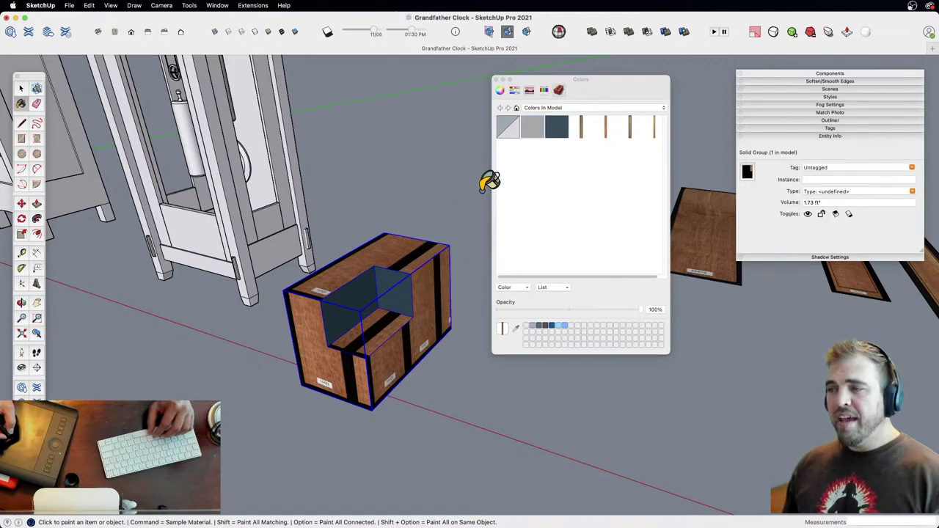
{"action": "left_click_drag", "start_coordinate": [604, 79], "coordinate": [656, 94]}
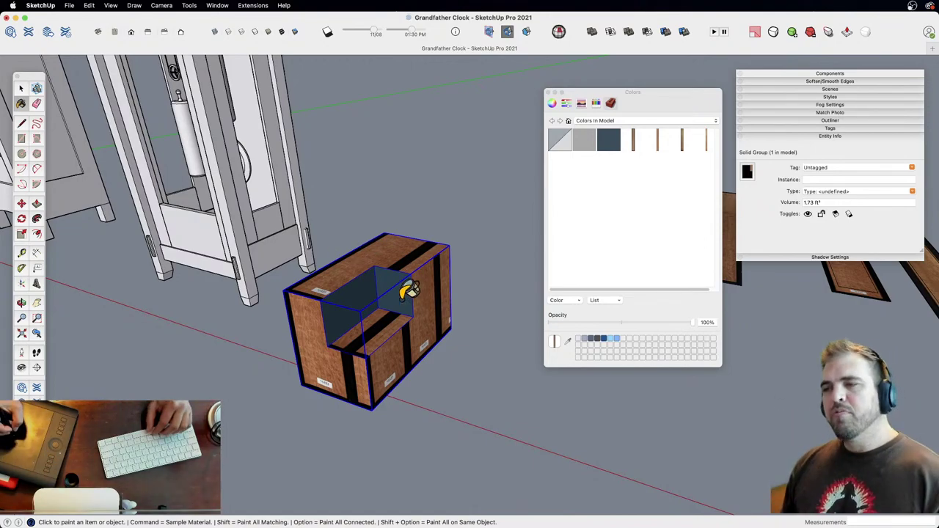
{"action": "mouse_move", "coordinate": [415, 284]}
{"action": "middle_mouse_down"}
{"action": "mouse_move", "coordinate": [396, 294]}
{"action": "mouse_move", "coordinate": [367, 361]}
{"action": "mouse_move", "coordinate": [419, 335]}
{"action": "mouse_move", "coordinate": [414, 290]}
{"action": "middle_mouse_up"}
{"action": "key", "text": "z"}
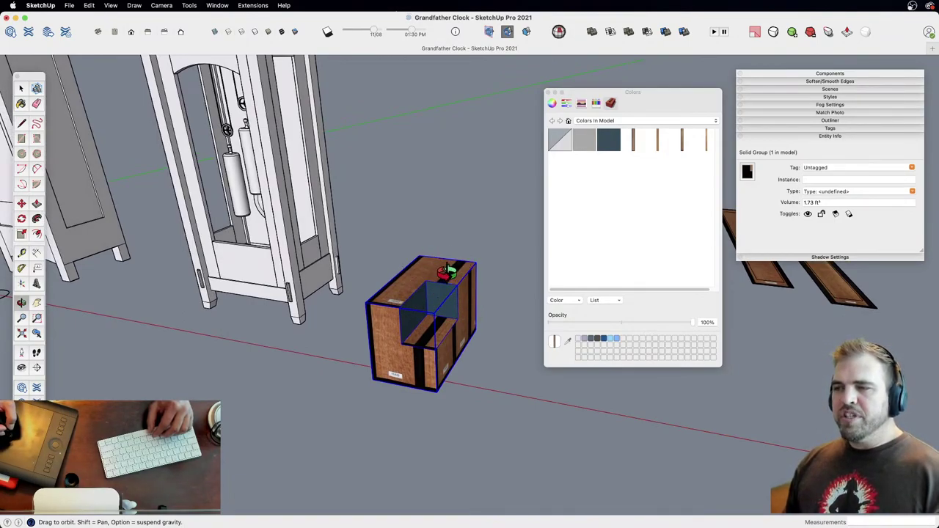
{"action": "key", "text": "space"}
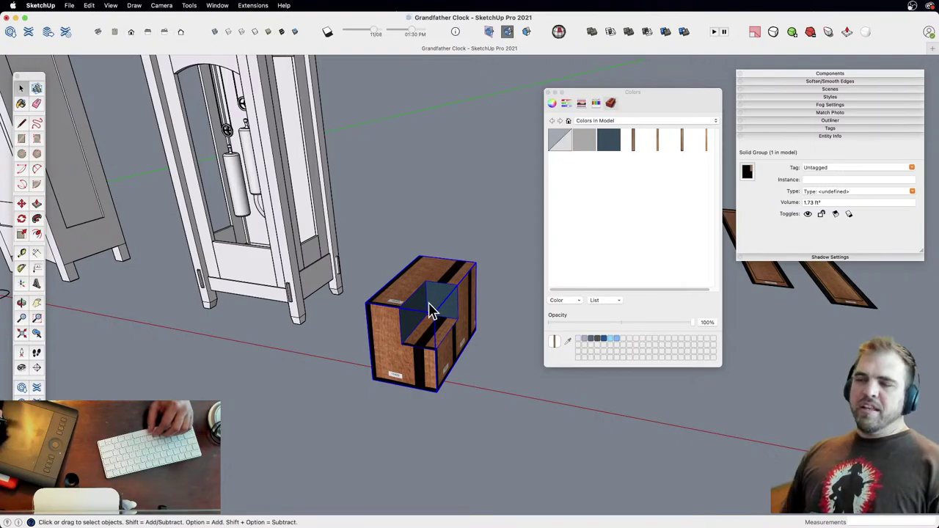
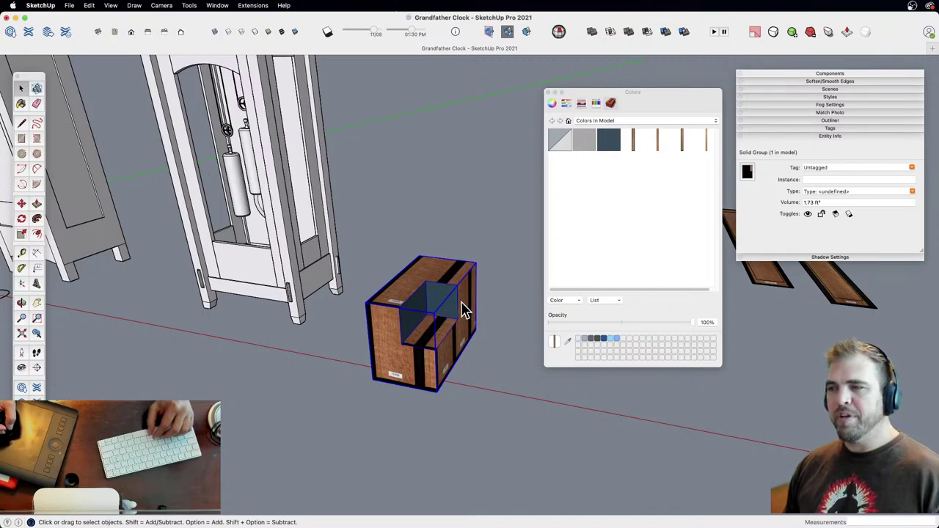
Step: Select all geometry inside the box group, close the group, and delete the box
{"action": "triple_click", "coordinate": [451, 307]}
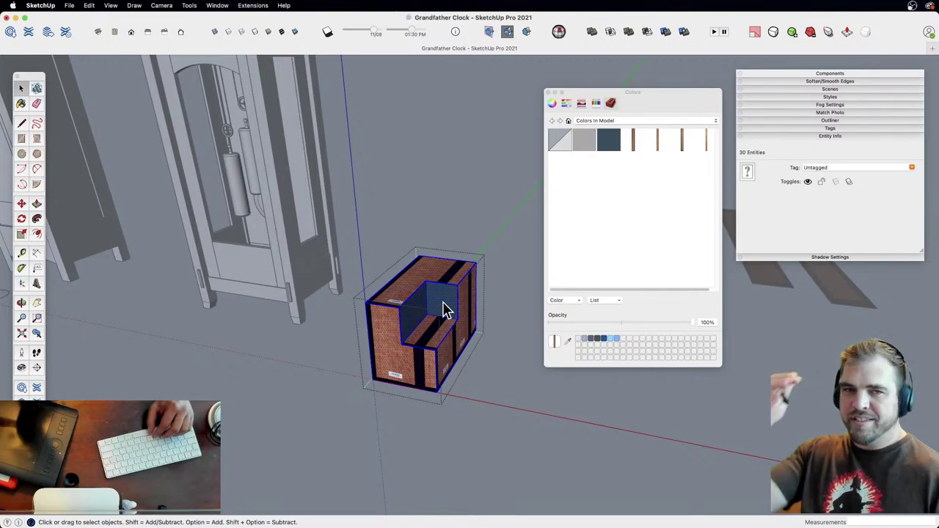
{"action": "left_click", "coordinate": [451, 242]}
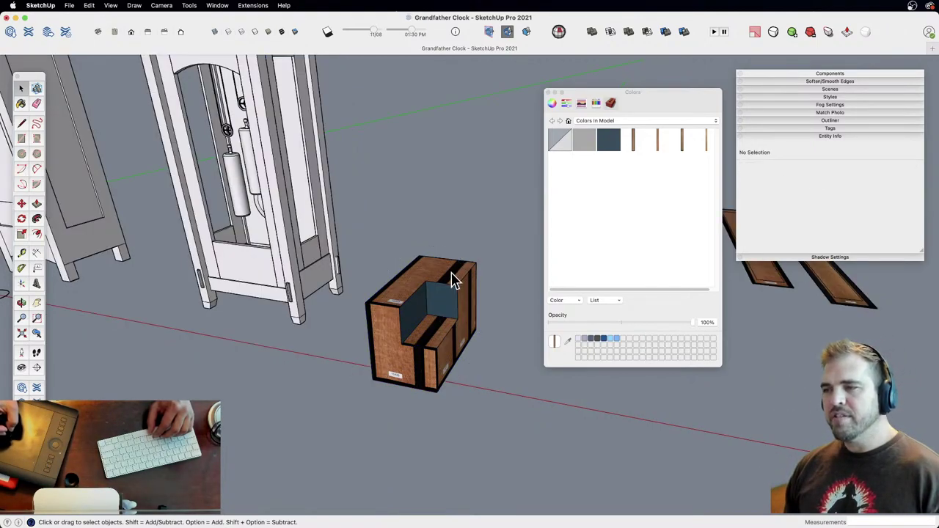
{"action": "left_click", "coordinate": [451, 277]}
{"action": "key", "text": "Delete"}
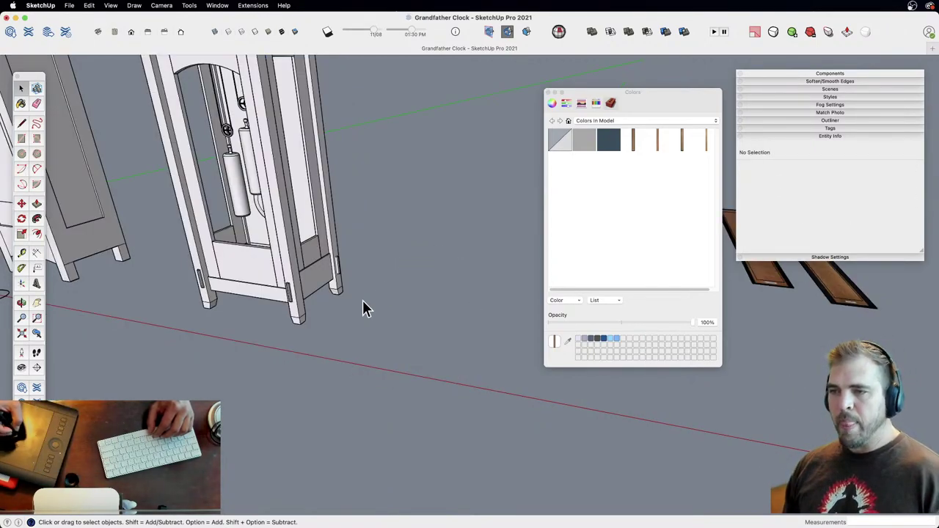
Step: Open the third clock's front corner leg, erase the dividing lines across the foot's outer faces, and close the component
{"action": "scroll", "coordinate": [432, 346], "scroll_direction": "up", "scroll_amount": 10}
{"action": "double_click", "coordinate": [321, 338]}
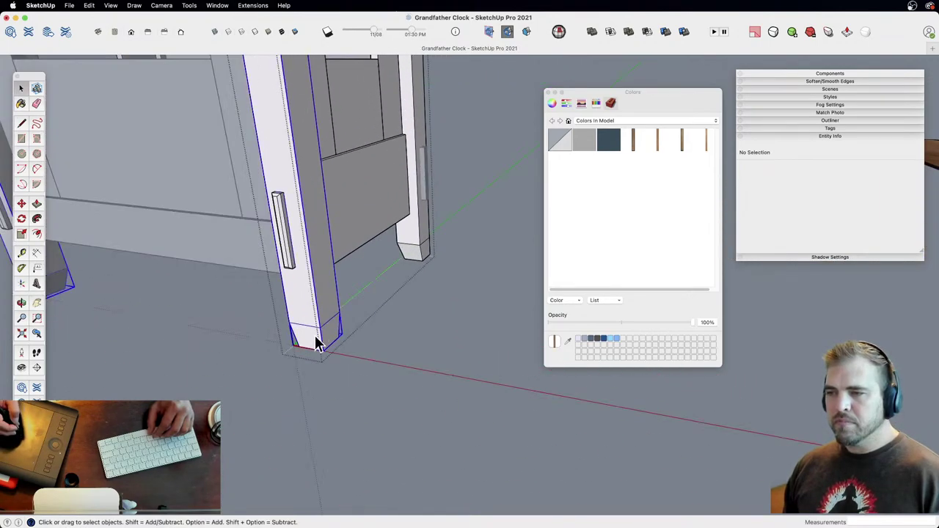
{"action": "left_click", "coordinate": [314, 335]}
{"action": "key", "text": "e"}
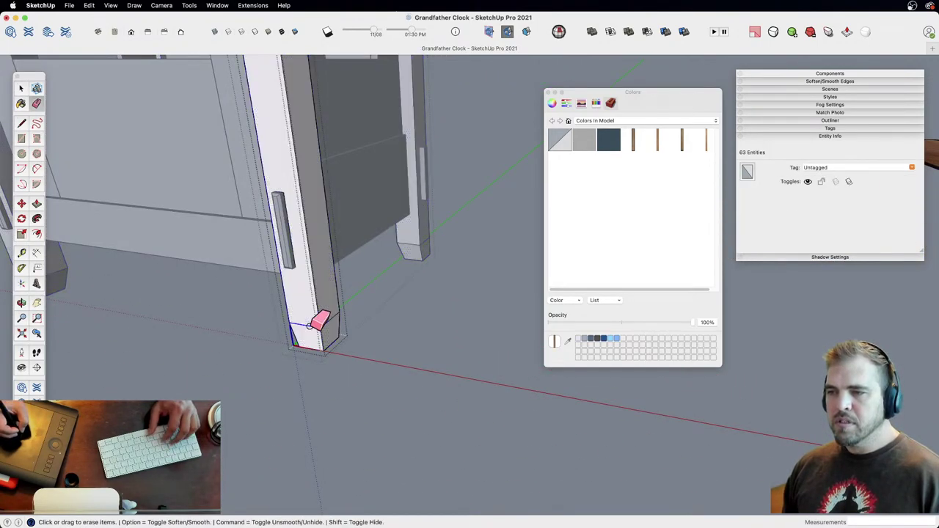
{"action": "left_click_drag", "start_coordinate": [311, 327], "coordinate": [335, 323]}
{"action": "key", "text": "z"}
{"action": "mouse_move", "coordinate": [340, 276]}
{"action": "left_mouse_down"}
{"action": "mouse_move", "coordinate": [315, 336]}
{"action": "mouse_move", "coordinate": [360, 366]}
{"action": "left_mouse_up"}
{"action": "key", "text": "space"}
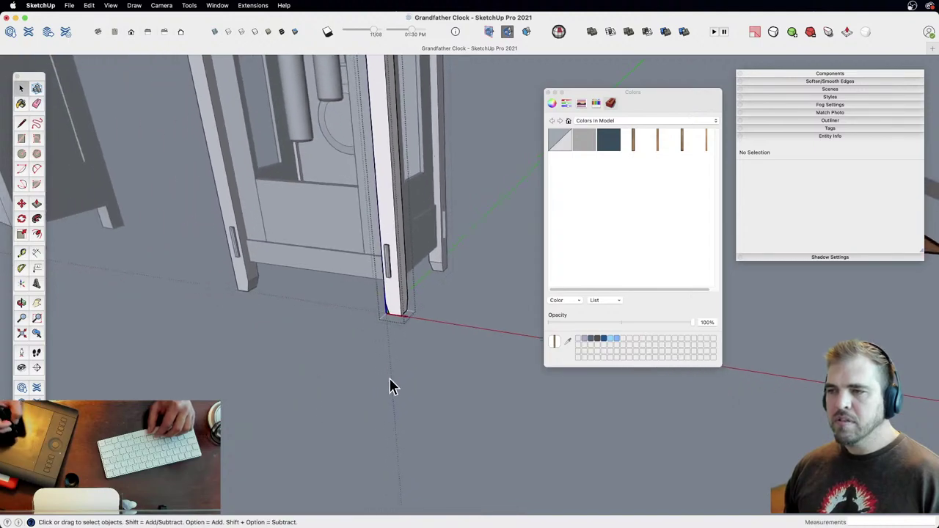
{"action": "left_click", "coordinate": [390, 386]}
Step: Examine the third clock from its tapered feet up to the dial and top
{"action": "key", "text": "z"}
{"action": "left_click_drag", "start_coordinate": [388, 301], "coordinate": [356, 353]}
{"action": "middle_click_drag", "start_coordinate": [356, 330], "coordinate": [367, 381], "text": "shift"}
{"action": "middle_click_drag", "start_coordinate": [367, 381], "coordinate": [445, 321]}
{"action": "key", "text": "z"}
{"action": "left_click_drag", "start_coordinate": [444, 321], "coordinate": [449, 281]}
{"action": "key", "text": "h"}
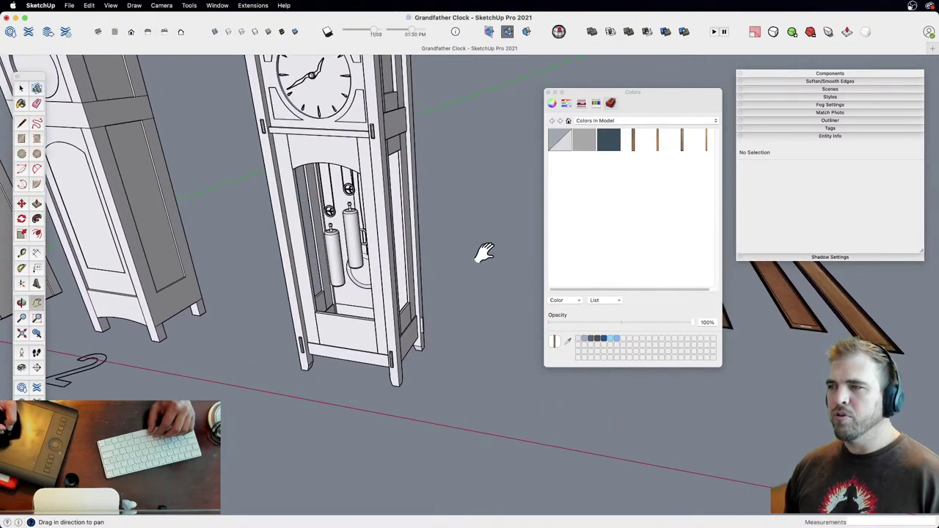
{"action": "key", "text": "space"}
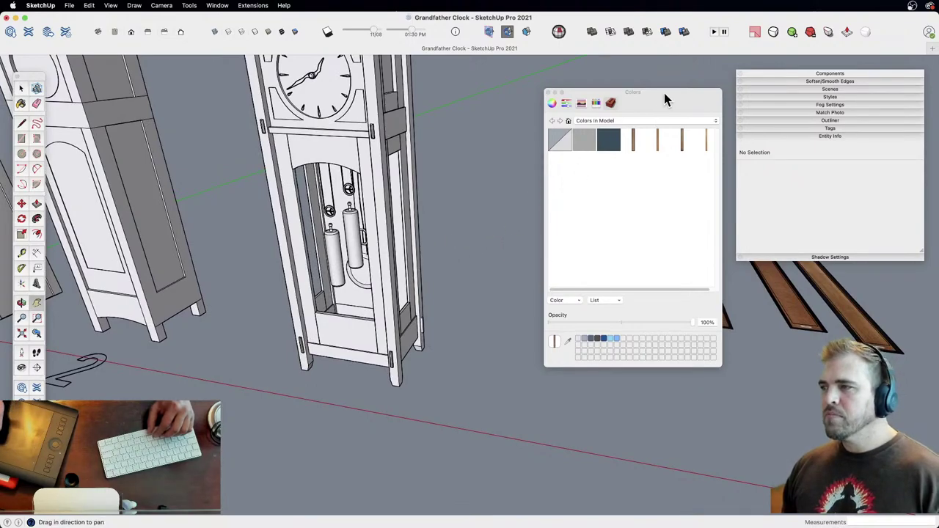
{"action": "mouse_move", "coordinate": [665, 92]}
{"action": "left_mouse_down"}
{"action": "mouse_move", "coordinate": [568, 84]}
{"action": "mouse_move", "coordinate": [660, 78]}
{"action": "left_mouse_up"}
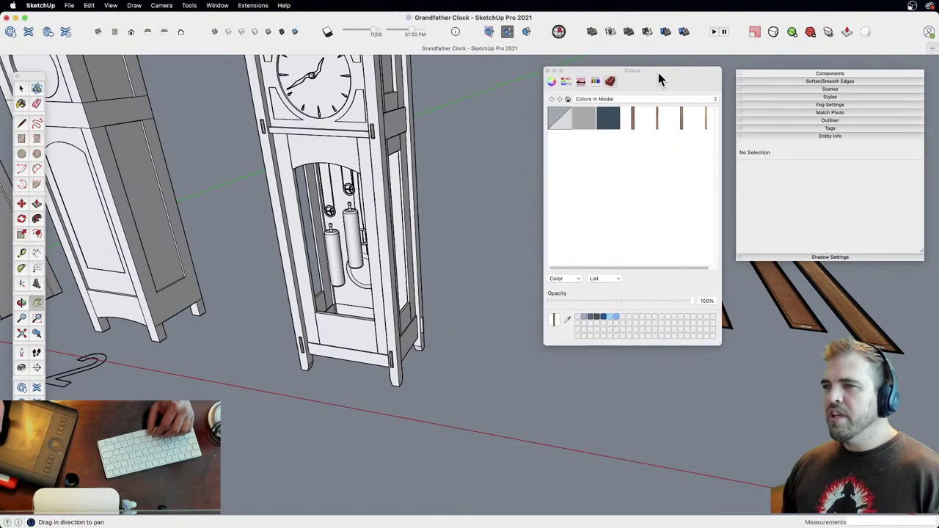
{"action": "left_click_drag", "start_coordinate": [339, 120], "coordinate": [365, 154]}
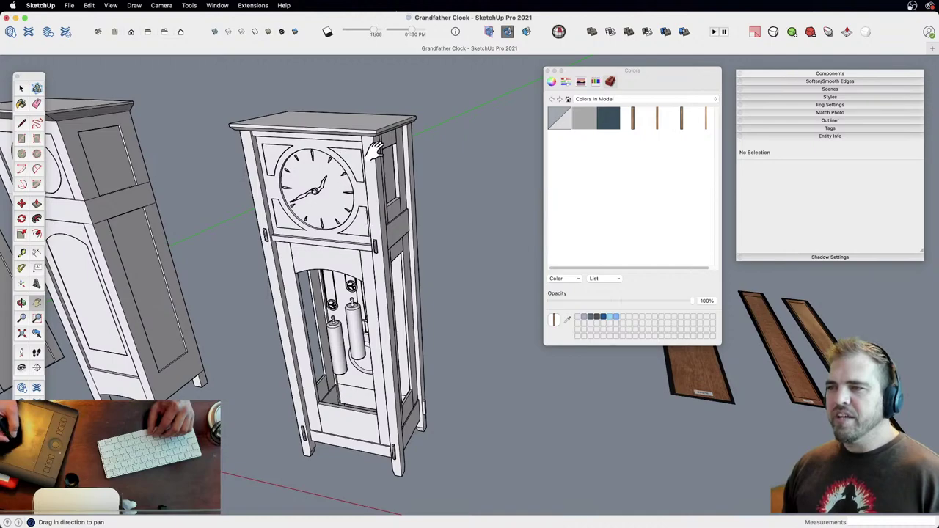
{"action": "left_click_drag", "start_coordinate": [676, 91], "coordinate": [717, 81]}
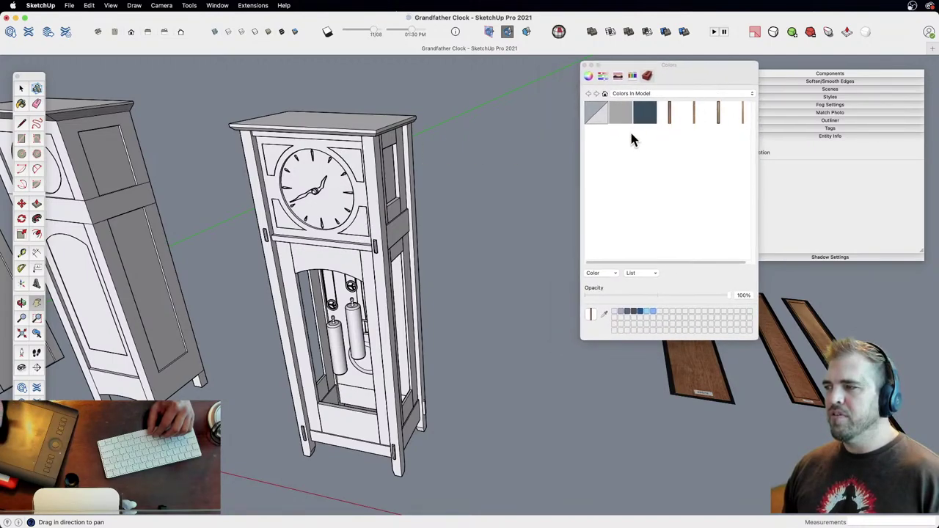
Step: Draw a rectangle of about 11 5/16" by 1' 3 11/16" between the third clock and the wood samples and extrude it into a box
{"action": "key", "text": "z"}
{"action": "left_click_drag", "start_coordinate": [391, 305], "coordinate": [411, 371]}
{"action": "key", "text": "h"}
{"action": "left_click_drag", "start_coordinate": [569, 343], "coordinate": [417, 314]}
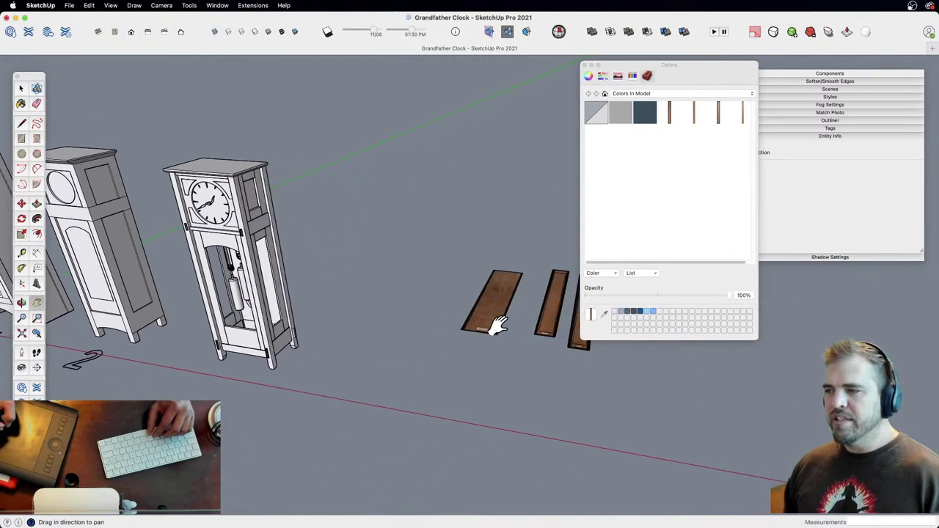
{"action": "middle_click_drag", "start_coordinate": [498, 324], "coordinate": [573, 293]}
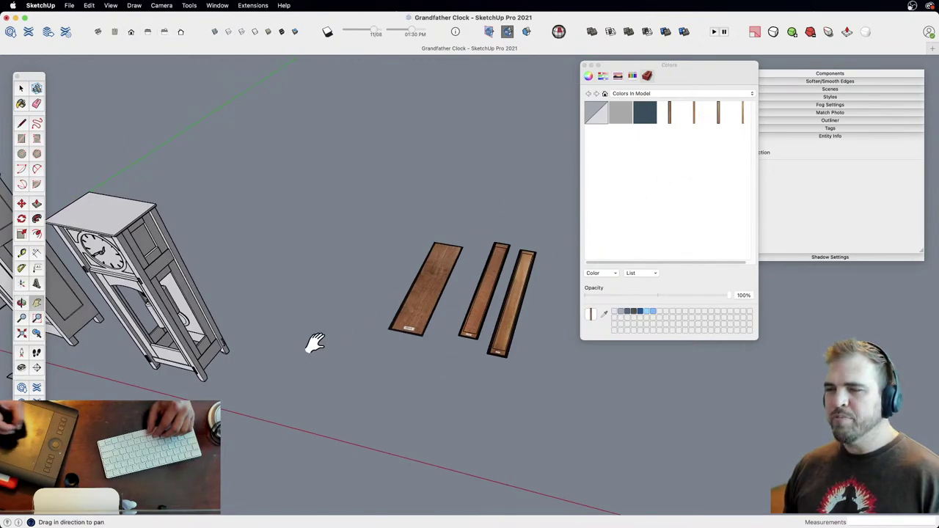
{"action": "middle_click_drag", "start_coordinate": [315, 342], "coordinate": [371, 300]}
{"action": "key", "text": "r"}
{"action": "left_click", "coordinate": [393, 330]}
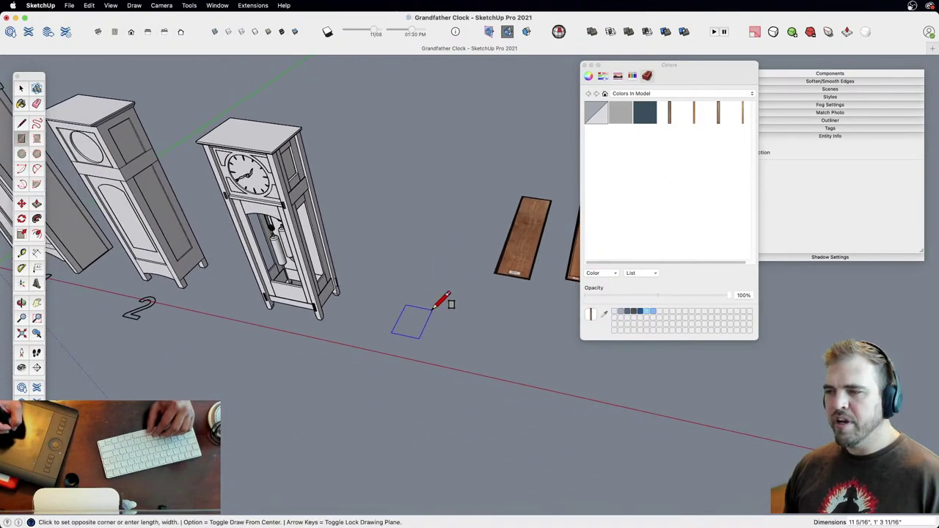
{"action": "left_click", "coordinate": [434, 309]}
{"action": "key", "text": "p"}
{"action": "left_click", "coordinate": [409, 333]}
{"action": "left_click", "coordinate": [406, 294]}
{"action": "key", "text": "z"}
{"action": "left_click_drag", "start_coordinate": [425, 364], "coordinate": [406, 311]}
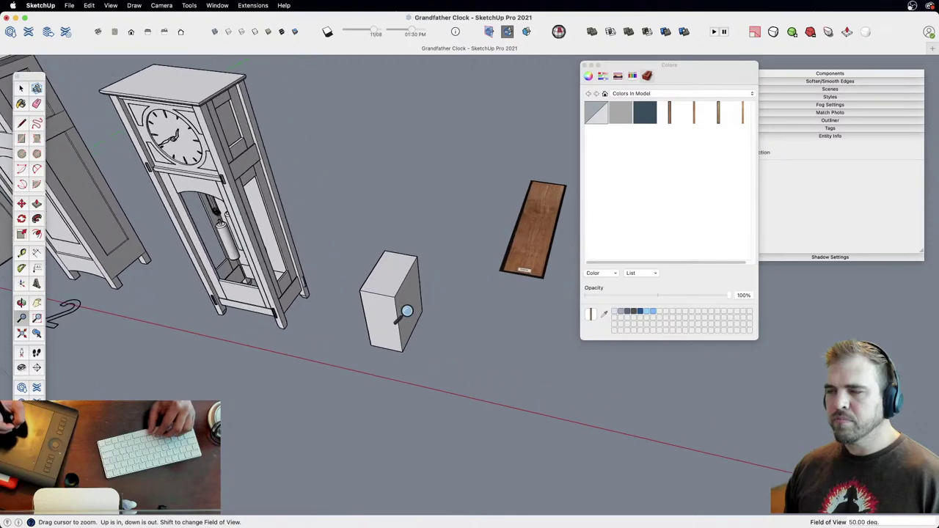
Step: Paint the box's front, side and top faces with the second wood texture among the model's materials
{"action": "middle_click_drag", "start_coordinate": [408, 312], "coordinate": [425, 189]}
{"action": "key", "text": "space"}
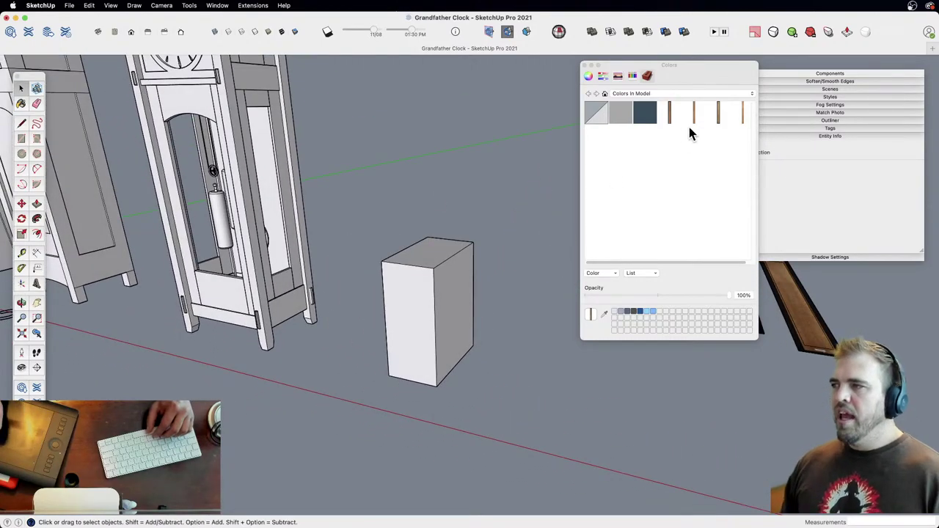
{"action": "key", "text": "b"}
{"action": "left_click", "coordinate": [426, 323]}
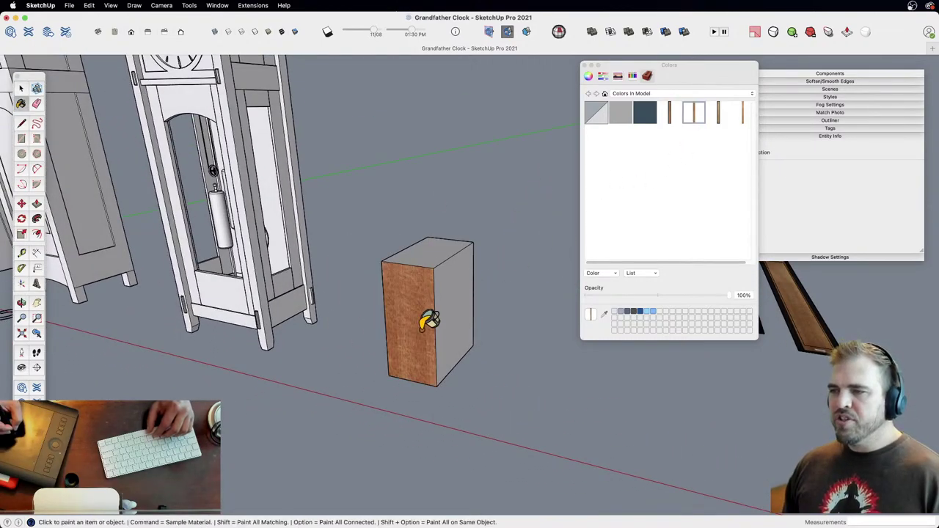
{"action": "left_click", "coordinate": [436, 288]}
{"action": "mouse_move", "coordinate": [430, 319]}
{"action": "middle_mouse_down"}
{"action": "mouse_move", "coordinate": [228, 278]}
{"action": "mouse_move", "coordinate": [389, 160]}
{"action": "mouse_move", "coordinate": [476, 162]}
{"action": "mouse_move", "coordinate": [565, 222]}
{"action": "mouse_move", "coordinate": [537, 287]}
{"action": "mouse_move", "coordinate": [428, 384]}
{"action": "mouse_move", "coordinate": [408, 362]}
{"action": "middle_mouse_up"}
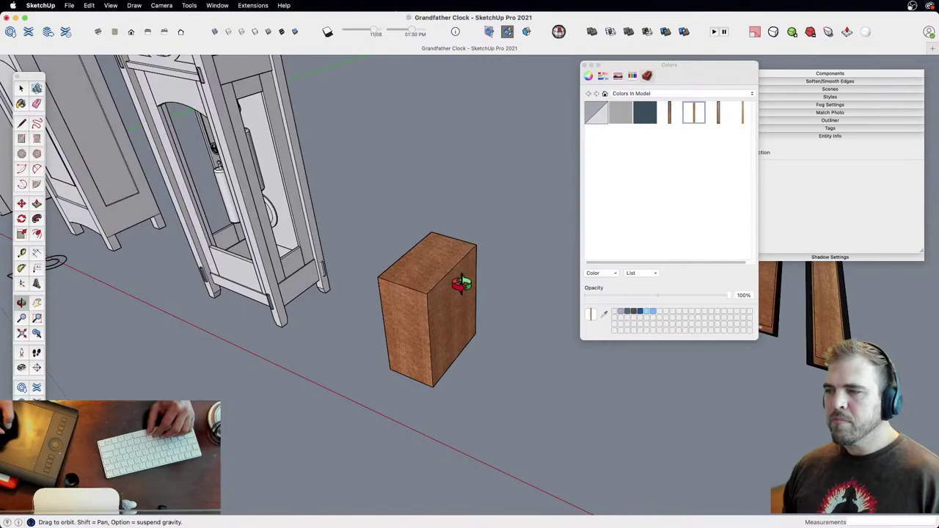
{"action": "scroll", "coordinate": [463, 345], "scroll_direction": "up", "scroll_amount": 3}
{"action": "middle_click_drag", "start_coordinate": [440, 289], "coordinate": [432, 346]}
Step: Open the third clock's front corner leg, paint all its geometry with the second wood texture, and close the component
{"action": "middle_click_drag", "start_coordinate": [414, 299], "coordinate": [456, 350], "text": "shift"}
{"action": "middle_click_drag", "start_coordinate": [320, 307], "coordinate": [401, 326]}
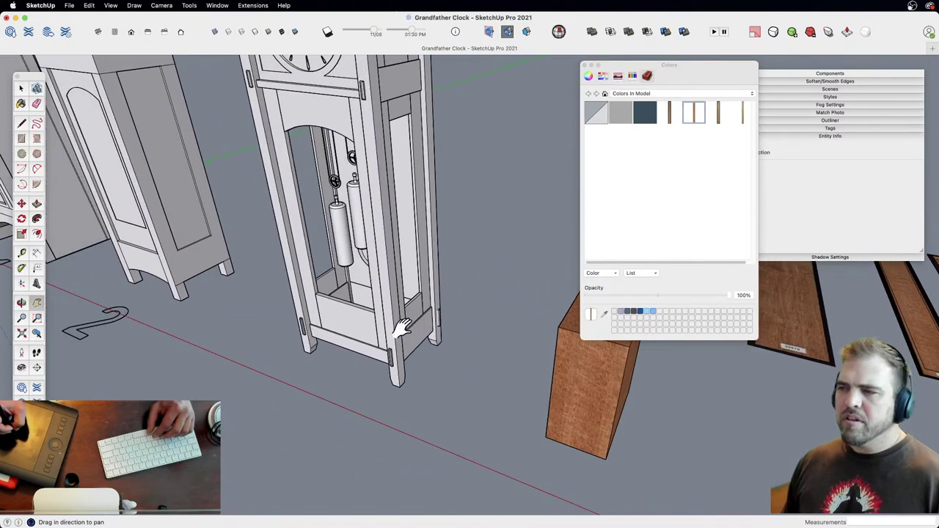
{"action": "scroll", "coordinate": [390, 273], "scroll_direction": "up", "scroll_amount": 3}
{"action": "left_click", "coordinate": [391, 278]}
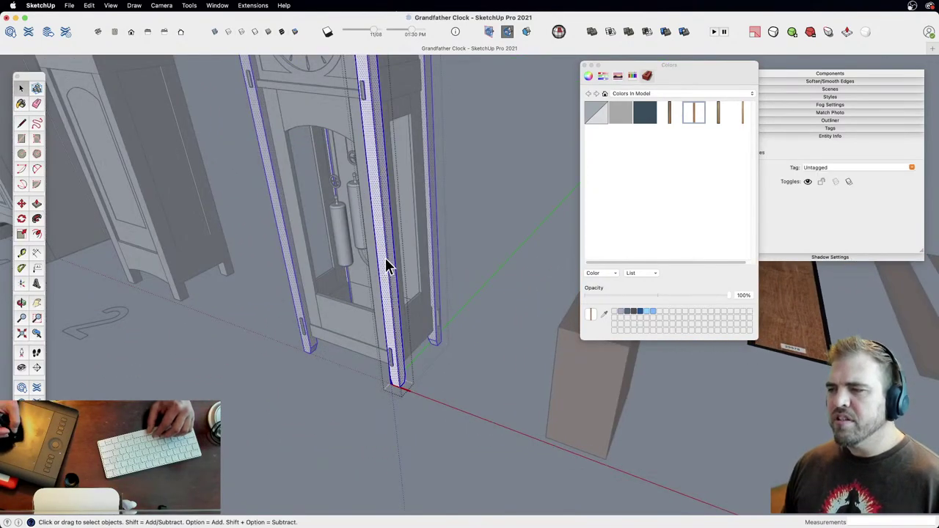
{"action": "middle_click_drag", "start_coordinate": [388, 266], "coordinate": [416, 272], "text": "shift"}
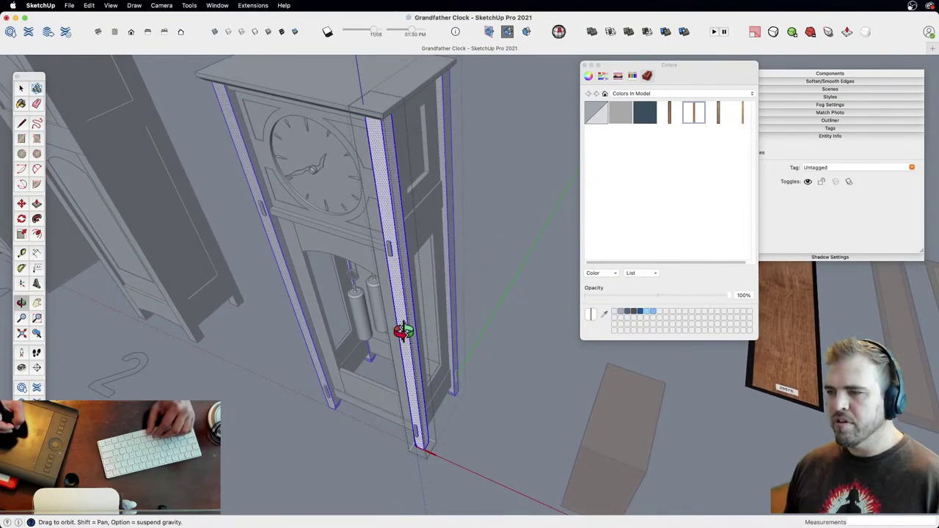
{"action": "left_click", "coordinate": [691, 117]}
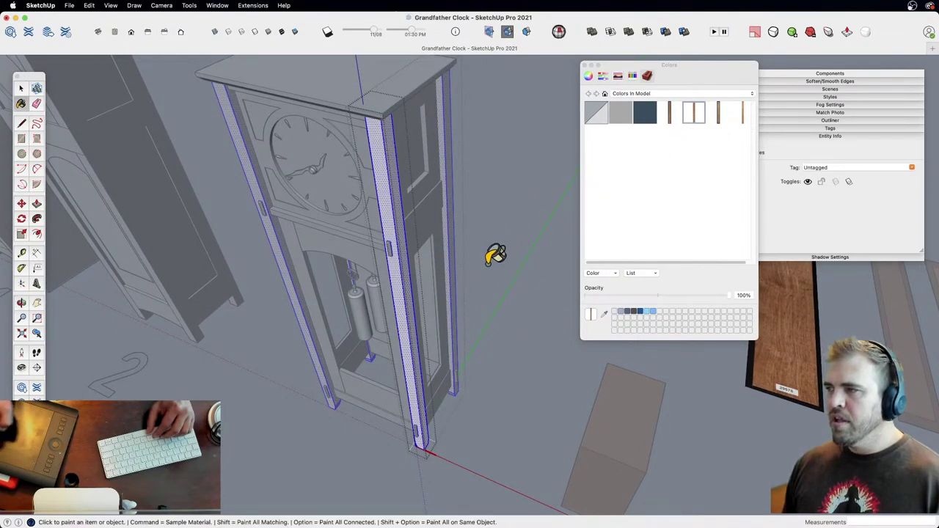
{"action": "left_click", "coordinate": [410, 297]}
{"action": "key", "text": "space"}
{"action": "mouse_move", "coordinate": [413, 243]}
{"action": "middle_mouse_down"}
{"action": "mouse_move", "coordinate": [447, 331]}
{"action": "mouse_move", "coordinate": [520, 220]}
{"action": "middle_mouse_up"}
{"action": "left_click", "coordinate": [520, 218]}
Step: Open the front corner leg, bring up texture positioning for its front face, and exit it
{"action": "middle_click_drag", "start_coordinate": [493, 250], "coordinate": [443, 308]}
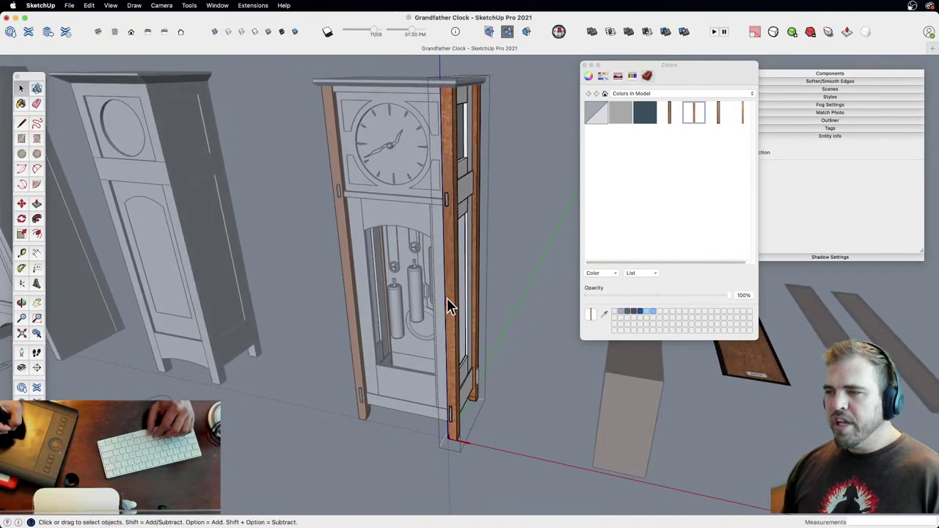
{"action": "left_click", "coordinate": [453, 301]}
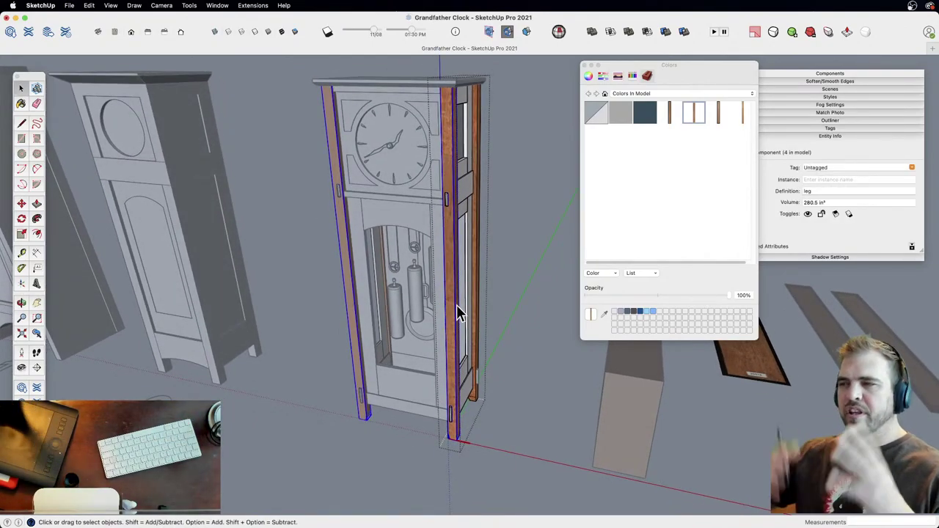
{"action": "double_click", "coordinate": [450, 255]}
{"action": "triple_click", "coordinate": [452, 248]}
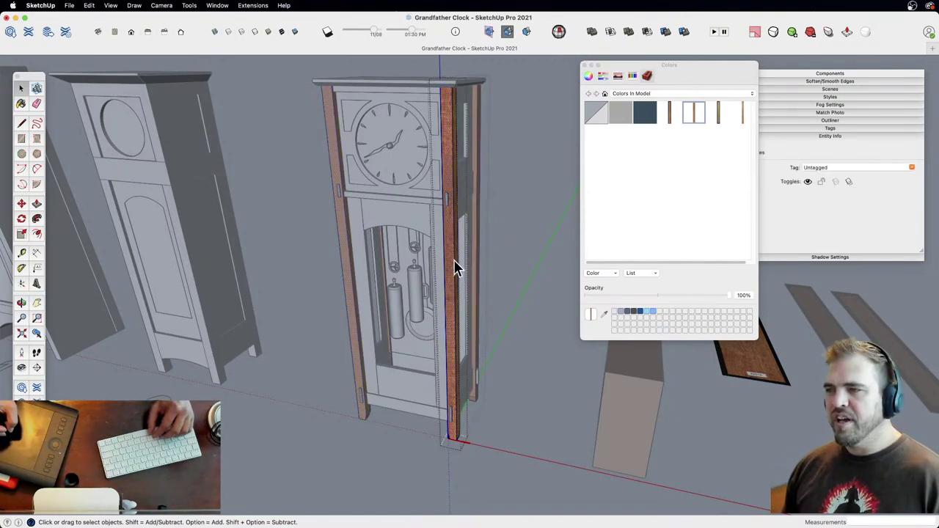
{"action": "left_click", "coordinate": [450, 259]}
{"action": "right_click", "coordinate": [450, 251]}
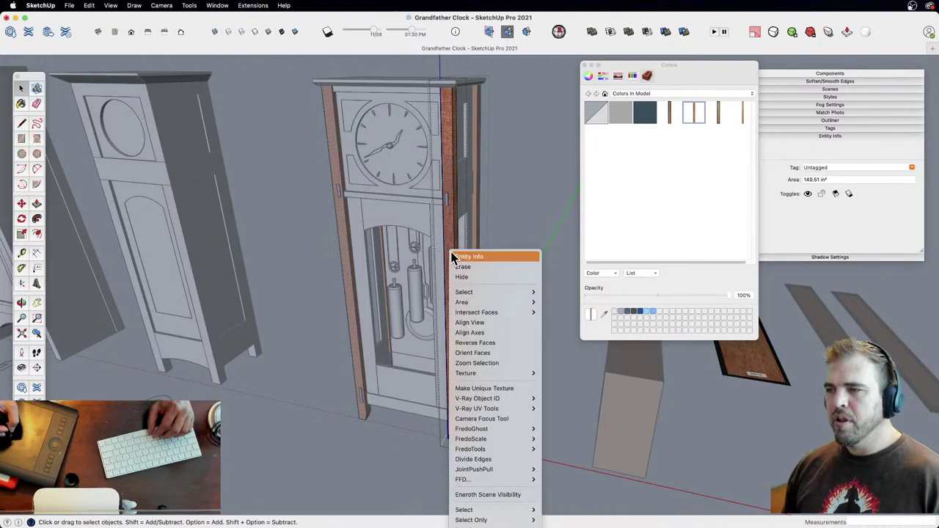
{"action": "mouse_move", "coordinate": [541, 376]}
{"action": "left_click", "coordinate": [569, 372]}
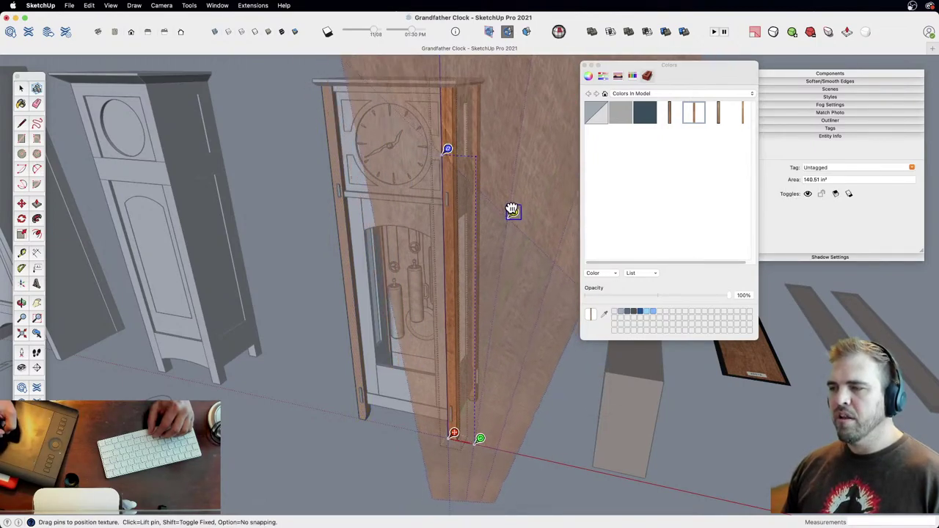
{"action": "left_click", "coordinate": [514, 325]}
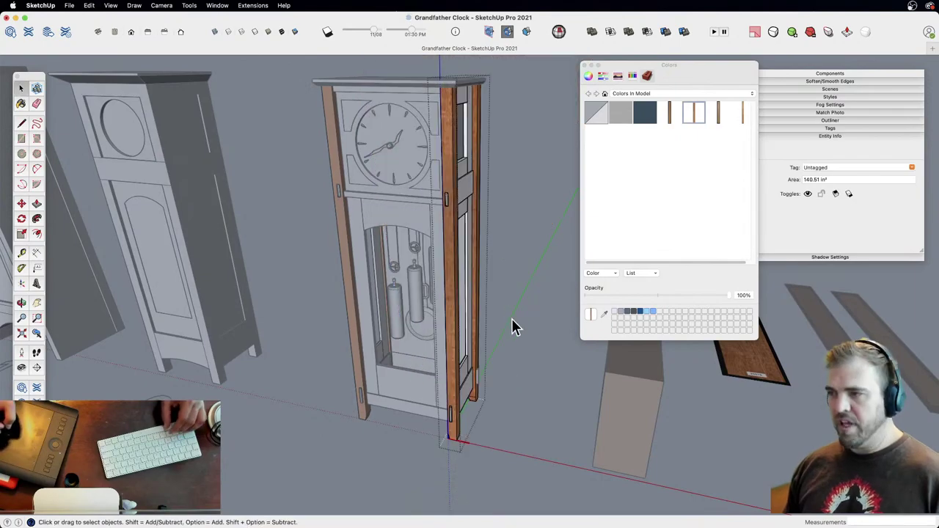
{"action": "right_click", "coordinate": [450, 233]}
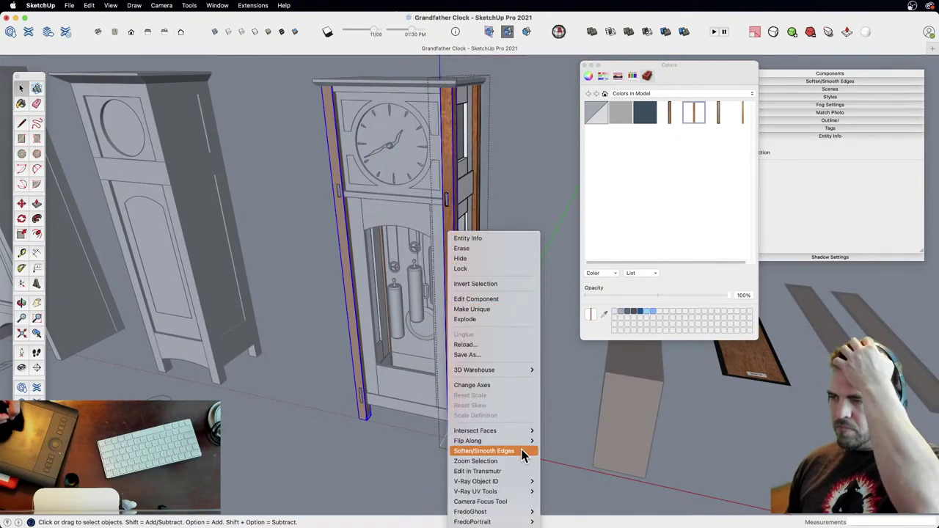
{"action": "left_click", "coordinate": [451, 220]}
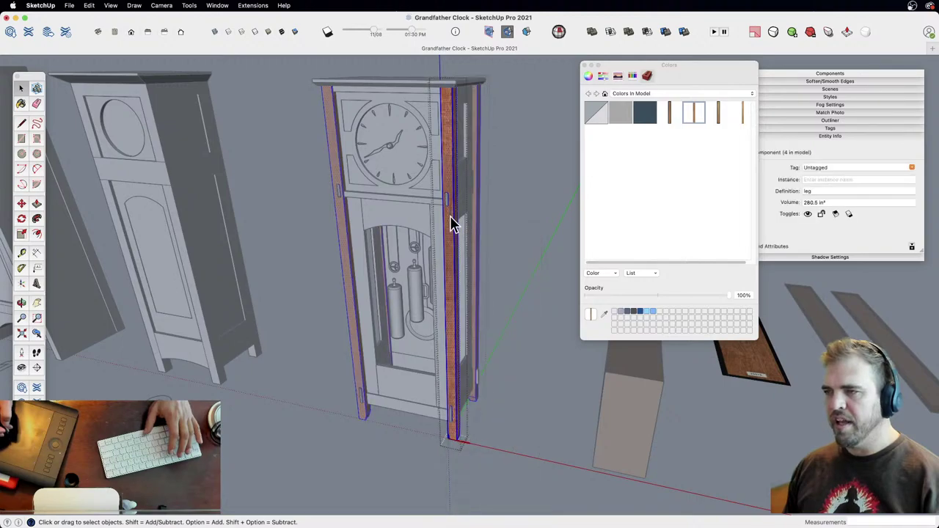
{"action": "left_click", "coordinate": [450, 222]}
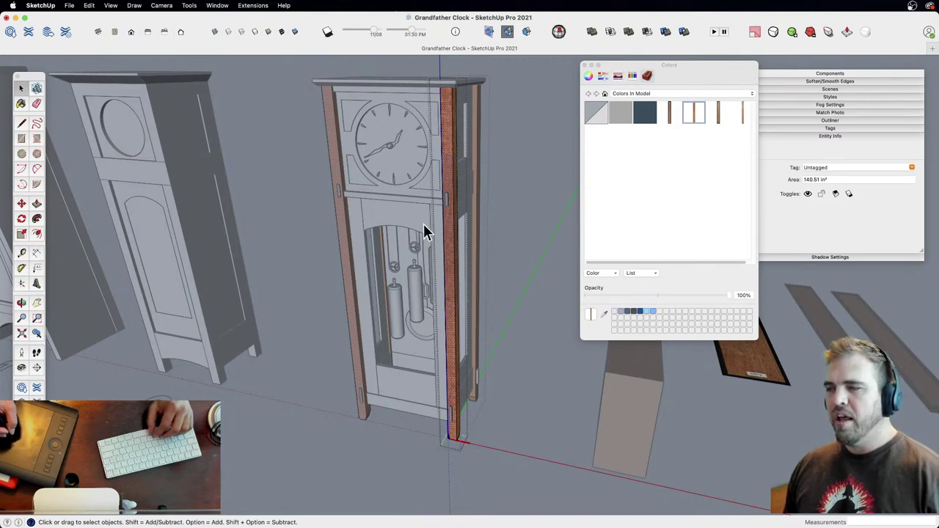
{"action": "left_click", "coordinate": [513, 278]}
{"action": "middle_click_drag", "start_coordinate": [513, 278], "coordinate": [433, 297]}
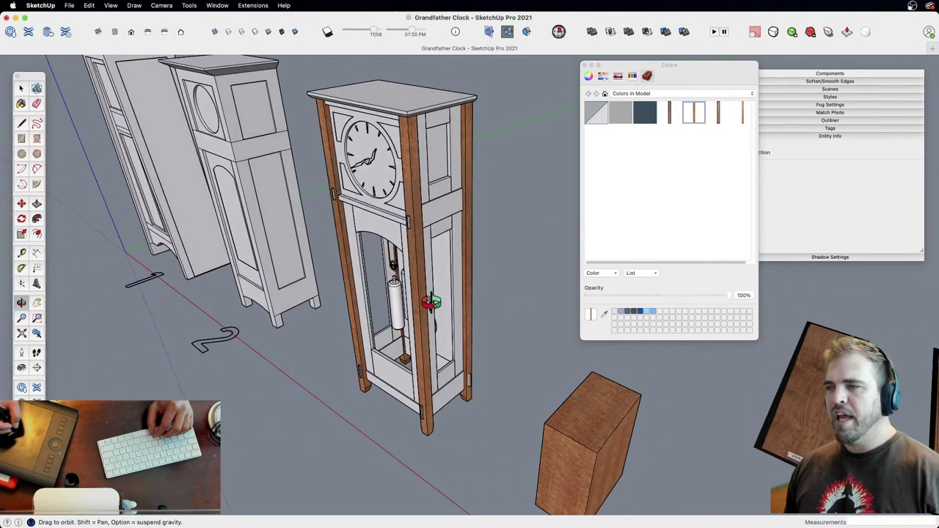
Step: Open the third clock's middle side rail and paint all its geometry with the second wood texture
{"action": "left_click", "coordinate": [453, 214]}
{"action": "double_click", "coordinate": [450, 209]}
{"action": "double_click", "coordinate": [450, 208]}
{"action": "key", "text": "super+a"}
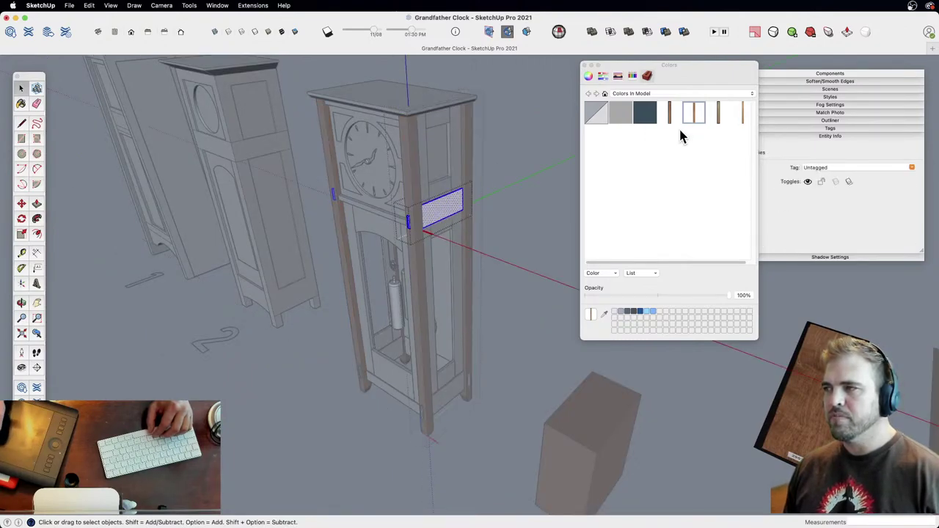
{"action": "left_click", "coordinate": [444, 216]}
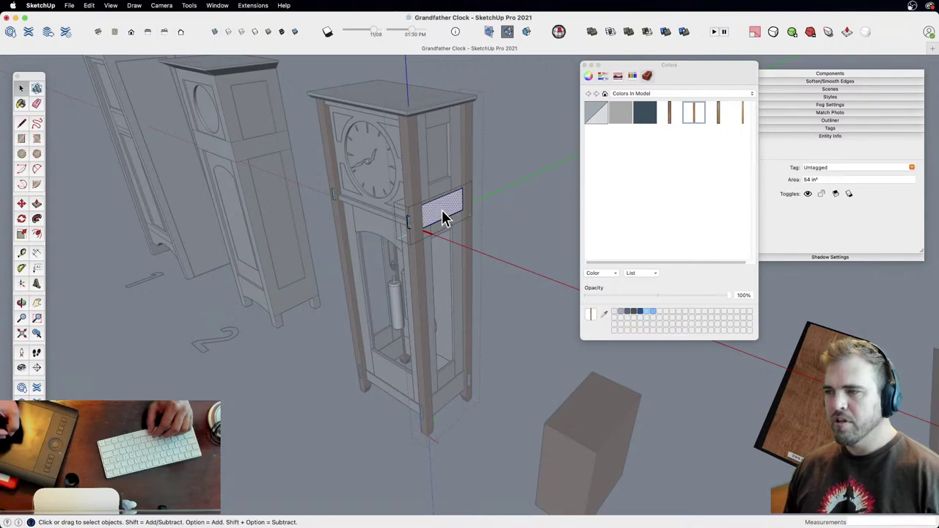
{"action": "key", "text": "b"}
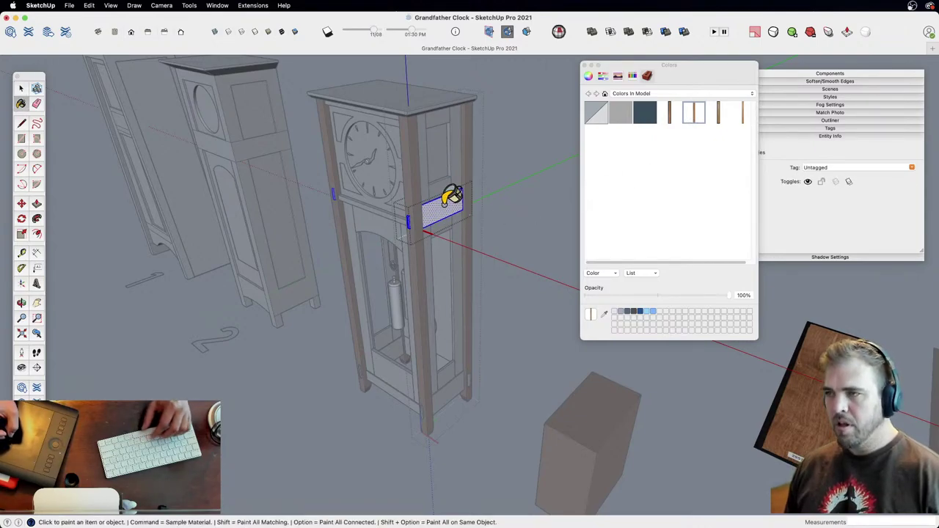
{"action": "left_click", "coordinate": [450, 197]}
Step: Examine the wood grain direction on the middle side rail up close, close the rail, and compare it with the box
{"action": "key", "text": "z"}
{"action": "left_click_drag", "start_coordinate": [482, 168], "coordinate": [449, 84]}
{"action": "key", "text": "h"}
{"action": "mouse_move", "coordinate": [420, 165]}
{"action": "left_mouse_down"}
{"action": "mouse_move", "coordinate": [478, 365]}
{"action": "mouse_move", "coordinate": [477, 417]}
{"action": "left_mouse_up"}
{"action": "key", "text": "z"}
{"action": "left_click_drag", "start_coordinate": [473, 397], "coordinate": [465, 302]}
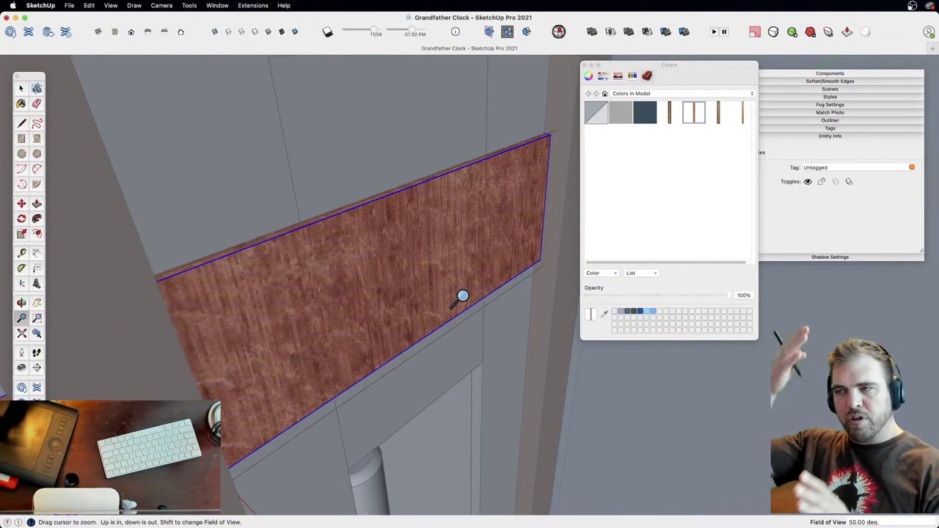
{"action": "left_click_drag", "start_coordinate": [413, 168], "coordinate": [394, 413]}
{"action": "middle_click_drag", "start_coordinate": [426, 360], "coordinate": [389, 193]}
{"action": "left_click_drag", "start_coordinate": [388, 193], "coordinate": [400, 345]}
{"action": "middle_click_drag", "start_coordinate": [400, 345], "coordinate": [304, 244], "text": "shift"}
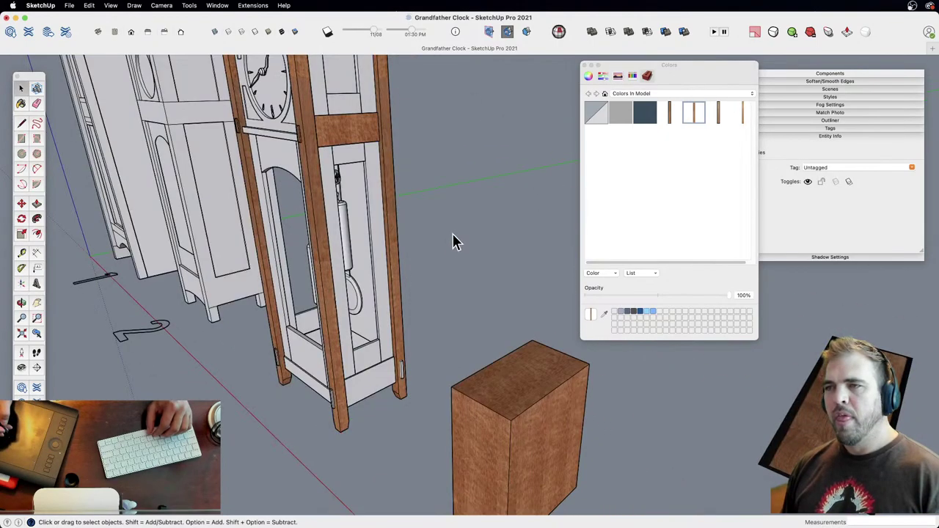
{"action": "scroll", "coordinate": [451, 241], "scroll_direction": "down", "scroll_amount": 5}
{"action": "middle_click_drag", "start_coordinate": [419, 339], "coordinate": [462, 349]}
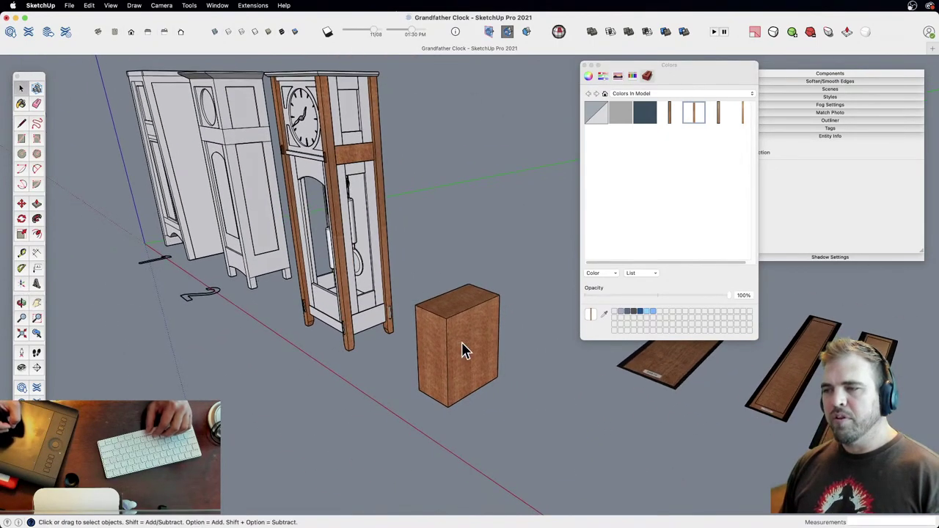
{"action": "left_click", "coordinate": [482, 341]}
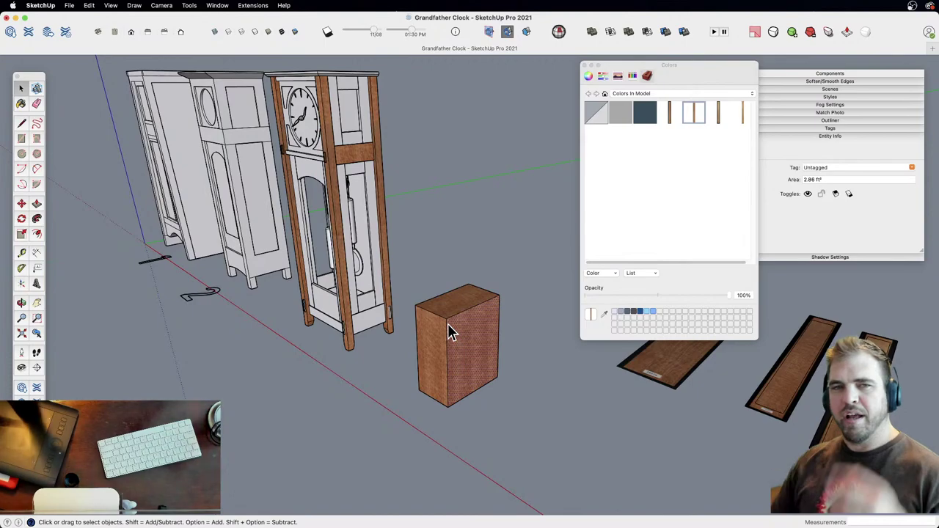
{"action": "right_click", "coordinate": [470, 354]}
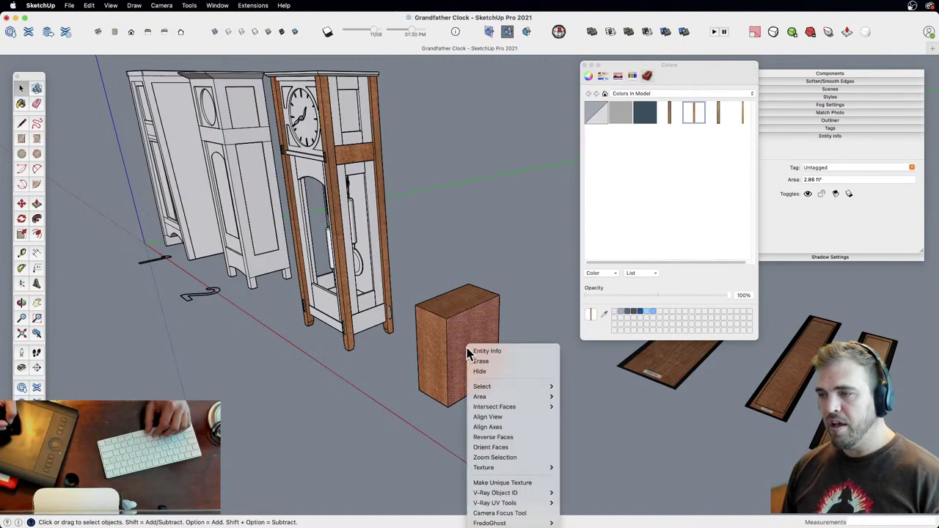
{"action": "key", "text": "Escape"}
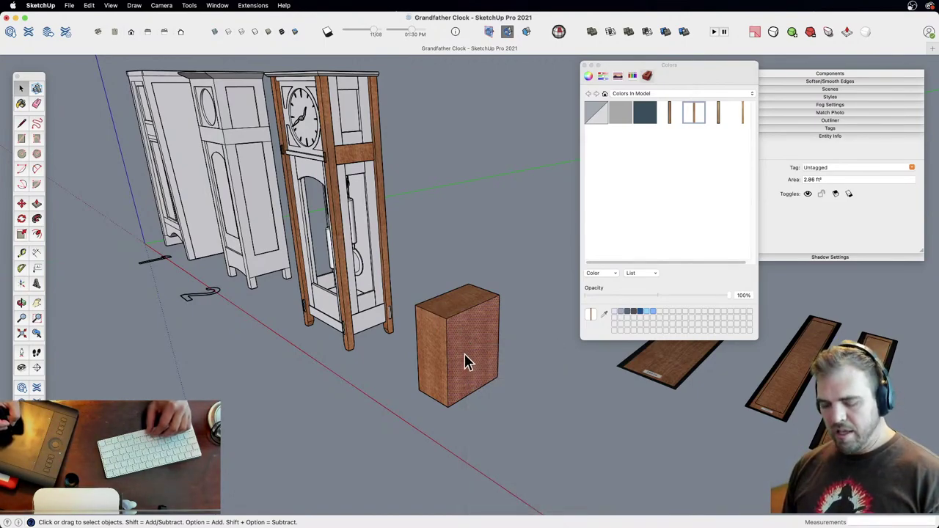
Step: Draw a line across the middle of the box's wide side face and push the upper part inward to form a step
{"action": "key", "text": "l"}
{"action": "left_click", "coordinate": [447, 364]}
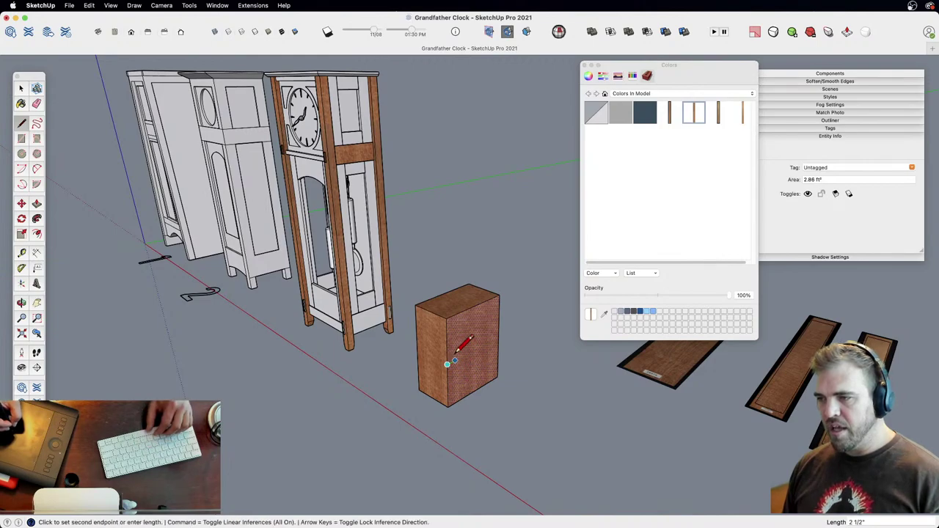
{"action": "left_click", "coordinate": [499, 337]}
{"action": "key", "text": "p"}
{"action": "left_click", "coordinate": [470, 335]}
{"action": "left_click", "coordinate": [462, 332]}
Step: Rotate the wood texture on the stepped box's upper recessed face so the grain runs horizontally
{"action": "key", "text": "space"}
{"action": "right_click", "coordinate": [456, 322]}
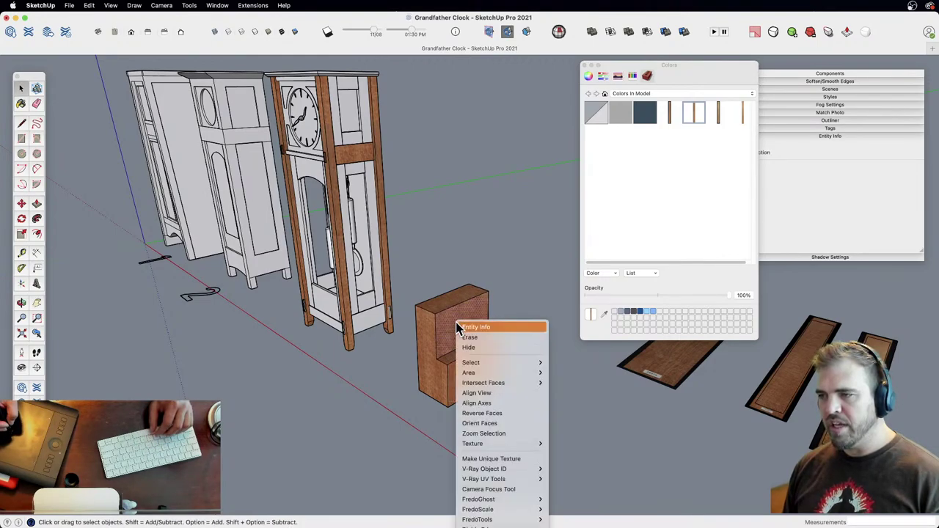
{"action": "mouse_move", "coordinate": [534, 444]}
{"action": "left_click", "coordinate": [579, 444]}
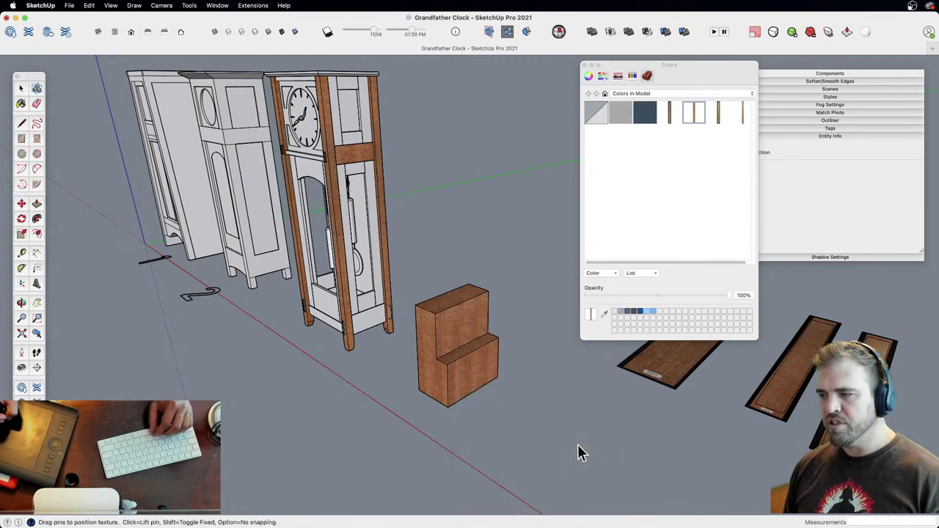
{"action": "left_click_drag", "start_coordinate": [467, 381], "coordinate": [450, 423]}
{"action": "right_click", "coordinate": [474, 380]}
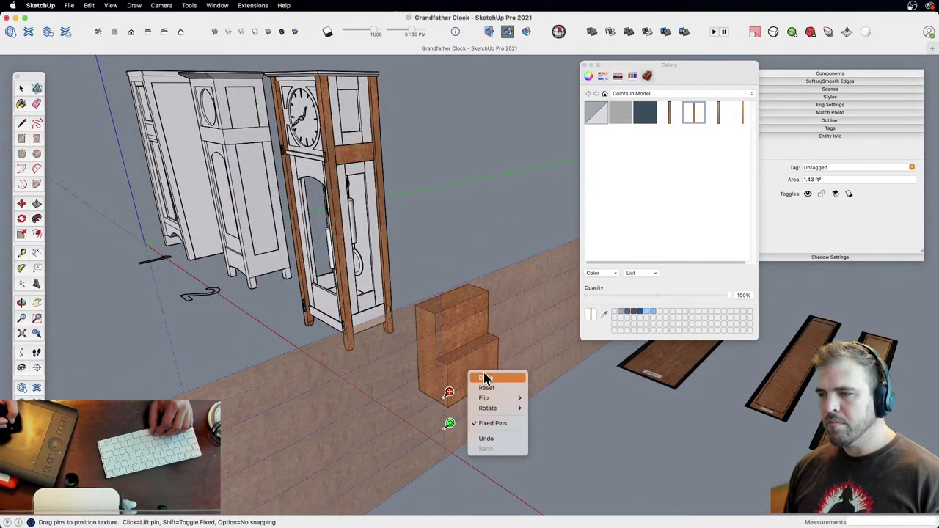
{"action": "left_click", "coordinate": [505, 377]}
{"action": "scroll", "coordinate": [475, 445], "scroll_direction": "up", "scroll_amount": 5}
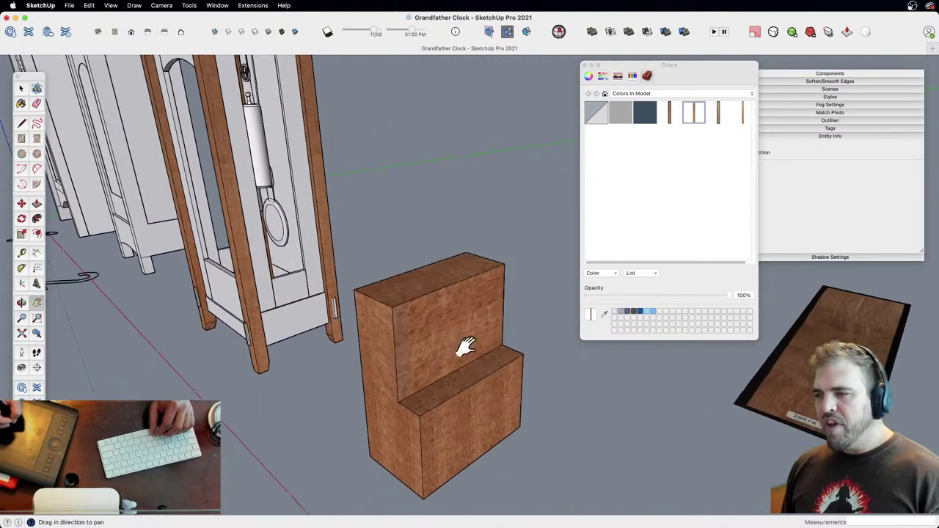
{"action": "middle_click_drag", "start_coordinate": [461, 350], "coordinate": [428, 277]}
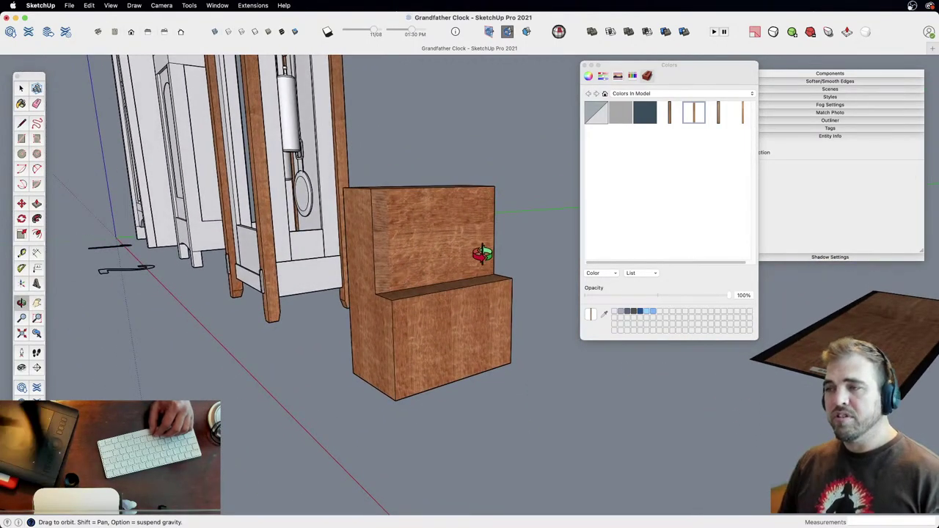
Step: Examine the middle side rail's selected geometry on the third clock against the stepped box's grain, leaving the rail closed
{"action": "scroll", "coordinate": [388, 319], "scroll_direction": "down", "scroll_amount": 5}
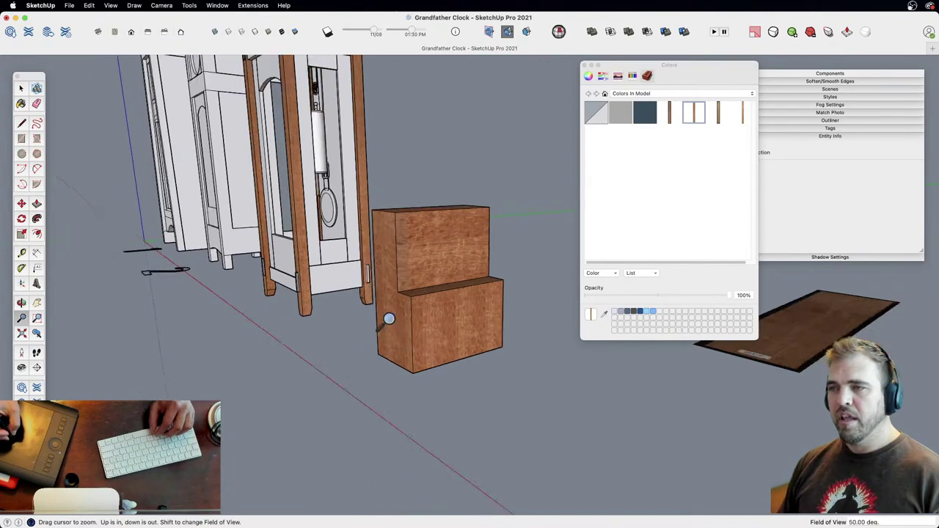
{"action": "middle_click_drag", "start_coordinate": [414, 393], "coordinate": [328, 165]}
{"action": "double_click", "coordinate": [334, 165]}
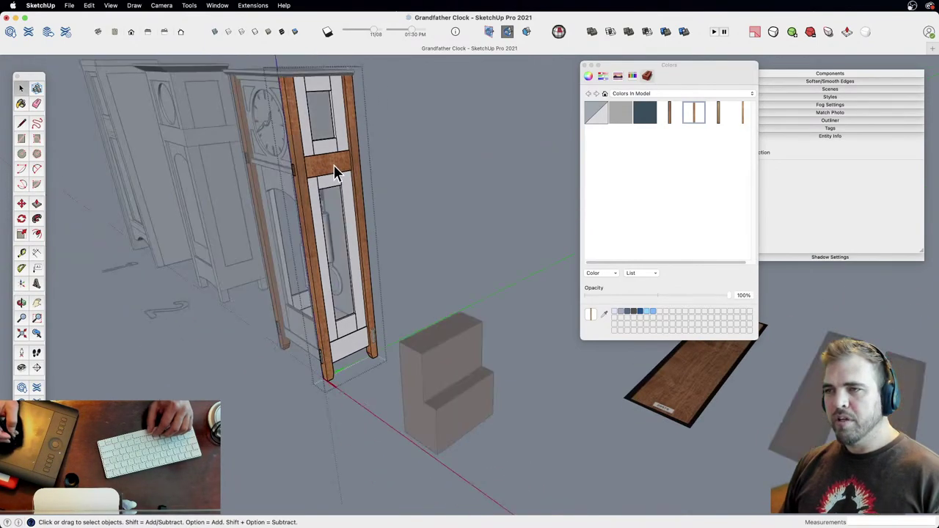
{"action": "triple_click", "coordinate": [334, 166]}
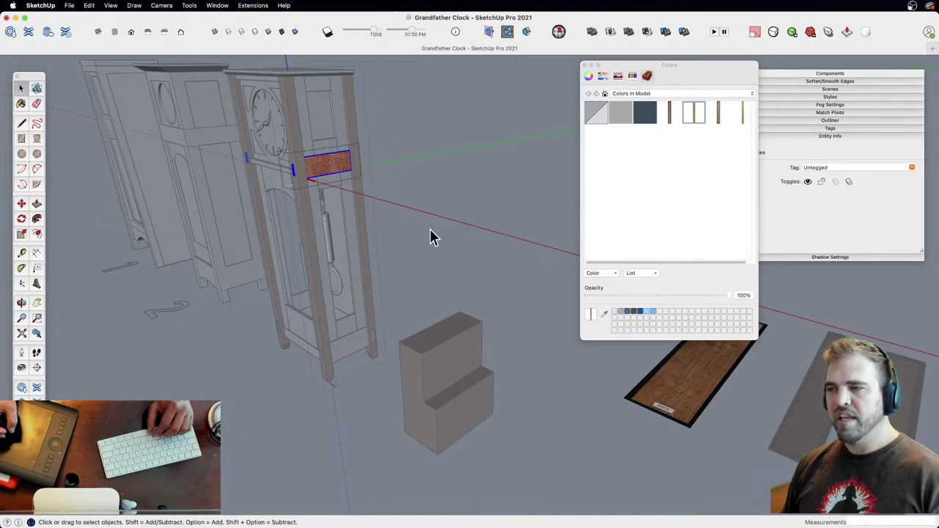
{"action": "key", "text": "b"}
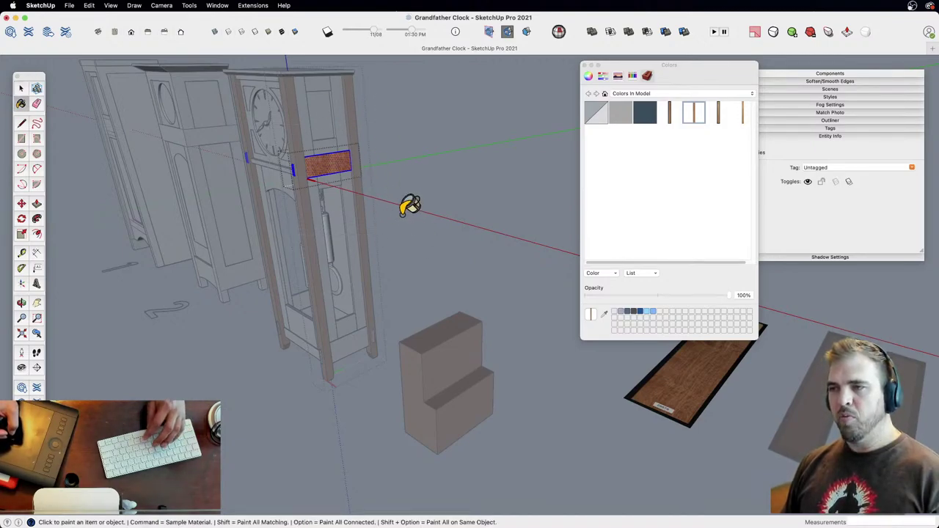
{"action": "key", "text": "super"}
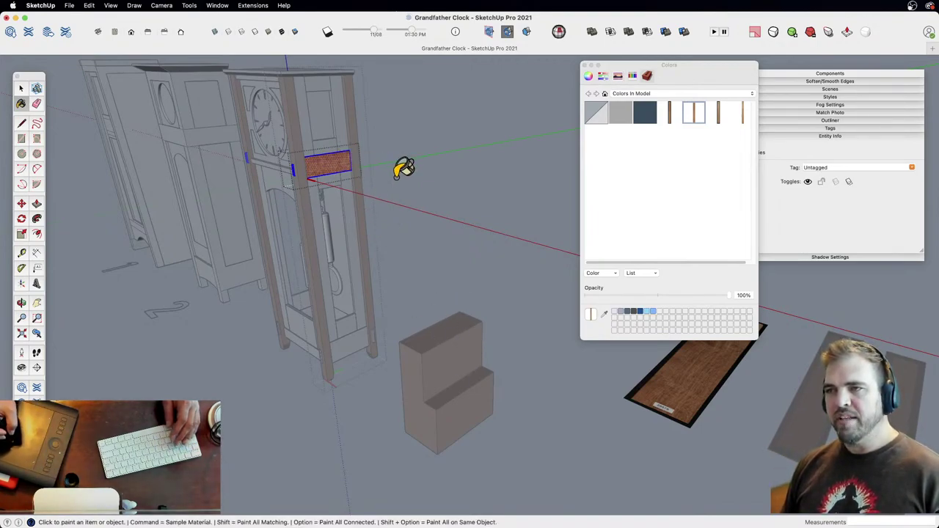
{"action": "key", "text": "space"}
{"action": "double_click", "coordinate": [413, 198]}
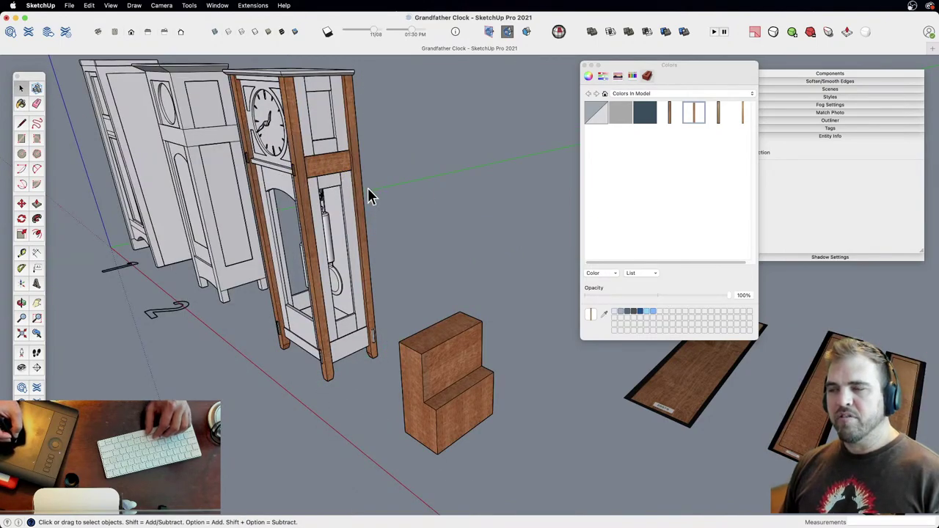
{"action": "middle_click_drag", "start_coordinate": [455, 364], "coordinate": [461, 292], "text": "shift"}
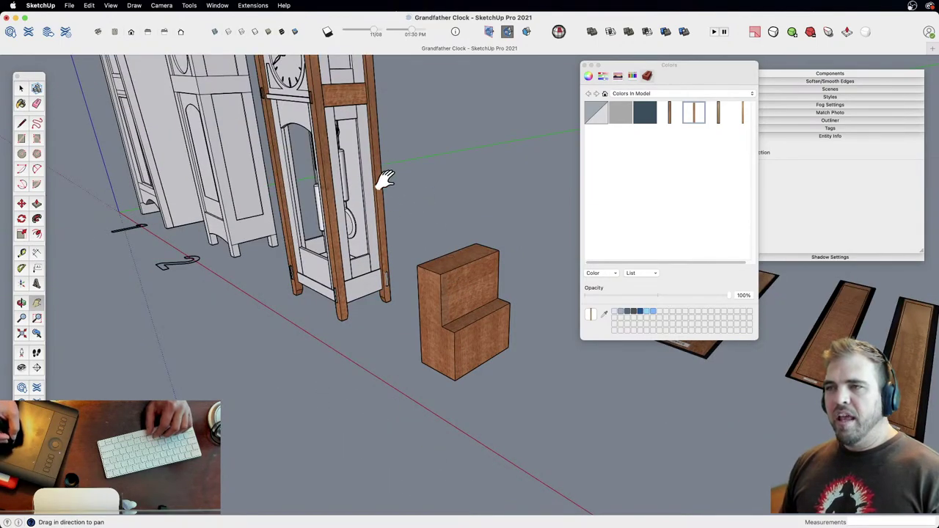
{"action": "middle_click_drag", "start_coordinate": [385, 179], "coordinate": [416, 322], "text": "shift"}
{"action": "double_click", "coordinate": [334, 179]}
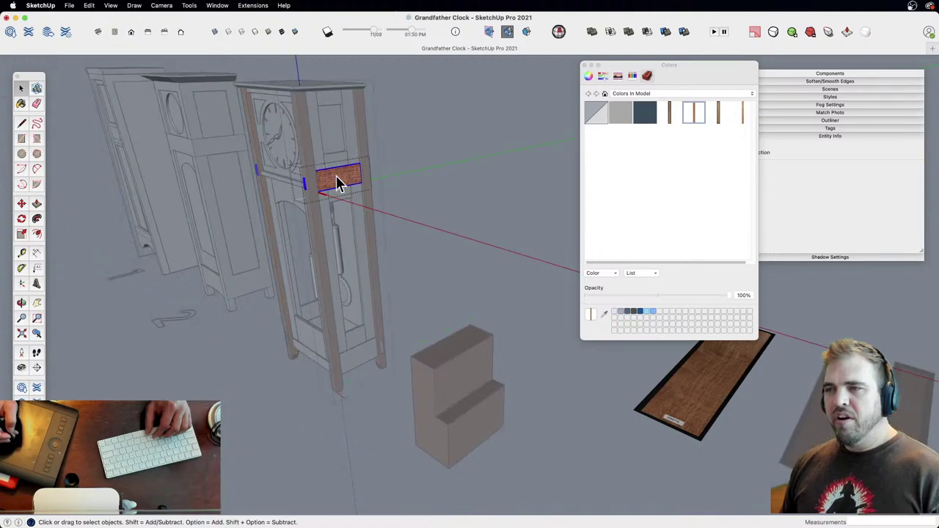
{"action": "left_click", "coordinate": [338, 182]}
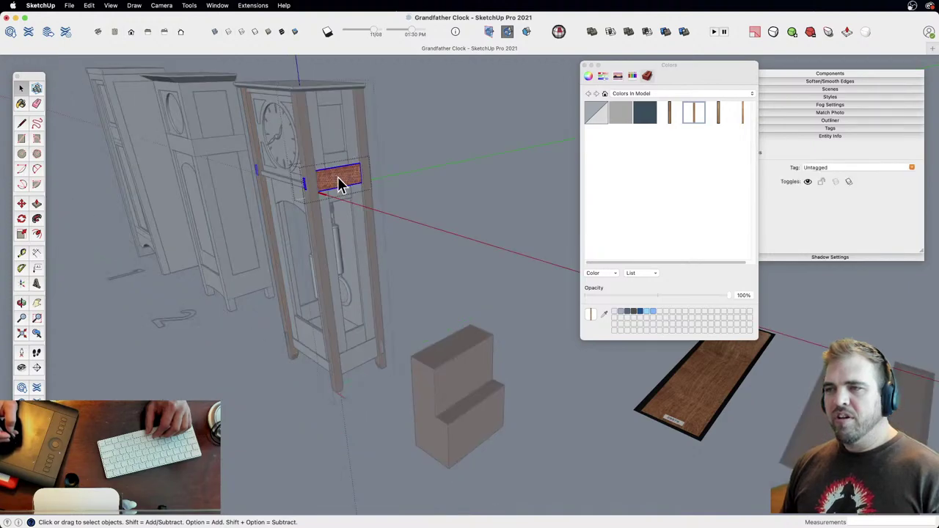
{"action": "left_click", "coordinate": [516, 365]}
{"action": "left_click", "coordinate": [512, 317]}
Step: Draw a short horizontal line on the stepped box's upper recessed face to mark its grain direction
{"action": "key", "text": "h"}
{"action": "left_click_drag", "start_coordinate": [448, 377], "coordinate": [439, 309]}
{"action": "key", "text": "z"}
{"action": "left_click_drag", "start_coordinate": [439, 308], "coordinate": [451, 250]}
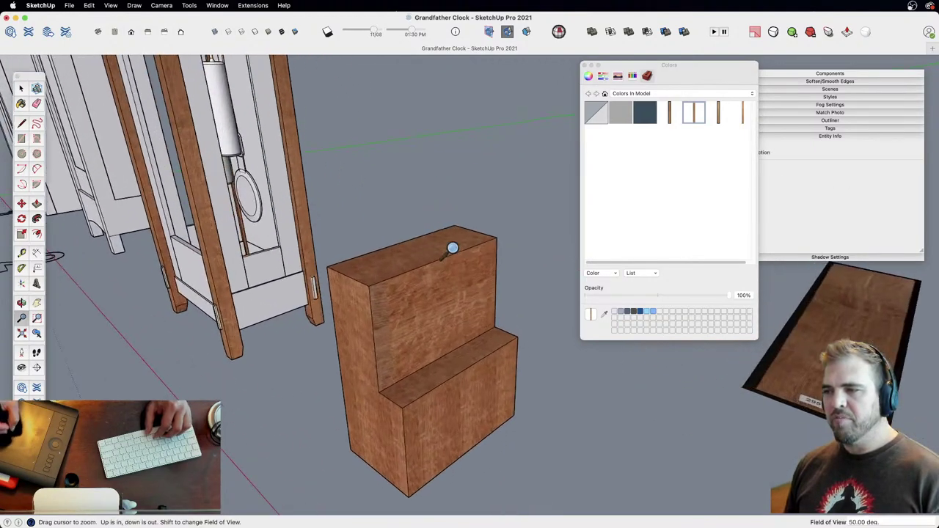
{"action": "key", "text": "space"}
{"action": "left_click", "coordinate": [440, 287]}
{"action": "key", "text": "l"}
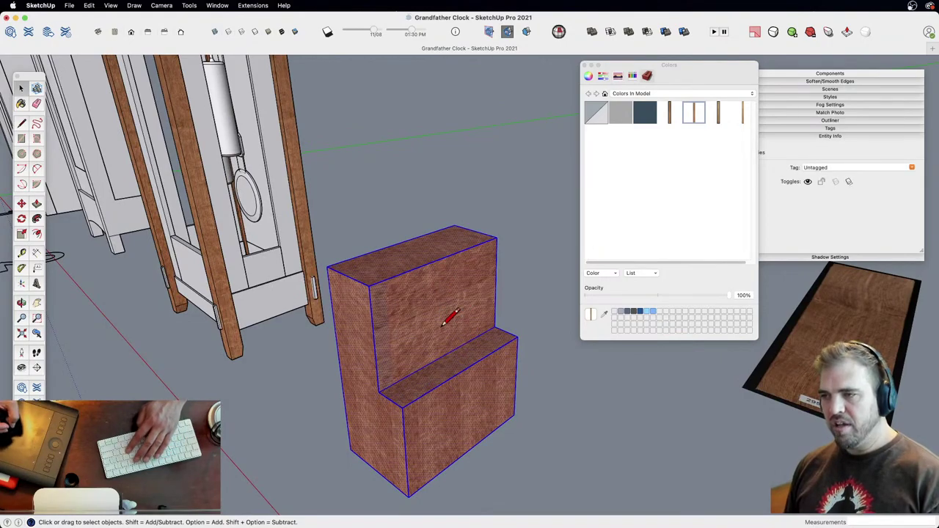
{"action": "left_click", "coordinate": [425, 322]}
{"action": "left_click", "coordinate": [473, 301]}
{"action": "key", "text": "space"}
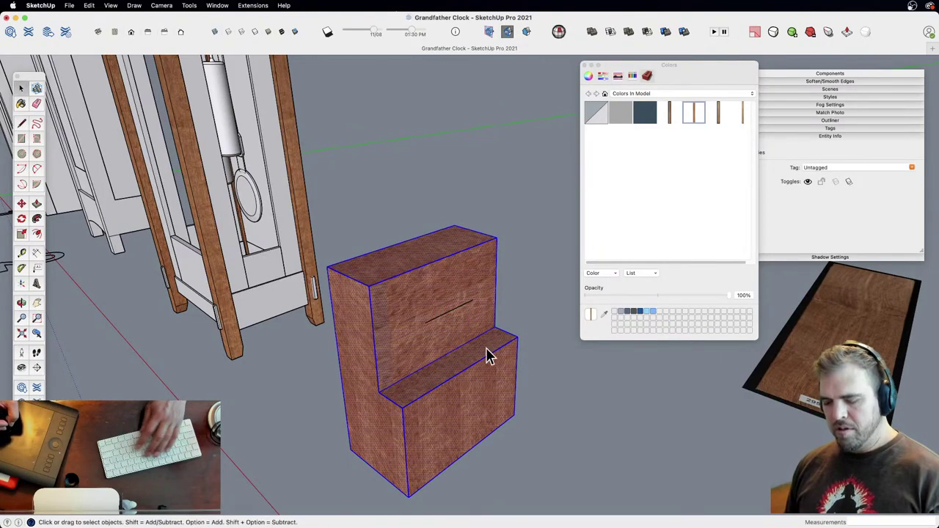
Step: Draw a short vertical line on the box's lower wide face to mark its grain direction
{"action": "key", "text": "l"}
{"action": "left_click", "coordinate": [466, 383]}
{"action": "left_click", "coordinate": [466, 426]}
{"action": "key", "text": "space"}
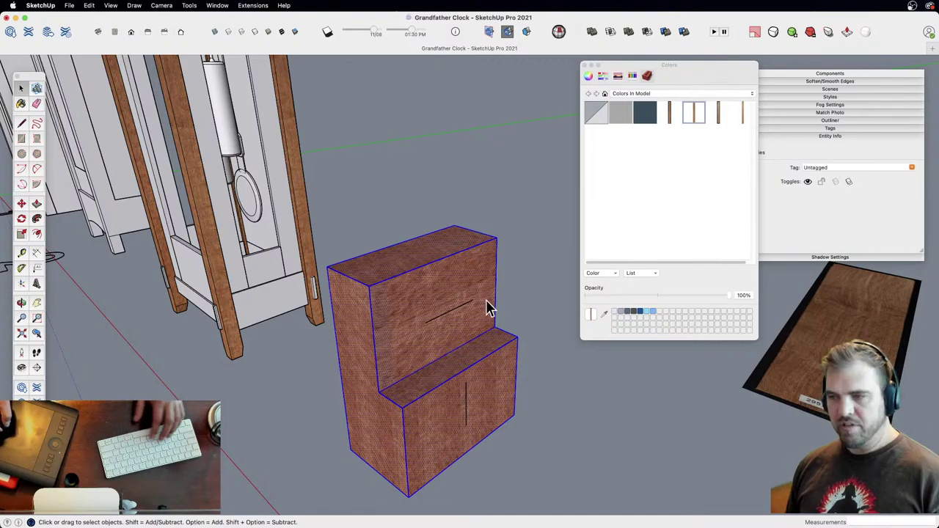
Step: Split the box's narrow end face at step height, push its upper part inward about 3 9/16", and erase the leftover edge on the ledge
{"action": "key", "text": "l"}
{"action": "left_click", "coordinate": [378, 392]}
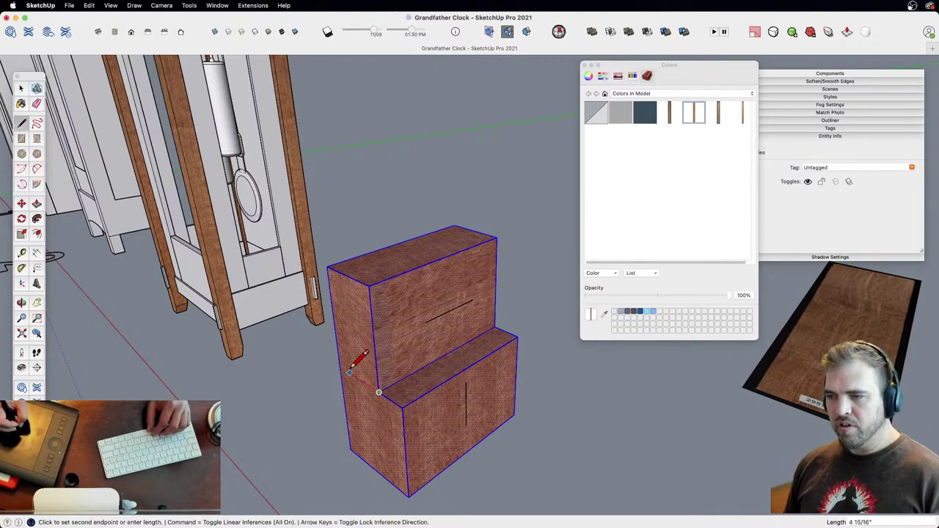
{"action": "left_click", "coordinate": [341, 367]}
{"action": "key", "text": "p"}
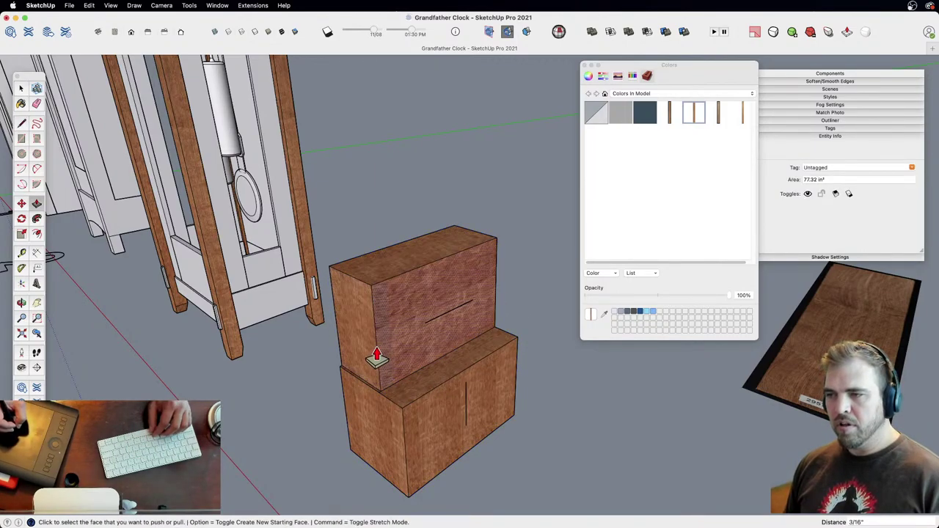
{"action": "left_click", "coordinate": [384, 355]}
{"action": "left_click", "coordinate": [390, 346]}
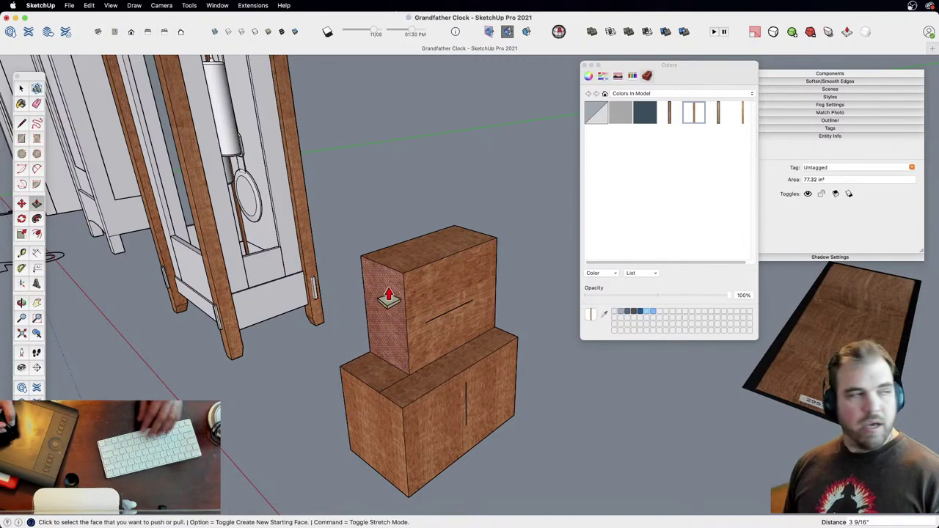
{"action": "key", "text": "e"}
{"action": "left_click", "coordinate": [399, 382]}
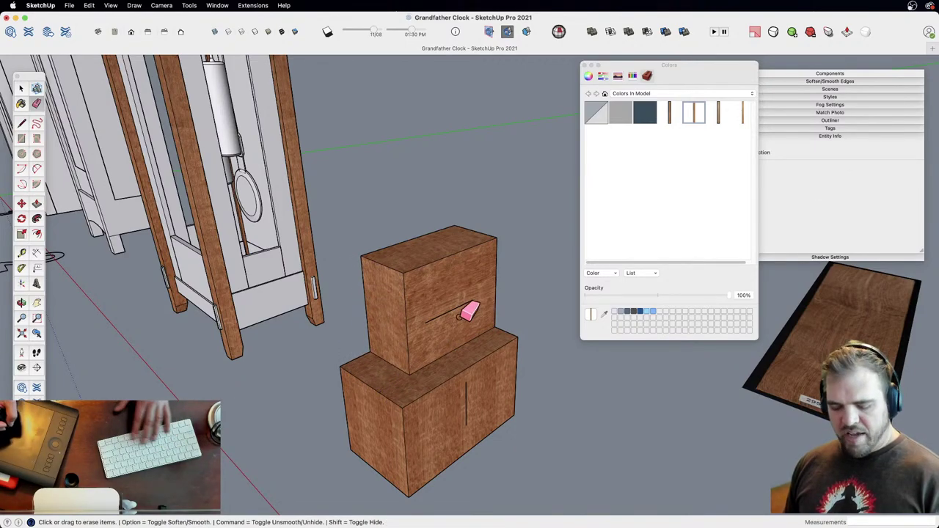
Step: Rotate the wood texture on the box's upper narrow end face so the grain runs horizontally
{"action": "key", "text": "z"}
{"action": "mouse_move", "coordinate": [459, 323]}
{"action": "left_mouse_down"}
{"action": "mouse_move", "coordinate": [435, 423]}
{"action": "mouse_move", "coordinate": [470, 389]}
{"action": "mouse_move", "coordinate": [497, 396]}
{"action": "left_mouse_up"}
{"action": "key", "text": "o"}
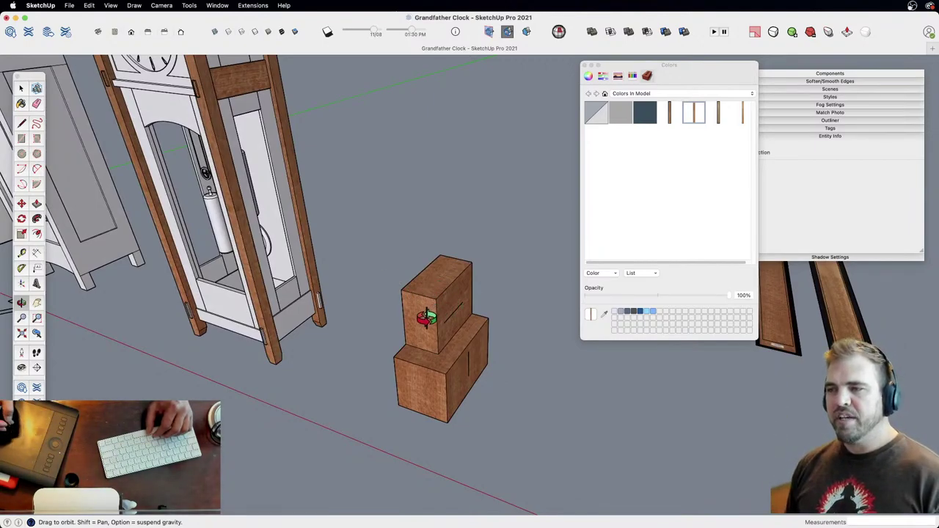
{"action": "key", "text": "space"}
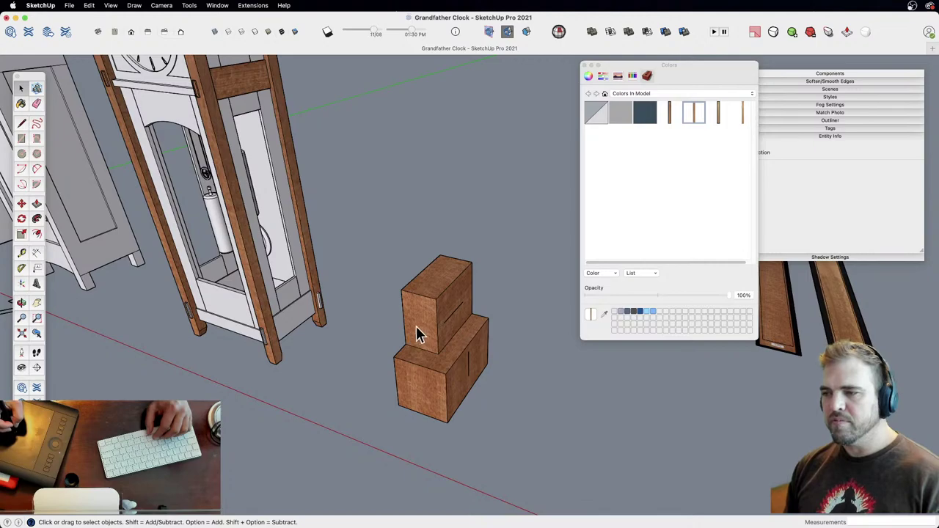
{"action": "left_click", "coordinate": [422, 326]}
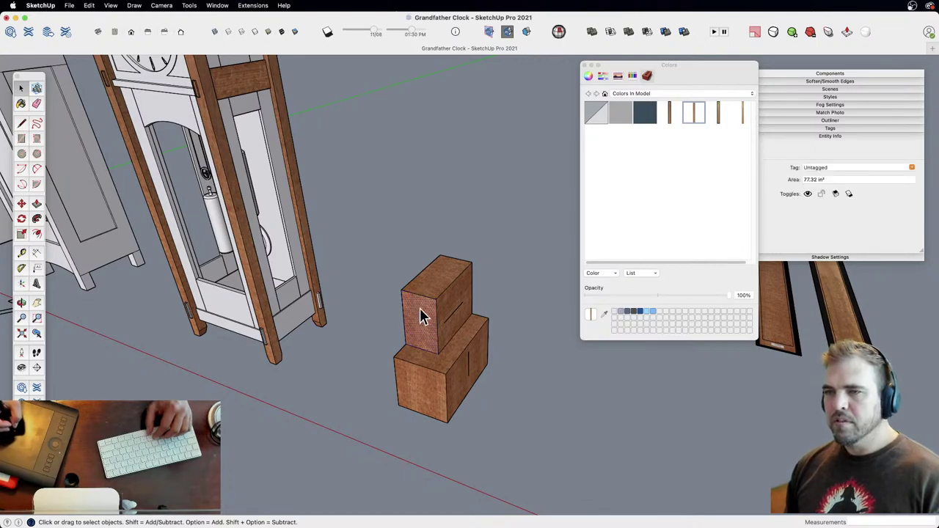
{"action": "right_click", "coordinate": [423, 330]}
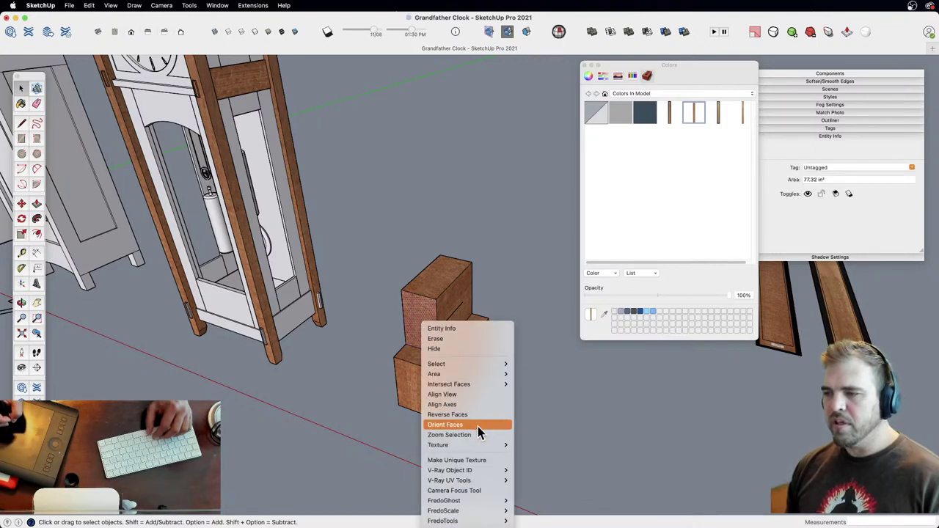
{"action": "left_click", "coordinate": [530, 446]}
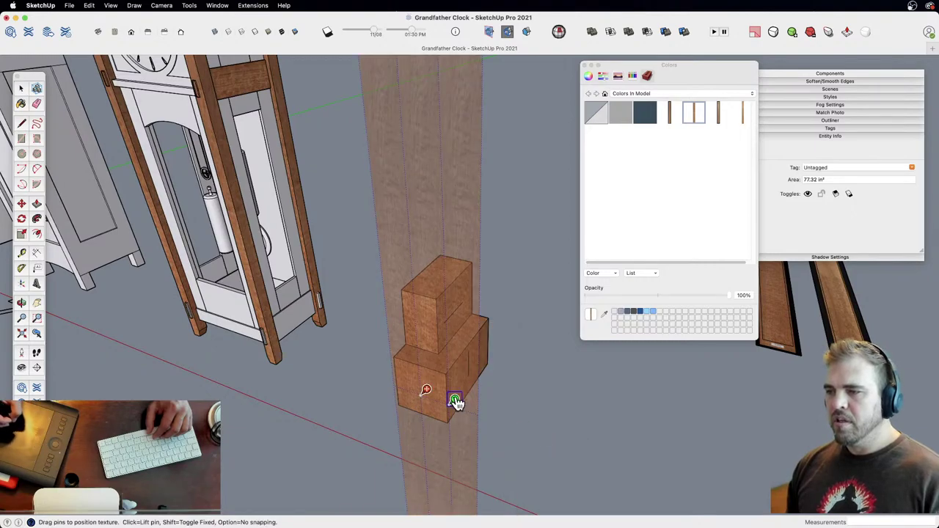
{"action": "left_click_drag", "start_coordinate": [455, 402], "coordinate": [429, 416]}
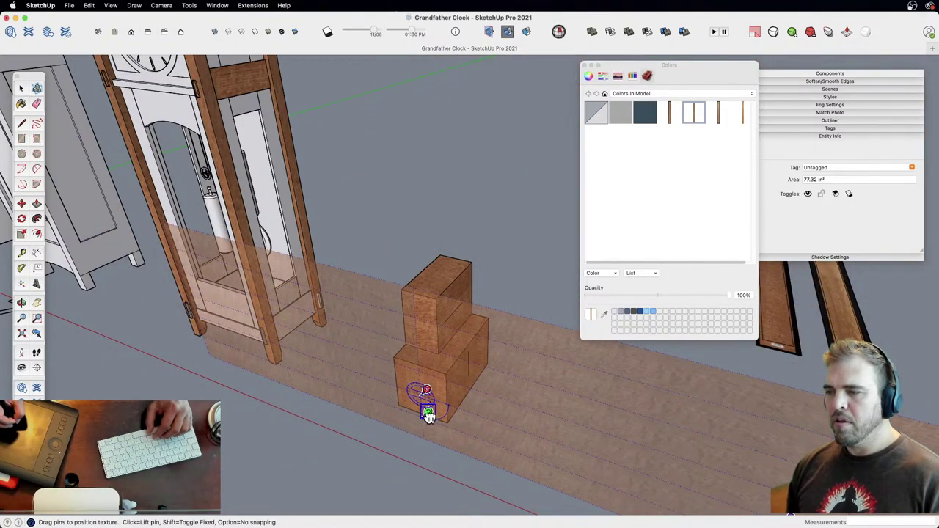
{"action": "right_click", "coordinate": [426, 372]}
{"action": "left_click", "coordinate": [446, 377]}
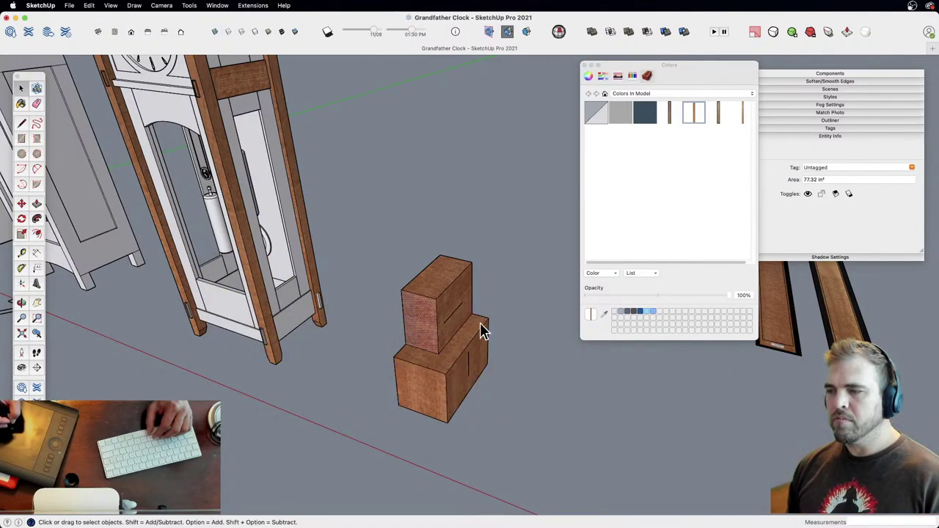
{"action": "left_click", "coordinate": [493, 275]}
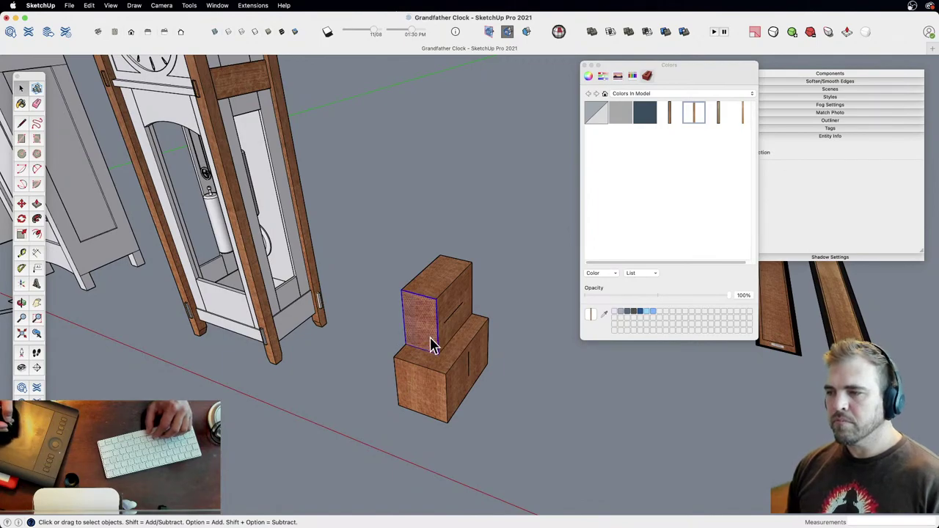
Step: Mark grain direction with a short horizontal line on the upper narrow end face and a short vertical line on the lower one
{"action": "left_click", "coordinate": [433, 347]}
{"action": "middle_click_drag", "start_coordinate": [433, 347], "coordinate": [377, 320]}
{"action": "key", "text": "l"}
{"action": "left_click", "coordinate": [387, 346]}
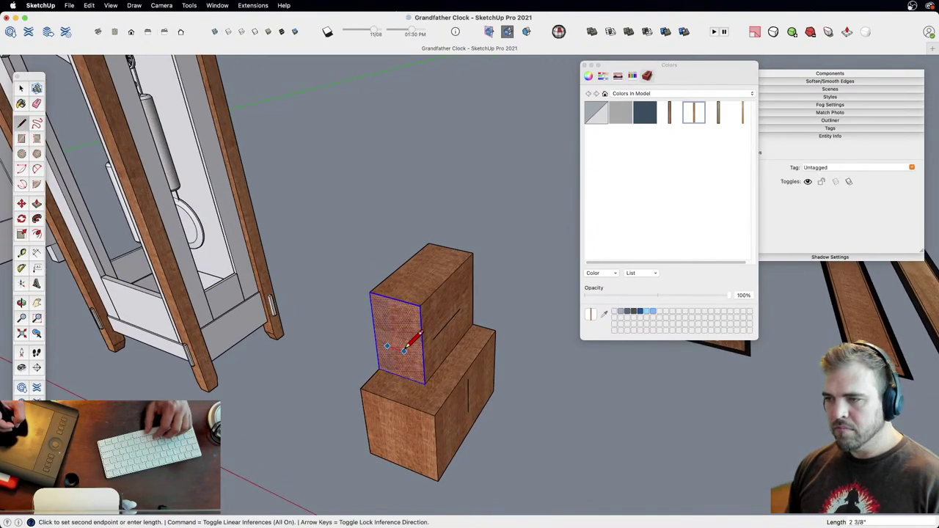
{"action": "key", "text": "space"}
{"action": "key", "text": "l"}
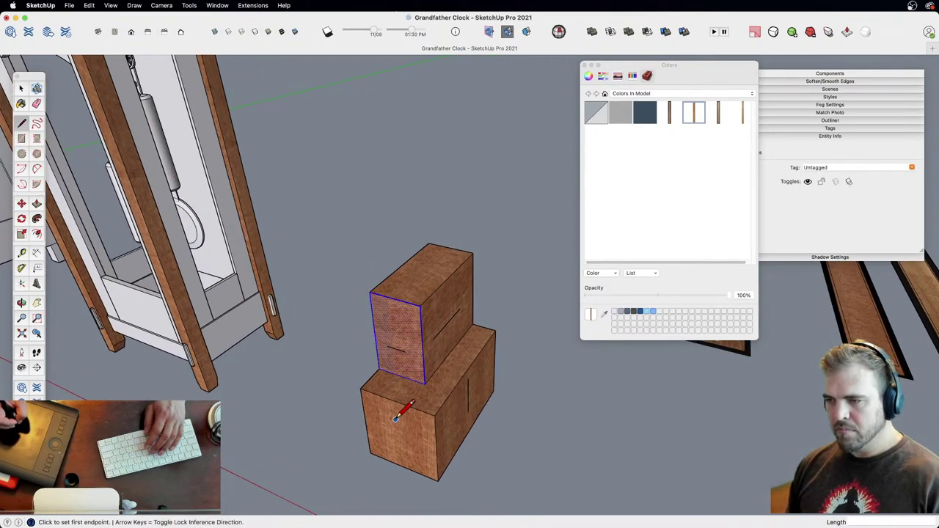
{"action": "left_click", "coordinate": [396, 417]}
{"action": "key", "text": "space"}
{"action": "middle_click_drag", "start_coordinate": [419, 367], "coordinate": [519, 447]}
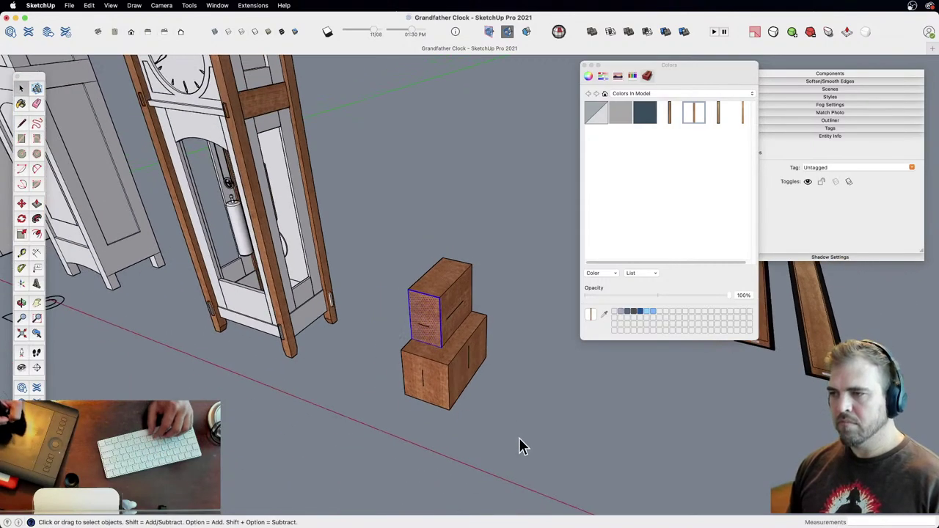
{"action": "left_click", "coordinate": [509, 283]}
Step: Open the third clock's arched front door rail and paint all its geometry with the horizontal-grain texture sampled from the box's upper end face
{"action": "middle_click_drag", "start_coordinate": [451, 296], "coordinate": [452, 331]}
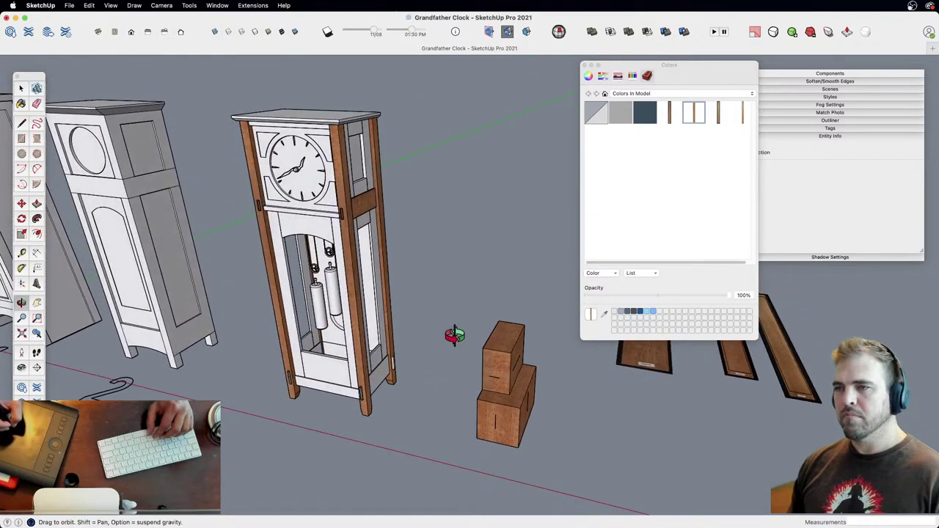
{"action": "triple_click", "coordinate": [318, 229]}
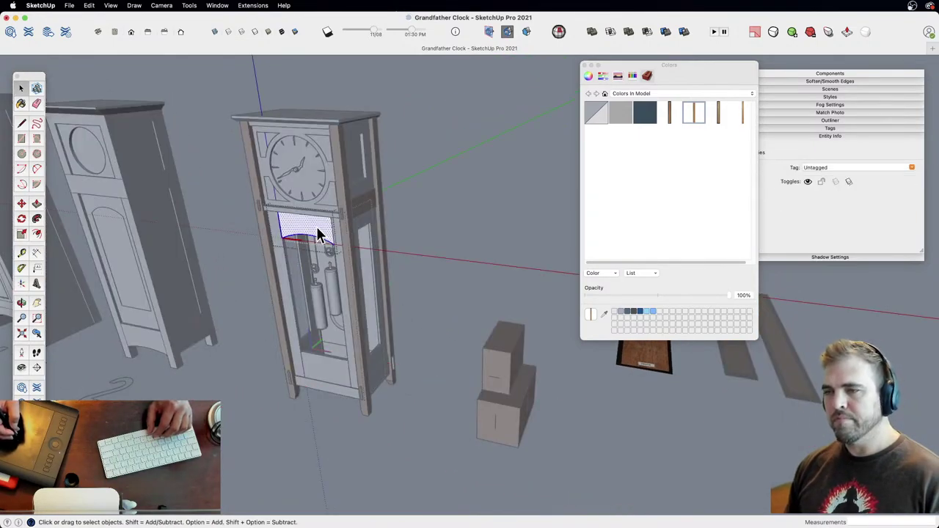
{"action": "key", "text": "b"}
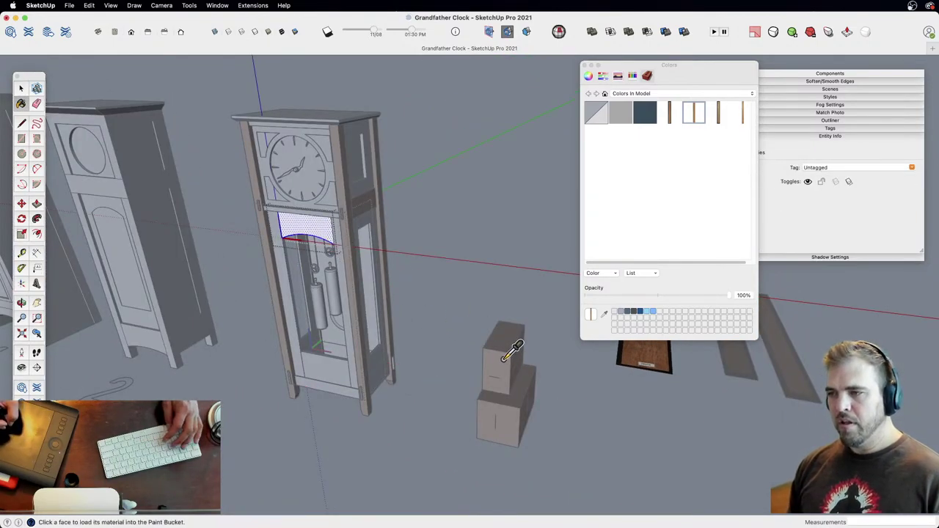
{"action": "left_click", "coordinate": [321, 222]}
{"action": "key", "text": "space"}
Step: Paint all geometry of the door's bottom rail with the horizontal-grain texture sampled from the box's upper end face
{"action": "left_click", "coordinate": [332, 376]}
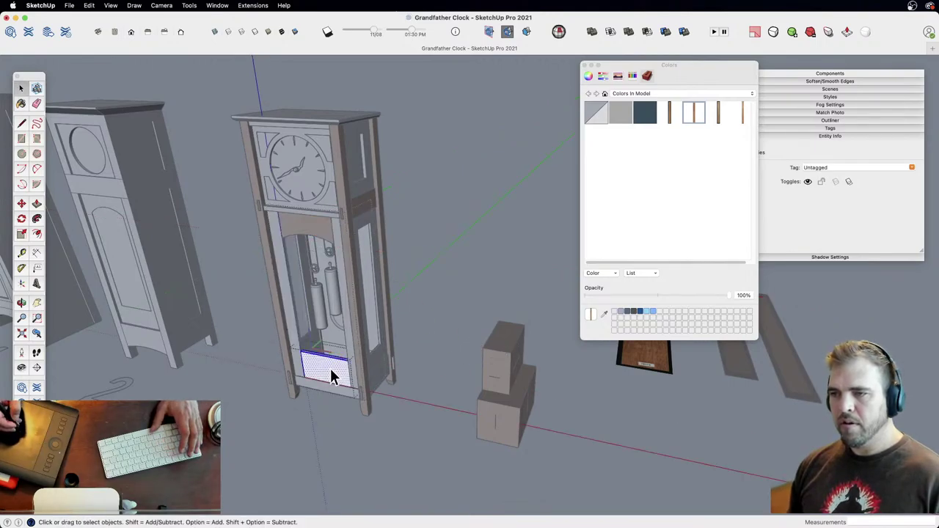
{"action": "key", "text": "b"}
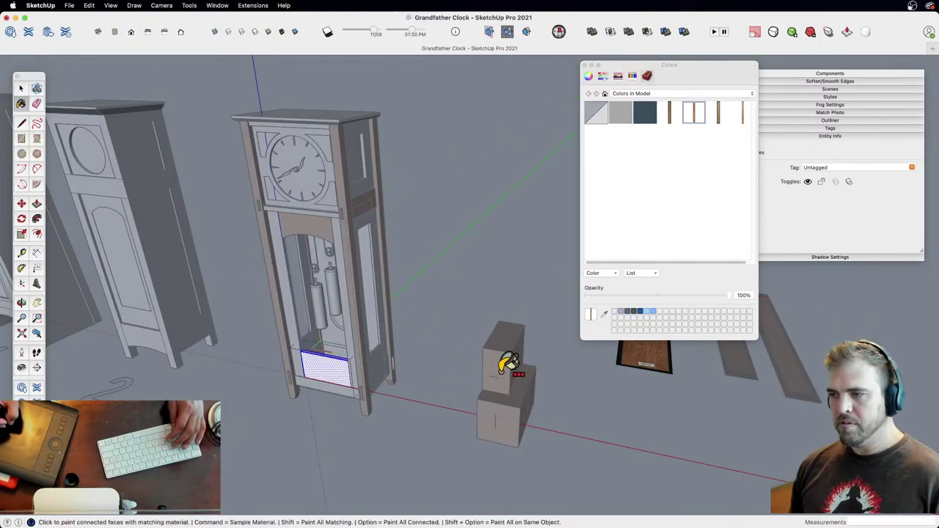
{"action": "key", "text": "super"}
{"action": "left_click", "coordinate": [500, 371], "text": "super"}
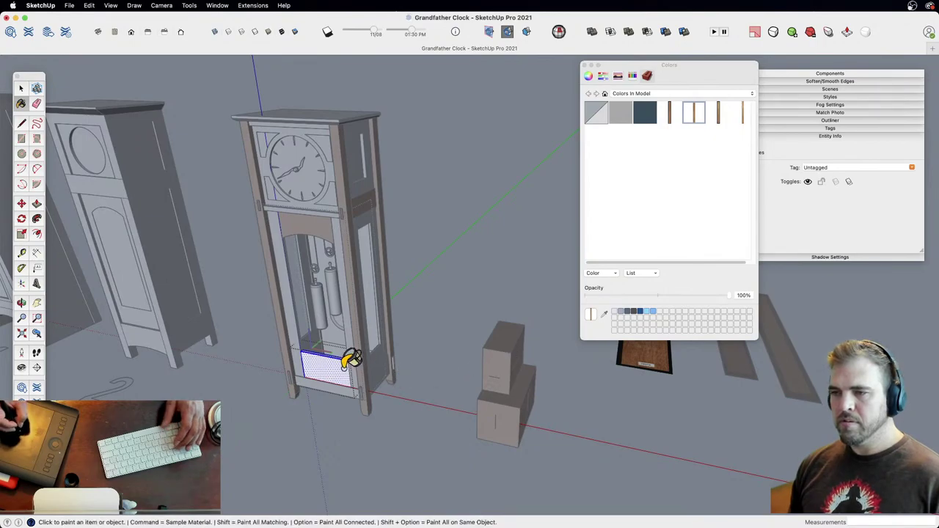
{"action": "left_click", "coordinate": [348, 360]}
{"action": "key", "text": "space"}
Step: Paint all geometry of the front door's stiles with the vertical-grain texture sampled from the box's lower block
{"action": "left_click", "coordinate": [349, 339]}
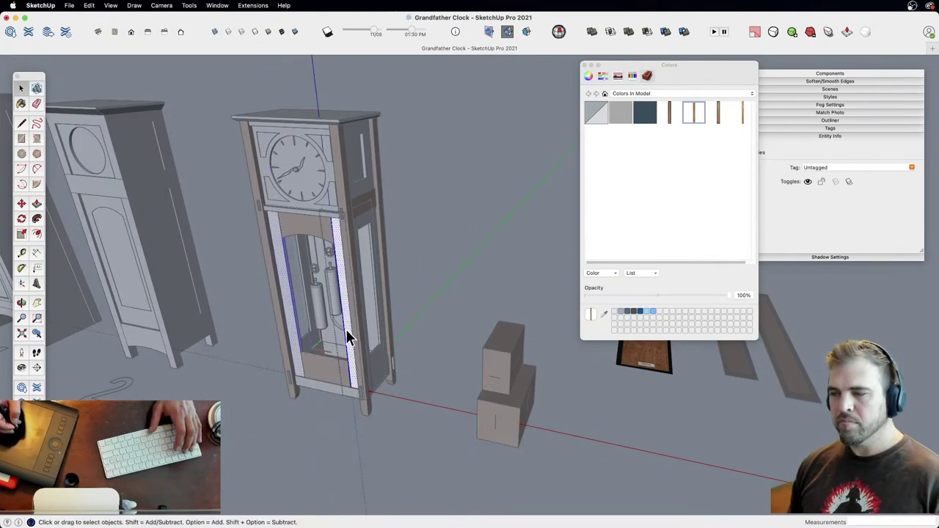
{"action": "key", "text": "b"}
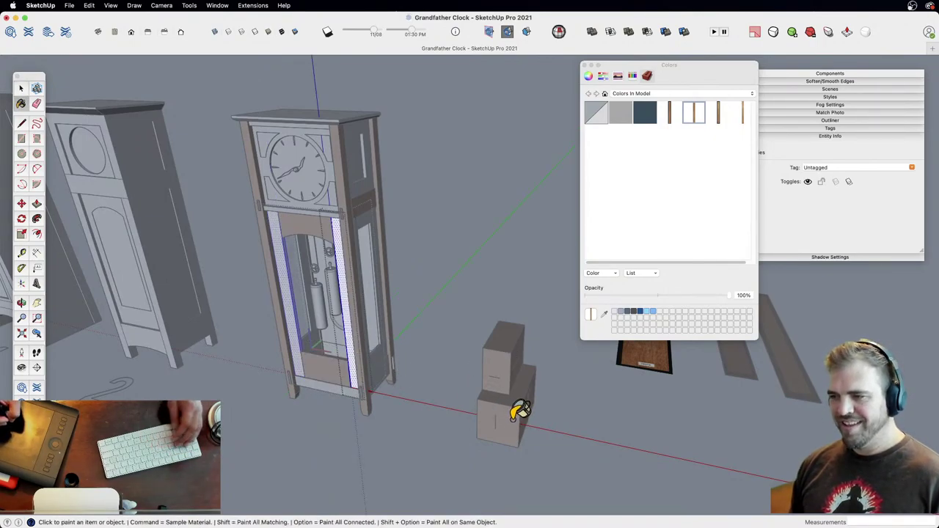
{"action": "key", "text": "super"}
{"action": "left_click", "coordinate": [349, 332]}
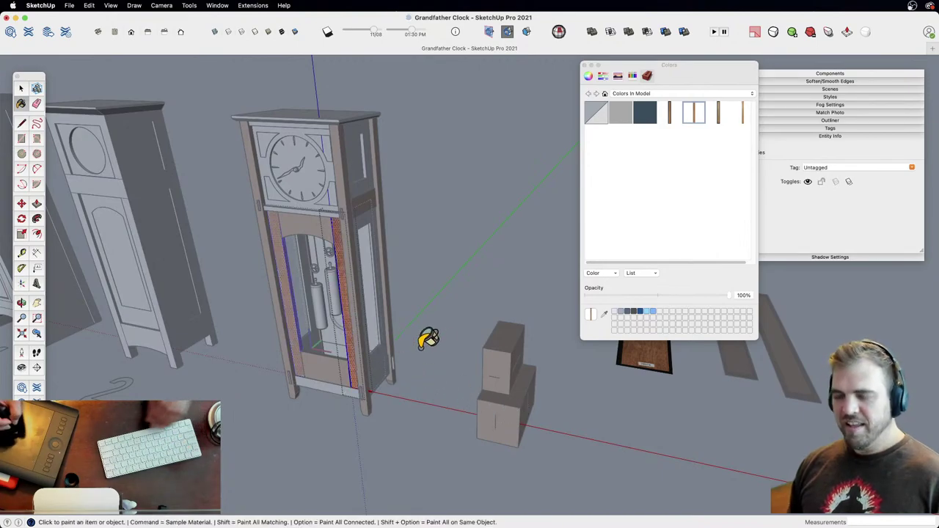
Step: Open the lower side frame's long stile and paint all its geometry with the vertical-grain texture sampled from the box's lower block
{"action": "middle_click_drag", "start_coordinate": [373, 269], "coordinate": [293, 329]}
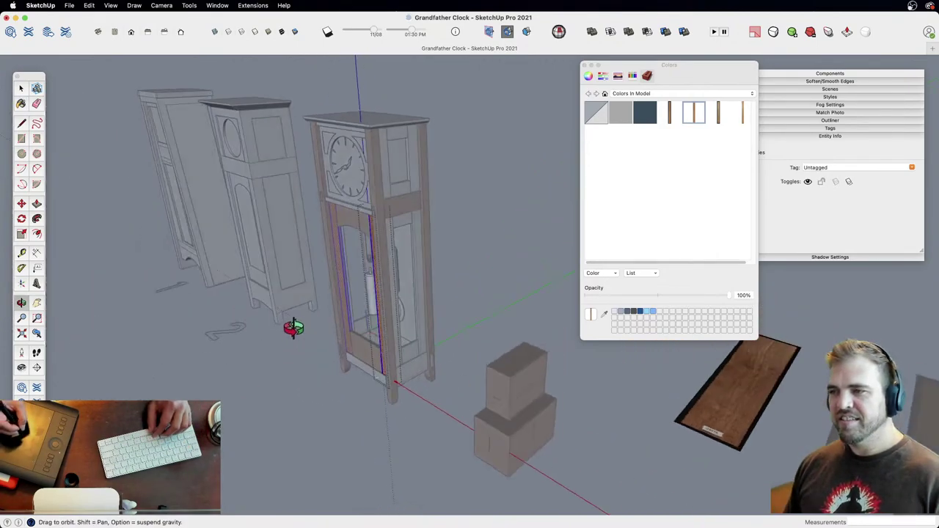
{"action": "key", "text": "space"}
{"action": "left_click", "coordinate": [419, 332]}
{"action": "triple_click", "coordinate": [420, 330]}
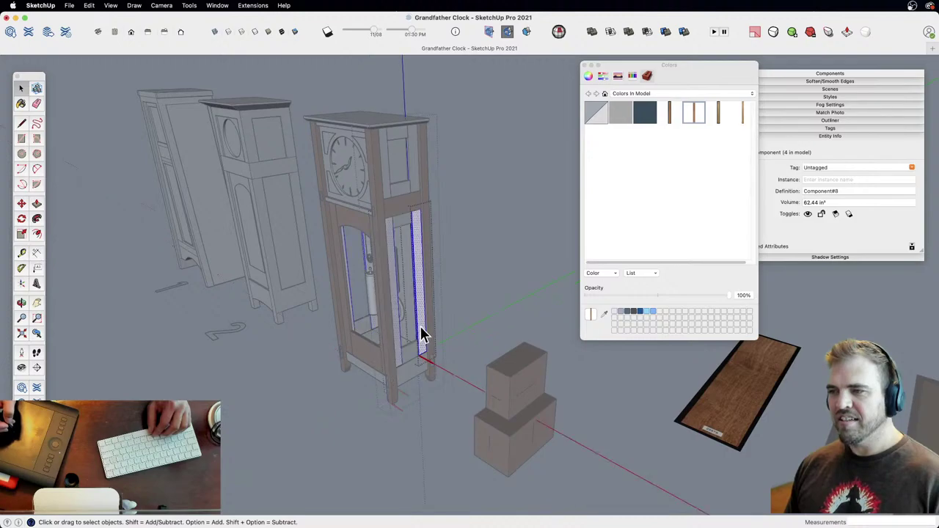
{"action": "key", "text": "b"}
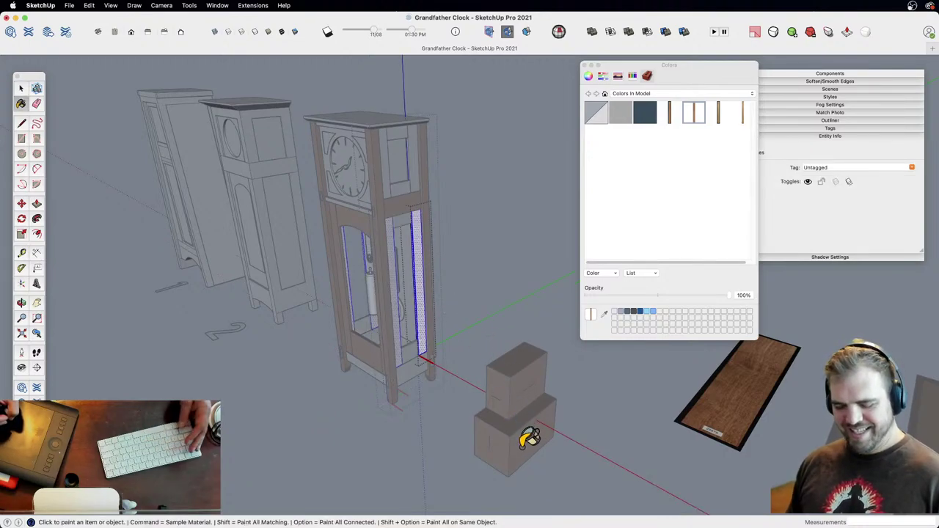
{"action": "key", "text": "super"}
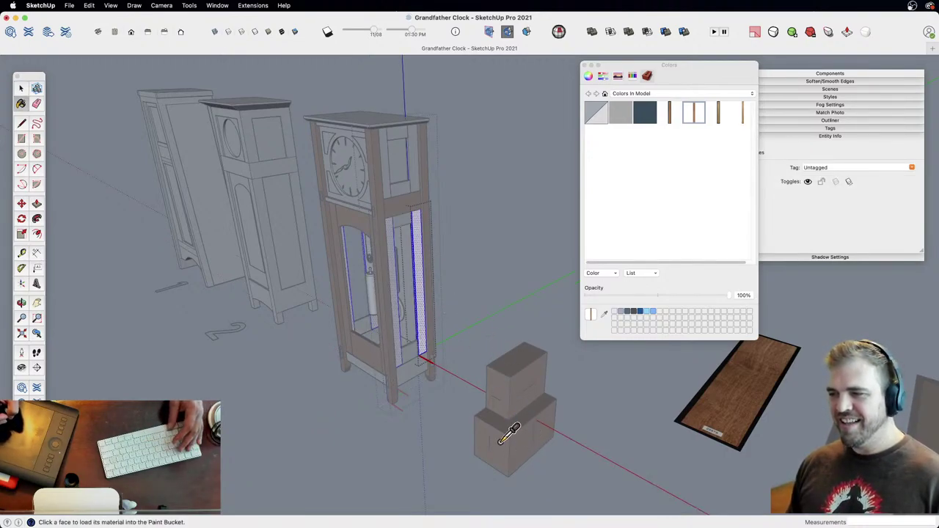
{"action": "left_click", "coordinate": [422, 315]}
Step: Paint all geometry of the lower side frame's bottom rail with the horizontal-grain texture sampled from the box's upper block
{"action": "key", "text": "space"}
{"action": "left_click", "coordinate": [408, 356]}
{"action": "triple_click", "coordinate": [409, 353]}
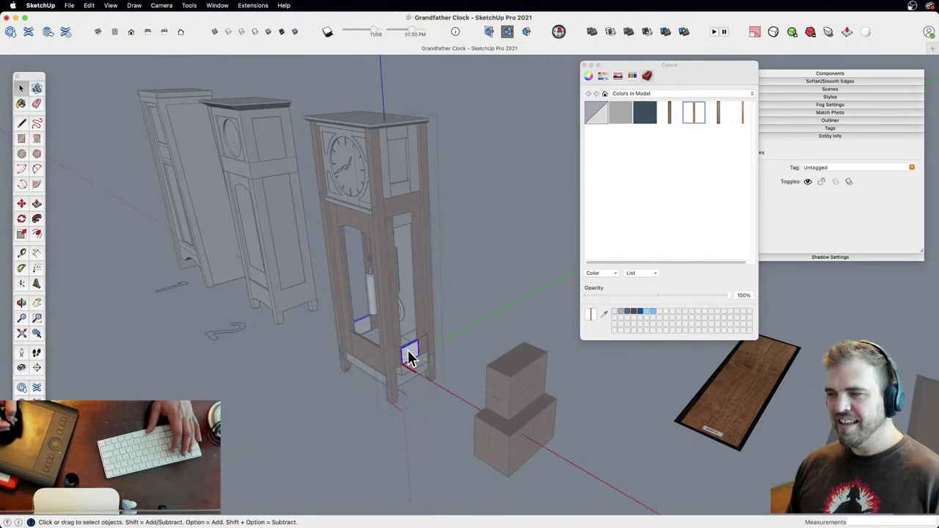
{"action": "key", "text": "b"}
{"action": "key", "text": "super"}
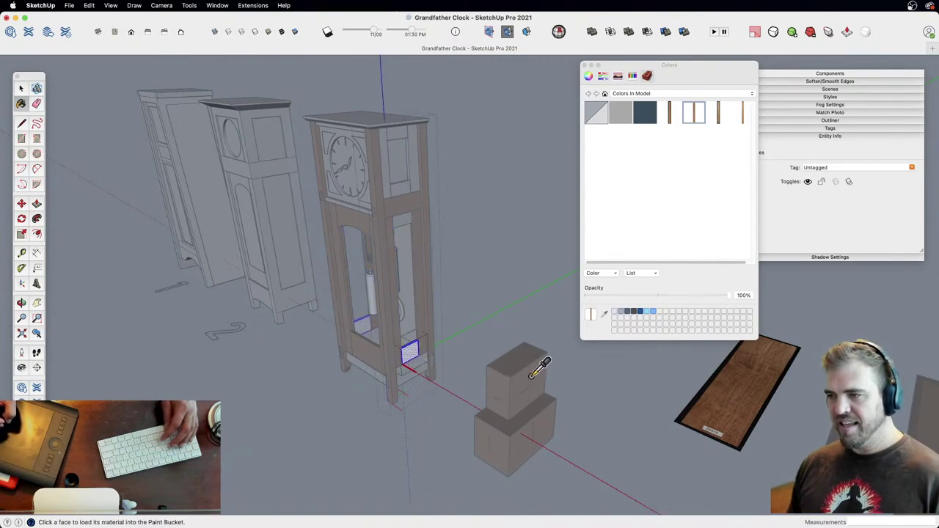
{"action": "left_click", "coordinate": [415, 351]}
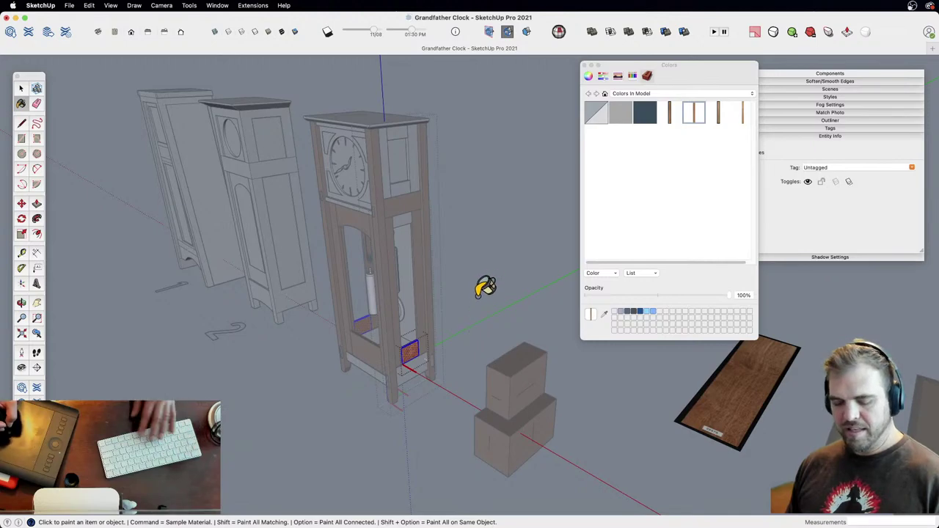
Step: Paint all geometry of the lower side frame's top rail with the horizontal-grain wood texture
{"action": "middle_click_drag", "start_coordinate": [409, 262], "coordinate": [420, 273], "text": "shift"}
{"action": "key", "text": "space"}
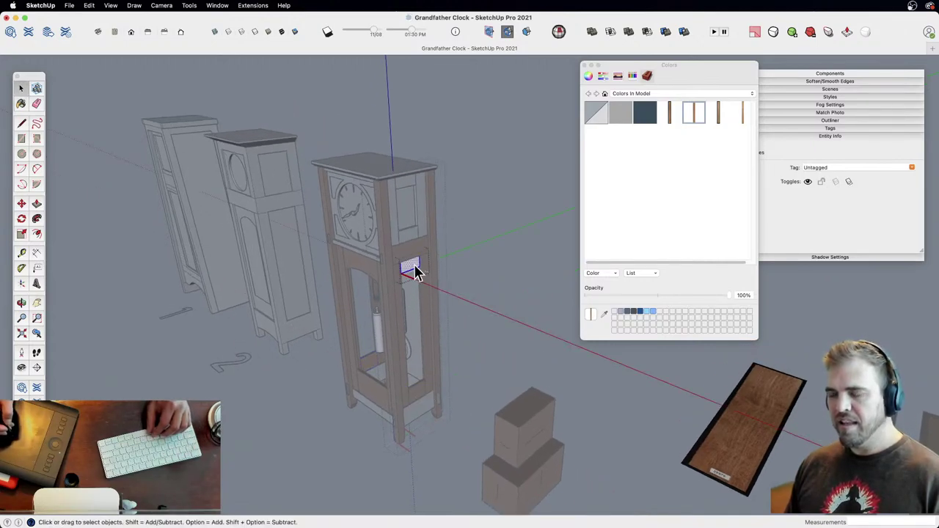
{"action": "key", "text": "b"}
{"action": "key", "text": "super"}
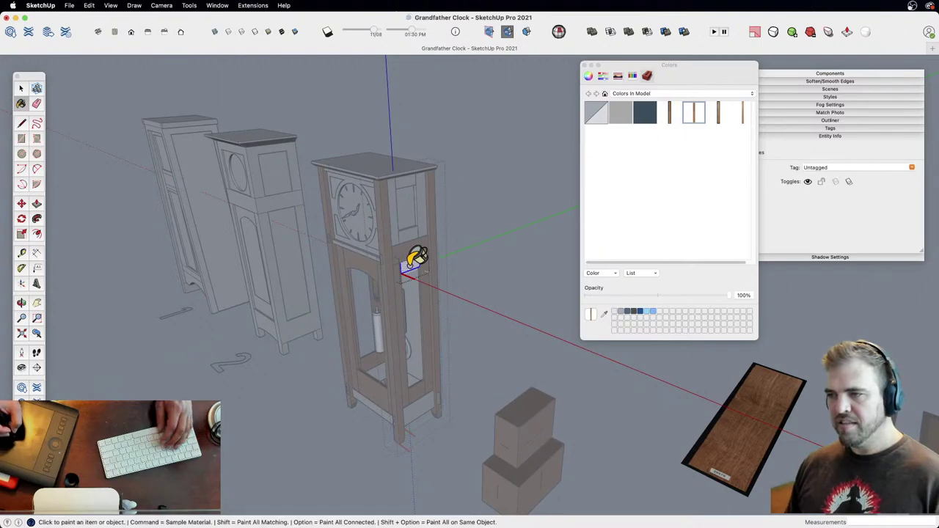
{"action": "middle_click_drag", "start_coordinate": [368, 301], "coordinate": [391, 290], "text": "shift"}
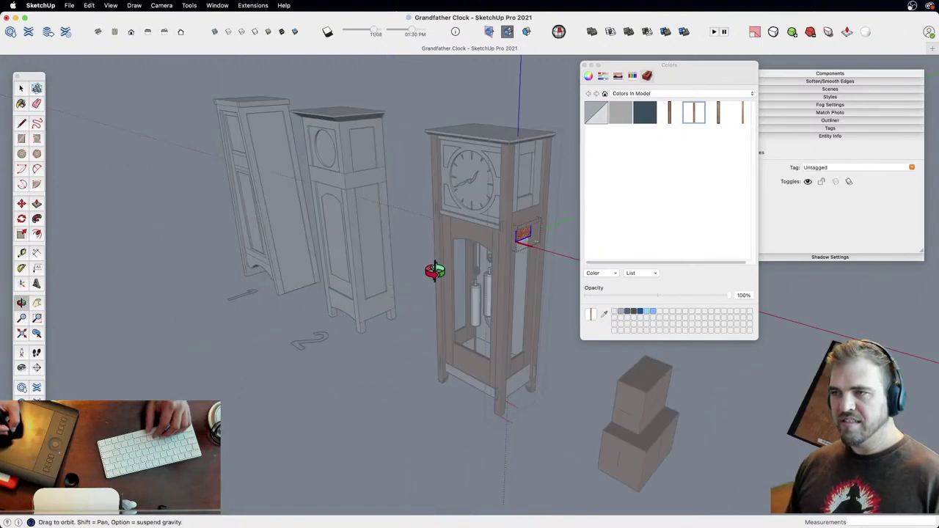
Step: Paint all geometry of the case's lowest side rail between the legs with the horizontal-grain wood texture
{"action": "middle_click_drag", "start_coordinate": [459, 279], "coordinate": [387, 367], "text": "shift"}
{"action": "key", "text": "space"}
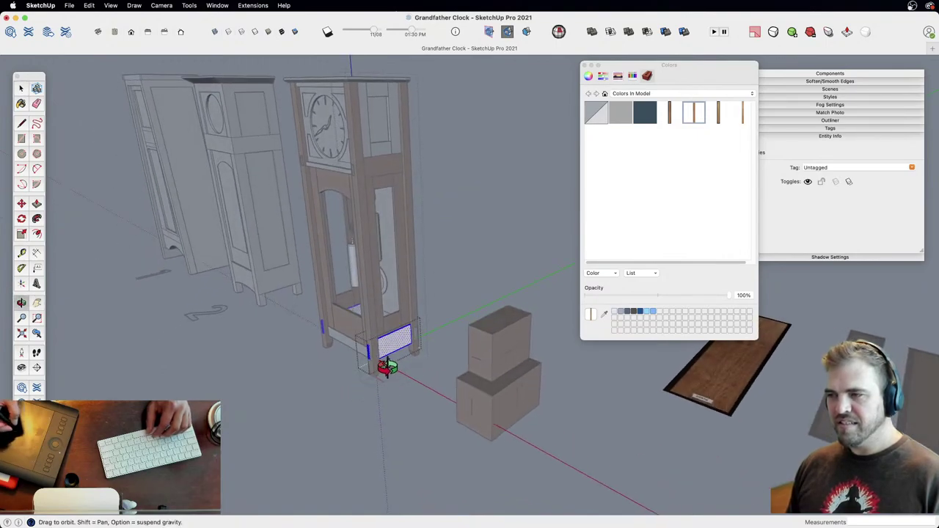
{"action": "key", "text": "b"}
{"action": "left_click", "coordinate": [408, 341]}
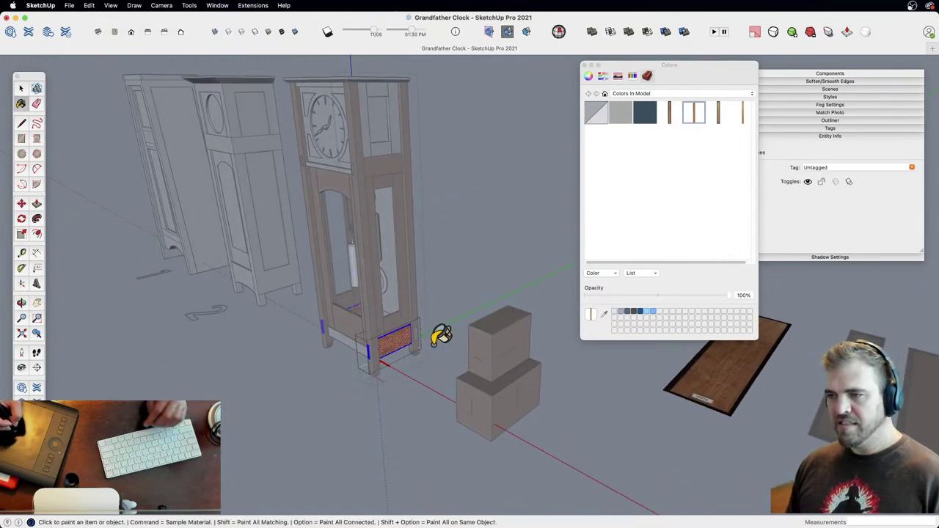
Step: Paint the lowest front rail between the legs with the horizontal-grain texture sampled from the box's upper end face, and close the component
{"action": "middle_click_drag", "start_coordinate": [398, 323], "coordinate": [426, 336]}
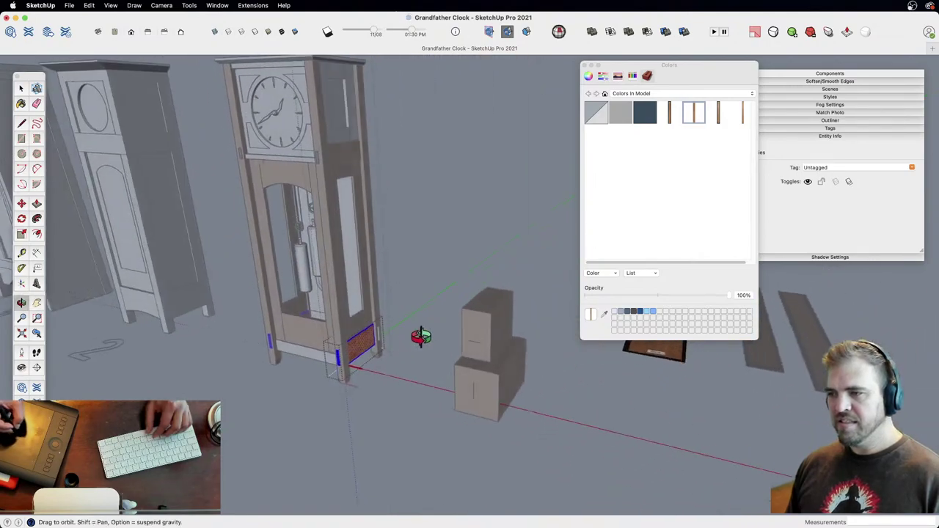
{"action": "key", "text": "space"}
{"action": "middle_click_drag", "start_coordinate": [314, 361], "coordinate": [312, 358]}
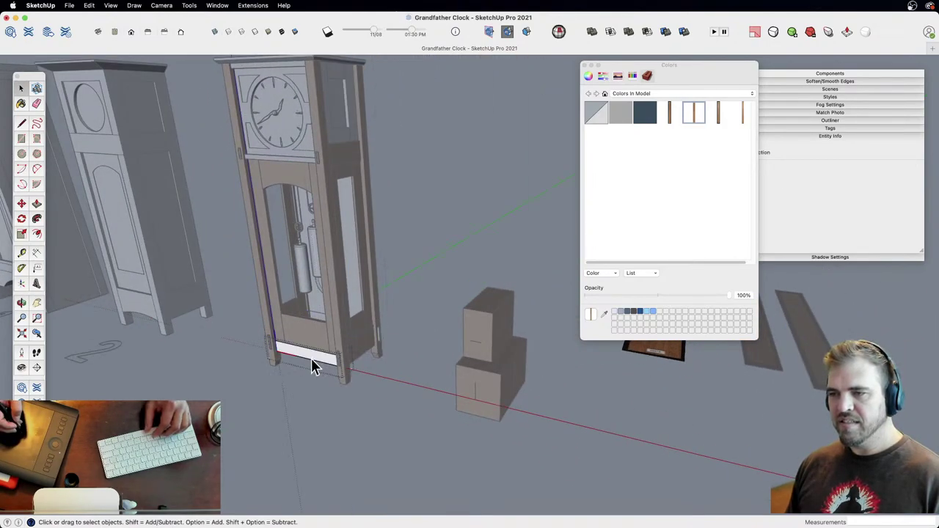
{"action": "left_click", "coordinate": [313, 356]}
{"action": "key", "text": "b"}
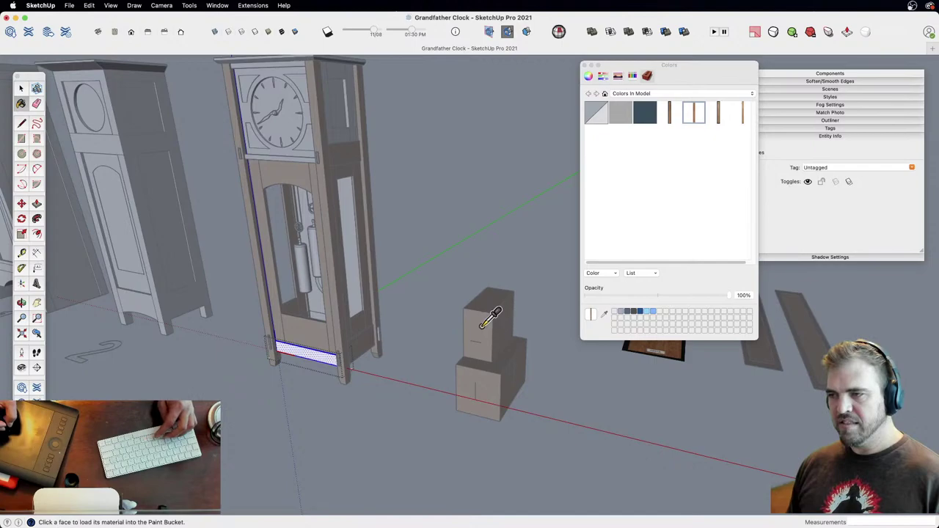
{"action": "key", "text": "space"}
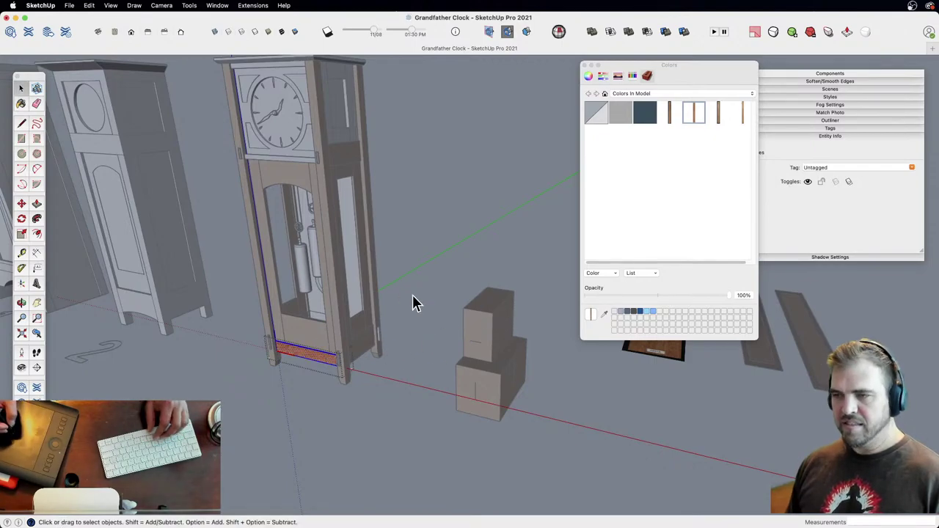
{"action": "left_click", "coordinate": [414, 298]}
Step: Open the upper side frame beside the clock face and paint all geometry of its stiles with the vertical-grain wood texture
{"action": "scroll", "coordinate": [382, 310], "scroll_direction": "down", "scroll_amount": 2}
{"action": "mouse_move", "coordinate": [365, 353]}
{"action": "middle_mouse_down"}
{"action": "mouse_move", "coordinate": [426, 351]}
{"action": "mouse_move", "coordinate": [598, 300]}
{"action": "mouse_move", "coordinate": [685, 300]}
{"action": "mouse_move", "coordinate": [629, 360]}
{"action": "mouse_move", "coordinate": [426, 359]}
{"action": "mouse_move", "coordinate": [377, 384]}
{"action": "mouse_move", "coordinate": [384, 373]}
{"action": "mouse_move", "coordinate": [359, 359]}
{"action": "middle_mouse_up"}
{"action": "double_click", "coordinate": [433, 205]}
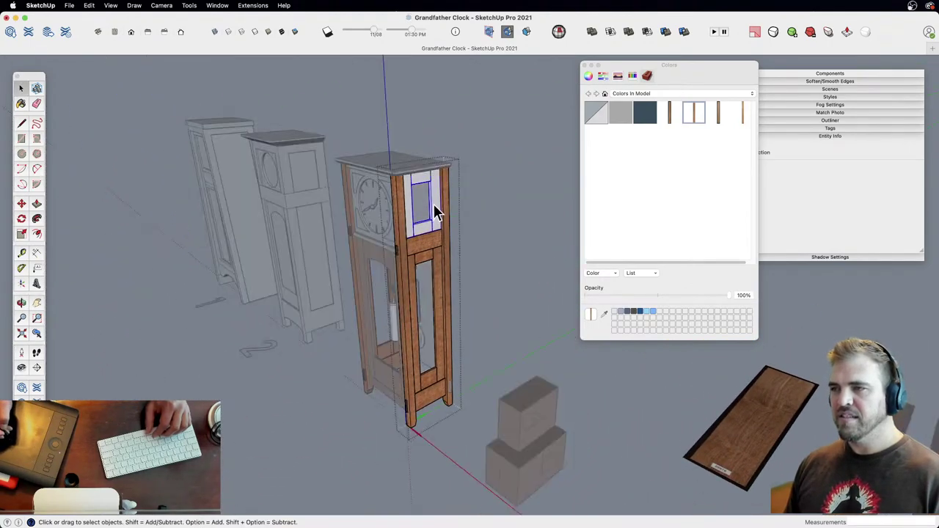
{"action": "double_click", "coordinate": [434, 204]}
{"action": "key", "text": "z"}
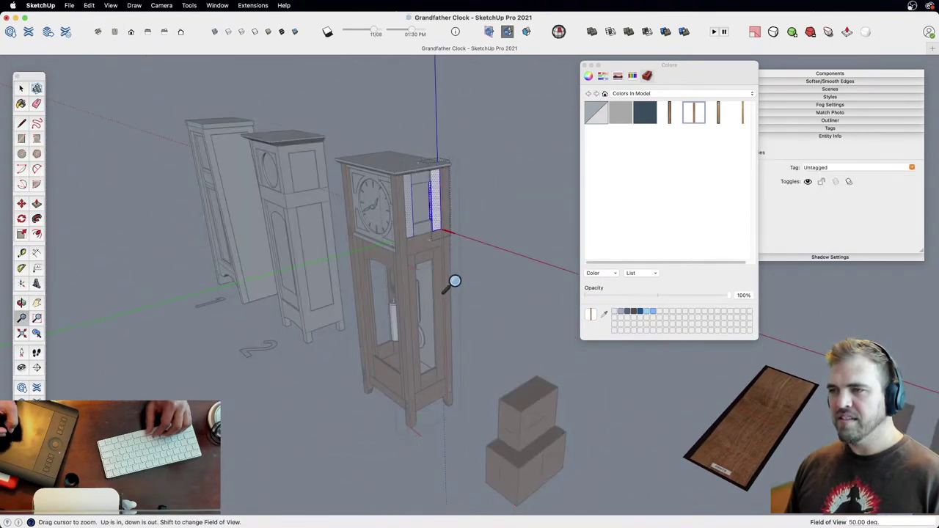
{"action": "scroll", "coordinate": [451, 279], "scroll_direction": "up", "scroll_amount": 8}
{"action": "key", "text": "b"}
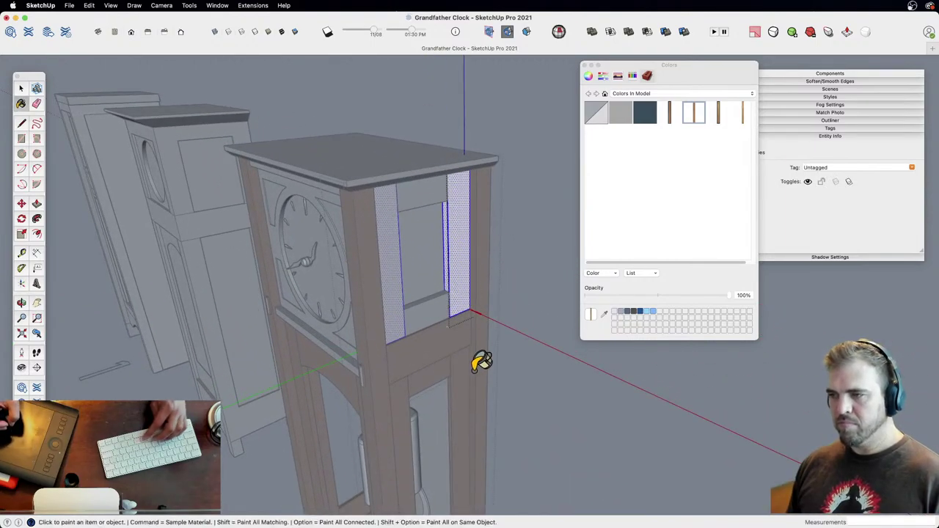
{"action": "left_click", "coordinate": [462, 284]}
Step: Paint all geometry of the upper side frame's rails with the horizontal-grain wood texture and leave component editing
{"action": "key", "text": "space"}
{"action": "double_click", "coordinate": [433, 323]}
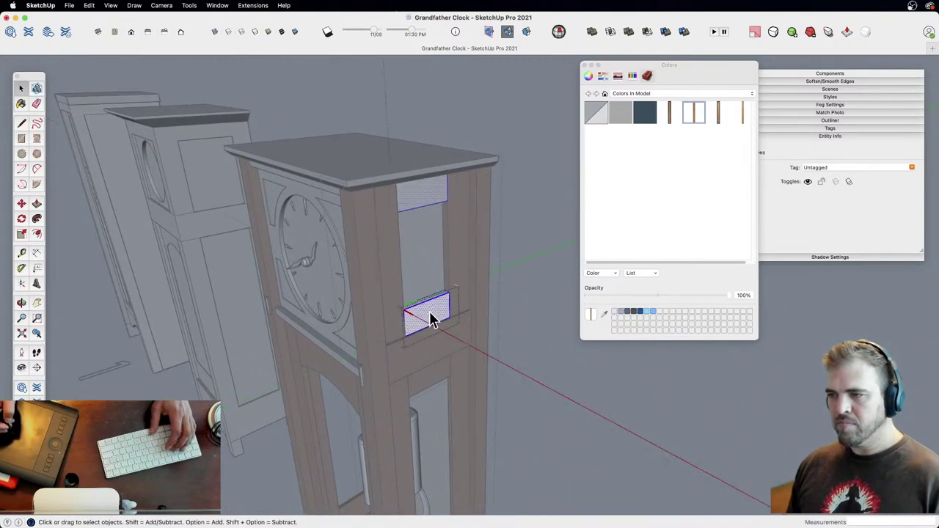
{"action": "key", "text": "b"}
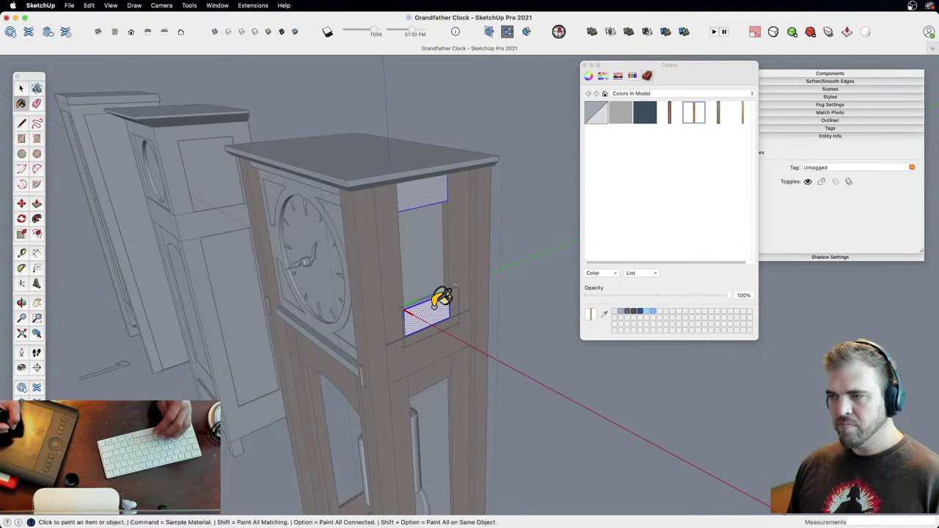
{"action": "left_click", "coordinate": [434, 307]}
{"action": "key", "text": "space"}
{"action": "left_click", "coordinate": [524, 311]}
{"action": "left_click", "coordinate": [526, 312]}
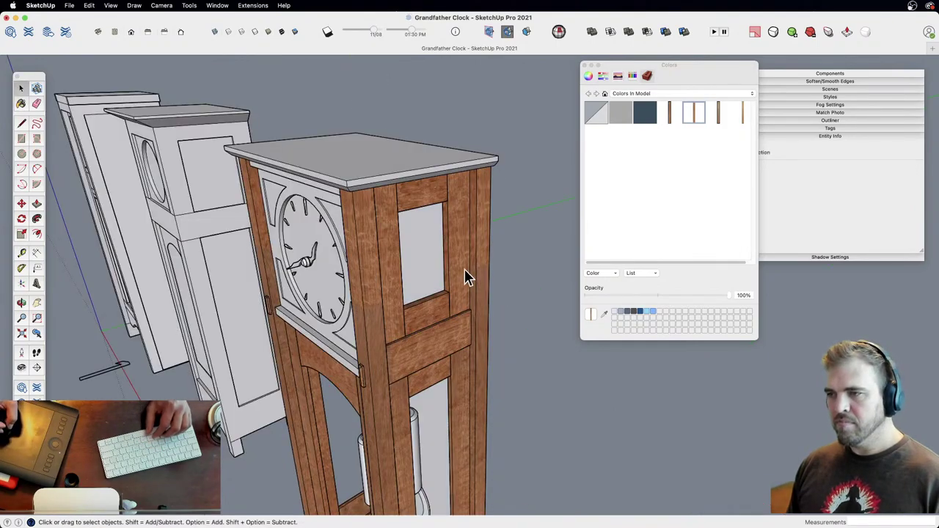
Step: Open the narrow front rail below the clock face, paint all its geometry with the horizontal-grain texture, and leave component editing
{"action": "mouse_move", "coordinate": [465, 276]}
{"action": "middle_mouse_down"}
{"action": "mouse_move", "coordinate": [441, 373]}
{"action": "mouse_move", "coordinate": [421, 319]}
{"action": "mouse_move", "coordinate": [461, 292]}
{"action": "mouse_move", "coordinate": [457, 300]}
{"action": "mouse_move", "coordinate": [431, 190]}
{"action": "middle_mouse_up"}
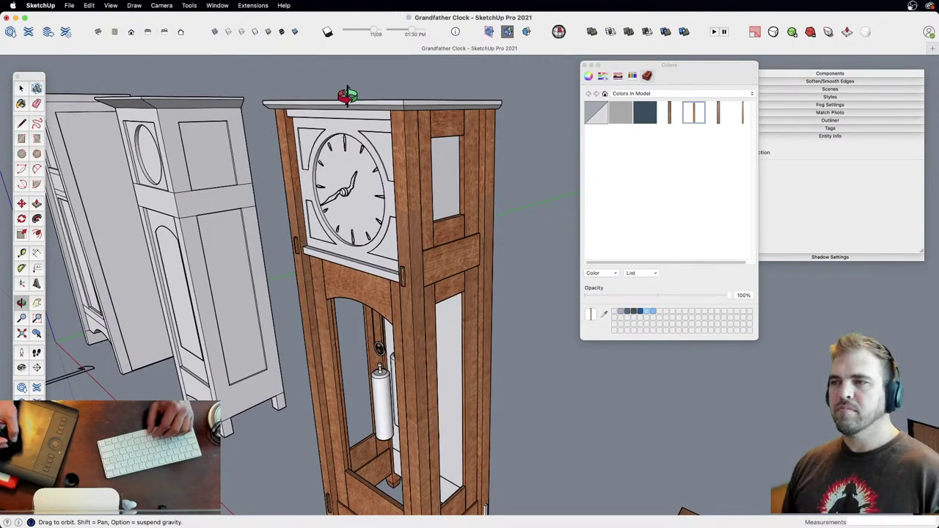
{"action": "middle_click_drag", "start_coordinate": [430, 272], "coordinate": [403, 270]}
{"action": "left_click_drag", "start_coordinate": [479, 190], "coordinate": [404, 279]}
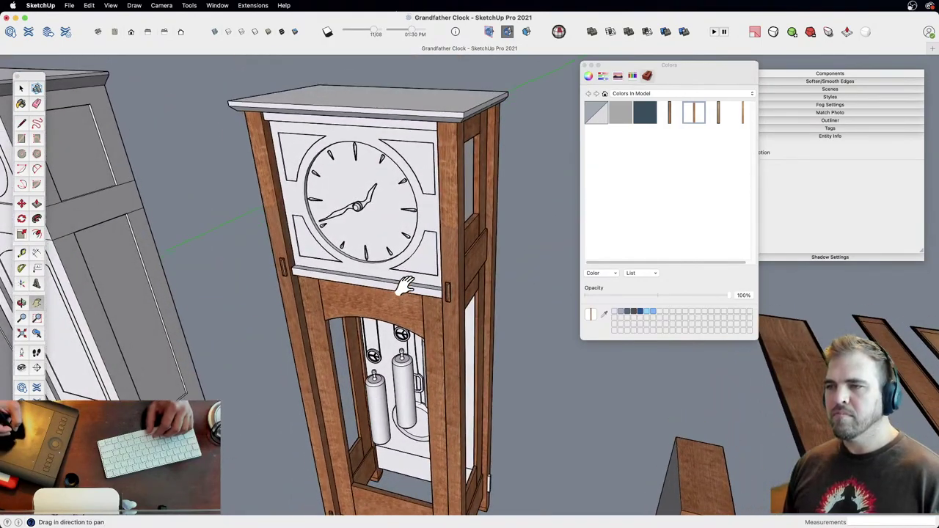
{"action": "key", "text": "space"}
{"action": "double_click", "coordinate": [411, 294]}
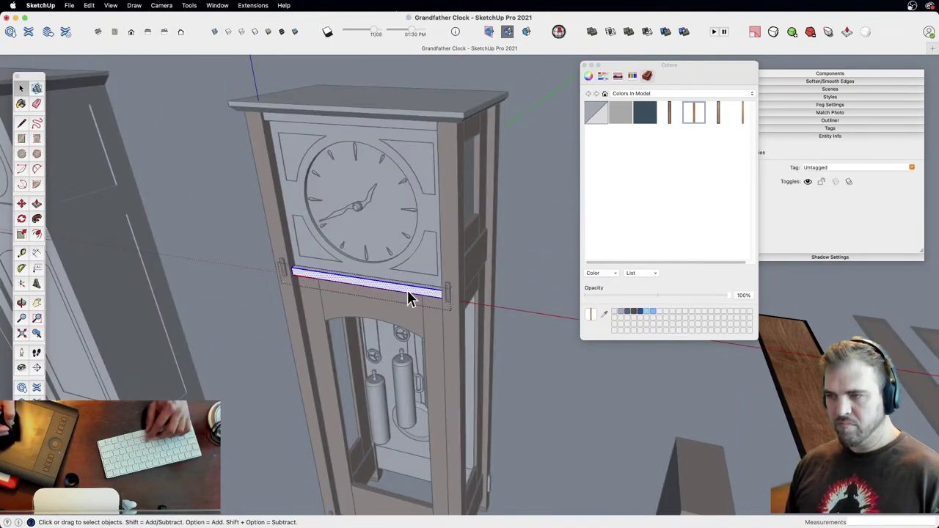
{"action": "key", "text": "b"}
{"action": "left_click", "coordinate": [420, 286]}
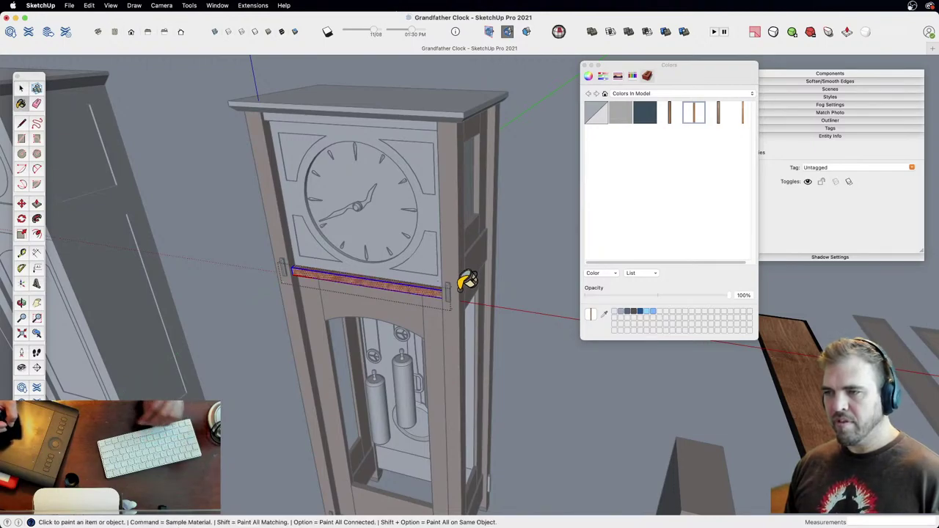
{"action": "key", "text": "space"}
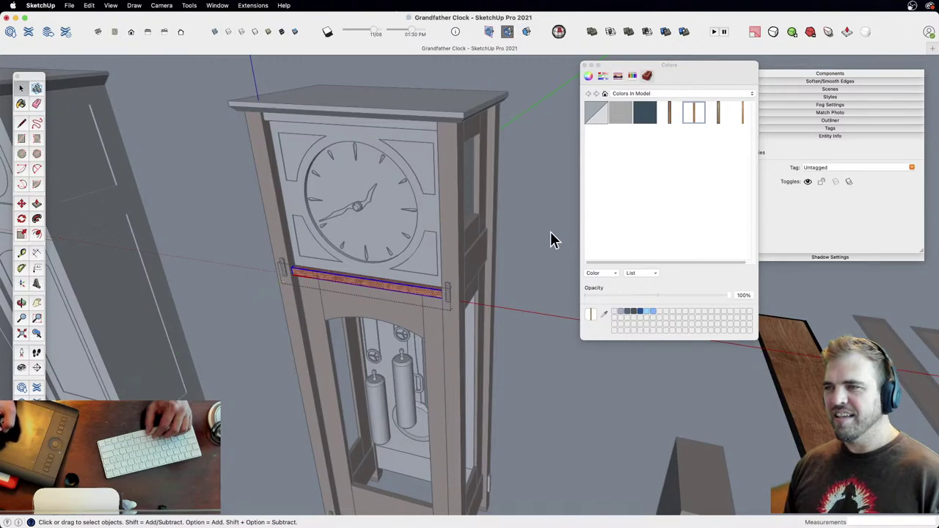
{"action": "key", "text": "Escape"}
{"action": "key", "text": "Escape"}
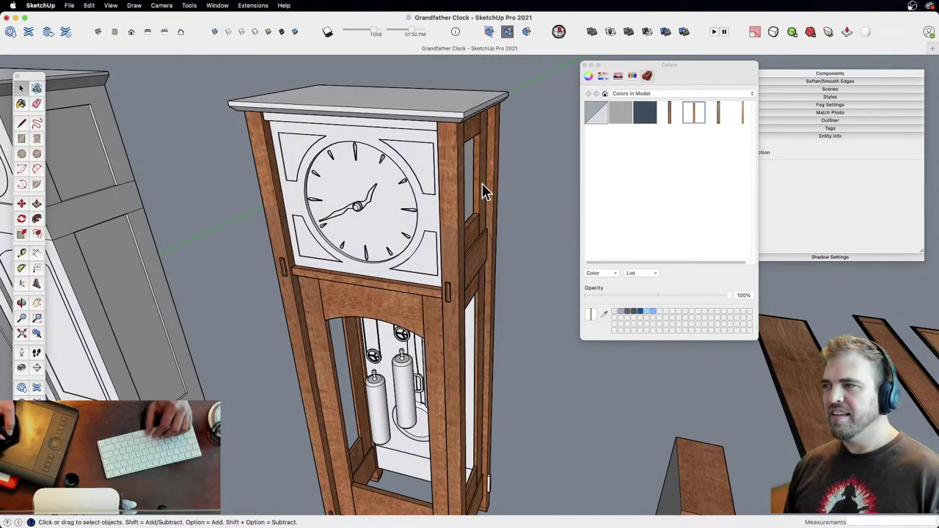
Step: Paint the clock face component with the light grey colour from the model's colours
{"action": "left_click", "coordinate": [393, 239]}
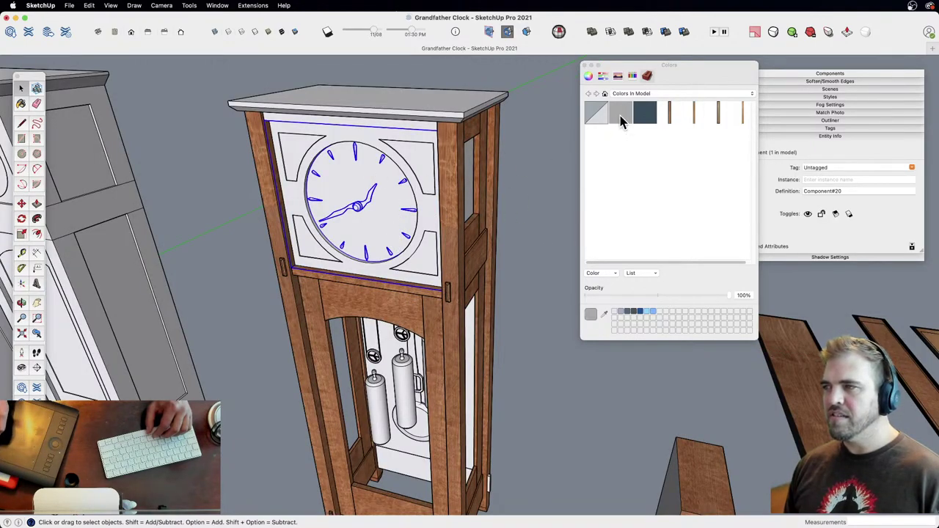
{"action": "left_click", "coordinate": [620, 115]}
{"action": "left_click", "coordinate": [400, 226]}
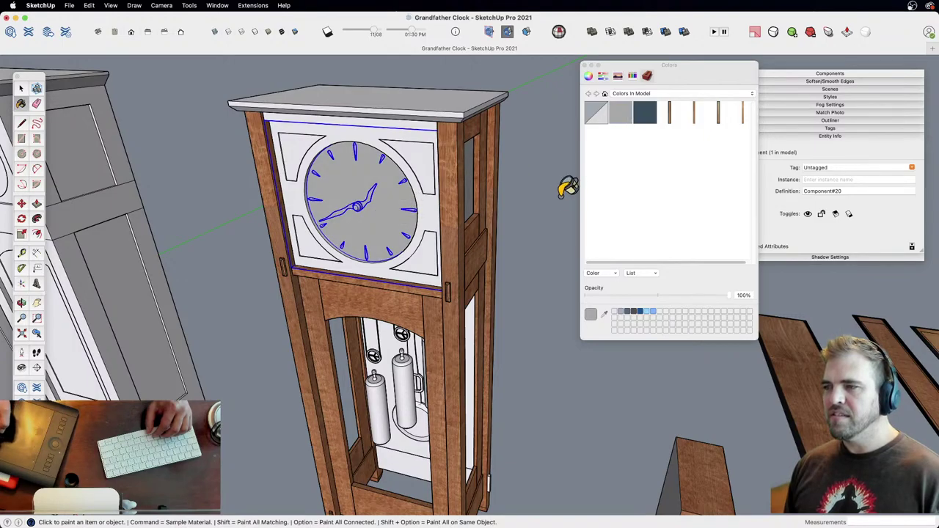
Step: Open the middle cylindrical clock weight for editing and paint all its geometry with a tan colour chosen from the colour wheel
{"action": "middle_click_drag", "start_coordinate": [567, 188], "coordinate": [486, 277], "text": "shift"}
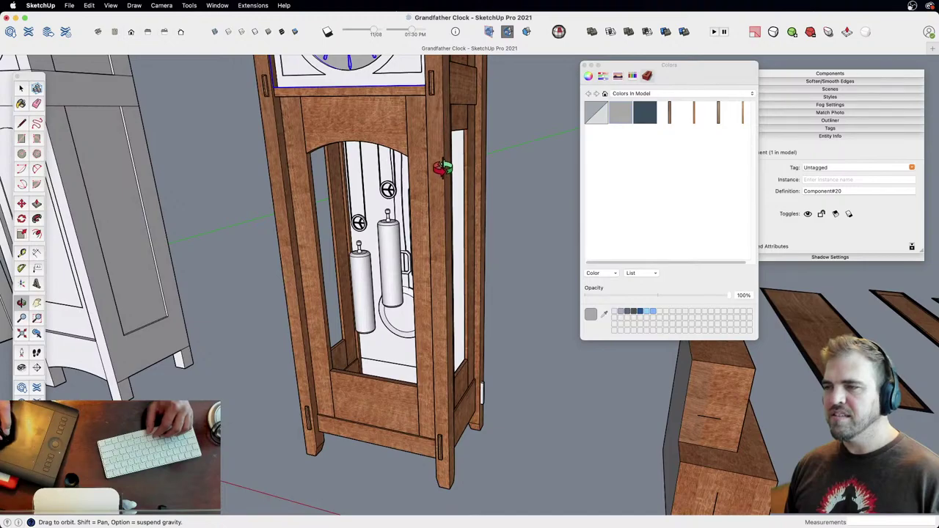
{"action": "middle_click_drag", "start_coordinate": [443, 167], "coordinate": [451, 360]}
{"action": "key", "text": "z"}
{"action": "left_click_drag", "start_coordinate": [450, 361], "coordinate": [433, 304]}
{"action": "middle_click_drag", "start_coordinate": [433, 304], "coordinate": [486, 313], "text": "shift"}
{"action": "key", "text": "space"}
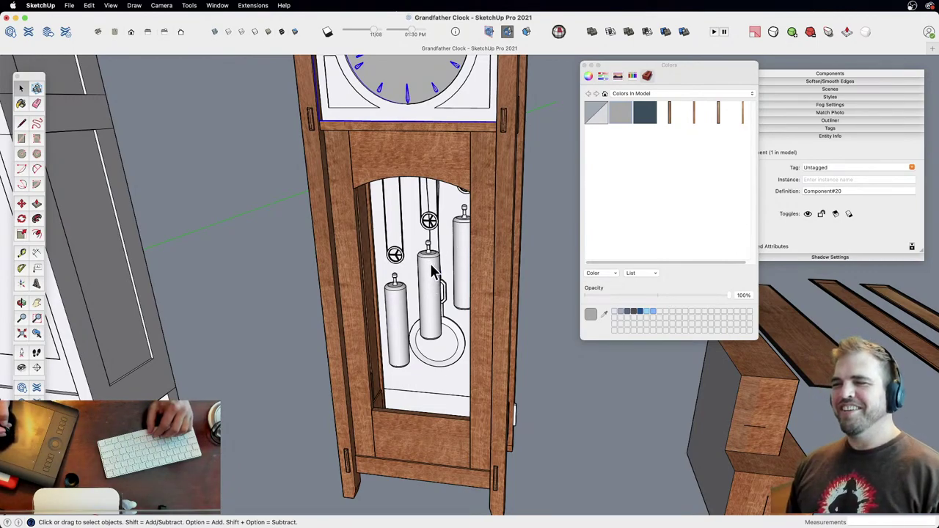
{"action": "double_click", "coordinate": [430, 268]}
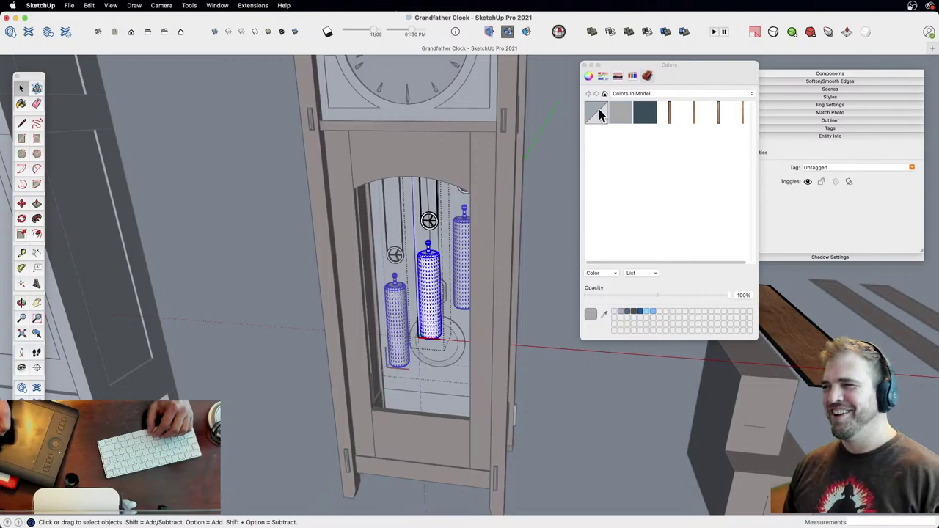
{"action": "left_click", "coordinate": [589, 76]}
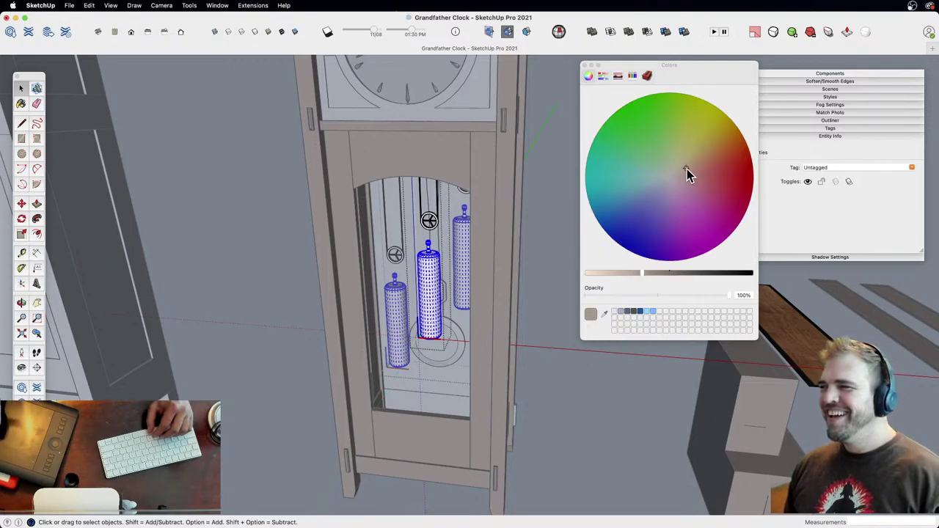
{"action": "left_click", "coordinate": [690, 166]}
{"action": "left_click", "coordinate": [439, 281]}
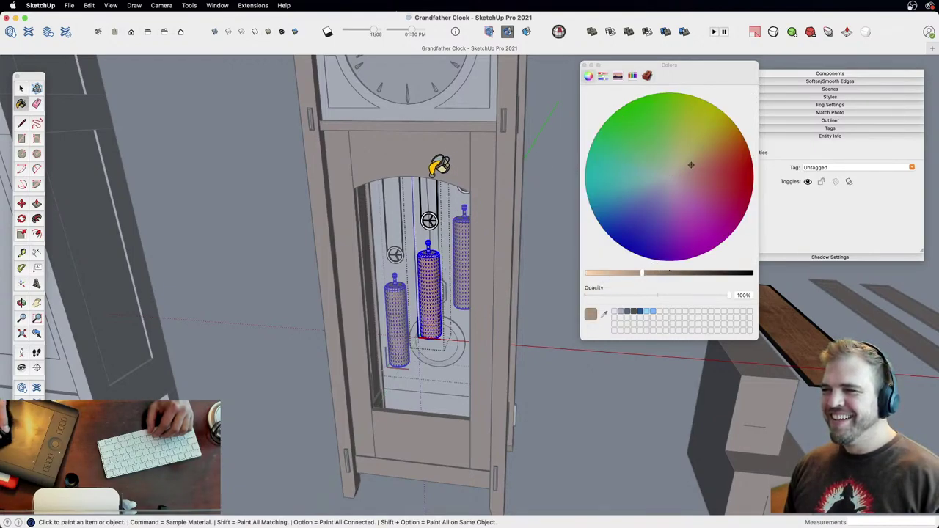
Step: Repaint the clock weights with a slightly darker, yellower tan
{"action": "left_click", "coordinate": [644, 273]}
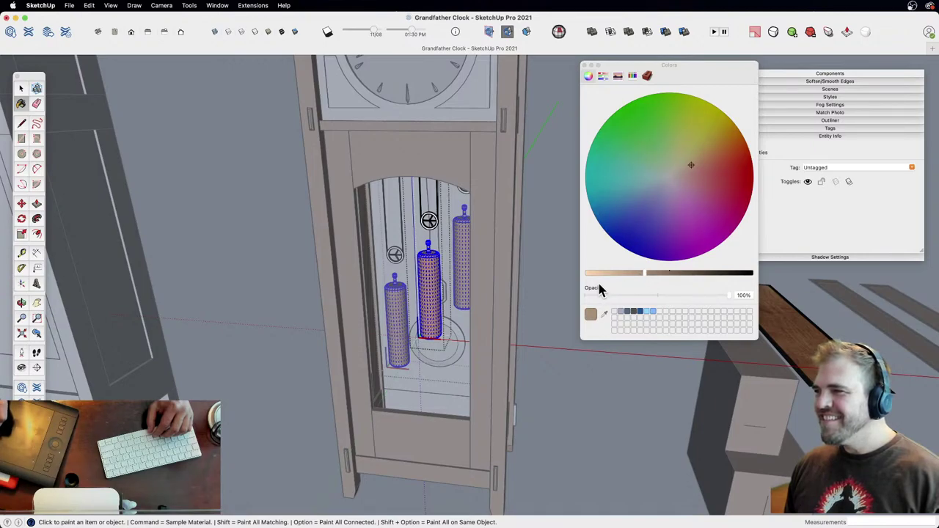
{"action": "key", "text": "z"}
{"action": "left_click_drag", "start_coordinate": [467, 330], "coordinate": [457, 224]}
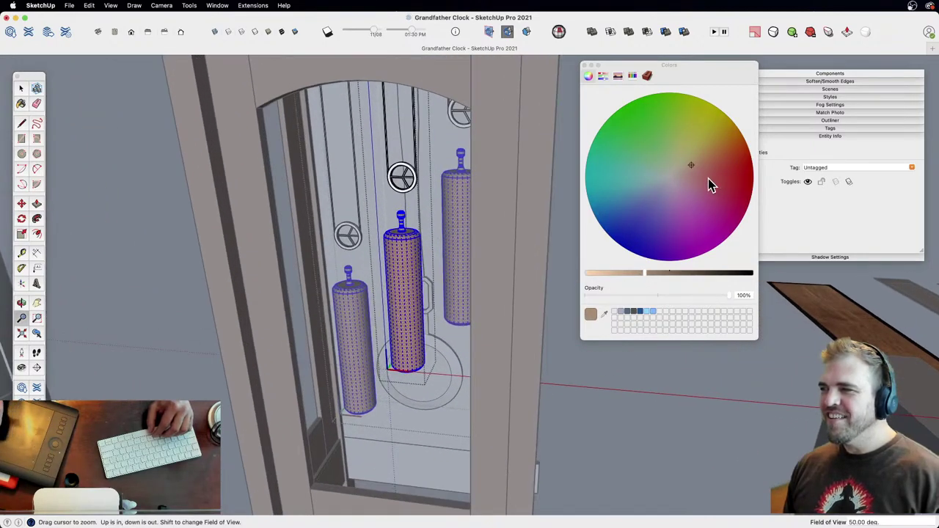
{"action": "key", "text": "b"}
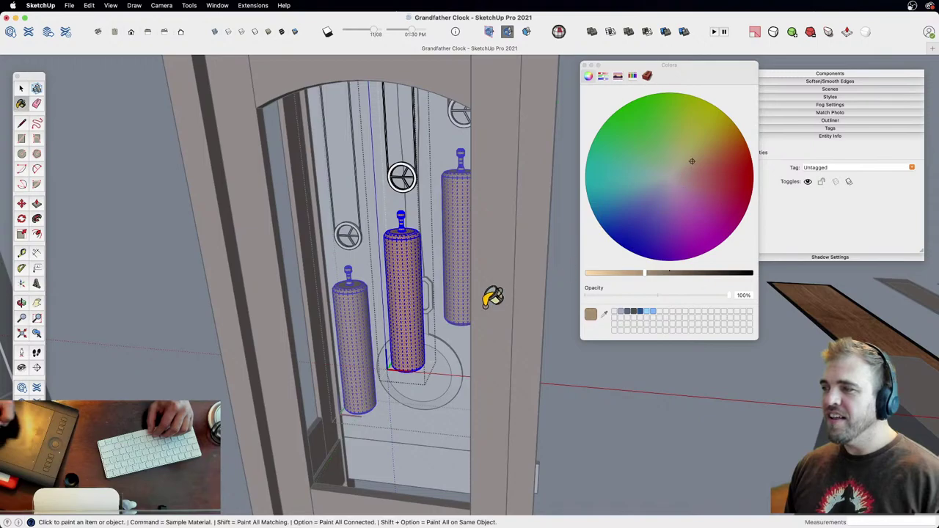
Step: Open the pulley wheel above the middle weight and paint all its geometry with the same tan
{"action": "middle_click_drag", "start_coordinate": [413, 280], "coordinate": [436, 376], "text": "shift"}
{"action": "key", "text": "space"}
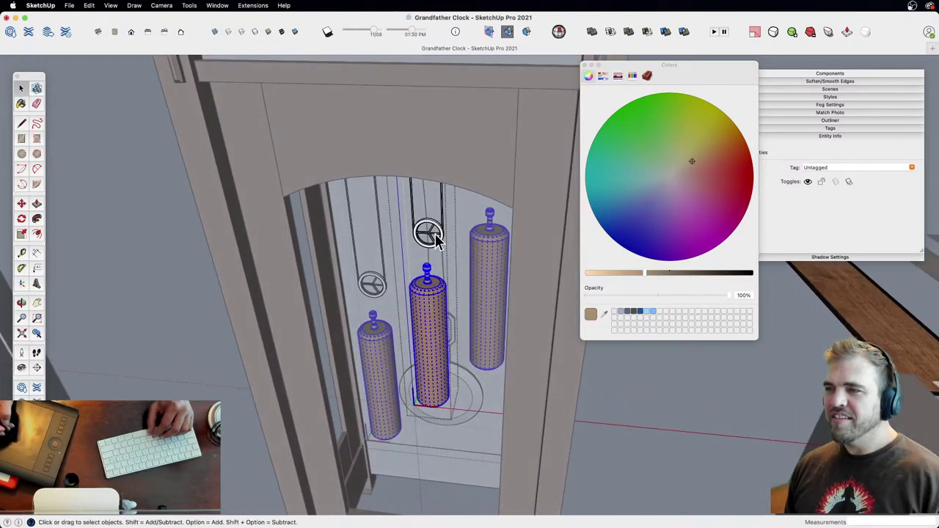
{"action": "left_click", "coordinate": [438, 232]}
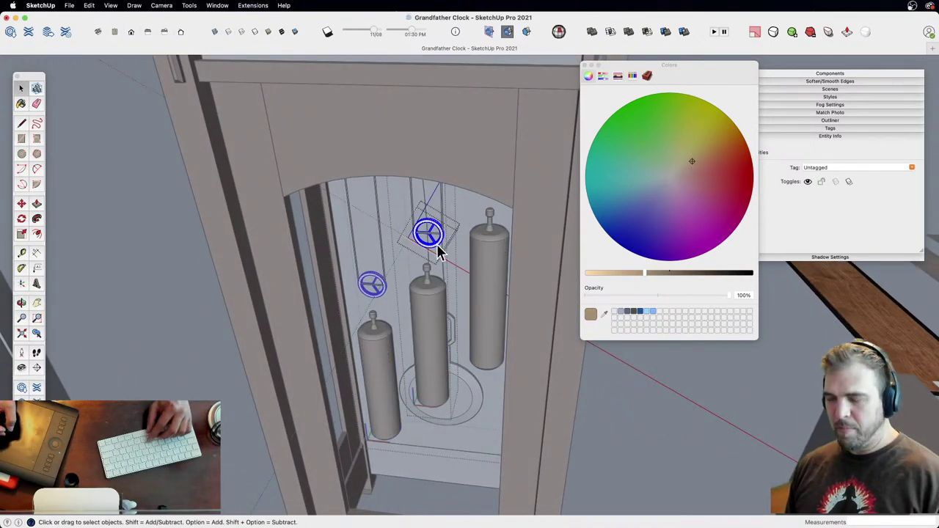
{"action": "key", "text": "b"}
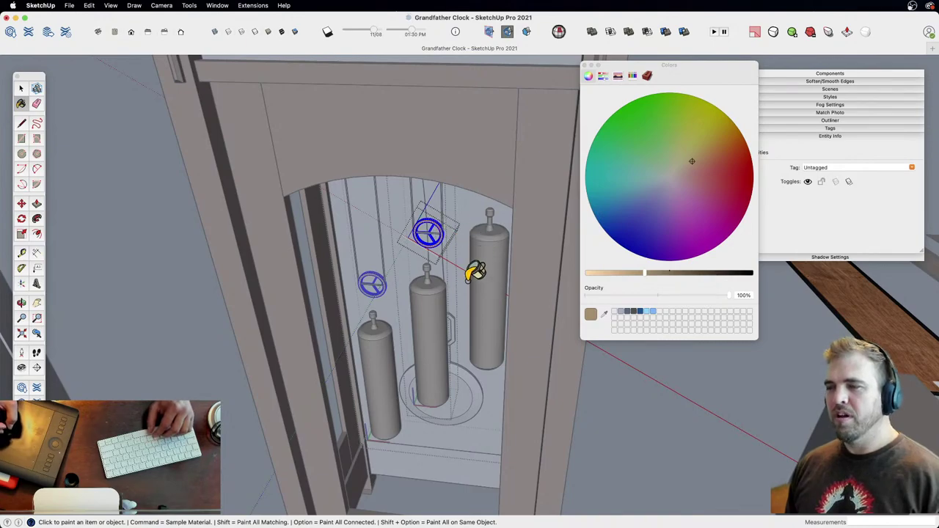
{"action": "left_click", "coordinate": [408, 334]}
Step: Reopen the middle clock weight and repaint all its geometry with a lighter tan
{"action": "key", "text": "space"}
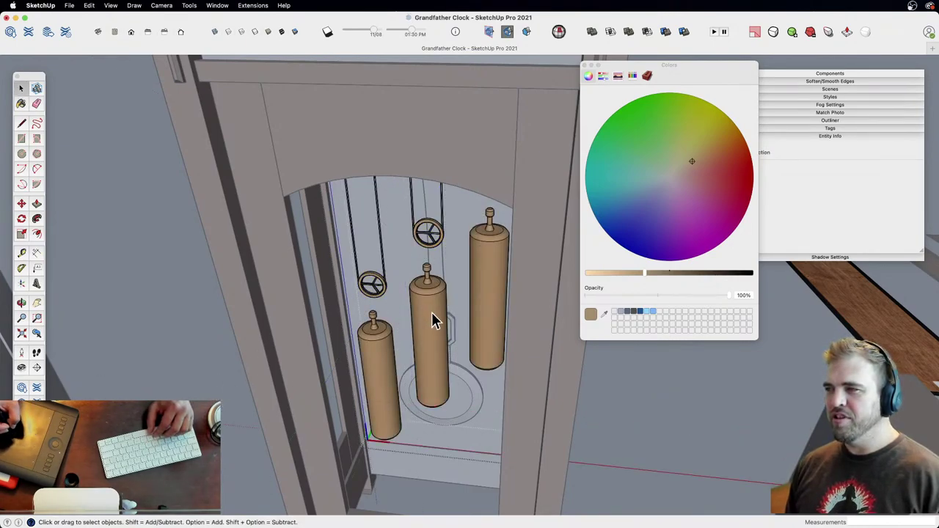
{"action": "left_click", "coordinate": [429, 312]}
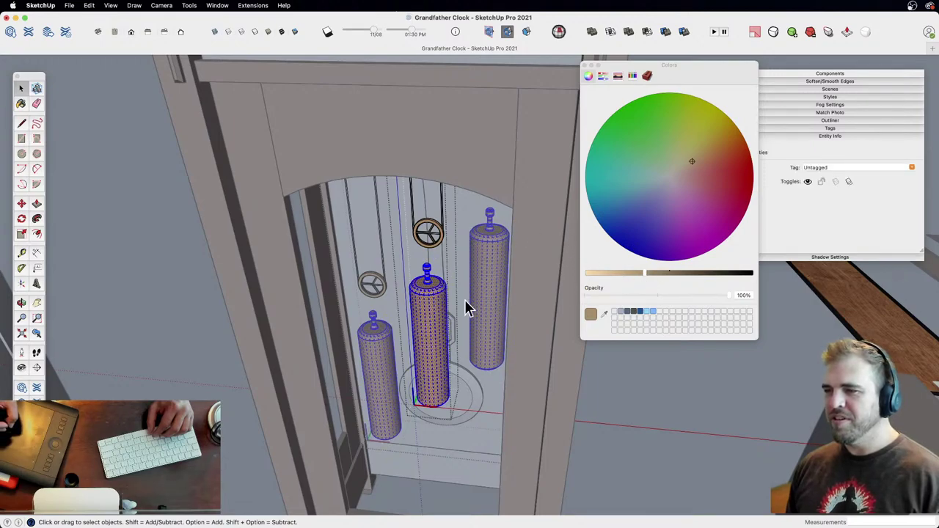
{"action": "left_click", "coordinate": [629, 272]}
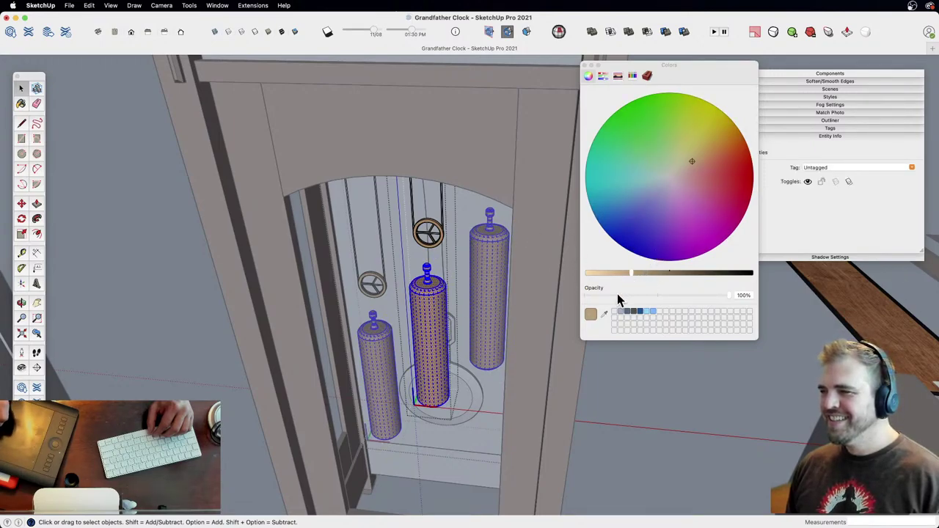
{"action": "middle_click_drag", "start_coordinate": [445, 307], "coordinate": [444, 293], "text": "shift"}
{"action": "scroll", "coordinate": [445, 294], "scroll_direction": "up", "scroll_amount": 5}
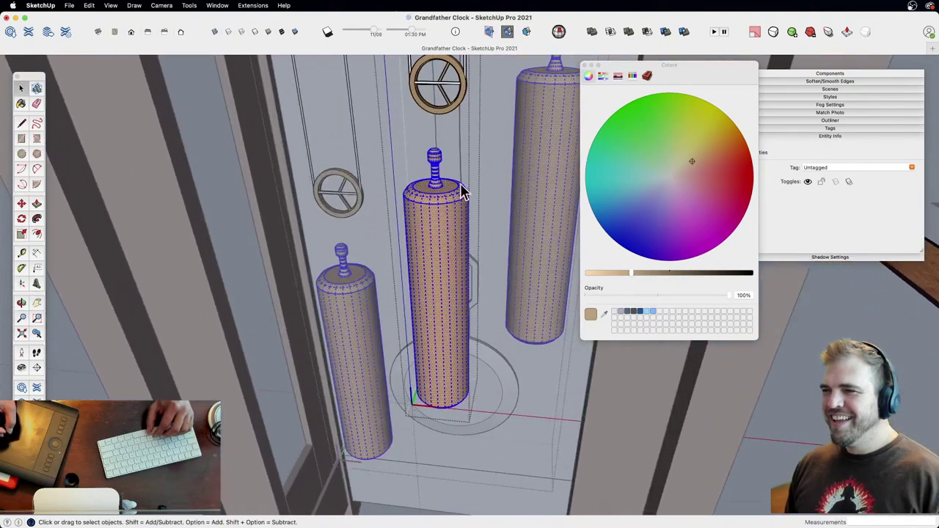
{"action": "mouse_move", "coordinate": [463, 188]}
{"action": "middle_mouse_down"}
{"action": "mouse_move", "coordinate": [445, 256]}
{"action": "mouse_move", "coordinate": [448, 174]}
{"action": "middle_mouse_up"}
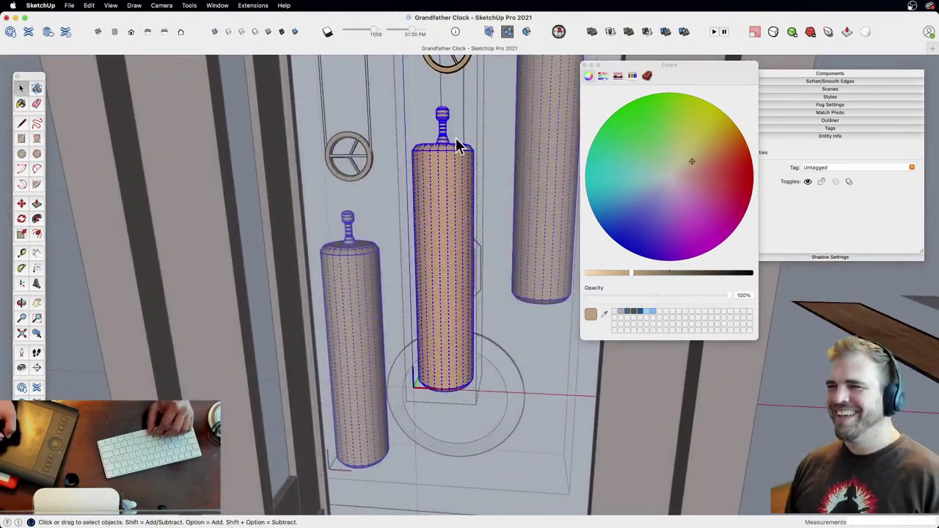
Step: Paint the small knob on top of the weight with a darker brown of the same hue
{"action": "left_click", "coordinate": [445, 119]}
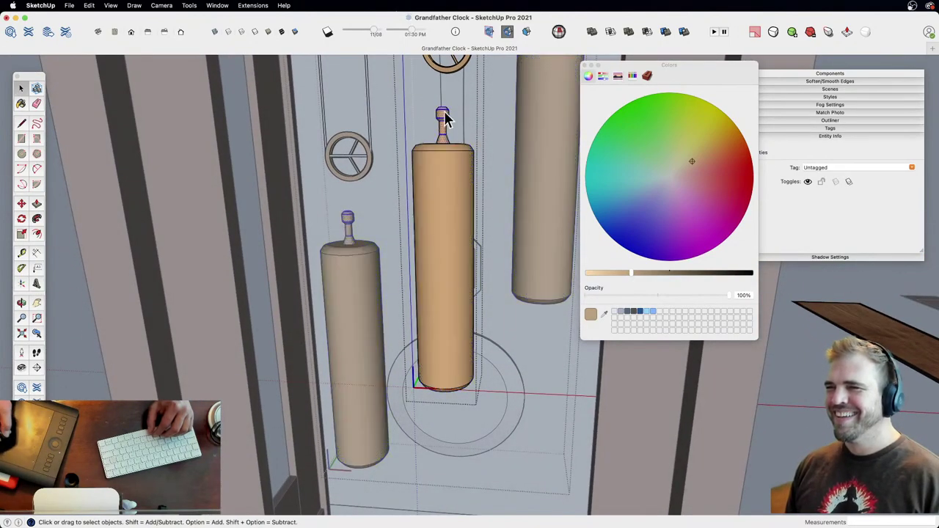
{"action": "left_click", "coordinate": [662, 275]}
{"action": "middle_click_drag", "start_coordinate": [444, 184], "coordinate": [441, 258]}
{"action": "key", "text": "z"}
{"action": "left_click_drag", "start_coordinate": [440, 257], "coordinate": [451, 294]}
{"action": "key", "text": "h"}
{"action": "key", "text": "space"}
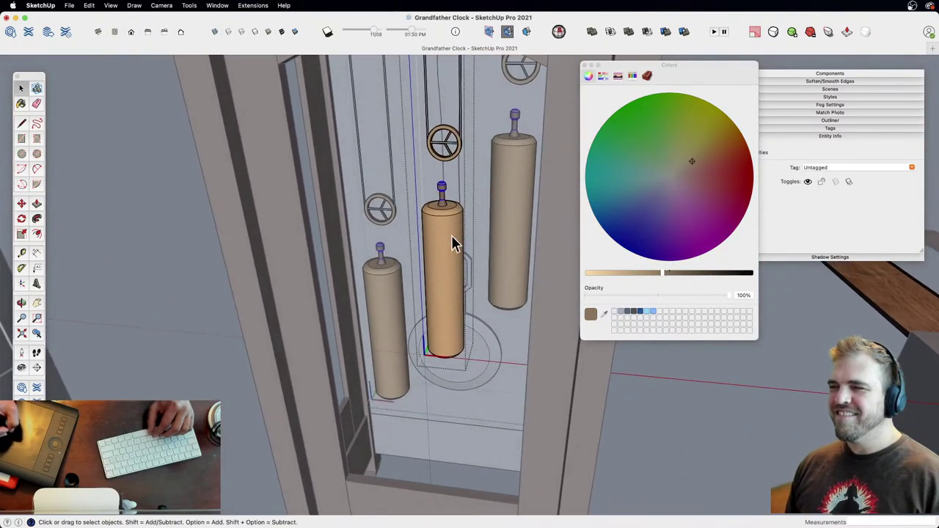
Step: Copy the weight's circular shoulder edge down its body, and copy that edge again 3/4" lower to outline a band
{"action": "middle_click_drag", "start_coordinate": [456, 223], "coordinate": [431, 160]}
{"action": "scroll", "coordinate": [465, 319], "scroll_direction": "up", "scroll_amount": 3}
{"action": "key", "text": "m"}
{"action": "key", "text": "alt"}
{"action": "left_click", "coordinate": [449, 179]}
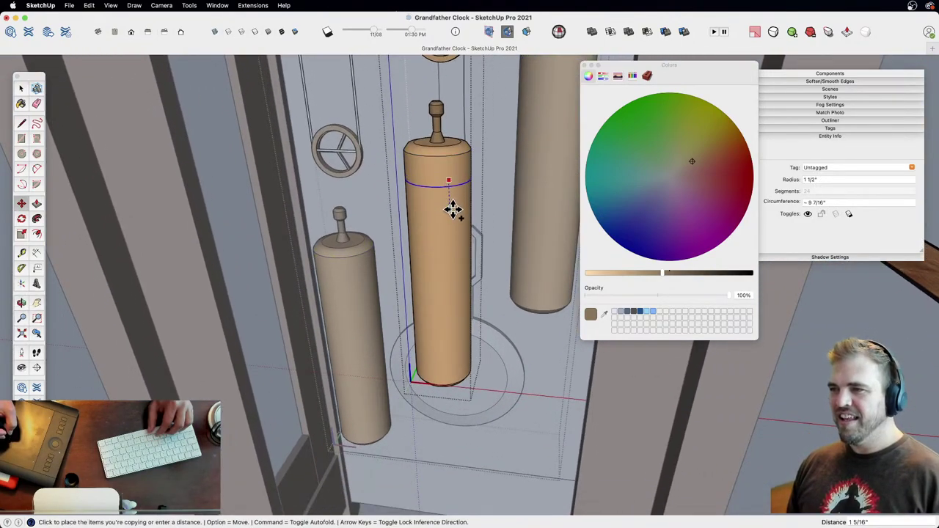
{"action": "type", "text": "3/4"}
{"action": "key", "text": "Return"}
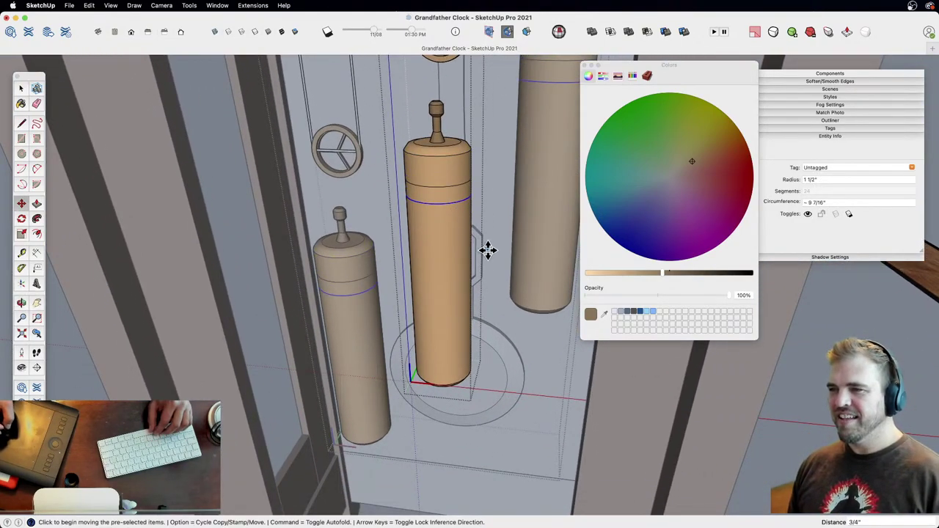
Step: Paint the band around the weight with a darker brown and leave component editing
{"action": "key", "text": "p"}
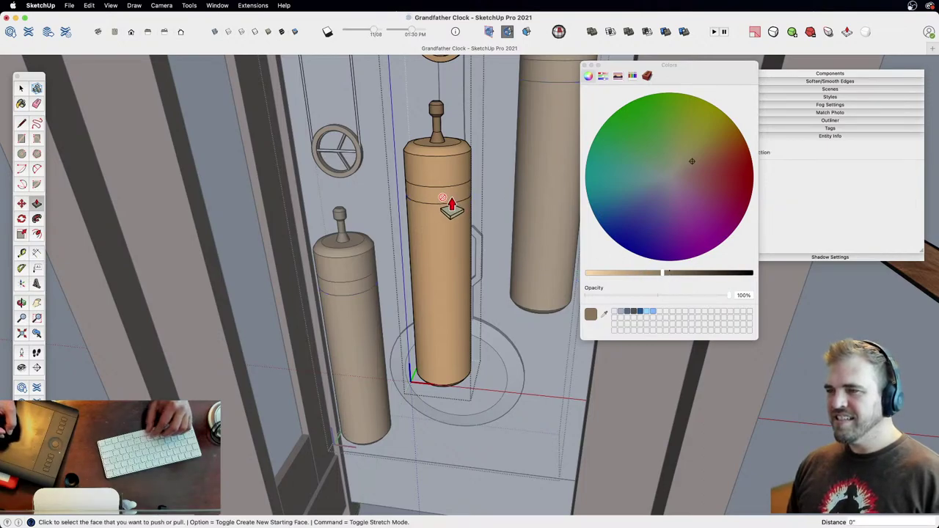
{"action": "key", "text": "b"}
{"action": "left_click", "coordinate": [671, 274]}
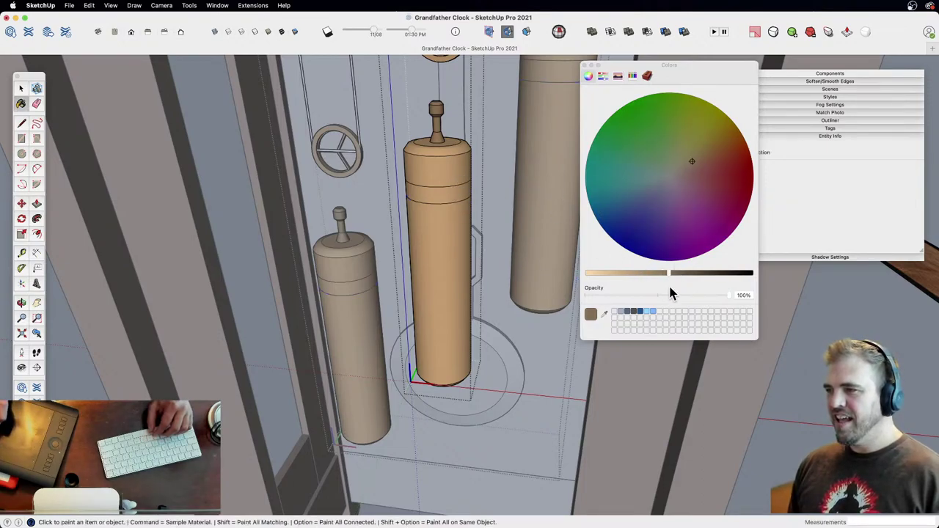
{"action": "key", "text": "z"}
{"action": "left_click_drag", "start_coordinate": [482, 179], "coordinate": [401, 270]}
{"action": "key", "text": "space"}
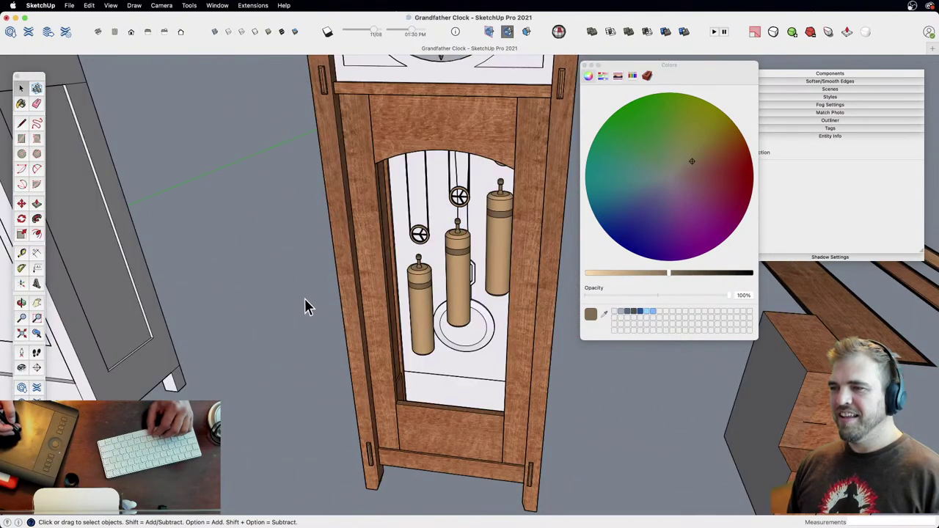
Step: Open the lower back rail and paint all its geometry with the horizontal-grain wood texture sampled from the lower front rail
{"action": "key", "text": "o"}
{"action": "left_click_drag", "start_coordinate": [304, 306], "coordinate": [330, 314]}
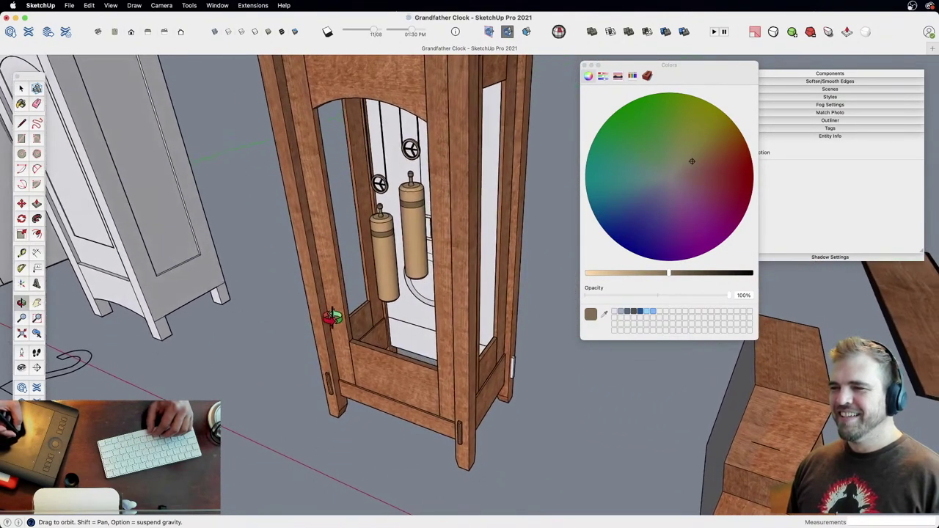
{"action": "key", "text": "space"}
{"action": "left_click", "coordinate": [415, 344]}
{"action": "key", "text": "b"}
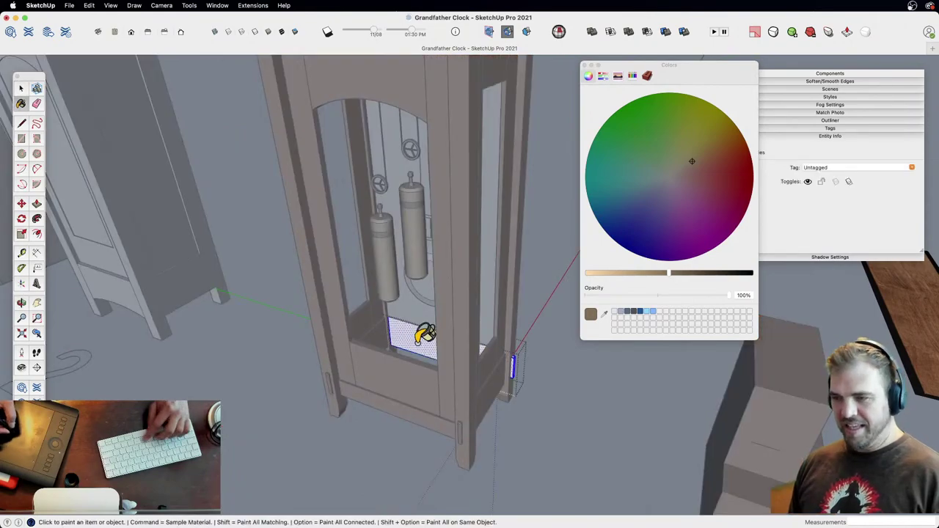
{"action": "key", "text": "super"}
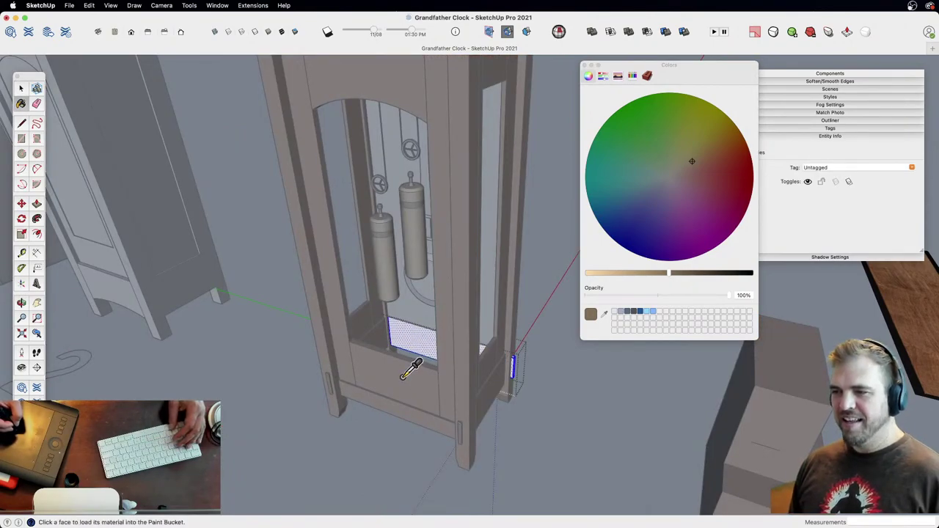
{"action": "left_click", "coordinate": [411, 370], "text": "super"}
{"action": "left_click", "coordinate": [419, 330]}
{"action": "key", "text": "space"}
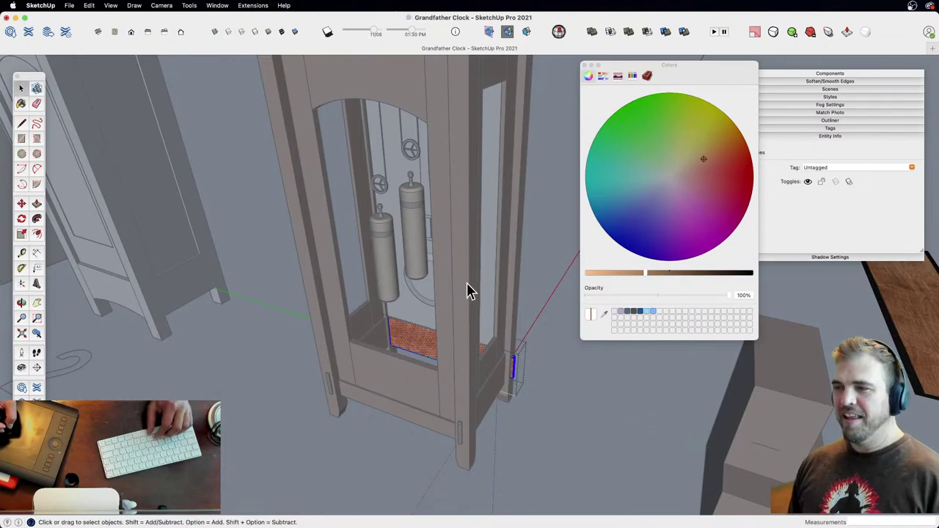
Step: Open the back panel behind the weights, paint all its geometry with the same wood texture, and leave group editing
{"action": "left_click", "coordinate": [485, 243]}
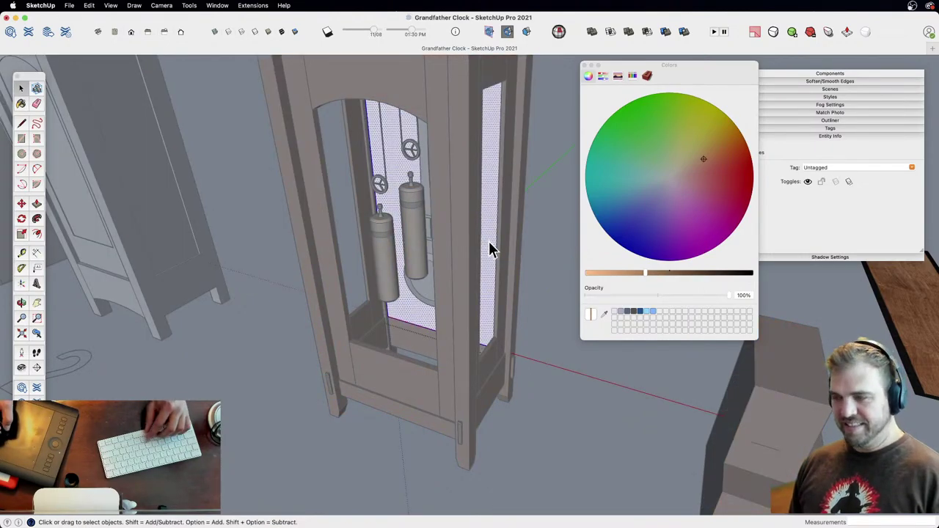
{"action": "key", "text": "b"}
{"action": "left_click", "coordinate": [492, 252]}
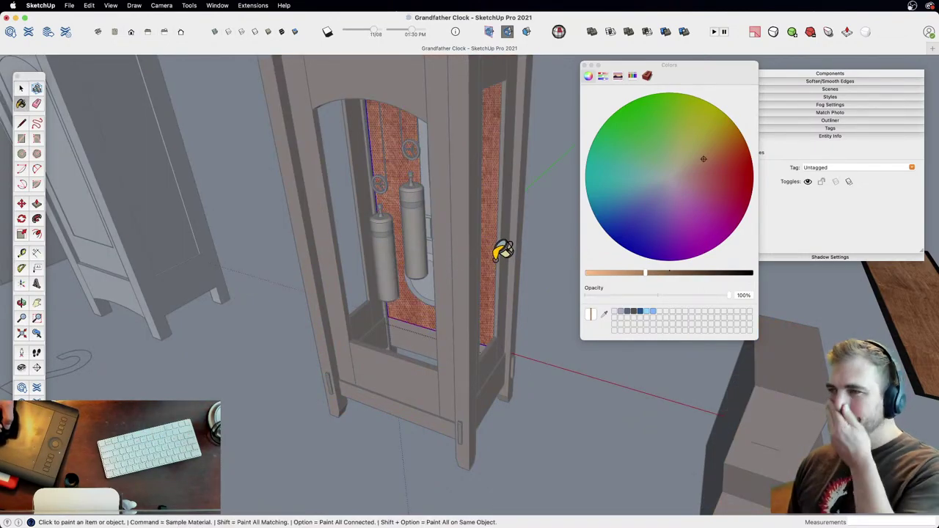
{"action": "key", "text": "space"}
{"action": "left_click", "coordinate": [556, 331]}
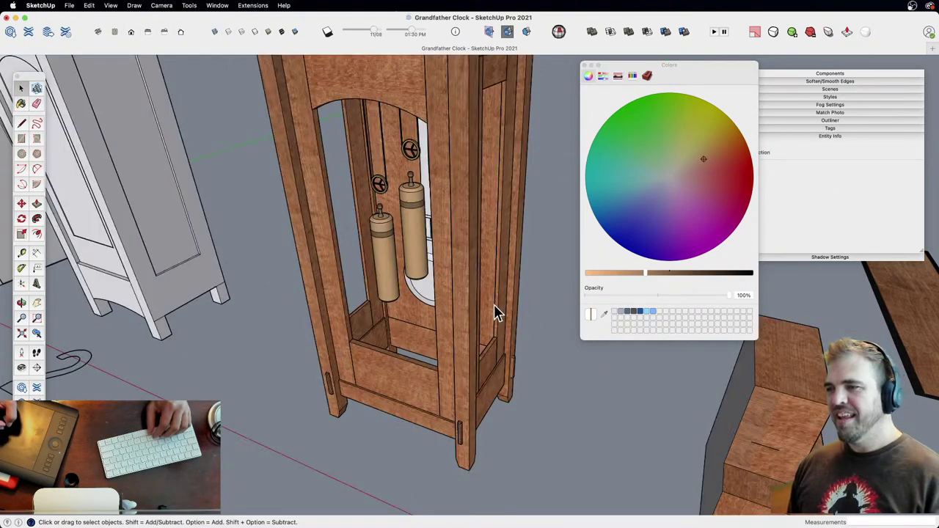
Step: Convert the clock's back panel group into a component
{"action": "left_click", "coordinate": [492, 279]}
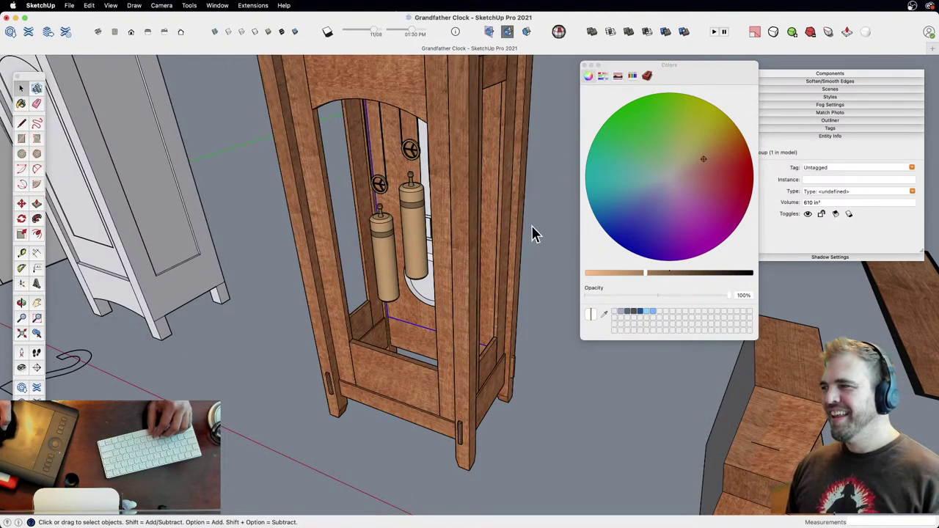
{"action": "middle_click_drag", "start_coordinate": [535, 233], "coordinate": [551, 384]}
{"action": "scroll", "coordinate": [454, 419], "scroll_direction": "down", "scroll_amount": 3}
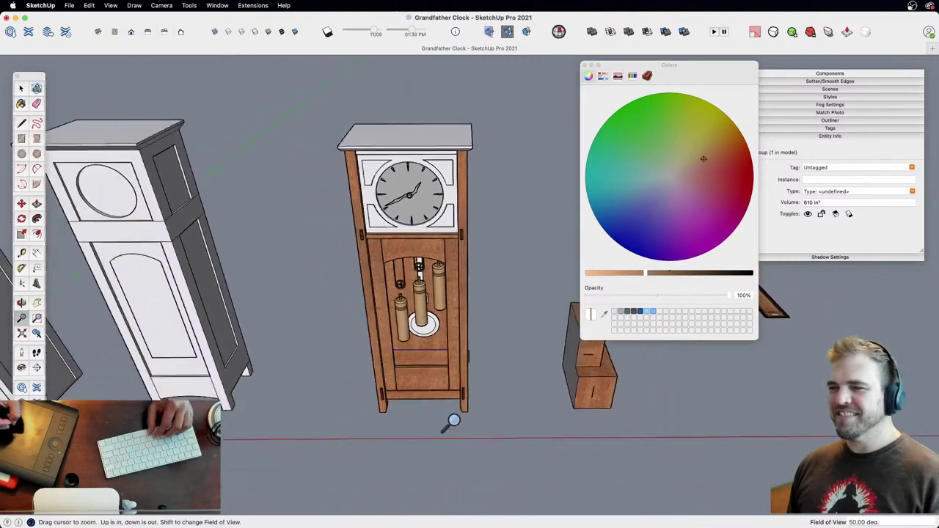
{"action": "middle_click_drag", "start_coordinate": [454, 420], "coordinate": [401, 385]}
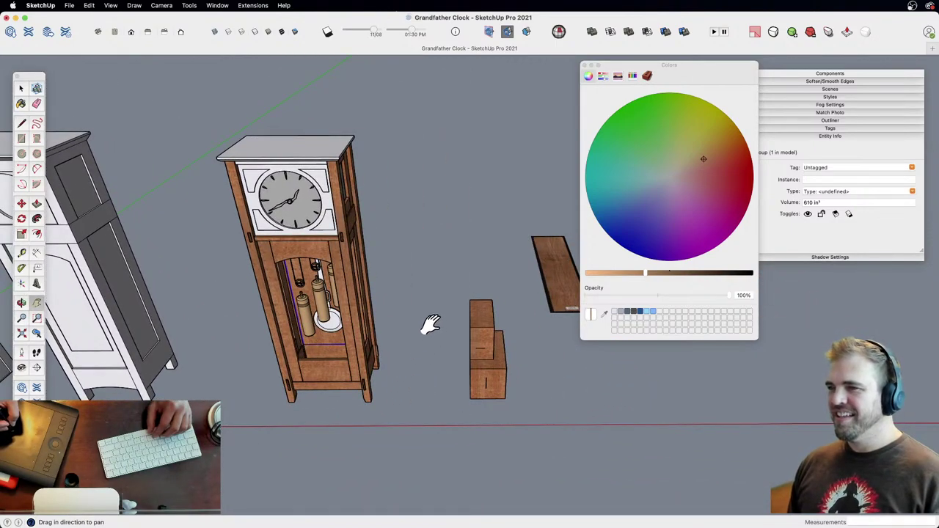
{"action": "key", "text": "g"}
{"action": "key", "text": "Return"}
Step: Copy the back panel component out beside the third clock, about 2' 4" along the red axis
{"action": "key", "text": "m"}
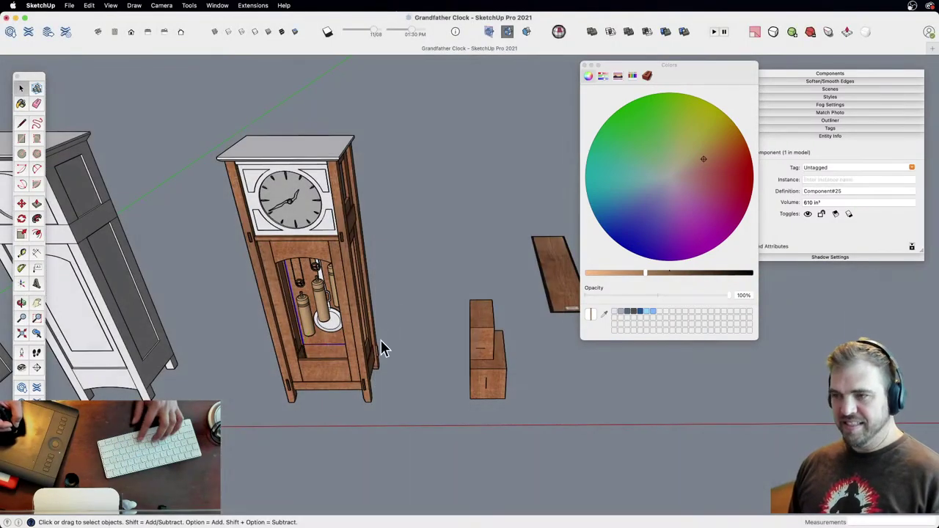
{"action": "left_click", "coordinate": [394, 406]}
{"action": "key", "text": "alt"}
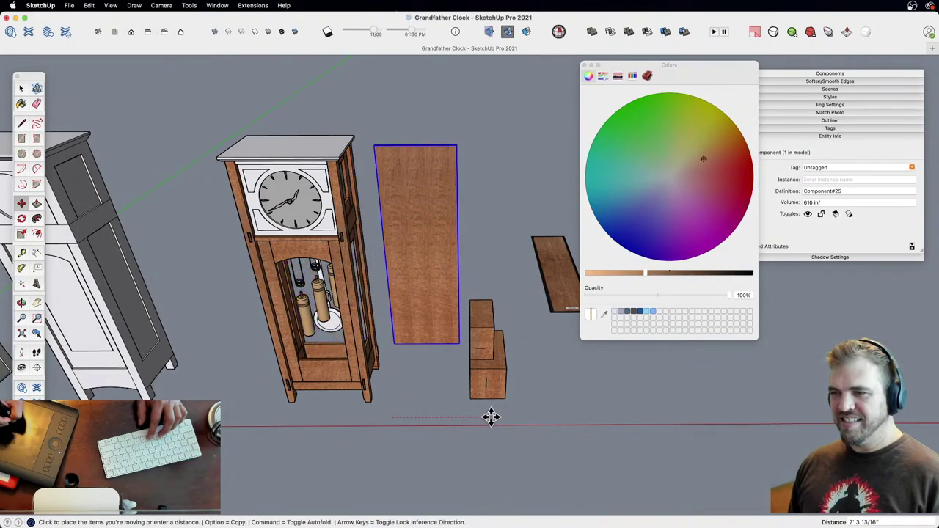
{"action": "left_click", "coordinate": [490, 417]}
Step: Open the copied back panel and array its long left edge across to the right edge, dividing the face into four equal planks
{"action": "middle_click_drag", "start_coordinate": [413, 287], "coordinate": [373, 299]}
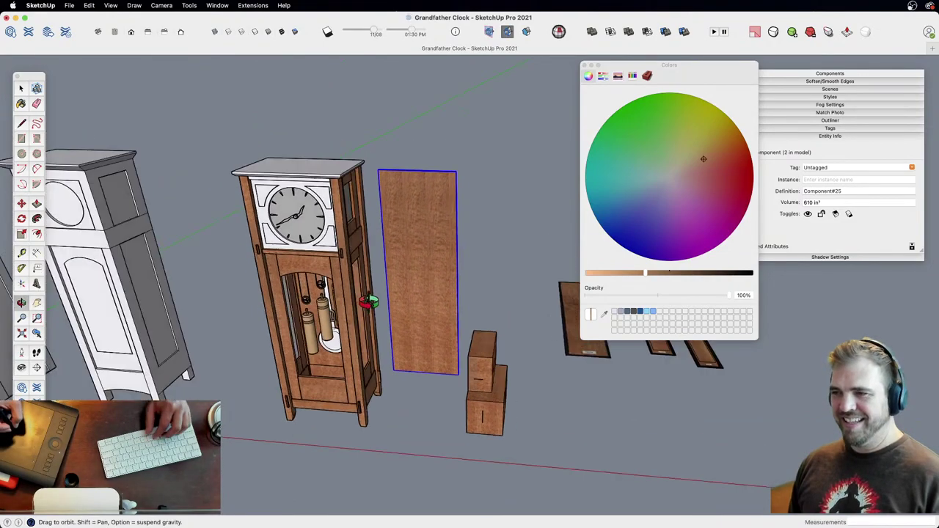
{"action": "scroll", "coordinate": [422, 275], "scroll_direction": "up", "scroll_amount": 5}
{"action": "key", "text": "space"}
{"action": "double_click", "coordinate": [394, 324]}
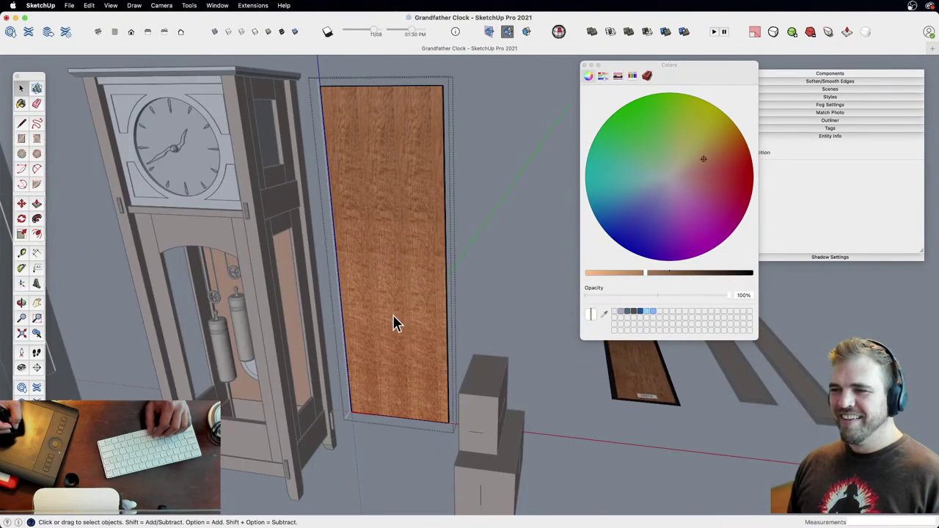
{"action": "left_click", "coordinate": [348, 355]}
{"action": "middle_click_drag", "start_coordinate": [369, 373], "coordinate": [425, 363]}
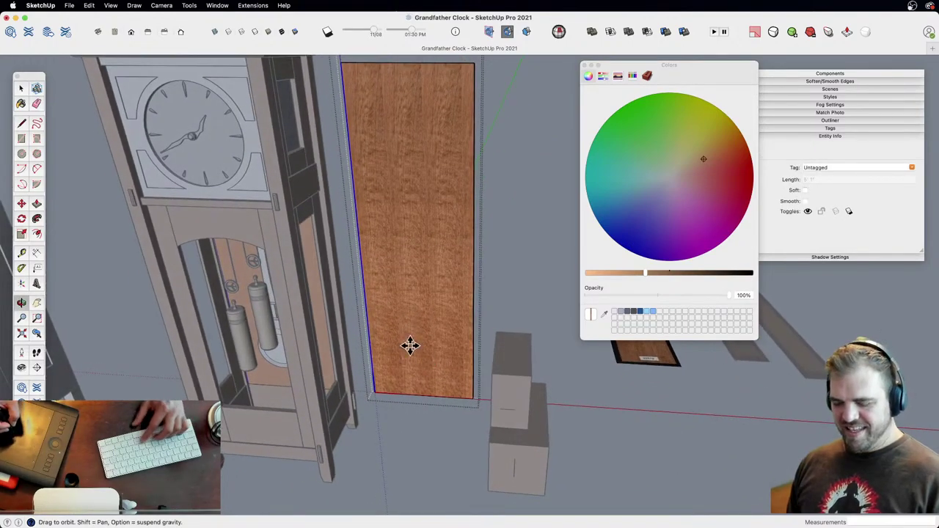
{"action": "key", "text": "m"}
{"action": "key", "text": "alt"}
{"action": "left_click", "coordinate": [376, 392]}
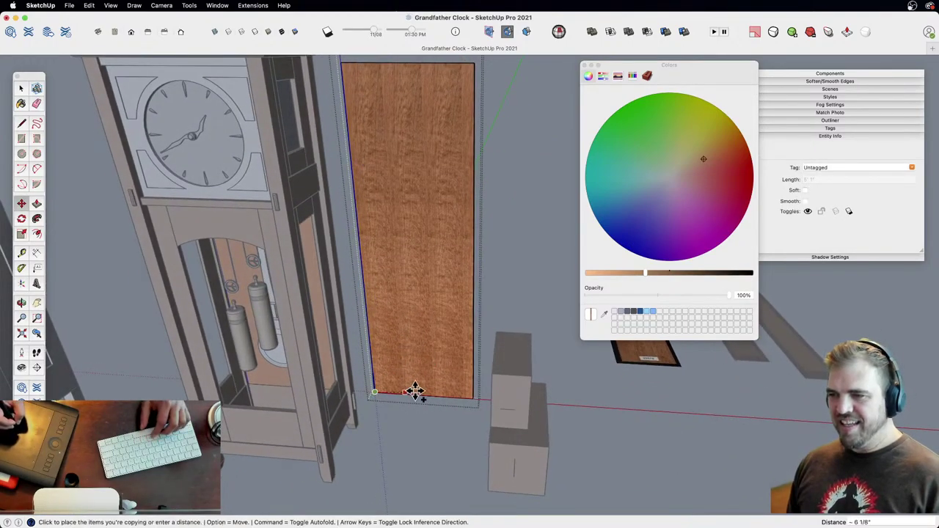
{"action": "left_click", "coordinate": [472, 398]}
{"action": "type", "text": "4/"}
{"action": "key", "text": "Return"}
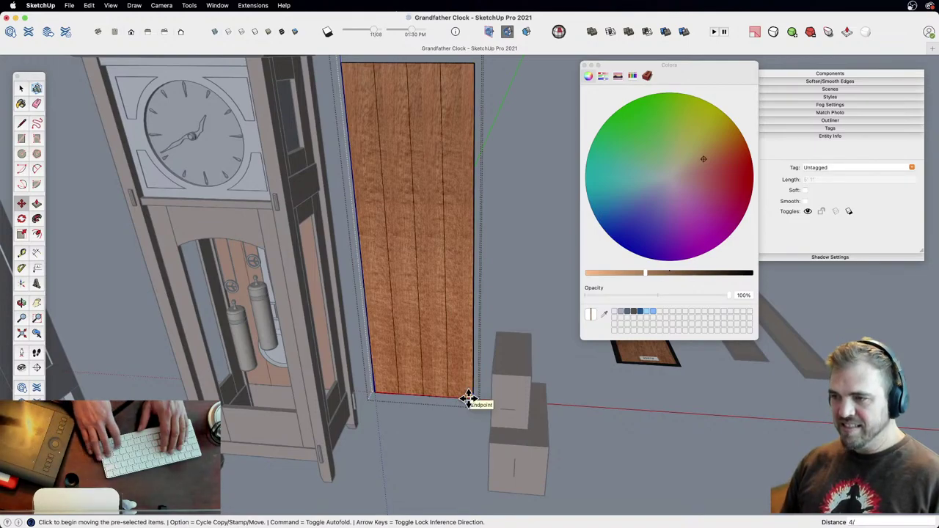
{"action": "key", "text": "Escape"}
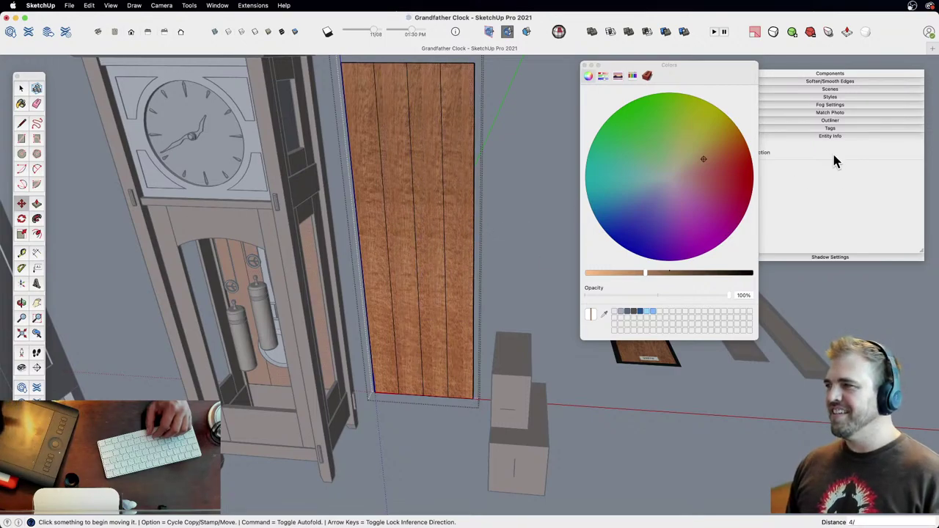
Step: Try painting the panel's second plank with a lighter wood texture from the model's materials
{"action": "left_click", "coordinate": [649, 77]}
{"action": "left_click", "coordinate": [740, 113]}
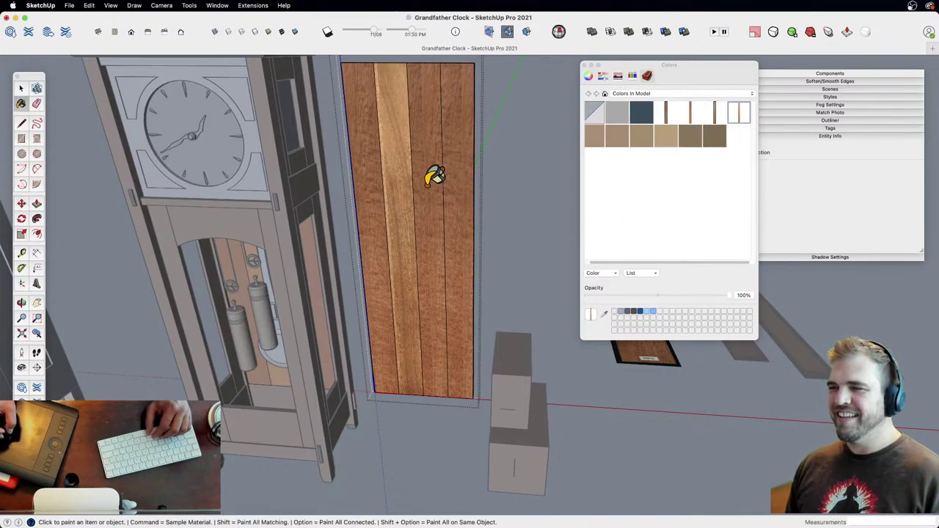
{"action": "key", "text": "super+z"}
{"action": "key", "text": "space"}
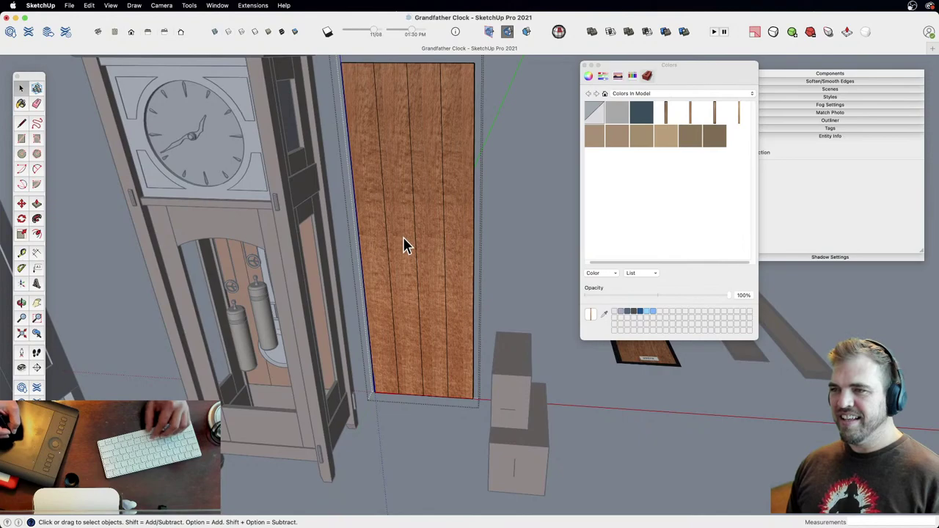
Step: Shift the wood texture's position on the panel's second plank so its grain differs from the neighbouring planks
{"action": "left_click", "coordinate": [404, 241]}
{"action": "right_click", "coordinate": [404, 242]}
{"action": "mouse_move", "coordinate": [477, 364]}
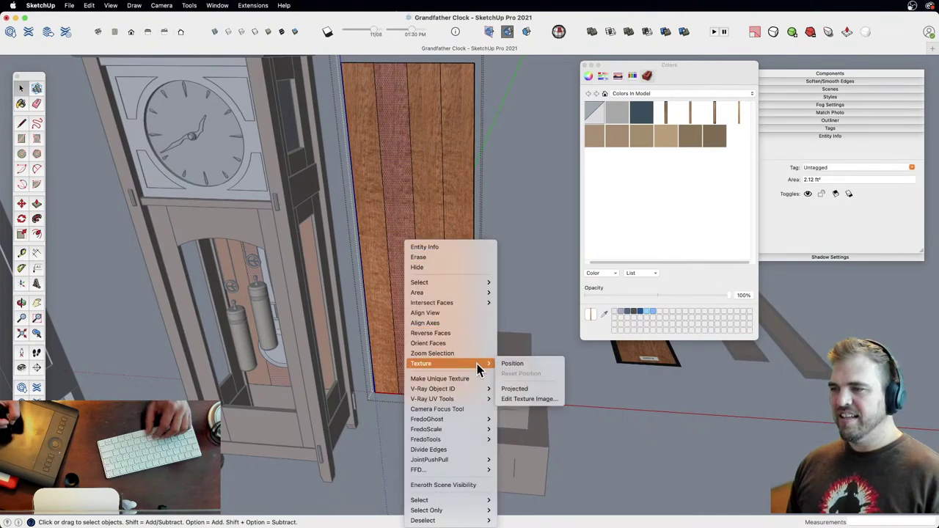
{"action": "left_click", "coordinate": [515, 364]}
{"action": "left_click_drag", "start_coordinate": [407, 269], "coordinate": [357, 262]}
{"action": "right_click", "coordinate": [395, 246]}
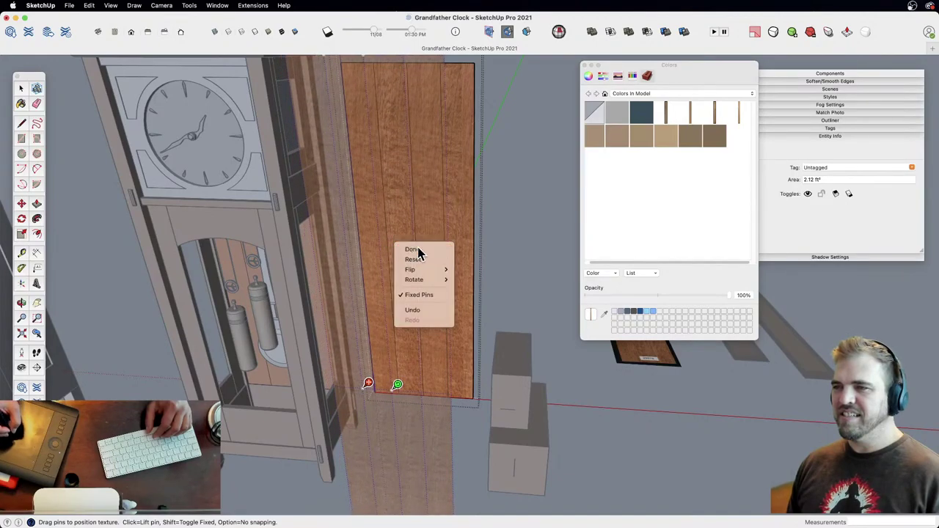
{"action": "left_click", "coordinate": [412, 251]}
Step: Reposition the wood texture on the panel's third plank to vary its grain, and leave component editing
{"action": "right_click", "coordinate": [436, 270]}
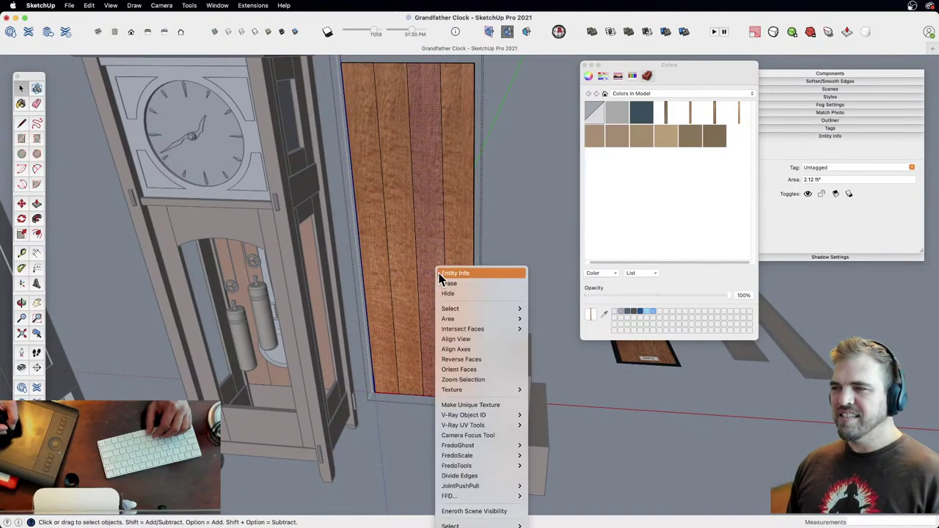
{"action": "mouse_move", "coordinate": [510, 392]}
{"action": "left_click", "coordinate": [546, 391]}
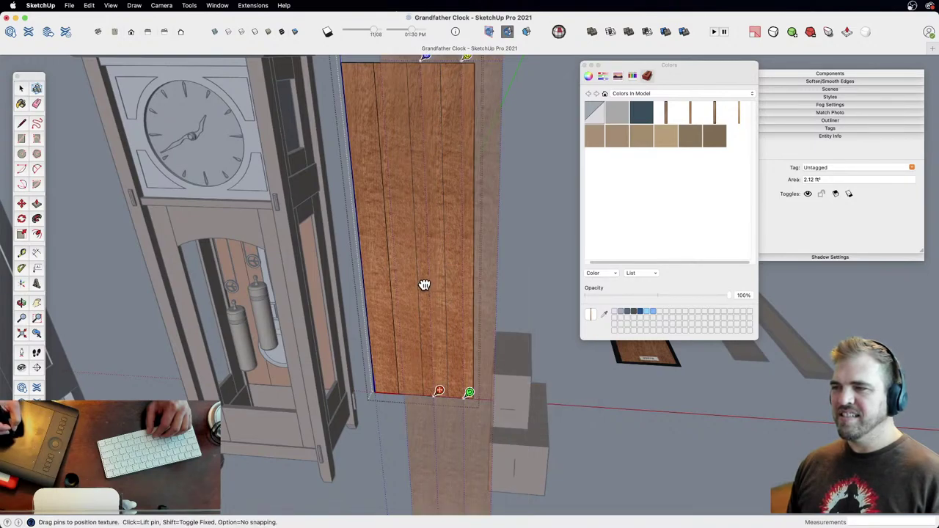
{"action": "left_click_drag", "start_coordinate": [425, 285], "coordinate": [455, 469]}
{"action": "left_click_drag", "start_coordinate": [494, 344], "coordinate": [460, 239]}
{"action": "left_click_drag", "start_coordinate": [494, 454], "coordinate": [434, 449]}
{"action": "left_click_drag", "start_coordinate": [433, 308], "coordinate": [419, 214]}
{"action": "right_click", "coordinate": [422, 232]}
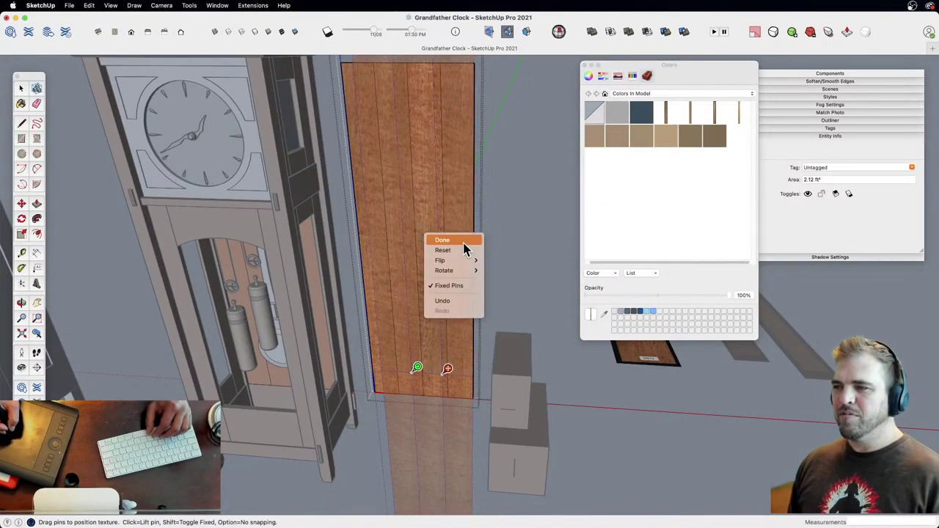
{"action": "left_click", "coordinate": [461, 242]}
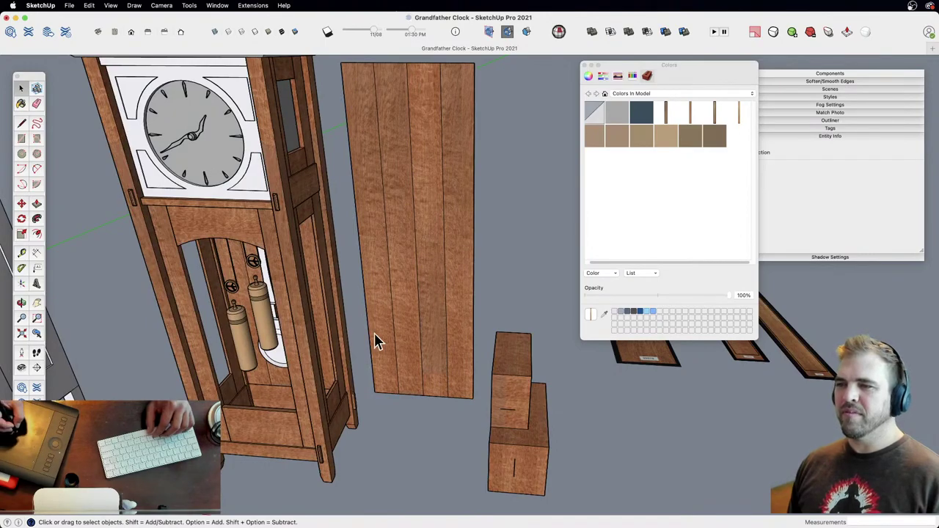
Step: Inspect the planked back panel inside the third clock and the pendulum hanging in front of it
{"action": "middle_click_drag", "start_coordinate": [375, 334], "coordinate": [375, 275]}
{"action": "key", "text": "z"}
{"action": "left_click_drag", "start_coordinate": [381, 323], "coordinate": [398, 396]}
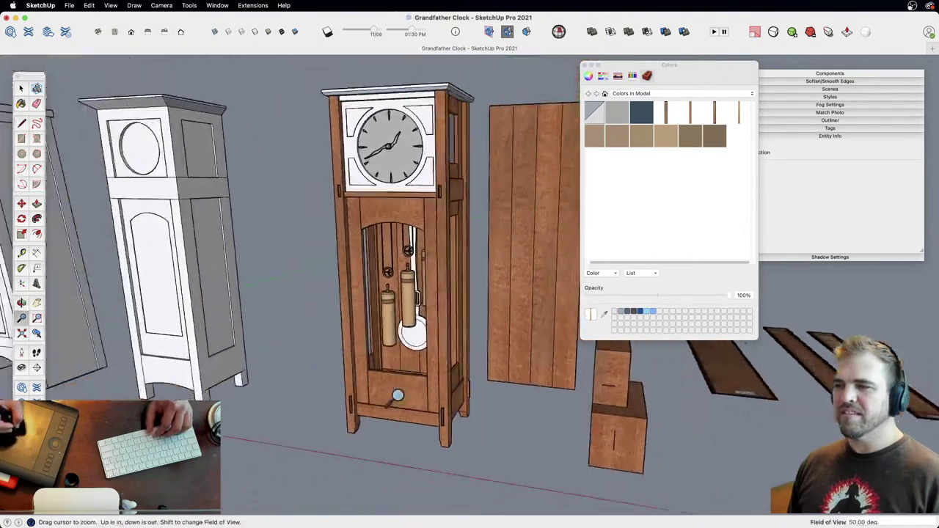
{"action": "key", "text": "space"}
{"action": "middle_click_drag", "start_coordinate": [470, 186], "coordinate": [424, 345]}
{"action": "key", "text": "z"}
{"action": "left_click_drag", "start_coordinate": [432, 413], "coordinate": [416, 317]}
{"action": "mouse_move", "coordinate": [415, 317]}
{"action": "middle_mouse_down", "text": "shift"}
{"action": "mouse_move", "coordinate": [404, 300]}
{"action": "mouse_move", "coordinate": [409, 323]}
{"action": "middle_mouse_up", "text": "shift"}
Step: Paint the whole pendulum component with the darker brown from the model's materials
{"action": "left_click", "coordinate": [403, 339]}
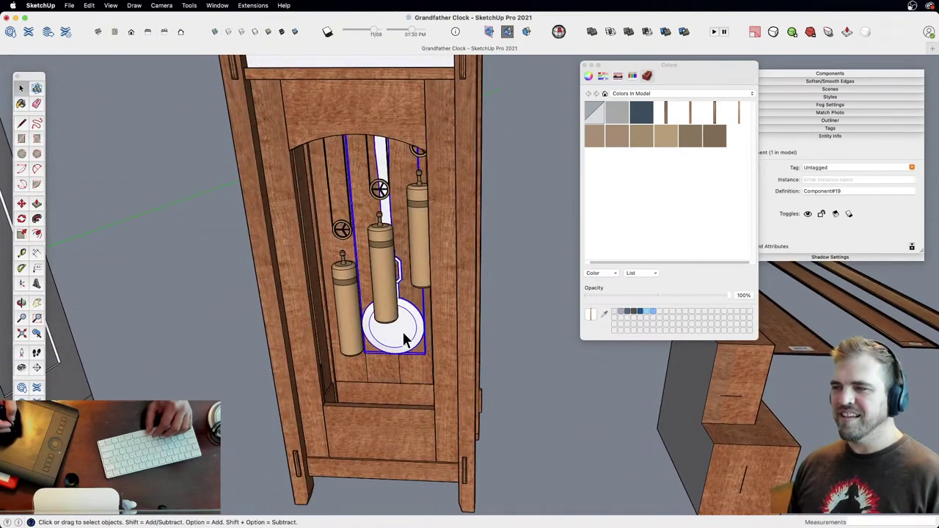
{"action": "double_click", "coordinate": [403, 339]}
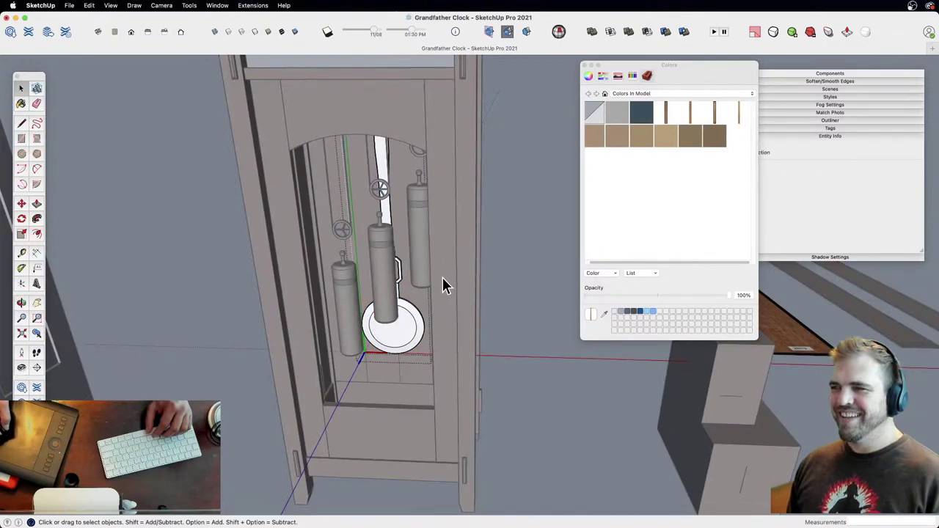
{"action": "left_click", "coordinate": [416, 339]}
{"action": "middle_click_drag", "start_coordinate": [418, 339], "coordinate": [444, 336], "text": "shift"}
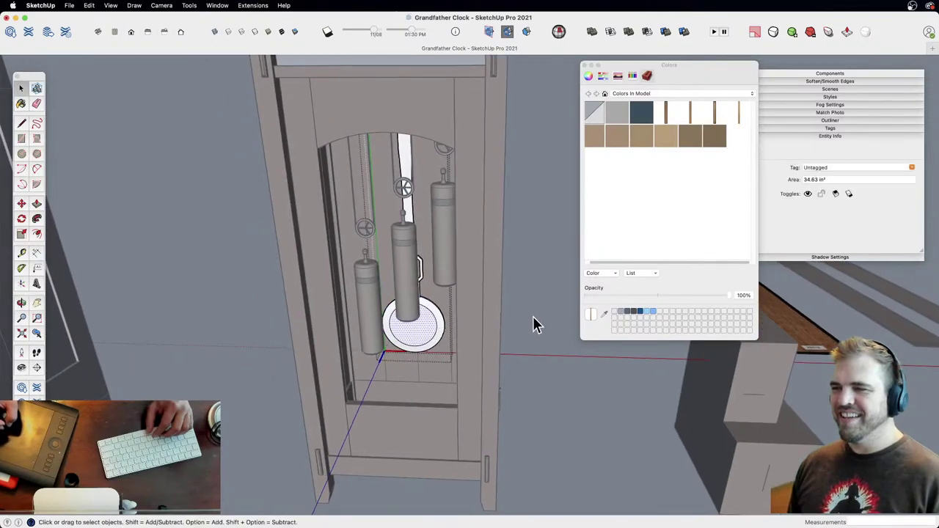
{"action": "left_click", "coordinate": [537, 323]}
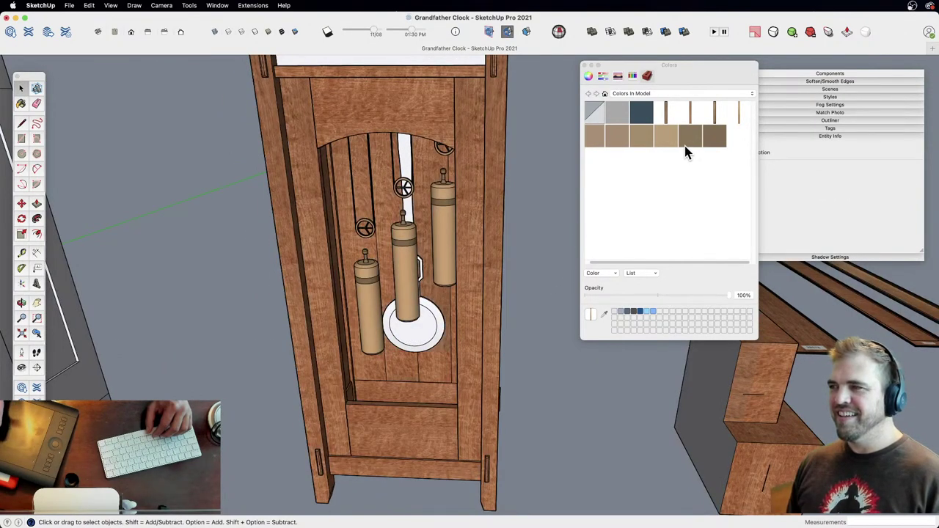
{"action": "key", "text": "b"}
{"action": "left_click", "coordinate": [434, 326]}
Step: Open the pendulum component and group the loose geometry of its round disc
{"action": "mouse_move", "coordinate": [436, 326]}
{"action": "middle_mouse_down"}
{"action": "mouse_move", "coordinate": [465, 359]}
{"action": "mouse_move", "coordinate": [584, 351]}
{"action": "mouse_move", "coordinate": [384, 362]}
{"action": "mouse_move", "coordinate": [438, 381]}
{"action": "mouse_move", "coordinate": [411, 287]}
{"action": "mouse_move", "coordinate": [384, 237]}
{"action": "mouse_move", "coordinate": [409, 250]}
{"action": "middle_mouse_up"}
{"action": "key", "text": "space"}
{"action": "scroll", "coordinate": [416, 363], "scroll_direction": "up", "scroll_amount": 5}
{"action": "double_click", "coordinate": [420, 357]}
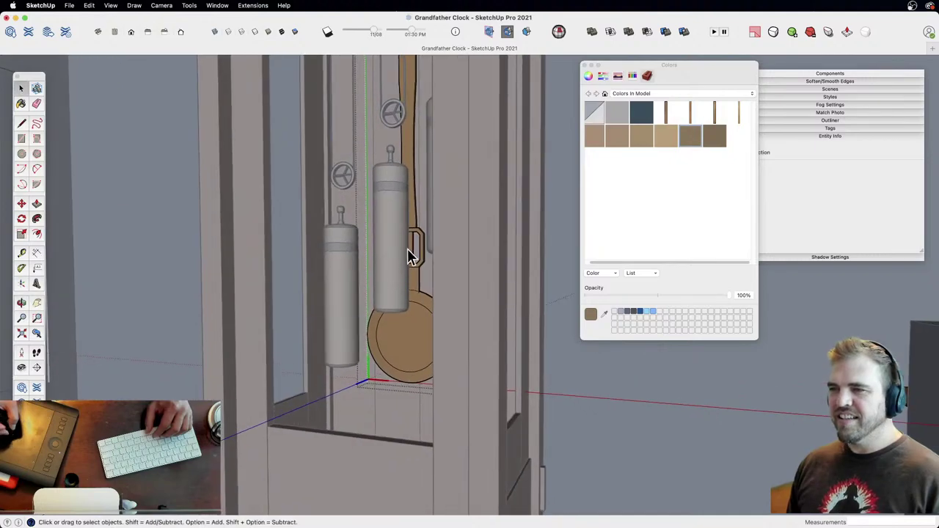
{"action": "left_click", "coordinate": [423, 345]}
{"action": "left_click", "coordinate": [415, 266]}
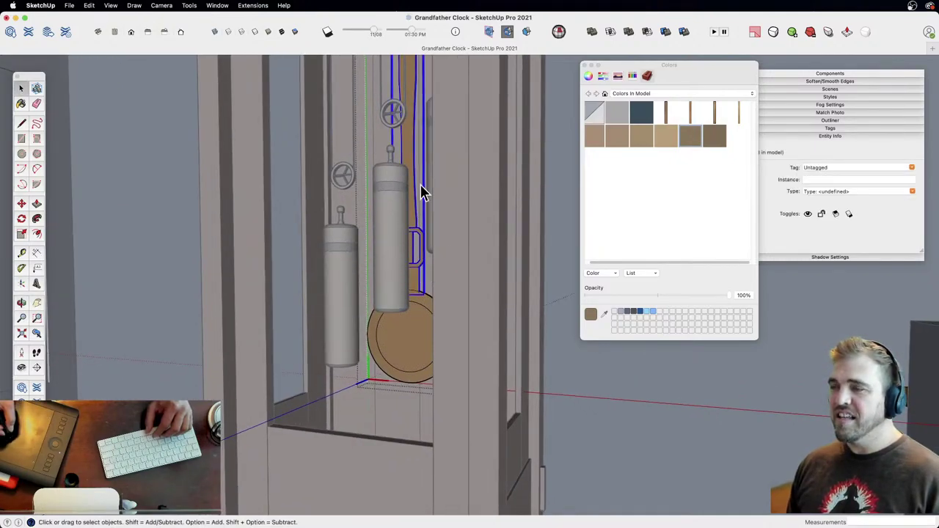
{"action": "key", "text": "b"}
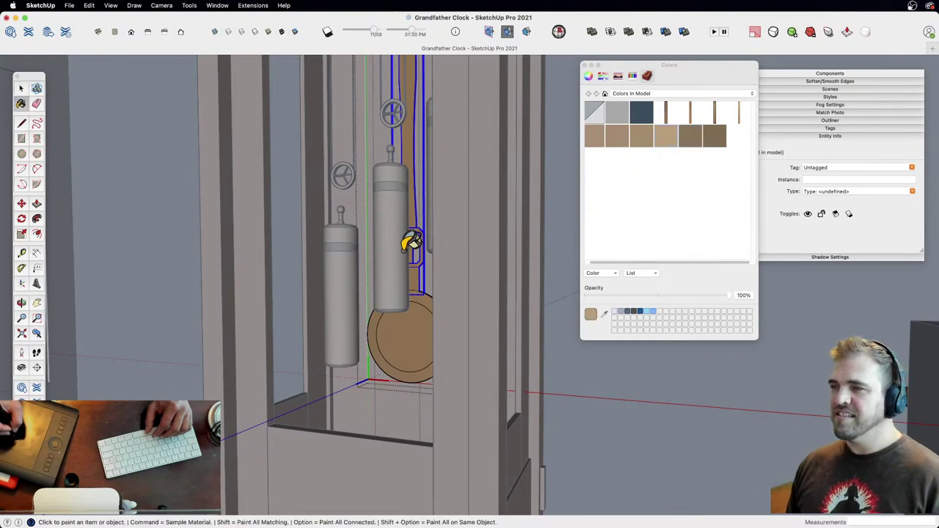
{"action": "key", "text": "space"}
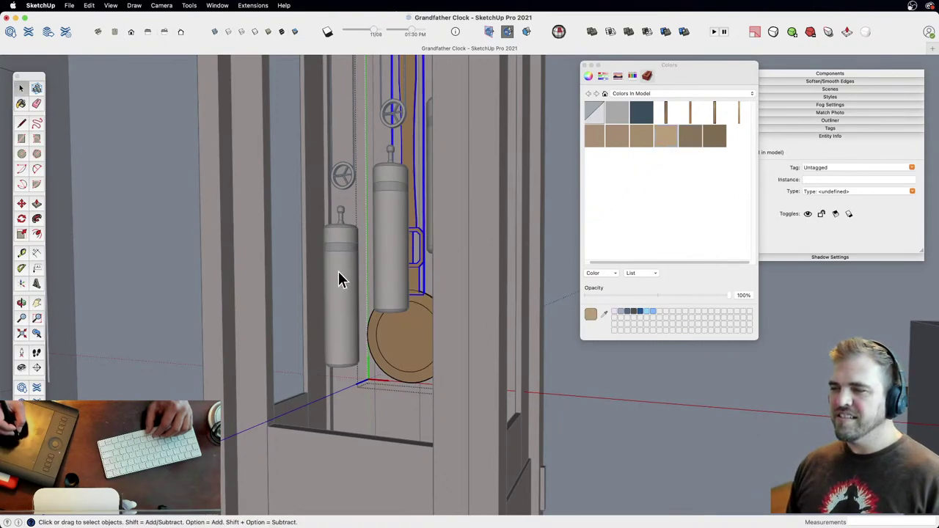
{"action": "left_click_drag", "start_coordinate": [469, 426], "coordinate": [469, 426]}
{"action": "key", "text": "g"}
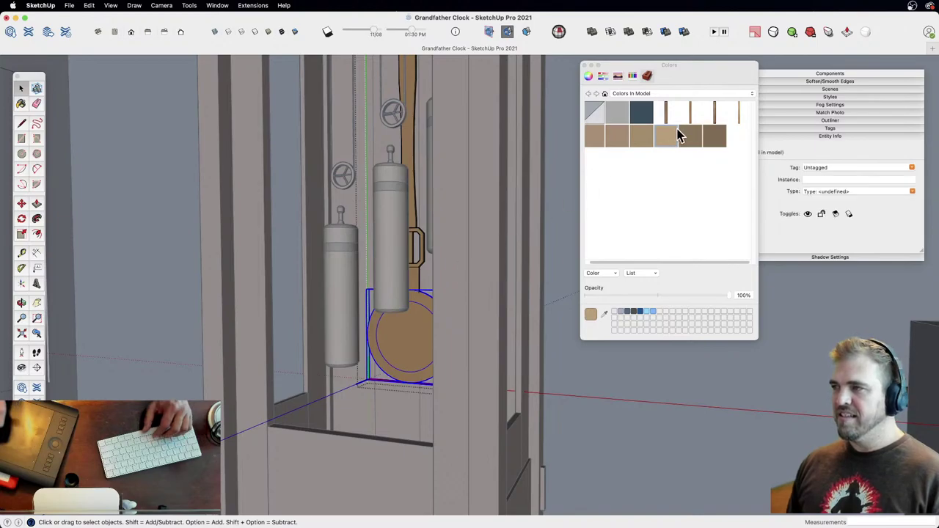
Step: Paint the pendulum's disc group with the lighter tan and leave component editing
{"action": "left_click", "coordinate": [665, 139]}
{"action": "left_click", "coordinate": [418, 334]}
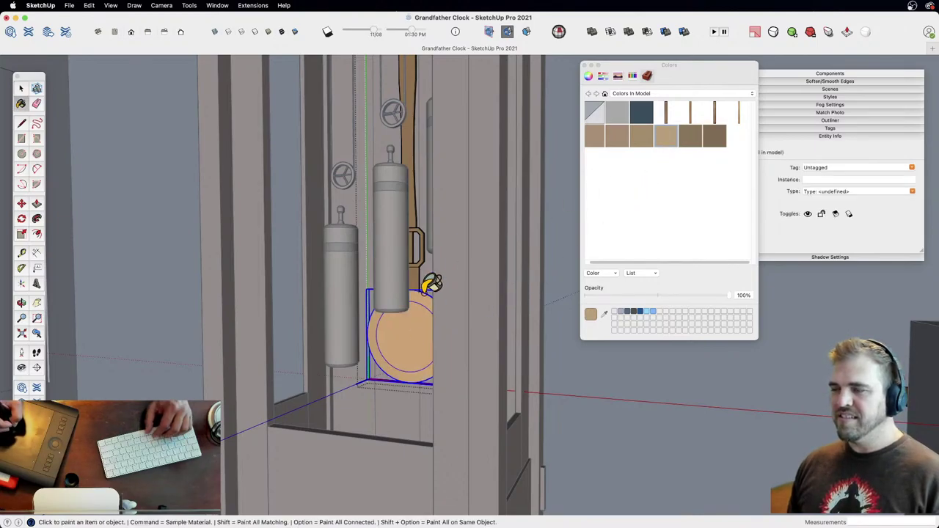
{"action": "key", "text": "z"}
{"action": "left_click_drag", "start_coordinate": [421, 216], "coordinate": [440, 345]}
{"action": "middle_click_drag", "start_coordinate": [441, 345], "coordinate": [463, 408], "text": "shift"}
{"action": "key", "text": "space"}
{"action": "left_click", "coordinate": [504, 339]}
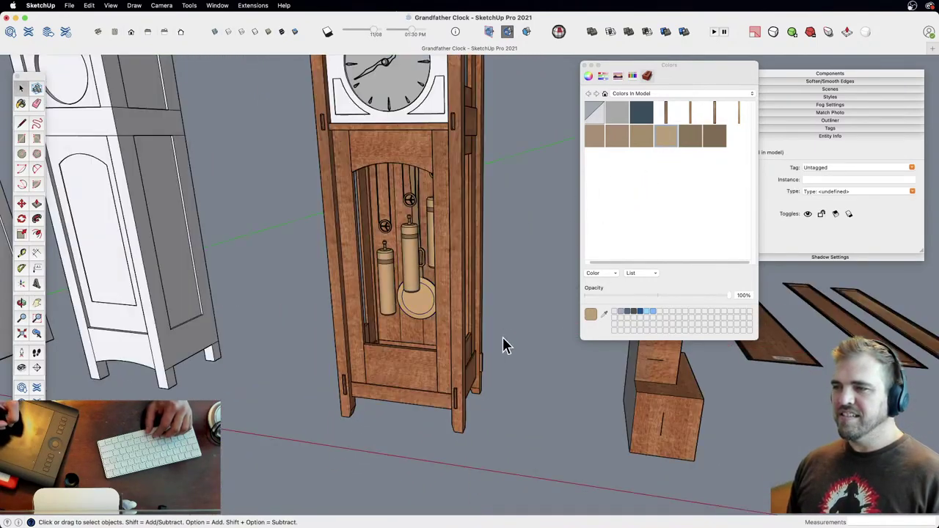
Step: Copy the third clock's door component out in front of the clocks, about 3' 4" away
{"action": "middle_click_drag", "start_coordinate": [504, 345], "coordinate": [393, 355]}
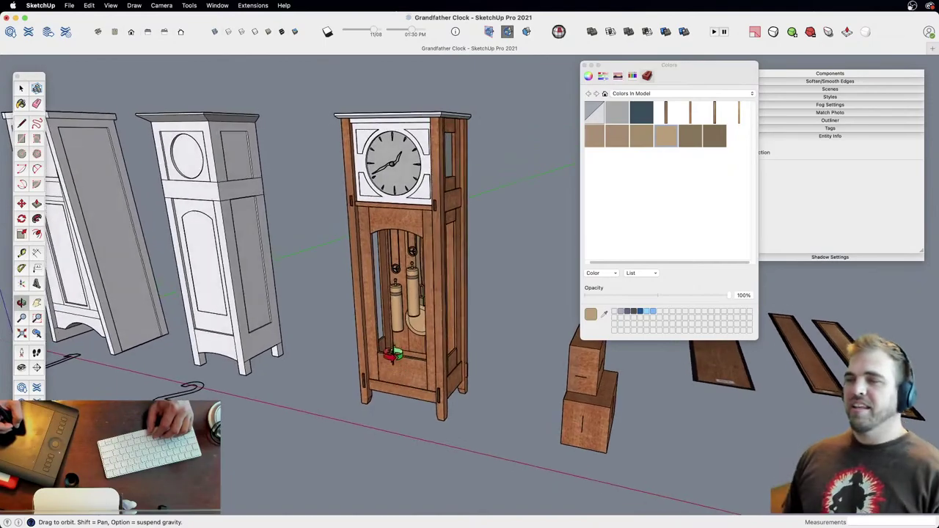
{"action": "scroll", "coordinate": [411, 345], "scroll_direction": "up", "scroll_amount": 6}
{"action": "middle_click_drag", "start_coordinate": [441, 301], "coordinate": [512, 213], "text": "shift"}
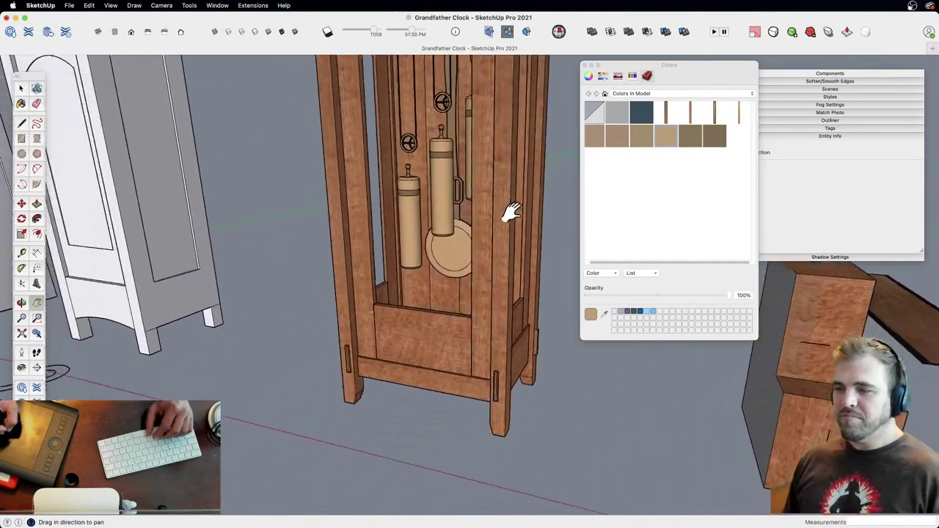
{"action": "key", "text": "space"}
{"action": "left_click", "coordinate": [441, 341]}
{"action": "key", "text": "z"}
{"action": "left_click_drag", "start_coordinate": [425, 334], "coordinate": [433, 382]}
{"action": "key", "text": "o"}
{"action": "left_click_drag", "start_coordinate": [433, 381], "coordinate": [474, 367]}
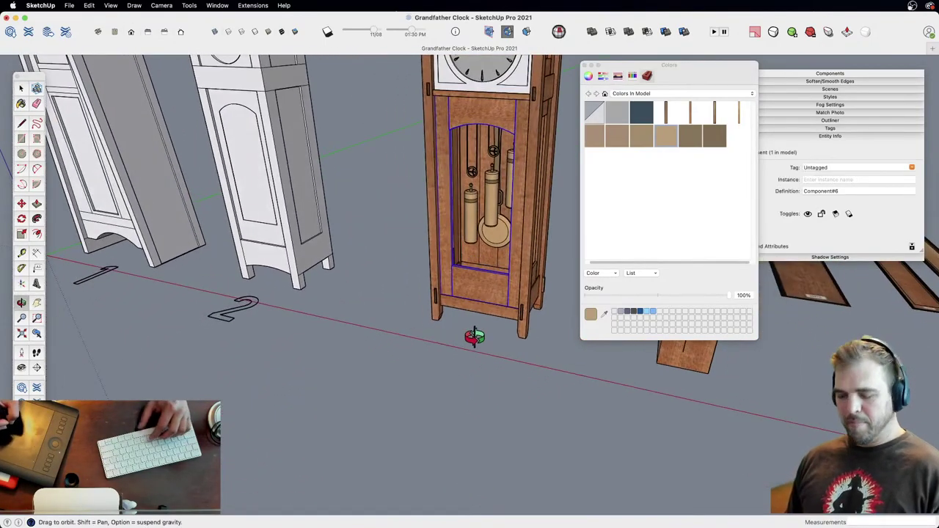
{"action": "key", "text": "m"}
{"action": "left_click", "coordinate": [482, 344]}
{"action": "key", "text": "alt"}
{"action": "left_click", "coordinate": [329, 436]}
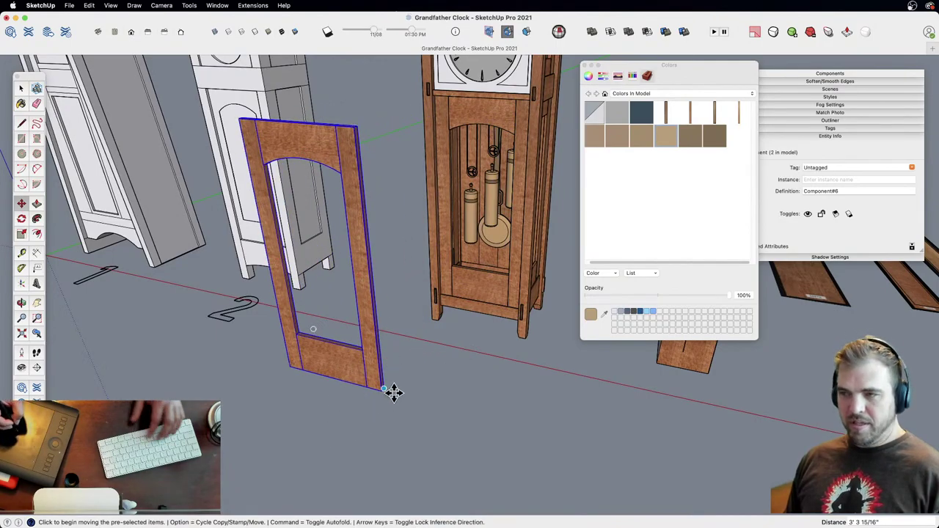
Step: Explode the copied door component into loose edges and faces
{"action": "middle_click_drag", "start_coordinate": [394, 393], "coordinate": [427, 397]}
{"action": "left_click_drag", "start_coordinate": [395, 411], "coordinate": [353, 383]}
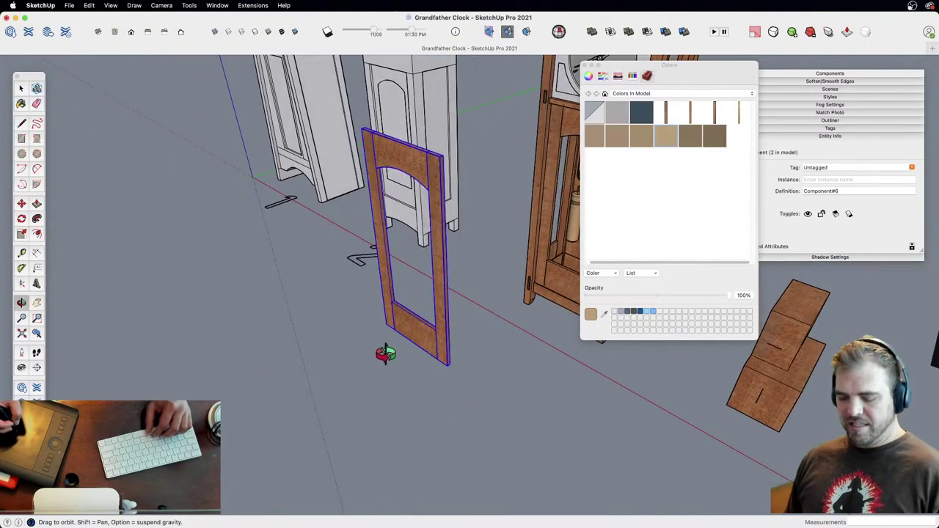
{"action": "left_click_drag", "start_coordinate": [438, 347], "coordinate": [486, 383]}
{"action": "key", "text": "m"}
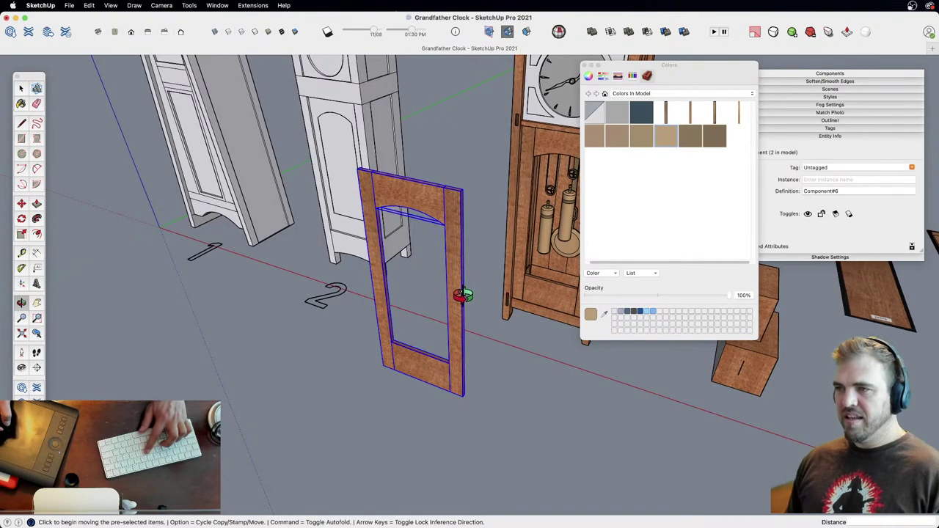
{"action": "key", "text": "x"}
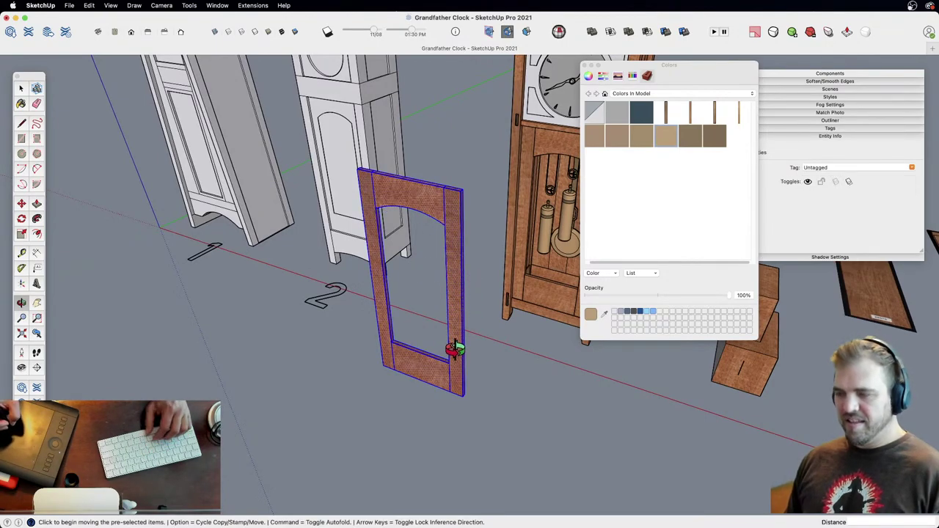
Step: Draw a line along one side of the exploded door copy's arched opening to fill it with a face
{"action": "key", "text": "l"}
{"action": "left_click", "coordinate": [449, 362]}
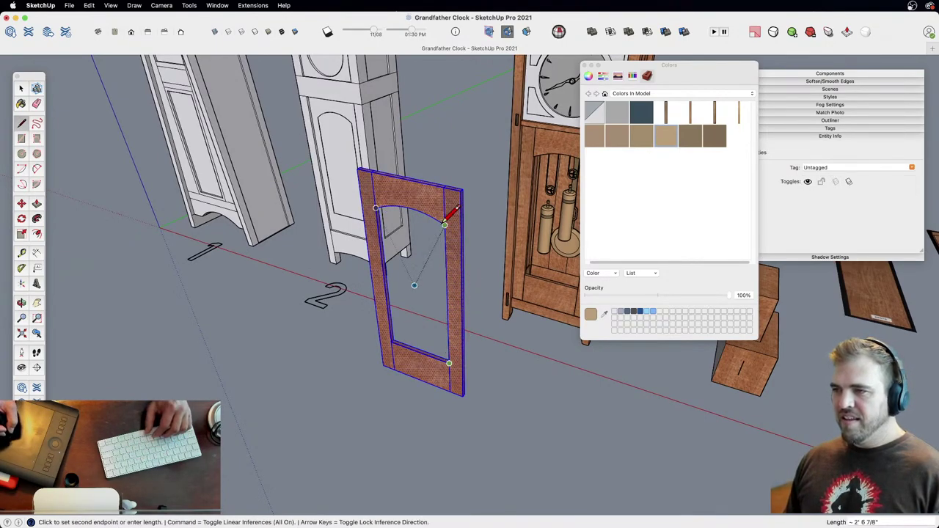
{"action": "left_click", "coordinate": [445, 224]}
{"action": "key", "text": "space"}
{"action": "left_click", "coordinate": [429, 304]}
Step: Copy the arched face out in front of the door copy, about 1' 11 5/16" away
{"action": "middle_click_drag", "start_coordinate": [429, 303], "coordinate": [394, 286]}
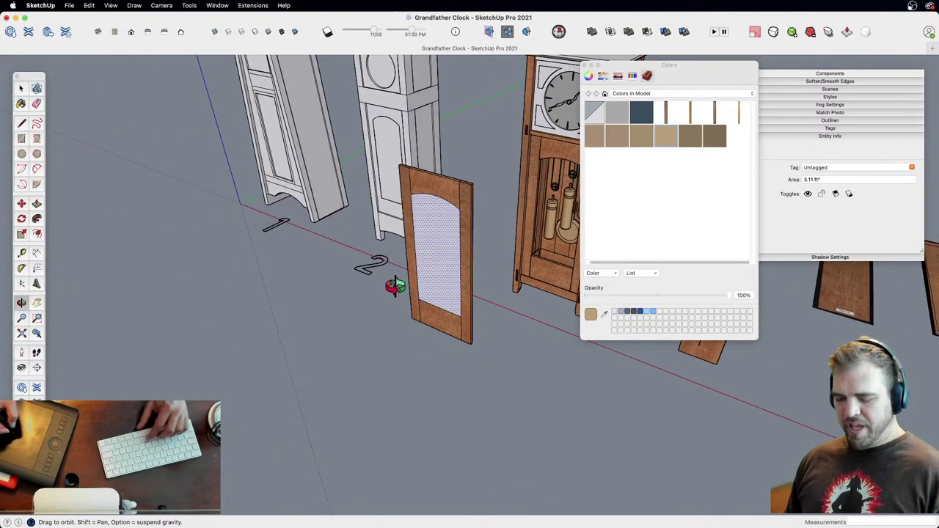
{"action": "key", "text": "m"}
{"action": "key", "text": "alt"}
{"action": "left_click", "coordinate": [433, 296]}
{"action": "left_click", "coordinate": [378, 349]}
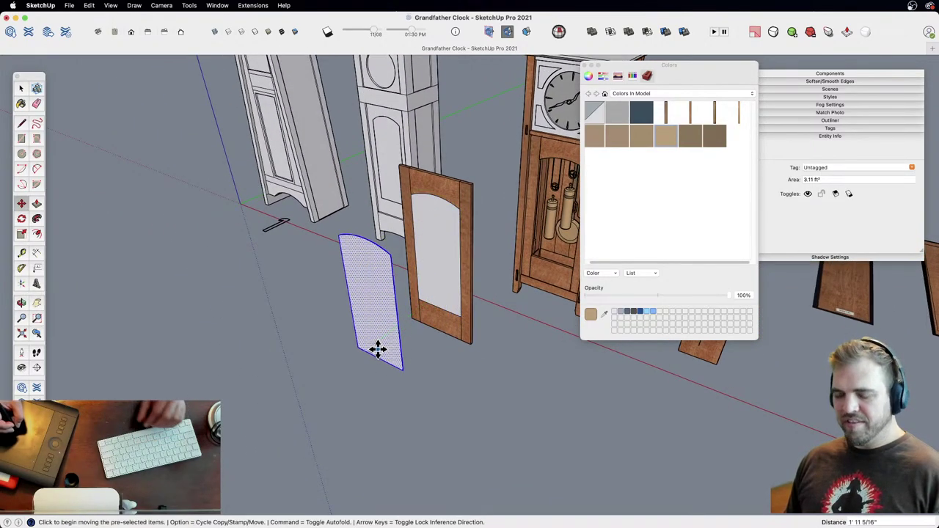
Step: Push/Pull the copied arched face to a thickness of 1/4"
{"action": "middle_click_drag", "start_coordinate": [394, 339], "coordinate": [414, 423], "text": "shift"}
{"action": "scroll", "coordinate": [419, 335], "scroll_direction": "up", "scroll_amount": 4}
{"action": "scroll", "coordinate": [415, 424], "scroll_direction": "up", "scroll_amount": 1}
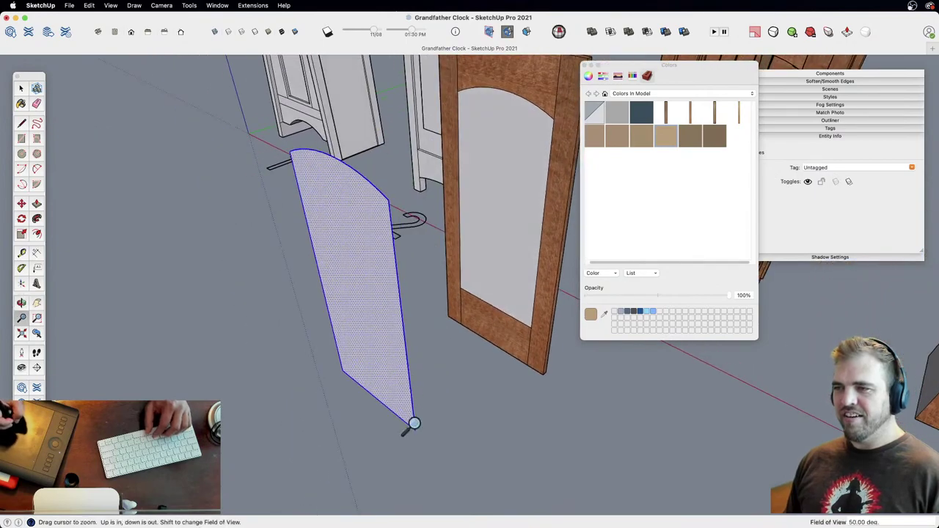
{"action": "key", "text": "p"}
{"action": "left_click", "coordinate": [409, 425]}
{"action": "left_click", "coordinate": [402, 416]}
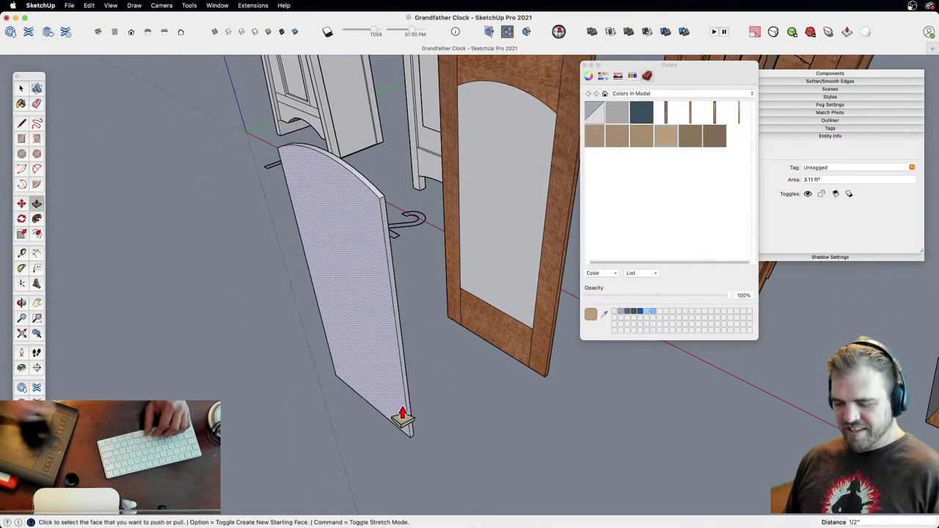
{"action": "type", "text": "1/4"}
{"action": "key", "text": "Return"}
{"action": "key", "text": "space"}
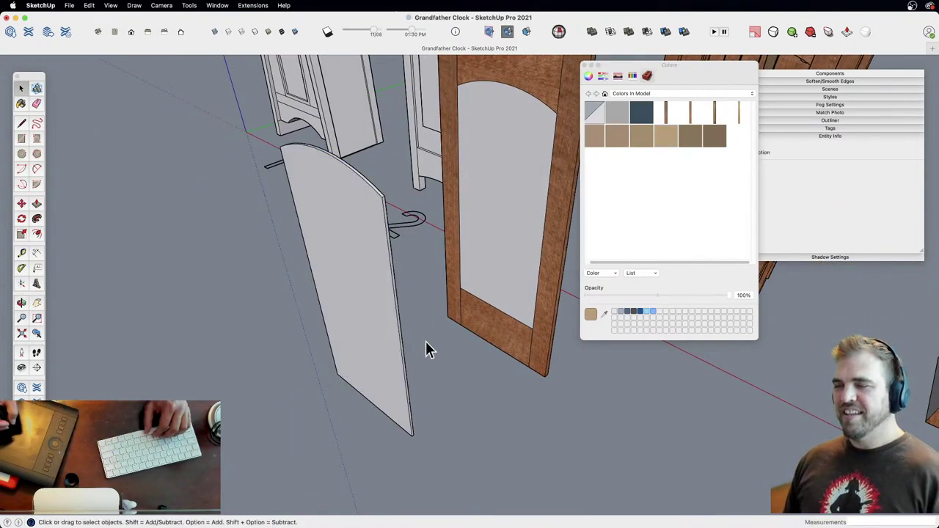
Step: Group the arched pane and paint it with a translucent grey at 30% opacity
{"action": "triple_click", "coordinate": [378, 351]}
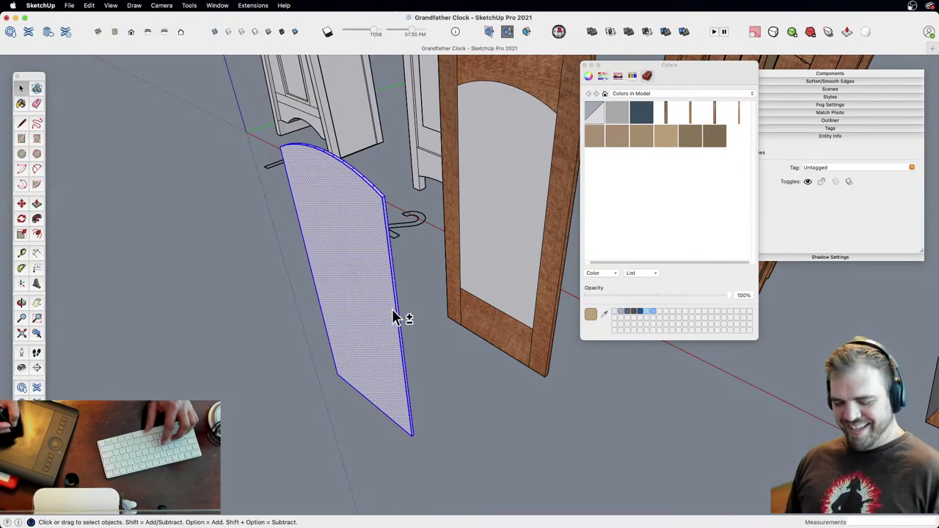
{"action": "key", "text": "super+g"}
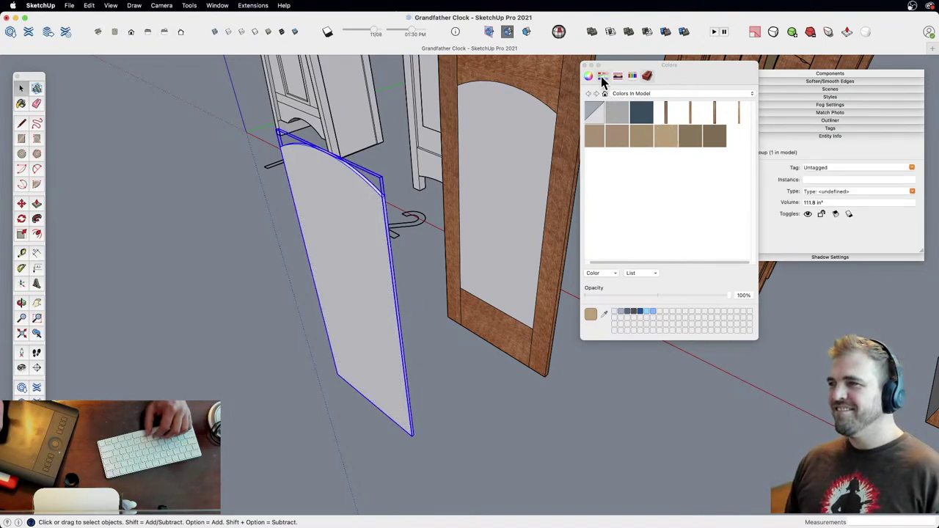
{"action": "left_click", "coordinate": [589, 76]}
{"action": "left_click", "coordinate": [667, 178]}
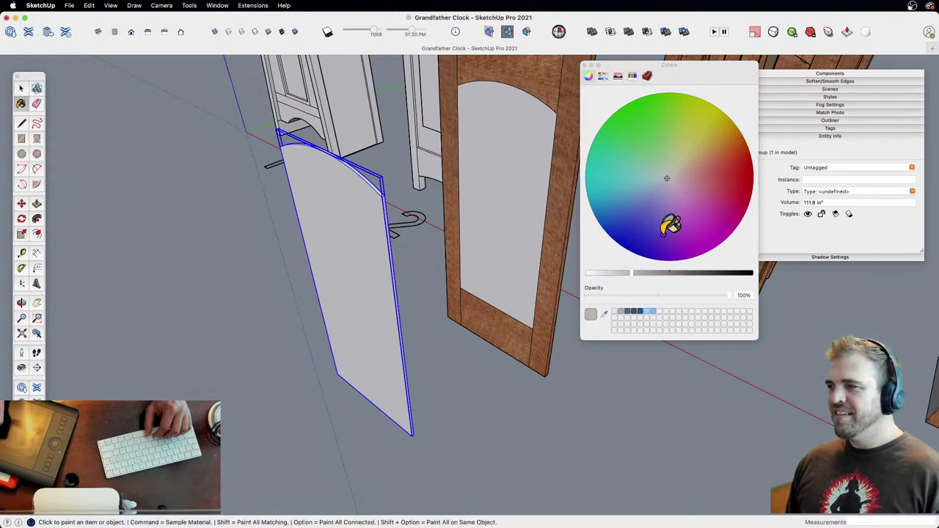
{"action": "left_click", "coordinate": [391, 353]}
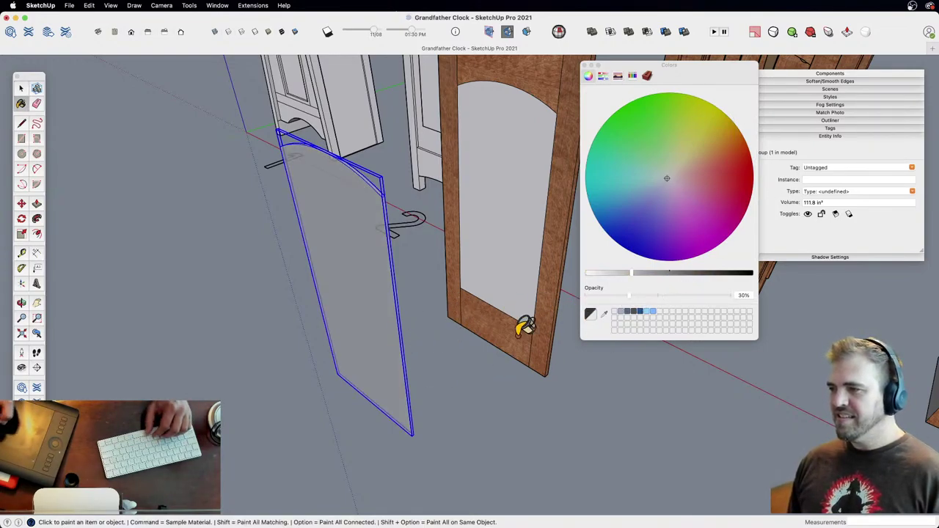
{"action": "left_click", "coordinate": [380, 345]}
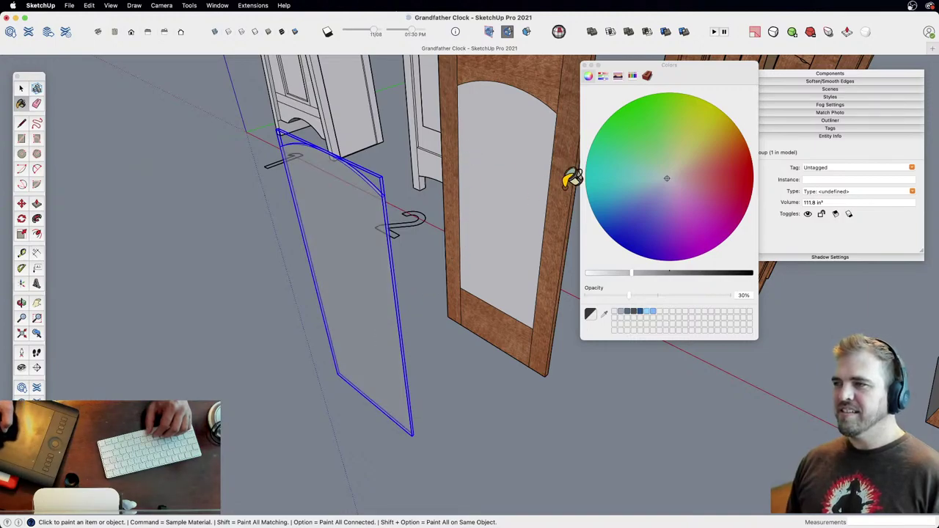
{"action": "left_click", "coordinate": [585, 66]}
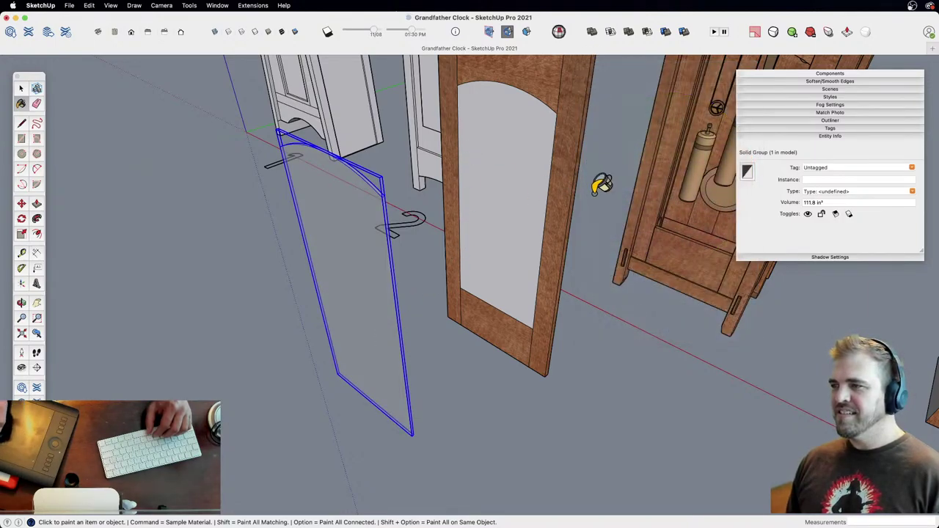
Step: Move the glass pane by its lower corner onto the matching corner of the third clock's door opening
{"action": "key", "text": "space"}
{"action": "left_click", "coordinate": [436, 433]}
{"action": "left_click", "coordinate": [394, 418]}
{"action": "key", "text": "m"}
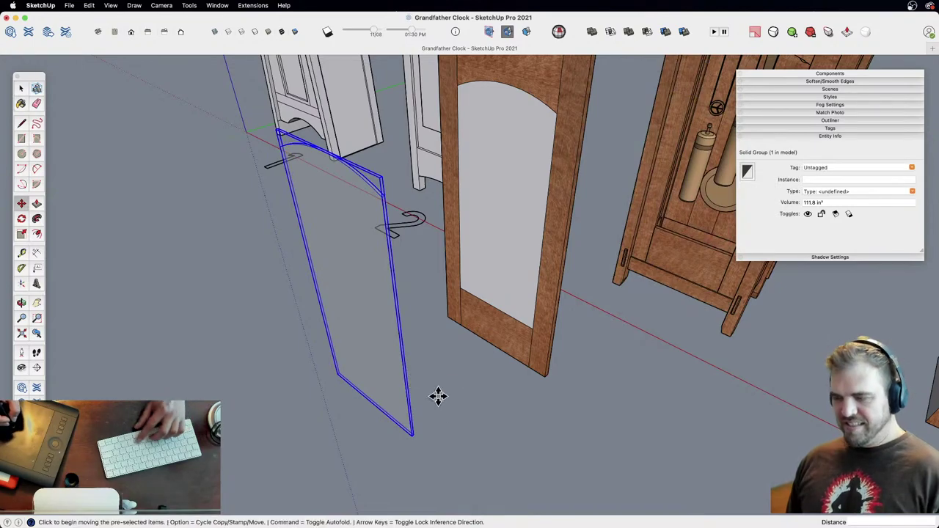
{"action": "left_click", "coordinate": [409, 436]}
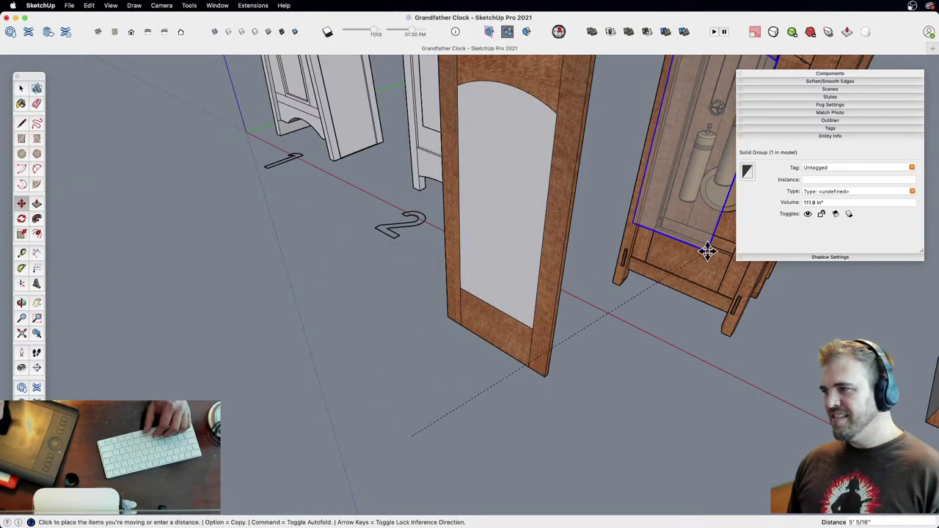
{"action": "key", "text": "h"}
{"action": "left_click_drag", "start_coordinate": [704, 286], "coordinate": [494, 360]}
{"action": "key", "text": "z"}
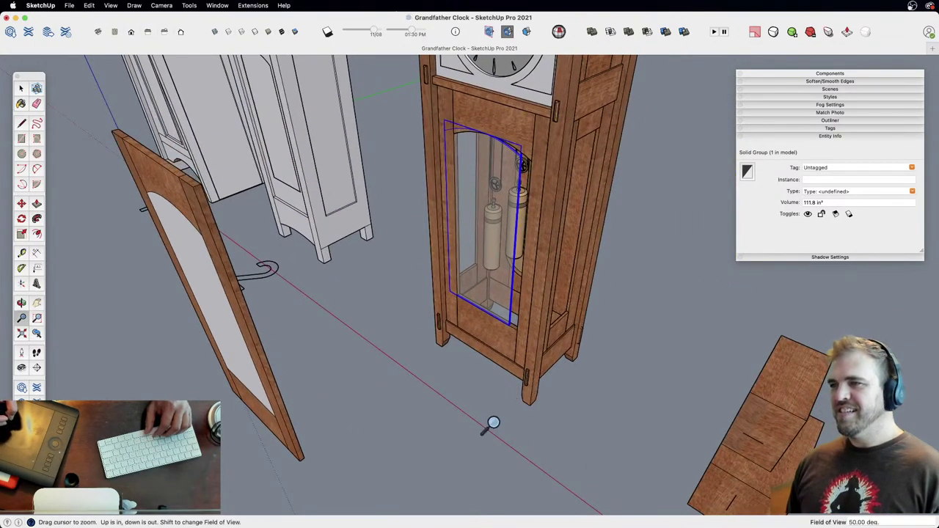
{"action": "left_click_drag", "start_coordinate": [491, 425], "coordinate": [470, 164]}
{"action": "key", "text": "h"}
{"action": "left_click_drag", "start_coordinate": [566, 413], "coordinate": [480, 299]}
{"action": "scroll", "coordinate": [499, 244], "scroll_direction": "up", "scroll_amount": 2}
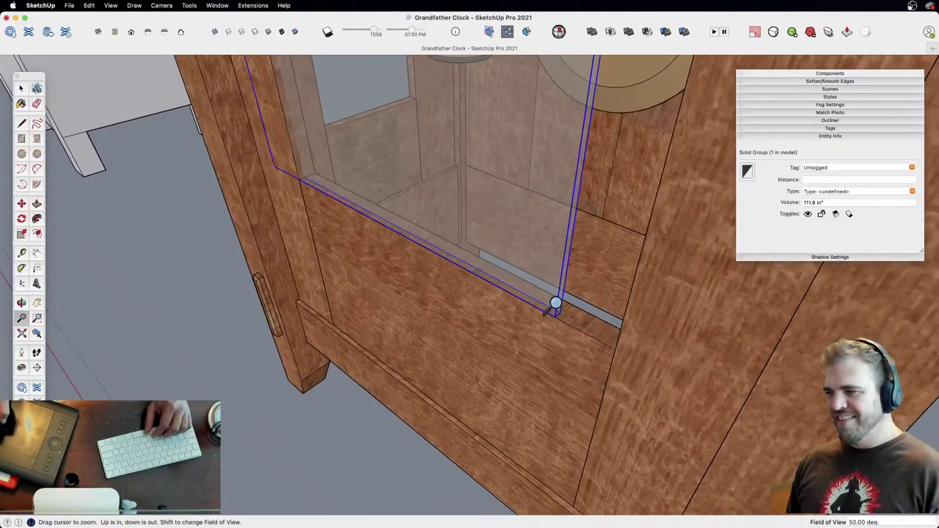
{"action": "left_click", "coordinate": [549, 320]}
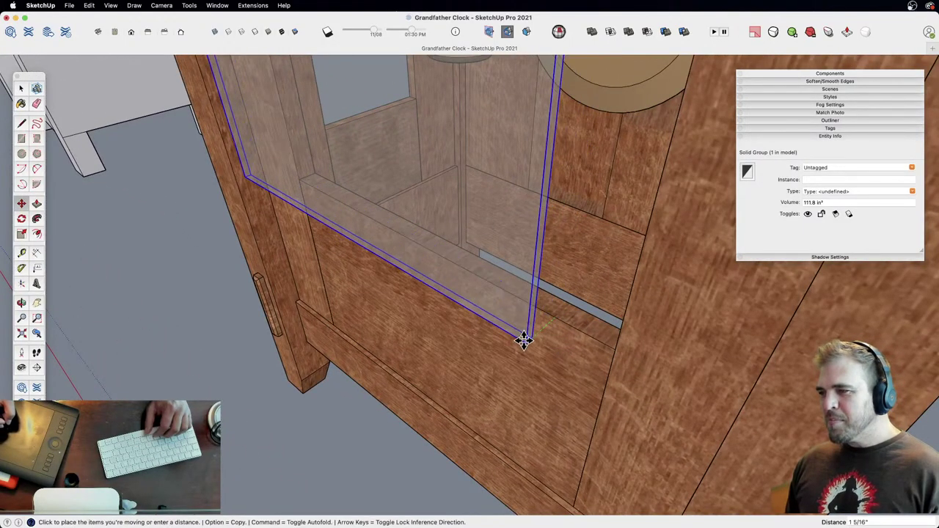
{"action": "left_click", "coordinate": [615, 348]}
Step: Move the glass pane 5/16" inward from the front of the door frame
{"action": "scroll", "coordinate": [505, 283], "scroll_direction": "down", "scroll_amount": 2}
{"action": "middle_click_drag", "start_coordinate": [513, 352], "coordinate": [463, 352], "text": "shift"}
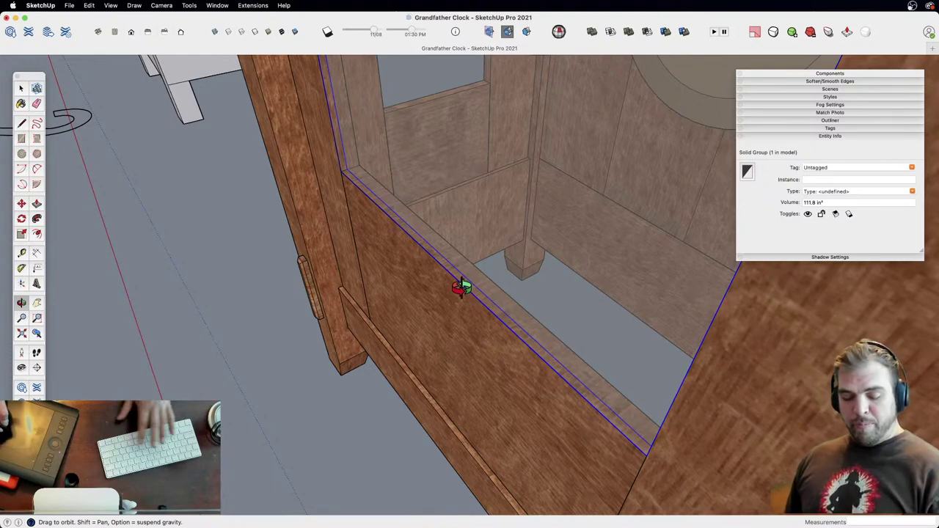
{"action": "key", "text": "m"}
{"action": "left_click", "coordinate": [539, 297]}
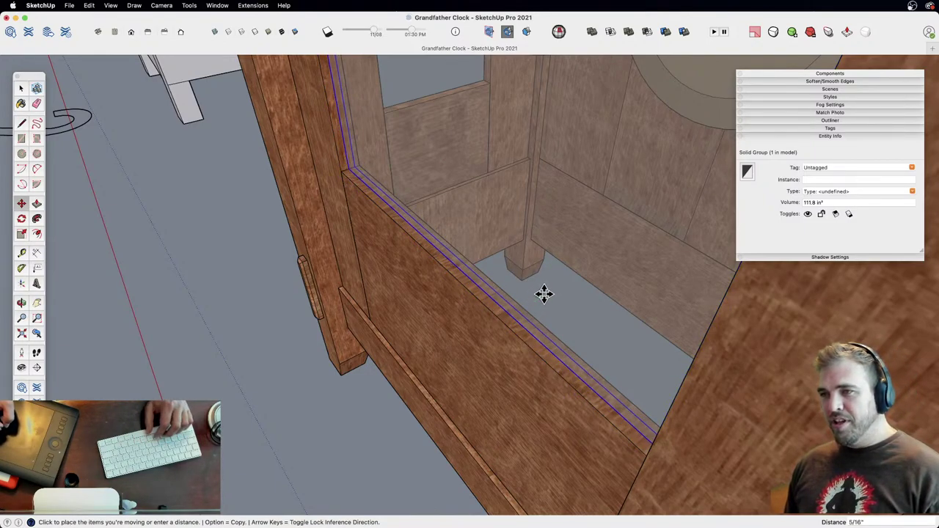
{"action": "left_click", "coordinate": [545, 294]}
Step: Delete the leftover exploded door copy with its filled opening in front of the clocks
{"action": "key", "text": "z"}
{"action": "left_click_drag", "start_coordinate": [535, 217], "coordinate": [441, 399]}
{"action": "key", "text": "space"}
{"action": "left_click", "coordinate": [455, 398]}
{"action": "key", "text": "z"}
{"action": "key", "text": "space"}
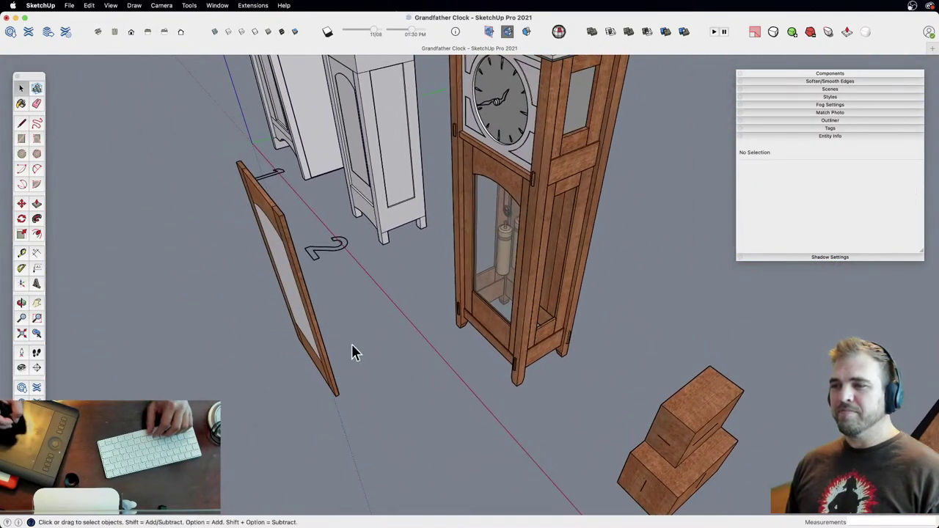
{"action": "left_click", "coordinate": [324, 353]}
{"action": "middle_click_drag", "start_coordinate": [324, 353], "coordinate": [347, 393]}
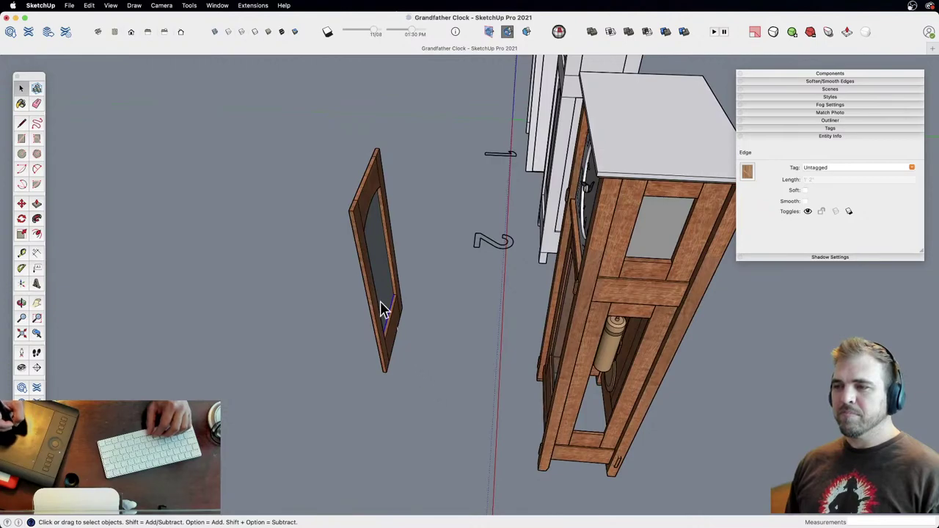
{"action": "key", "text": "Delete"}
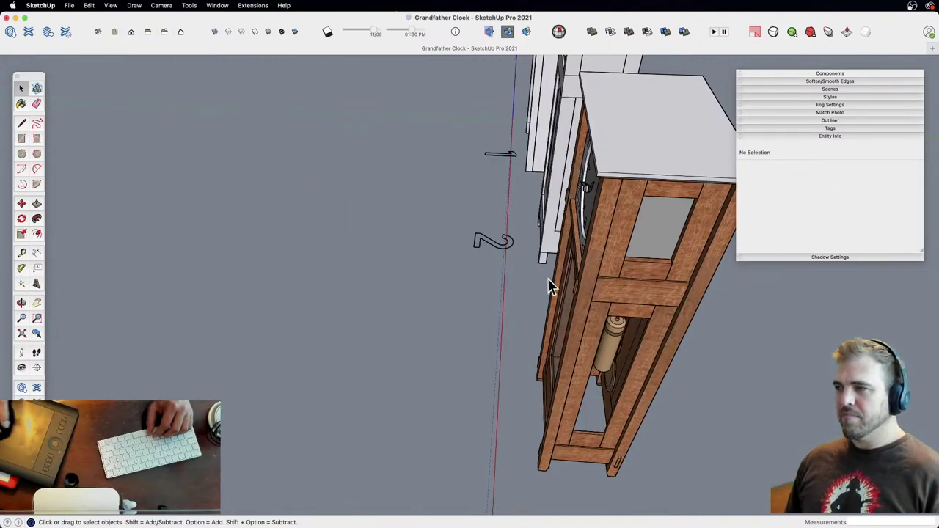
Step: Open the white clock-face surround group on the third clock and paint all its geometry with the last wood texture in the model
{"action": "middle_click_drag", "start_coordinate": [549, 279], "coordinate": [487, 325]}
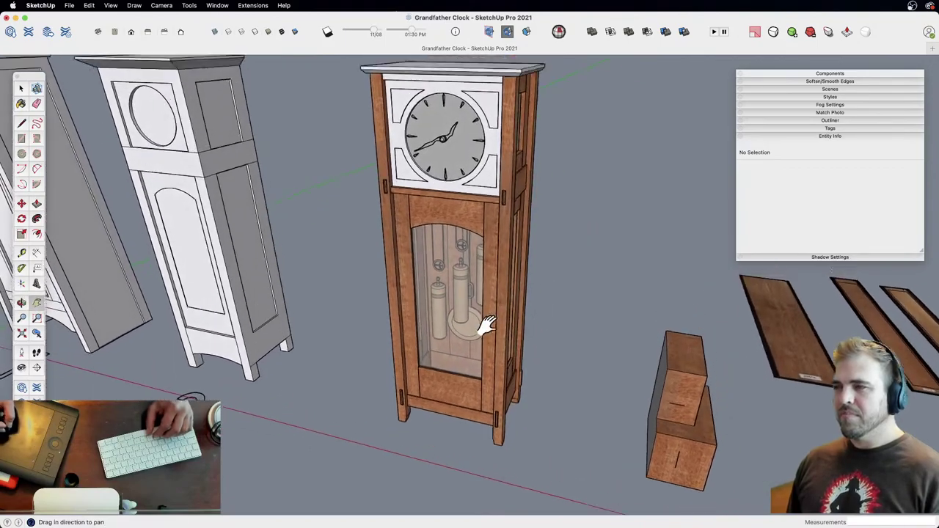
{"action": "scroll", "coordinate": [470, 401], "scroll_direction": "down", "scroll_amount": 2}
{"action": "left_click_drag", "start_coordinate": [470, 401], "coordinate": [487, 181]}
{"action": "key", "text": "space"}
{"action": "left_click", "coordinate": [487, 170]}
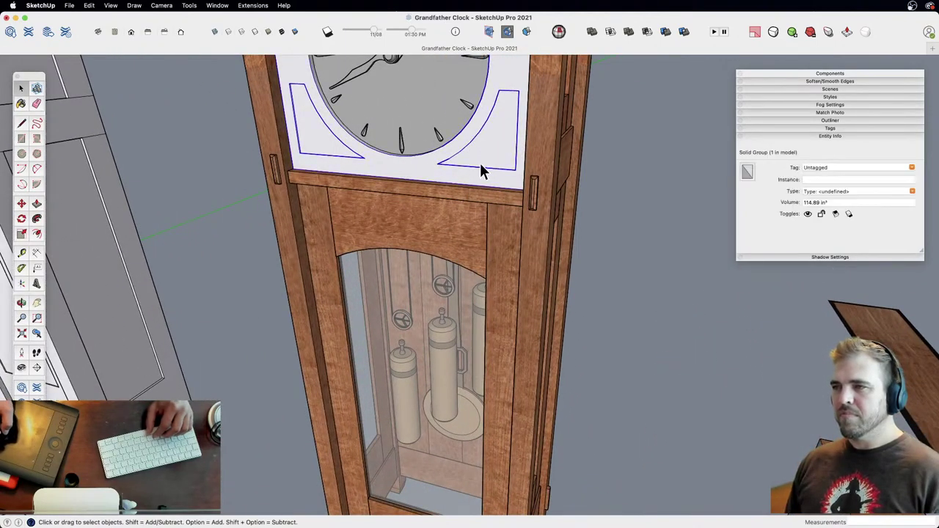
{"action": "middle_click_drag", "start_coordinate": [487, 169], "coordinate": [431, 284]}
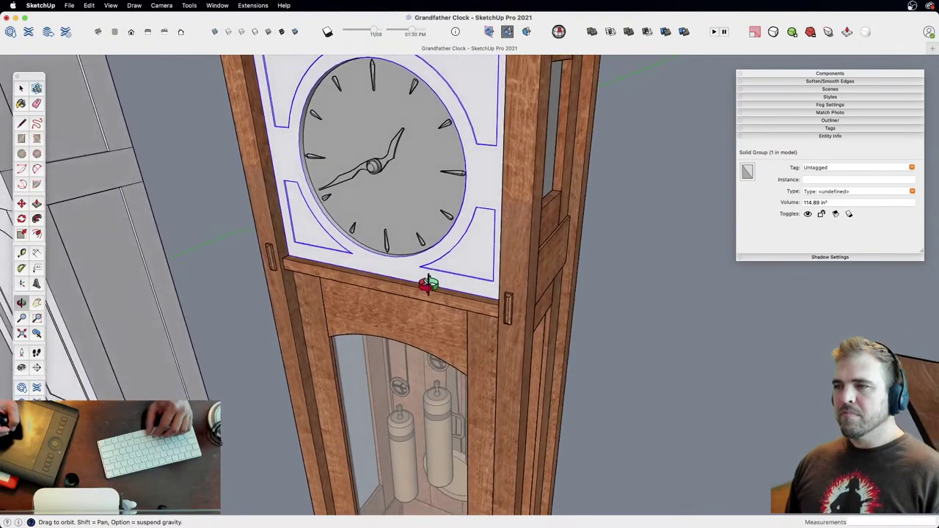
{"action": "double_click", "coordinate": [480, 179]}
{"action": "key", "text": "super+a"}
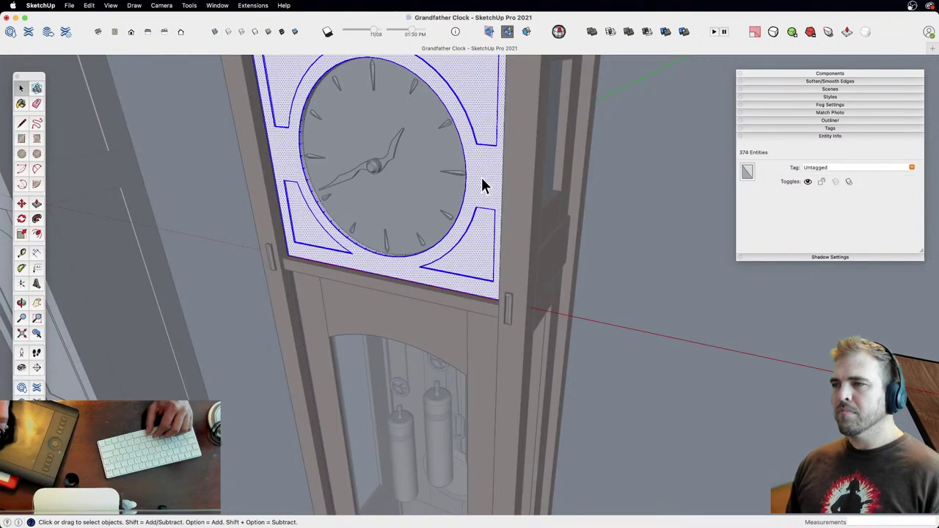
{"action": "key", "text": "b"}
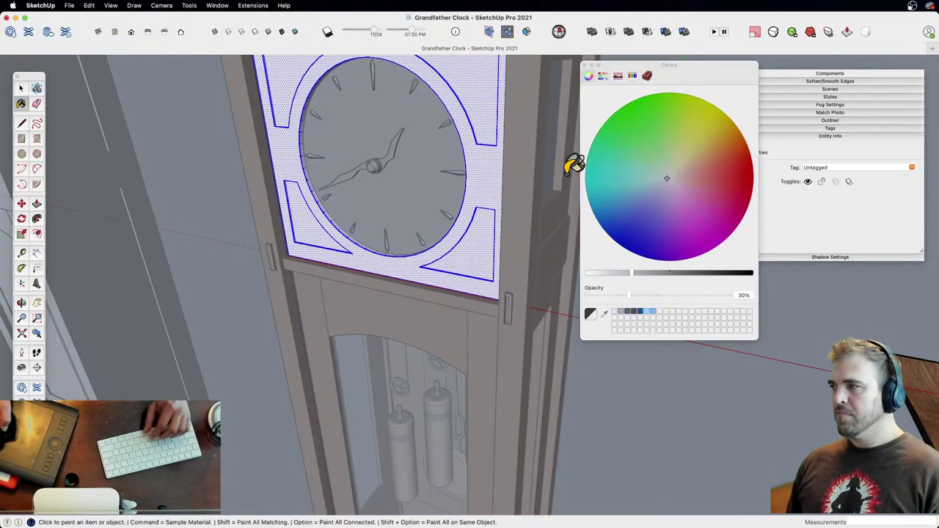
{"action": "left_click", "coordinate": [647, 76]}
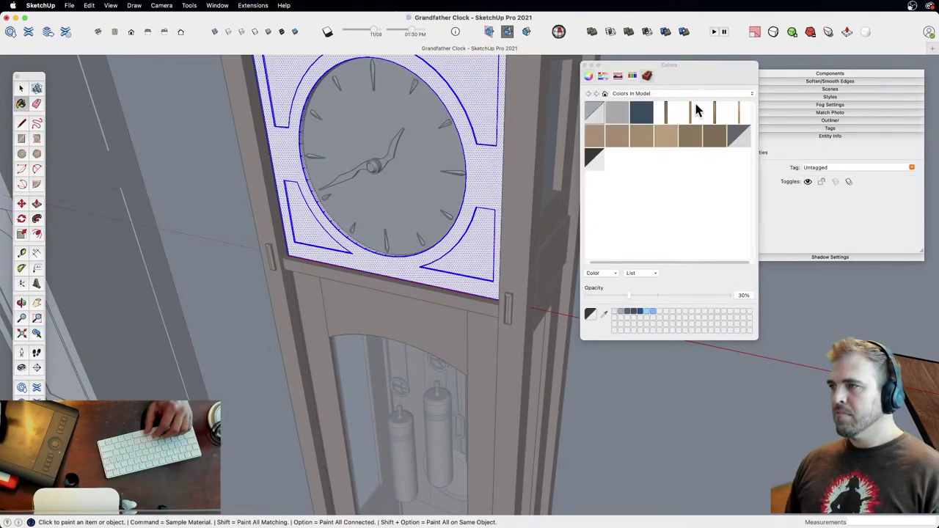
{"action": "left_click", "coordinate": [473, 232]}
Step: Push the surround's four corner shapes 1 1/2" through to cut openings around the dial, and leave group editing
{"action": "key", "text": "z"}
{"action": "left_click_drag", "start_coordinate": [484, 221], "coordinate": [420, 306]}
{"action": "key", "text": "h"}
{"action": "key", "text": "o"}
{"action": "key", "text": "h"}
{"action": "key", "text": "o"}
{"action": "left_click_drag", "start_coordinate": [420, 307], "coordinate": [432, 216]}
{"action": "key", "text": "z"}
{"action": "key", "text": "h"}
{"action": "middle_click_drag", "start_coordinate": [433, 216], "coordinate": [456, 248], "text": "shift"}
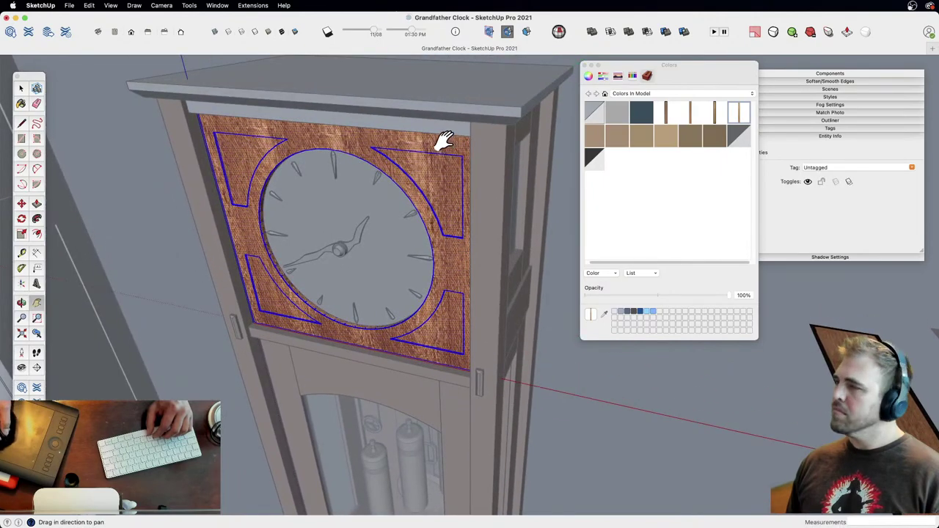
{"action": "key", "text": "p"}
{"action": "left_click", "coordinate": [441, 192]}
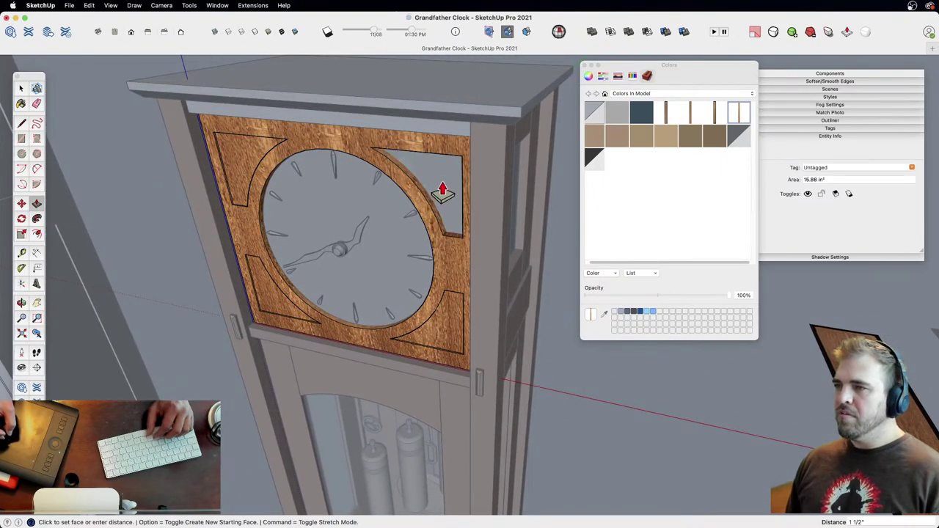
{"action": "left_click", "coordinate": [448, 197]}
{"action": "double_click", "coordinate": [248, 168]}
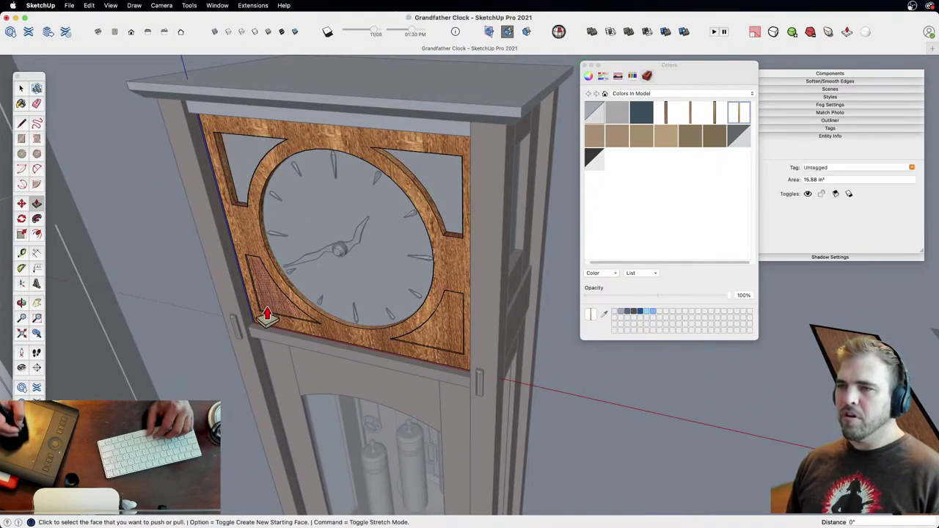
{"action": "double_click", "coordinate": [292, 309]}
{"action": "double_click", "coordinate": [445, 341]}
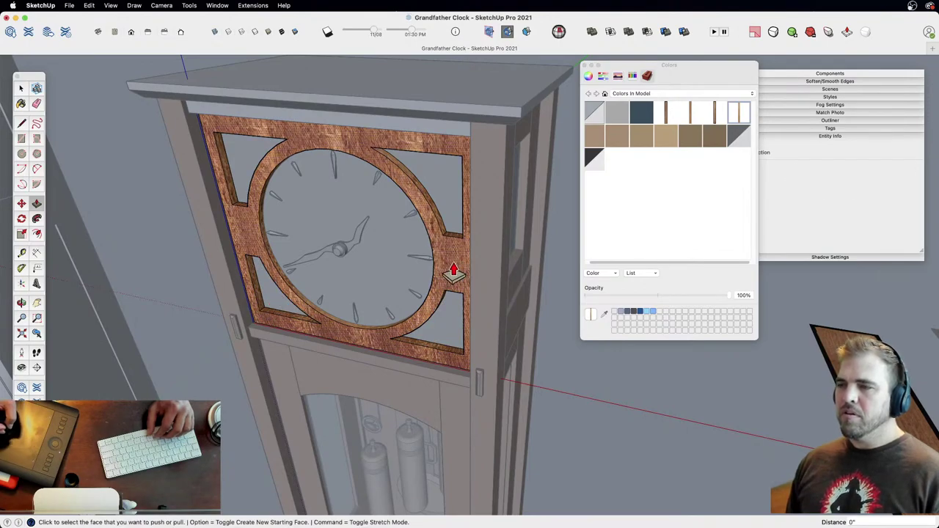
{"action": "scroll", "coordinate": [411, 397], "scroll_direction": "down", "scroll_amount": 3}
{"action": "middle_click_drag", "start_coordinate": [411, 396], "coordinate": [451, 254], "text": "shift"}
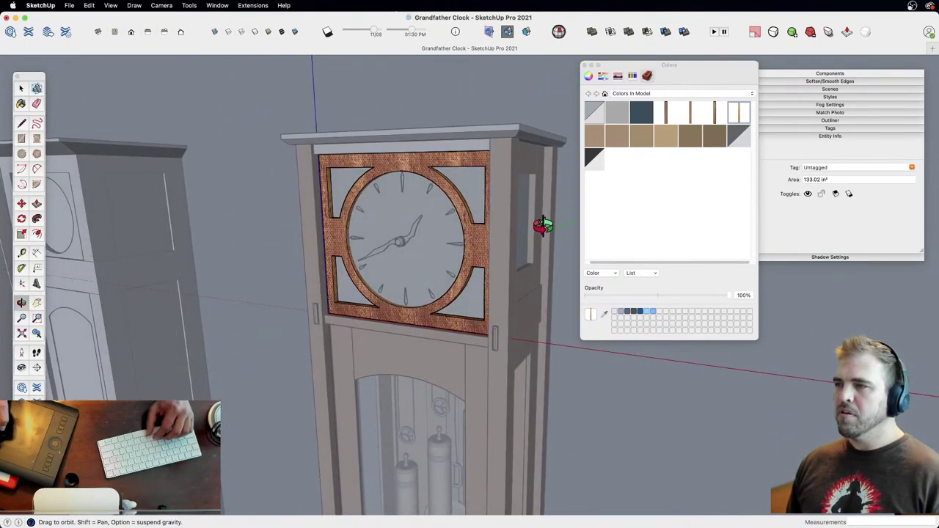
{"action": "key", "text": "space"}
{"action": "left_click", "coordinate": [567, 247]}
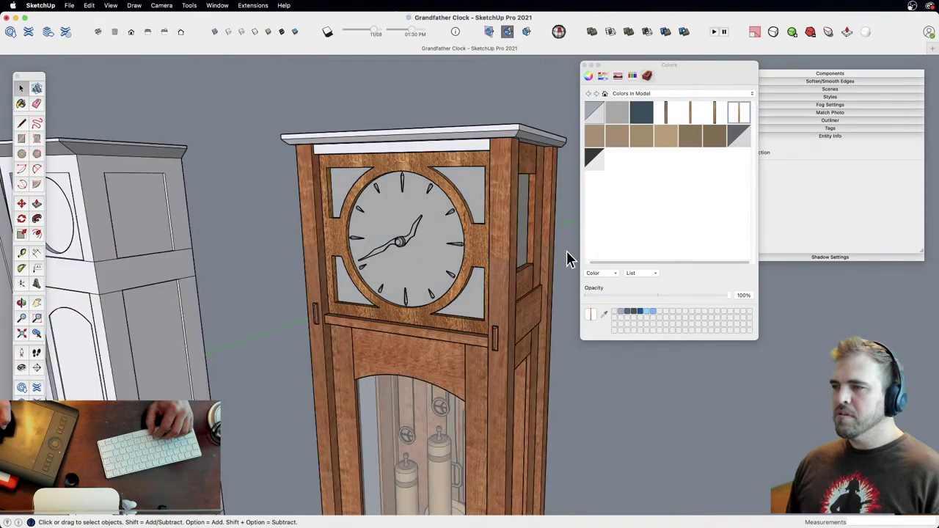
{"action": "scroll", "coordinate": [442, 323], "scroll_direction": "down", "scroll_amount": 4}
{"action": "middle_click_drag", "start_coordinate": [430, 367], "coordinate": [449, 336], "text": "shift"}
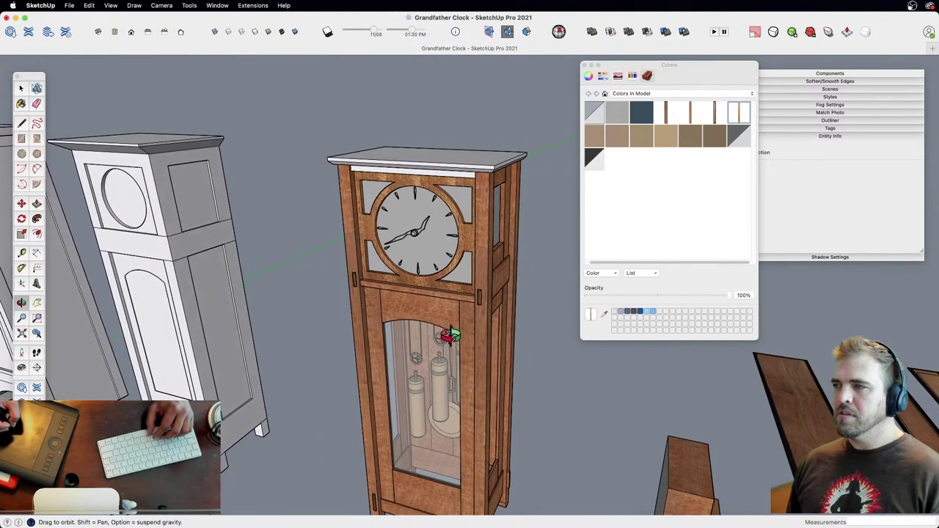
Step: Open the panel behind the third clock's dial and paint its geometry with a light tan material from the model
{"action": "scroll", "coordinate": [443, 279], "scroll_direction": "up", "scroll_amount": 3}
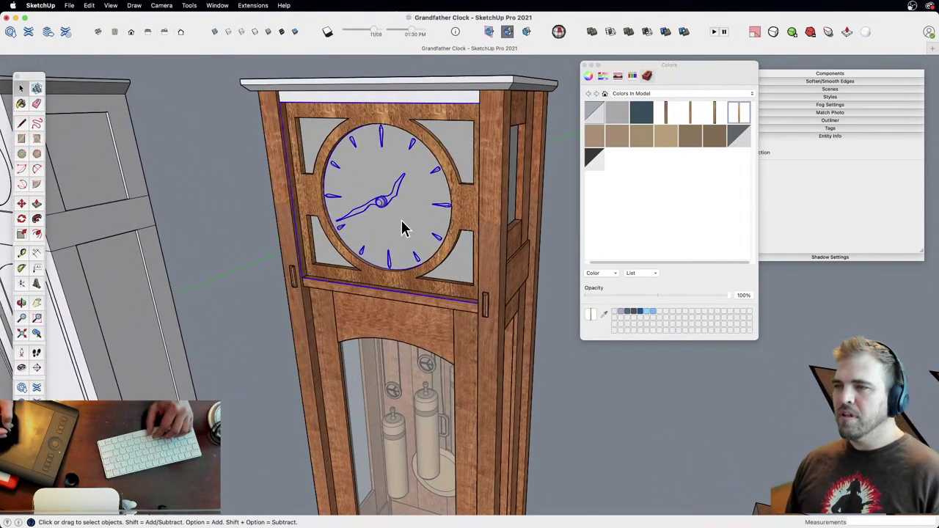
{"action": "double_click", "coordinate": [403, 228]}
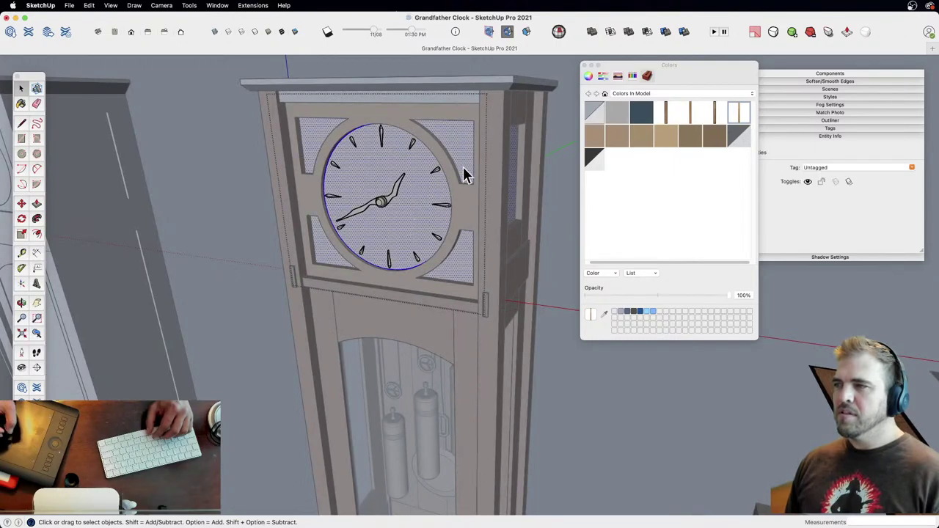
{"action": "left_click", "coordinate": [661, 144]}
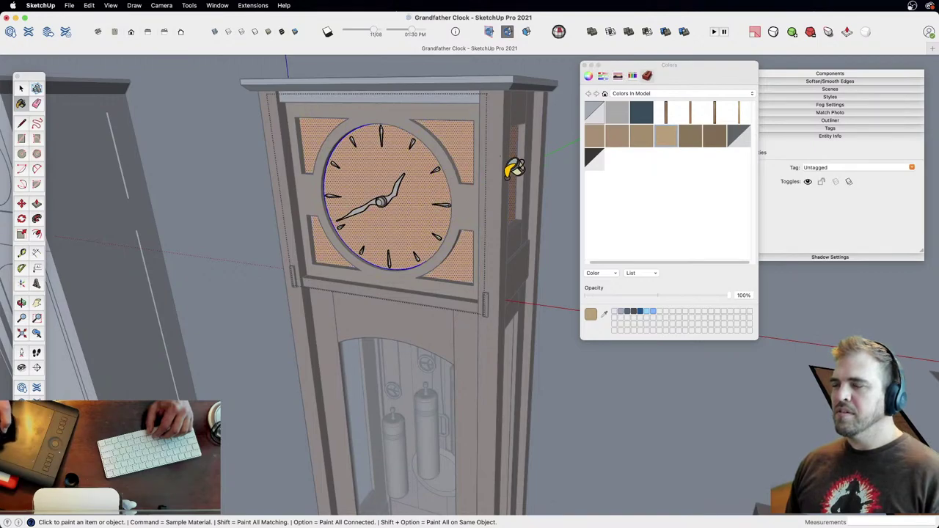
{"action": "middle_click_drag", "start_coordinate": [470, 212], "coordinate": [437, 282]}
{"action": "key", "text": "space"}
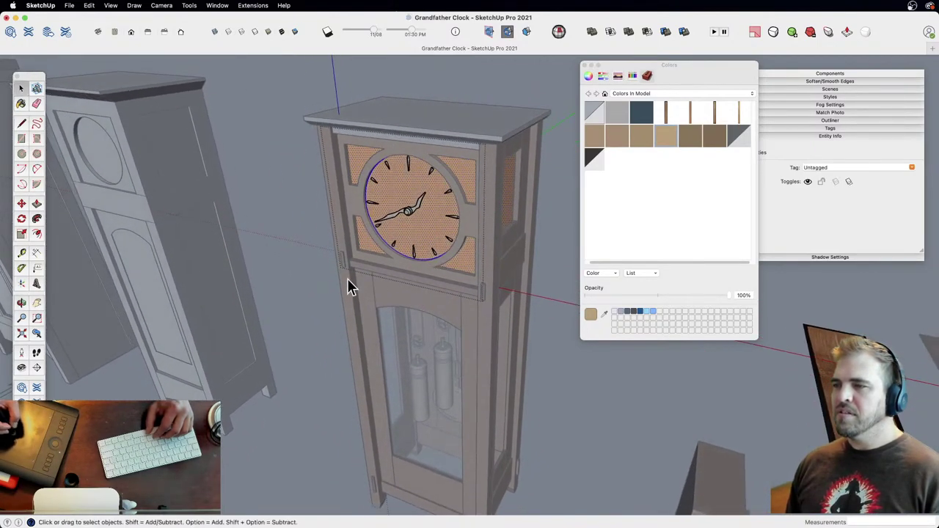
{"action": "left_click", "coordinate": [322, 278]}
Step: Open the white top rail above the dial and paint its geometry with the wood texture sampled from the rail below the dial
{"action": "middle_click_drag", "start_coordinate": [322, 278], "coordinate": [431, 293]}
{"action": "scroll", "coordinate": [432, 214], "scroll_direction": "up", "scroll_amount": 2}
{"action": "scroll", "coordinate": [432, 294], "scroll_direction": "up", "scroll_amount": 1}
{"action": "left_click_drag", "start_coordinate": [431, 294], "coordinate": [429, 170]}
{"action": "key", "text": "space"}
{"action": "double_click", "coordinate": [428, 177]}
{"action": "triple_click", "coordinate": [428, 177]}
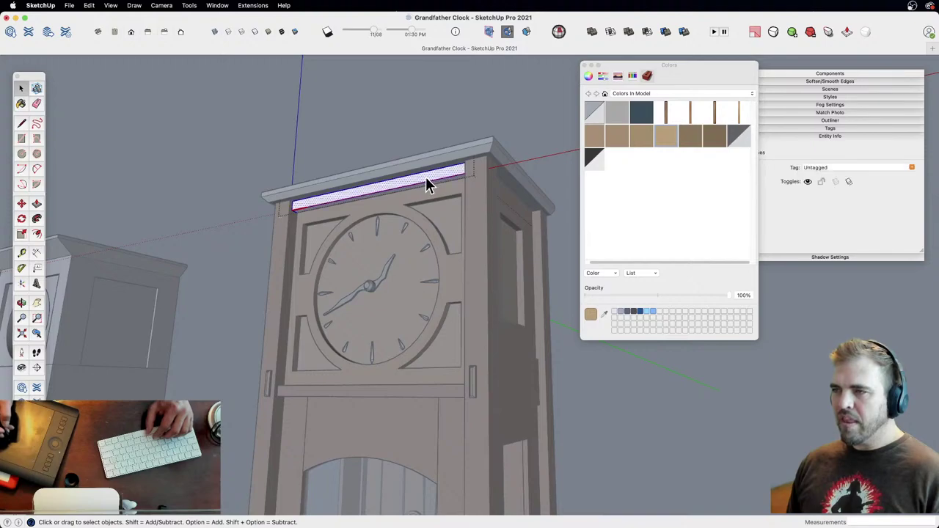
{"action": "key", "text": "b"}
{"action": "key", "text": "super"}
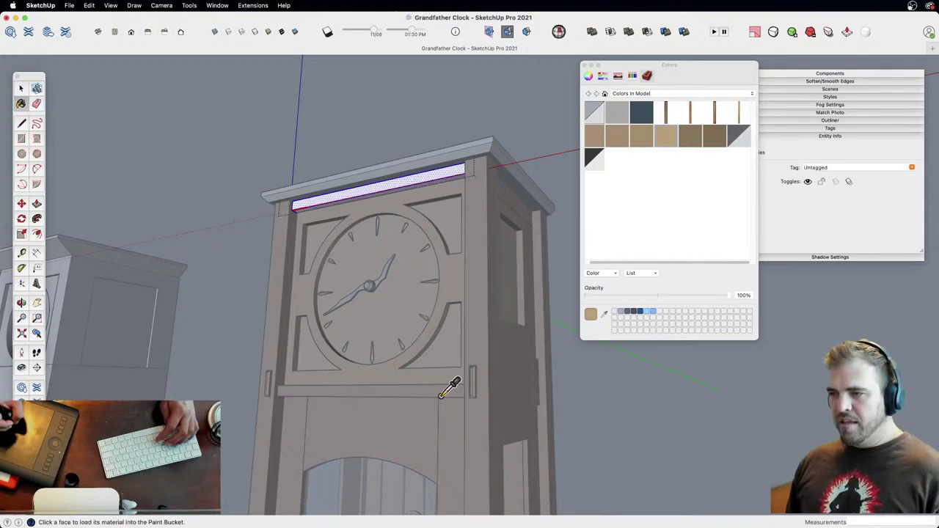
{"action": "left_click", "coordinate": [439, 370], "text": "super"}
{"action": "left_click", "coordinate": [434, 174]}
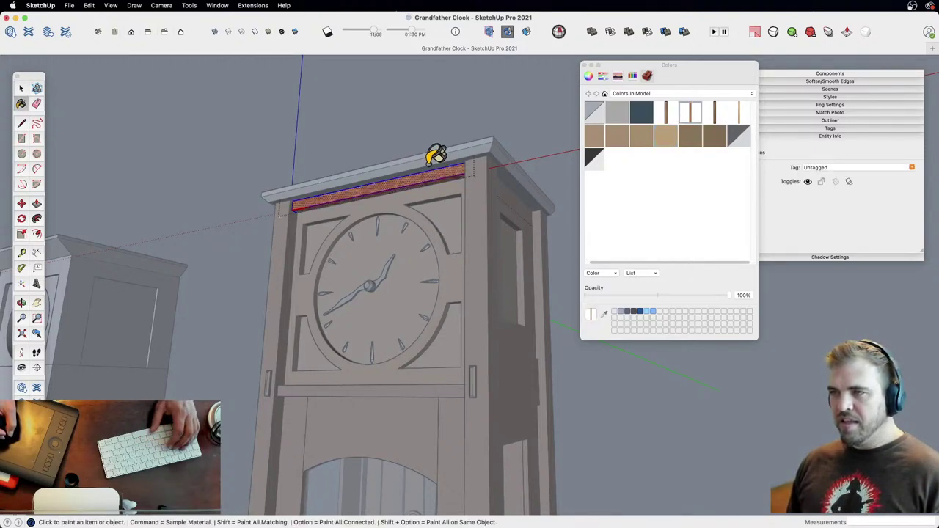
Step: Select all geometry of the third clock's top cap, paint it with the same wood texture, and leave its editing
{"action": "key", "text": "space"}
{"action": "left_click", "coordinate": [426, 167]}
{"action": "key", "text": "b"}
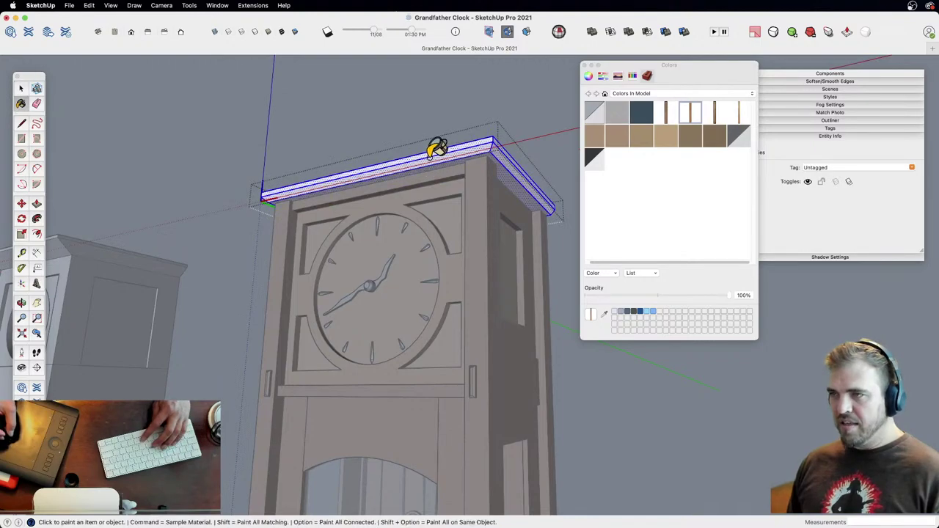
{"action": "left_click", "coordinate": [468, 160]}
{"action": "key", "text": "z"}
{"action": "left_click_drag", "start_coordinate": [479, 284], "coordinate": [441, 433]}
{"action": "key", "text": "space"}
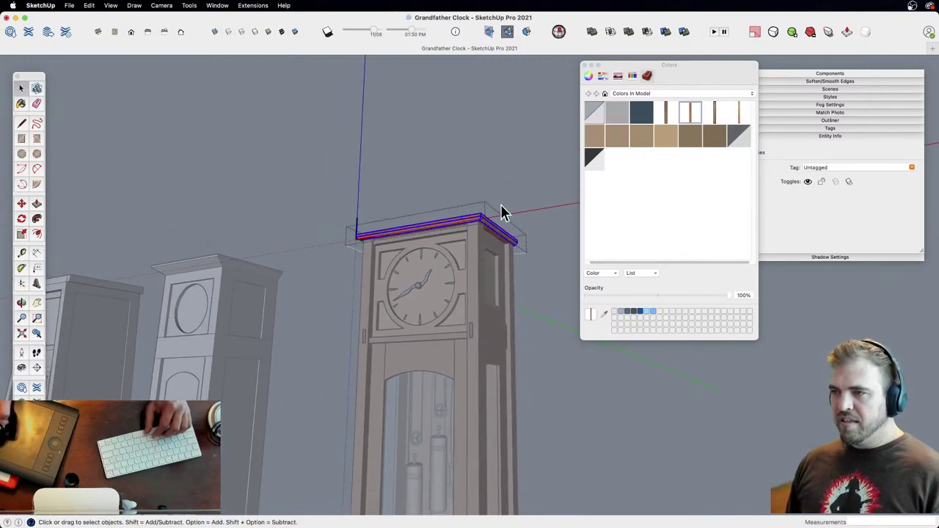
{"action": "left_click", "coordinate": [501, 207]}
Step: Open the panel behind the dial, paint all its geometry with the last plain brown material in the model, and leave its editing
{"action": "middle_click_drag", "start_coordinate": [489, 230], "coordinate": [396, 411]}
{"action": "key", "text": "z"}
{"action": "left_click_drag", "start_coordinate": [396, 411], "coordinate": [410, 386]}
{"action": "scroll", "coordinate": [409, 388], "scroll_direction": "up", "scroll_amount": 3}
{"action": "key", "text": "space"}
{"action": "double_click", "coordinate": [400, 230]}
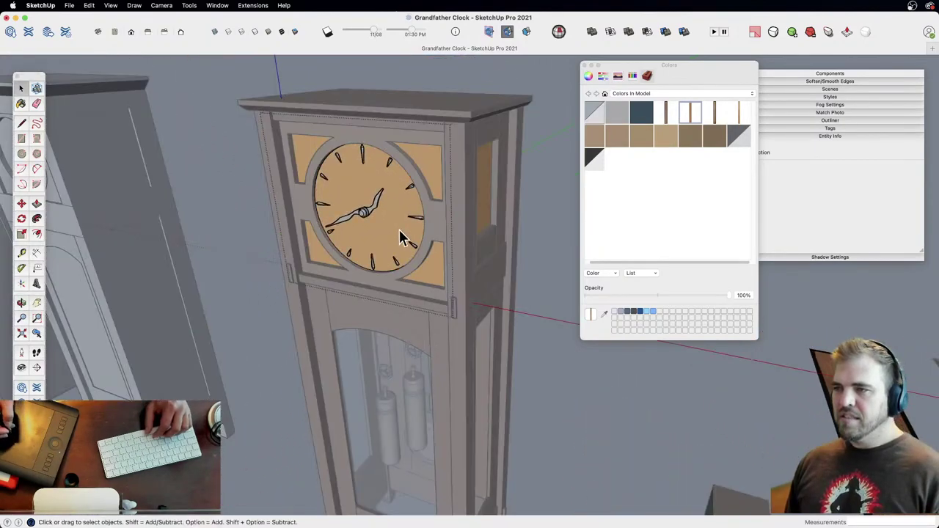
{"action": "left_click", "coordinate": [398, 230]}
{"action": "triple_click", "coordinate": [397, 229]}
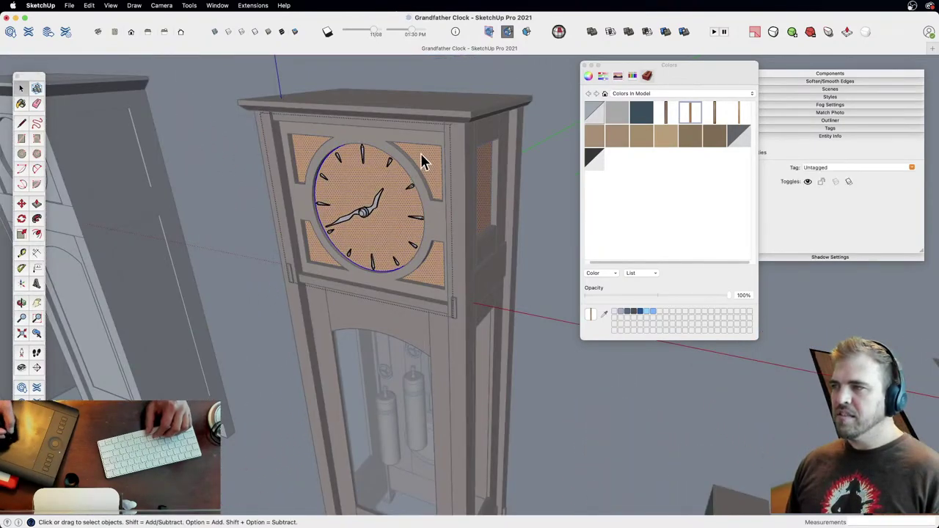
{"action": "key", "text": "b"}
{"action": "left_click", "coordinate": [398, 230]}
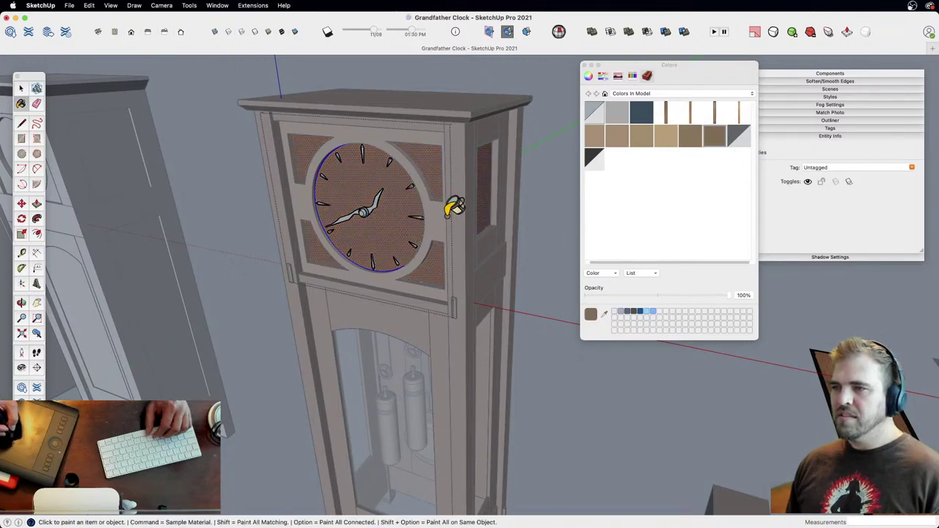
{"action": "key", "text": "space"}
{"action": "left_click", "coordinate": [543, 212]}
Step: Draw a rectangle about 2' 9 5/8" by 6" filling the lower opening in the third clock's side frame
{"action": "scroll", "coordinate": [502, 233], "scroll_direction": "down", "scroll_amount": 5}
{"action": "key", "text": "h"}
{"action": "left_click_drag", "start_coordinate": [426, 361], "coordinate": [370, 402]}
{"action": "key", "text": "o"}
{"action": "middle_click_drag", "start_coordinate": [371, 400], "coordinate": [422, 280], "text": "shift"}
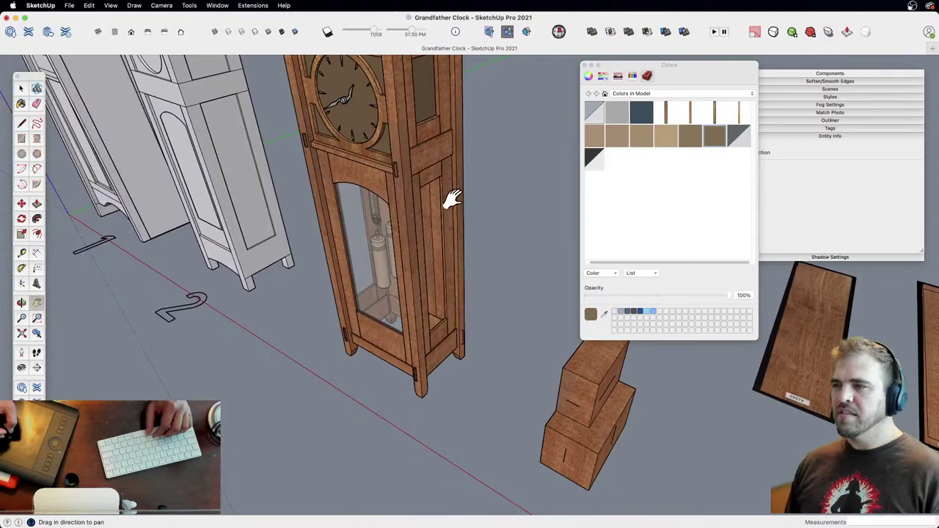
{"action": "scroll", "coordinate": [461, 310], "scroll_direction": "up", "scroll_amount": 3}
{"action": "scroll", "coordinate": [411, 380], "scroll_direction": "up", "scroll_amount": 3}
{"action": "key", "text": "r"}
{"action": "left_click", "coordinate": [386, 387]}
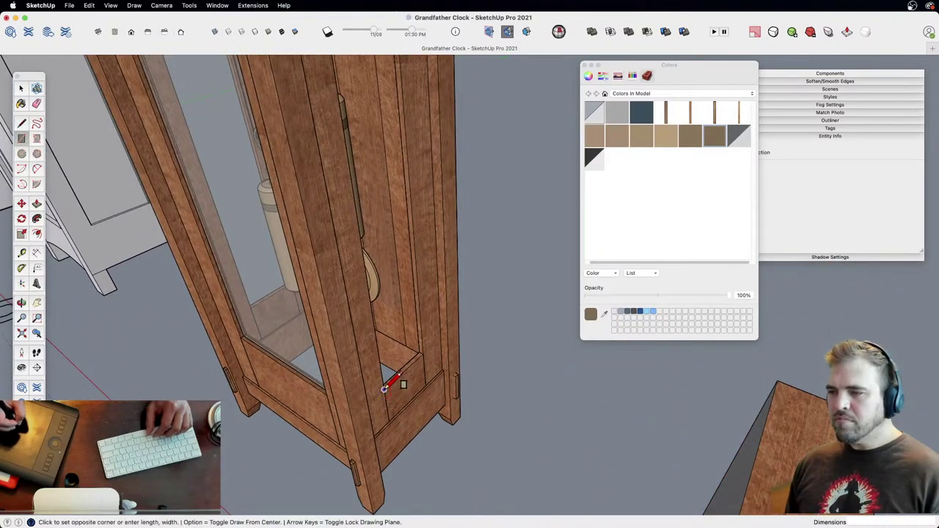
{"action": "middle_click_drag", "start_coordinate": [415, 235], "coordinate": [426, 268]}
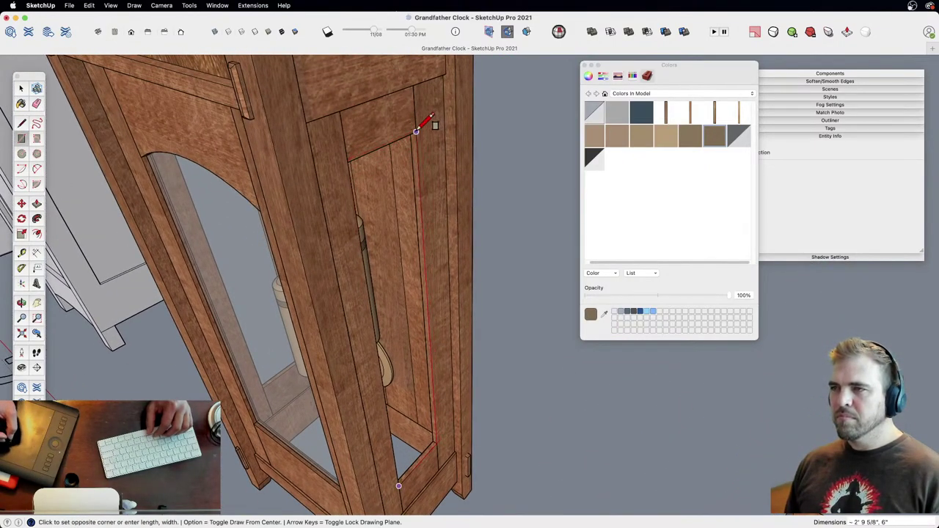
{"action": "left_click", "coordinate": [417, 130]}
Step: Push/Pull the rectangle in the lower side opening out to a thickness of 1/4"
{"action": "middle_click_drag", "start_coordinate": [430, 140], "coordinate": [447, 331]}
{"action": "key", "text": "p"}
{"action": "left_click", "coordinate": [449, 337]}
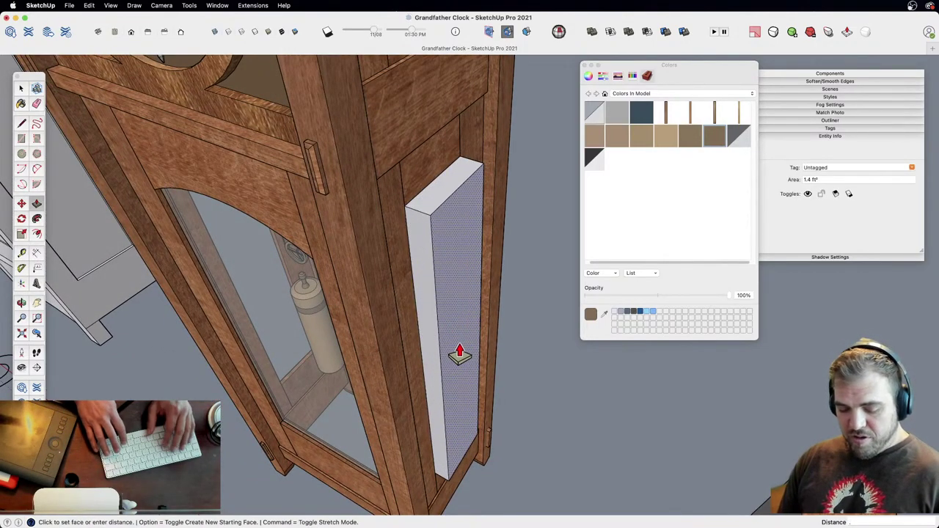
{"action": "type", "text": ".25"}
{"action": "key", "text": "Return"}
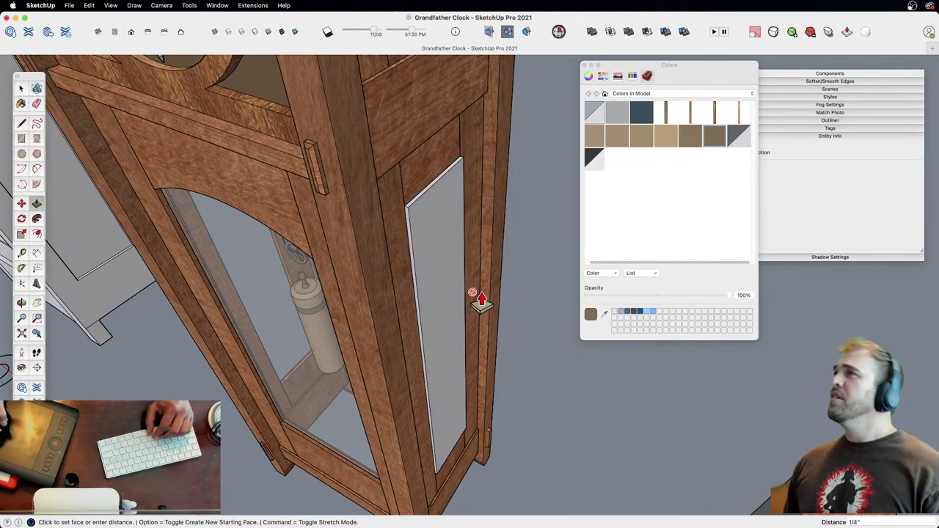
{"action": "key", "text": "space"}
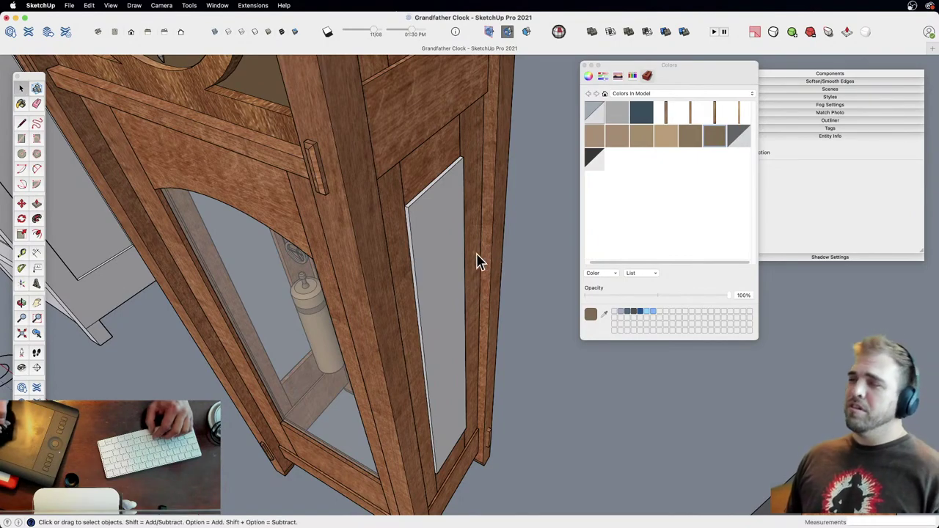
Step: Select the whole side pane and make it a component named "glass"
{"action": "left_click", "coordinate": [447, 233]}
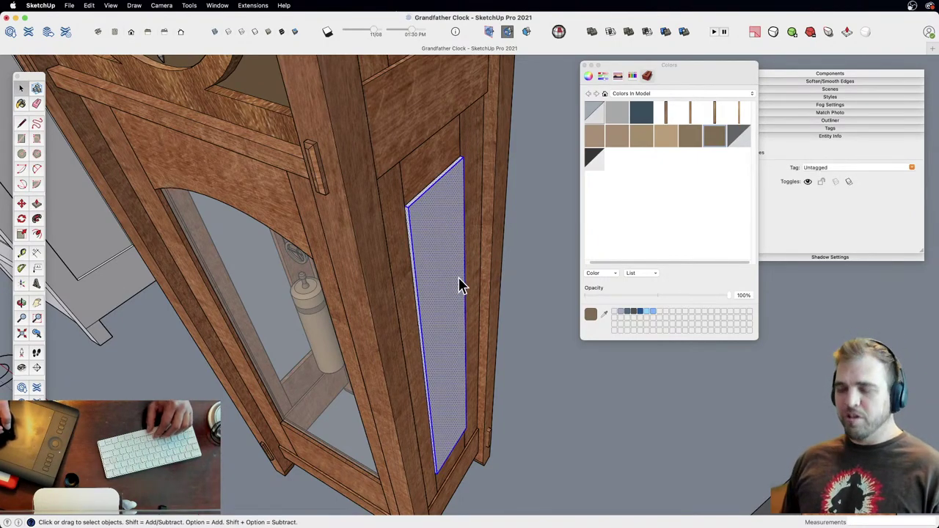
{"action": "key", "text": "g"}
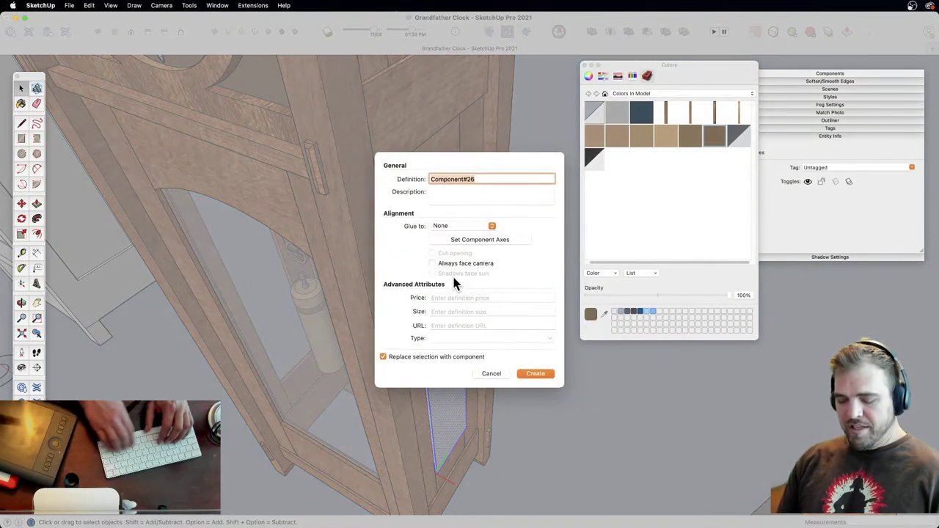
{"action": "type", "text": "glass"}
{"action": "key", "text": "Return"}
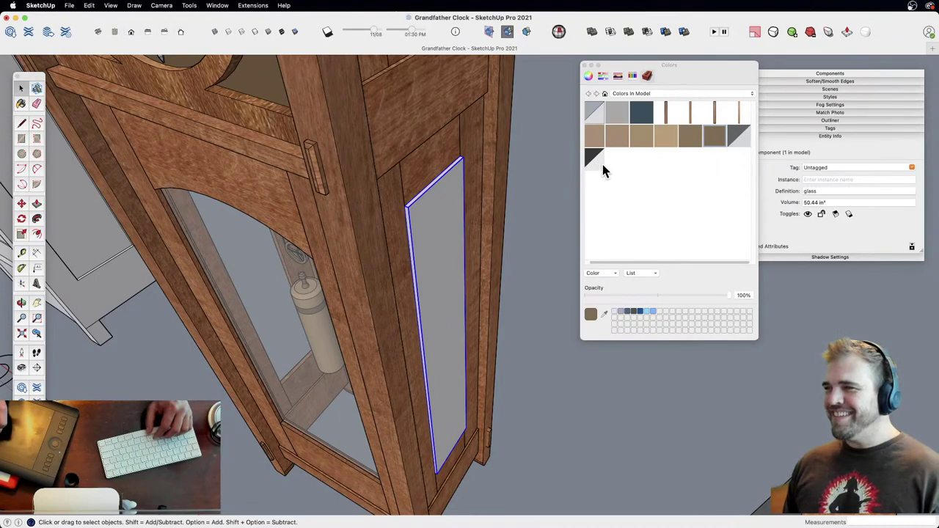
Step: Paint the side glass component with the dark translucent material at 30% opacity
{"action": "left_click", "coordinate": [600, 163]}
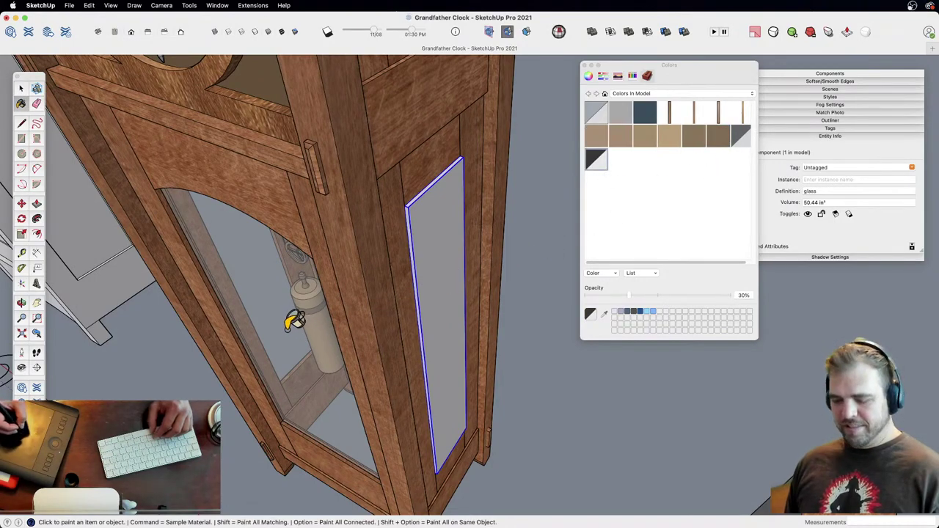
{"action": "key", "text": "super"}
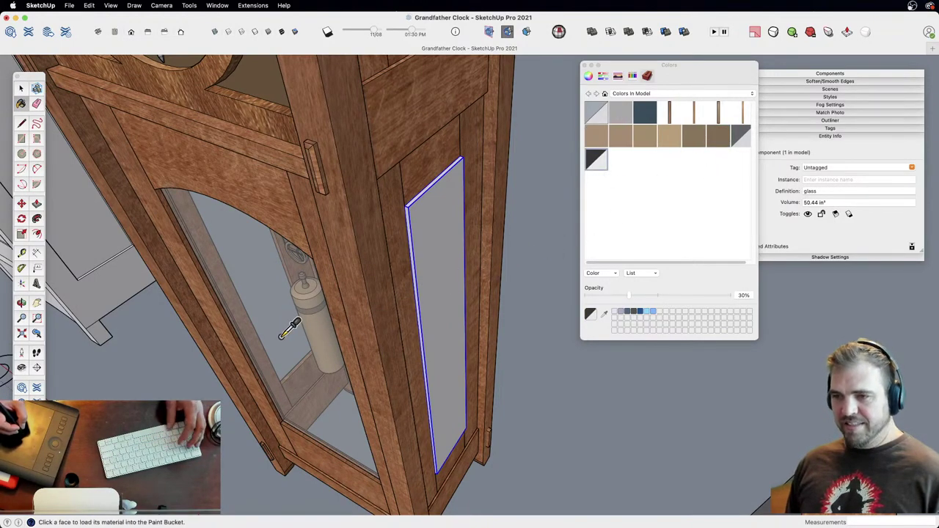
{"action": "left_click", "coordinate": [437, 304]}
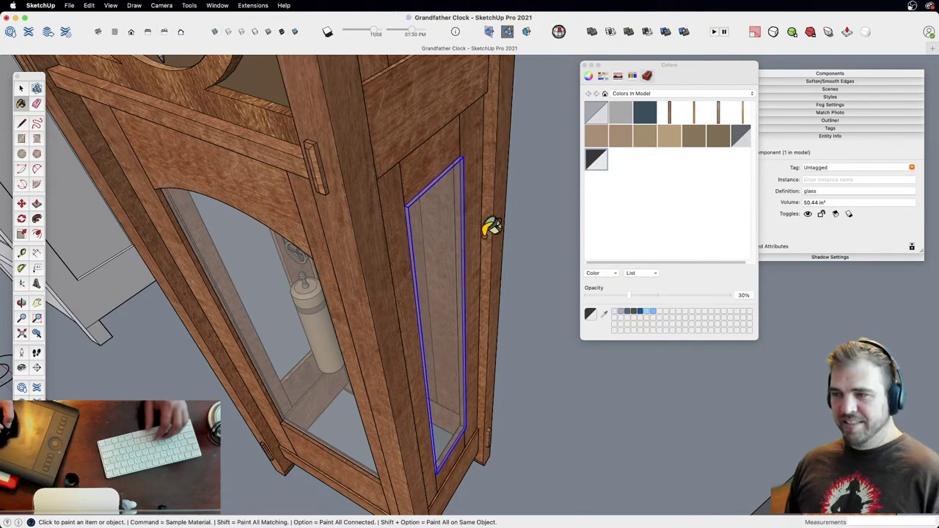
{"action": "key", "text": "space"}
Step: Move the side glass pane 1/4" inward, using its upper corner as the reference point
{"action": "key", "text": "z"}
{"action": "left_click_drag", "start_coordinate": [451, 271], "coordinate": [442, 185]}
{"action": "middle_click_drag", "start_coordinate": [443, 185], "coordinate": [458, 374], "text": "shift"}
{"action": "left_click_drag", "start_coordinate": [457, 373], "coordinate": [450, 244]}
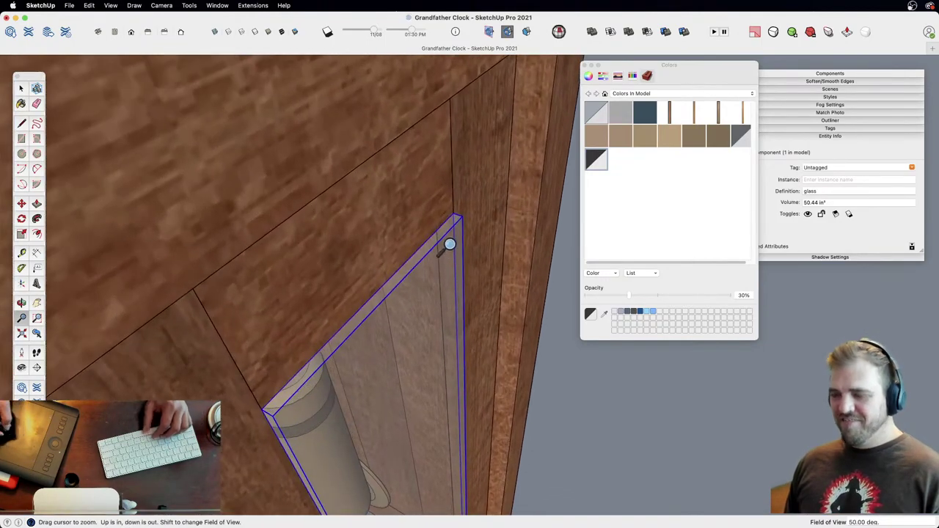
{"action": "key", "text": "m"}
{"action": "left_click", "coordinate": [464, 221]}
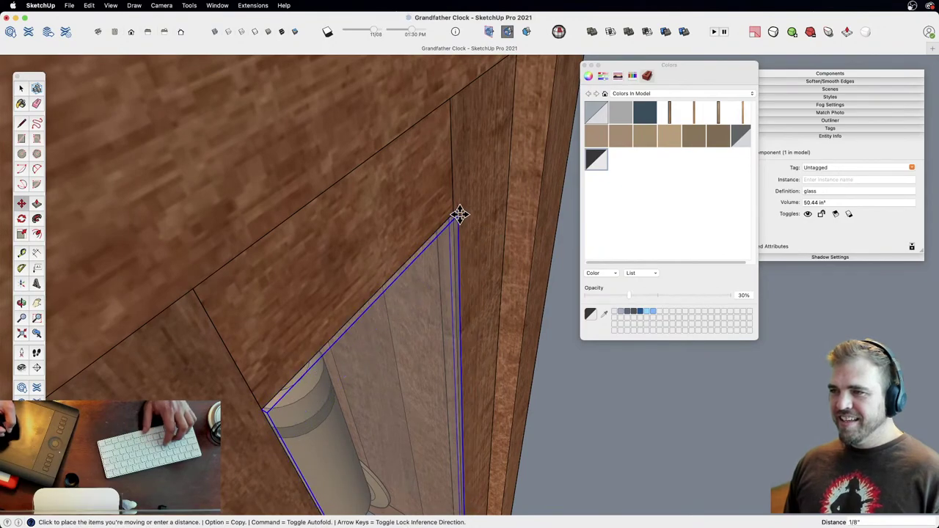
{"action": "left_click", "coordinate": [453, 212]}
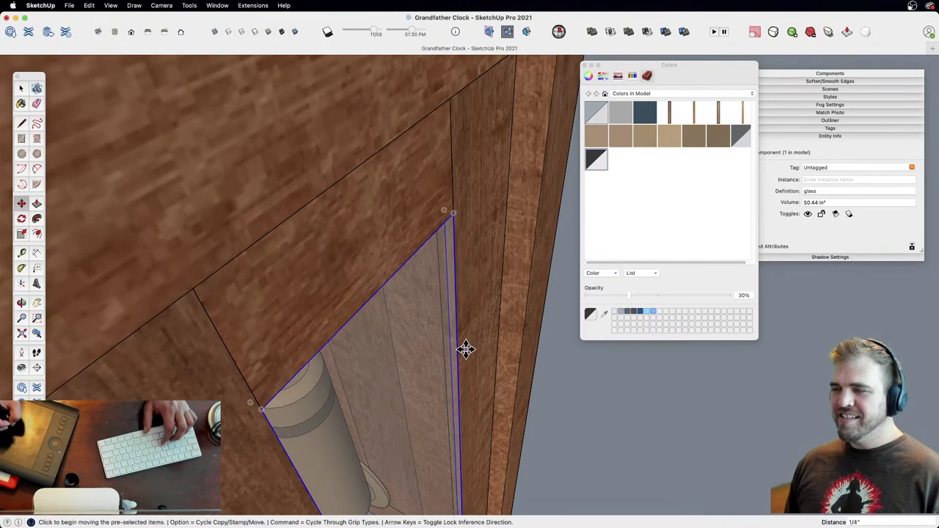
Step: Copy the side glass pane straight up so that it covers part of the upper side opening and extends above the clock
{"action": "key", "text": "z"}
{"action": "left_click_drag", "start_coordinate": [478, 235], "coordinate": [464, 425]}
{"action": "middle_click_drag", "start_coordinate": [464, 426], "coordinate": [447, 277]}
{"action": "key", "text": "m"}
{"action": "left_click", "coordinate": [490, 350]}
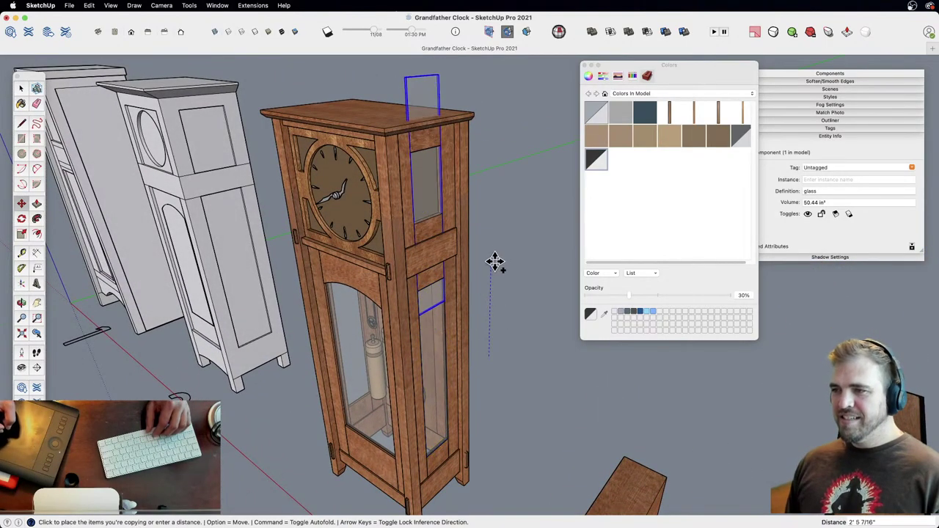
{"action": "key", "text": "alt"}
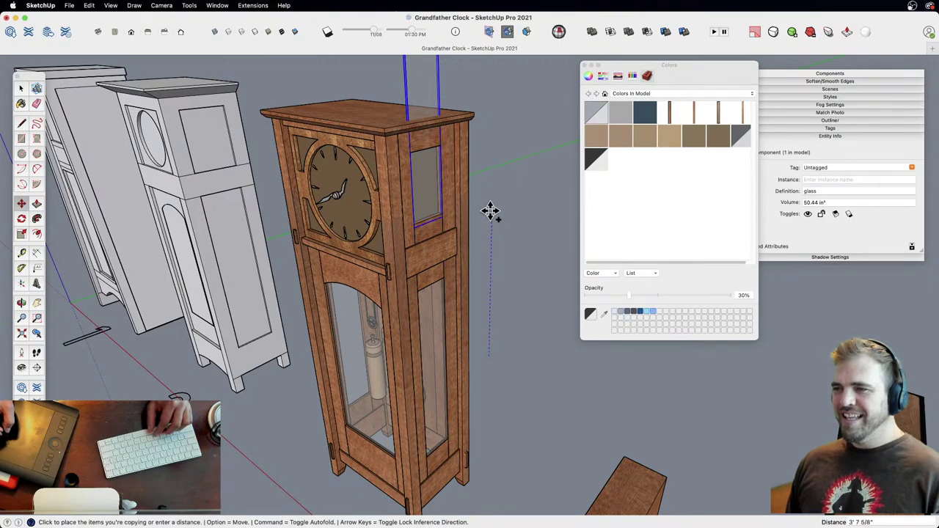
{"action": "left_click", "coordinate": [490, 202]}
{"action": "key", "text": "space"}
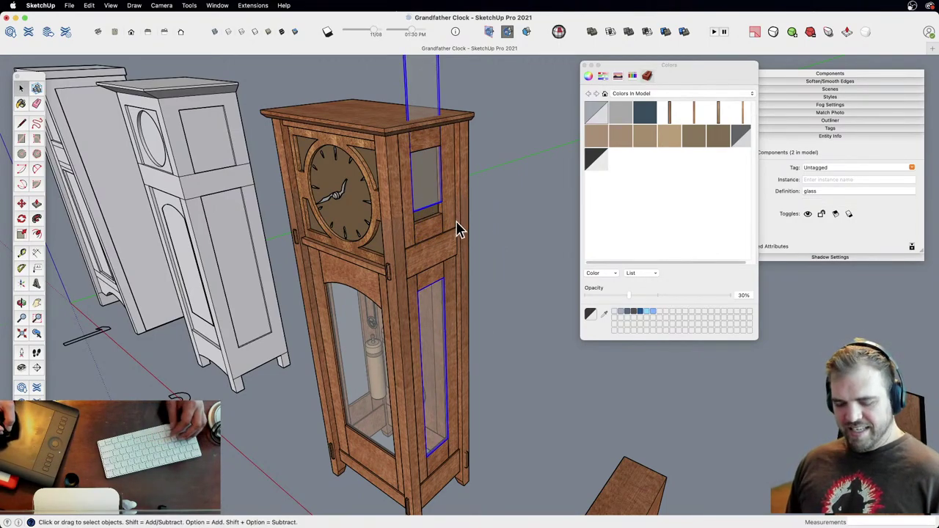
Step: Cut both side glass panes and paste them in place inside the clock's side frame component
{"action": "key", "text": "super+x"}
{"action": "left_click", "coordinate": [446, 304]}
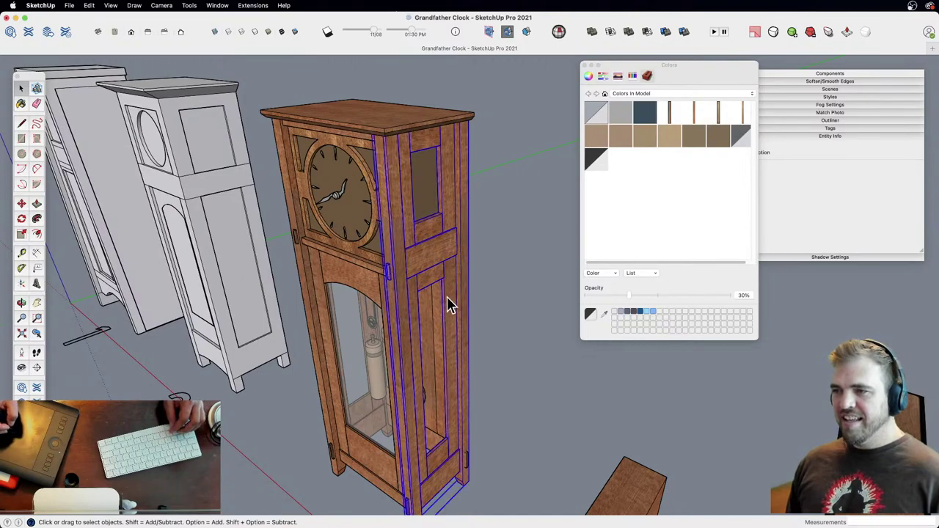
{"action": "double_click", "coordinate": [452, 285]}
{"action": "key", "text": "alt+shift+super+v"}
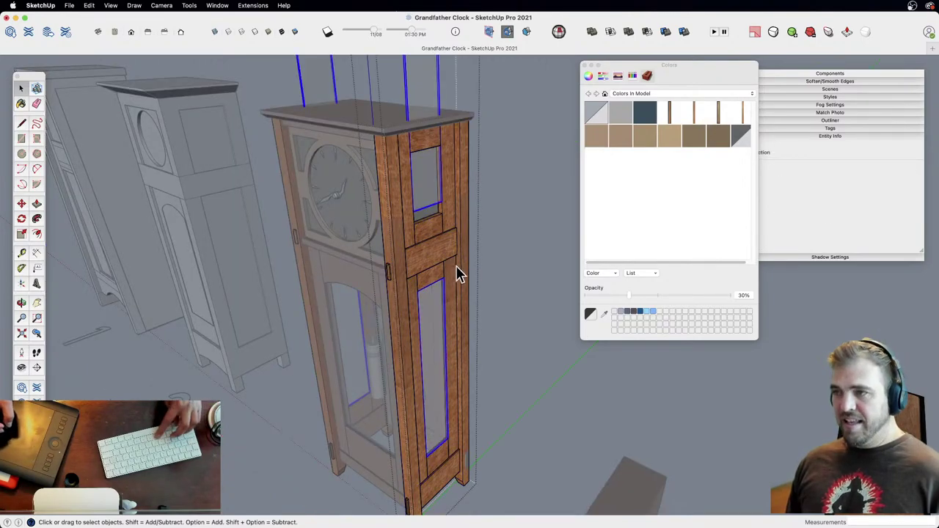
{"action": "key", "text": "space"}
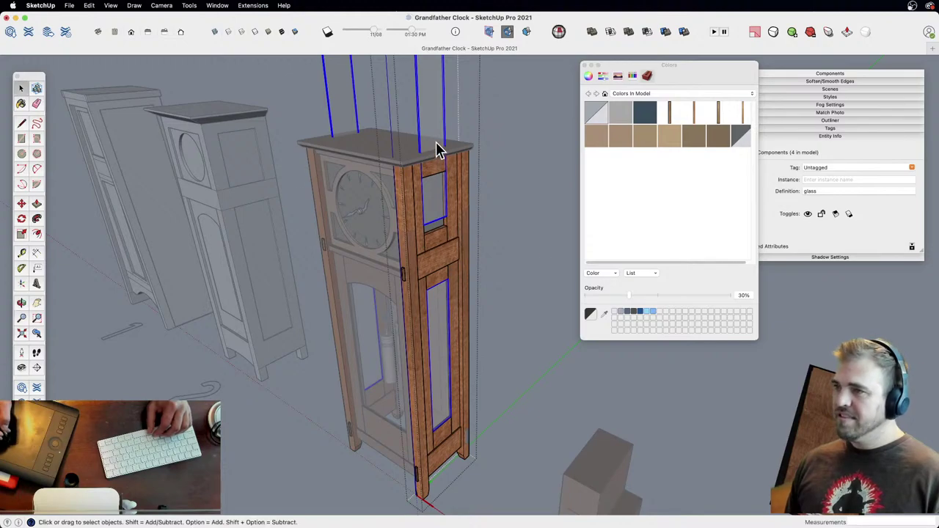
Step: Select the tall glass pane rising above the upper side opening and make it a unique component
{"action": "triple_click", "coordinate": [436, 137]}
{"action": "left_click", "coordinate": [497, 171]}
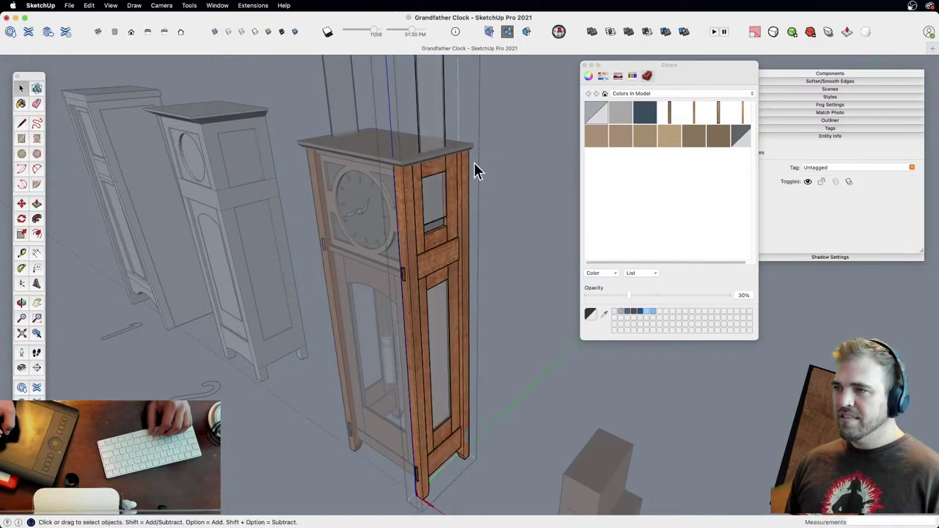
{"action": "right_click", "coordinate": [431, 133]}
{"action": "left_click", "coordinate": [436, 139]}
{"action": "right_click", "coordinate": [431, 122]}
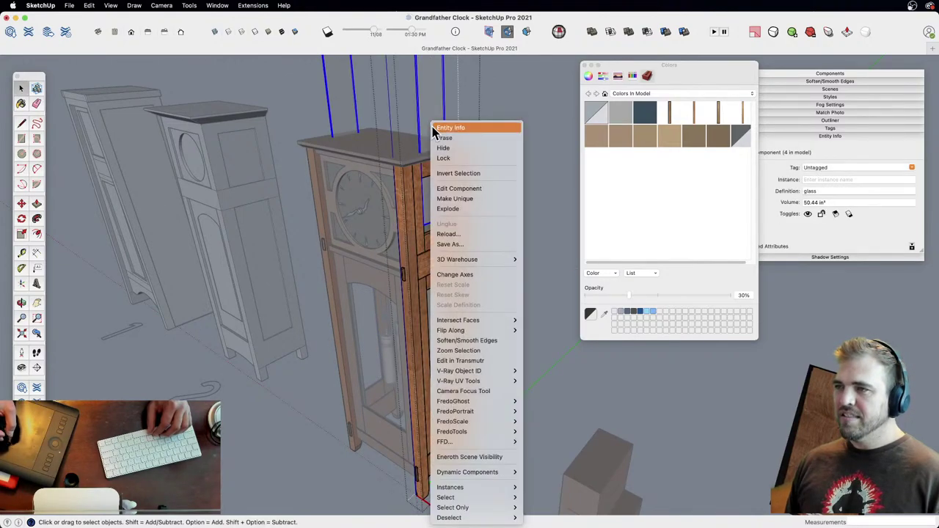
{"action": "left_click", "coordinate": [466, 199]}
Step: Add the lower side glass pane to the selection and move both panes 1/8" inward along the red axis
{"action": "scroll", "coordinate": [427, 179], "scroll_direction": "up", "scroll_amount": 5}
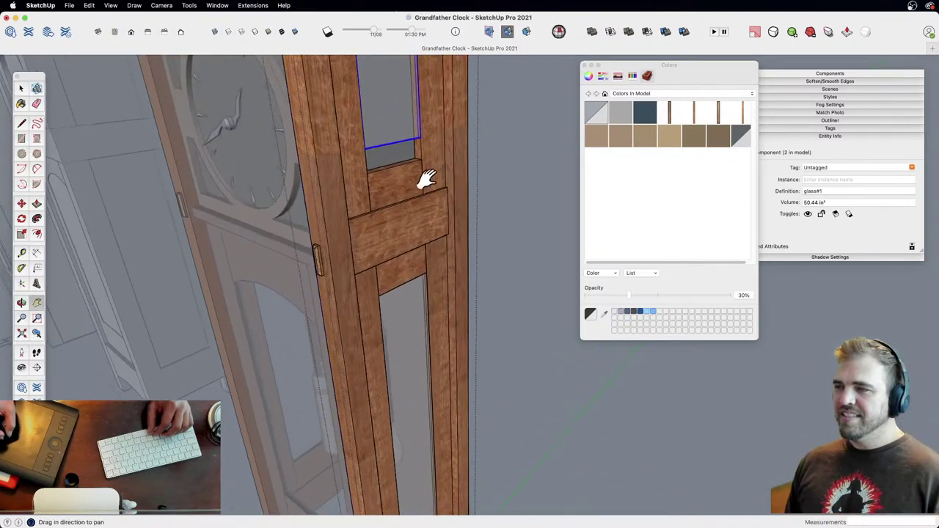
{"action": "left_click_drag", "start_coordinate": [427, 180], "coordinate": [464, 283]}
{"action": "key", "text": "z"}
{"action": "left_click_drag", "start_coordinate": [461, 345], "coordinate": [432, 153]}
{"action": "key", "text": "space"}
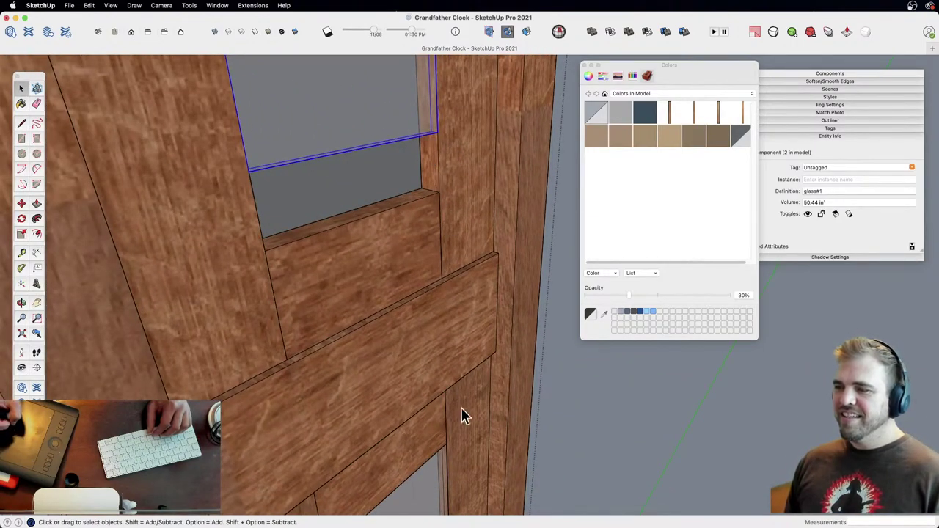
{"action": "left_click", "coordinate": [439, 473], "text": "shift"}
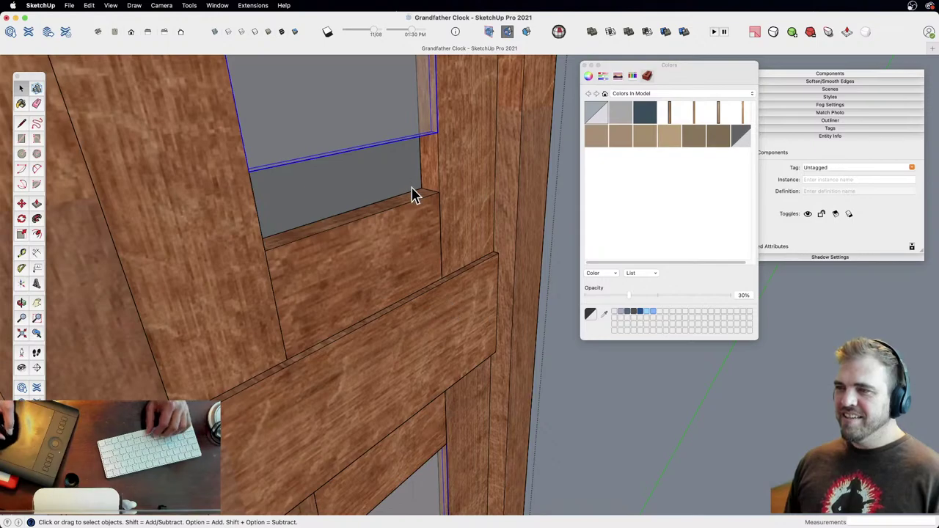
{"action": "key", "text": "m"}
{"action": "left_click", "coordinate": [433, 137]}
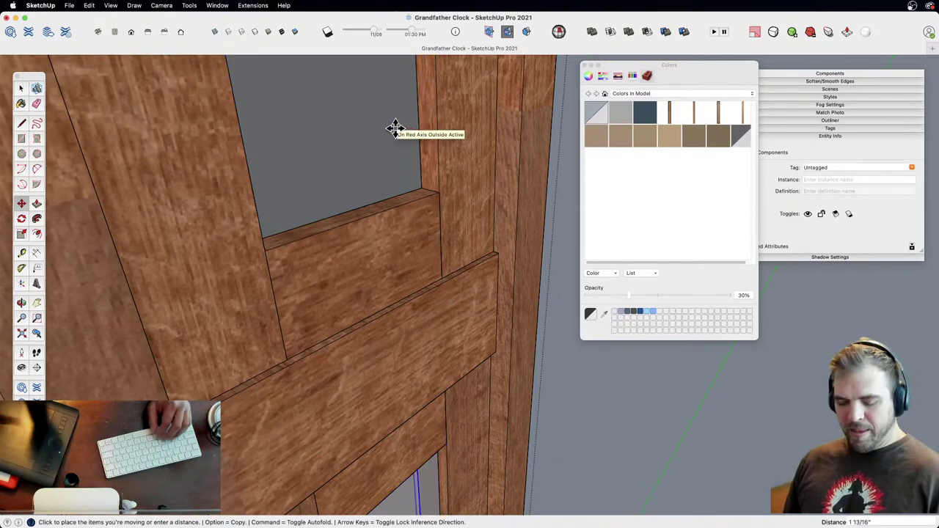
{"action": "type", "text": "1."}
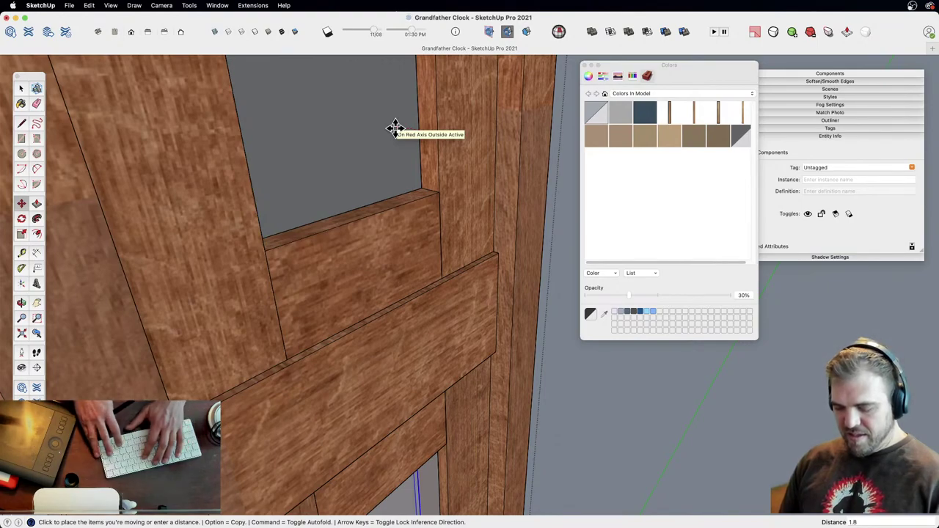
{"action": "type", "text": "8"}
{"action": "key", "text": "Return"}
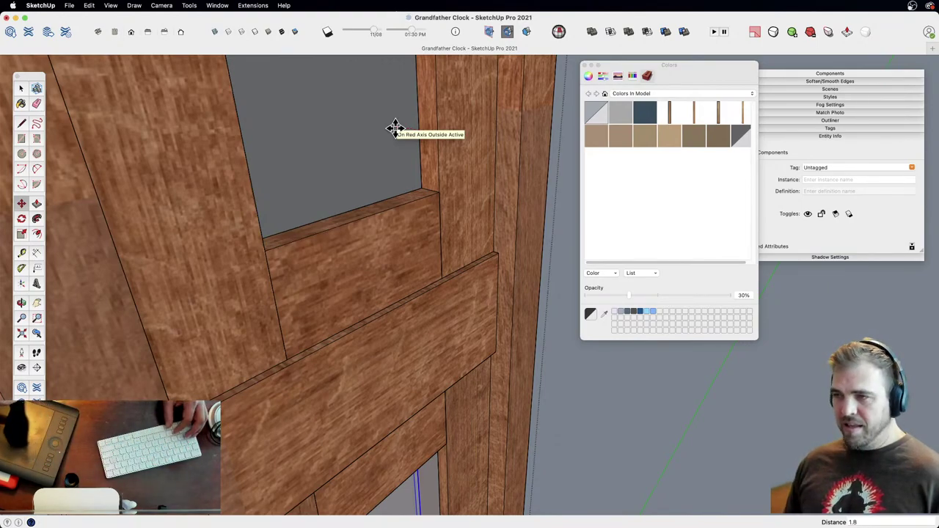
{"action": "type", "text": "1/8"}
{"action": "key", "text": "Return"}
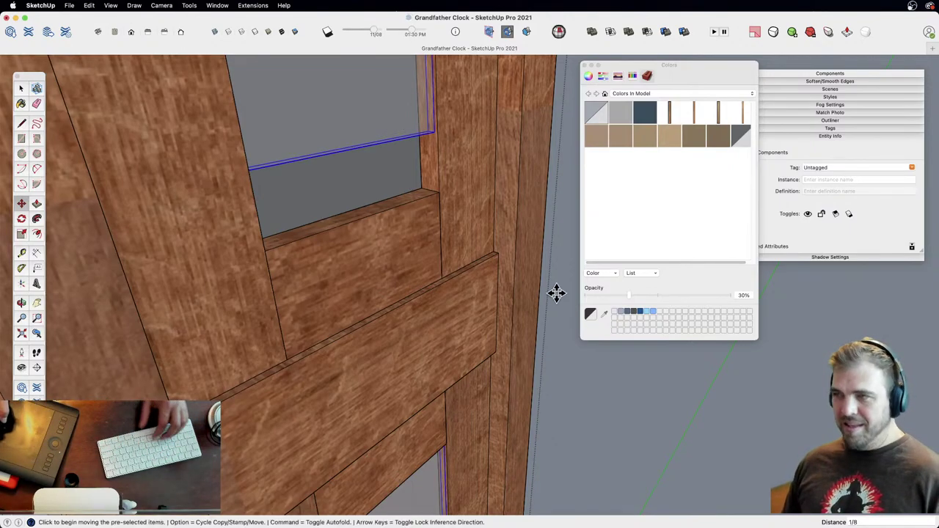
Step: Move only the upper glass pane down about 1 13/16" so its bottom corner meets the rail below the upper side opening
{"action": "key", "text": "space"}
{"action": "left_click", "coordinate": [427, 130]}
{"action": "key", "text": "m"}
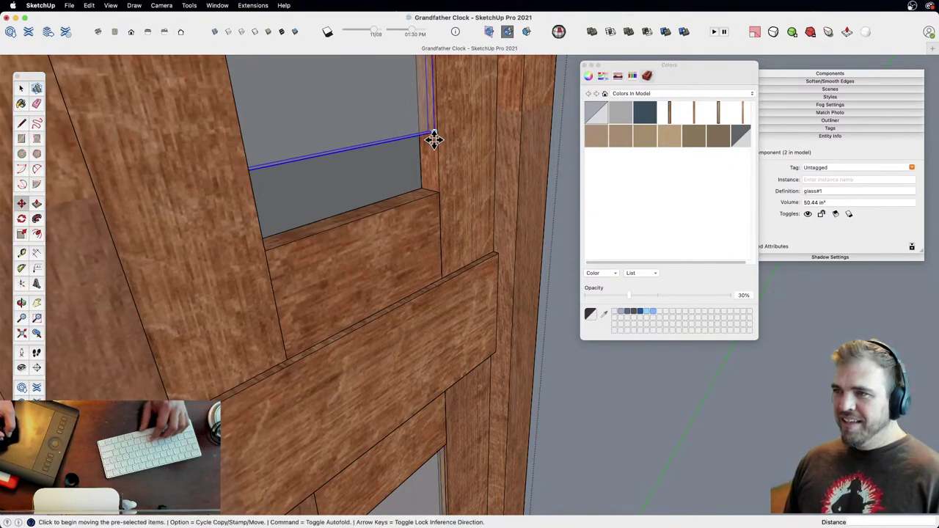
{"action": "left_click", "coordinate": [433, 135]}
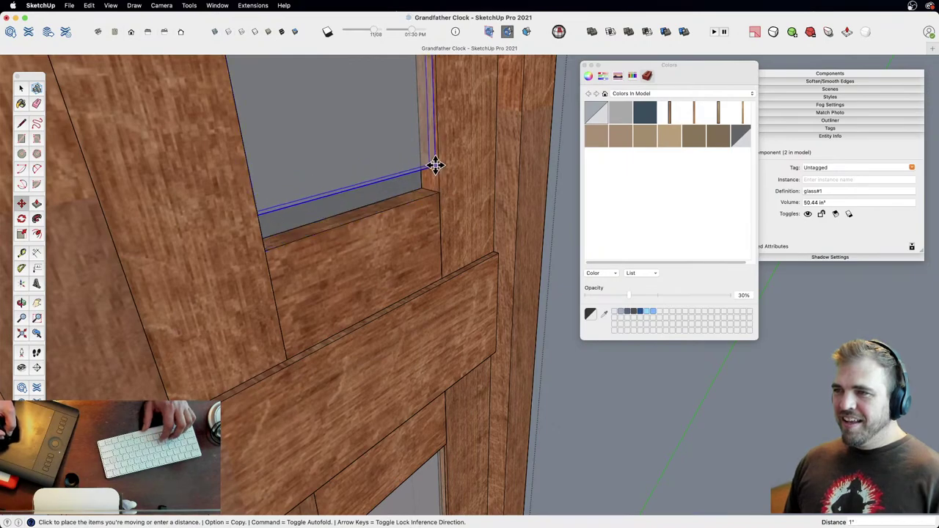
{"action": "left_click", "coordinate": [438, 195]}
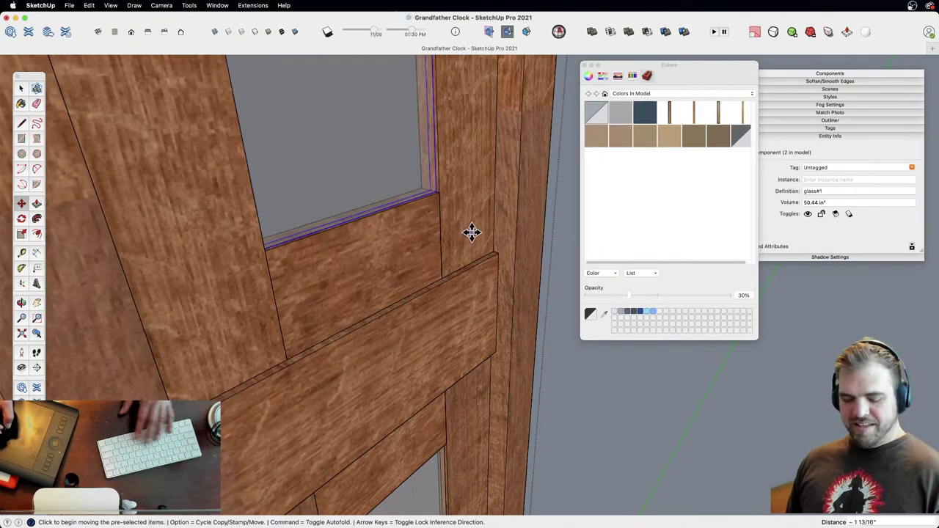
Step: Edit the upper glass pane and lower its top edge to the upper edge of the side opening
{"action": "scroll", "coordinate": [450, 233], "scroll_direction": "down", "scroll_amount": 10}
{"action": "middle_click_drag", "start_coordinate": [446, 336], "coordinate": [462, 434]}
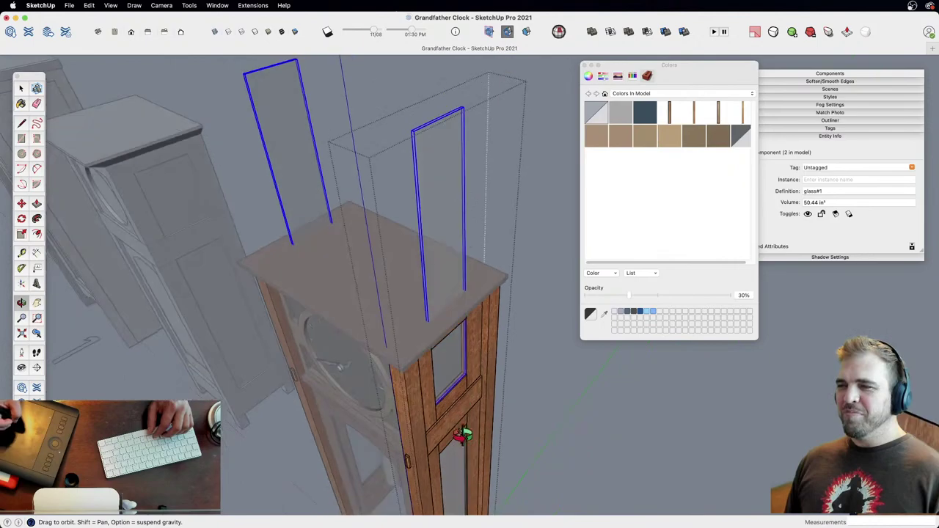
{"action": "key", "text": "space"}
{"action": "double_click", "coordinate": [451, 185]}
{"action": "key", "text": "p"}
{"action": "key", "text": "space"}
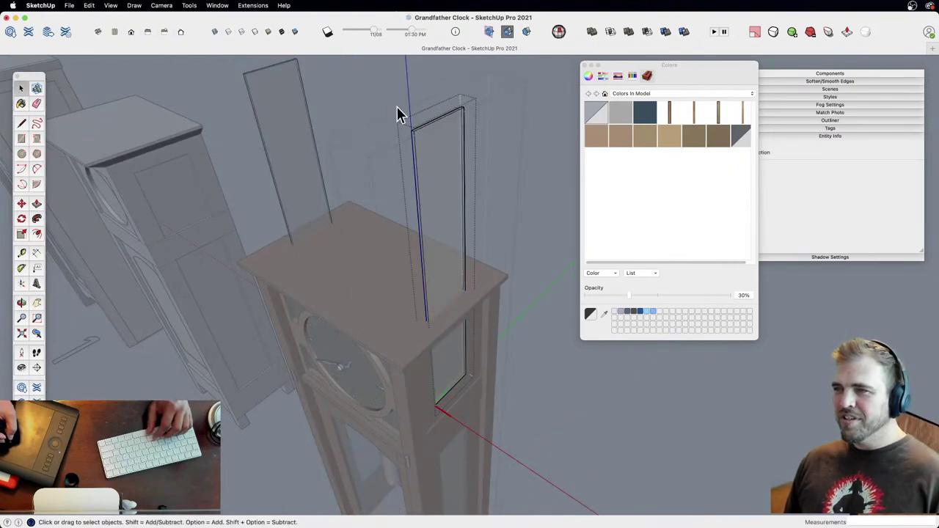
{"action": "middle_click_drag", "start_coordinate": [493, 177], "coordinate": [441, 120]}
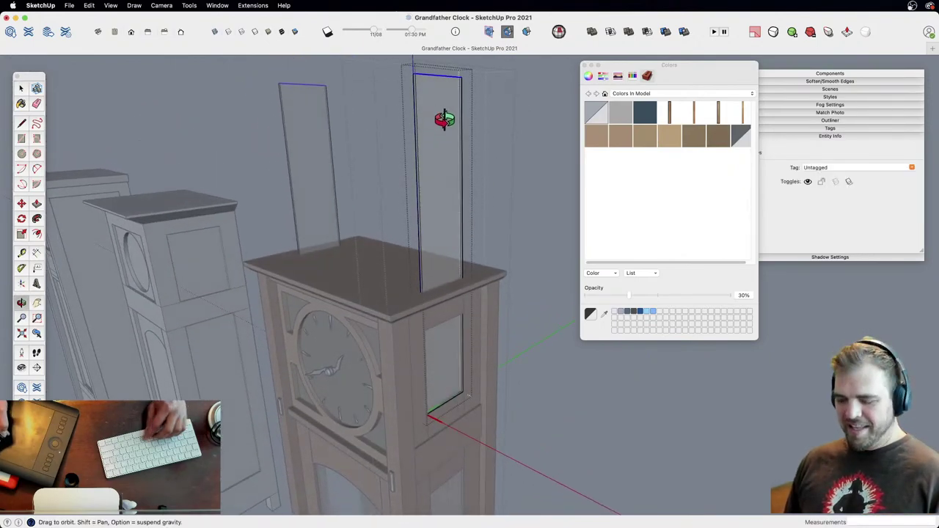
{"action": "key", "text": "m"}
{"action": "left_click", "coordinate": [463, 78]}
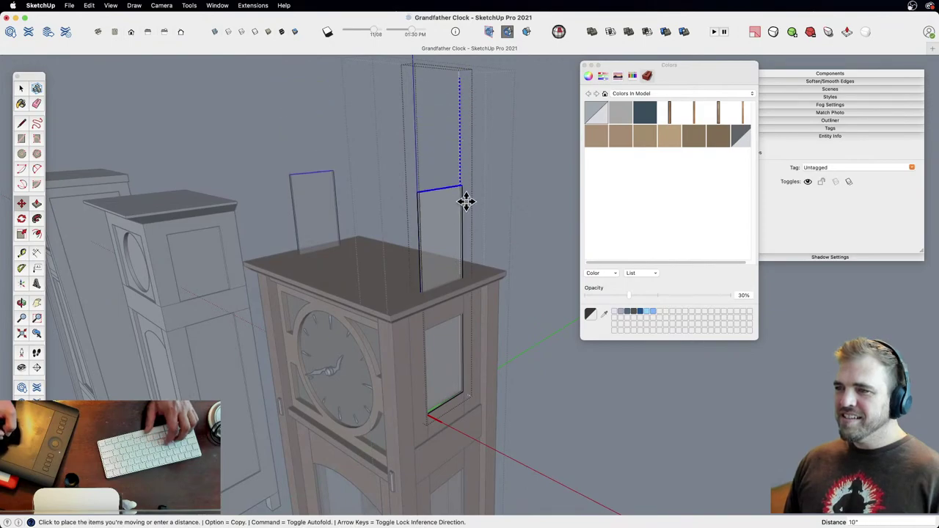
{"action": "left_click", "coordinate": [463, 314]}
Step: Close the glass component and examine the fitted side panes and the third clock as a whole
{"action": "key", "text": "z"}
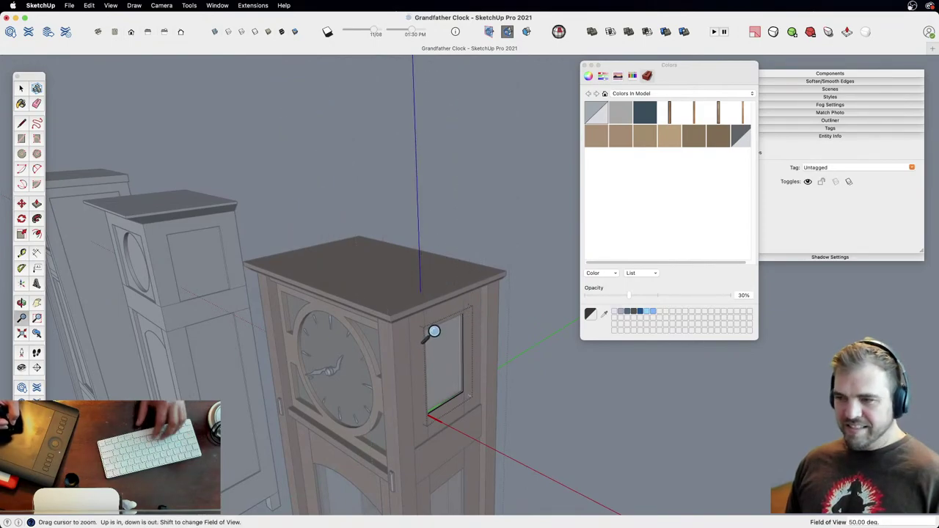
{"action": "key", "text": "h"}
{"action": "left_click_drag", "start_coordinate": [433, 329], "coordinate": [395, 269]}
{"action": "key", "text": "space"}
{"action": "middle_click_drag", "start_coordinate": [450, 304], "coordinate": [431, 346]}
{"action": "key", "text": "z"}
{"action": "left_click_drag", "start_coordinate": [430, 346], "coordinate": [440, 396]}
{"action": "middle_click_drag", "start_coordinate": [440, 396], "coordinate": [472, 273], "text": "shift"}
{"action": "scroll", "coordinate": [494, 384], "scroll_direction": "down", "scroll_amount": 5}
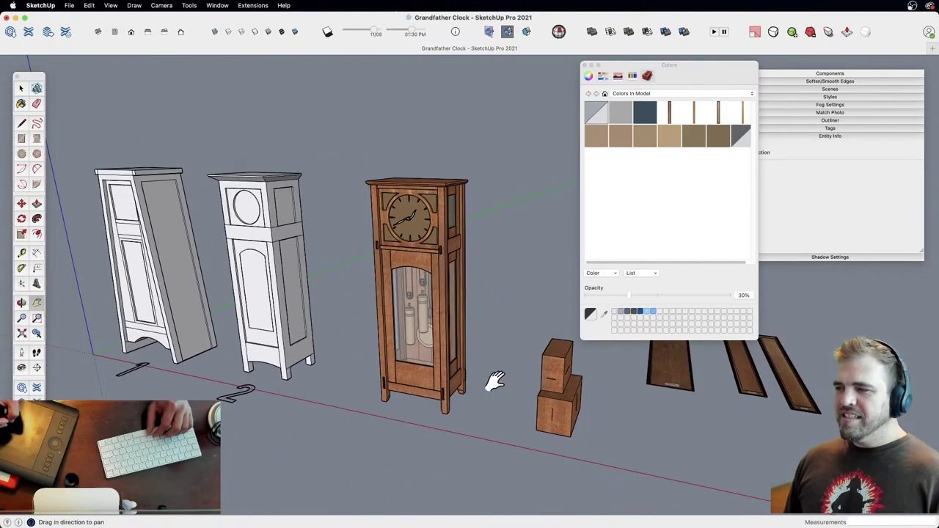
Step: Move the two stacked wood-textured boxes farther away from the third clock
{"action": "scroll", "coordinate": [436, 311], "scroll_direction": "up", "scroll_amount": 3}
{"action": "key", "text": "m"}
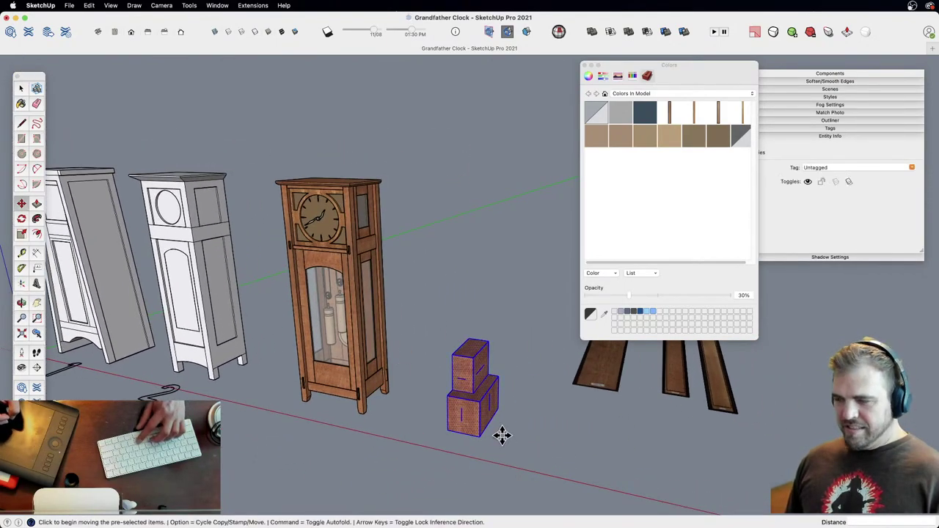
{"action": "left_click", "coordinate": [503, 436]}
{"action": "left_click", "coordinate": [554, 381]}
{"action": "key", "text": "space"}
{"action": "left_click", "coordinate": [523, 411]}
Step: Open the nested box component behind the third clock's dial for editing and select its connected geometry
{"action": "middle_click_drag", "start_coordinate": [396, 396], "coordinate": [418, 411], "text": "shift"}
{"action": "key", "text": "z"}
{"action": "left_click_drag", "start_coordinate": [426, 415], "coordinate": [396, 352]}
{"action": "middle_click_drag", "start_coordinate": [396, 352], "coordinate": [444, 364], "text": "shift"}
{"action": "left_click_drag", "start_coordinate": [444, 363], "coordinate": [470, 379]}
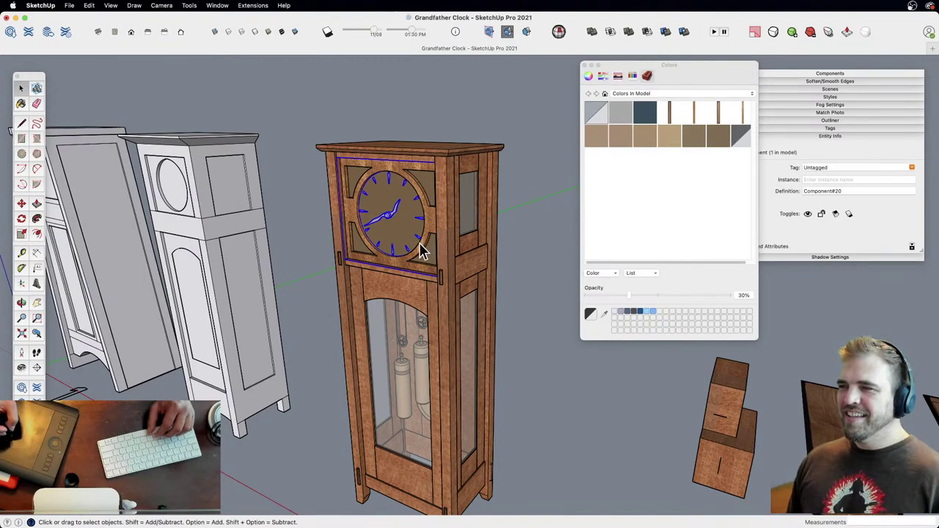
{"action": "middle_click_drag", "start_coordinate": [422, 251], "coordinate": [490, 257]}
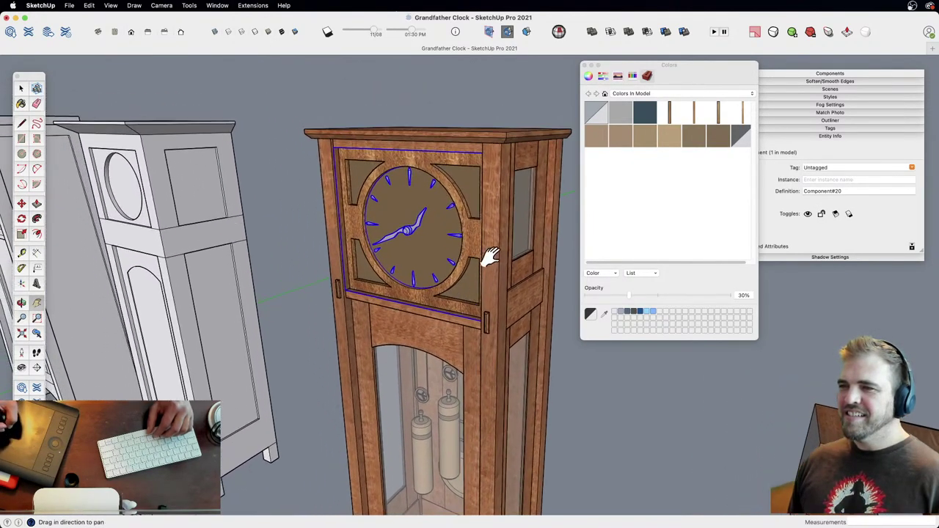
{"action": "middle_click_drag", "start_coordinate": [533, 300], "coordinate": [416, 262], "text": "shift"}
{"action": "double_click", "coordinate": [415, 261]}
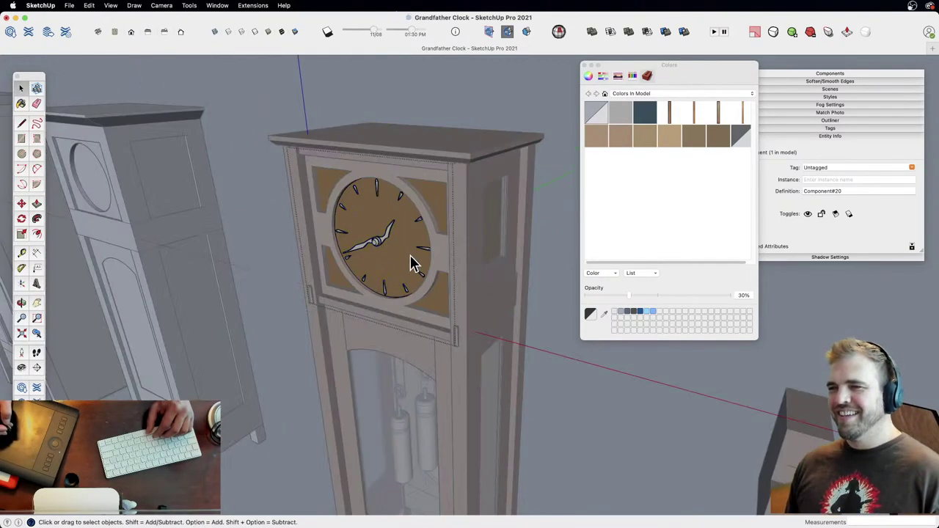
{"action": "double_click", "coordinate": [415, 240]}
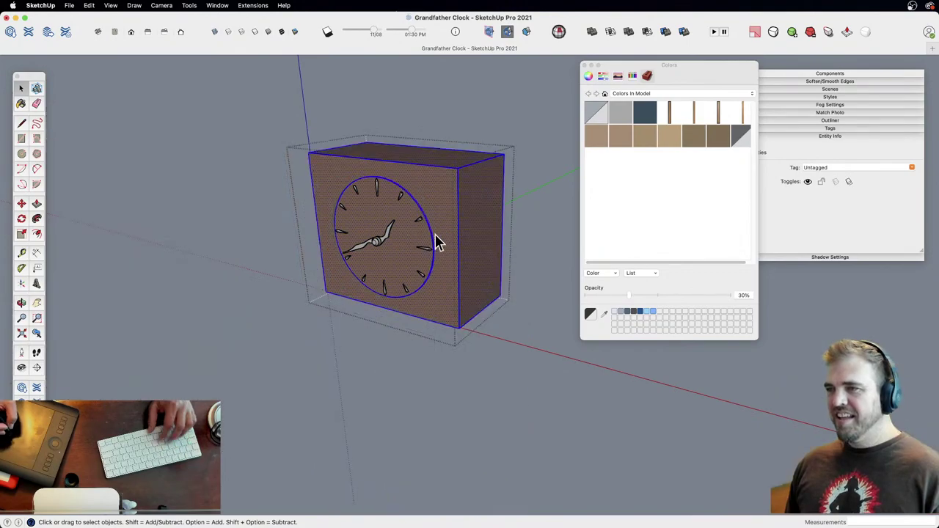
Step: Offset one side face of the dial box inward about 1 5/16" and push the inner face in about 1 7/16"
{"action": "middle_click_drag", "start_coordinate": [464, 237], "coordinate": [449, 257]}
{"action": "key", "text": "z"}
{"action": "left_click_drag", "start_coordinate": [477, 336], "coordinate": [486, 237]}
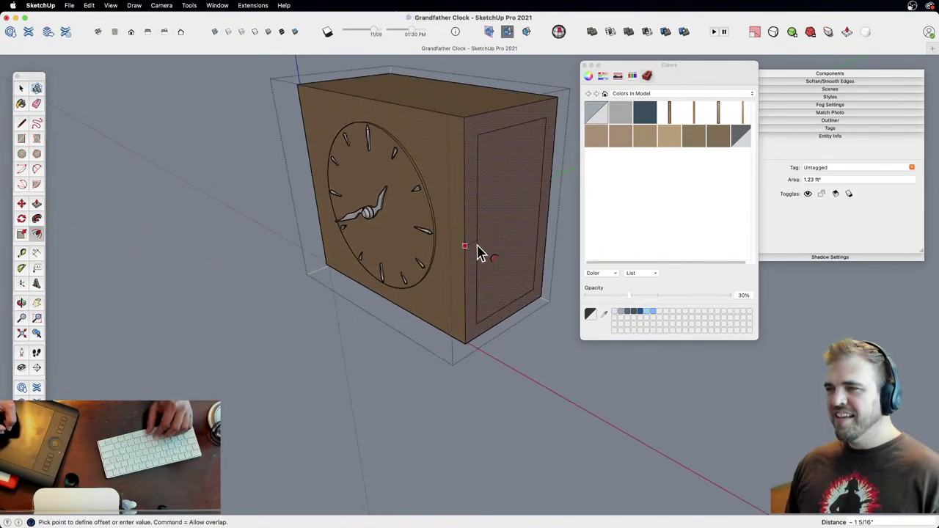
{"action": "key", "text": "p"}
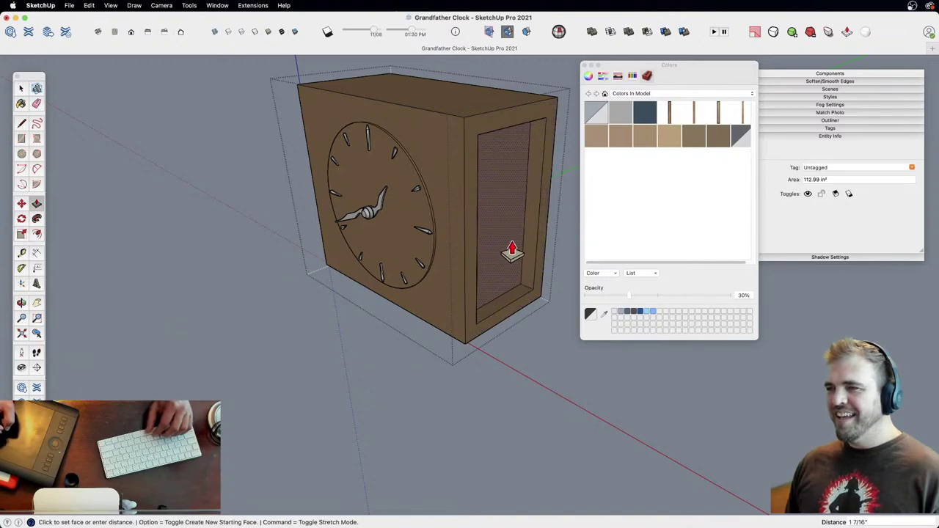
{"action": "left_click", "coordinate": [510, 254]}
Step: Repeat the same offset and recess on the opposite side face of the dial box
{"action": "middle_click_drag", "start_coordinate": [473, 221], "coordinate": [376, 352]}
{"action": "key", "text": "f"}
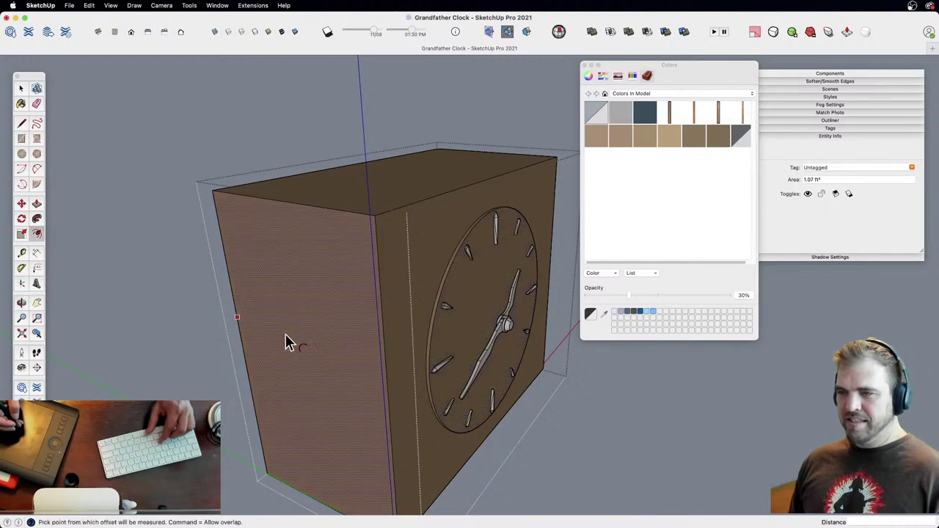
{"action": "double_click", "coordinate": [284, 342]}
{"action": "key", "text": "p"}
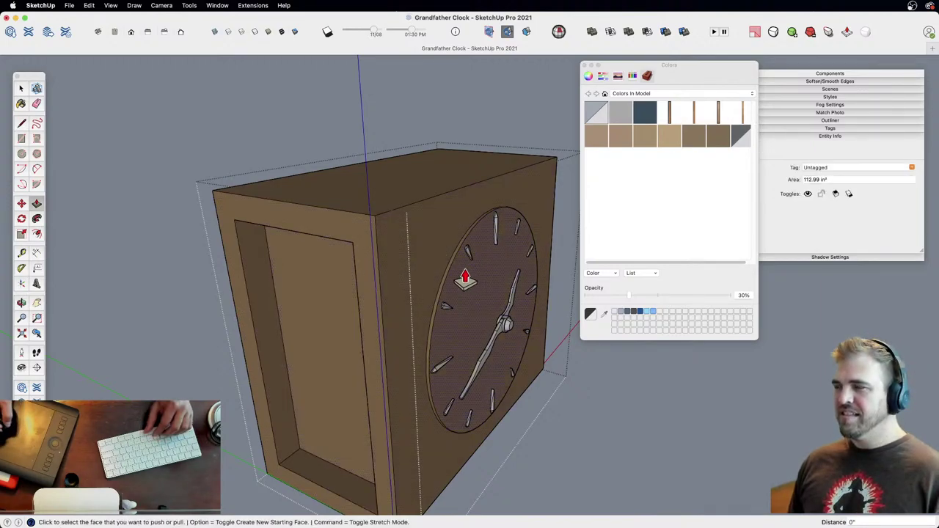
Step: Try to paint the dial box's recessed side panel with a muted brown at 30% opacity
{"action": "middle_click_drag", "start_coordinate": [579, 220], "coordinate": [528, 323]}
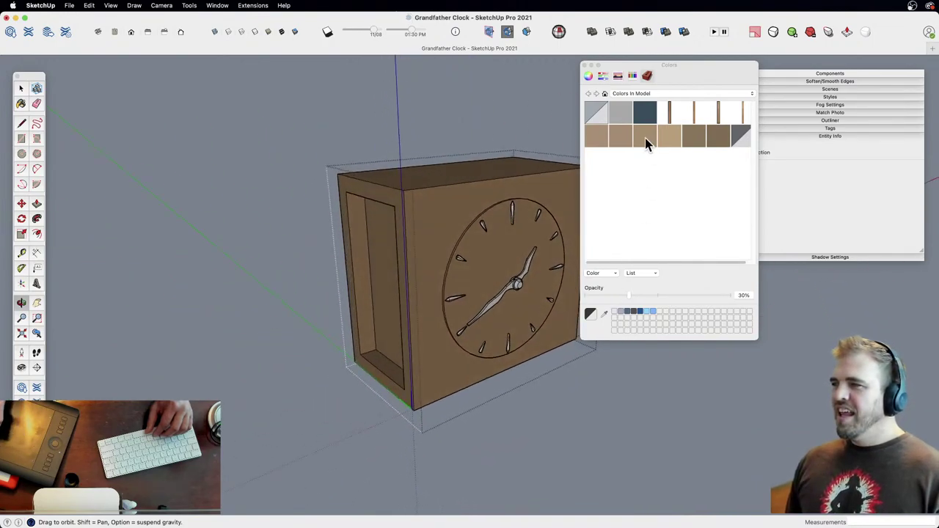
{"action": "left_click", "coordinate": [589, 76]}
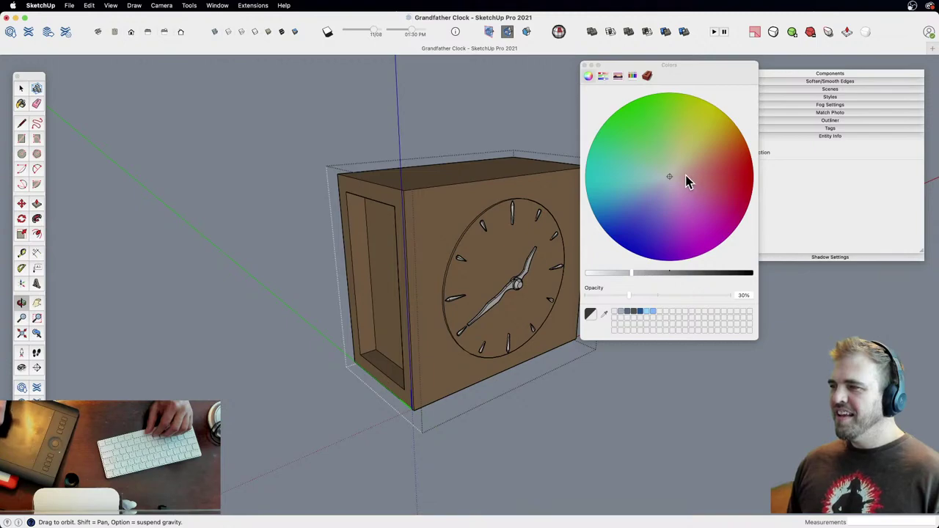
{"action": "left_click", "coordinate": [687, 174]}
{"action": "left_click", "coordinate": [682, 272]}
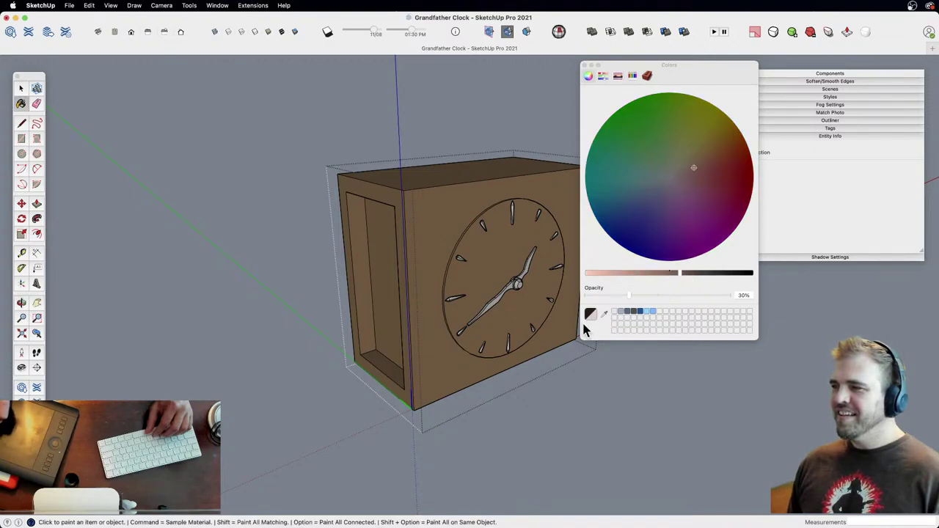
{"action": "left_click", "coordinate": [381, 323]}
{"action": "key", "text": "super+z"}
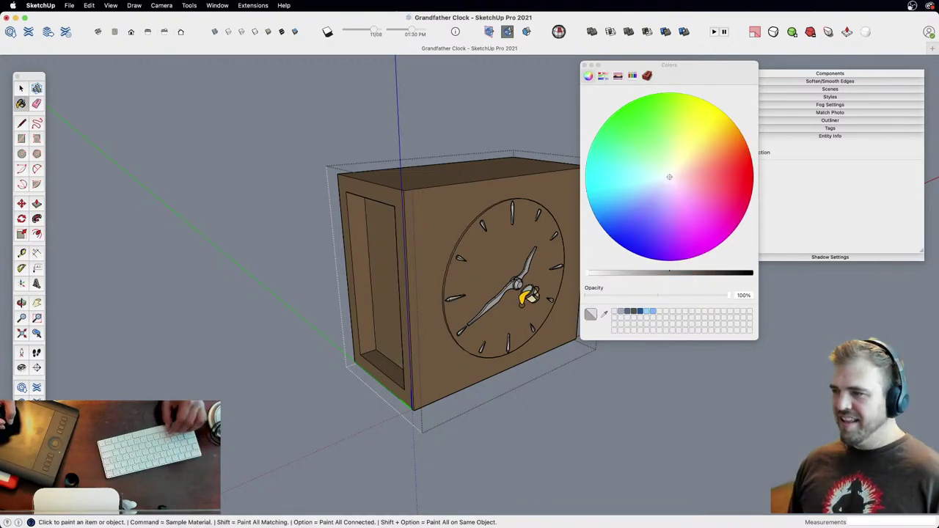
Step: Paint the dial box's recessed side panel with a dark brown at 100% opacity
{"action": "left_click", "coordinate": [676, 272]}
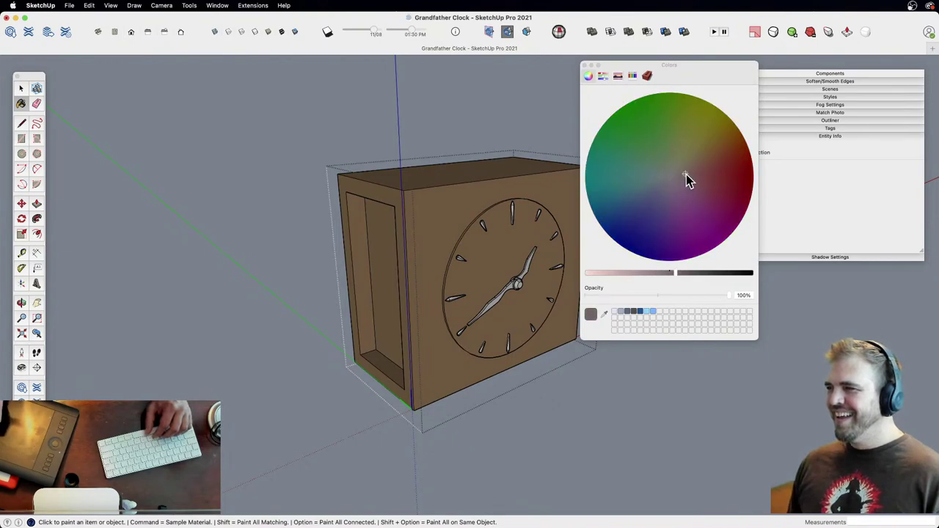
{"action": "left_click", "coordinate": [391, 317]}
{"action": "key", "text": "h"}
{"action": "left_click_drag", "start_coordinate": [665, 279], "coordinate": [703, 275]}
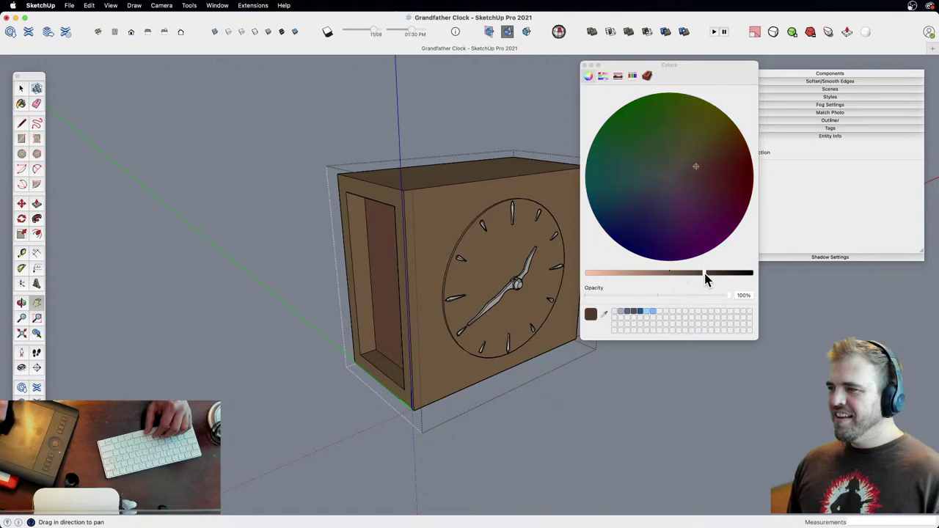
{"action": "key", "text": "b"}
{"action": "left_click", "coordinate": [385, 334]}
{"action": "left_click", "coordinate": [371, 334]}
Step: Paint the upper inner edge and the outer rim of the box's side recess with the same dark brown
{"action": "middle_click_drag", "start_coordinate": [375, 329], "coordinate": [670, 190]}
{"action": "key", "text": "b"}
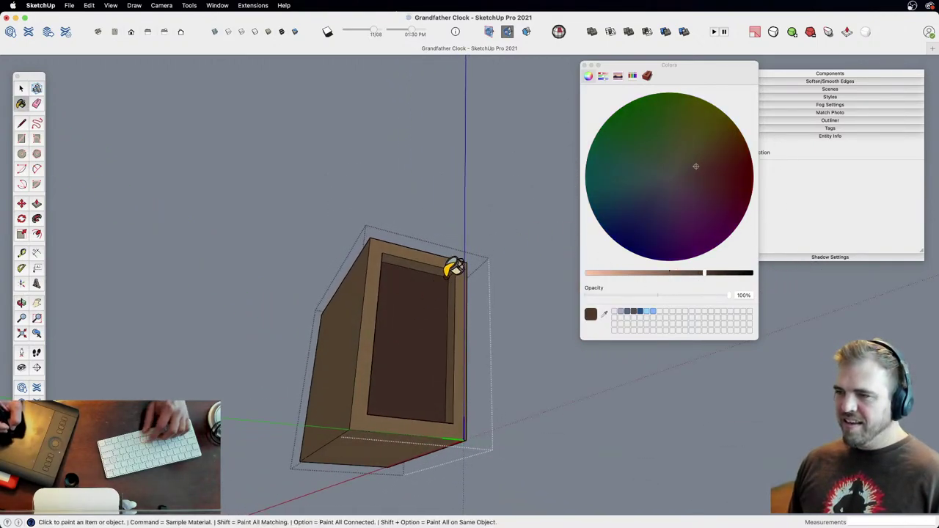
{"action": "left_click", "coordinate": [448, 266]}
{"action": "left_click", "coordinate": [463, 284]}
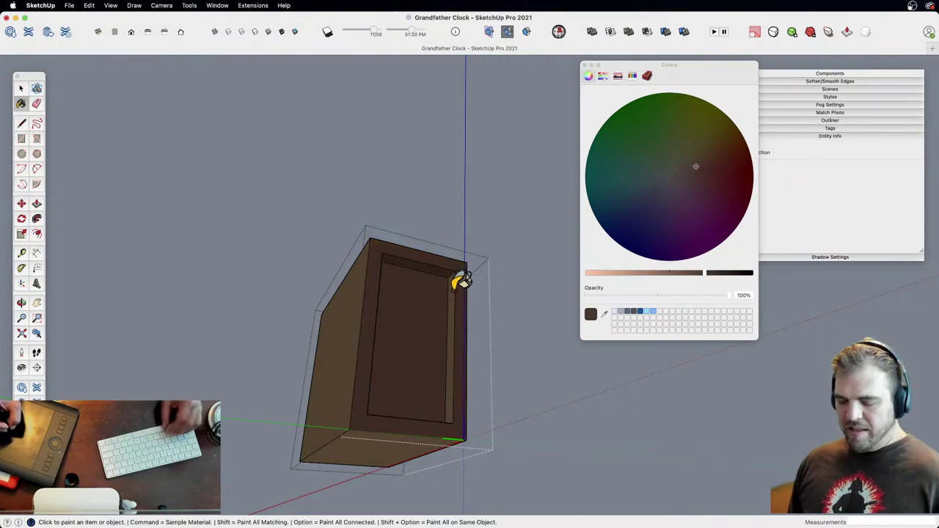
Step: Undo the paint on the recess's outer rim and paint the upper inner edge of the dial box's side recess dark brown
{"action": "key", "text": "super+z"}
{"action": "mouse_move", "coordinate": [472, 289]}
{"action": "middle_mouse_down"}
{"action": "mouse_move", "coordinate": [492, 294]}
{"action": "mouse_move", "coordinate": [514, 340]}
{"action": "mouse_move", "coordinate": [575, 371]}
{"action": "mouse_move", "coordinate": [510, 360]}
{"action": "middle_mouse_up"}
{"action": "scroll", "coordinate": [388, 396], "scroll_direction": "up", "scroll_amount": 5}
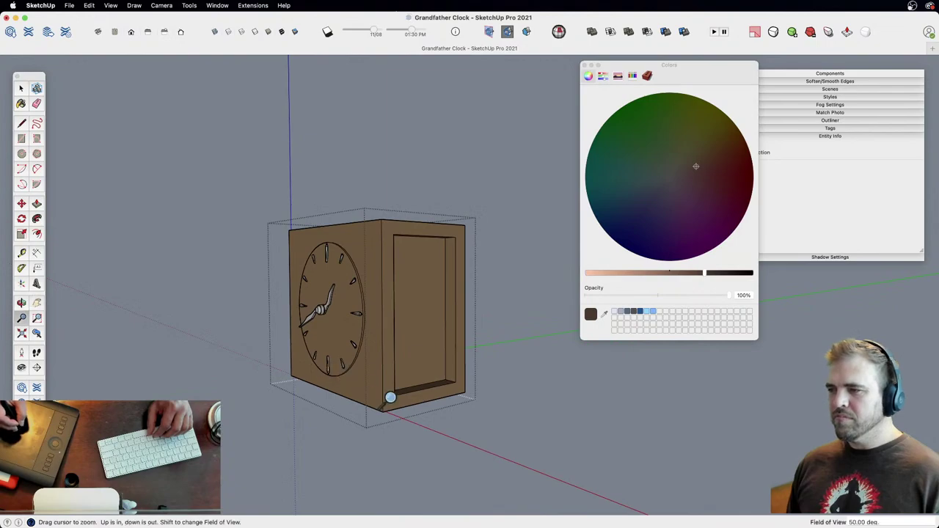
{"action": "middle_click_drag", "start_coordinate": [388, 397], "coordinate": [478, 213], "text": "shift"}
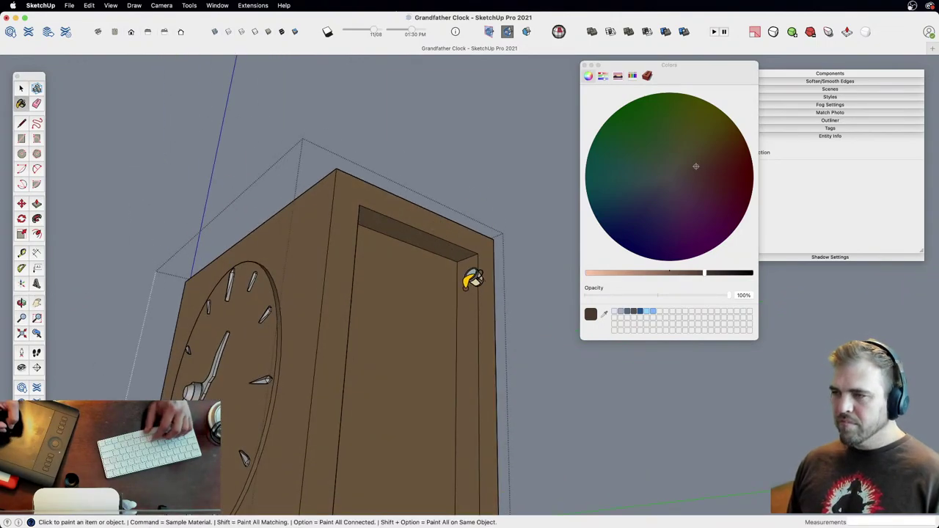
{"action": "left_click", "coordinate": [453, 256]}
{"action": "middle_click_drag", "start_coordinate": [454, 314], "coordinate": [413, 394]}
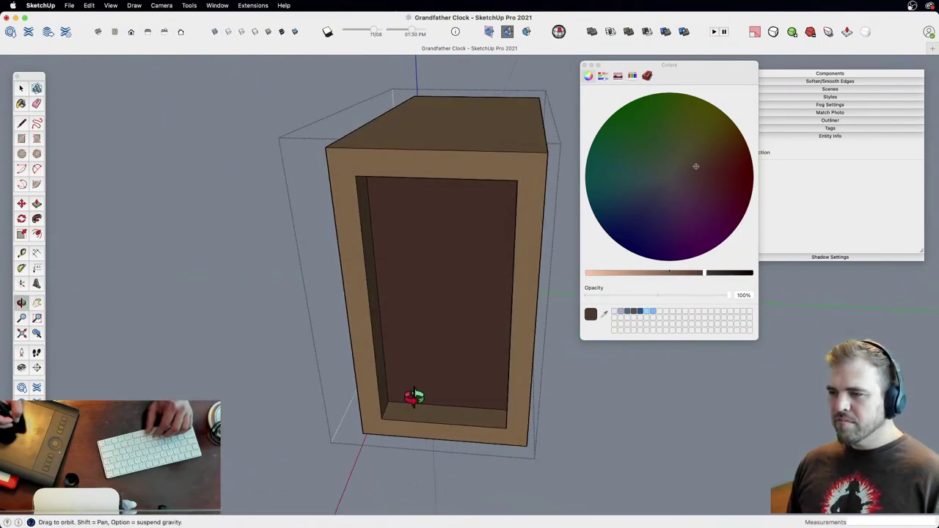
Step: Paint the lower inner edge and adjoining side edge of the dial box's recess with the same dark brown, and exit the group
{"action": "key", "text": "p"}
{"action": "left_click", "coordinate": [394, 419]}
{"action": "key", "text": "b"}
{"action": "left_click", "coordinate": [393, 413]}
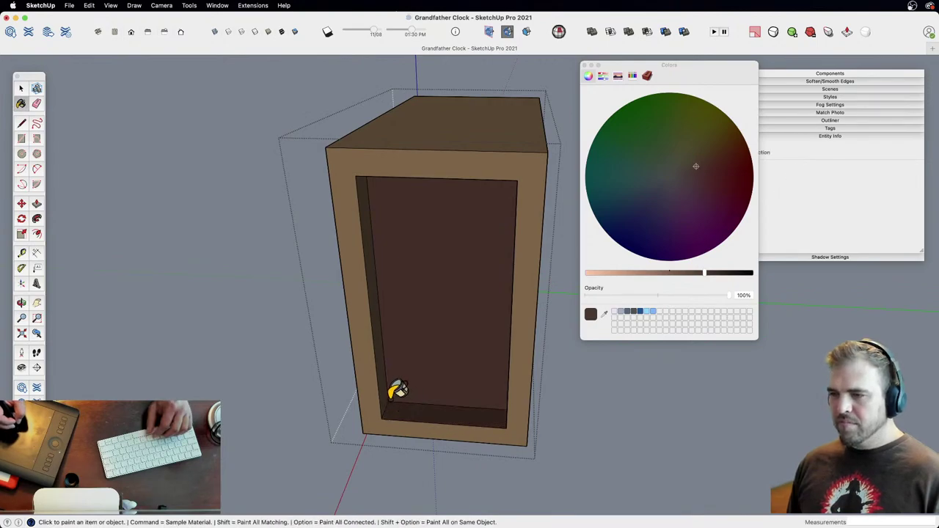
{"action": "left_click", "coordinate": [384, 395]}
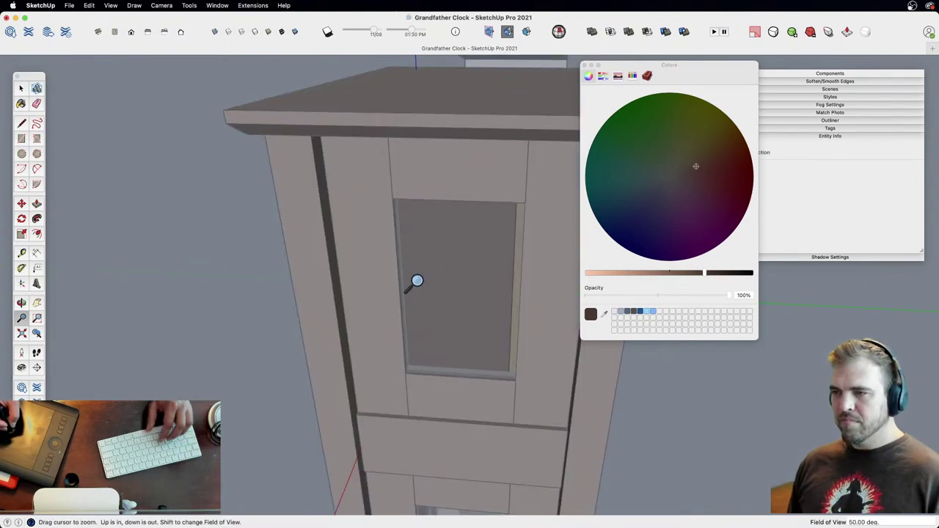
{"action": "scroll", "coordinate": [413, 279], "scroll_direction": "down", "scroll_amount": 5}
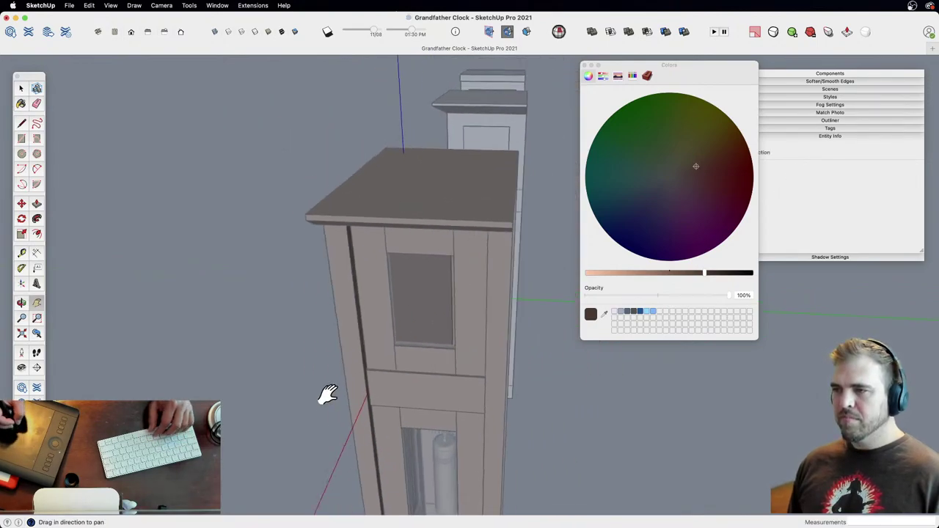
{"action": "middle_click_drag", "start_coordinate": [325, 394], "coordinate": [215, 310]}
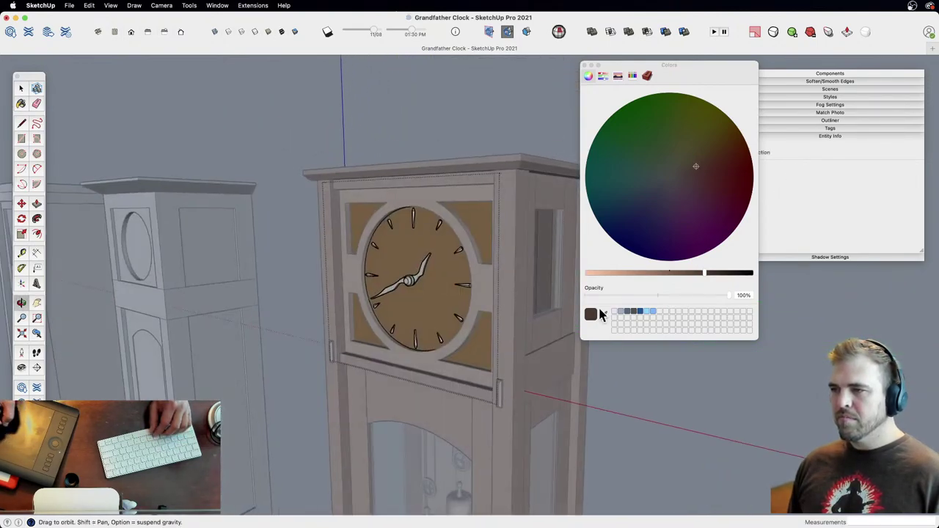
{"action": "key", "text": "space"}
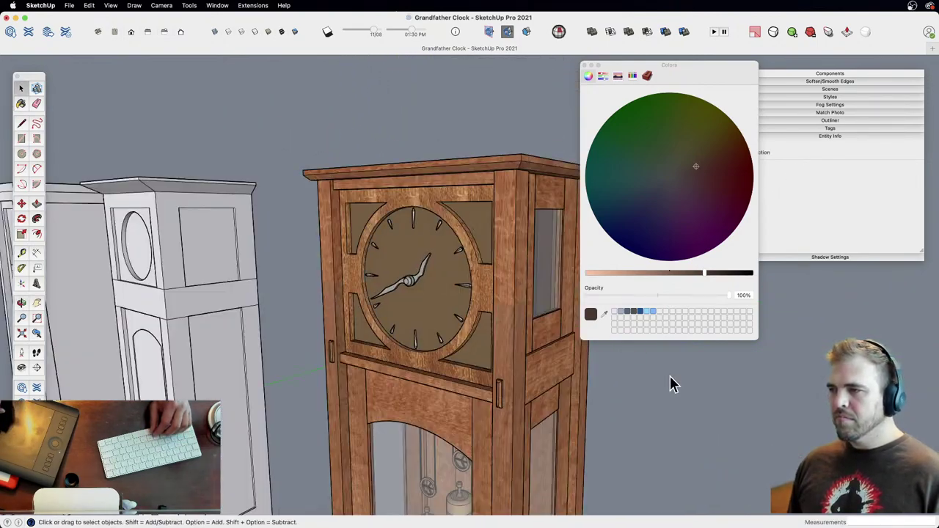
{"action": "scroll", "coordinate": [472, 341], "scroll_direction": "down", "scroll_amount": 3}
{"action": "middle_click_drag", "start_coordinate": [455, 392], "coordinate": [477, 335]}
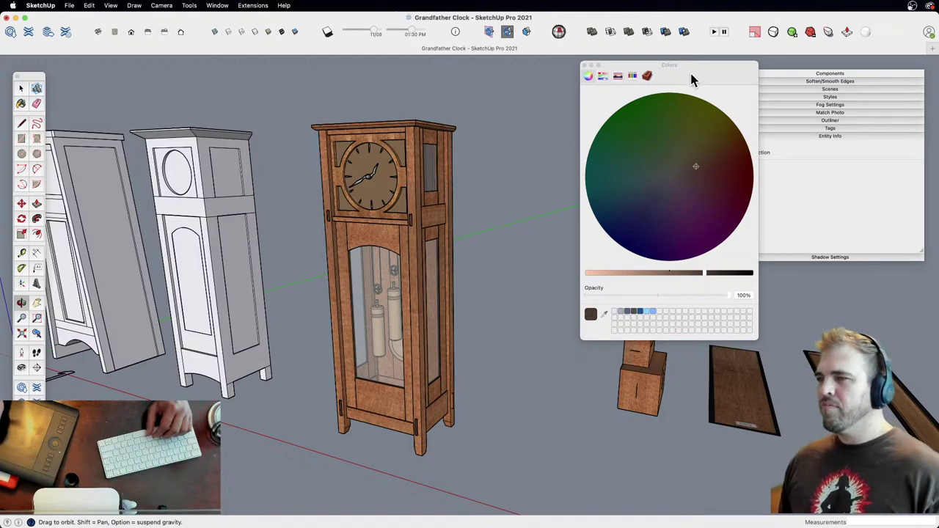
Step: Turn on shadows and set the sun position to the date 08/05 and the time 12:41 PM
{"action": "key", "text": "c"}
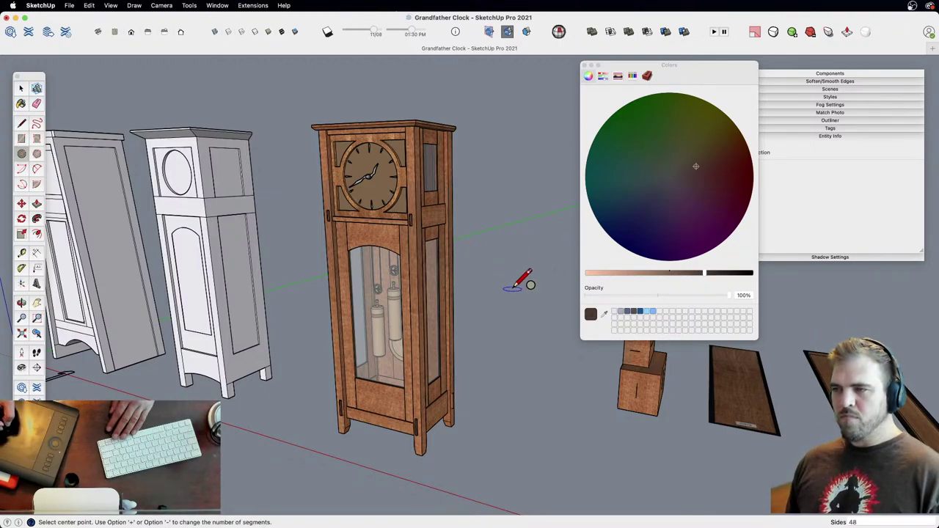
{"action": "key", "text": "shift+s"}
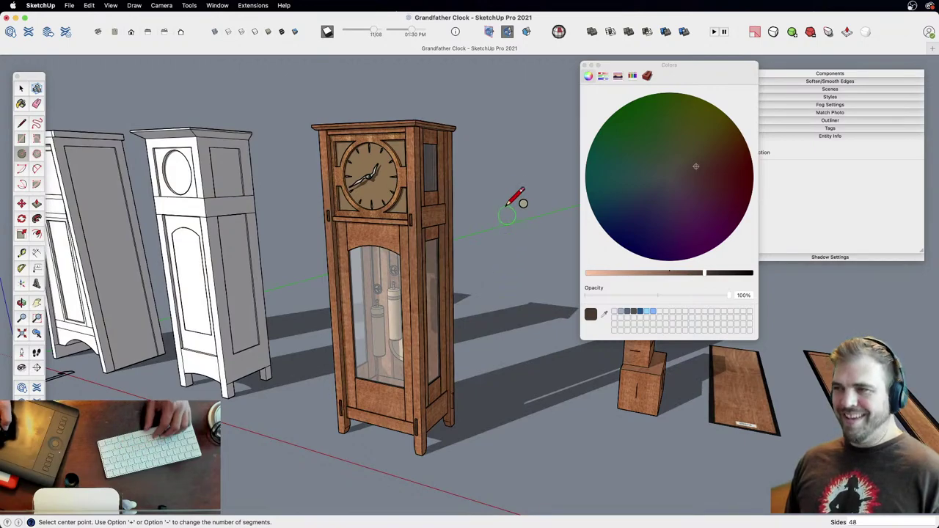
{"action": "left_click_drag", "start_coordinate": [412, 35], "coordinate": [363, 37]}
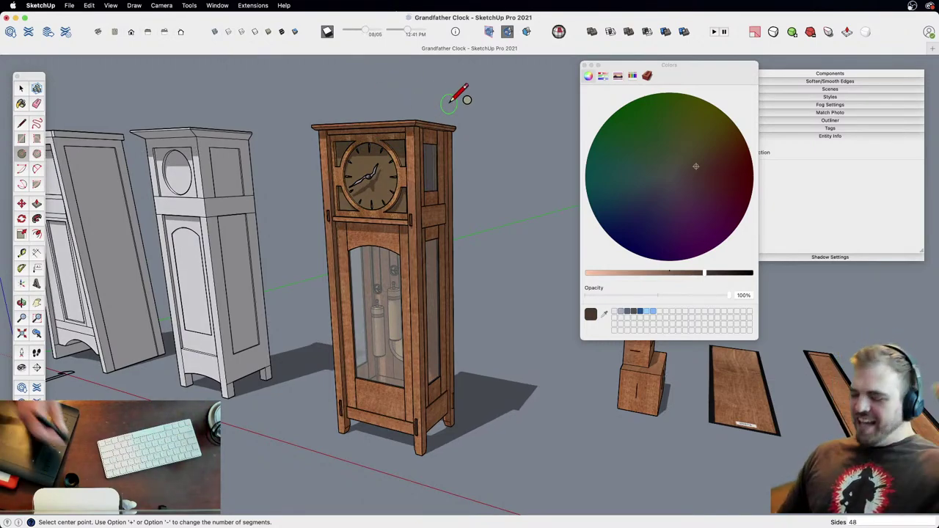
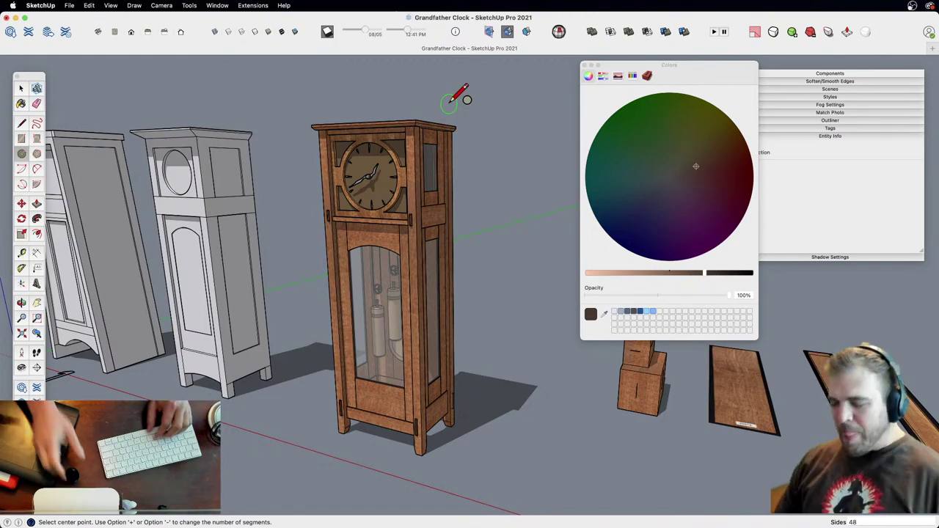
Step: Open the wooden clock's dial component for editing, down to the level of the clock hands
{"action": "key", "text": "space"}
{"action": "scroll", "coordinate": [392, 191], "scroll_direction": "up", "scroll_amount": 5}
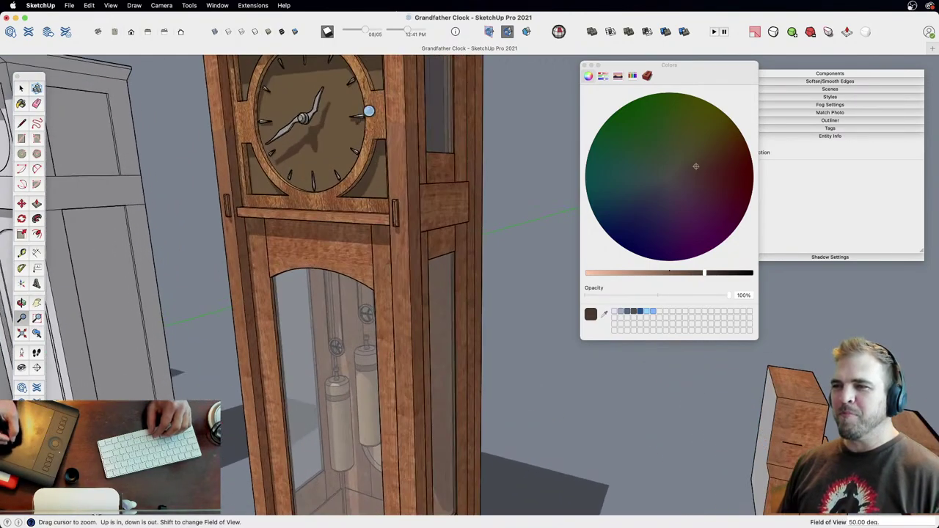
{"action": "middle_click_drag", "start_coordinate": [403, 245], "coordinate": [441, 376], "text": "shift"}
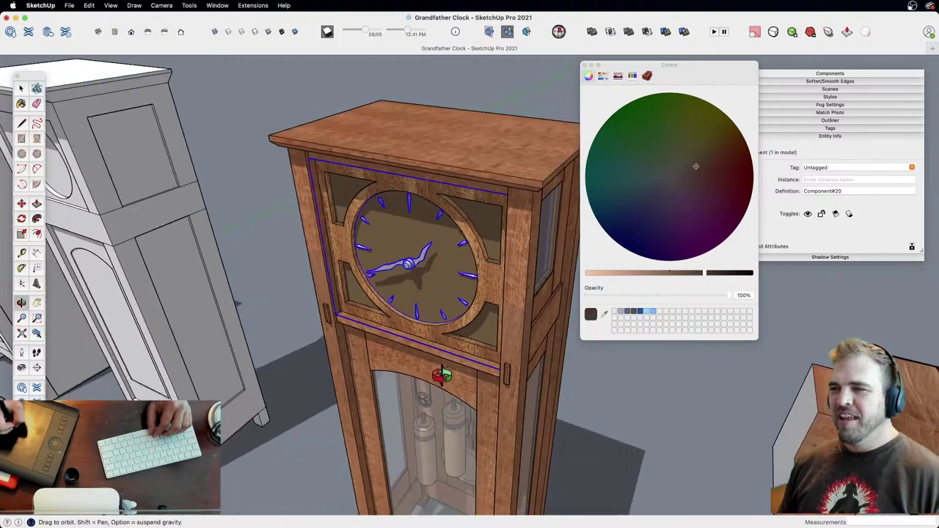
{"action": "key", "text": "z"}
{"action": "left_click_drag", "start_coordinate": [441, 376], "coordinate": [393, 179]}
{"action": "key", "text": "space"}
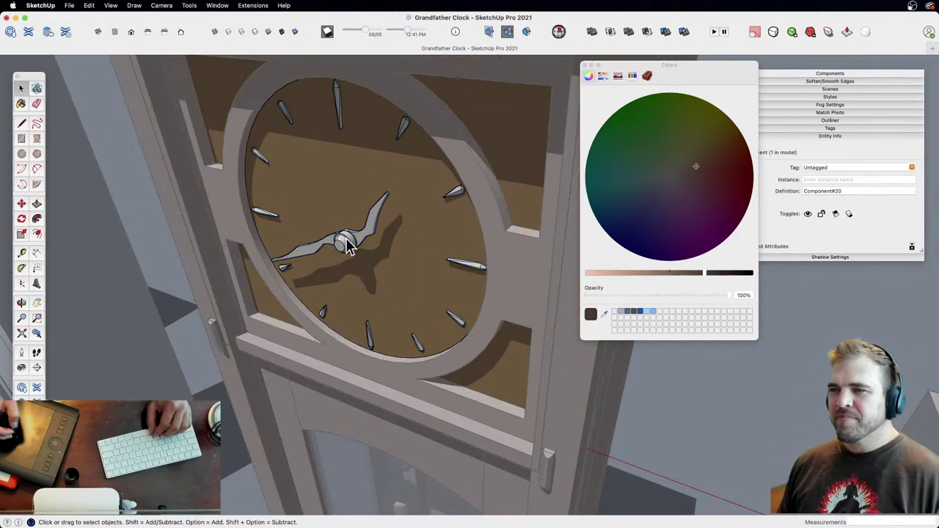
{"action": "double_click", "coordinate": [352, 252]}
Step: Select both clock hands with their center hub, move them 1/2" closer to the dial face, and exit the component
{"action": "left_click", "coordinate": [359, 246]}
{"action": "middle_click_drag", "start_coordinate": [380, 258], "coordinate": [457, 378]}
{"action": "scroll", "coordinate": [433, 320], "scroll_direction": "up", "scroll_amount": 5}
{"action": "left_click_drag", "start_coordinate": [433, 320], "coordinate": [420, 241]}
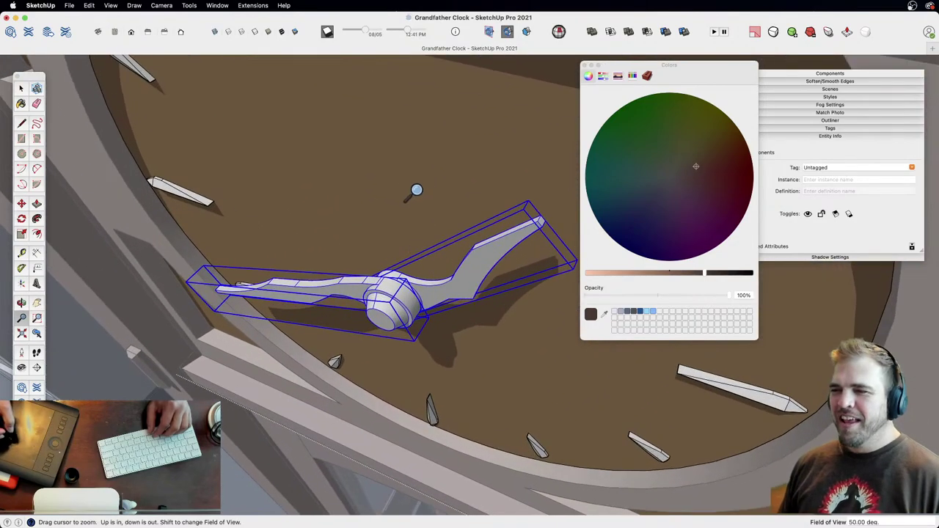
{"action": "key", "text": "m"}
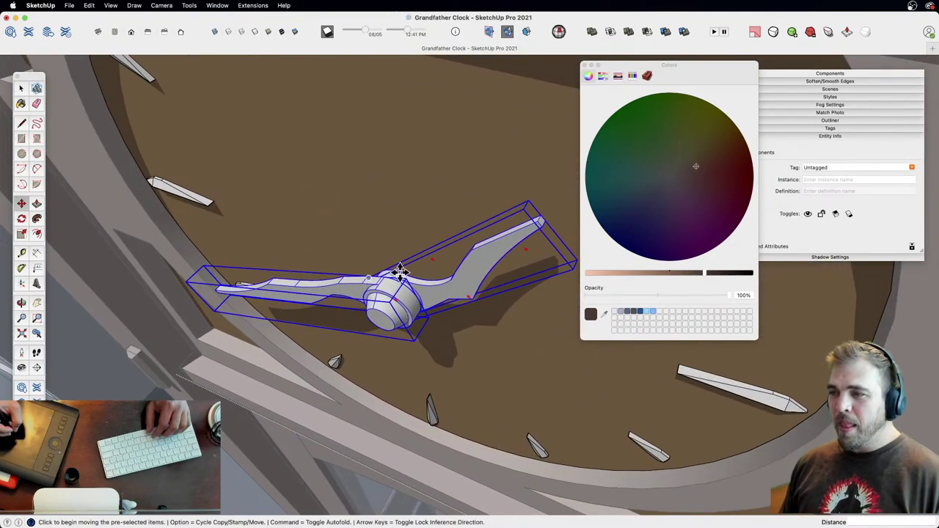
{"action": "left_click_drag", "start_coordinate": [405, 272], "coordinate": [429, 217]}
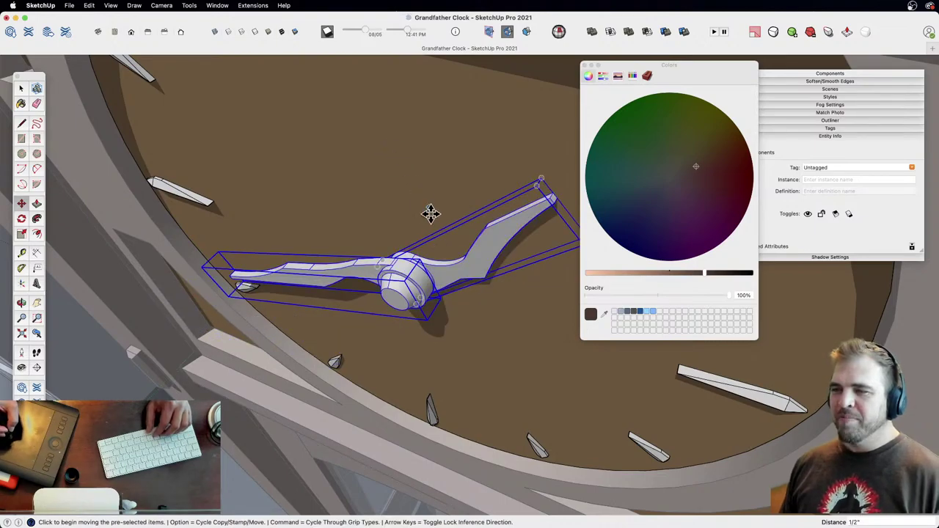
{"action": "key", "text": "z"}
{"action": "left_click_drag", "start_coordinate": [411, 184], "coordinate": [388, 360]}
{"action": "middle_click_drag", "start_coordinate": [408, 308], "coordinate": [419, 163], "text": "shift"}
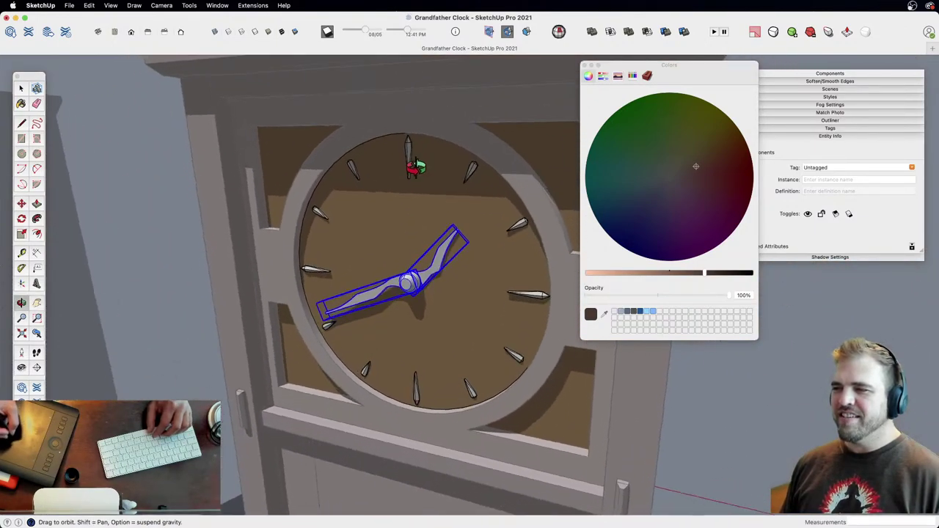
{"action": "left_click_drag", "start_coordinate": [397, 198], "coordinate": [369, 355]}
{"action": "key", "text": "space"}
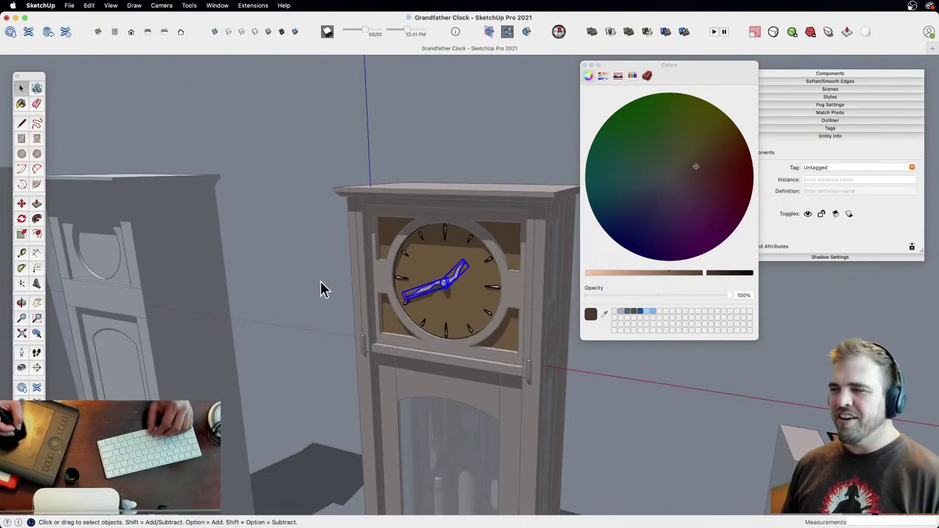
{"action": "left_click", "coordinate": [328, 275]}
Step: Examine the wooden clock with its shadows beside the two plain clocks from several distances, and close the color picker
{"action": "key", "text": "z"}
{"action": "left_click_drag", "start_coordinate": [330, 275], "coordinate": [374, 373]}
{"action": "middle_click_drag", "start_coordinate": [374, 373], "coordinate": [345, 285], "text": "shift"}
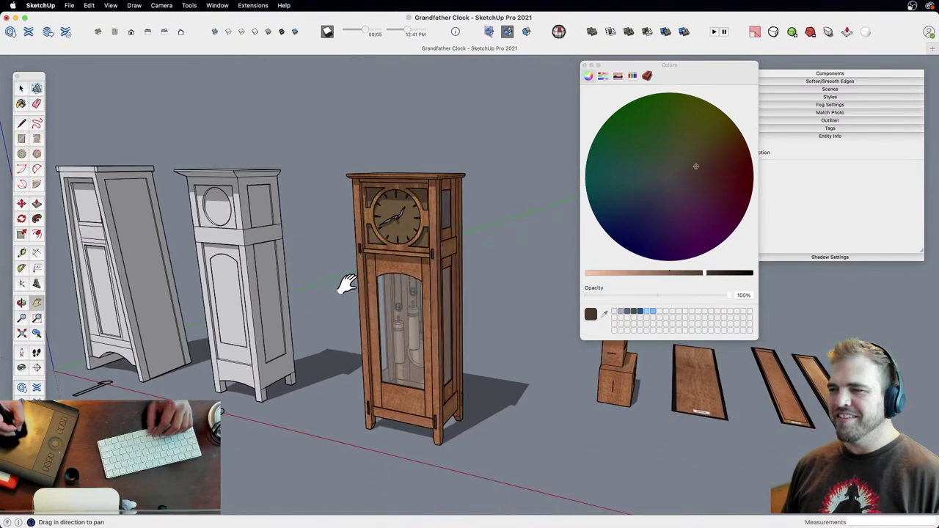
{"action": "left_click_drag", "start_coordinate": [390, 366], "coordinate": [385, 335]}
{"action": "middle_click_drag", "start_coordinate": [384, 336], "coordinate": [453, 320], "text": "shift"}
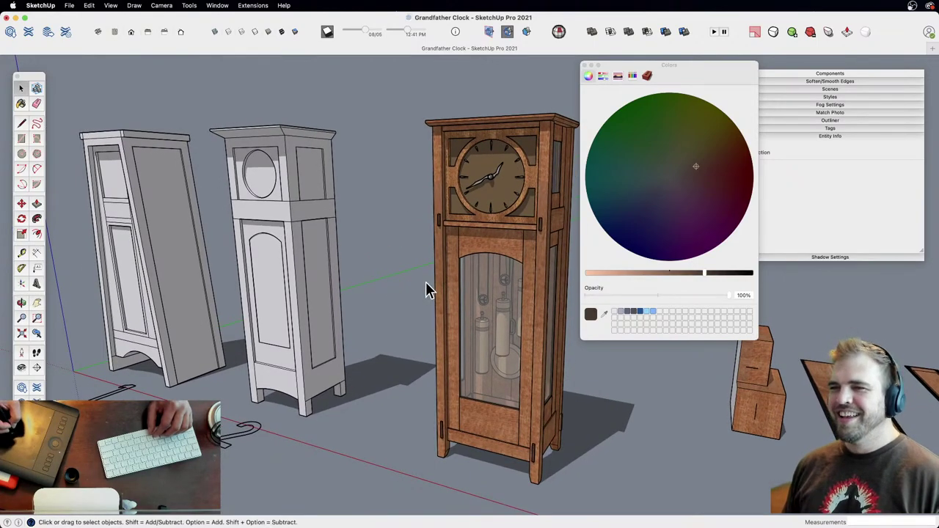
{"action": "middle_click_drag", "start_coordinate": [426, 282], "coordinate": [411, 297], "text": "shift"}
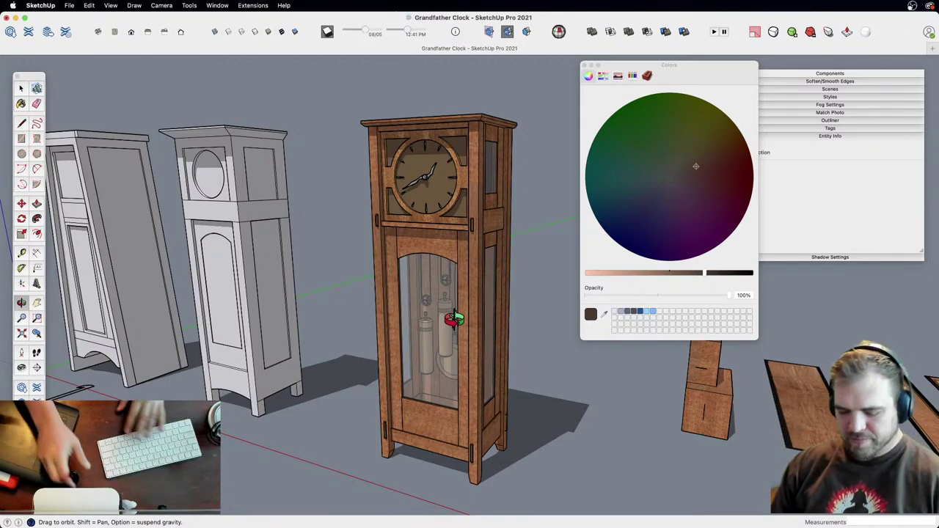
{"action": "key", "text": "e"}
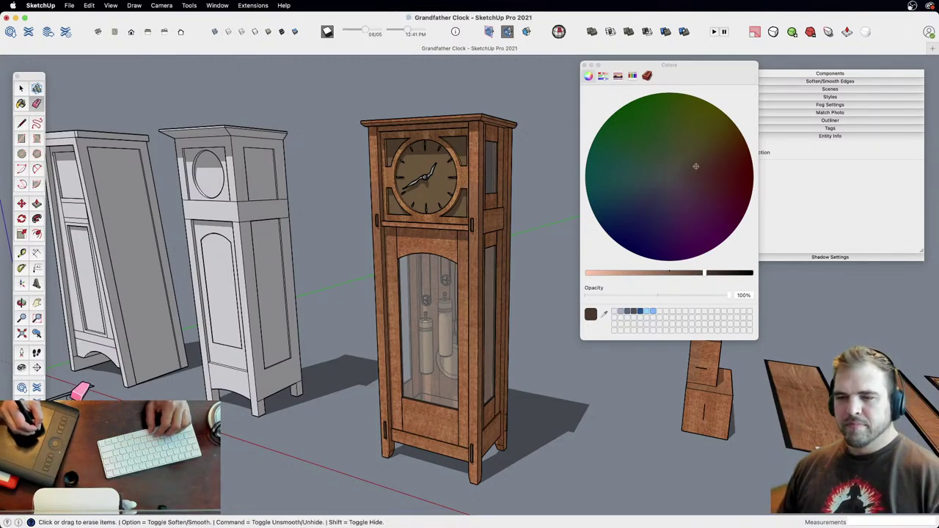
{"action": "key", "text": "z"}
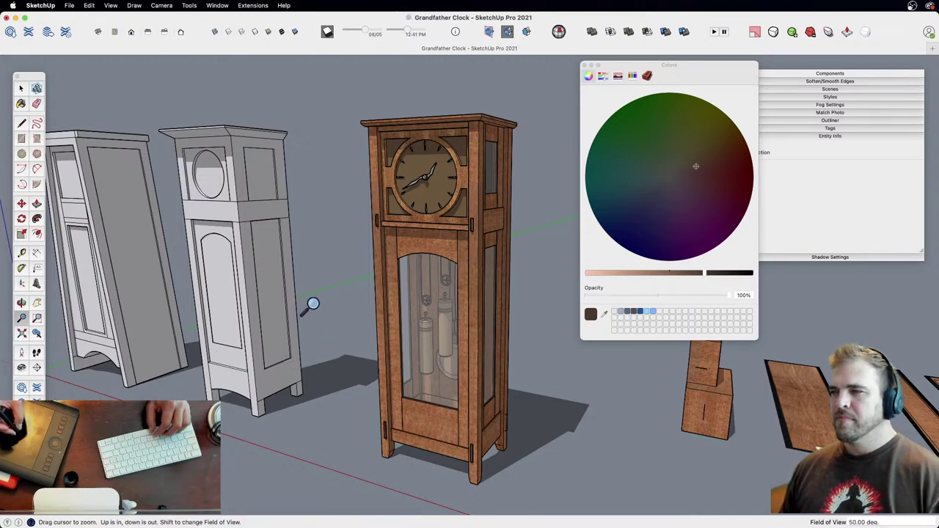
{"action": "left_click_drag", "start_coordinate": [318, 275], "coordinate": [339, 342]}
{"action": "key", "text": "h"}
{"action": "left_click_drag", "start_coordinate": [496, 362], "coordinate": [482, 357]}
{"action": "scroll", "coordinate": [484, 357], "scroll_direction": "up", "scroll_amount": 10}
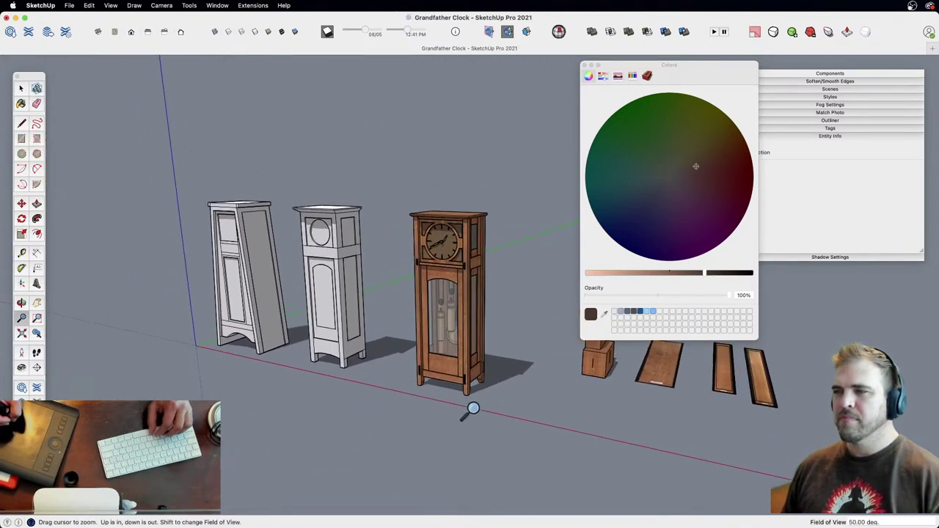
{"action": "left_click", "coordinate": [590, 64]}
{"action": "mouse_move", "coordinate": [547, 325]}
{"action": "middle_mouse_down"}
{"action": "mouse_move", "coordinate": [560, 287]}
{"action": "mouse_move", "coordinate": [671, 274]}
{"action": "mouse_move", "coordinate": [508, 279]}
{"action": "mouse_move", "coordinate": [494, 300]}
{"action": "mouse_move", "coordinate": [541, 310]}
{"action": "middle_mouse_up"}
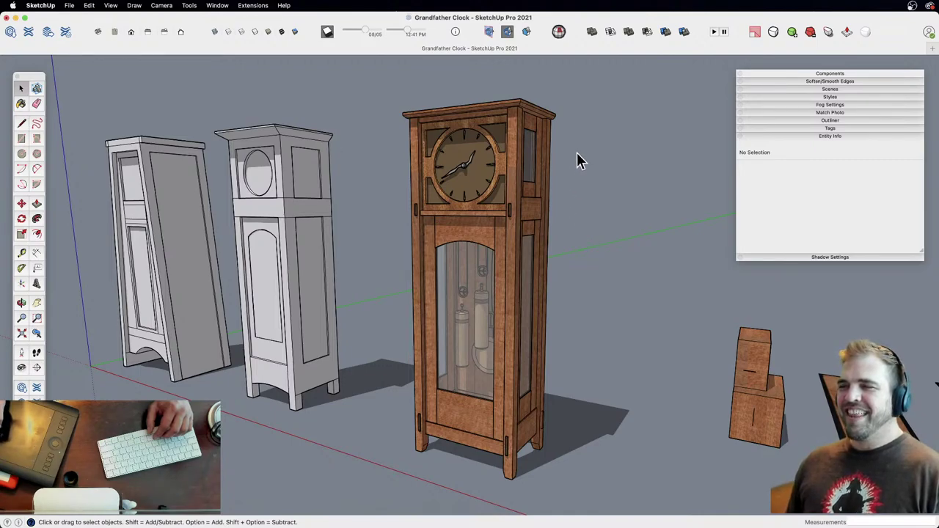
Step: Open the long minute hand for editing, select all of its geometry, and paint it a near-black brown at 100% opacity
{"action": "double_click", "coordinate": [455, 175]}
{"action": "double_click", "coordinate": [455, 175]}
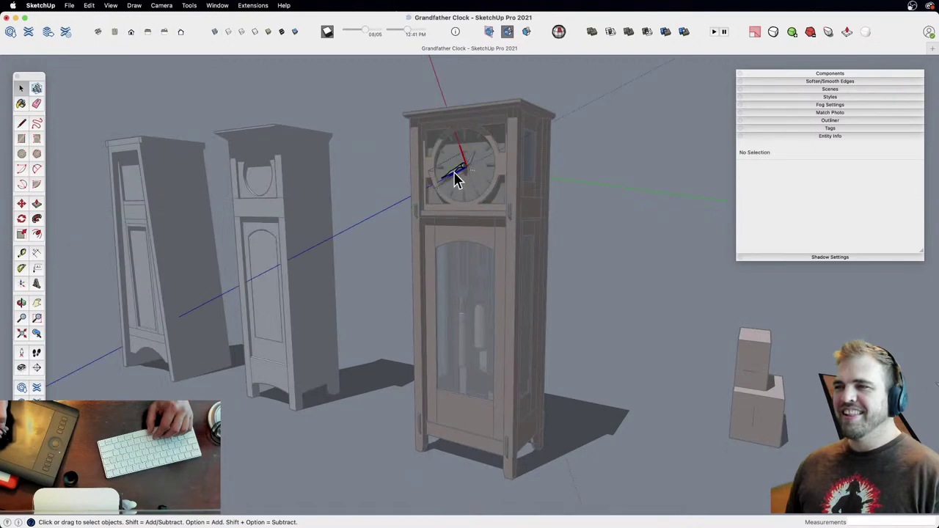
{"action": "double_click", "coordinate": [455, 172]}
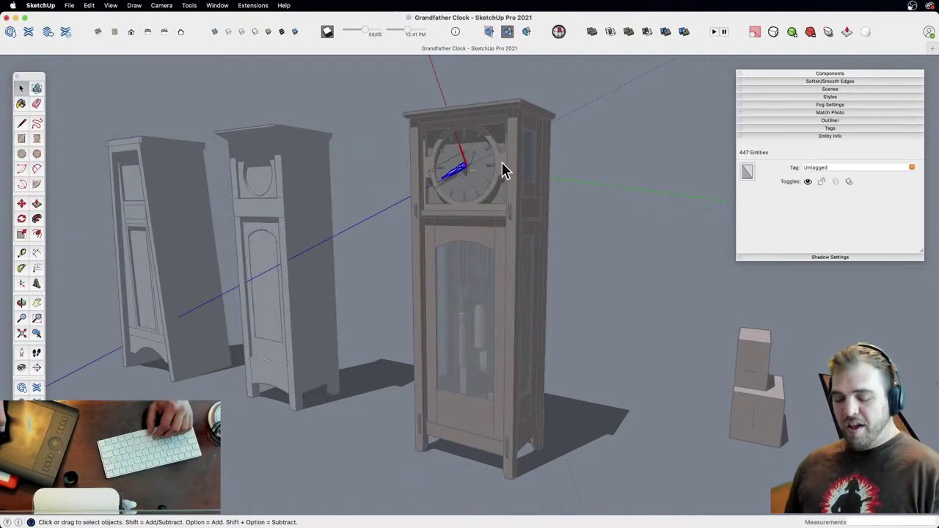
{"action": "key", "text": "b"}
{"action": "left_click", "coordinate": [717, 273]}
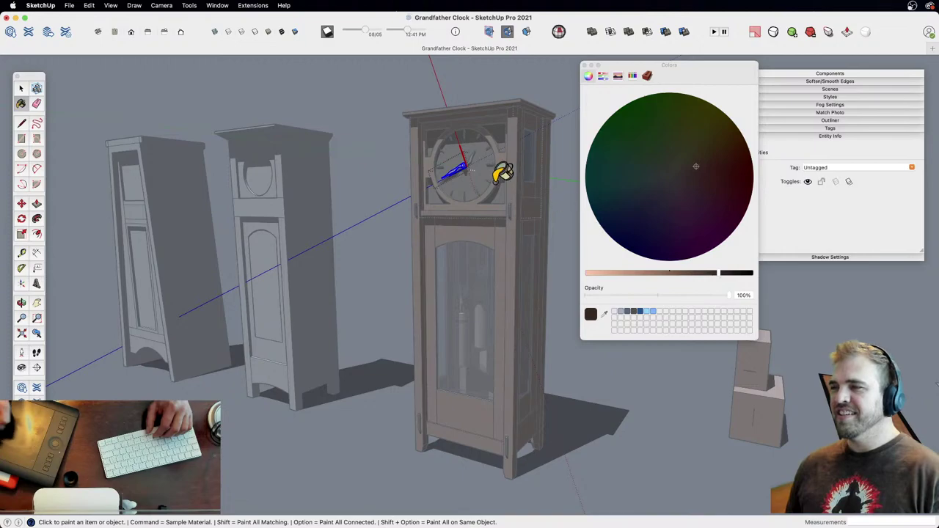
Step: Paint all of the short hour hand's geometry the same near-black brown, exit the component, and close the color picker
{"action": "key", "text": "space"}
{"action": "double_click", "coordinate": [470, 160]}
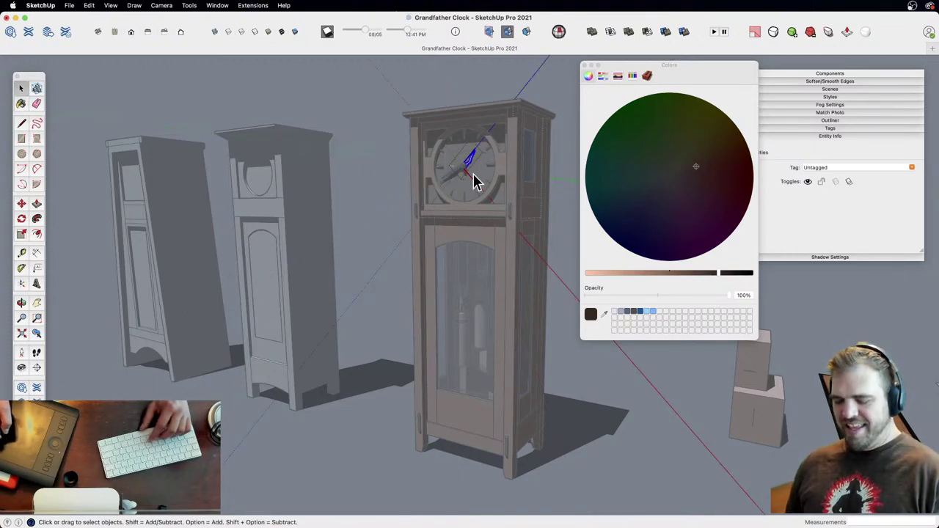
{"action": "key", "text": "b"}
{"action": "key", "text": "space"}
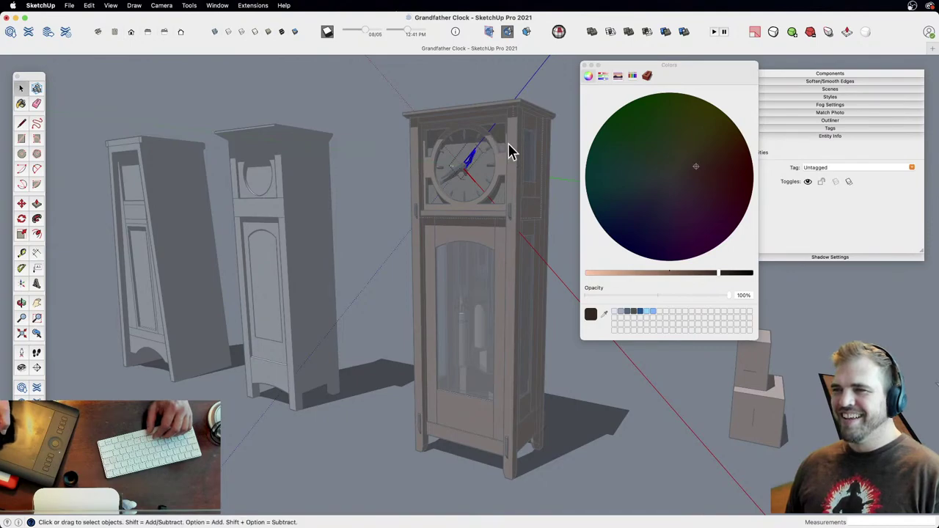
{"action": "left_click", "coordinate": [367, 147]}
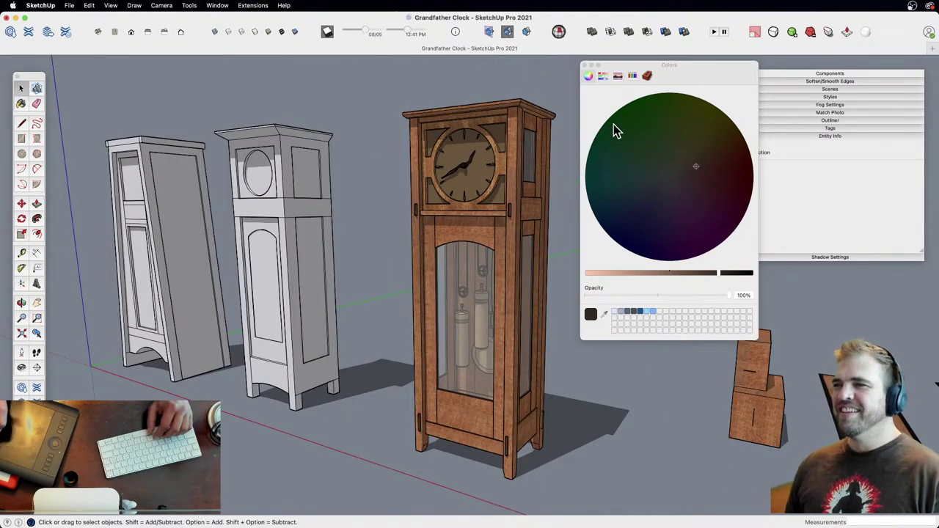
{"action": "left_click", "coordinate": [584, 64]}
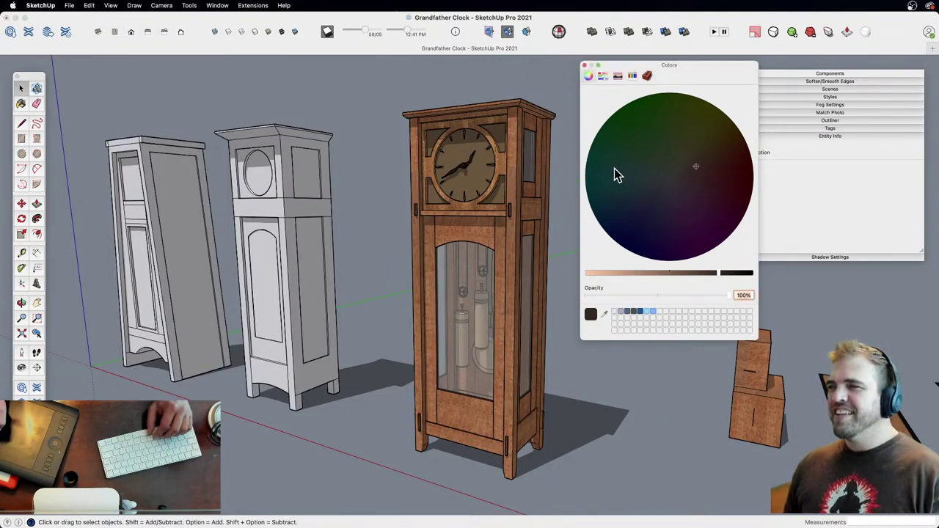
Step: Close the color picker and examine the wooden clock's side frame and panels up close and from above
{"action": "left_click", "coordinate": [585, 64]}
{"action": "key", "text": "o"}
{"action": "left_click_drag", "start_coordinate": [566, 224], "coordinate": [484, 273]}
{"action": "left_click_drag", "start_coordinate": [501, 240], "coordinate": [445, 256], "text": "shift"}
{"action": "scroll", "coordinate": [455, 246], "scroll_direction": "up", "scroll_amount": 8}
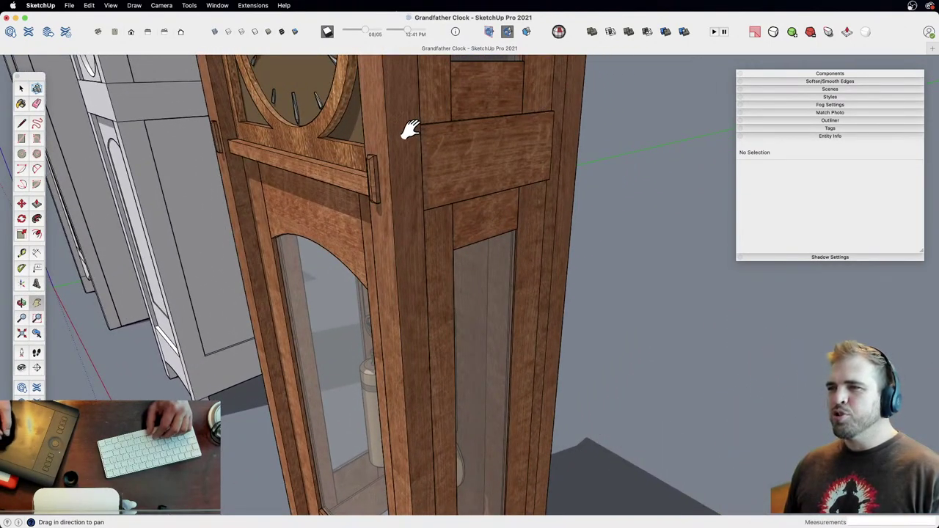
{"action": "key", "text": "z"}
{"action": "left_click_drag", "start_coordinate": [411, 291], "coordinate": [421, 418]}
{"action": "key", "text": "h"}
{"action": "scroll", "coordinate": [440, 294], "scroll_direction": "down", "scroll_amount": 5}
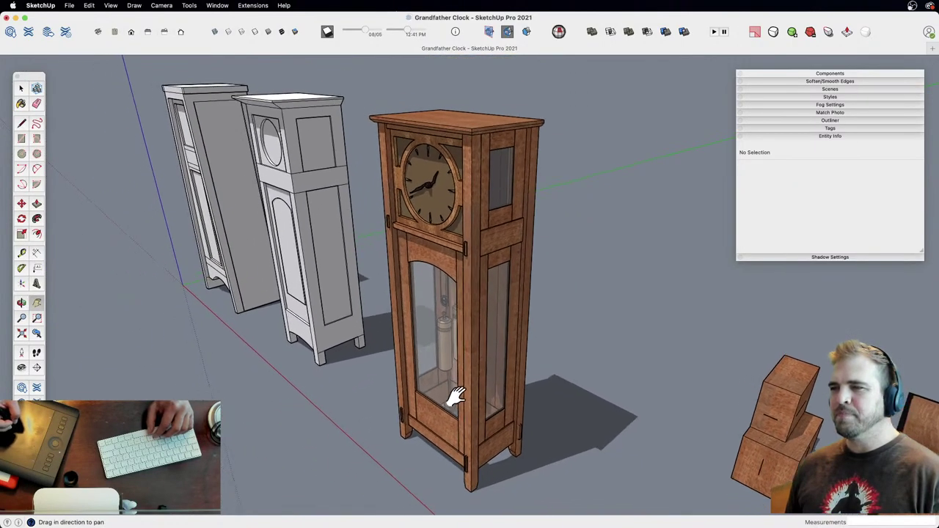
Step: Open the wooden clock's side assembly component to inspect it, and exit to an overall view of the three clocks
{"action": "mouse_move", "coordinate": [450, 392]}
{"action": "middle_mouse_down"}
{"action": "mouse_move", "coordinate": [552, 342]}
{"action": "mouse_move", "coordinate": [508, 331]}
{"action": "middle_mouse_up"}
{"action": "key", "text": "space"}
{"action": "double_click", "coordinate": [516, 254]}
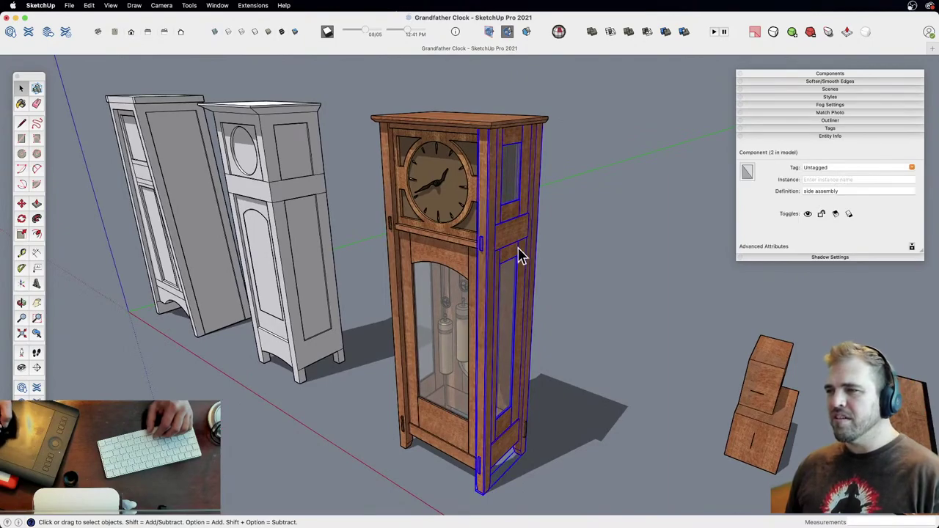
{"action": "middle_click_drag", "start_coordinate": [521, 259], "coordinate": [476, 287]}
{"action": "middle_click_drag", "start_coordinate": [436, 151], "coordinate": [509, 160]}
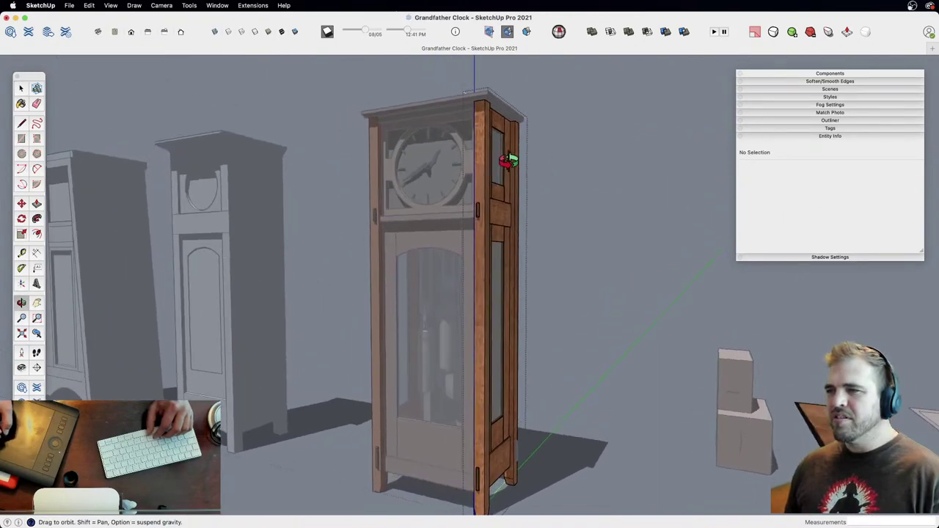
{"action": "left_click", "coordinate": [564, 231]}
{"action": "middle_click_drag", "start_coordinate": [564, 232], "coordinate": [507, 319]}
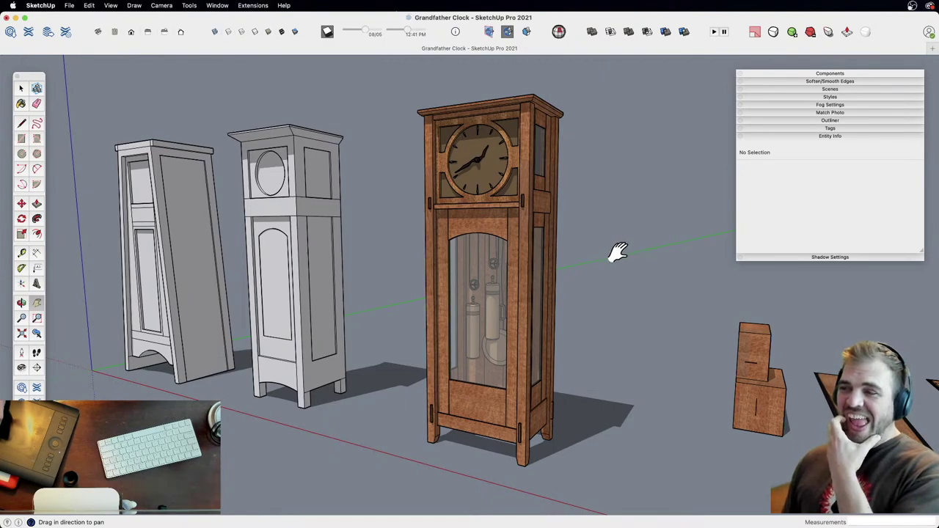
{"action": "left_click_drag", "start_coordinate": [621, 260], "coordinate": [629, 269]}
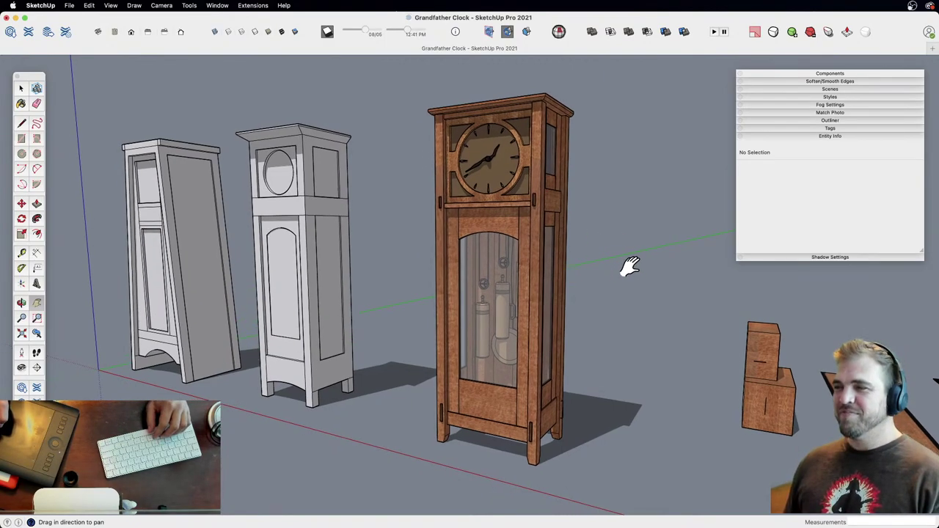